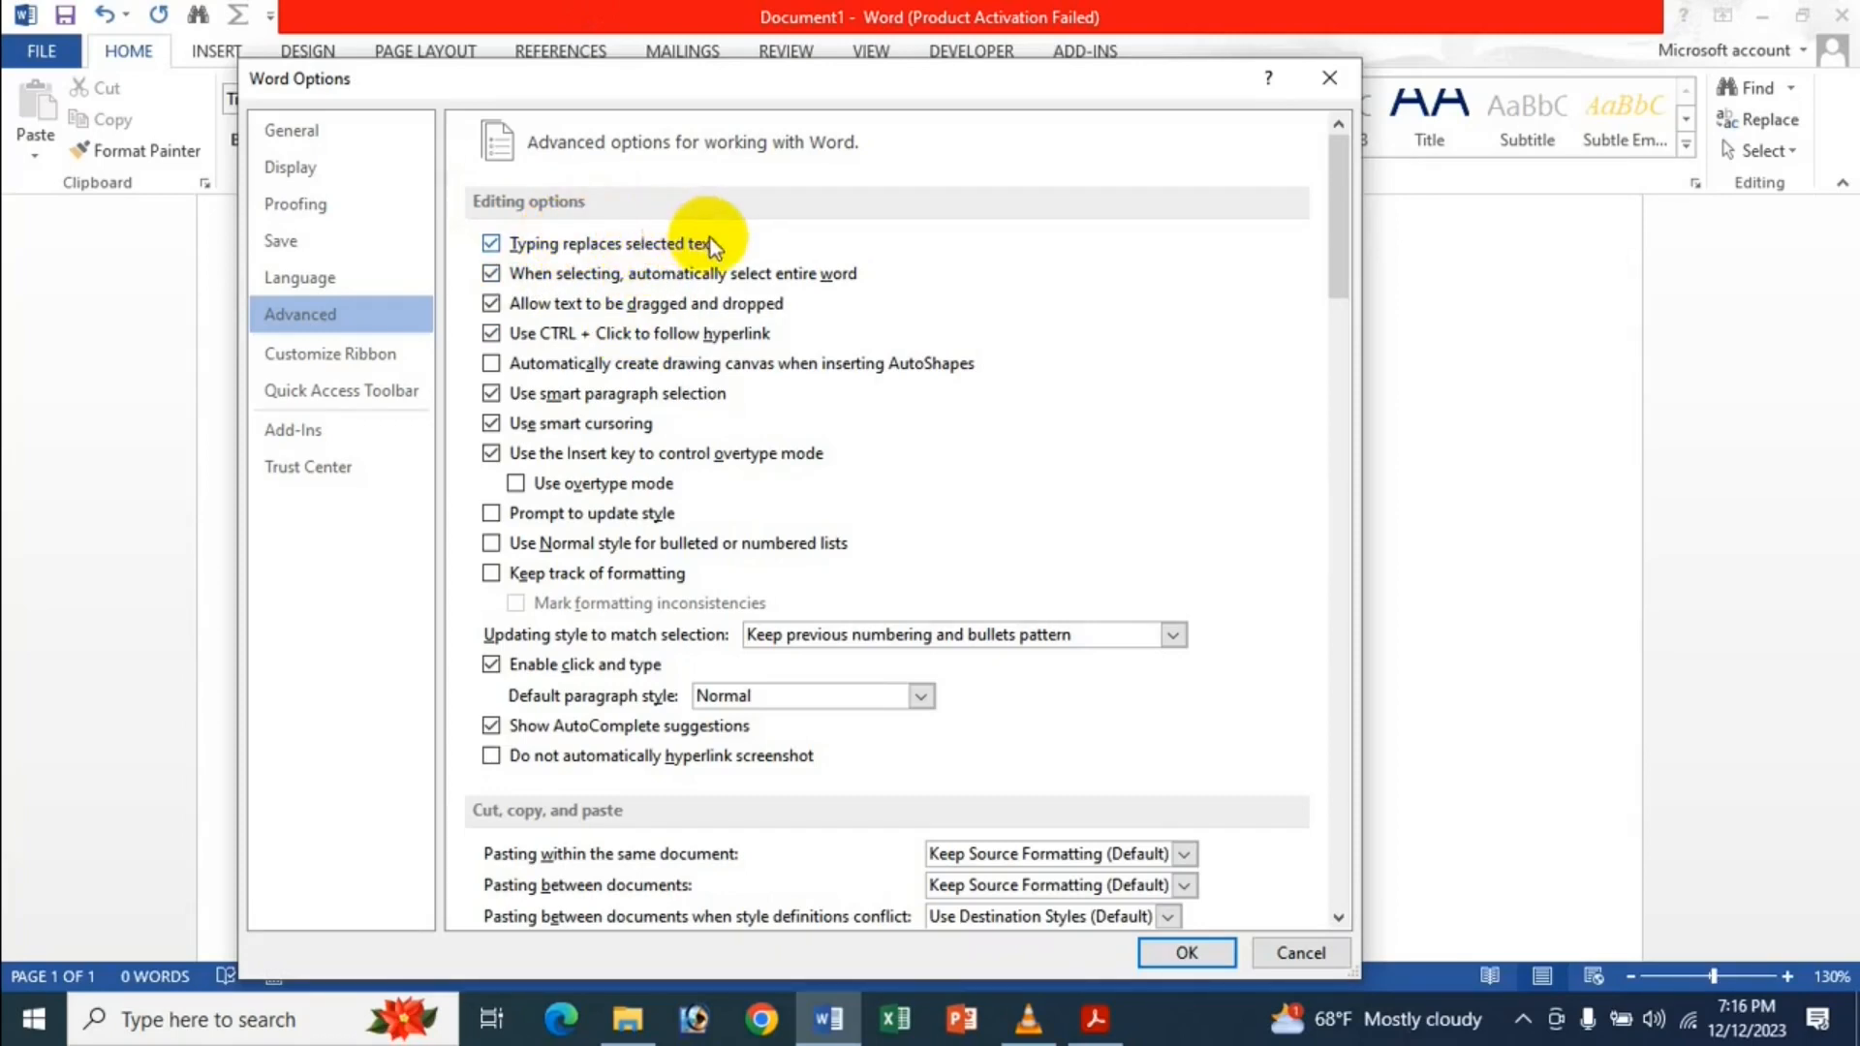
Confirm Word Options with 'Typing replaces selected text' enabled and return to the blank document.
{"action": "left_click", "coordinate": [1206, 955]}
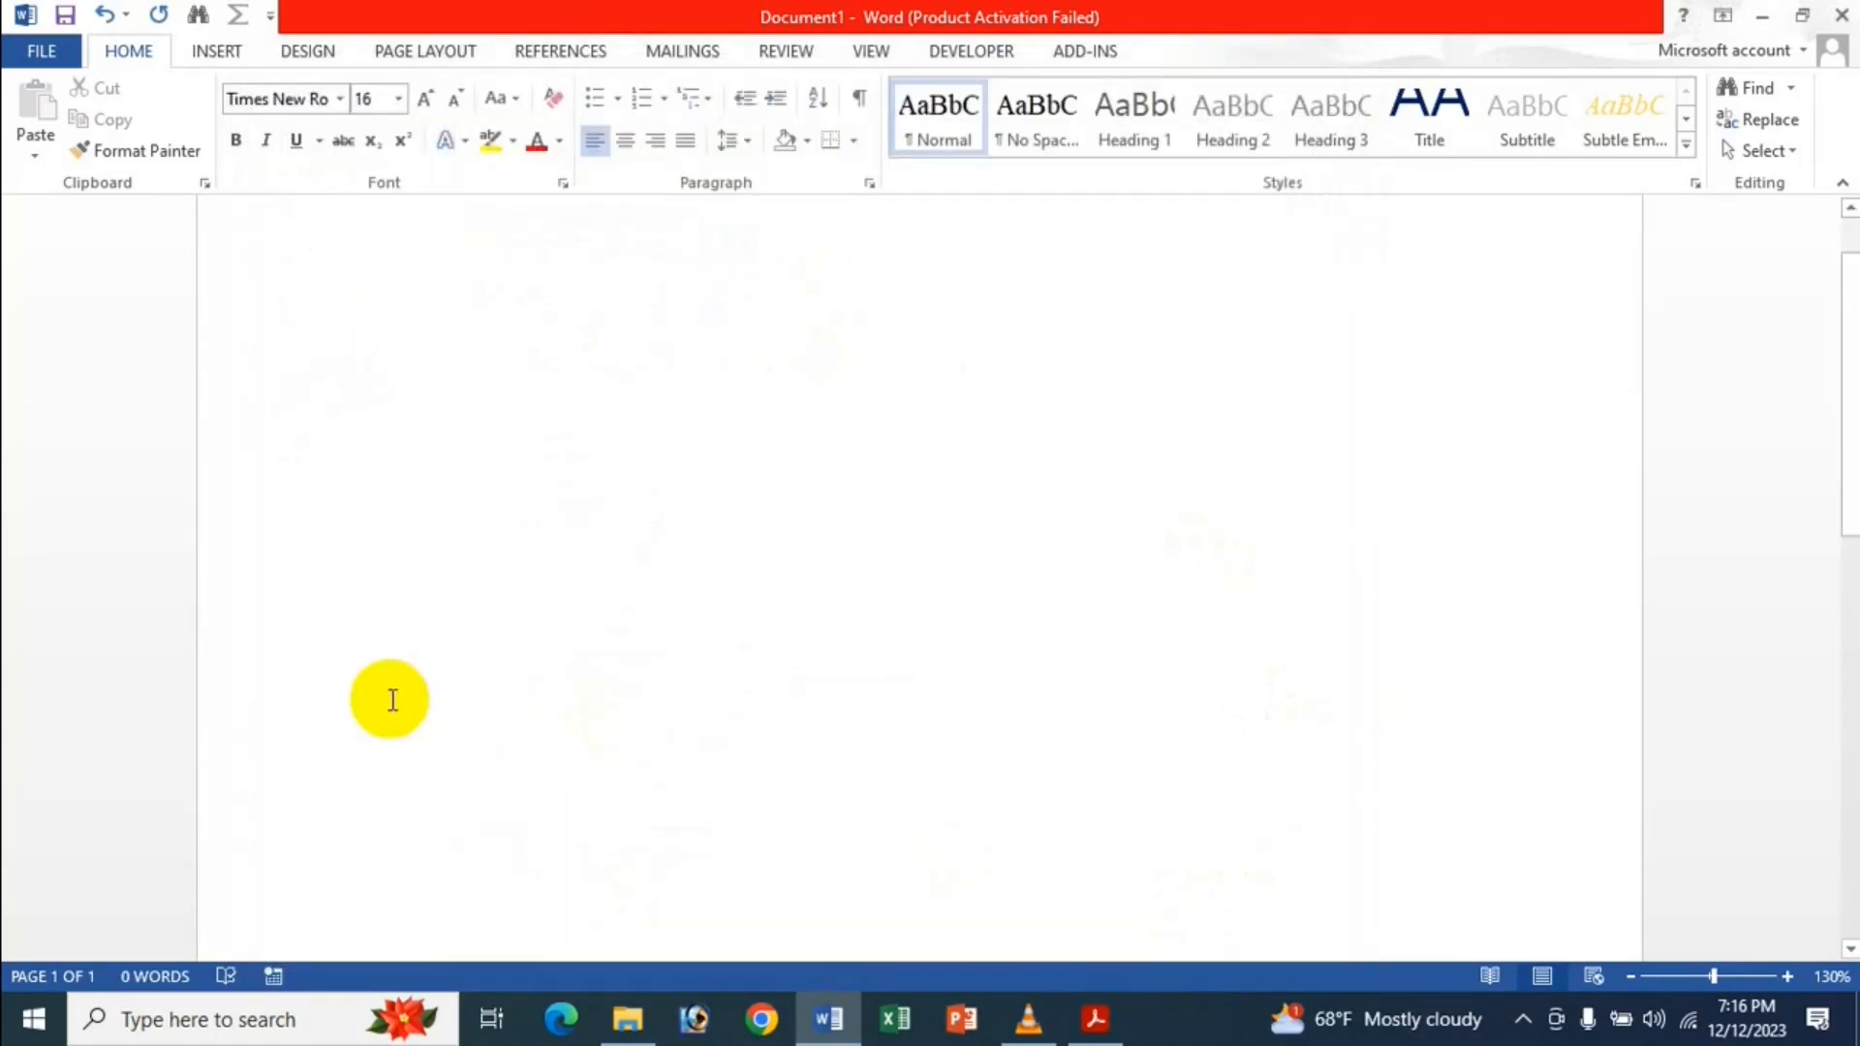
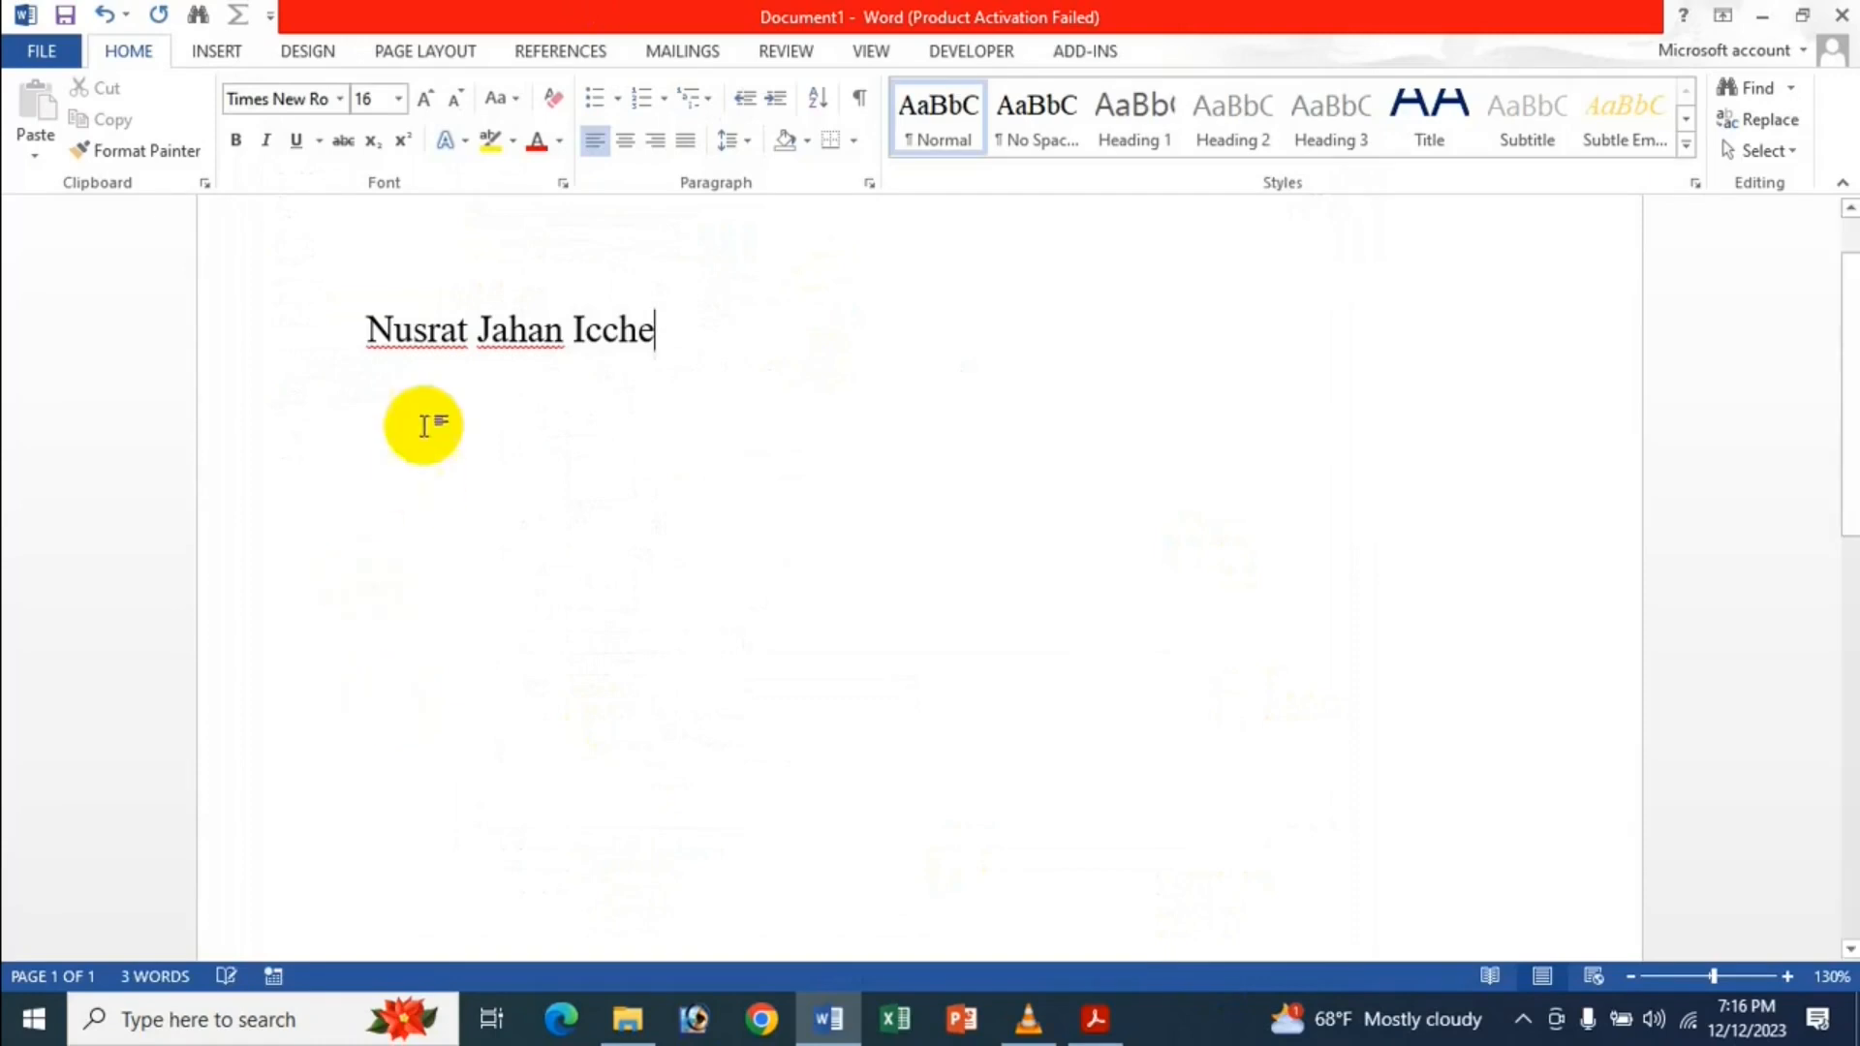
{"action": "left_click", "coordinate": [469, 329]}
{"action": "left_click_drag", "start_coordinate": [463, 330], "coordinate": [357, 335]}
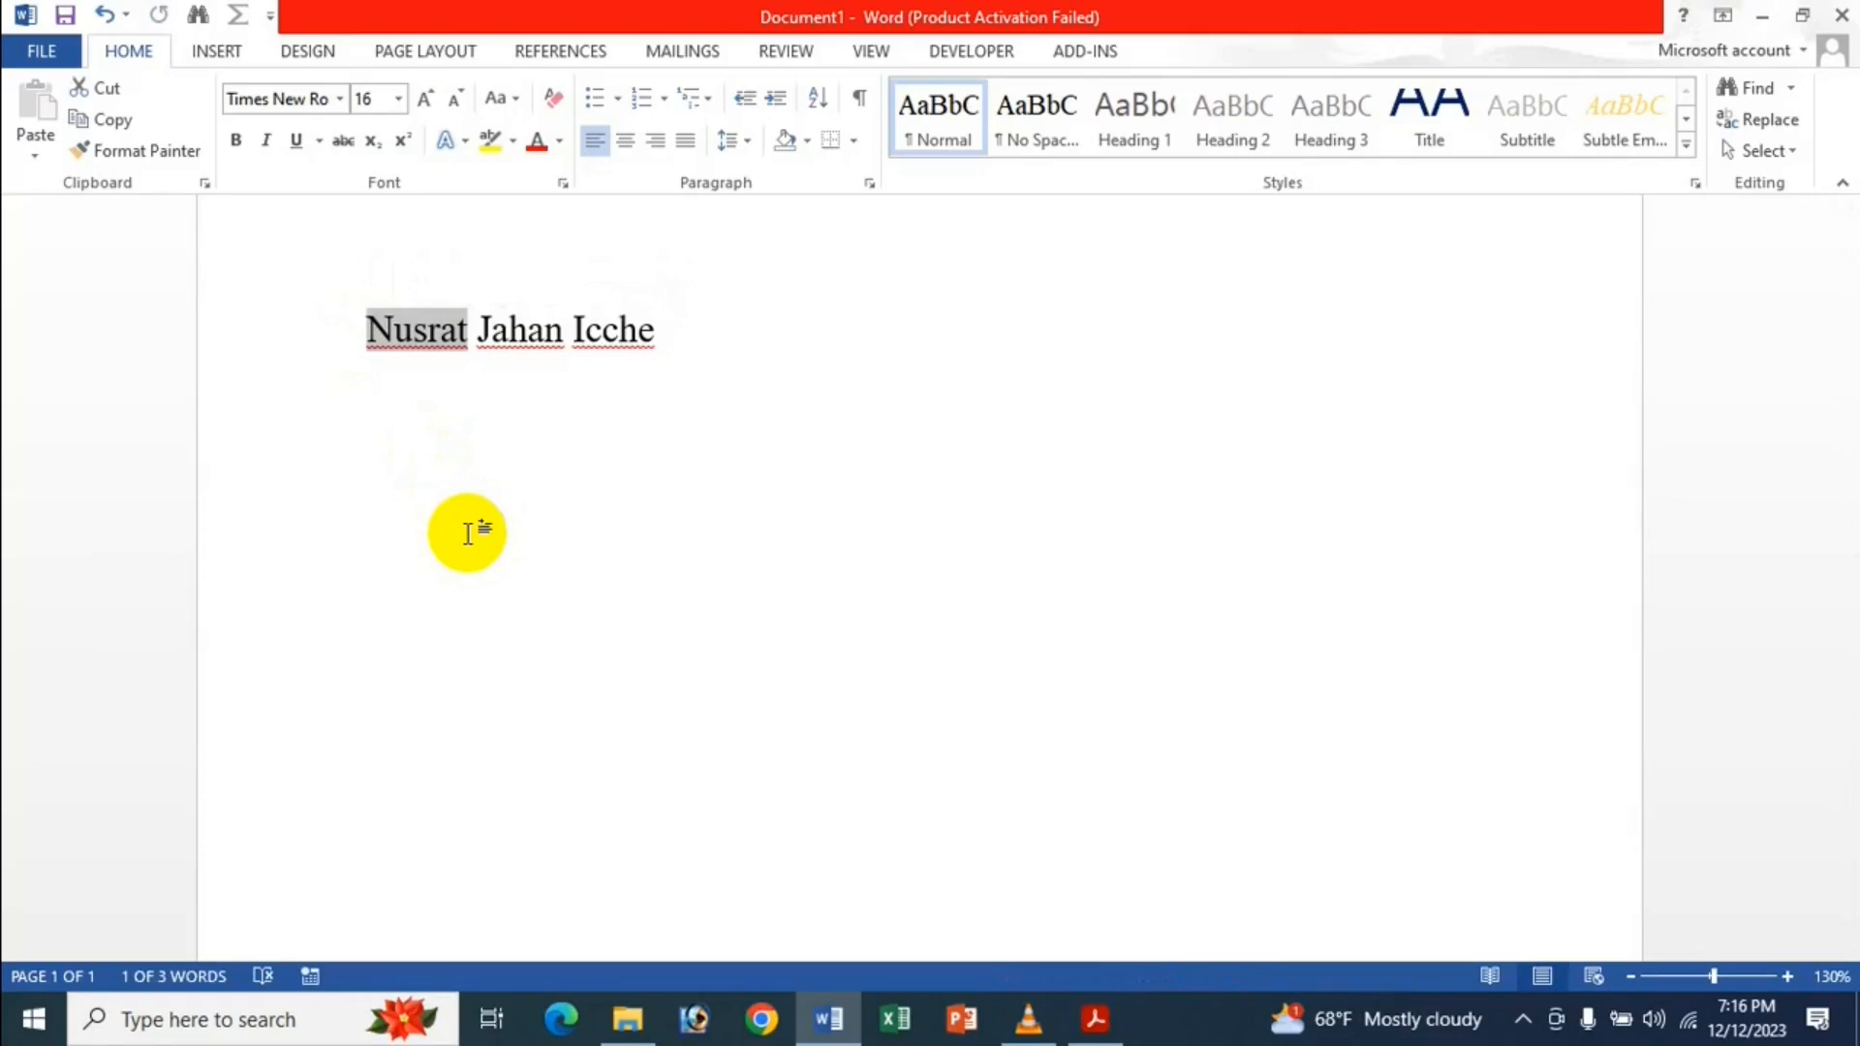
{"action": "type", "text": "J"}
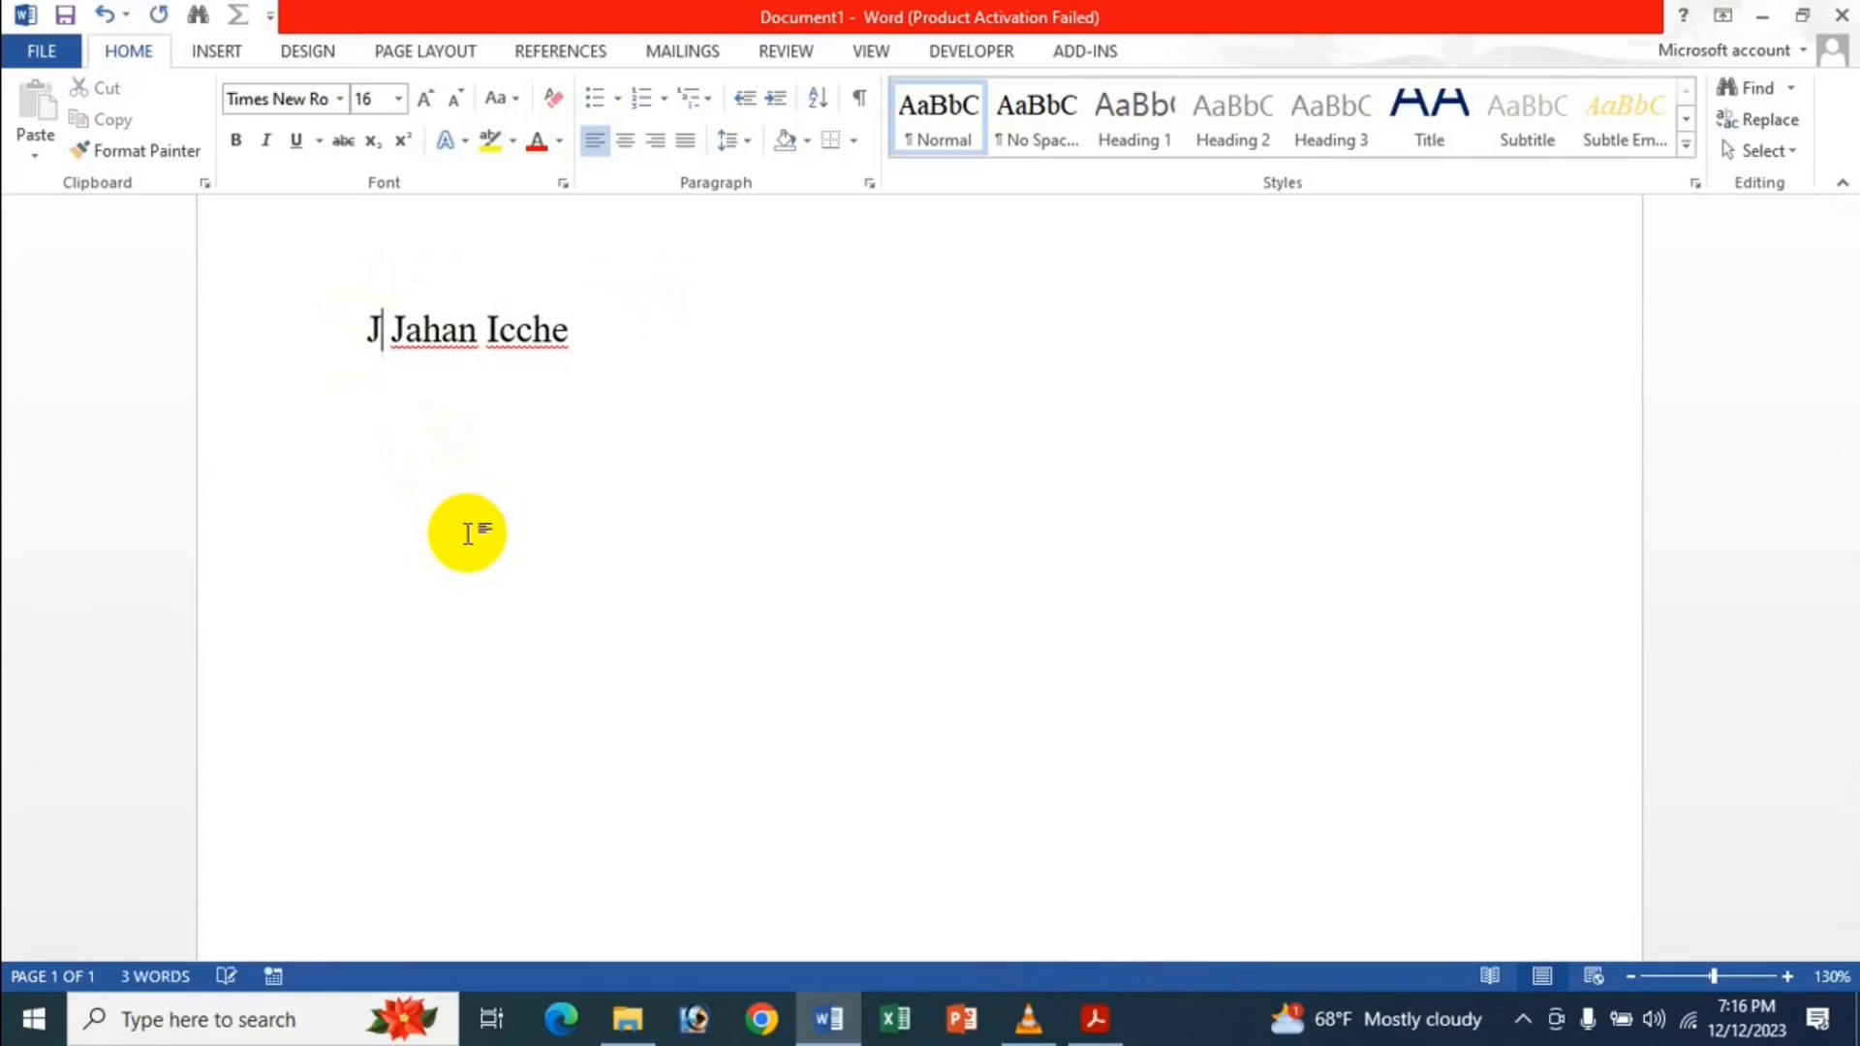
{"action": "type", "text": "annat"}
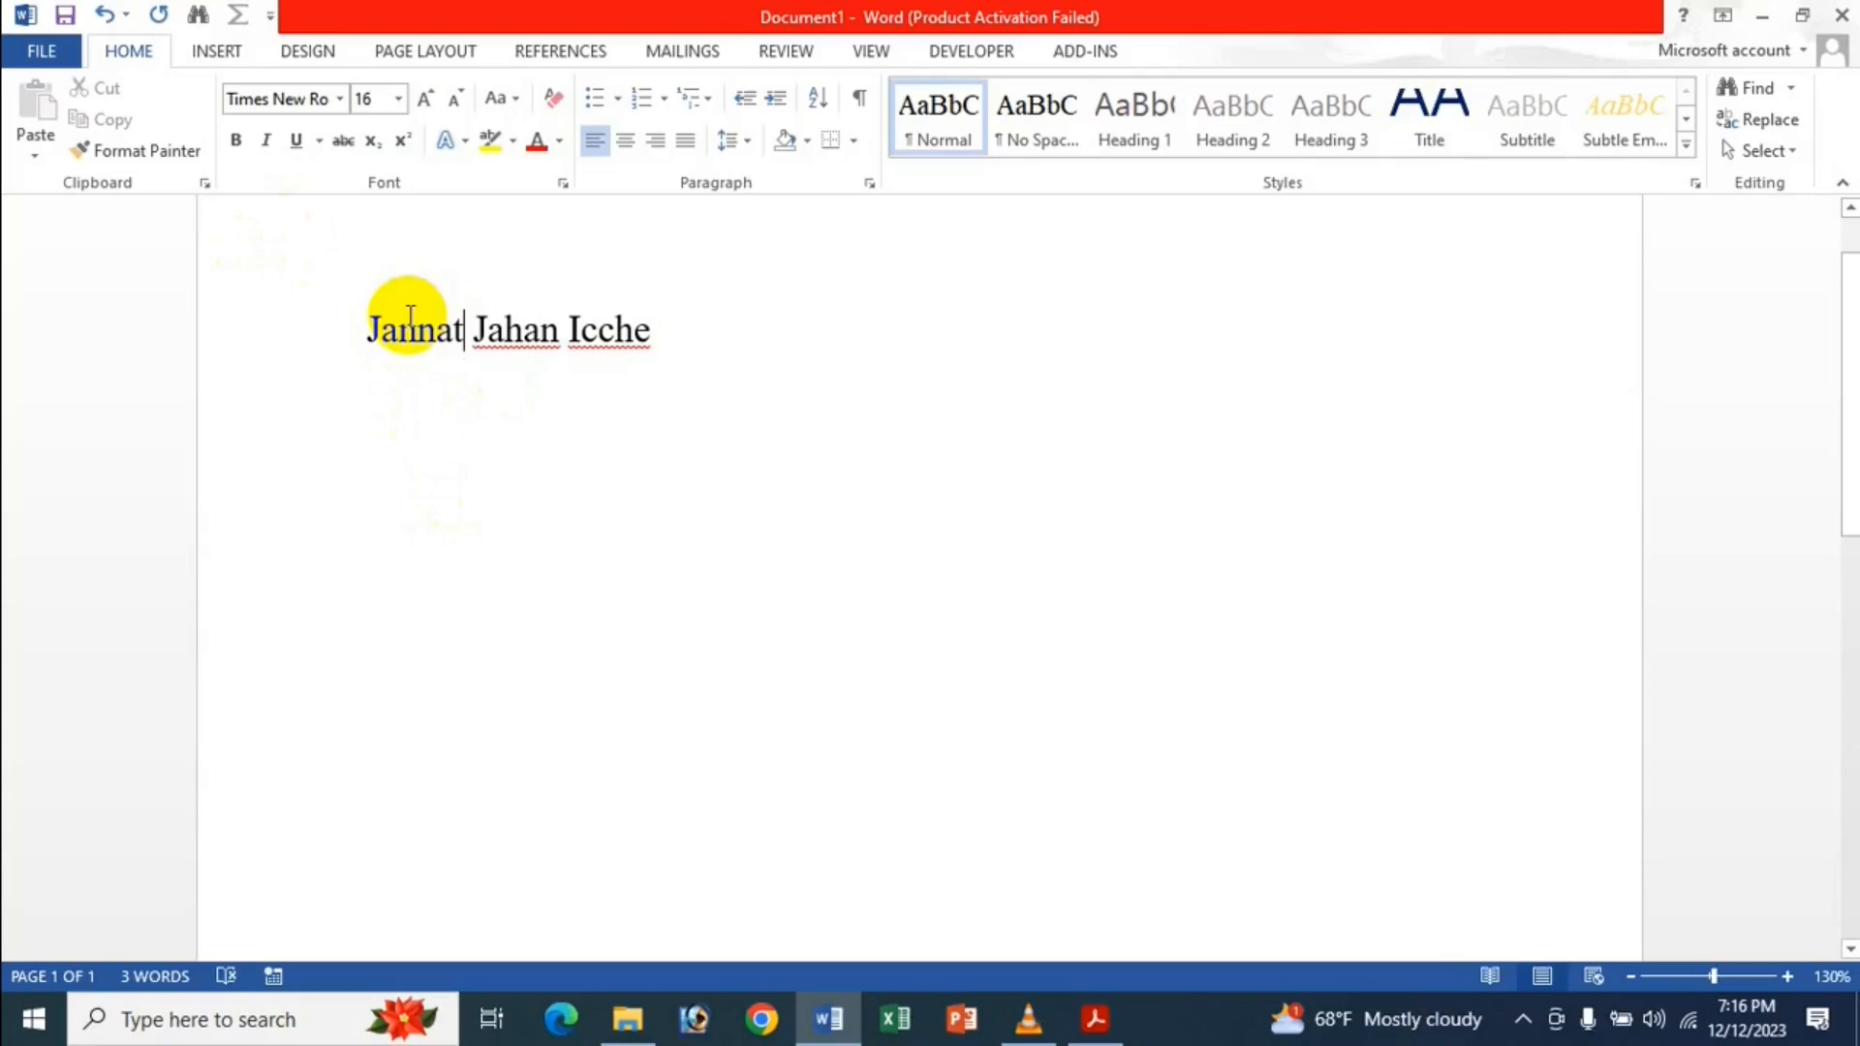
{"action": "left_click", "coordinate": [42, 51]}
{"action": "left_click", "coordinate": [83, 658]}
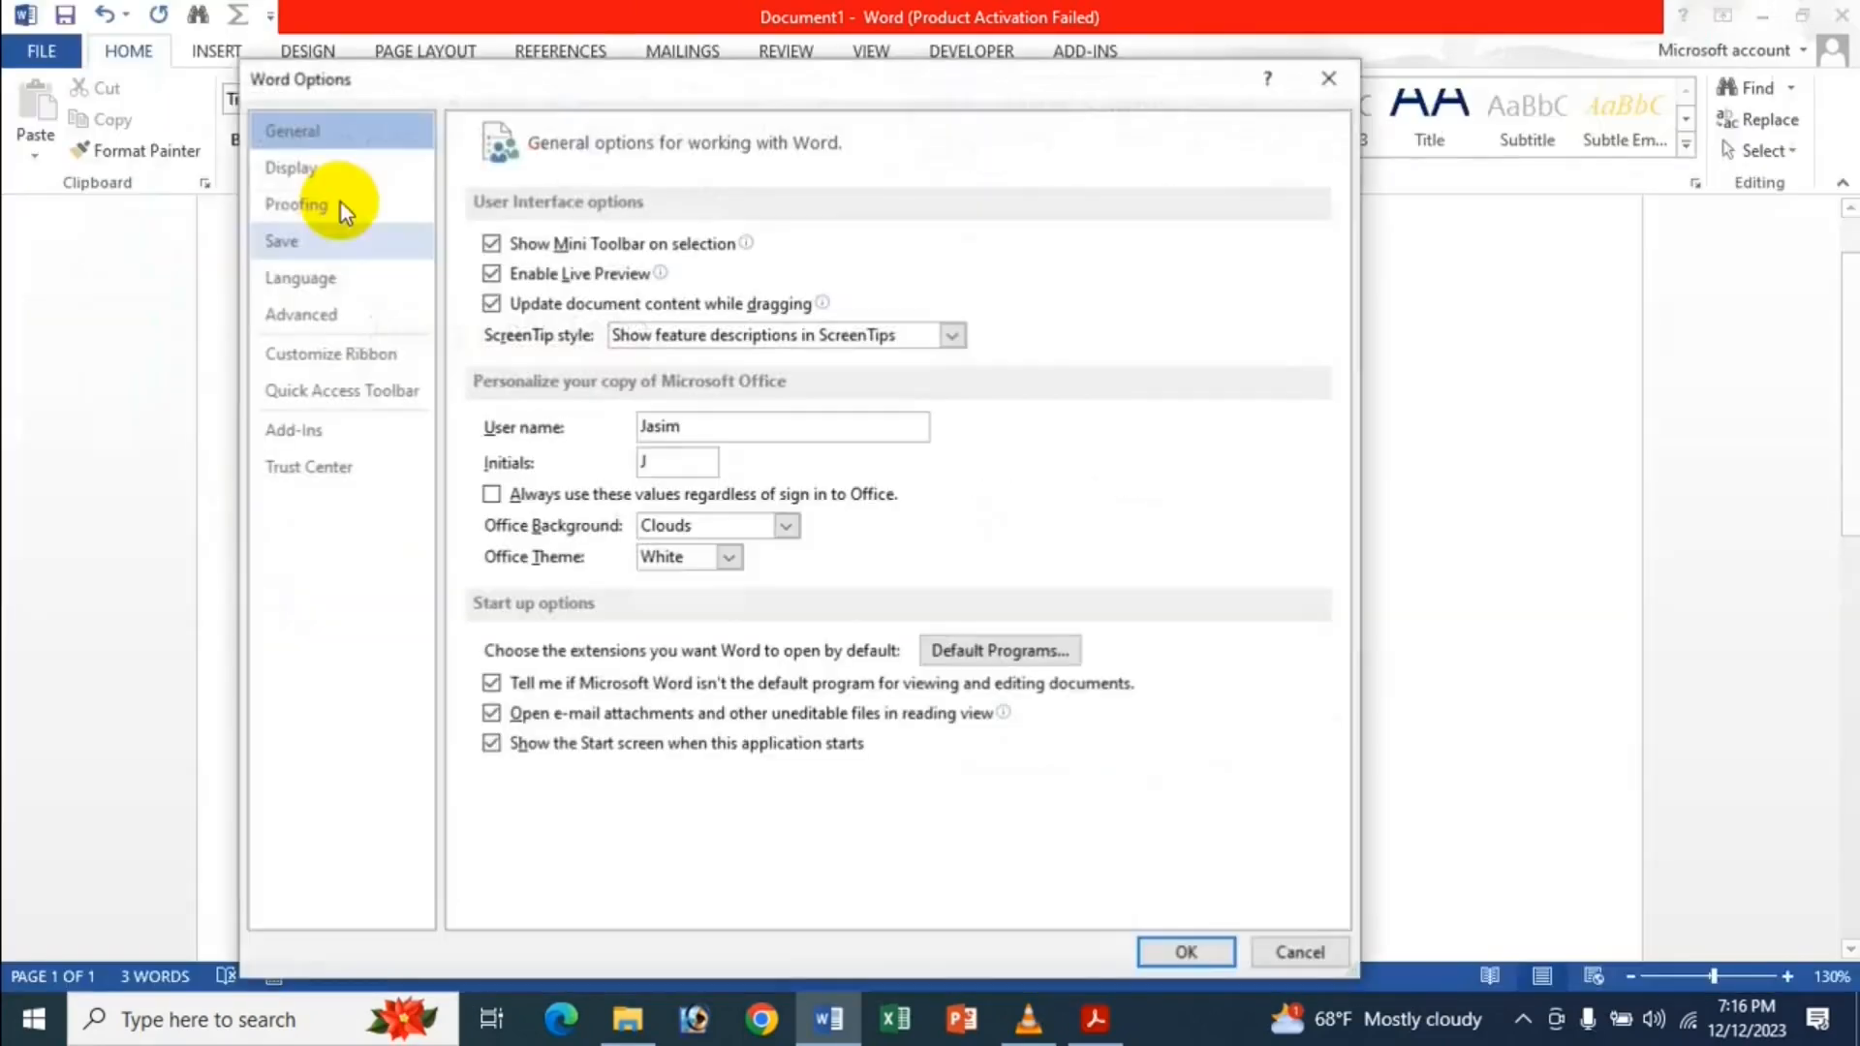
{"action": "left_click", "coordinate": [339, 310]}
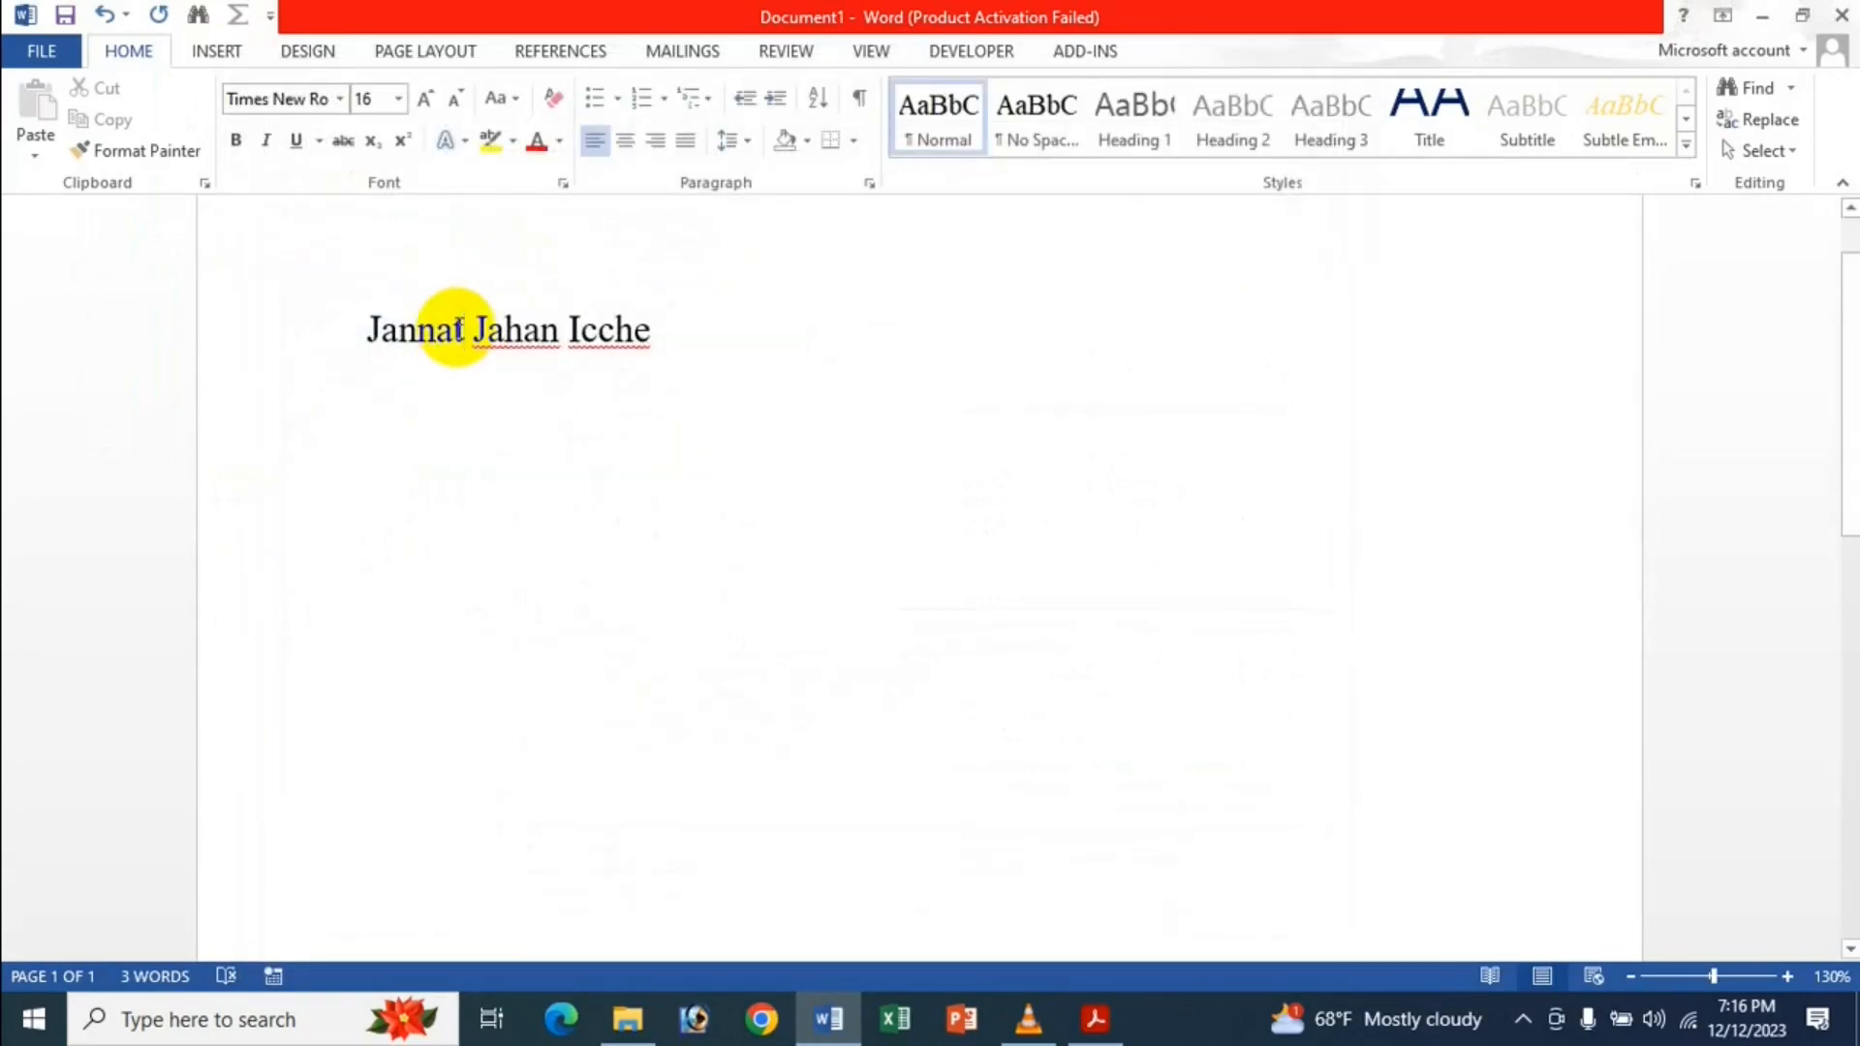
{"action": "left_click_drag", "start_coordinate": [461, 330], "coordinate": [361, 337]}
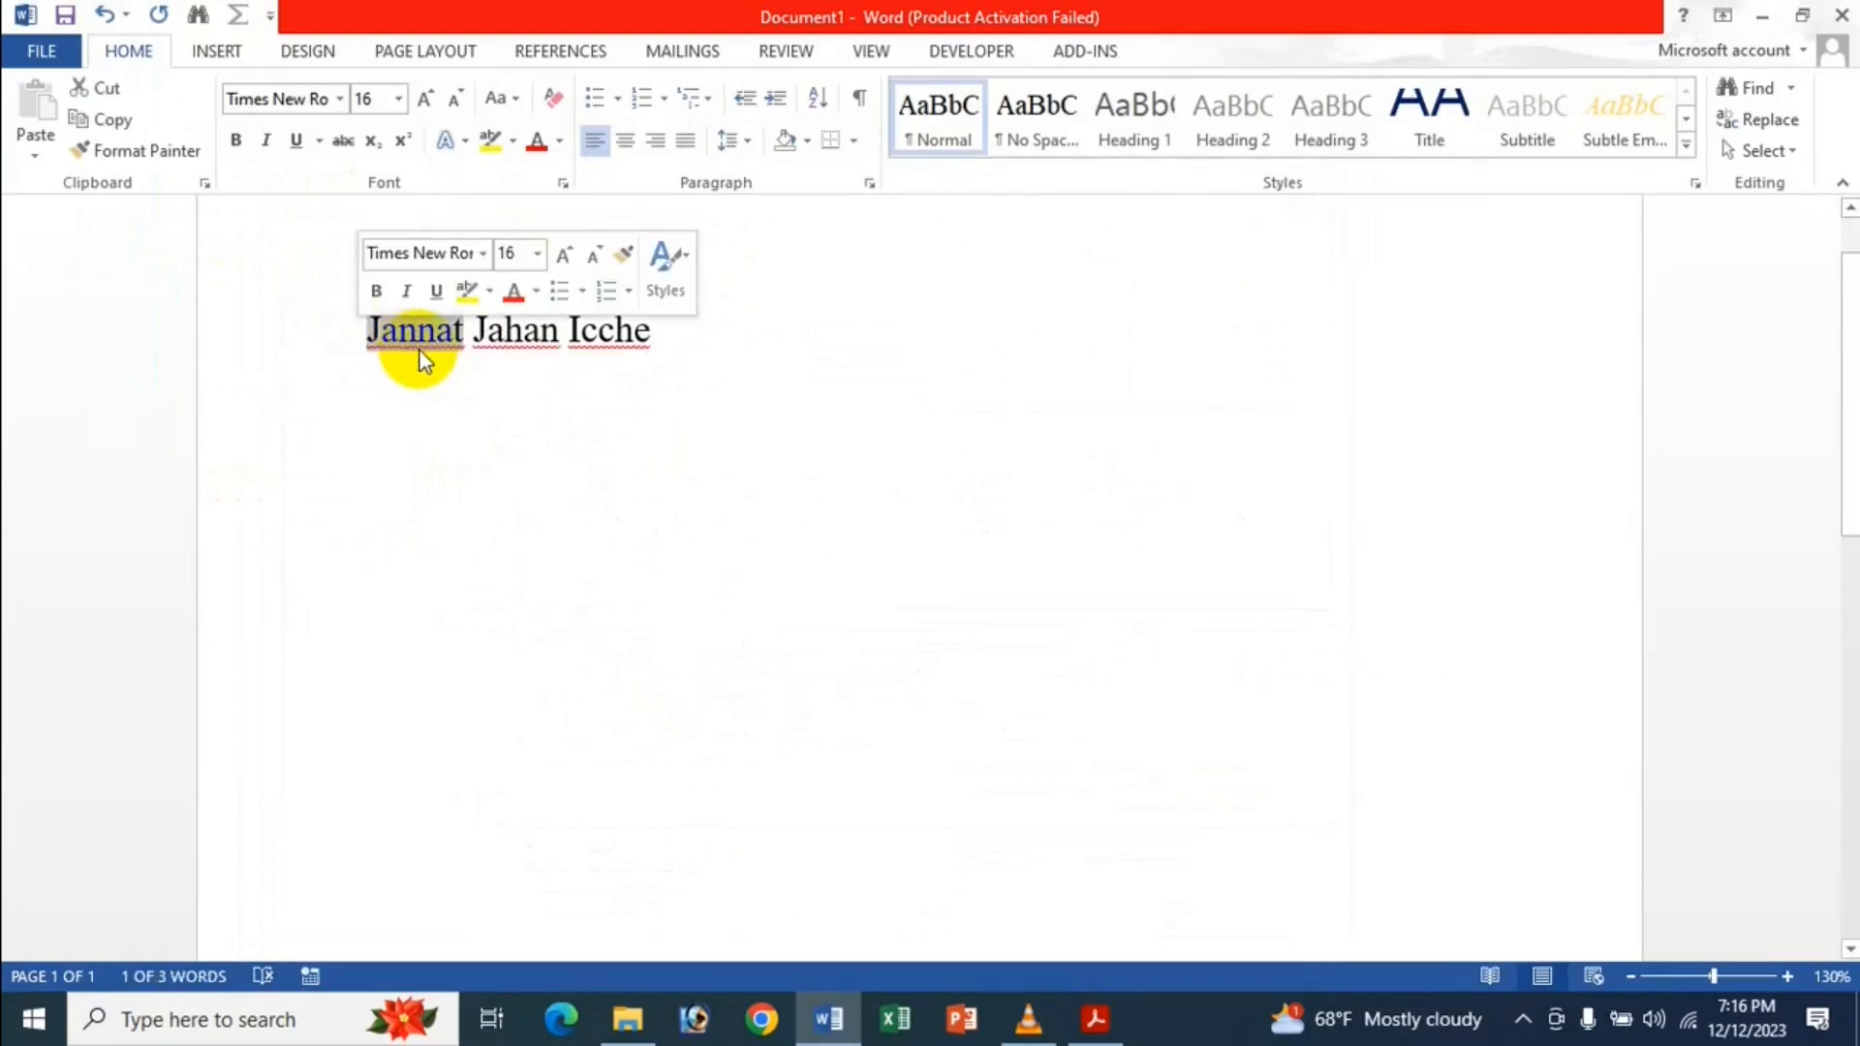
{"action": "key", "text": "Left"}
{"action": "type", "text": "Nu"}
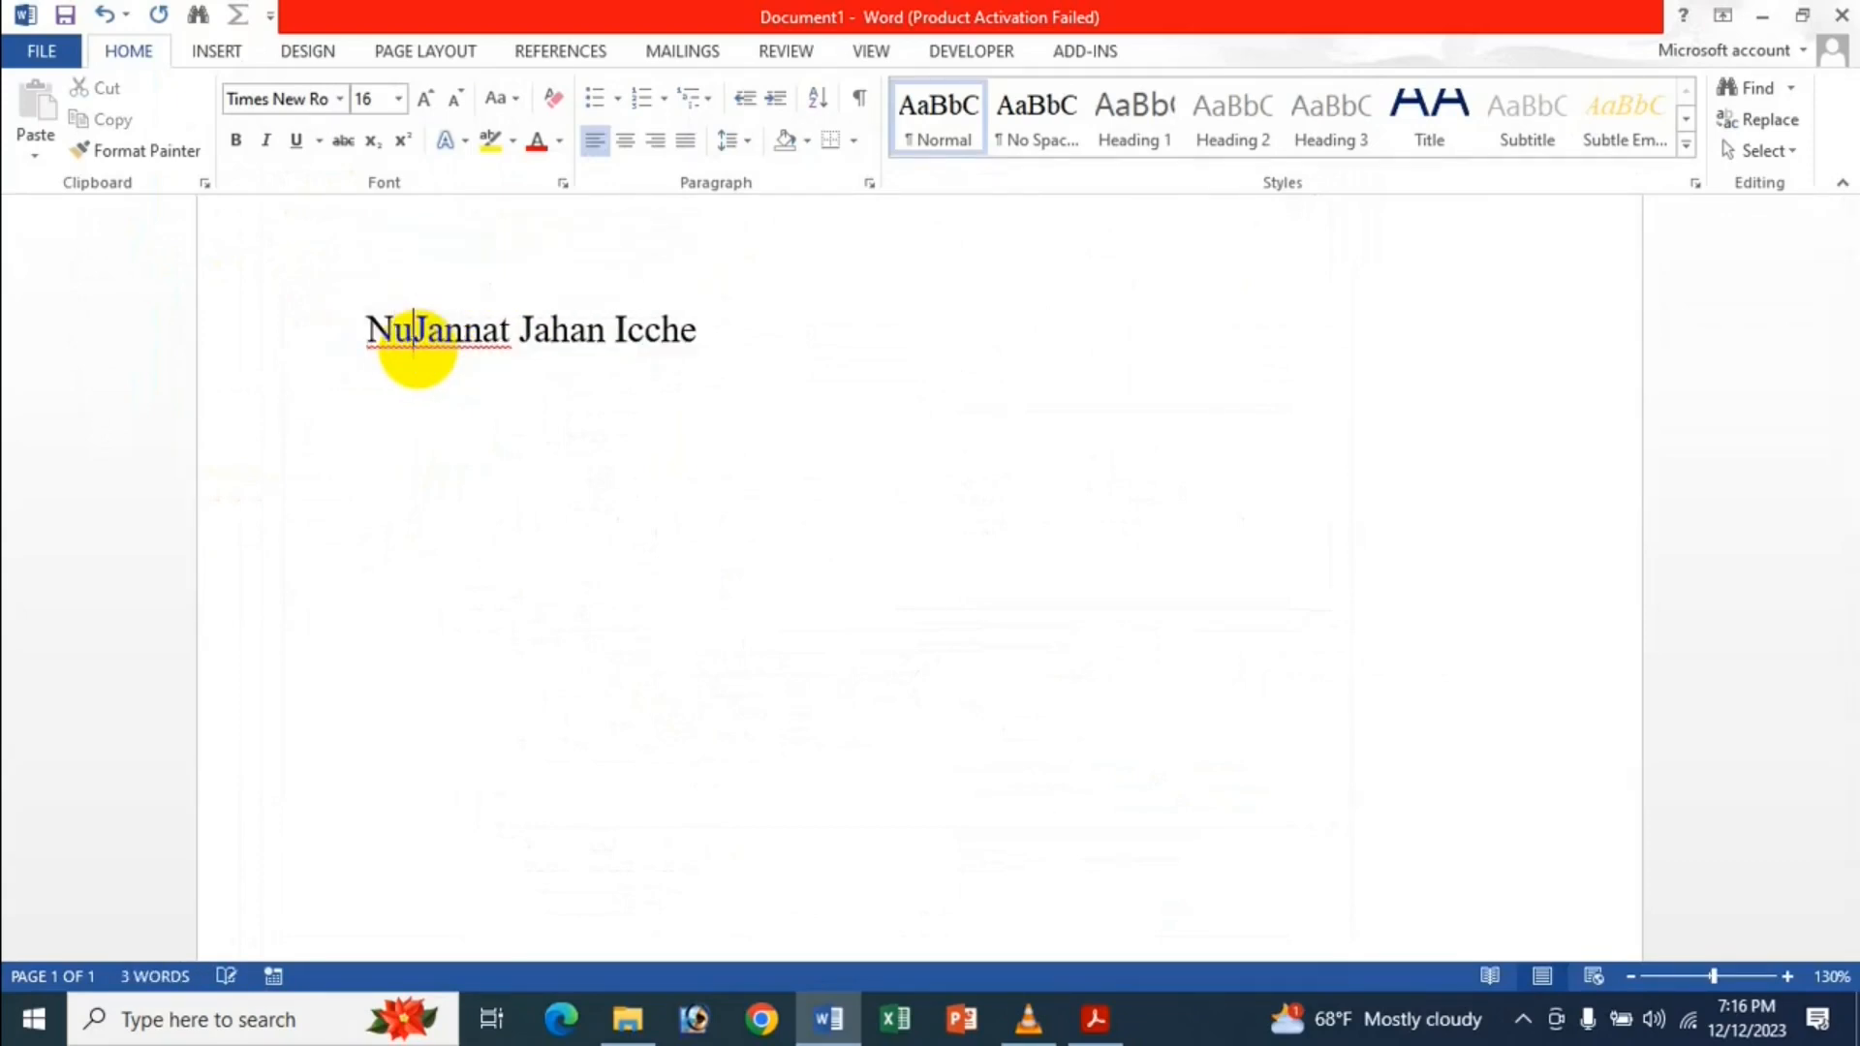
{"action": "type", "text": "syhtad"}
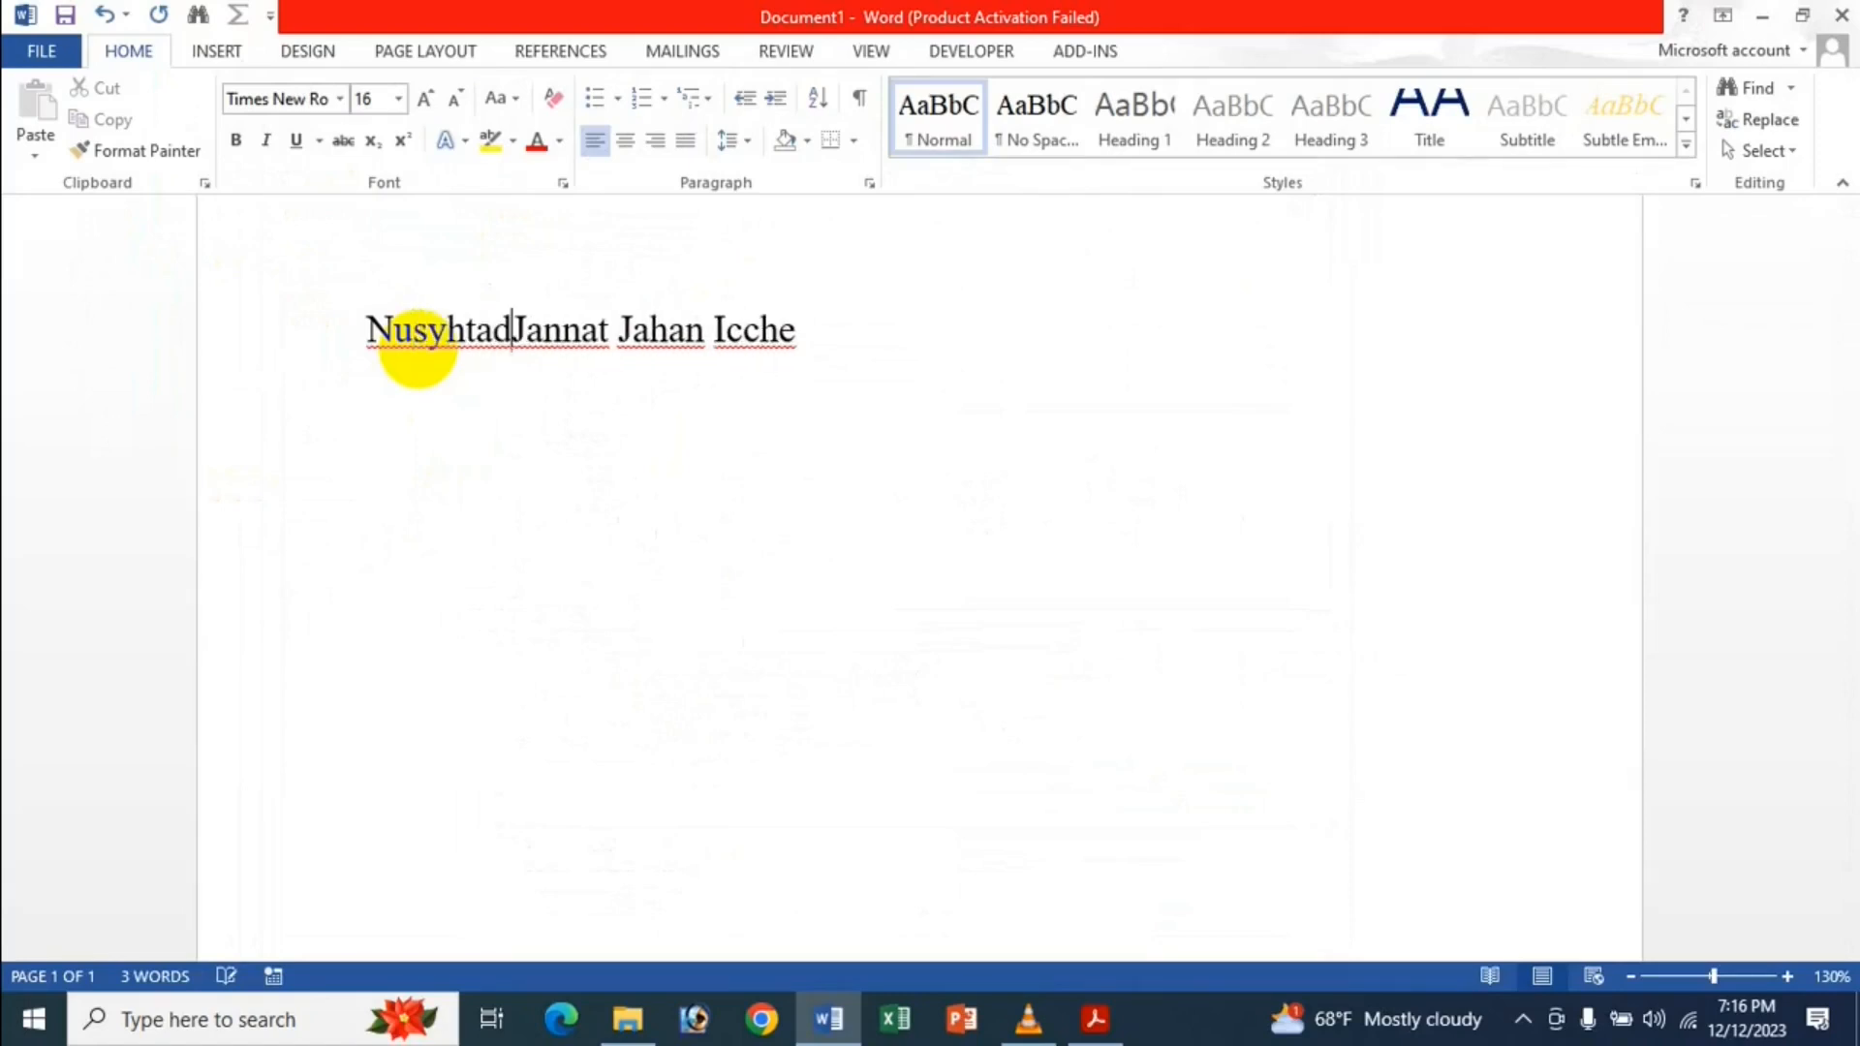
{"action": "left_click", "coordinate": [510, 327], "text": "shift"}
{"action": "key", "text": "BackSpace"}
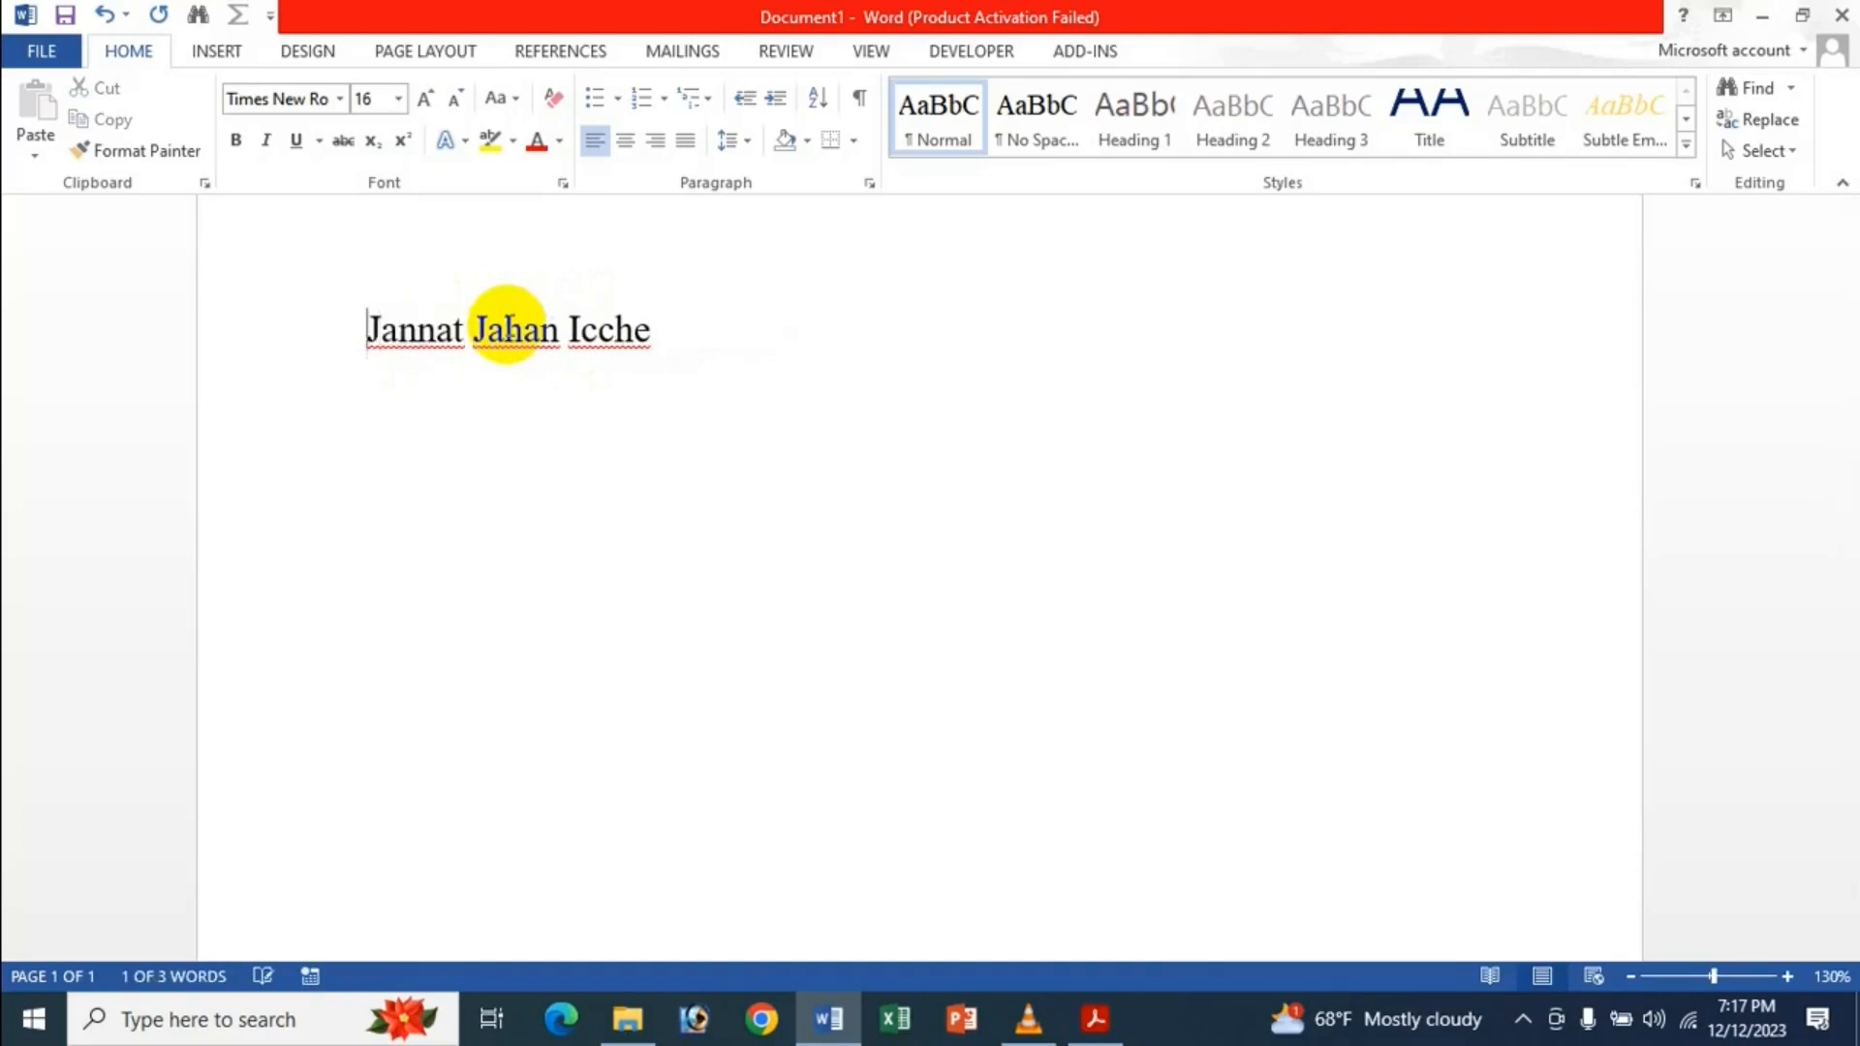
{"action": "left_click", "coordinate": [20, 53]}
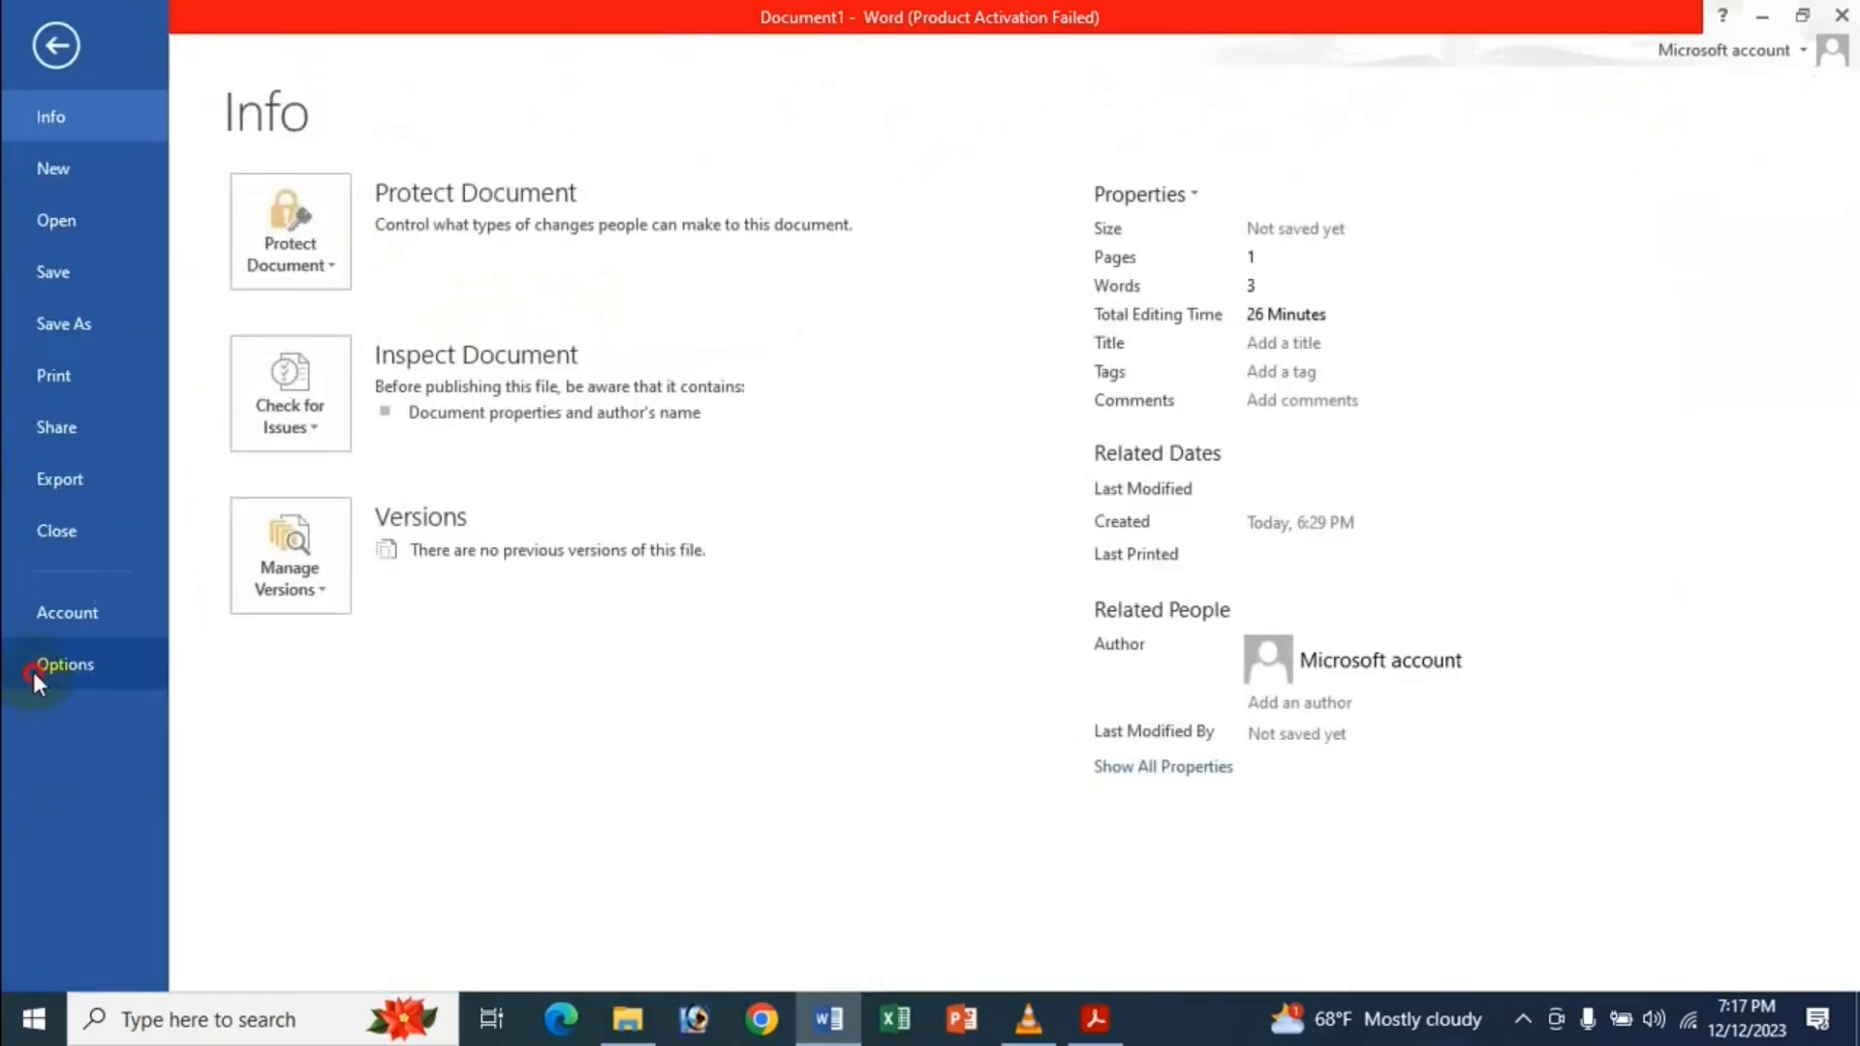
{"action": "left_click", "coordinate": [32, 671]}
{"action": "left_click", "coordinate": [306, 317]}
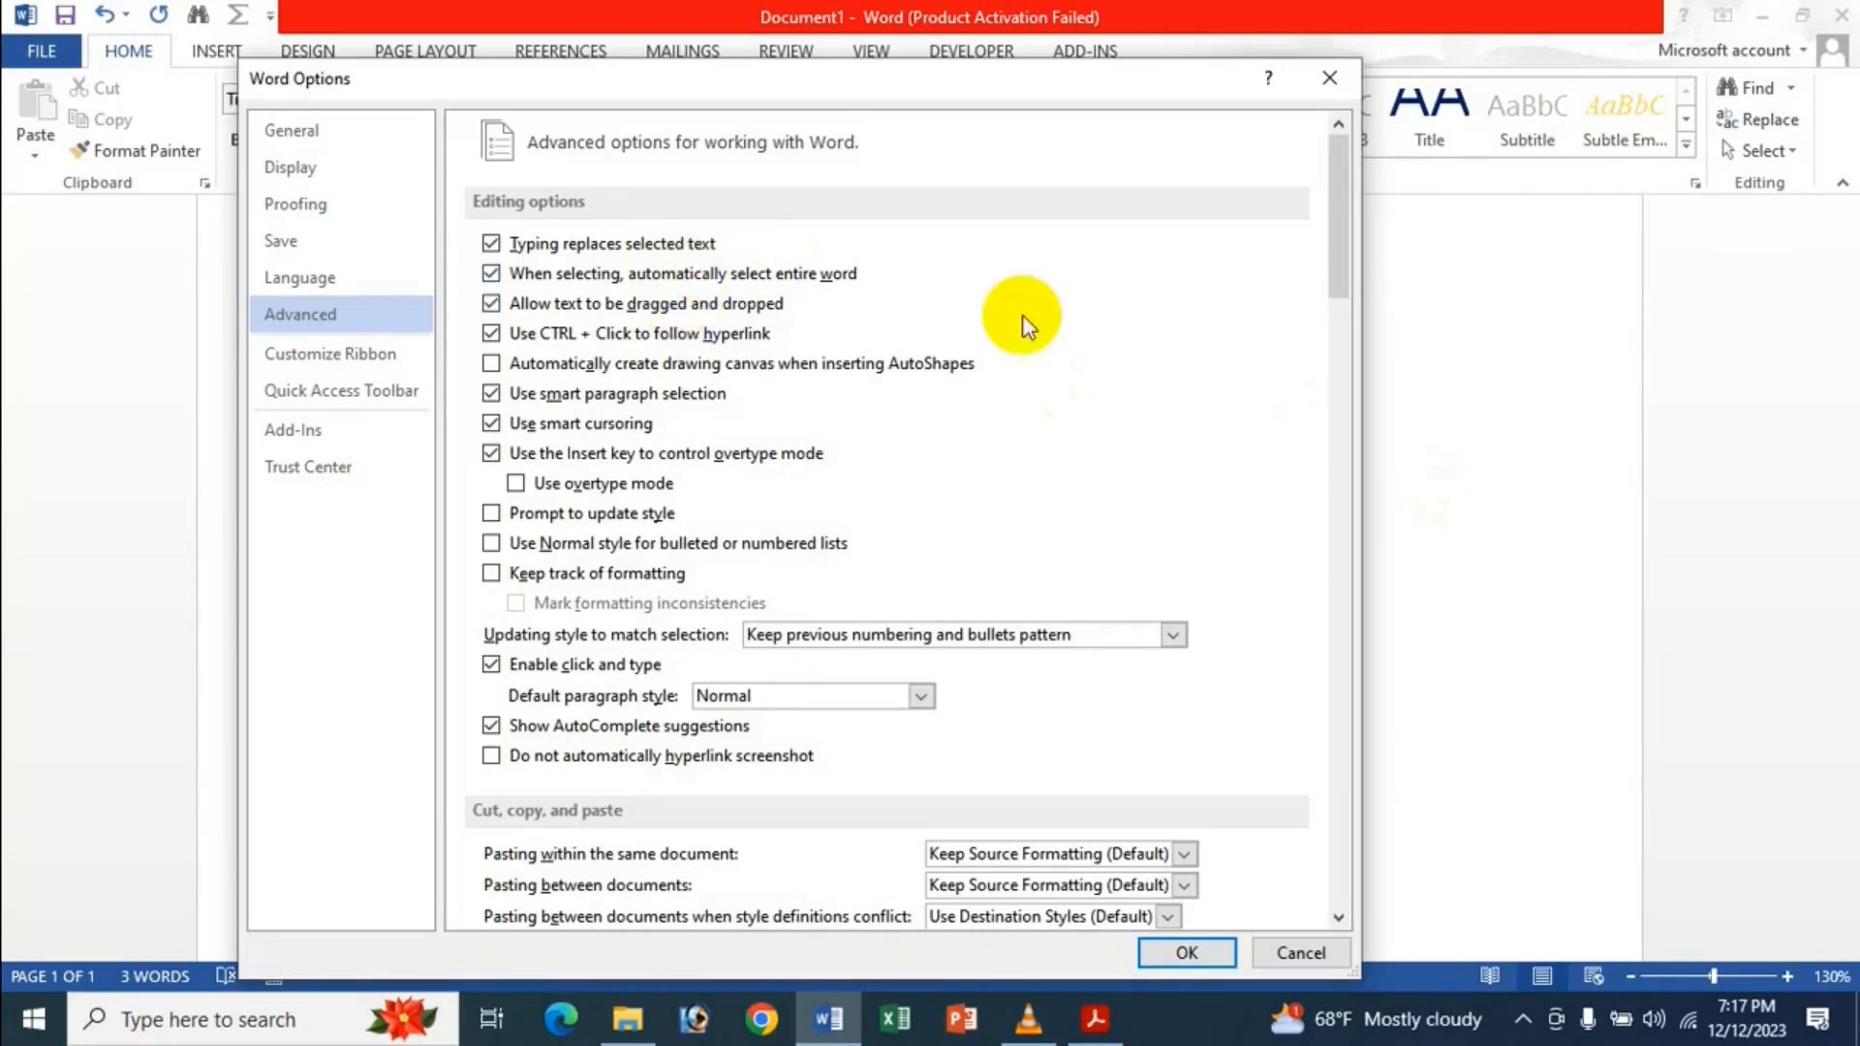
{"action": "left_click", "coordinate": [1170, 947]}
{"action": "left_click_drag", "start_coordinate": [459, 332], "coordinate": [356, 341]}
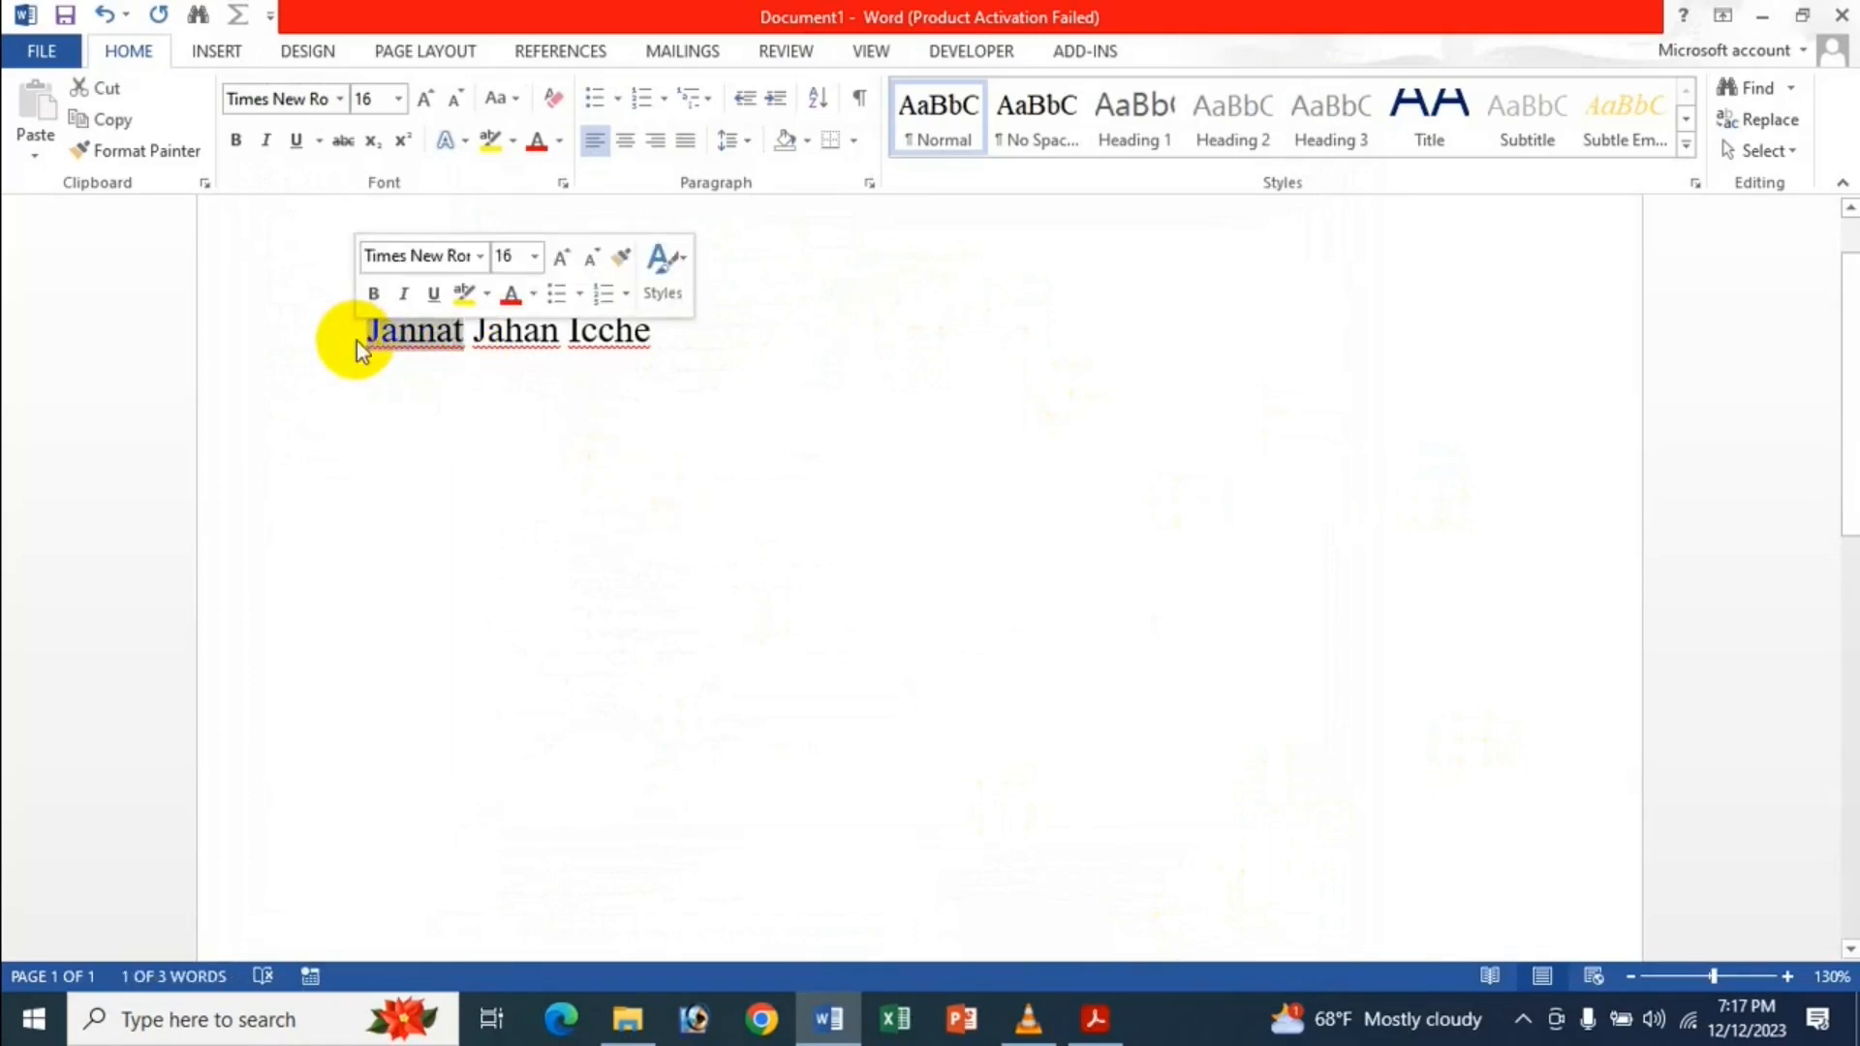
Change the first word back to 'Nusrat' and select the whole name line.
{"action": "type", "text": "Nusrat"}
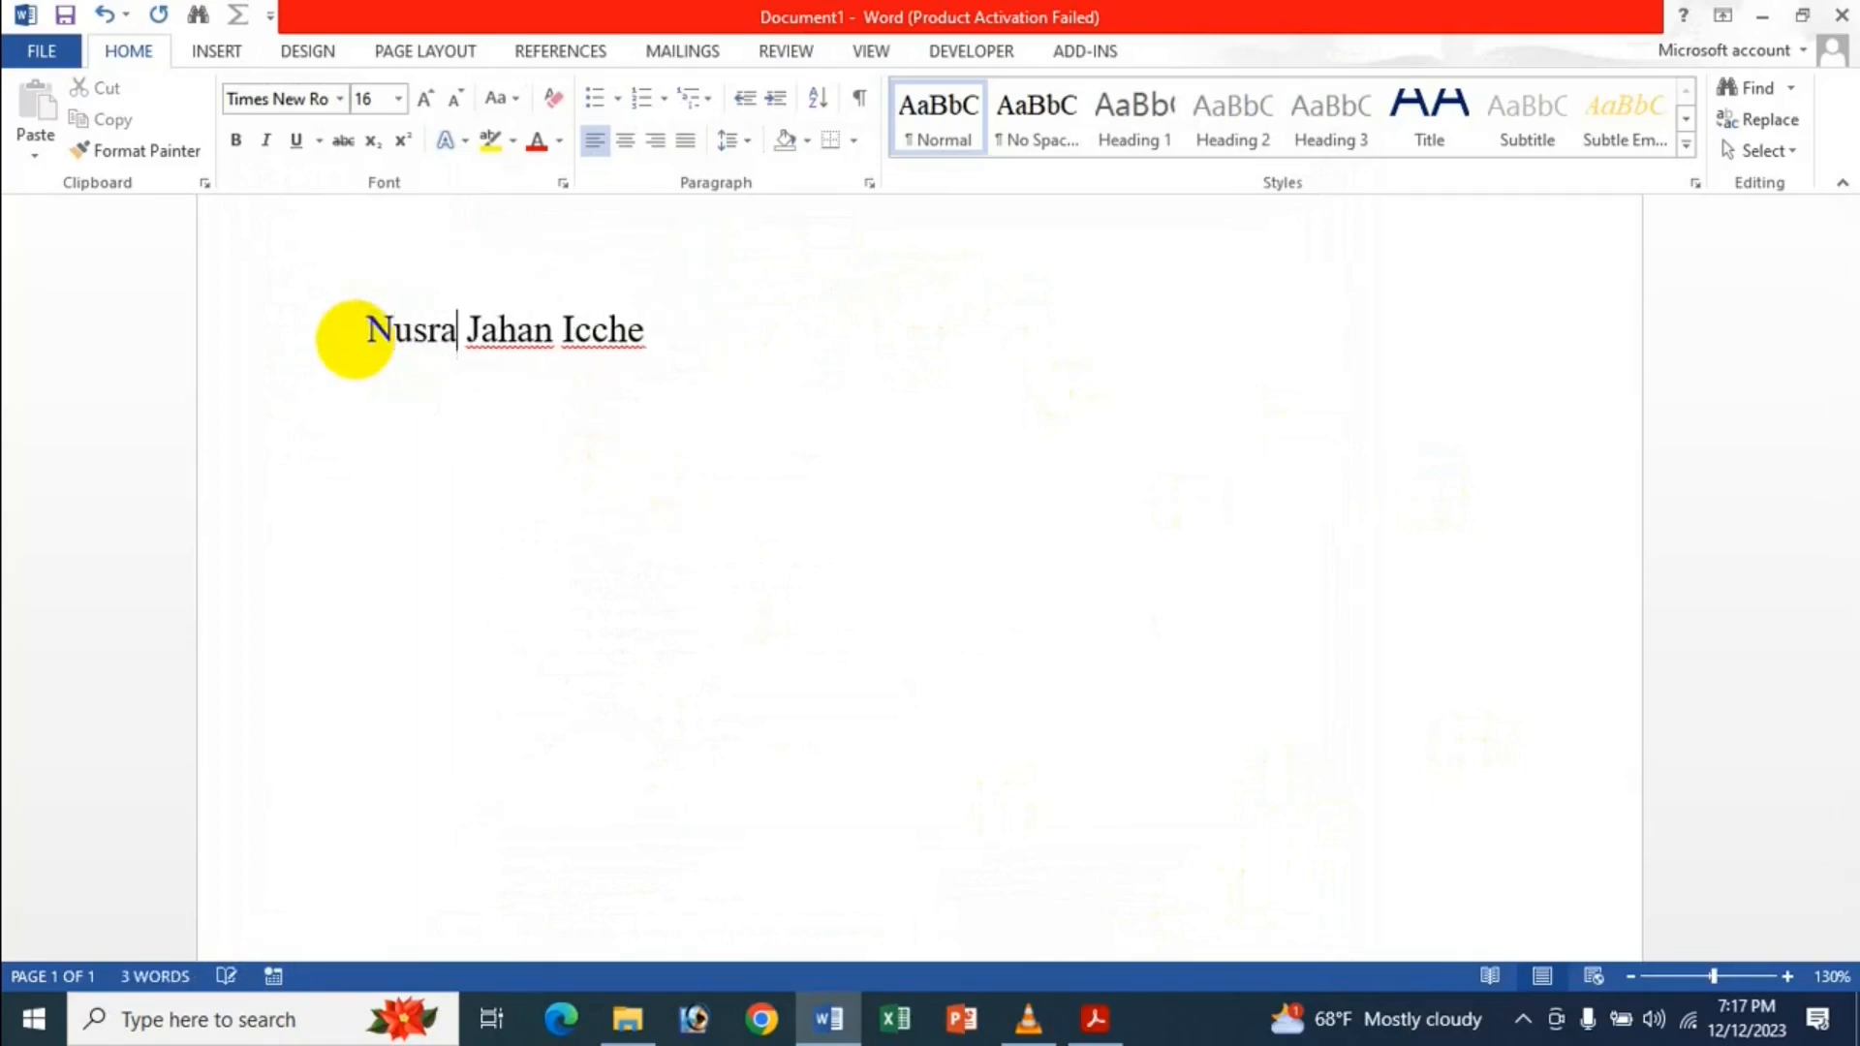
{"action": "left_click", "coordinate": [452, 374]}
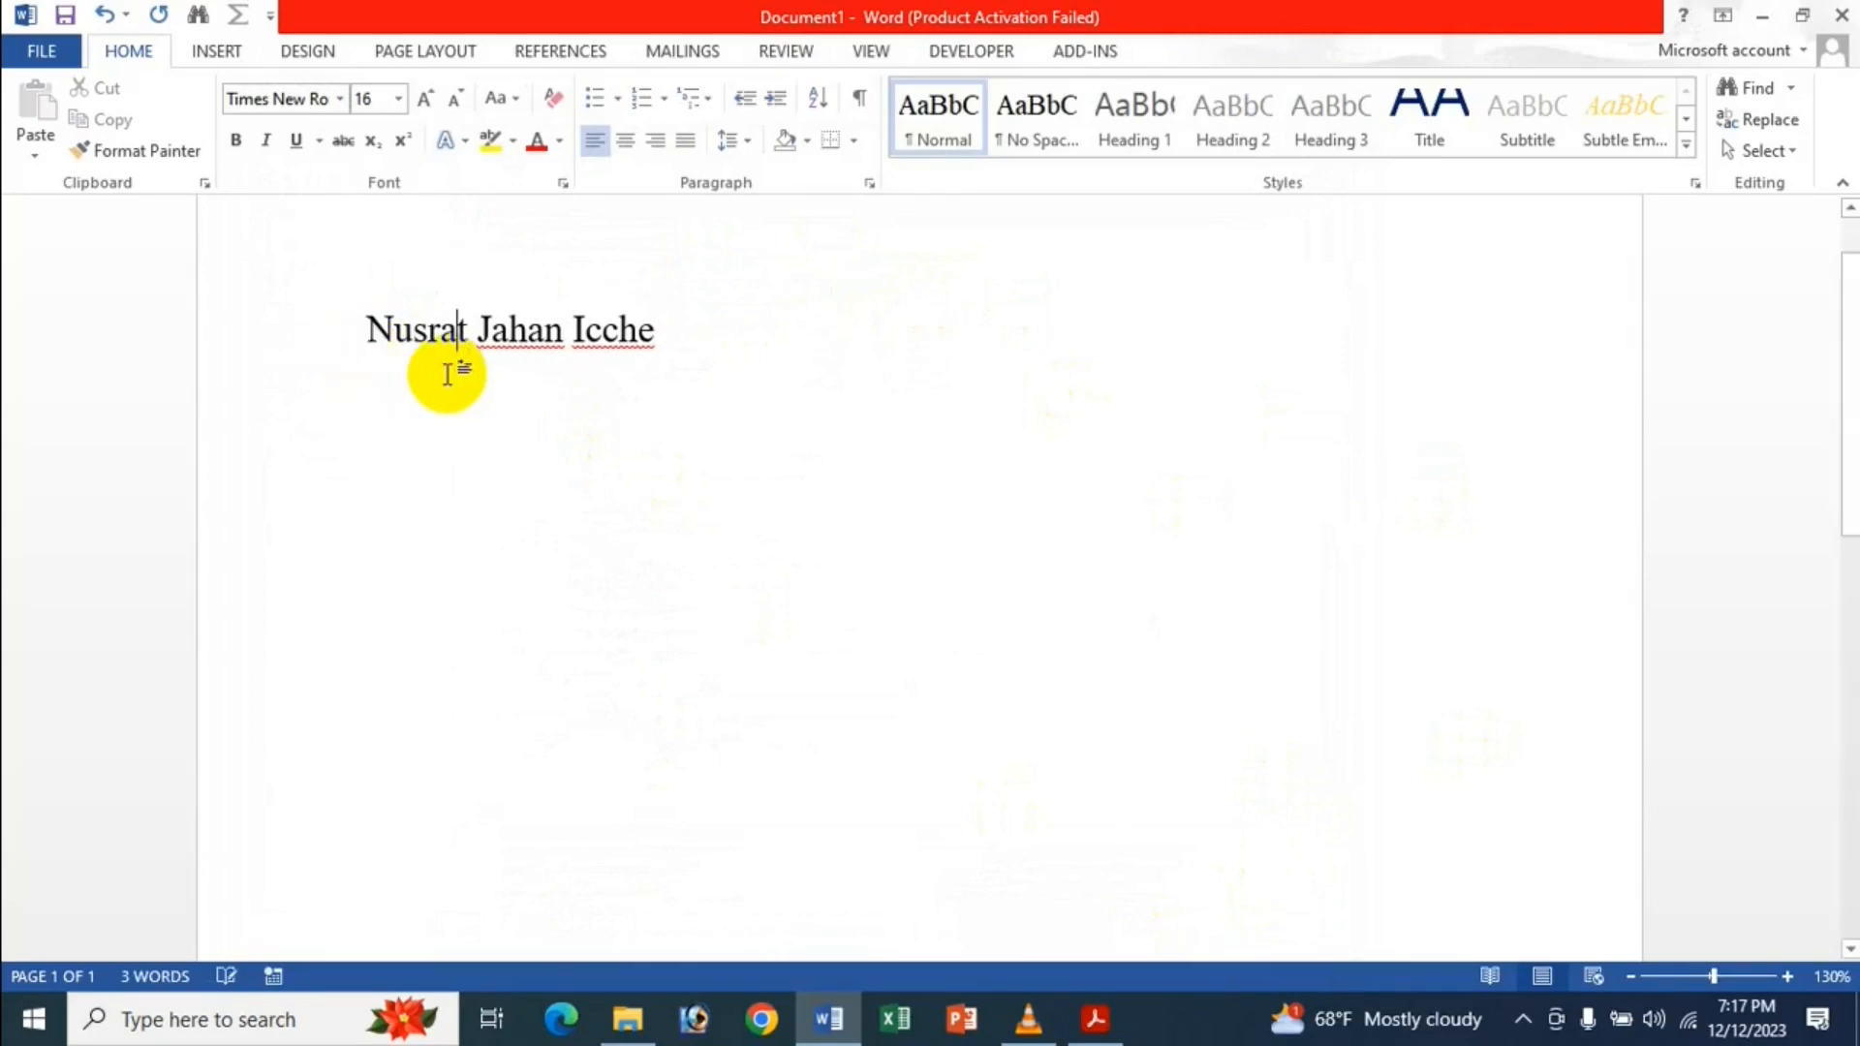
{"action": "left_click_drag", "start_coordinate": [365, 332], "coordinate": [583, 321]}
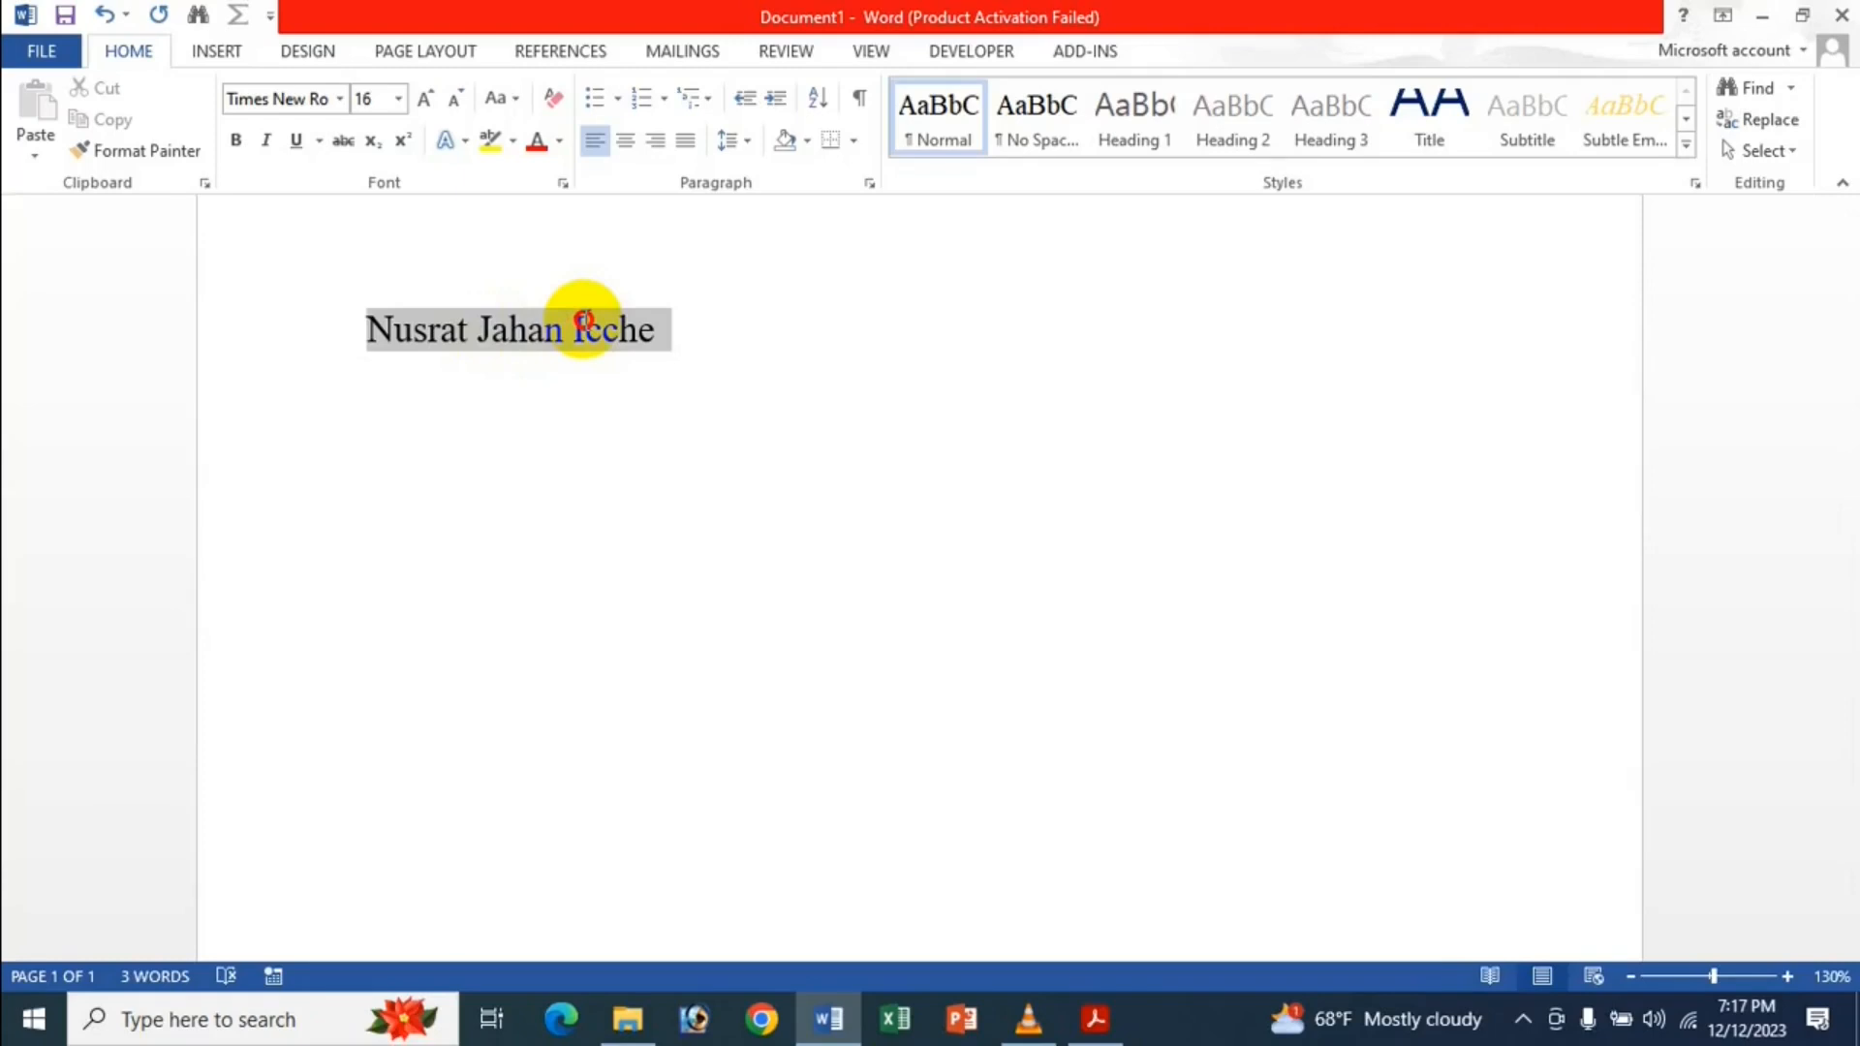
{"action": "left_click_drag", "start_coordinate": [583, 321], "coordinate": [581, 323]}
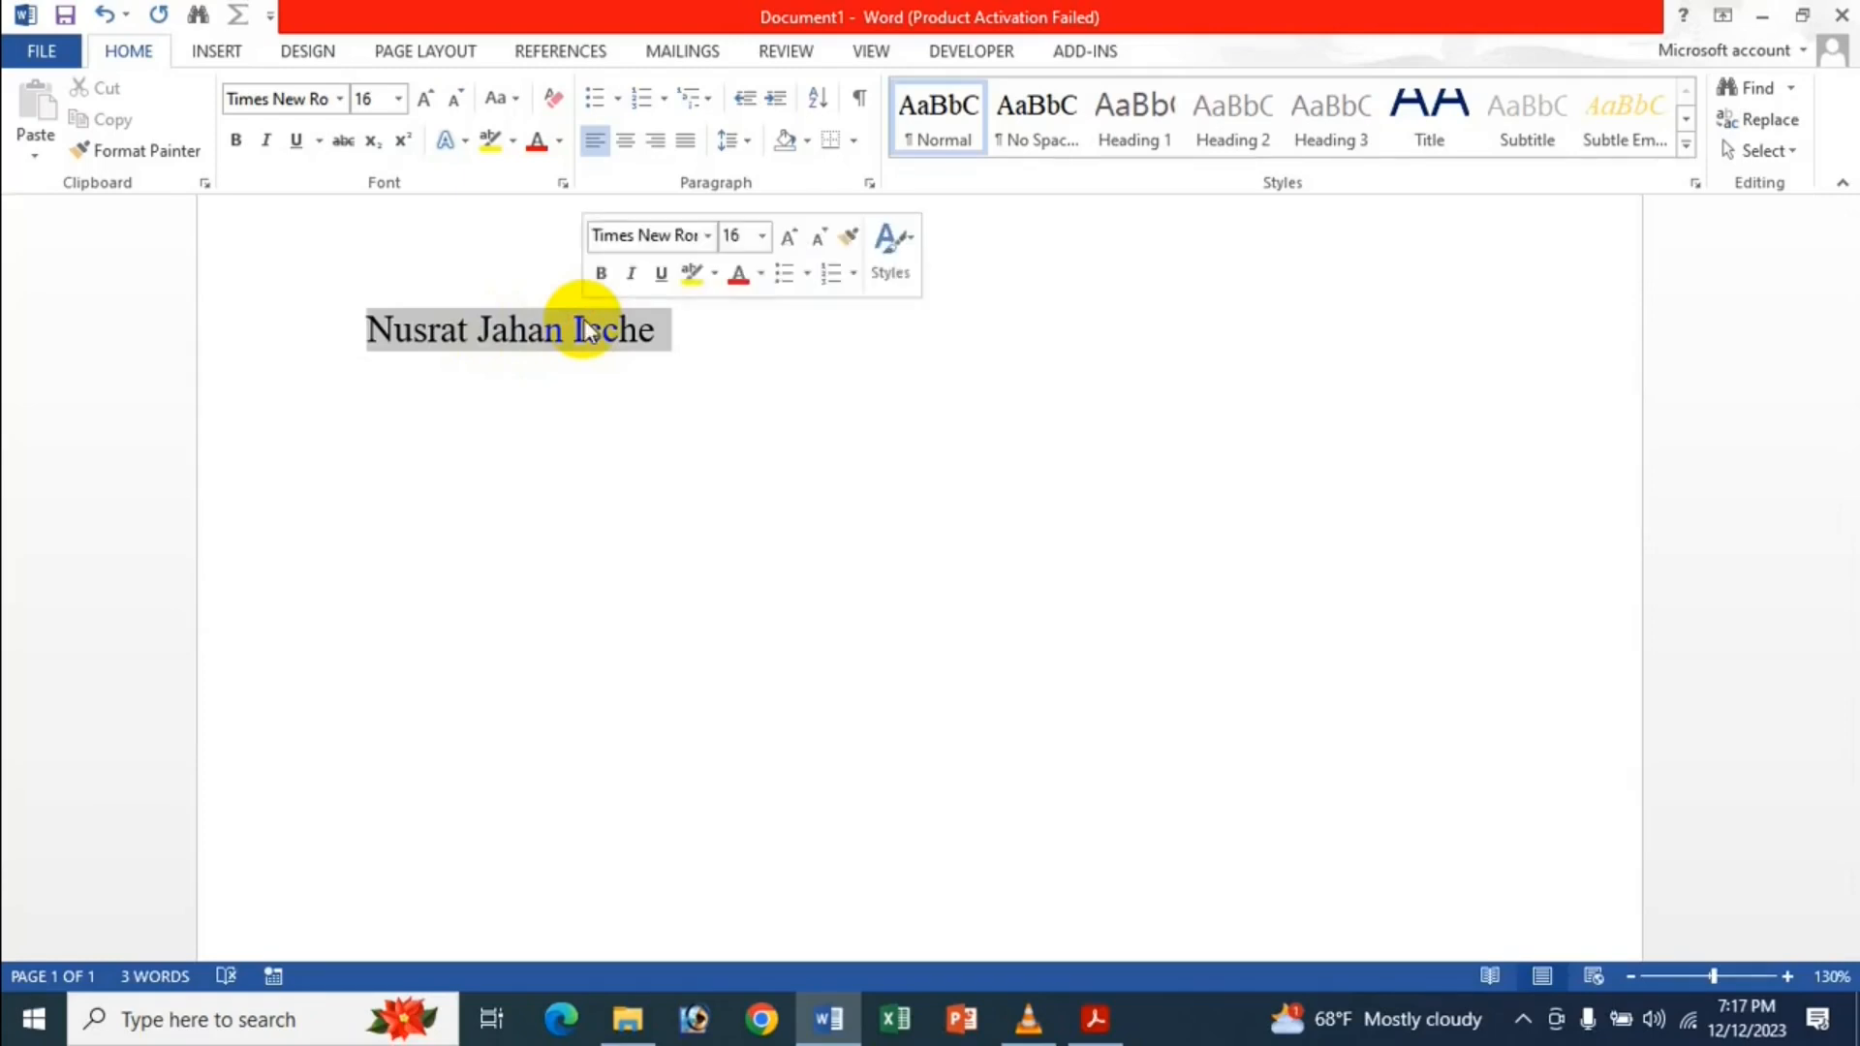
Turn off 'When selecting, automatically select entire word', then test a partial selection across the name.
{"action": "left_click", "coordinate": [445, 303]}
{"action": "left_click", "coordinate": [43, 51]}
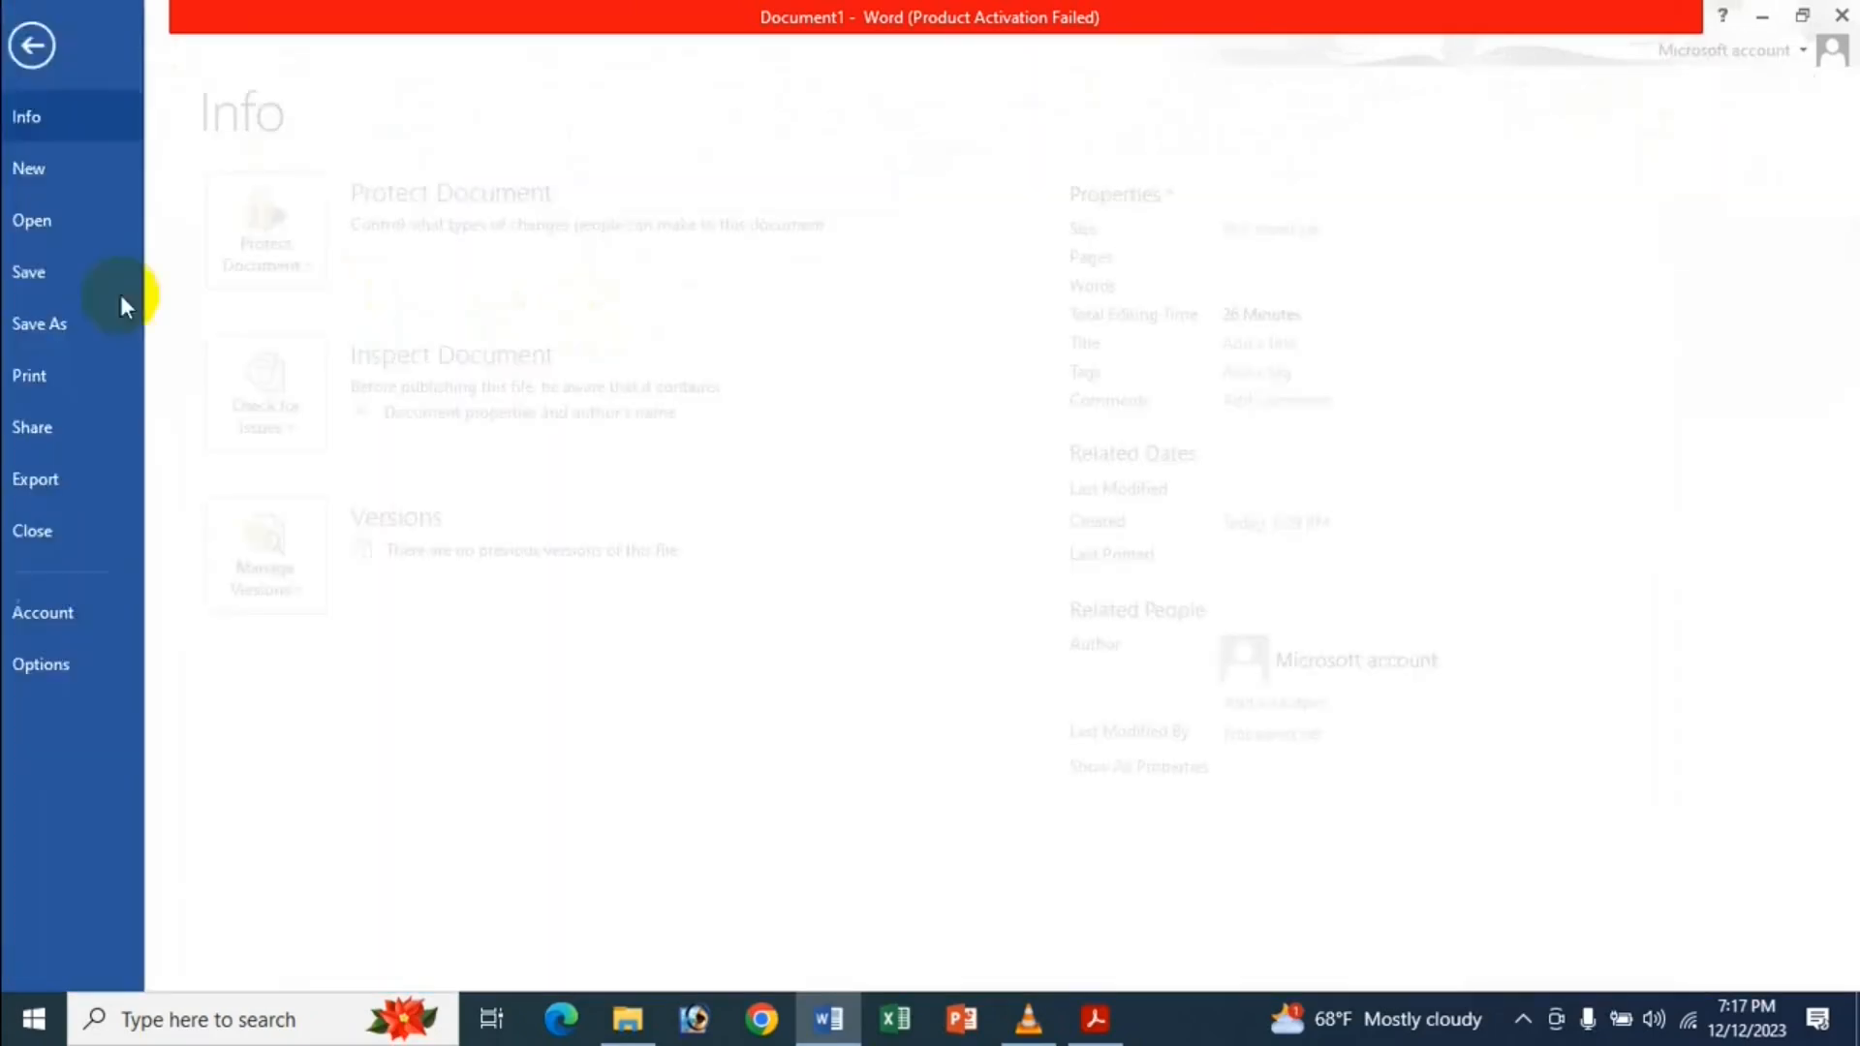
{"action": "left_click", "coordinate": [93, 656]}
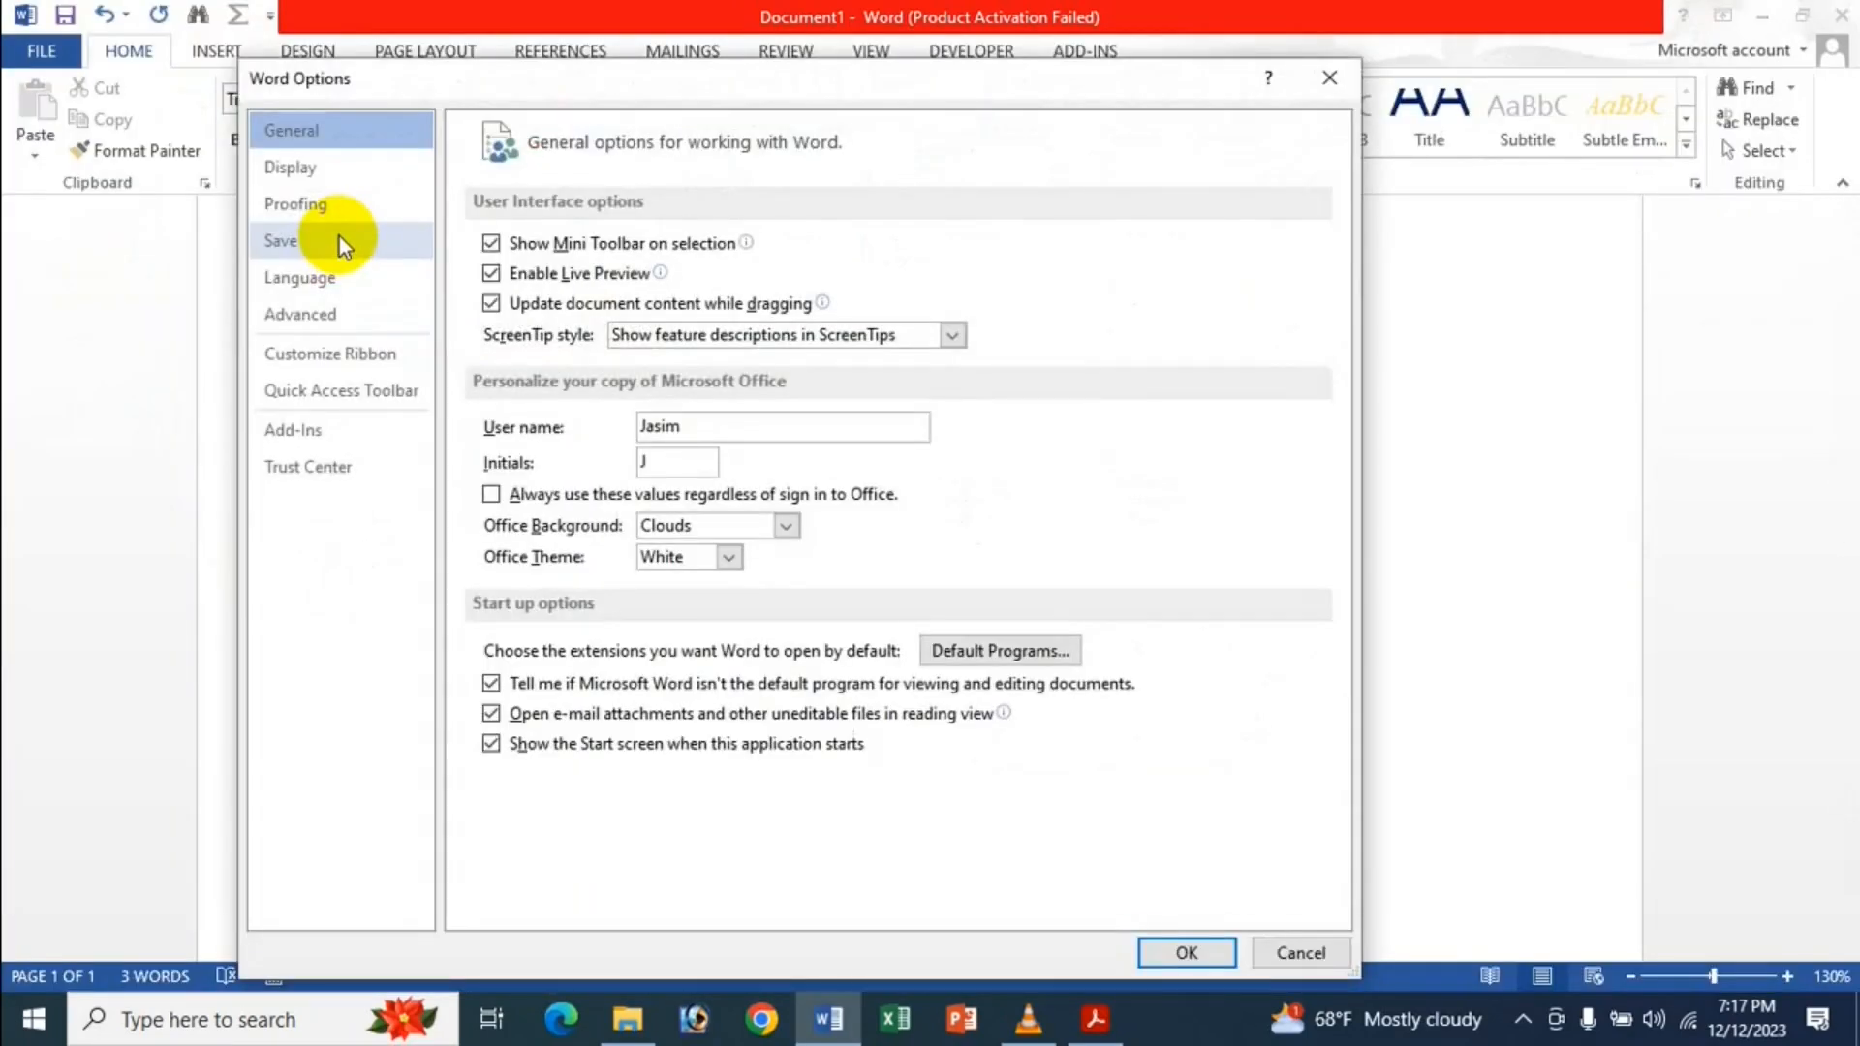
{"action": "left_click", "coordinate": [328, 315]}
{"action": "left_click", "coordinate": [636, 274]}
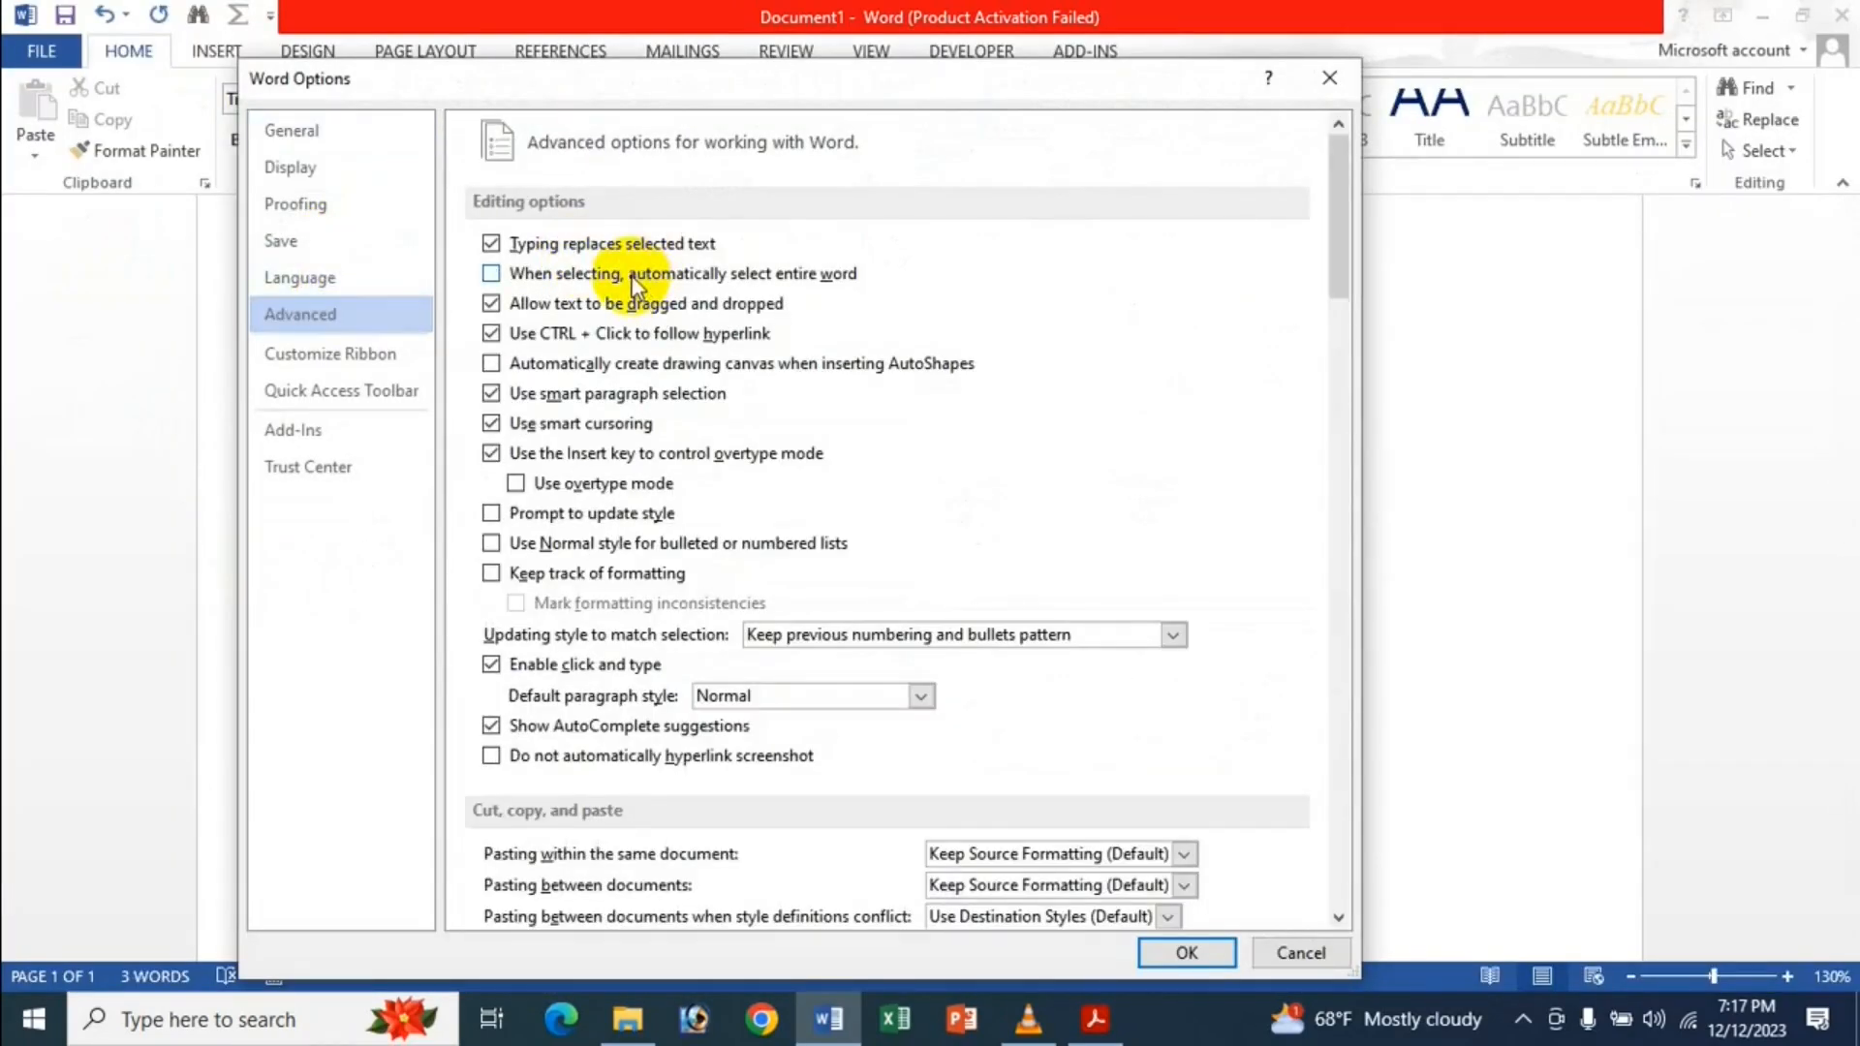
{"action": "key", "text": "Return"}
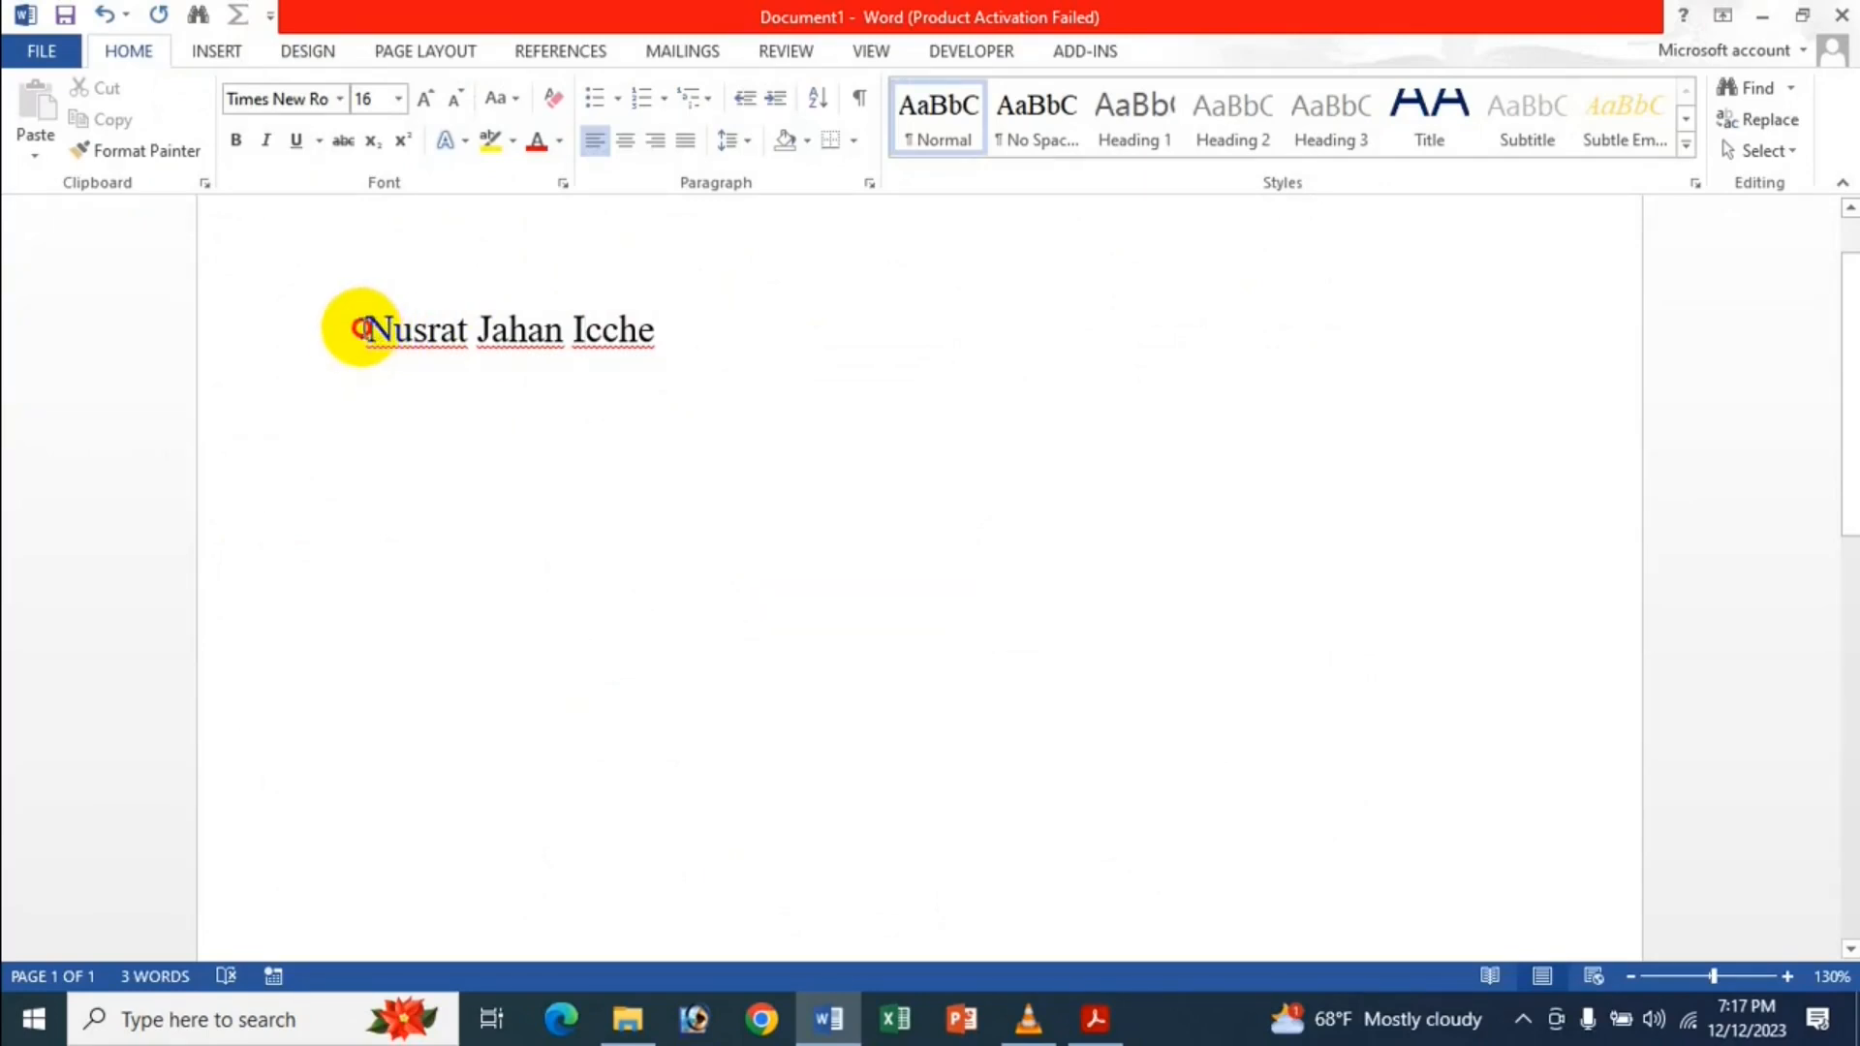
{"action": "left_click_drag", "start_coordinate": [360, 328], "coordinate": [573, 333]}
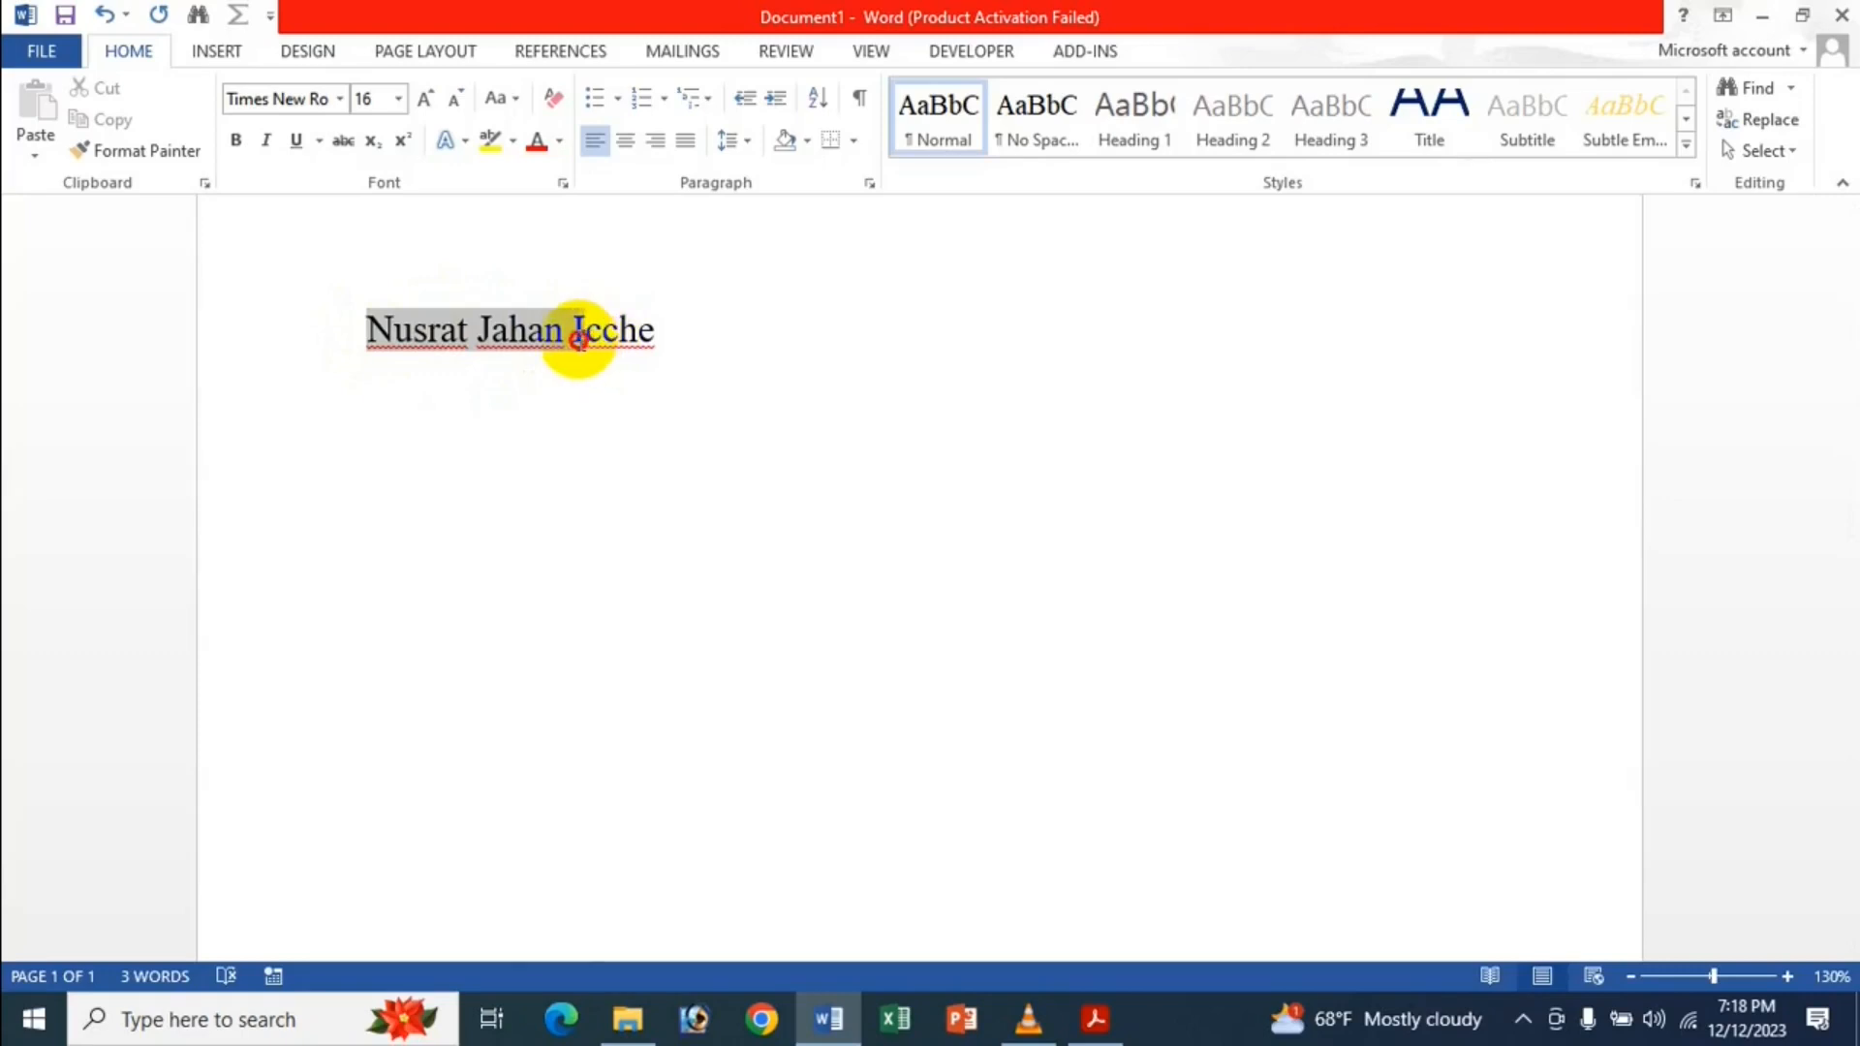
{"action": "left_click", "coordinate": [480, 411]}
Re-enable 'When selecting, automatically select entire word' in the Advanced options and close Options.
{"action": "left_click", "coordinate": [42, 50]}
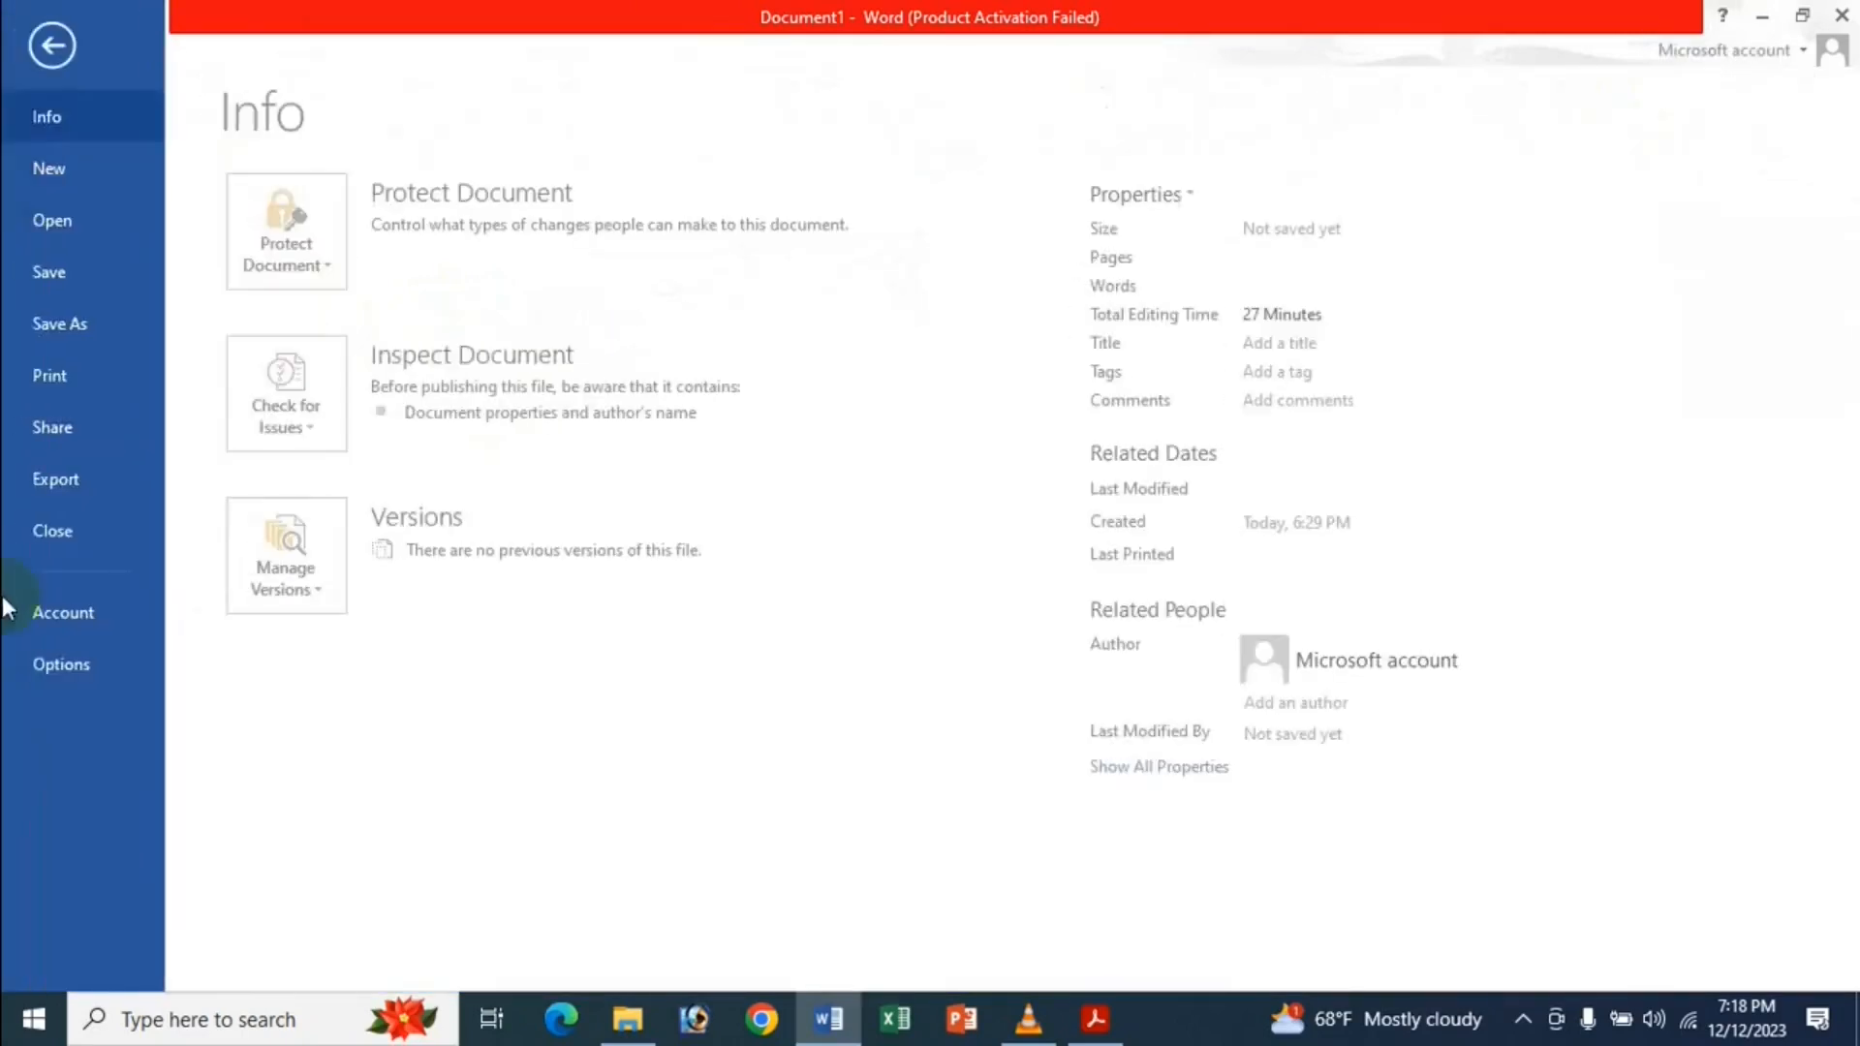
{"action": "left_click", "coordinate": [43, 664]}
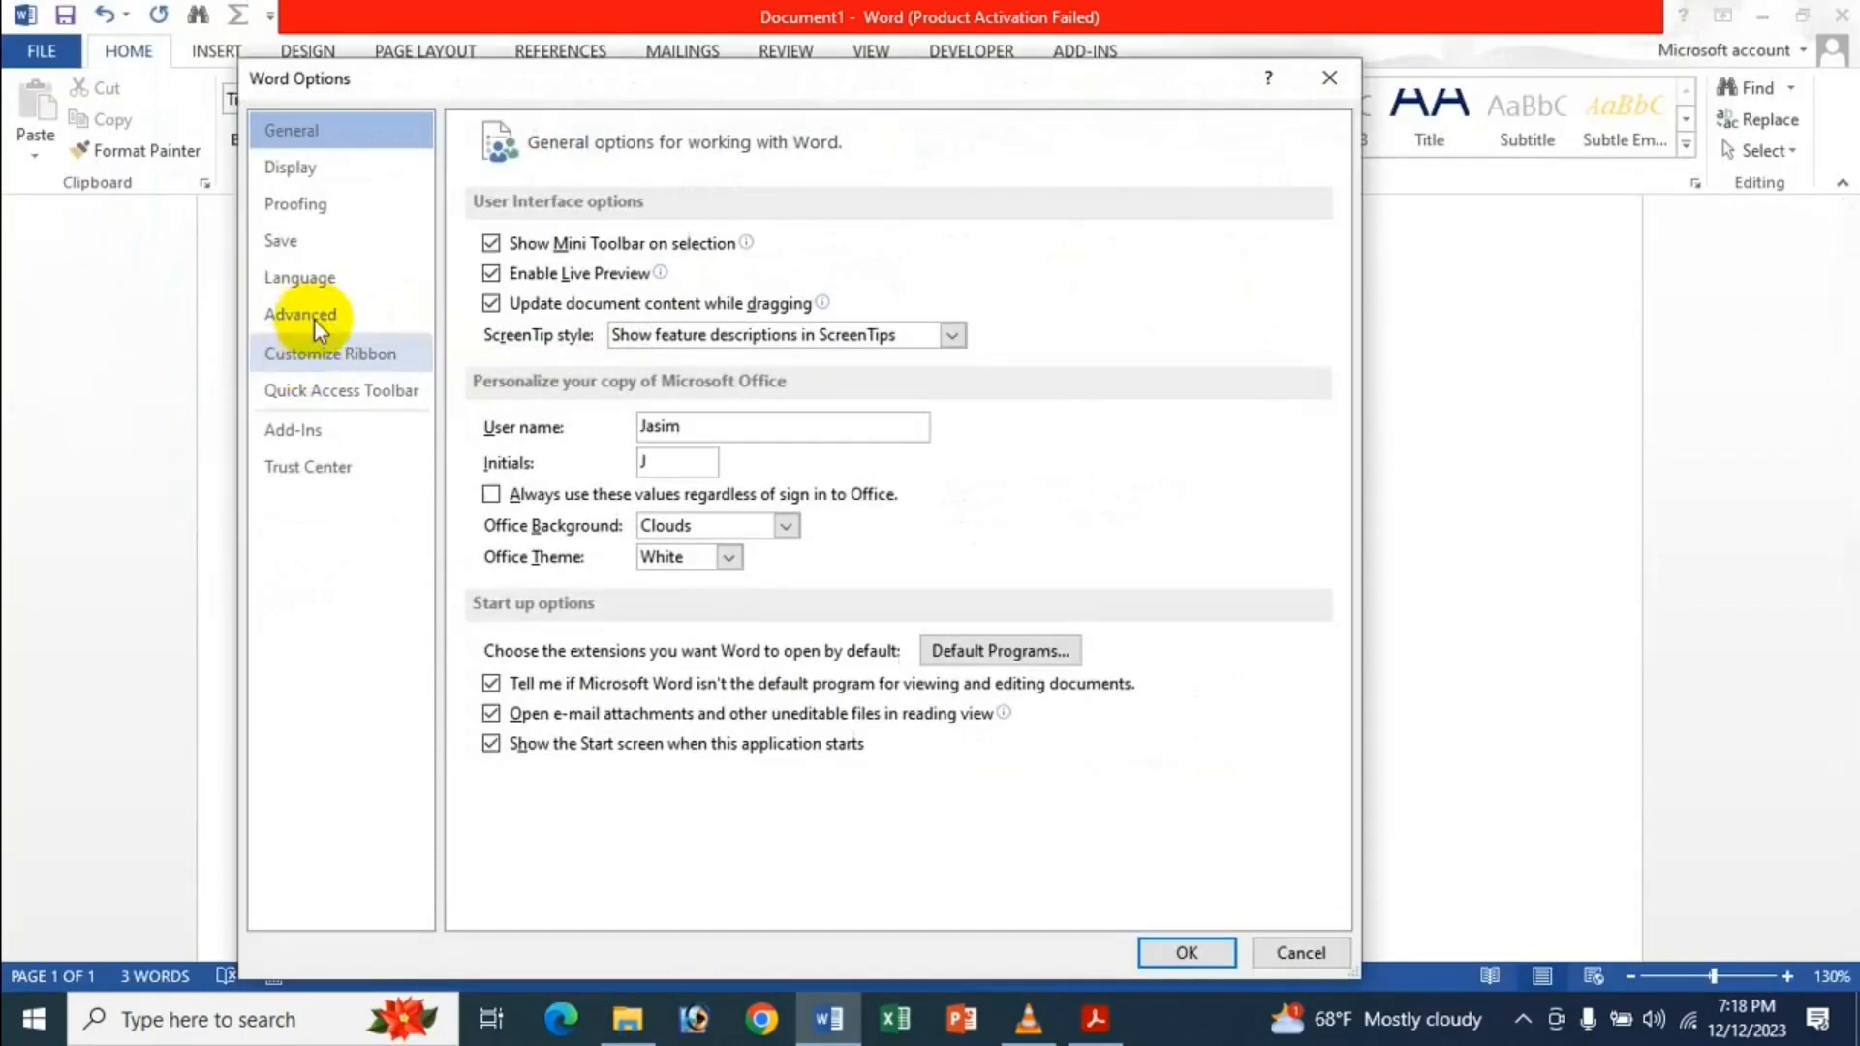
{"action": "left_click", "coordinate": [319, 308]}
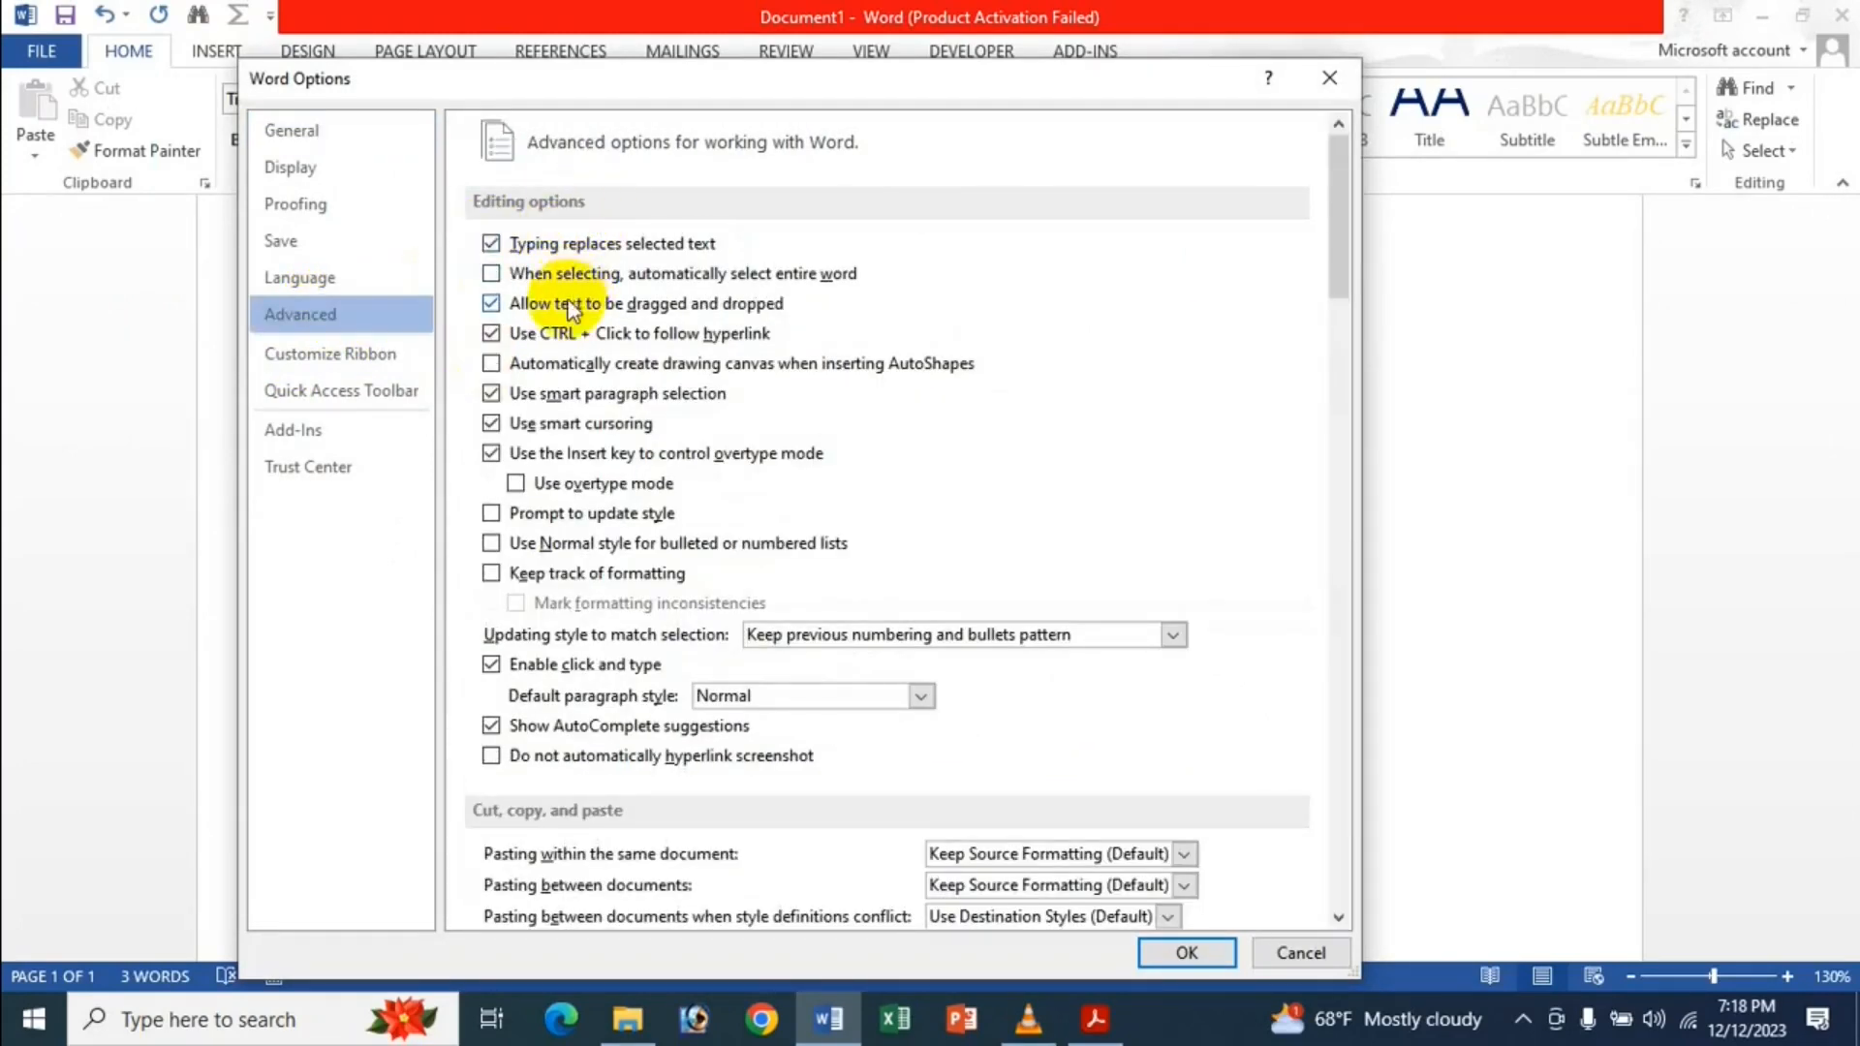
{"action": "left_click", "coordinate": [553, 277]}
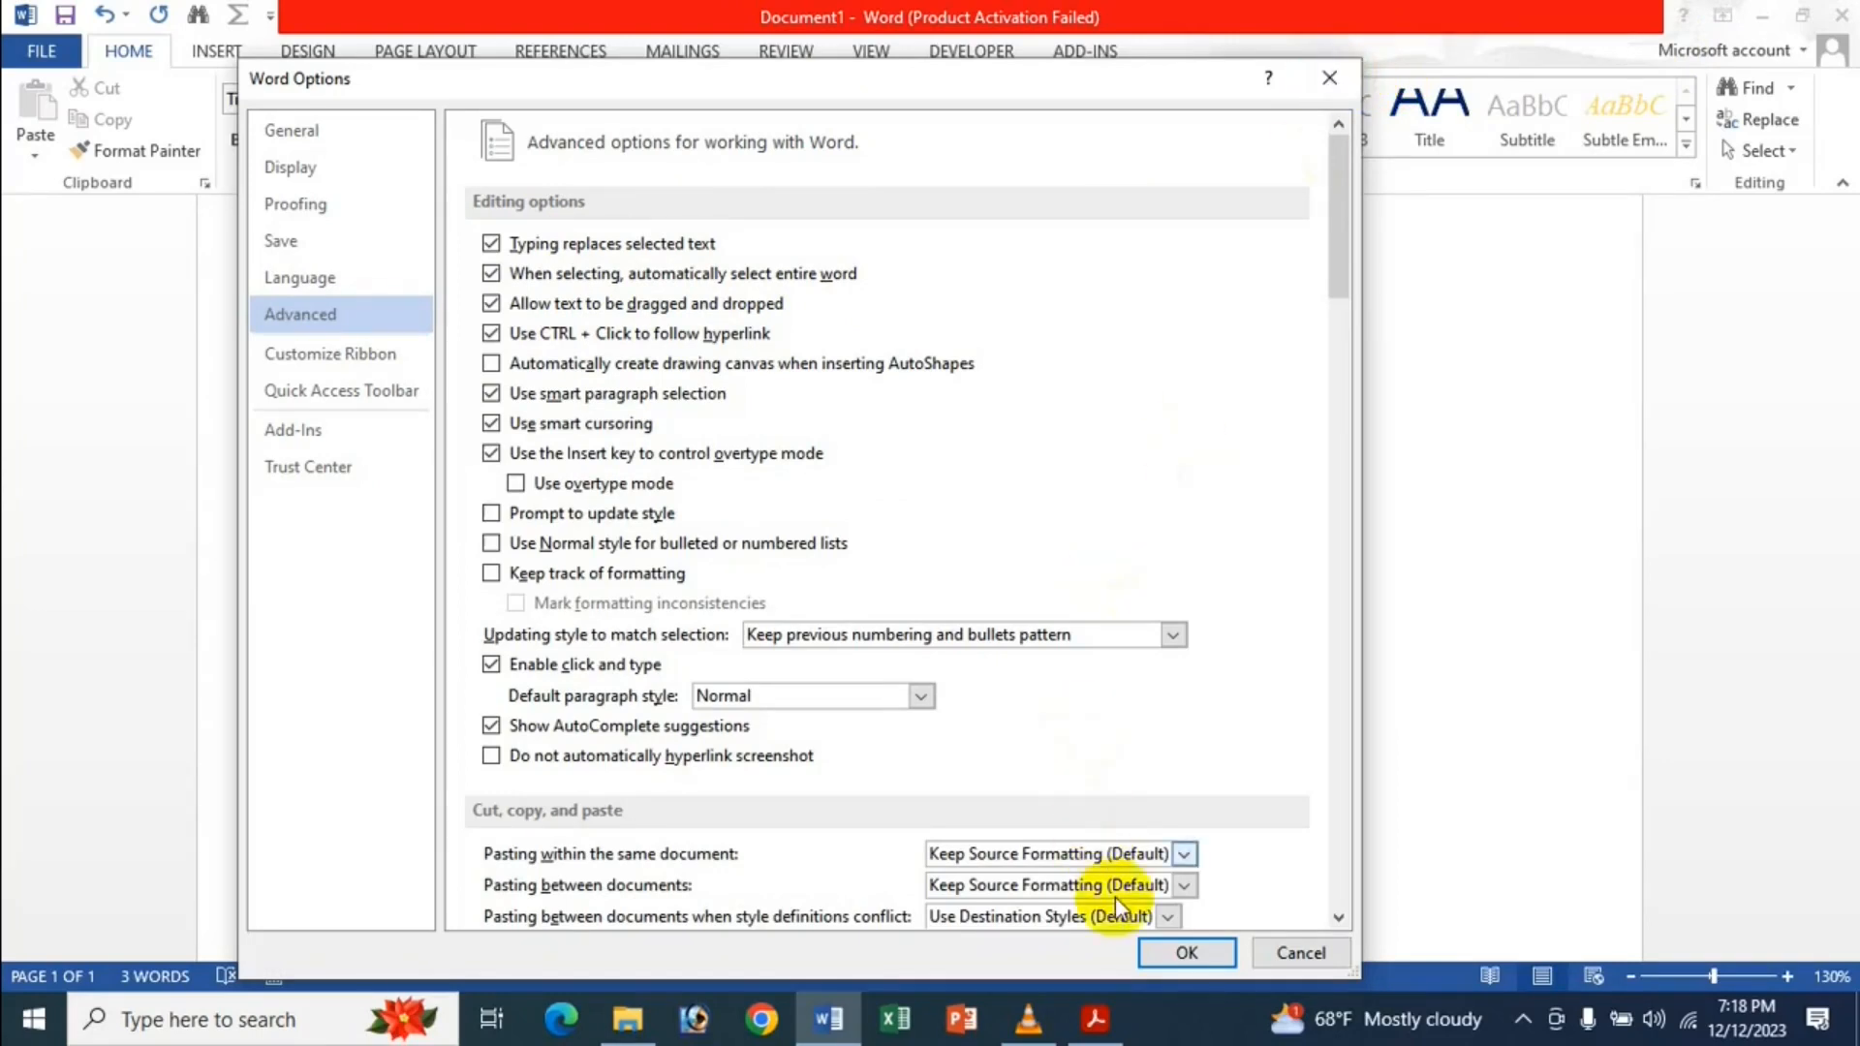
{"action": "left_click", "coordinate": [1170, 957]}
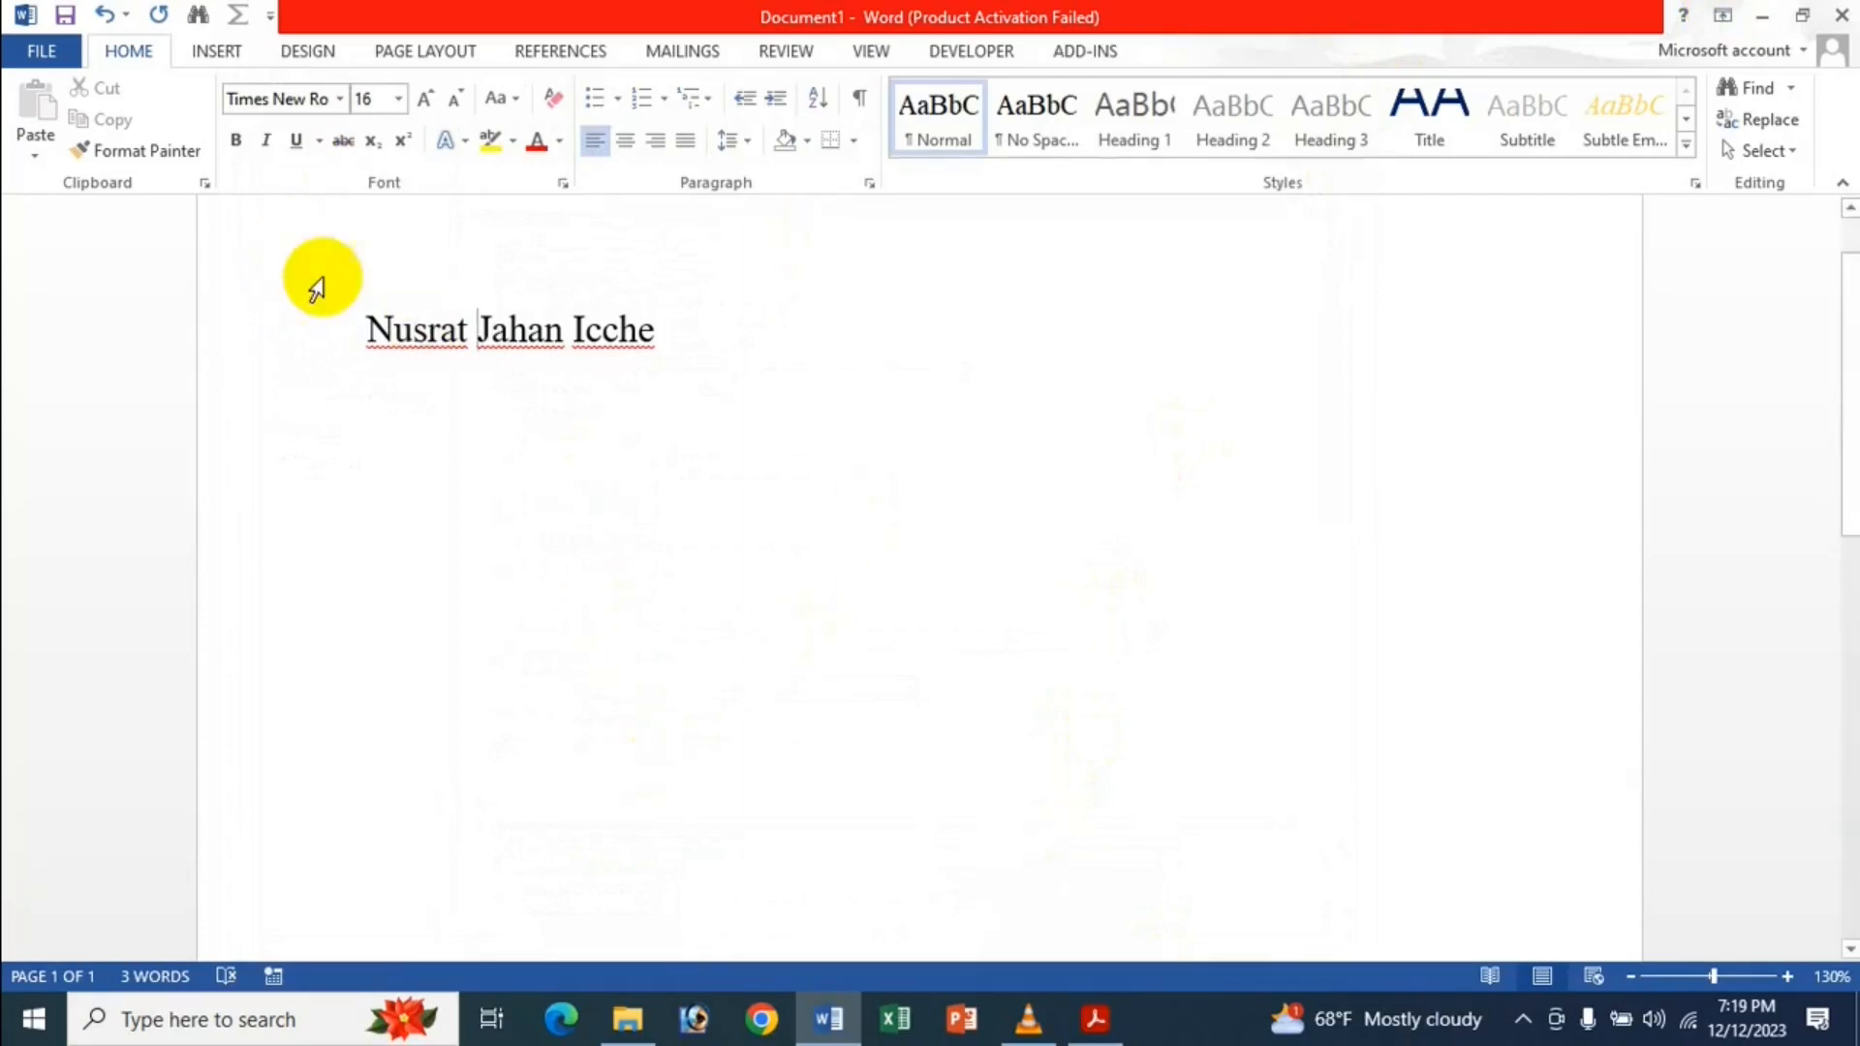
{"action": "left_click_drag", "start_coordinate": [578, 329], "coordinate": [682, 300]}
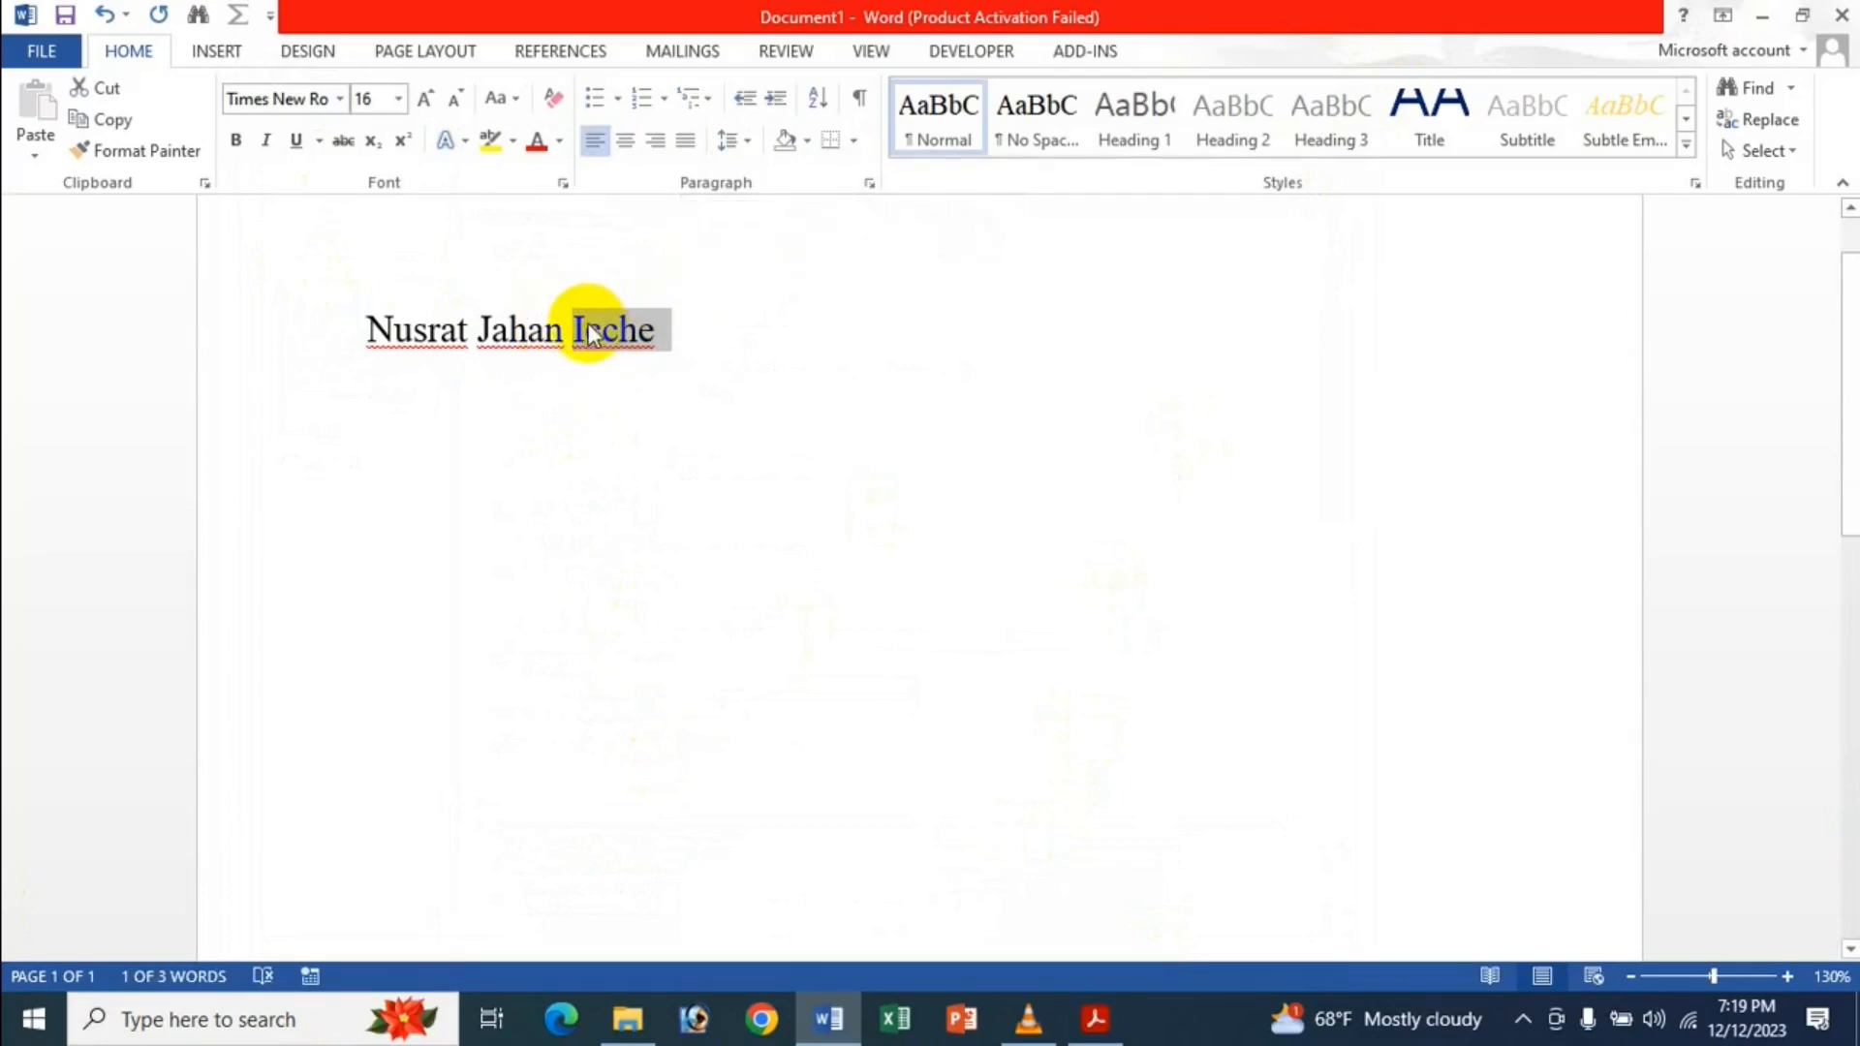
{"action": "left_click_drag", "start_coordinate": [581, 329], "coordinate": [629, 360]}
{"action": "key", "text": "Return"}
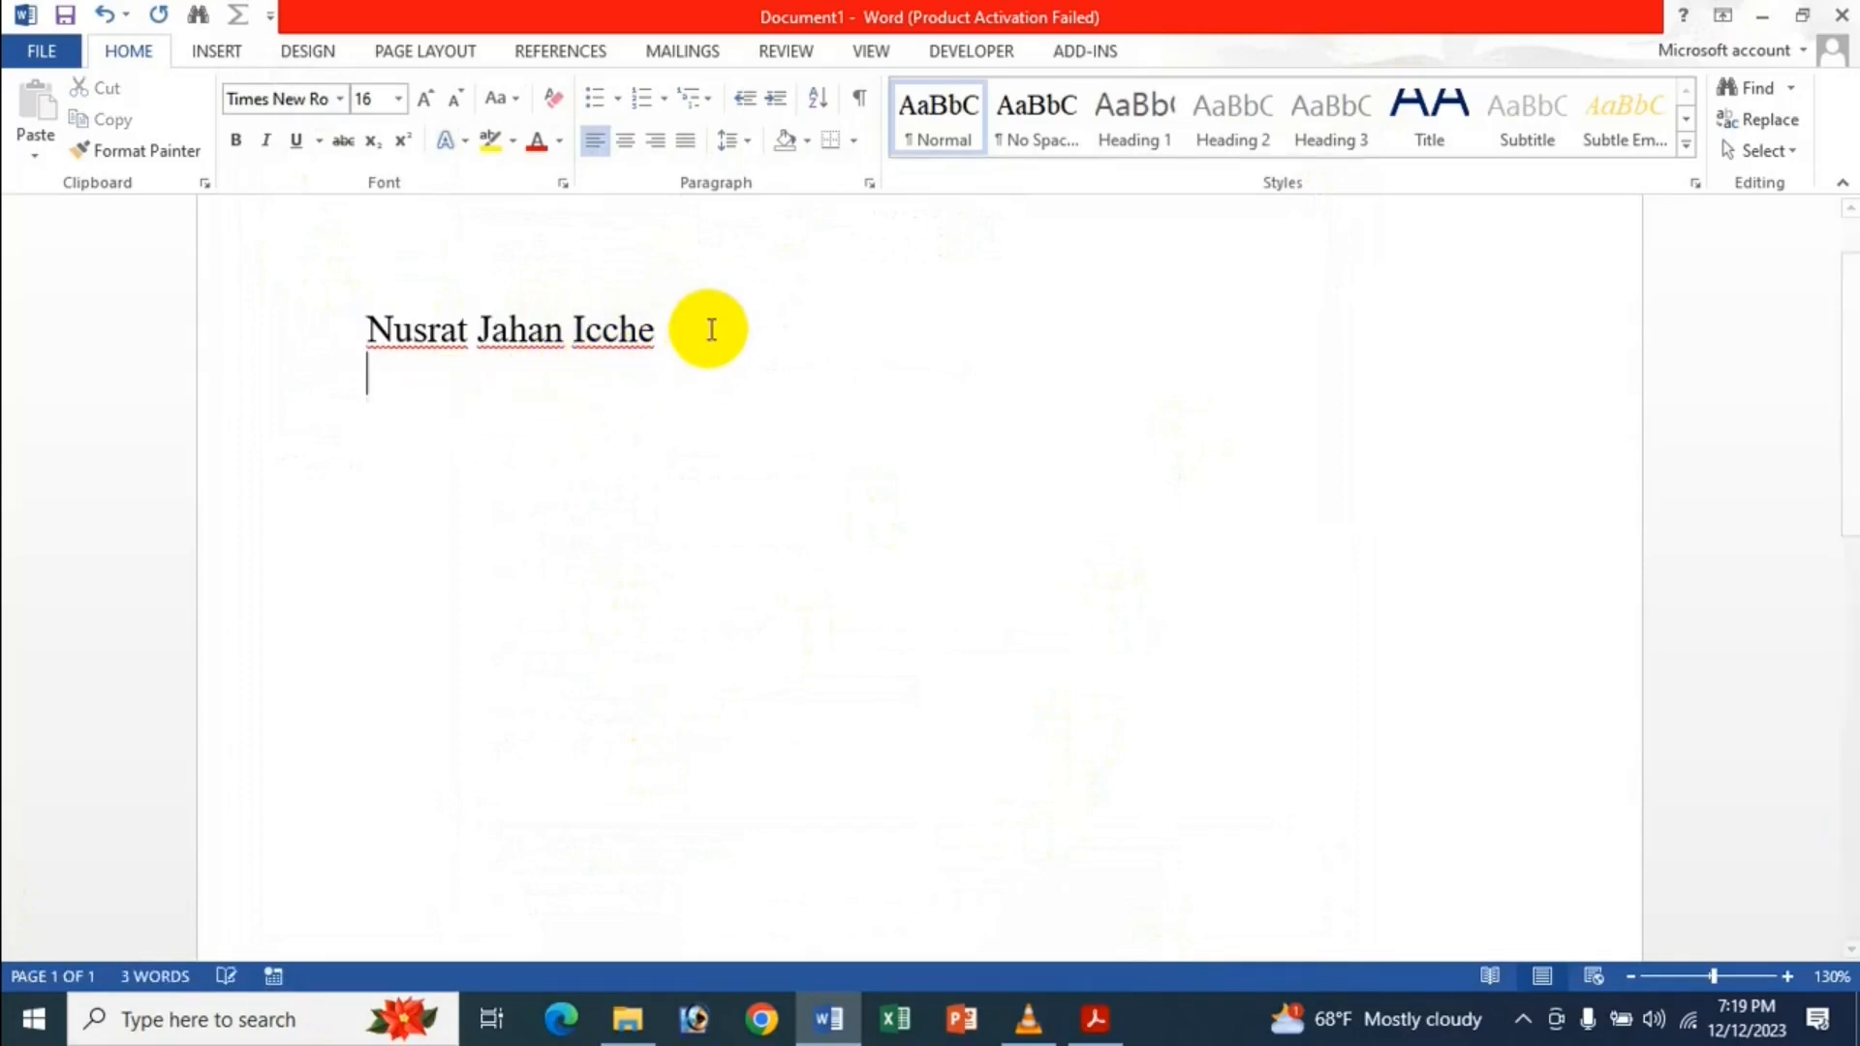
{"action": "left_click_drag", "start_coordinate": [593, 320], "coordinate": [384, 372]}
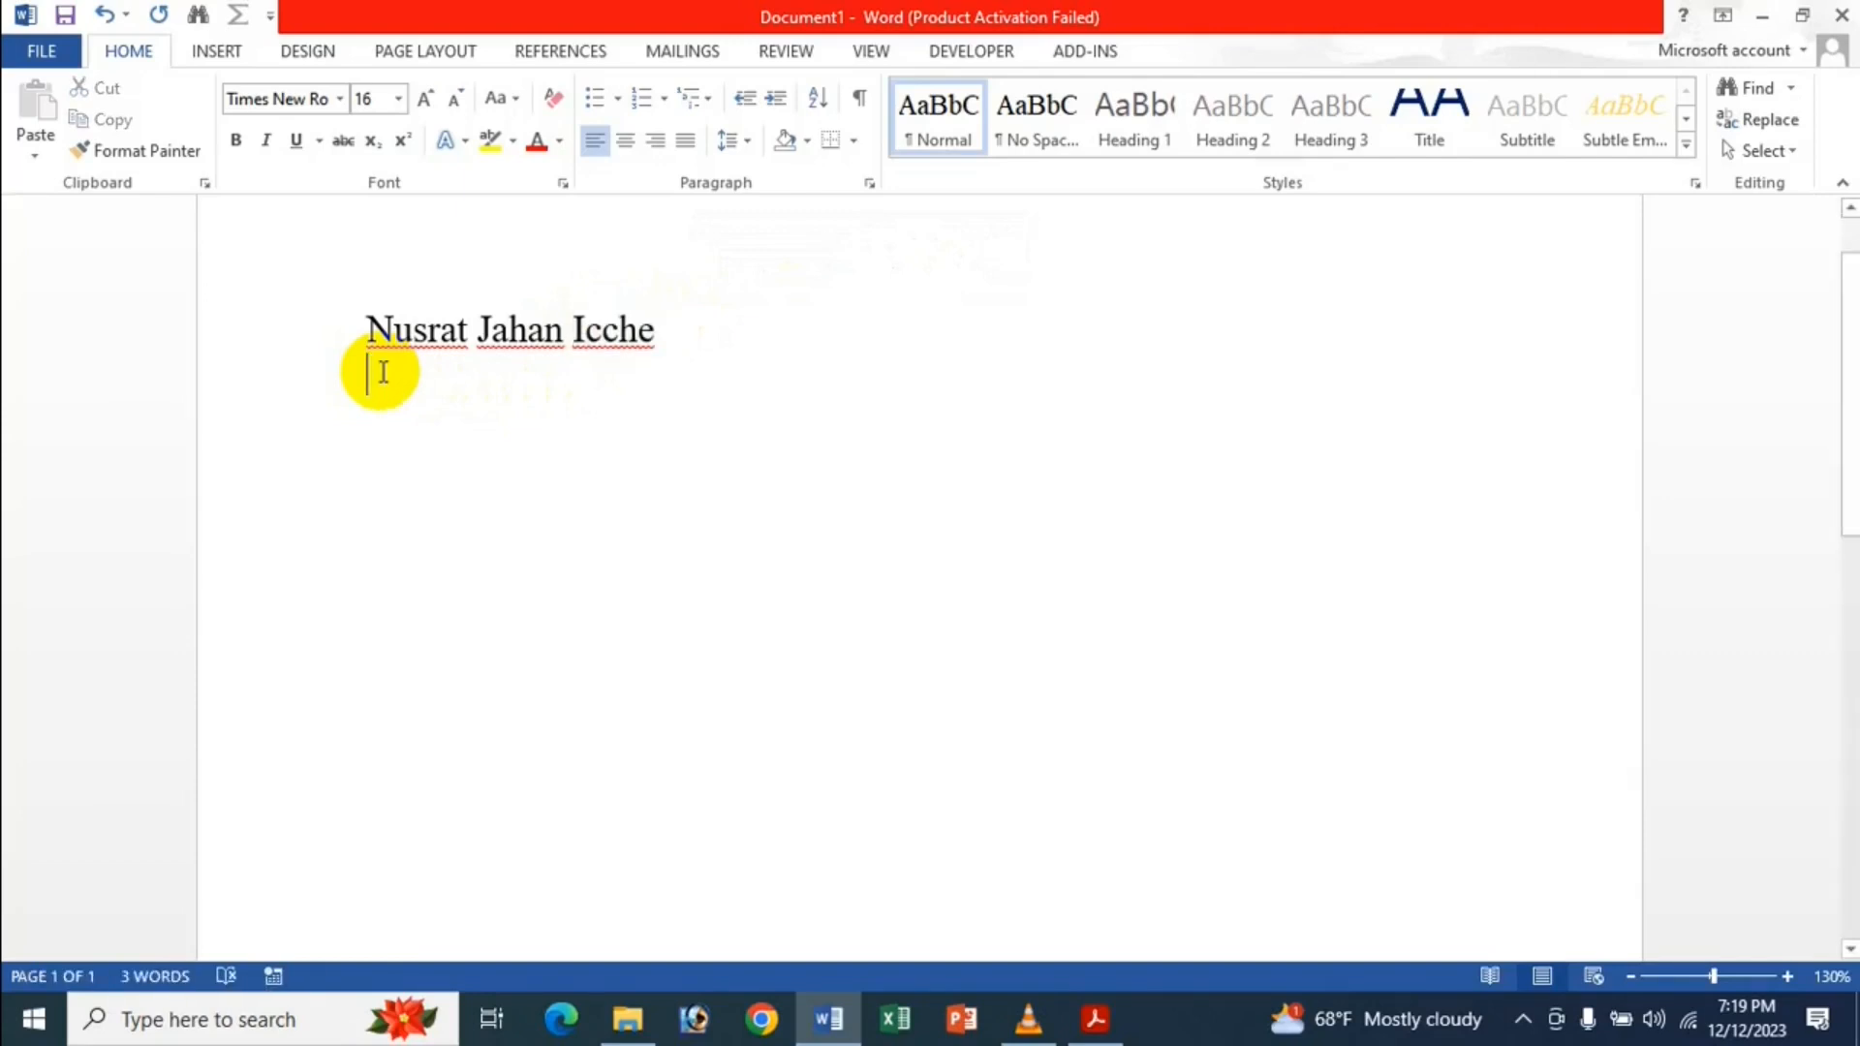
{"action": "left_click", "coordinate": [578, 327]}
{"action": "left_click_drag", "start_coordinate": [586, 327], "coordinate": [498, 463]}
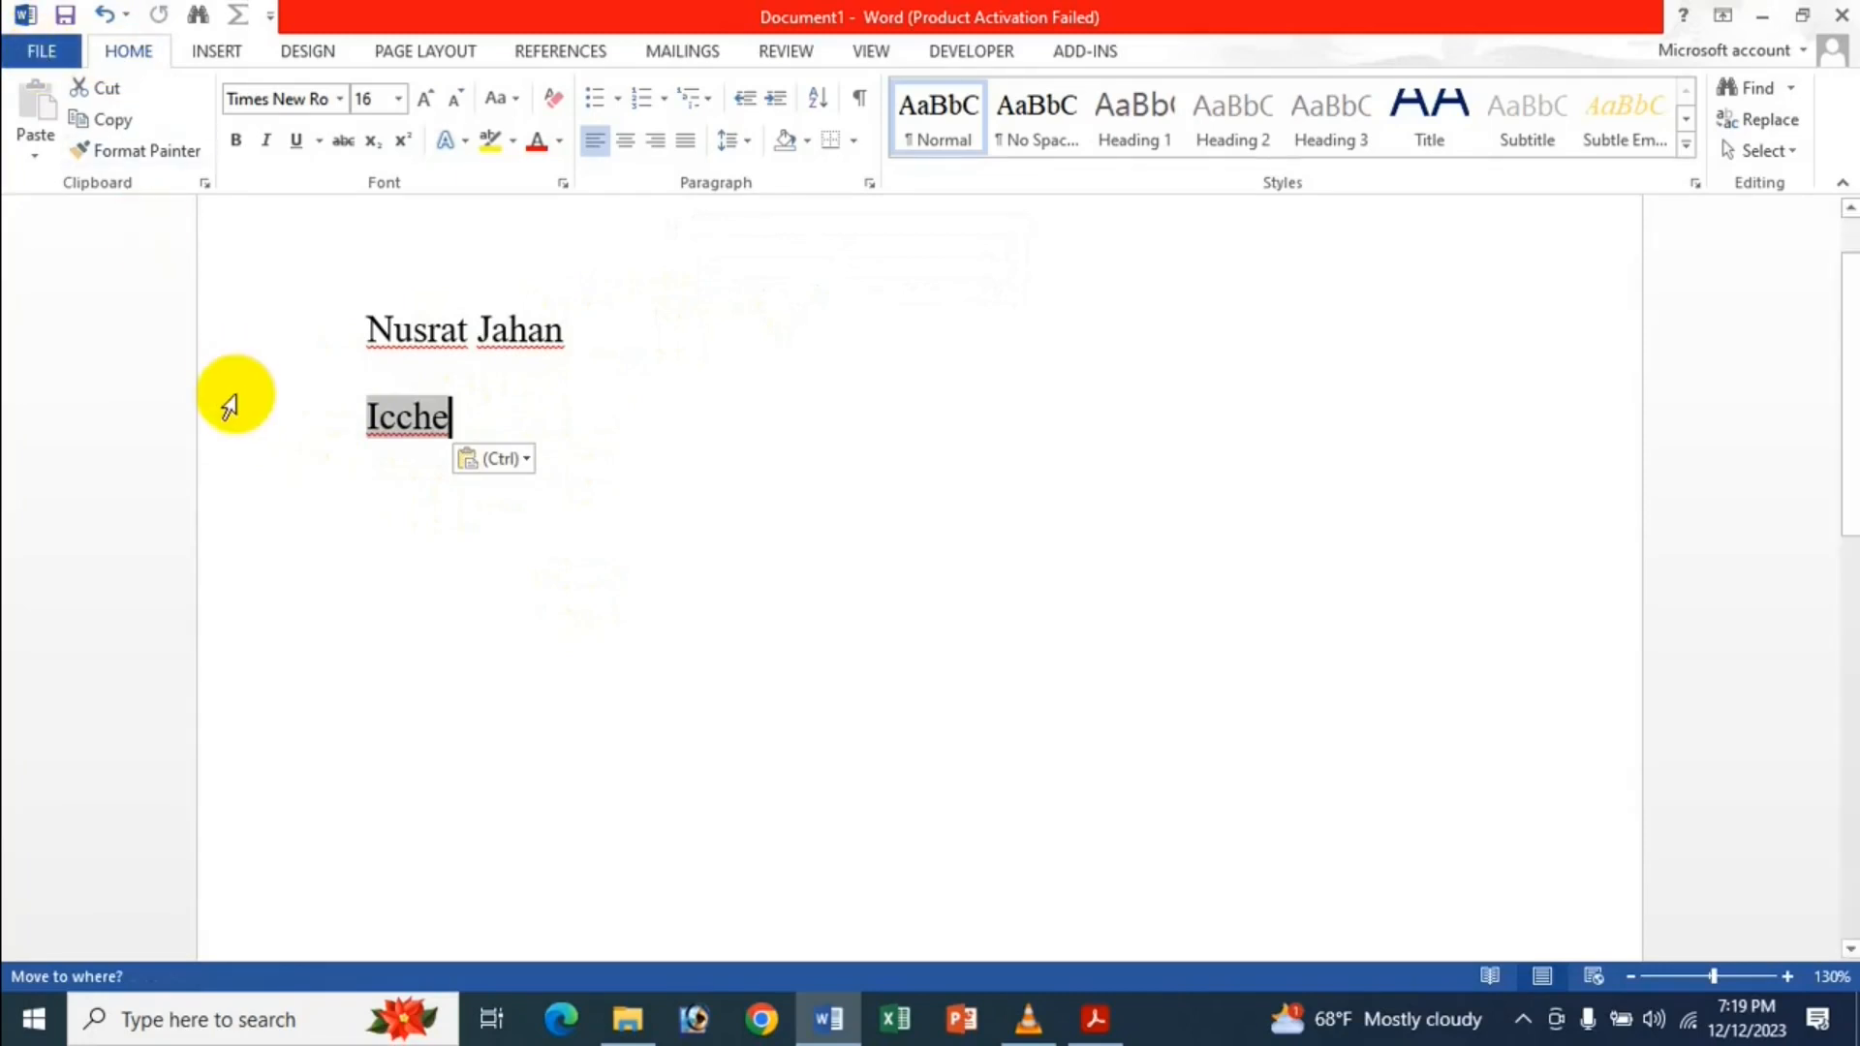
{"action": "key", "text": "ctrl+z"}
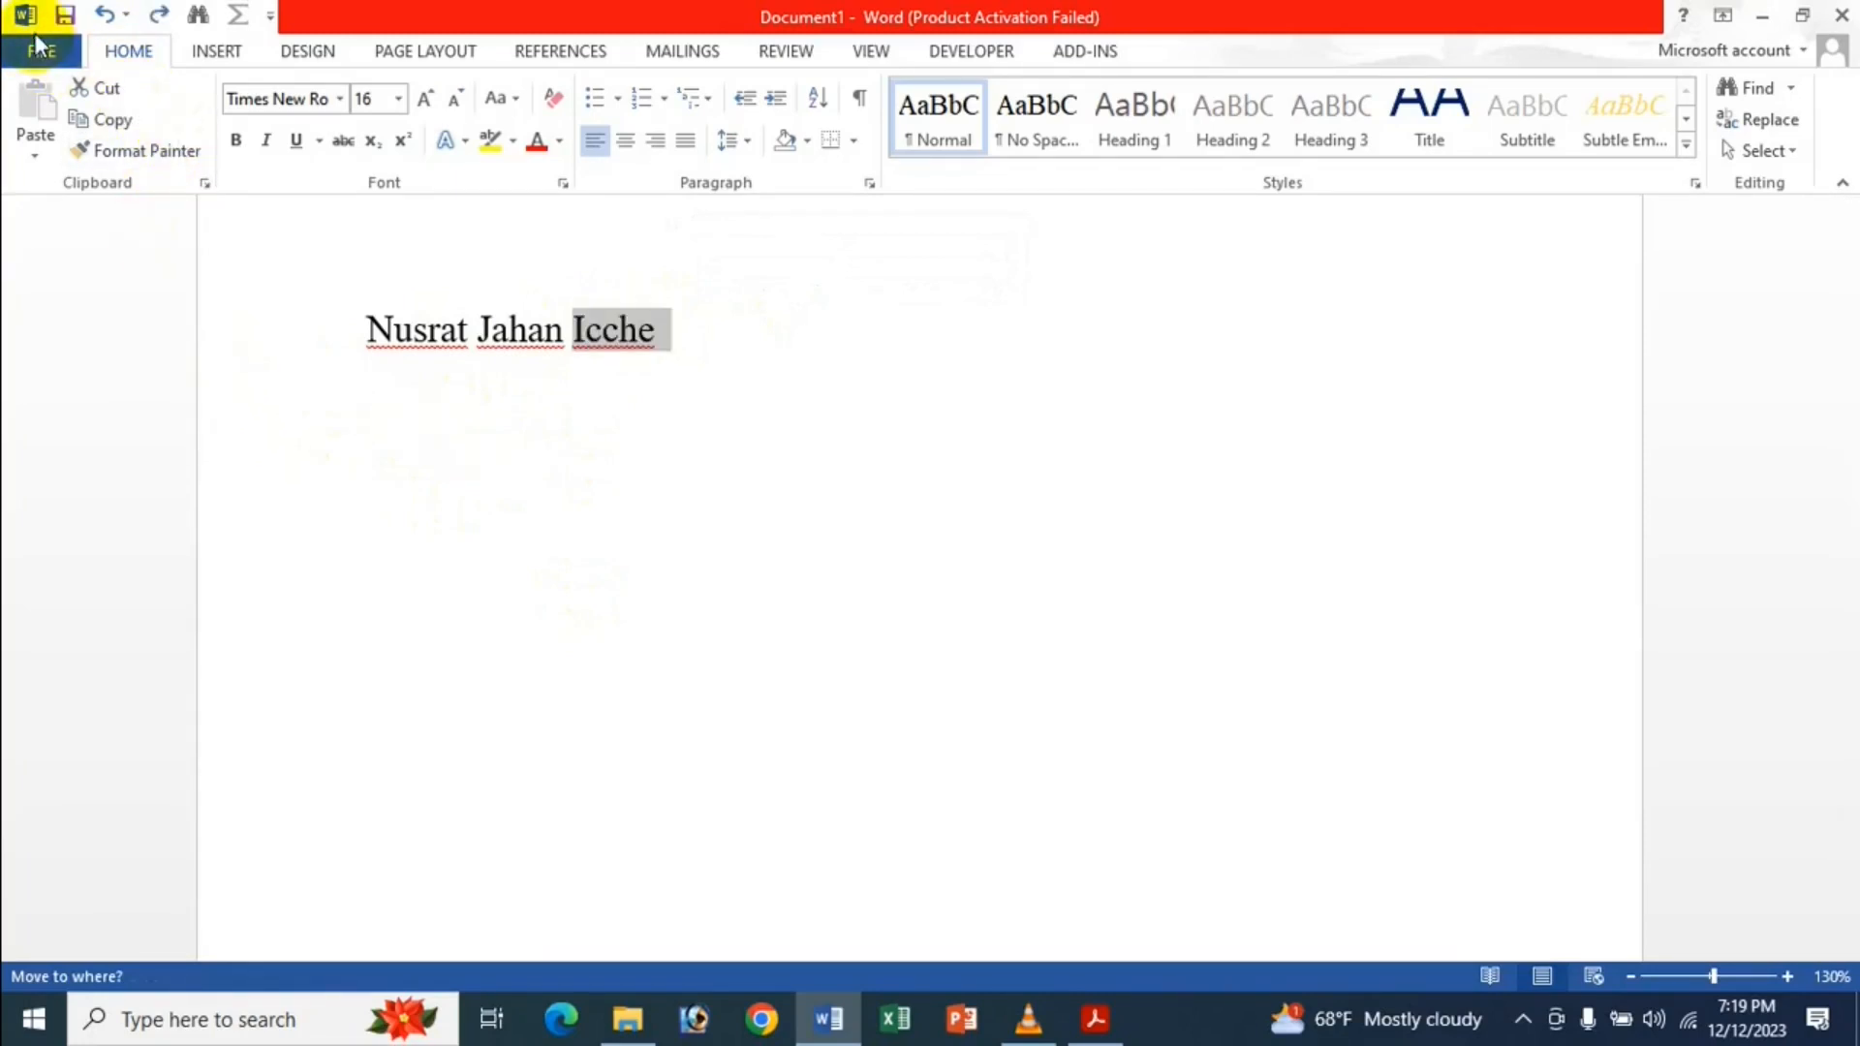
{"action": "left_click", "coordinate": [25, 15]}
{"action": "left_click", "coordinate": [413, 332]}
{"action": "left_click", "coordinate": [19, 50]}
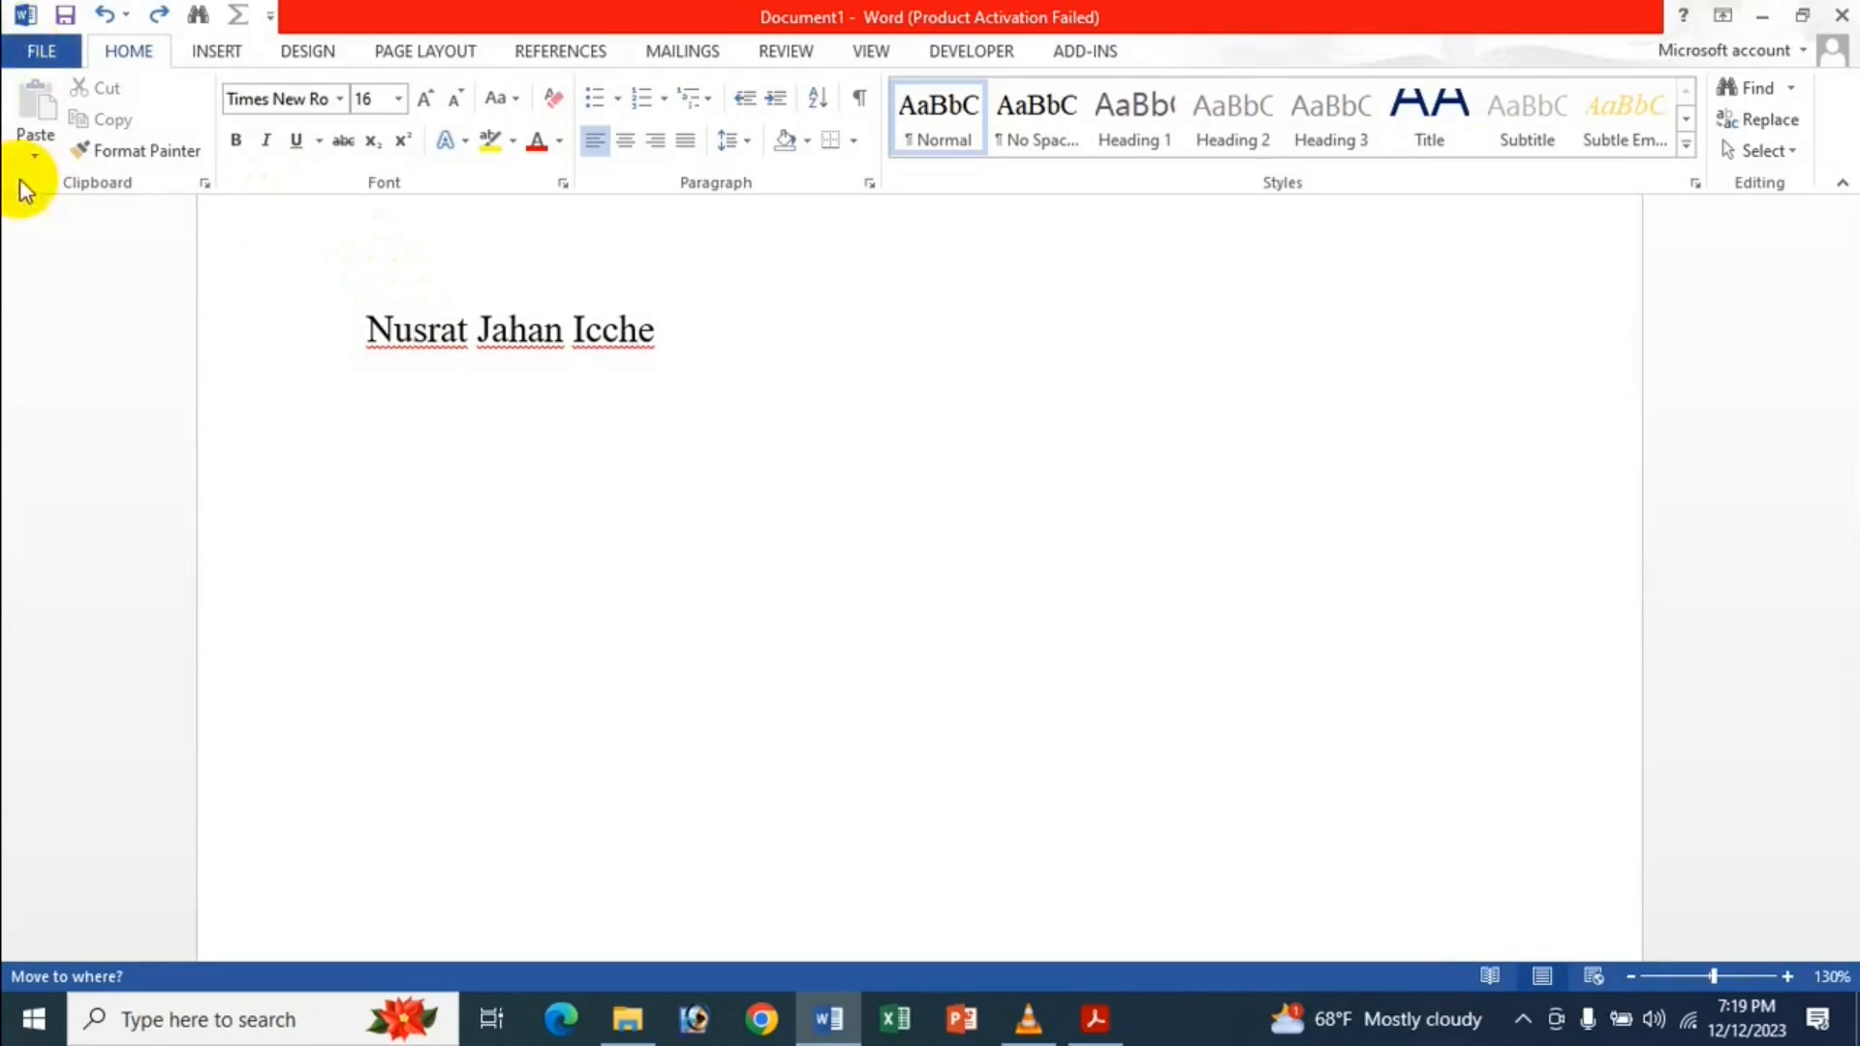
{"action": "key", "text": "Escape"}
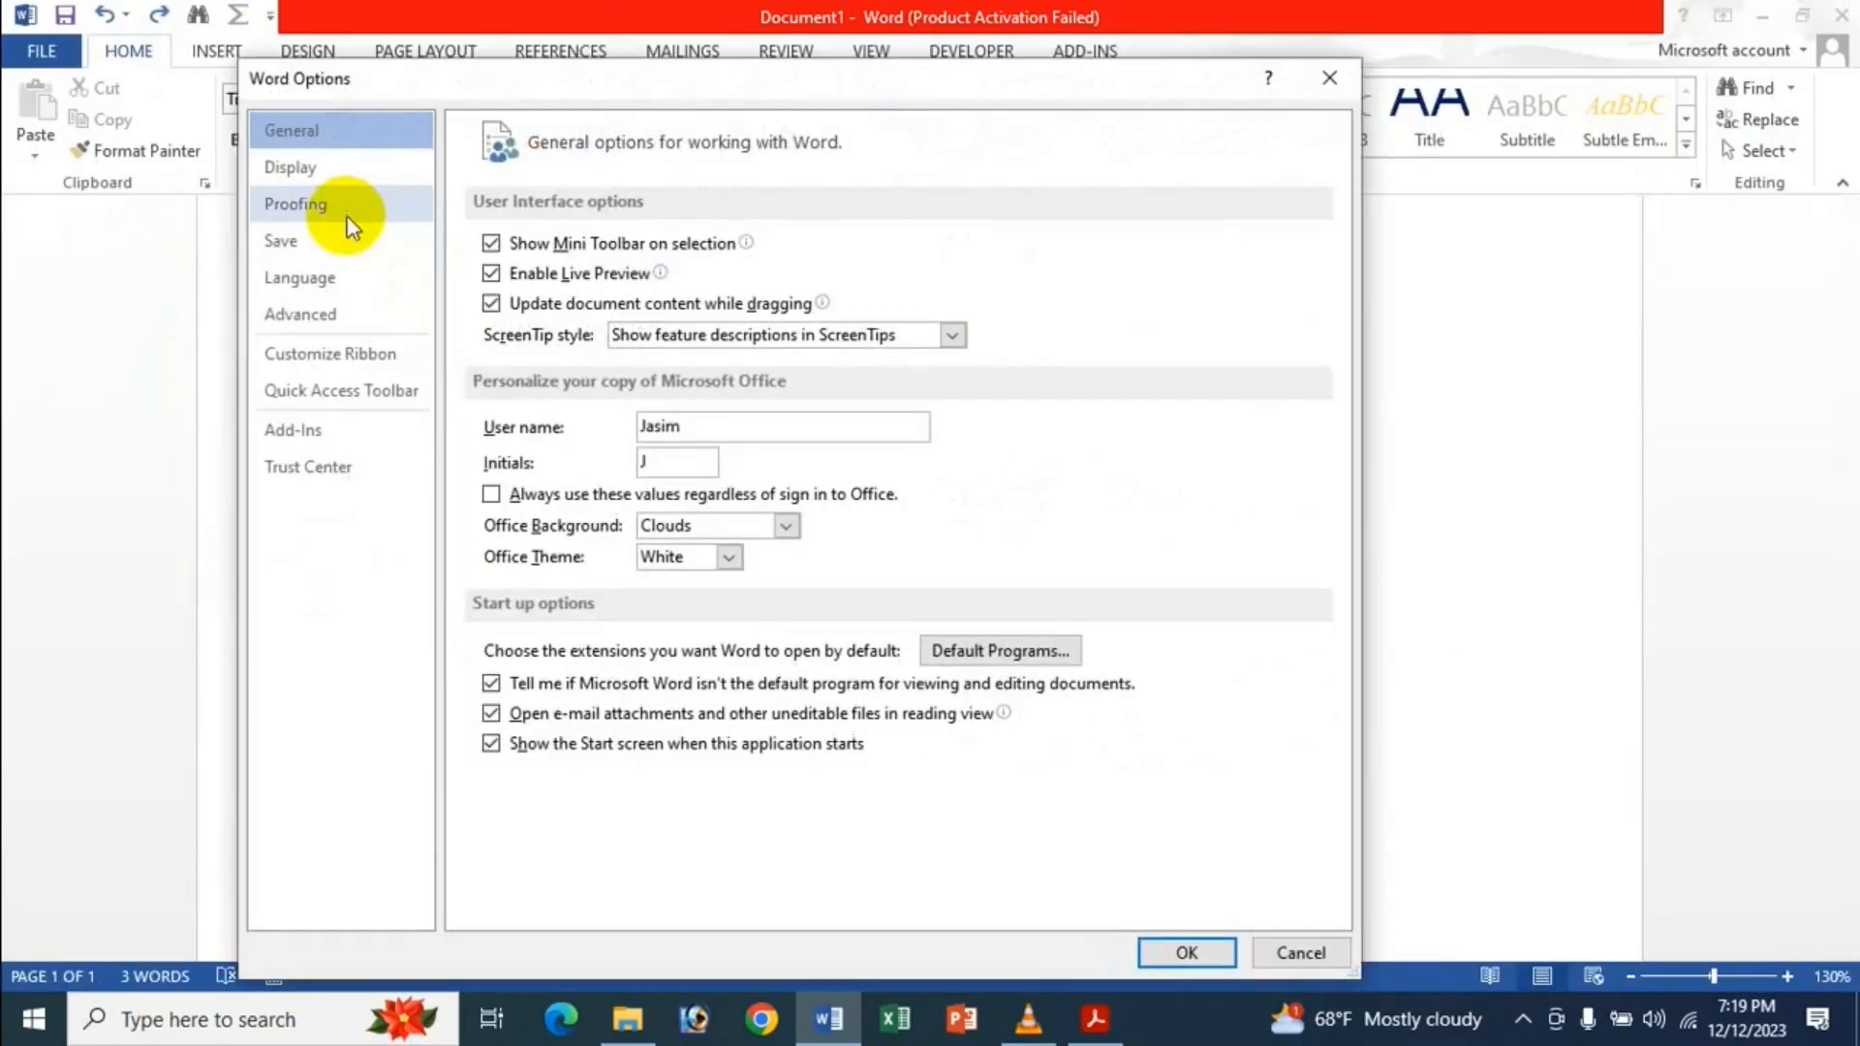
{"action": "left_click", "coordinate": [328, 316]}
{"action": "left_click", "coordinate": [528, 304]}
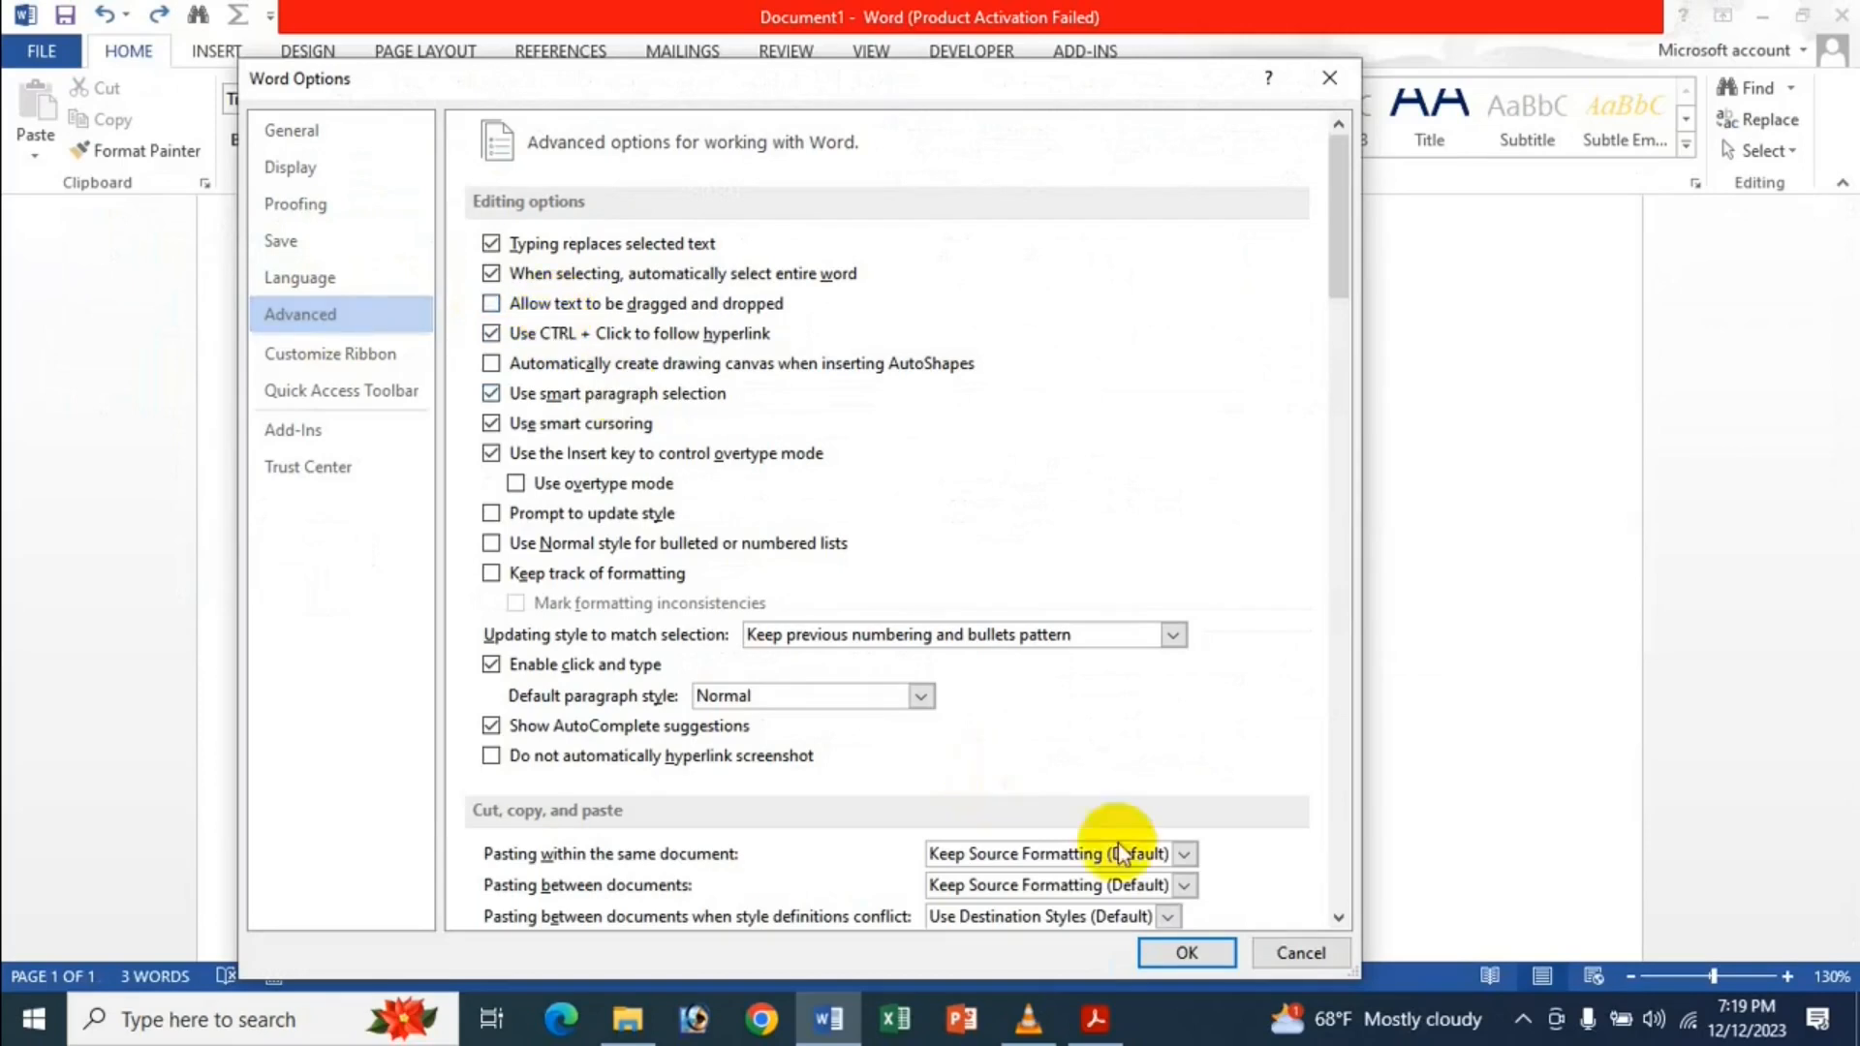
{"action": "left_click", "coordinate": [1182, 953]}
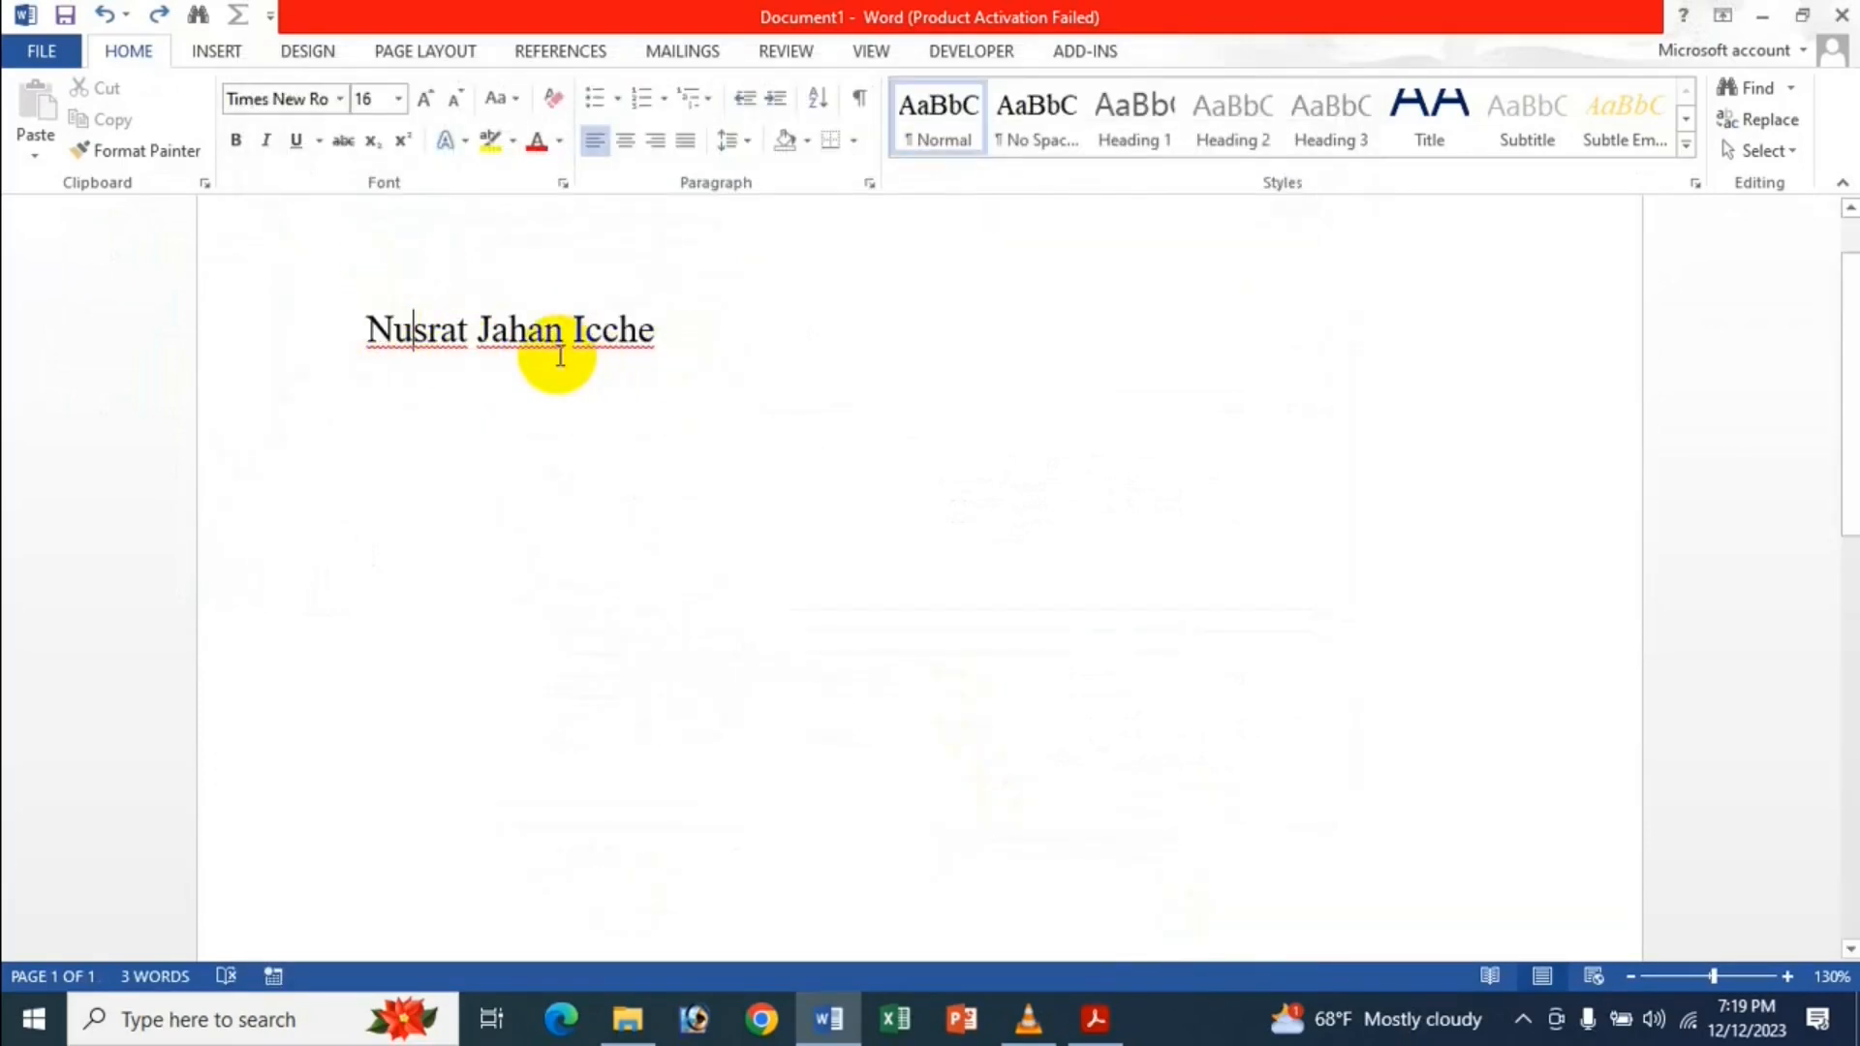
{"action": "left_click_drag", "start_coordinate": [573, 329], "coordinate": [556, 405]}
{"action": "left_click", "coordinate": [469, 362]}
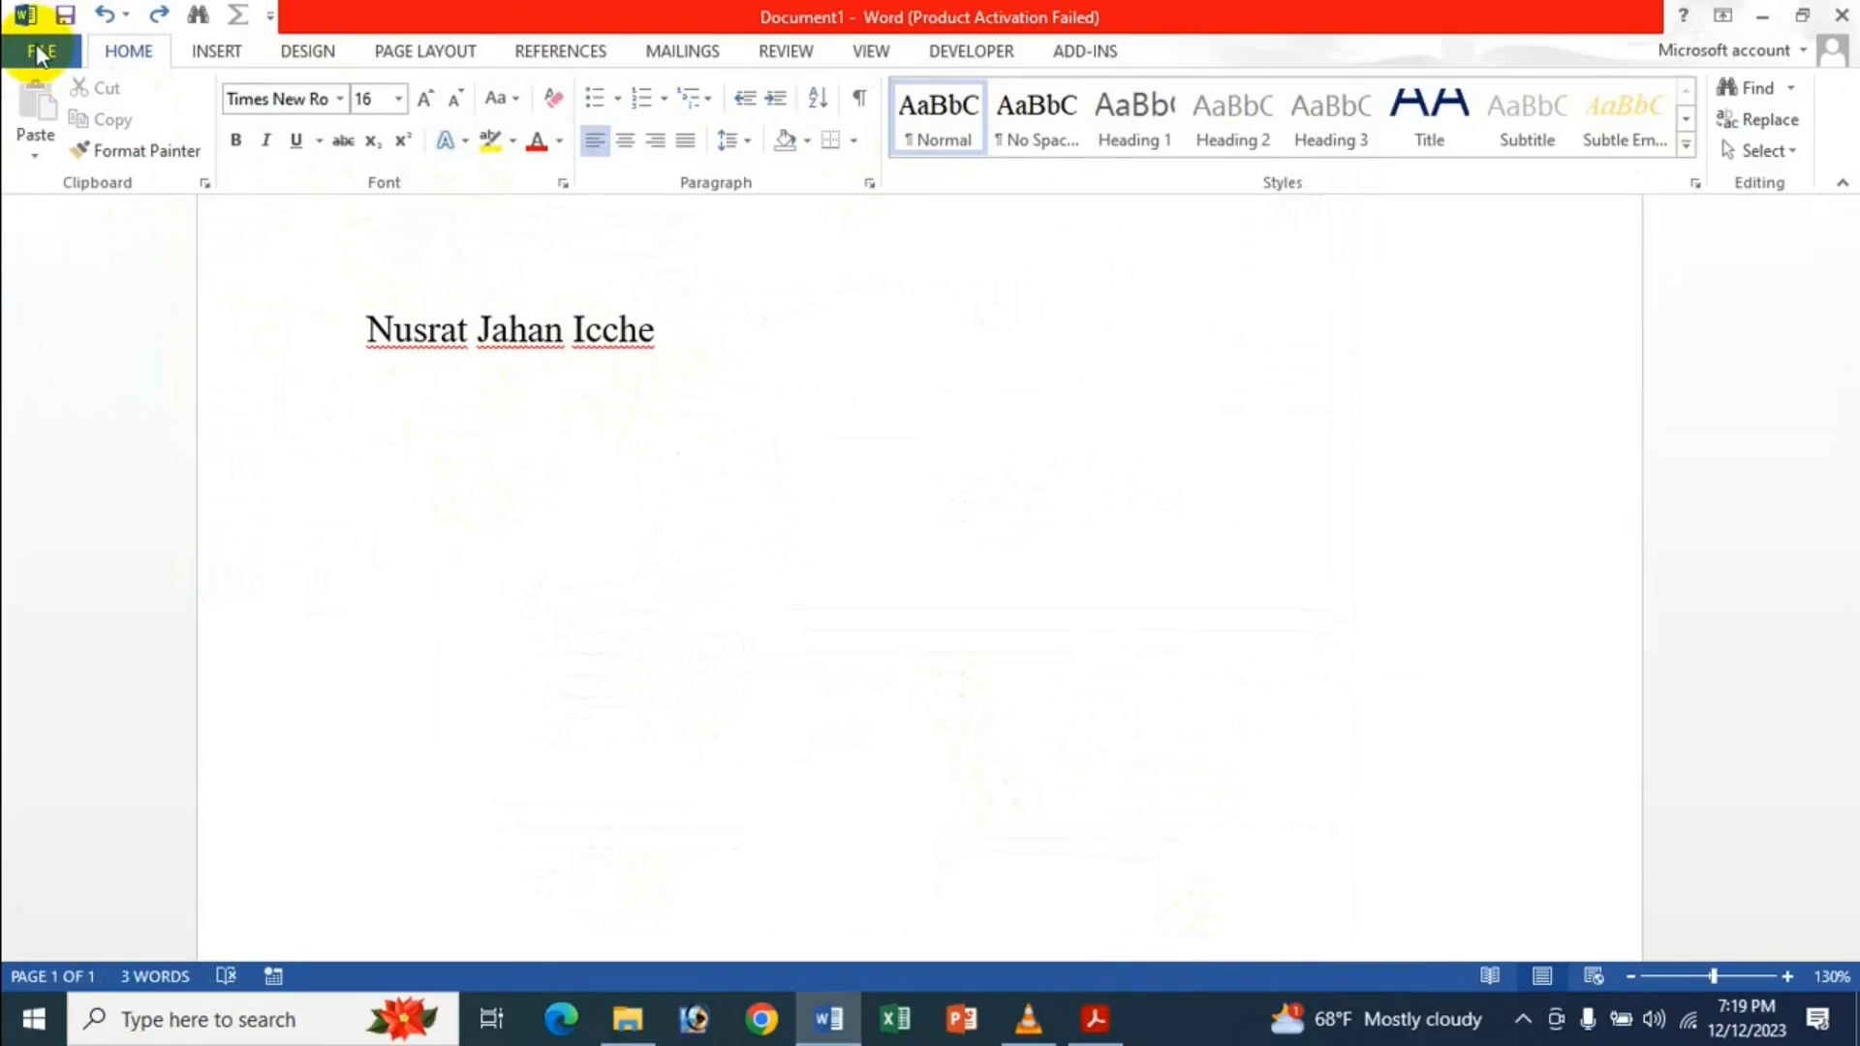
{"action": "left_click", "coordinate": [41, 50]}
{"action": "left_click", "coordinate": [109, 664]}
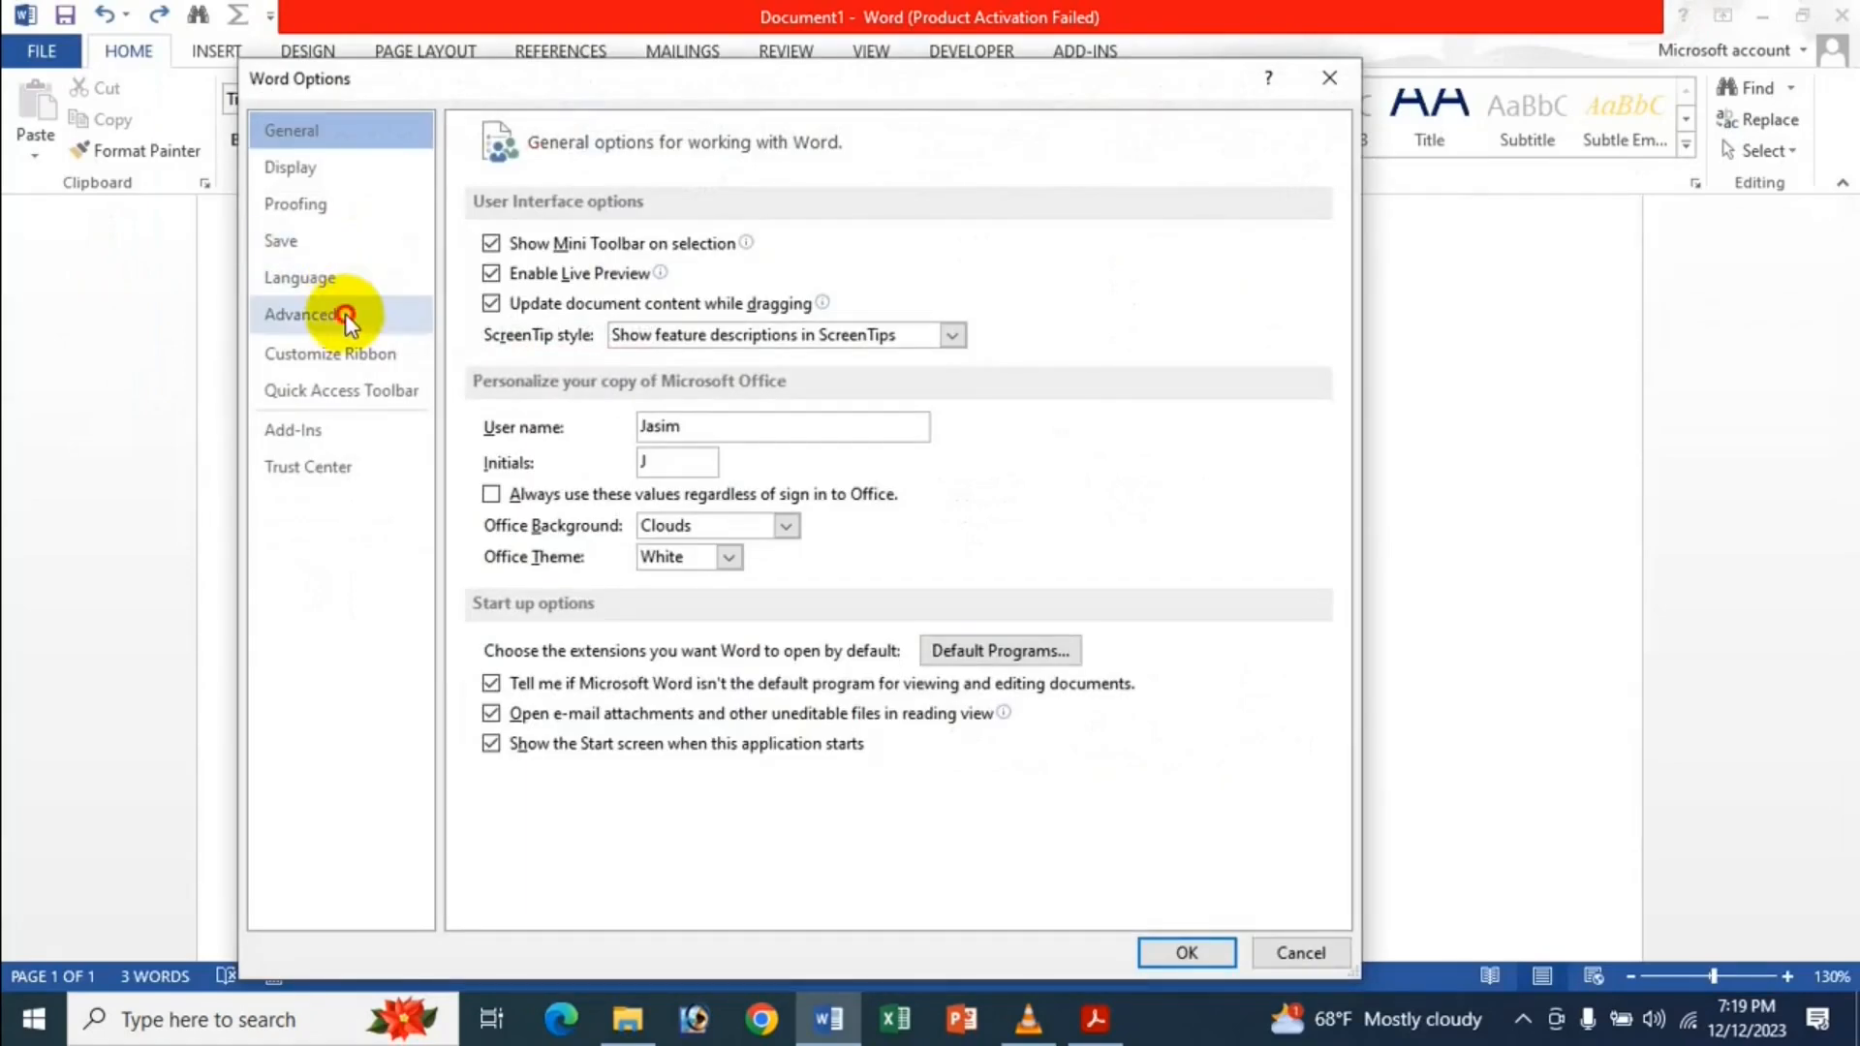
{"action": "left_click", "coordinate": [349, 310]}
{"action": "left_click", "coordinate": [575, 305]}
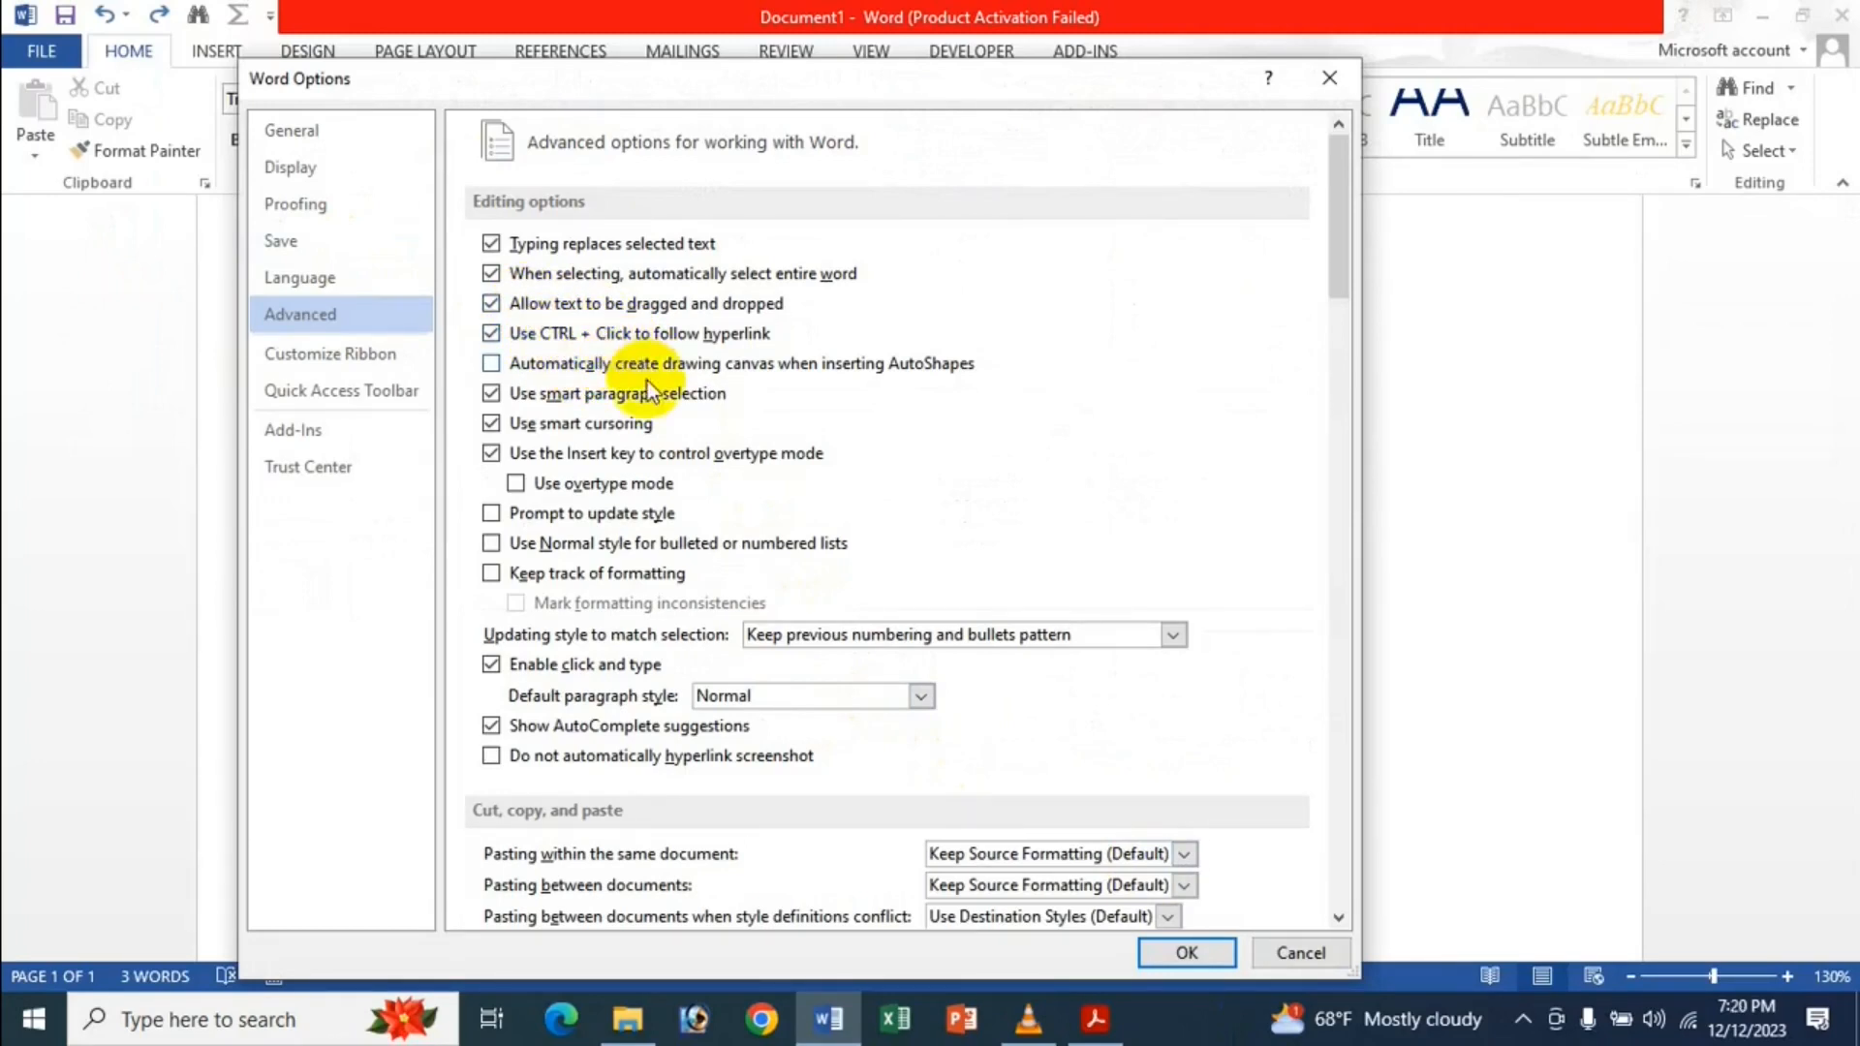
{"action": "left_click", "coordinate": [1179, 955]}
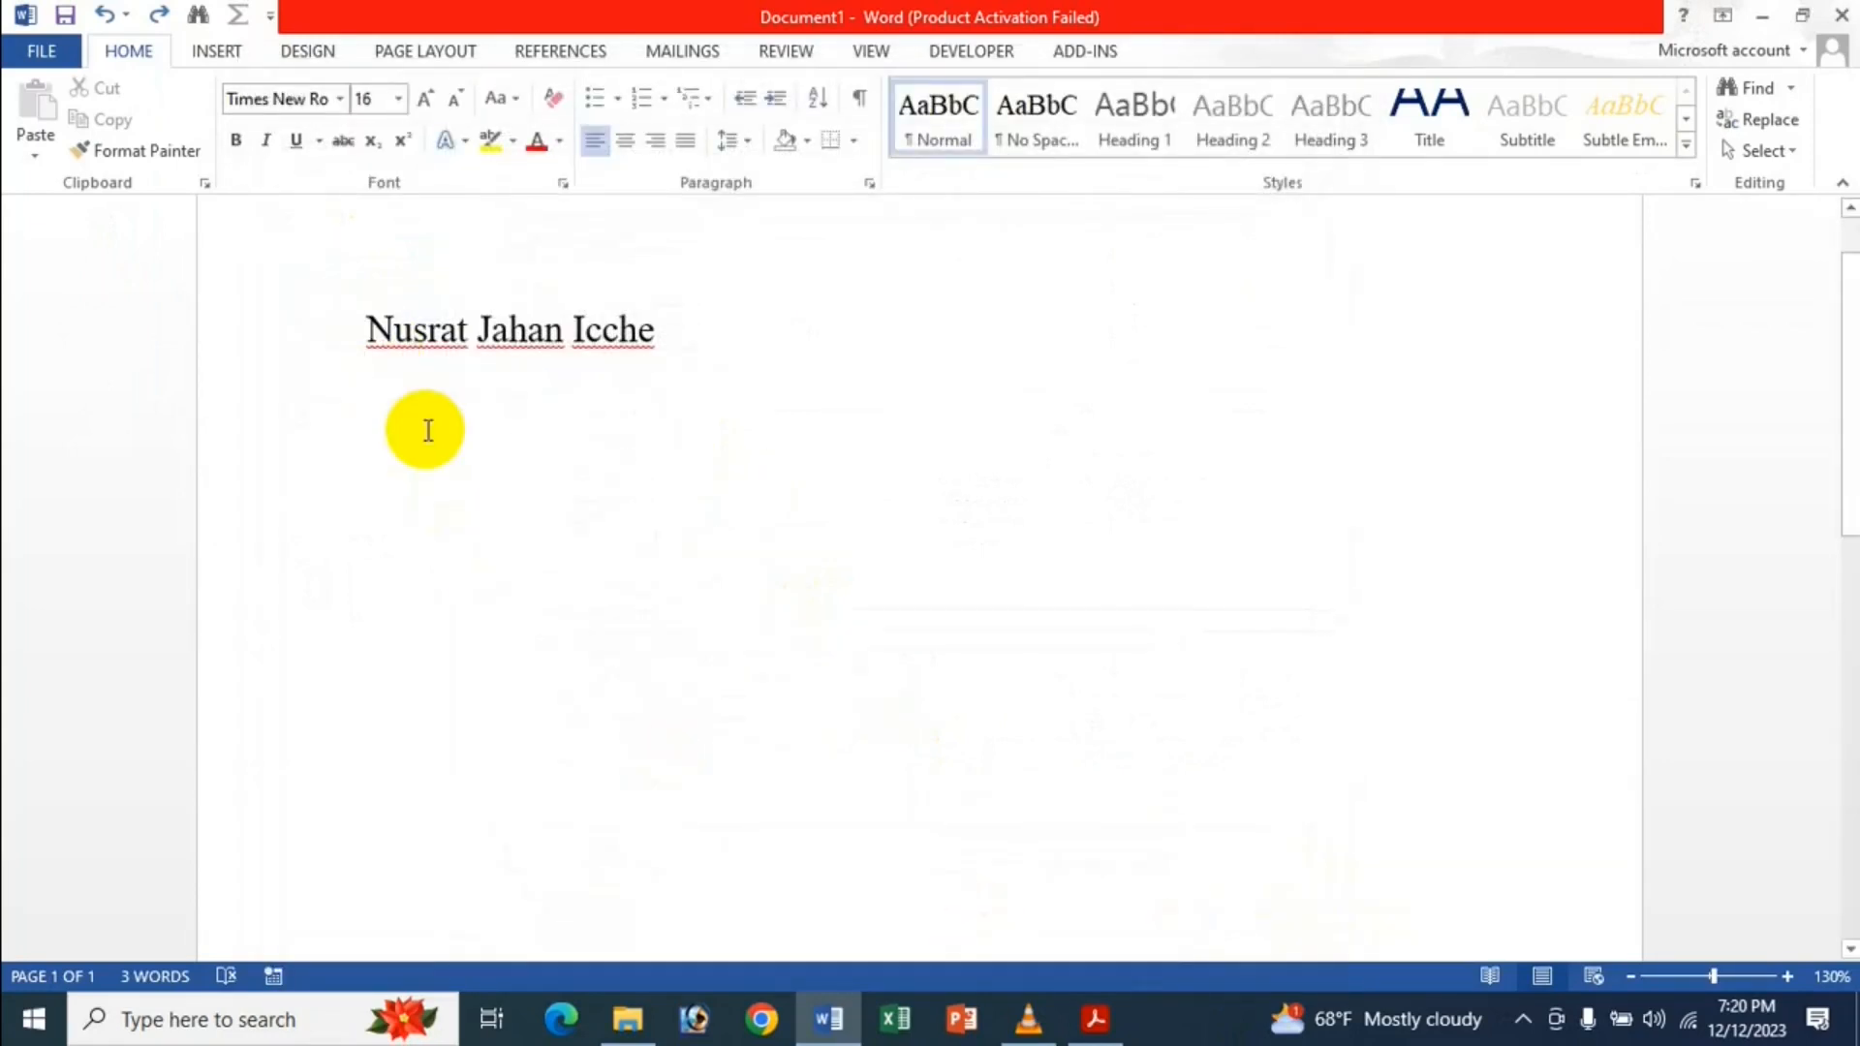
{"action": "key", "text": "Return"}
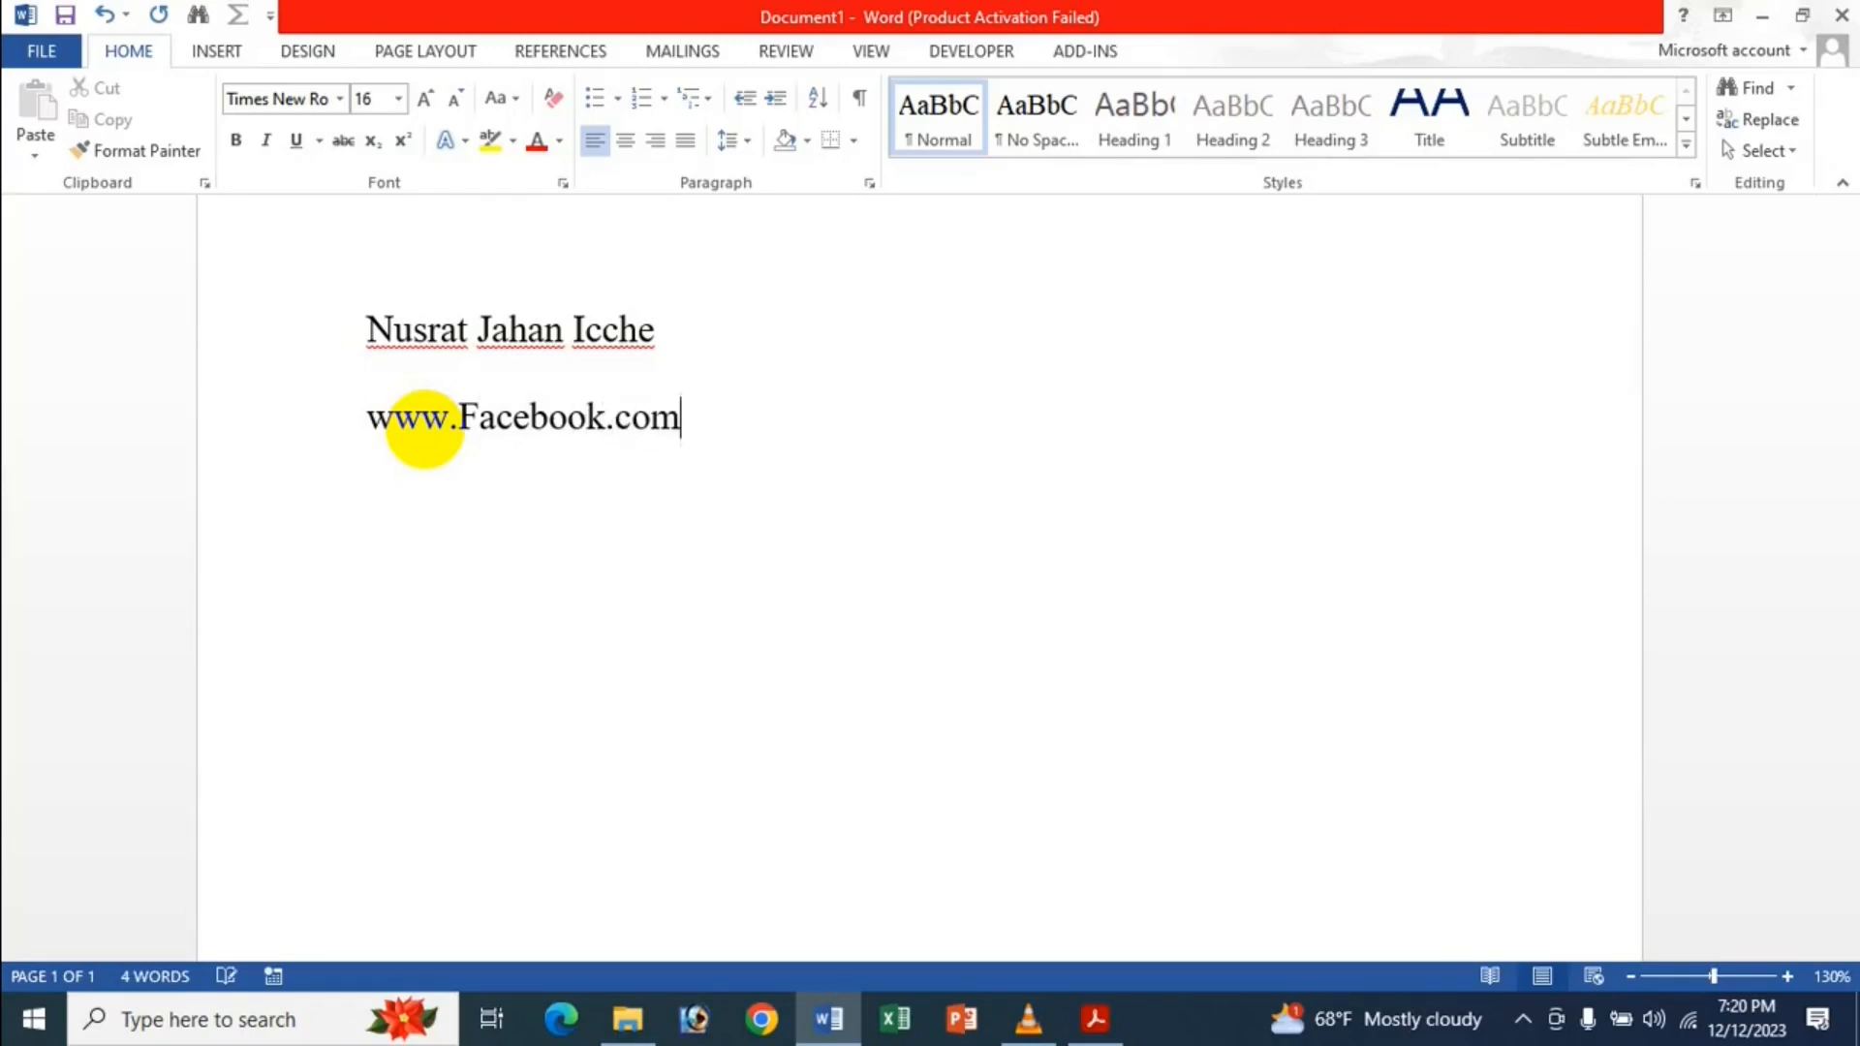
{"action": "key", "text": "Return"}
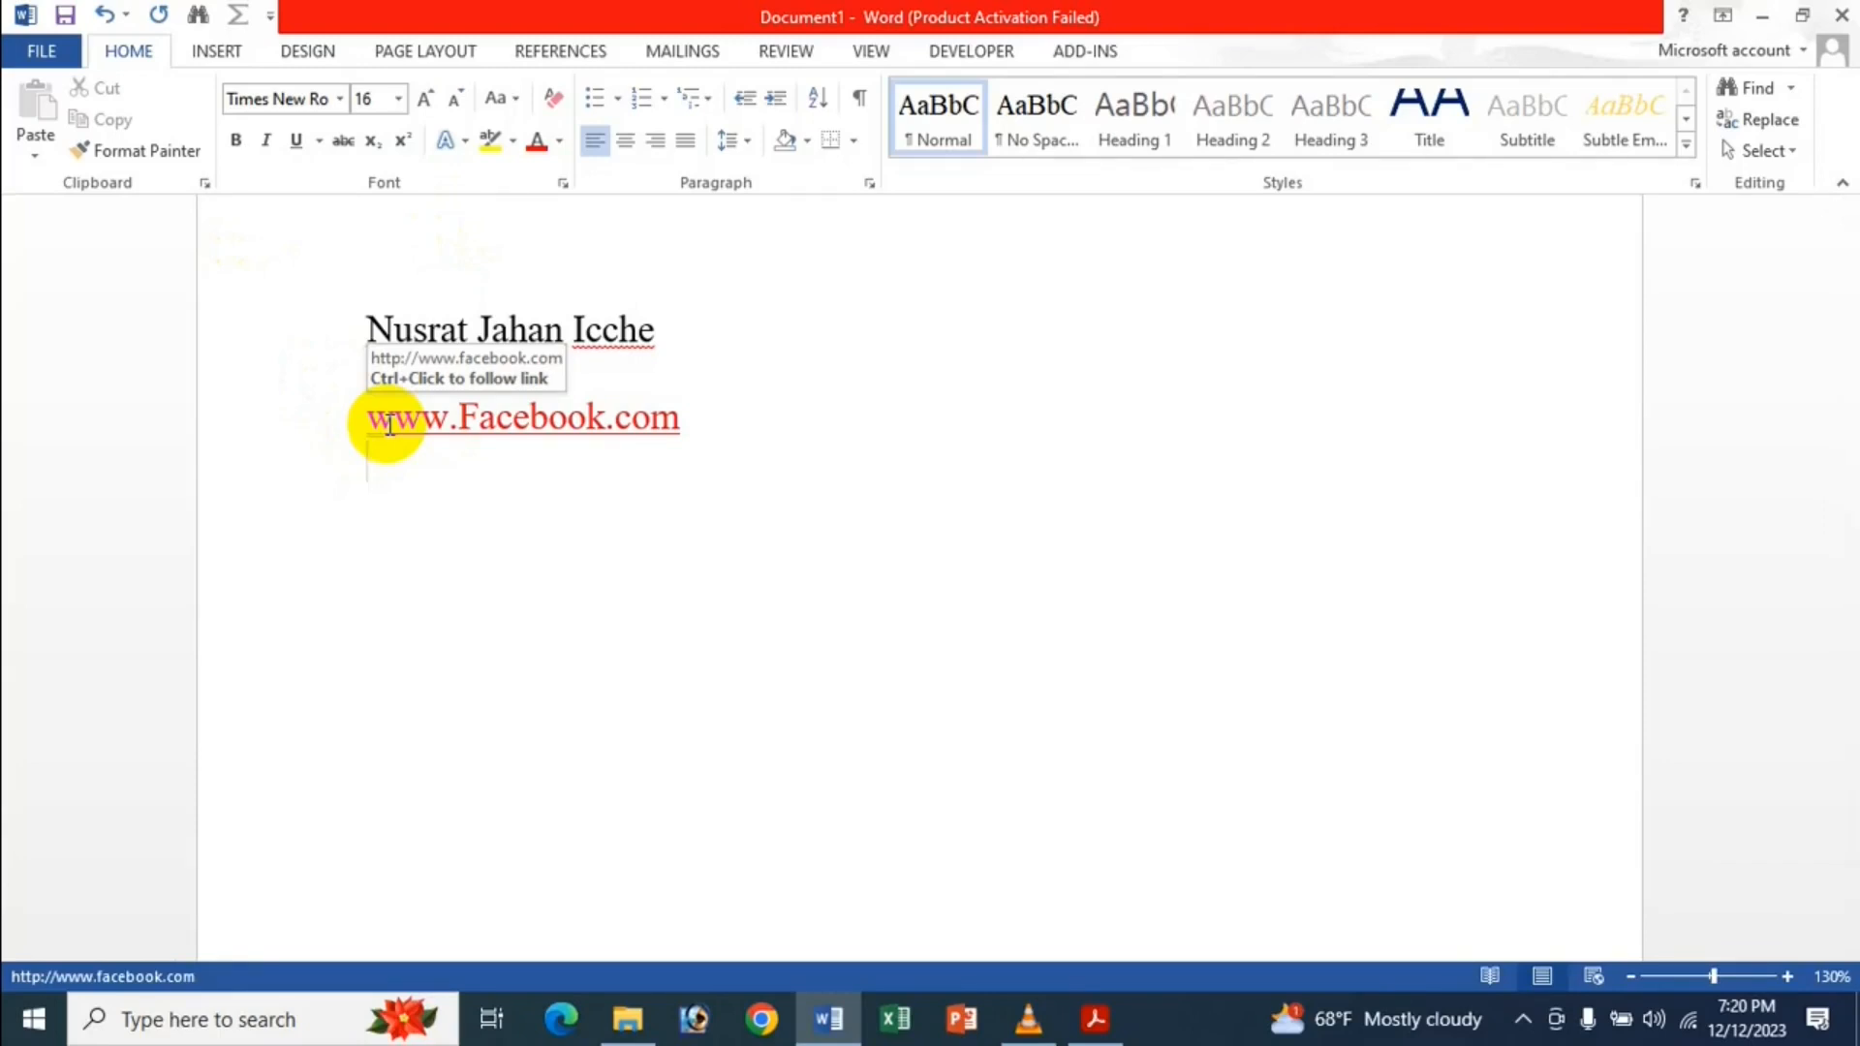
{"action": "left_click", "coordinate": [39, 48]}
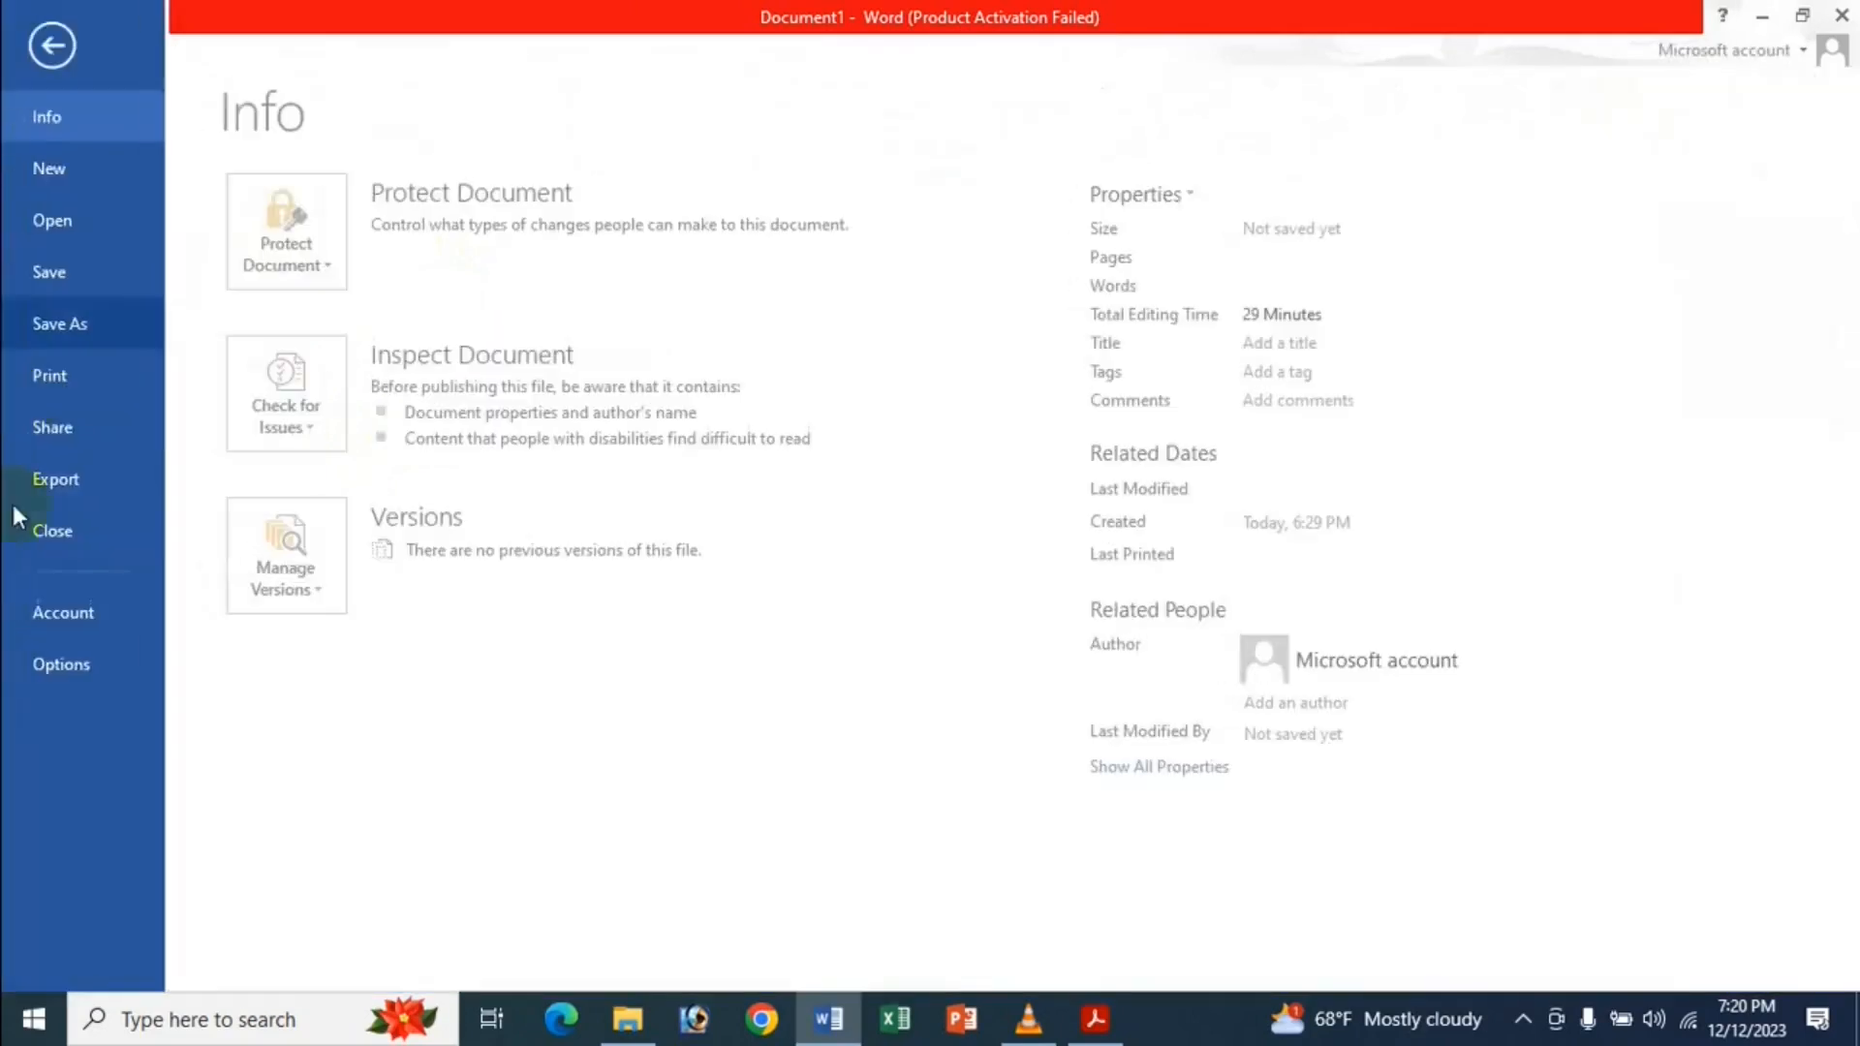
Uncheck 'Use CTRL + Click to follow hyperlink' in the Advanced options and confirm.
{"action": "left_click", "coordinate": [60, 659]}
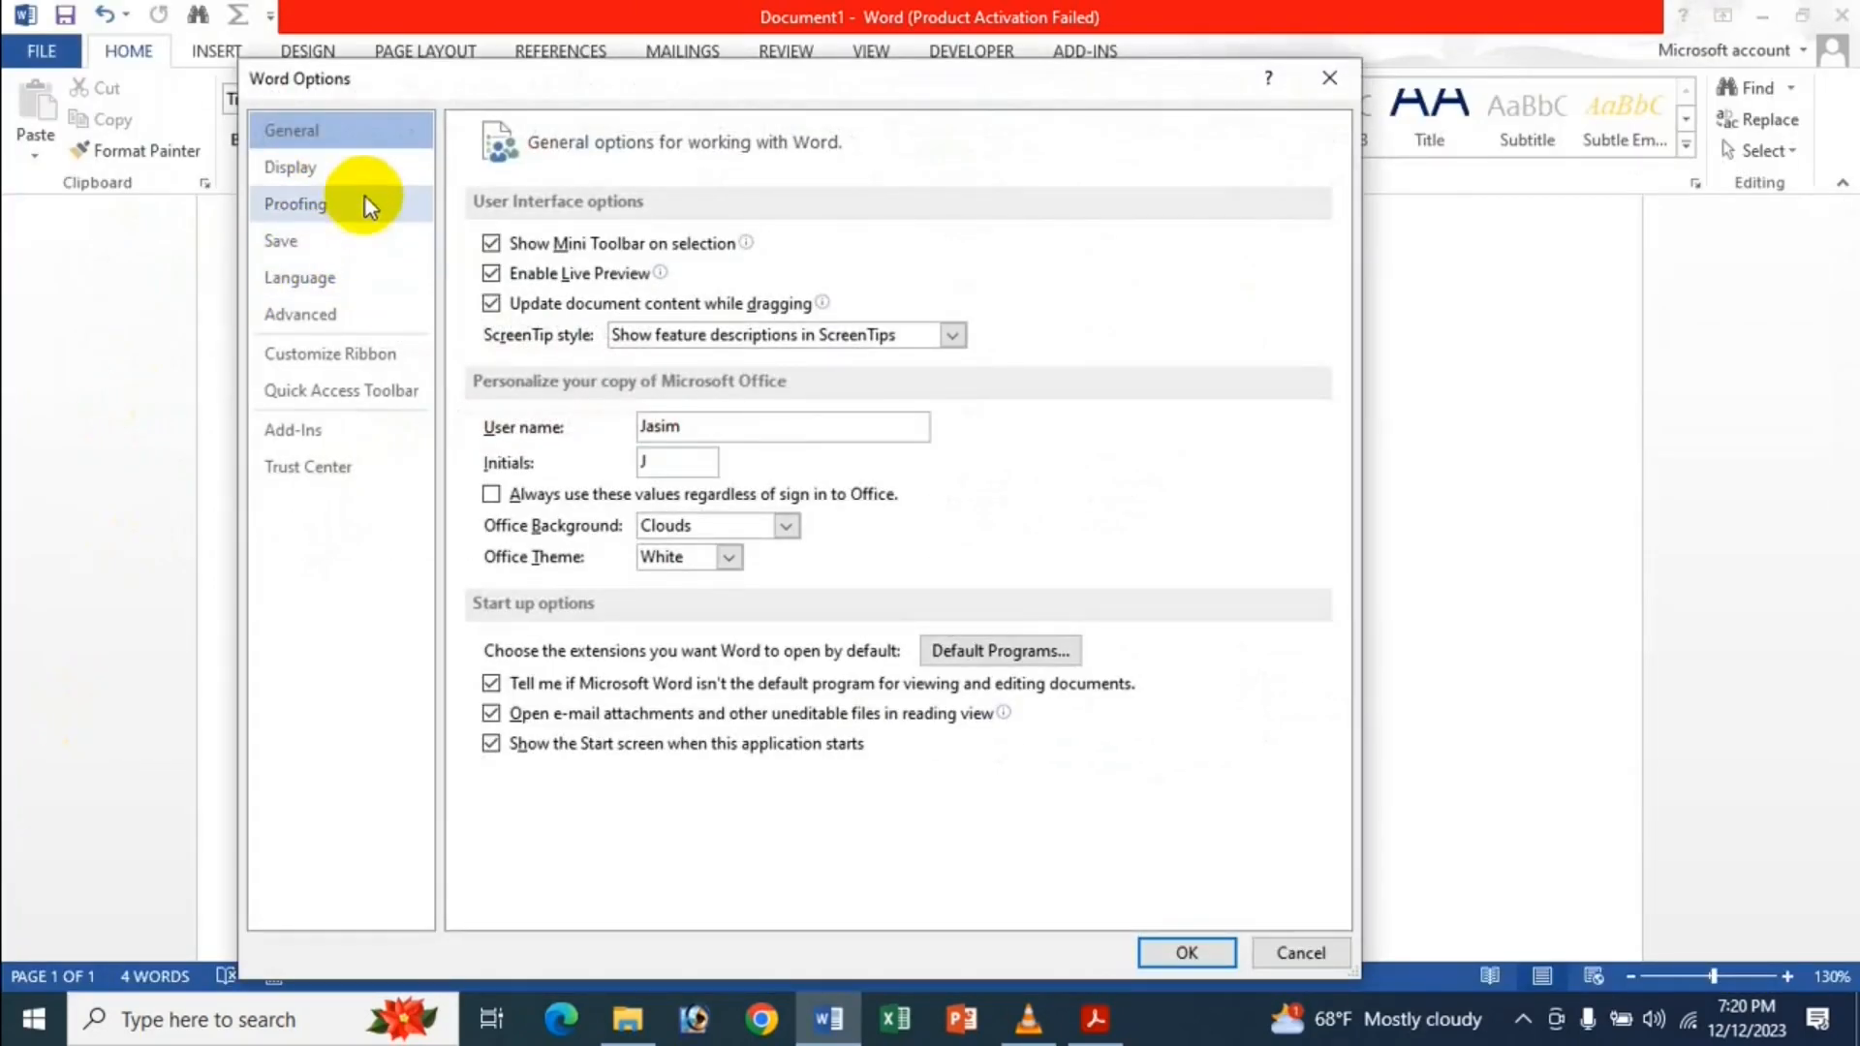
{"action": "left_click", "coordinate": [345, 310]}
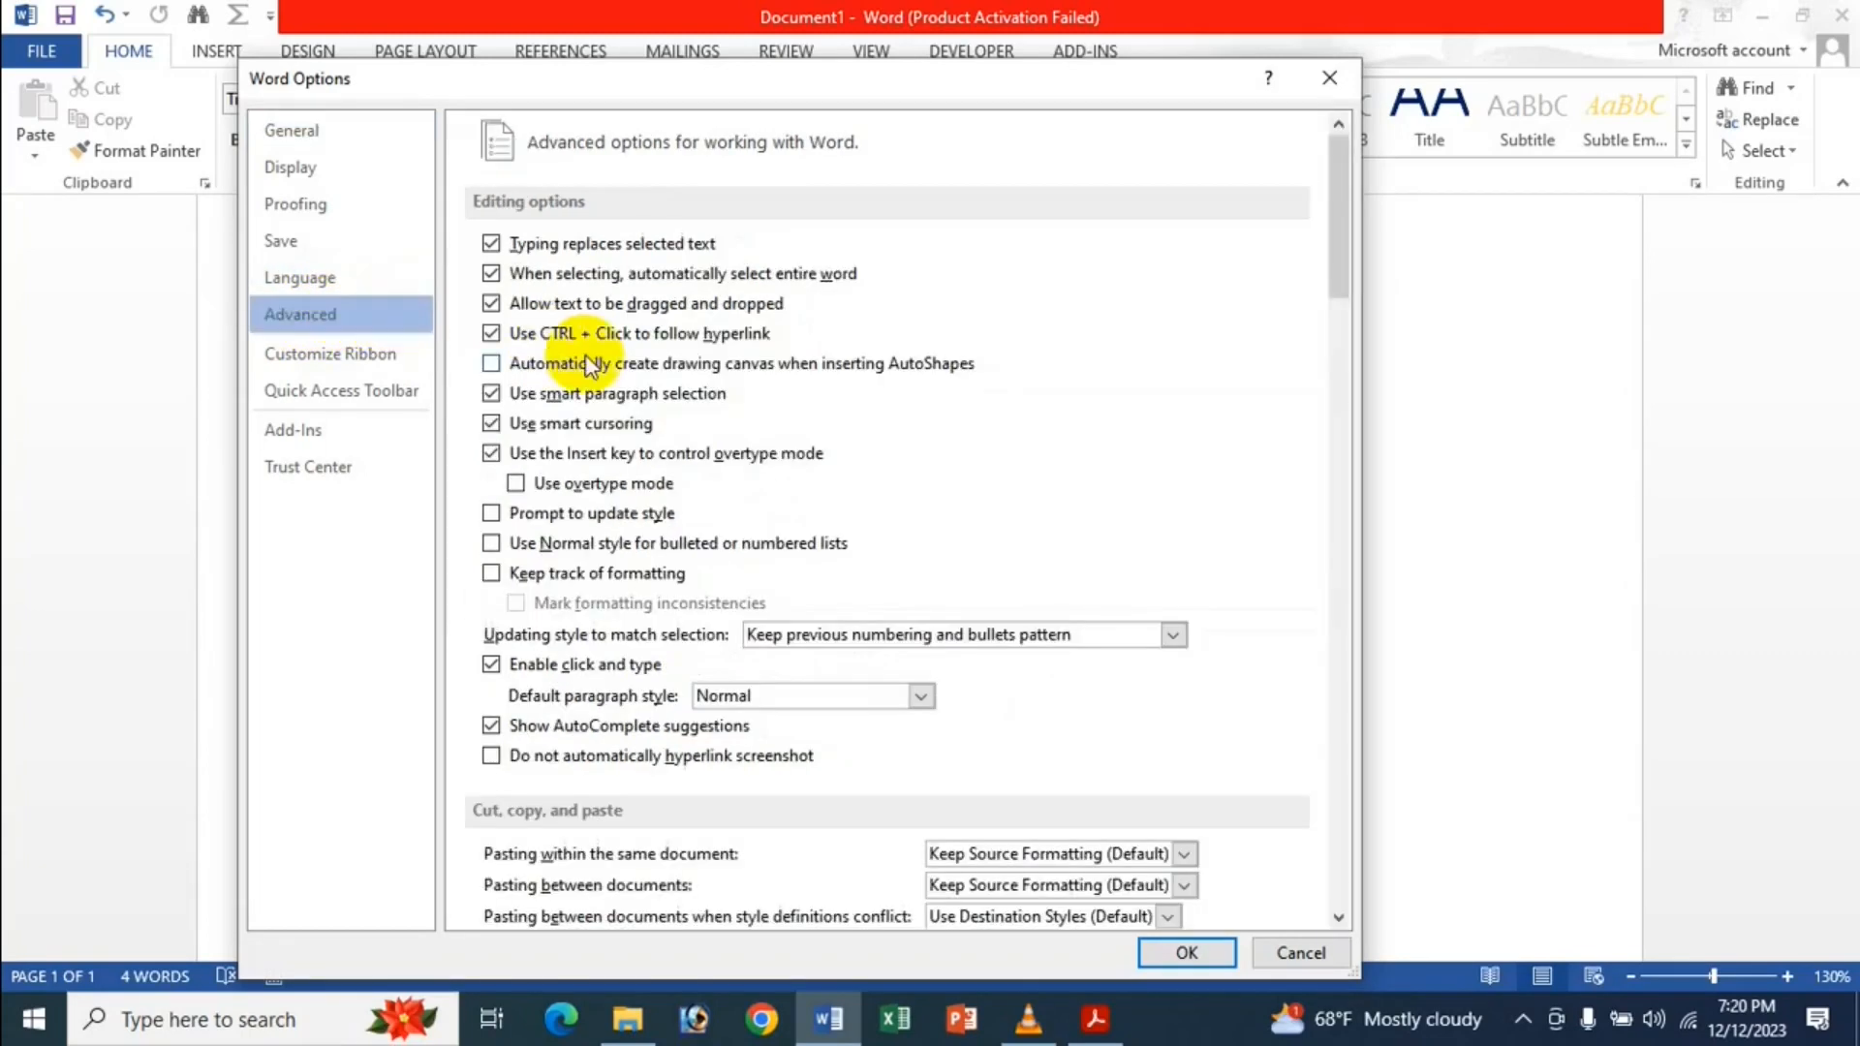
{"action": "left_click", "coordinate": [561, 334]}
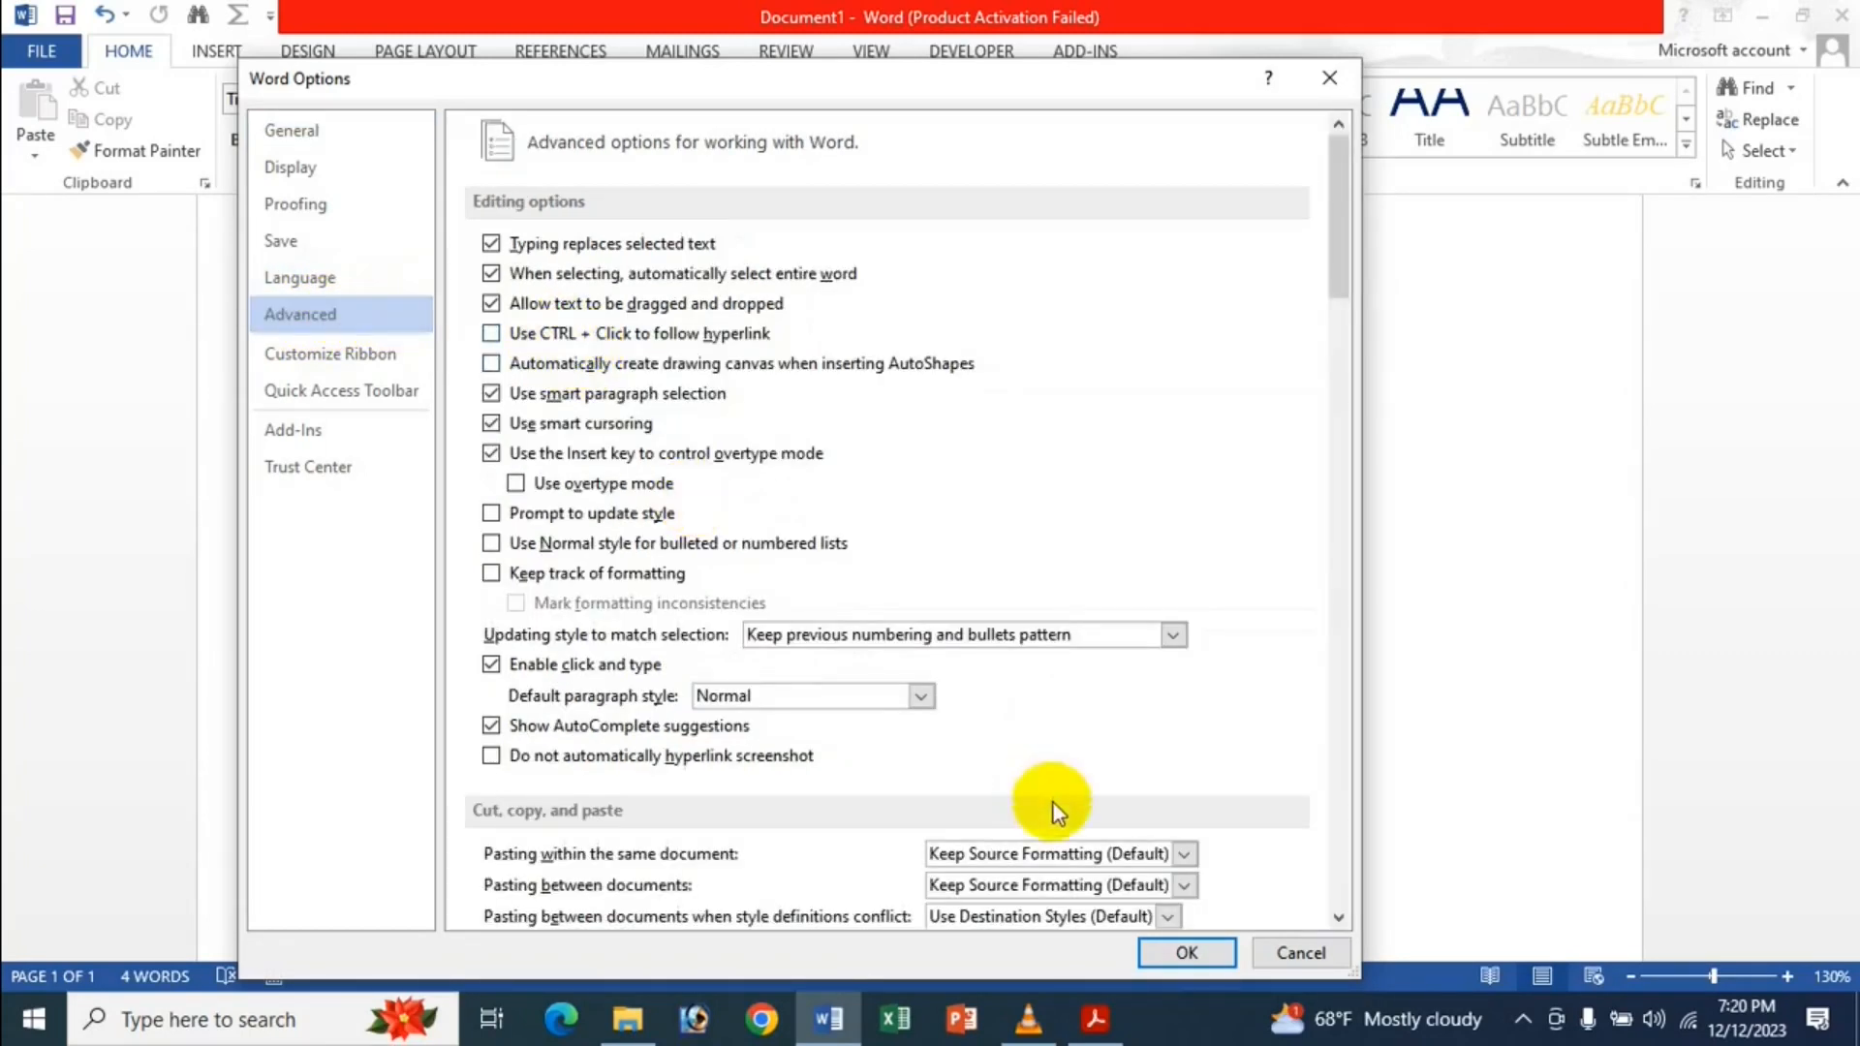
{"action": "left_click", "coordinate": [1197, 959]}
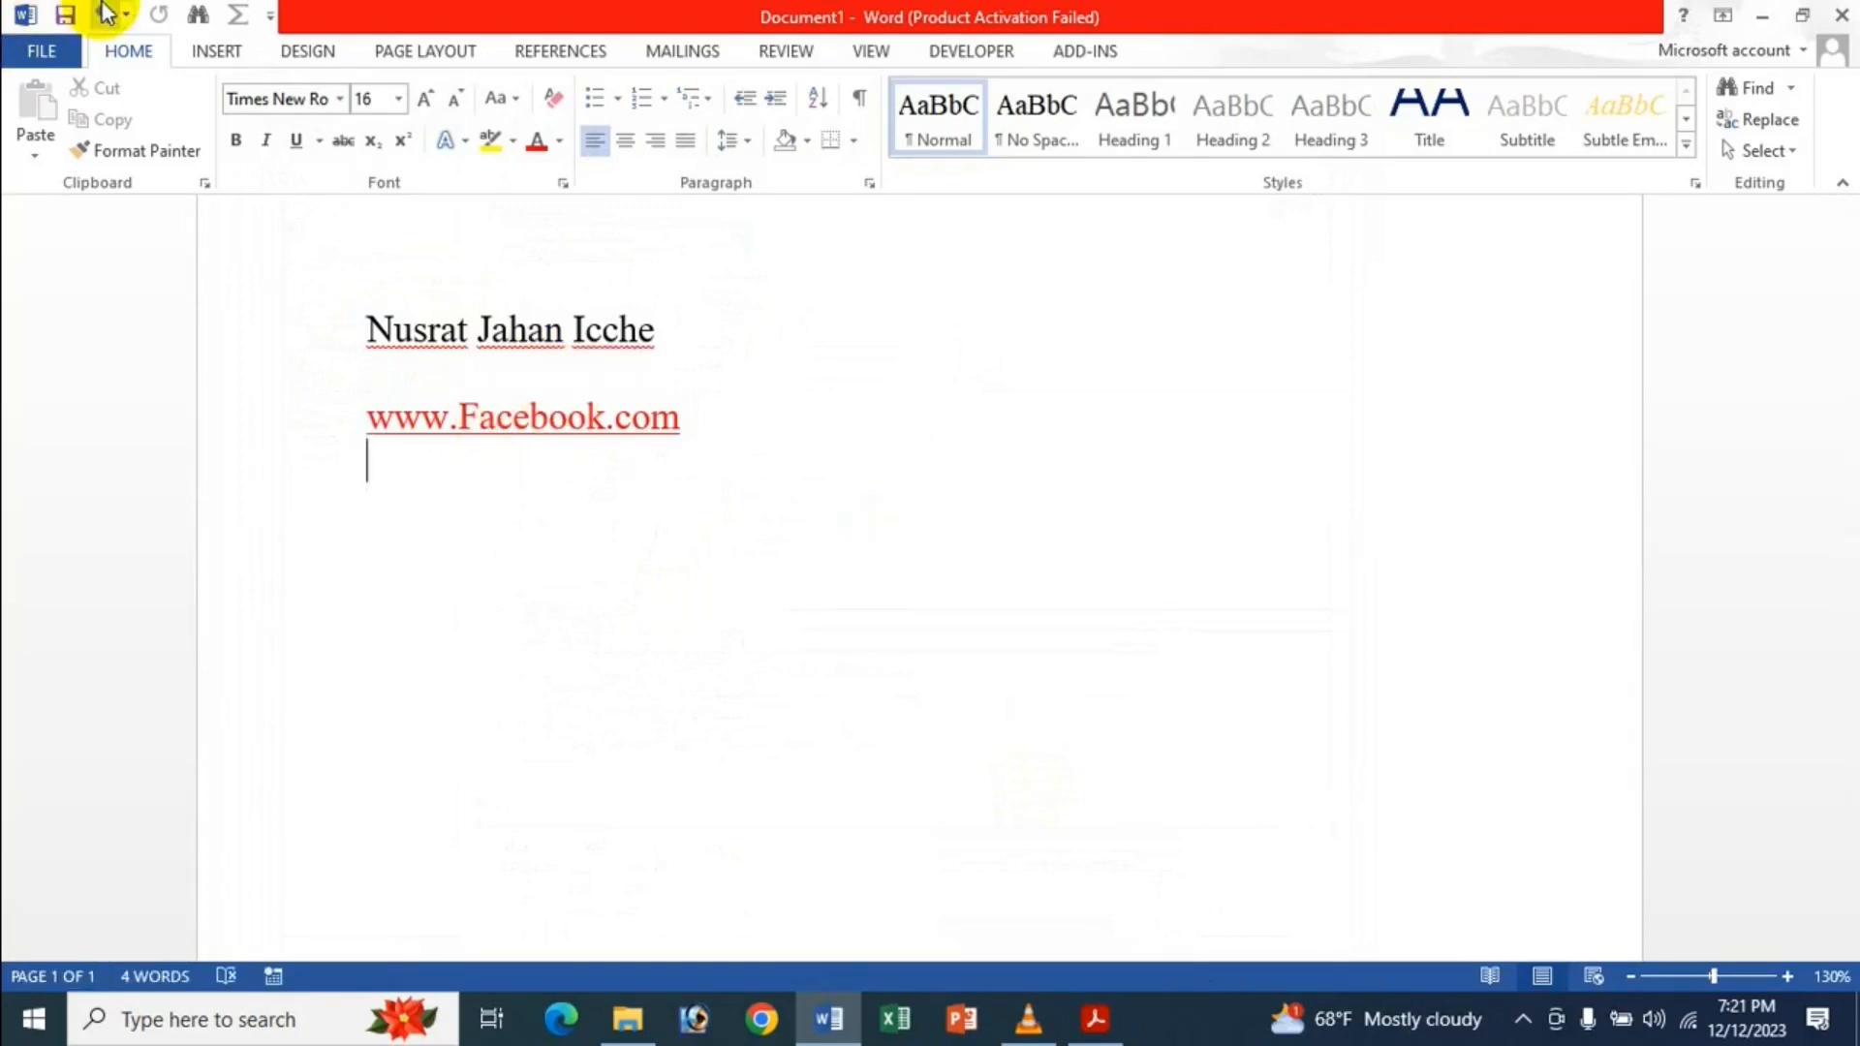
Turn 'Use CTRL + Click to follow hyperlink' back on and close Word Options.
{"action": "left_click", "coordinate": [42, 50]}
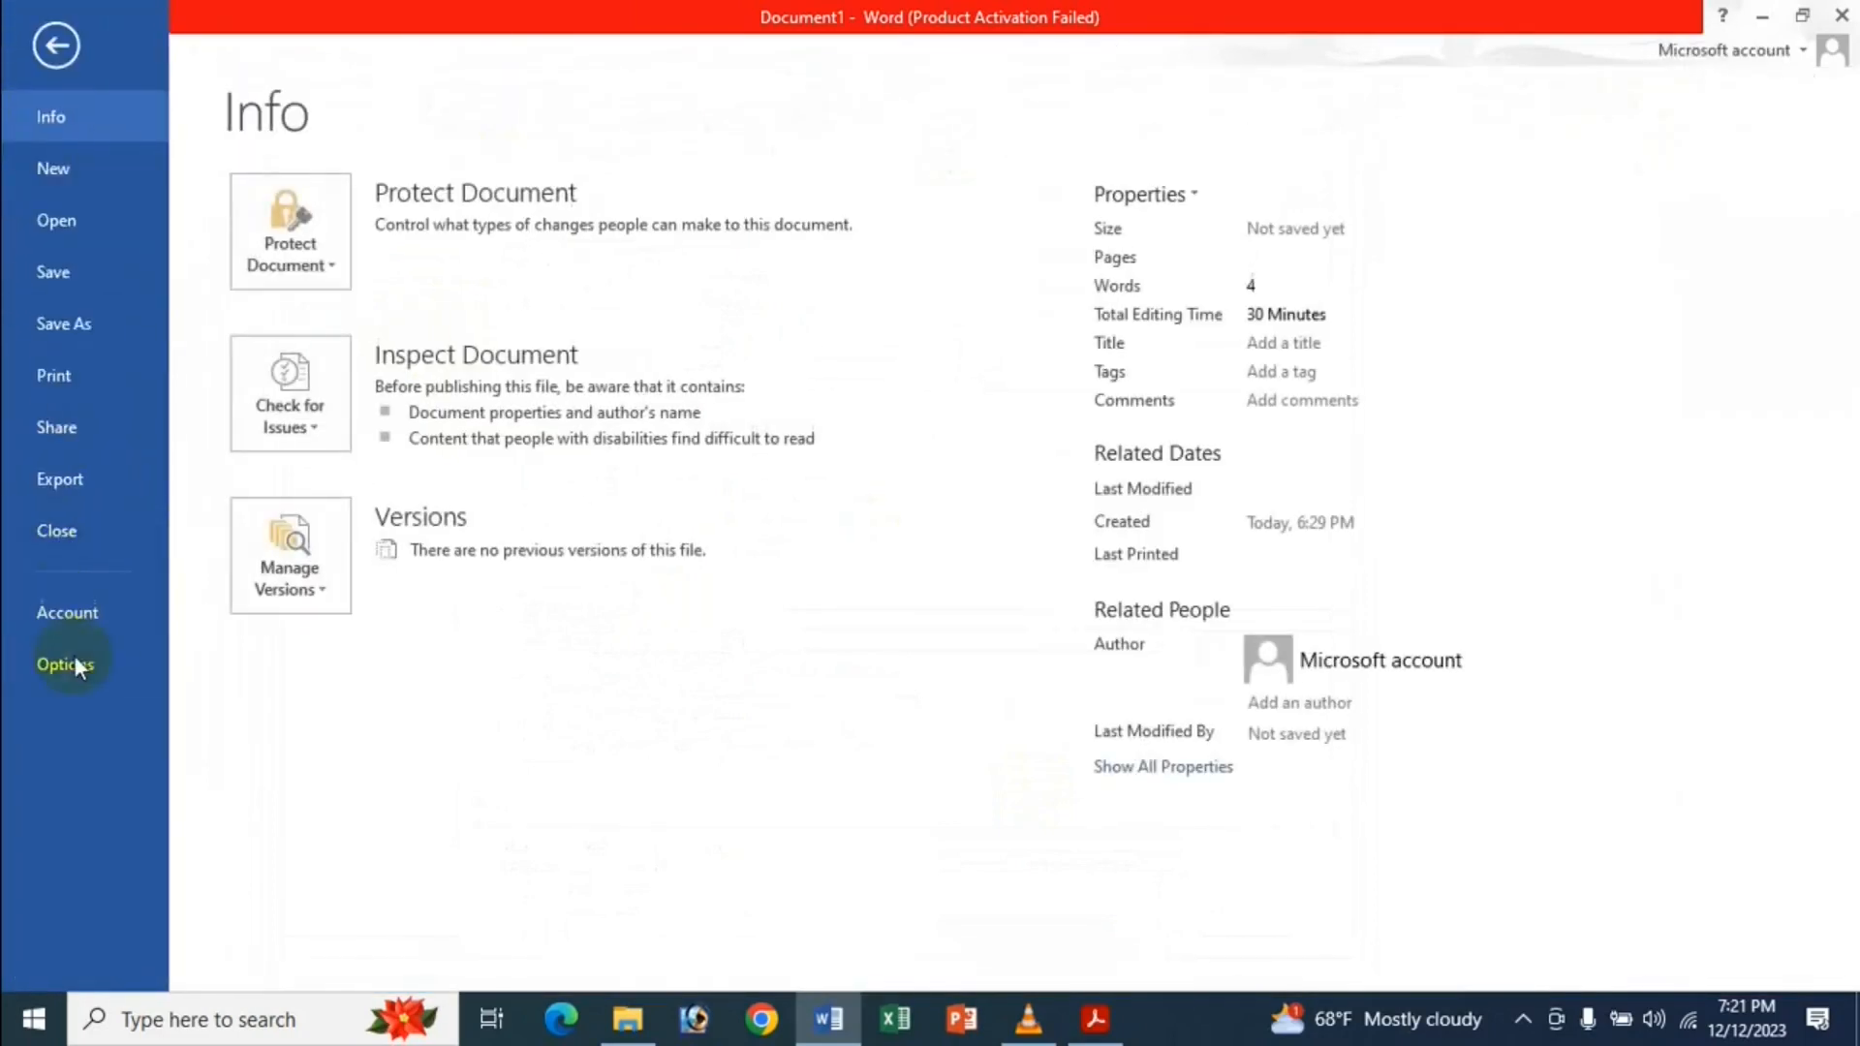
{"action": "left_click", "coordinate": [77, 664]}
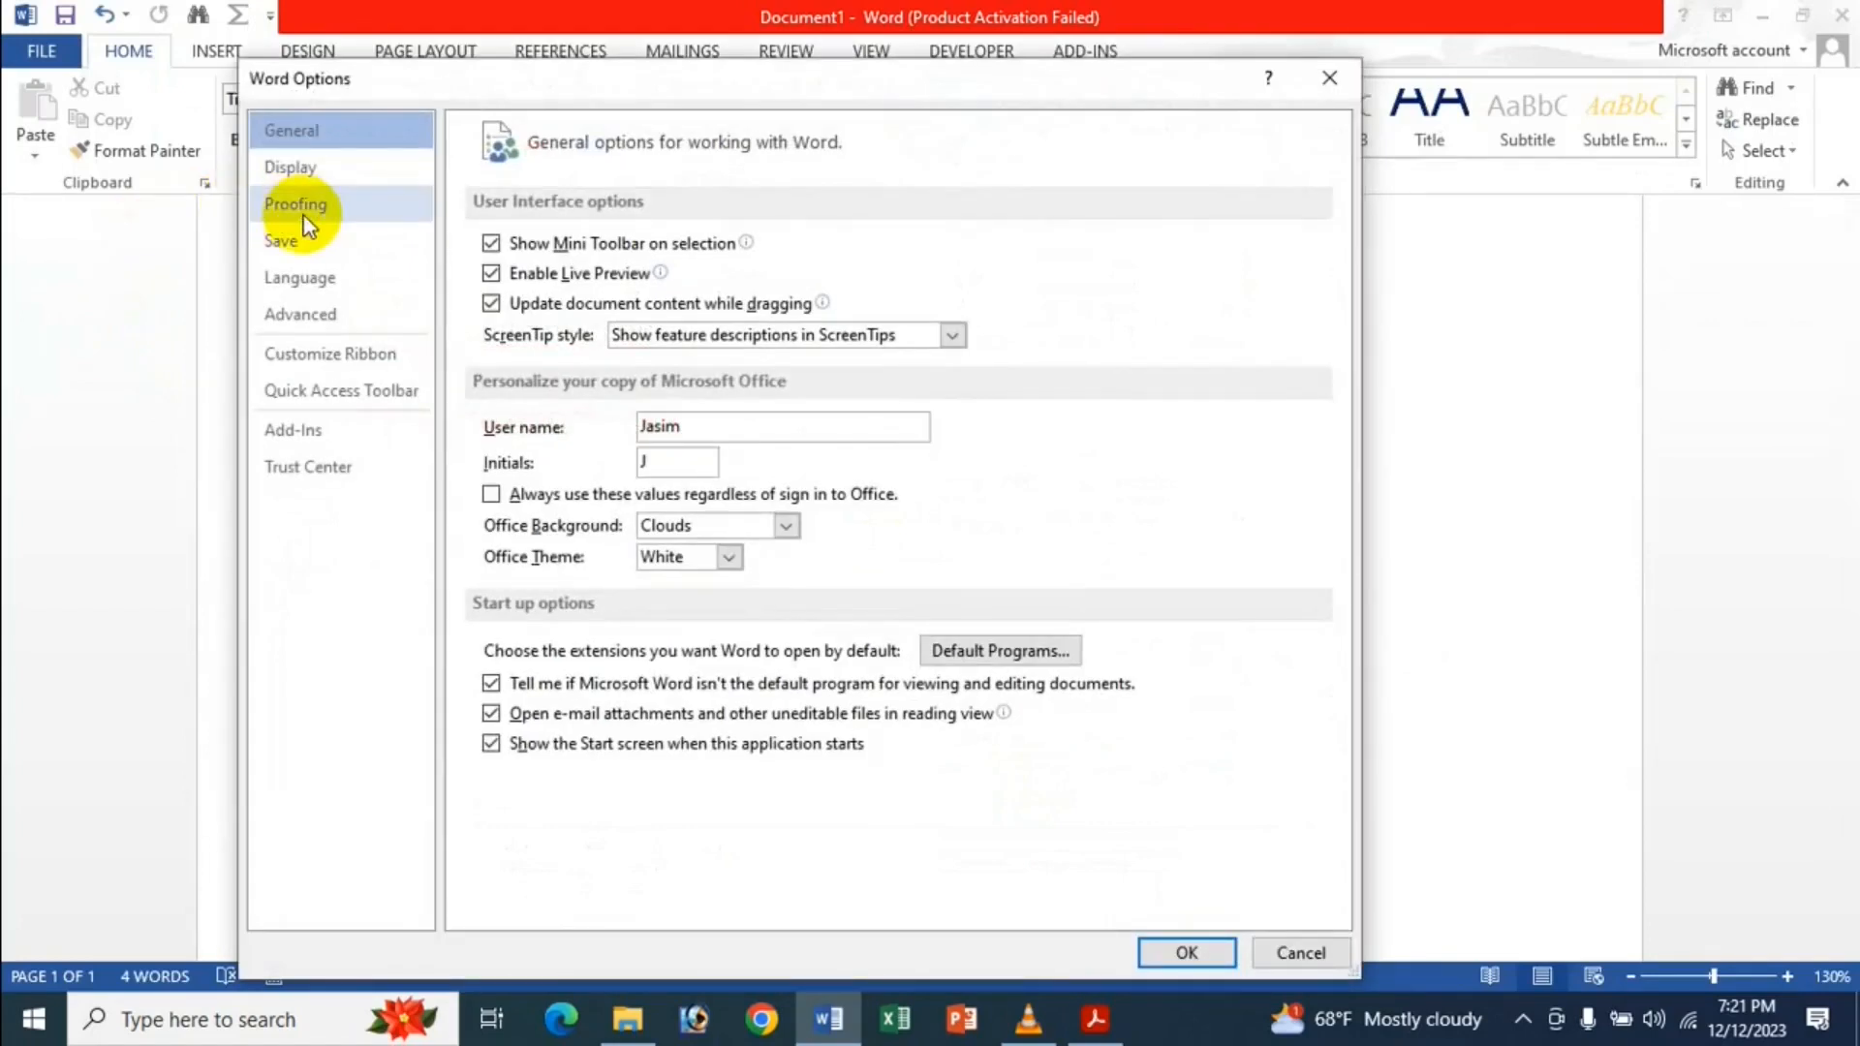
{"action": "left_click", "coordinate": [327, 320]}
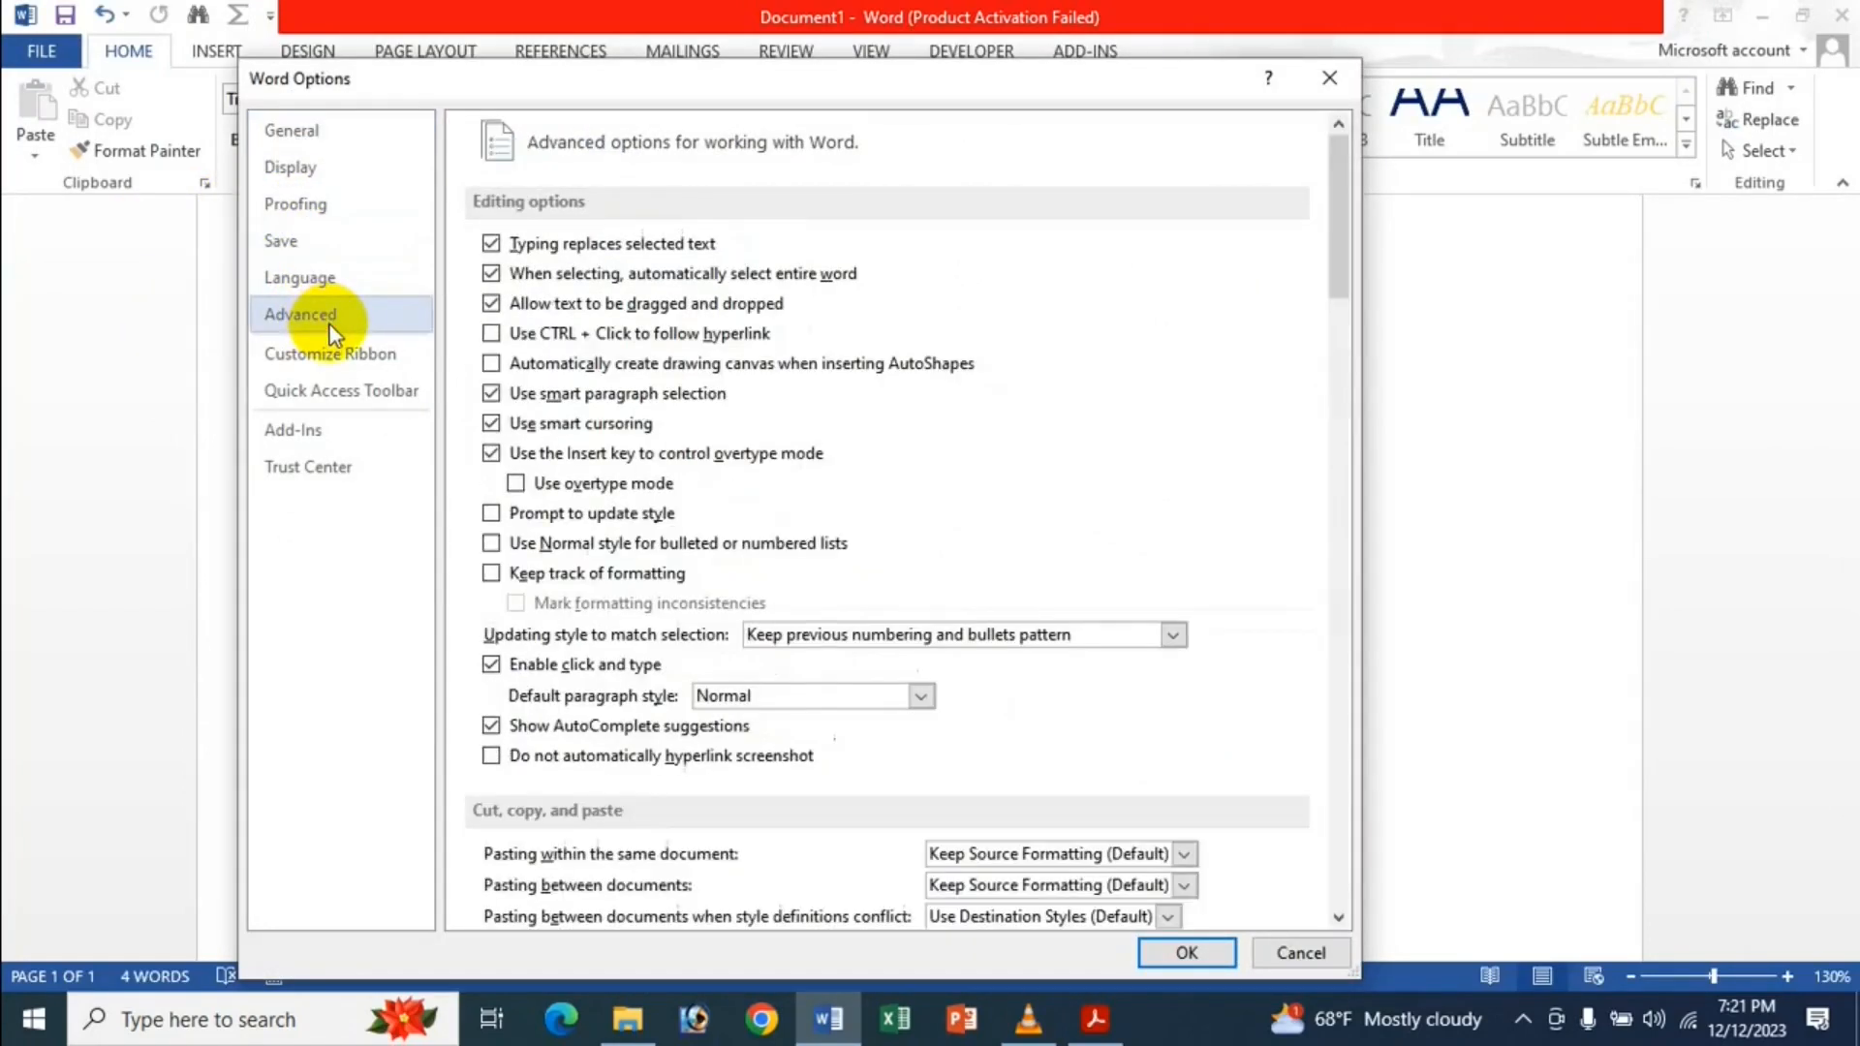
{"action": "left_click", "coordinate": [551, 336]}
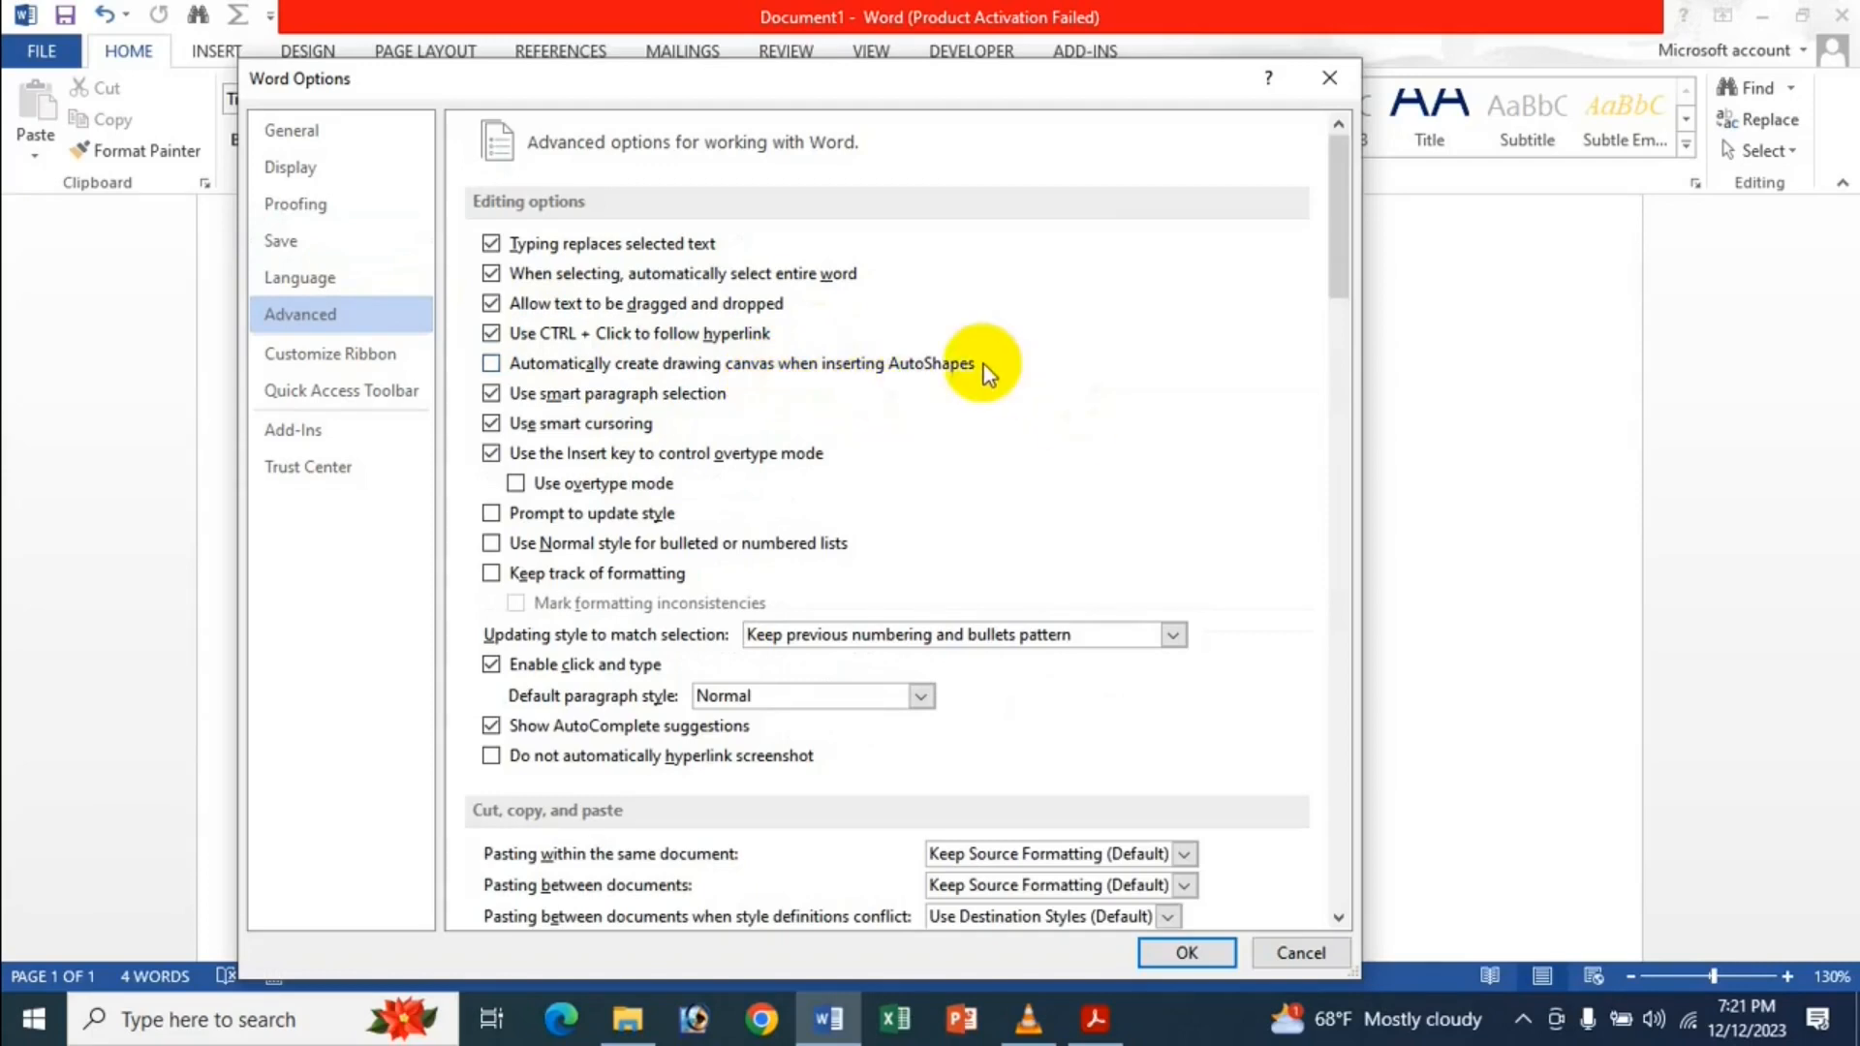
{"action": "left_click", "coordinate": [1189, 953]}
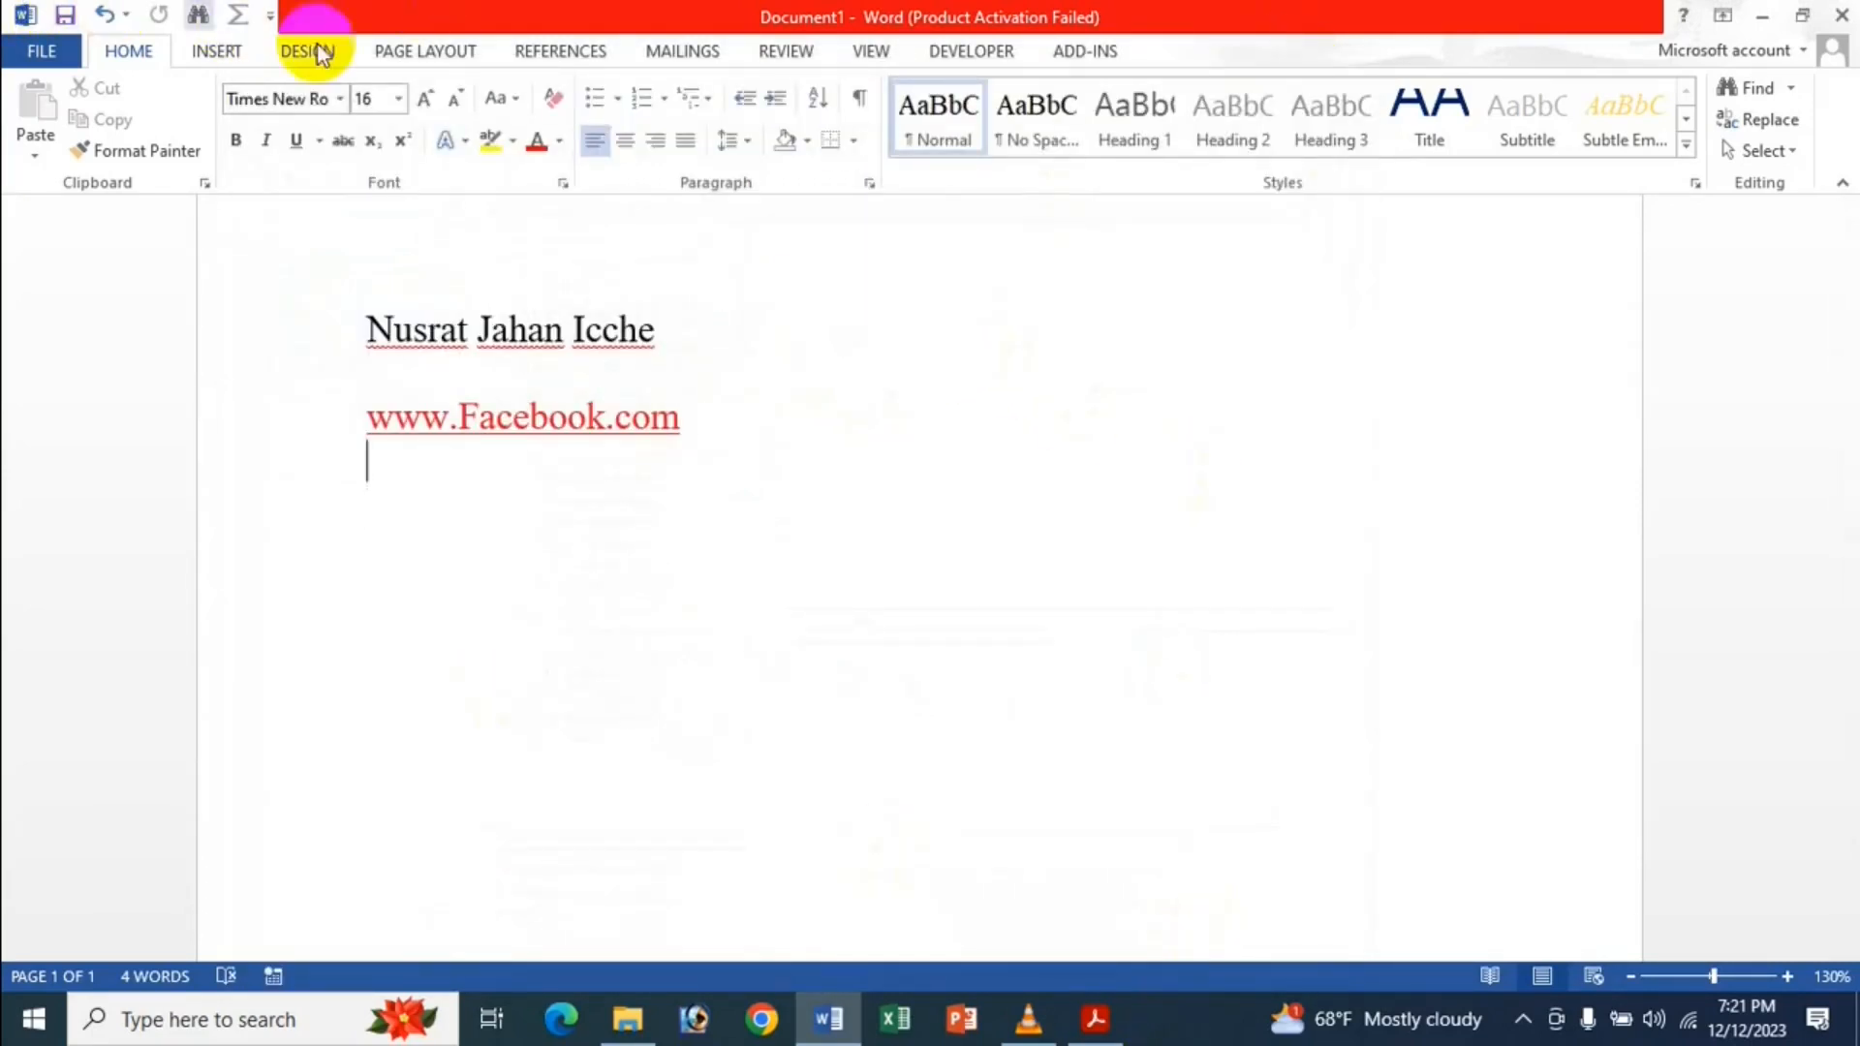
Draw a Smiley Face shape below and right of the Facebook link and nudge it into place.
{"action": "left_click", "coordinate": [217, 51]}
{"action": "left_click", "coordinate": [378, 146]}
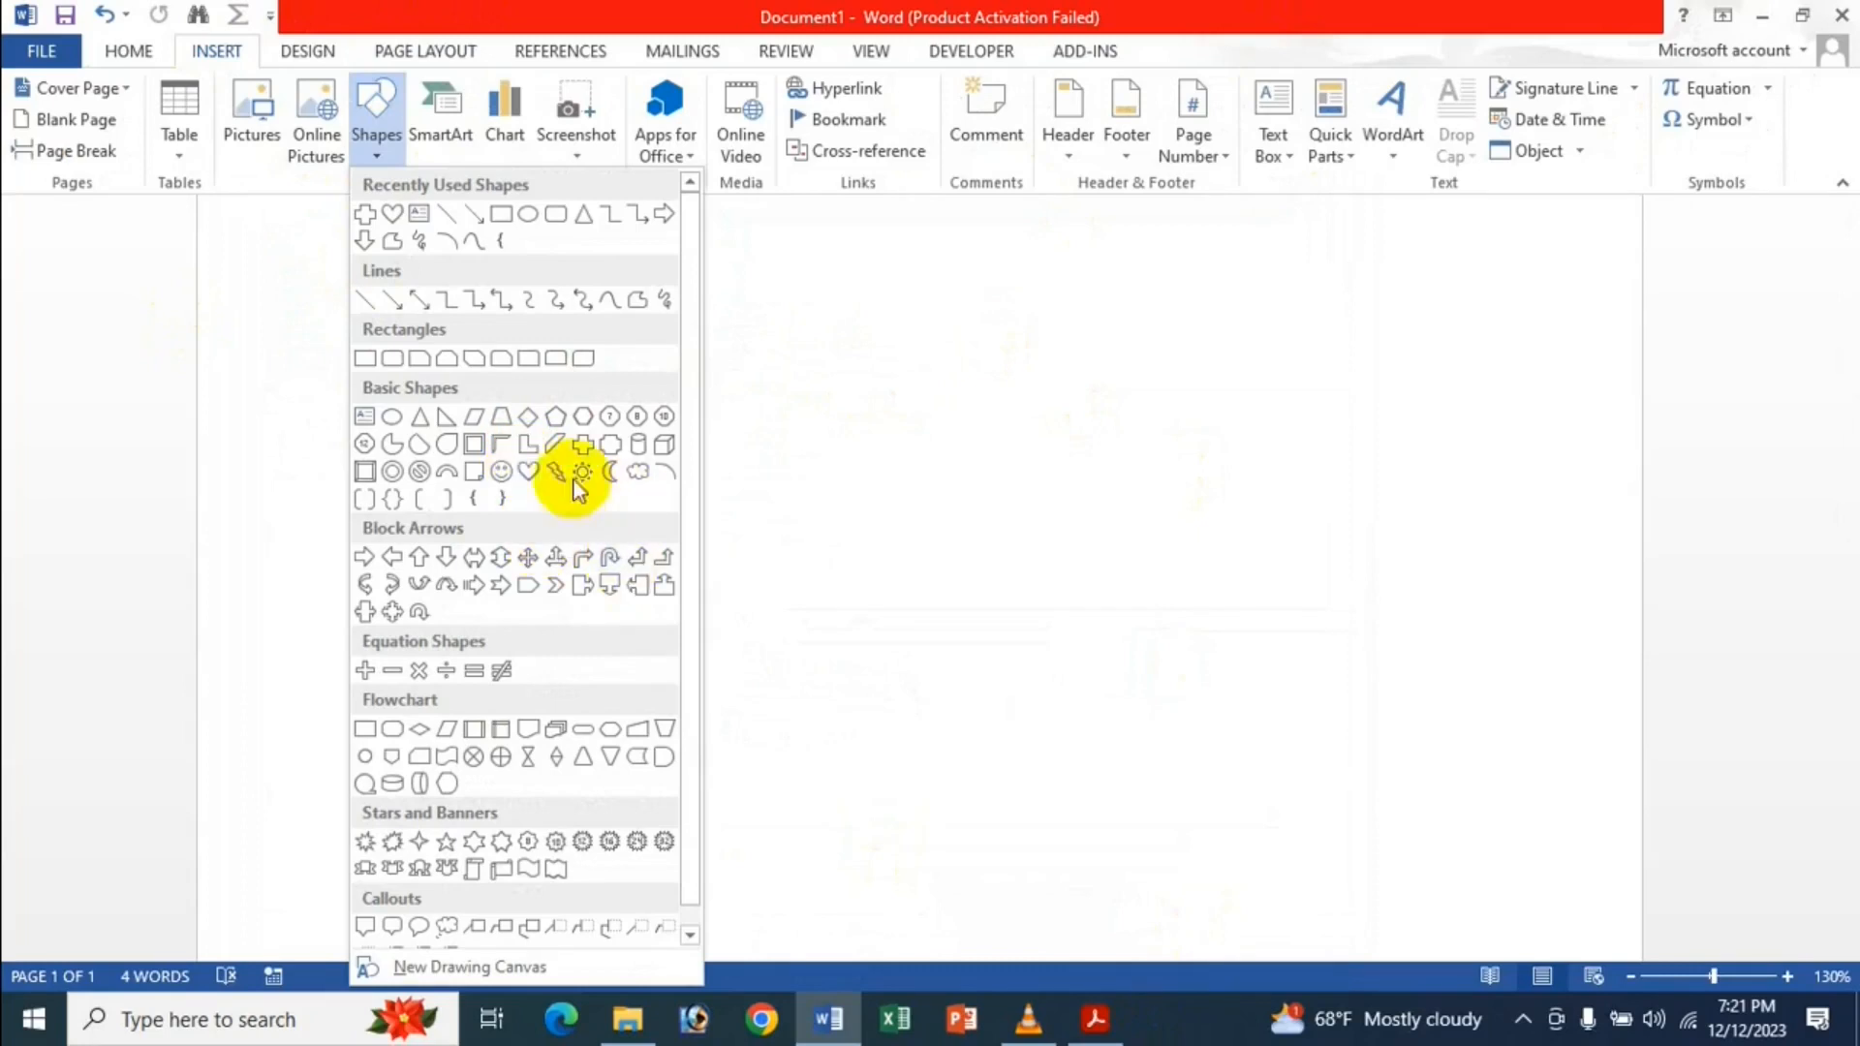
{"action": "left_click", "coordinate": [501, 473]}
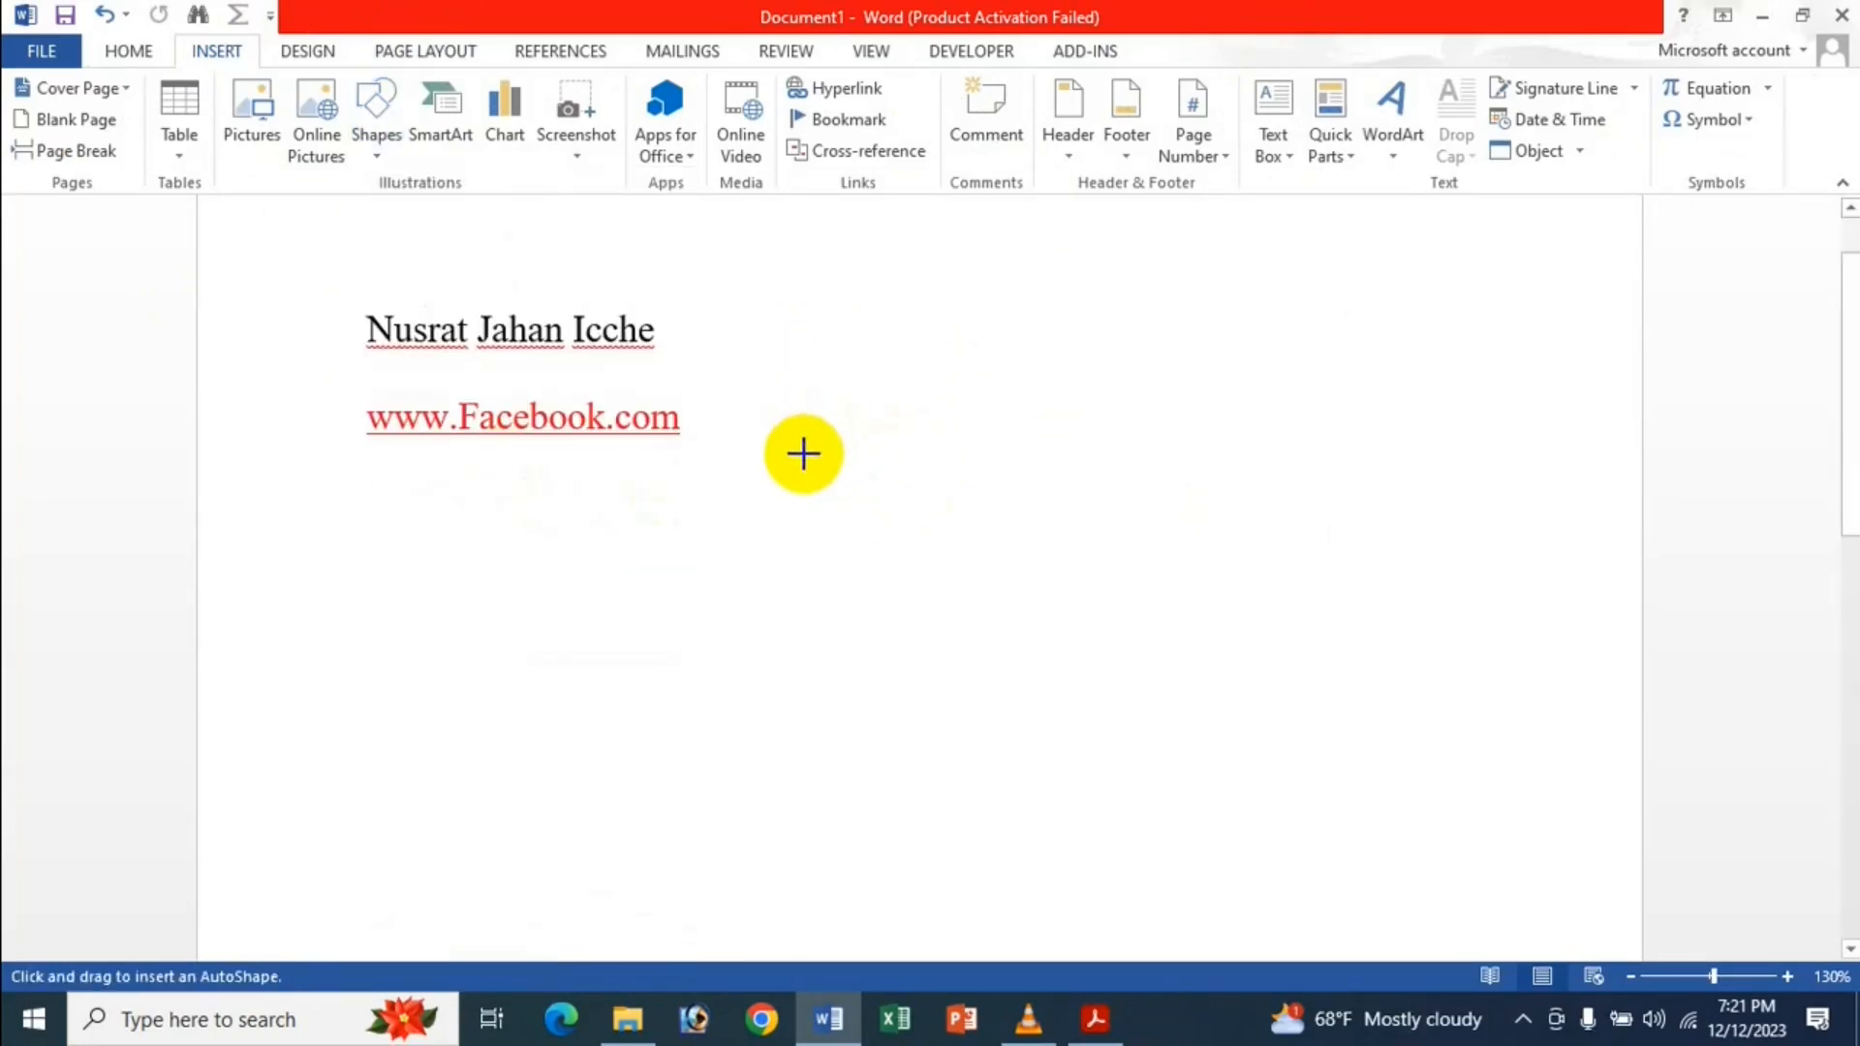
{"action": "mouse_move", "coordinate": [785, 439]}
{"action": "left_mouse_down"}
{"action": "mouse_move", "coordinate": [917, 540]}
{"action": "mouse_move", "coordinate": [1197, 913]}
{"action": "mouse_move", "coordinate": [1129, 589]}
{"action": "mouse_move", "coordinate": [1113, 191]}
{"action": "mouse_move", "coordinate": [1079, 274]}
{"action": "mouse_move", "coordinate": [1081, 396]}
{"action": "mouse_move", "coordinate": [1038, 568]}
{"action": "mouse_move", "coordinate": [1055, 597]}
{"action": "mouse_move", "coordinate": [1011, 646]}
{"action": "left_mouse_up"}
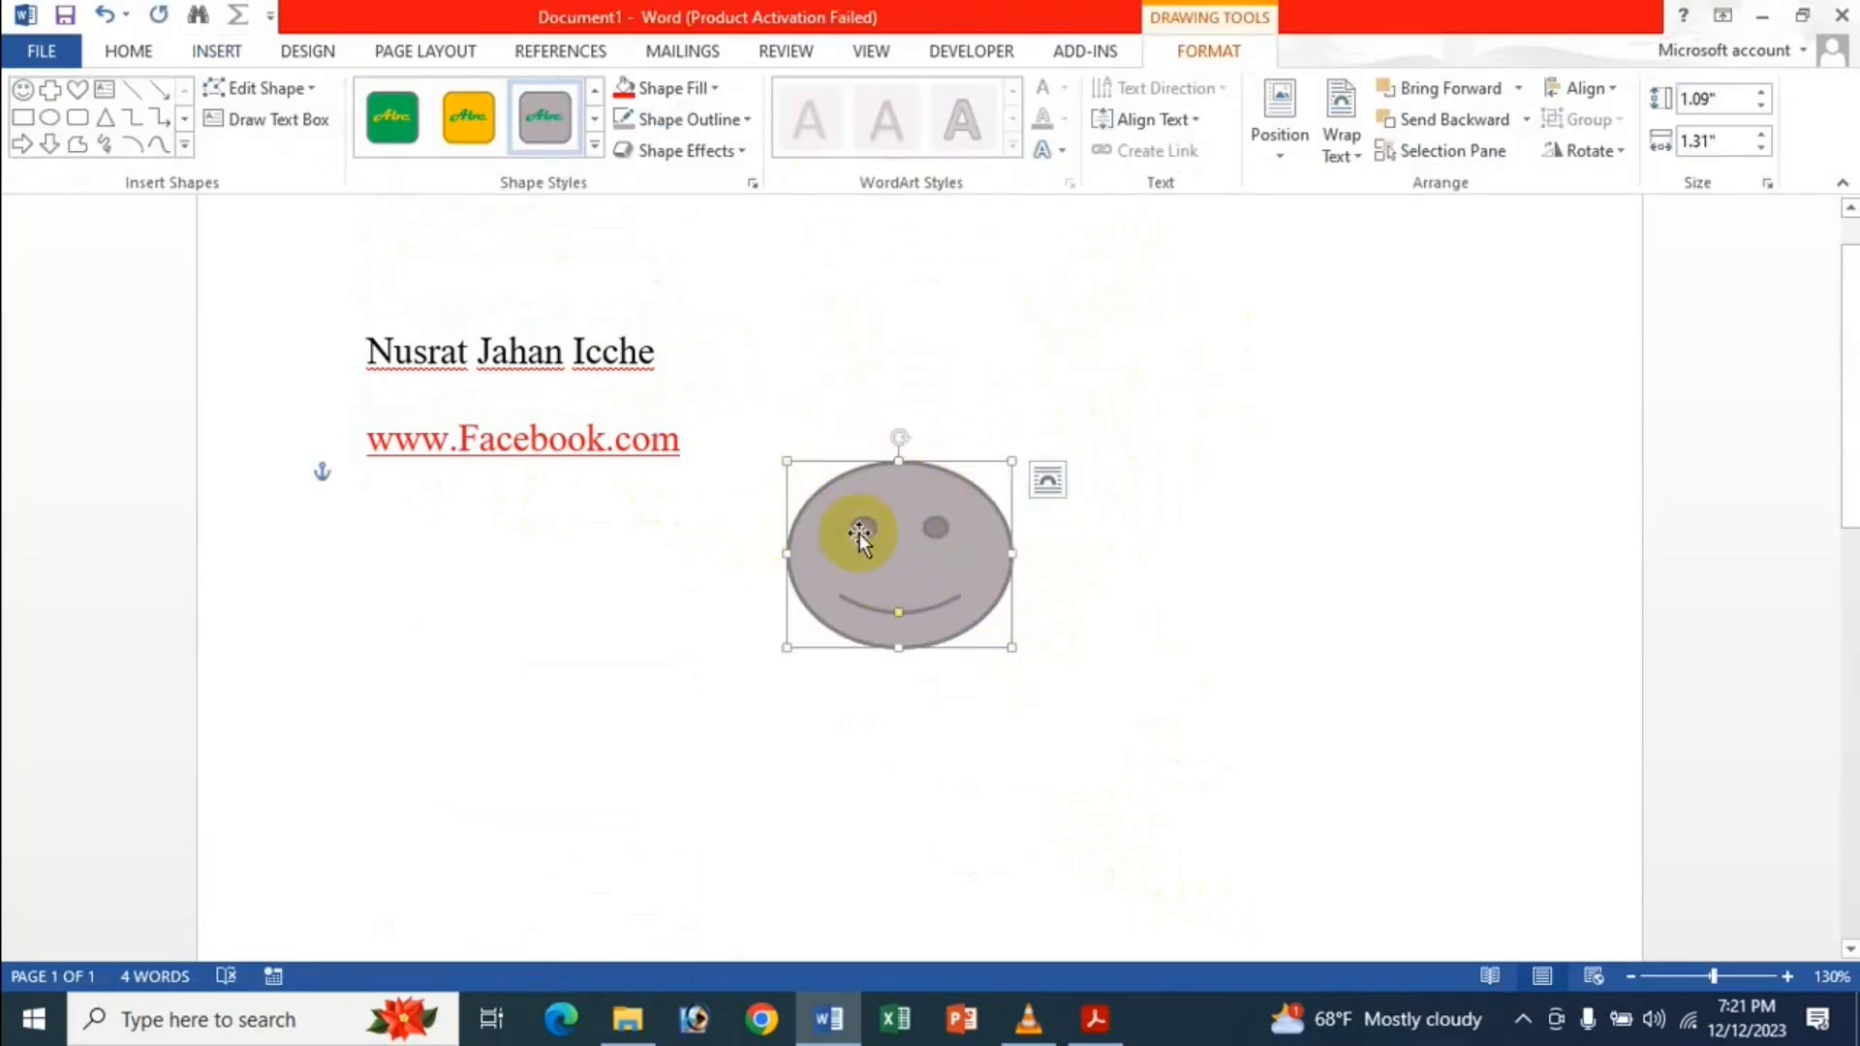
{"action": "mouse_move", "coordinate": [887, 567]}
{"action": "left_mouse_down"}
{"action": "mouse_move", "coordinate": [850, 524]}
{"action": "mouse_move", "coordinate": [861, 581]}
{"action": "left_mouse_up"}
{"action": "left_click_drag", "start_coordinate": [835, 506], "coordinate": [832, 479]}
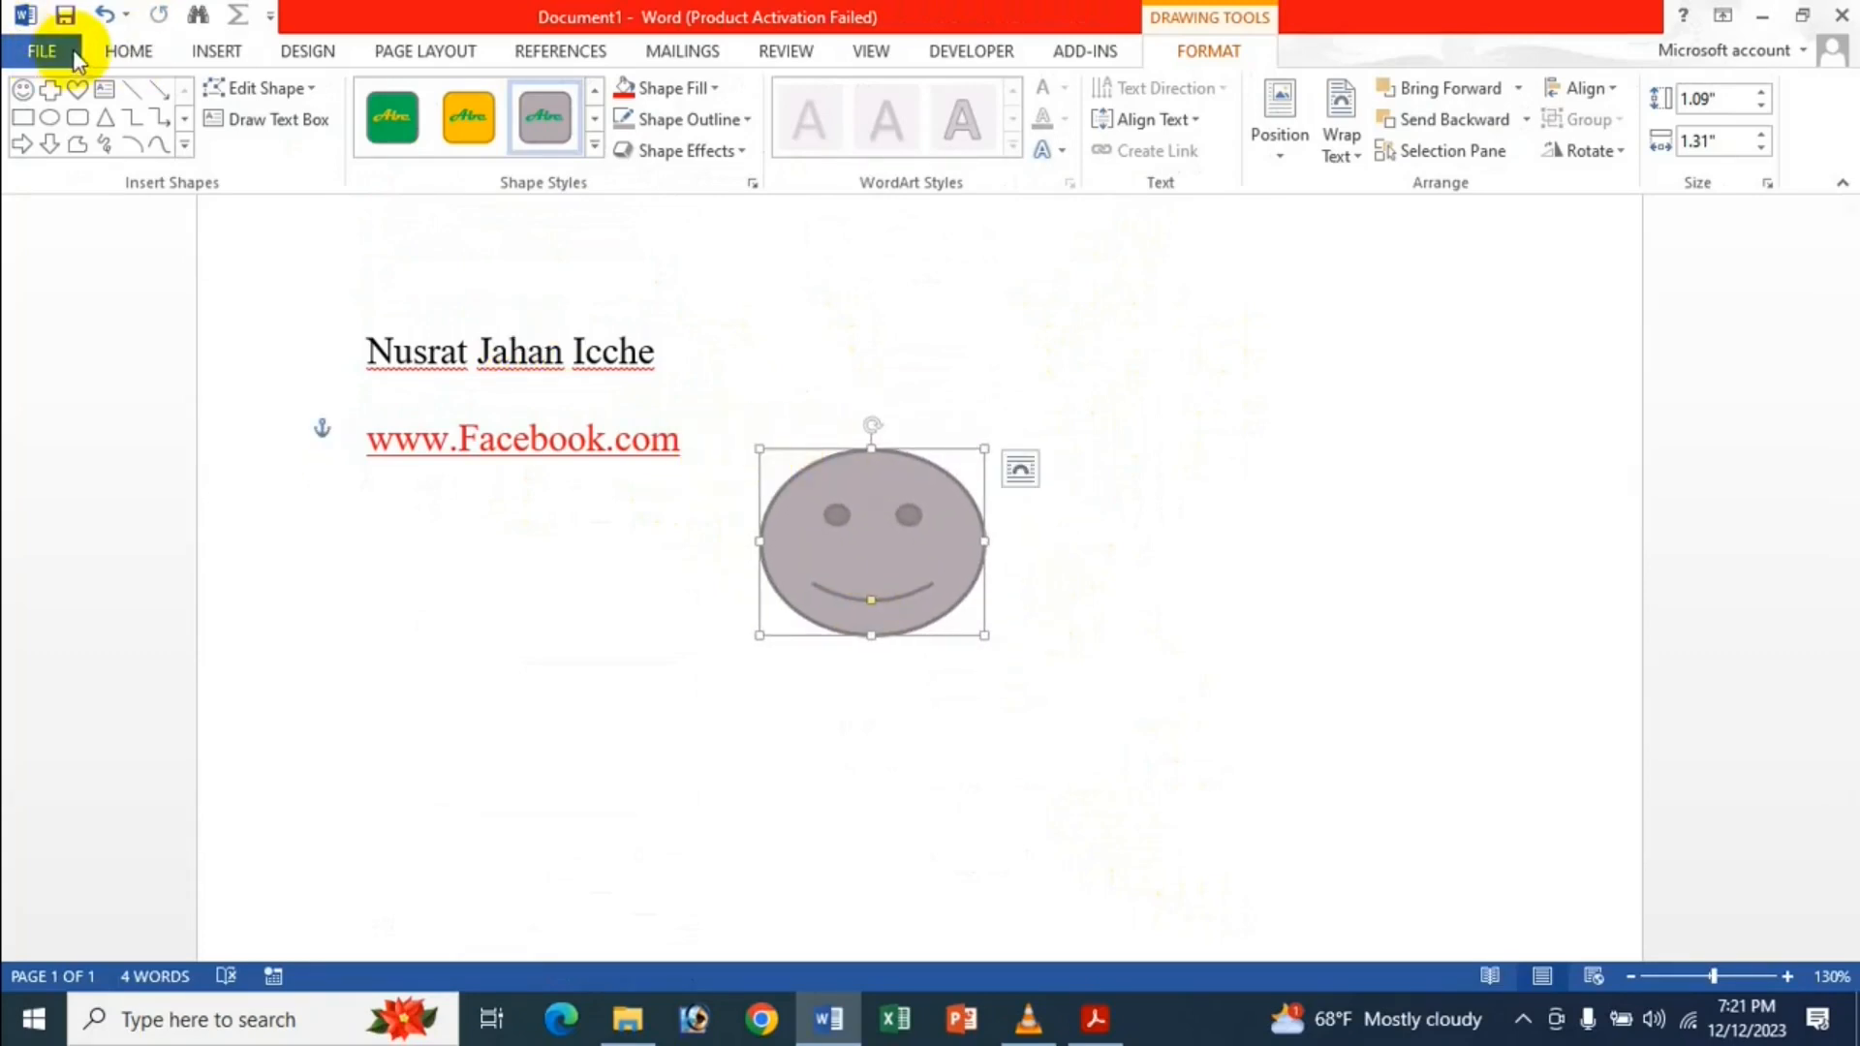
Show the Advanced editing settings in Word Options.
{"action": "left_click", "coordinate": [42, 51]}
{"action": "left_click", "coordinate": [60, 663]}
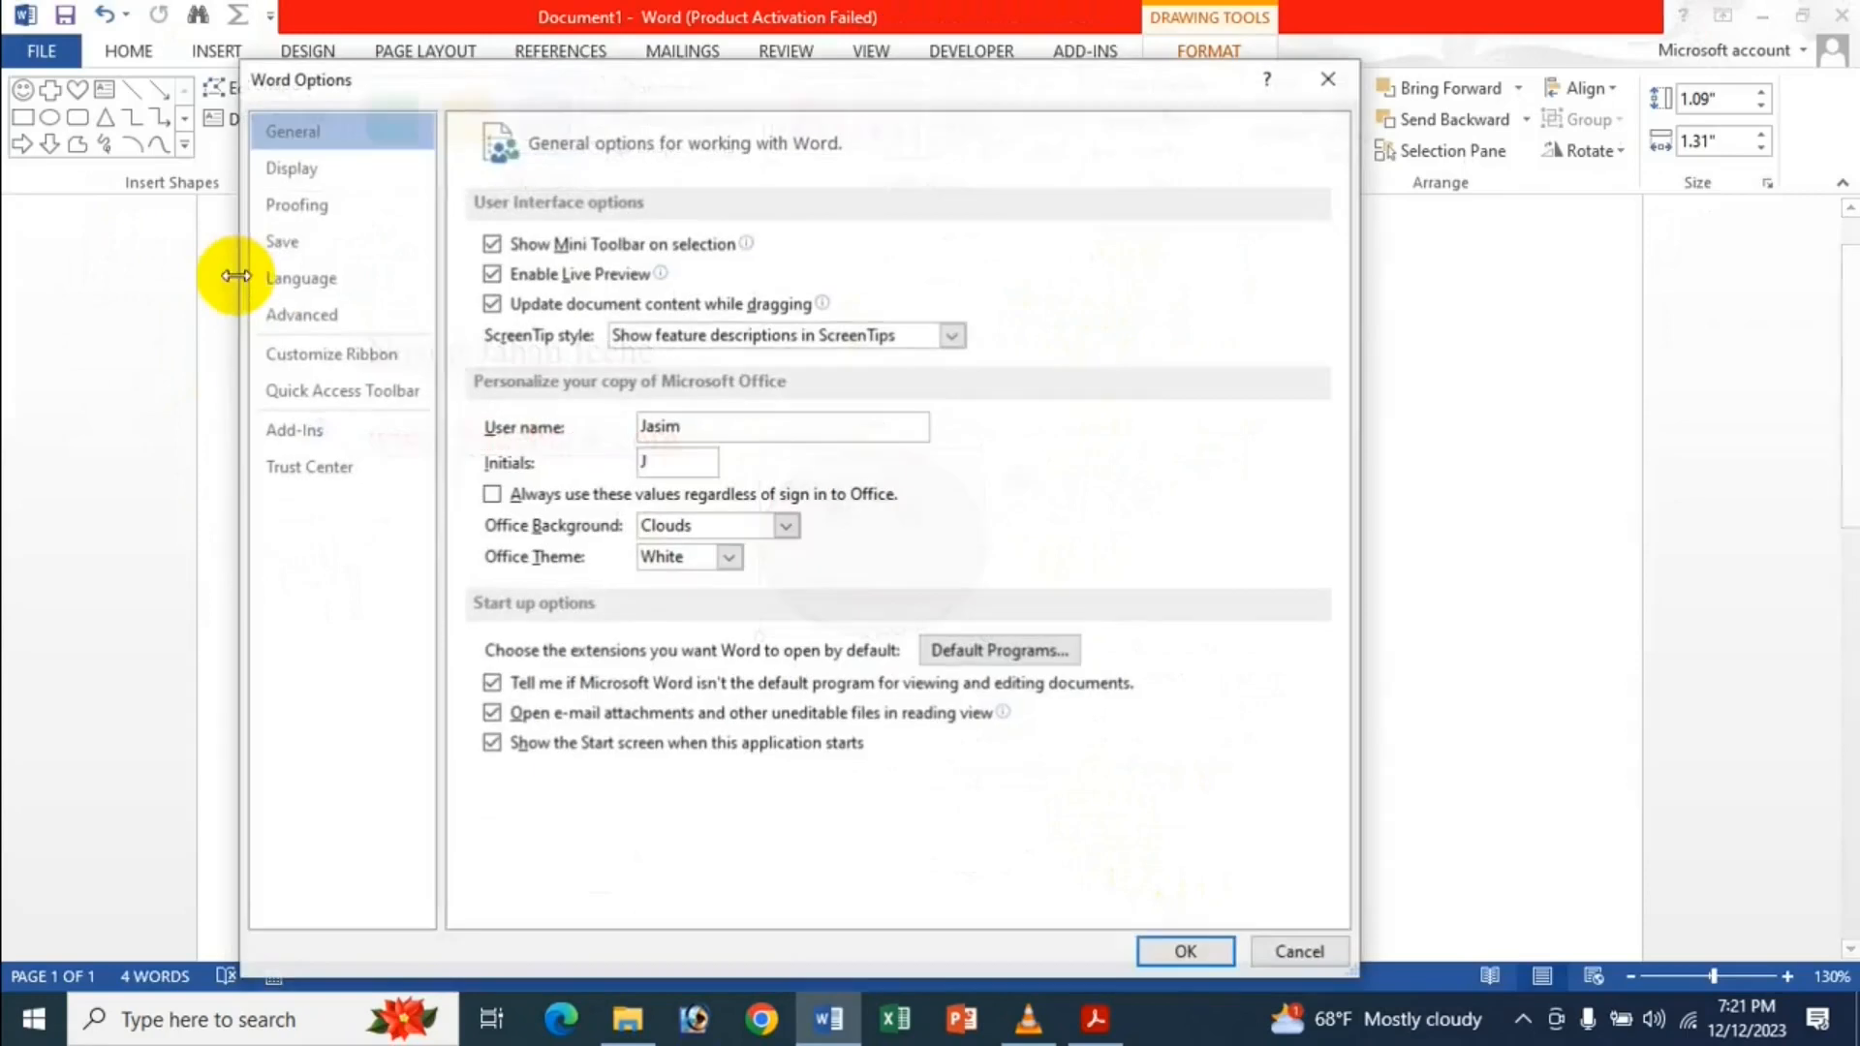
{"action": "left_click", "coordinate": [308, 315]}
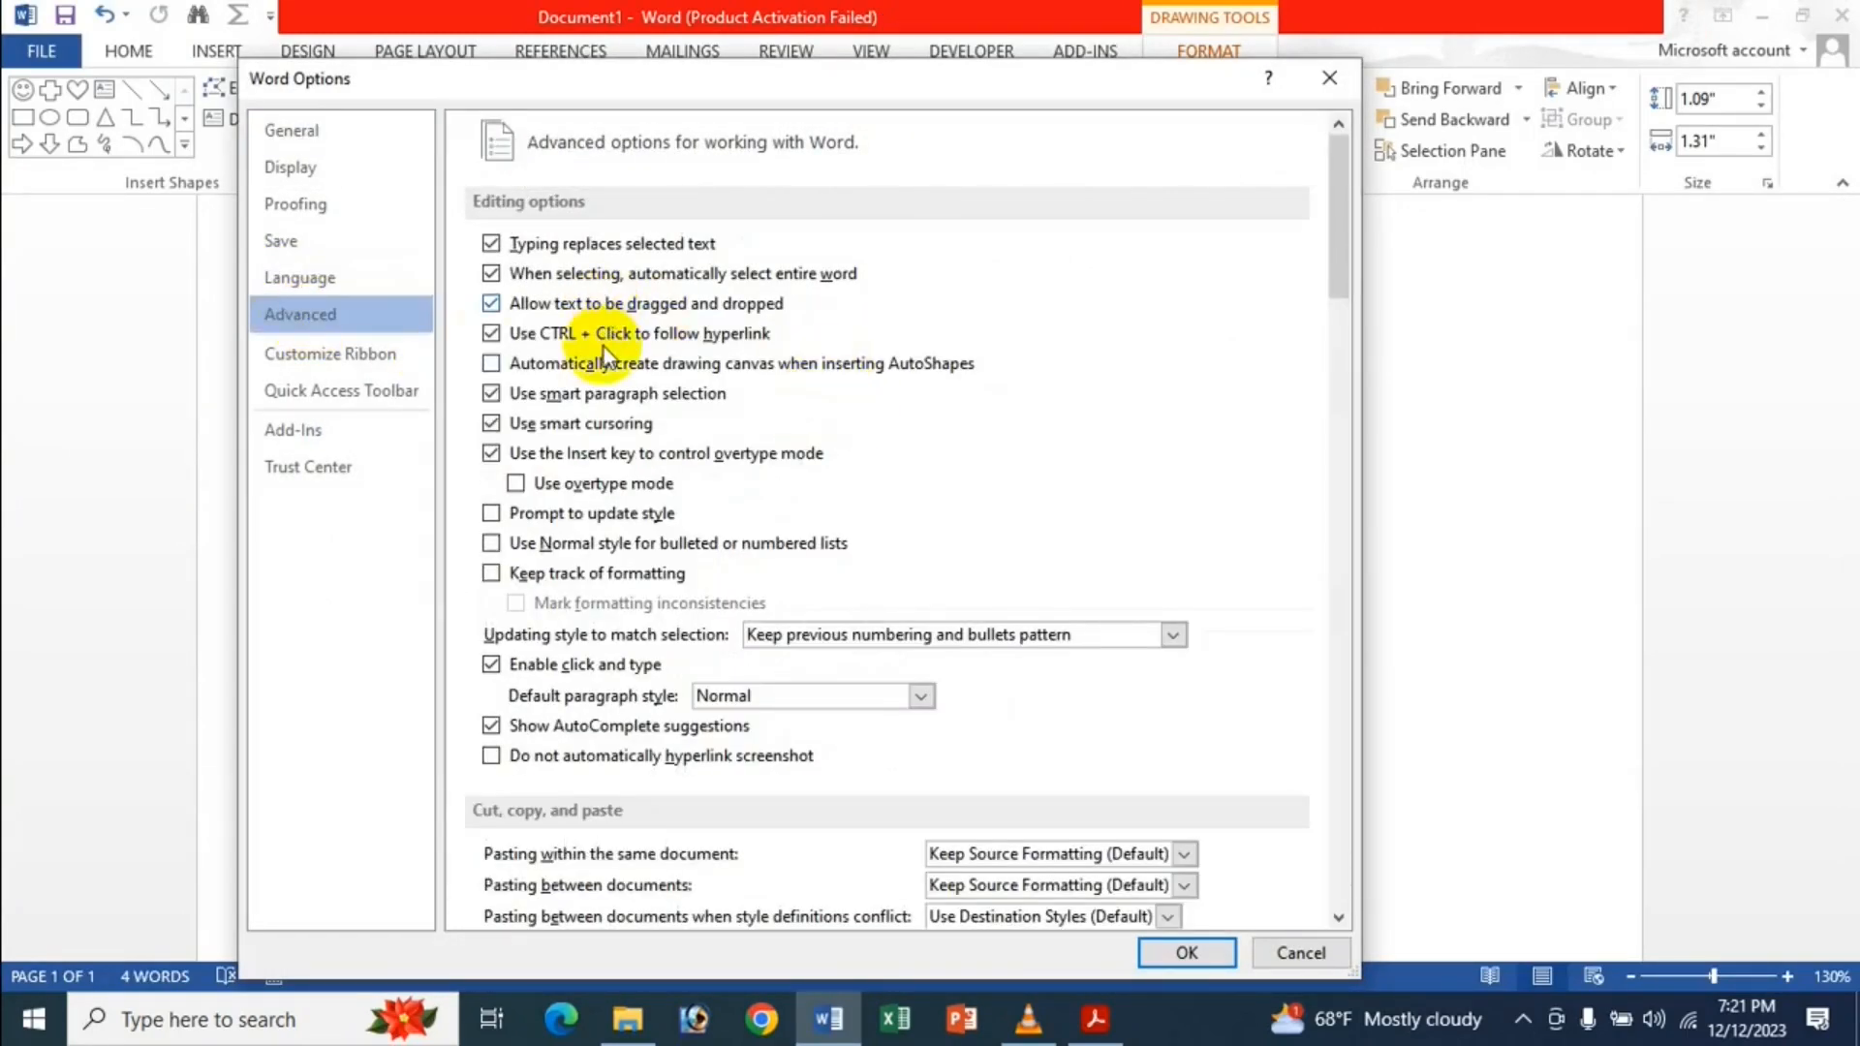
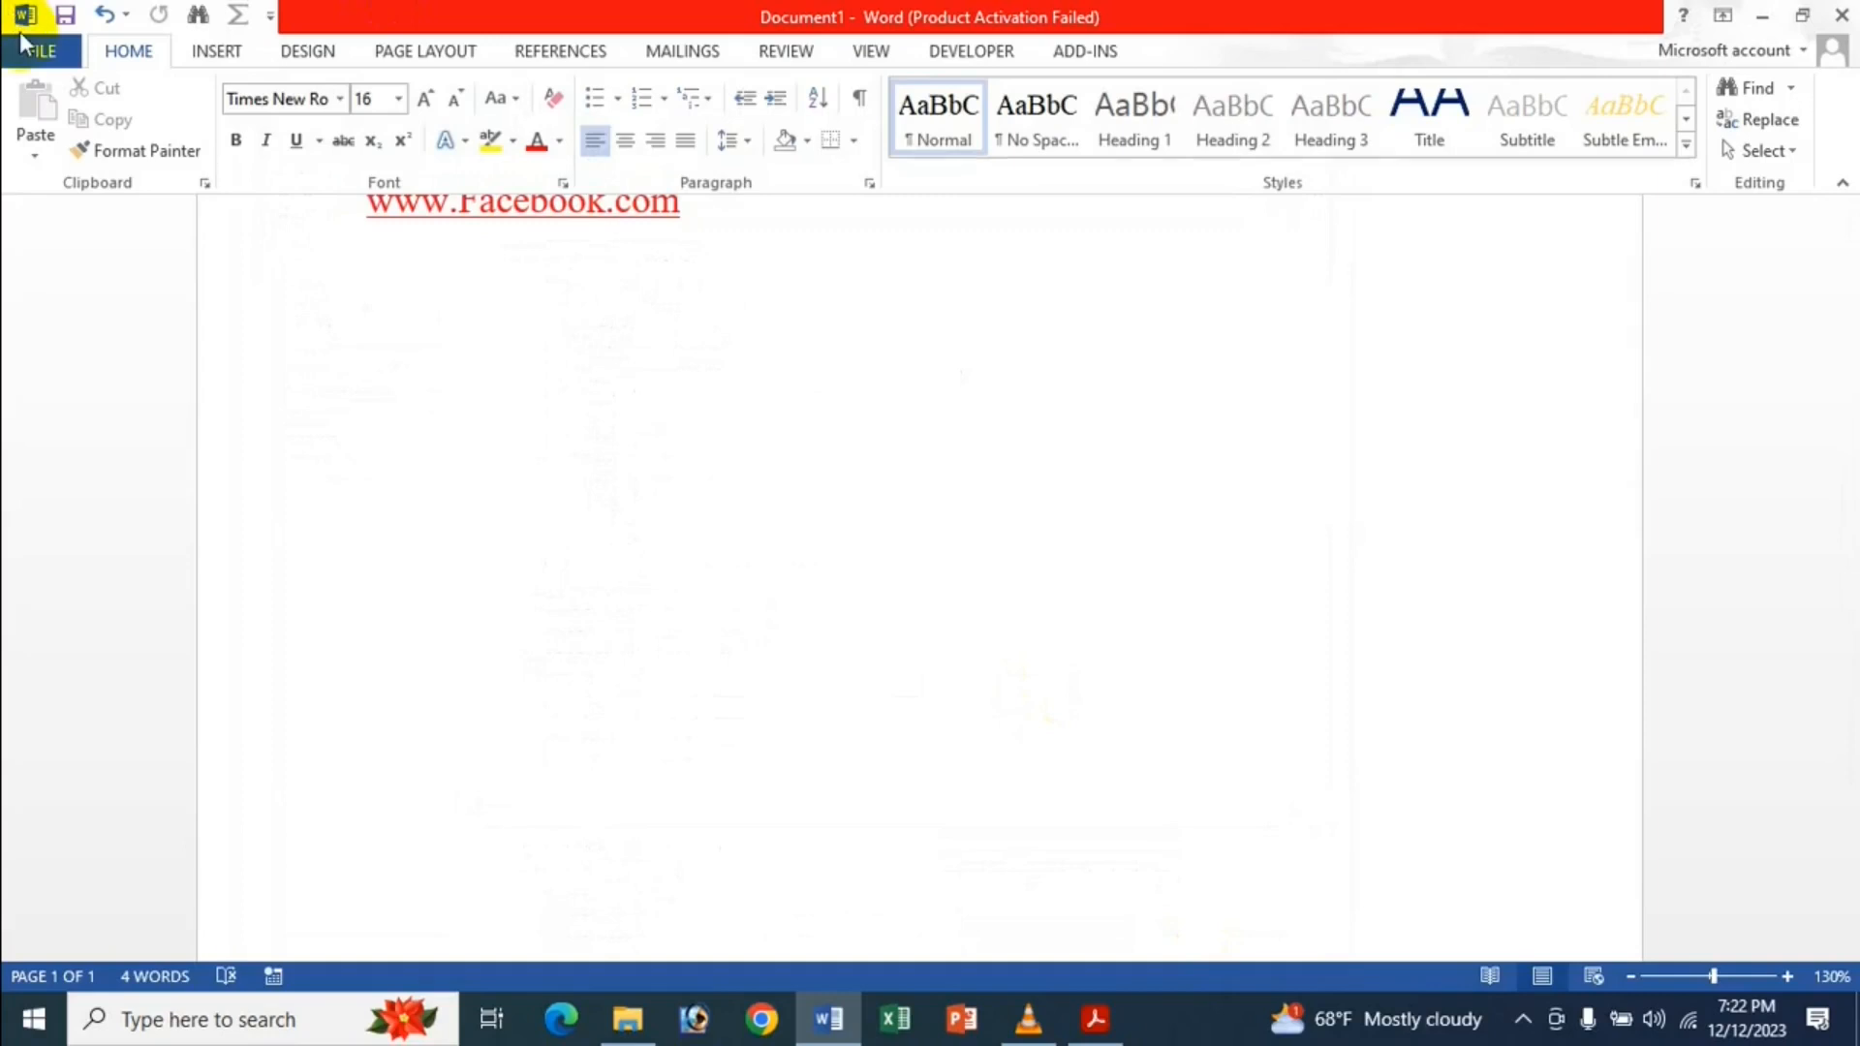
Show the backstage Info page for Document1 (1 page, 4 words).
{"action": "left_click", "coordinate": [34, 50]}
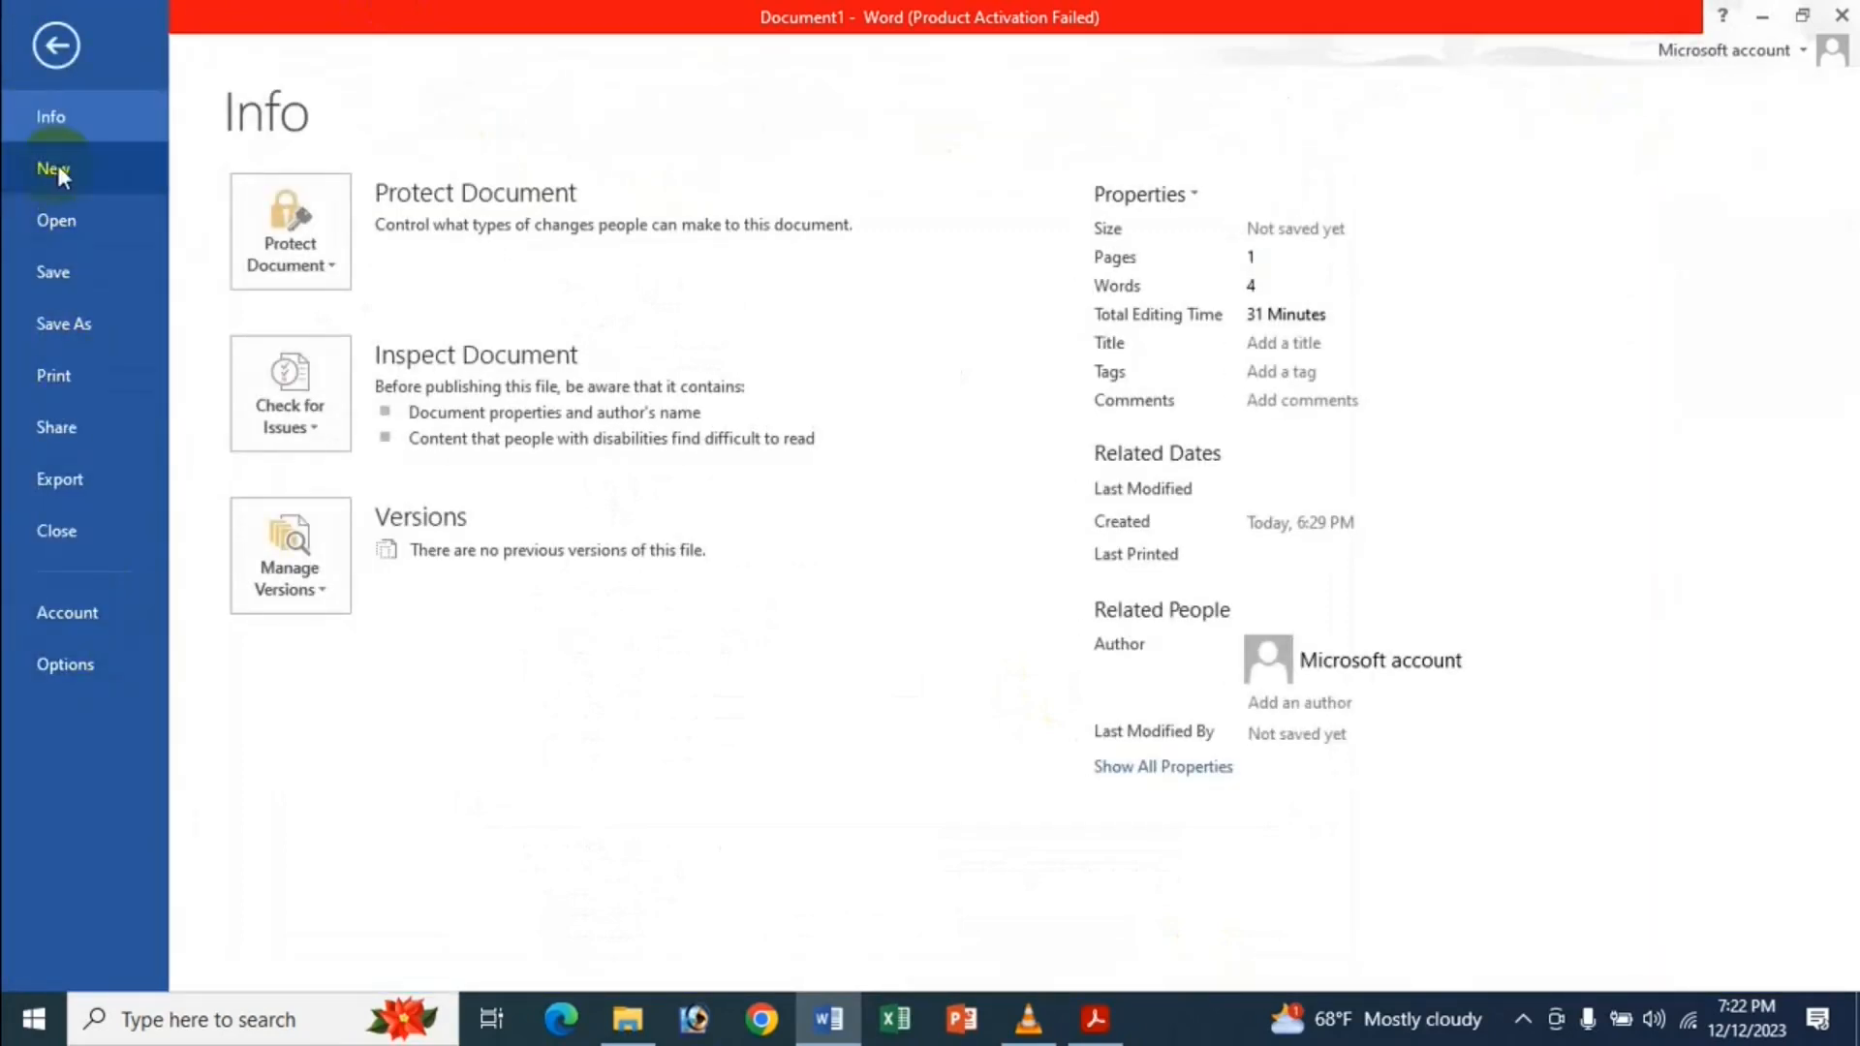
Open the recent Dhaka Medical College Hospital document and show paragraph marks with Show/Hide ¶.
{"action": "left_click", "coordinate": [79, 232]}
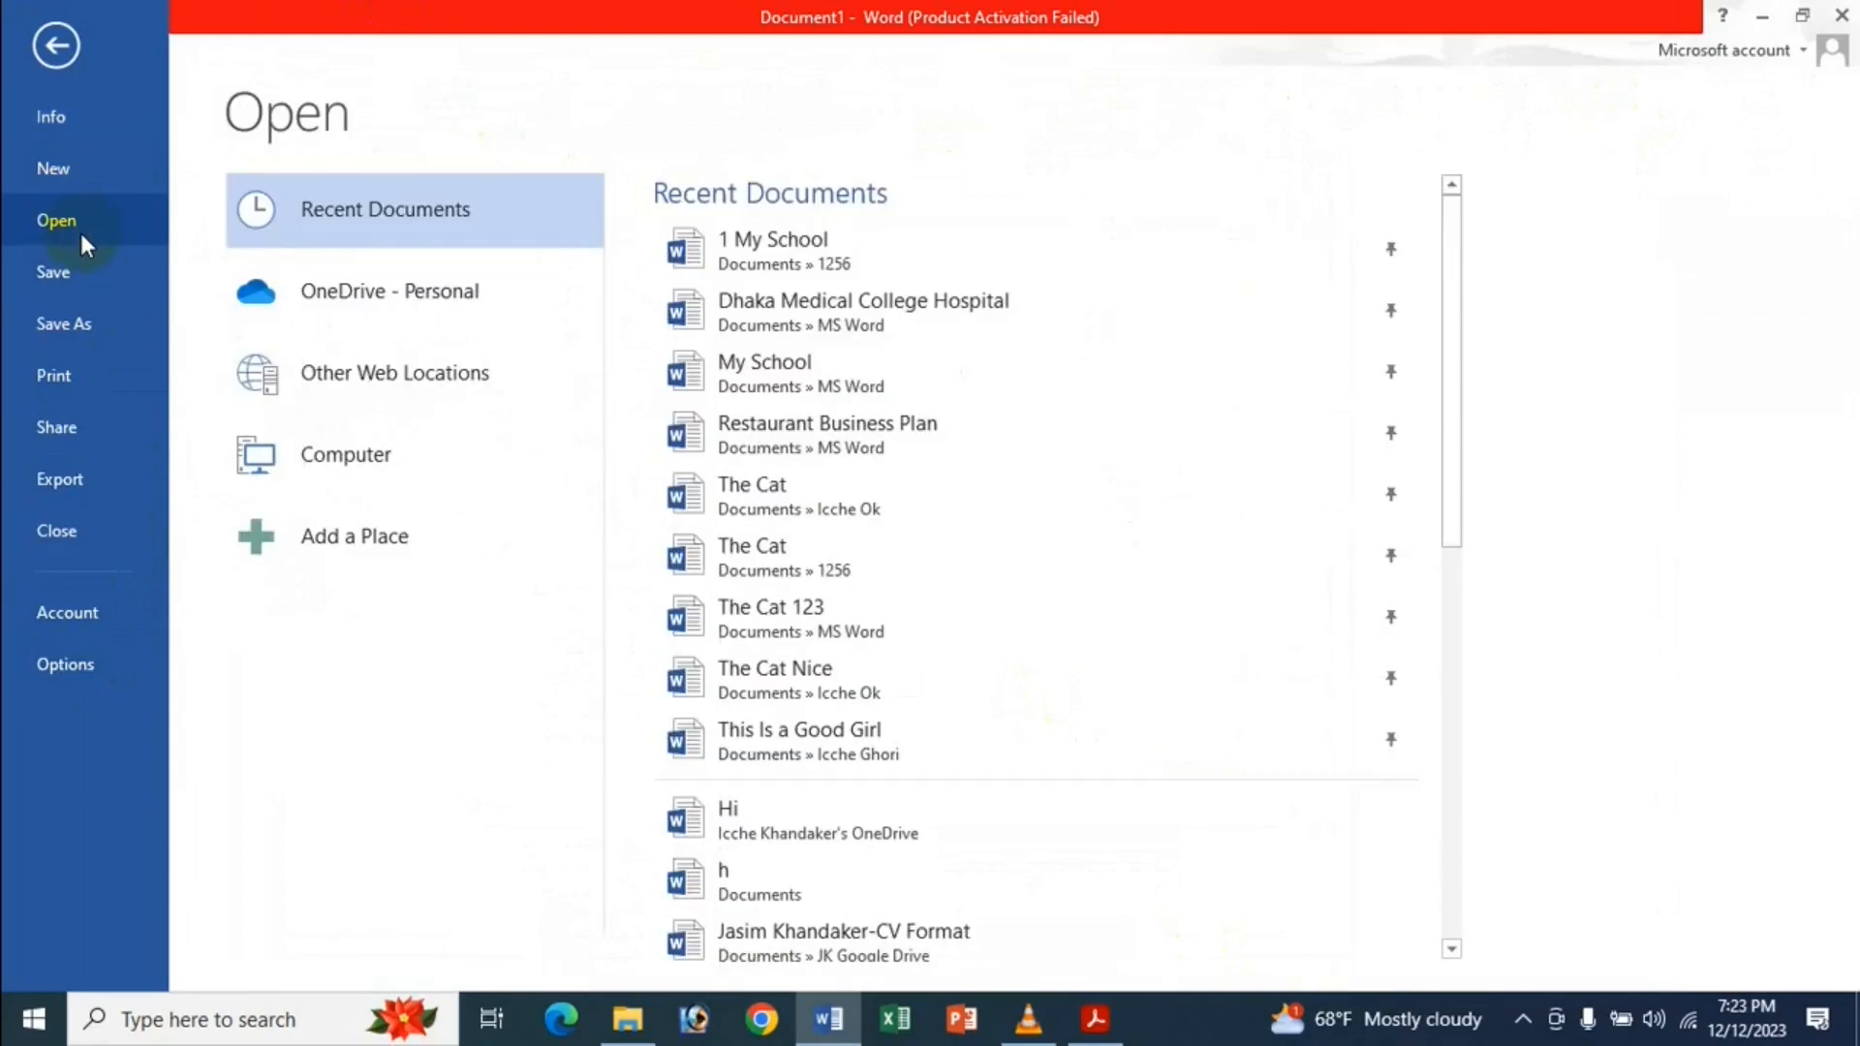
{"action": "left_click", "coordinate": [801, 317]}
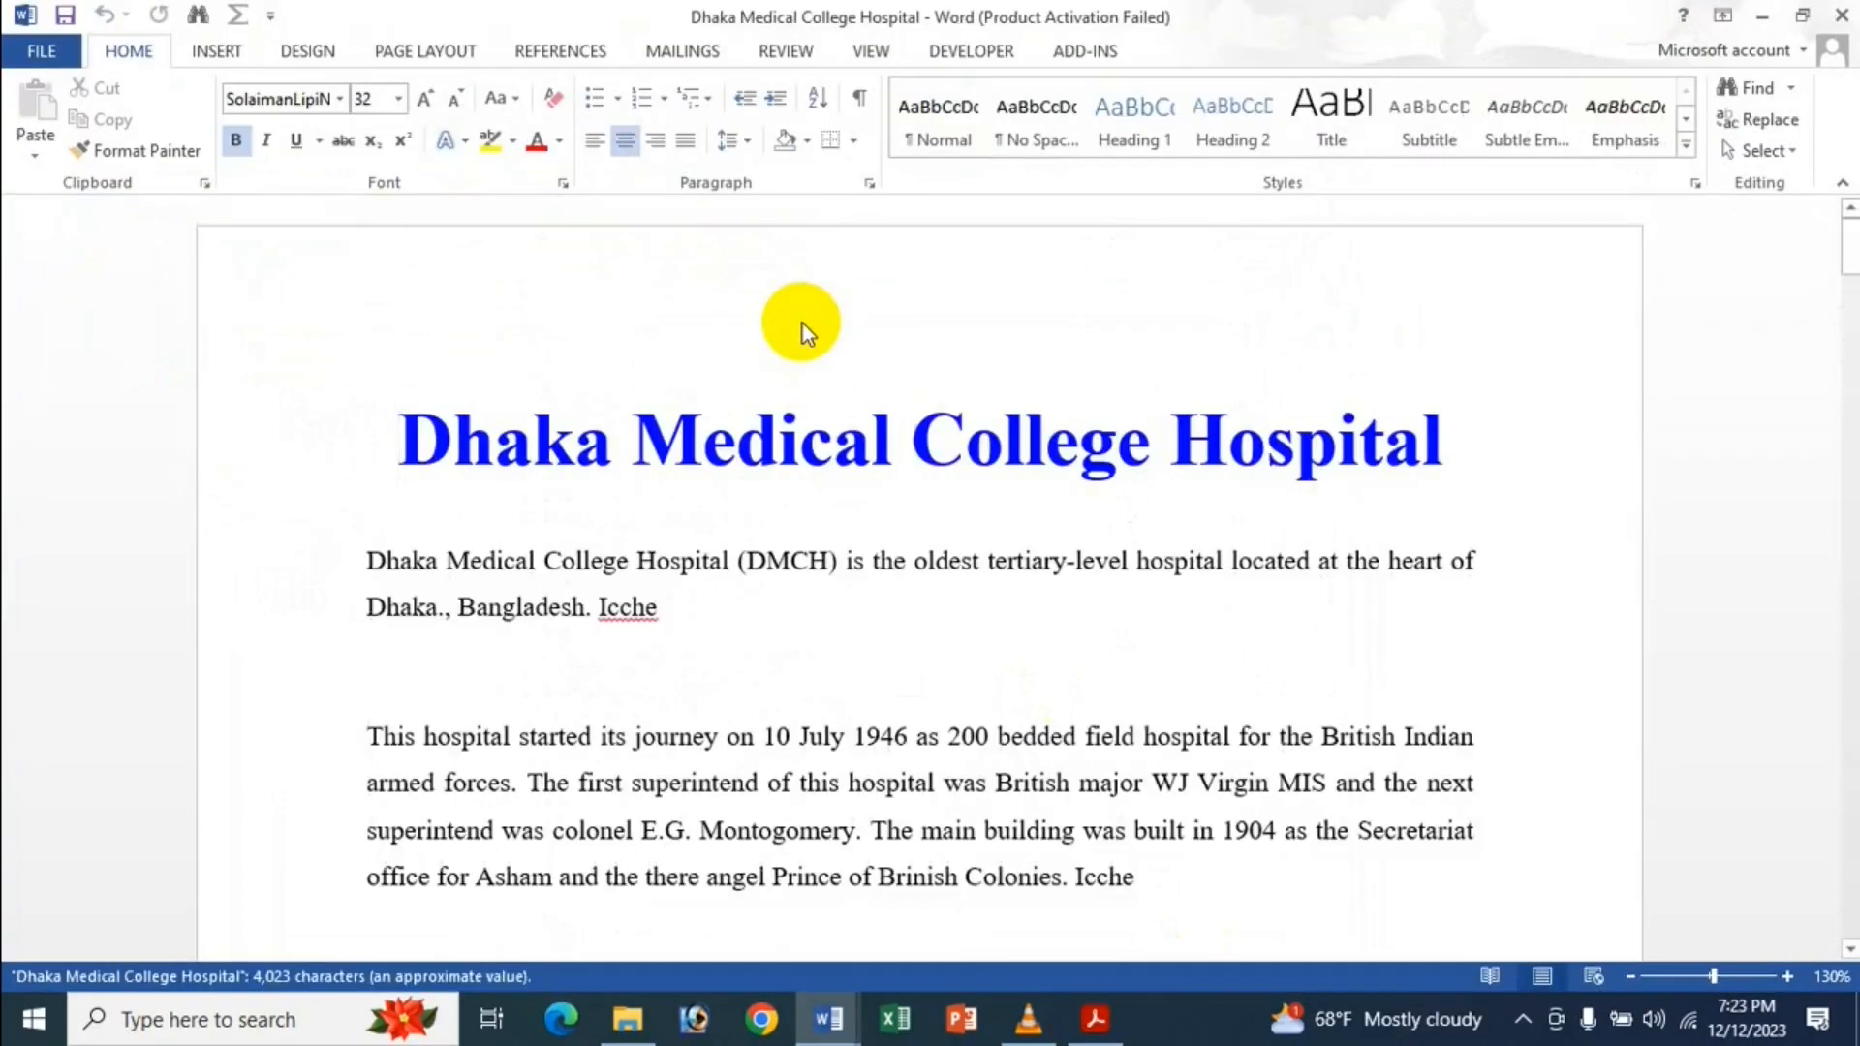
{"action": "left_click", "coordinate": [764, 564]}
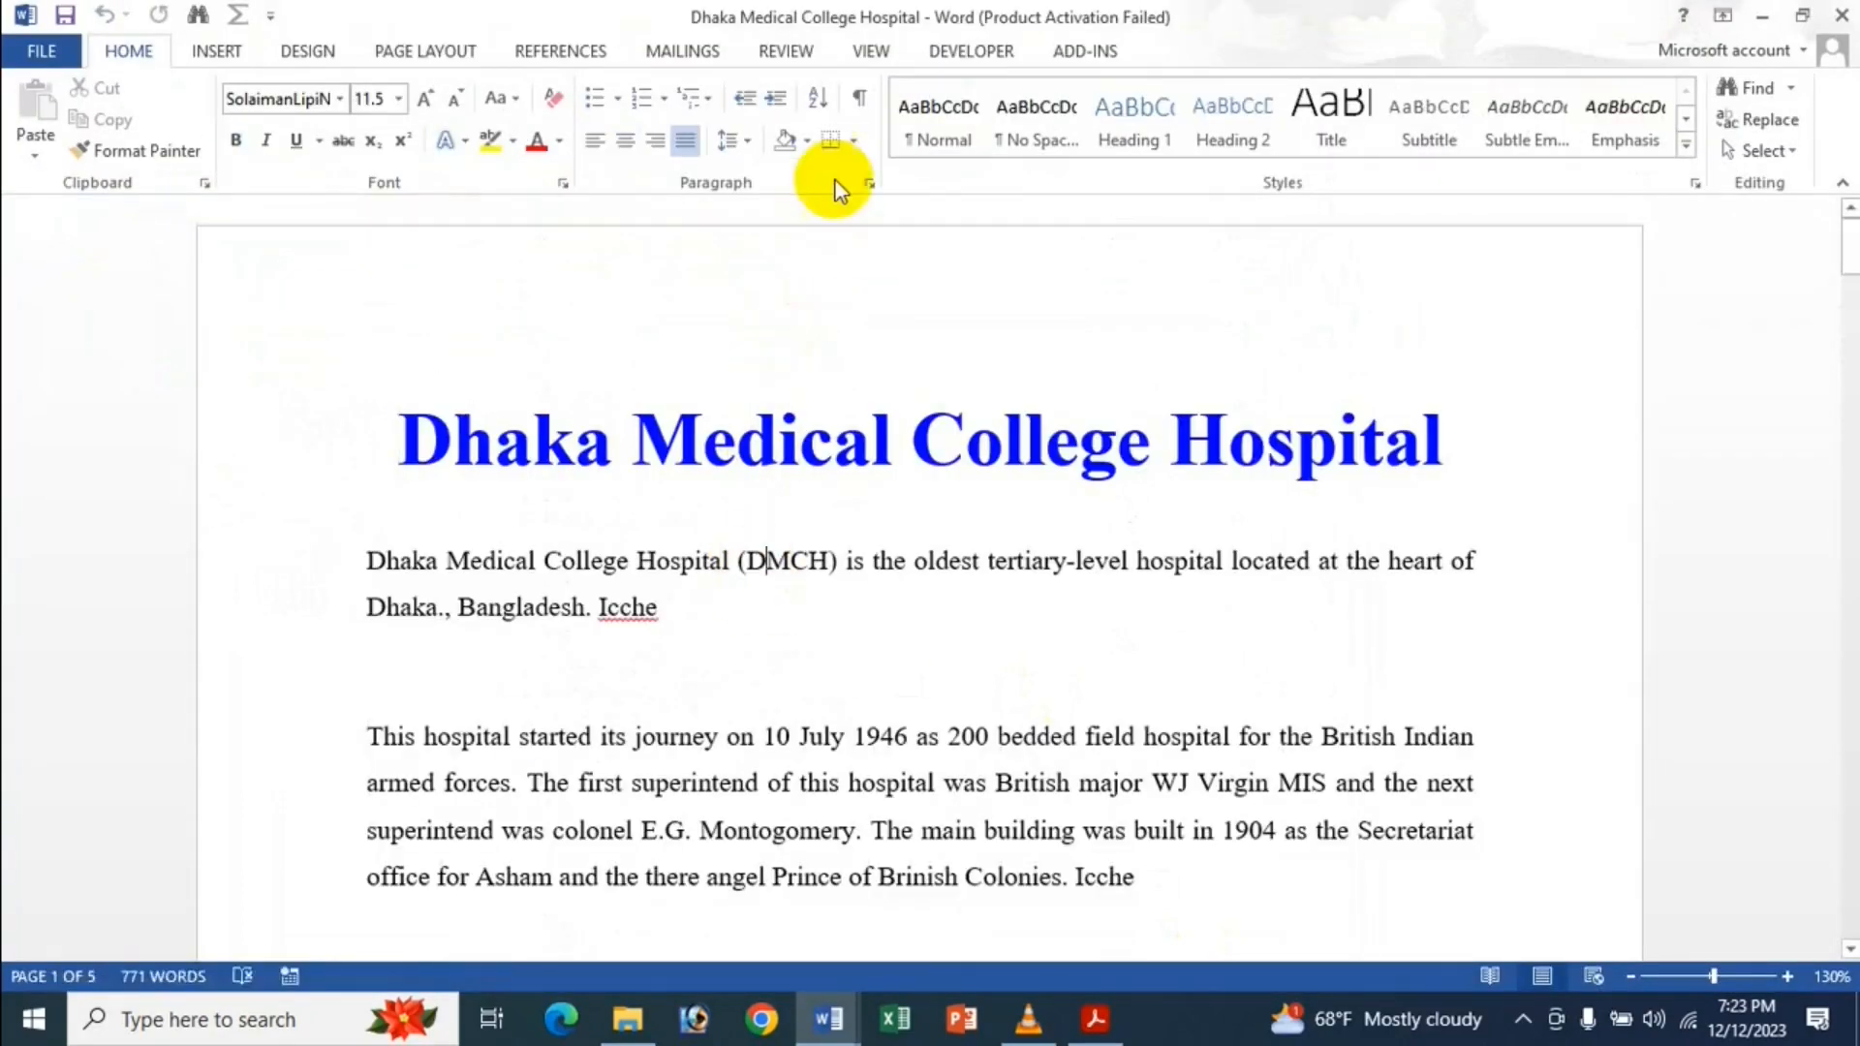
{"action": "left_click", "coordinate": [860, 101]}
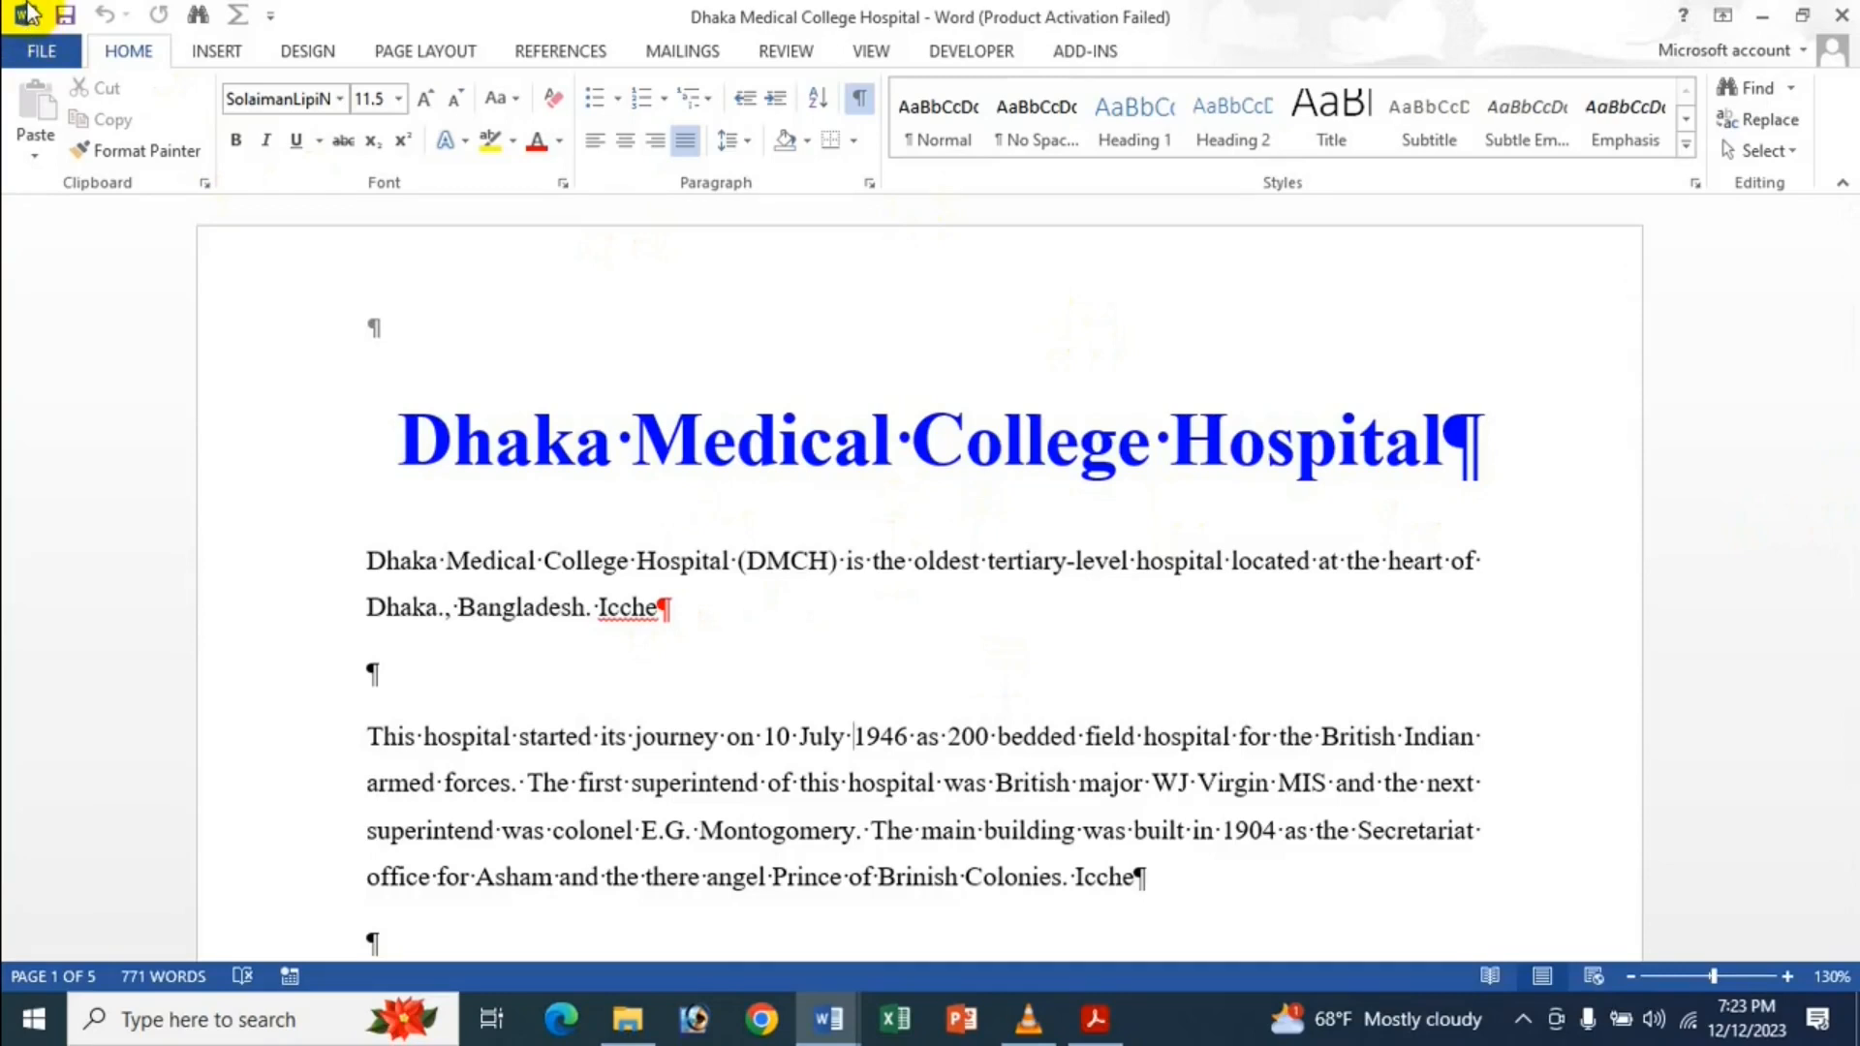
Select and cut the first body paragraph, then restore it with Ctrl+Z.
{"action": "left_click_drag", "start_coordinate": [361, 565], "coordinate": [694, 615]}
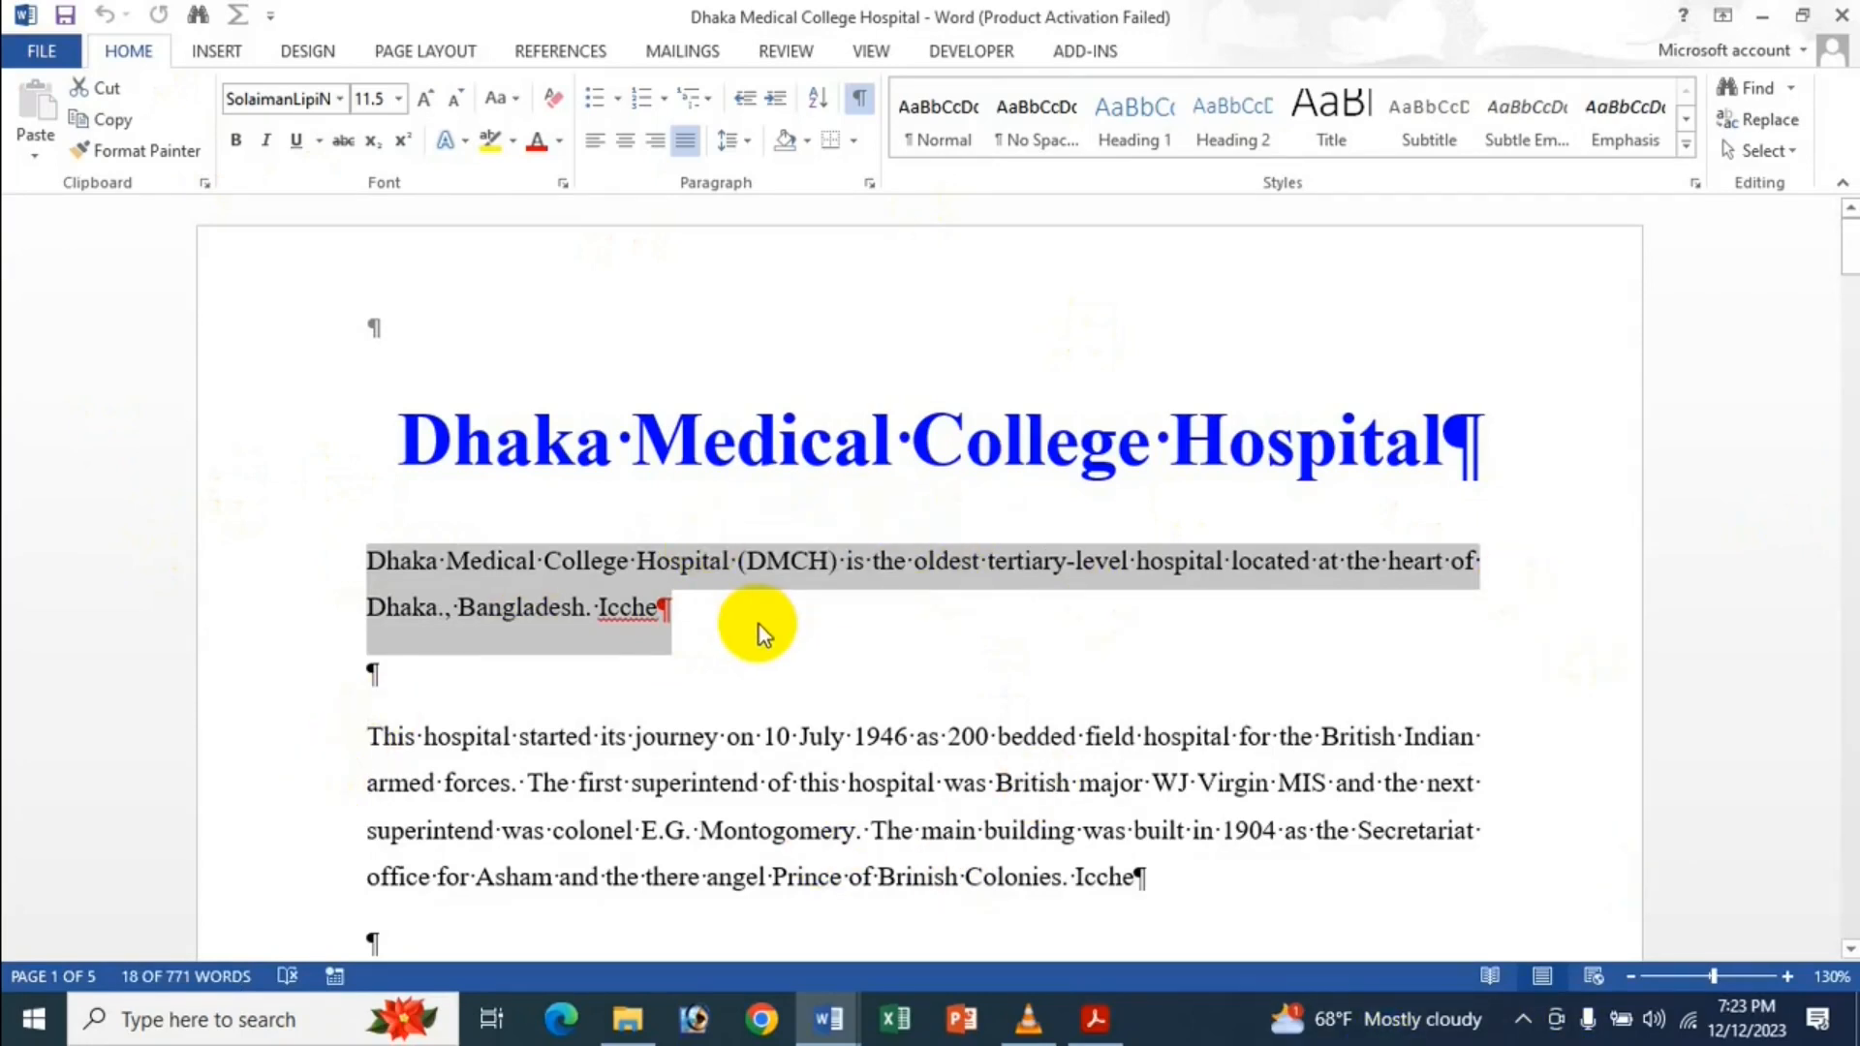
{"action": "key", "text": "ctrl+x"}
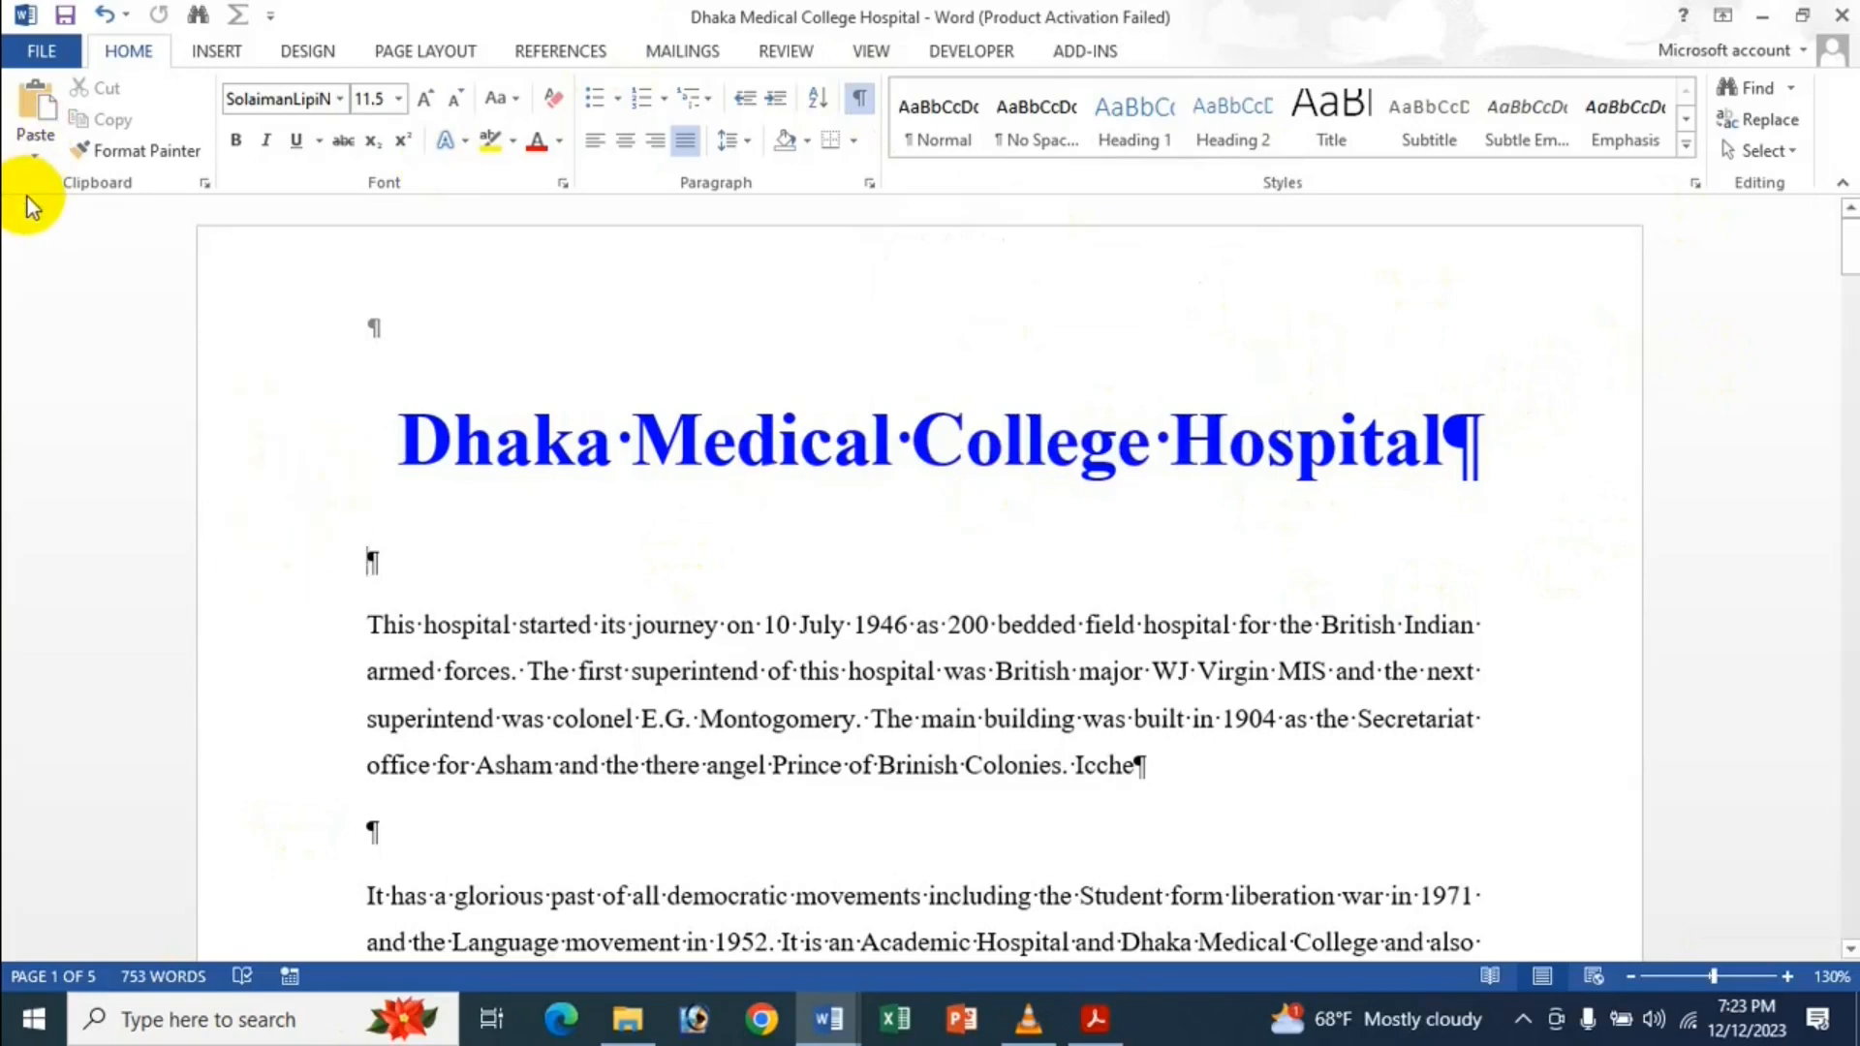
{"action": "key", "text": "ctrl+z"}
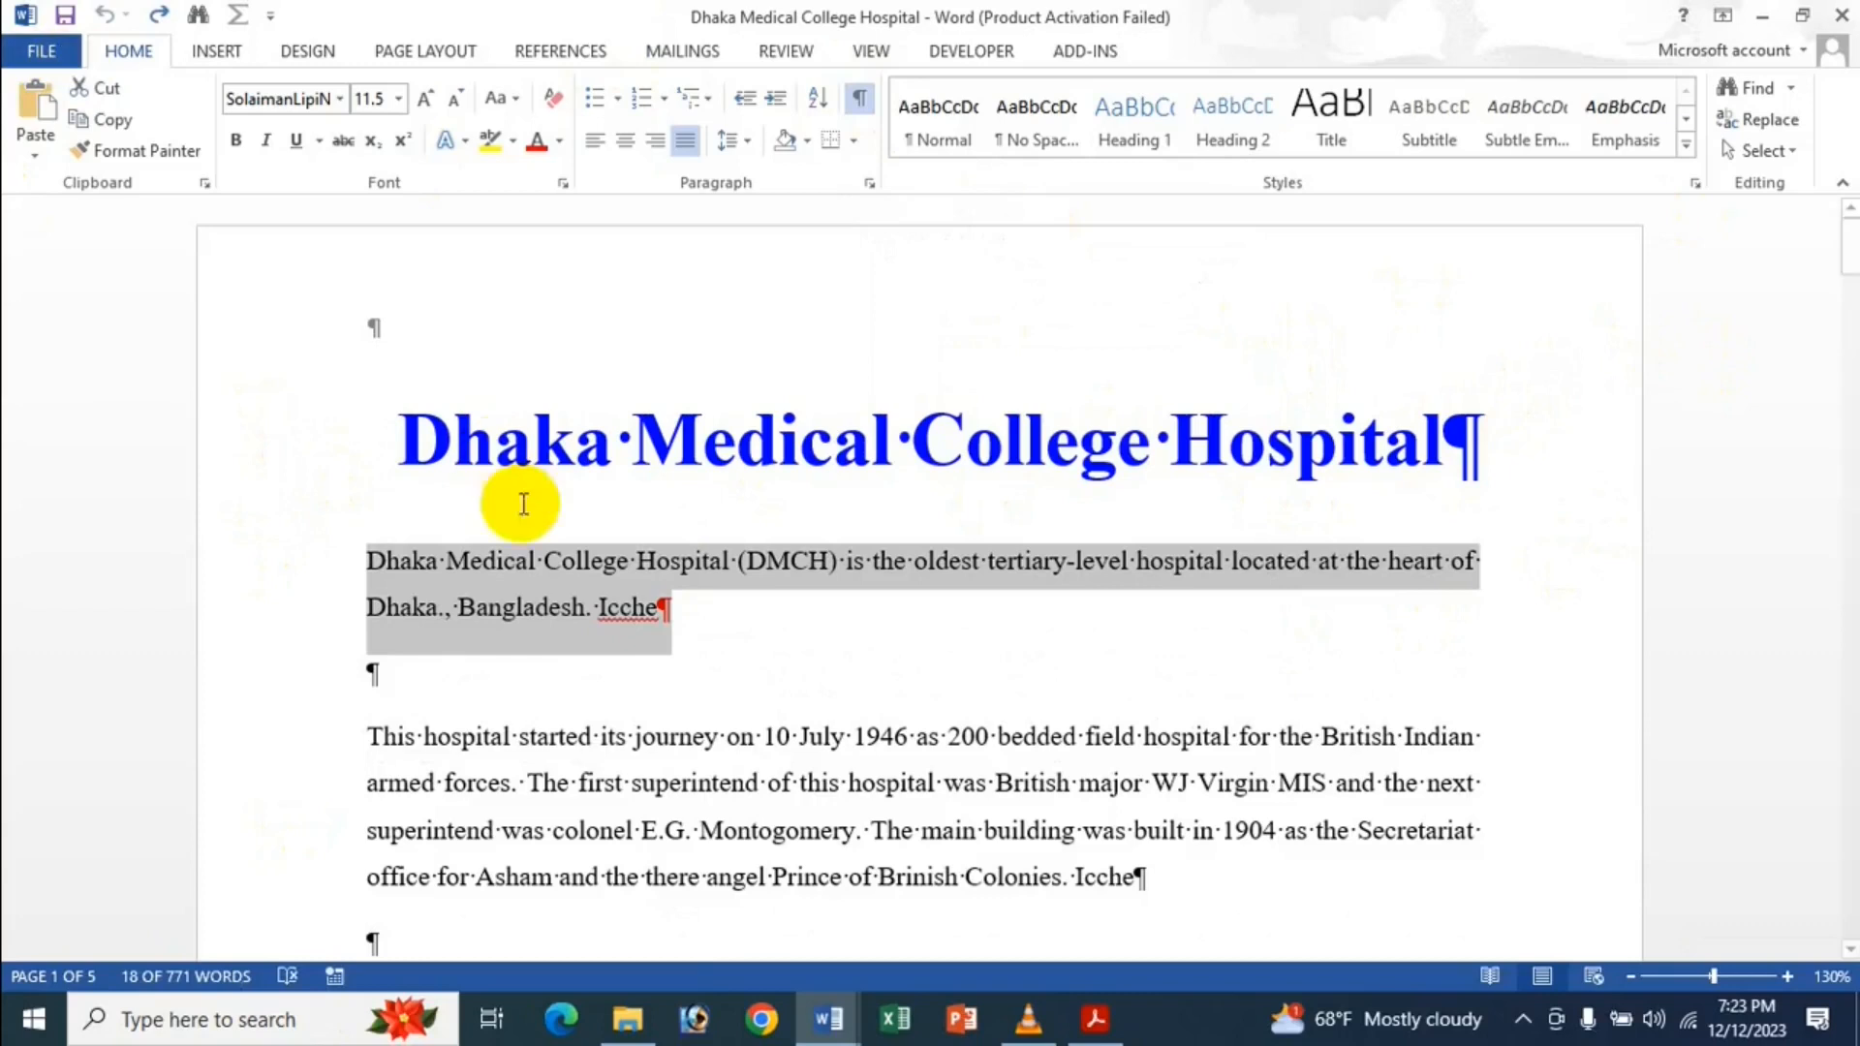
Uncheck 'Use smart paragraph selection' in Word's Advanced options and apply.
{"action": "left_click", "coordinate": [538, 561]}
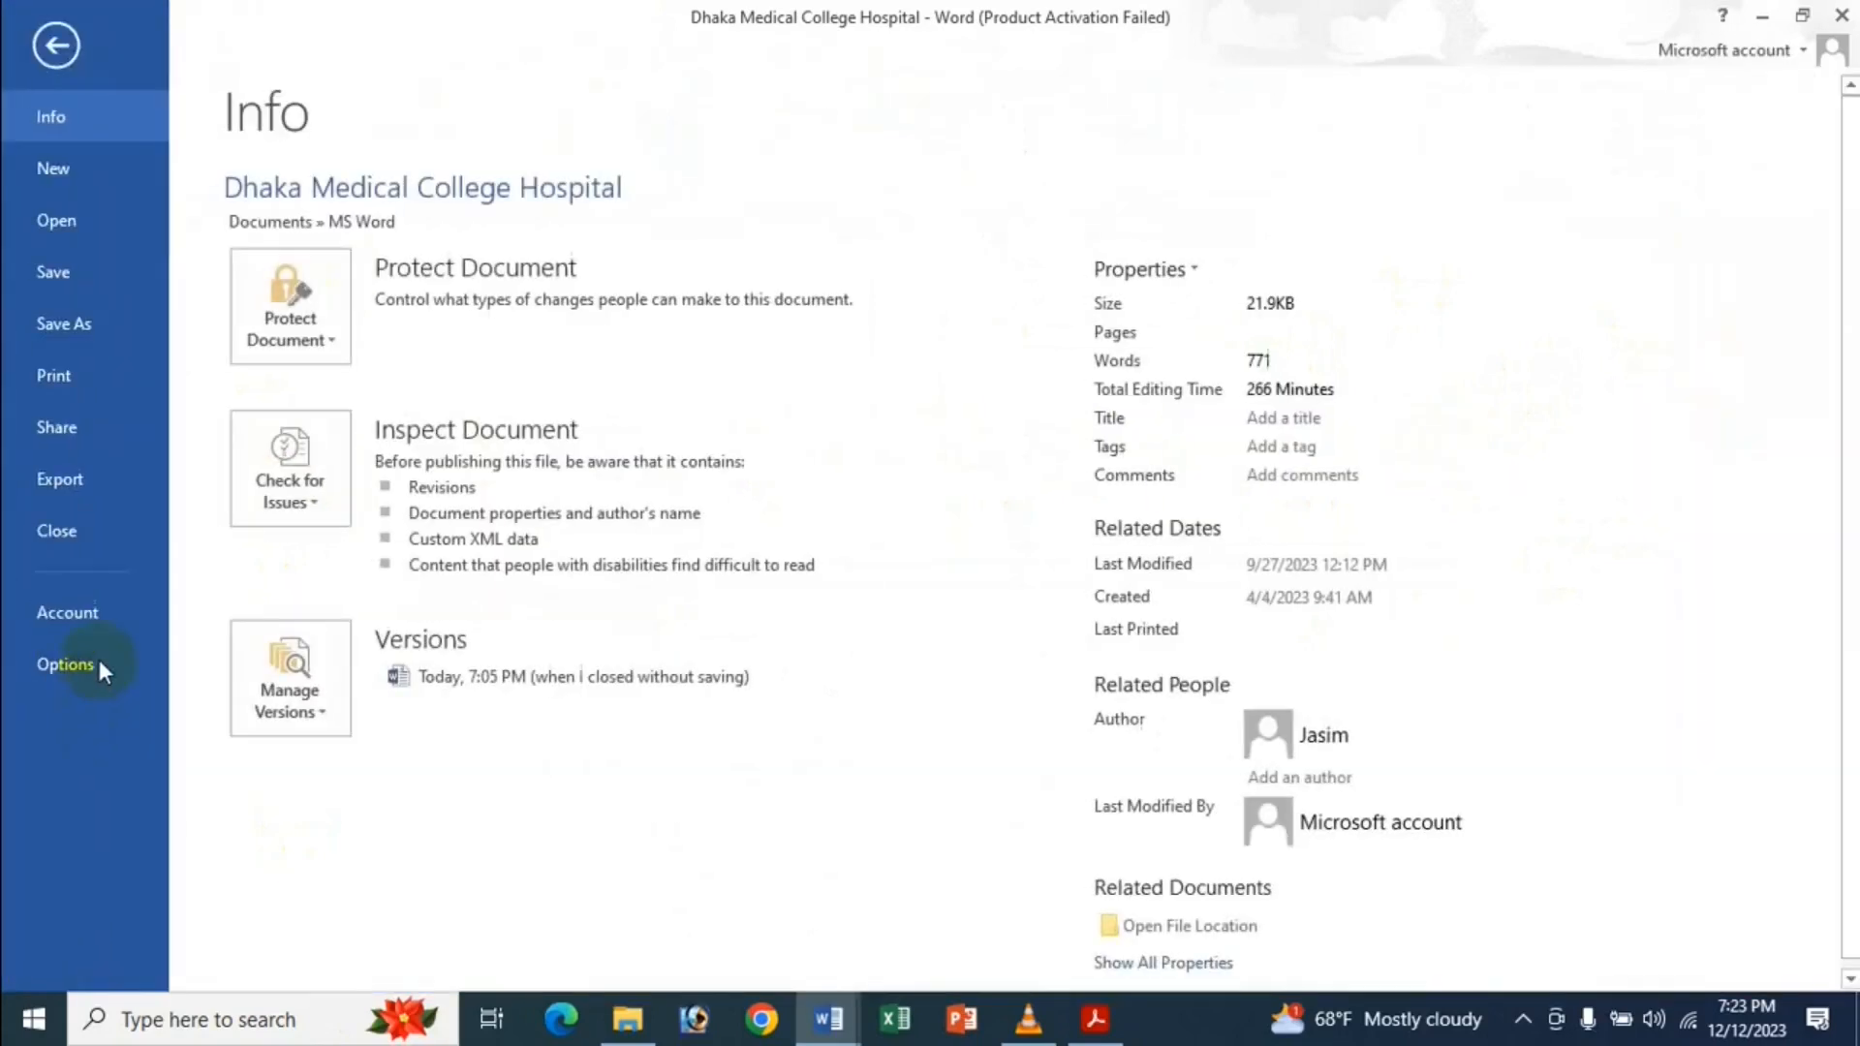
{"action": "left_click", "coordinate": [59, 655]}
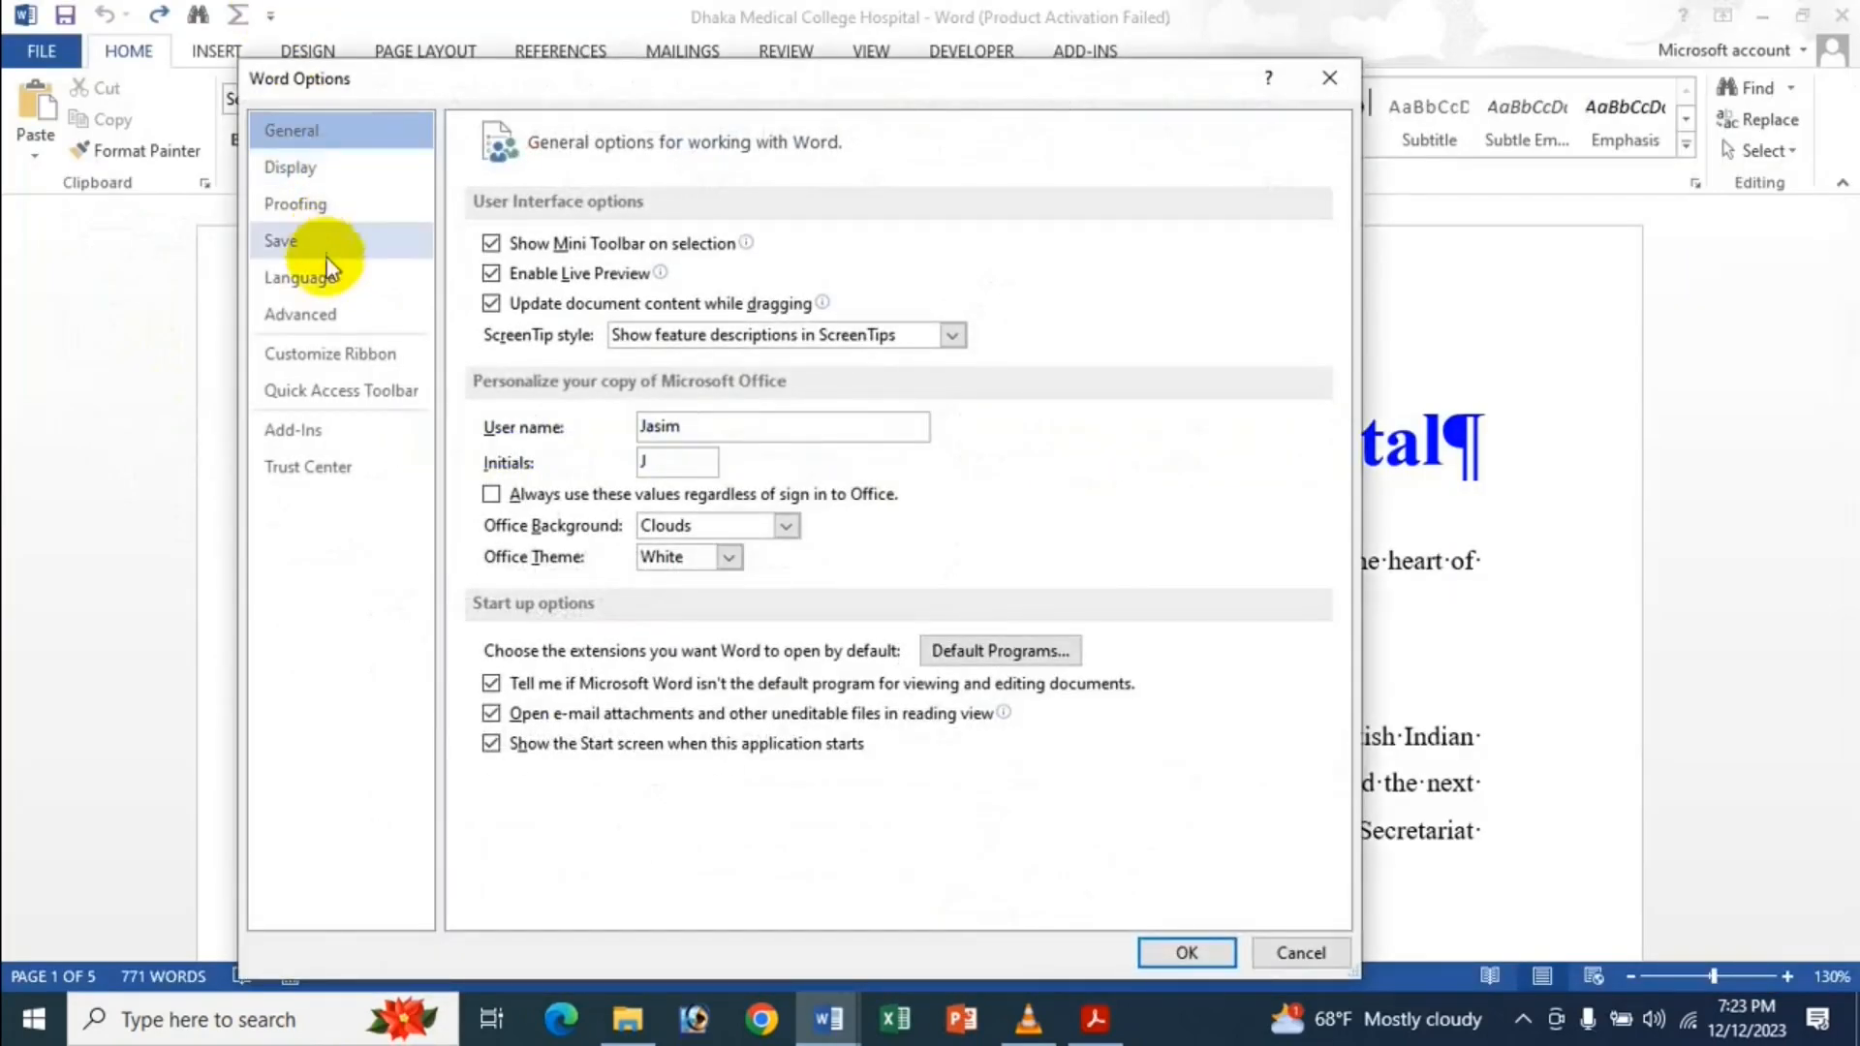
{"action": "left_click", "coordinate": [308, 317]}
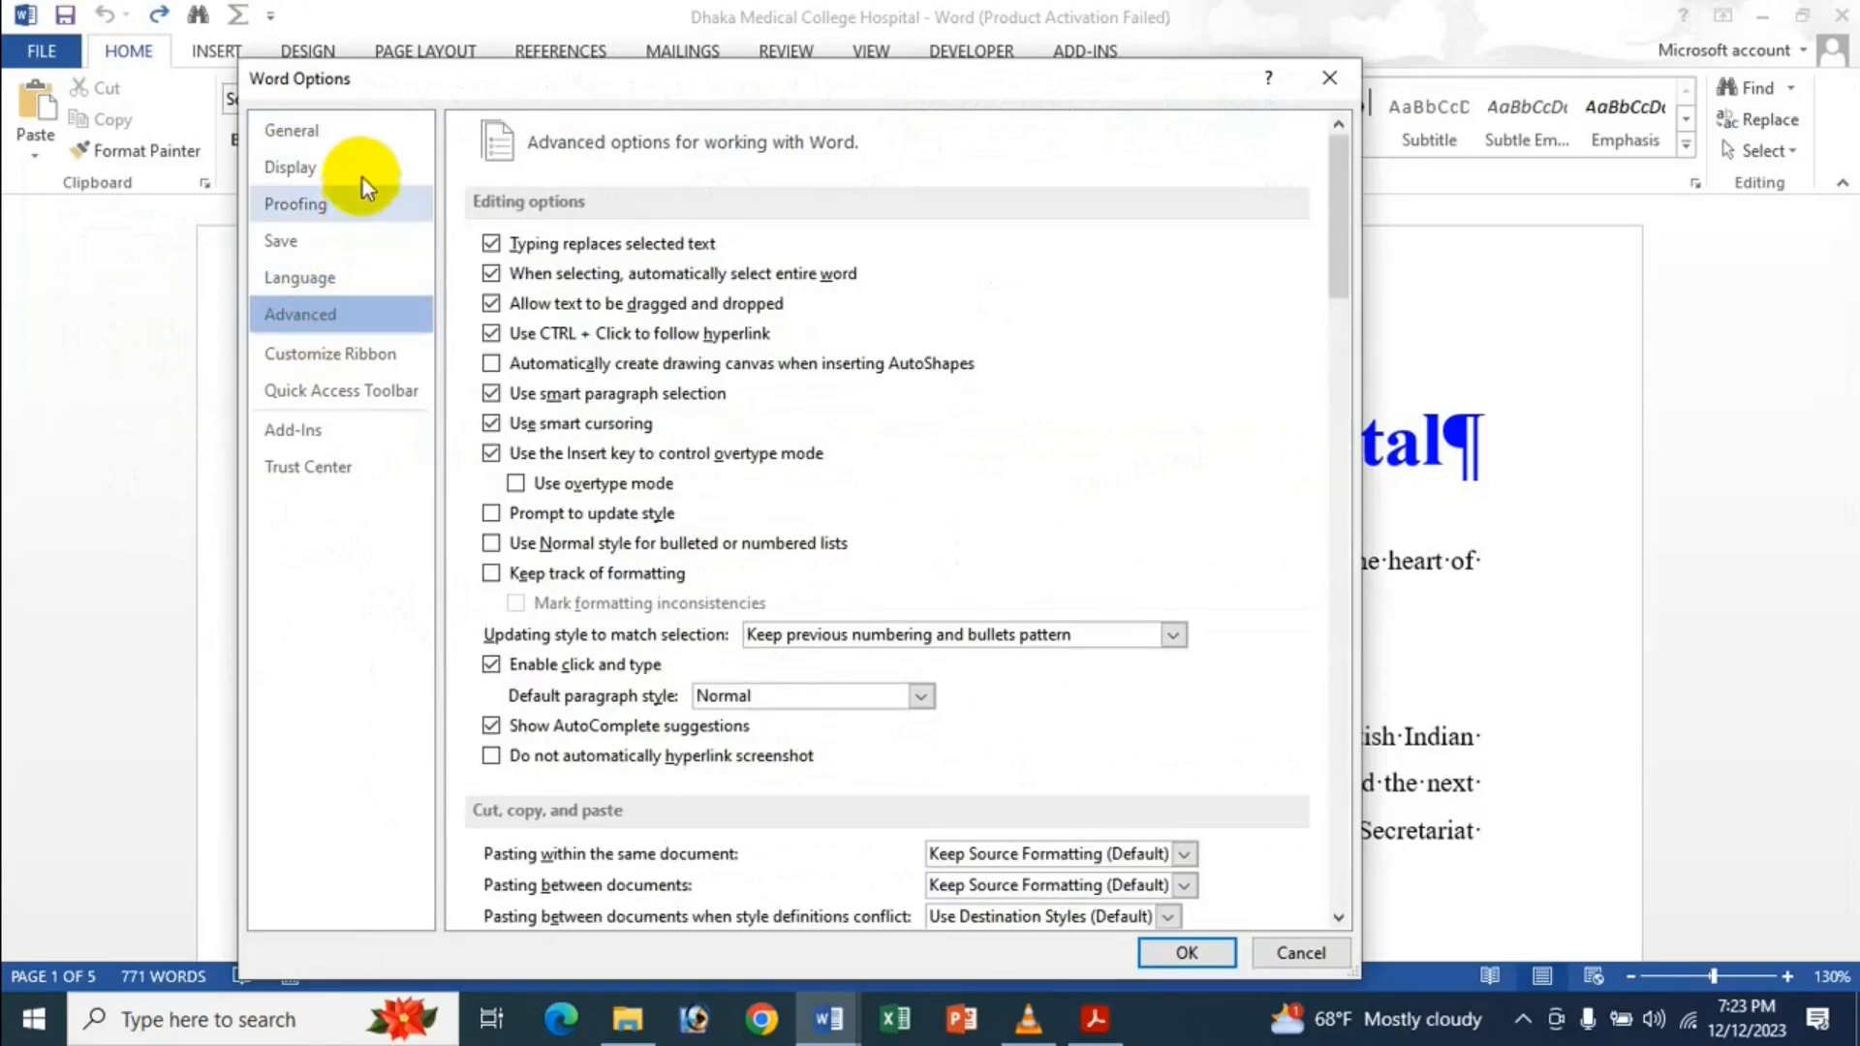
{"action": "left_click", "coordinate": [514, 393]}
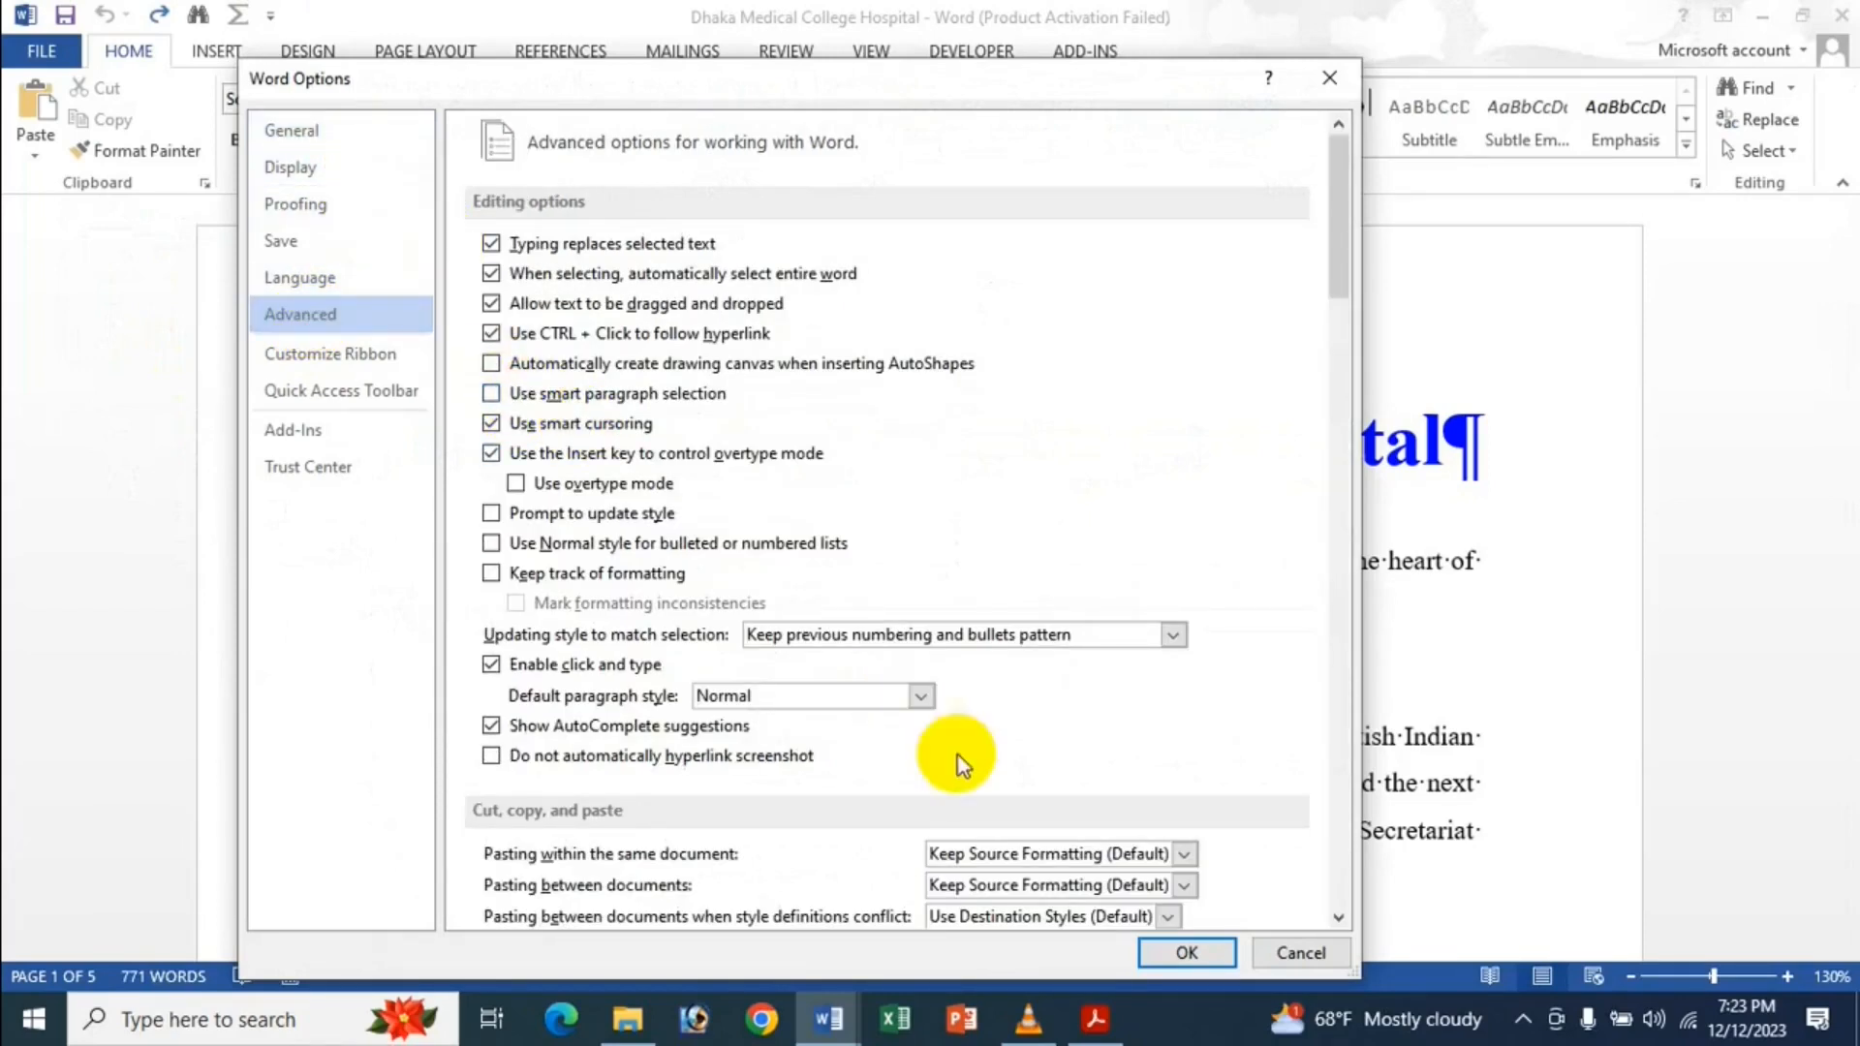
{"action": "left_click", "coordinate": [1187, 952]}
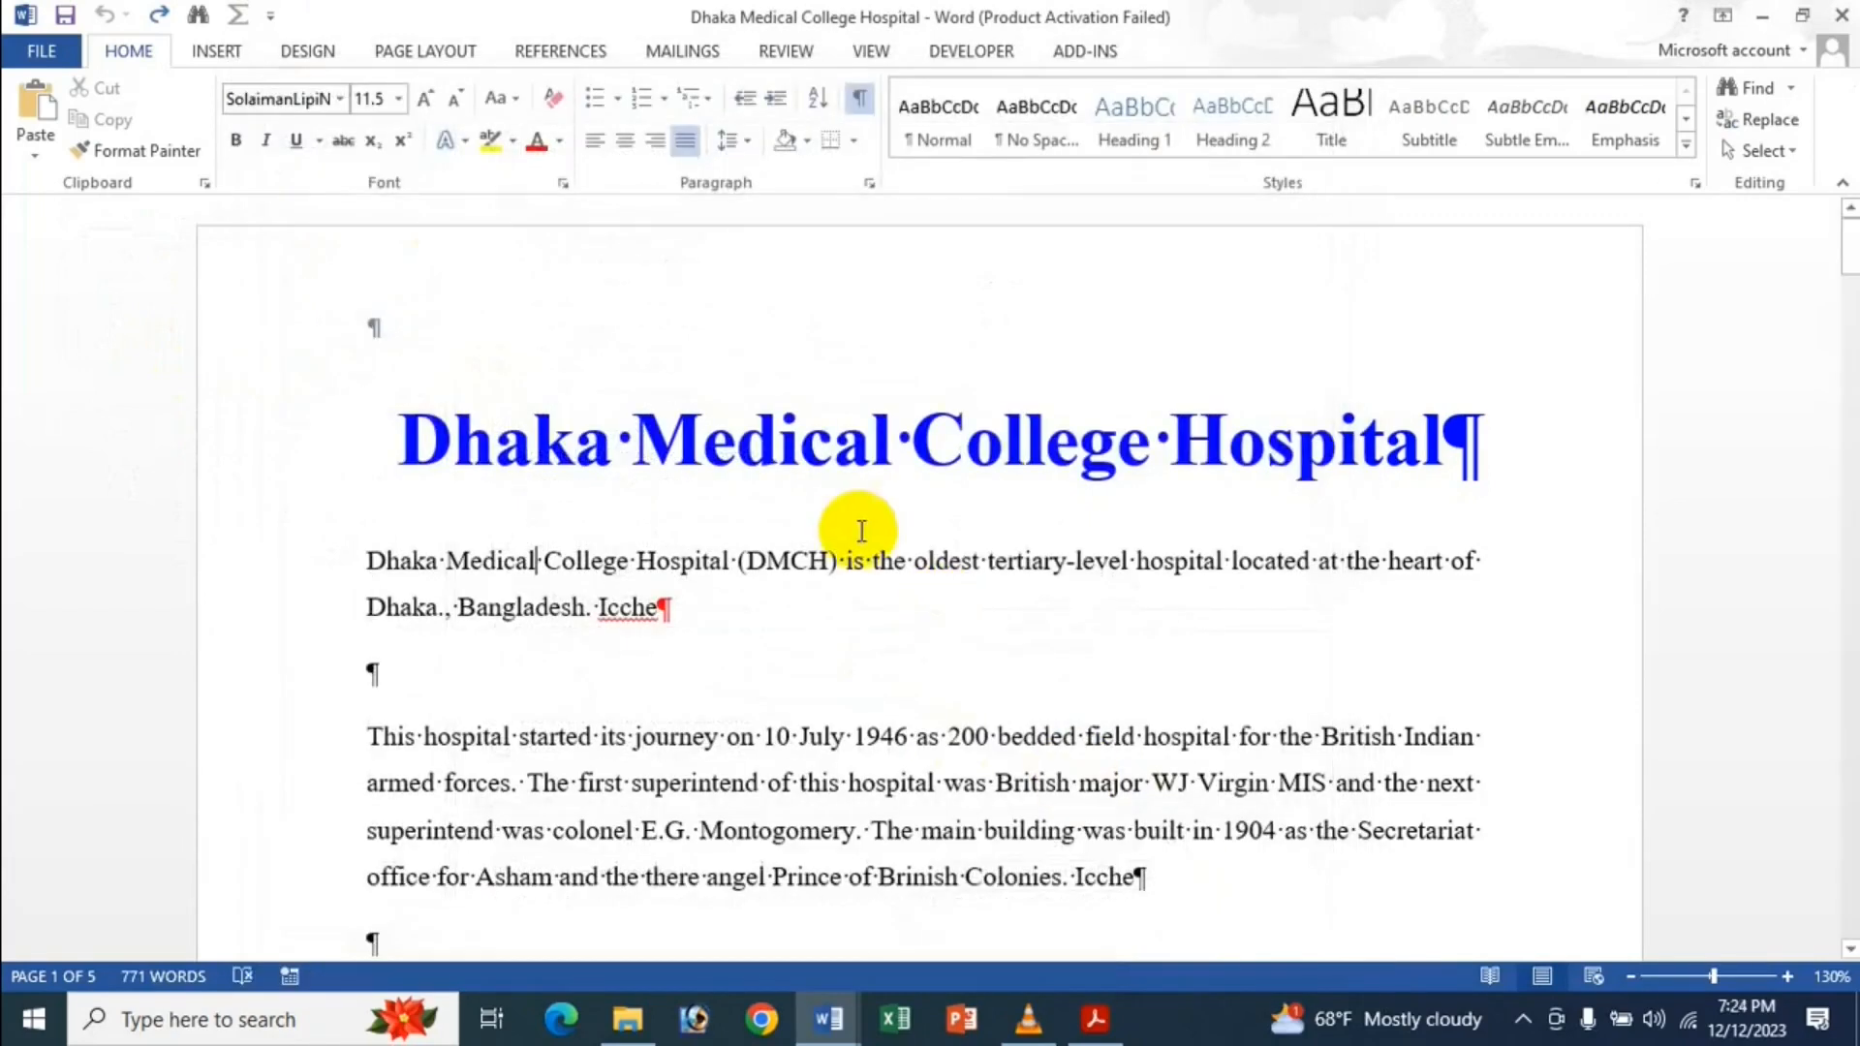
Test by cutting and undoing the first paragraph, then return to the File Info page.
{"action": "left_click_drag", "start_coordinate": [659, 608], "coordinate": [402, 564]}
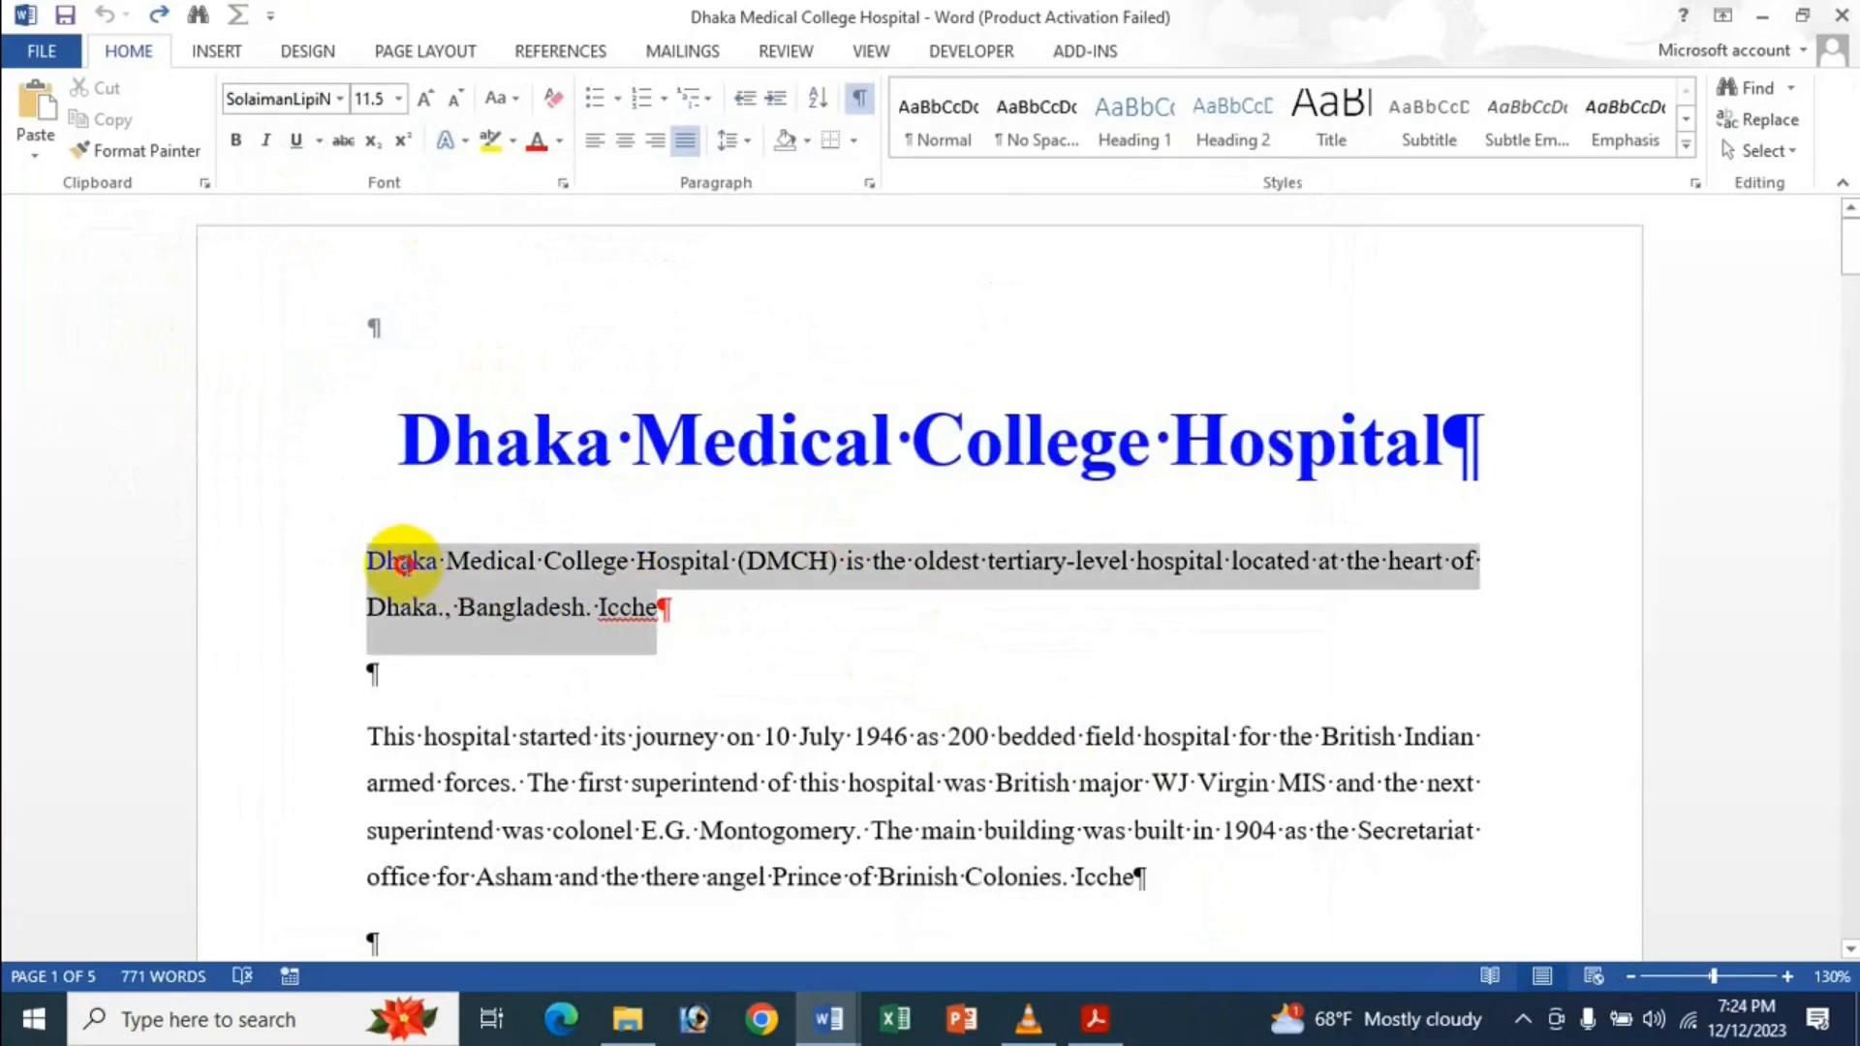
{"action": "key", "text": "ctrl+x"}
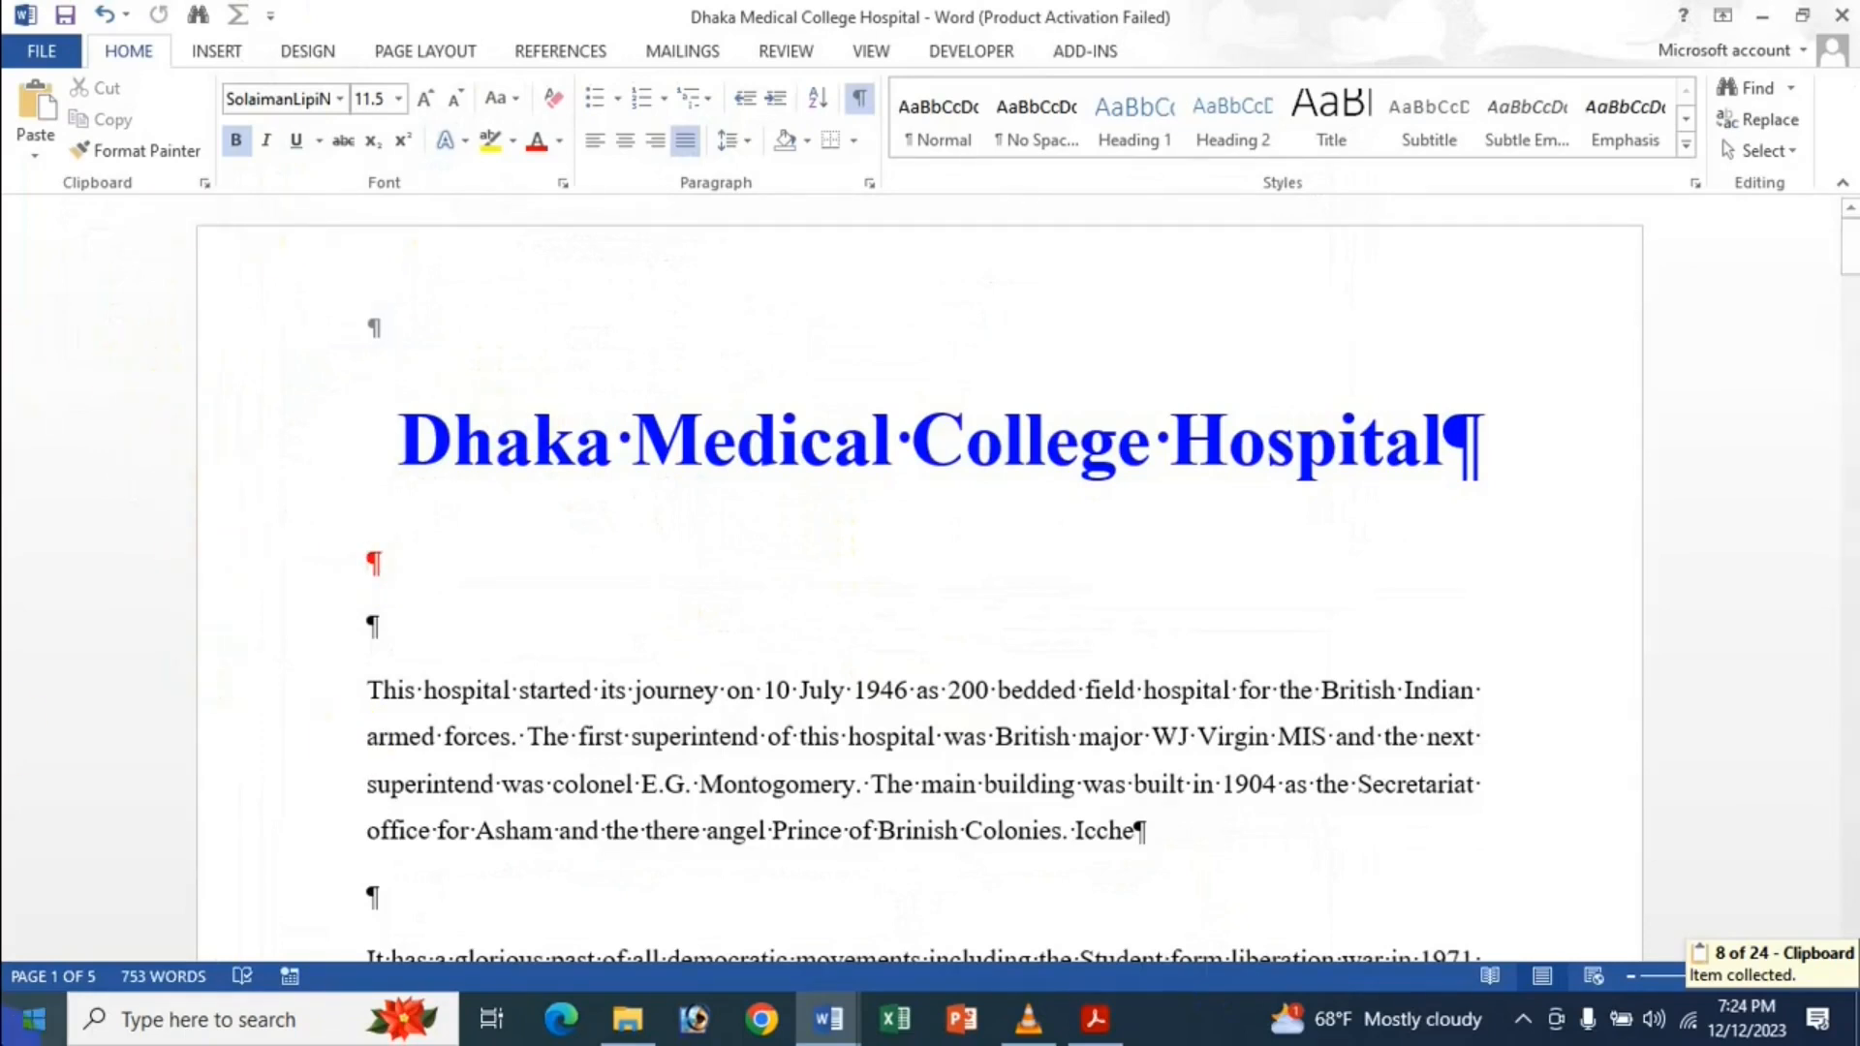
{"action": "key", "text": "ctrl+z"}
{"action": "left_click", "coordinate": [690, 685]}
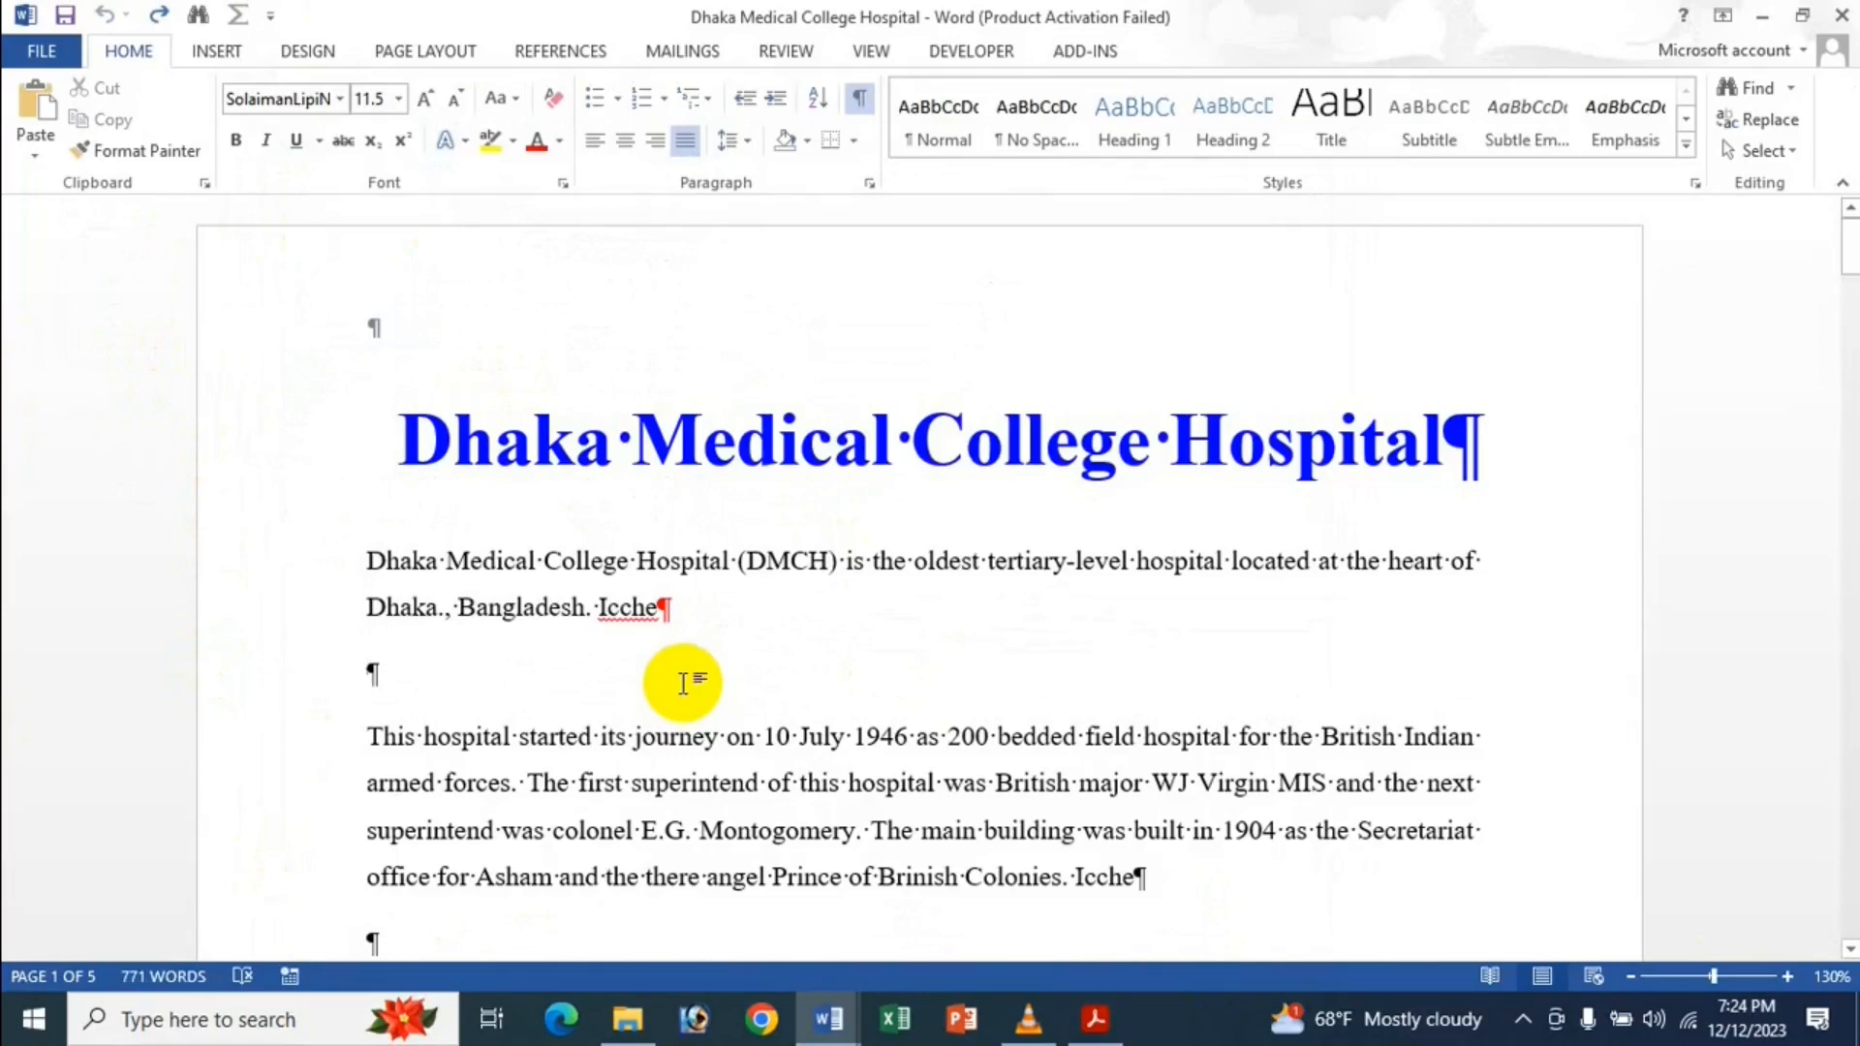
{"action": "left_click", "coordinate": [41, 50]}
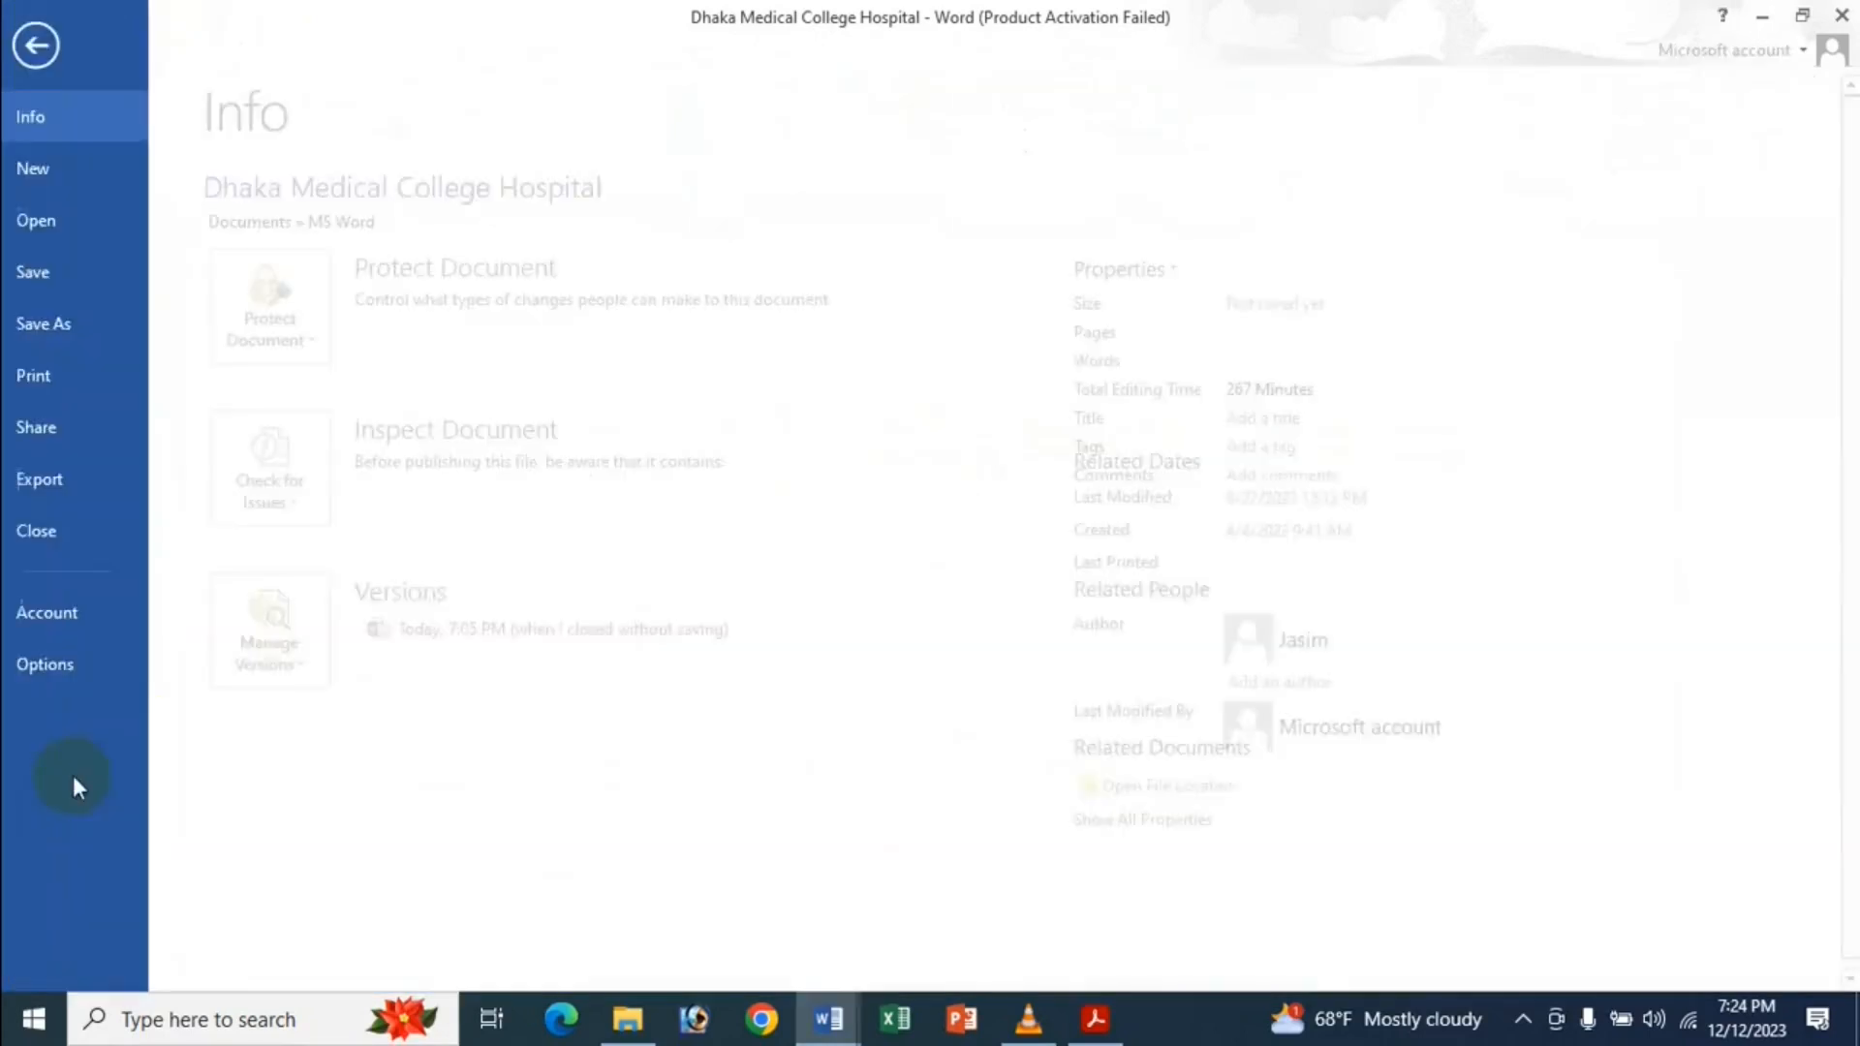
Re-enable 'Use smart paragraph selection' in Word's Advanced options and apply.
{"action": "left_click", "coordinate": [73, 672]}
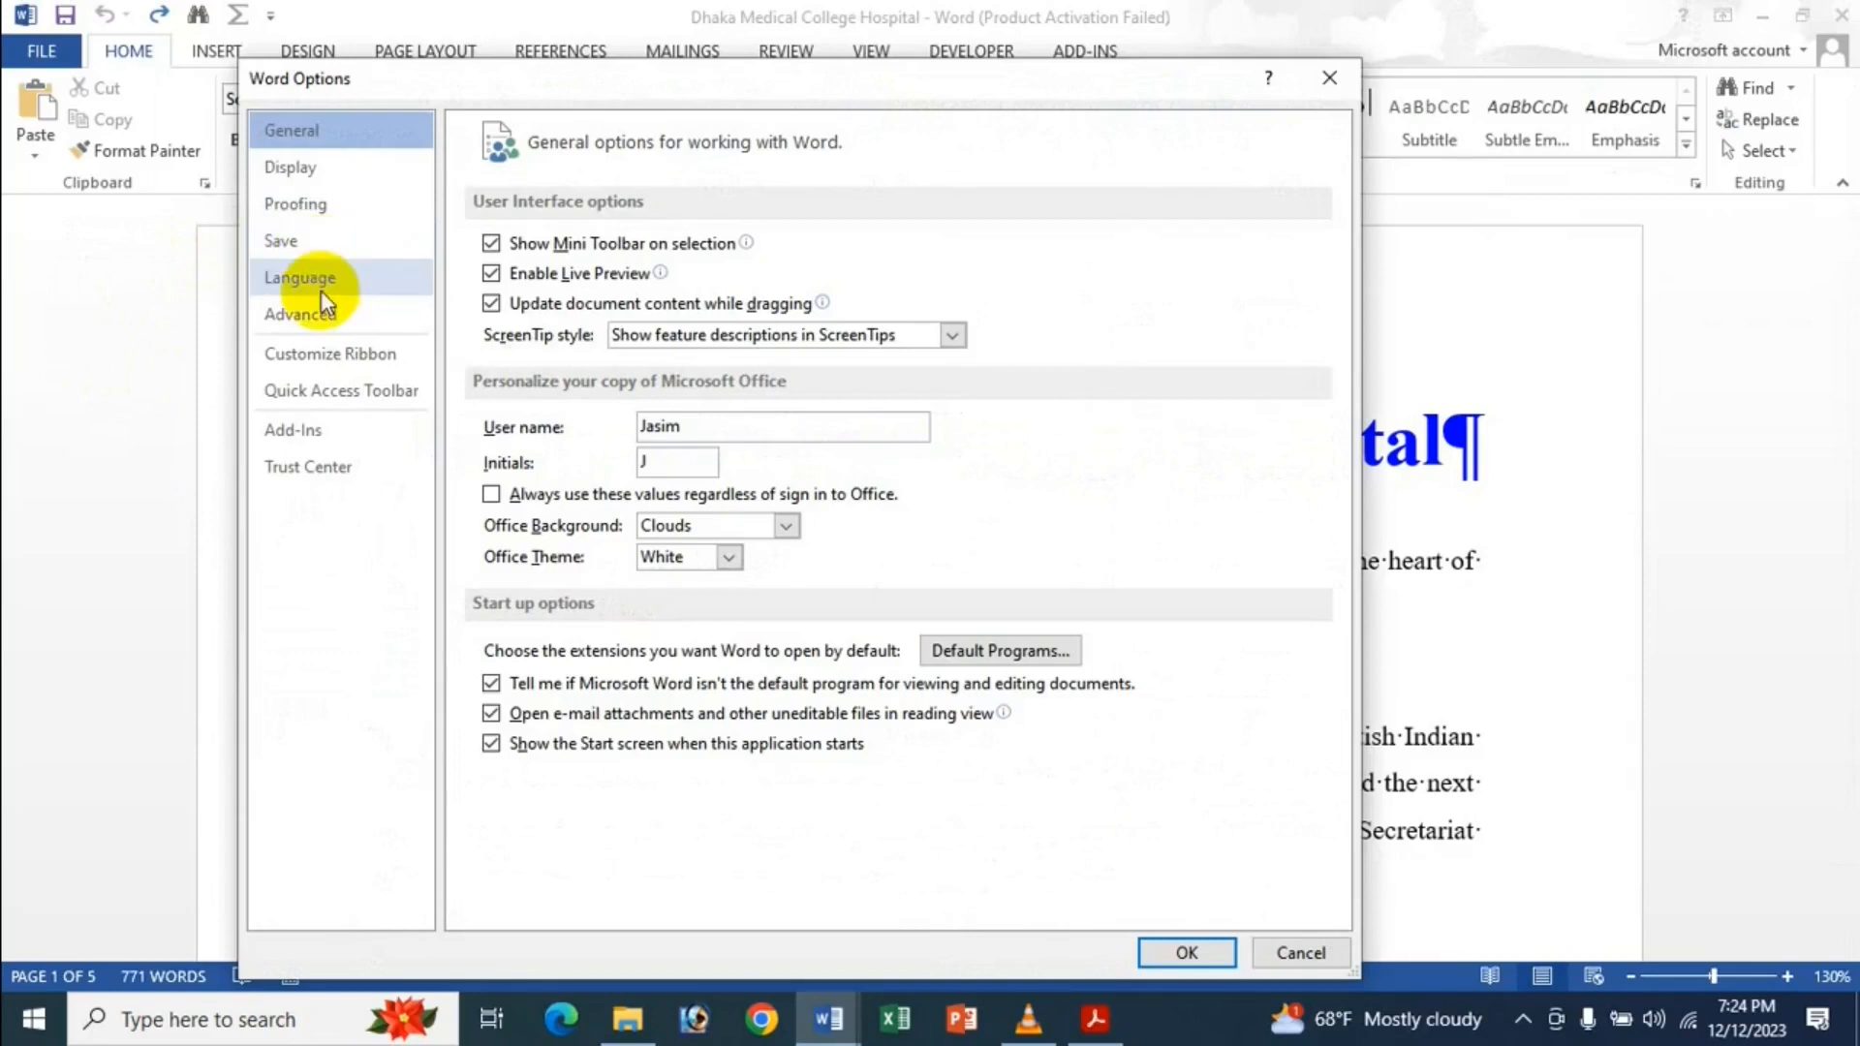
{"action": "left_click", "coordinate": [325, 315]}
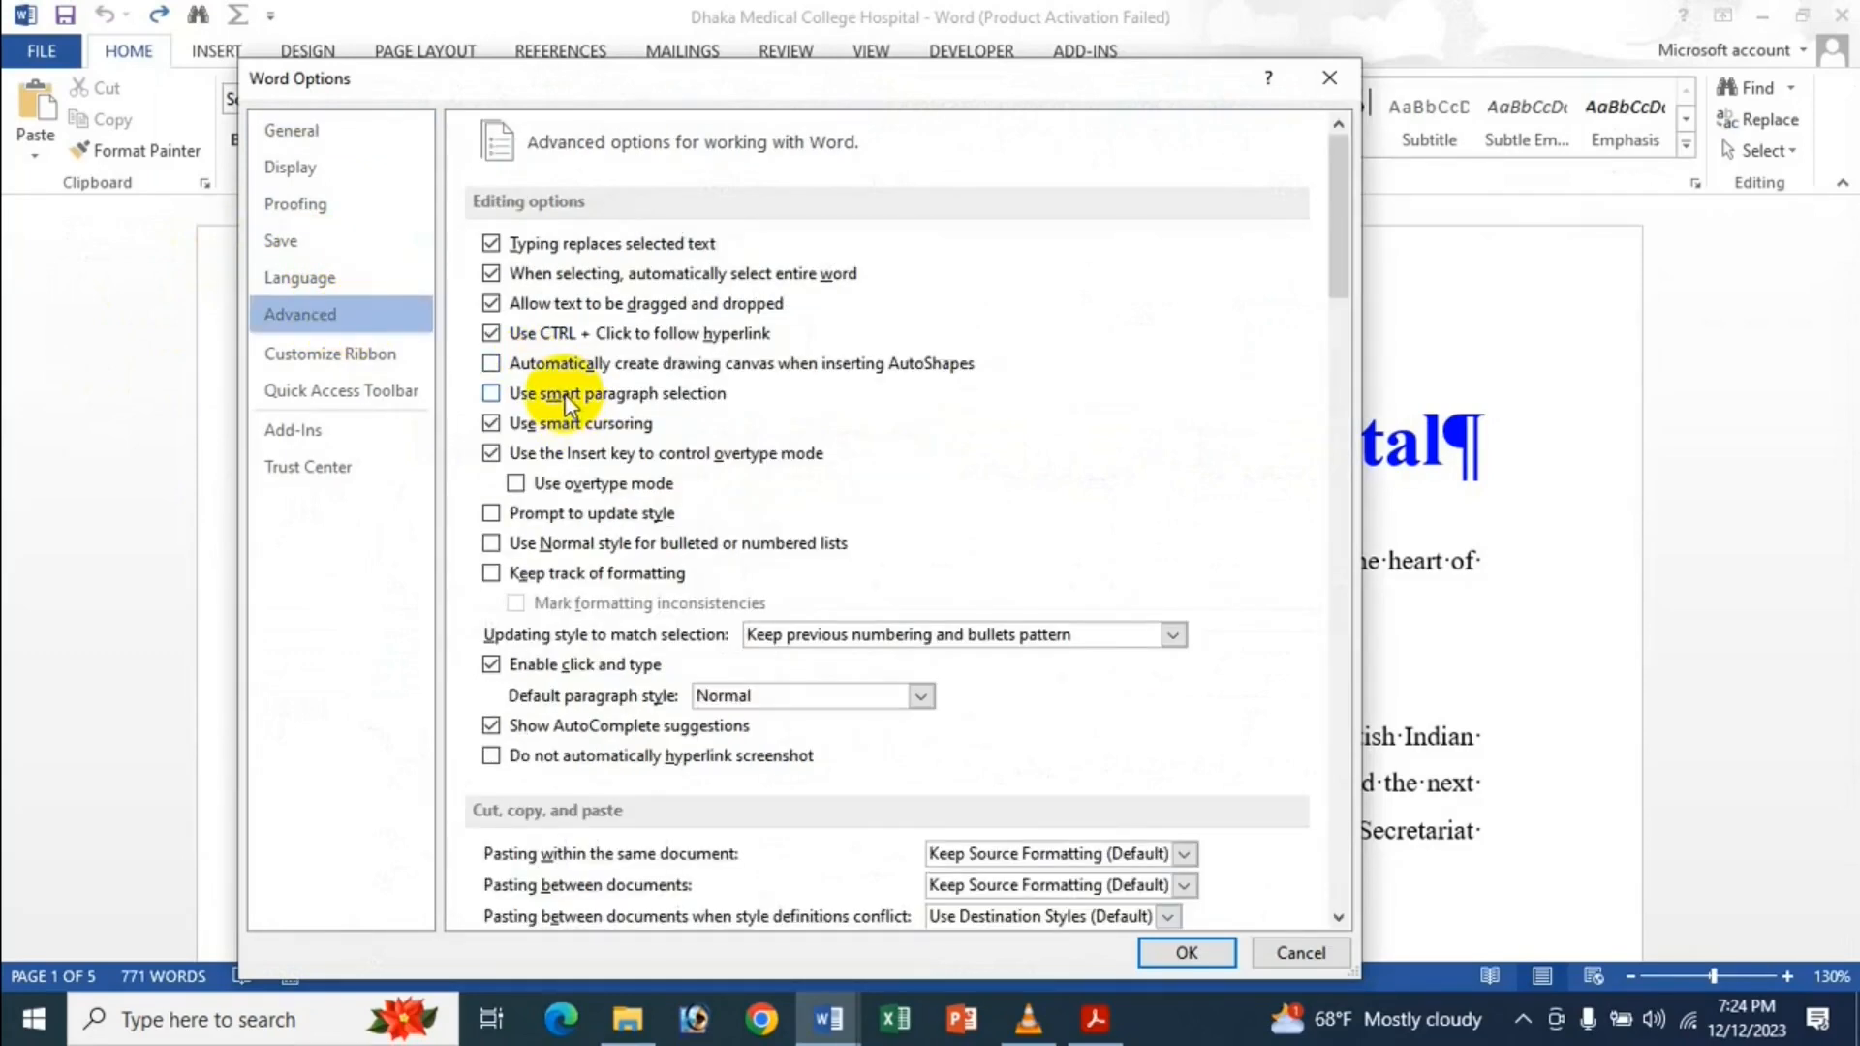
{"action": "left_click", "coordinate": [566, 393]}
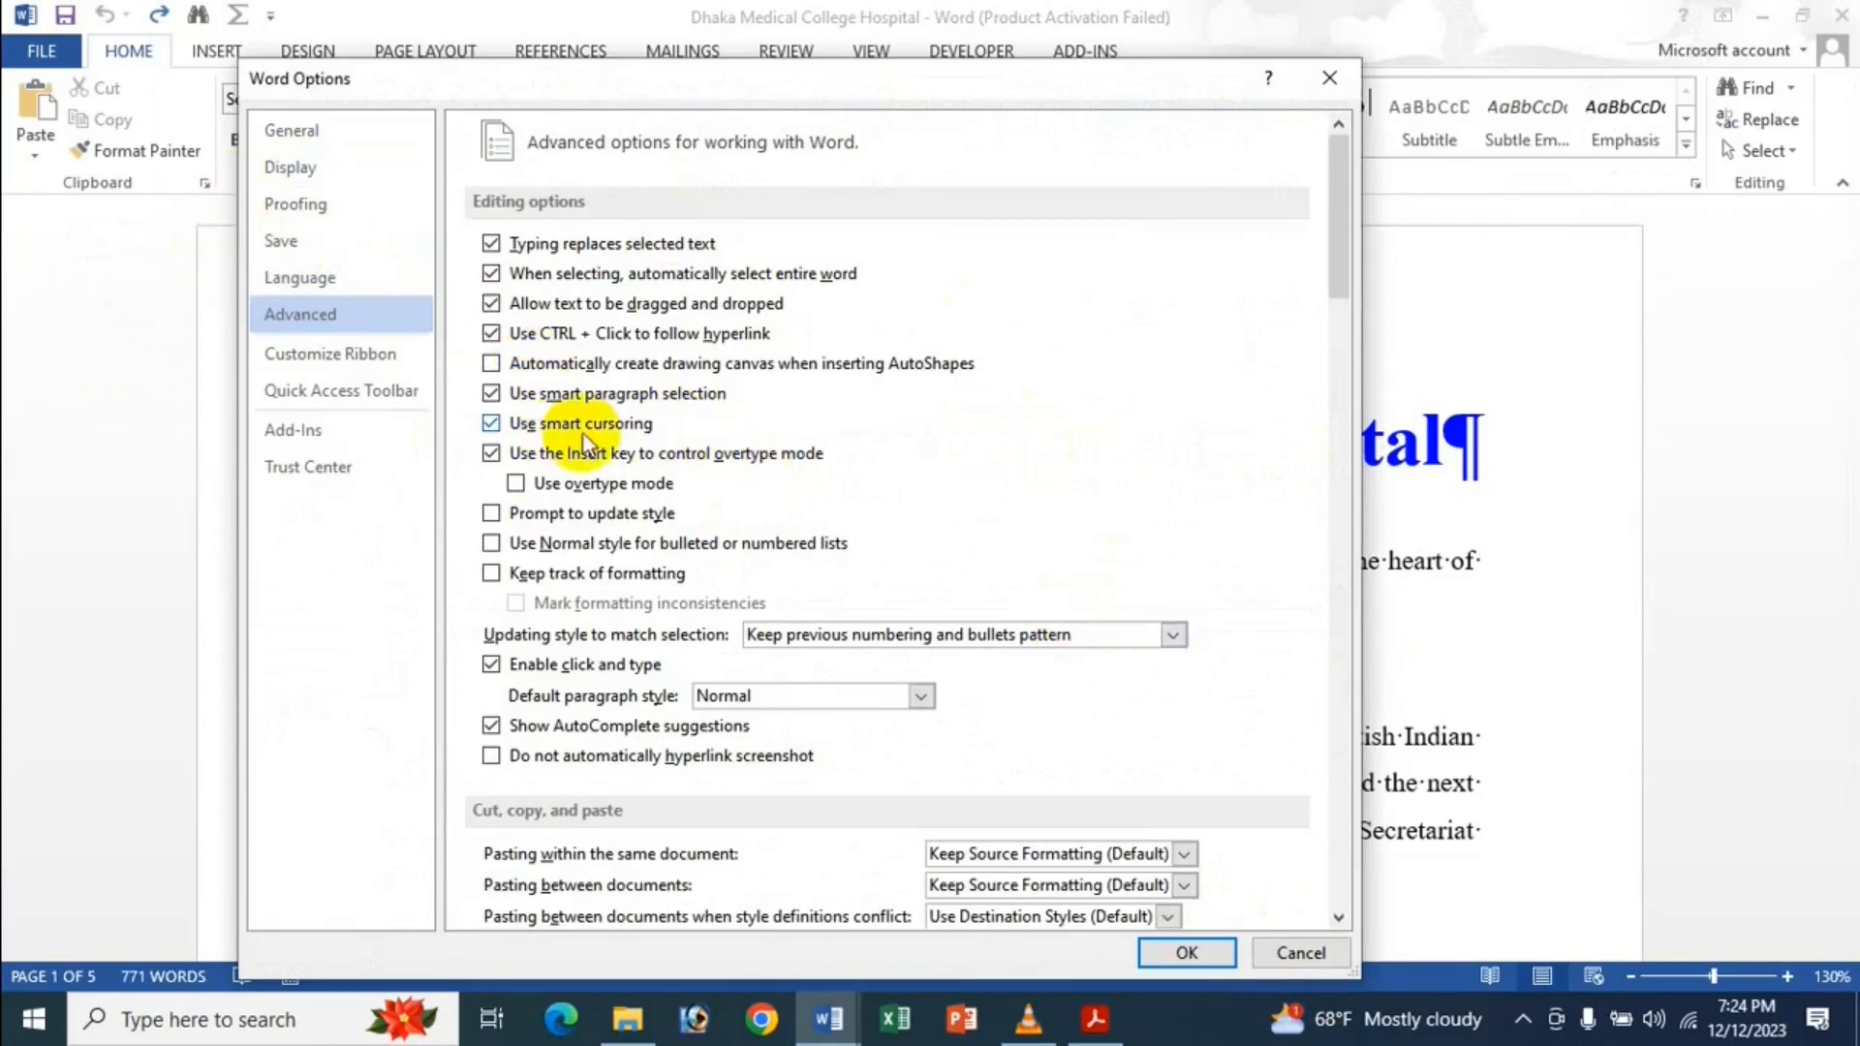
{"action": "left_click", "coordinate": [1180, 953]}
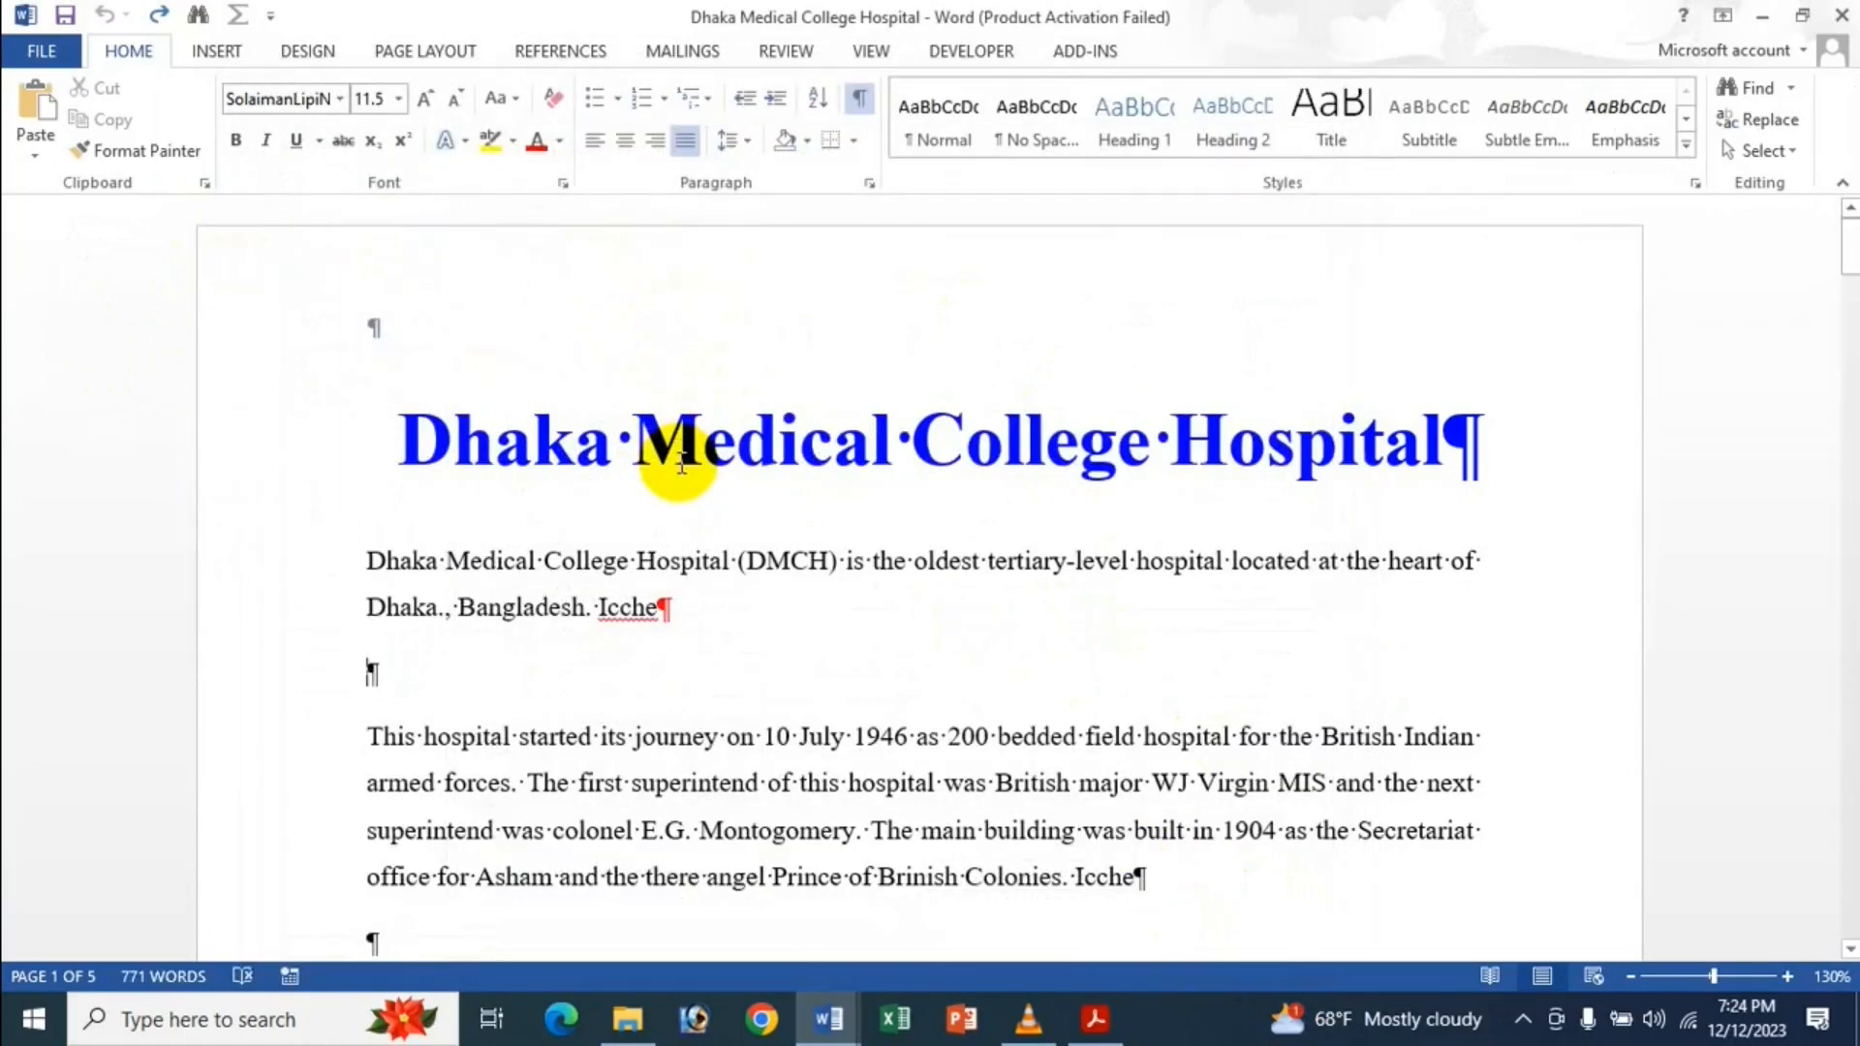
Click through the title and first paragraph, selecting the letter 'e' in 'colonel'.
{"action": "left_click", "coordinate": [703, 442]}
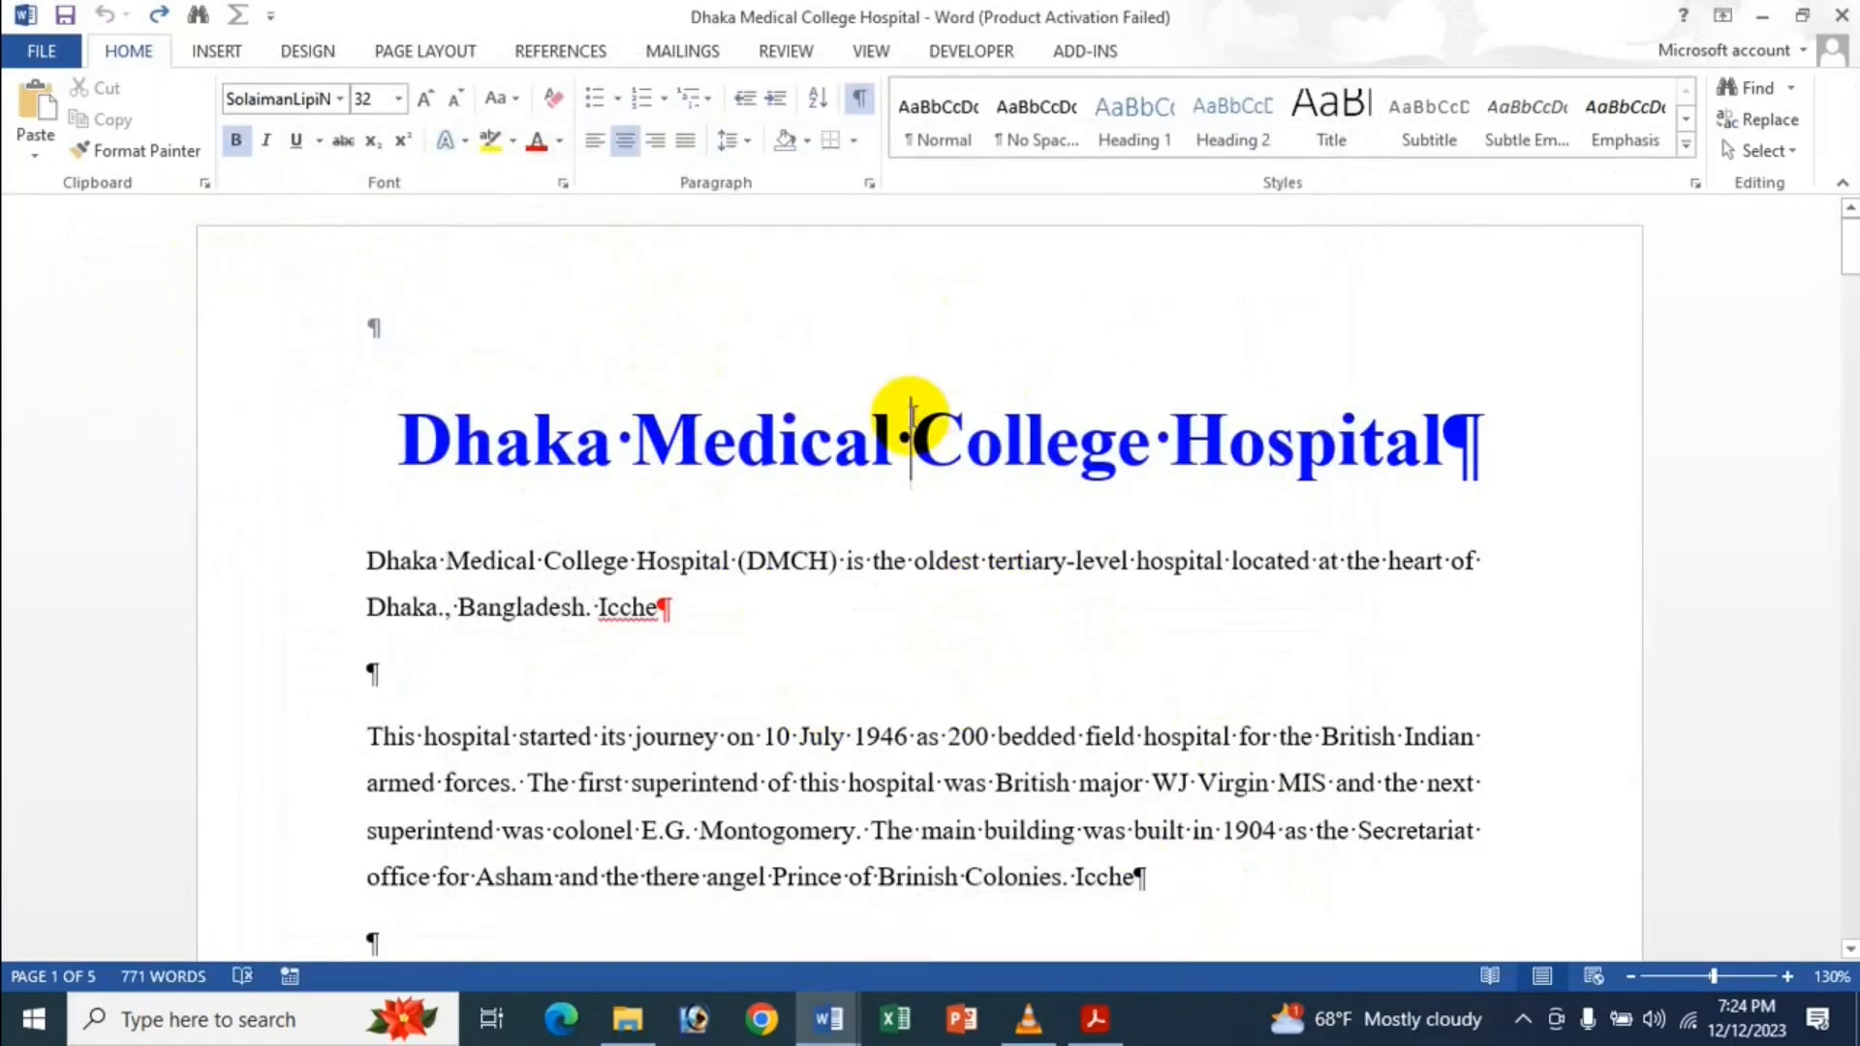
{"action": "left_click", "coordinate": [882, 670]}
{"action": "left_click", "coordinate": [1085, 607]}
{"action": "left_click_drag", "start_coordinate": [619, 819], "coordinate": [628, 820]}
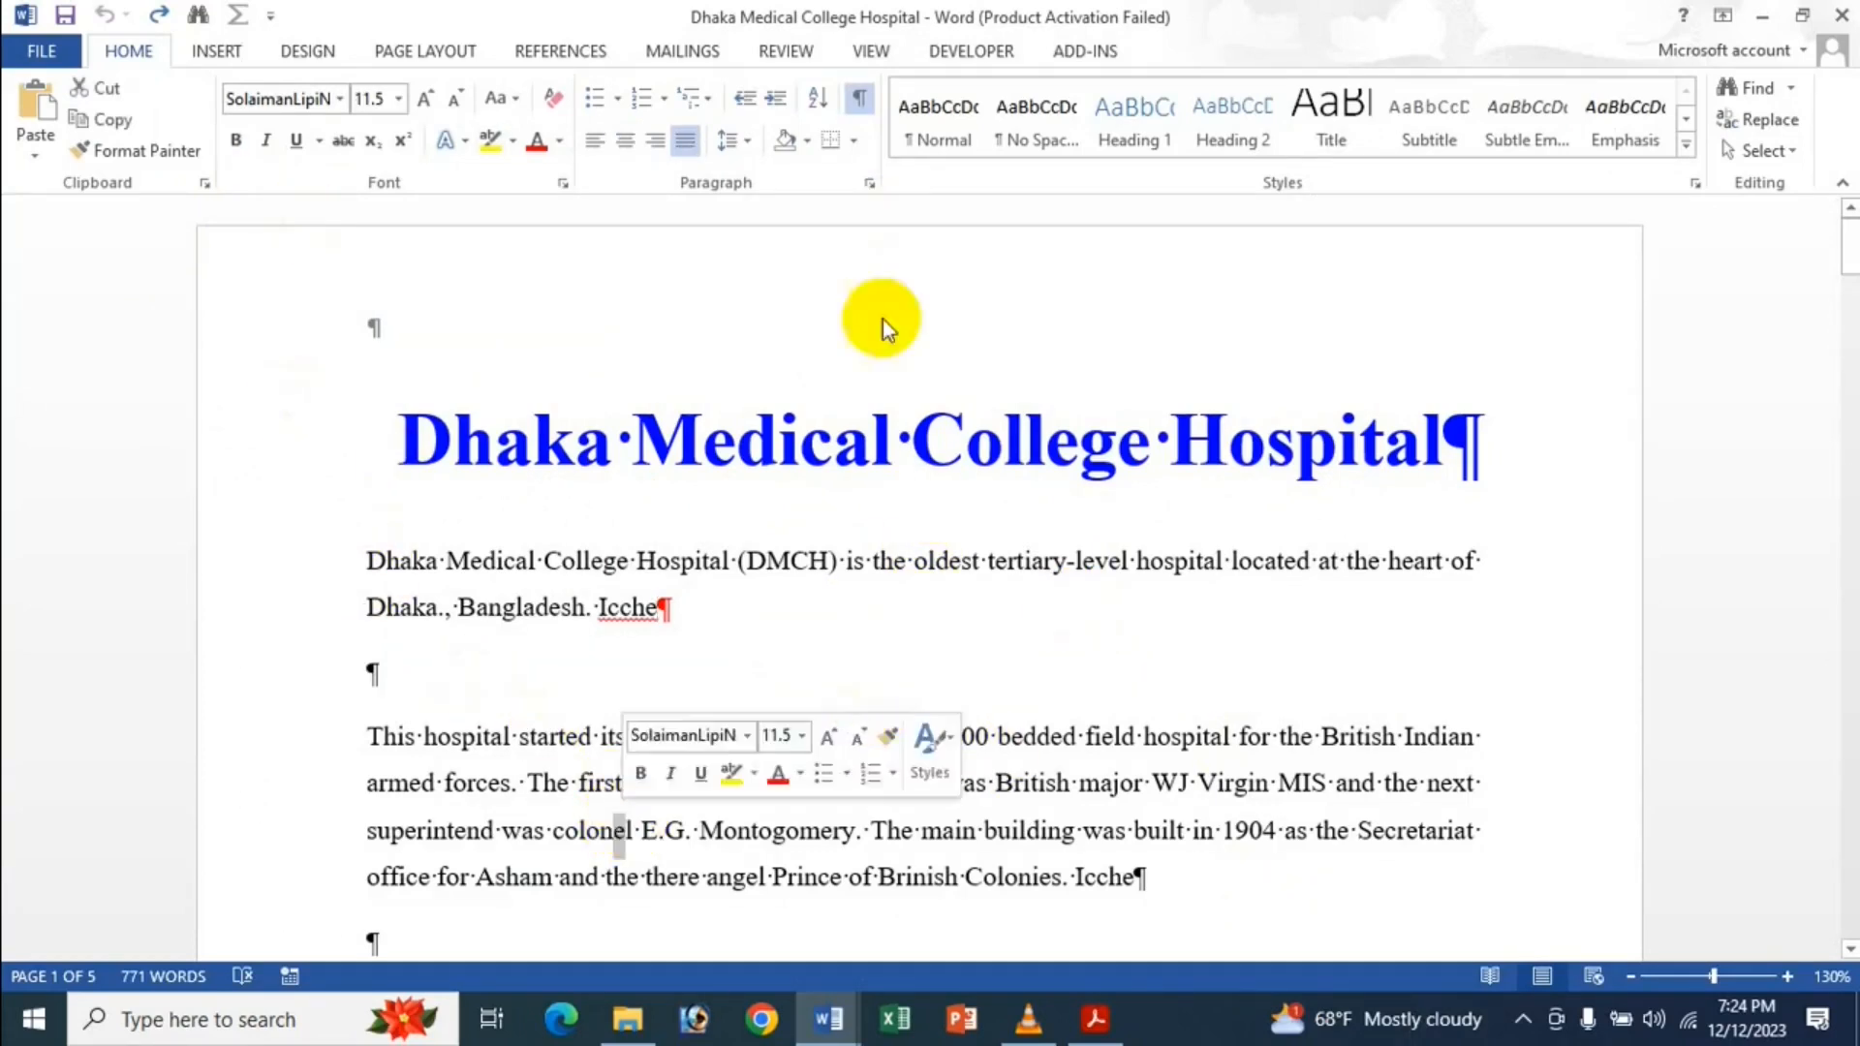
{"action": "left_click", "coordinate": [618, 781]}
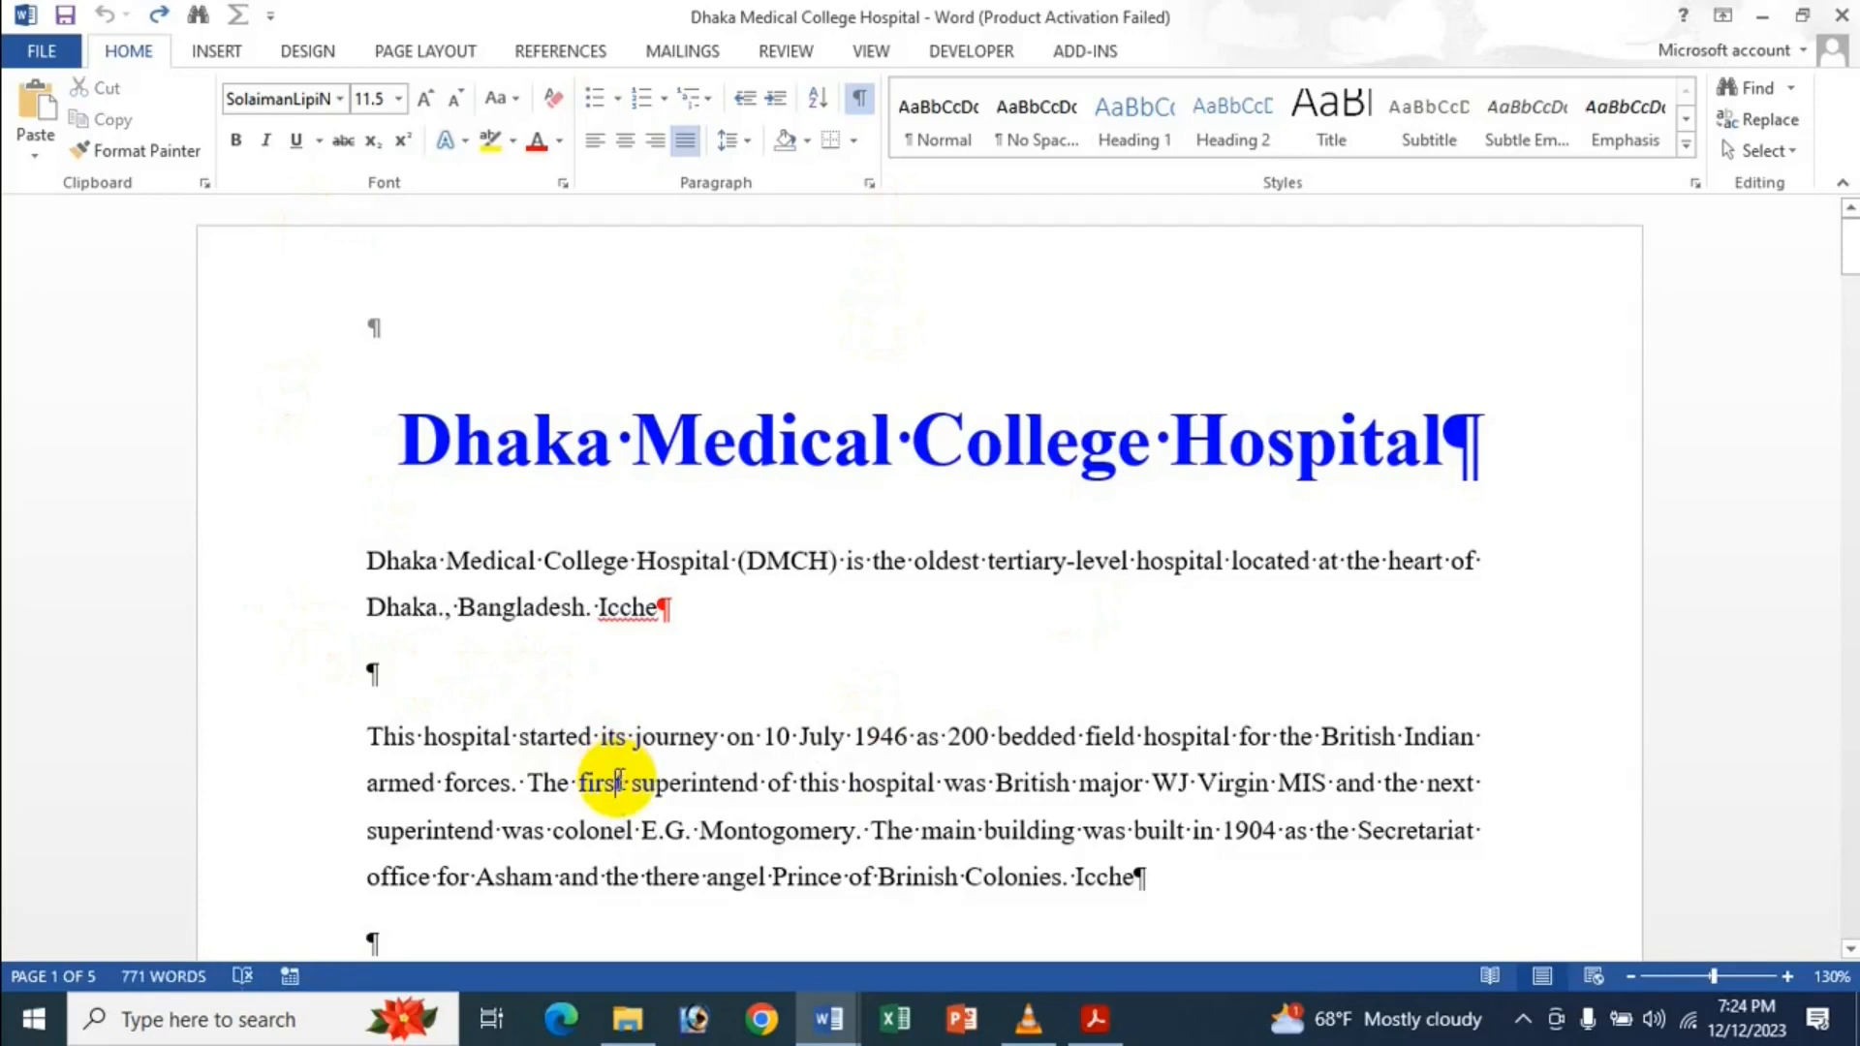
Launch Chrome and enter 'advanced options in ms word' in Google's search box.
{"action": "left_click", "coordinate": [765, 1022]}
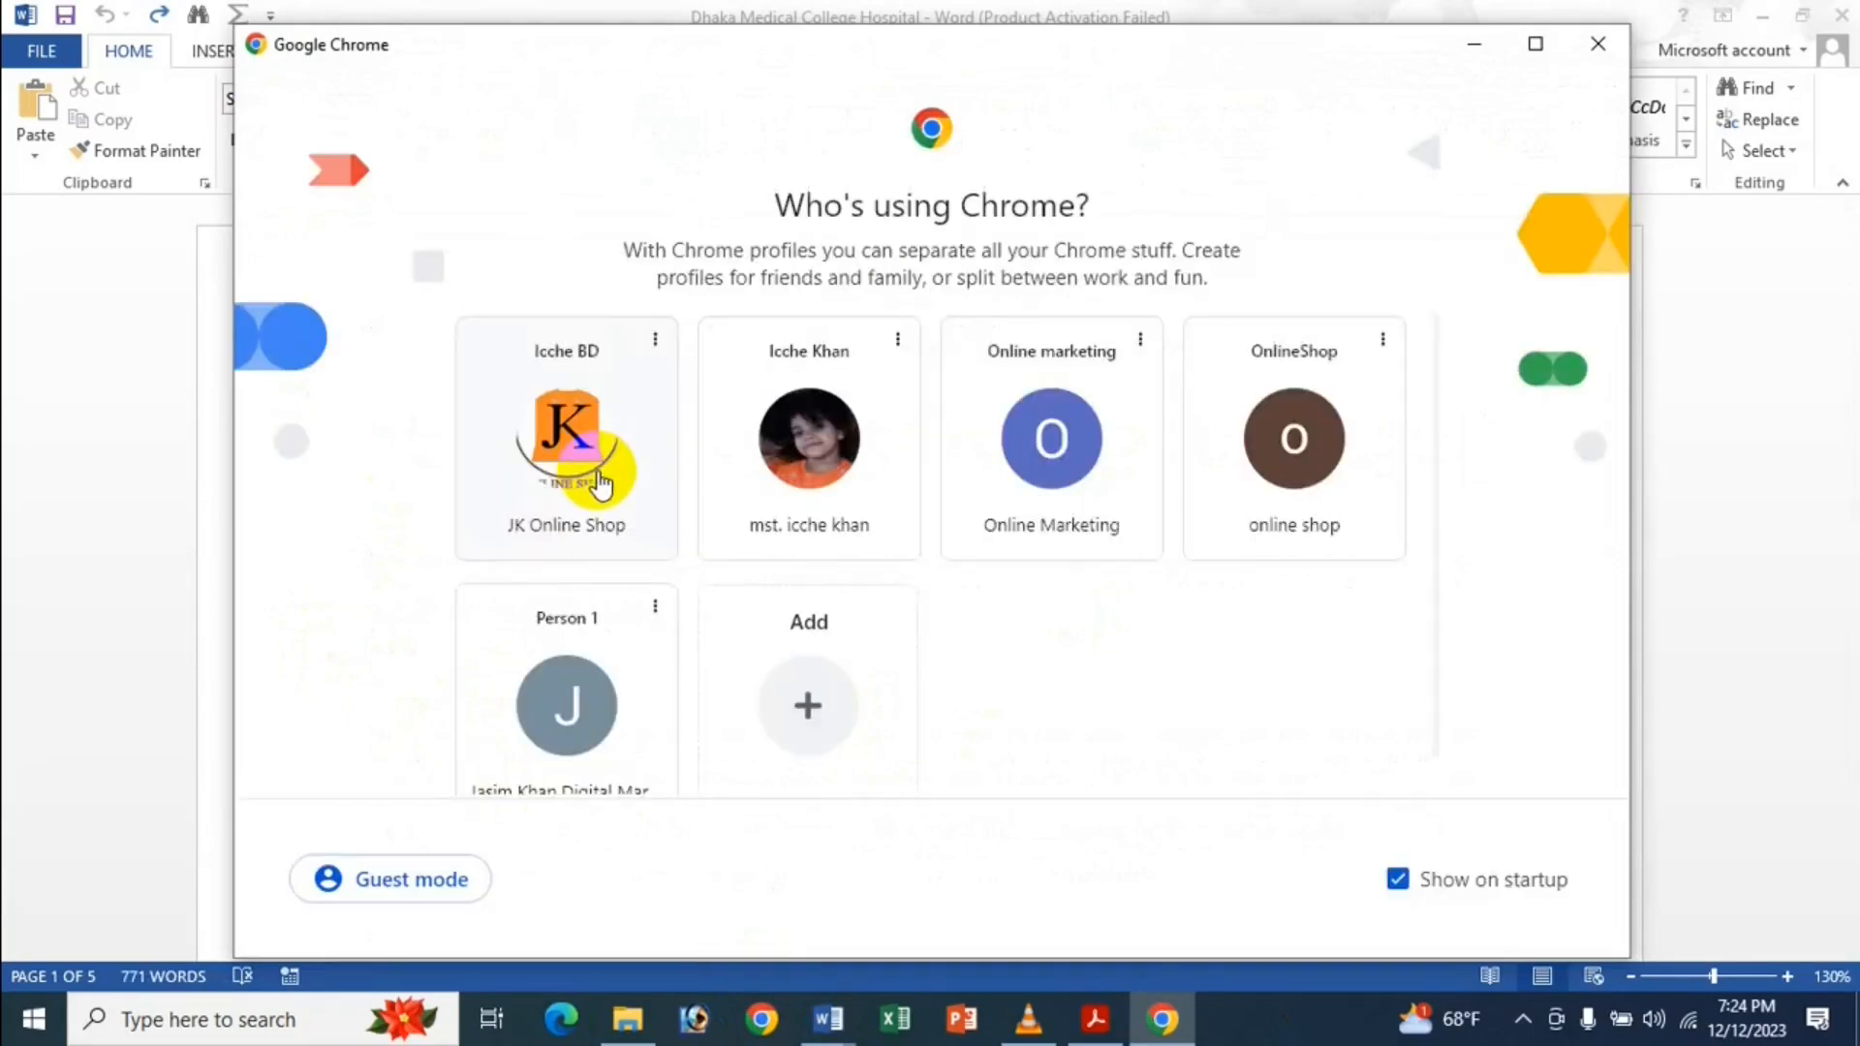
{"action": "left_click", "coordinate": [824, 467]}
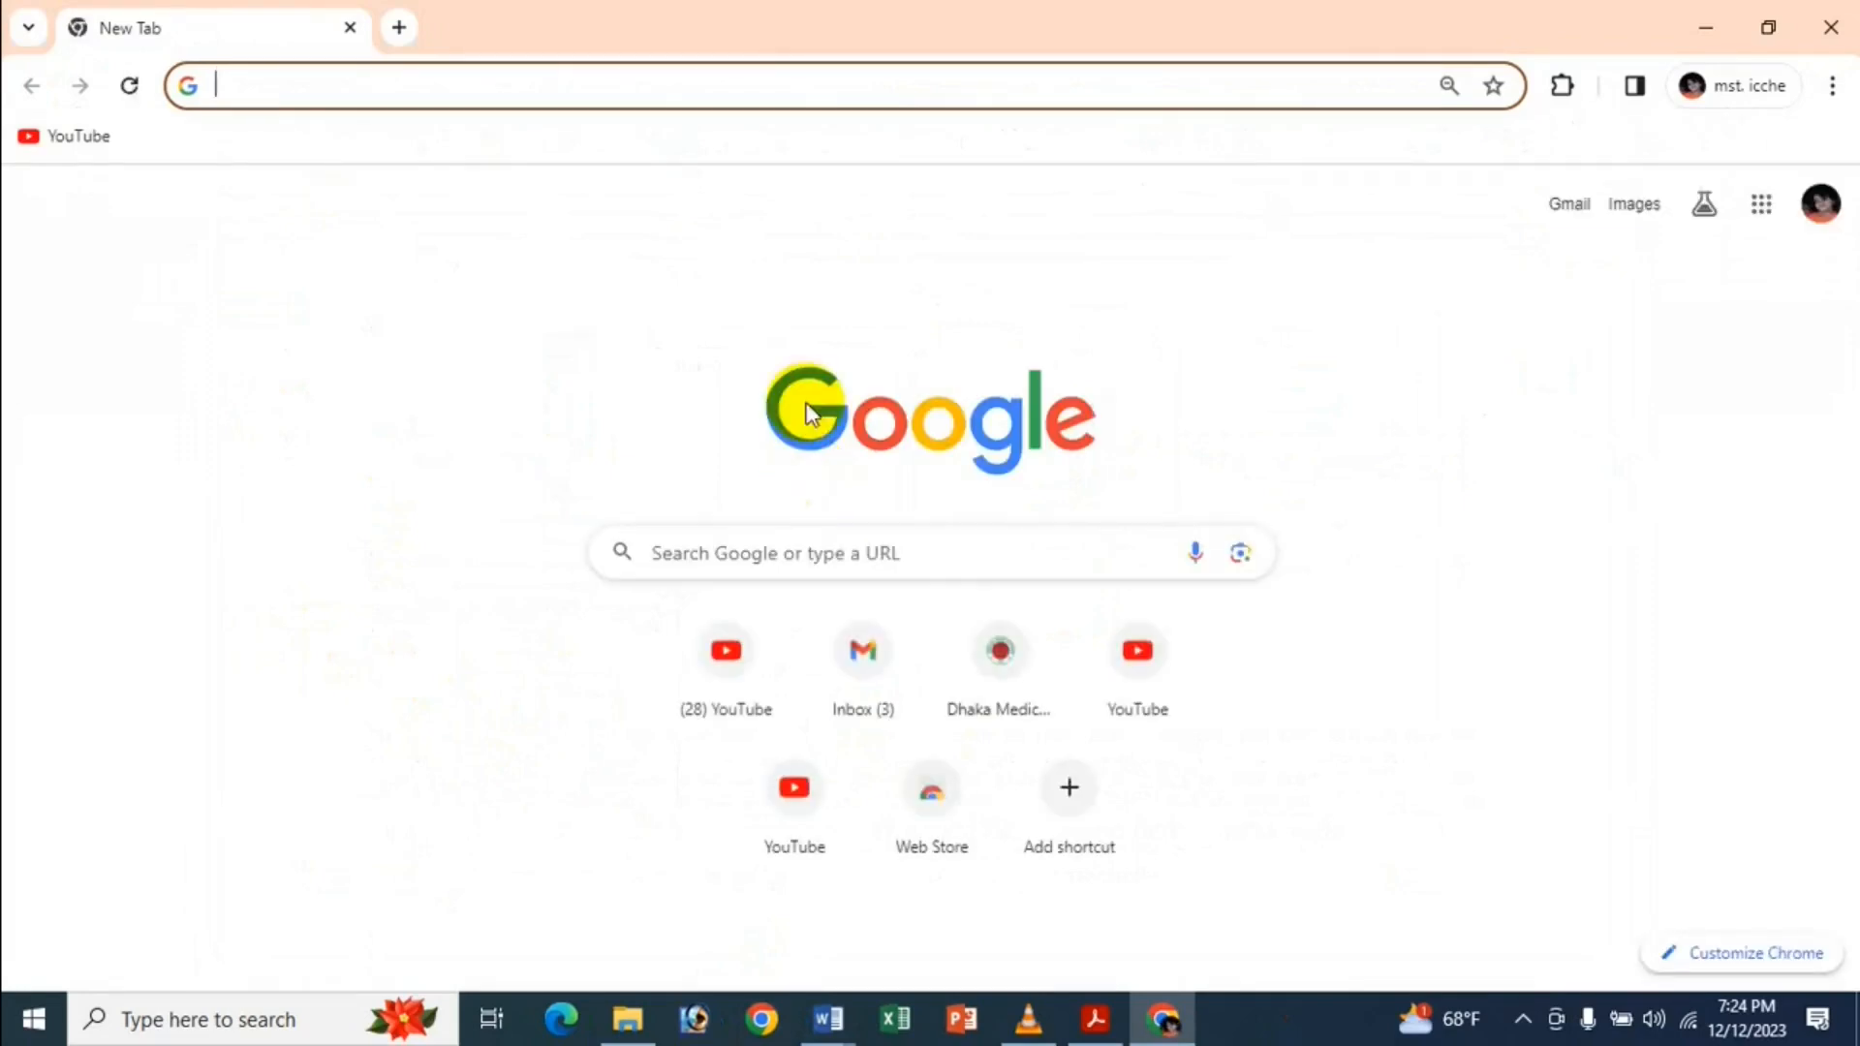
{"action": "left_click", "coordinate": [903, 567]}
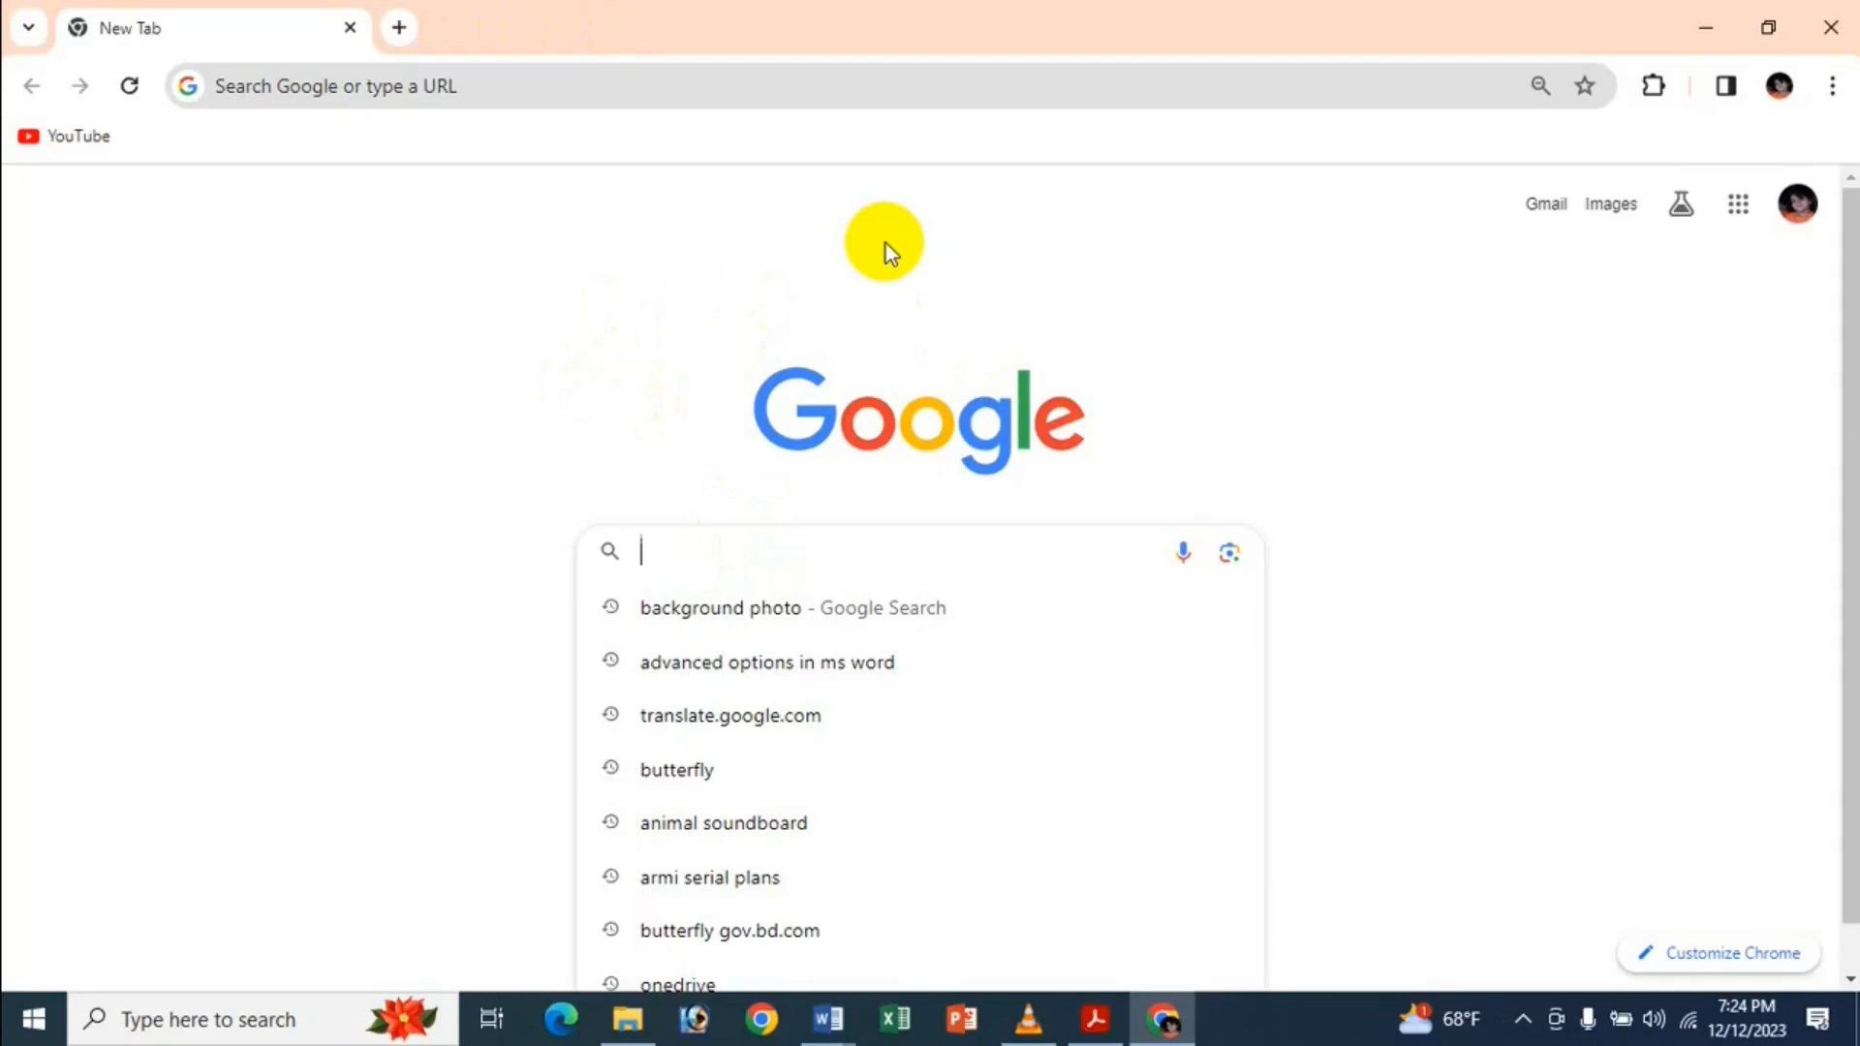
{"action": "type", "text": "A"}
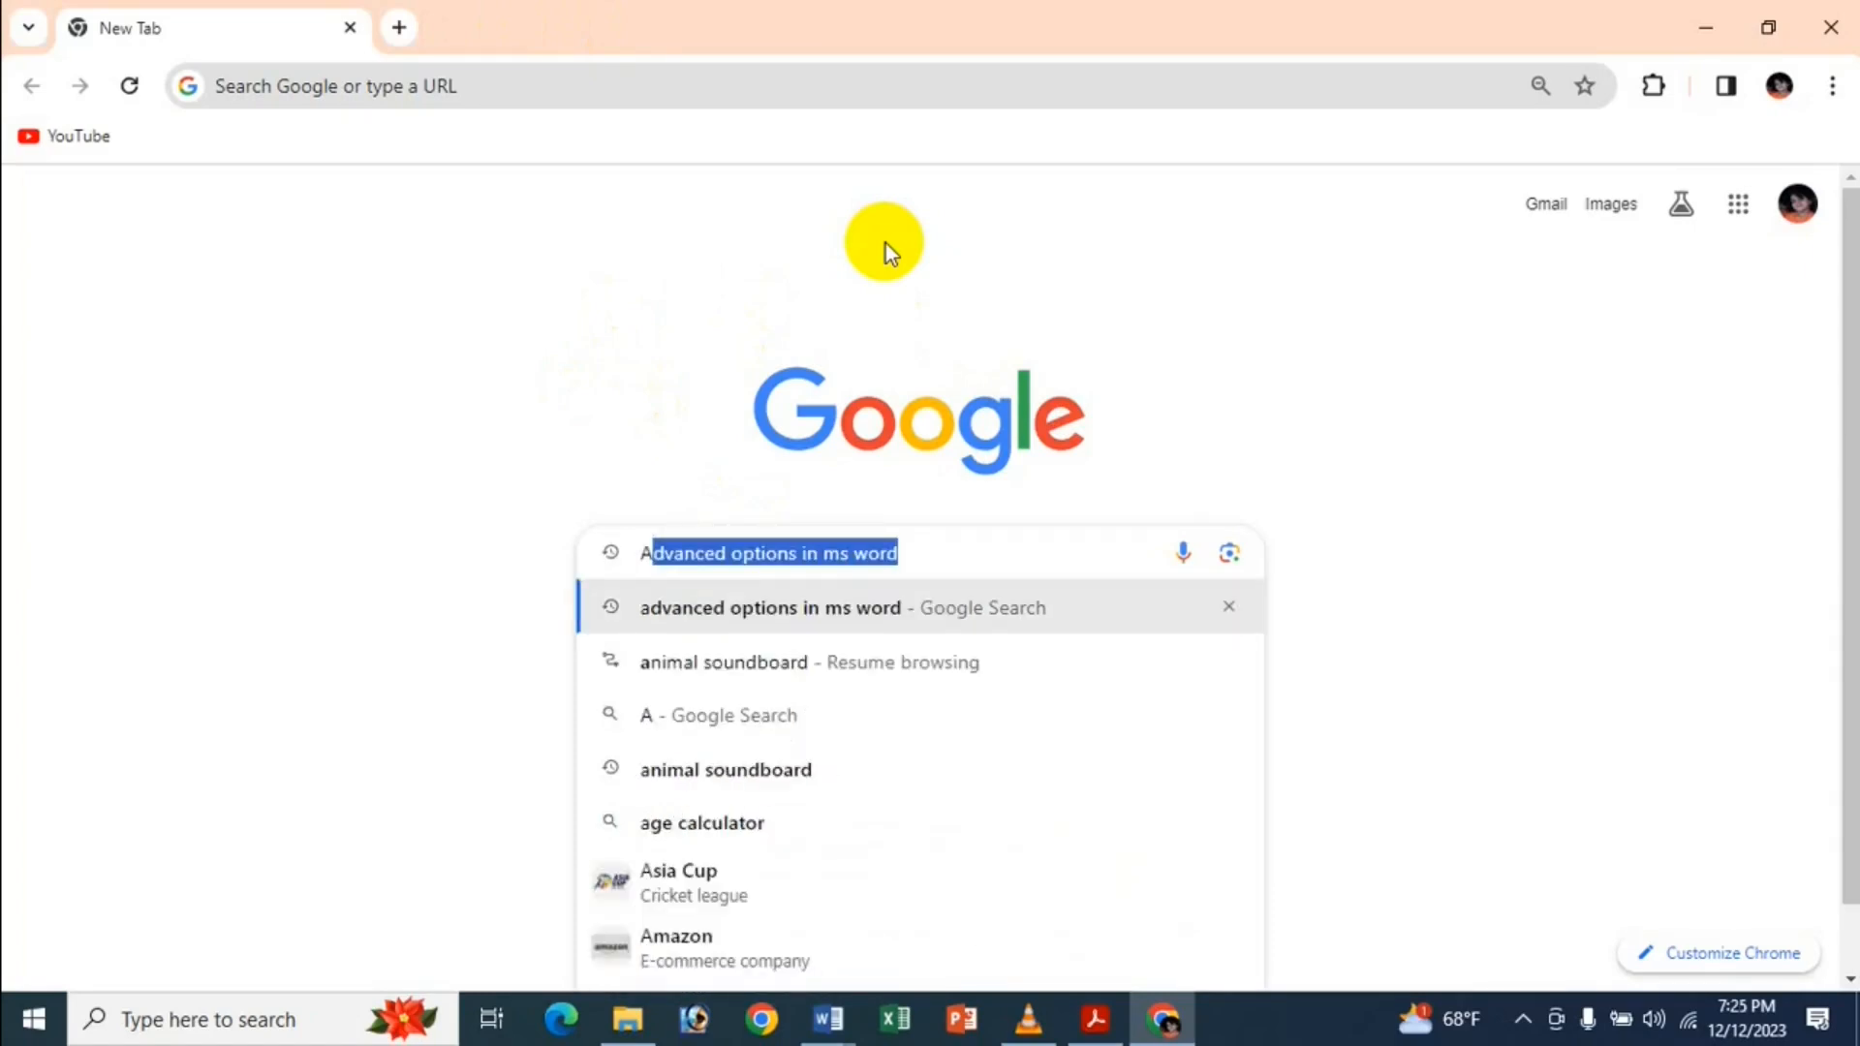
{"action": "left_click", "coordinate": [992, 557]}
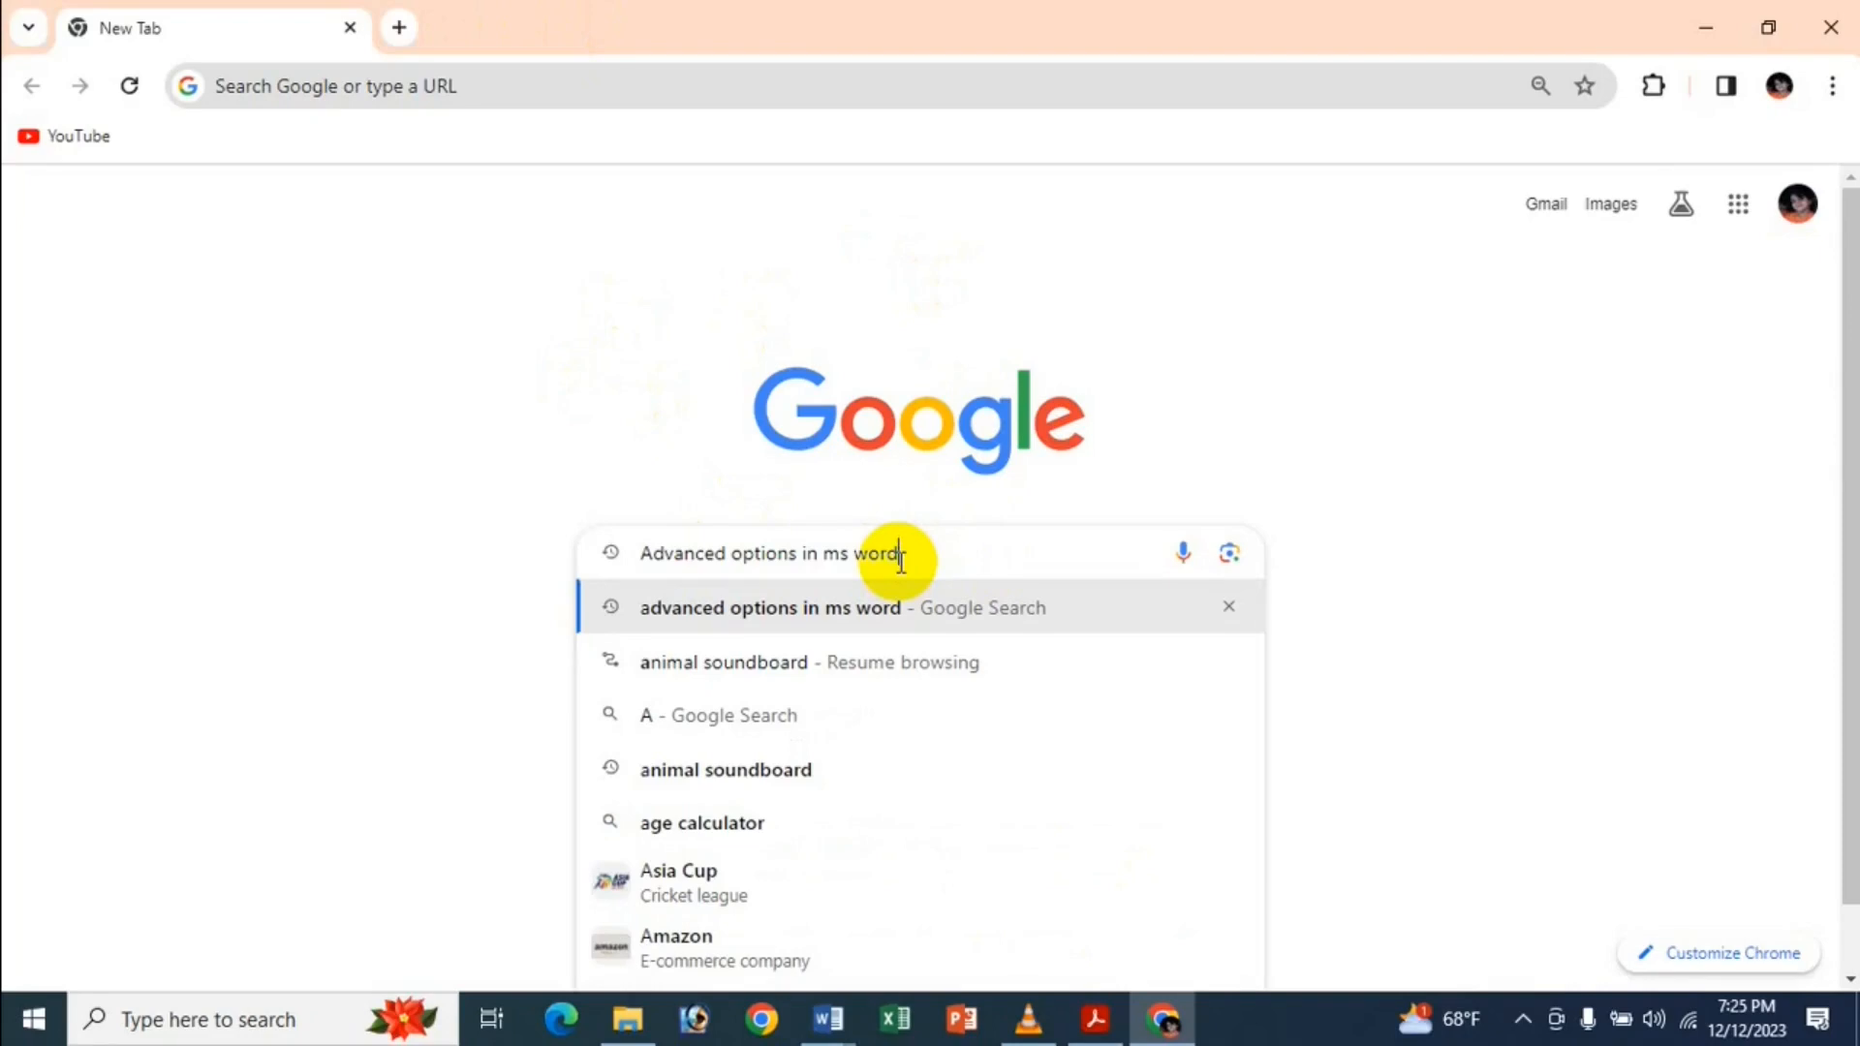
Run the search and scroll the results to the BetterSolutions 'Advanced - Word Options' entry.
{"action": "key", "text": "Return"}
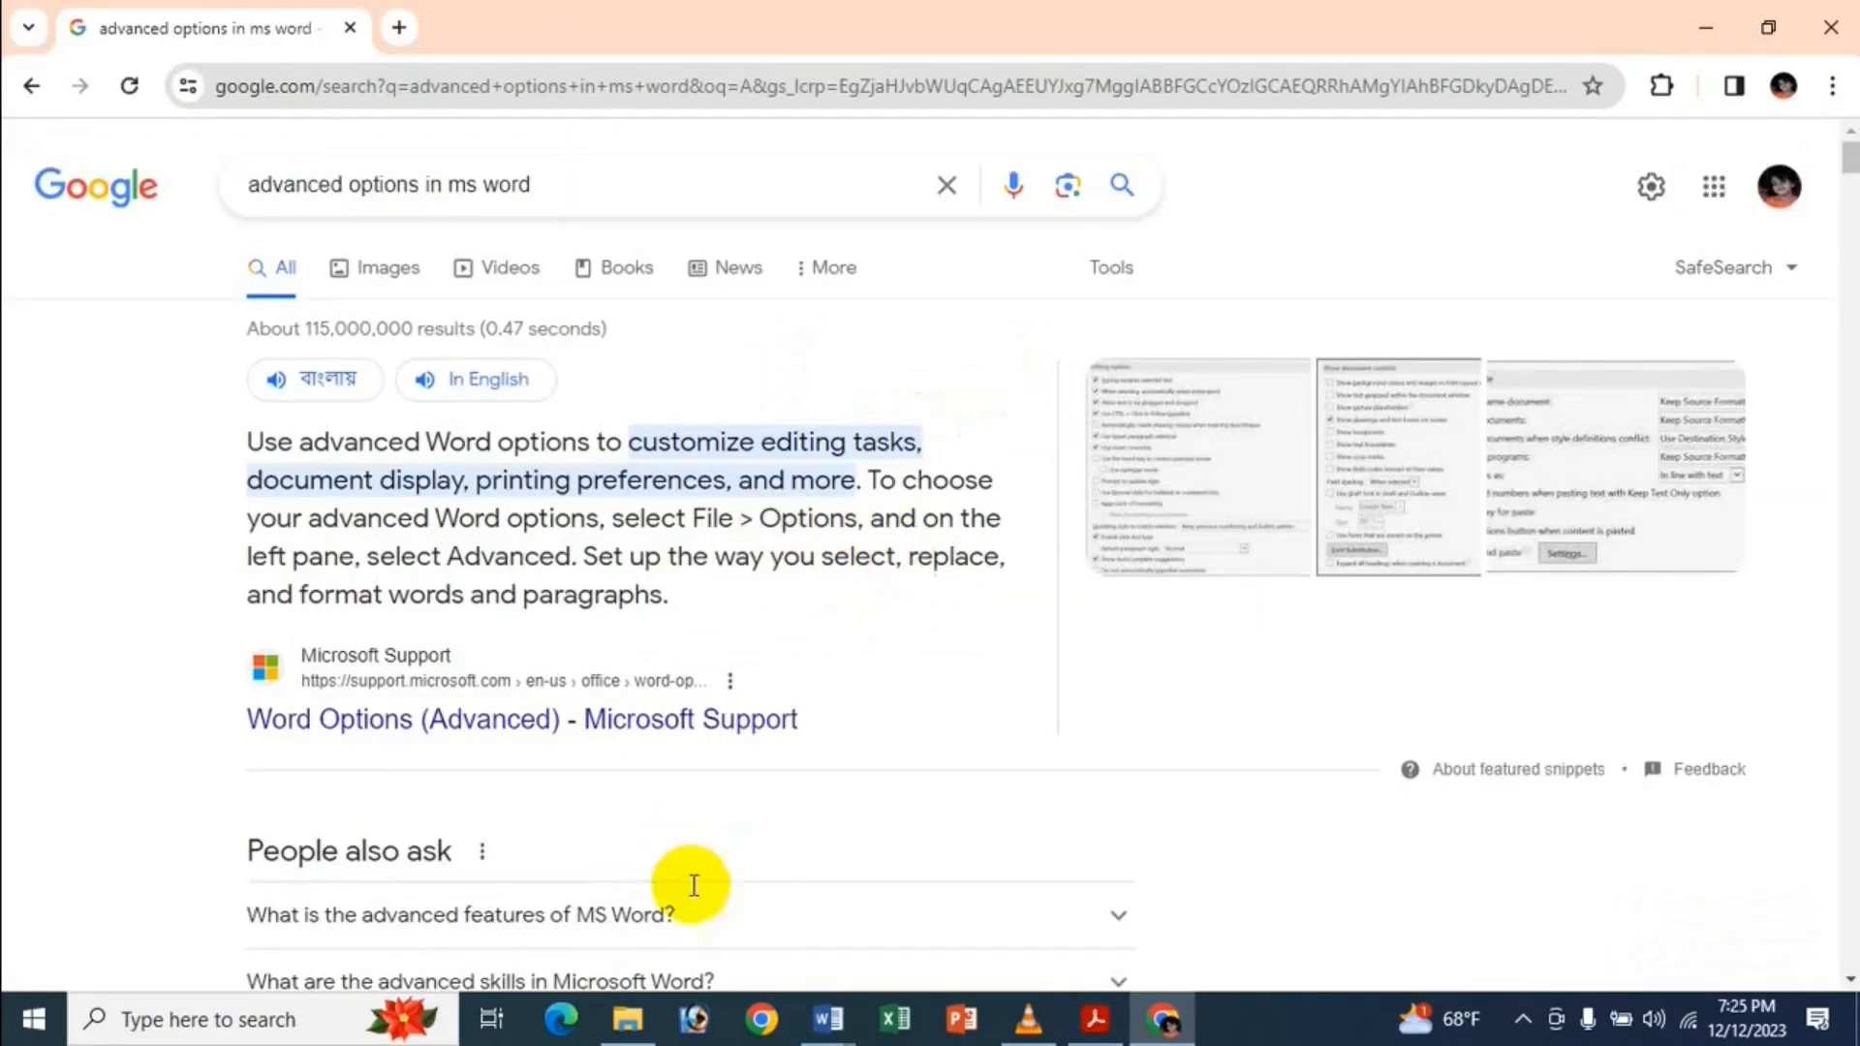
{"action": "scroll", "coordinate": [1003, 718], "scroll_direction": "down", "scroll_amount": 1}
{"action": "scroll", "coordinate": [998, 706], "scroll_direction": "down", "scroll_amount": 9}
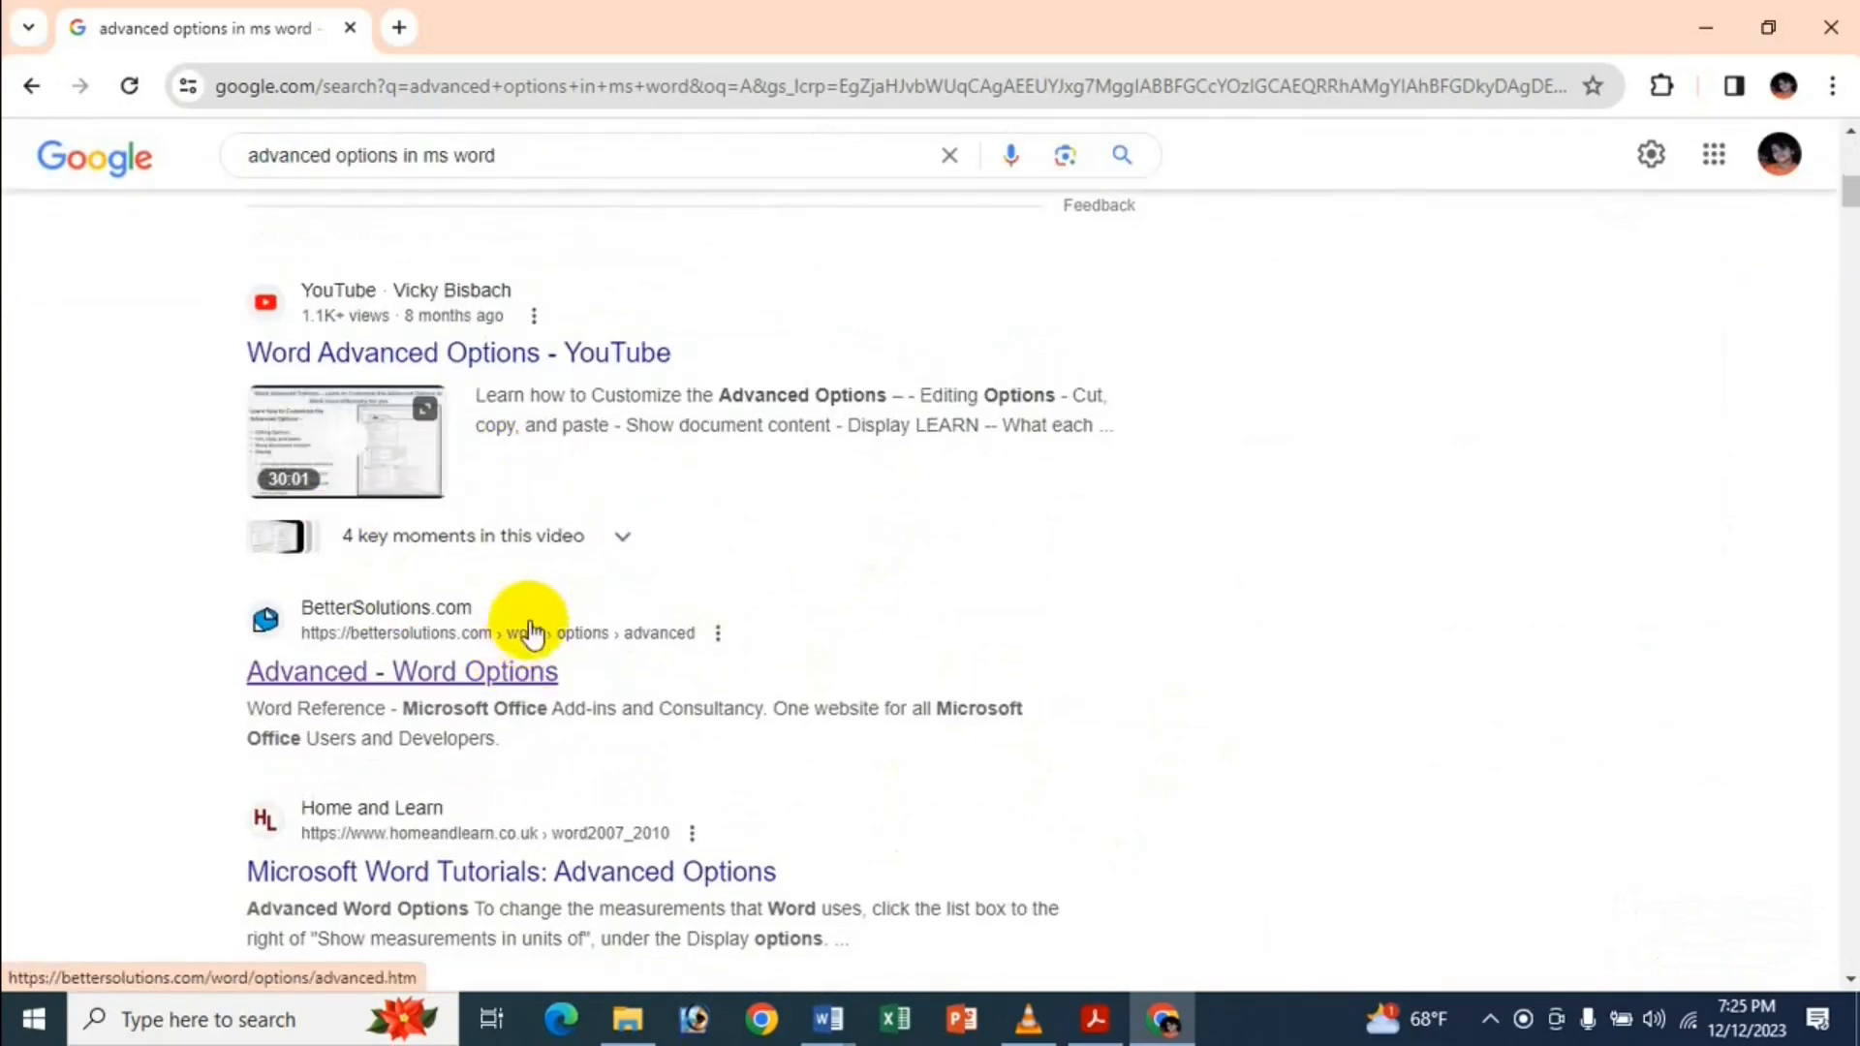
{"action": "scroll", "coordinate": [519, 665], "scroll_direction": "up", "scroll_amount": 9}
{"action": "scroll", "coordinate": [787, 586], "scroll_direction": "down", "scroll_amount": 14}
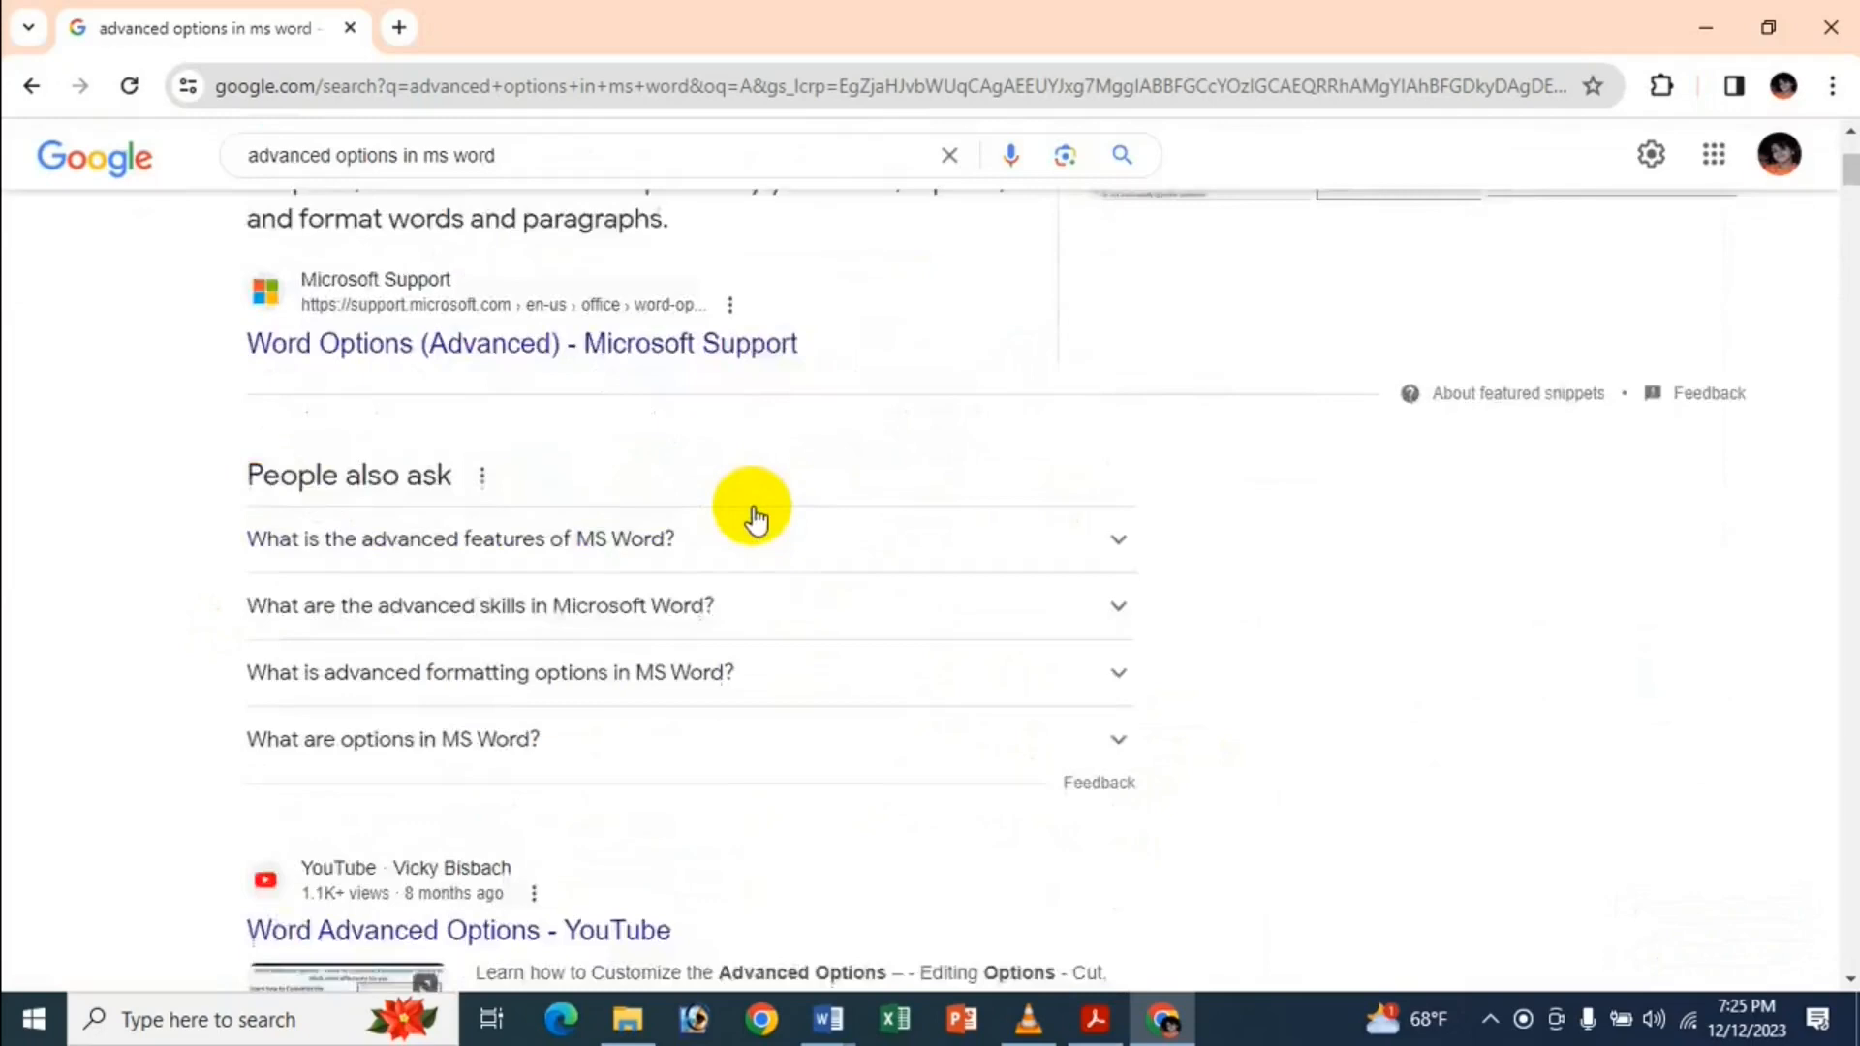
{"action": "scroll", "coordinate": [581, 478], "scroll_direction": "up", "scroll_amount": 1}
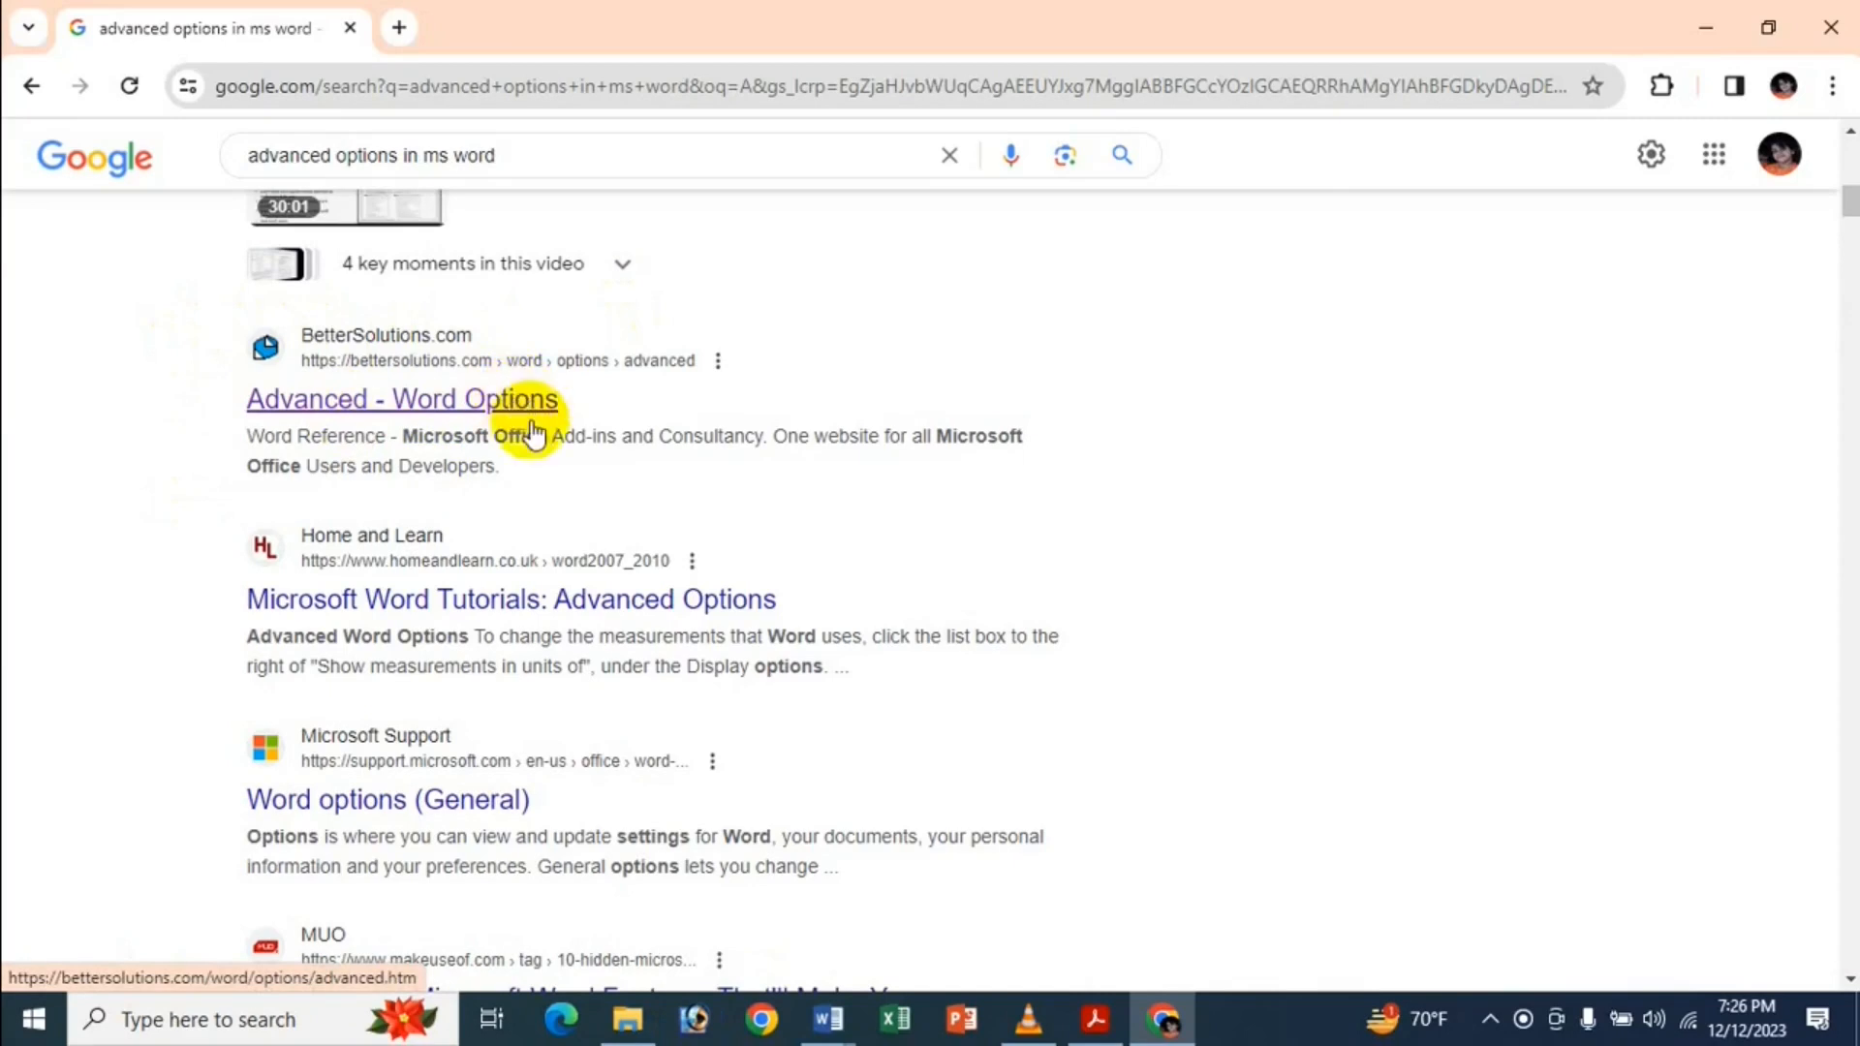
Open the BetterSolutions 'Advanced - Word Options' page.
{"action": "left_click", "coordinate": [489, 414]}
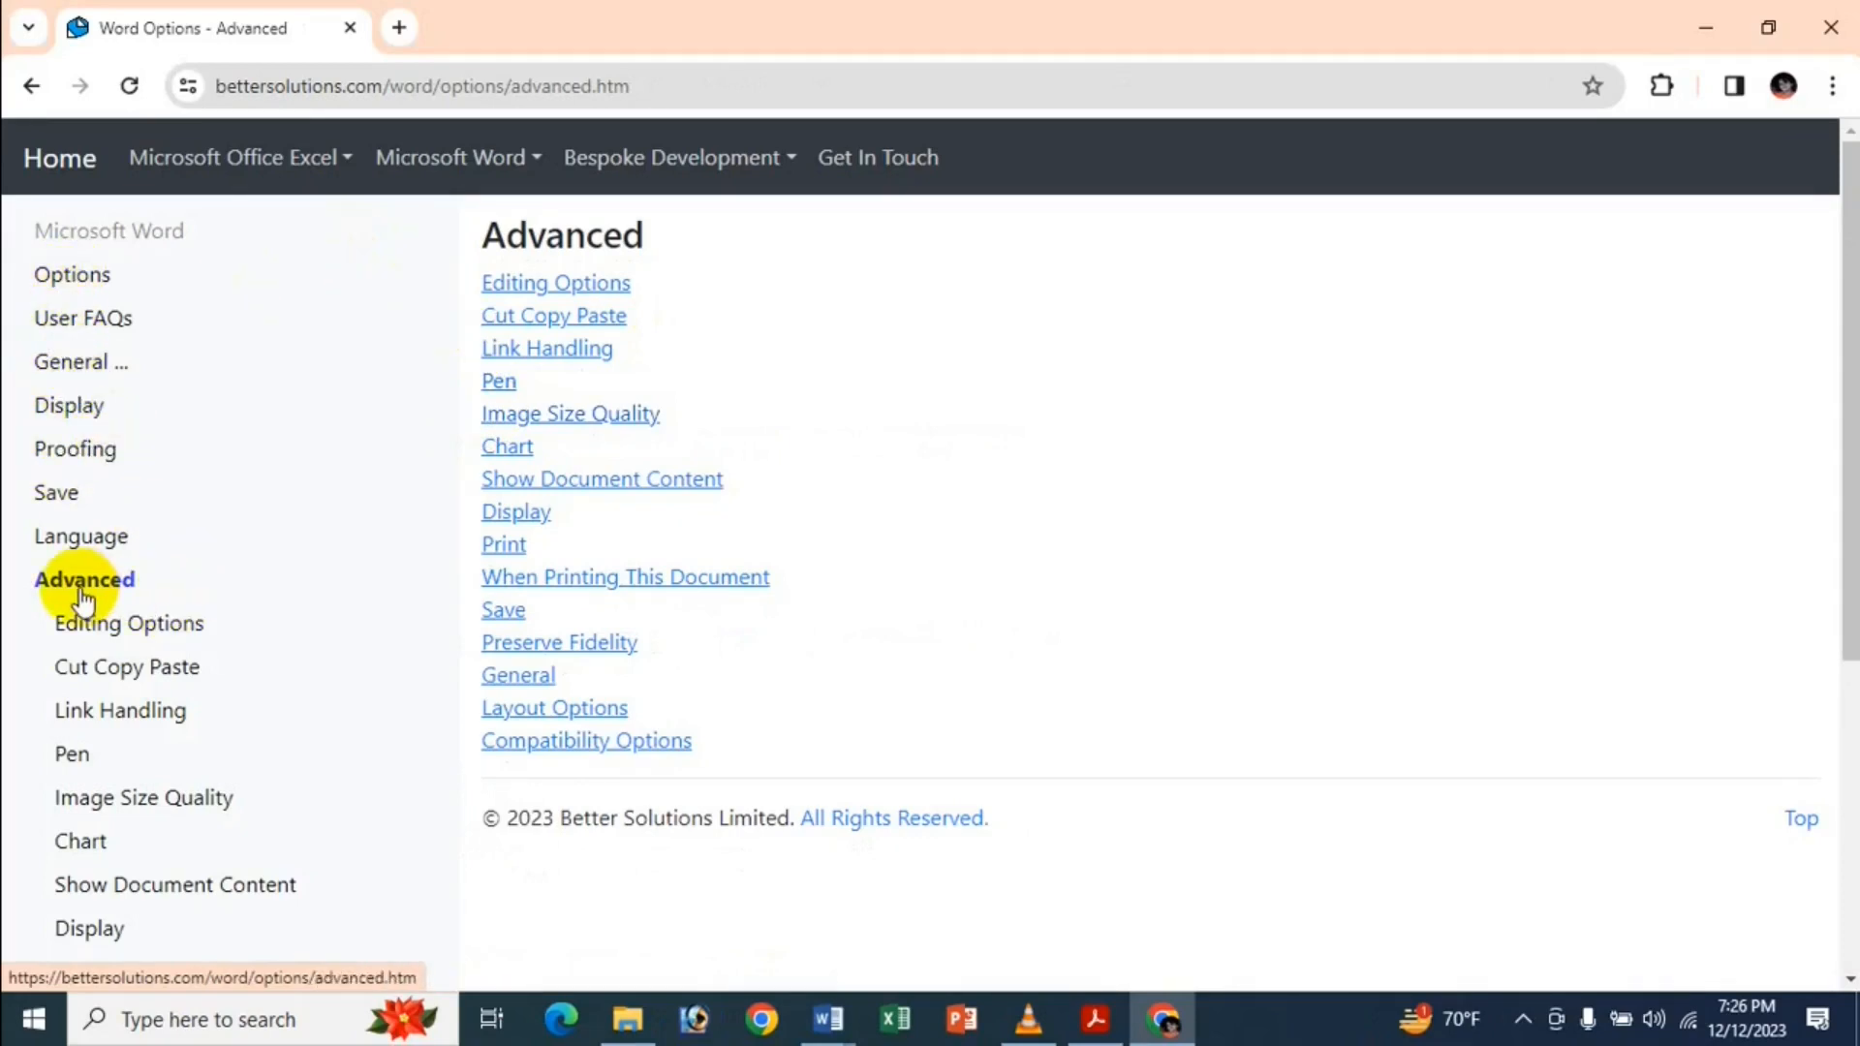
{"action": "right_click", "coordinate": [153, 621]}
{"action": "right_click", "coordinate": [374, 681]}
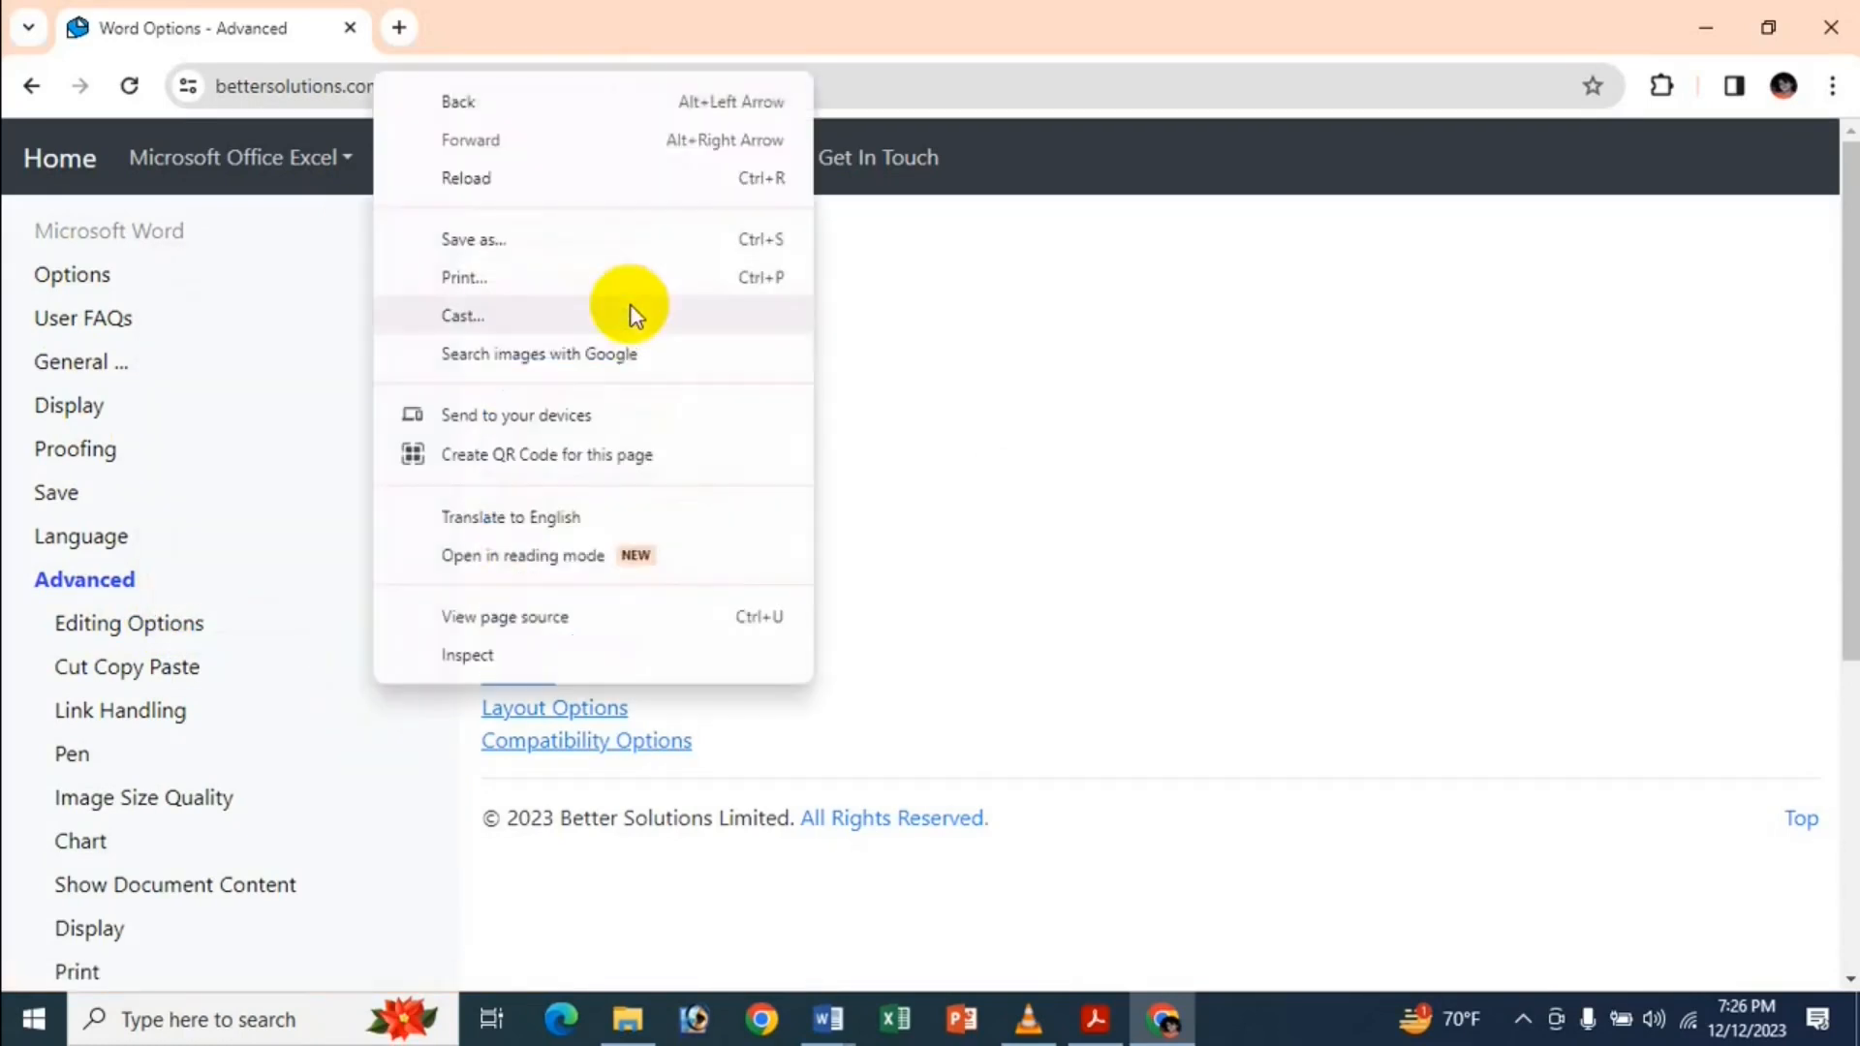
{"action": "left_click", "coordinate": [903, 405]}
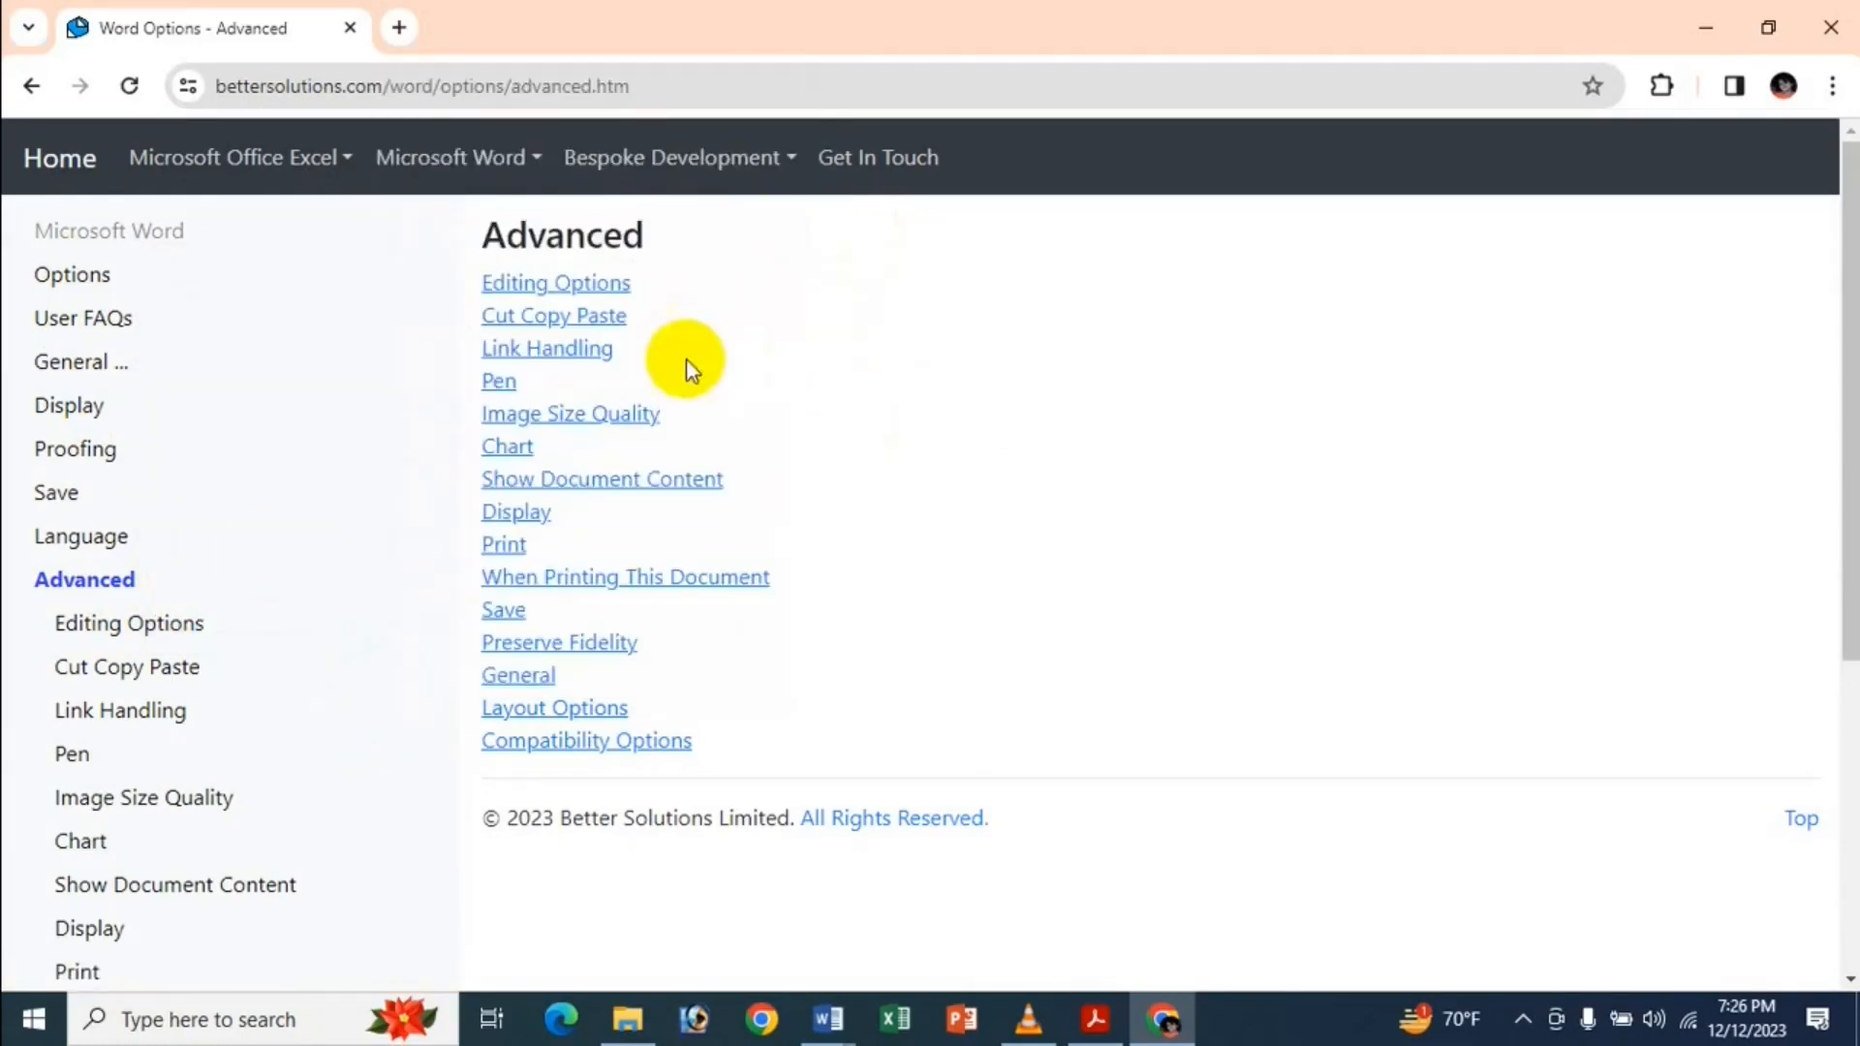
Open the Editing Options page and read through its option descriptions.
{"action": "left_click", "coordinate": [181, 632]}
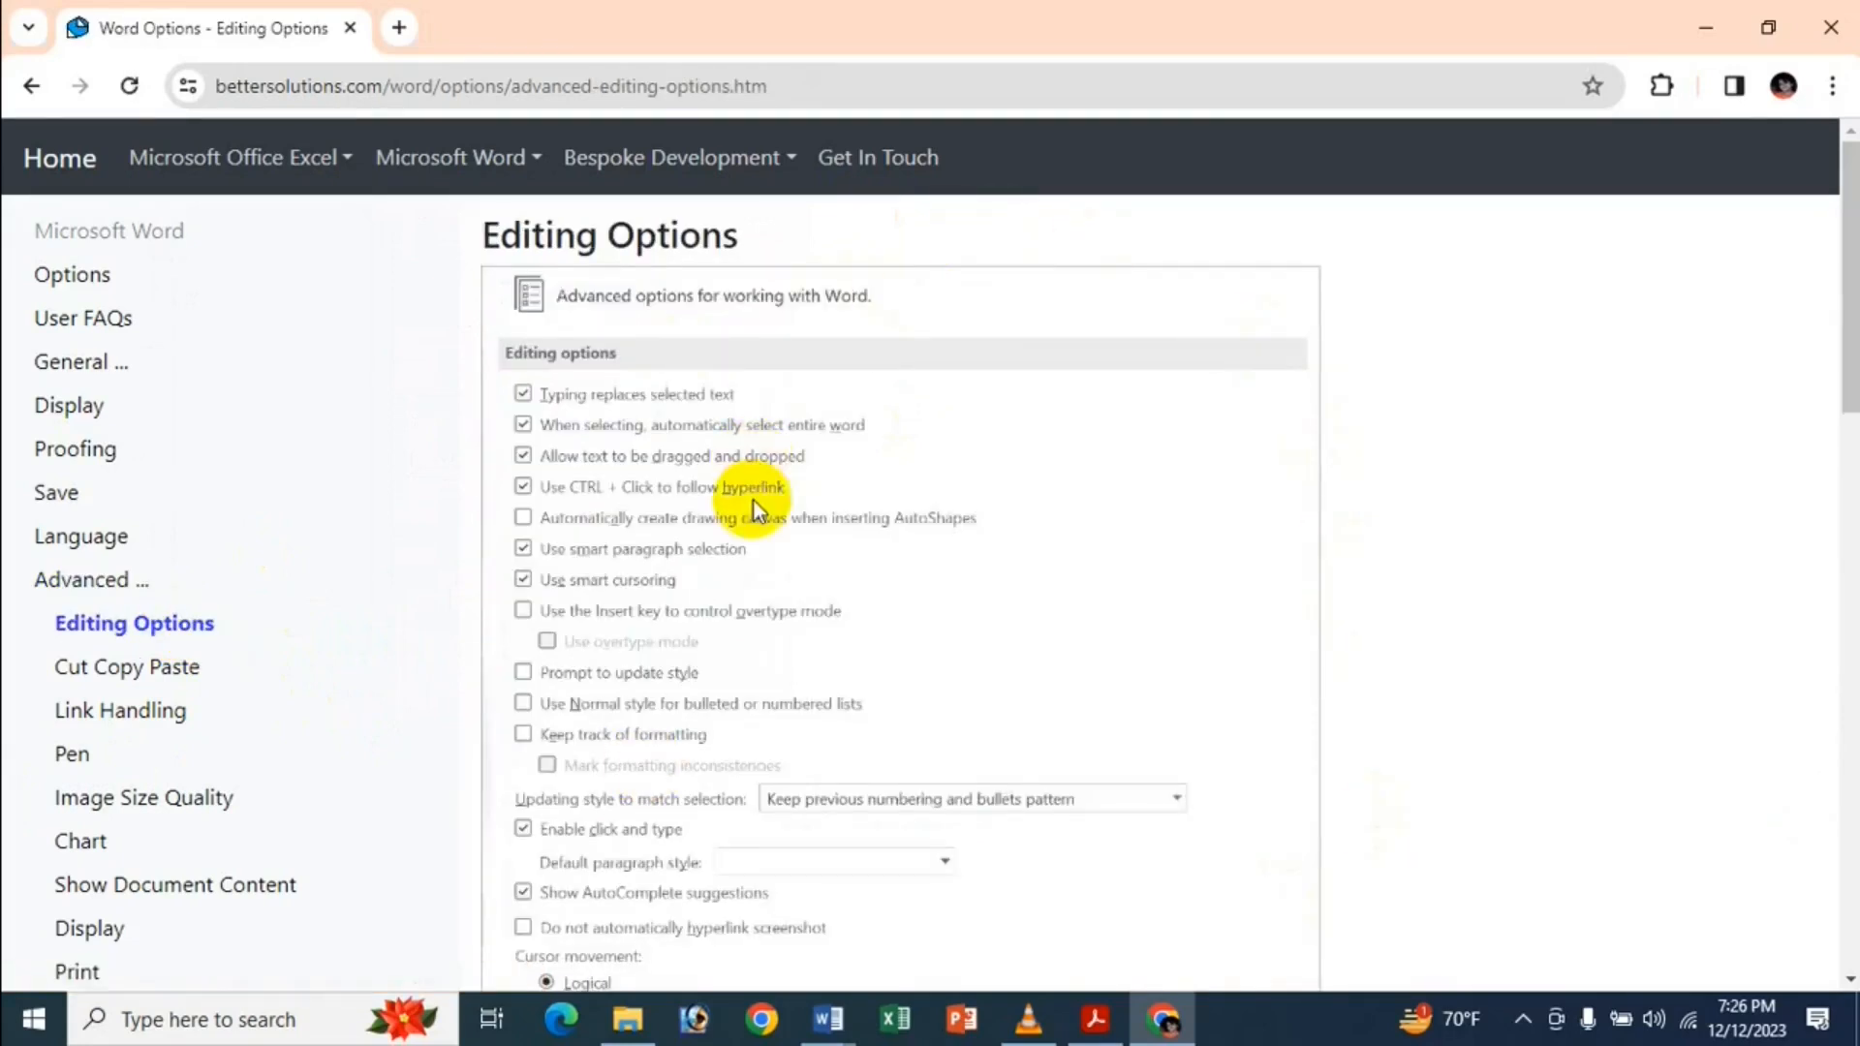
{"action": "scroll", "coordinate": [725, 520], "scroll_direction": "down", "scroll_amount": 8}
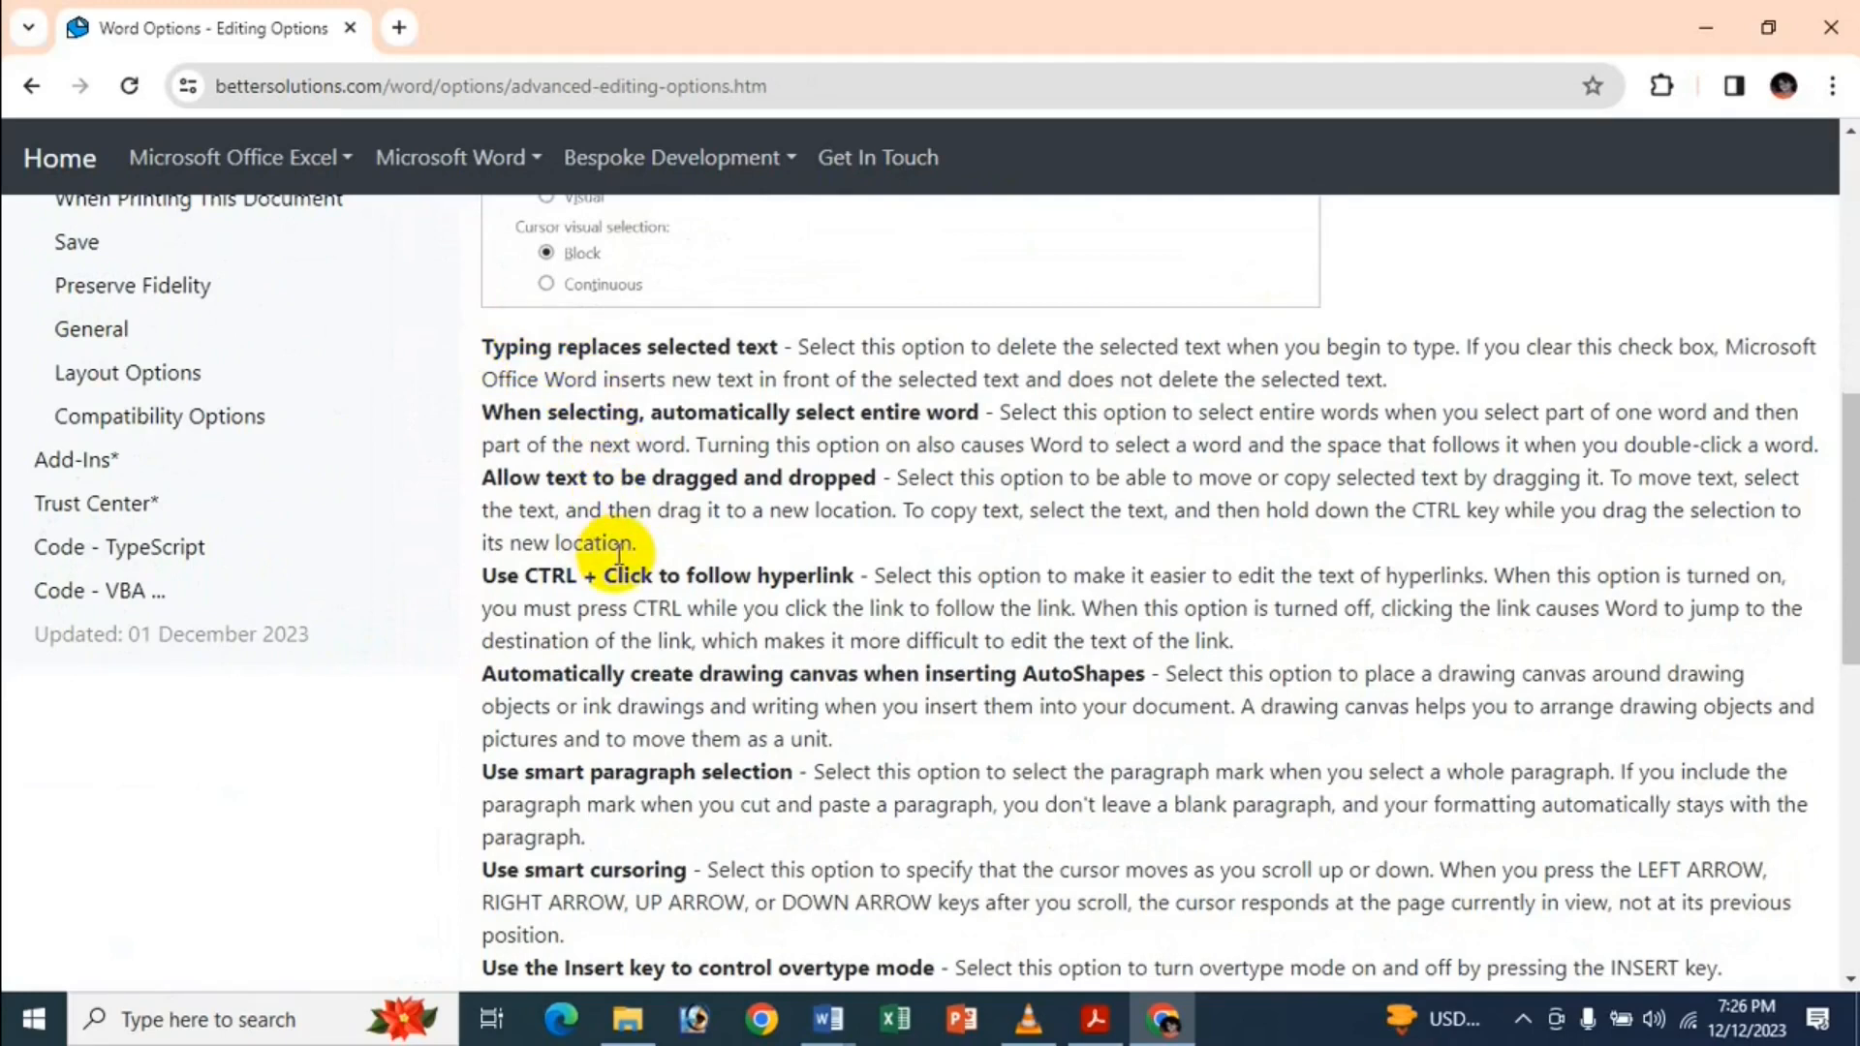
{"action": "scroll", "coordinate": [606, 615], "scroll_direction": "down", "scroll_amount": 3}
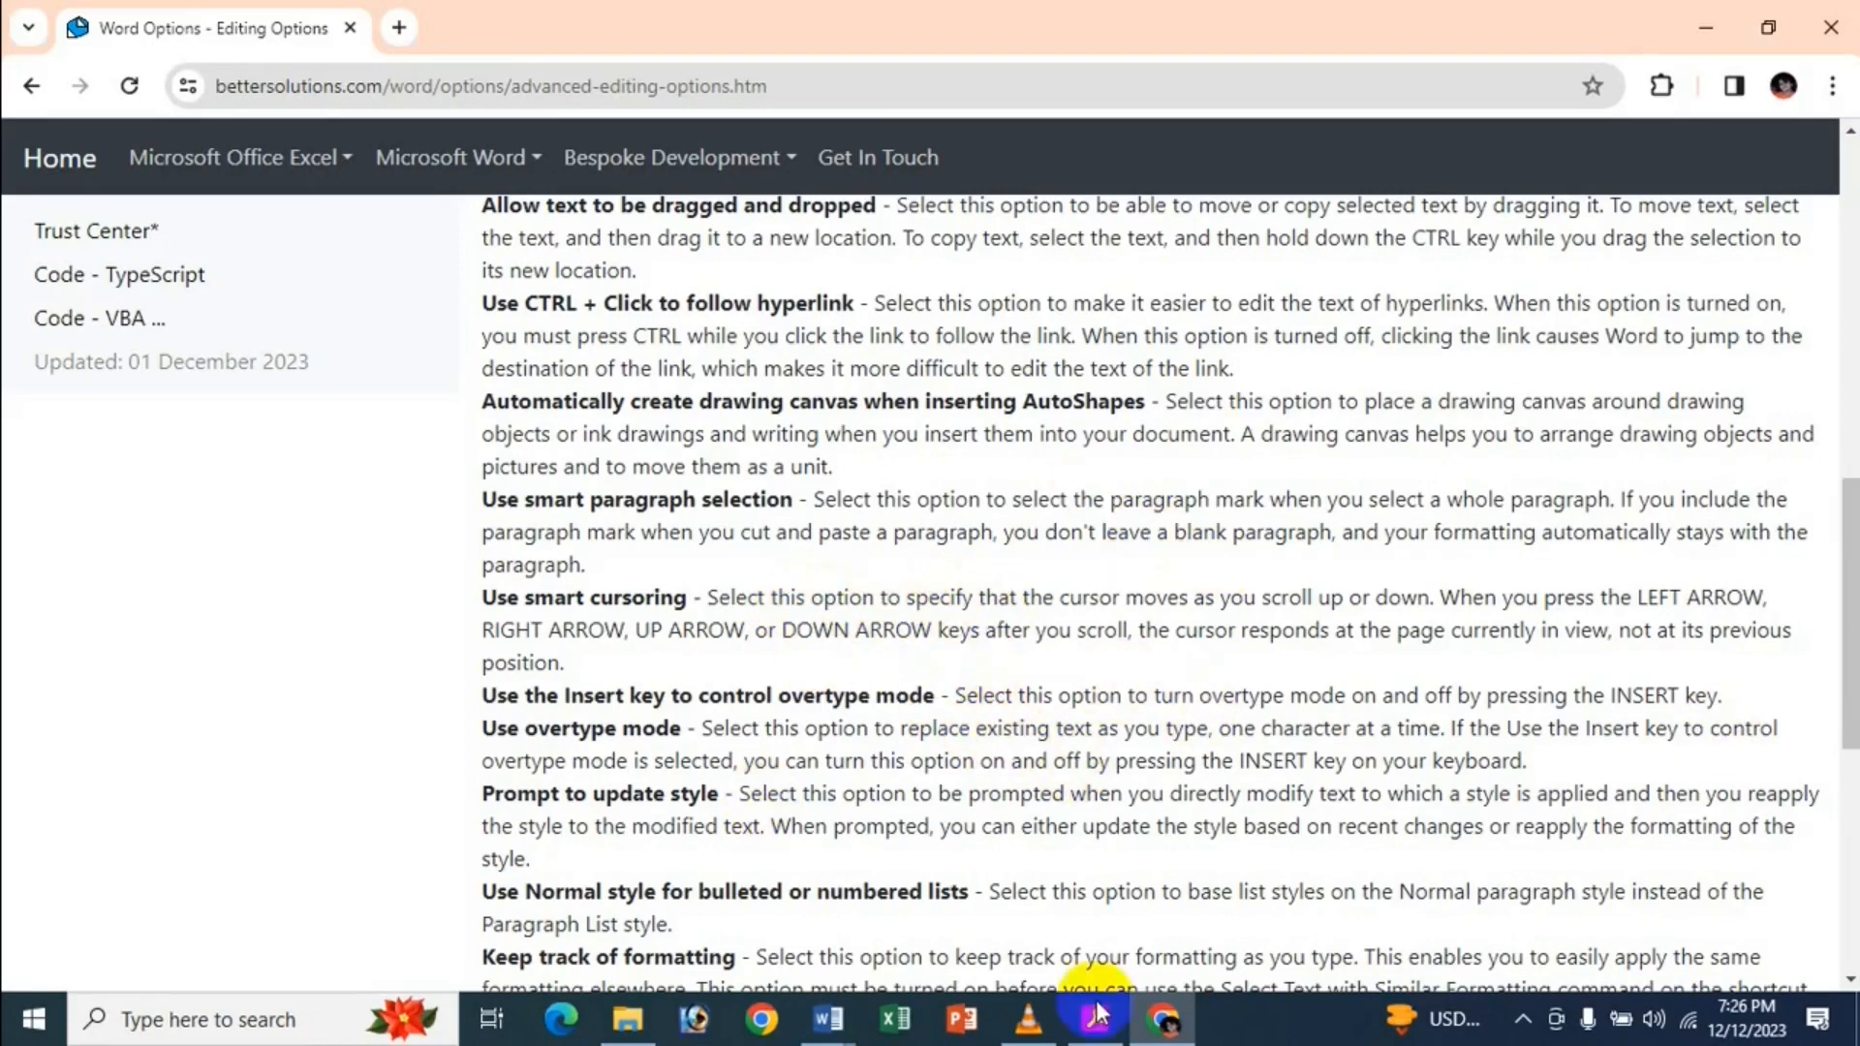
{"action": "left_click", "coordinate": [828, 1017]}
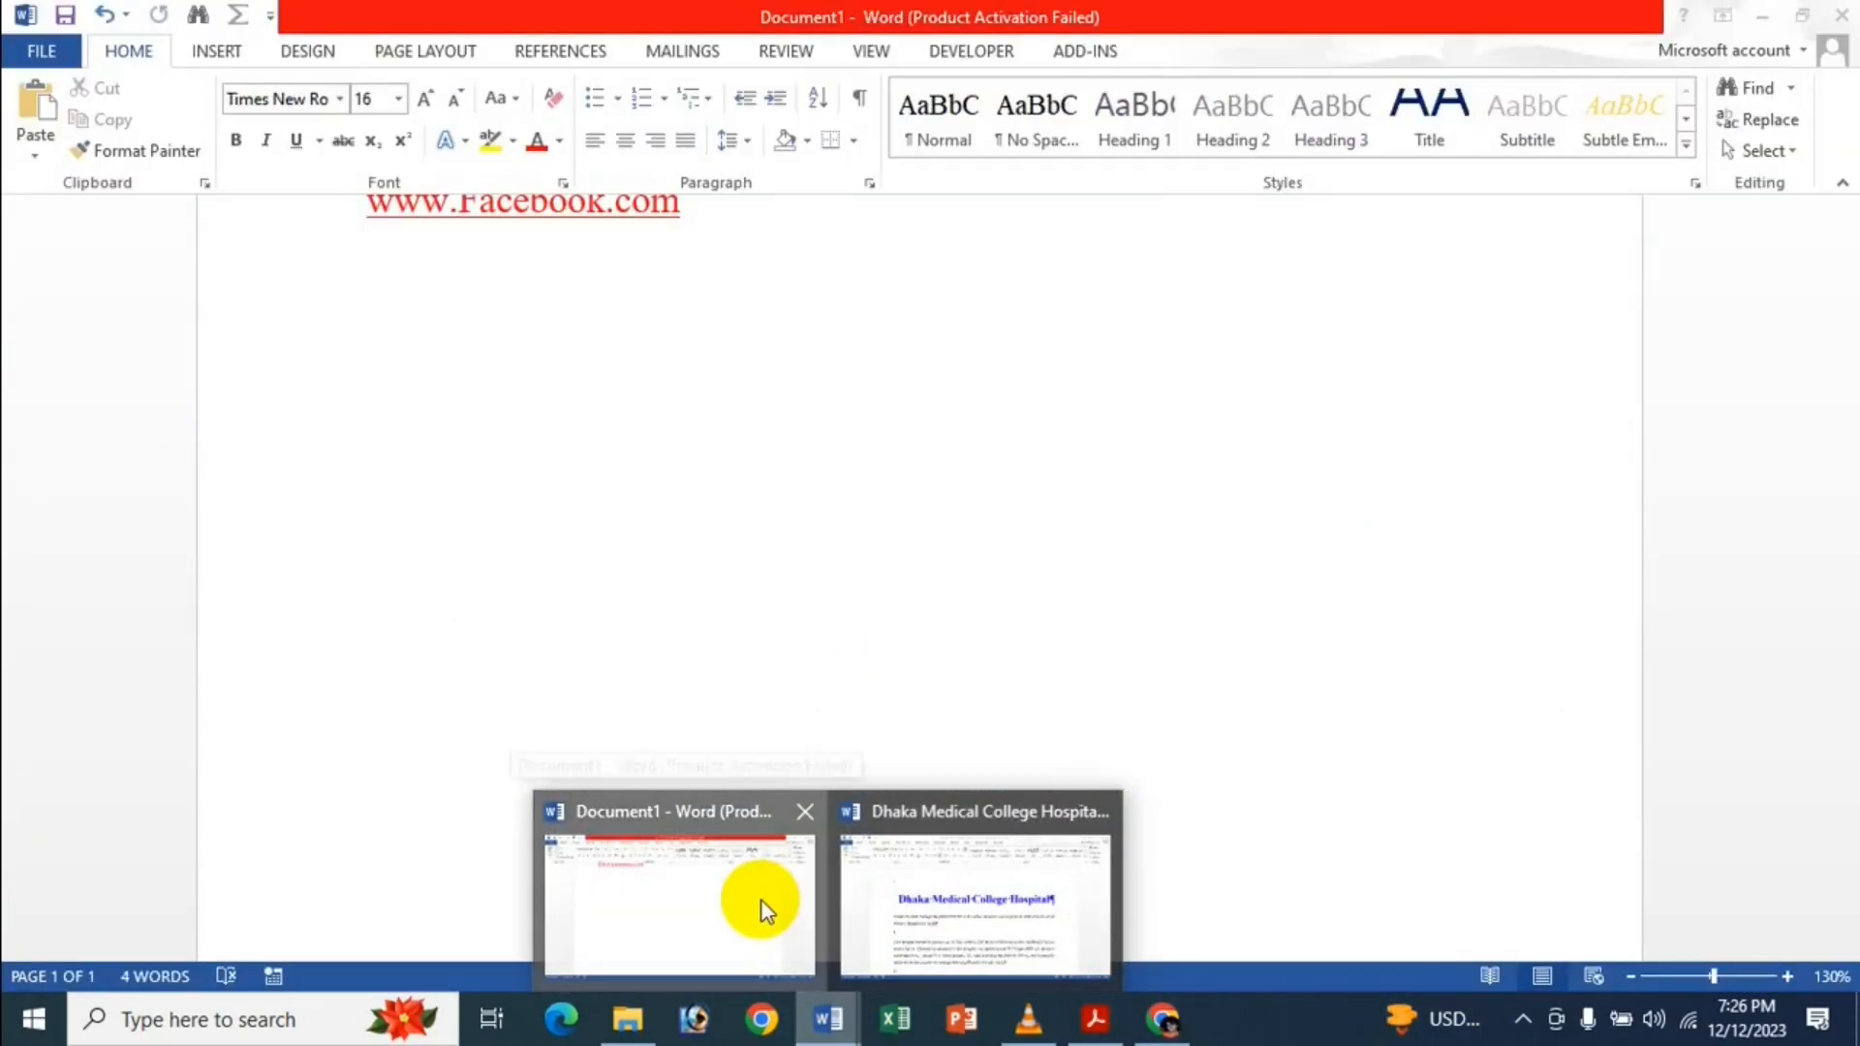
Bring up Document1, review its Advanced editing options in Word Options, and close with OK.
{"action": "left_click", "coordinate": [759, 900]}
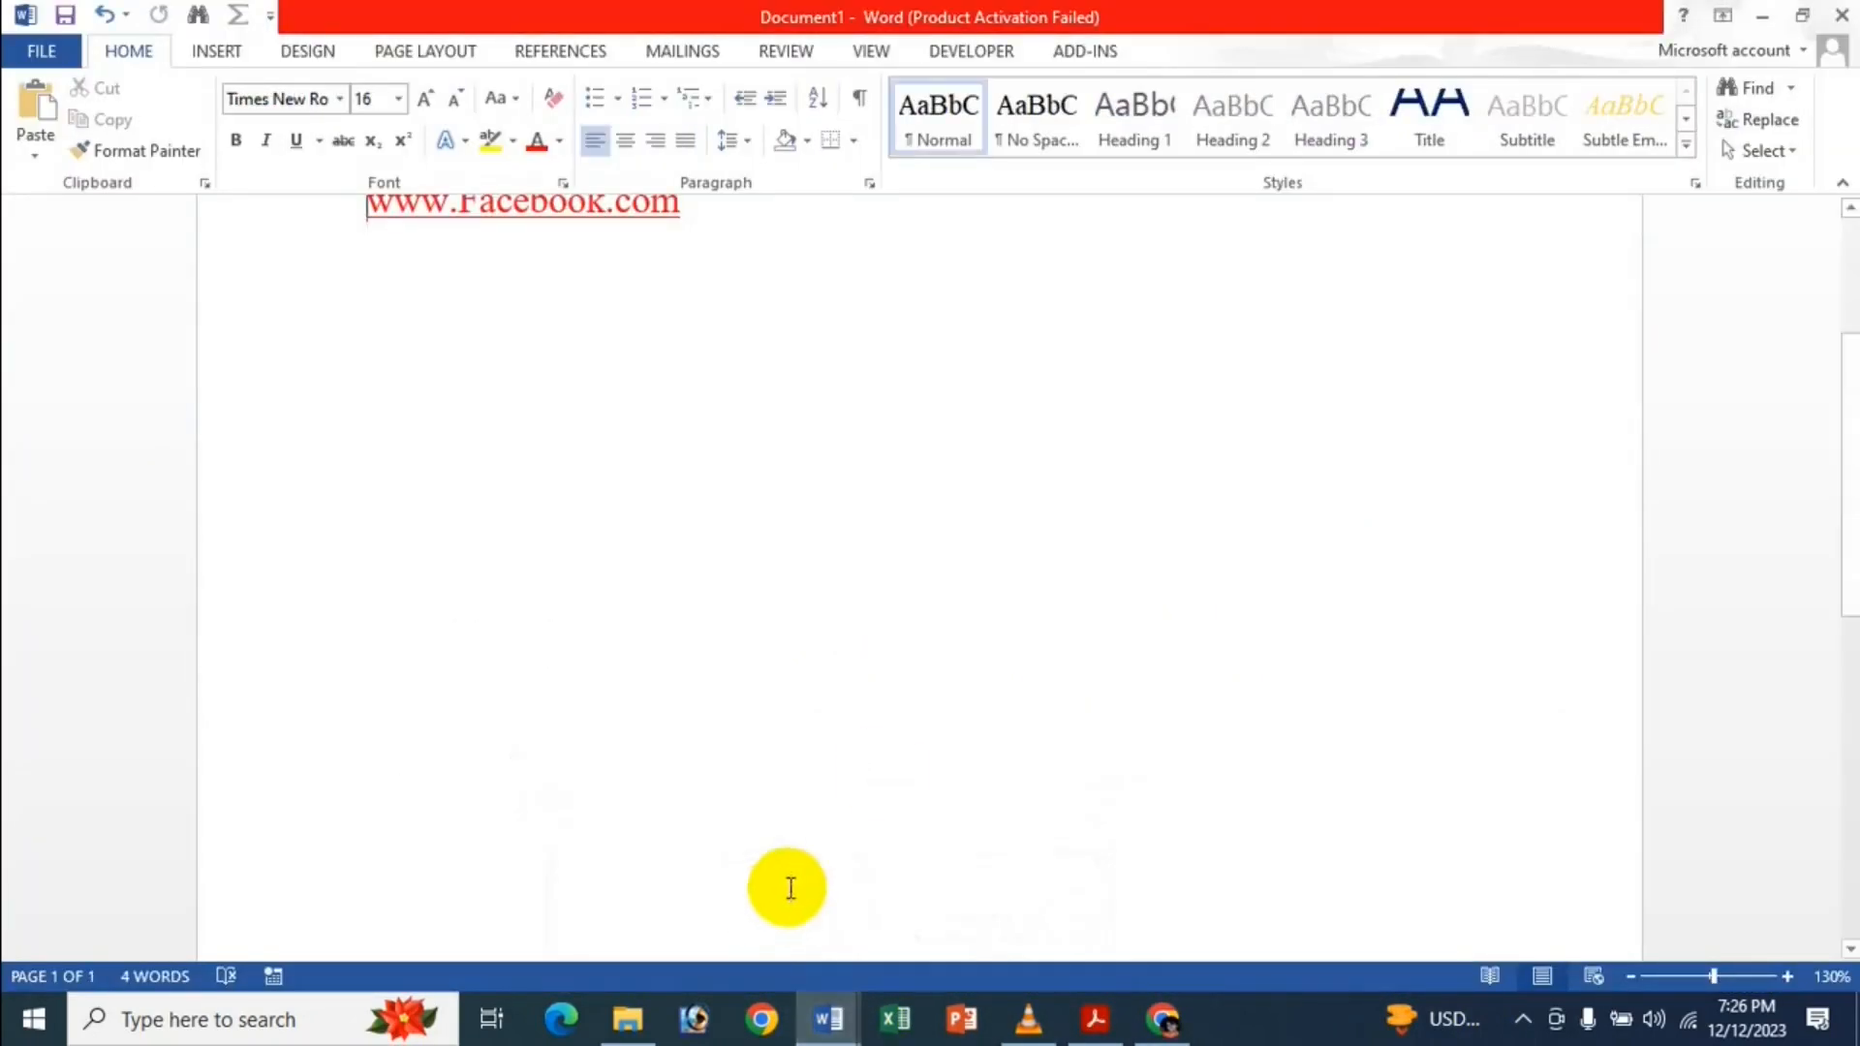
{"action": "left_click", "coordinate": [40, 50]}
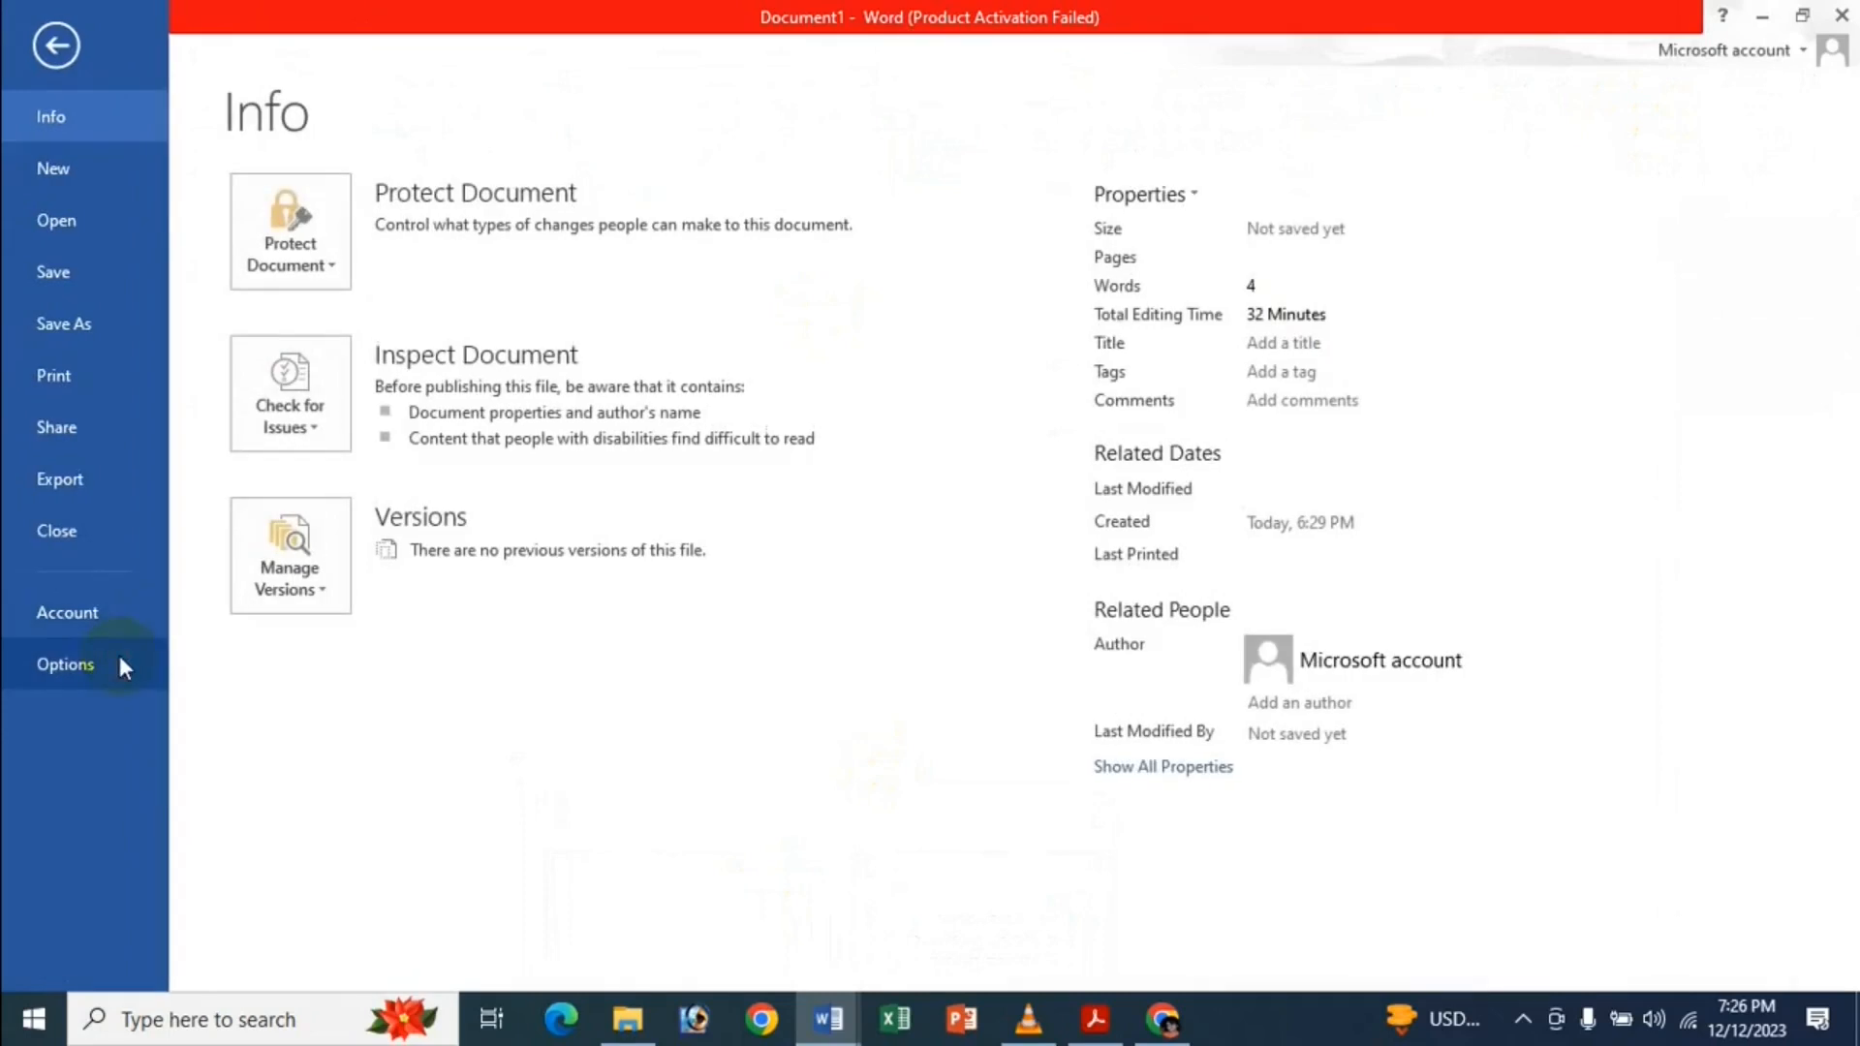
{"action": "left_click", "coordinate": [120, 661]}
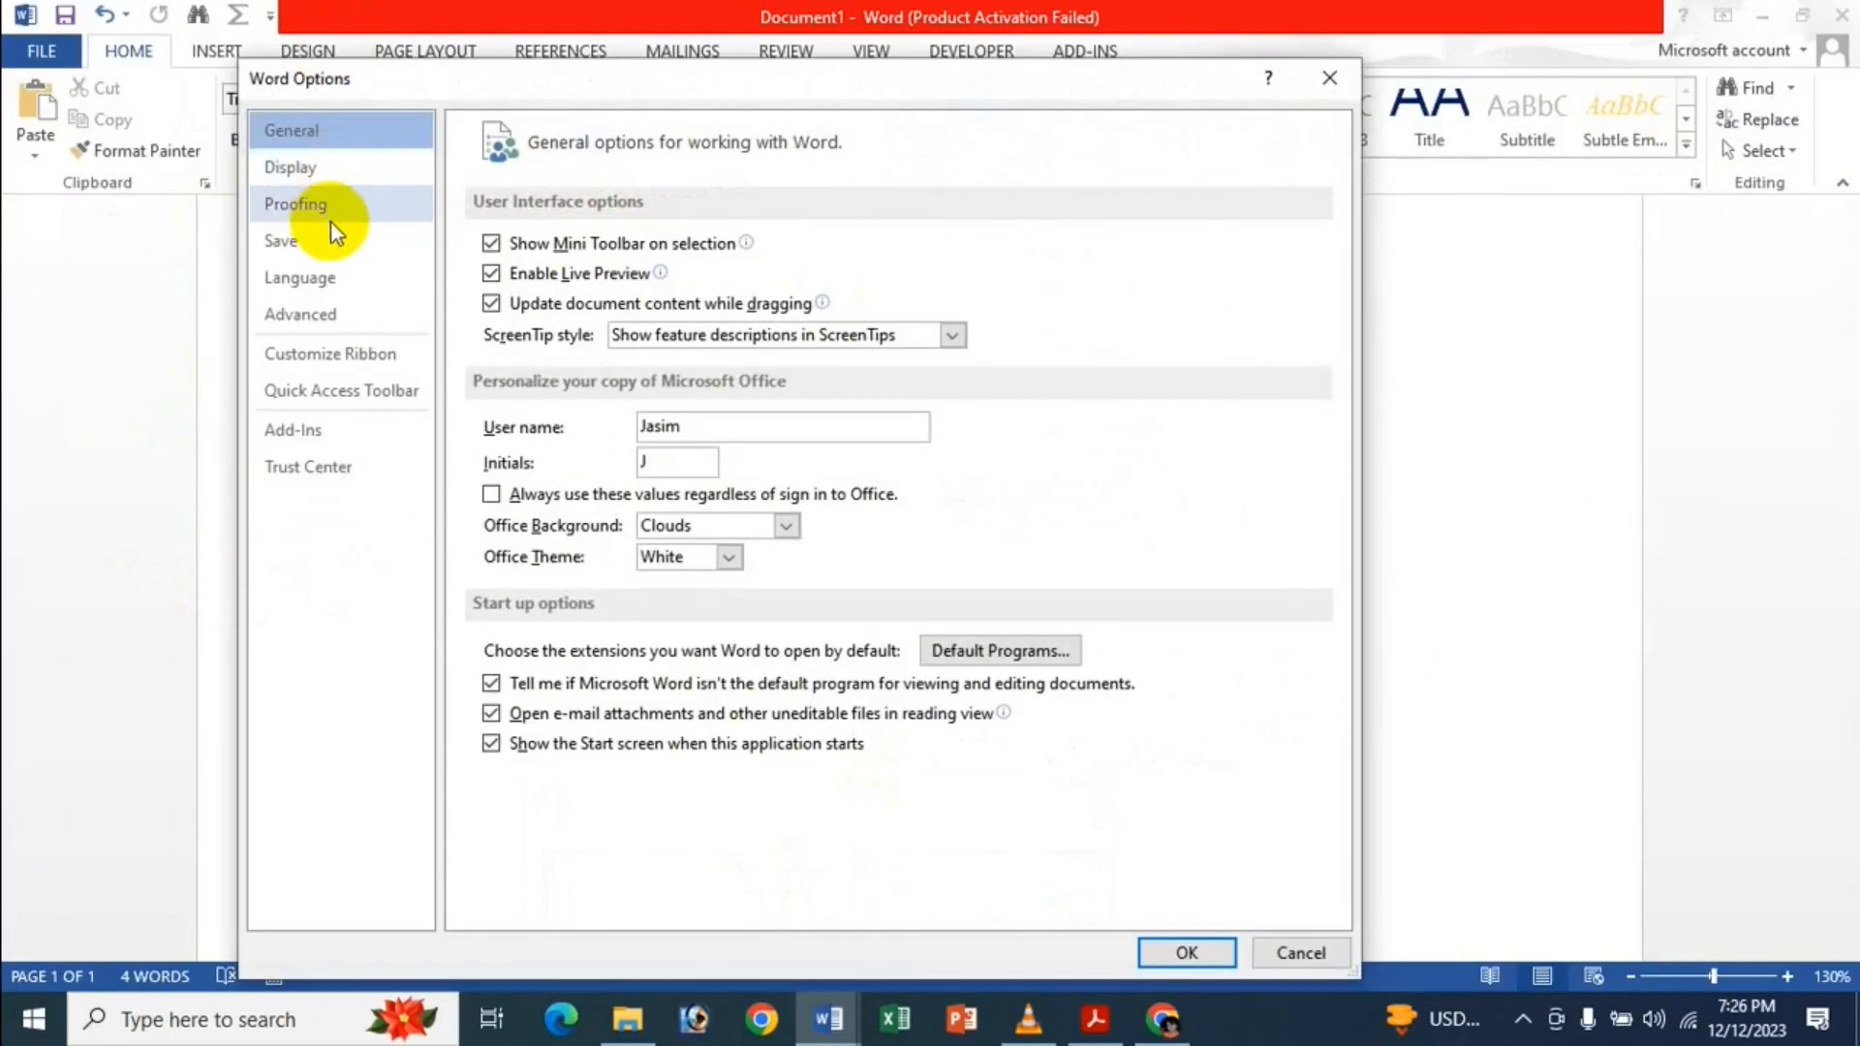
{"action": "left_click", "coordinate": [323, 318]}
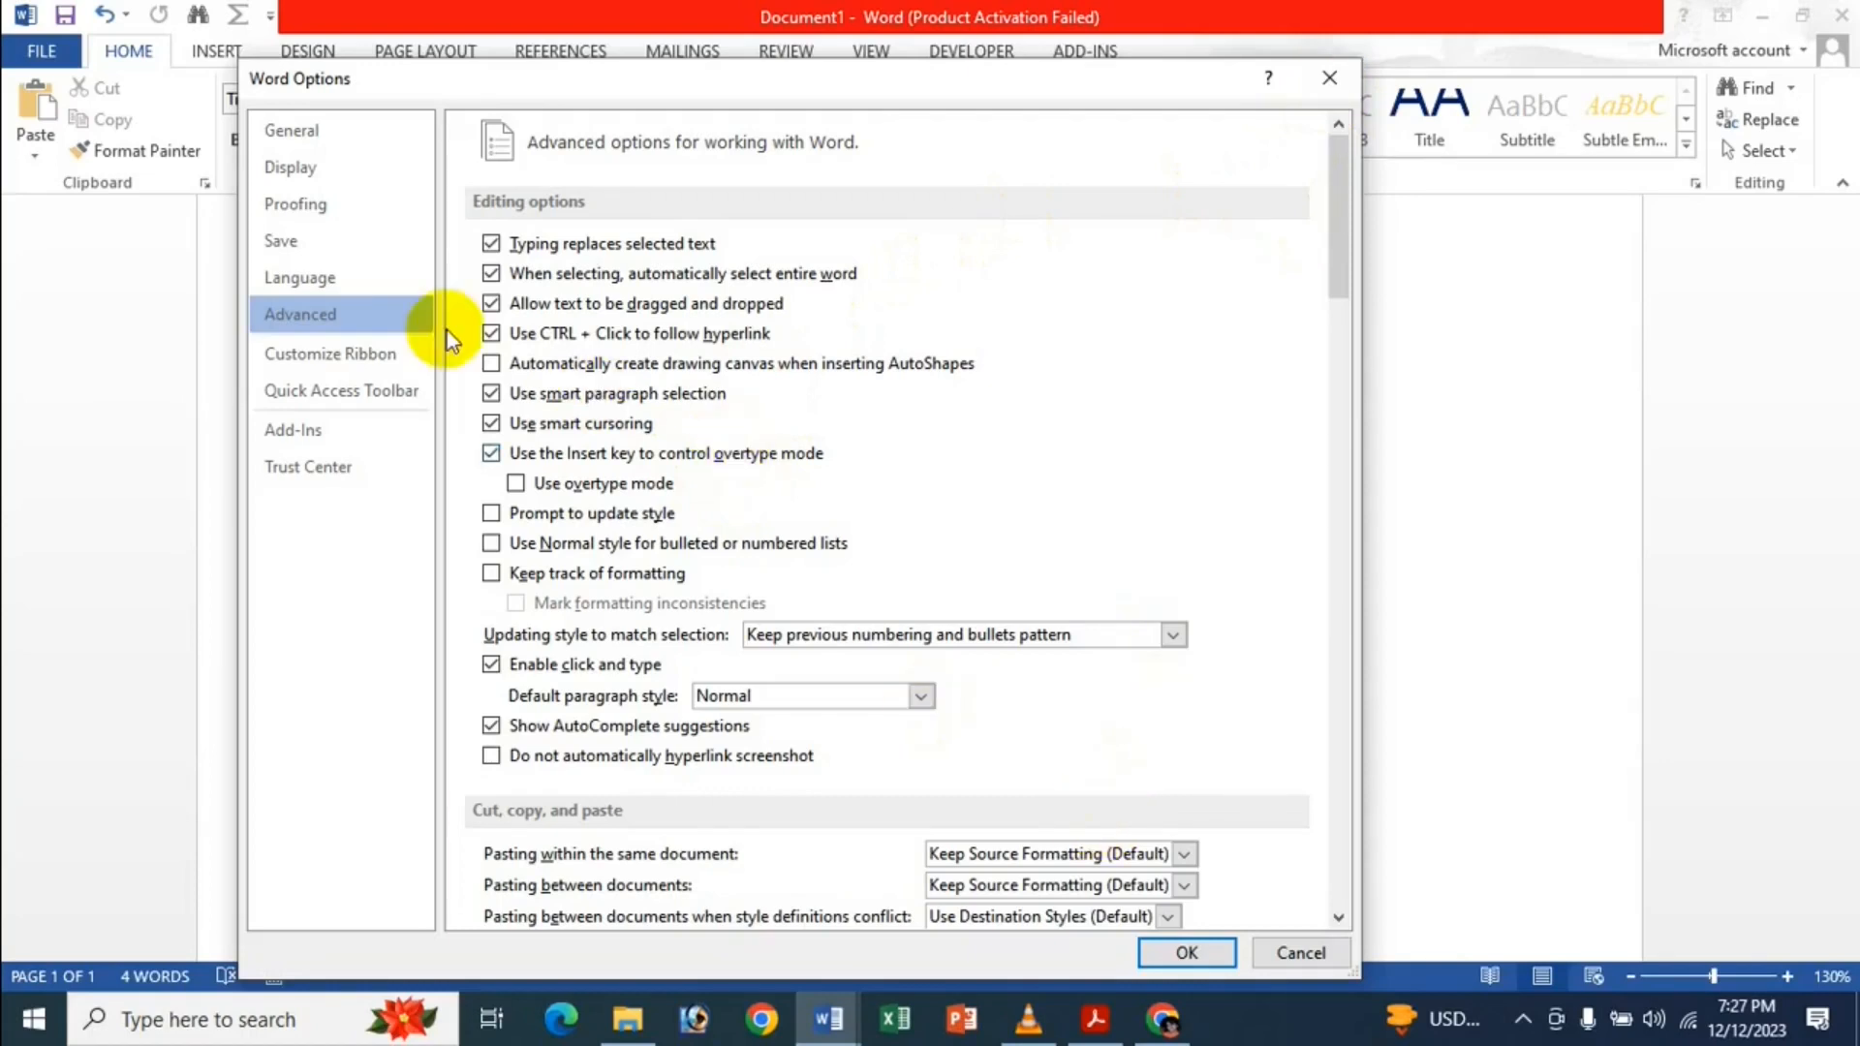
{"action": "left_click", "coordinate": [1190, 951]}
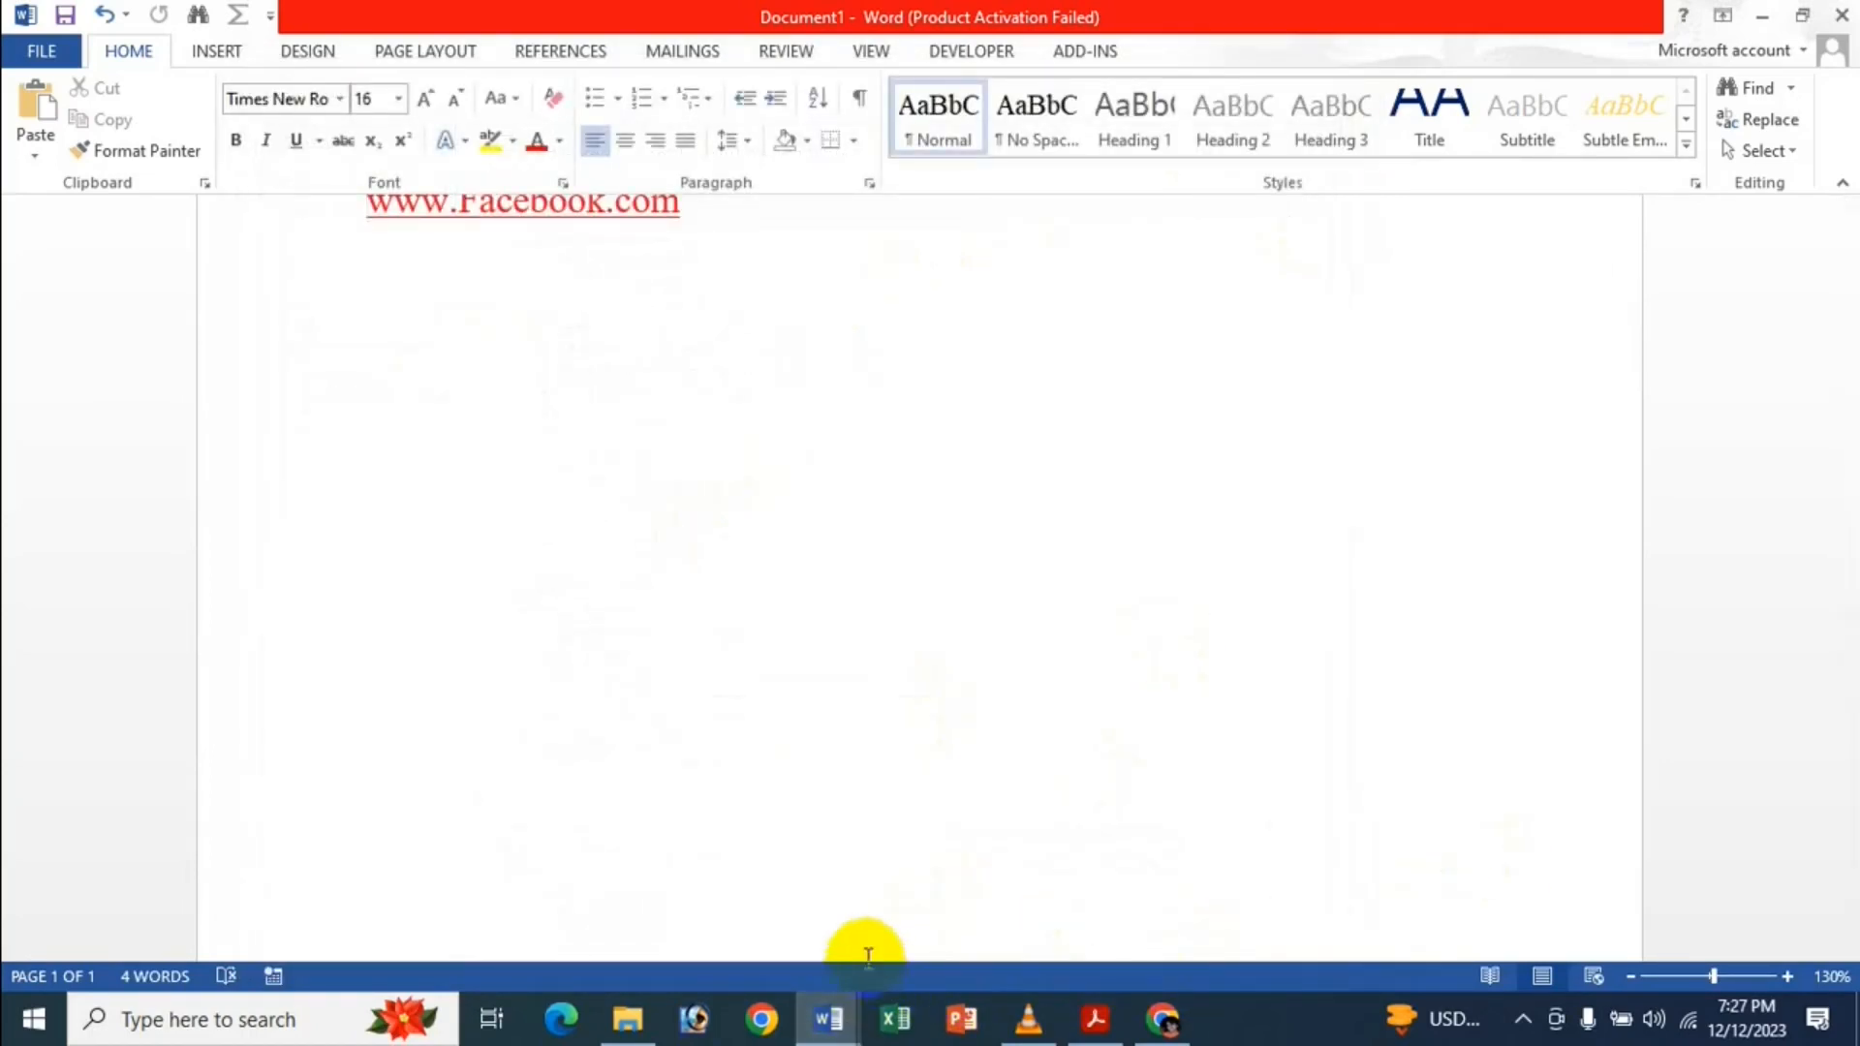
Check the BetterSolutions Editing Options page, then bring the Dhaka Medical College Hospital document forward.
{"action": "left_click", "coordinate": [1162, 1019]}
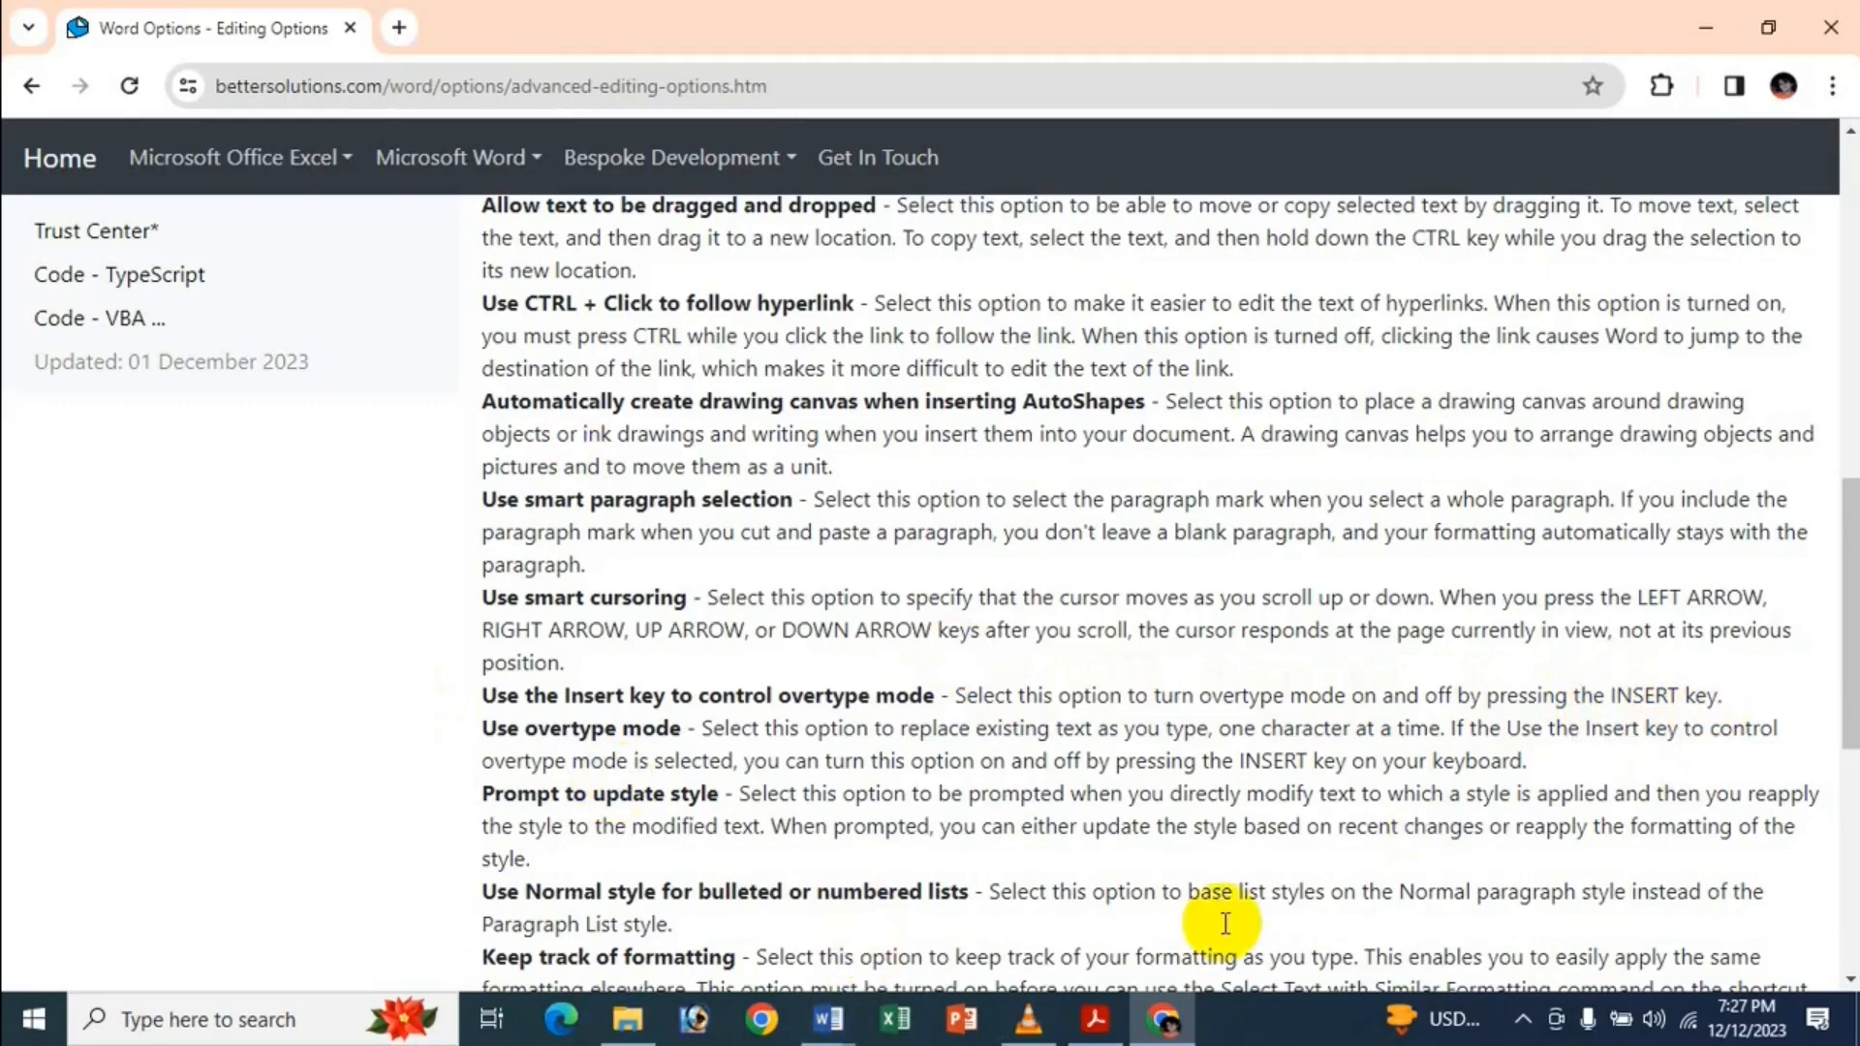
{"action": "mouse_move", "coordinate": [828, 1017]}
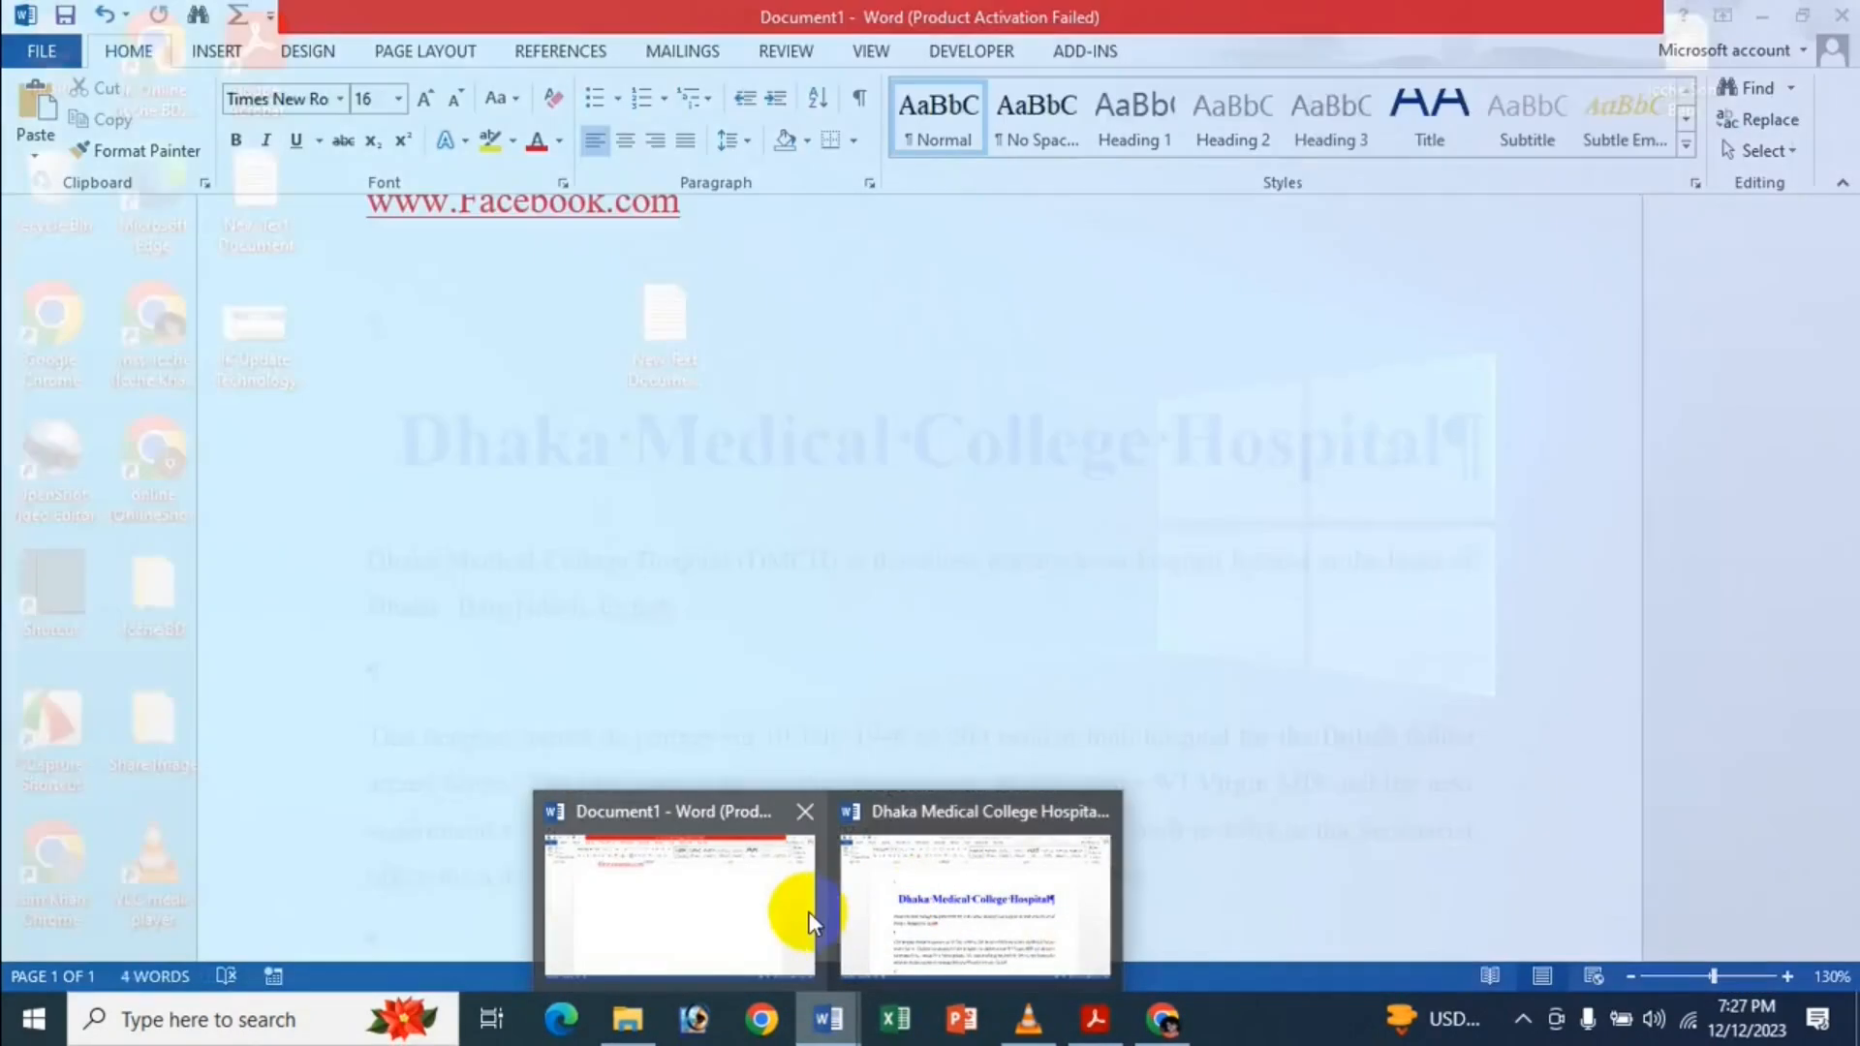
{"action": "mouse_move", "coordinate": [794, 915]}
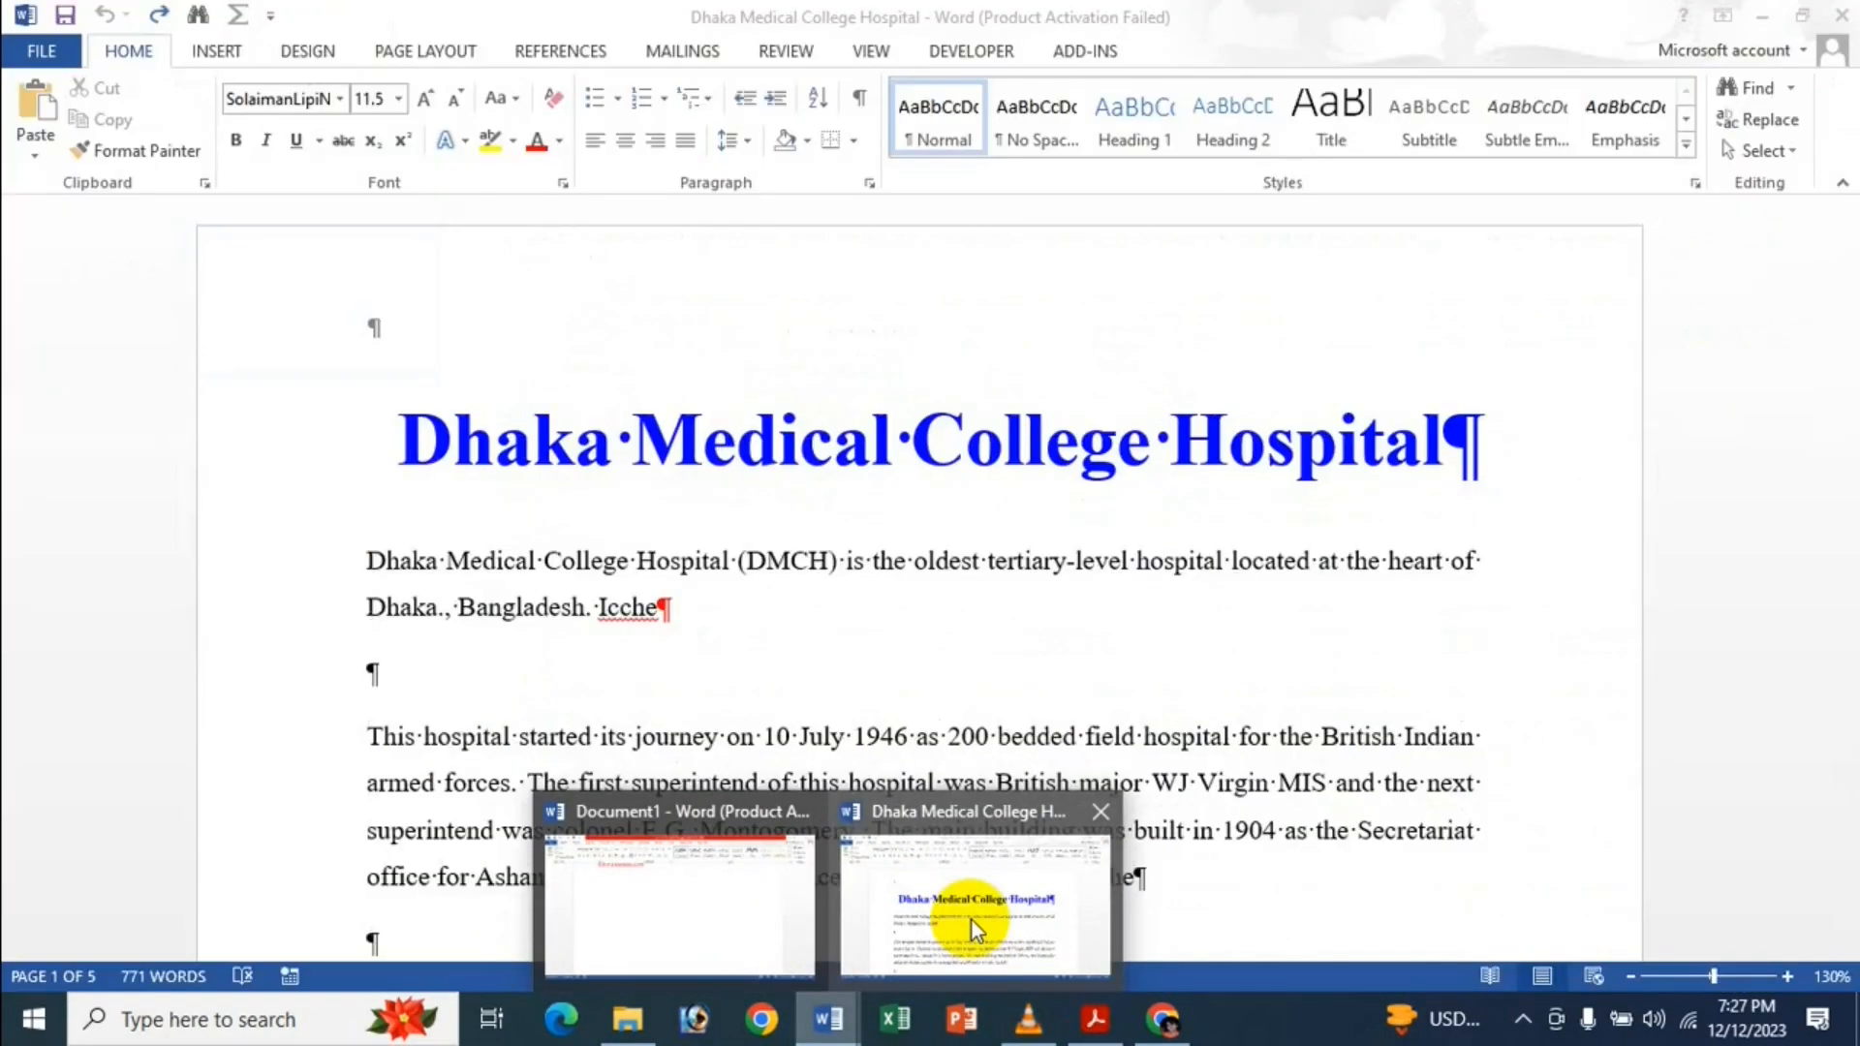
{"action": "left_click", "coordinate": [973, 921]}
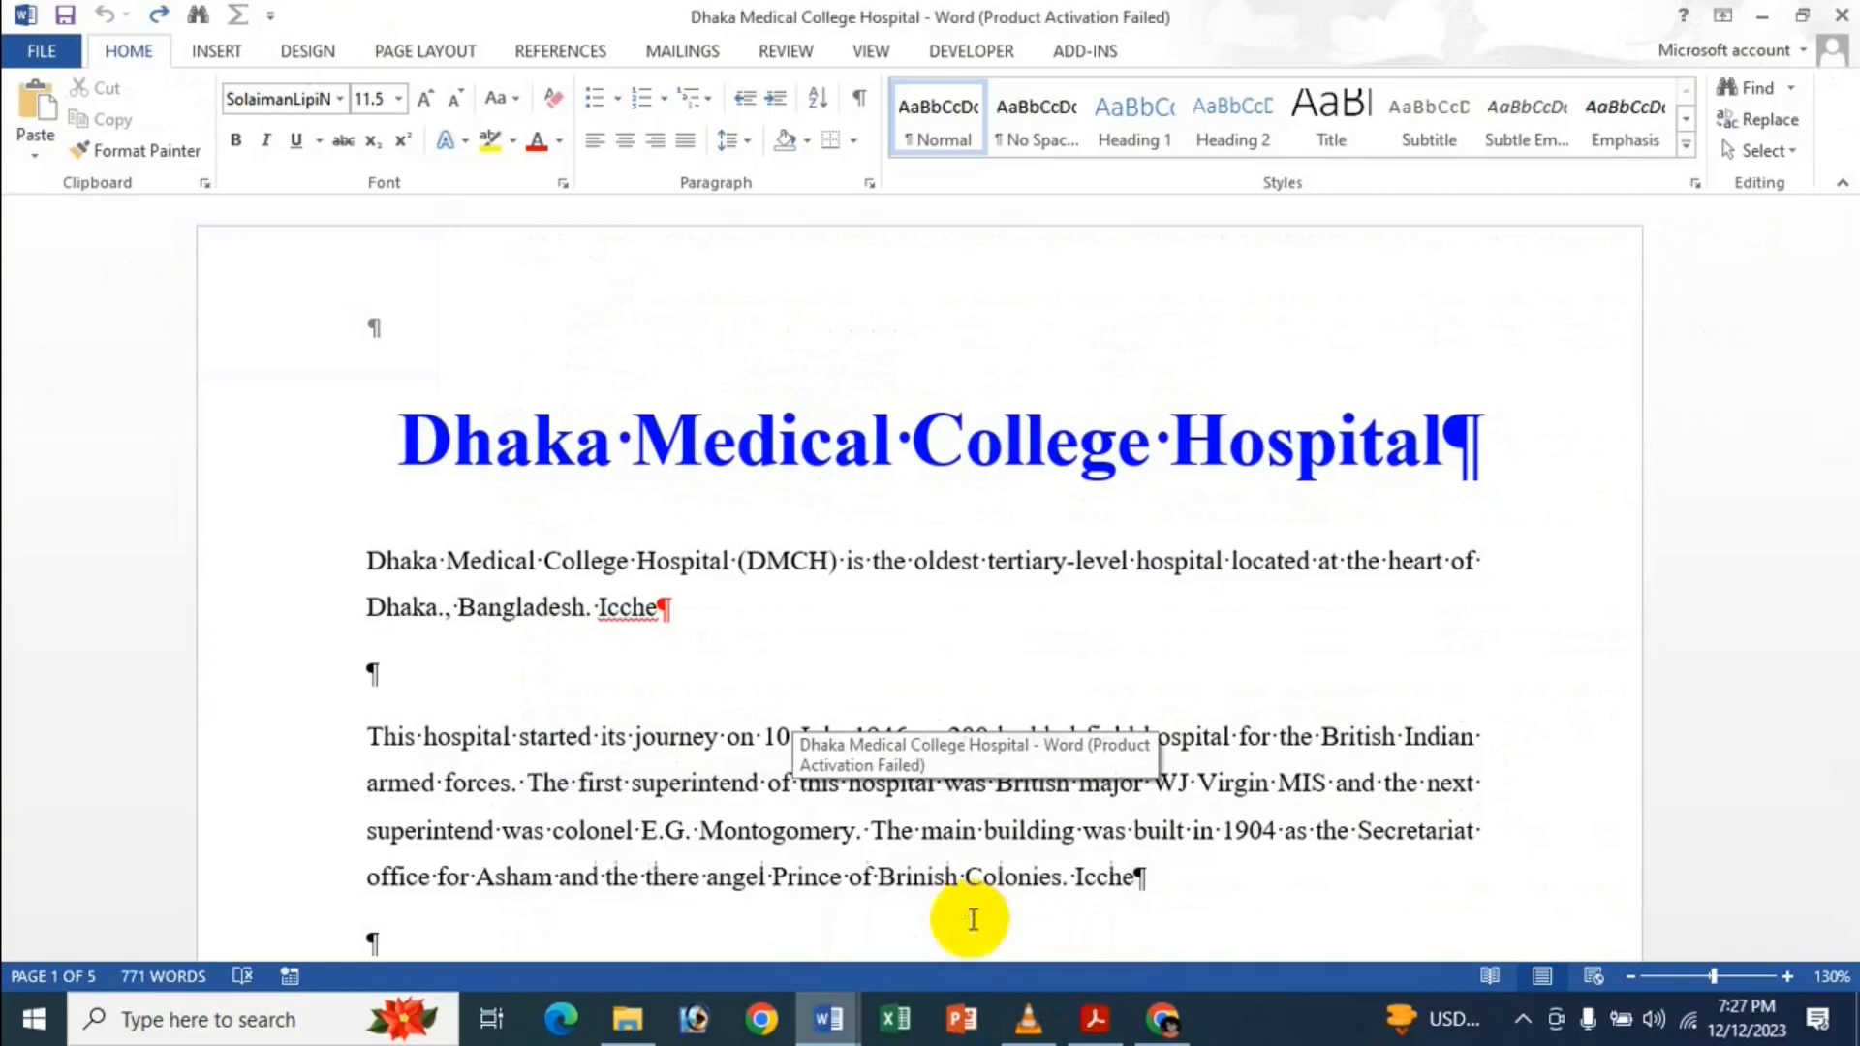
{"action": "left_click", "coordinate": [41, 50]}
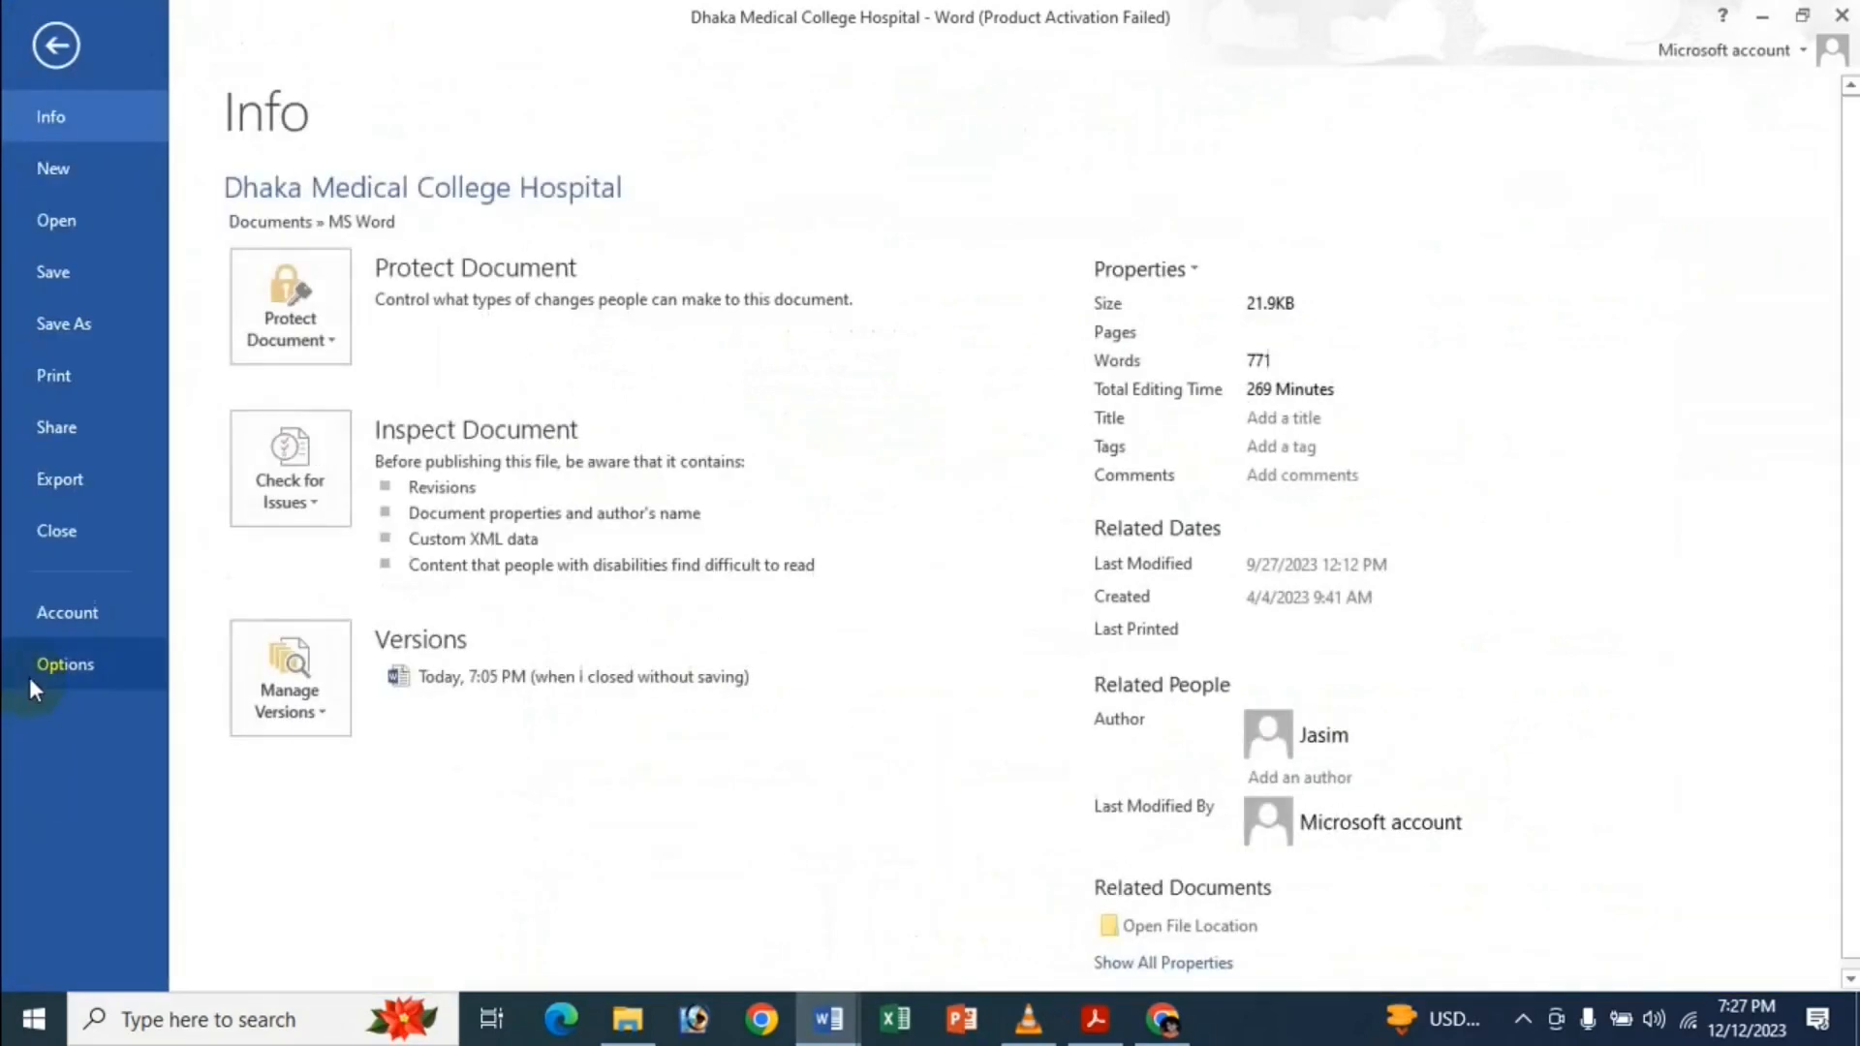
{"action": "left_click", "coordinate": [29, 677]}
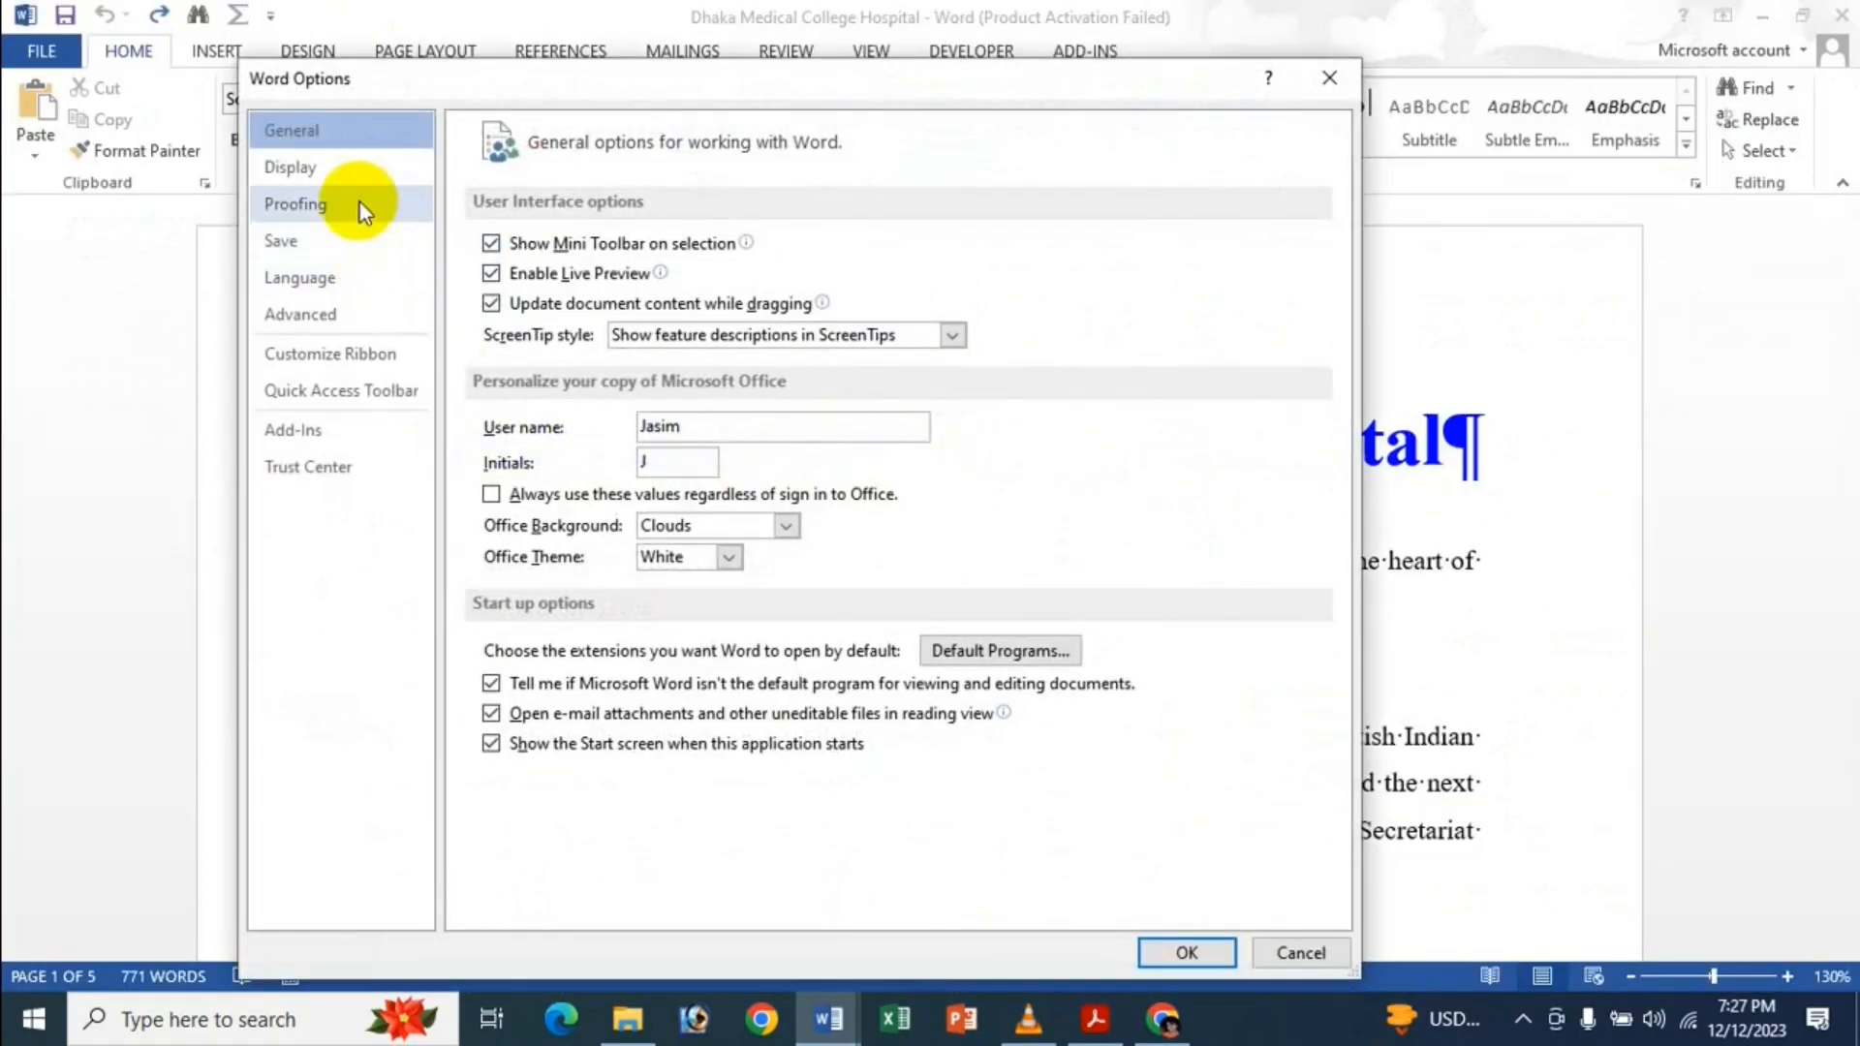
{"action": "left_click", "coordinate": [310, 314]}
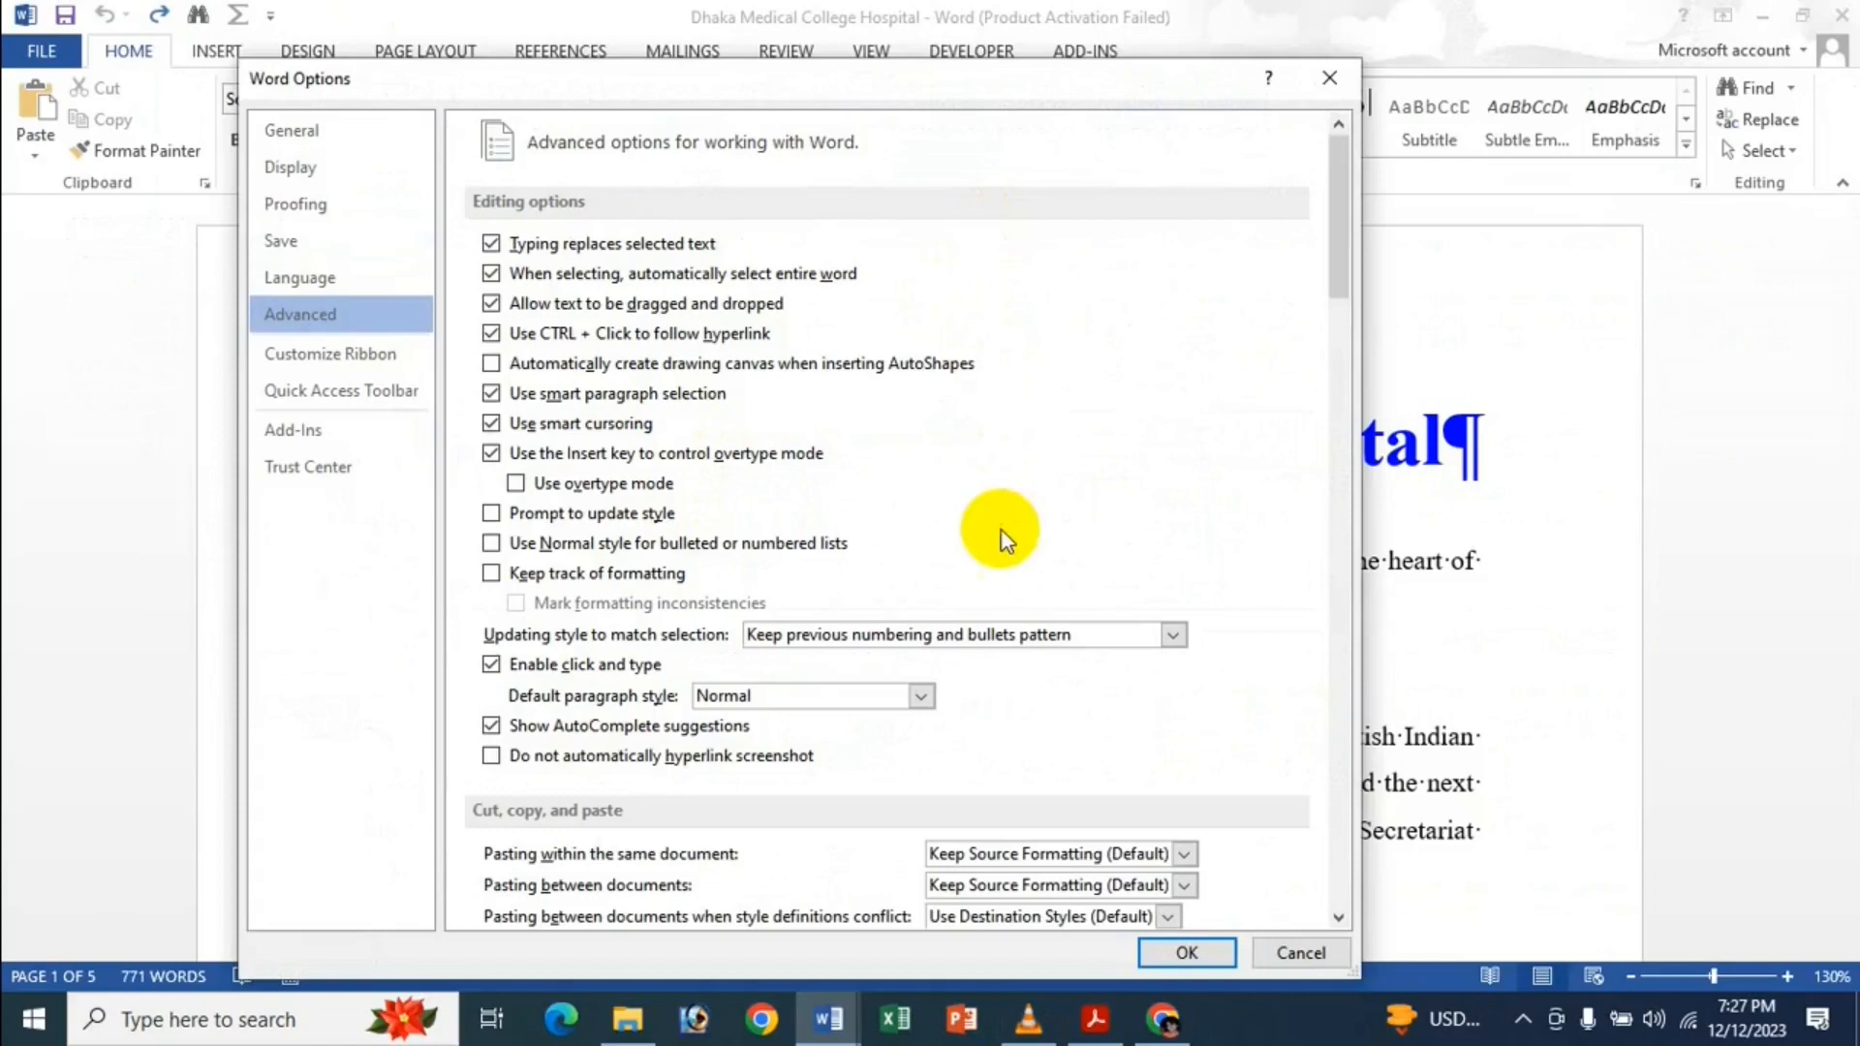
{"action": "left_click", "coordinate": [1189, 952]}
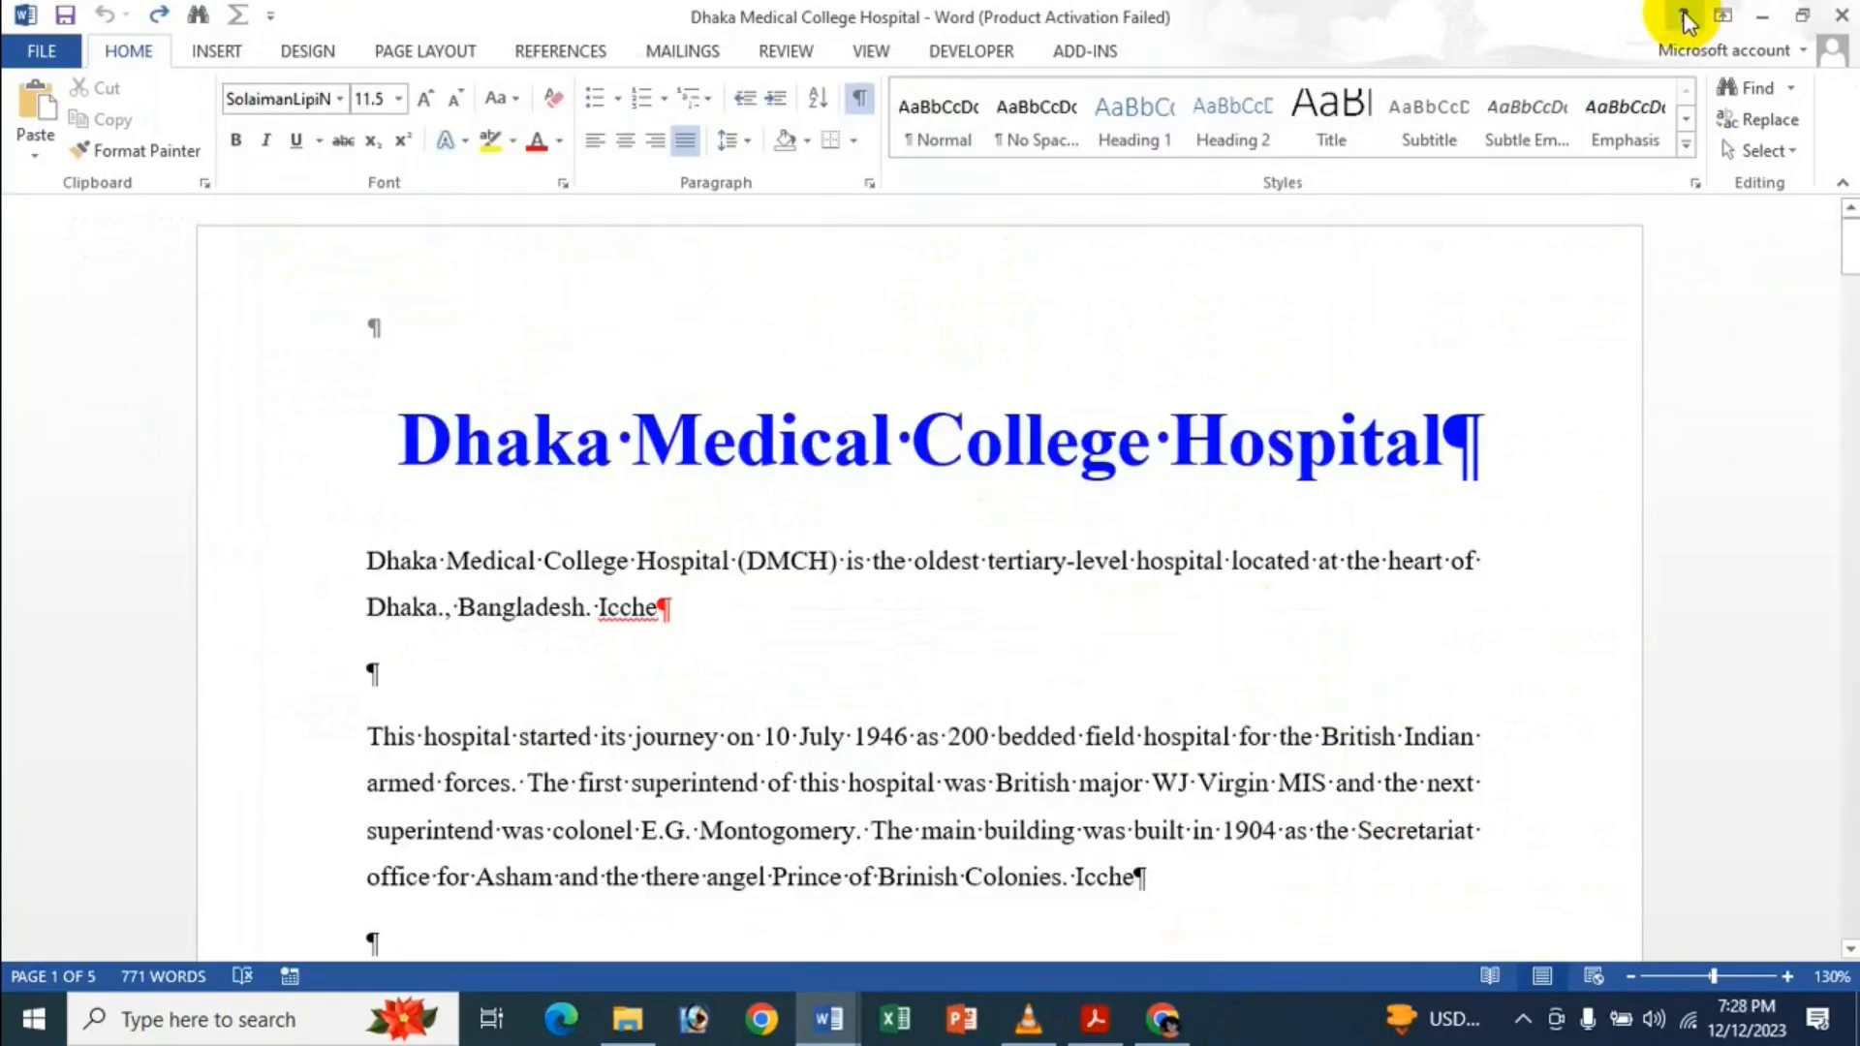
{"action": "left_click", "coordinate": [367, 561]}
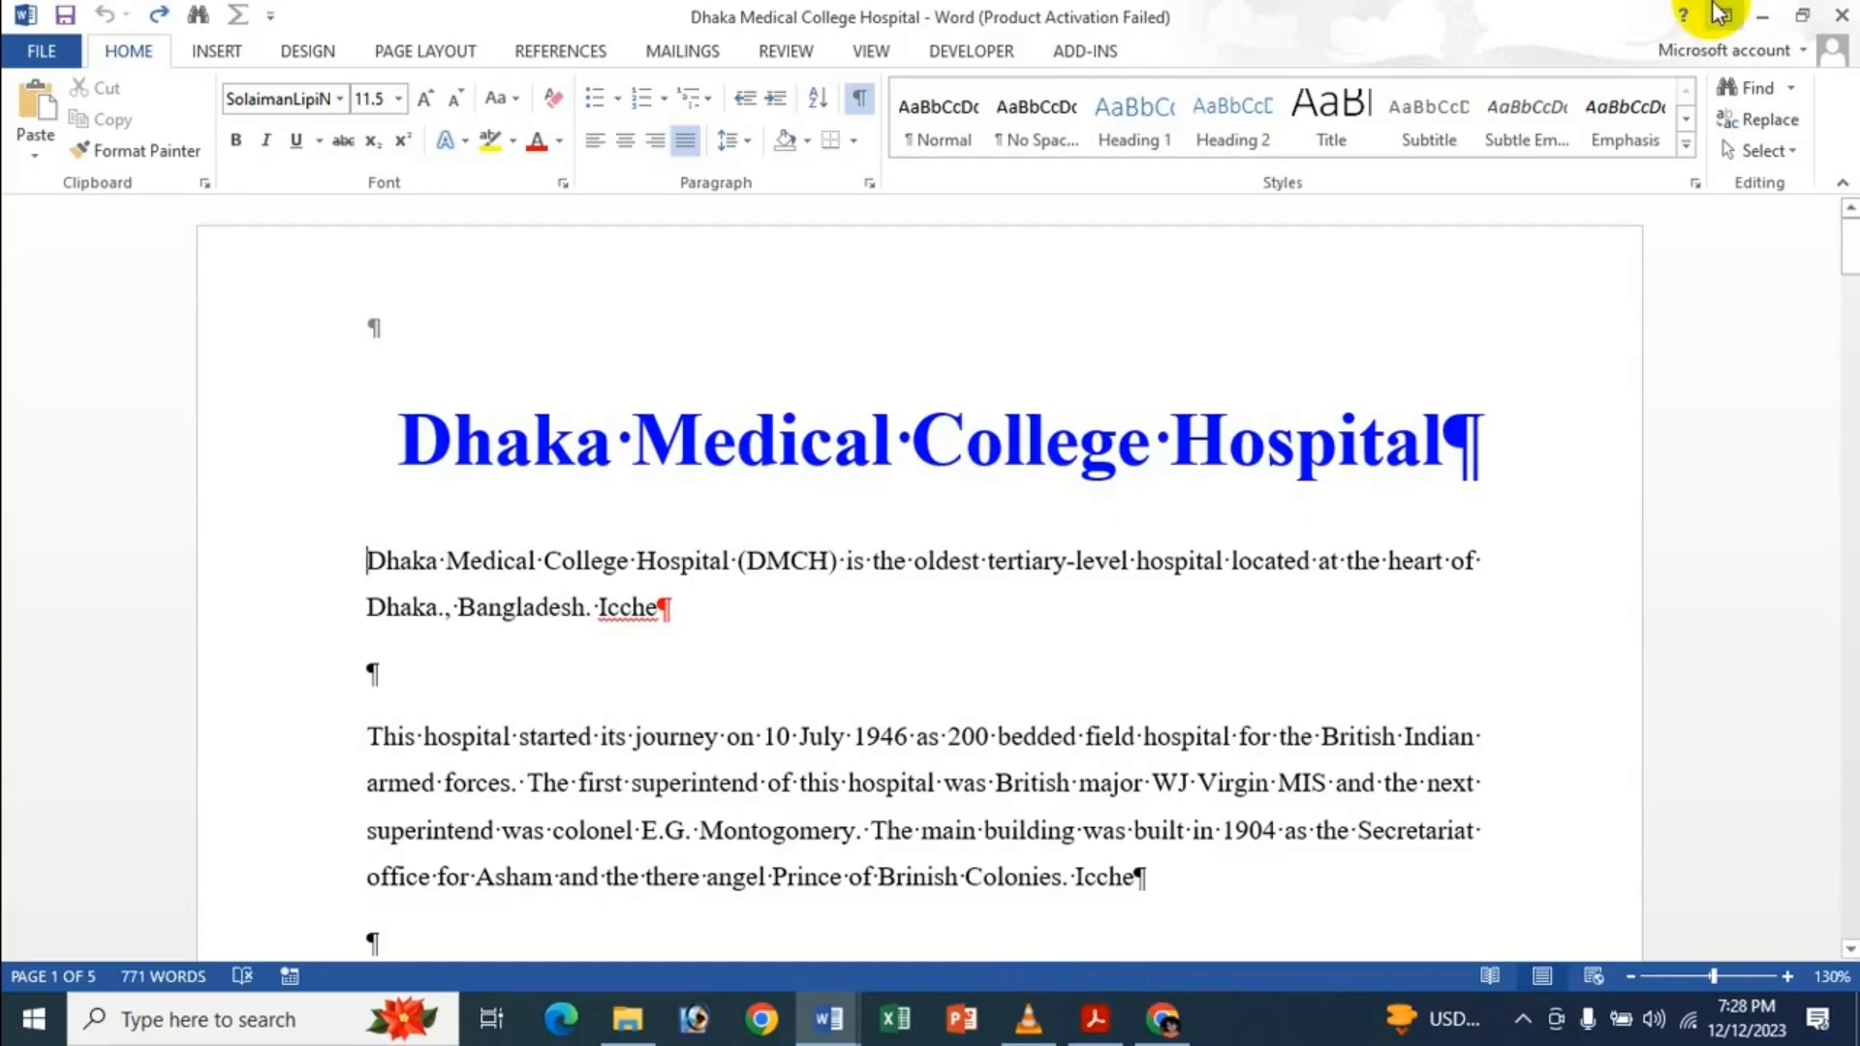
Type 'Chandpur' before 'Dhaka' in the first paragraph, then undo it.
{"action": "type", "text": "Cha"}
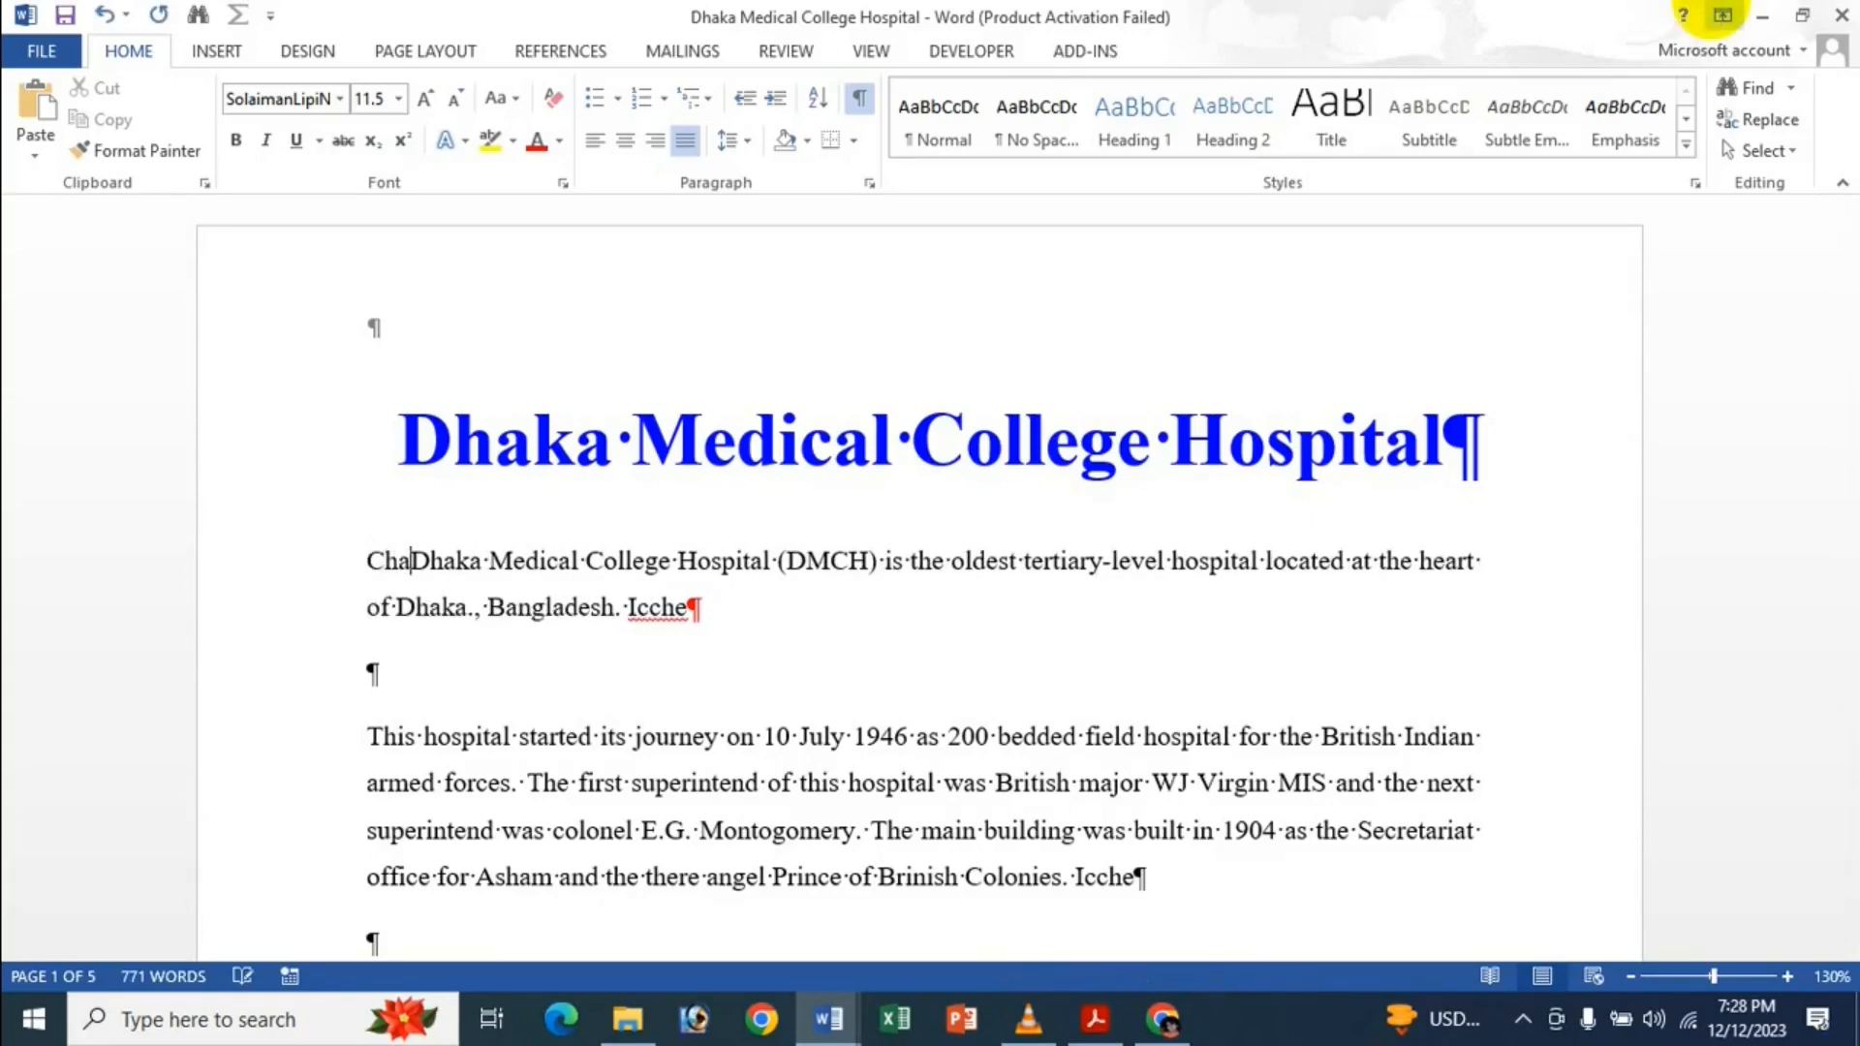
{"action": "type", "text": "ndpur"}
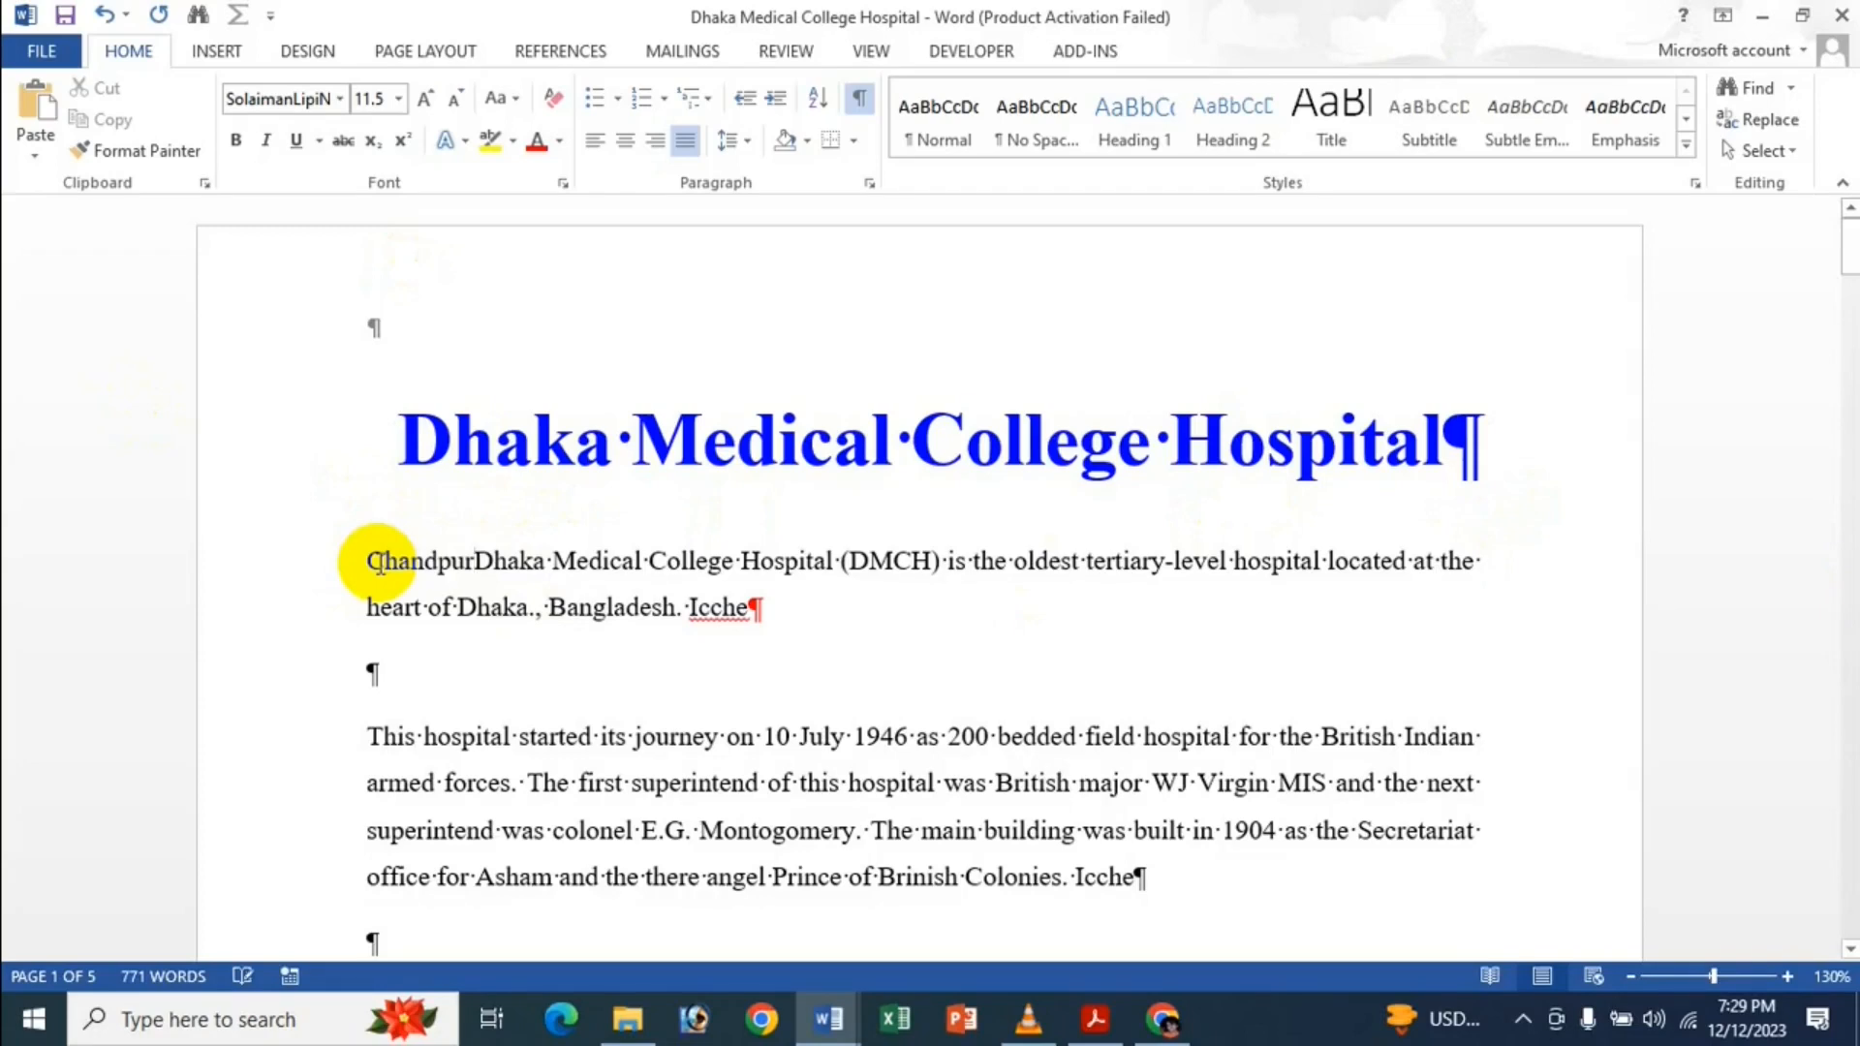
{"action": "key", "text": "ctrl+z"}
{"action": "key", "text": "ctrl+z"}
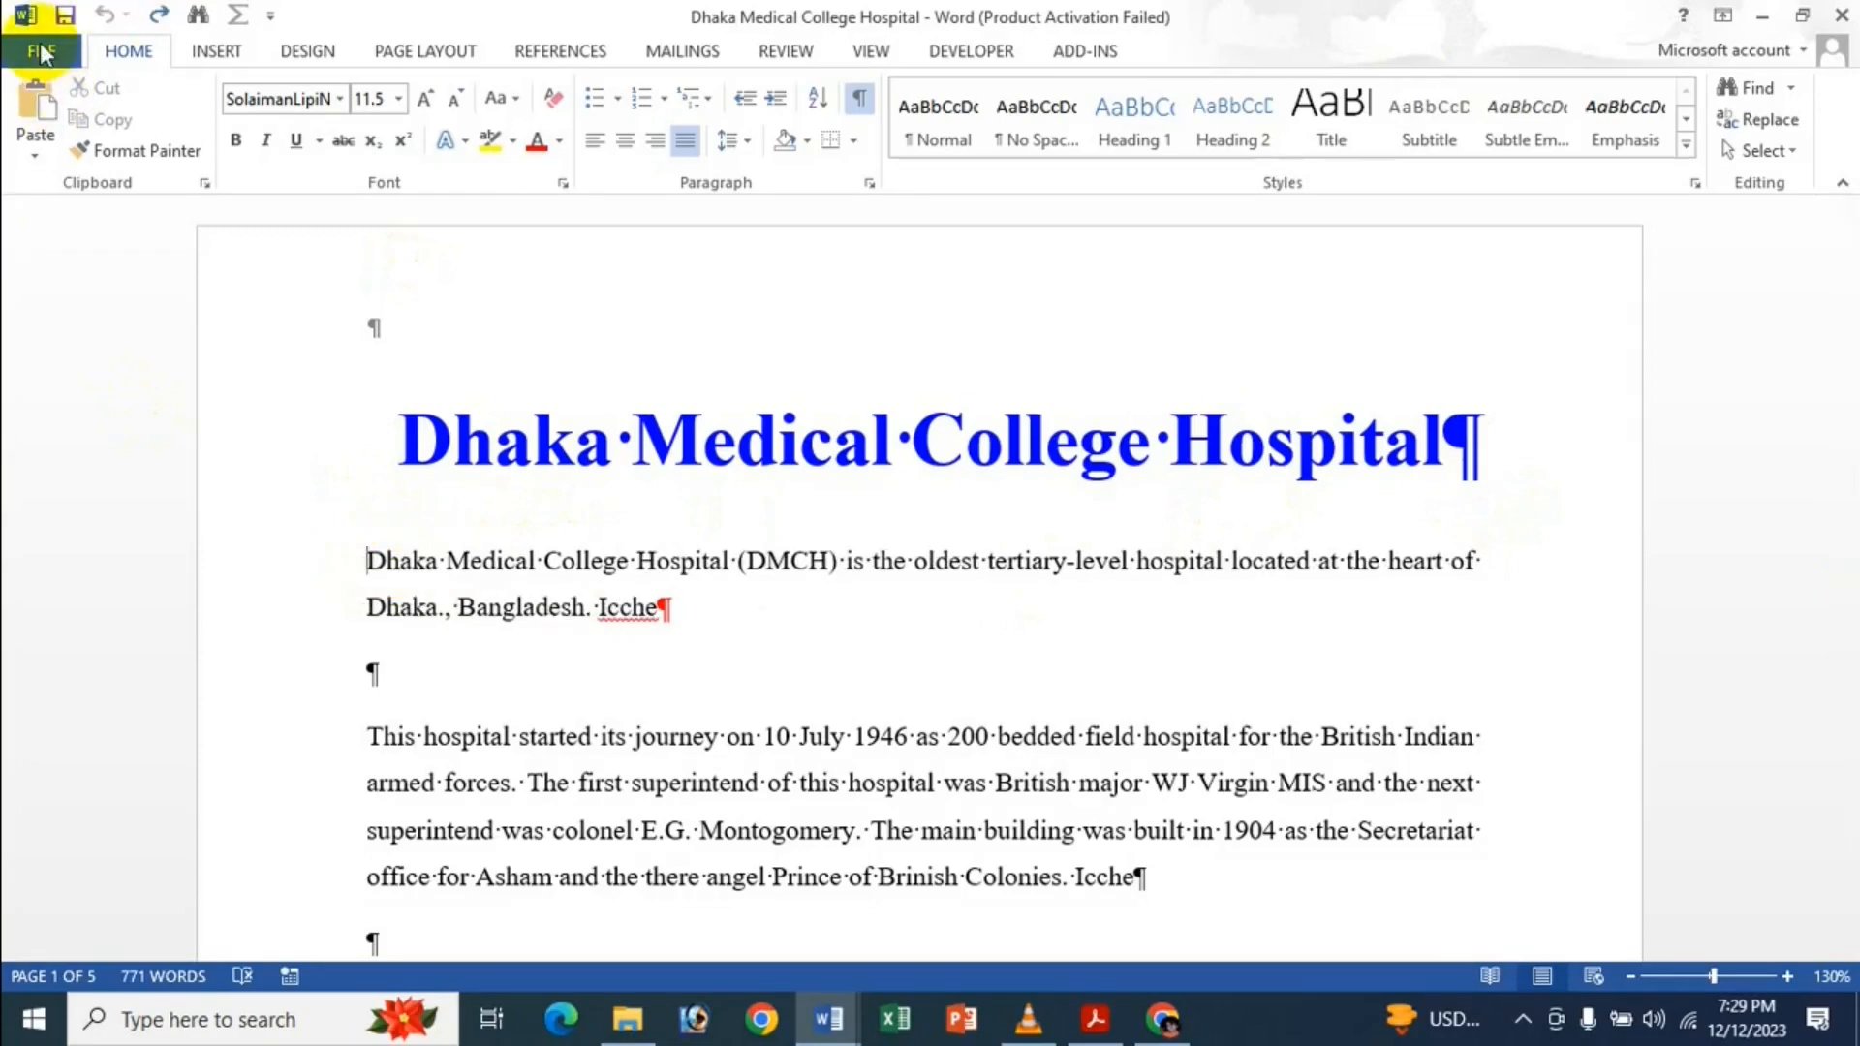
Uncheck 'Use the Insert key to control overtype mode' in Advanced options and click OK.
{"action": "left_click", "coordinate": [41, 54]}
{"action": "left_click", "coordinate": [60, 652]}
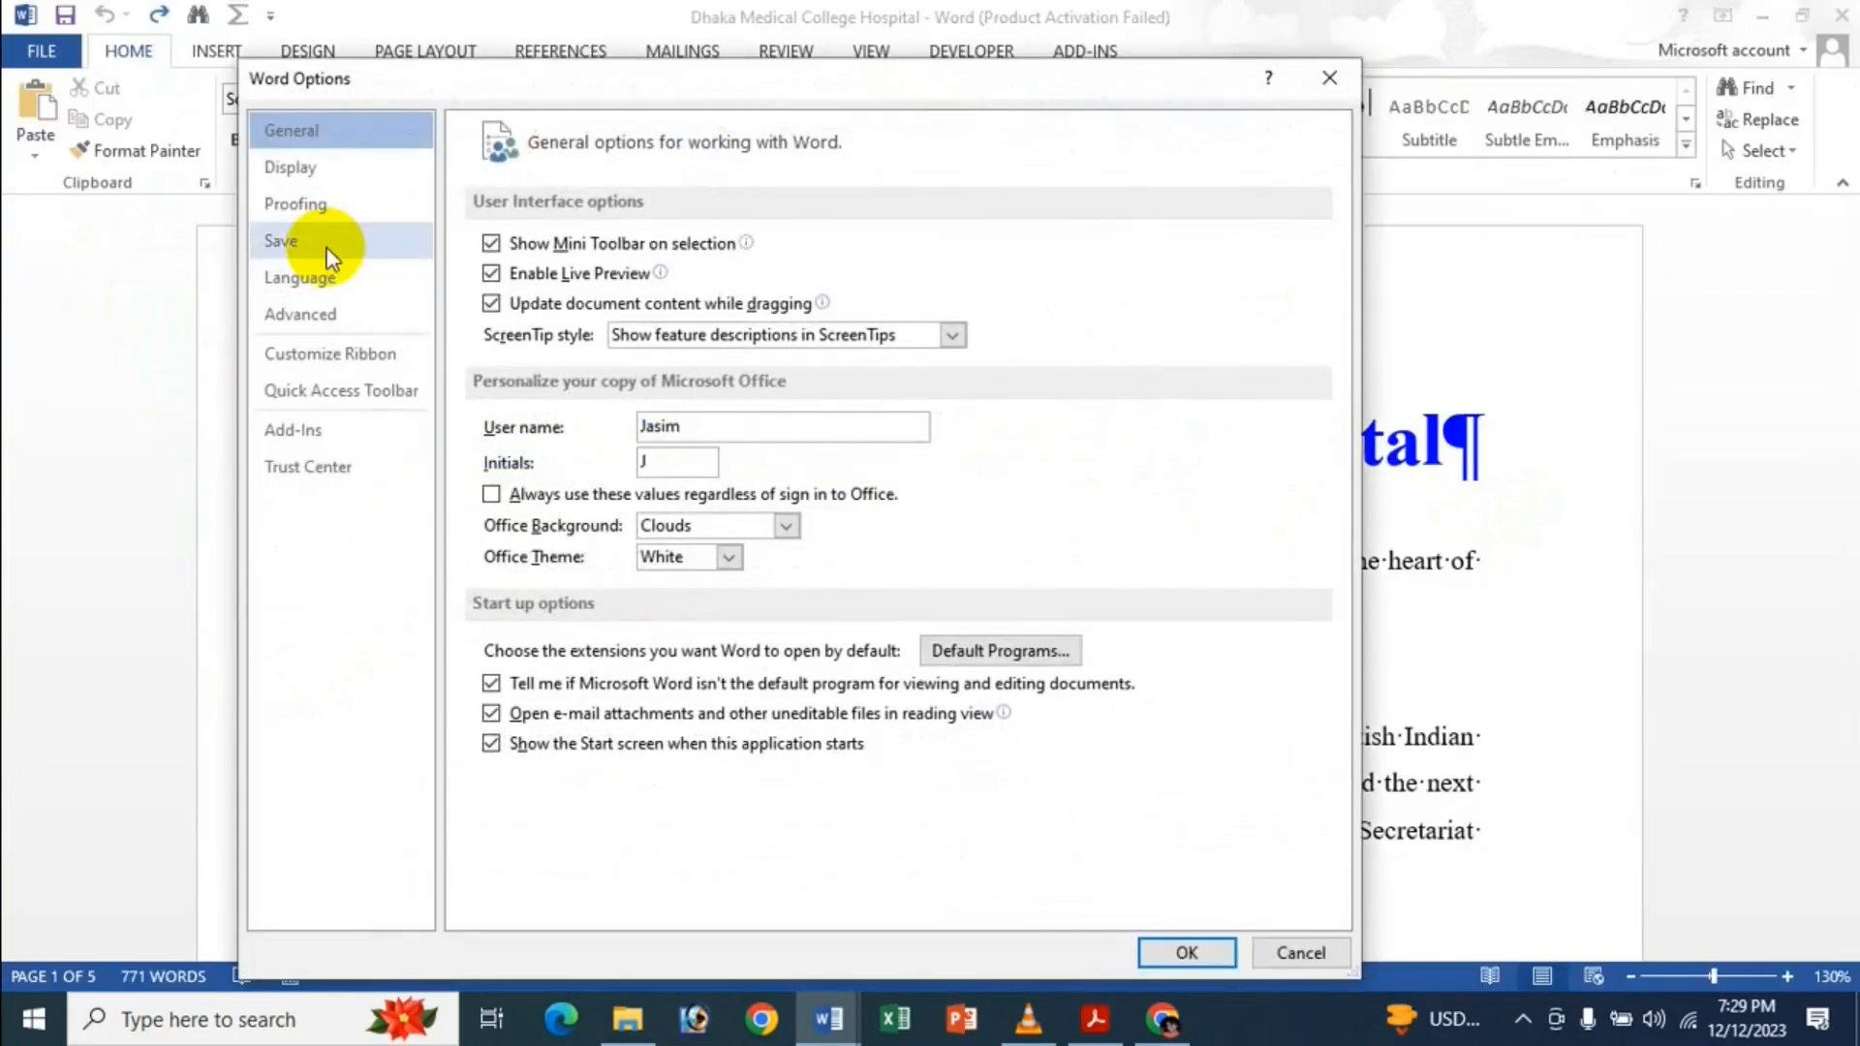
{"action": "left_click", "coordinate": [316, 320]}
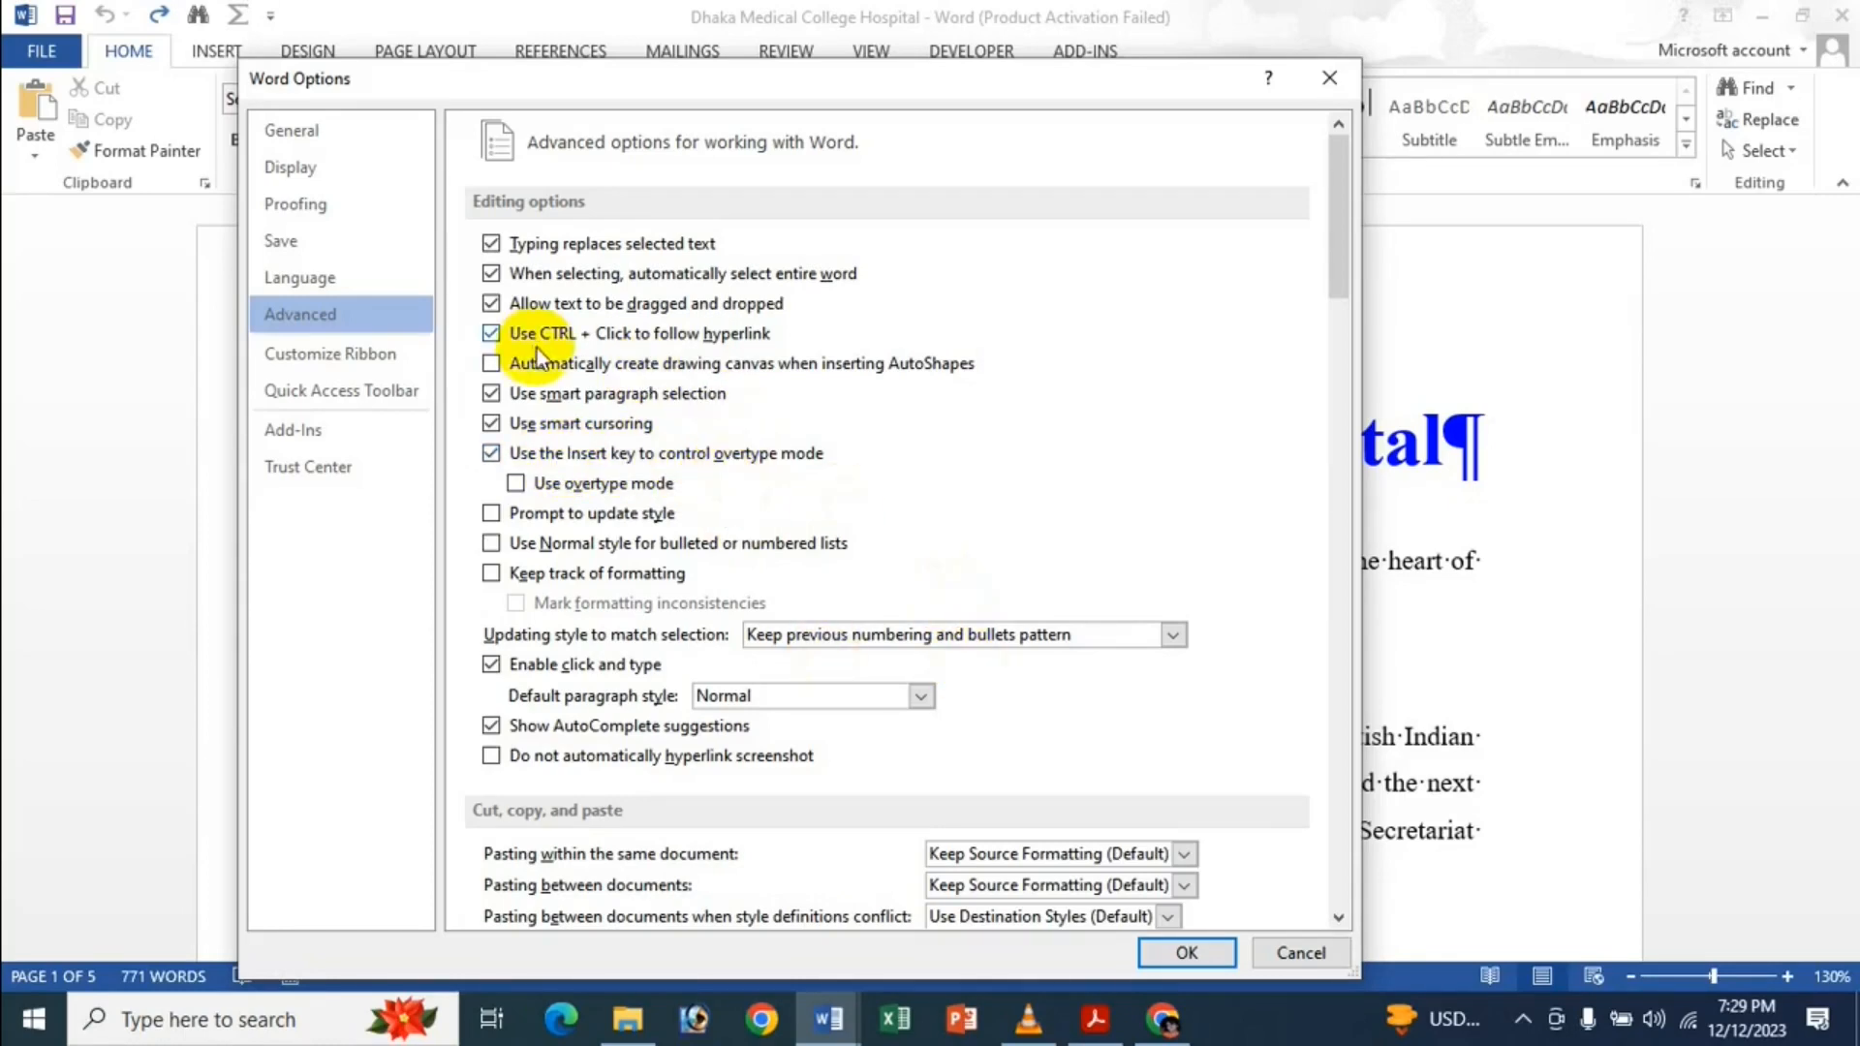
{"action": "left_click", "coordinate": [579, 456]}
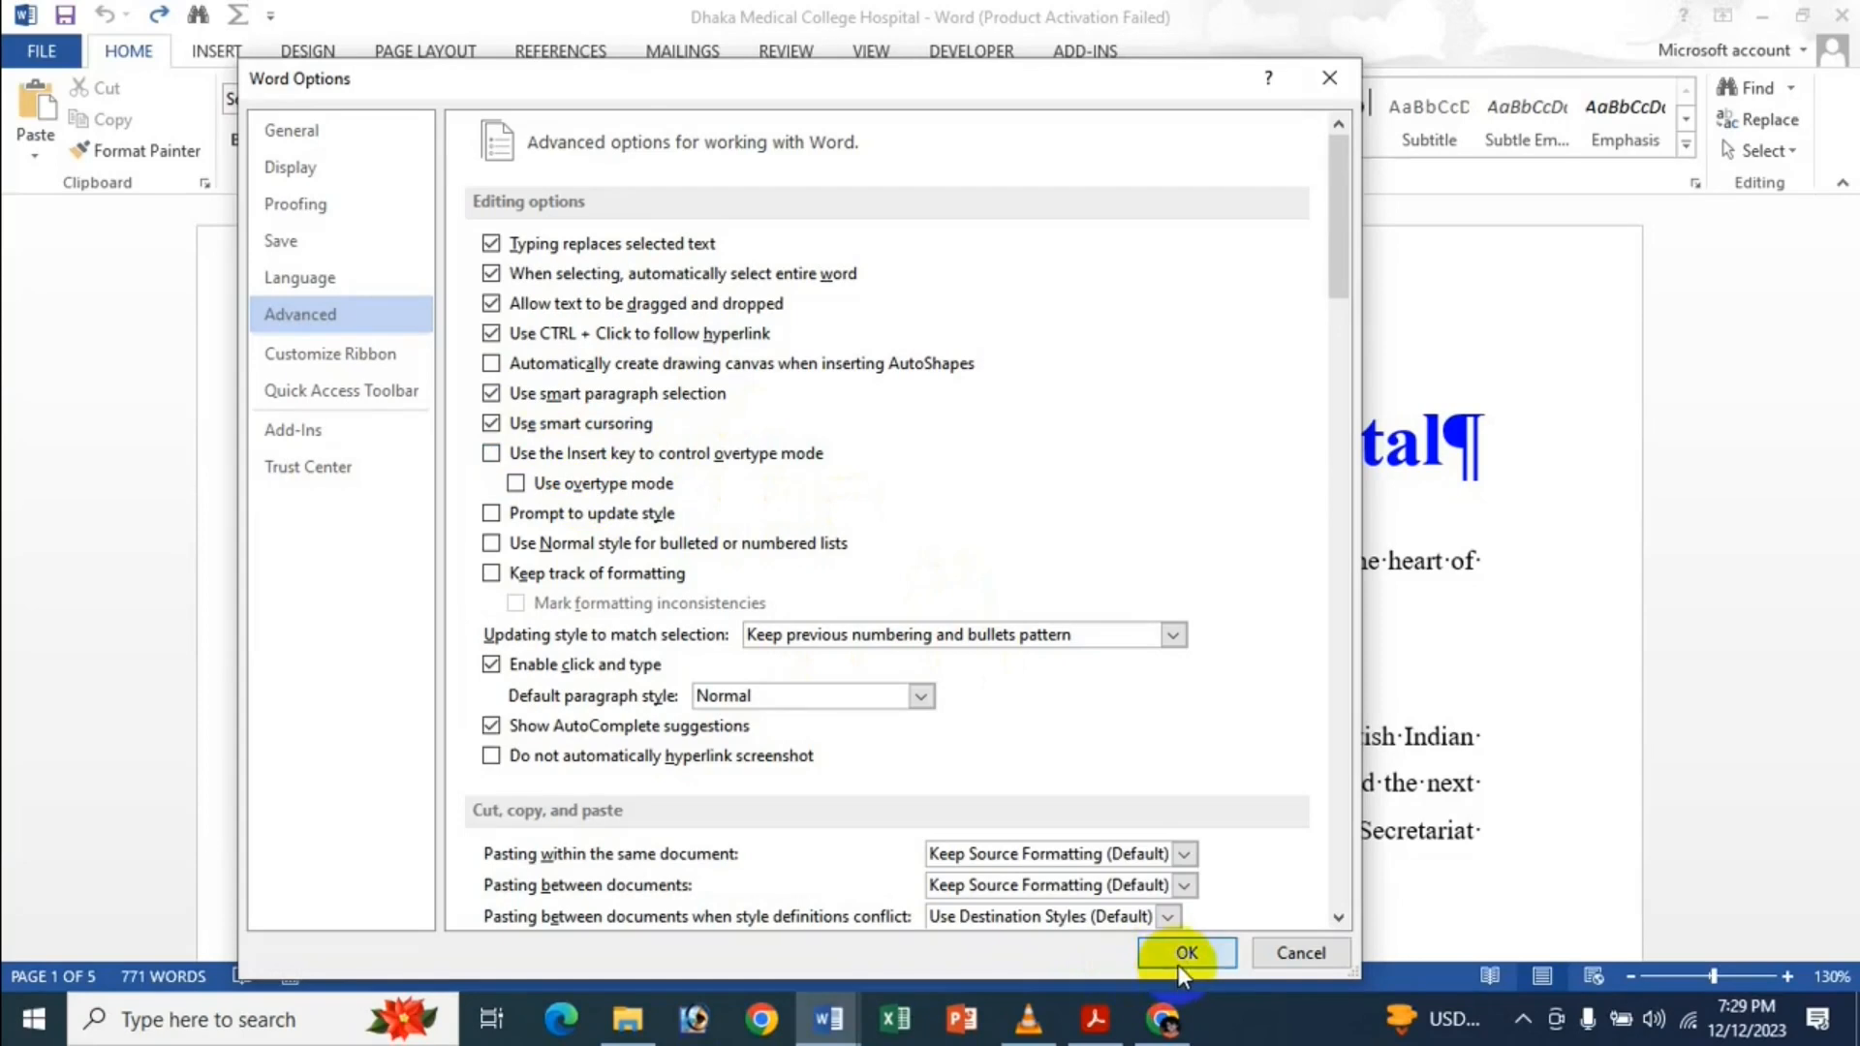
{"action": "left_click", "coordinate": [1180, 959]}
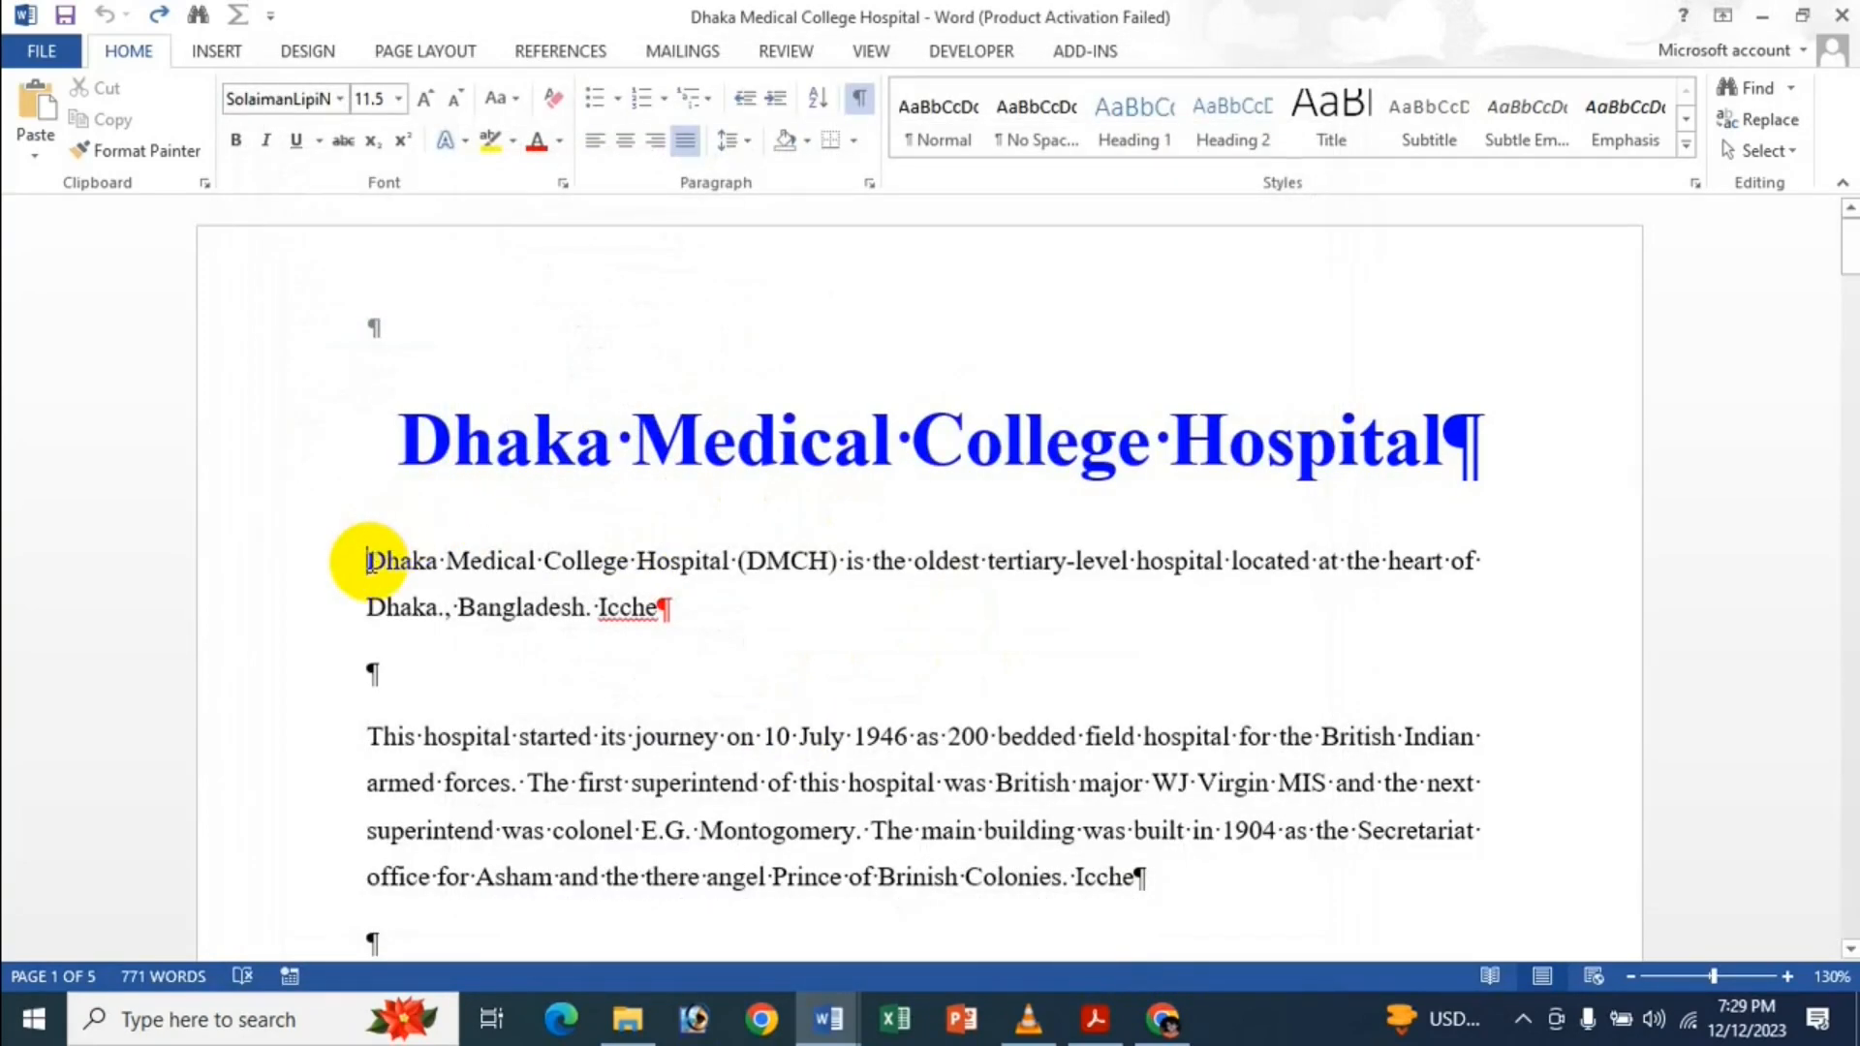
{"action": "type", "text": "C"}
{"action": "key", "text": "BackSpace"}
{"action": "type", "text": "Khulna"}
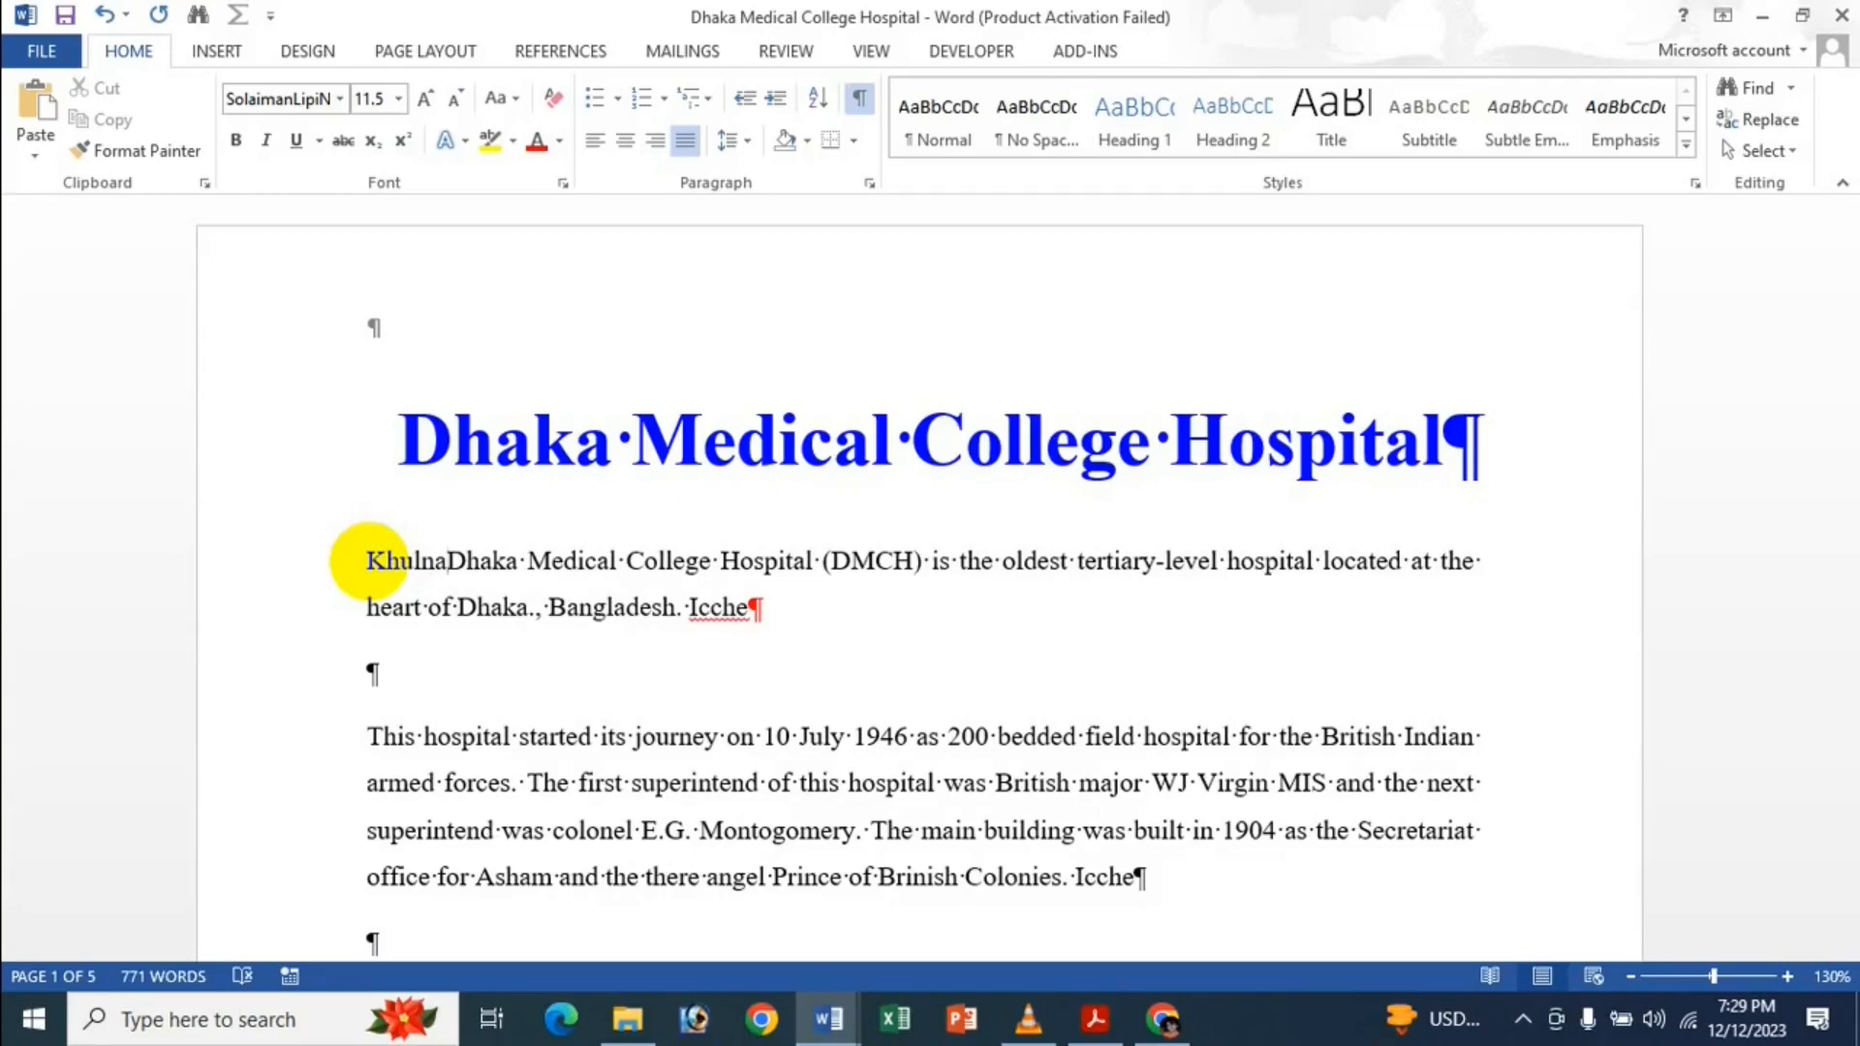
{"action": "type", "text": "dfjgdsf"}
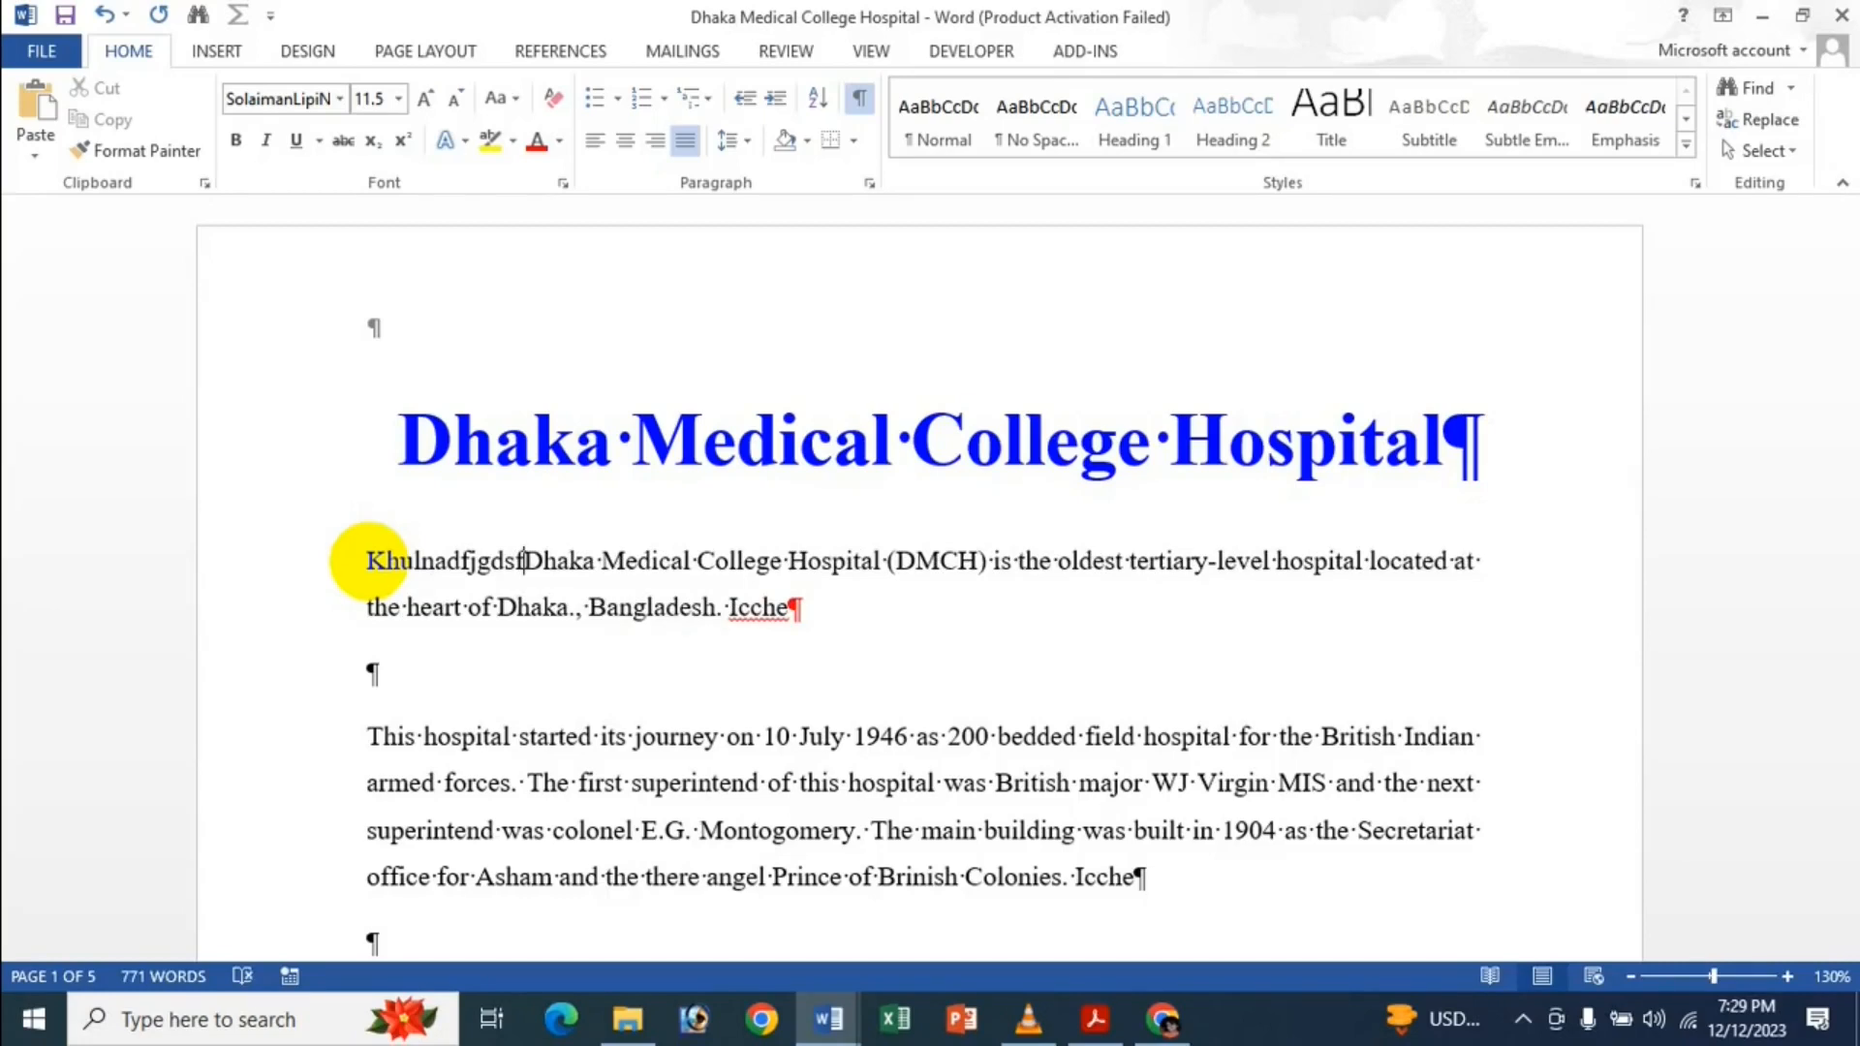
{"action": "key", "text": "BackSpace"}
{"action": "key", "text": "BackSpace"}
{"action": "key", "text": "BackSpace"}
{"action": "key", "text": "BackSpace"}
{"action": "key", "text": "BackSpace"}
{"action": "key", "text": "BackSpace"}
{"action": "key", "text": "BackSpace"}
{"action": "key", "text": "BackSpace"}
{"action": "key", "text": "BackSpace"}
{"action": "key", "text": "BackSpace"}
{"action": "key", "text": "BackSpace"}
{"action": "key", "text": "BackSpace"}
{"action": "key", "text": "BackSpace"}
{"action": "key", "text": "BackSpace"}
{"action": "key", "text": "BackSpace"}
{"action": "key", "text": "BackSpace"}
{"action": "key", "text": "BackSpace"}
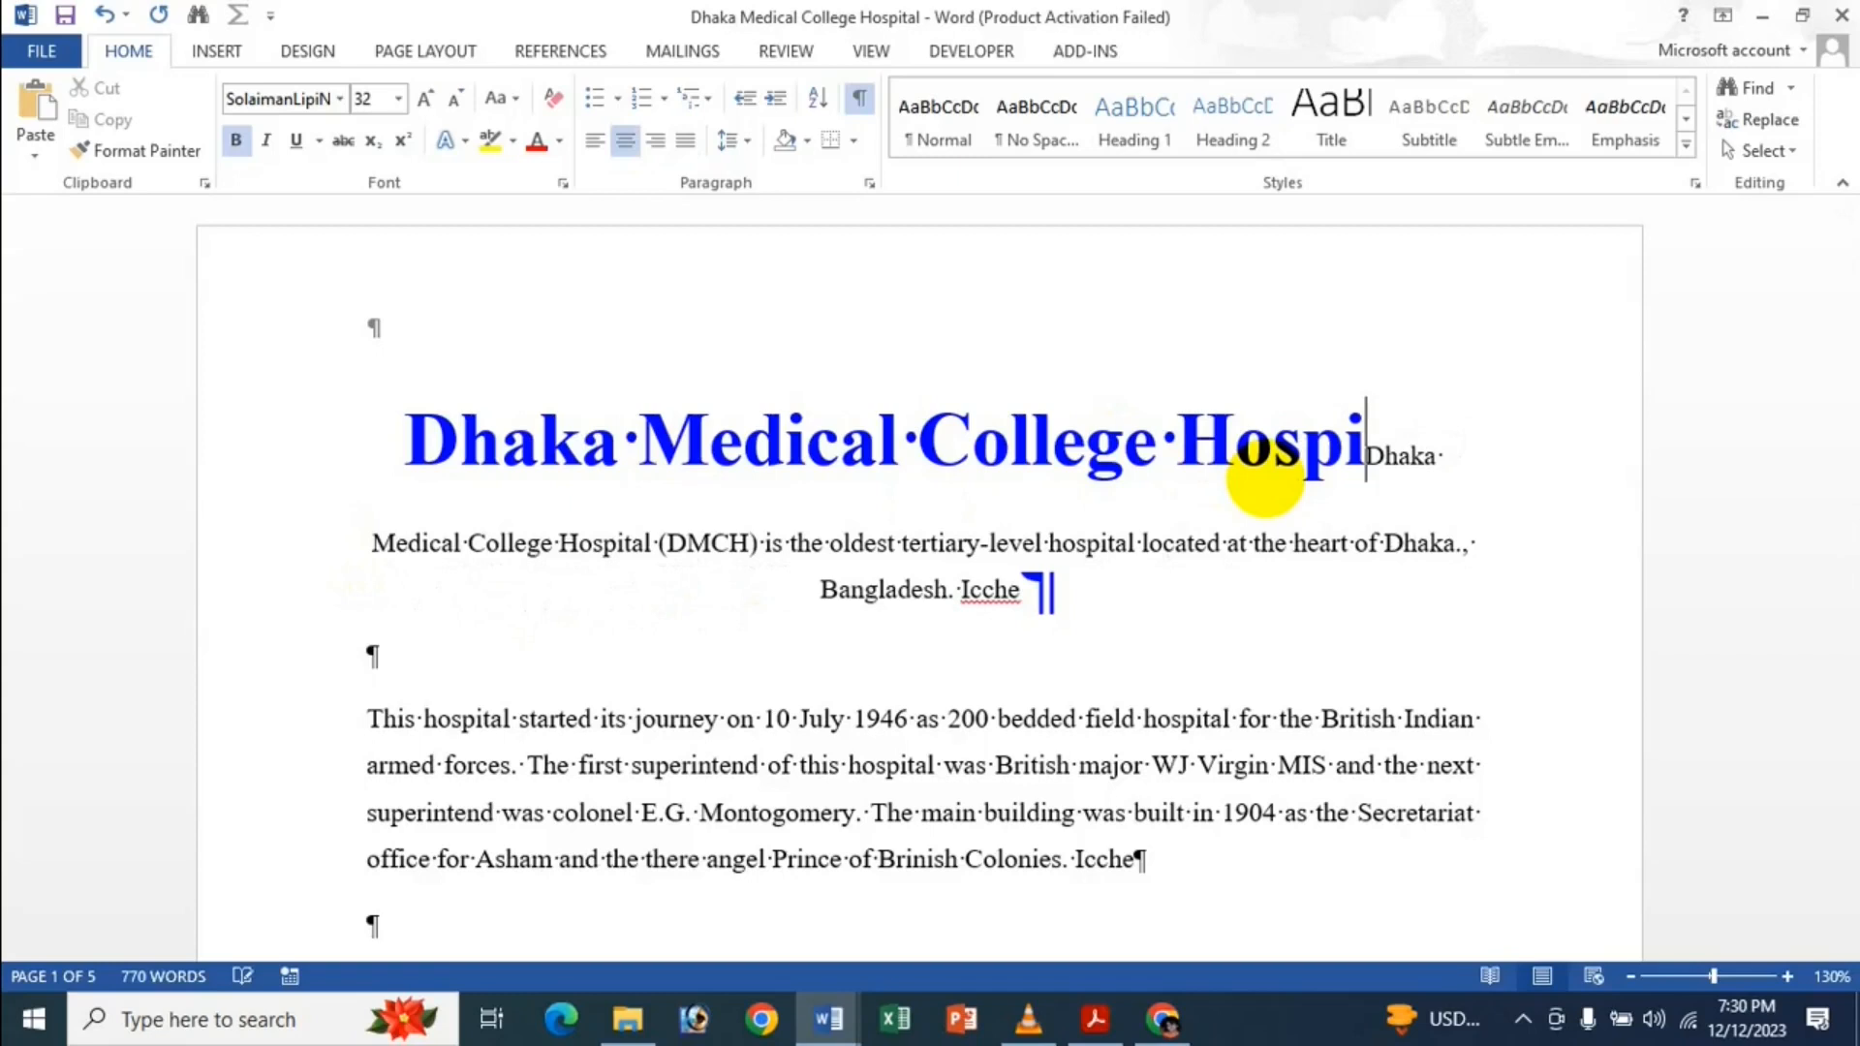
{"action": "key", "text": "ctrl+z"}
{"action": "key", "text": "ctrl+z"}
{"action": "key", "text": "ctrl+z"}
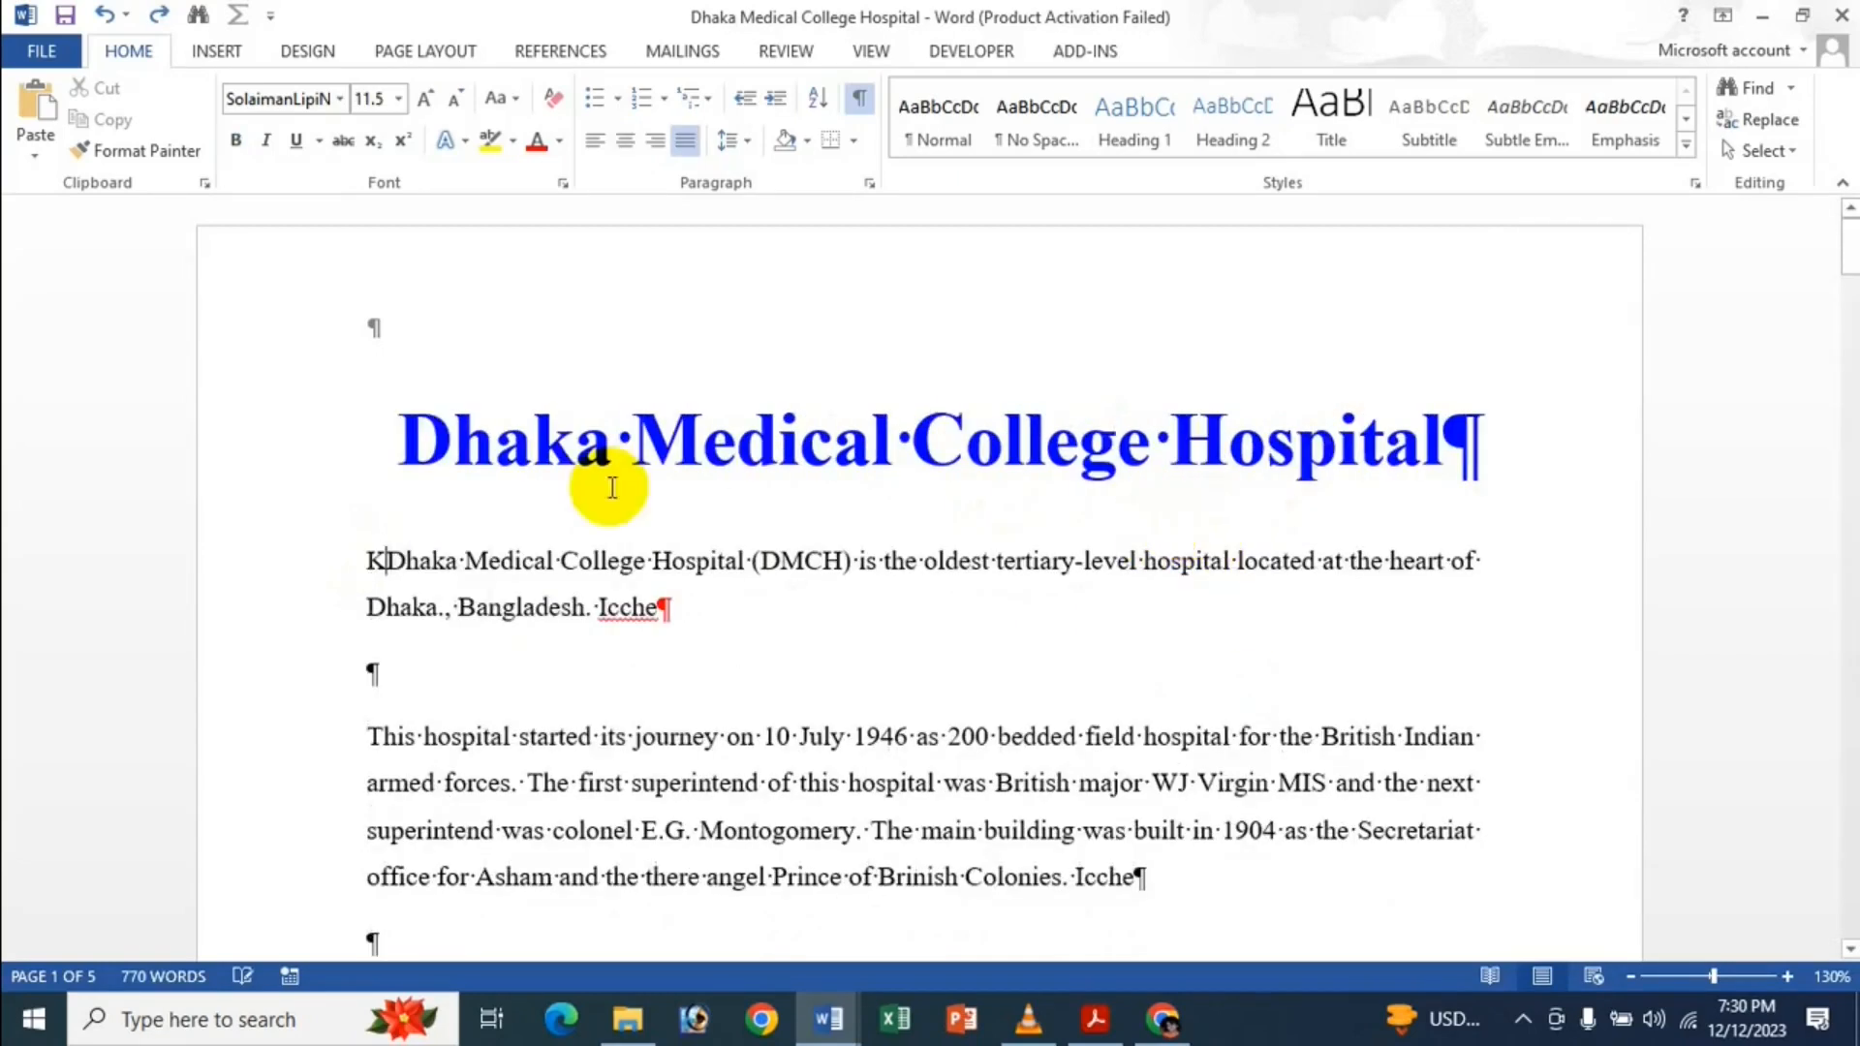
{"action": "key", "text": "BackSpace"}
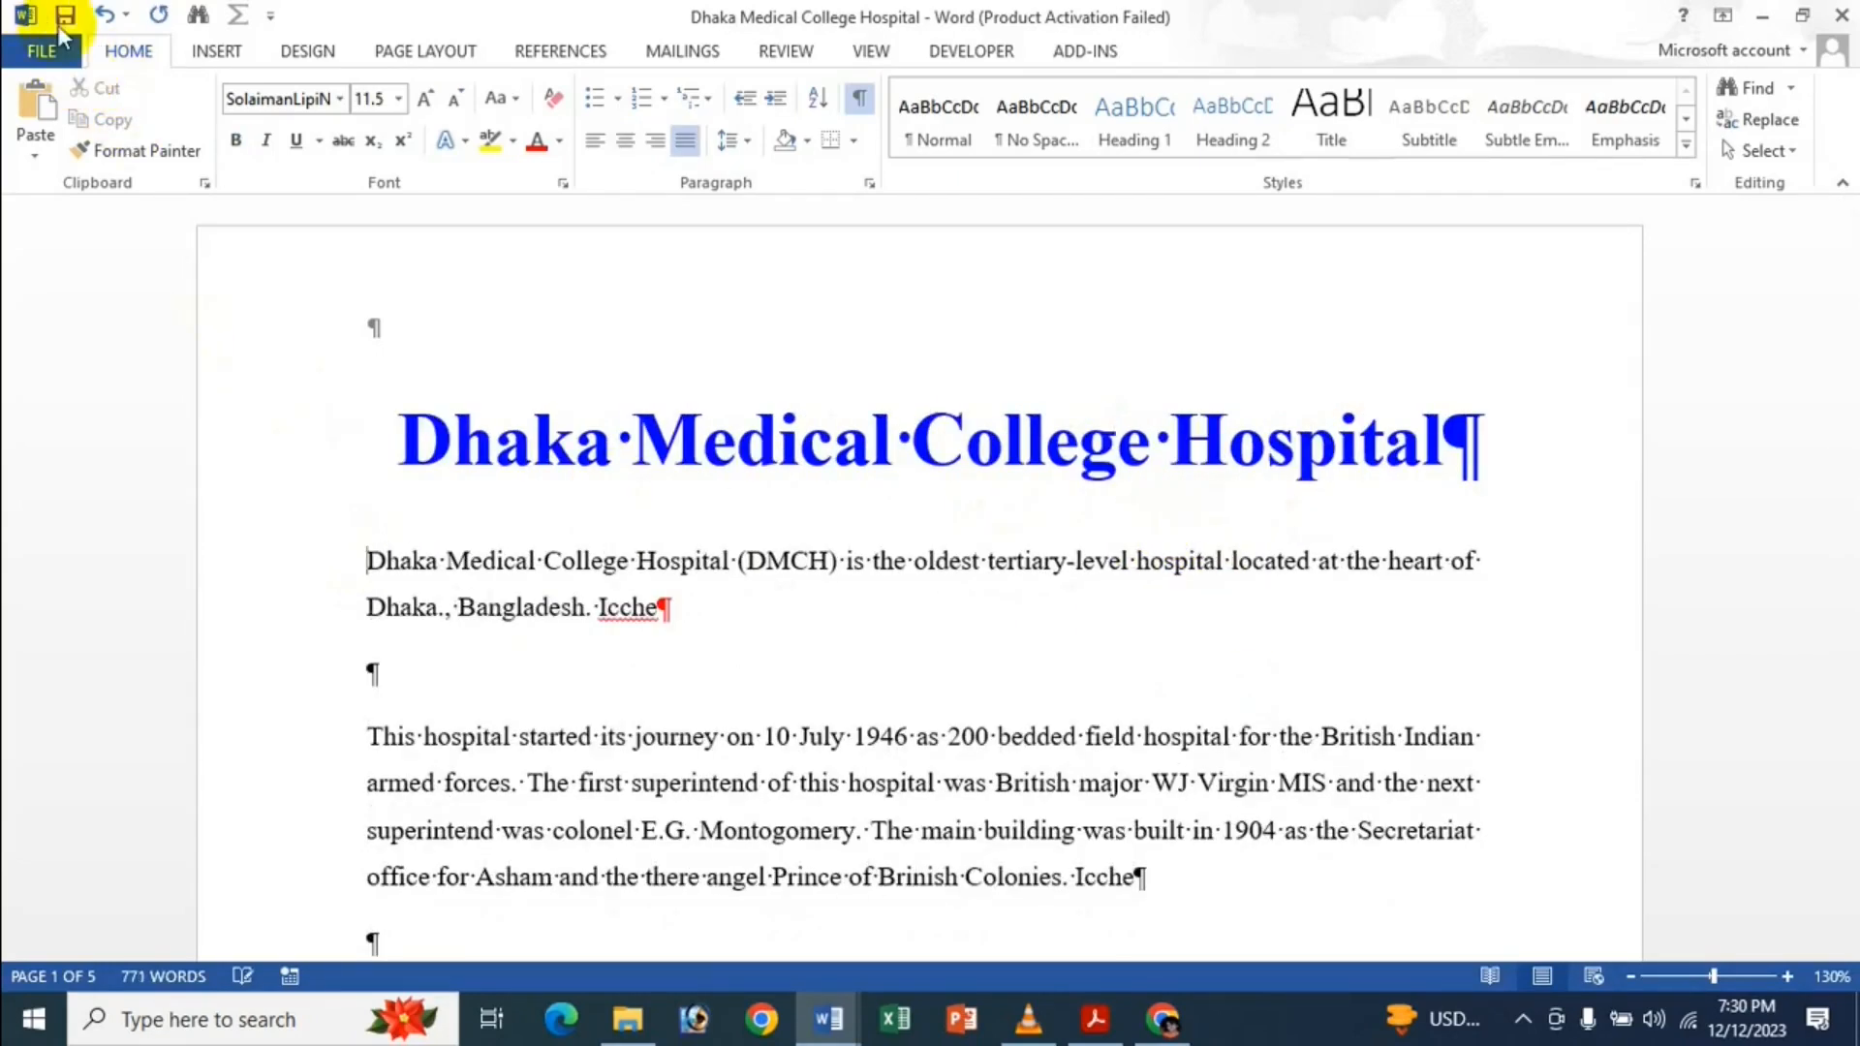
{"action": "left_click", "coordinate": [44, 51]}
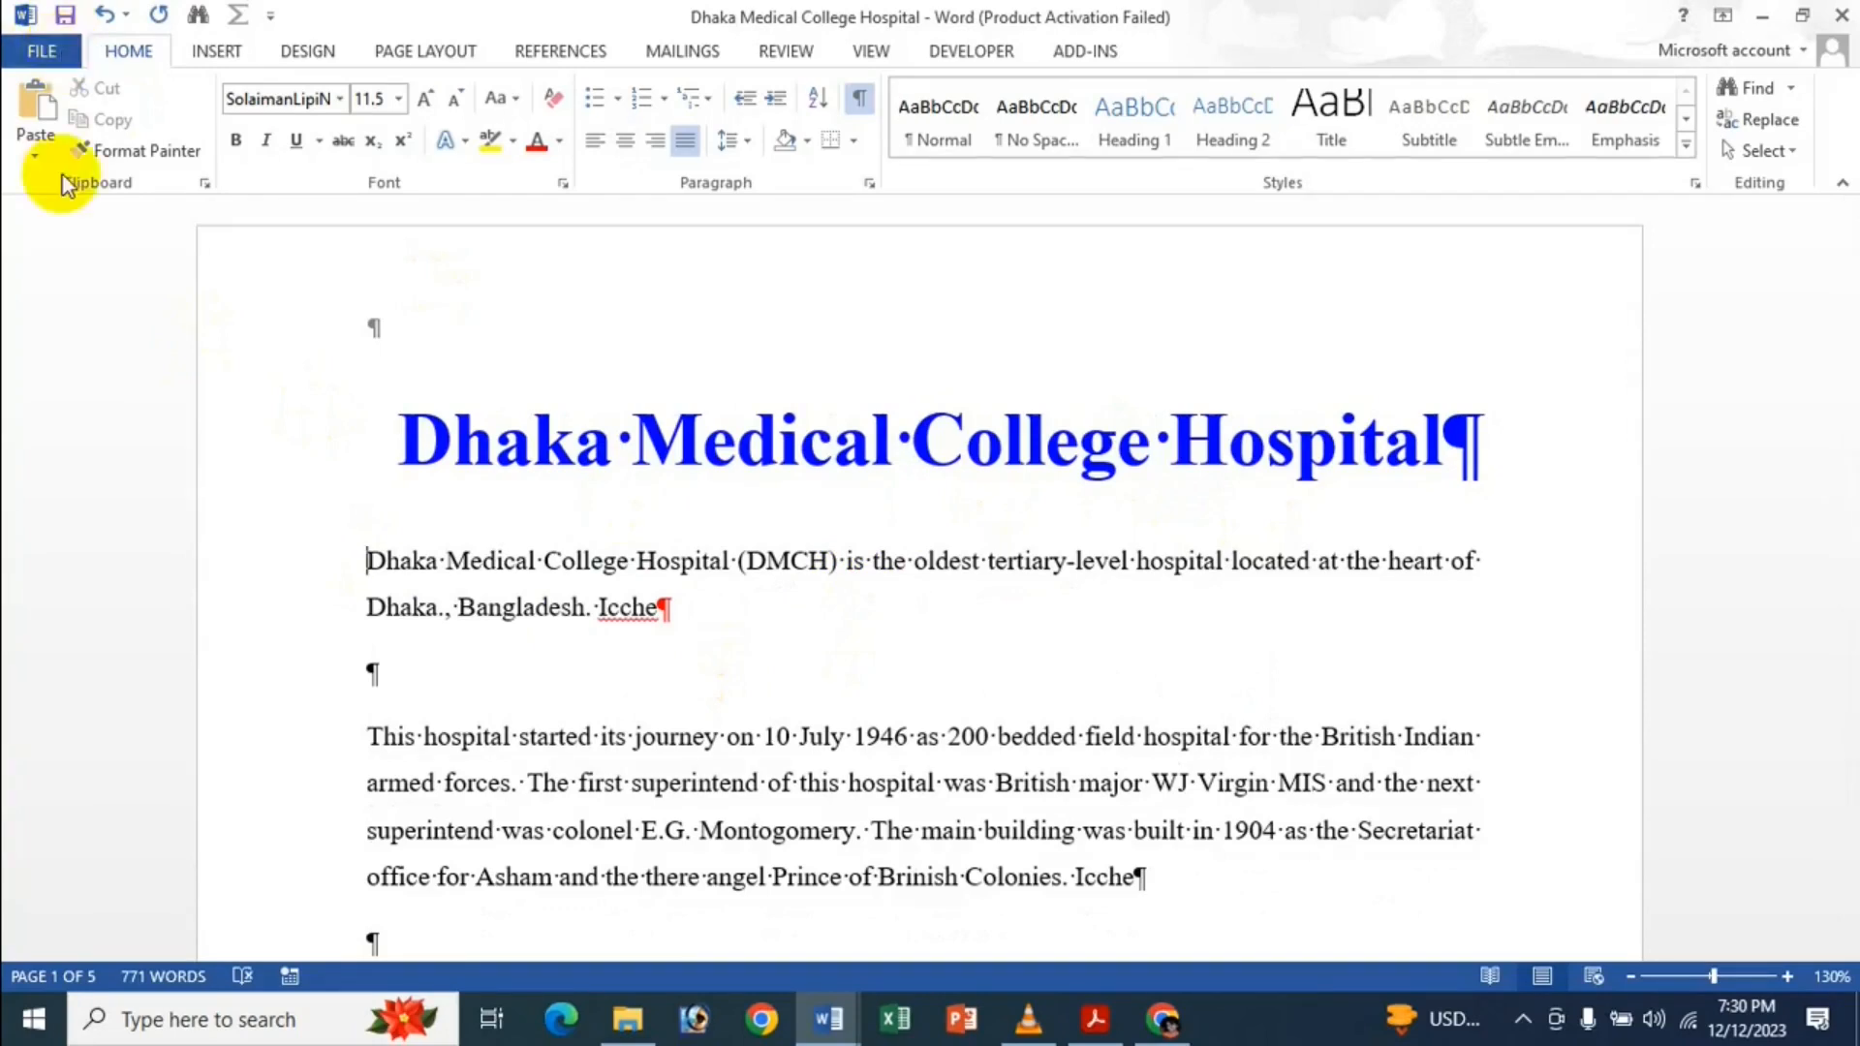
{"action": "left_click", "coordinate": [73, 667]}
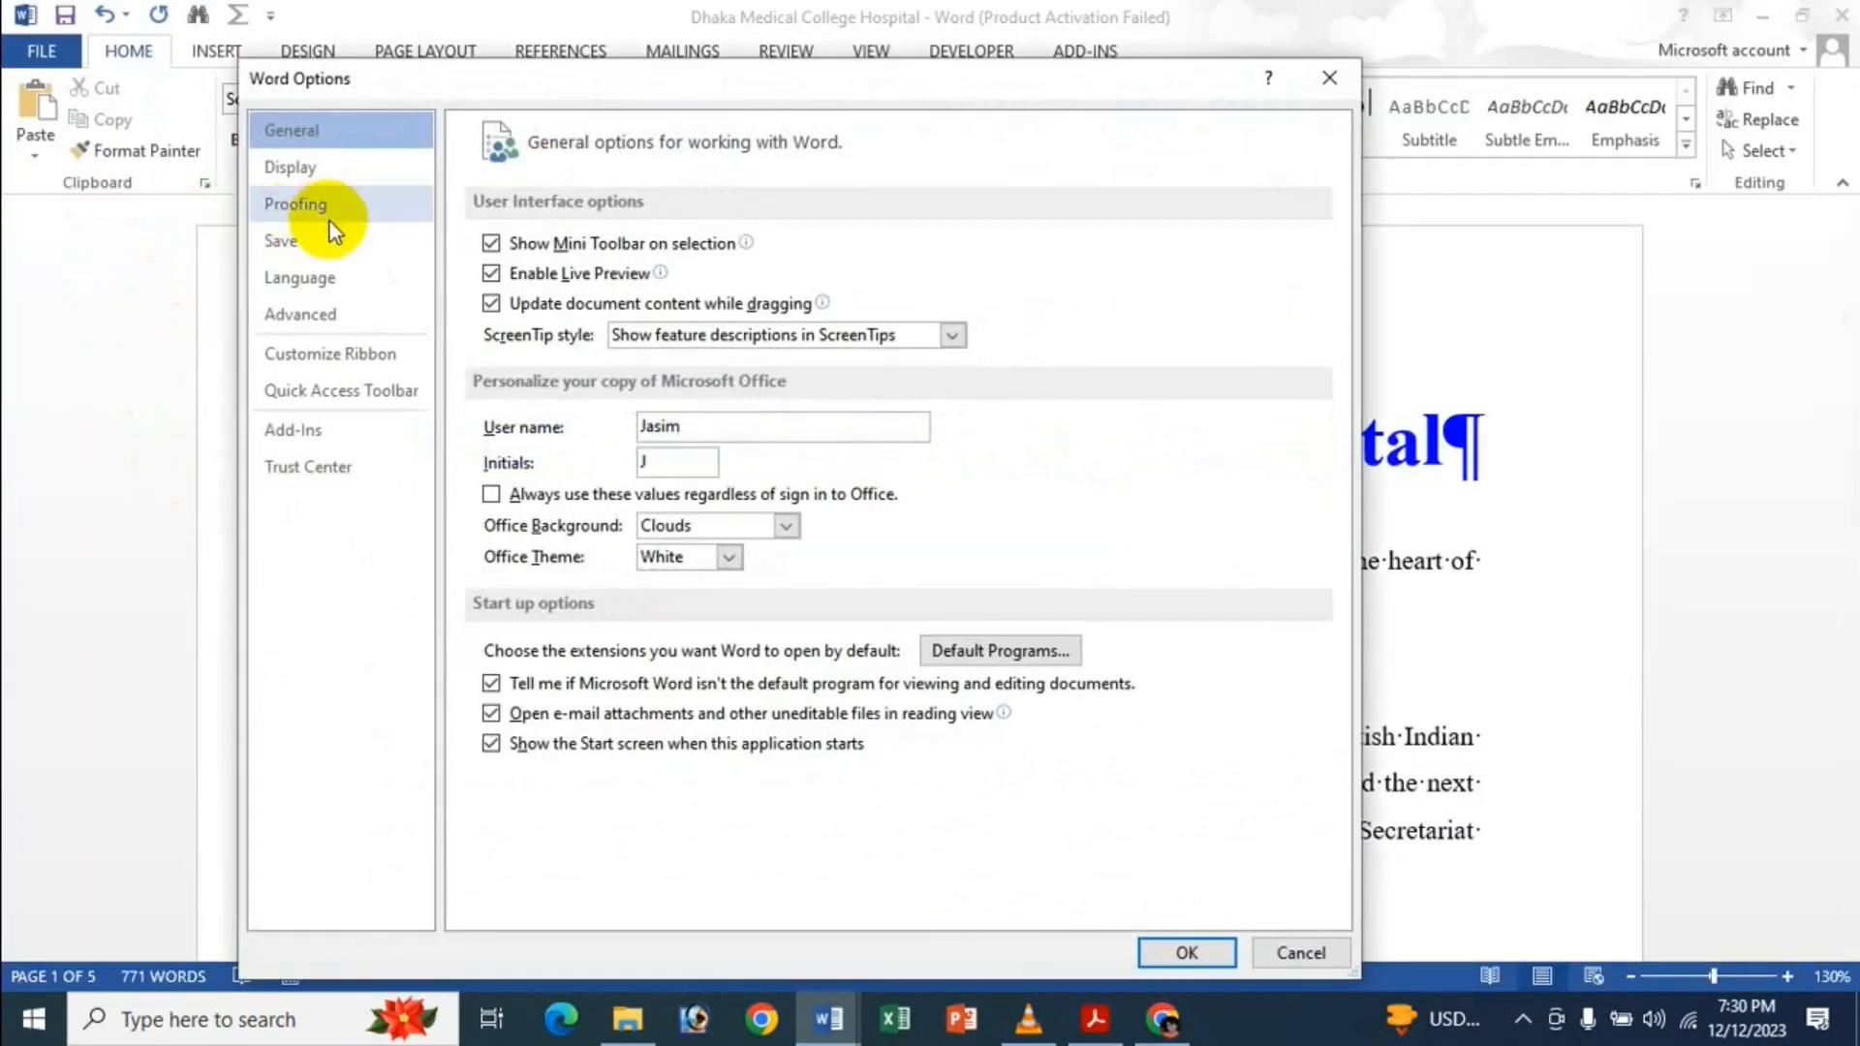
{"action": "left_click", "coordinate": [334, 325]}
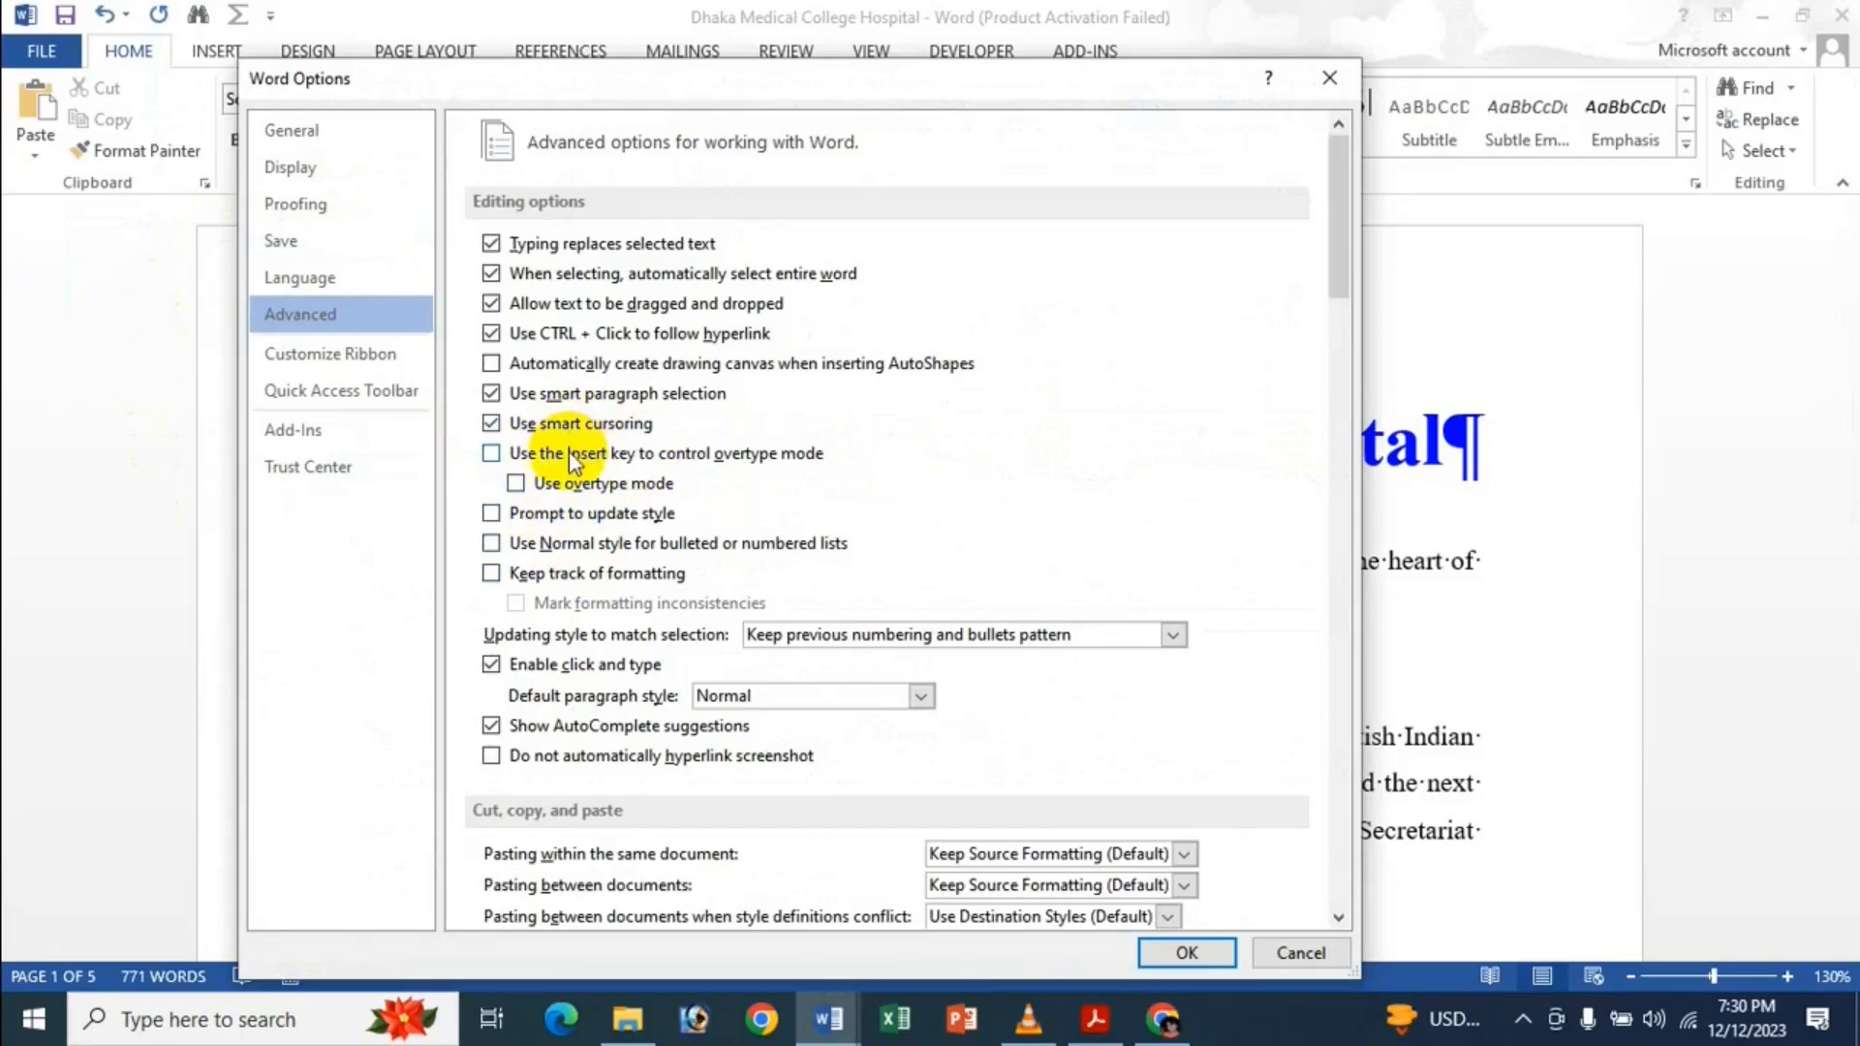
{"action": "left_click", "coordinate": [1199, 951]}
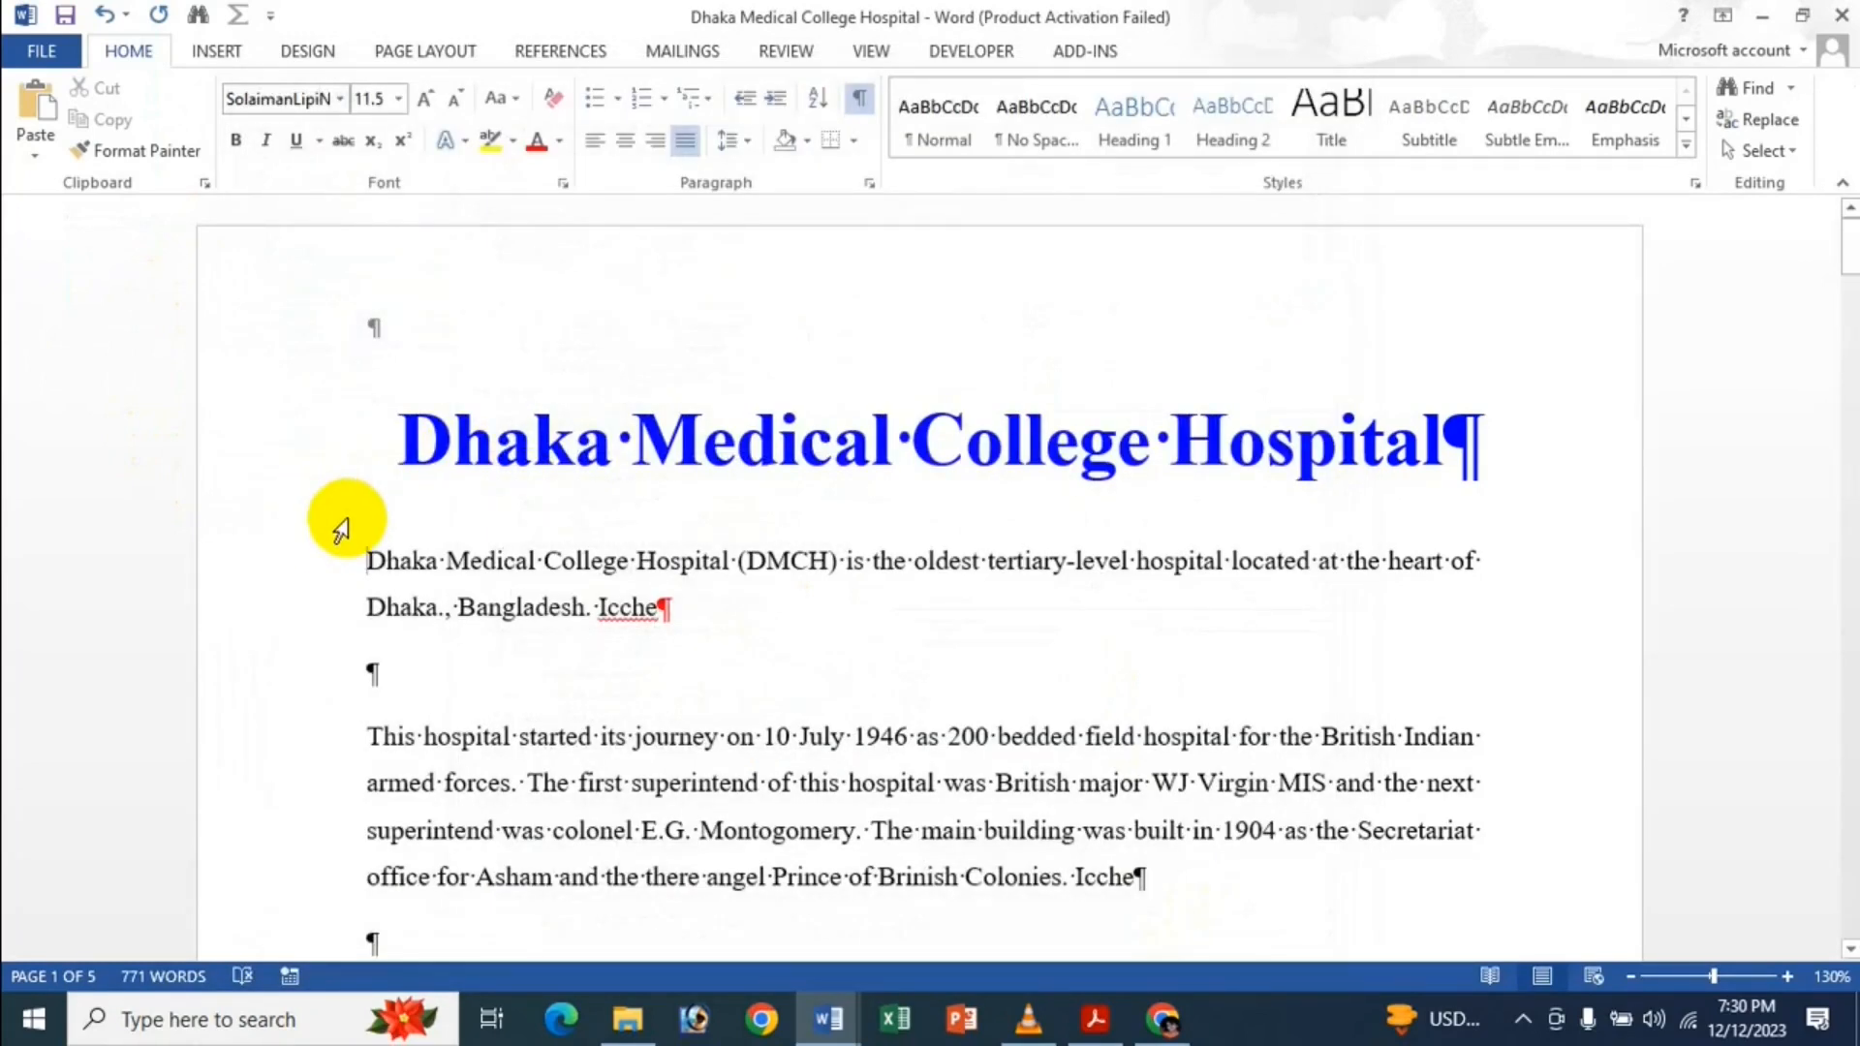
{"action": "type", "text": "C"}
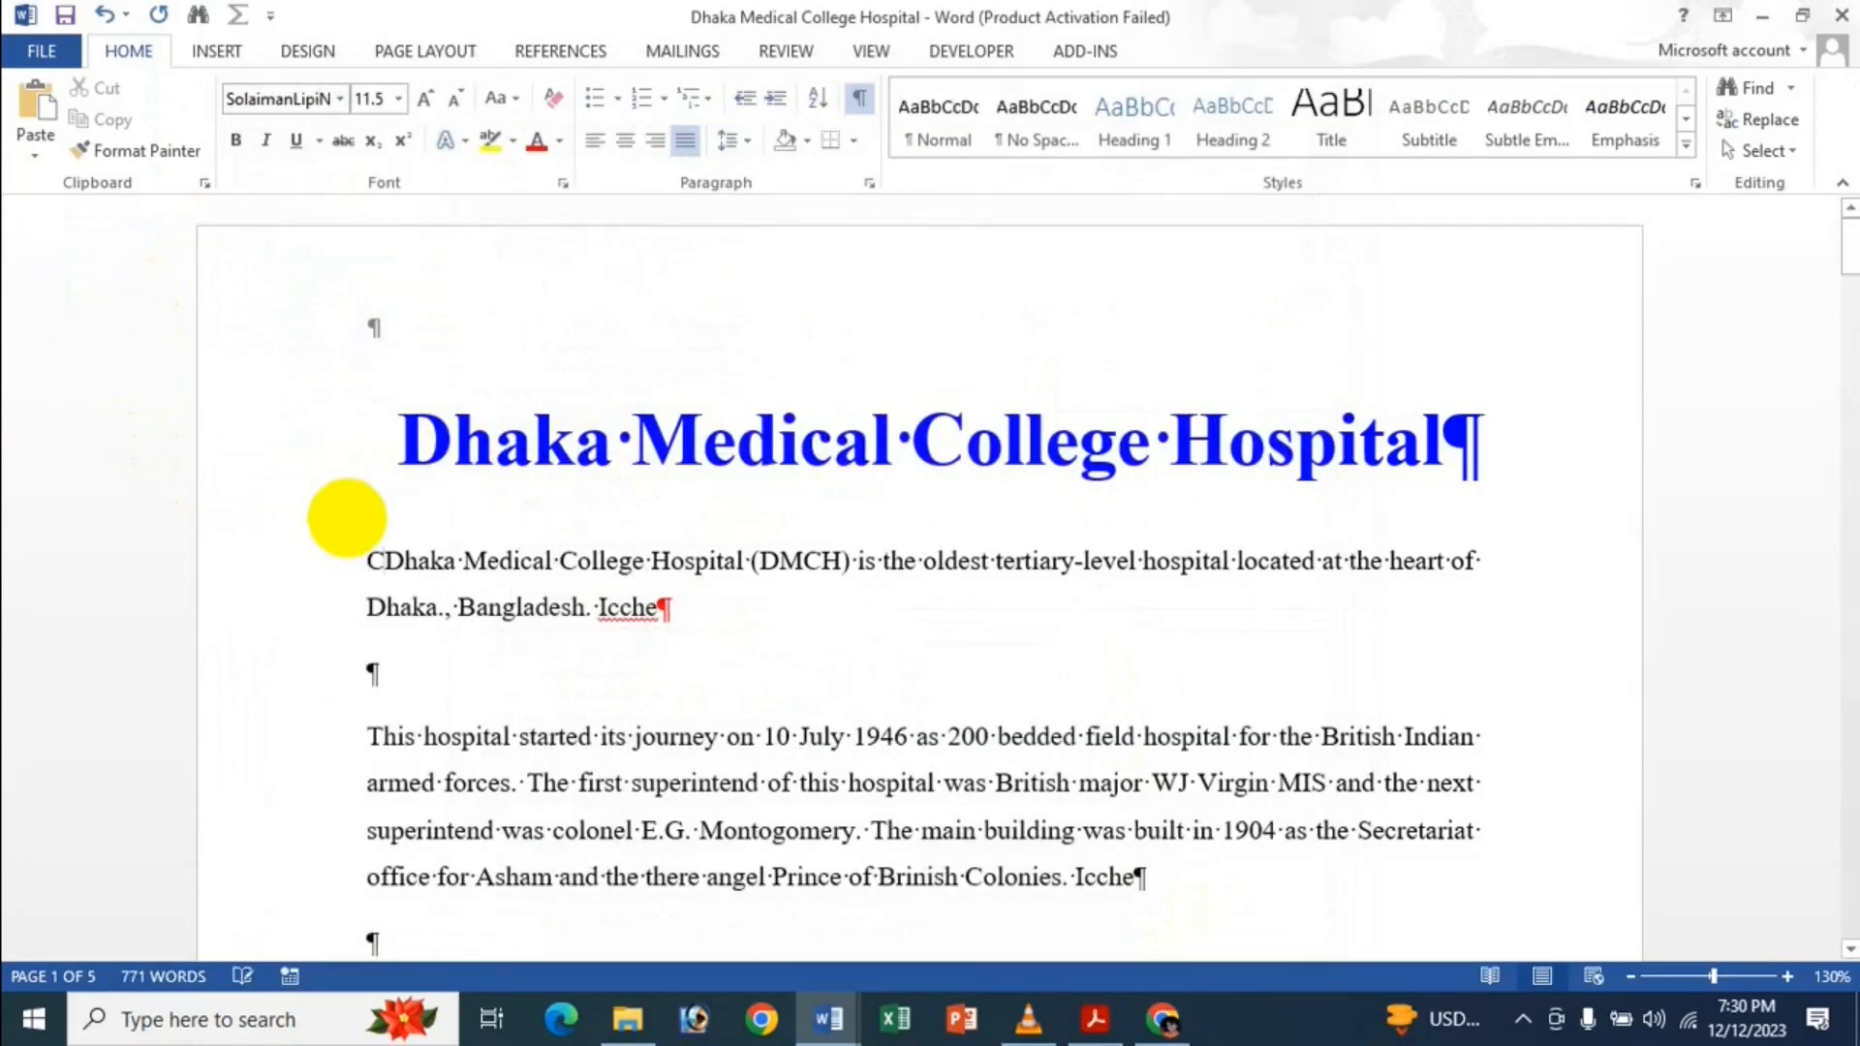
{"action": "key", "text": "BackSpace"}
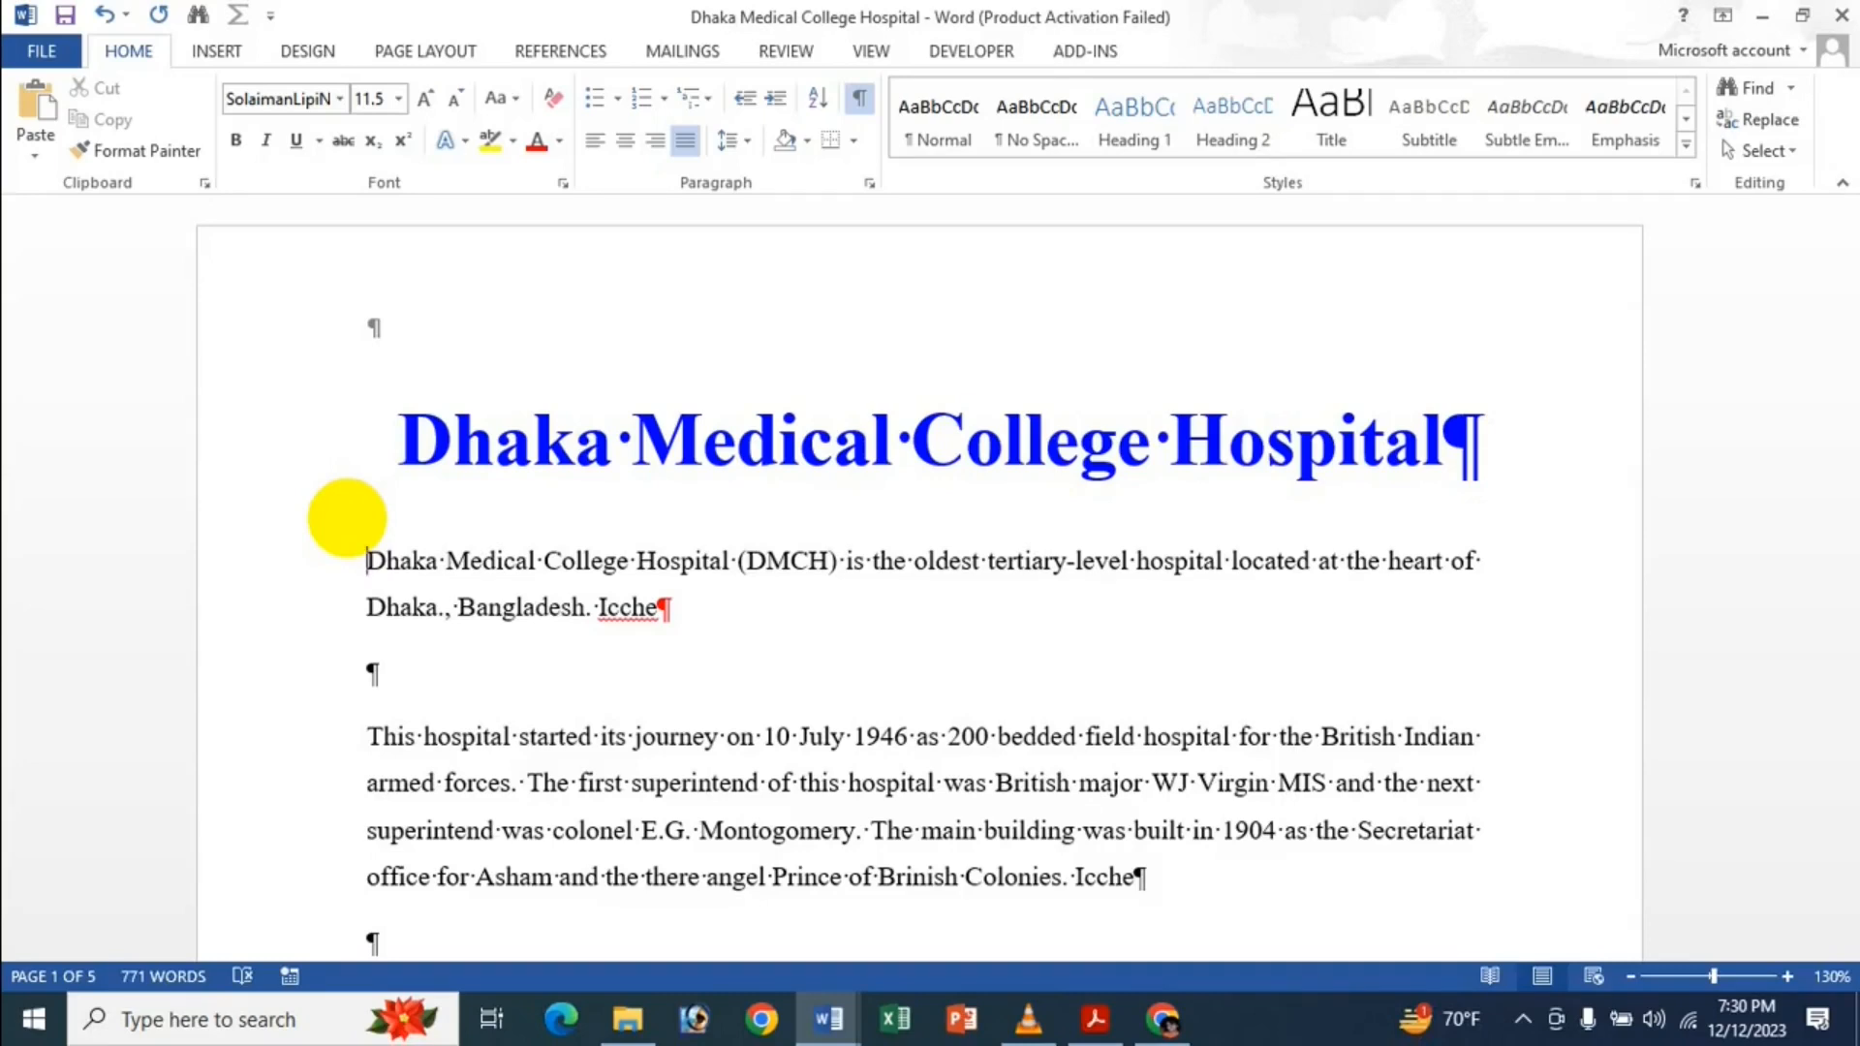
{"action": "key", "text": "Delete"}
{"action": "key", "text": "Delete"}
{"action": "key", "text": "Delete"}
{"action": "key", "text": "Delete"}
{"action": "key", "text": "Delete"}
{"action": "type", "text": "hulna"}
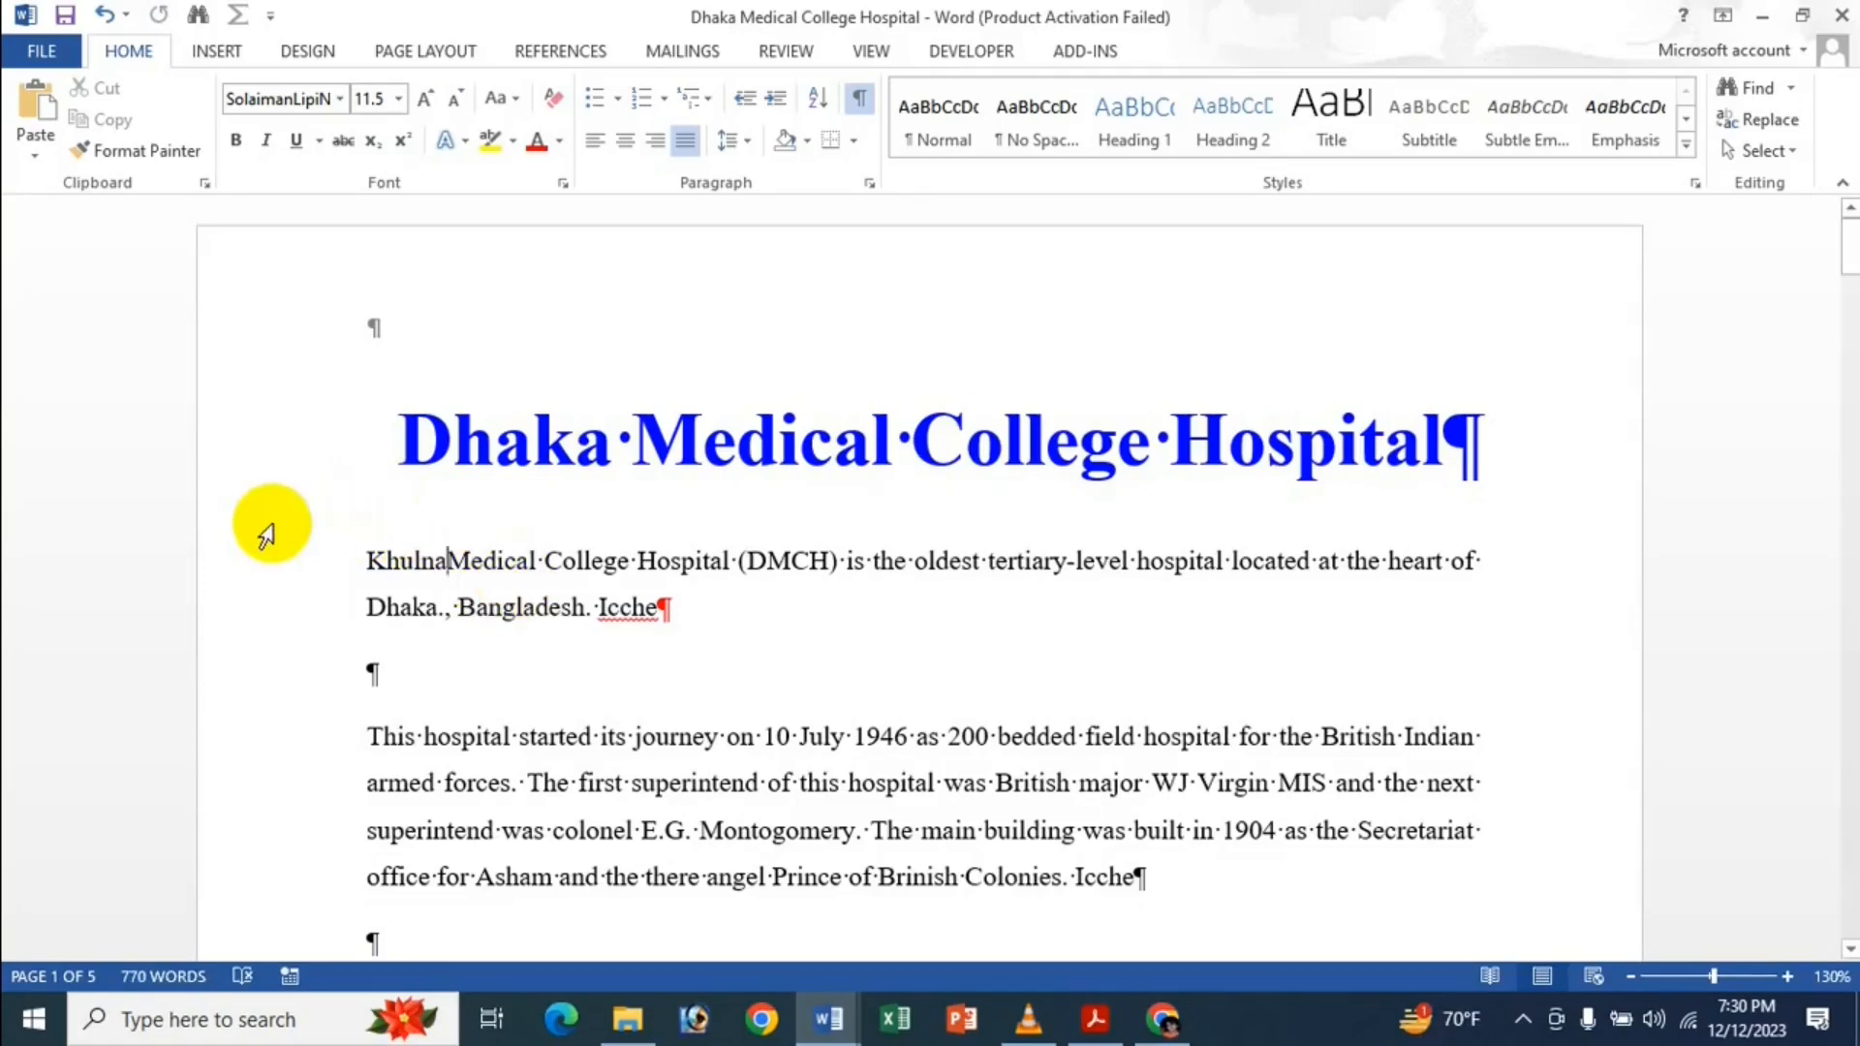
{"action": "type", "text": "gdgdgdf"}
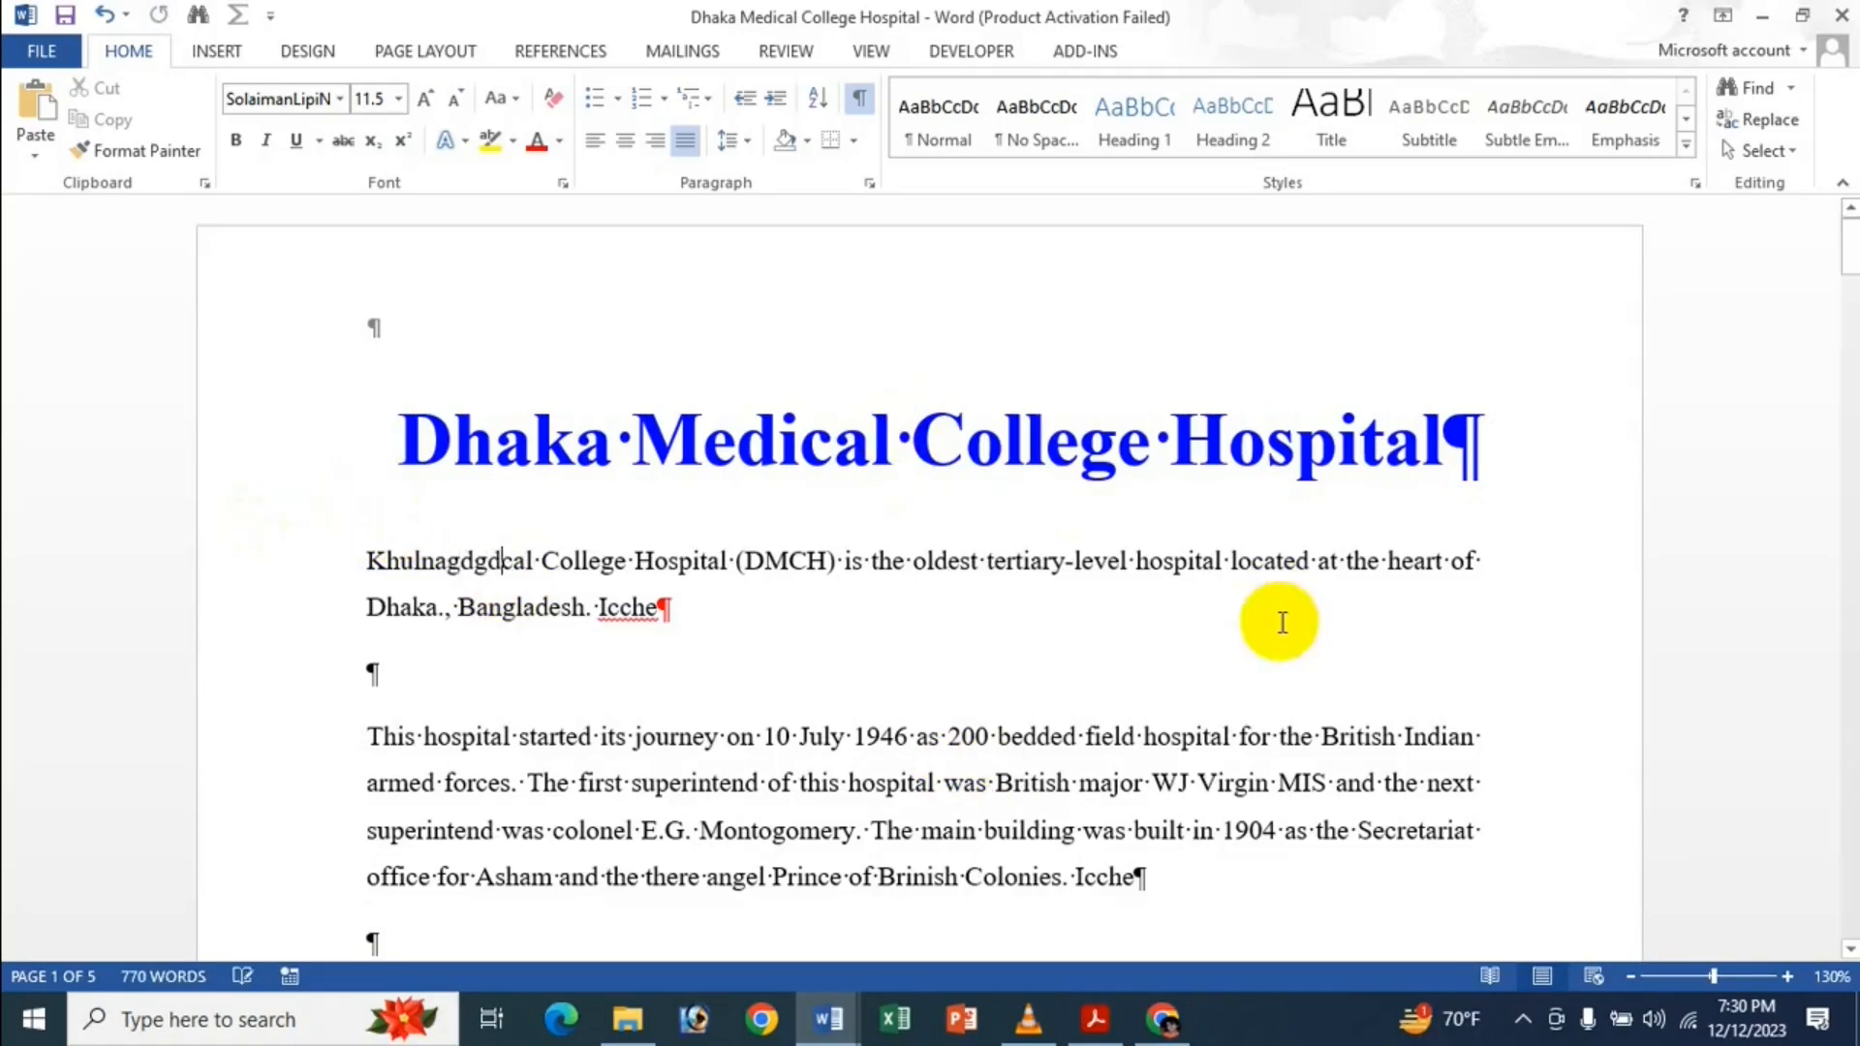
{"action": "type", "text": "gfgdfgfdgdfgfgd"}
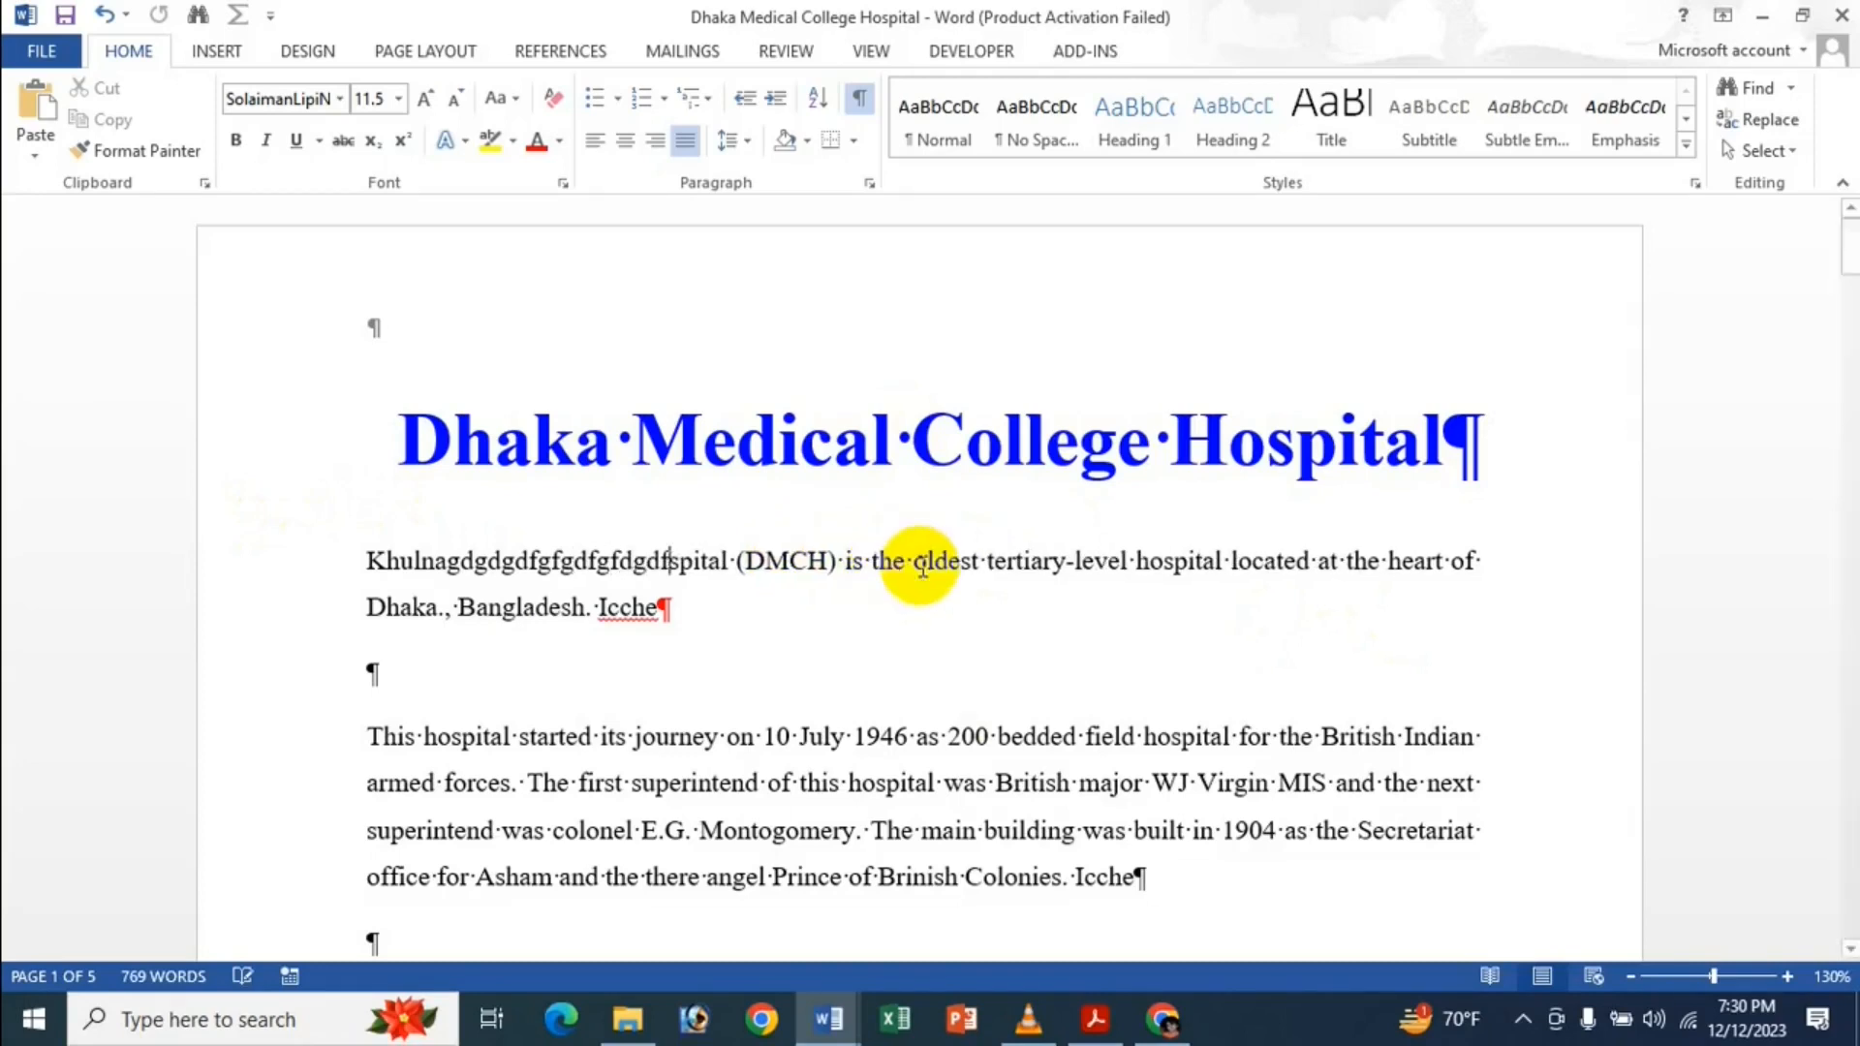
{"action": "type", "text": "gdfgdg"}
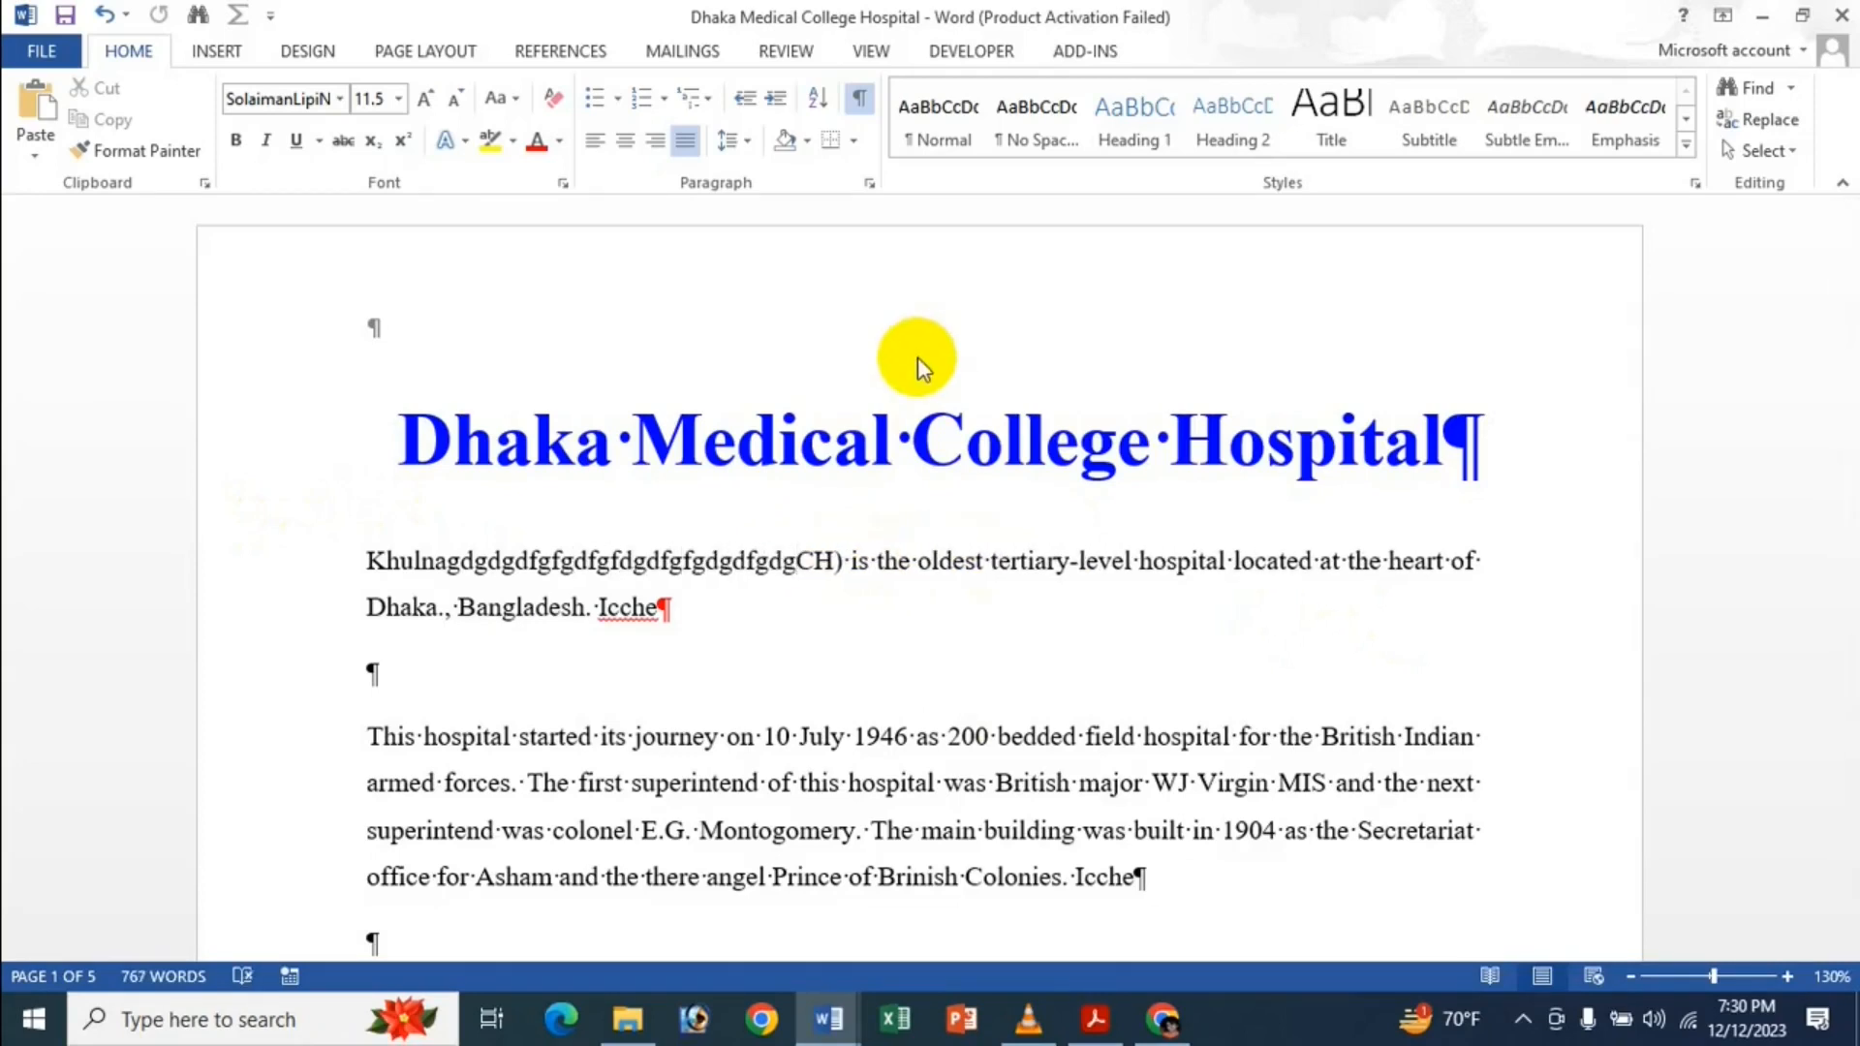
{"action": "key", "text": "ctrl+z"}
{"action": "key", "text": "ctrl+z"}
{"action": "key", "text": "ctrl+z"}
{"action": "key", "text": "ctrl+z"}
{"action": "key", "text": "ctrl+z"}
{"action": "key", "text": "ctrl+z"}
{"action": "key", "text": "ctrl+z"}
{"action": "key", "text": "ctrl+z"}
{"action": "key", "text": "ctrl+z"}
{"action": "key", "text": "ctrl+z"}
{"action": "key", "text": "ctrl+z"}
{"action": "key", "text": "ctrl+z"}
{"action": "key", "text": "ctrl+z"}
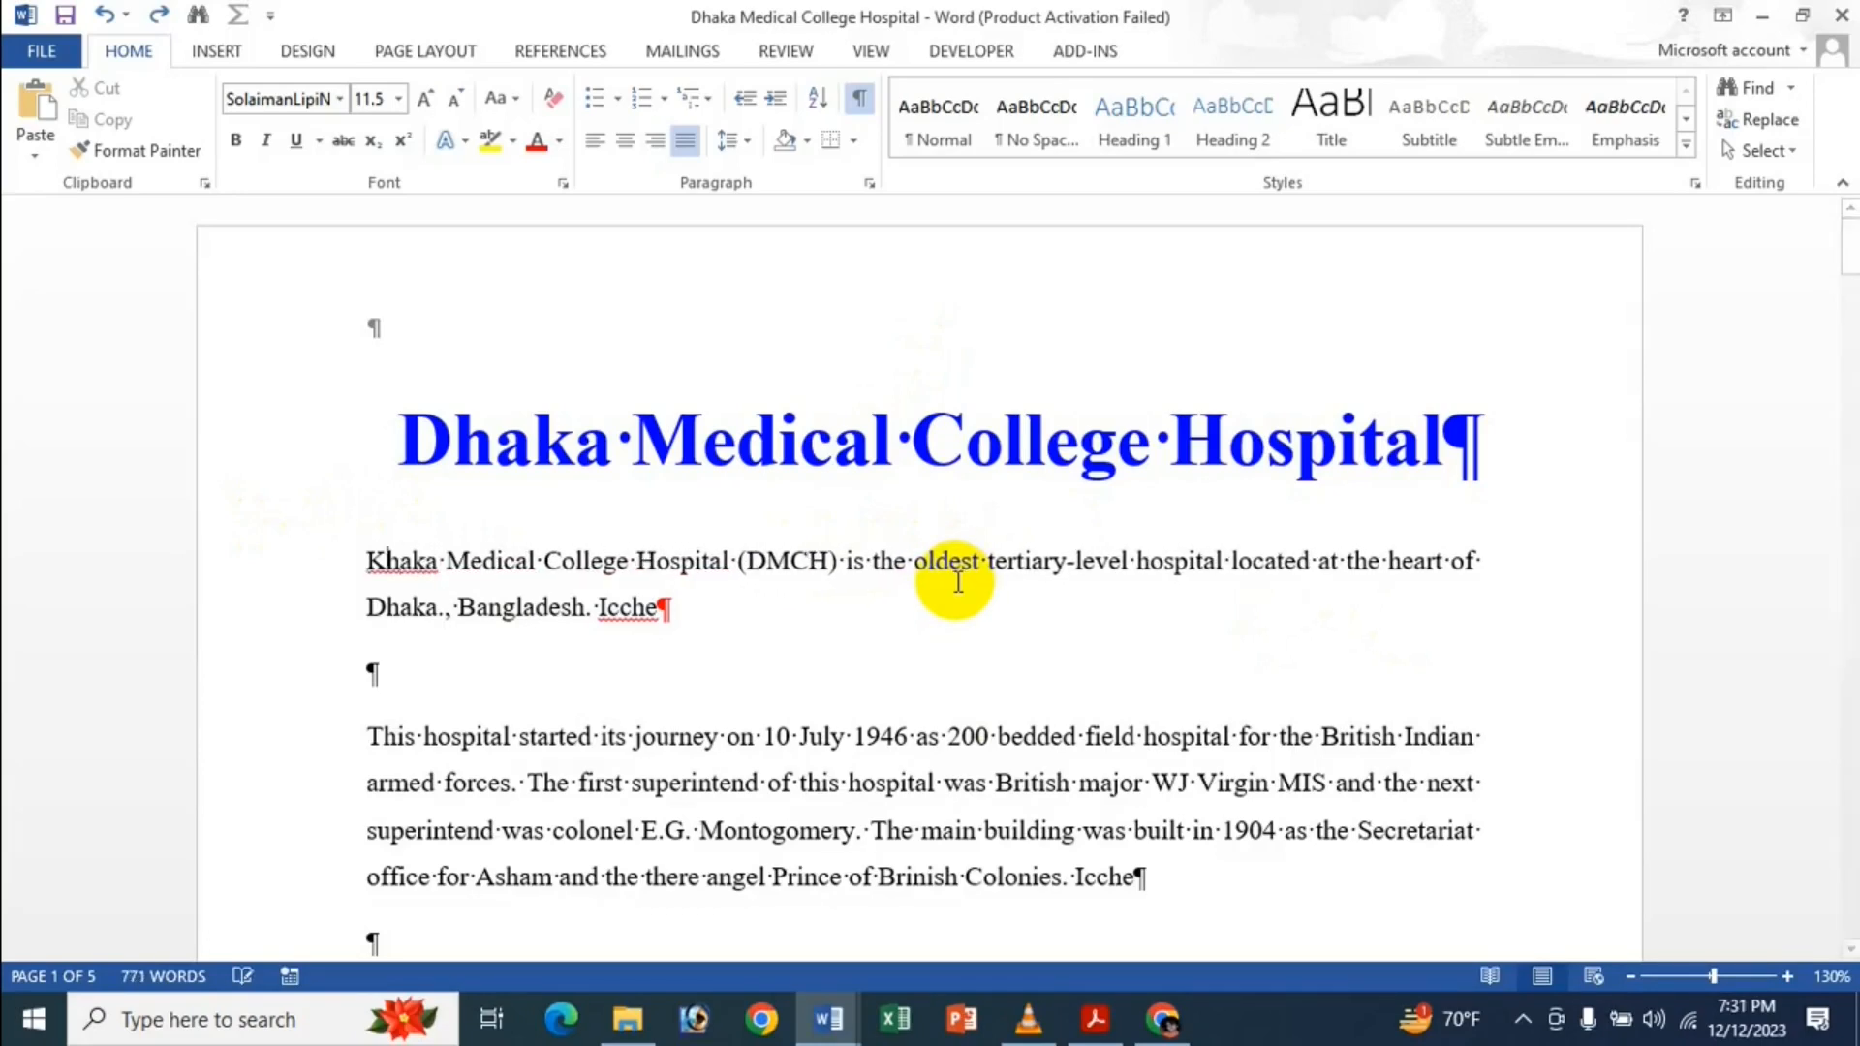
Disable overtype mode and Insert-key overtype control in Word's Advanced options.
{"action": "left_click", "coordinate": [23, 60]}
{"action": "left_click", "coordinate": [106, 657]}
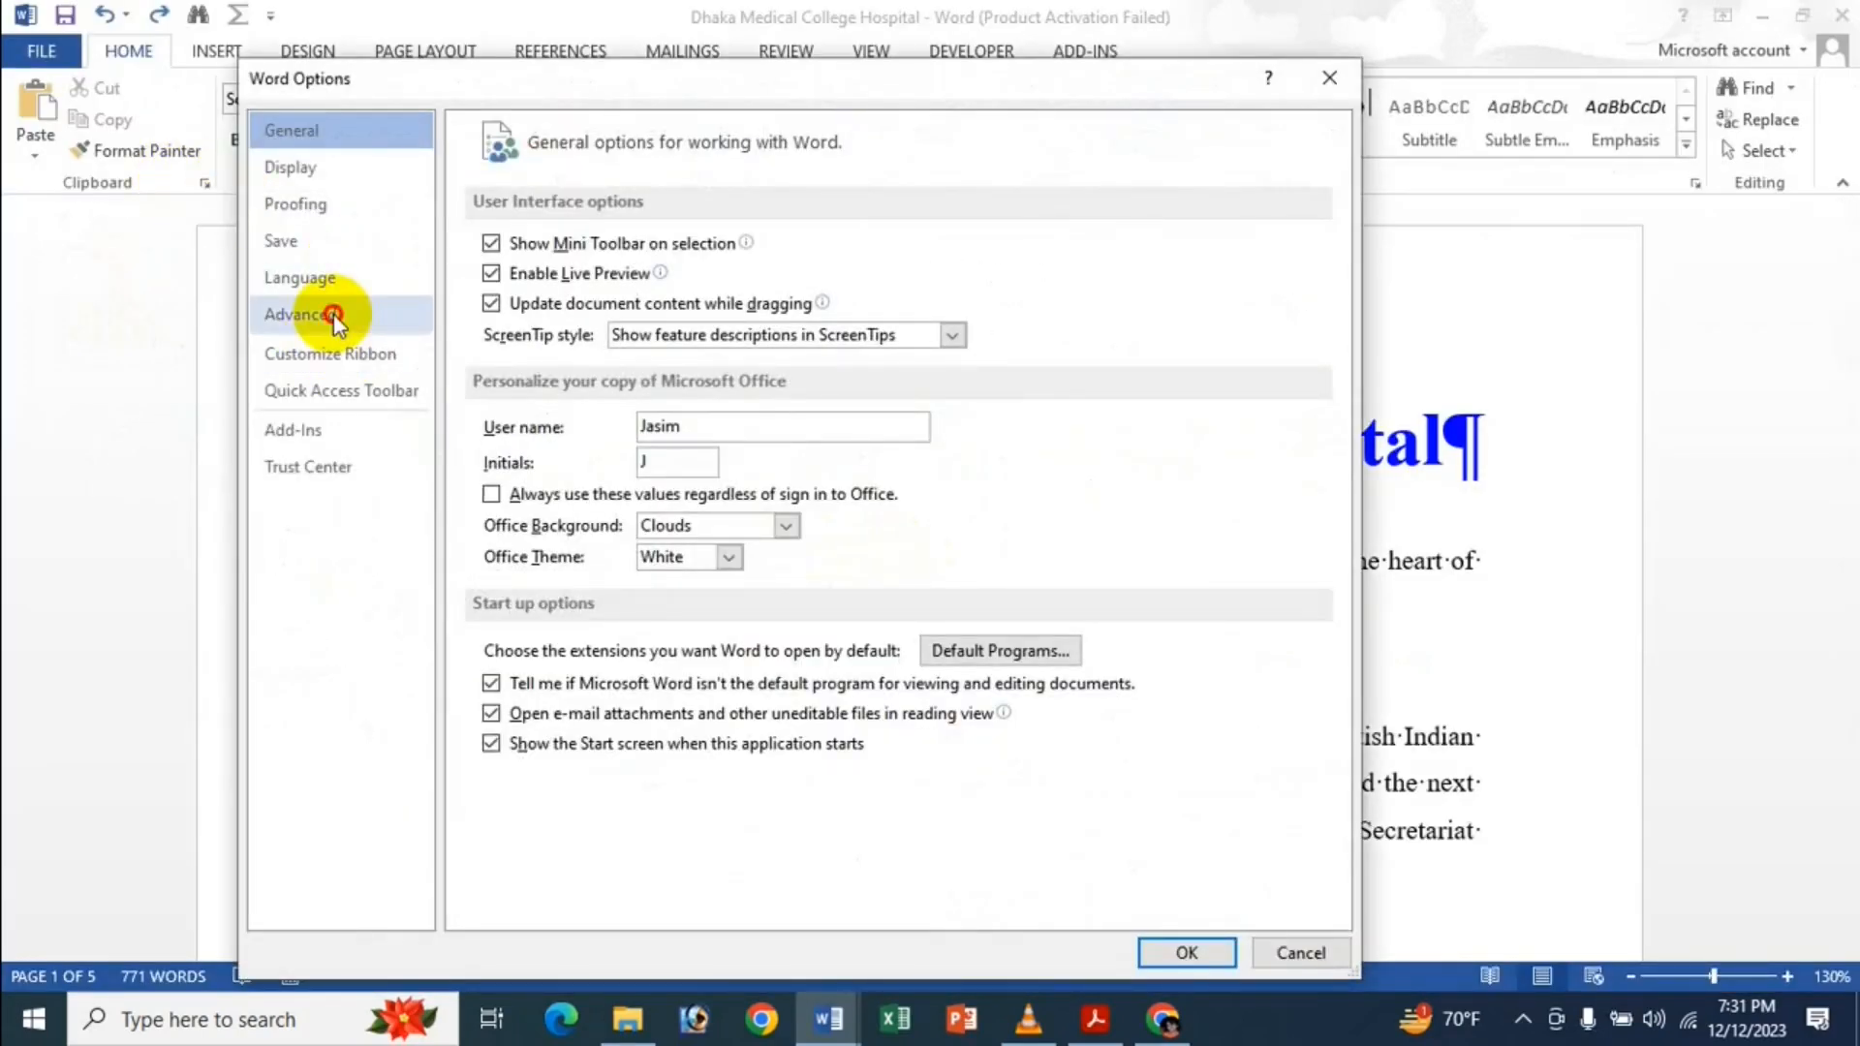
{"action": "left_click", "coordinate": [332, 316]}
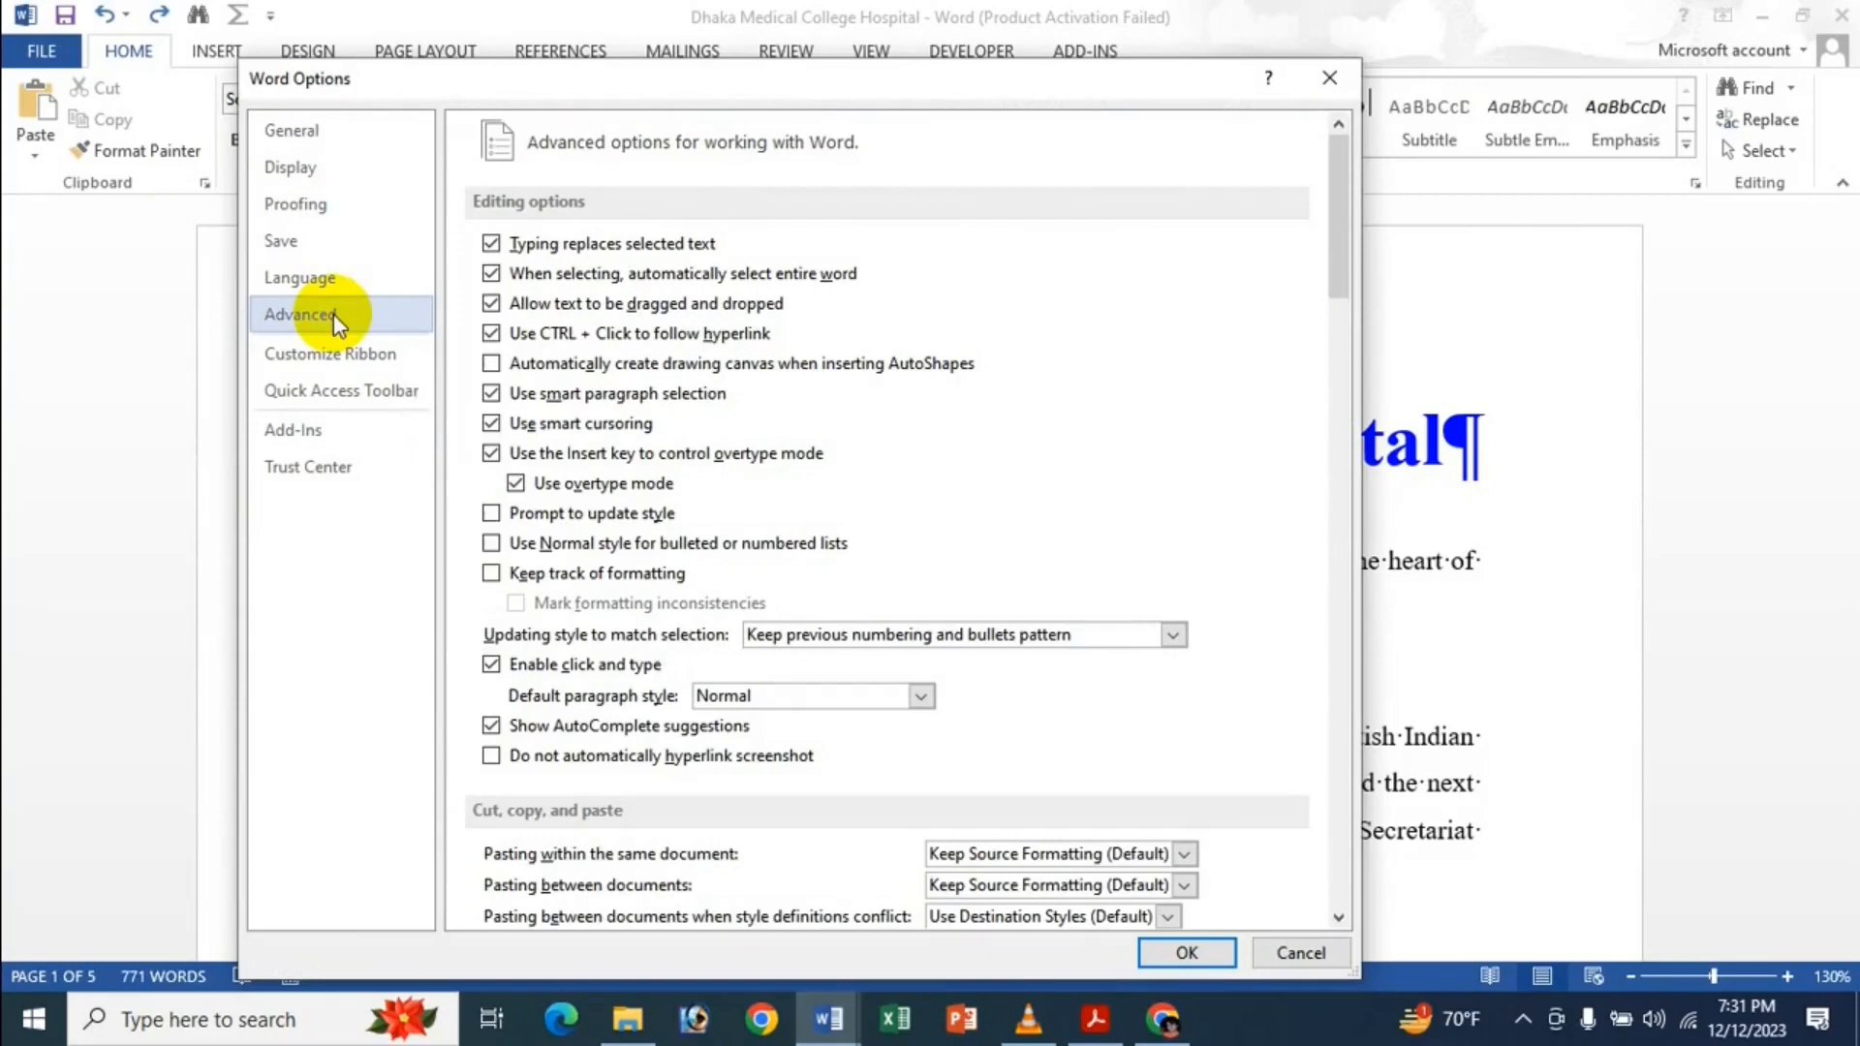
{"action": "left_click", "coordinate": [576, 487]}
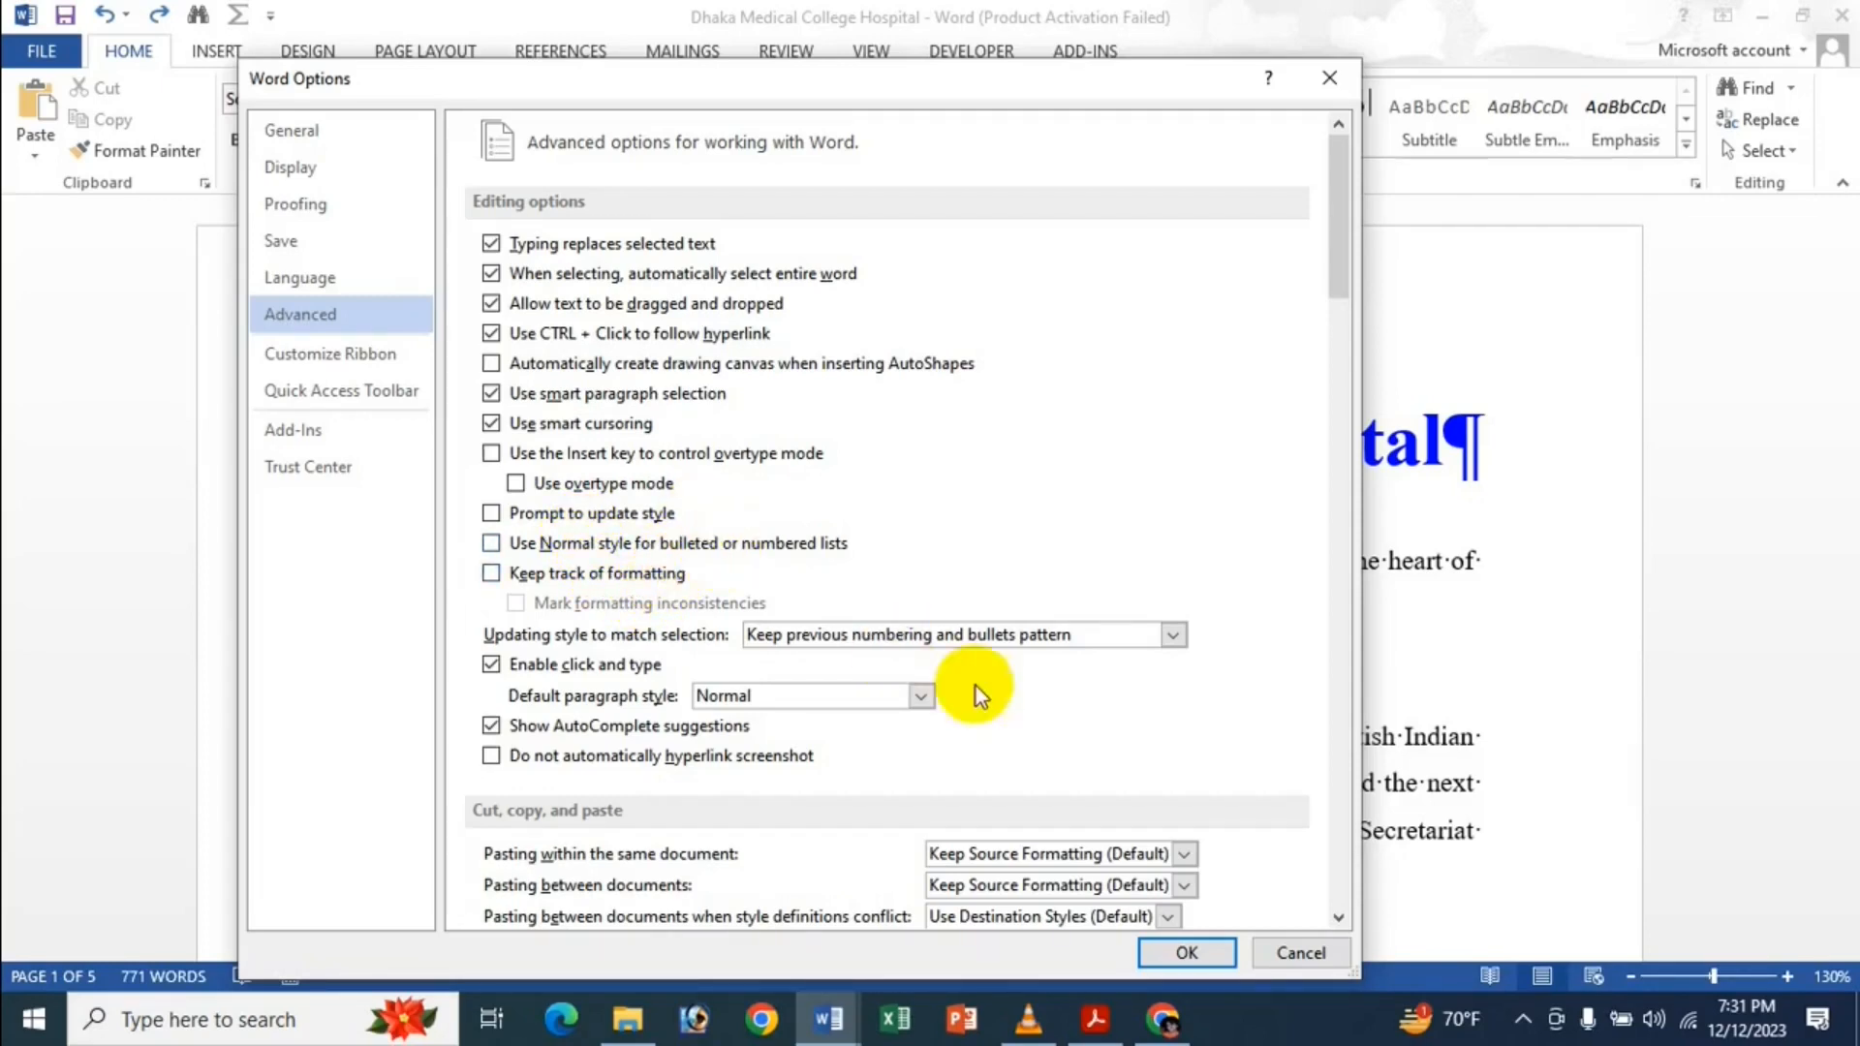
{"action": "left_click", "coordinate": [1187, 953]}
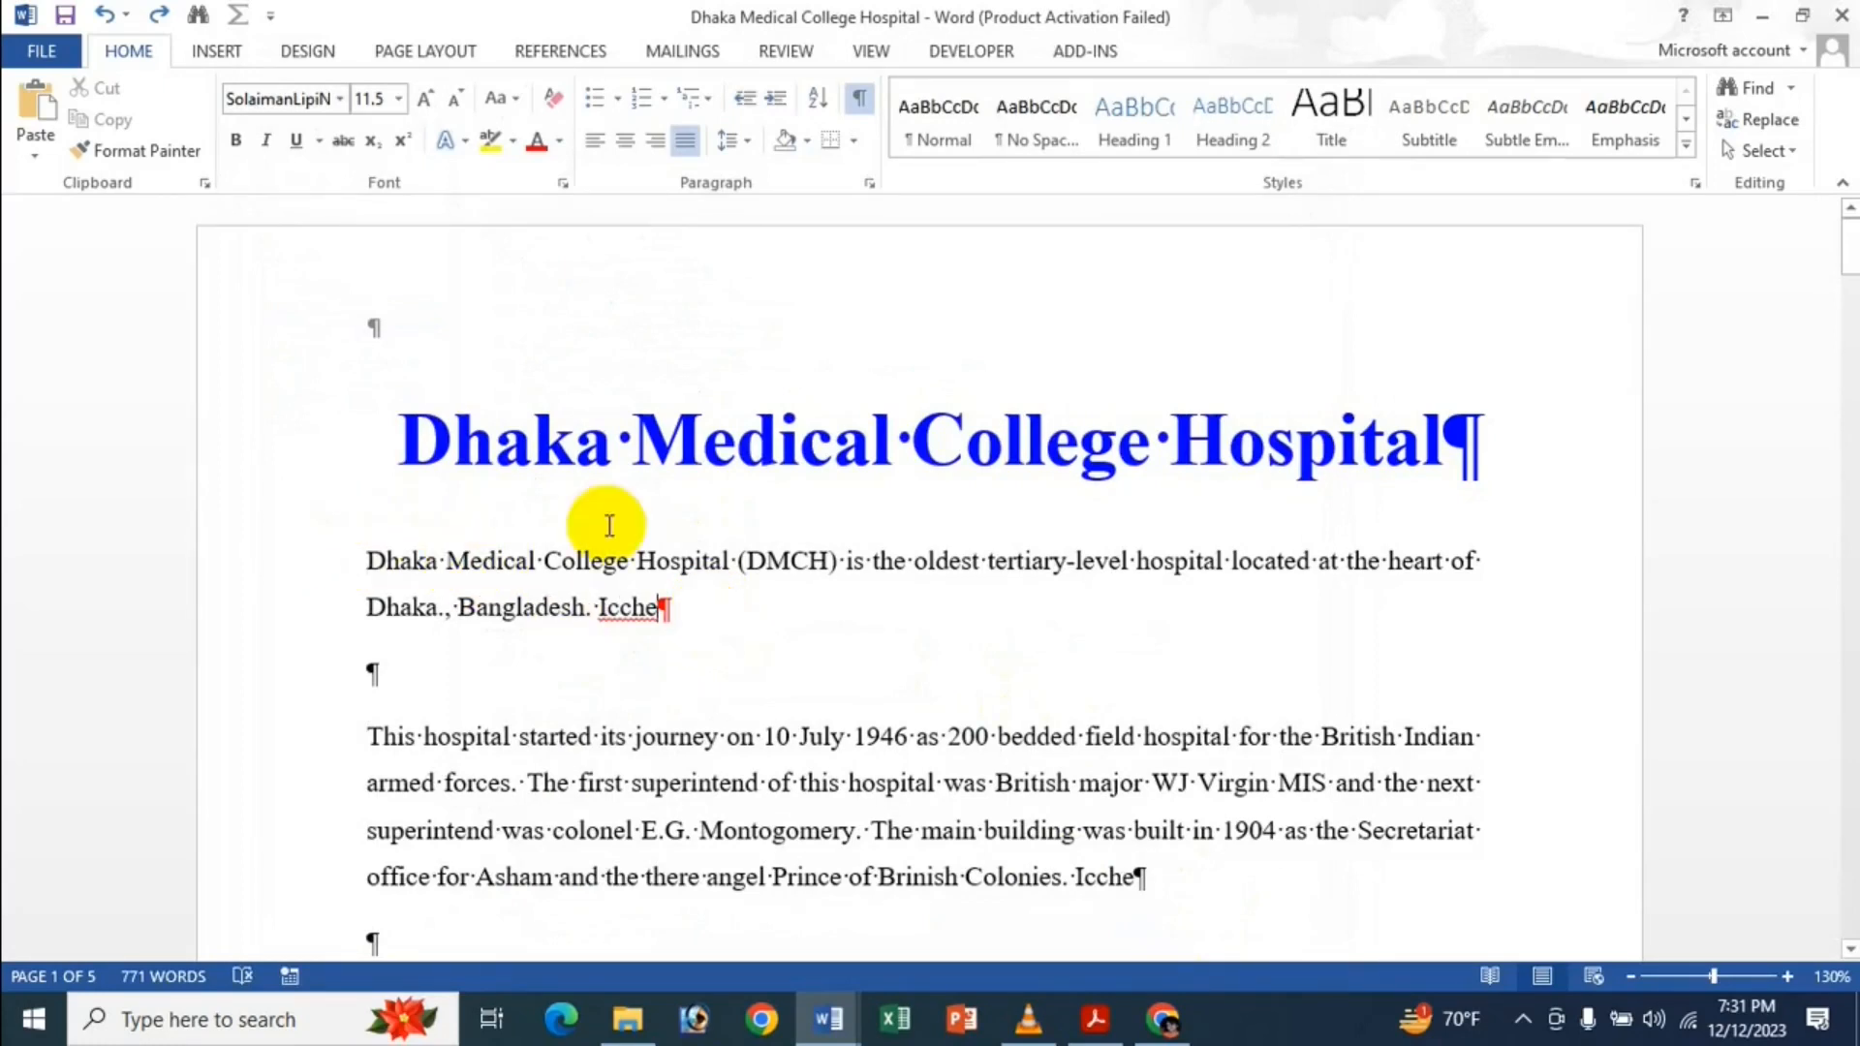
Hide formatting marks and type a junk test line after 'Icche'.
{"action": "left_click", "coordinate": [861, 100]}
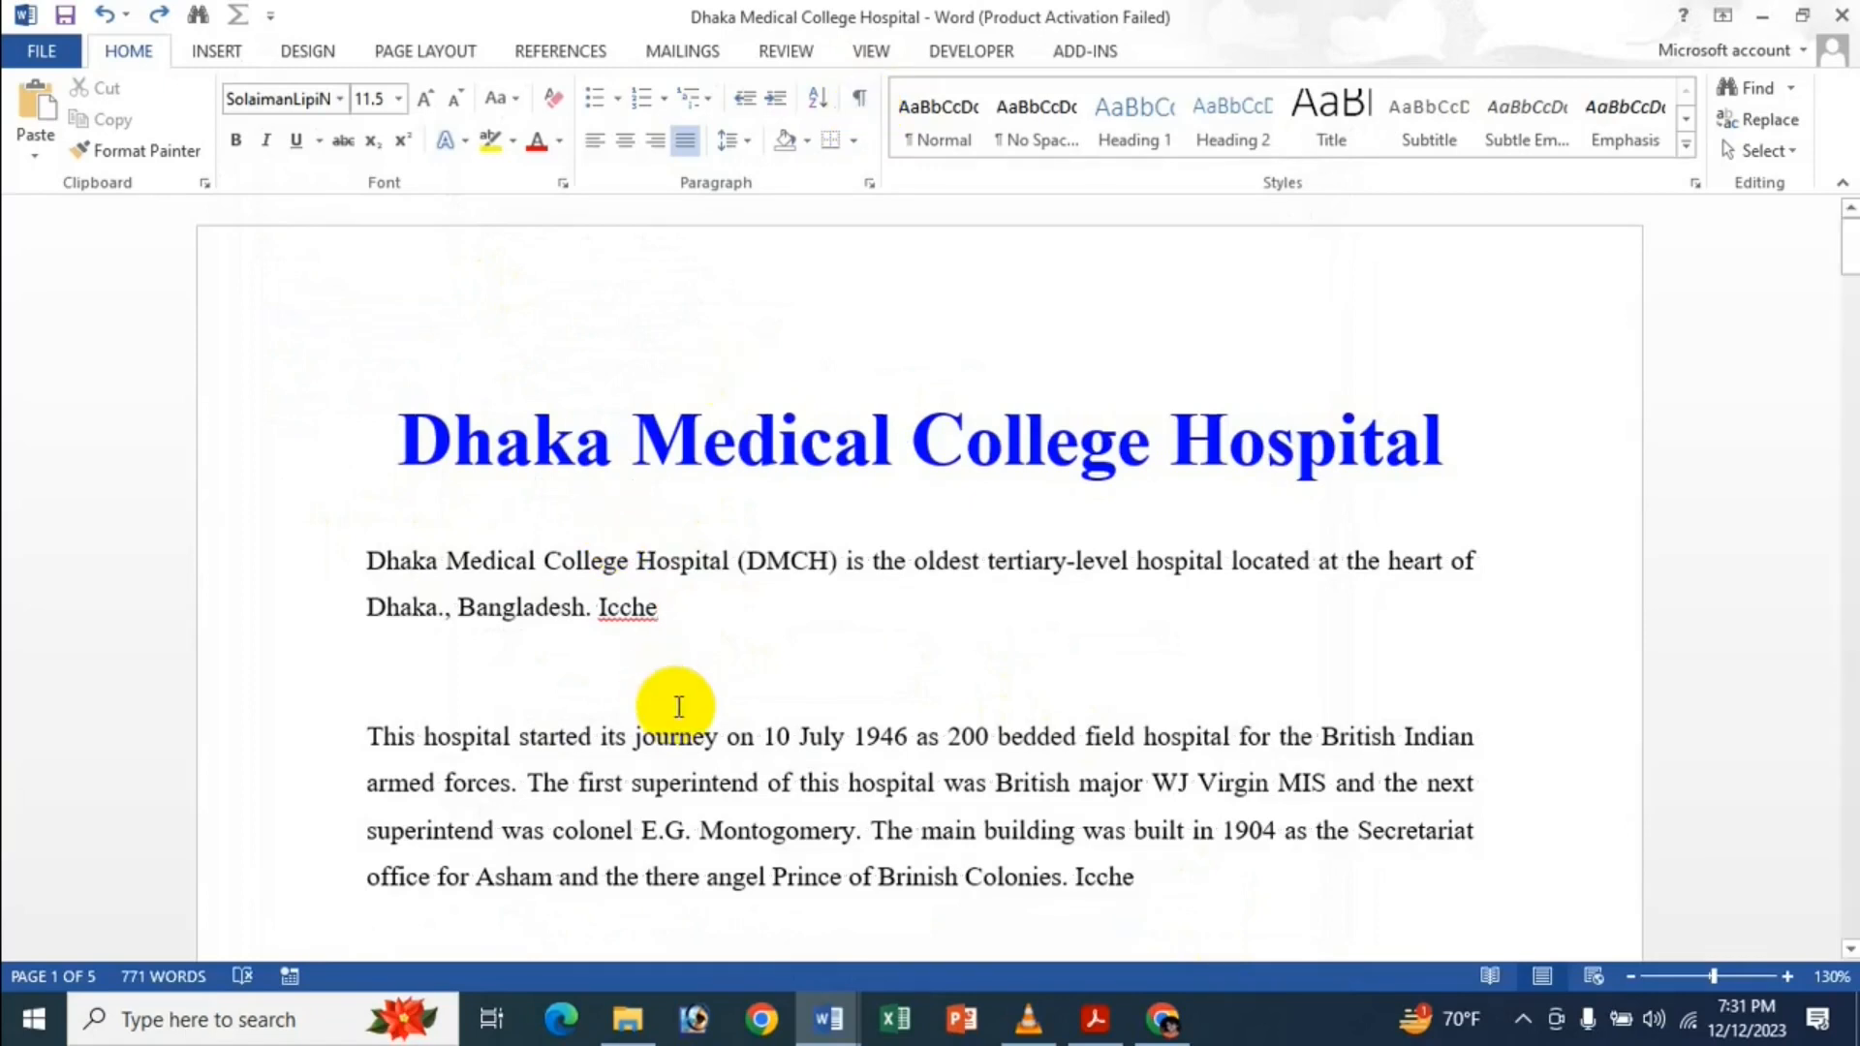
{"action": "key", "text": "Return"}
{"action": "key", "text": "Return"}
{"action": "key", "text": "Return"}
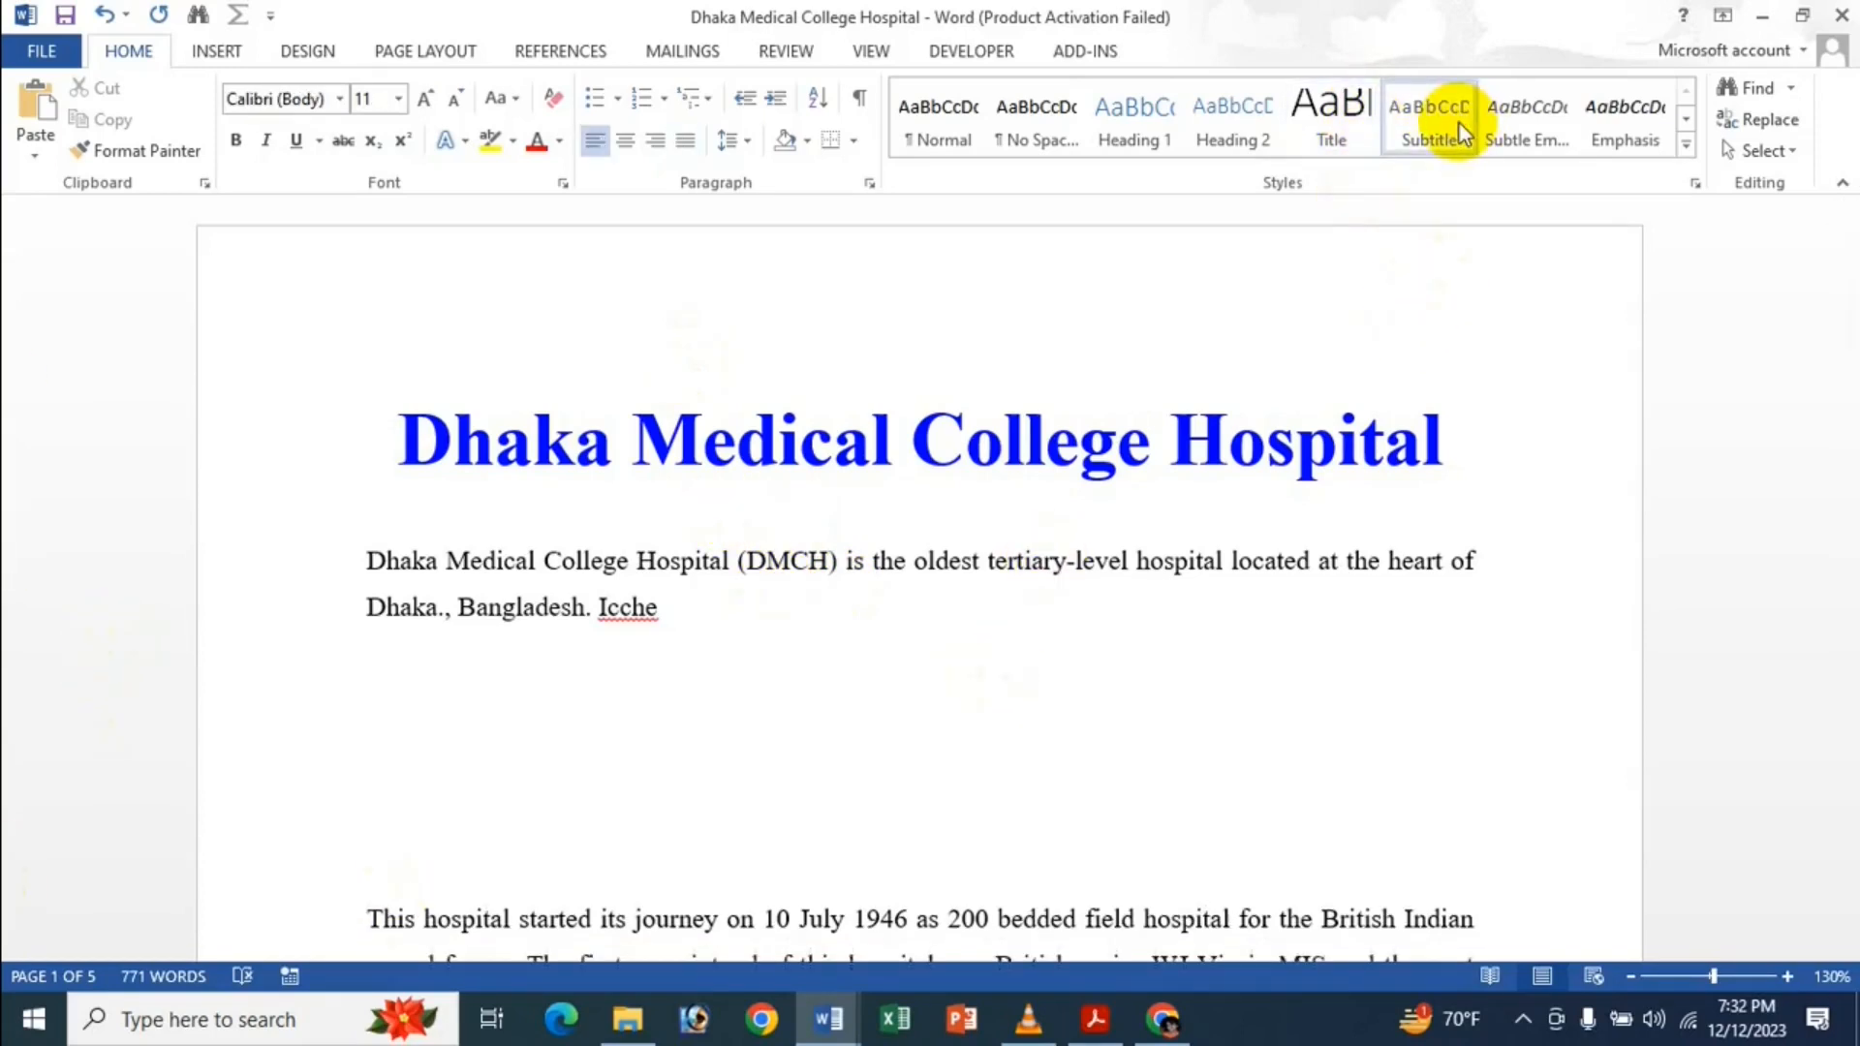
{"action": "type", "text": "fg"}
{"action": "type", "text": "gdfgdfgdfgdgdfg g dfg dfg d"}
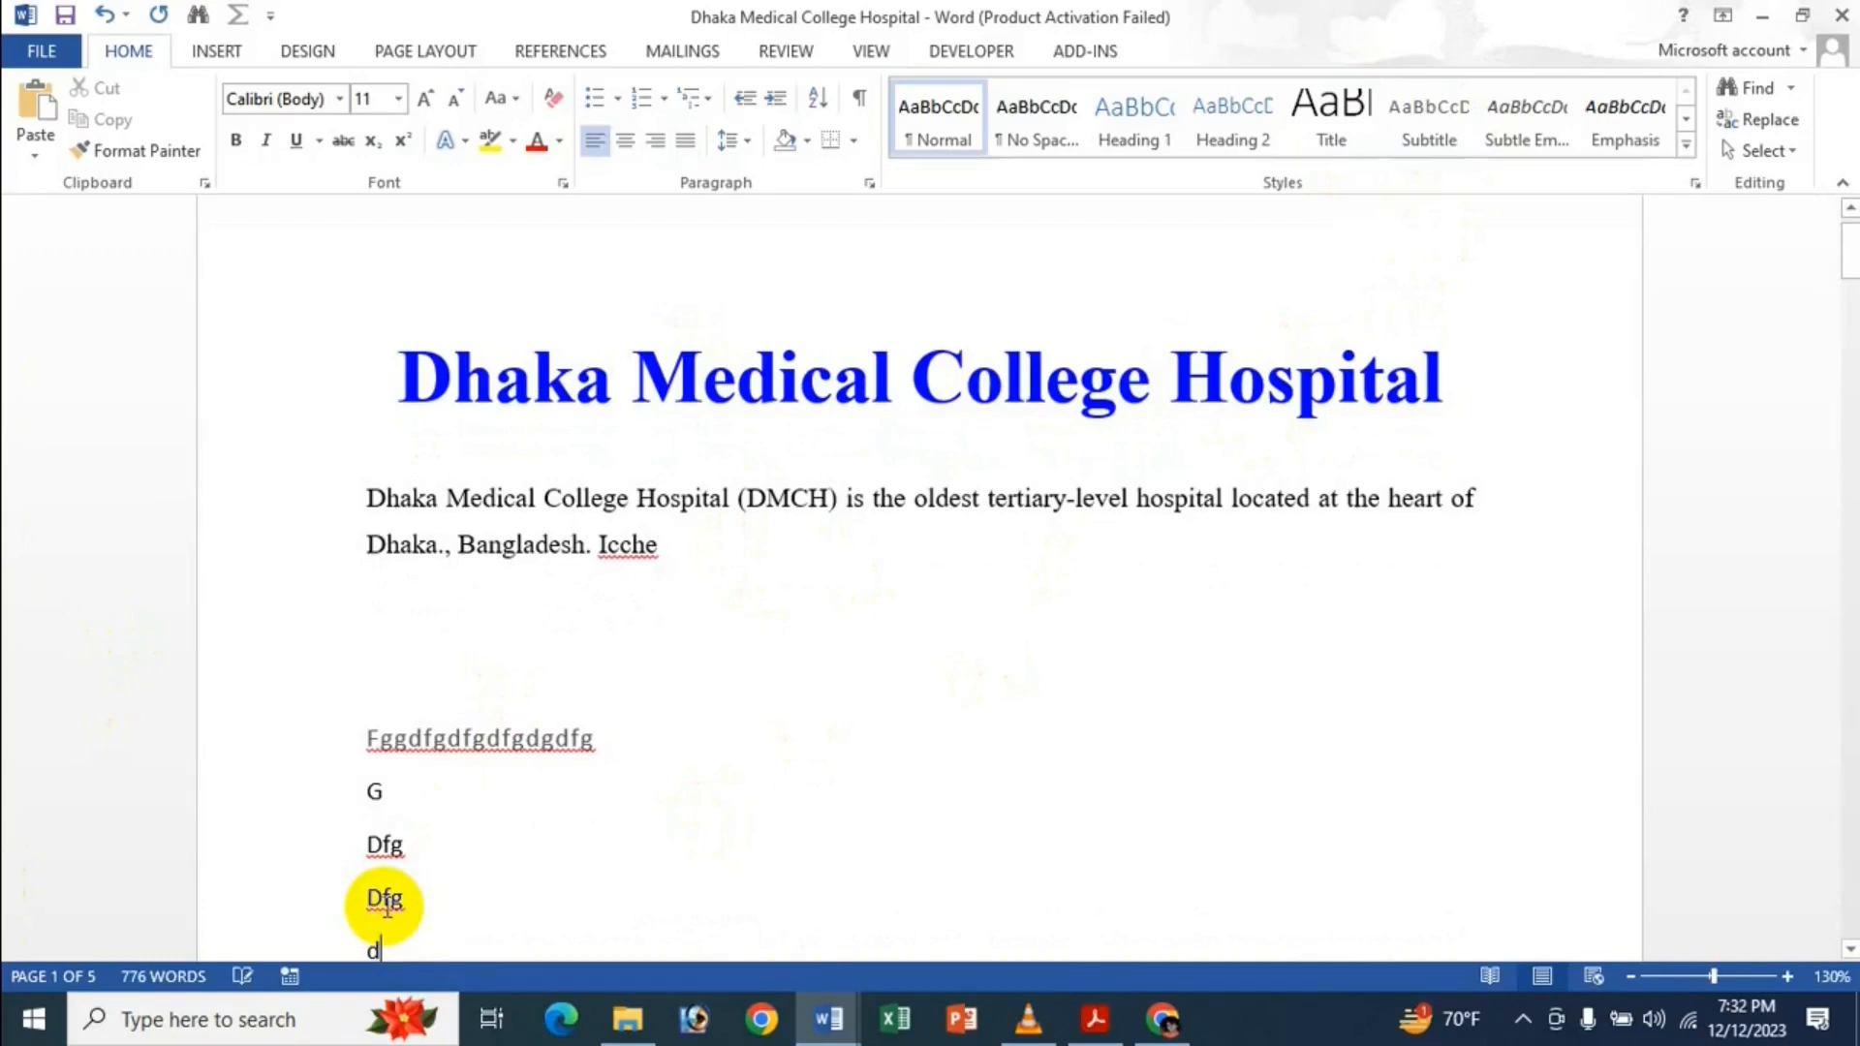
Delete the junk test lines and leave an empty paragraph before the next paragraph.
{"action": "key", "text": "ctrl+a"}
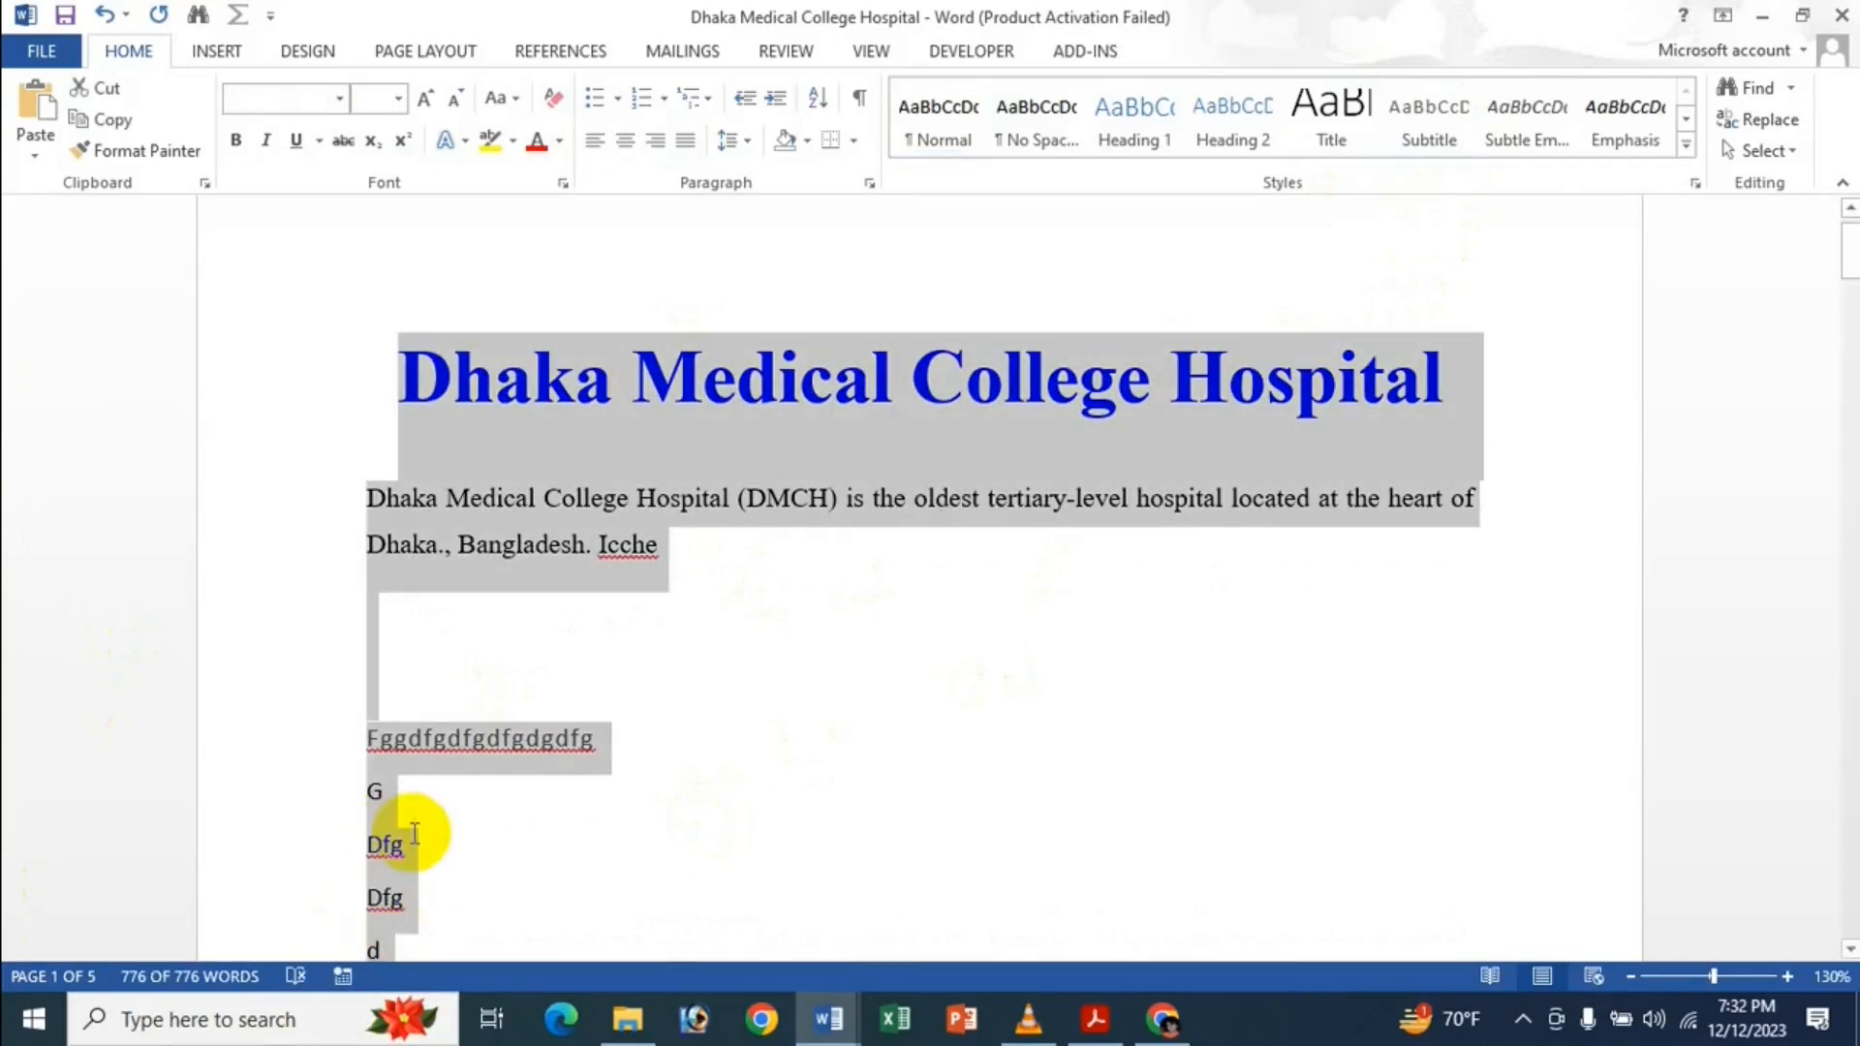
{"action": "left_click", "coordinate": [415, 844]}
{"action": "left_click_drag", "start_coordinate": [354, 747], "coordinate": [407, 950]}
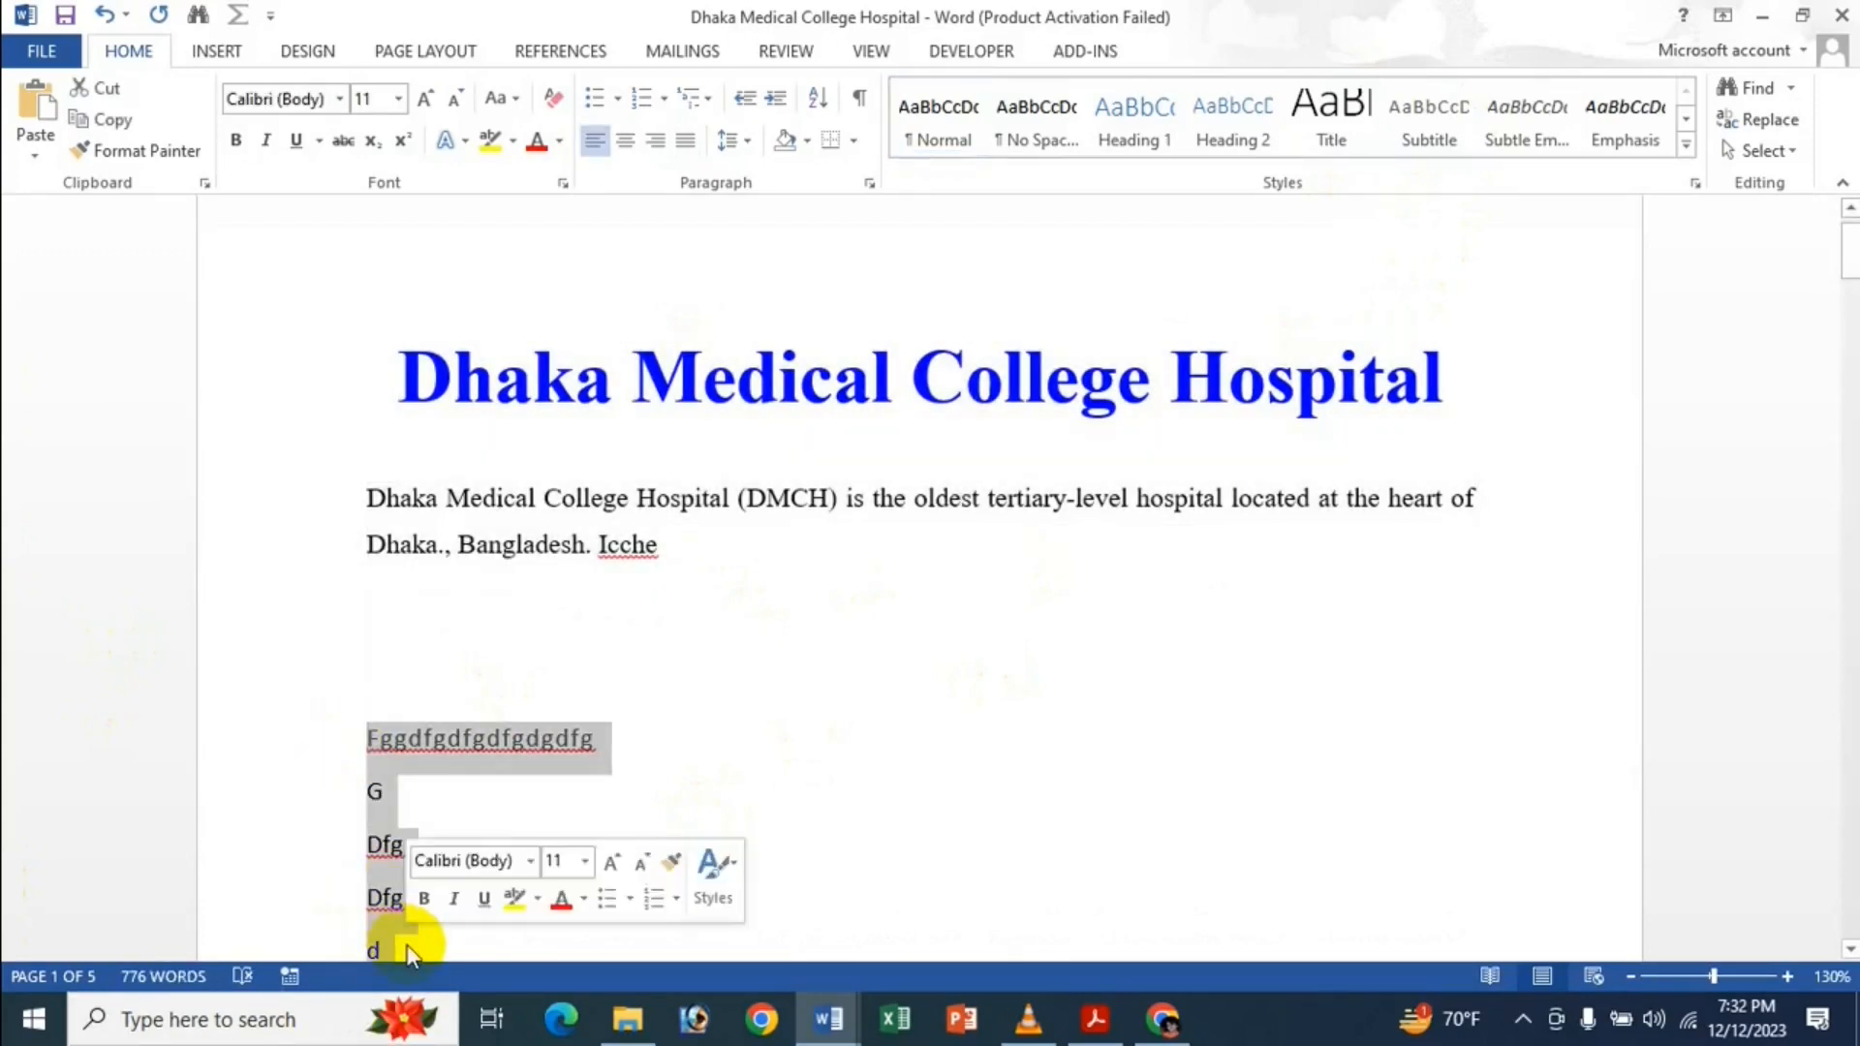
{"action": "key", "text": "BackSpace"}
{"action": "key", "text": "BackSpace"}
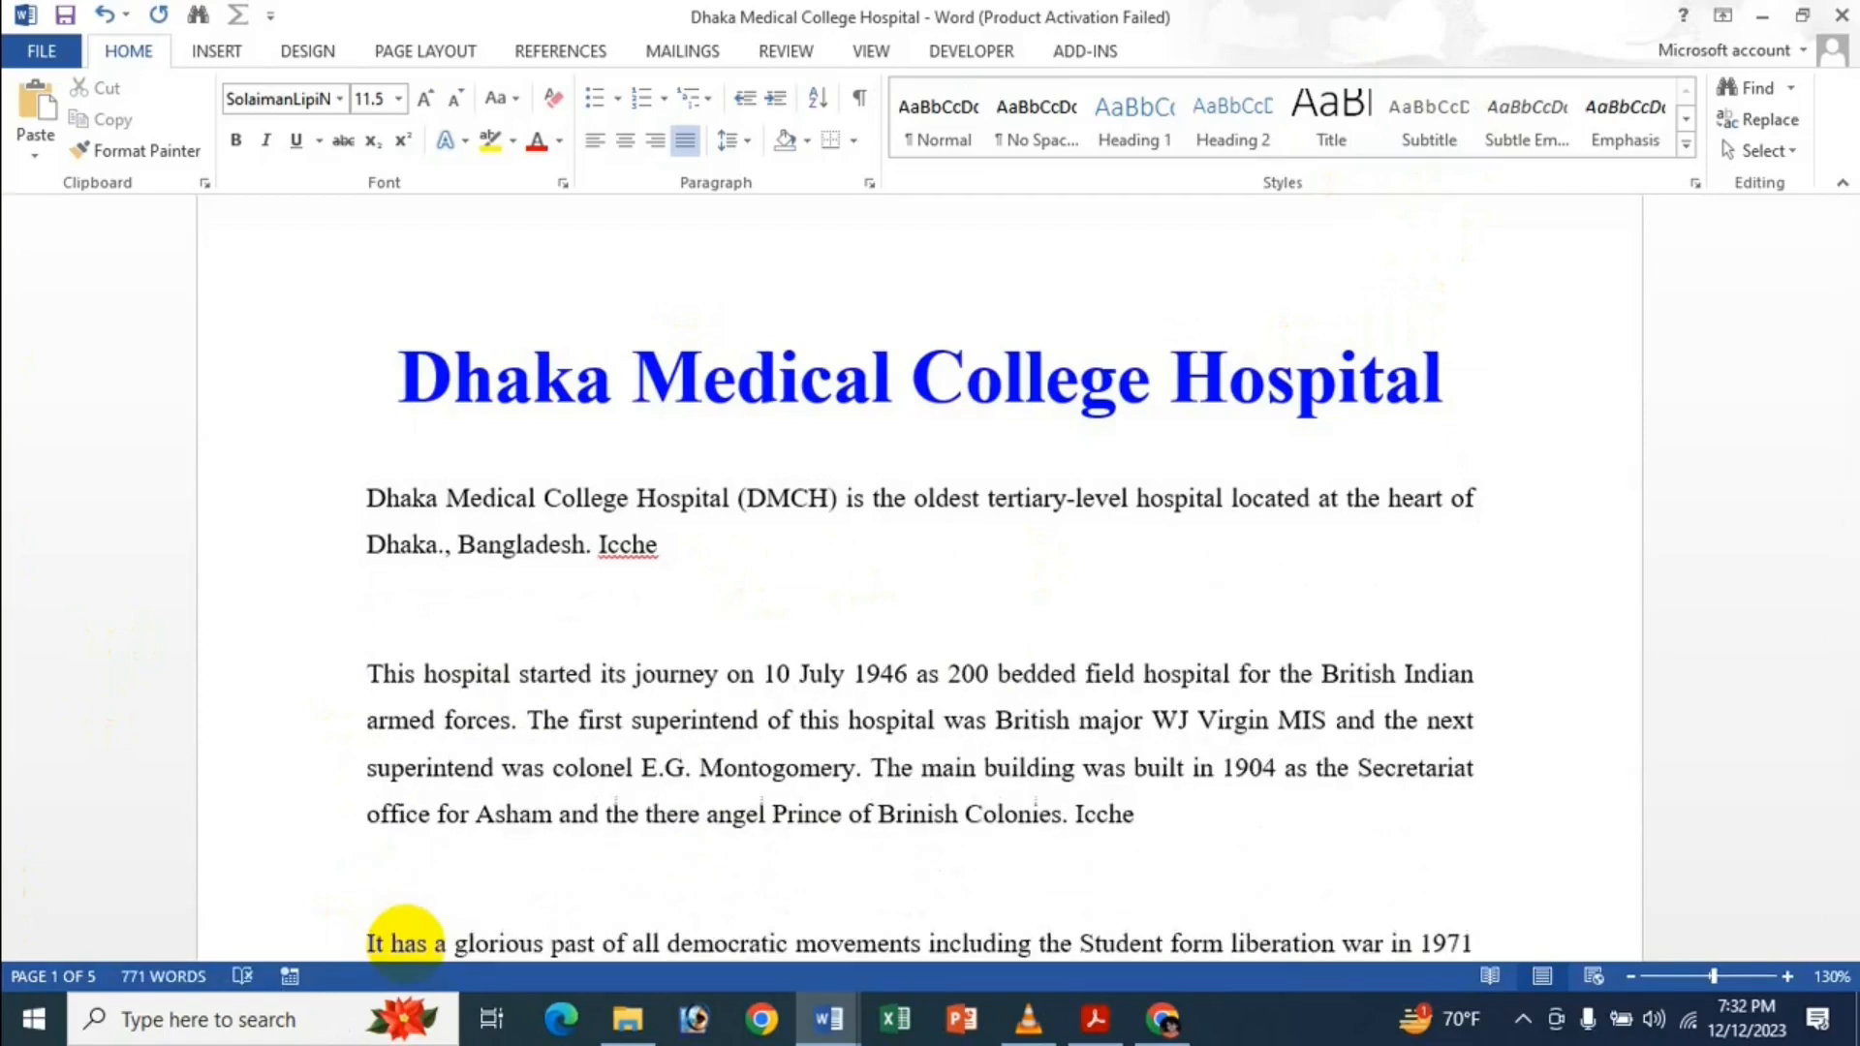
{"action": "key", "text": "Return"}
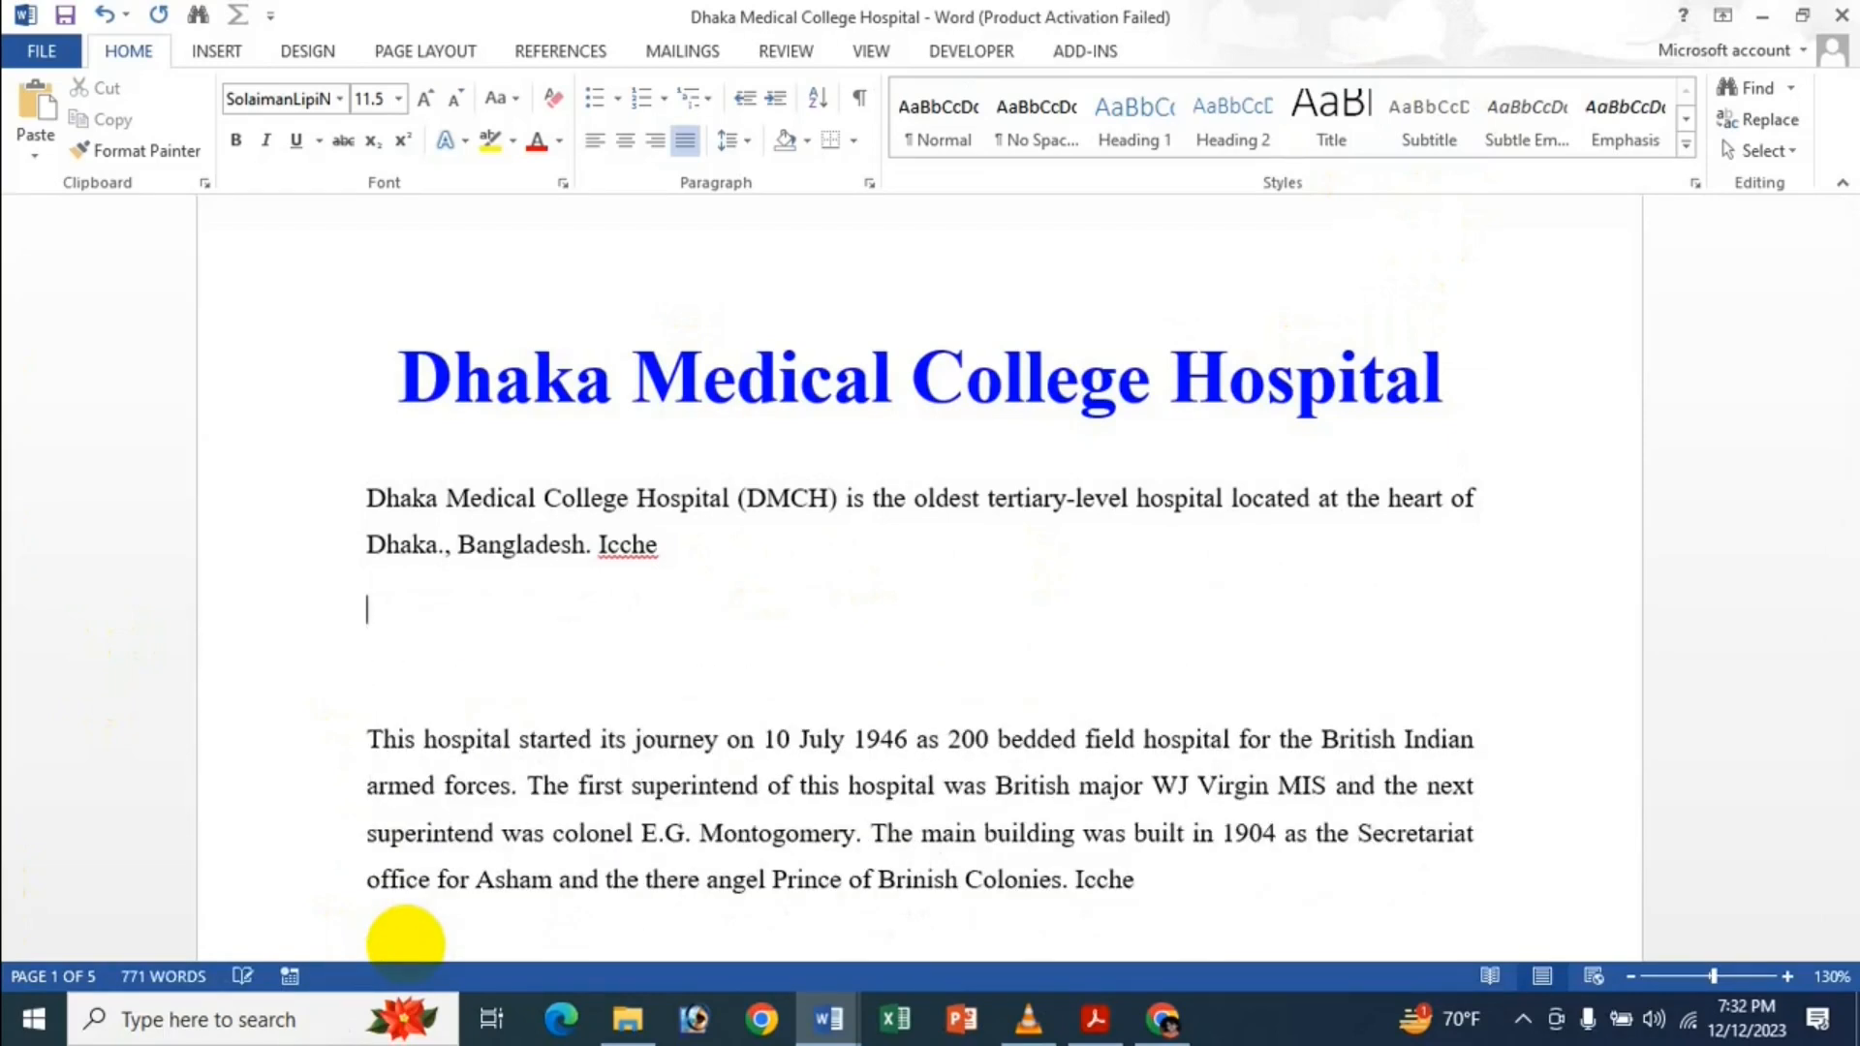
Type a Subtitle-styled filler line, then open Subtitle's Modify Style dialog from Apply Styles.
{"action": "left_click", "coordinate": [1416, 118]}
{"action": "type", "text": "fsdh"}
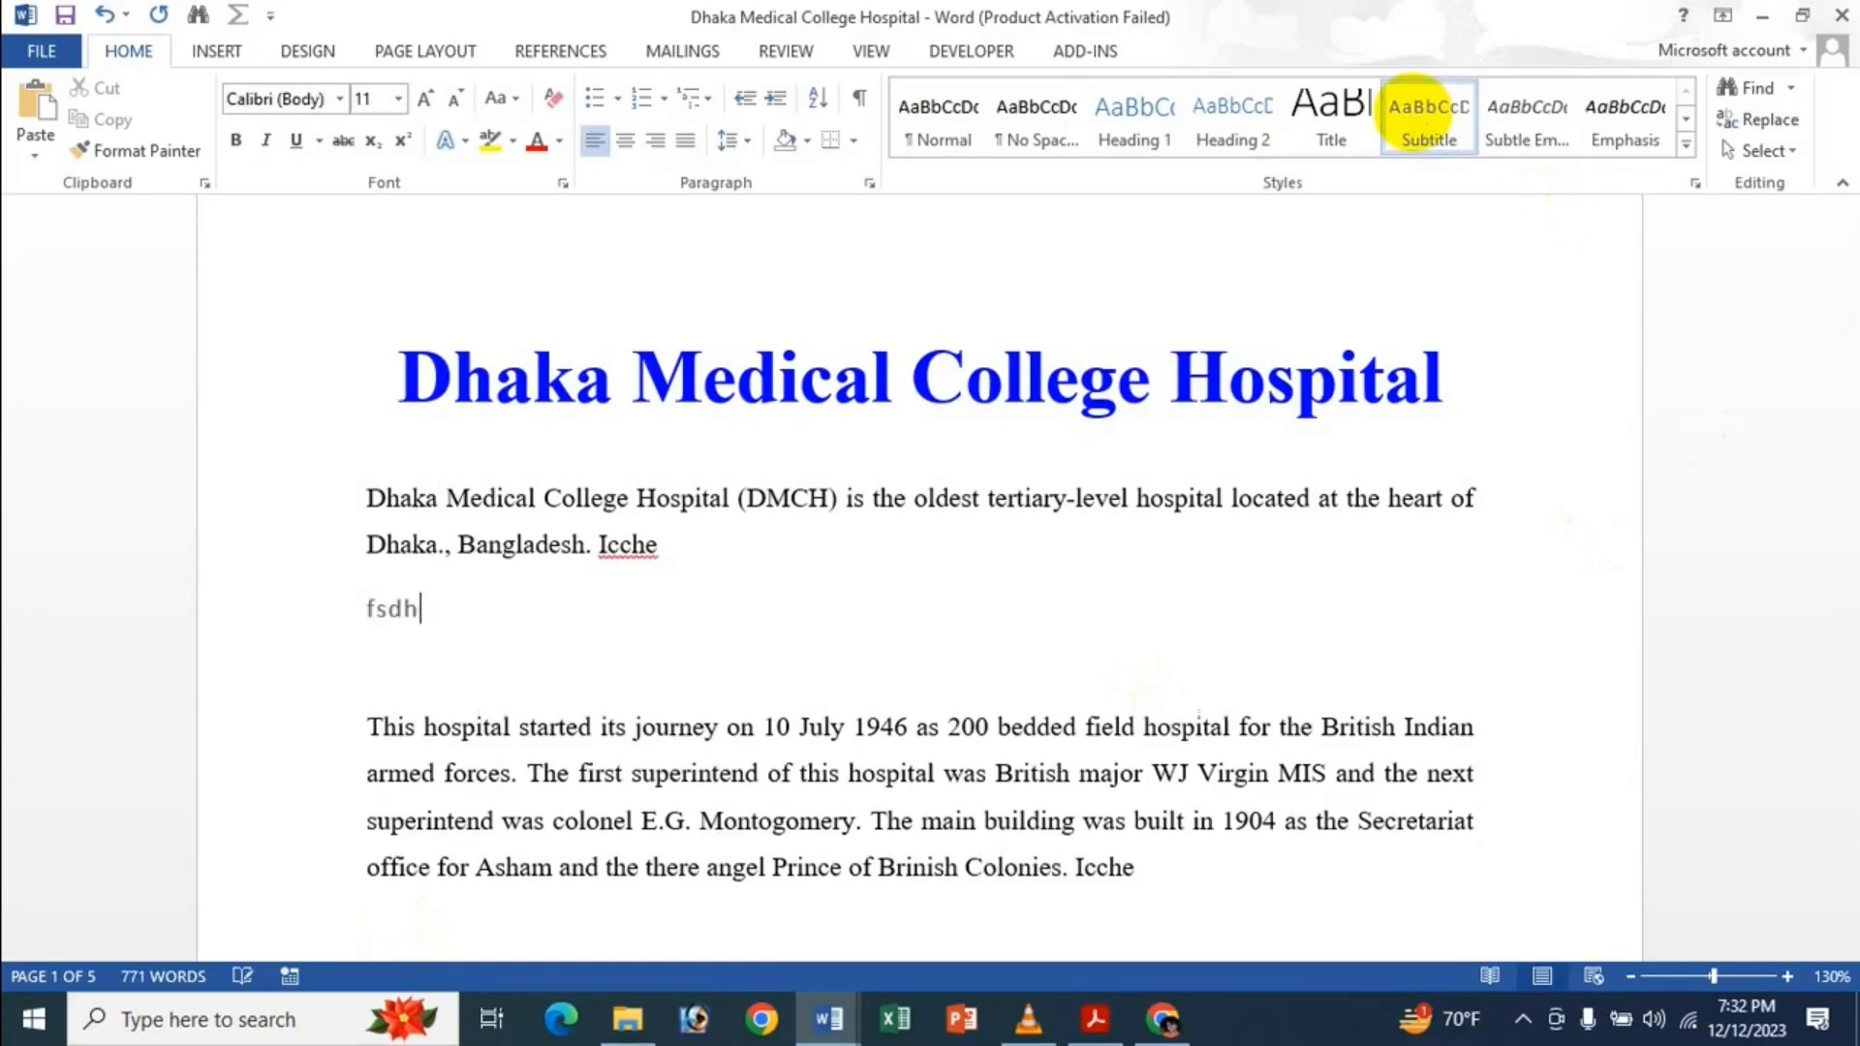
{"action": "type", "text": "jsgfhgfsdgfsgdfshgdfcsdf s df sd fs df sd f sd fsdf sd f sd f sdf"}
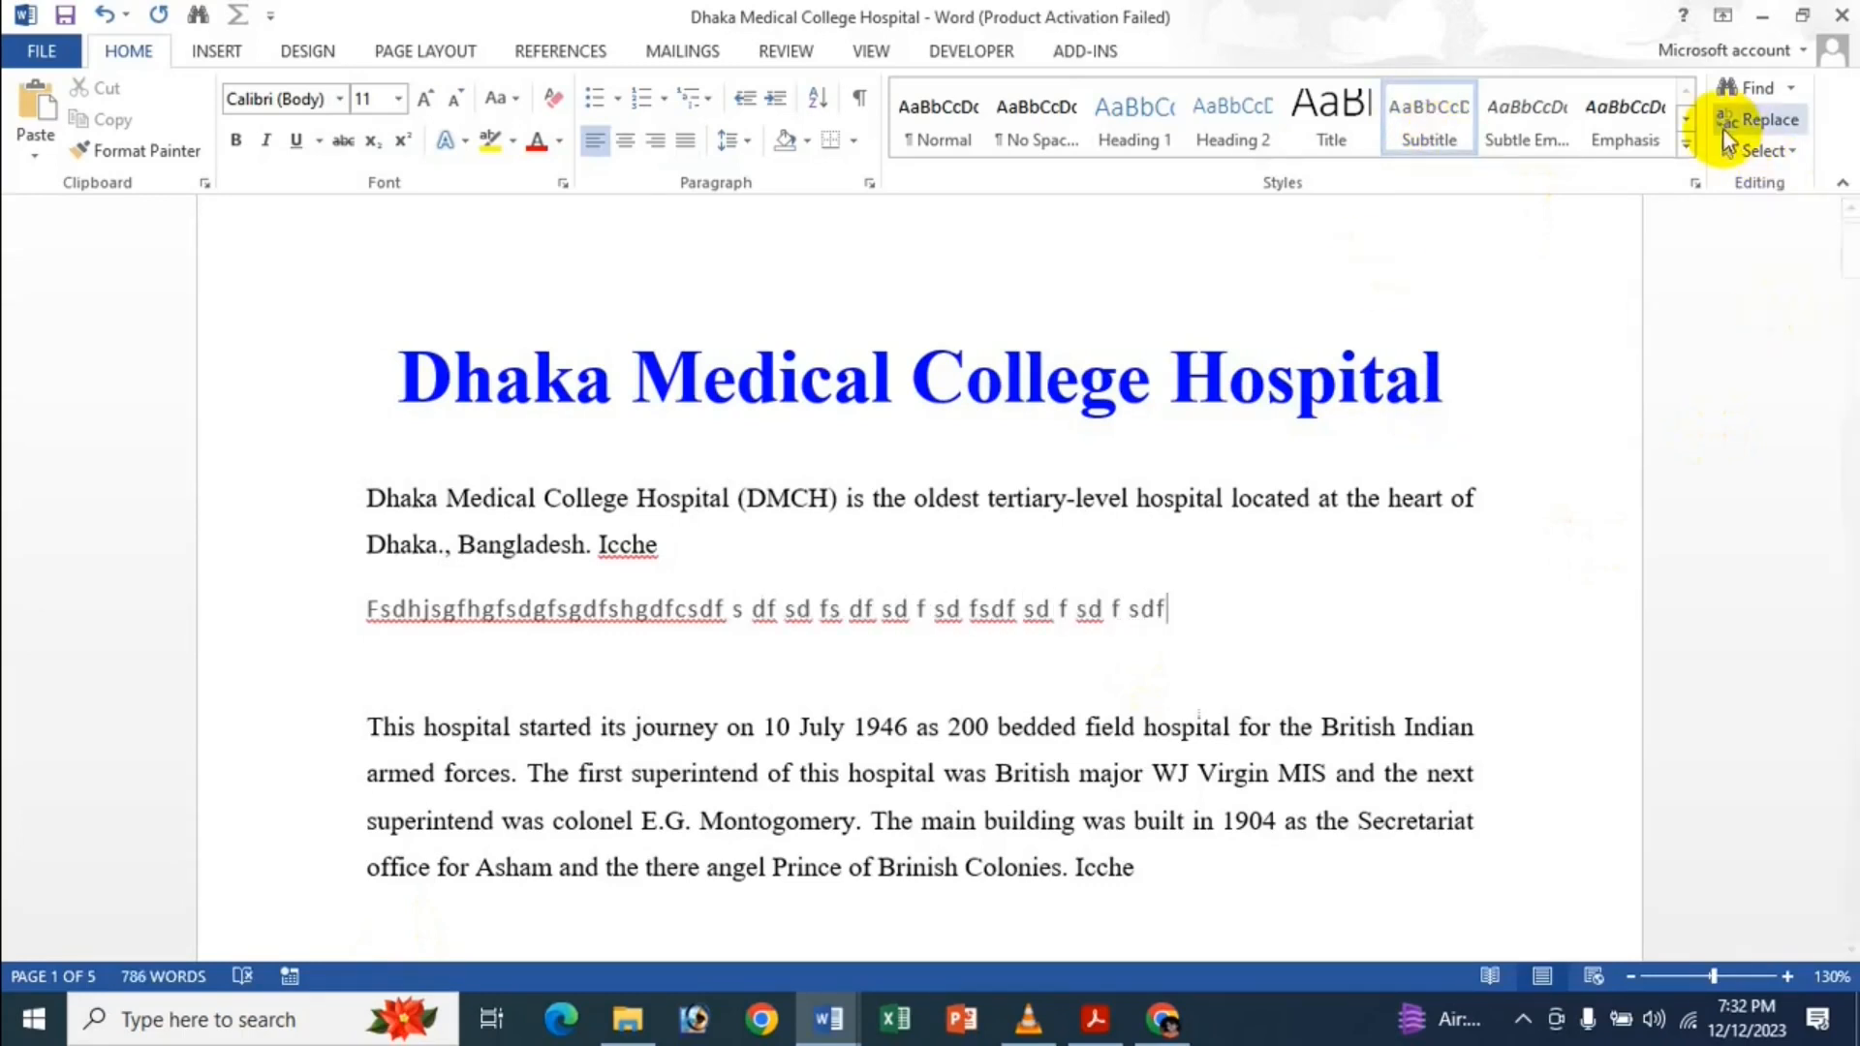
{"action": "left_click", "coordinate": [1687, 145]}
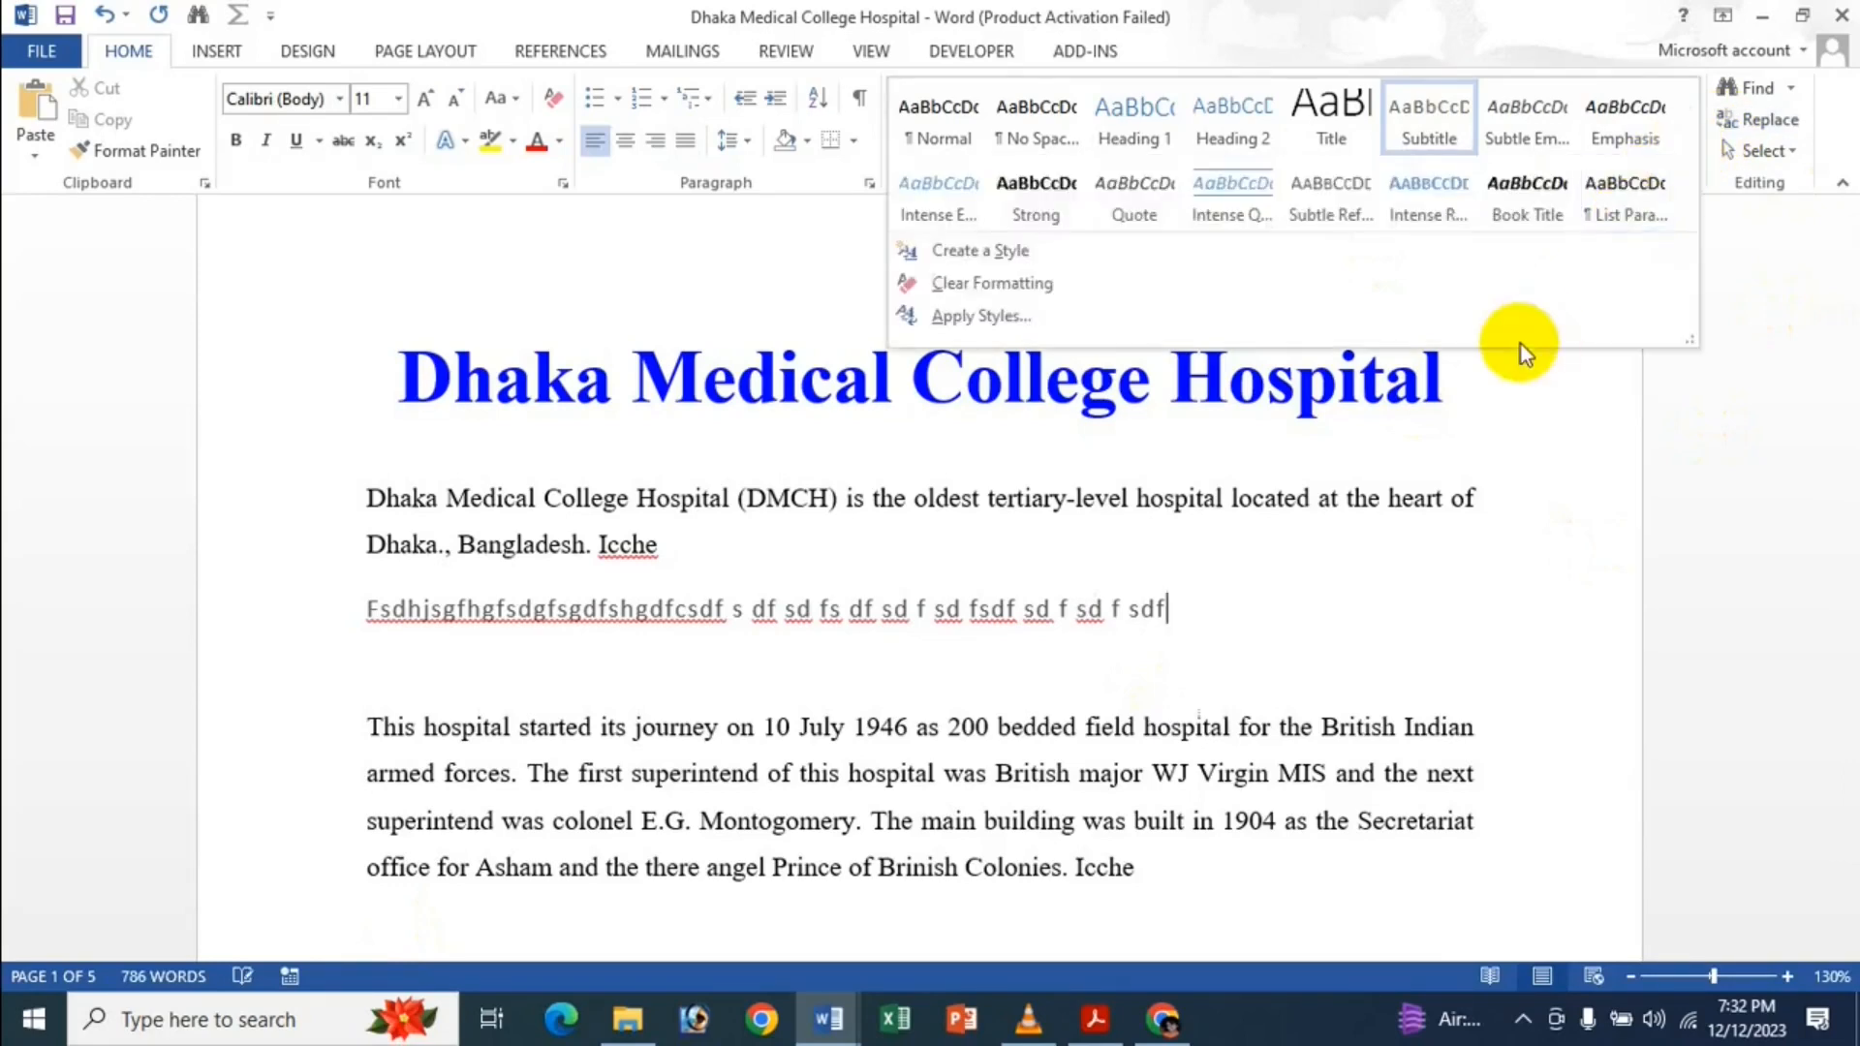
{"action": "left_click", "coordinate": [1056, 318]}
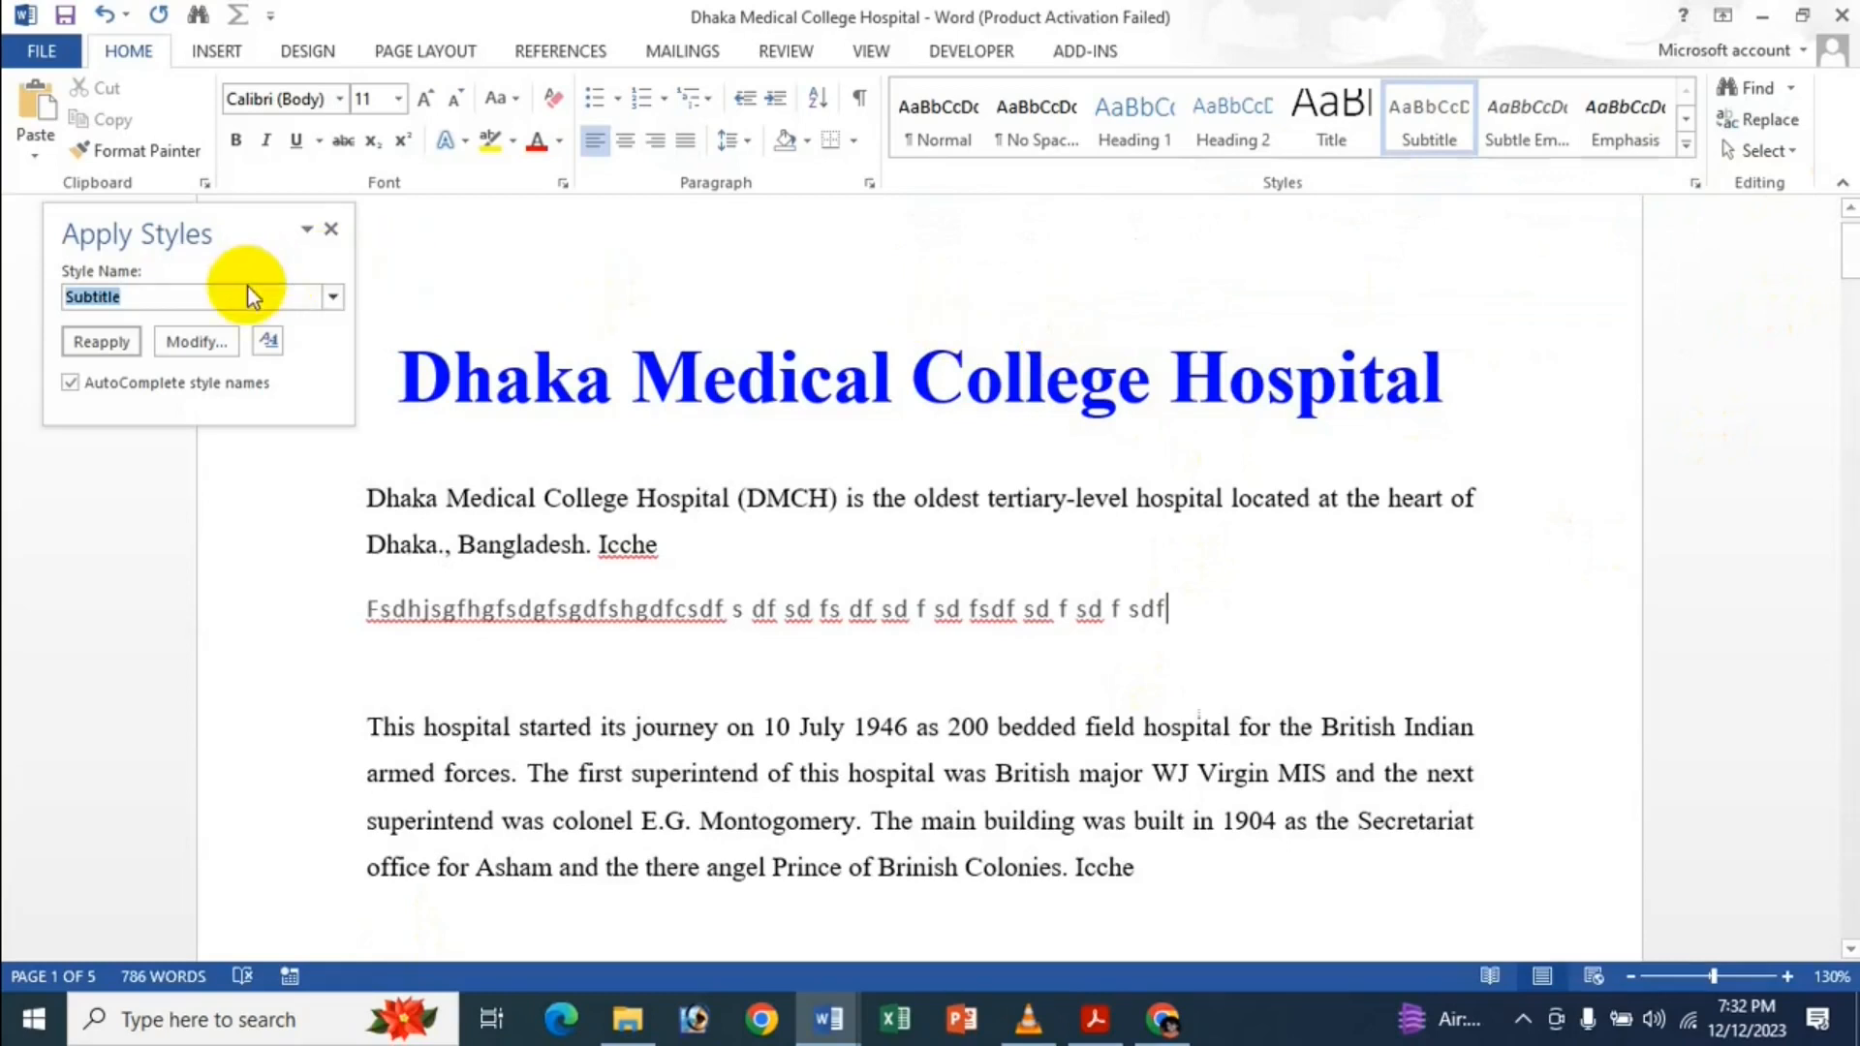
{"action": "left_click", "coordinate": [197, 341]}
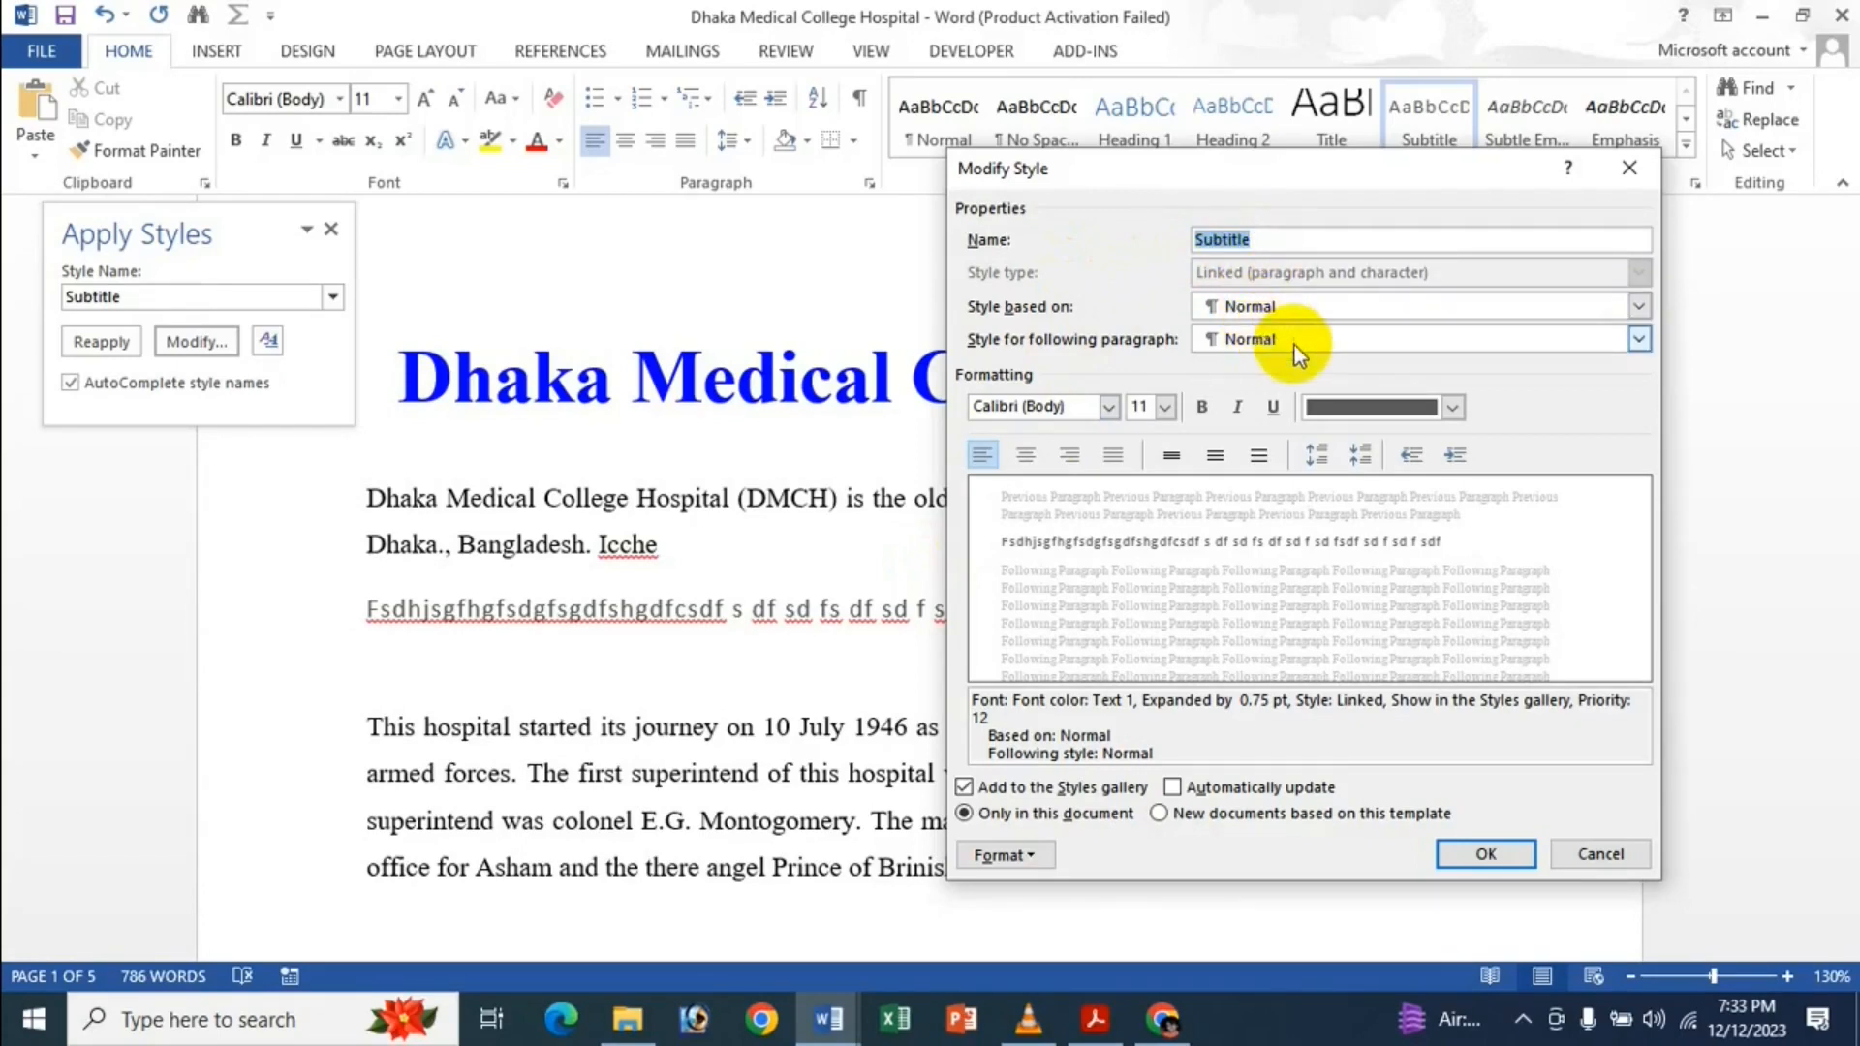
Select the Subtitle filler line and reopen the Subtitle style's Modify dialog.
{"action": "left_click", "coordinate": [1629, 167]}
{"action": "left_click_drag", "start_coordinate": [1217, 602], "coordinate": [494, 623]}
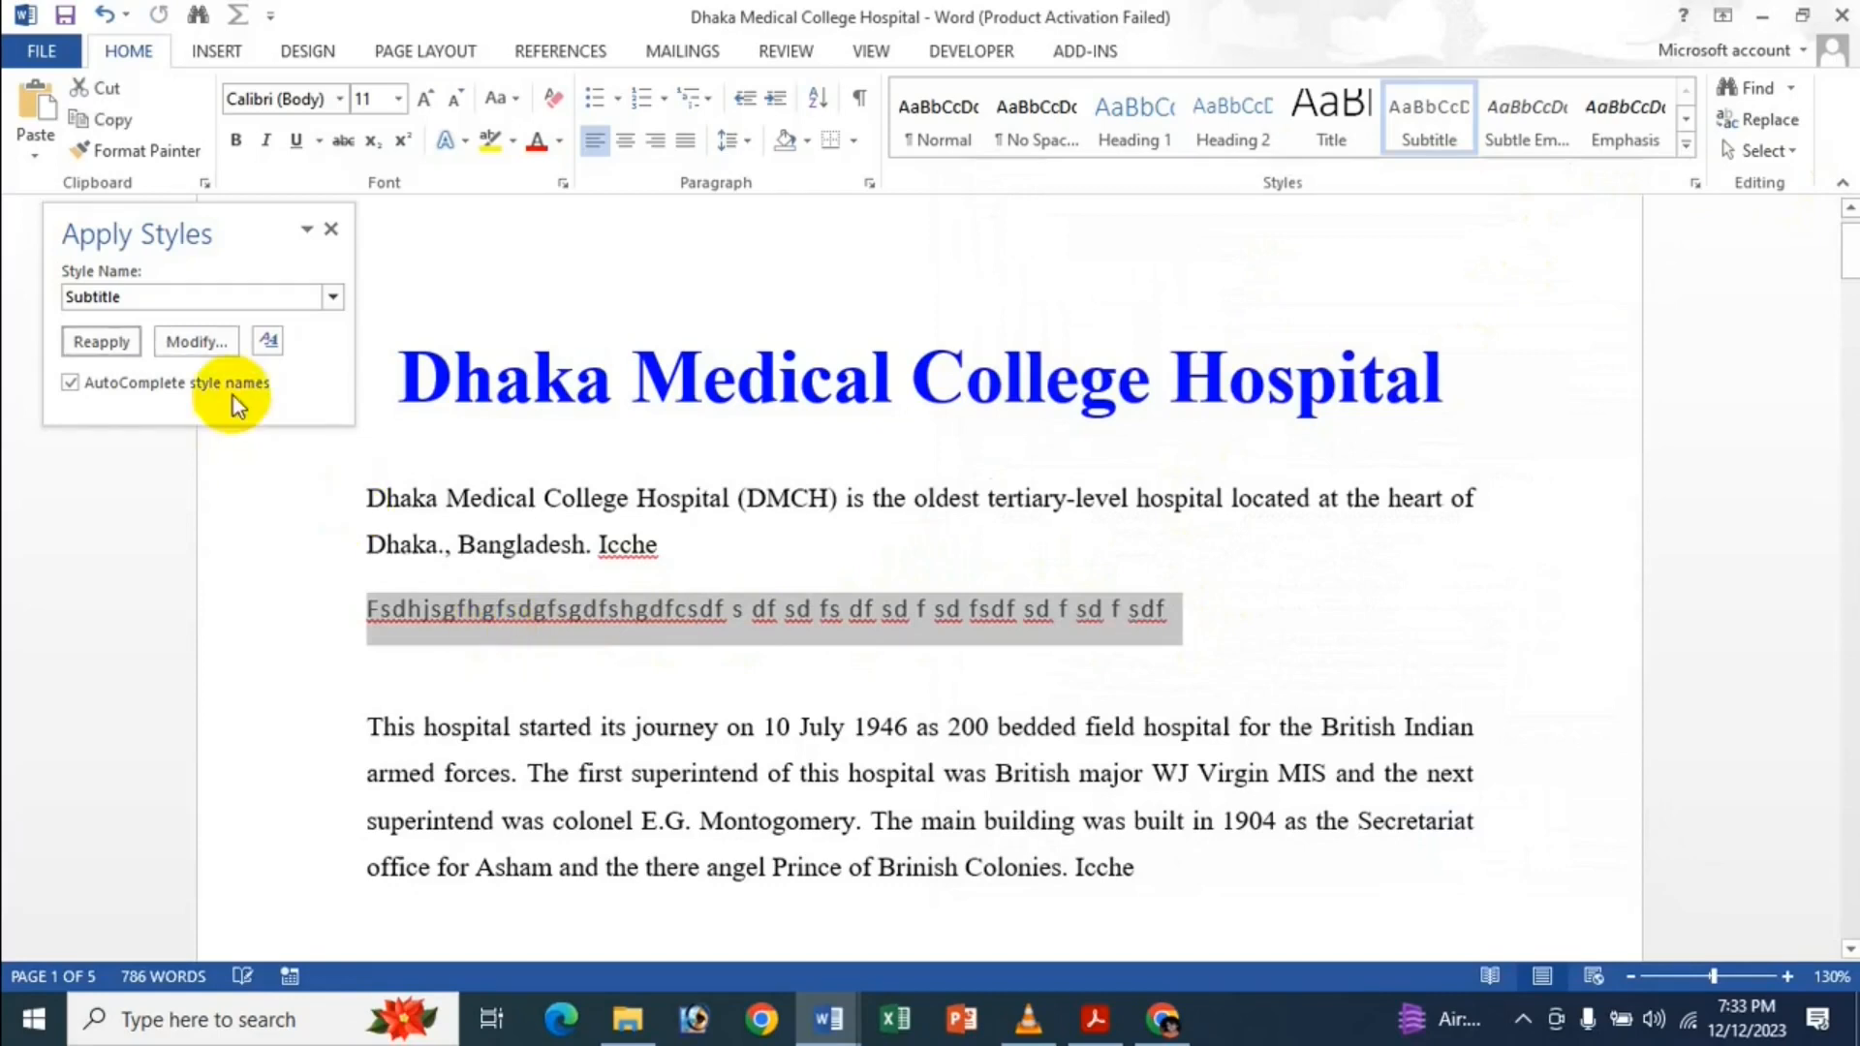
{"action": "left_click", "coordinate": [197, 341]}
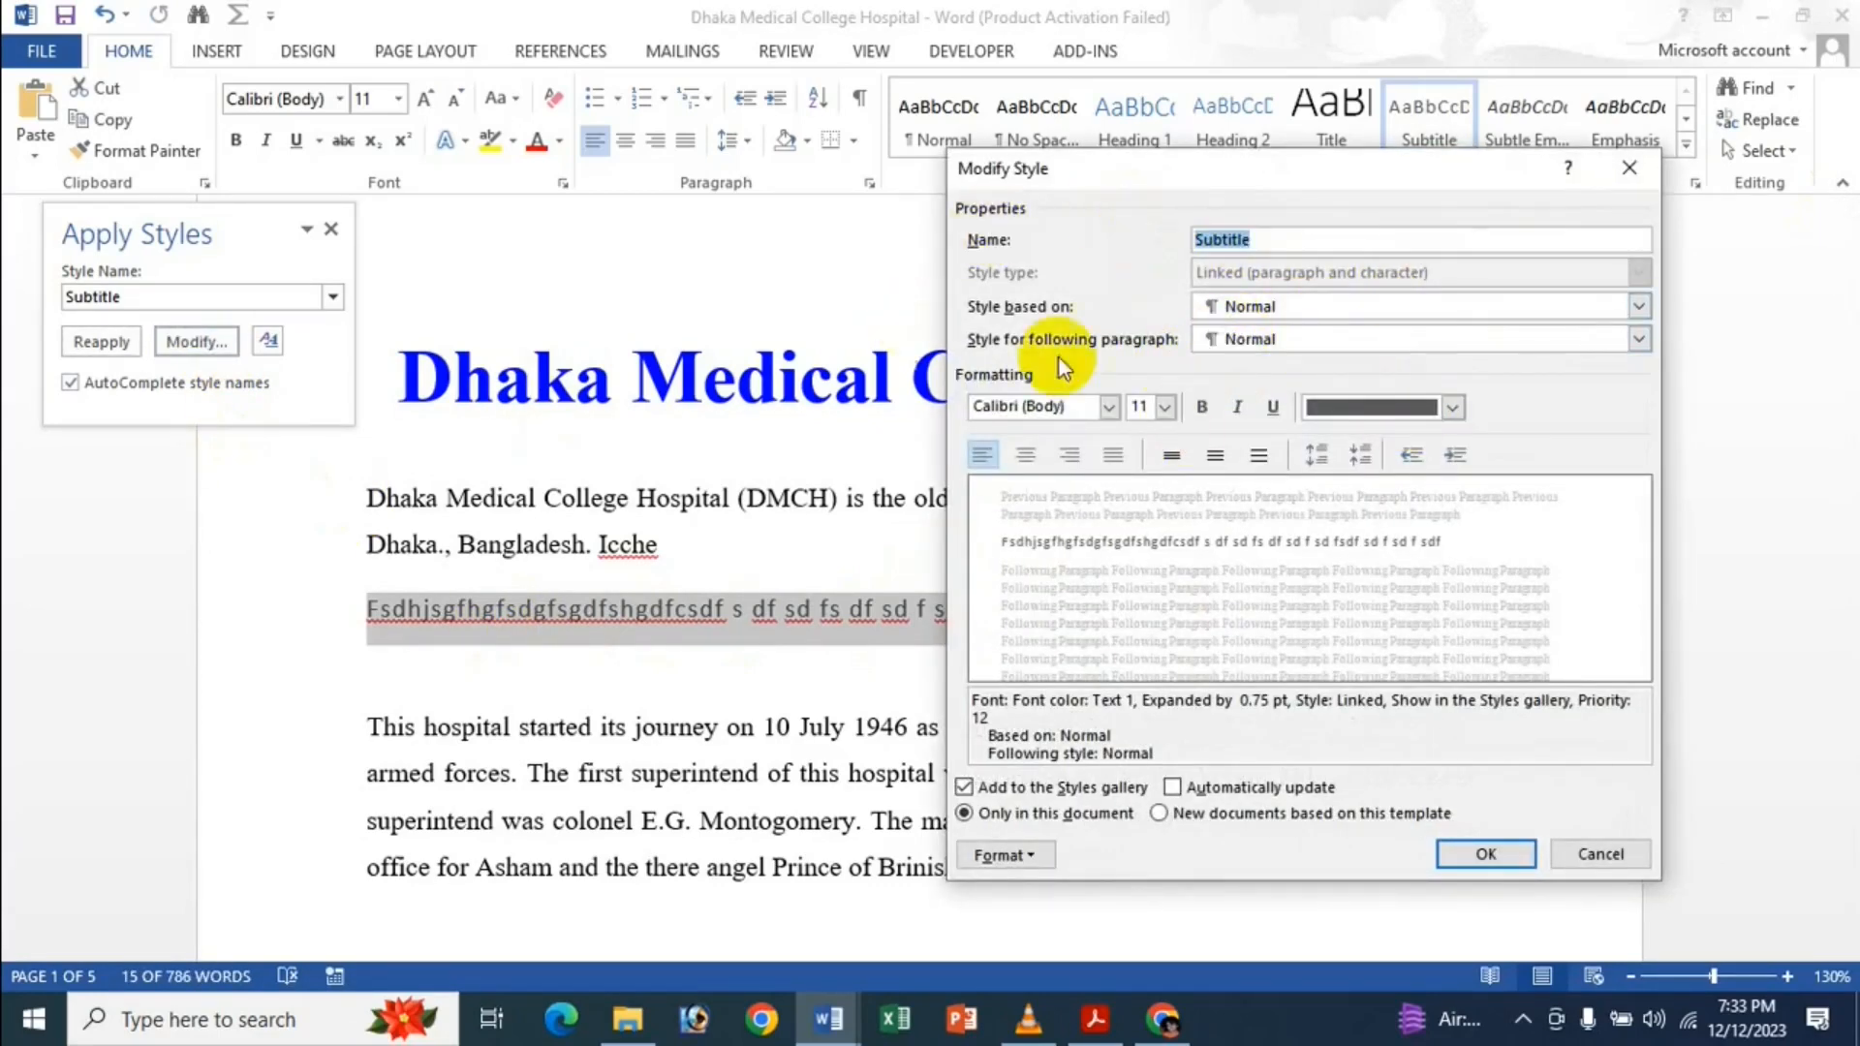
Set the Subtitle style to Castellar, 18 pt, bold italic, light blue.
{"action": "left_click", "coordinate": [1108, 408]}
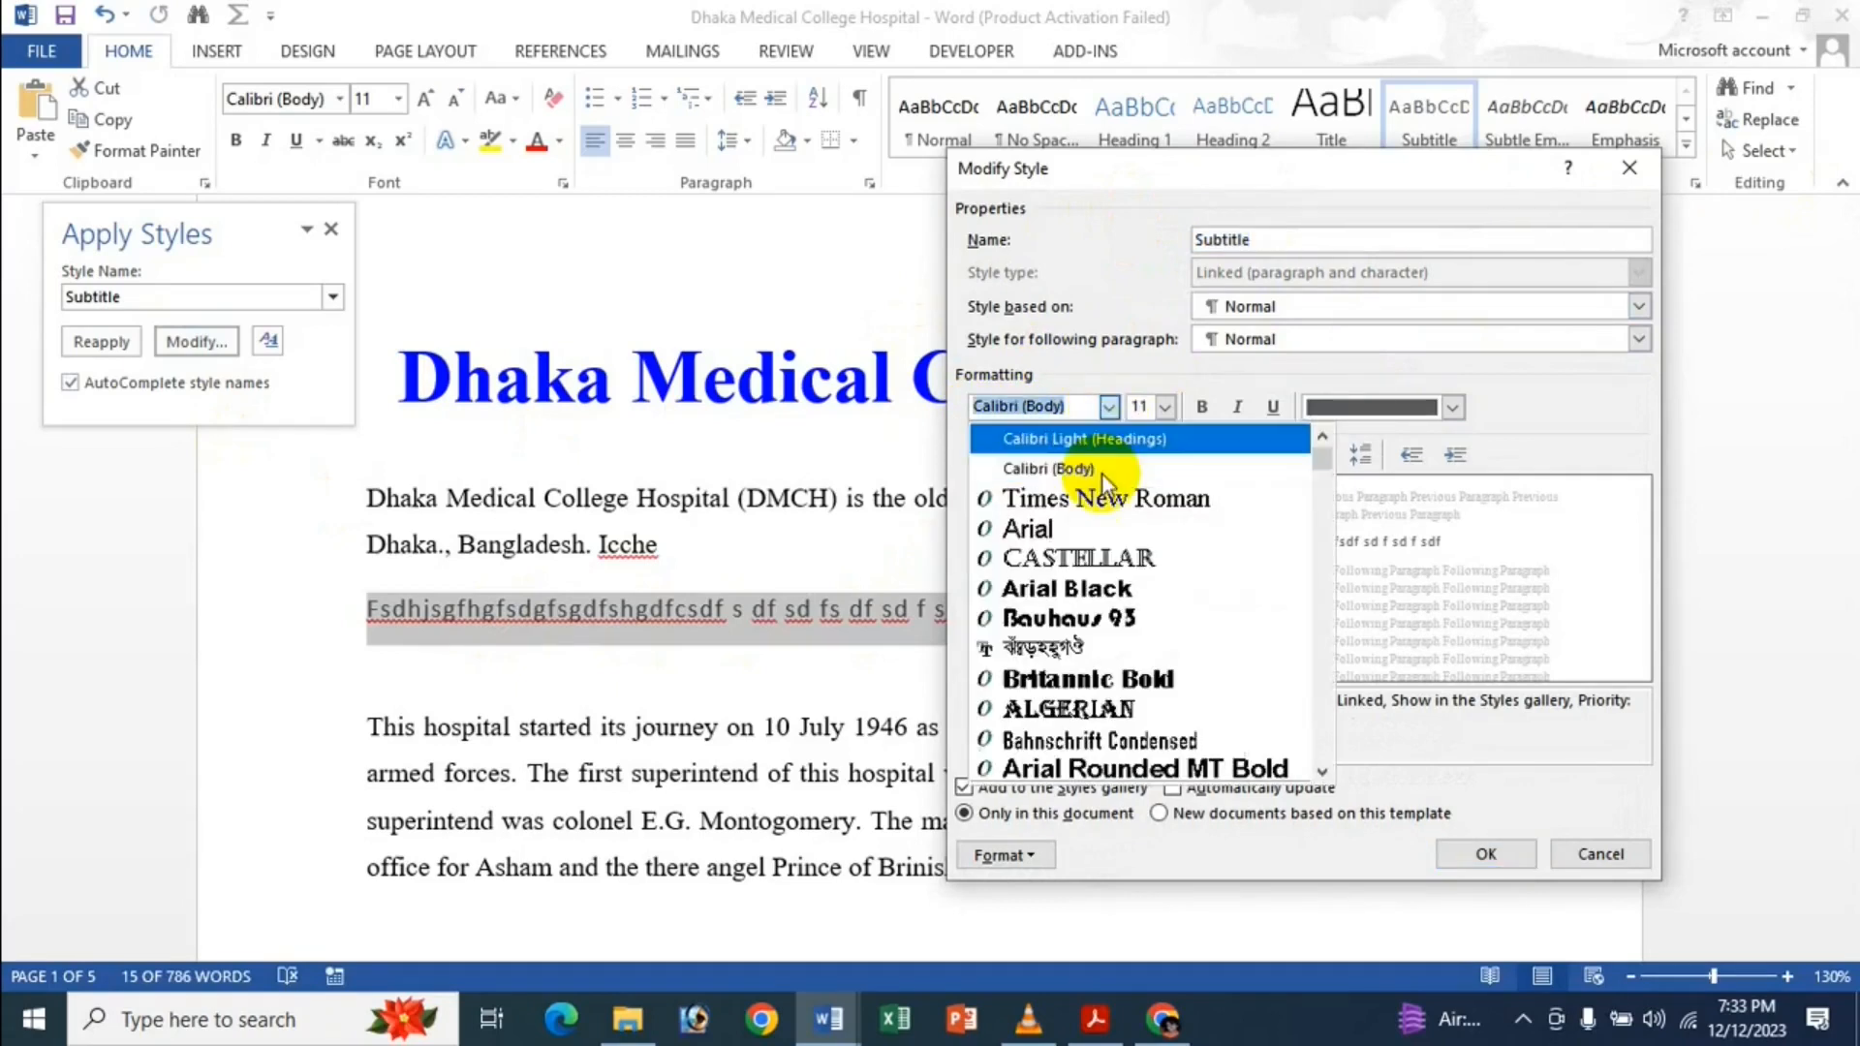
{"action": "left_click", "coordinate": [1104, 555]}
{"action": "left_click", "coordinate": [1164, 408]}
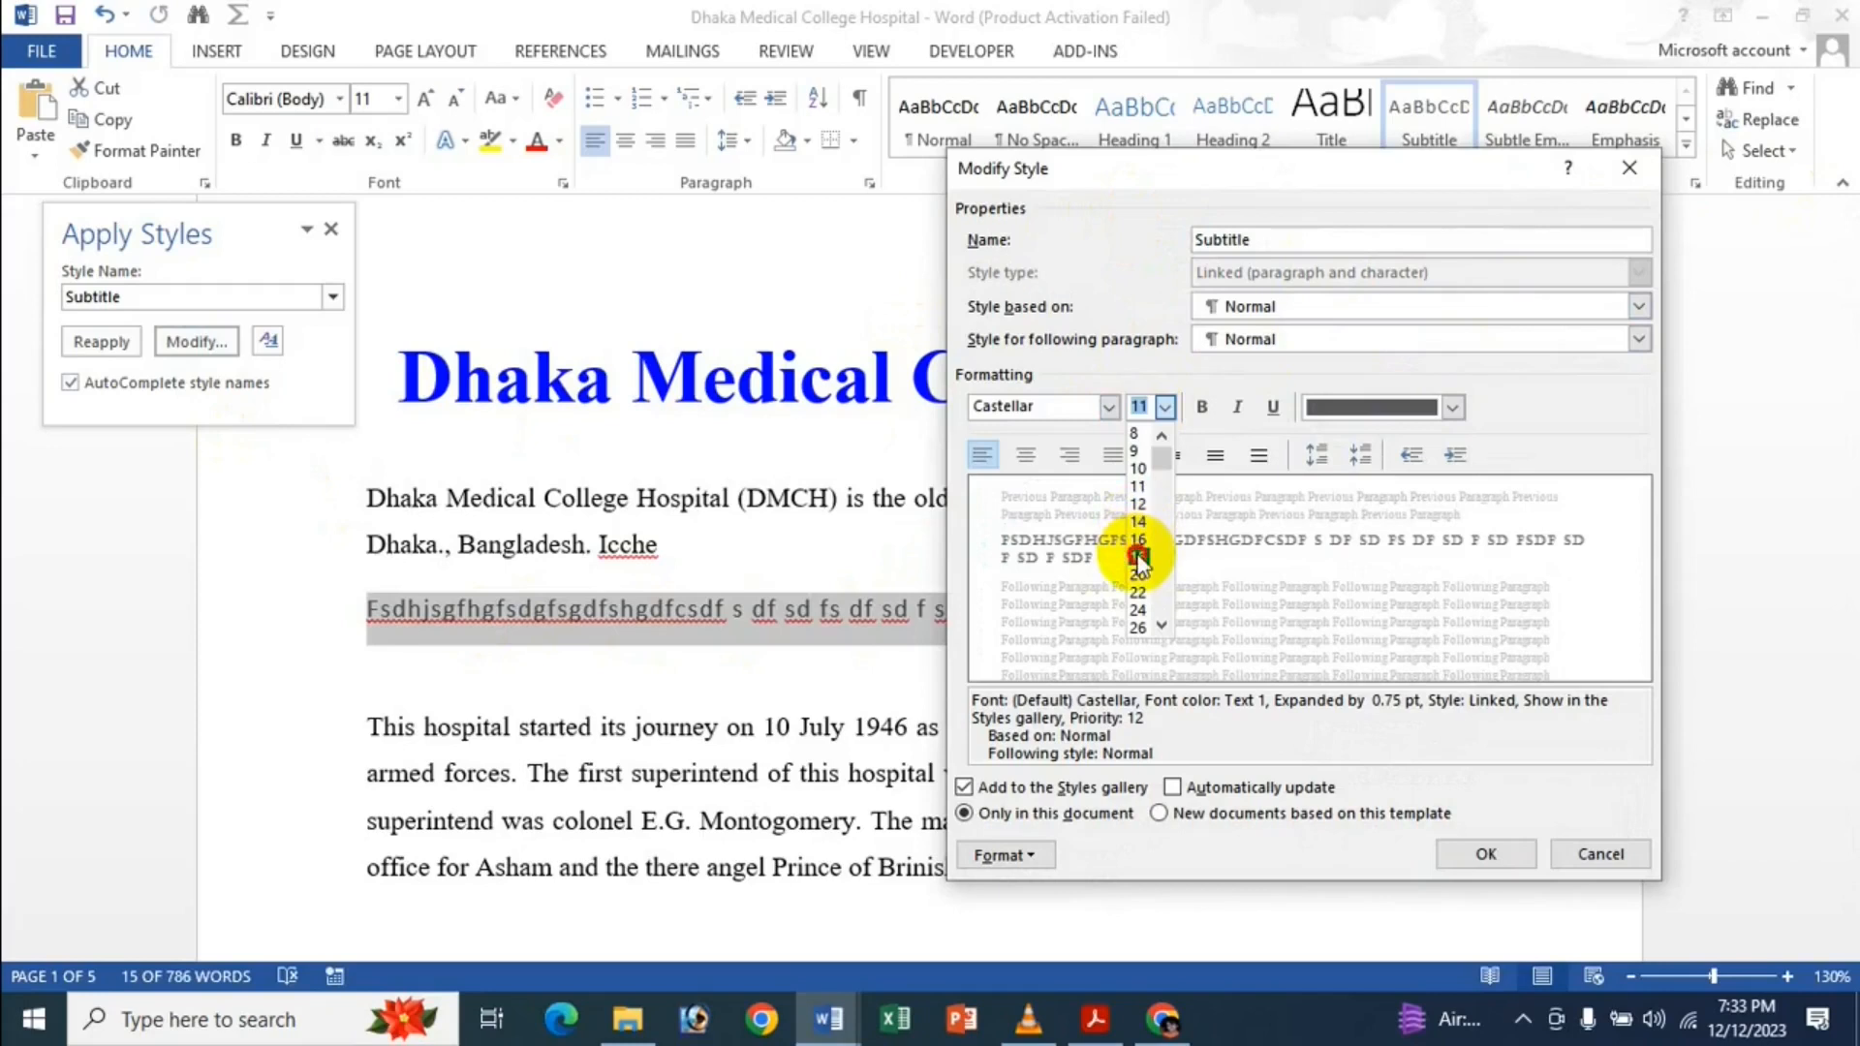
{"action": "left_click", "coordinate": [1138, 557]}
{"action": "left_click", "coordinate": [1203, 408]}
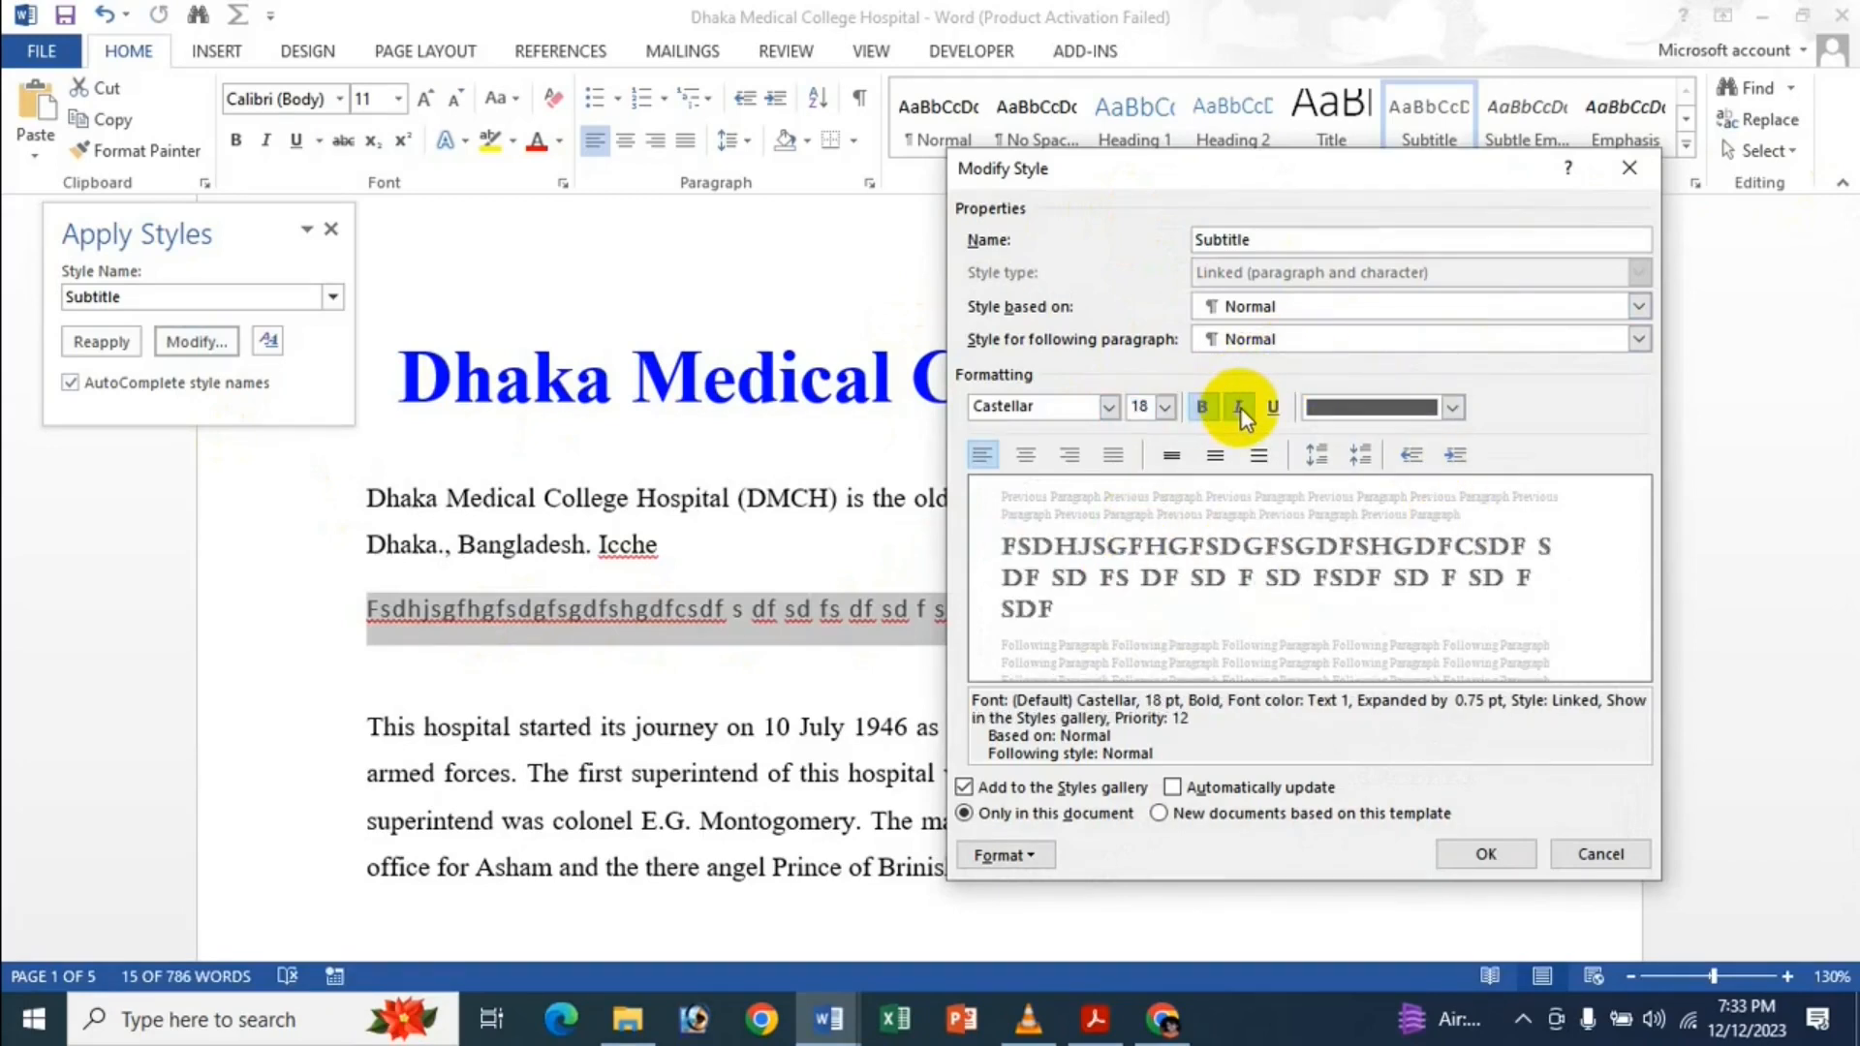
{"action": "left_click", "coordinate": [1238, 407]}
{"action": "left_click", "coordinate": [1452, 408]}
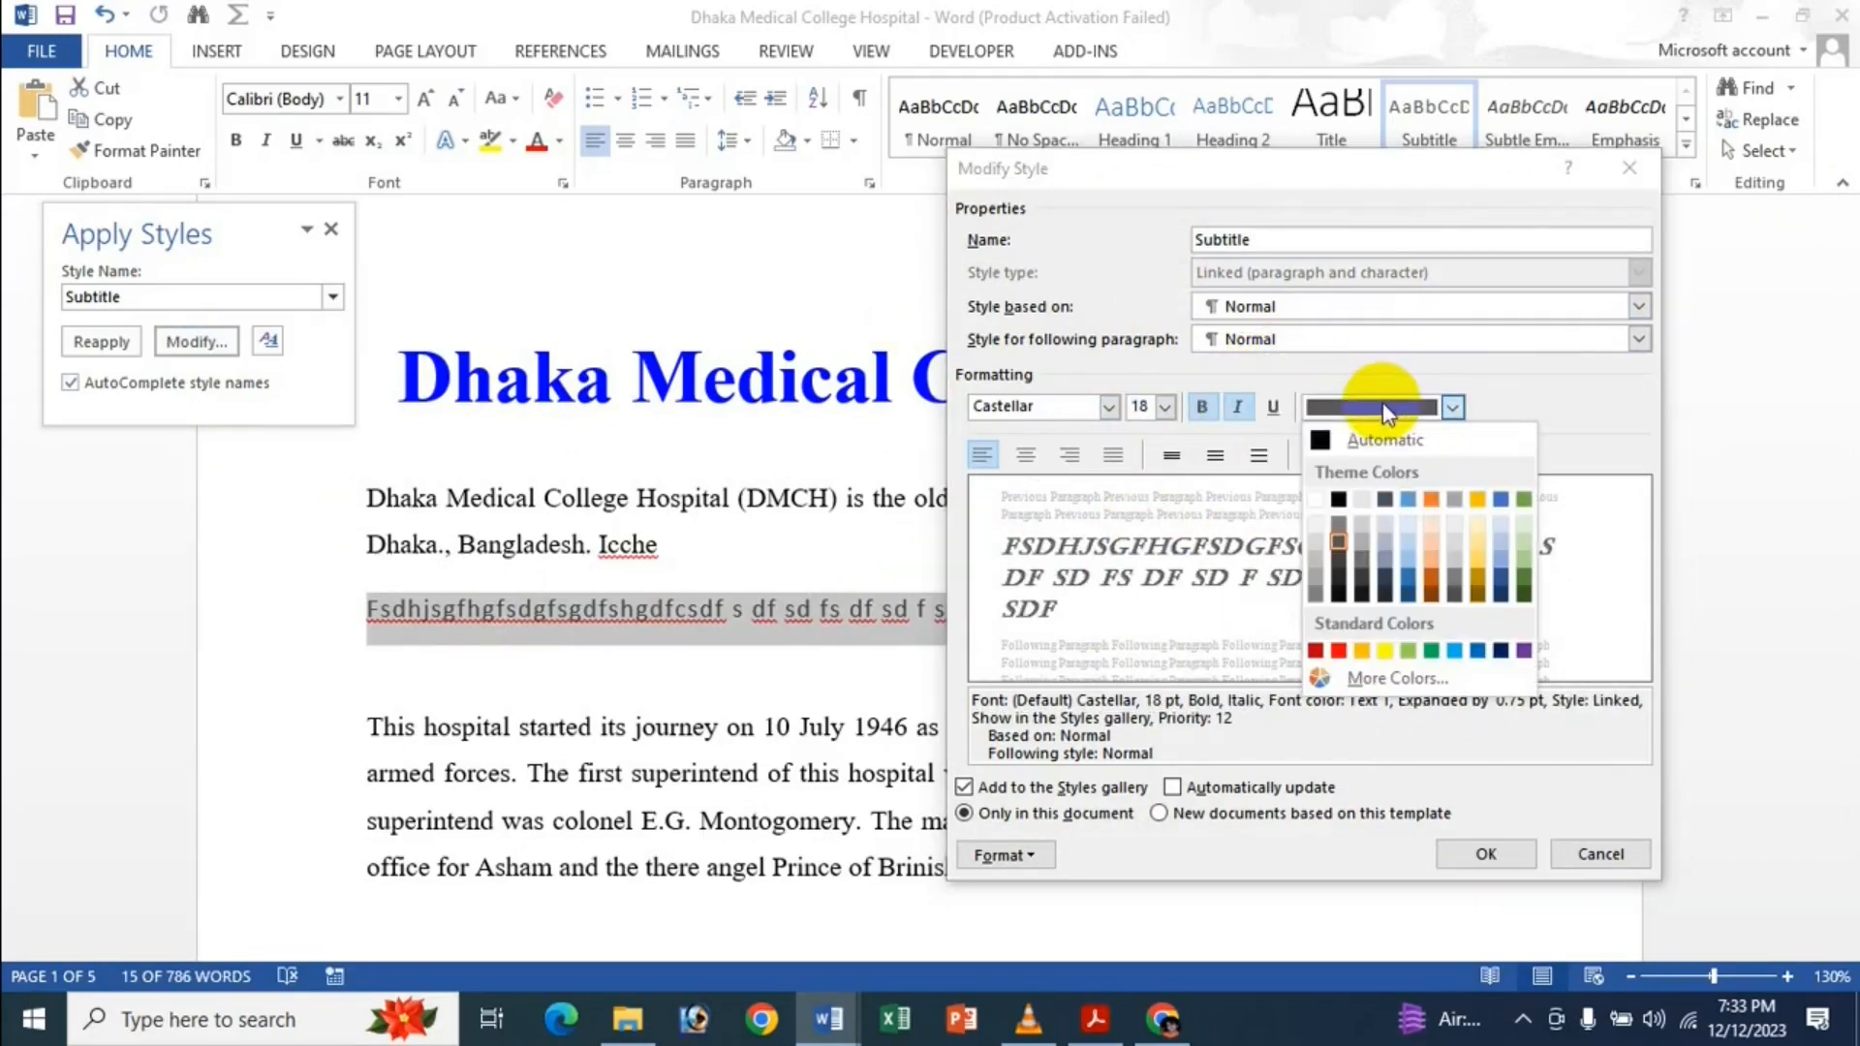
{"action": "left_click", "coordinate": [1338, 650]}
{"action": "left_click", "coordinate": [1452, 408]}
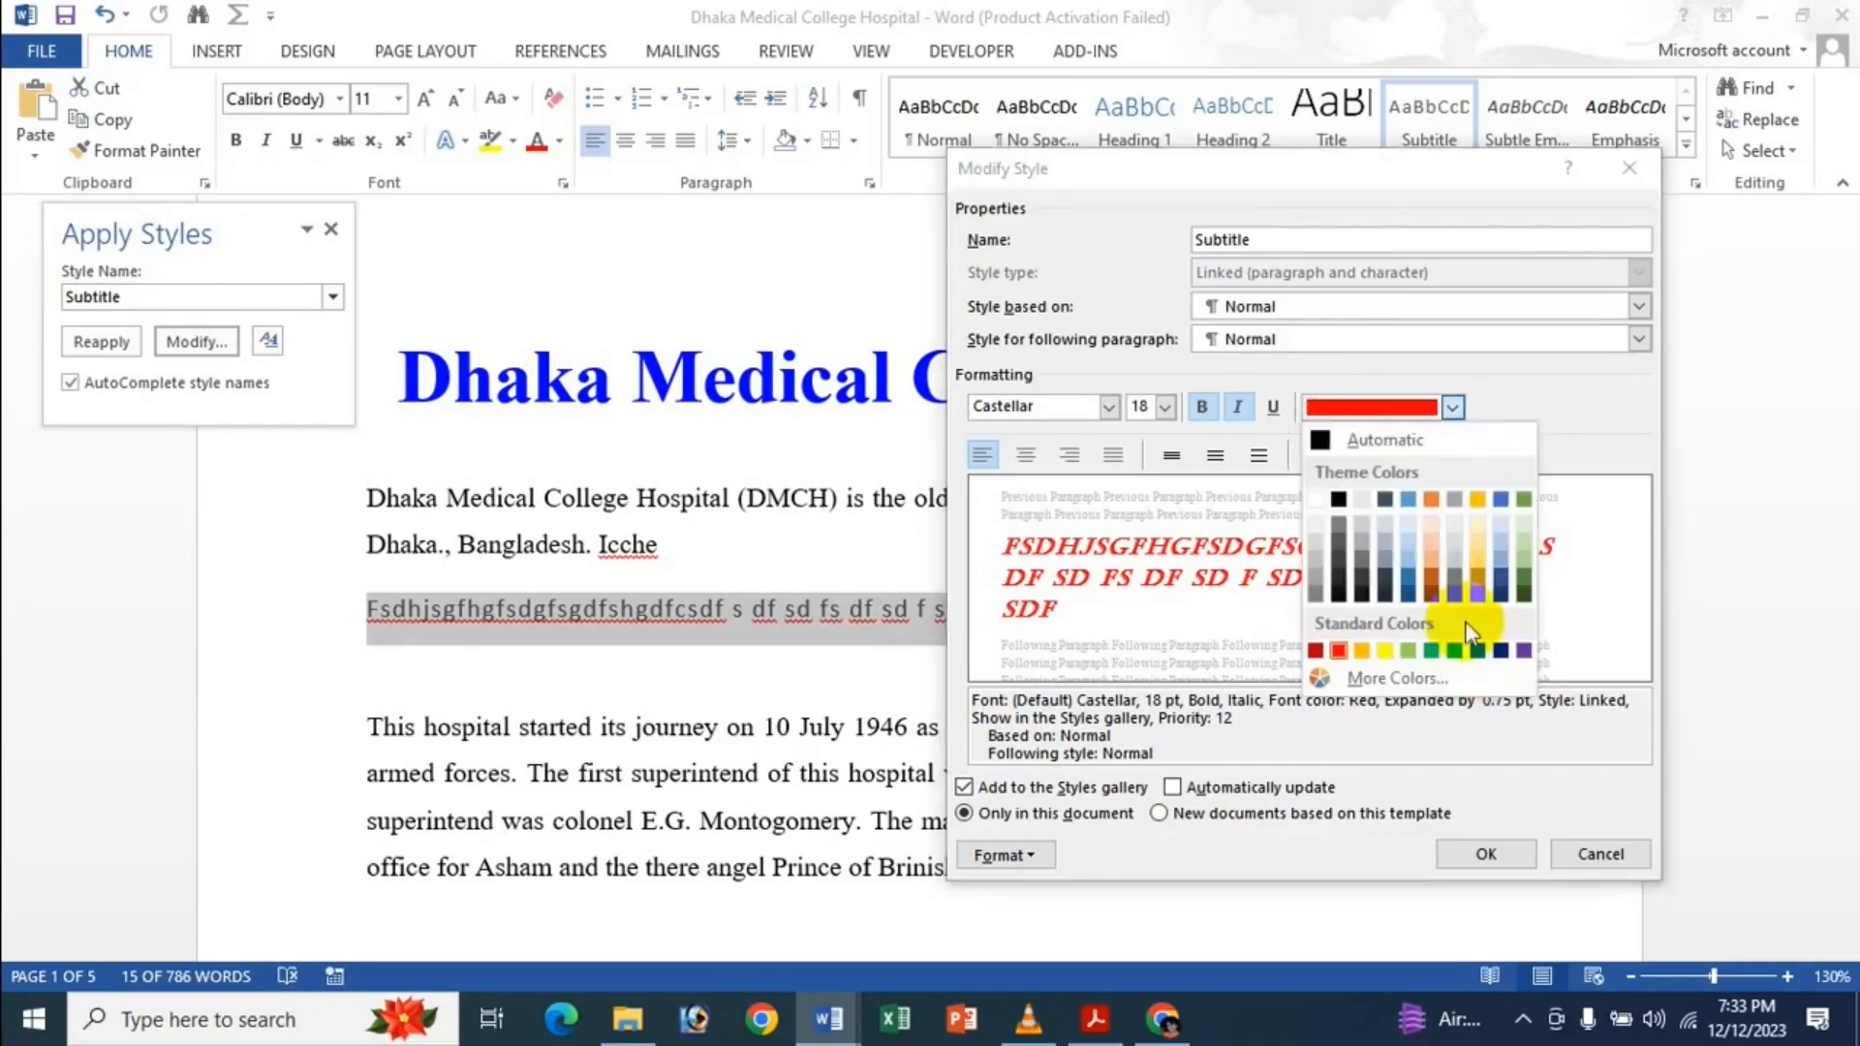
{"action": "left_click", "coordinate": [1455, 650]}
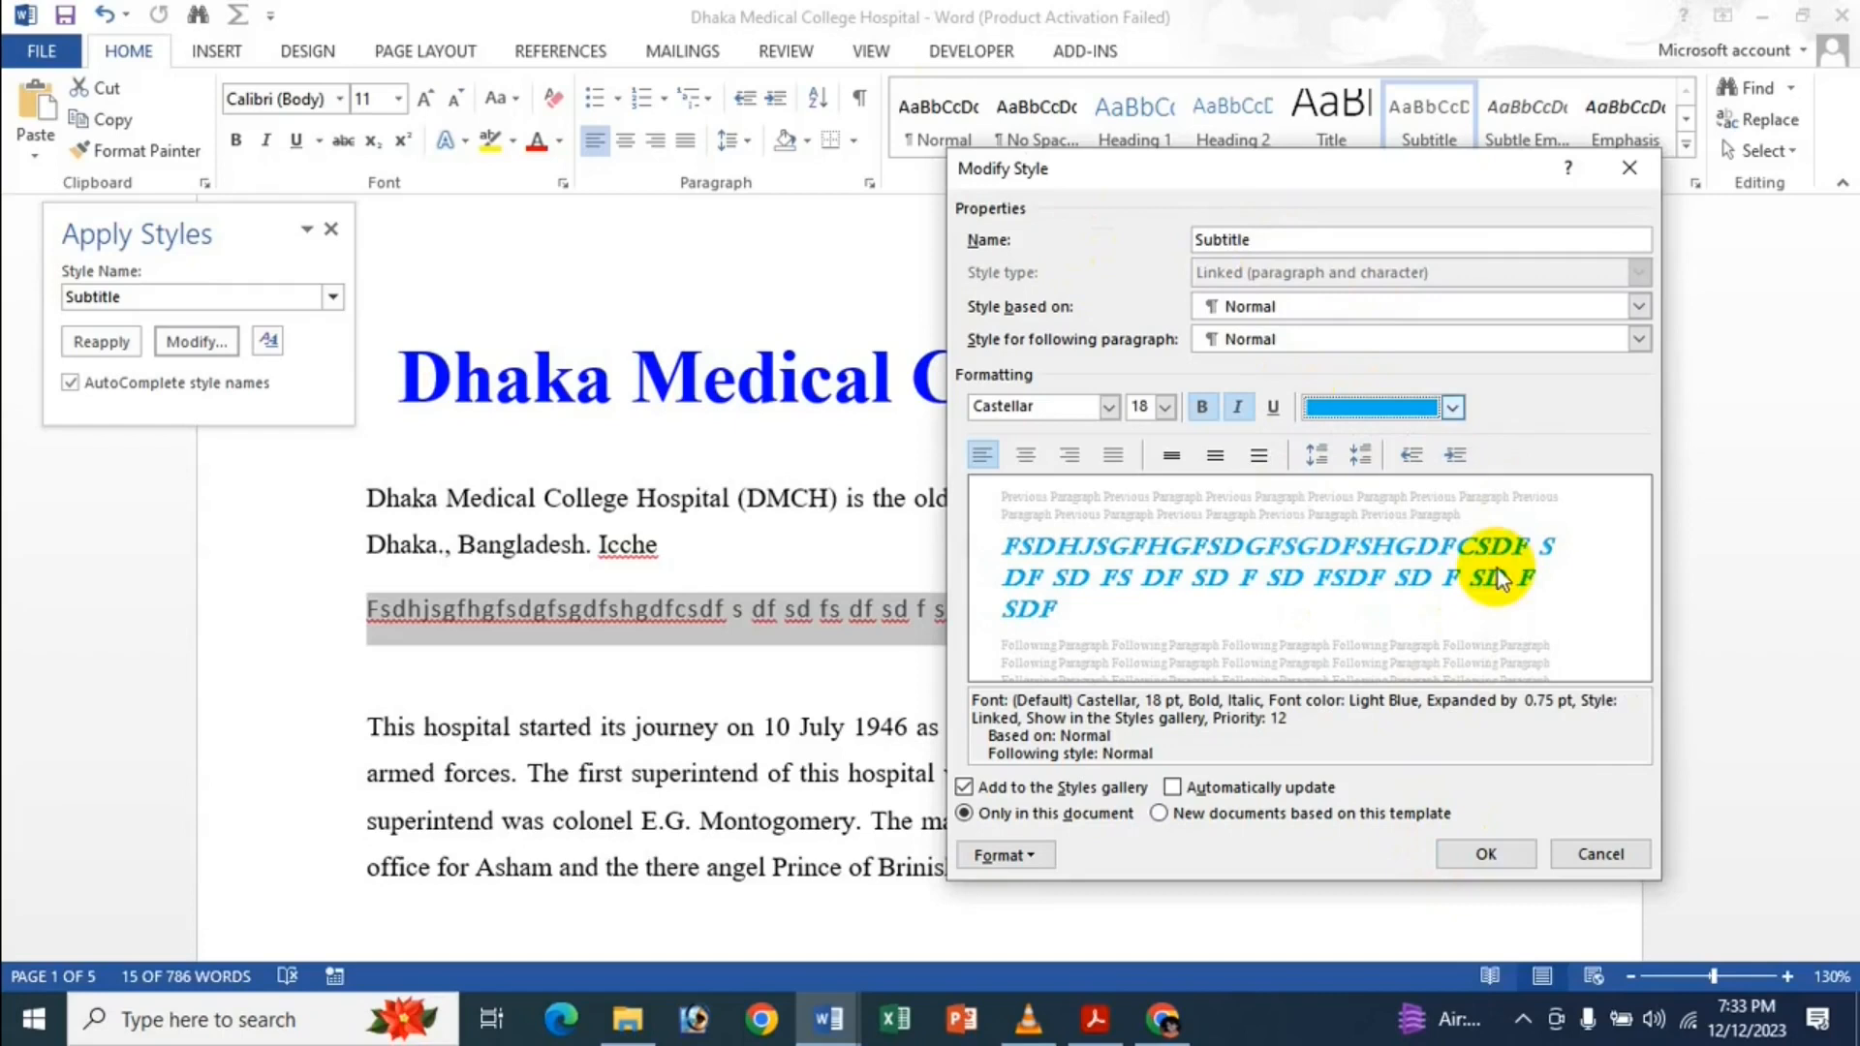
{"action": "left_click", "coordinate": [1492, 853]}
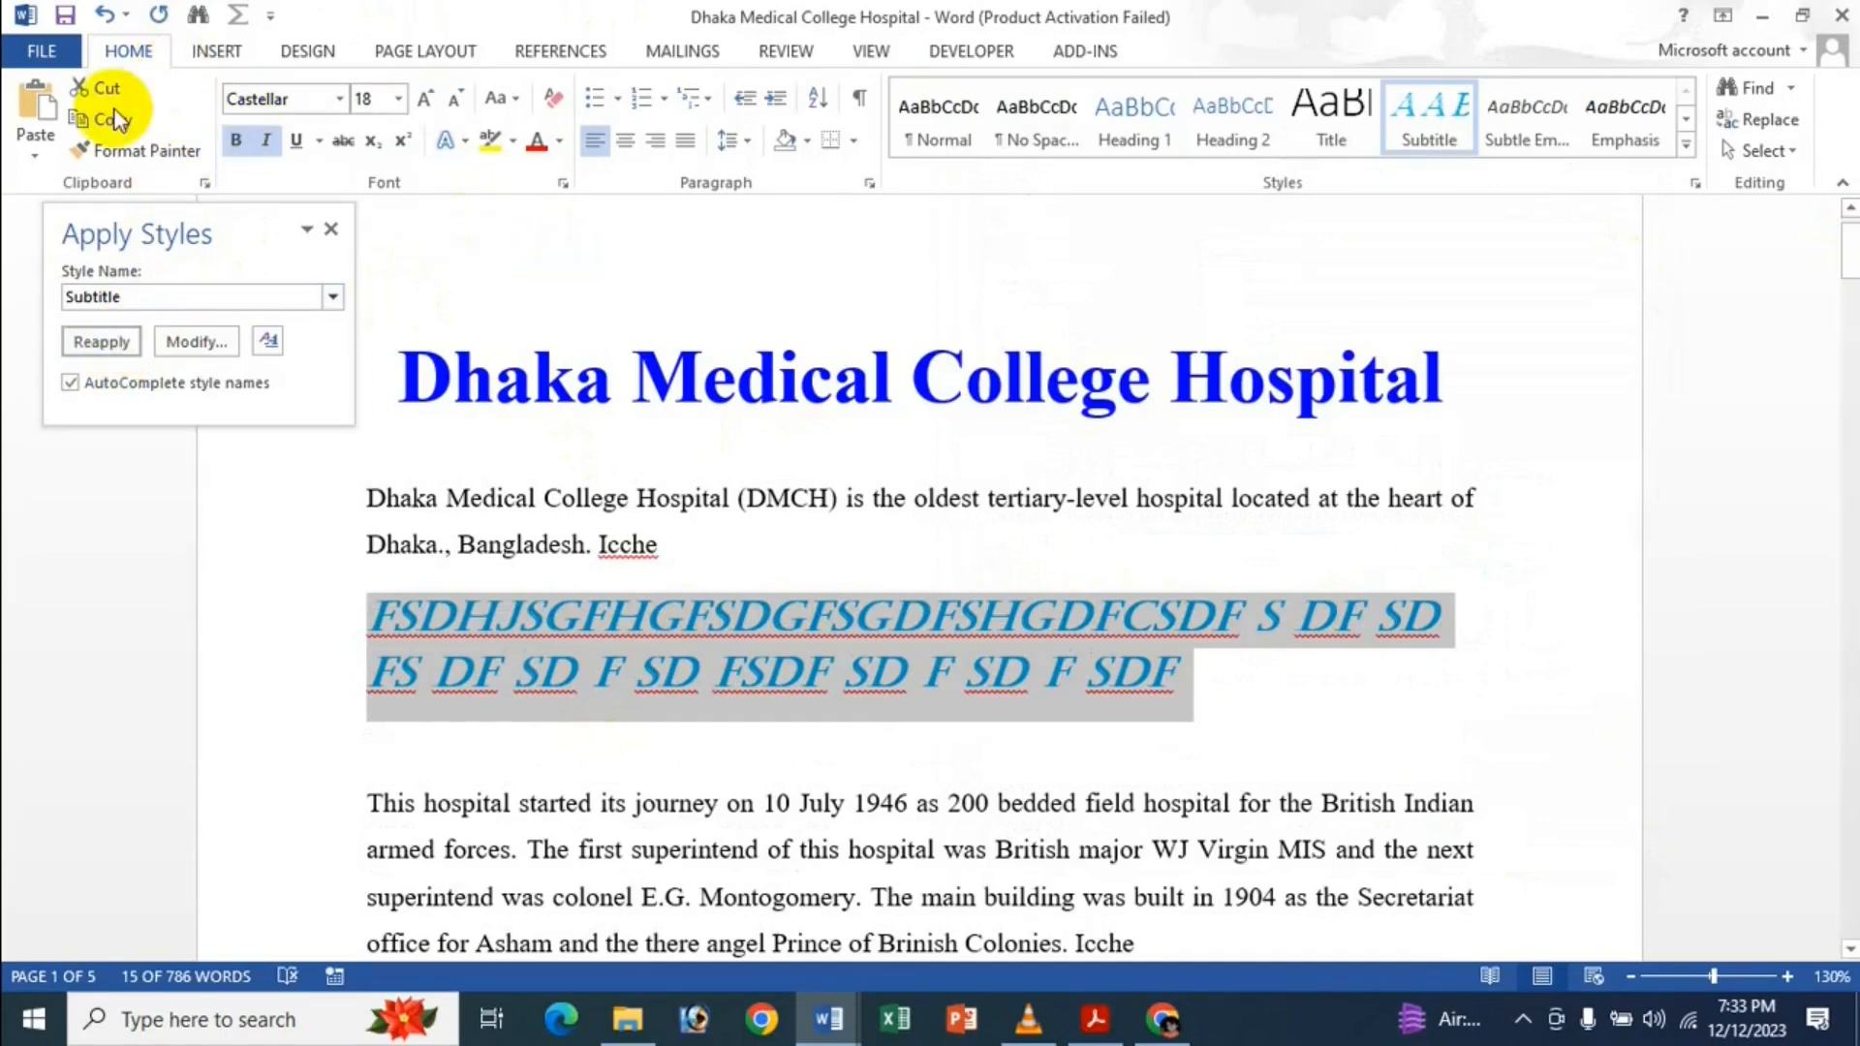
Enable 'Prompt to update style' in Word's Advanced editing options.
{"action": "left_click", "coordinate": [42, 51]}
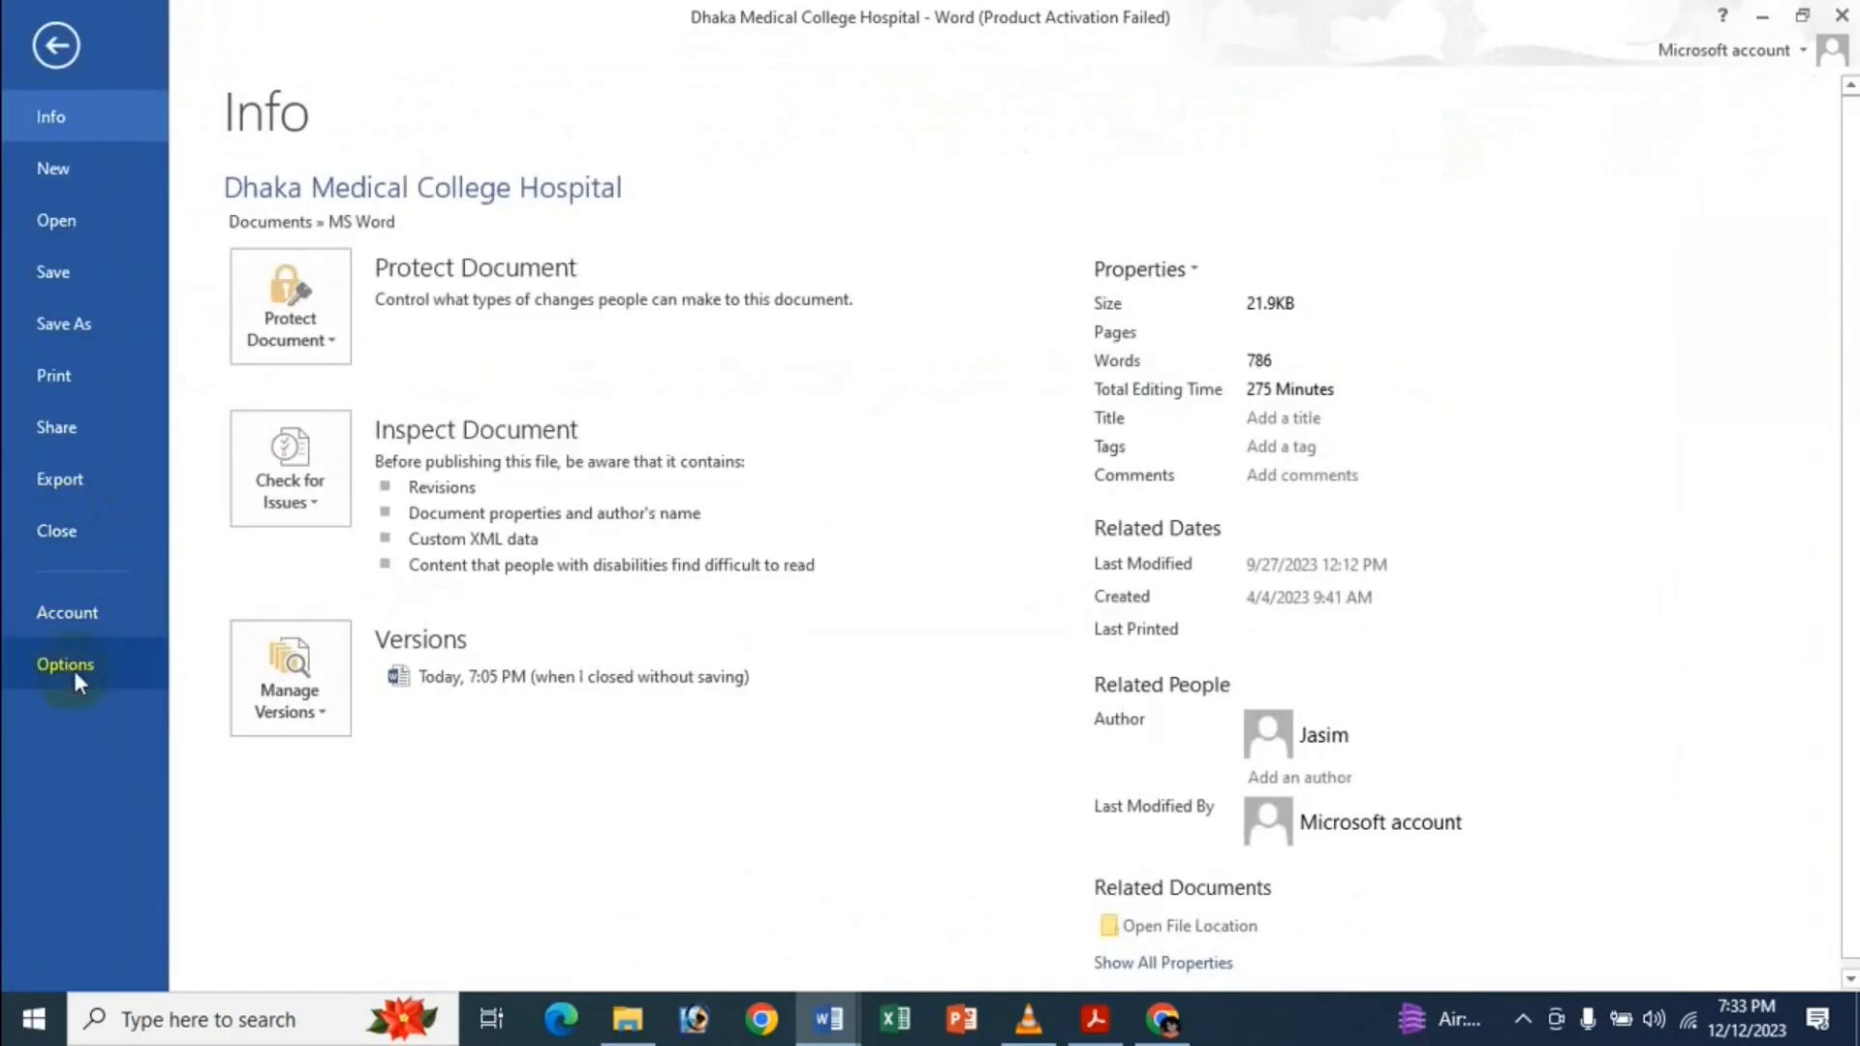
{"action": "left_click", "coordinate": [73, 670]}
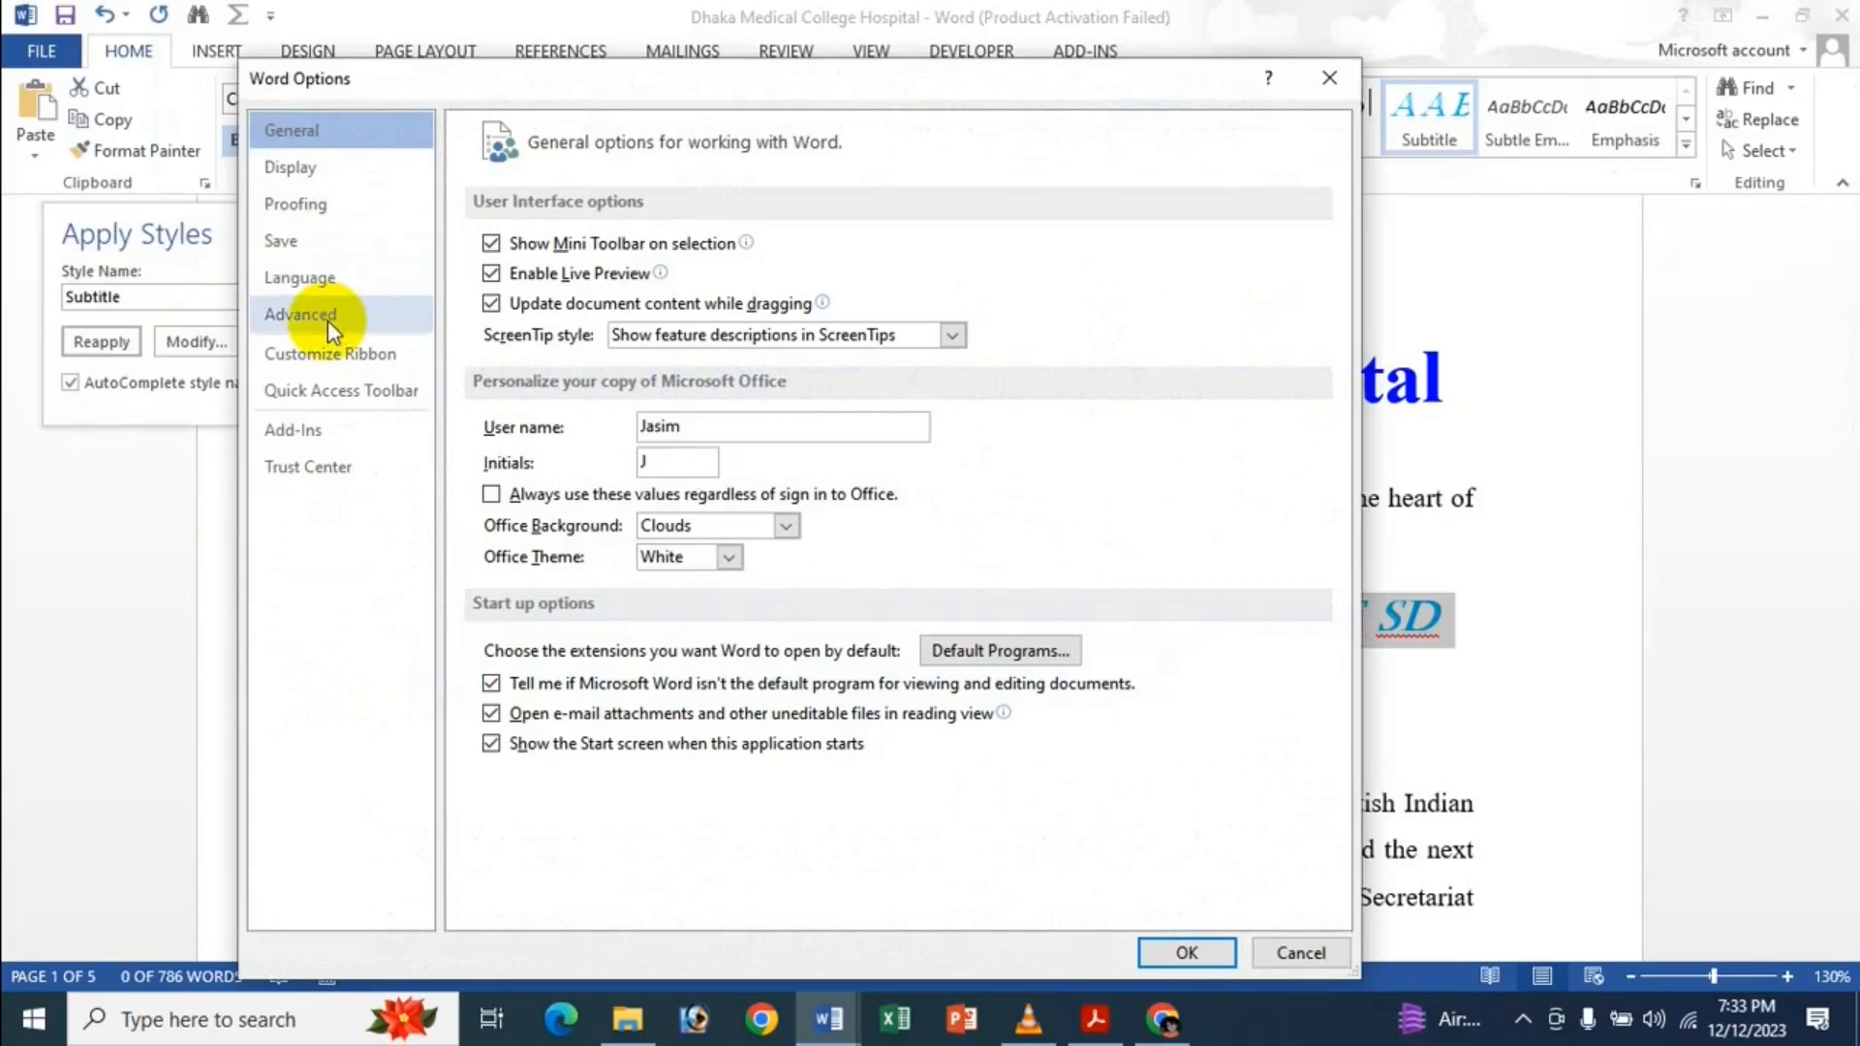
{"action": "left_click", "coordinate": [328, 319]}
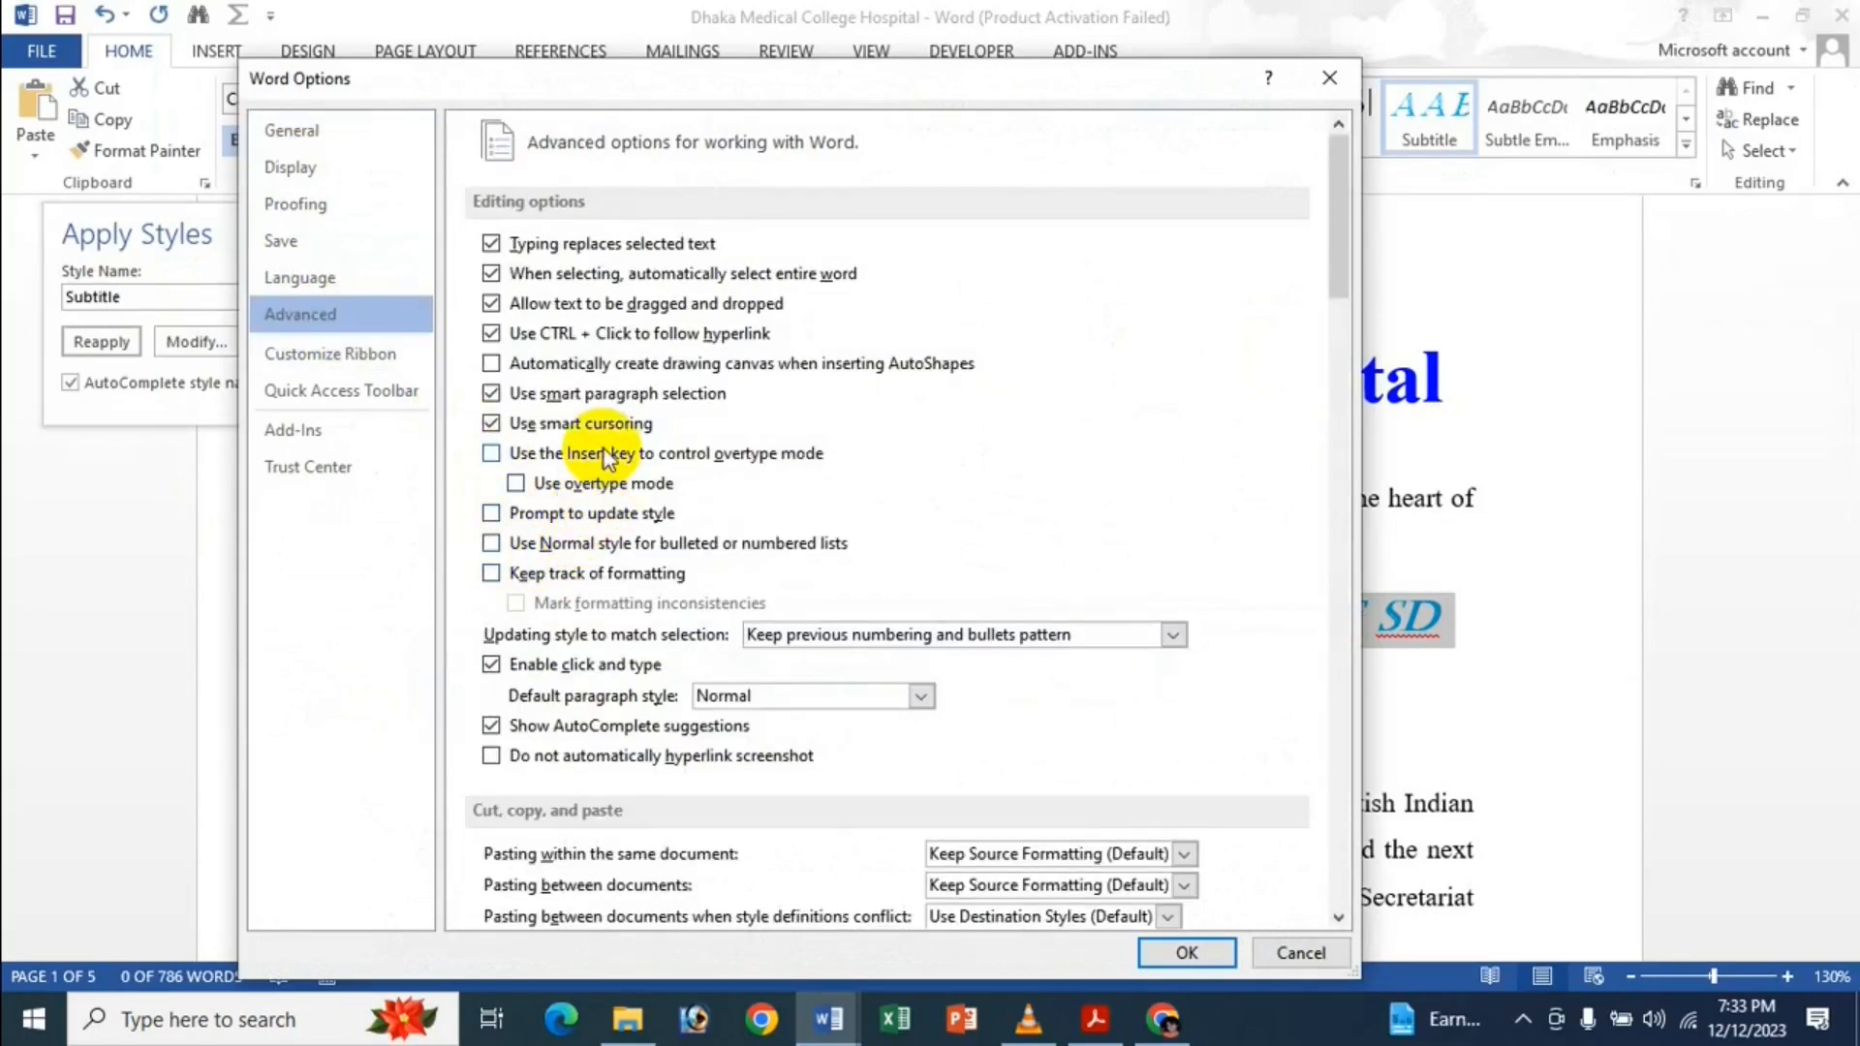
{"action": "left_click", "coordinate": [608, 513]}
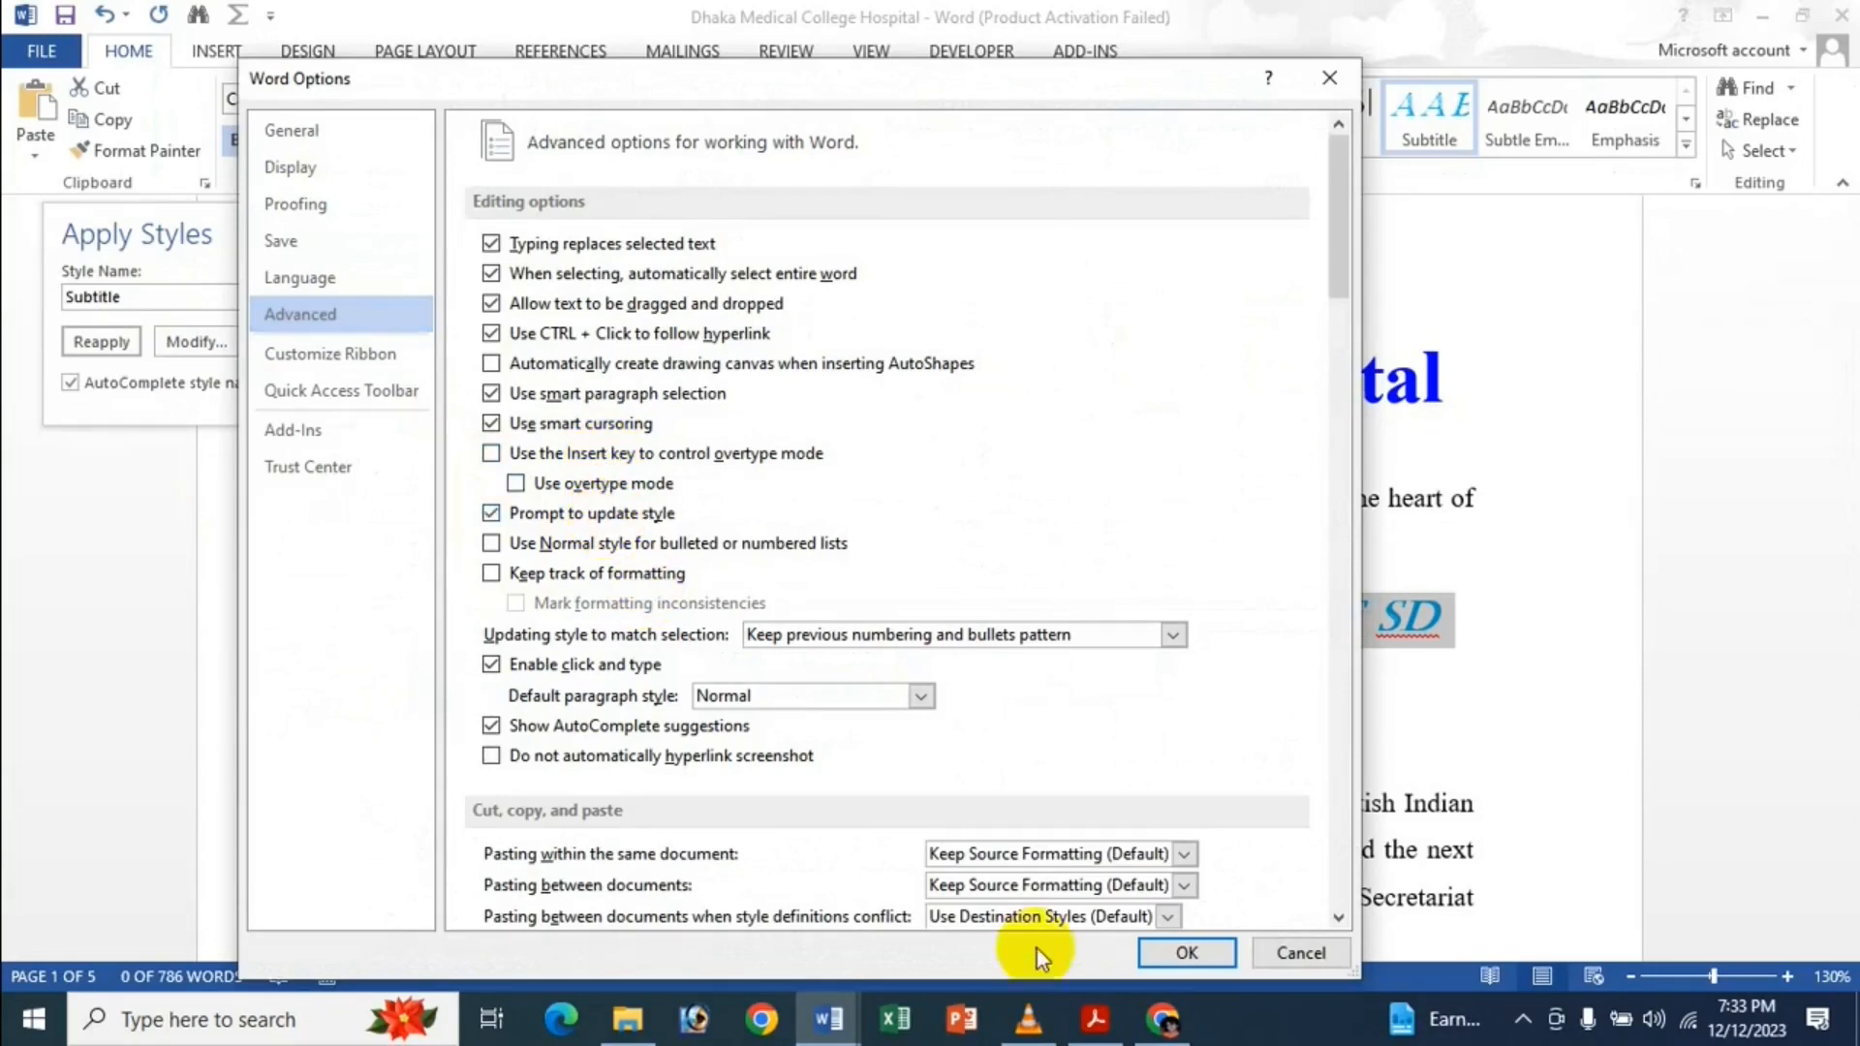
{"action": "left_click", "coordinate": [1202, 952]}
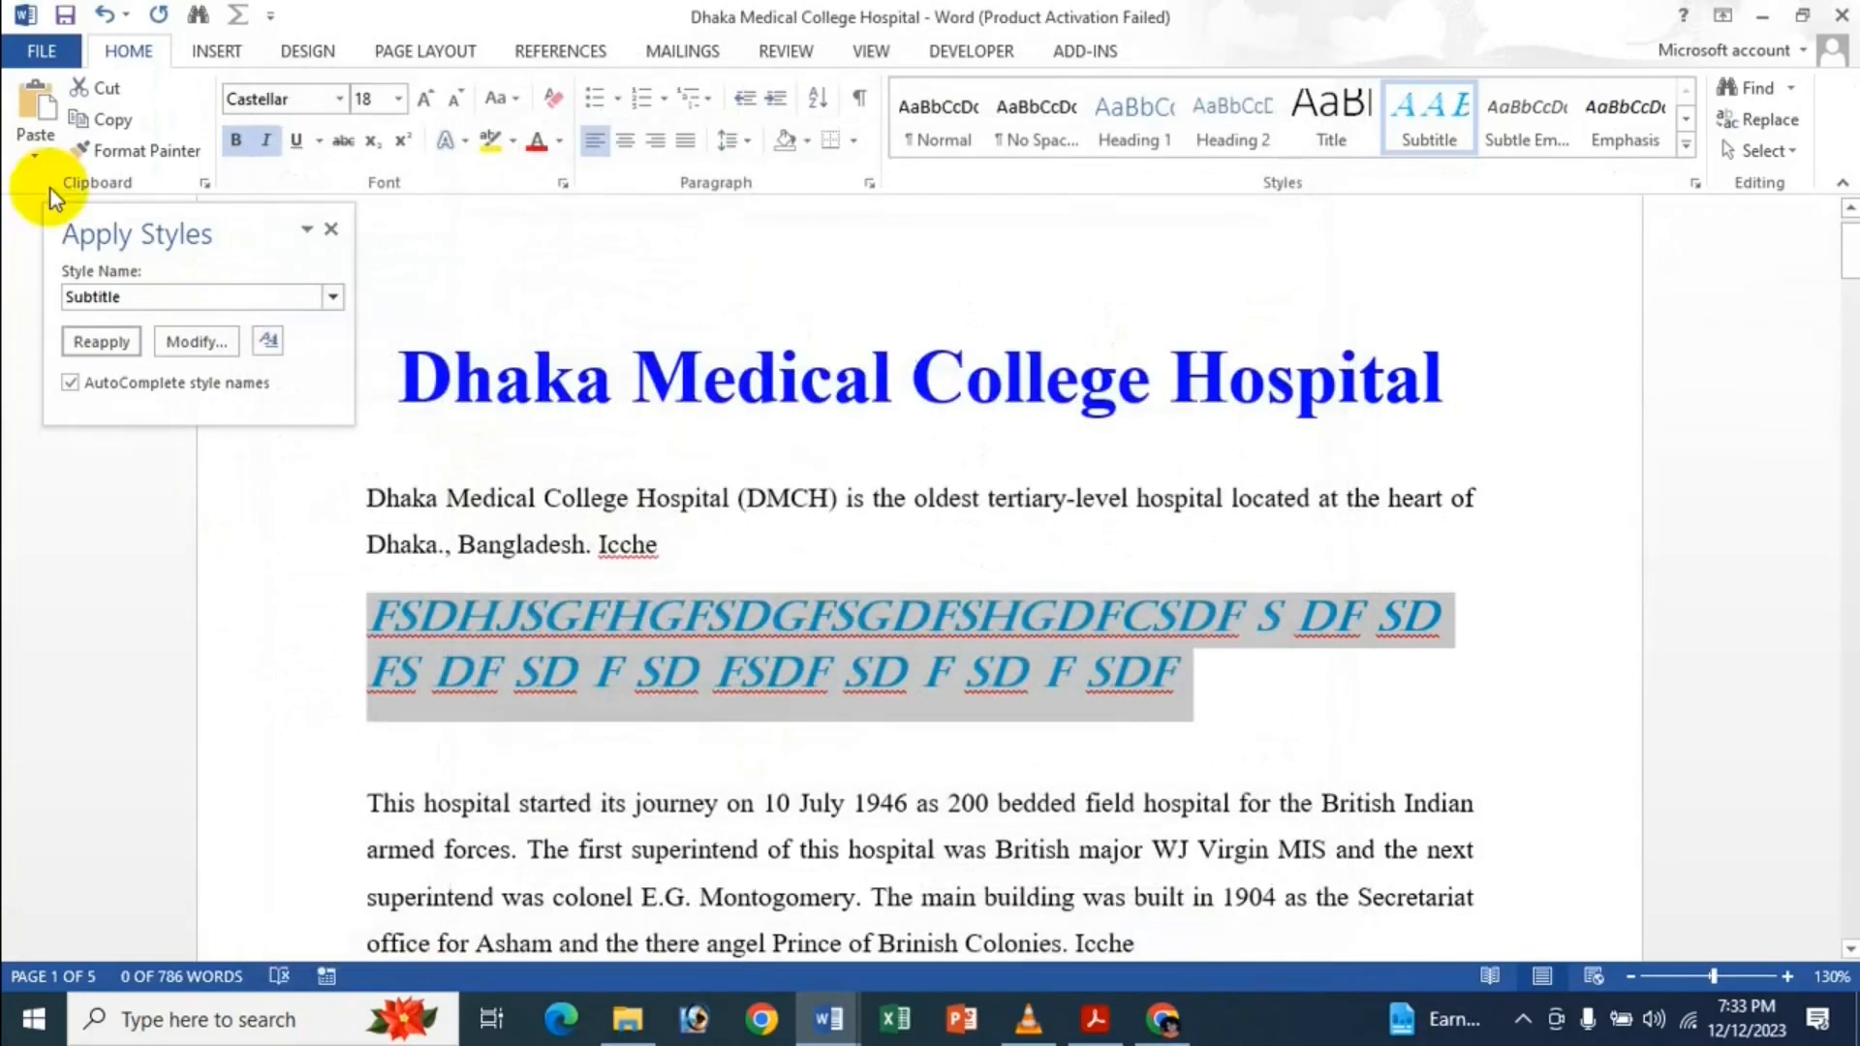
Reapply Subtitle, dismiss the update prompt, and delete the Castellar test line and blank line.
{"action": "left_click", "coordinate": [108, 339]}
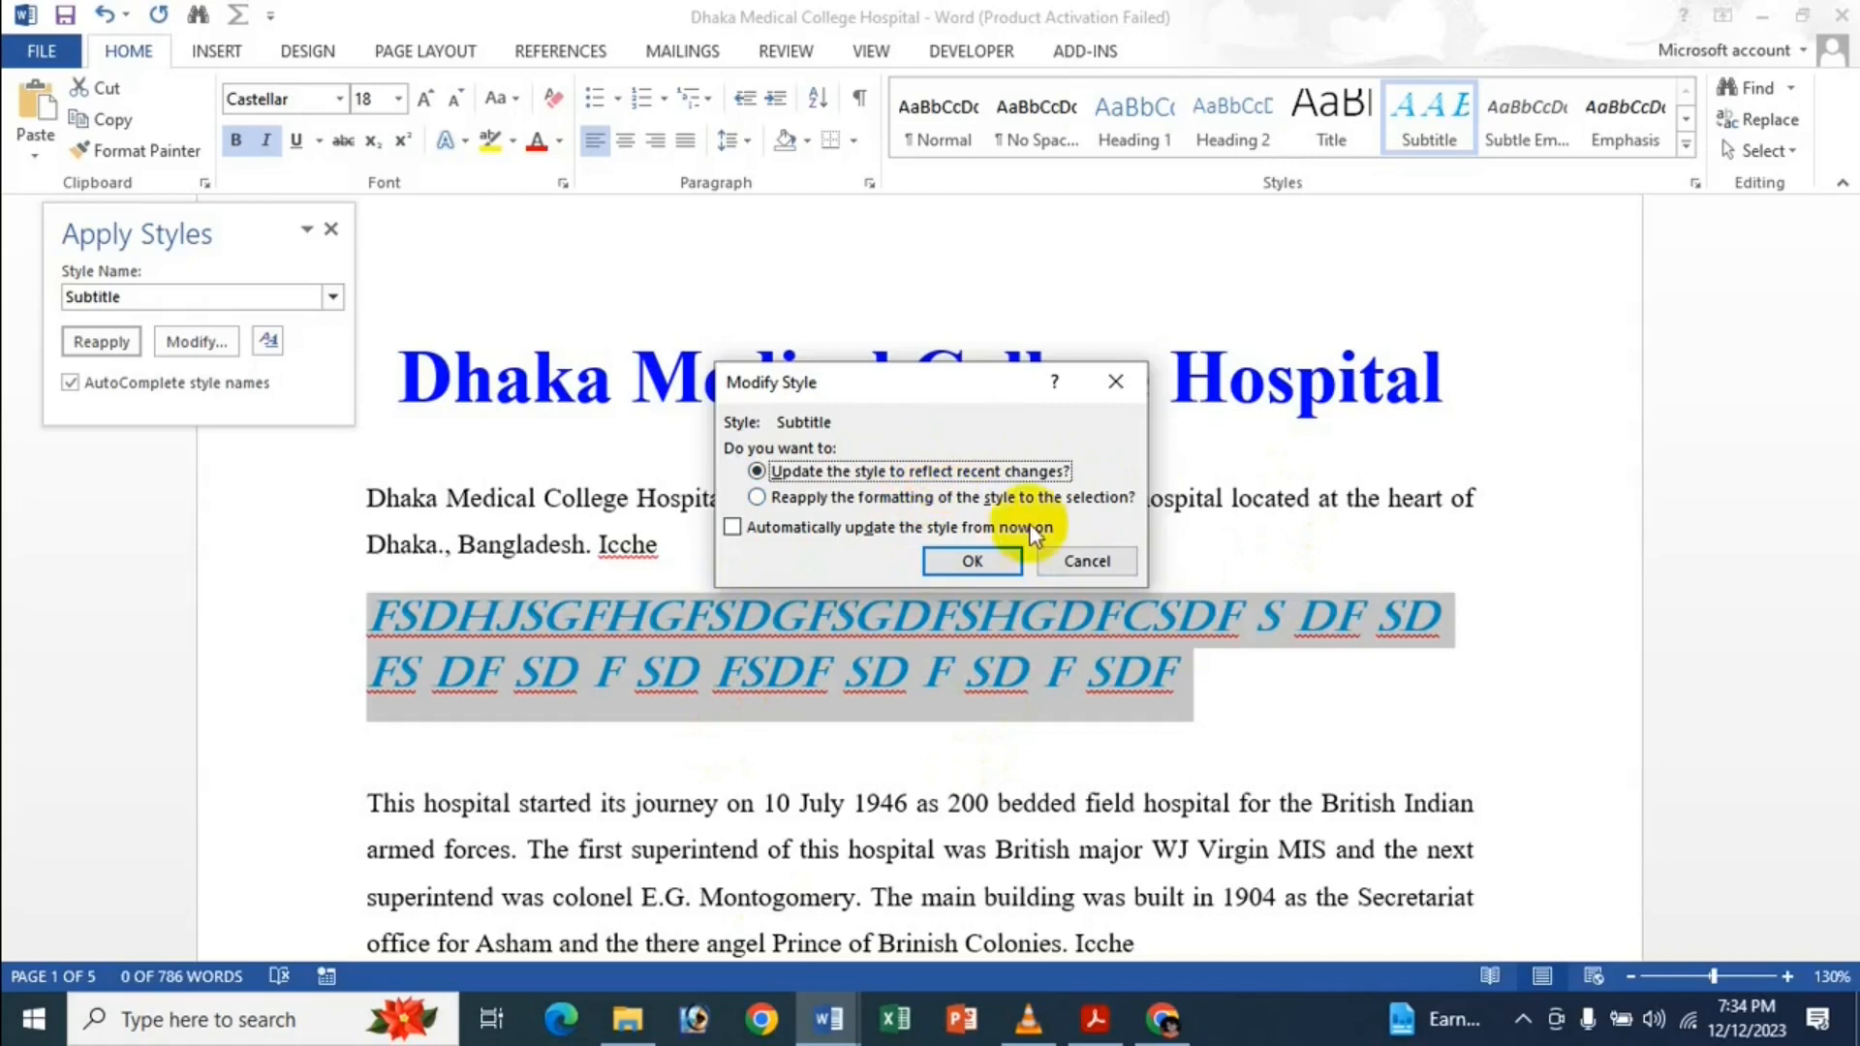
{"action": "left_click", "coordinate": [1087, 560]}
{"action": "key", "text": "Delete"}
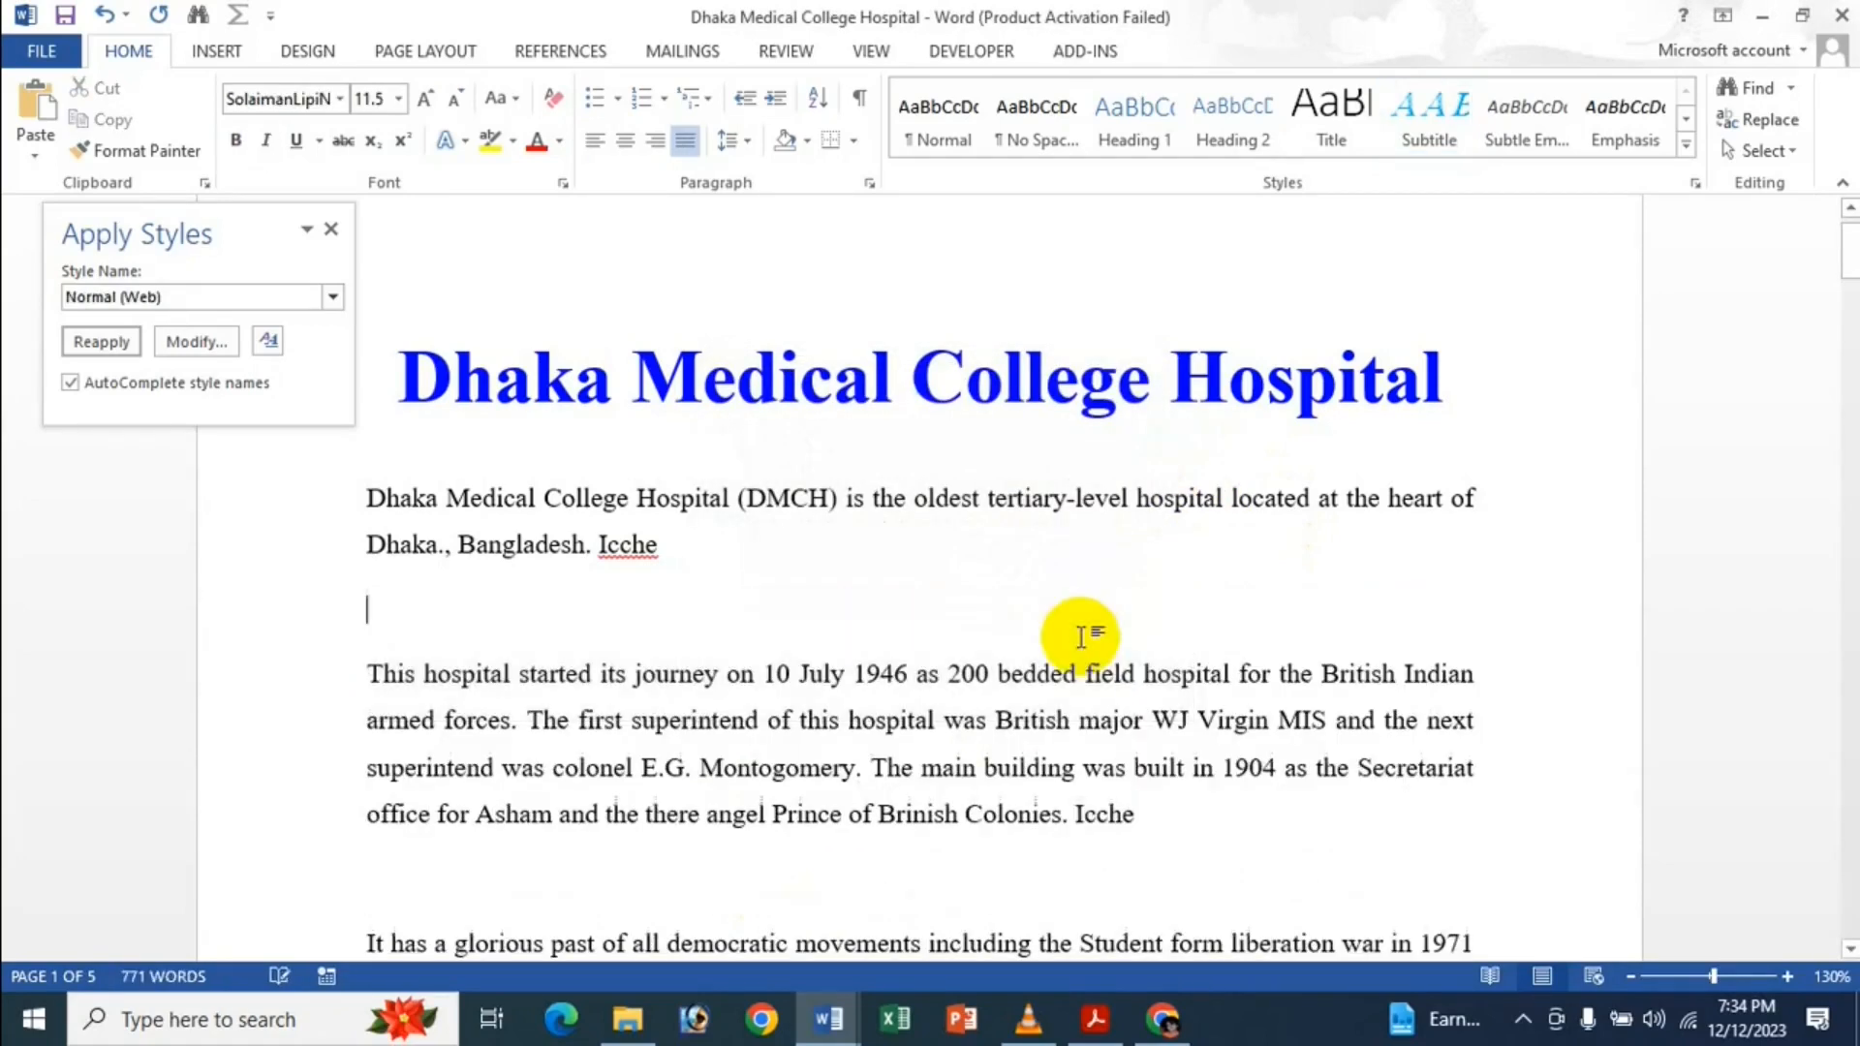
{"action": "key", "text": "BackSpace"}
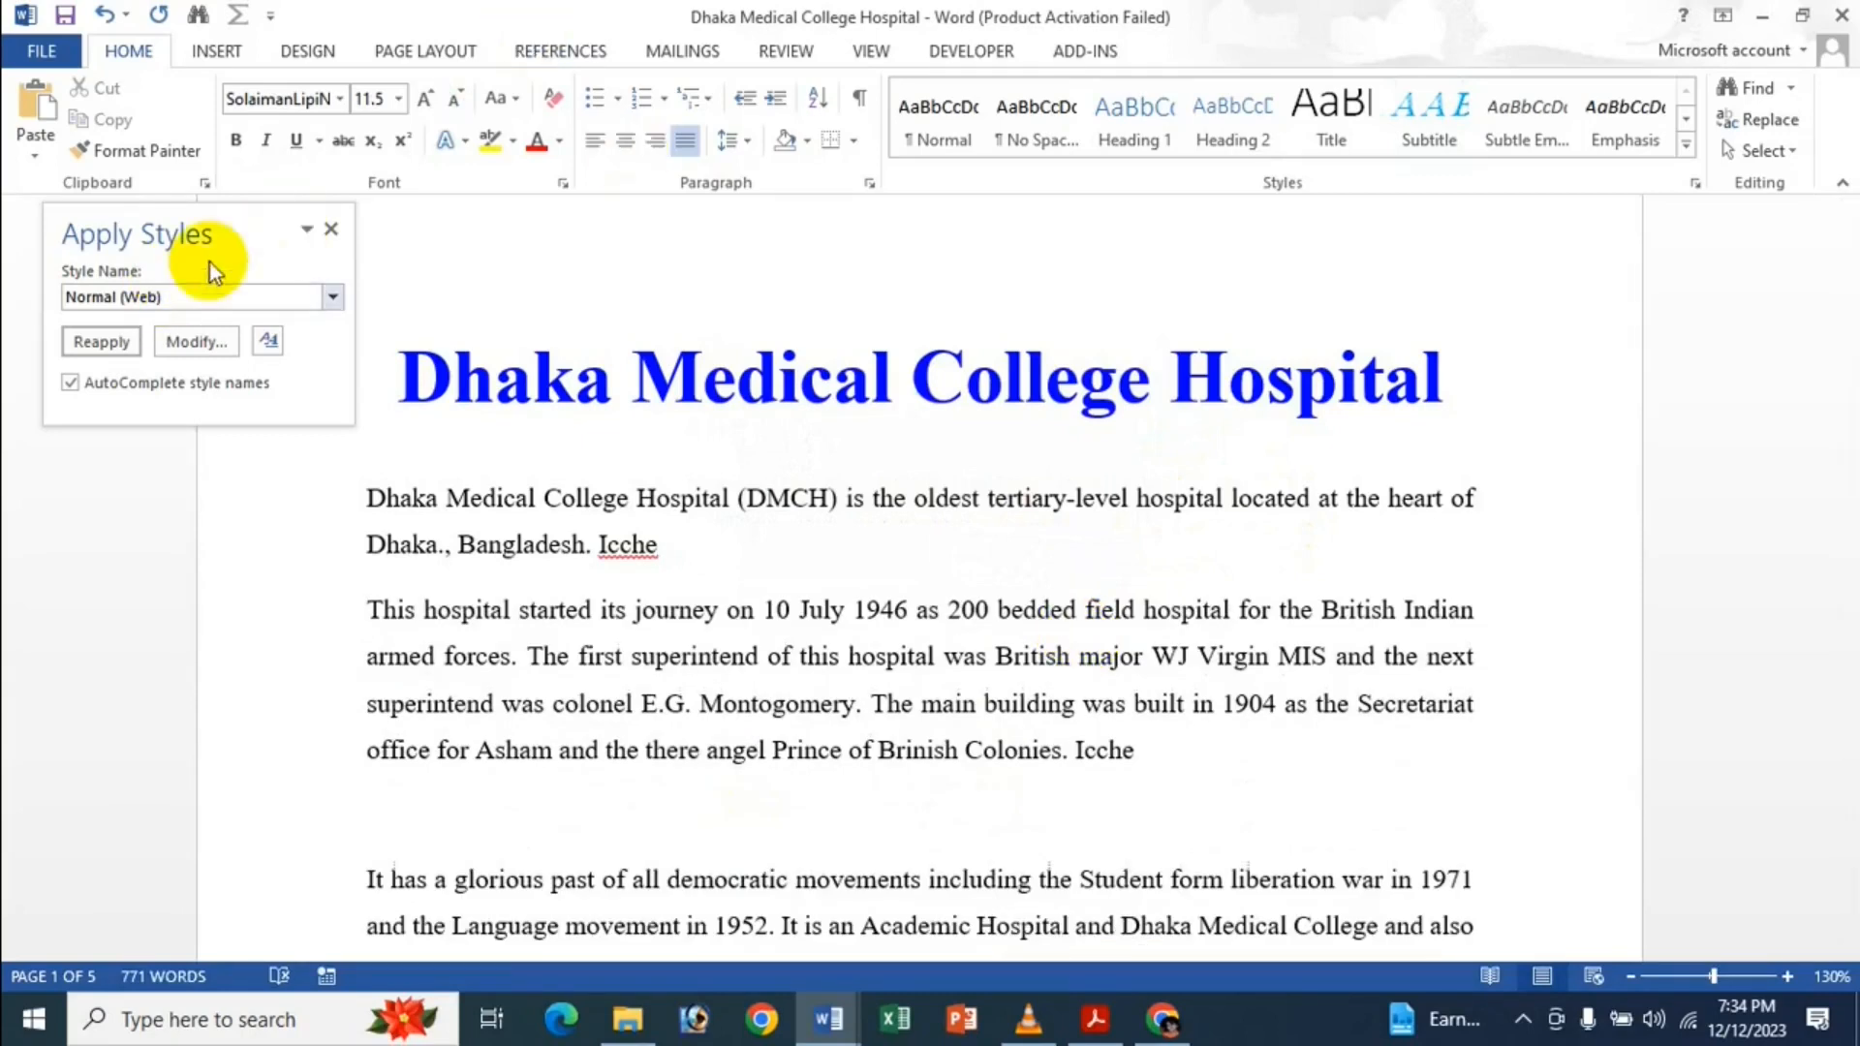
{"action": "left_click_drag", "start_coordinate": [323, 213], "coordinate": [322, 228]}
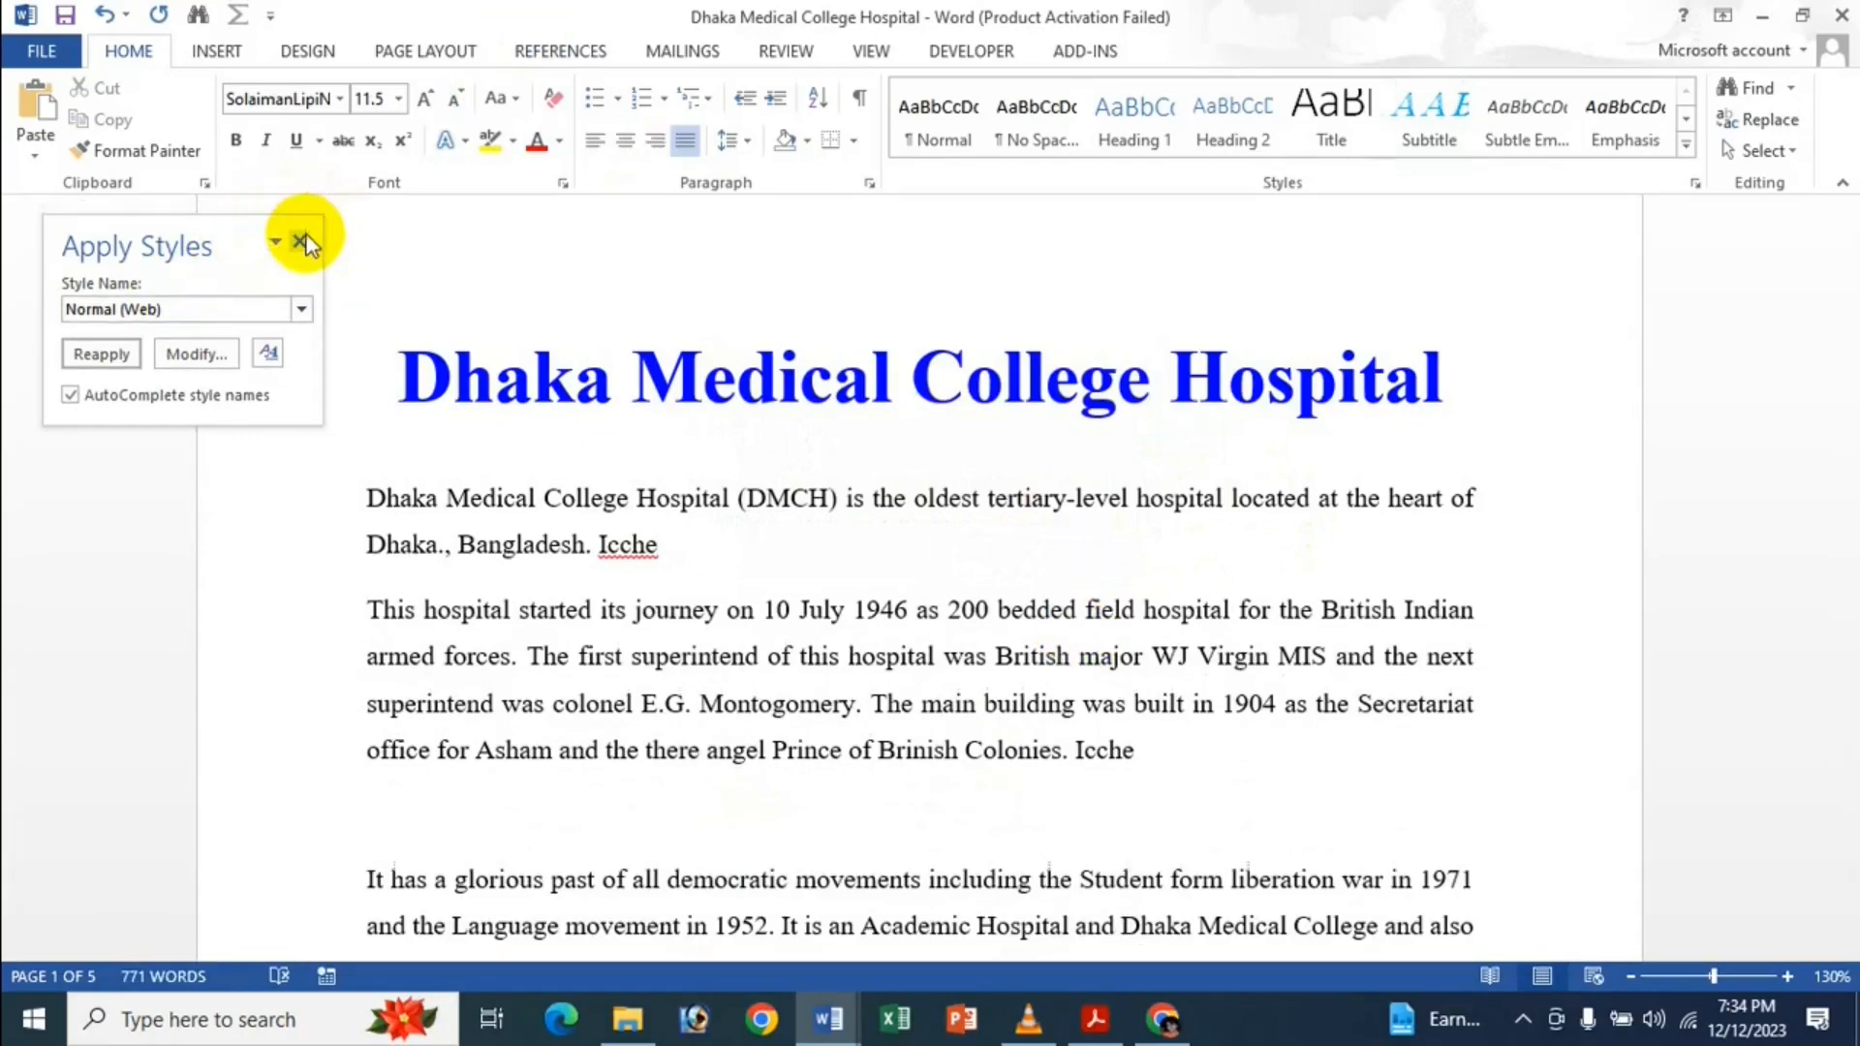
Close the styles pane and uncheck 'Prompt to update style' in Advanced options.
{"action": "left_click", "coordinate": [303, 242]}
{"action": "left_click", "coordinate": [42, 50]}
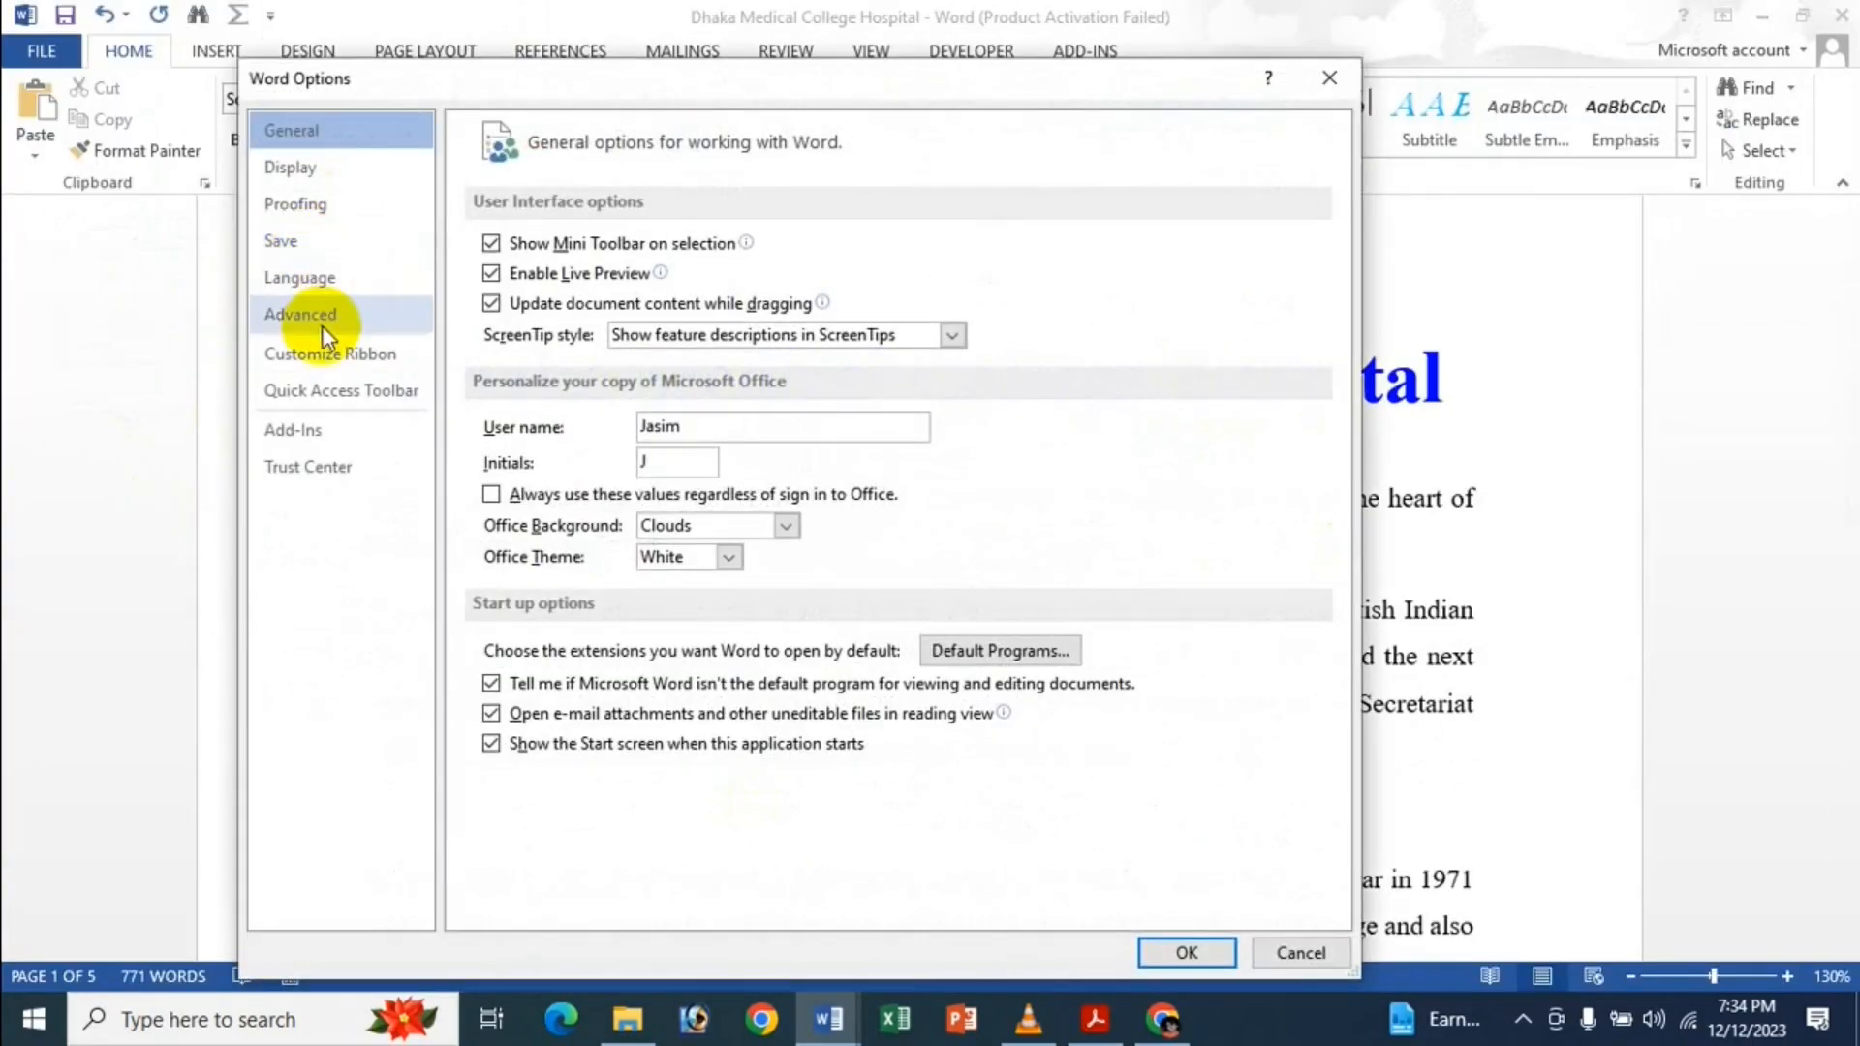
{"action": "left_click", "coordinate": [329, 314]}
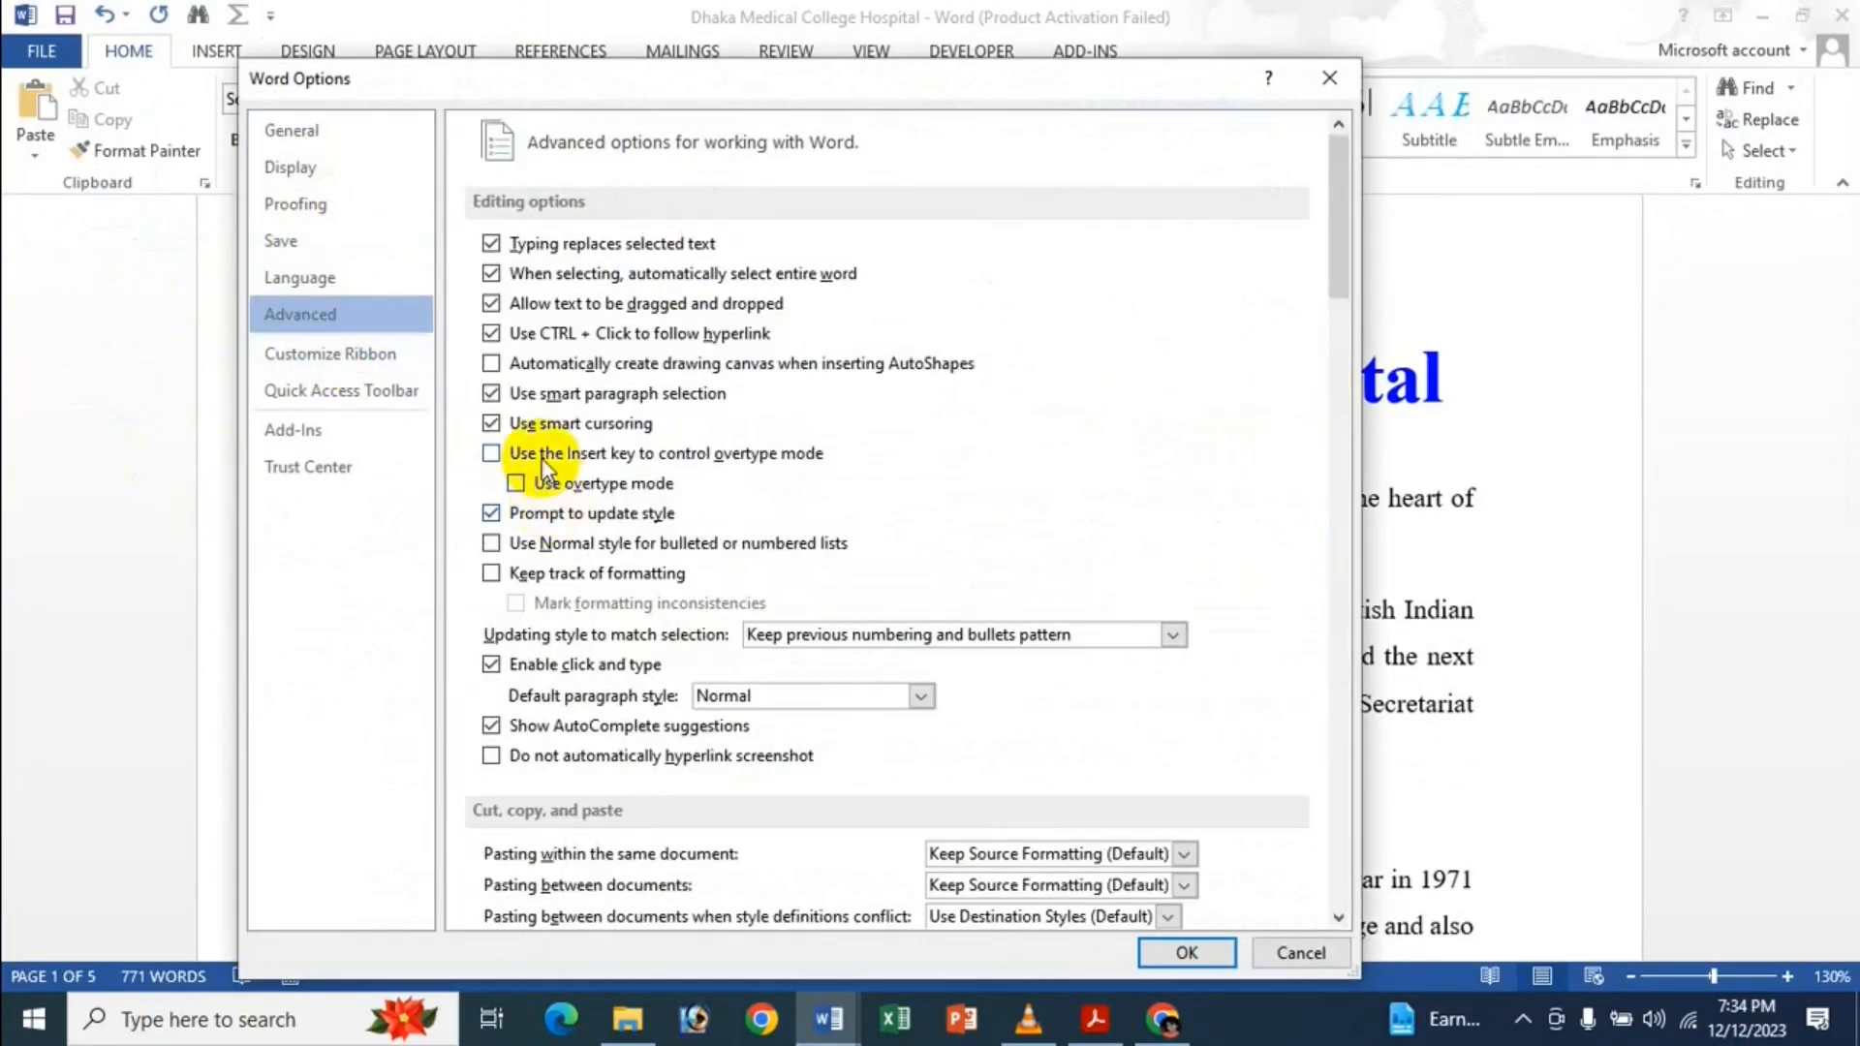
{"action": "left_click", "coordinate": [549, 515]}
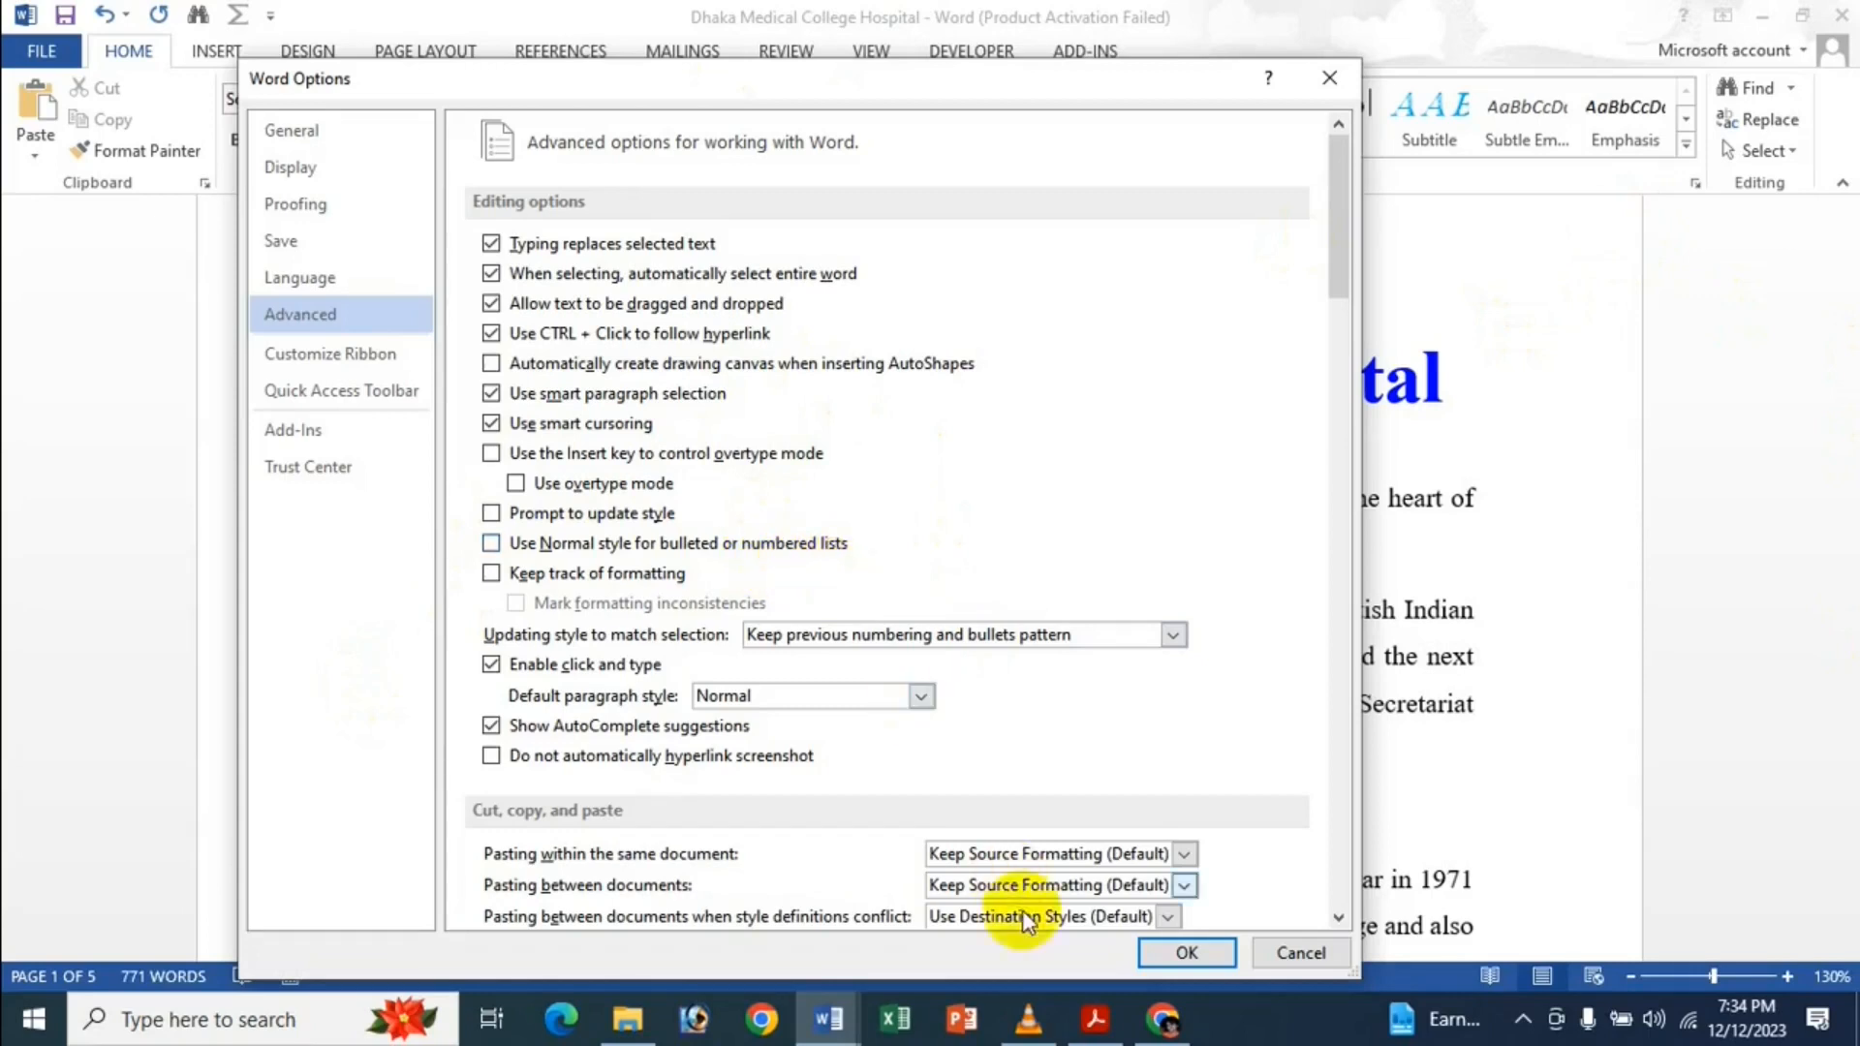
Review the style-matching and default paragraph style dropdowns, keeping Normal, and confirm Options.
{"action": "mouse_move", "coordinate": [1163, 1019]}
{"action": "mouse_move", "coordinate": [1147, 897]}
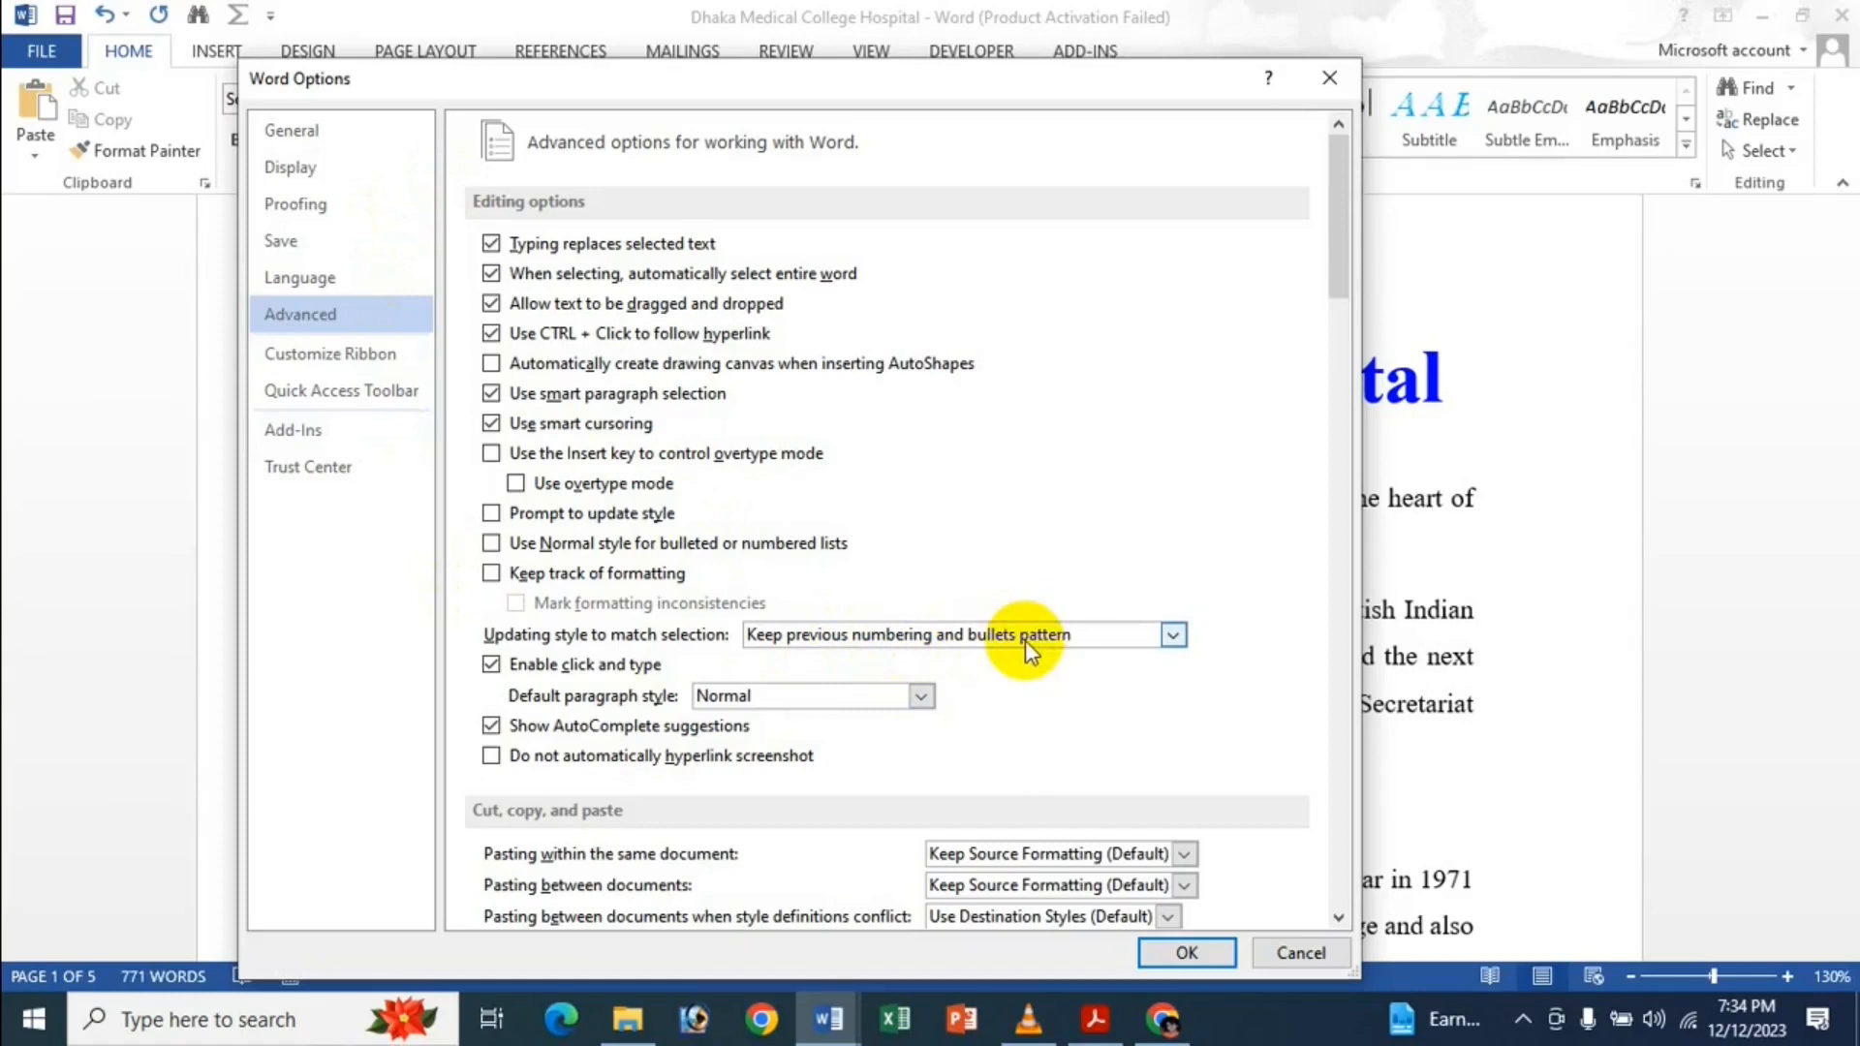
{"action": "left_click", "coordinate": [1054, 639]}
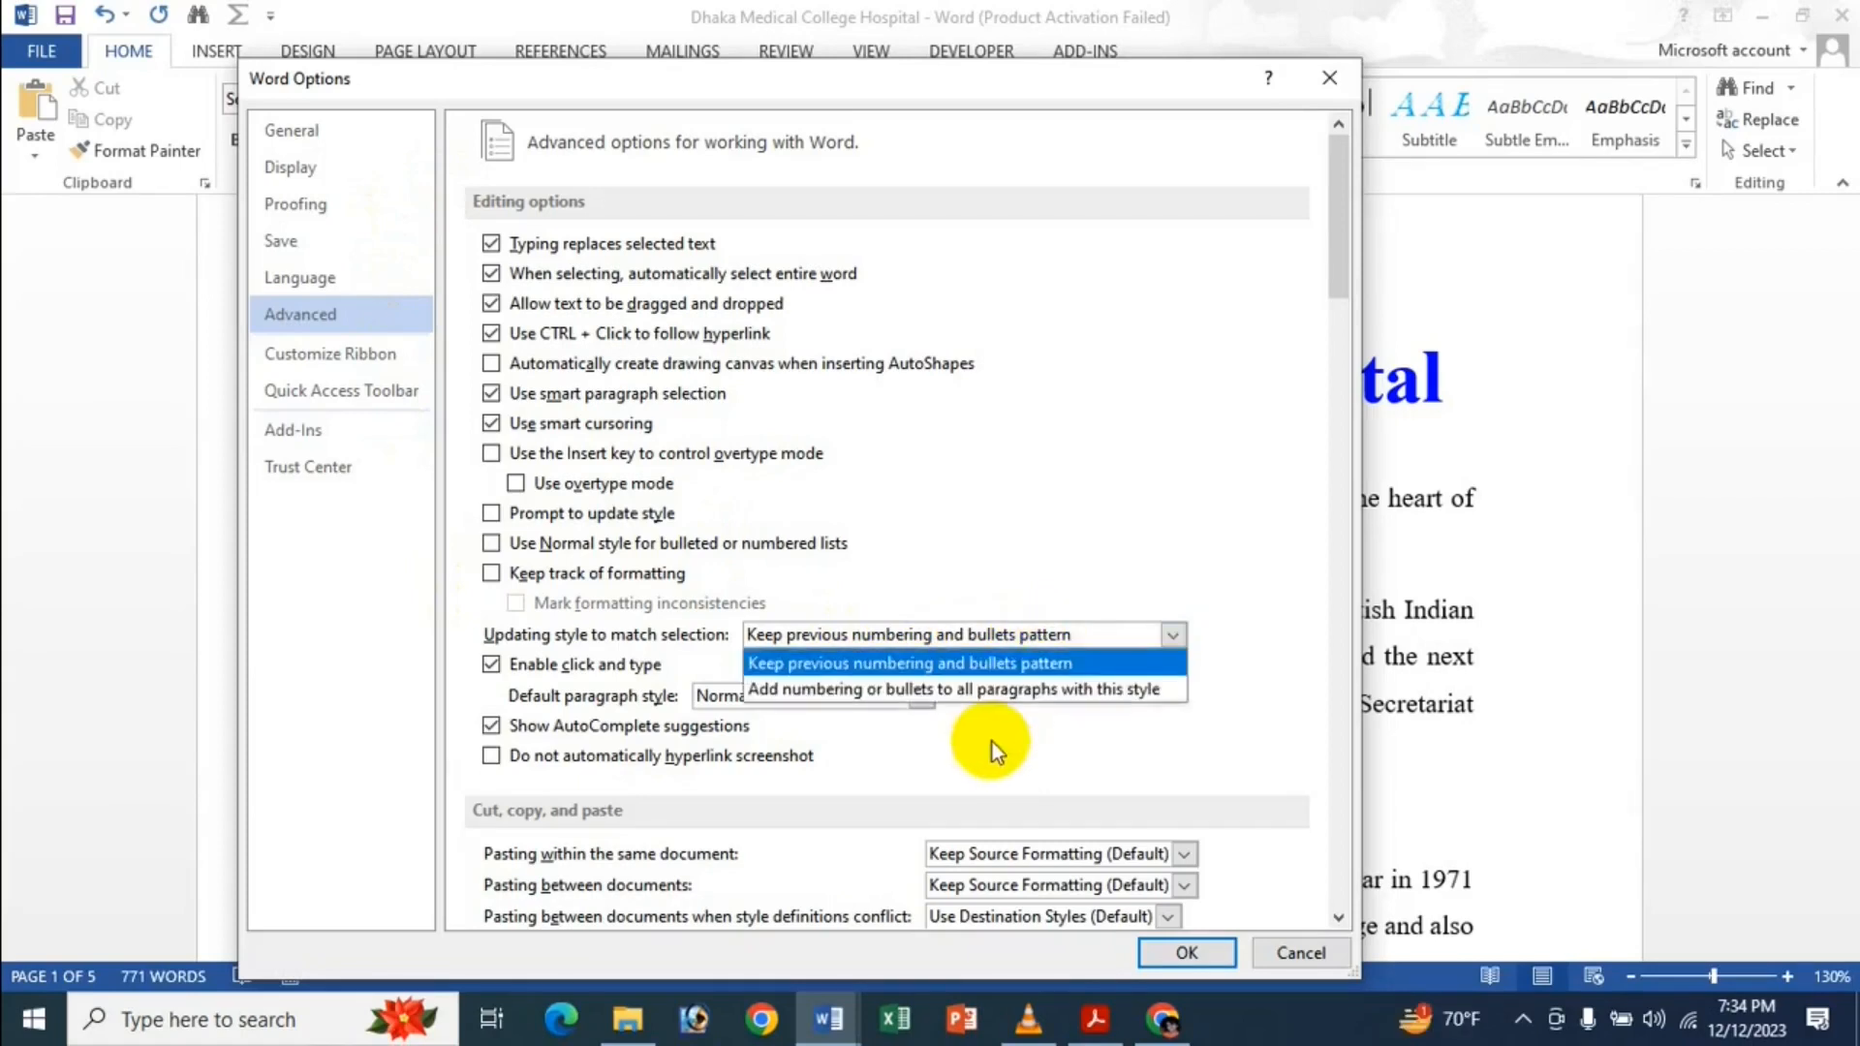
{"action": "left_click", "coordinate": [1110, 472]}
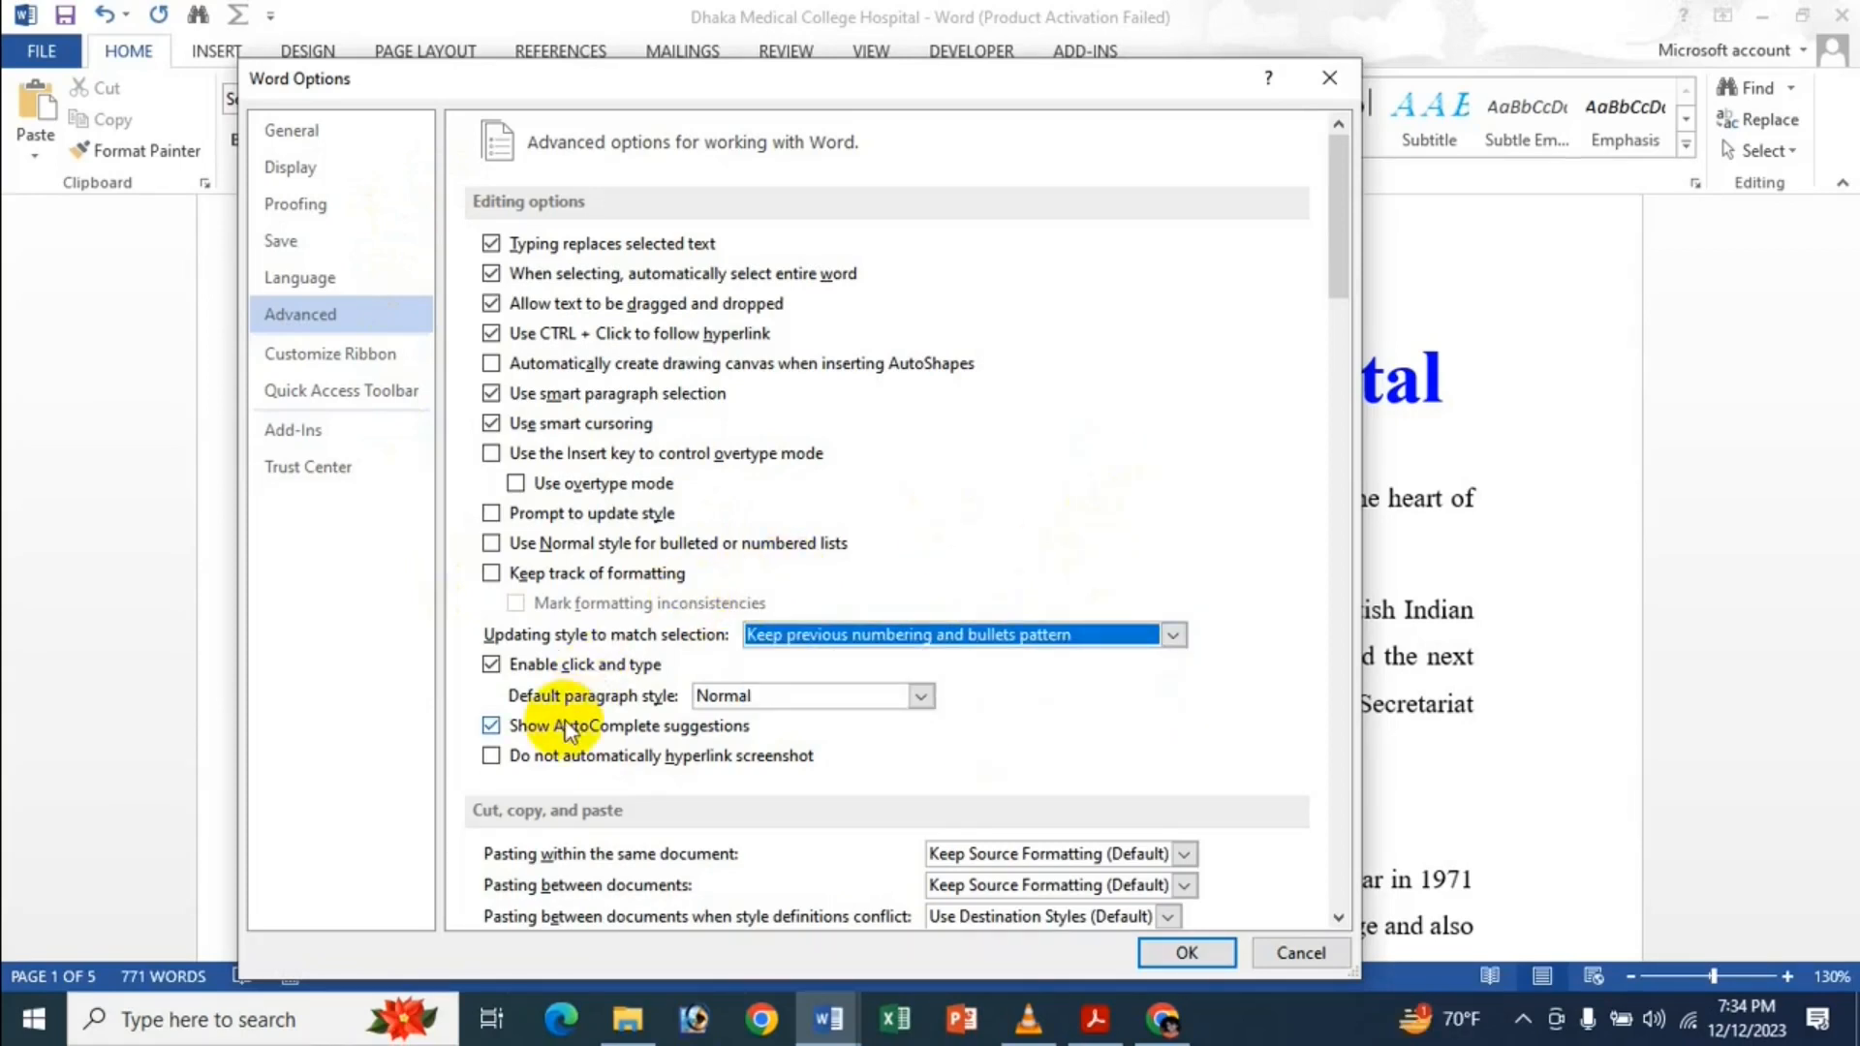
{"action": "left_click", "coordinate": [809, 708]}
{"action": "left_click", "coordinate": [1067, 709]}
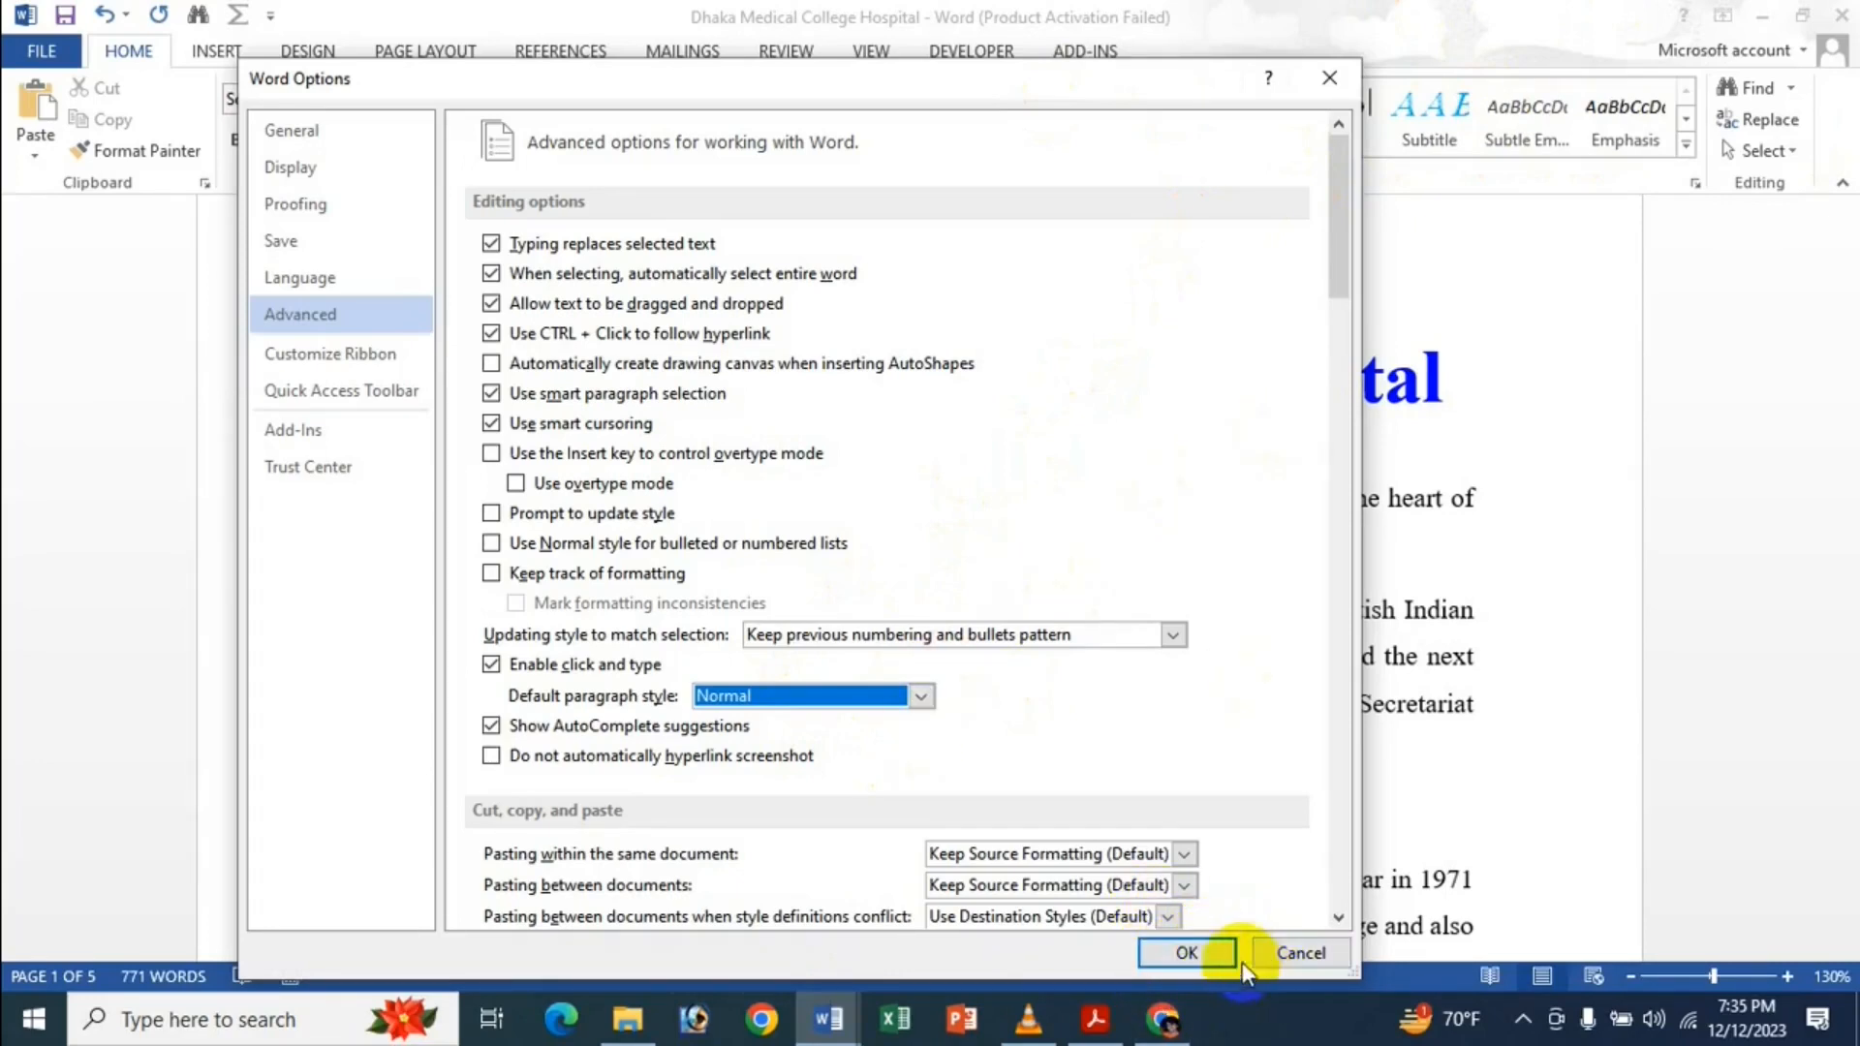
{"action": "left_click", "coordinate": [1209, 954]}
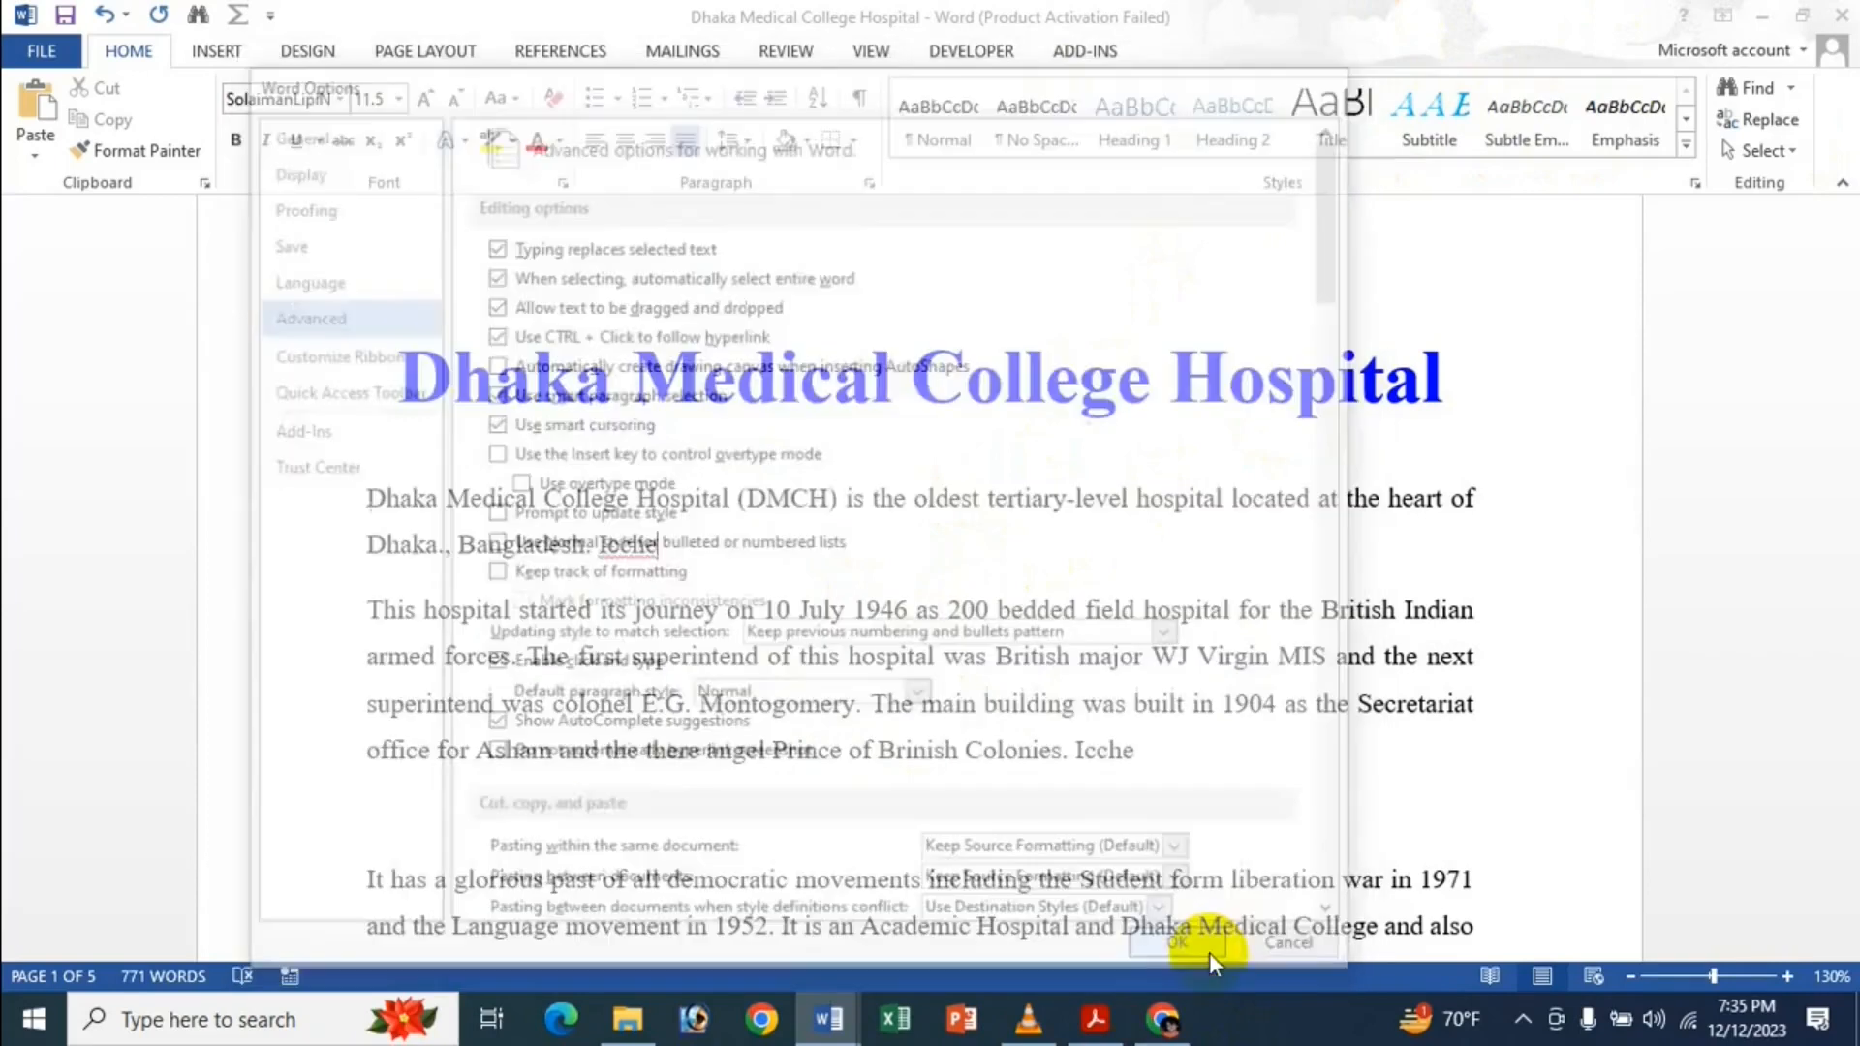
Add a Subtitle line 'GFDGDFGDF G FDG FDG.' and a Heading 1 line 'vxcvxcvxcv' after 'Icche'.
{"action": "key", "text": "Return"}
{"action": "key", "text": "Return"}
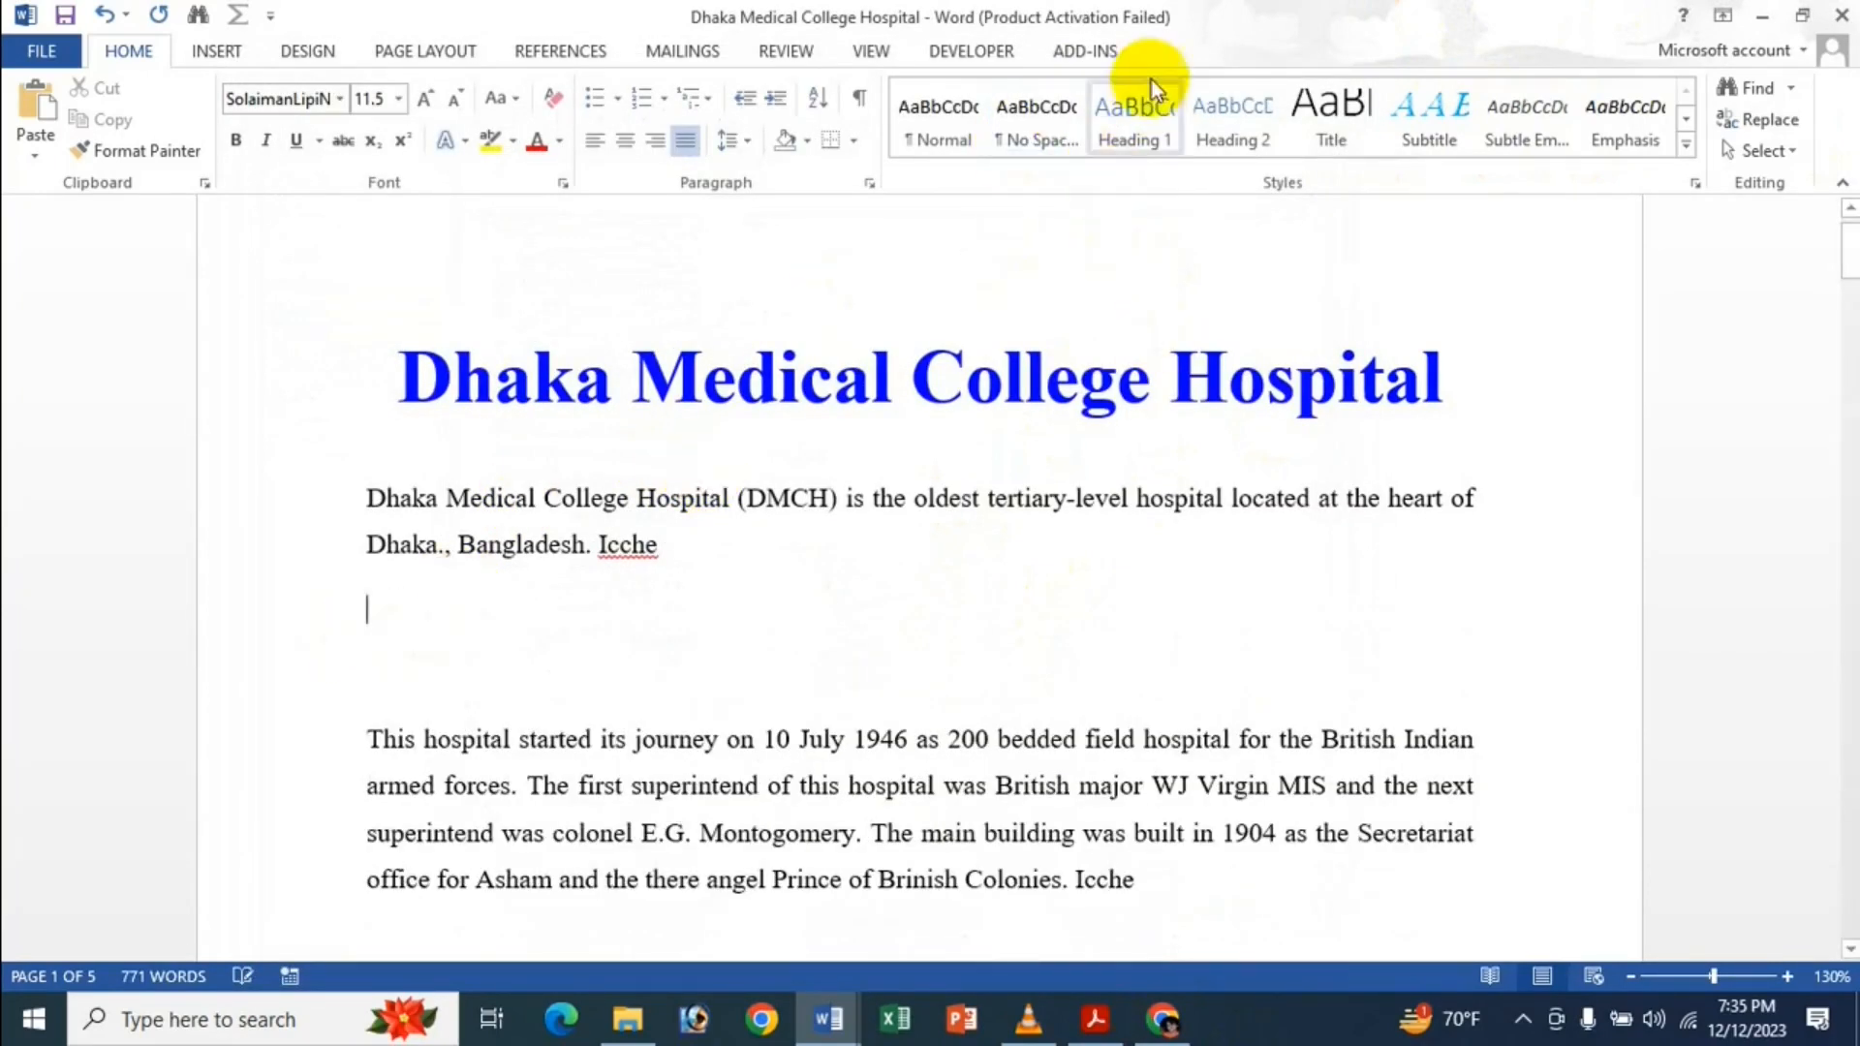
{"action": "left_click", "coordinate": [1461, 138]}
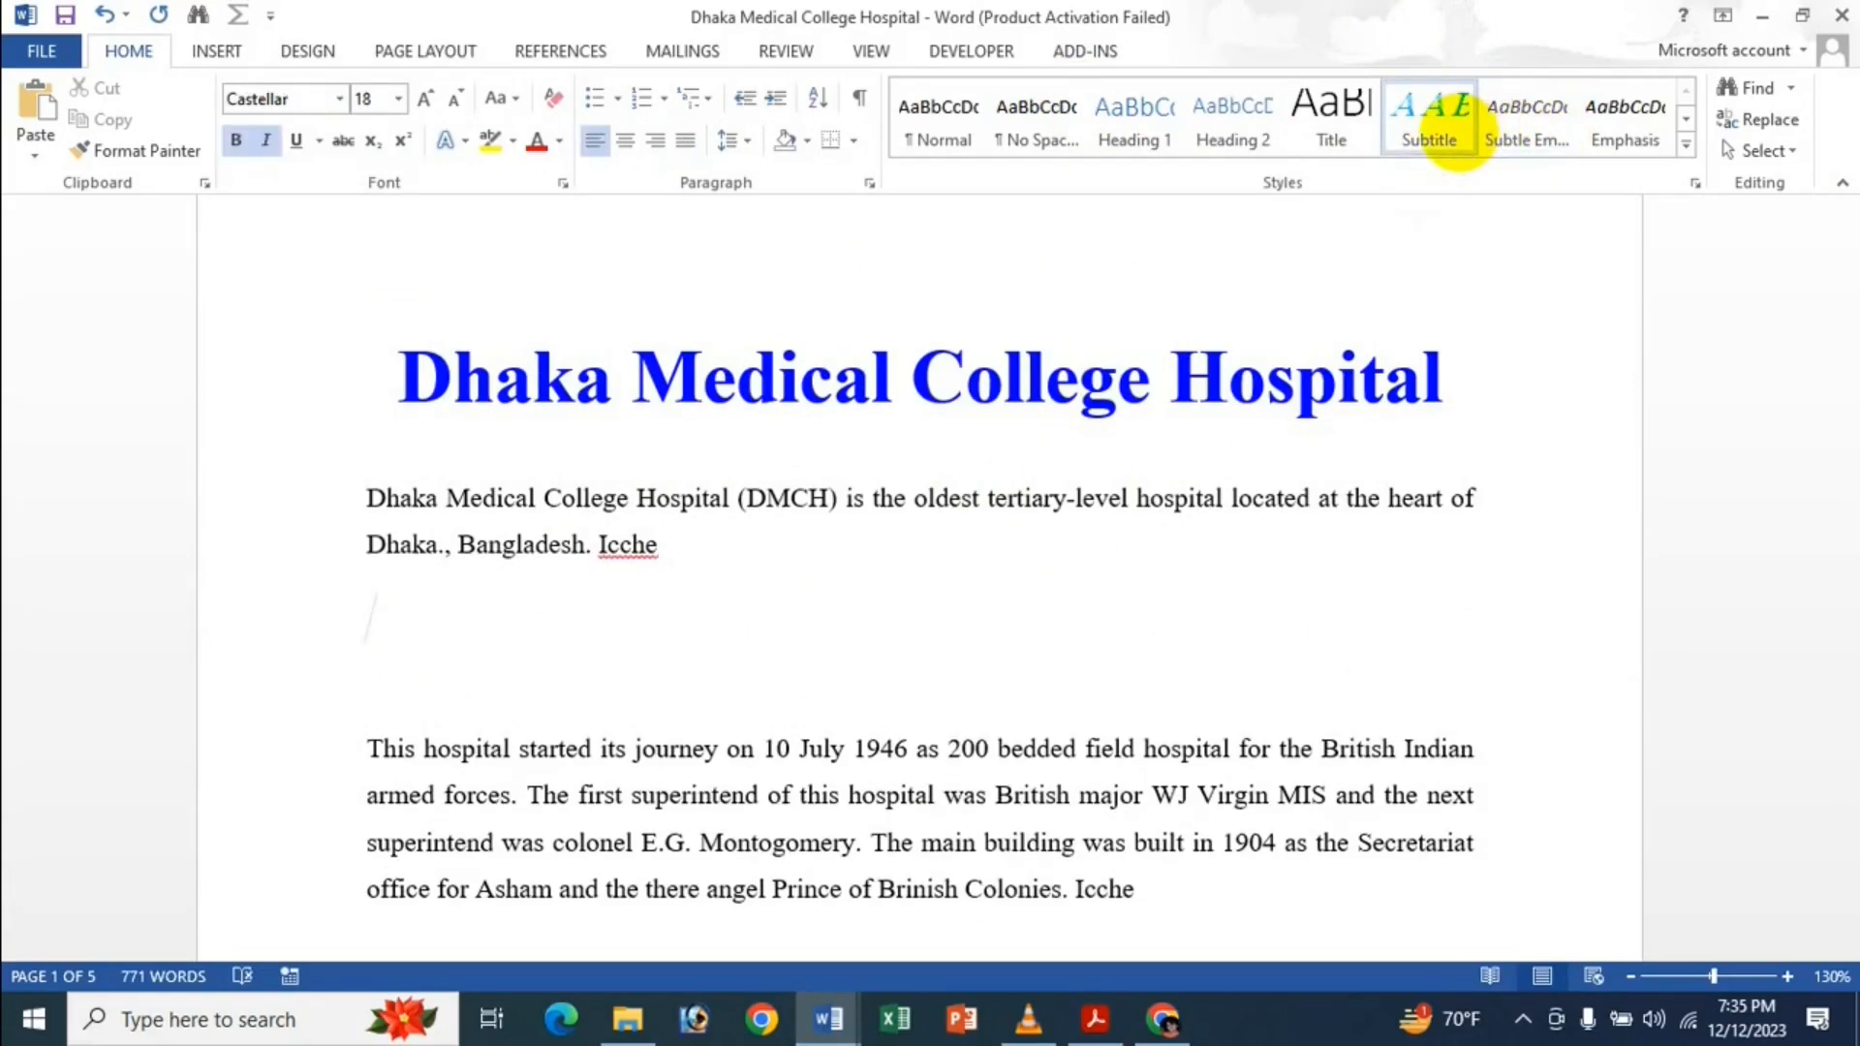
{"action": "type", "text": "GFDGDFGDF G FDG FDG"}
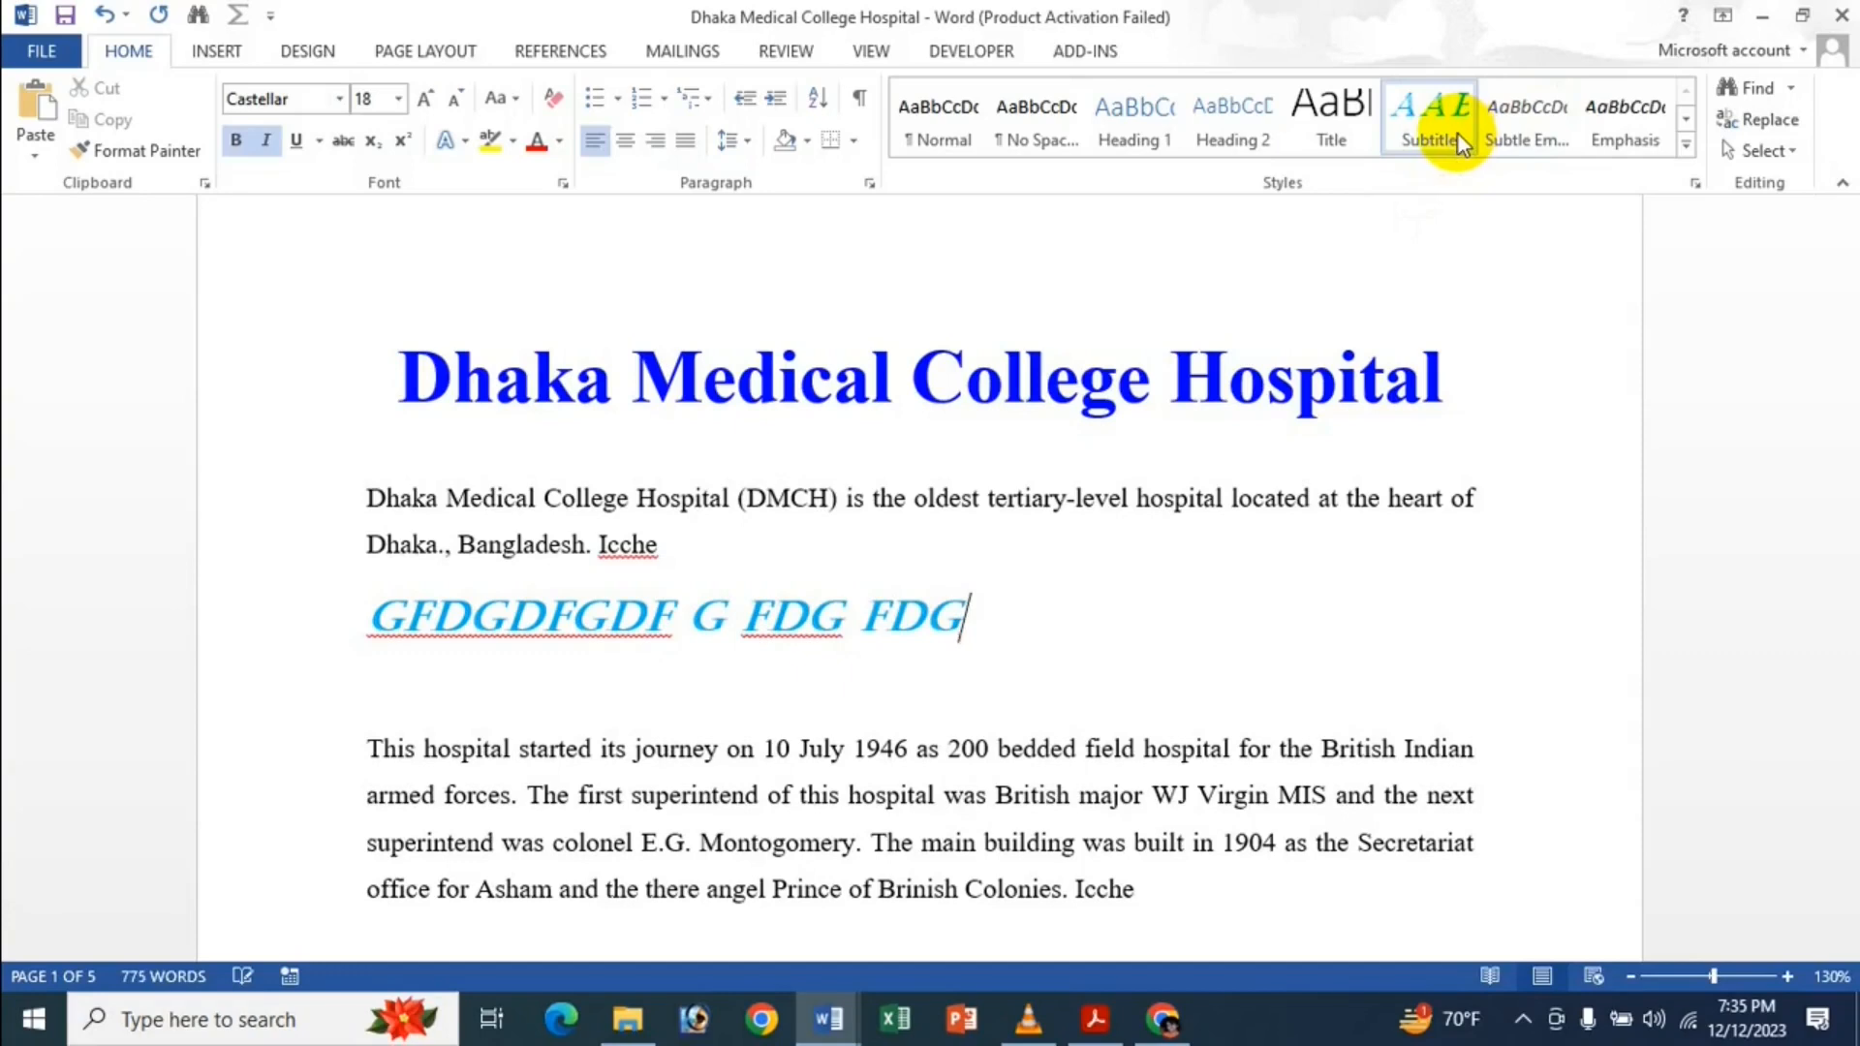
{"action": "type", "text": "."}
{"action": "key", "text": "Return"}
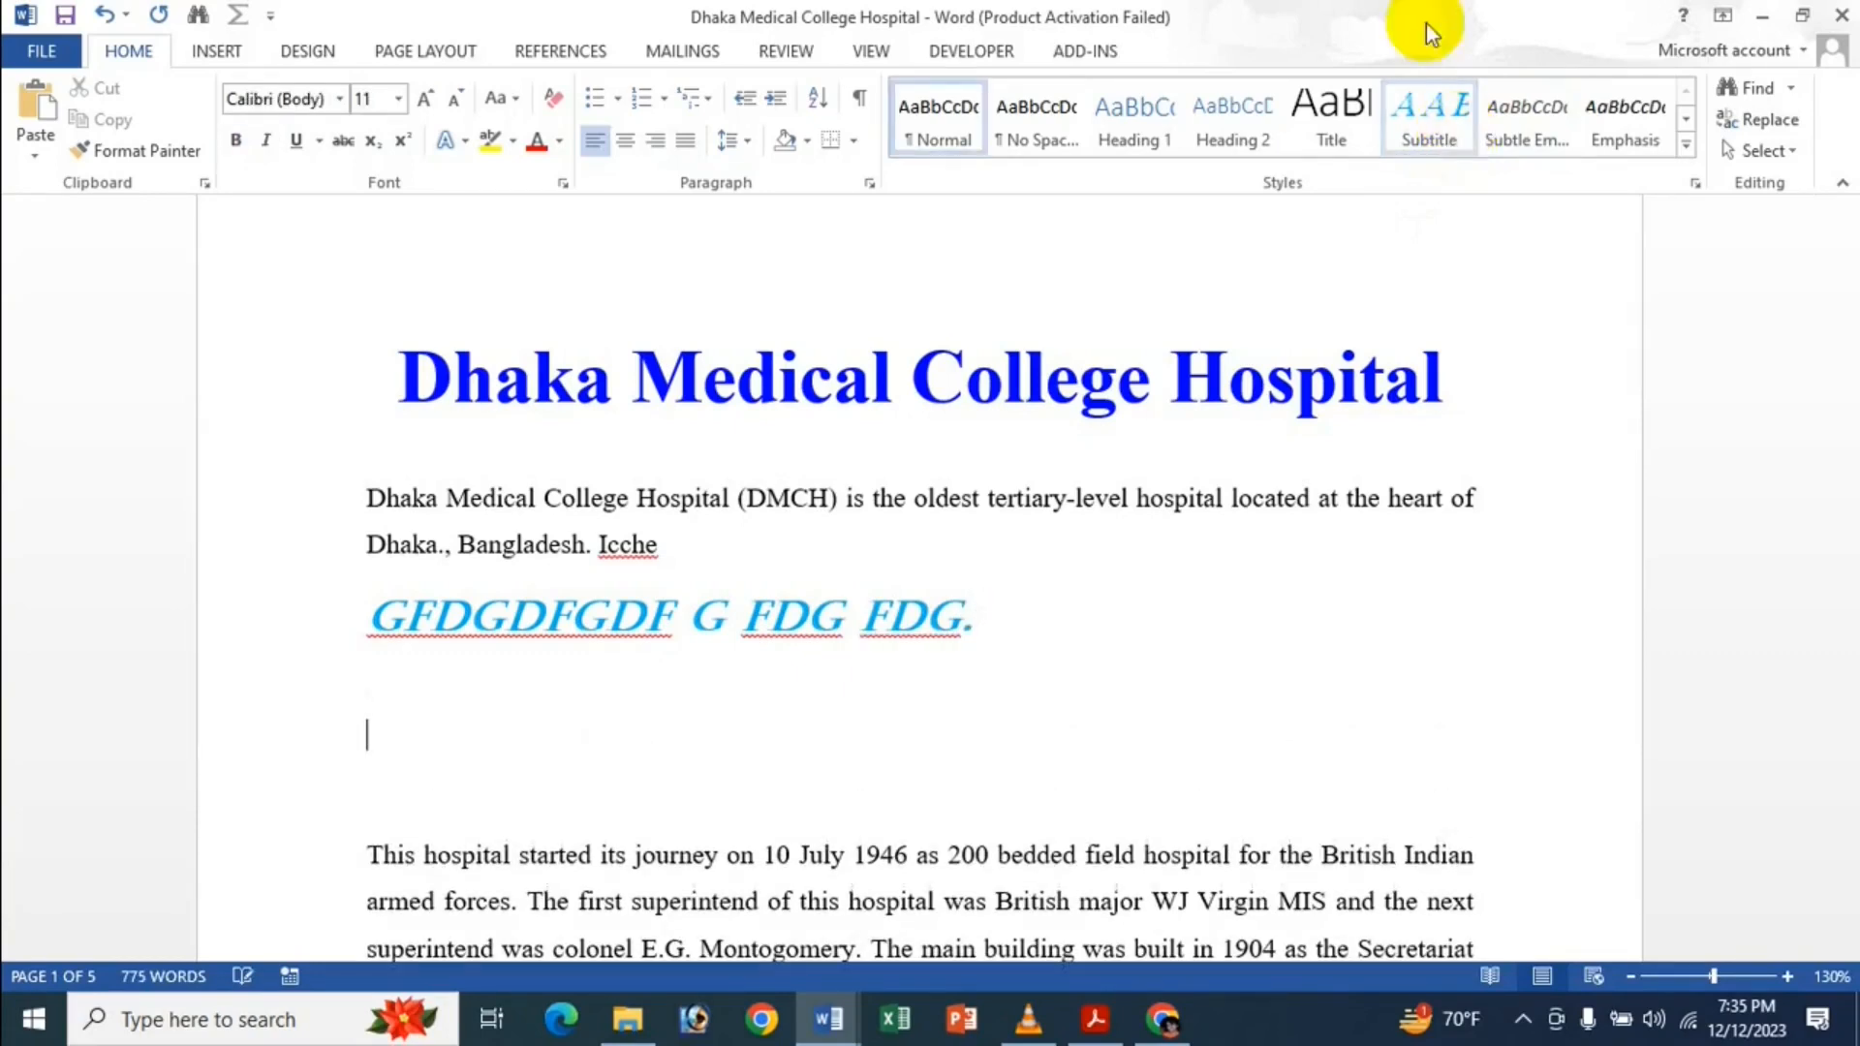
{"action": "type", "text": "vxcvxcvxcv"}
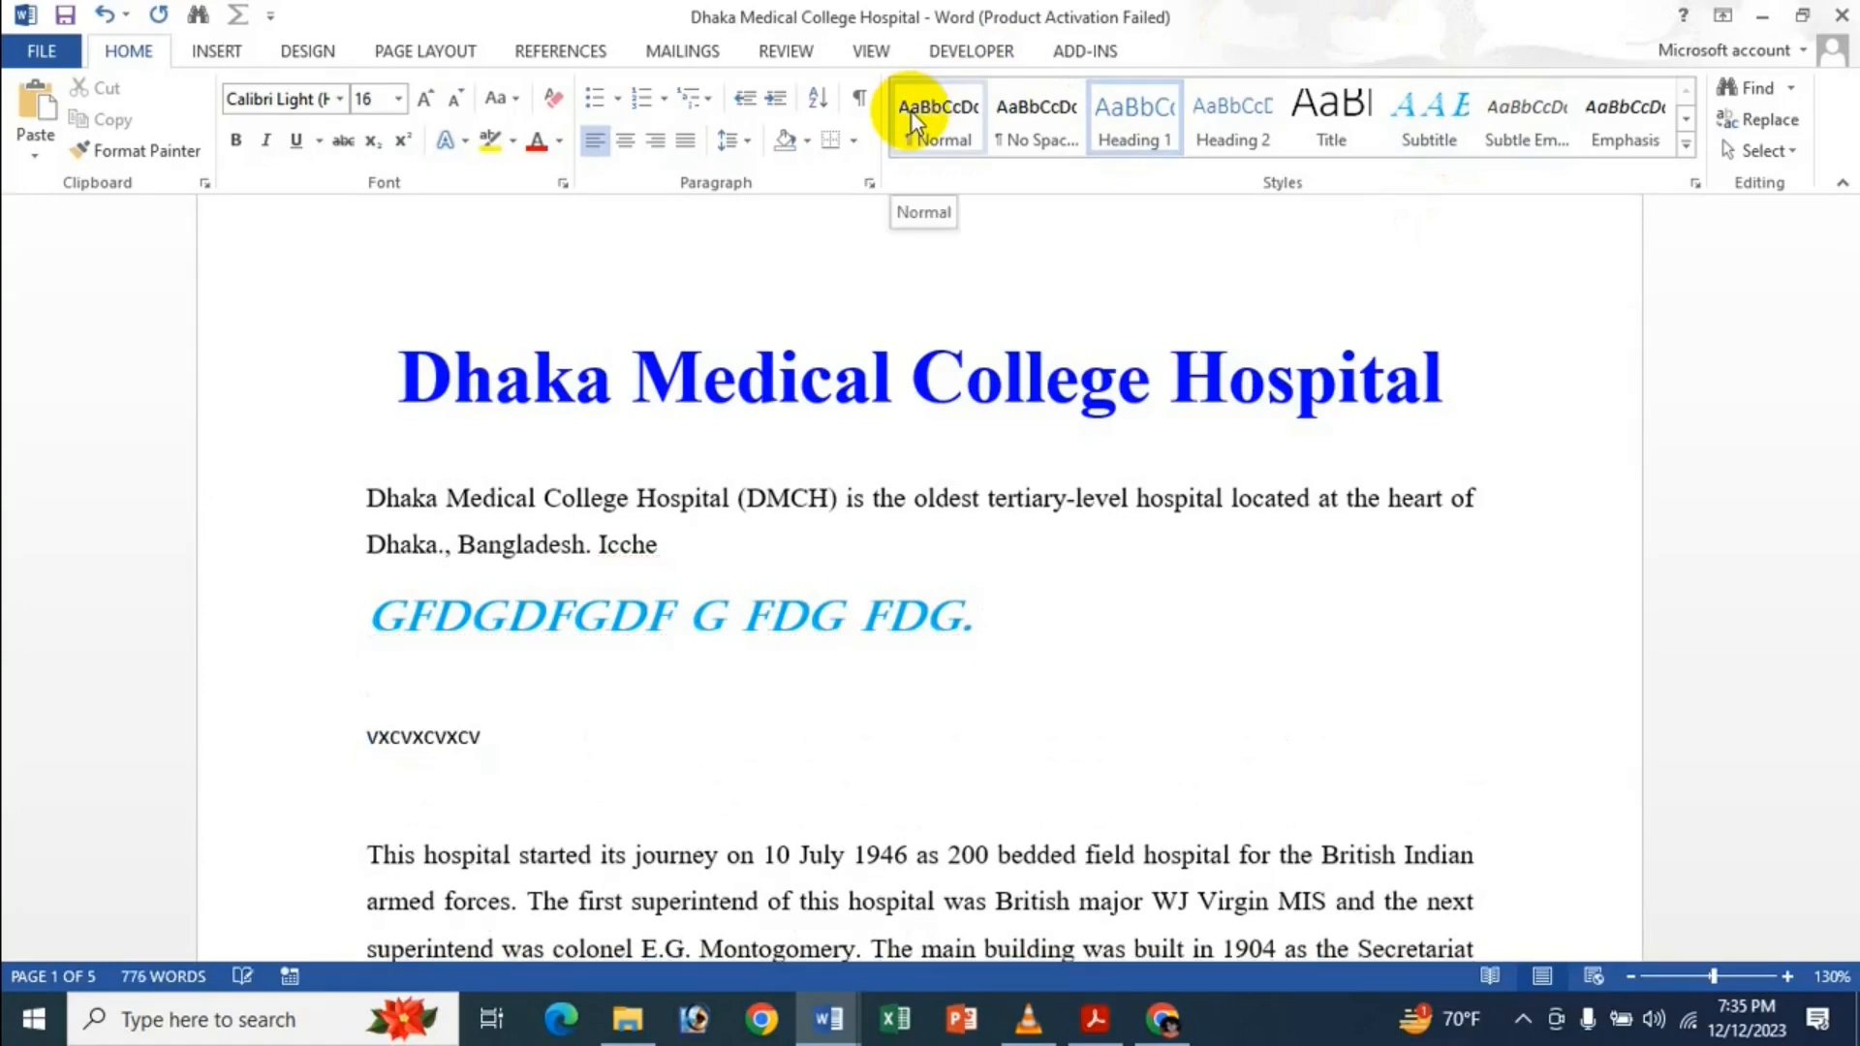
Add a Subtle Emphasis line 'V cx vxcvx xc vxcv' and open the file's Info page.
{"action": "key", "text": "Return"}
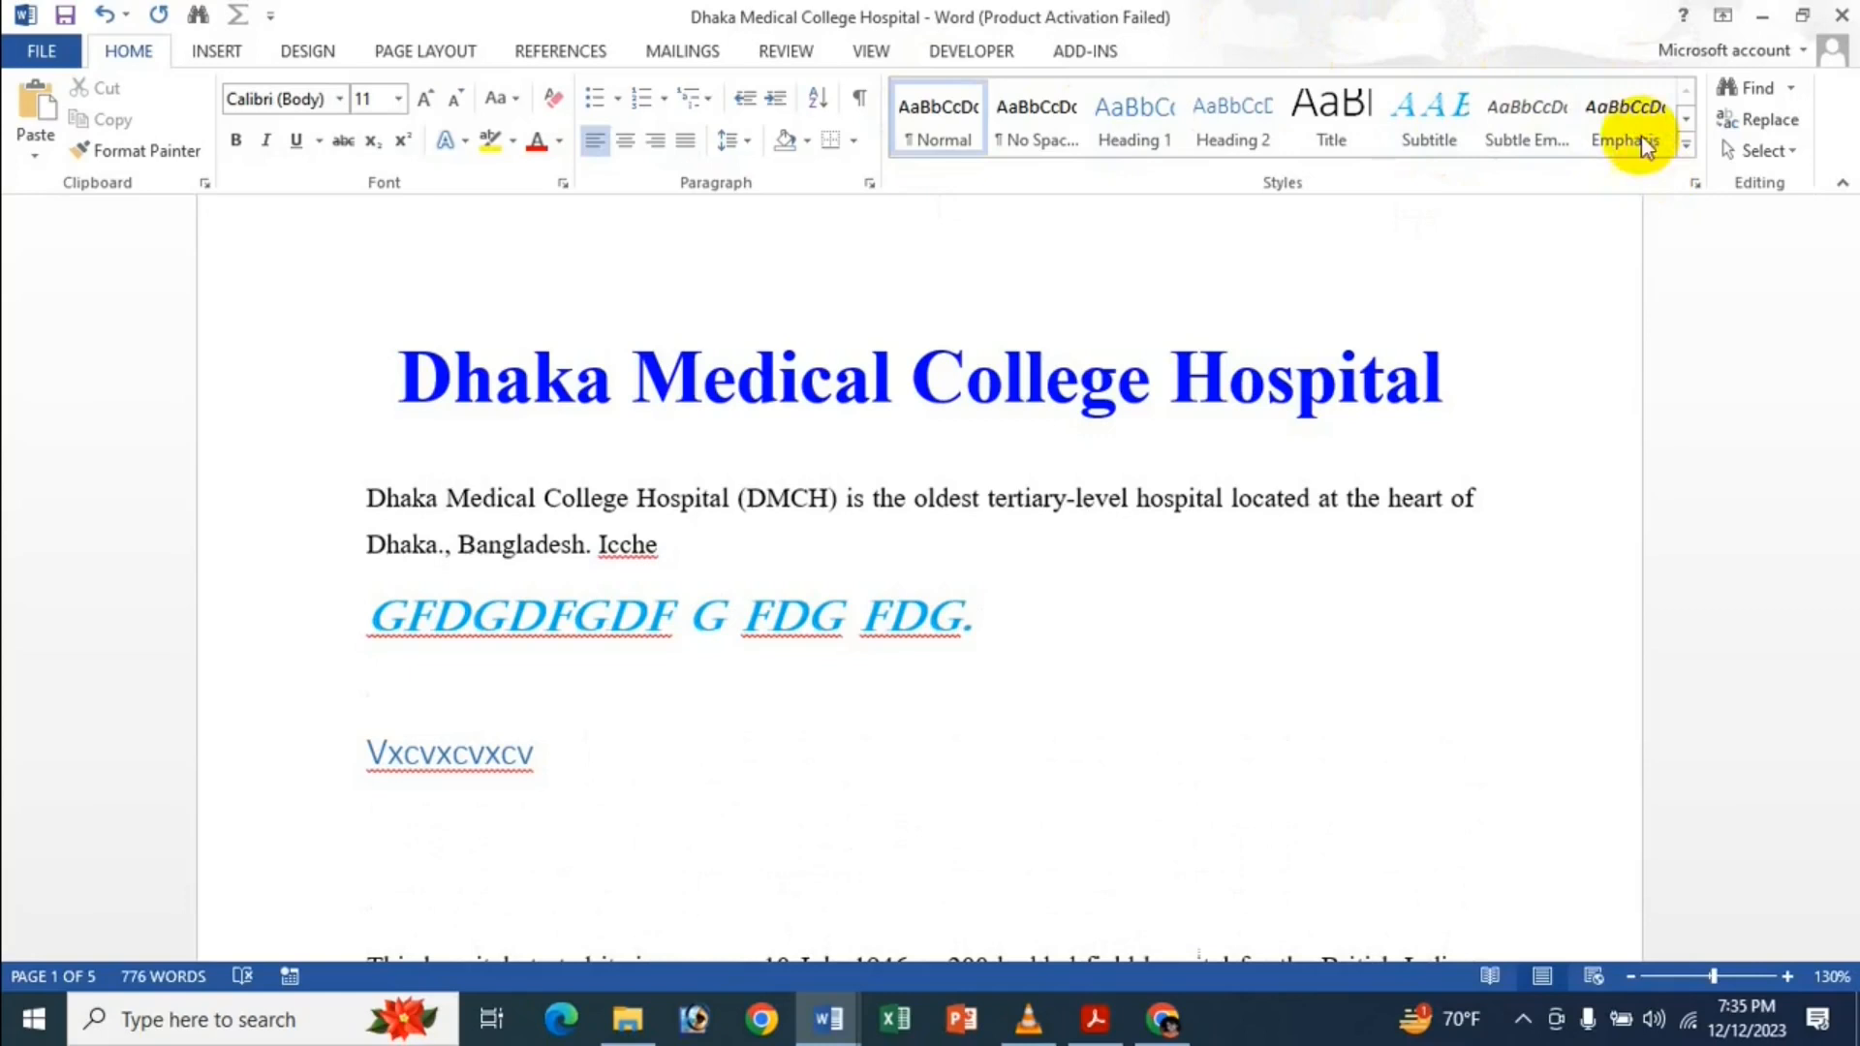
{"action": "left_click", "coordinate": [1498, 138]}
{"action": "type", "text": "V cx vxcvx xc vxcv"}
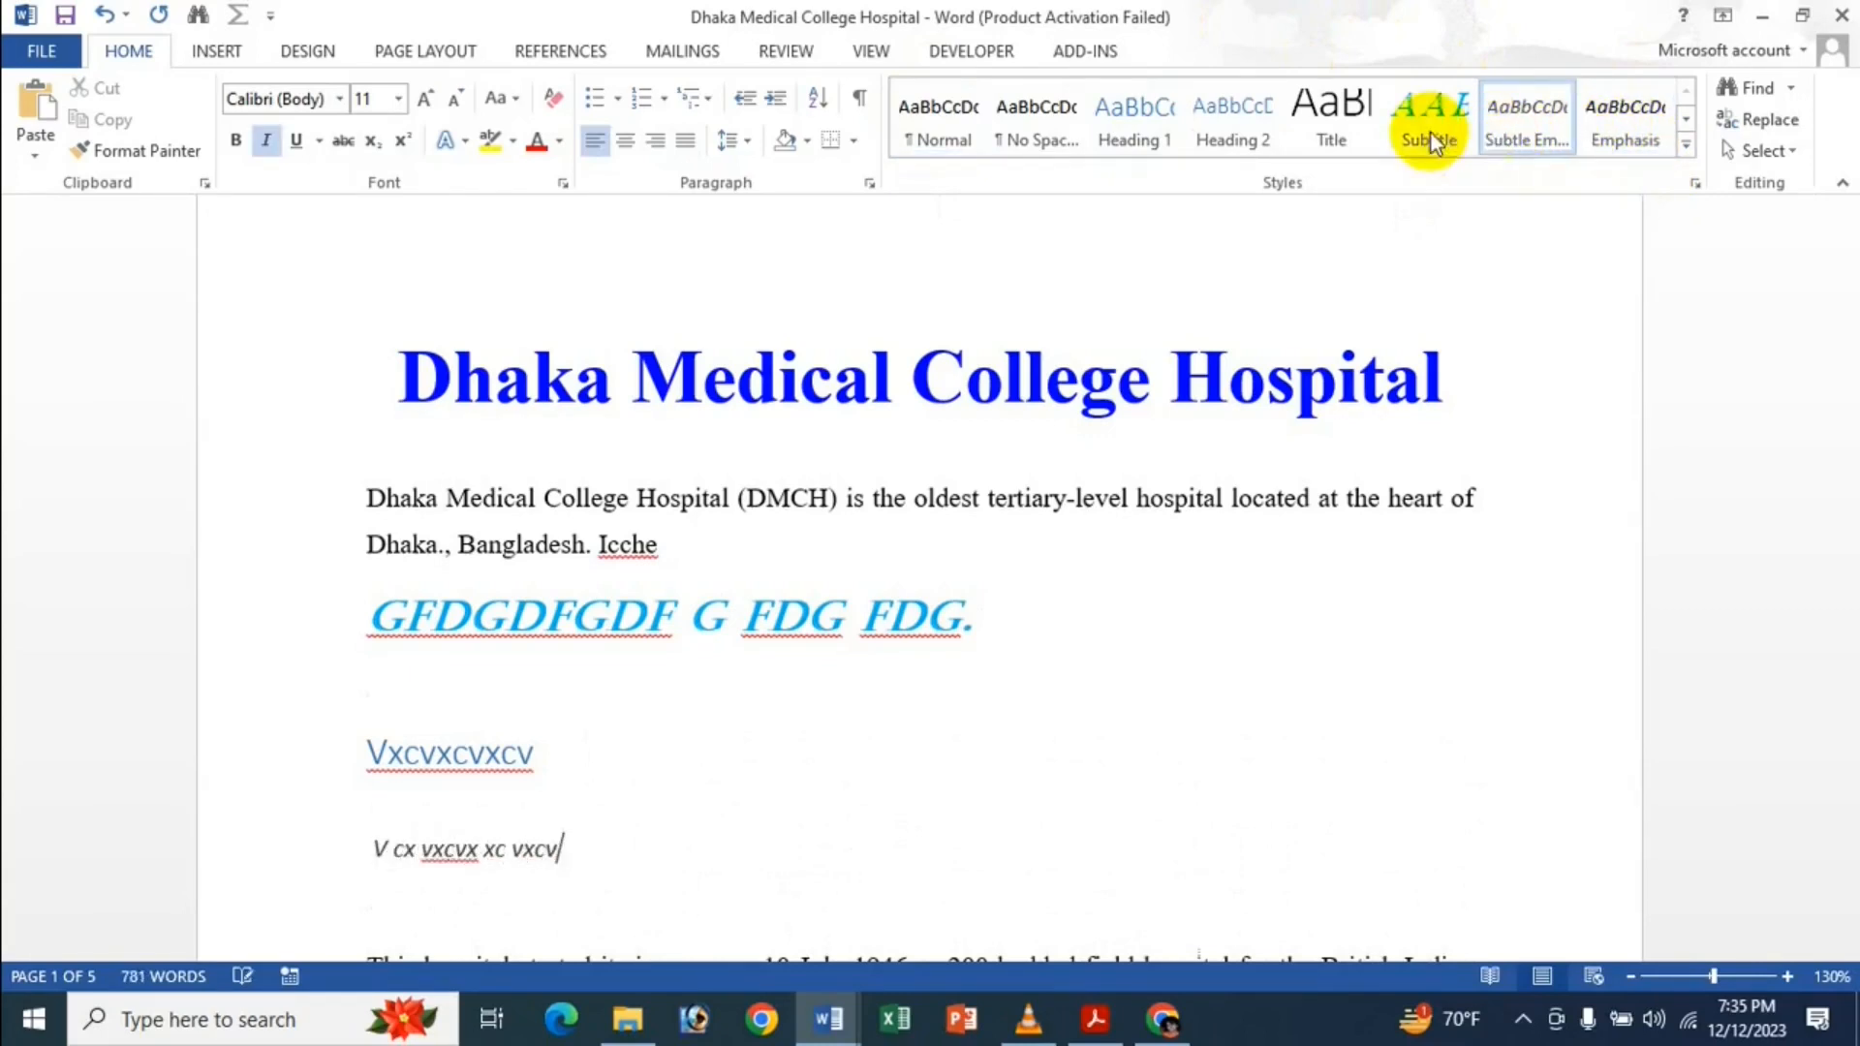
{"action": "left_click", "coordinate": [42, 50]}
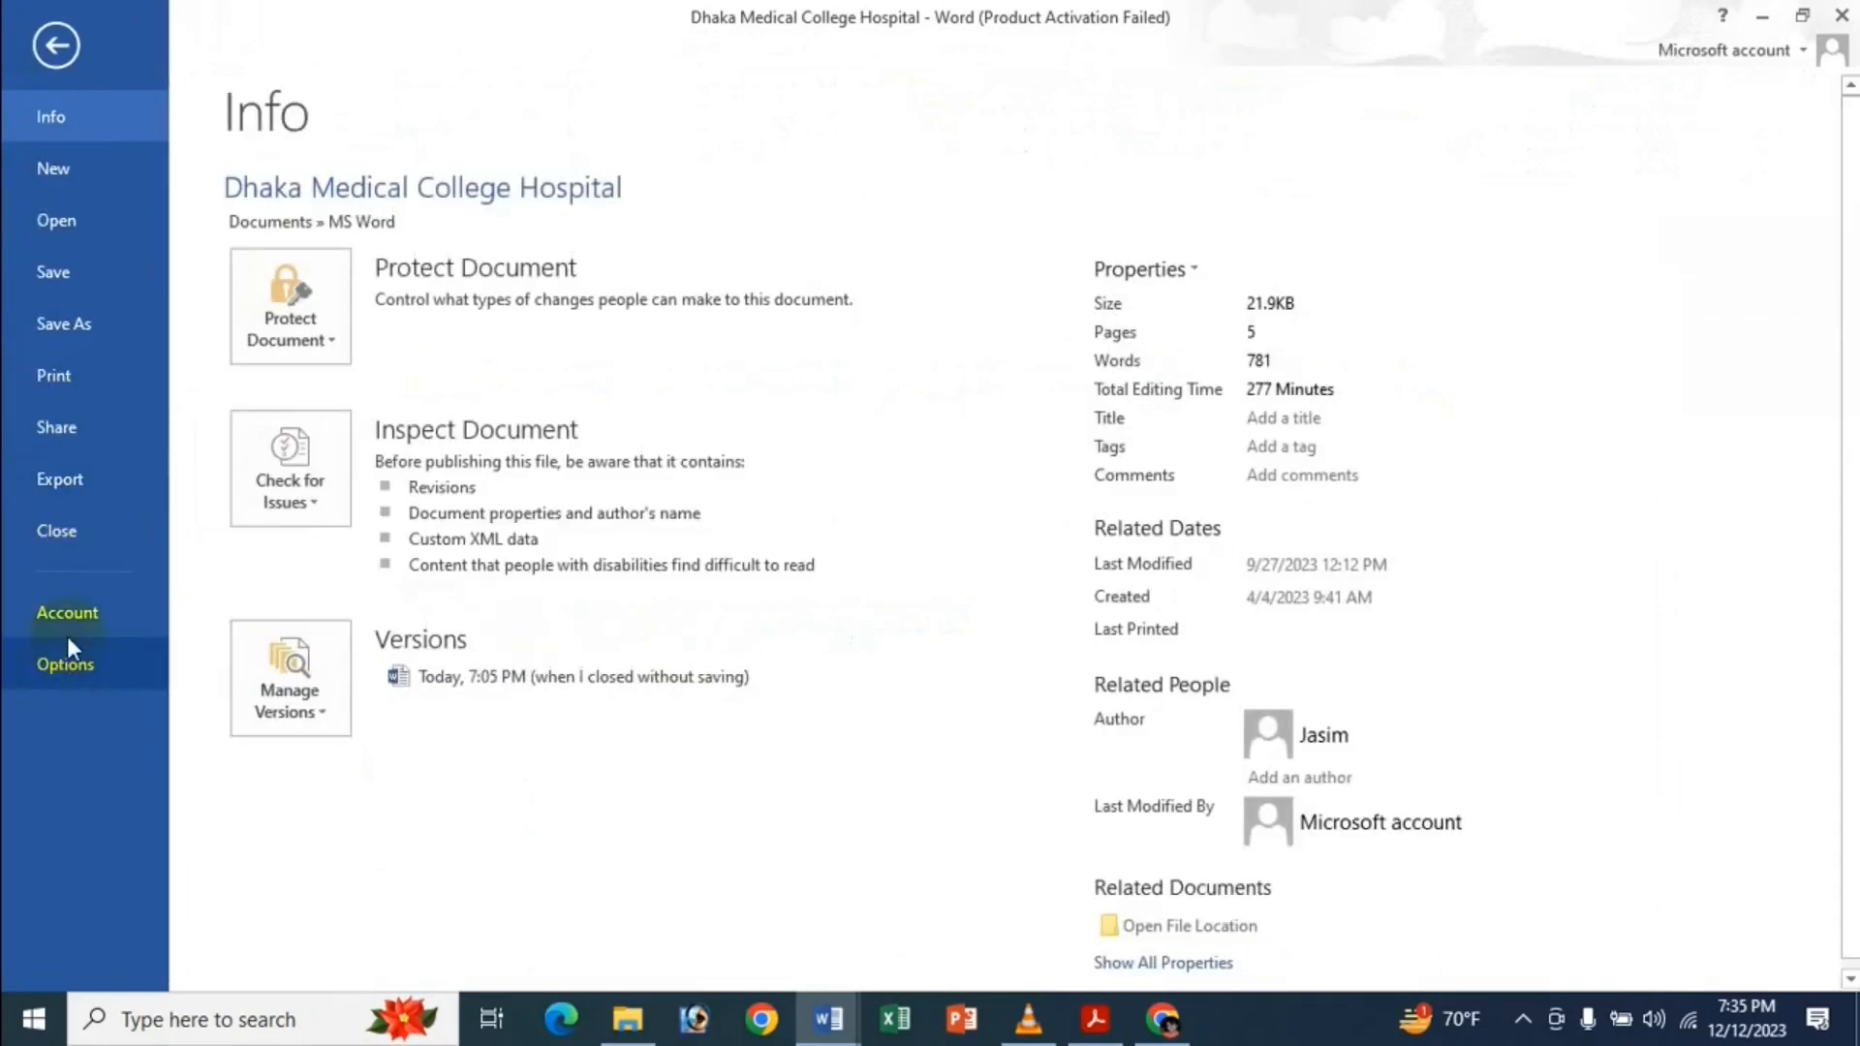
In Advanced options, switch the default paragraph style to Heading 1, then back to Normal.
{"action": "left_click", "coordinate": [67, 661]}
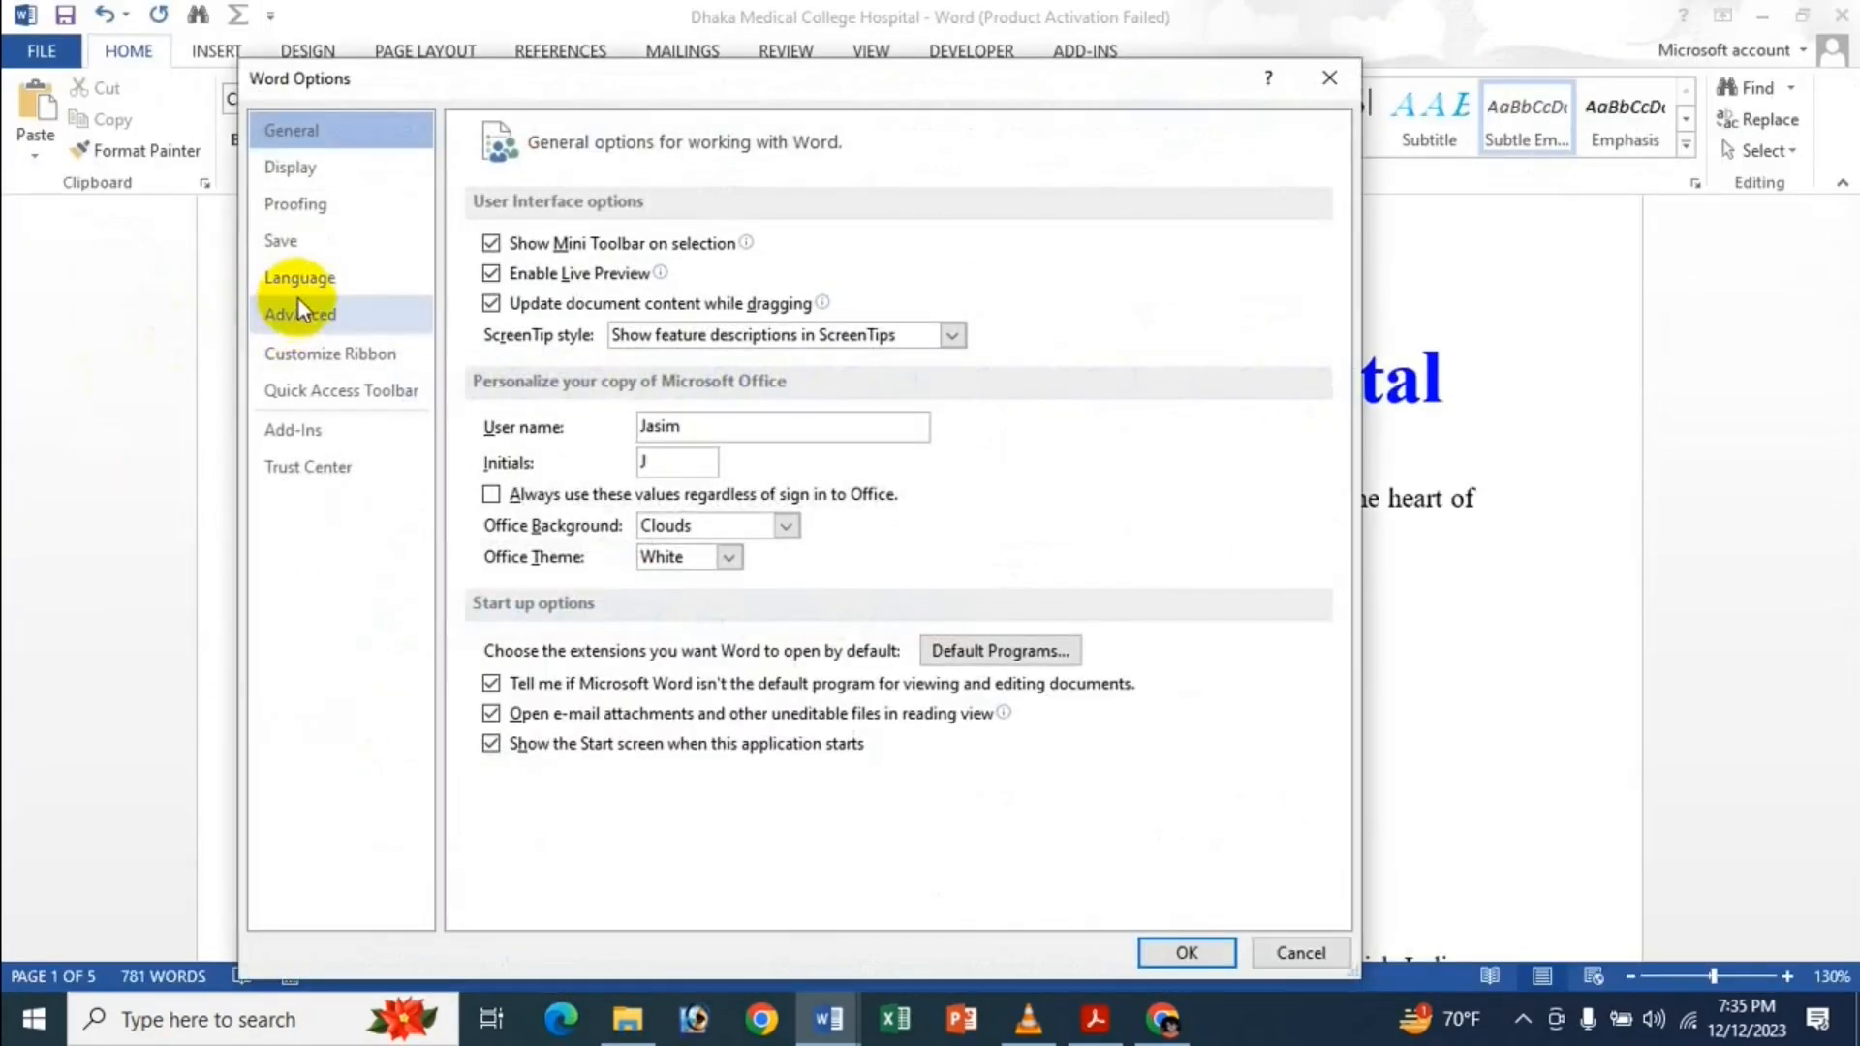
{"action": "left_click", "coordinate": [347, 318]}
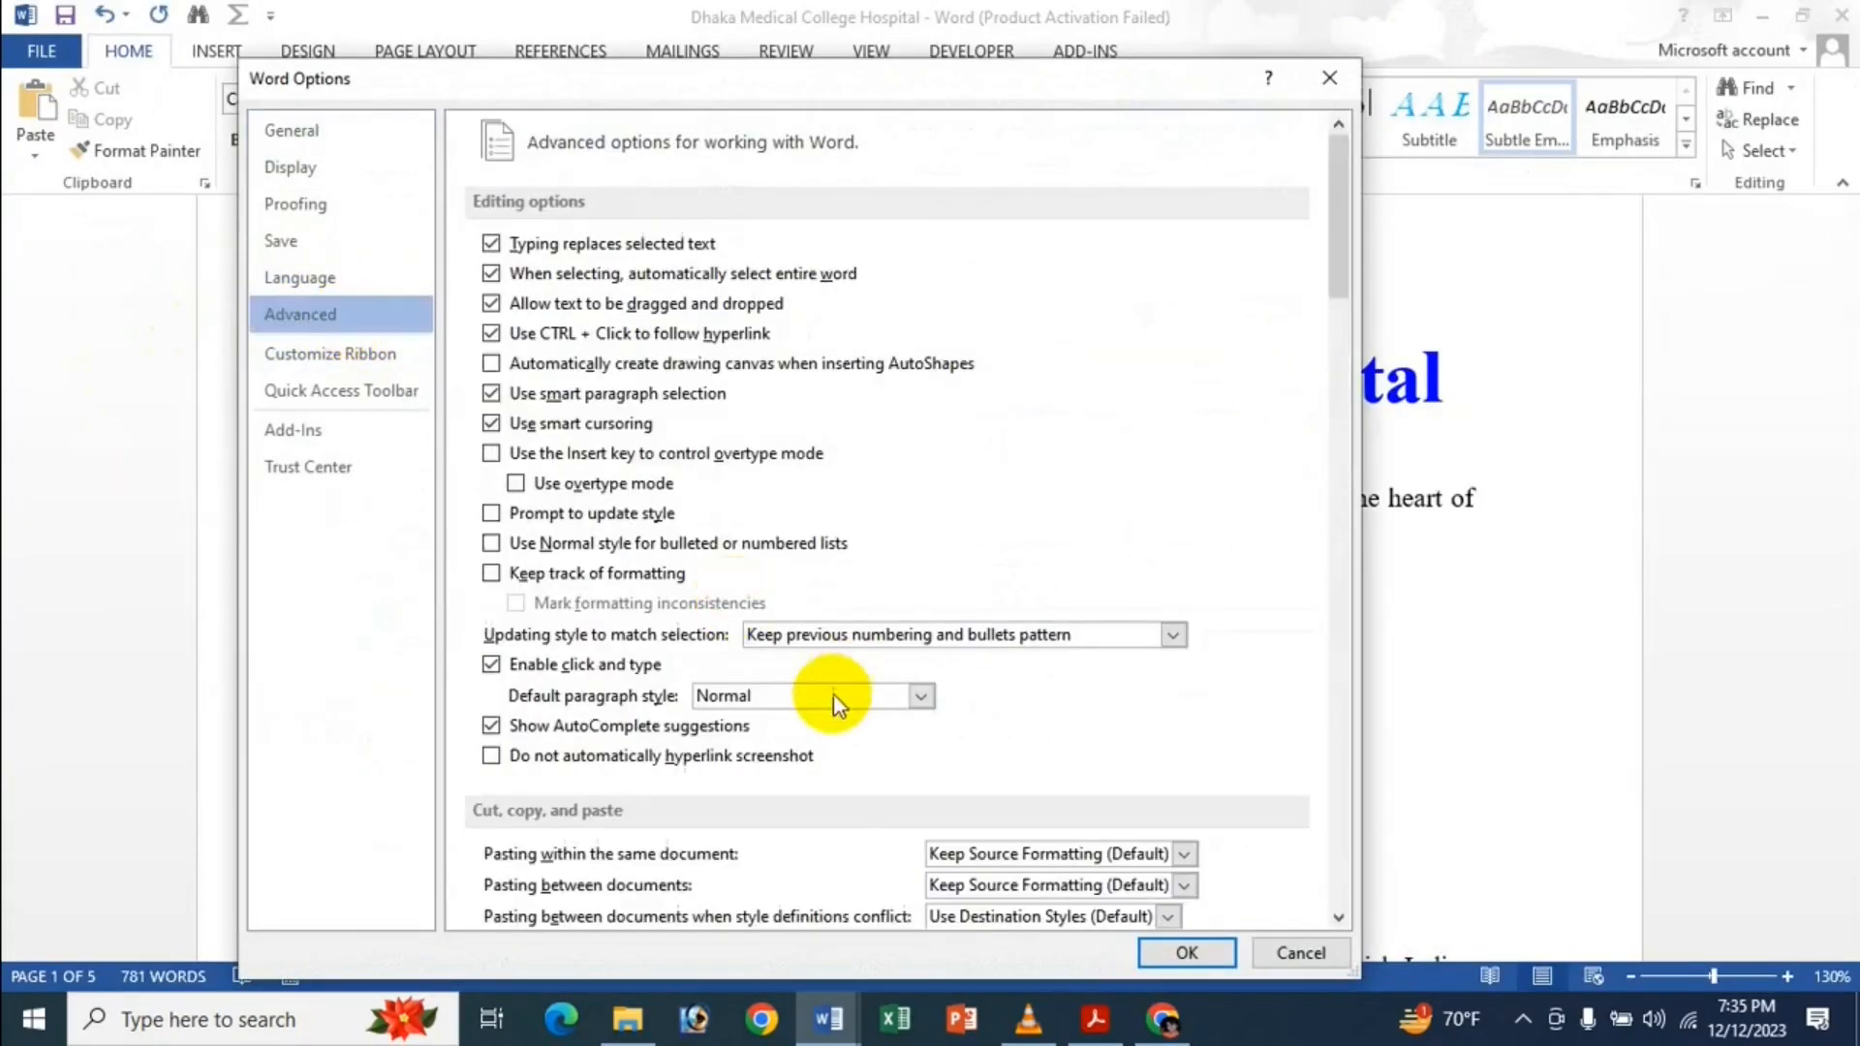
{"action": "left_click", "coordinate": [827, 696]}
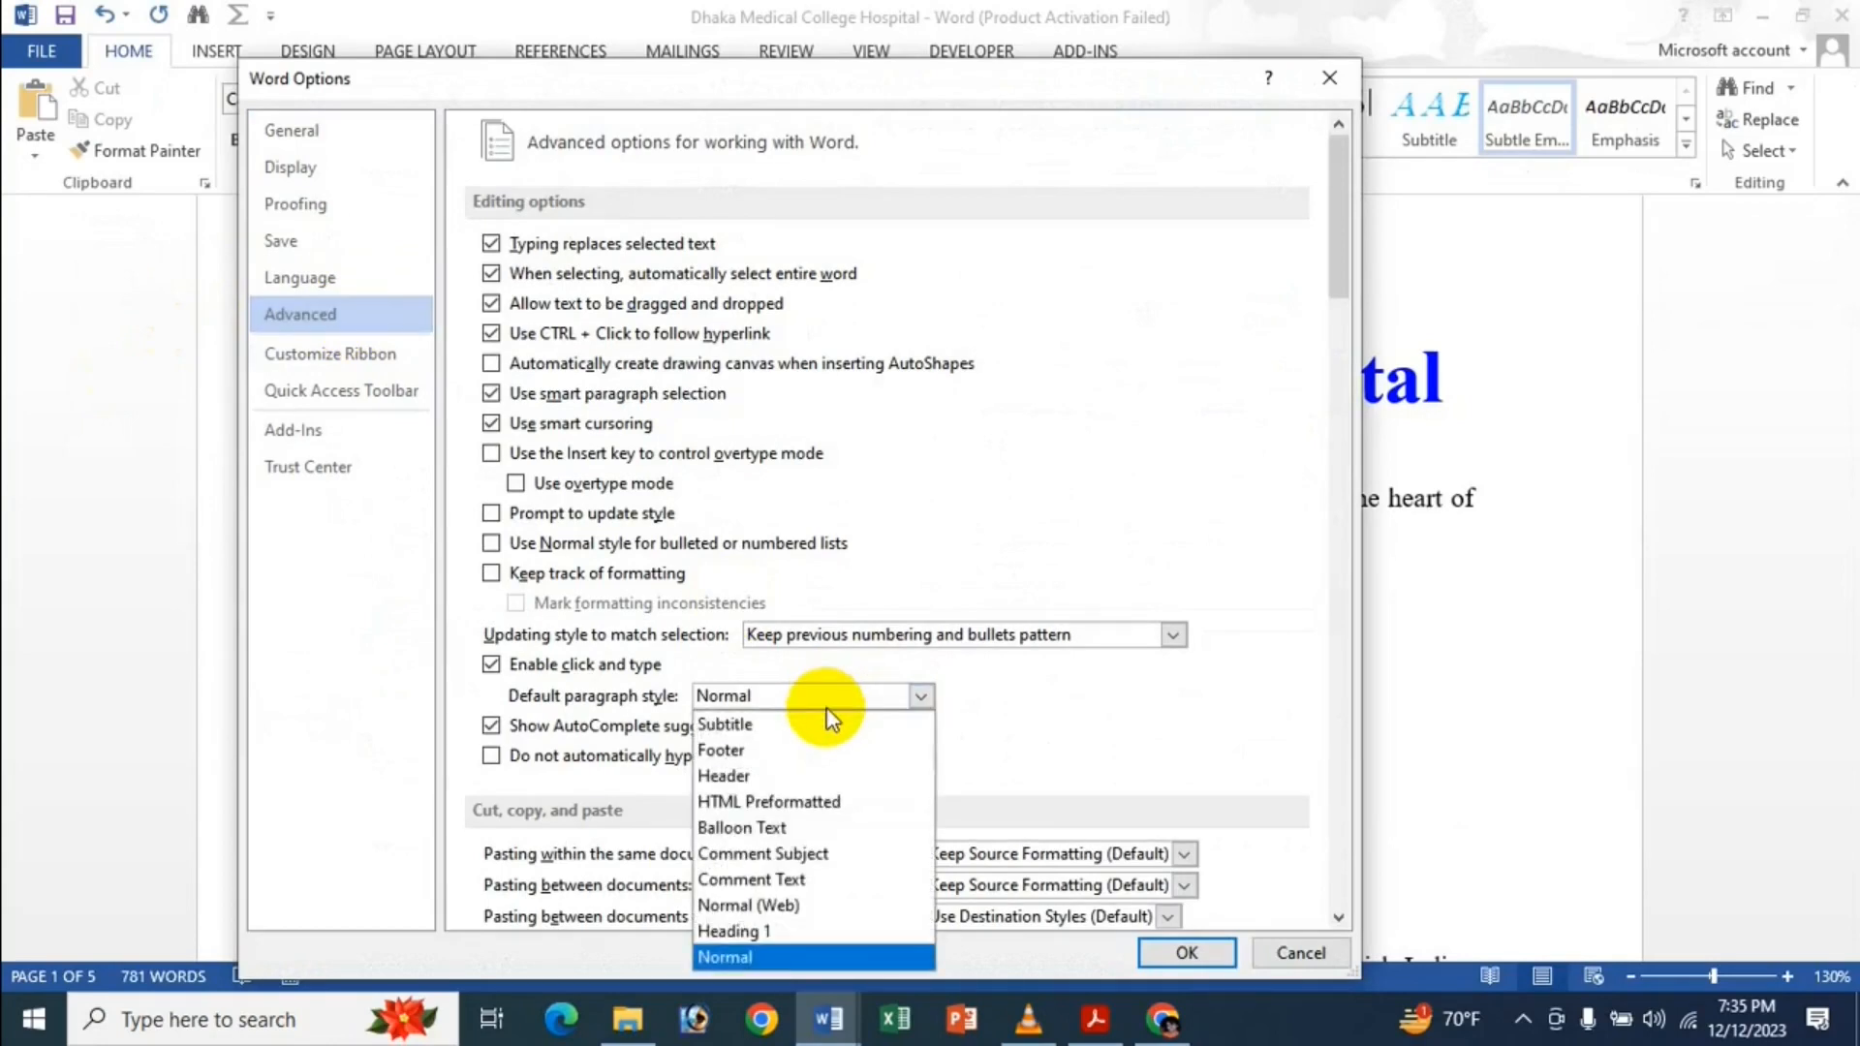
{"action": "left_click", "coordinate": [787, 932]}
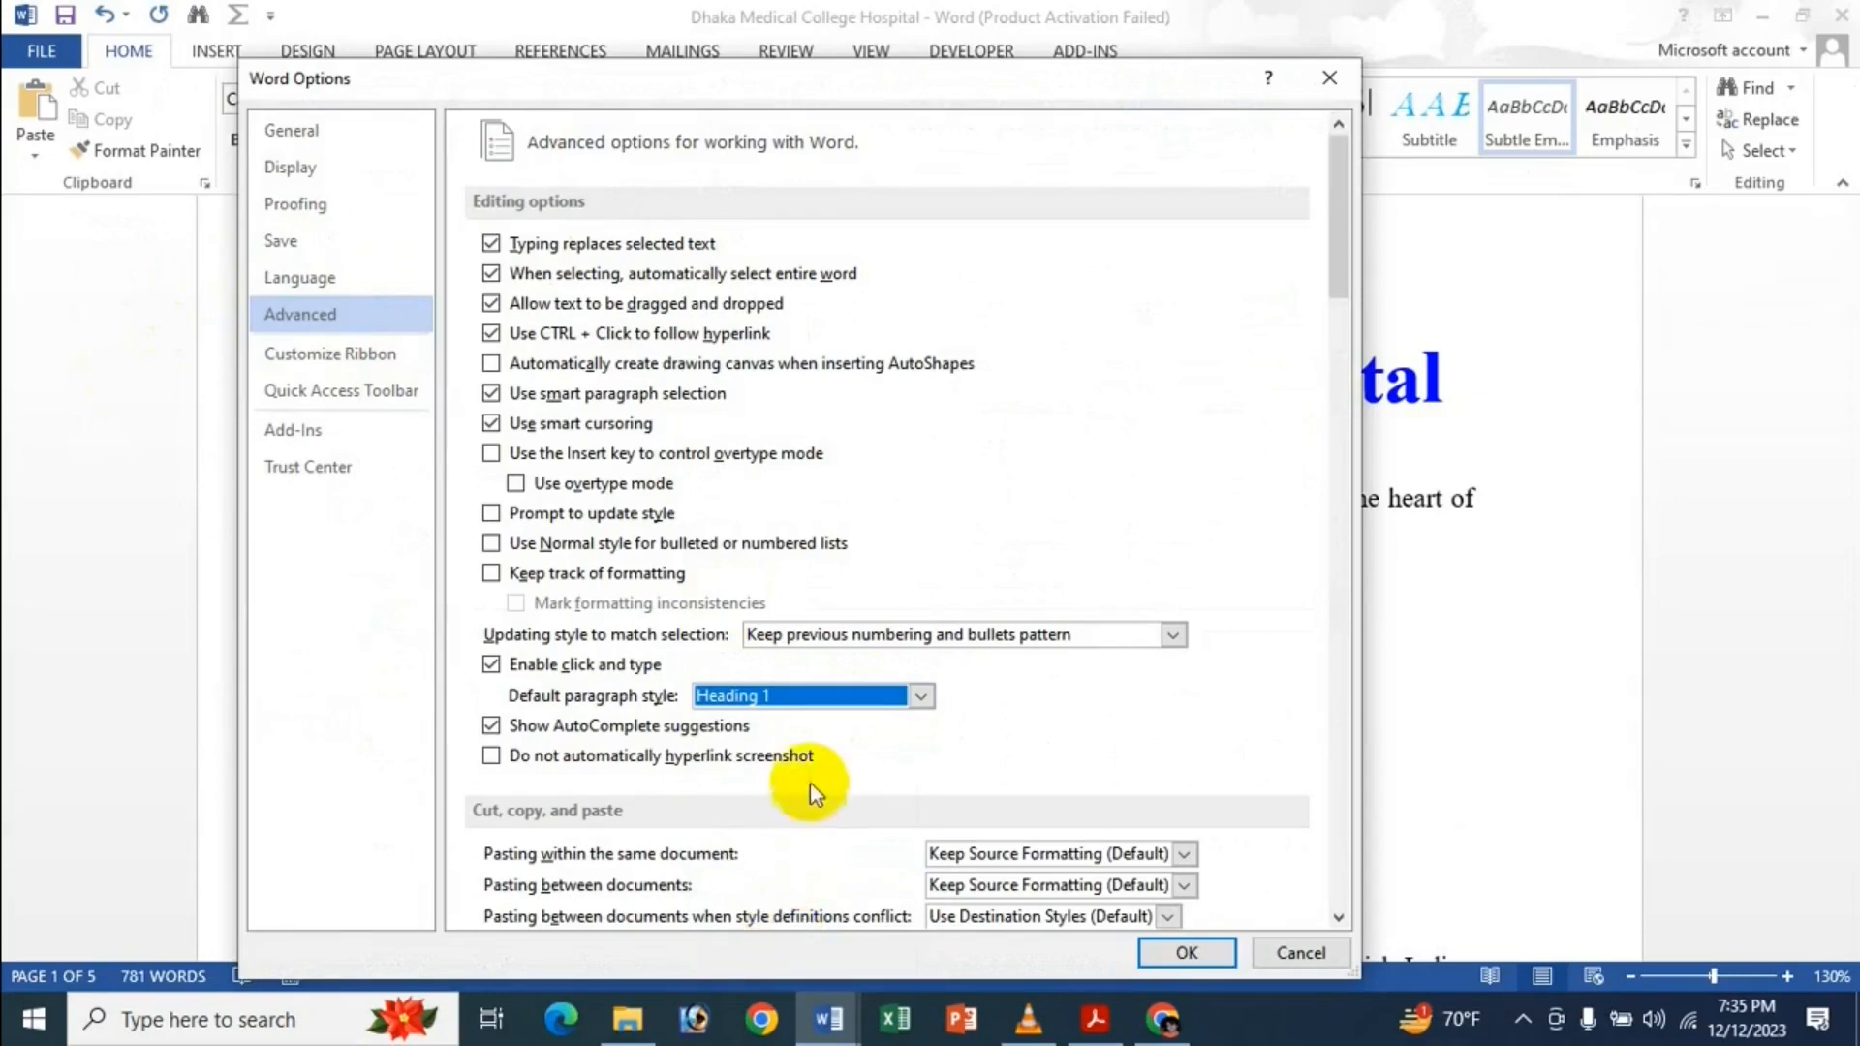
{"action": "left_click", "coordinate": [794, 709]}
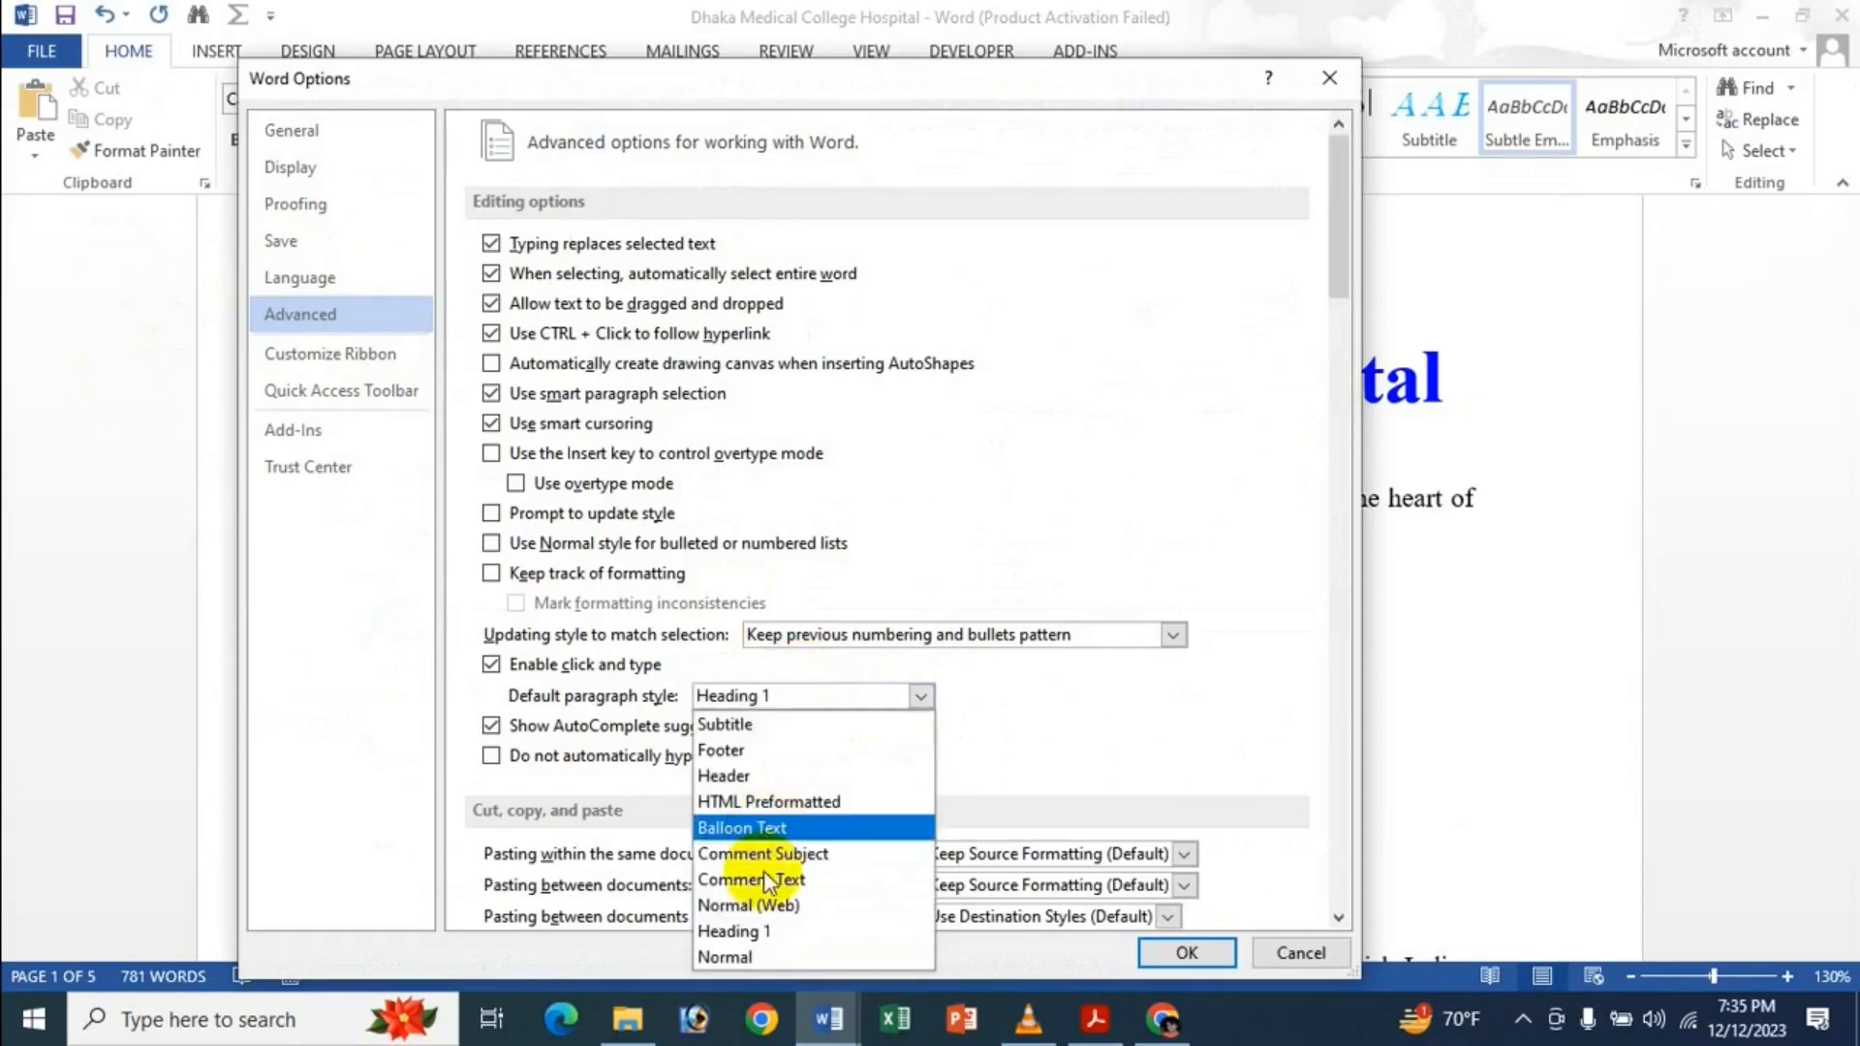
{"action": "left_click", "coordinate": [759, 950]}
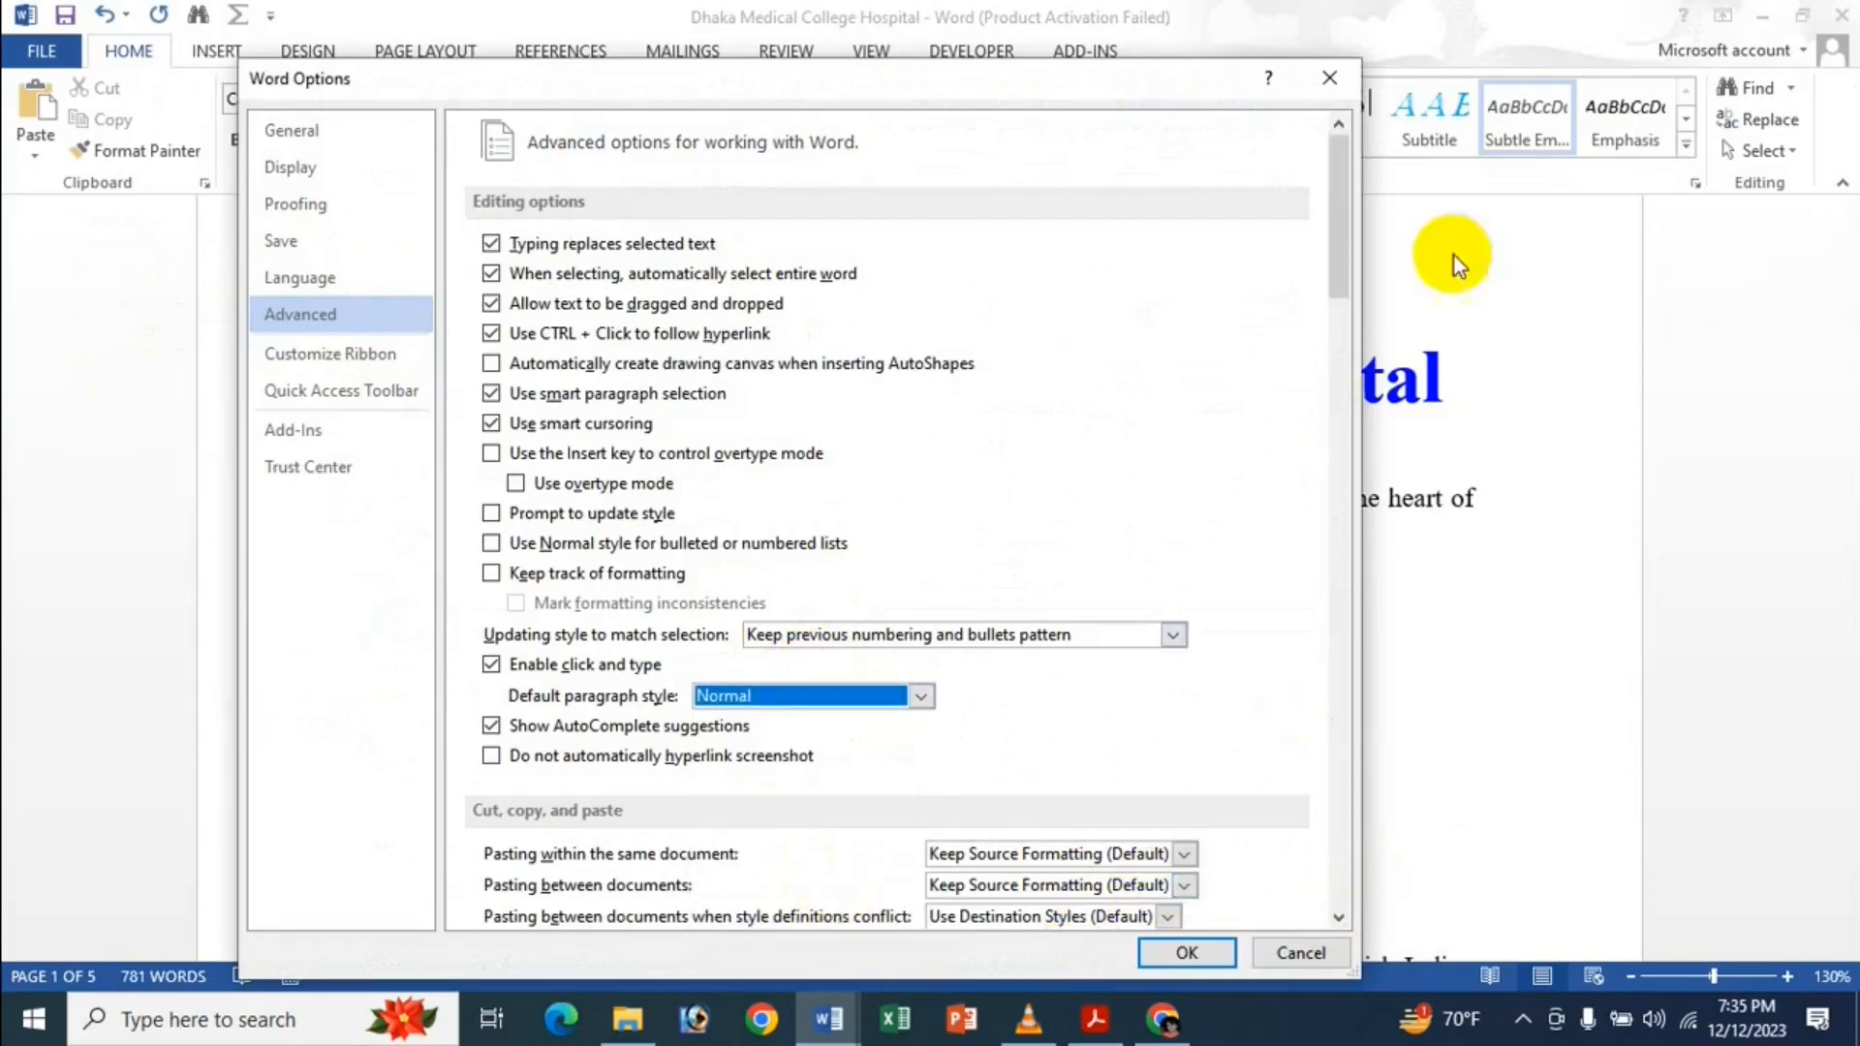
{"action": "left_click", "coordinate": [1327, 78]}
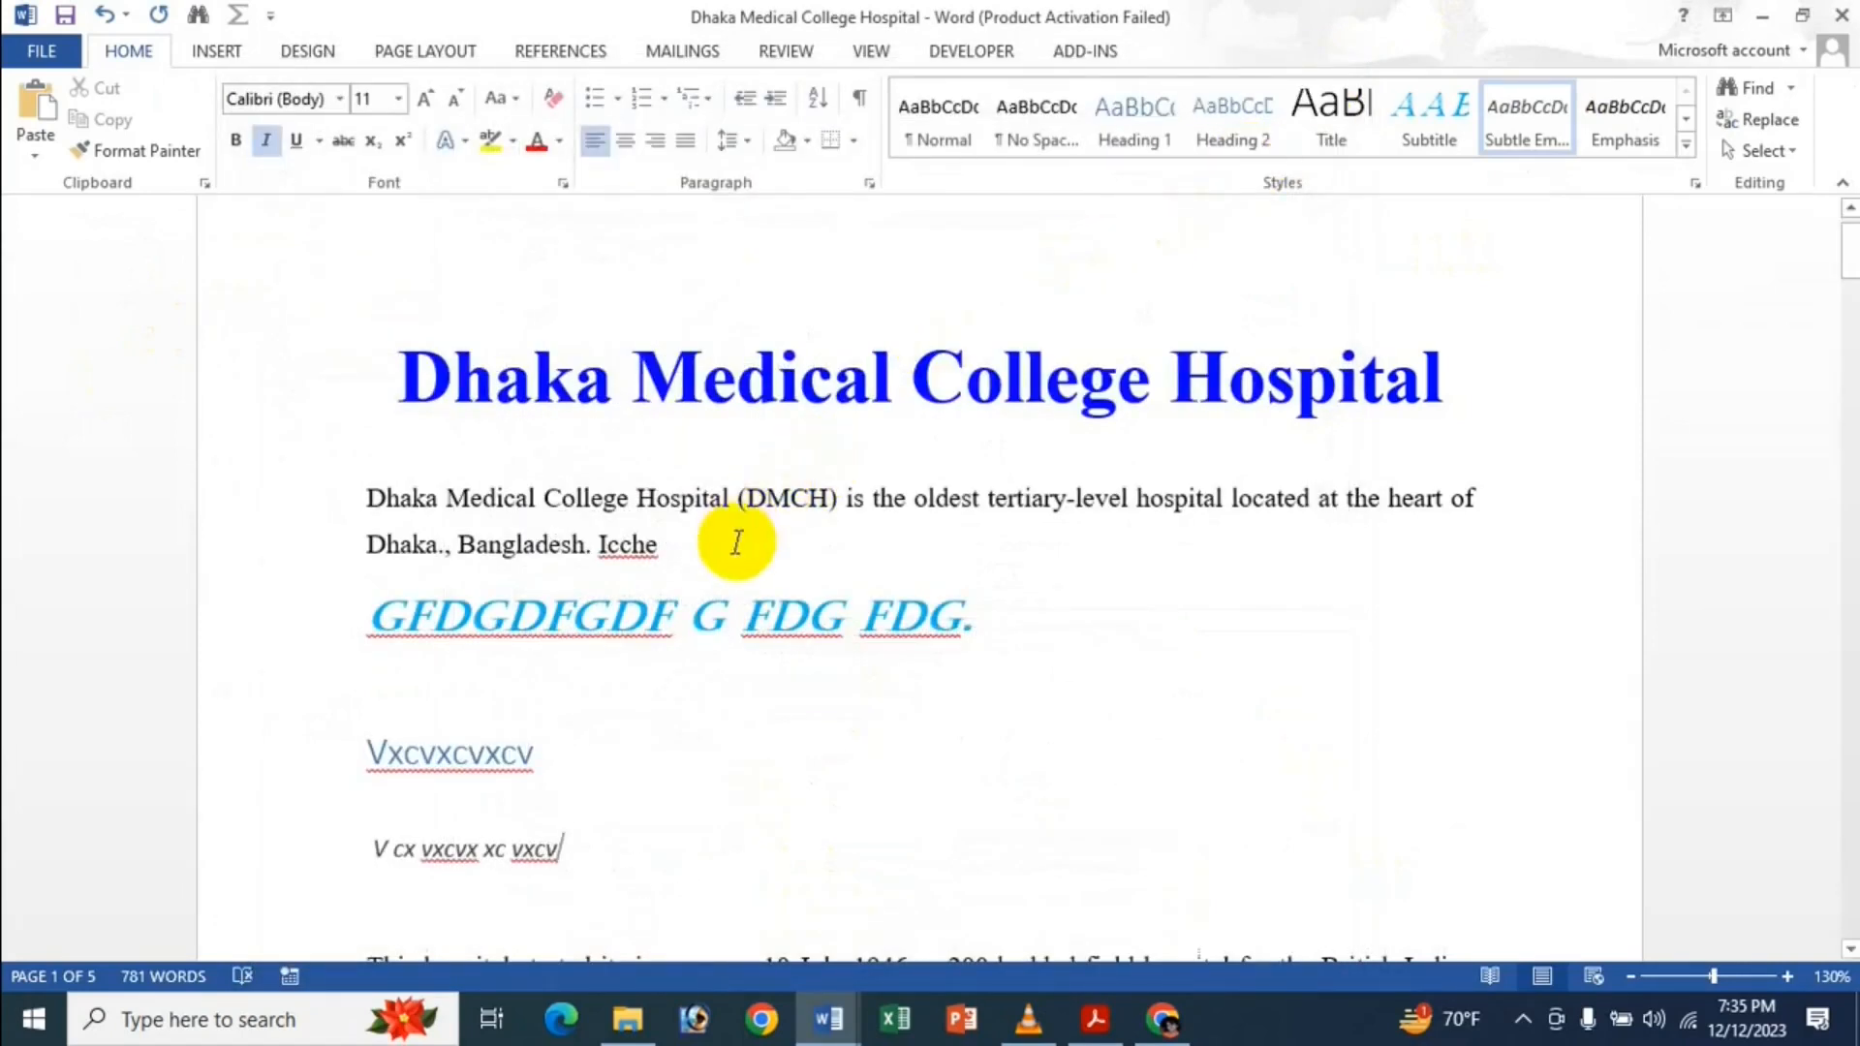
Select the GFDGDFGDF, vxcvxcvxcv and 'V cx vxcvx' test lines and delete them.
{"action": "left_click", "coordinate": [684, 543]}
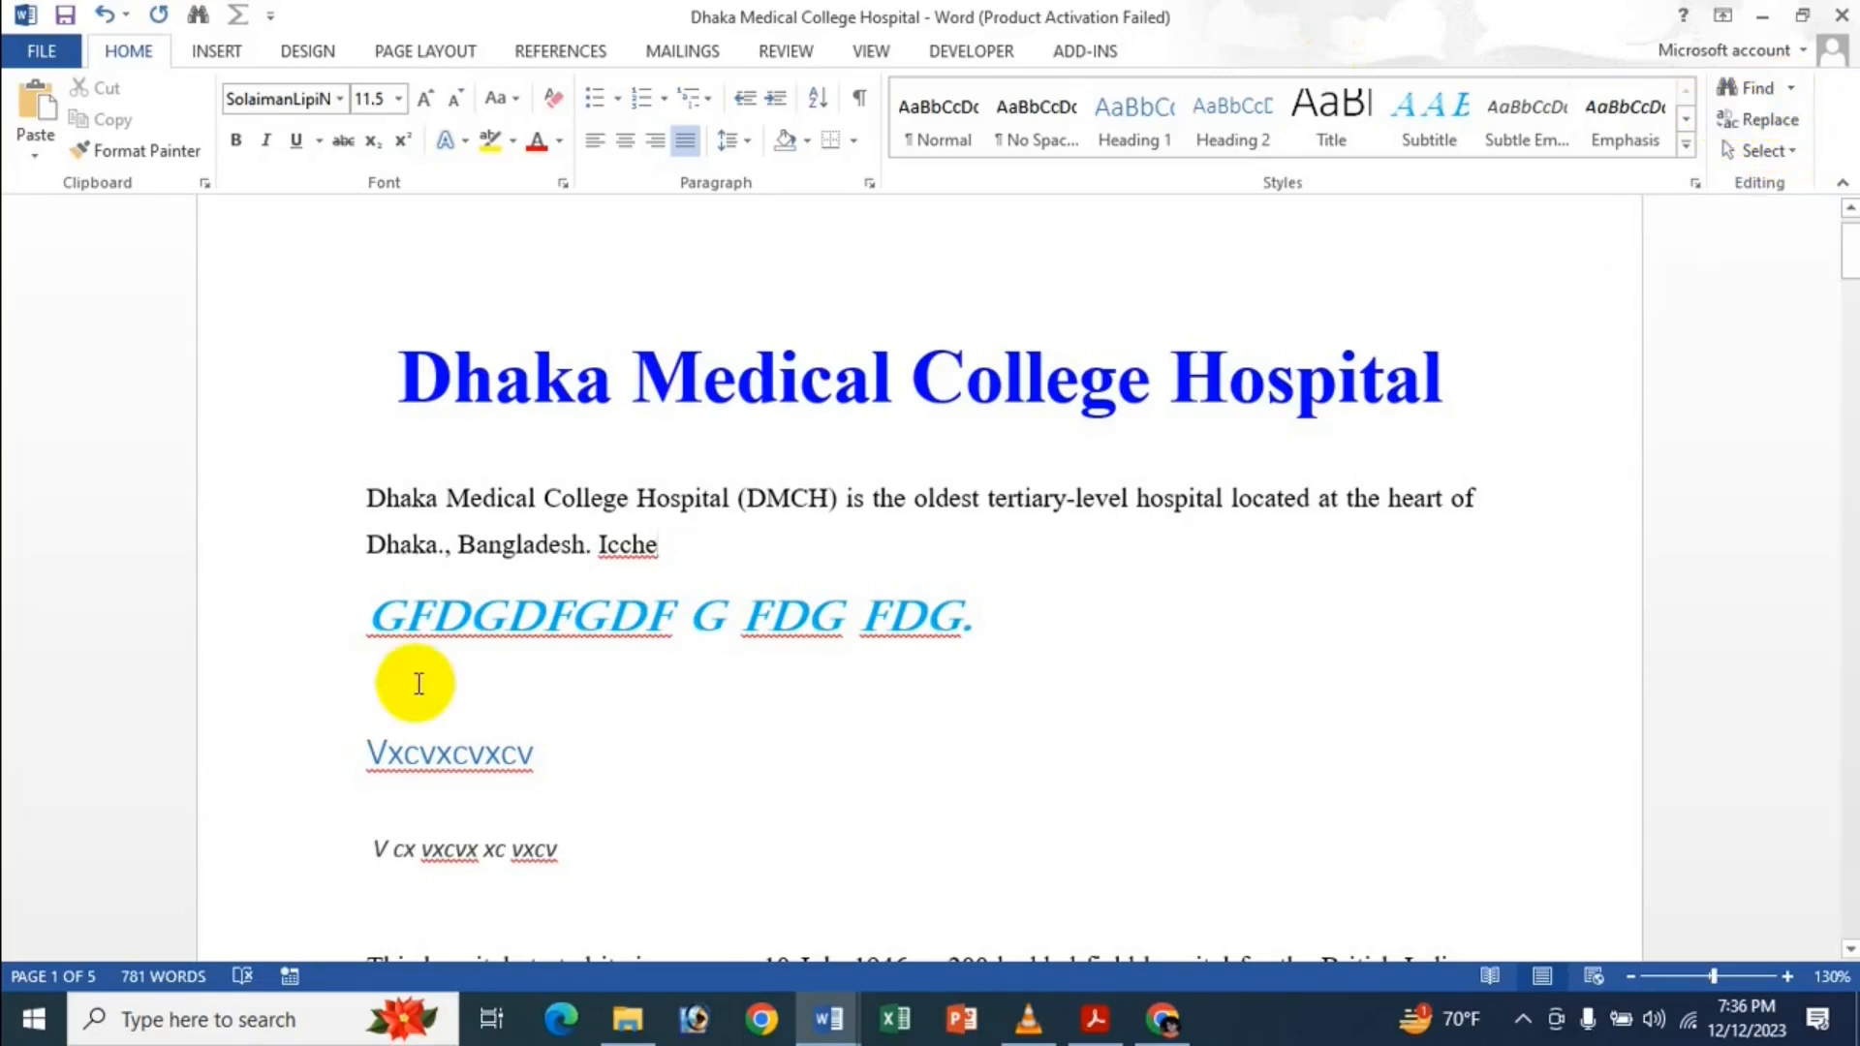
{"action": "left_click", "coordinate": [368, 617]}
{"action": "left_click_drag", "start_coordinate": [450, 637], "coordinate": [595, 926]}
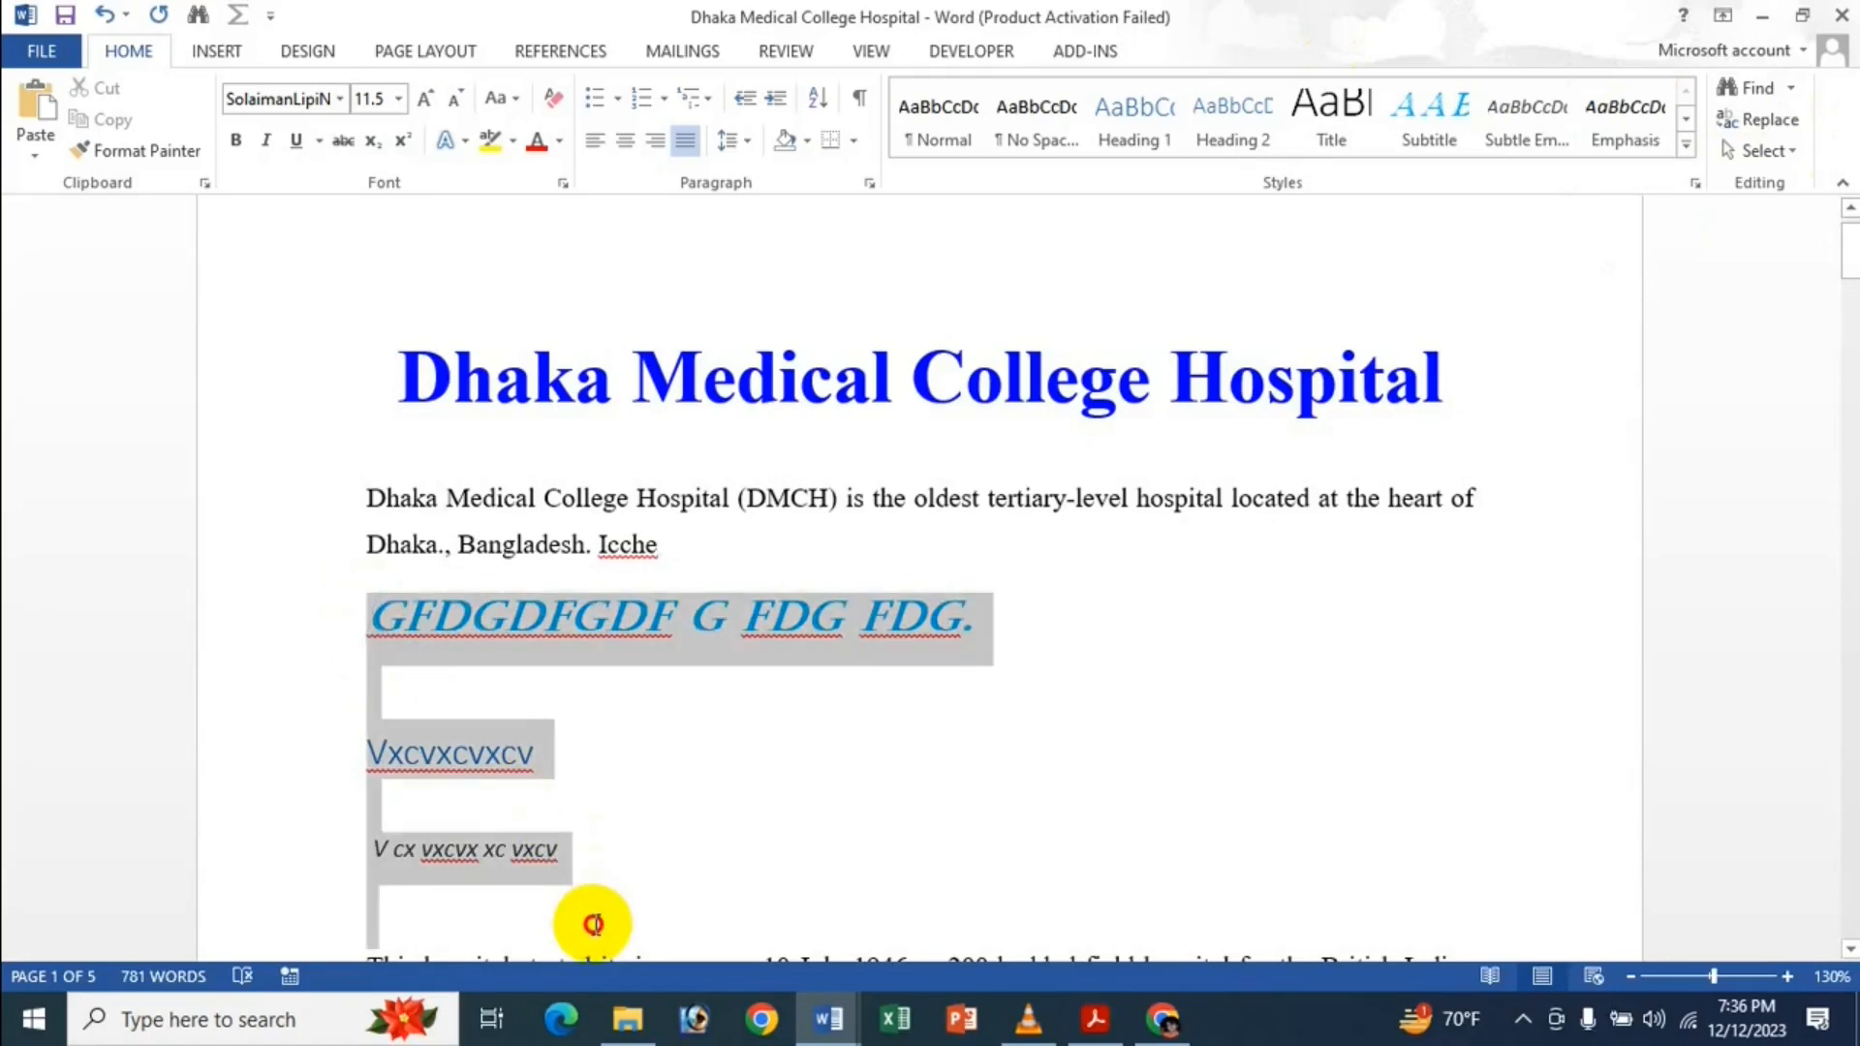
{"action": "key", "text": "Delete"}
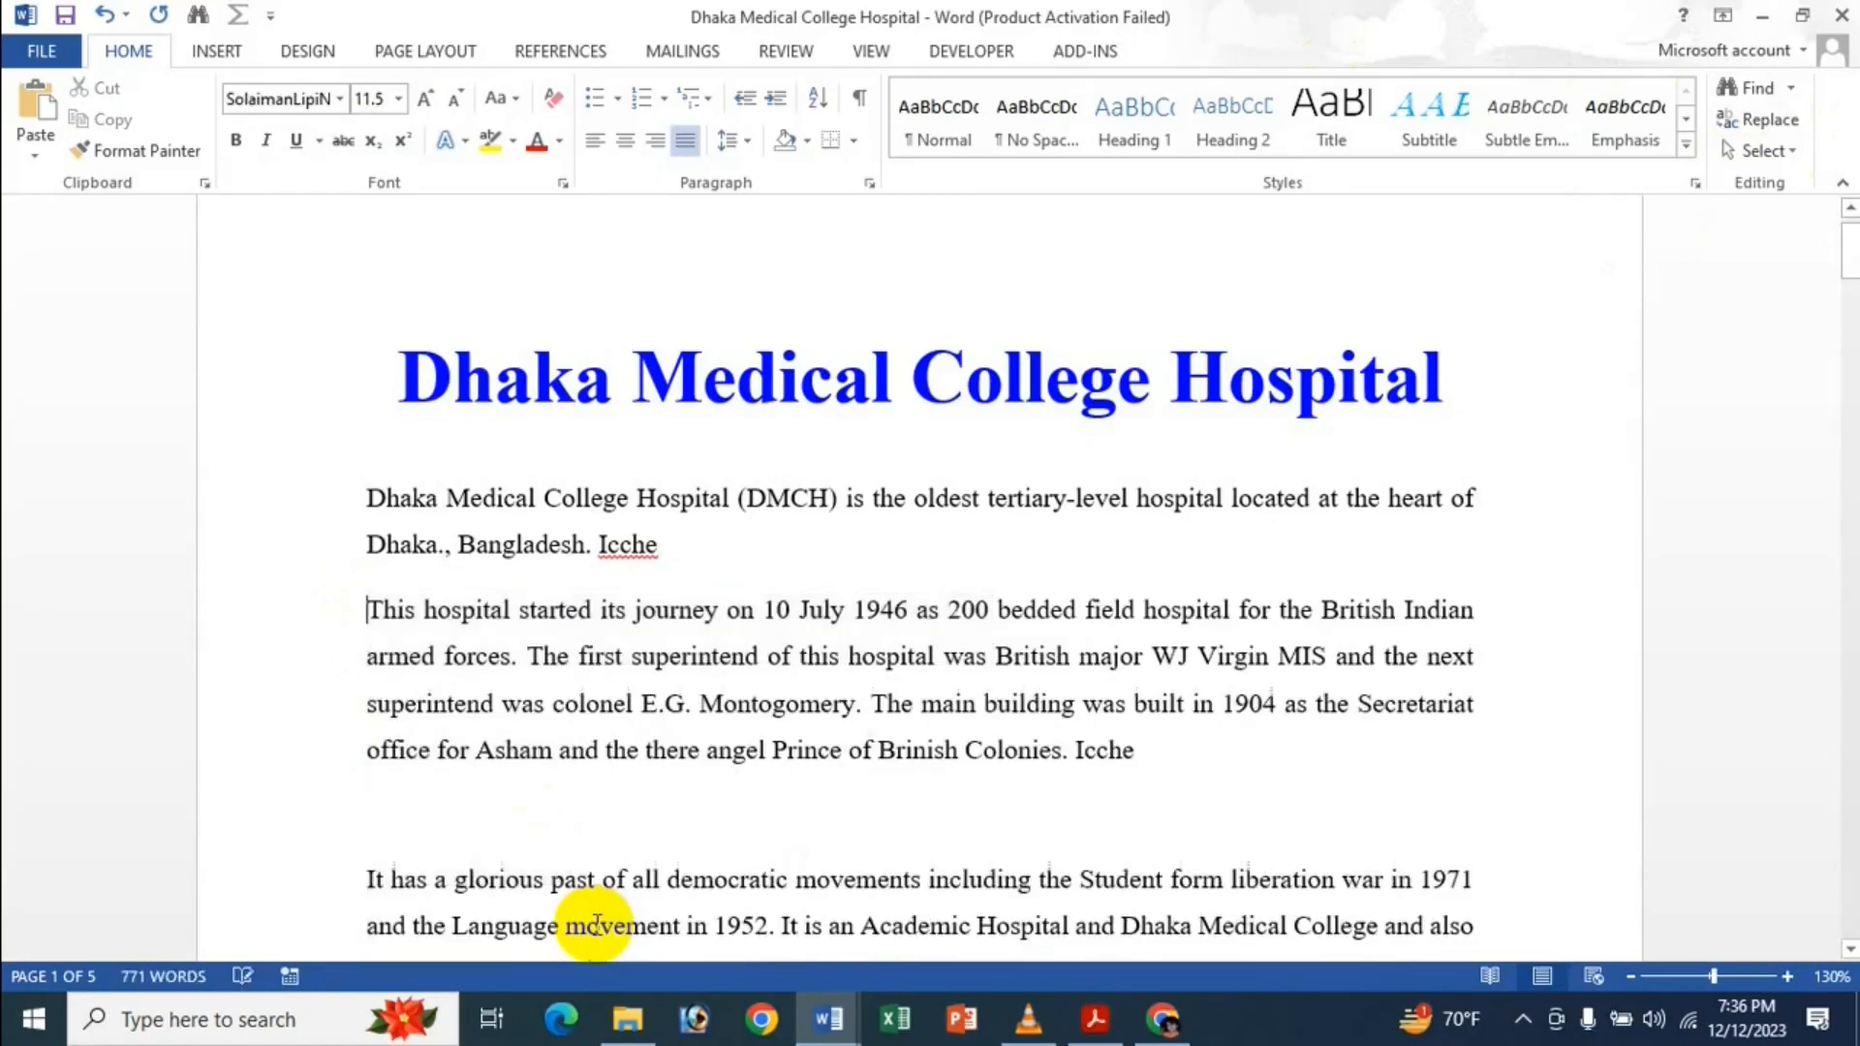
Review Word's Advanced options, close them, and place the cursor right after 'Icche'.
{"action": "left_click", "coordinate": [27, 54]}
{"action": "left_click", "coordinate": [123, 666]}
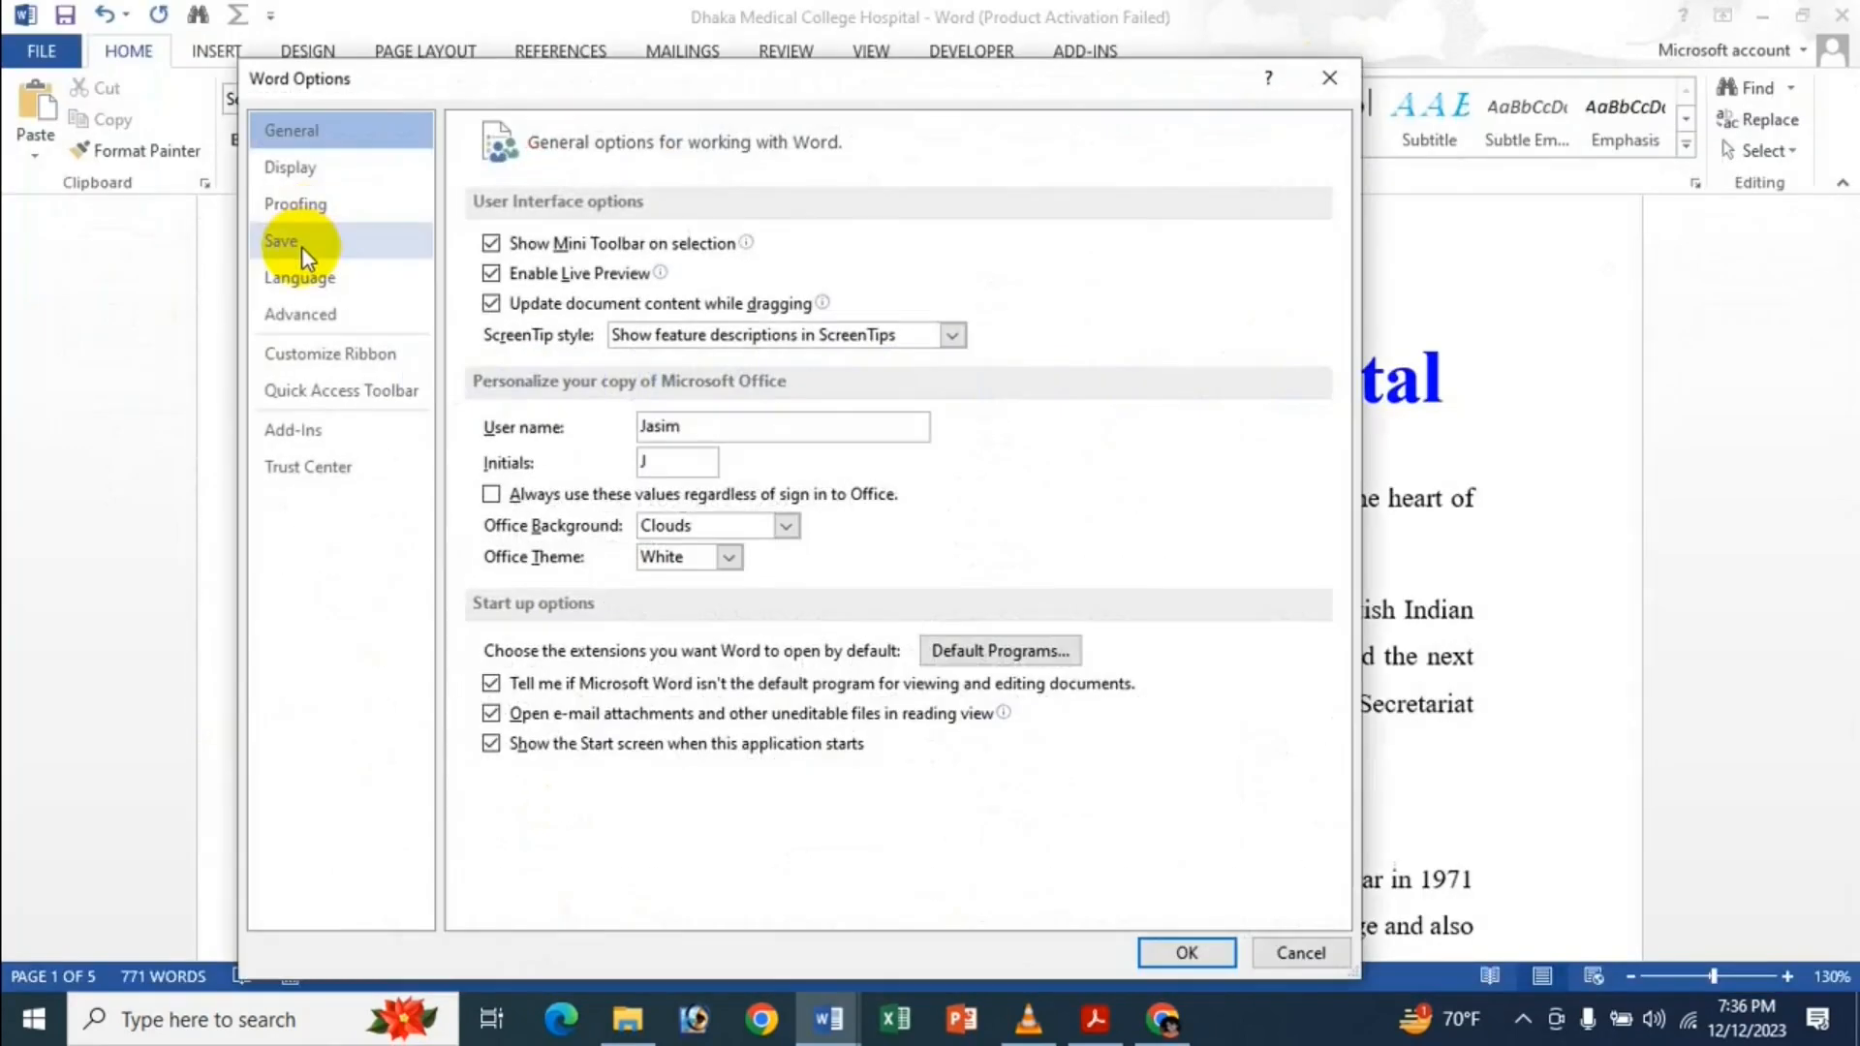
{"action": "left_click", "coordinate": [316, 318]}
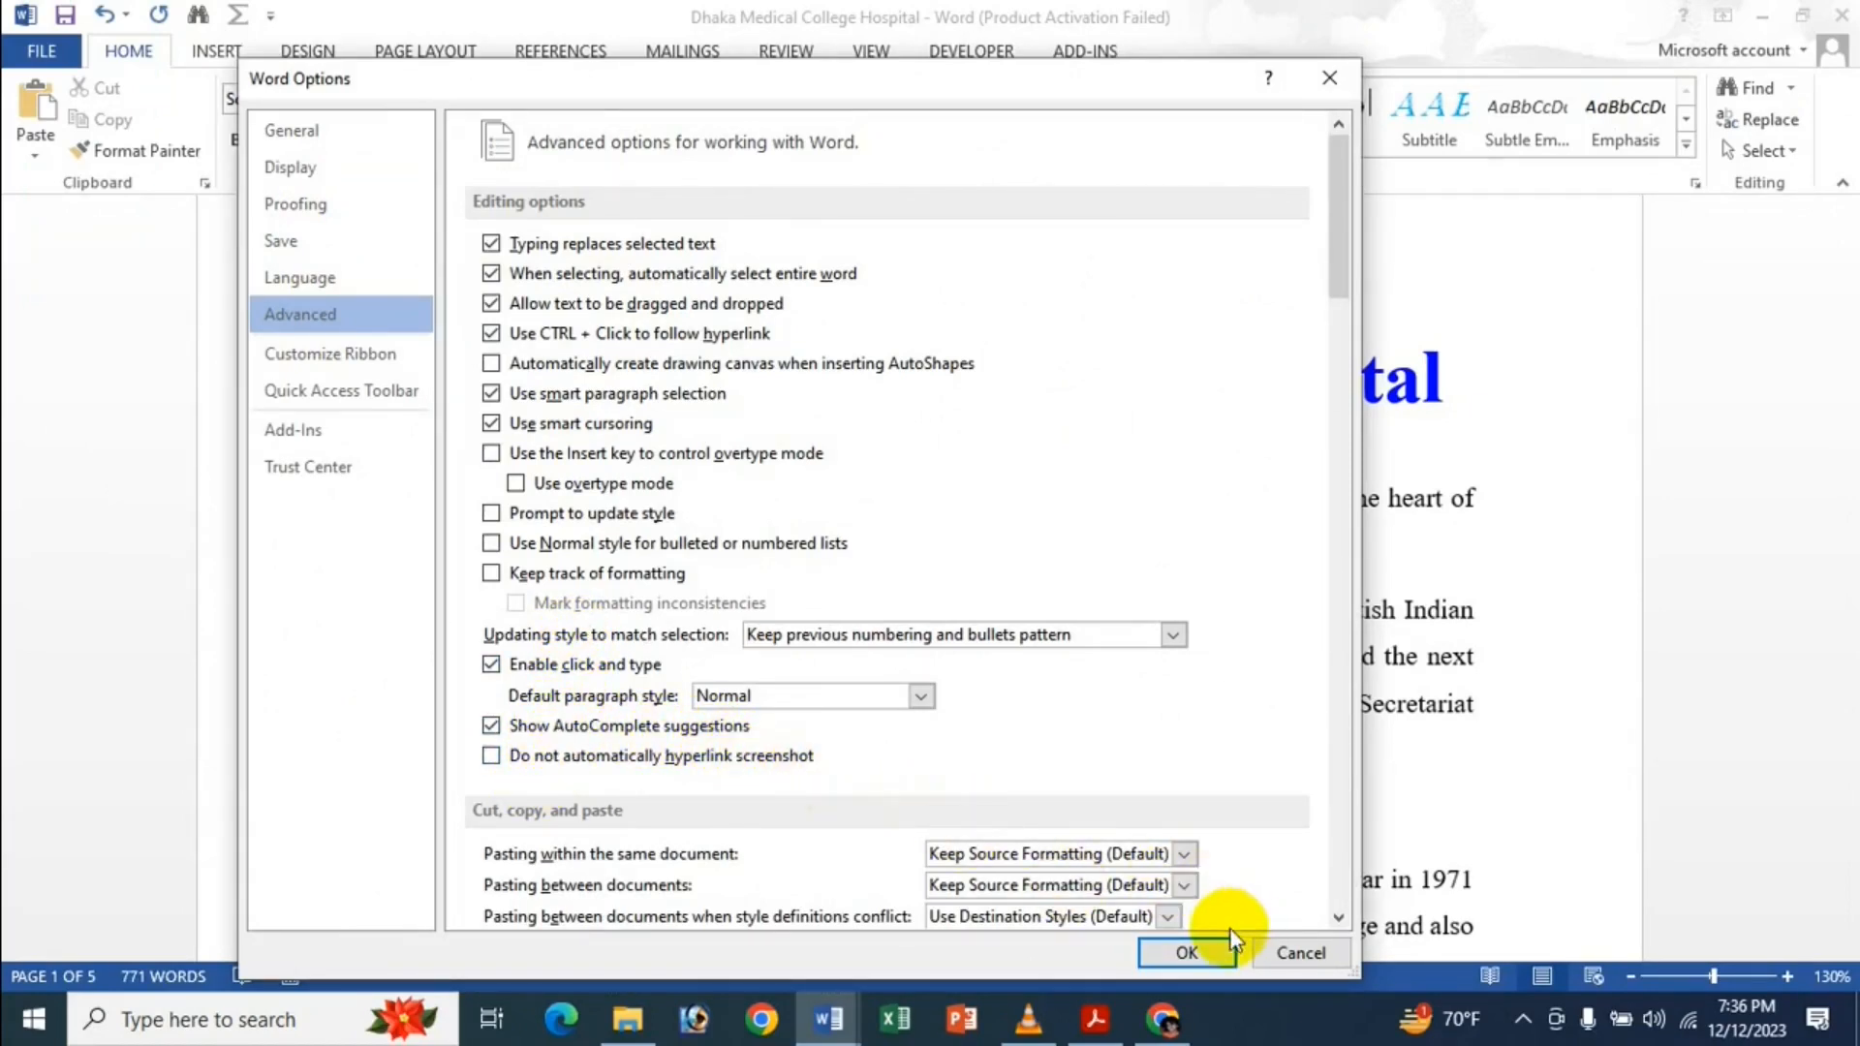
{"action": "left_click", "coordinate": [1205, 960]}
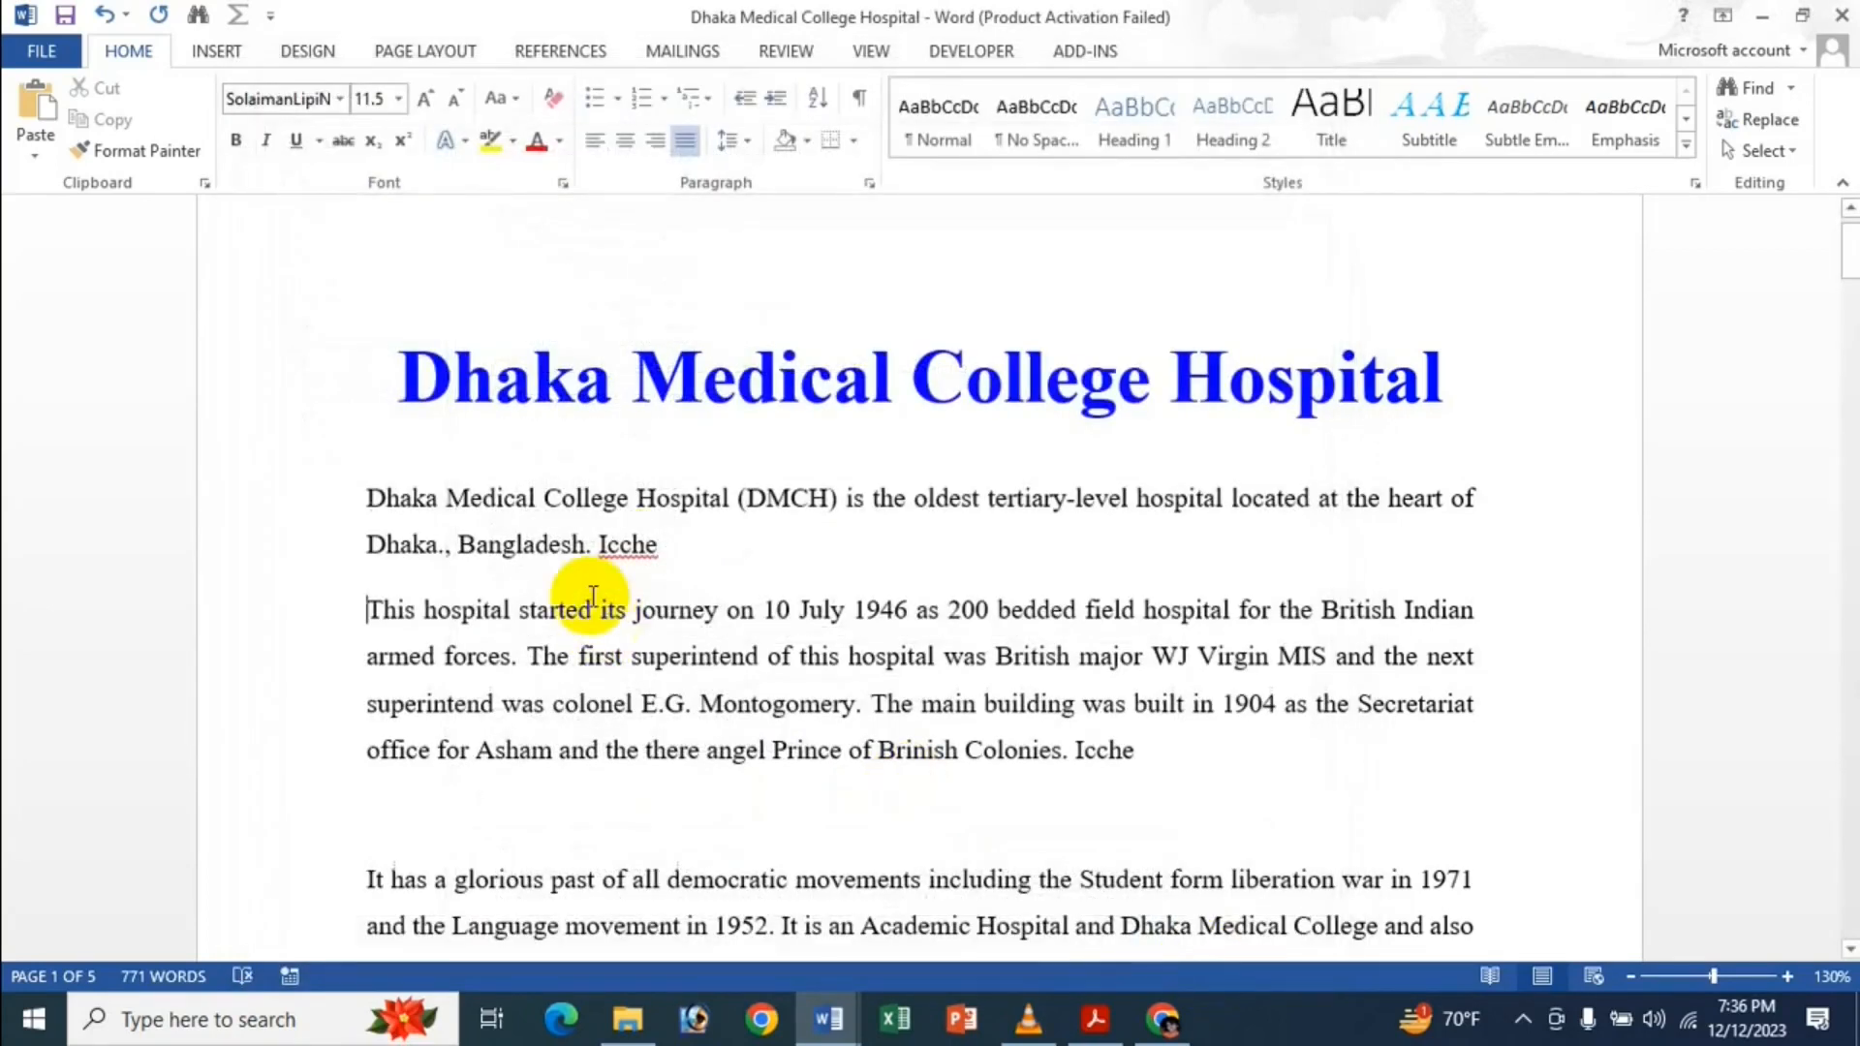
{"action": "left_click", "coordinate": [684, 544]}
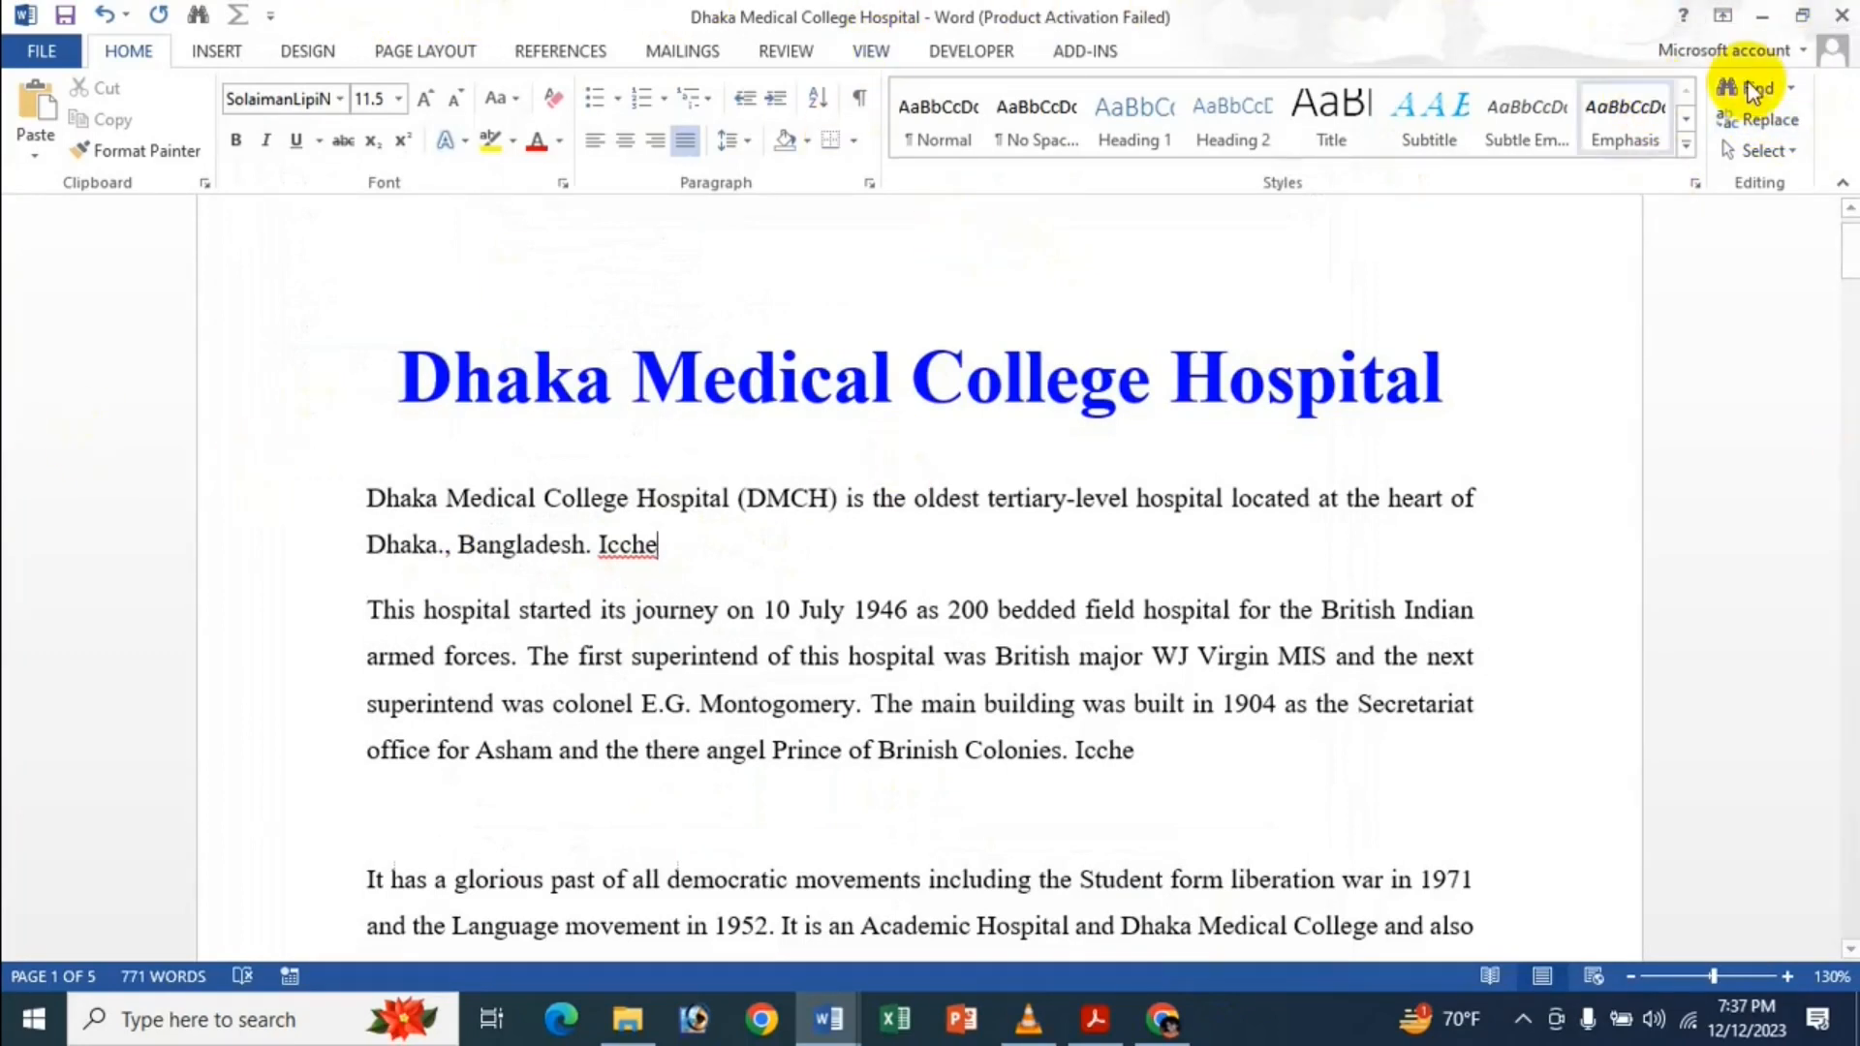
In Proofing's AutoCorrect settings, enter NJI as Replace and the person's full name as With.
{"action": "left_click", "coordinate": [41, 50]}
{"action": "left_click", "coordinate": [140, 665]}
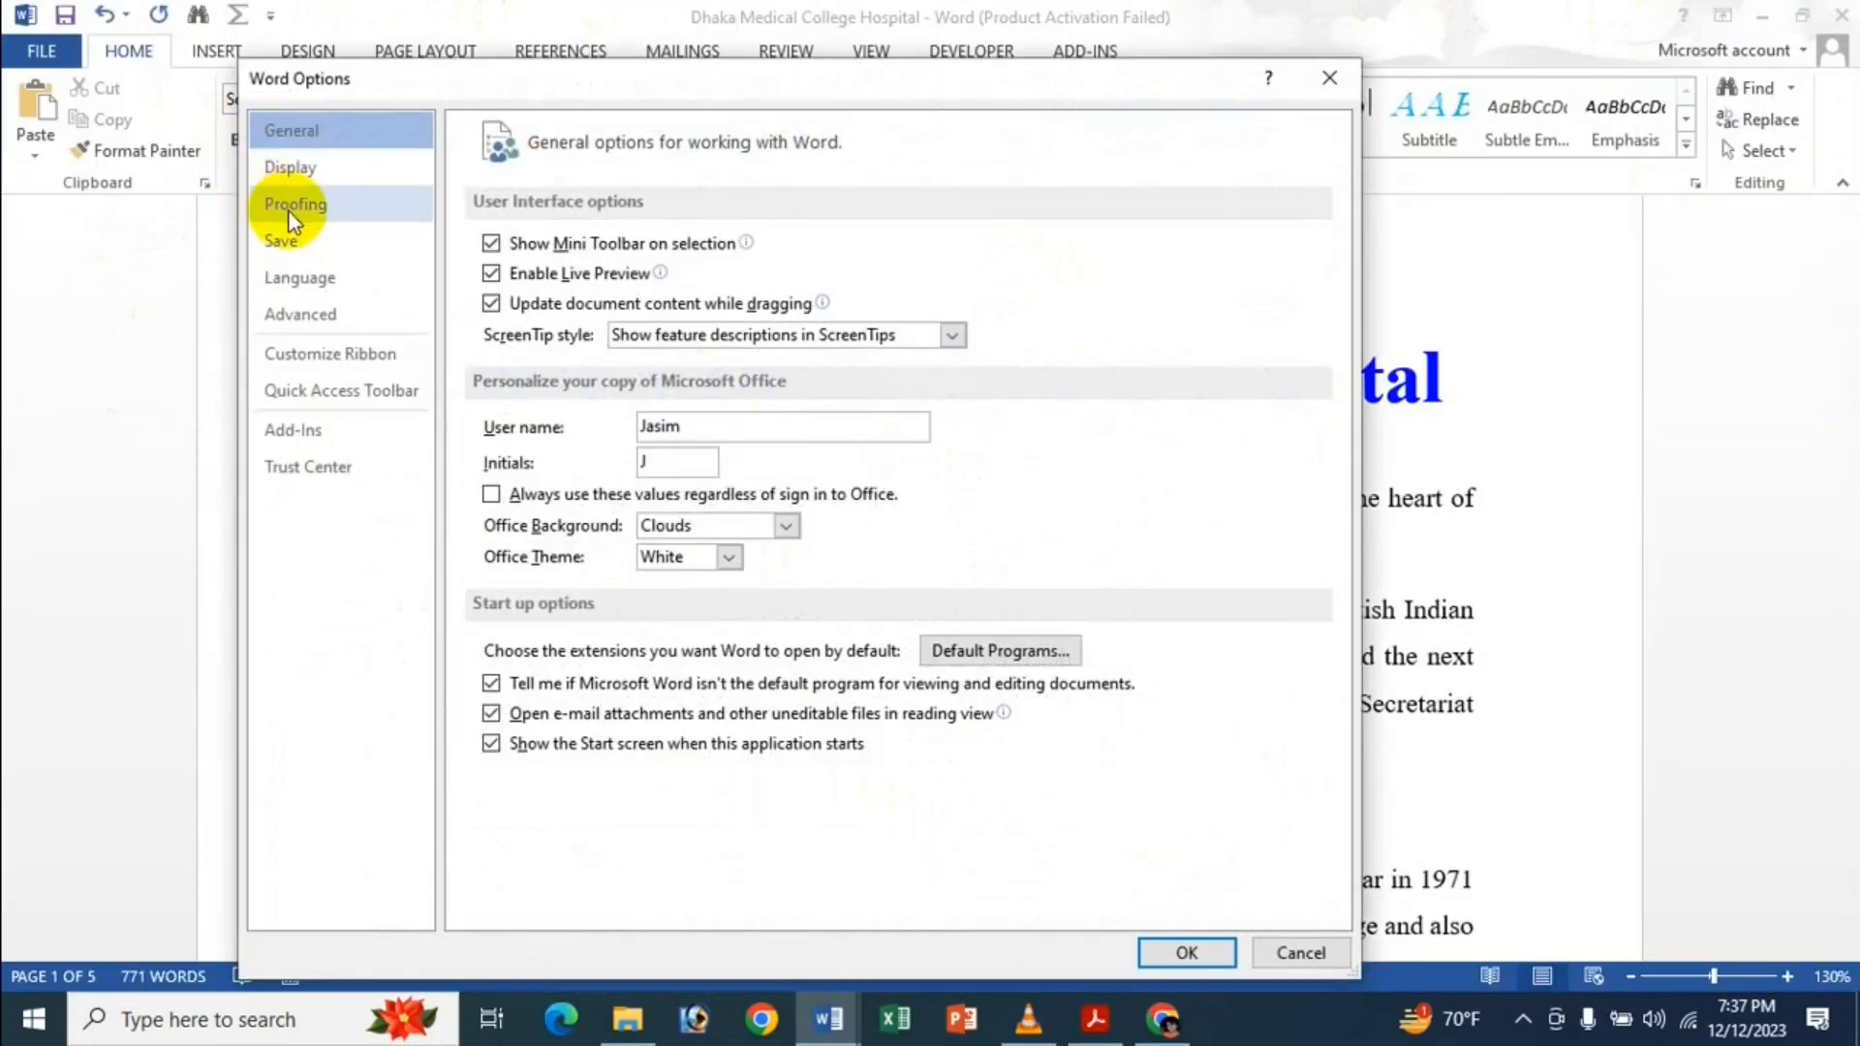
{"action": "left_click", "coordinate": [283, 211]}
{"action": "left_click", "coordinate": [1048, 253]}
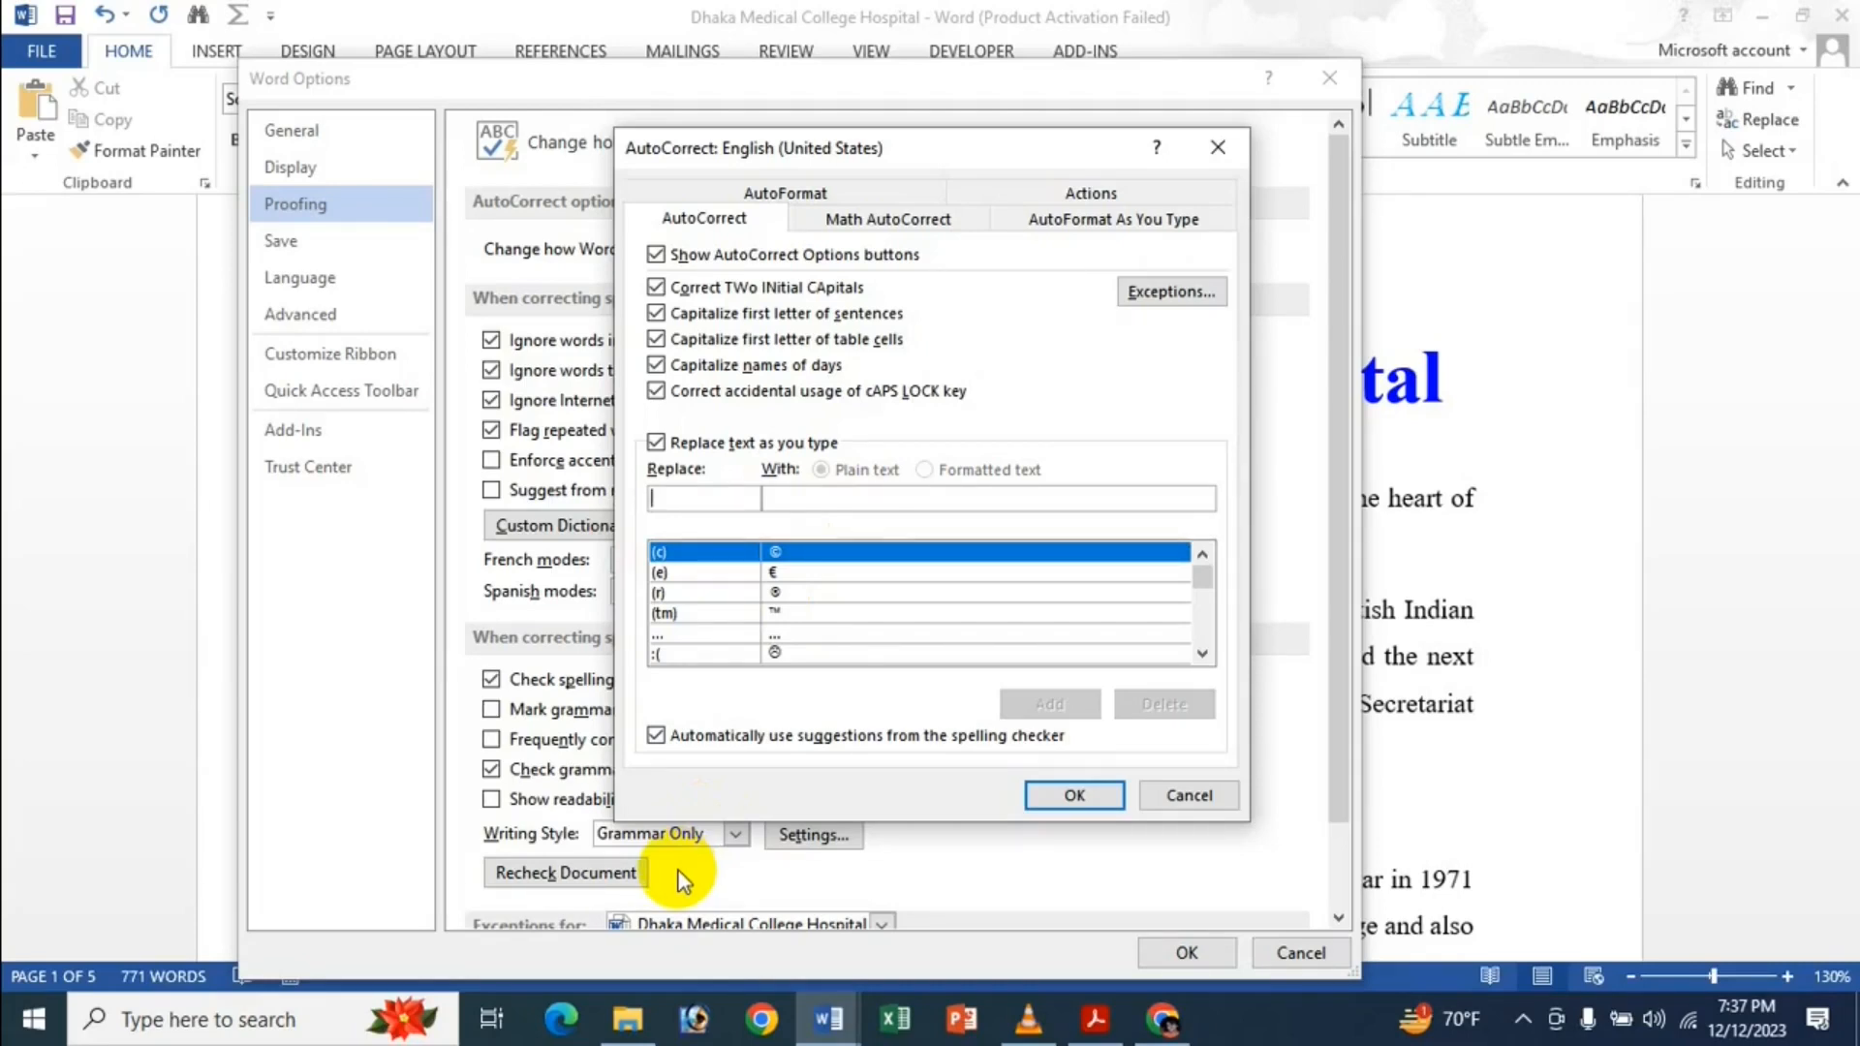
{"action": "type", "text": "i"}
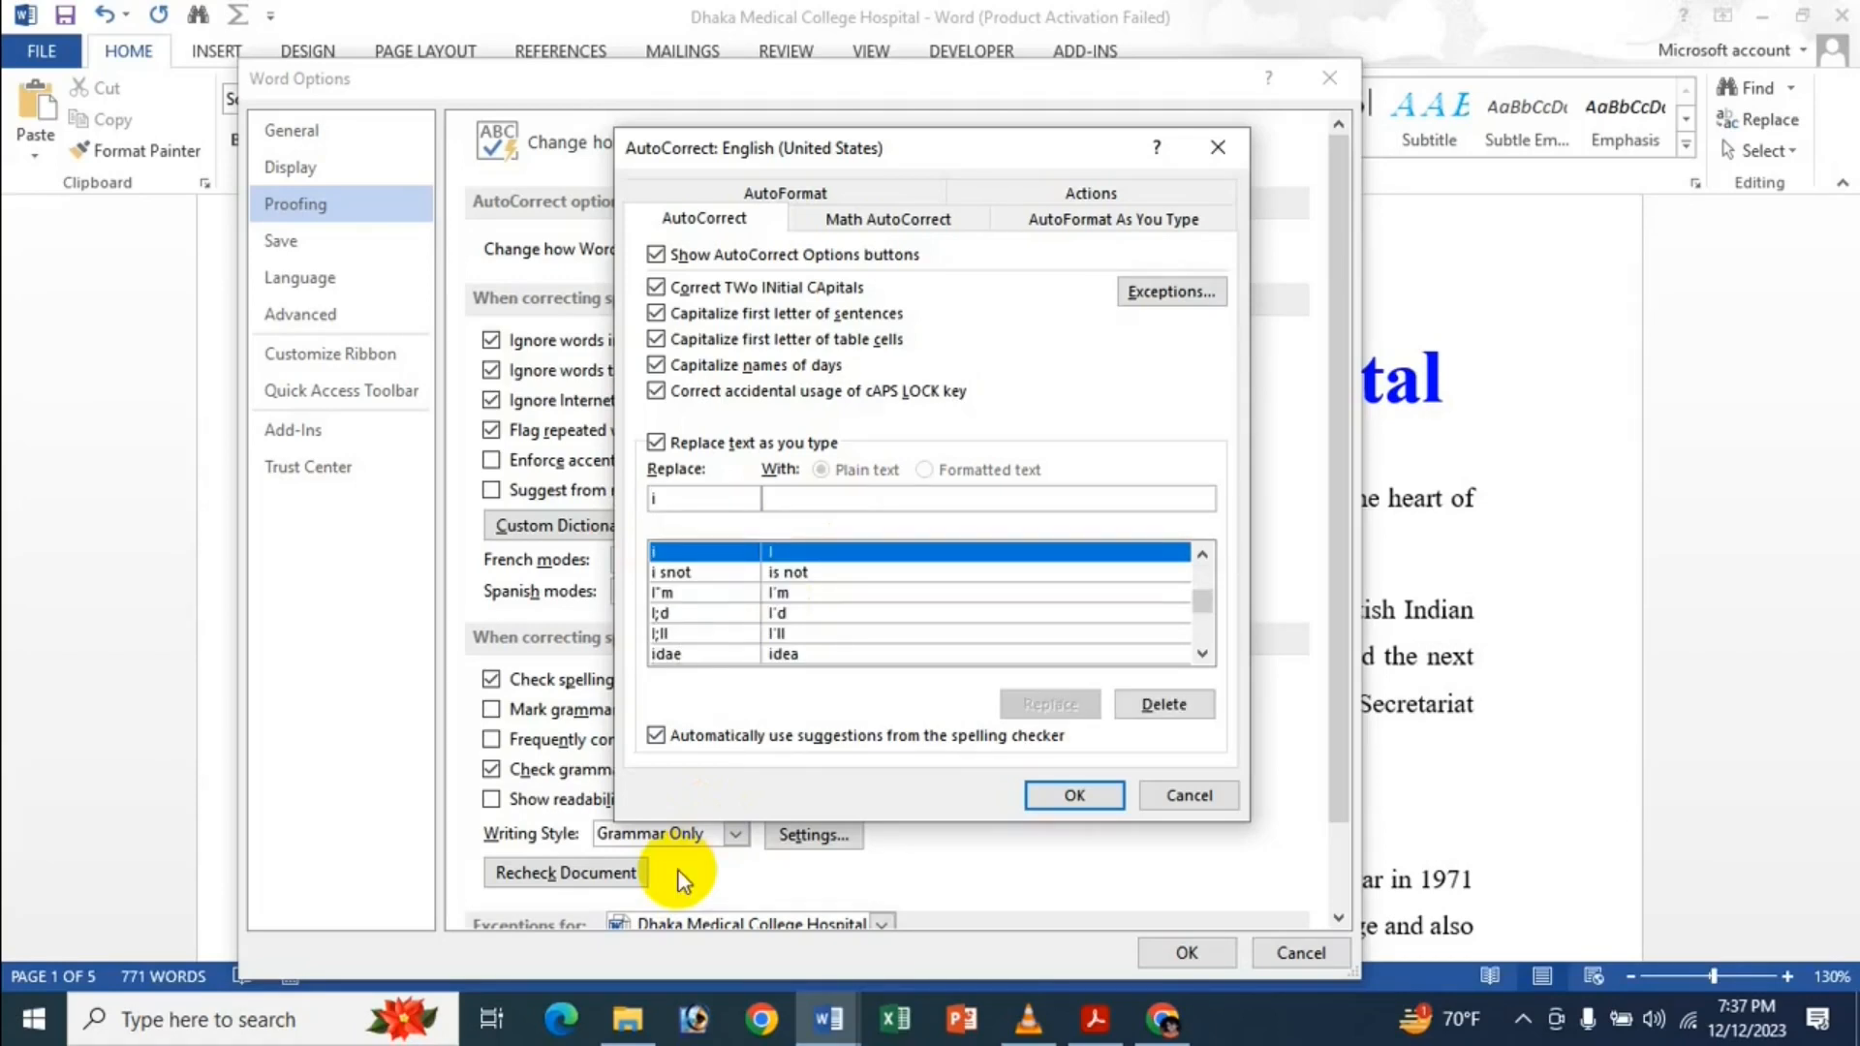
{"action": "key", "text": "BackSpace"}
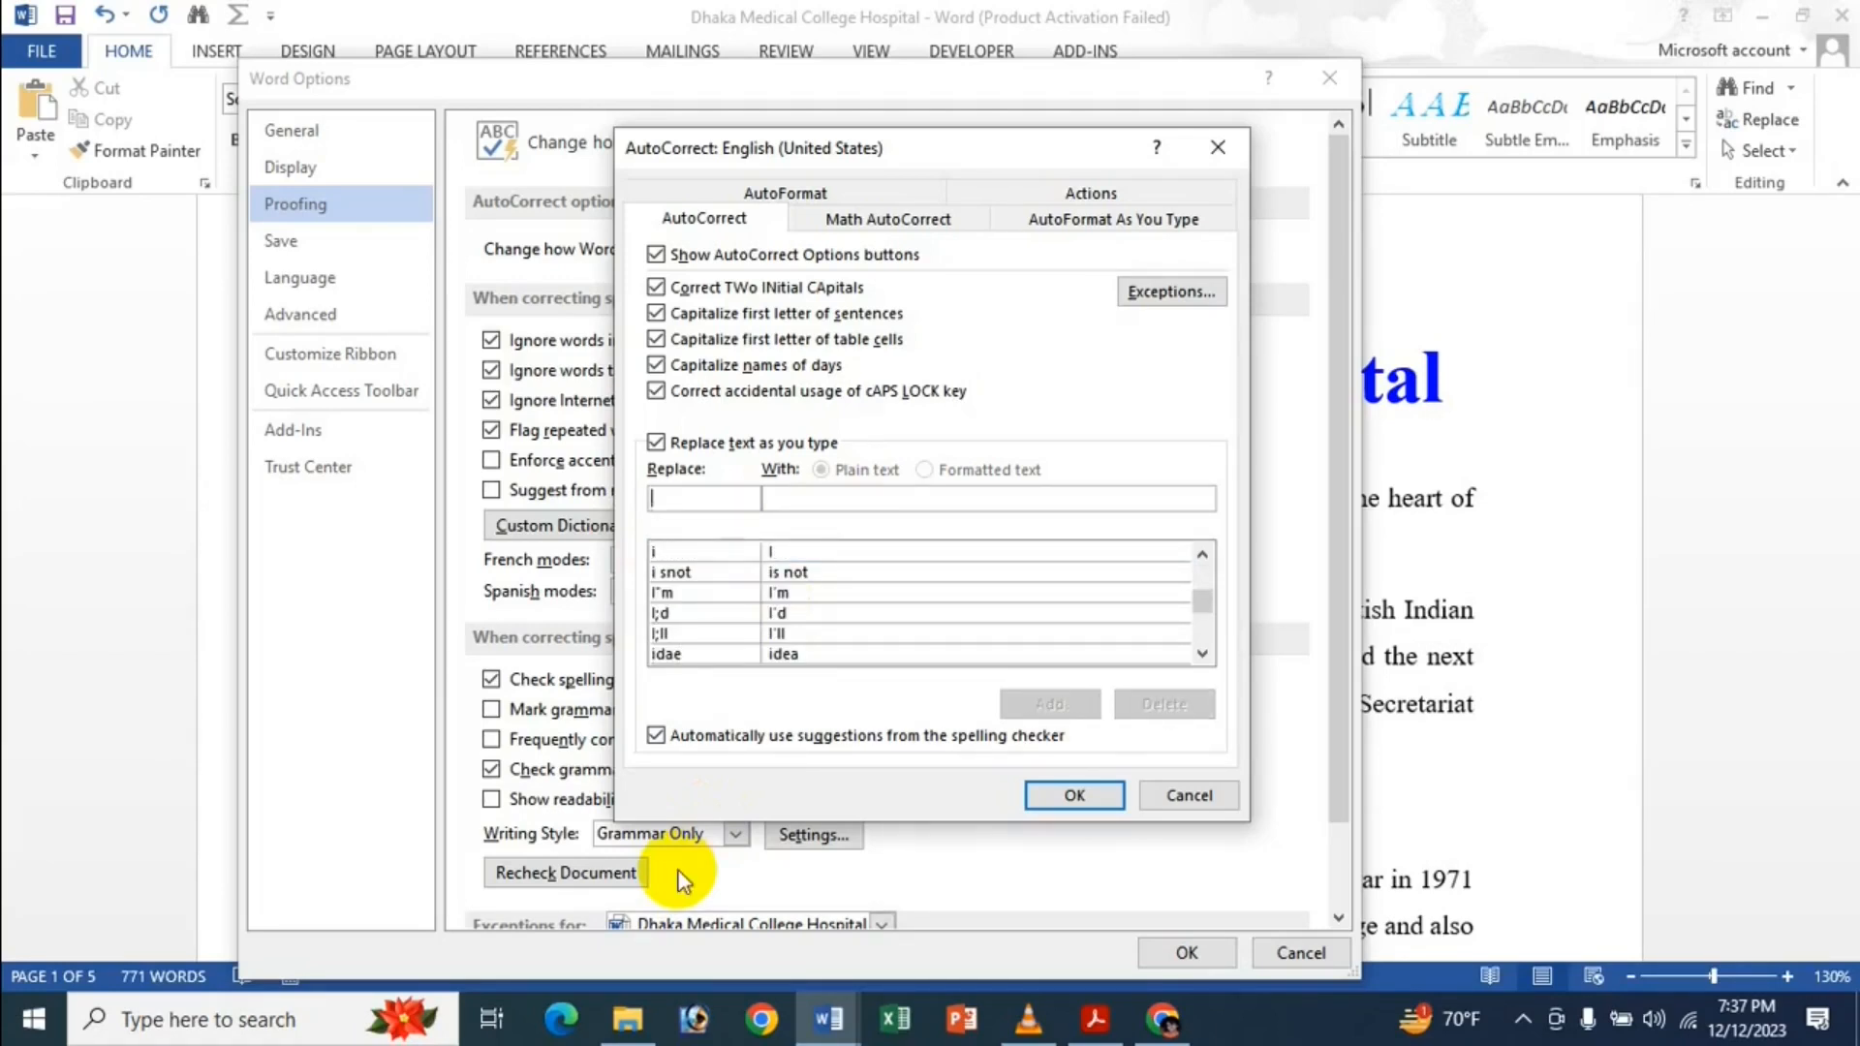
{"action": "type", "text": "NJI"}
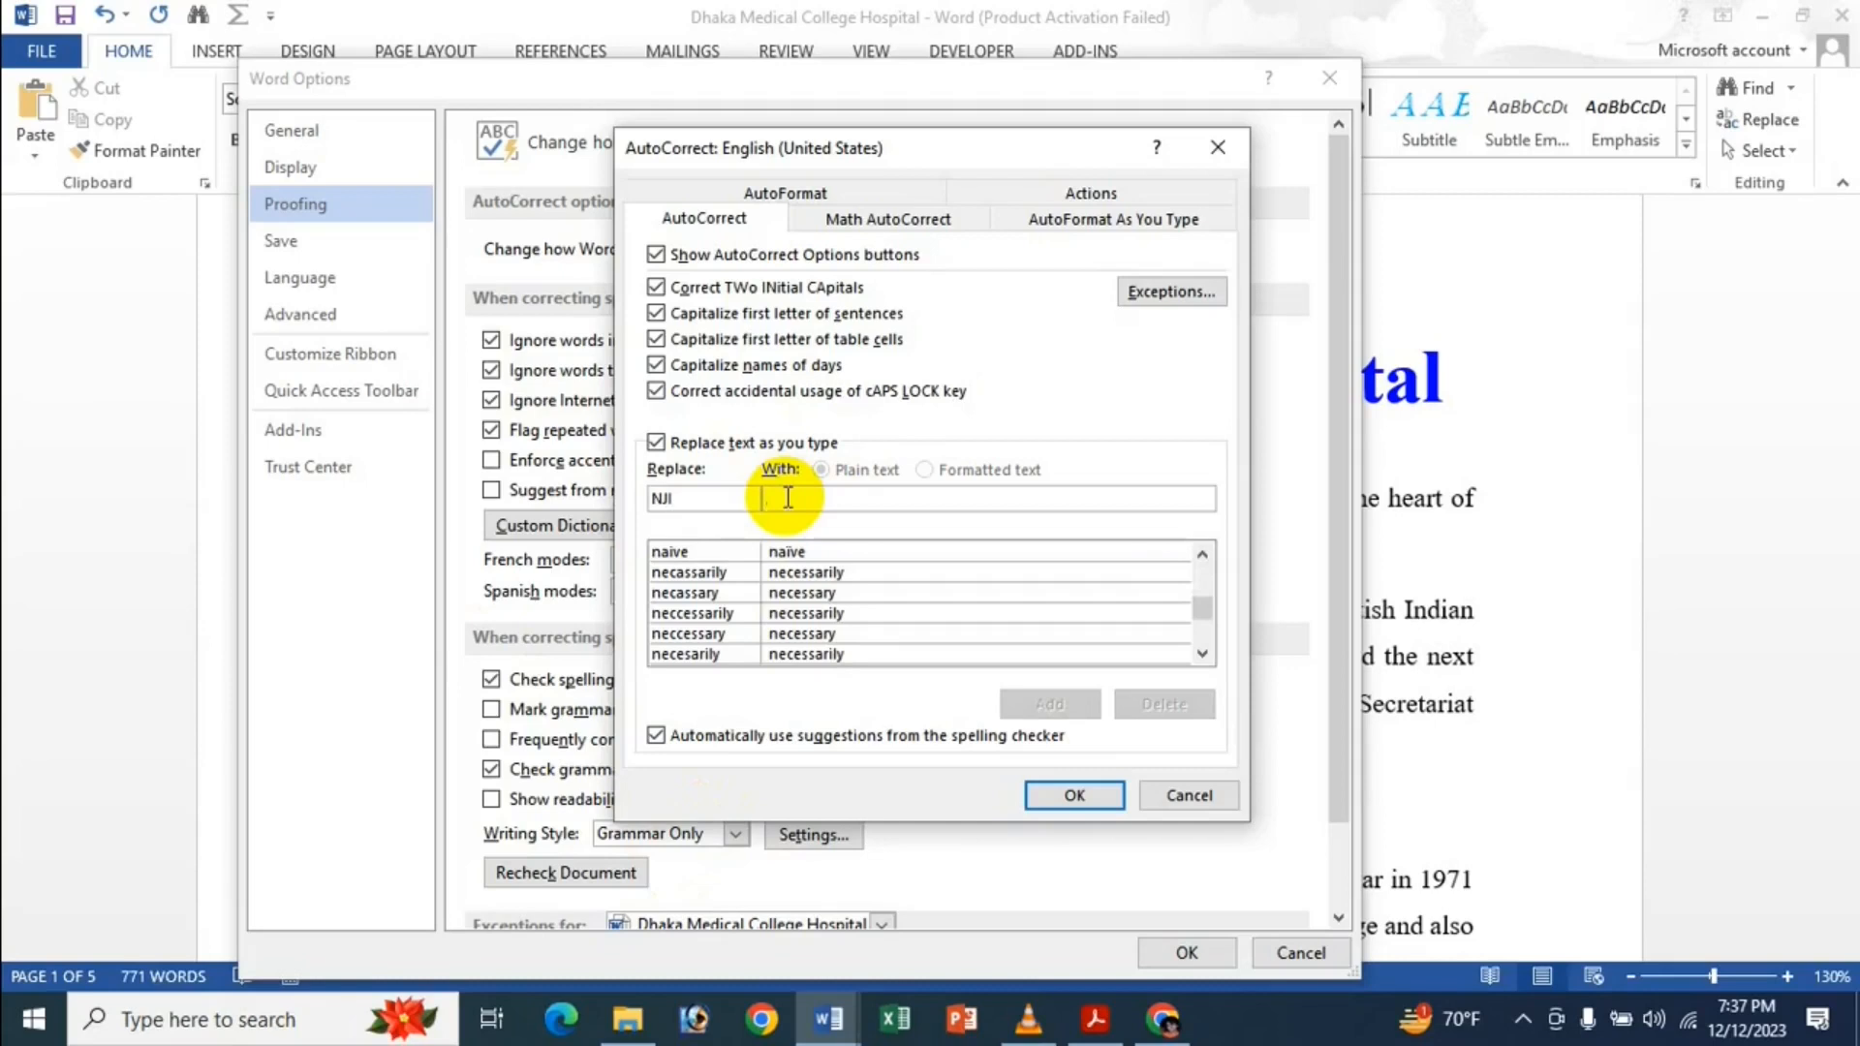
{"action": "type", "text": "Nusra"}
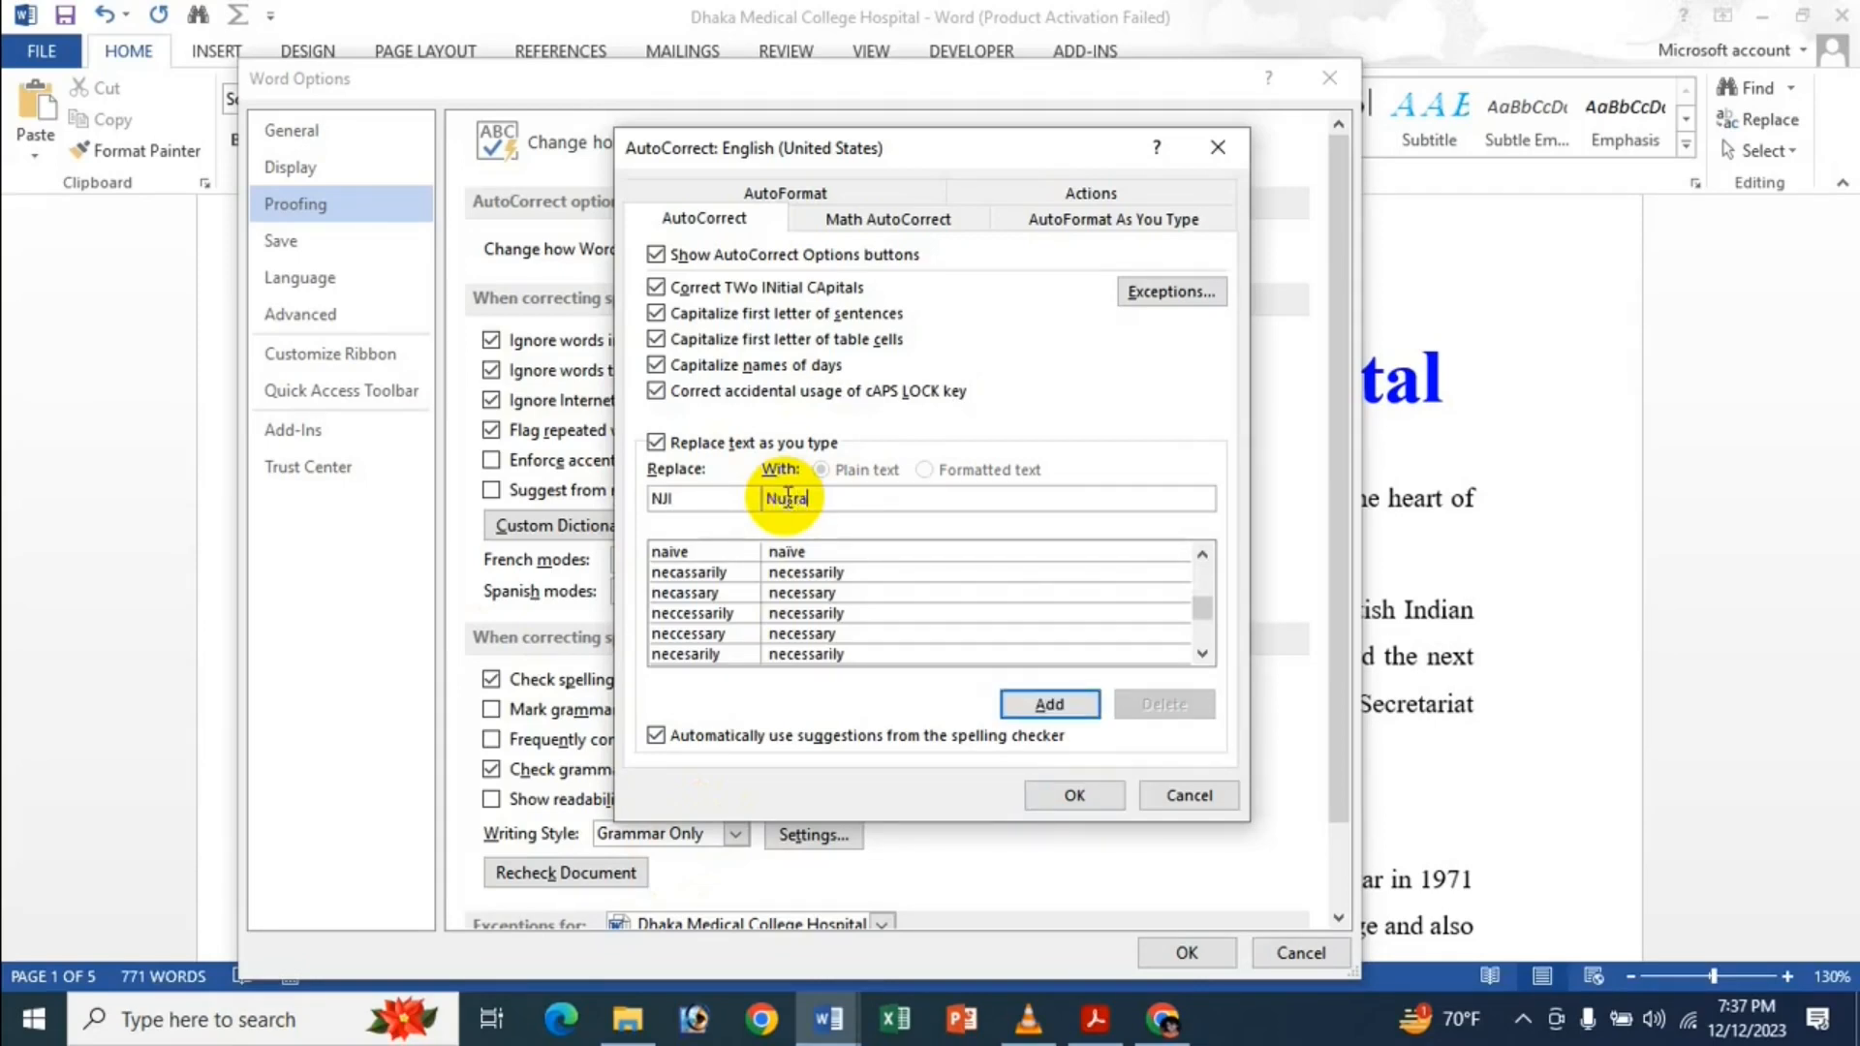
{"action": "type", "text": "t"}
{"action": "key", "text": "BackSpace"}
{"action": "key", "text": "BackSpace"}
{"action": "type", "text": "n I"}
Add the NJI entry to the AutoCorrect list and save the options.
{"action": "left_click", "coordinate": [1029, 704]}
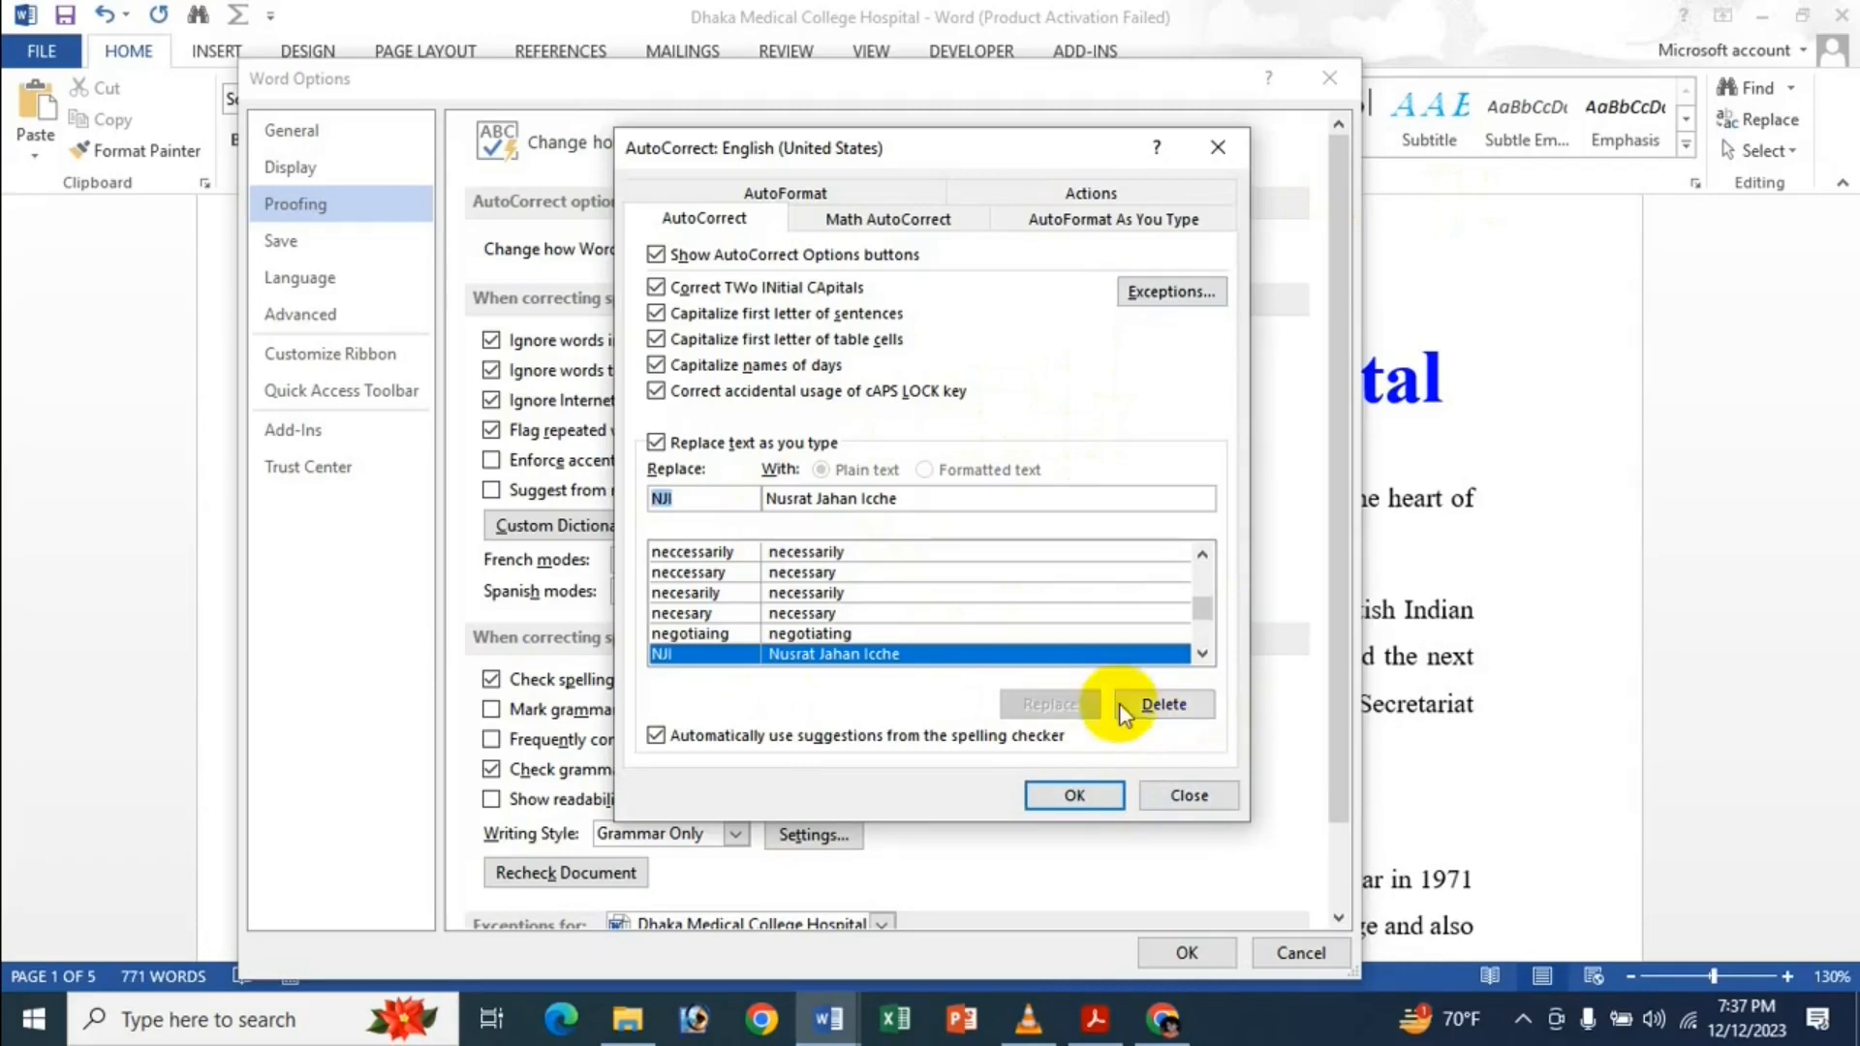
{"action": "left_click", "coordinate": [1105, 803]}
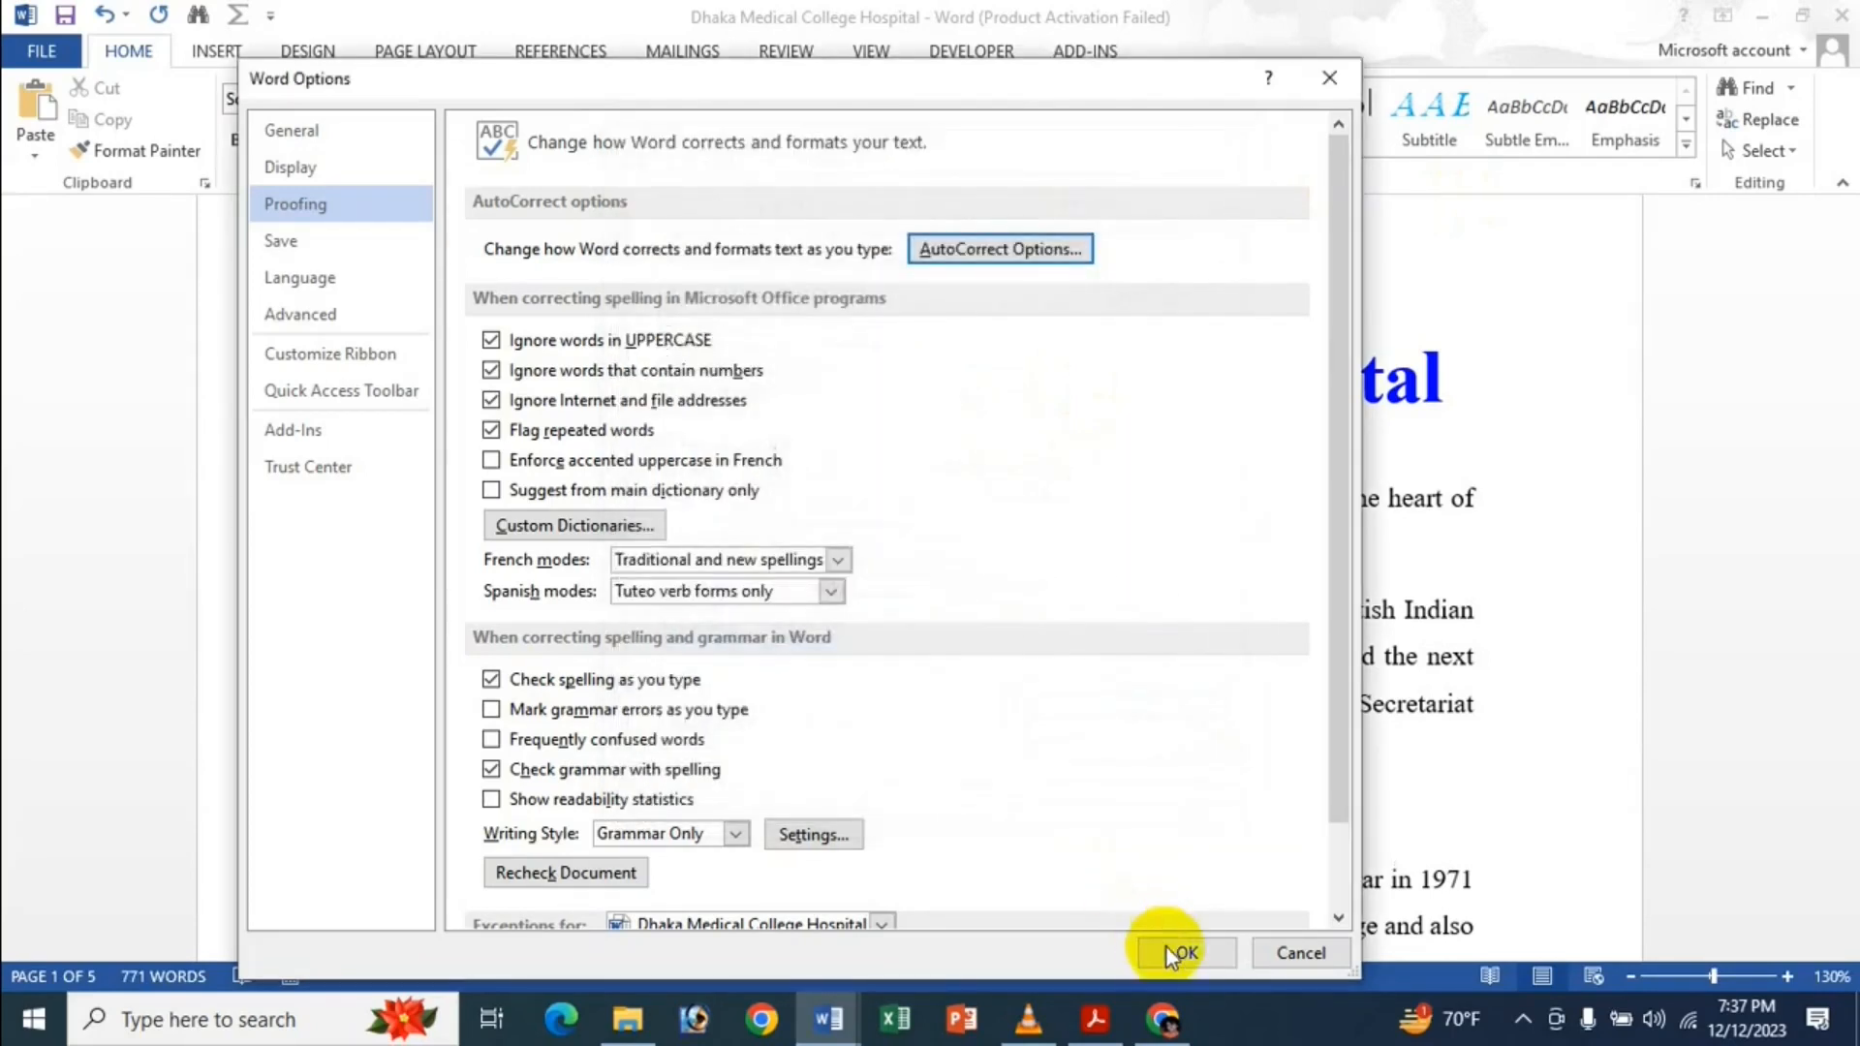
{"action": "left_click", "coordinate": [1171, 951]}
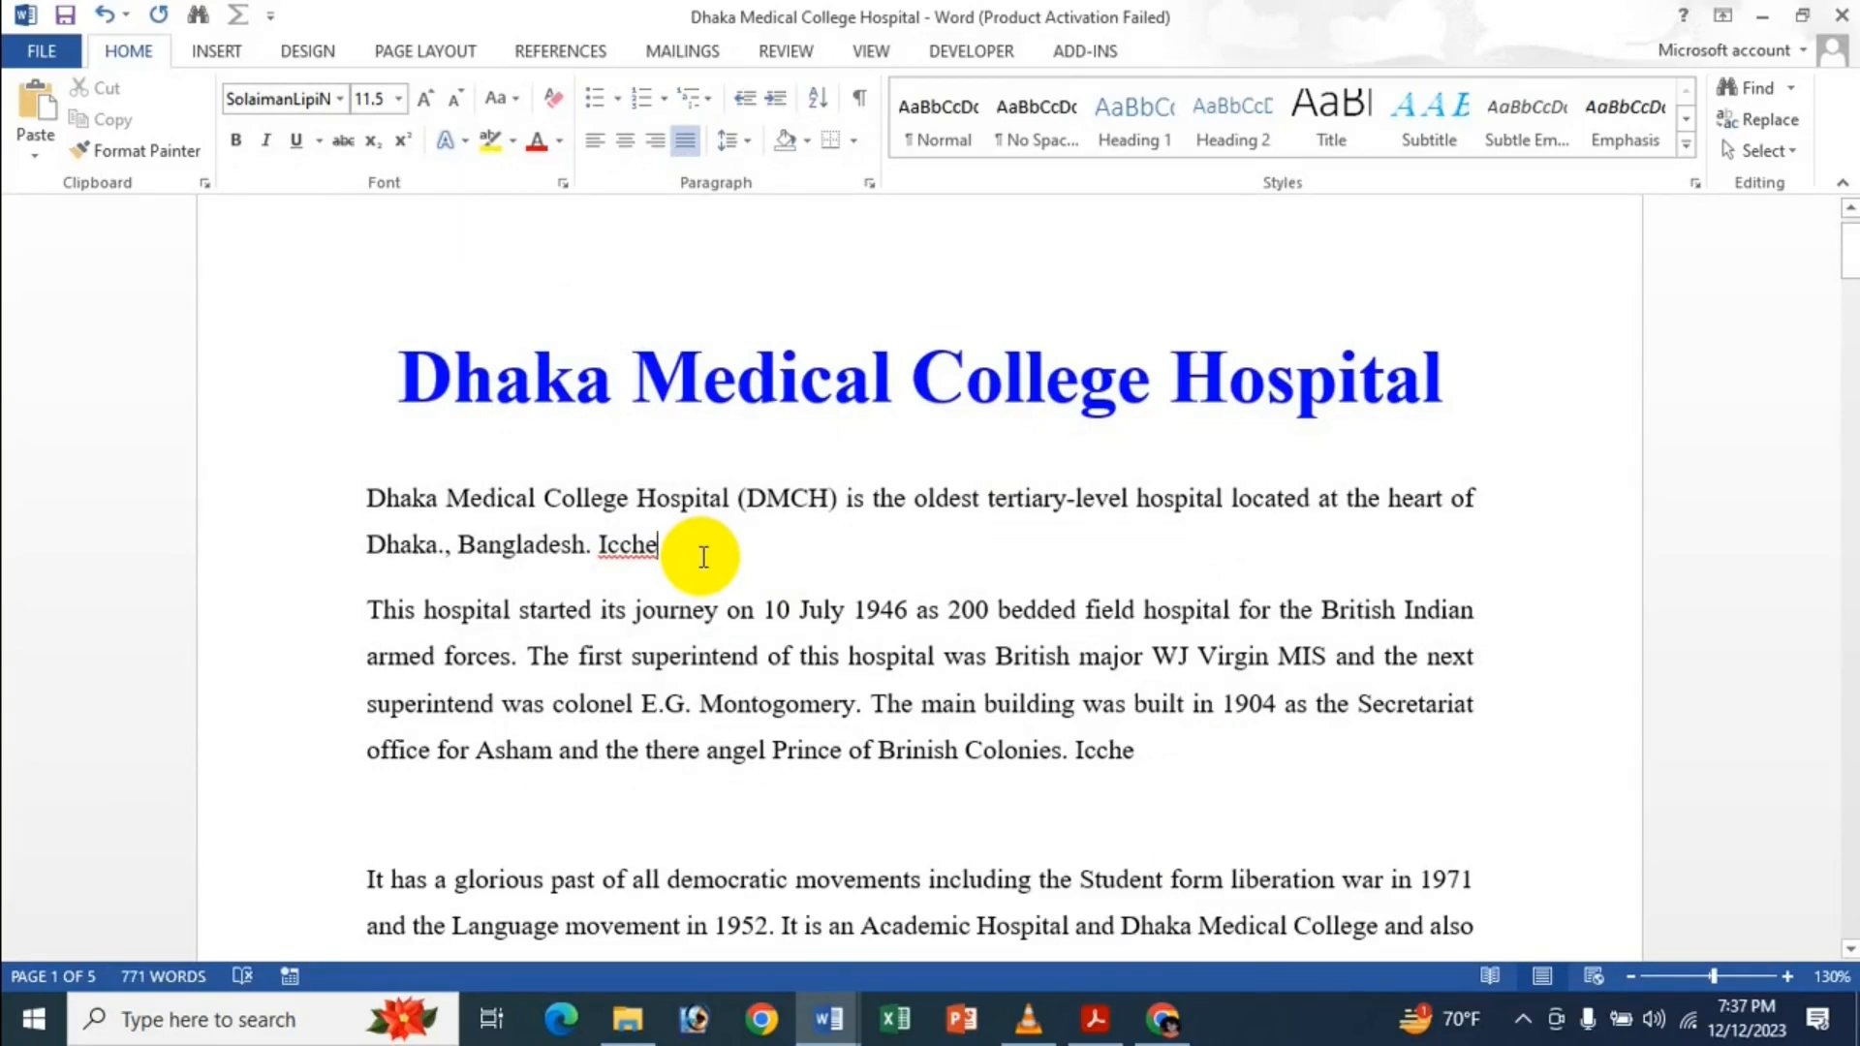
Type NJI after 'Icche' and confirm it expands into the full name.
{"action": "type", "text": "N"}
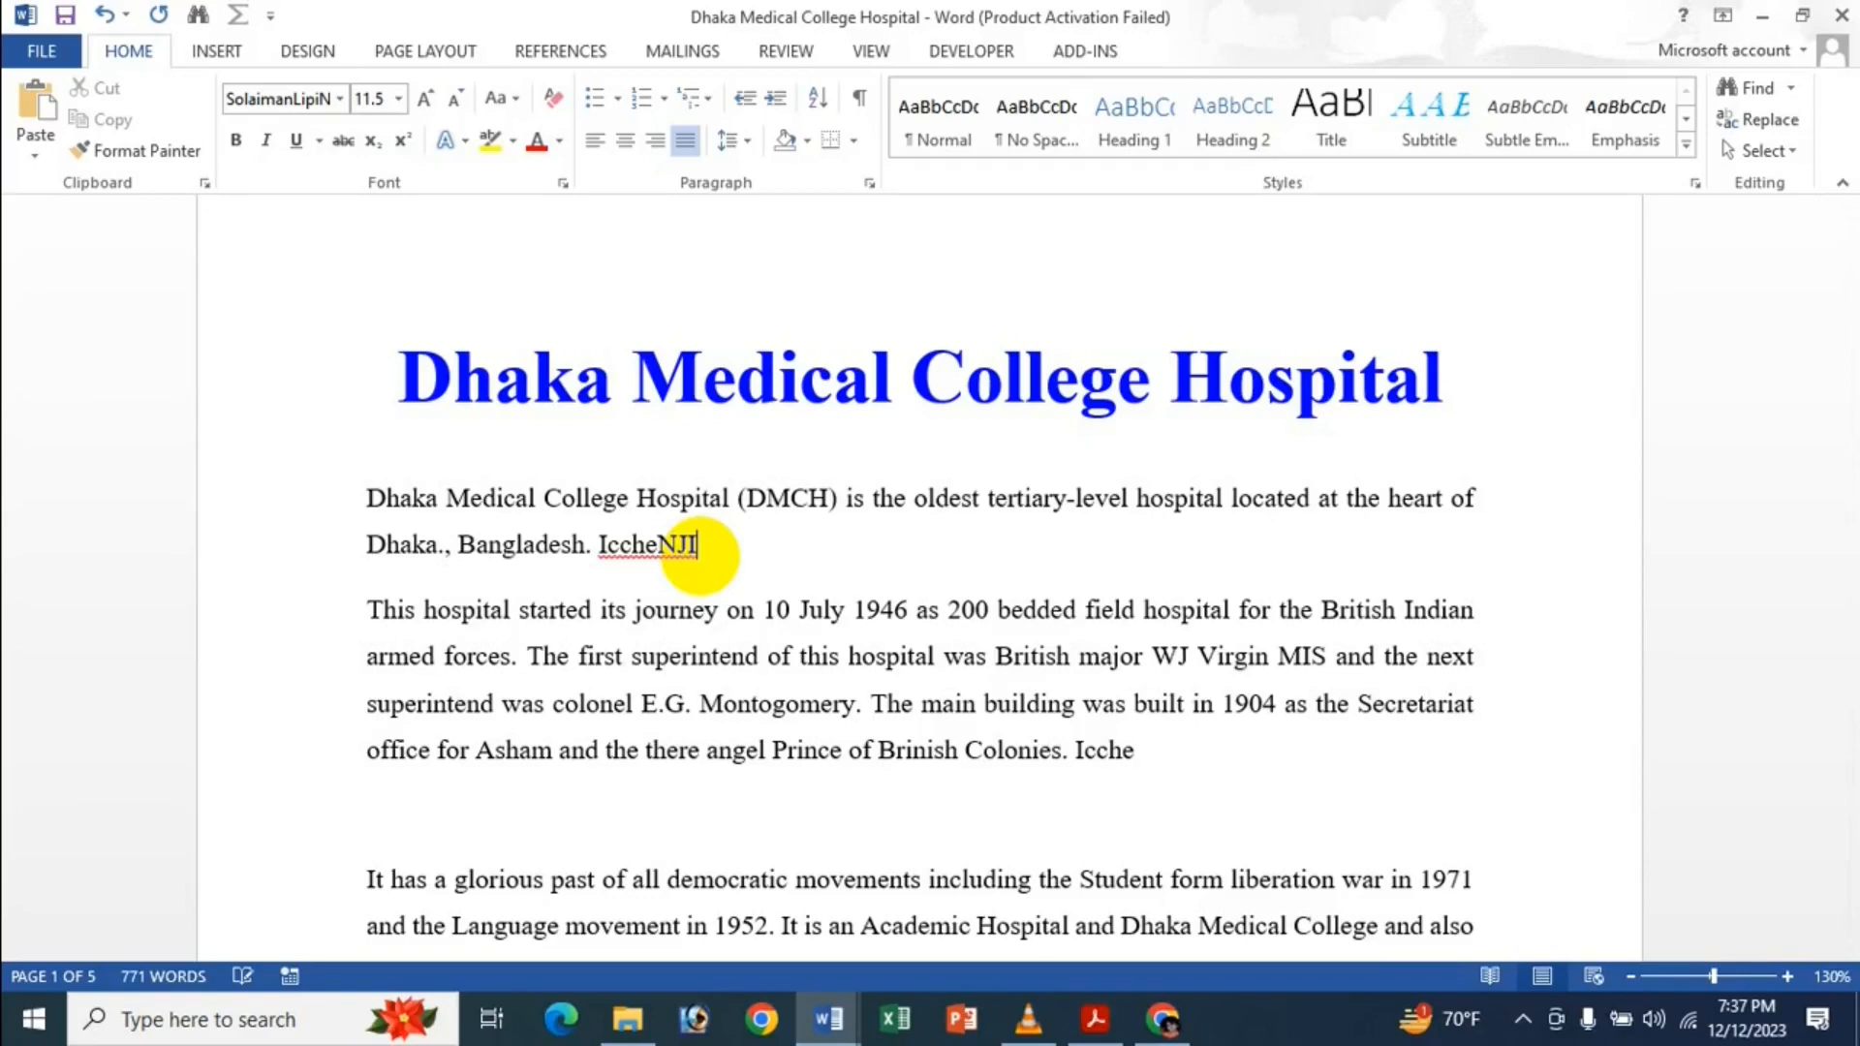
{"action": "type", "text": "JI"}
{"action": "key", "text": "Return"}
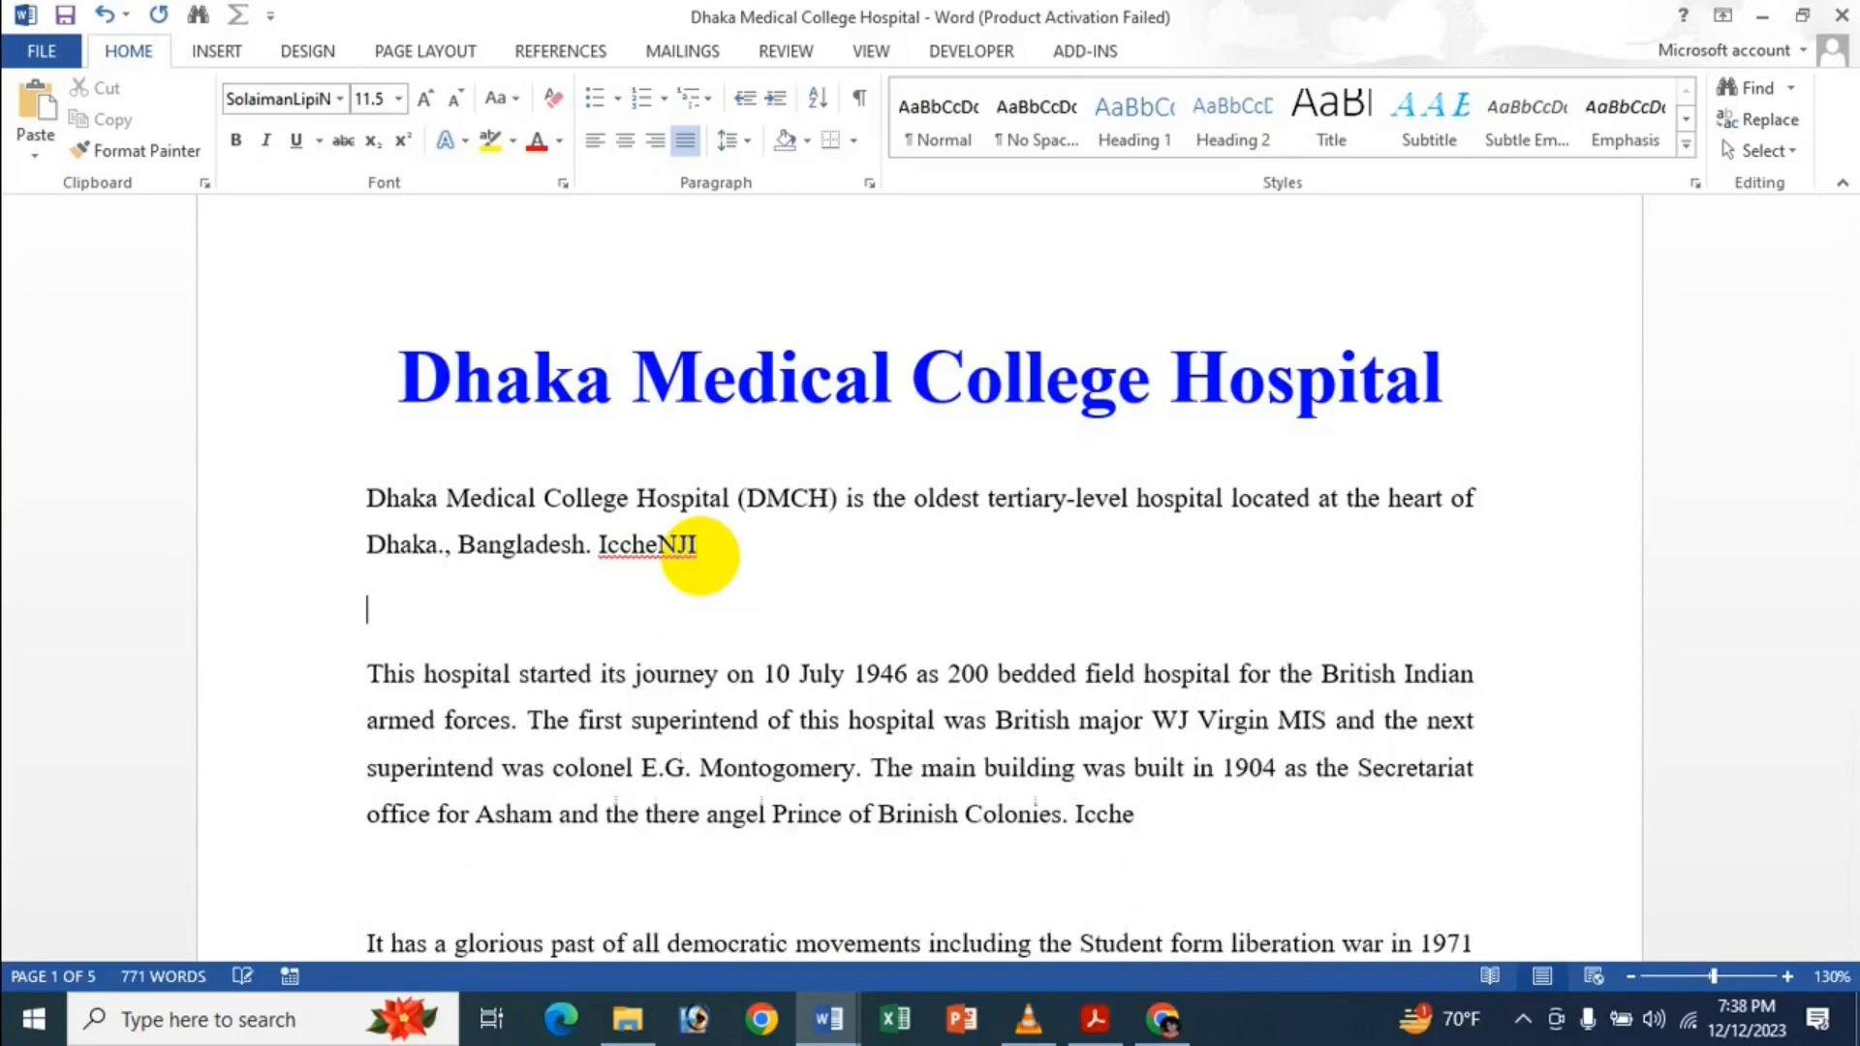
{"action": "key", "text": "BackSpace"}
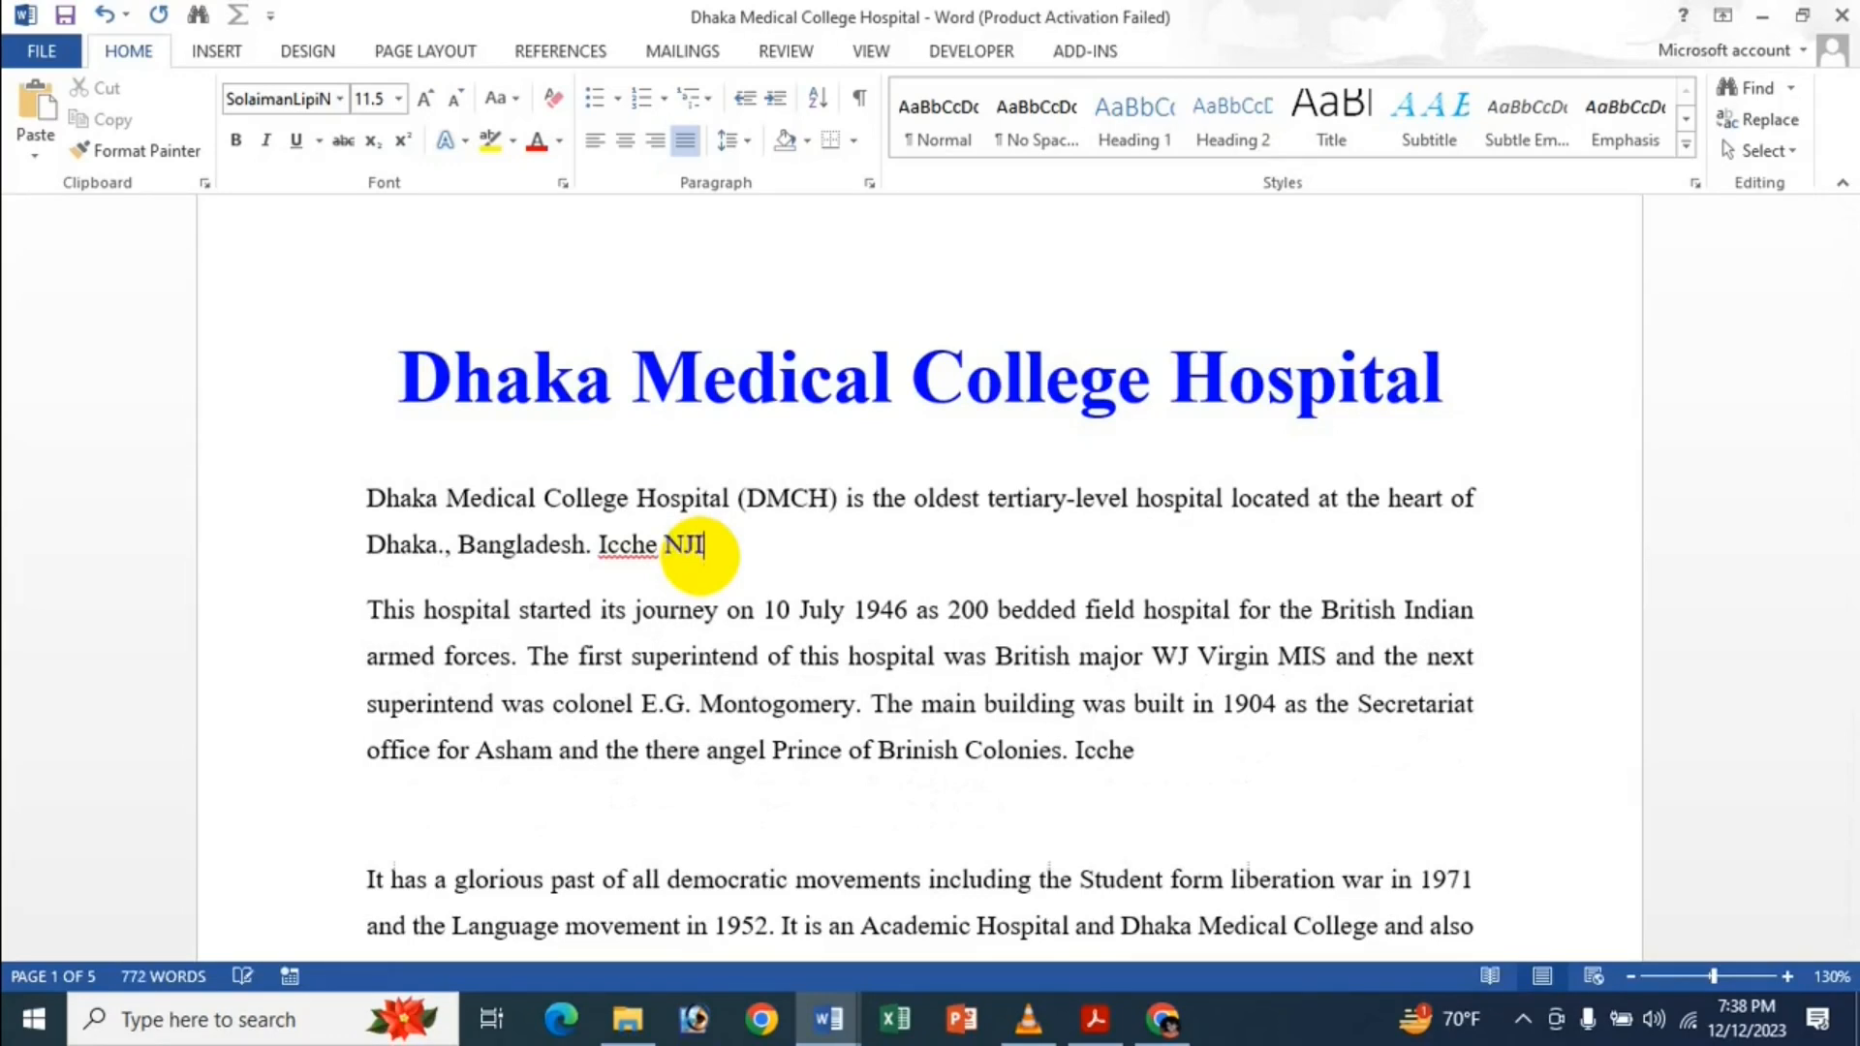
{"action": "key", "text": "Return"}
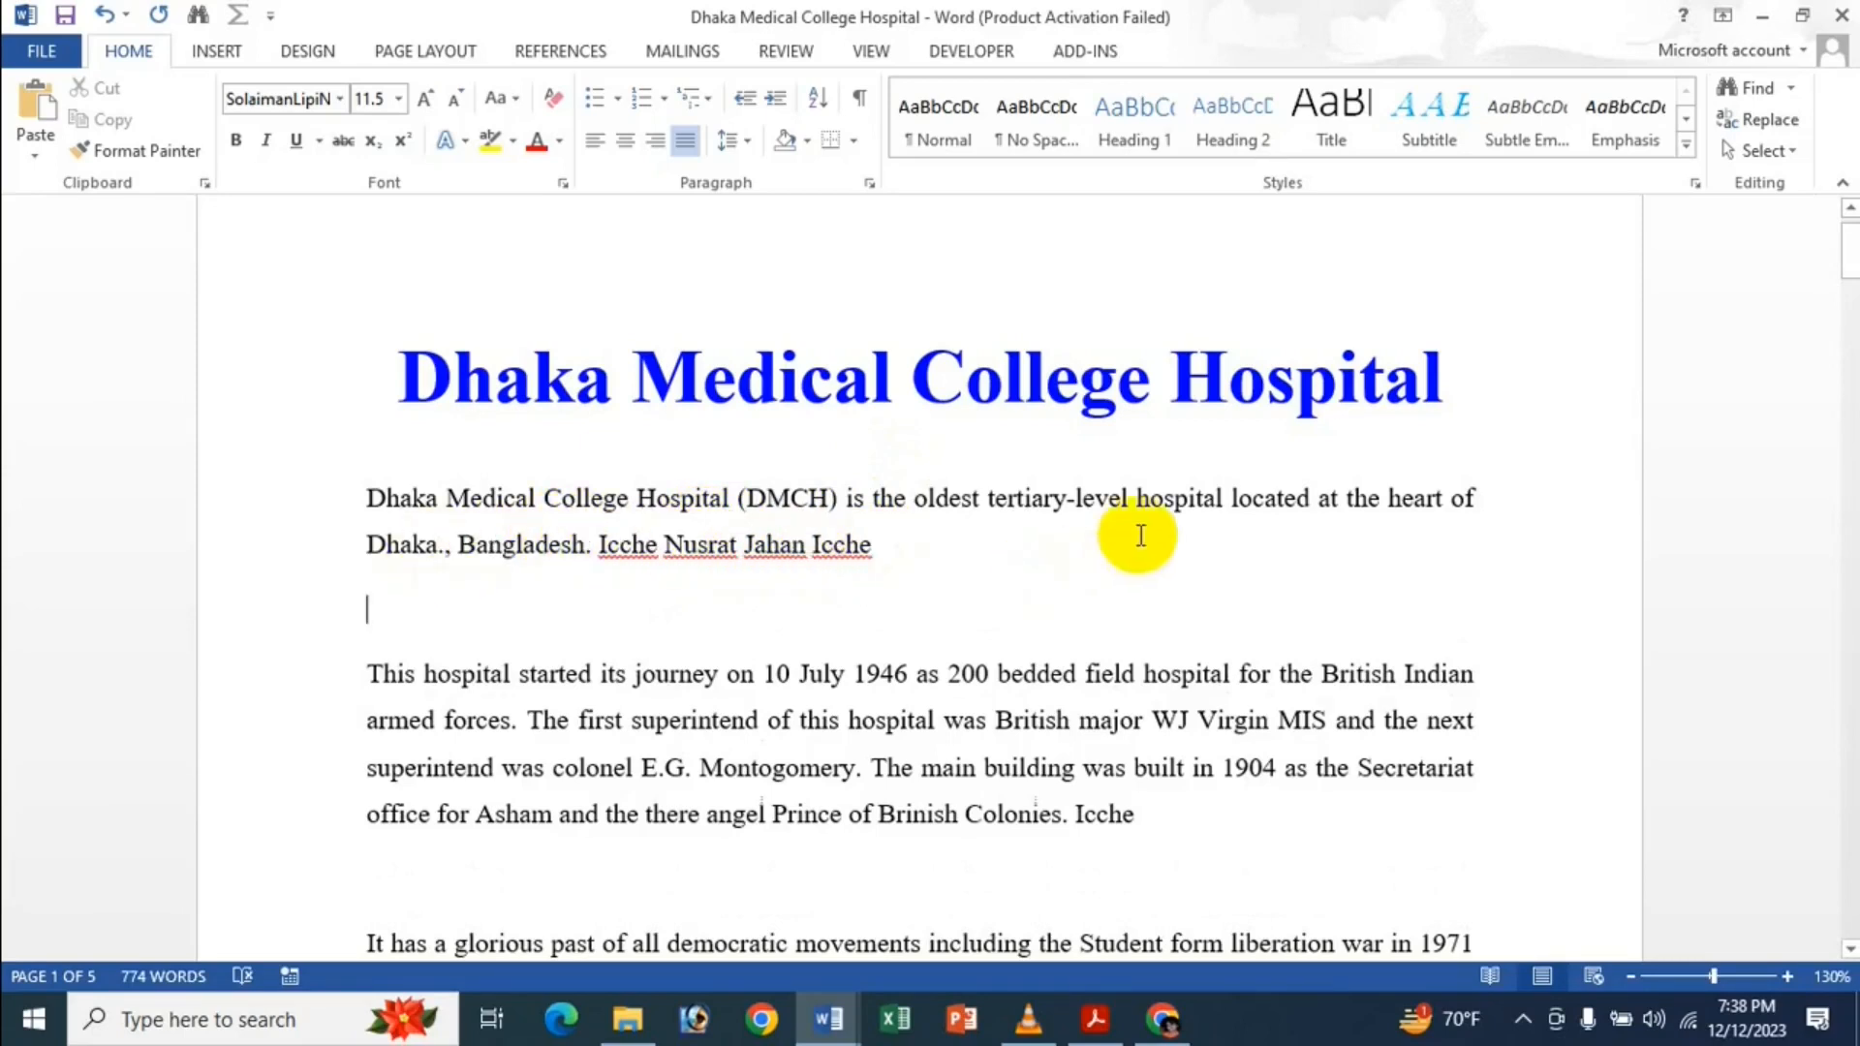
{"action": "key", "text": "BackSpace"}
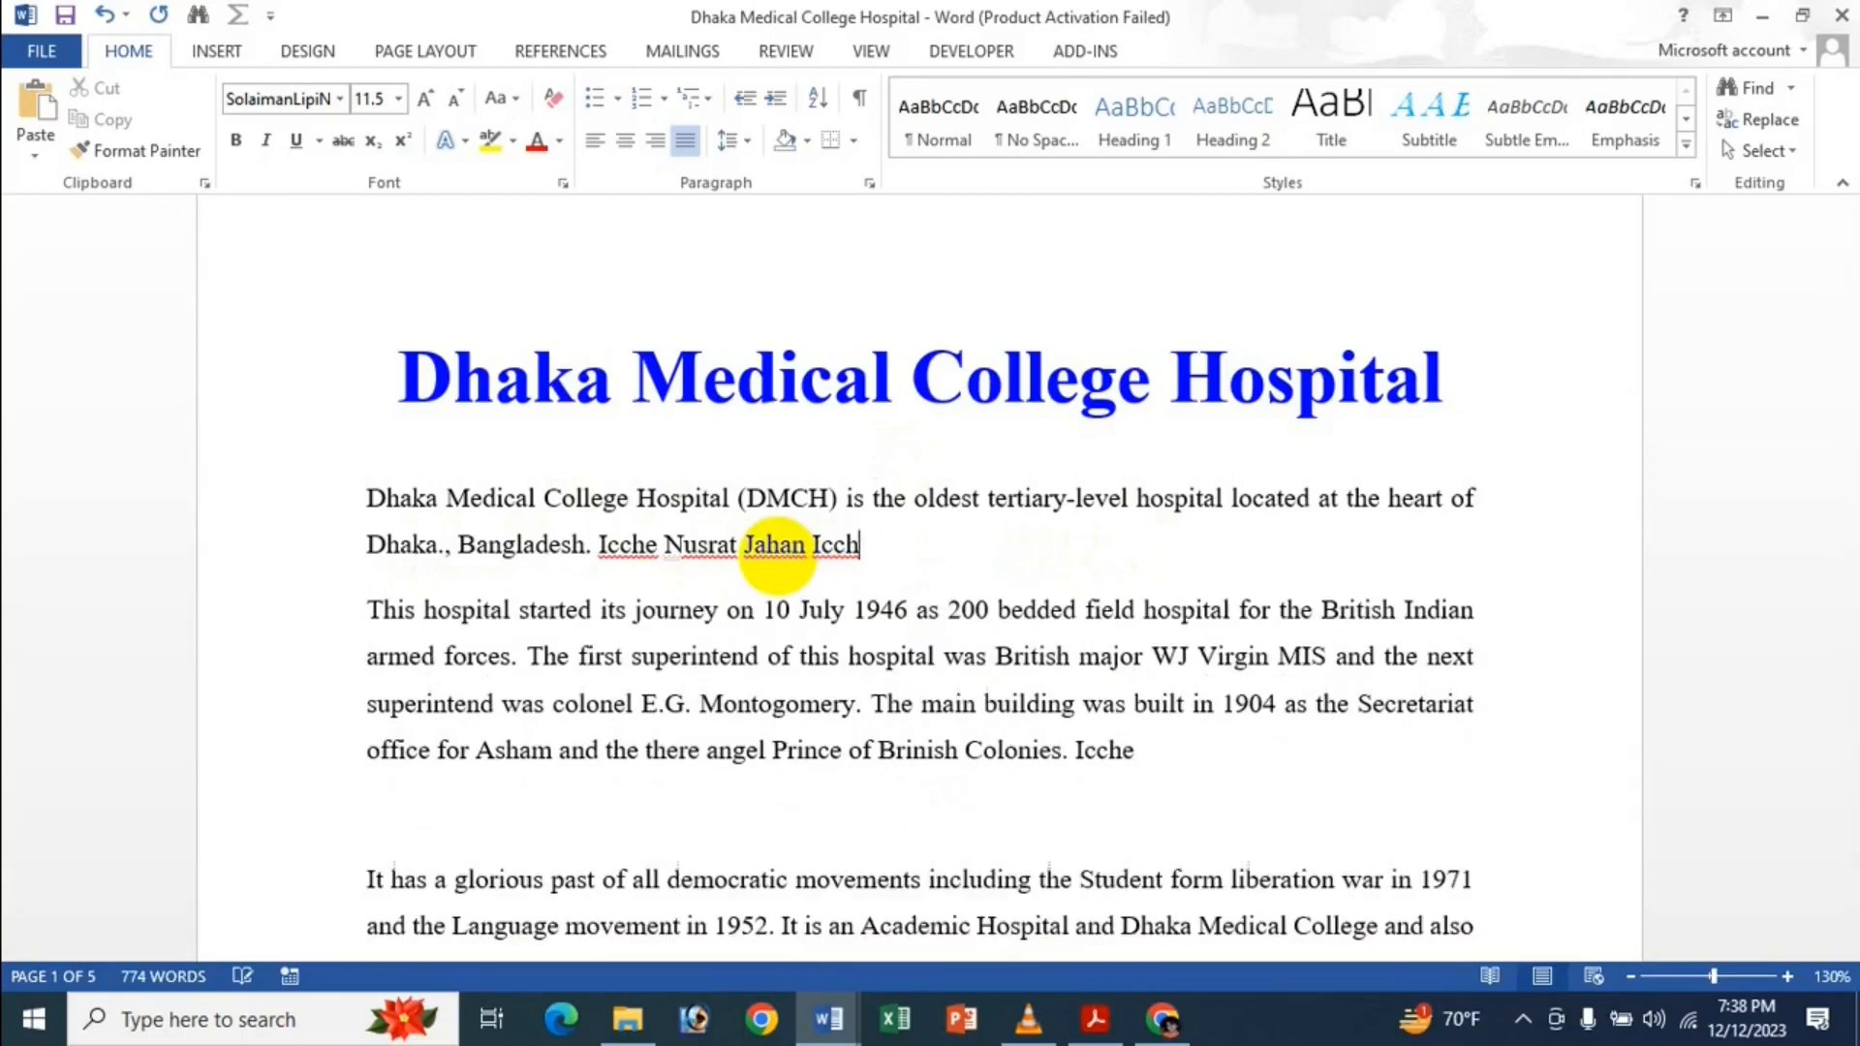
Delete the expanded test name and leftover letter from the document.
{"action": "key", "text": "BackSpace"}
{"action": "key", "text": "BackSpace"}
{"action": "key", "text": "BackSpace"}
{"action": "key", "text": "BackSpace"}
{"action": "key", "text": "BackSpace"}
{"action": "key", "text": "BackSpace"}
{"action": "key", "text": "BackSpace"}
{"action": "key", "text": "BackSpace"}
{"action": "key", "text": "BackSpace"}
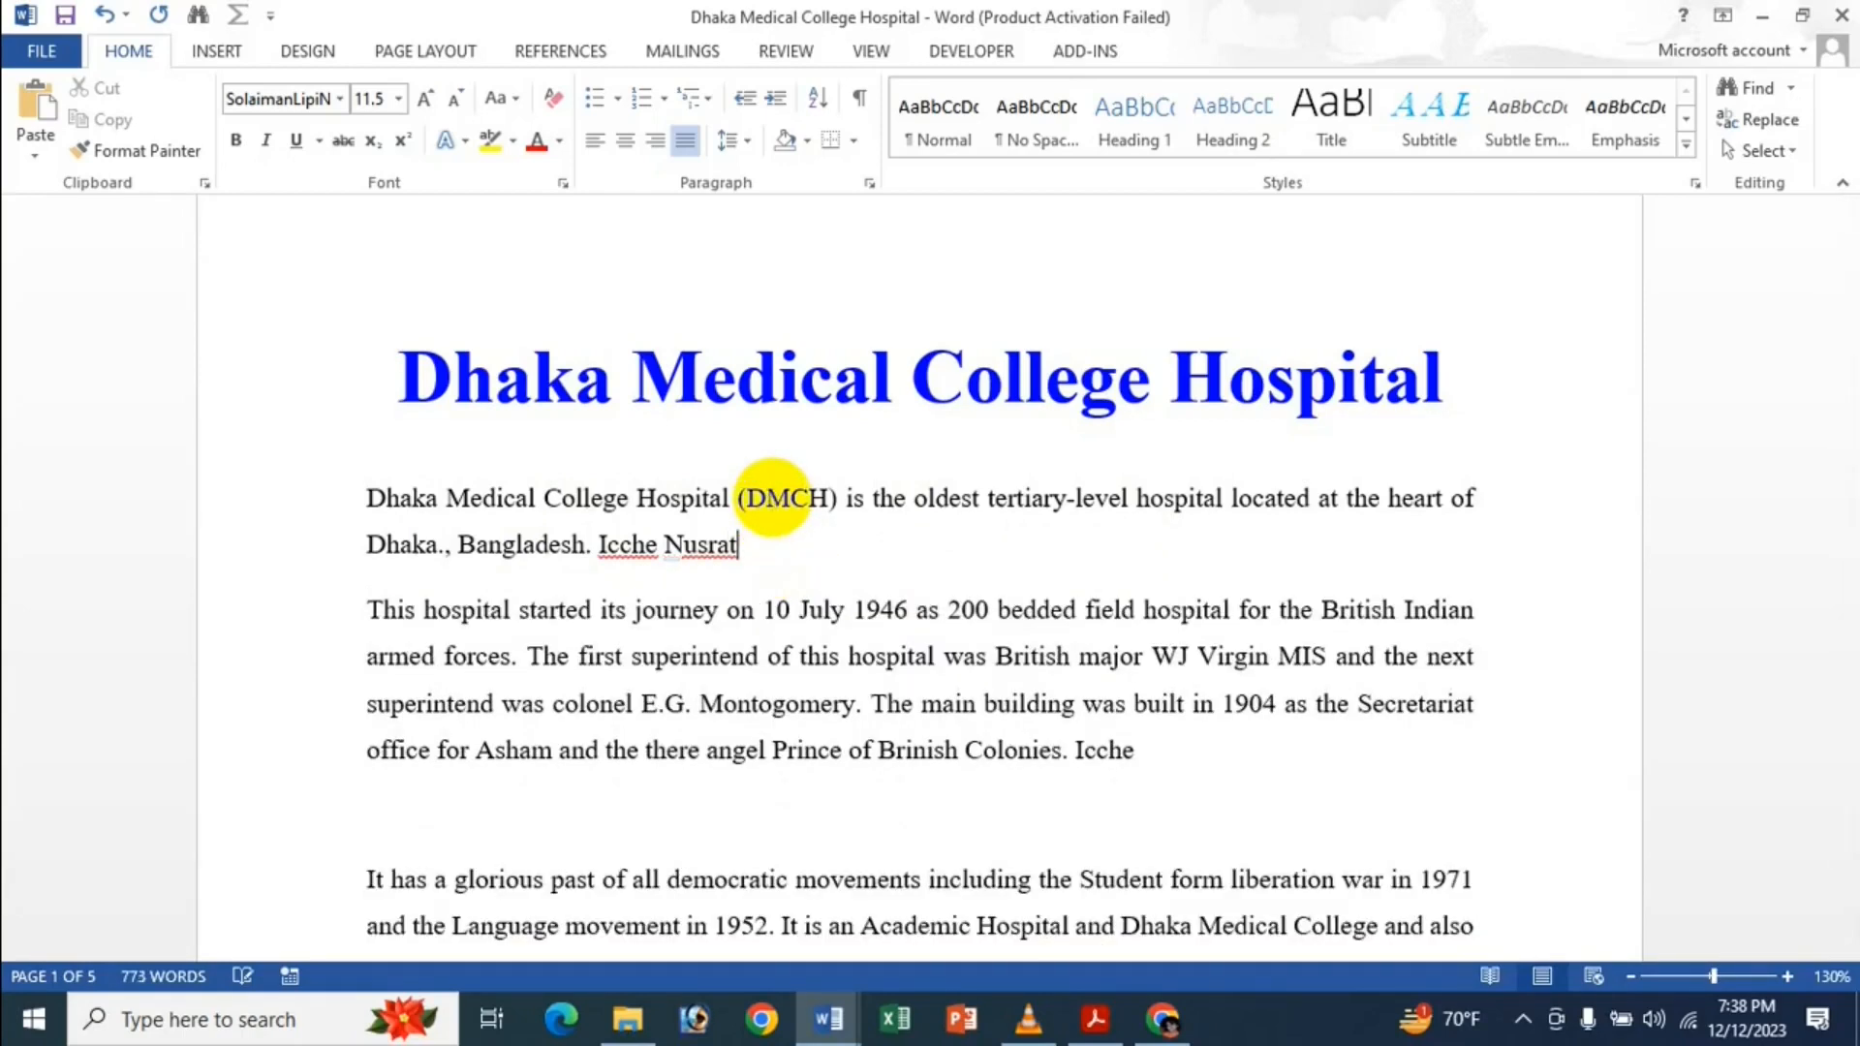
{"action": "key", "text": "BackSpace"}
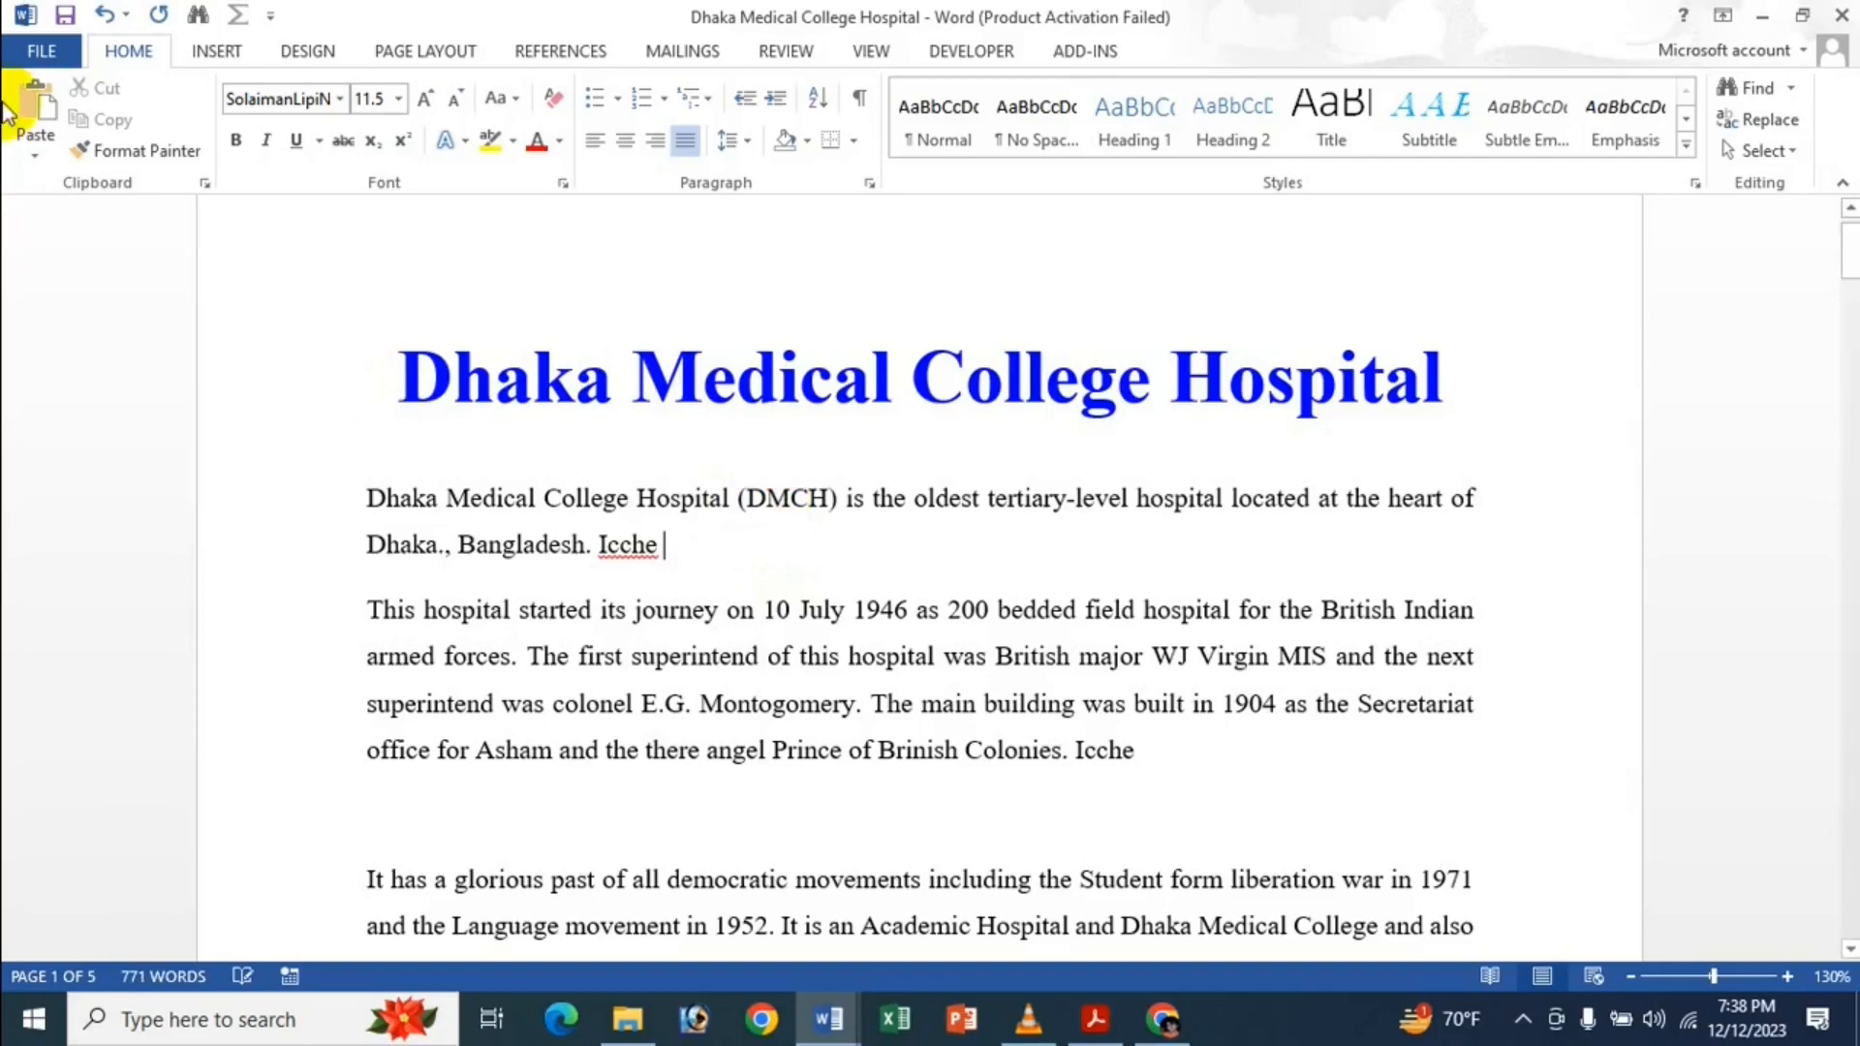
{"action": "left_click", "coordinate": [42, 50]}
Glance at the Advanced options, then show the 'Use Advanced Editing Options In MS Word - Bangla' PDF.
{"action": "left_click", "coordinate": [65, 667]}
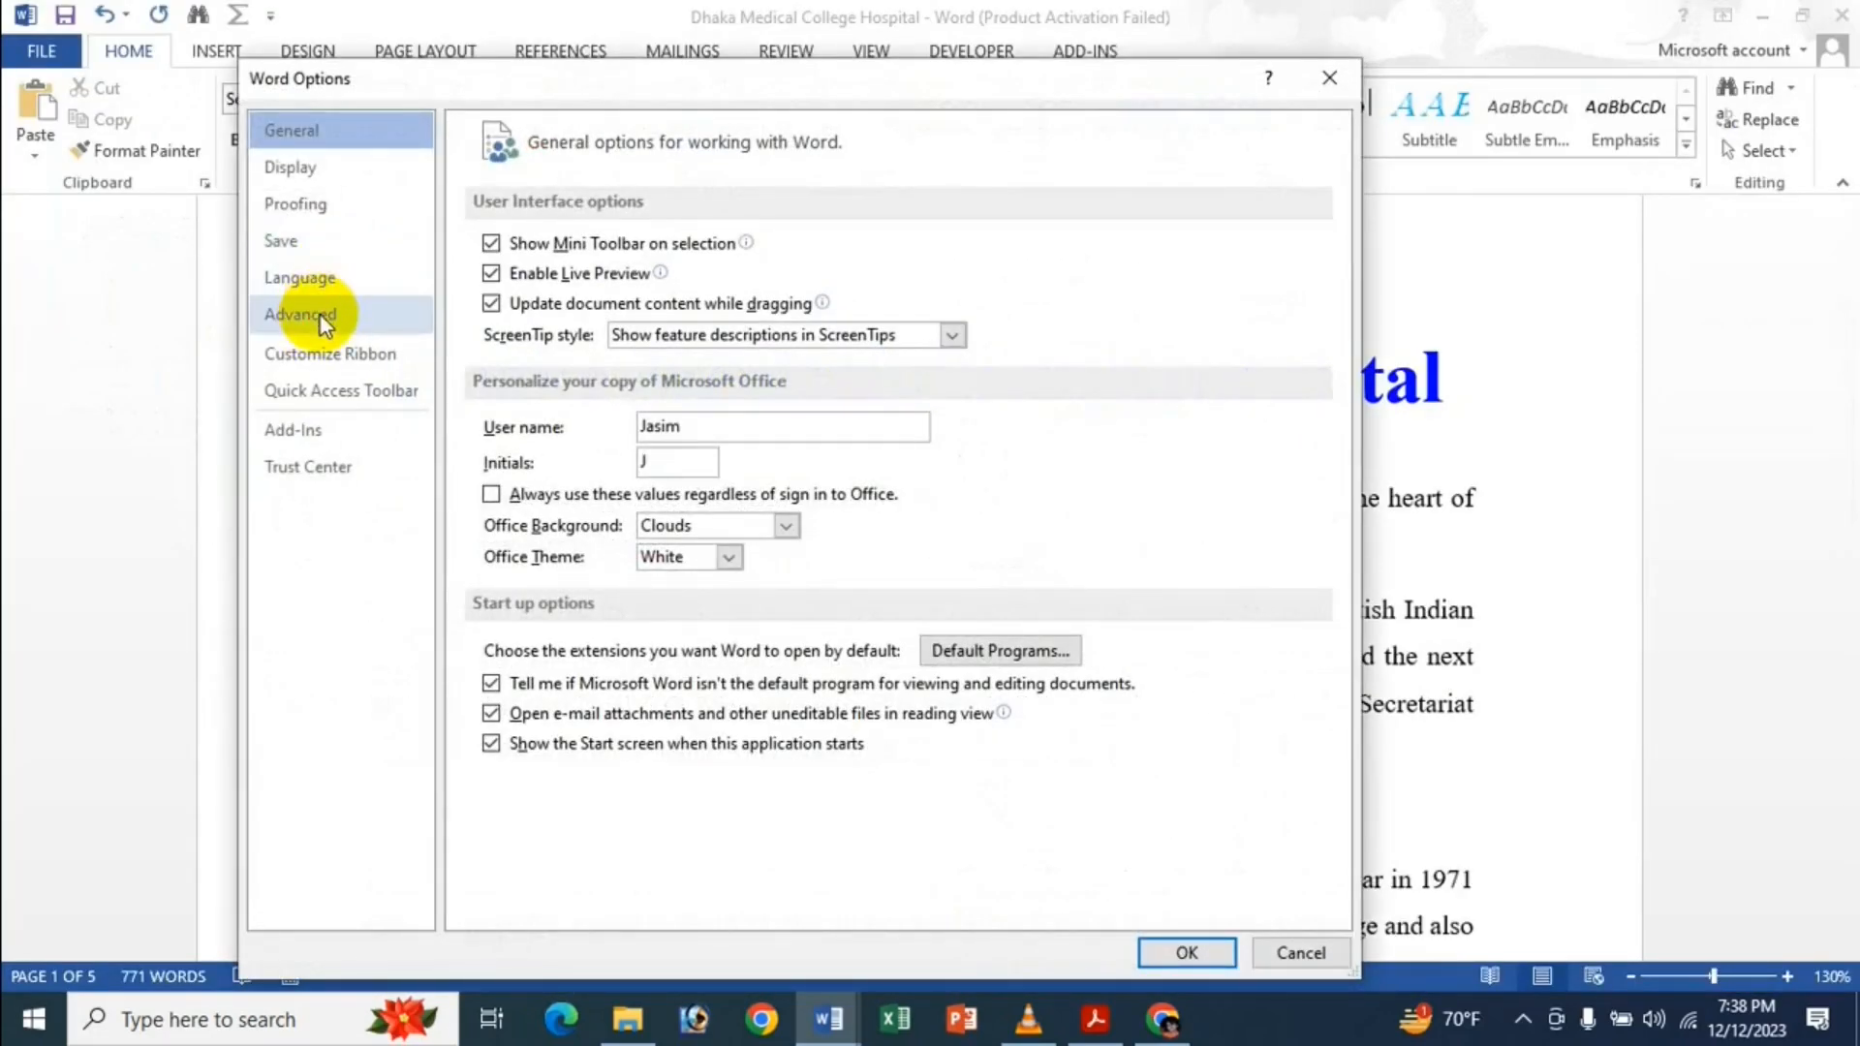
{"action": "left_click", "coordinate": [322, 316]}
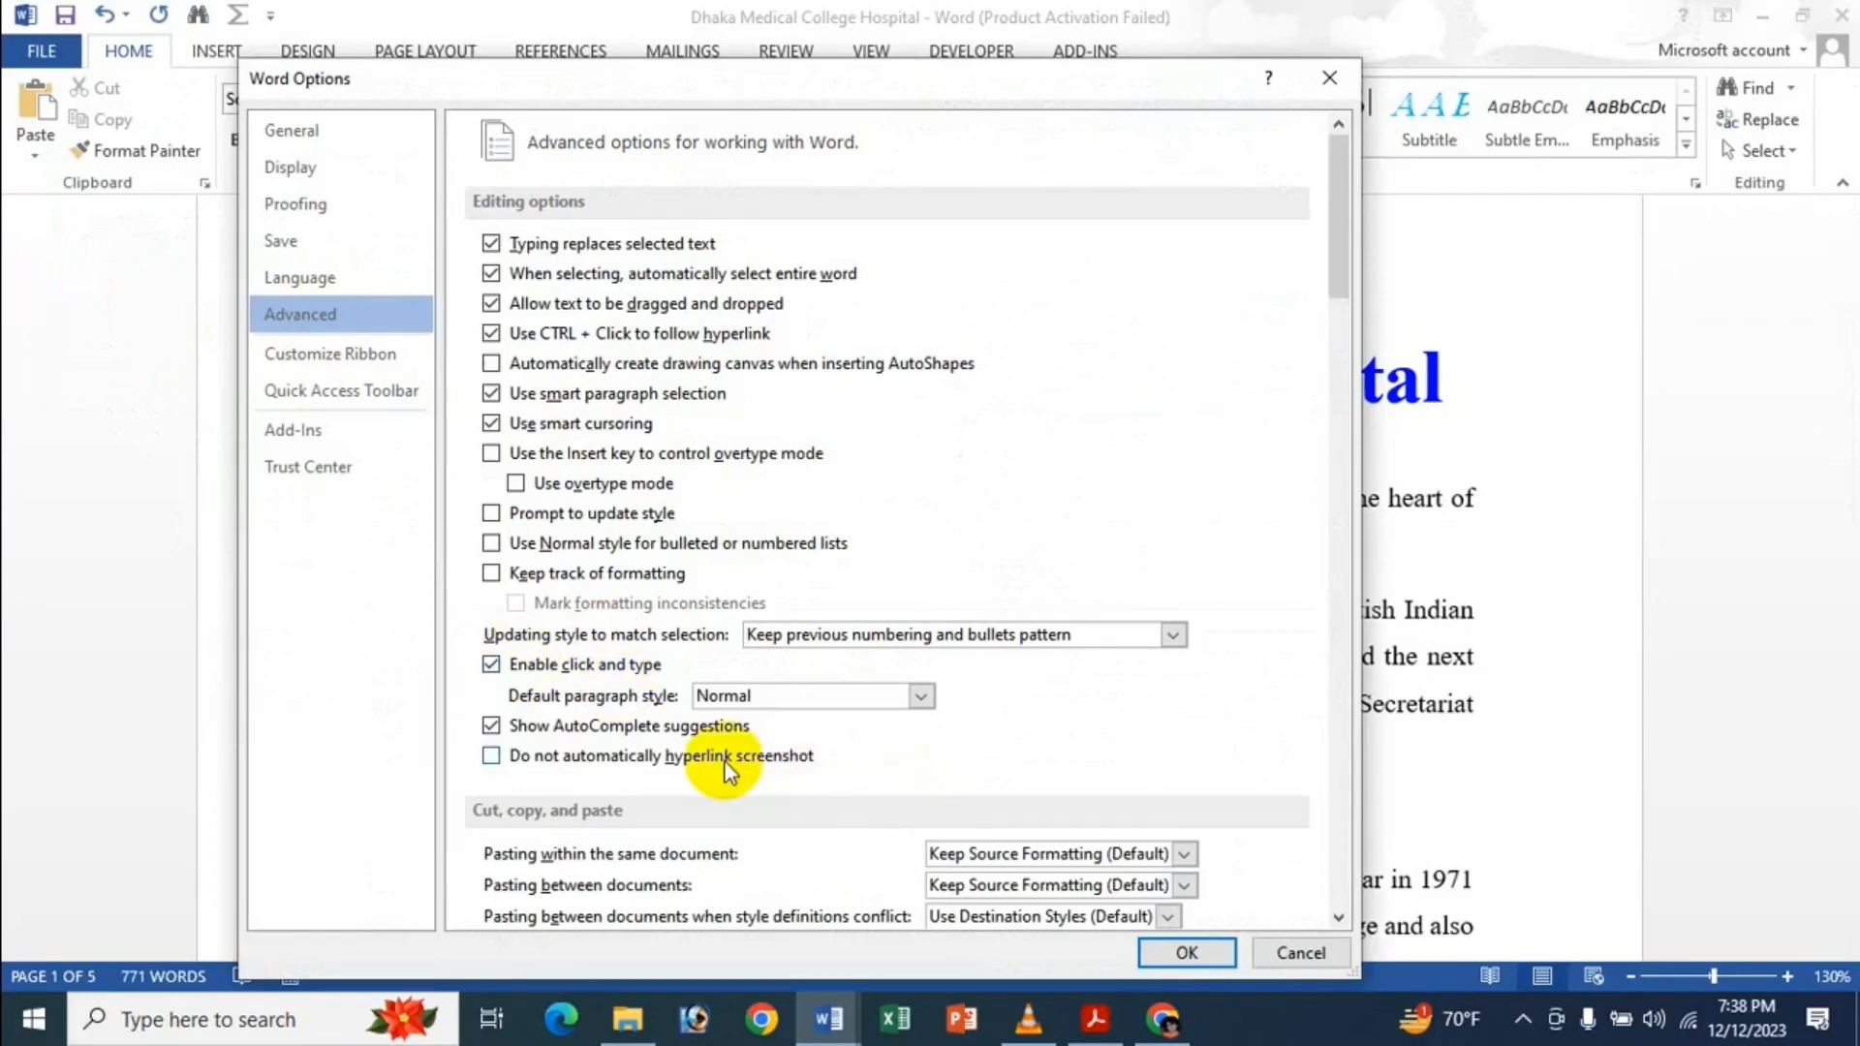
{"action": "left_click", "coordinate": [1216, 951]}
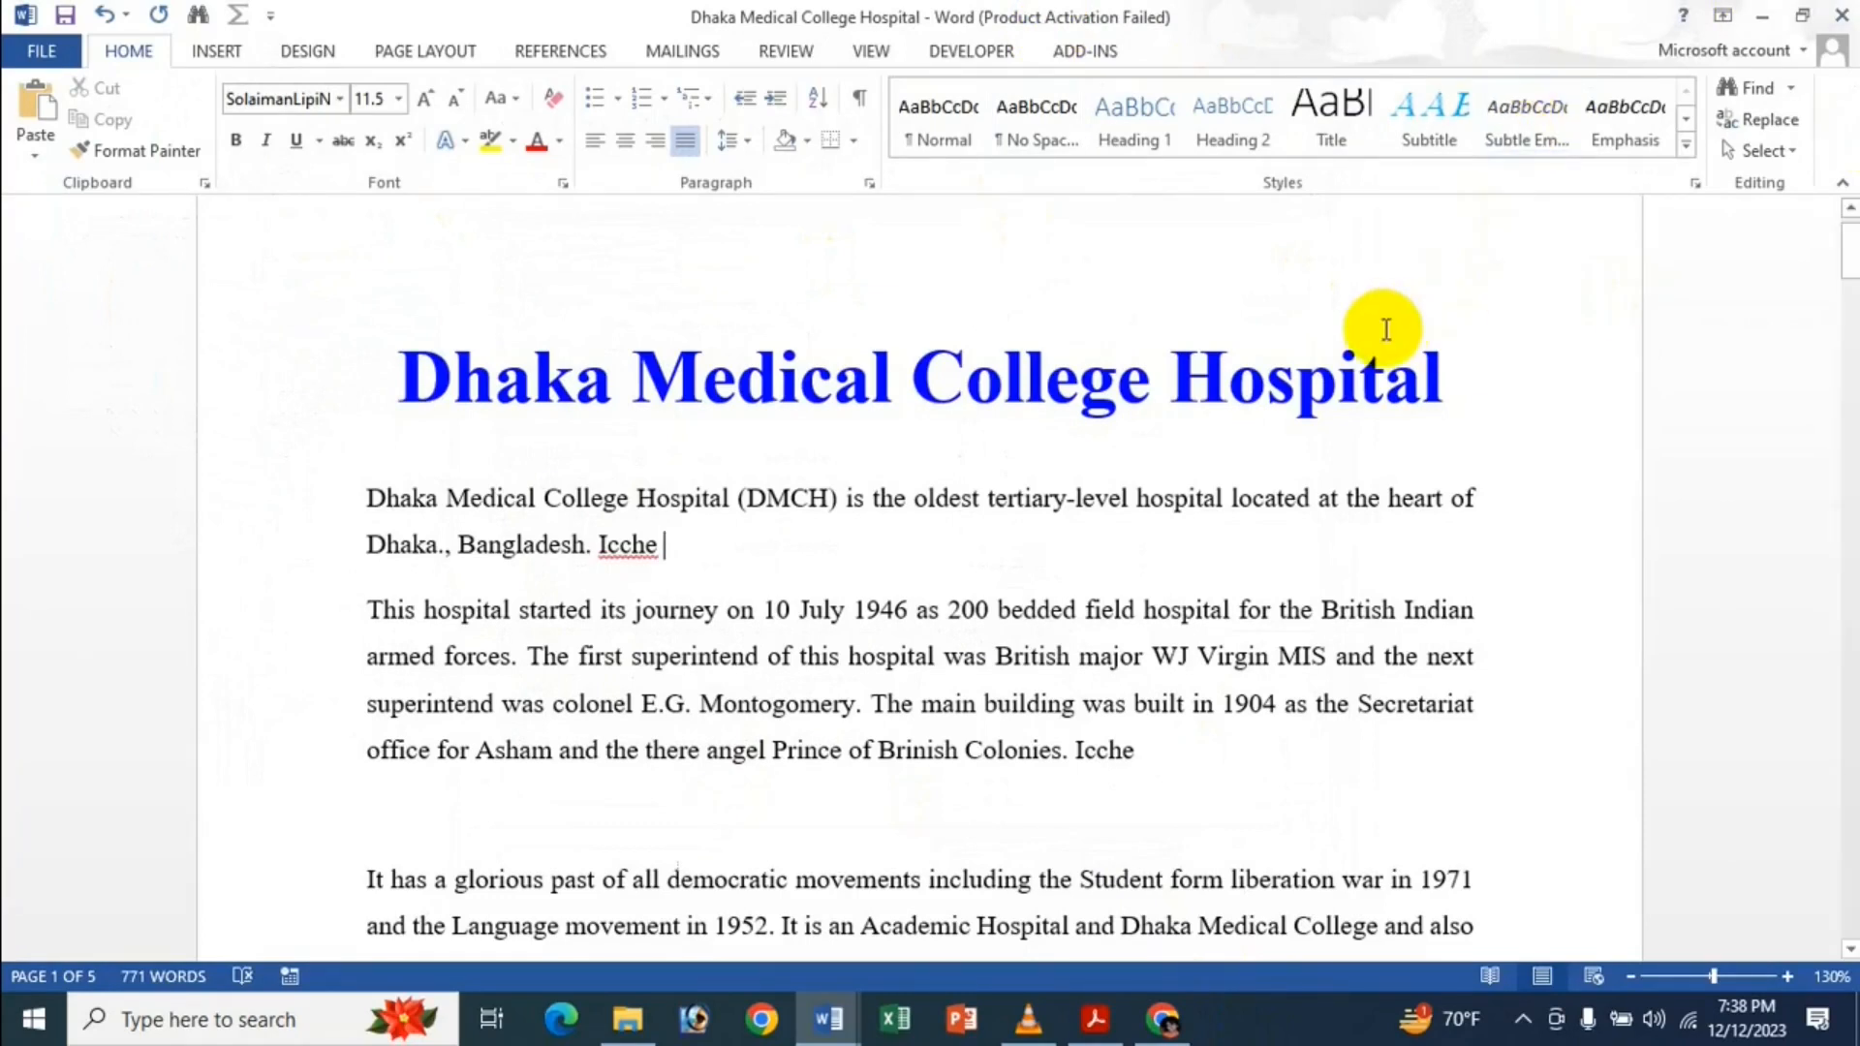
{"action": "mouse_move", "coordinate": [1097, 1018]}
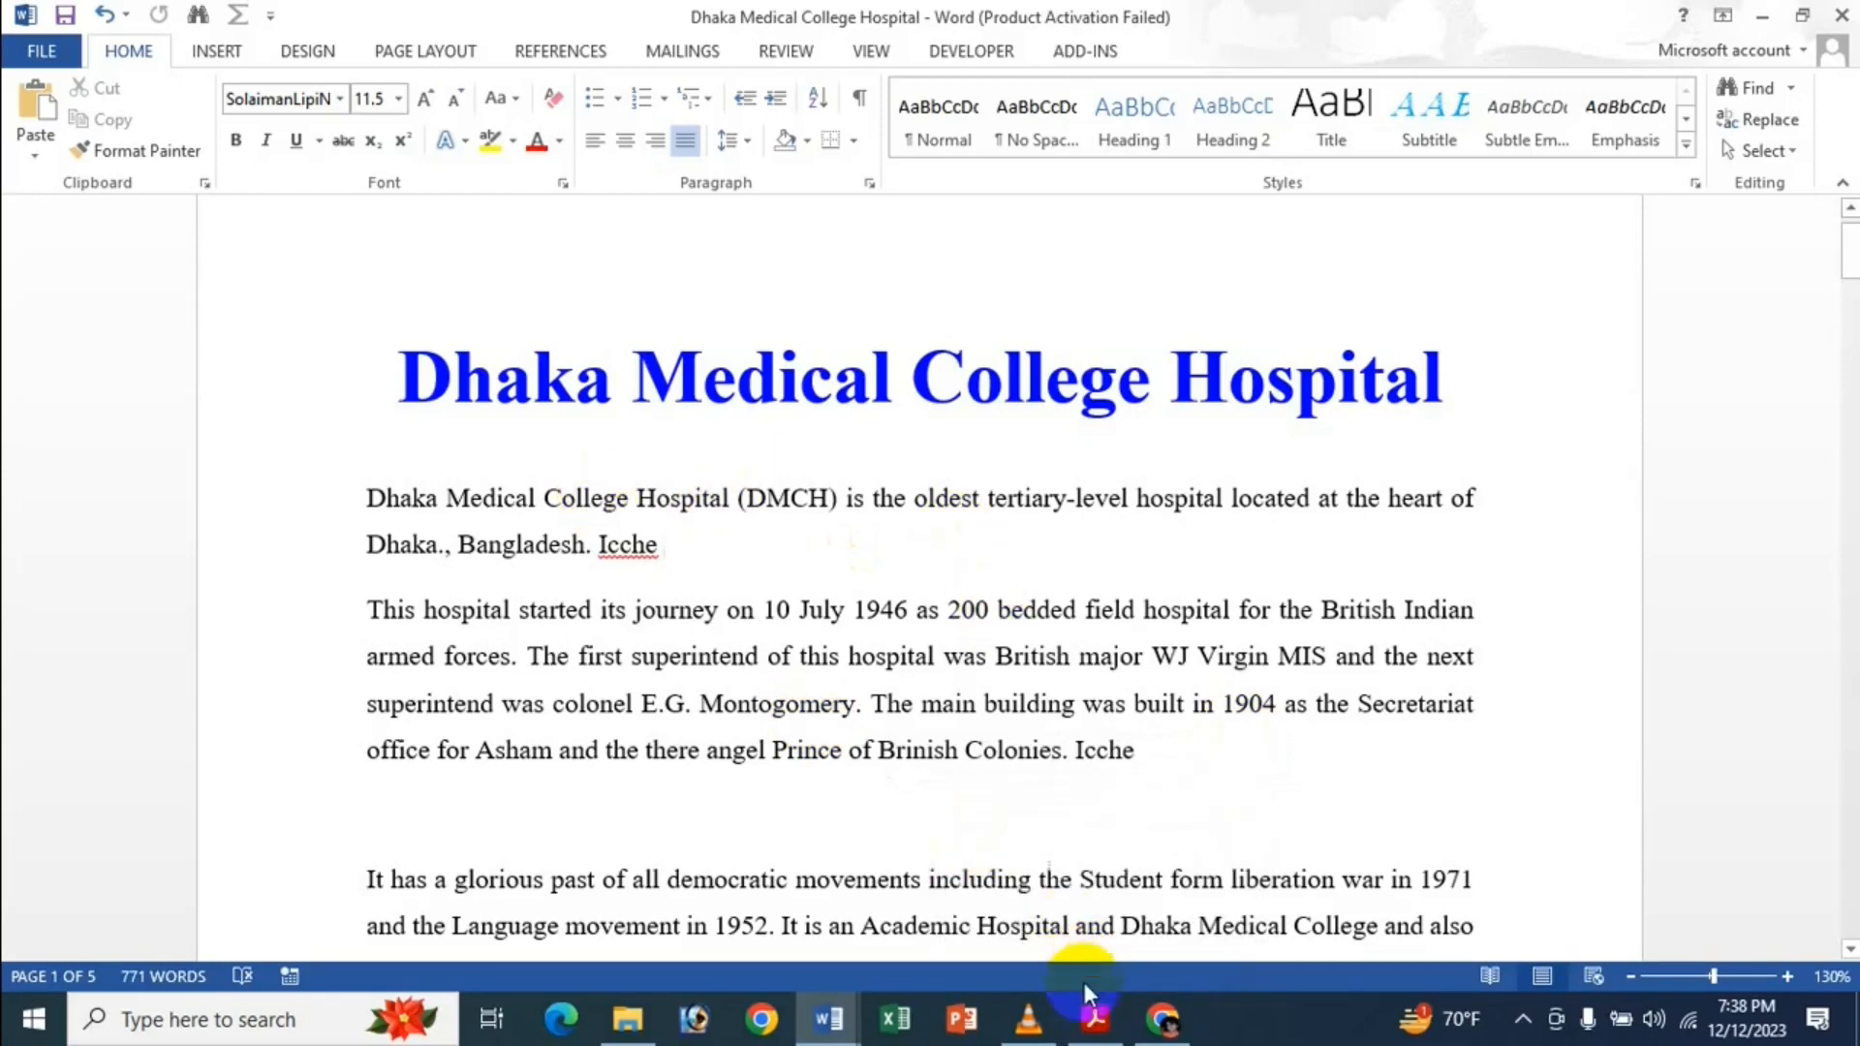
{"action": "left_click", "coordinate": [1095, 1019]}
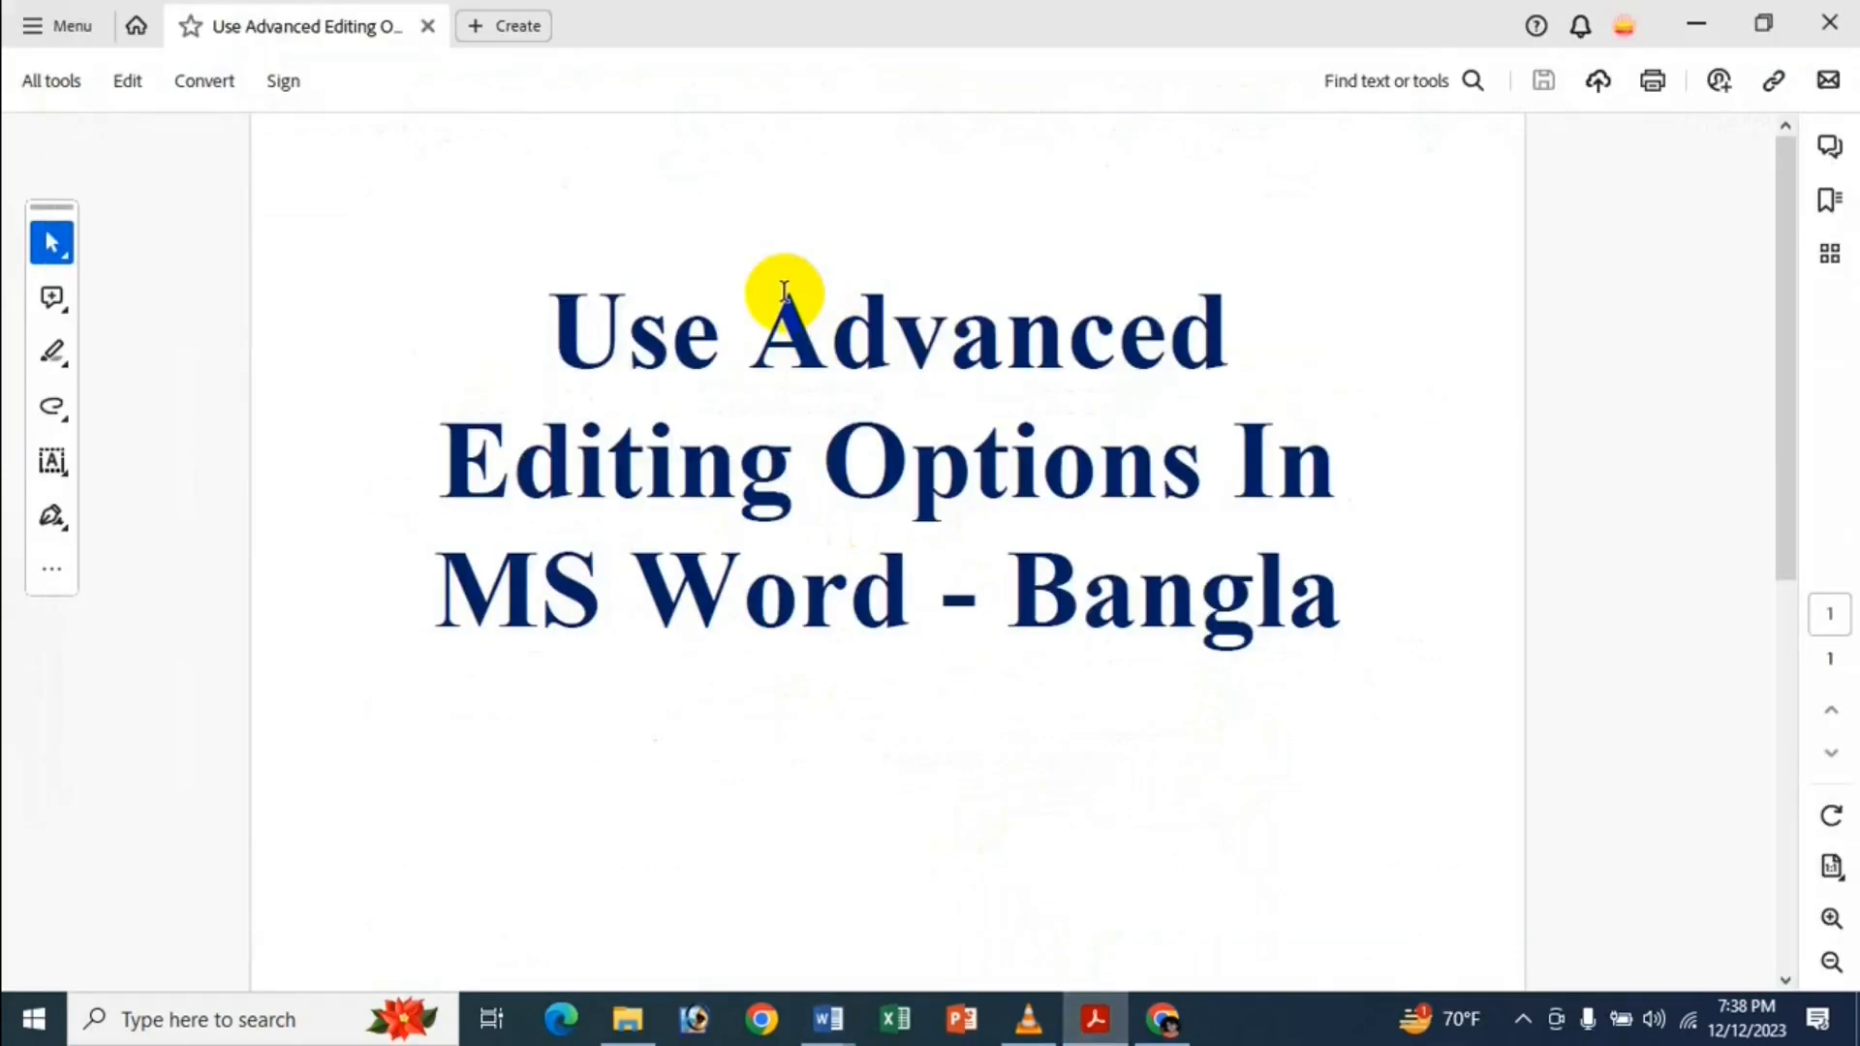
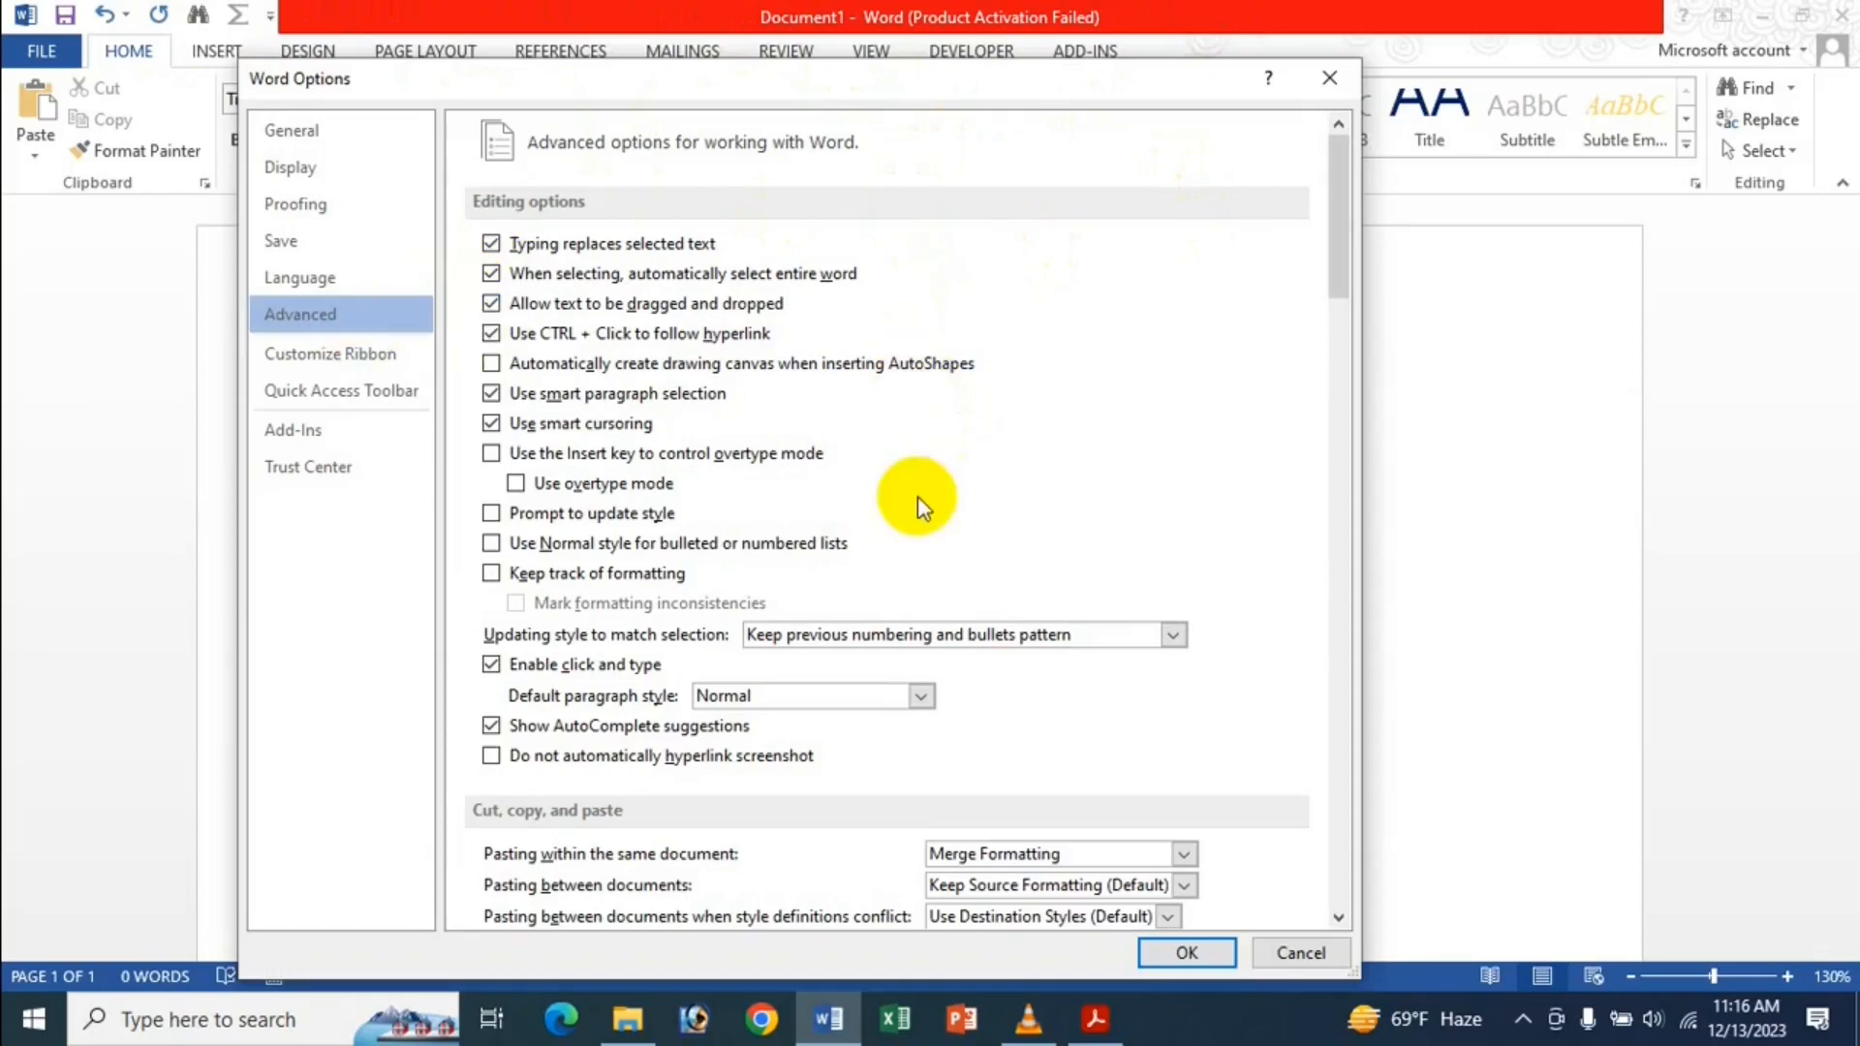
Return 'Pasting within the same document' to Keep Source Formatting (Default) and confirm with OK.
{"action": "scroll", "coordinate": [920, 475], "scroll_direction": "down", "scroll_amount": 3}
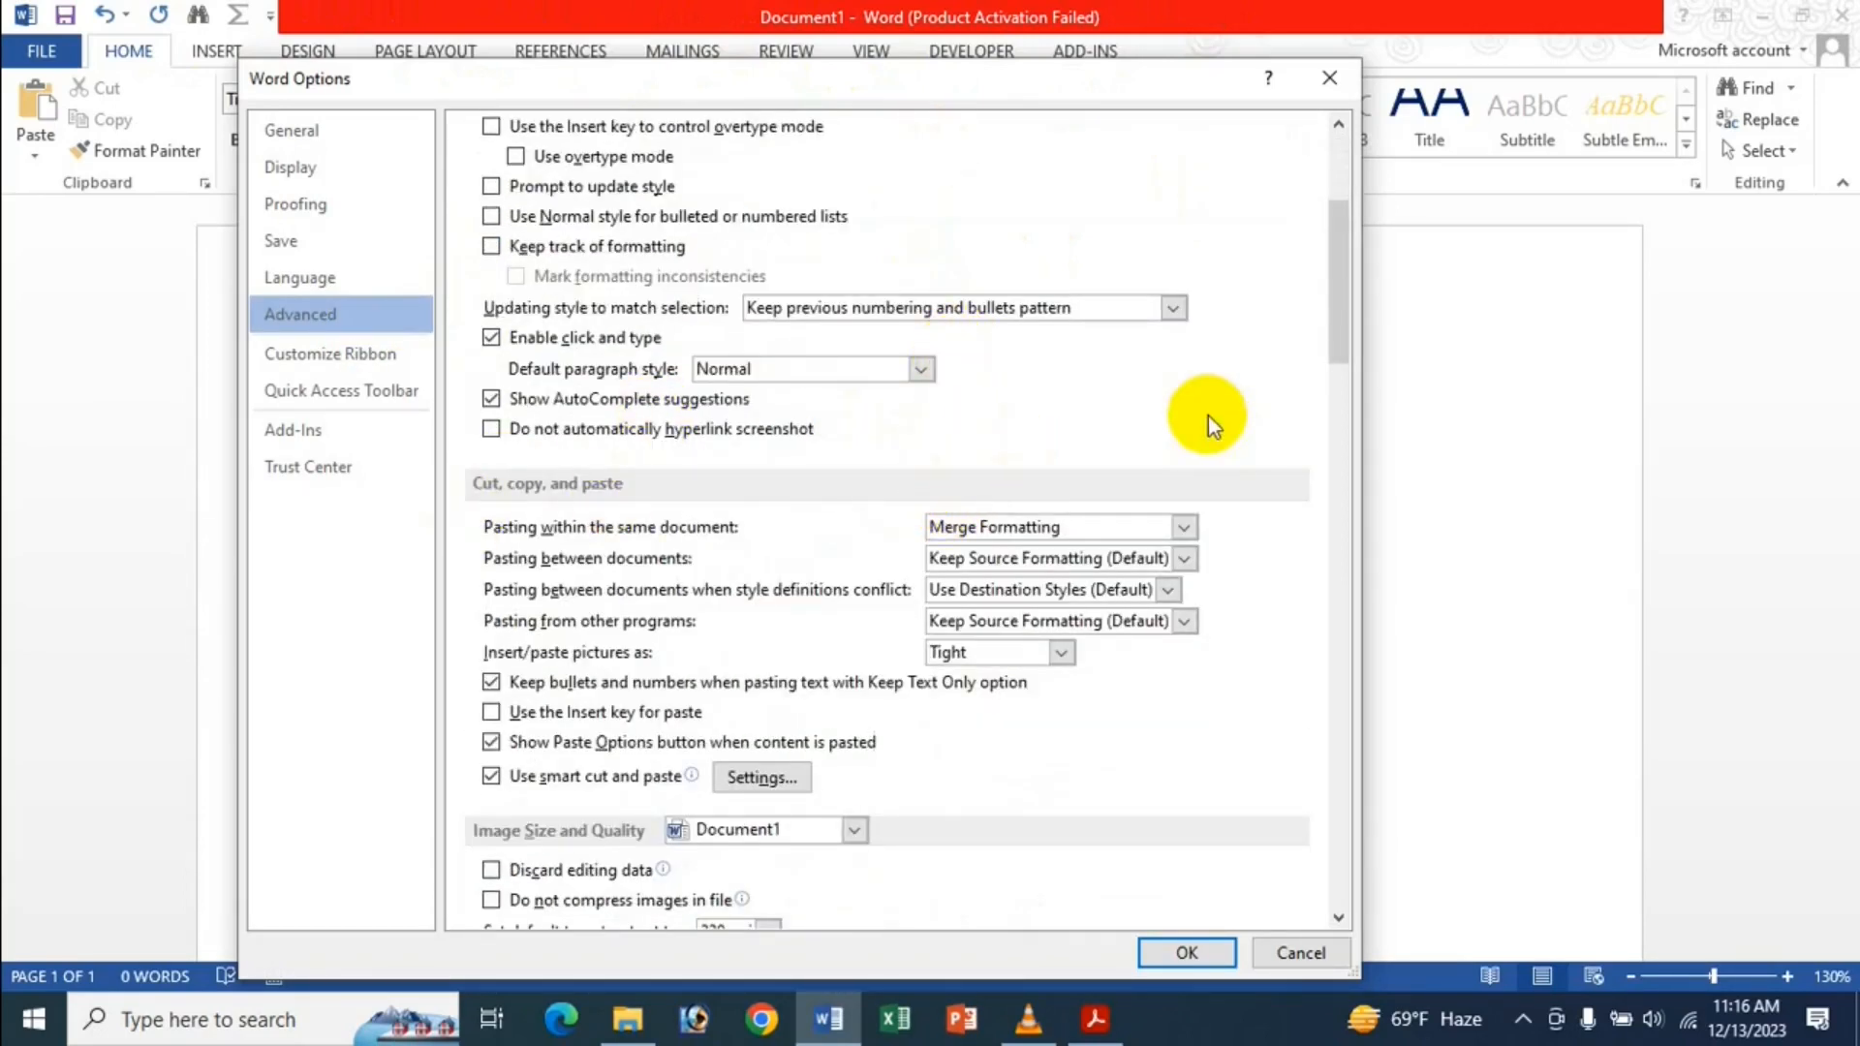
{"action": "scroll", "coordinate": [756, 543], "scroll_direction": "down", "scroll_amount": 1}
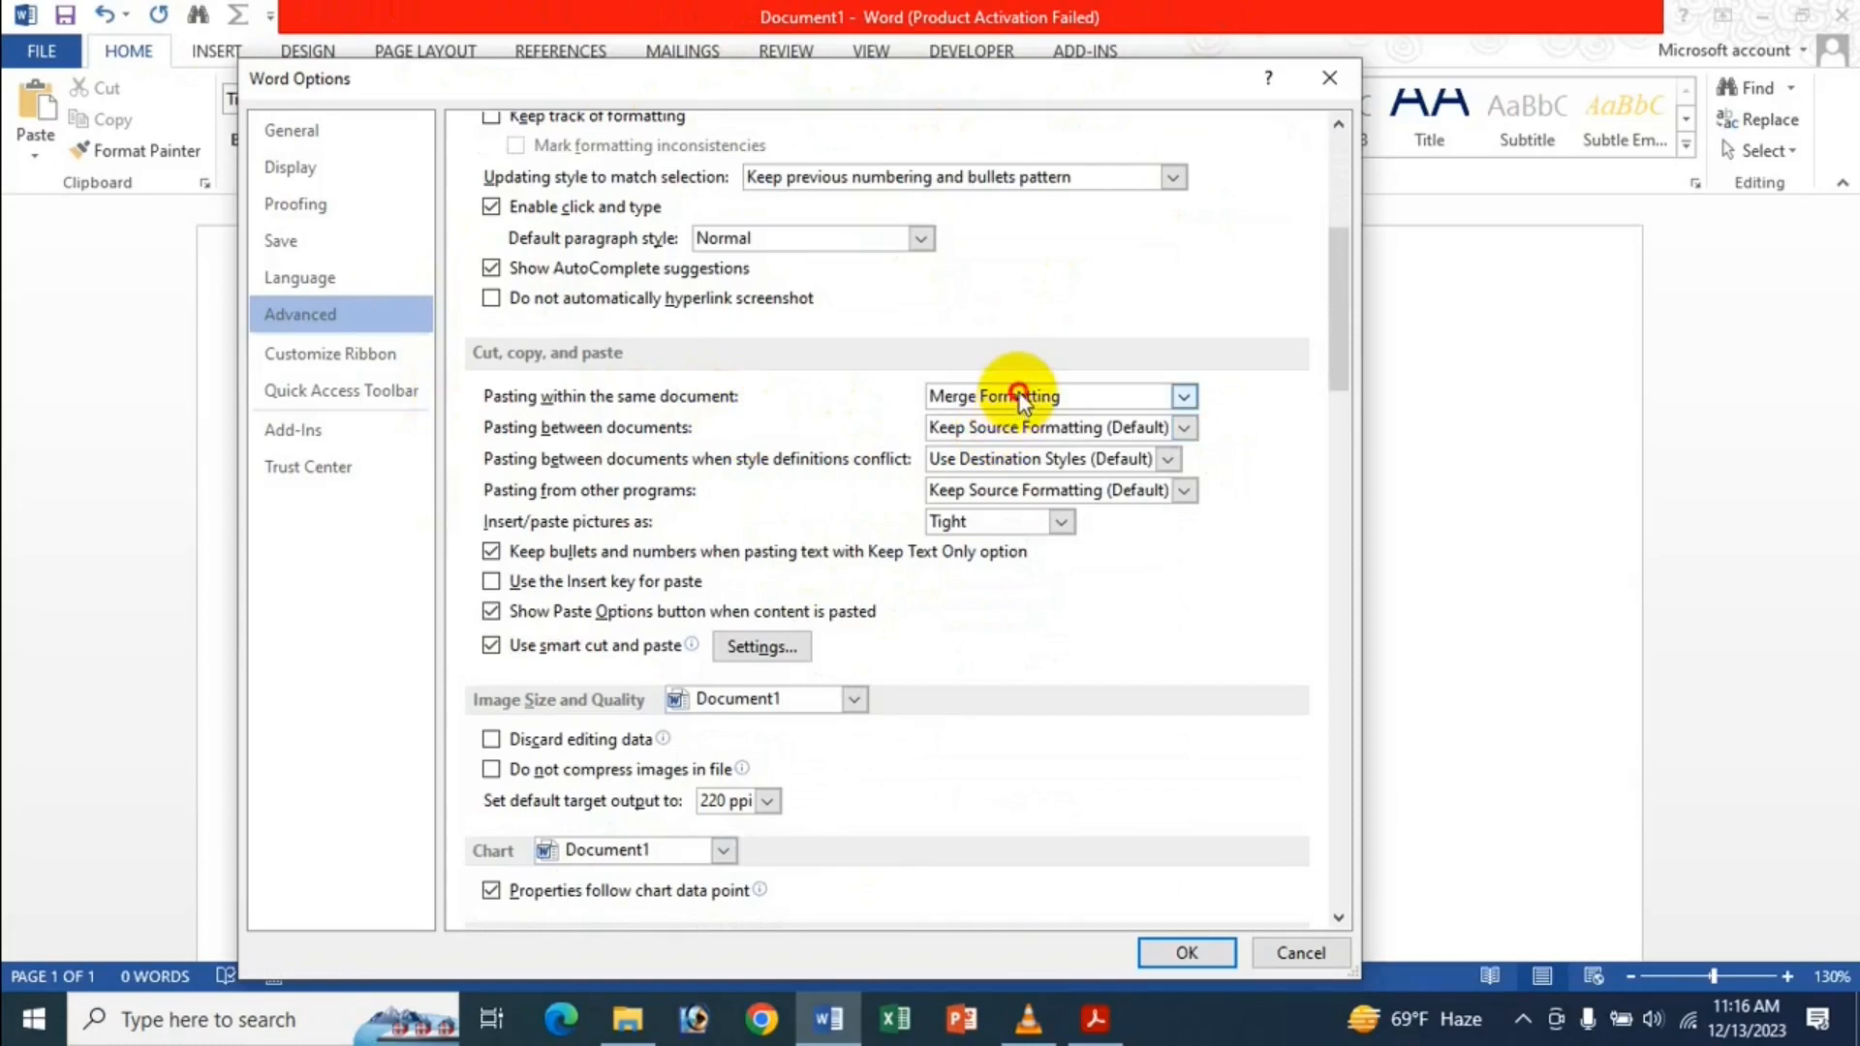
{"action": "left_click", "coordinate": [1015, 427]}
{"action": "left_click", "coordinate": [1013, 426]}
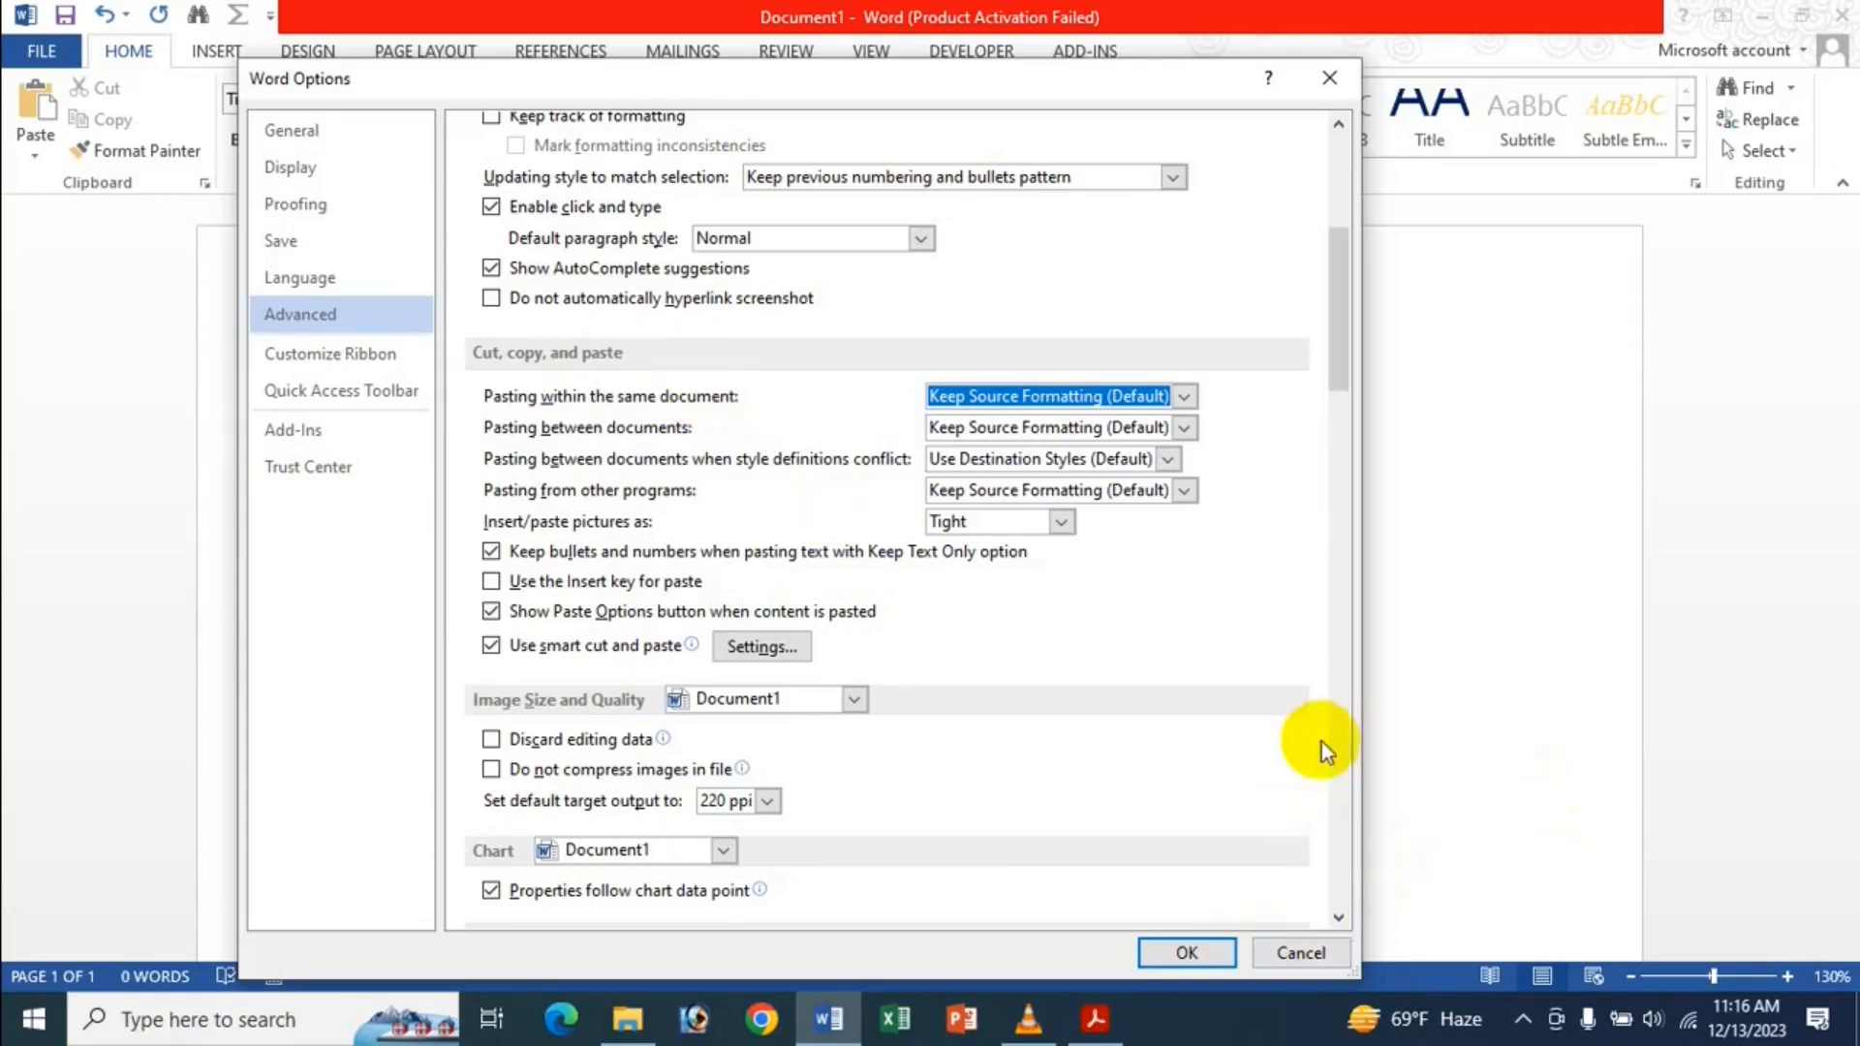
{"action": "left_click", "coordinate": [1188, 953]}
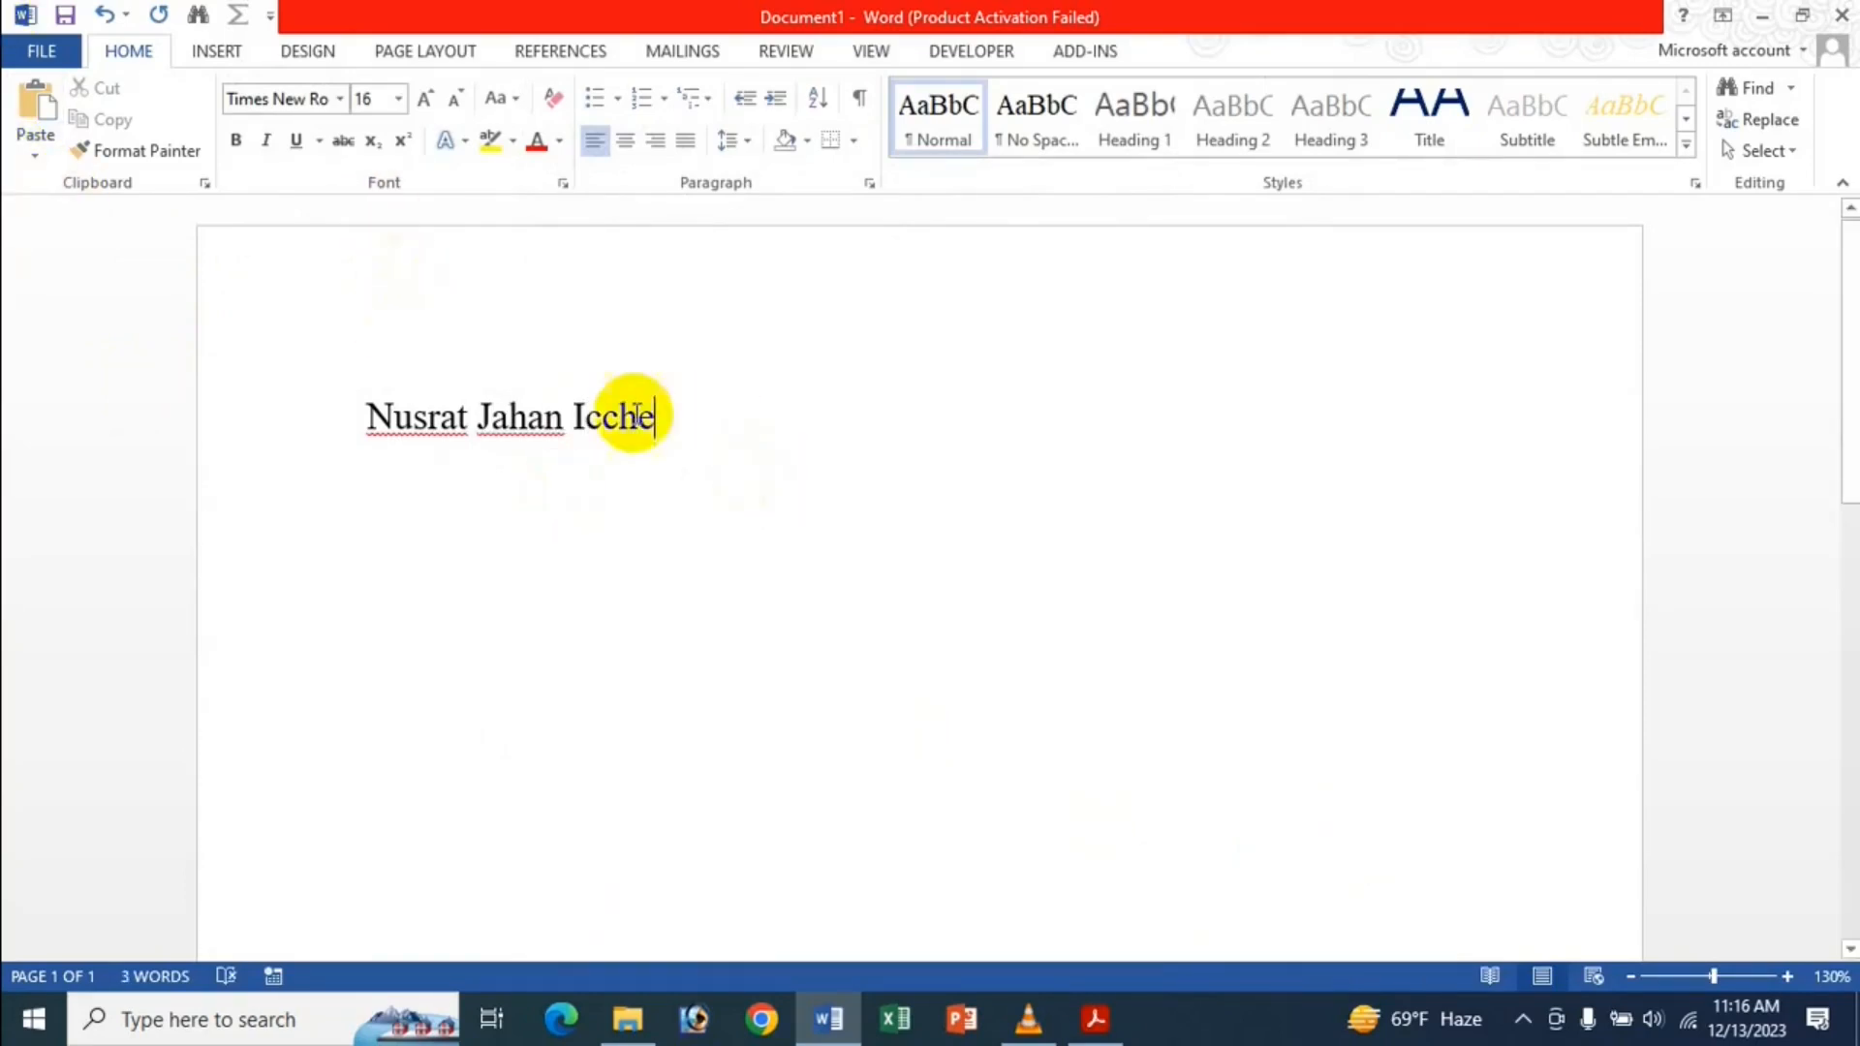
Make the first two words of the name bold, italic and red.
{"action": "left_click_drag", "start_coordinate": [562, 416], "coordinate": [420, 426]}
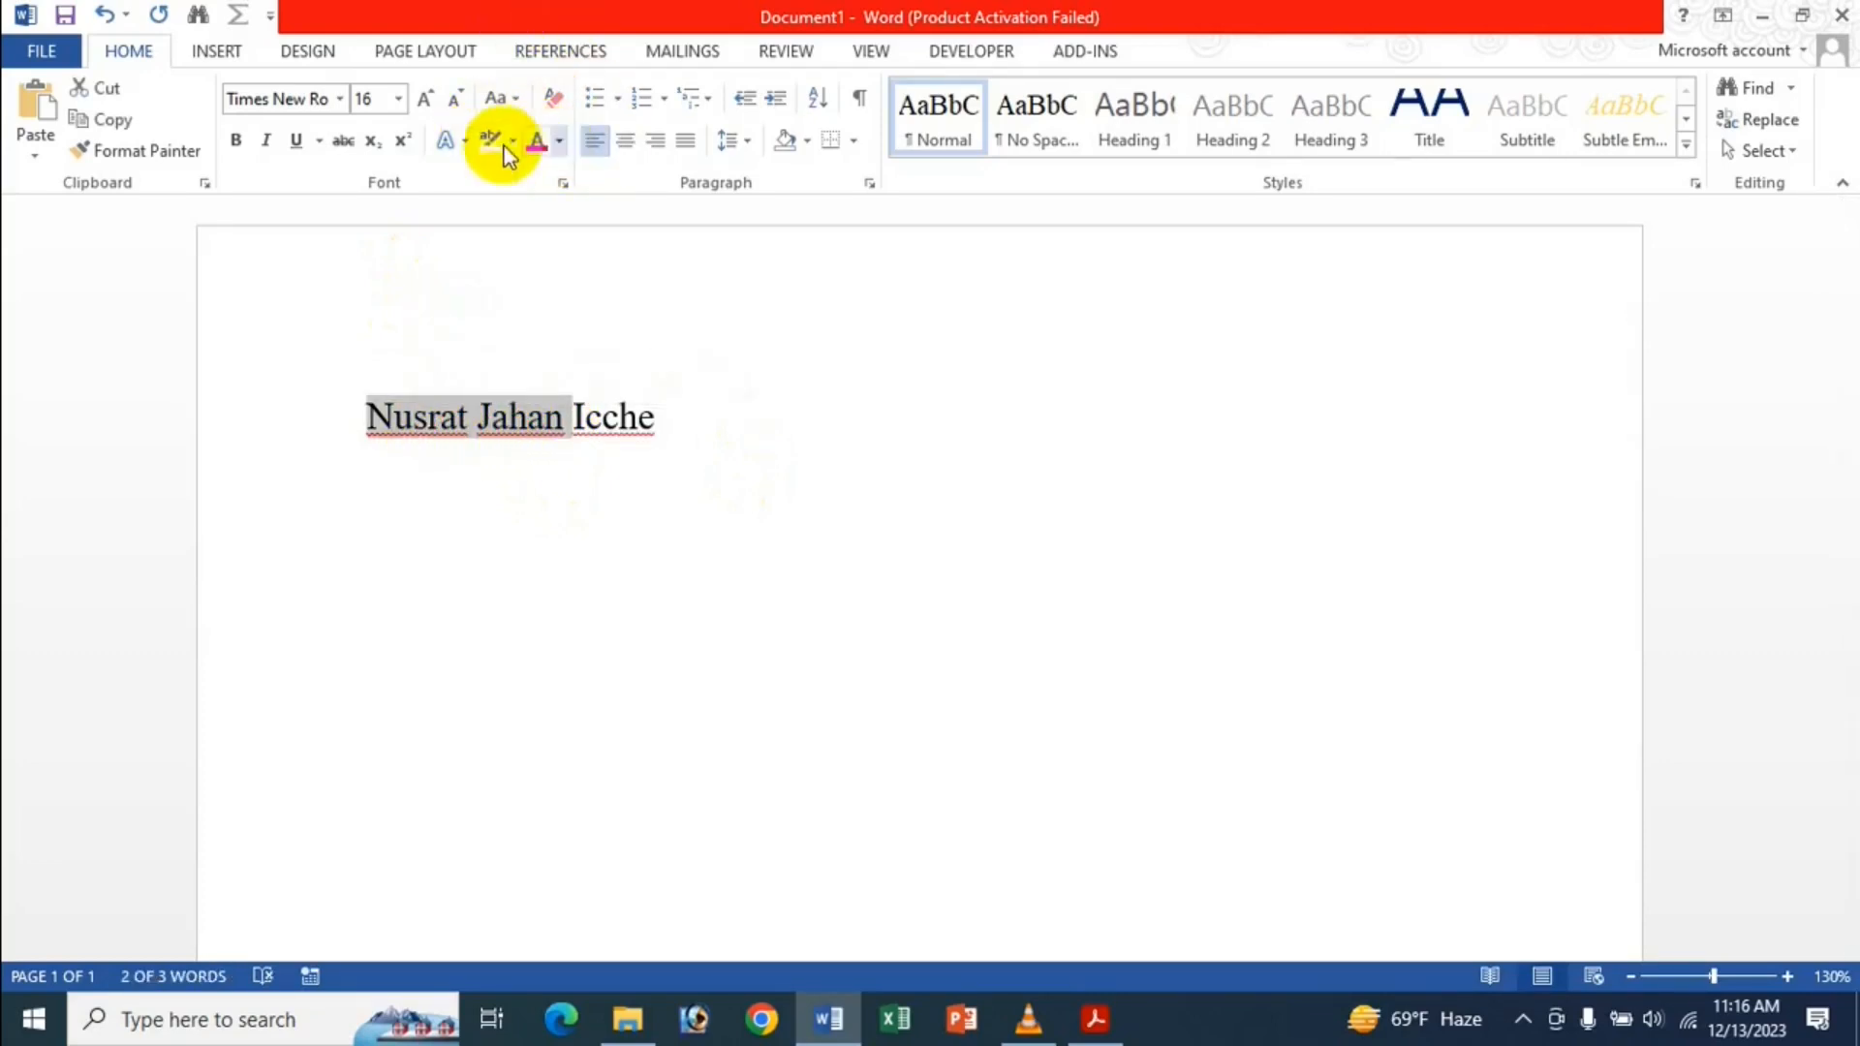
{"action": "left_click", "coordinate": [238, 143]}
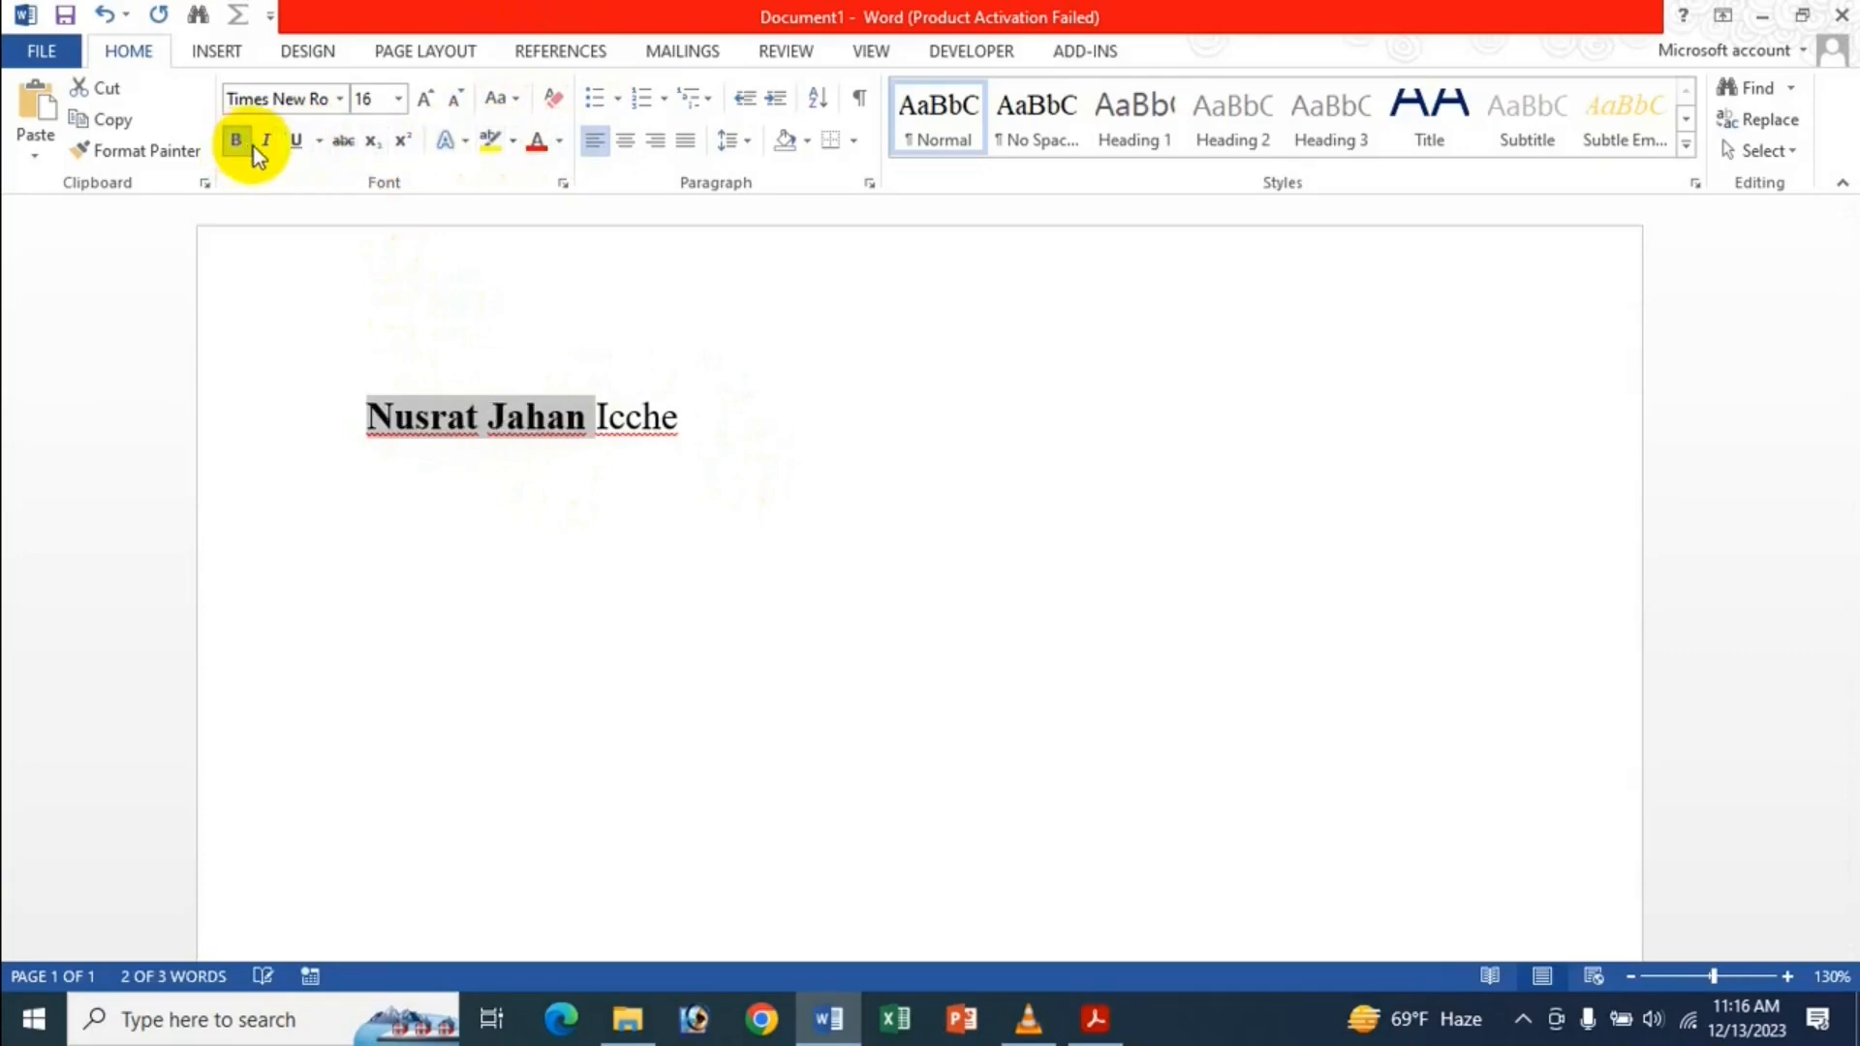
{"action": "left_click", "coordinate": [266, 141]}
{"action": "left_click", "coordinate": [534, 151]}
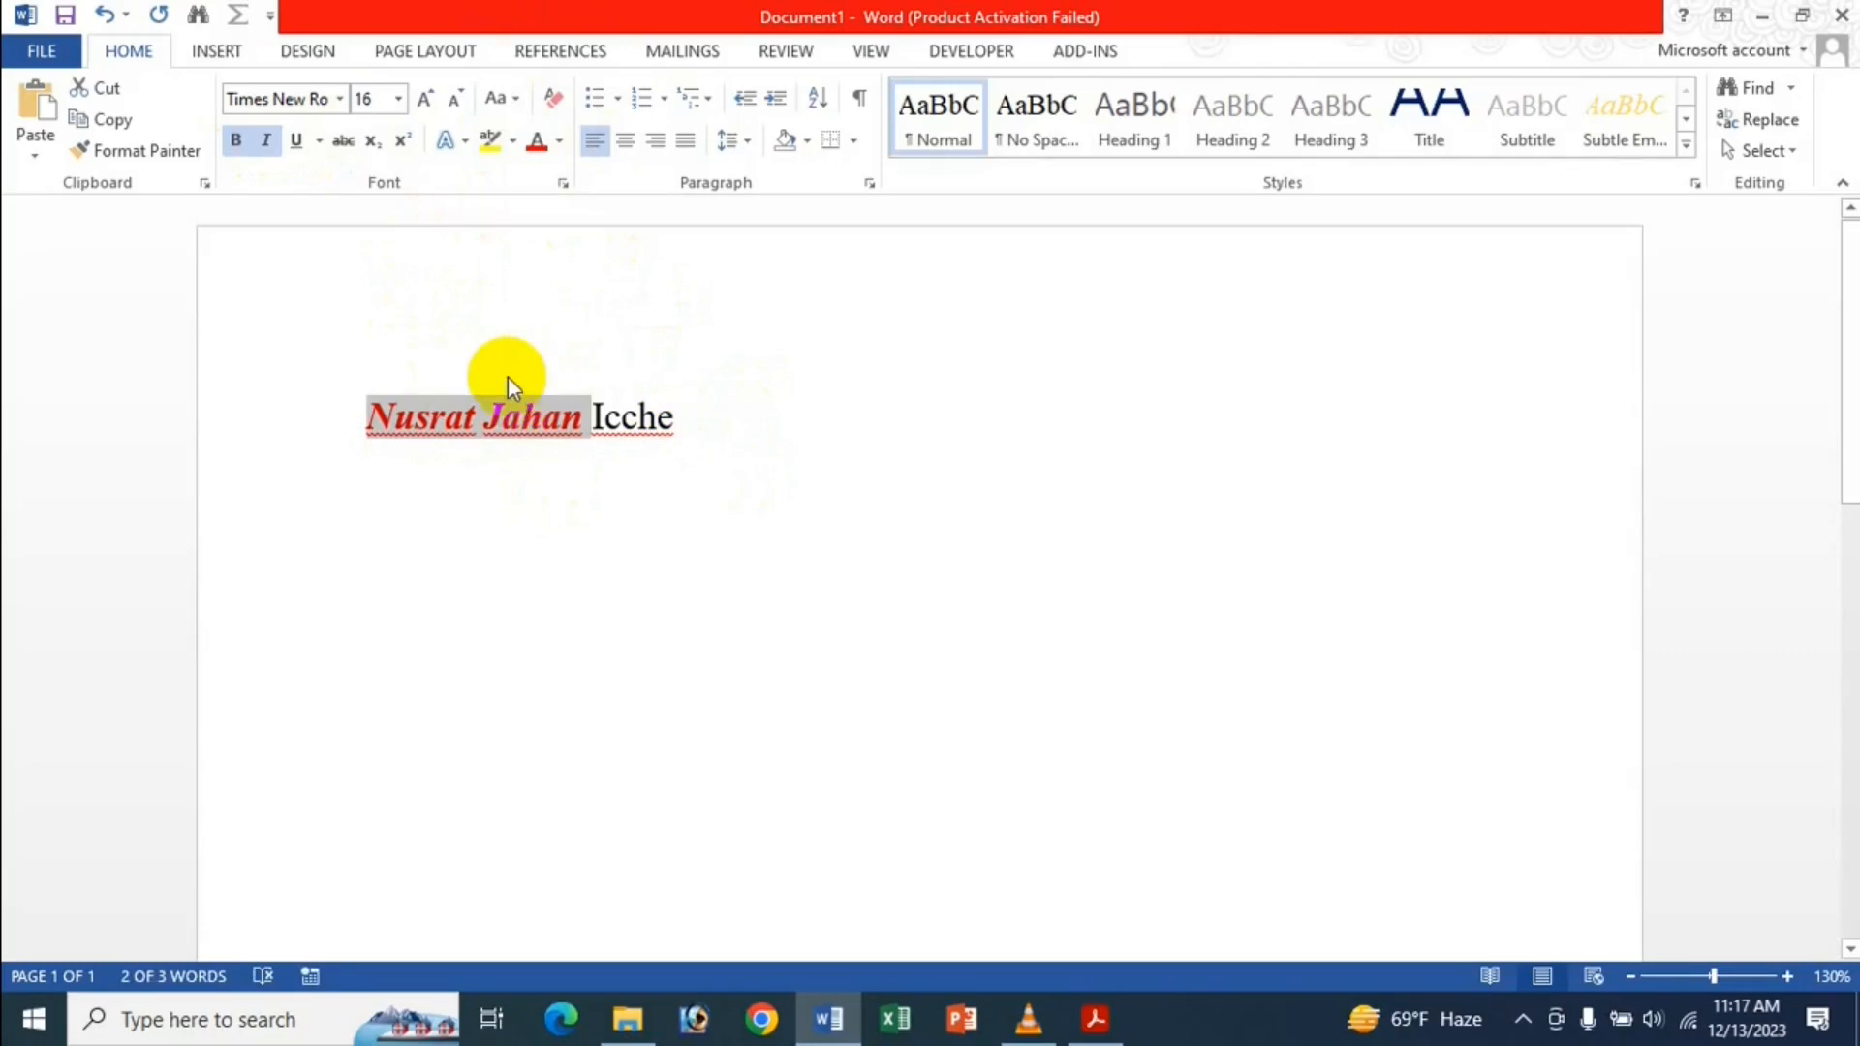
Copy the two formatted words and paste them on a new second line.
{"action": "key", "text": "ctrl+c"}
{"action": "left_click", "coordinate": [697, 419]}
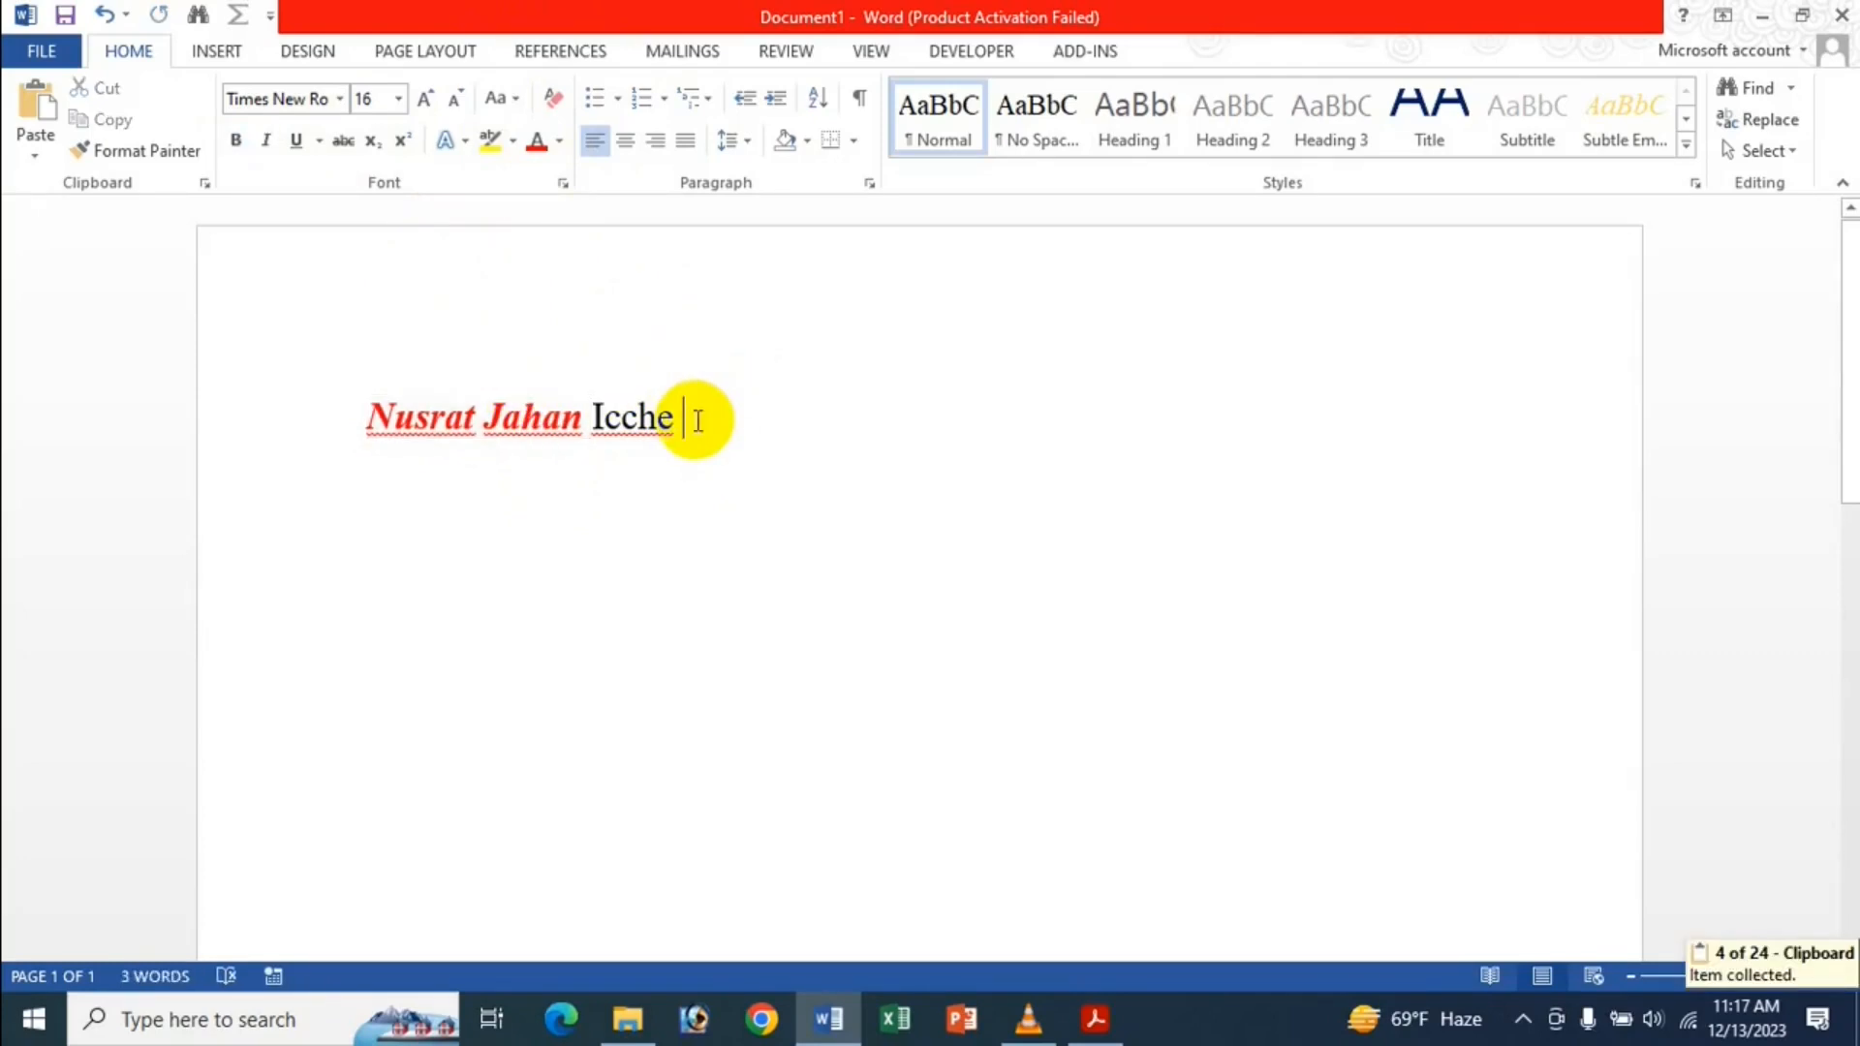
{"action": "key", "text": "Return"}
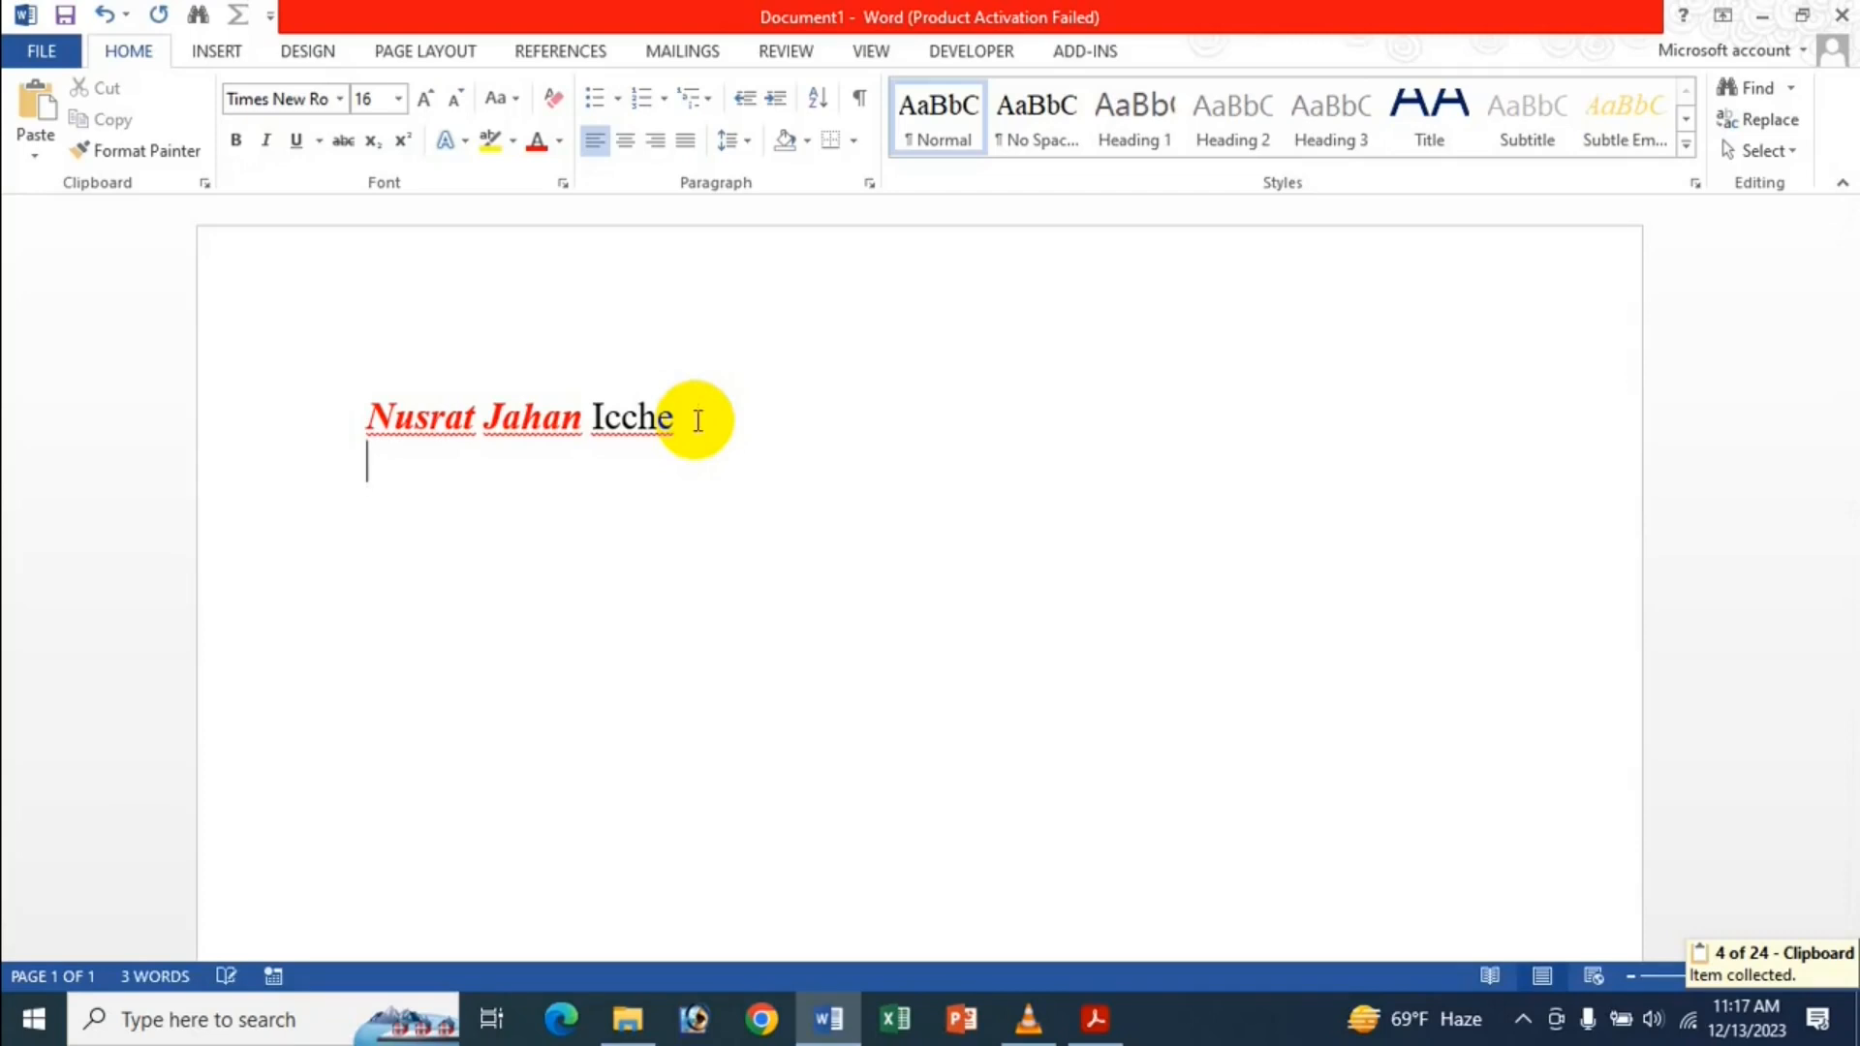
{"action": "key", "text": "ctrl+v"}
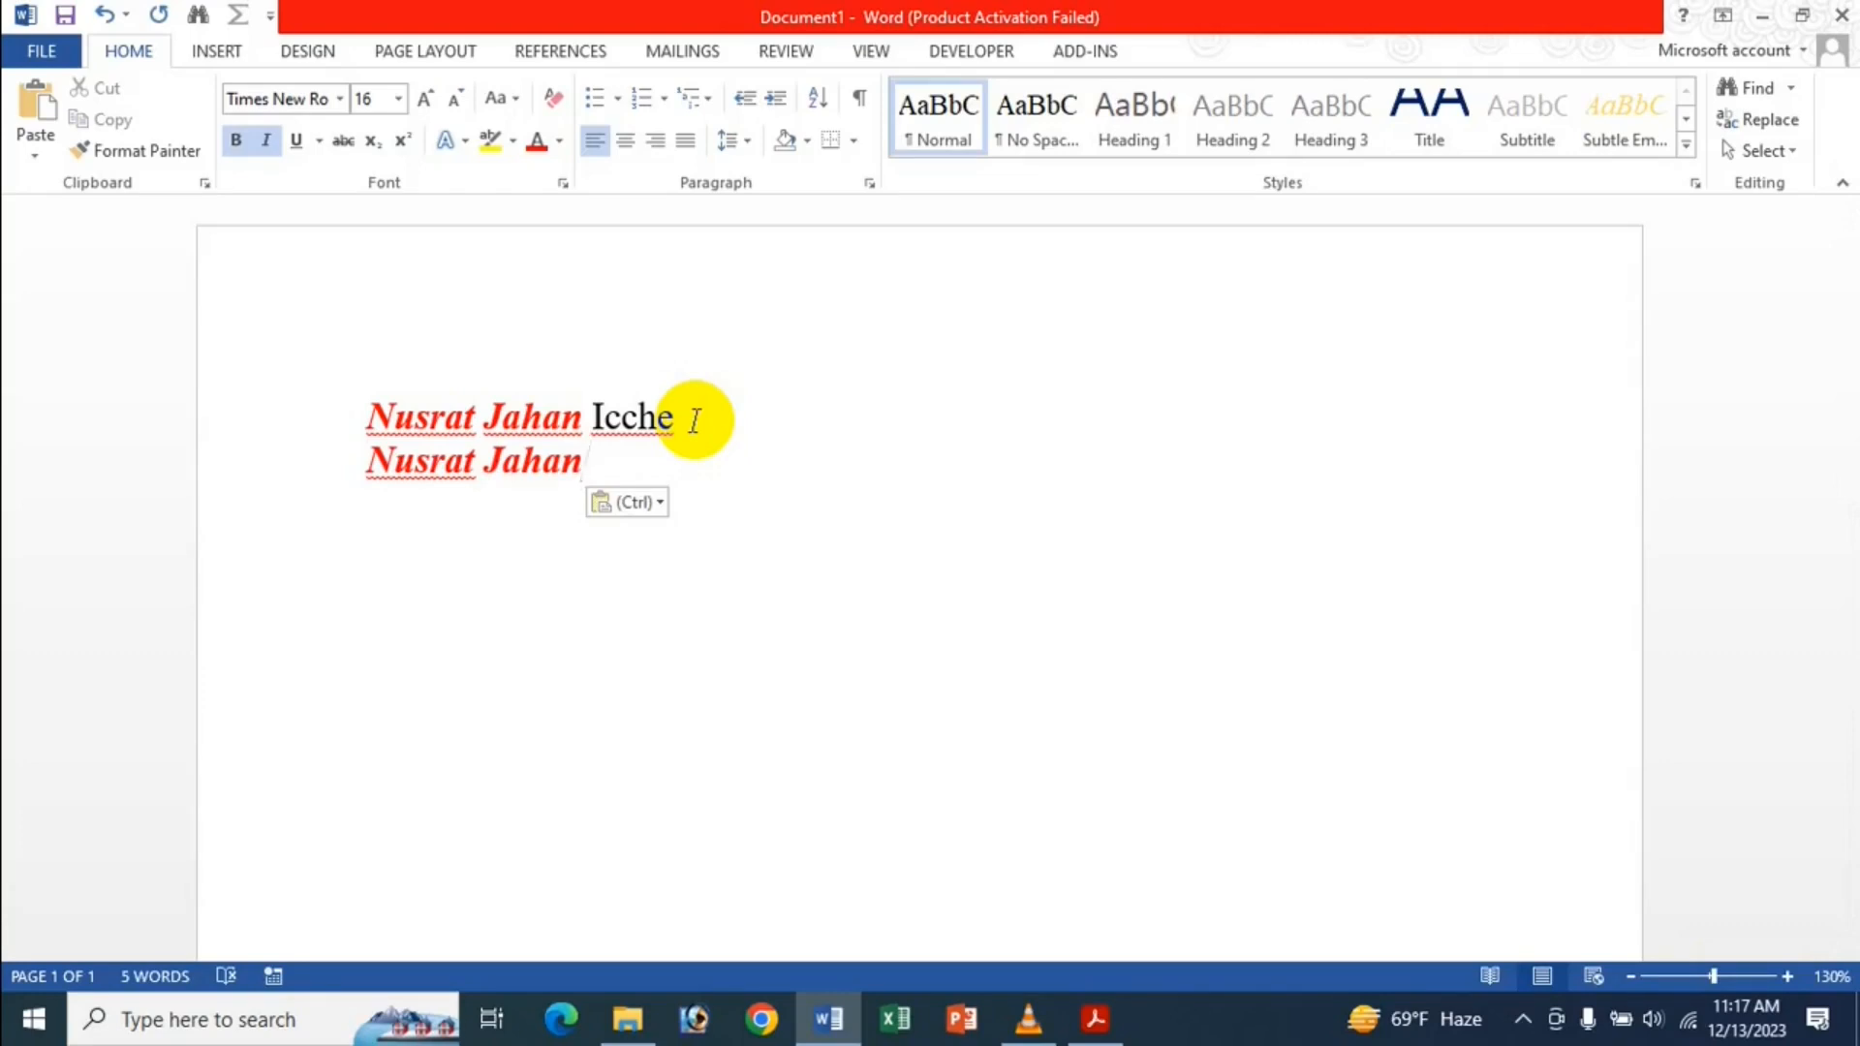
{"action": "key", "text": "Return"}
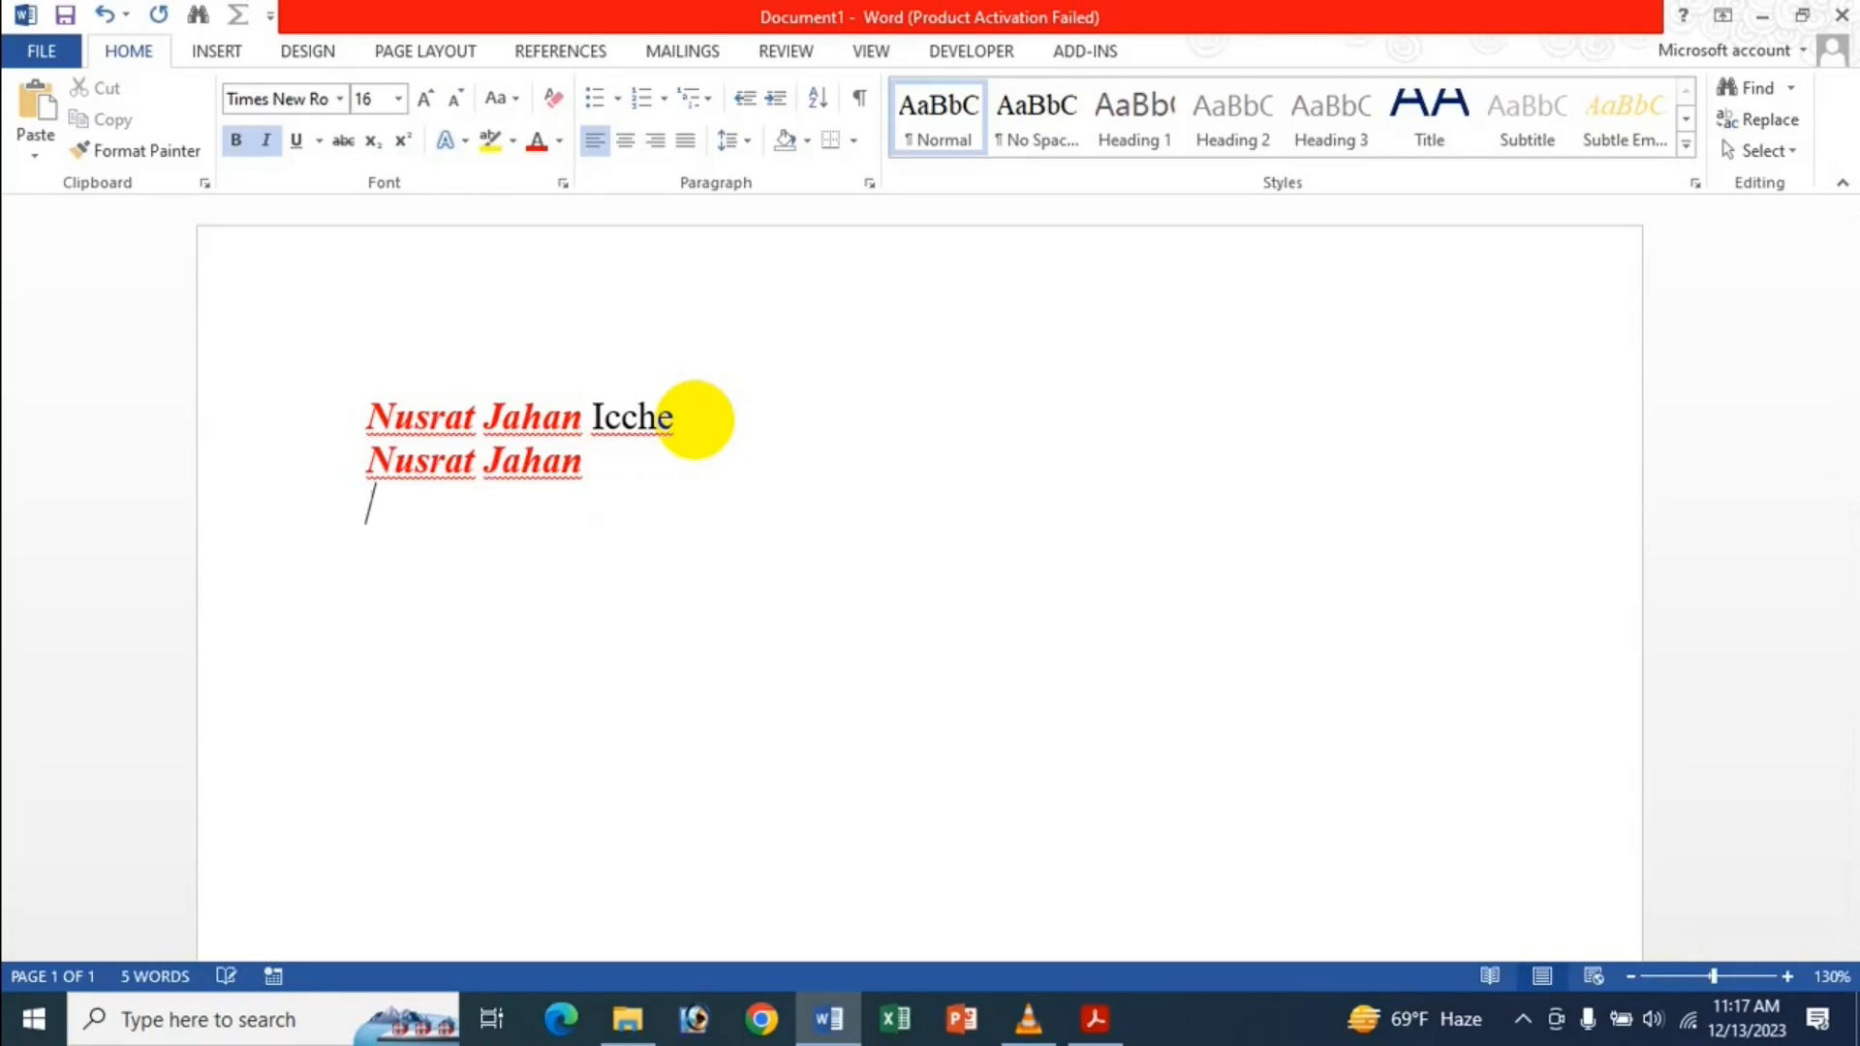
Switch same-document pasting to Merge Formatting and paste the words as bold italic black on line three.
{"action": "left_click", "coordinate": [42, 50]}
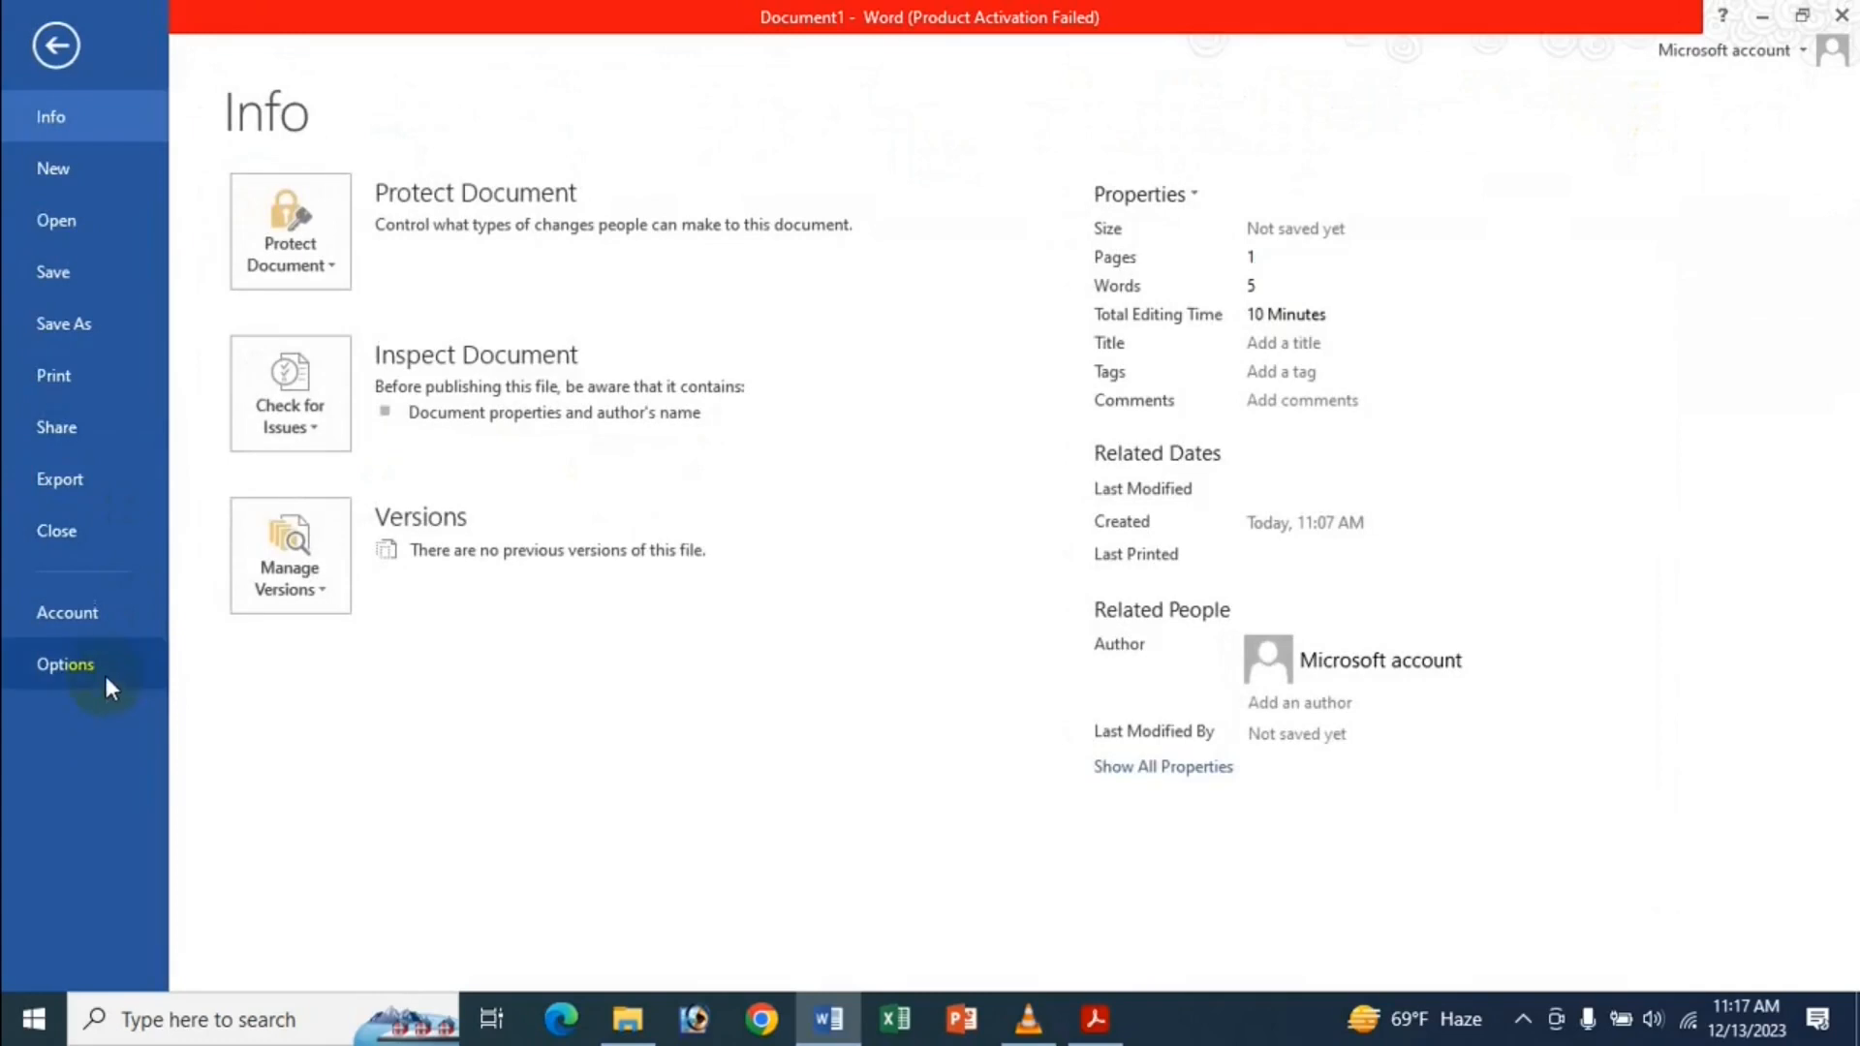
{"action": "left_click", "coordinate": [102, 669]}
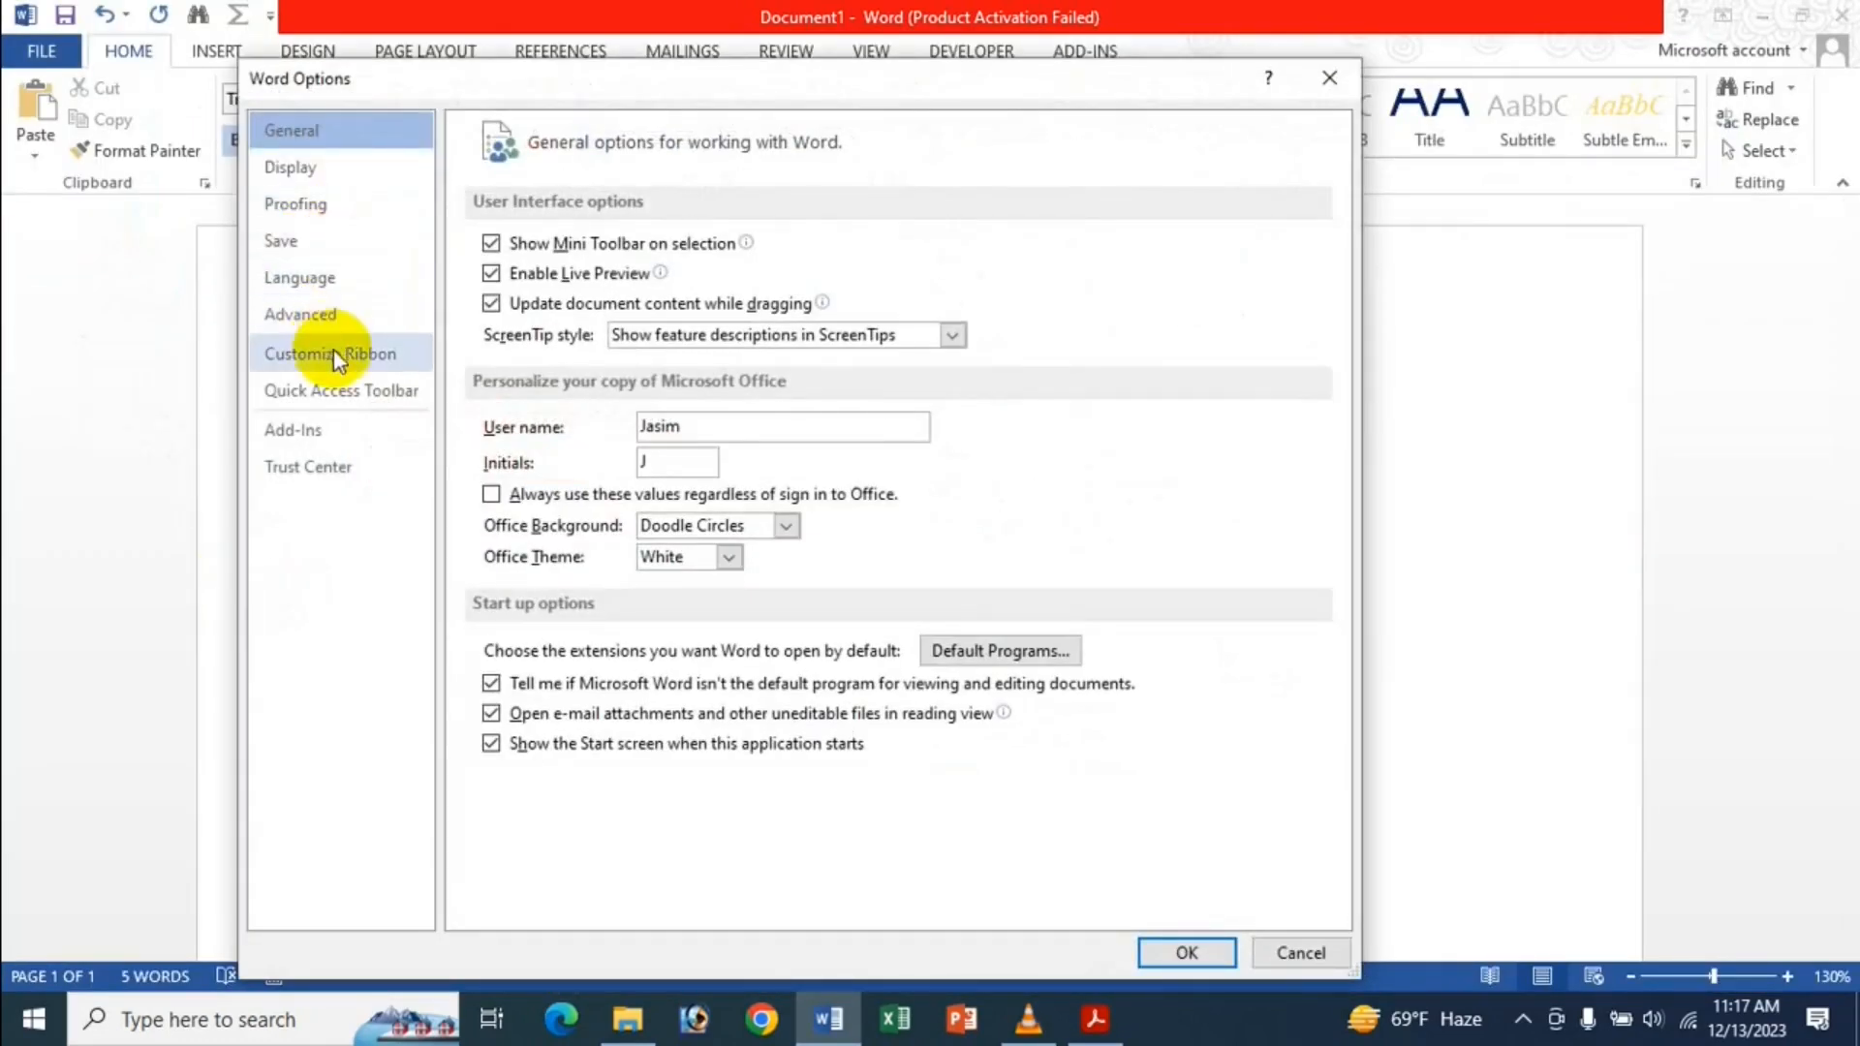
{"action": "left_click", "coordinate": [327, 320]}
{"action": "scroll", "coordinate": [1135, 631], "scroll_direction": "down", "scroll_amount": 5}
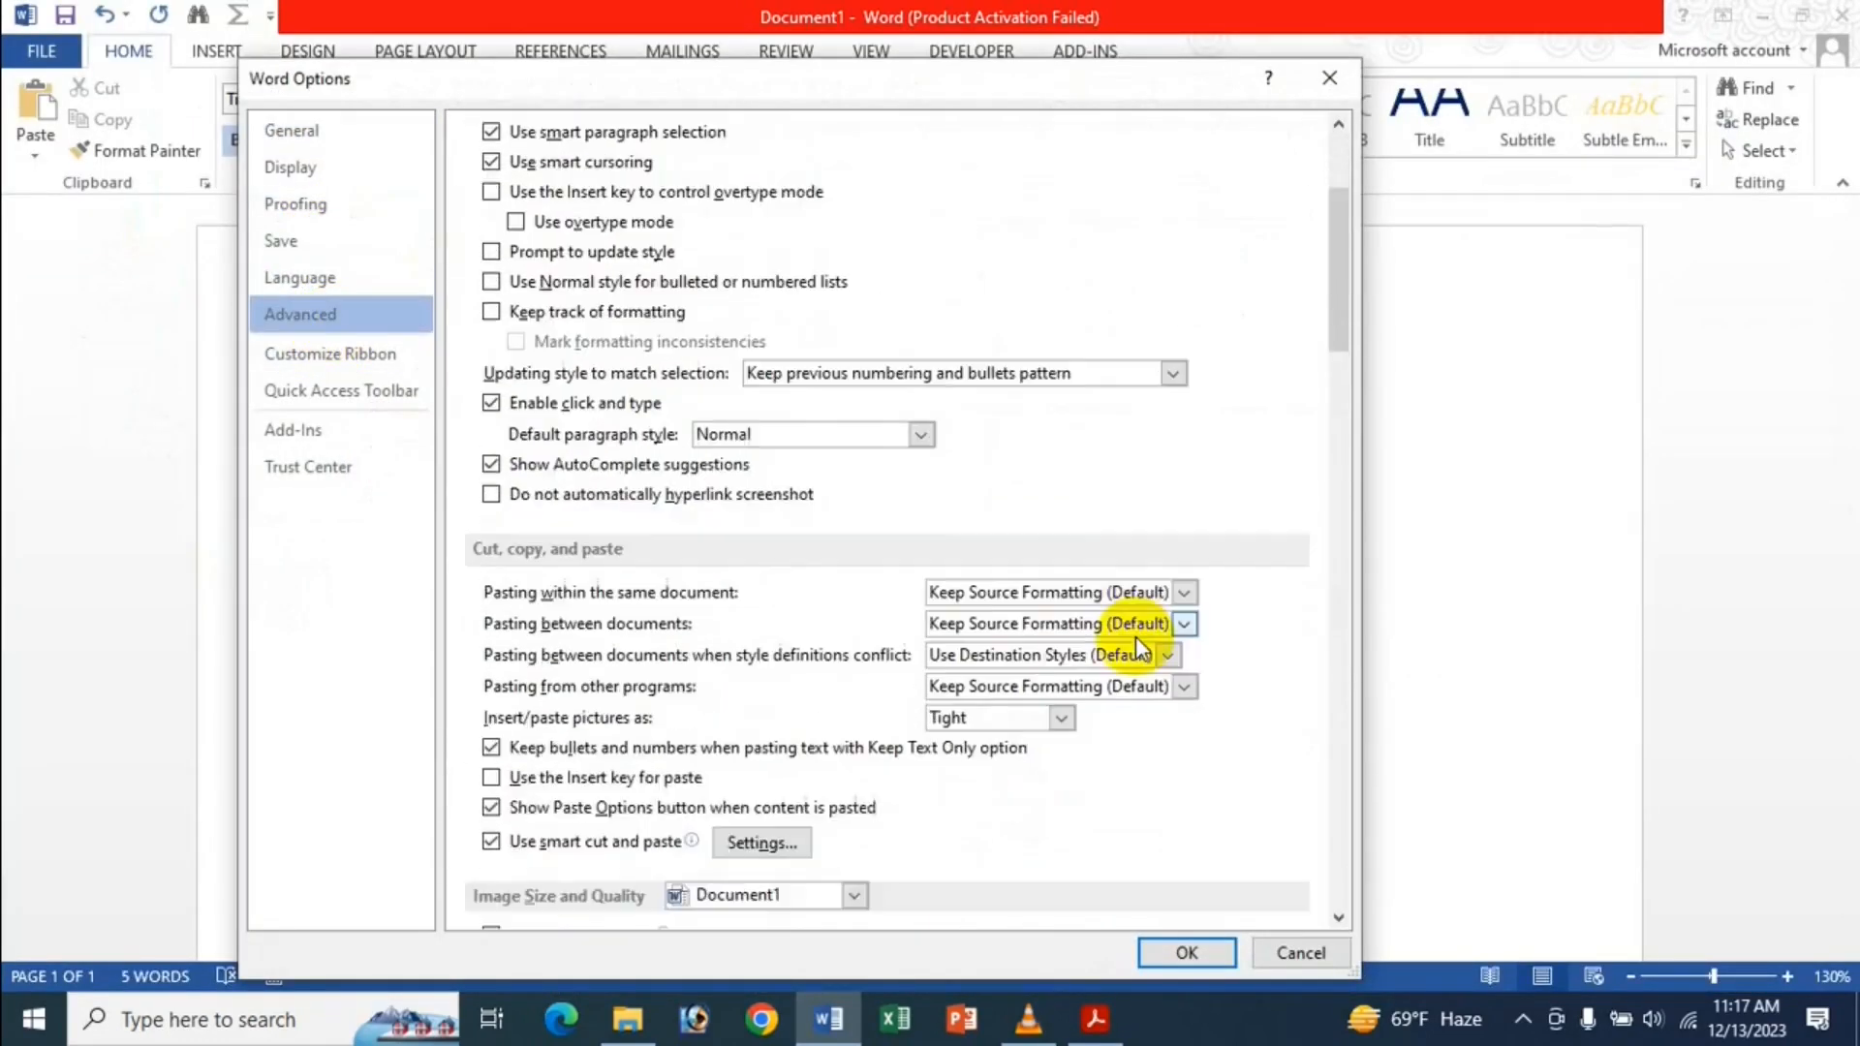
{"action": "left_click", "coordinate": [1106, 597]}
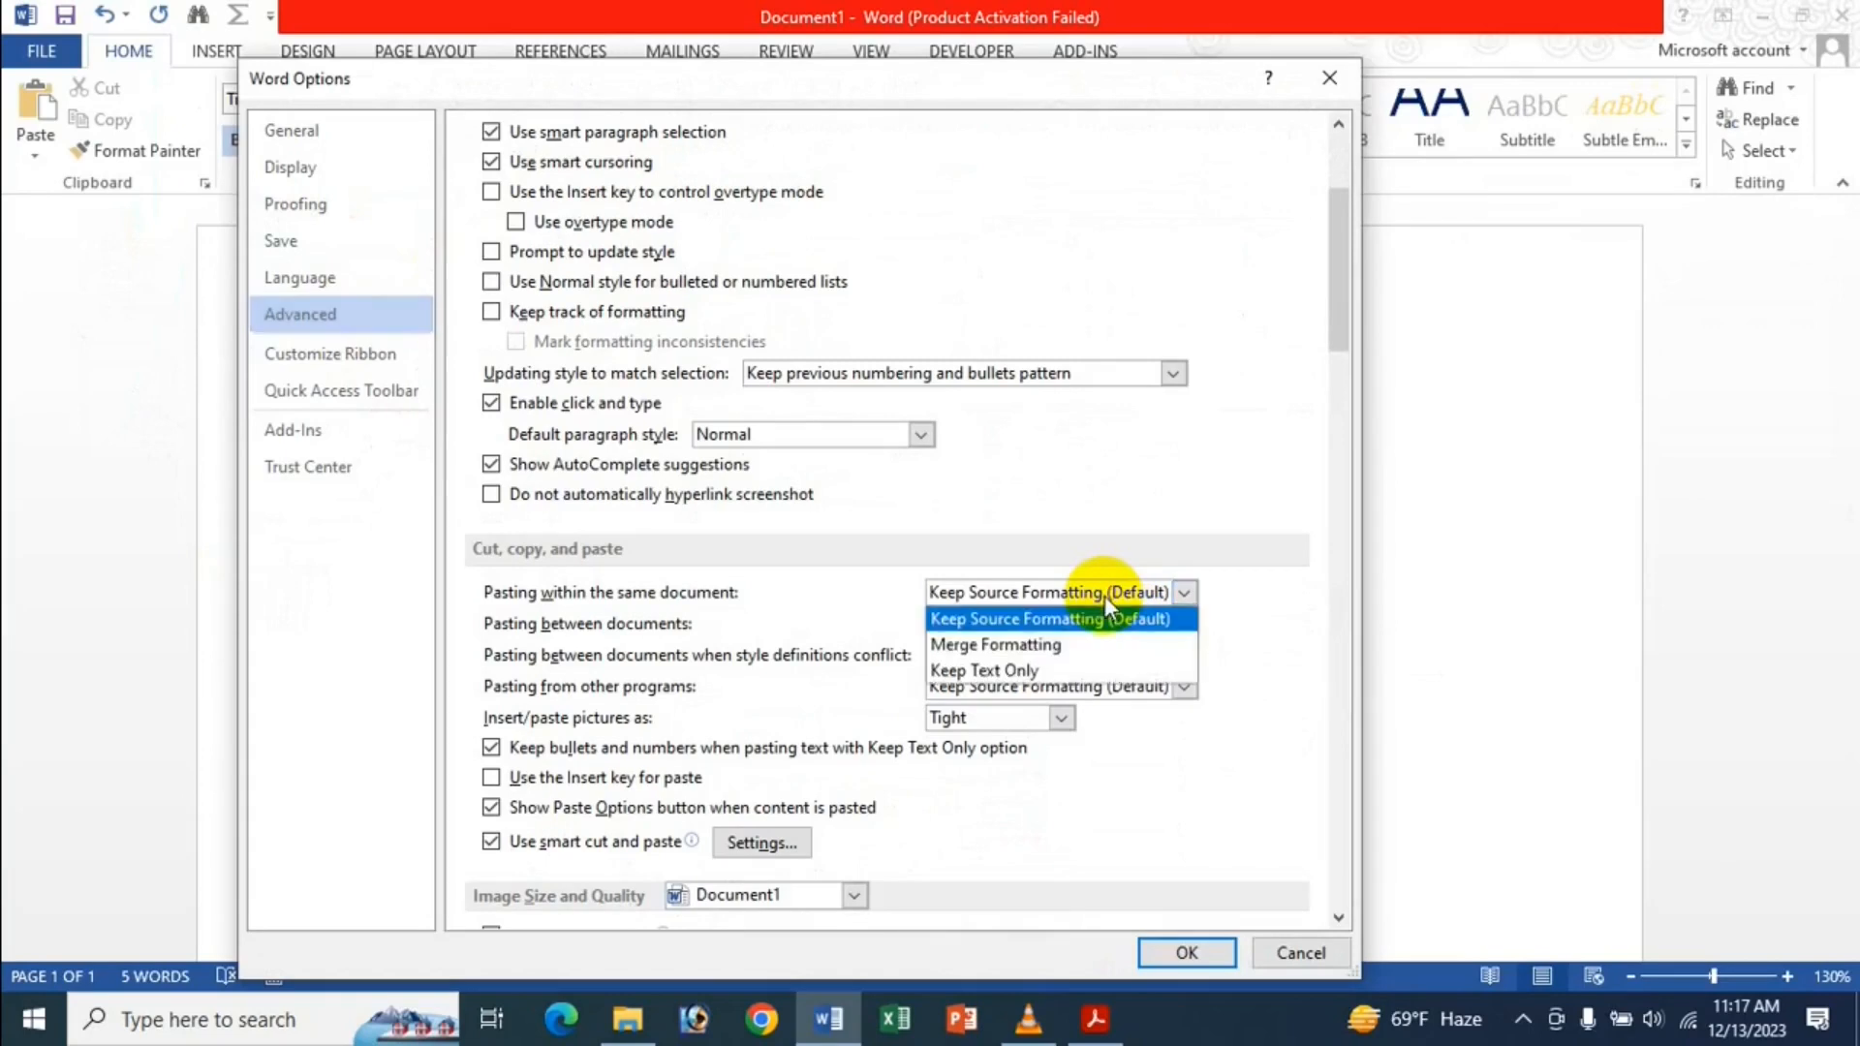
{"action": "left_click", "coordinate": [1017, 644]}
{"action": "left_click", "coordinate": [1207, 950]}
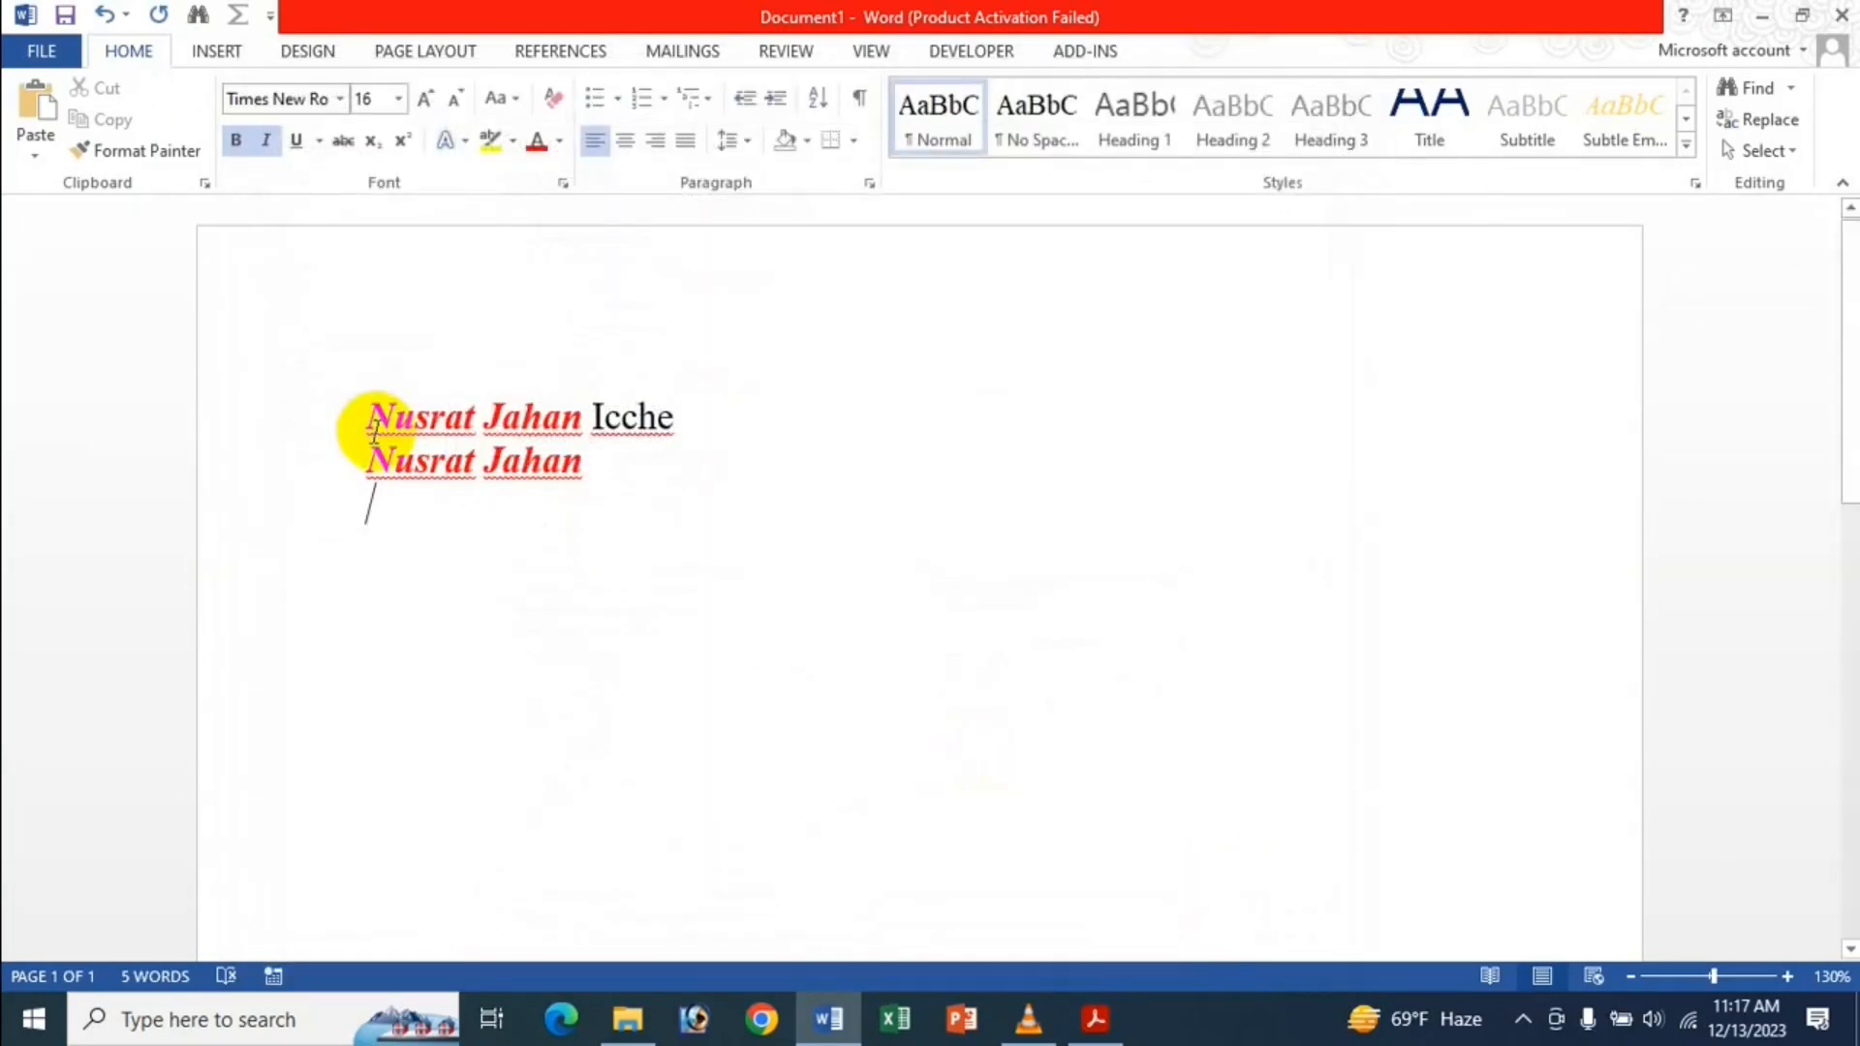
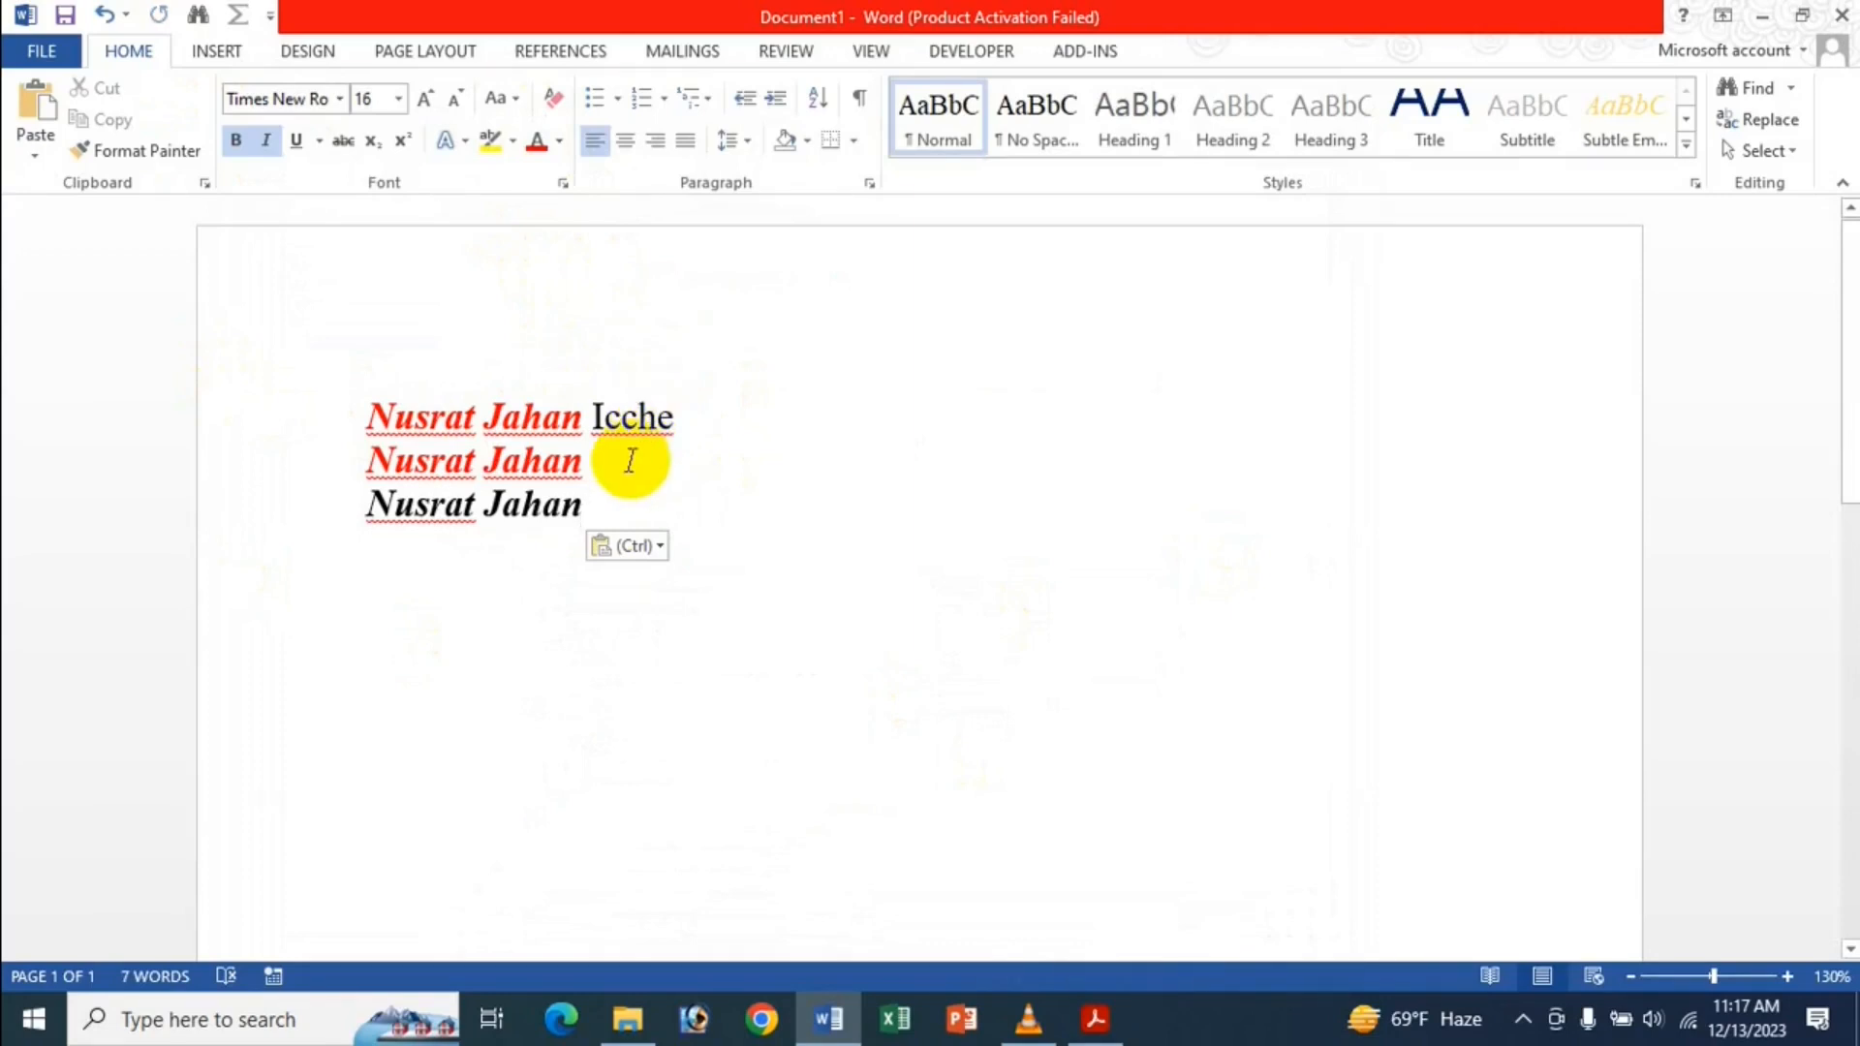
{"action": "key", "text": "Return"}
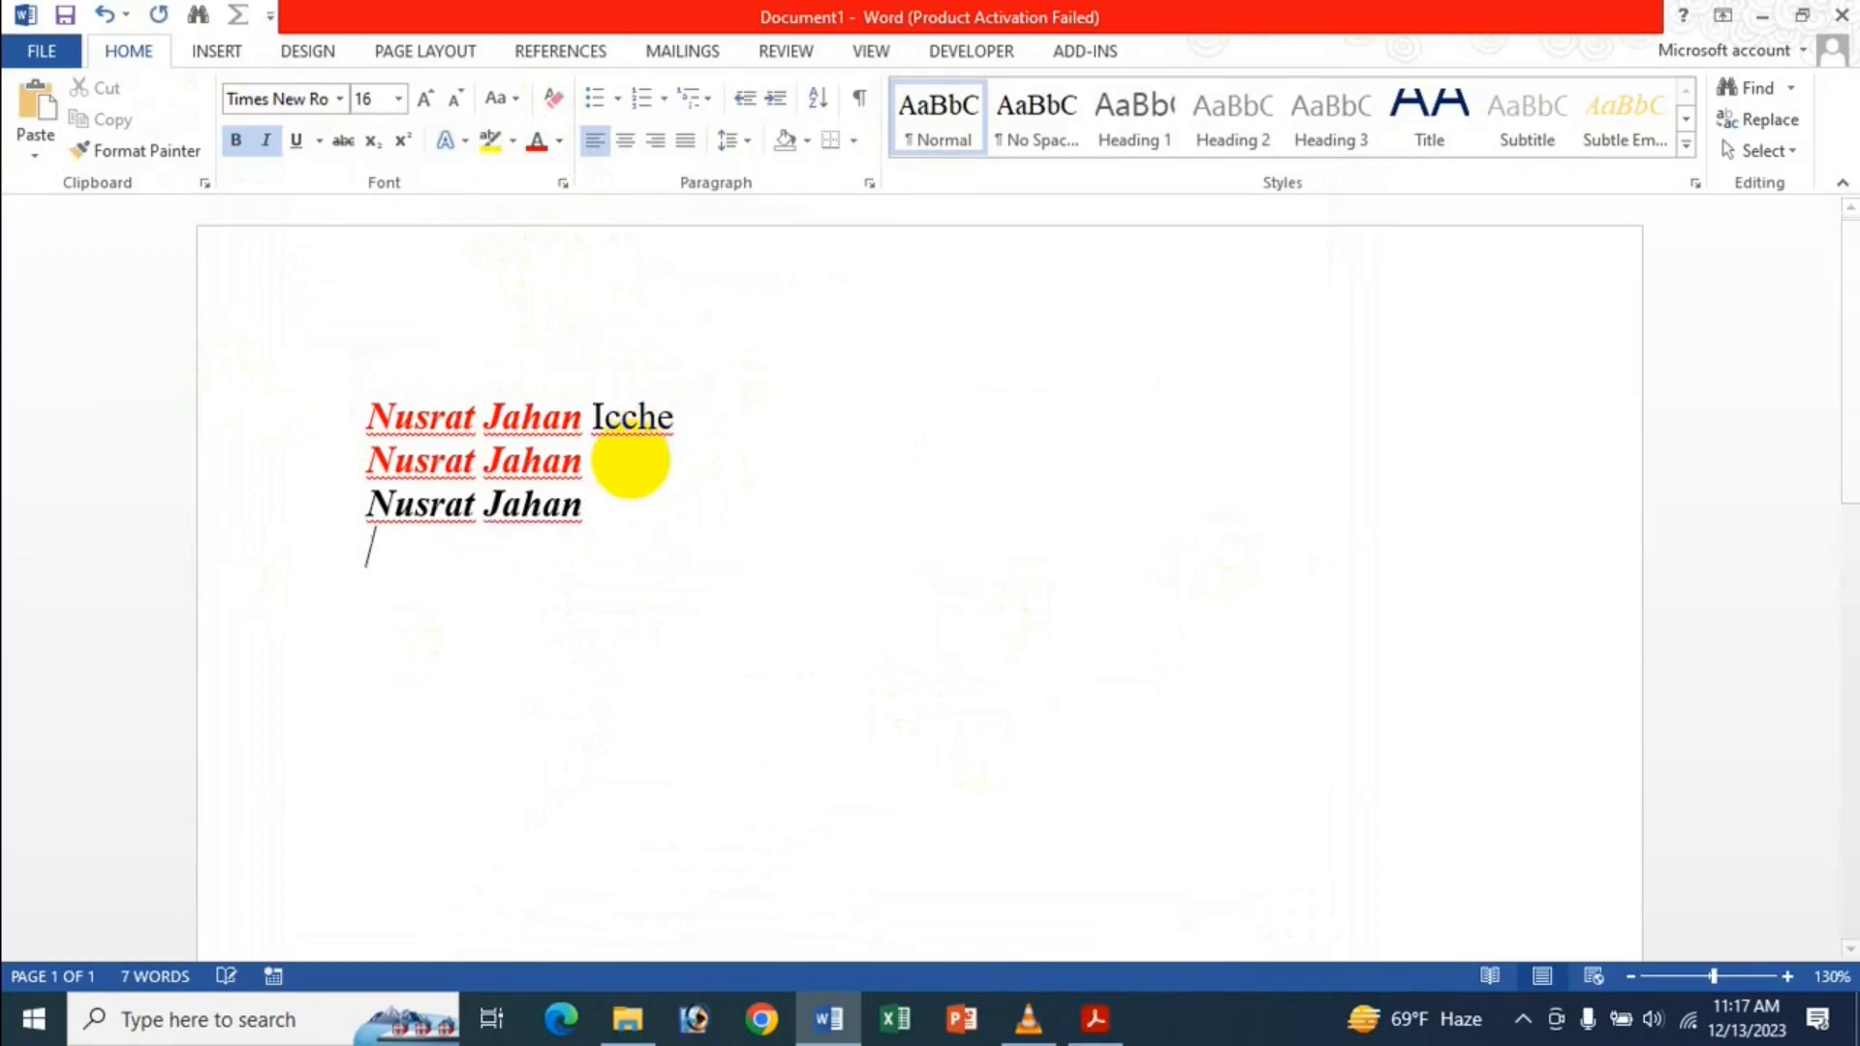
Set same-document pasting to Keep Text Only and paste the words as plain text on line four.
{"action": "left_click", "coordinate": [46, 51]}
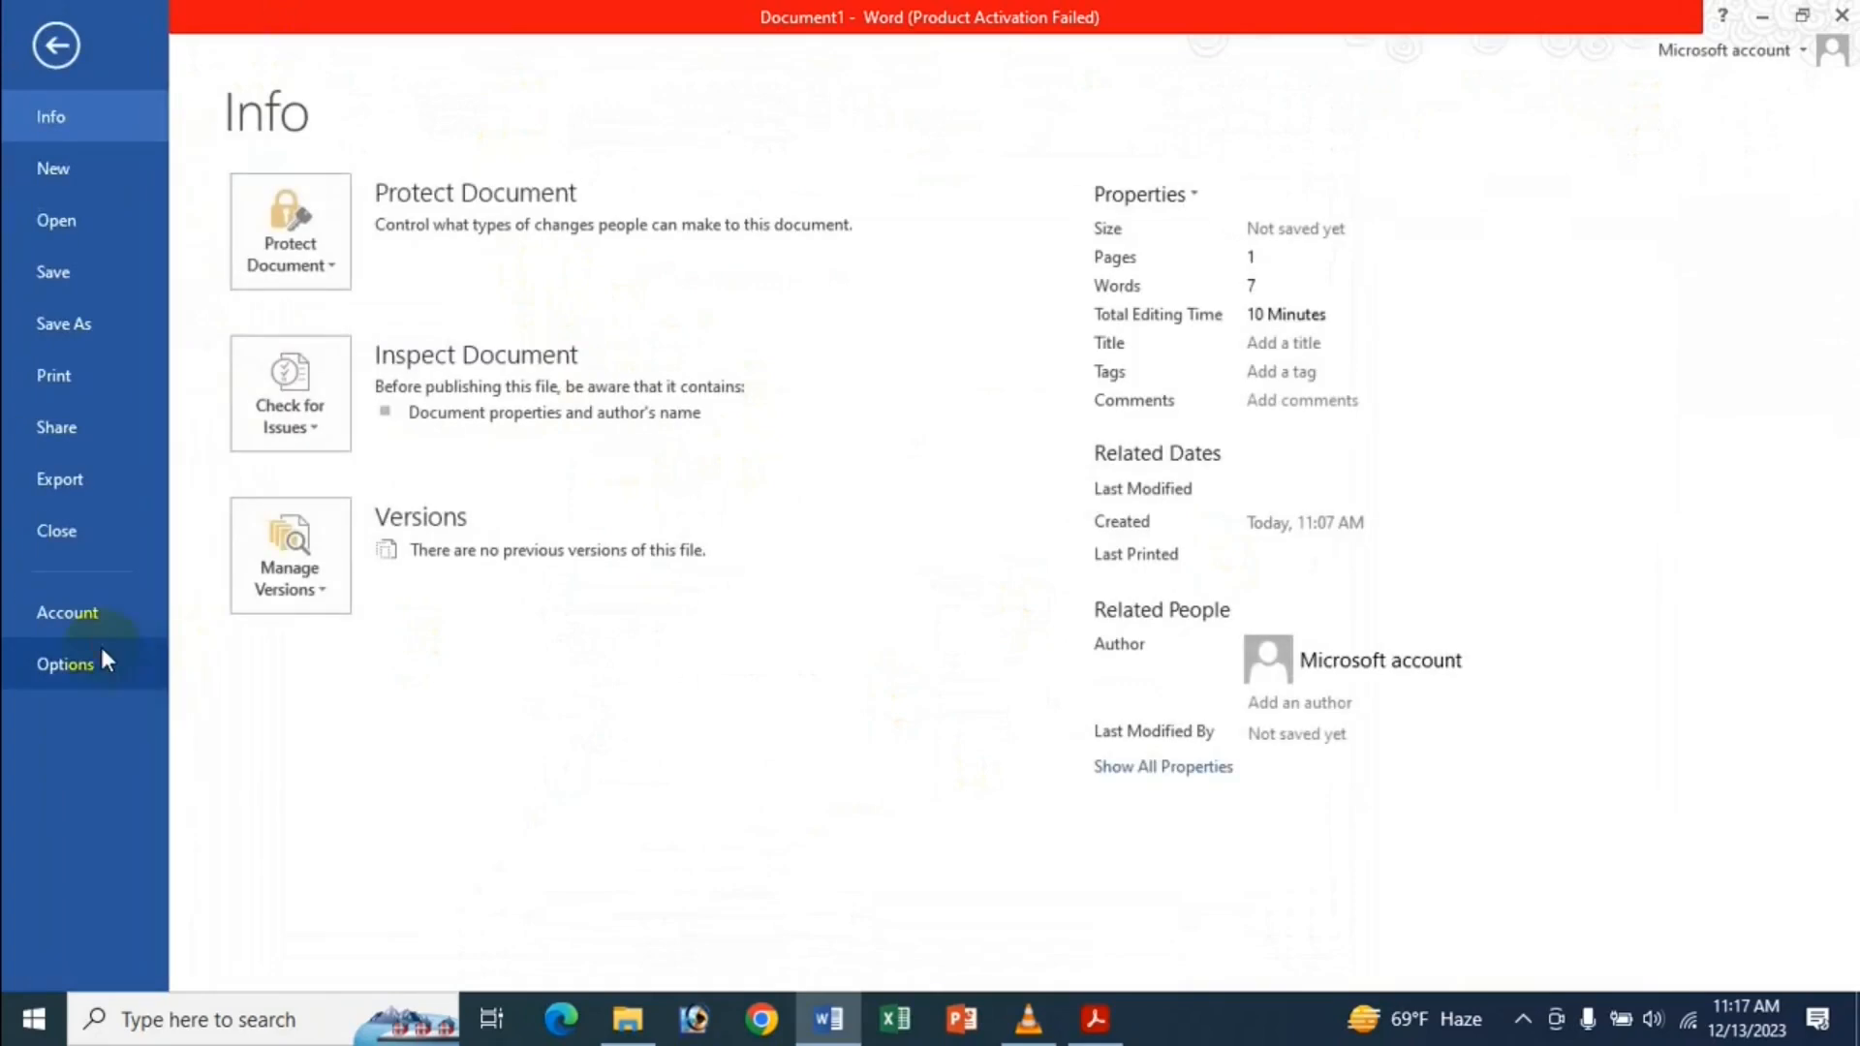
{"action": "left_click", "coordinate": [101, 658]}
{"action": "left_click", "coordinate": [322, 320]}
{"action": "scroll", "coordinate": [765, 484], "scroll_direction": "down", "scroll_amount": 3}
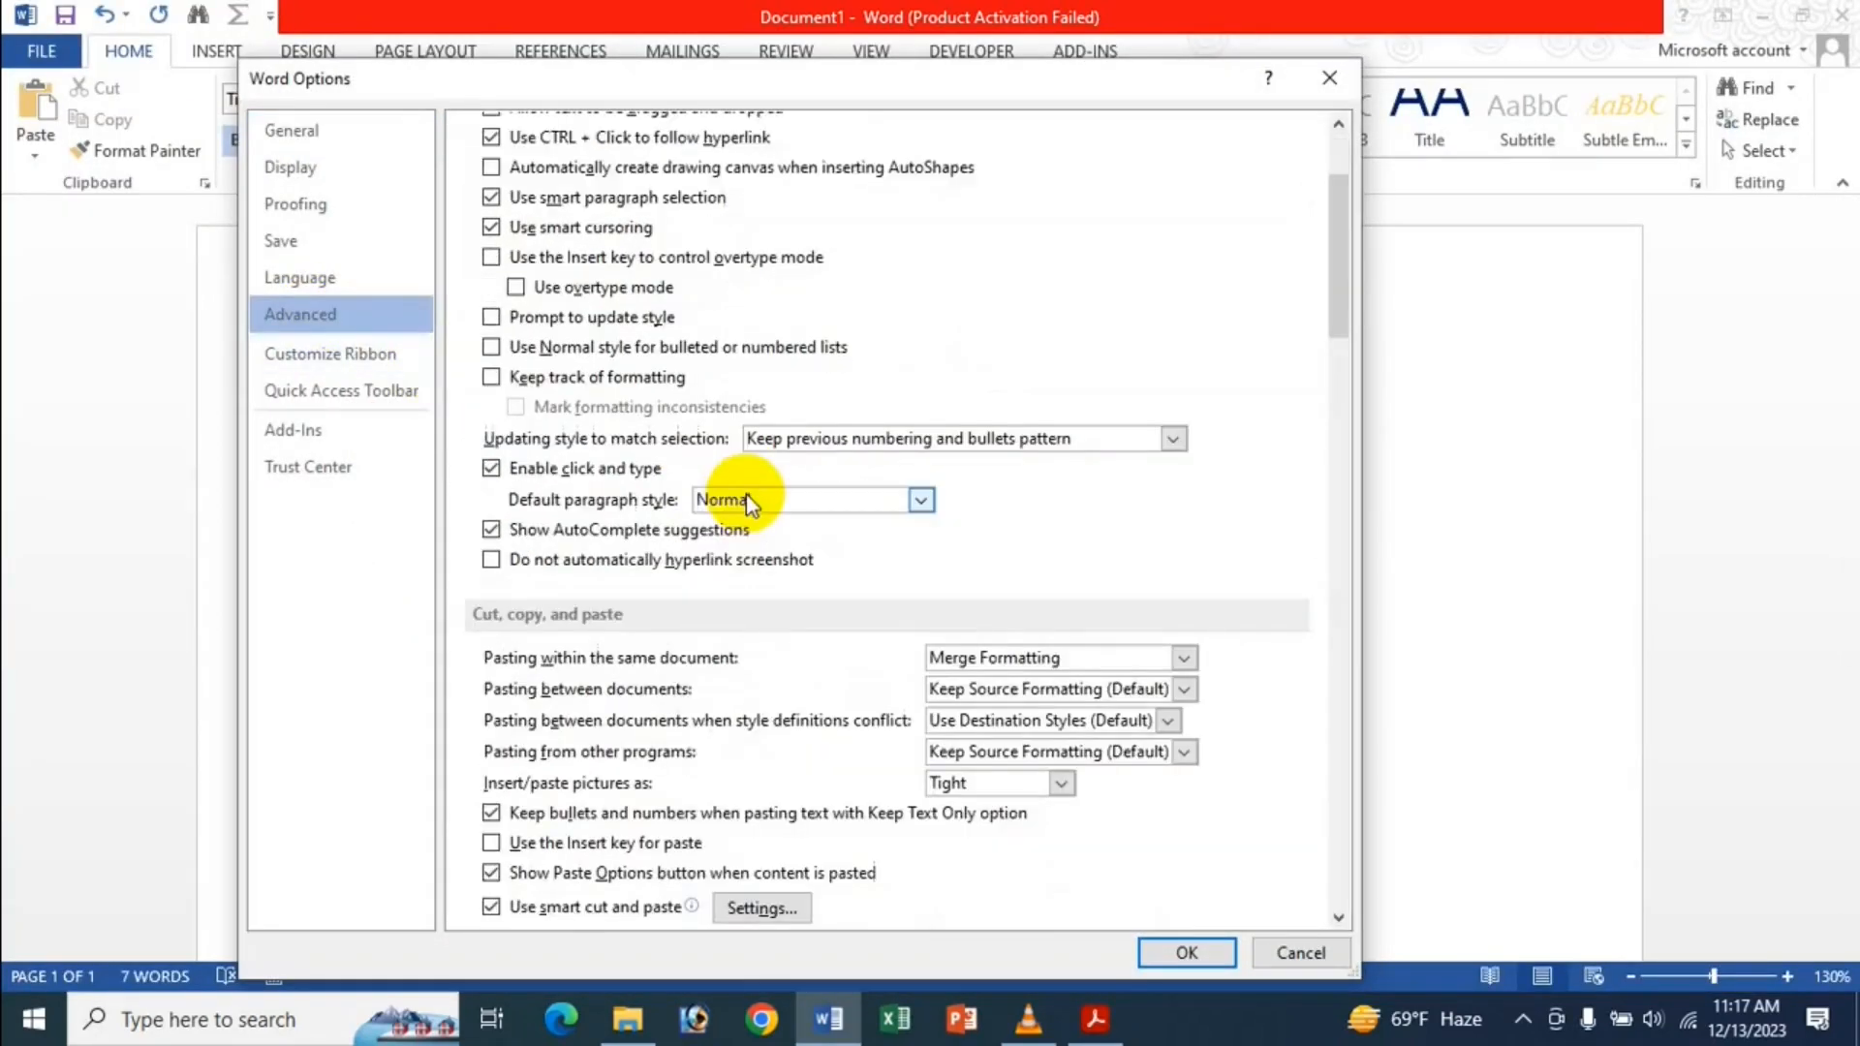
{"action": "left_click", "coordinate": [1039, 659]}
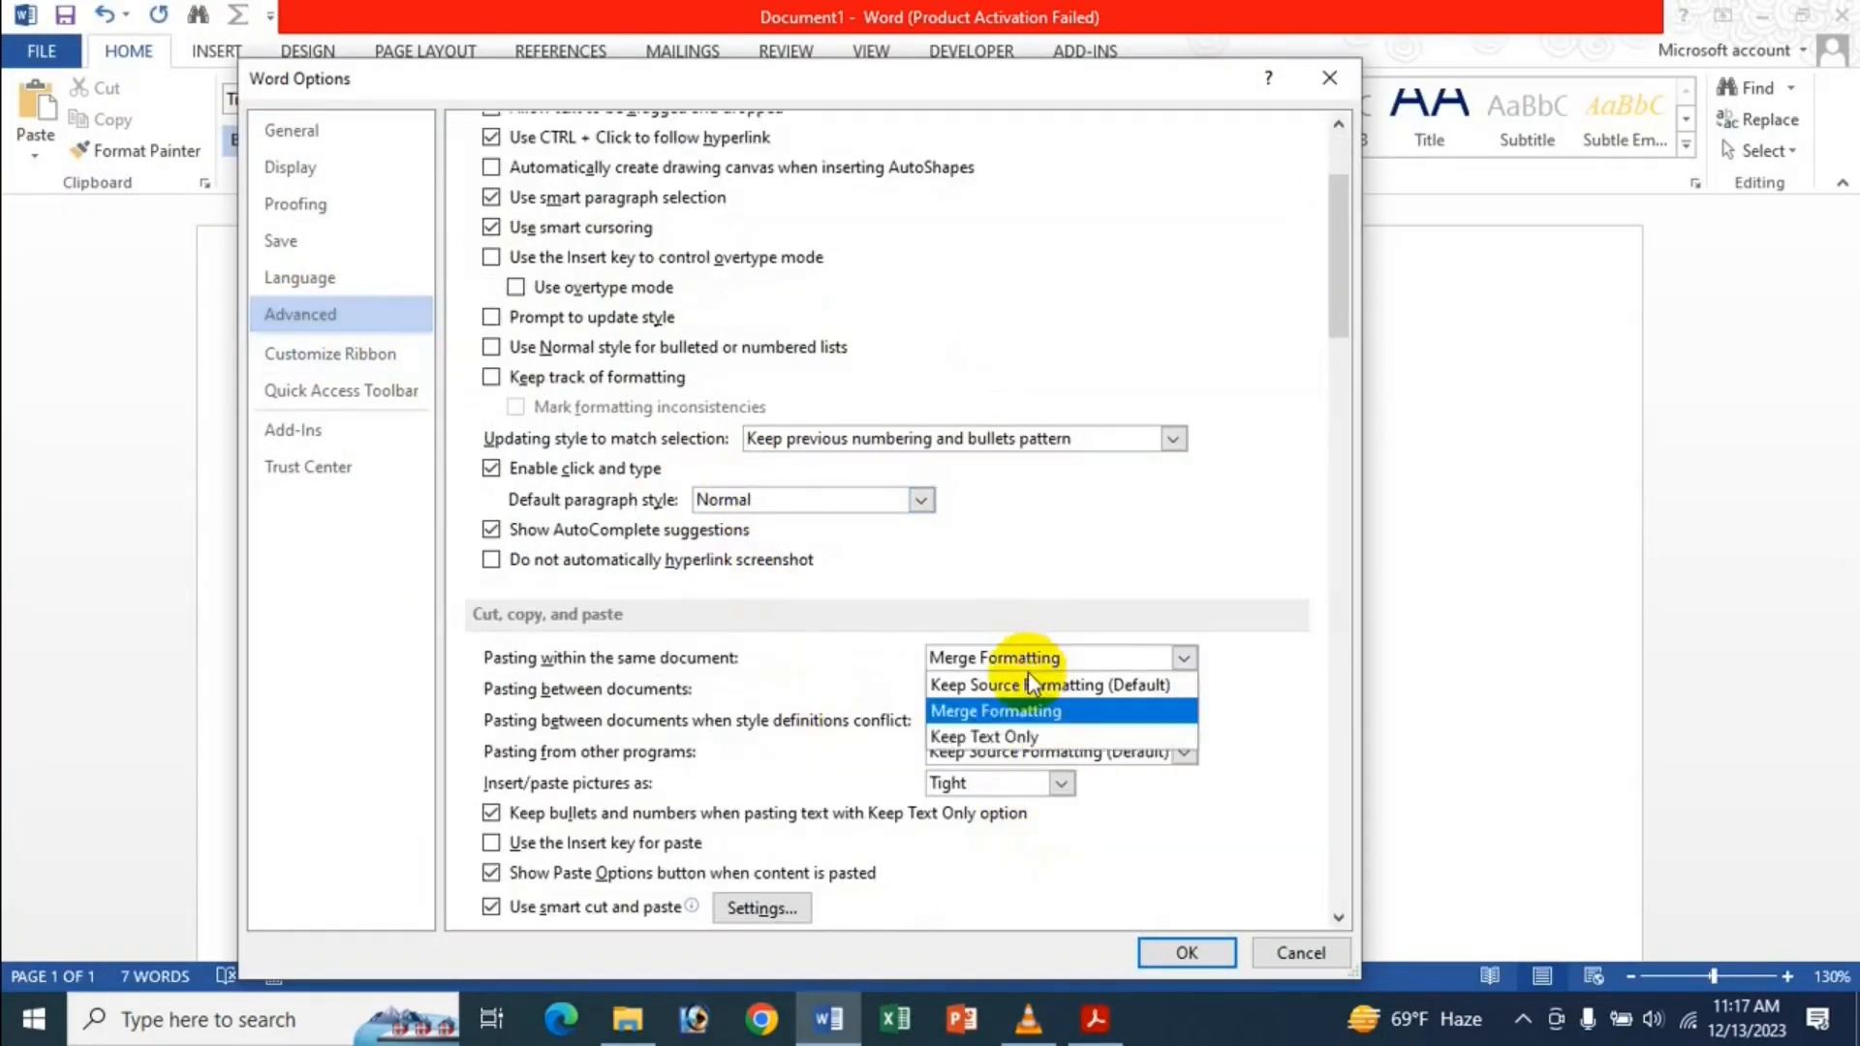
{"action": "left_click", "coordinate": [1028, 738]}
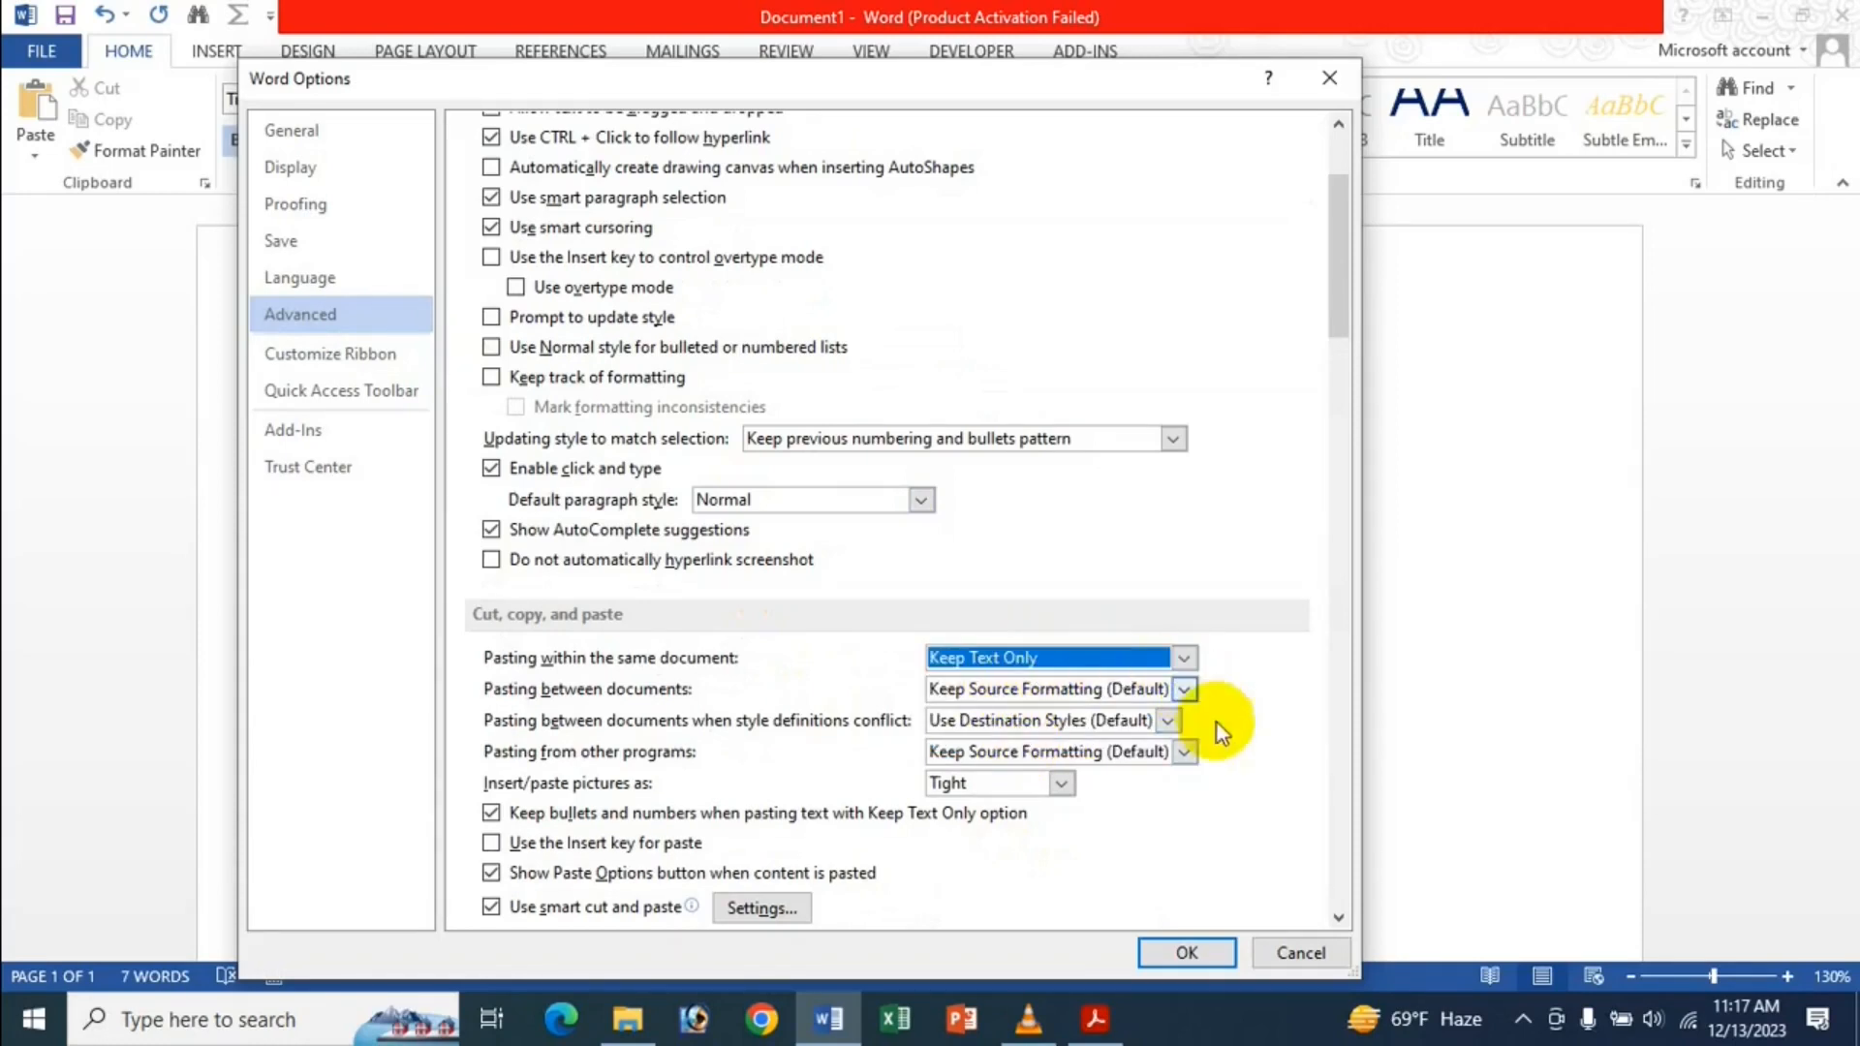
{"action": "left_click", "coordinate": [1188, 952]}
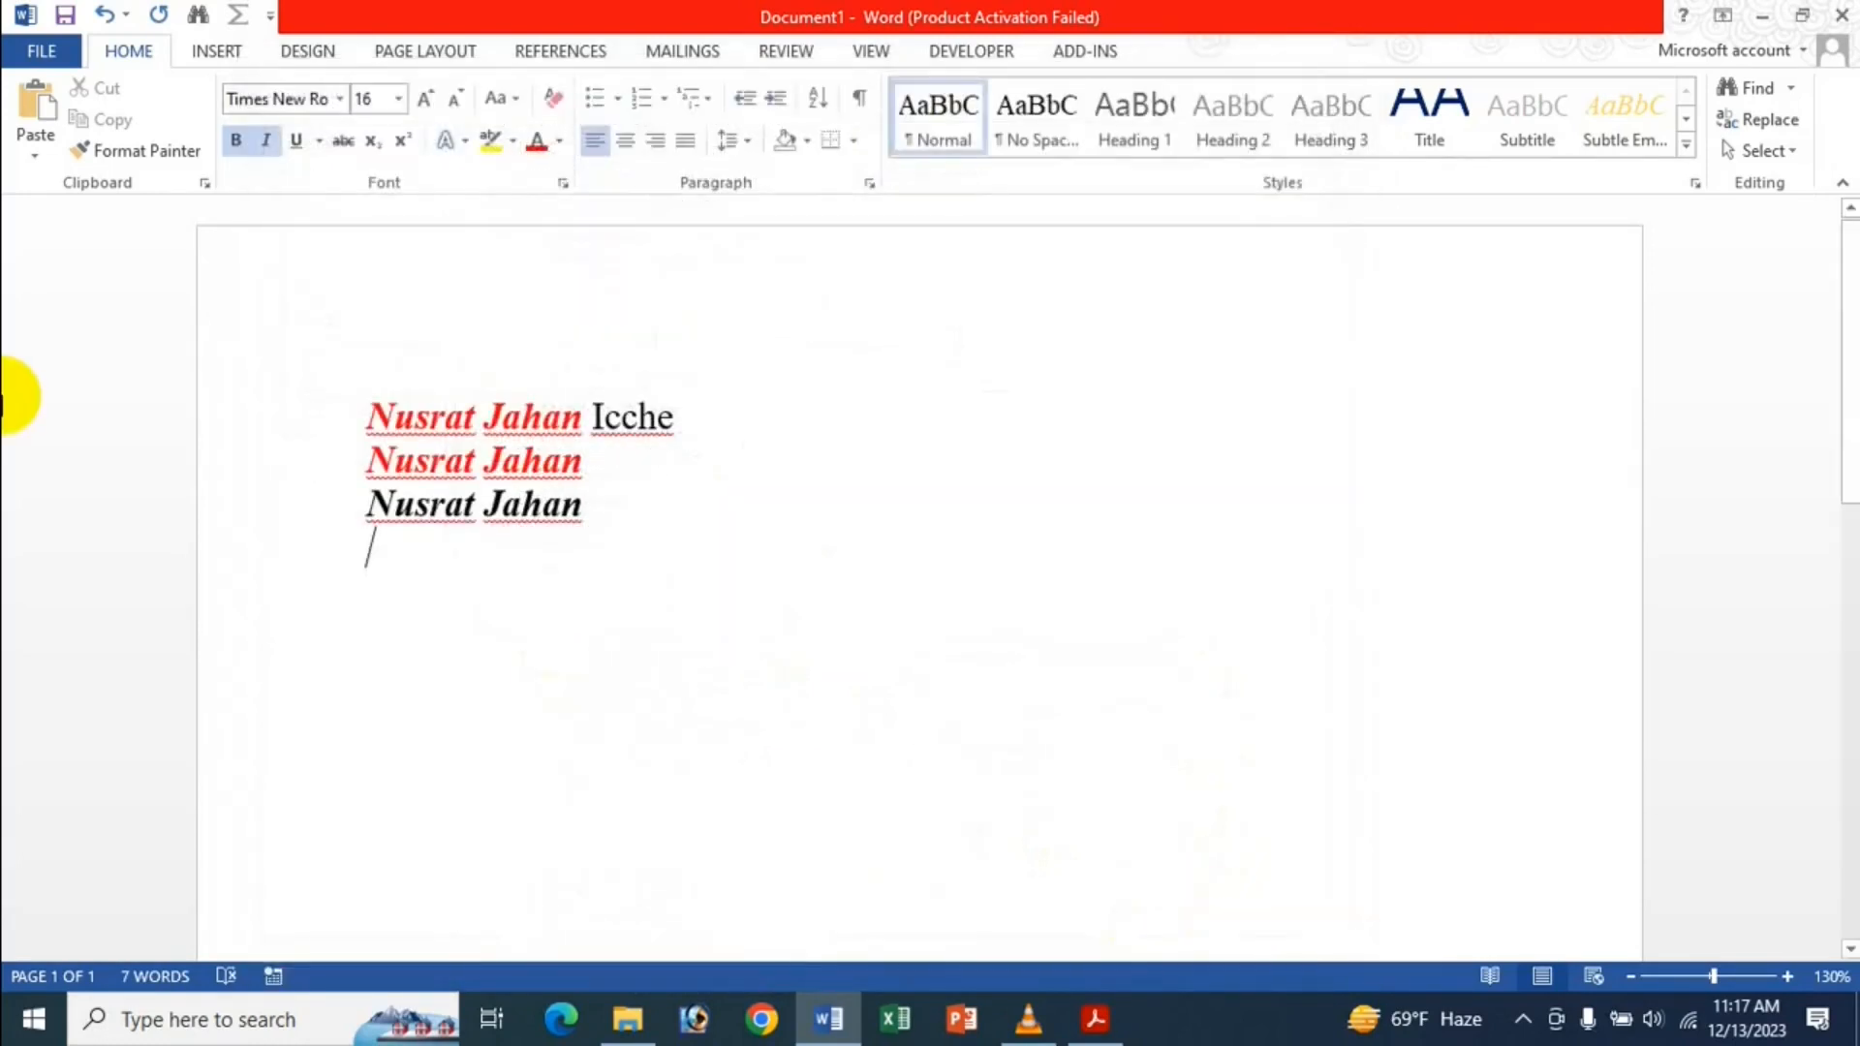
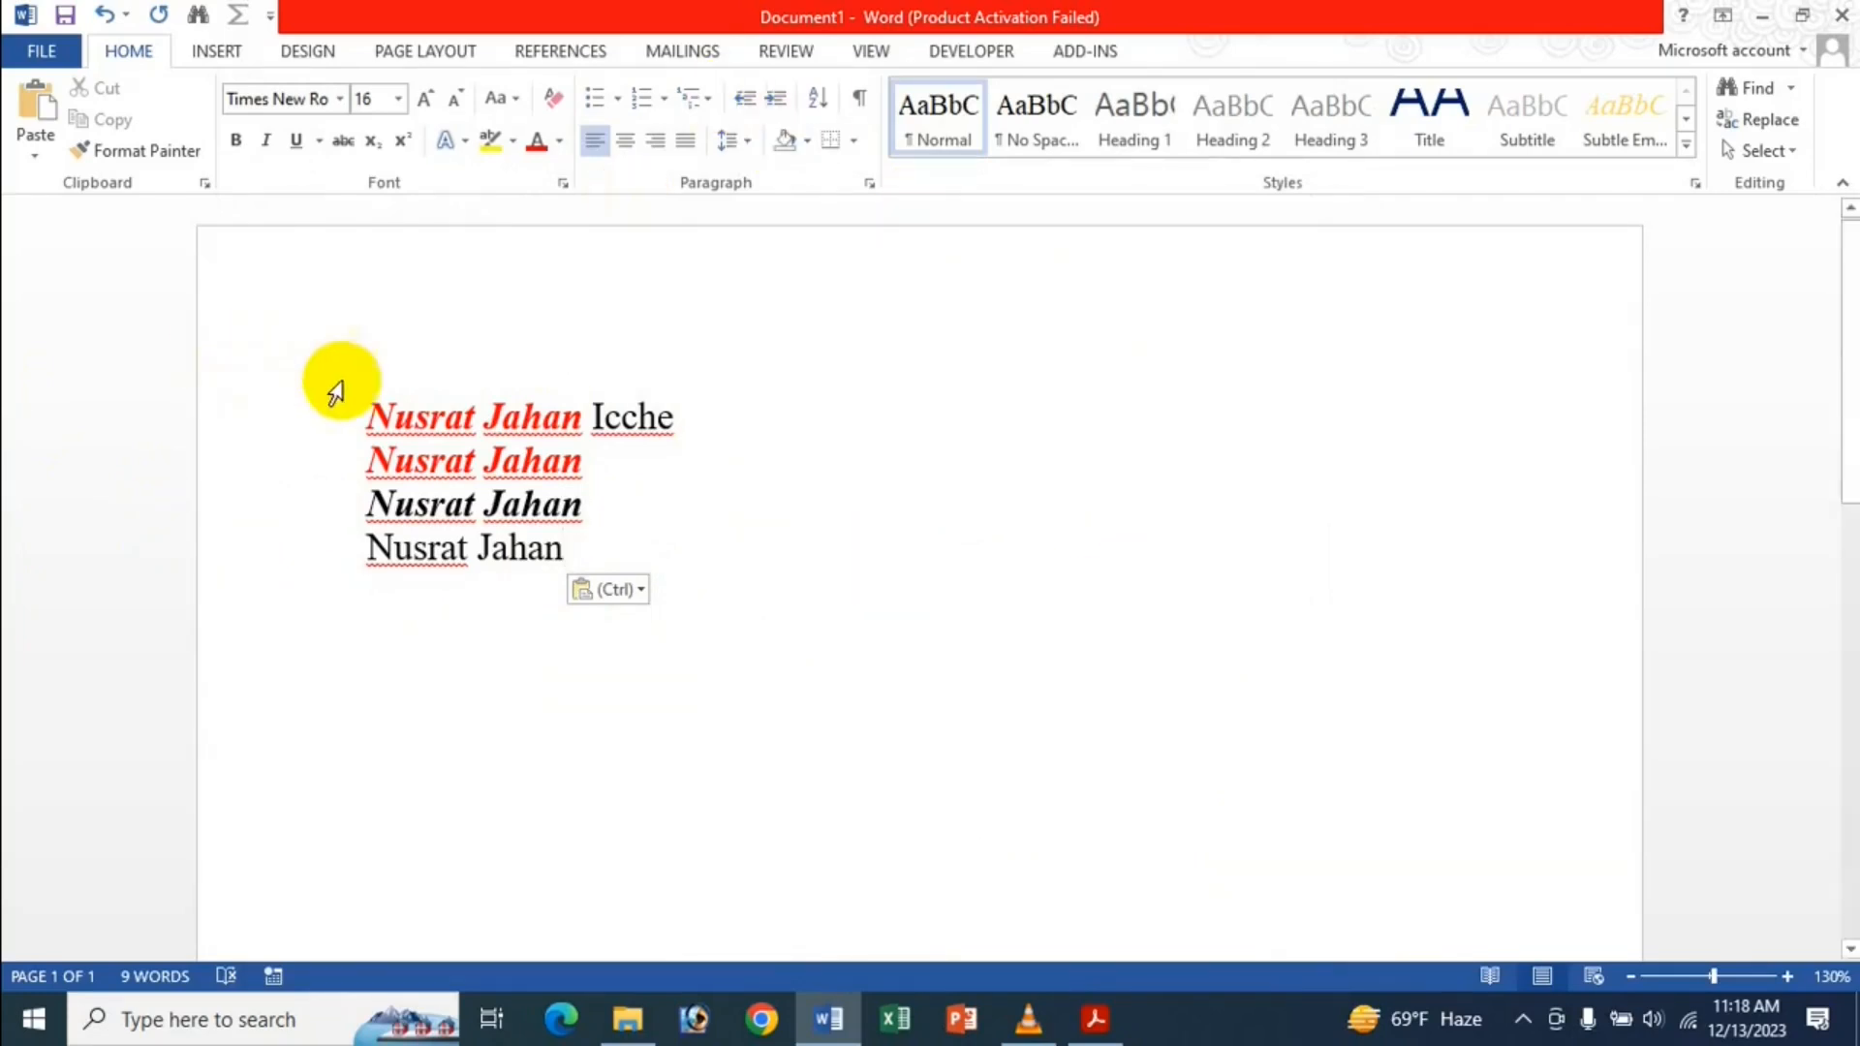
{"action": "left_click", "coordinate": [42, 51]}
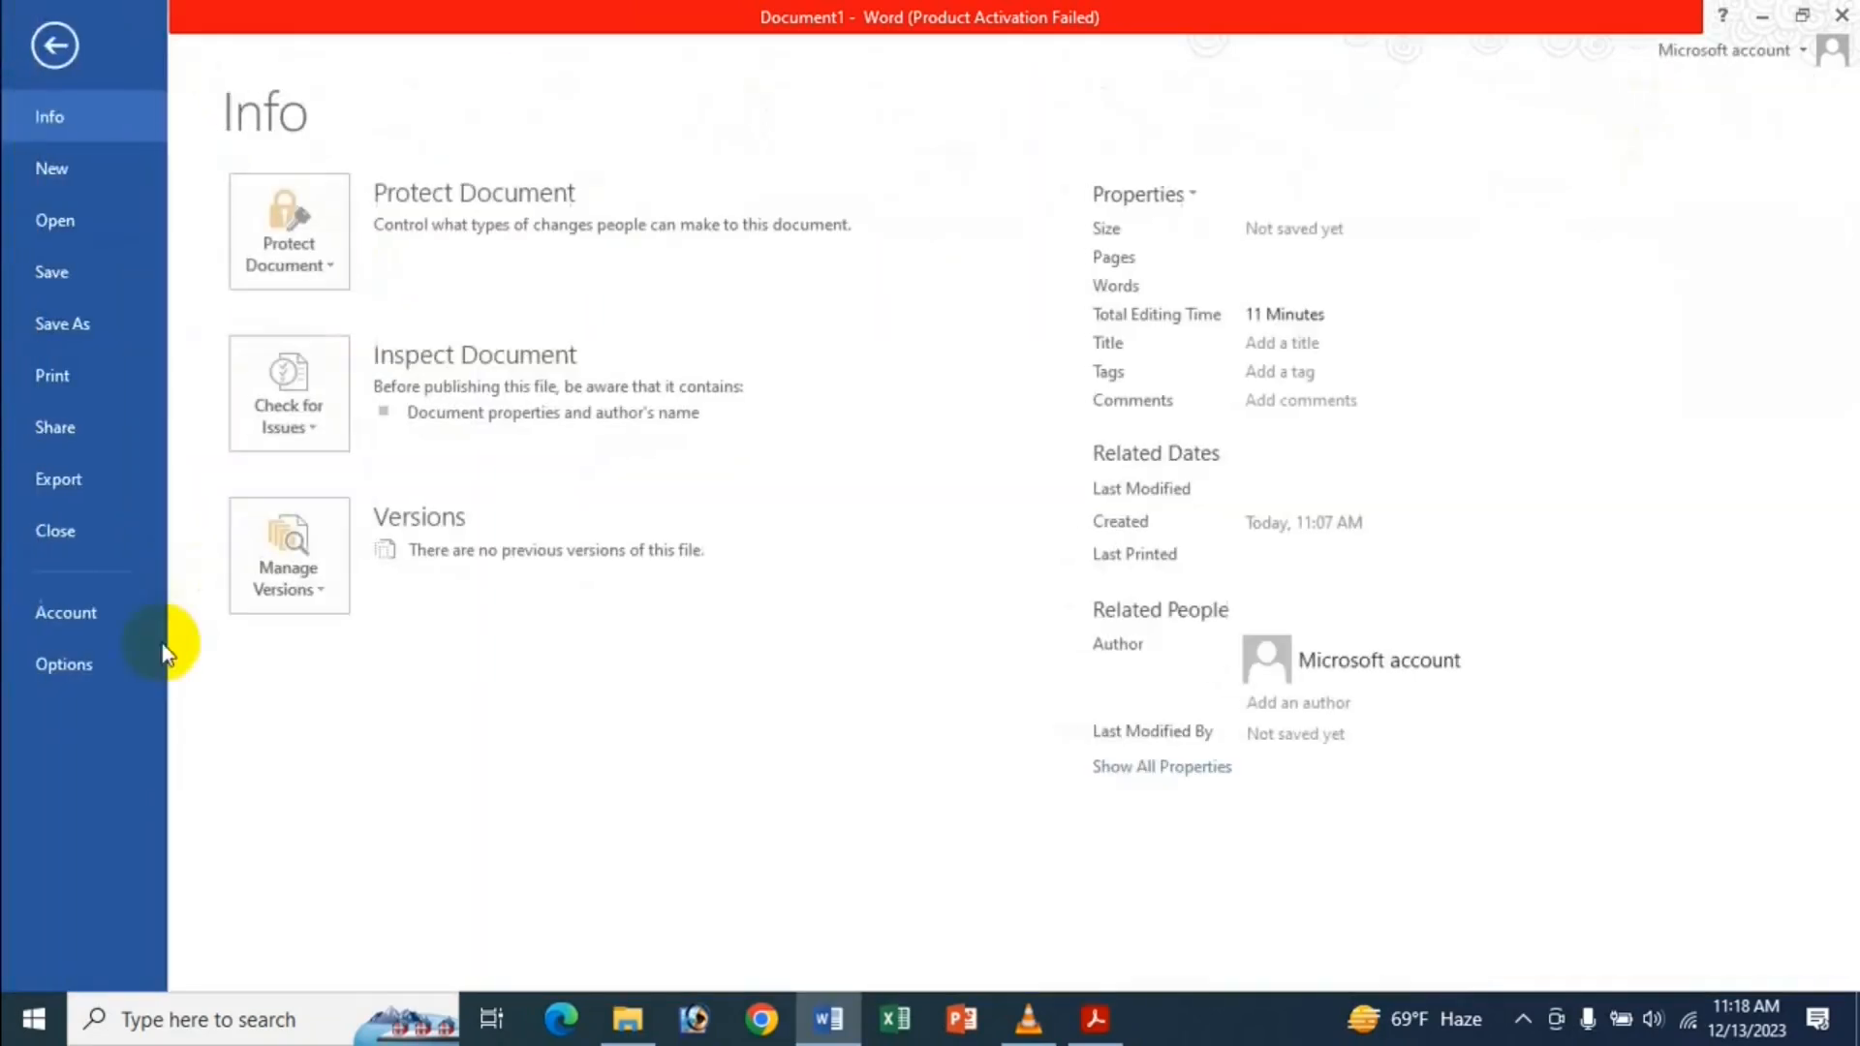
Restore same-document pasting to Keep Source Formatting (Default), then select all the document's text.
{"action": "left_click", "coordinate": [132, 676]}
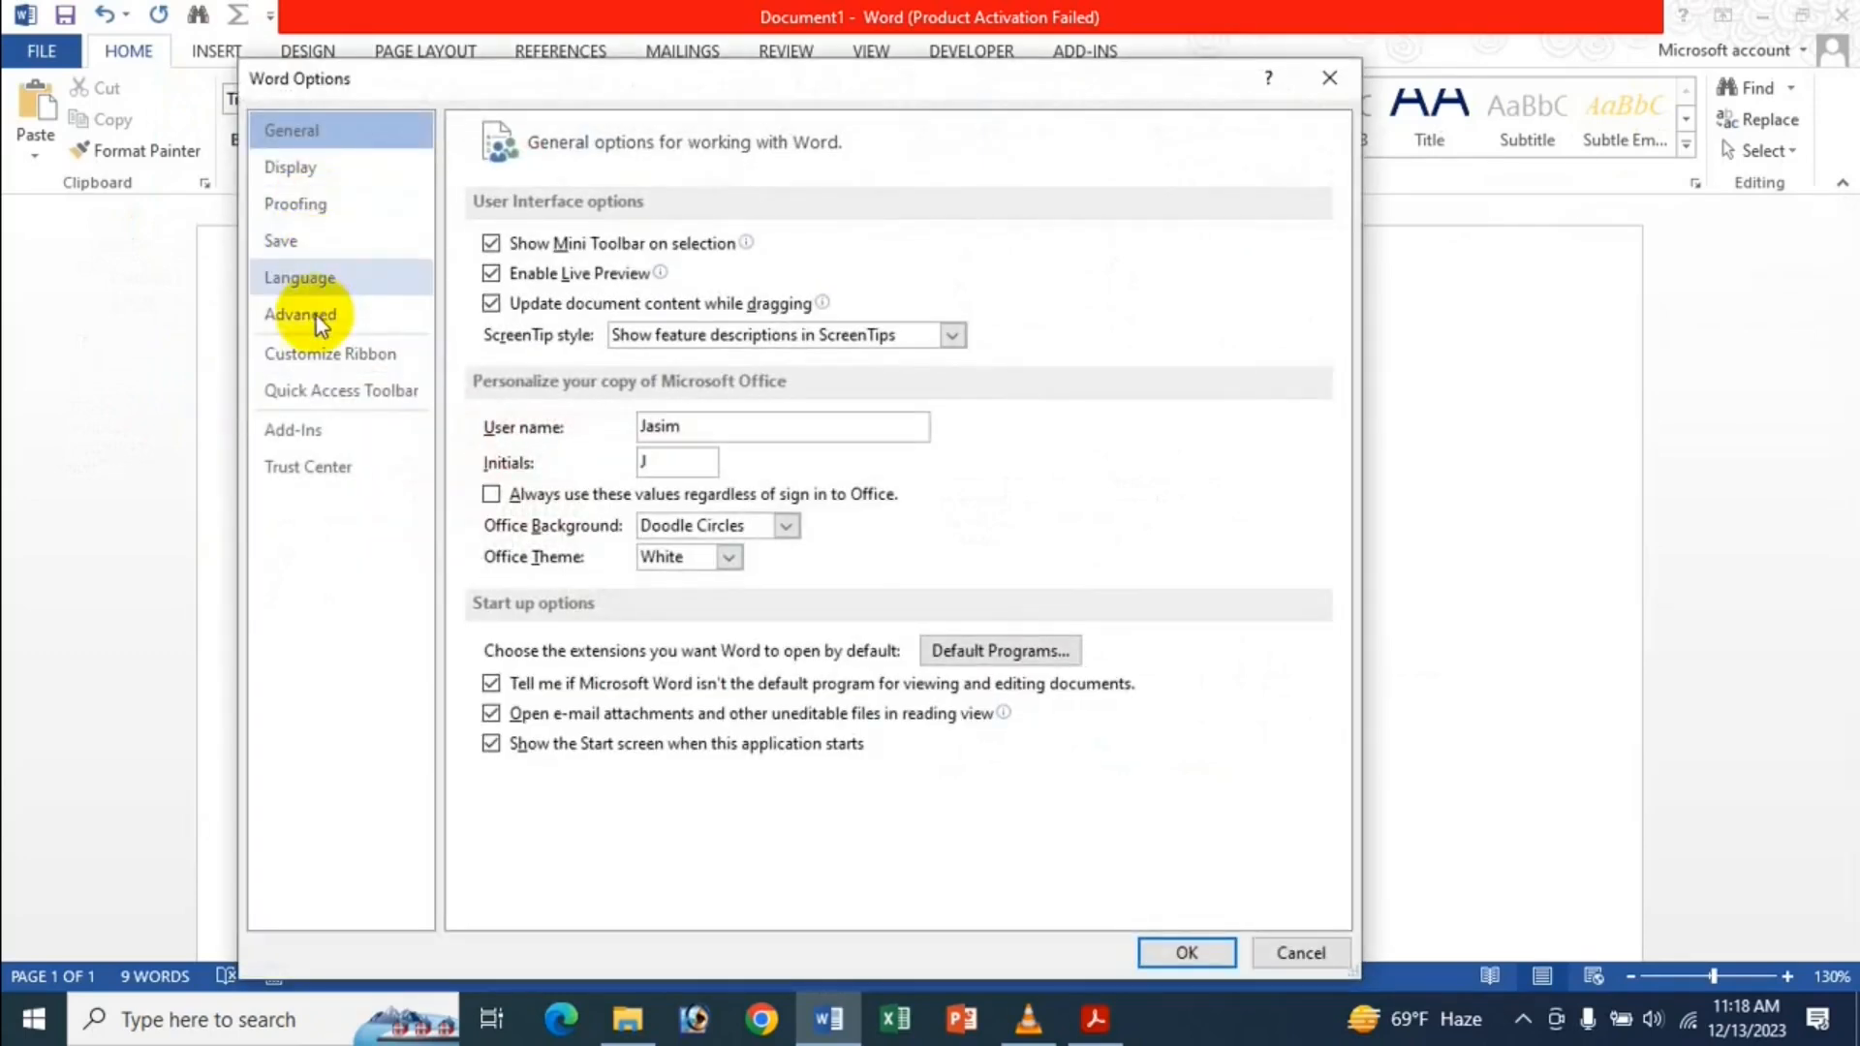
{"action": "left_click", "coordinate": [316, 316]}
{"action": "scroll", "coordinate": [510, 490], "scroll_direction": "down", "scroll_amount": 5}
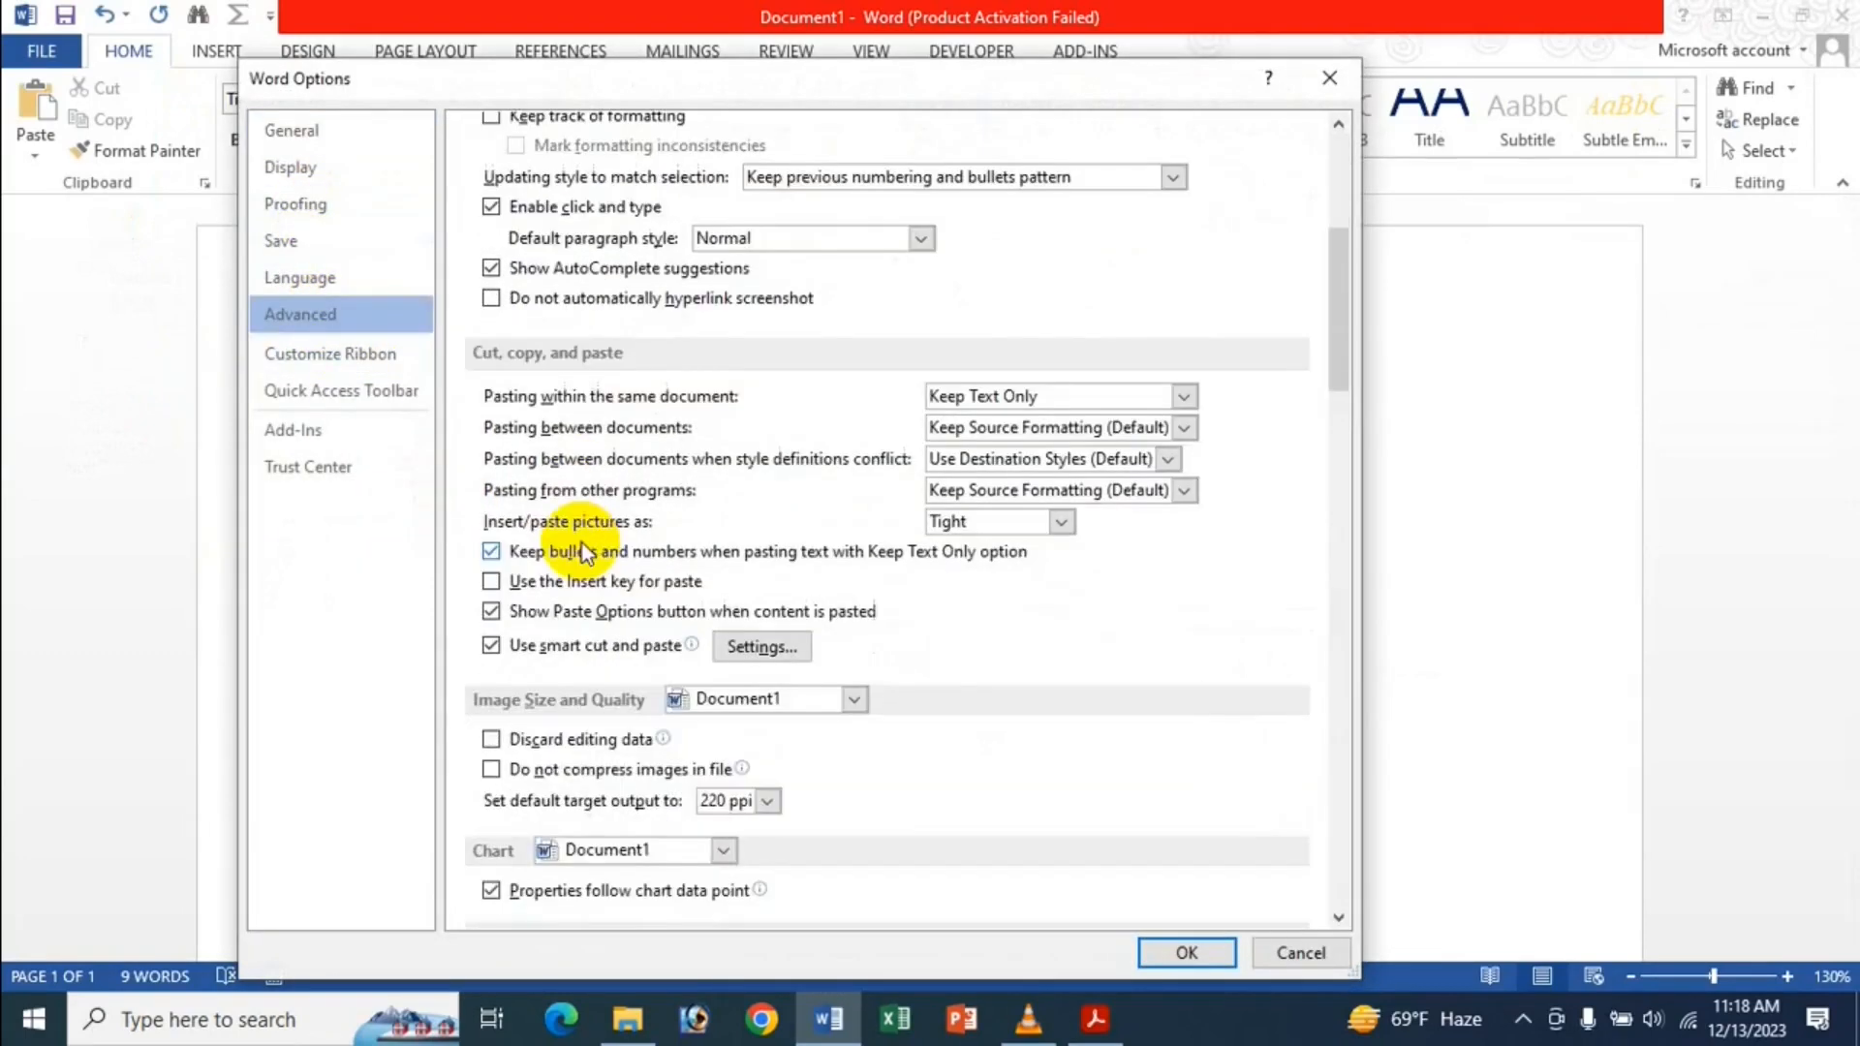
{"action": "left_click", "coordinate": [1068, 393]}
{"action": "left_click", "coordinate": [1030, 427]}
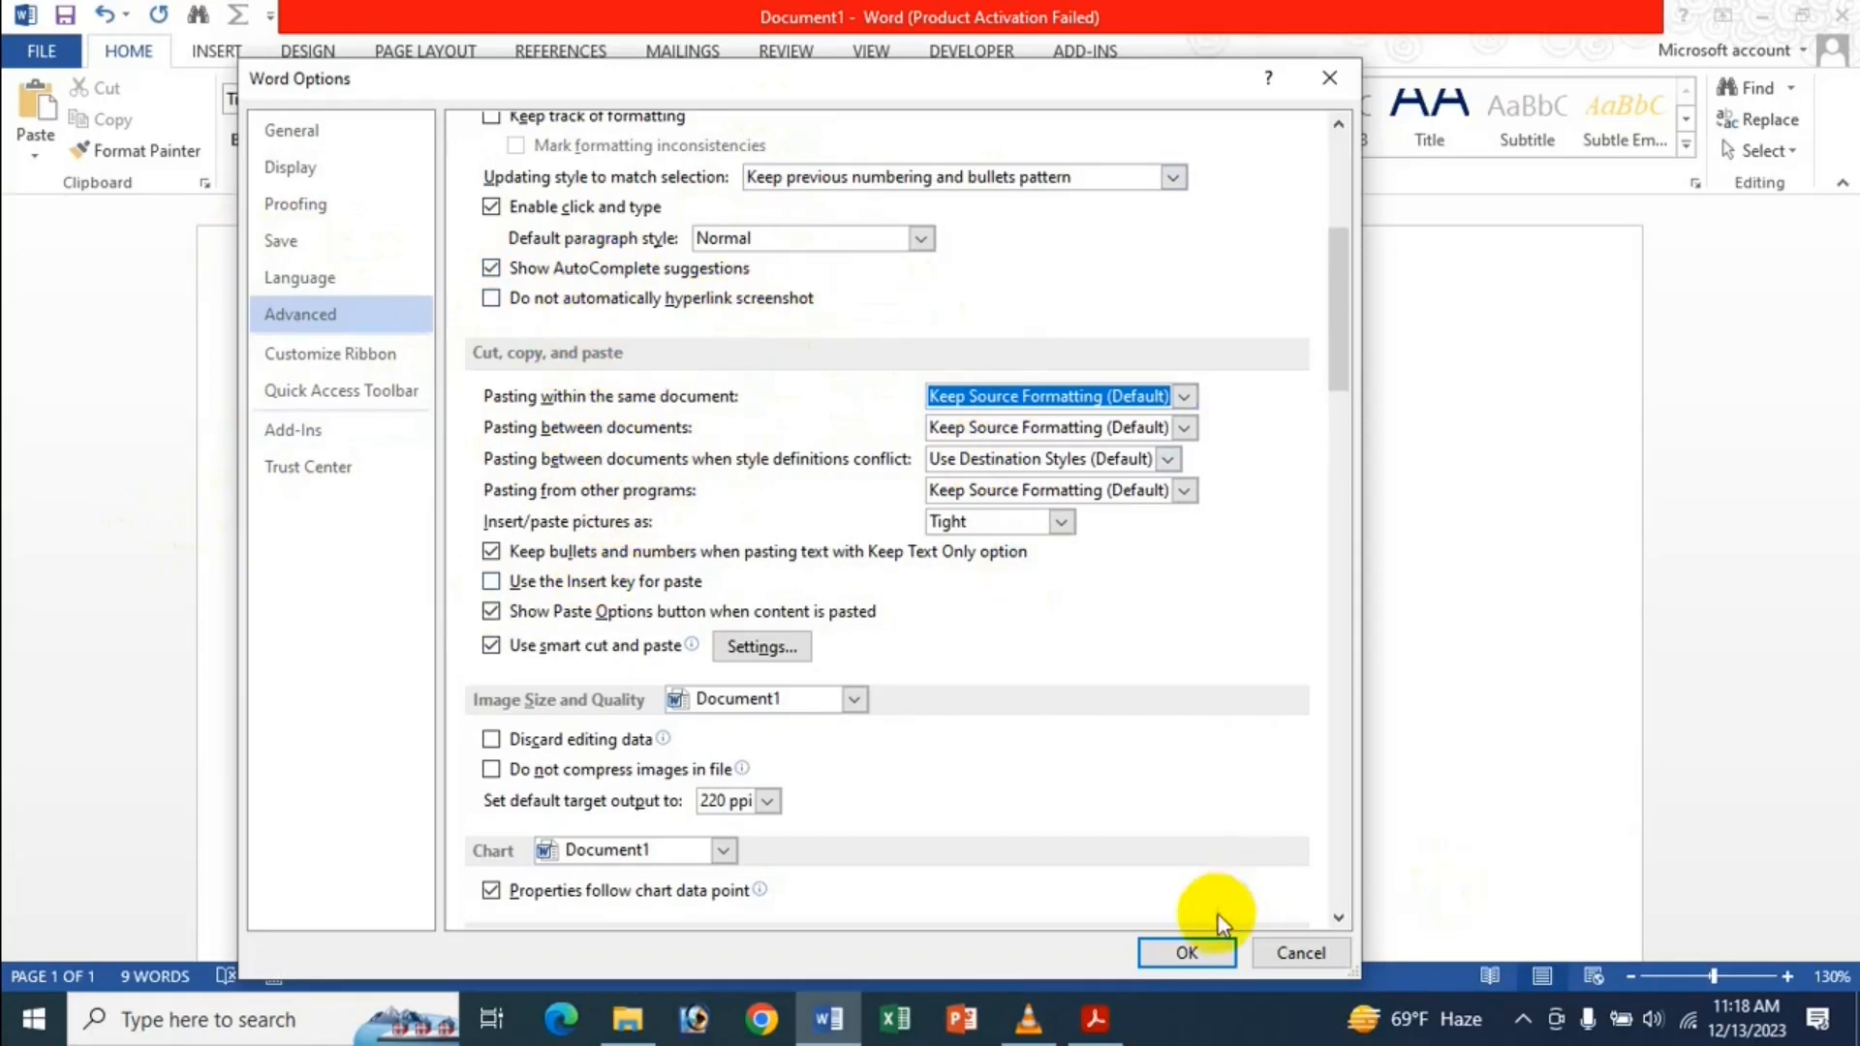
{"action": "left_click", "coordinate": [1175, 954]}
{"action": "left_click_drag", "start_coordinate": [475, 552], "coordinate": [331, 295]}
{"action": "key", "text": "ctrl+a"}
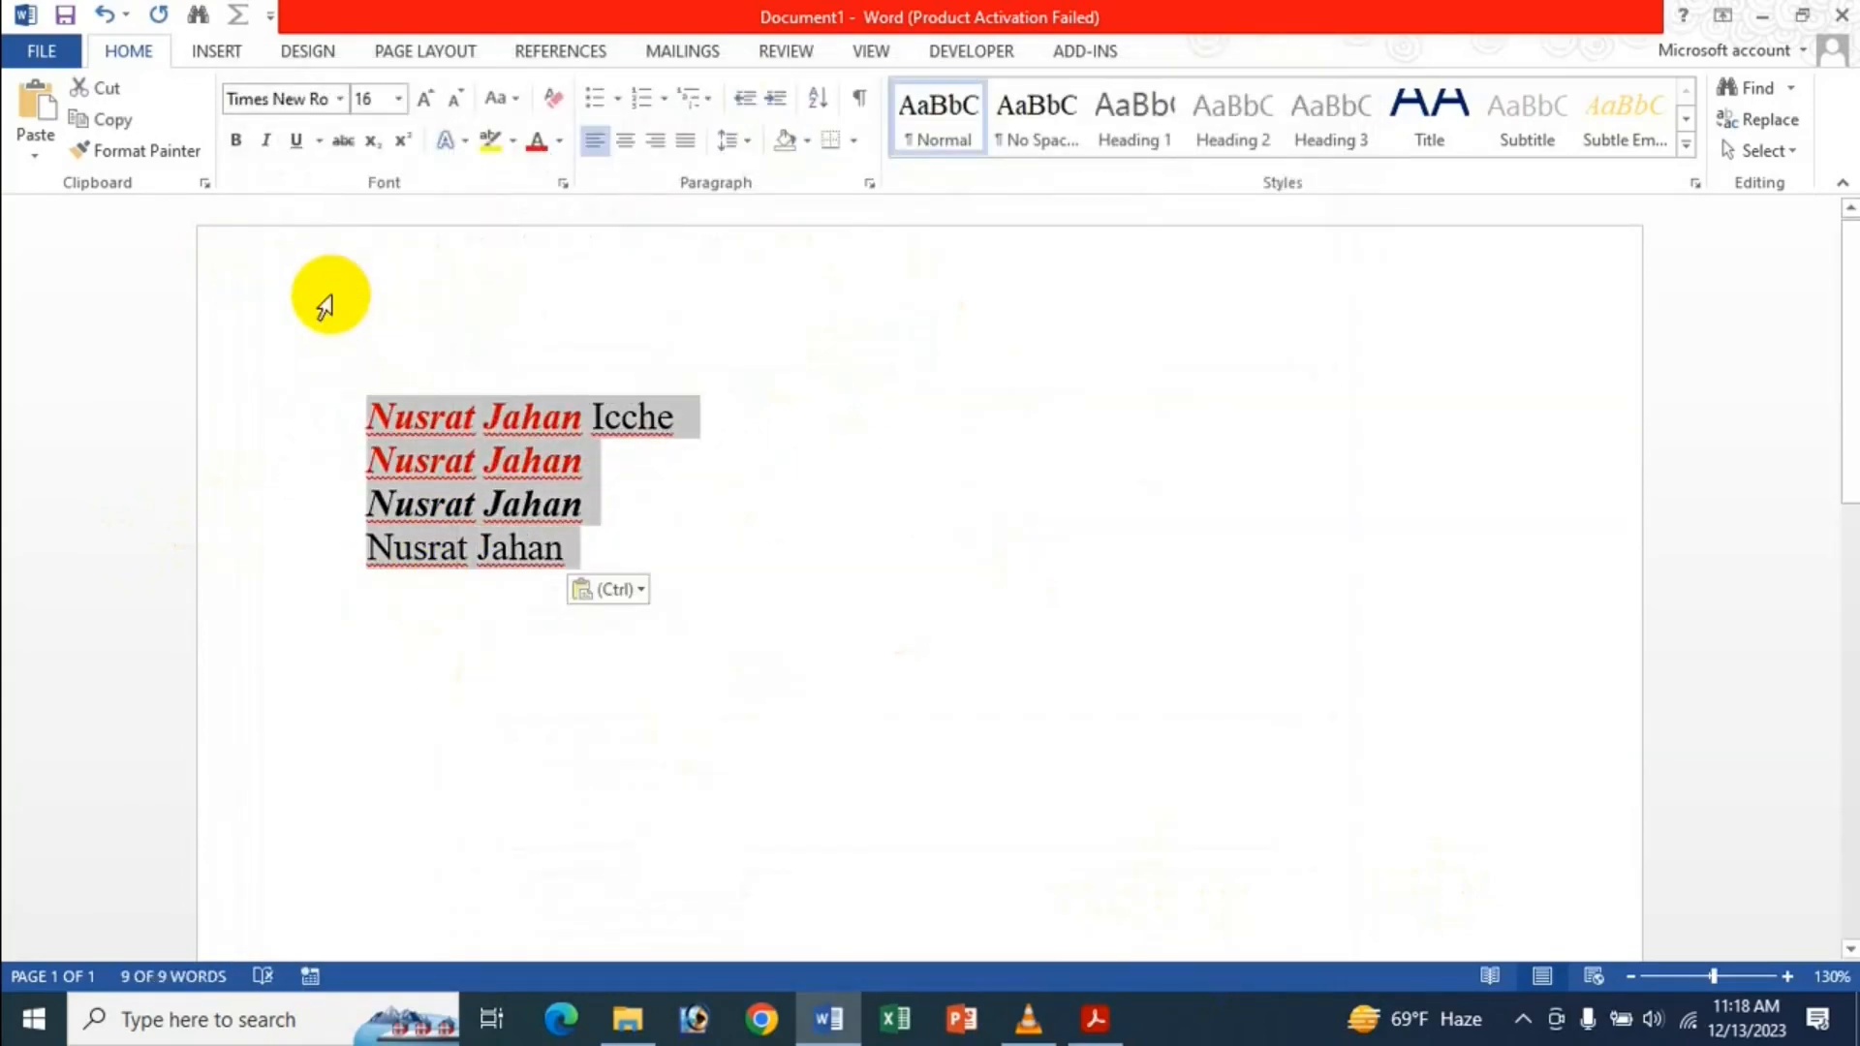
Clear the text, start a new document and type 'Bangladesh Is A Small Country'.
{"action": "key", "text": "Delete"}
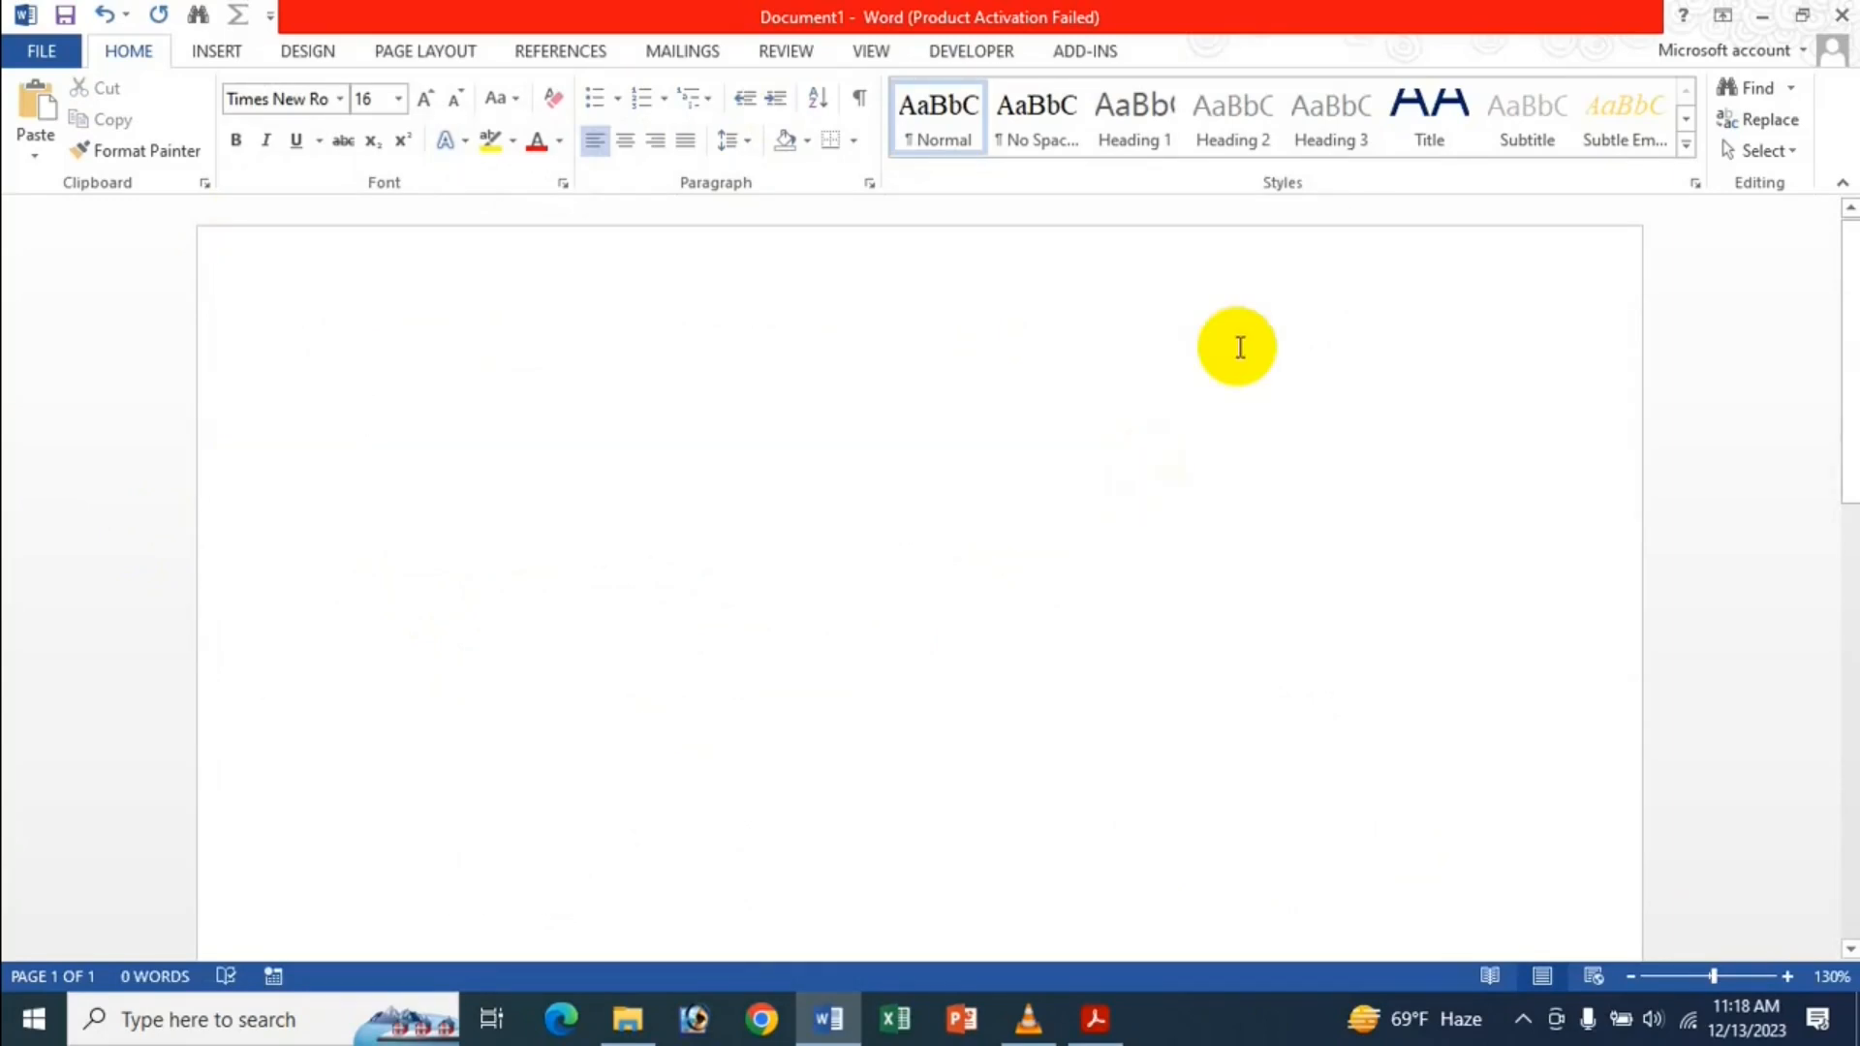
{"action": "key", "text": "ctrl+n"}
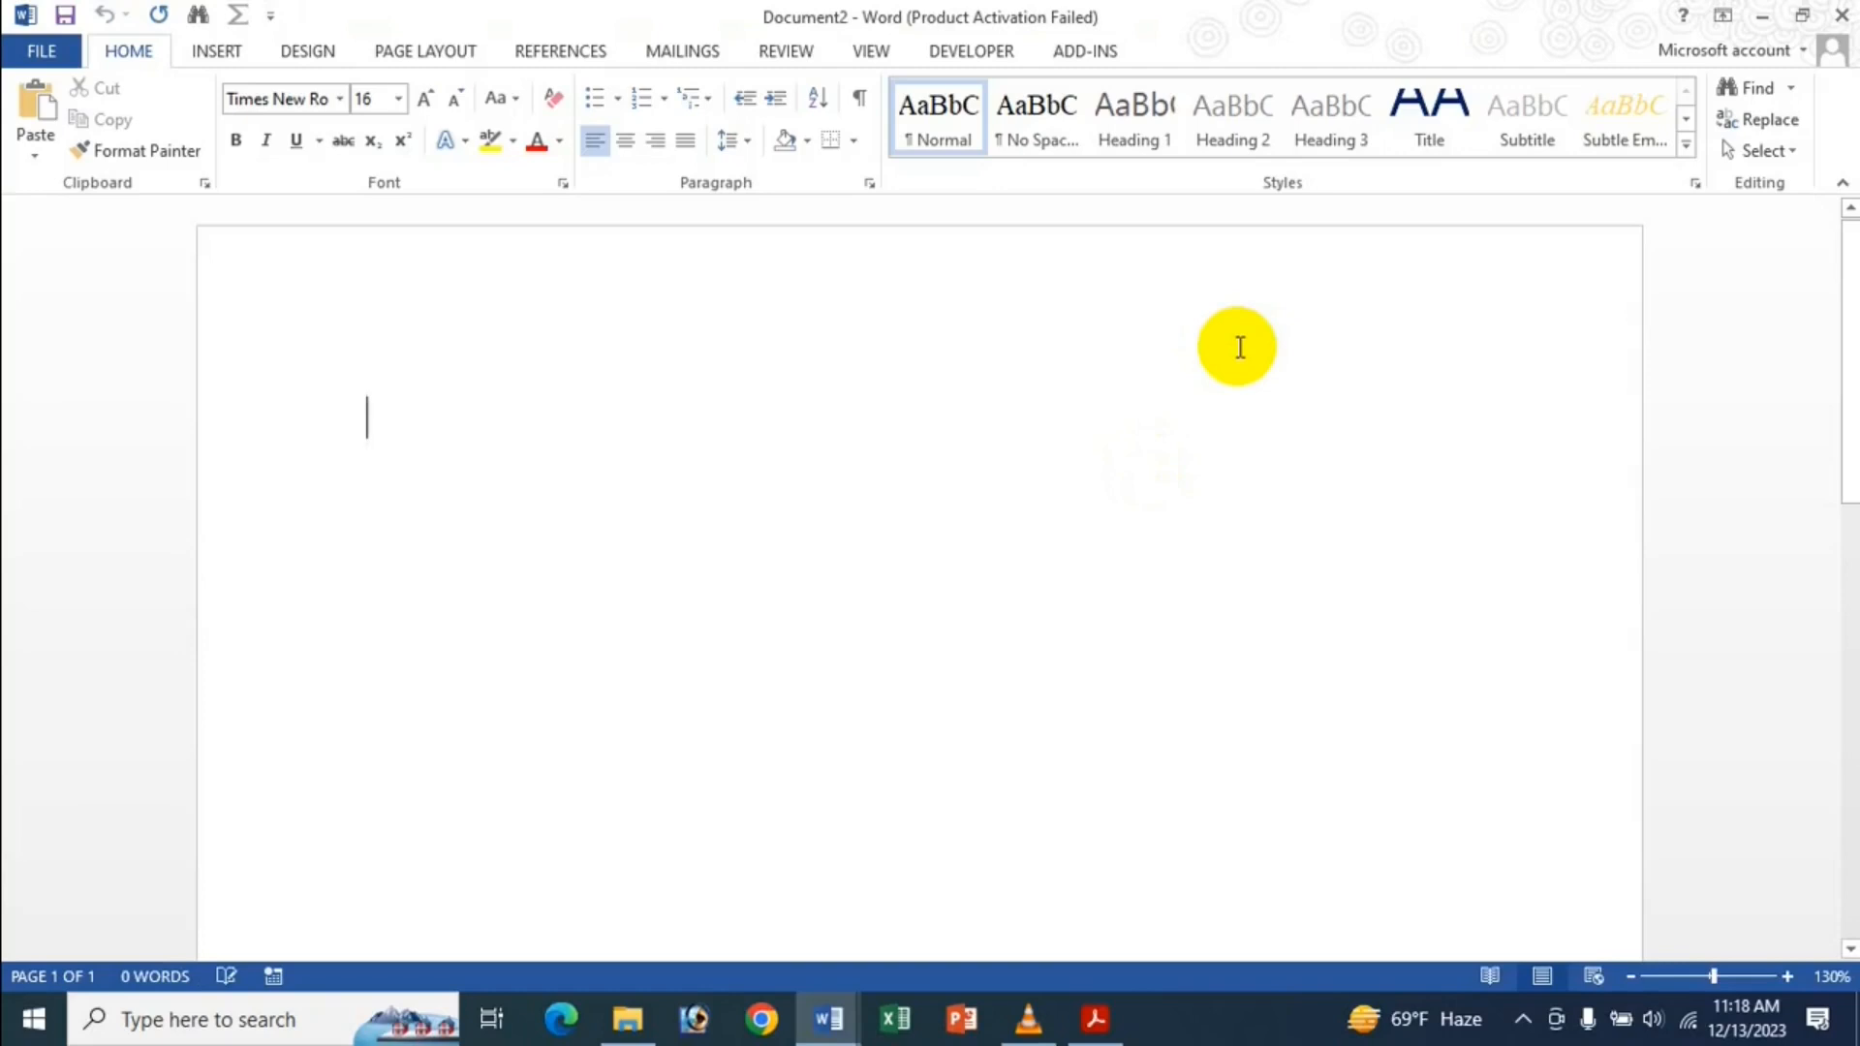
{"action": "type", "text": "Bangladesh Is A Small Country"}
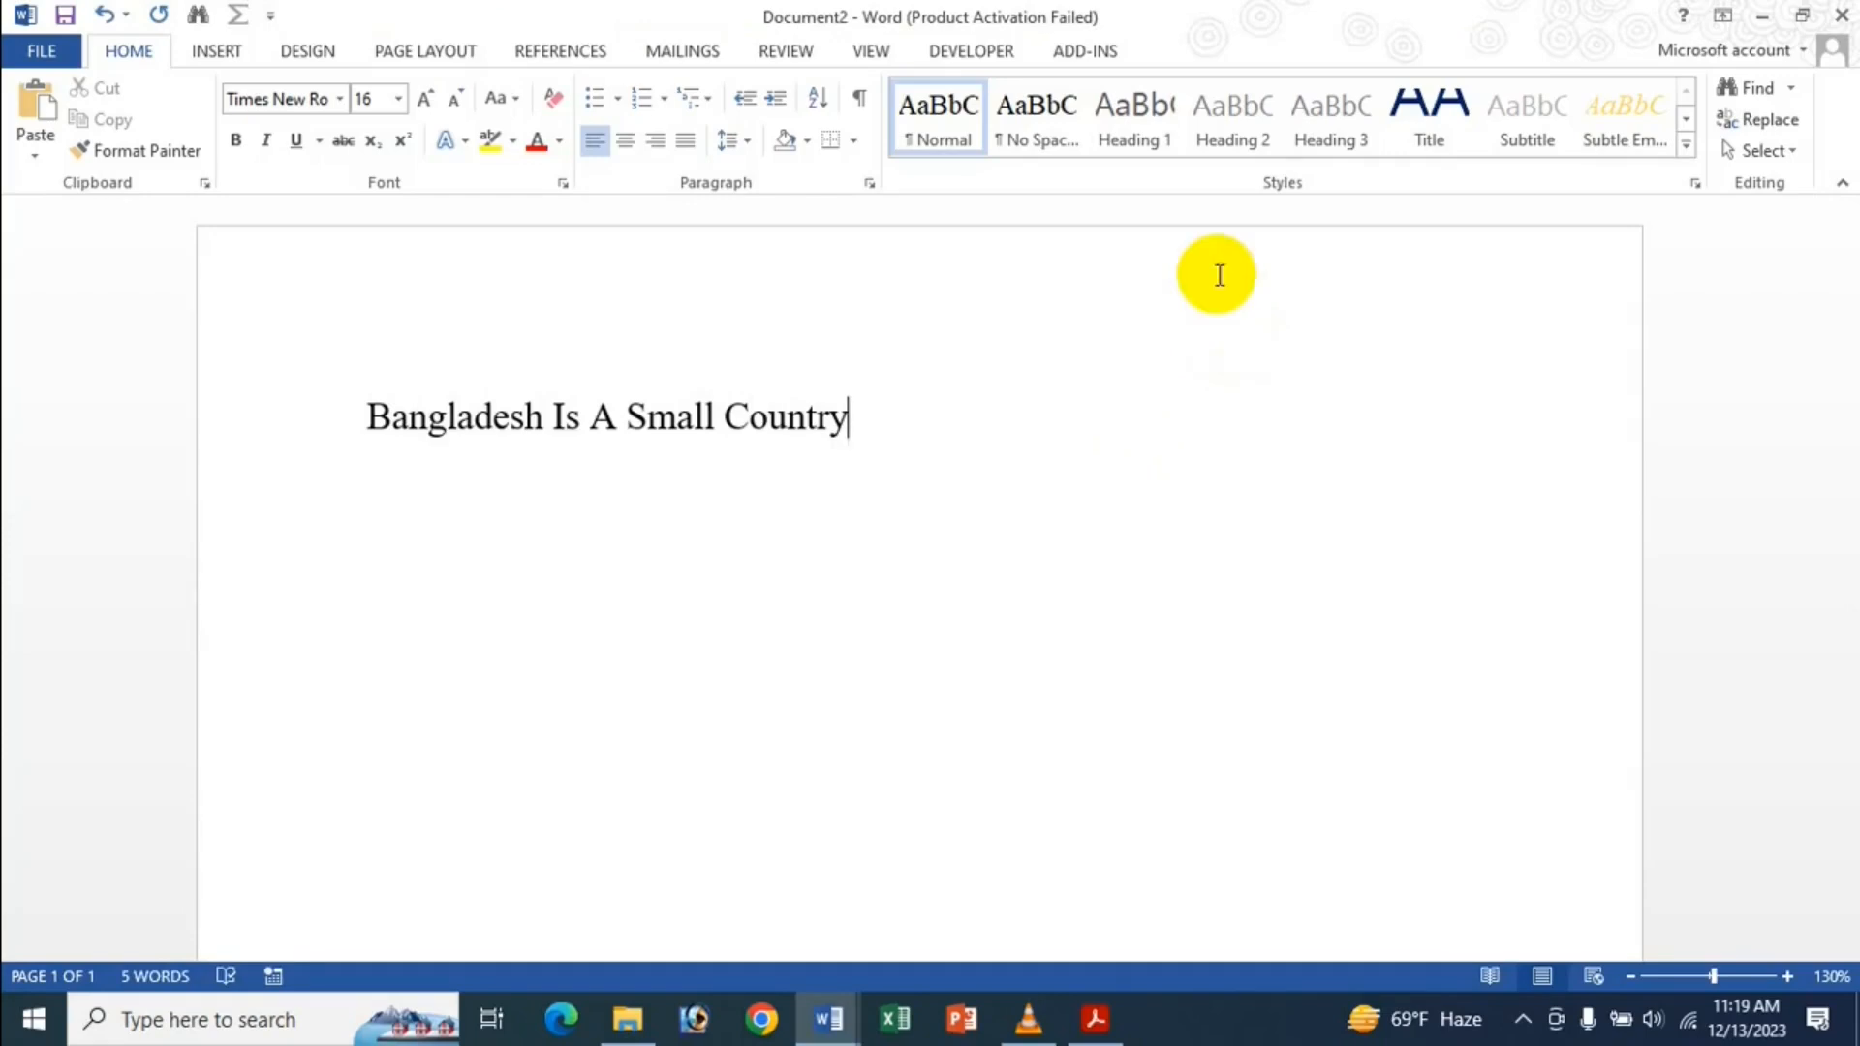
Make 'Bangladesh' bold, italic and blue, copy it, and switch to the empty Document1.
{"action": "left_click_drag", "start_coordinate": [543, 419], "coordinate": [365, 417]}
{"action": "left_click", "coordinate": [228, 141]}
{"action": "left_click", "coordinate": [263, 141]}
{"action": "left_click", "coordinate": [560, 140]}
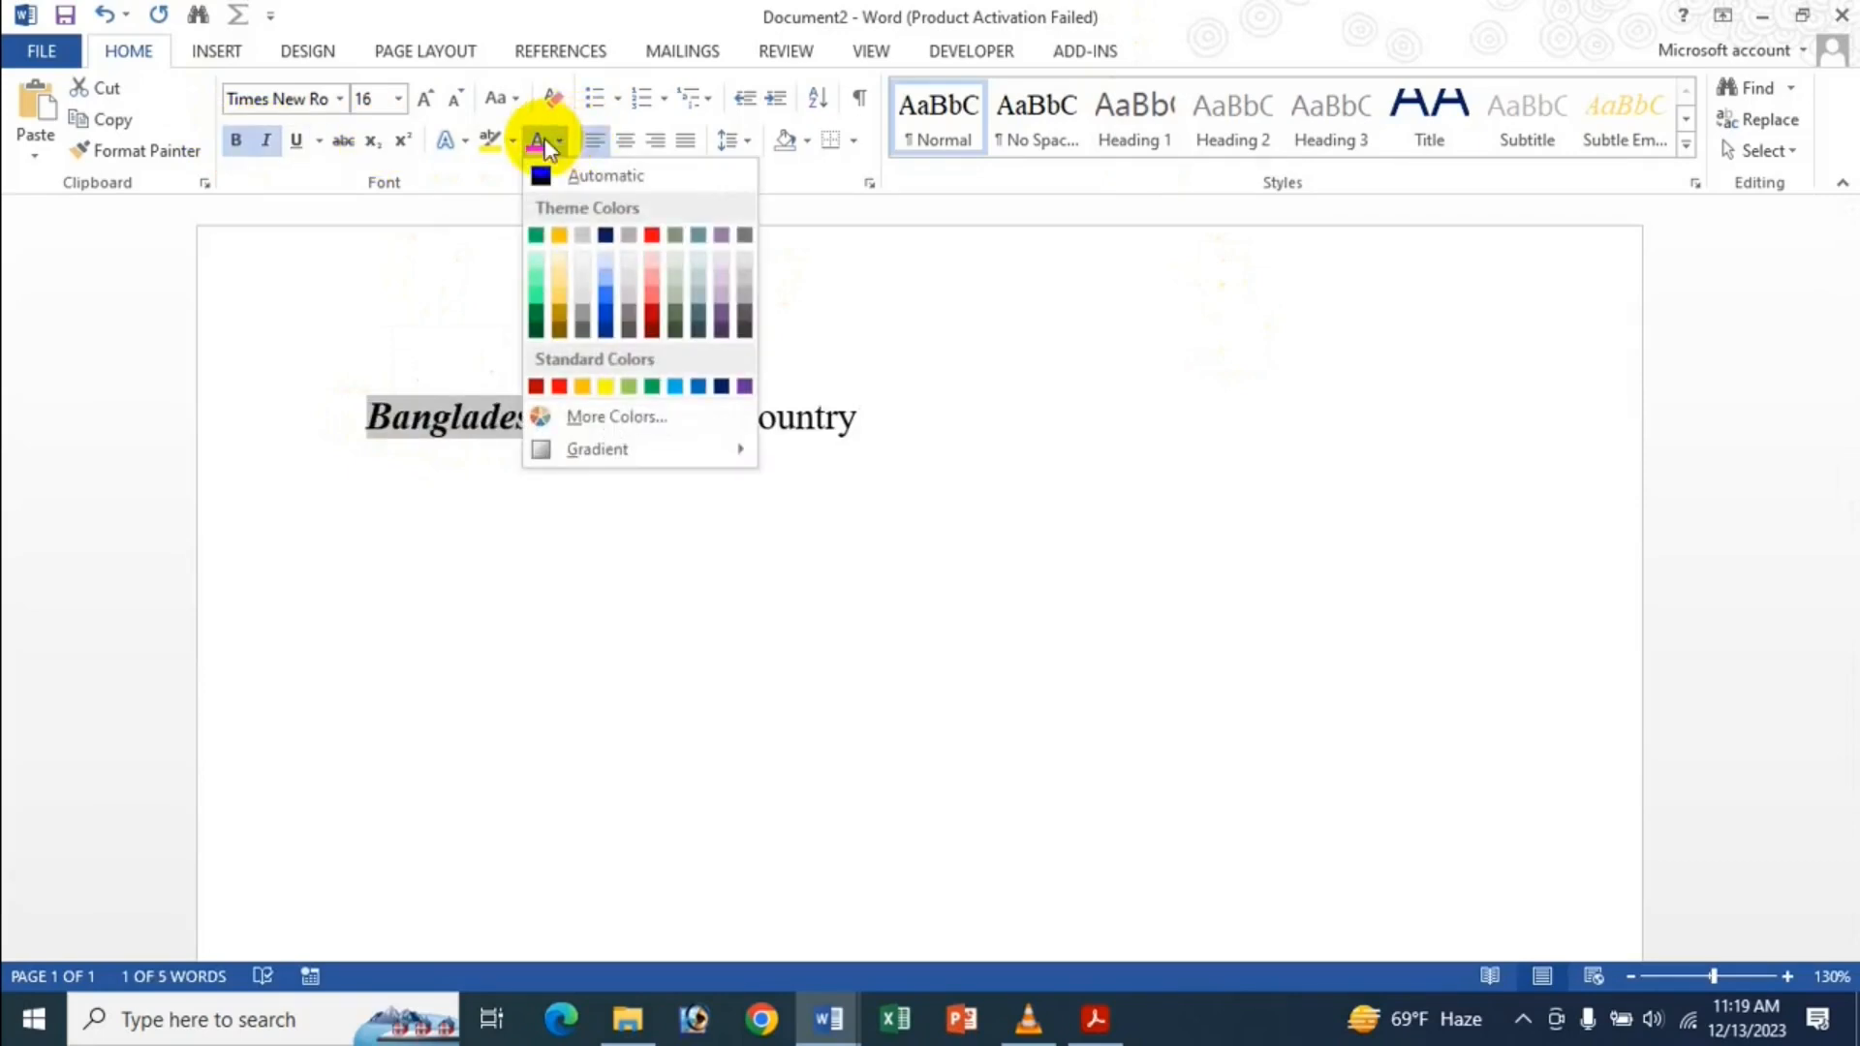
{"action": "left_click", "coordinate": [675, 386]}
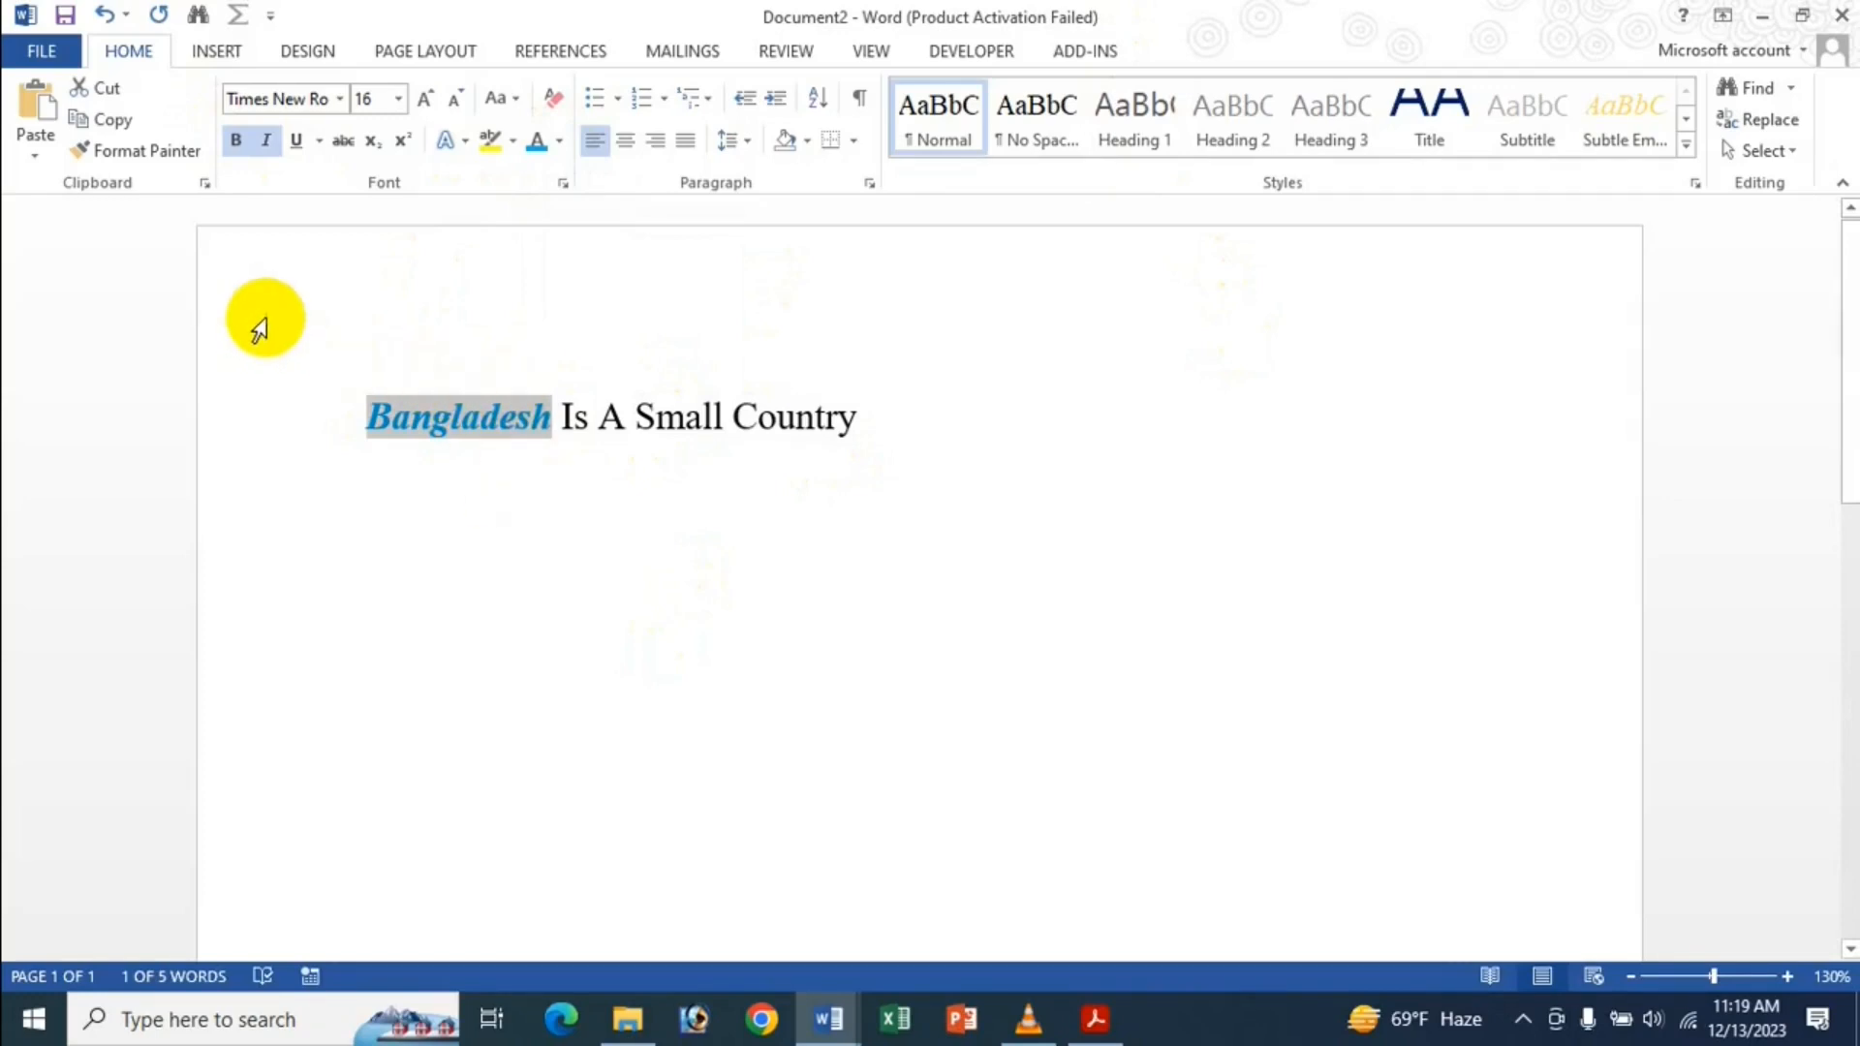
{"action": "key", "text": "ctrl+c"}
{"action": "mouse_move", "coordinate": [828, 1025]}
{"action": "left_click", "coordinate": [706, 901]}
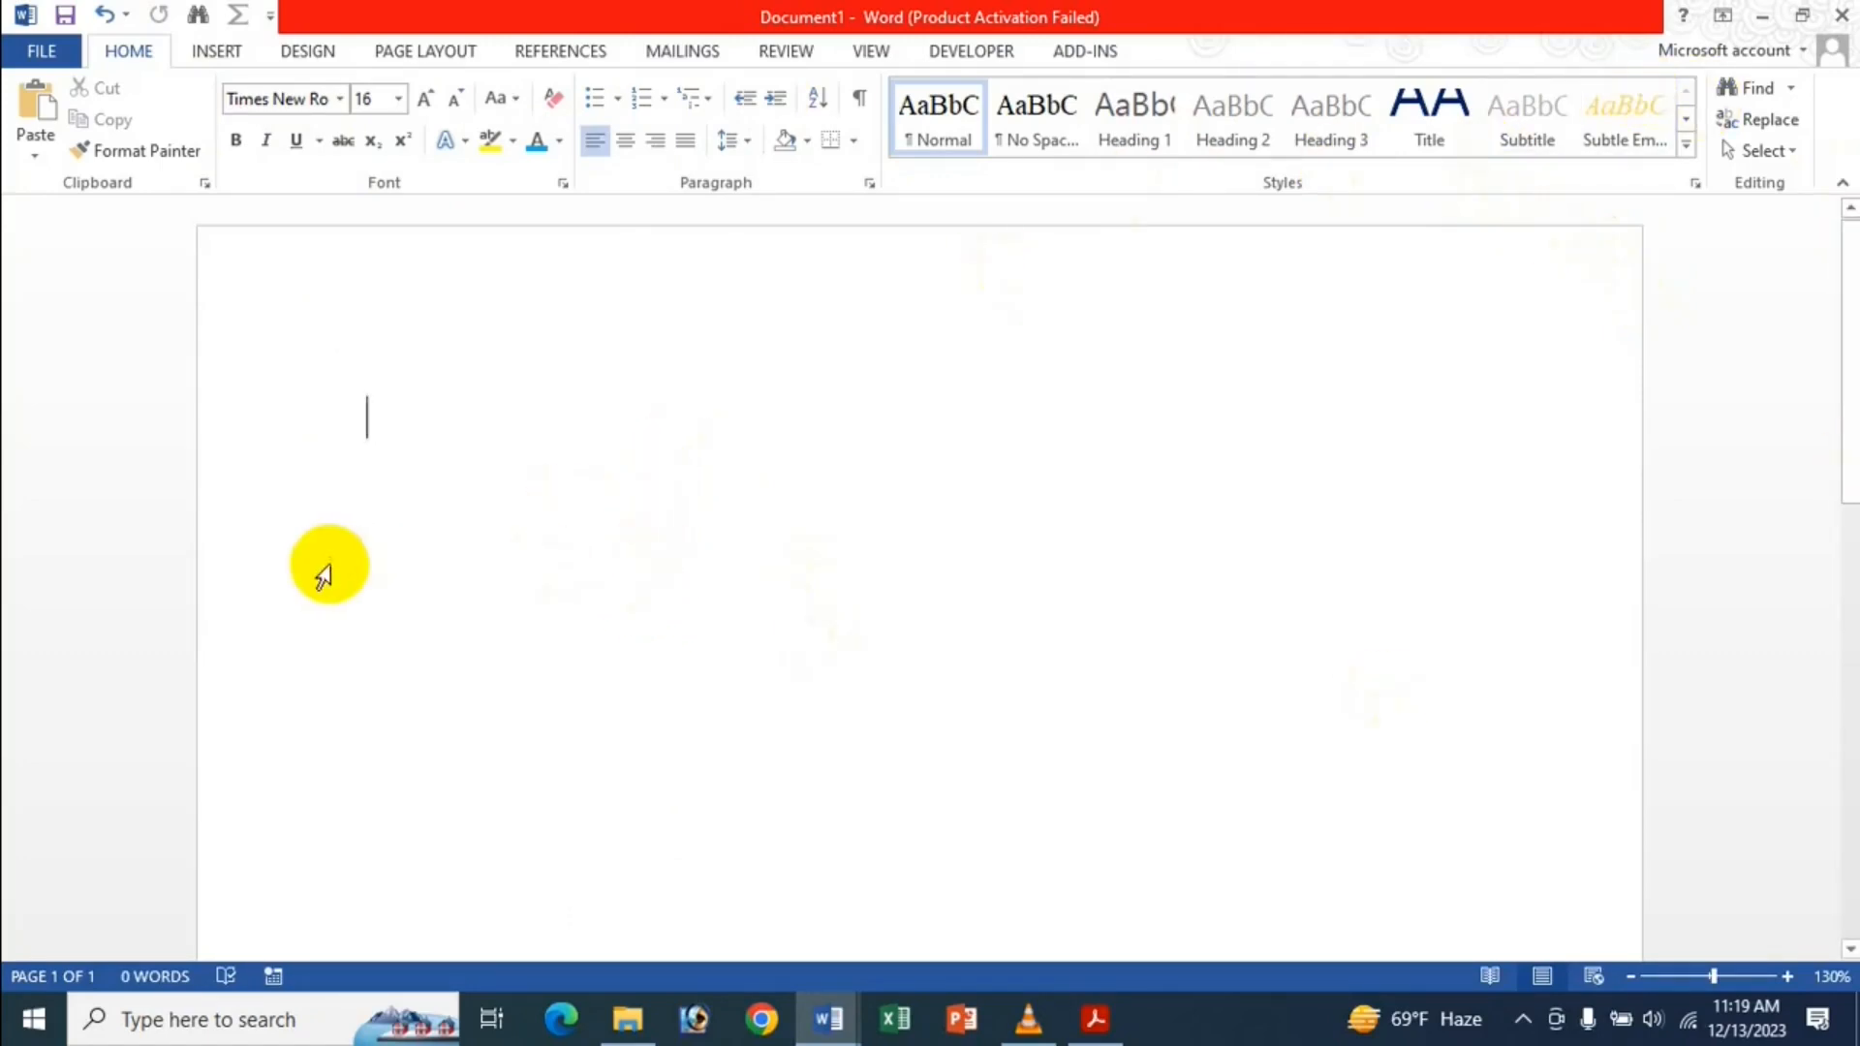
Paste the blue Bangladesh into Document1, then set pasting between documents to Merge Formatting.
{"action": "key", "text": "ctrl+v"}
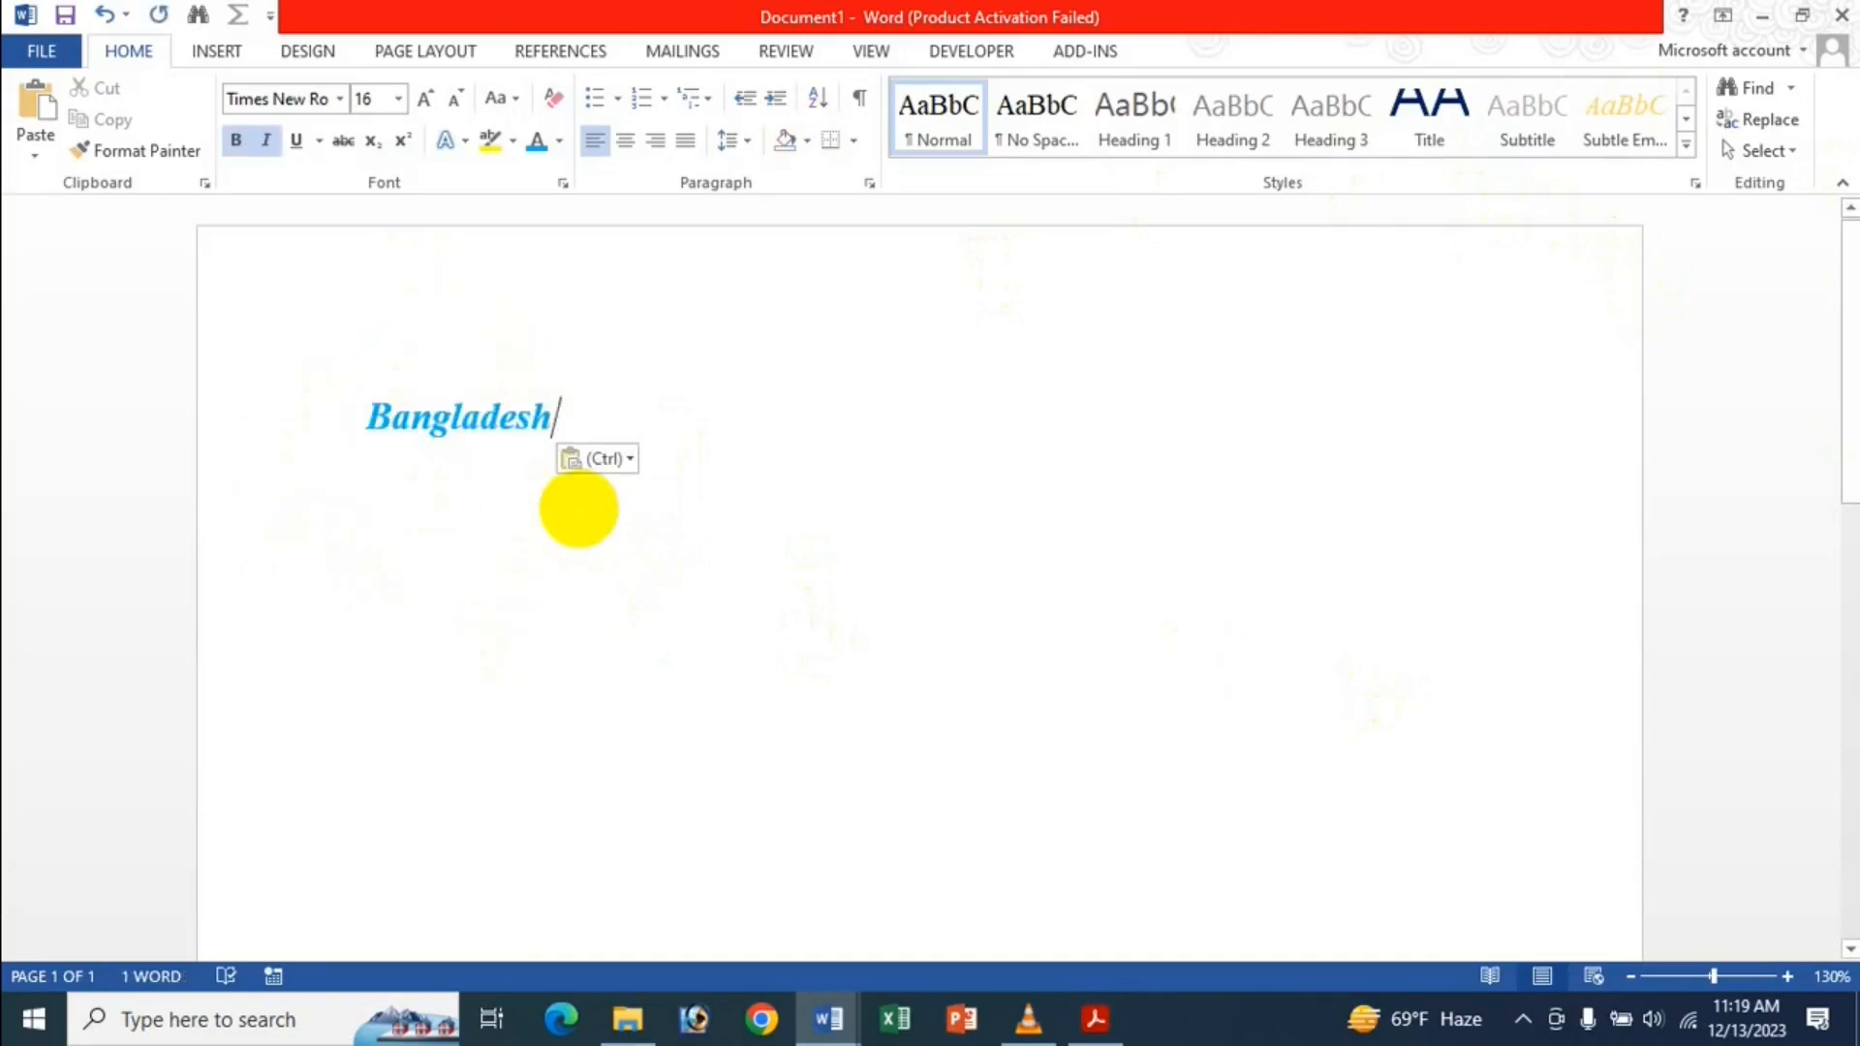
{"action": "key", "text": "Return"}
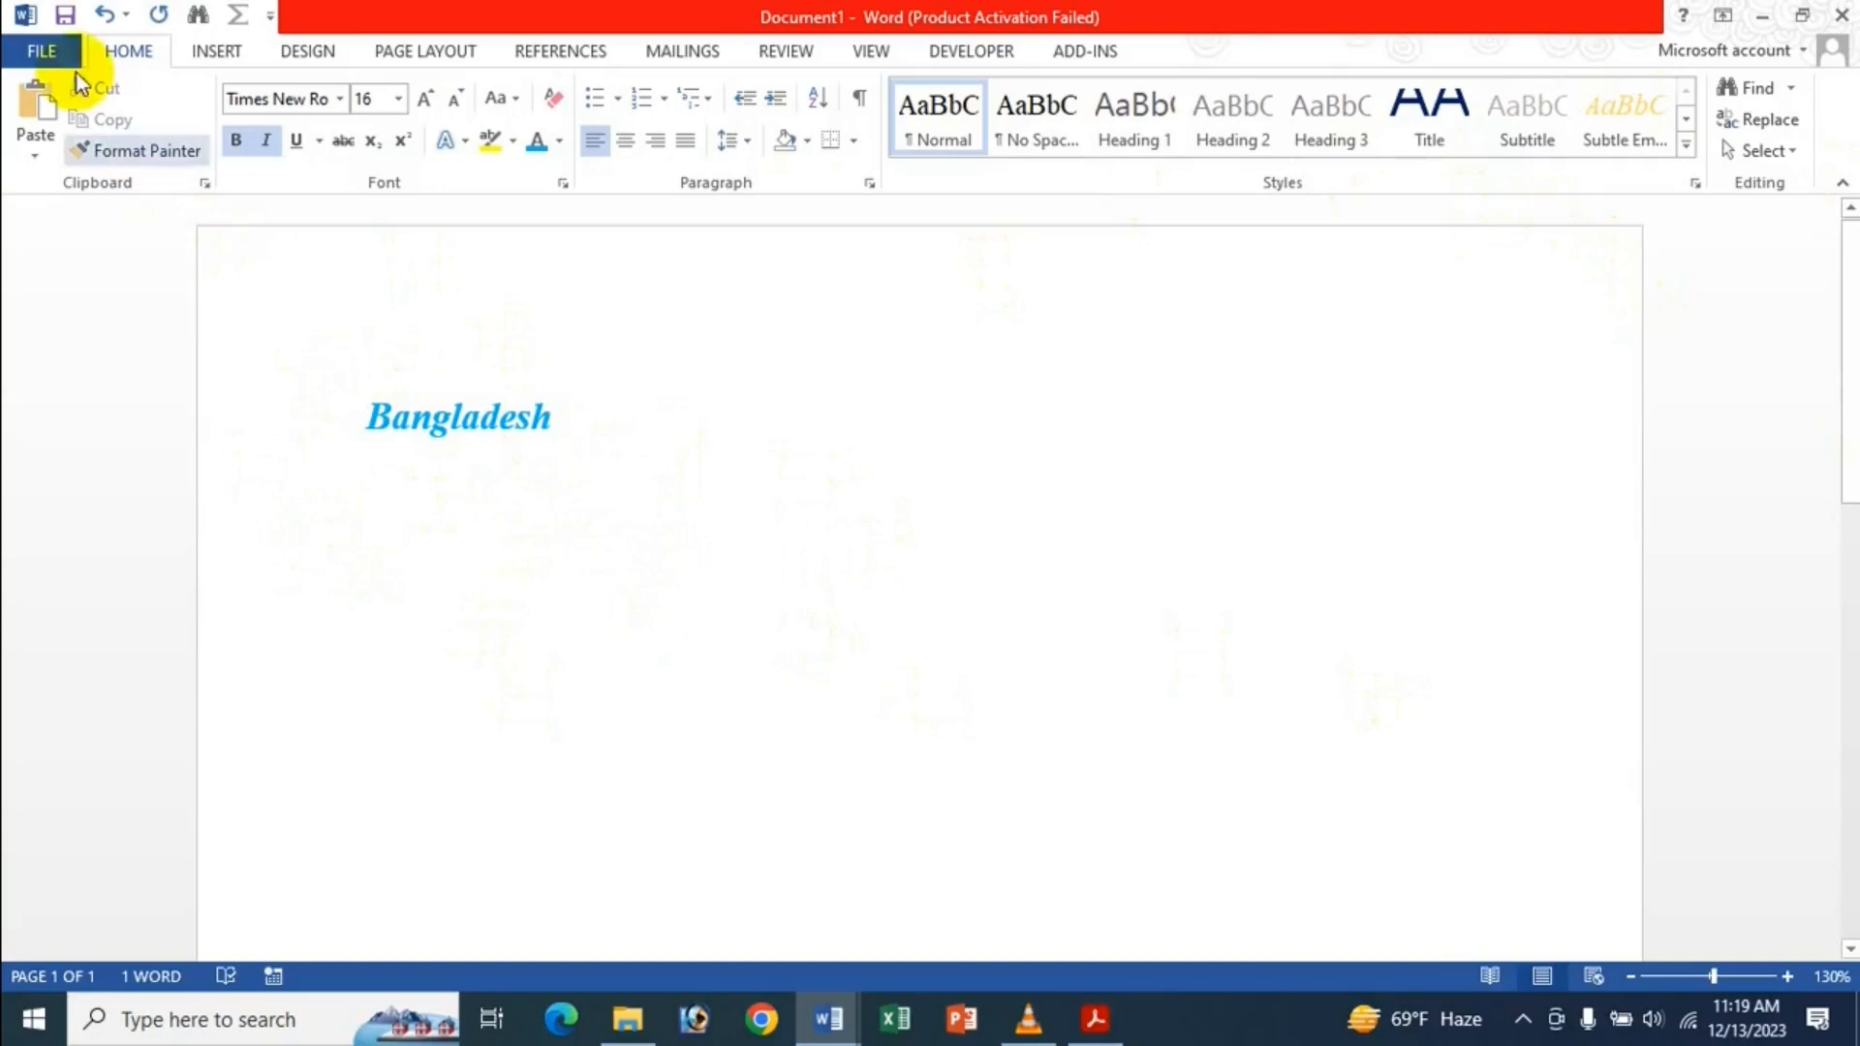
{"action": "left_click", "coordinate": [39, 51]}
{"action": "left_click", "coordinate": [74, 666]}
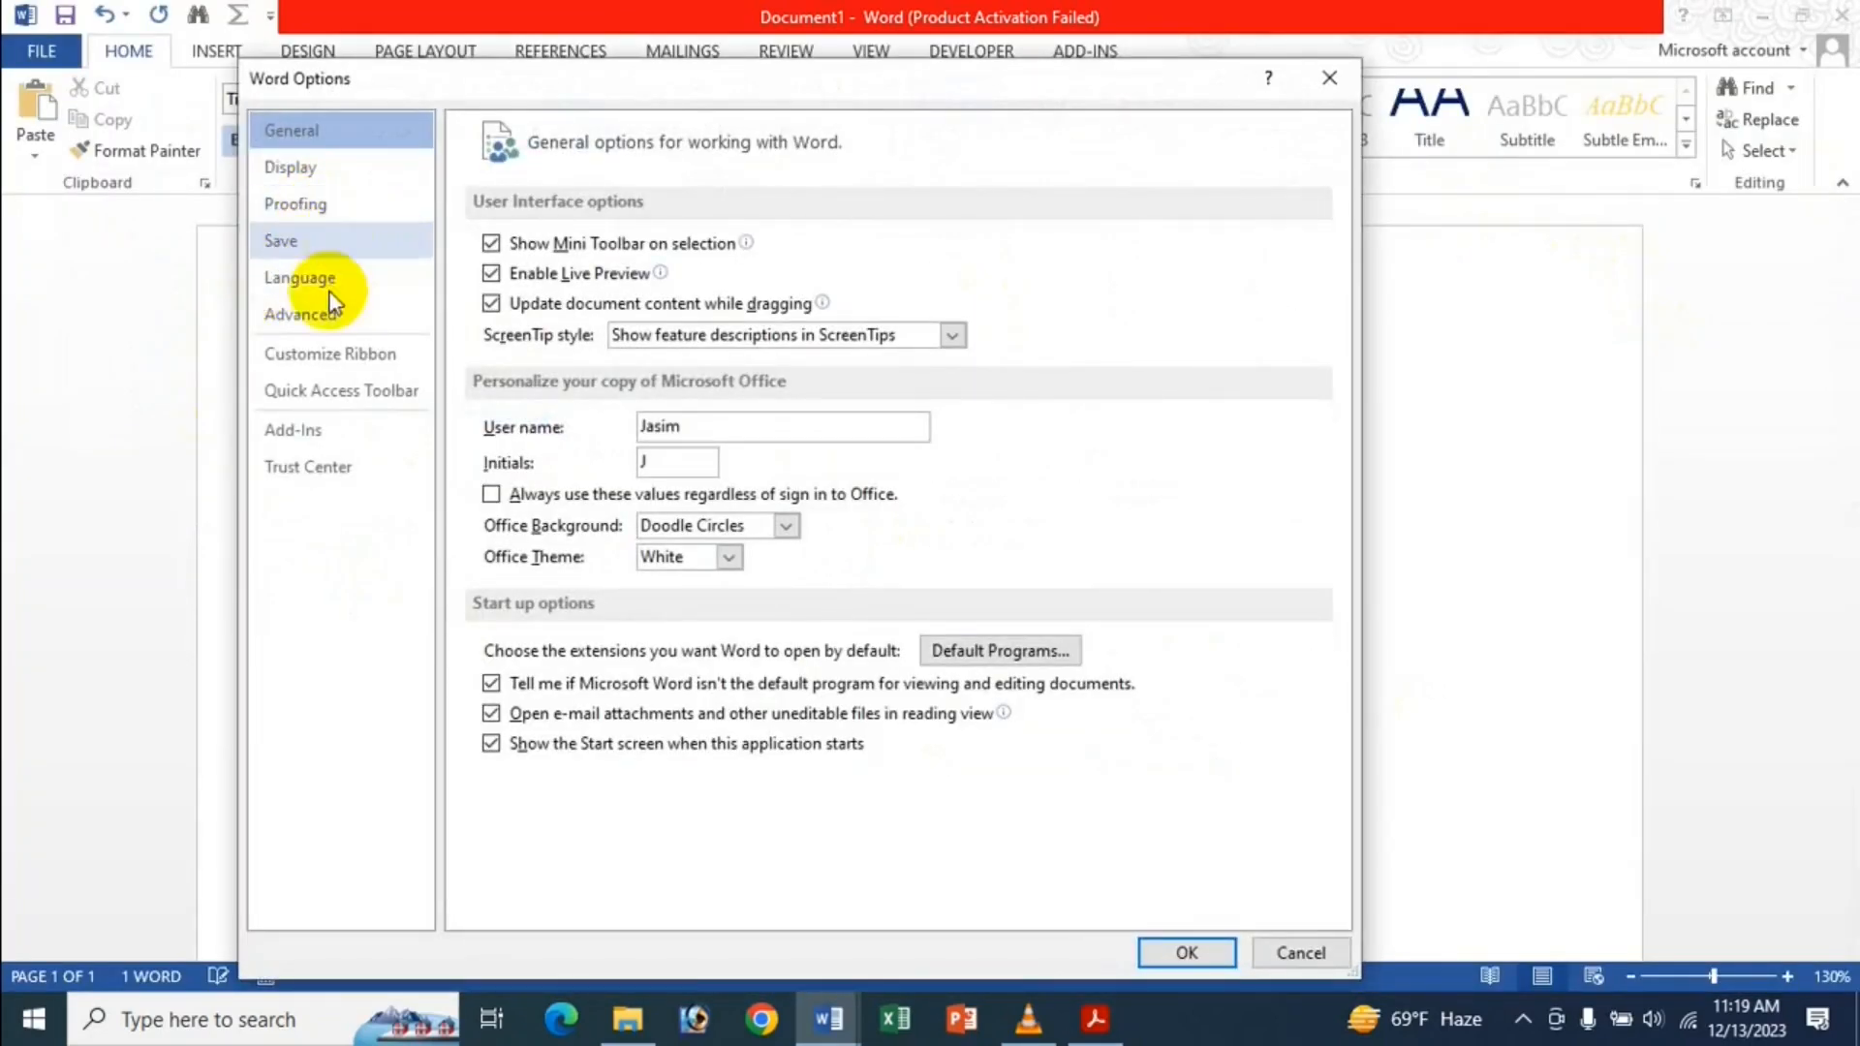
{"action": "left_click", "coordinate": [335, 318]}
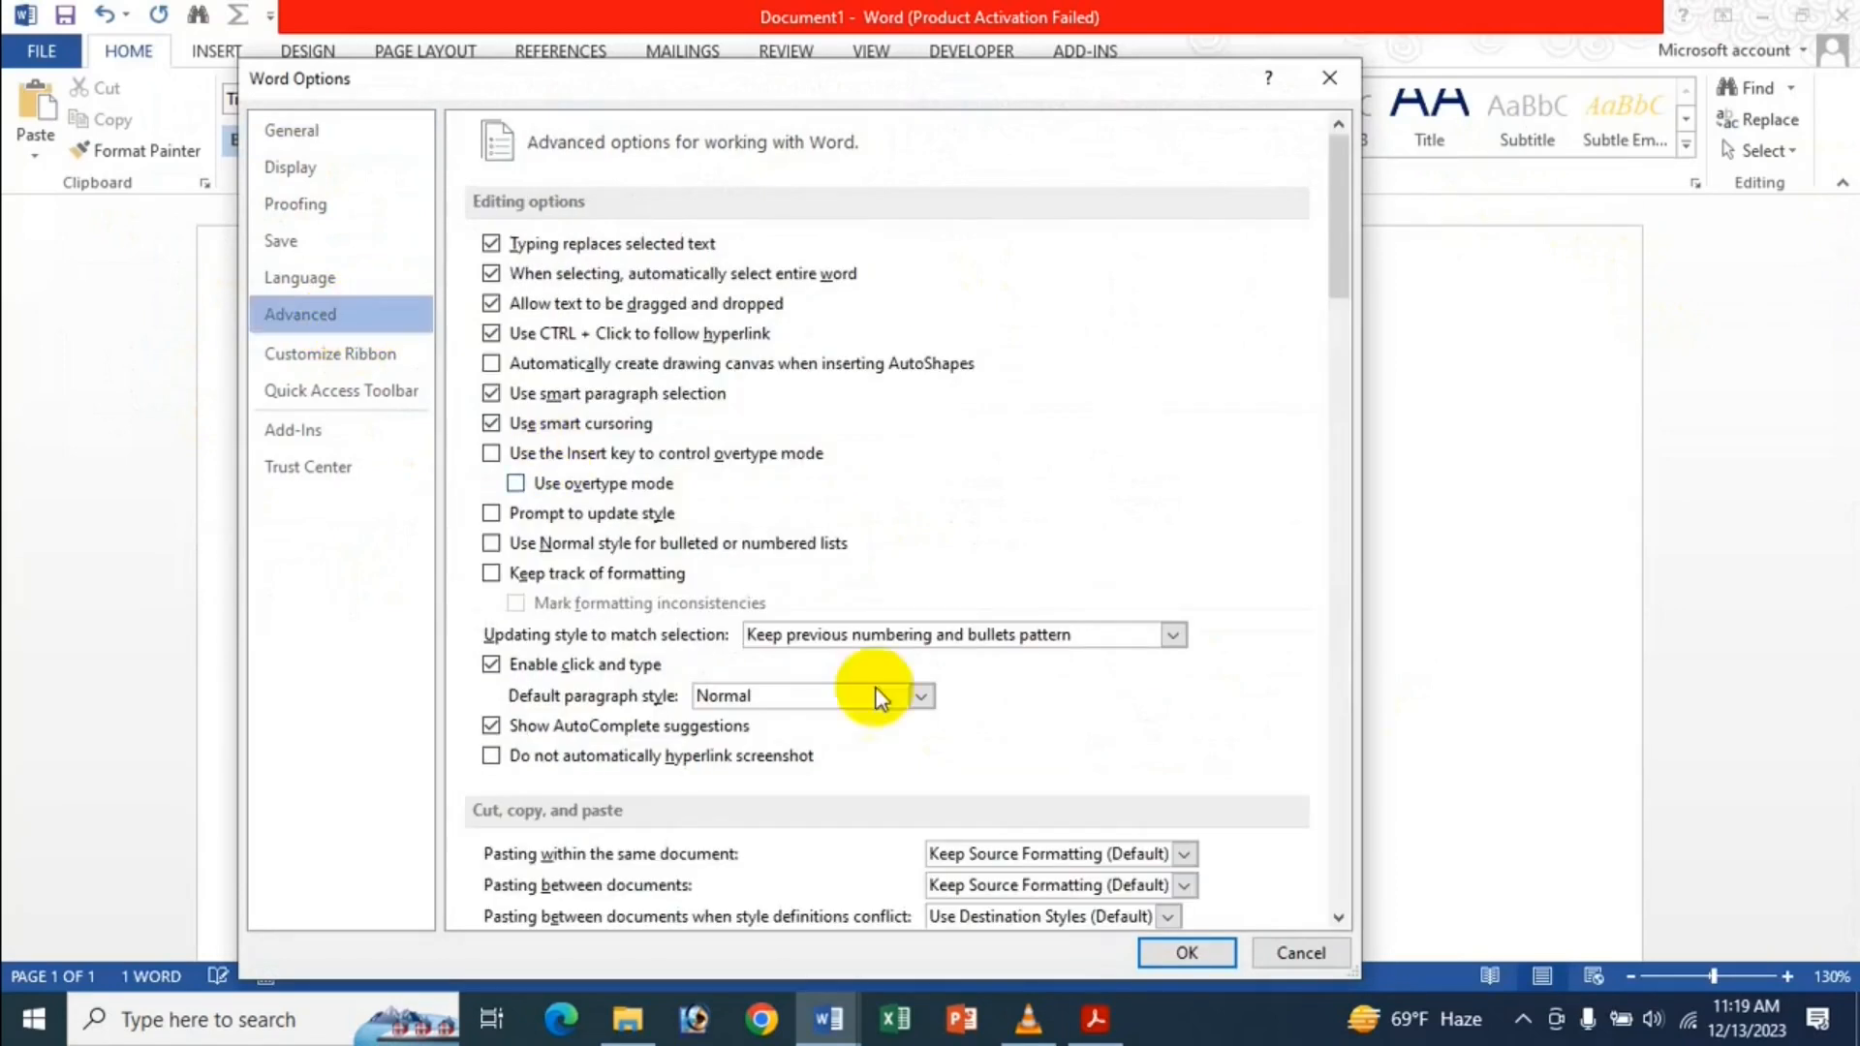
{"action": "scroll", "coordinate": [845, 668], "scroll_direction": "down", "scroll_amount": 3}
{"action": "left_click", "coordinate": [998, 558]}
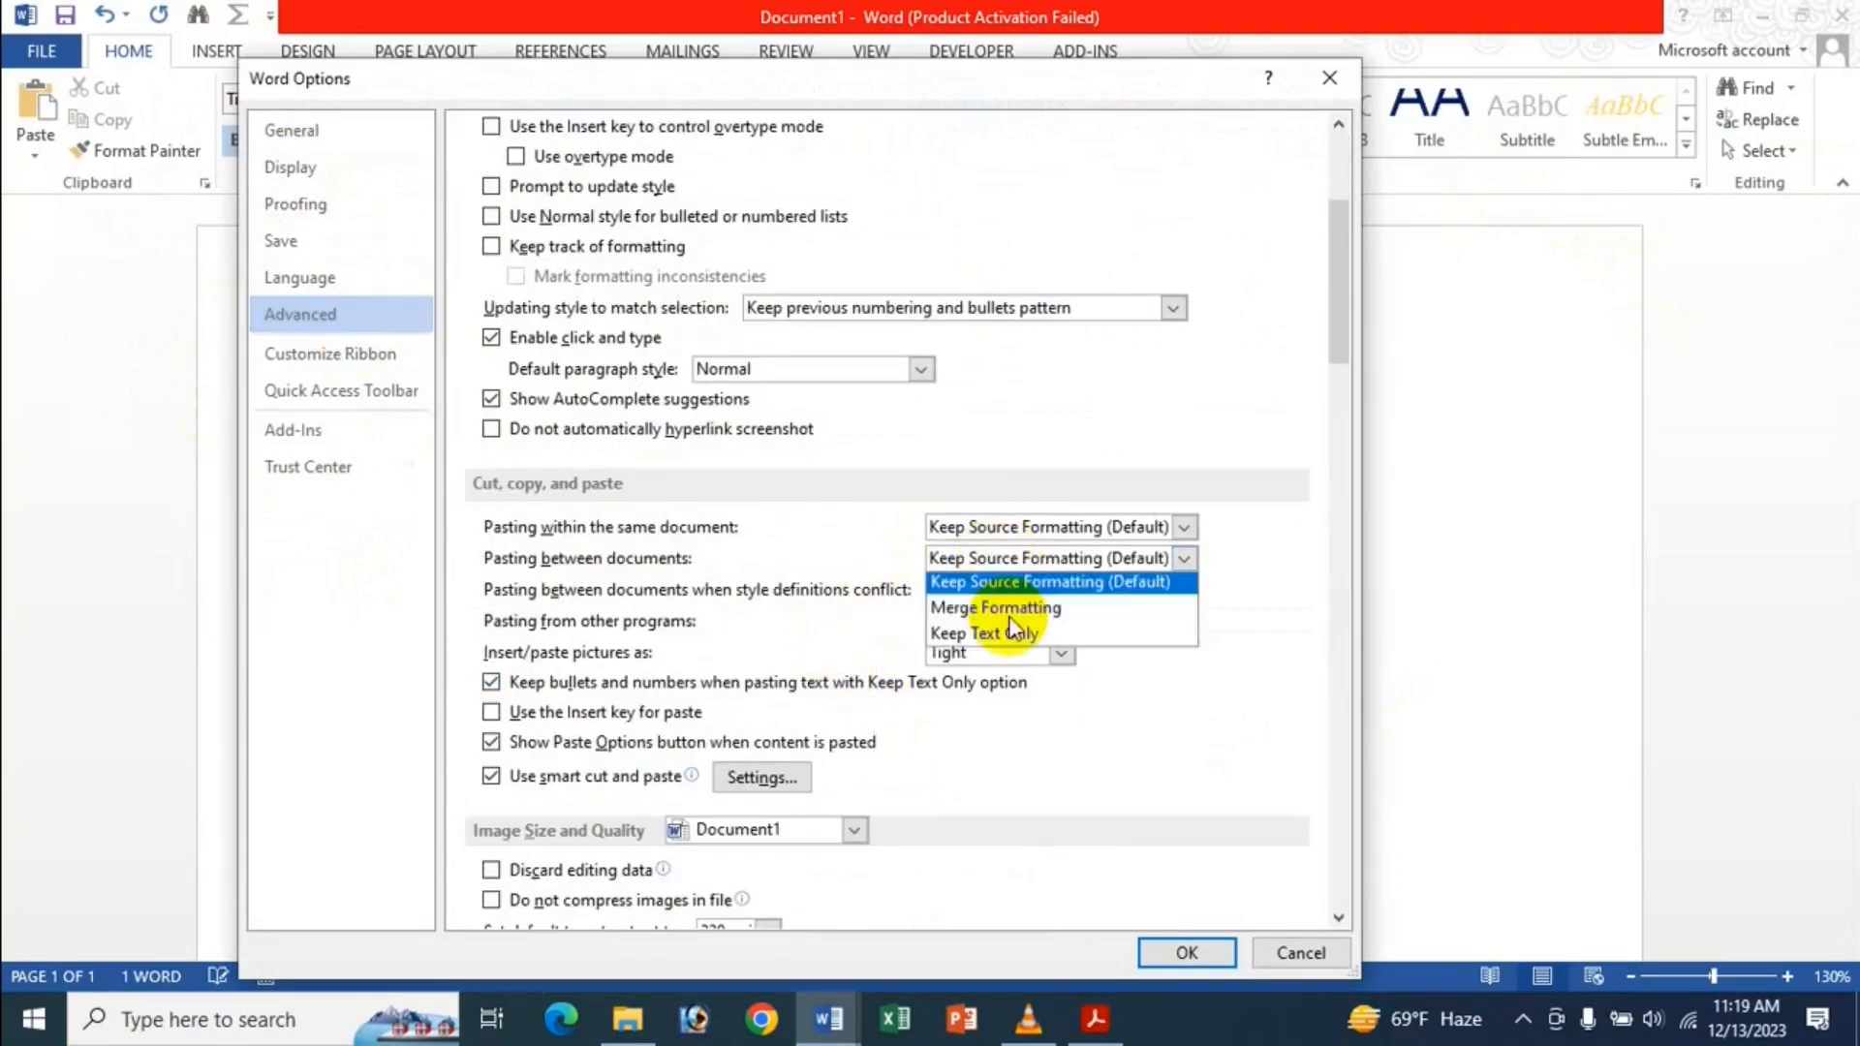
{"action": "left_click", "coordinate": [1015, 615]}
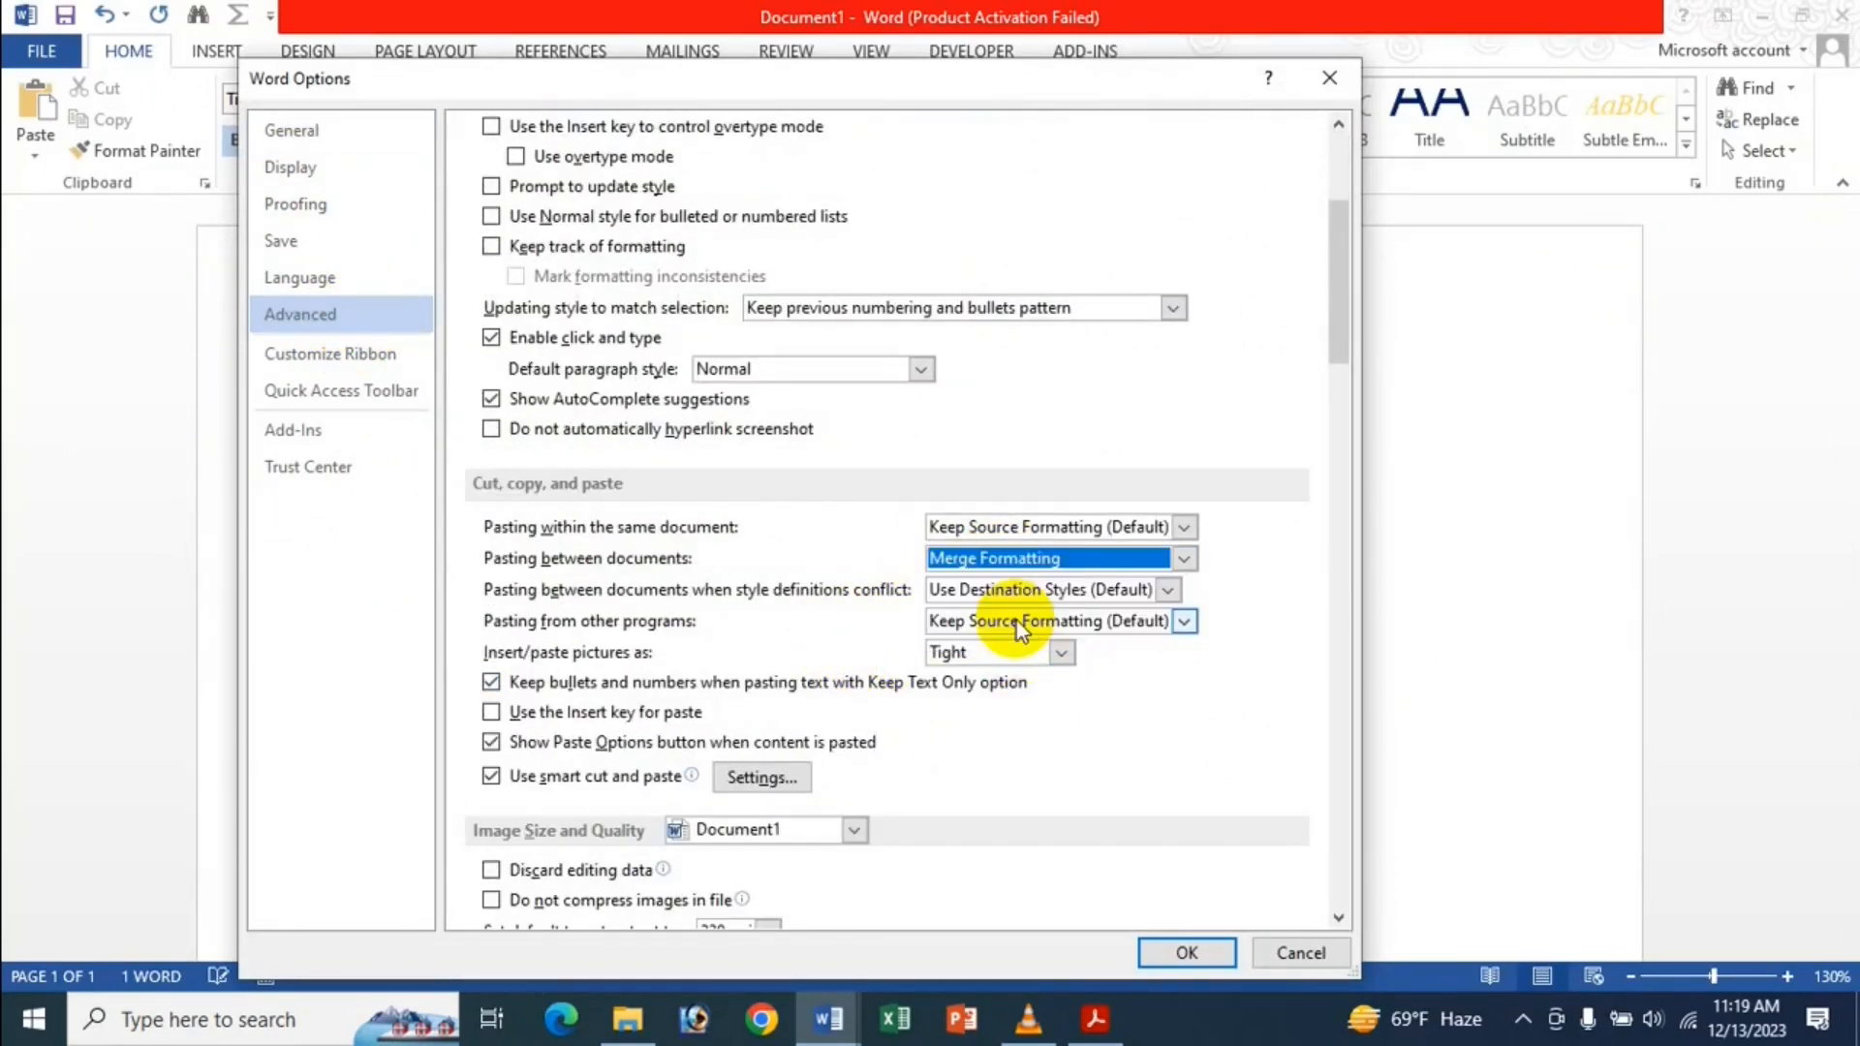
{"action": "left_click", "coordinate": [1228, 955]}
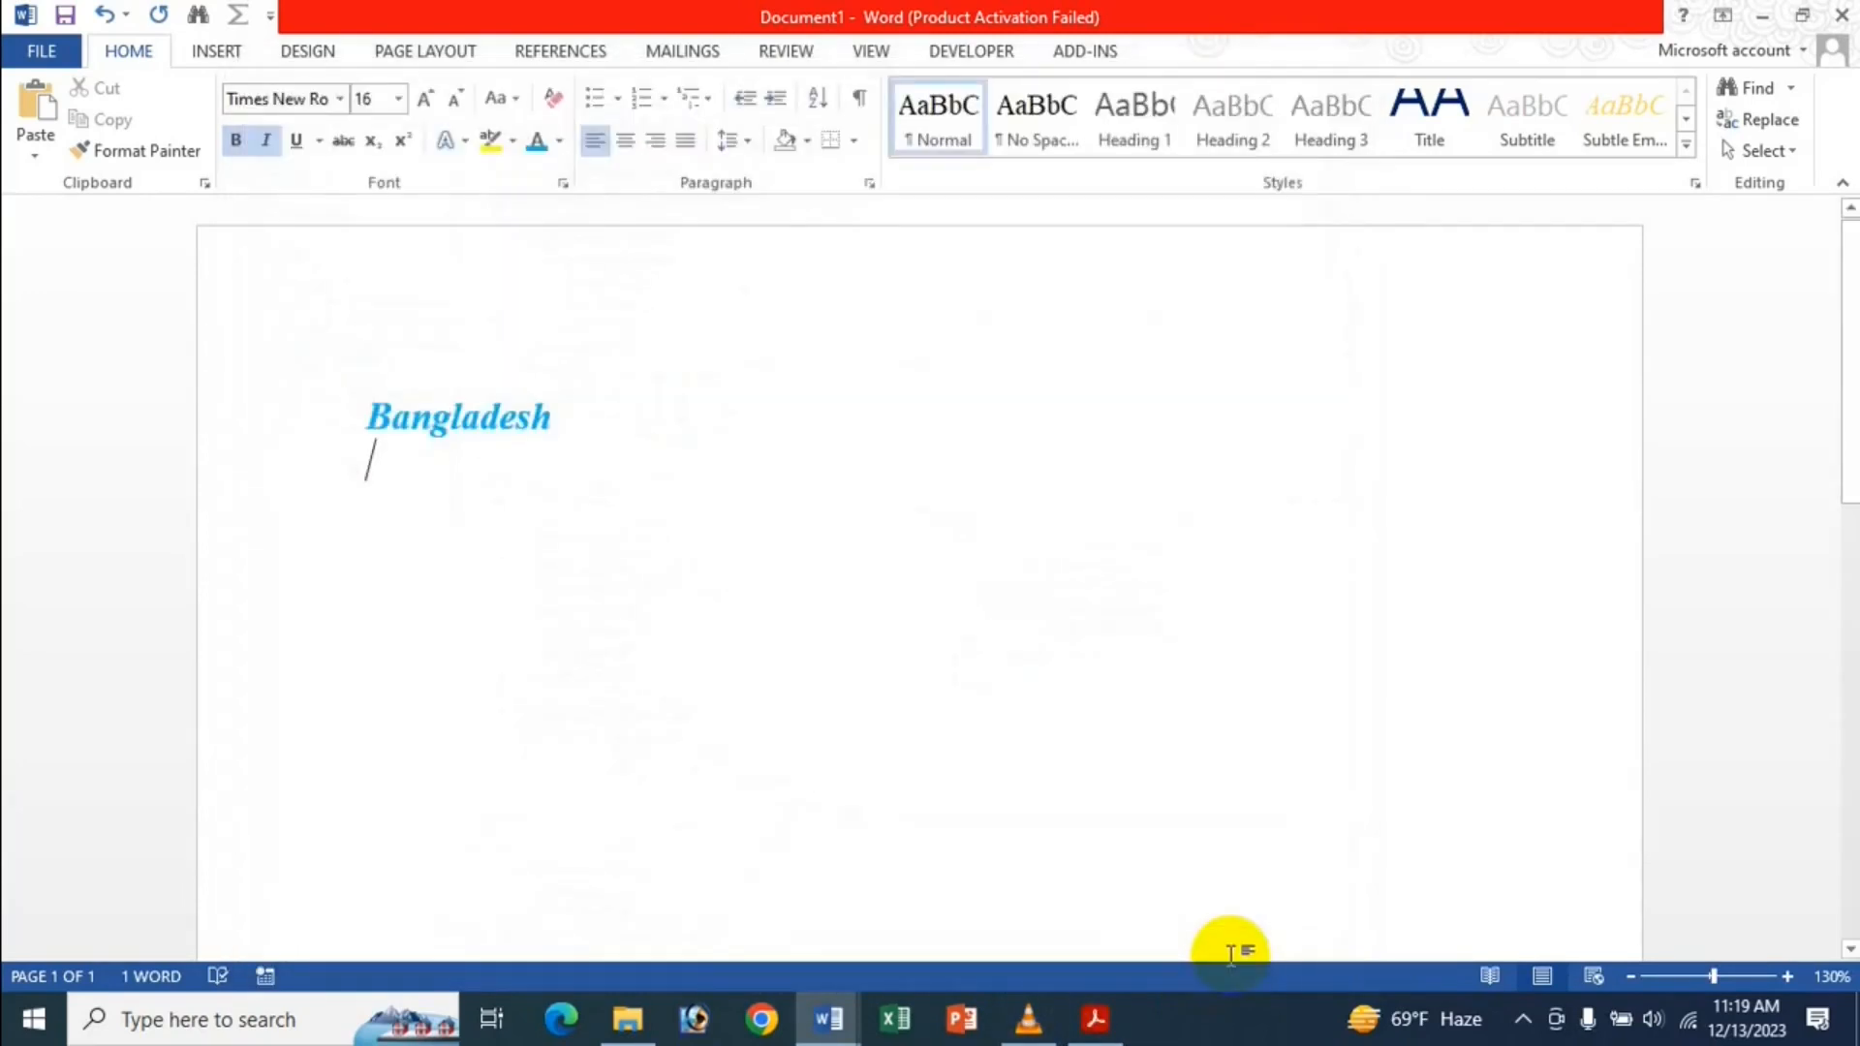
Paste Bangladesh again as black bold italic text and reopen the Advanced Word options.
{"action": "type", "text": "Bangladesh"}
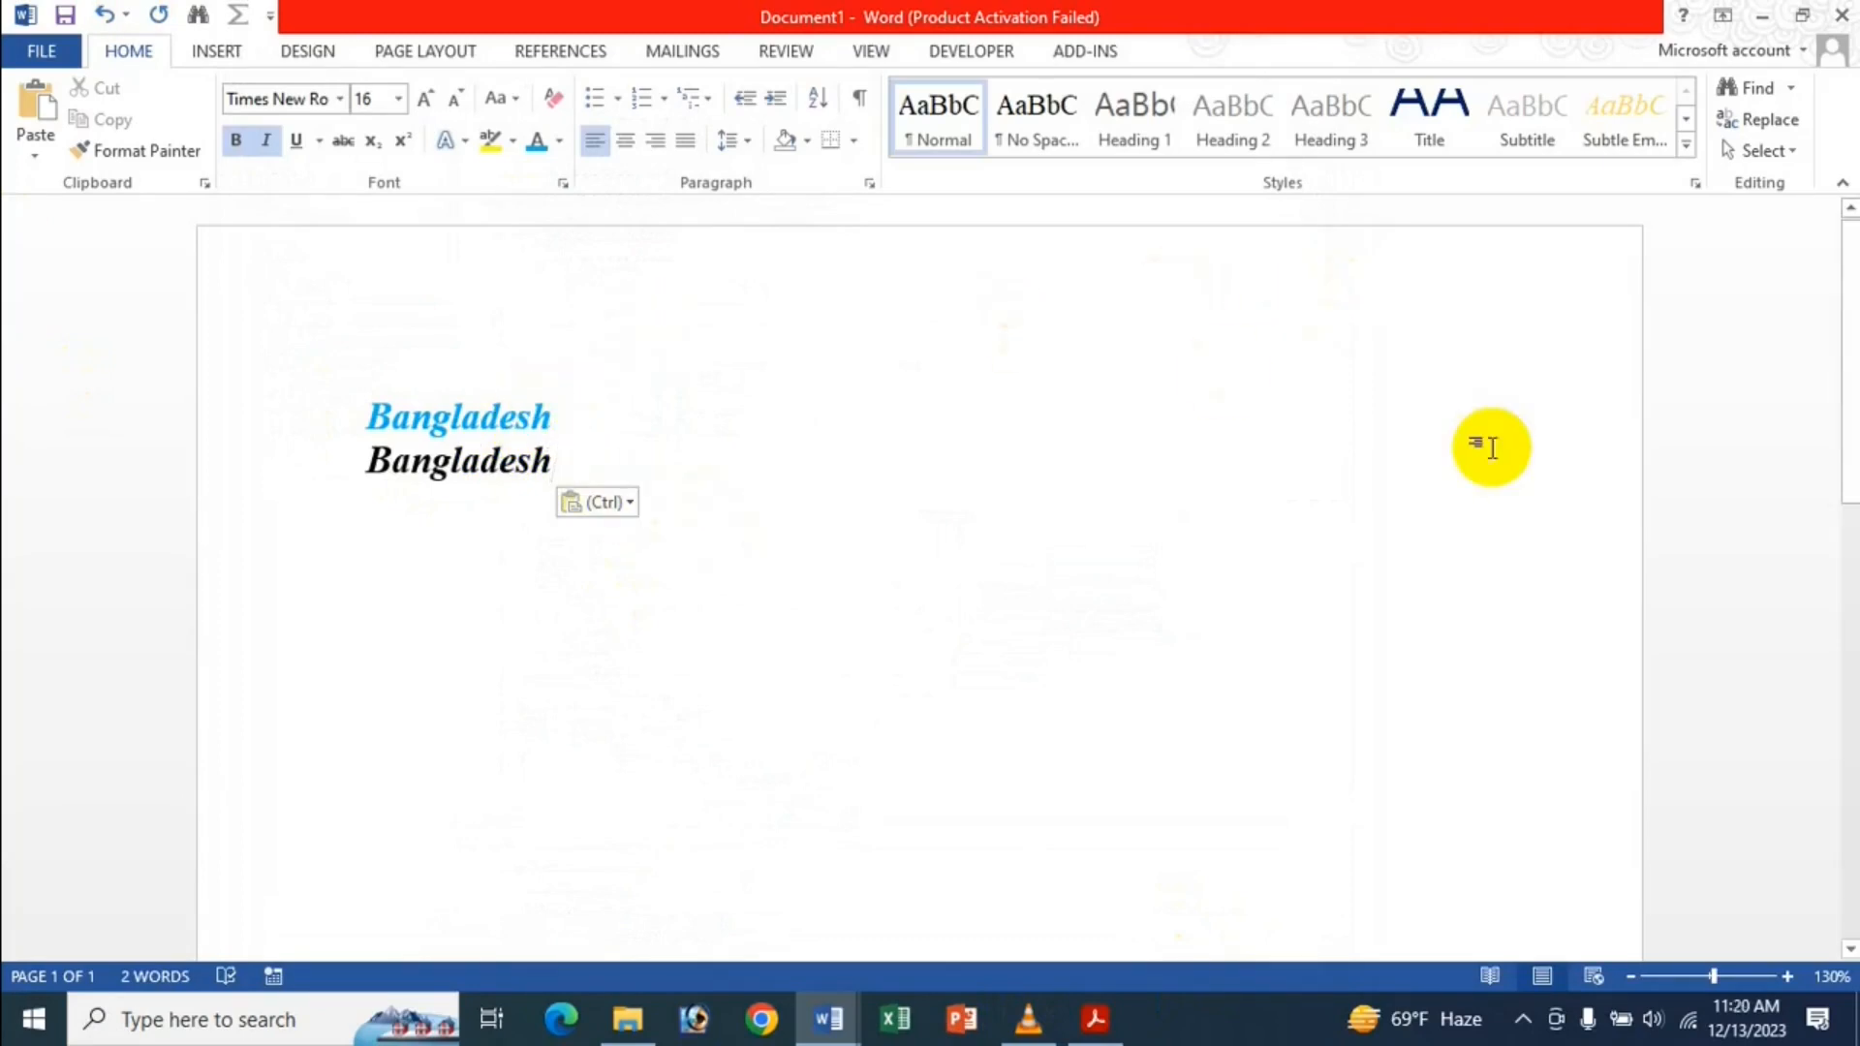
{"action": "key", "text": "Return"}
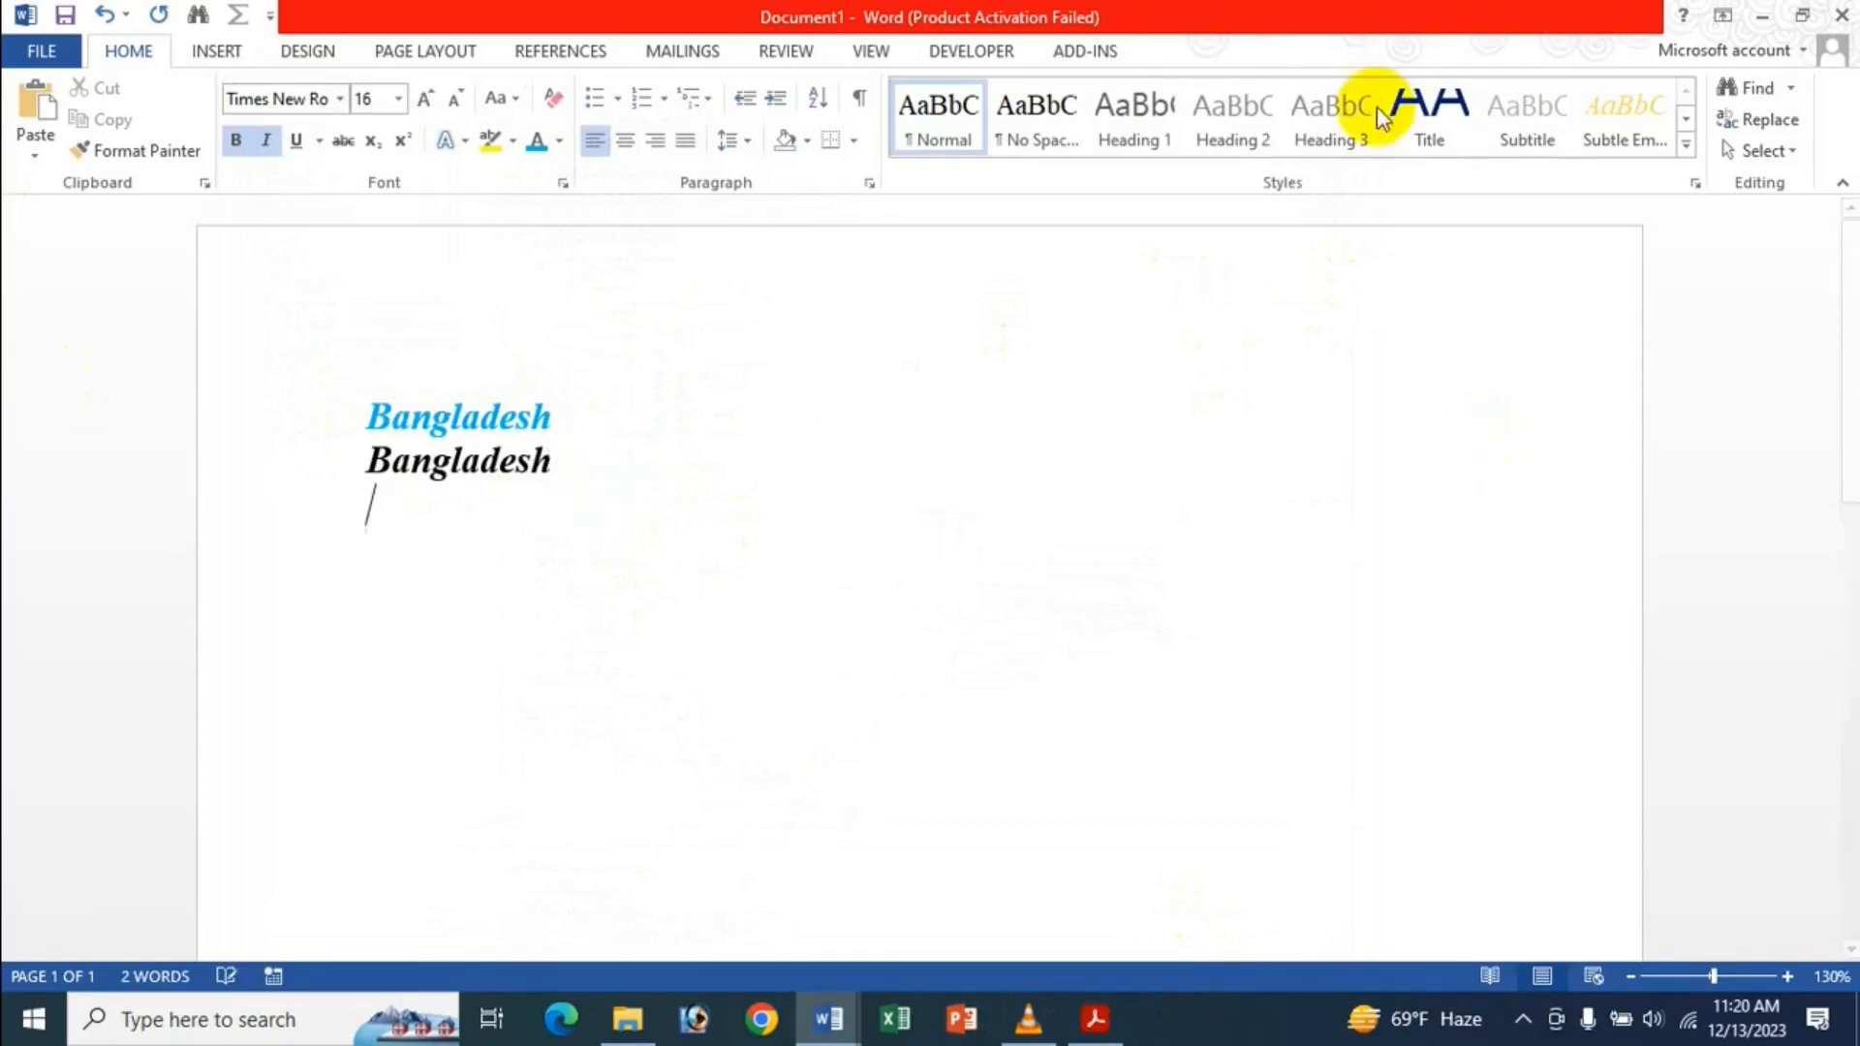
{"action": "left_click", "coordinate": [81, 56]}
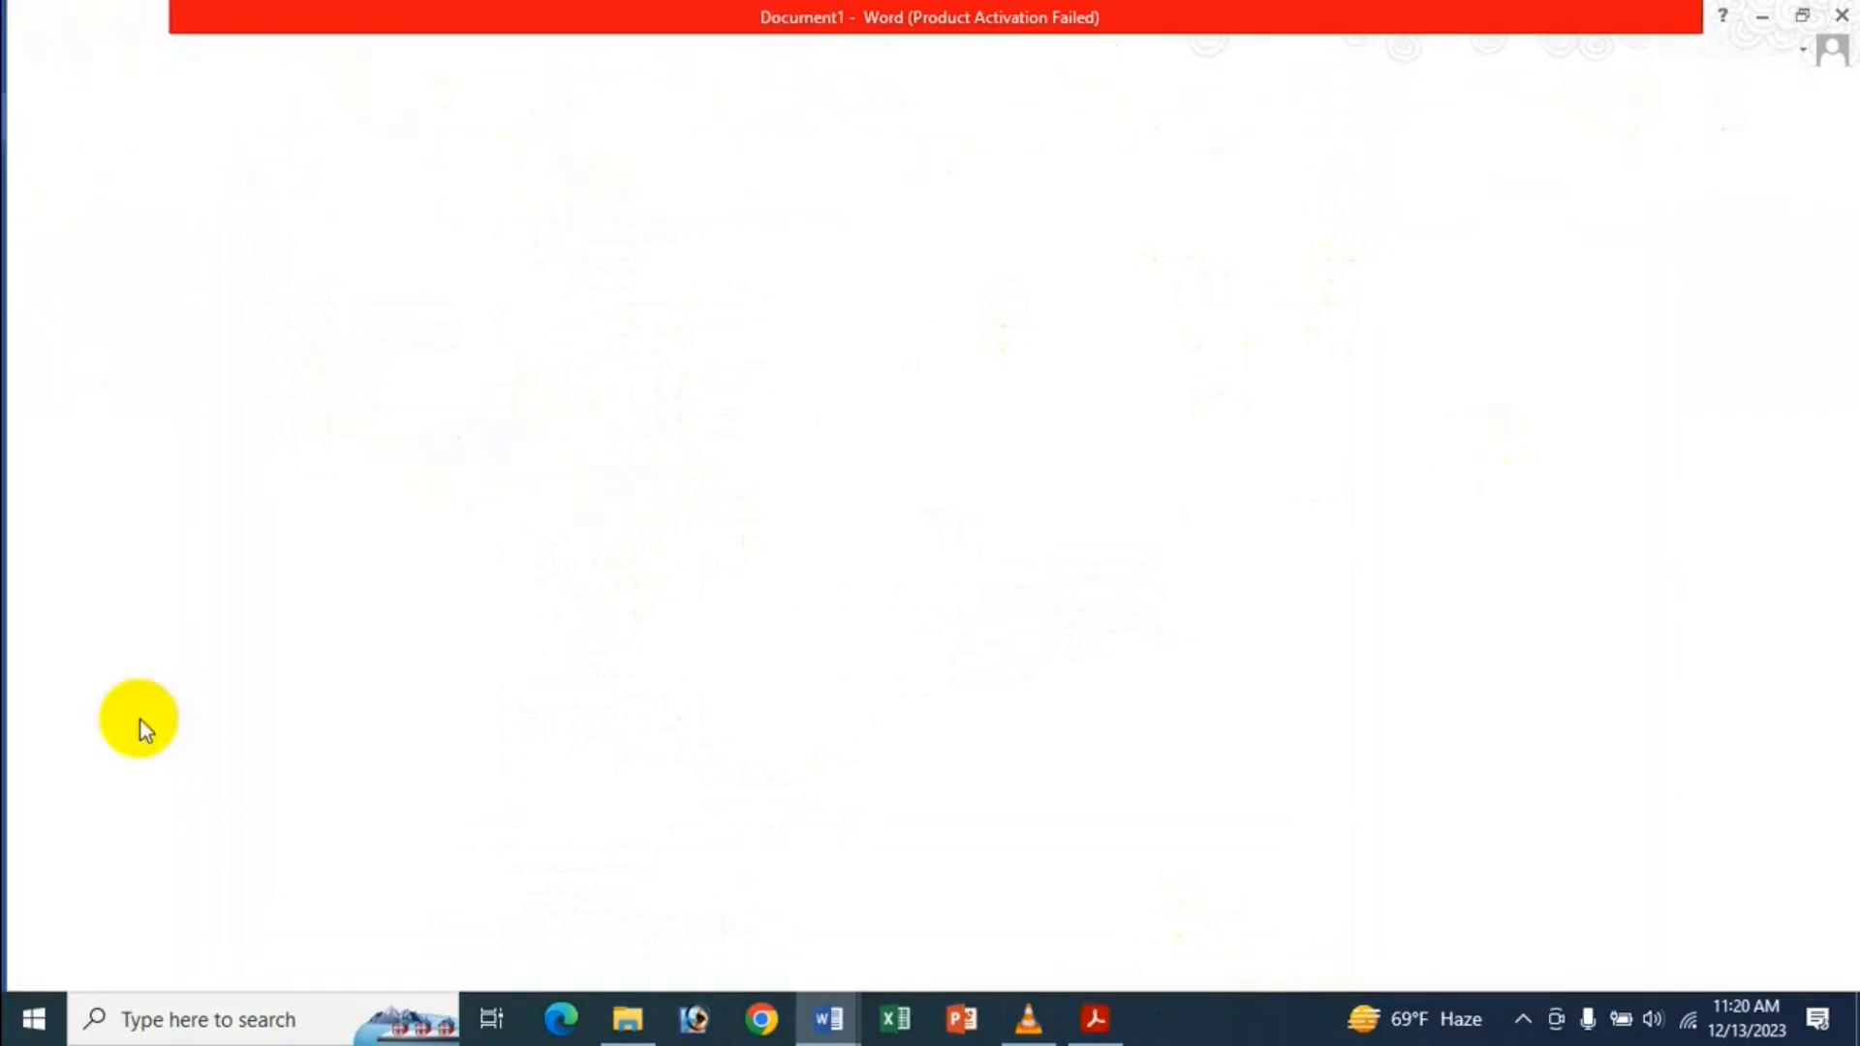
{"action": "left_click", "coordinate": [102, 668]}
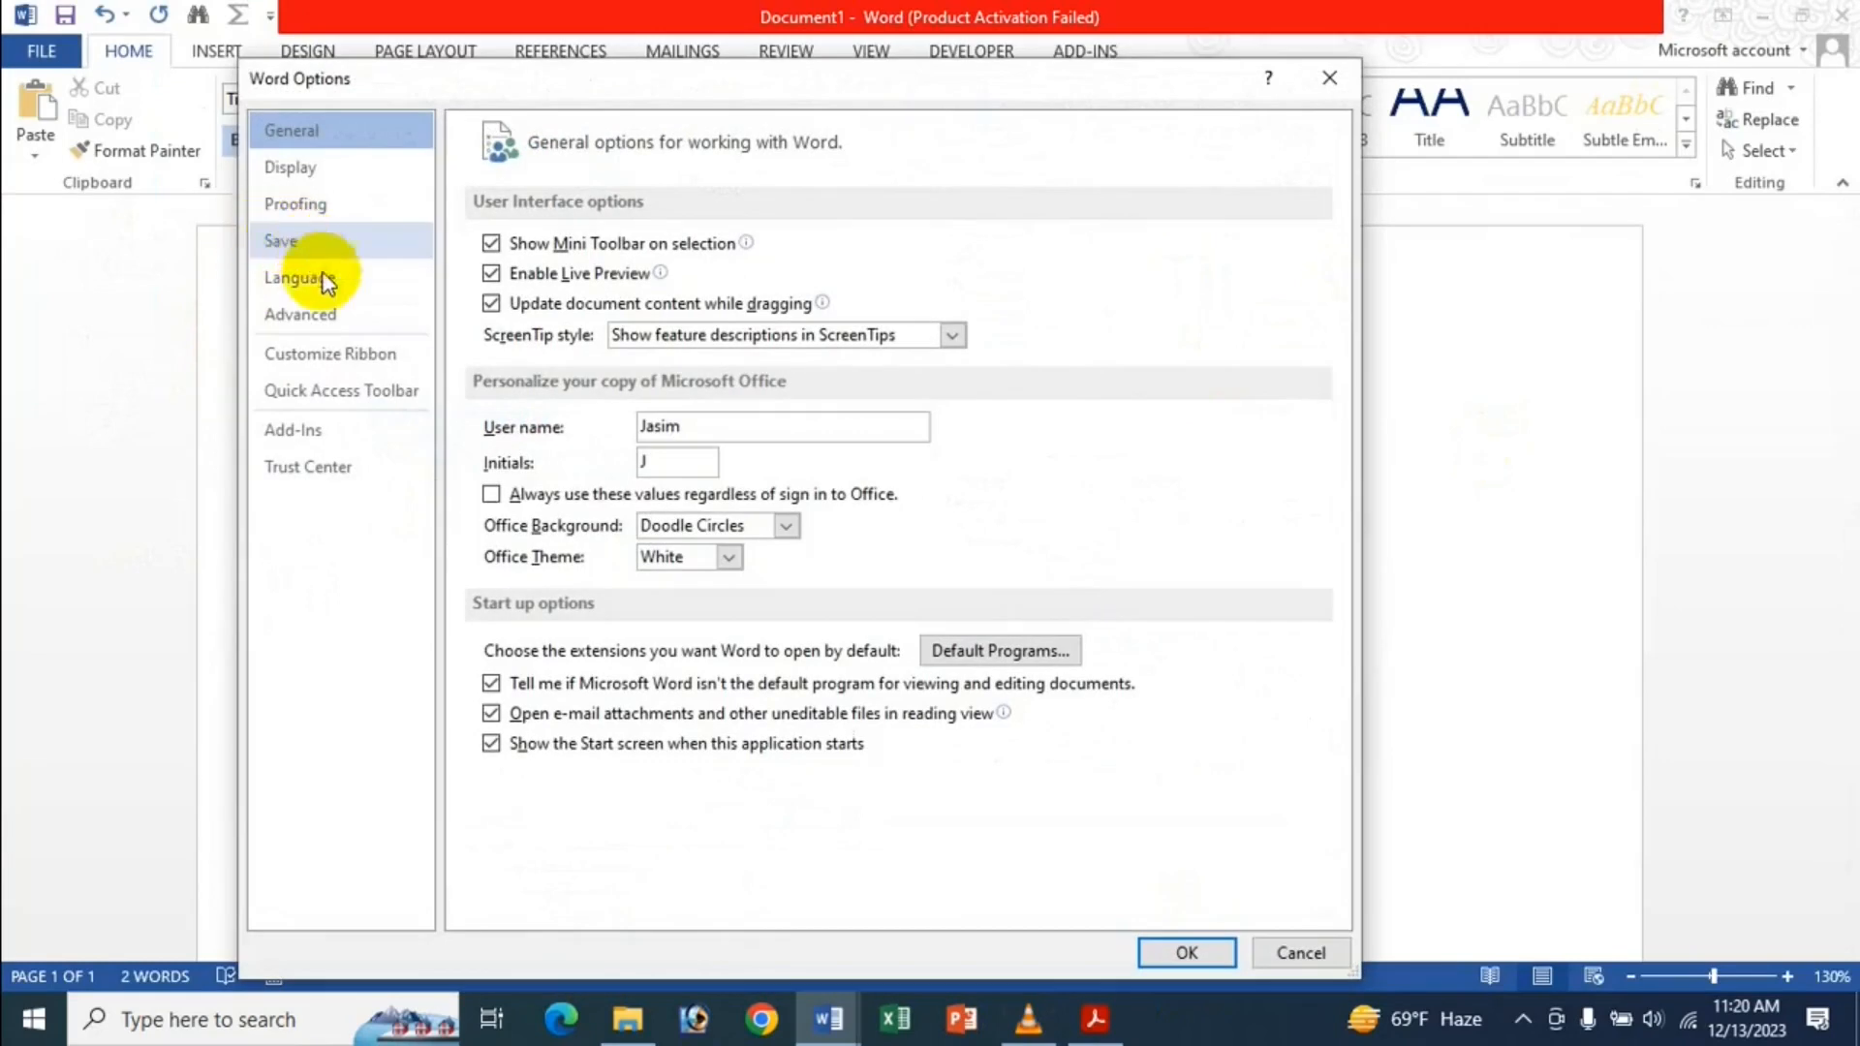
{"action": "left_click", "coordinate": [318, 317]}
Set 'Pasting between documents' to Keep Text Only and paste Bangladesh as plain text on line three.
{"action": "scroll", "coordinate": [792, 677], "scroll_direction": "down", "scroll_amount": 5}
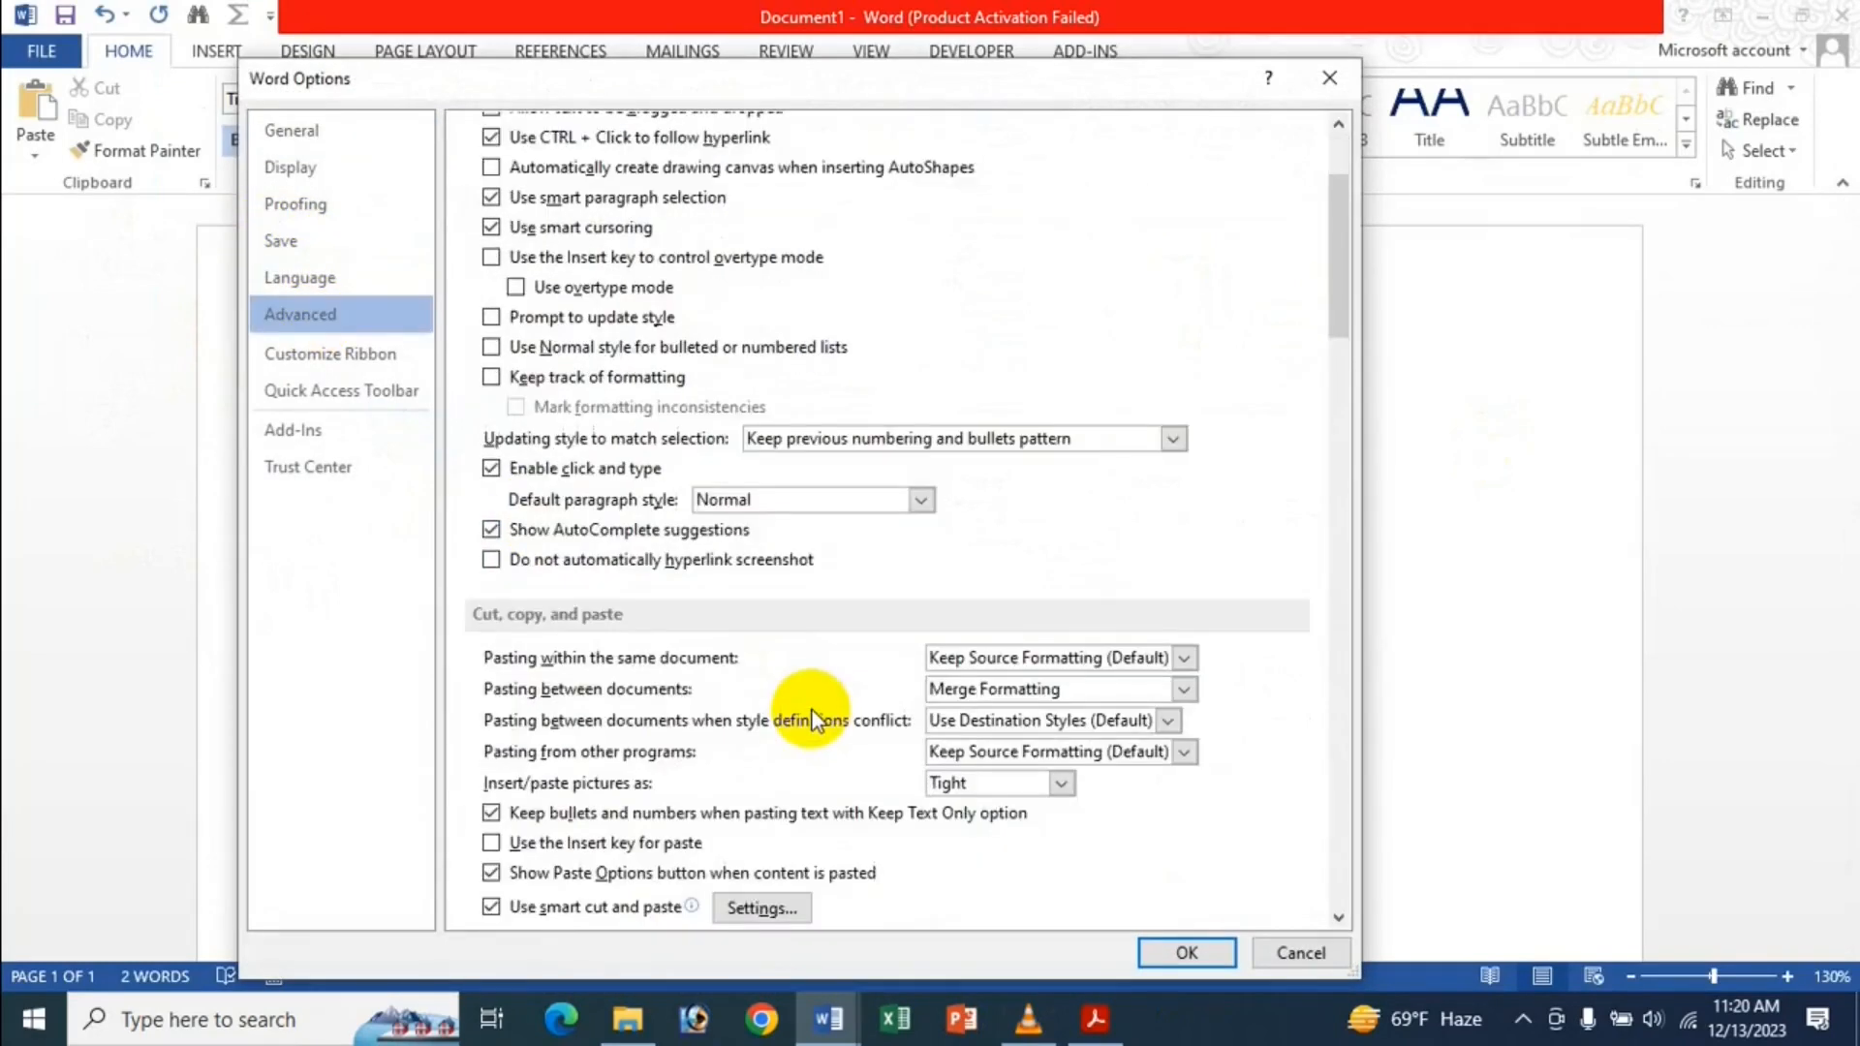
{"action": "left_click", "coordinate": [1012, 426]}
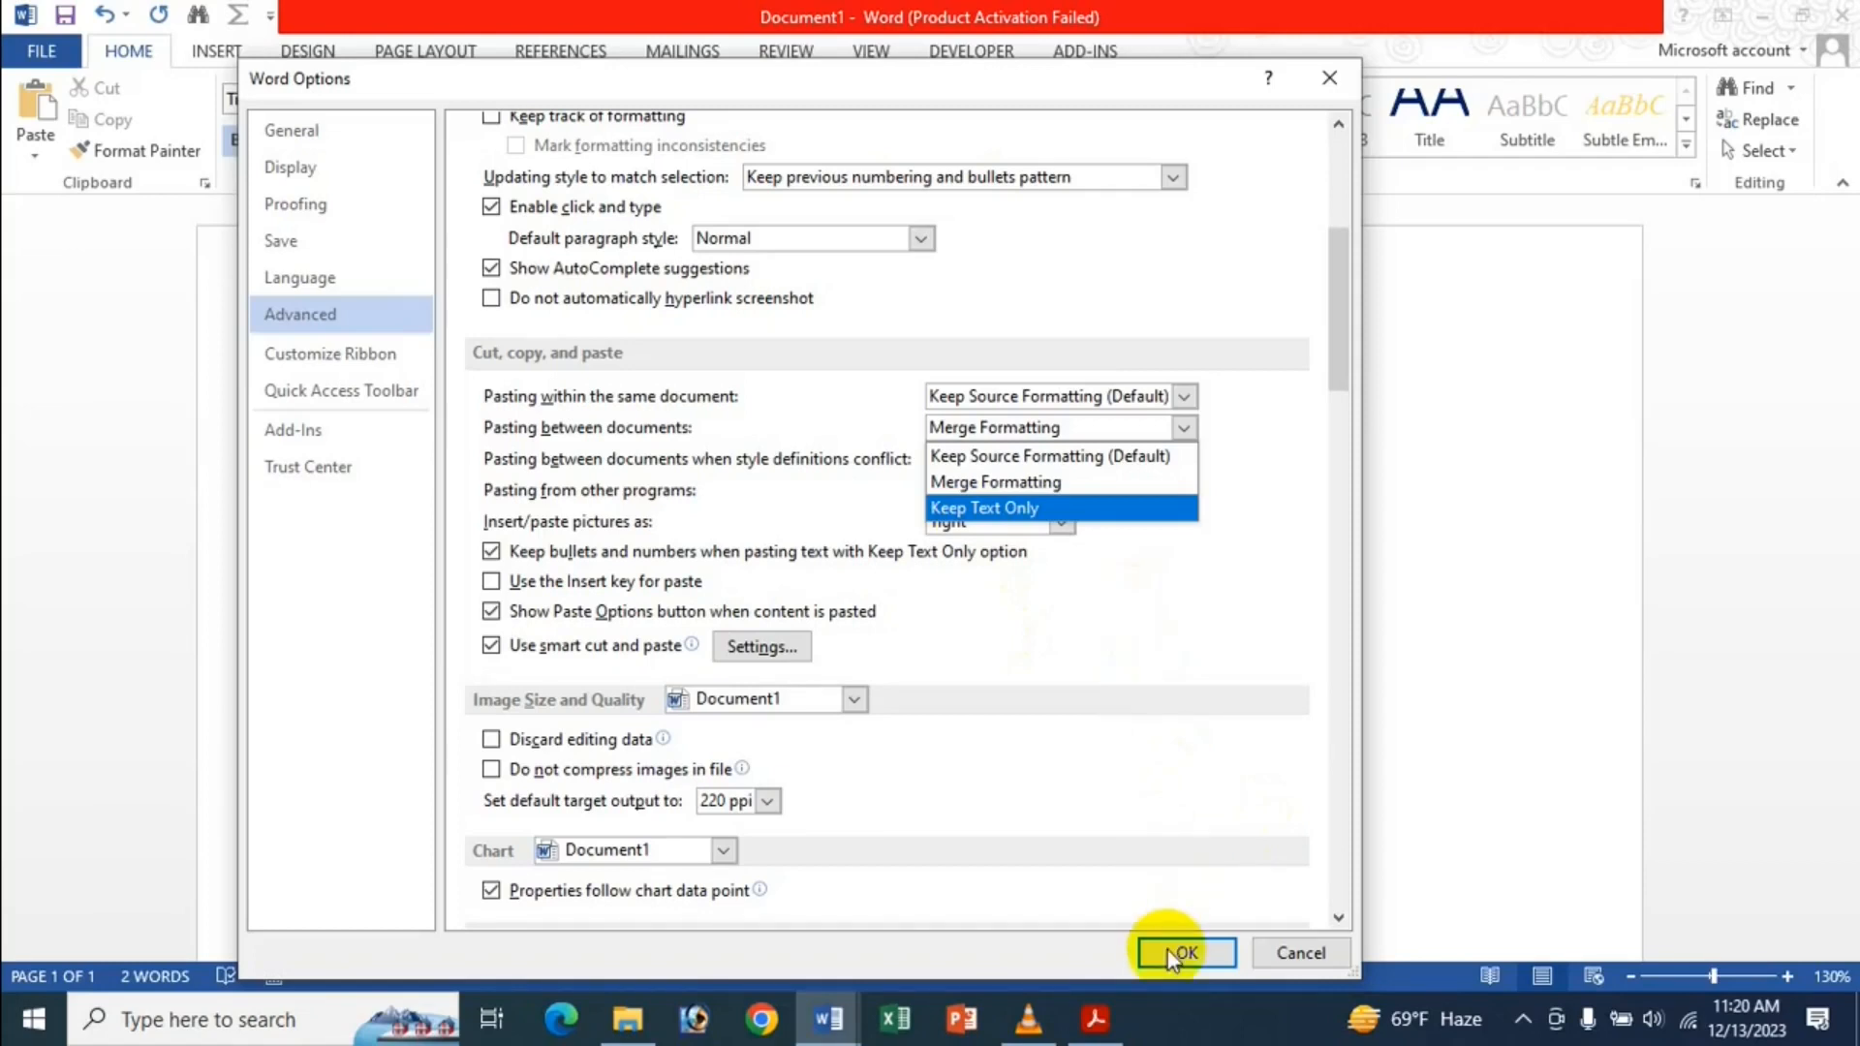
{"action": "left_click", "coordinate": [1066, 730]}
{"action": "left_click", "coordinate": [1014, 434]}
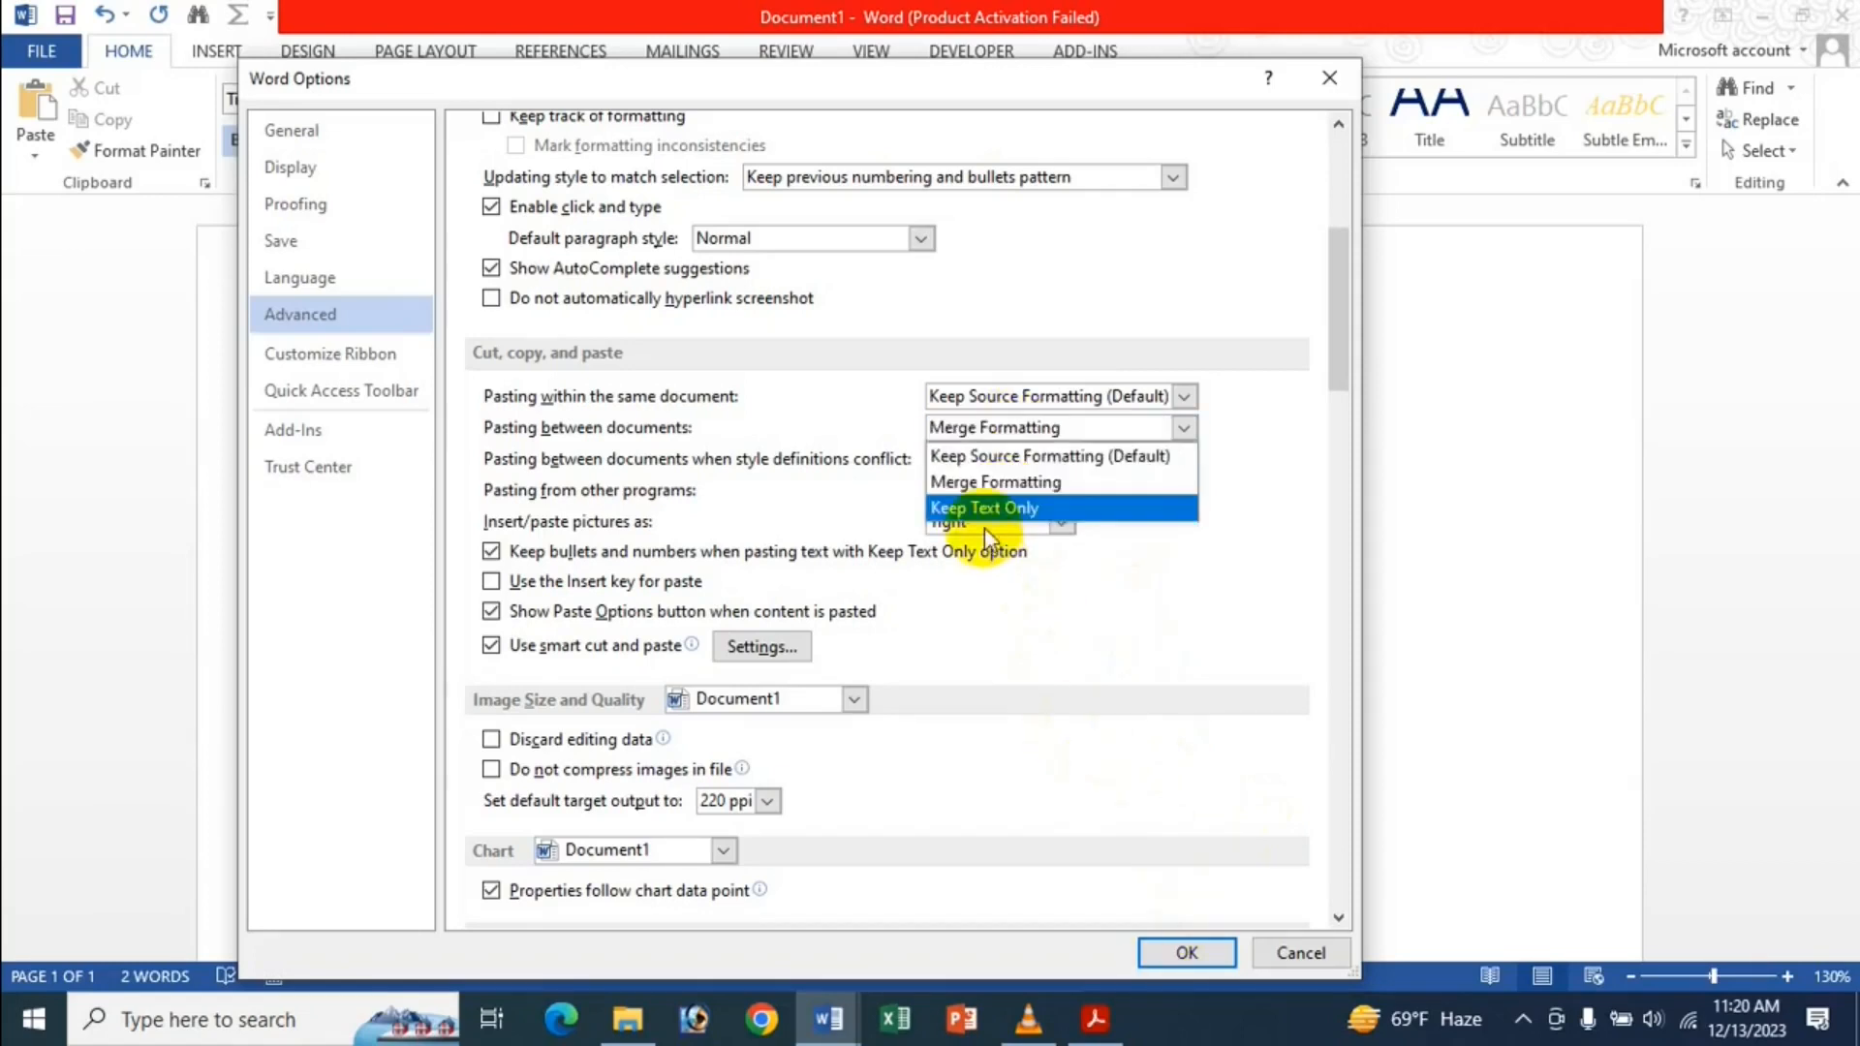
{"action": "left_click", "coordinate": [986, 508]}
{"action": "left_click", "coordinate": [1190, 949]}
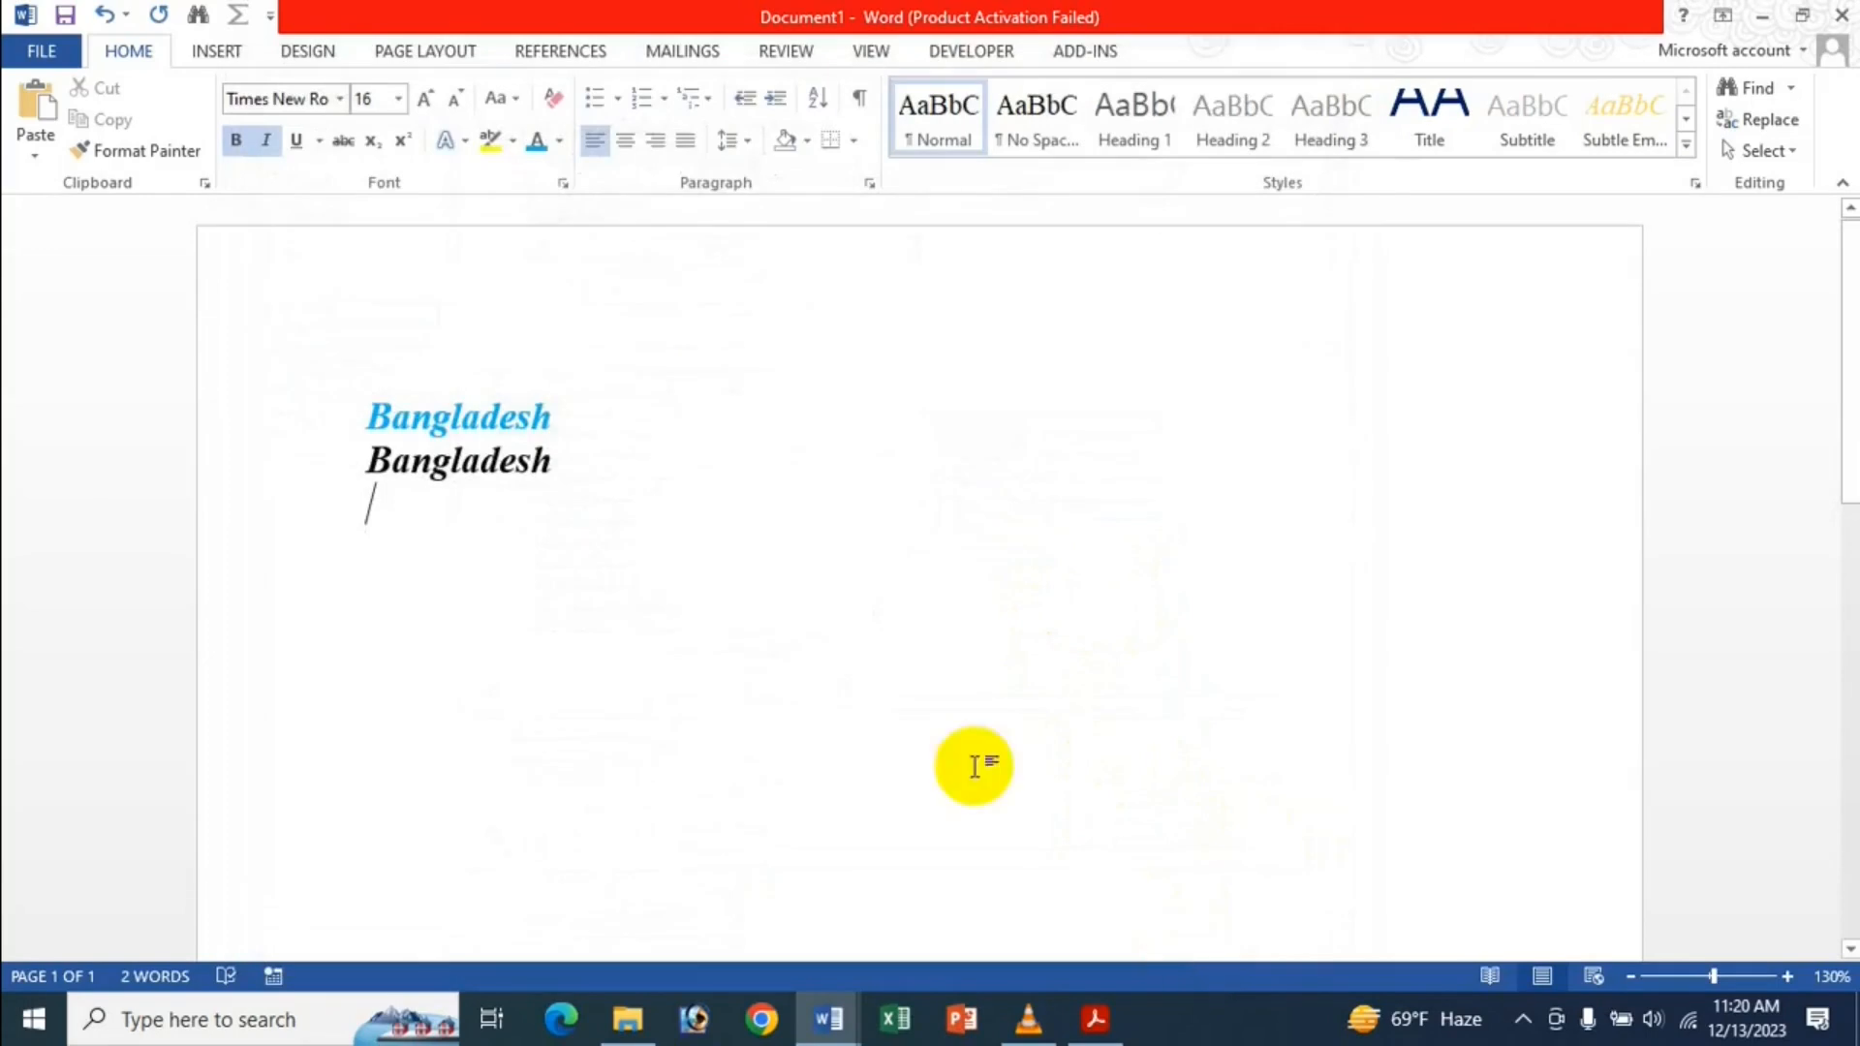
{"action": "type", "text": "Bangladesh"}
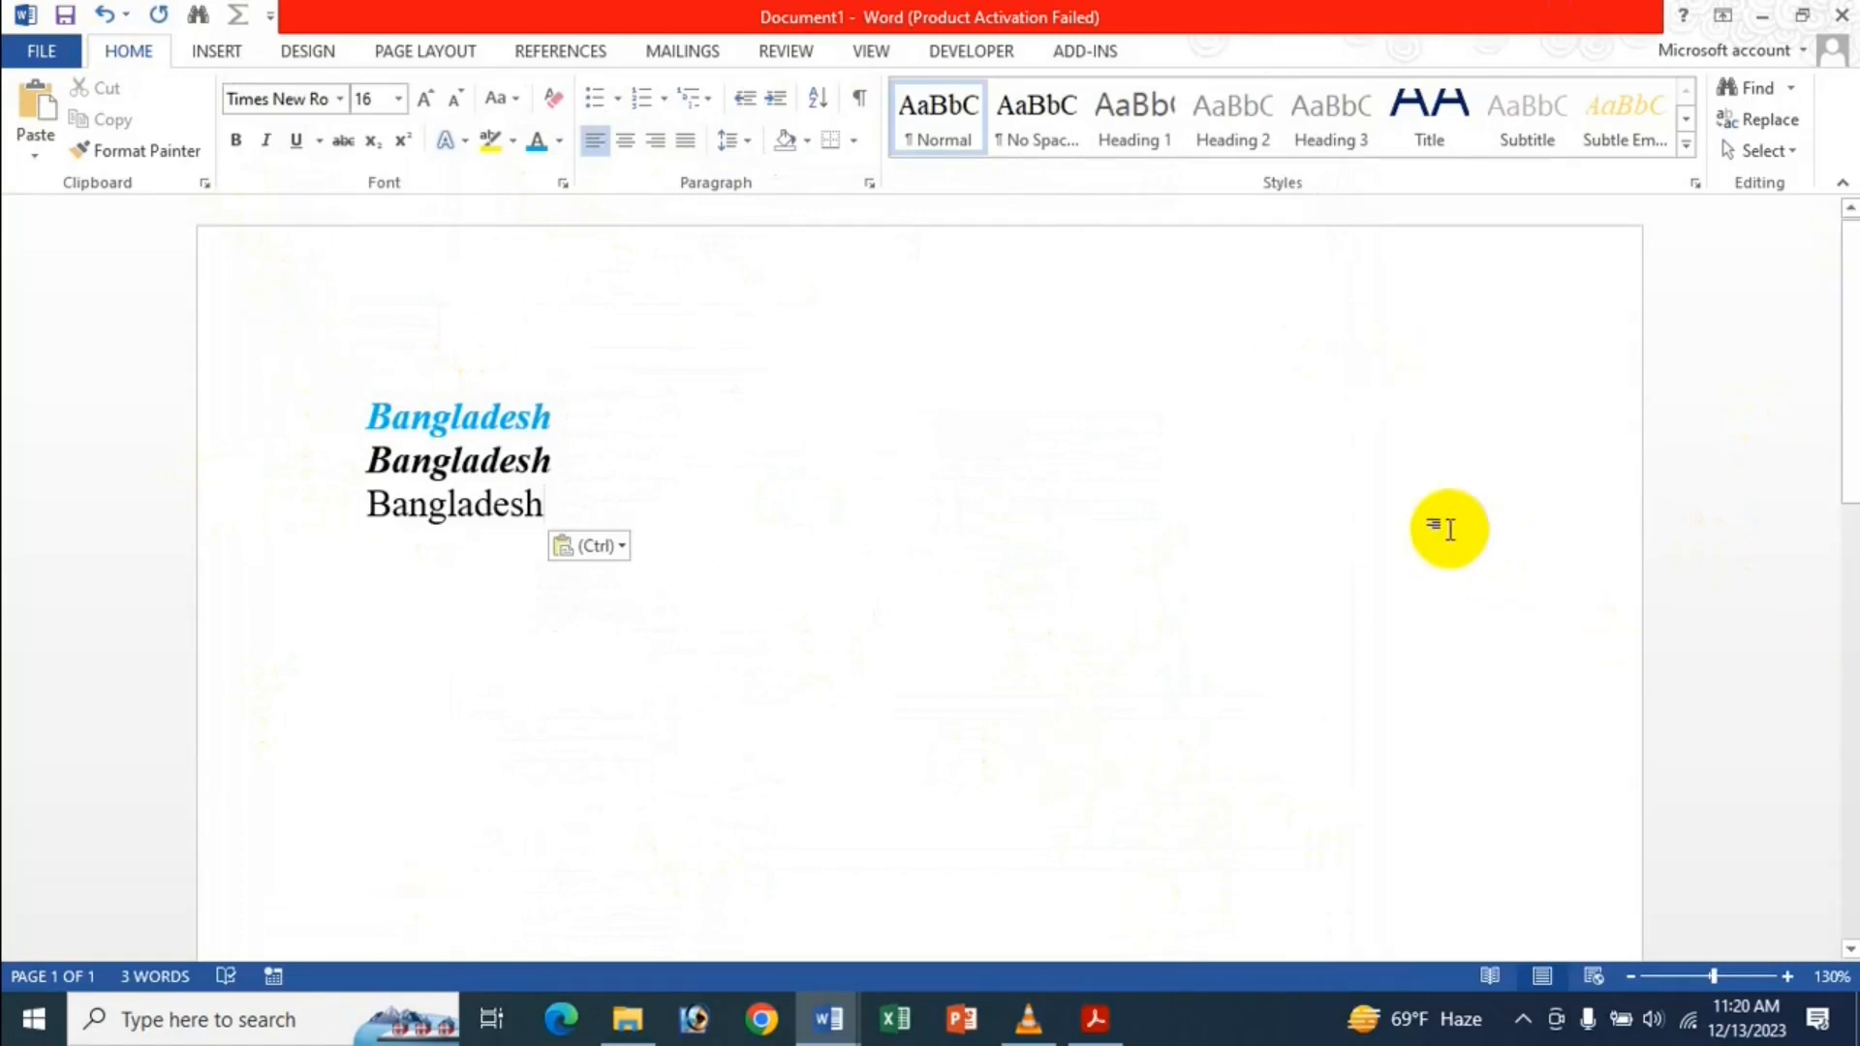
Try Merge Formatting, Keep Source Formatting and Keep Text Only on line three, then open Set Default Paste.
{"action": "left_click", "coordinate": [620, 548]}
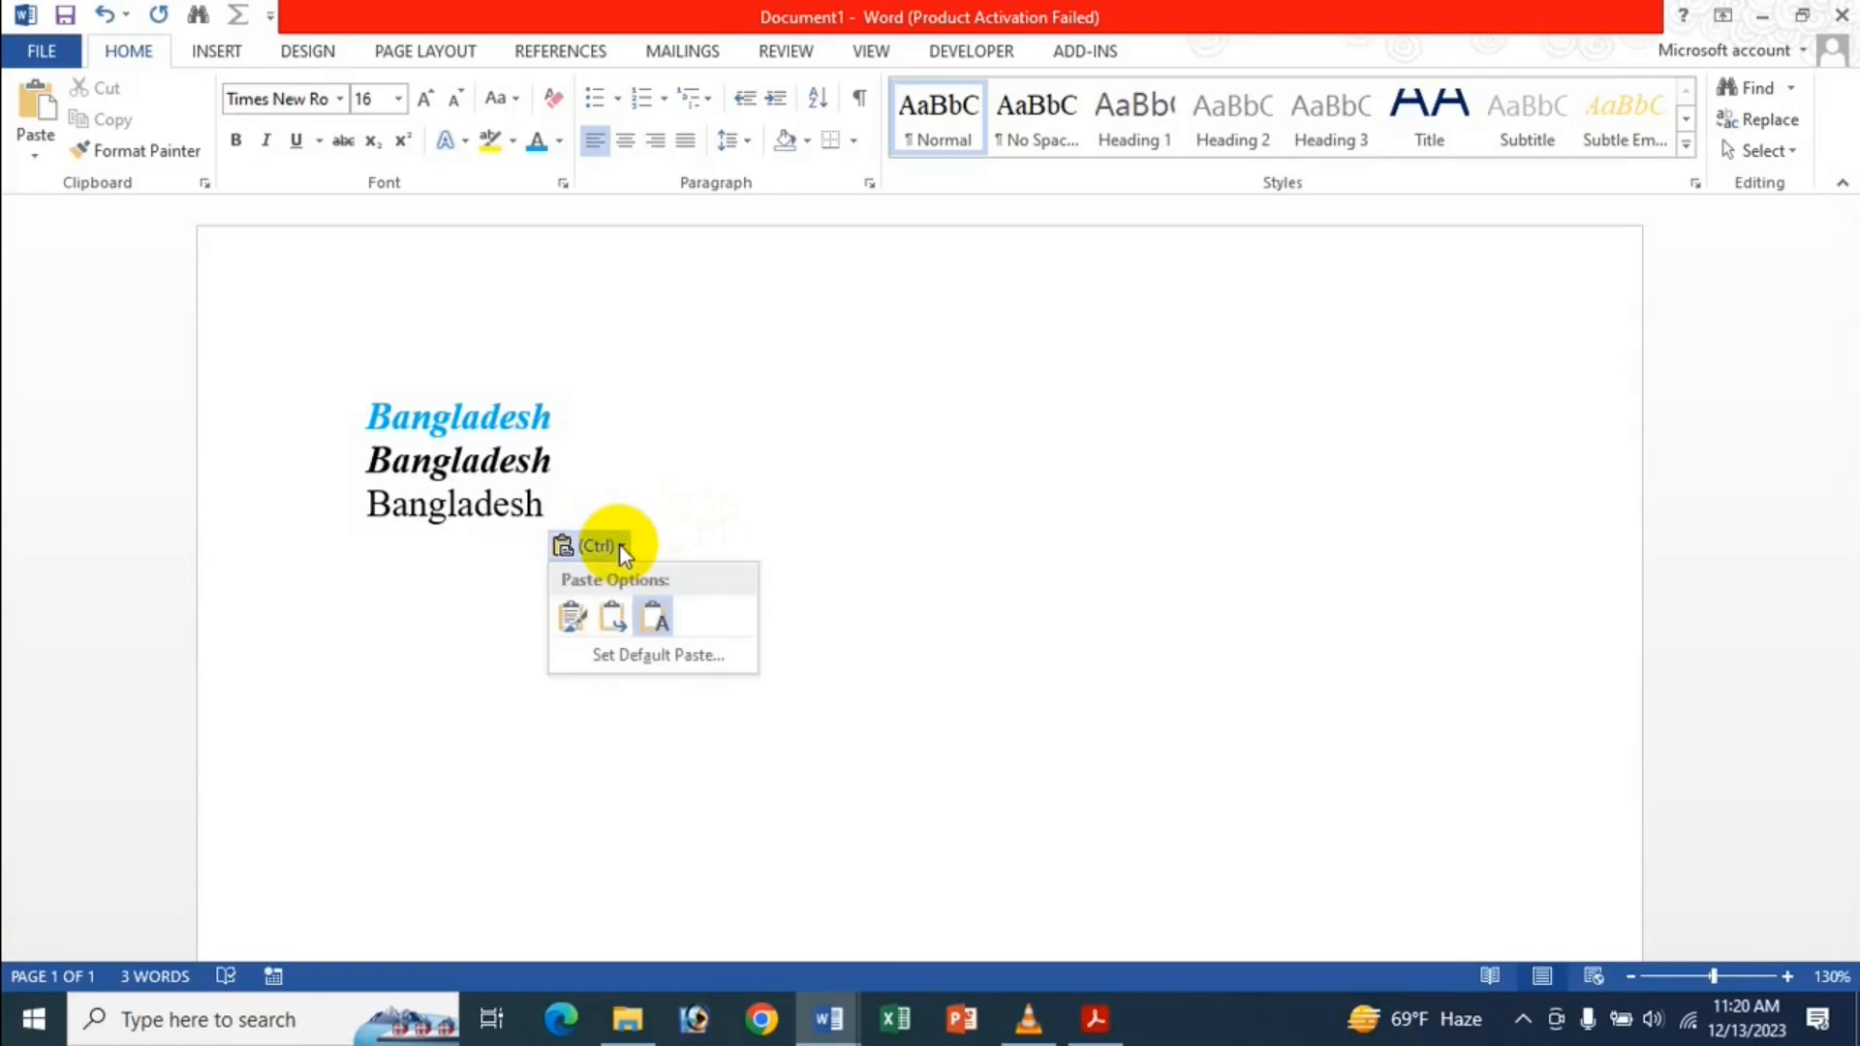
{"action": "left_click", "coordinate": [617, 625]}
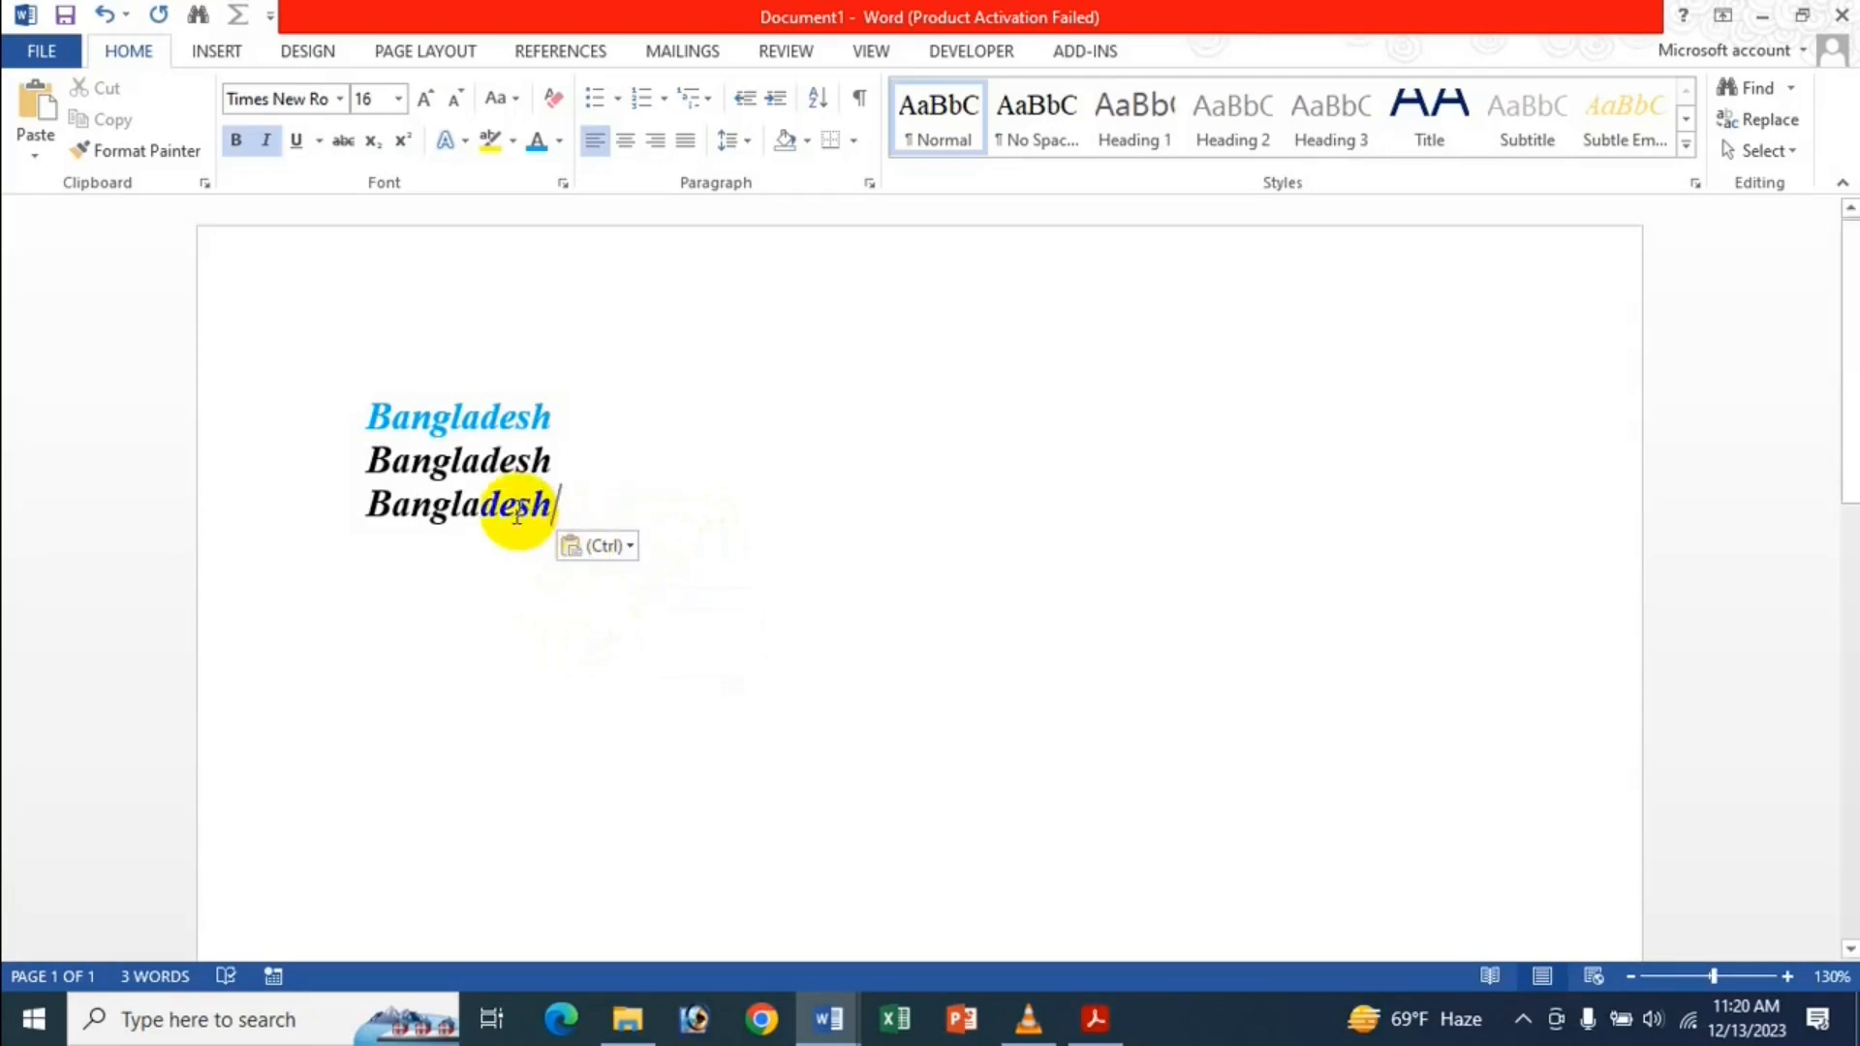
{"action": "left_click", "coordinate": [630, 547]}
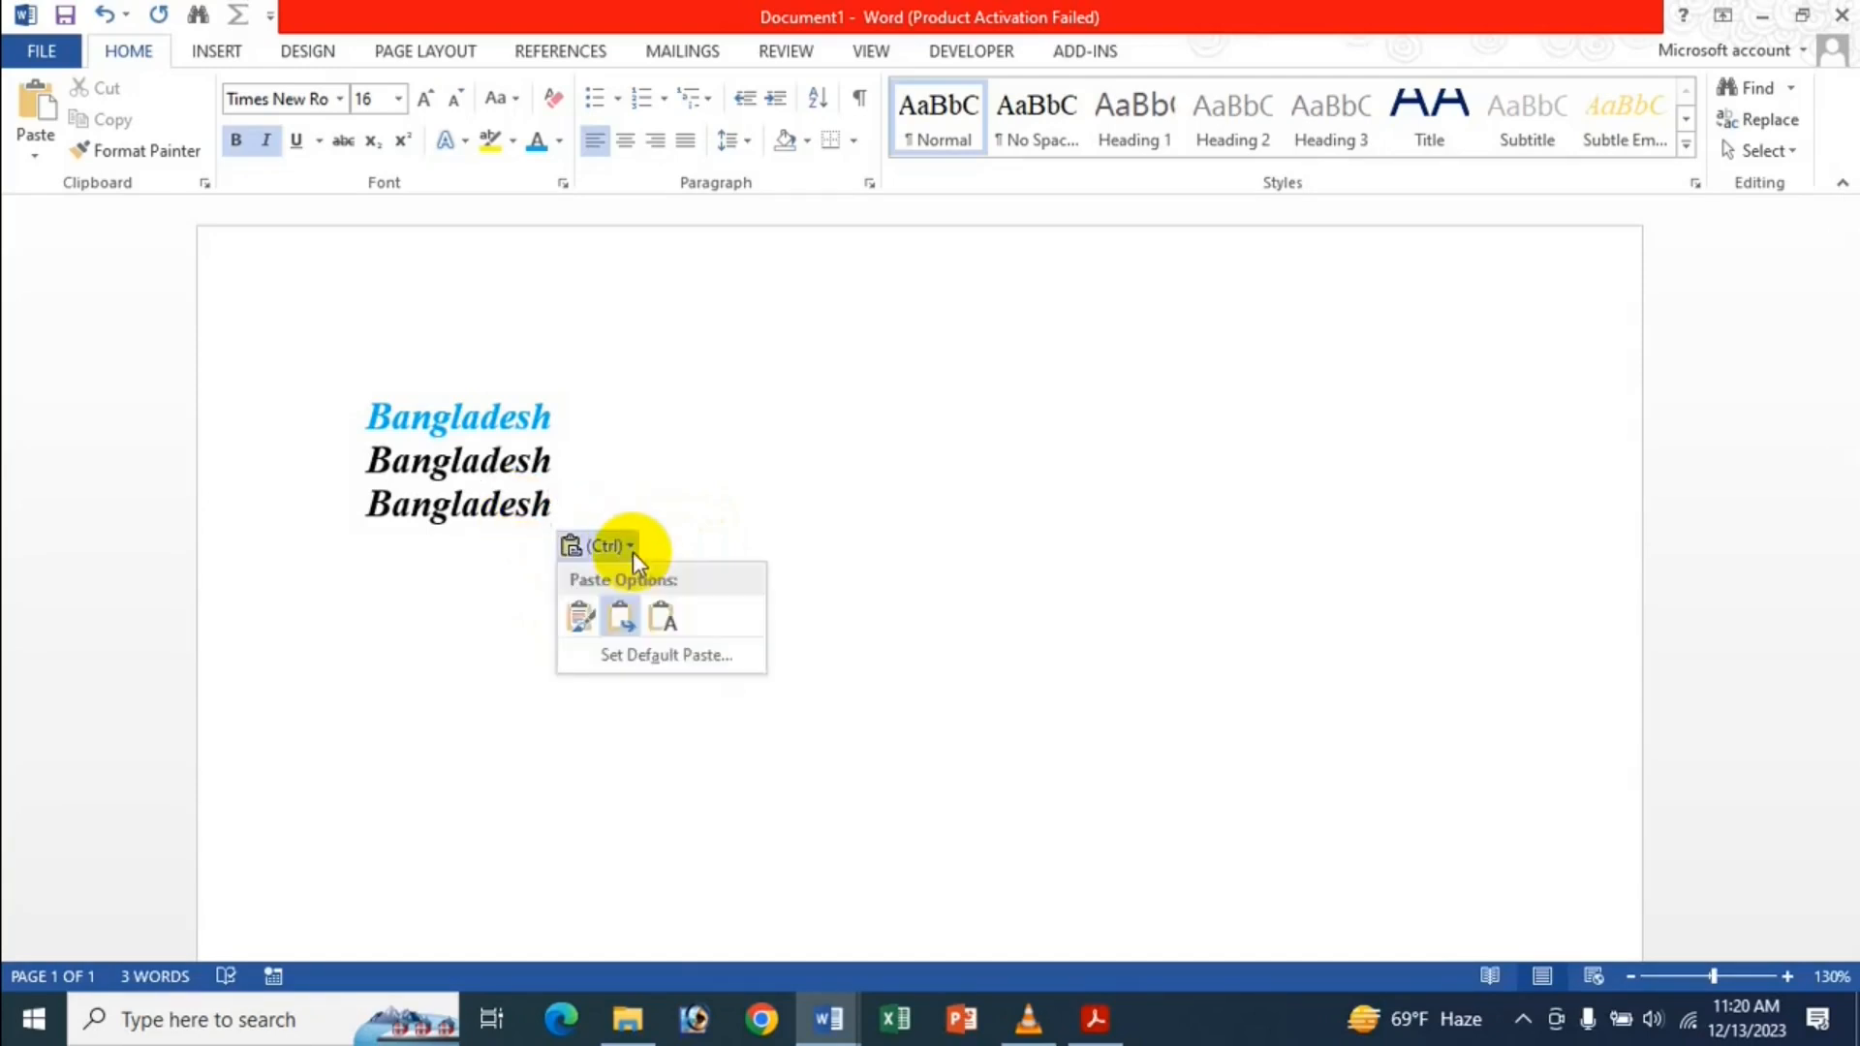
{"action": "left_click", "coordinate": [591, 618]}
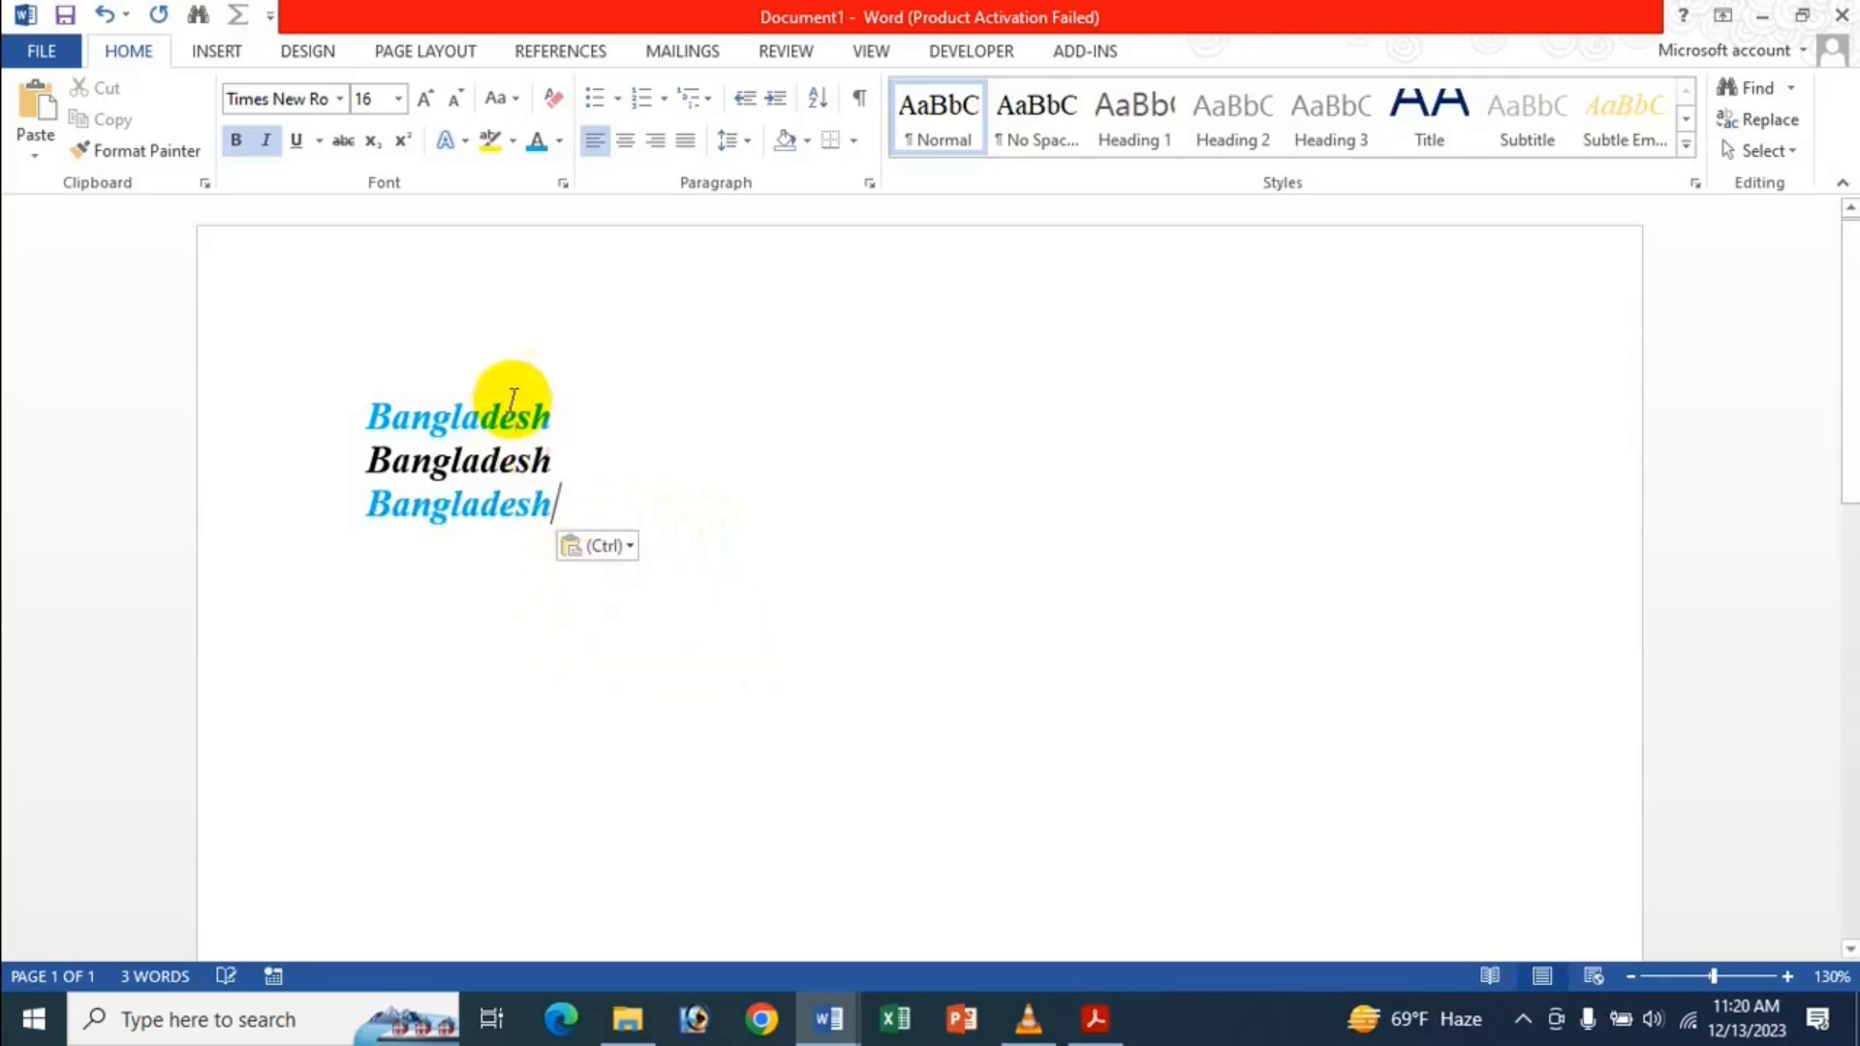
{"action": "left_click", "coordinate": [624, 552]}
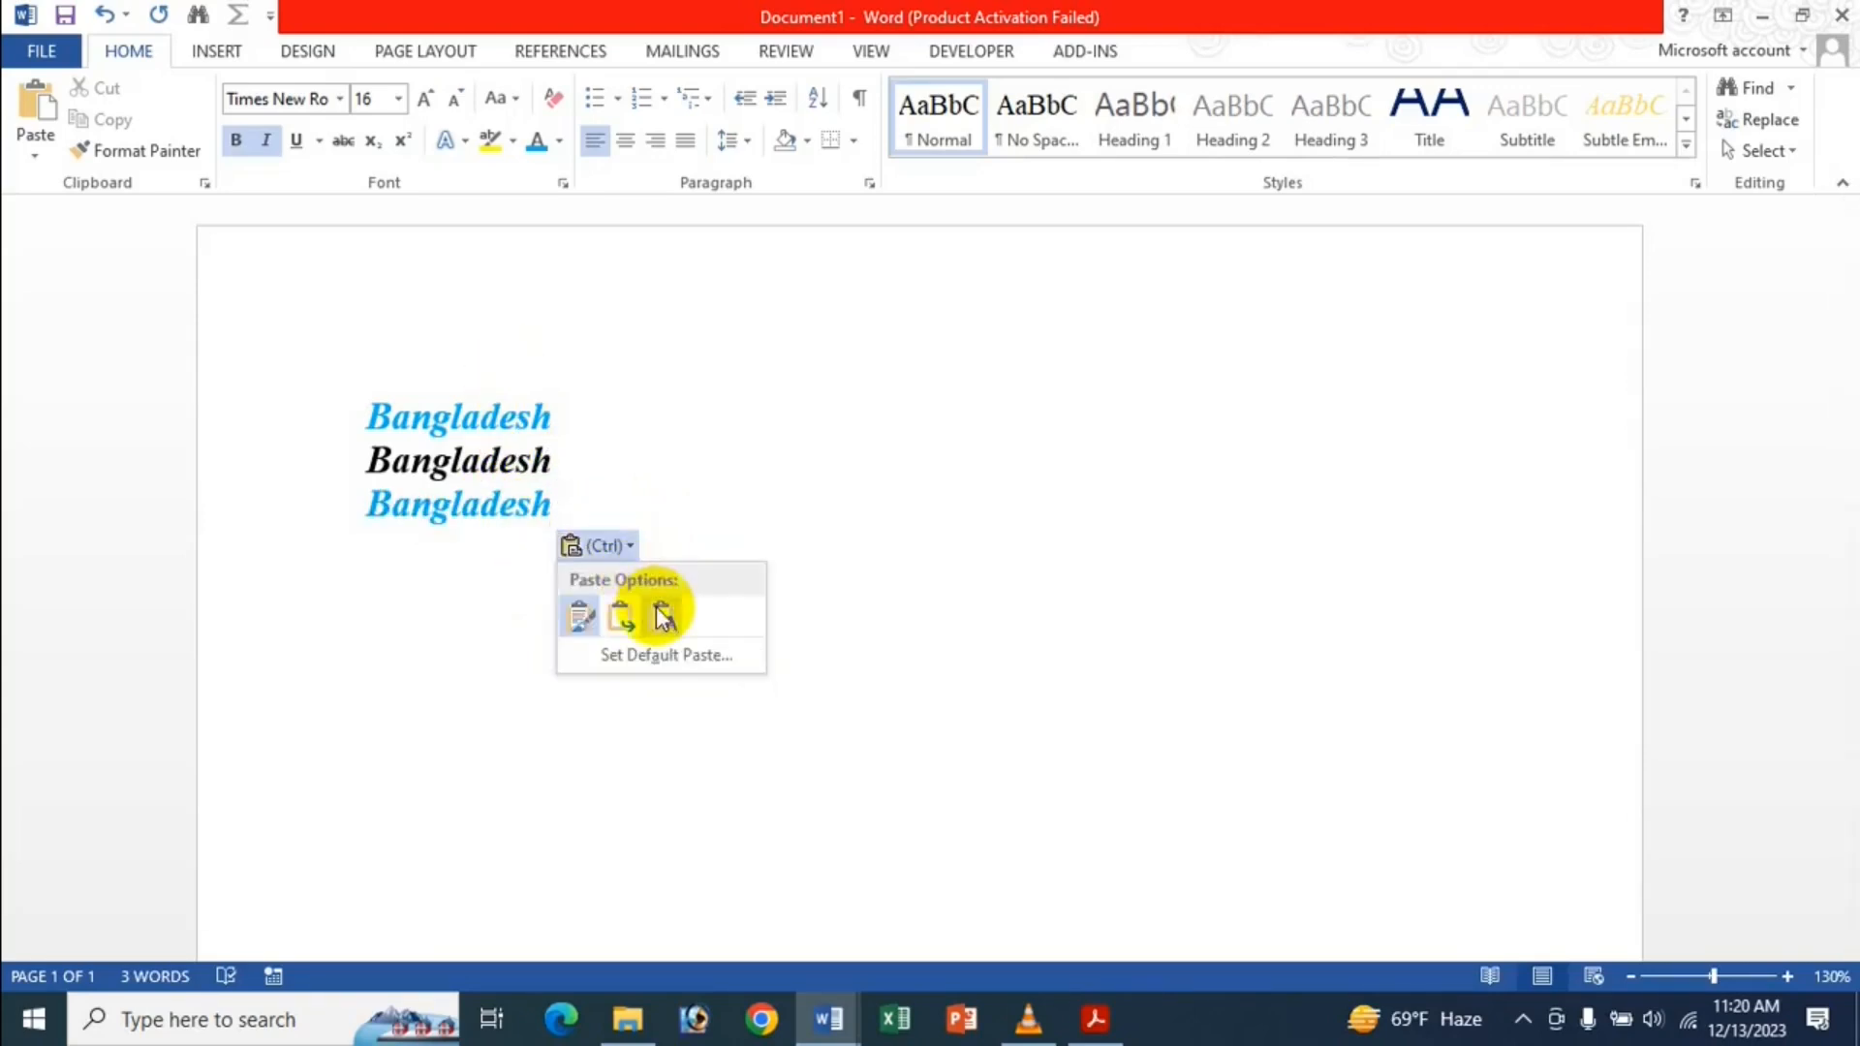
{"action": "left_click", "coordinate": [667, 630]}
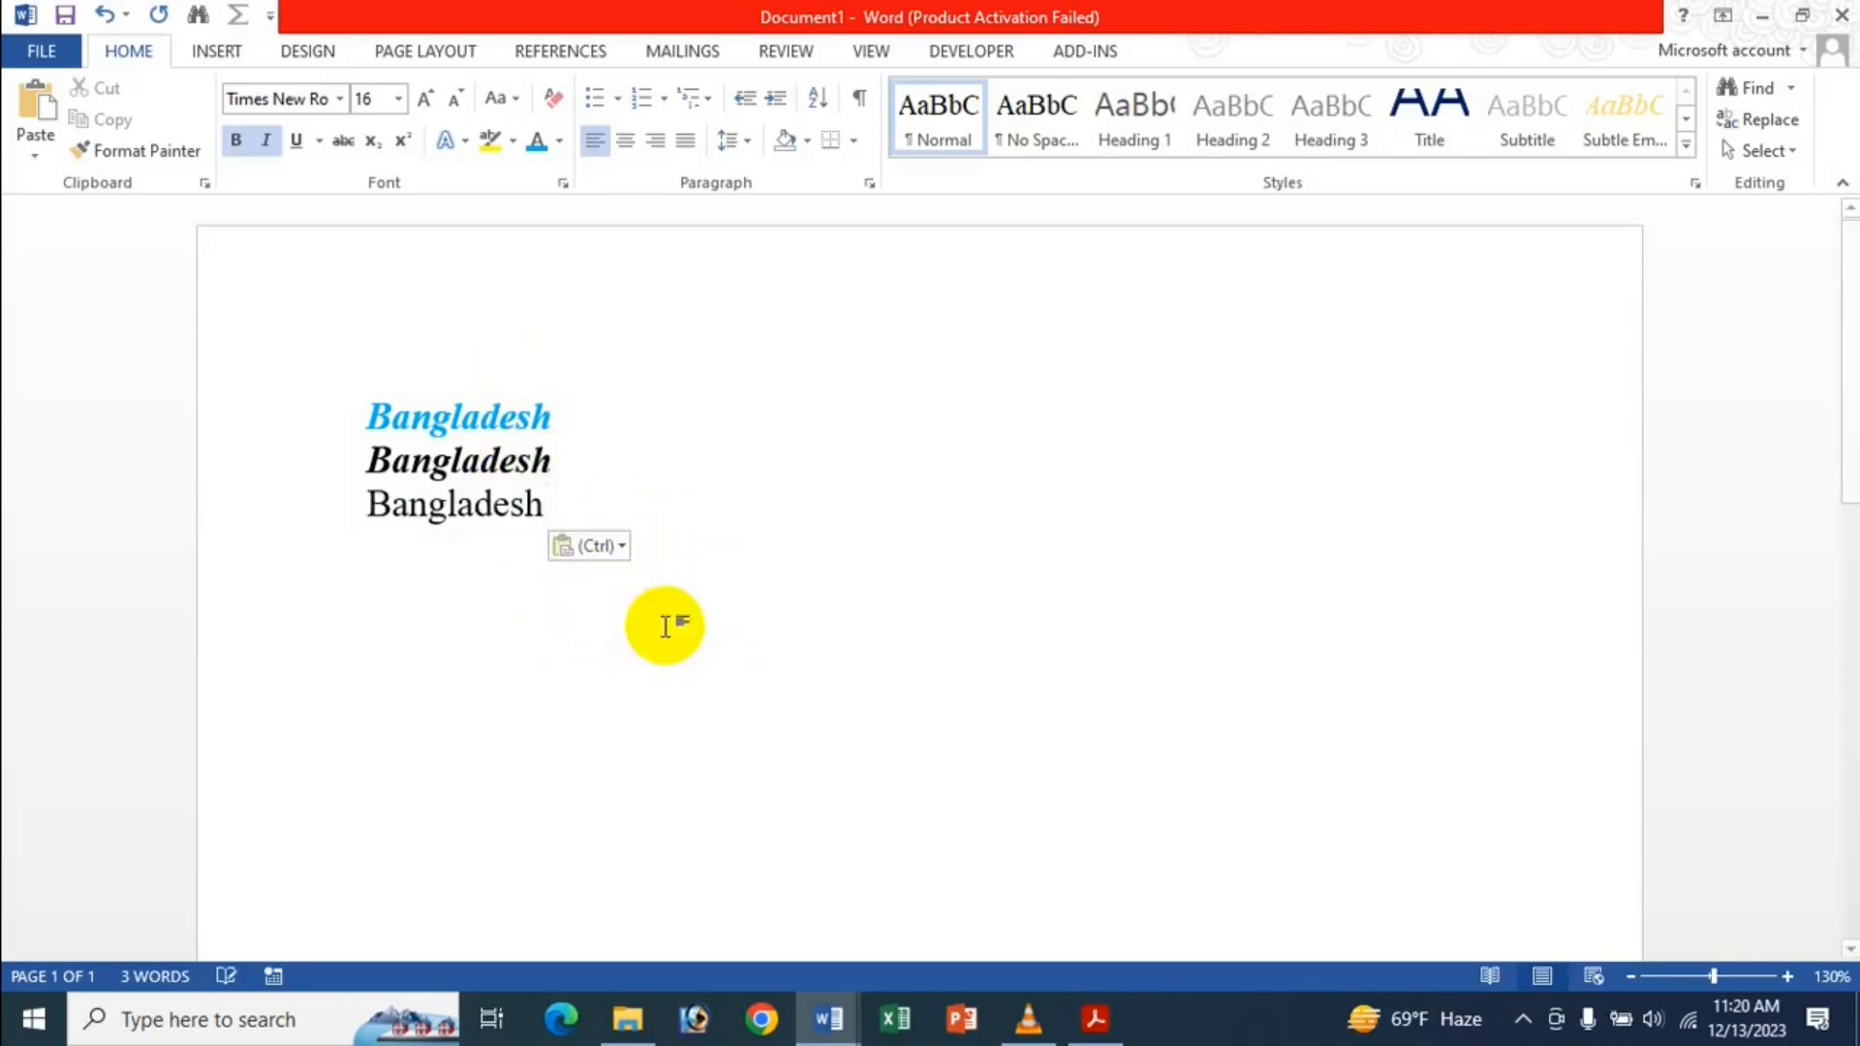
{"action": "left_click", "coordinate": [611, 547]}
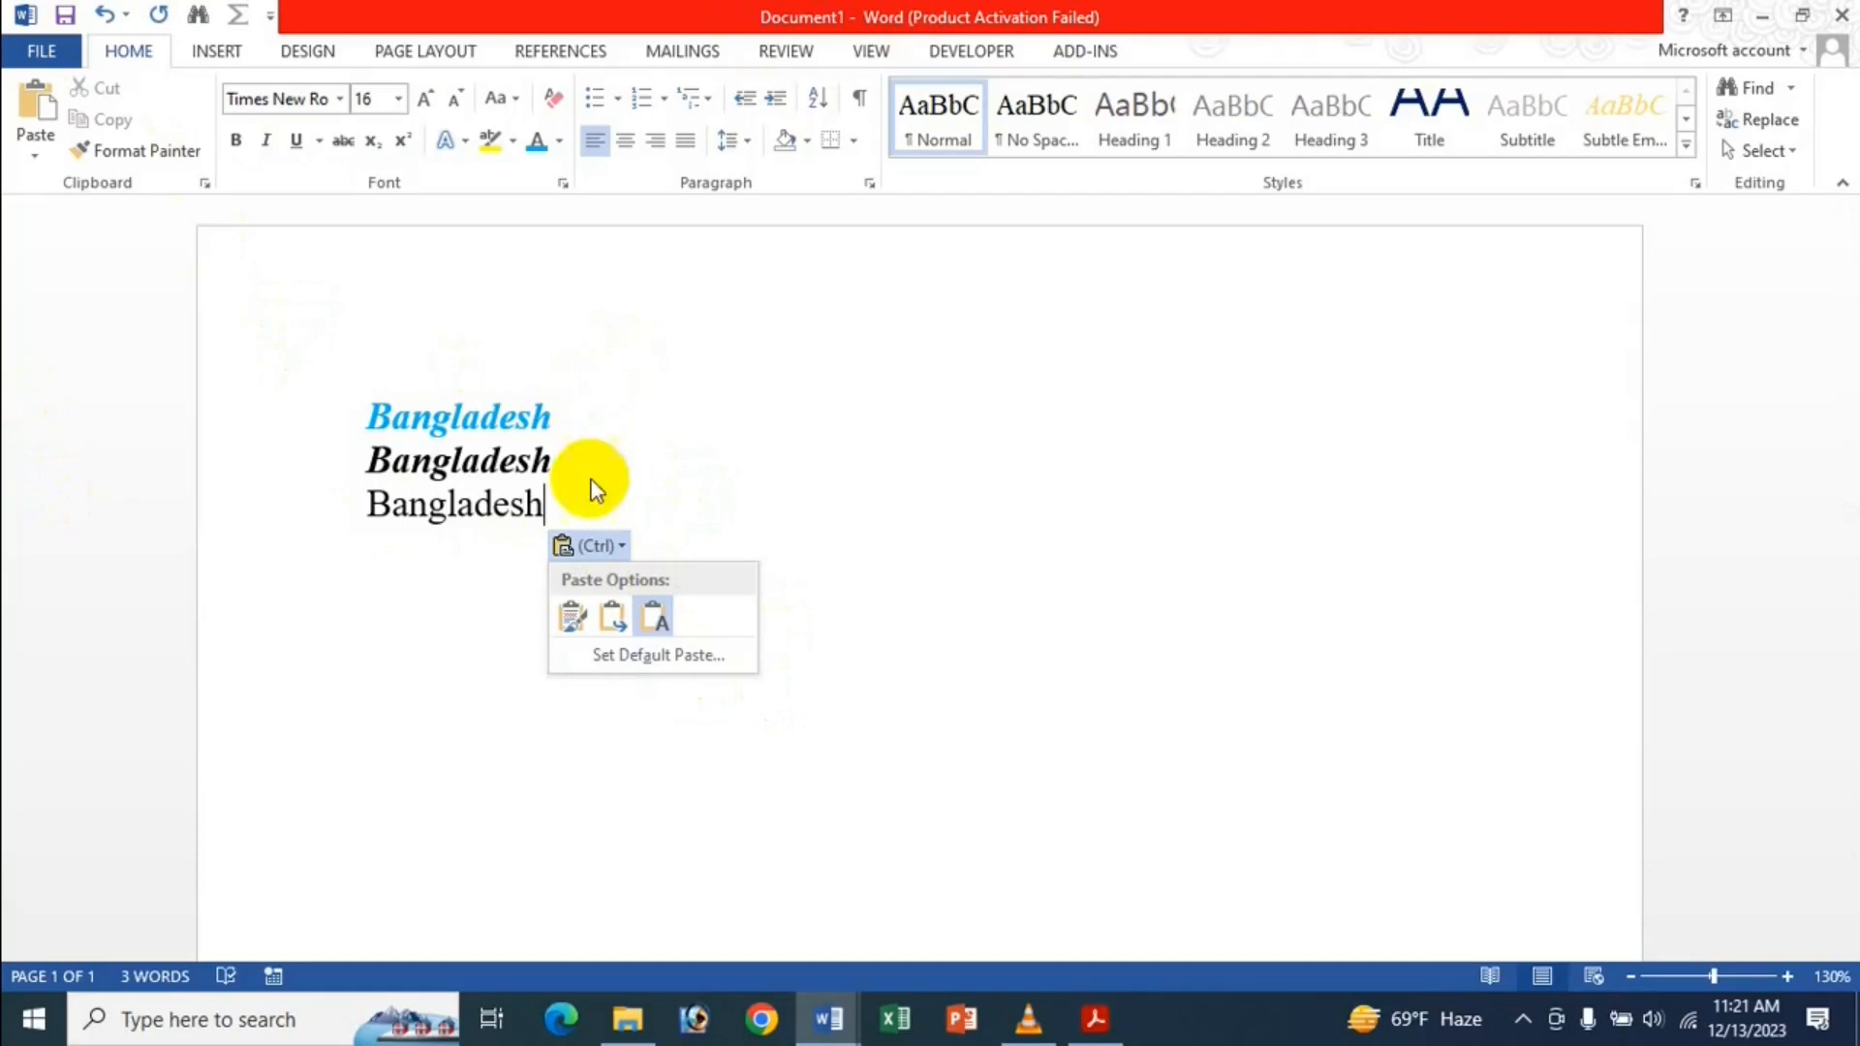
{"action": "left_click", "coordinate": [664, 657]}
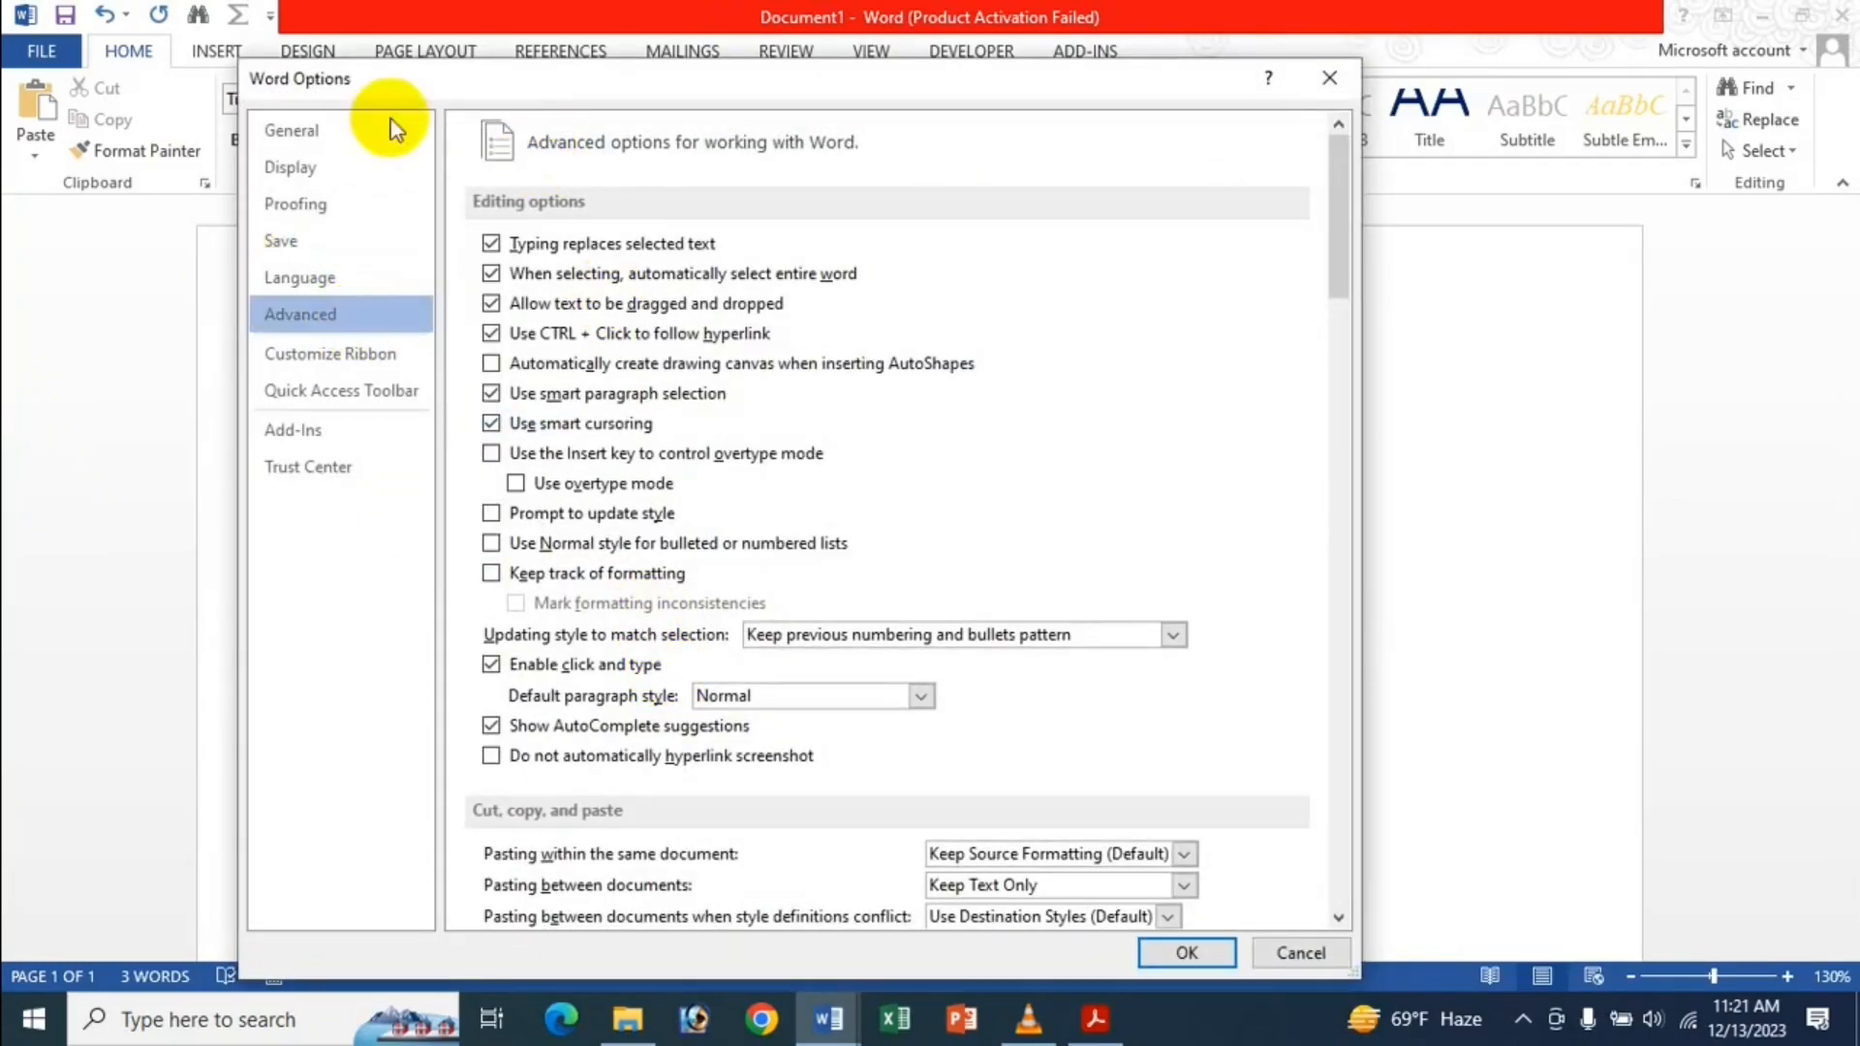
Reset pasting between documents to Keep Source Formatting, keep Use Destination Styles, and close Options.
{"action": "scroll", "coordinate": [717, 420], "scroll_direction": "down", "scroll_amount": 7}
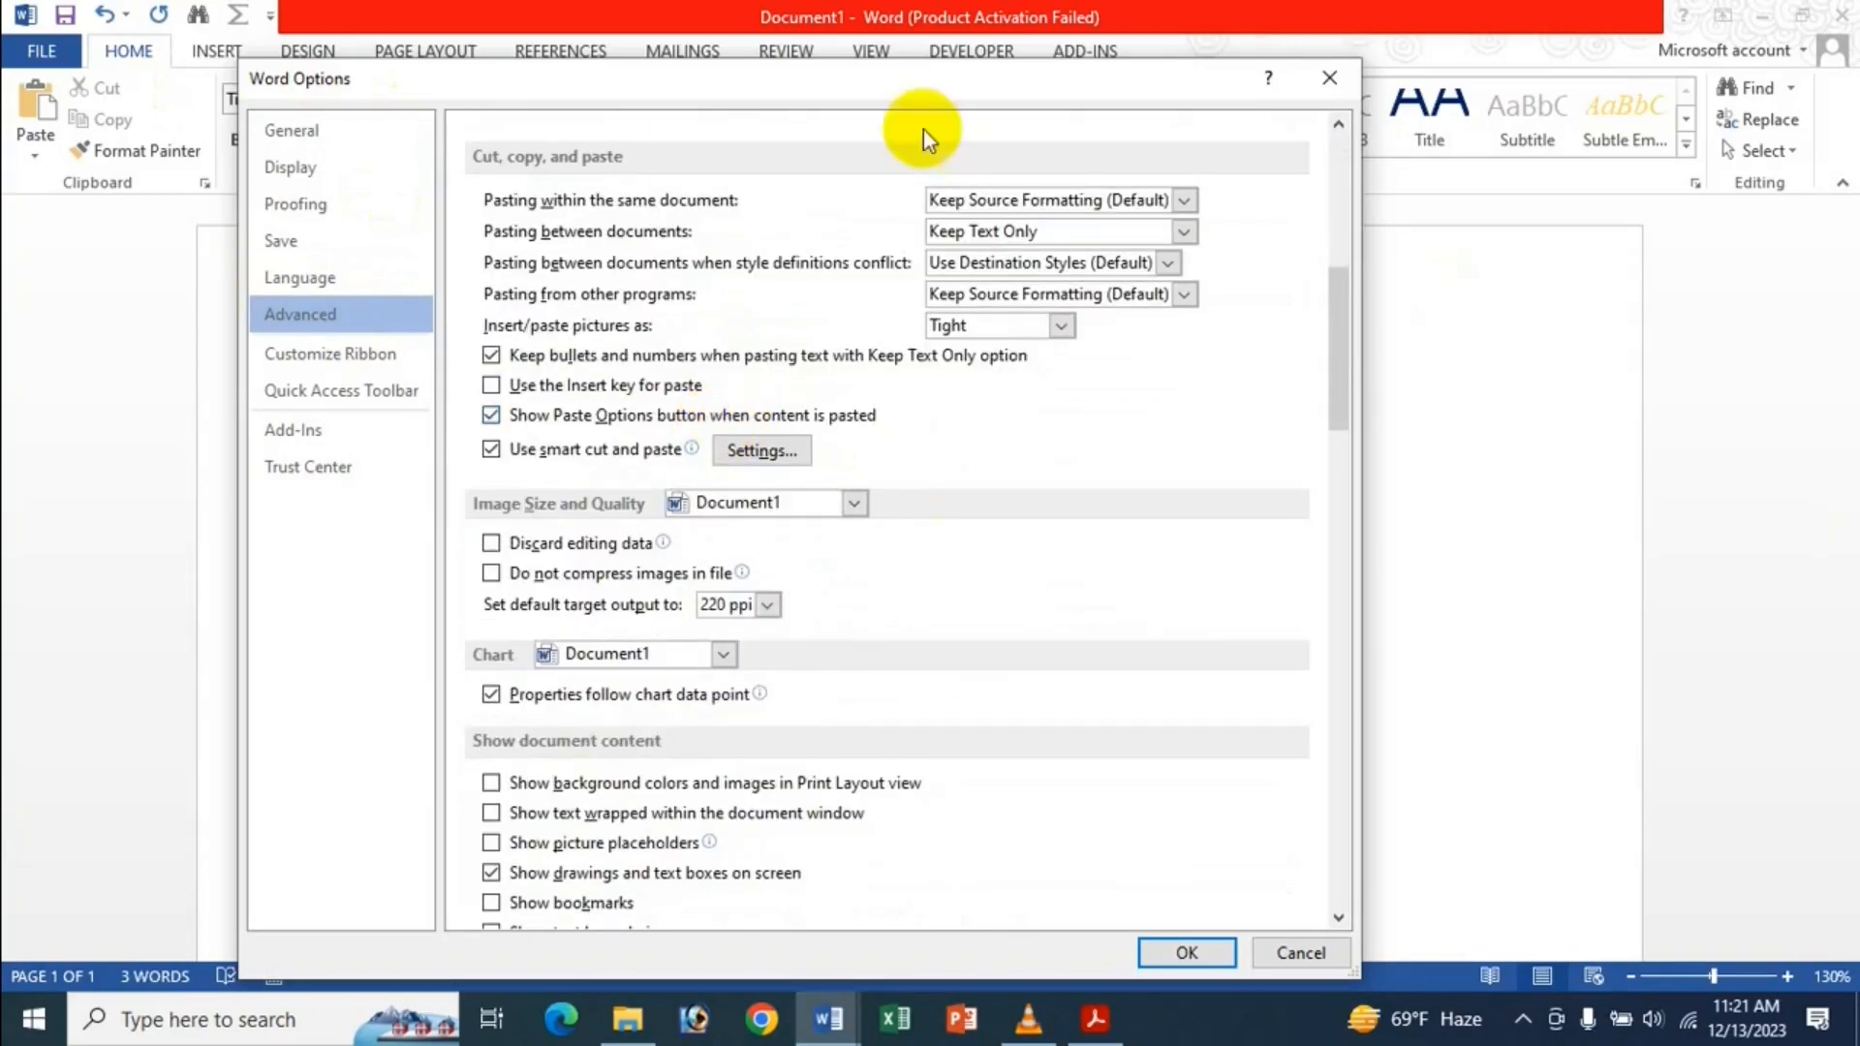
{"action": "left_click", "coordinate": [968, 235]}
{"action": "left_click", "coordinate": [975, 262]}
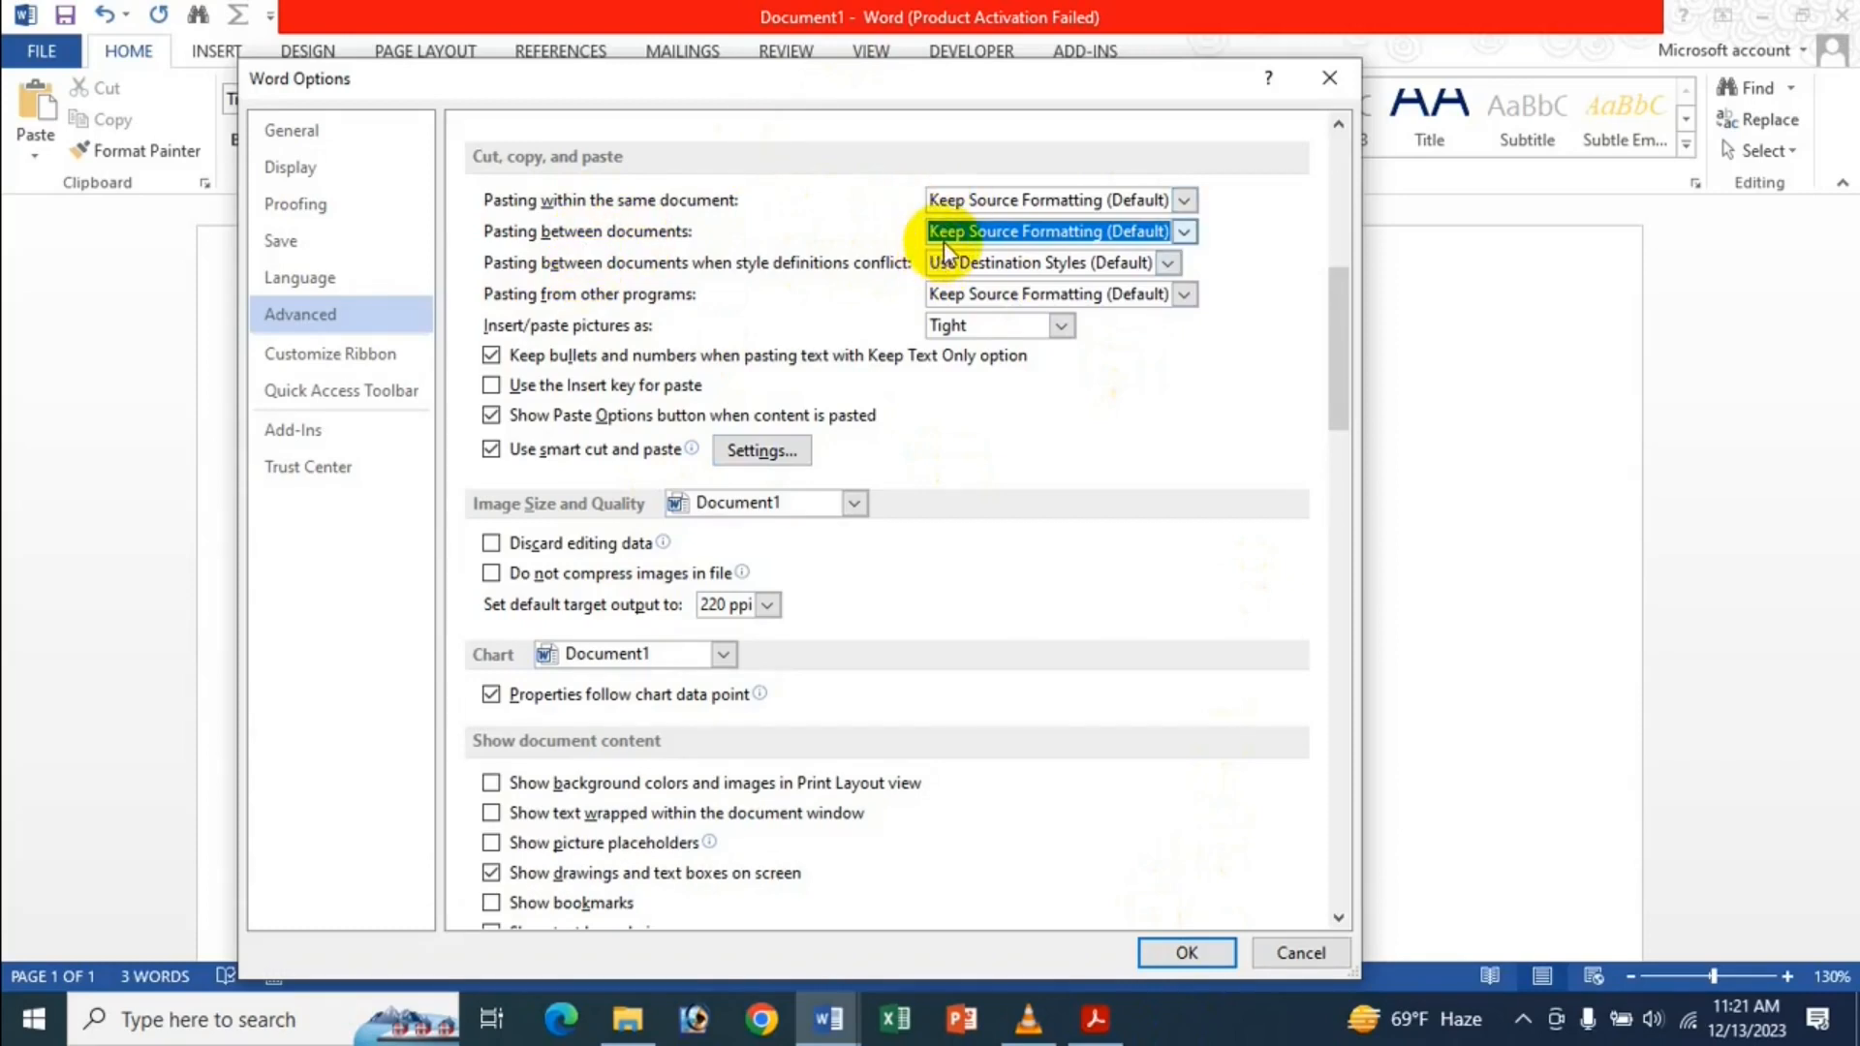
{"action": "left_click", "coordinate": [964, 269]}
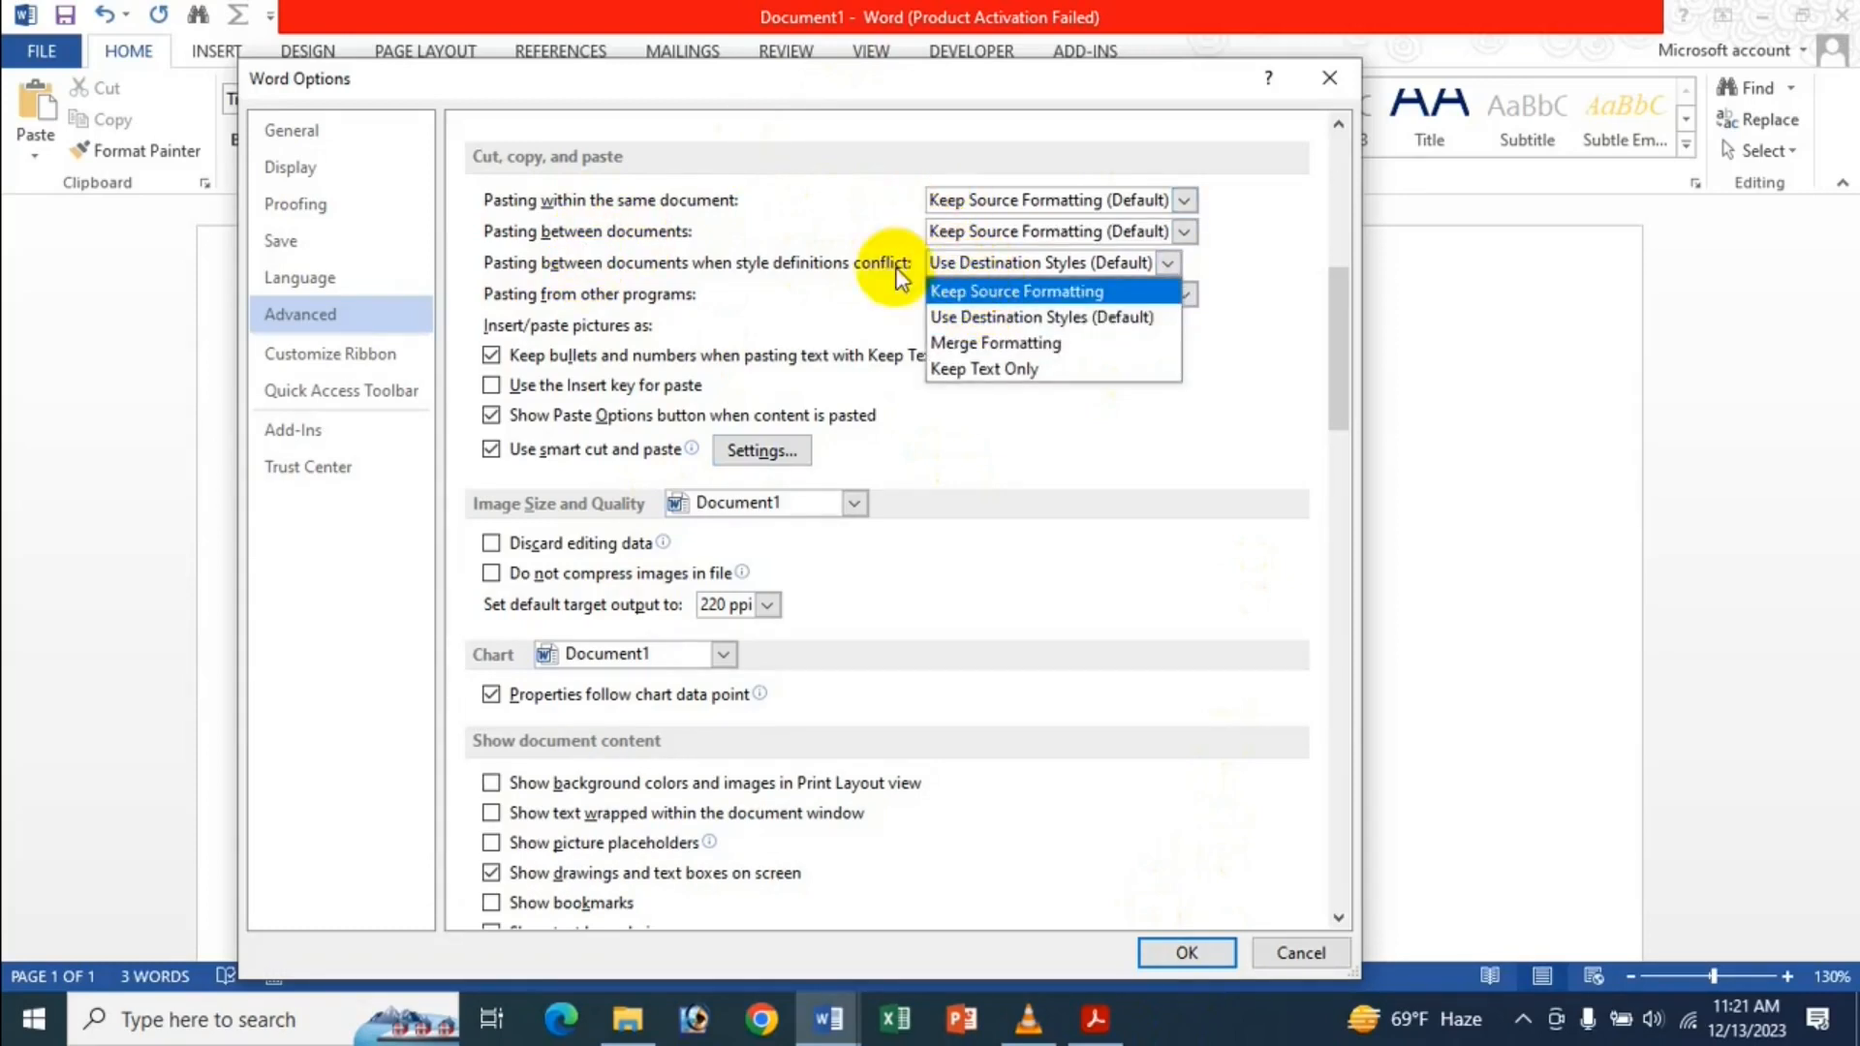
{"action": "left_click", "coordinate": [863, 312]}
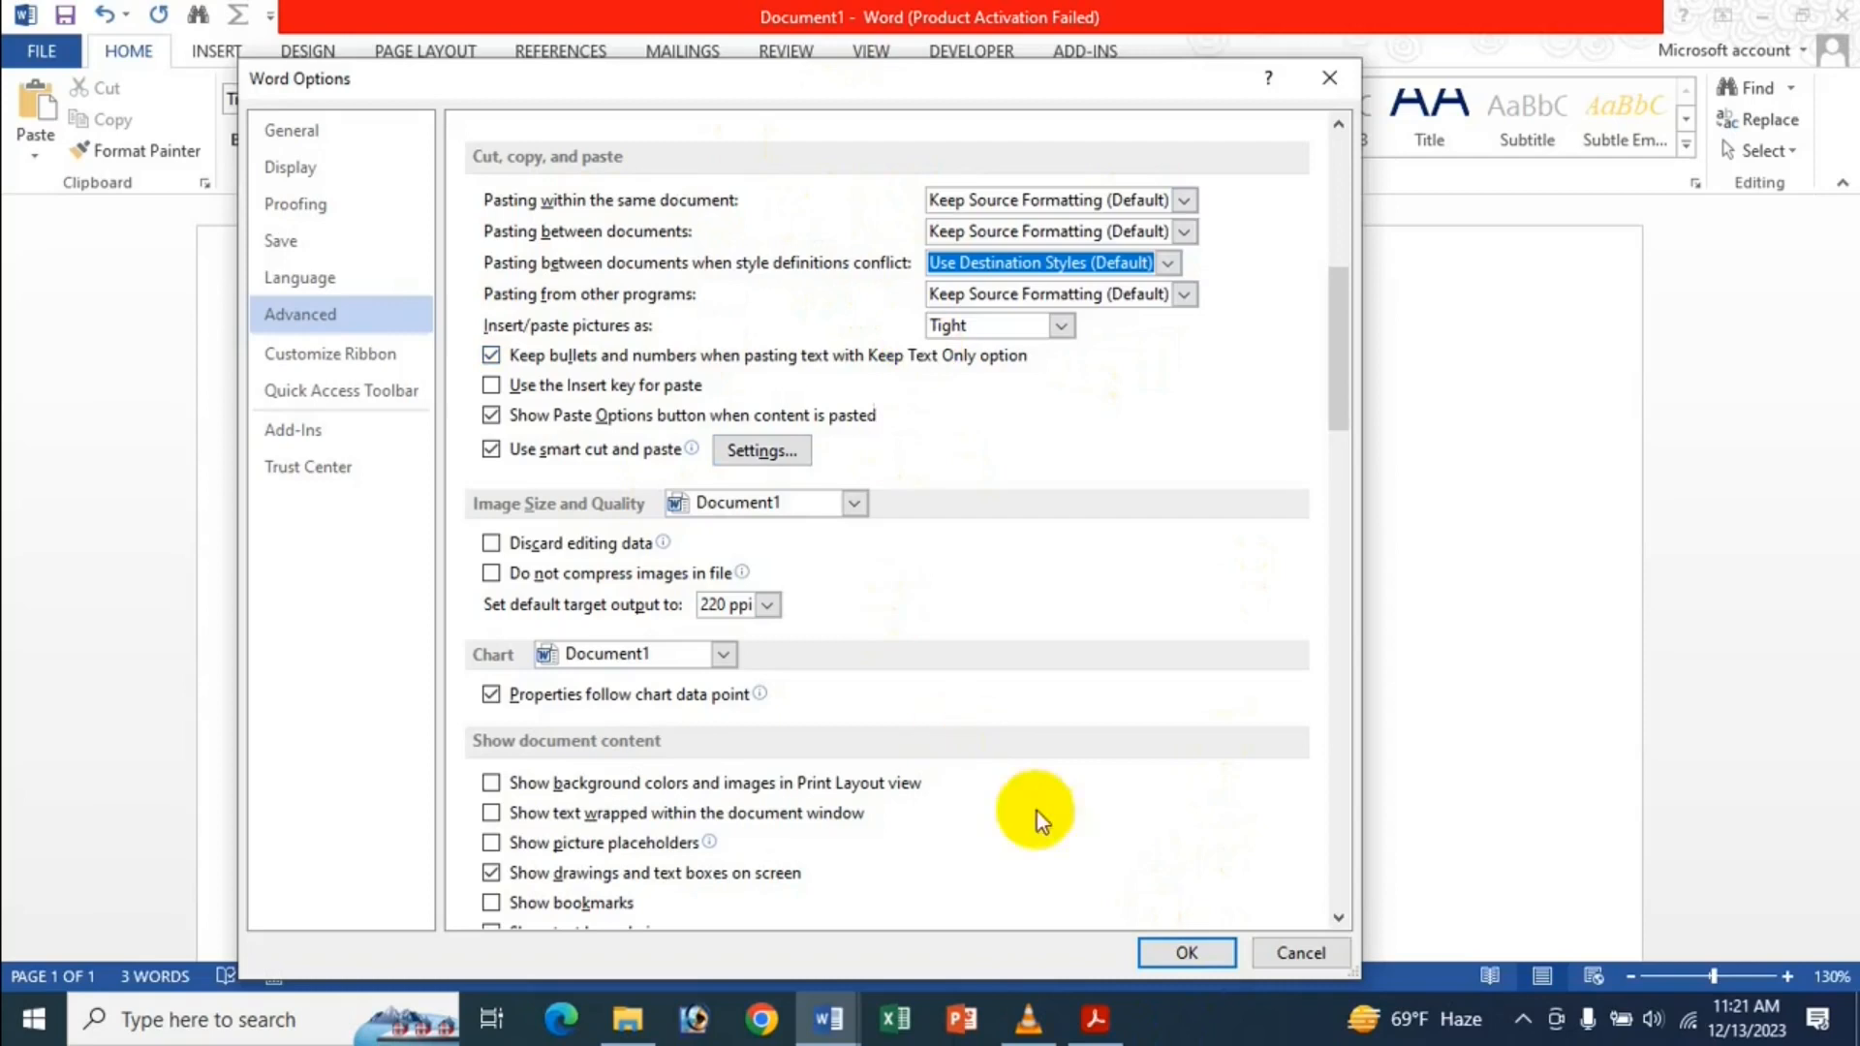
{"action": "left_click", "coordinate": [1186, 949]}
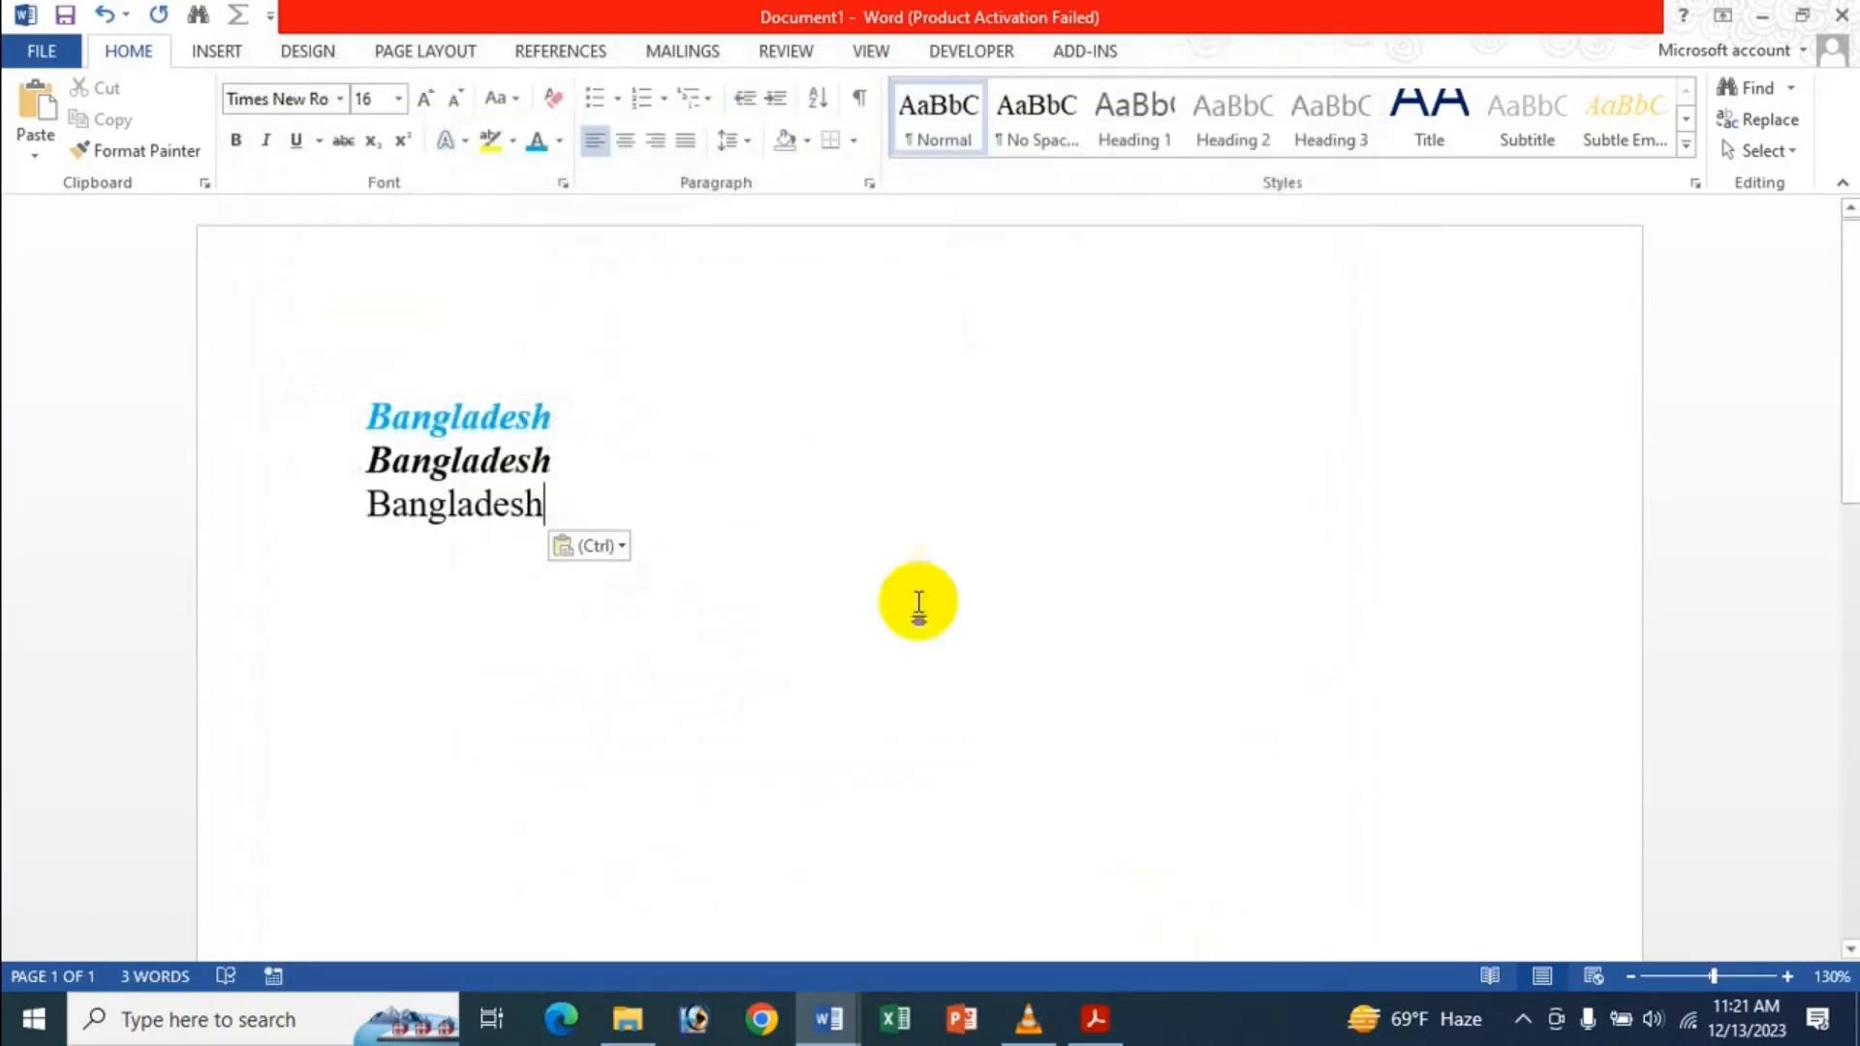
Cut the three Bangladesh lines from Document1, then undo the recent formatting in Document2.
{"action": "left_click_drag", "start_coordinate": [331, 393], "coordinate": [602, 514]}
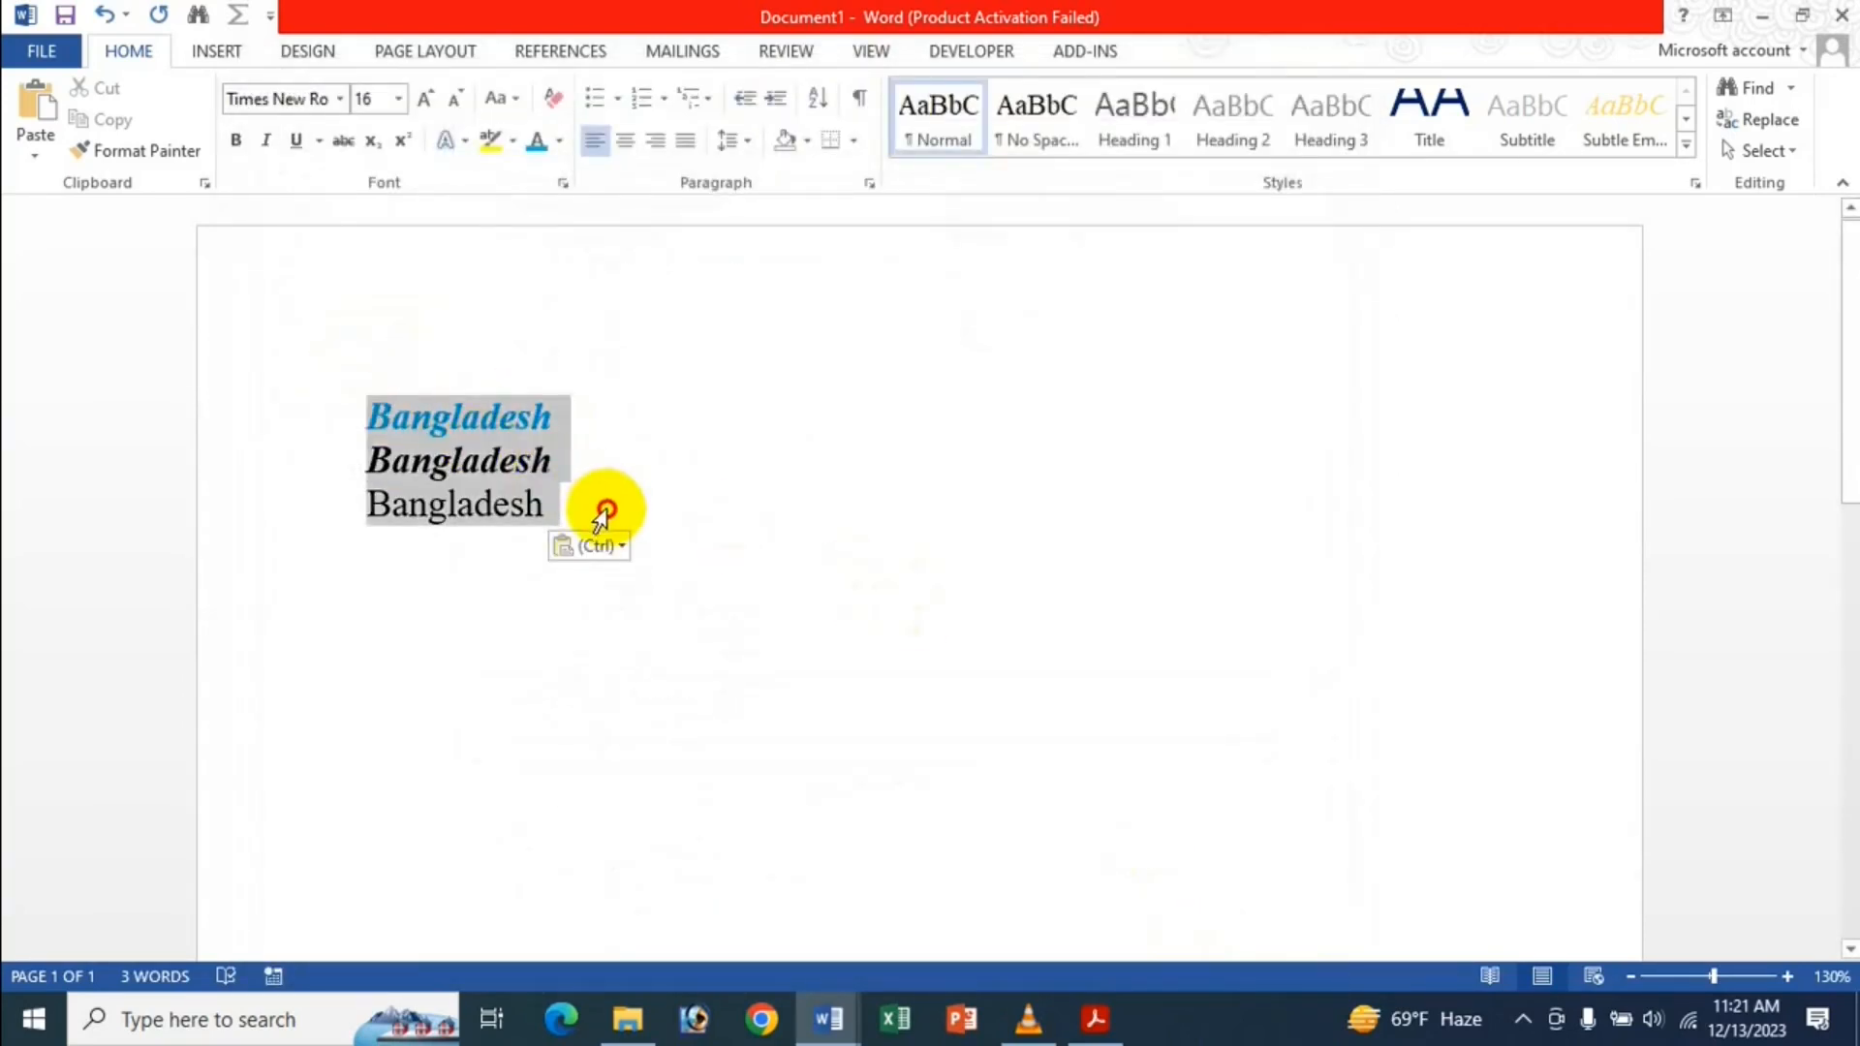
{"action": "key", "text": "ctrl+x"}
{"action": "mouse_move", "coordinate": [828, 1019]}
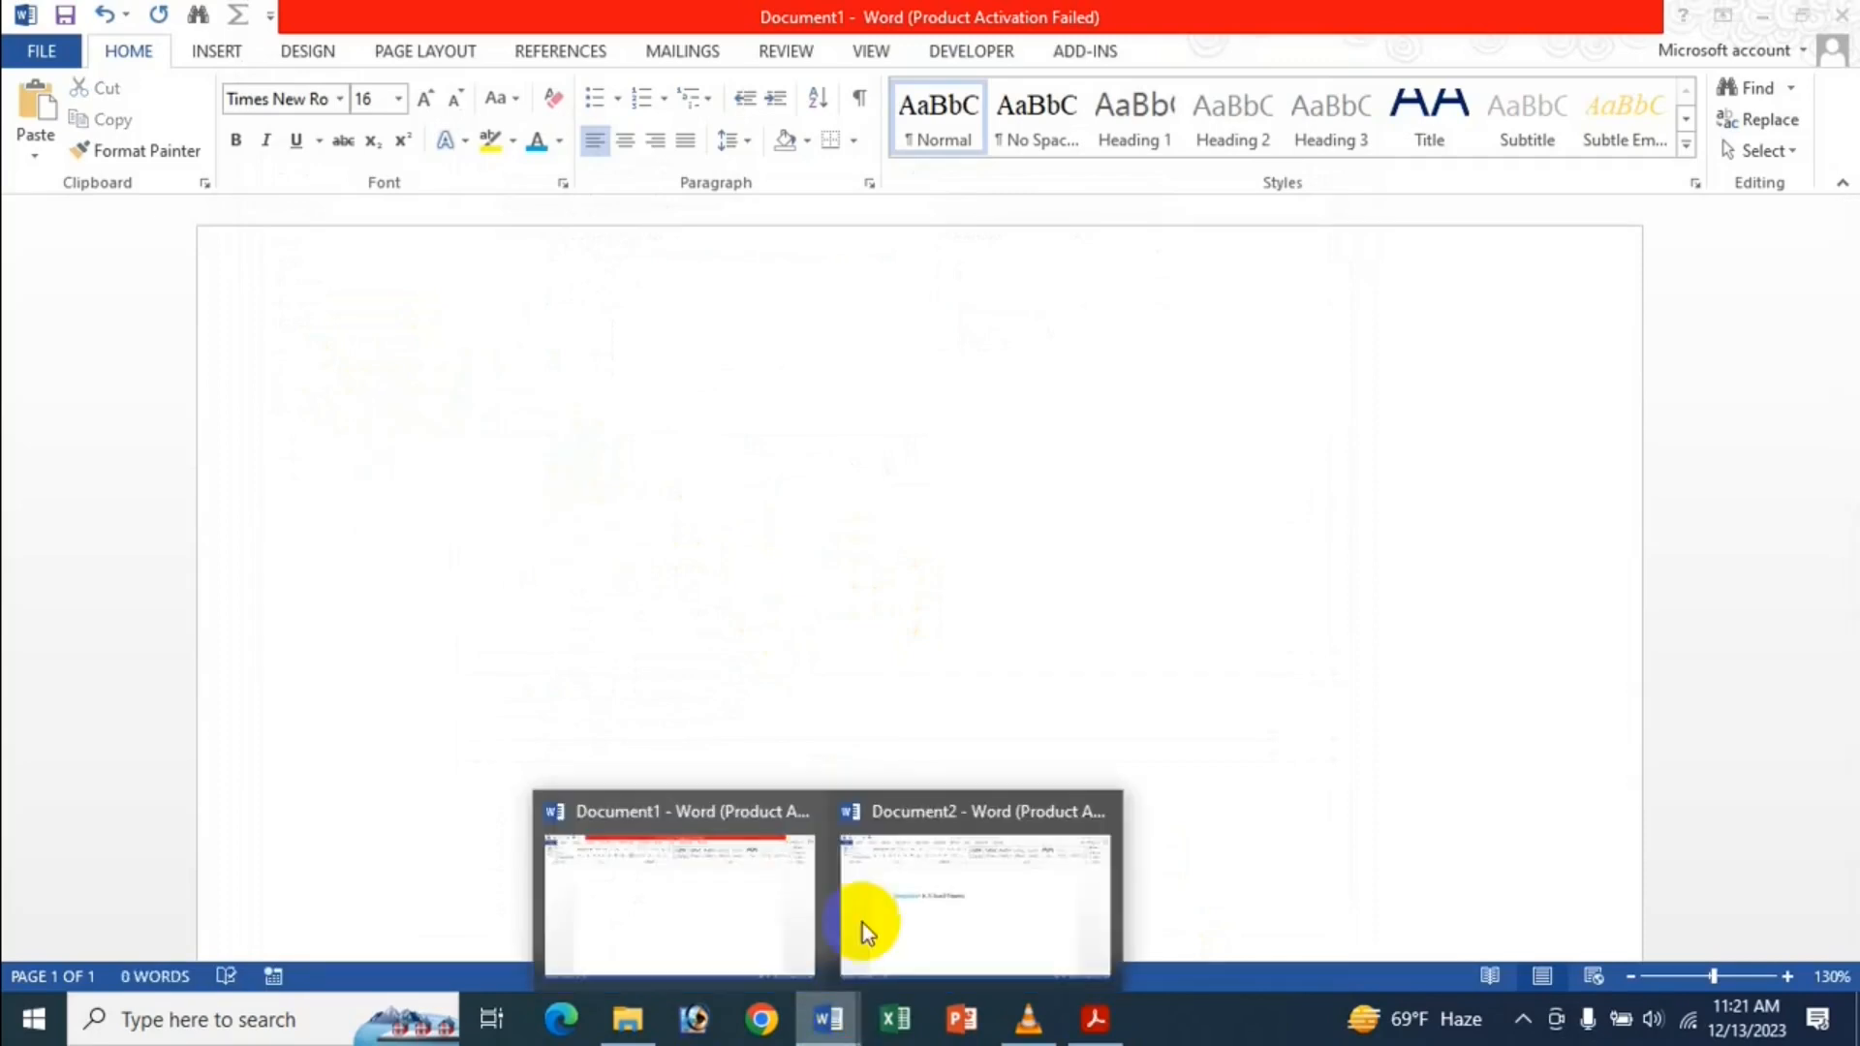
{"action": "left_click", "coordinate": [864, 908]}
{"action": "key", "text": "ctrl+z"}
{"action": "key", "text": "ctrl+z"}
{"action": "key", "text": "ctrl+z"}
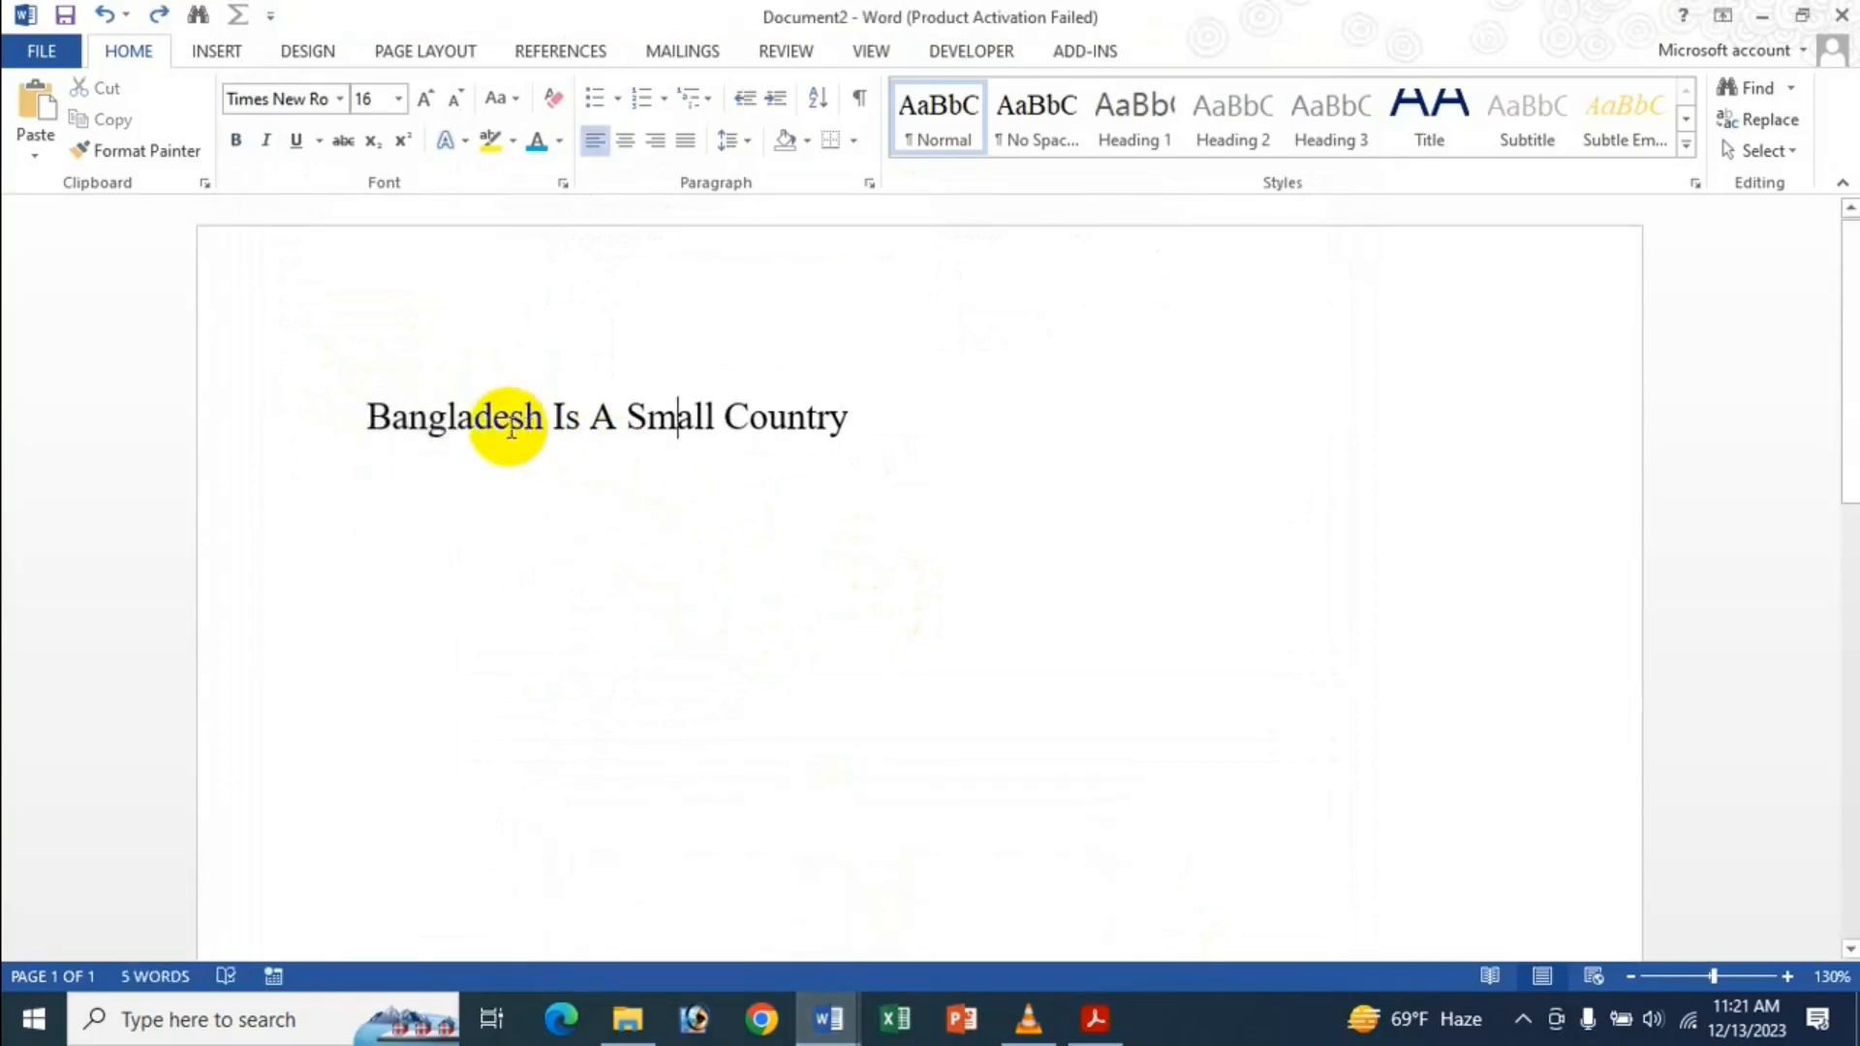
Give the line 'Bangladesh Is A Small Country' the Subtitle style.
{"action": "left_click_drag", "start_coordinate": [388, 417], "coordinate": [1075, 304]}
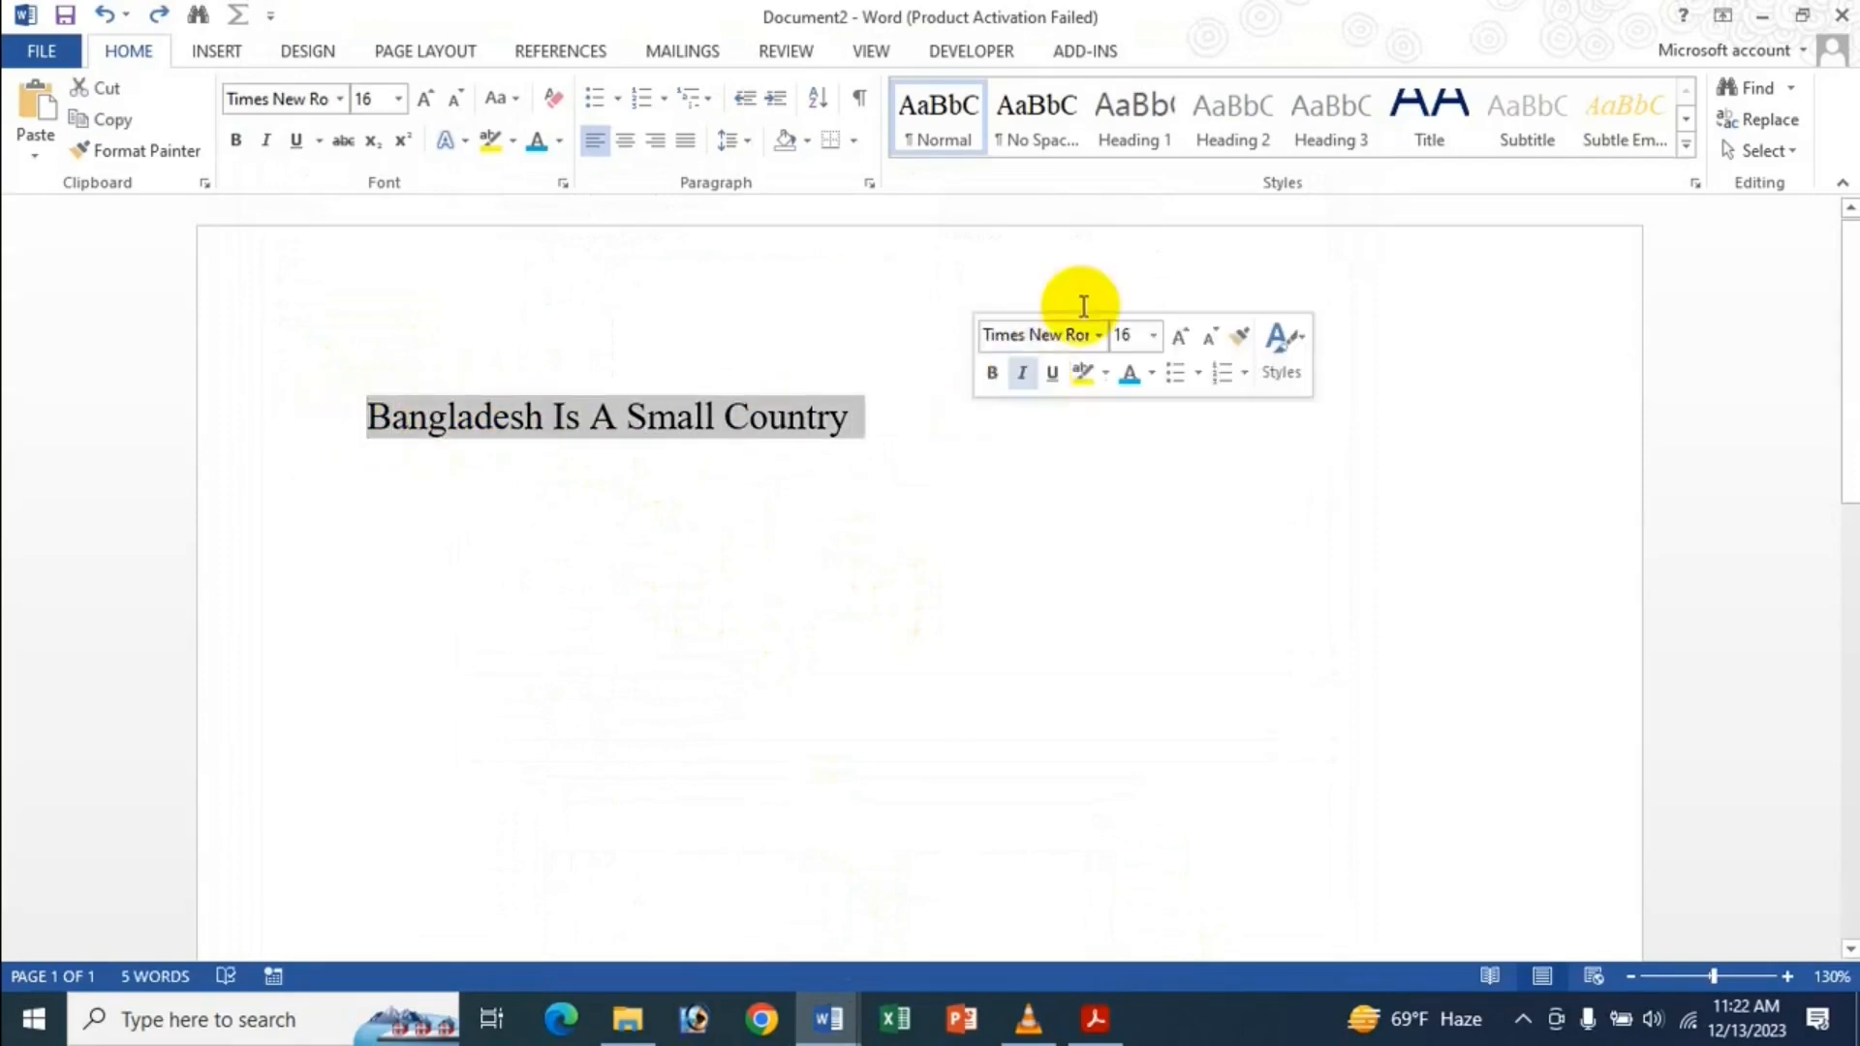
{"action": "left_click", "coordinate": [1510, 101]}
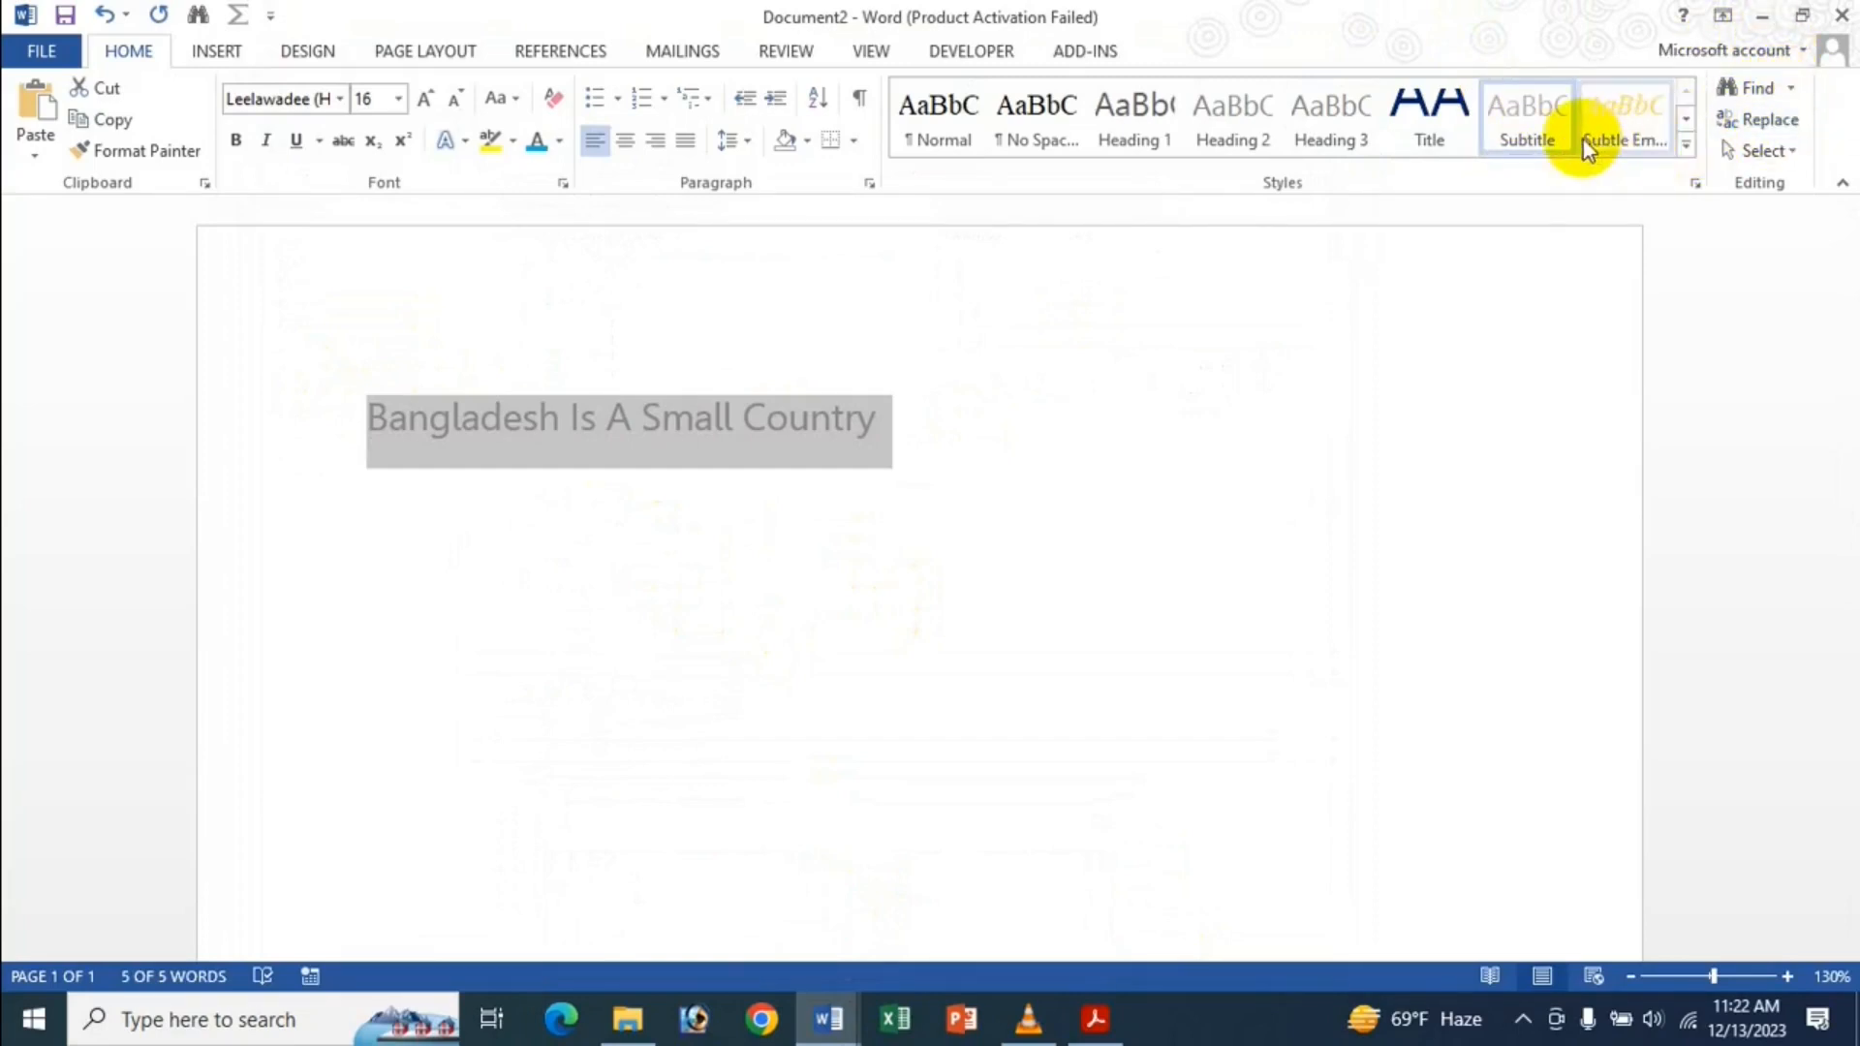
{"action": "left_click", "coordinate": [1687, 145]}
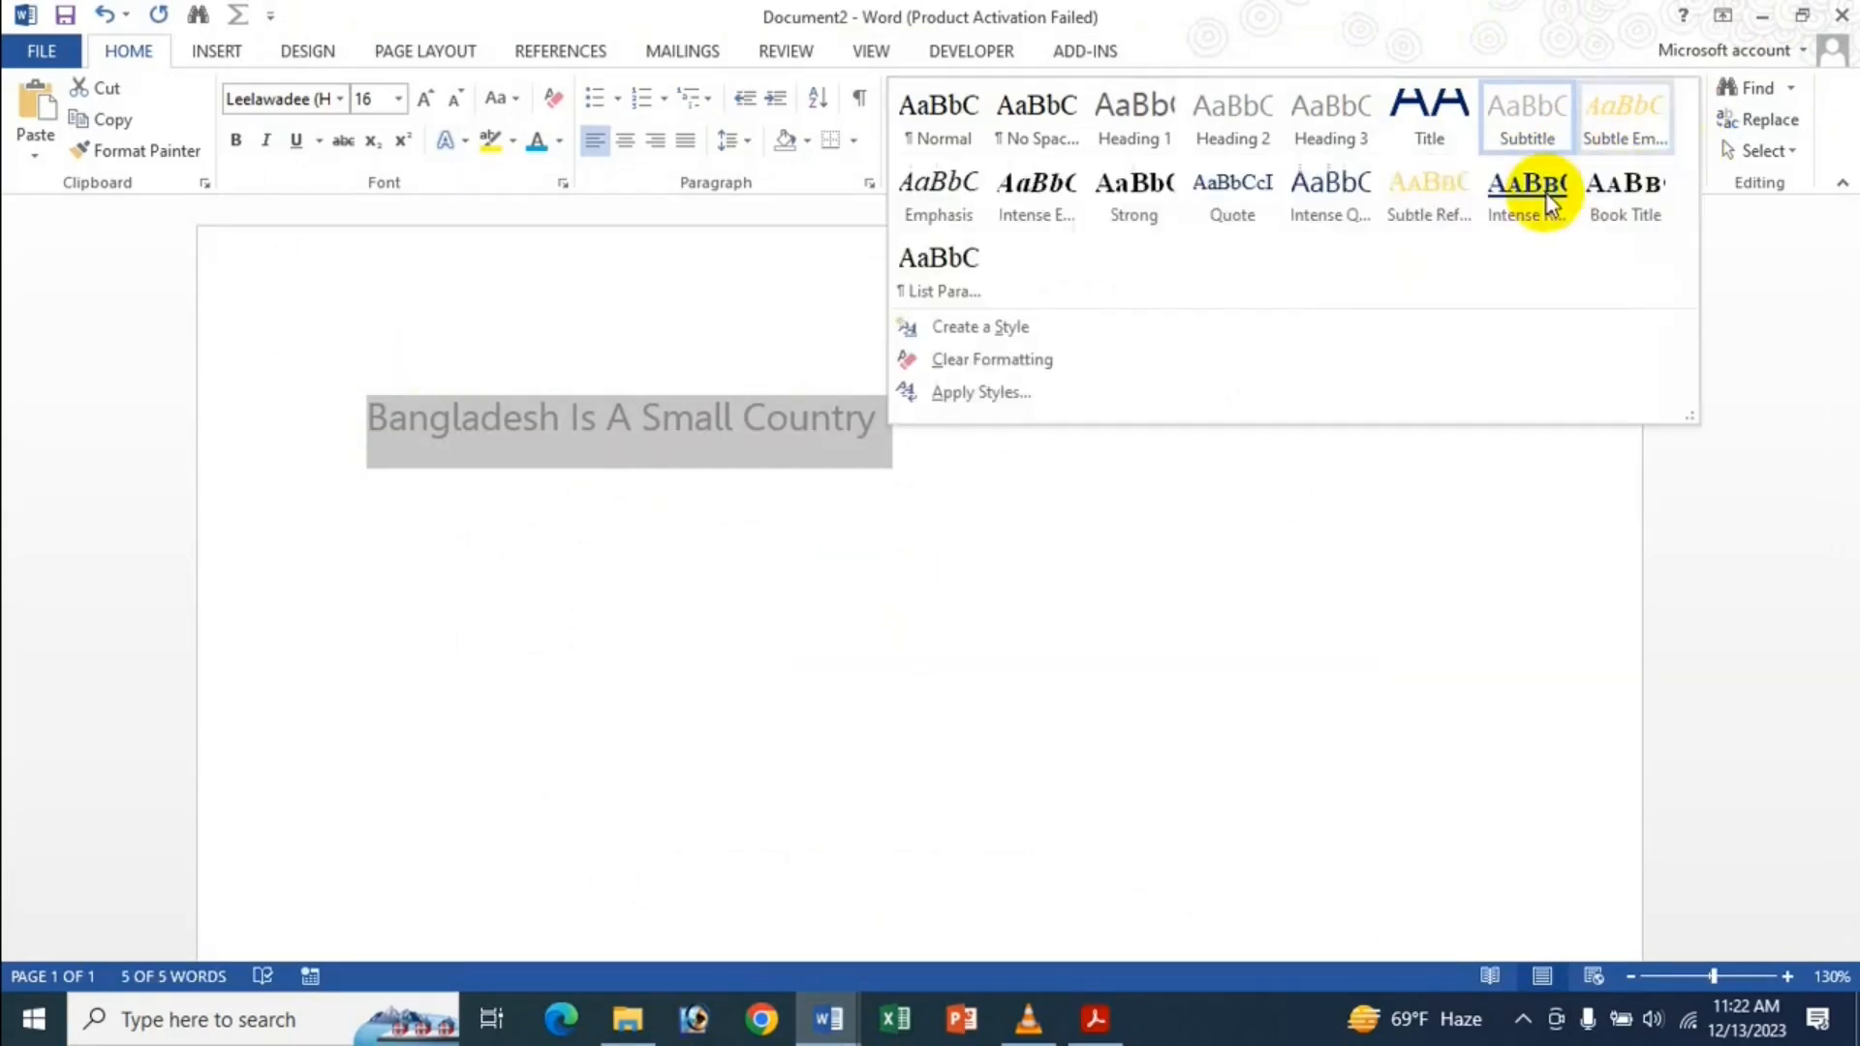
Modify Subtitle to bold italic dark blue Times New Roman, then copy the restyled line.
{"action": "left_click", "coordinate": [1079, 401]}
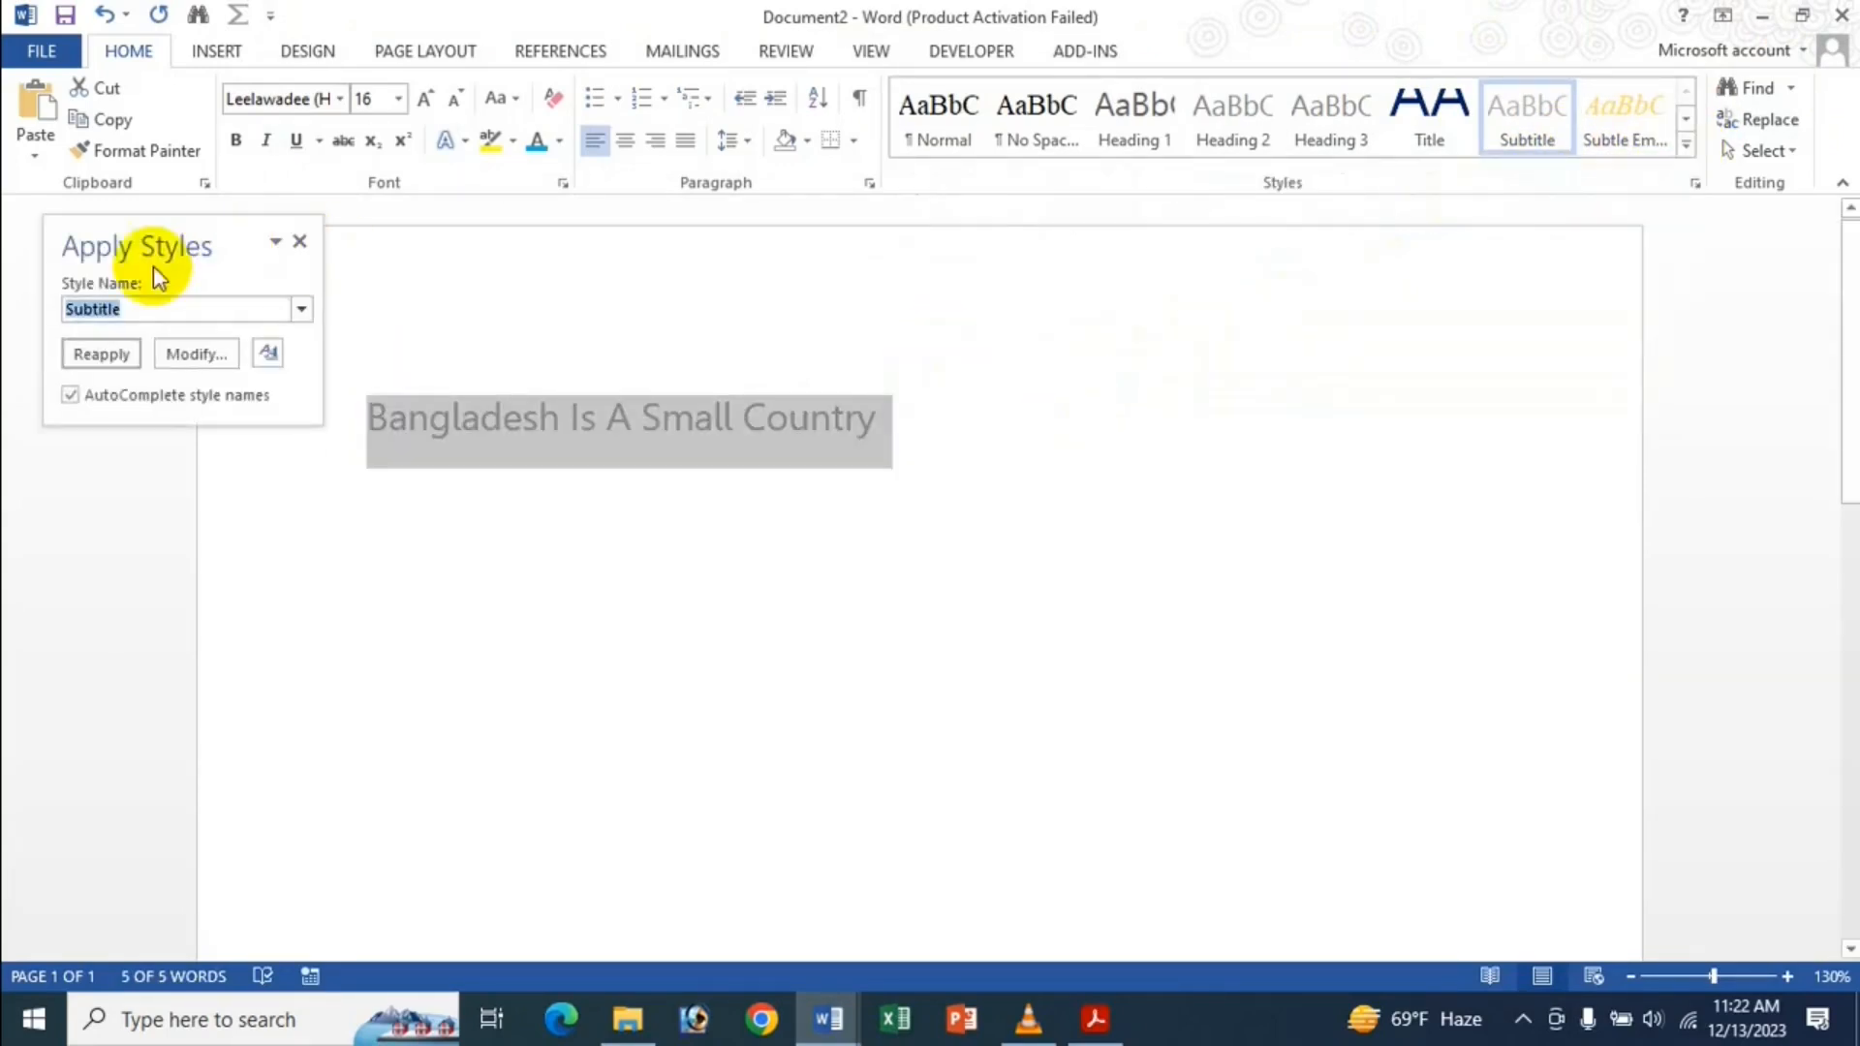
{"action": "left_click", "coordinate": [184, 353]}
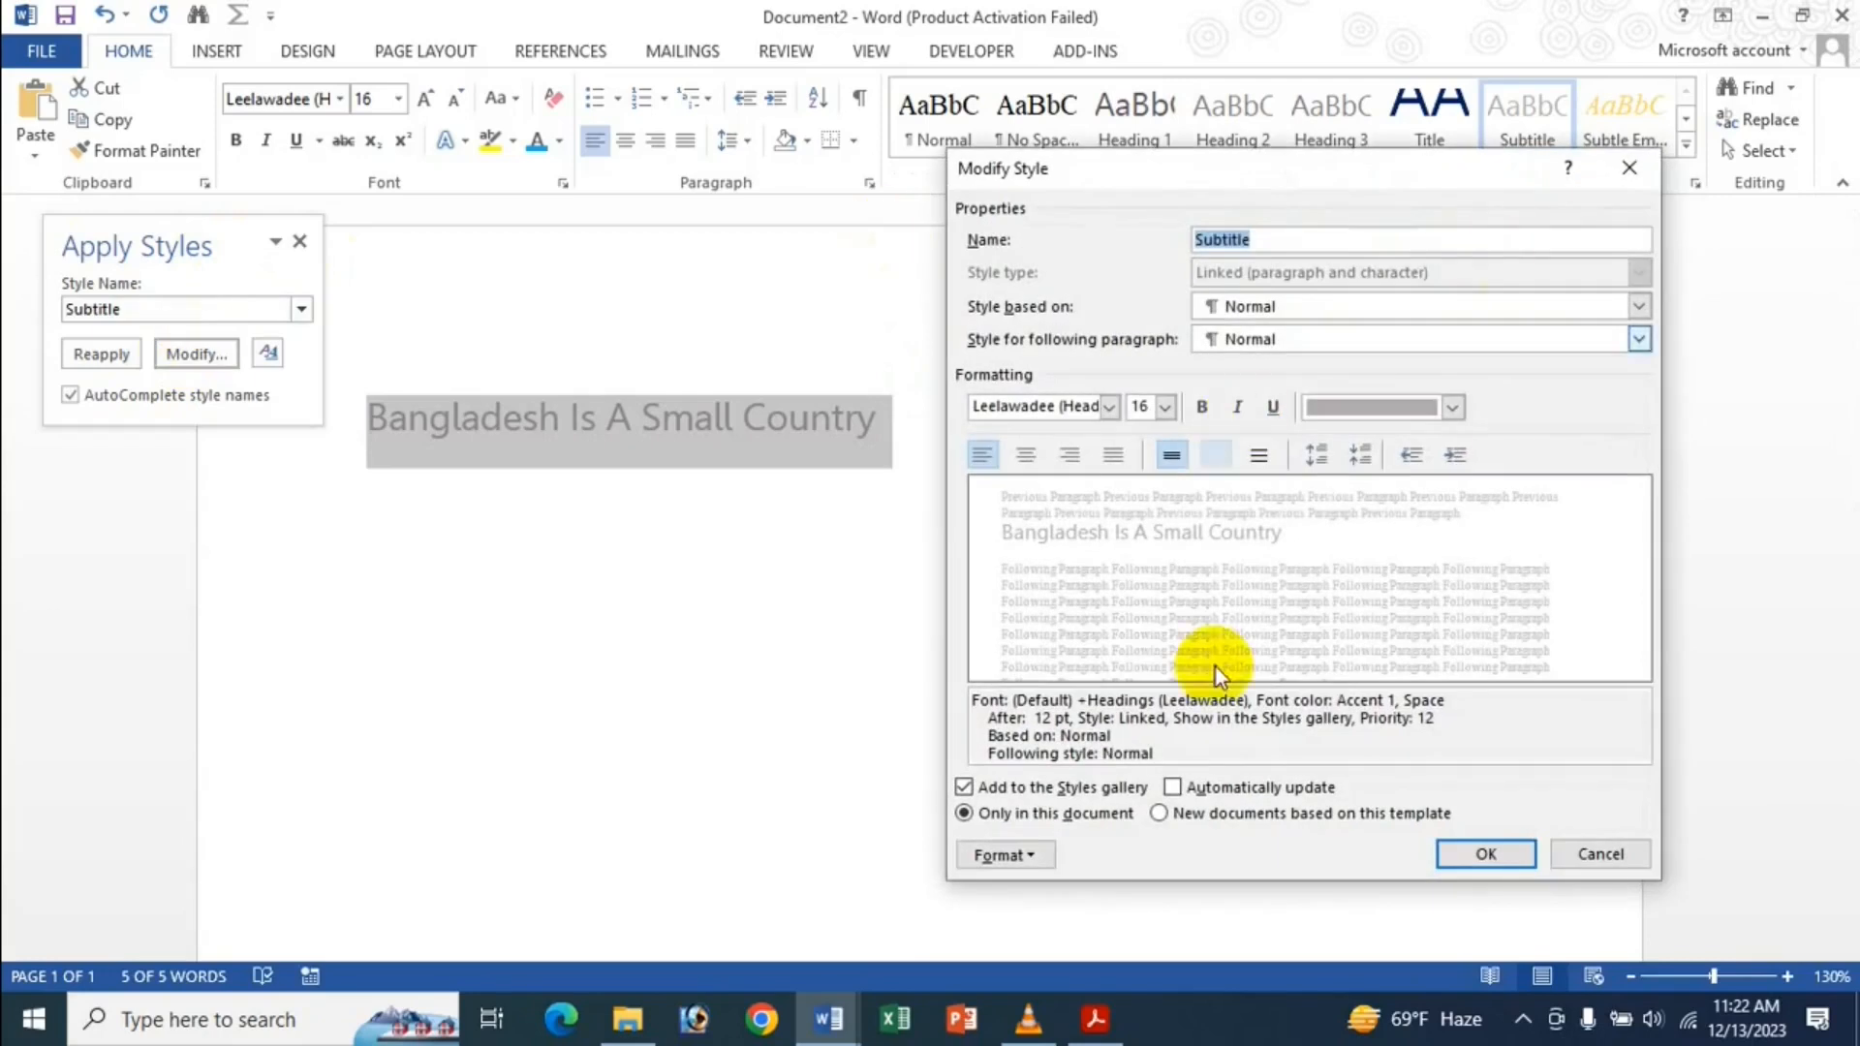
{"action": "left_click", "coordinate": [1110, 406]}
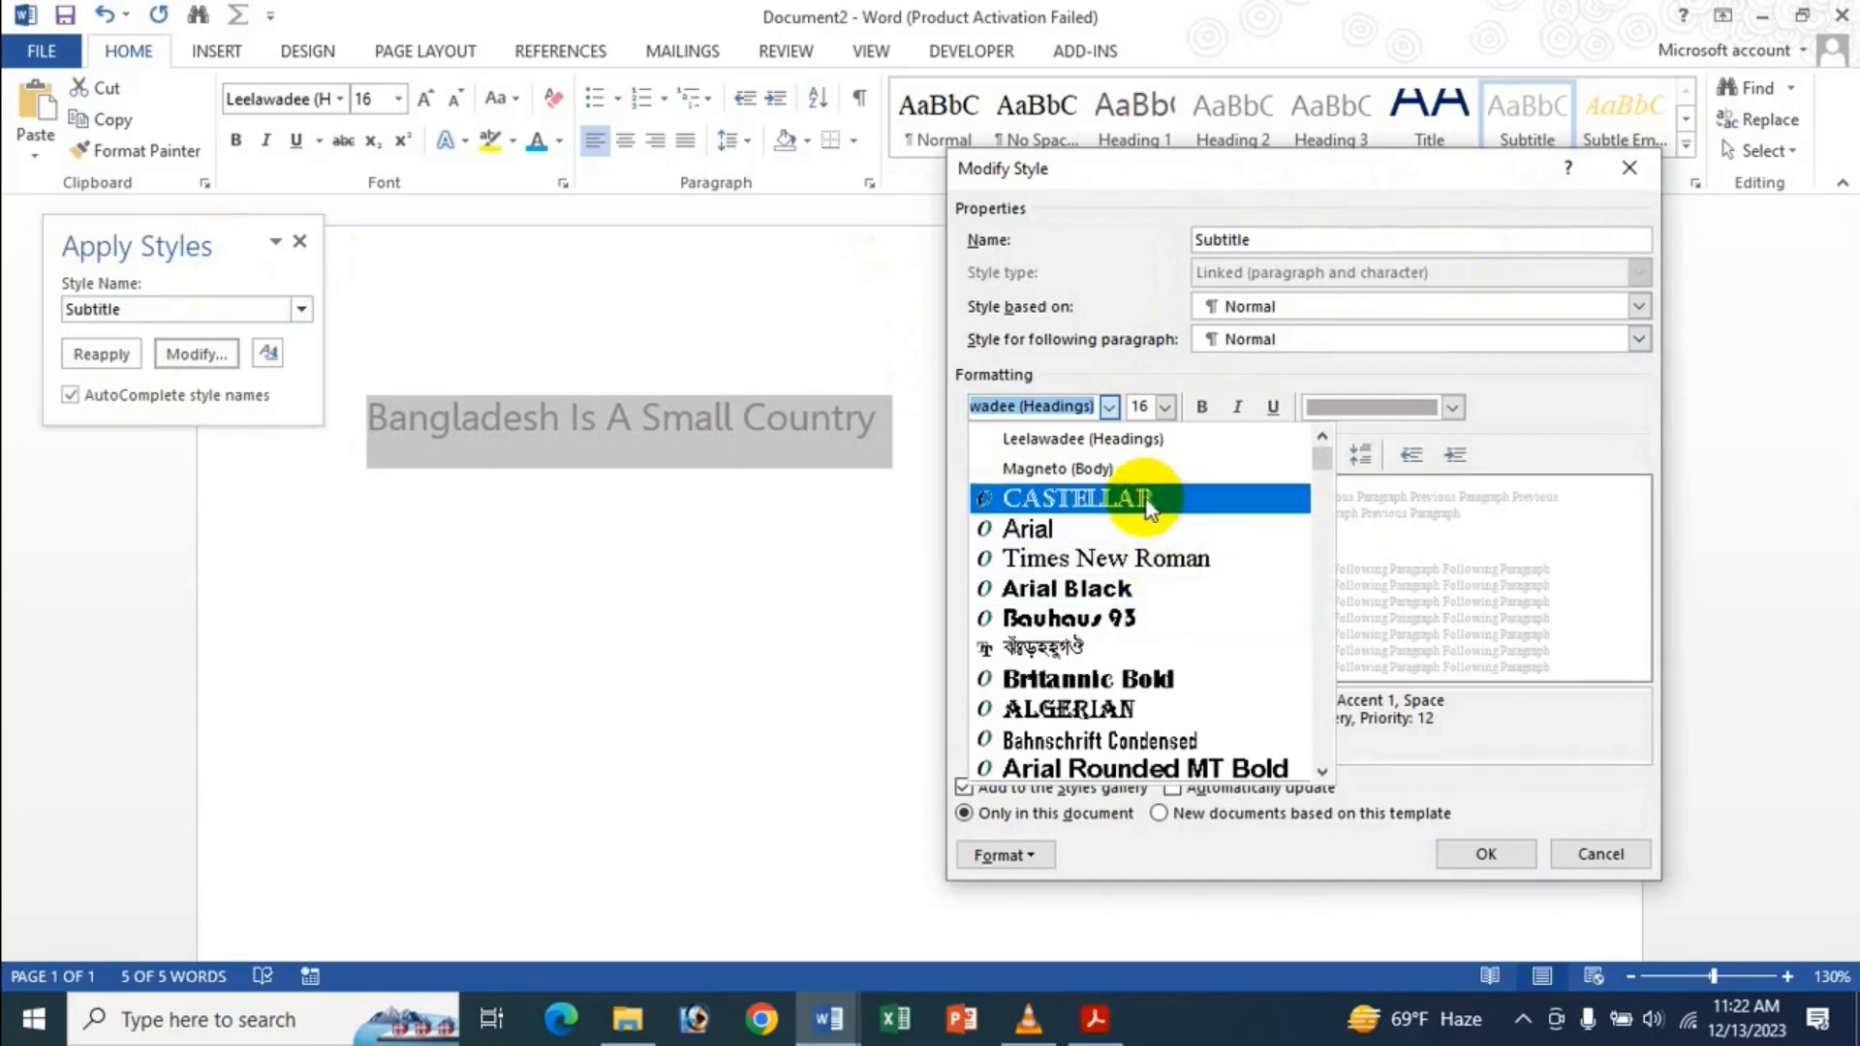
{"action": "left_click", "coordinate": [1149, 559]}
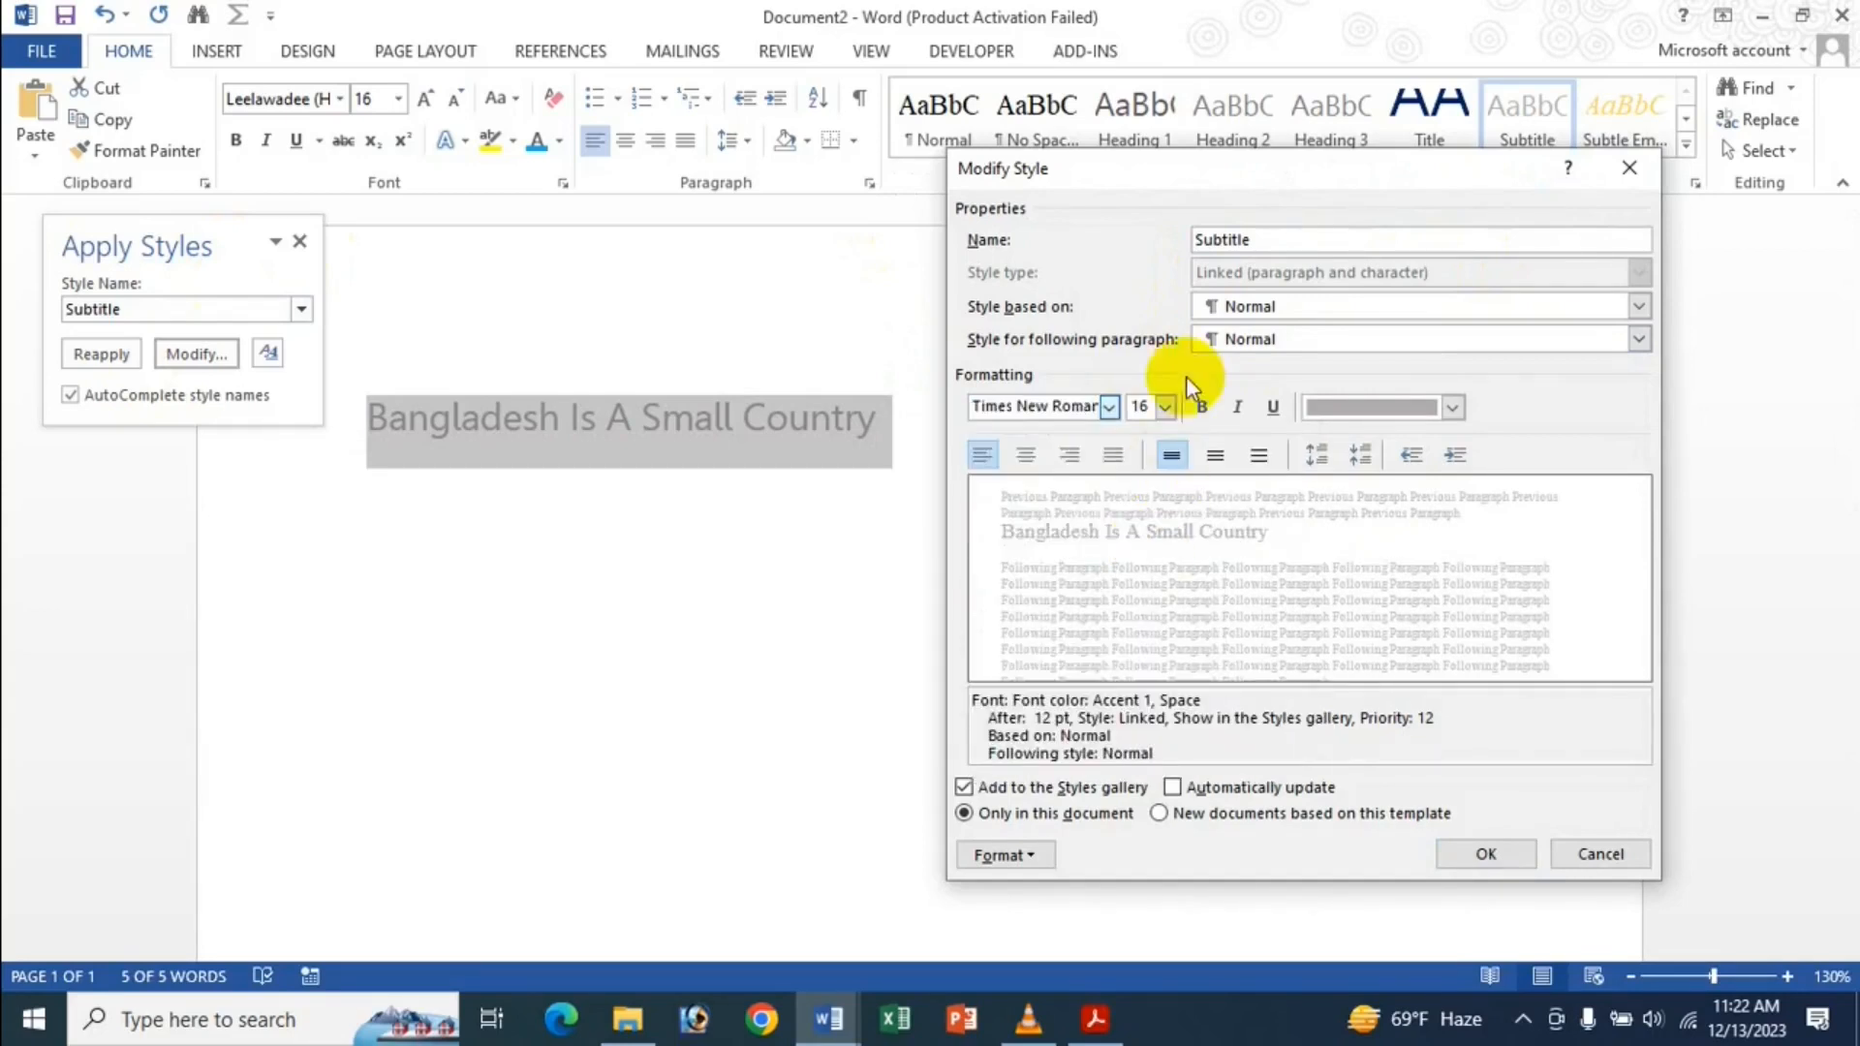
{"action": "left_click", "coordinate": [1202, 406]}
{"action": "left_click", "coordinate": [1237, 406]}
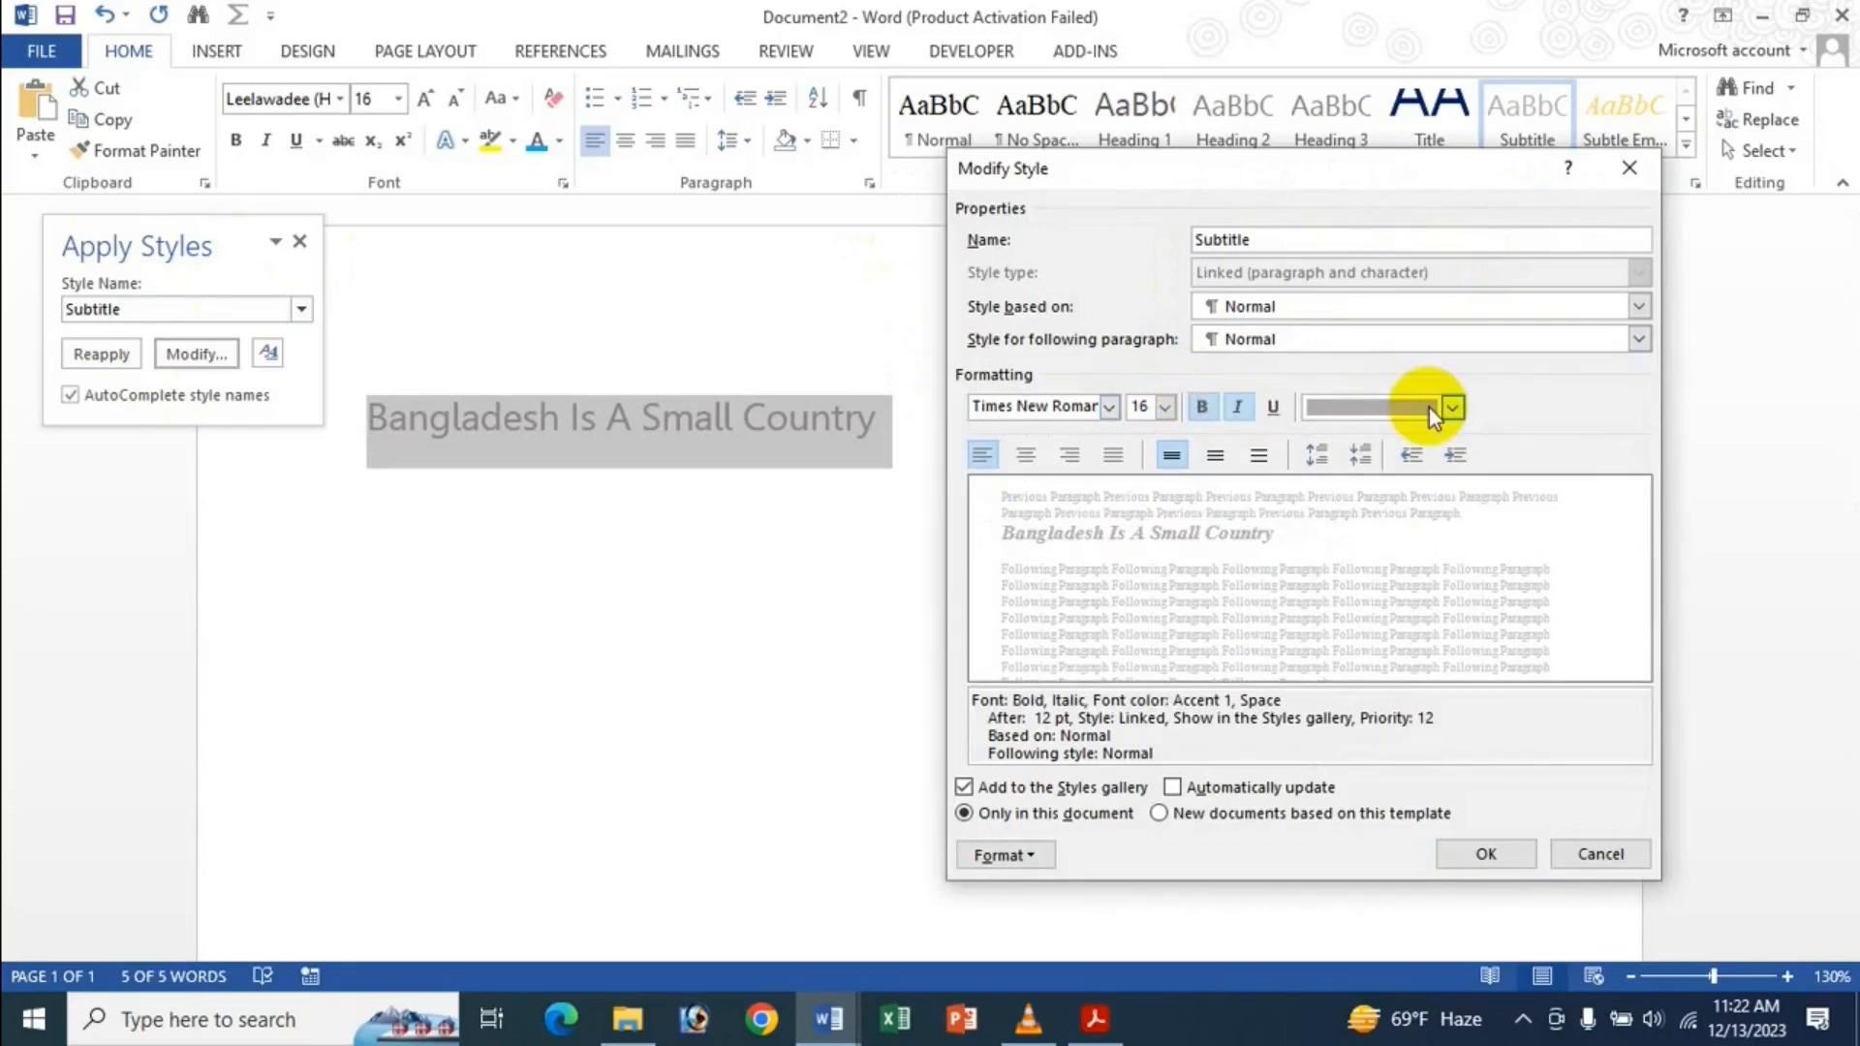
{"action": "left_click", "coordinate": [1428, 408]}
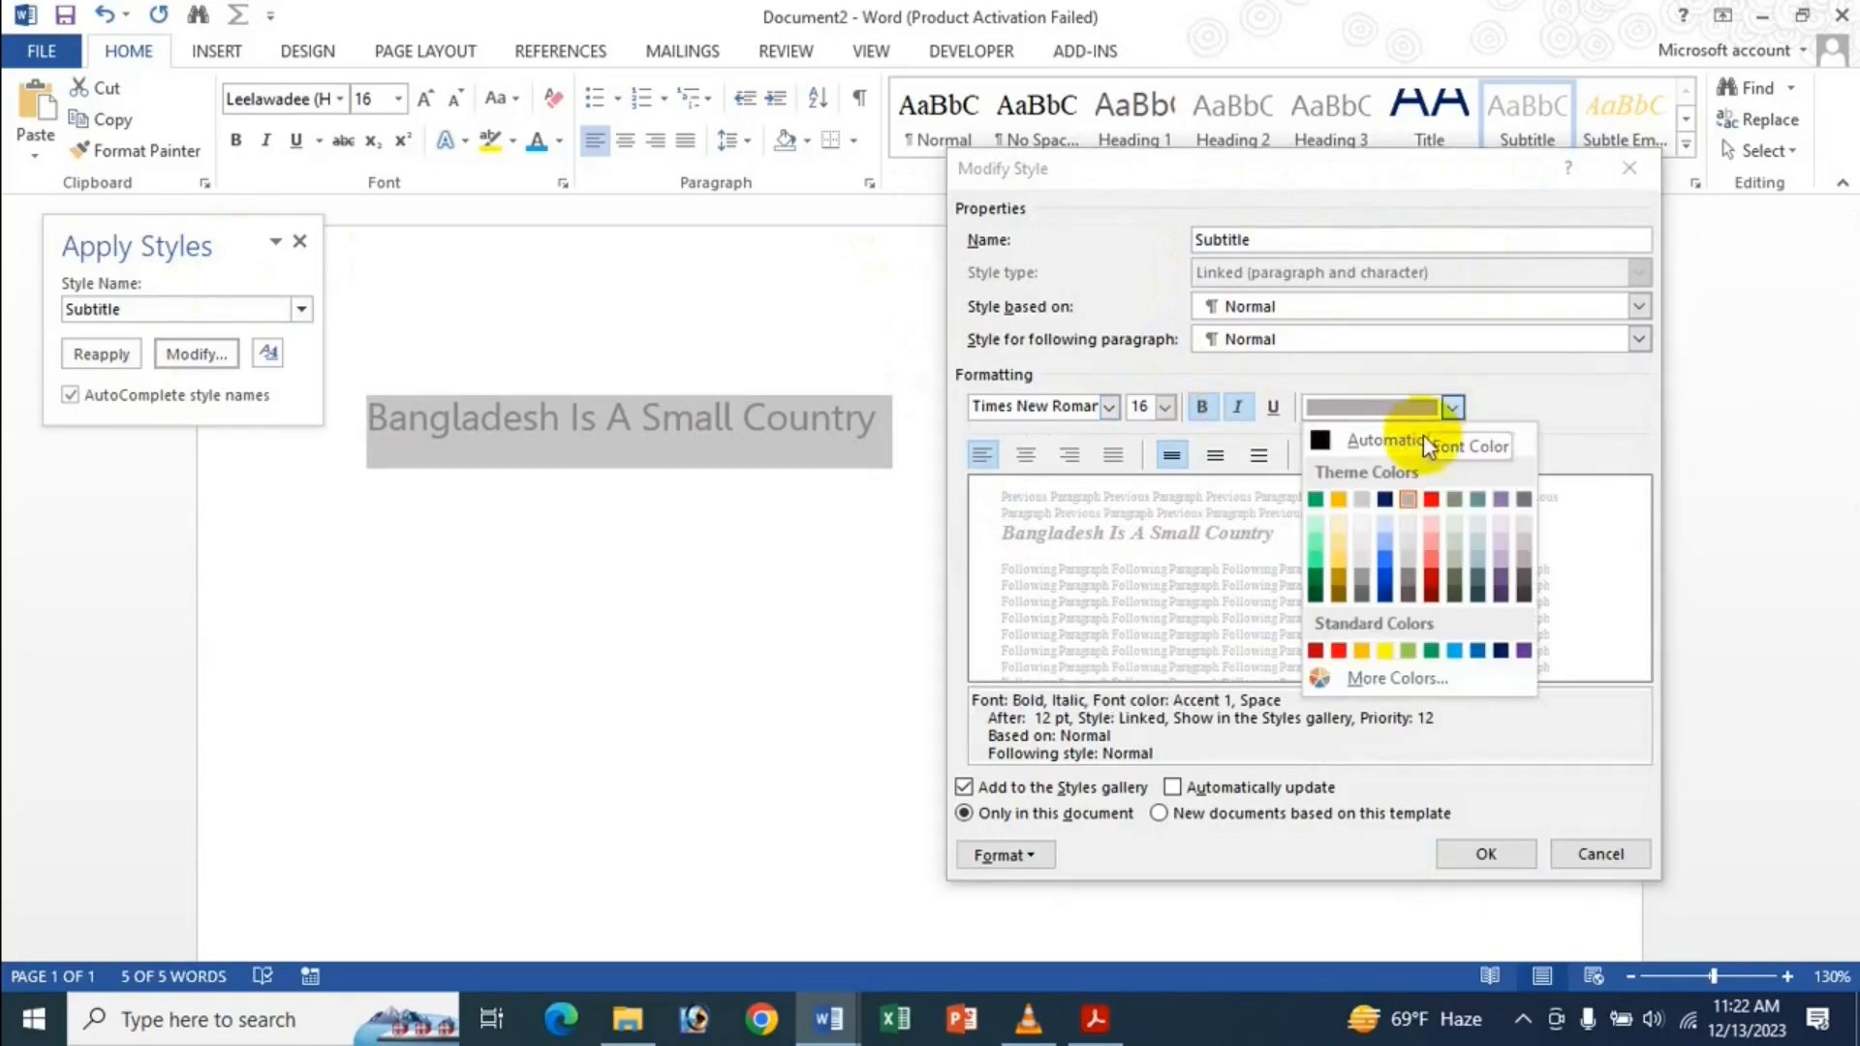
{"action": "left_click", "coordinate": [1395, 576]}
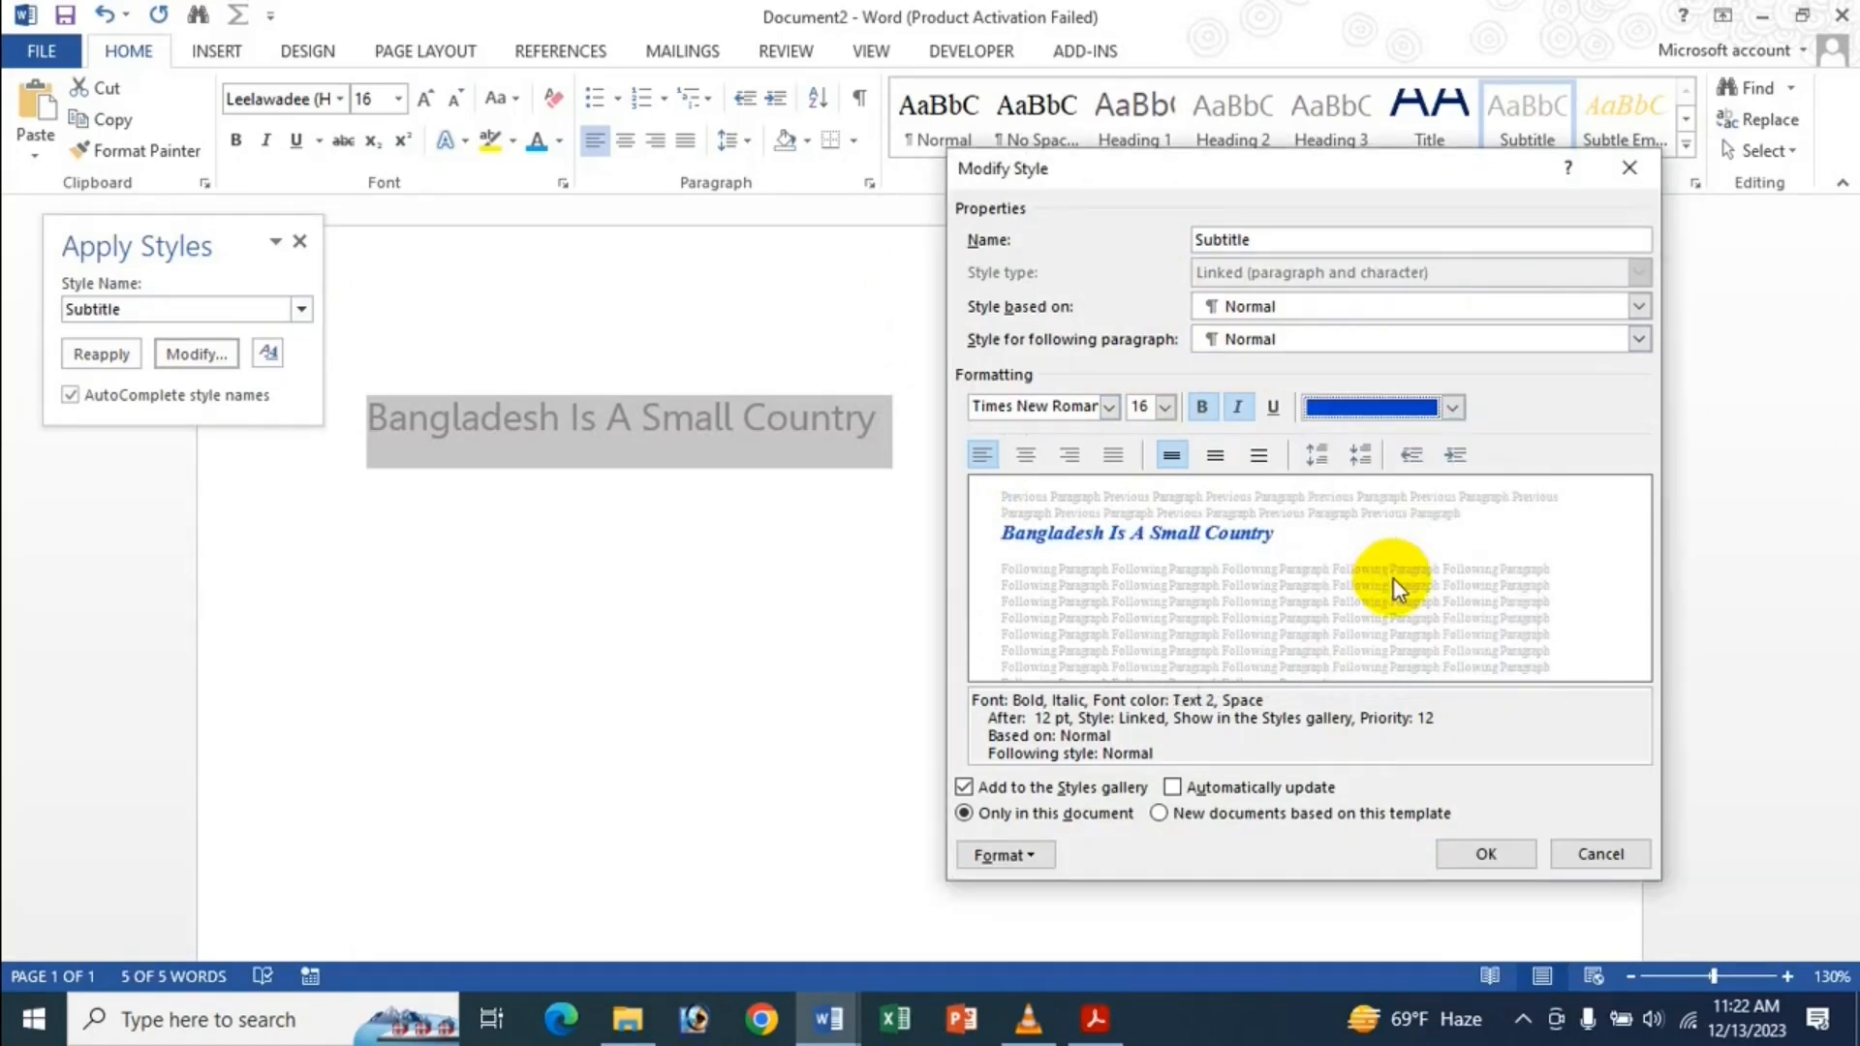
{"action": "left_click", "coordinate": [1484, 852]}
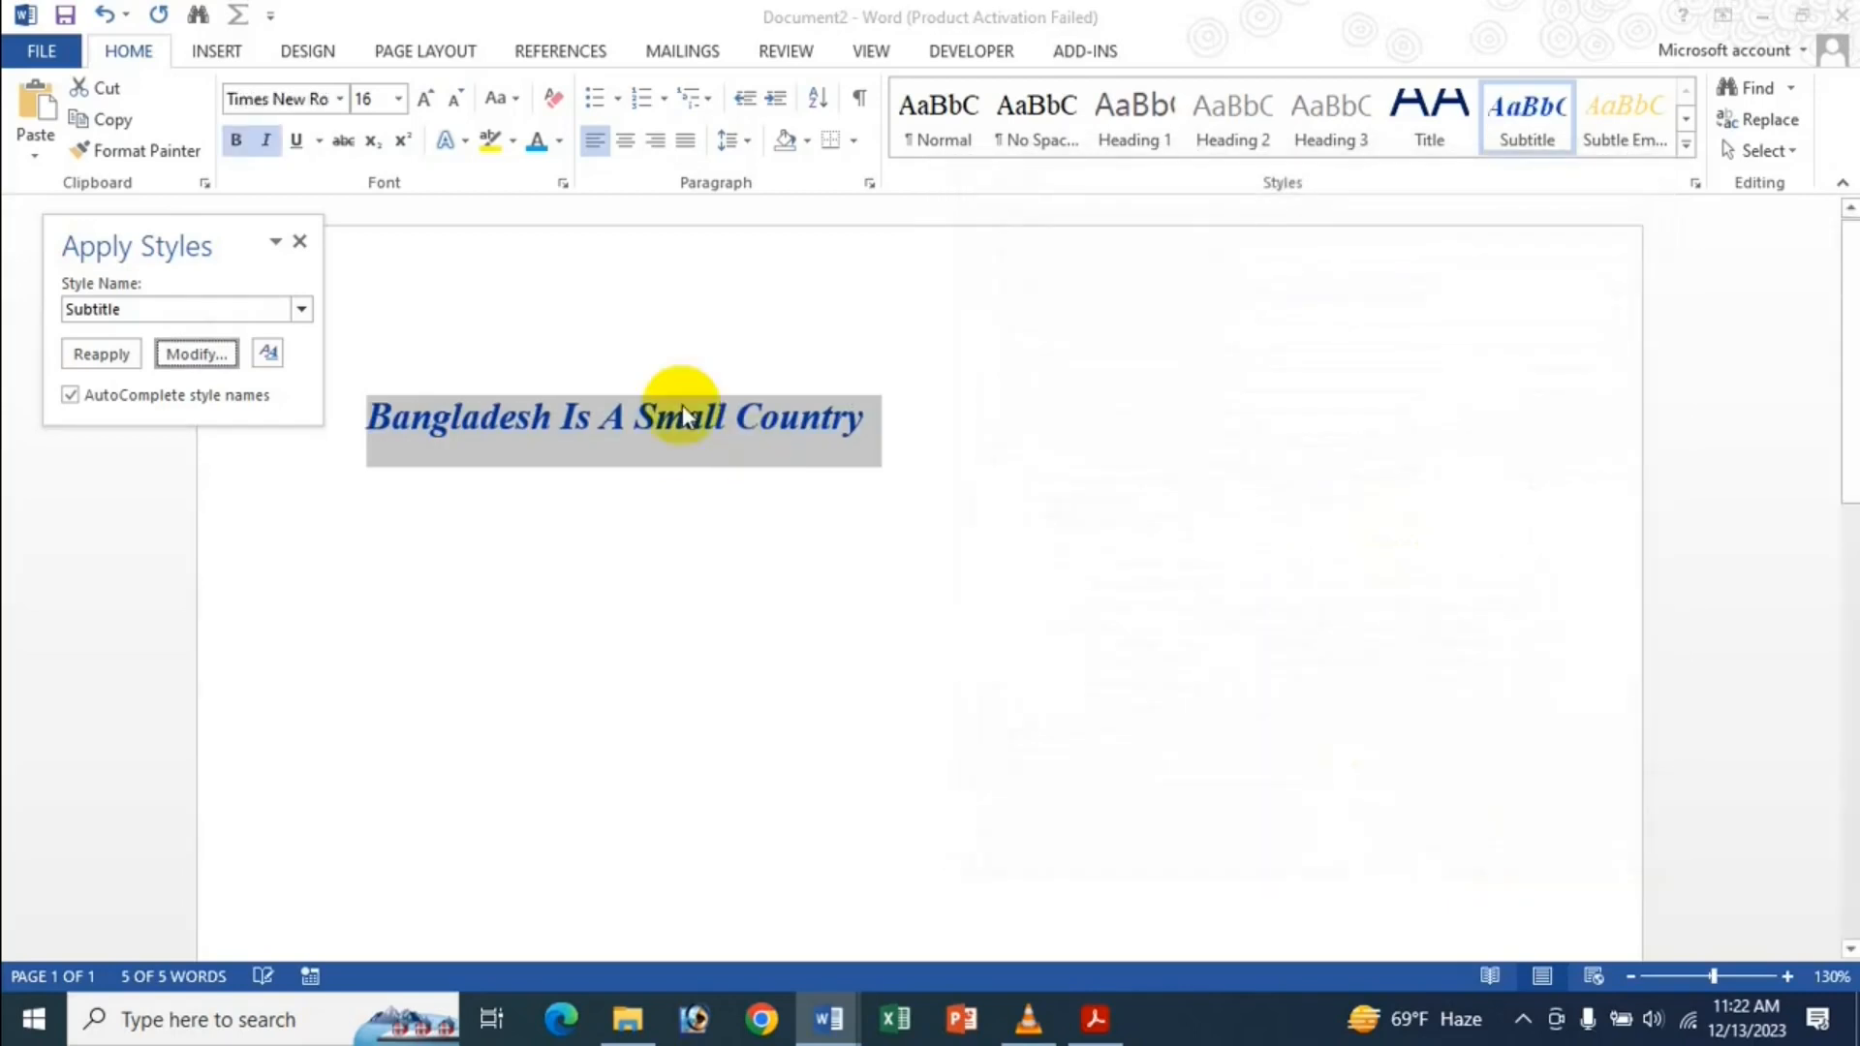
{"action": "left_click", "coordinate": [306, 245]}
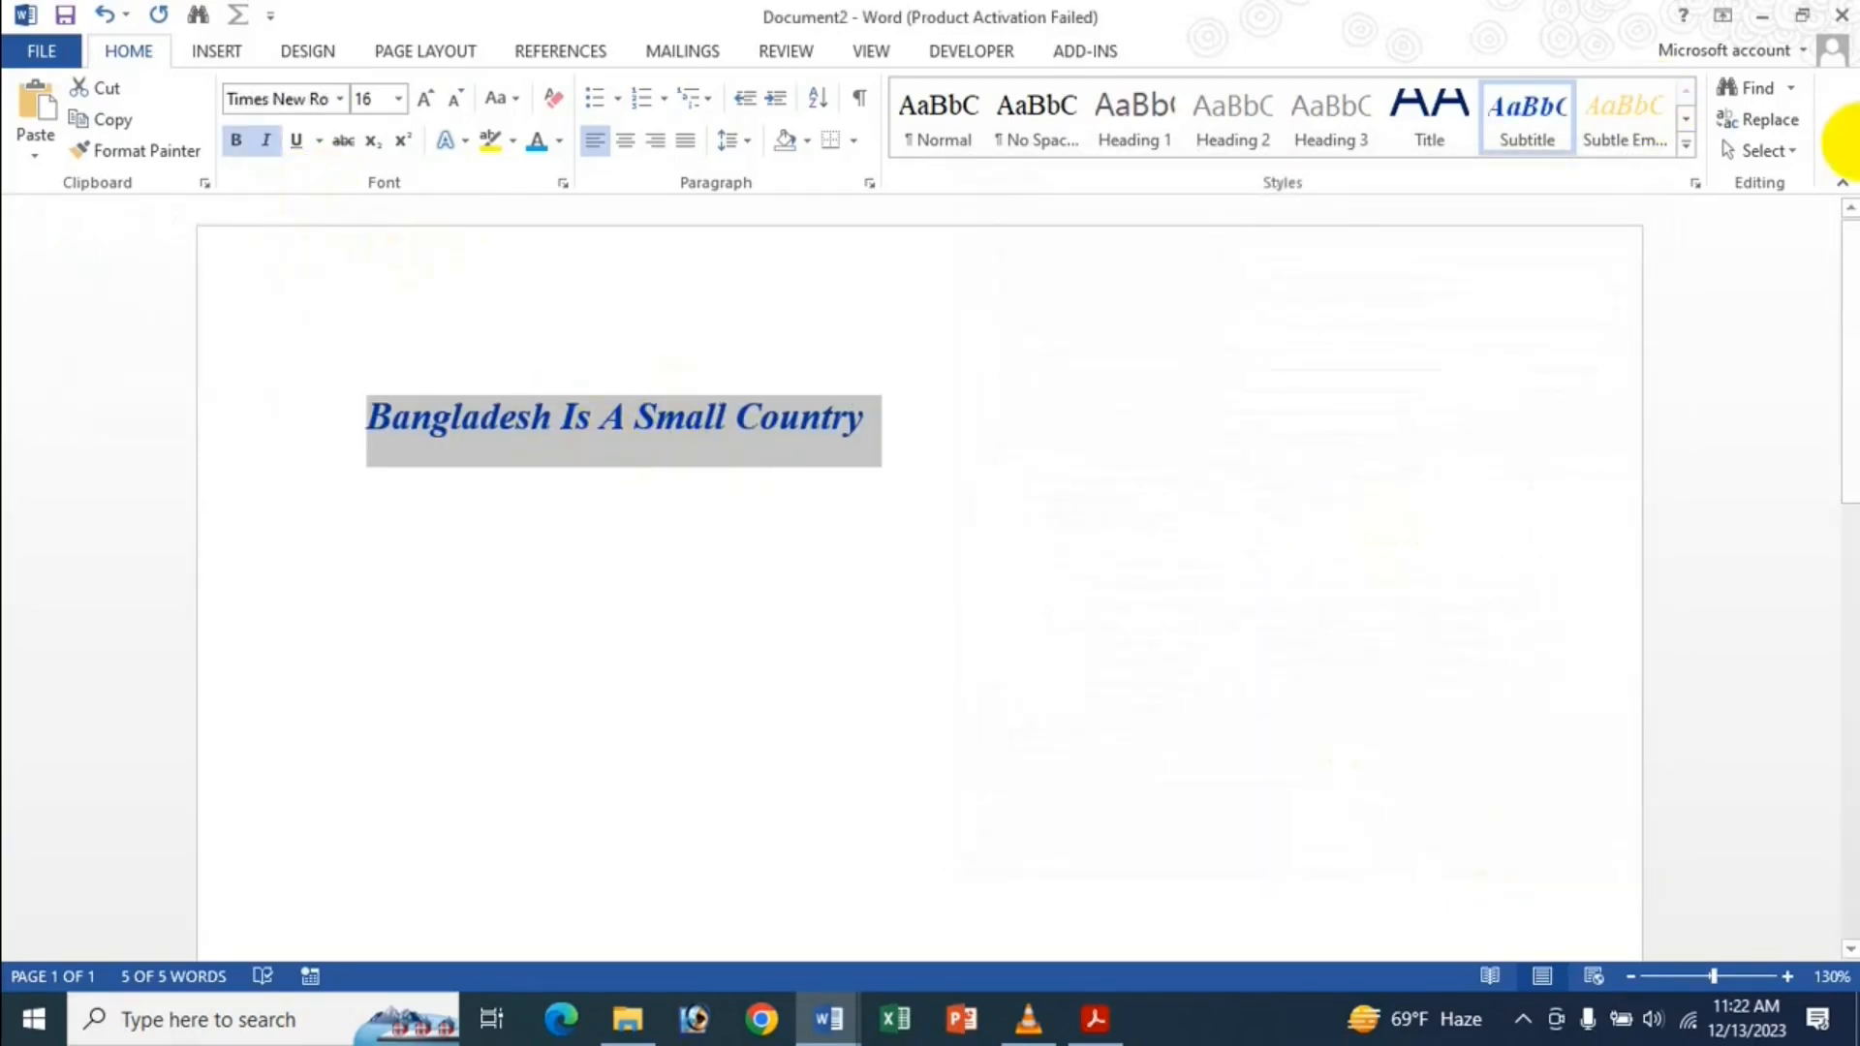
{"action": "key", "text": "ctrl+c"}
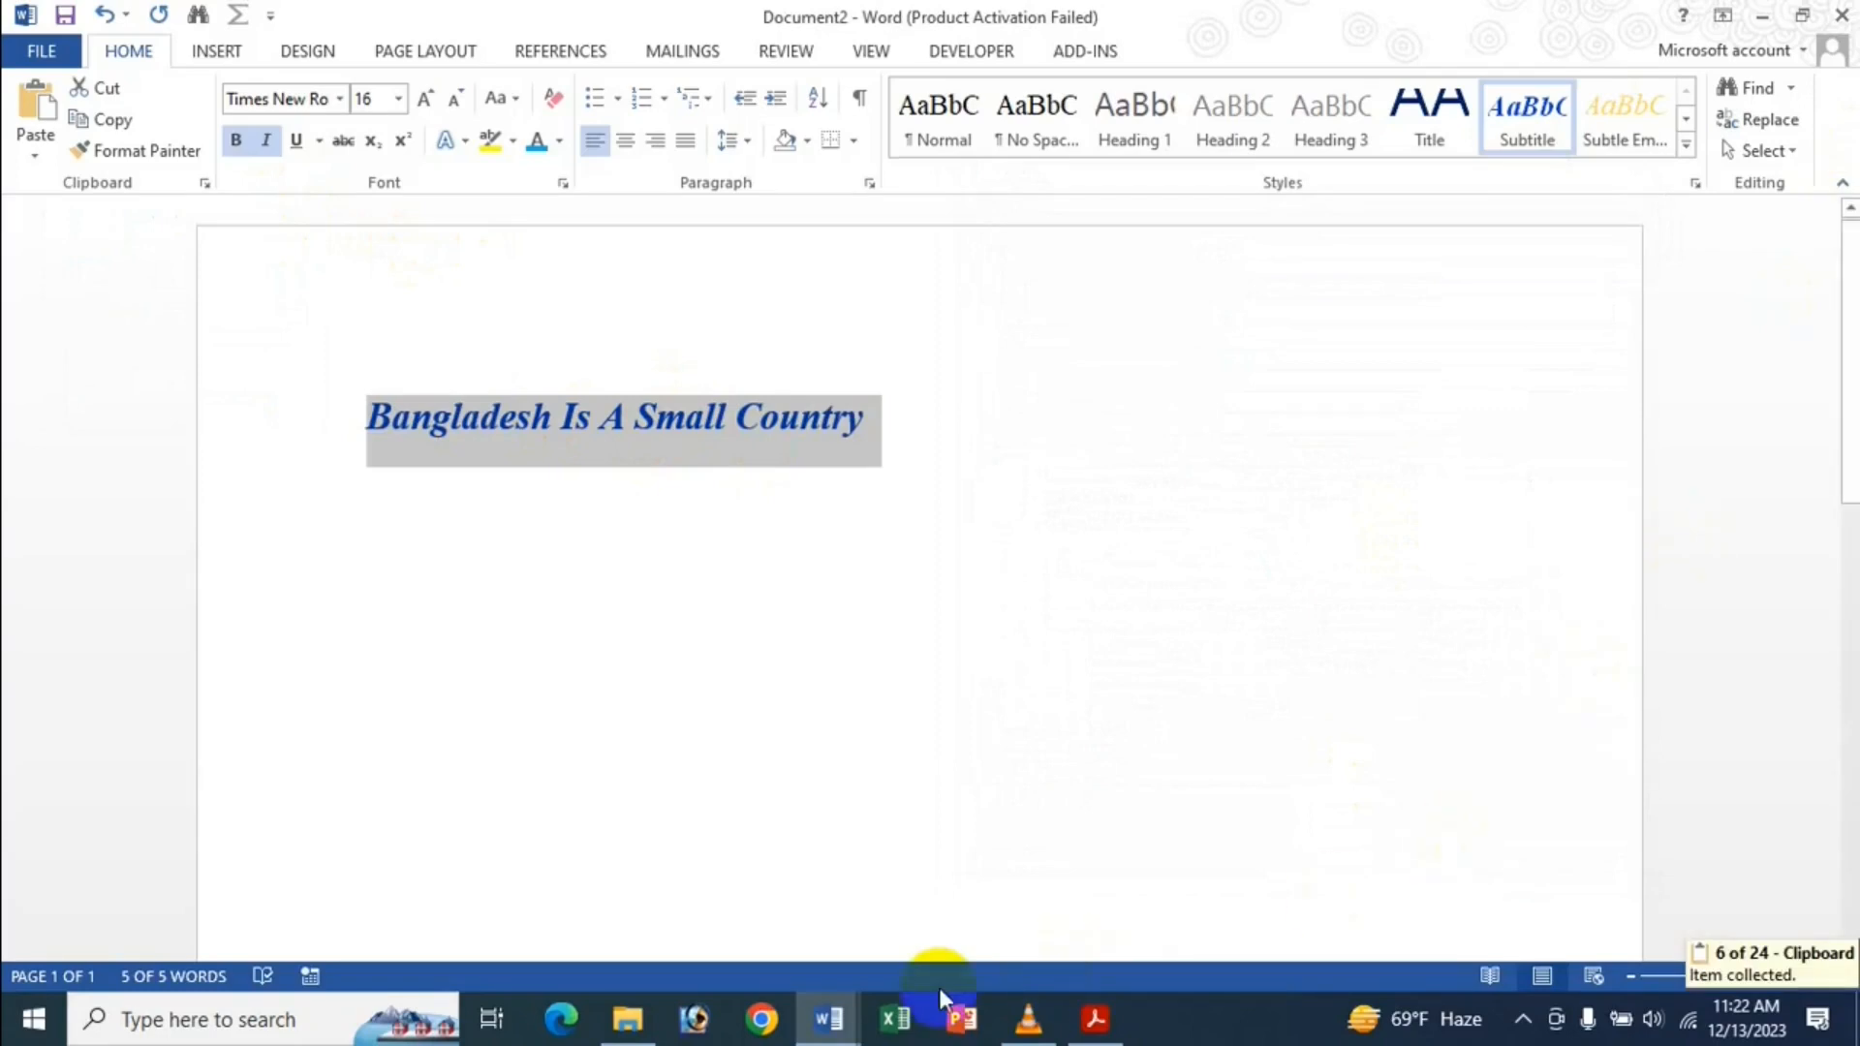
Paste the copied line into the empty Document1.
{"action": "left_click", "coordinate": [833, 1018]}
{"action": "left_click", "coordinate": [737, 944]}
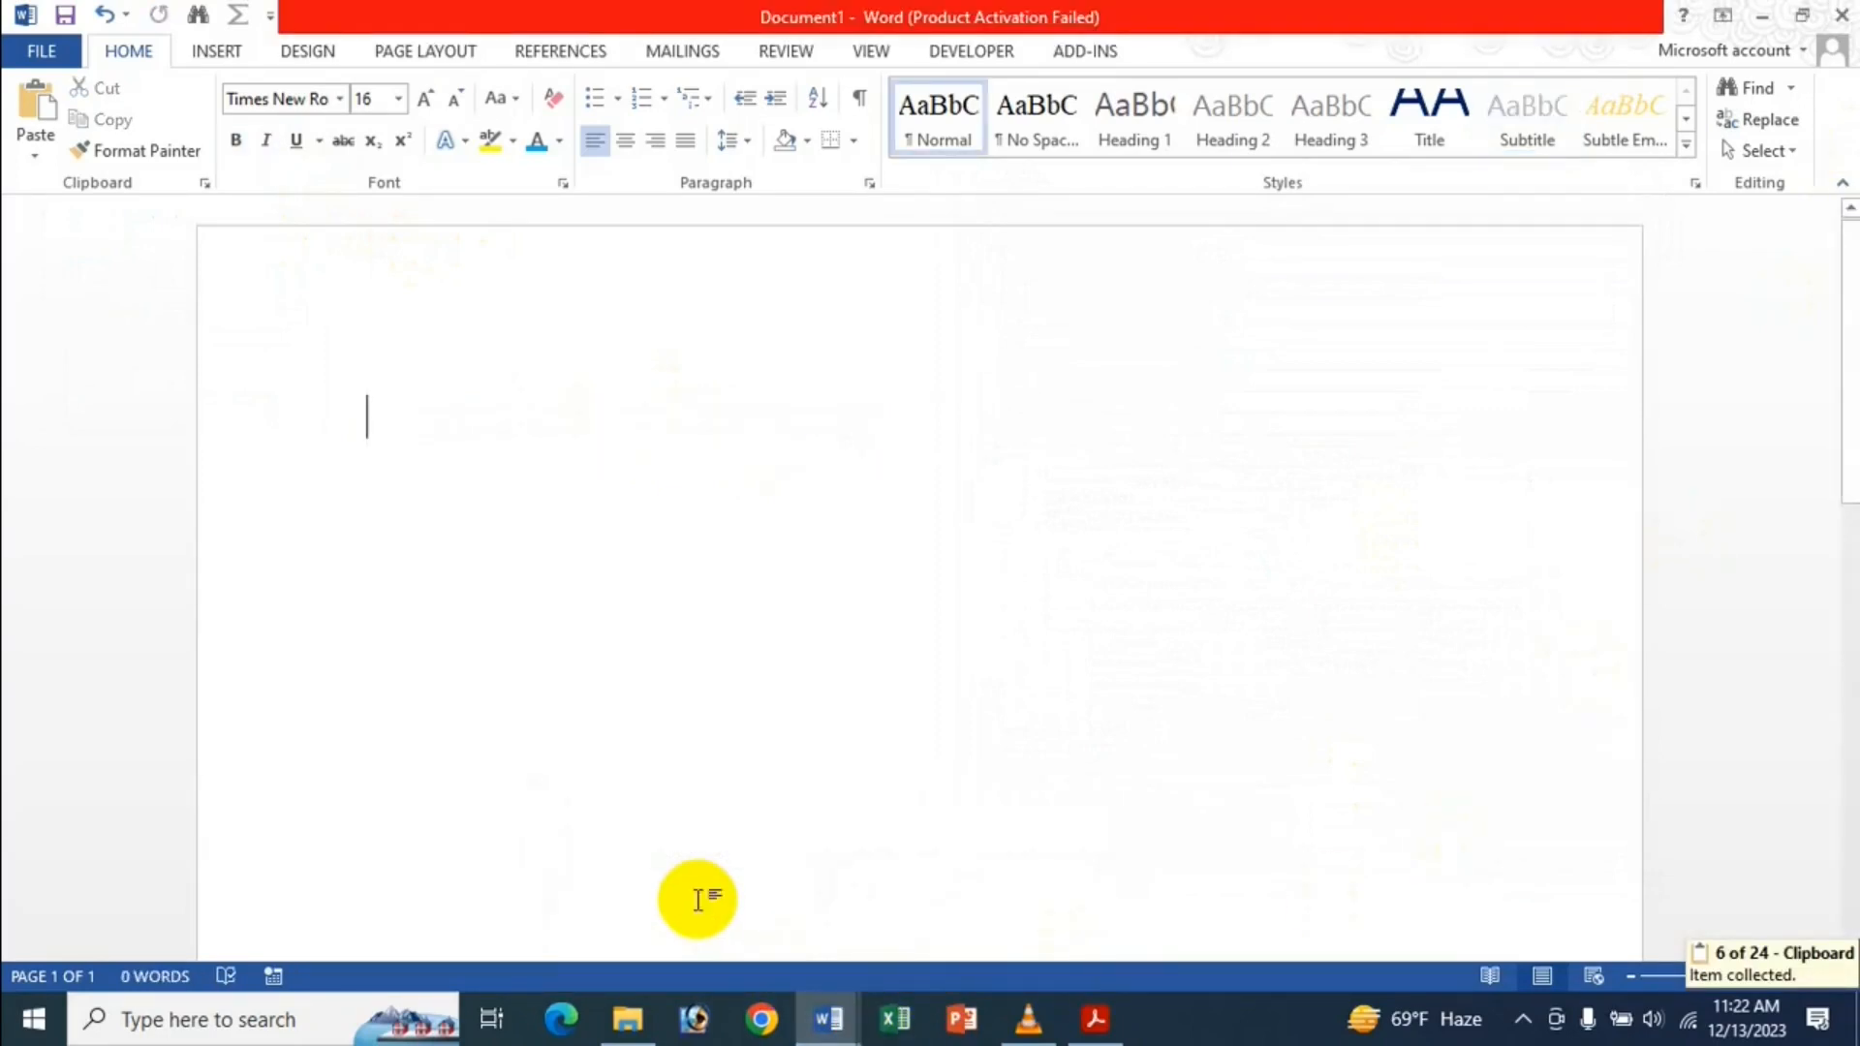
{"action": "key", "text": "ctrl+v"}
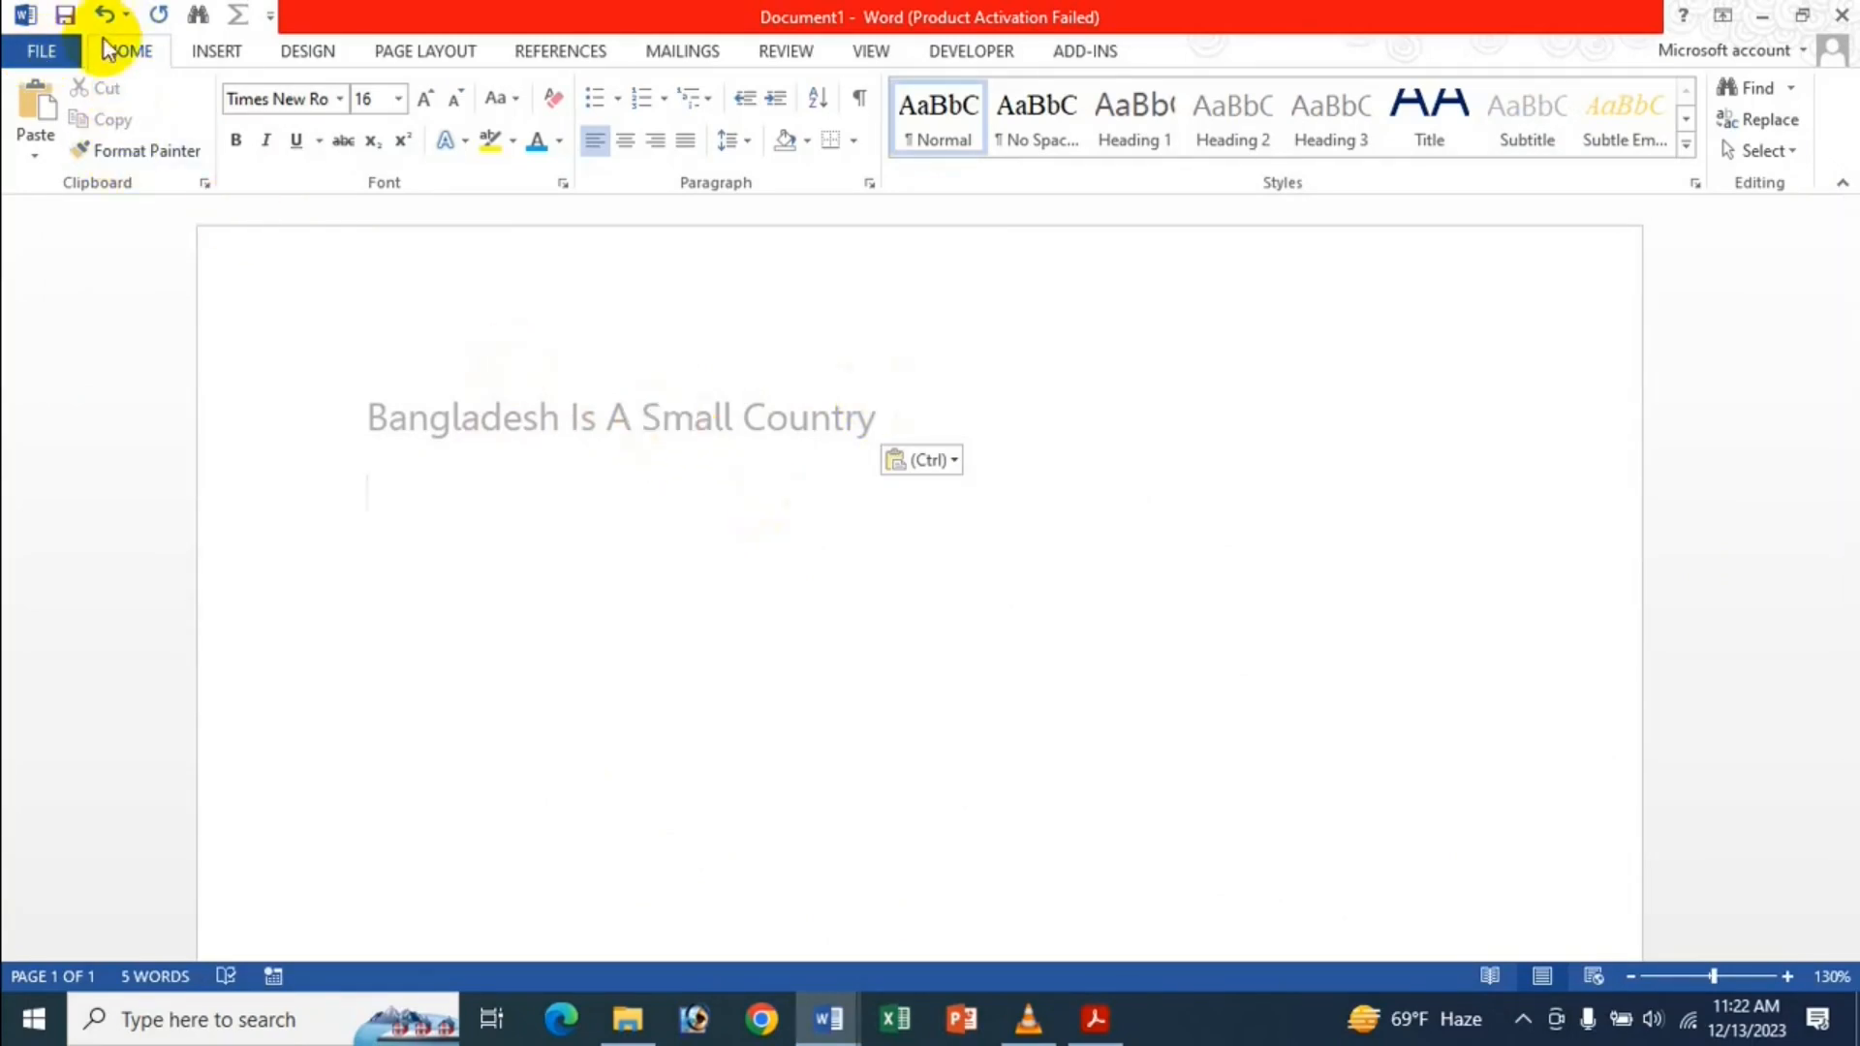
{"action": "left_click", "coordinate": [40, 51]}
Set conflicting-style pasting to Merge Formatting and paste the line again below.
{"action": "left_click", "coordinate": [70, 678]}
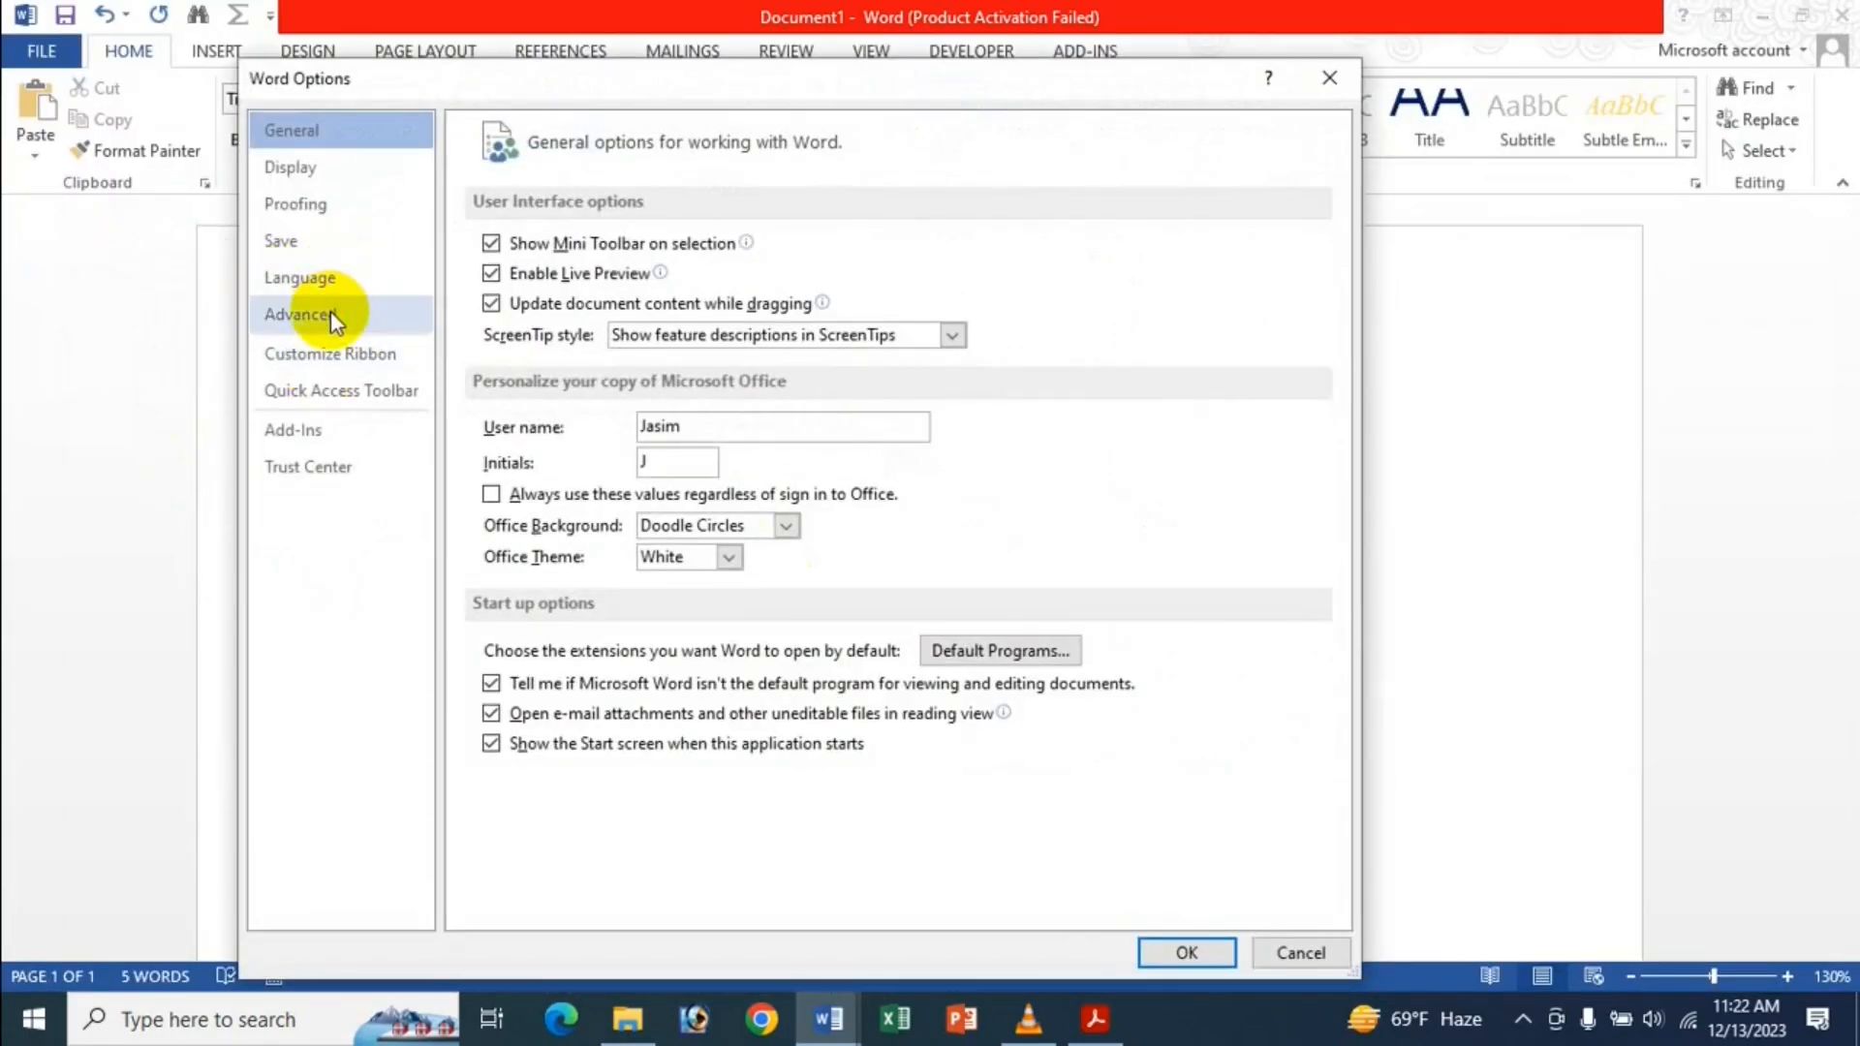
{"action": "left_click", "coordinate": [329, 311]}
{"action": "scroll", "coordinate": [635, 596], "scroll_direction": "down", "scroll_amount": 5}
{"action": "left_click", "coordinate": [1063, 492]}
{"action": "left_click", "coordinate": [1163, 521]}
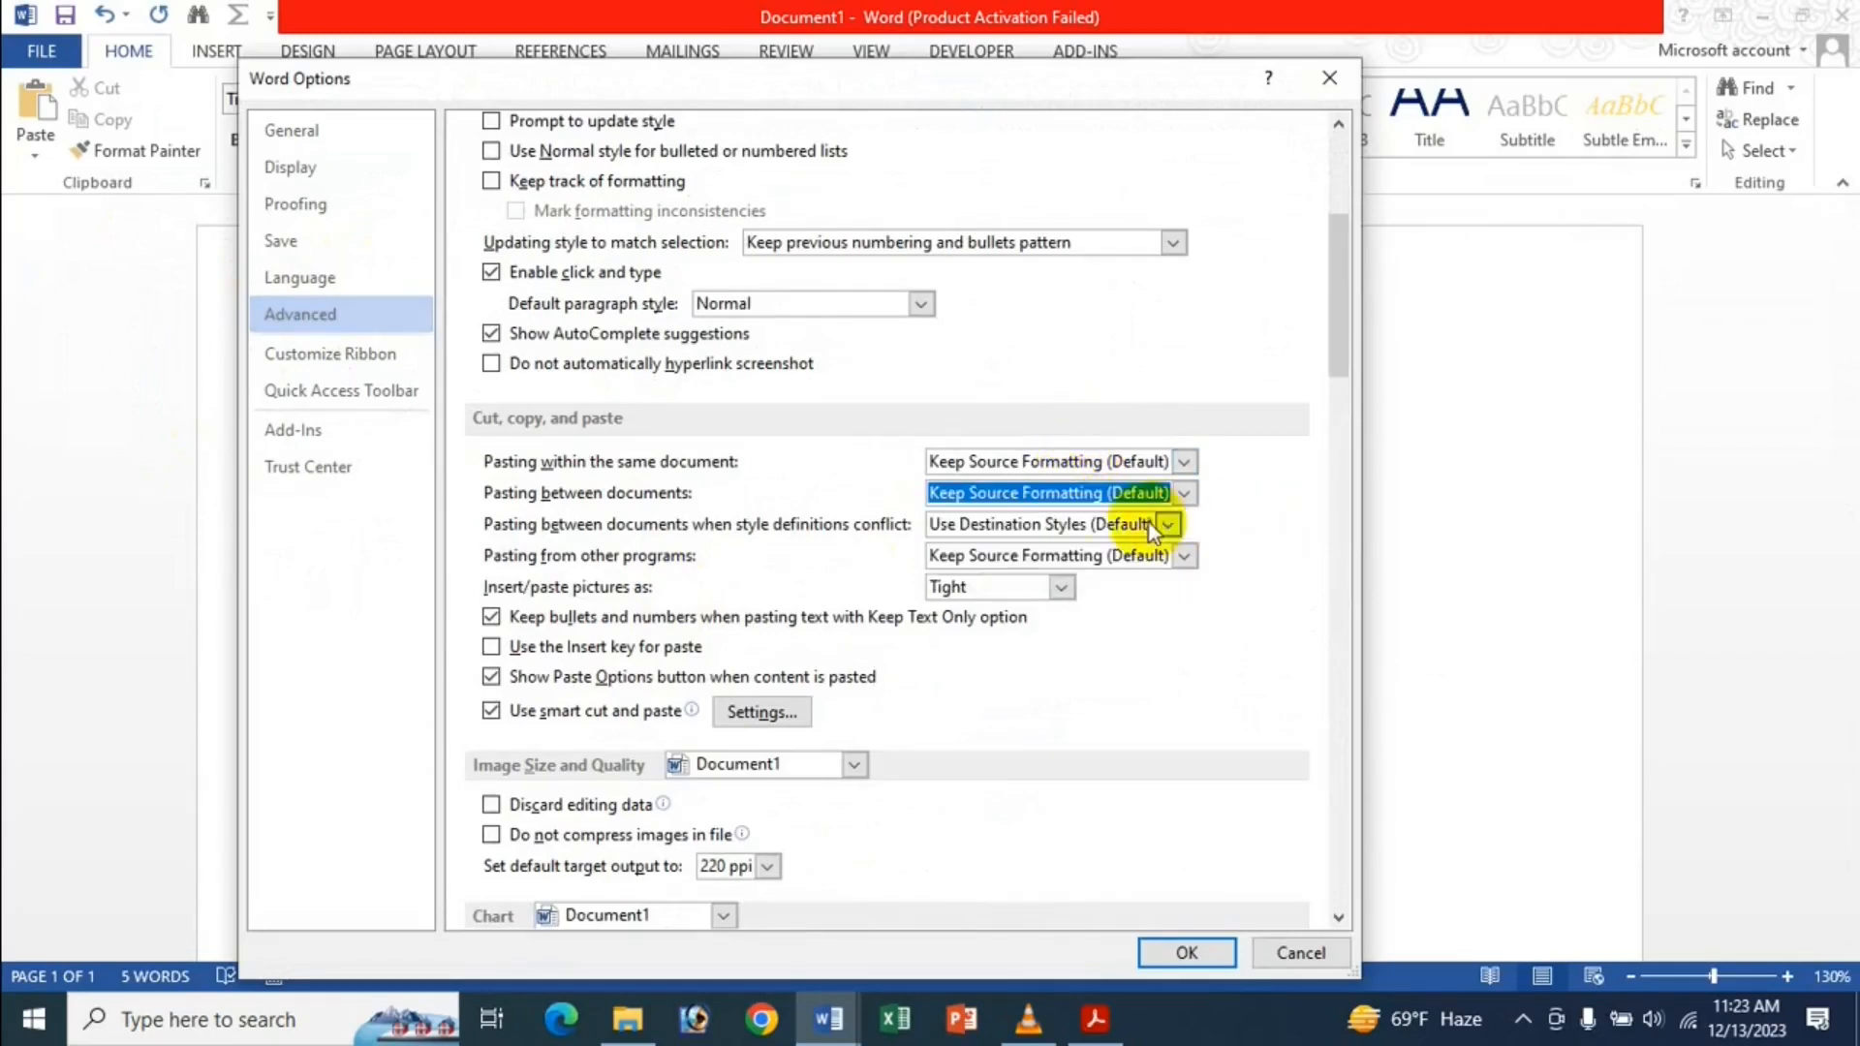
{"action": "left_click", "coordinate": [1127, 525]}
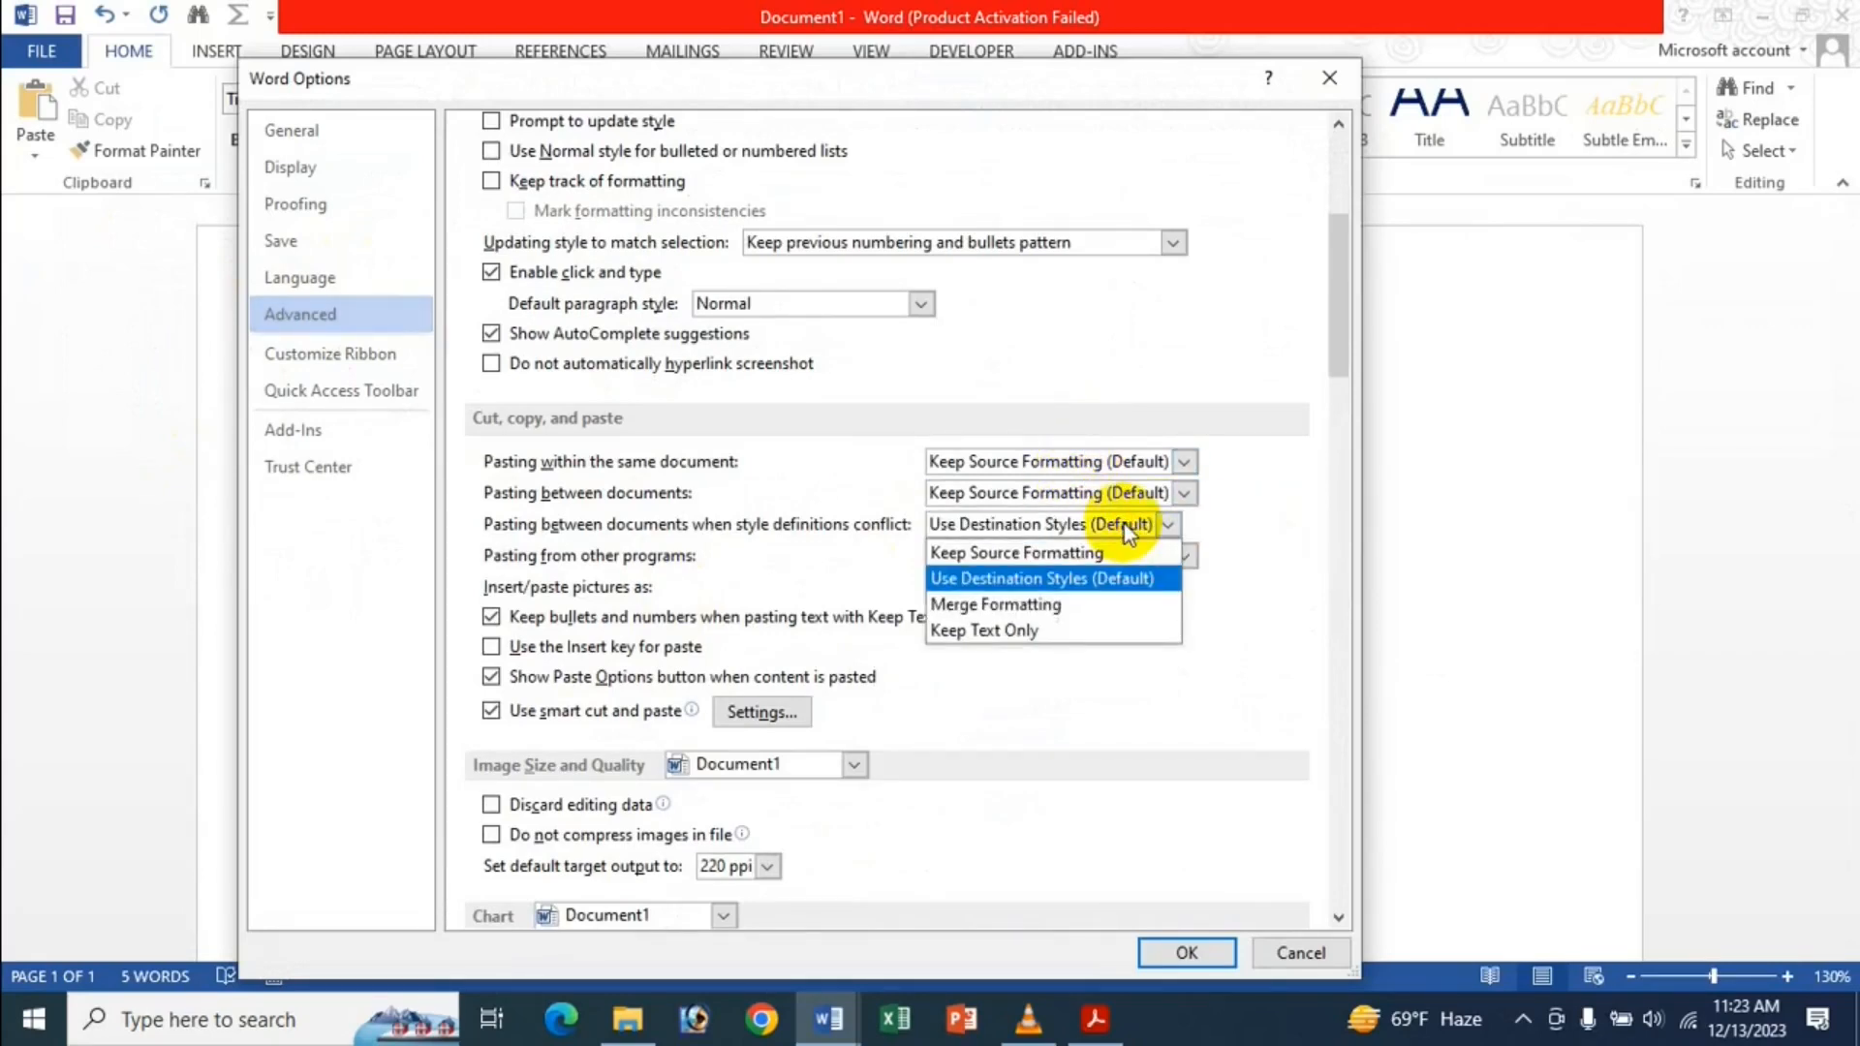
{"action": "left_click", "coordinate": [1026, 606]}
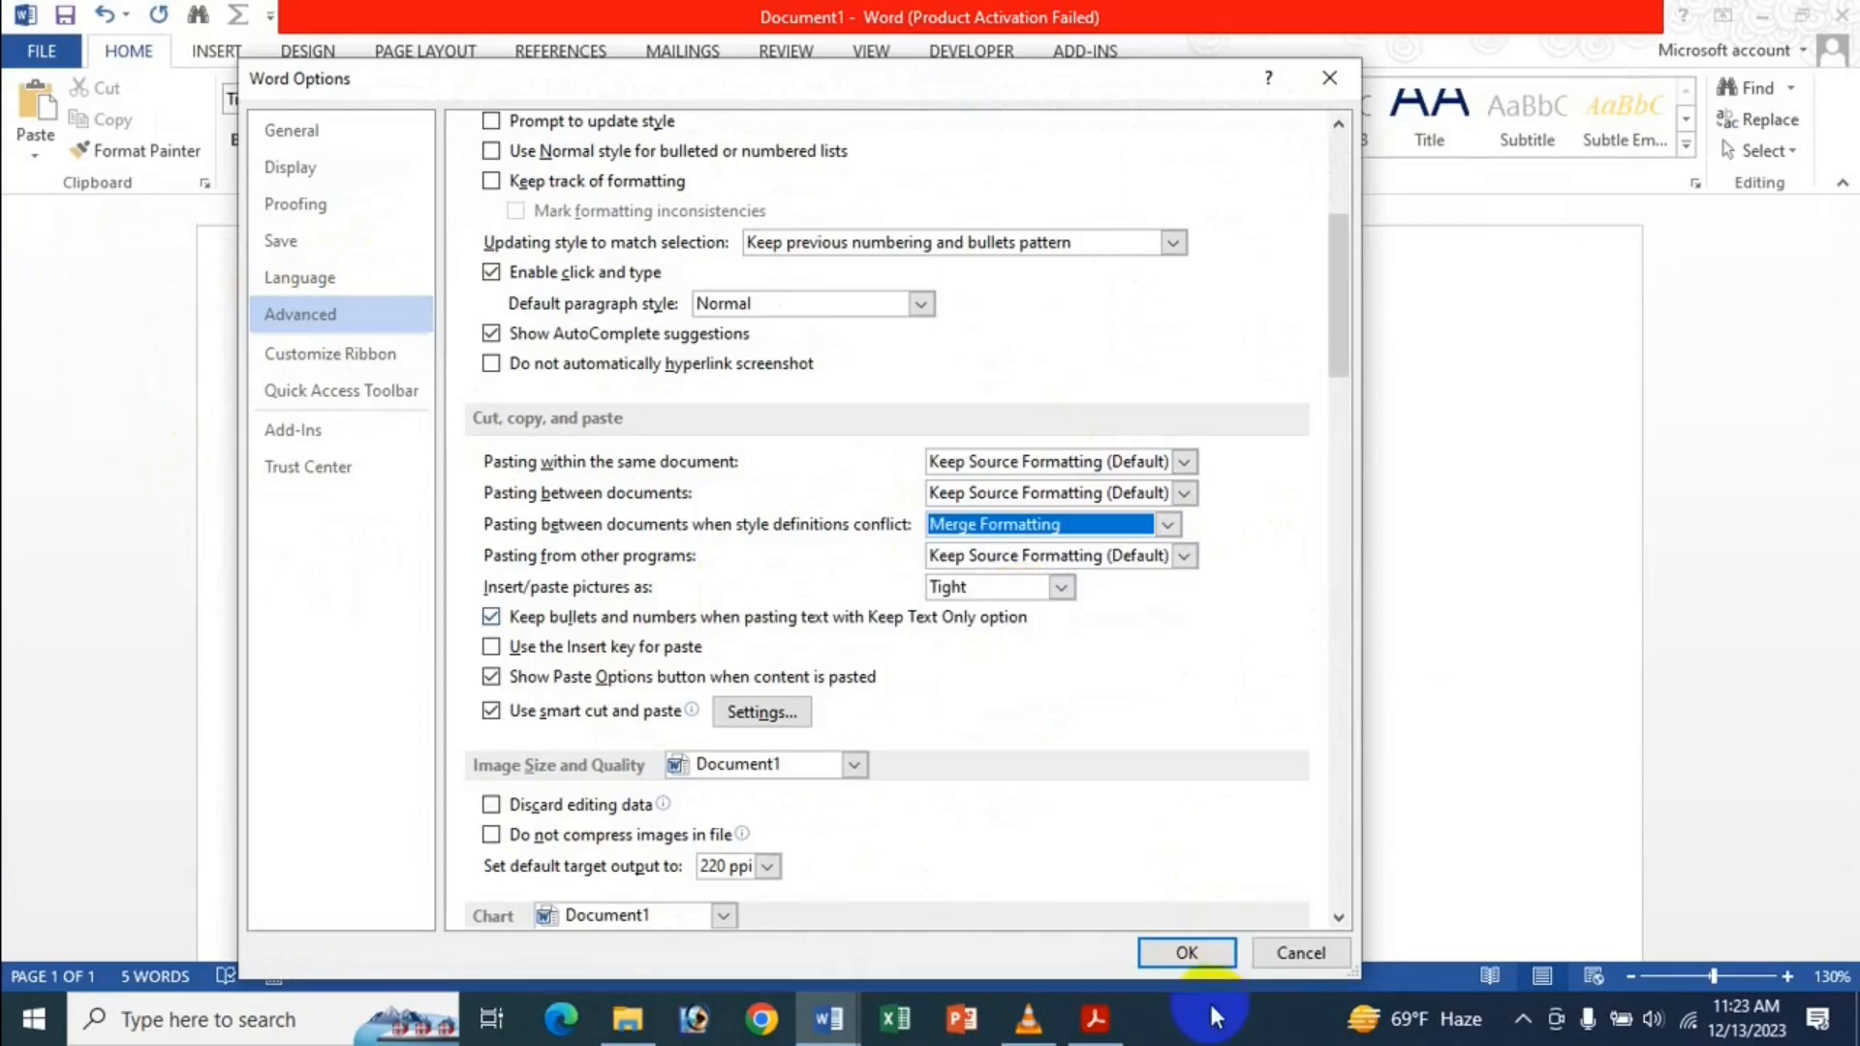
{"action": "left_click", "coordinate": [1197, 954]}
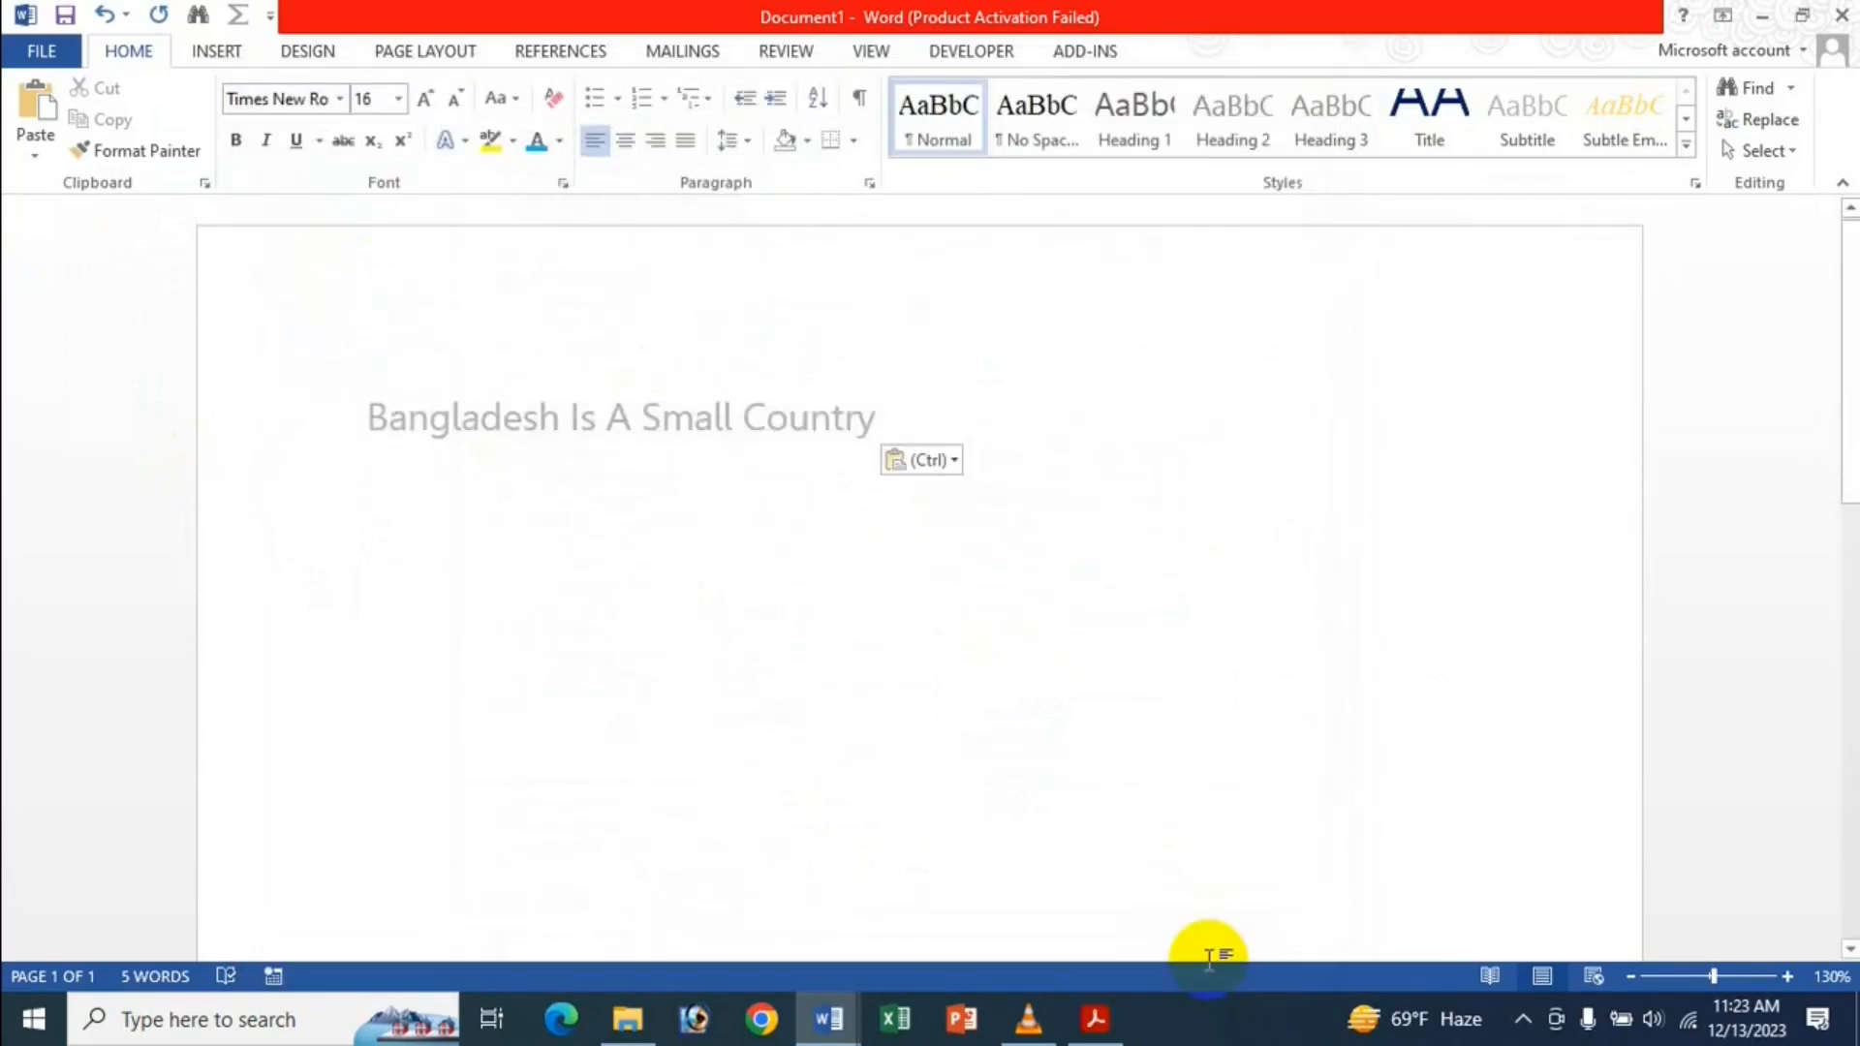
{"action": "type", "text": "Bangladesh Is A Small Country"}
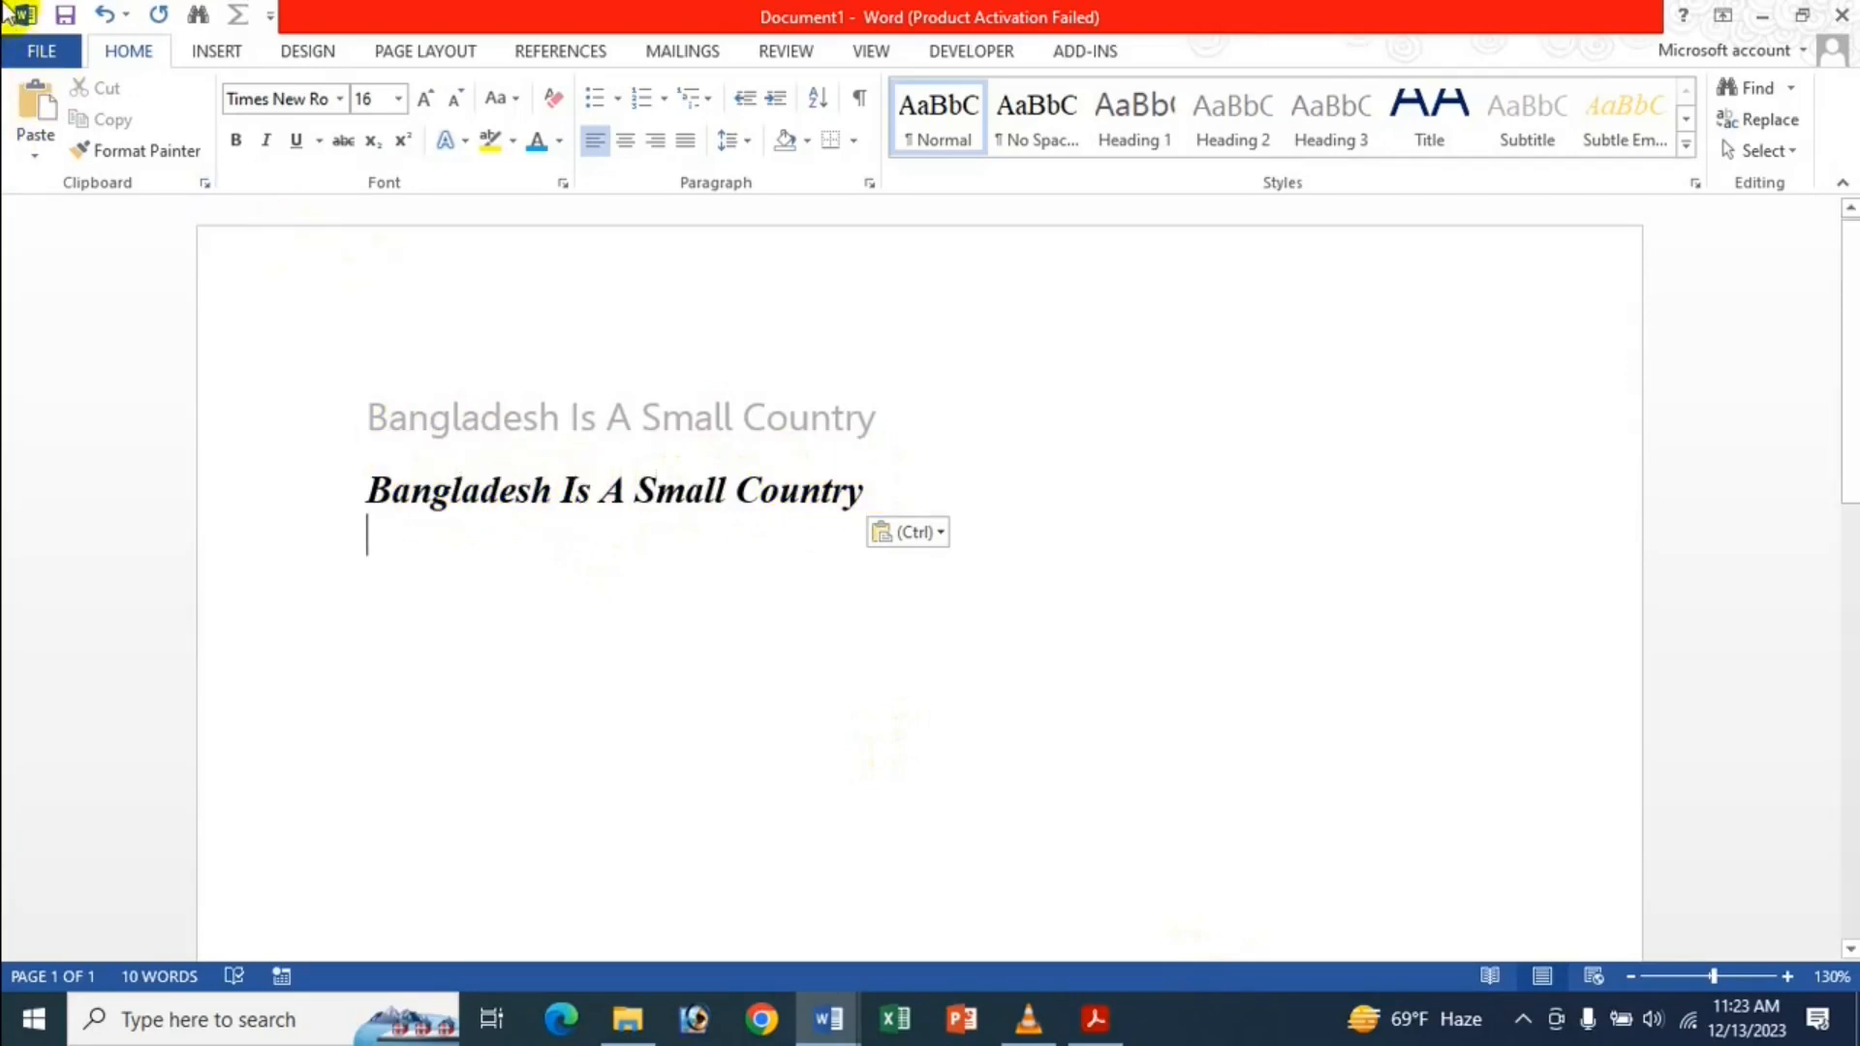
Set conflicting-style pasting to Keep Text Only in the Advanced options.
{"action": "left_click", "coordinate": [51, 56]}
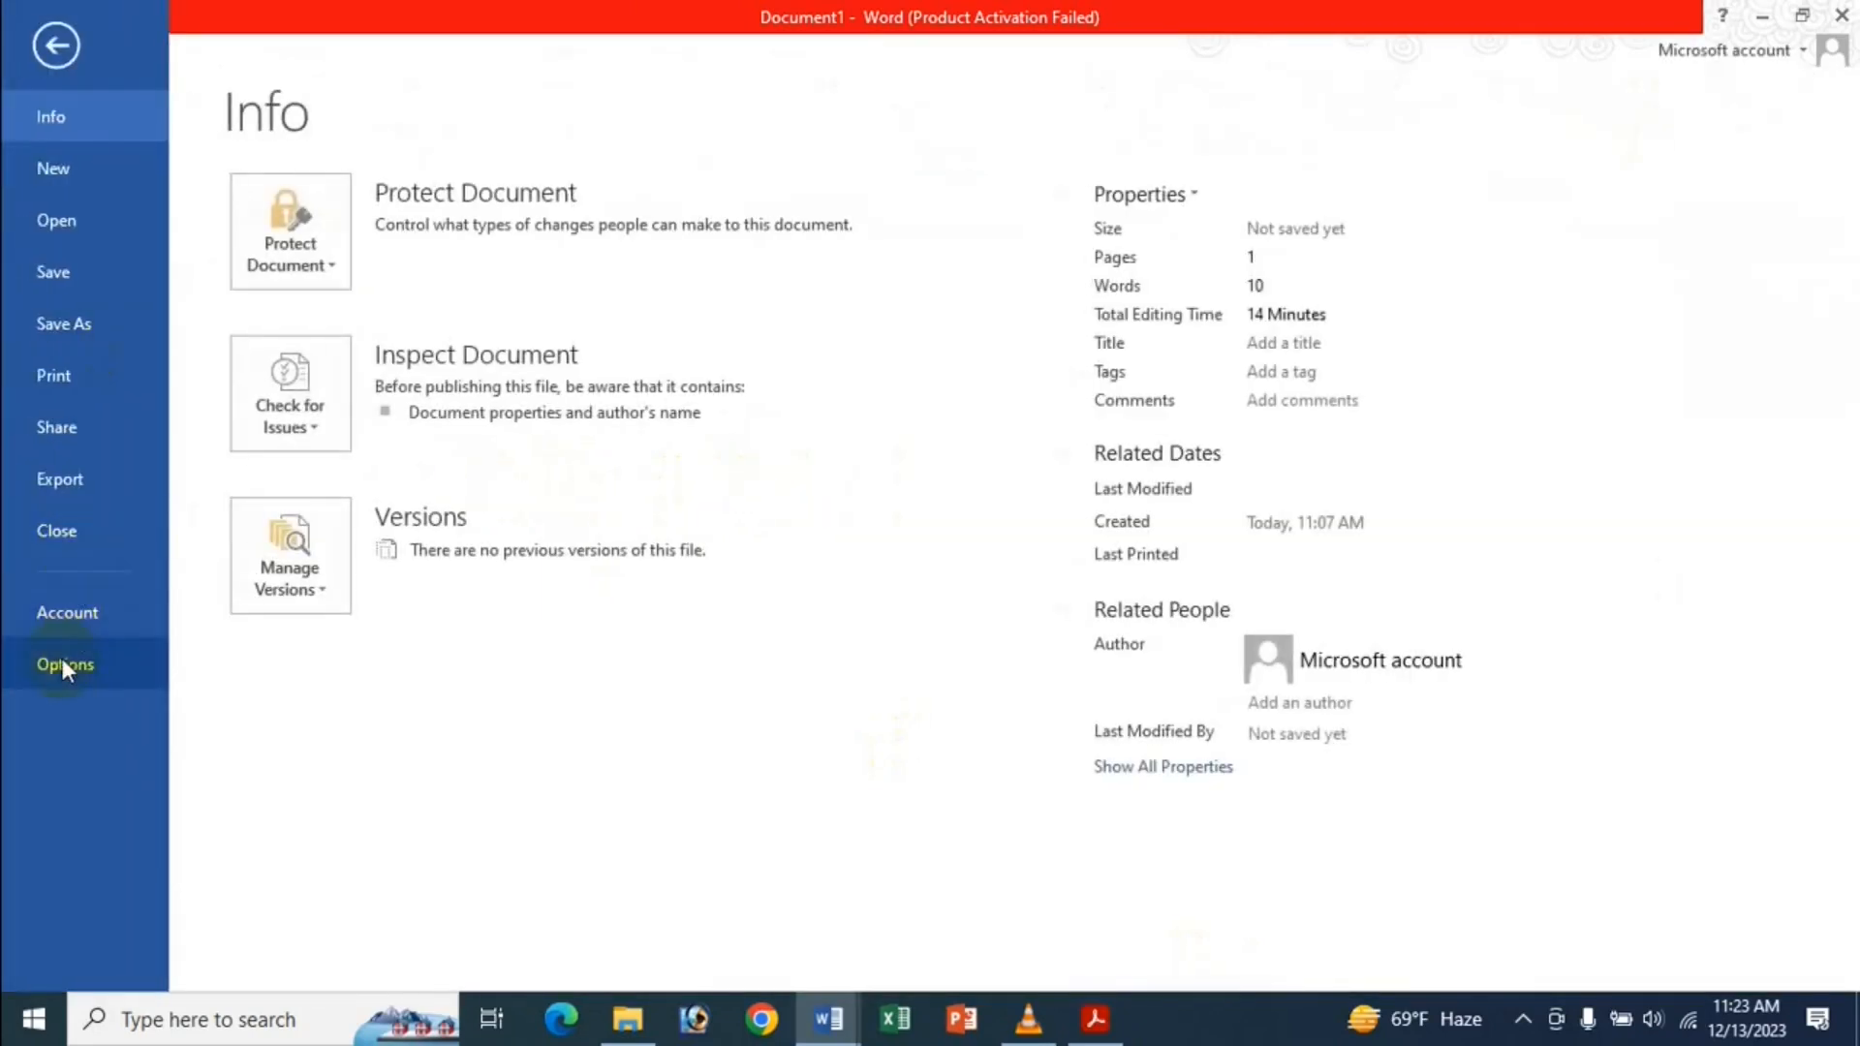
{"action": "left_click", "coordinate": [62, 658]}
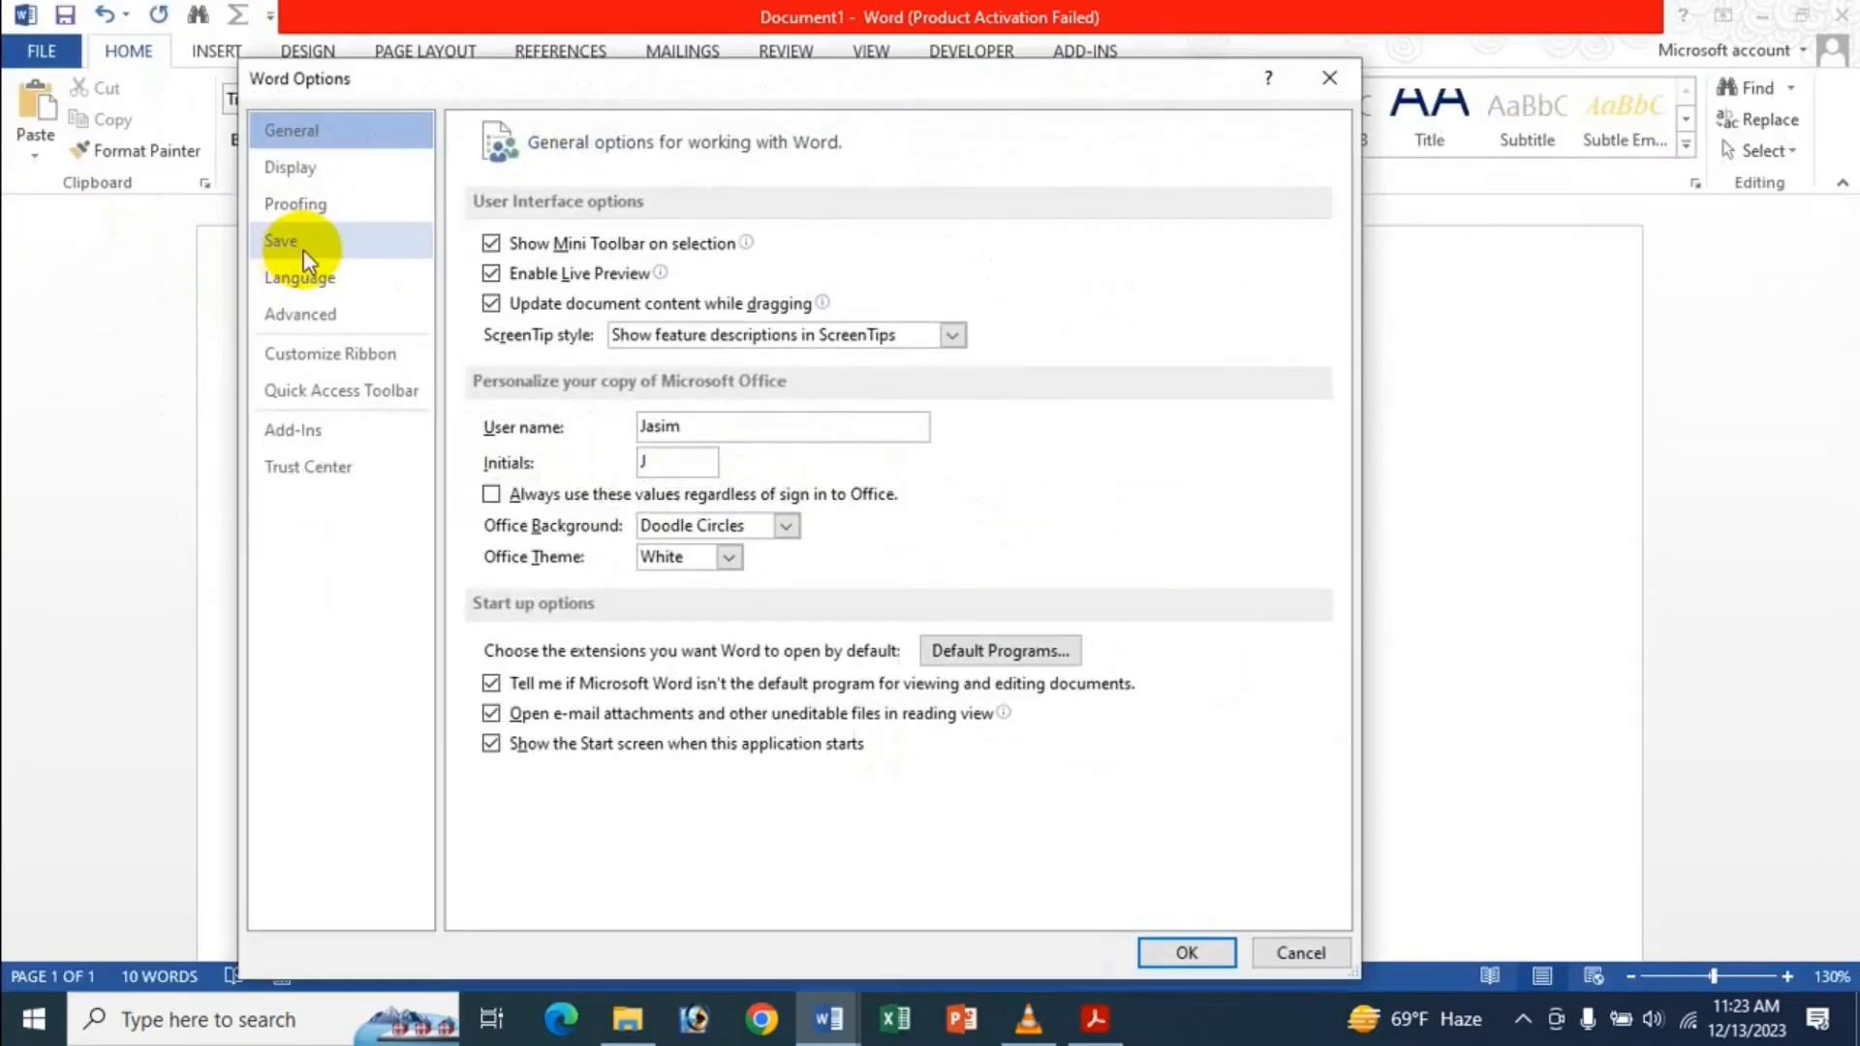
{"action": "left_click", "coordinate": [345, 312]}
{"action": "scroll", "coordinate": [649, 515], "scroll_direction": "down", "scroll_amount": 4}
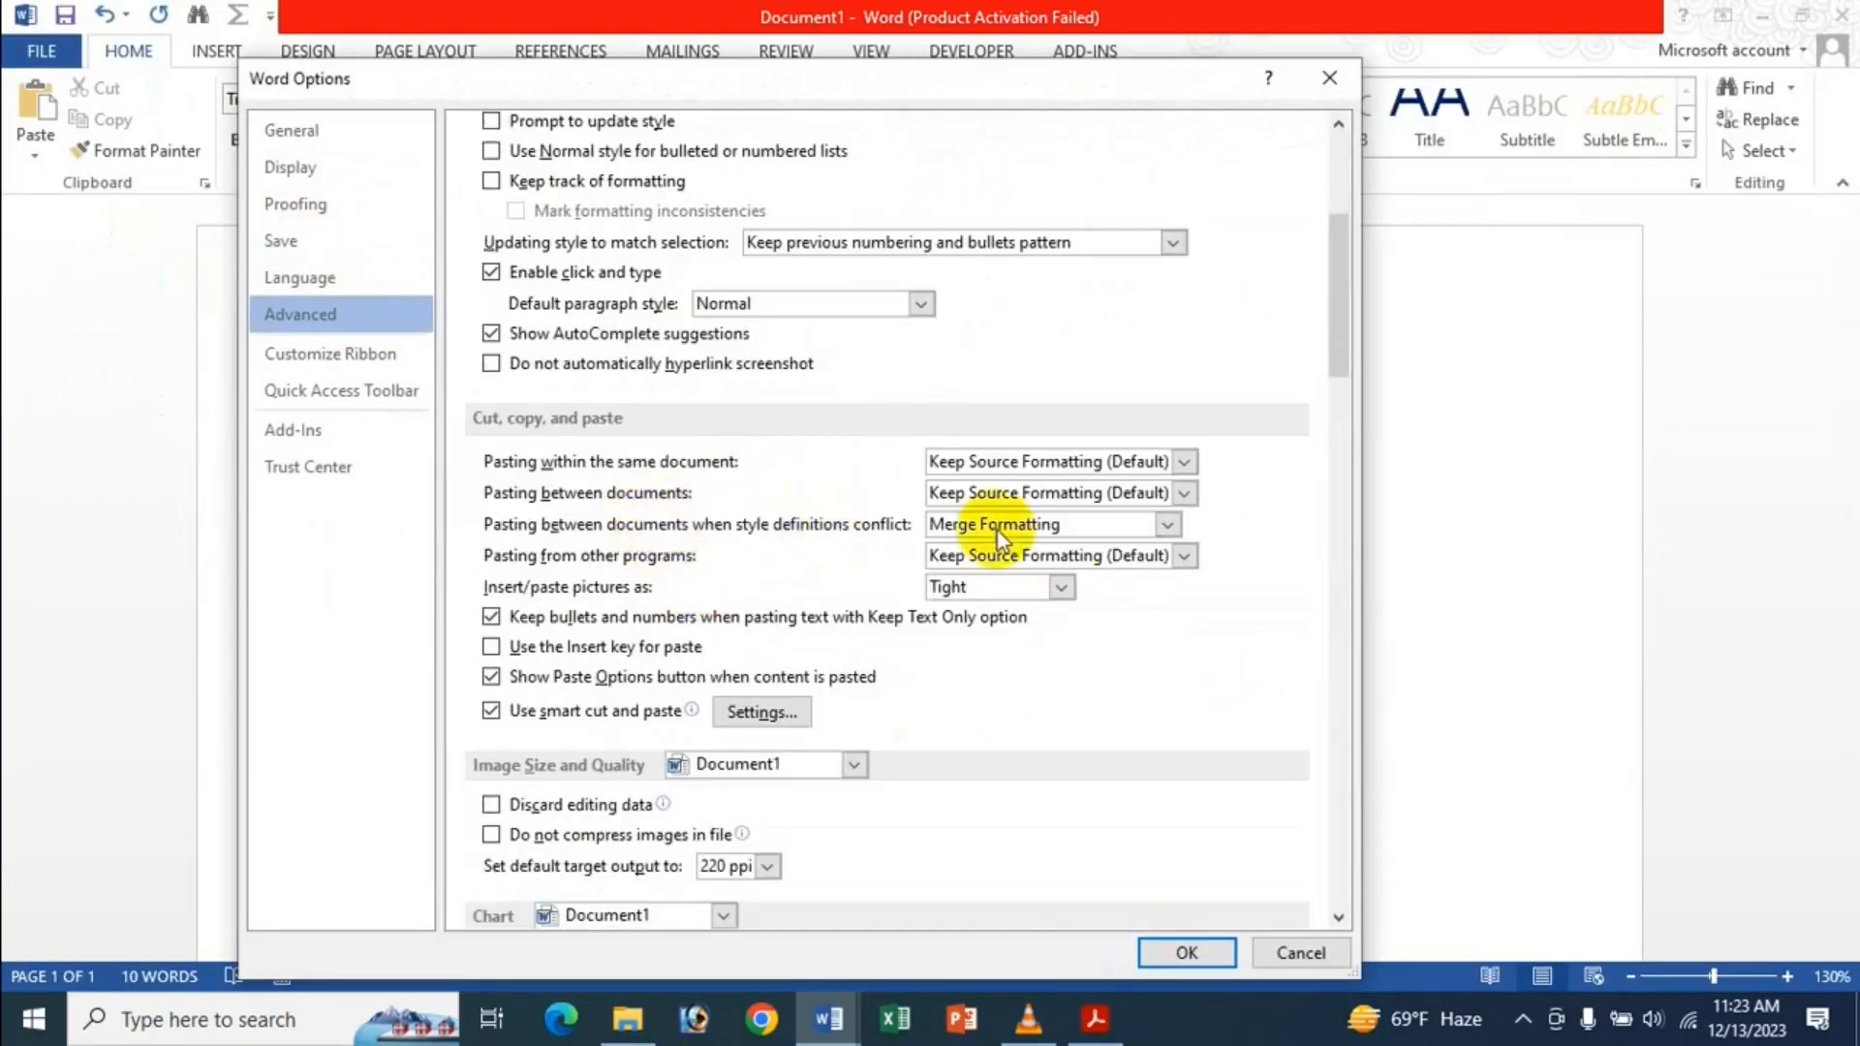
{"action": "left_click", "coordinate": [1077, 525]}
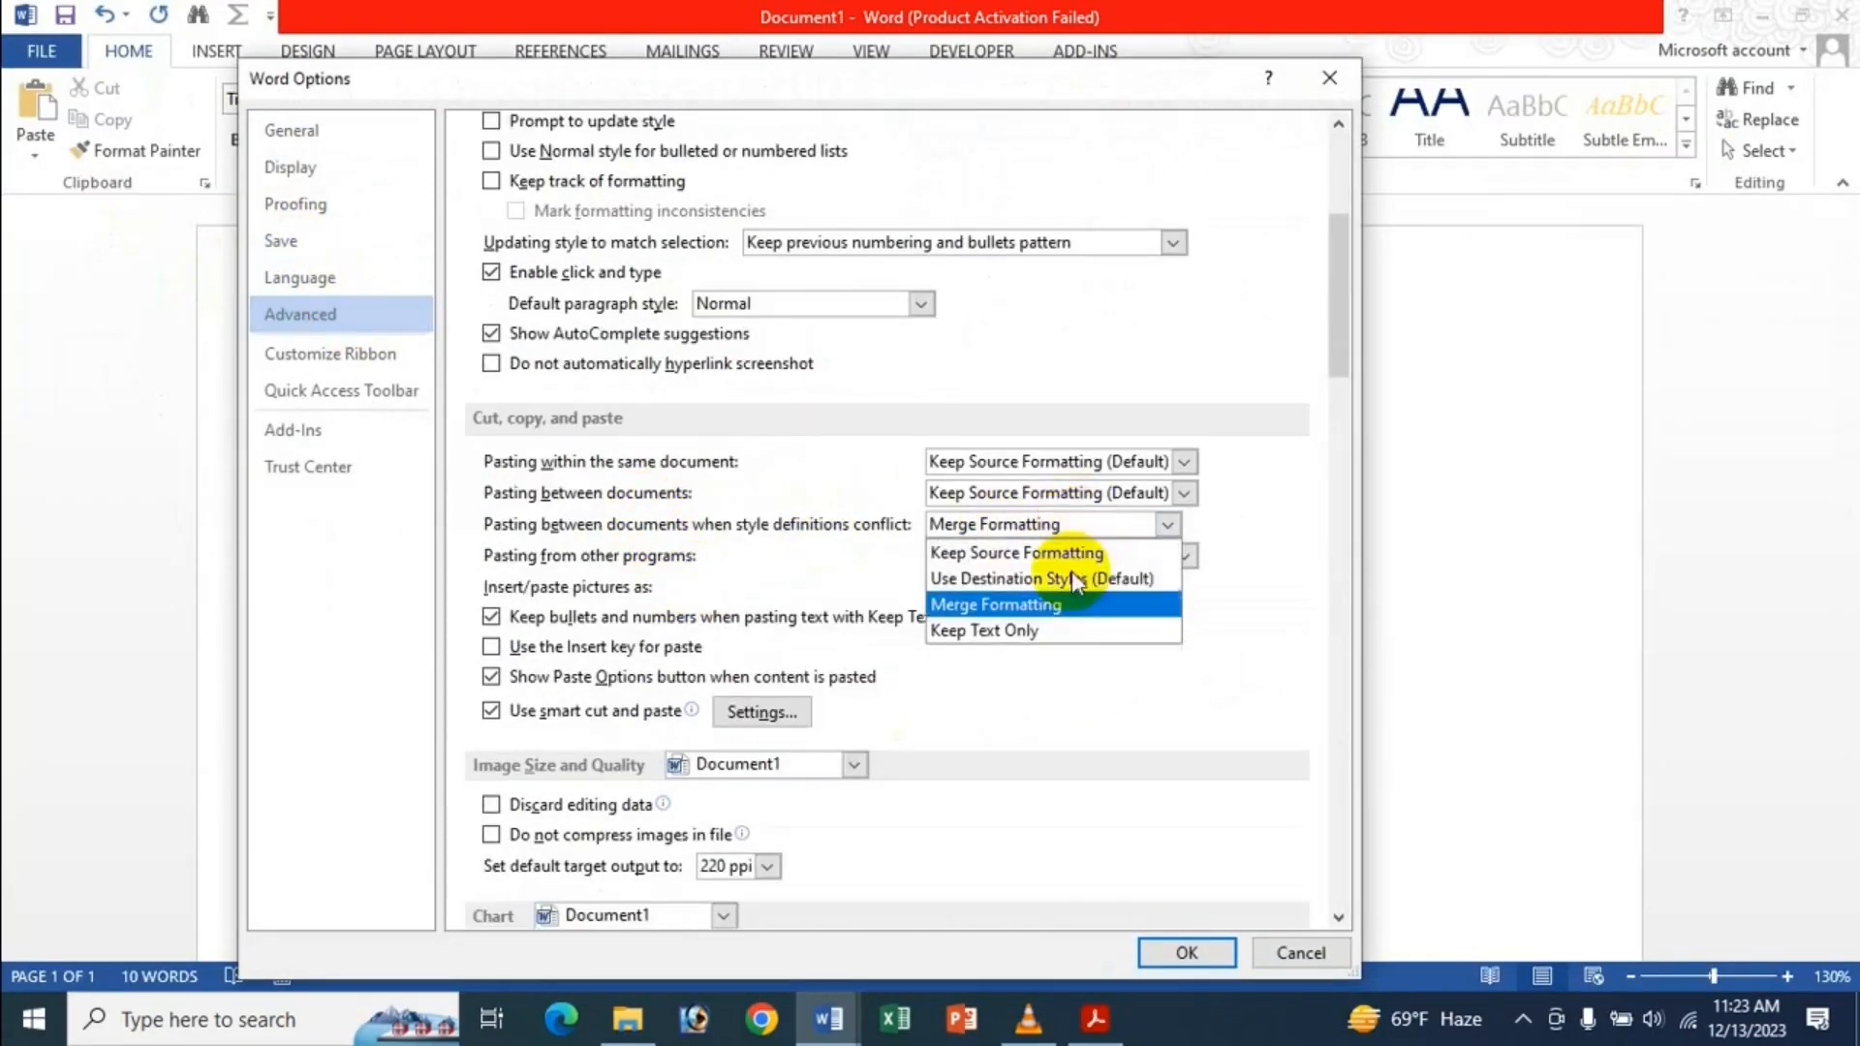
{"action": "left_click", "coordinate": [1062, 631]}
{"action": "left_click", "coordinate": [1182, 954]}
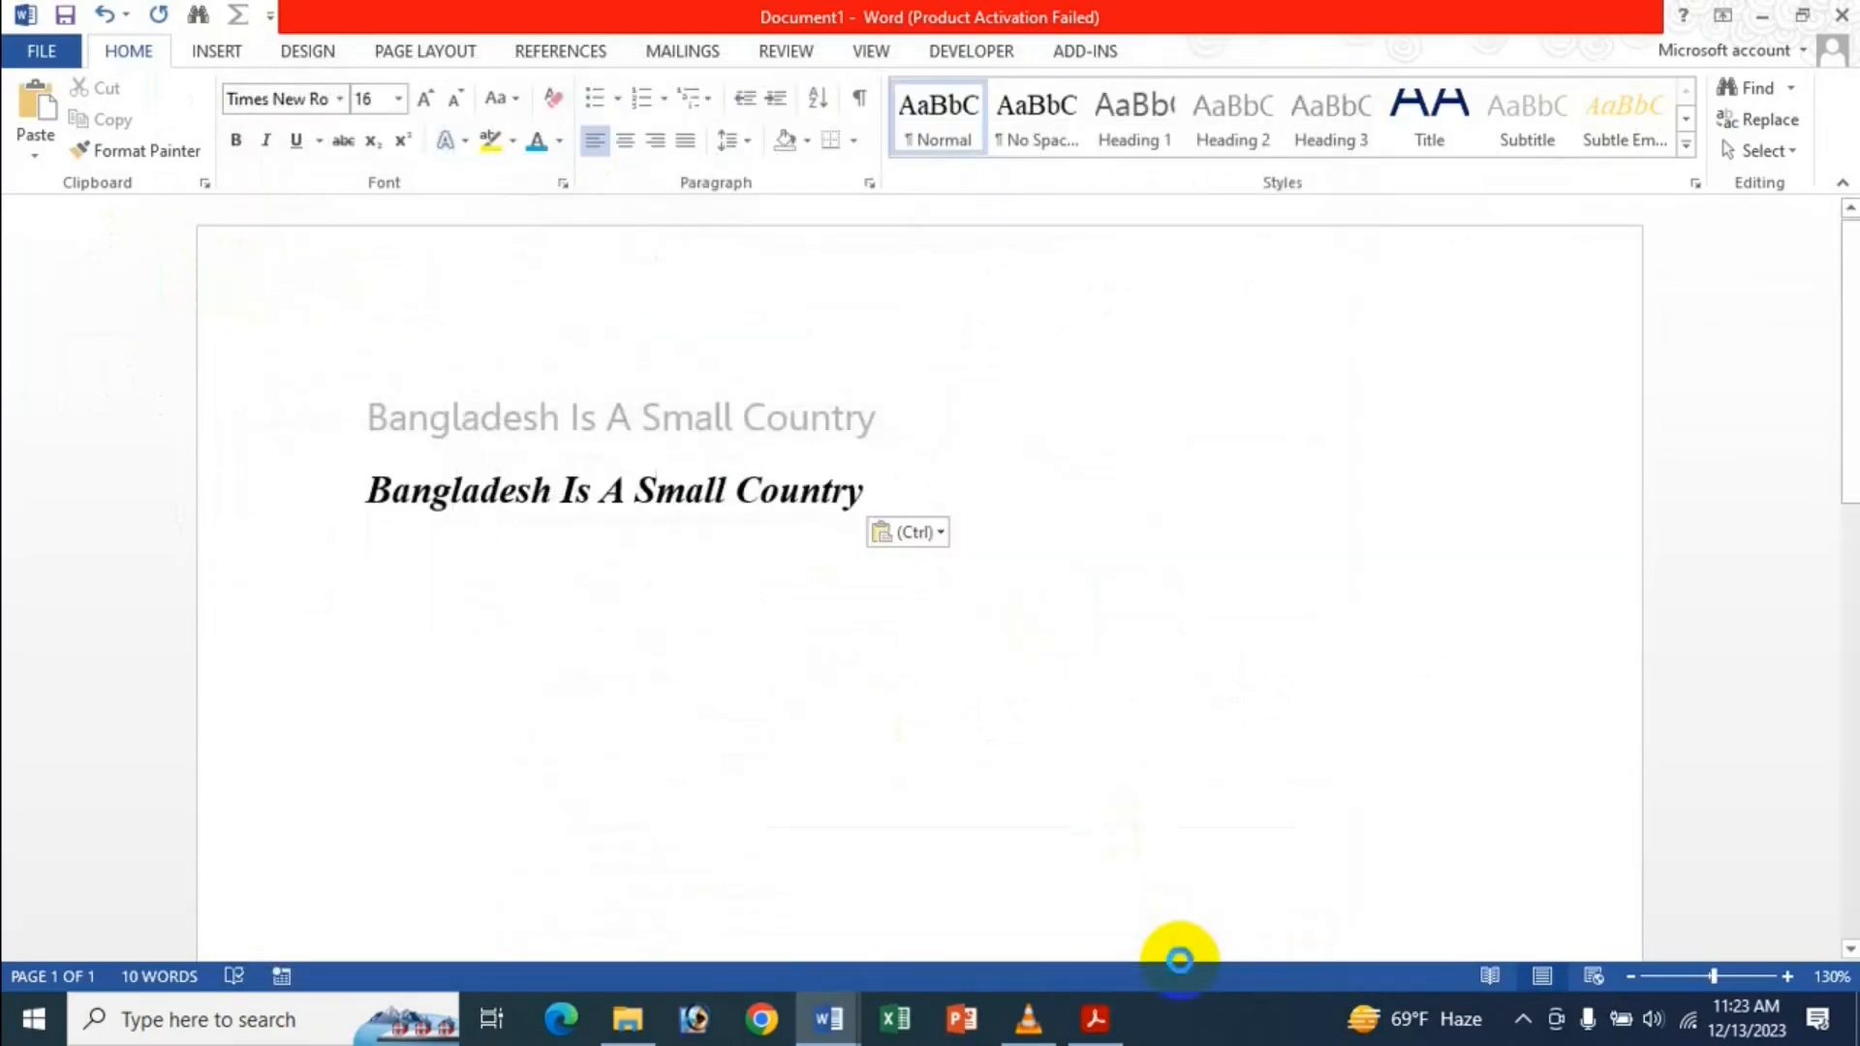
Paste the line as plain unformatted text and start a new empty line below.
{"action": "type", "text": "Bangladesh Is A Small Country"}
{"action": "left_click_drag", "start_coordinate": [563, 489], "coordinate": [603, 472]}
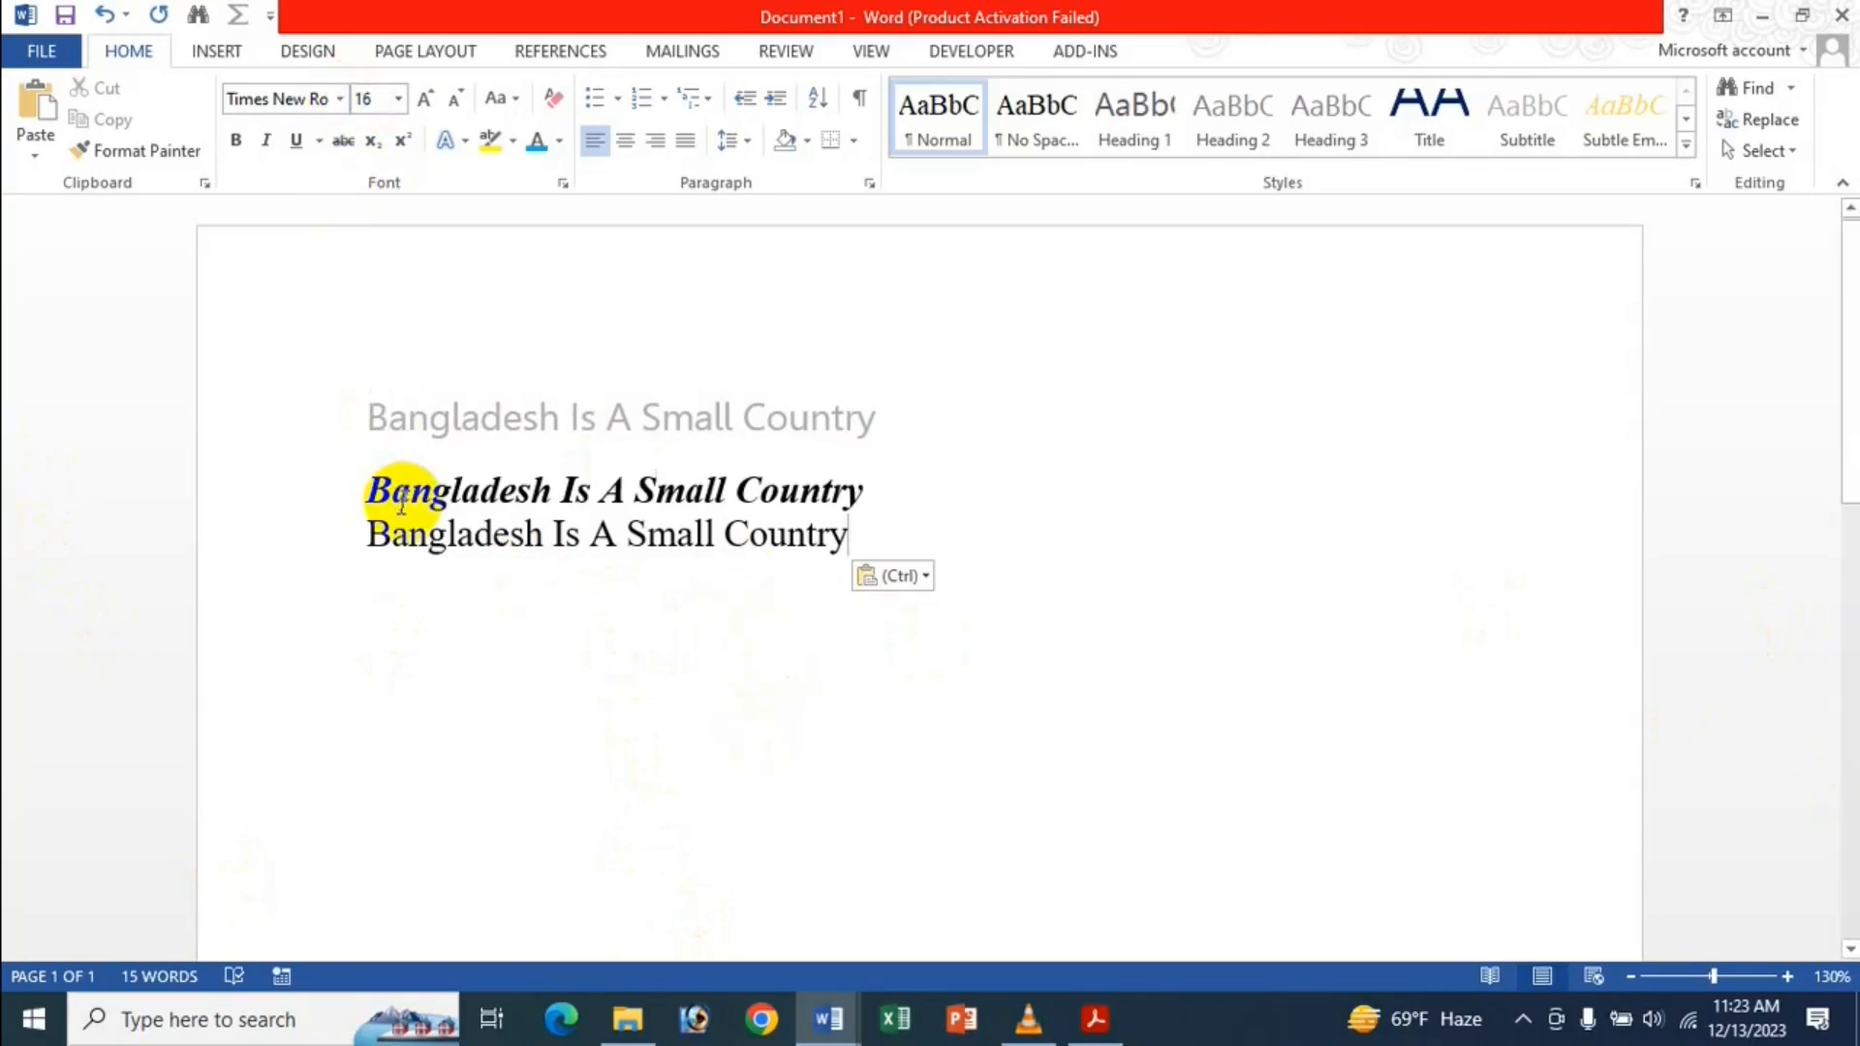
{"action": "key", "text": "Return"}
{"action": "left_click", "coordinate": [35, 56]}
{"action": "left_click", "coordinate": [130, 667]}
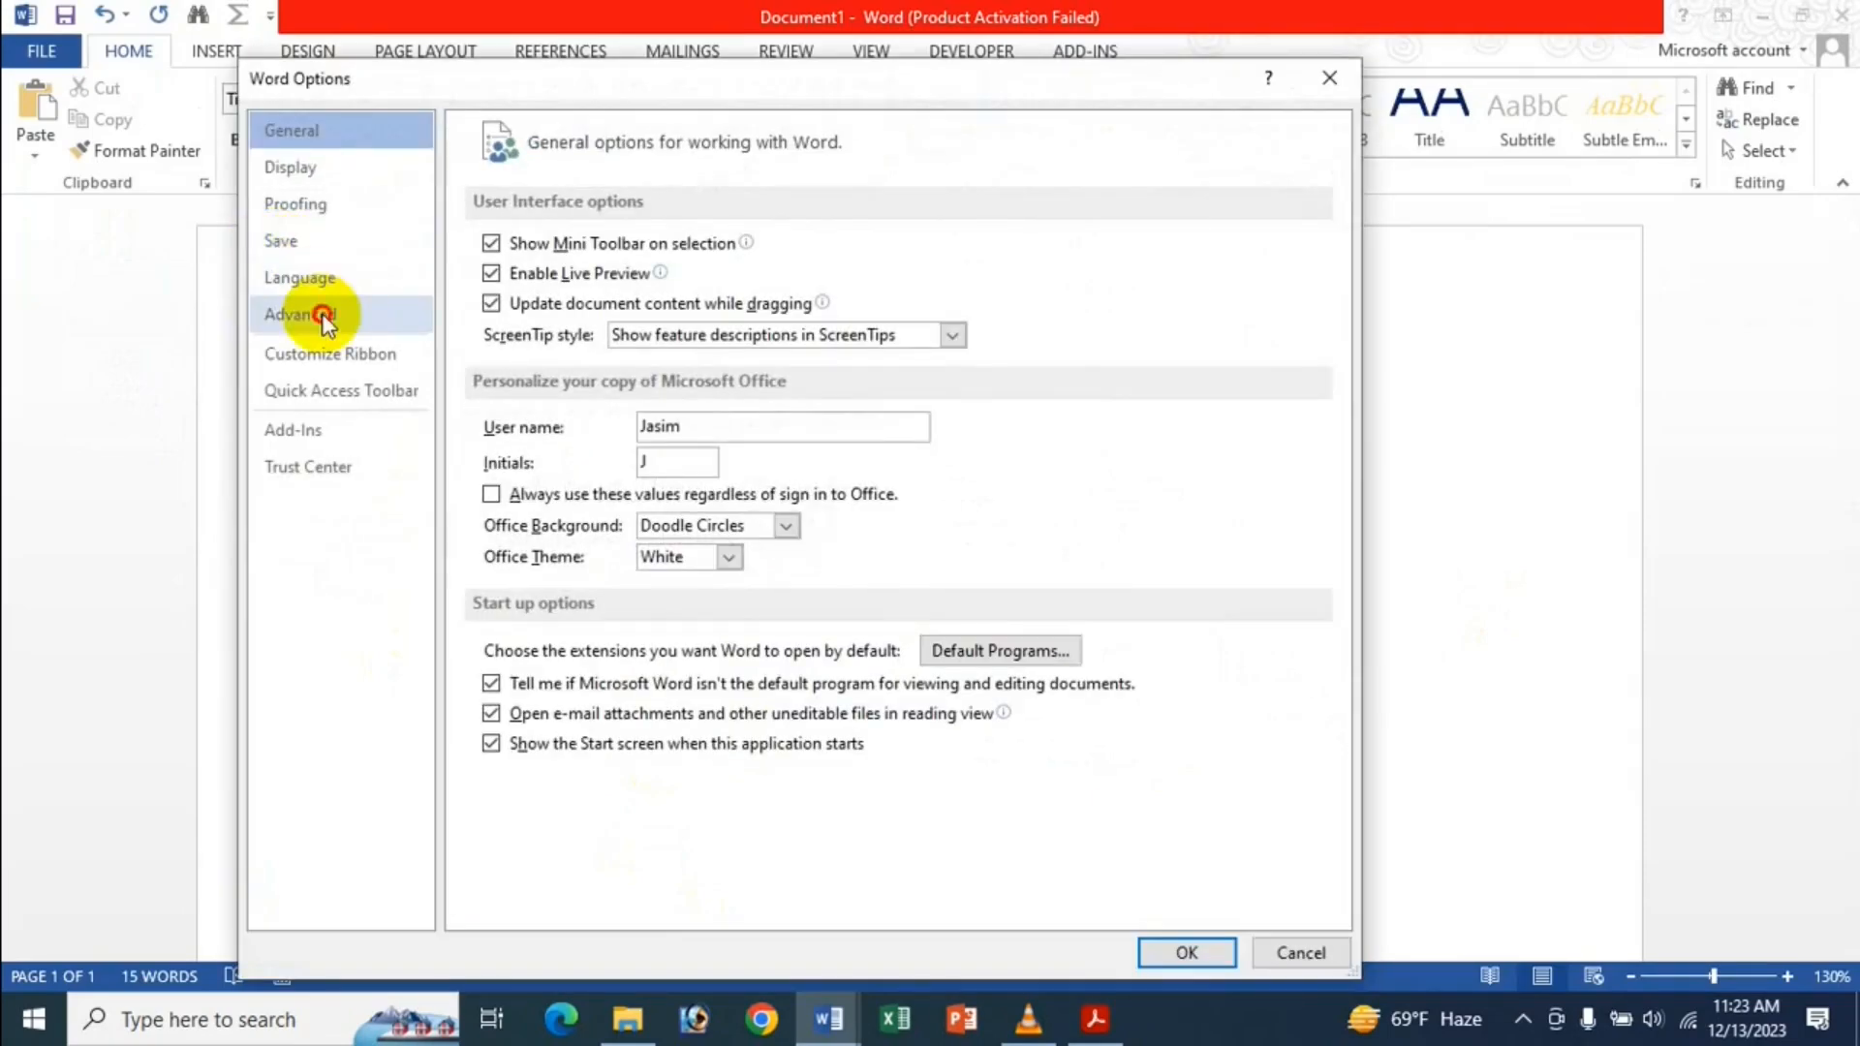
Switch conflicting-style pasting to Keep Source Formatting in the Advanced options.
{"action": "left_click", "coordinate": [323, 312]}
{"action": "scroll", "coordinate": [818, 507], "scroll_direction": "down", "scroll_amount": 10}
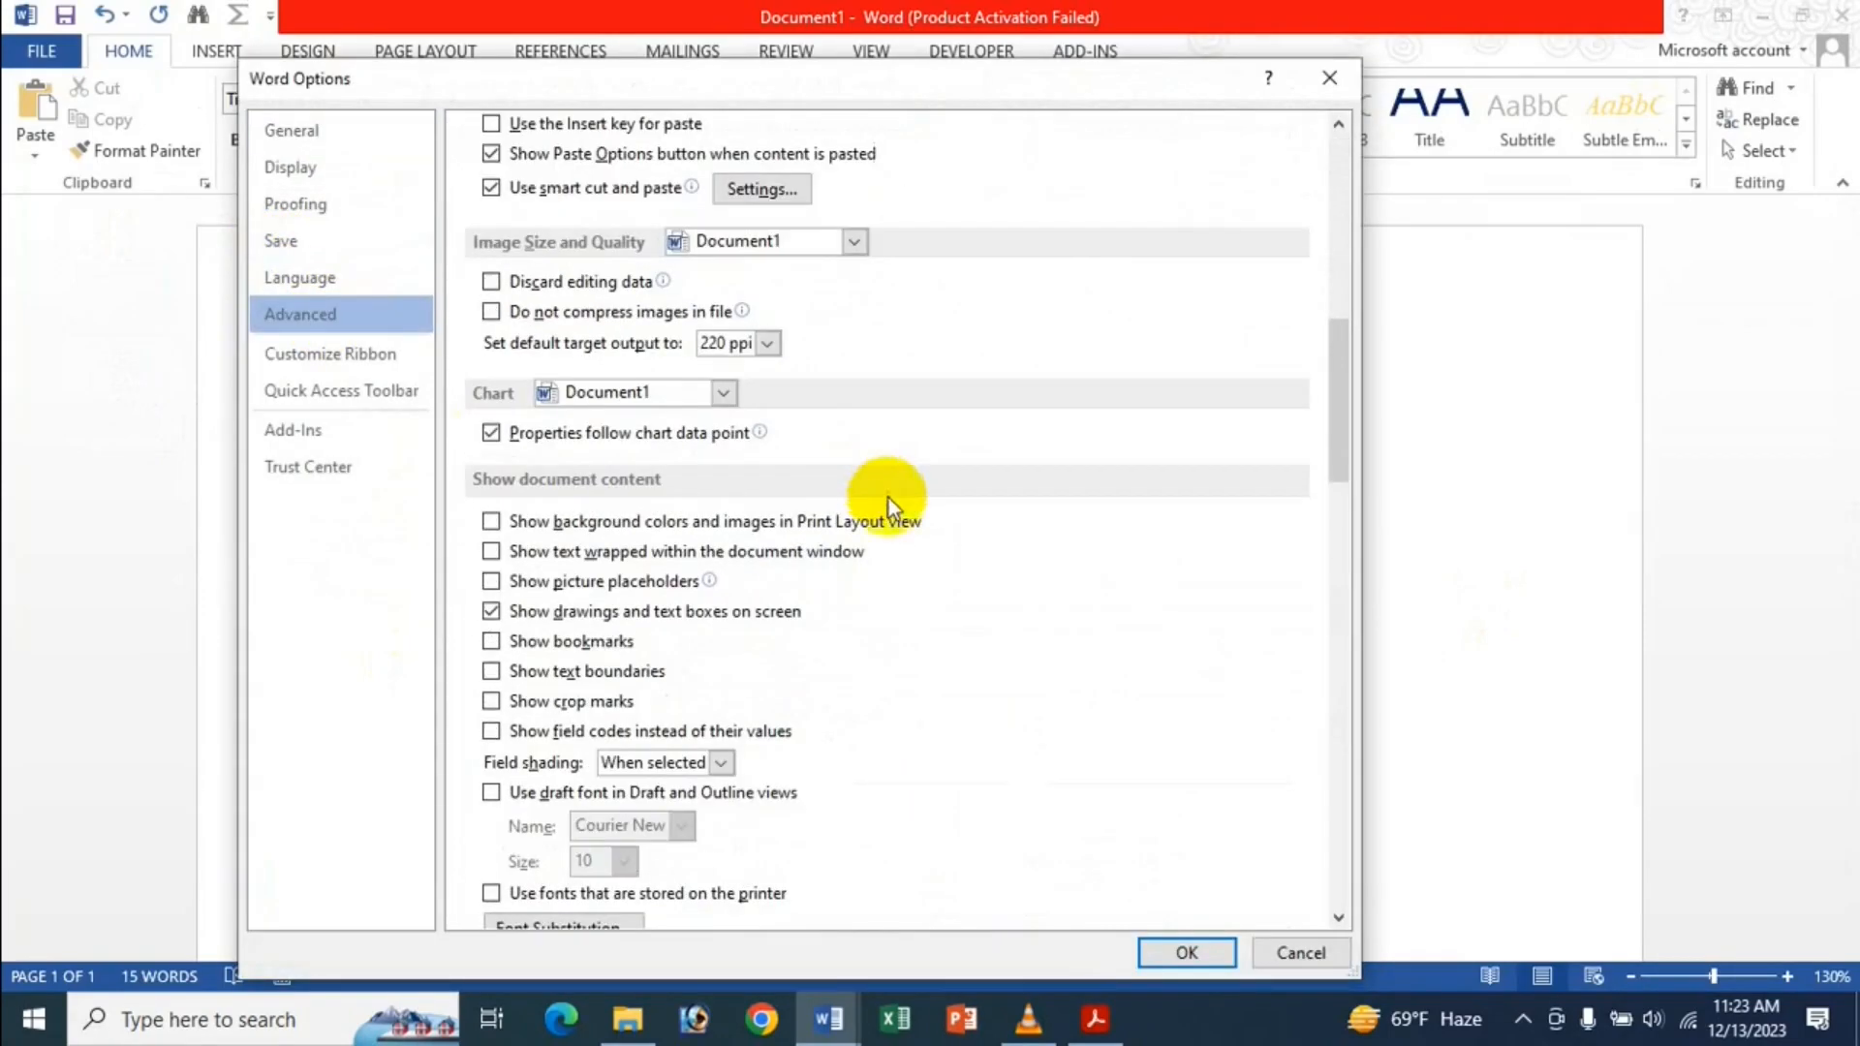
{"action": "scroll", "coordinate": [890, 500], "scroll_direction": "up", "scroll_amount": 3}
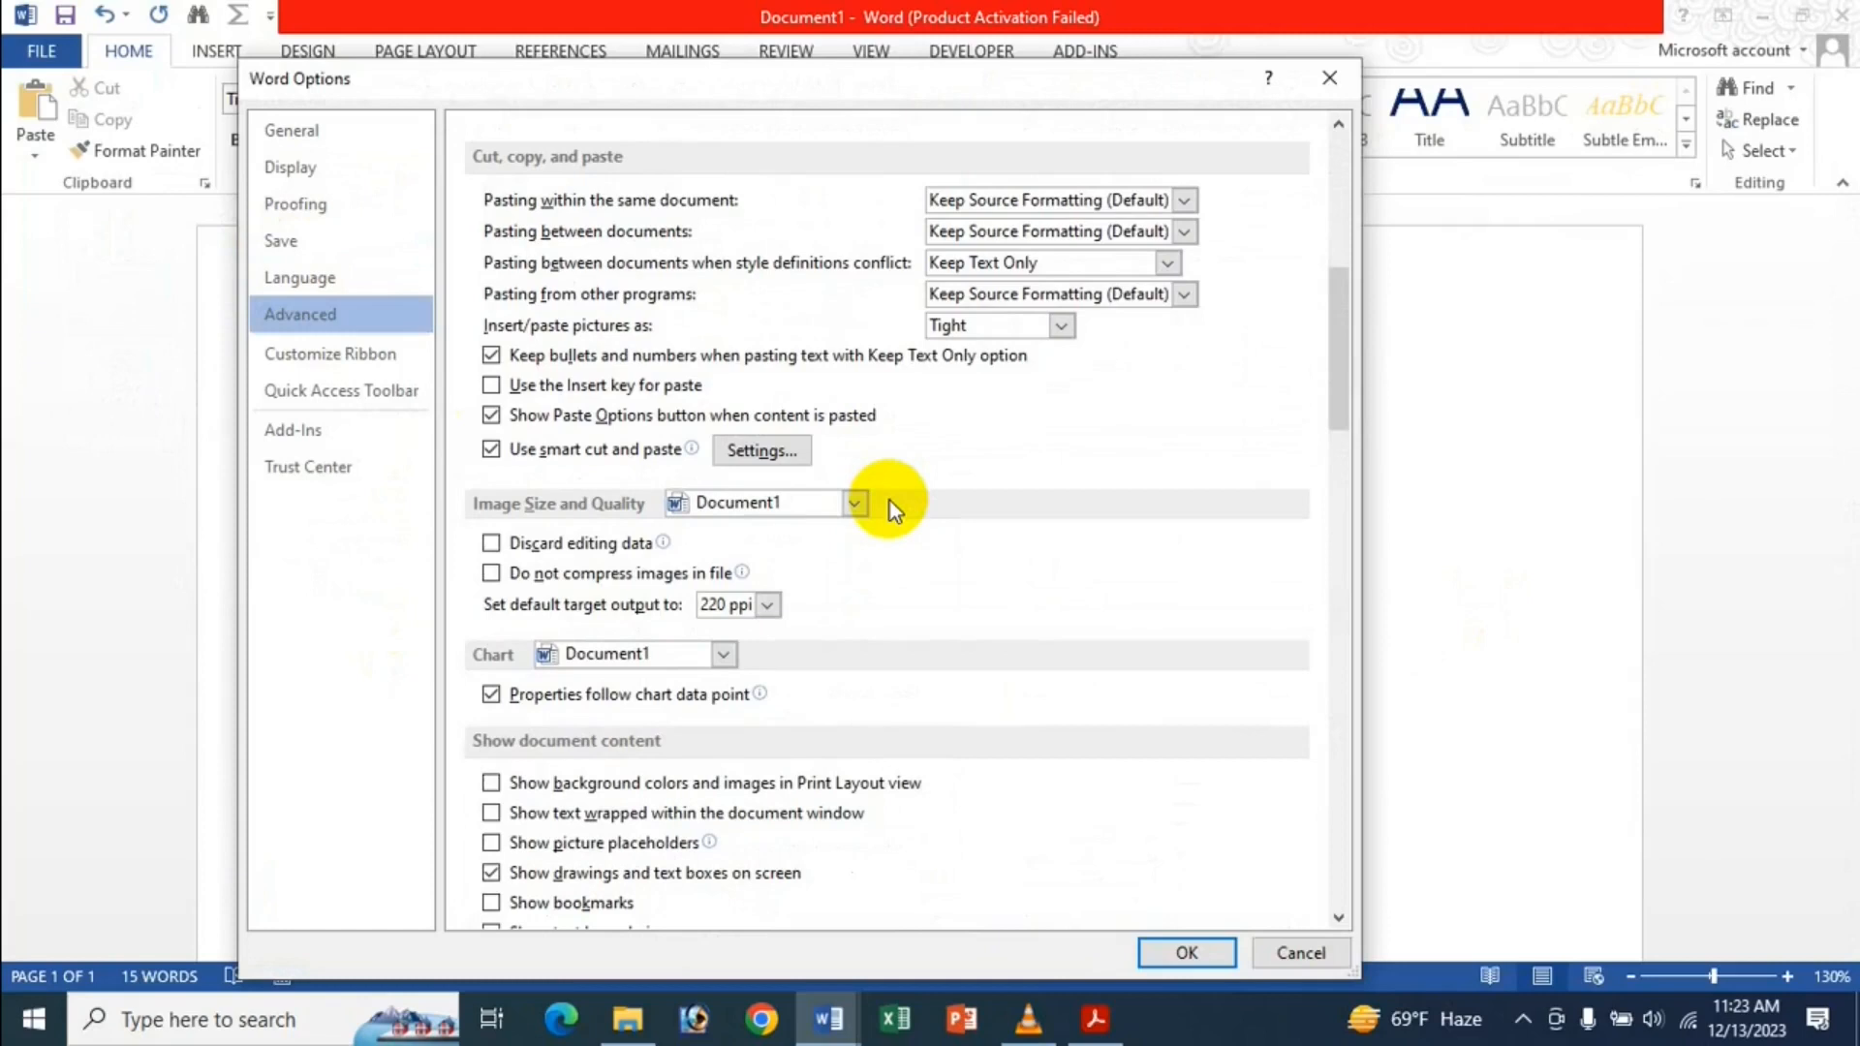
{"action": "scroll", "coordinate": [794, 509], "scroll_direction": "up", "scroll_amount": 1}
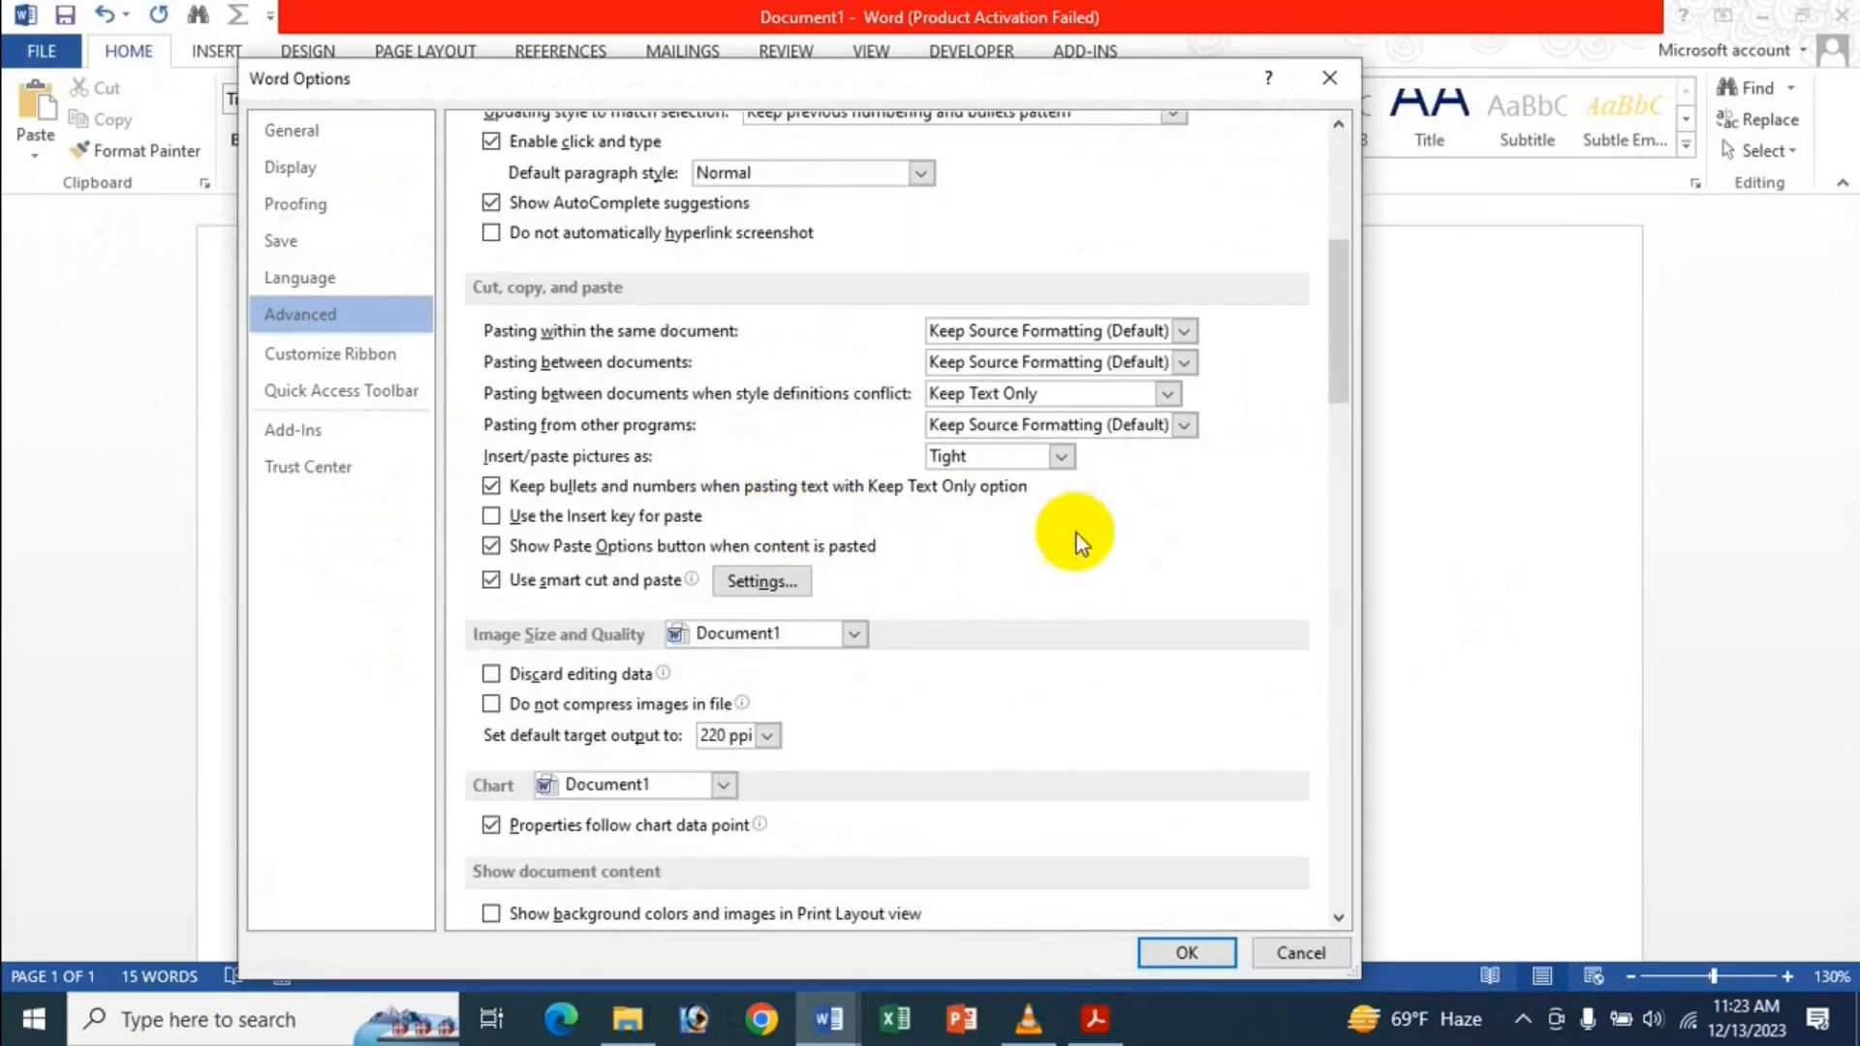
{"action": "left_click", "coordinate": [1106, 393]}
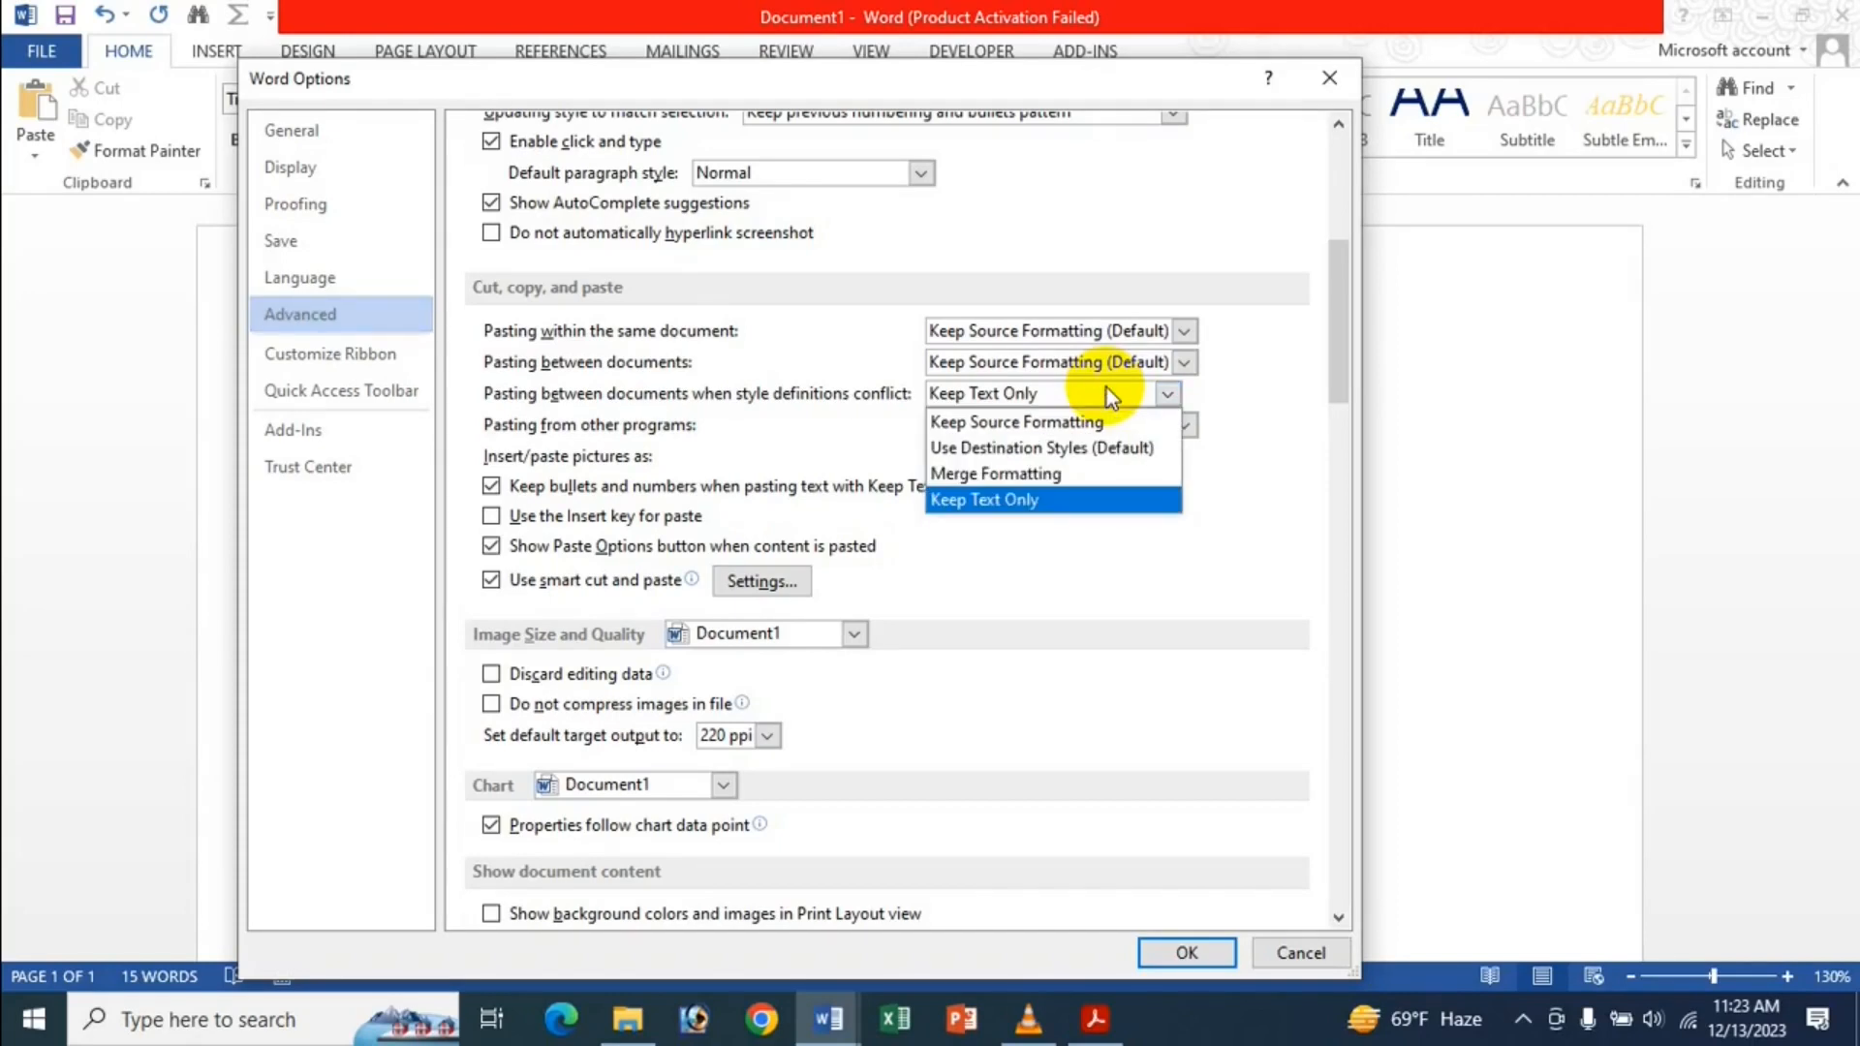
{"action": "left_click", "coordinate": [1004, 420]}
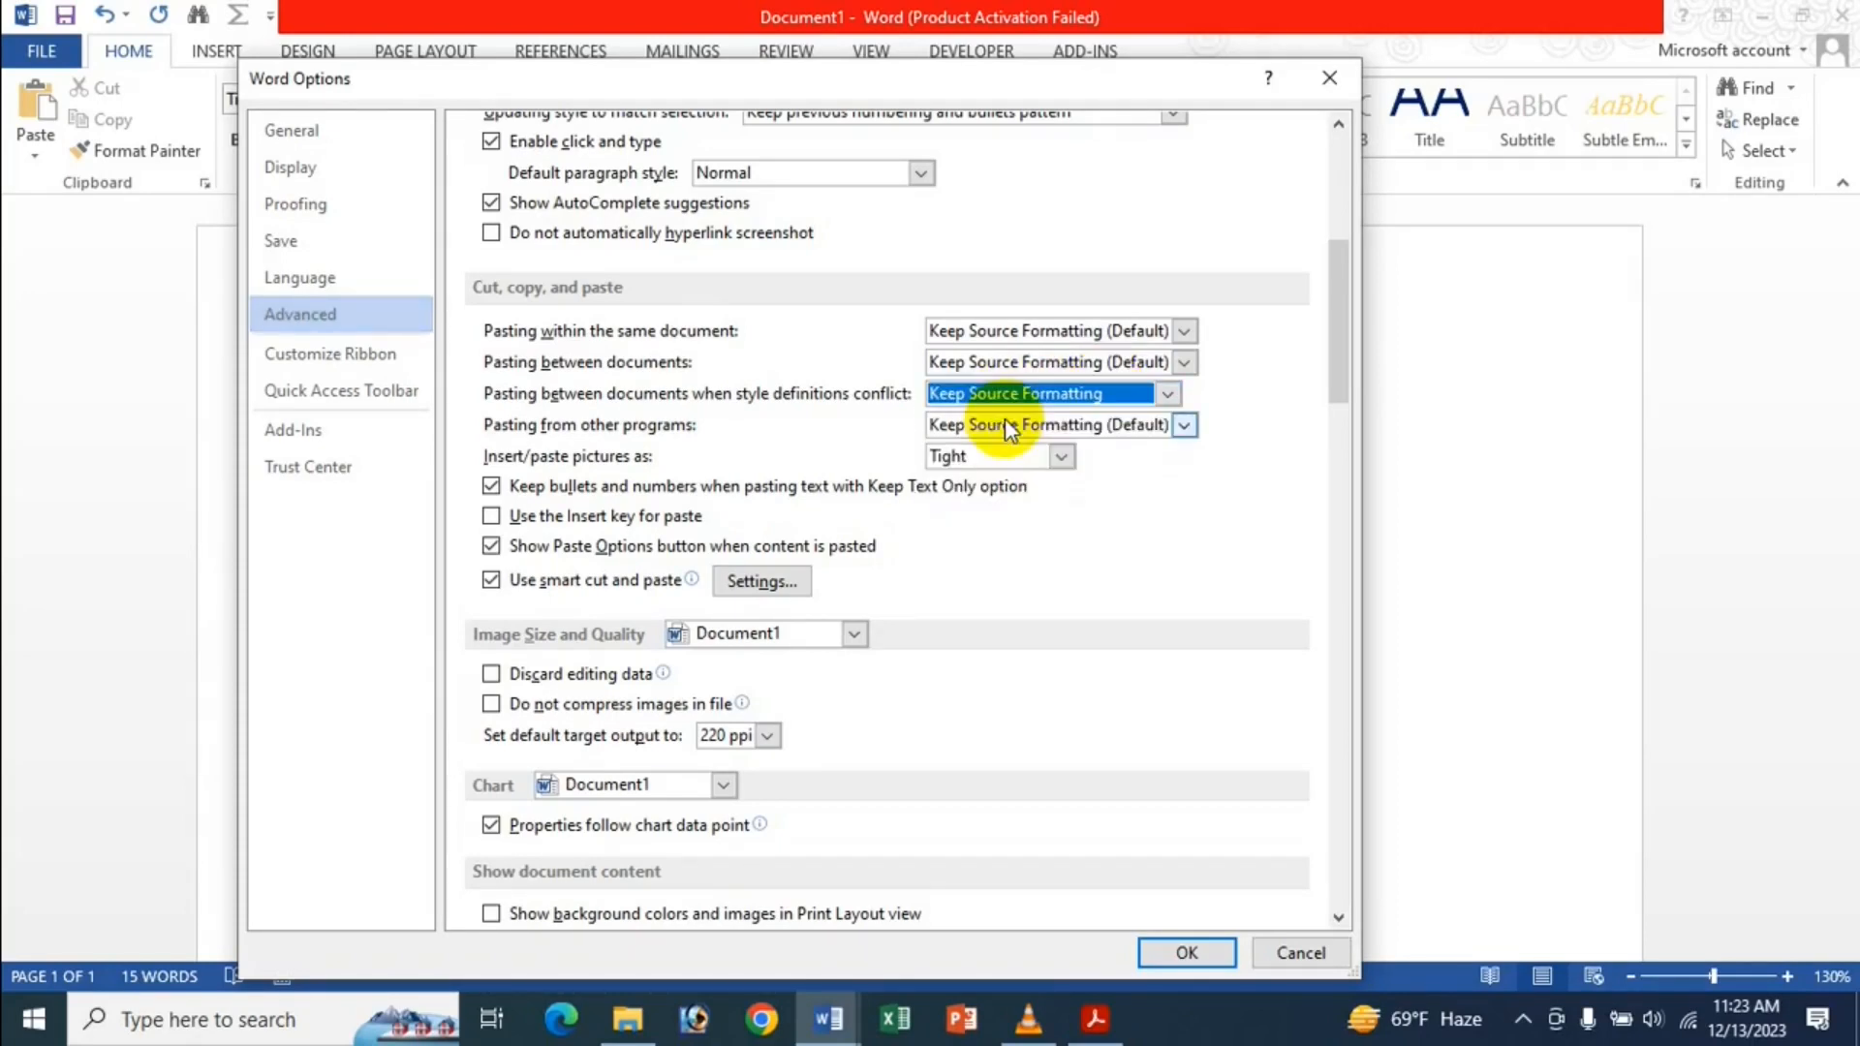
{"action": "left_click", "coordinate": [1188, 952]}
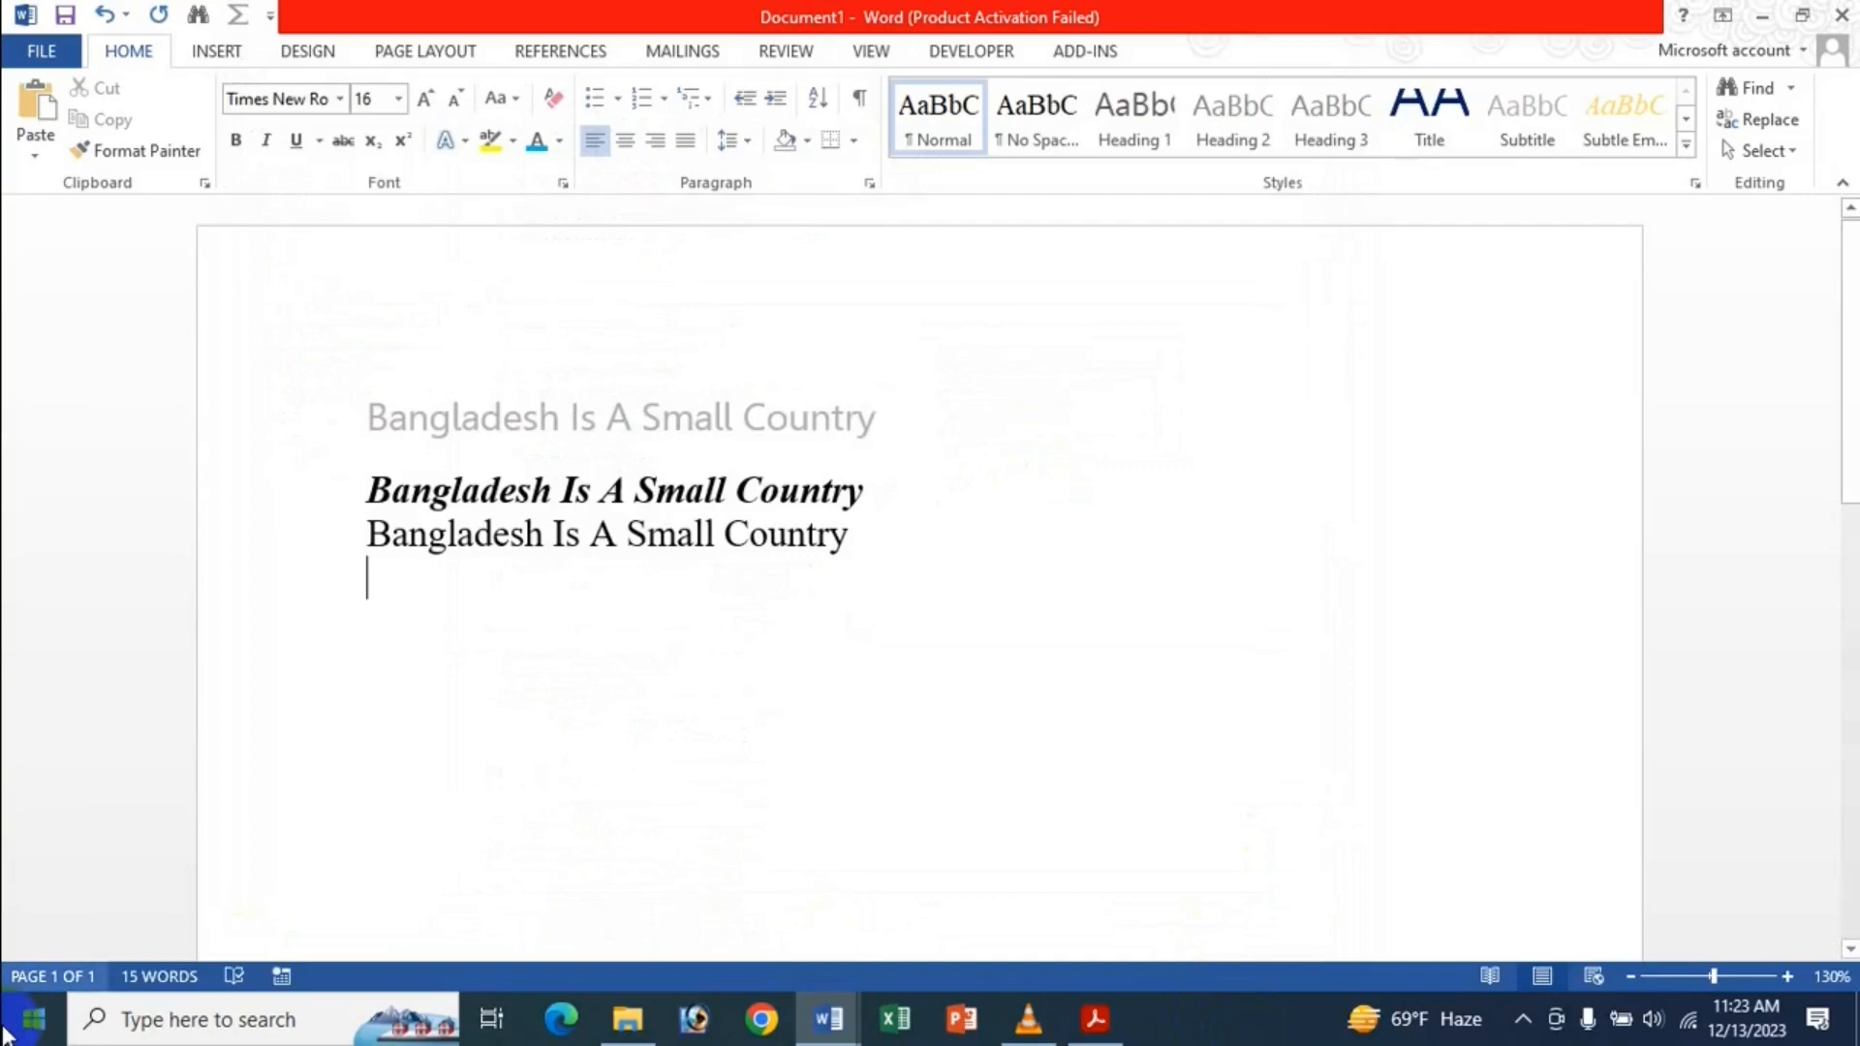
Paste the line in its source bold italic blue, then check Document2 and return to Document1.
{"action": "type", "text": "Bangladesh Is A Small Country"}
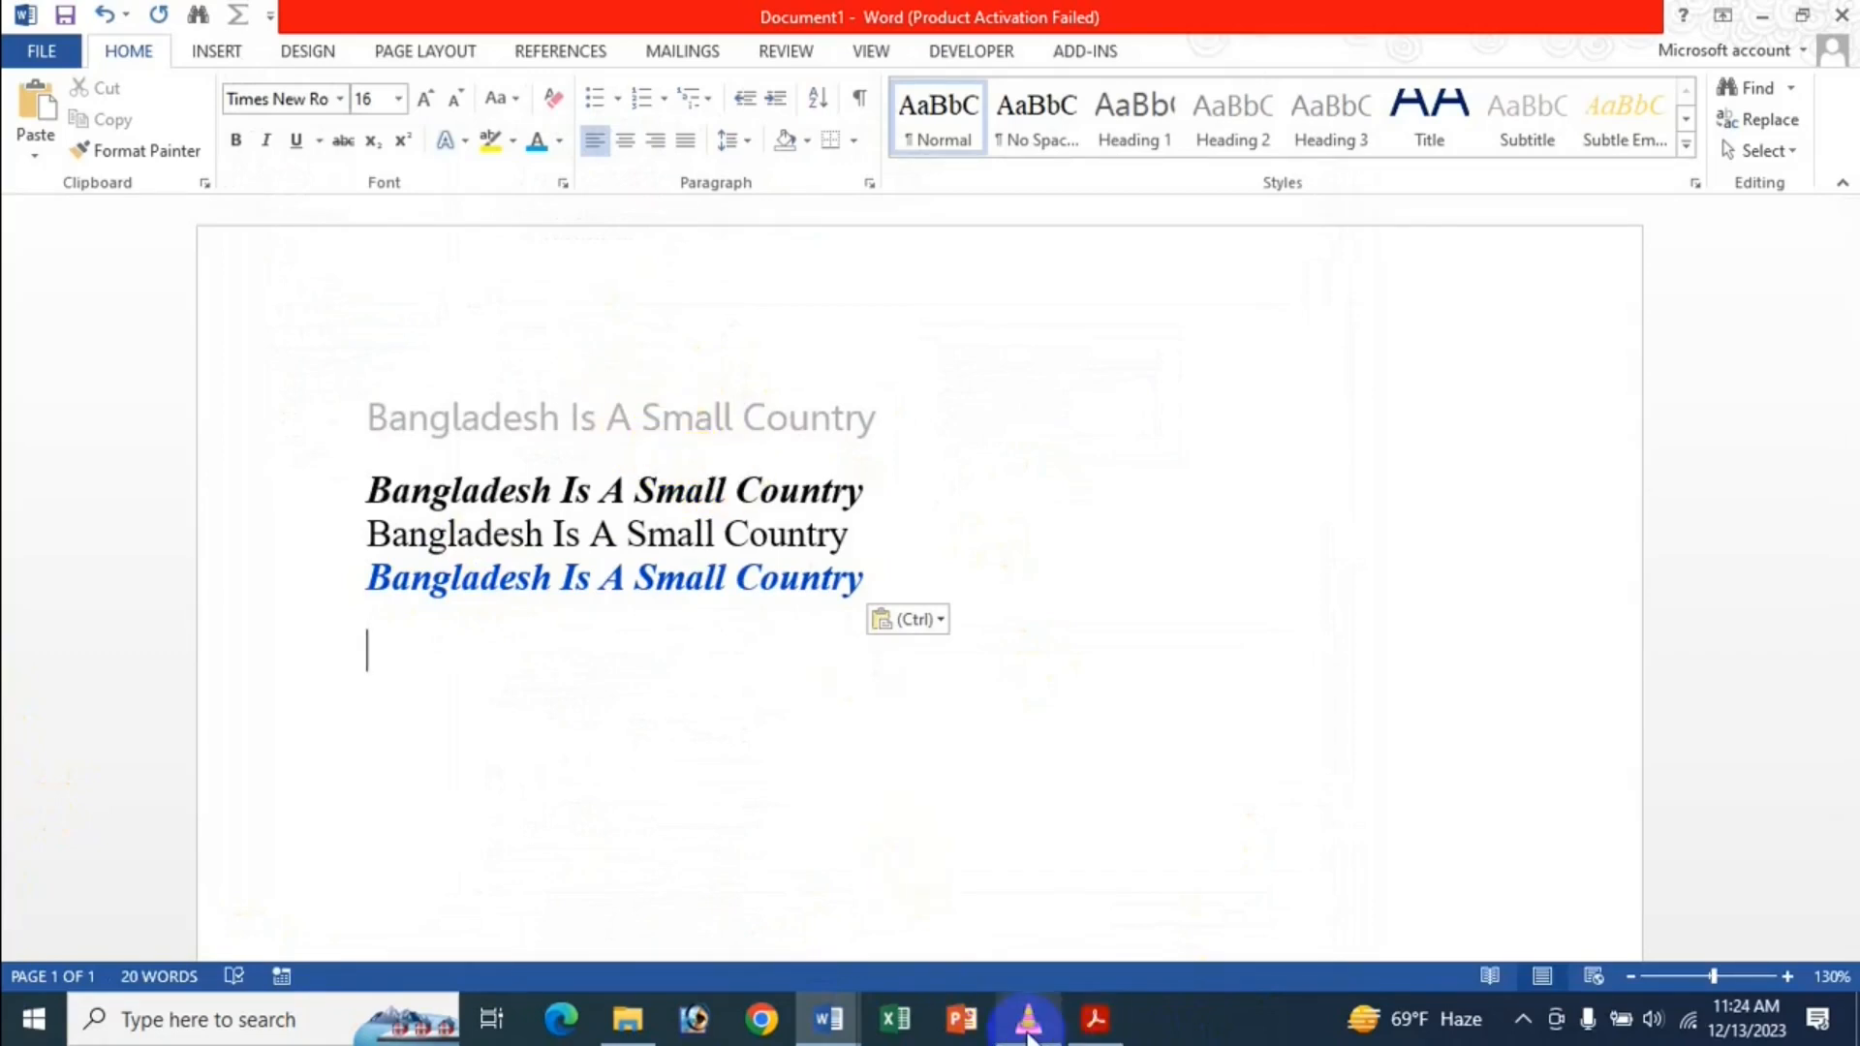
{"action": "mouse_move", "coordinate": [839, 1025]}
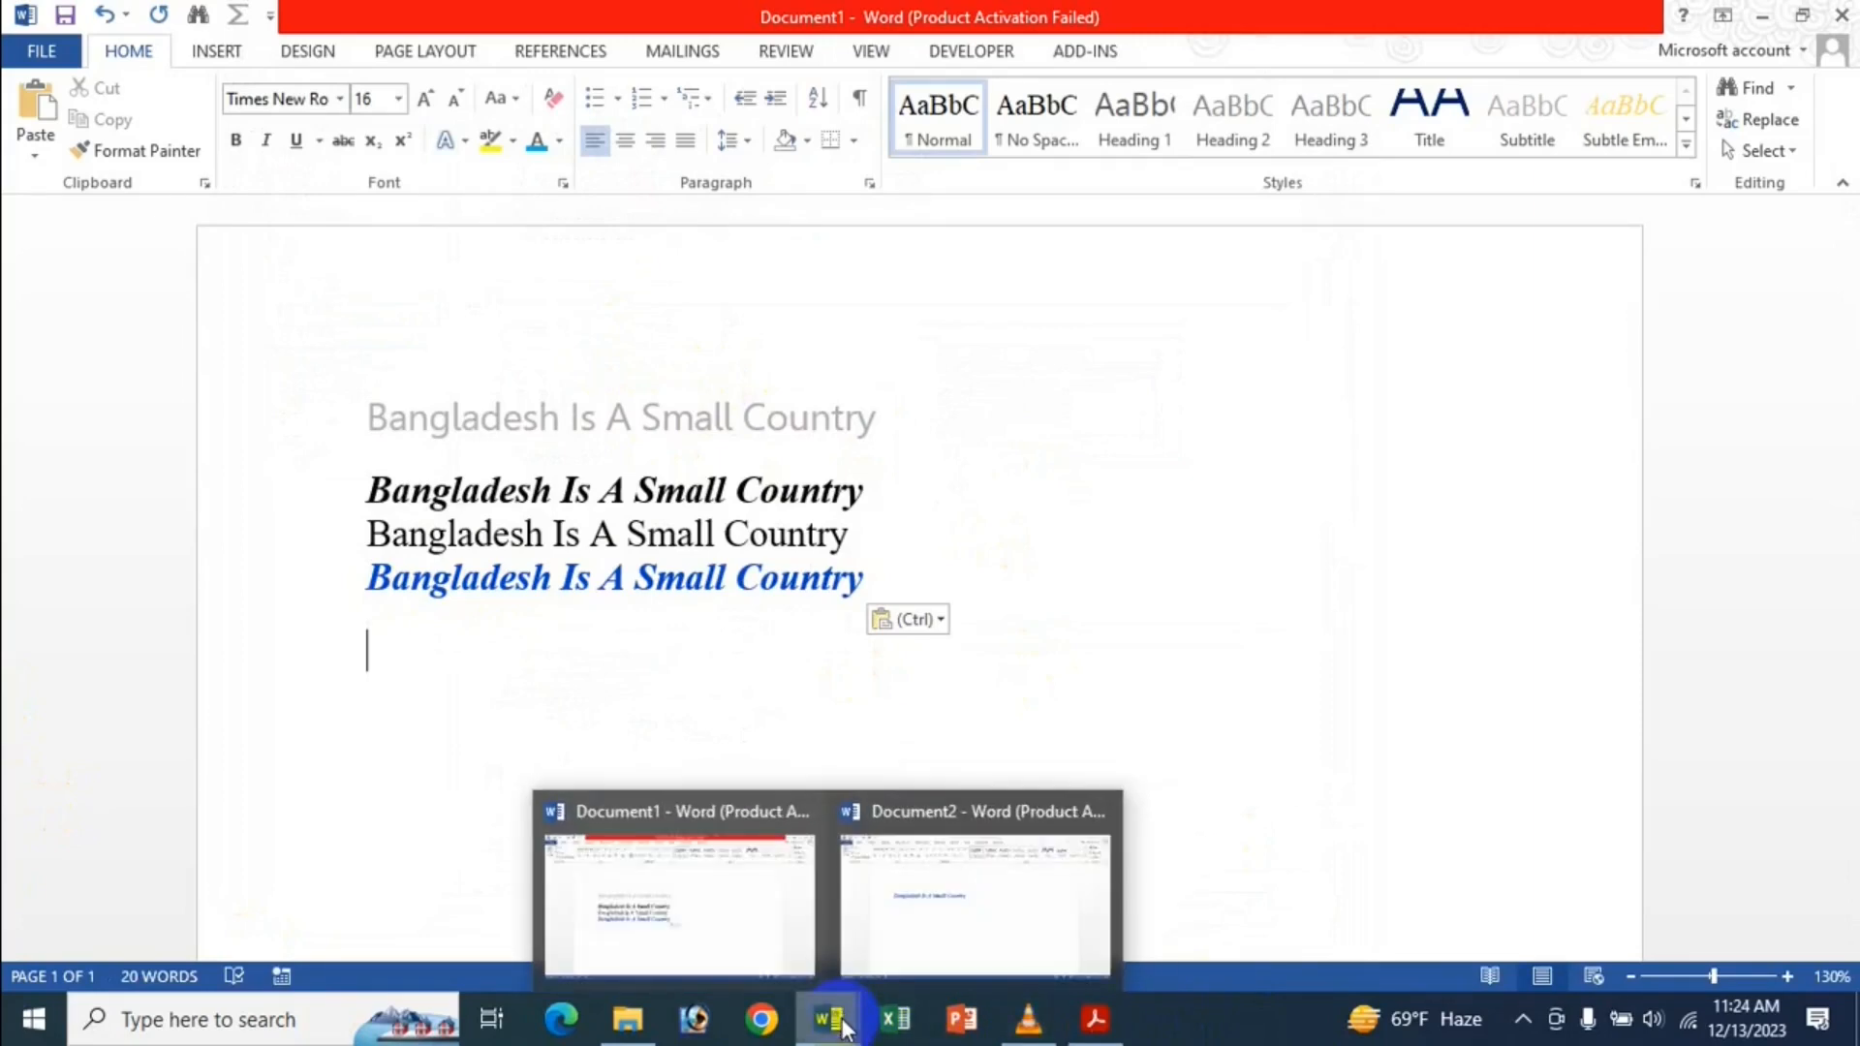
{"action": "mouse_move", "coordinate": [1036, 928]}
{"action": "left_click", "coordinate": [903, 893]}
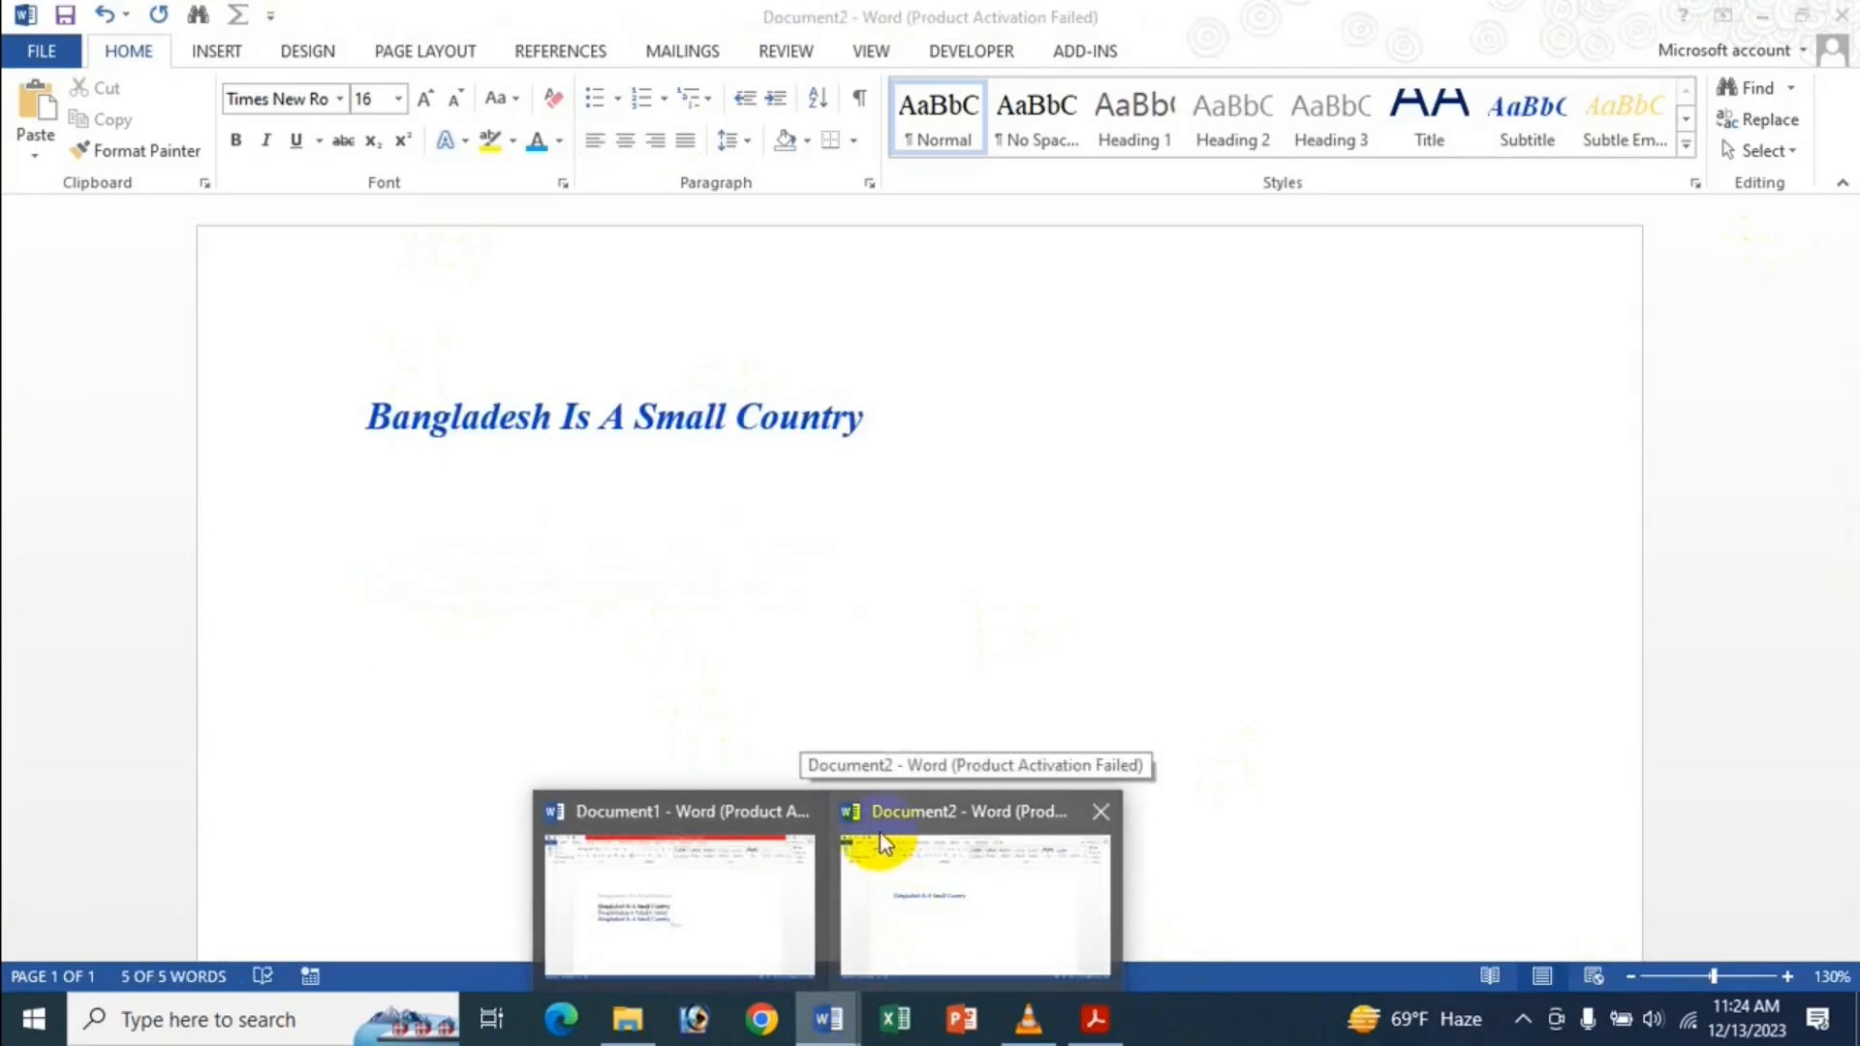
{"action": "left_click", "coordinate": [742, 829]}
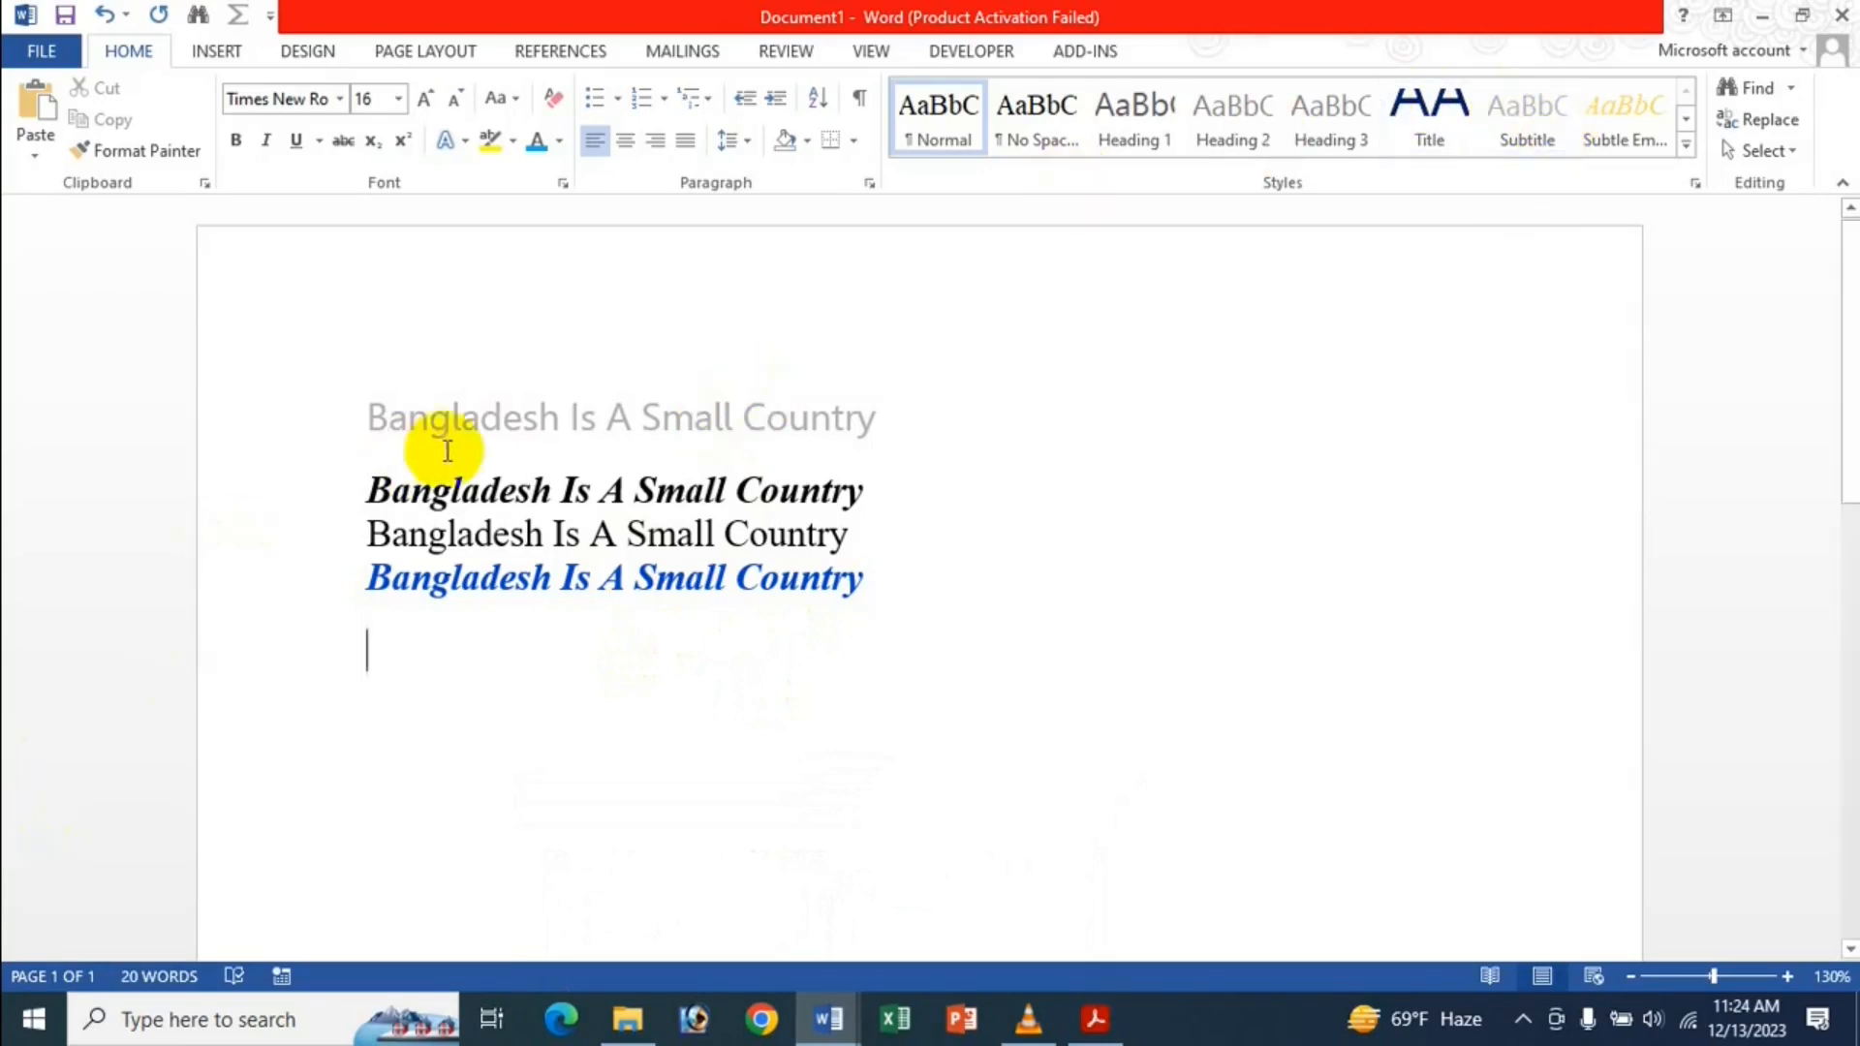
Reset conflicting-style pasting to Use Destination Styles (Default) in the Advanced options.
{"action": "left_click", "coordinate": [526, 534]}
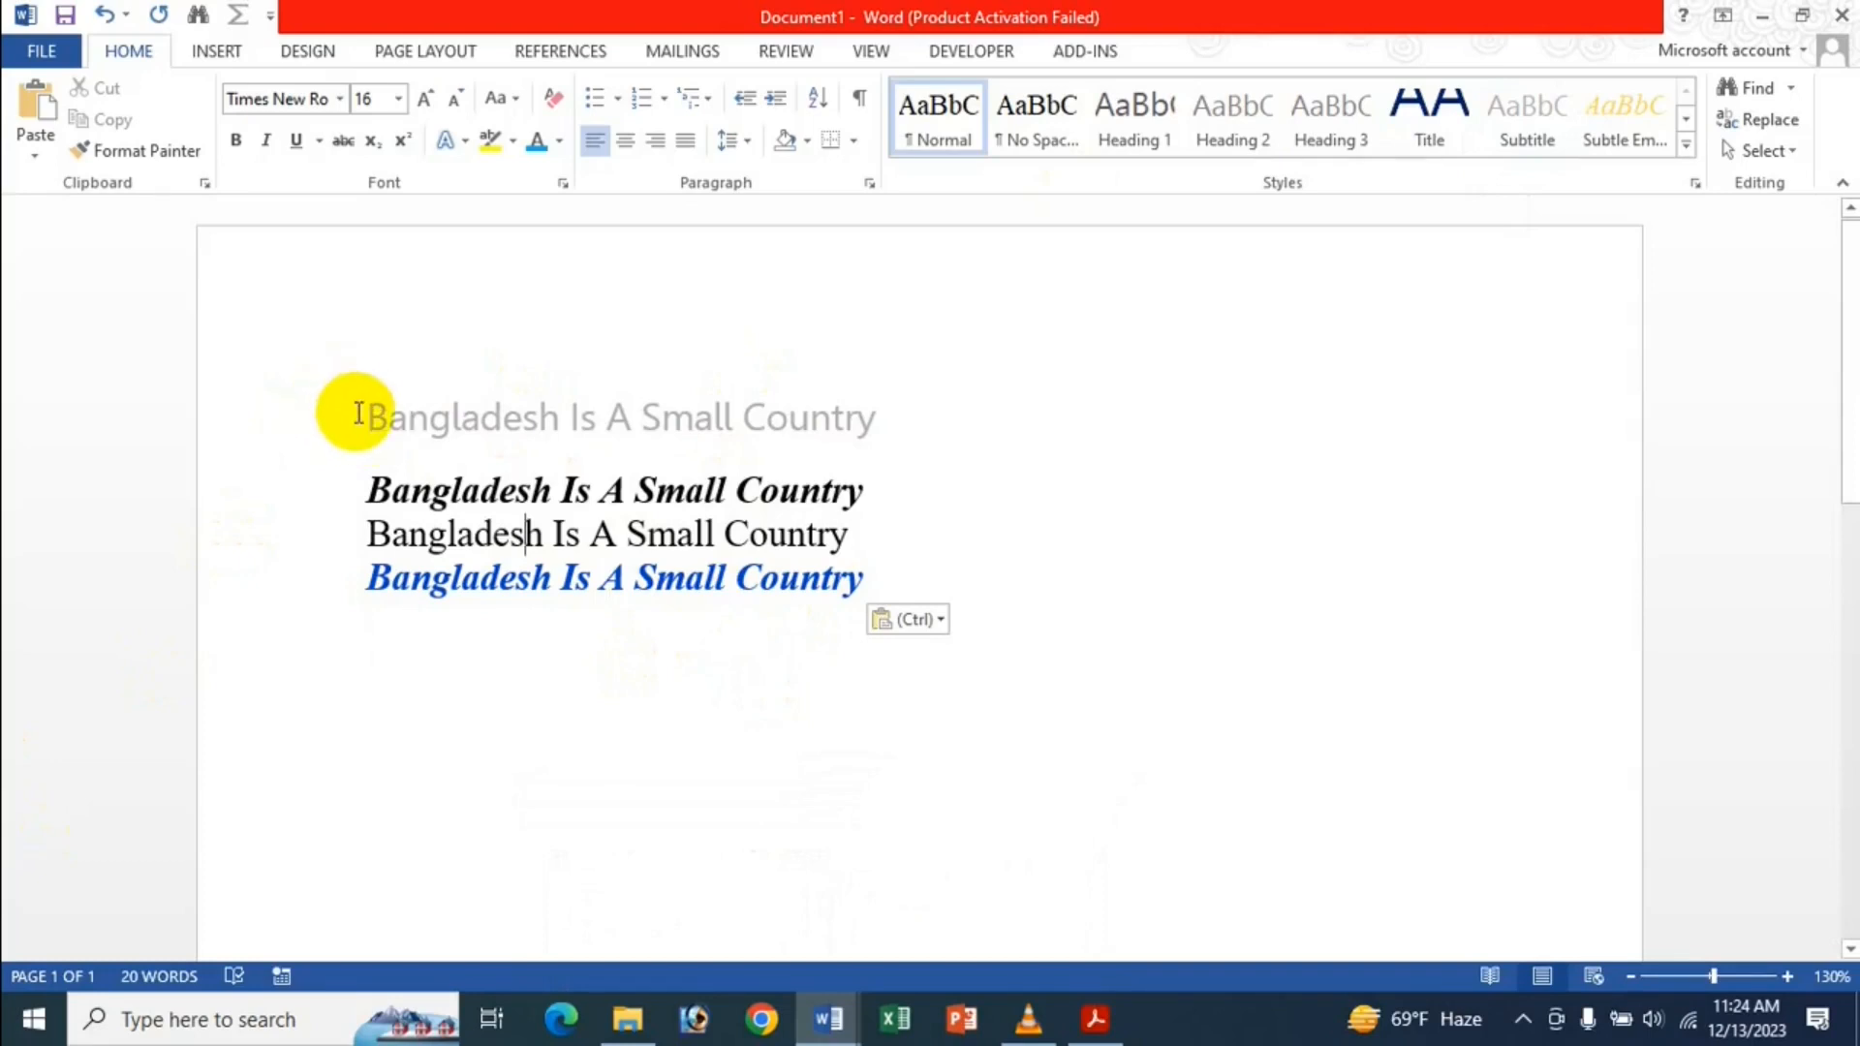
{"action": "left_click", "coordinate": [44, 53]}
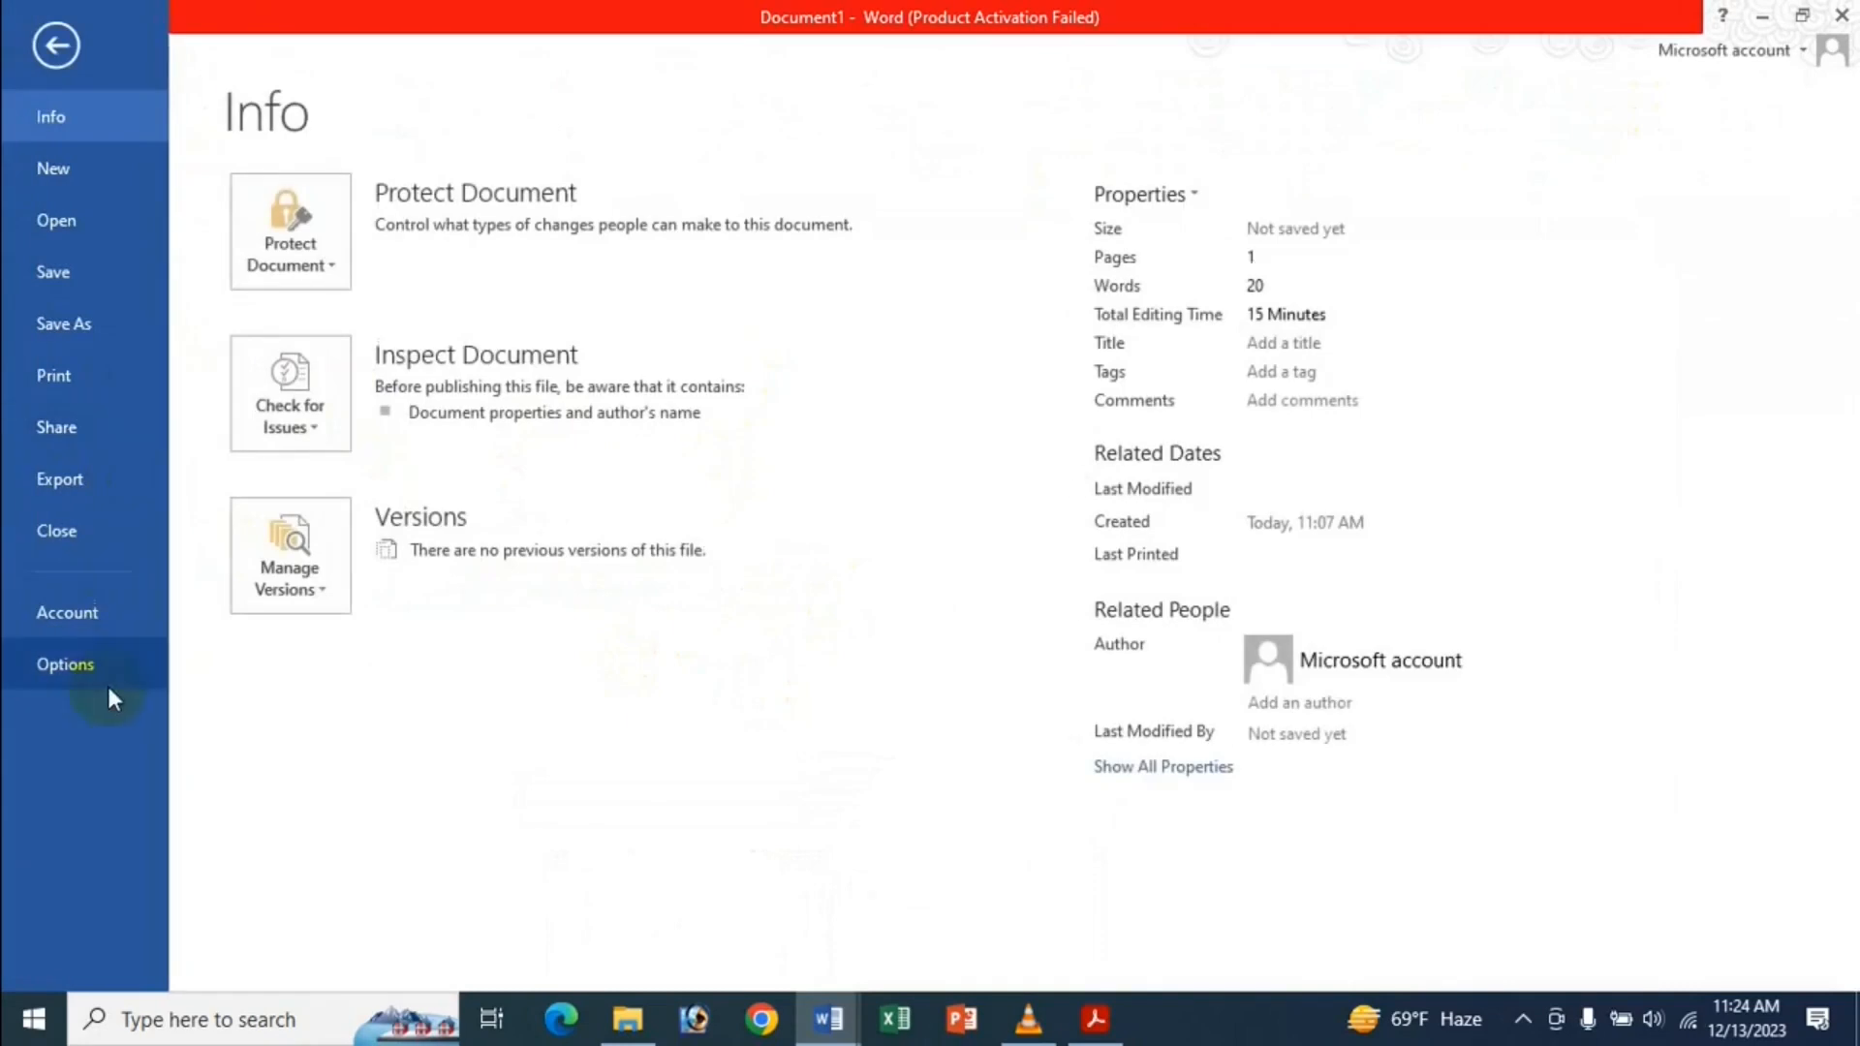
{"action": "left_click", "coordinate": [107, 680]}
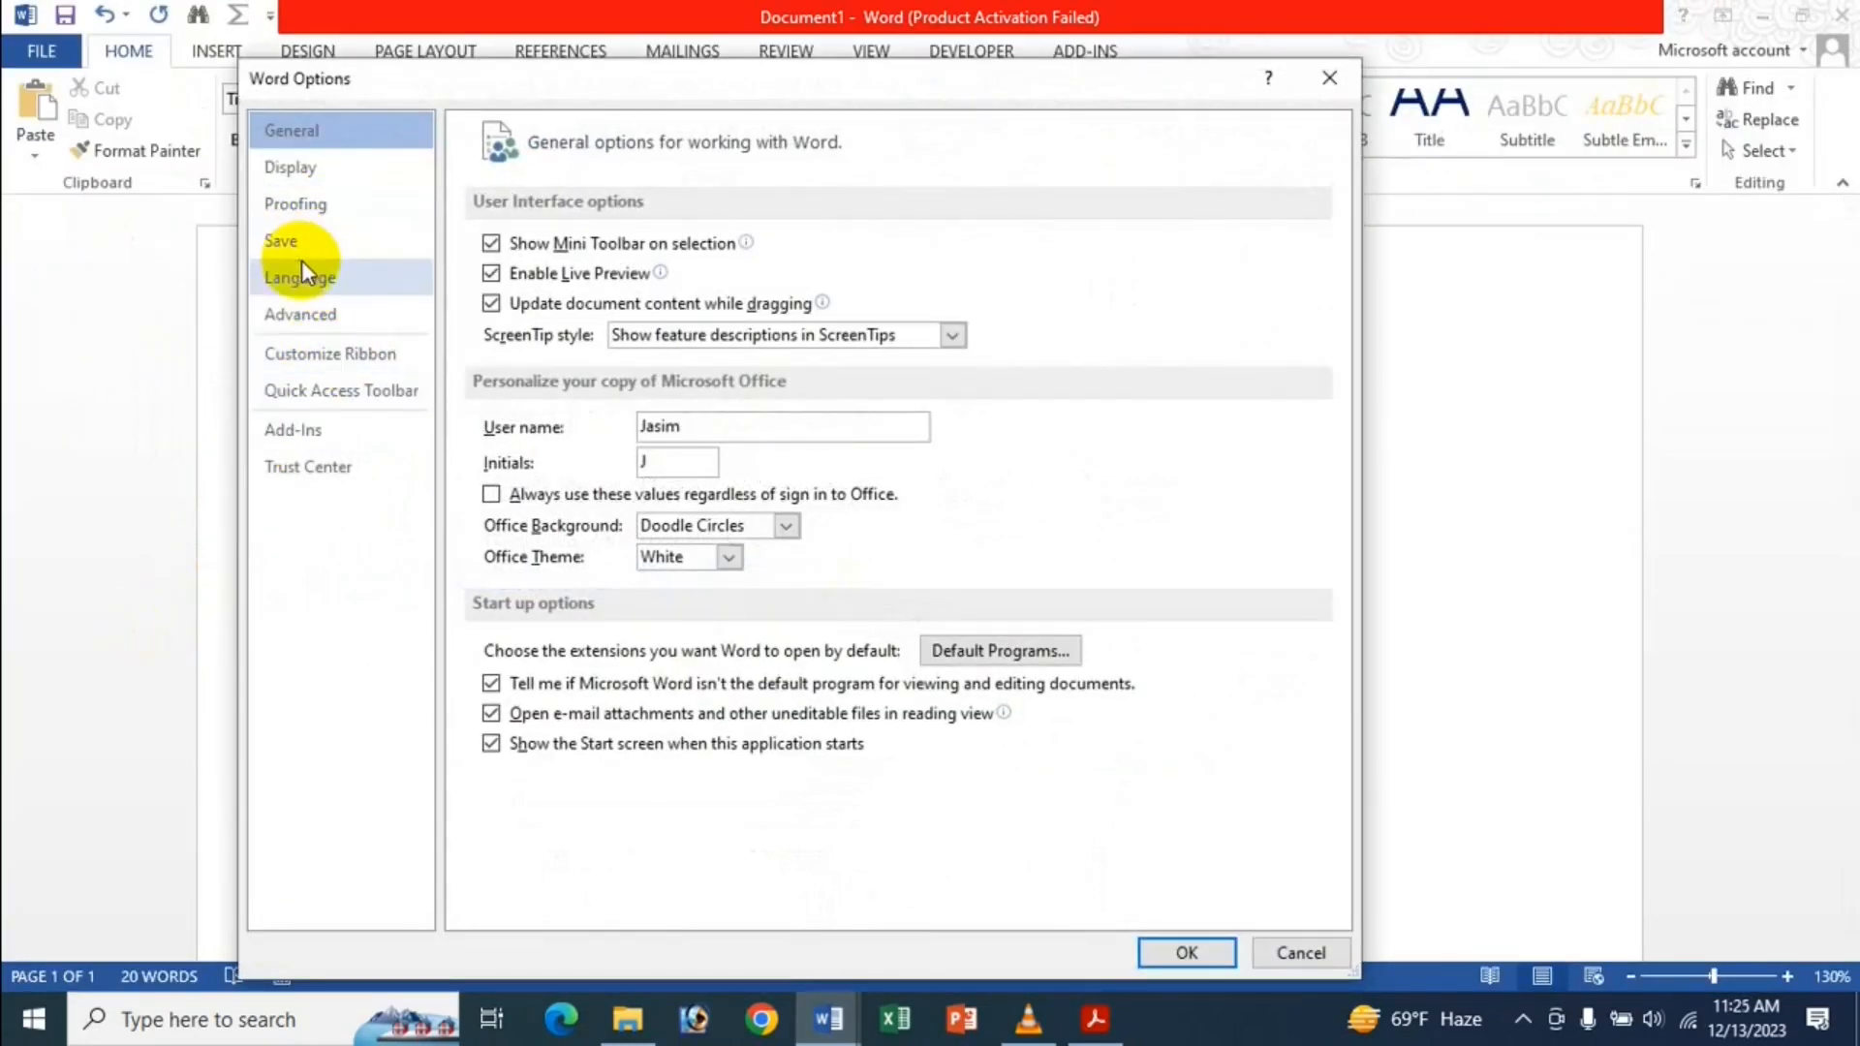
{"action": "left_click", "coordinate": [339, 308]}
{"action": "scroll", "coordinate": [683, 527], "scroll_direction": "down", "scroll_amount": 8}
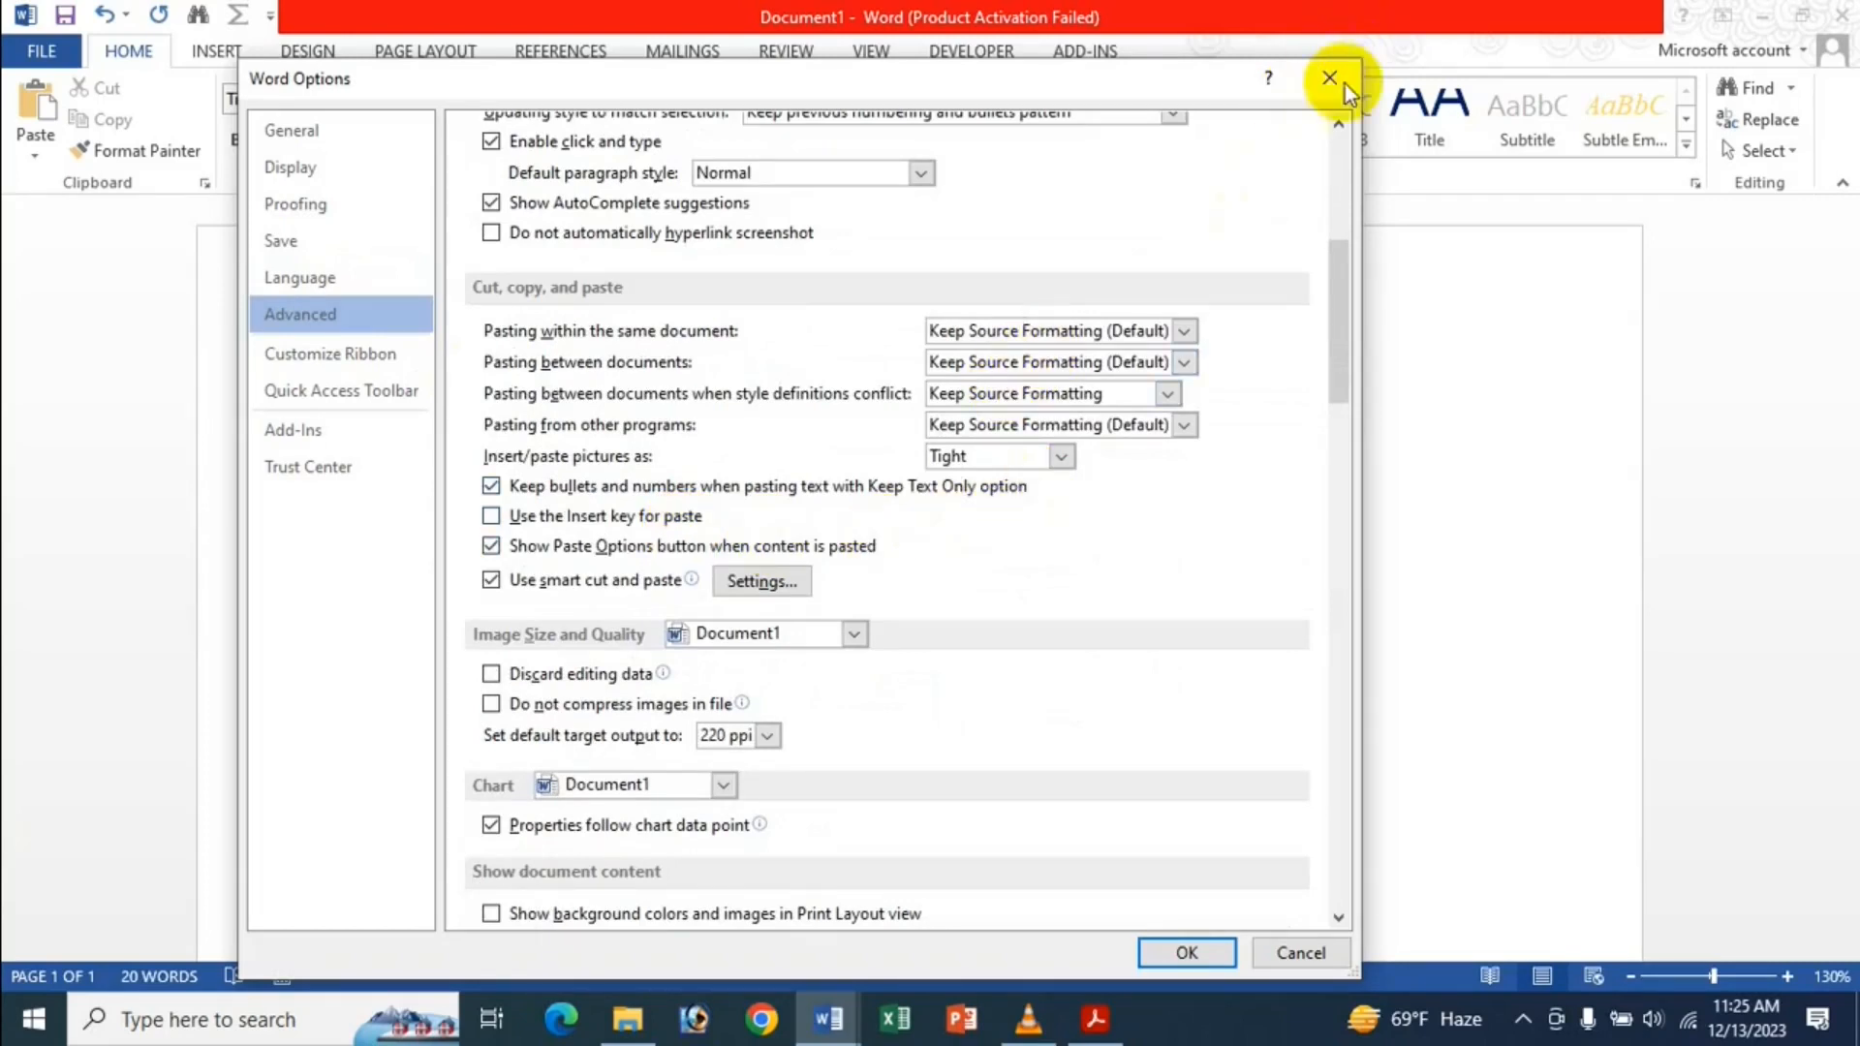
{"action": "left_click", "coordinate": [1049, 400]}
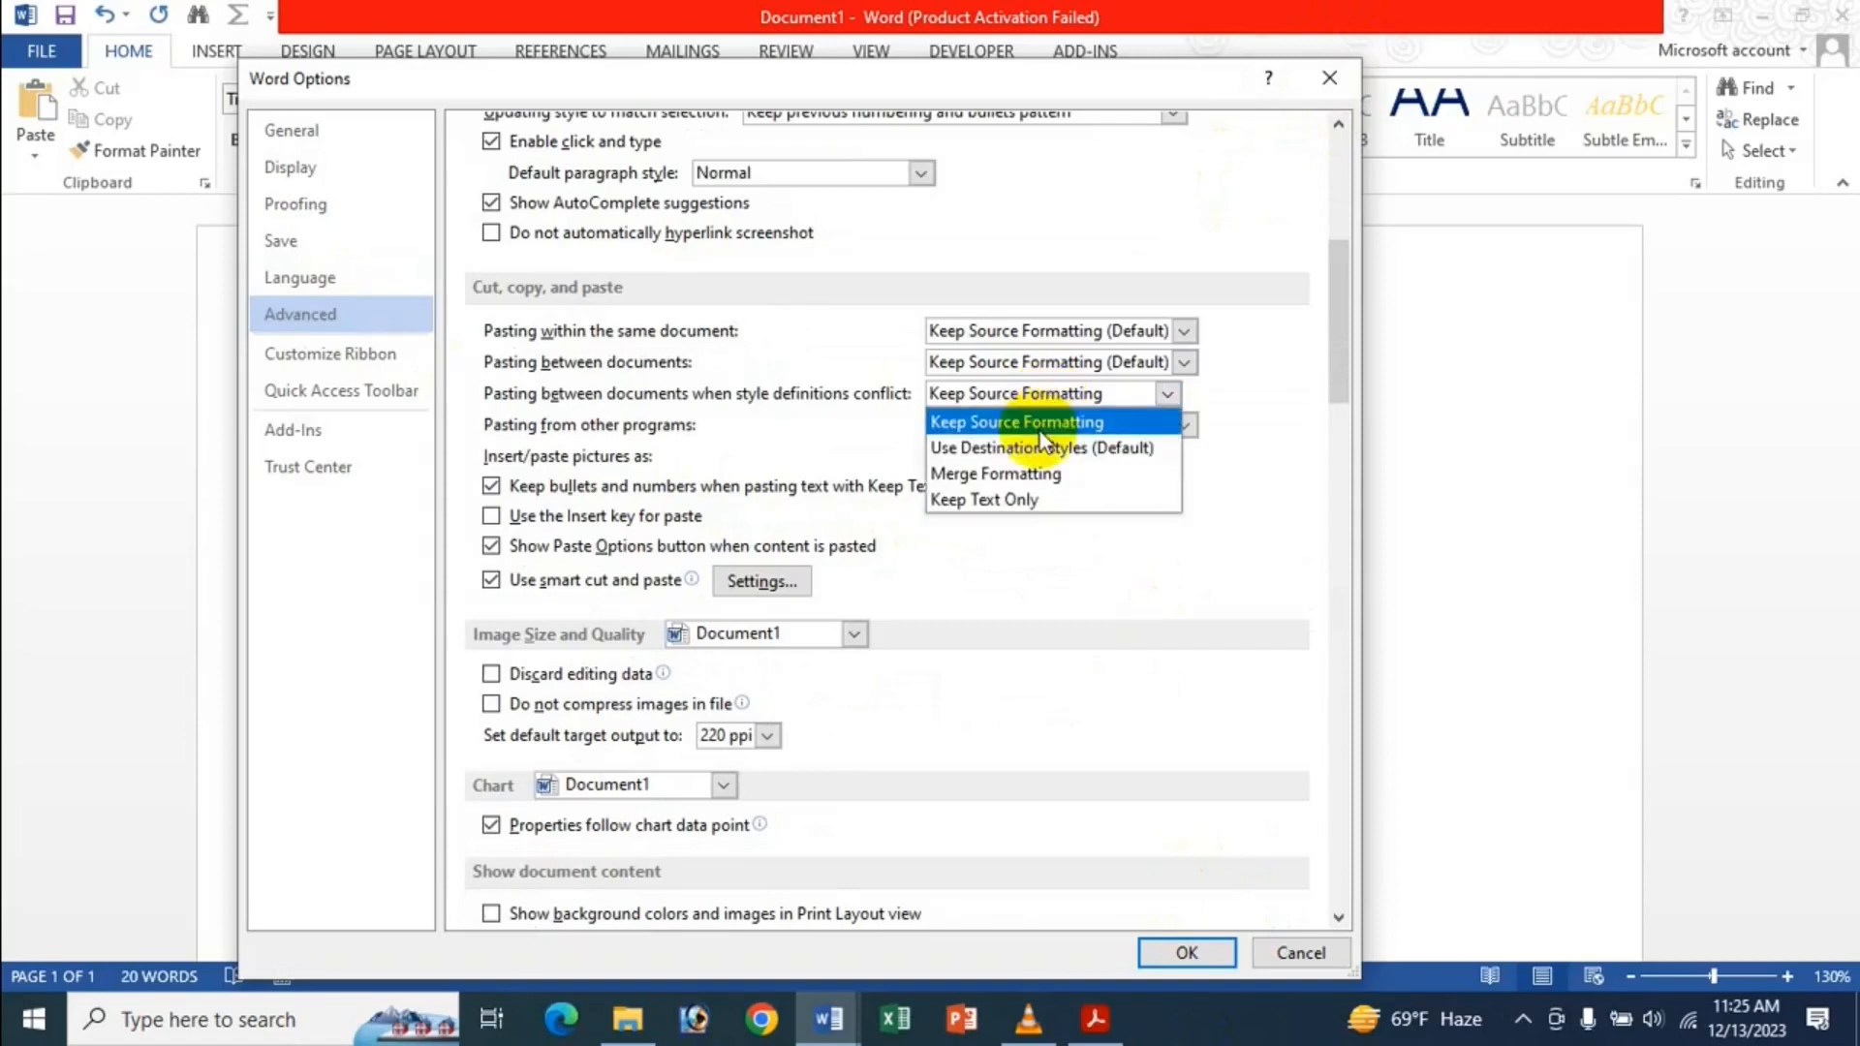
{"action": "left_click", "coordinate": [1032, 442]}
{"action": "left_click", "coordinate": [1209, 959]}
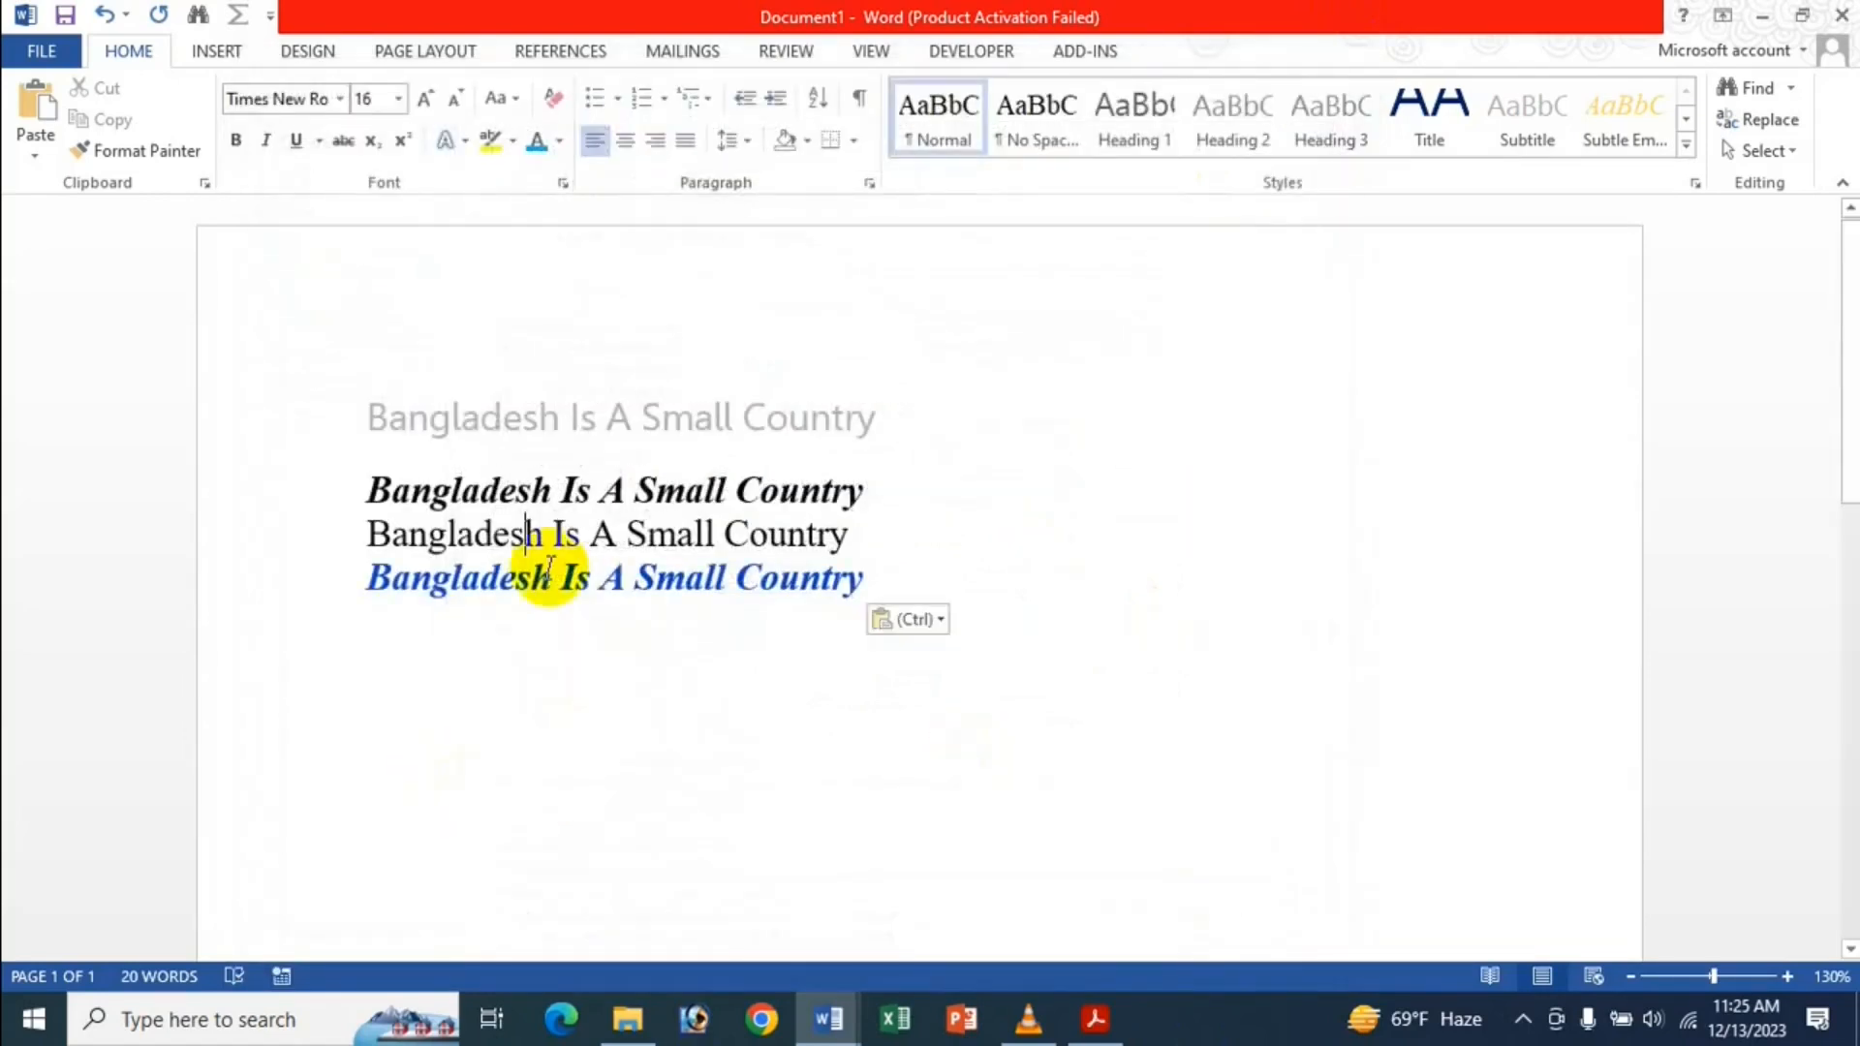
Choose Set Default Paste from the Paste Options button under the blue line.
{"action": "left_click", "coordinate": [938, 620]}
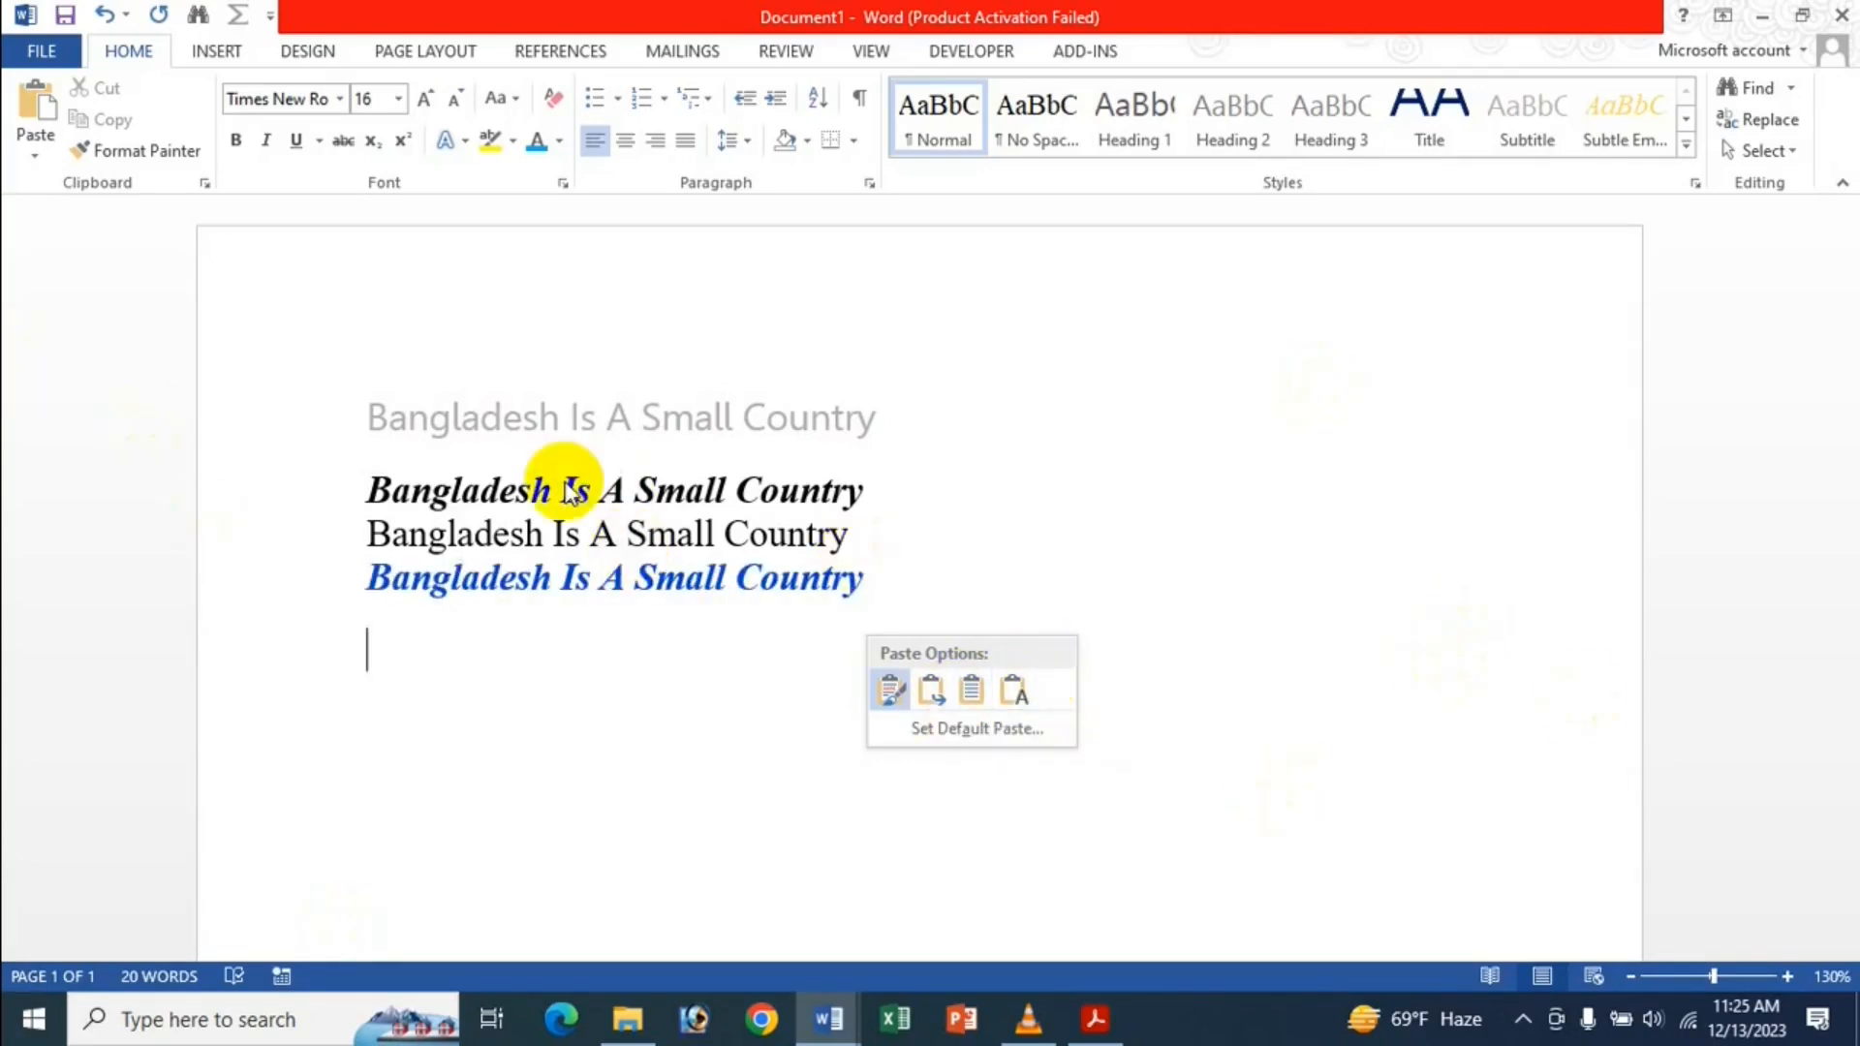
{"action": "left_click", "coordinate": [961, 732]}
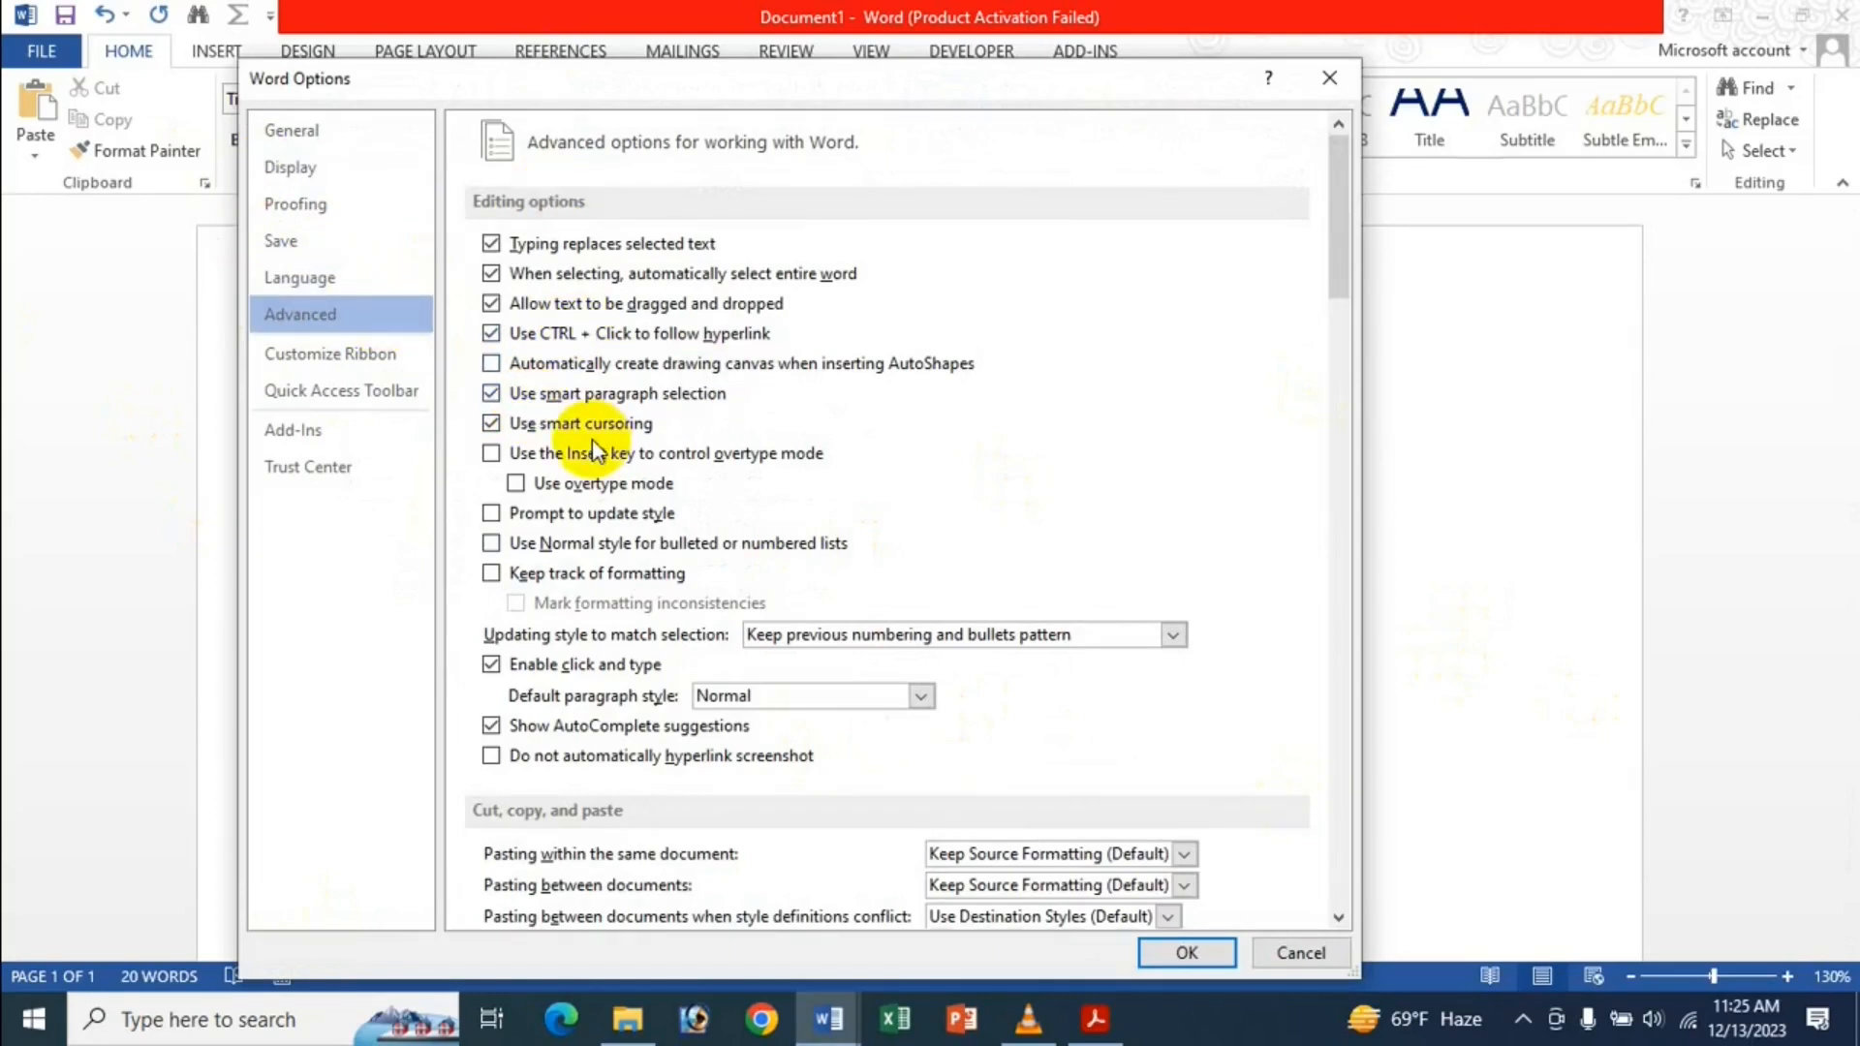
Look over the Cut, copy, and paste settings, then close Word Options without changes.
{"action": "scroll", "coordinate": [584, 555], "scroll_direction": "down", "scroll_amount": 5}
{"action": "scroll", "coordinate": [581, 557], "scroll_direction": "down", "scroll_amount": 2}
{"action": "scroll", "coordinate": [540, 565], "scroll_direction": "up", "scroll_amount": 5}
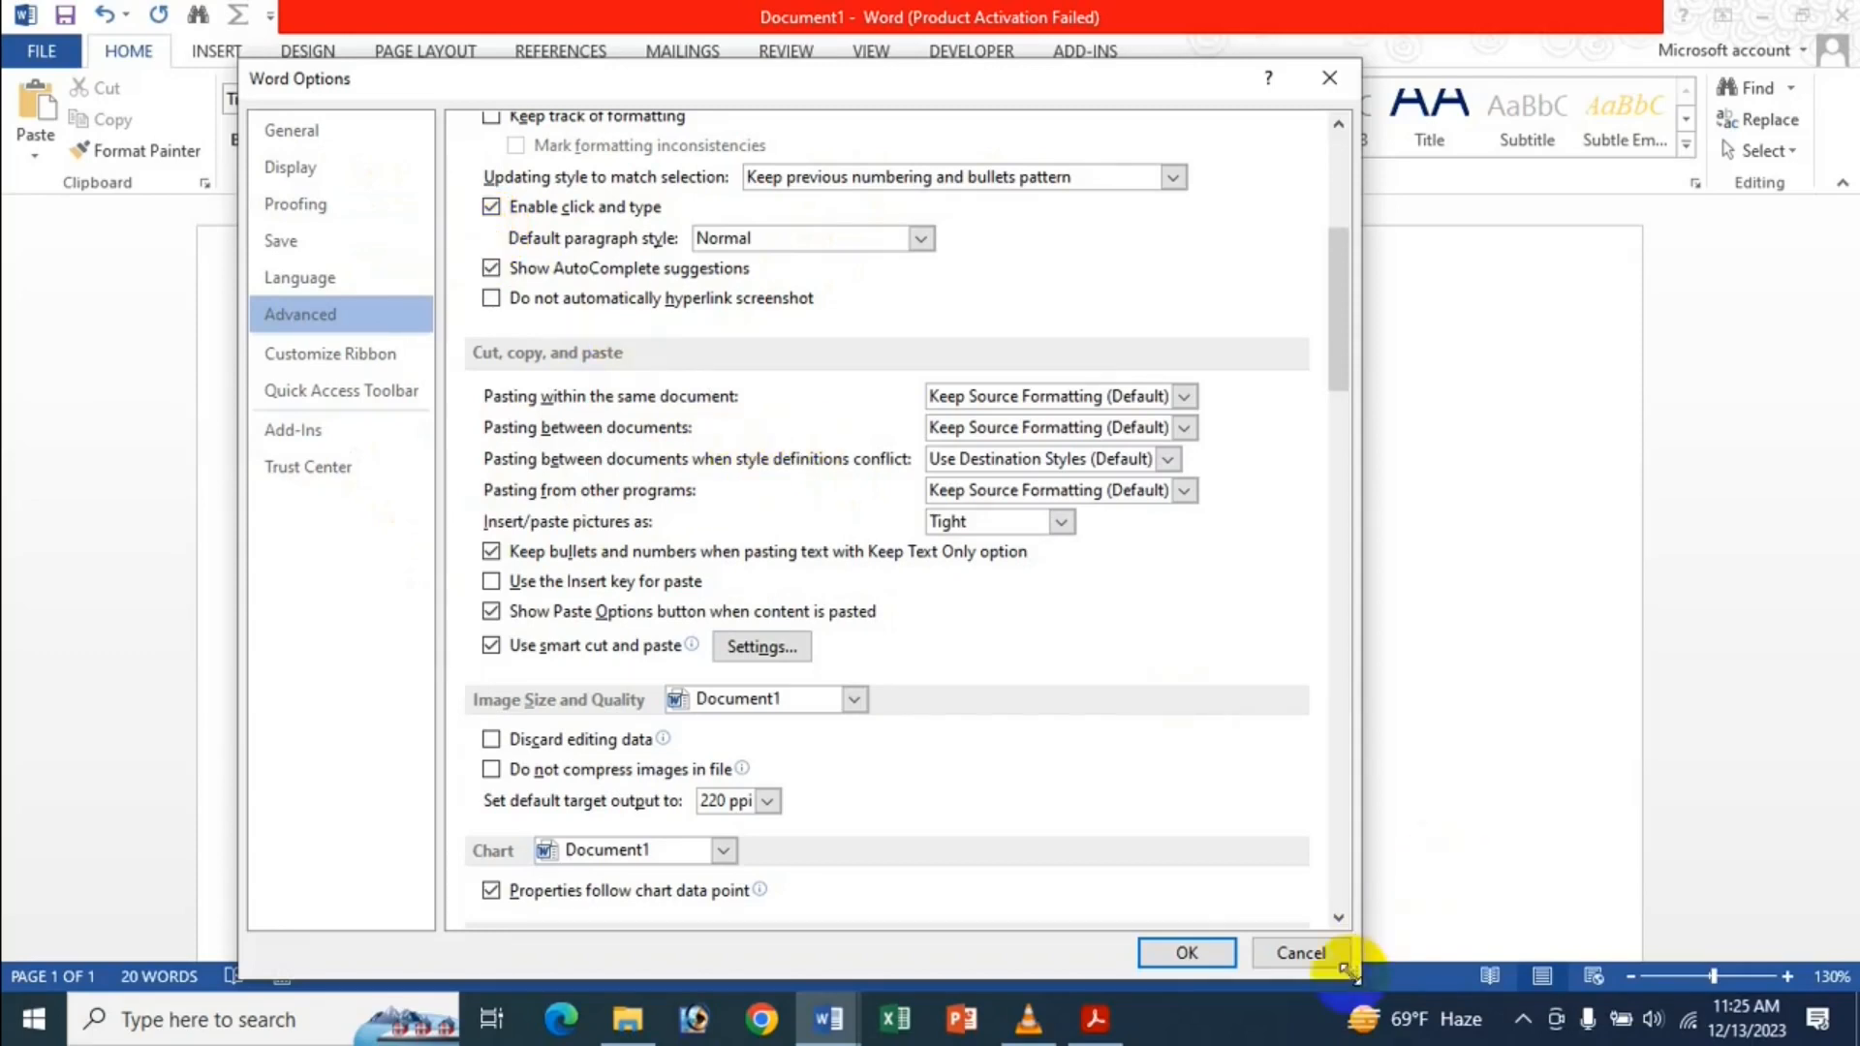
{"action": "left_click", "coordinate": [1186, 953]}
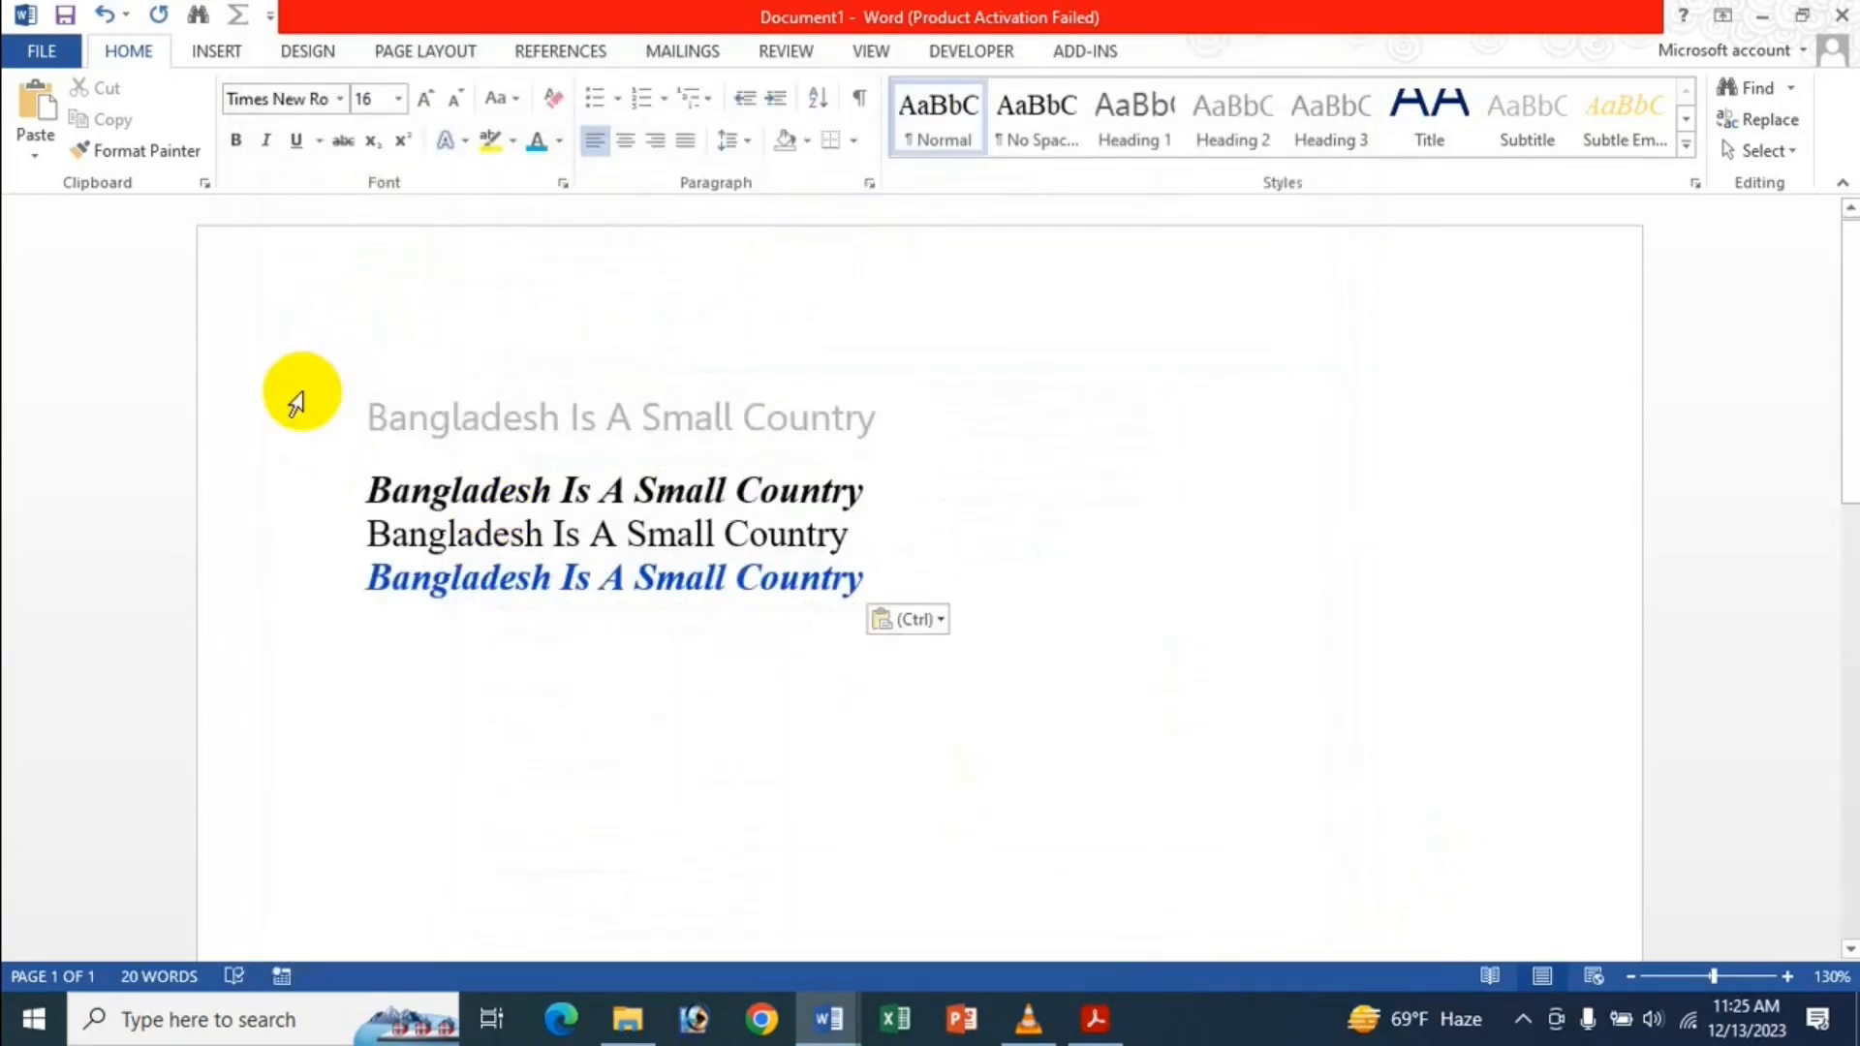
Delete all four lines from Document1, close Document2 without saving, and launch Excel.
{"action": "key", "text": "ctrl+a"}
{"action": "key", "text": "Delete"}
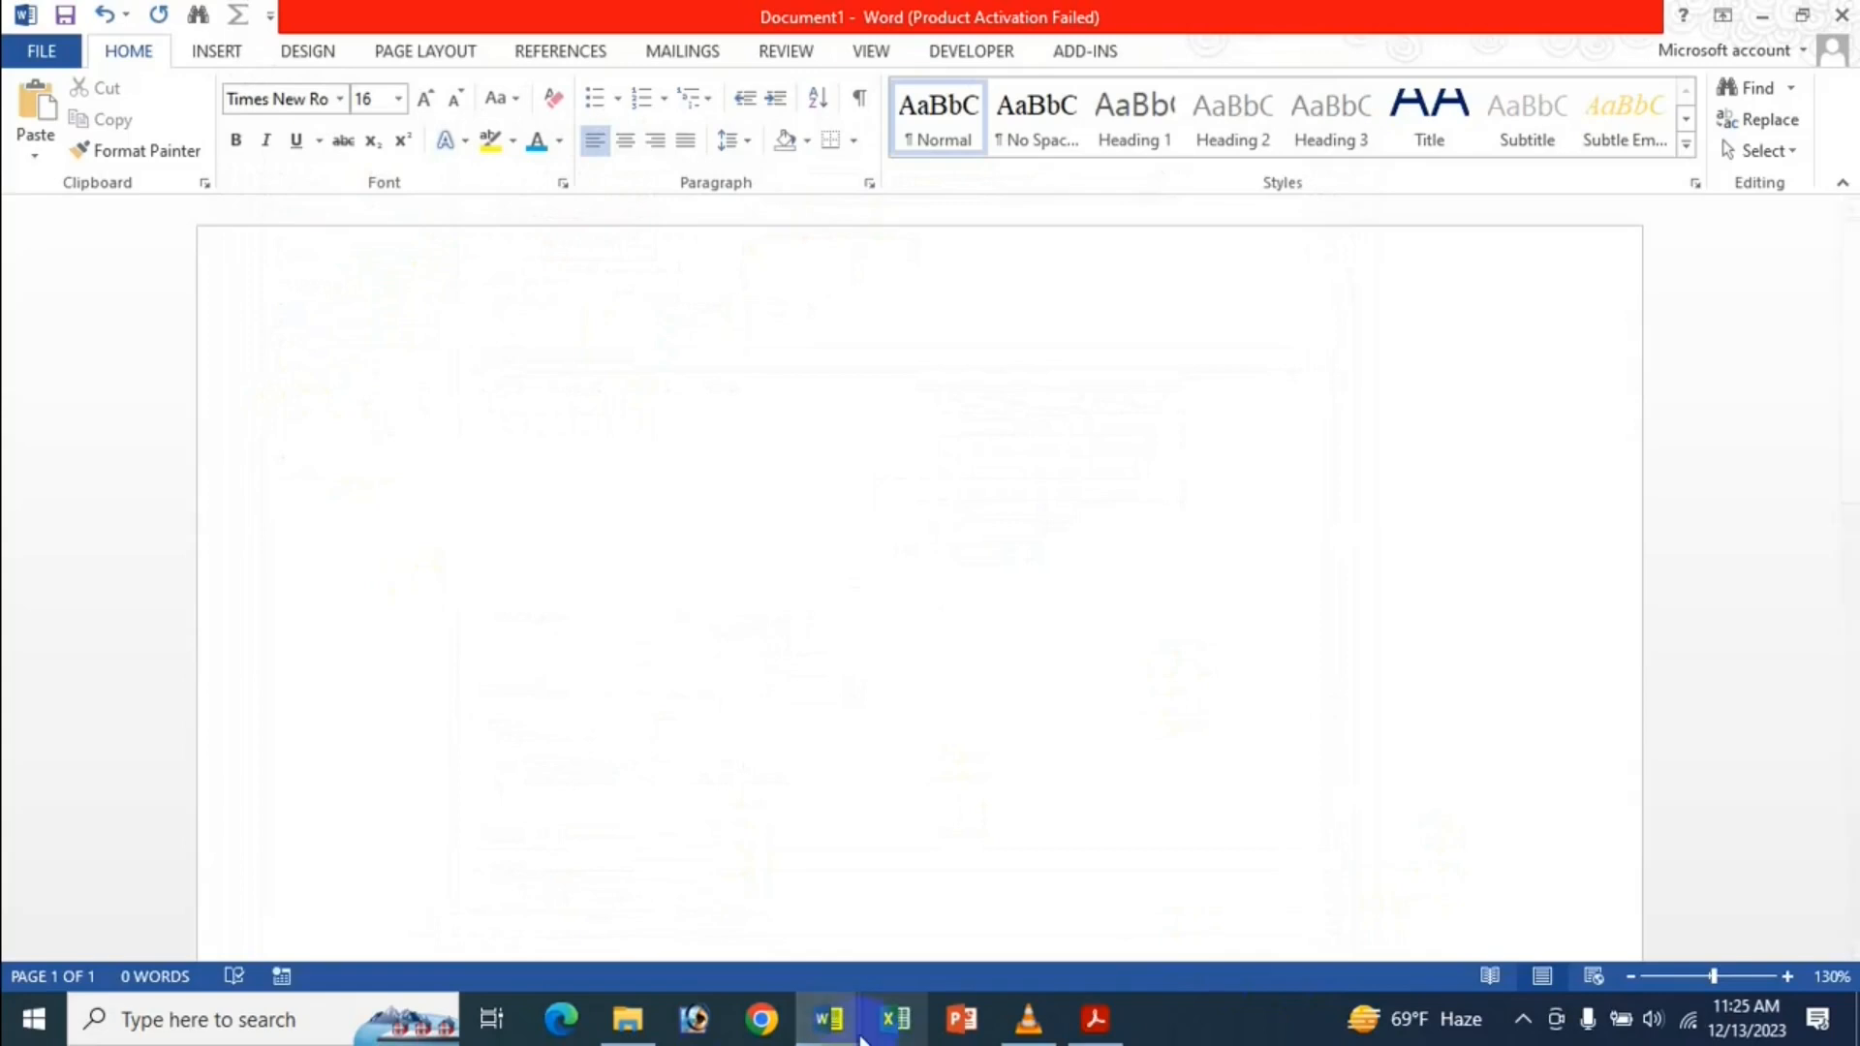
{"action": "mouse_move", "coordinate": [841, 1037]}
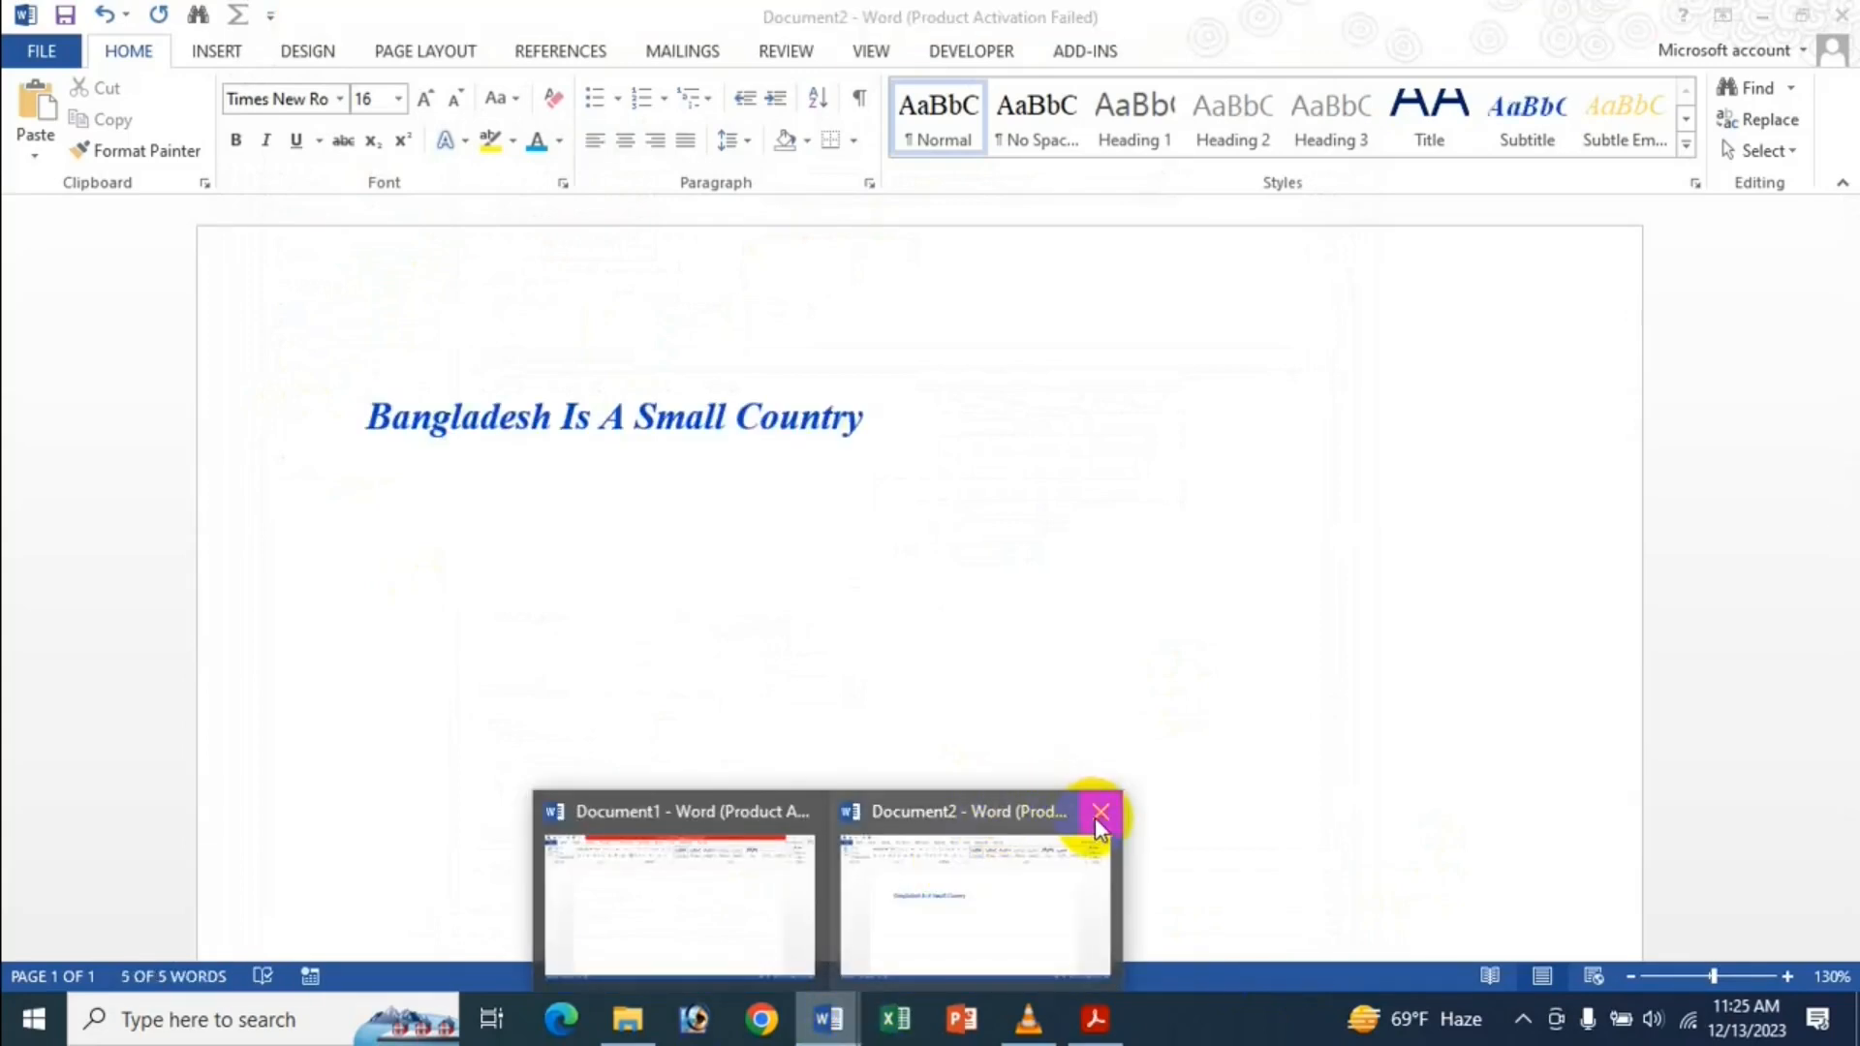
{"action": "left_click", "coordinate": [1099, 814]}
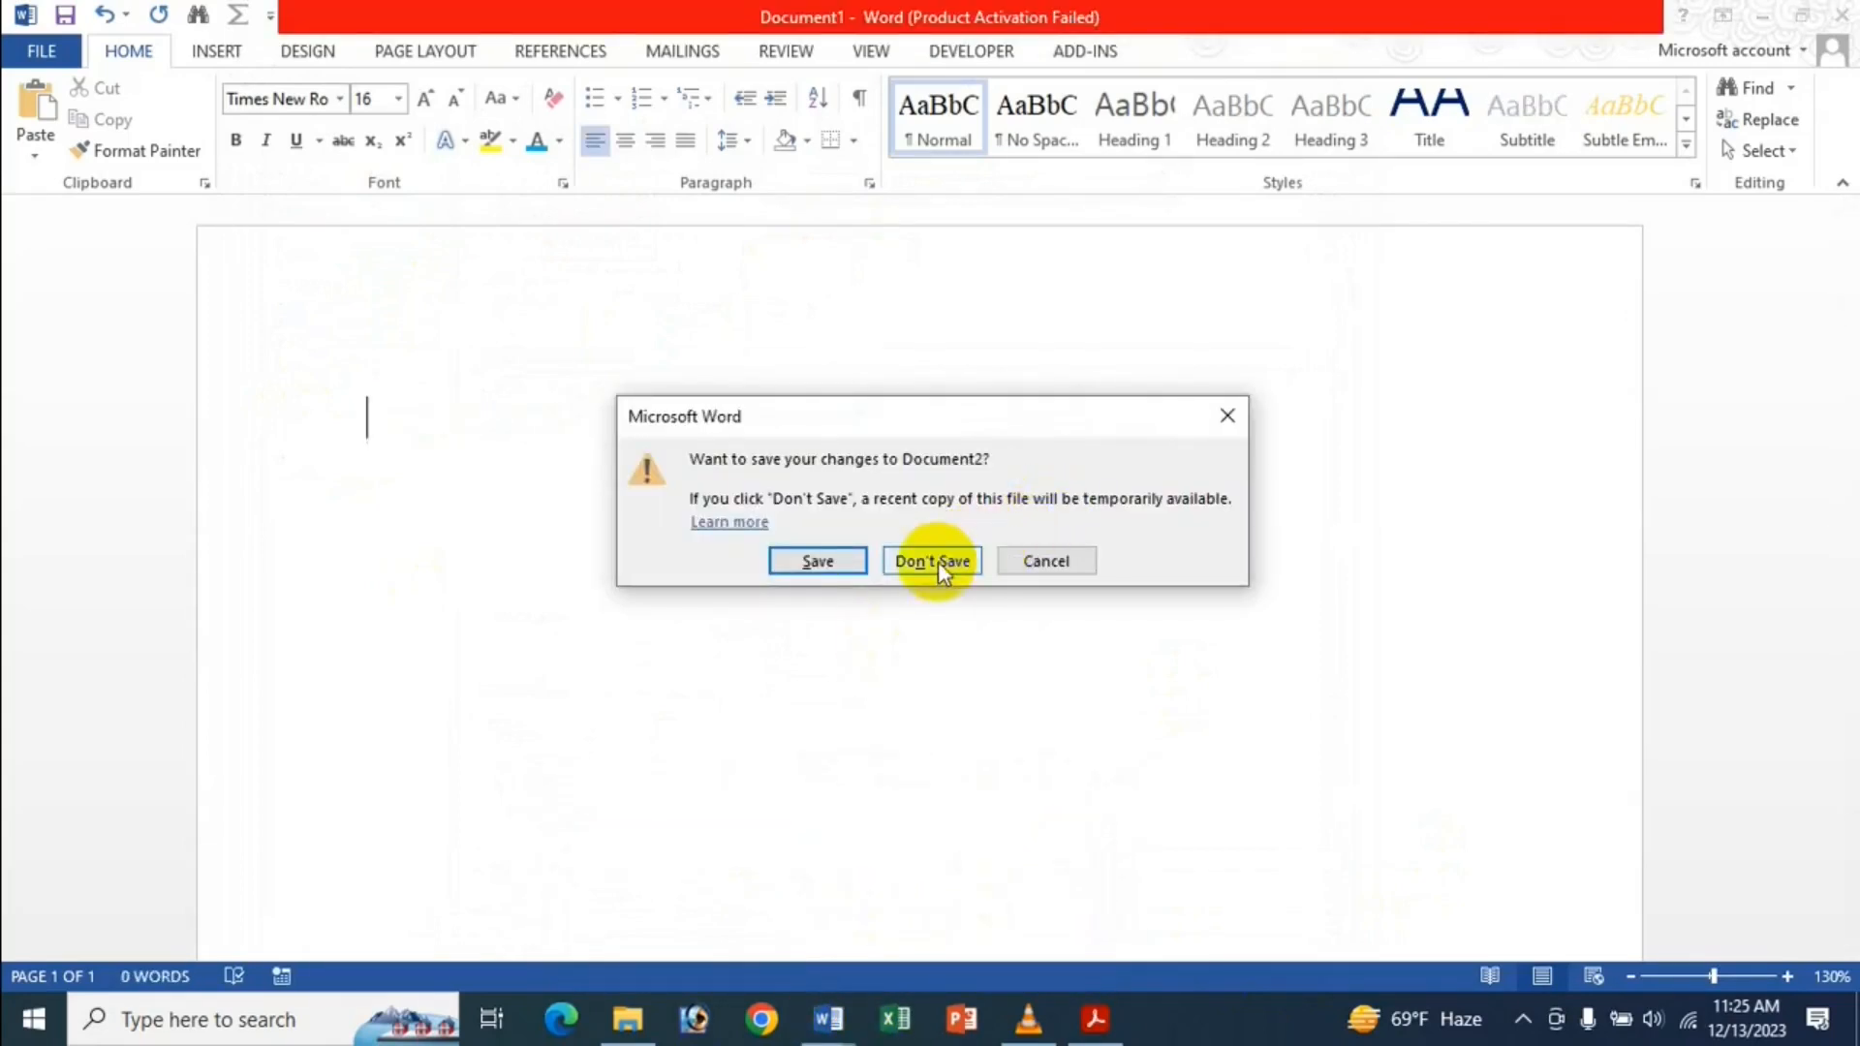
{"action": "left_click", "coordinate": [935, 562]}
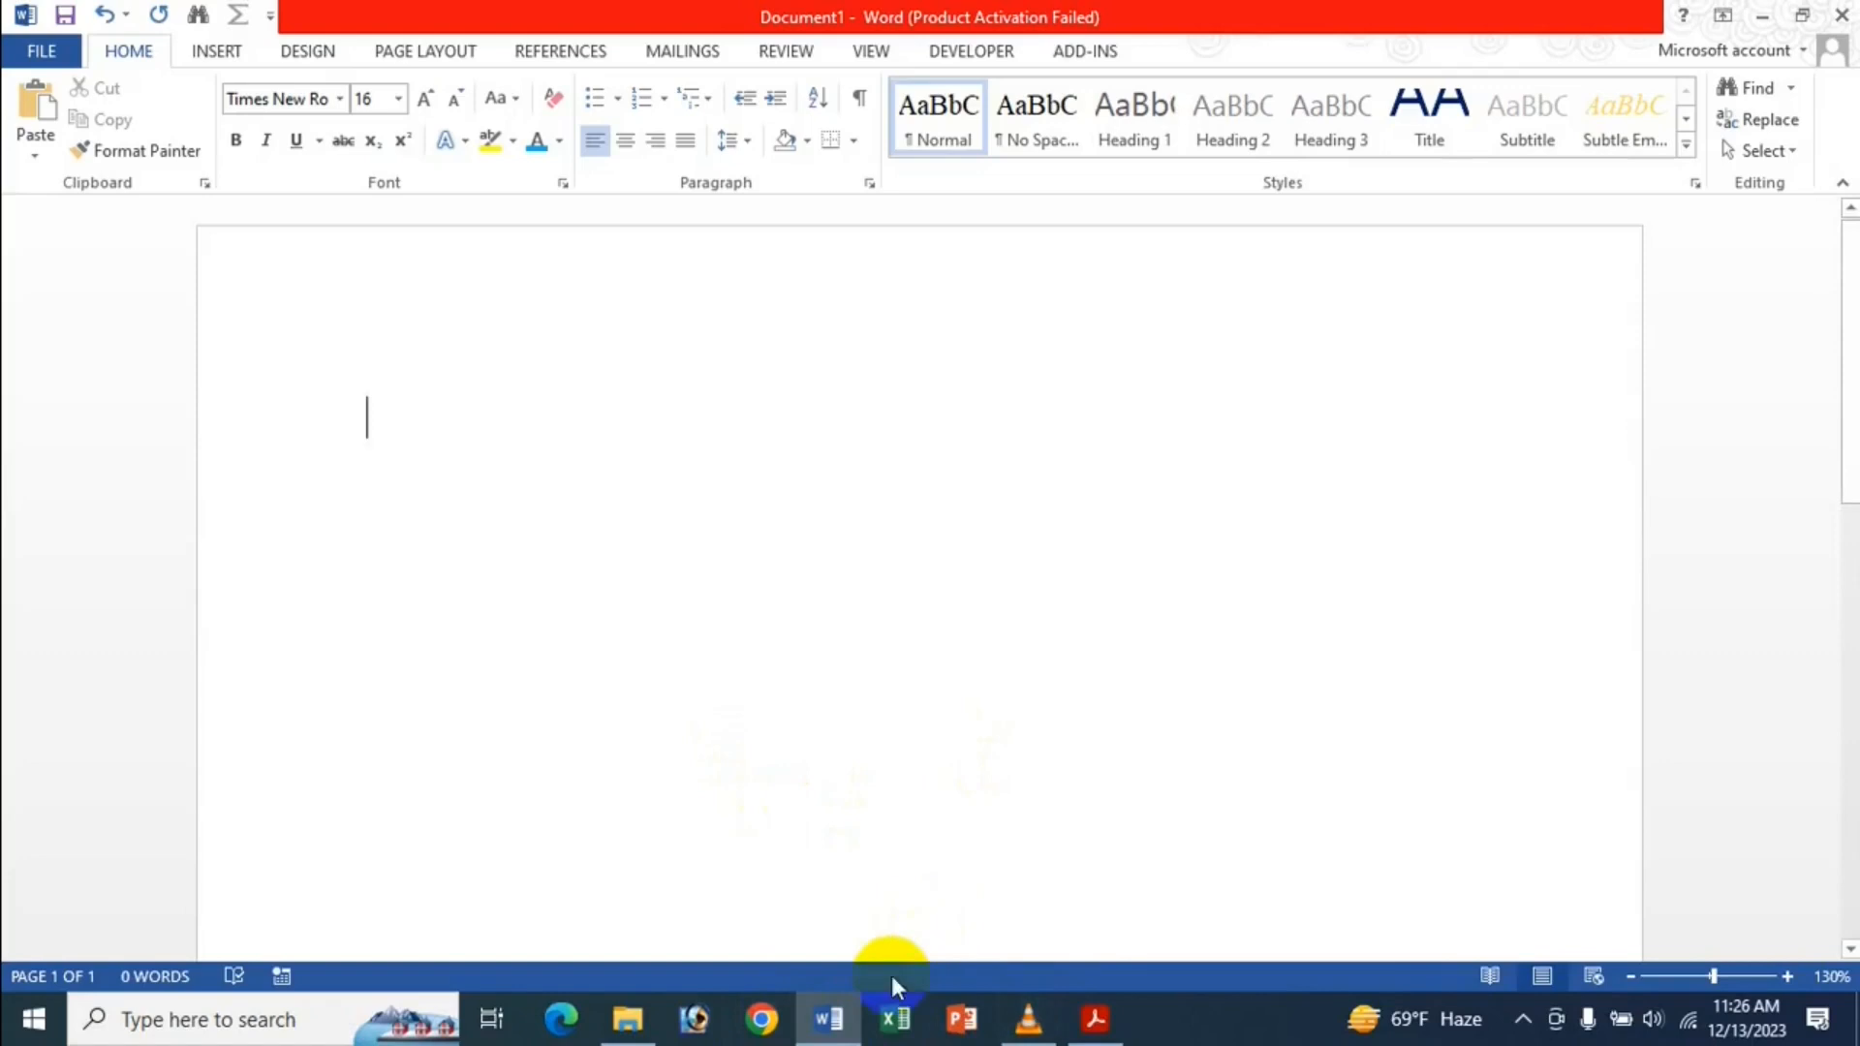
{"action": "left_click", "coordinate": [896, 1027]}
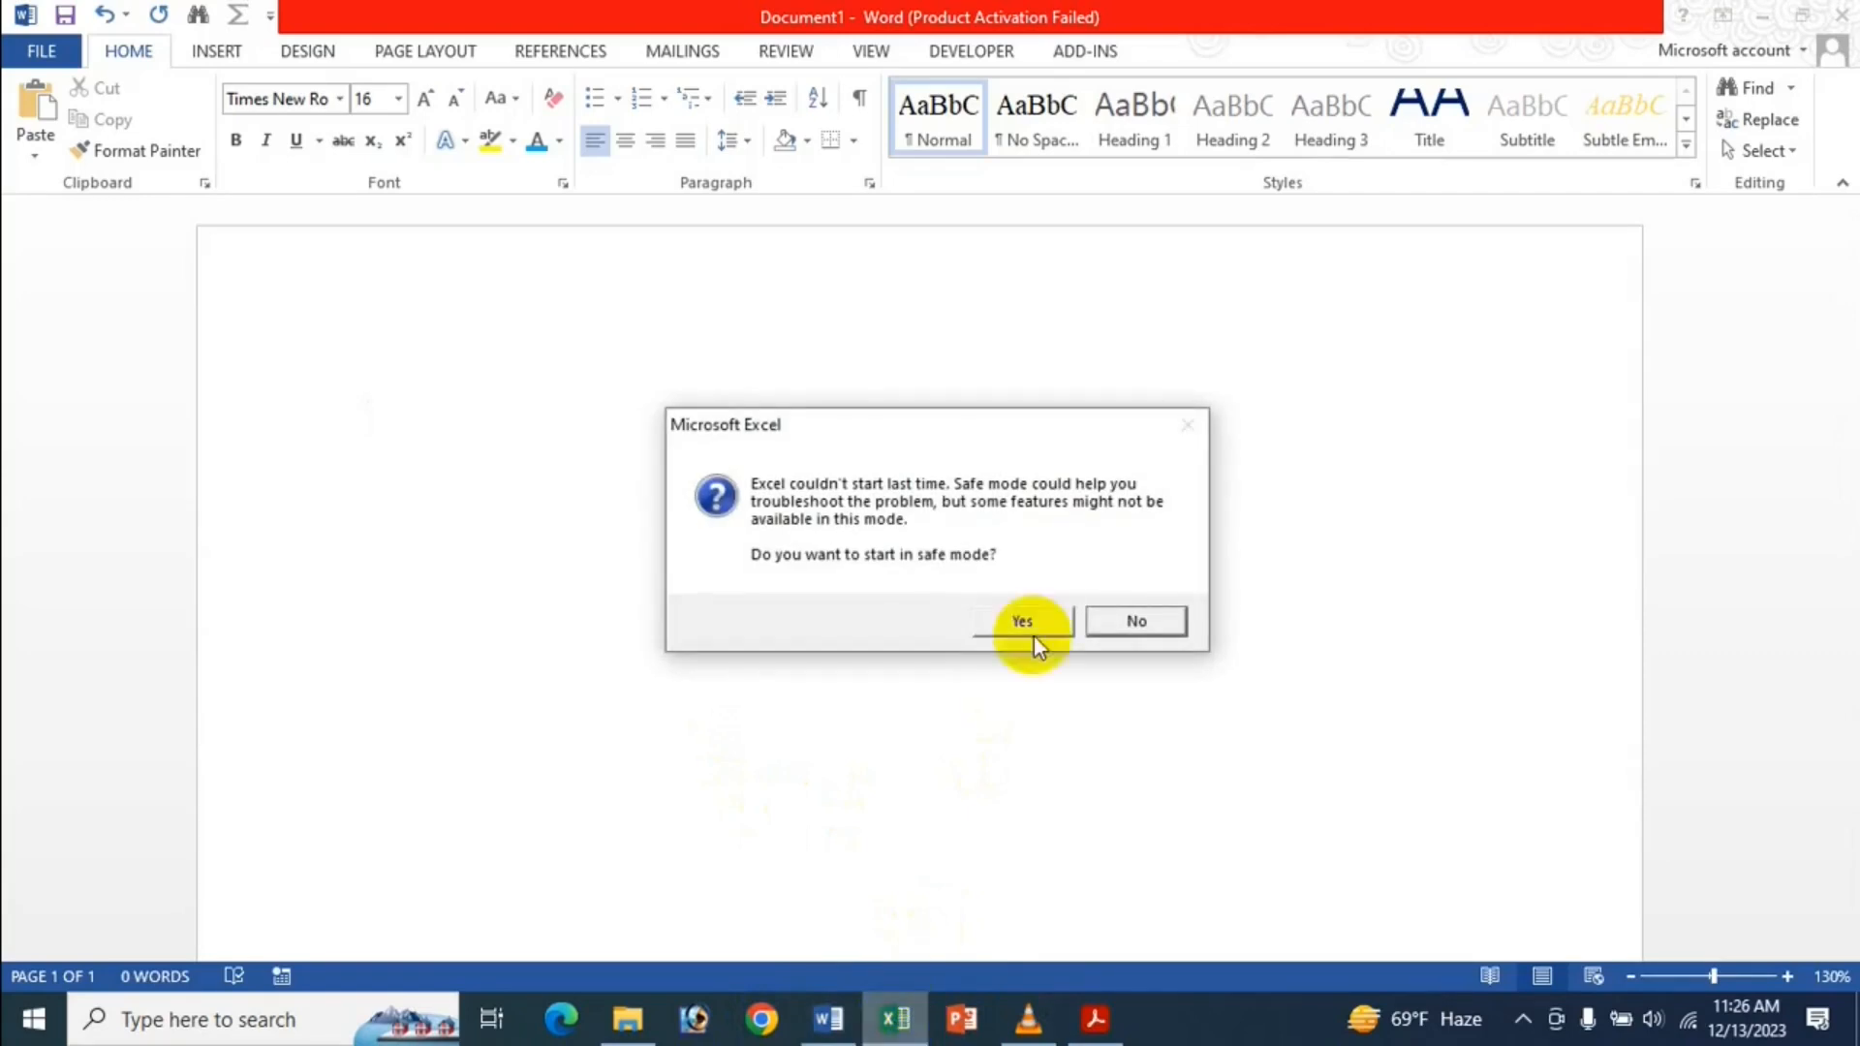
Start Excel in safe mode, dismiss the activation wizard, and focus the blank Book1 grid.
{"action": "left_click", "coordinate": [1048, 618]}
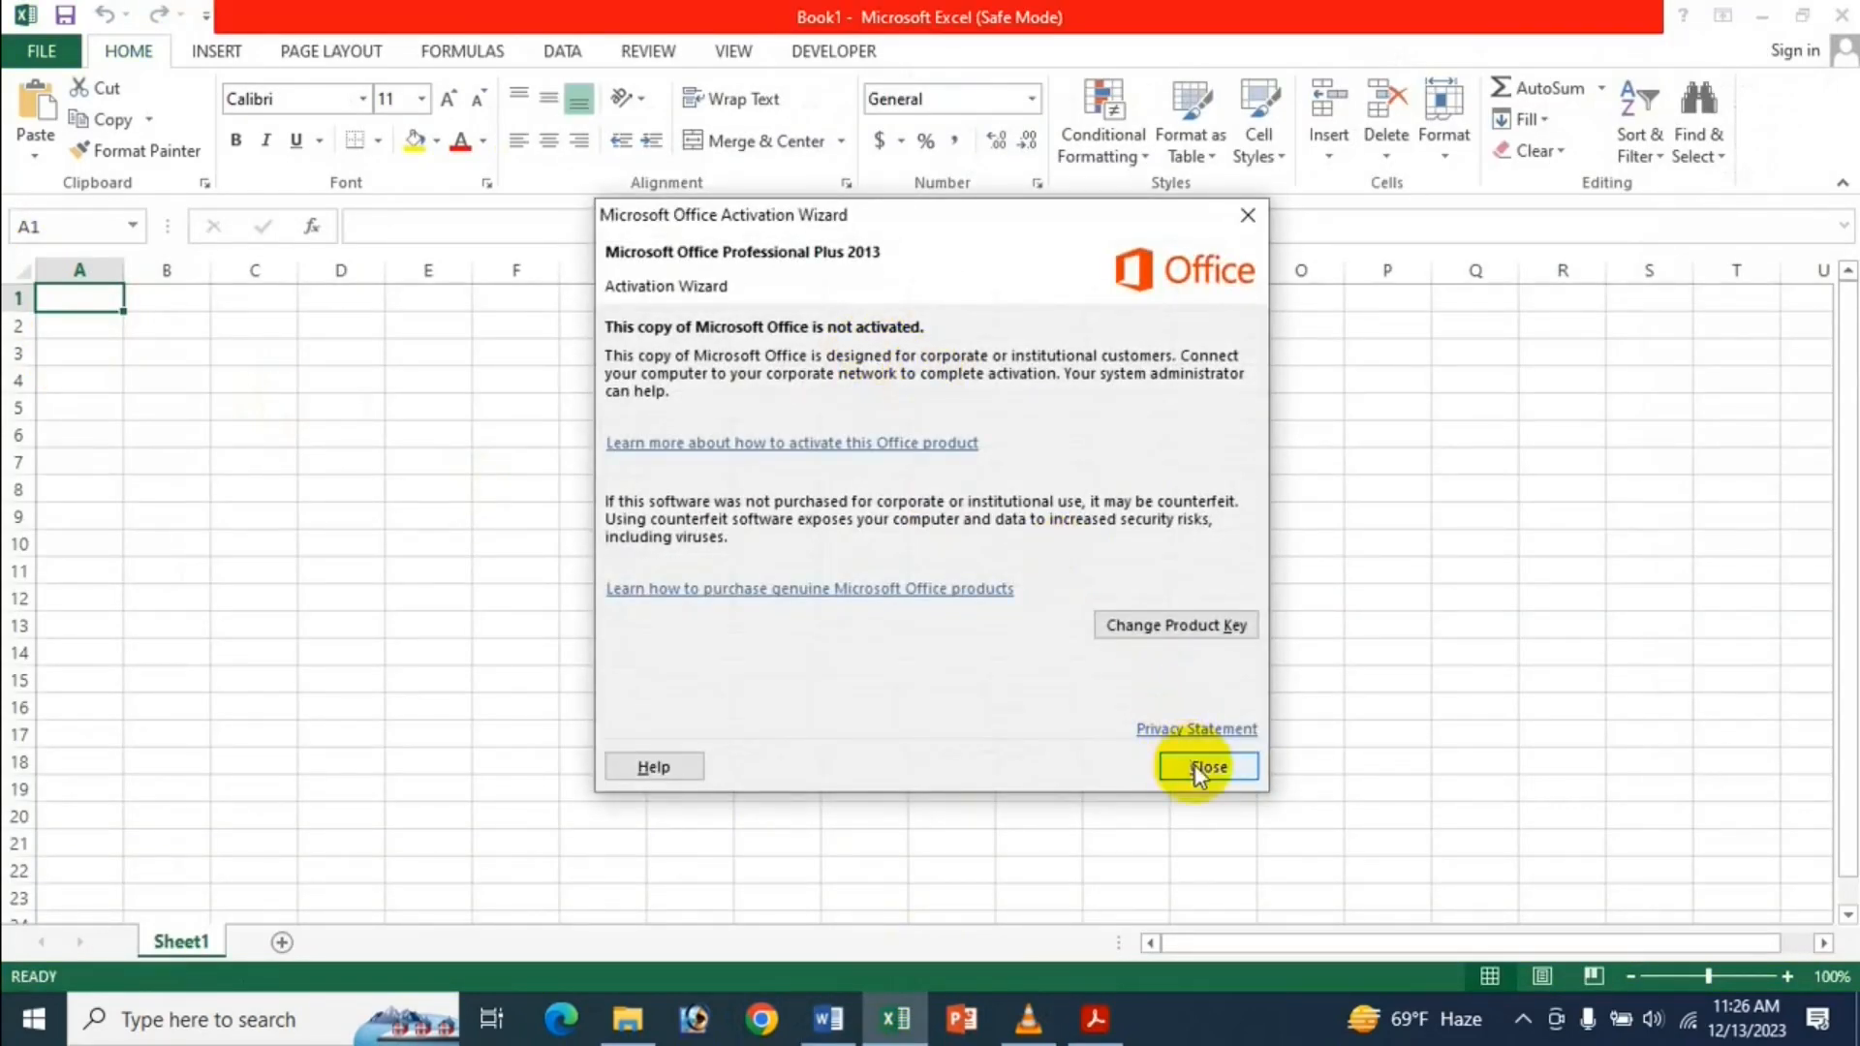
{"action": "left_click", "coordinate": [1198, 773]}
{"action": "left_click", "coordinate": [508, 459]}
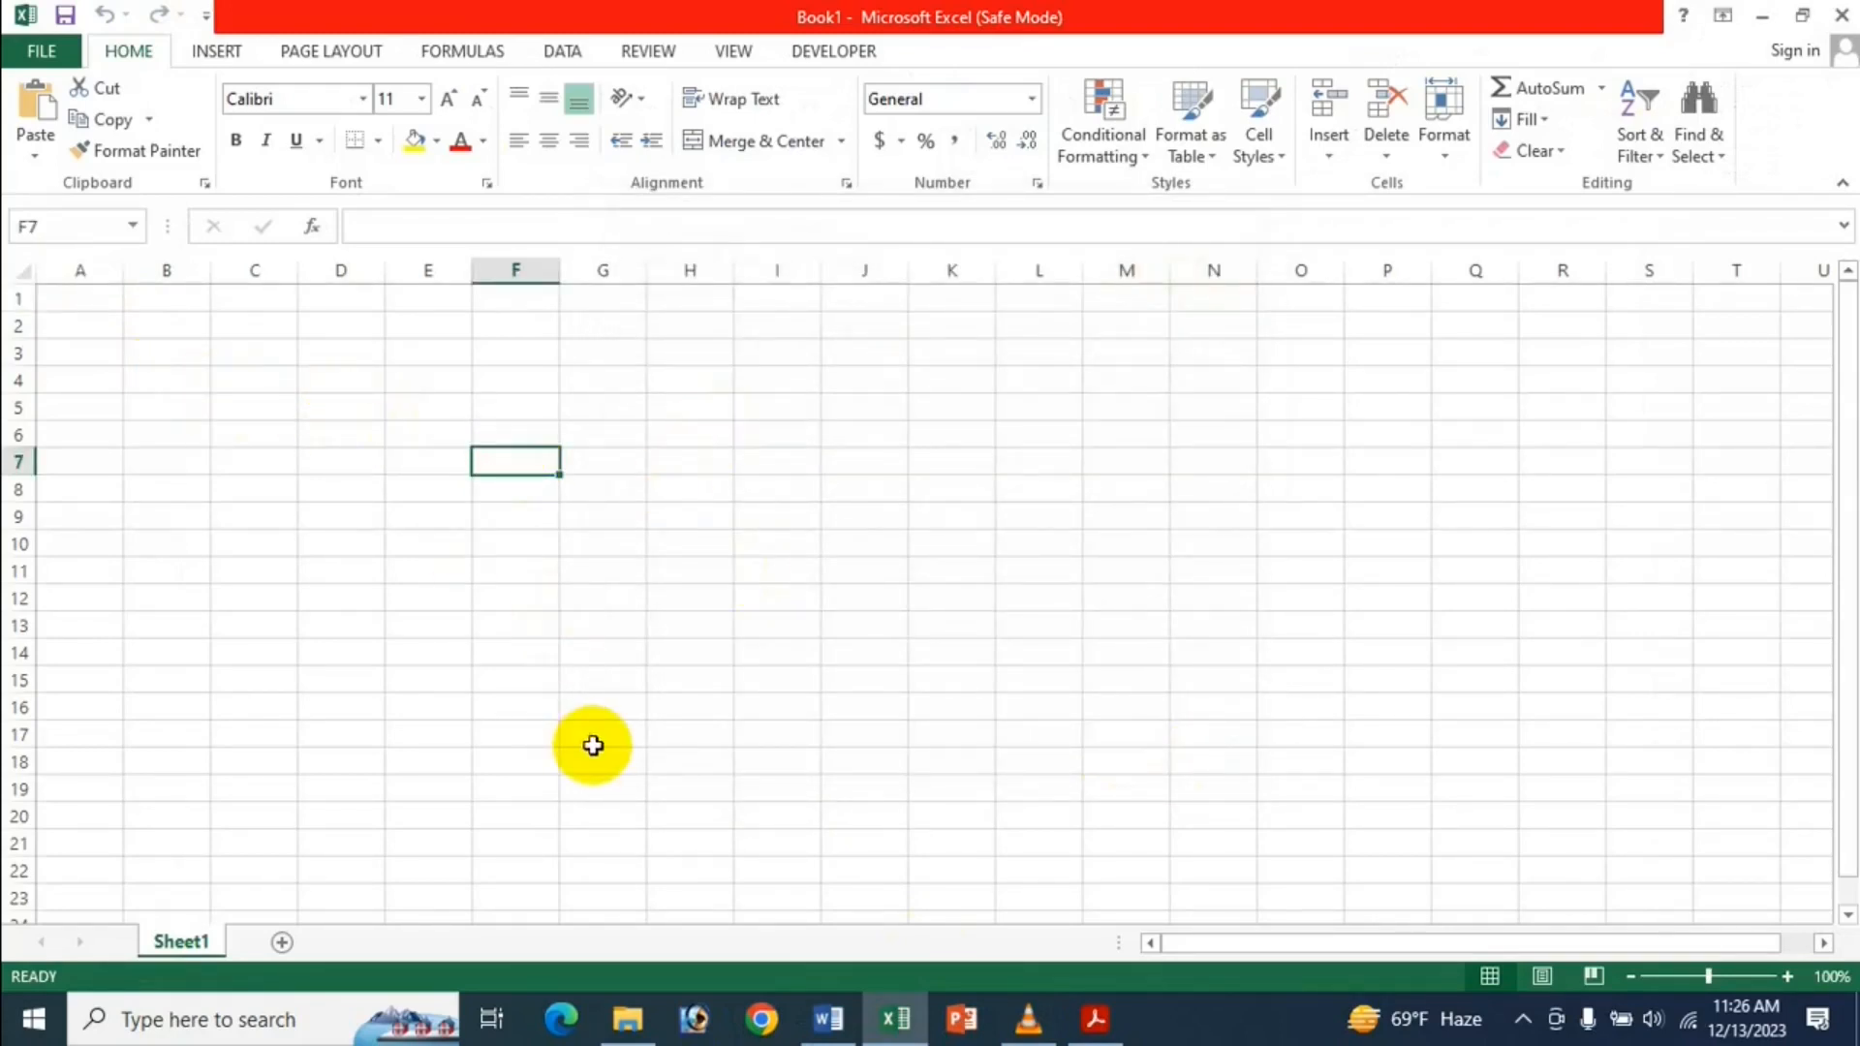
Zoom the worksheet in and enter the Name heading in cell E6.
{"action": "left_click", "coordinate": [1788, 977]}
{"action": "left_click", "coordinate": [1787, 976]}
{"action": "left_click", "coordinate": [1788, 977]}
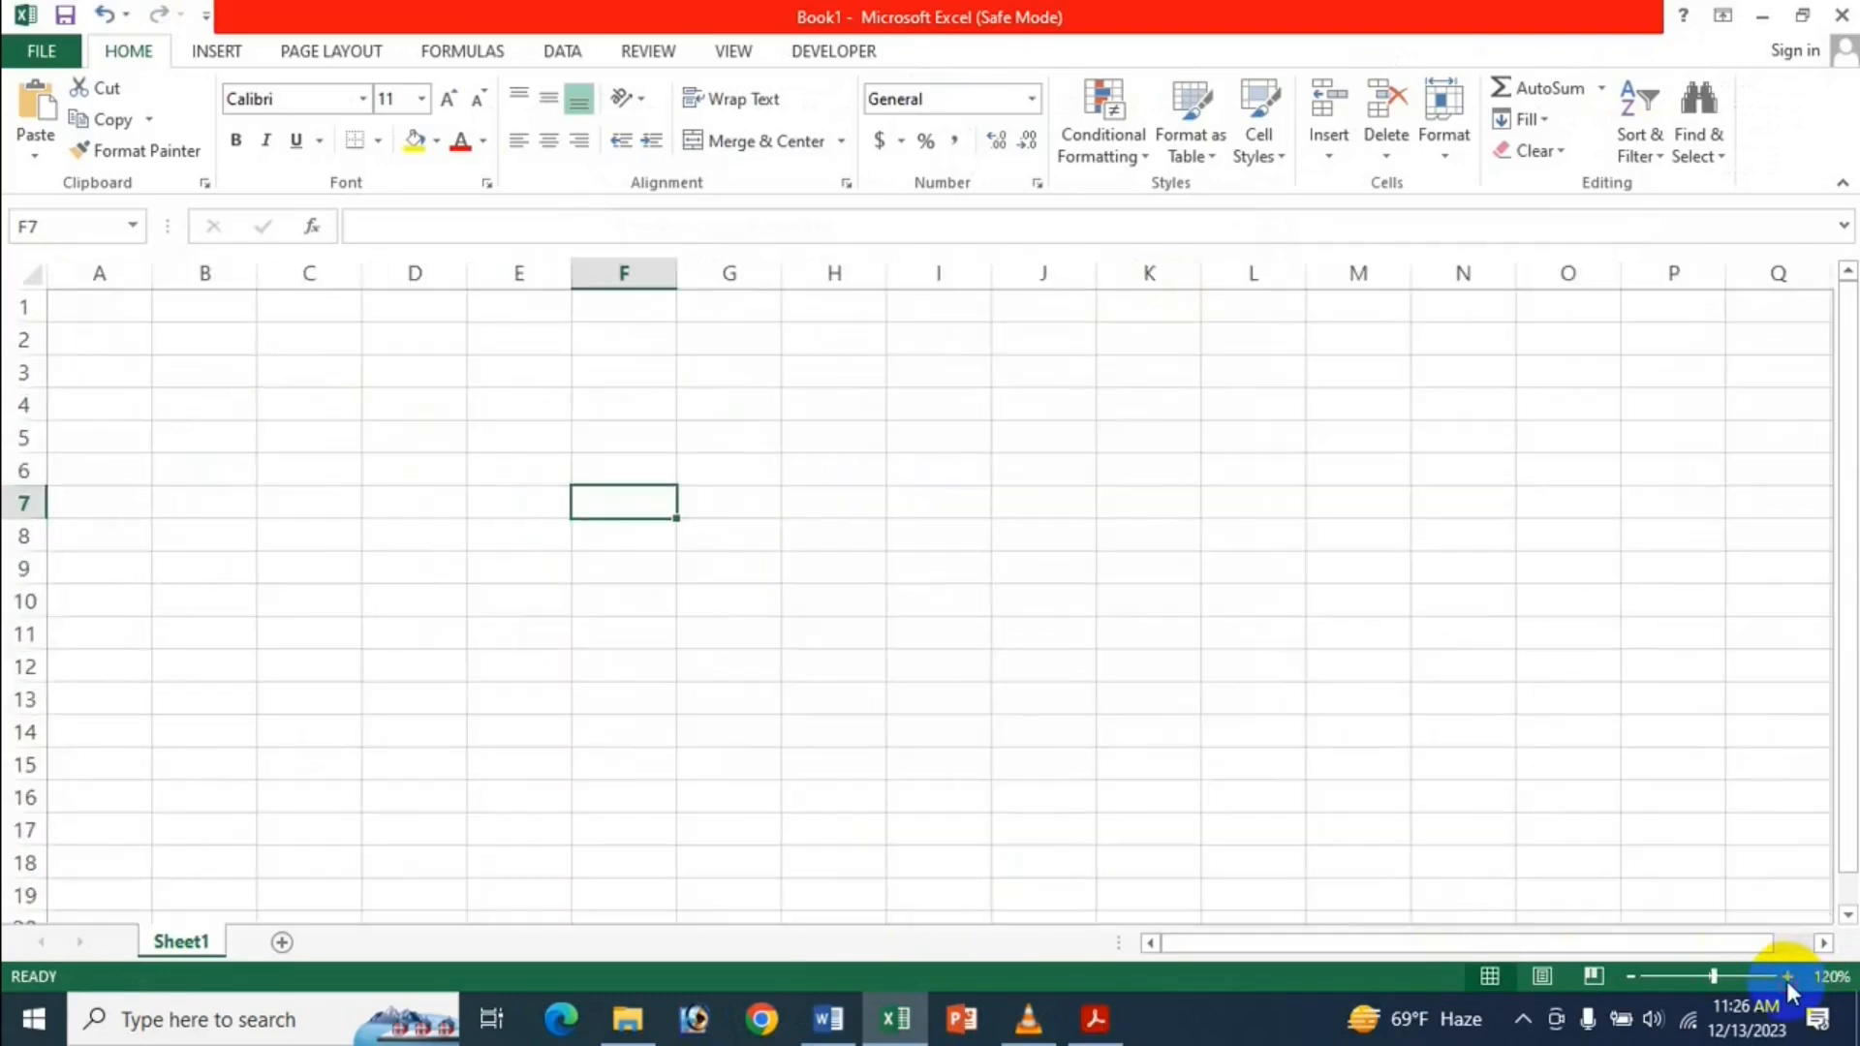
{"action": "left_click", "coordinate": [1787, 977]}
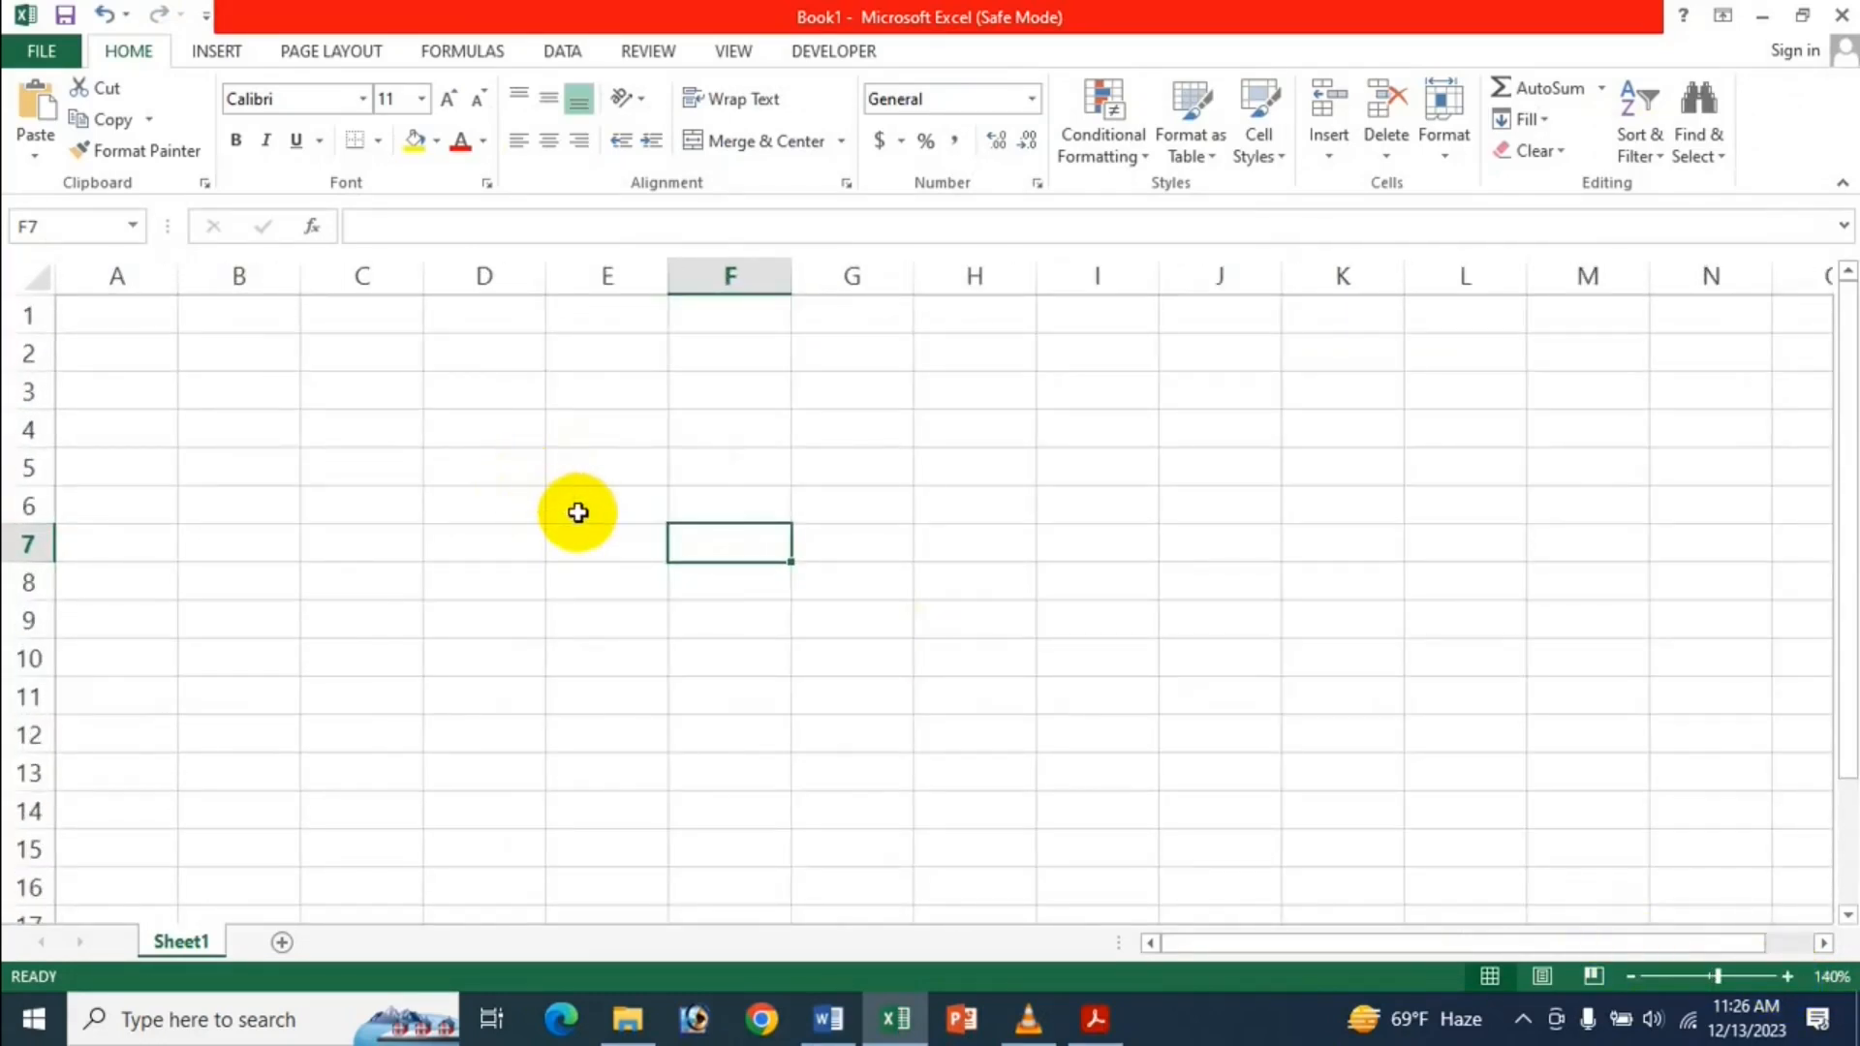
{"action": "left_click", "coordinate": [580, 513]}
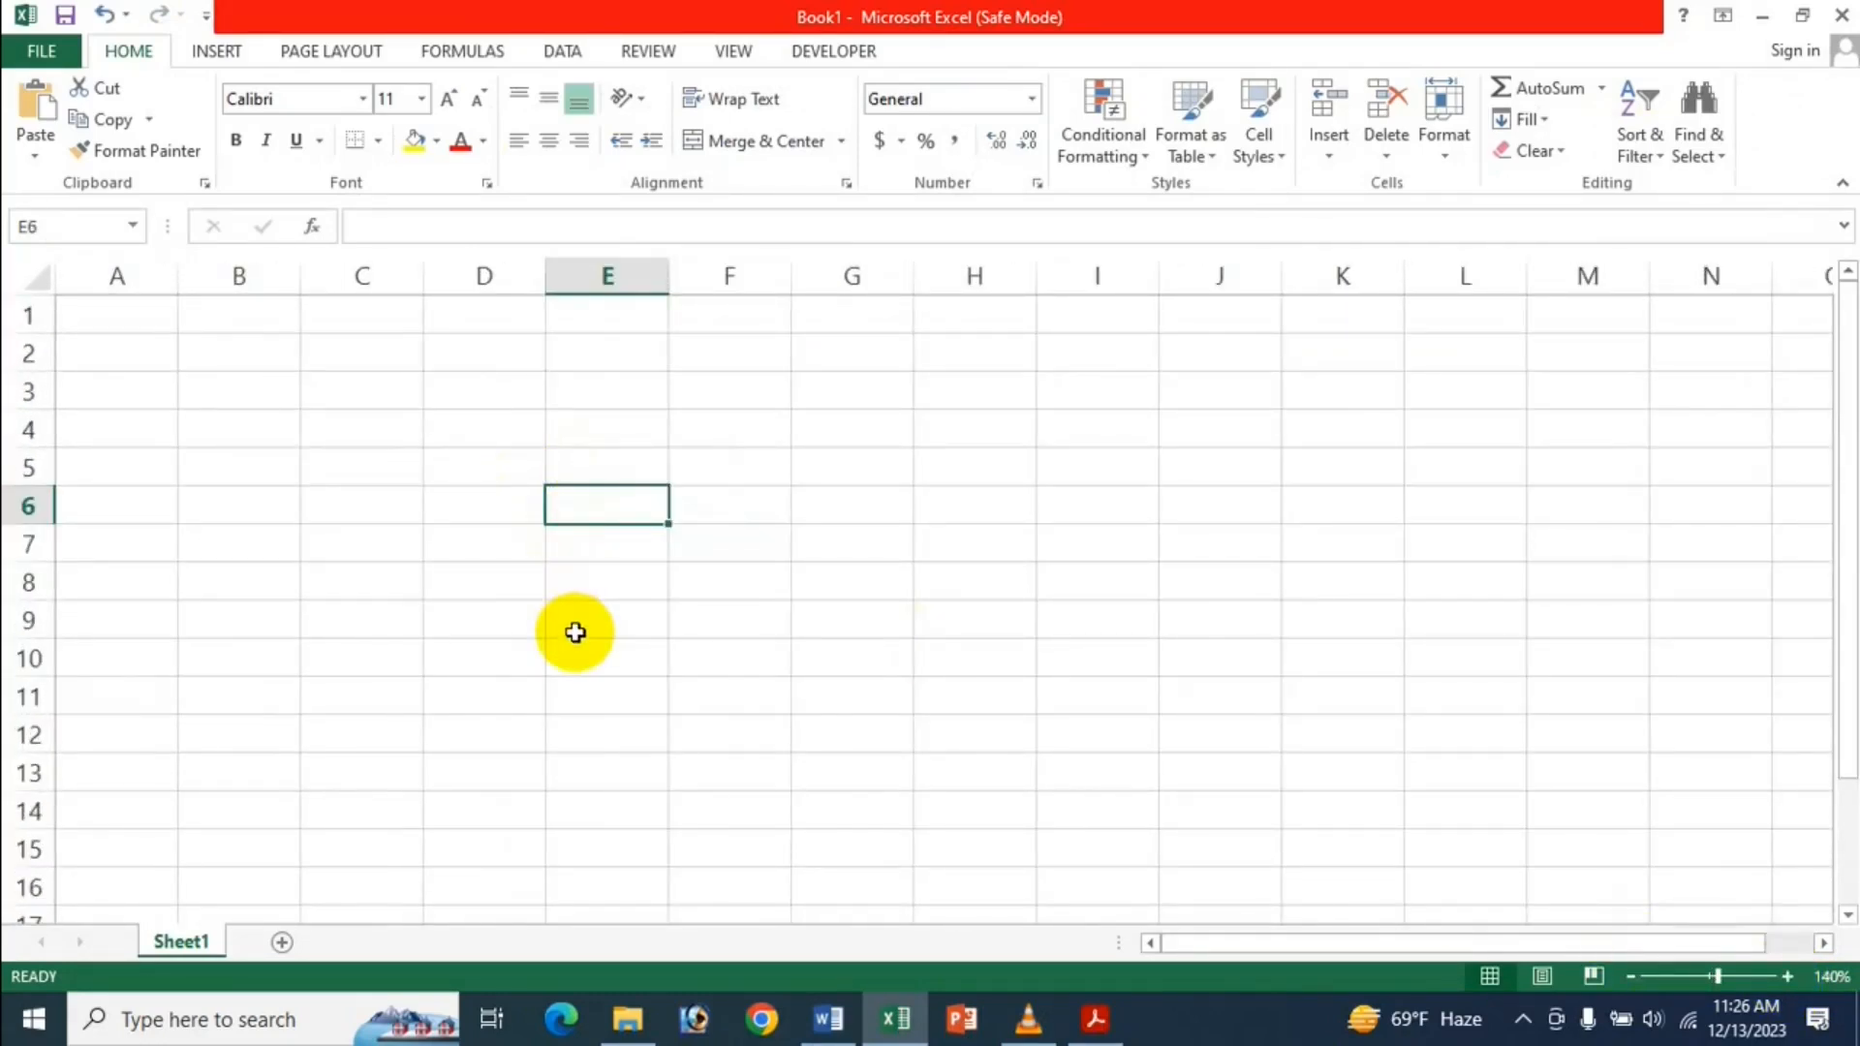
{"action": "type", "text": "Name"}
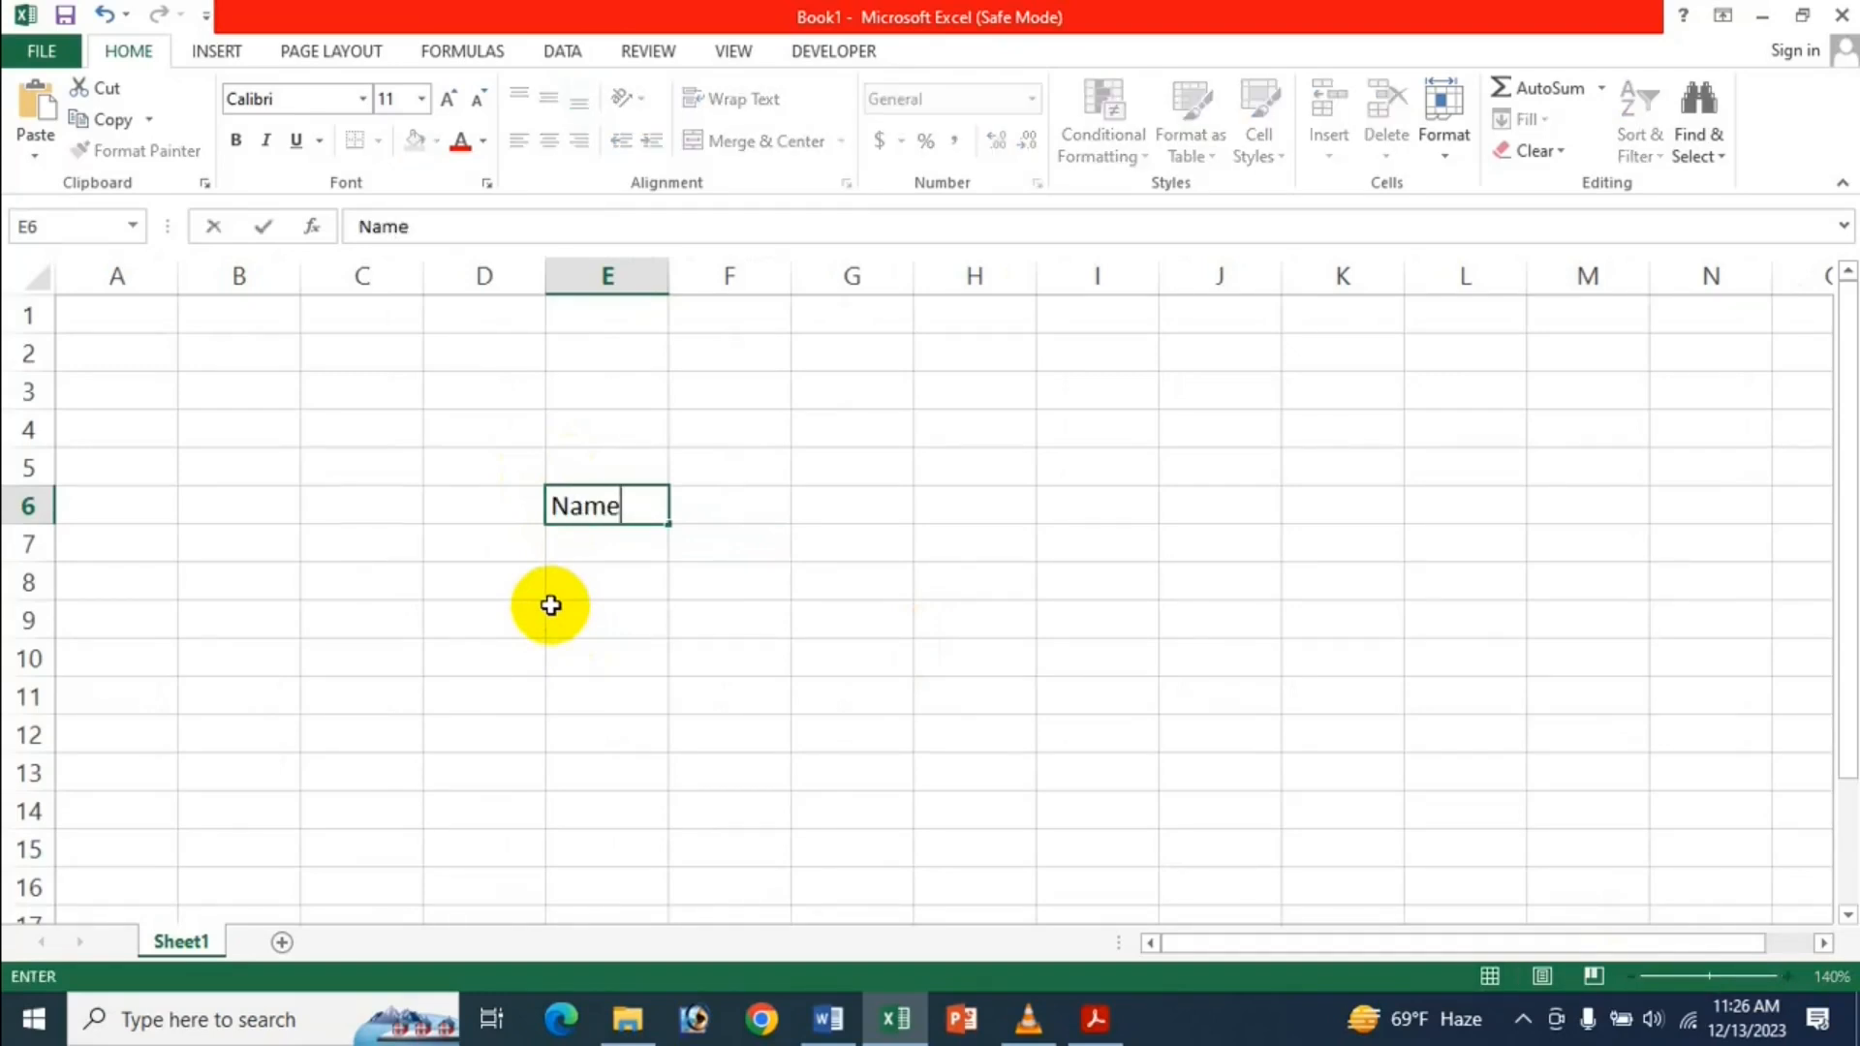
{"action": "key", "text": "Return"}
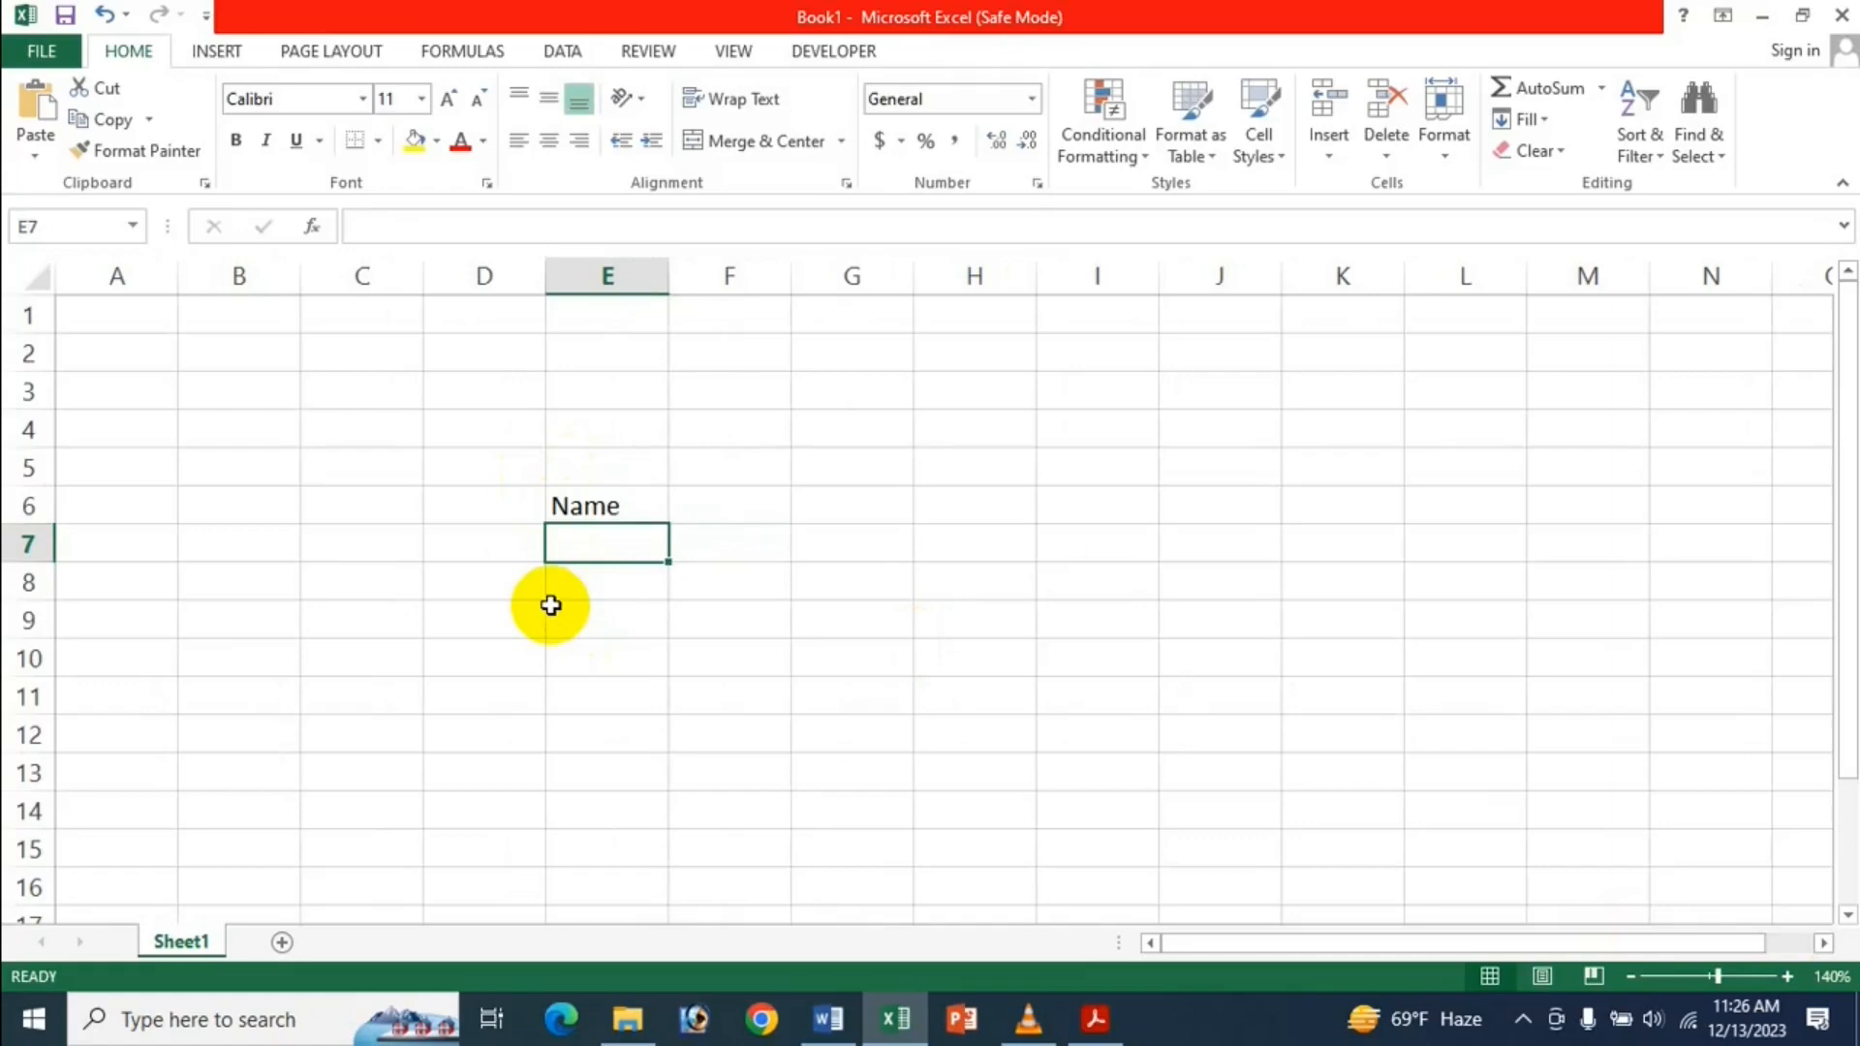
Enter five first names below the heading in E7 through E11.
{"action": "type", "text": "Icche"}
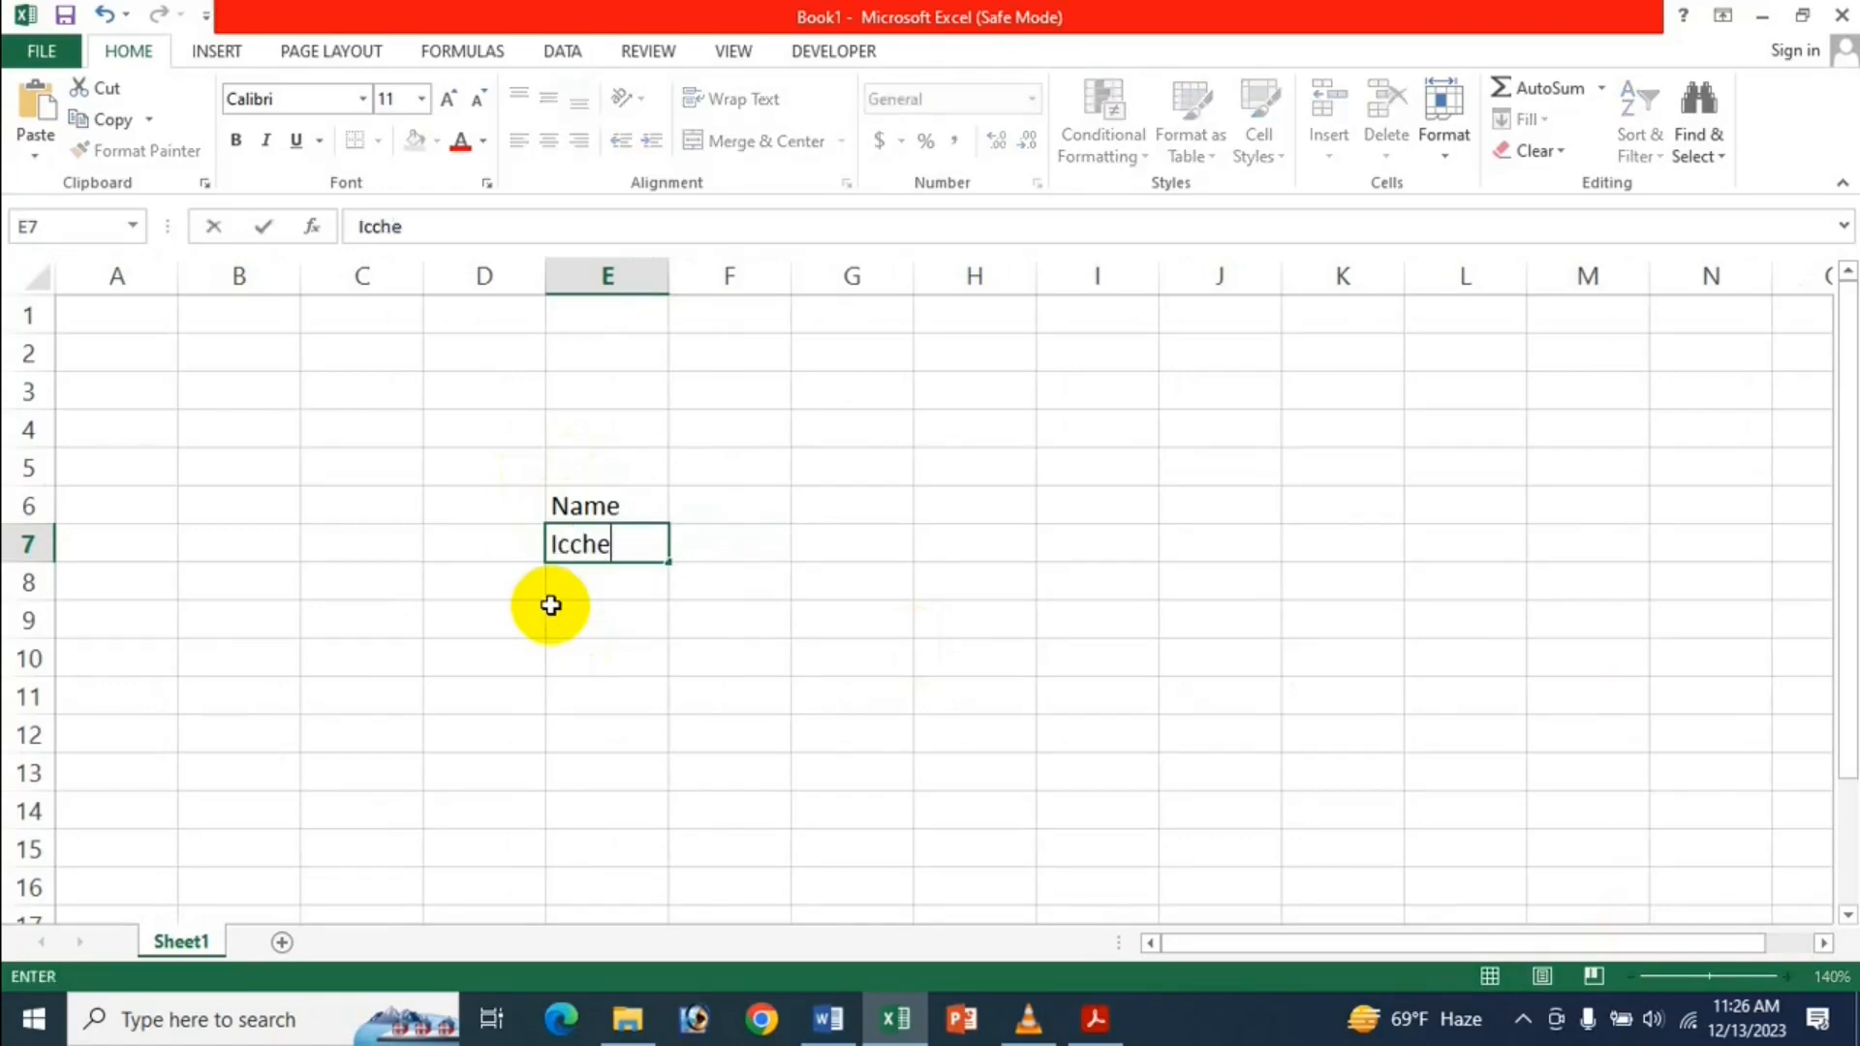
{"action": "key", "text": "Return"}
{"action": "type", "text": "Chadni"}
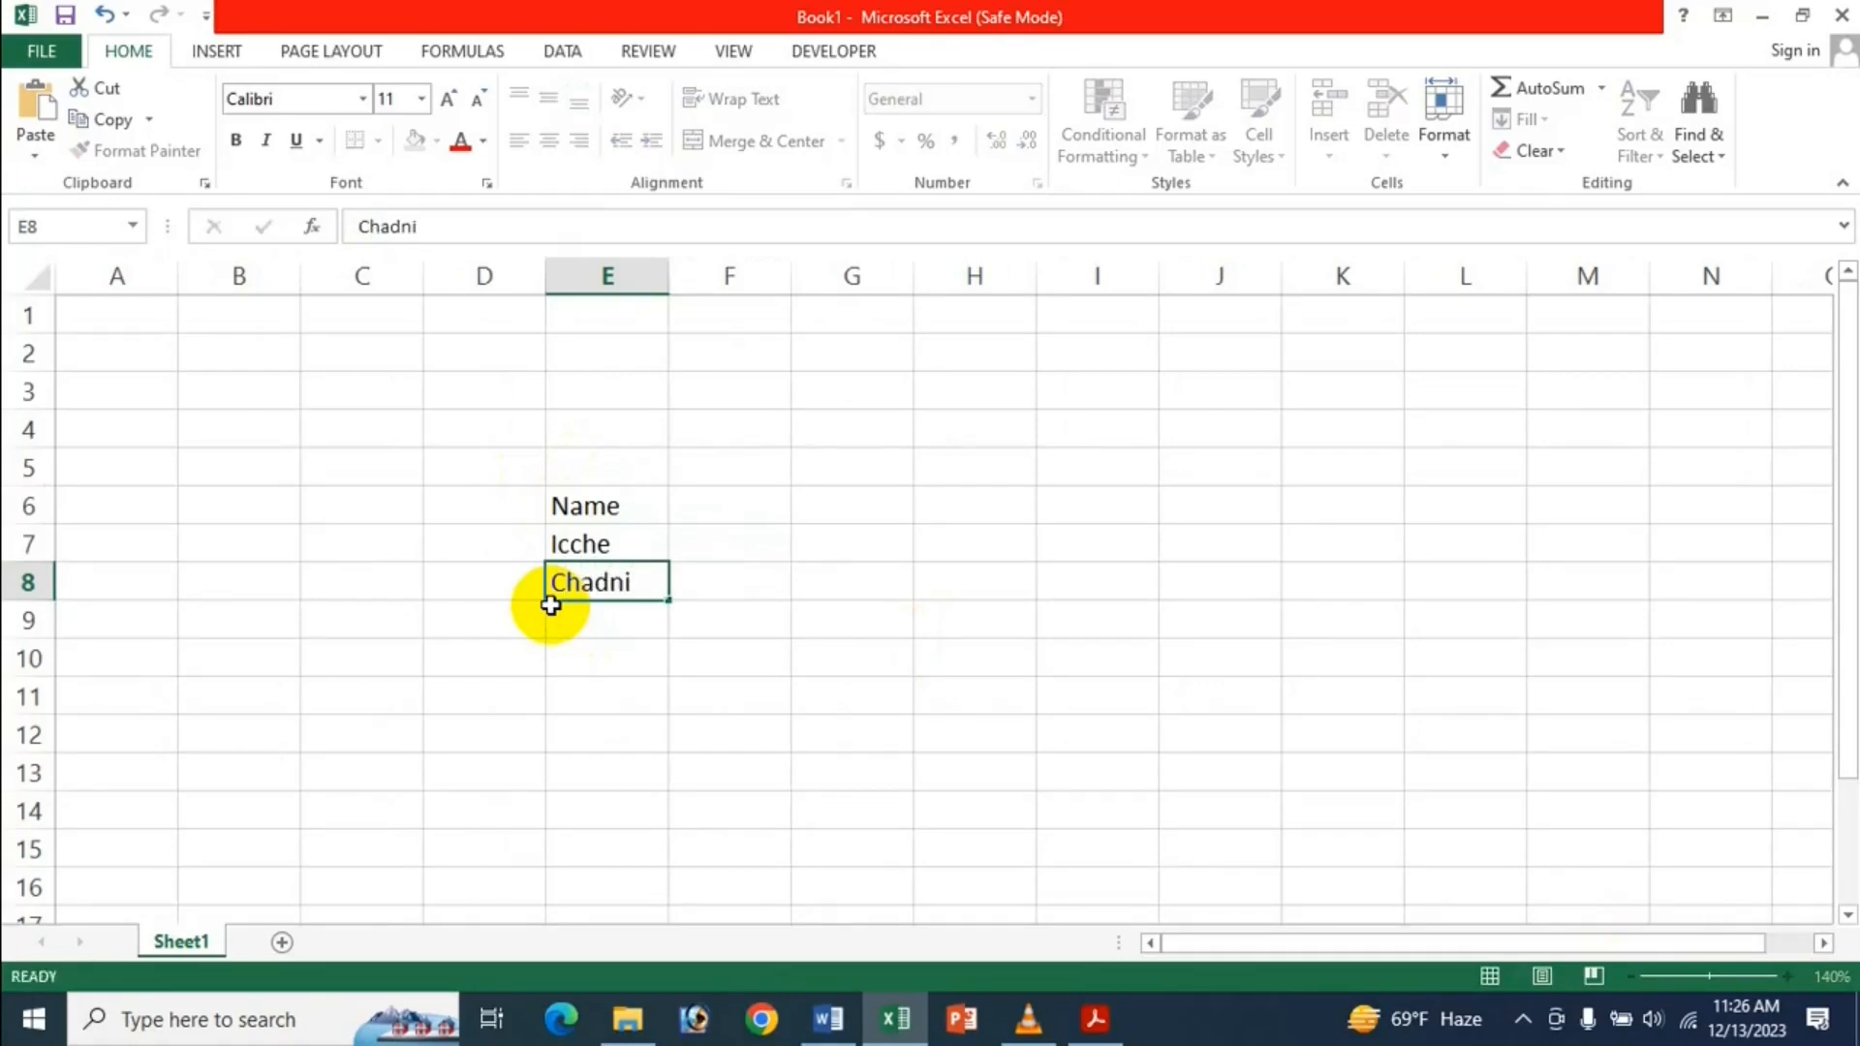
{"action": "key", "text": "Return"}
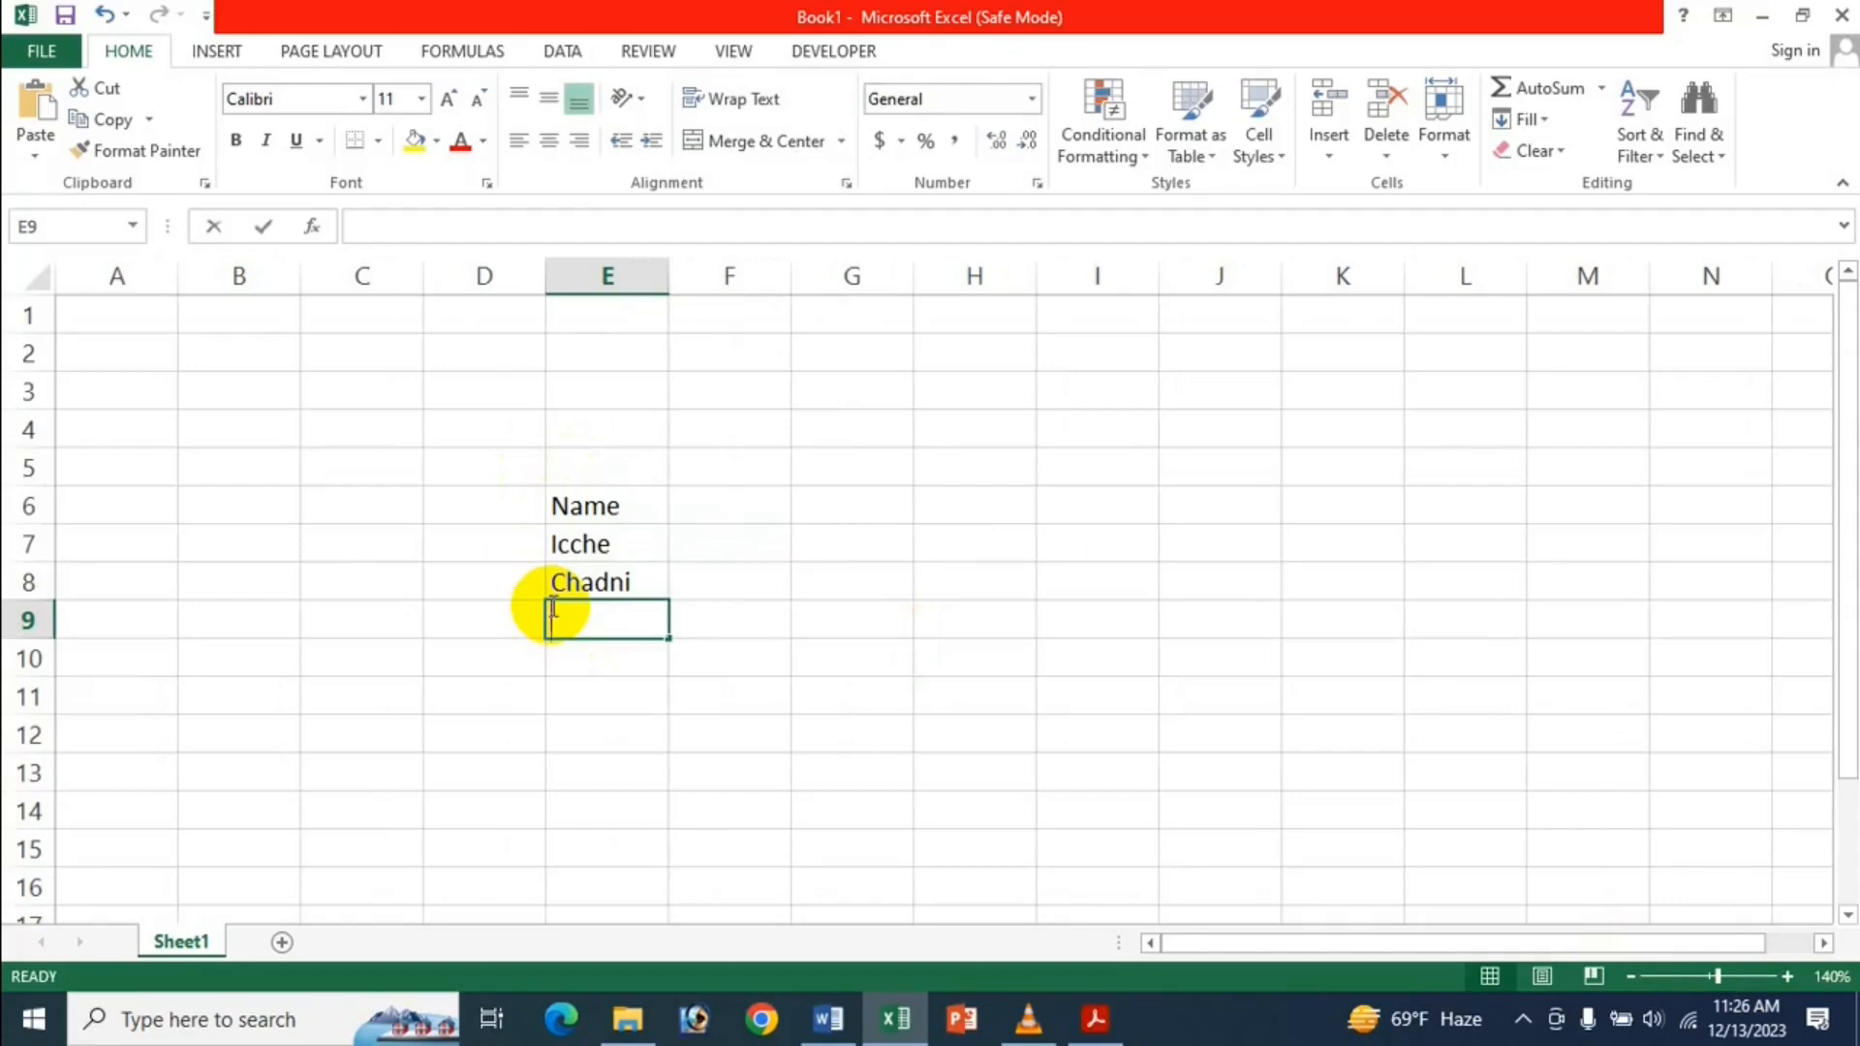
{"action": "type", "text": "Nusrat"}
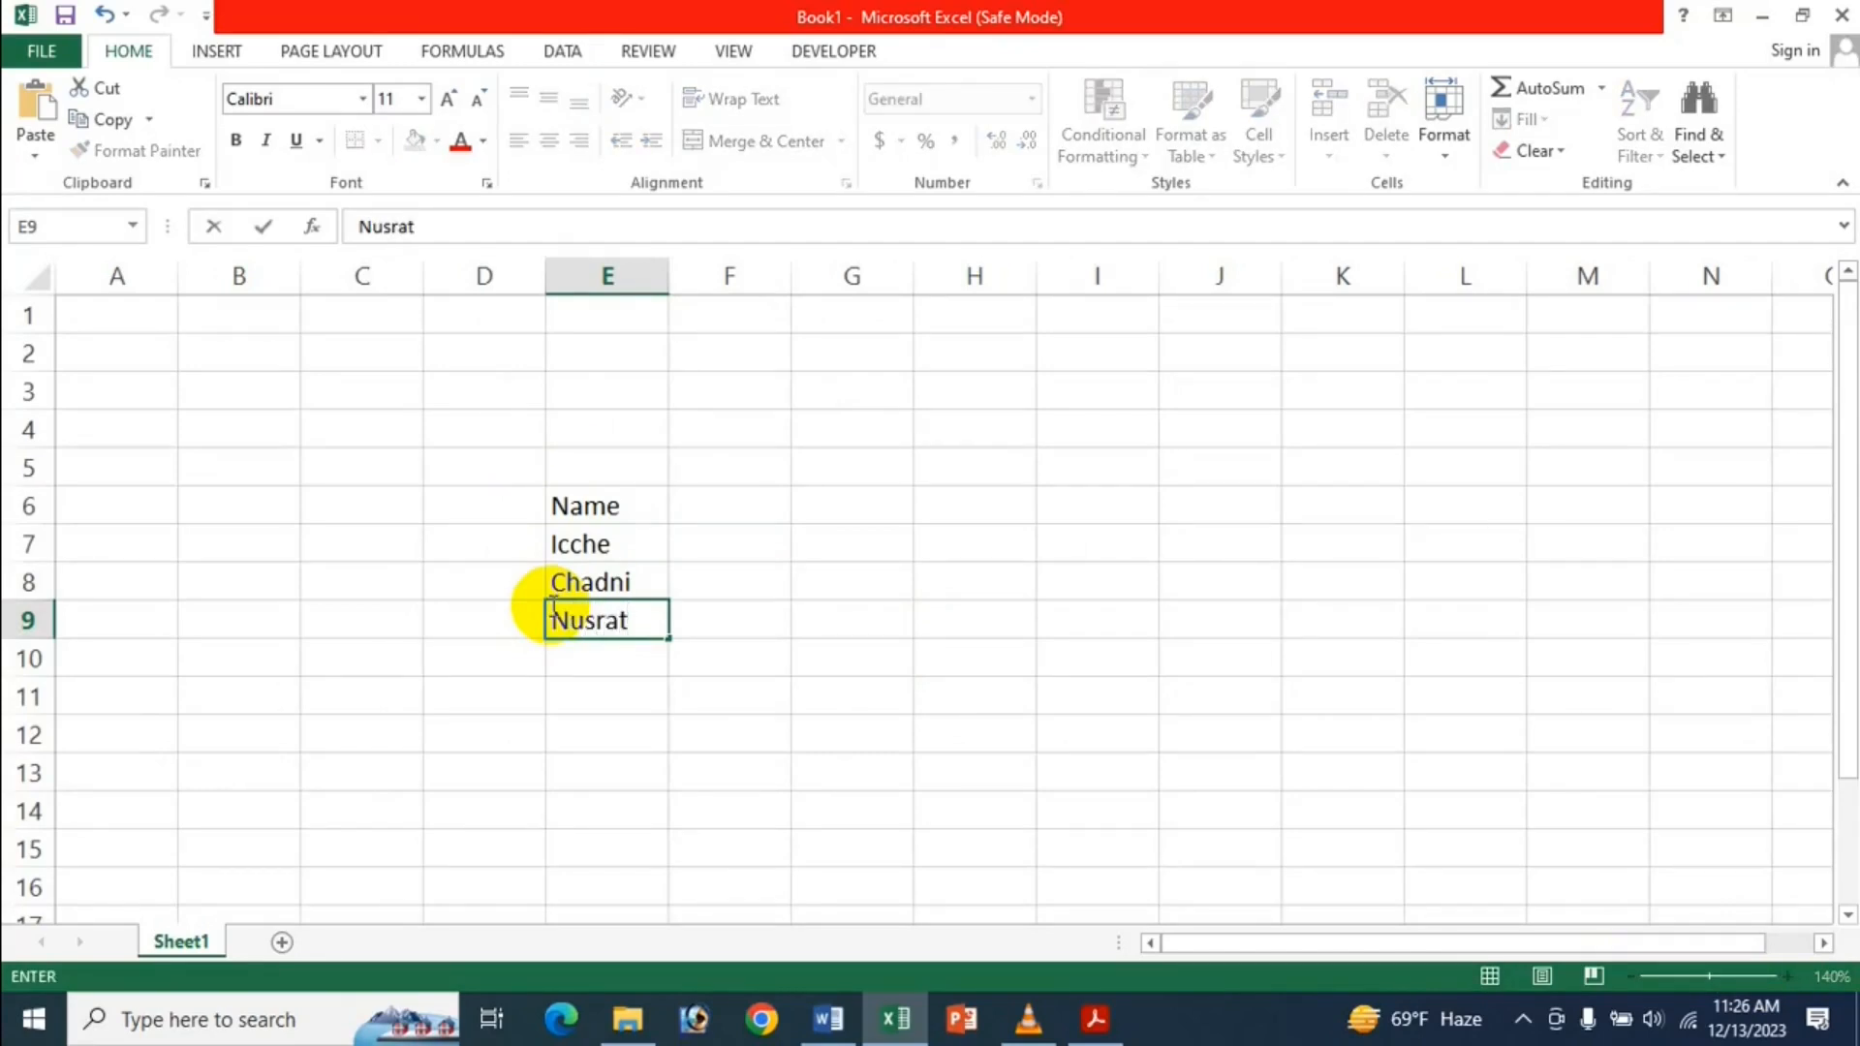
{"action": "key", "text": "Return"}
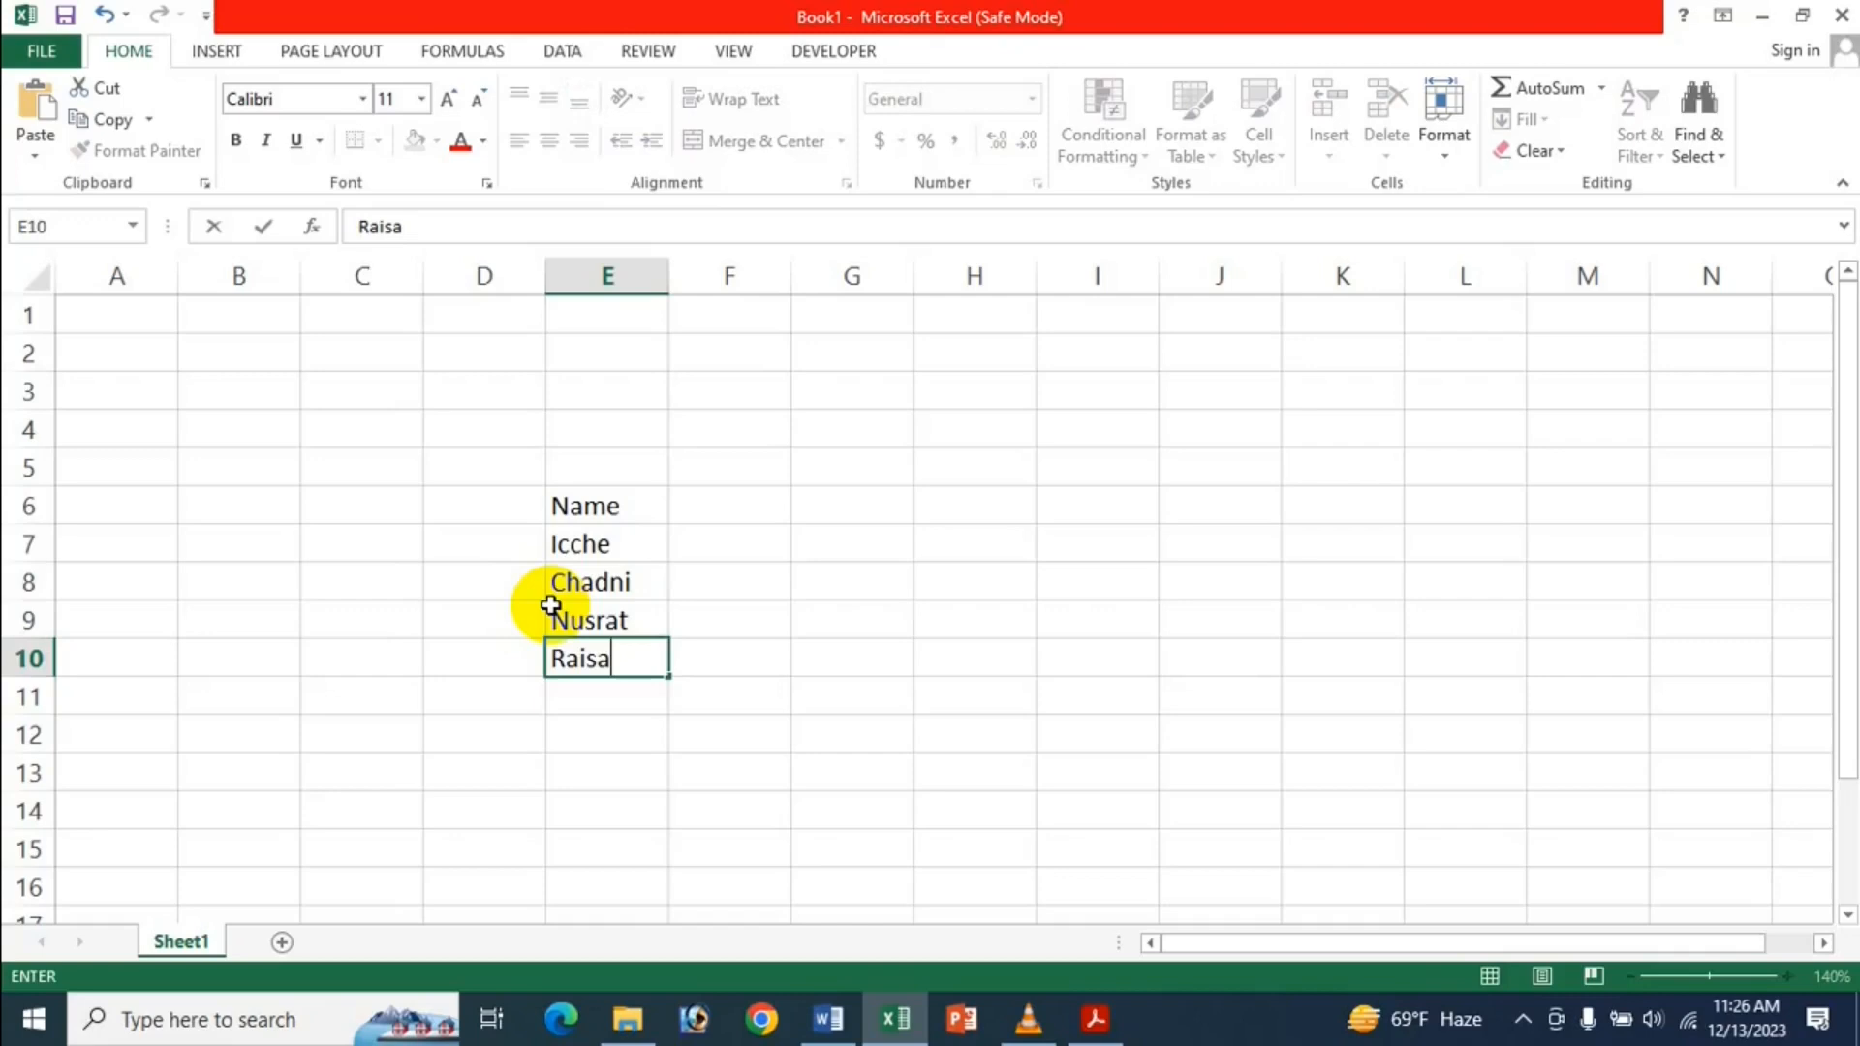
{"action": "key", "text": "Return"}
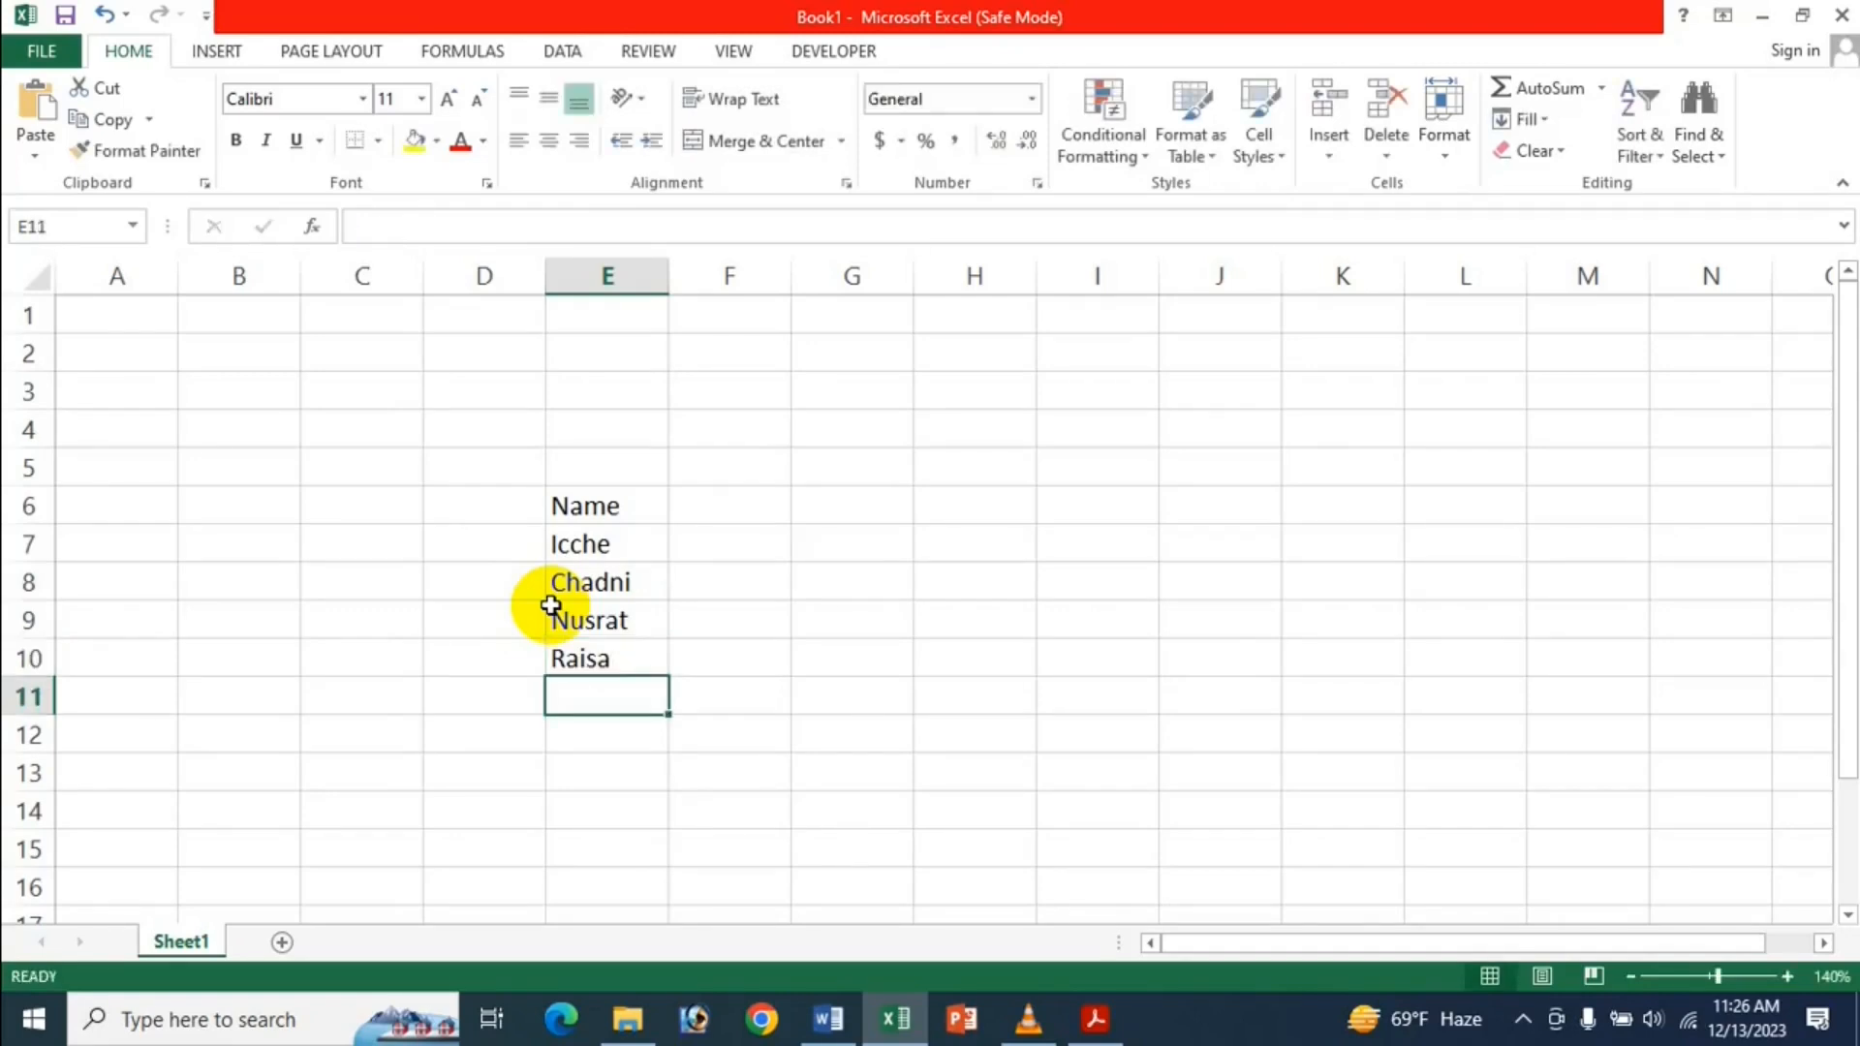
{"action": "type", "text": "Re"}
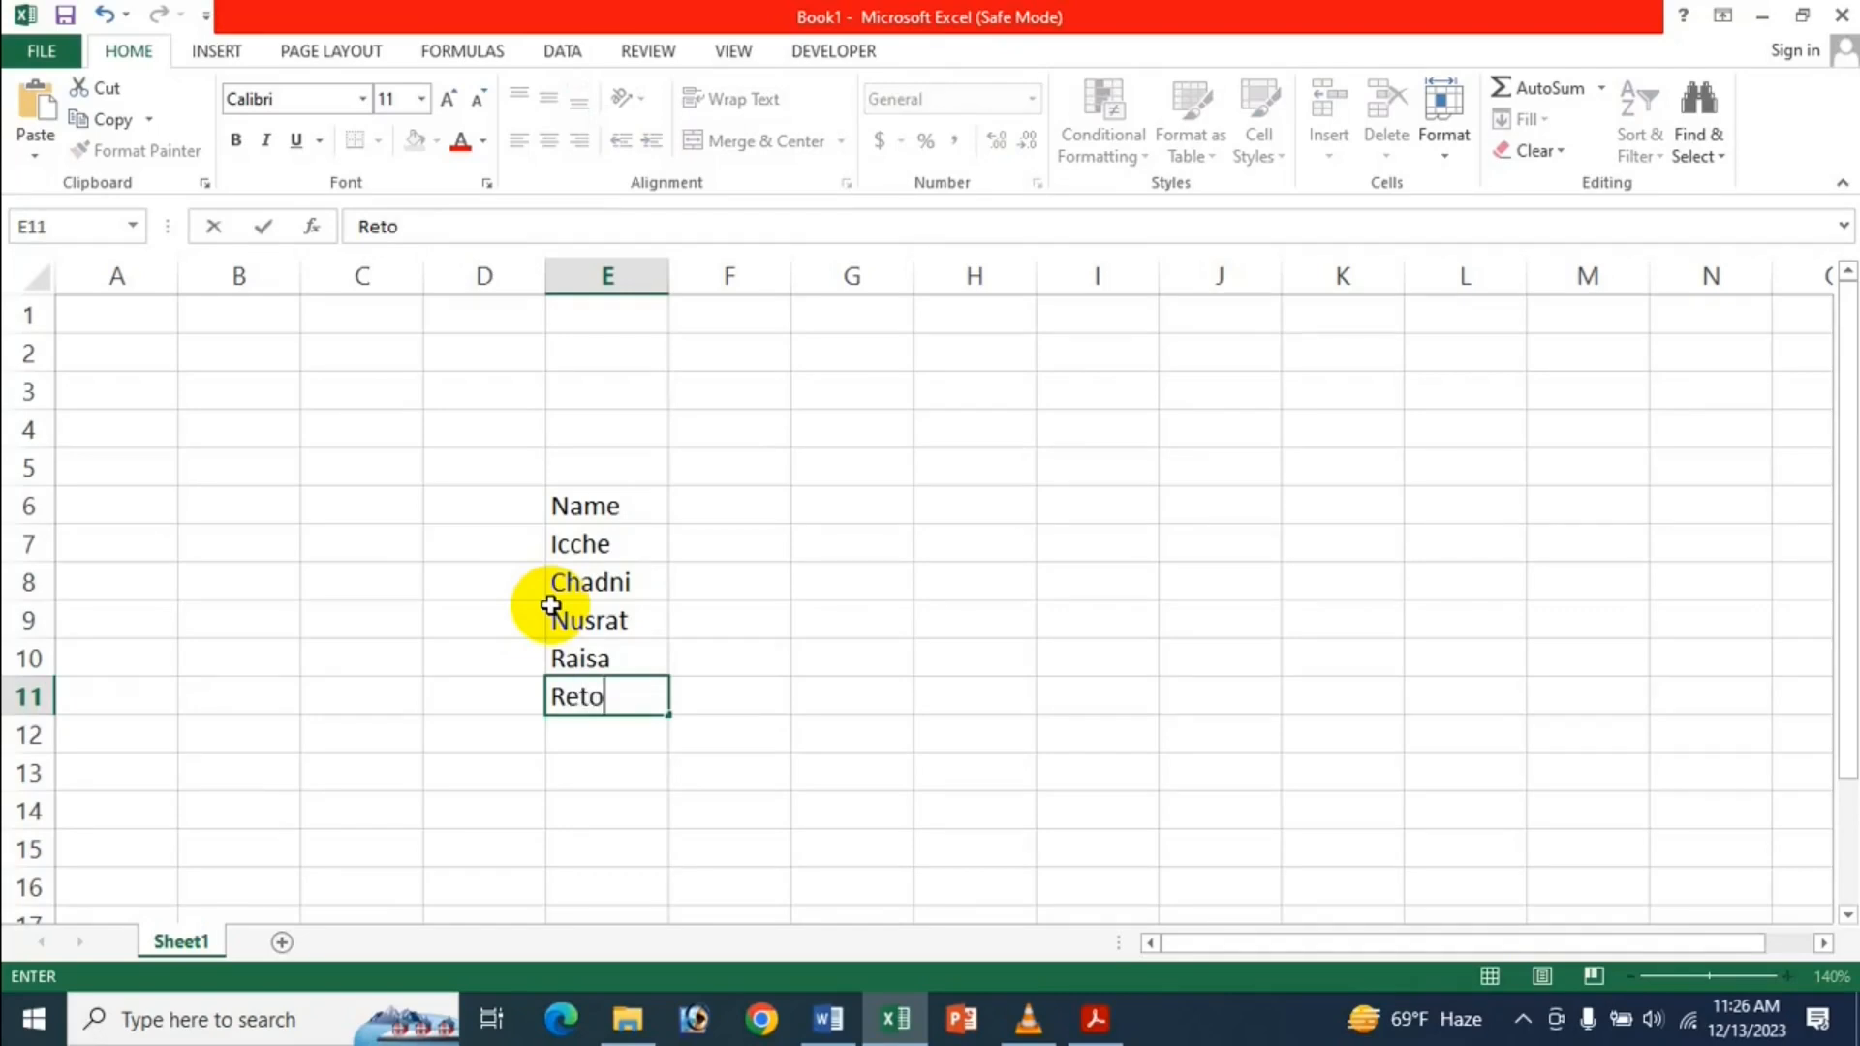
{"action": "type", "text": "to"}
{"action": "left_click", "coordinate": [677, 591]}
Select E6:E11 and make it bold and italic with a yellow fill.
{"action": "left_click", "coordinate": [554, 547]}
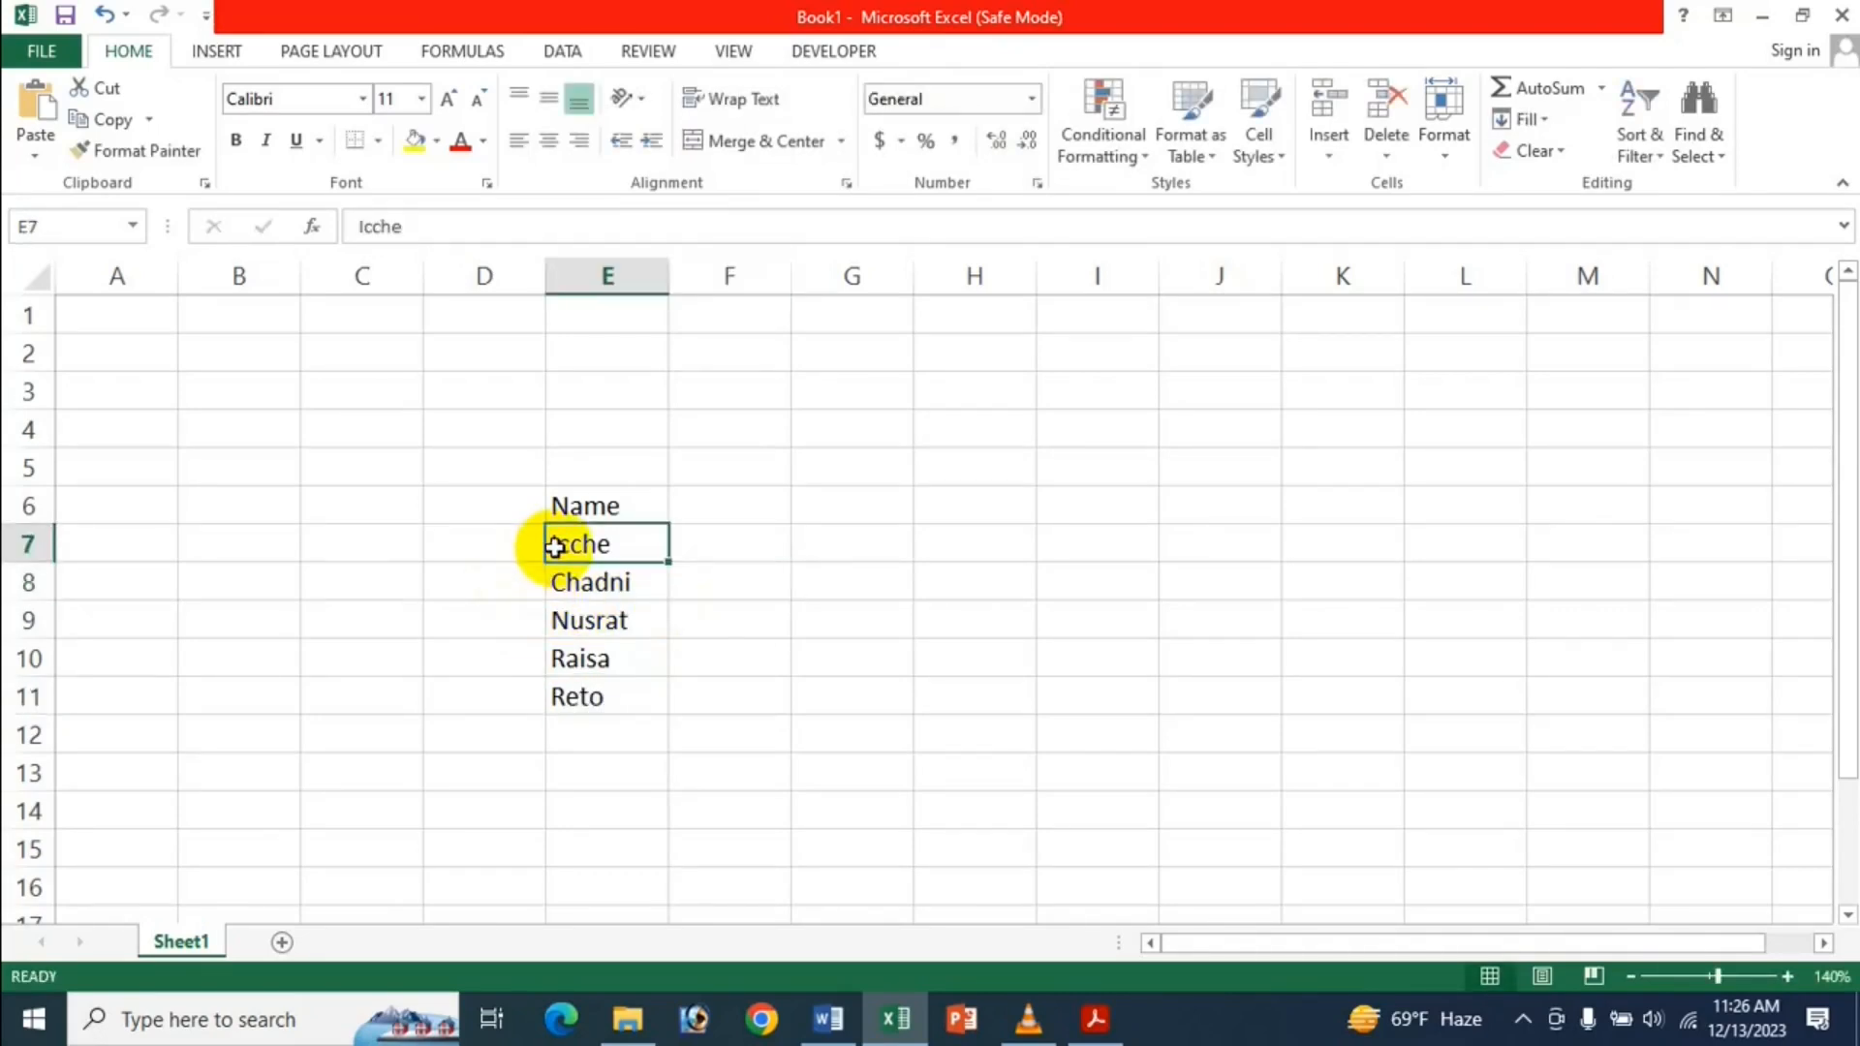
{"action": "left_click_drag", "start_coordinate": [607, 502], "coordinate": [577, 696]}
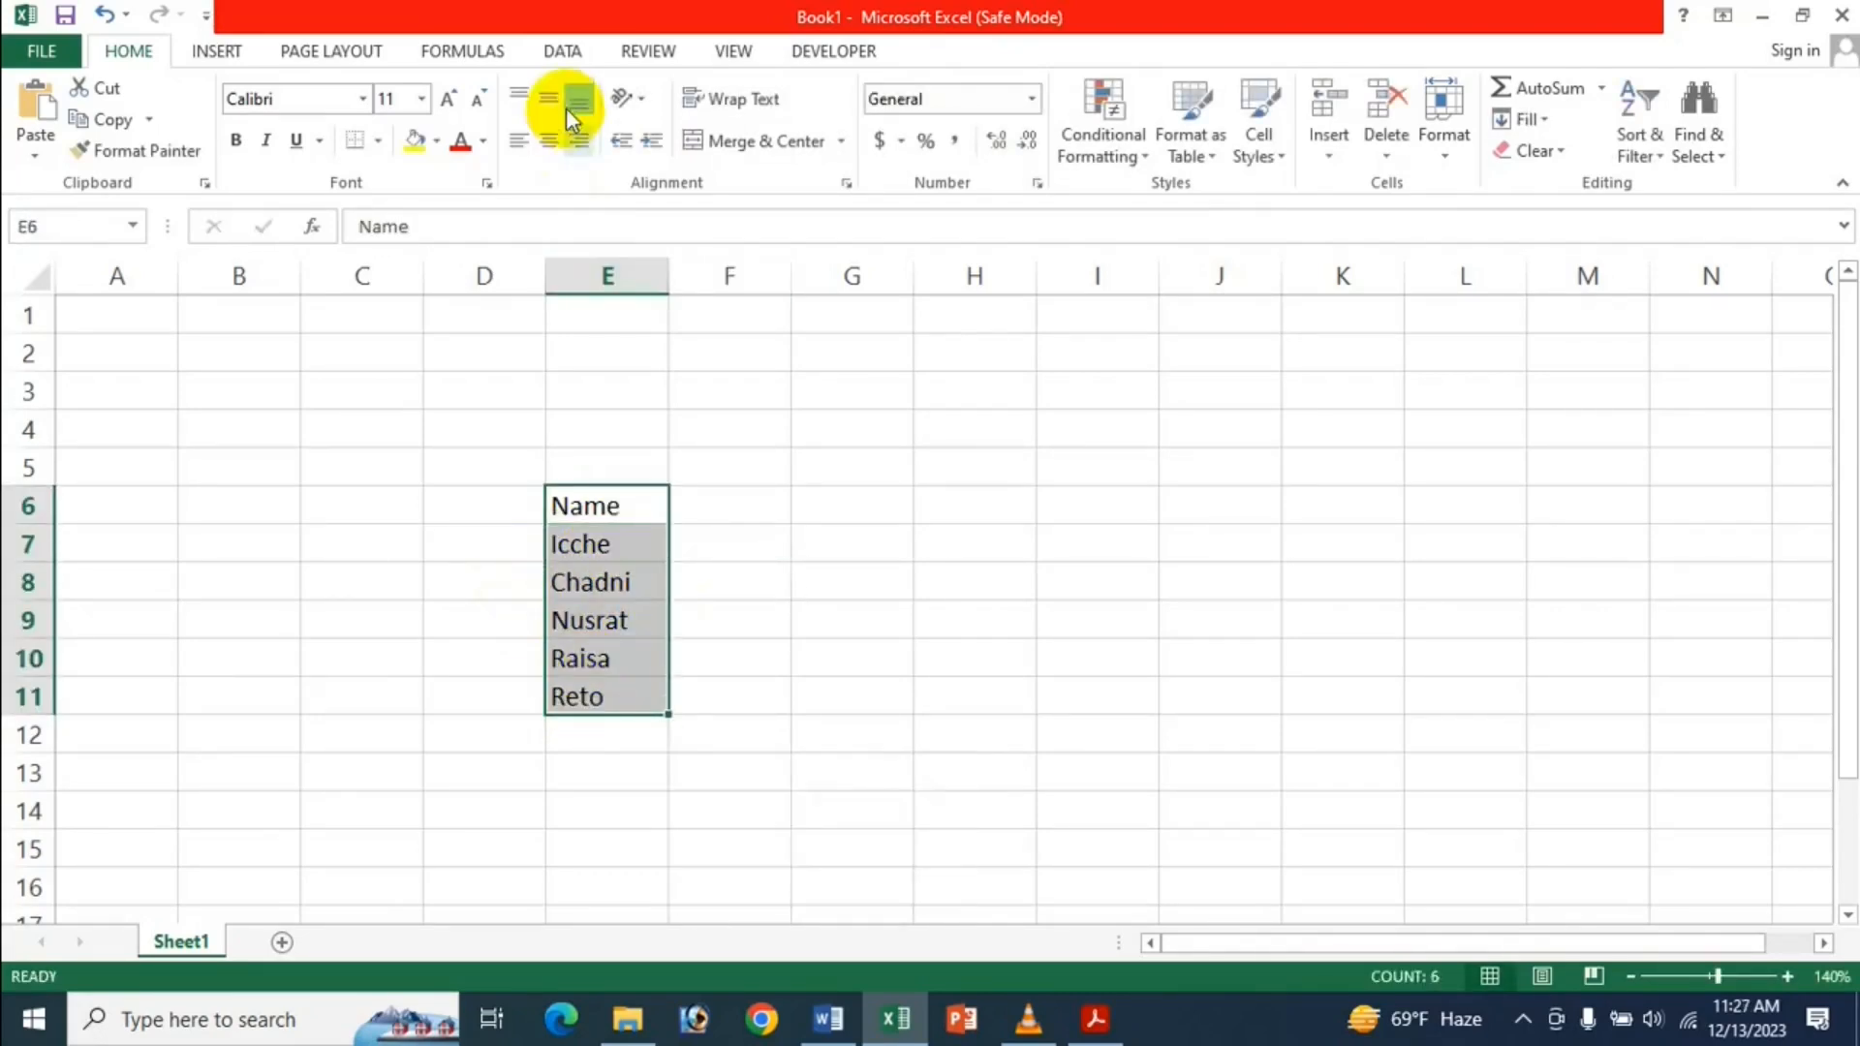
{"action": "left_click", "coordinate": [235, 140]}
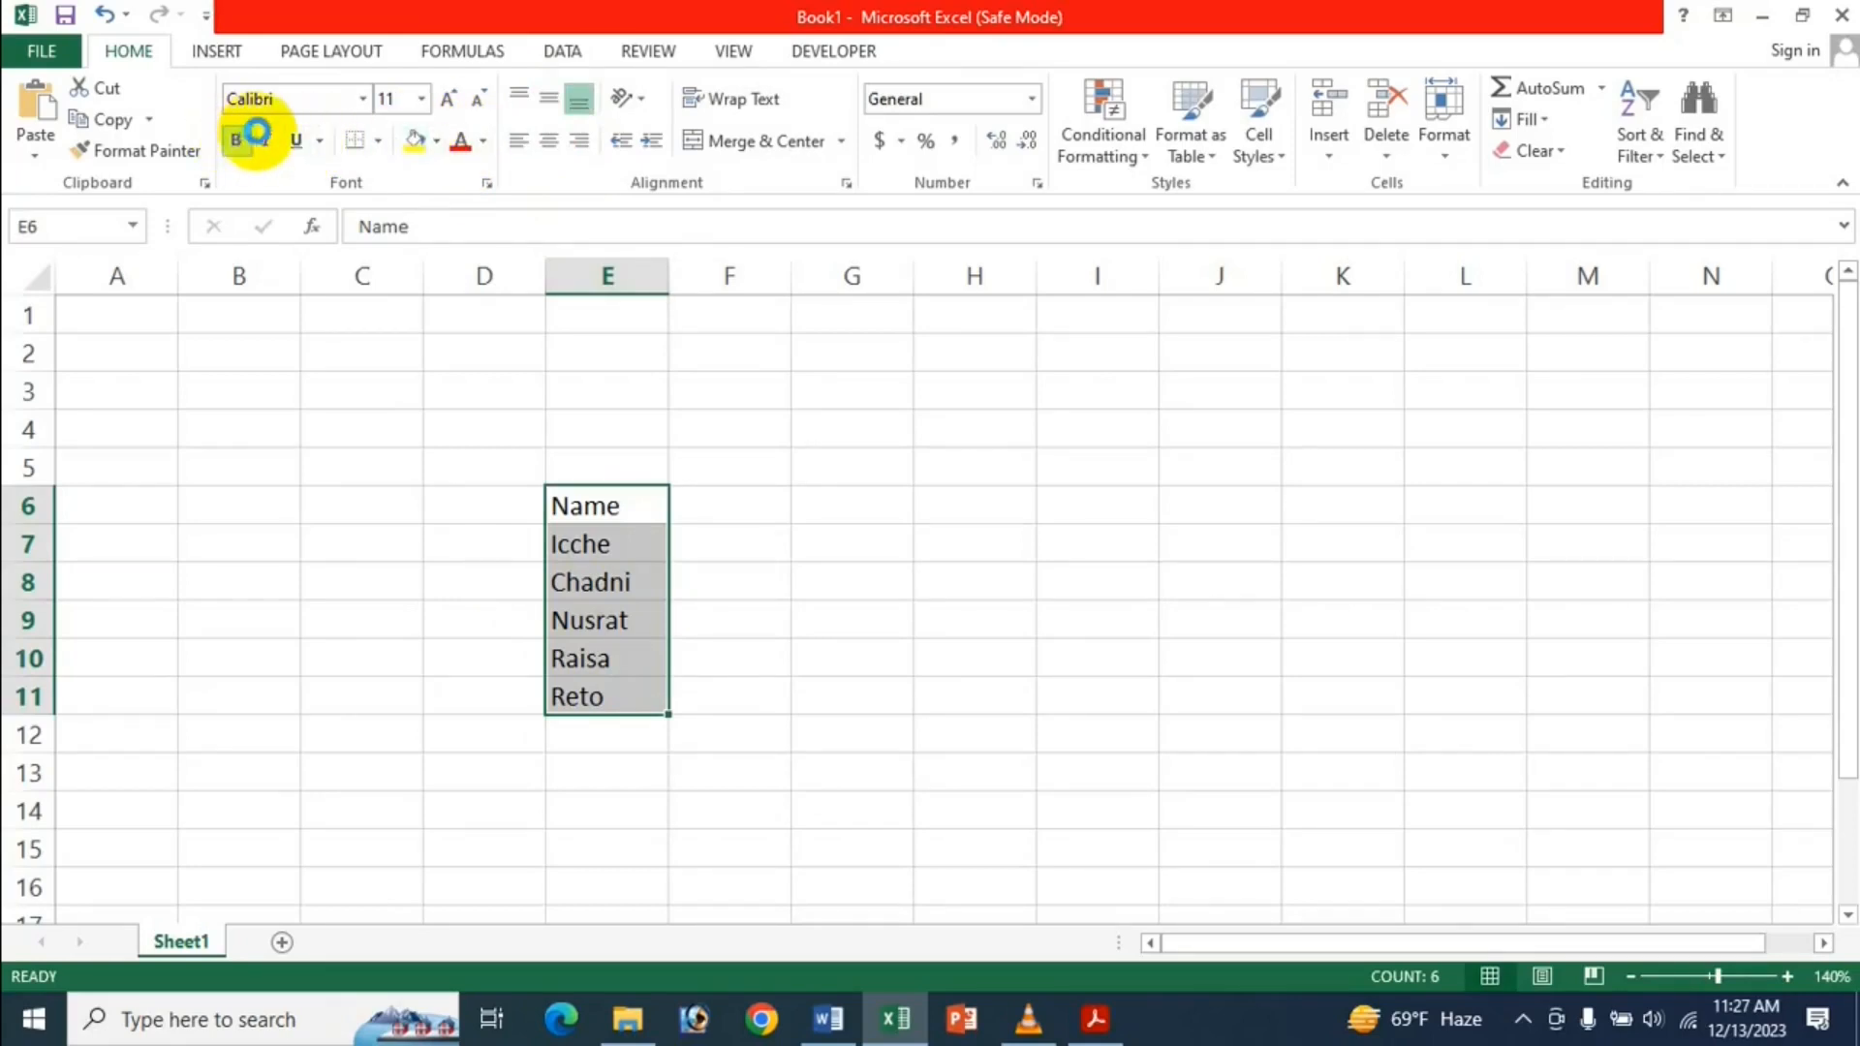
{"action": "left_click", "coordinate": [266, 141]}
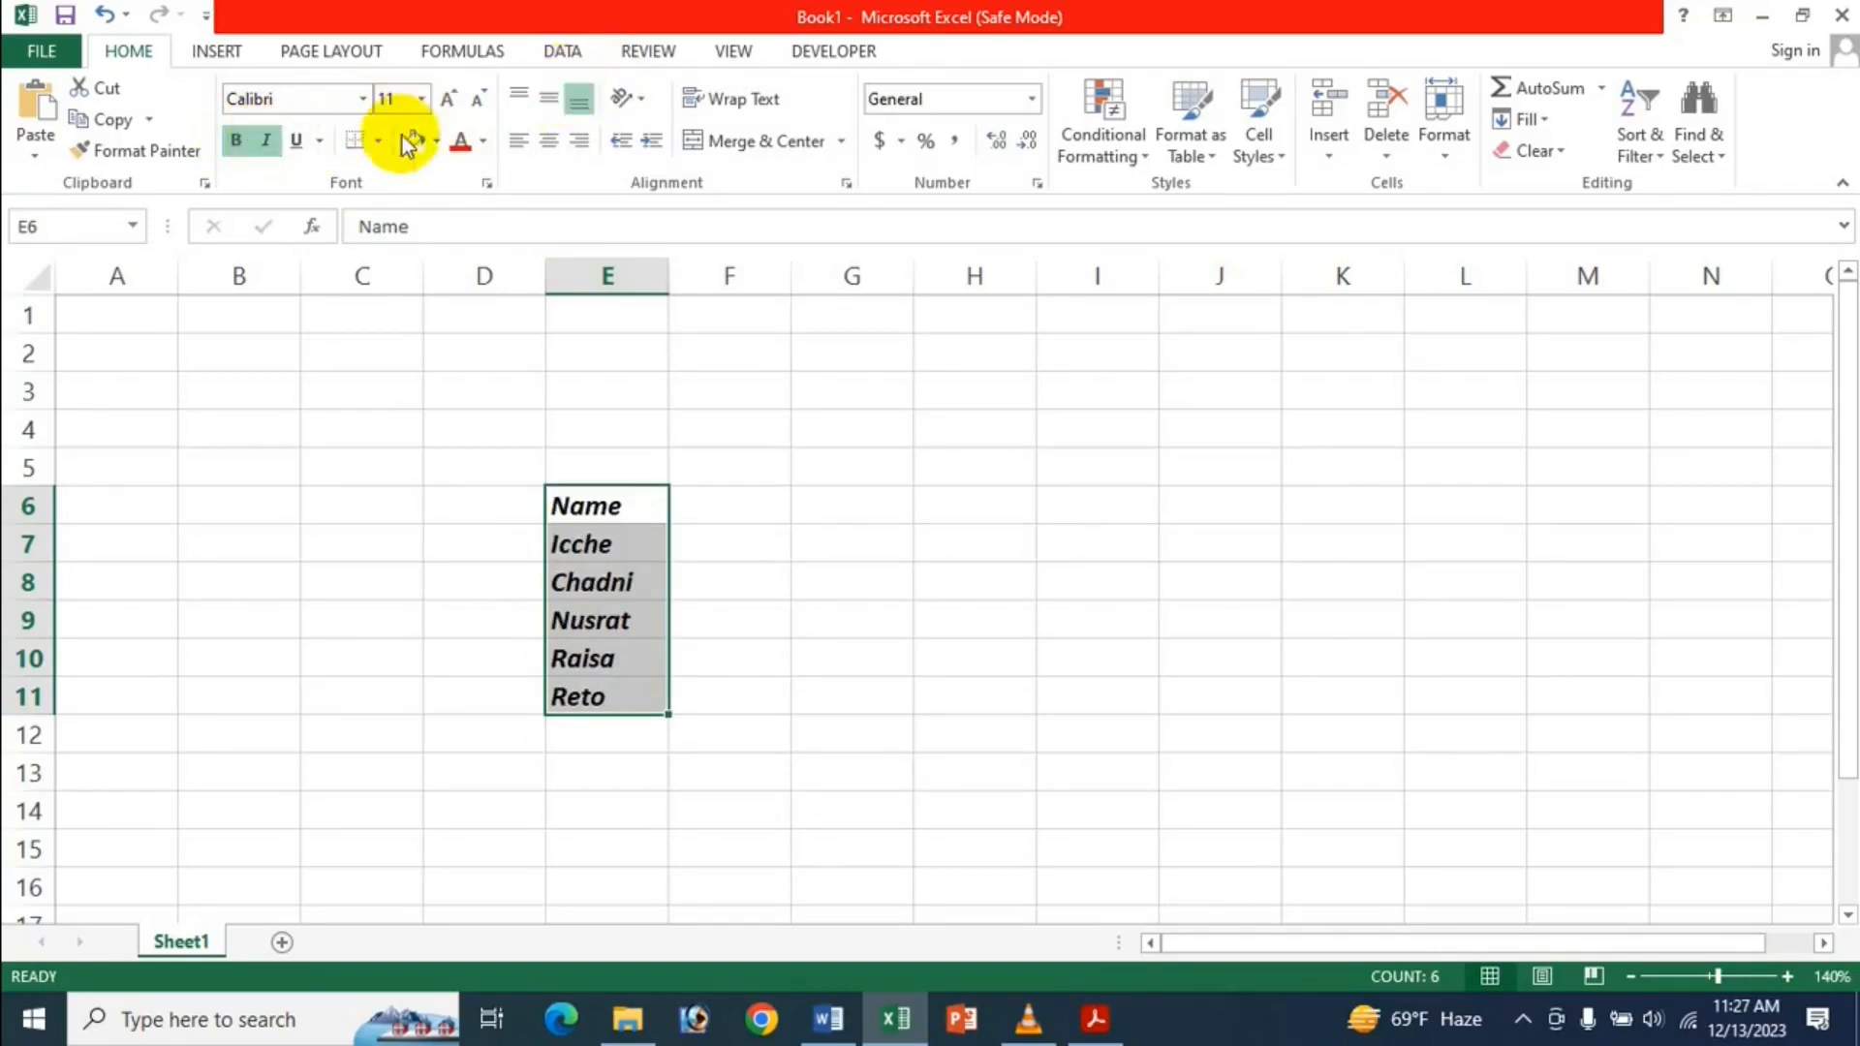
{"action": "left_click", "coordinate": [437, 144]}
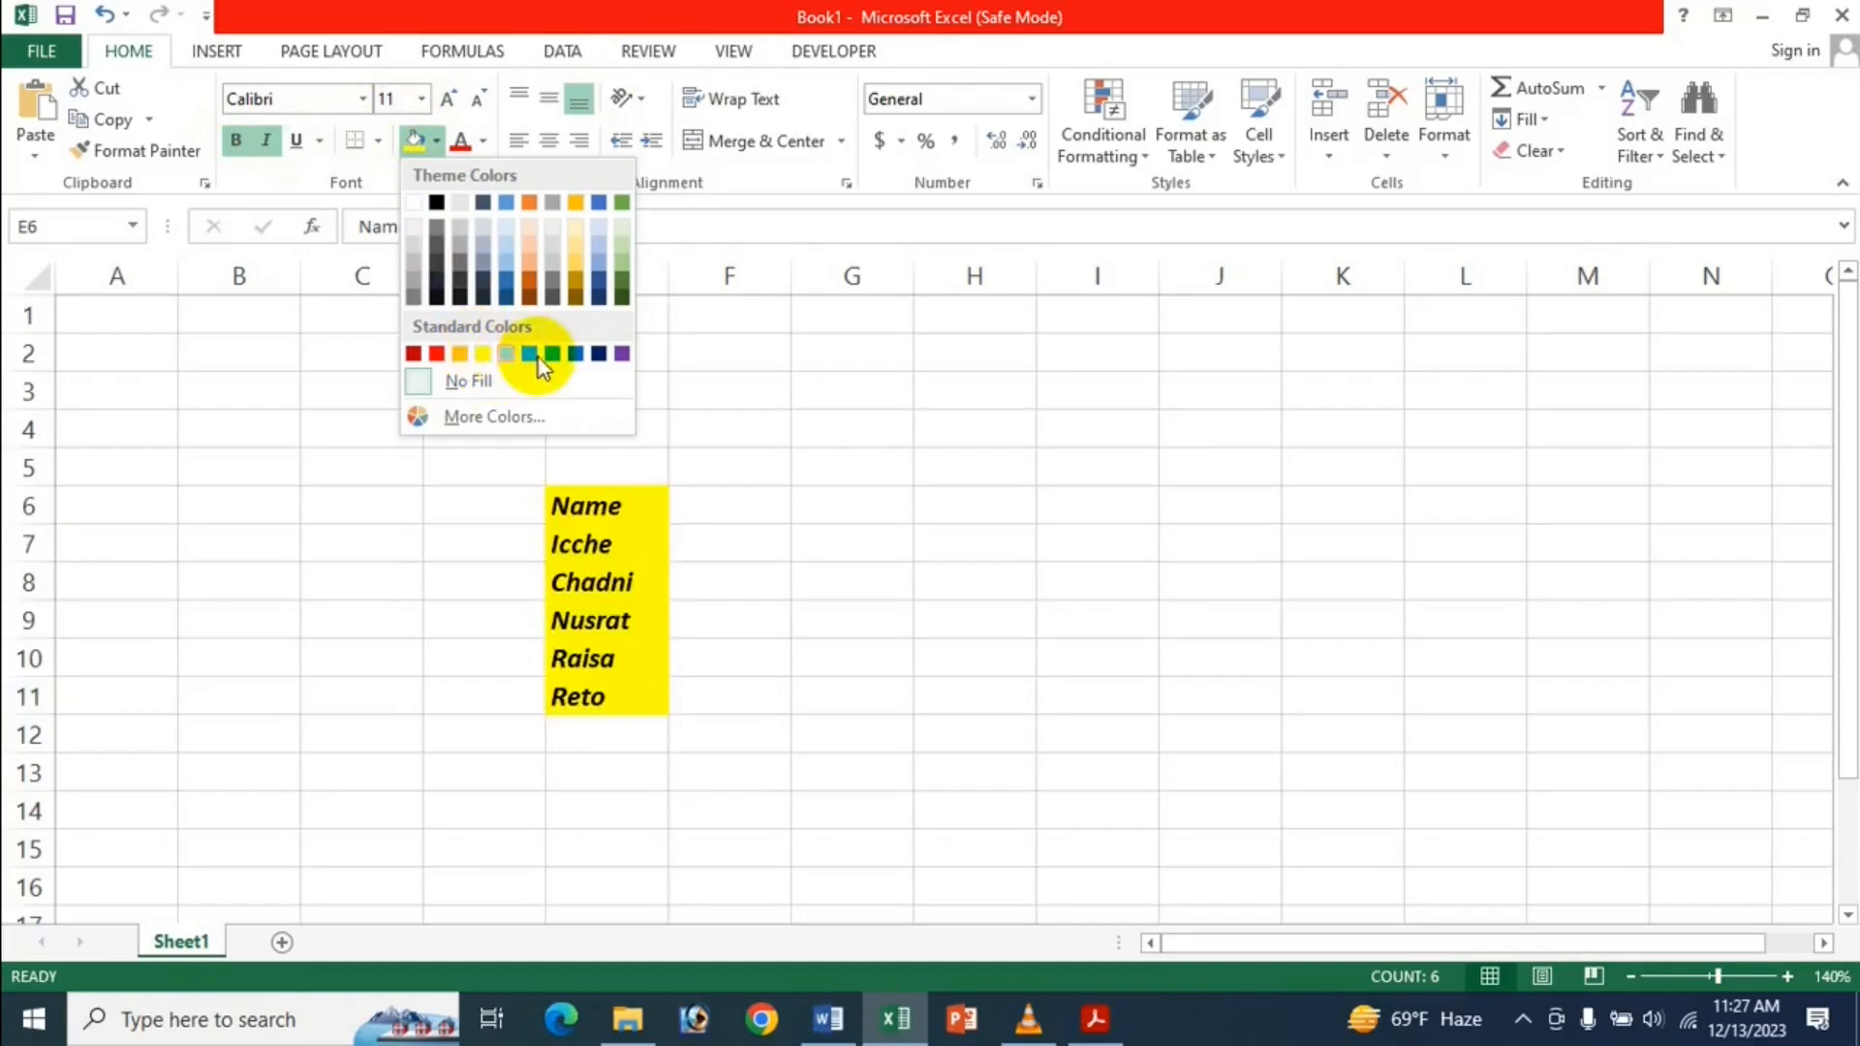
{"action": "left_click", "coordinate": [480, 352]}
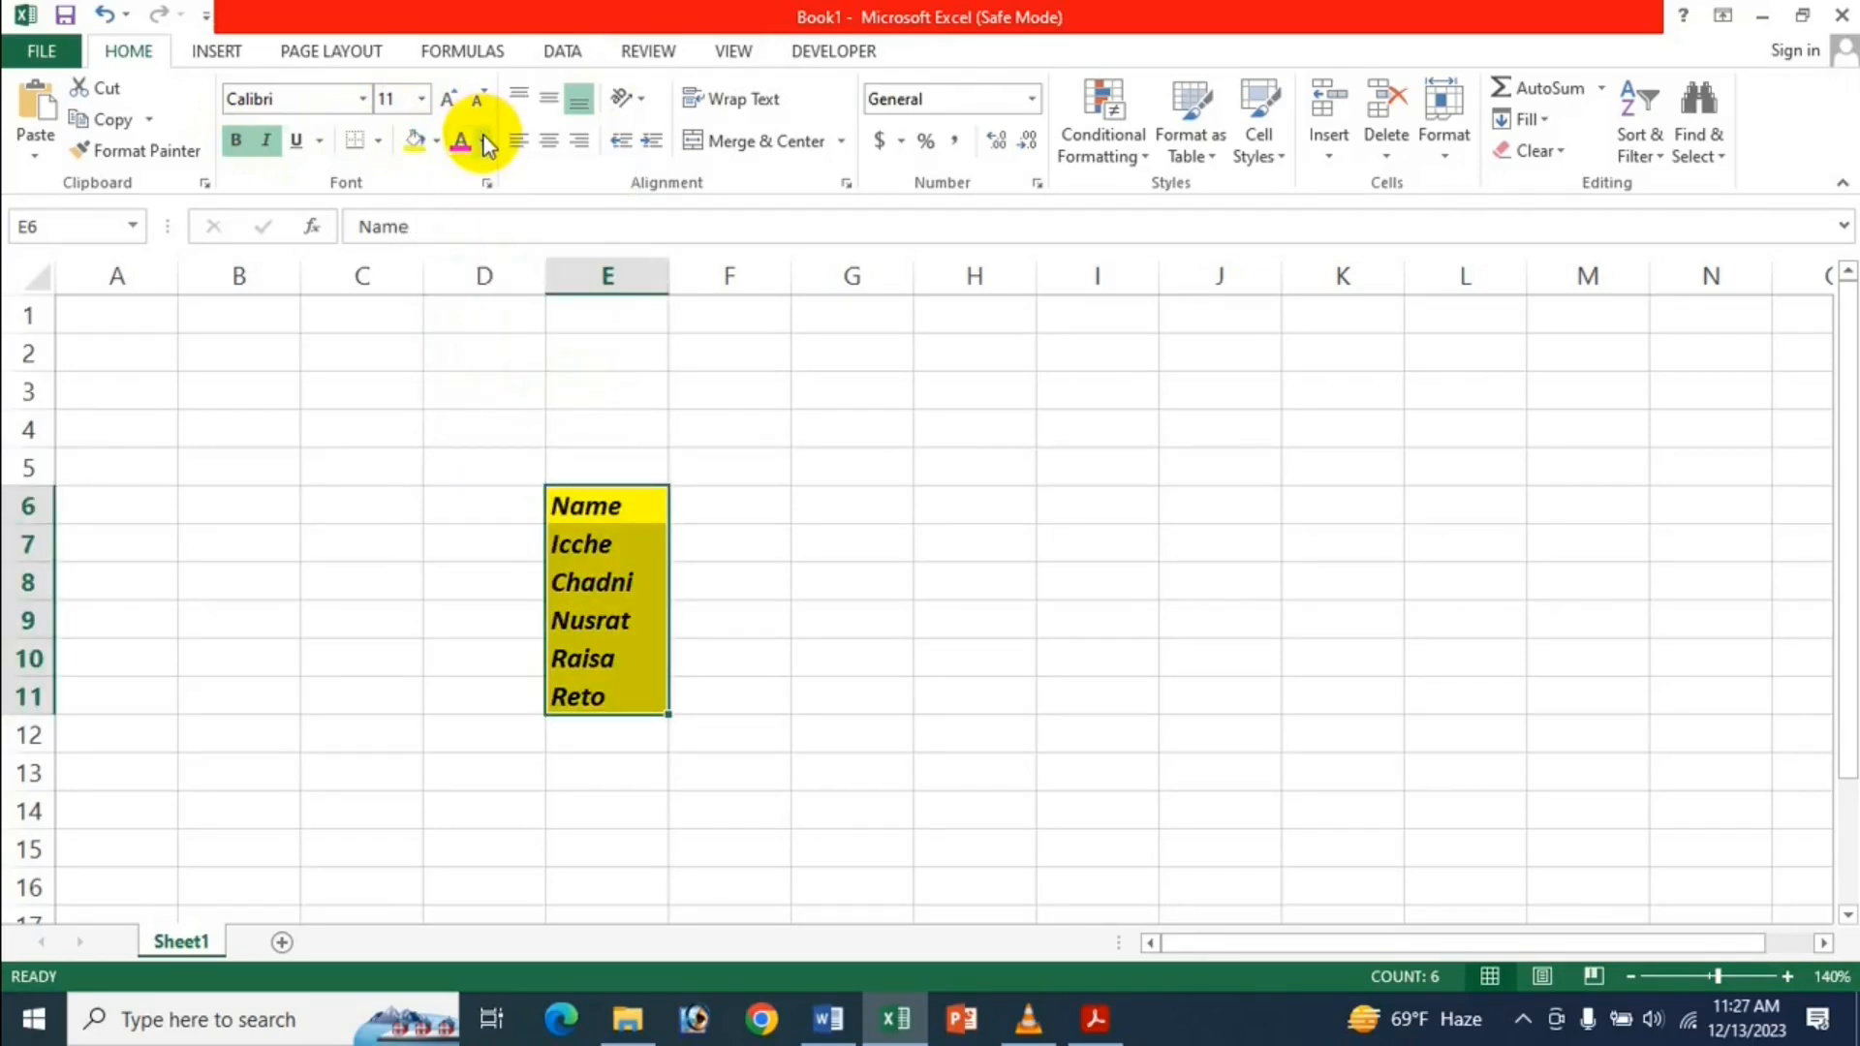
Colour the list text red, apply All Borders, and copy the list.
{"action": "left_click", "coordinate": [484, 141]}
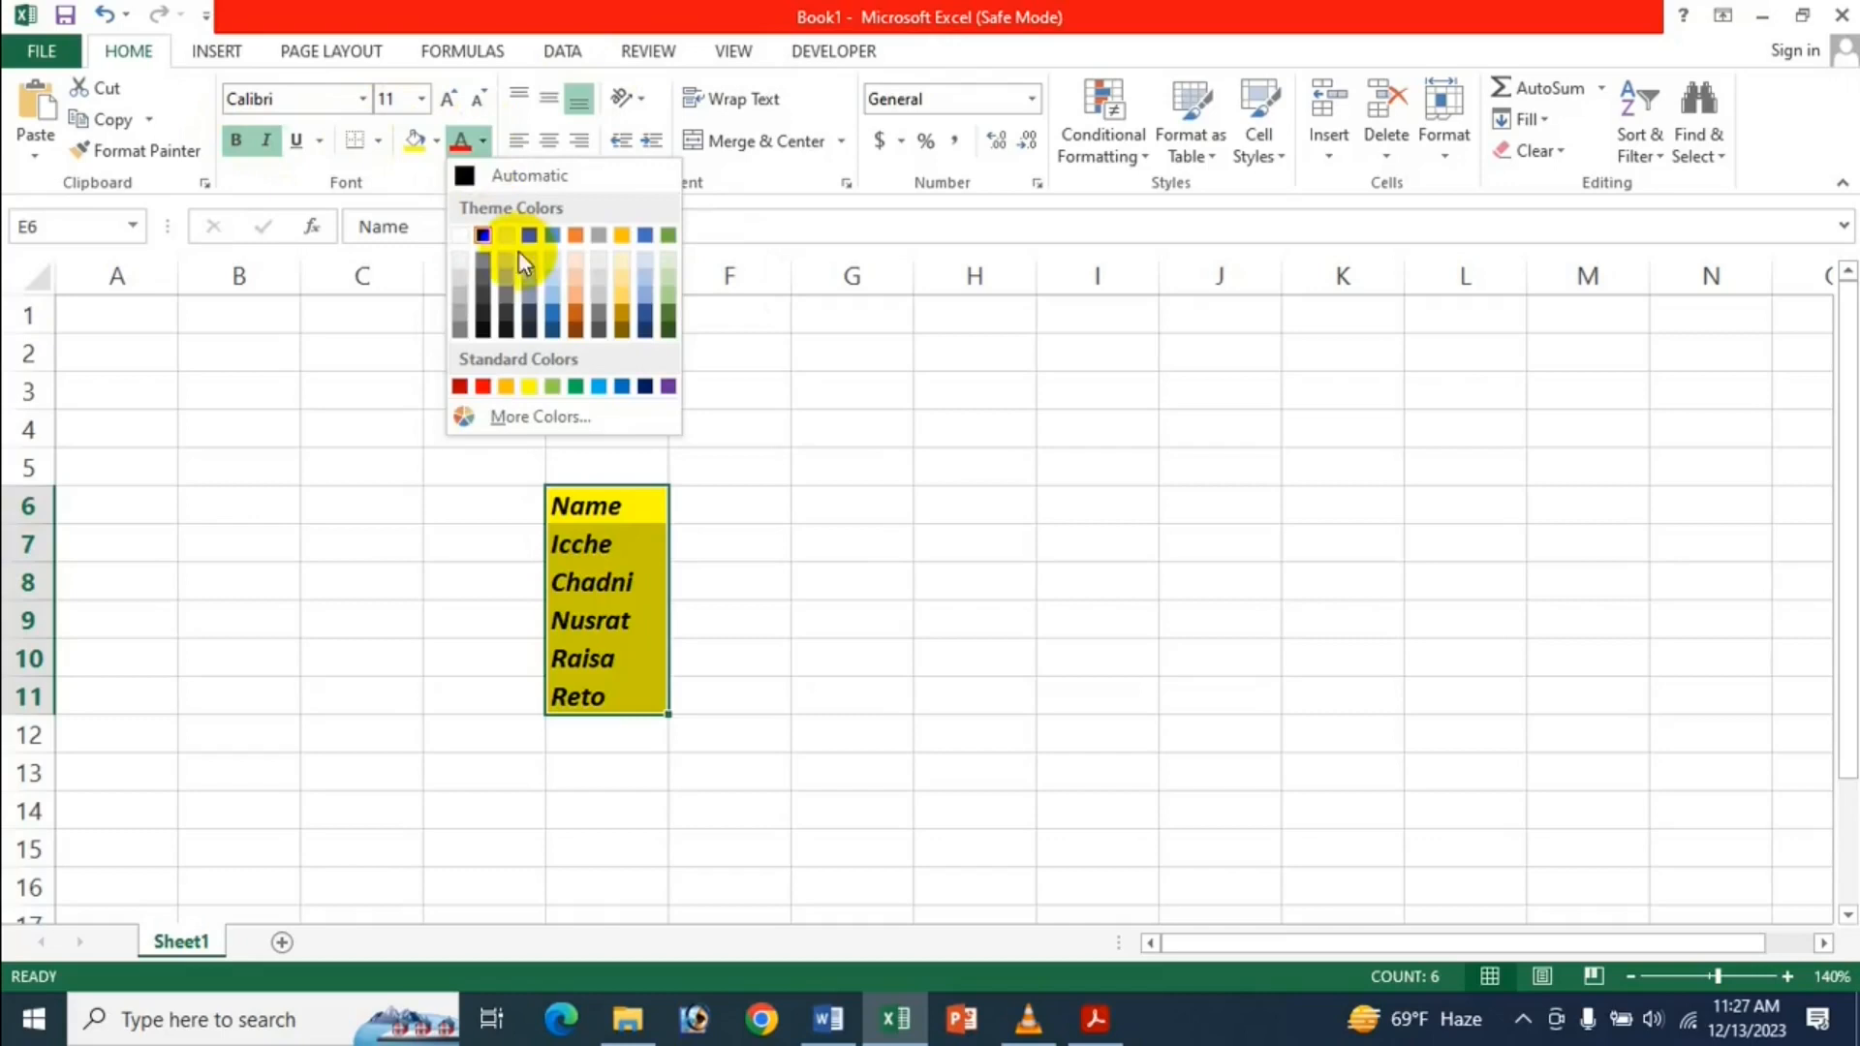
{"action": "left_click", "coordinate": [461, 388]}
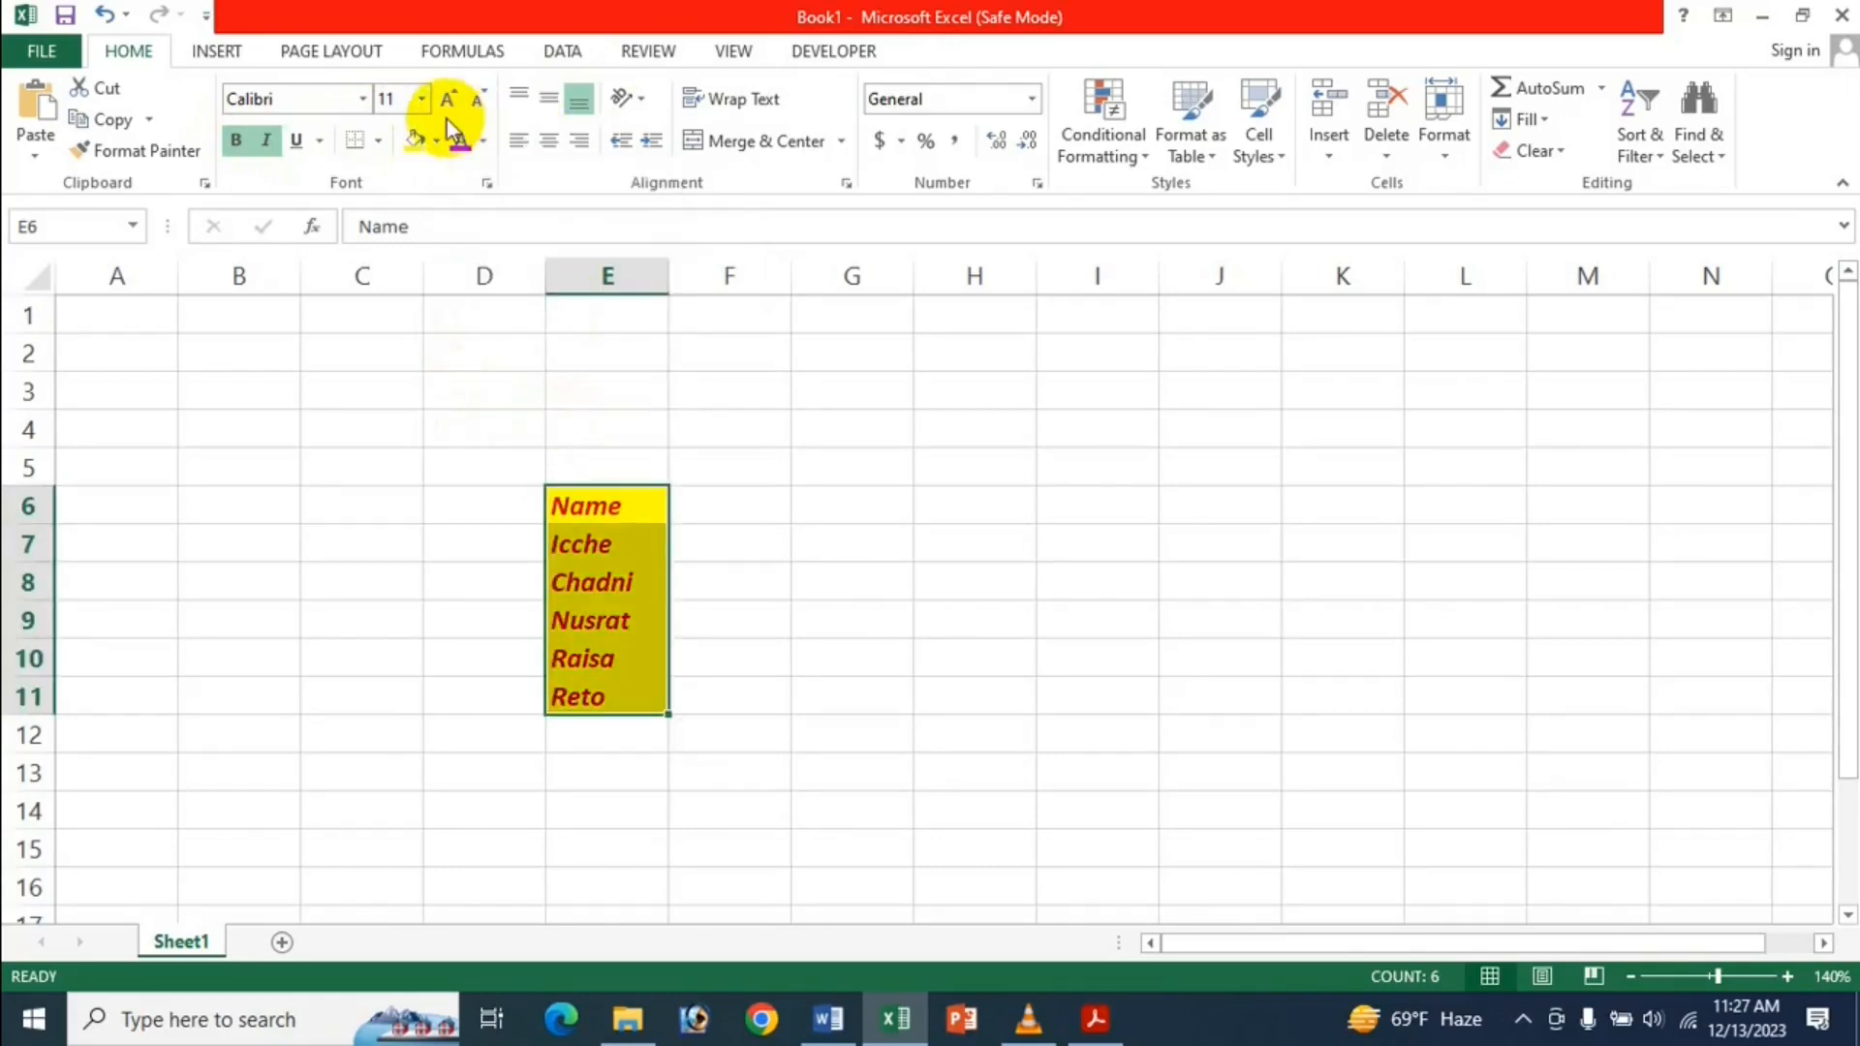
{"action": "left_click", "coordinate": [378, 143]}
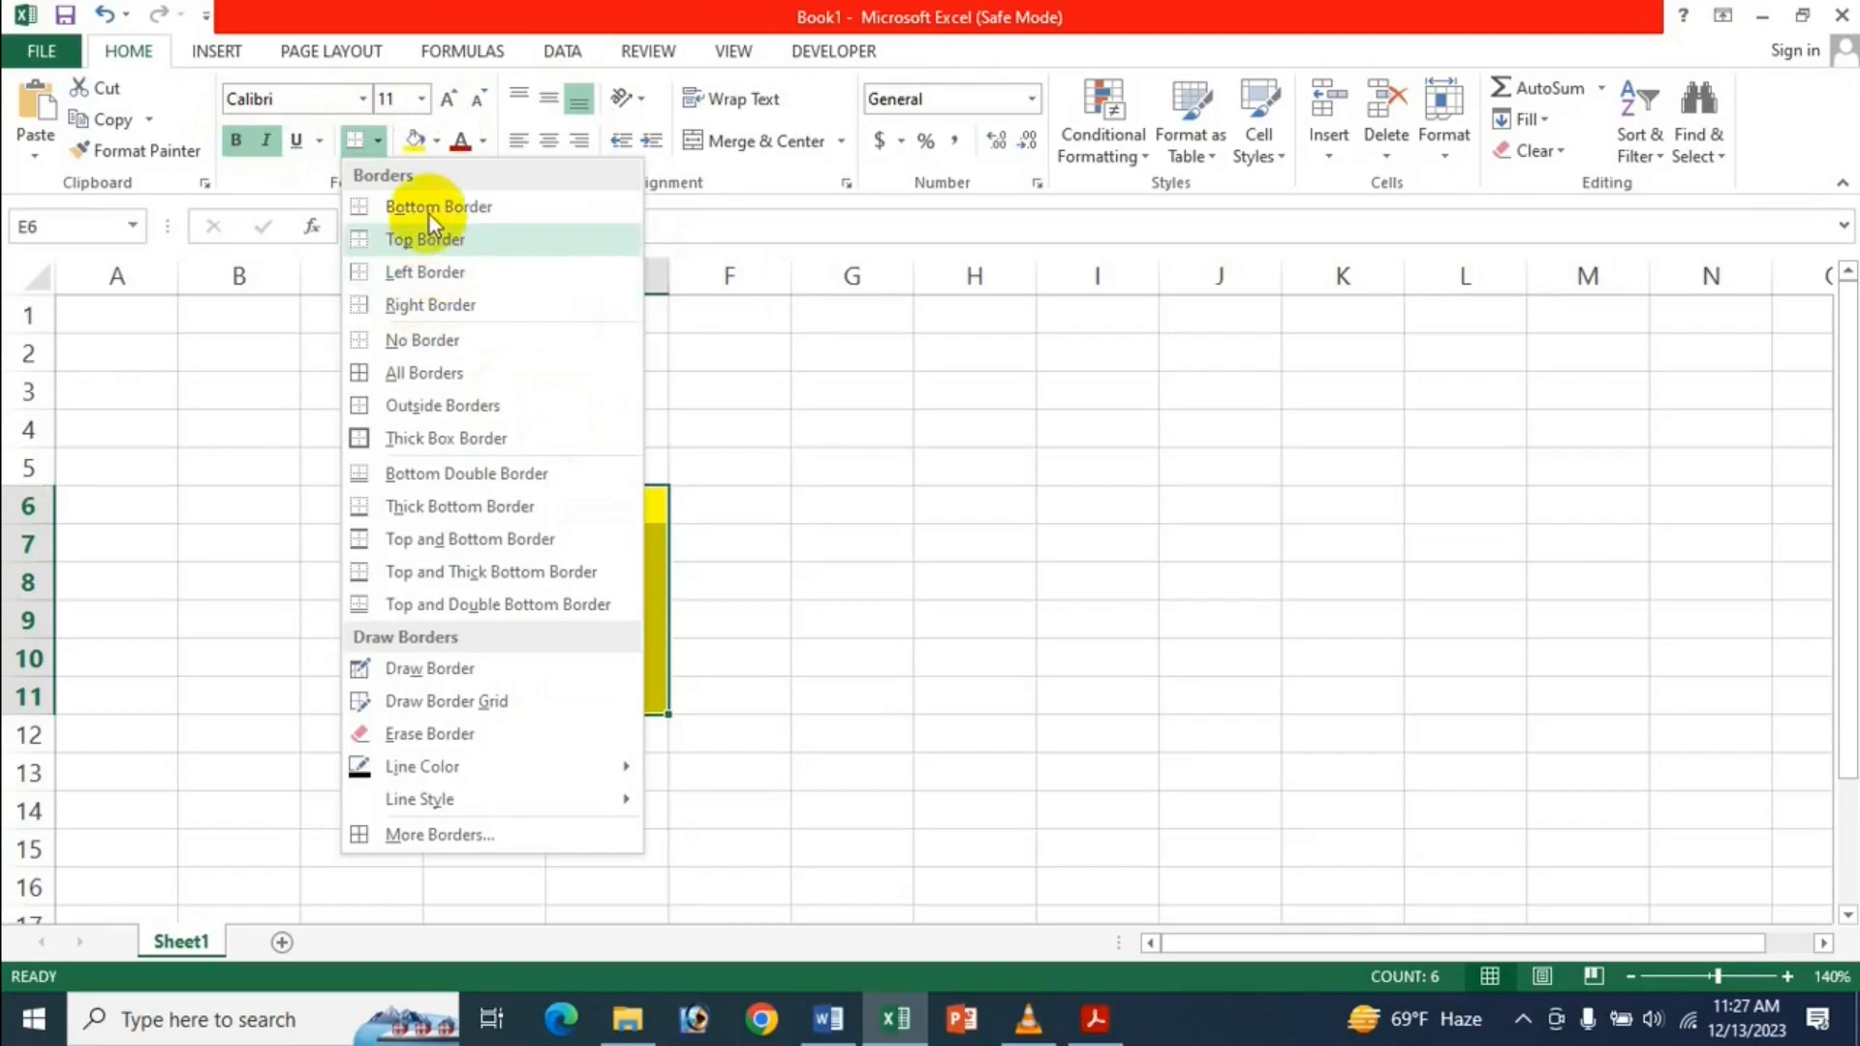
{"action": "left_click", "coordinate": [442, 372]}
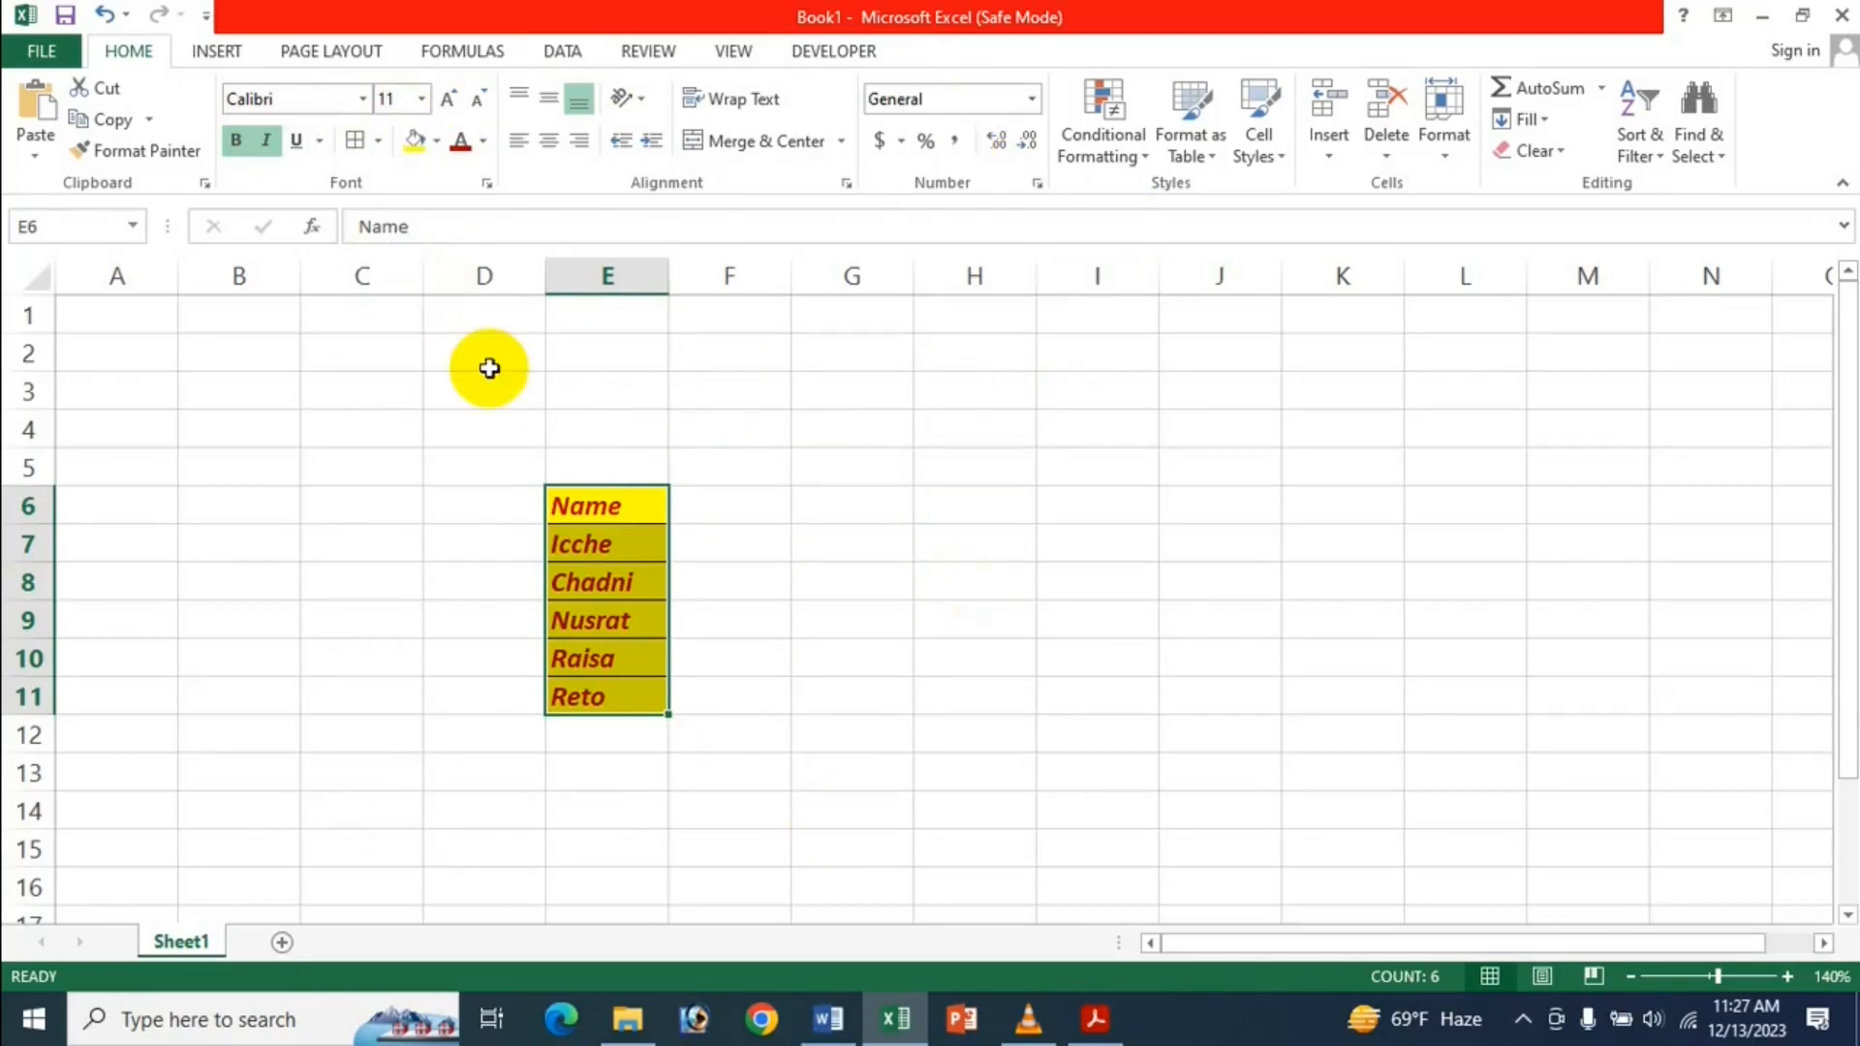
{"action": "key", "text": "ctrl+c"}
{"action": "left_click", "coordinate": [828, 1020]}
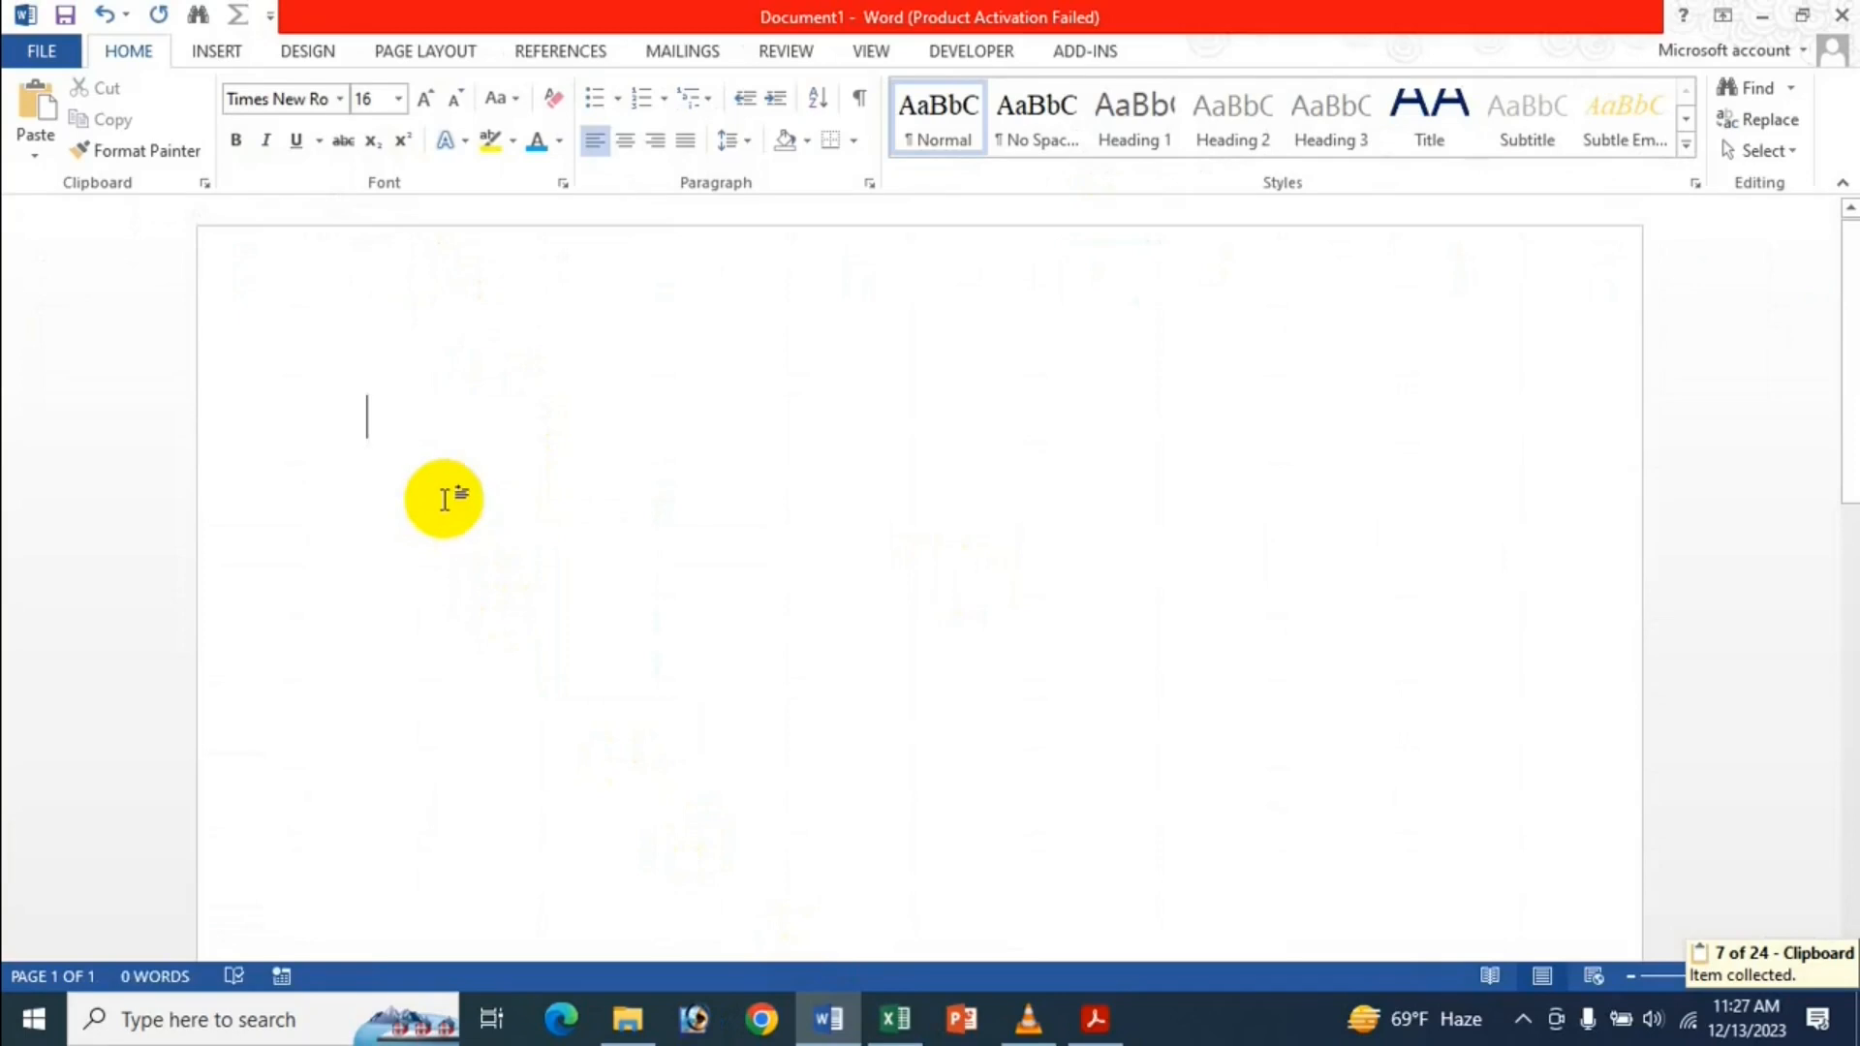
Paste the Excel name list into Document1 as a bordered yellow table with a line below.
{"action": "key", "text": "ctrl+v"}
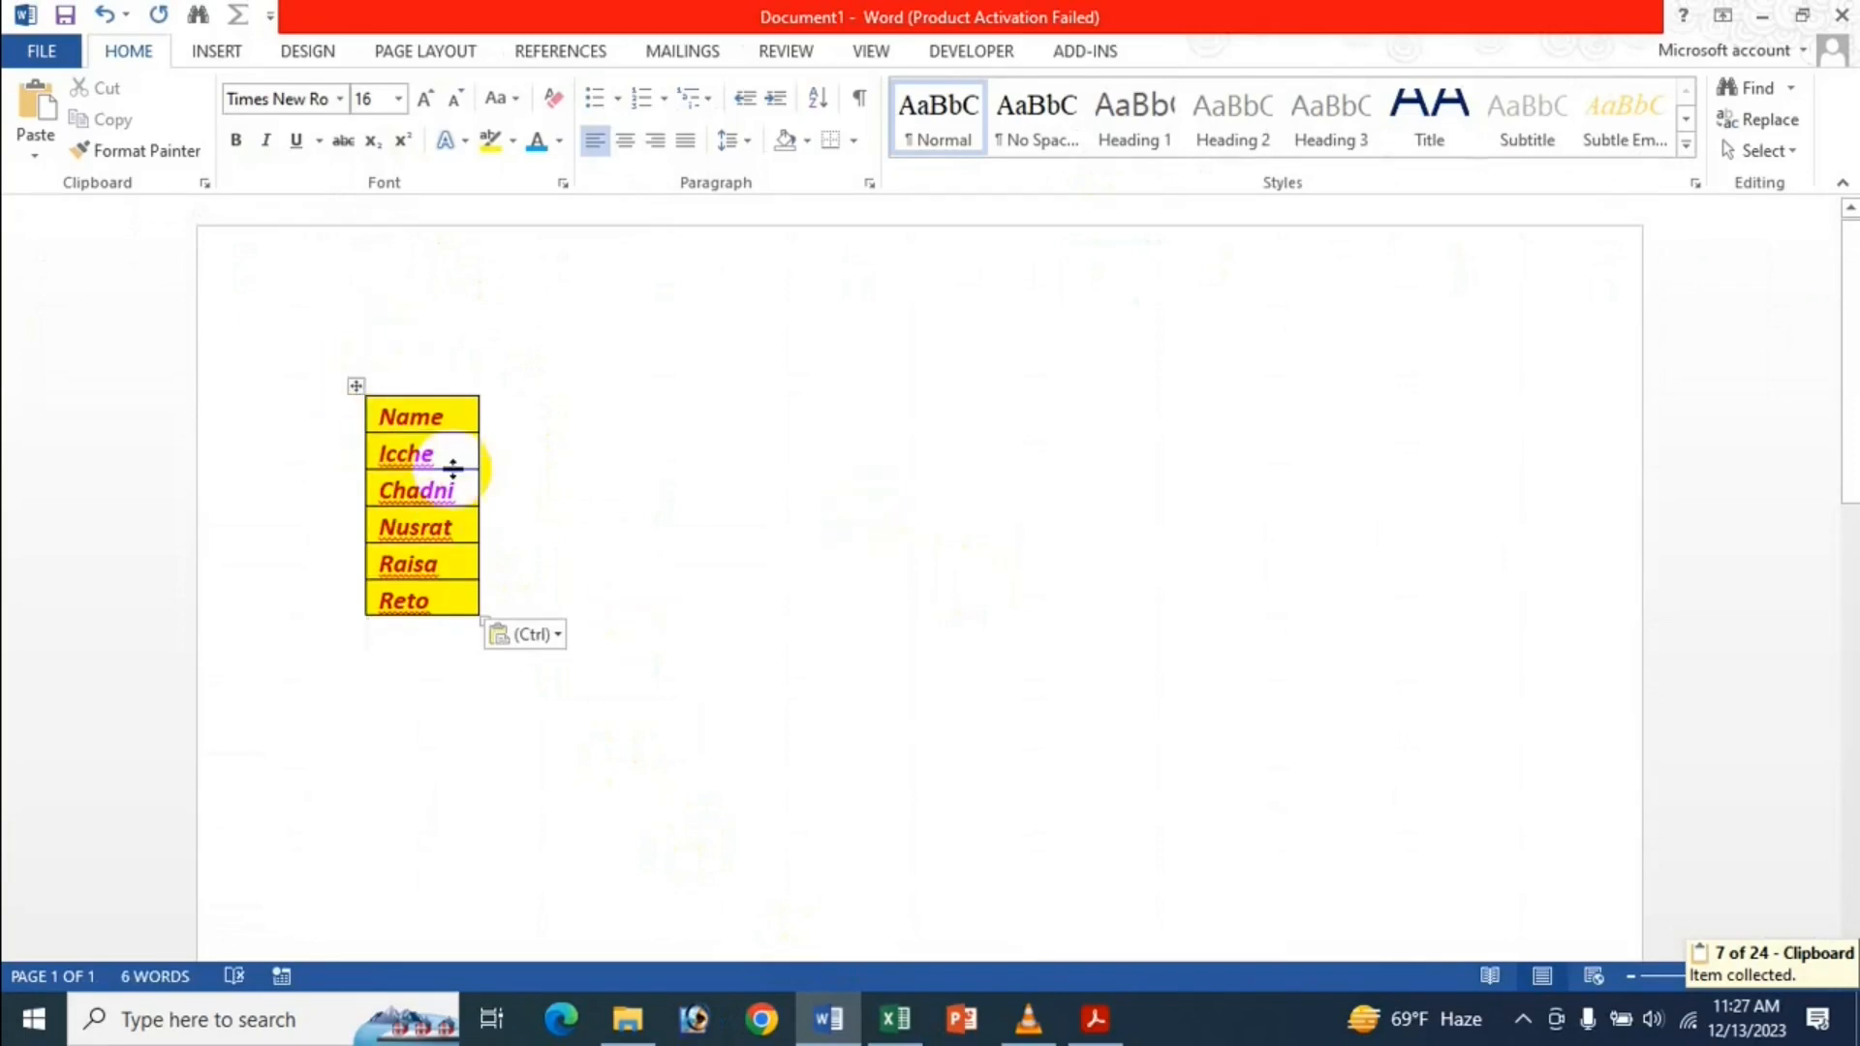
{"action": "mouse_move", "coordinate": [896, 1017]}
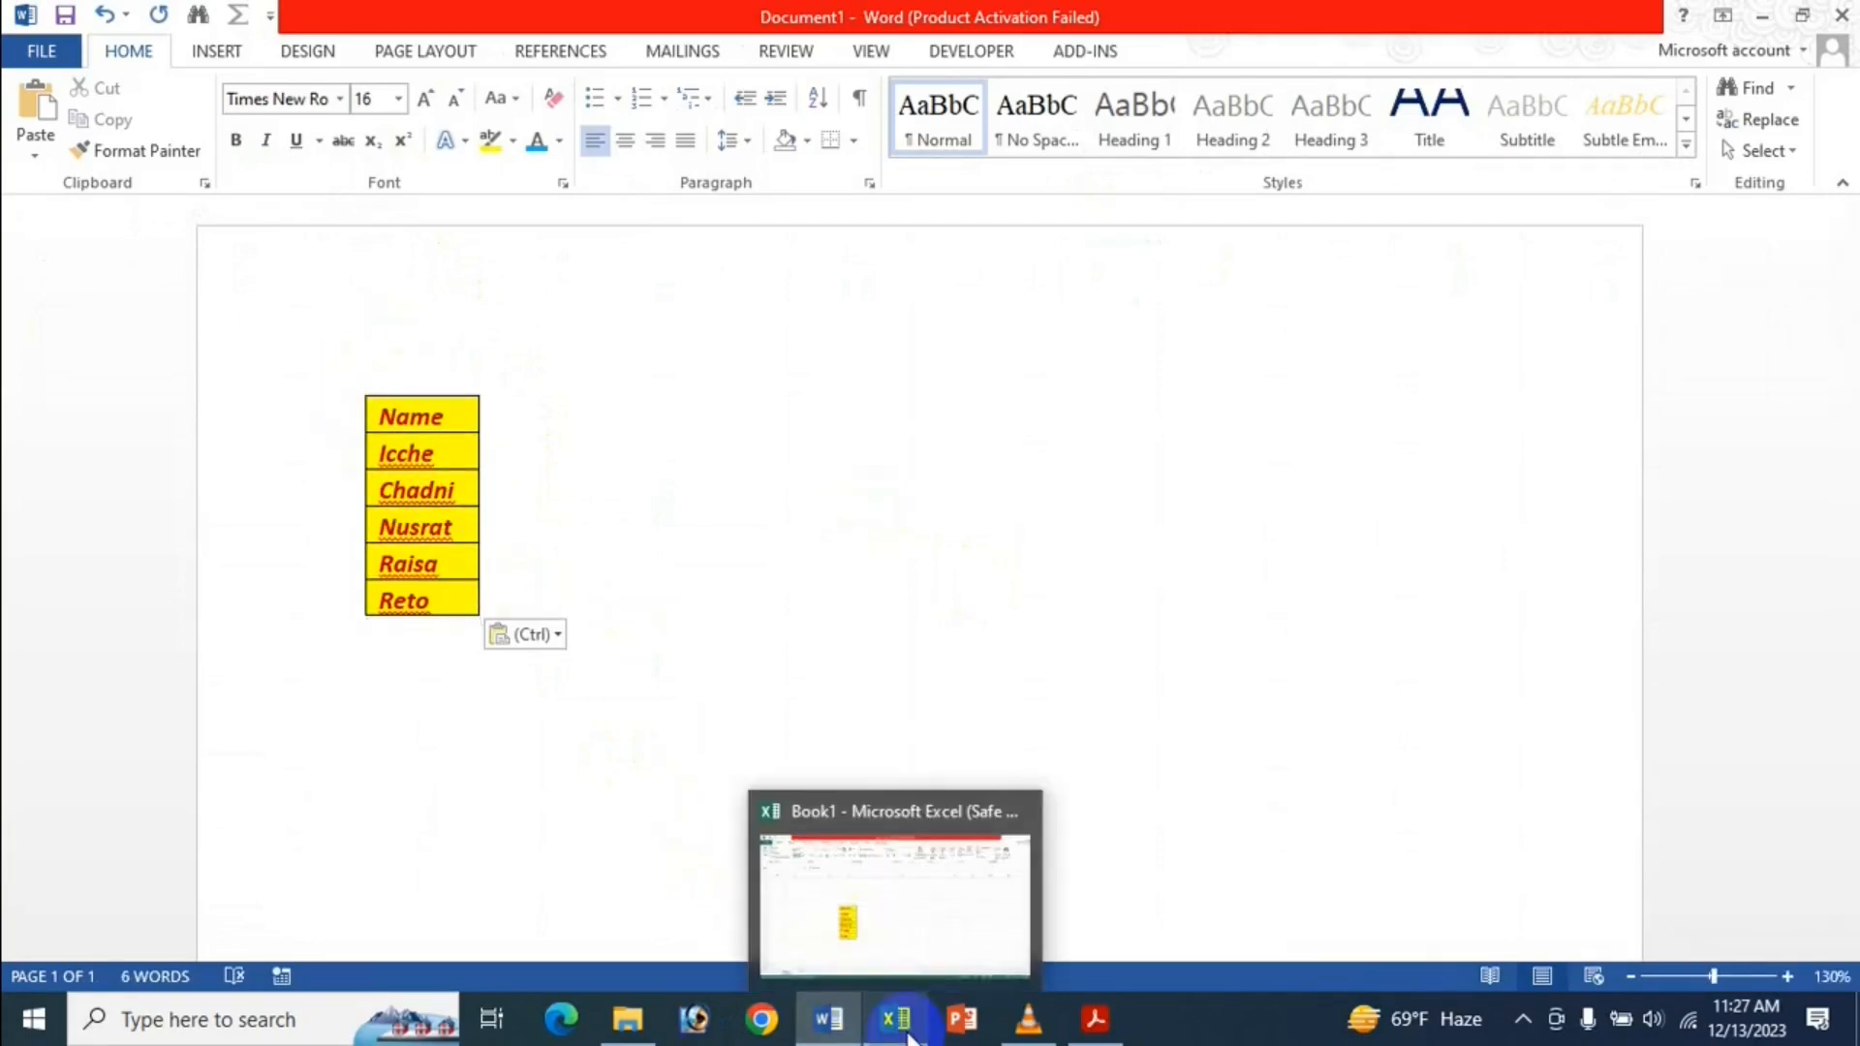
{"action": "left_click", "coordinate": [928, 917]}
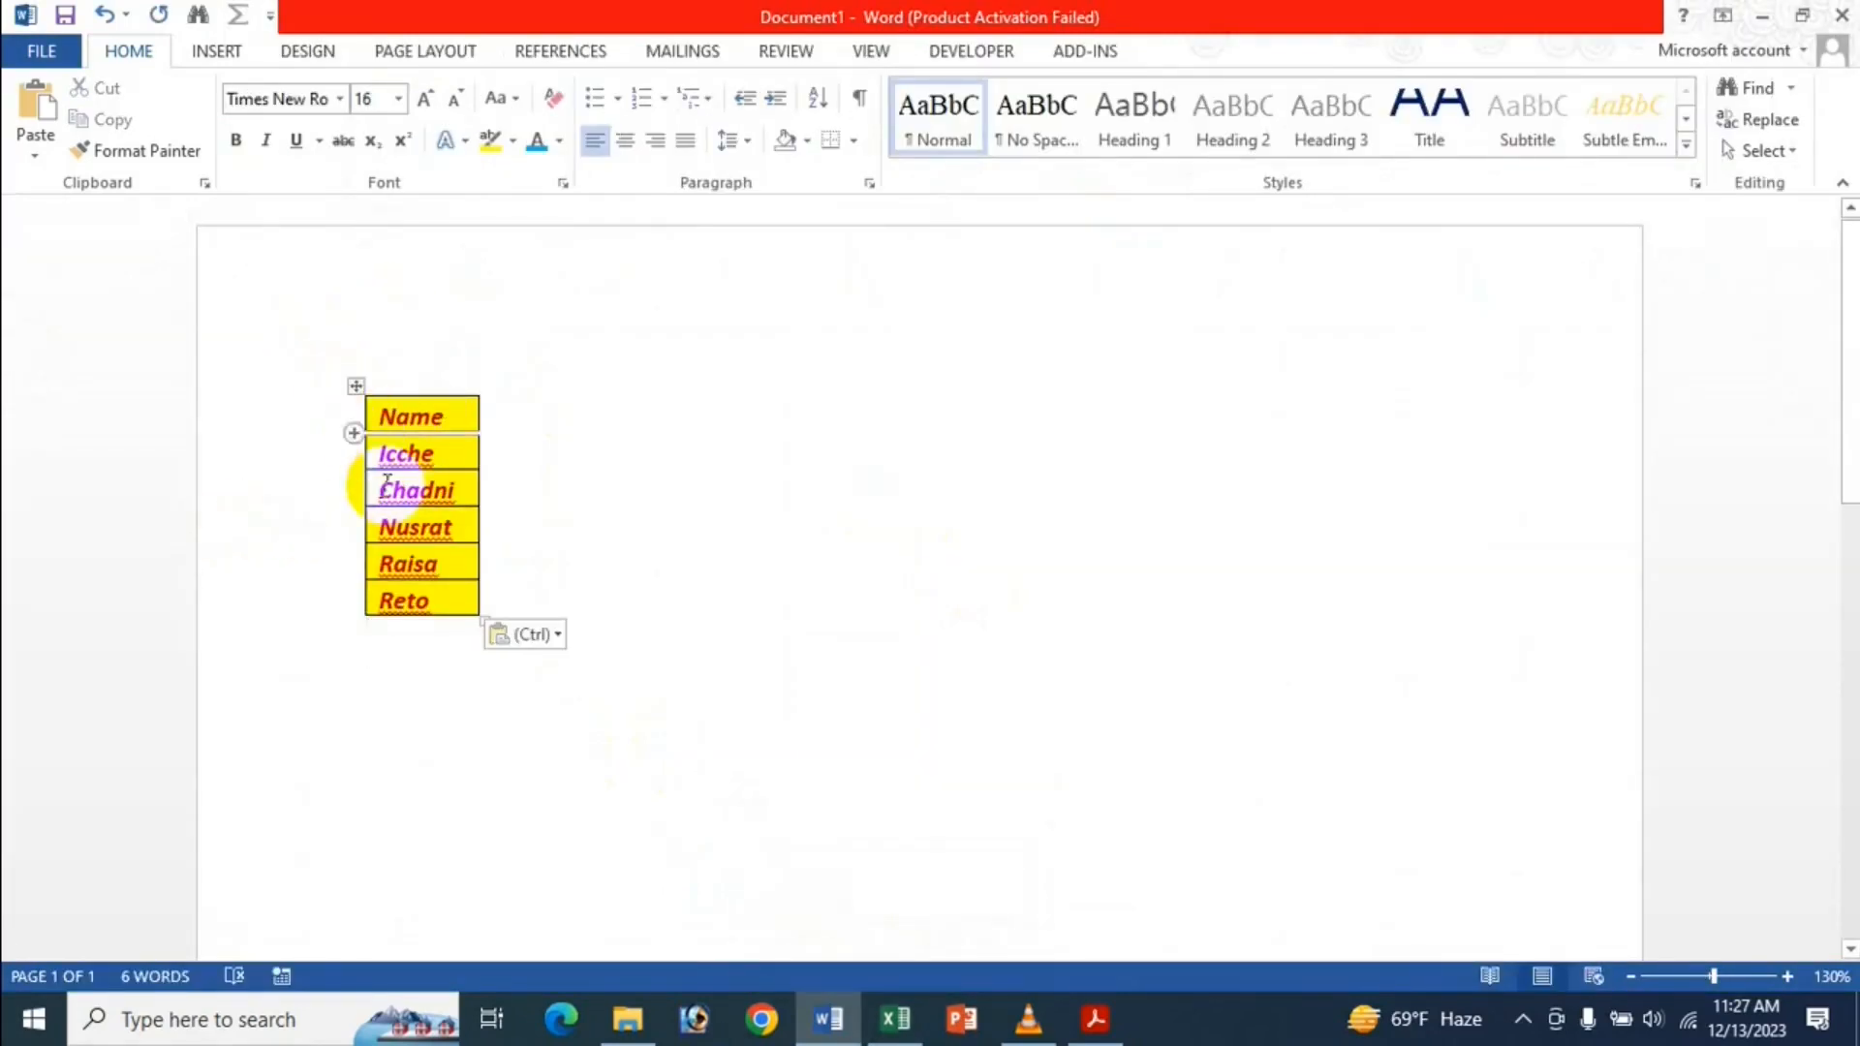
{"action": "key", "text": "Return"}
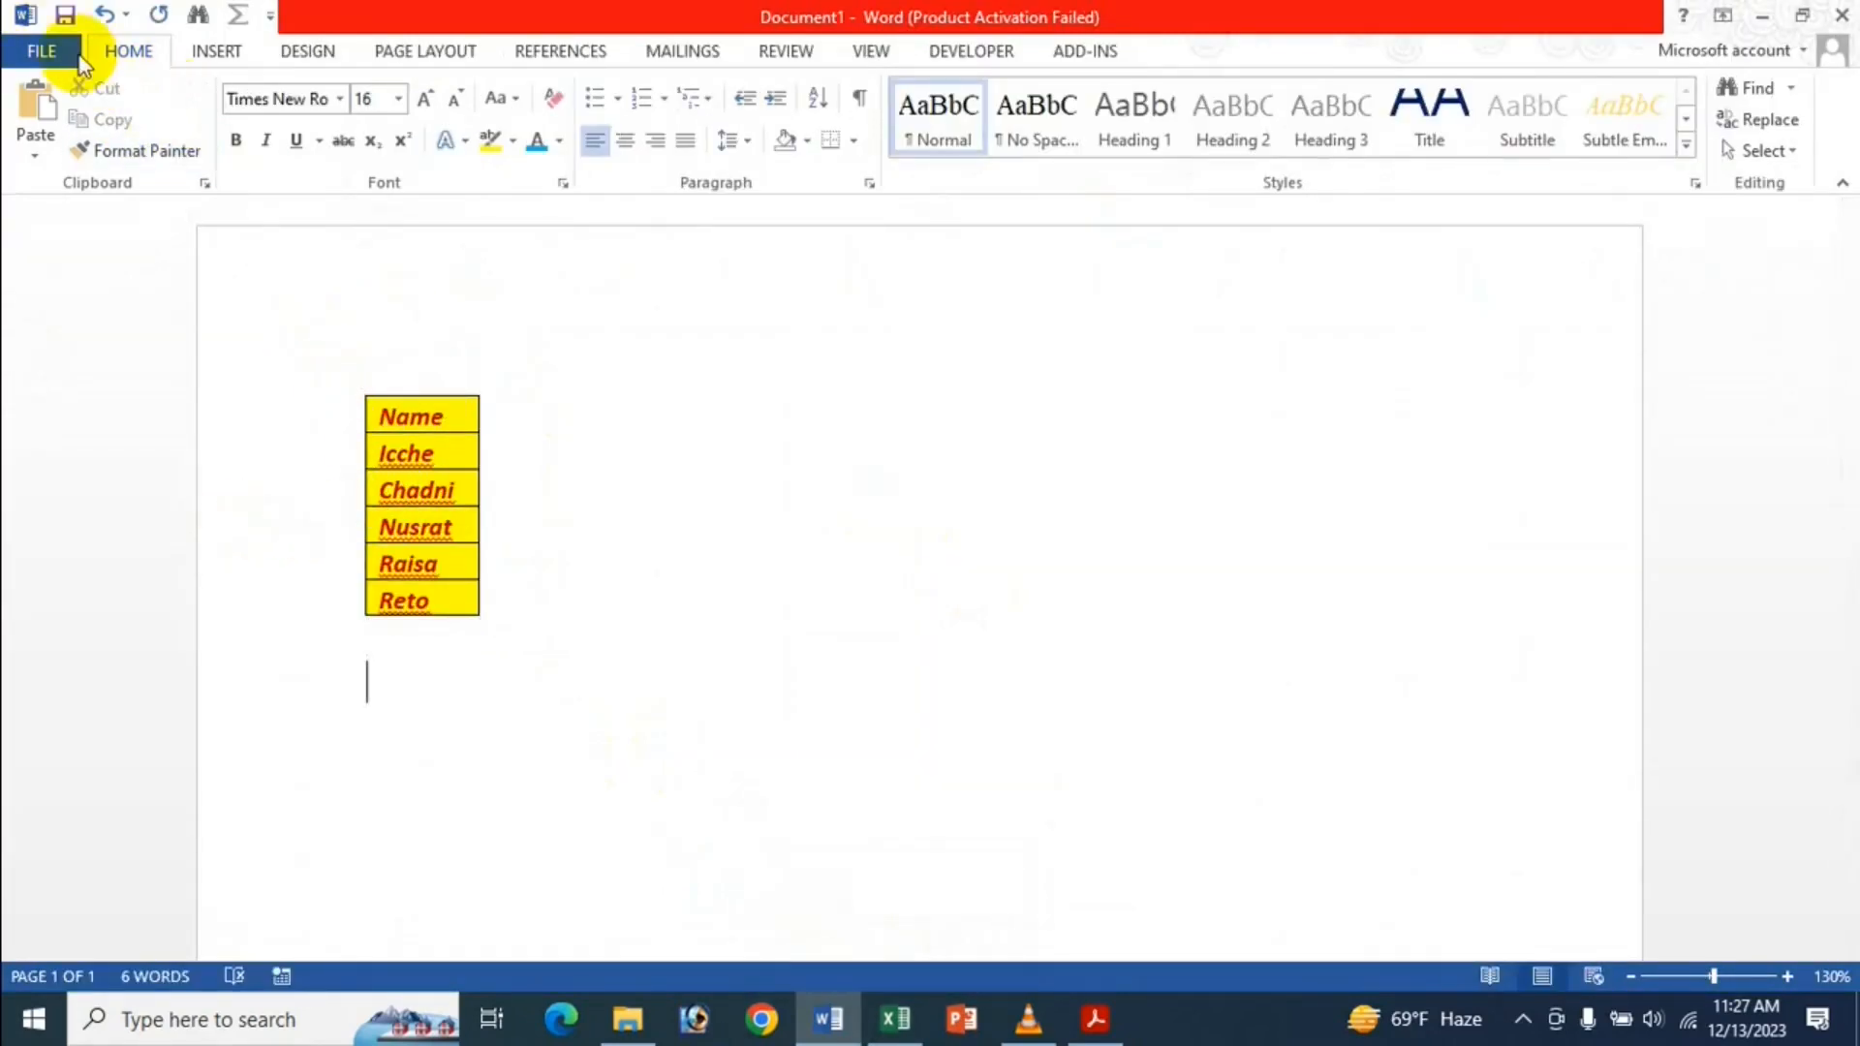
Set 'Pasting from other programs' to Merge Formatting and paste the name list again.
{"action": "left_click", "coordinate": [44, 48]}
{"action": "left_click", "coordinate": [124, 670]}
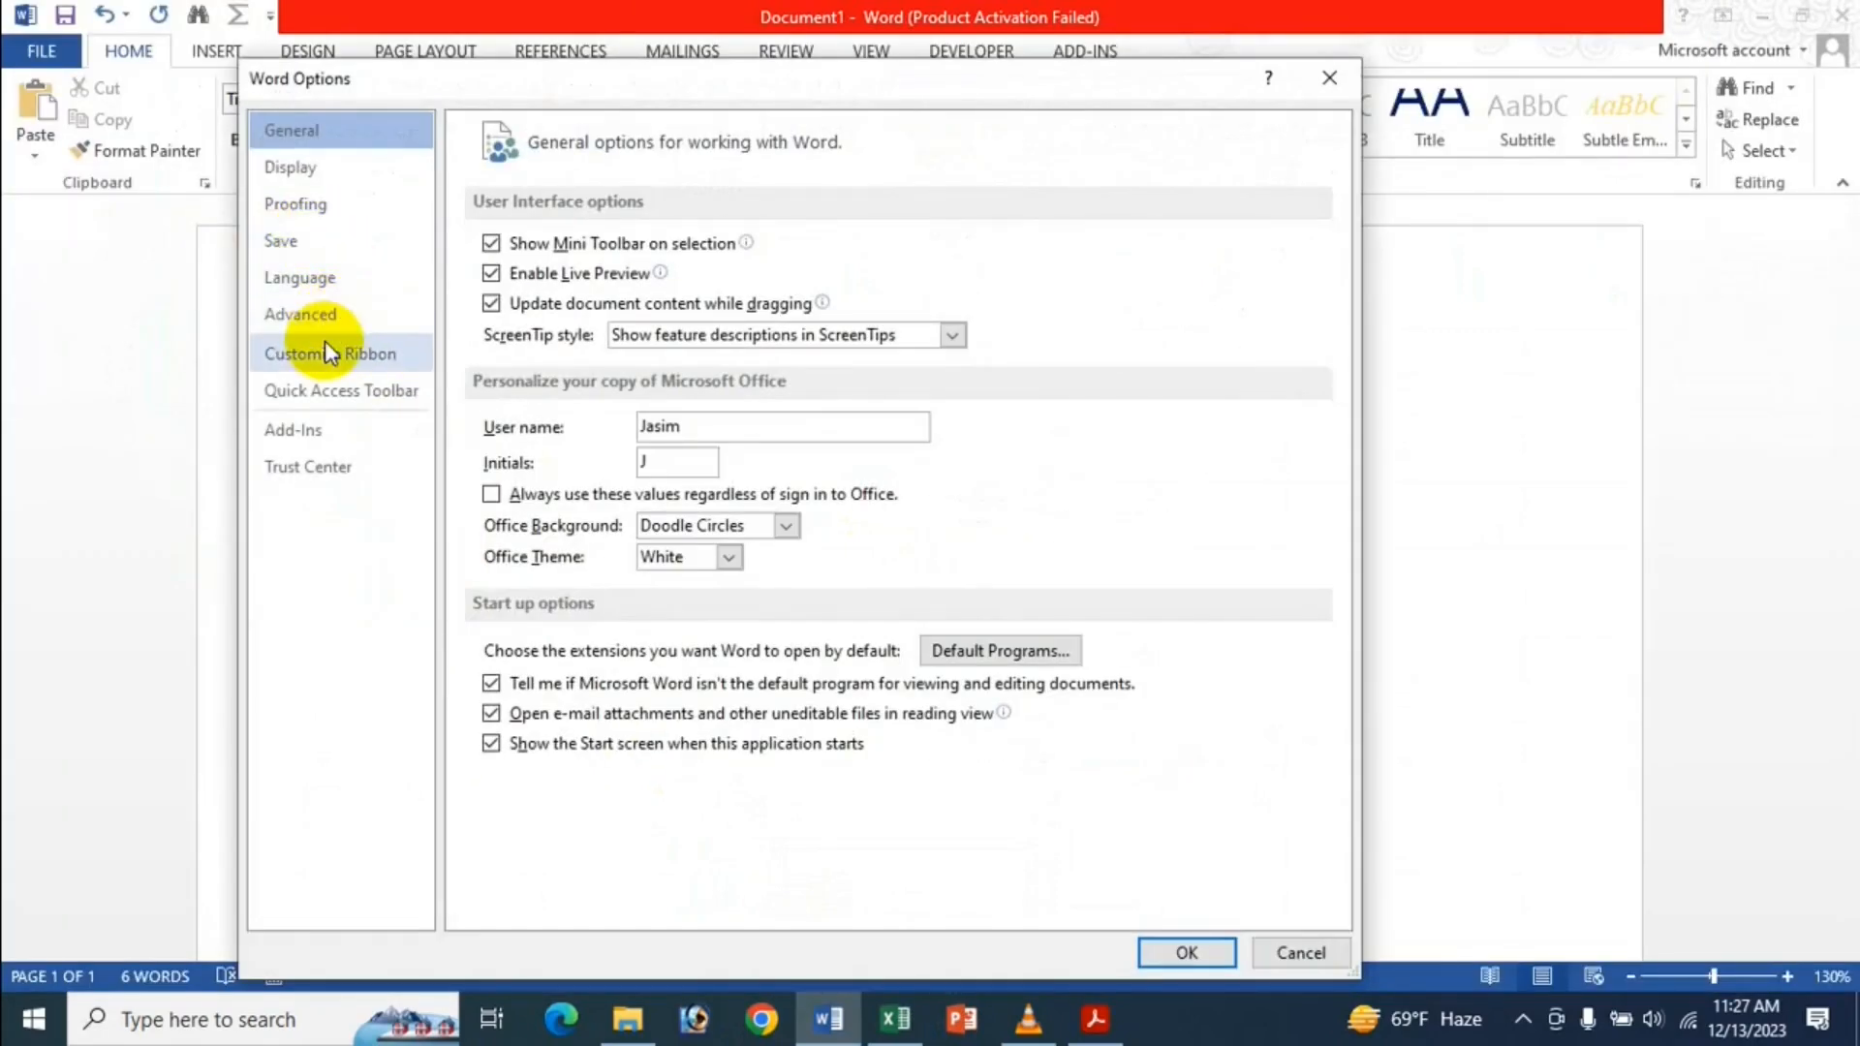
{"action": "left_click", "coordinate": [310, 315]}
{"action": "scroll", "coordinate": [905, 527], "scroll_direction": "down", "scroll_amount": 5}
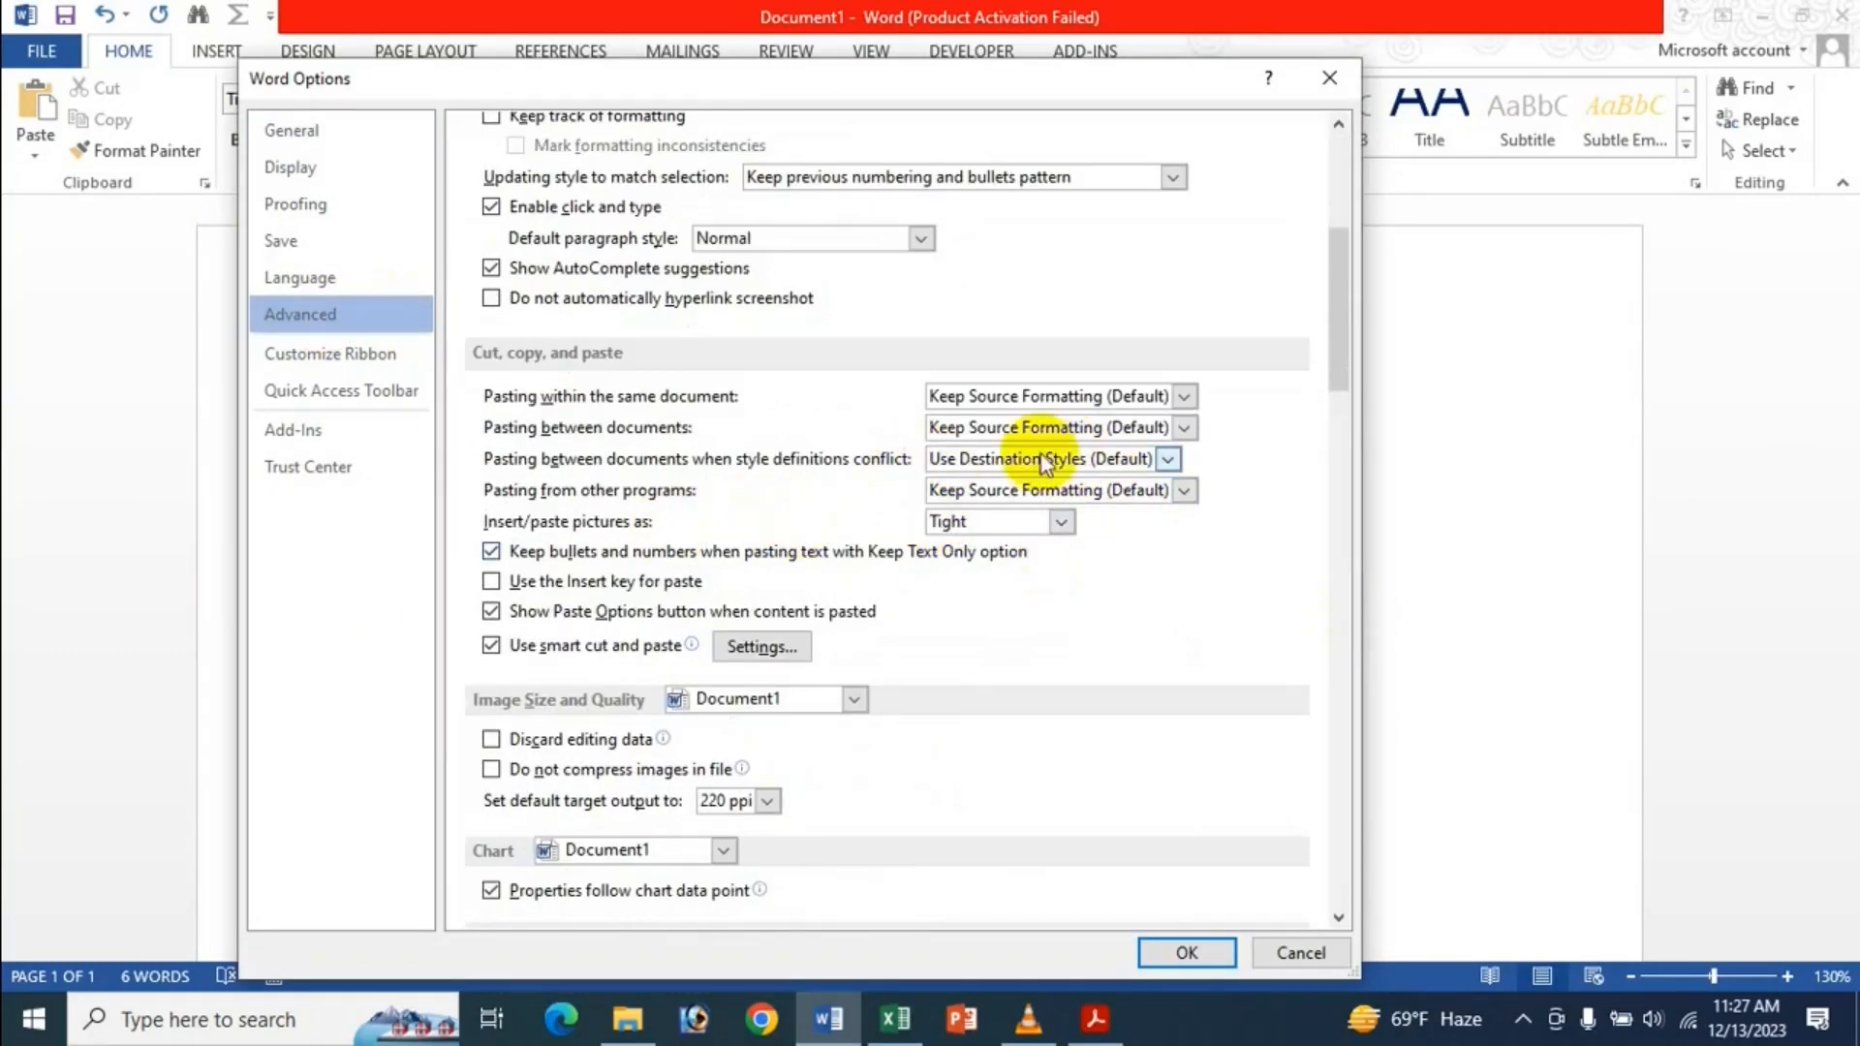
{"action": "left_click", "coordinate": [998, 499]}
{"action": "left_click", "coordinate": [1005, 542]}
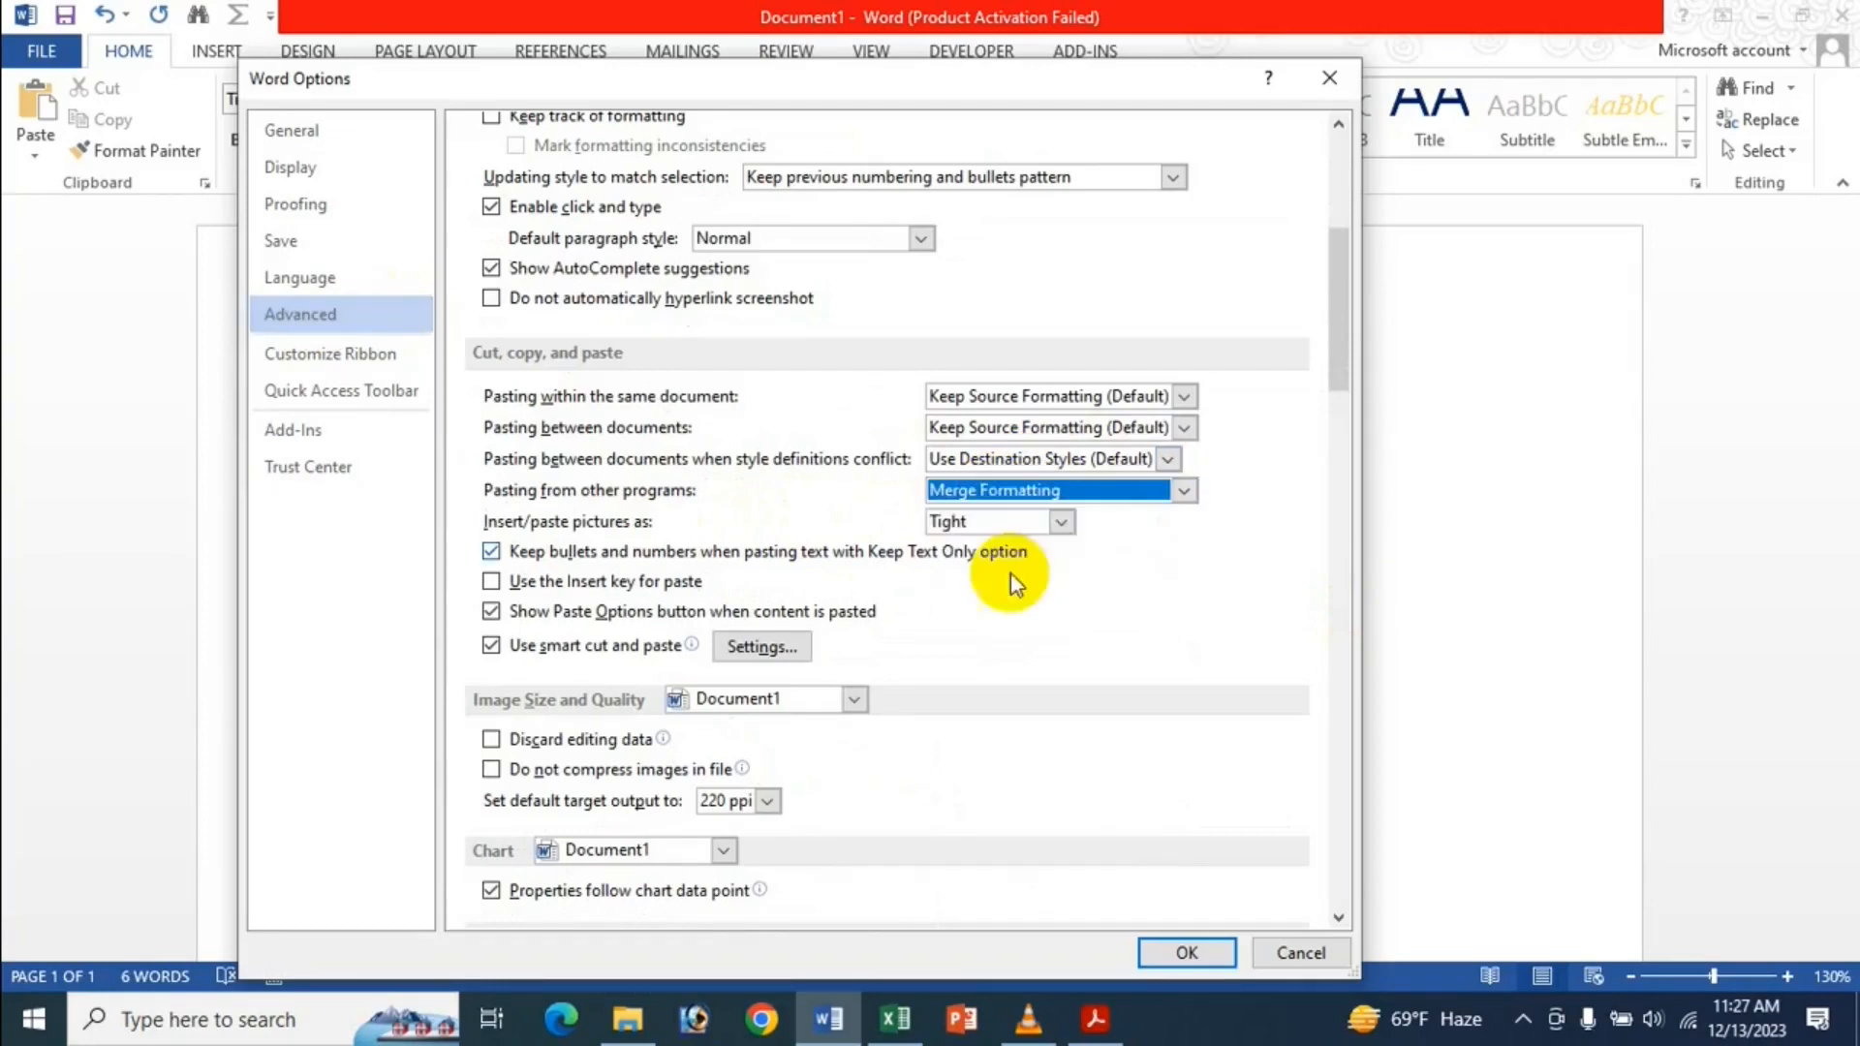
{"action": "left_click", "coordinate": [1192, 955]}
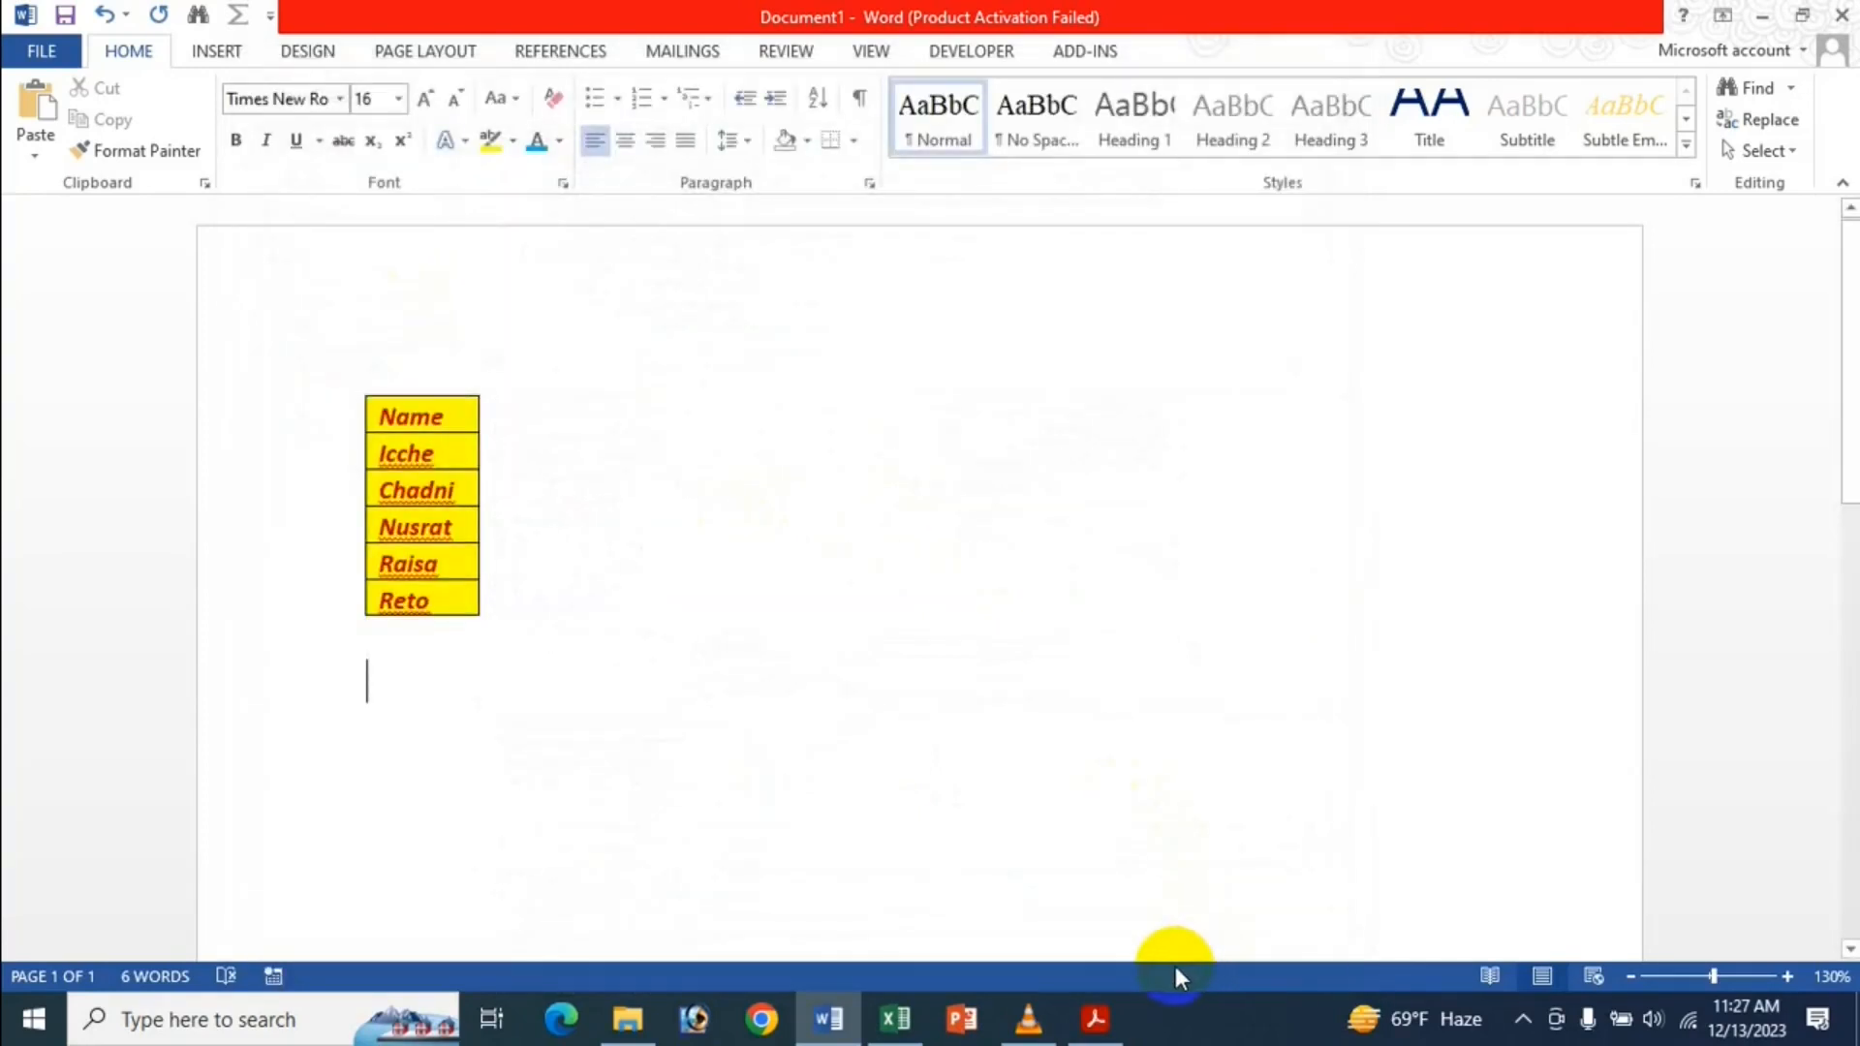
{"action": "type", "text": "Name Icche Chadni Nusrat Raisa Reto"}
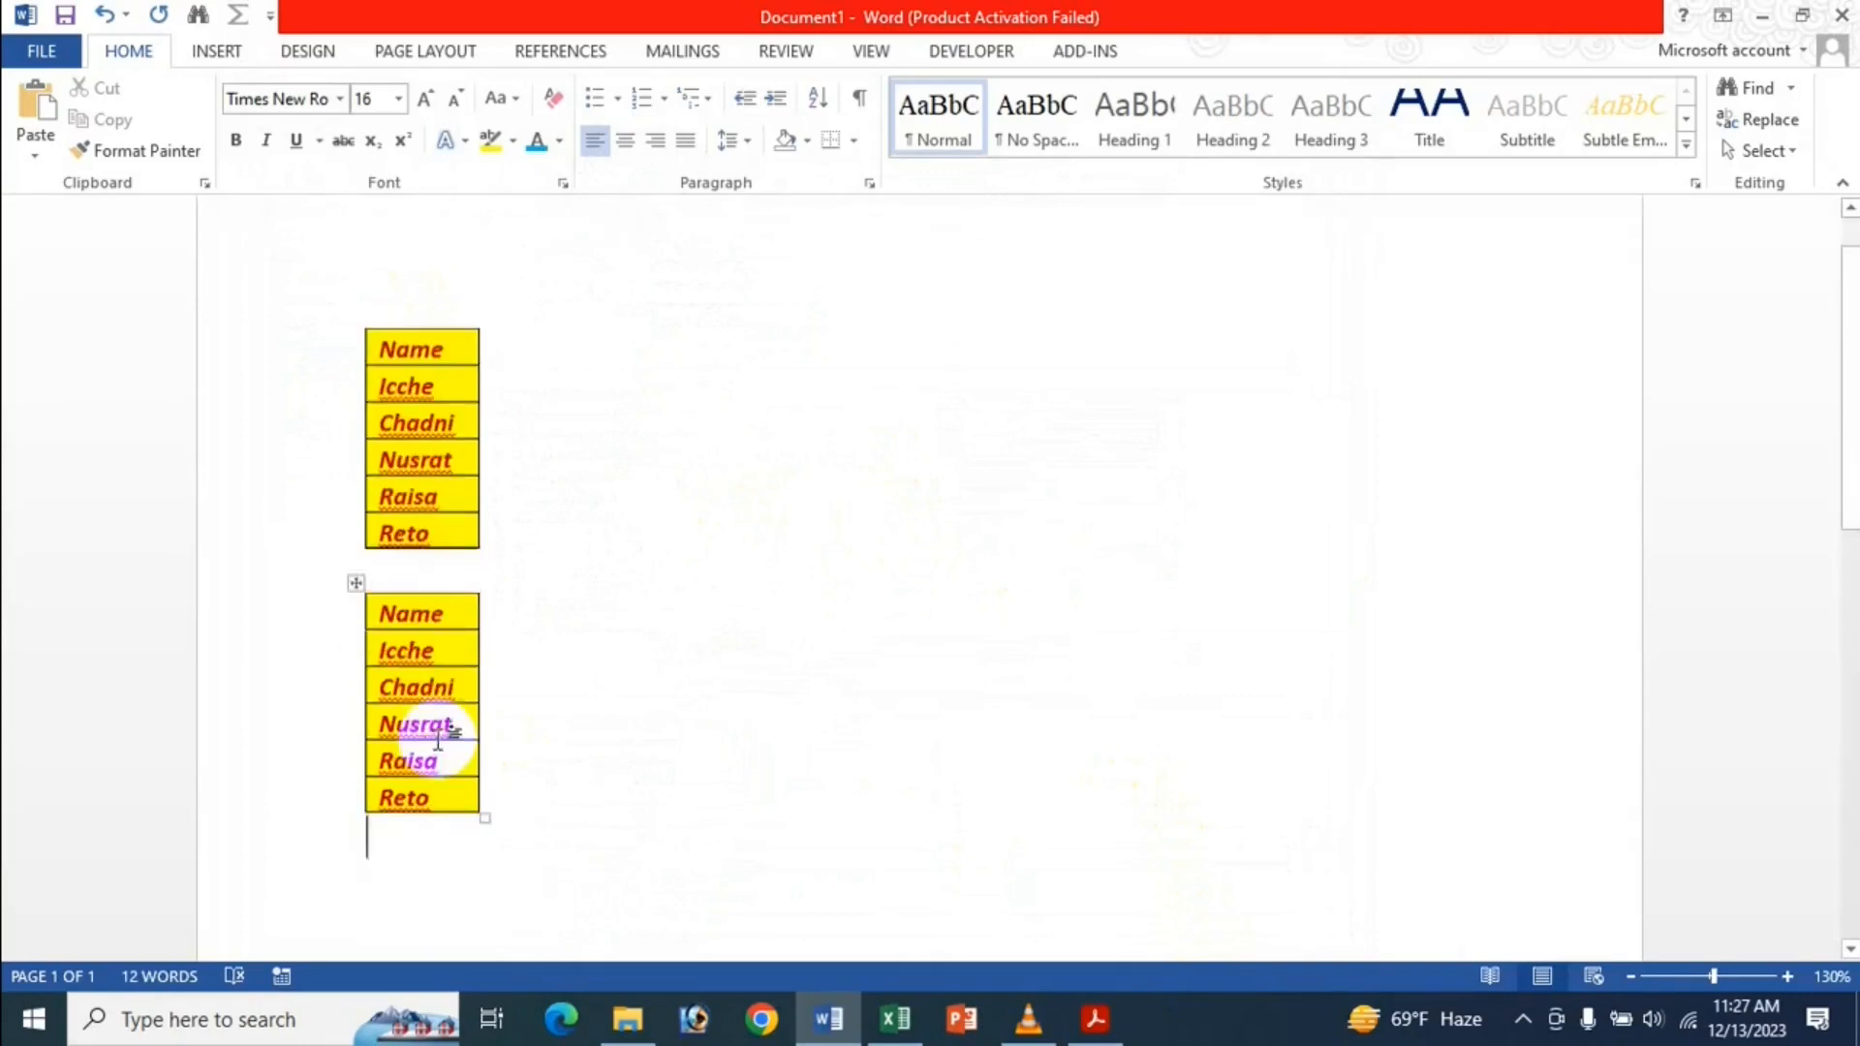
{"action": "scroll", "coordinate": [449, 727], "scroll_direction": "down", "scroll_amount": 3}
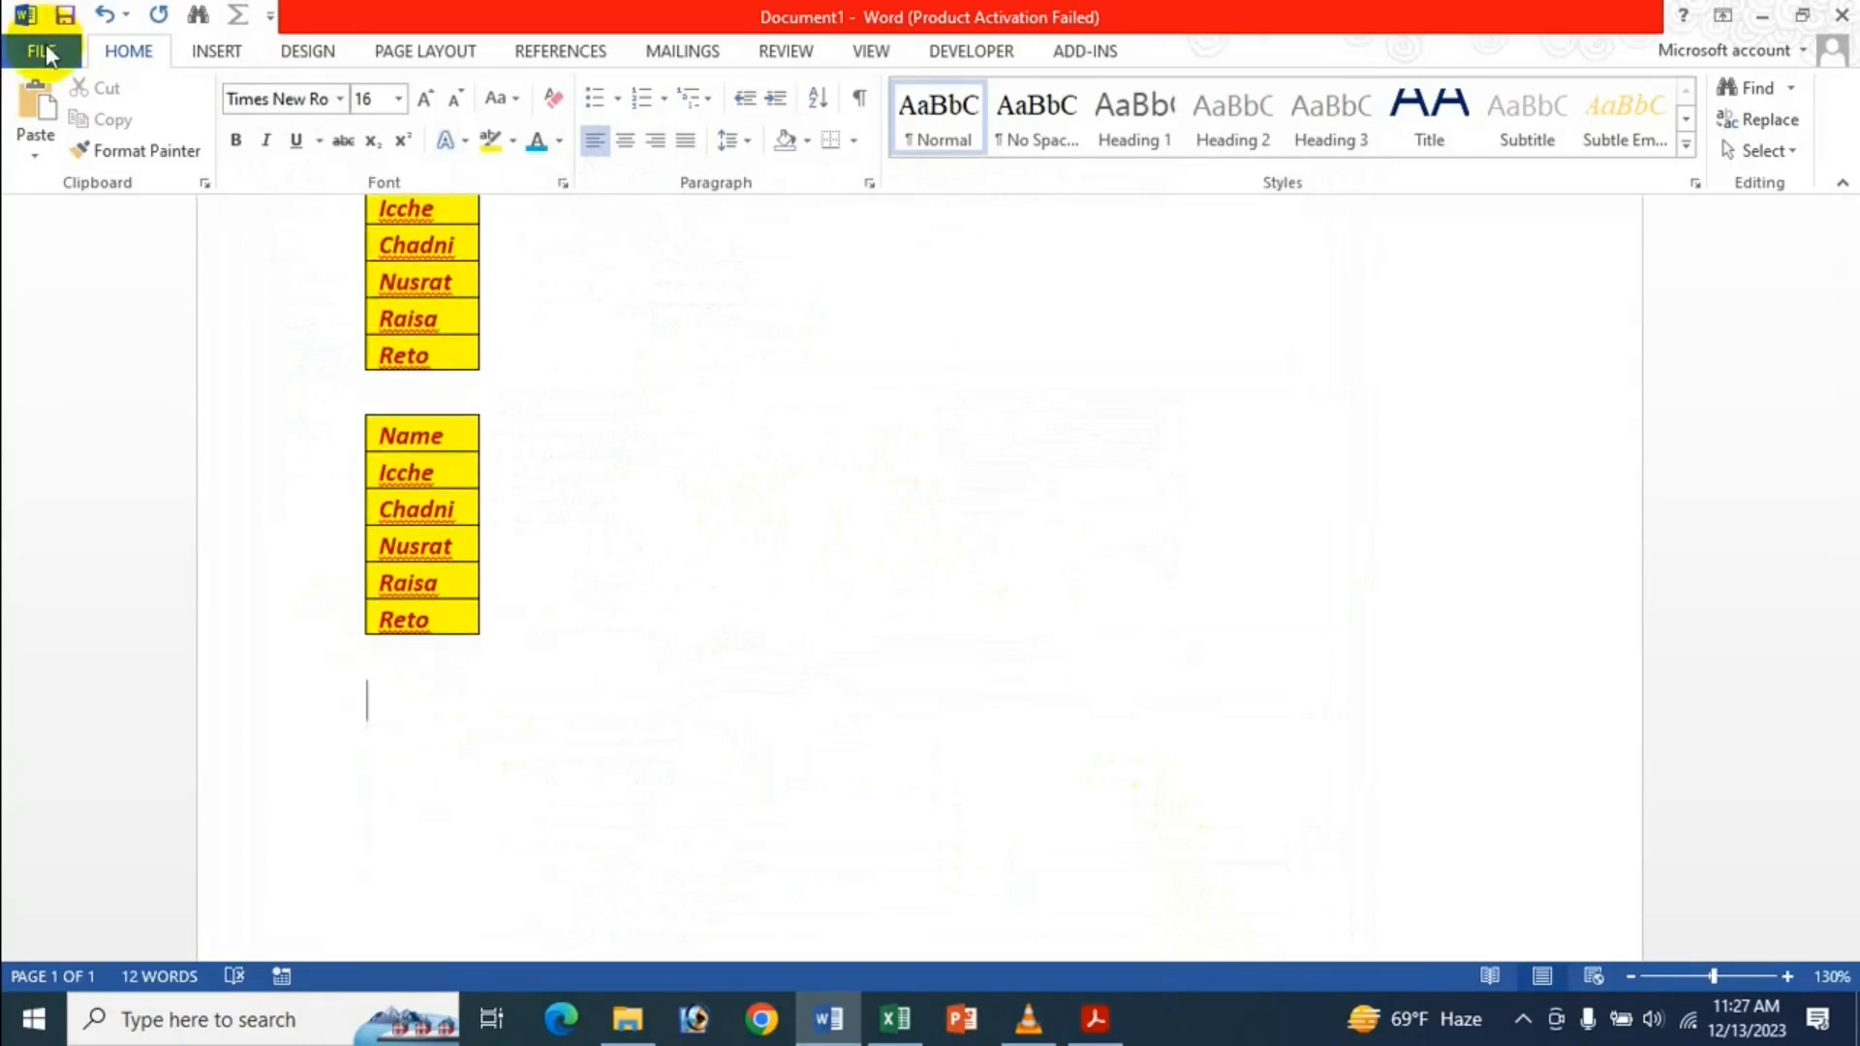
Change 'Pasting from other programs' to Keep Text Only in the Advanced options.
{"action": "left_click", "coordinate": [44, 44]}
{"action": "left_click", "coordinate": [137, 651]}
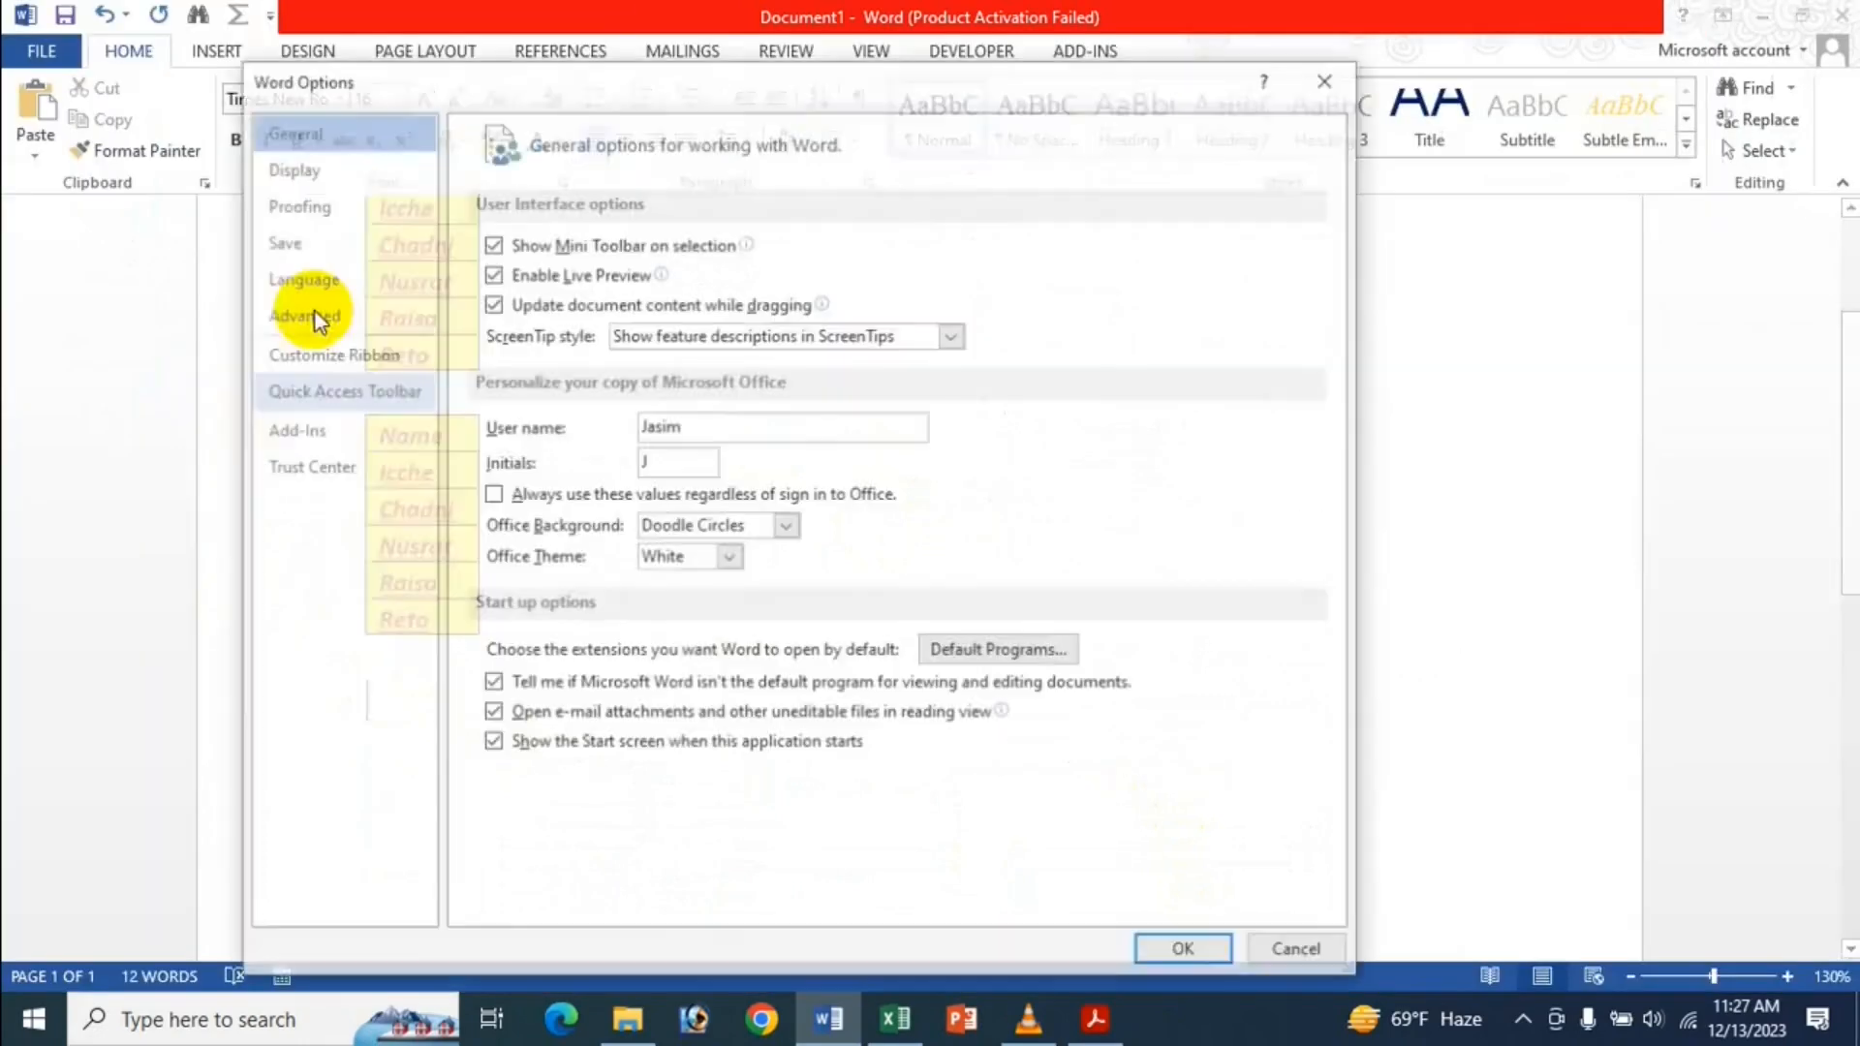
{"action": "left_click", "coordinate": [320, 312]}
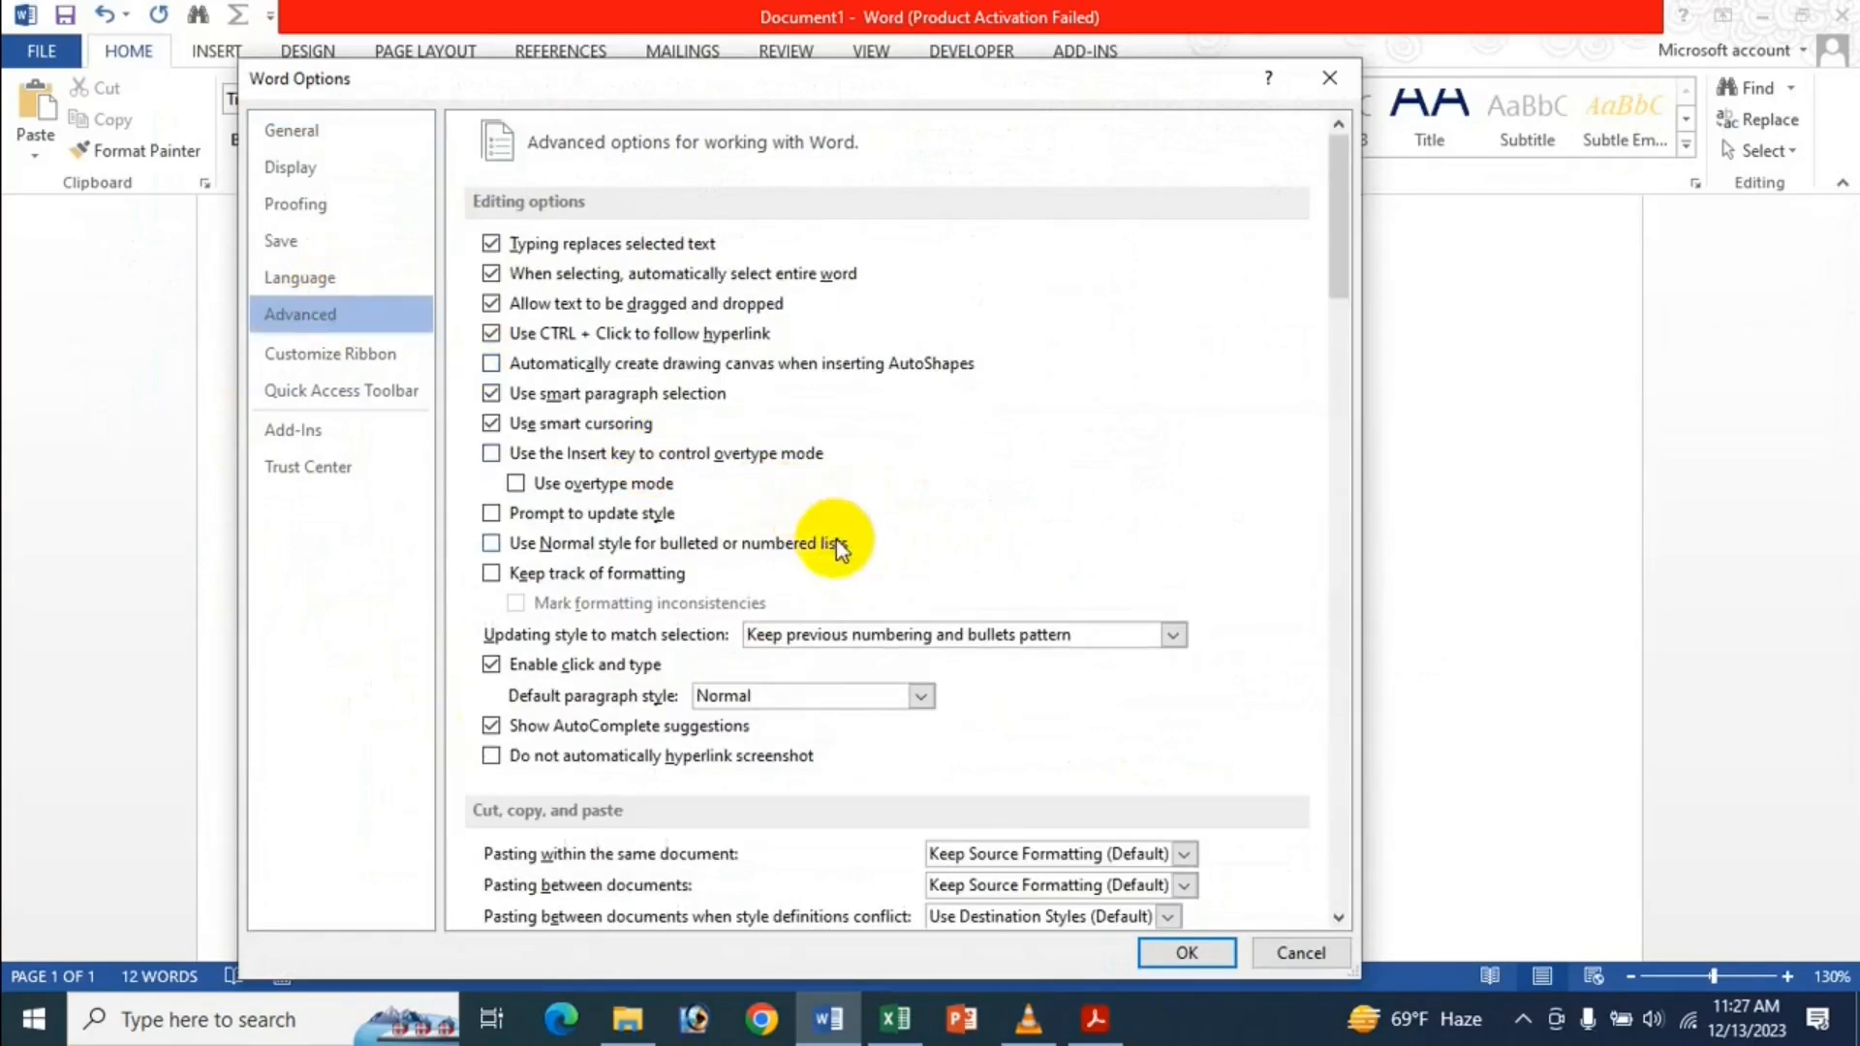
{"action": "scroll", "coordinate": [837, 543], "scroll_direction": "down", "scroll_amount": 4}
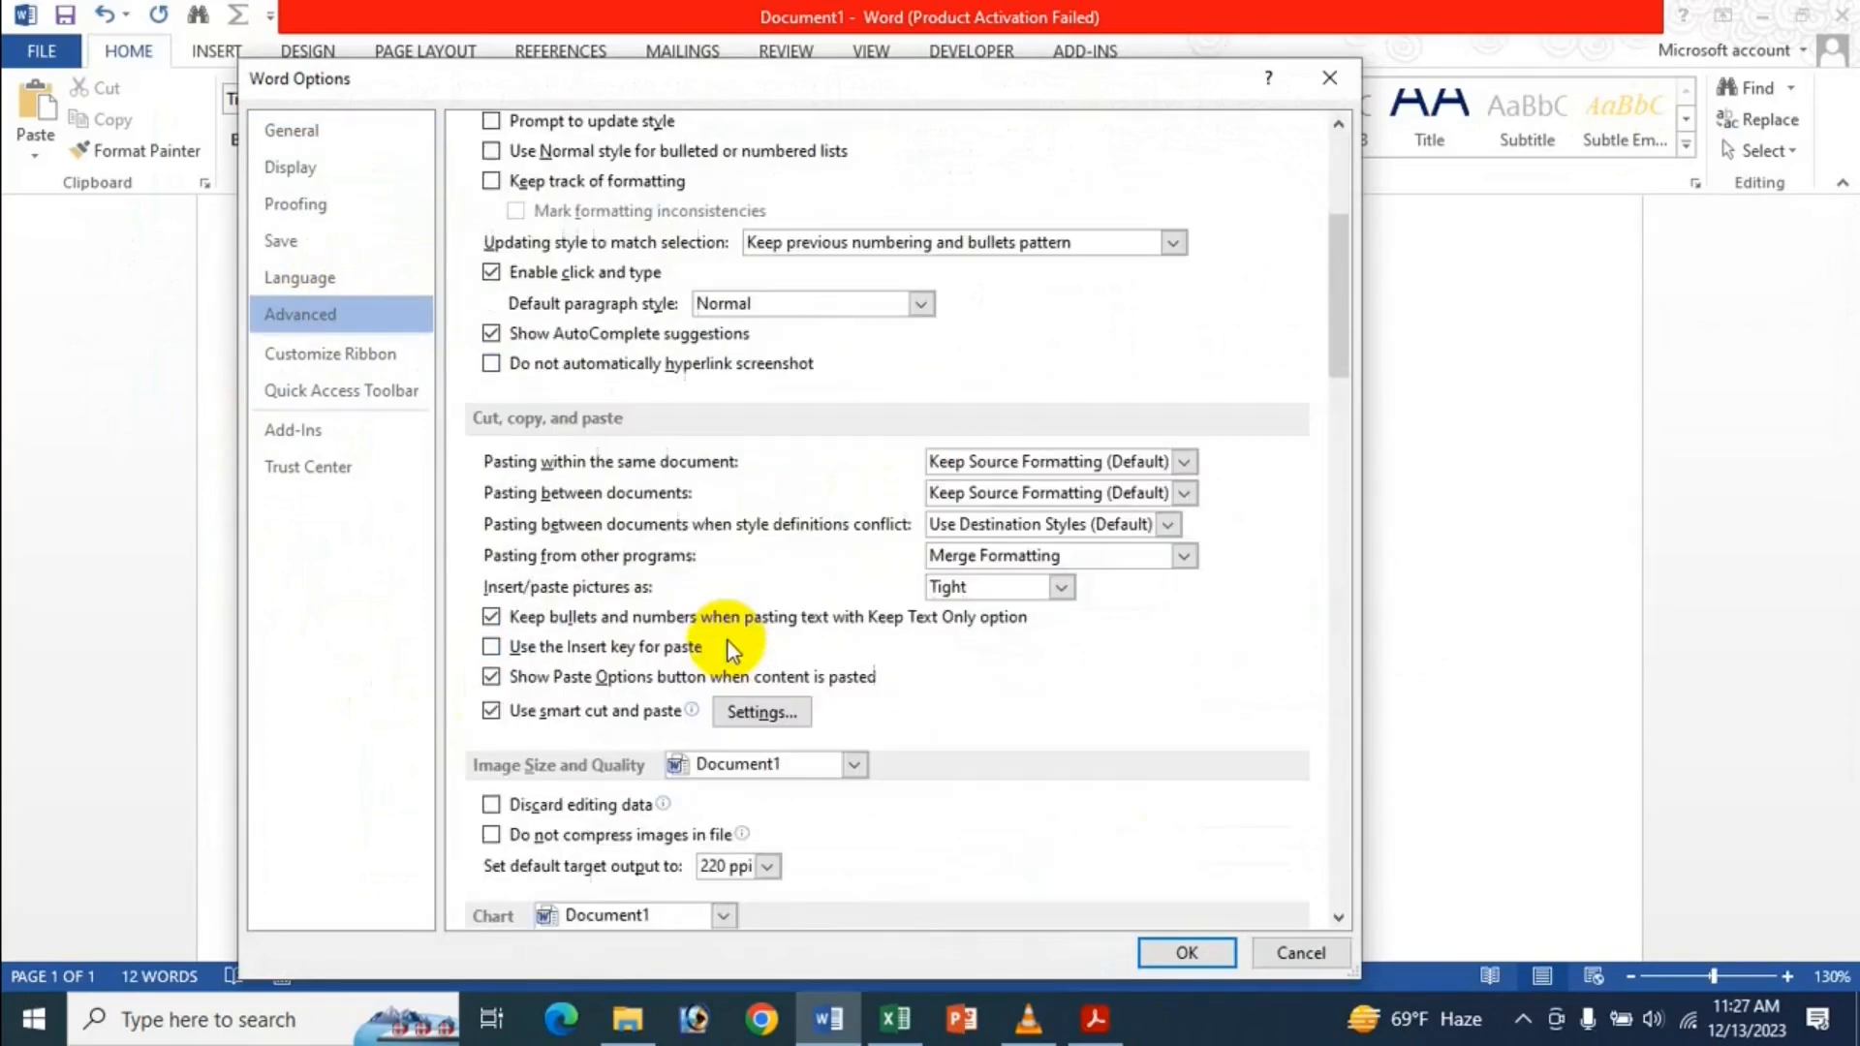
{"action": "left_click", "coordinate": [959, 558]}
{"action": "left_click", "coordinate": [992, 638]}
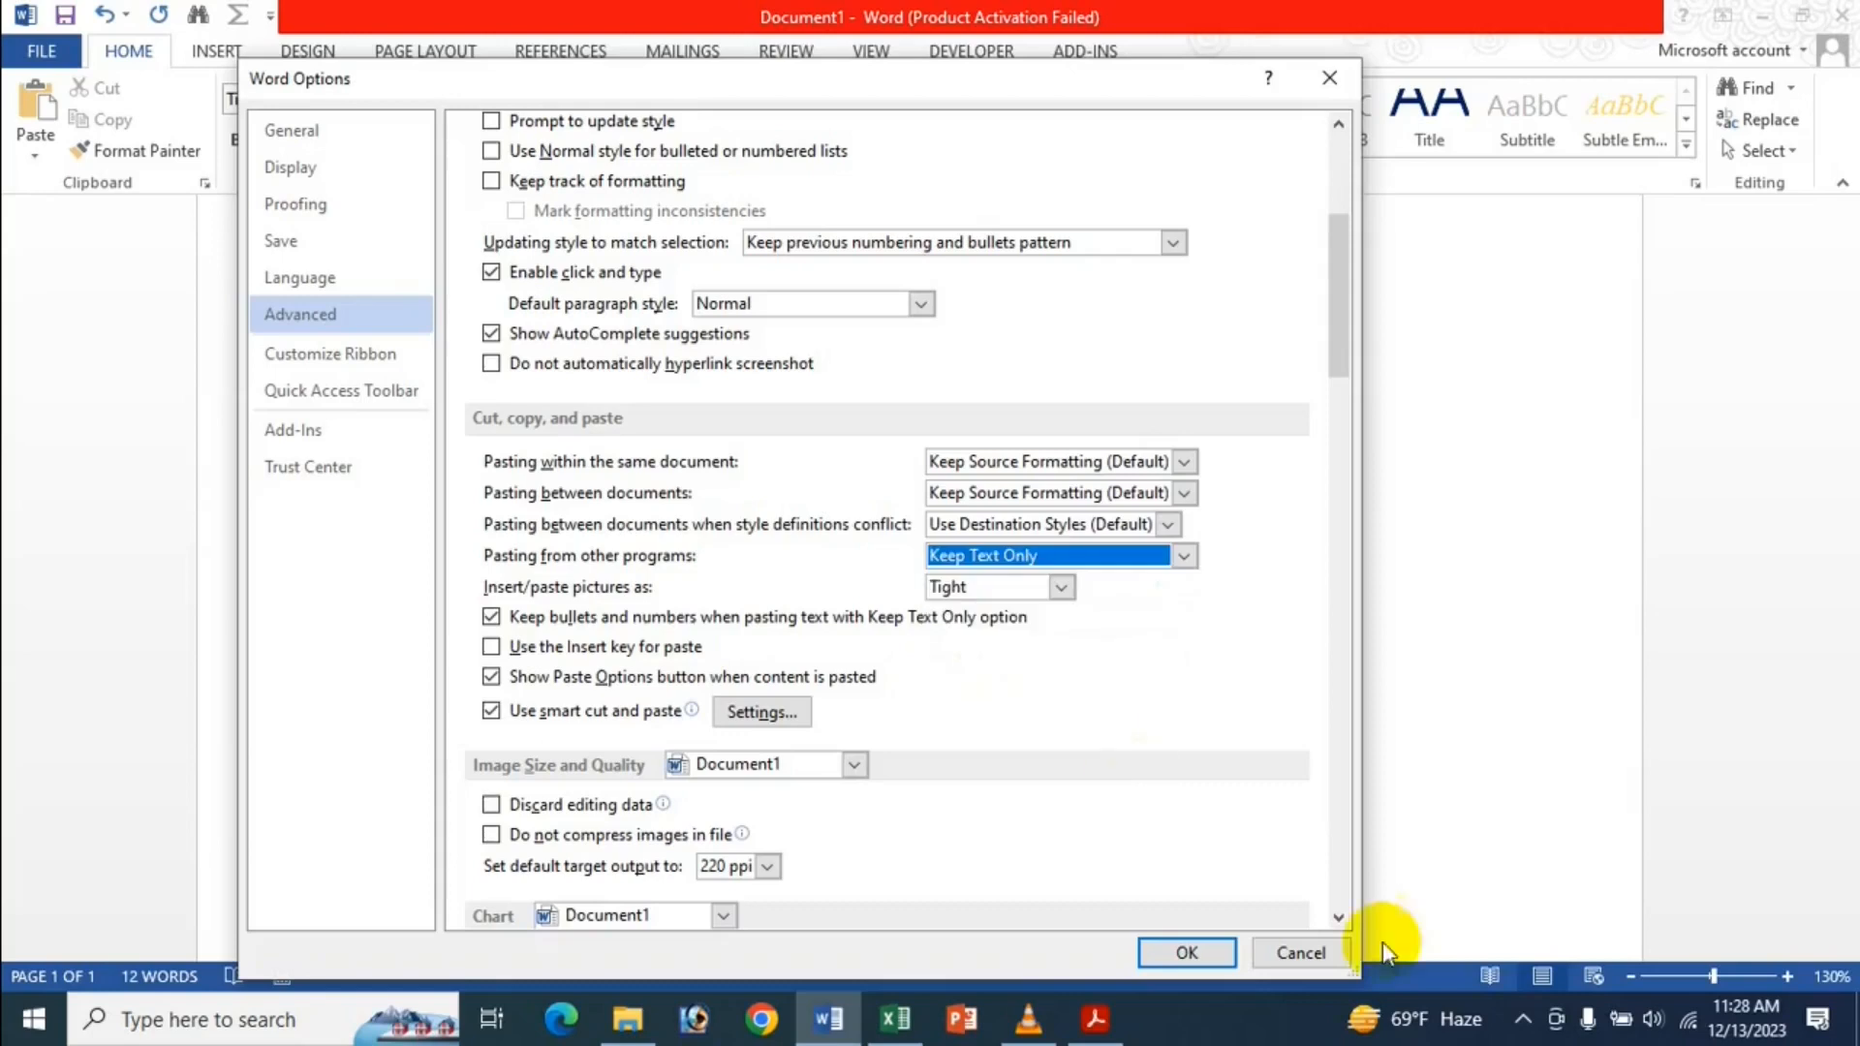
{"action": "left_click", "coordinate": [1216, 954]}
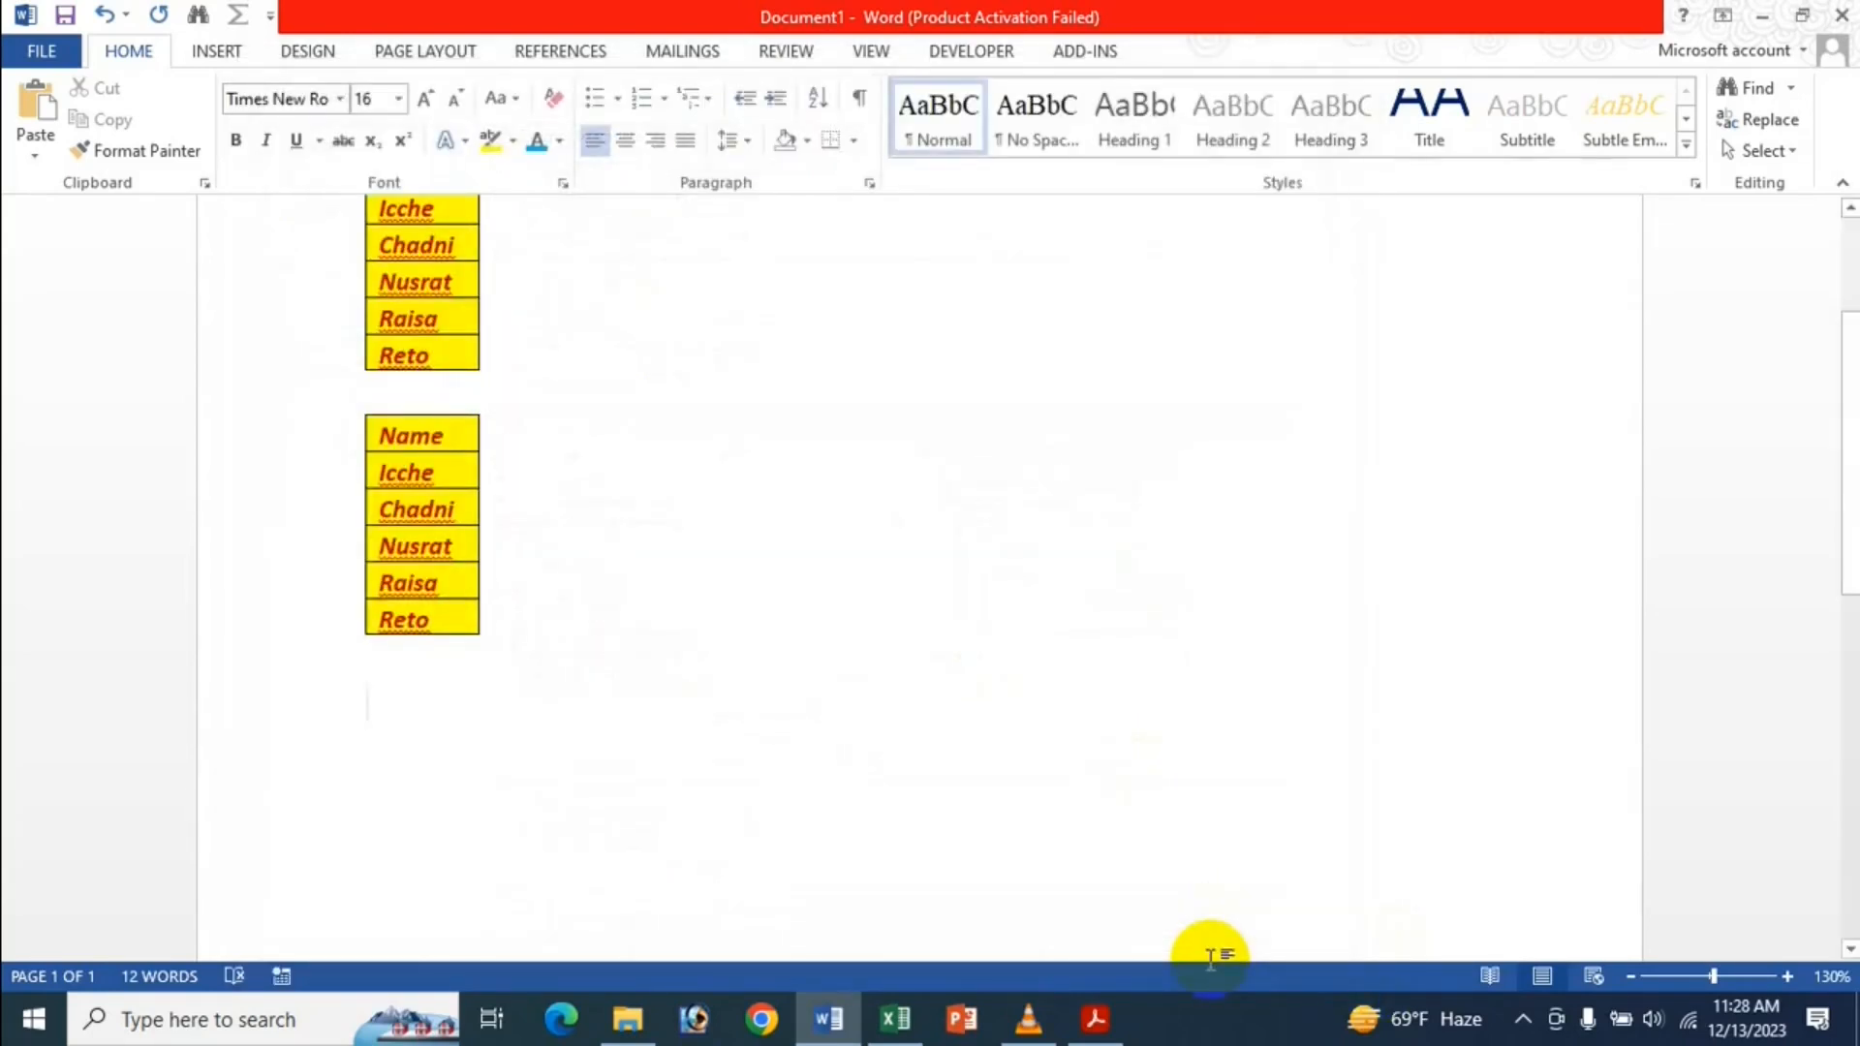
Paste the name list again and switch it to Keep Text Only via Paste Options.
{"action": "type", "text": "Name Icche Chadni Nusrat Raisa Reto"}
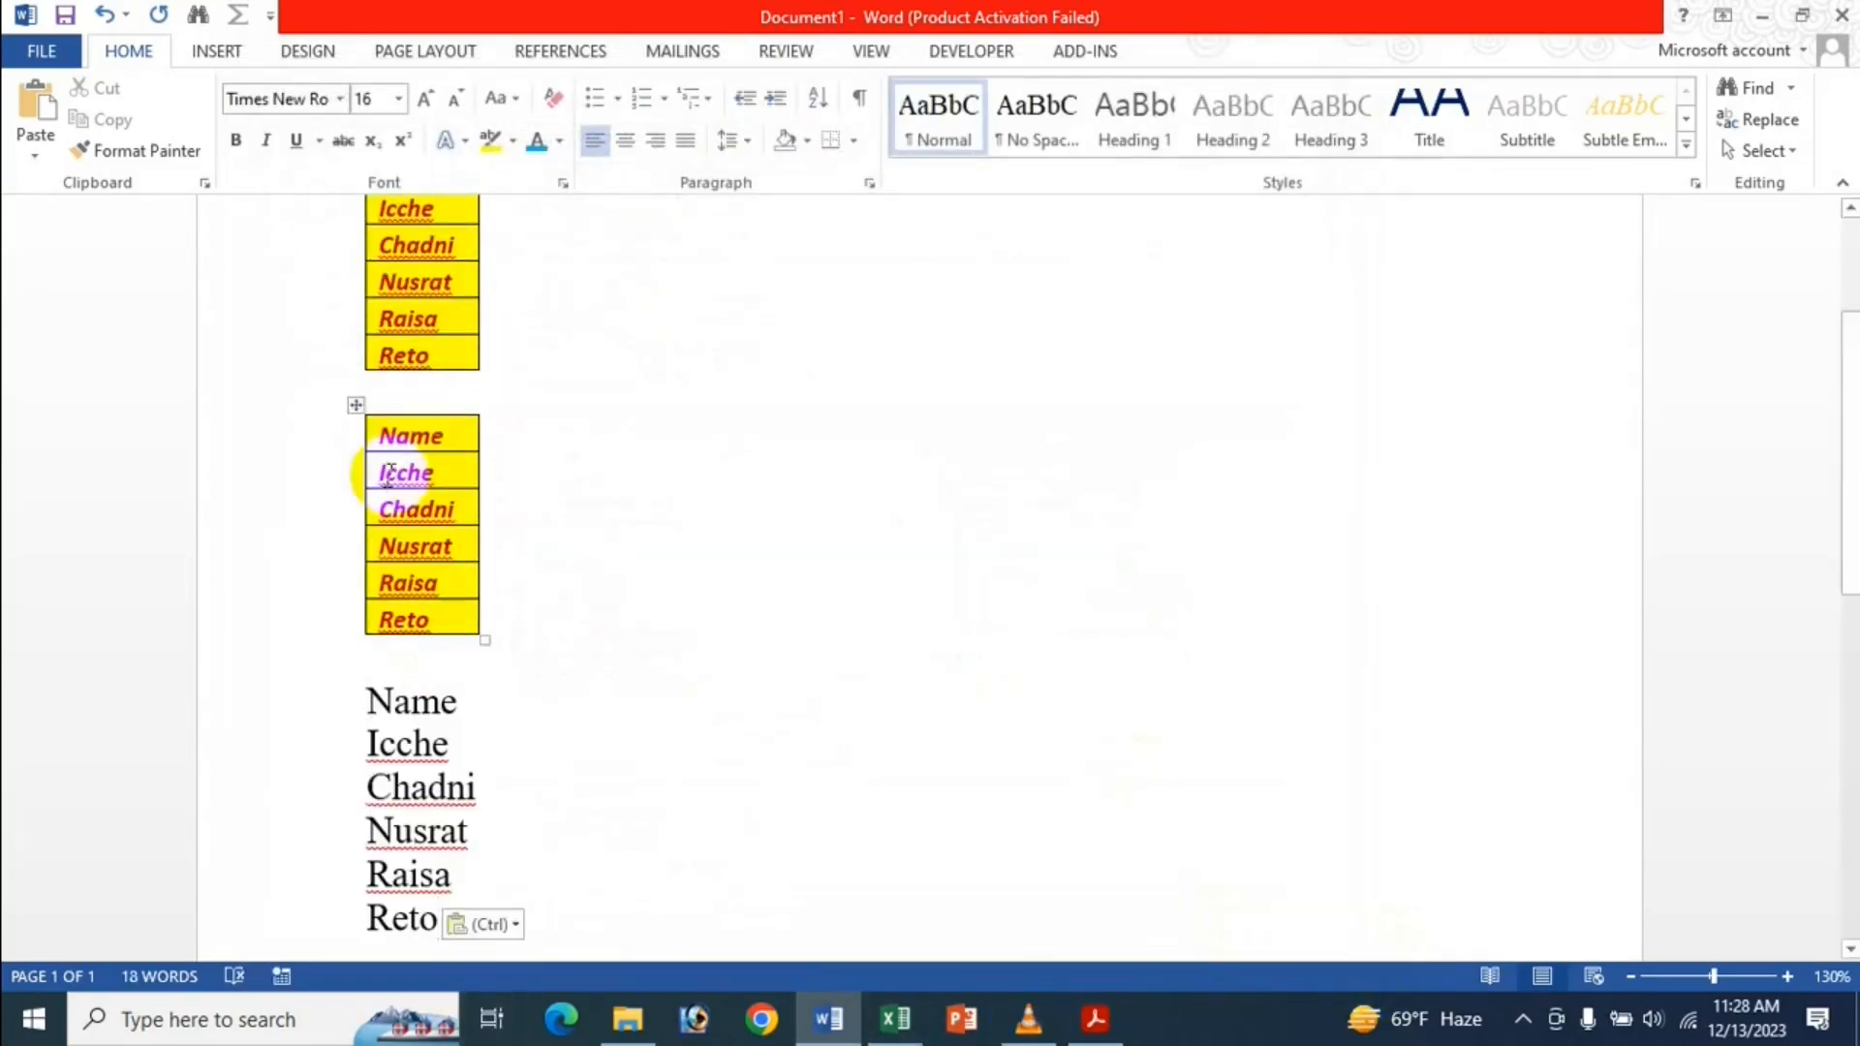
{"action": "scroll", "coordinate": [452, 500], "scroll_direction": "down", "scroll_amount": 3}
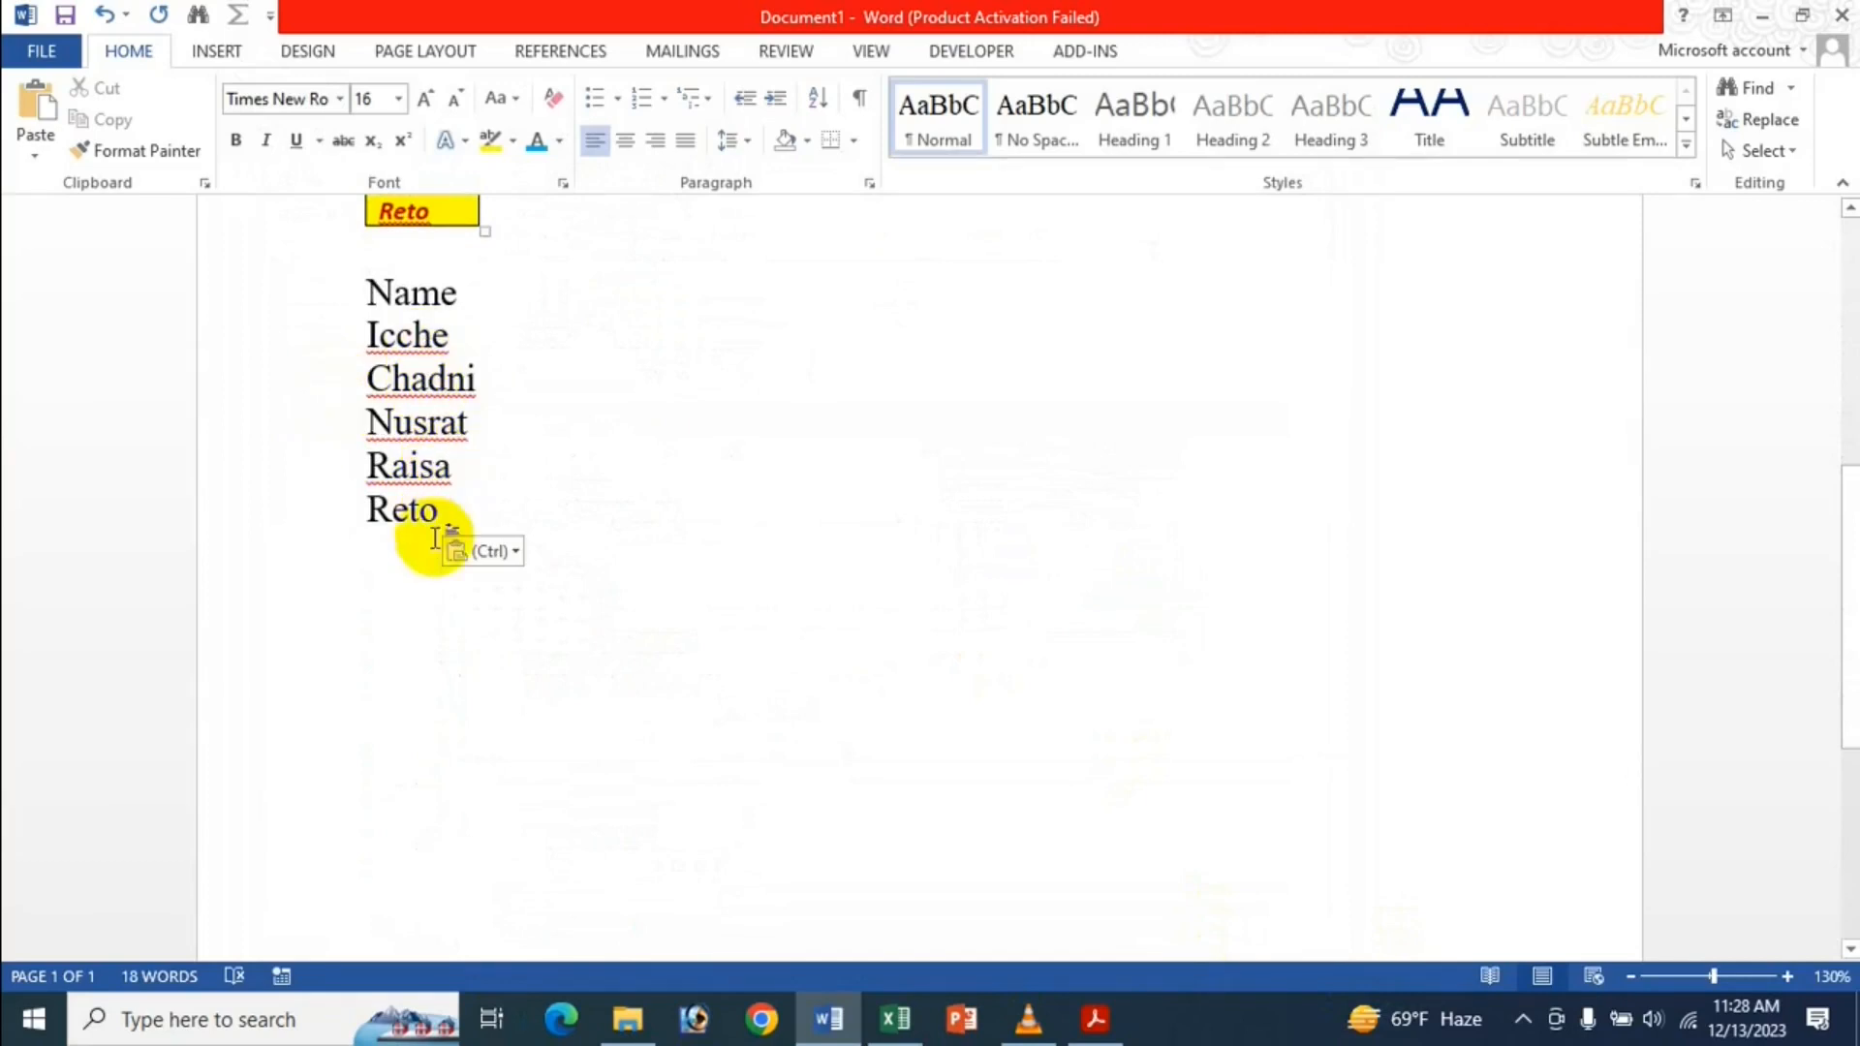
{"action": "scroll", "coordinate": [433, 448], "scroll_direction": "up", "scroll_amount": 3}
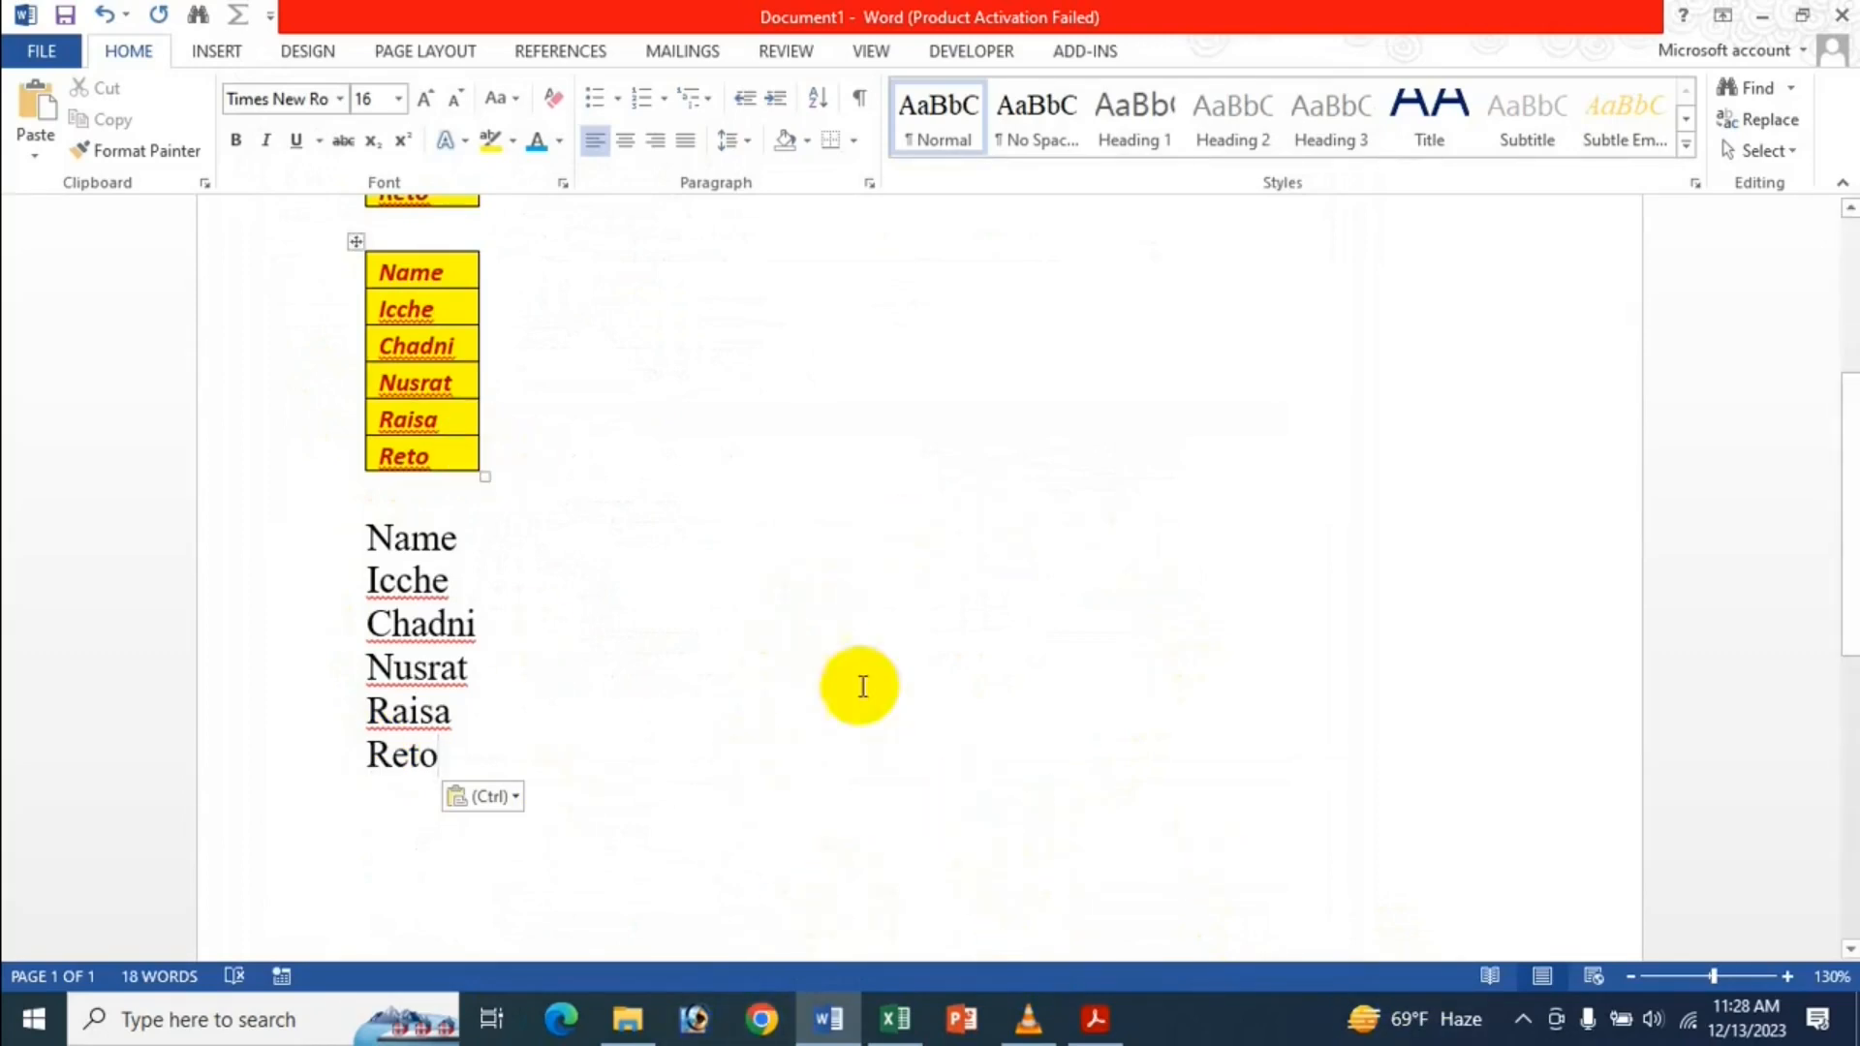
{"action": "left_click", "coordinate": [511, 797]}
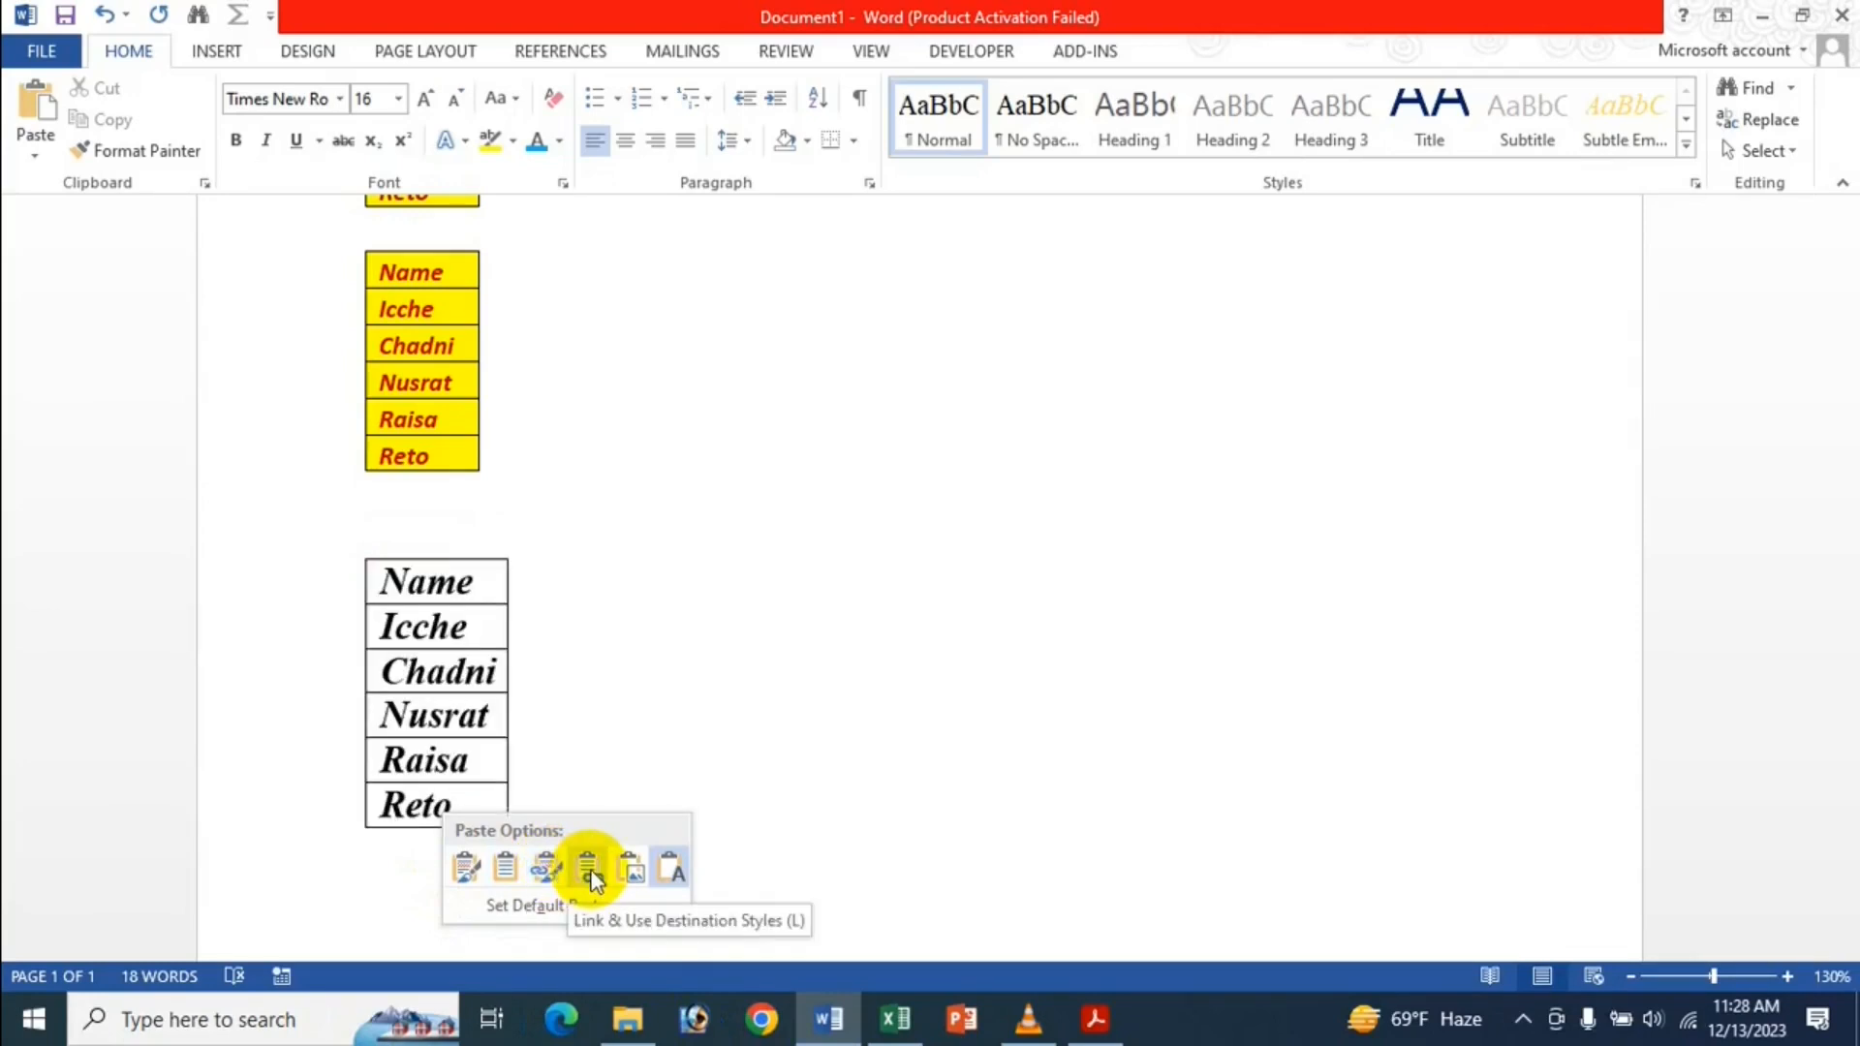
{"action": "left_click", "coordinate": [675, 866]}
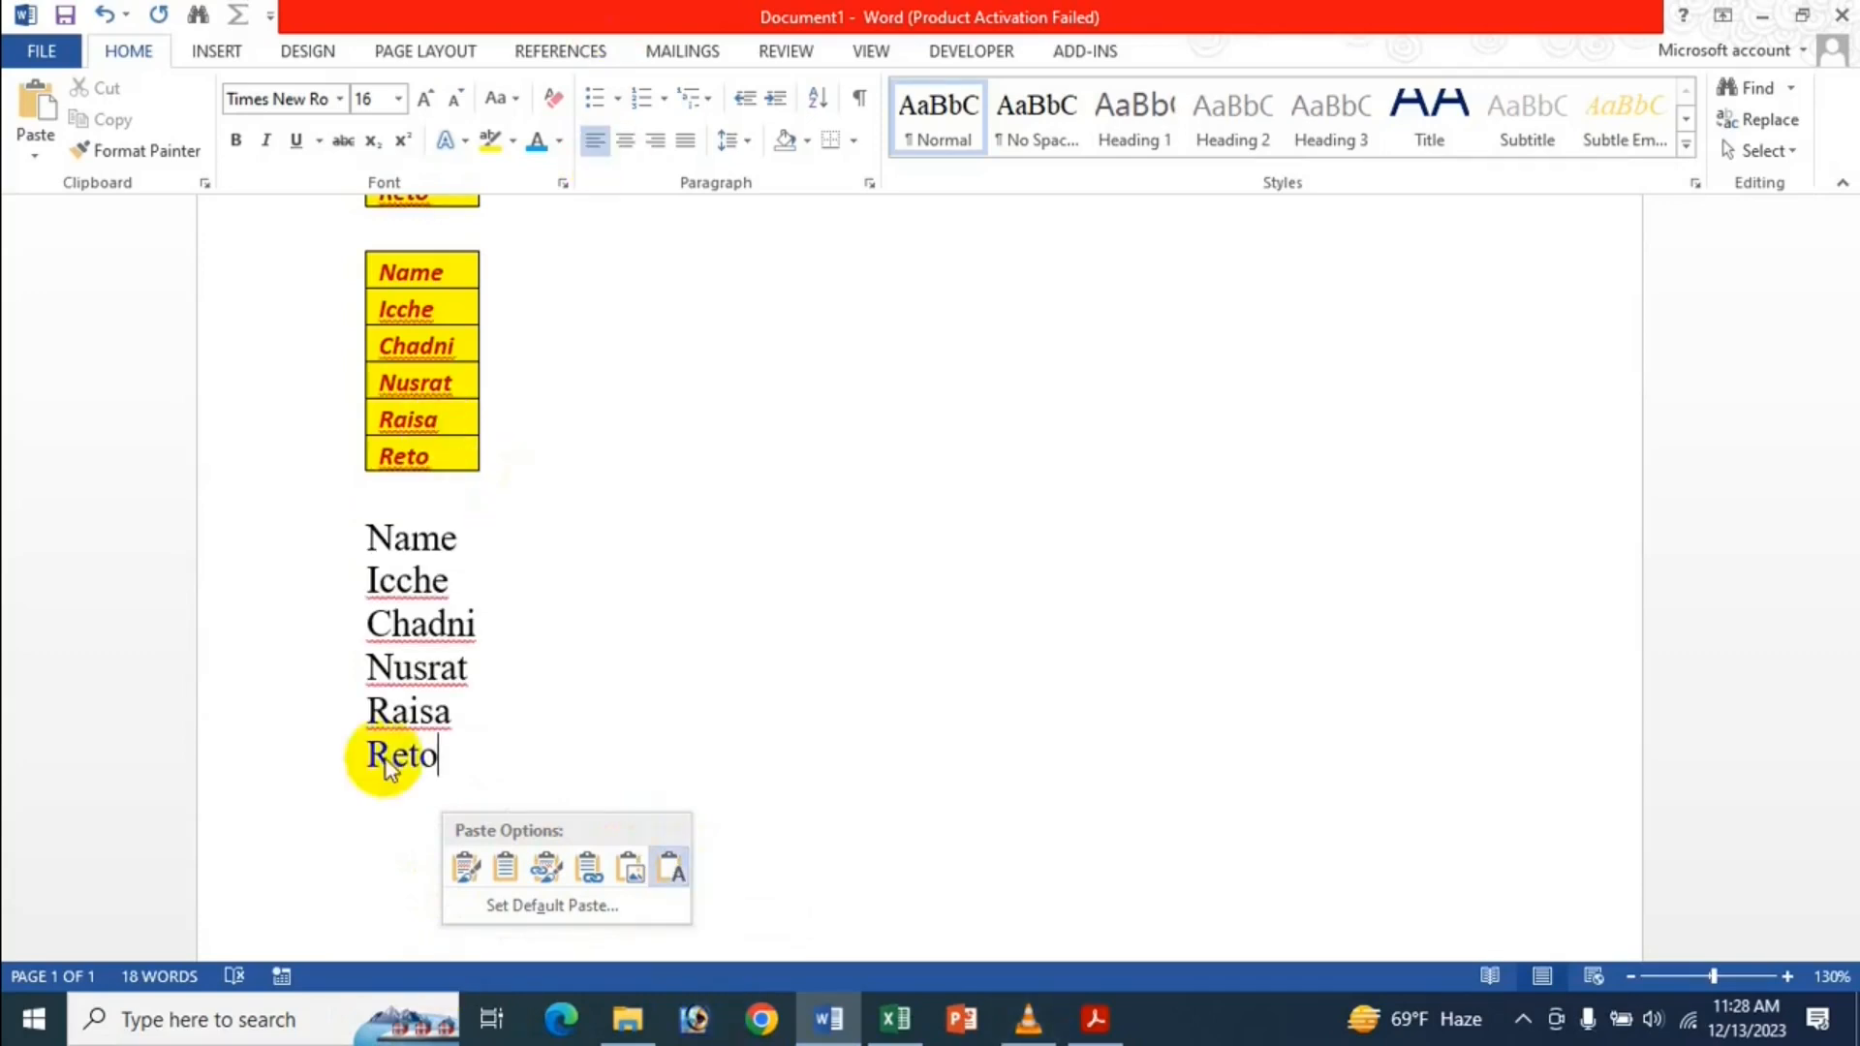
{"action": "left_click", "coordinate": [378, 710]}
Clear the whole Word document and switch to the Excel workbook.
{"action": "key", "text": "ctrl+a"}
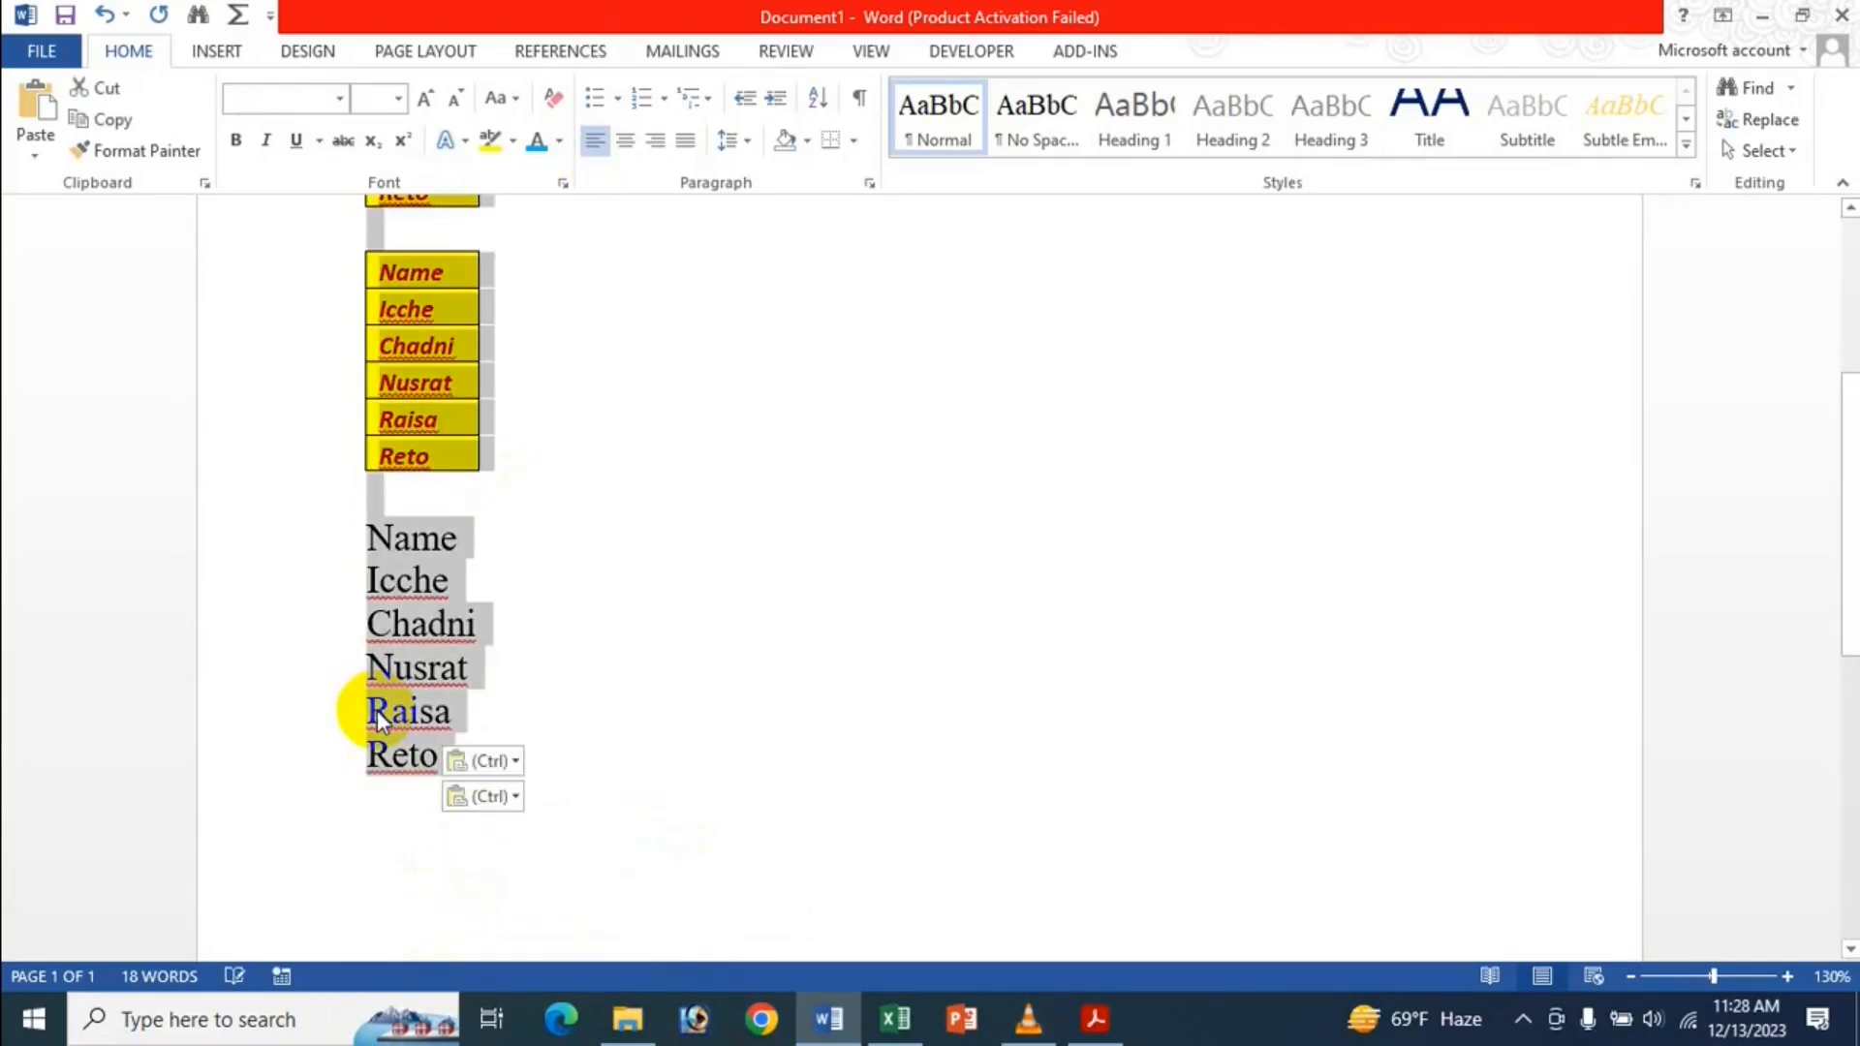
{"action": "key", "text": "Delete"}
{"action": "left_click", "coordinate": [894, 1022]}
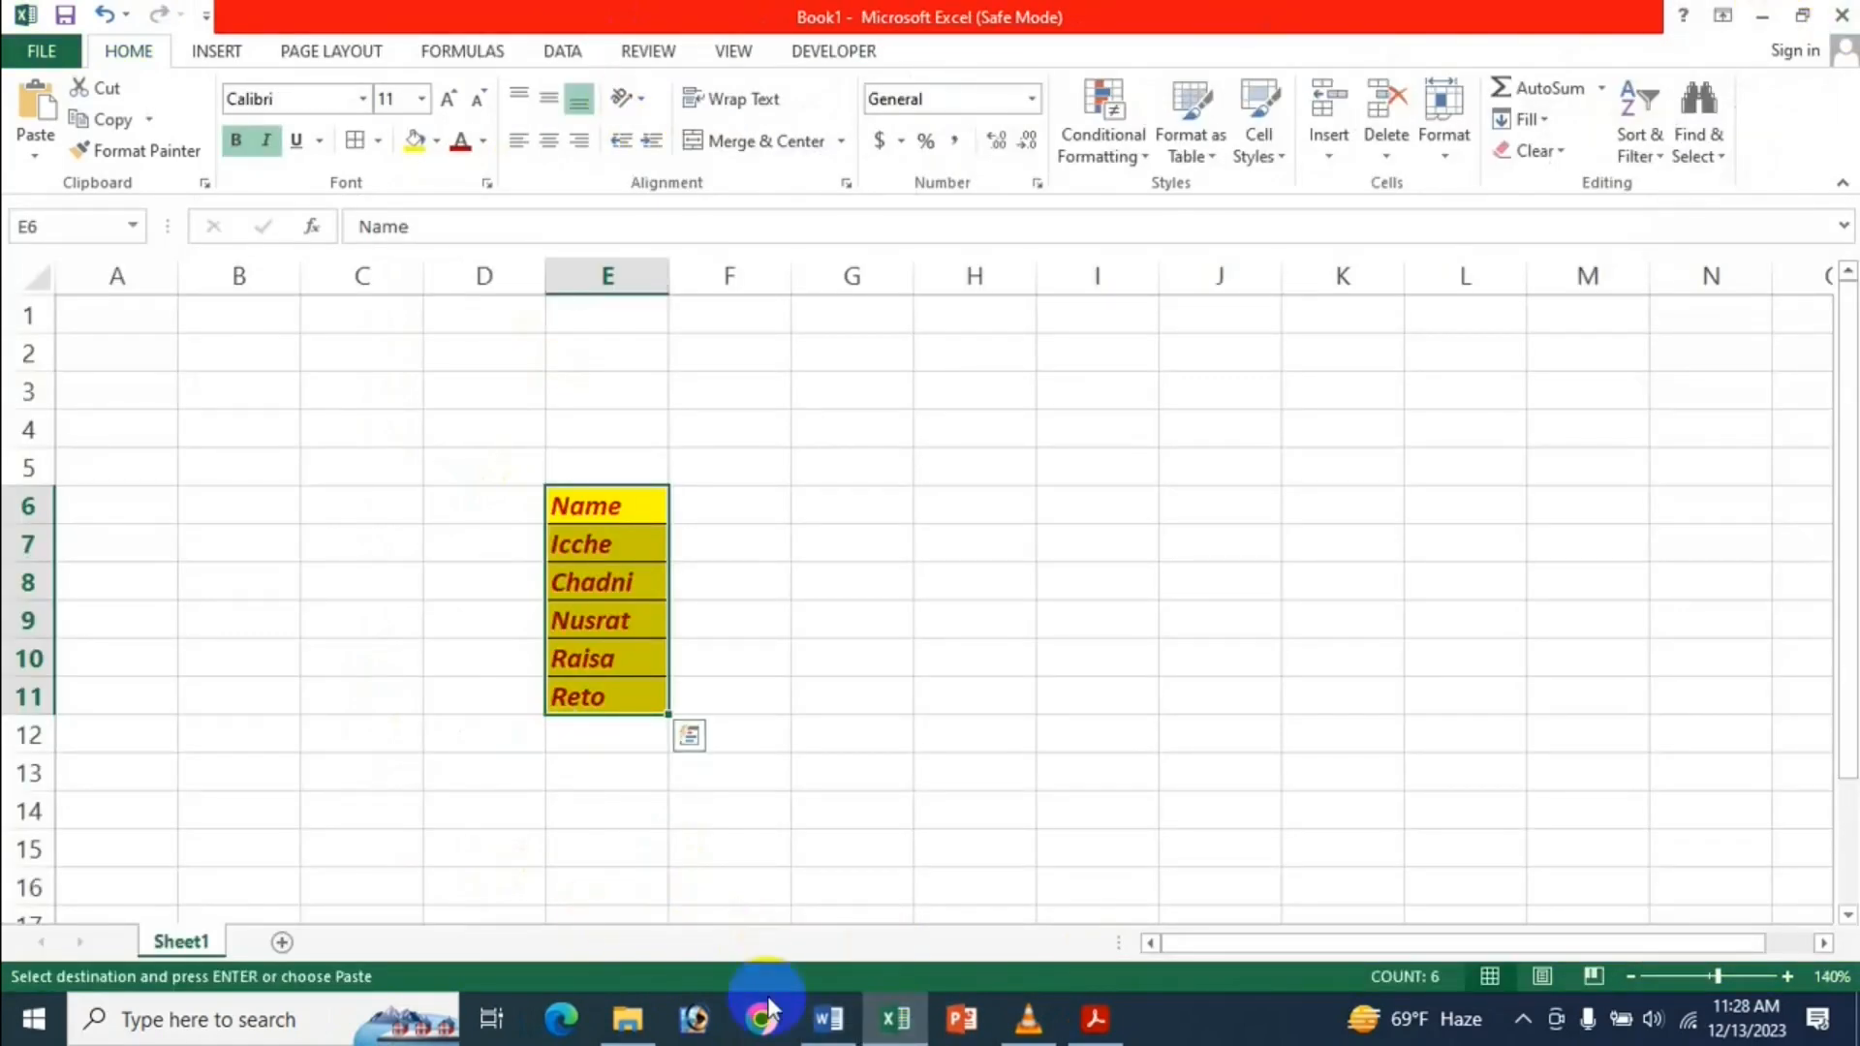
Close Excel's Book1 without saving and bring up Word's File Info page.
{"action": "left_click", "coordinate": [841, 1019]}
{"action": "left_click", "coordinate": [893, 1020]}
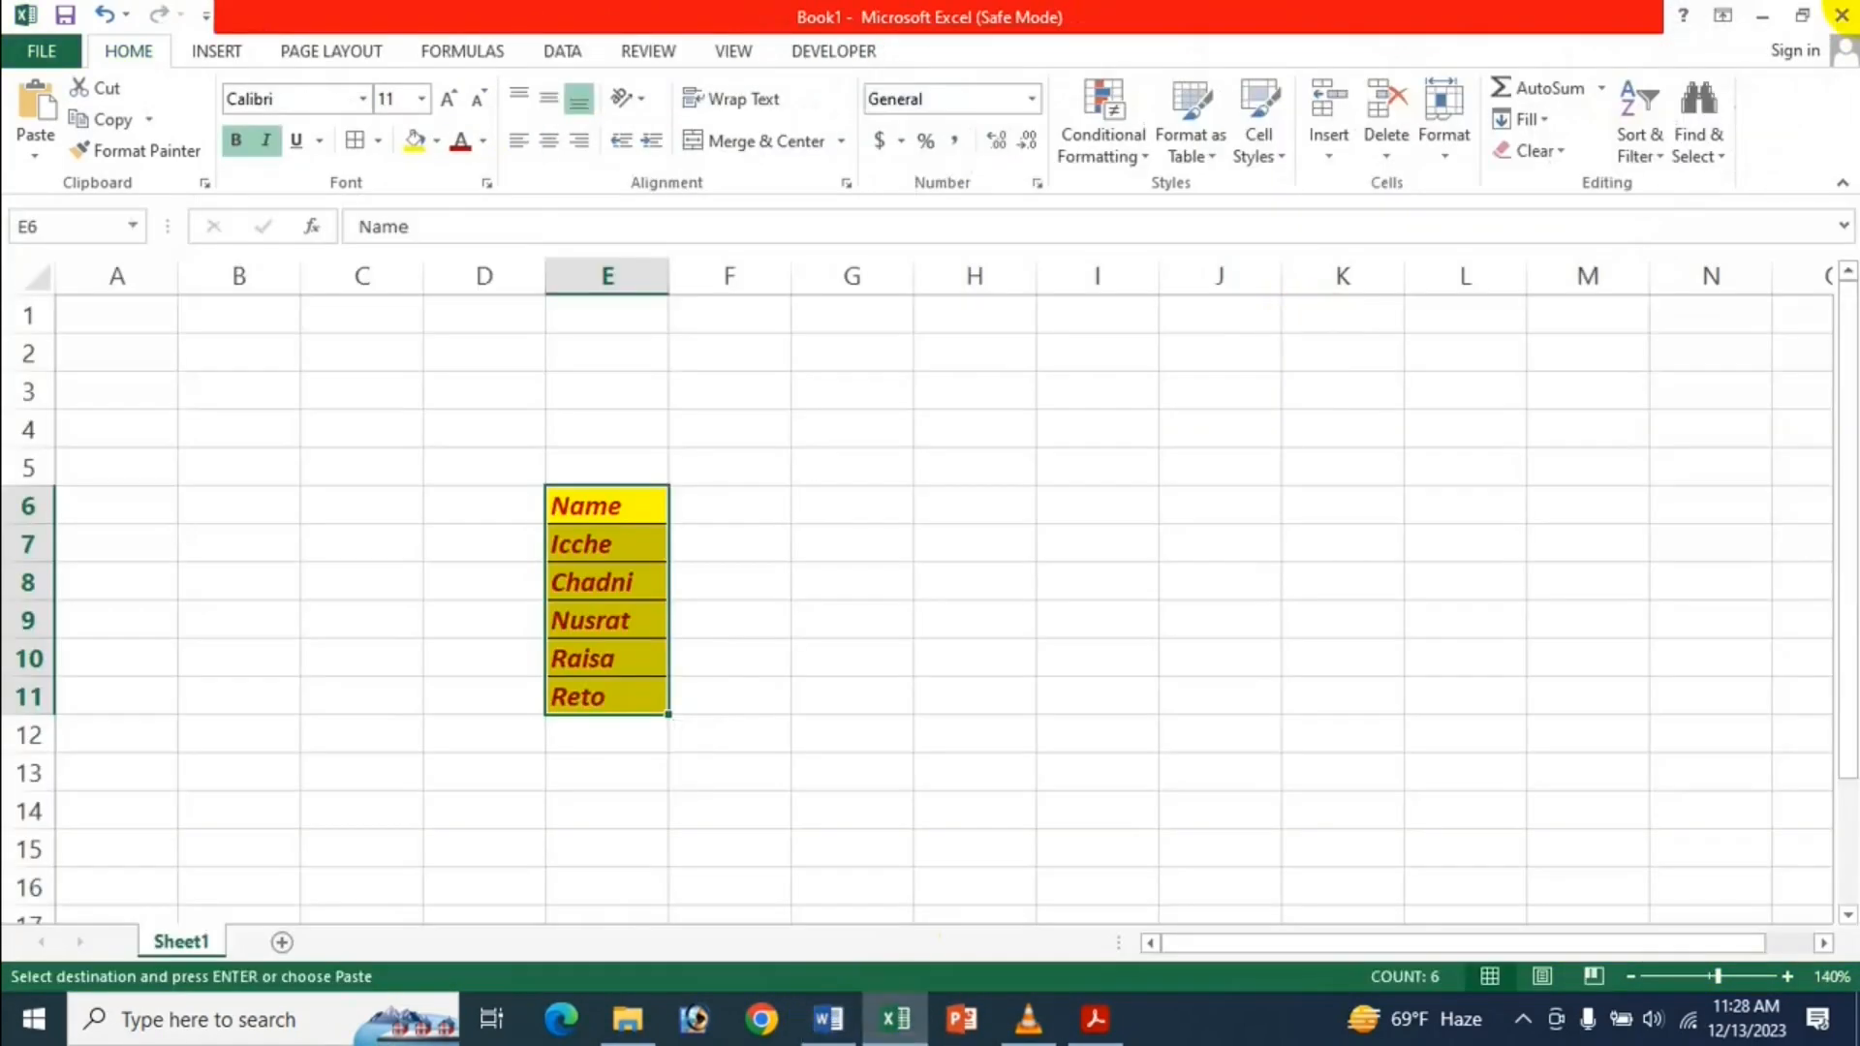
{"action": "left_click", "coordinate": [1844, 22]}
{"action": "left_click", "coordinate": [925, 539]}
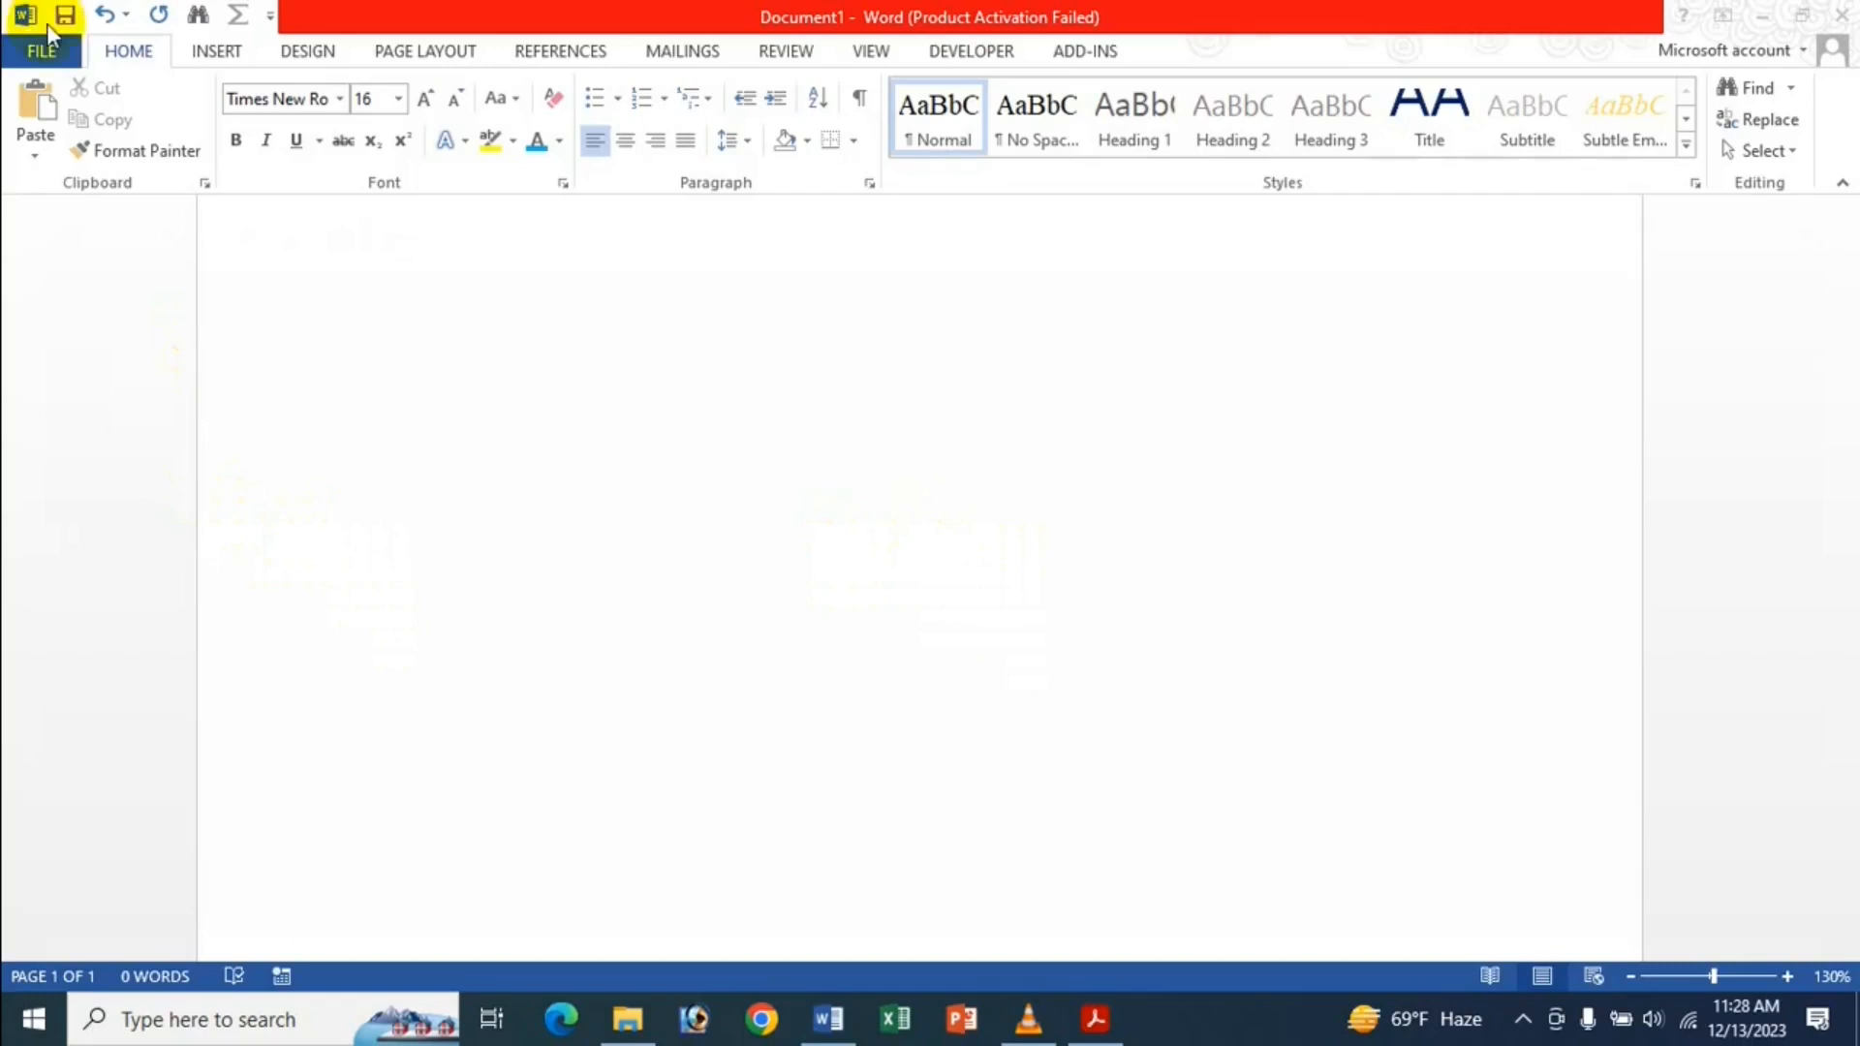
{"action": "left_click", "coordinate": [423, 455]}
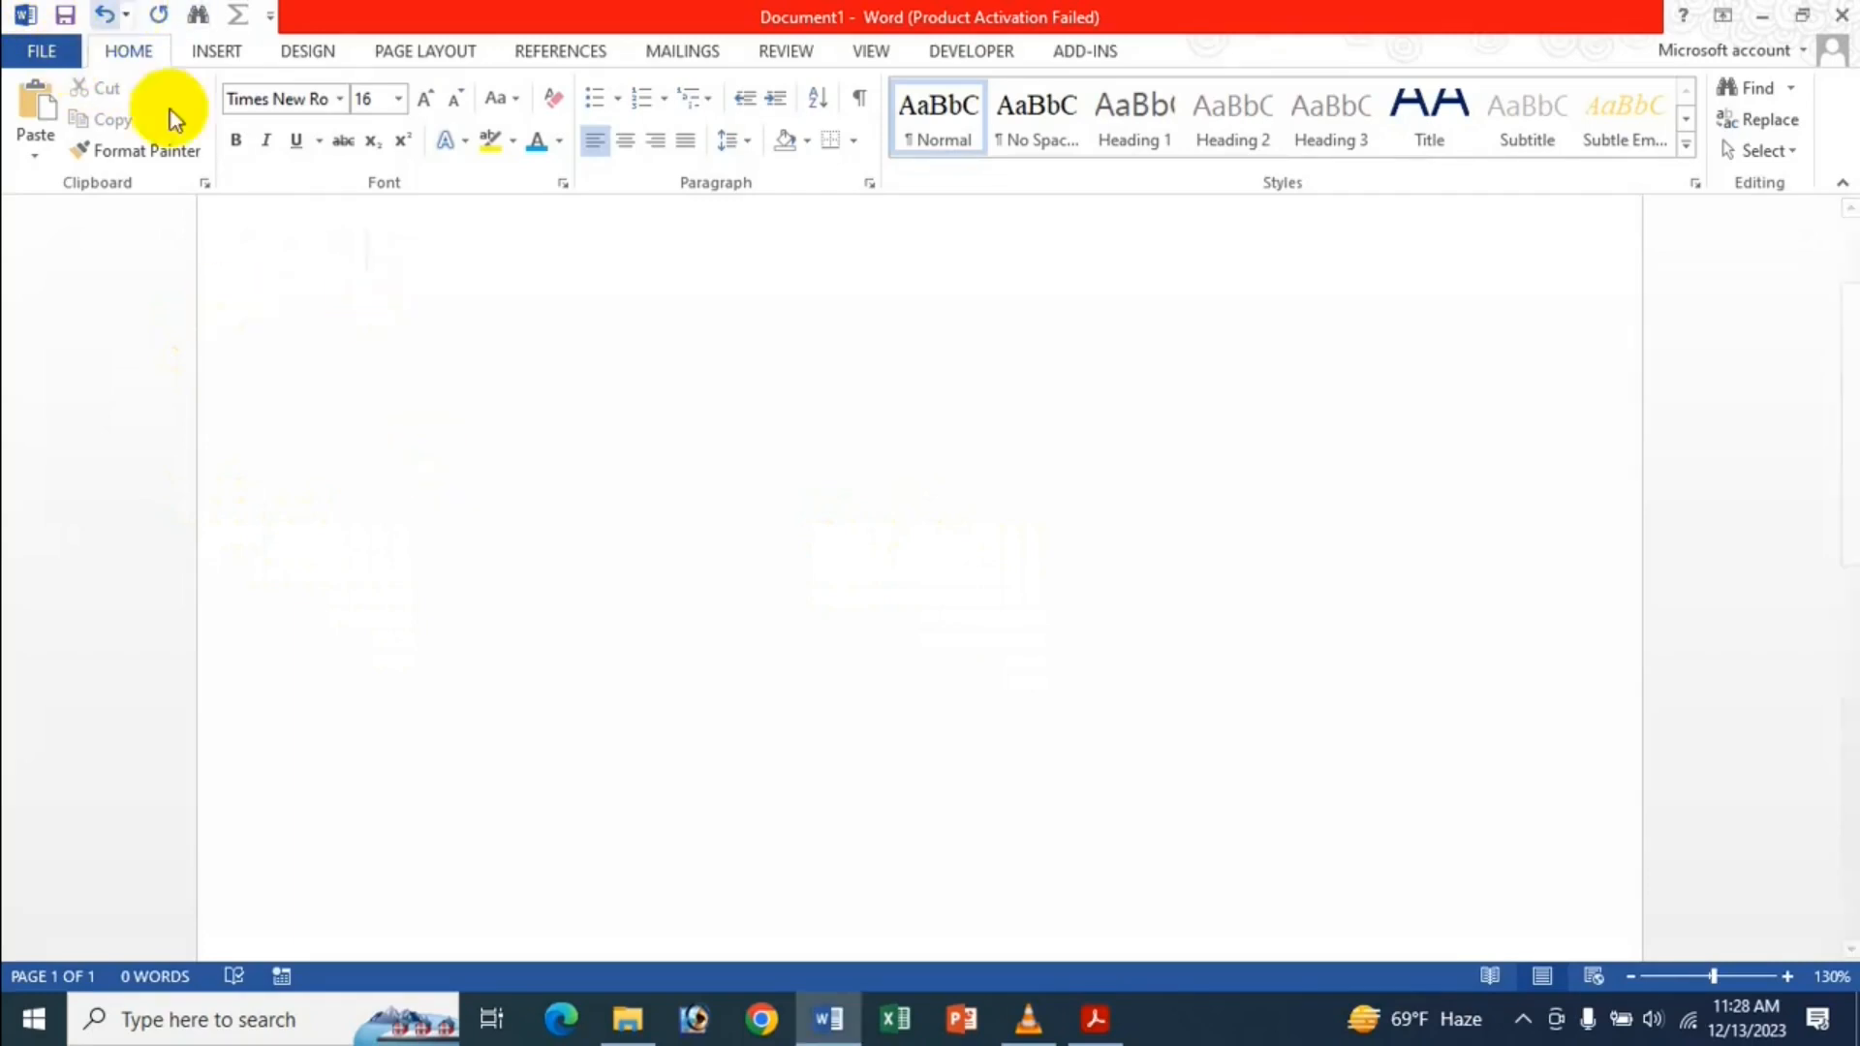
{"action": "left_click", "coordinate": [42, 51]}
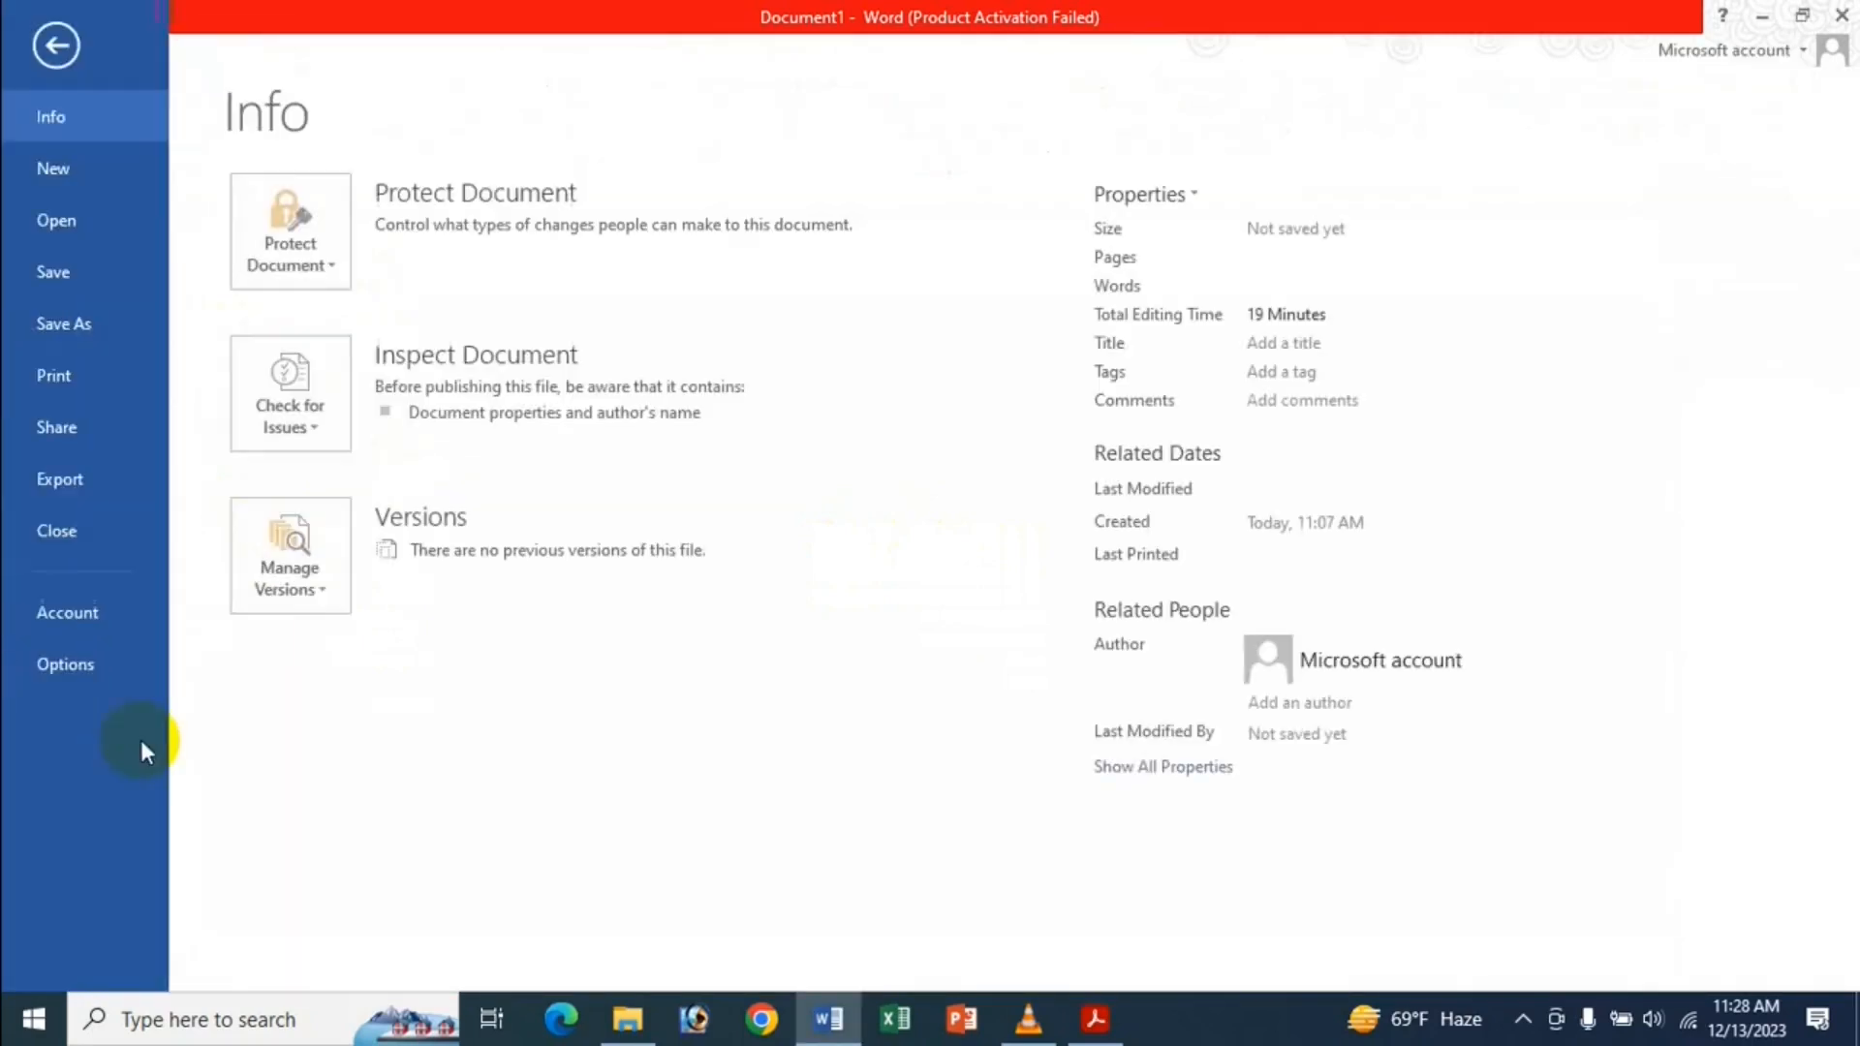
Set 'Pasting from other programs' back to Keep Source Formatting (Default).
{"action": "left_click", "coordinate": [96, 682]}
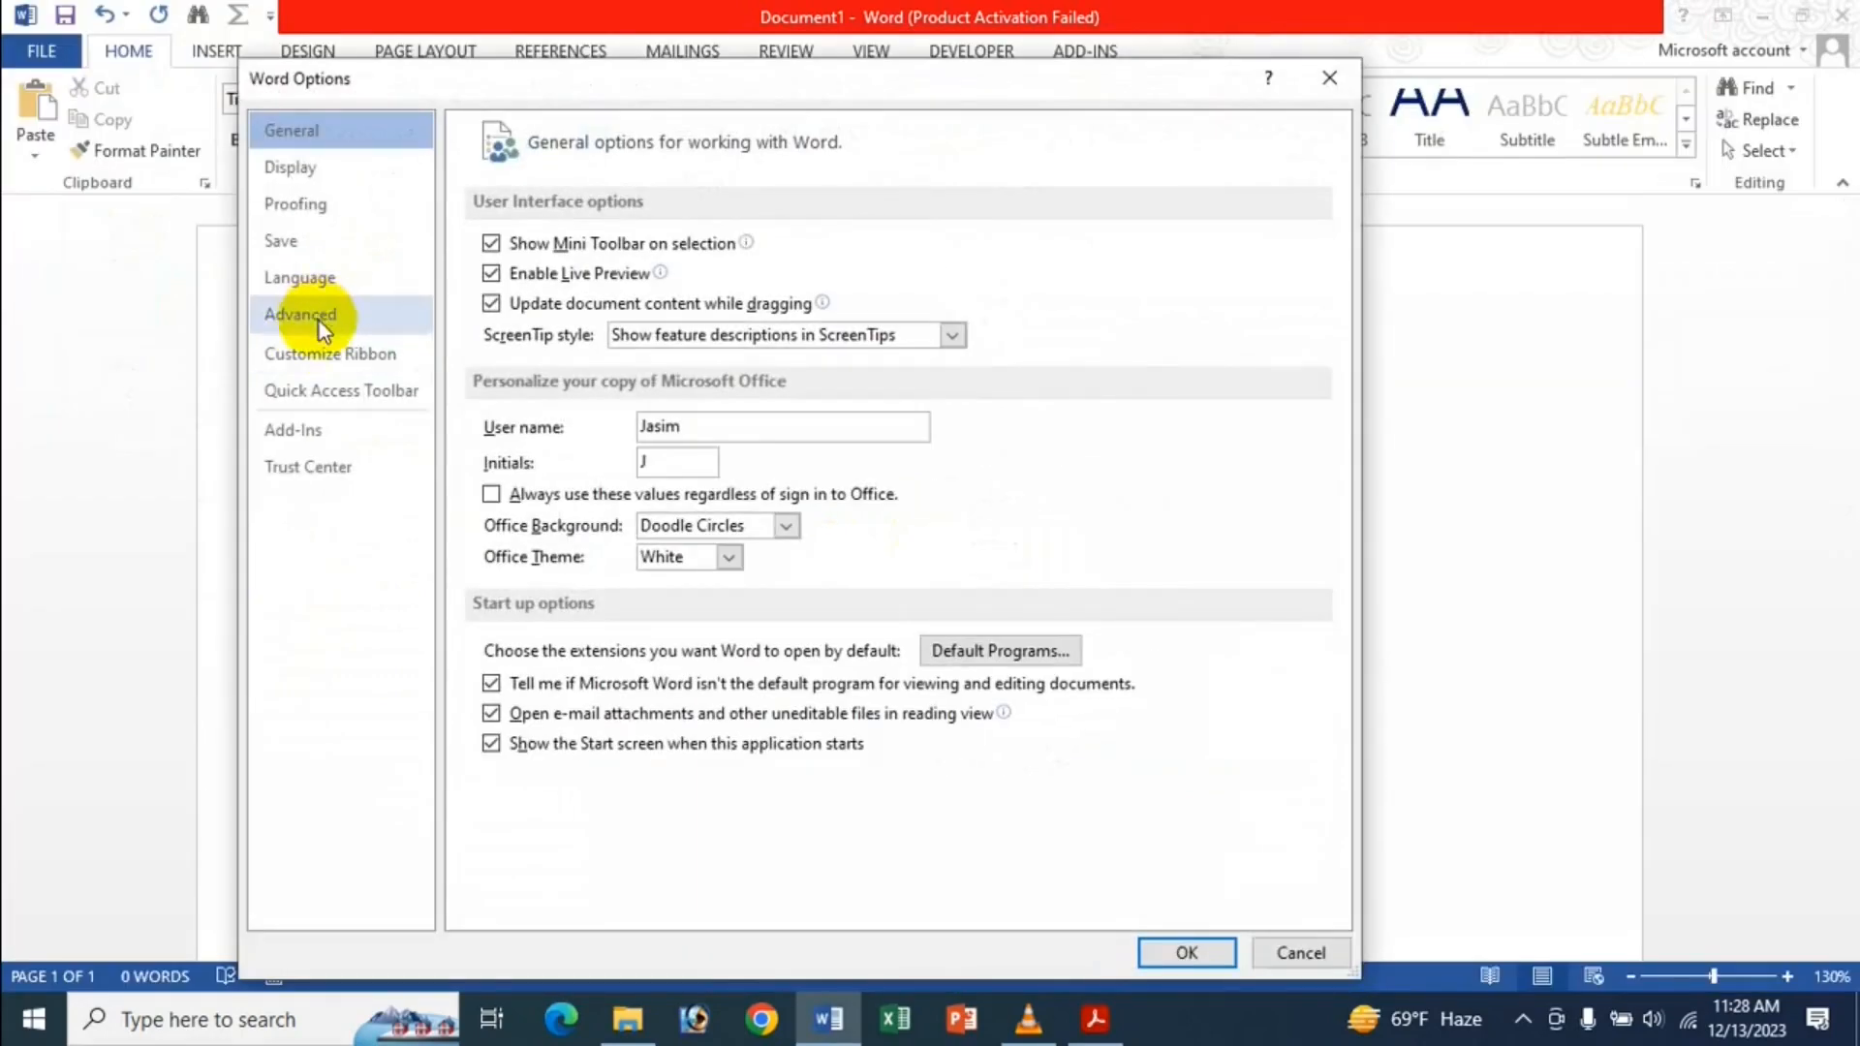
{"action": "left_click", "coordinate": [316, 322]}
{"action": "scroll", "coordinate": [1113, 714], "scroll_direction": "down", "scroll_amount": 4}
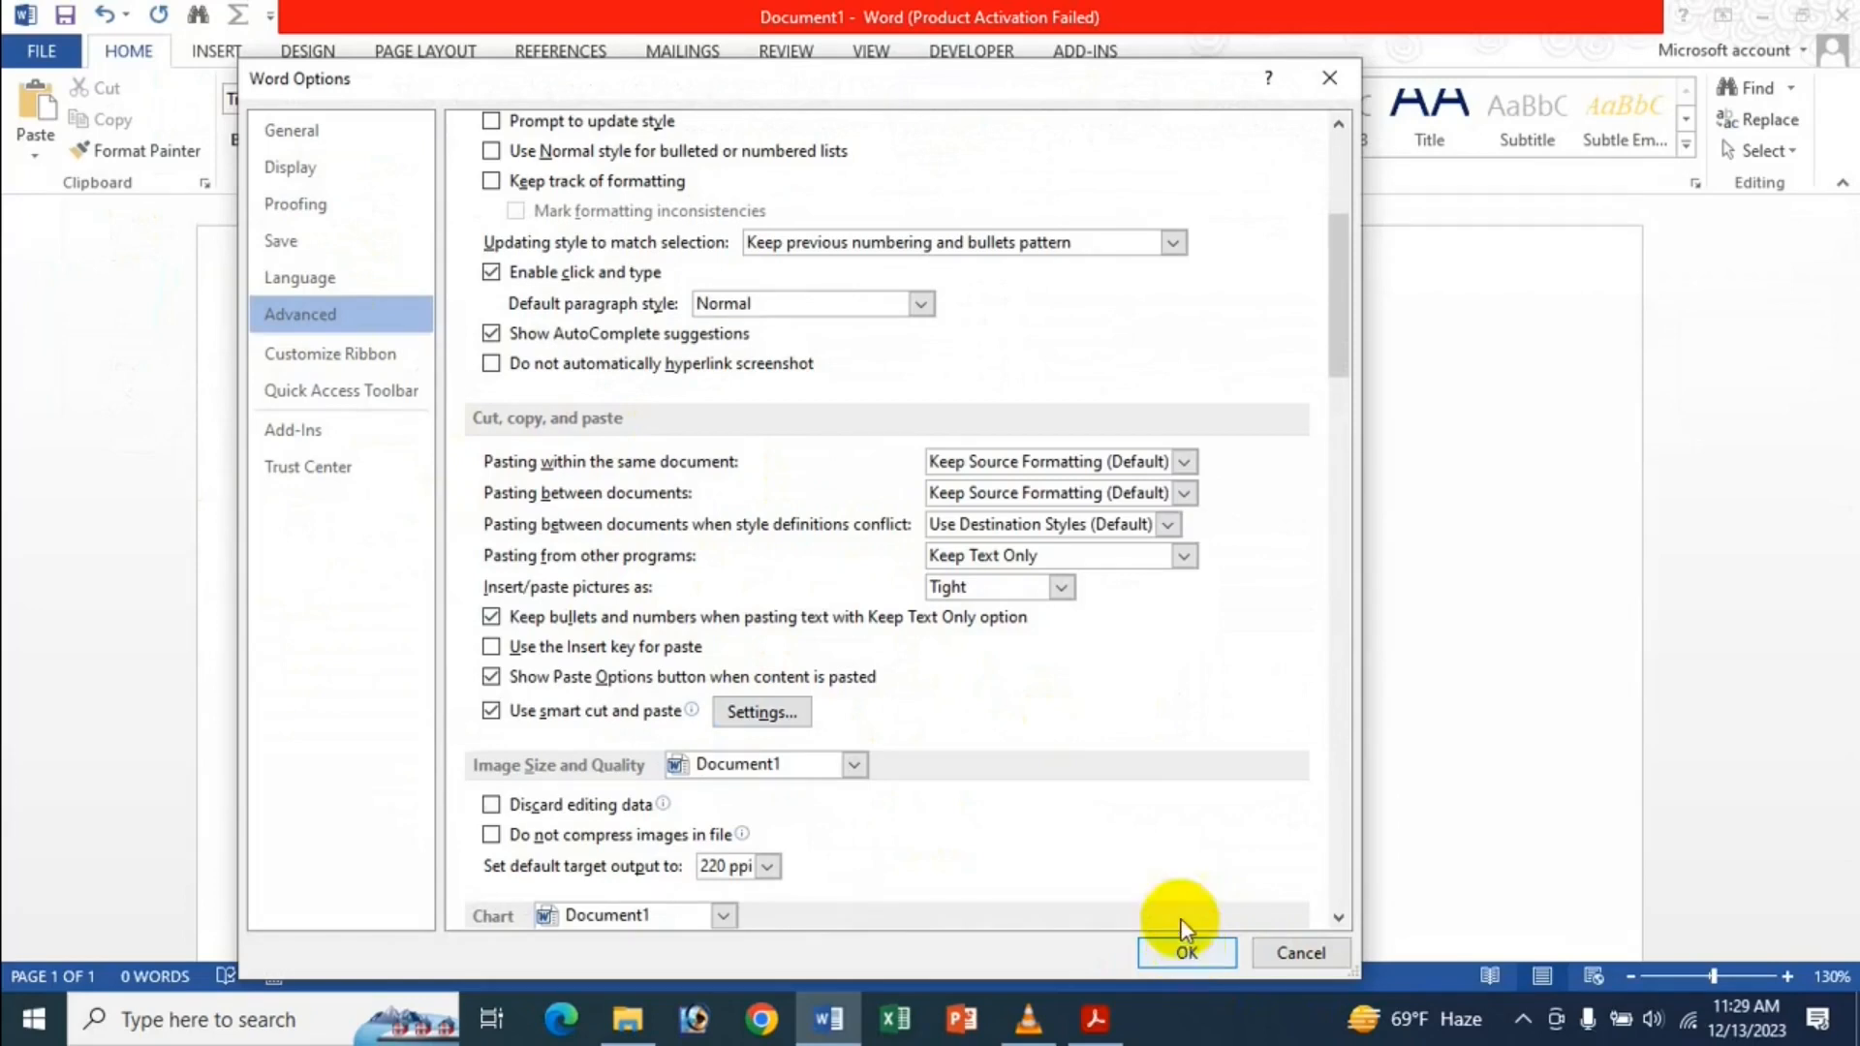
{"action": "left_click", "coordinate": [1044, 549]}
{"action": "left_click", "coordinate": [1046, 586]}
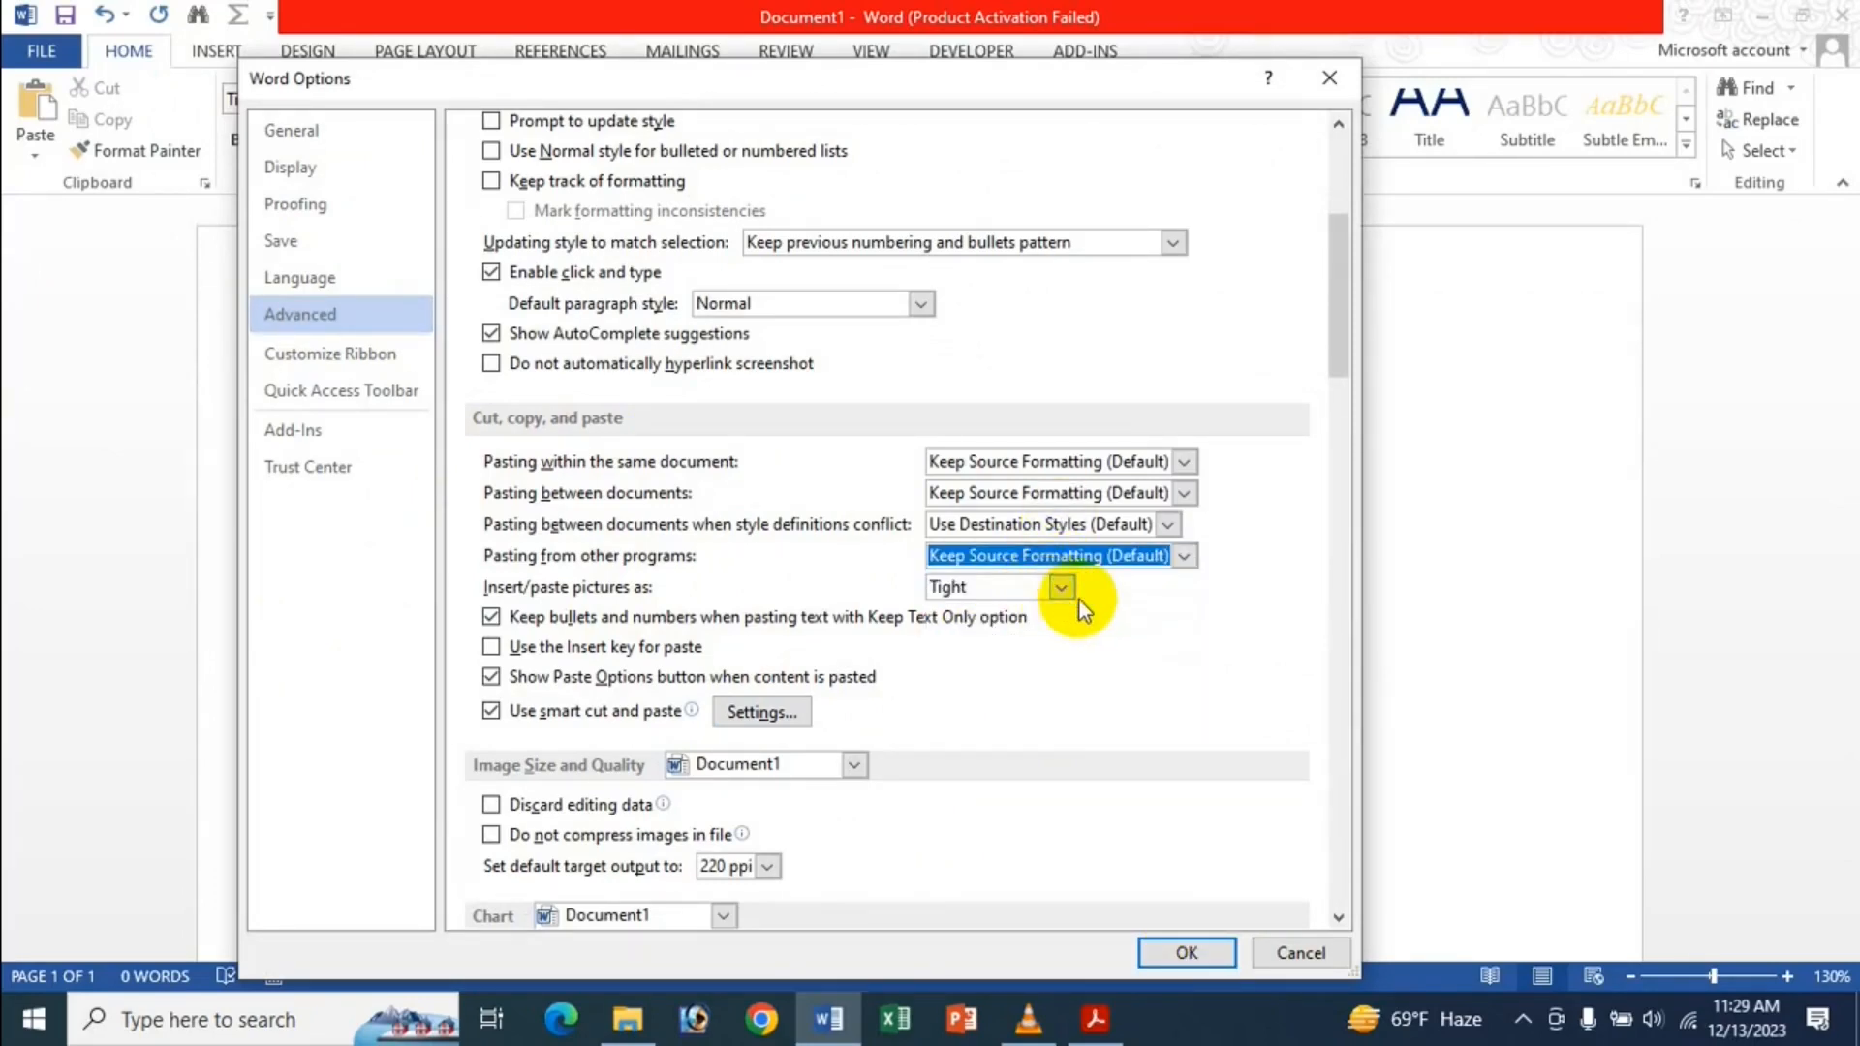
Set 'Insert/paste pictures as' to In line with text and confirm with OK.
{"action": "left_click", "coordinate": [1058, 595]}
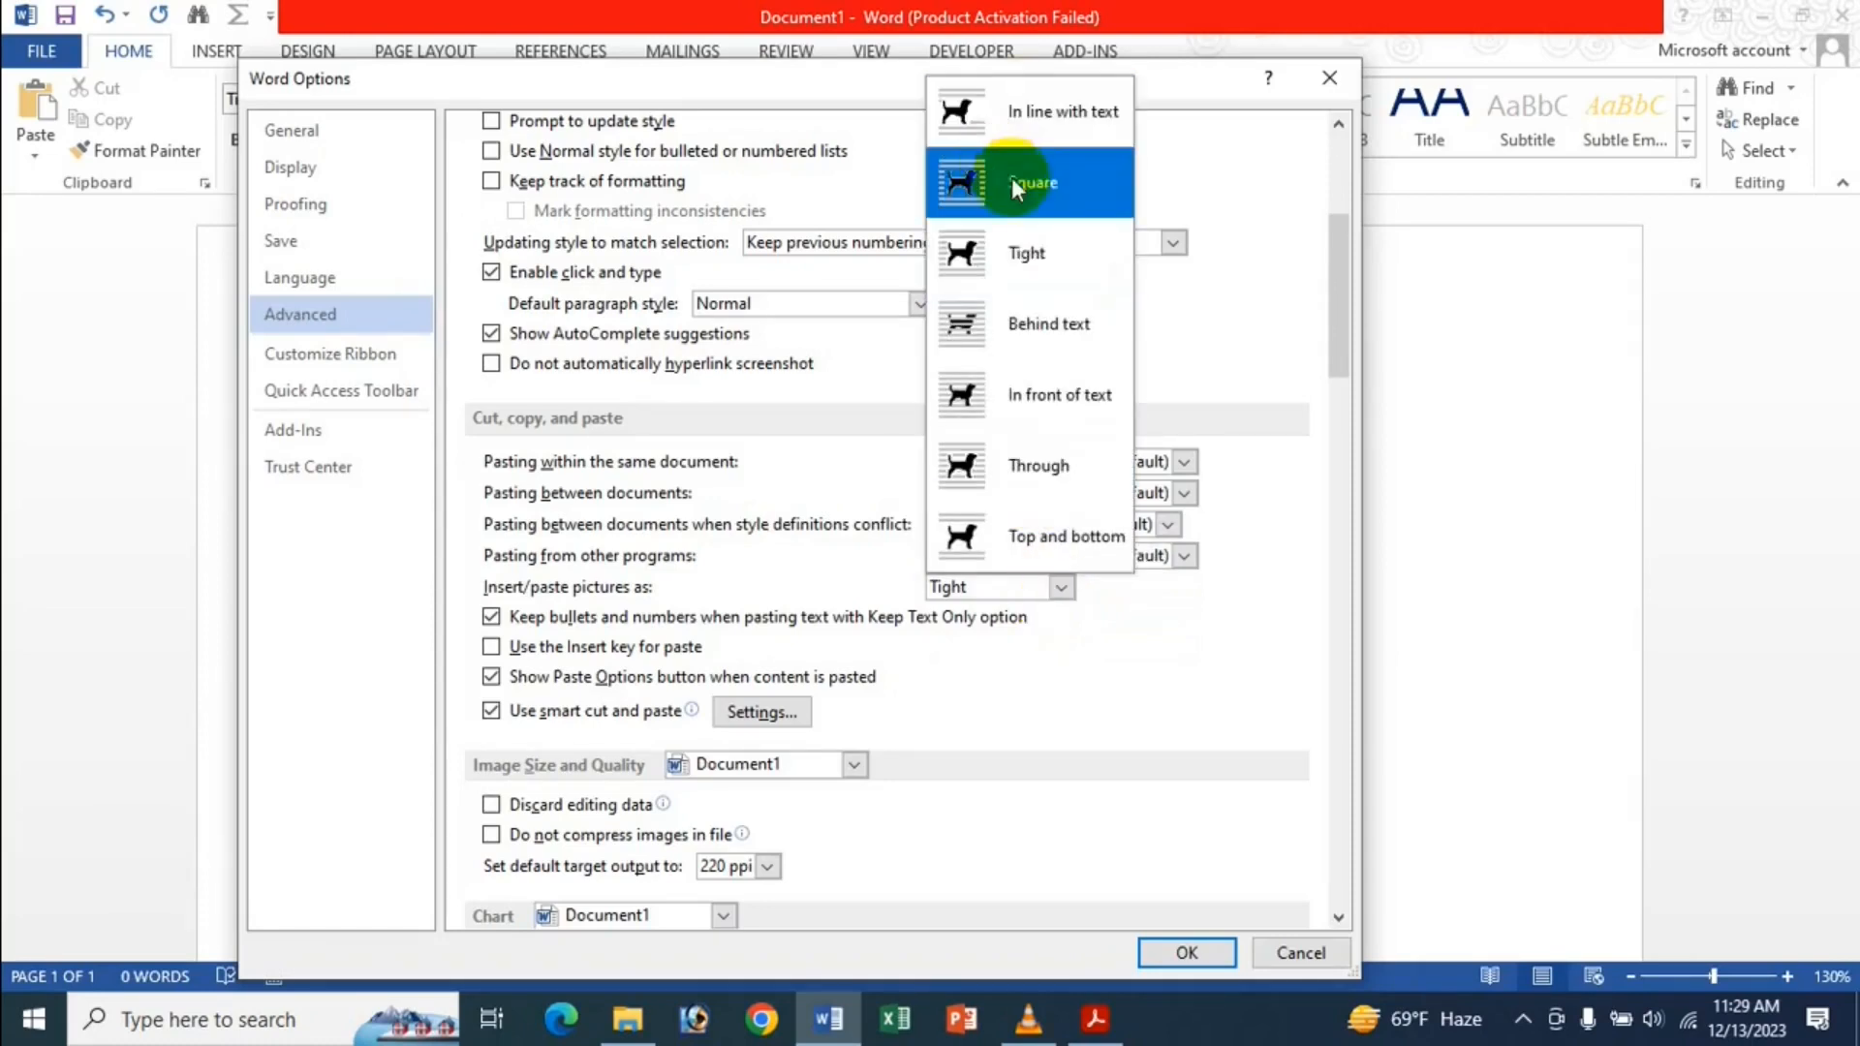
{"action": "left_click", "coordinate": [1076, 136]}
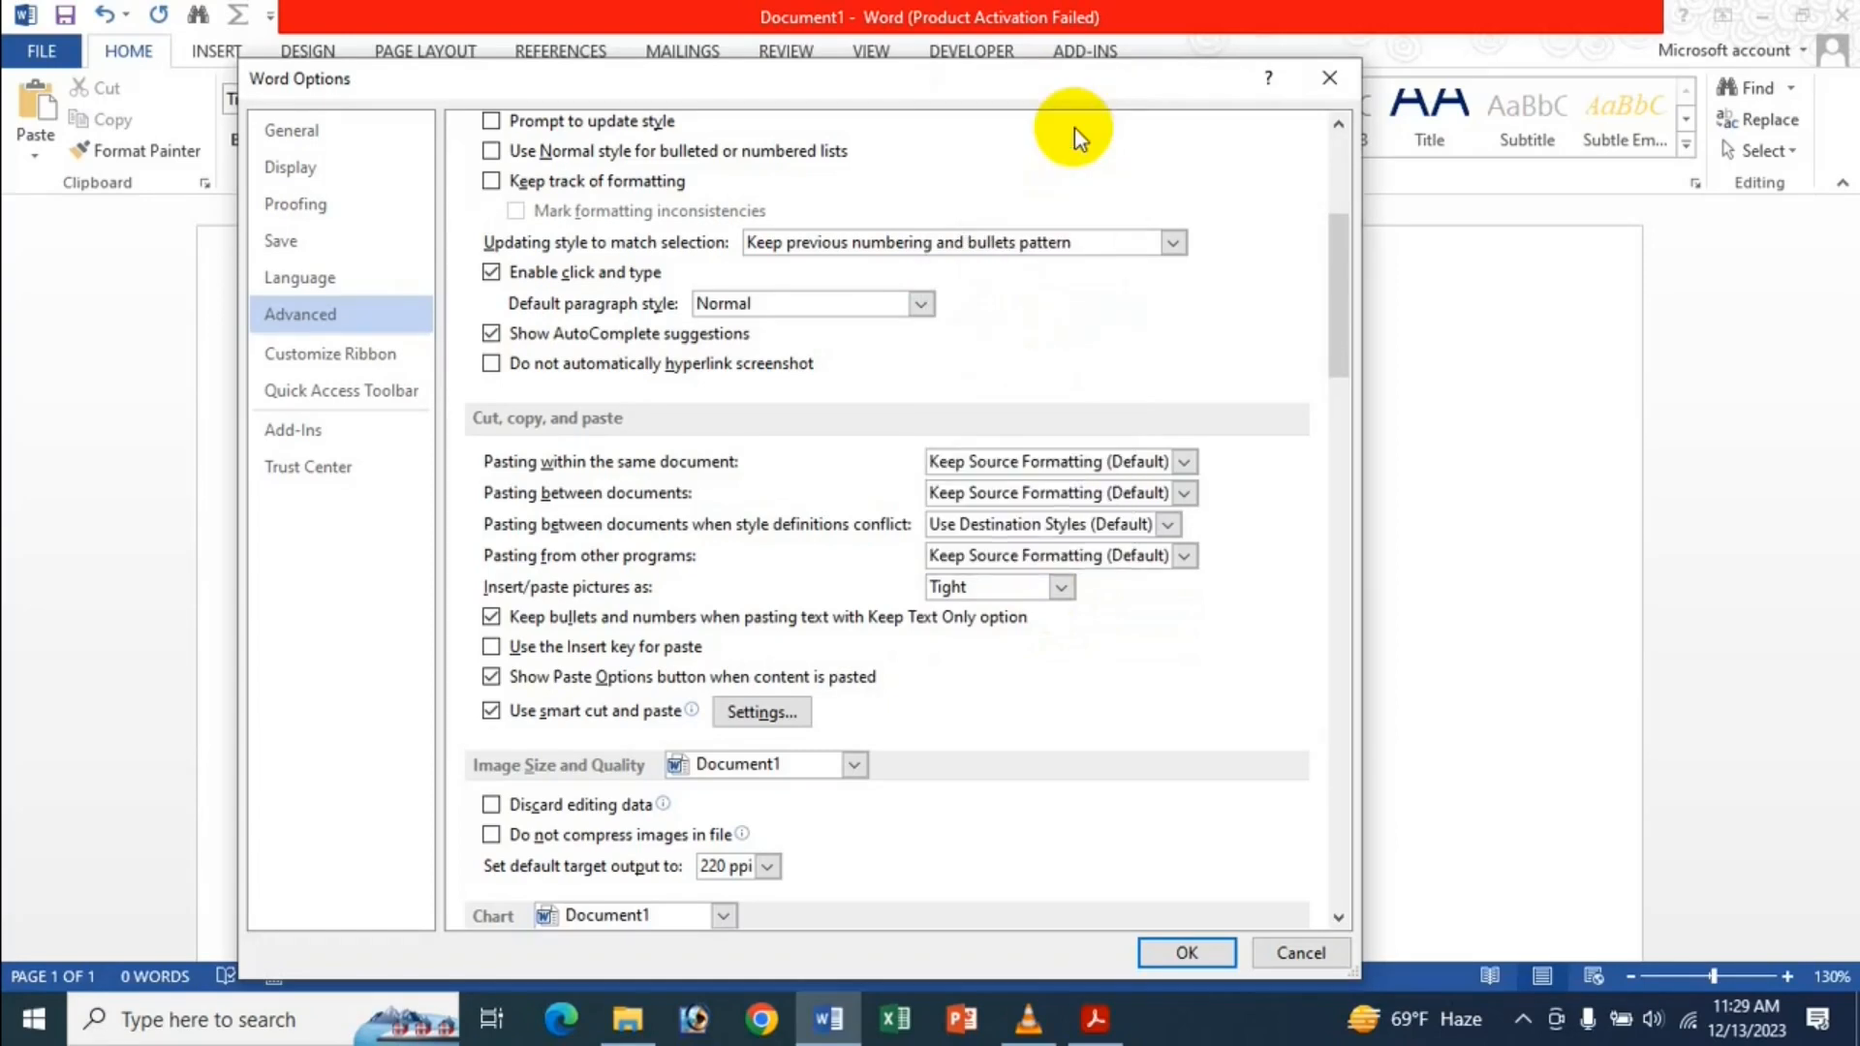
{"action": "left_click", "coordinate": [1037, 591]}
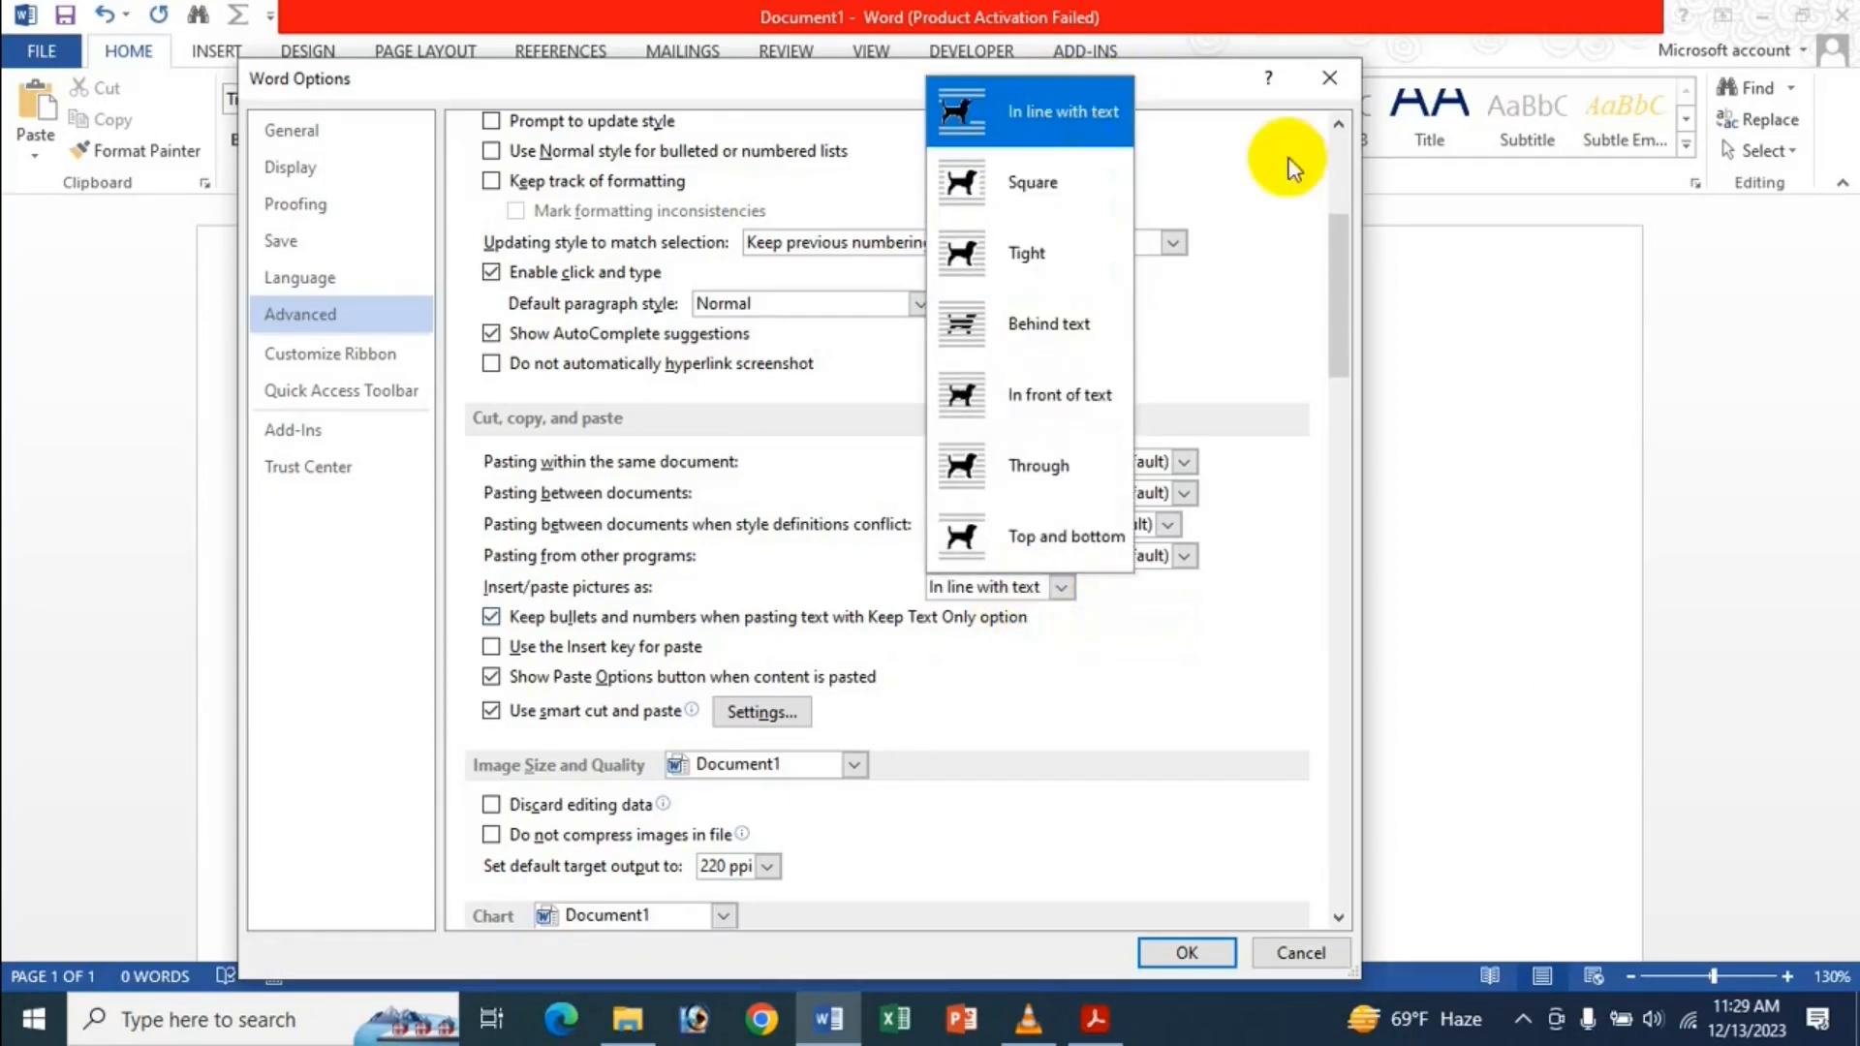
{"action": "left_click", "coordinate": [1153, 728]}
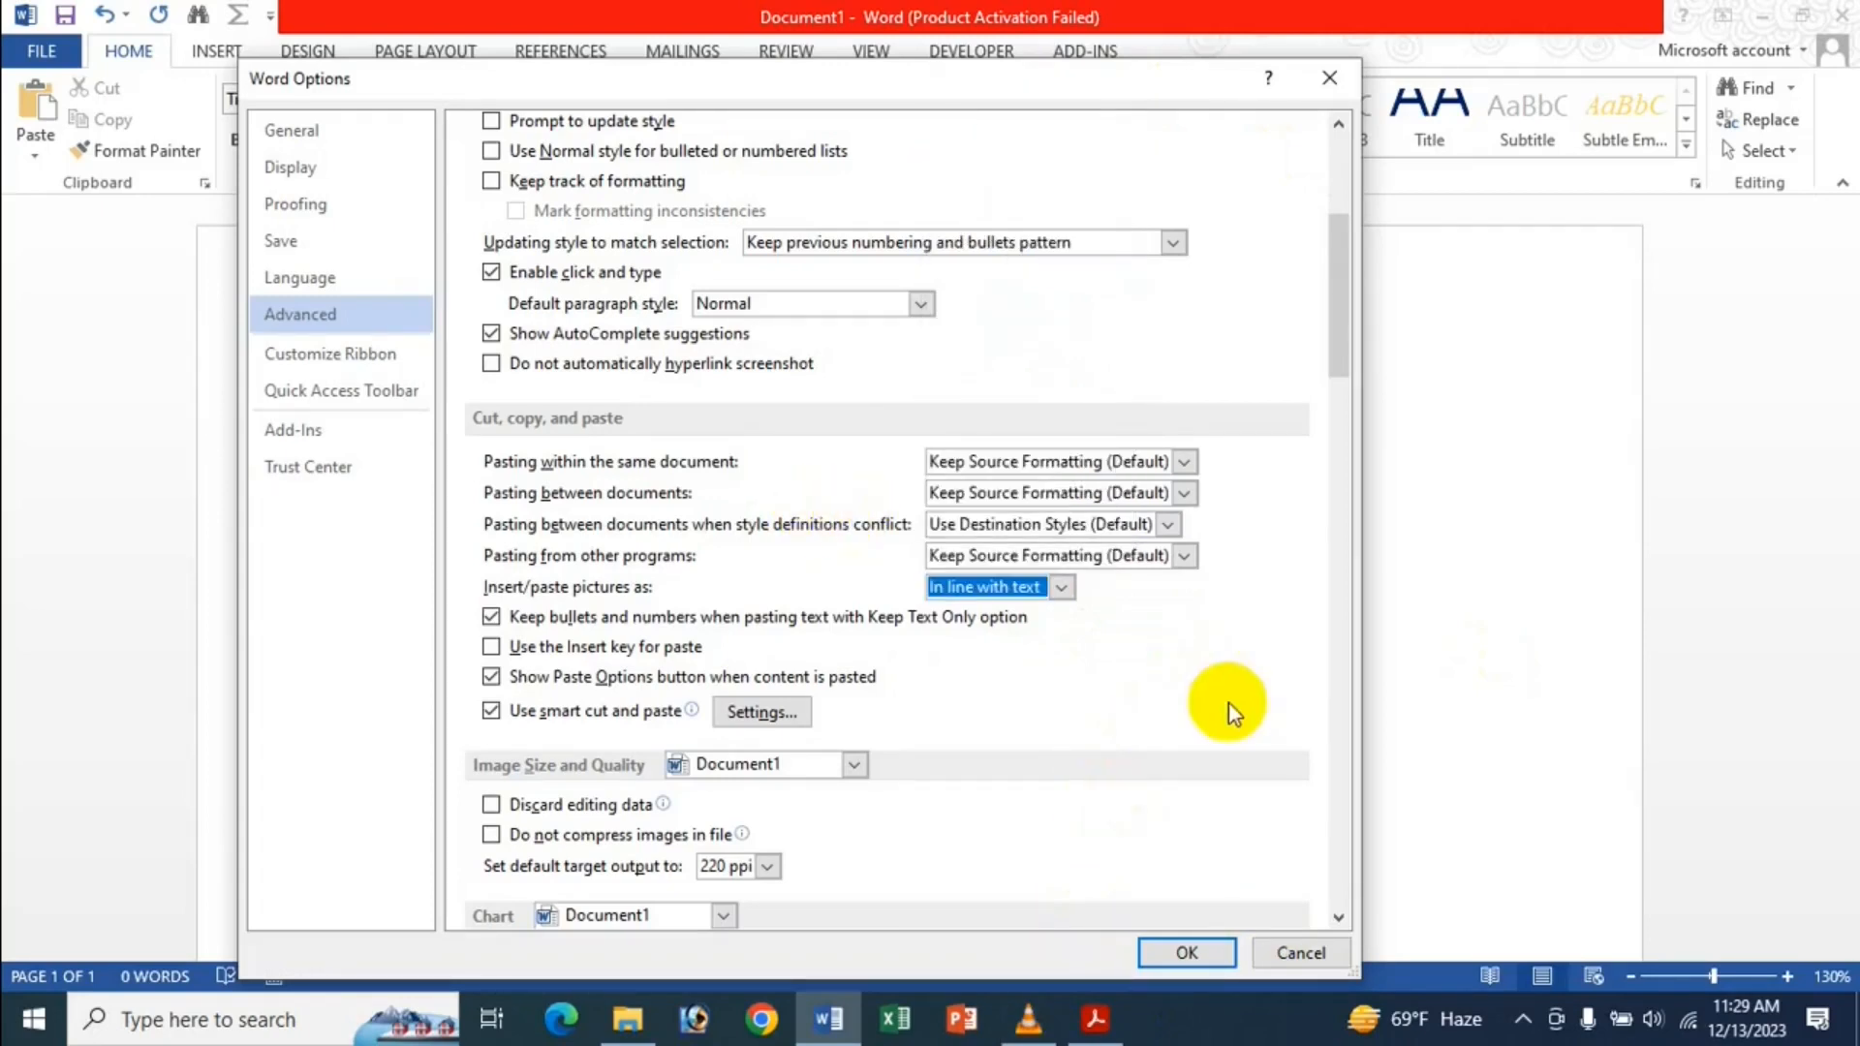
{"action": "left_click", "coordinate": [1198, 952]}
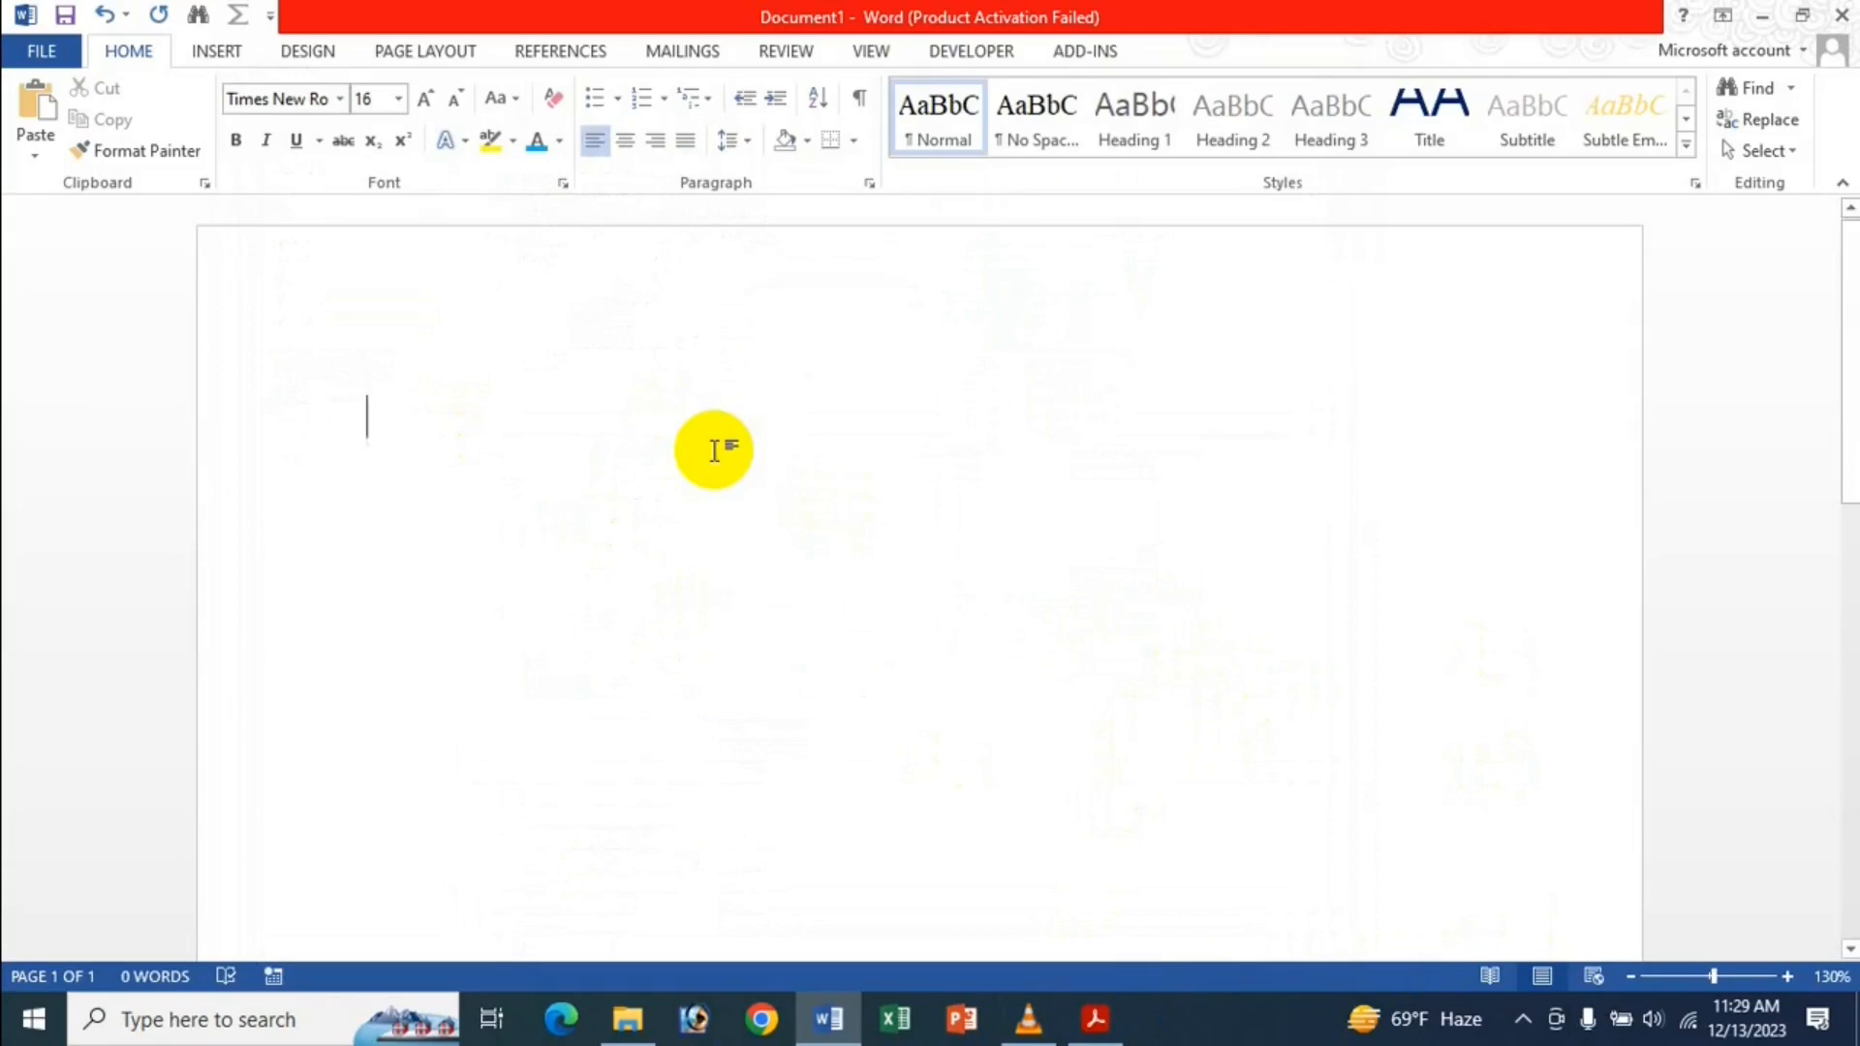
Type four lines of sample text and add blank lines after the second line.
{"action": "type", "text": "Gfd g fd gfd g dfg"}
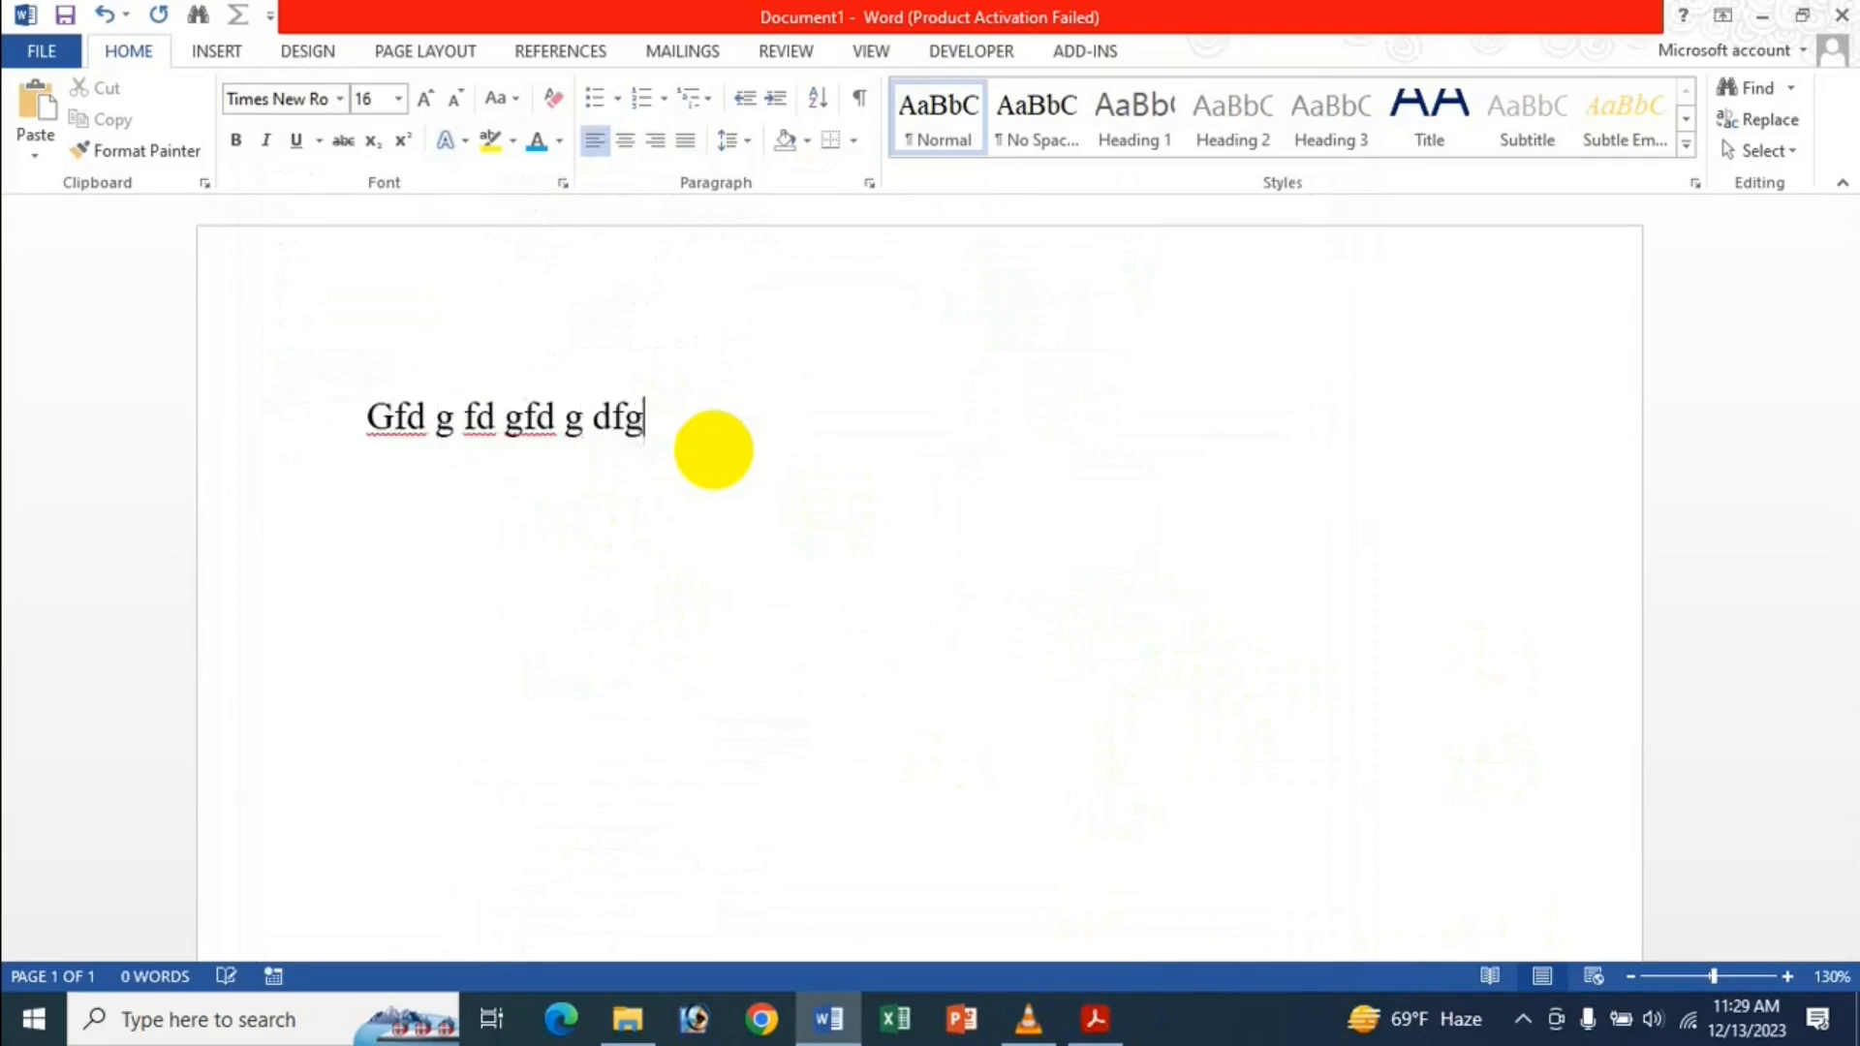
{"action": "type", "text": "  Dg d g dfg  "}
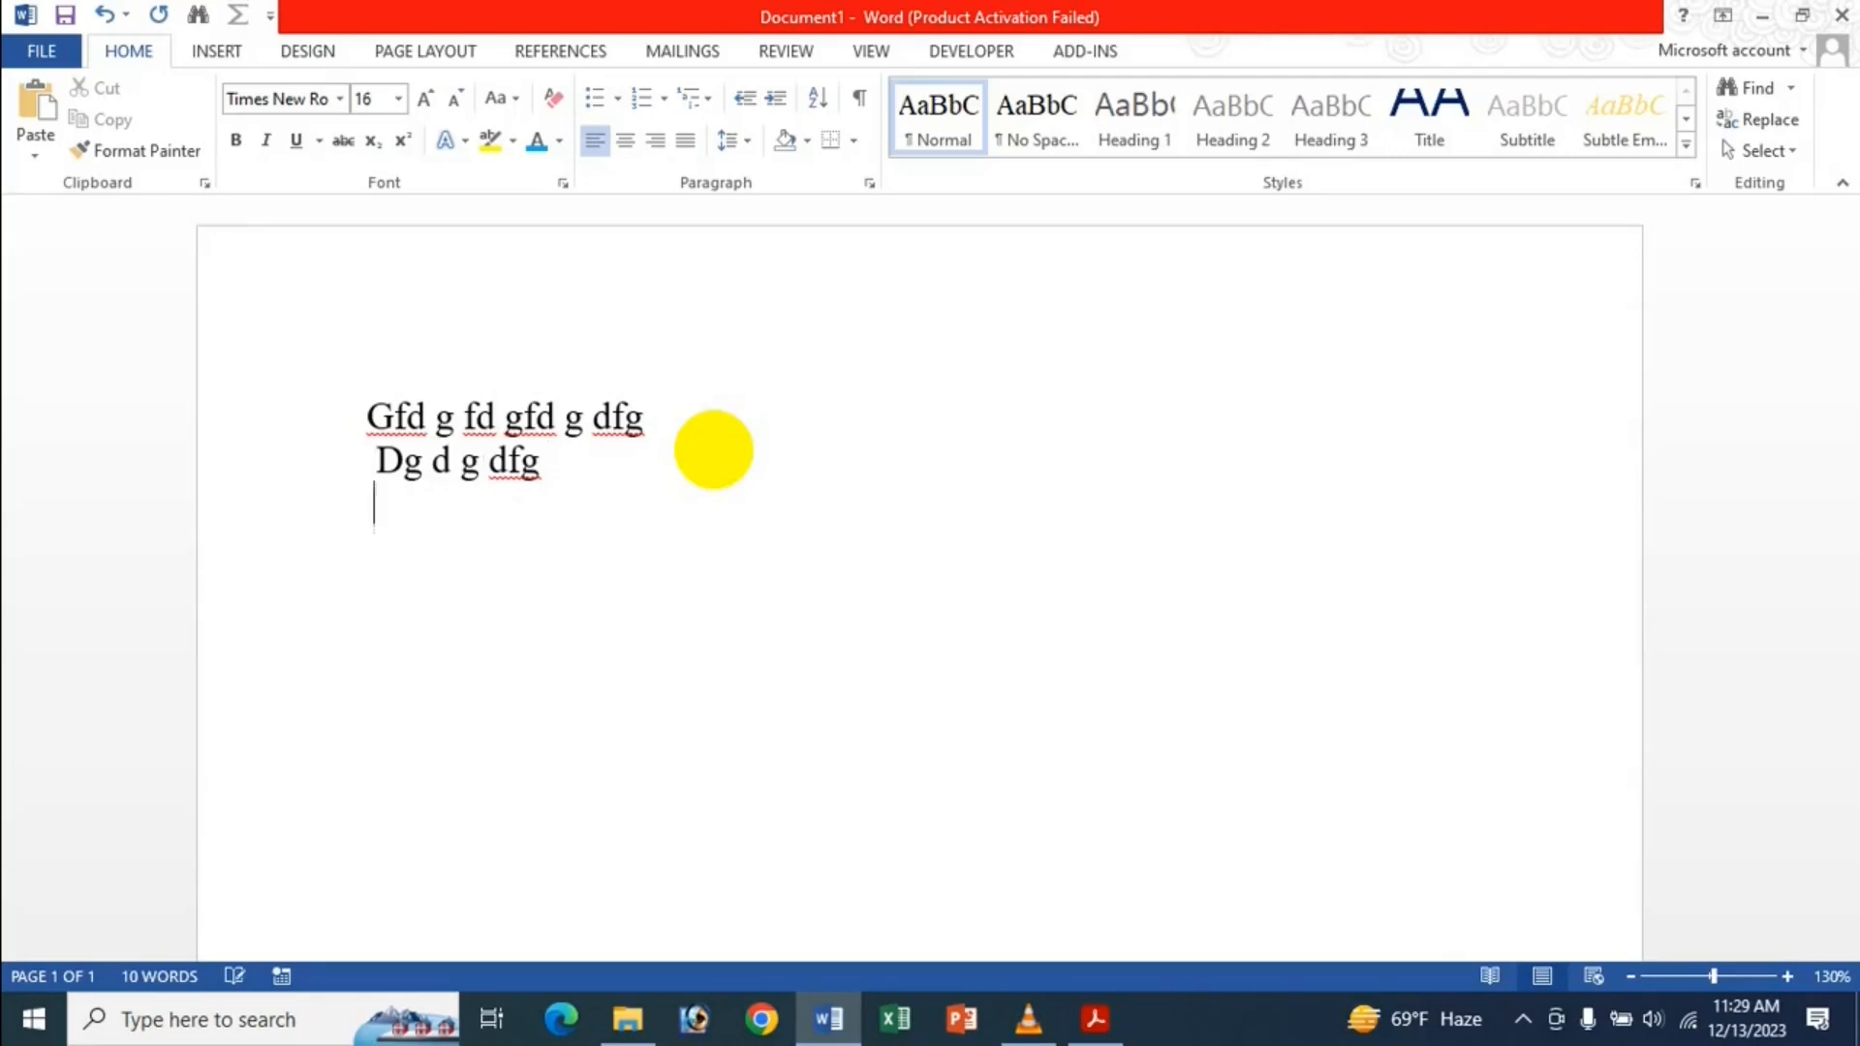
{"action": "type", "text": "Gfd g df gdfg df g  "}
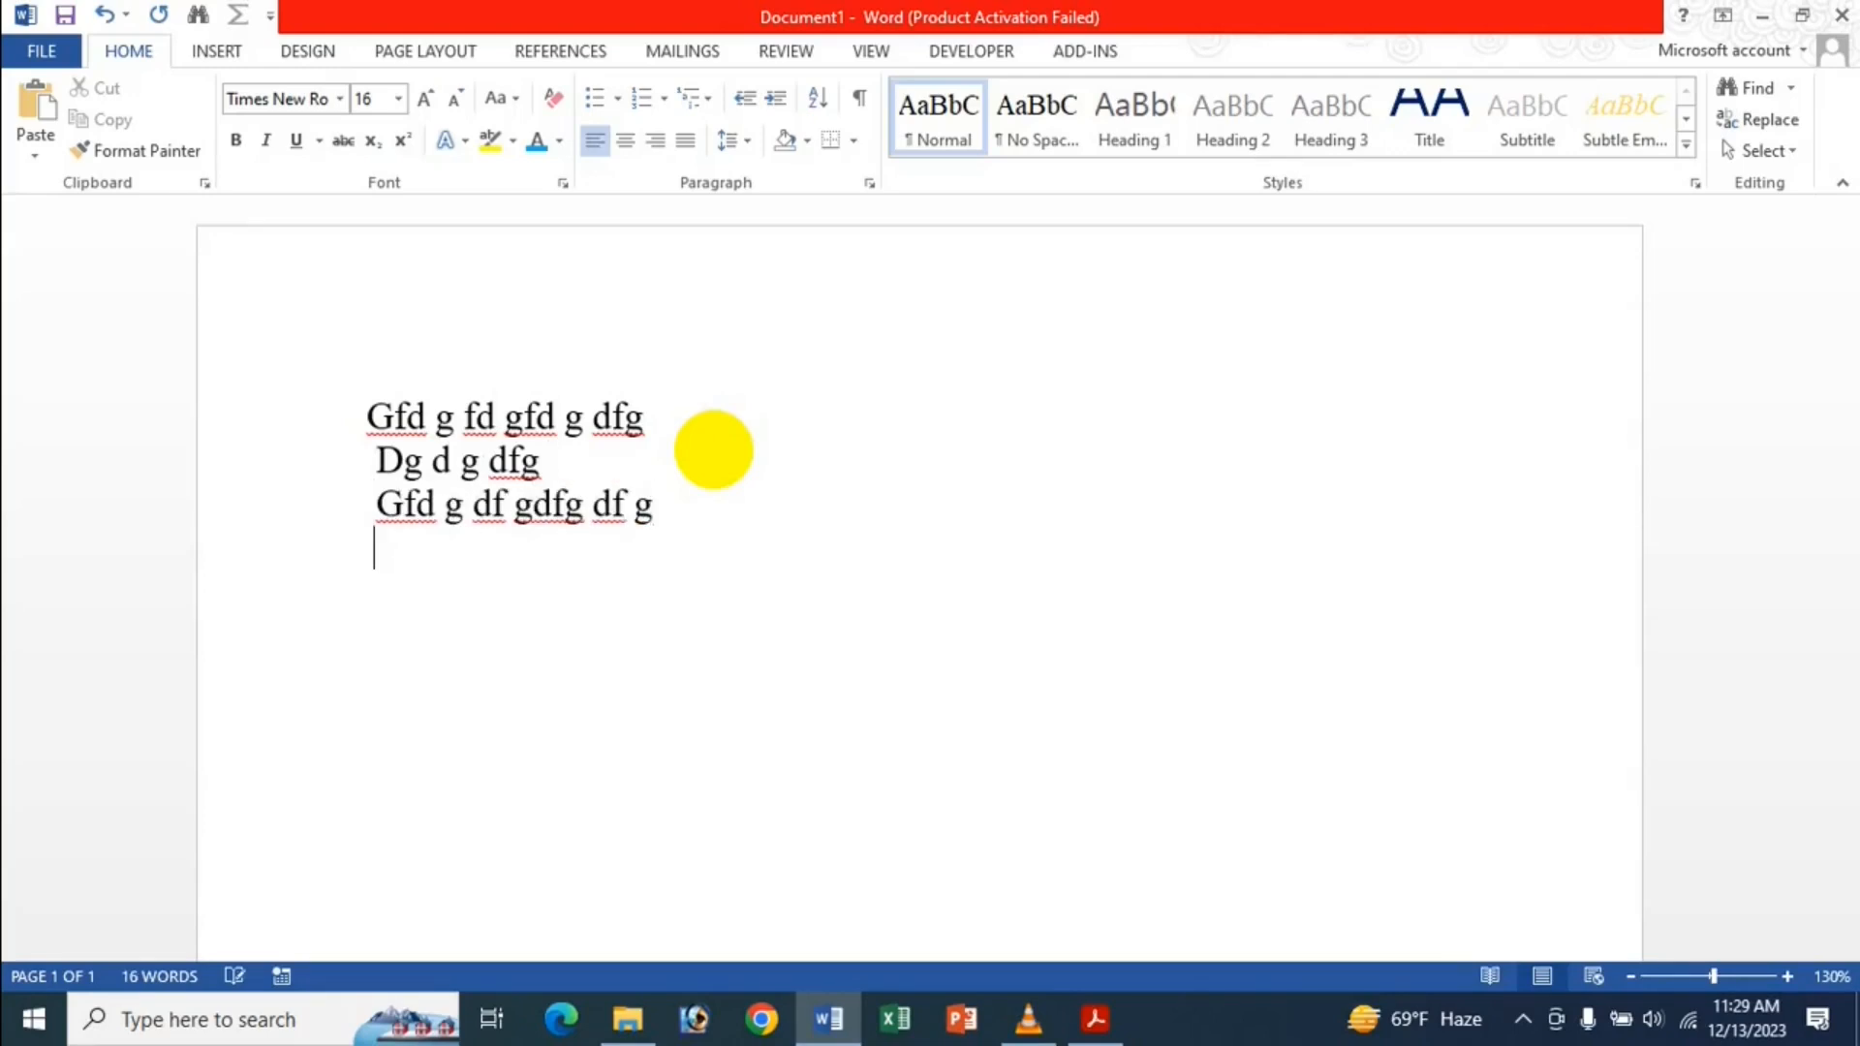
{"action": "type", "text": "Gd f gd fg df g g d fg"}
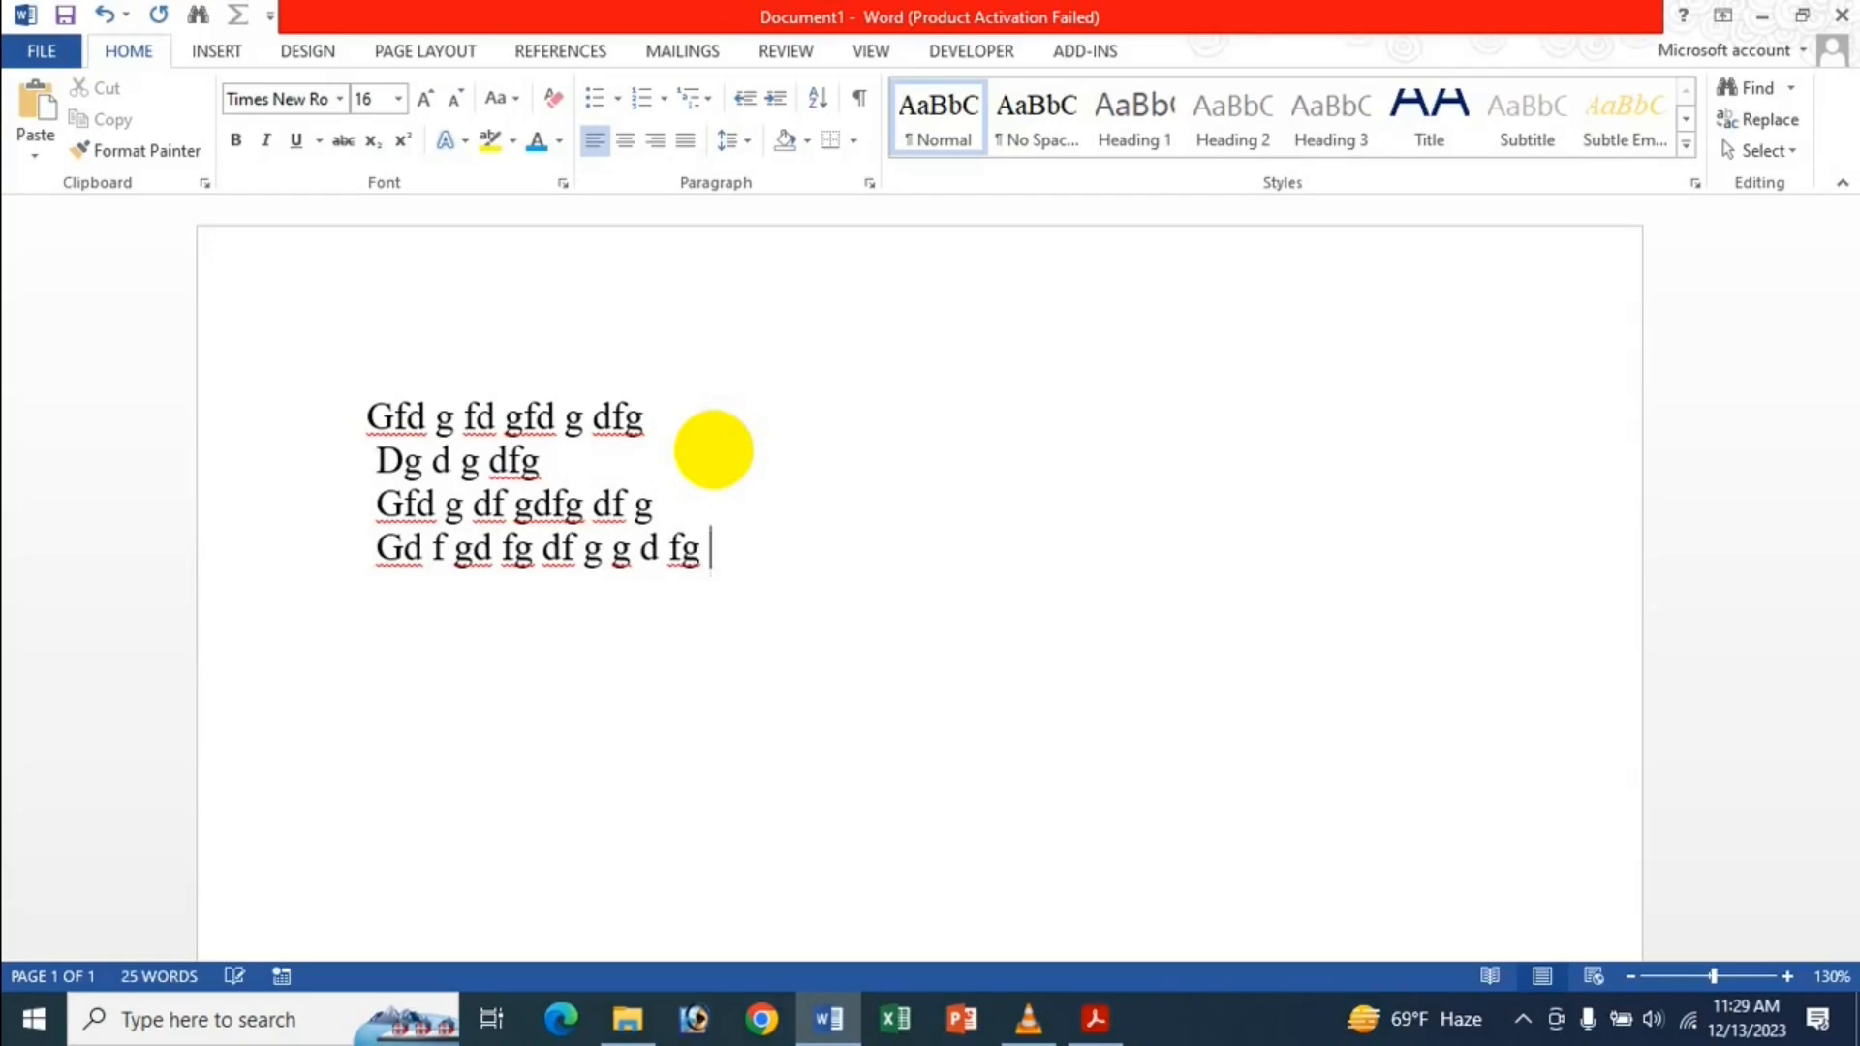
{"action": "key", "text": "Return"}
{"action": "key", "text": "Return"}
{"action": "key", "text": "Return"}
{"action": "key", "text": "Return"}
{"action": "key", "text": "Return"}
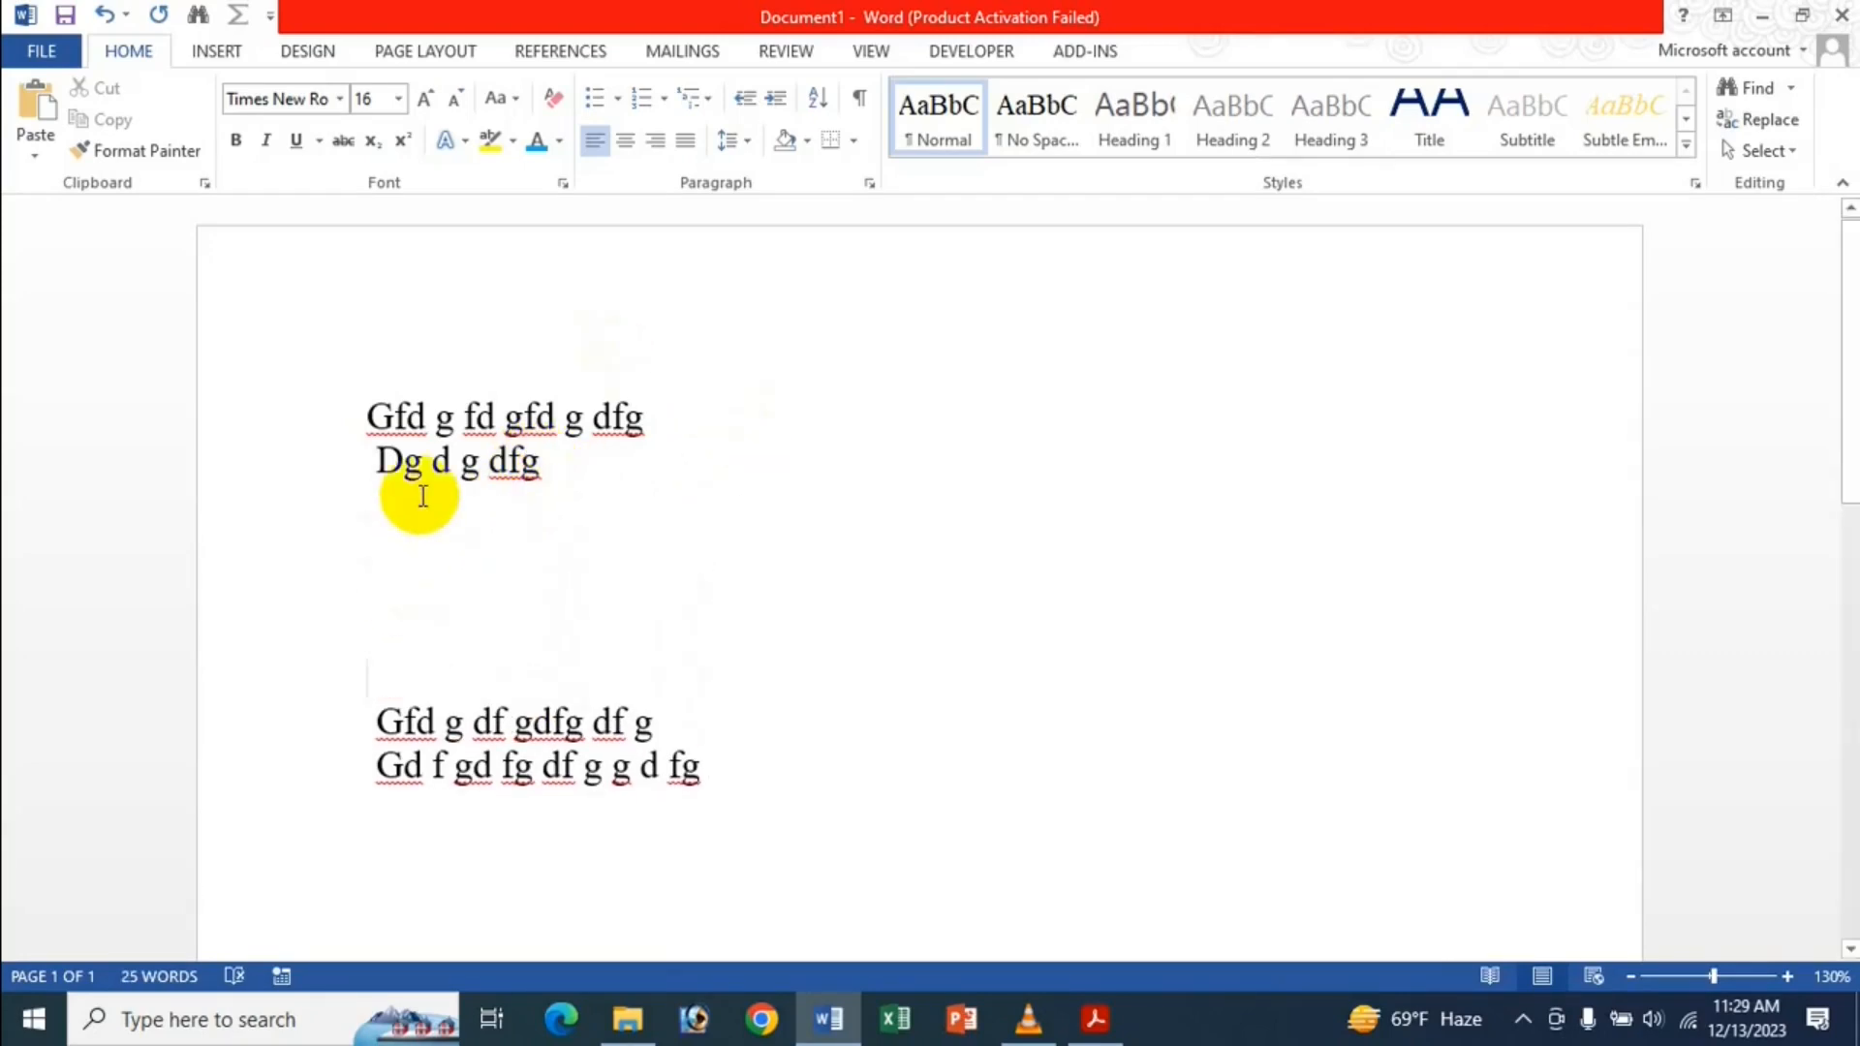
{"action": "left_click", "coordinate": [557, 463]}
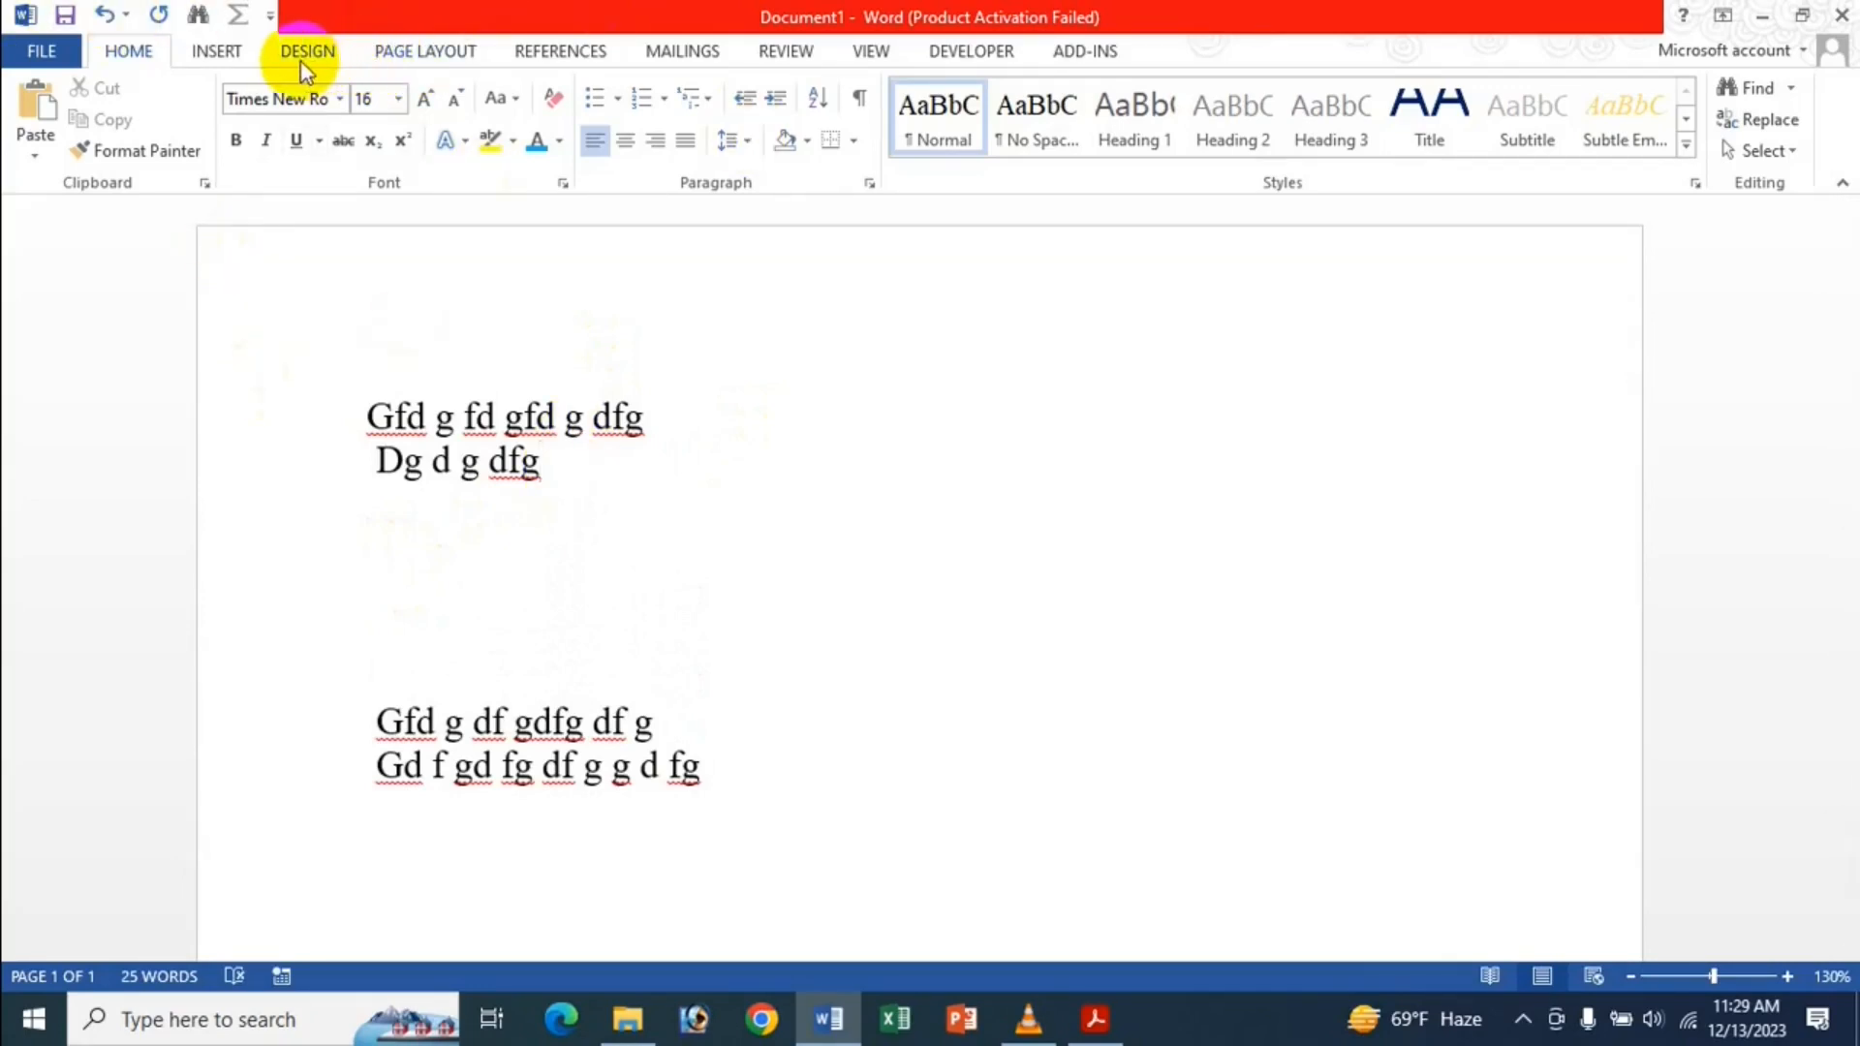
Insert the Icche Jan picture from the Documents > Icche Dana folder.
{"action": "left_click", "coordinate": [205, 50]}
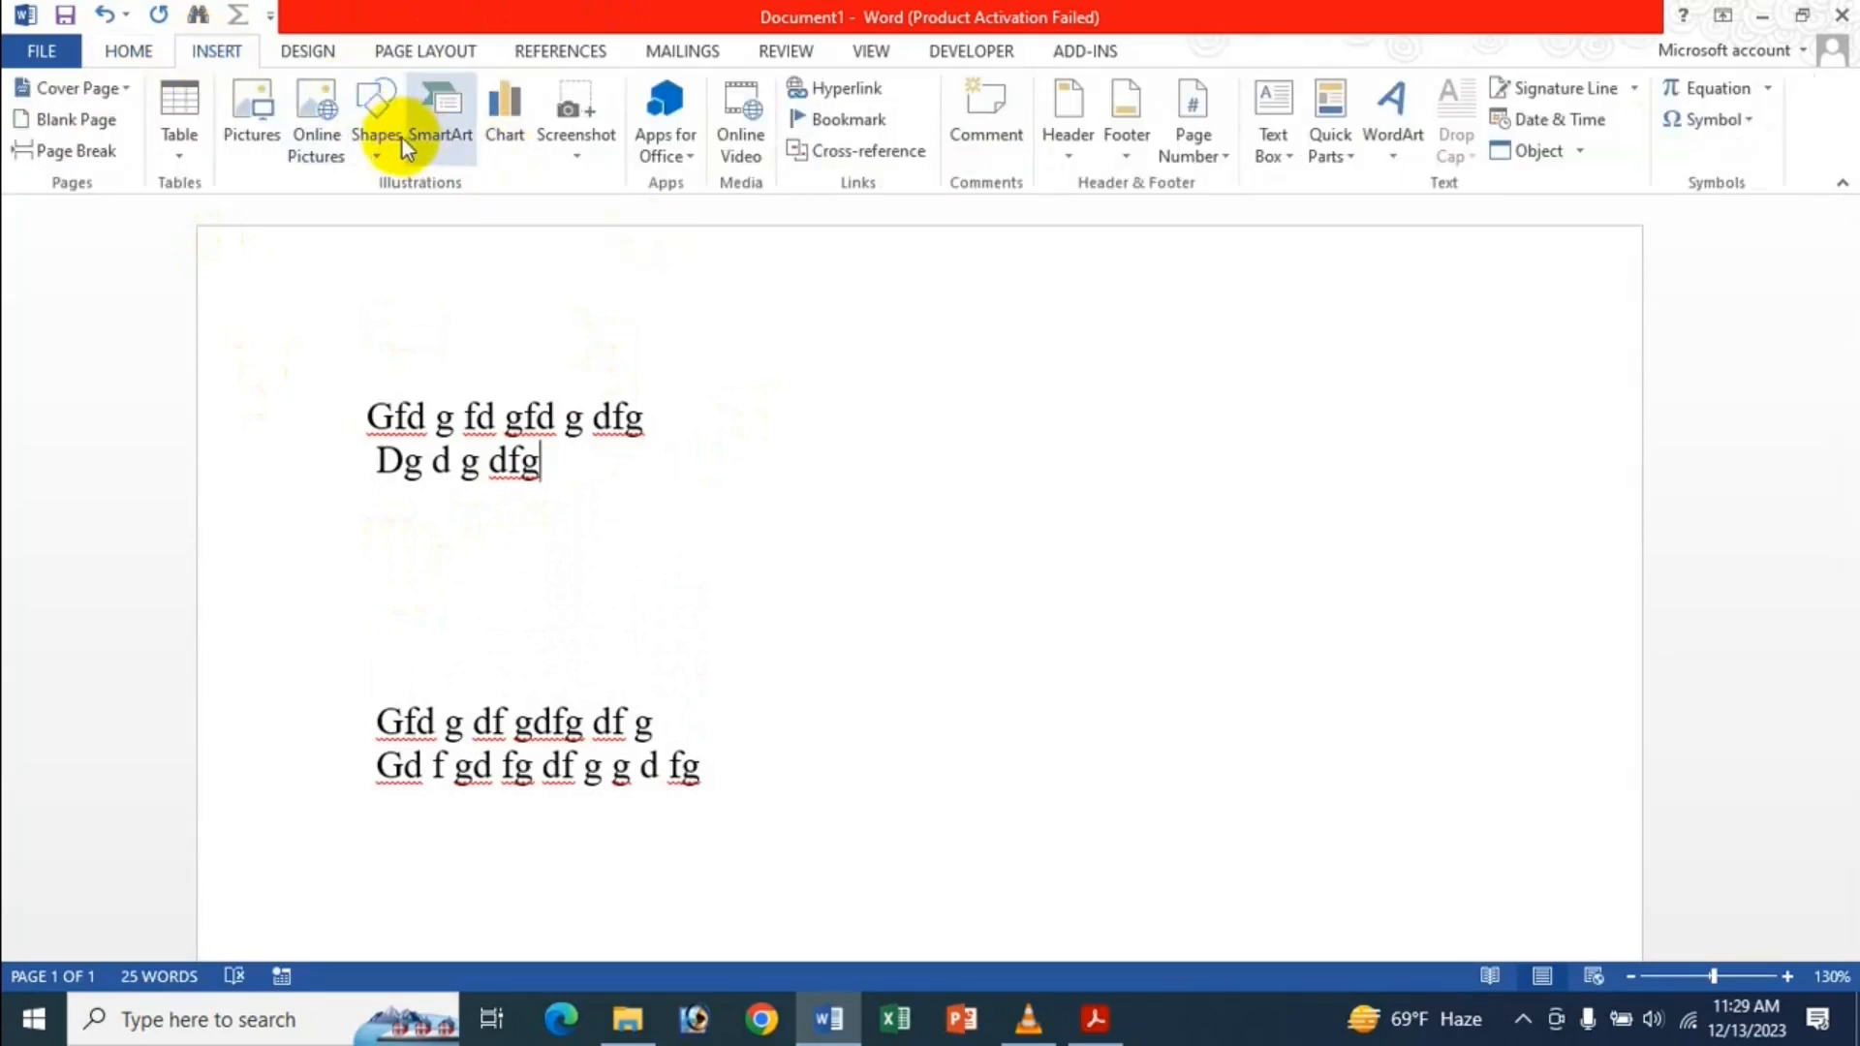
{"action": "left_click", "coordinate": [257, 141]}
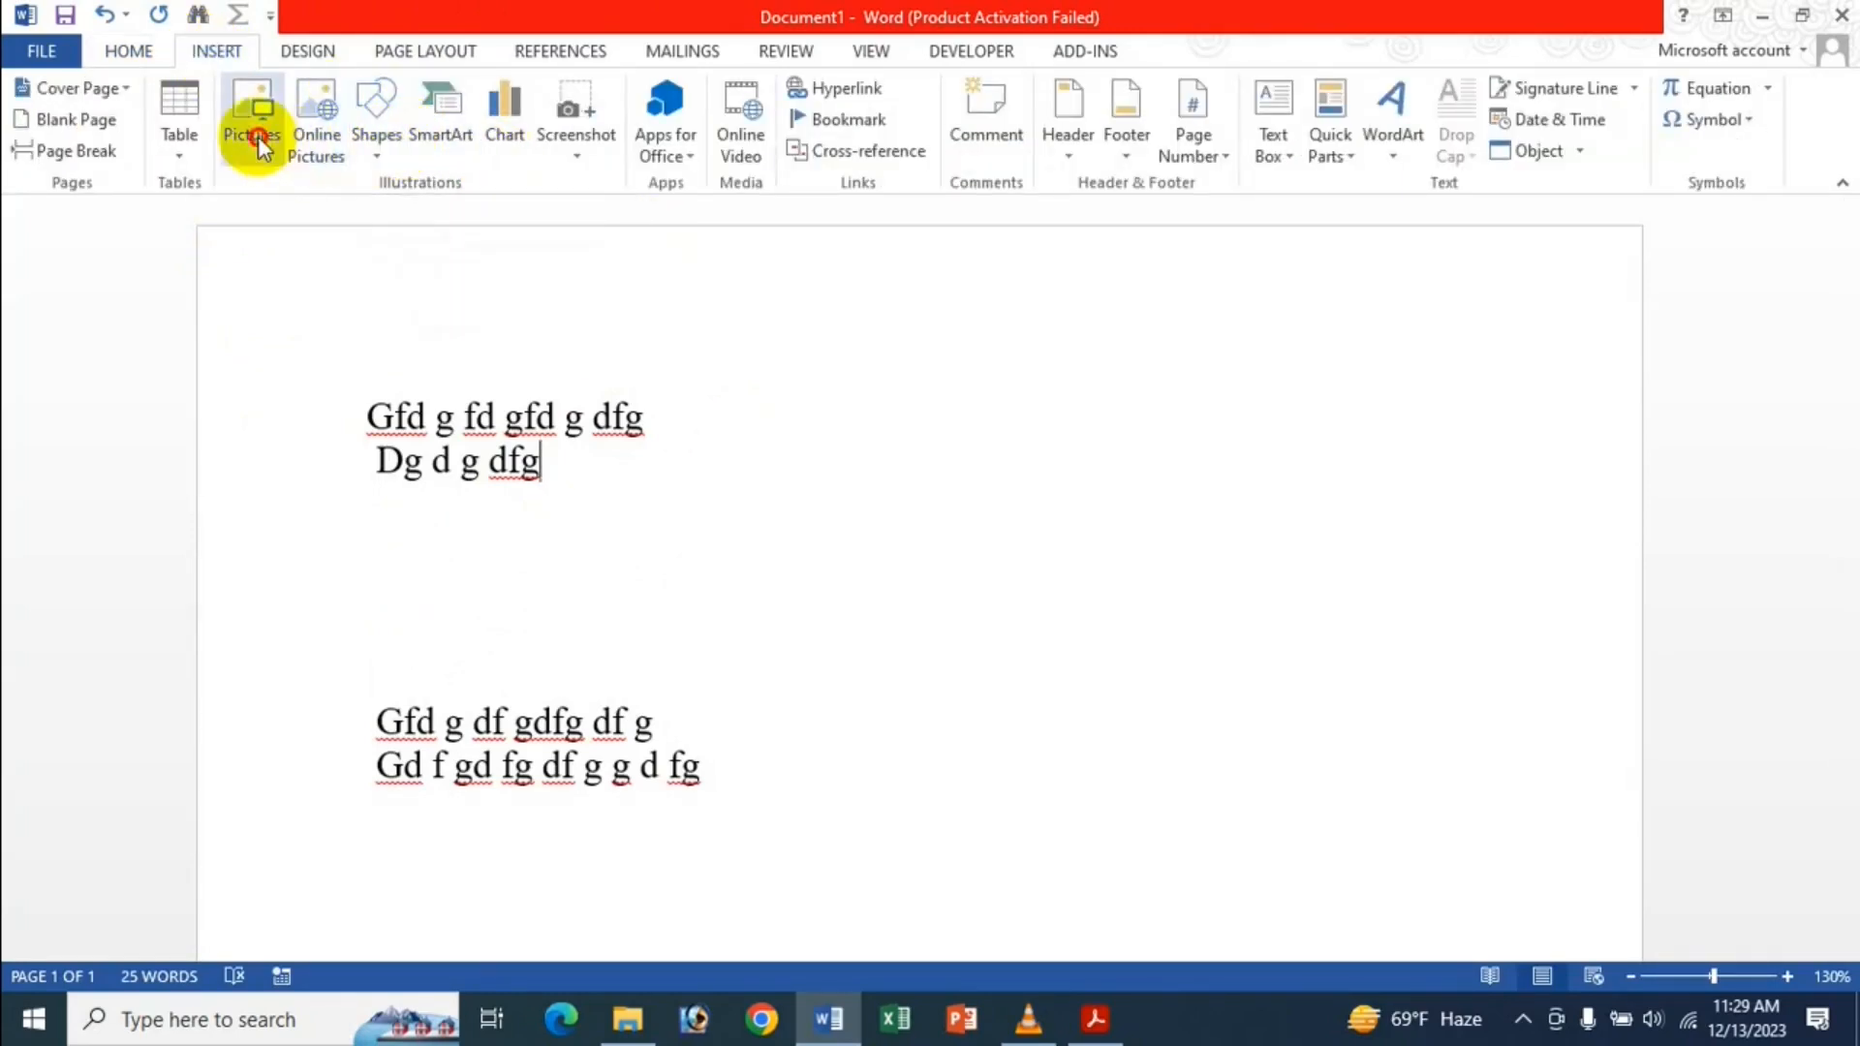
{"action": "left_click", "coordinate": [155, 311]}
{"action": "scroll", "coordinate": [821, 291], "scroll_direction": "down", "scroll_amount": 5}
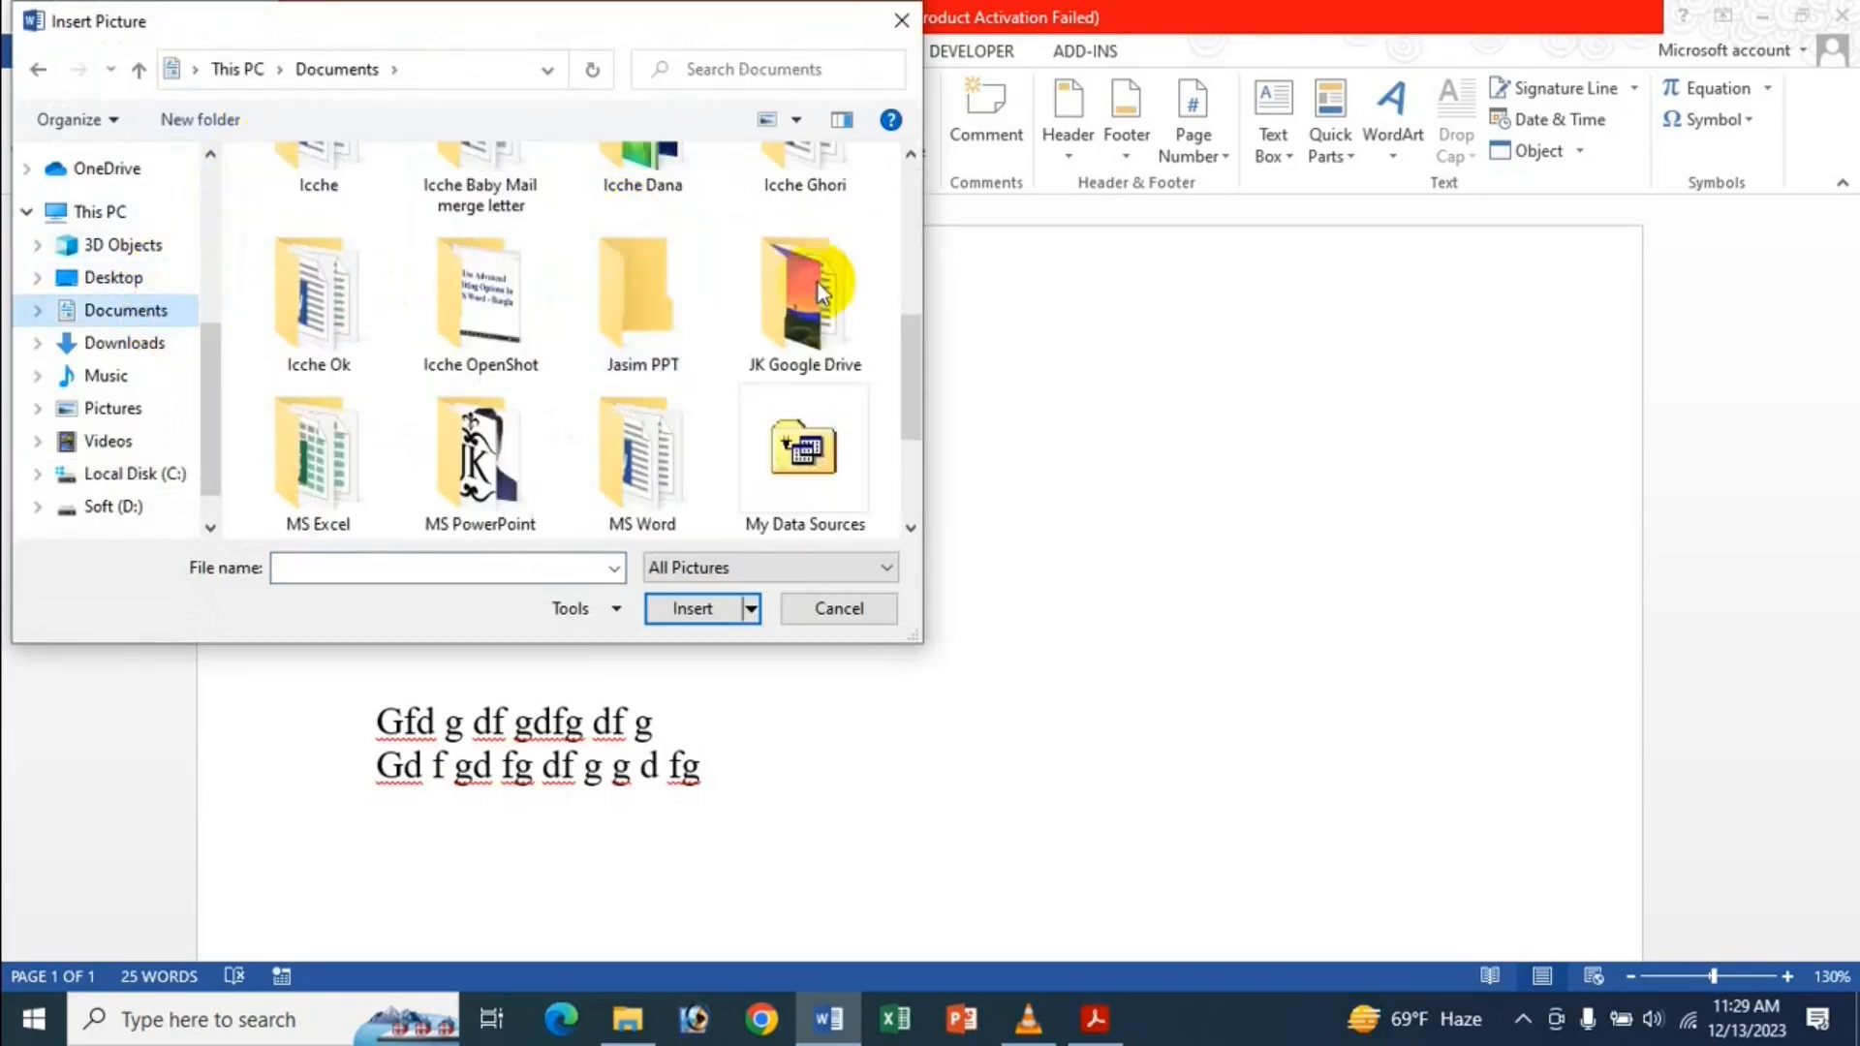
{"action": "scroll", "coordinate": [747, 310], "scroll_direction": "up", "scroll_amount": 3}
{"action": "left_click", "coordinate": [651, 368]}
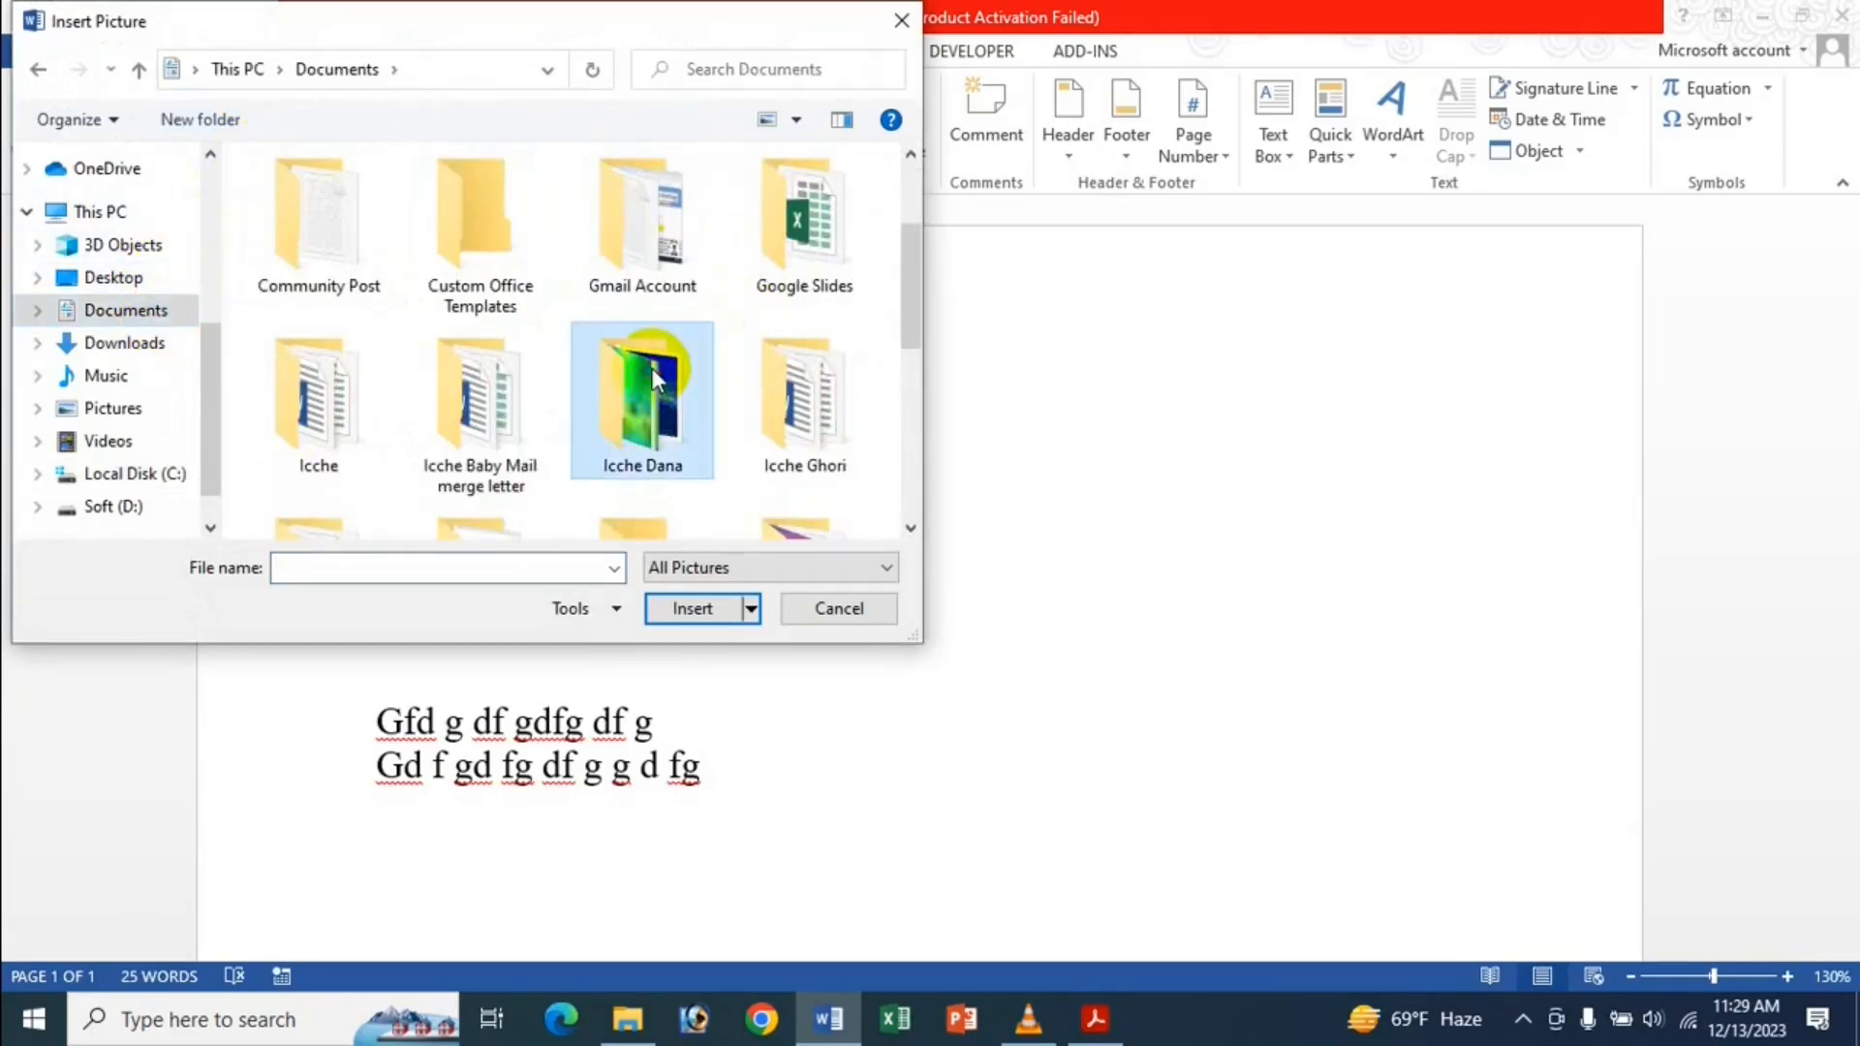
{"action": "double_click", "coordinate": [651, 368]}
{"action": "scroll", "coordinate": [641, 372], "scroll_direction": "down", "scroll_amount": 2}
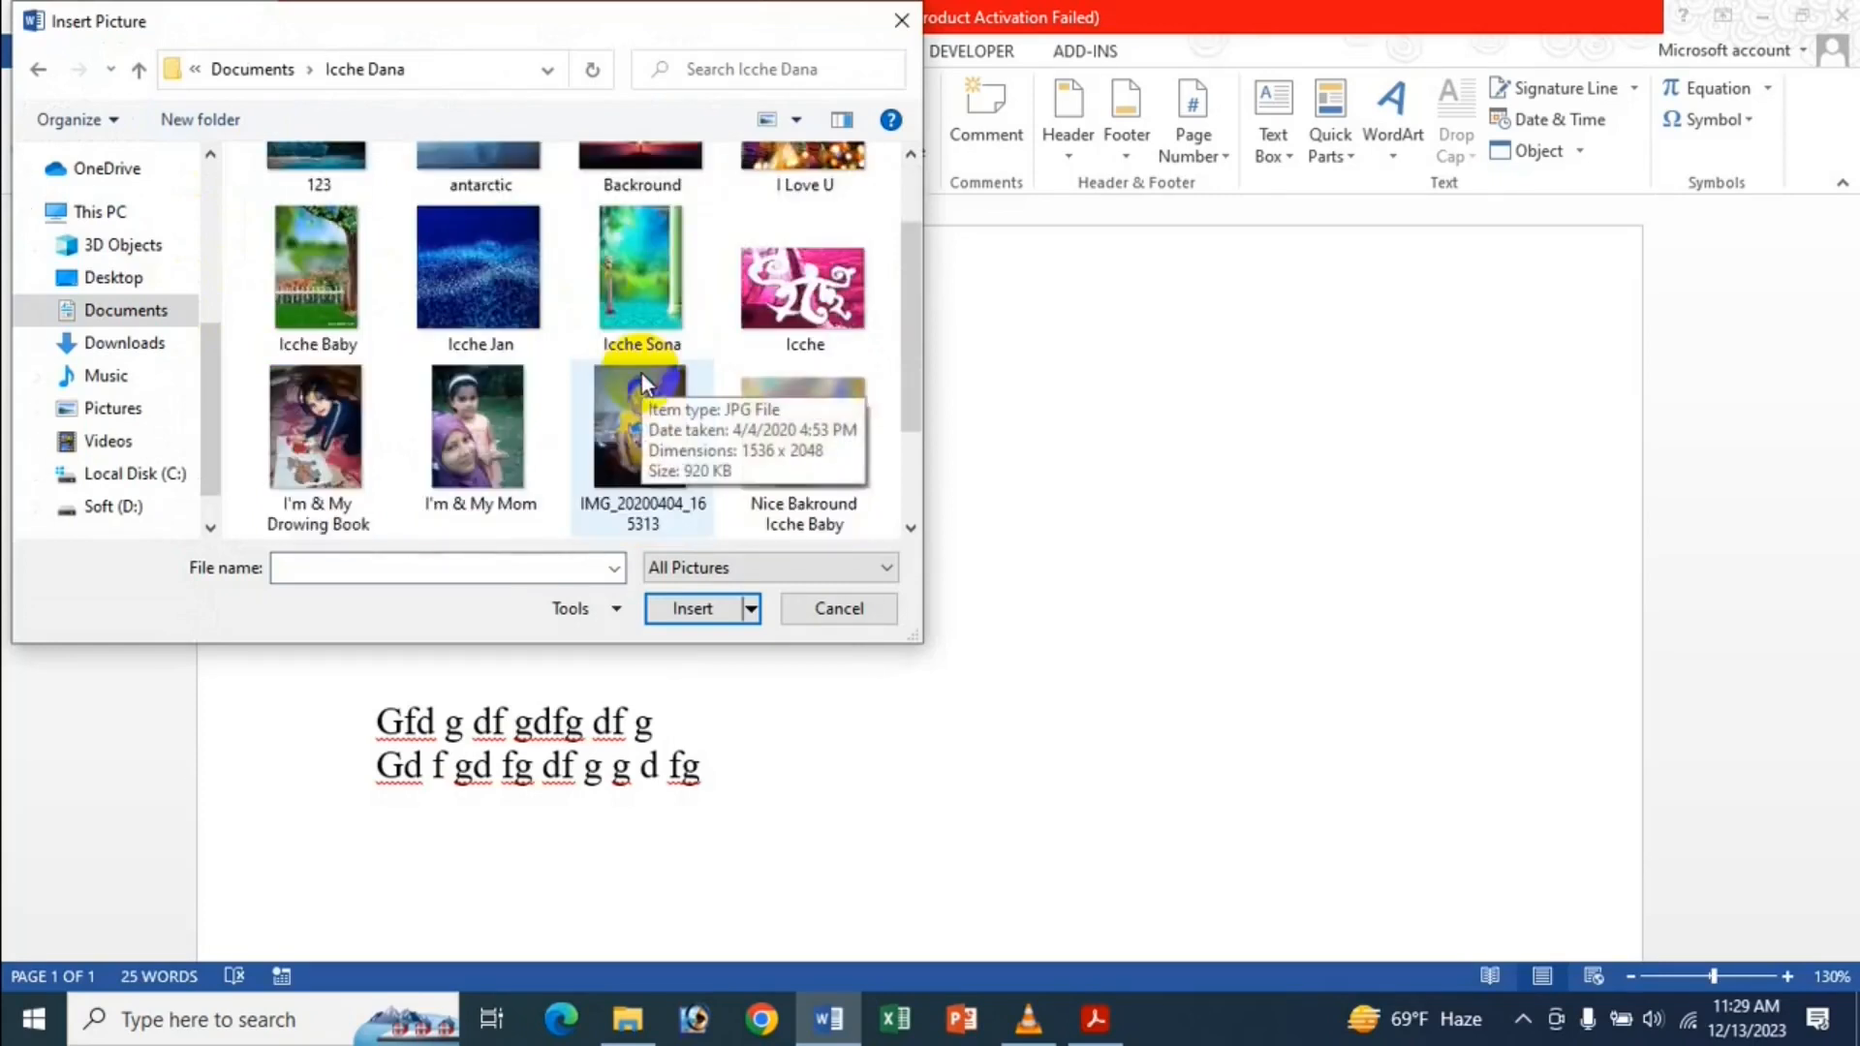
{"action": "double_click", "coordinate": [439, 261]}
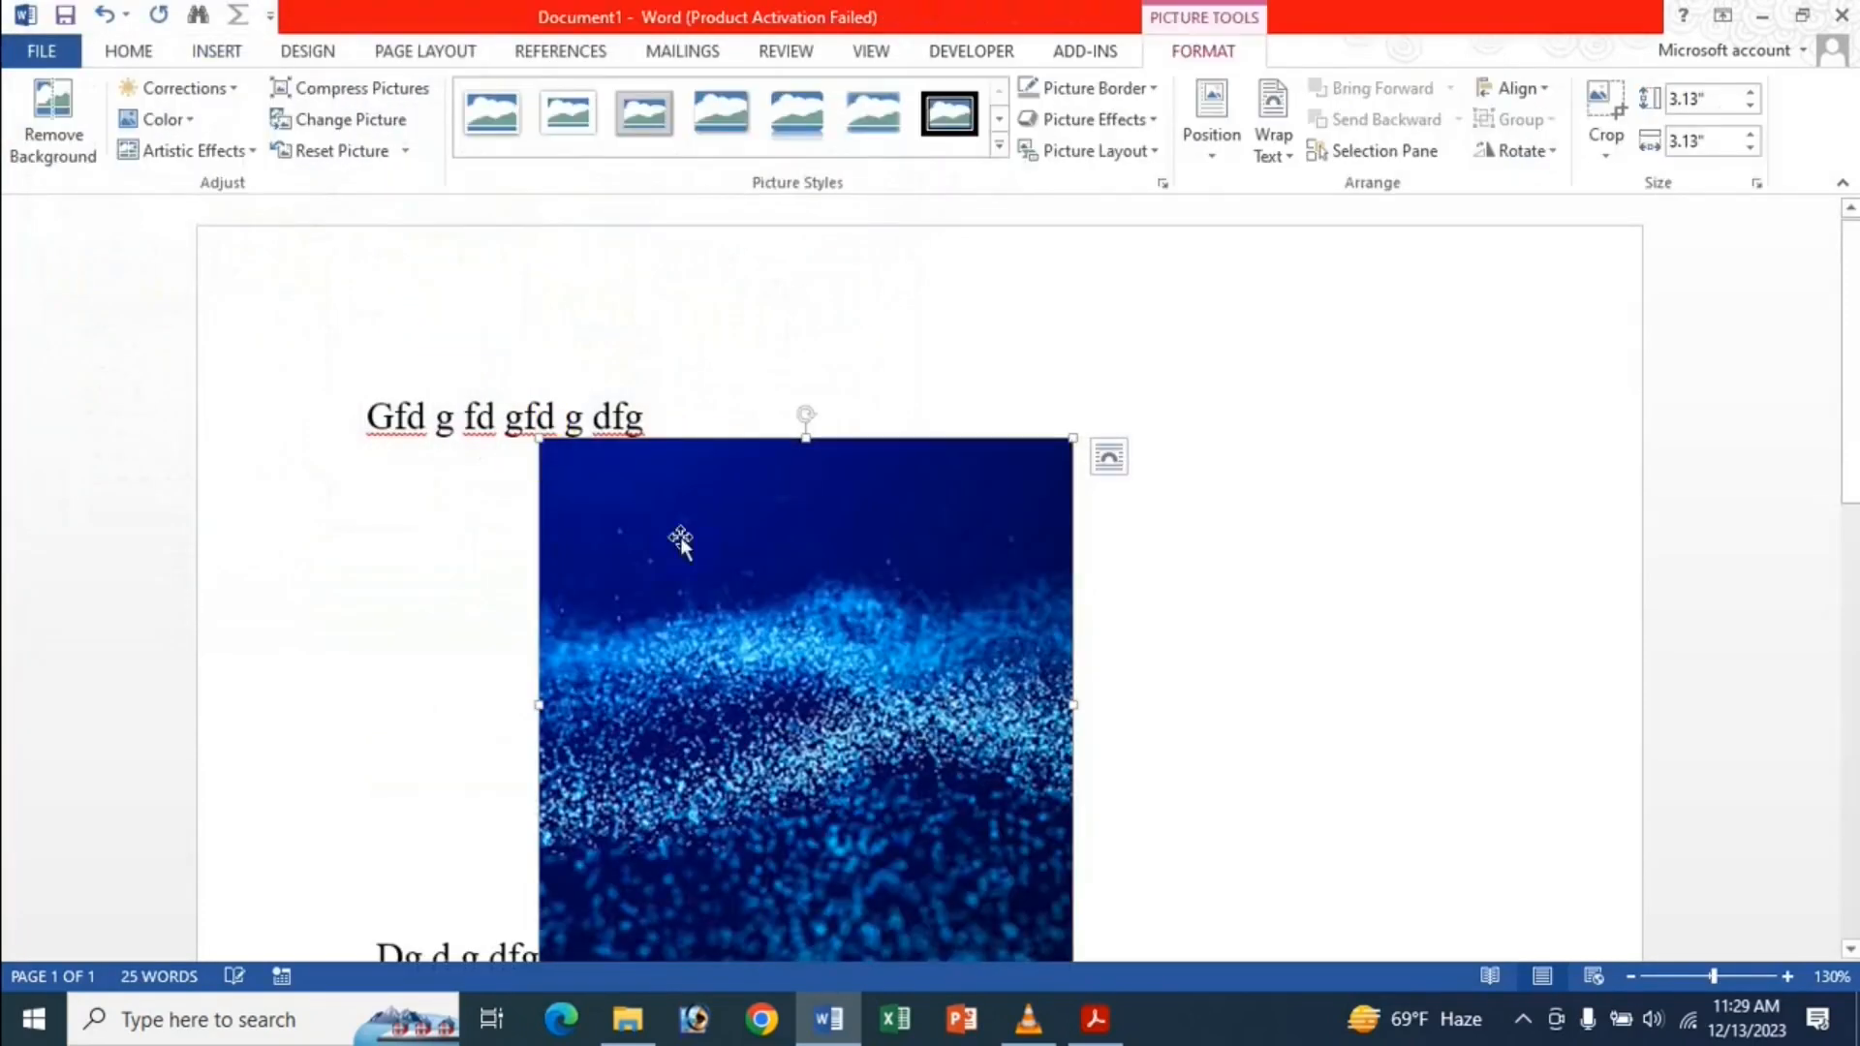
Shrink the picture to 1.13 by 1.13 inches and review its Layout Options.
{"action": "scroll", "coordinate": [716, 542], "scroll_direction": "down", "scroll_amount": 3}
{"action": "left_click_drag", "start_coordinate": [1071, 726], "coordinate": [456, 393]}
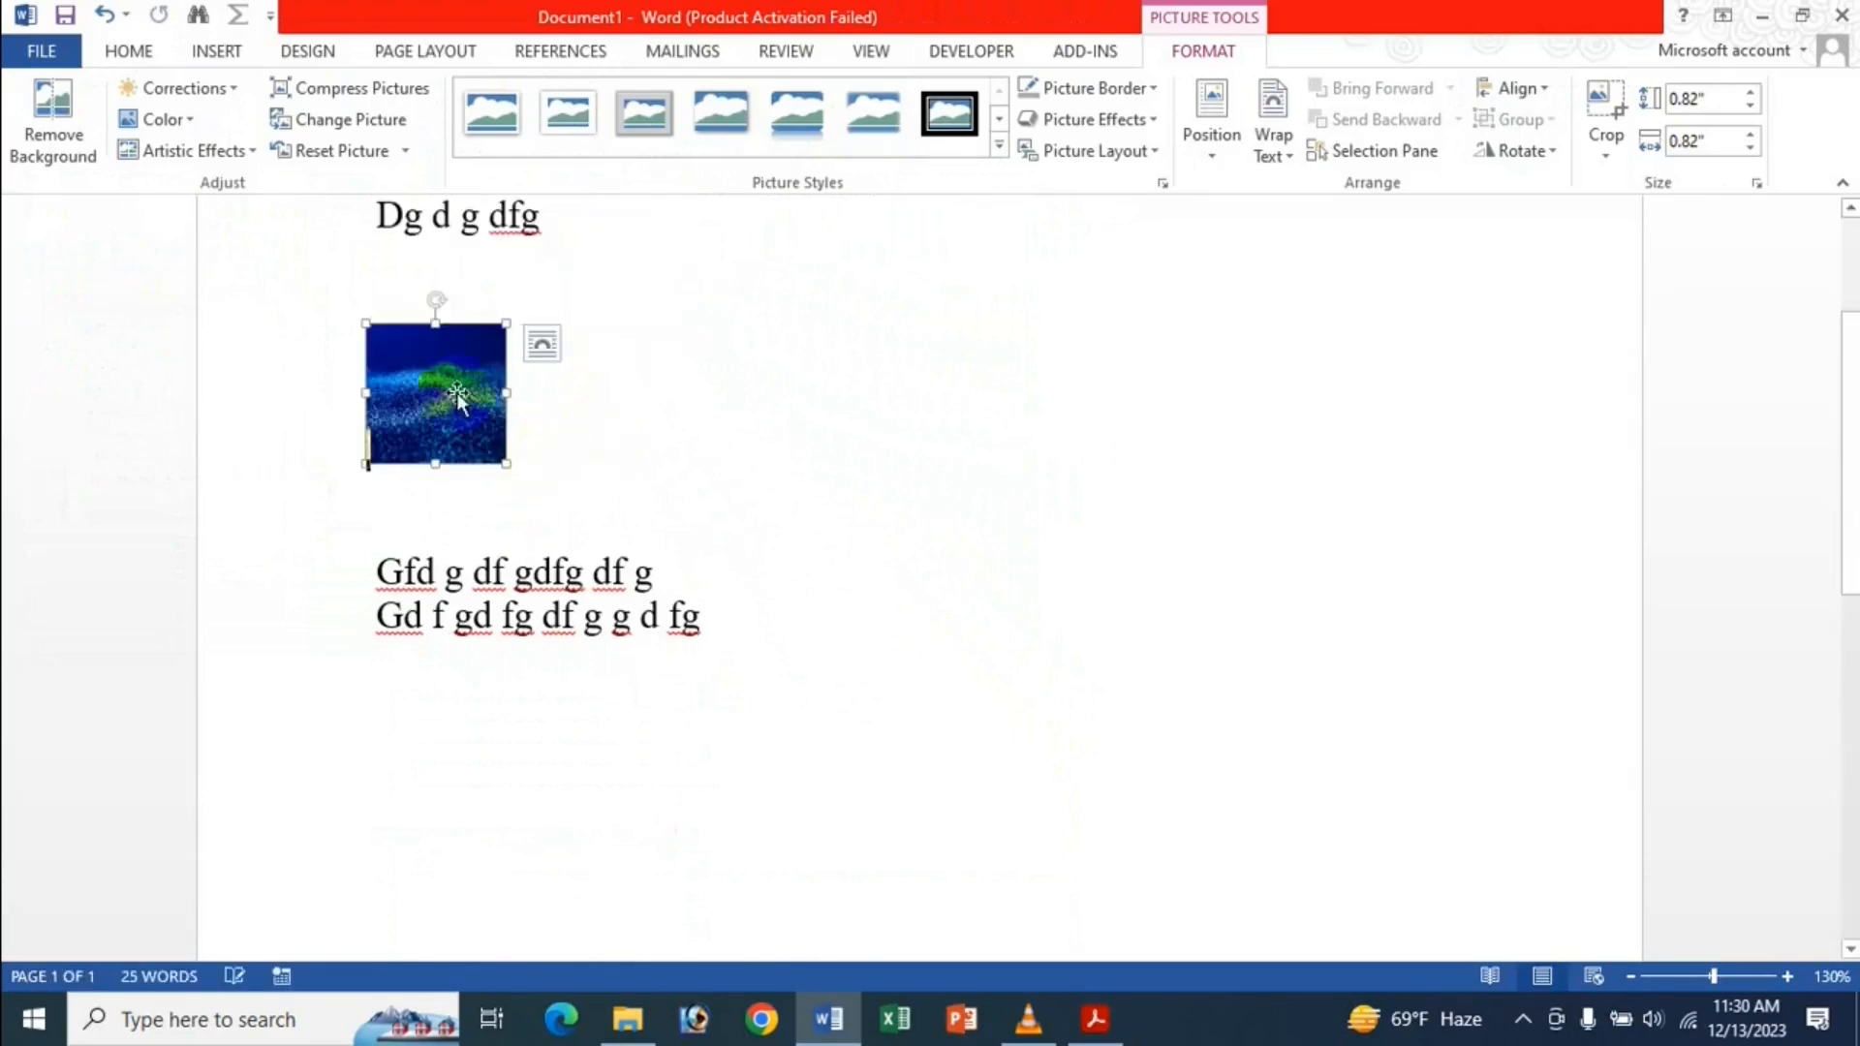
{"action": "scroll", "coordinate": [594, 478], "scroll_direction": "up", "scroll_amount": 3}
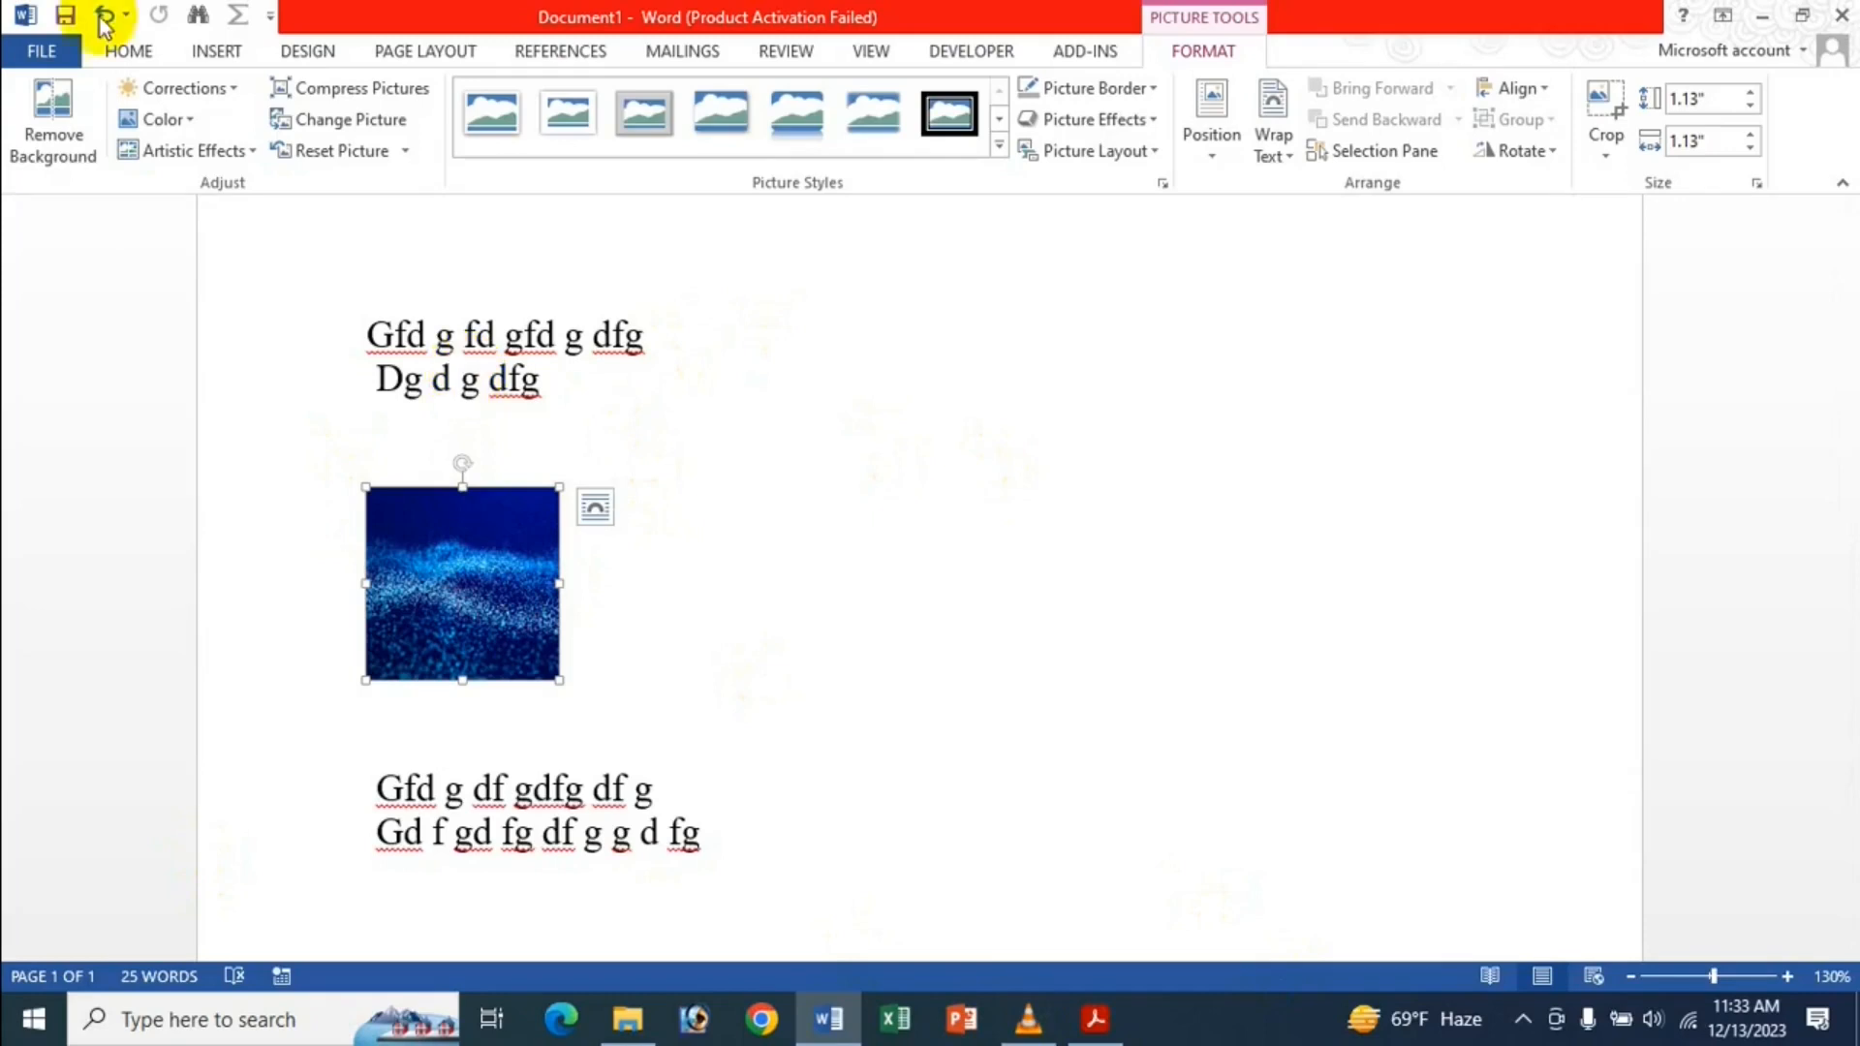
{"action": "left_click", "coordinate": [595, 514]}
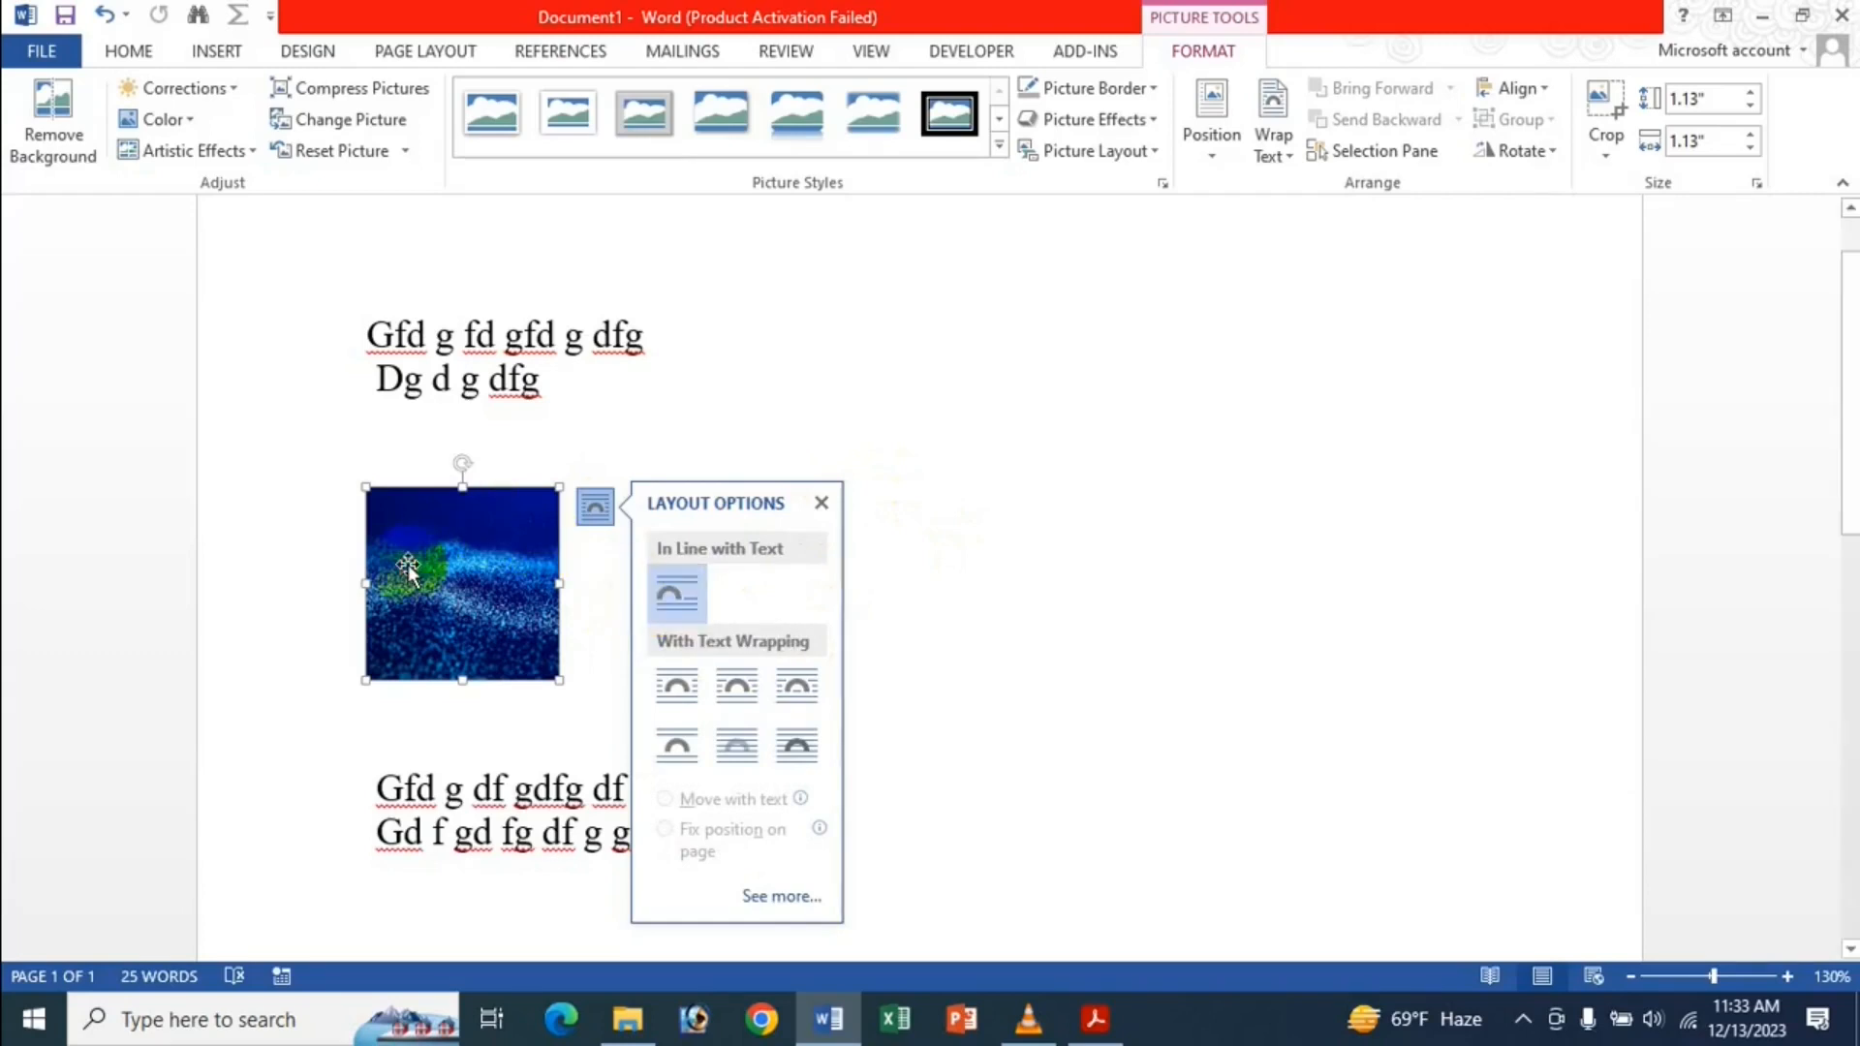
{"action": "left_click", "coordinate": [824, 505]}
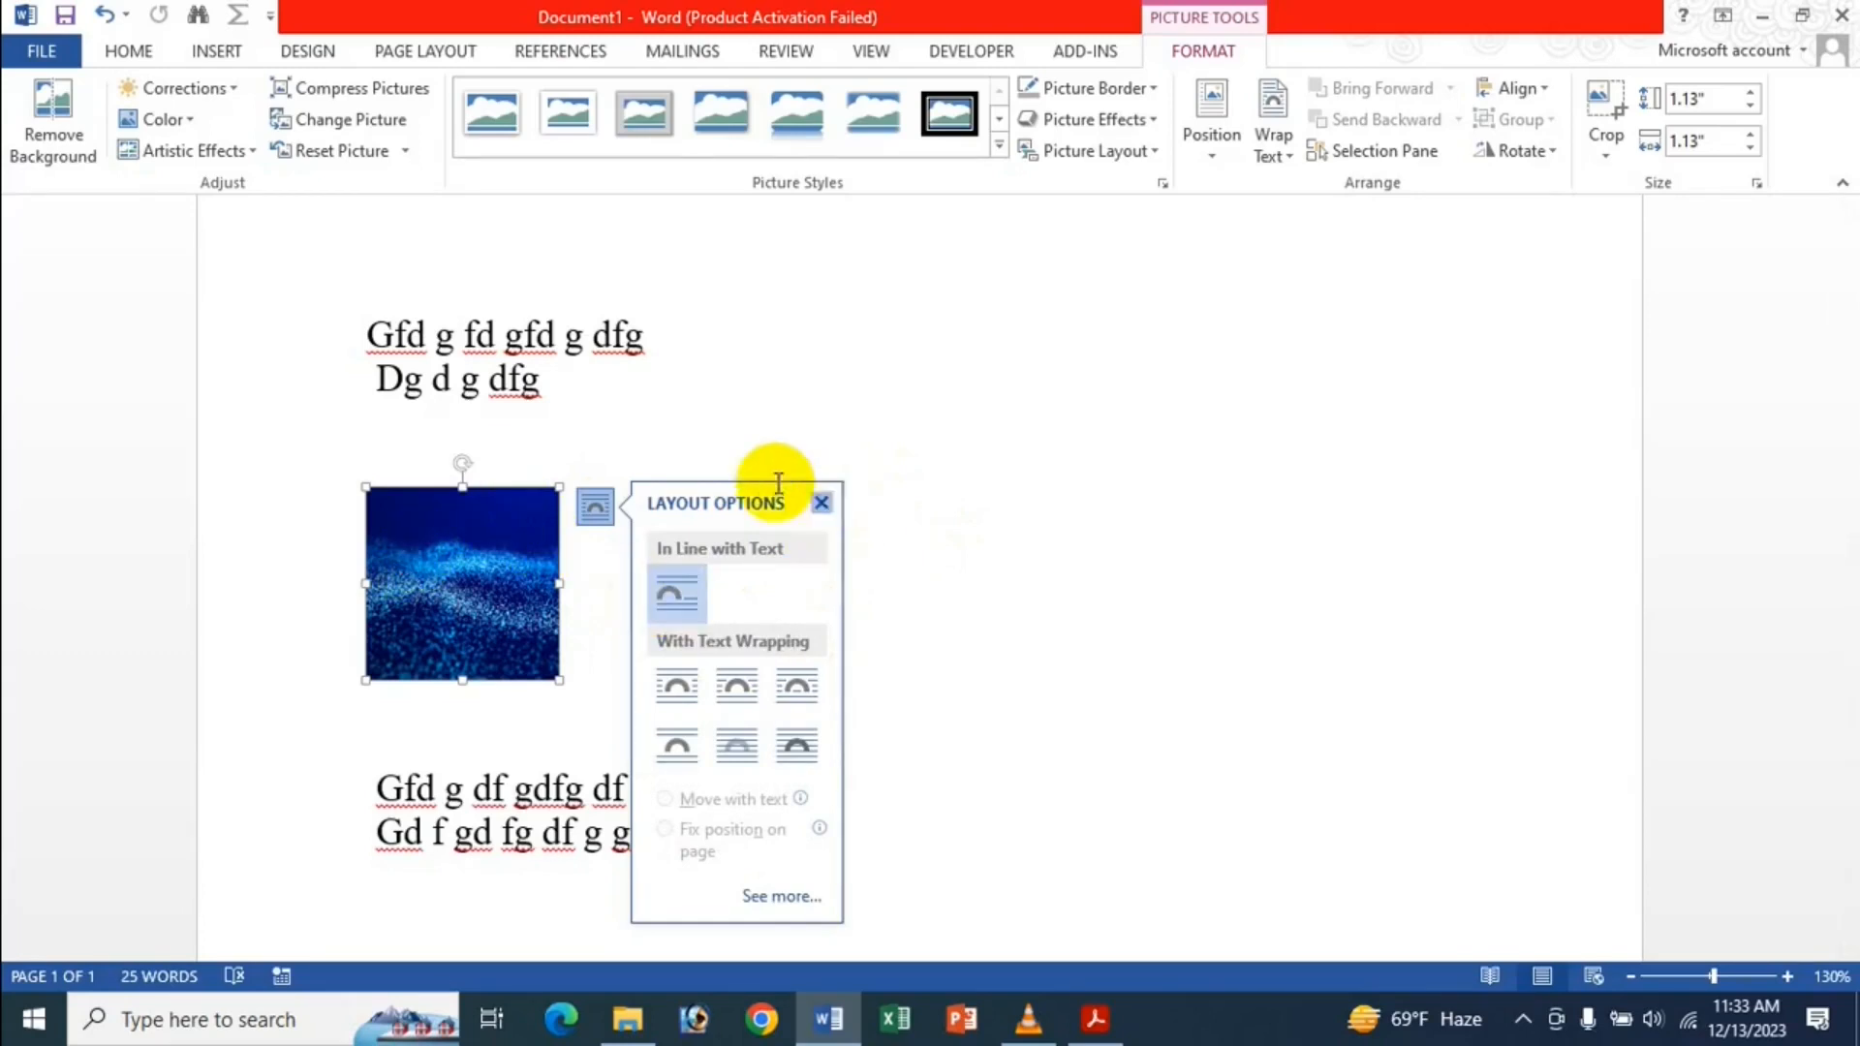
{"action": "left_click", "coordinate": [39, 54]}
Set pasting from other programs to Keep Source Formatting and picture insert/paste to Behind text.
{"action": "left_click", "coordinate": [39, 653]}
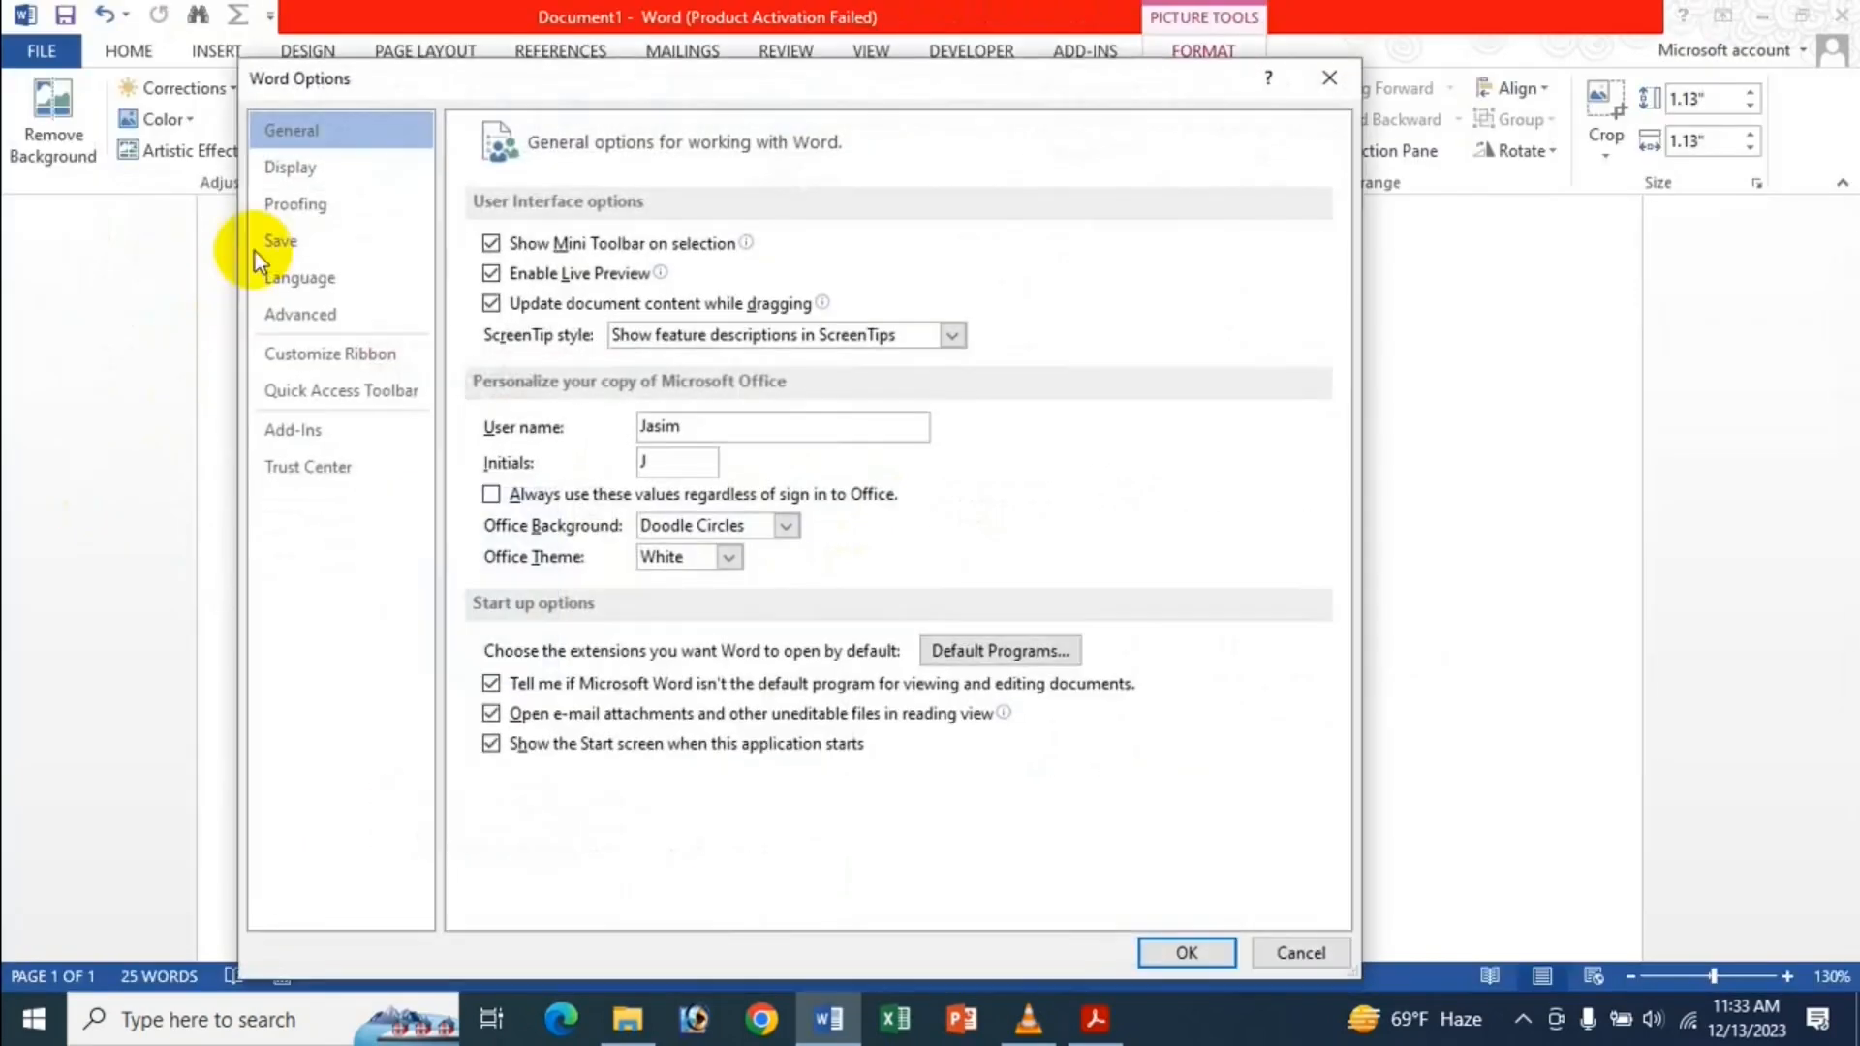
{"action": "left_click", "coordinate": [363, 312]}
{"action": "scroll", "coordinate": [1124, 734], "scroll_direction": "down", "scroll_amount": 2}
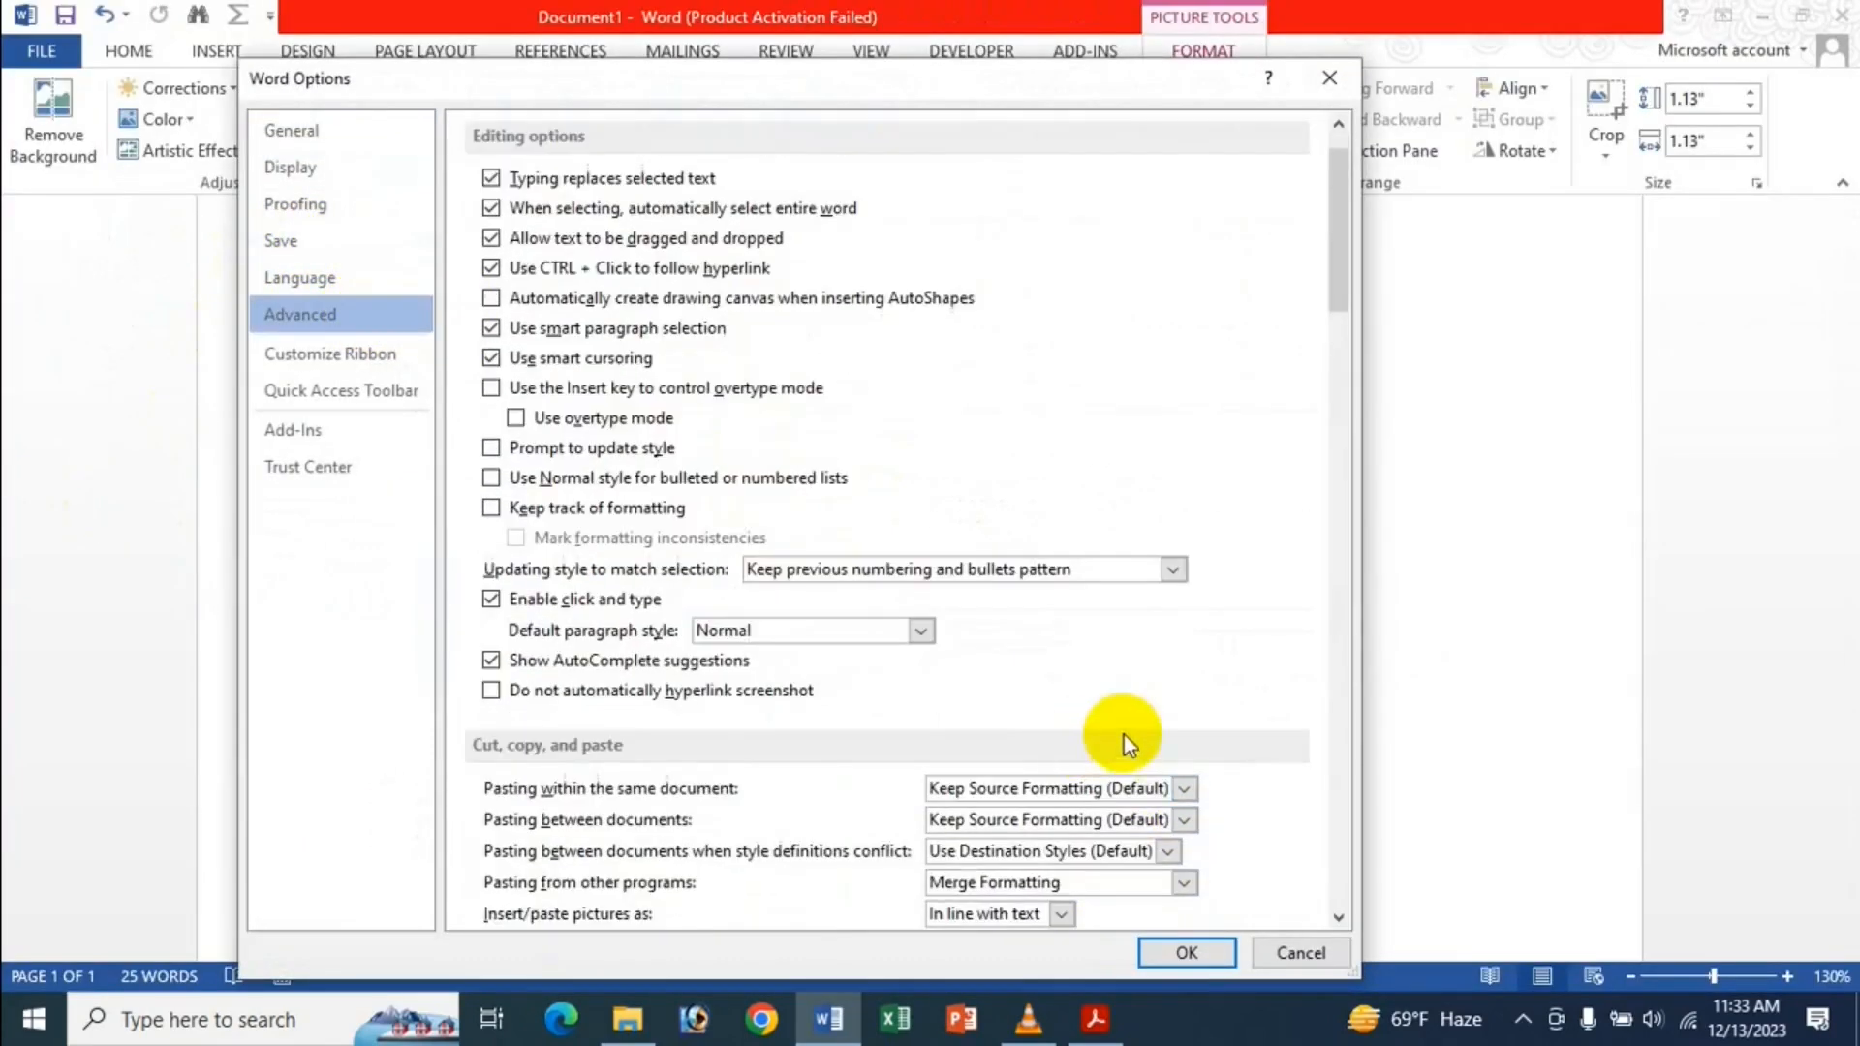
{"action": "scroll", "coordinate": [1124, 734], "scroll_direction": "down", "scroll_amount": 3}
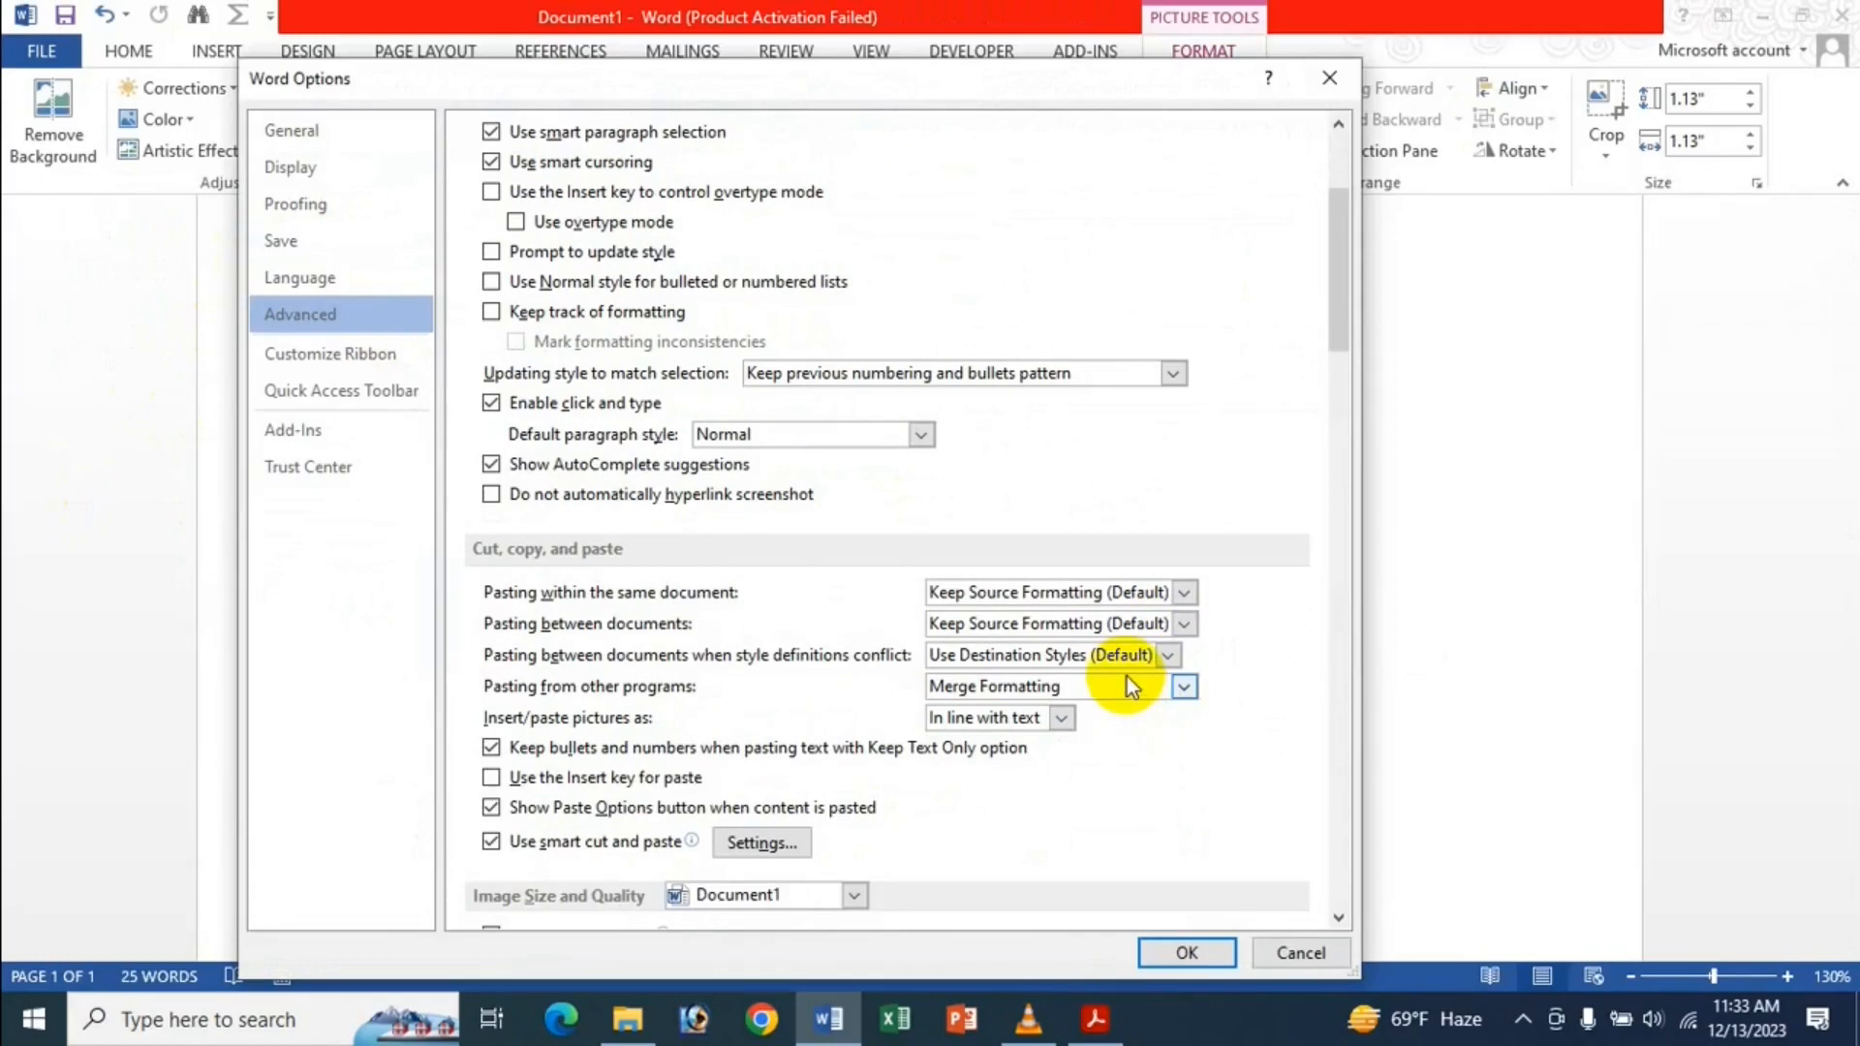
{"action": "left_click", "coordinate": [1126, 682]}
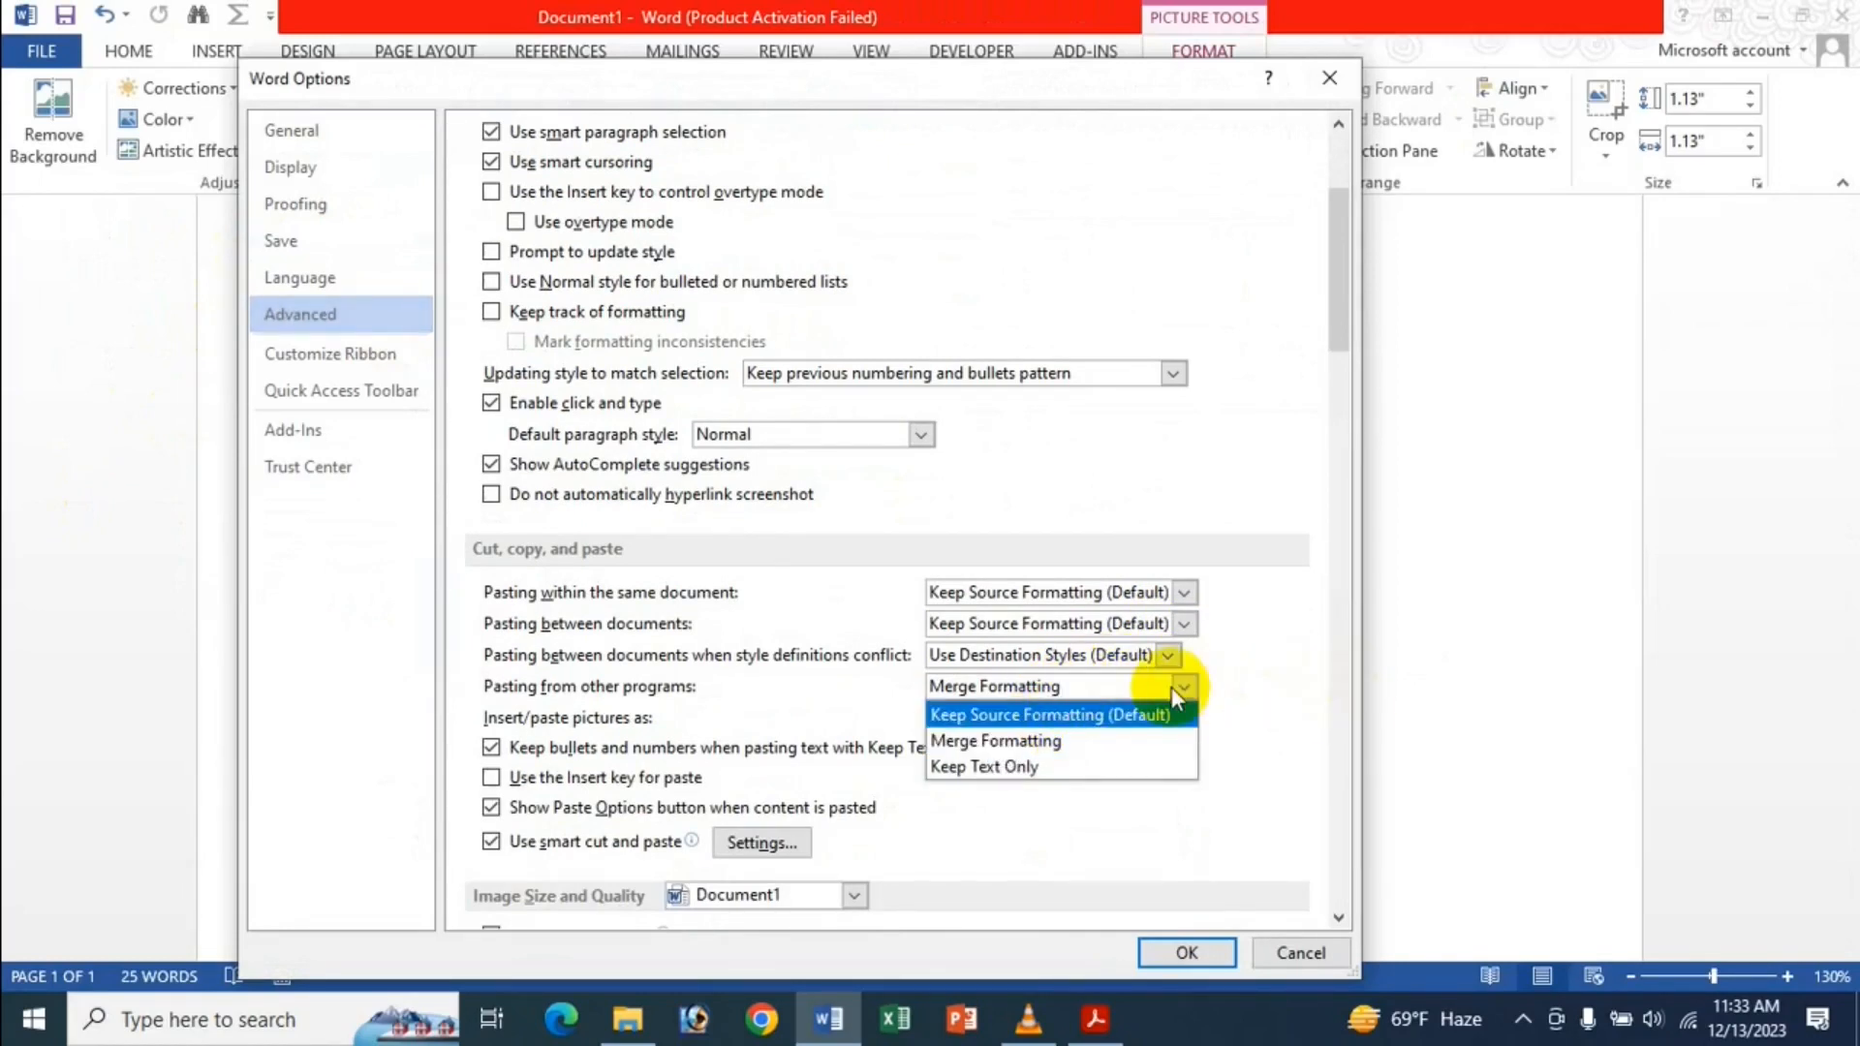
{"action": "left_click", "coordinate": [1164, 713]}
{"action": "left_click", "coordinate": [1024, 722]}
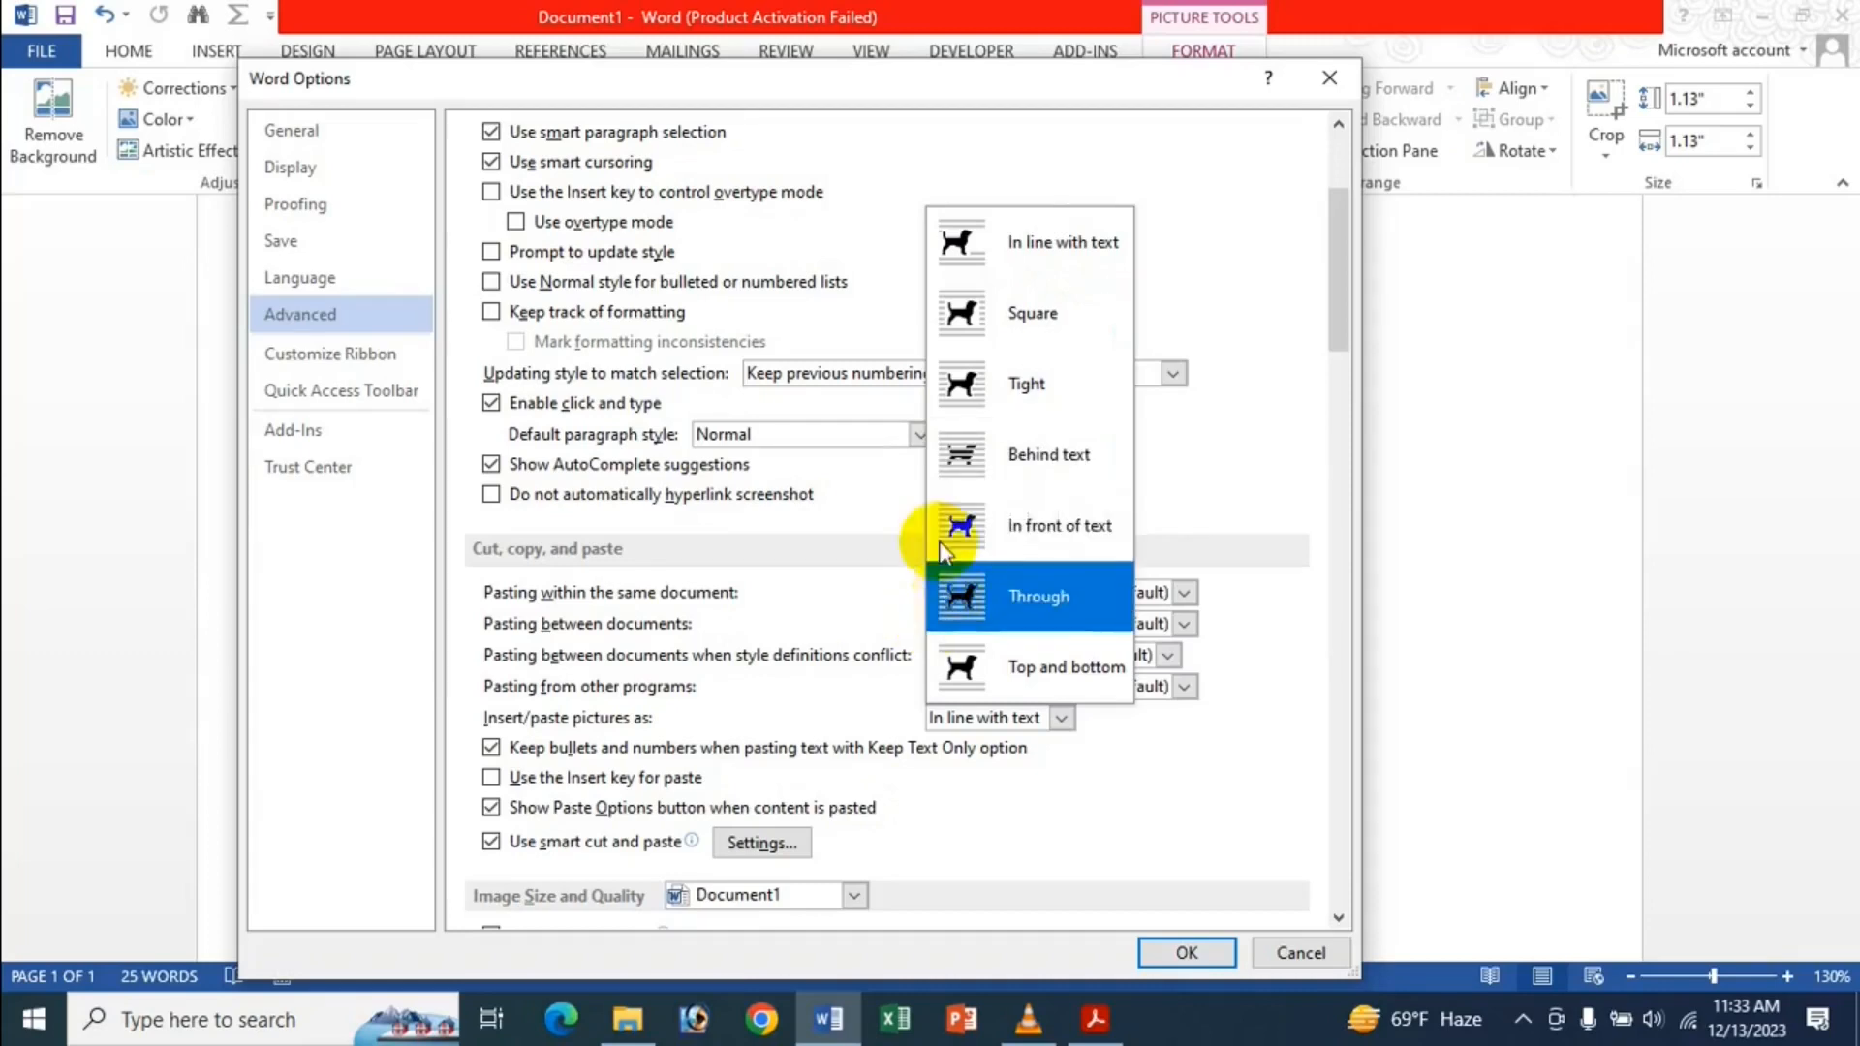
{"action": "left_click", "coordinate": [968, 446]}
{"action": "left_click", "coordinate": [1197, 958]}
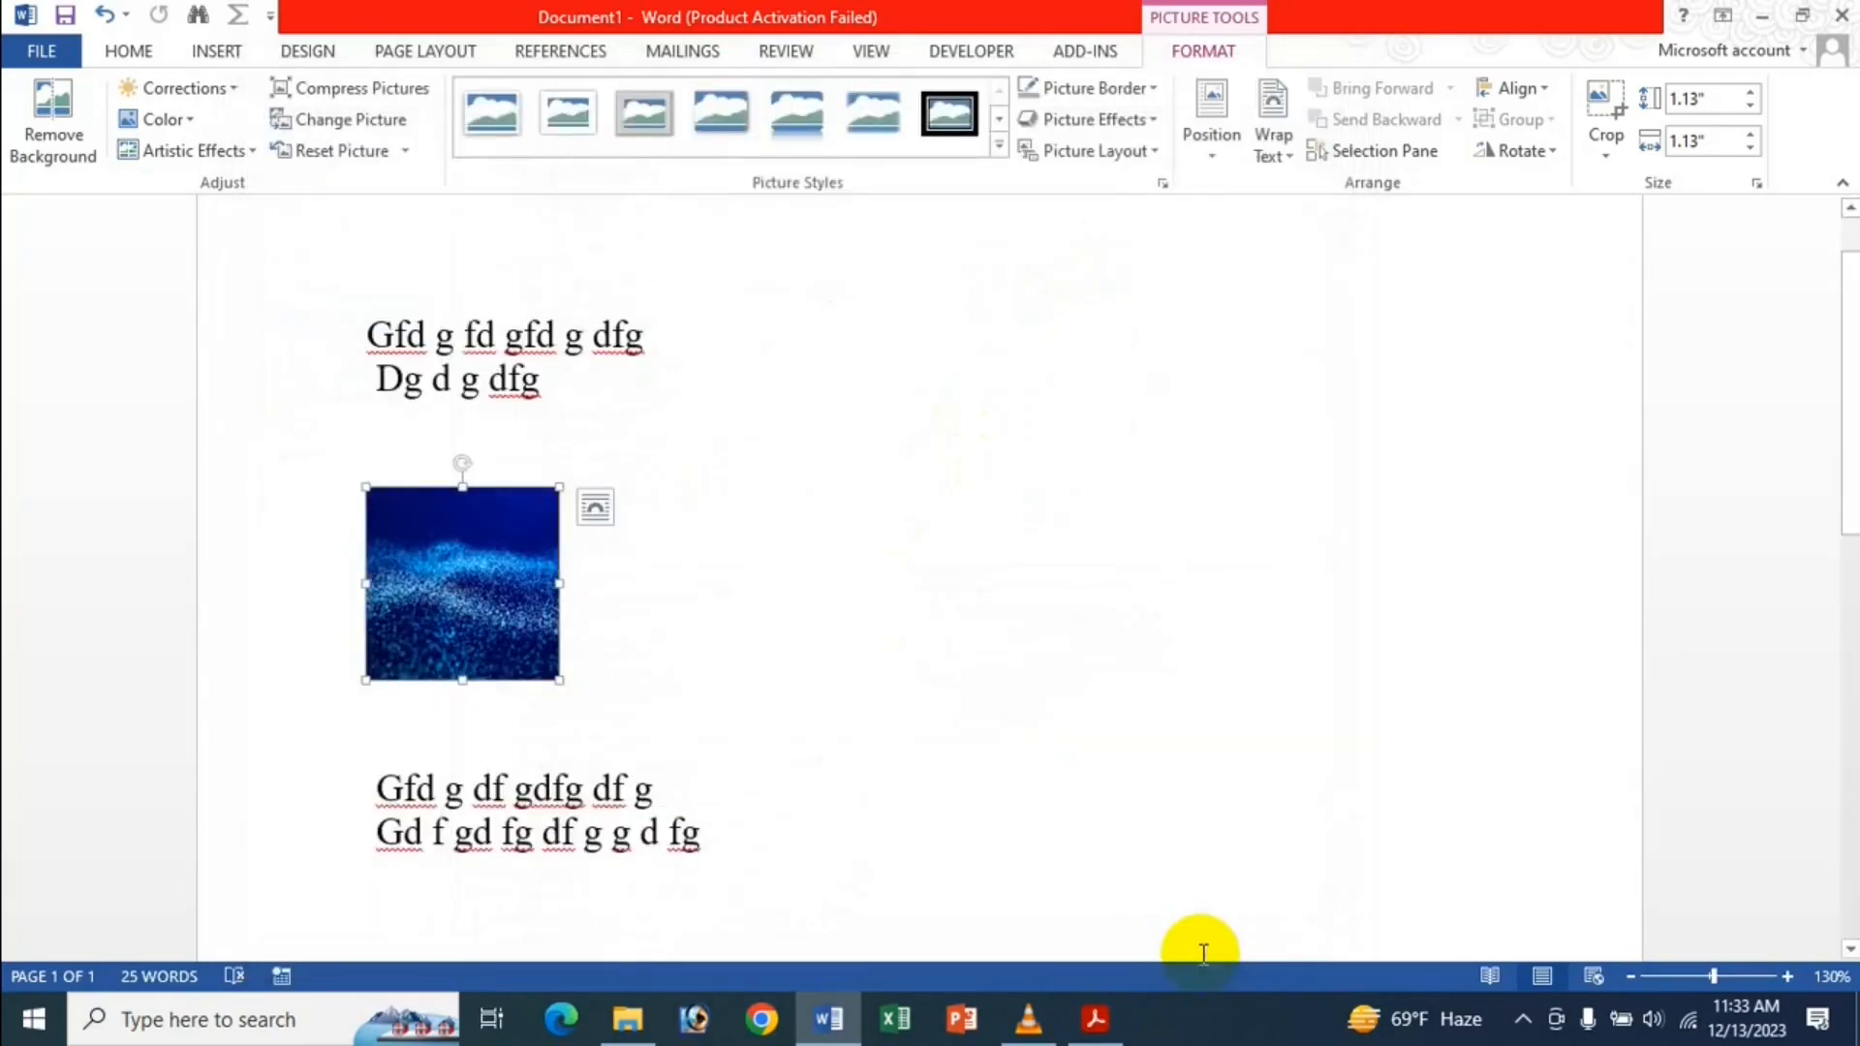
Check the small picture's layout options, then delete the picture.
{"action": "left_click", "coordinate": [525, 559]}
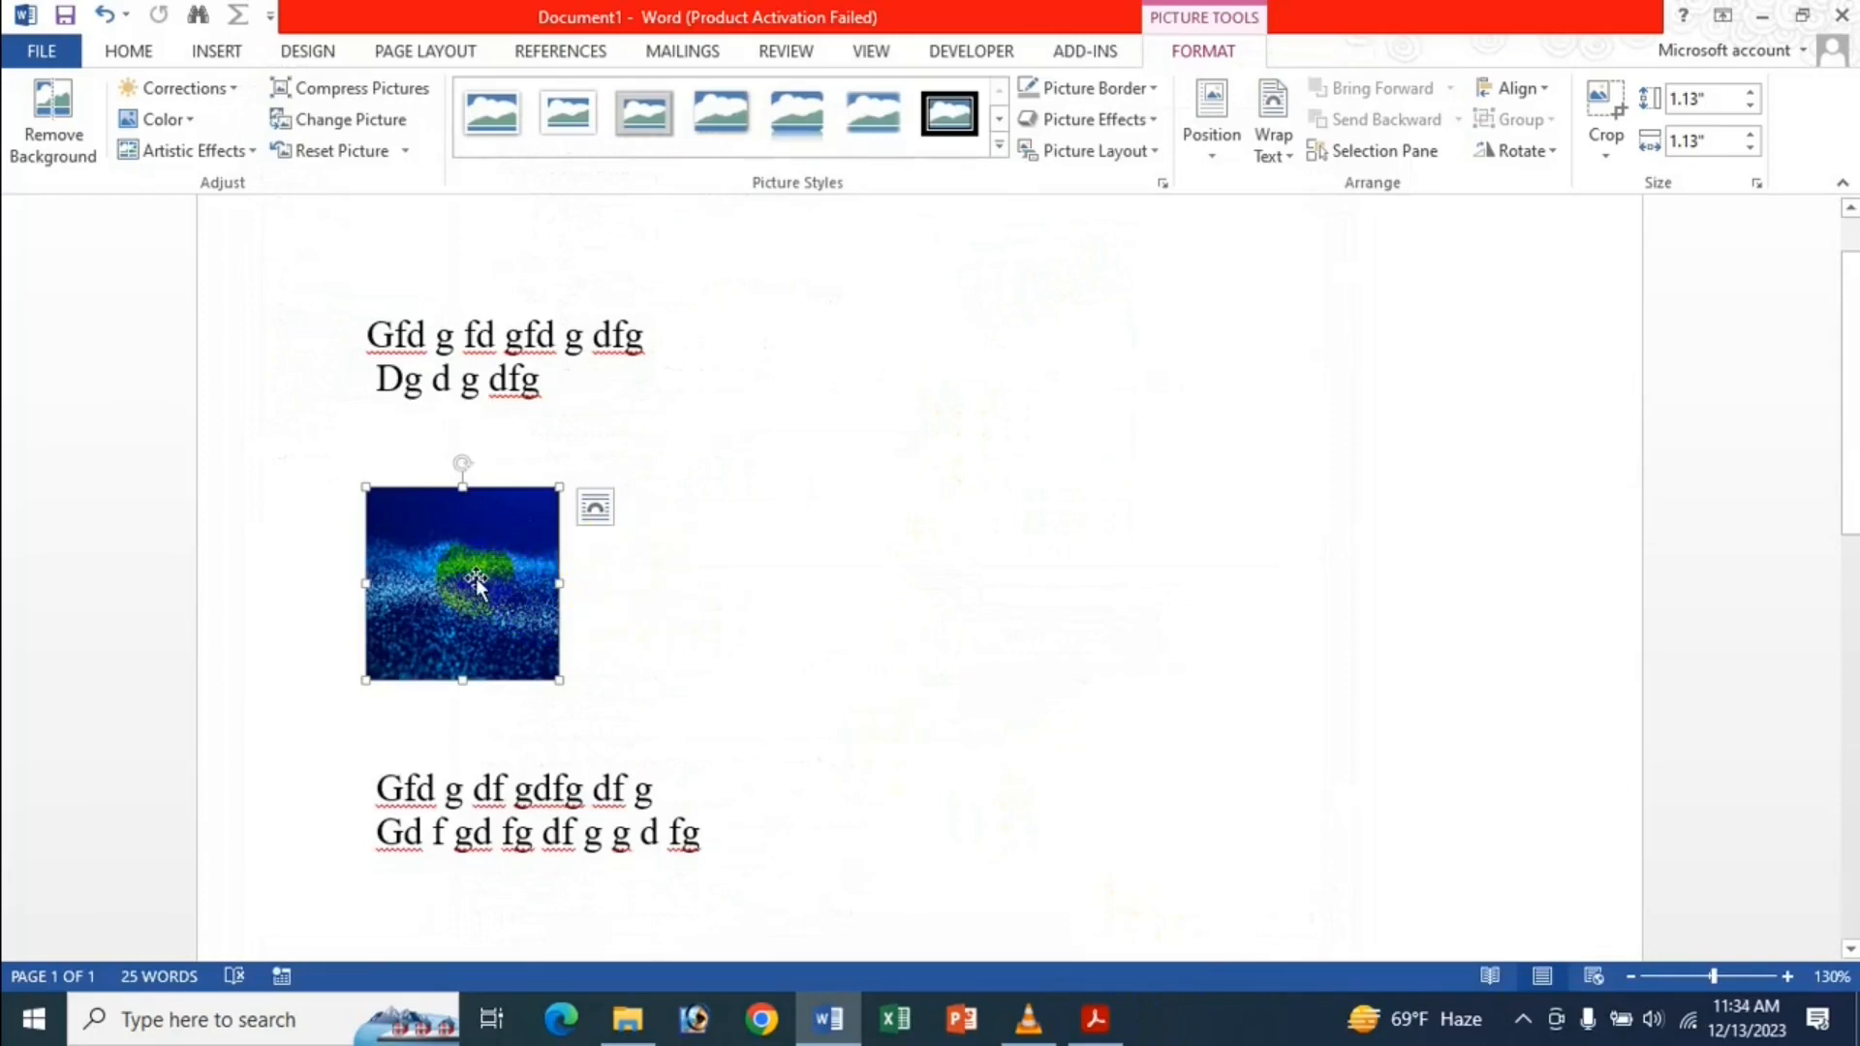
{"action": "left_click", "coordinate": [610, 500]}
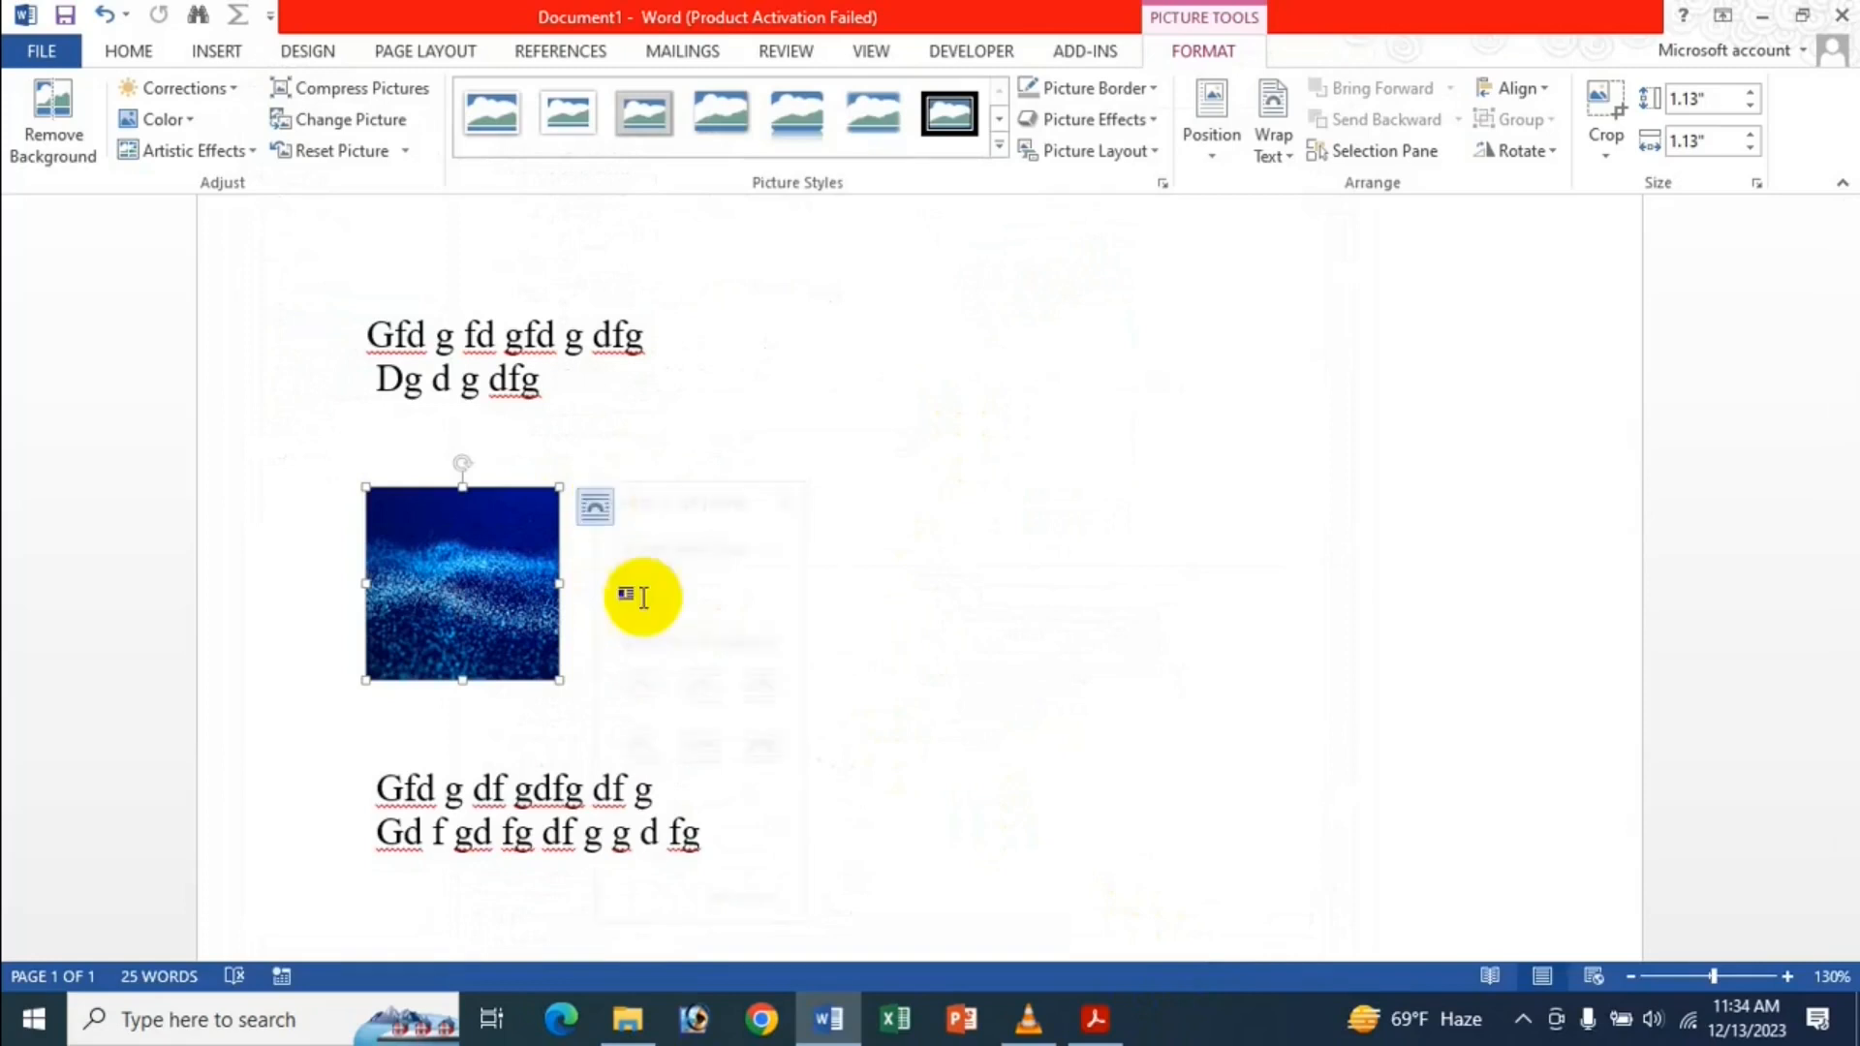
{"action": "left_click", "coordinate": [475, 565]}
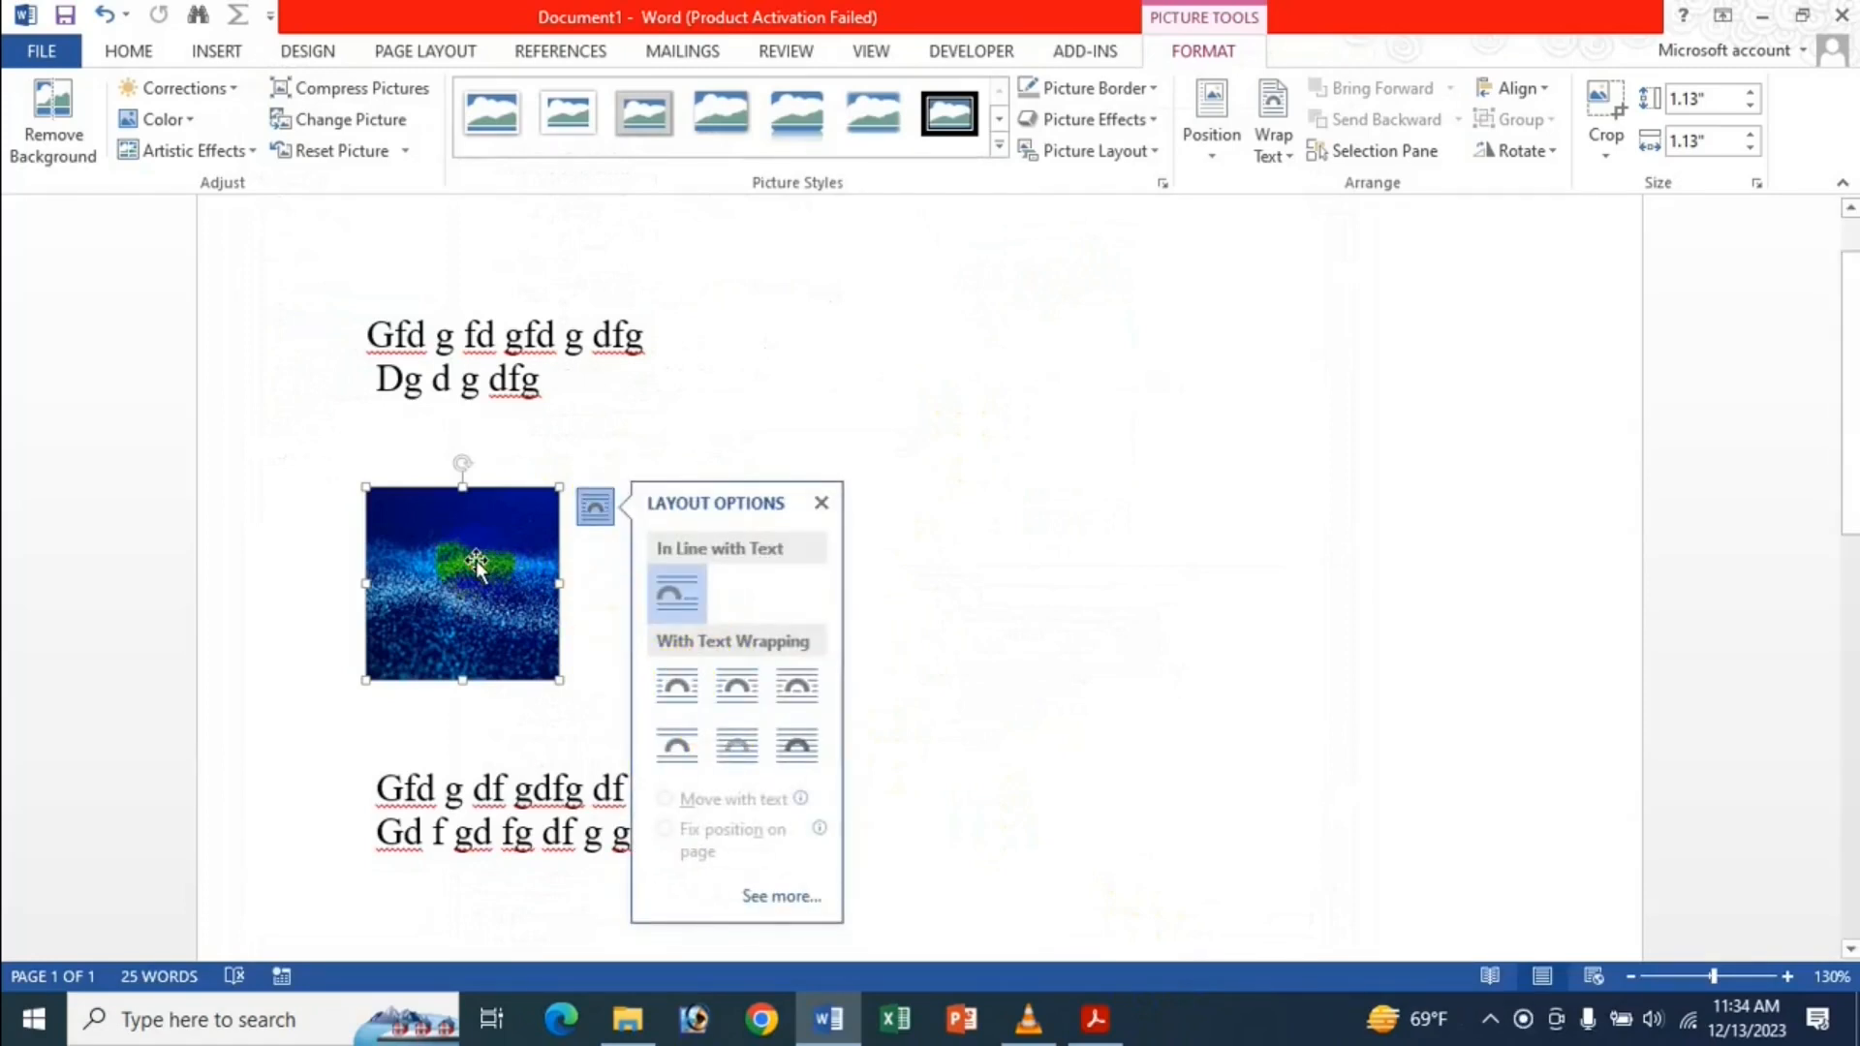
{"action": "key", "text": "Delete"}
{"action": "key", "text": "Delete"}
{"action": "key", "text": "Delete"}
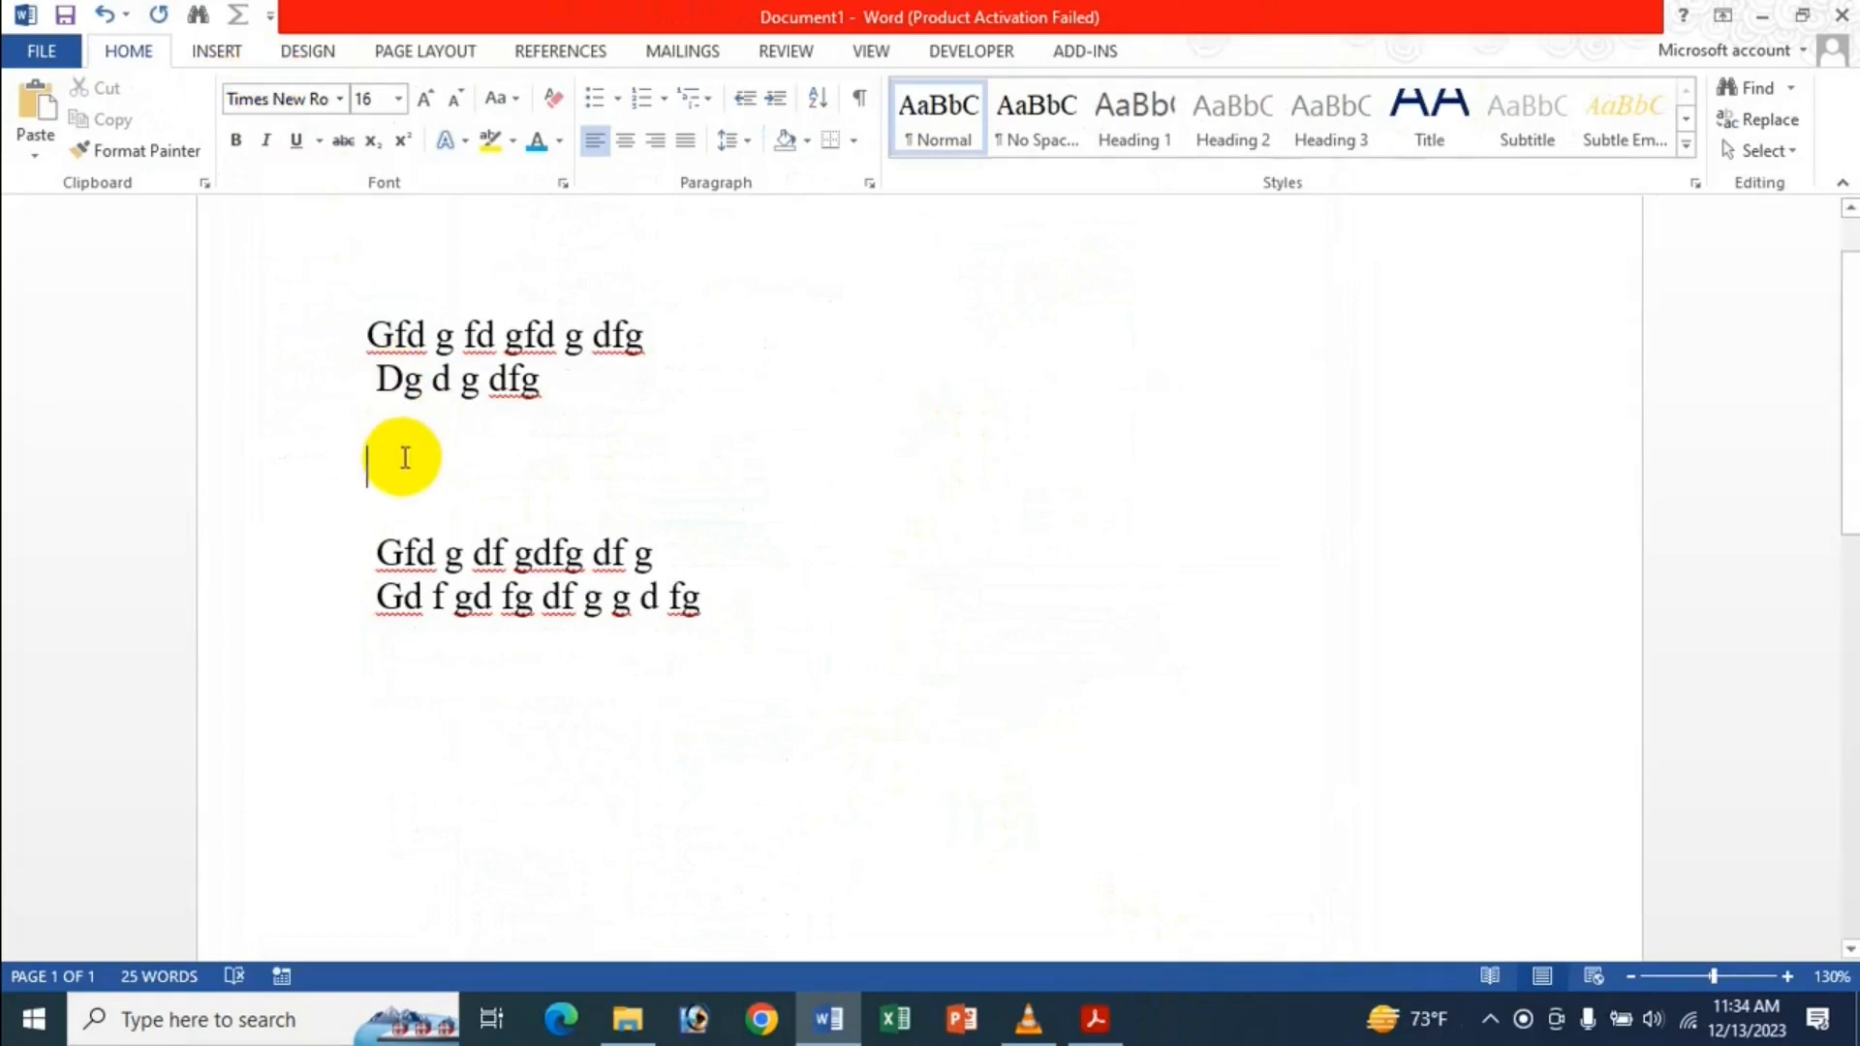
Insert the Icche Jan picture again and check that its layout is behind text.
{"action": "left_click", "coordinate": [223, 51]}
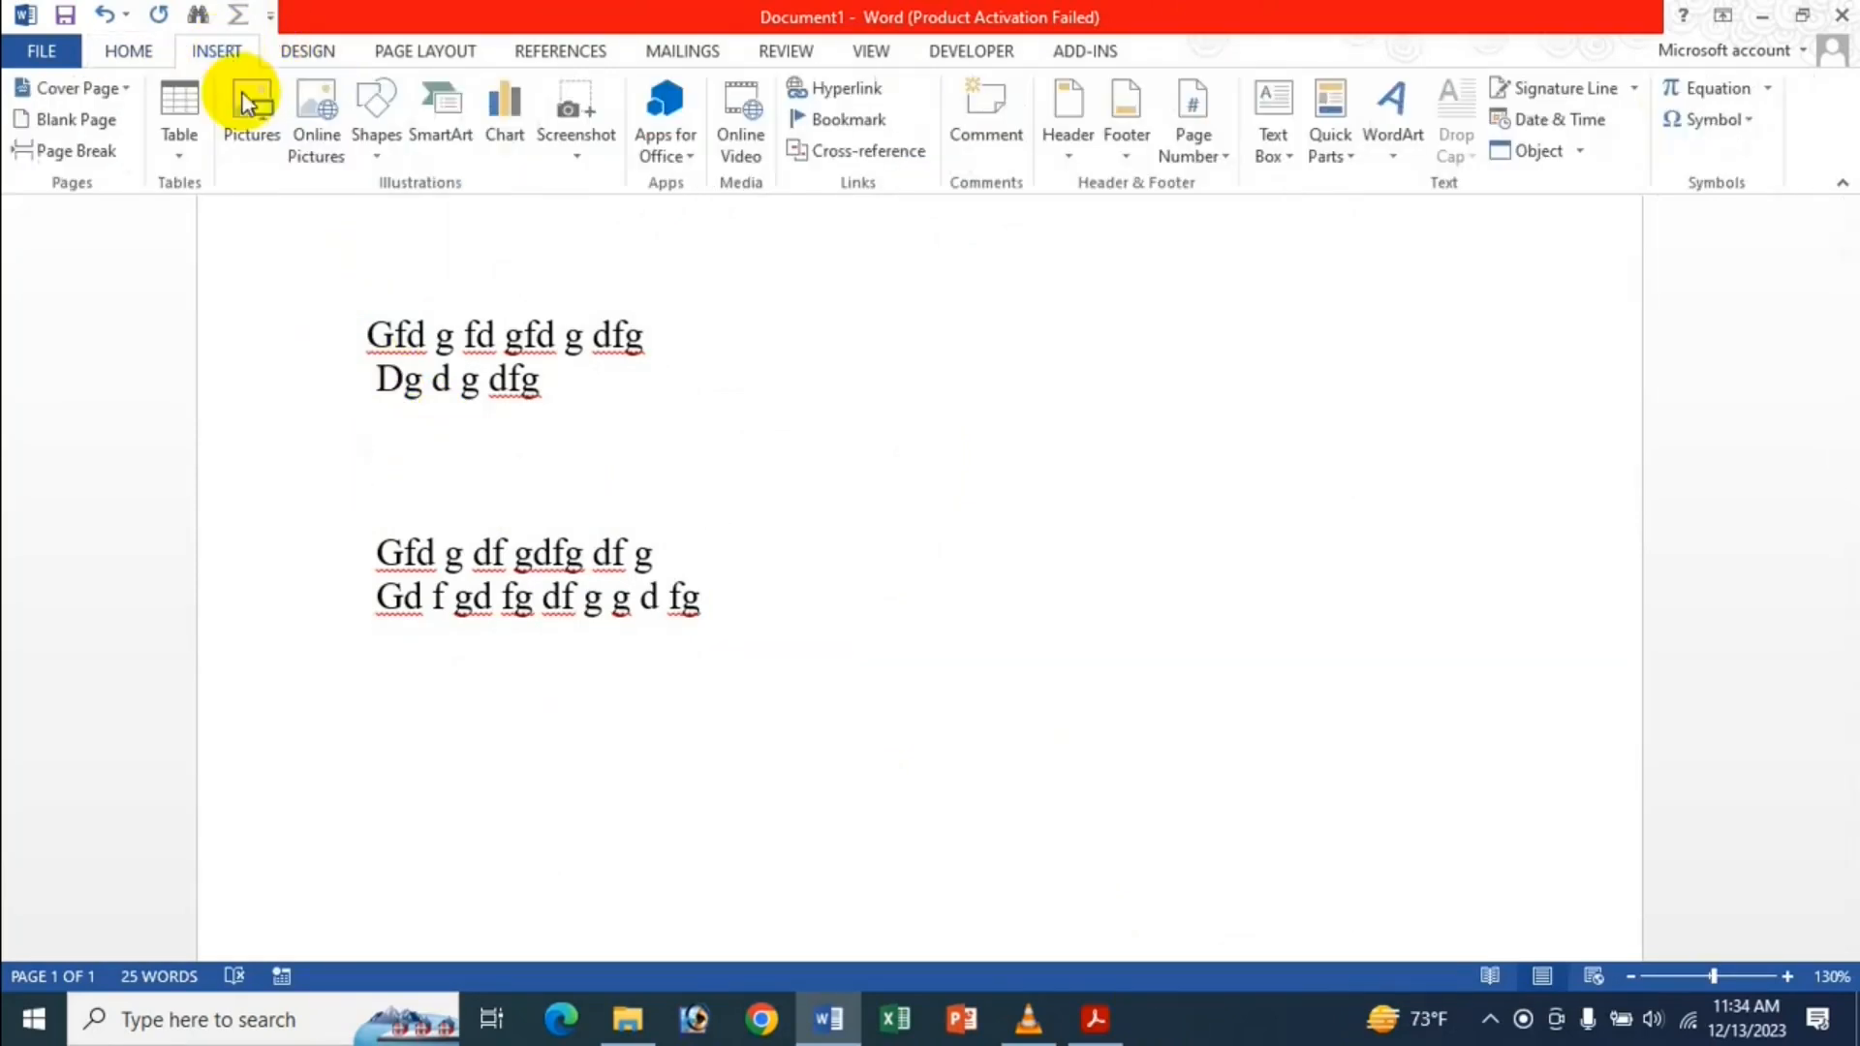
{"action": "left_click", "coordinate": [252, 155]}
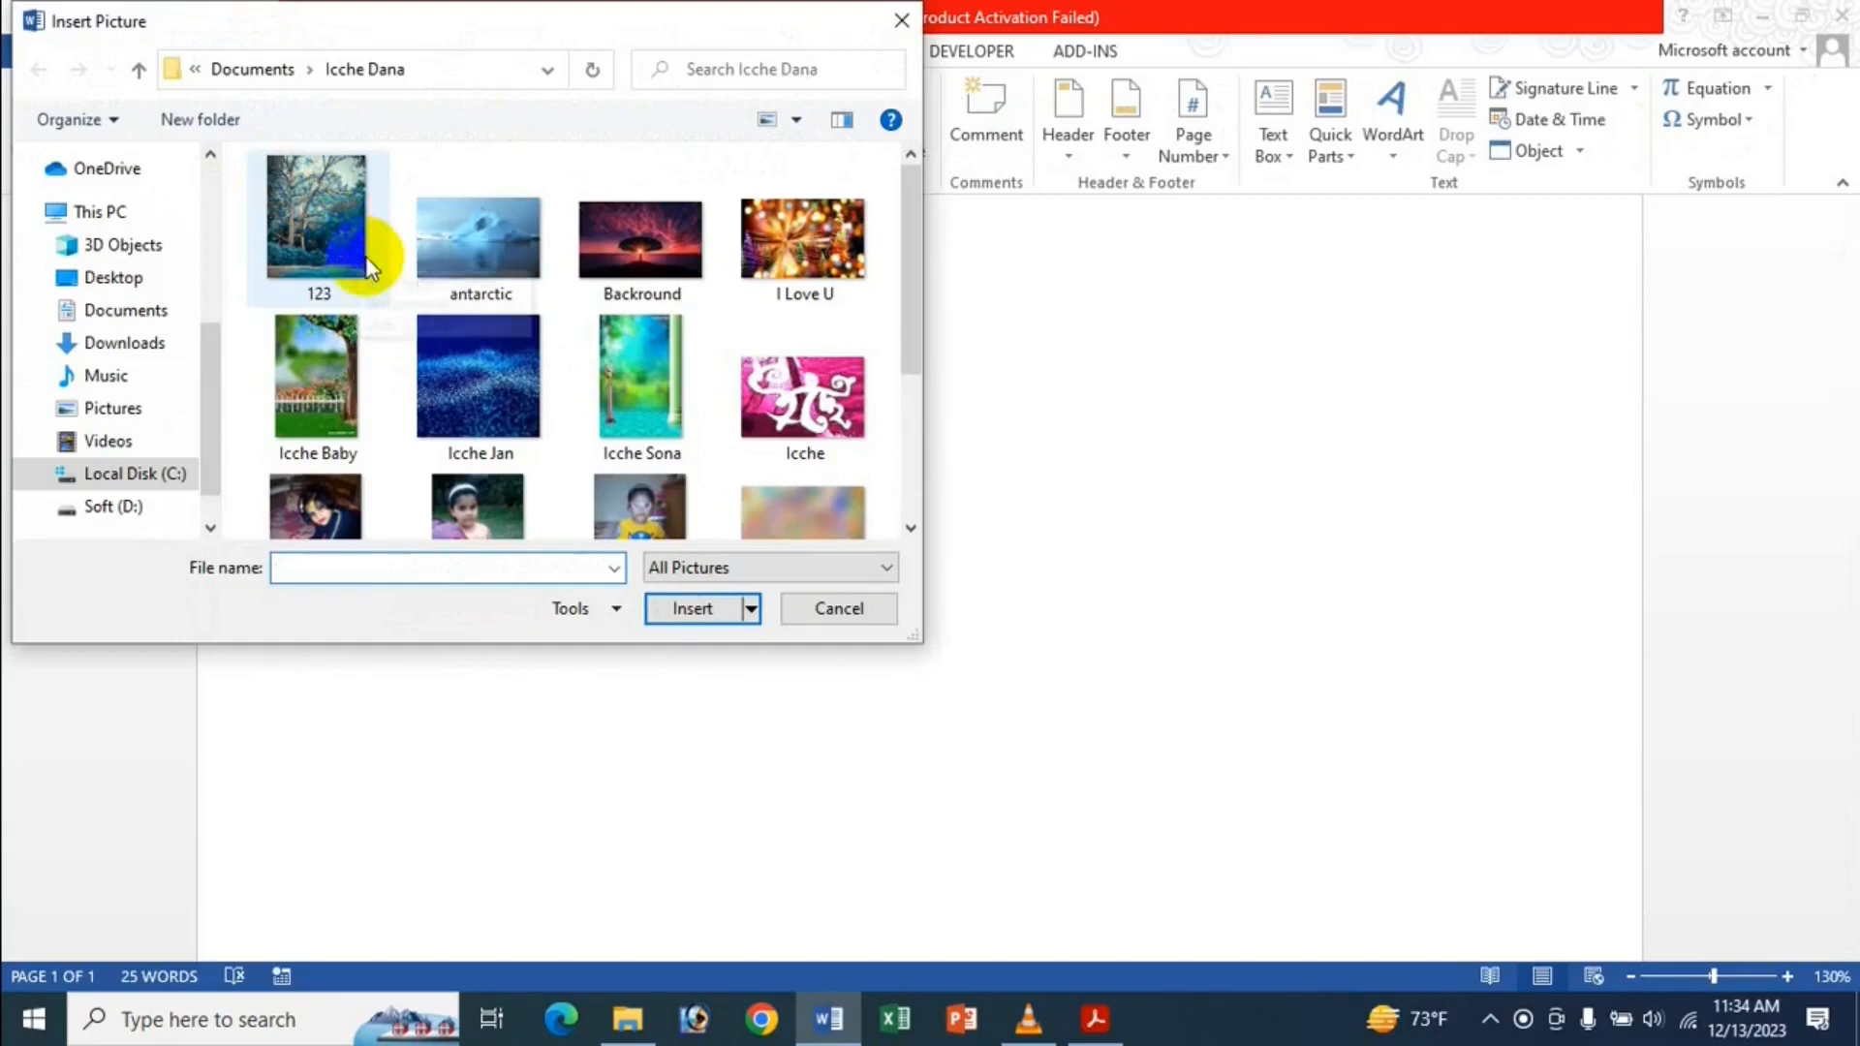
{"action": "double_click", "coordinate": [515, 381]}
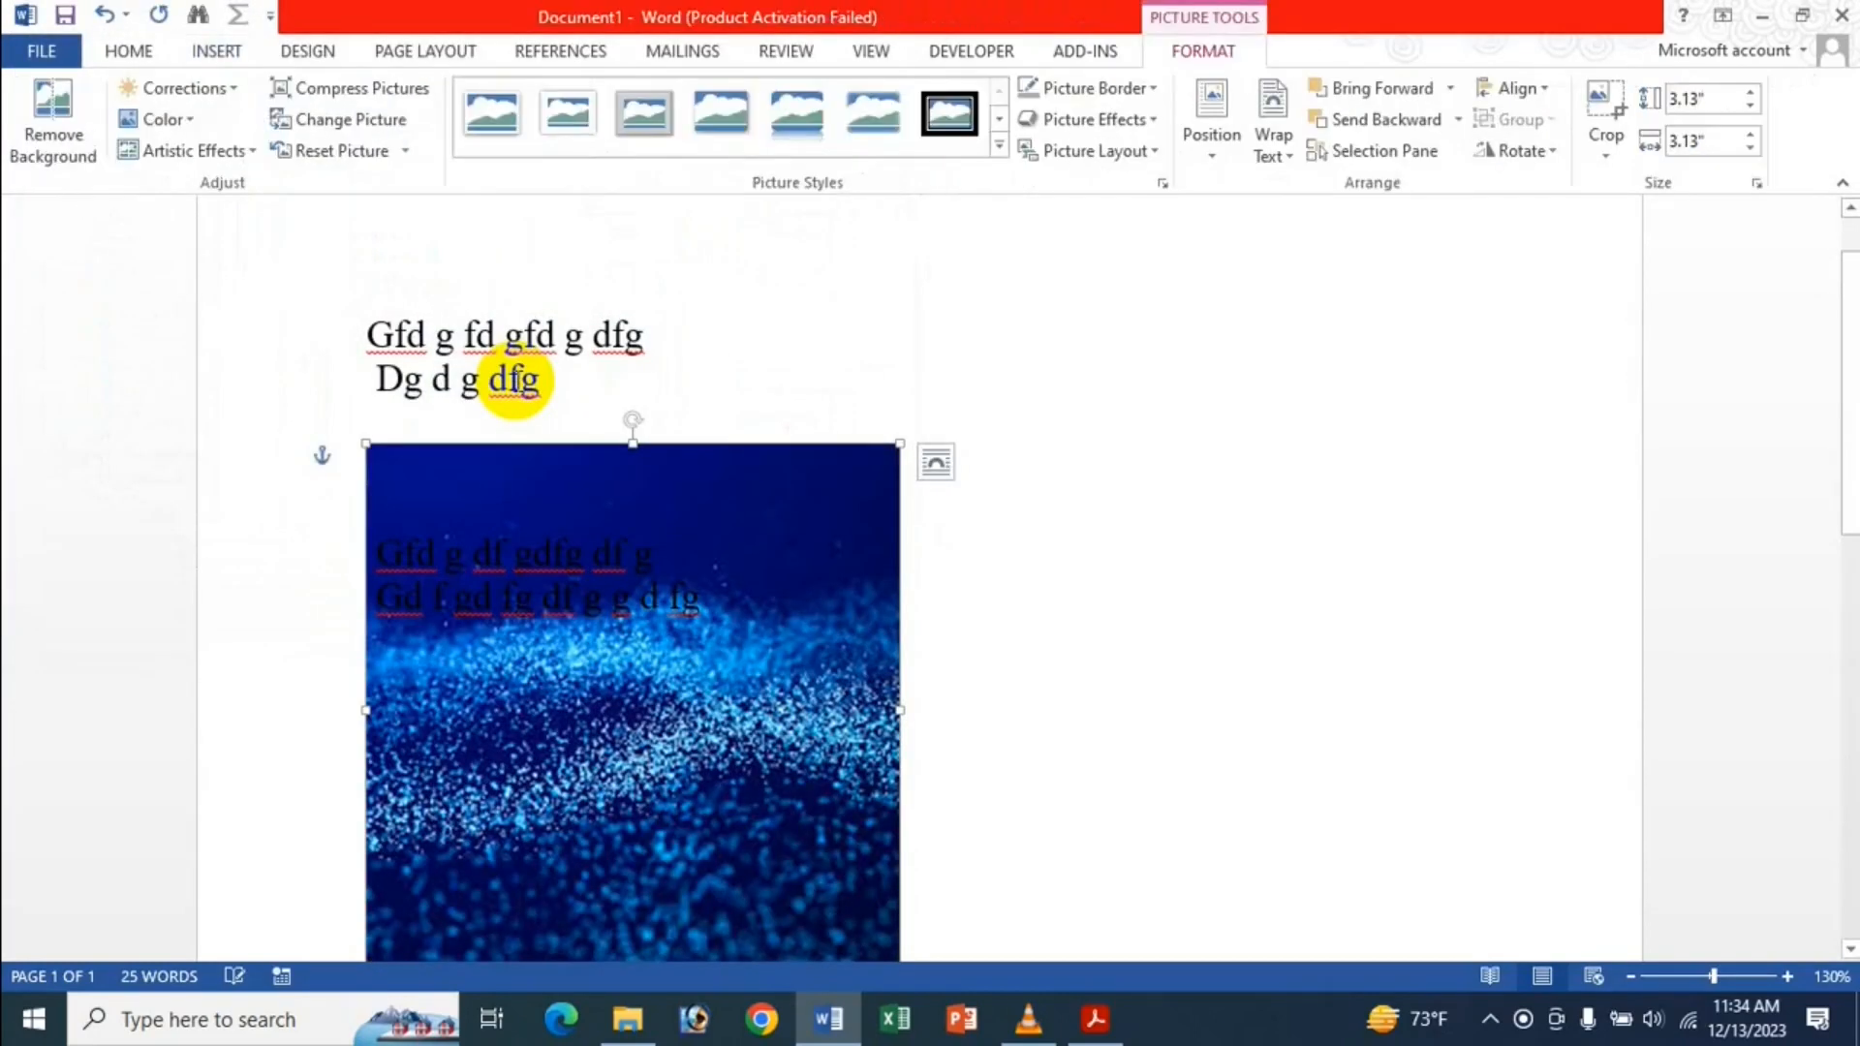
{"action": "left_click", "coordinate": [936, 464]}
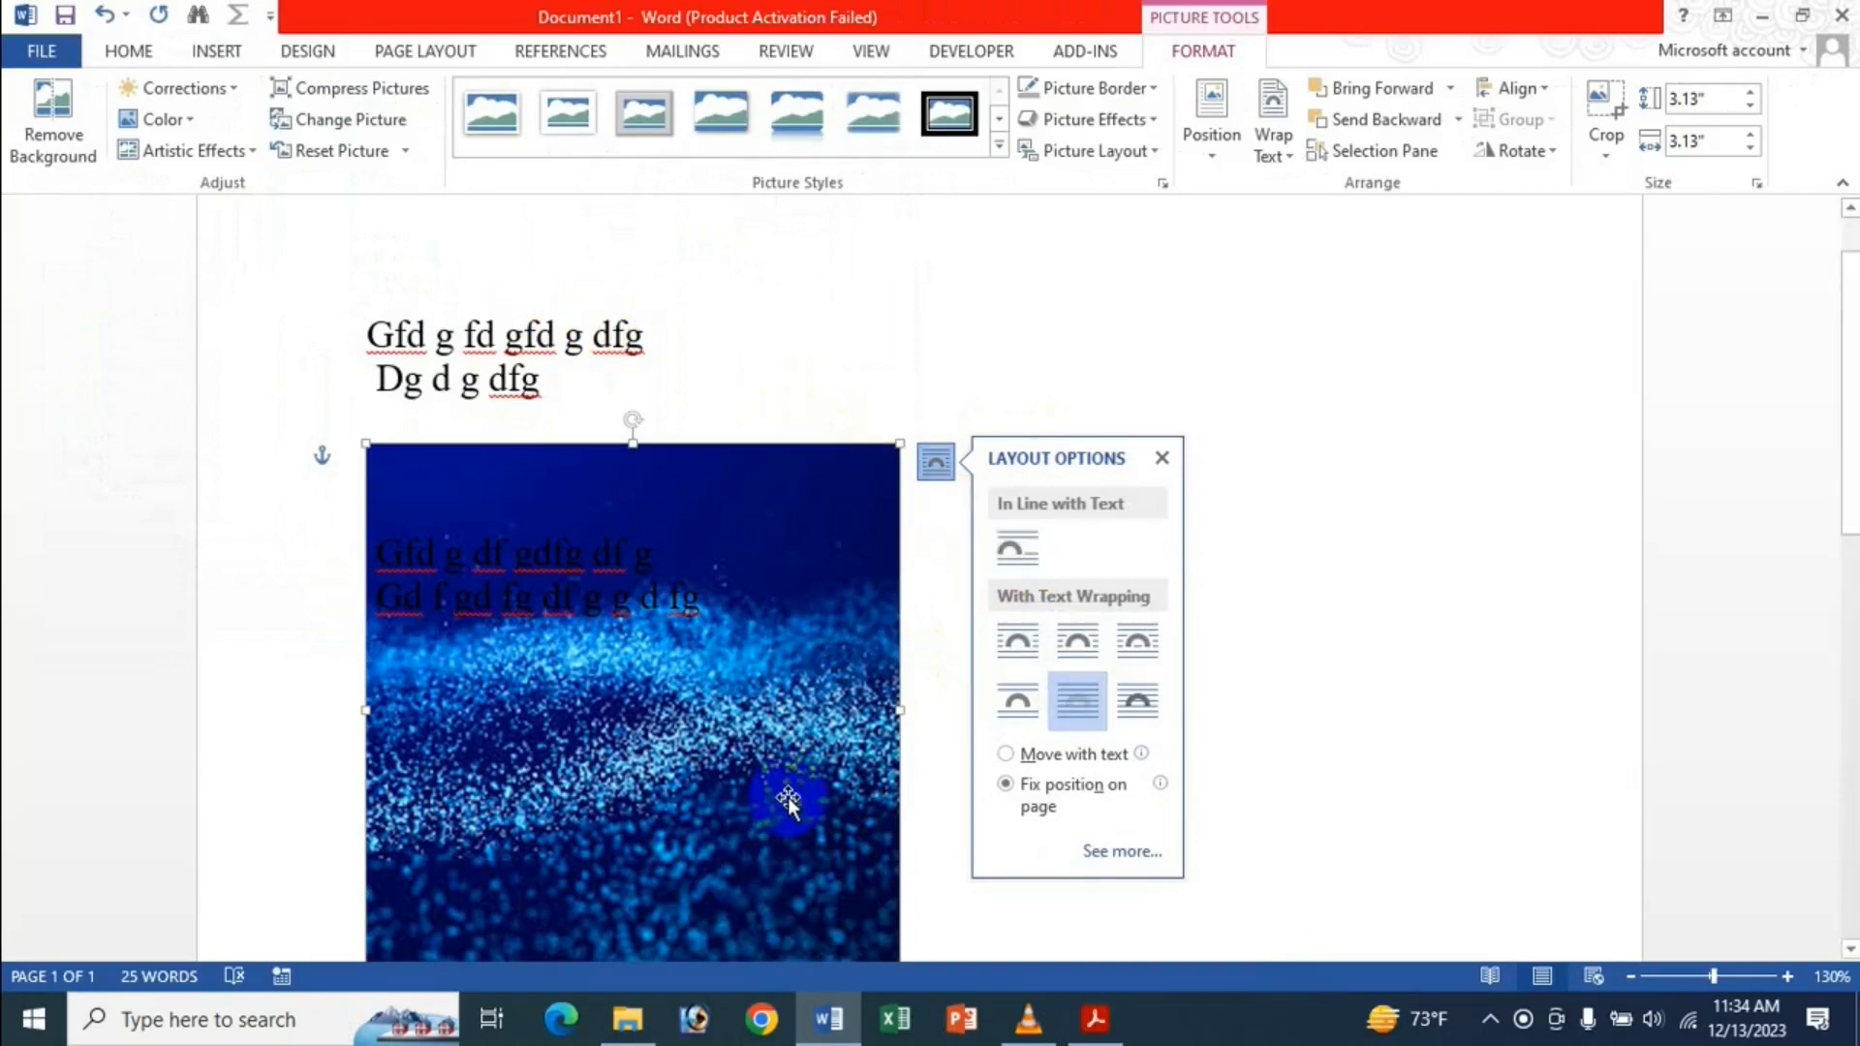
{"action": "left_click", "coordinate": [1159, 458]}
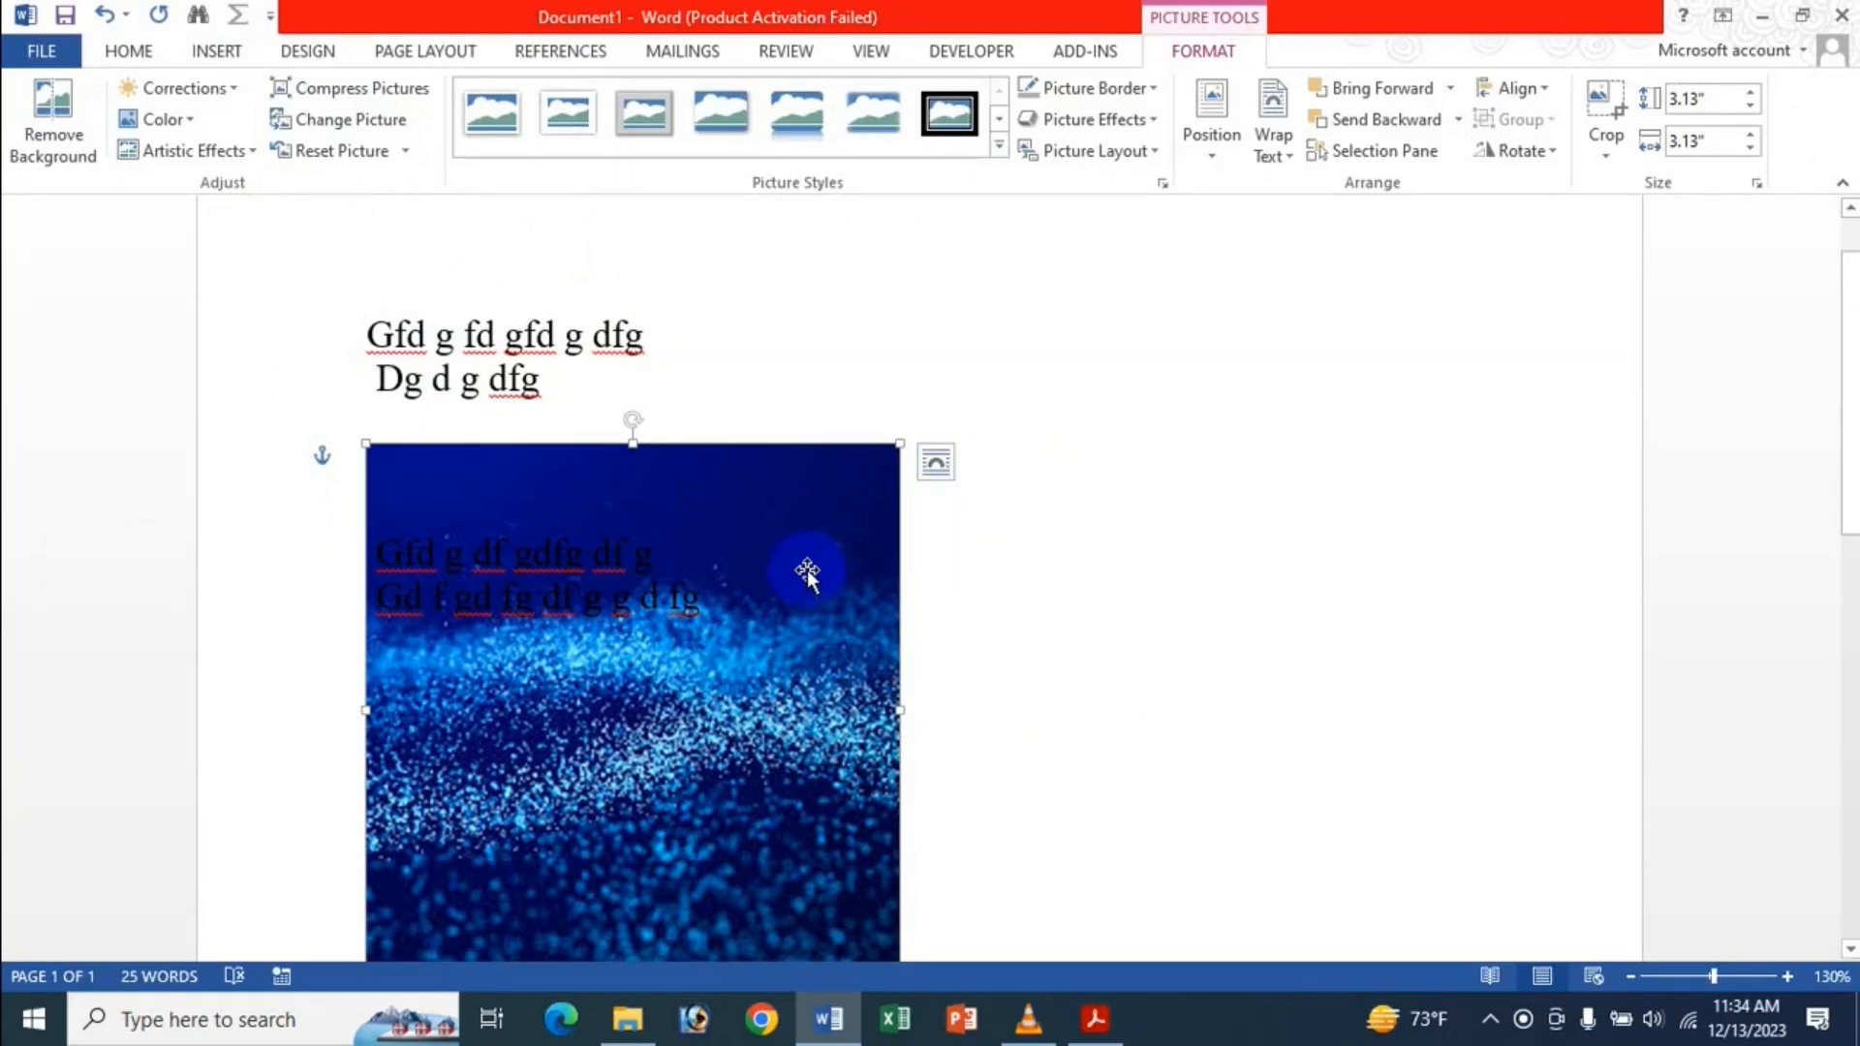
Delete the picture and all four text lines, leaving an empty page.
{"action": "key", "text": "Delete"}
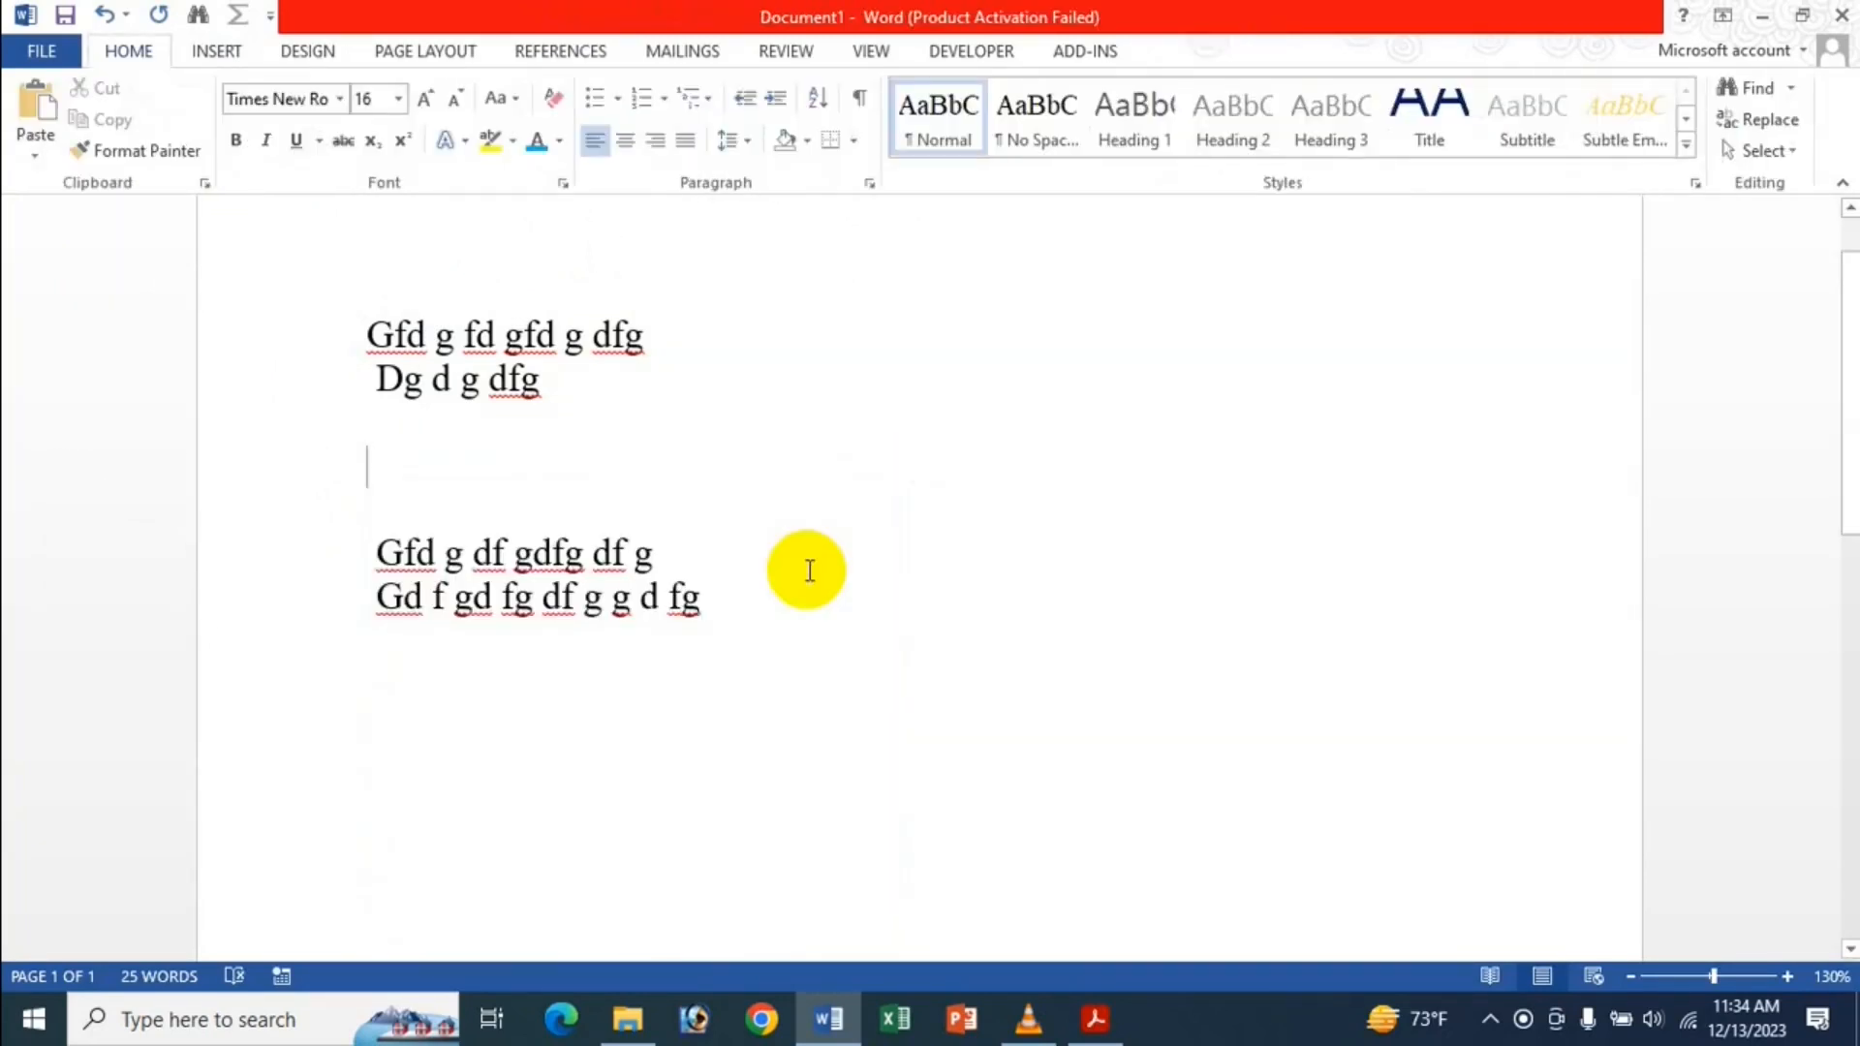
{"action": "key", "text": "ctrl+a"}
{"action": "key", "text": "ctrl+Home"}
{"action": "key", "text": "ctrl+Delete"}
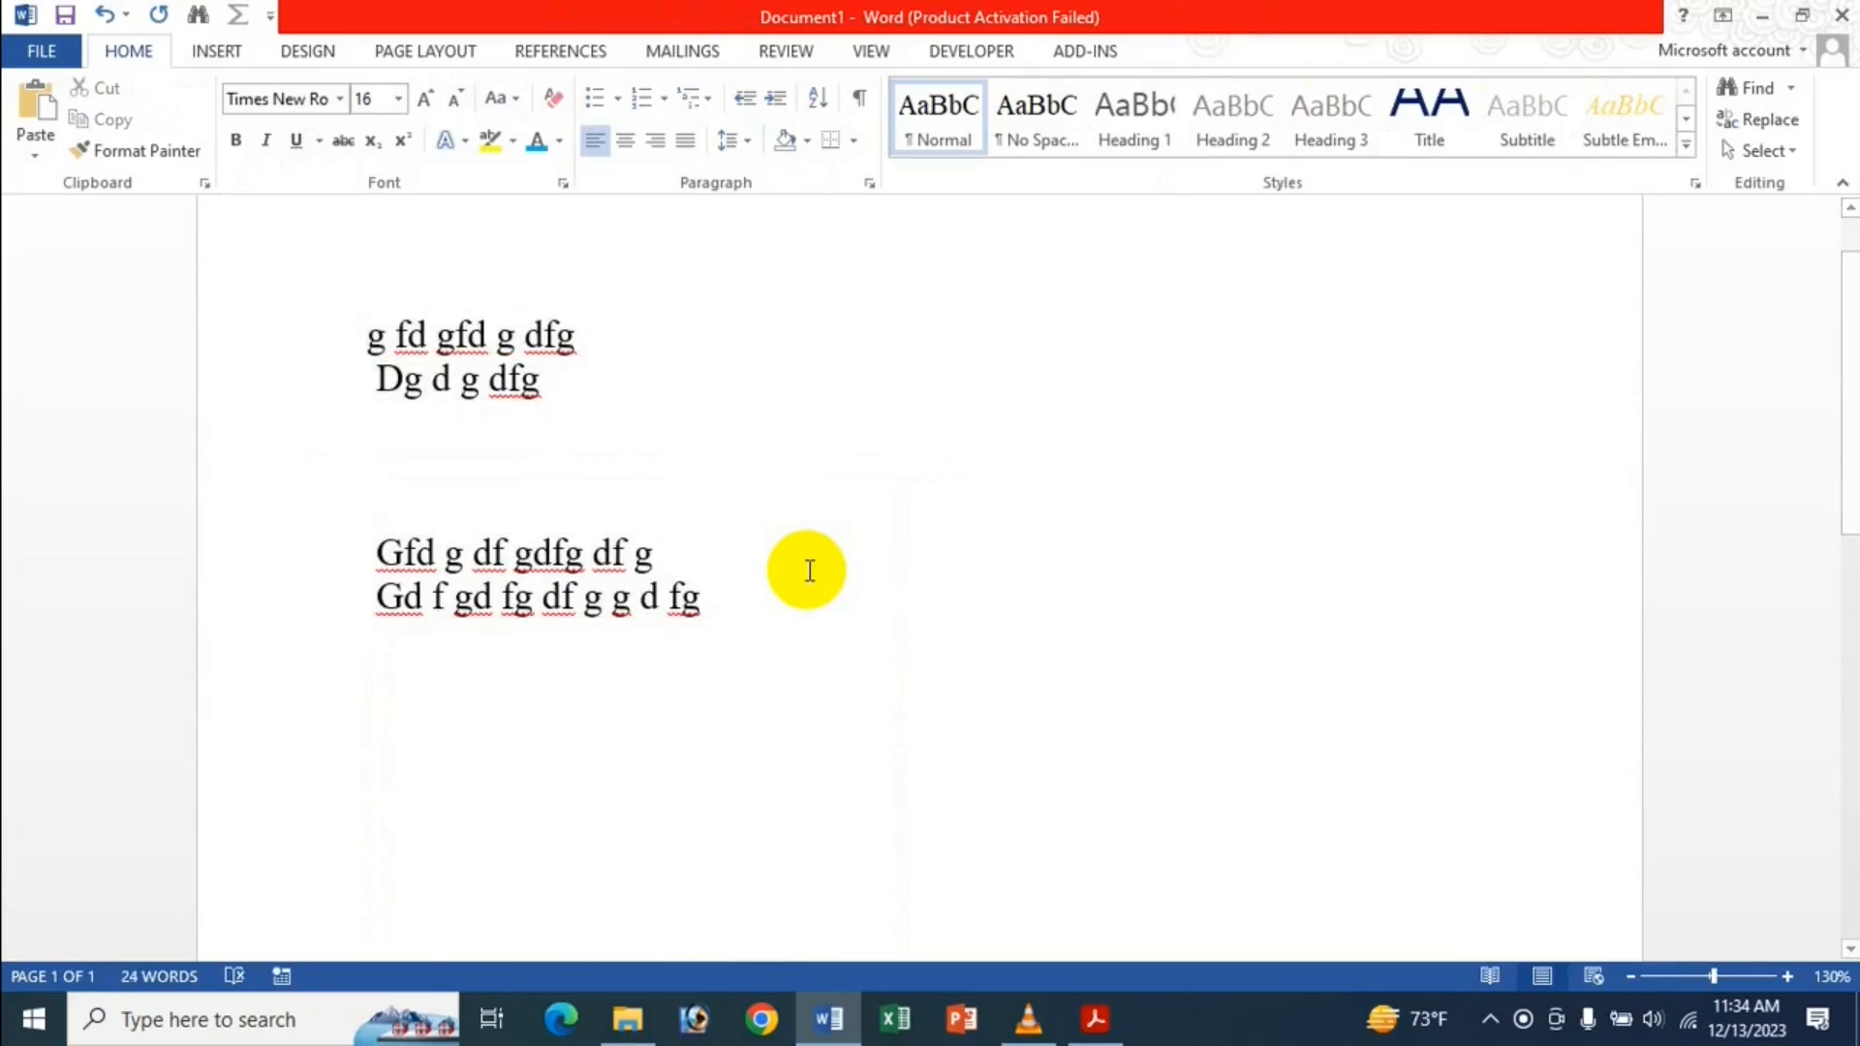
{"action": "key", "text": "ctrl+a"}
{"action": "key", "text": "Delete"}
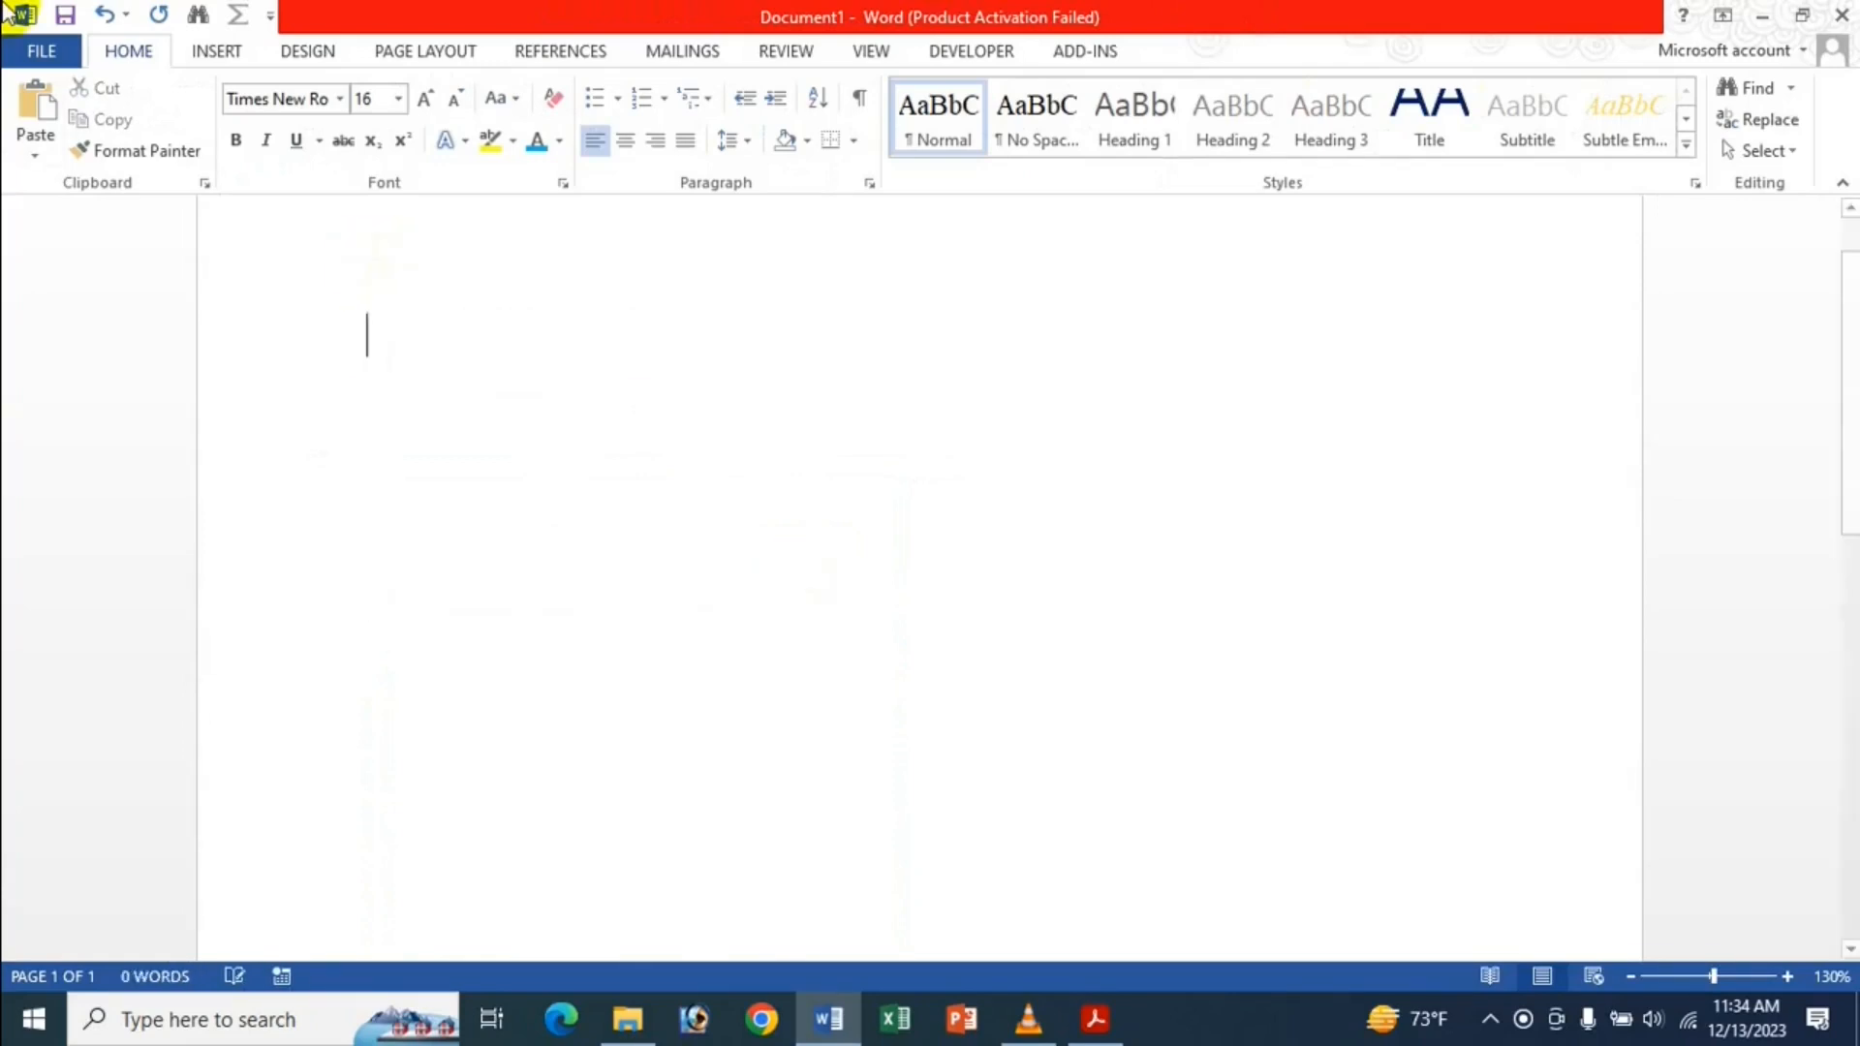
In Advanced options, set picture insert/paste back to In line with text and apply.
{"action": "left_click", "coordinate": [37, 50]}
{"action": "left_click", "coordinate": [77, 657]}
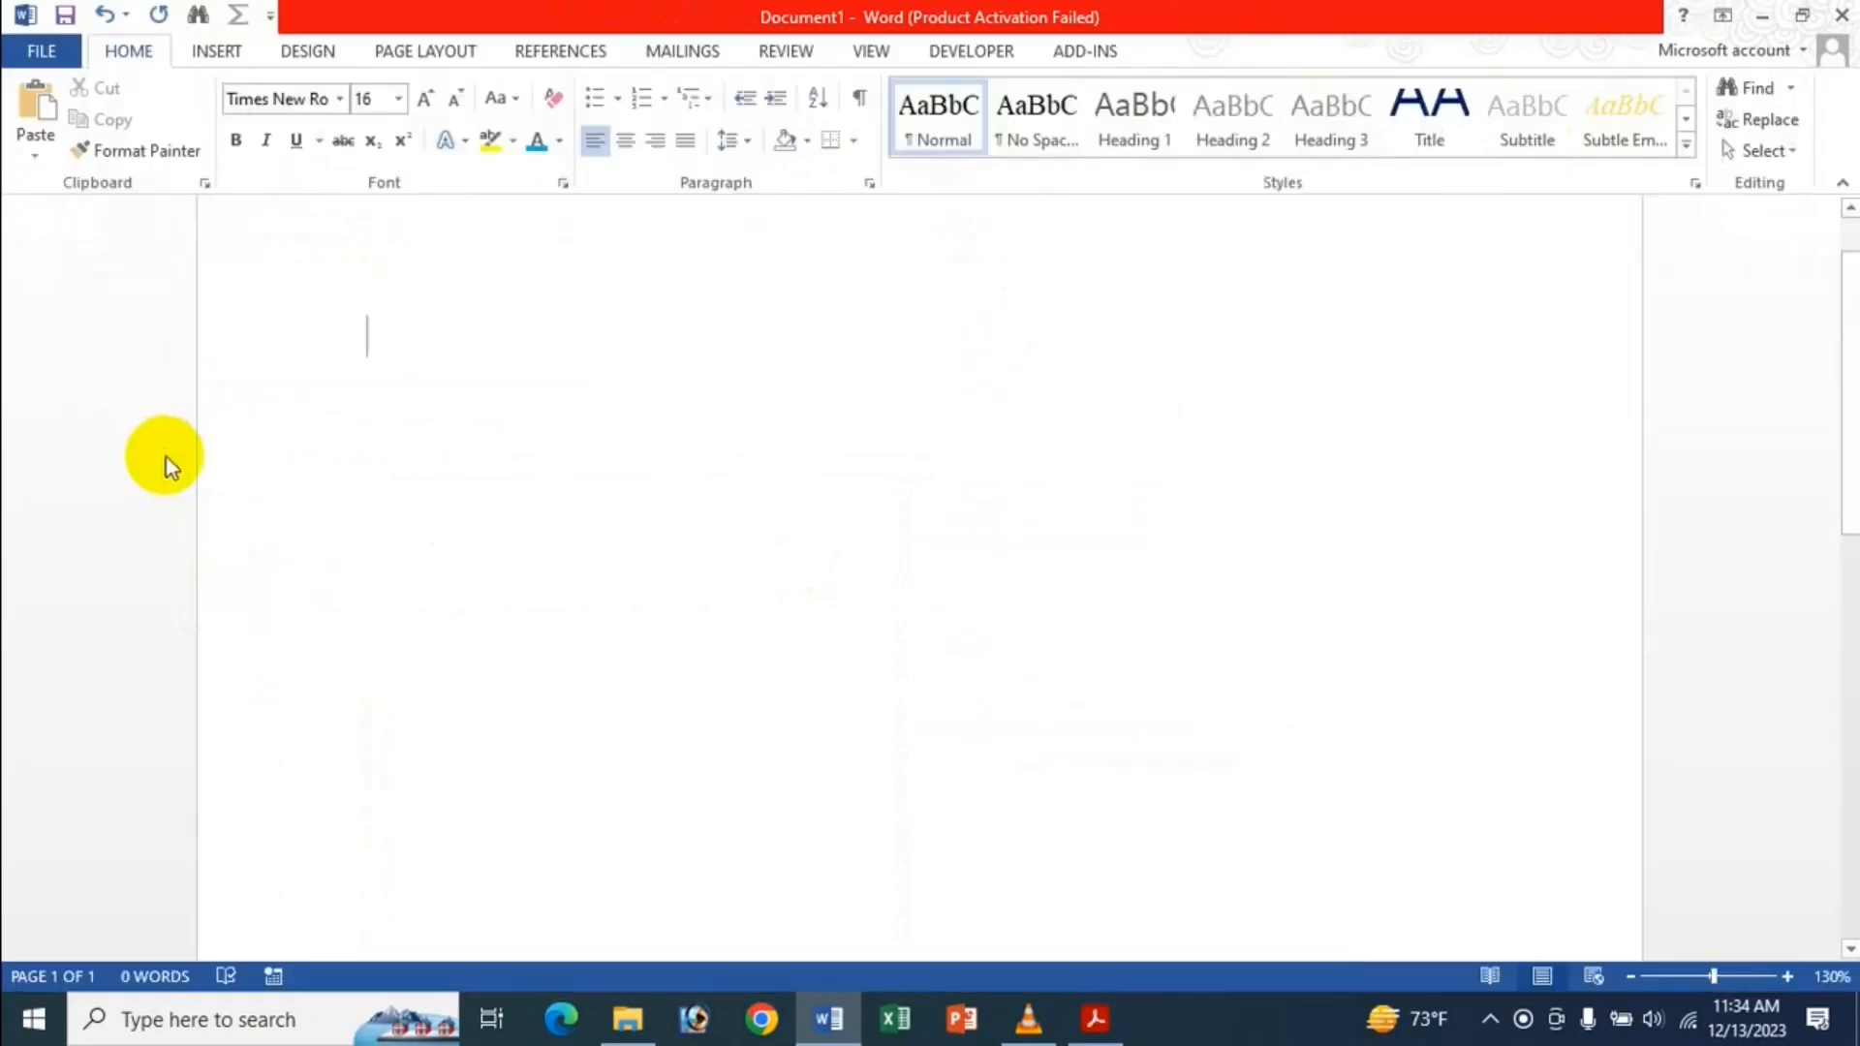
{"action": "left_click", "coordinate": [357, 311]}
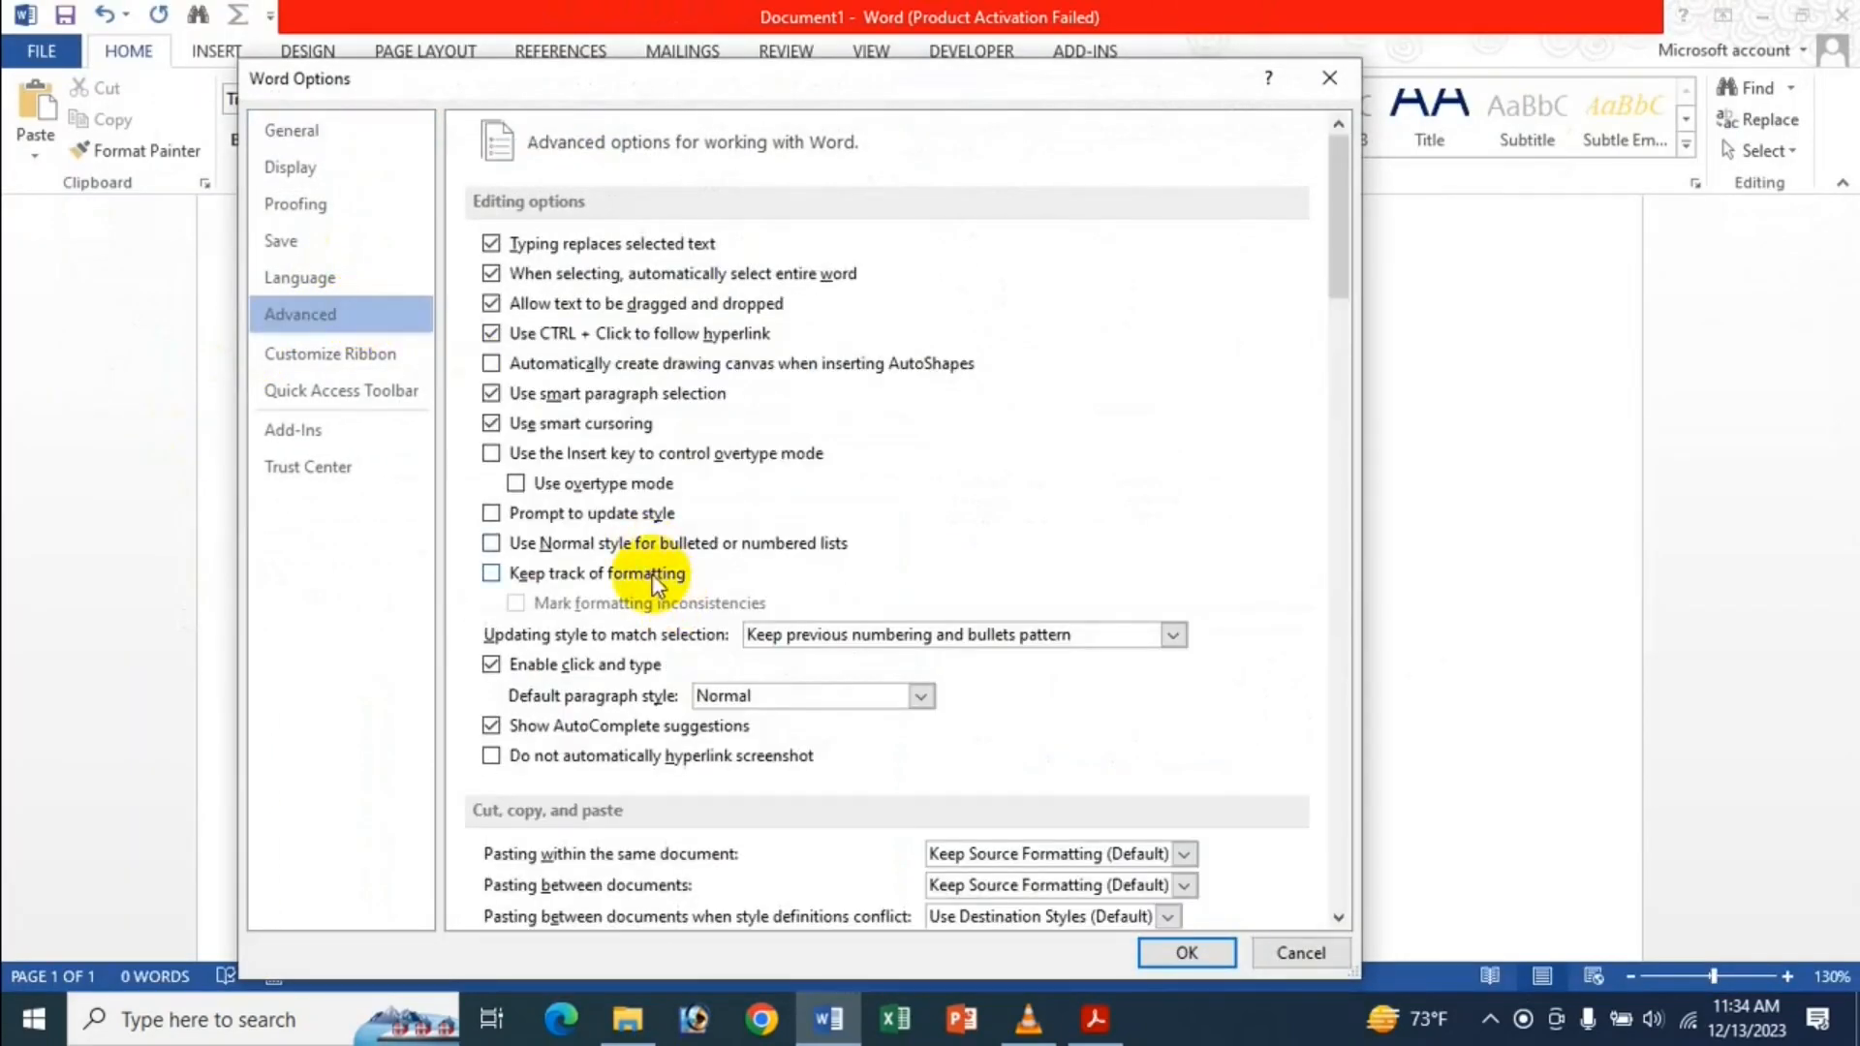
{"action": "scroll", "coordinate": [649, 581], "scroll_direction": "down", "scroll_amount": 6}
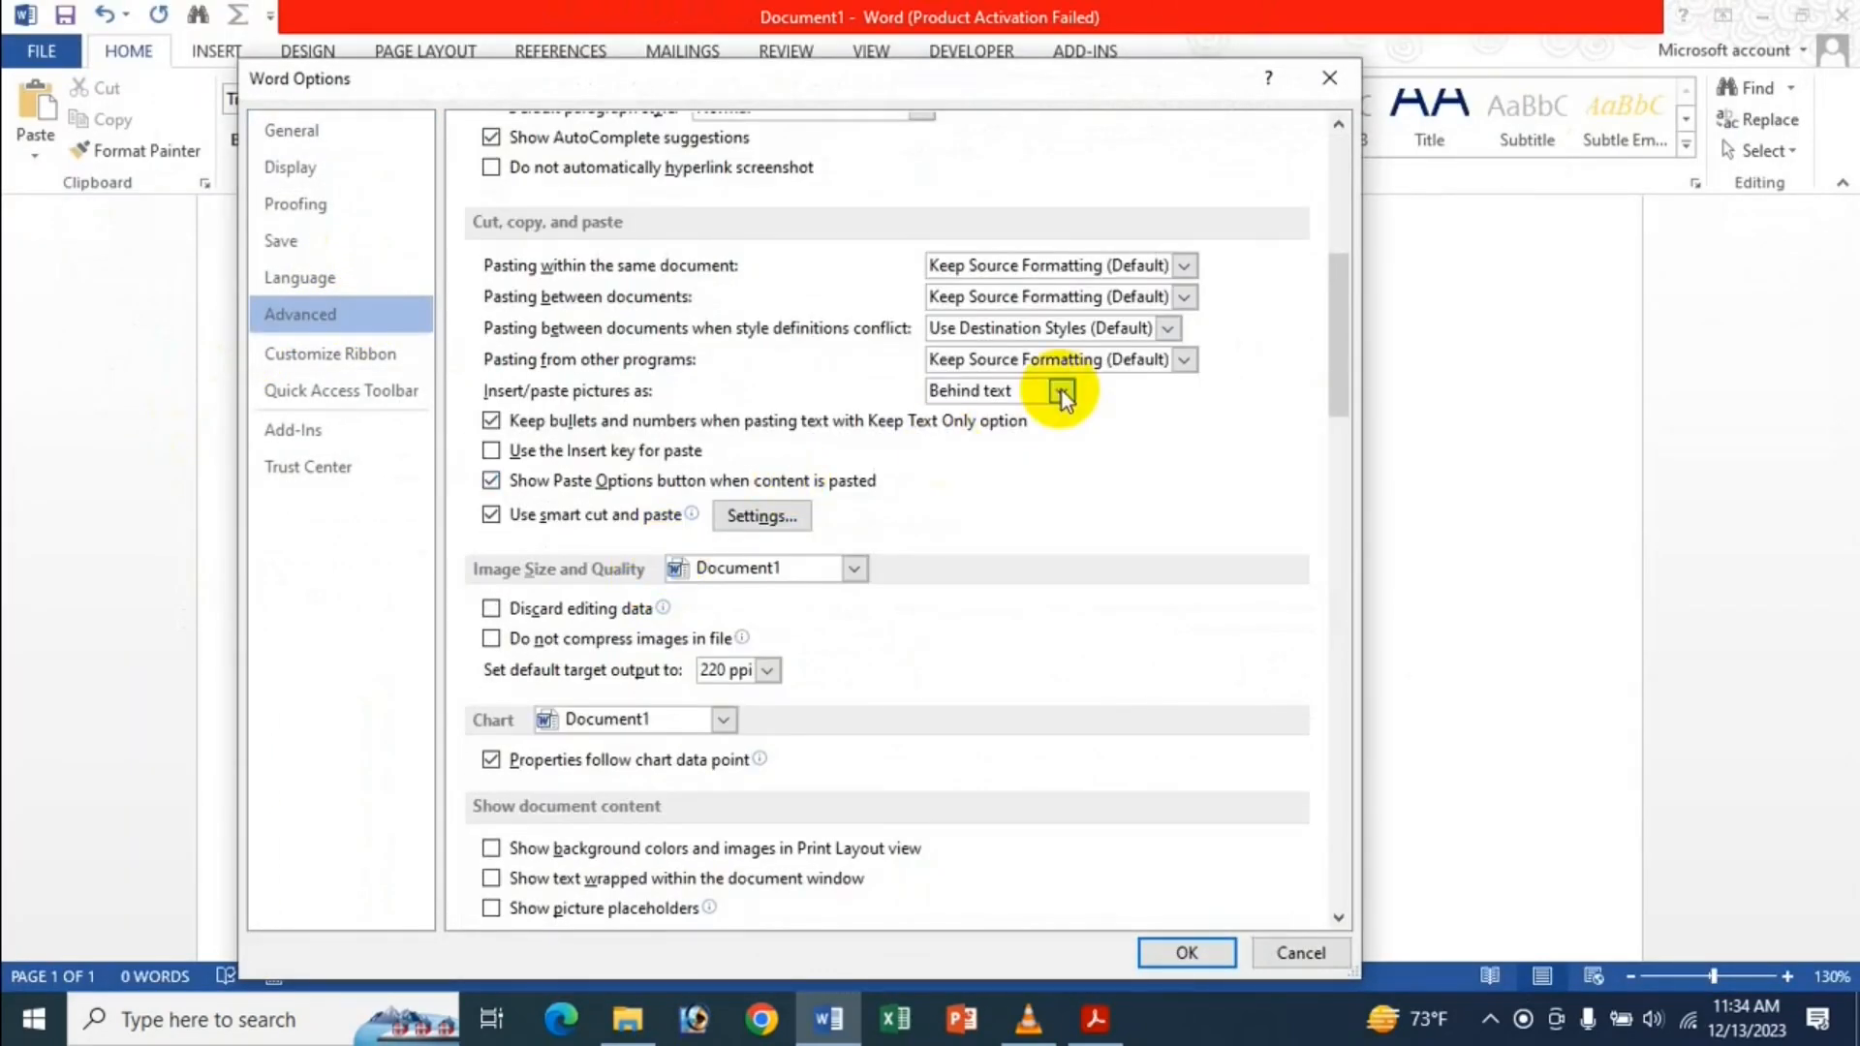
{"action": "left_click", "coordinate": [1062, 391]}
{"action": "left_click", "coordinate": [1056, 443]}
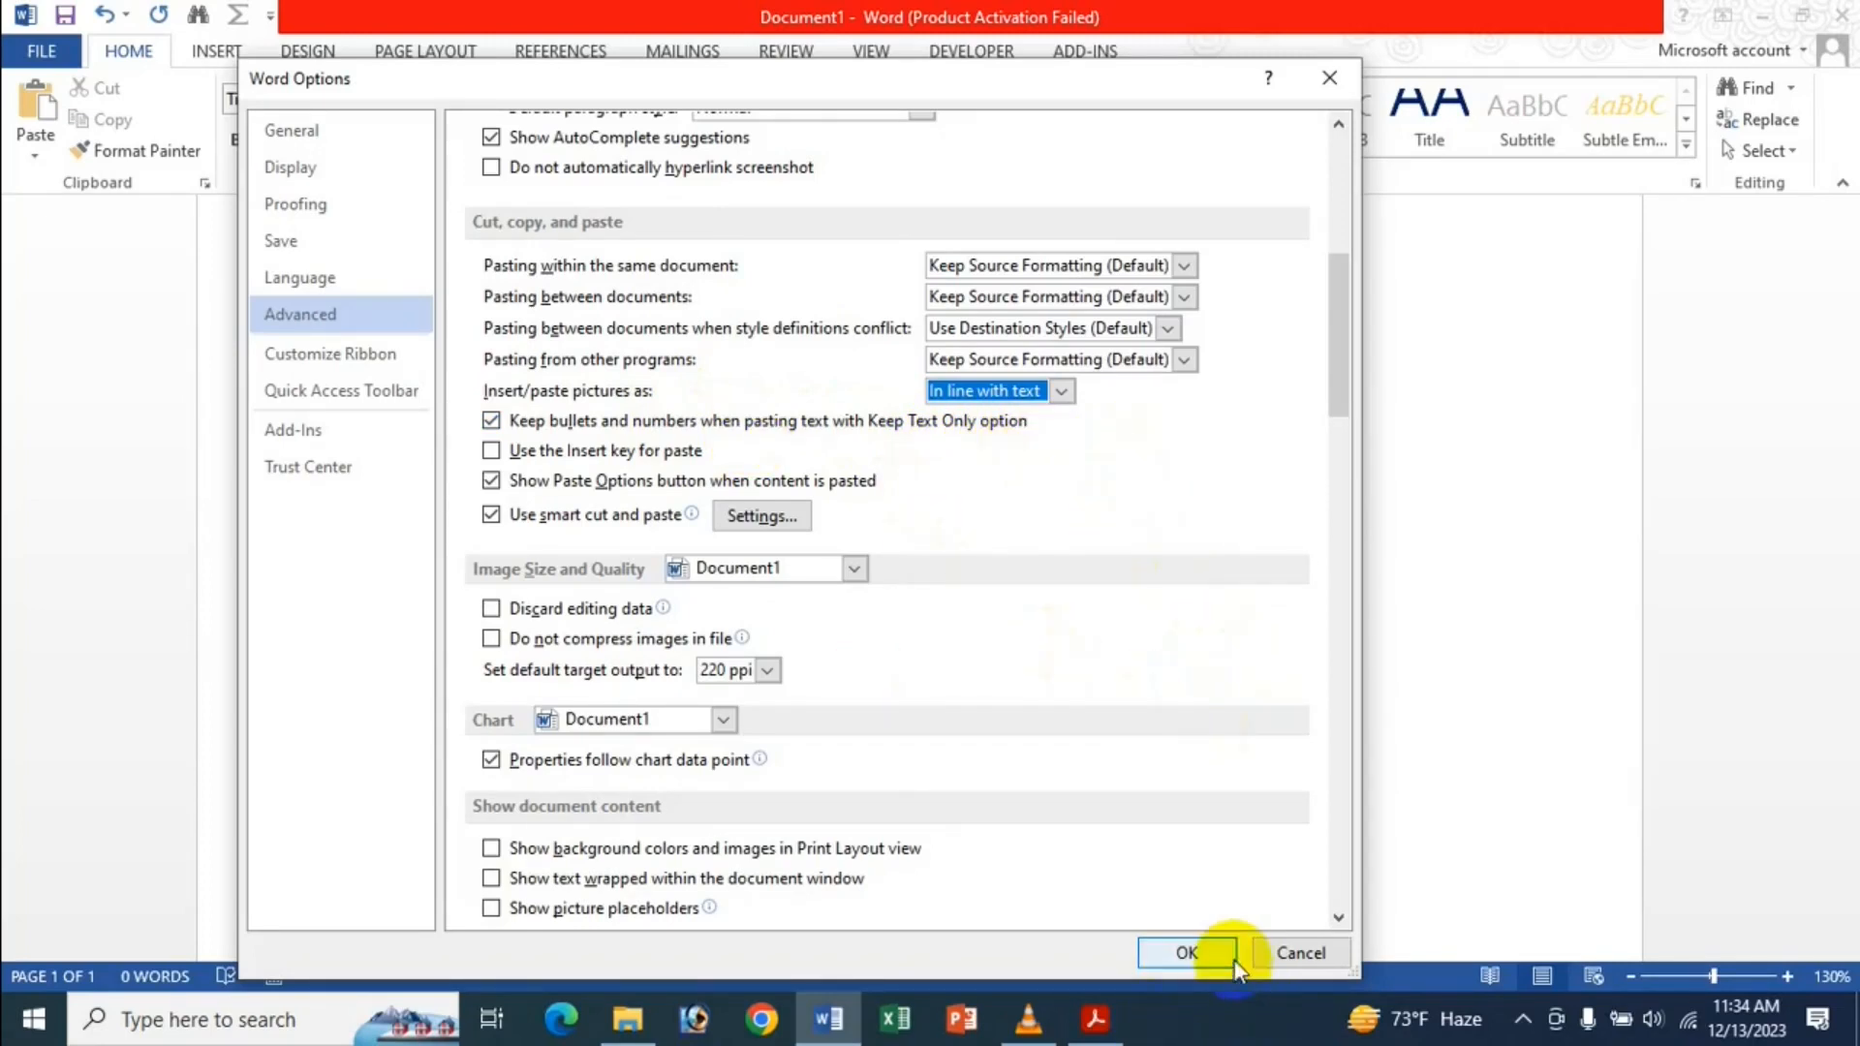
{"action": "left_click", "coordinate": [1204, 954]}
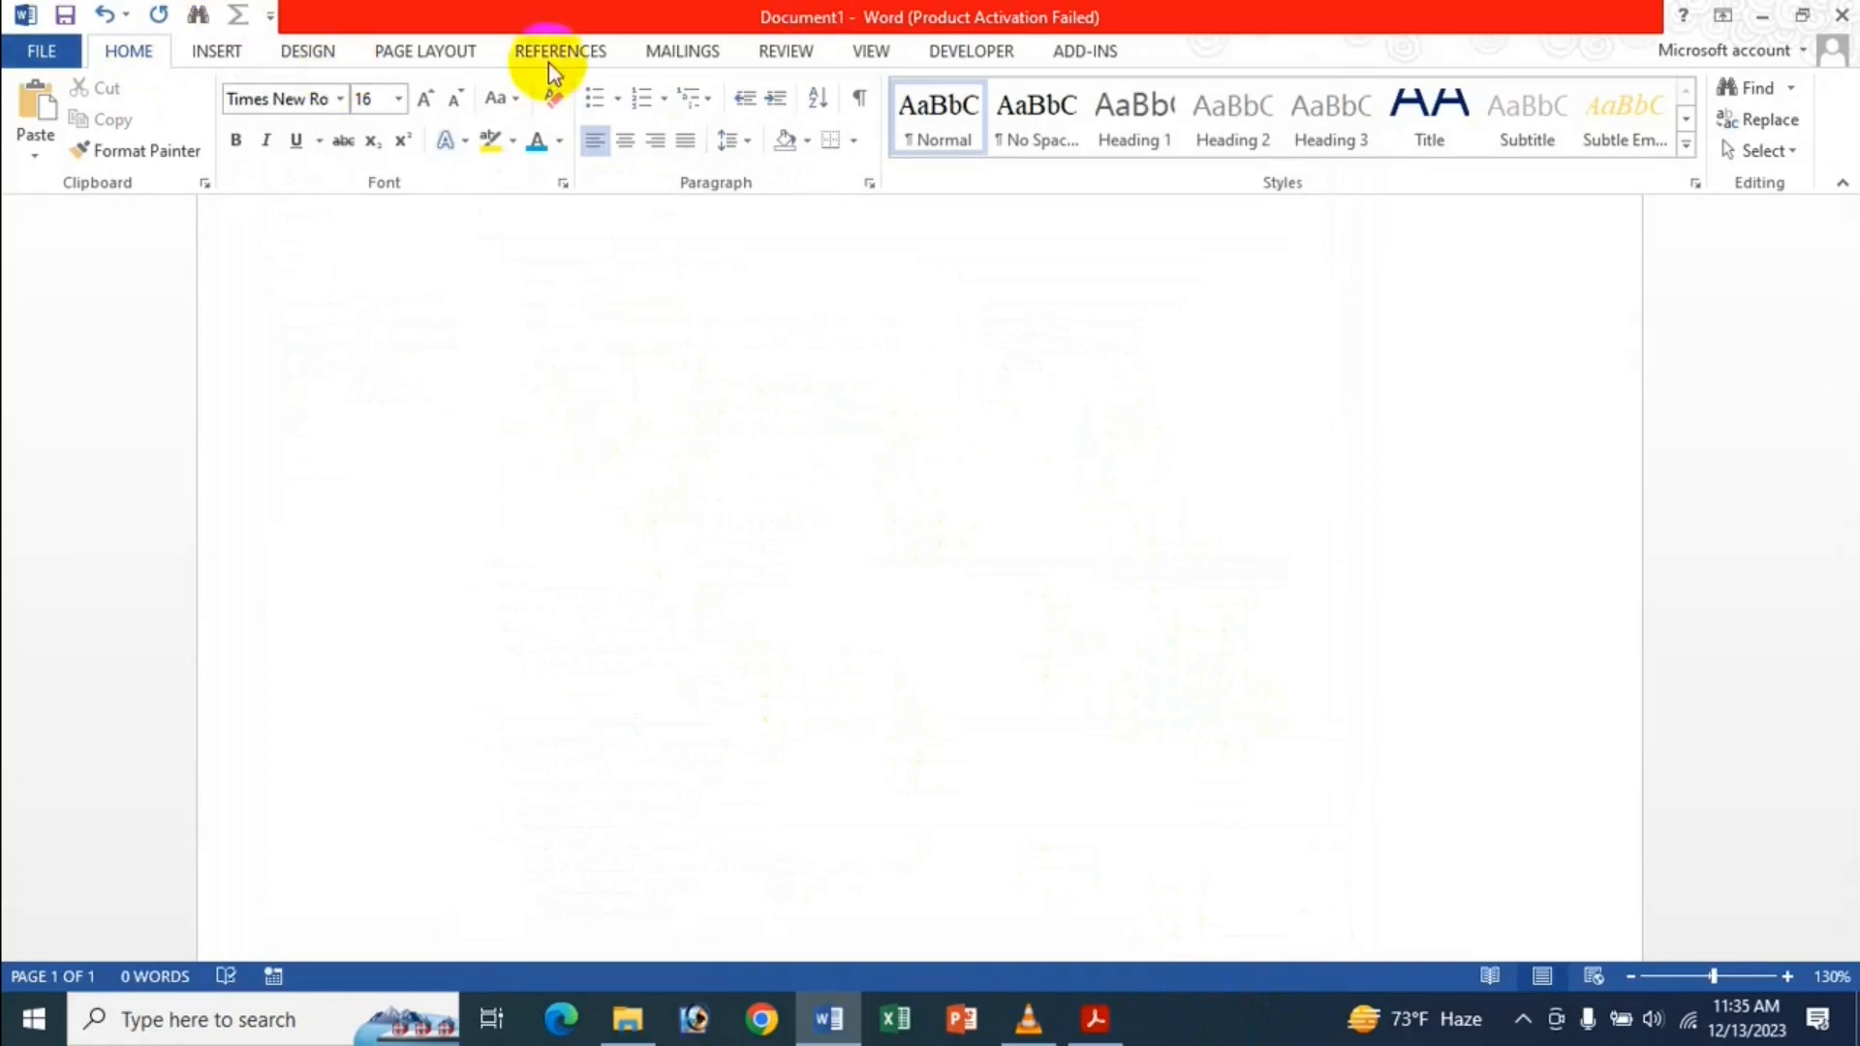
Start a bulleted list on the empty line and type the sample text lines.
{"action": "left_click", "coordinate": [596, 101]}
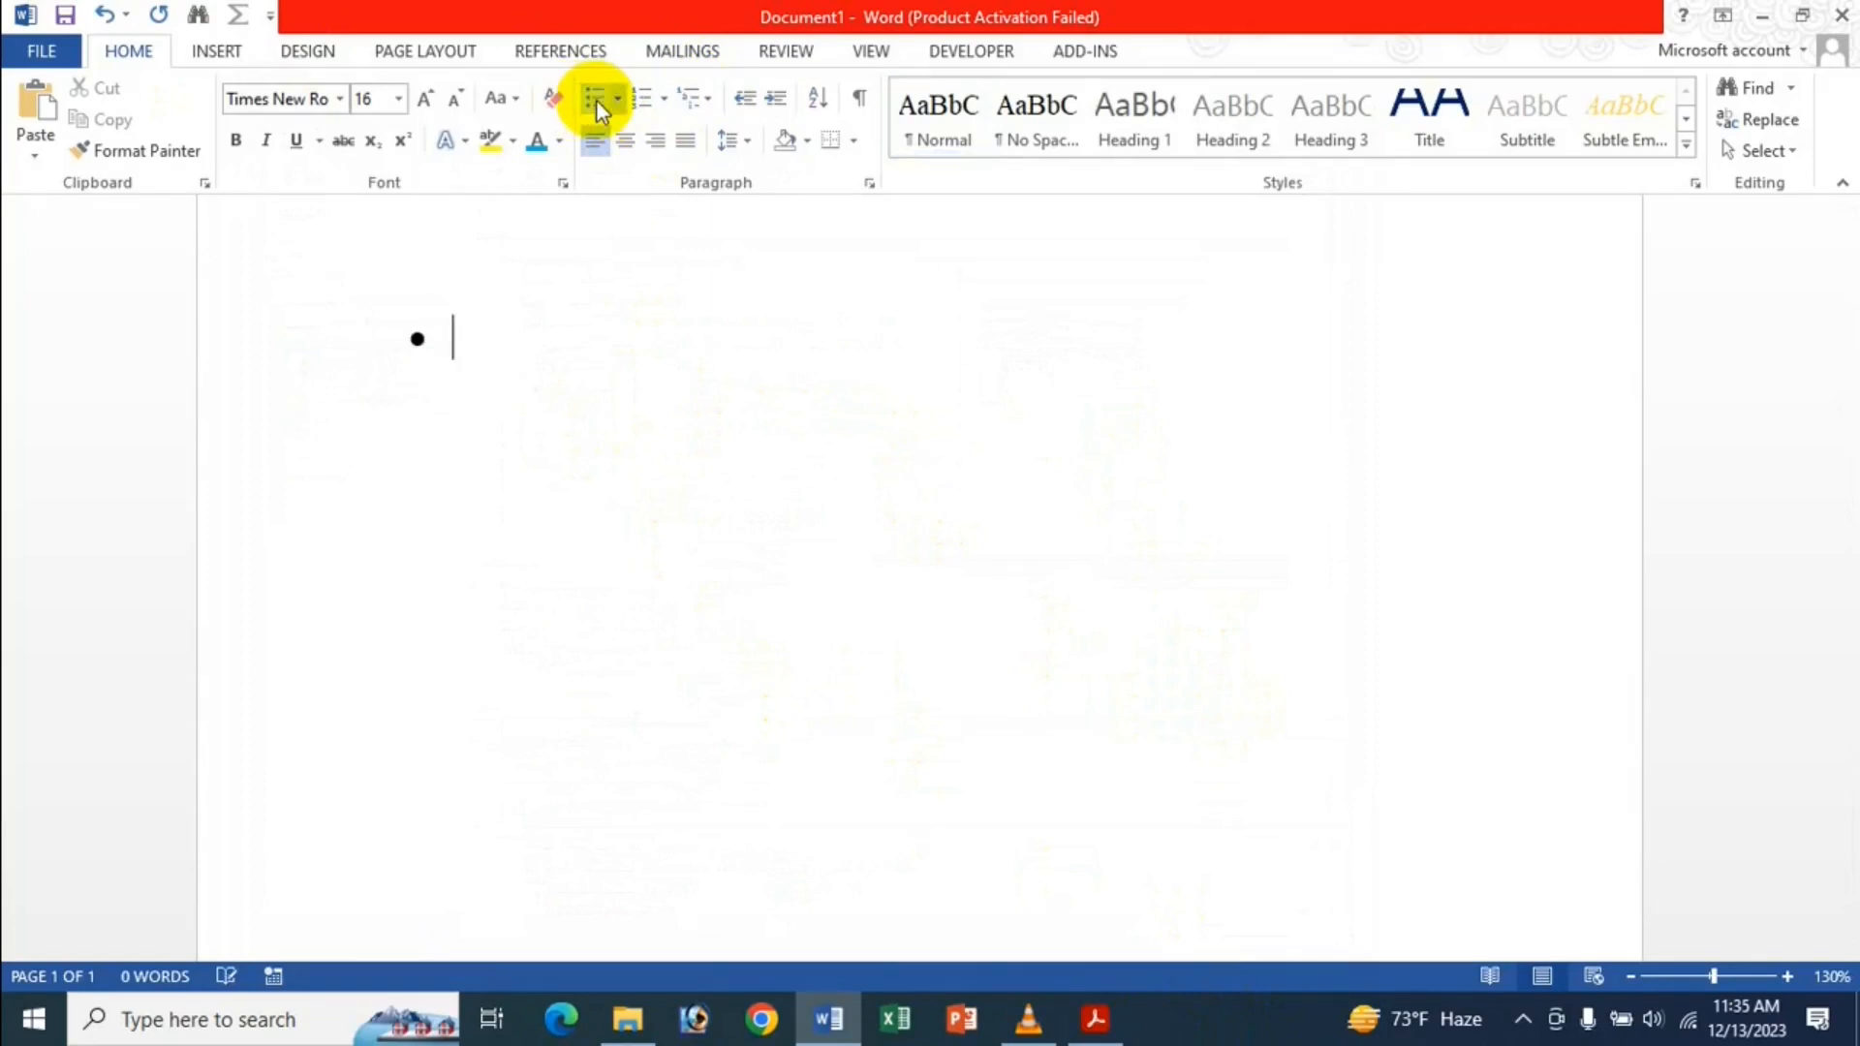
{"action": "type", "text": "fdg df g g df gdf"}
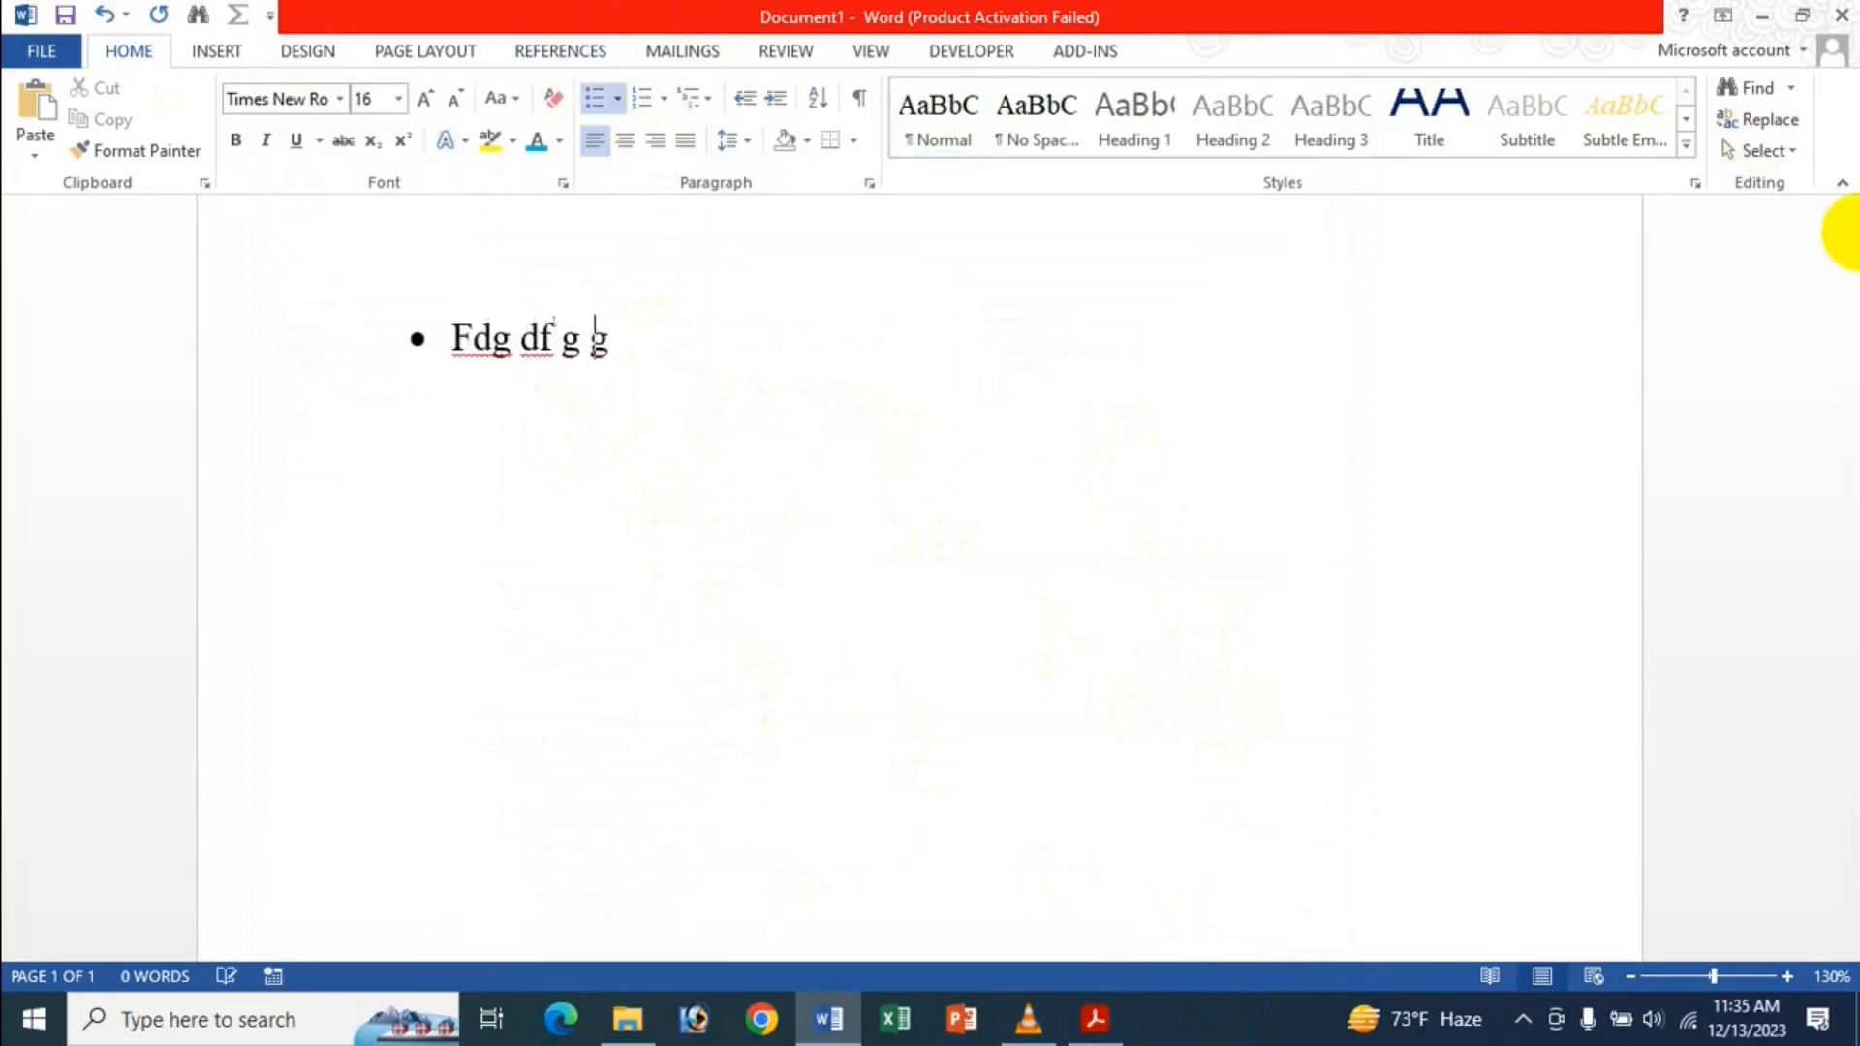
{"action": "type", "text": " fdg d g"}
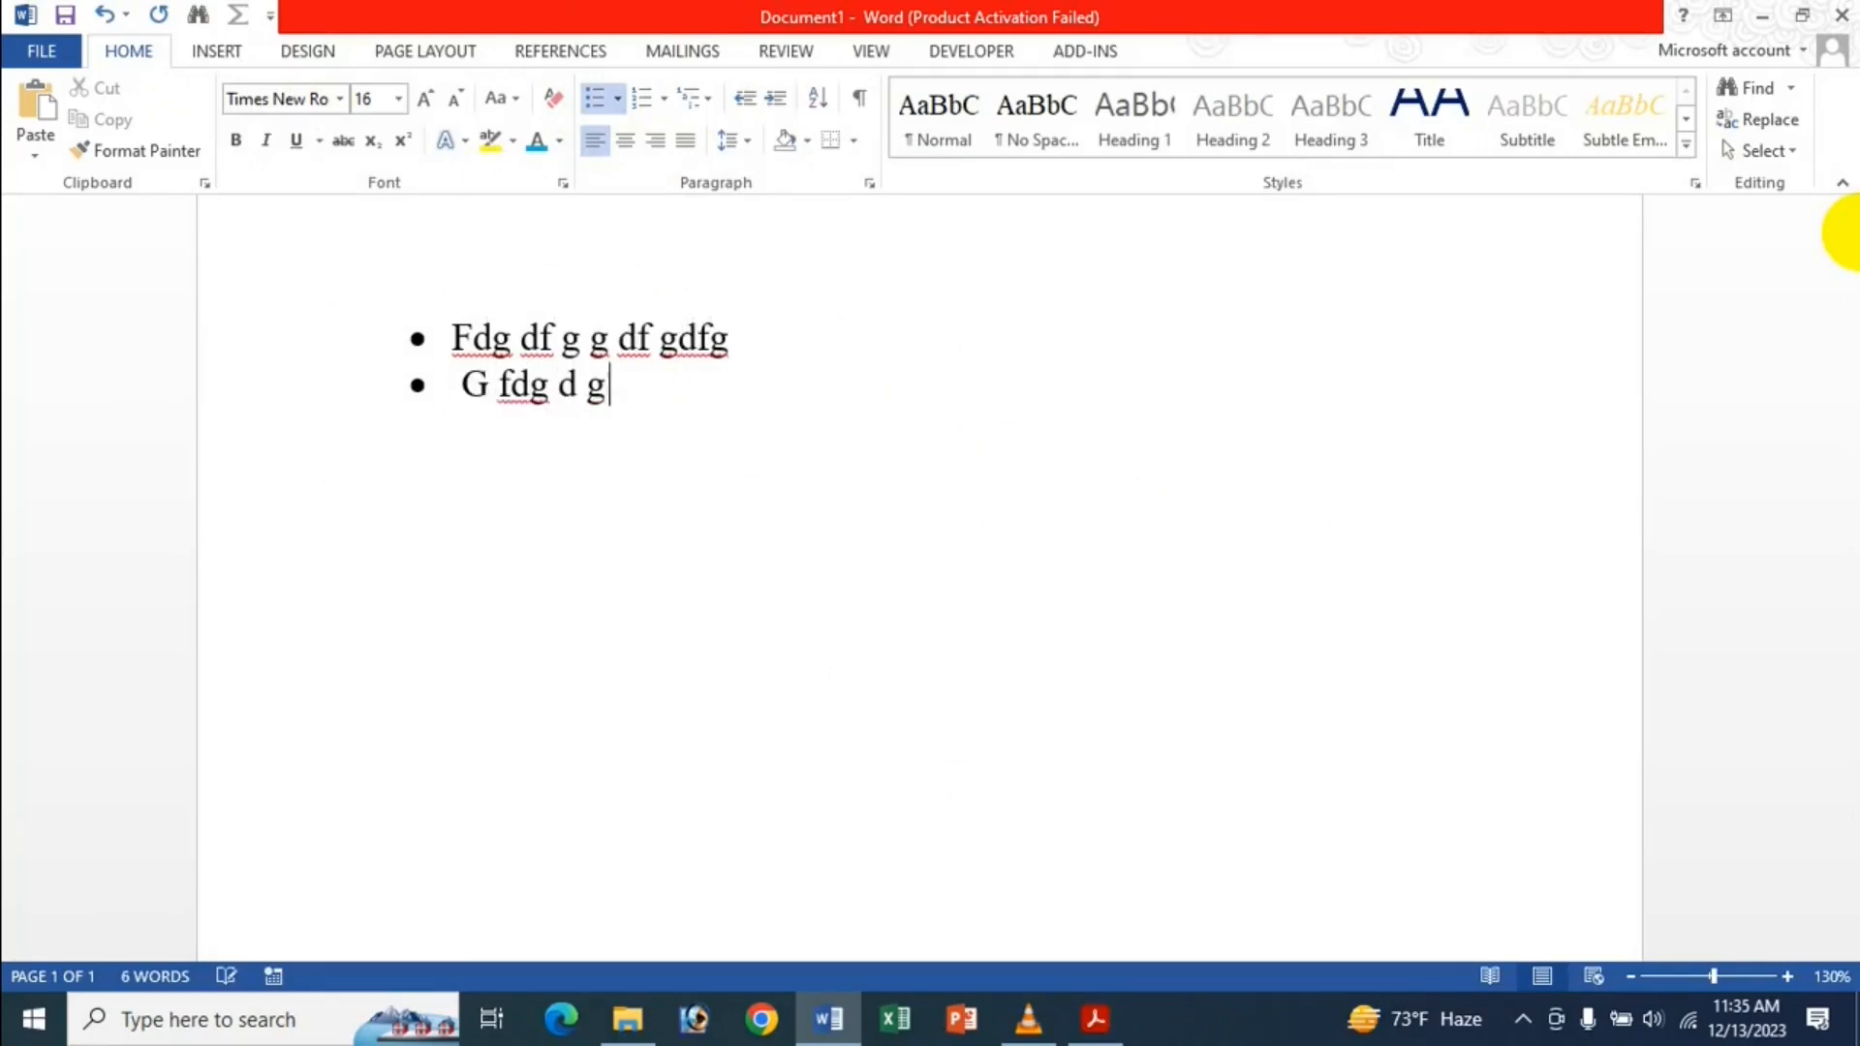
{"action": "type", "text": " dfgdfmgd gd  df"}
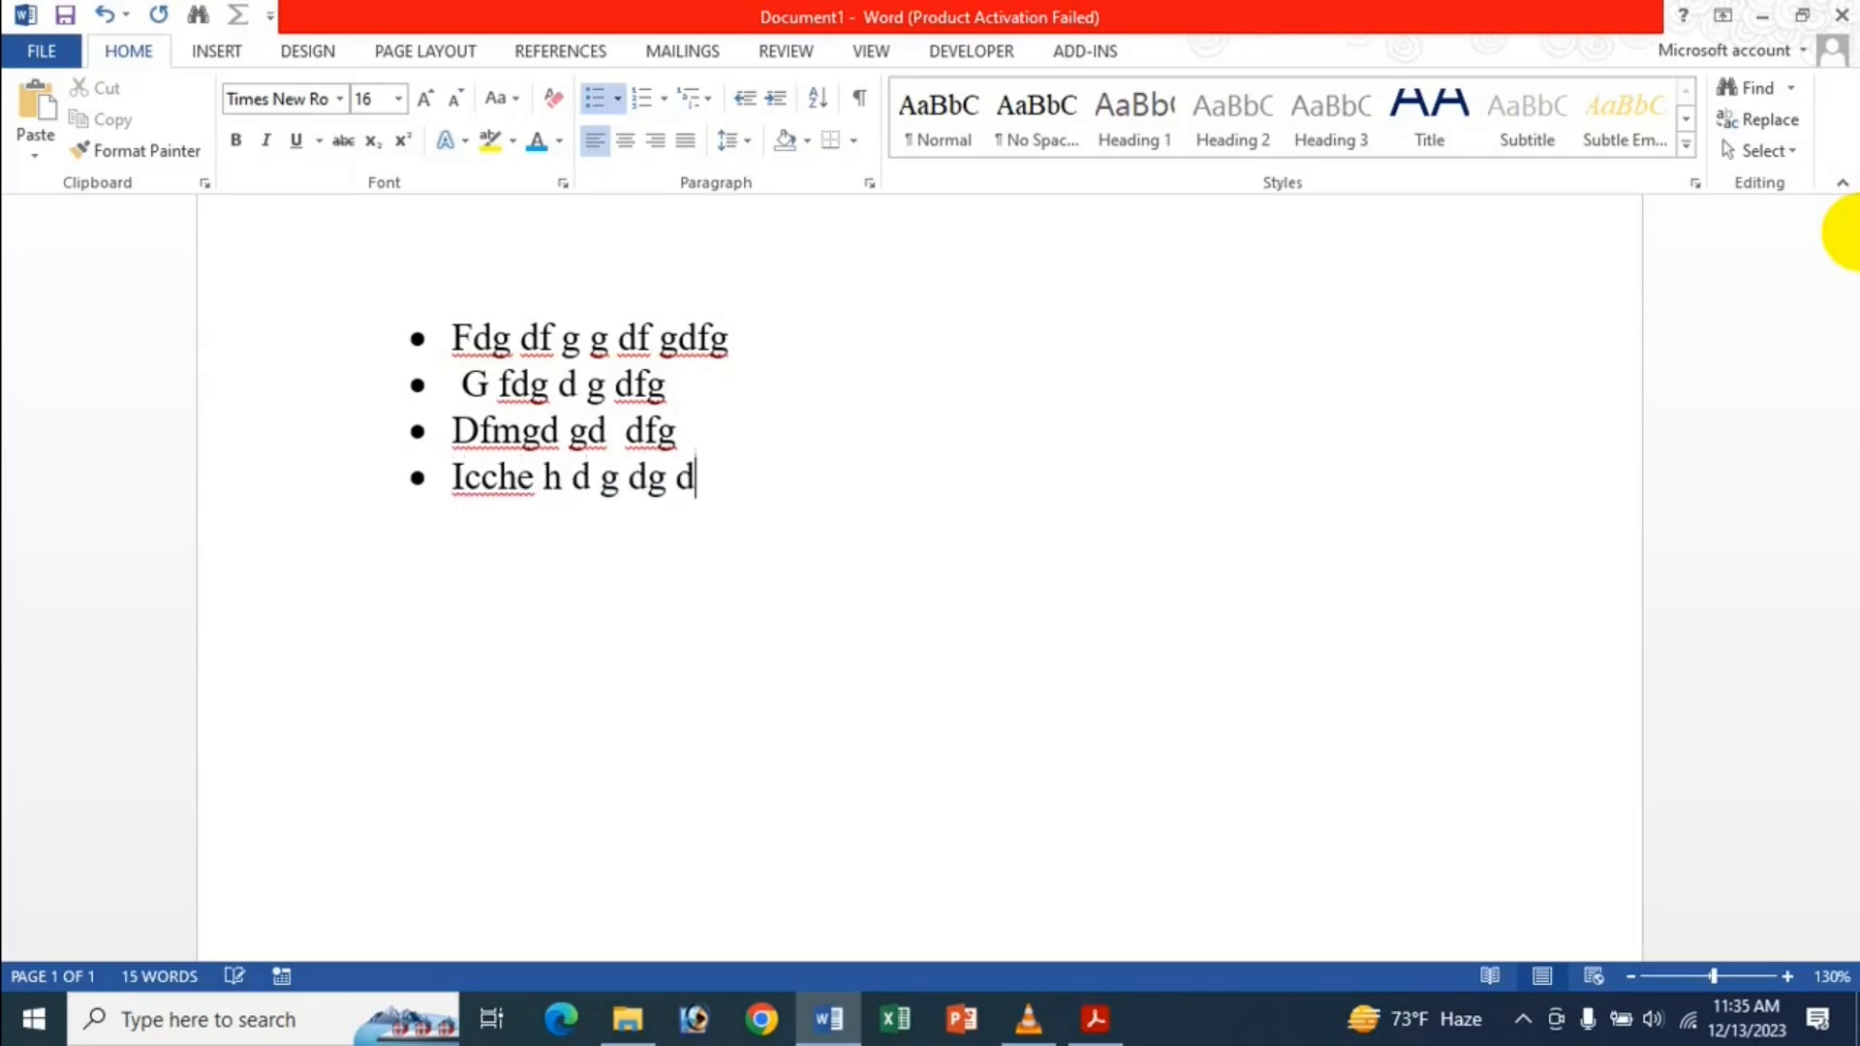
{"action": "key", "text": "Return"}
{"action": "type", "text": "gd g d g fdg"}
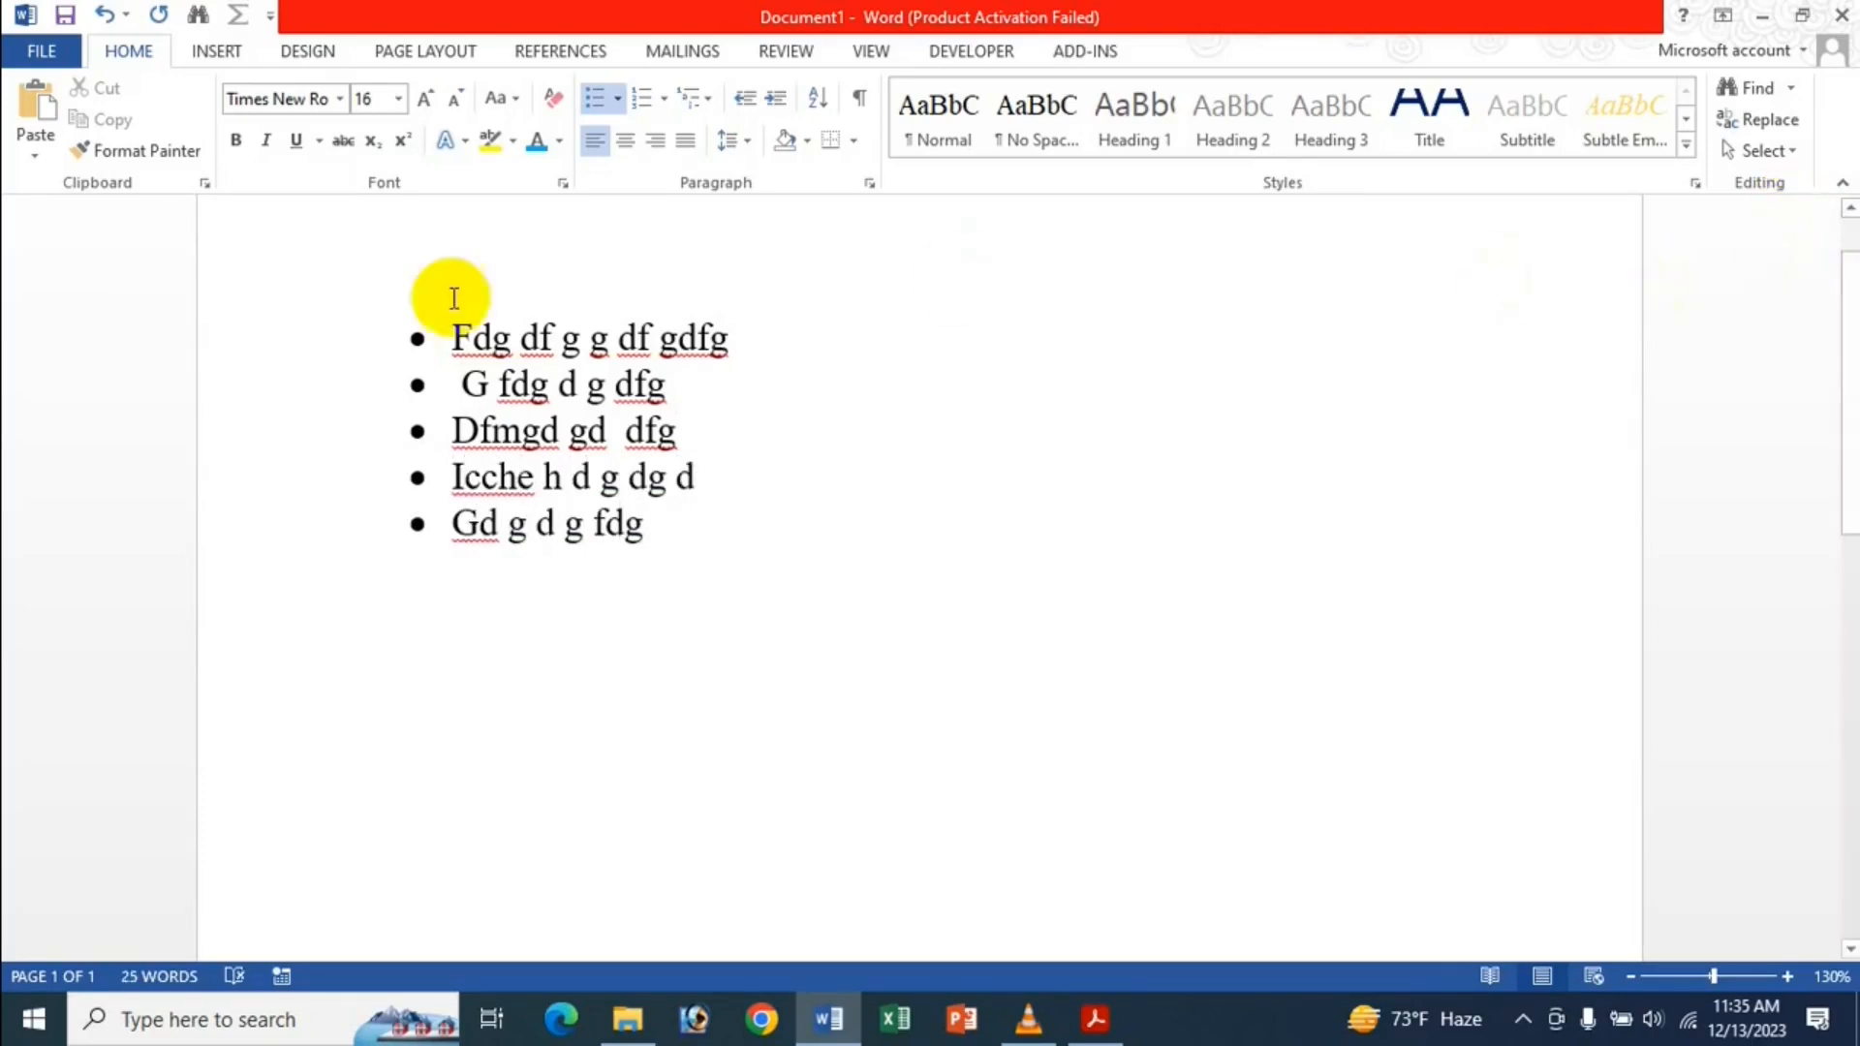
Copy the five-item bulleted list and paste a copy below the original.
{"action": "left_click_drag", "start_coordinate": [394, 340], "coordinate": [694, 581]}
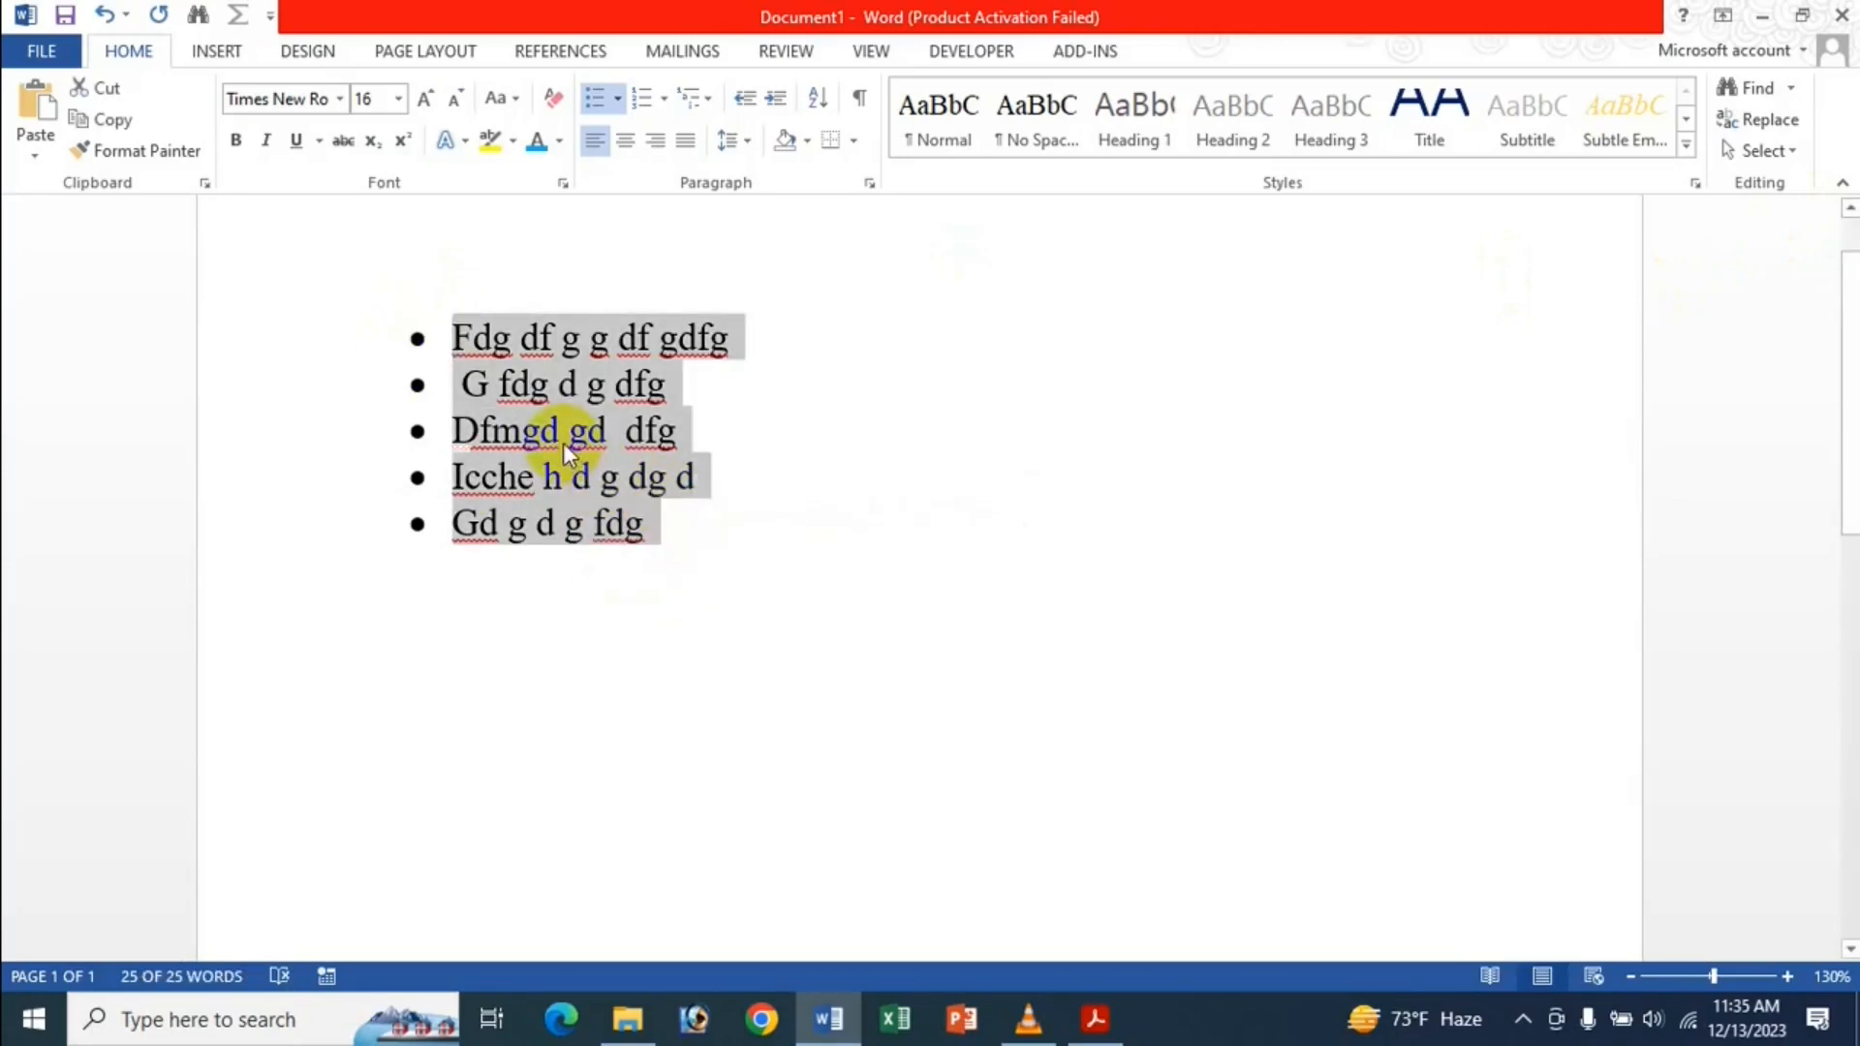
{"action": "key", "text": "ctrl+c"}
{"action": "left_click", "coordinate": [681, 533]}
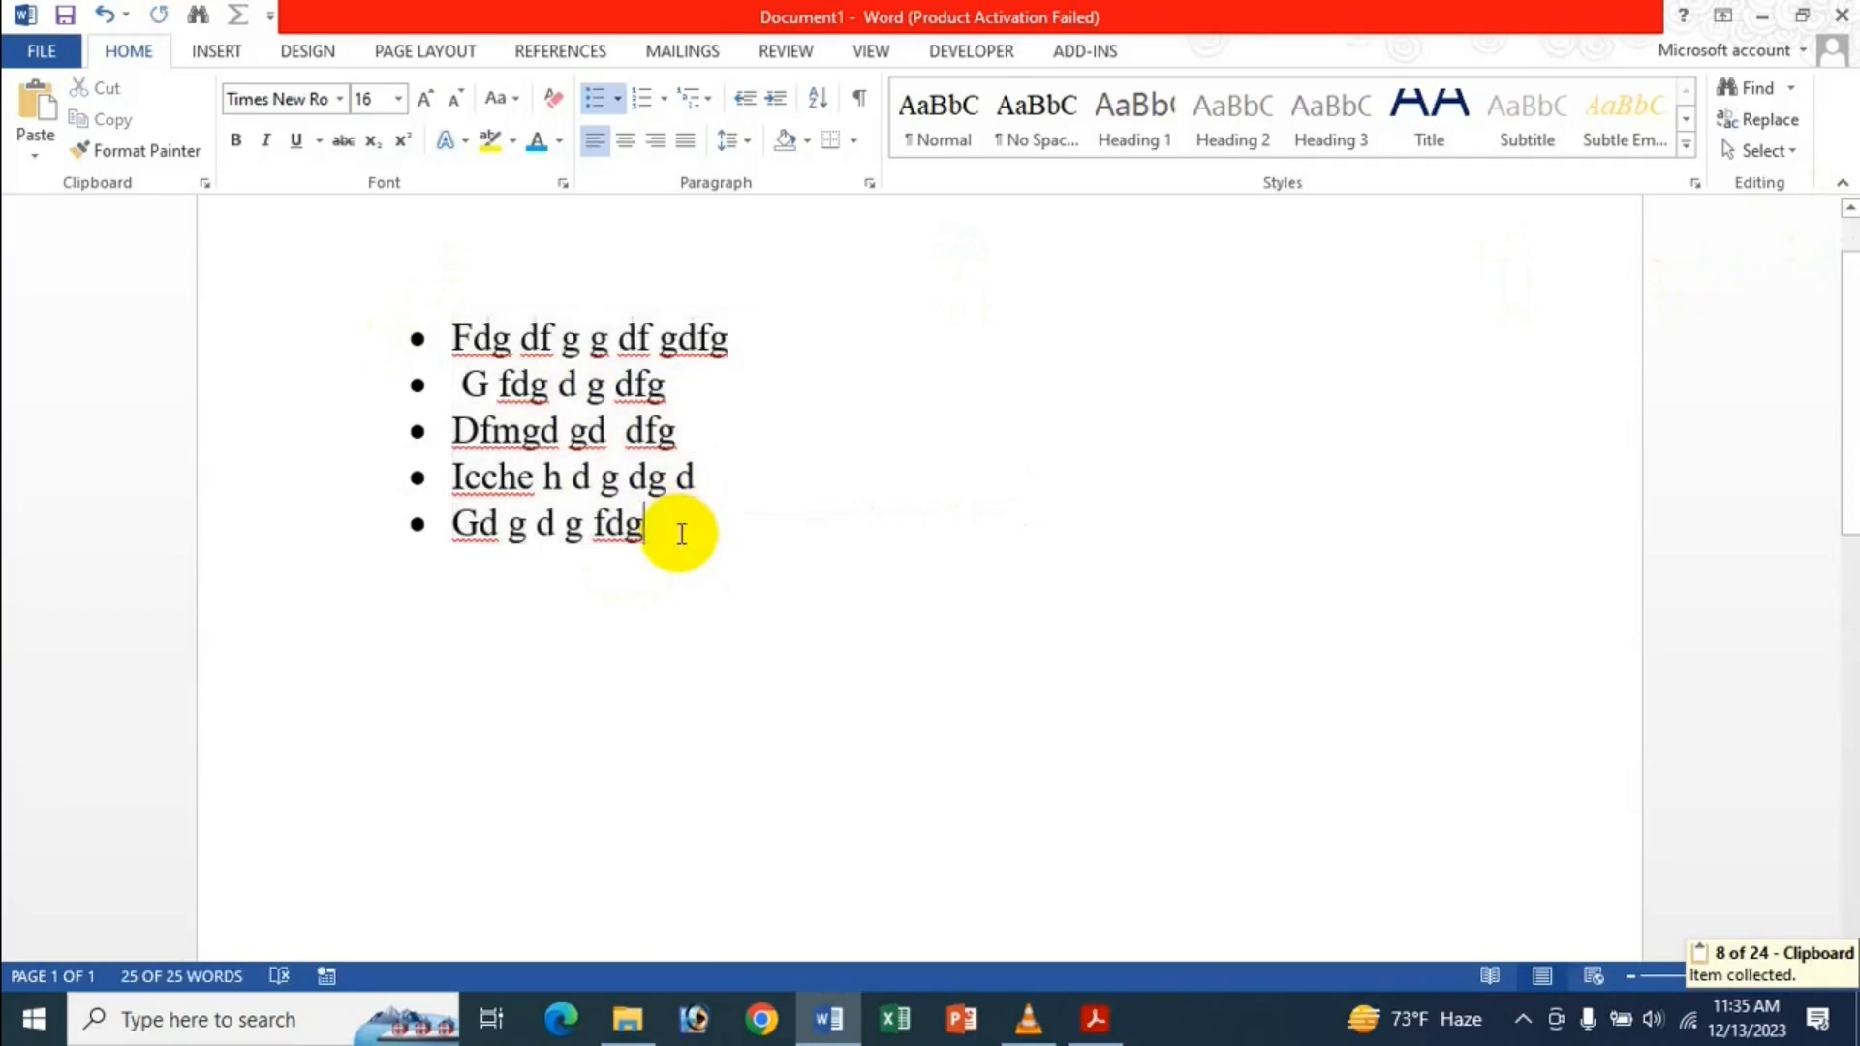
{"action": "key", "text": "Return"}
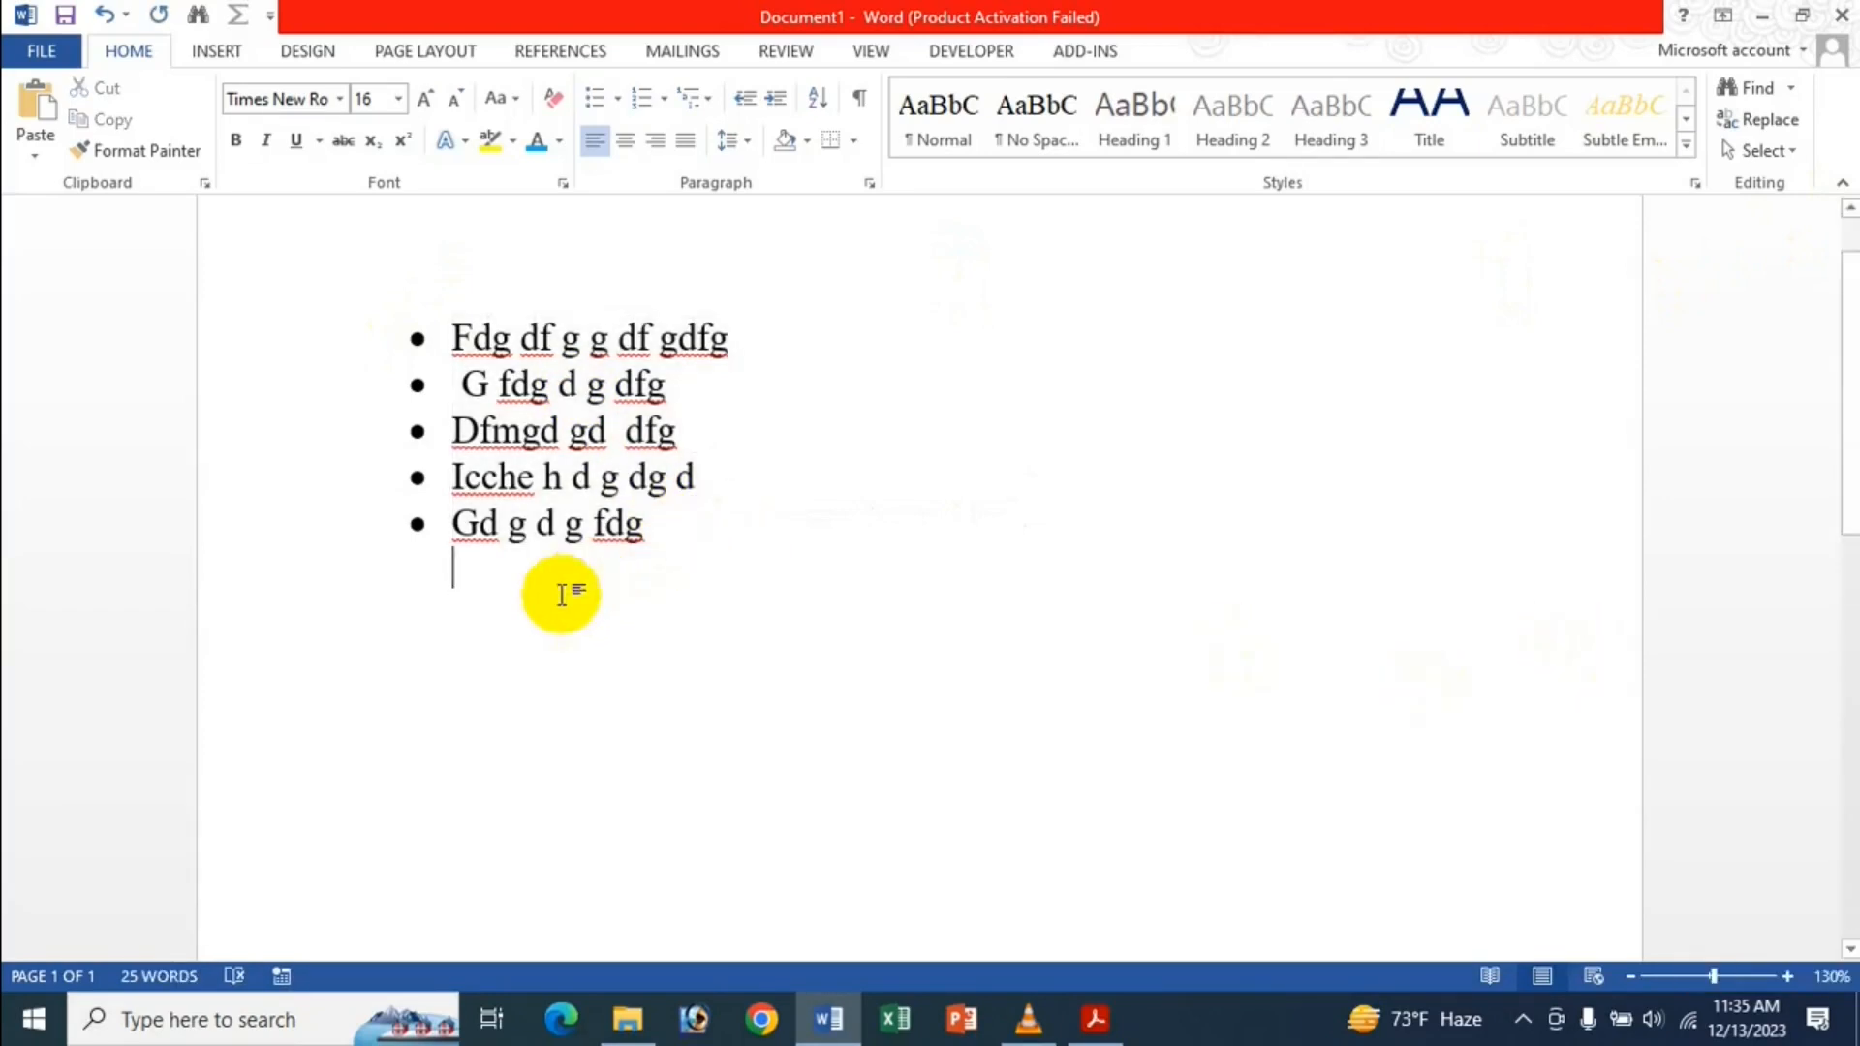
{"action": "left_click", "coordinate": [545, 659]}
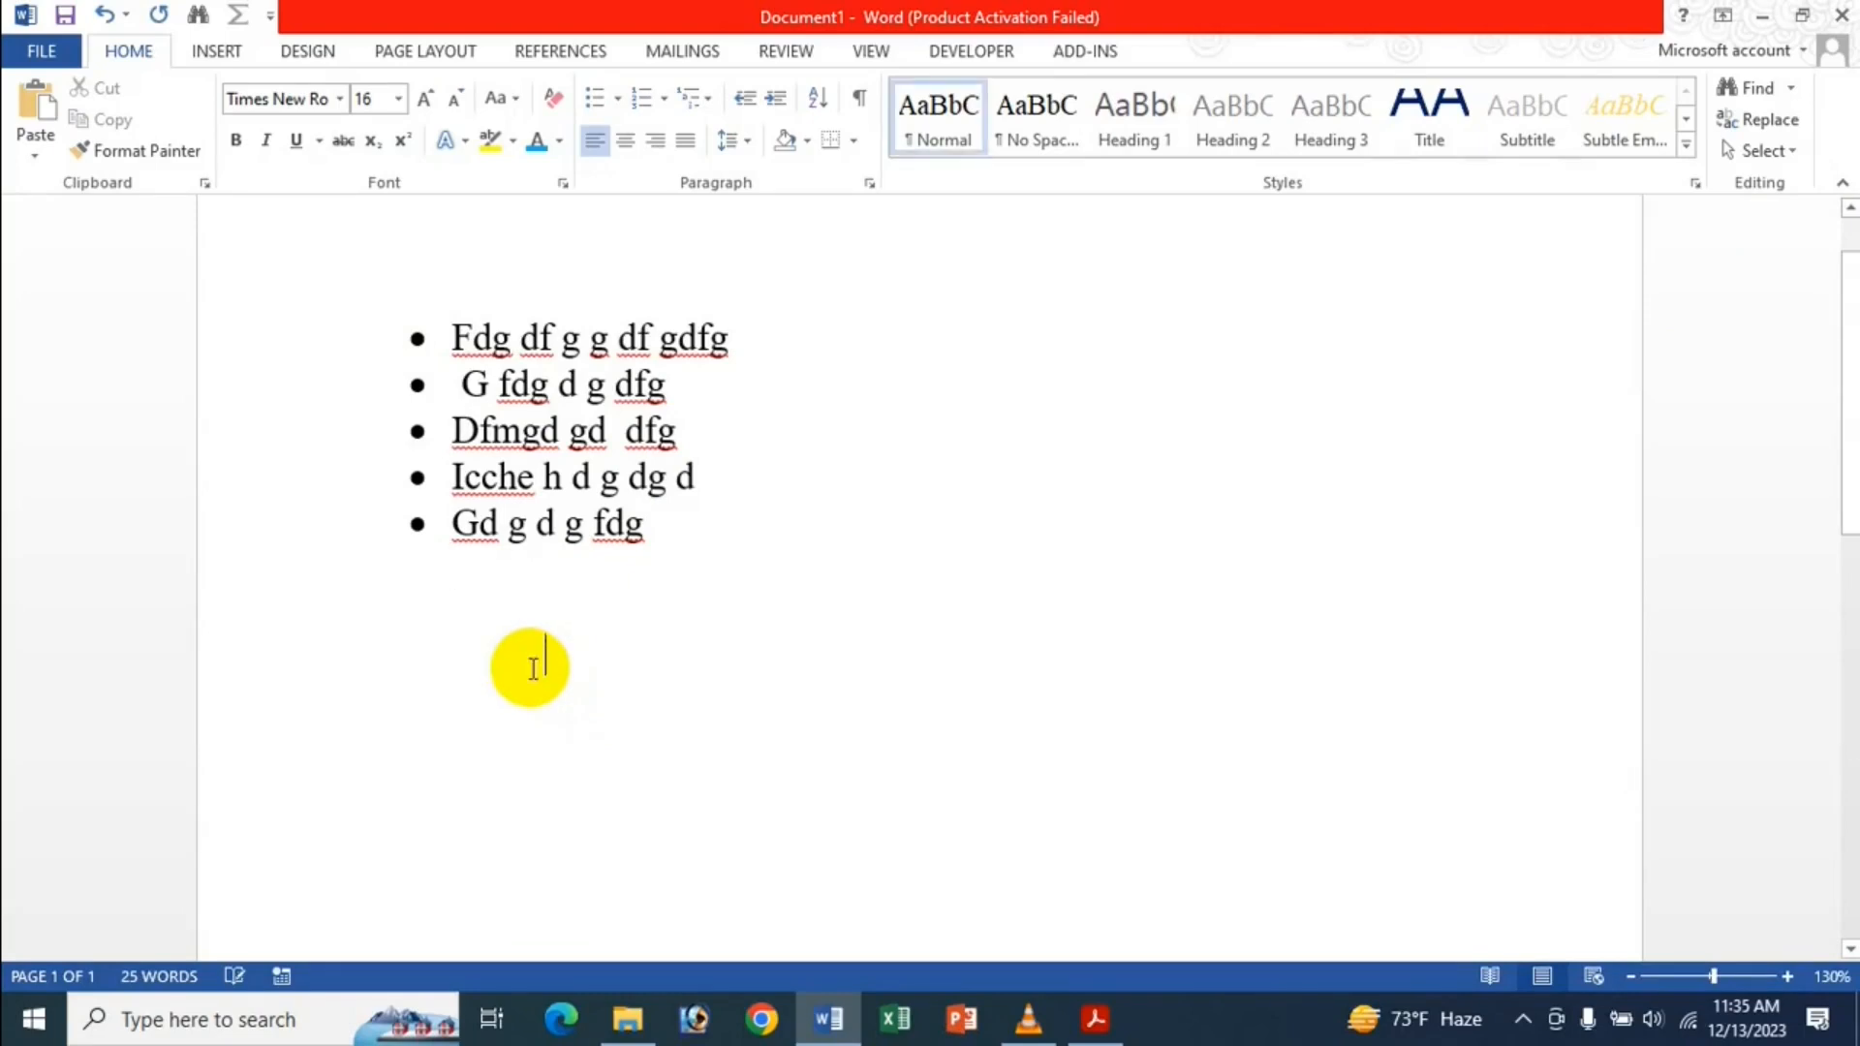
{"action": "key", "text": "ctrl+v"}
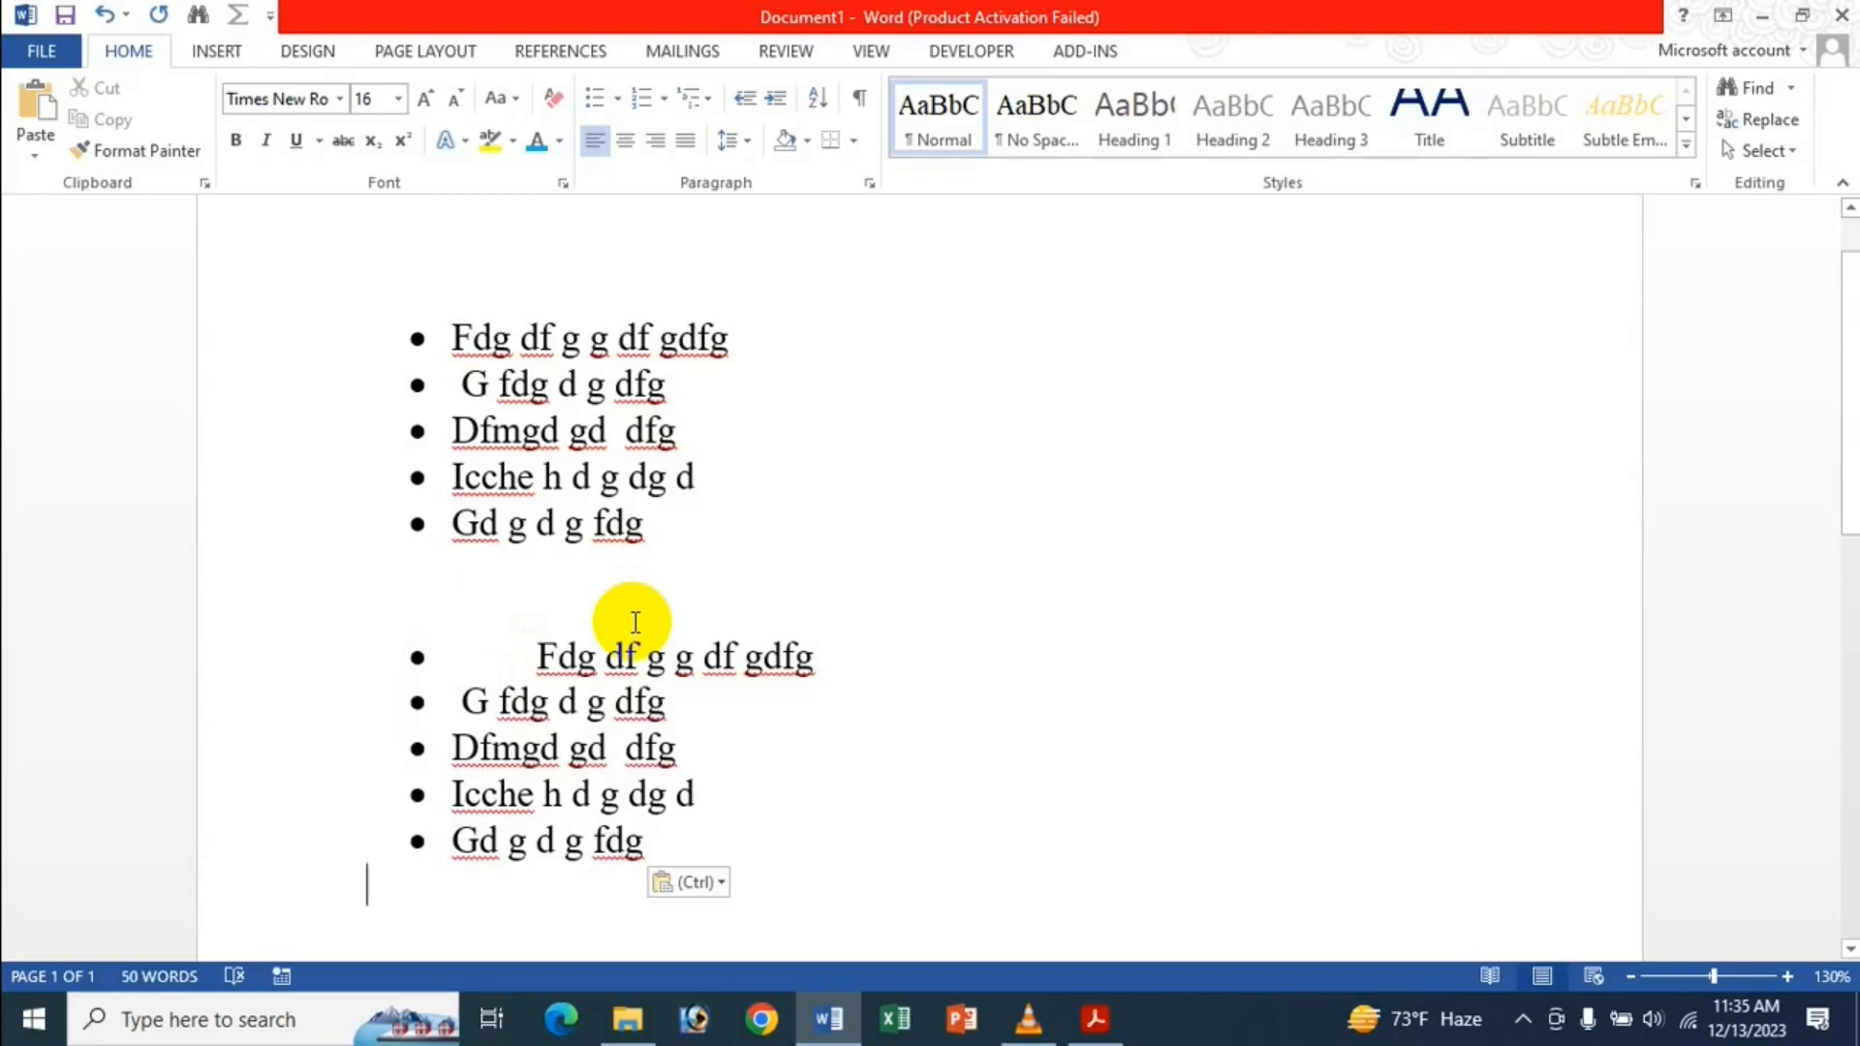
{"action": "scroll", "coordinate": [631, 617], "scroll_direction": "down", "scroll_amount": 2}
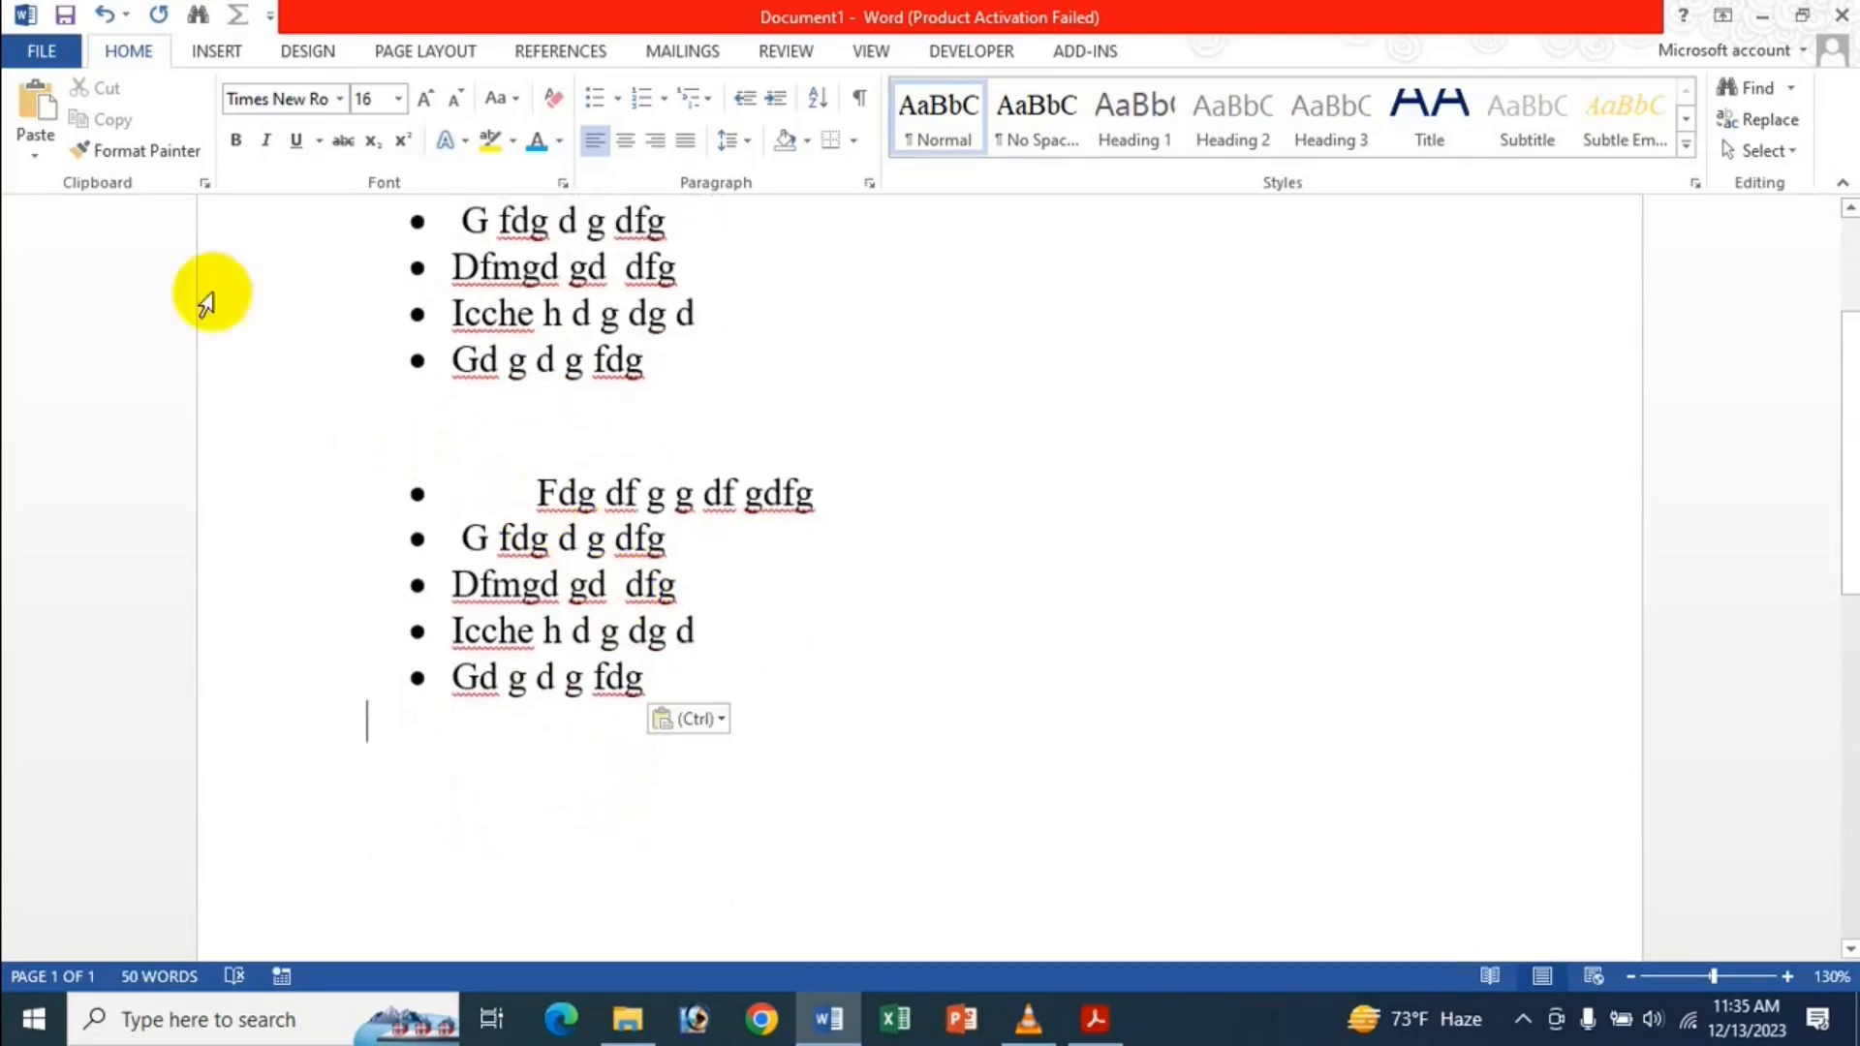
{"action": "left_click", "coordinate": [24, 60]}
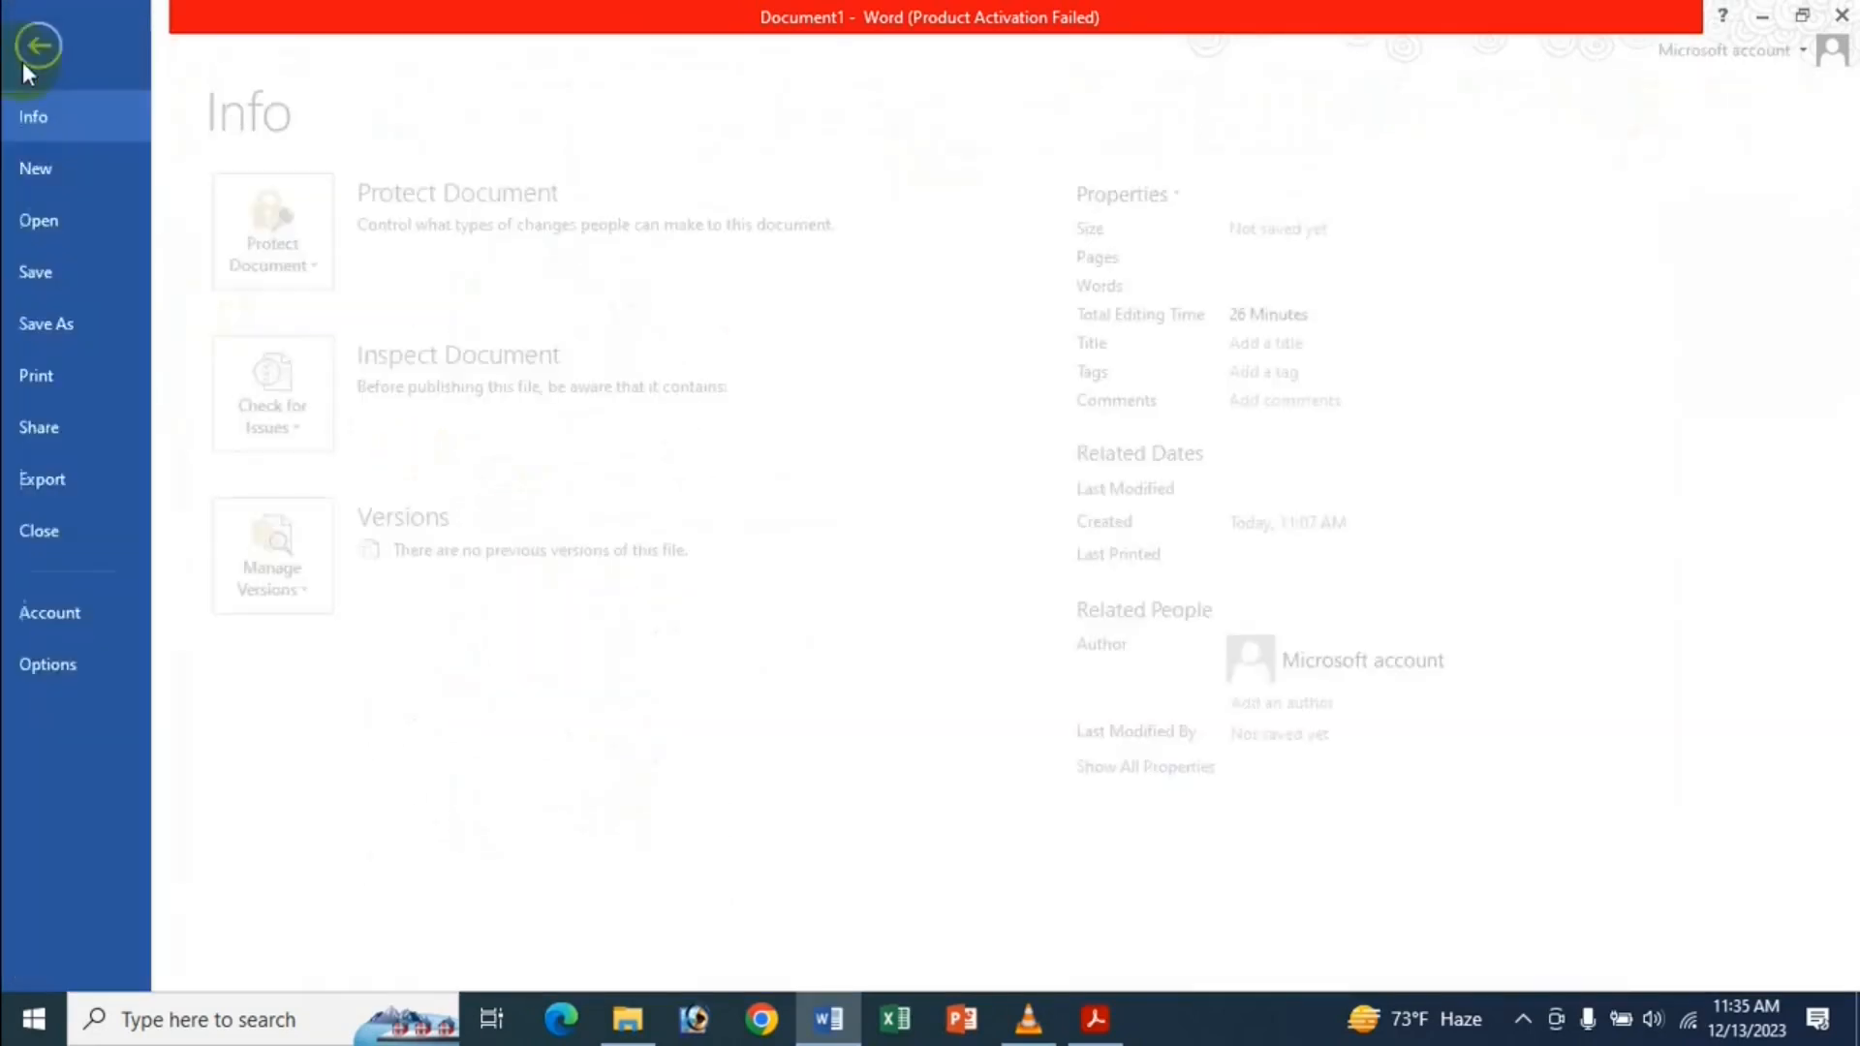
{"action": "left_click", "coordinate": [84, 667]}
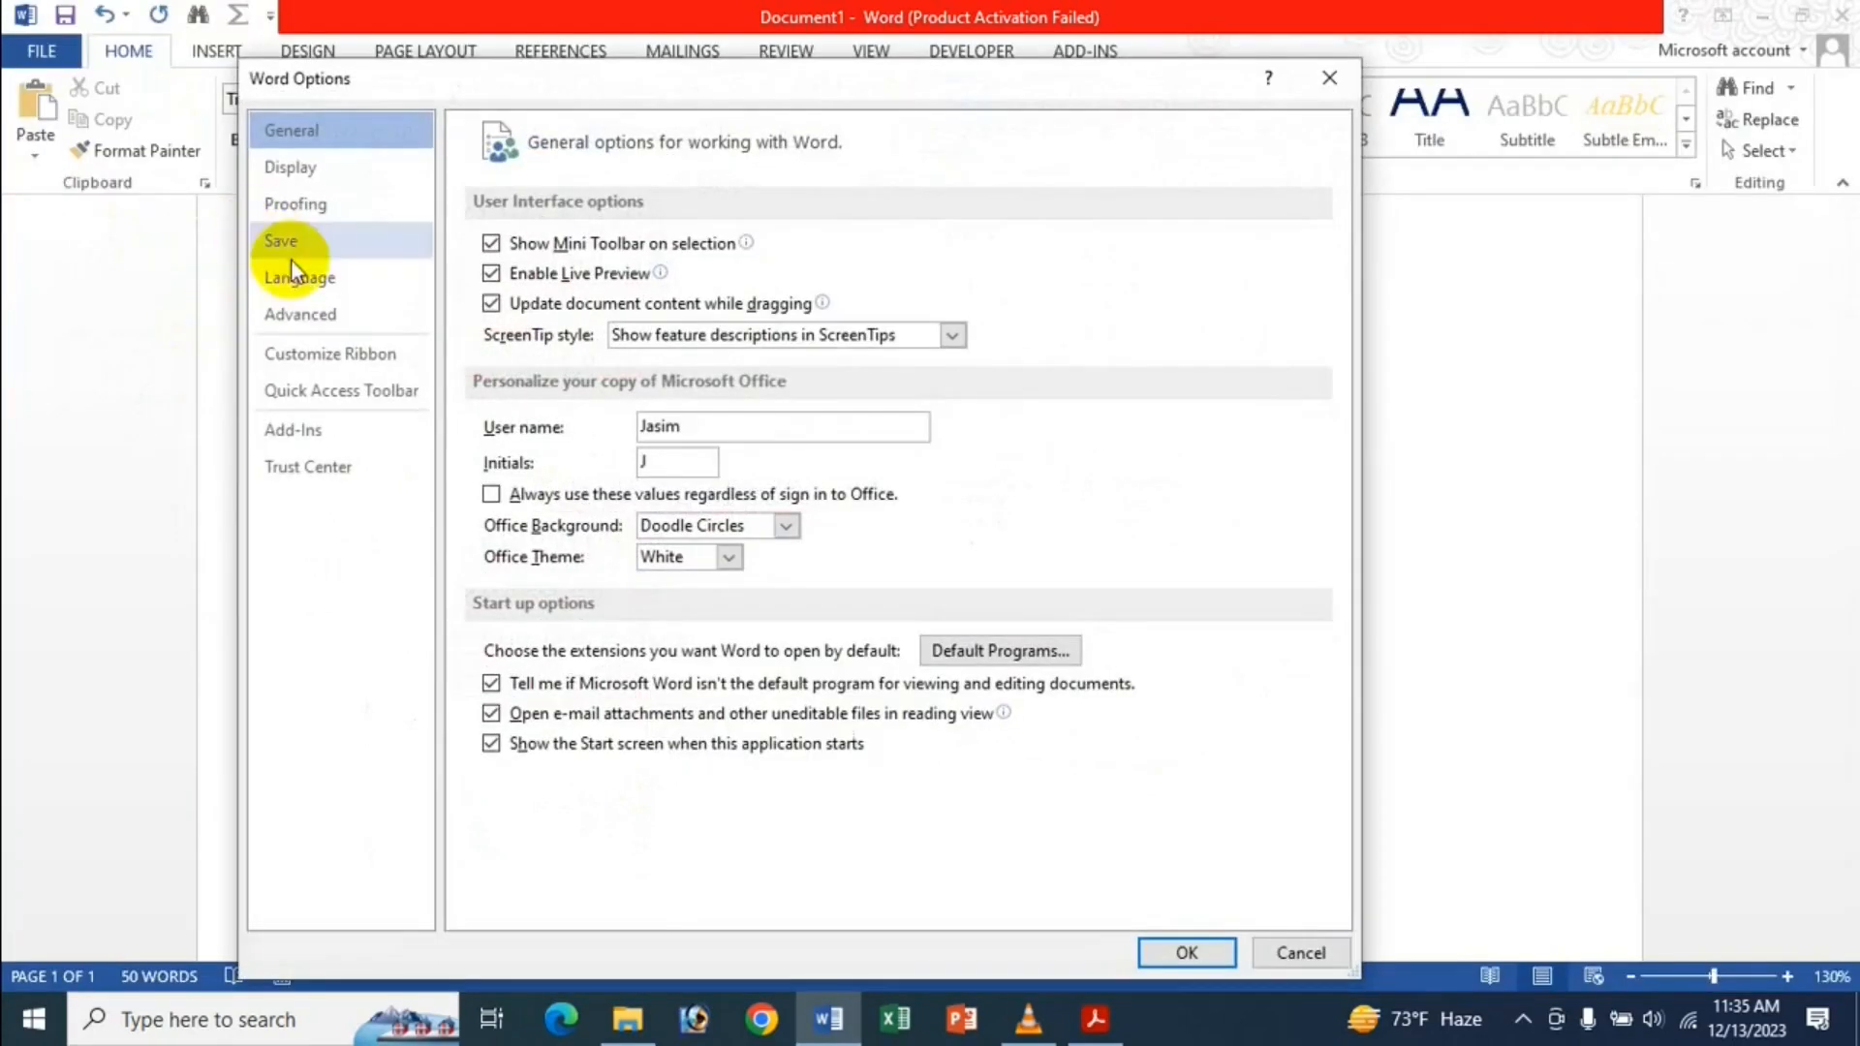
{"action": "left_click", "coordinate": [341, 323]}
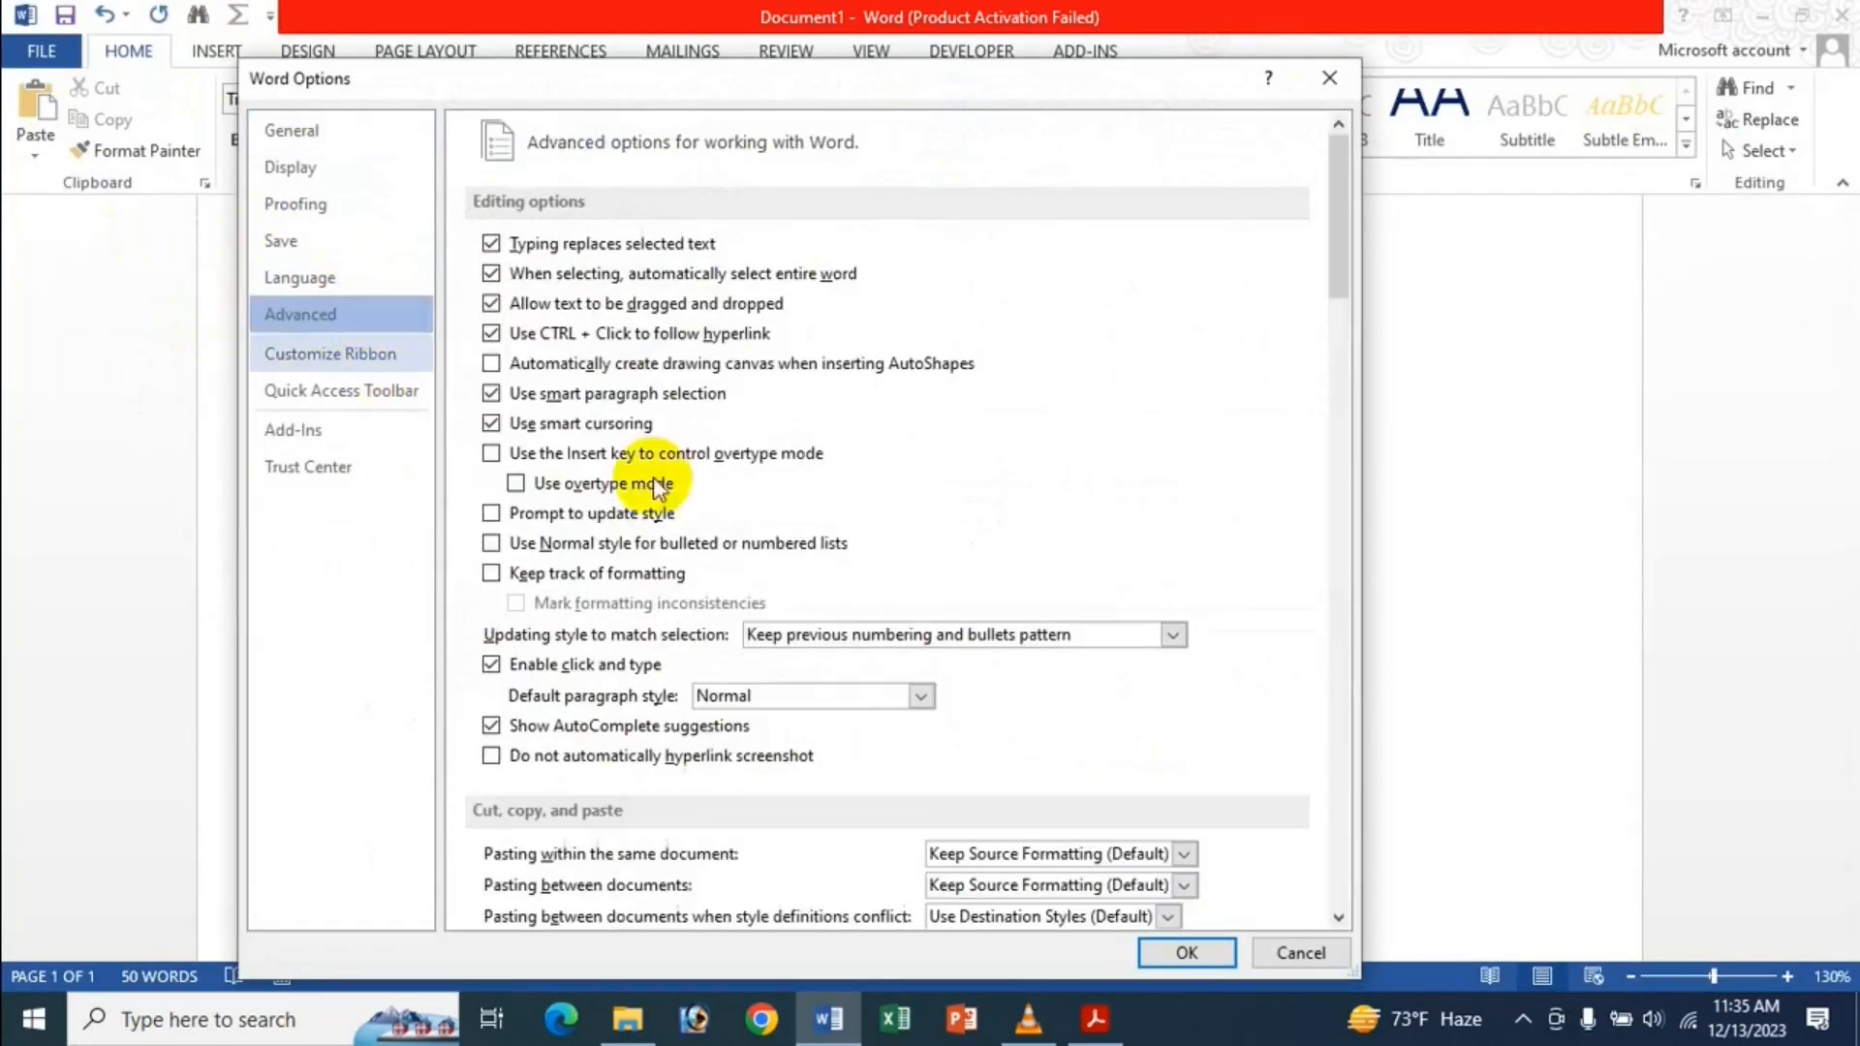
{"action": "scroll", "coordinate": [748, 547], "scroll_direction": "down", "scroll_amount": 4}
{"action": "scroll", "coordinate": [571, 452], "scroll_direction": "down", "scroll_amount": 1}
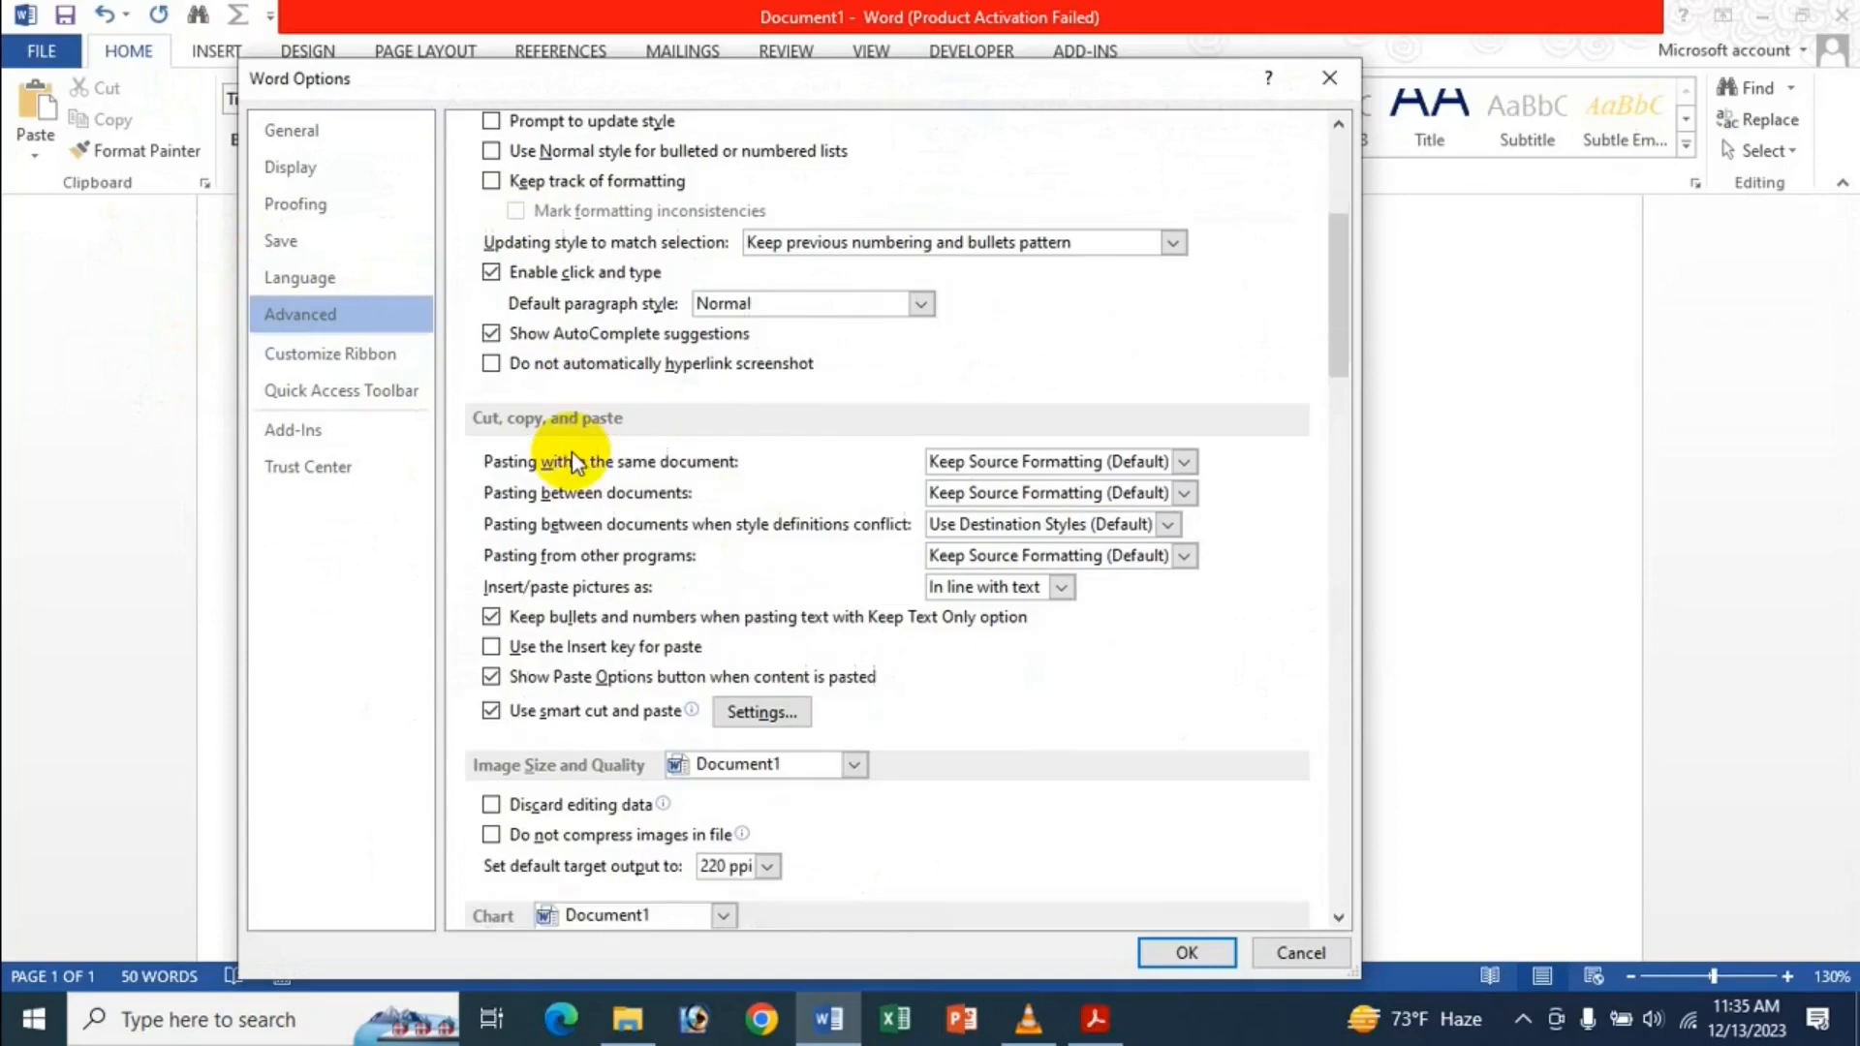
{"action": "left_click", "coordinate": [1200, 952]}
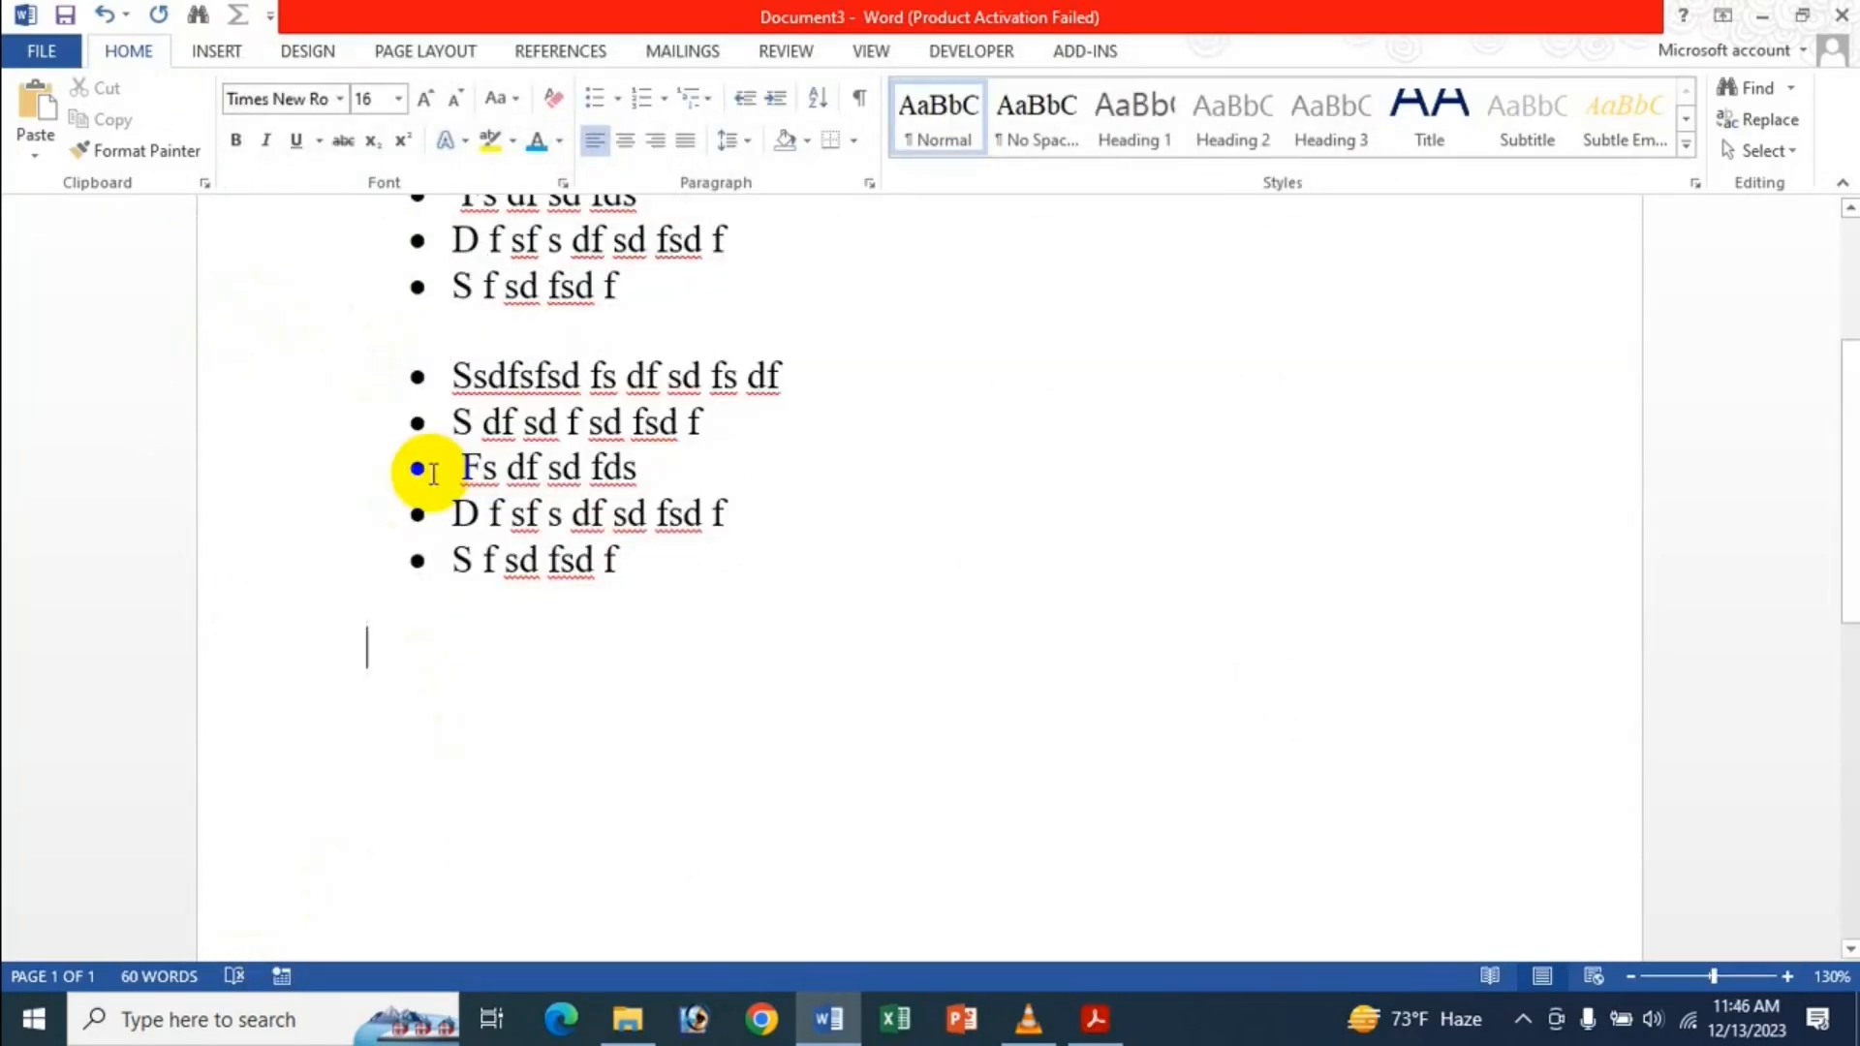
Paste the list lines on the empty line using Keep Text Only, so no bullets appear.
{"action": "type", "text": "Ssdfsfsd fs df sd fs df S df sd f sd fsd f  Fs df sd fds D f sf s df sd fsd f S f sd fsd f"}
{"action": "key", "text": "ctrl"}
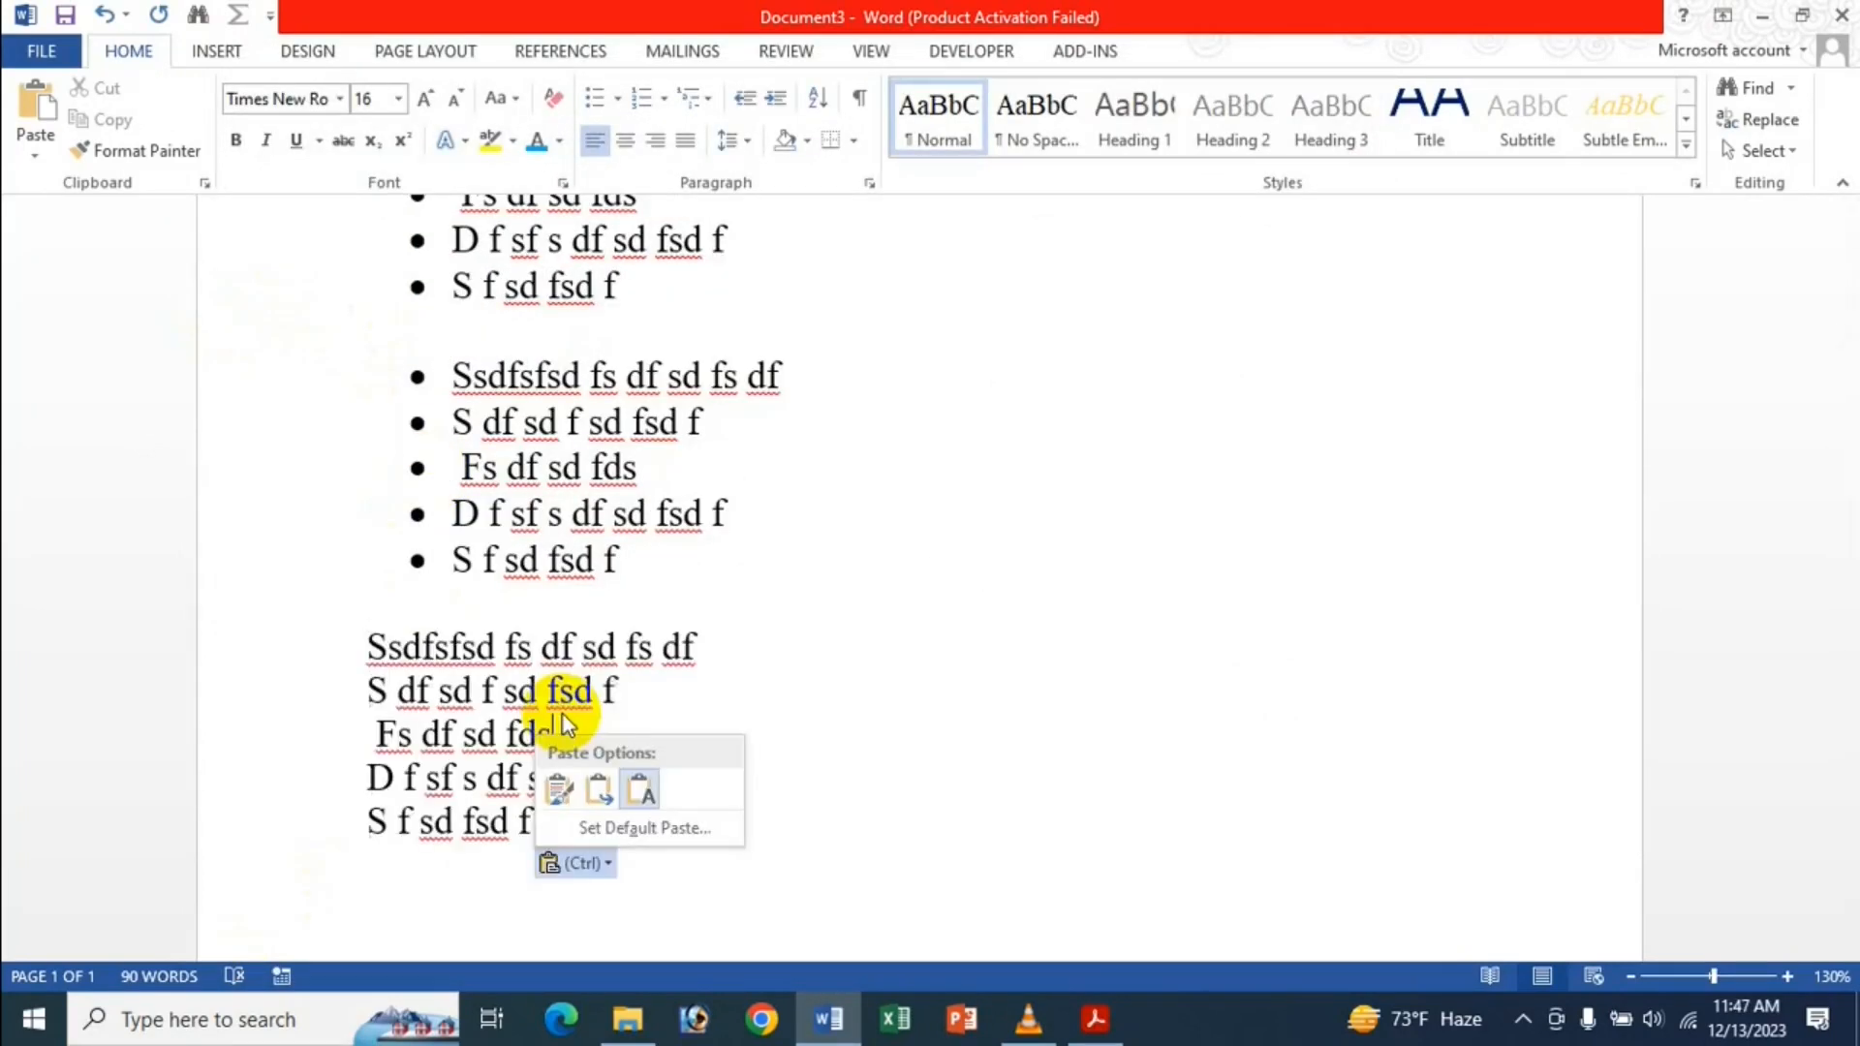
{"action": "left_click", "coordinate": [464, 702]}
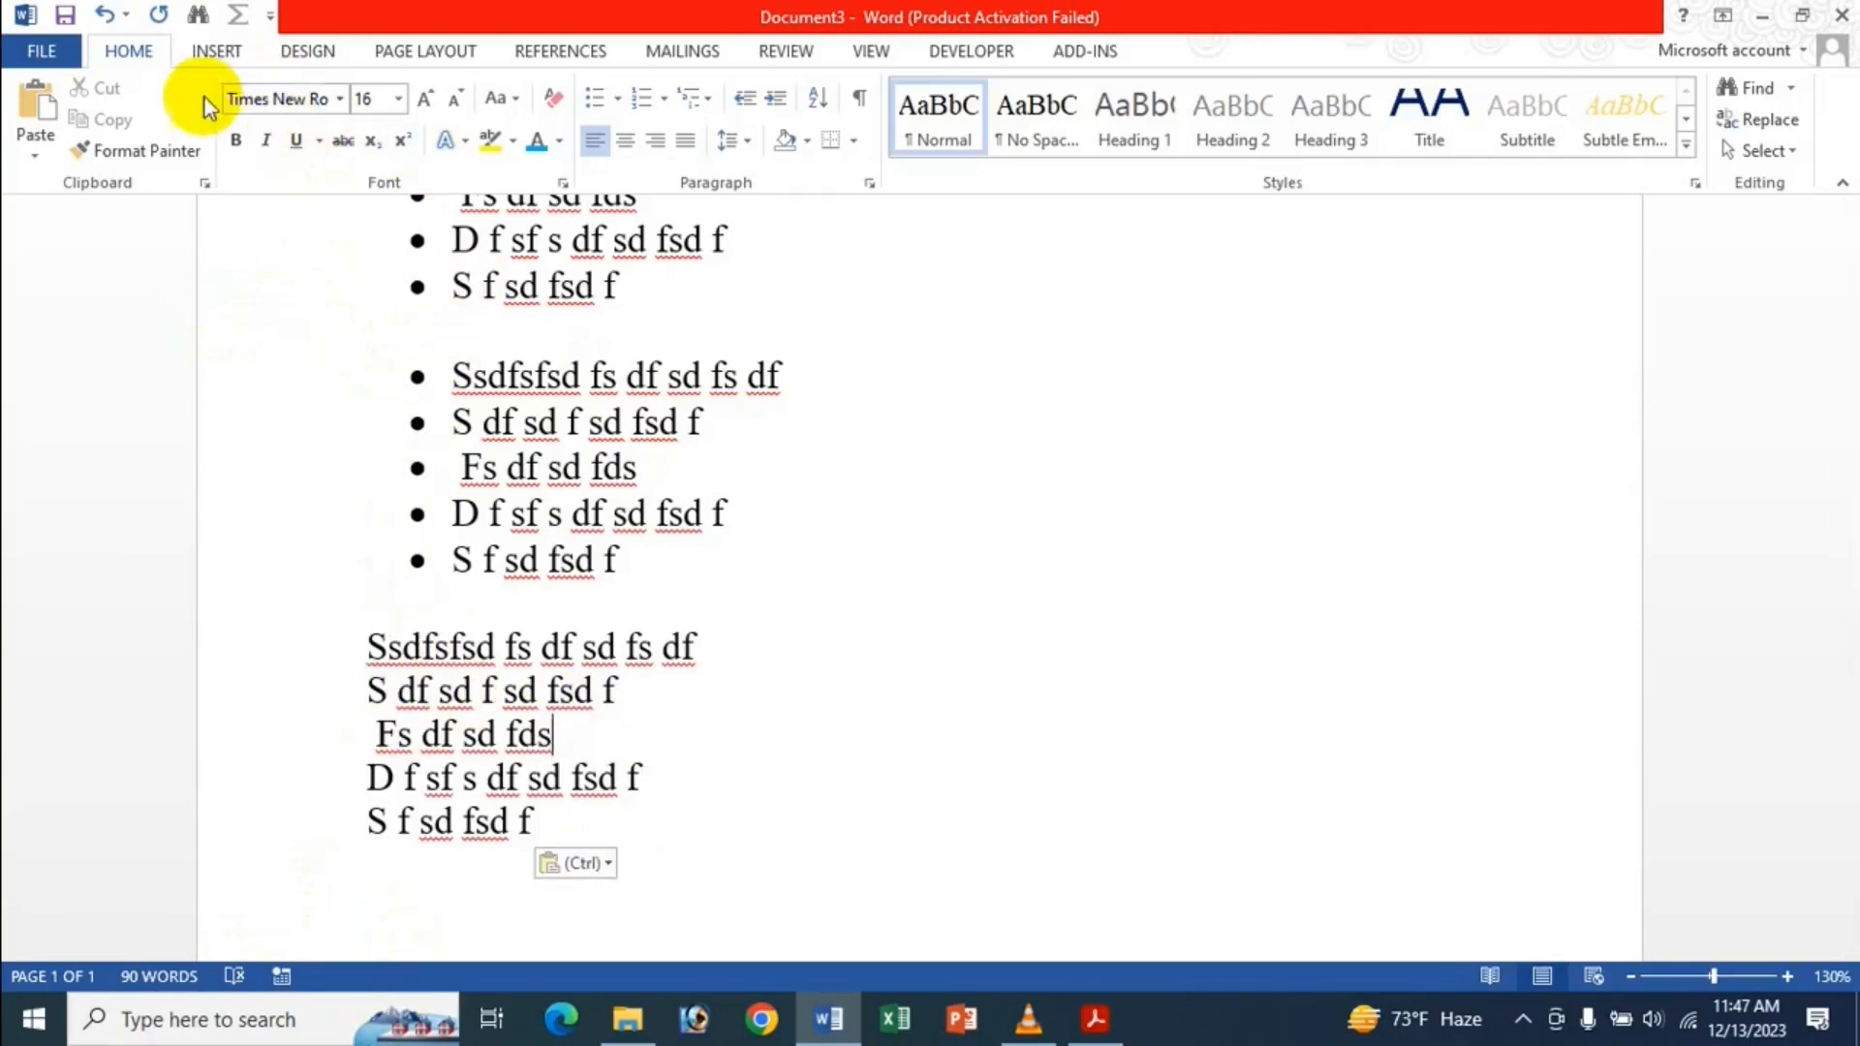
{"action": "left_click", "coordinate": [41, 49]}
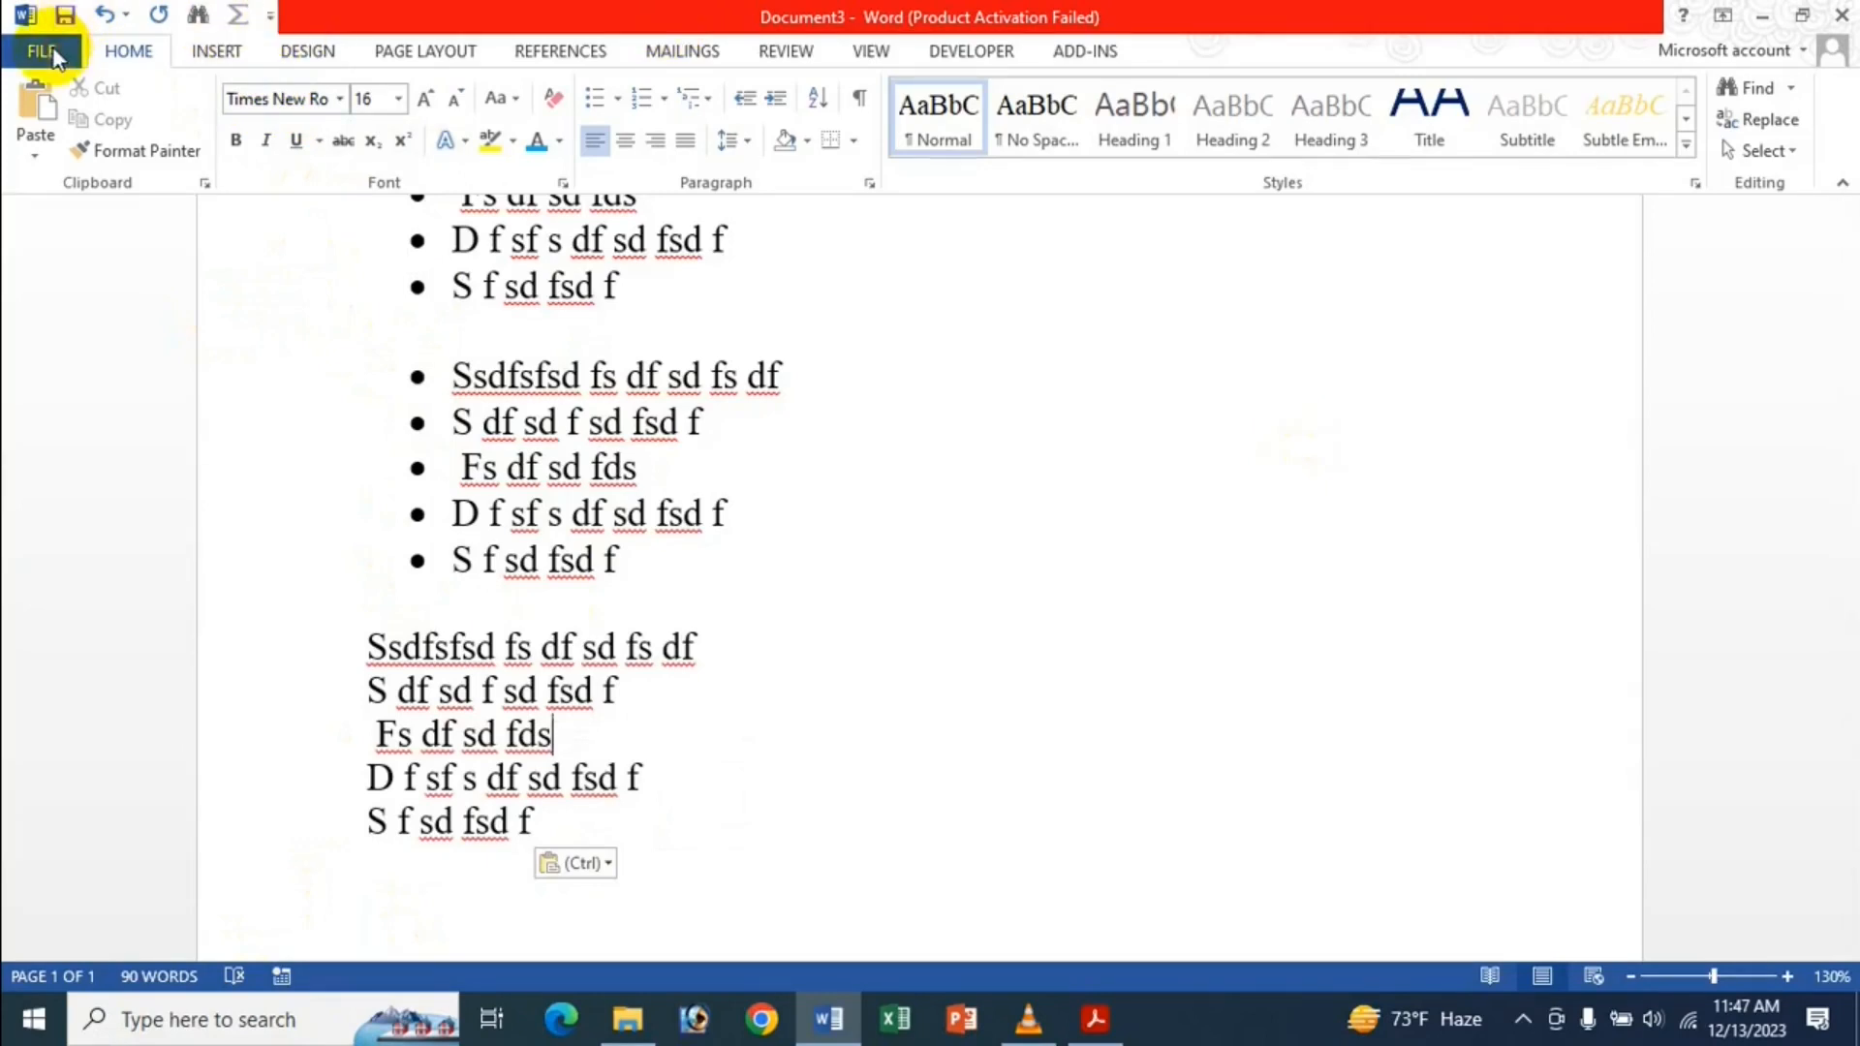
Enable 'Keep bullets and numbers when pasting text with Keep Text Only option' in Advanced options.
{"action": "left_click", "coordinate": [96, 677]}
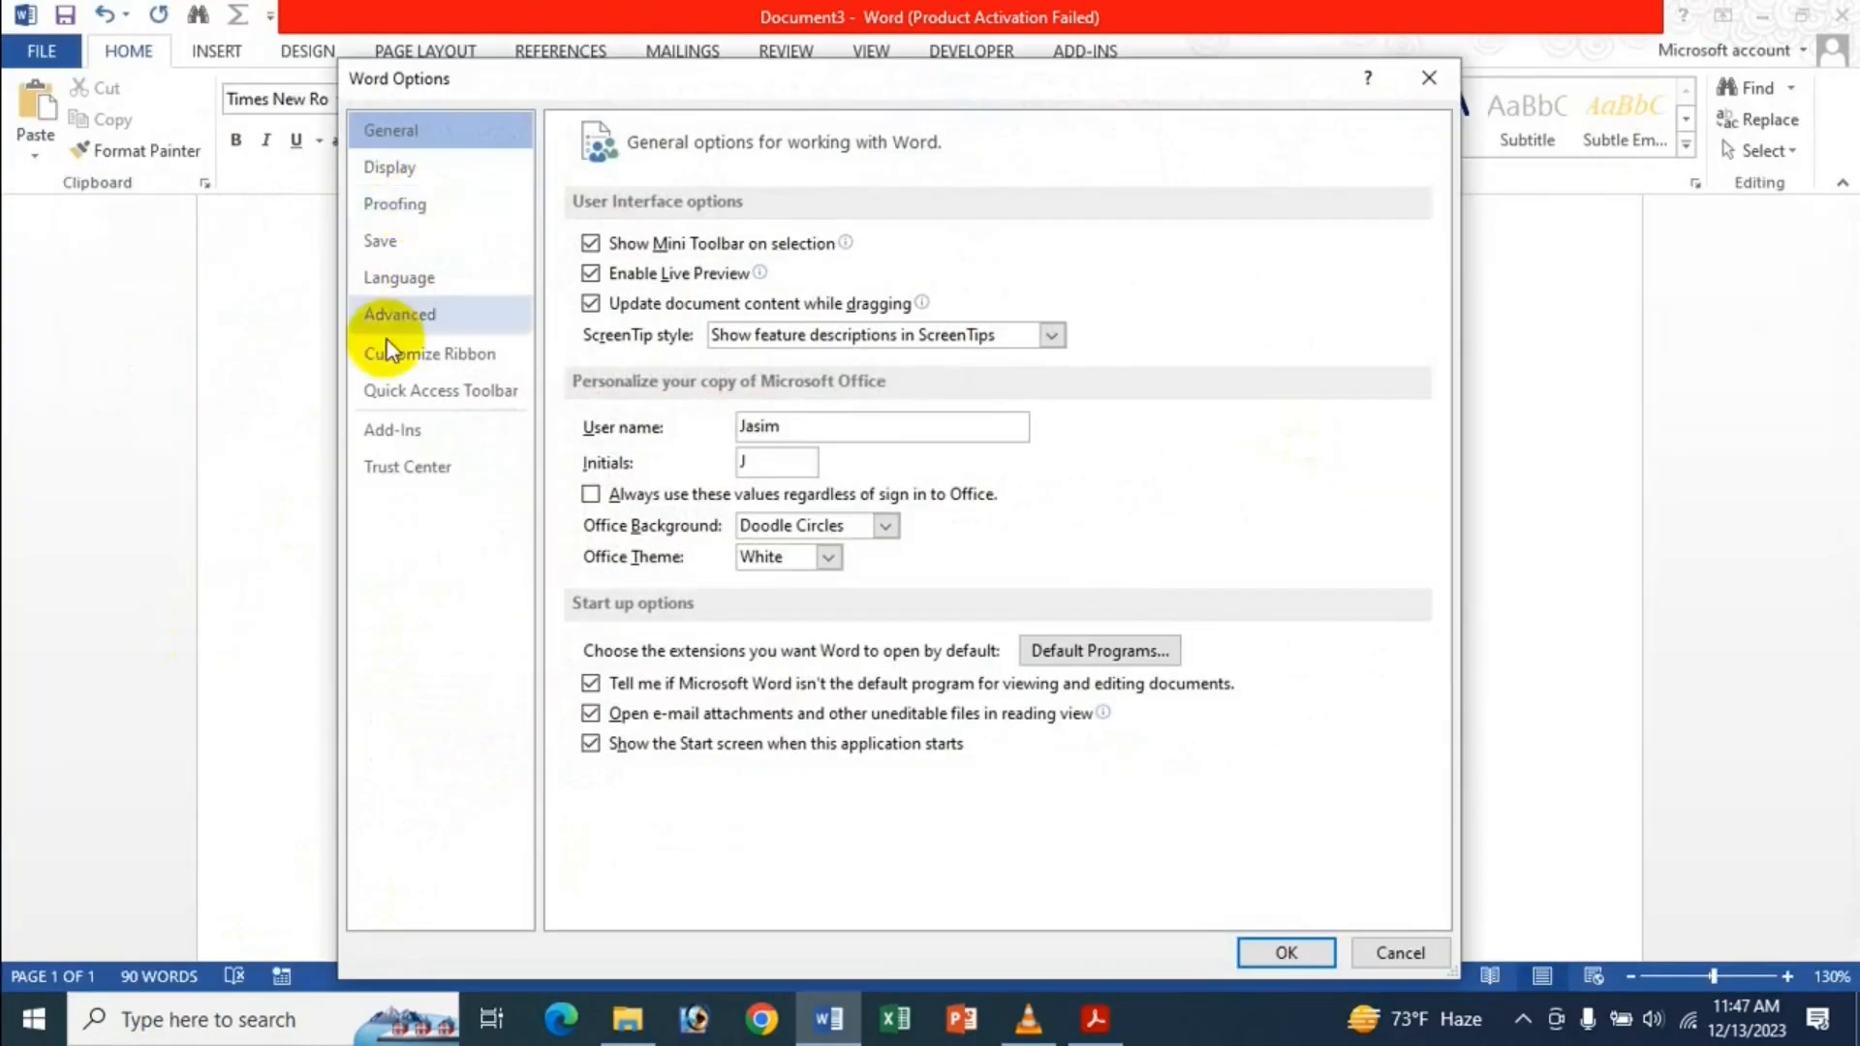
{"action": "left_click", "coordinate": [421, 316]}
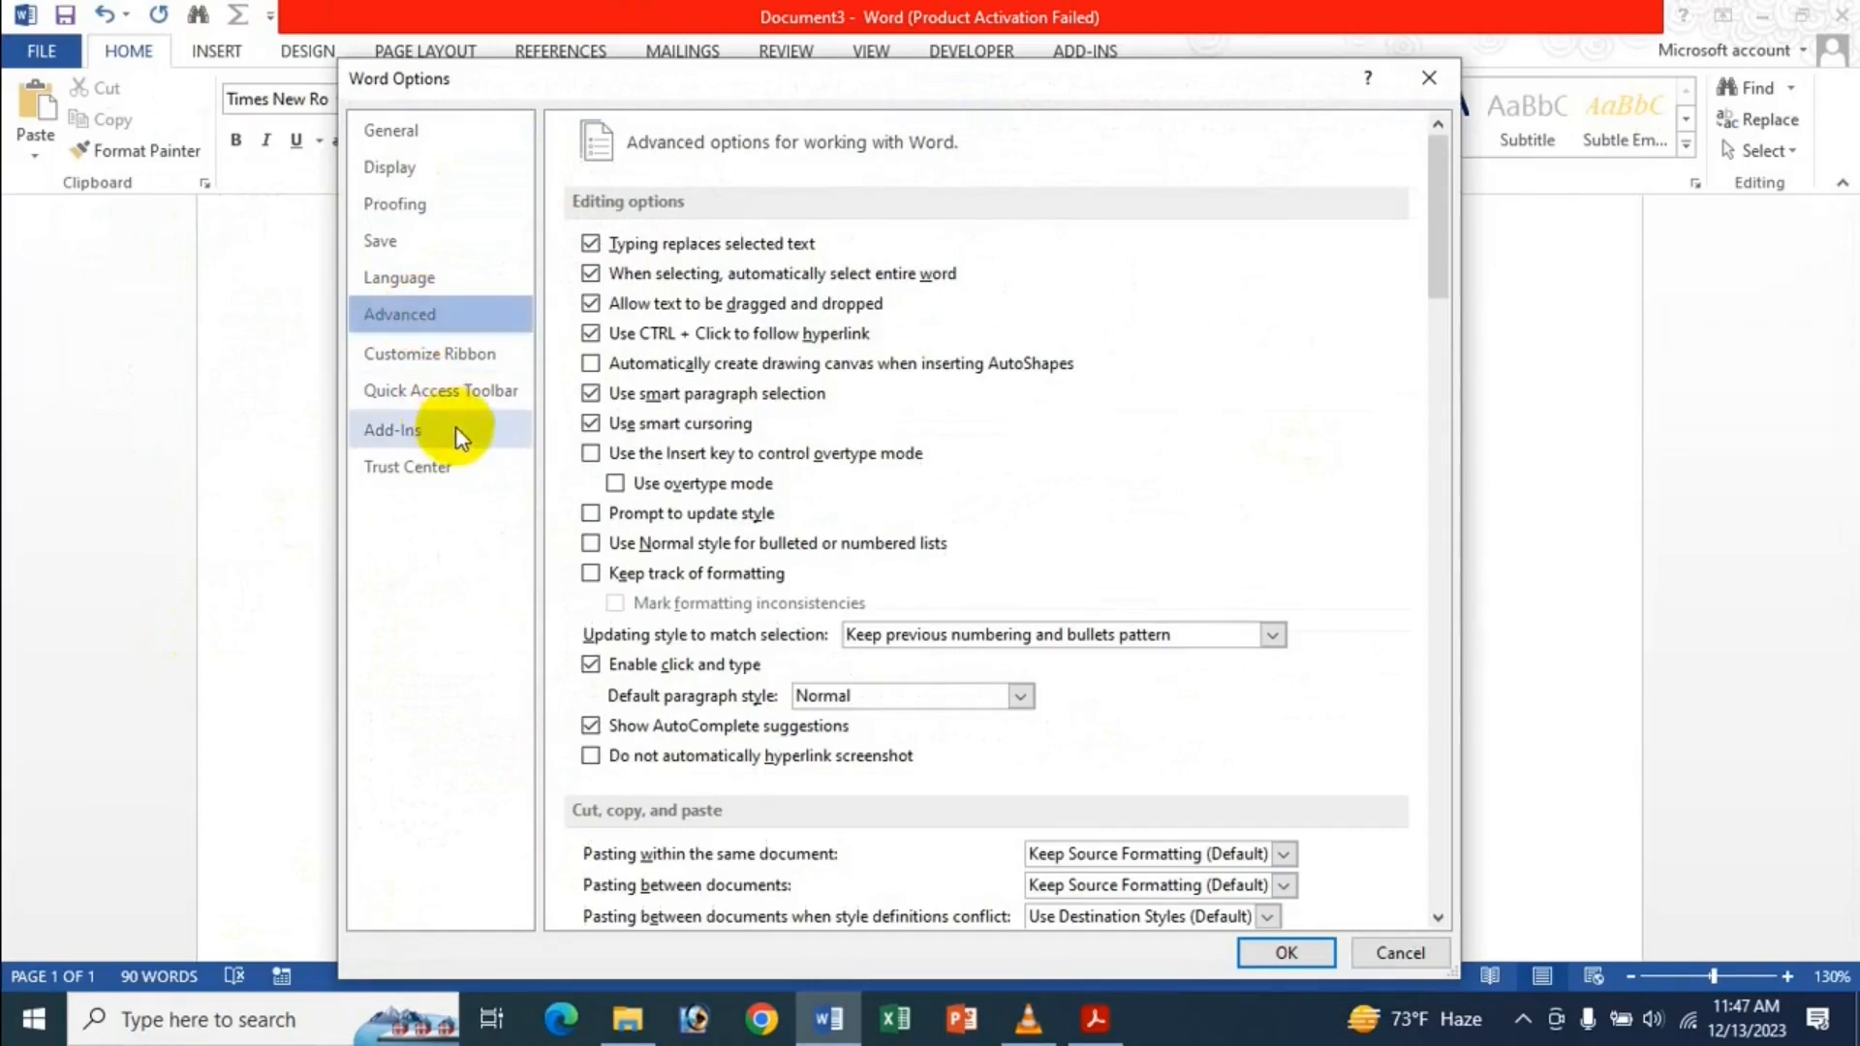
{"action": "scroll", "coordinate": [726, 532], "scroll_direction": "down", "scroll_amount": 4}
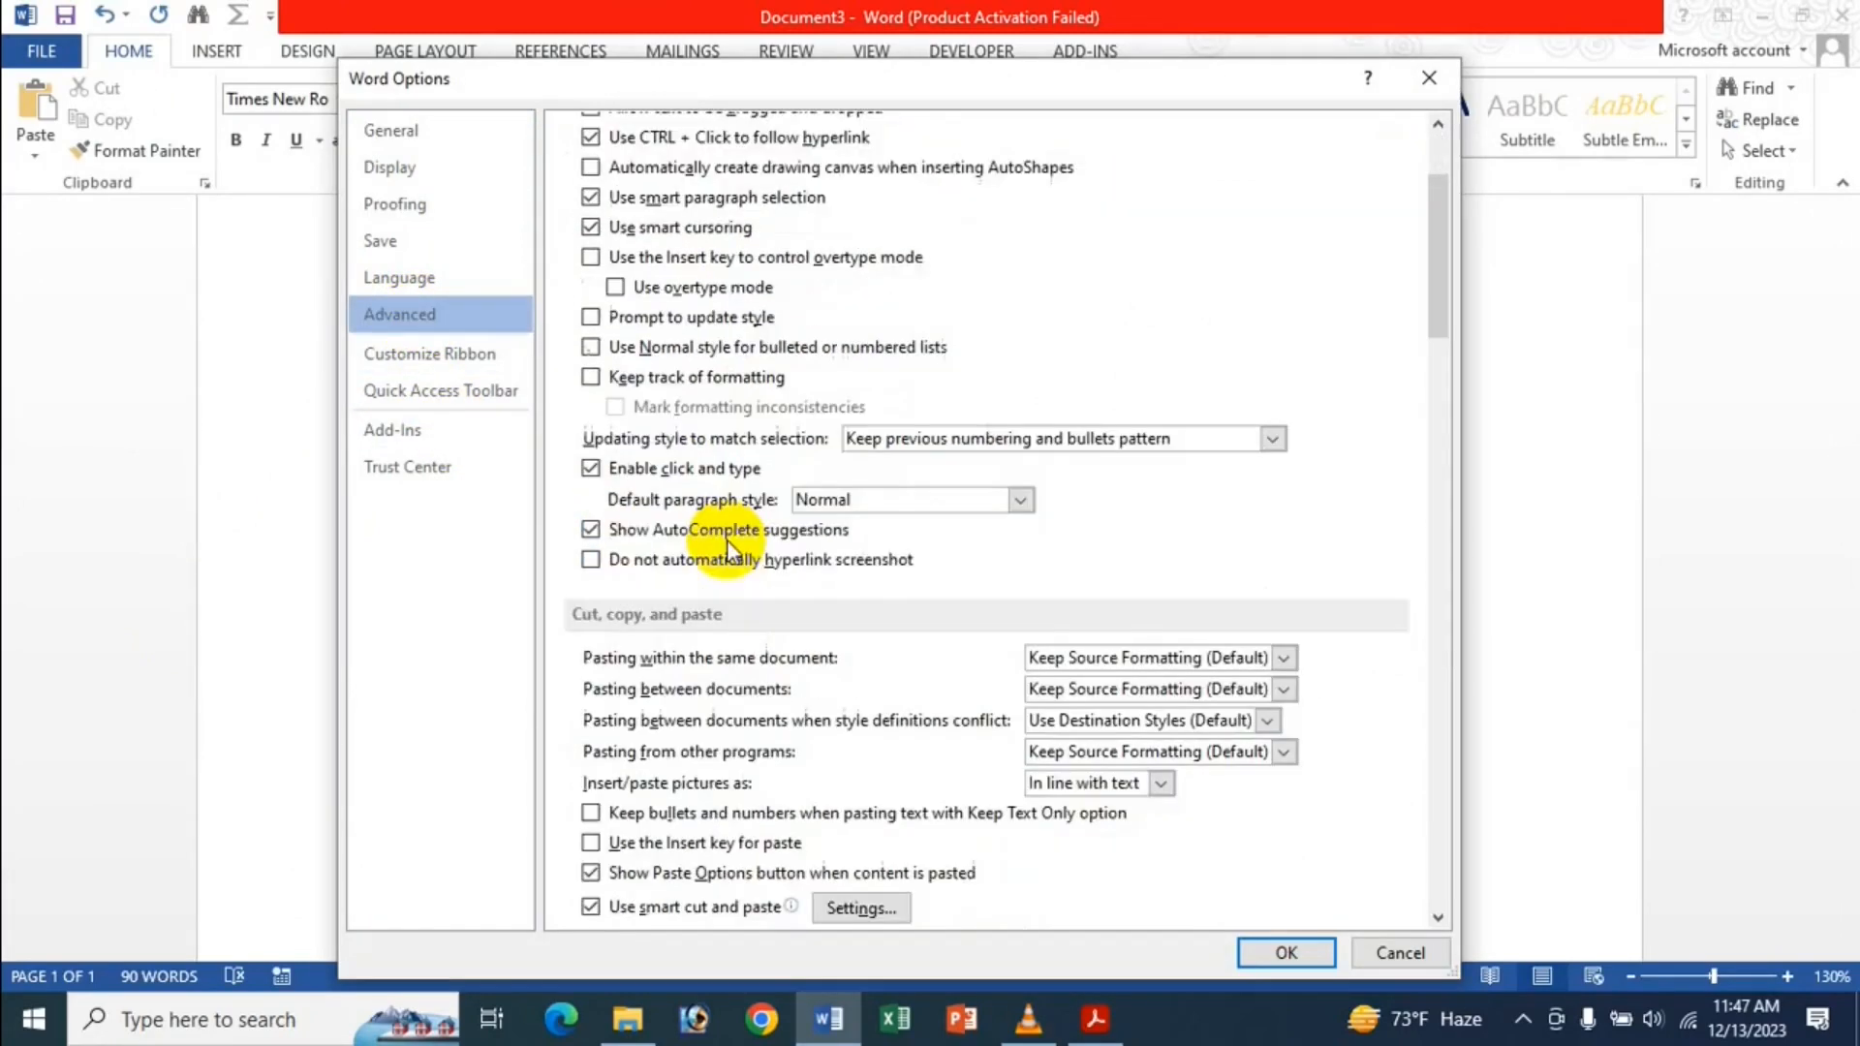
{"action": "left_click", "coordinate": [676, 618]}
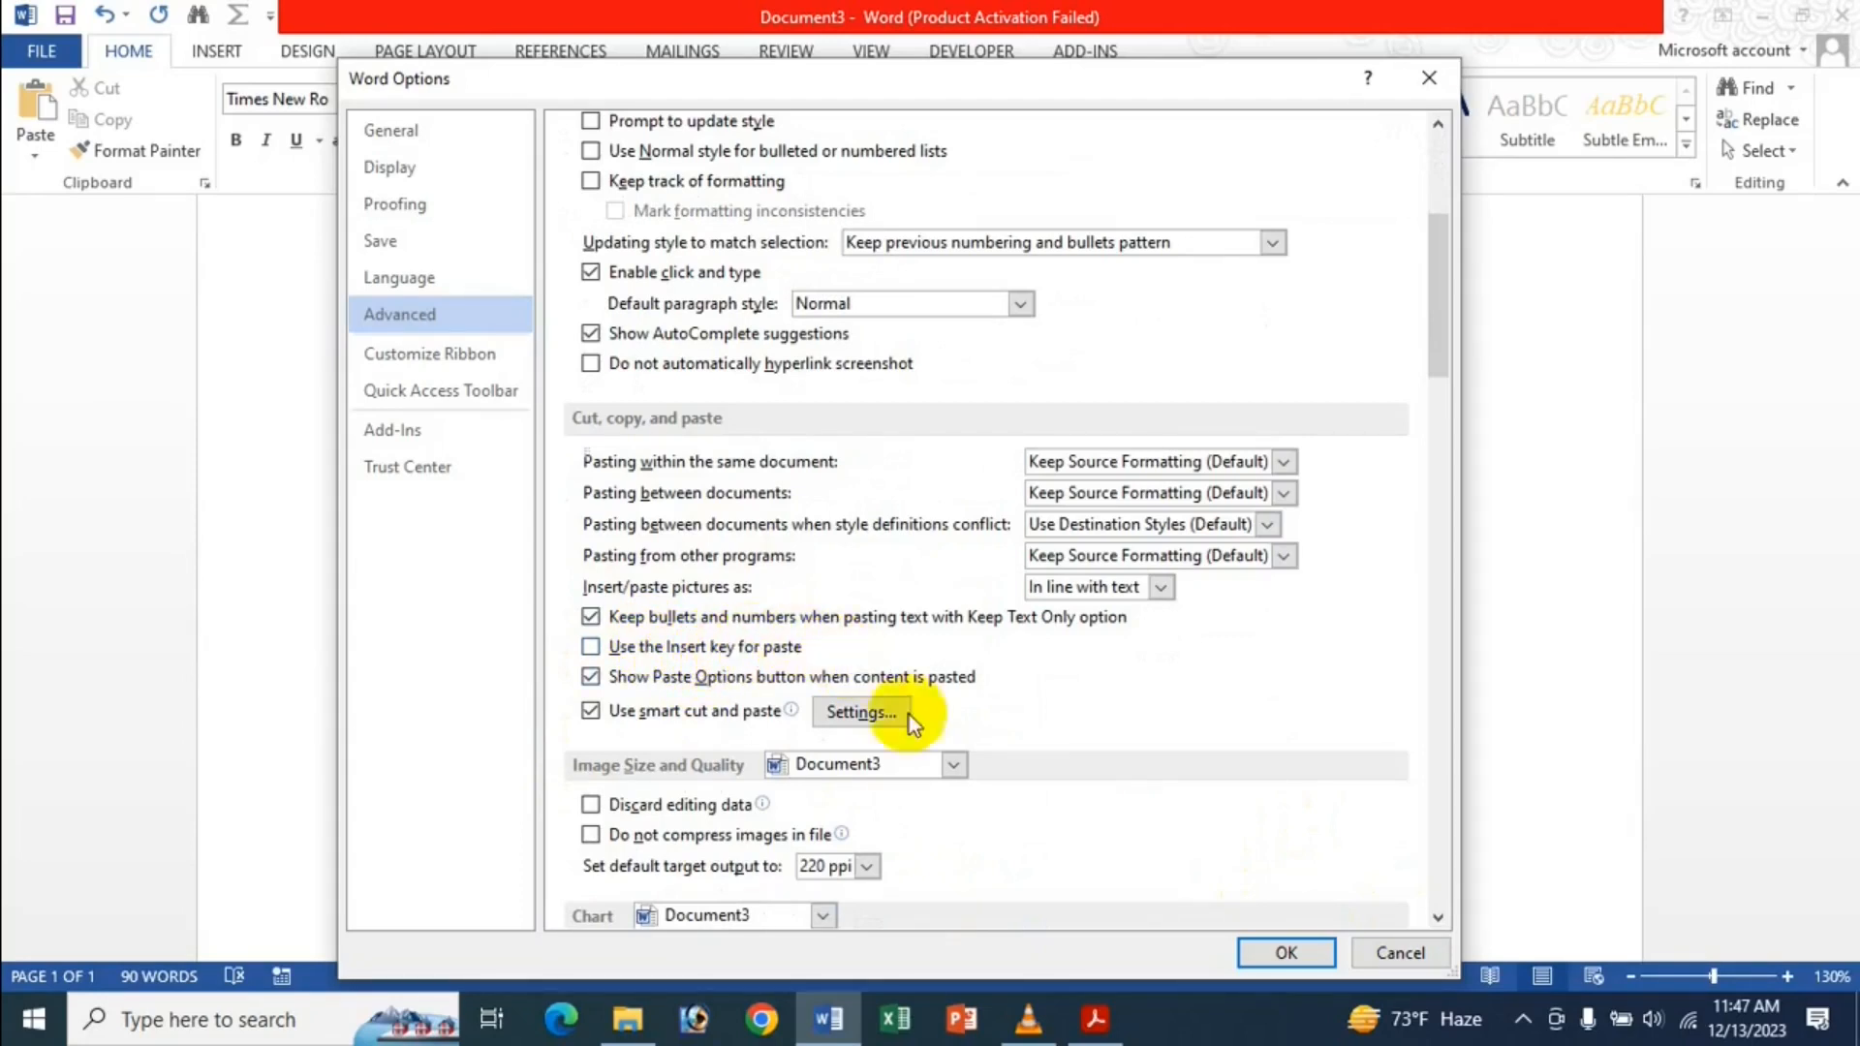
{"action": "left_click", "coordinate": [1286, 954]}
Clear the document and type 'gfhgsggf sdfsdfs sdfsdf'.
{"action": "key", "text": "ctrl+a"}
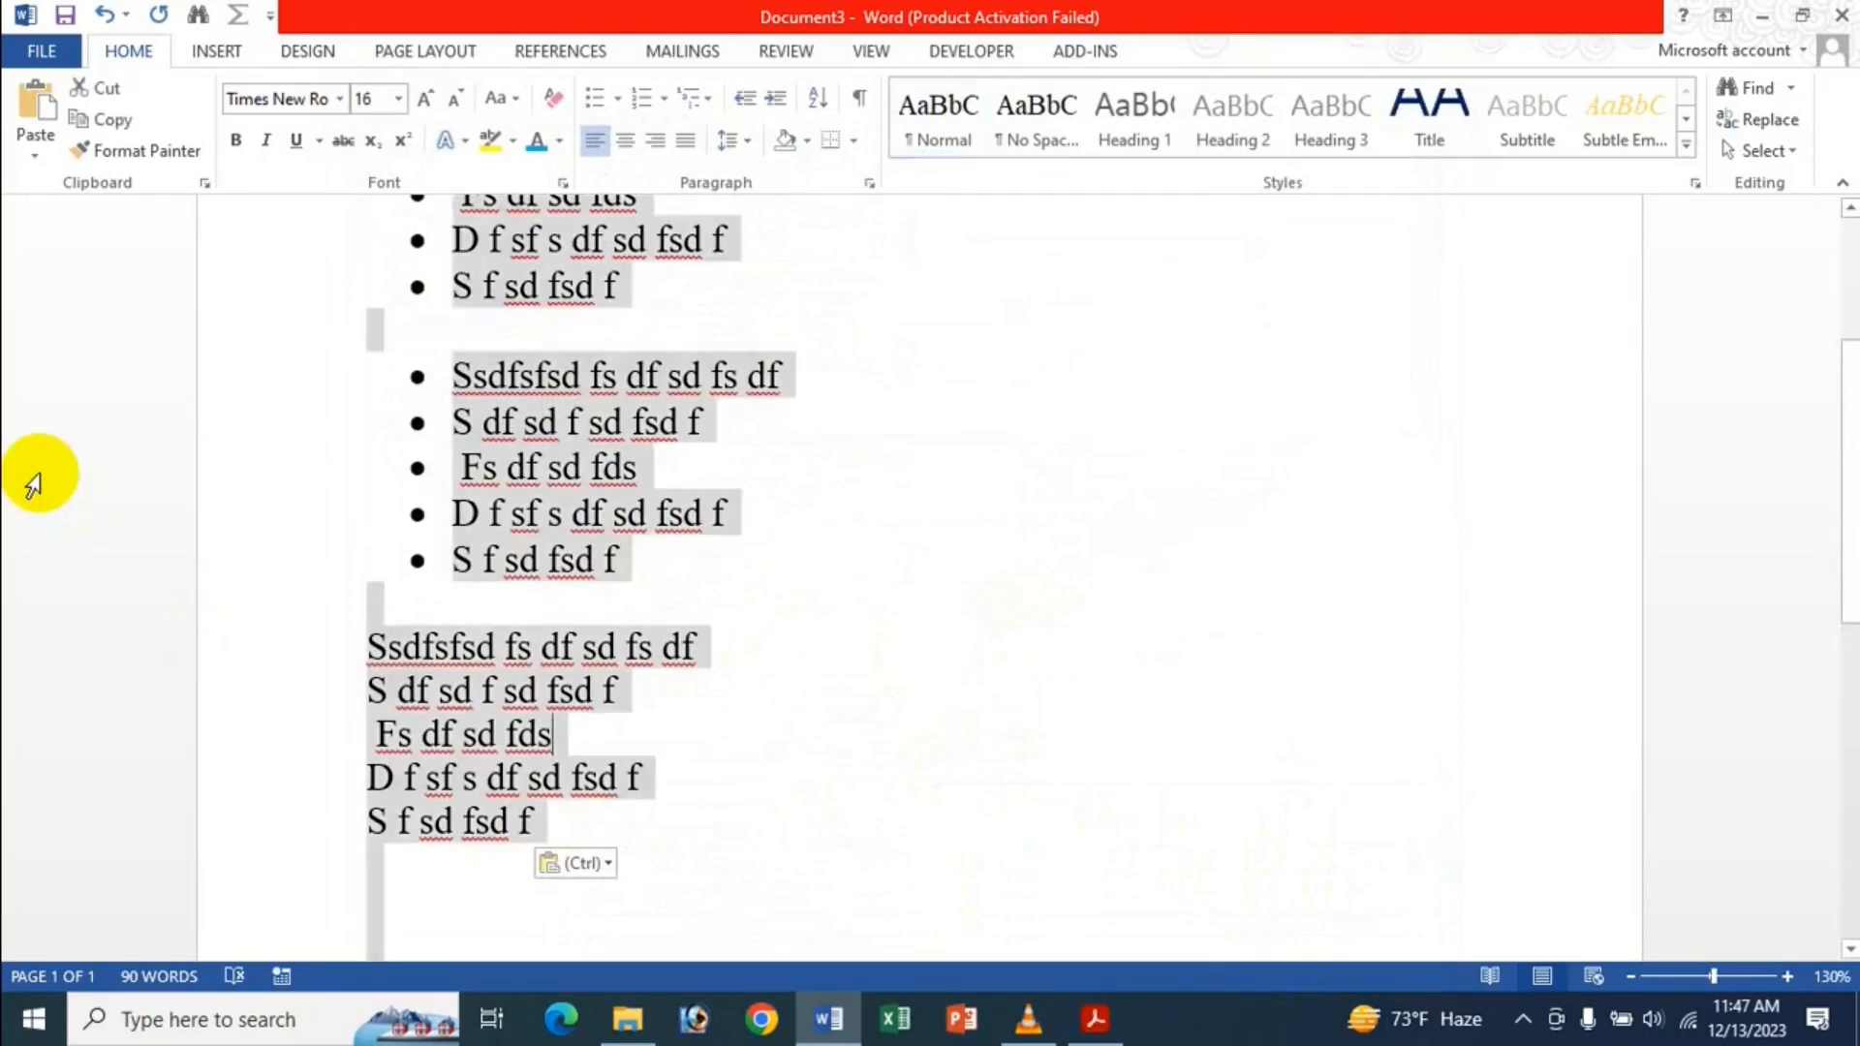
{"action": "key", "text": "ctrl+Delete"}
{"action": "key", "text": "ctrl+a"}
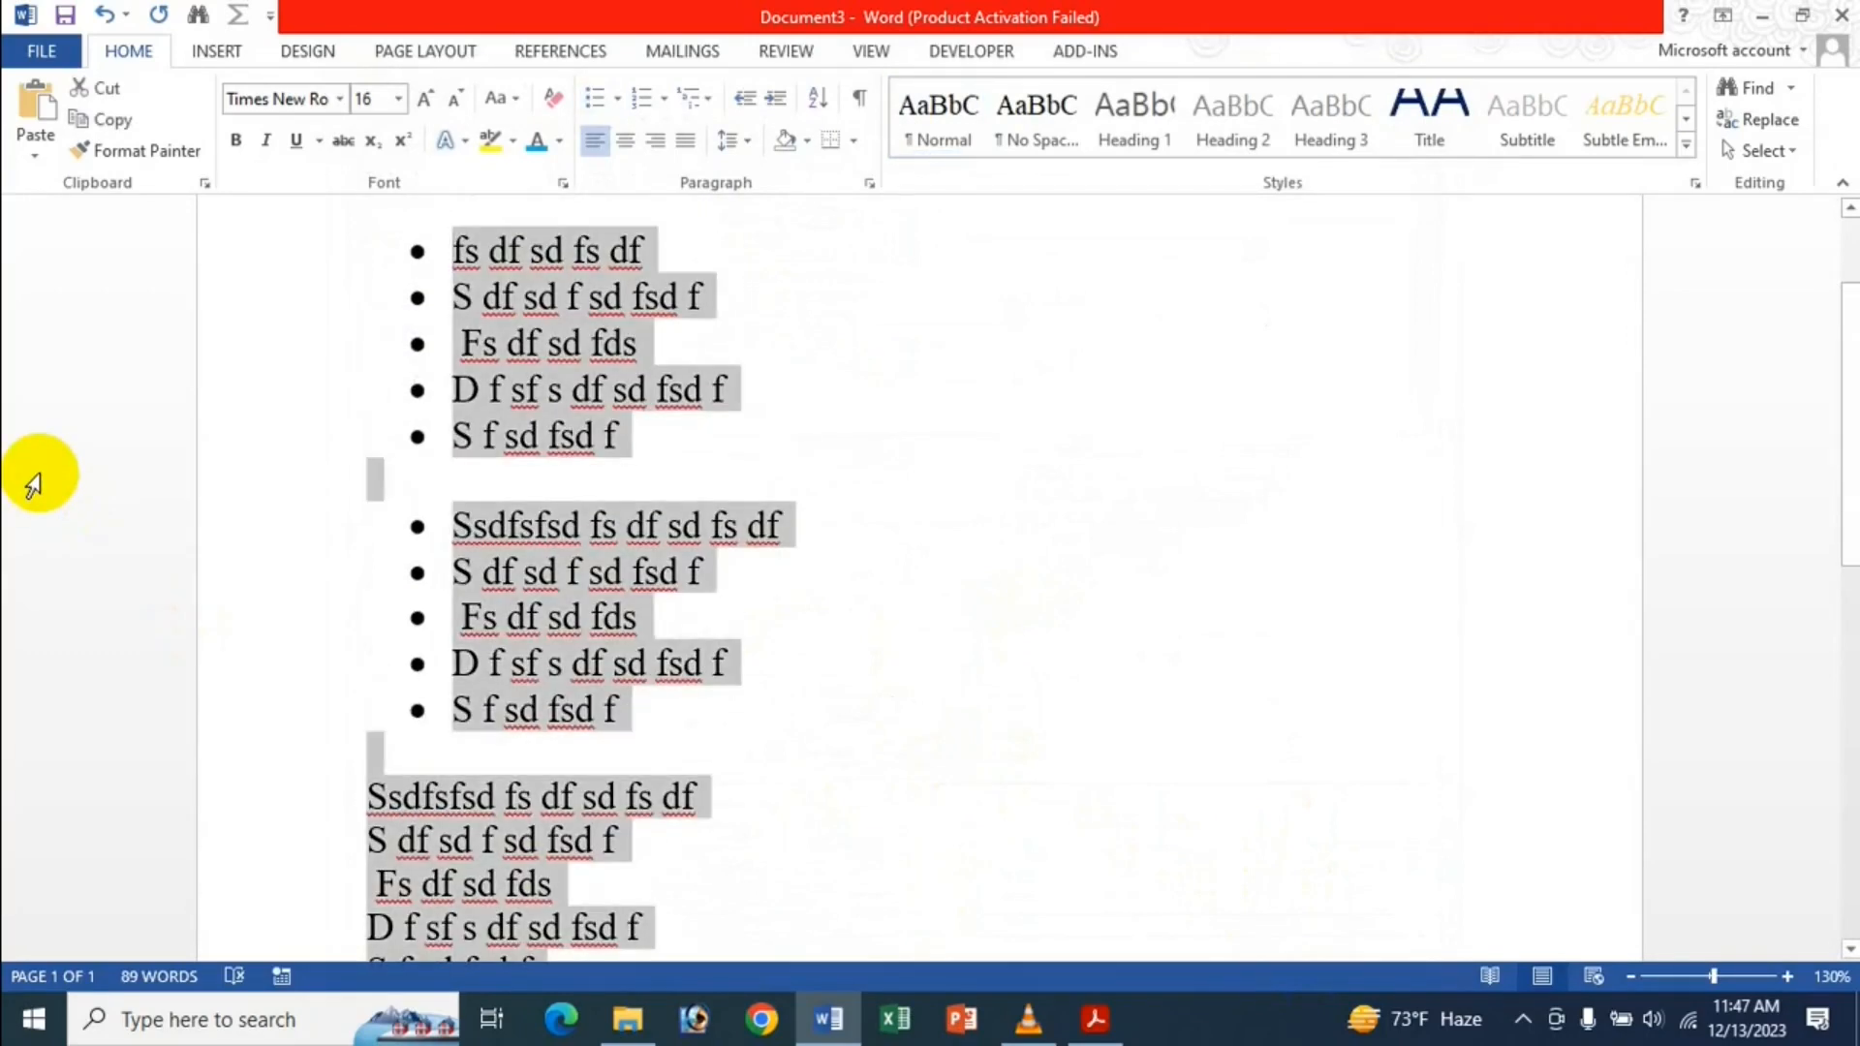
{"action": "key", "text": "Delete"}
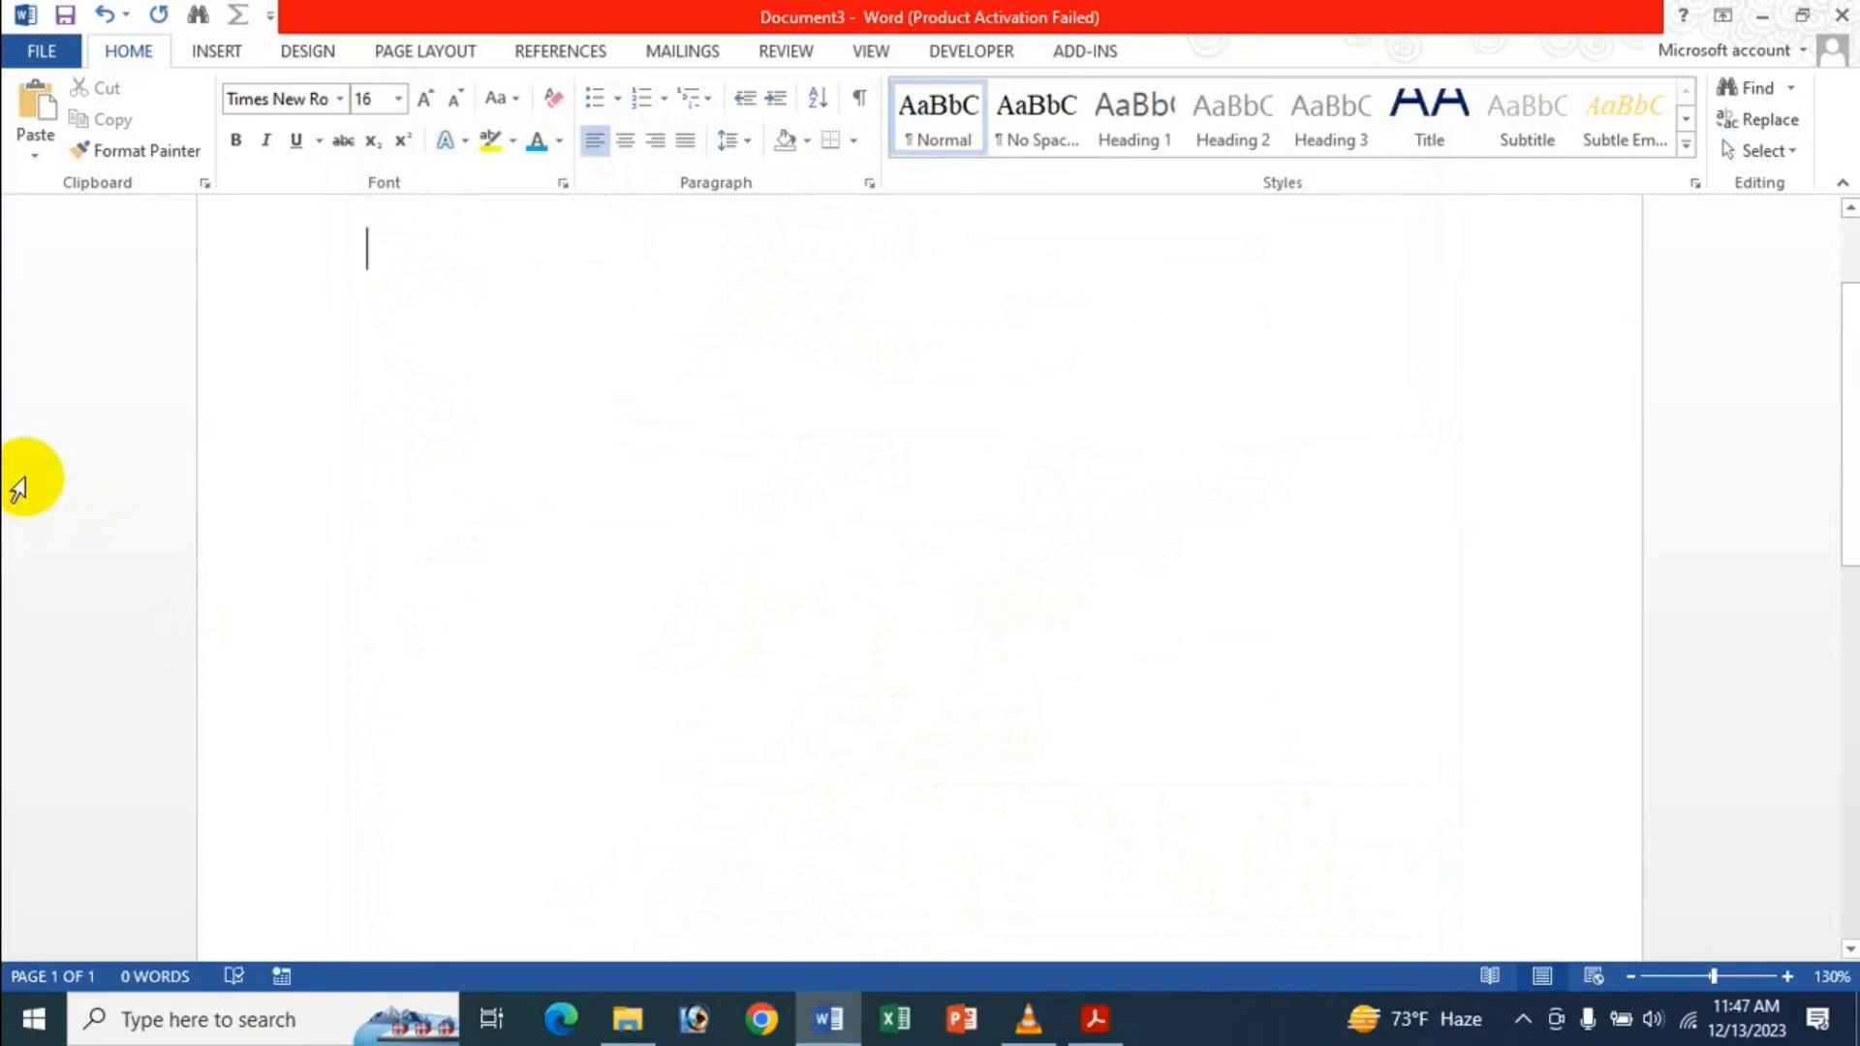
{"action": "type", "text": "gfhgsggf"}
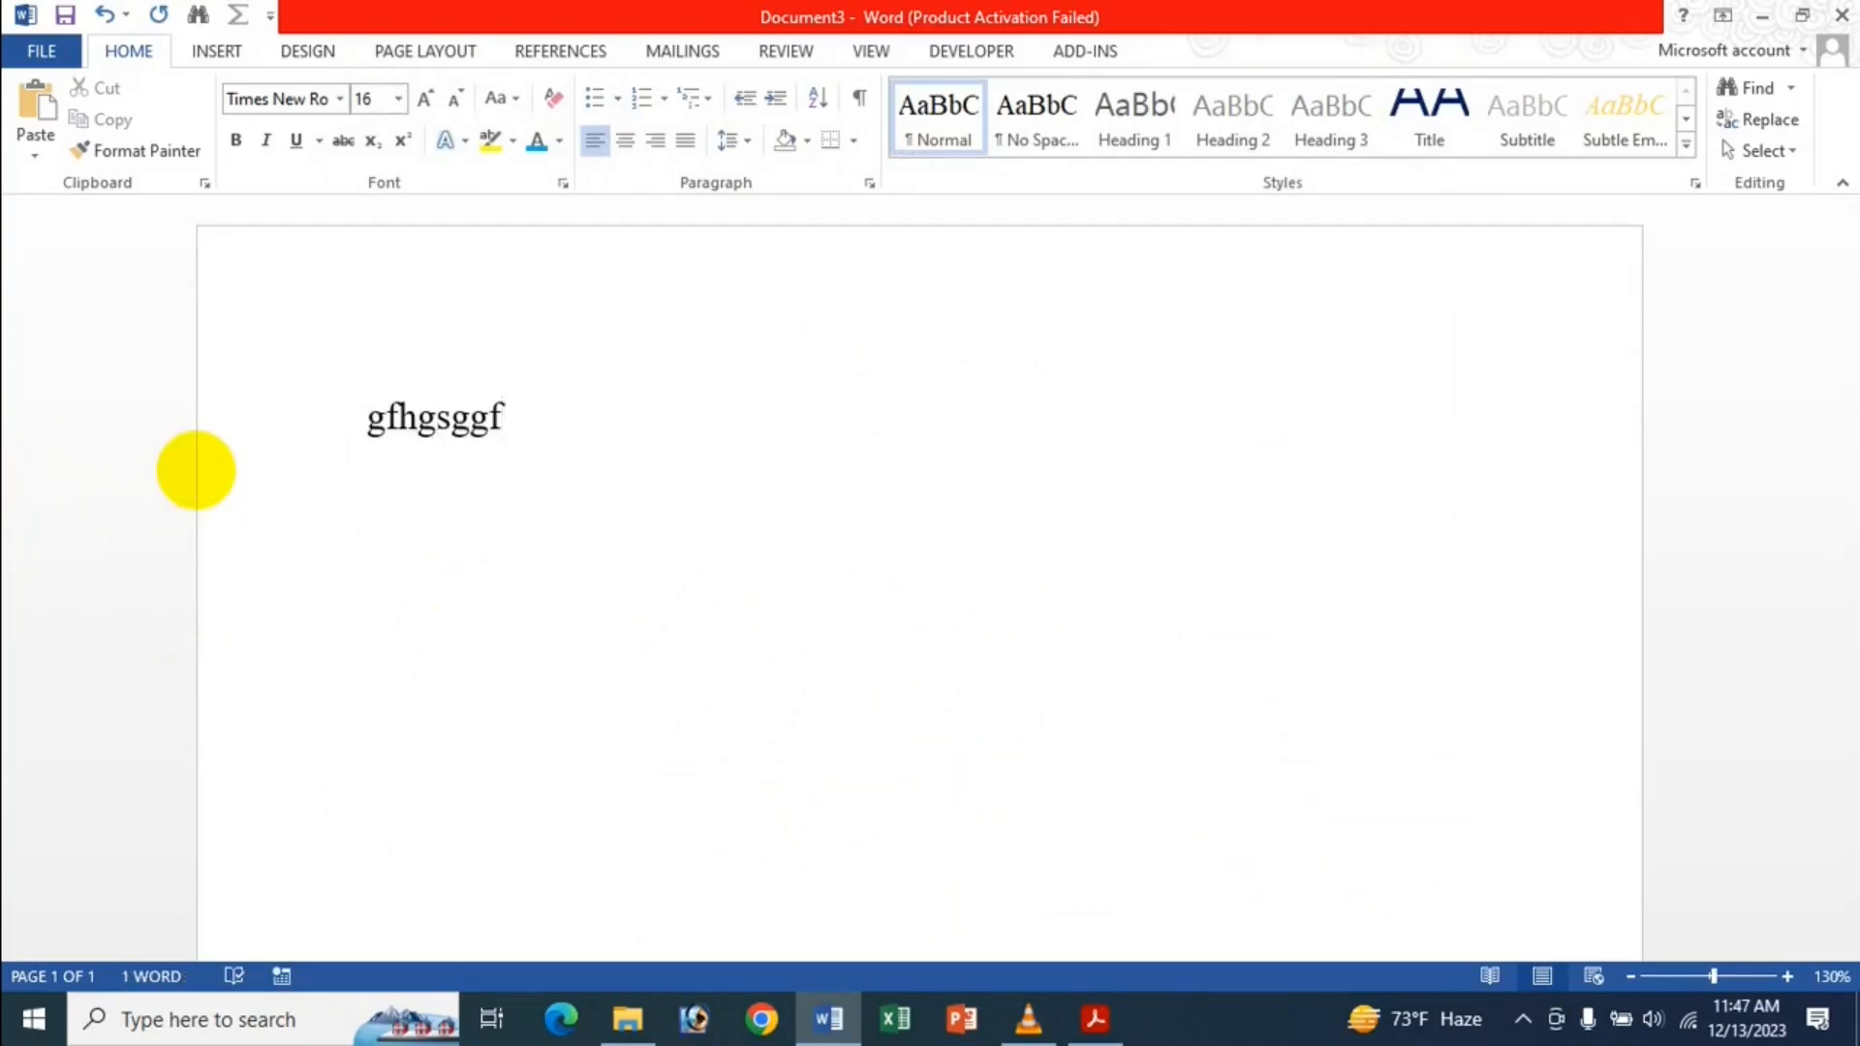
{"action": "type", "text": " sdfsdfs sdfsdf"}
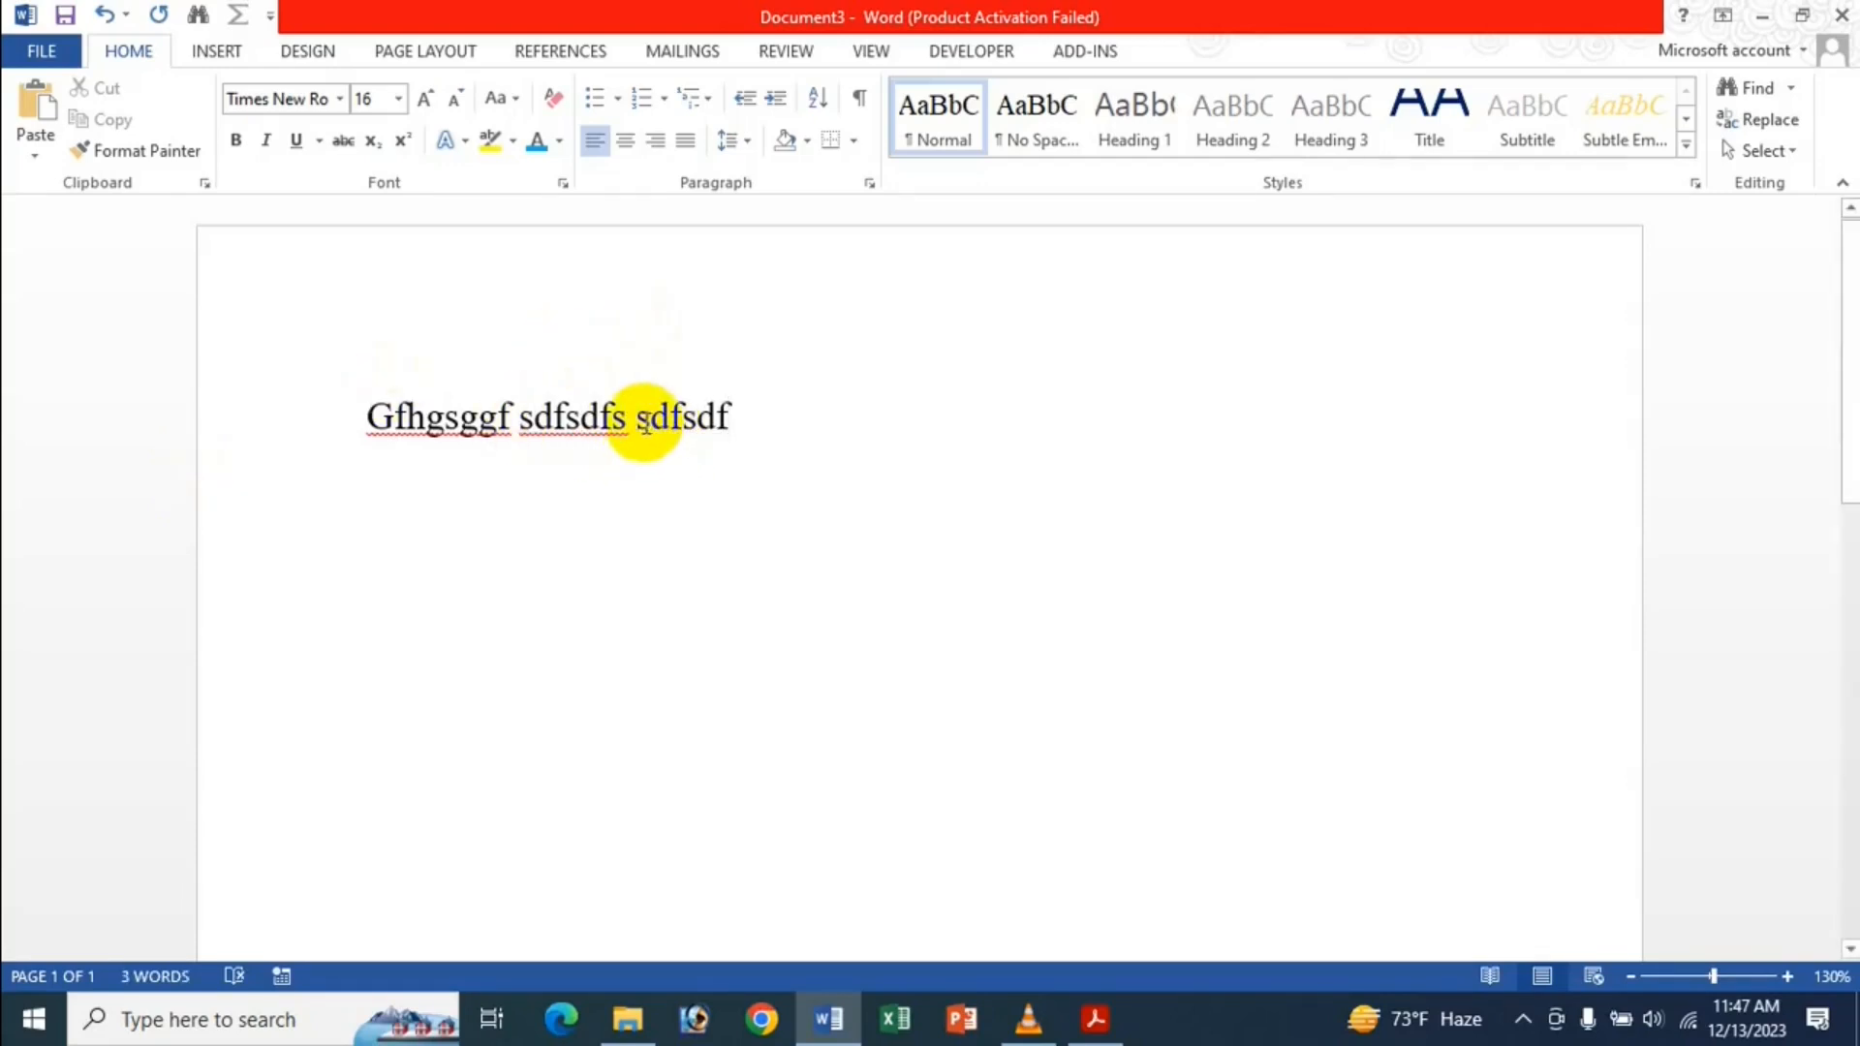
Copy the word 'sdfsdf' and start a new empty line below.
{"action": "left_click_drag", "start_coordinate": [643, 423], "coordinate": [839, 441]}
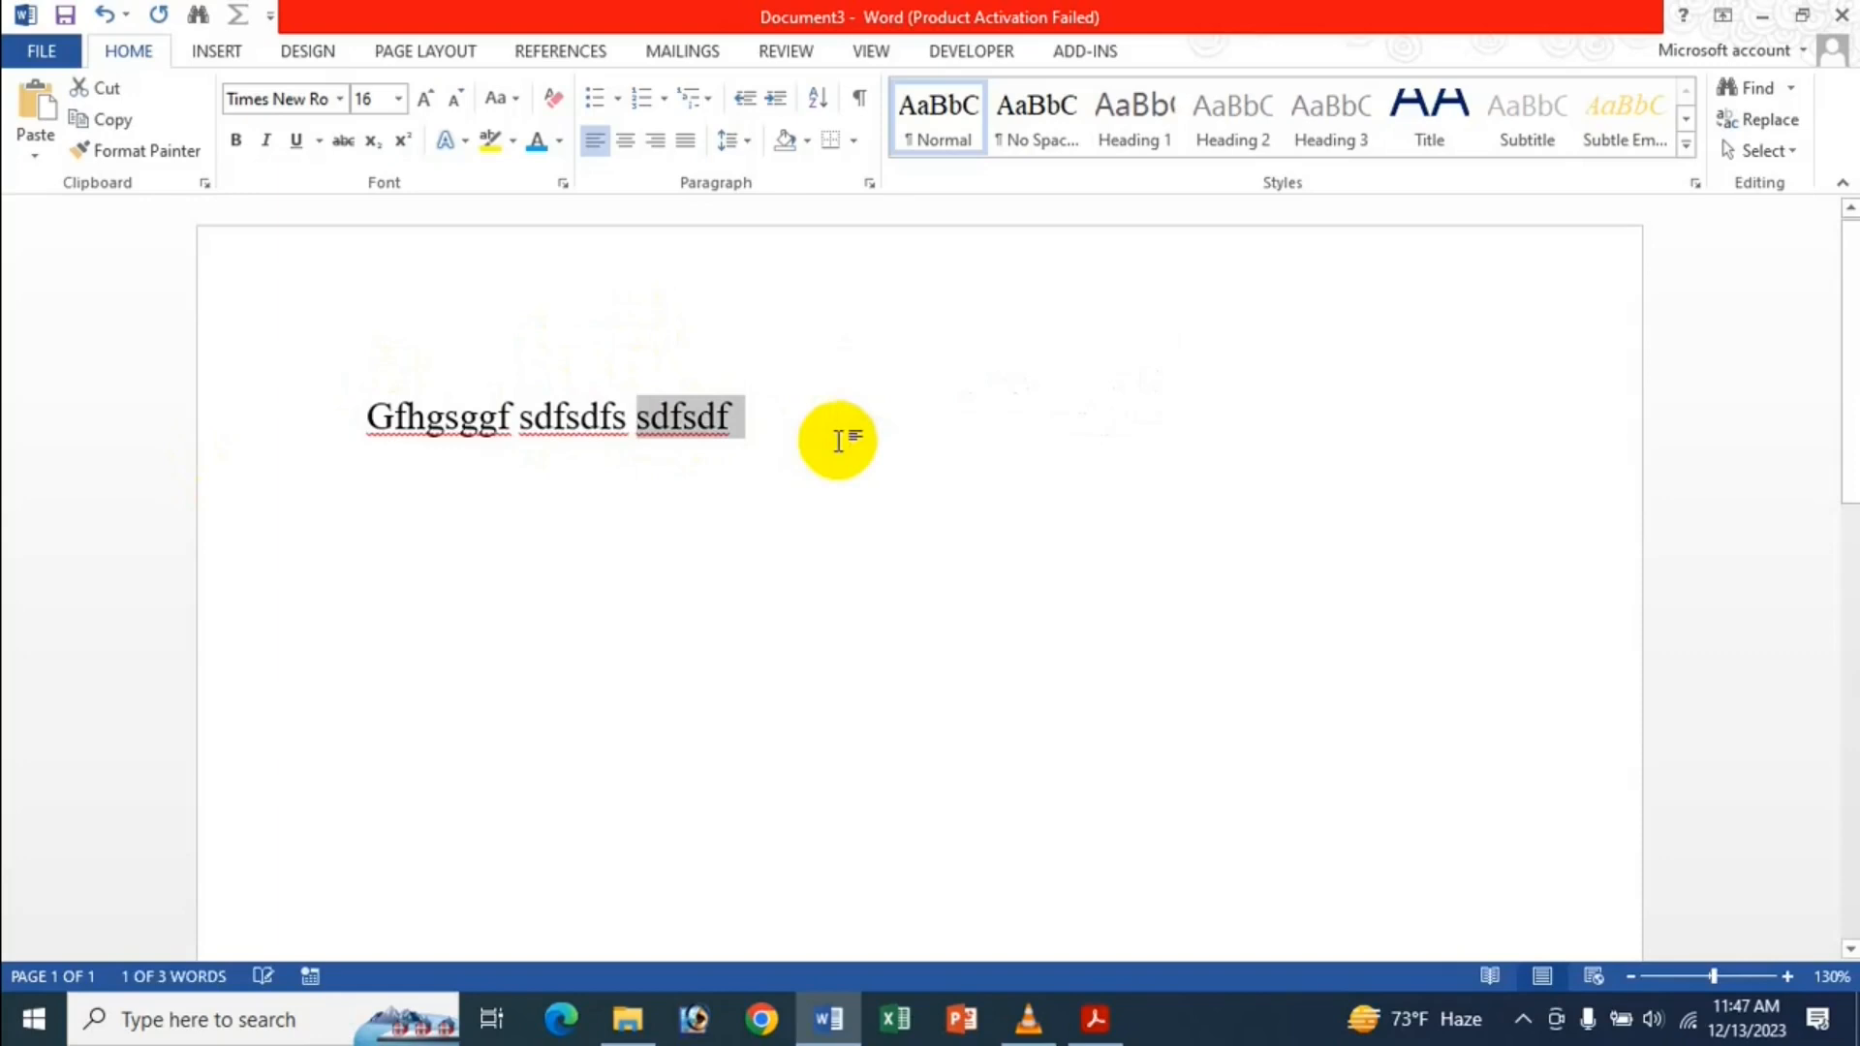
{"action": "key", "text": "ctrl+c"}
{"action": "left_click", "coordinate": [765, 421]}
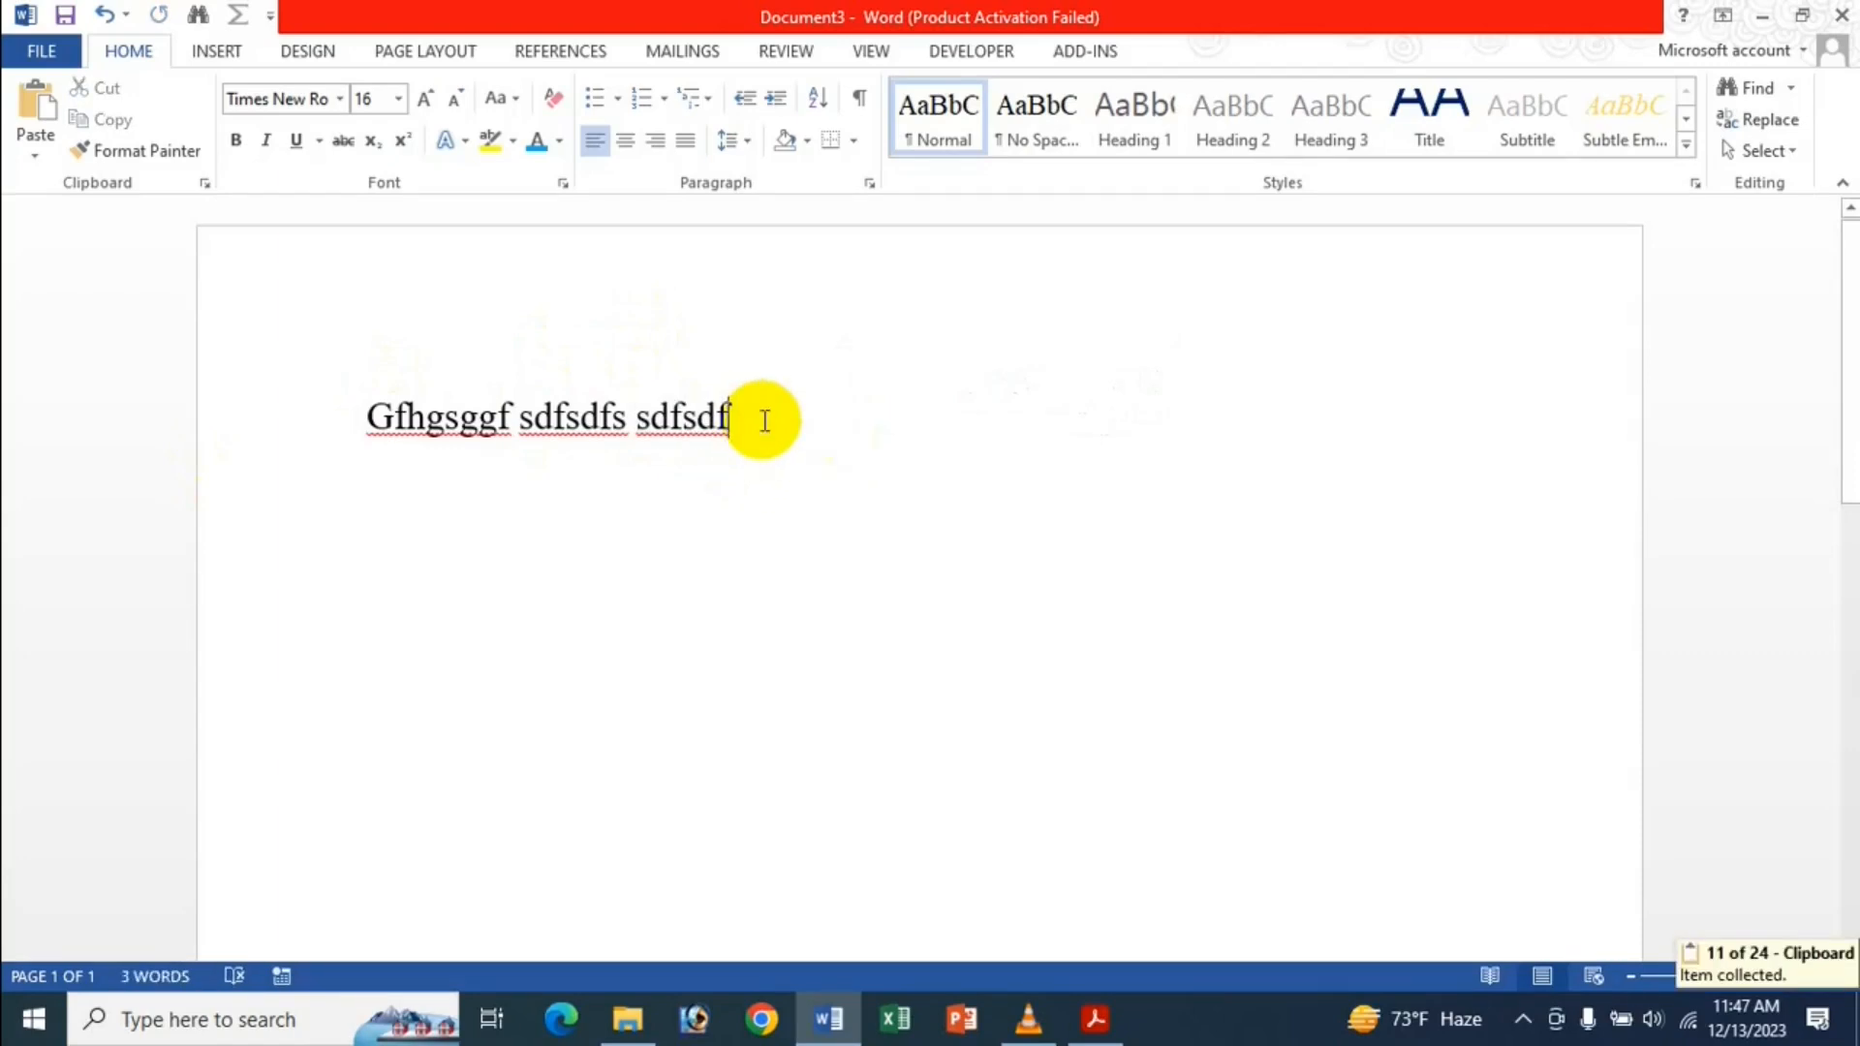
{"action": "key", "text": "Return"}
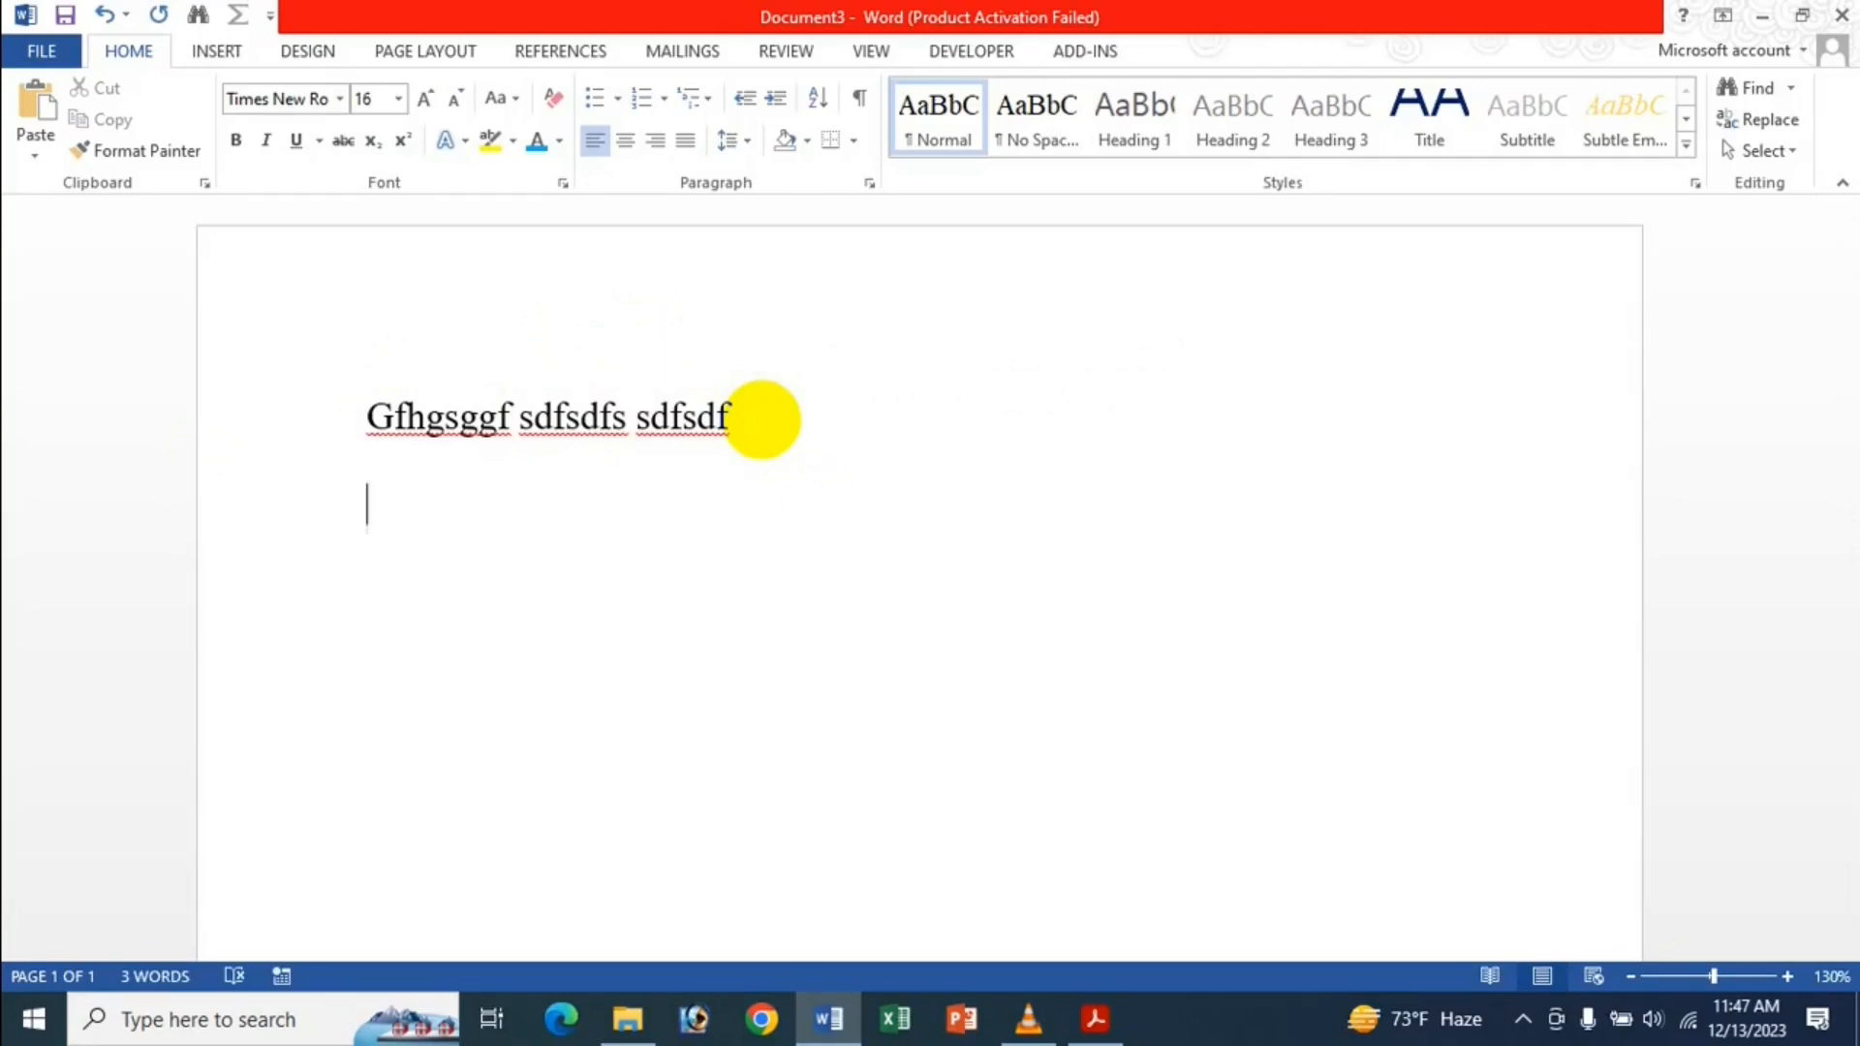
Enable 'Use the Insert key for paste', then paste sdfsdf with the Insert key.
{"action": "left_click", "coordinate": [39, 52]}
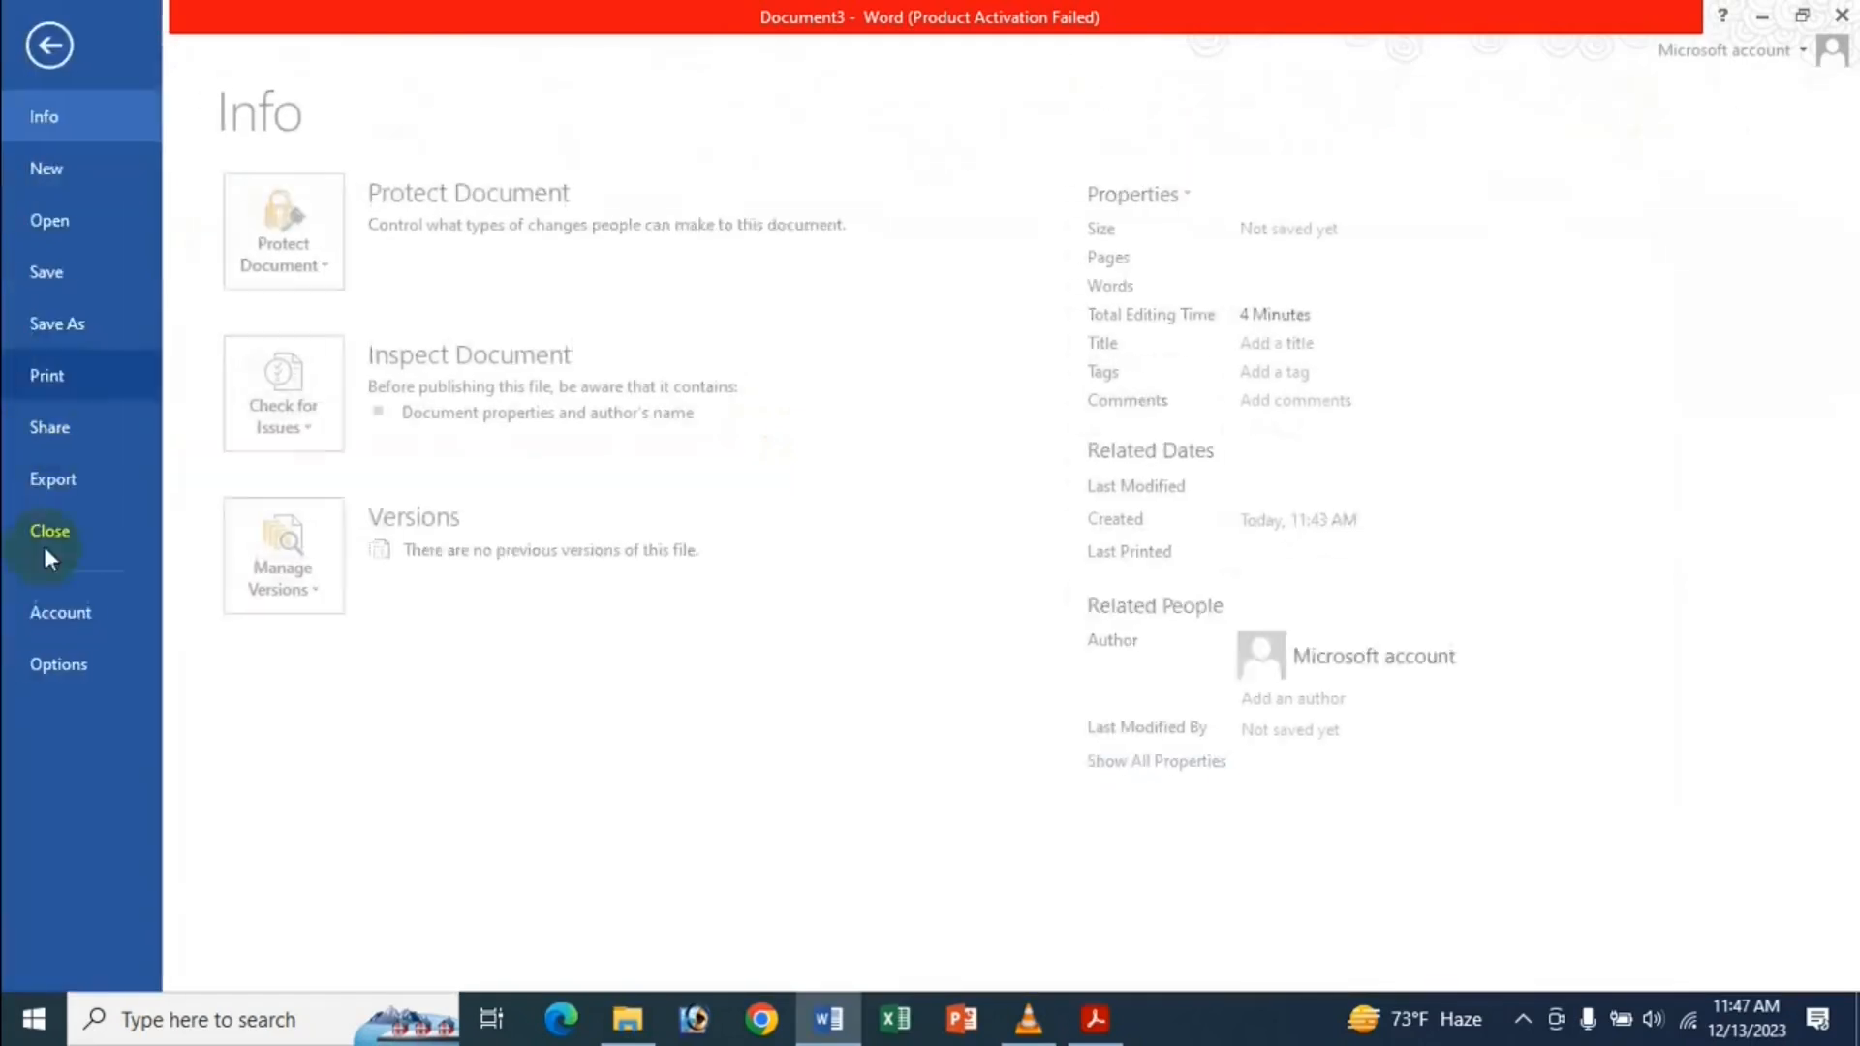
{"action": "left_click", "coordinate": [50, 665]}
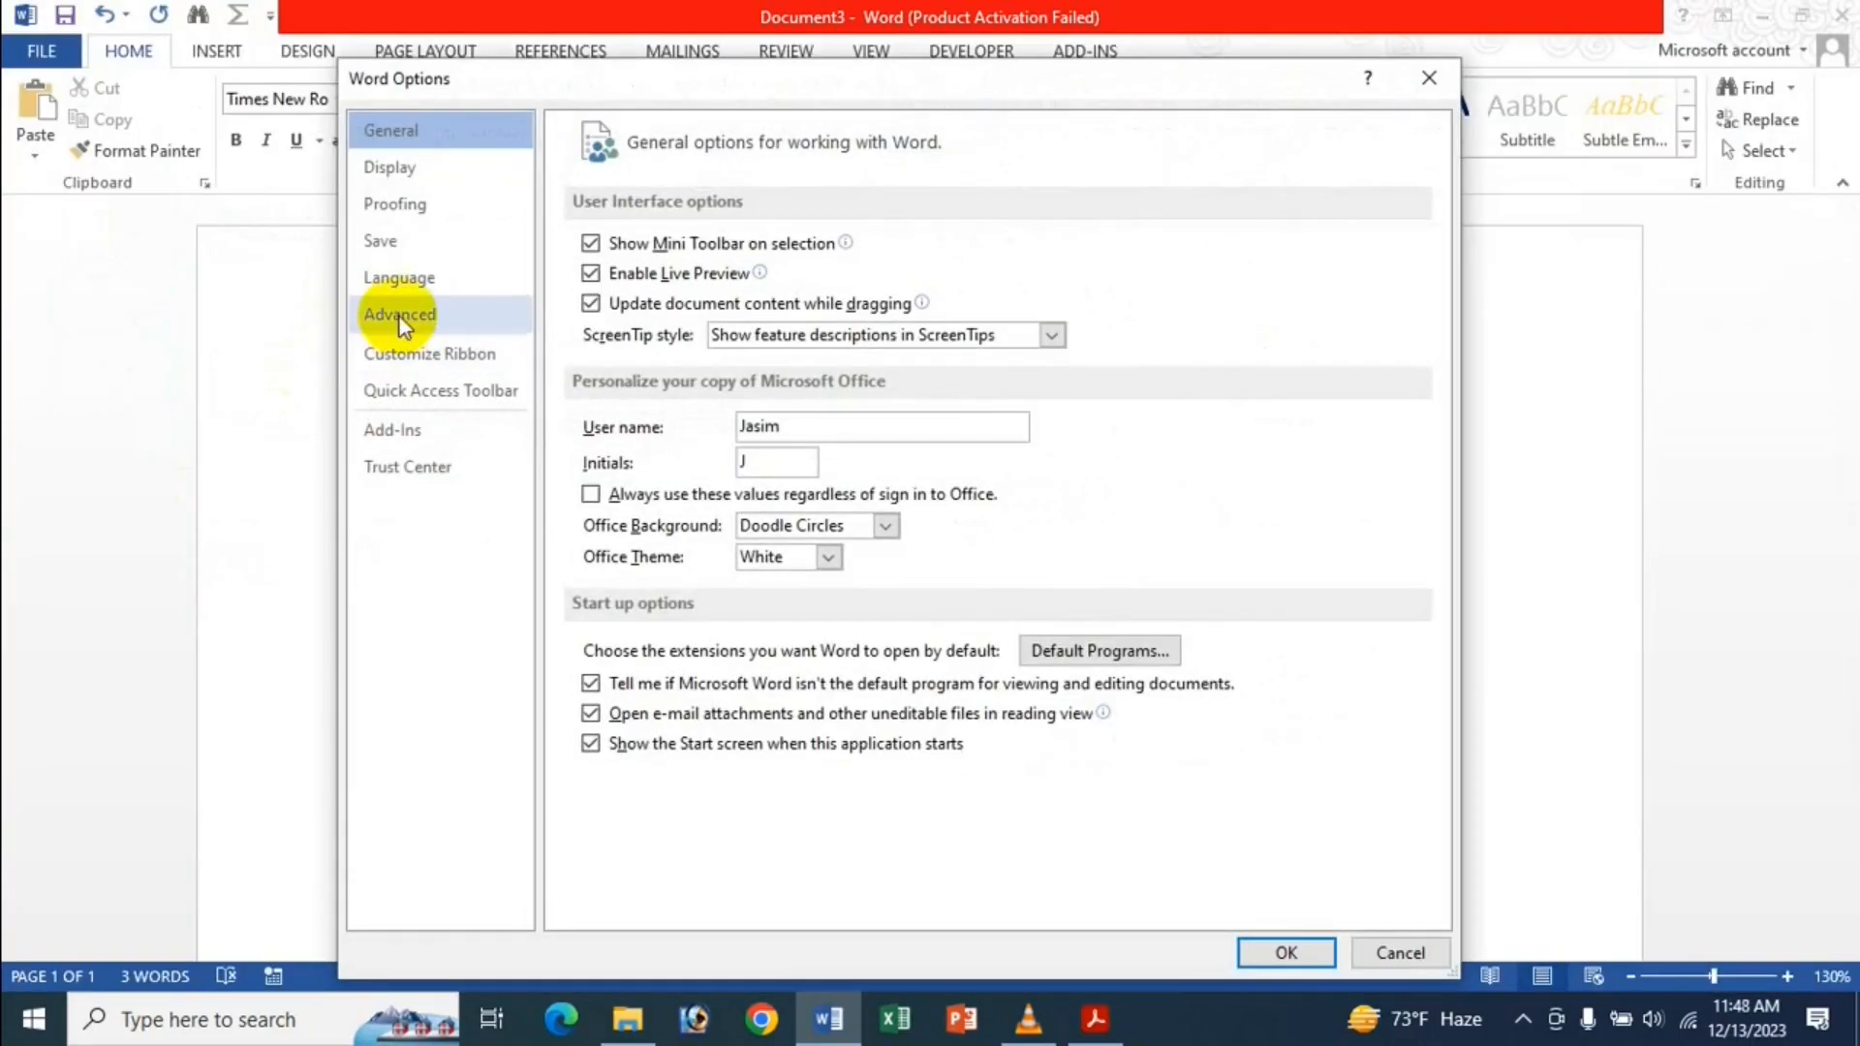
{"action": "left_click", "coordinate": [402, 319]}
{"action": "scroll", "coordinate": [678, 523], "scroll_direction": "down", "scroll_amount": 9}
{"action": "scroll", "coordinate": [824, 517], "scroll_direction": "down", "scroll_amount": 3}
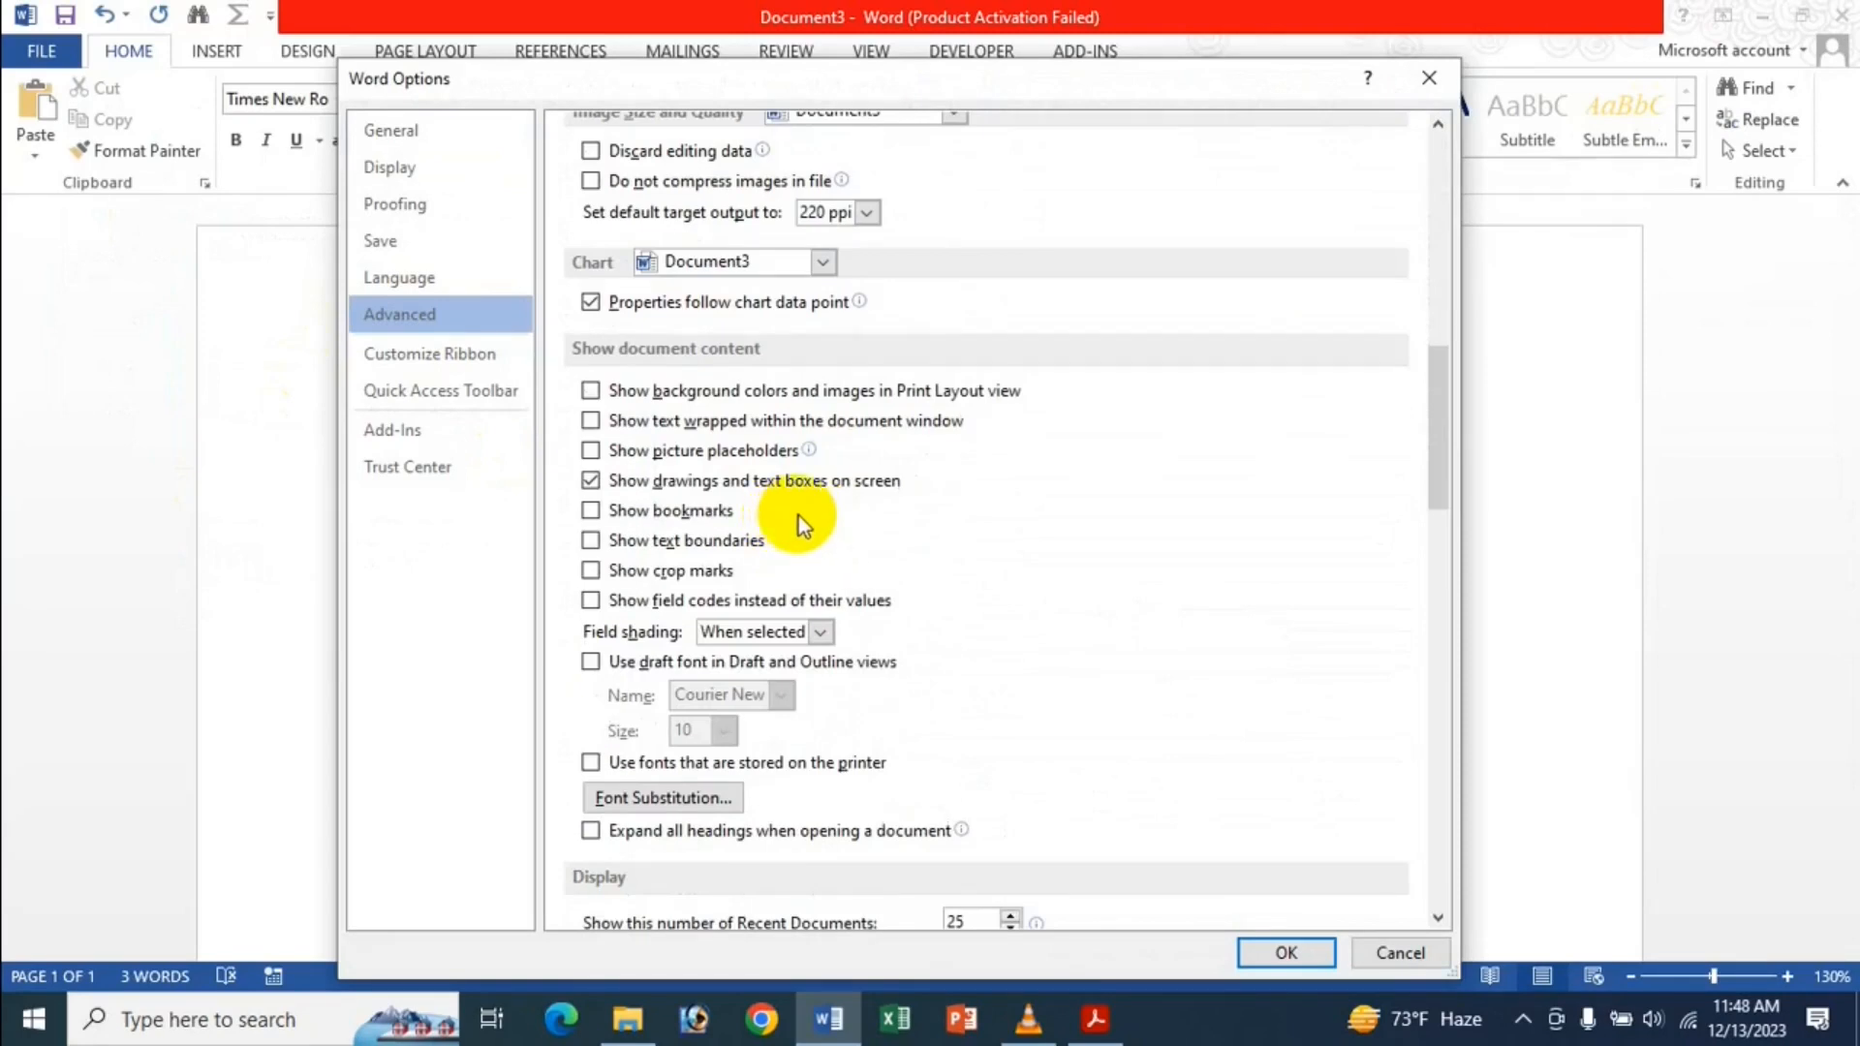
{"action": "scroll", "coordinate": [1012, 492], "scroll_direction": "up", "scroll_amount": 4}
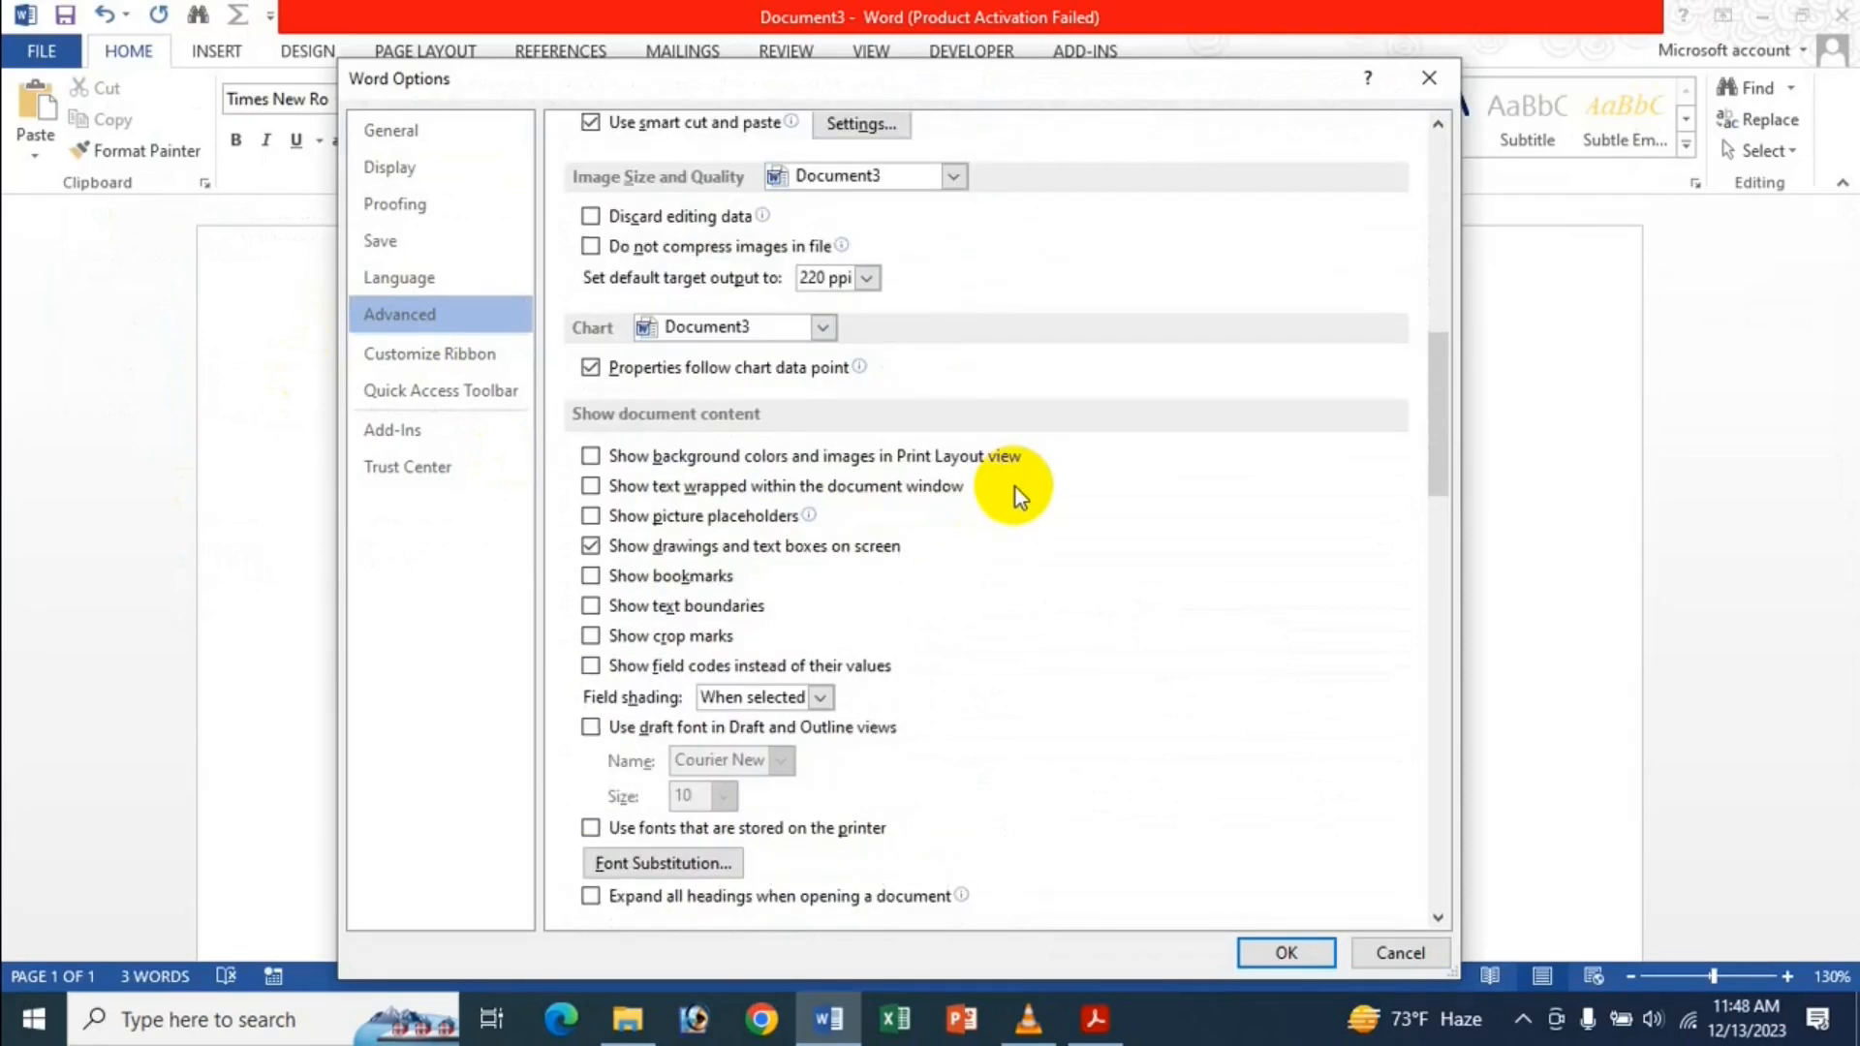
{"action": "scroll", "coordinate": [1015, 486], "scroll_direction": "up", "scroll_amount": 4}
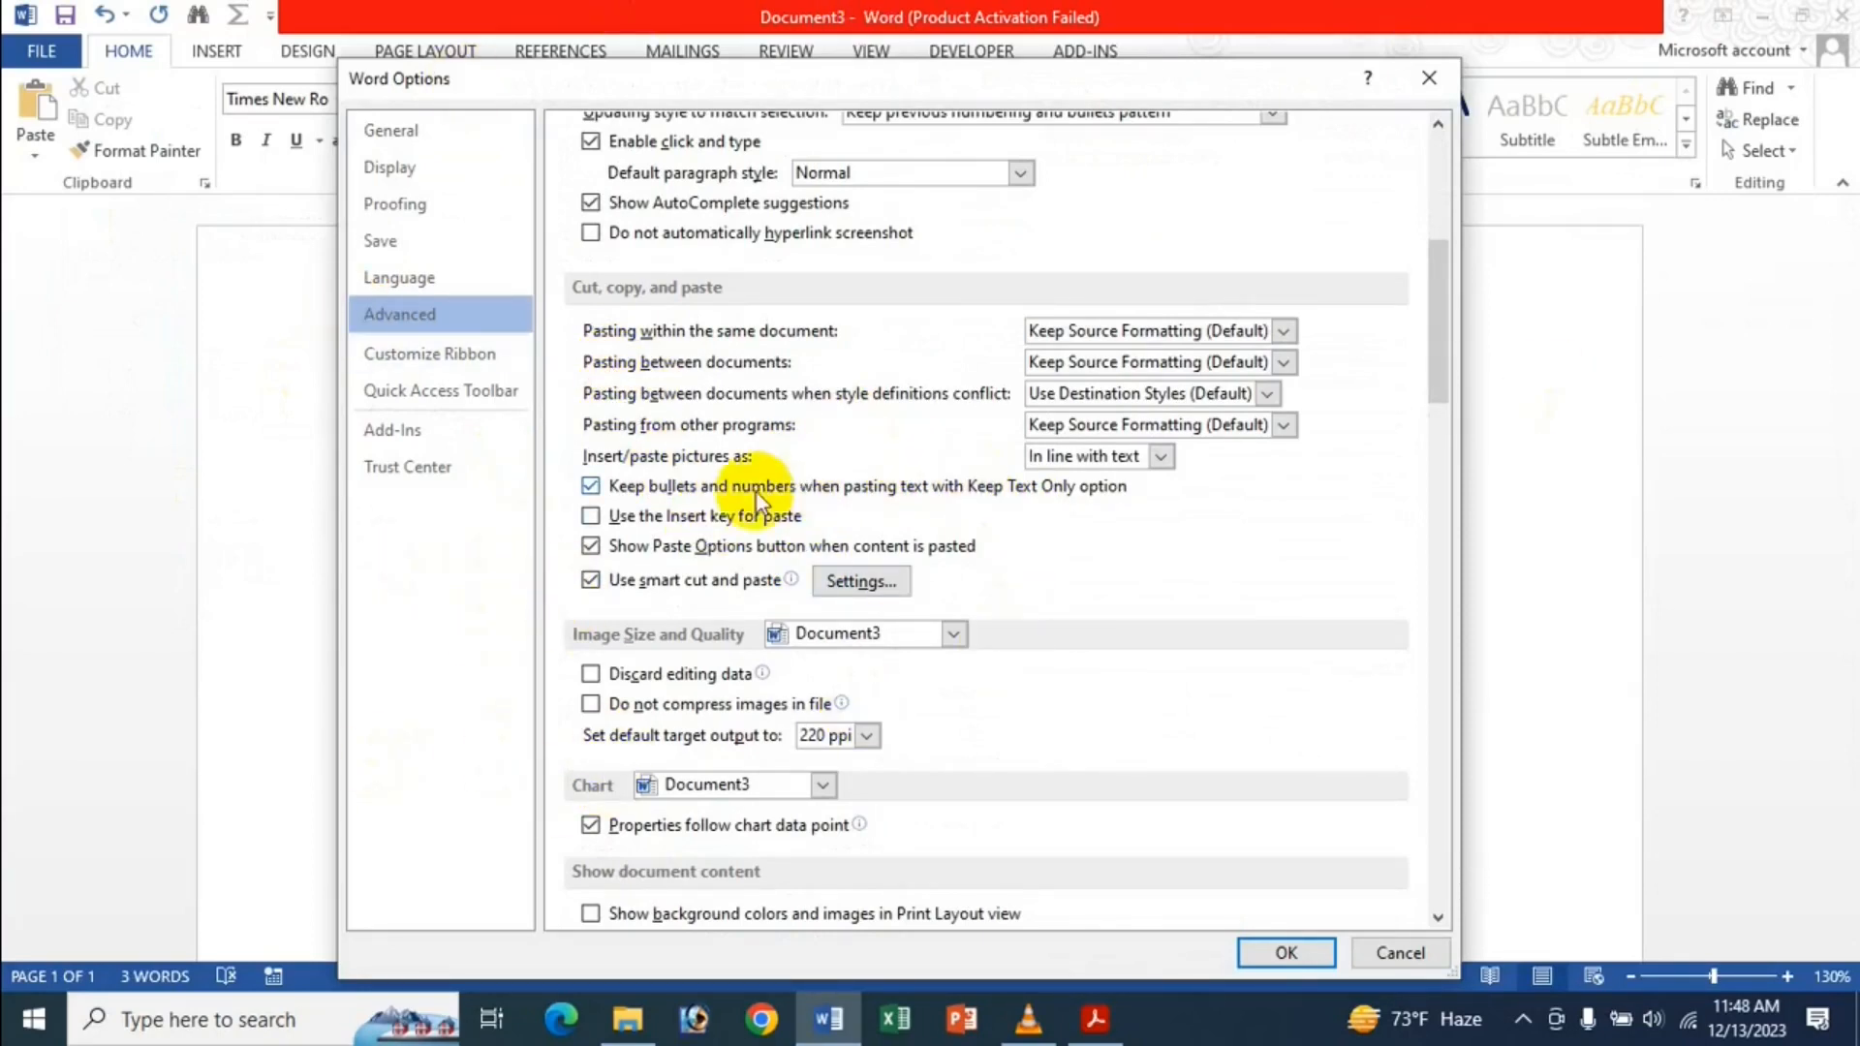
{"action": "left_click", "coordinate": [742, 528]}
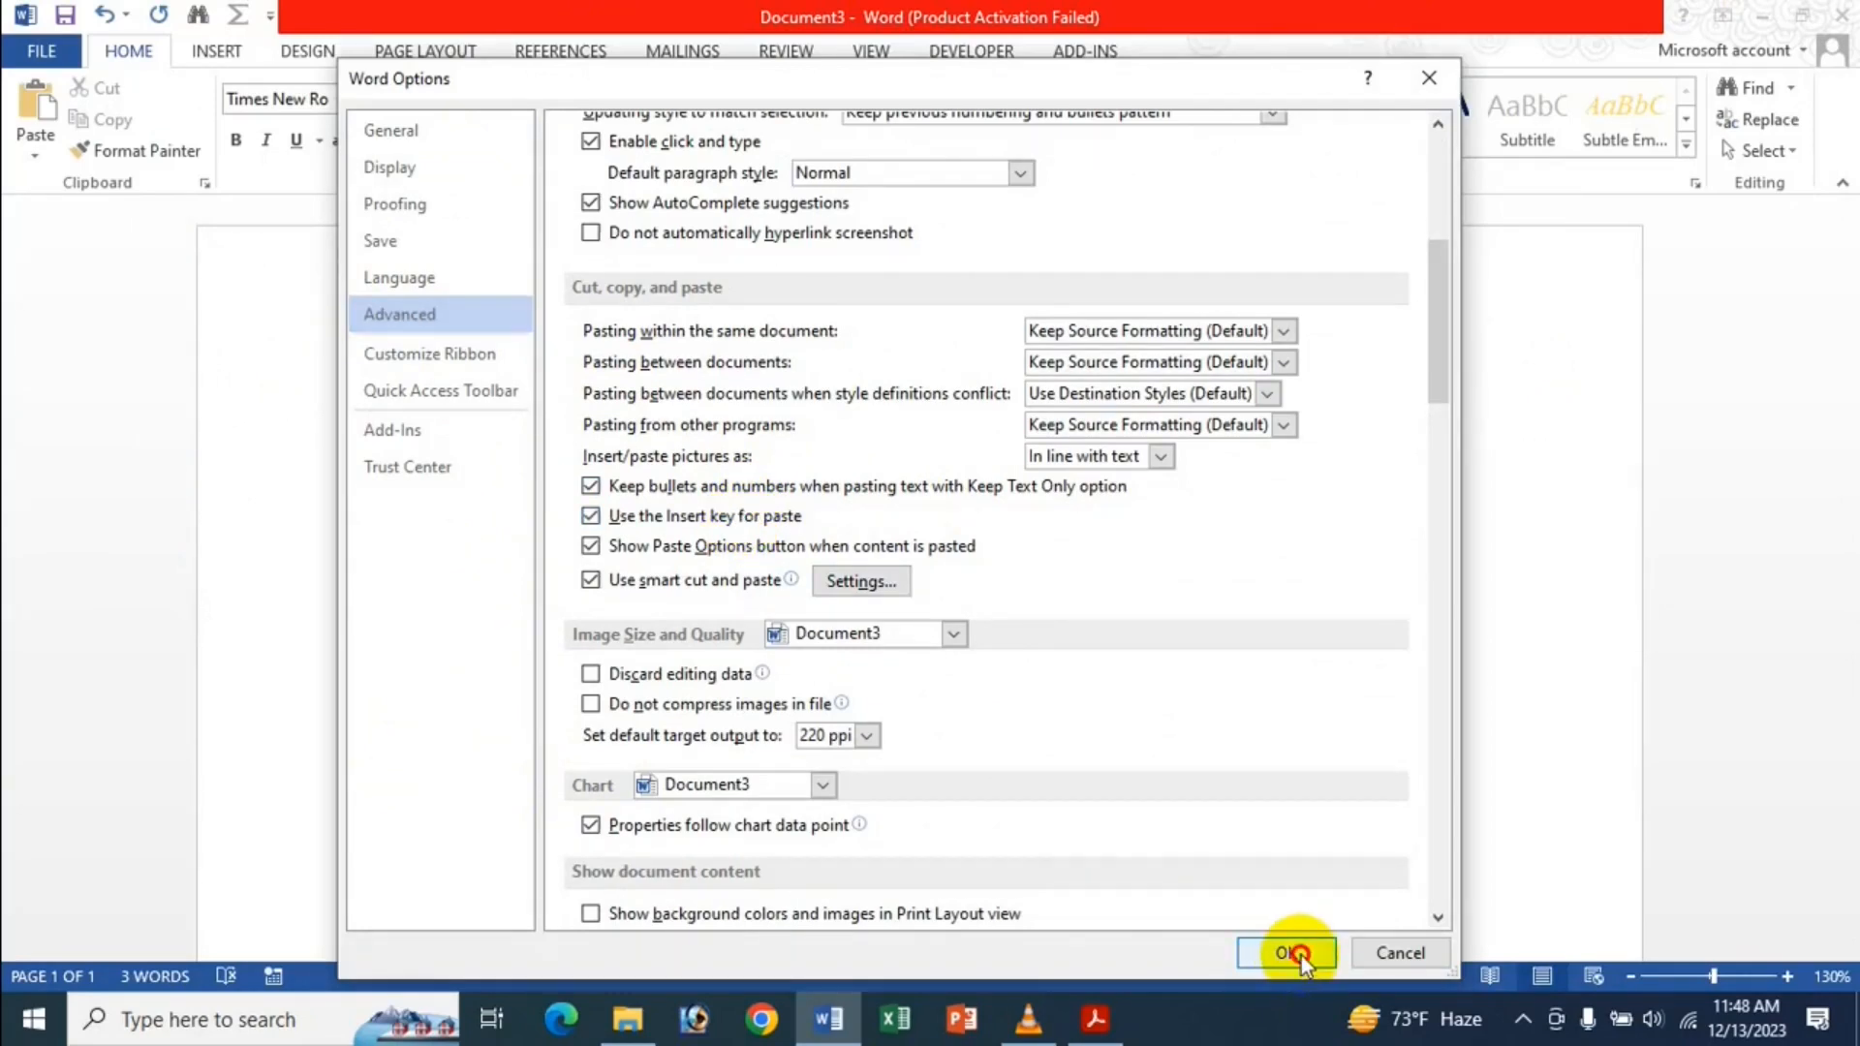
{"action": "left_click", "coordinate": [1298, 955]}
{"action": "key", "text": "Insert"}
{"action": "key", "text": "Insert"}
{"action": "key", "text": "Insert"}
{"action": "key", "text": "Insert"}
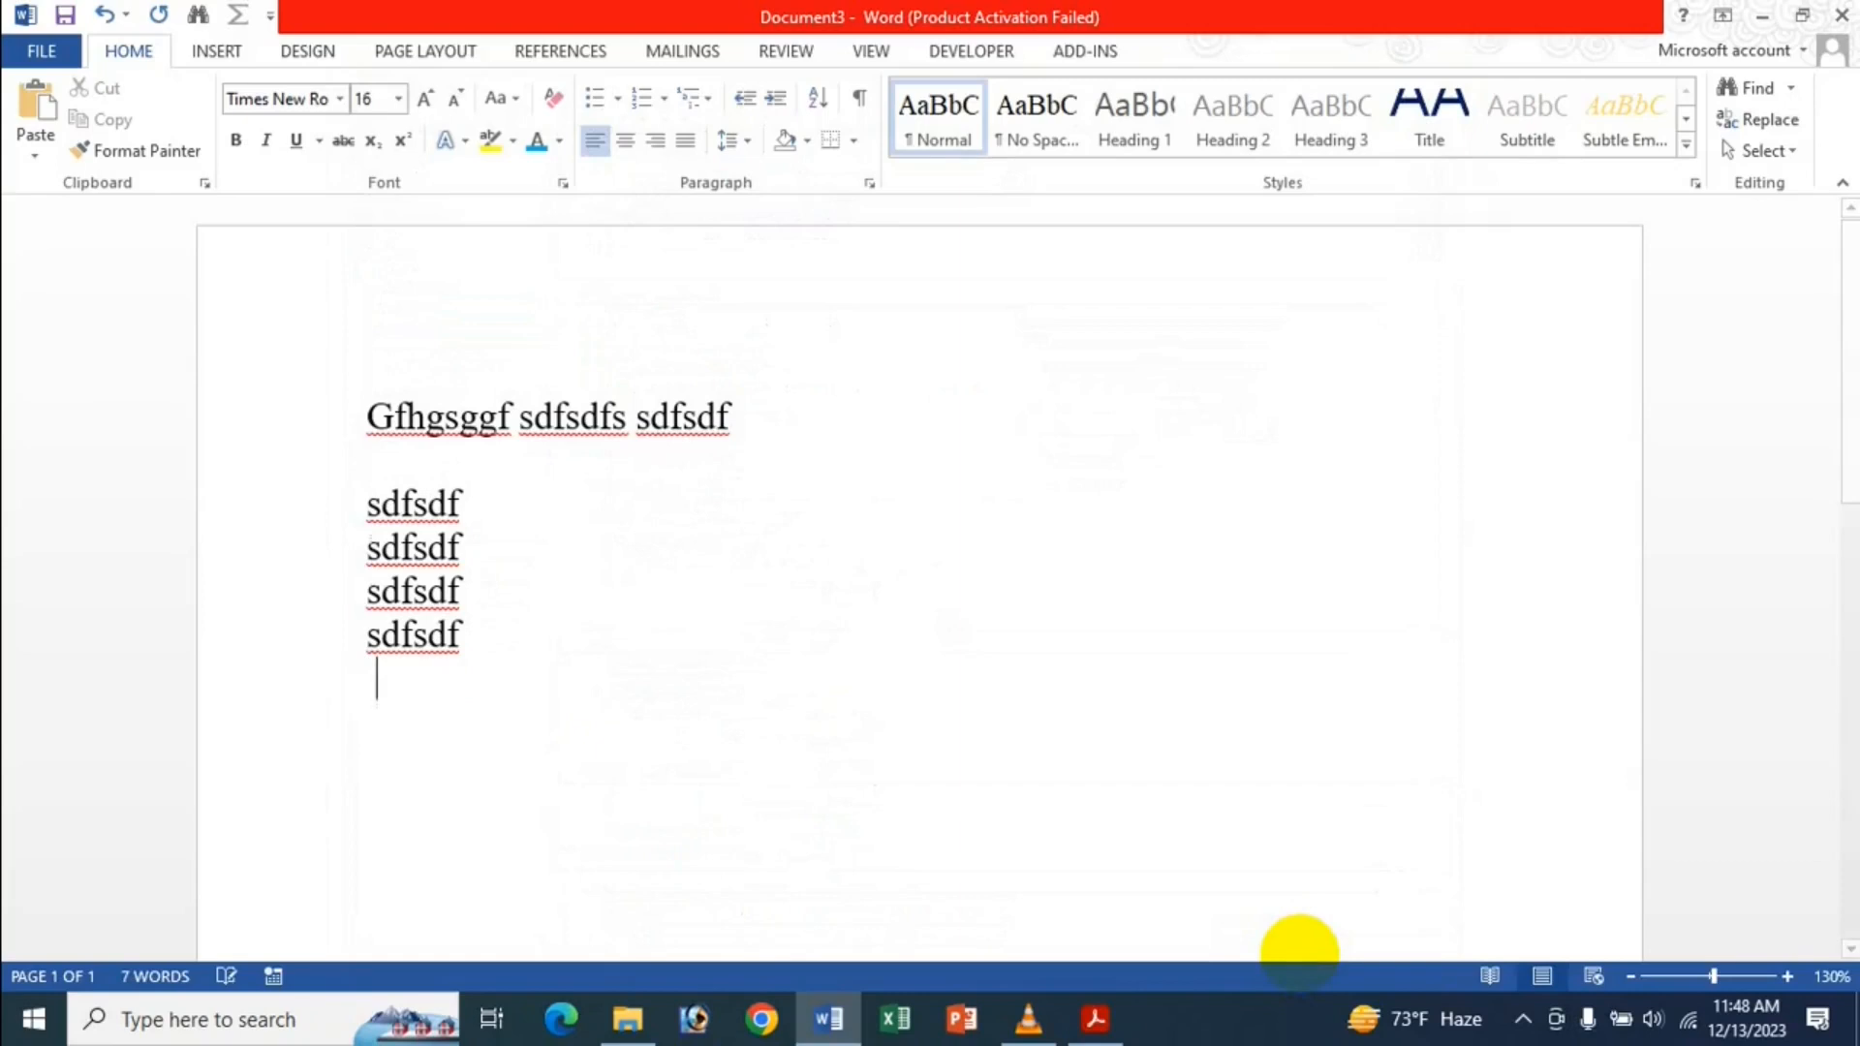
Paste sdfsdf once more with Insert, then select and delete all six pasted lines.
{"action": "key", "text": "Insert"}
{"action": "key", "text": "Insert"}
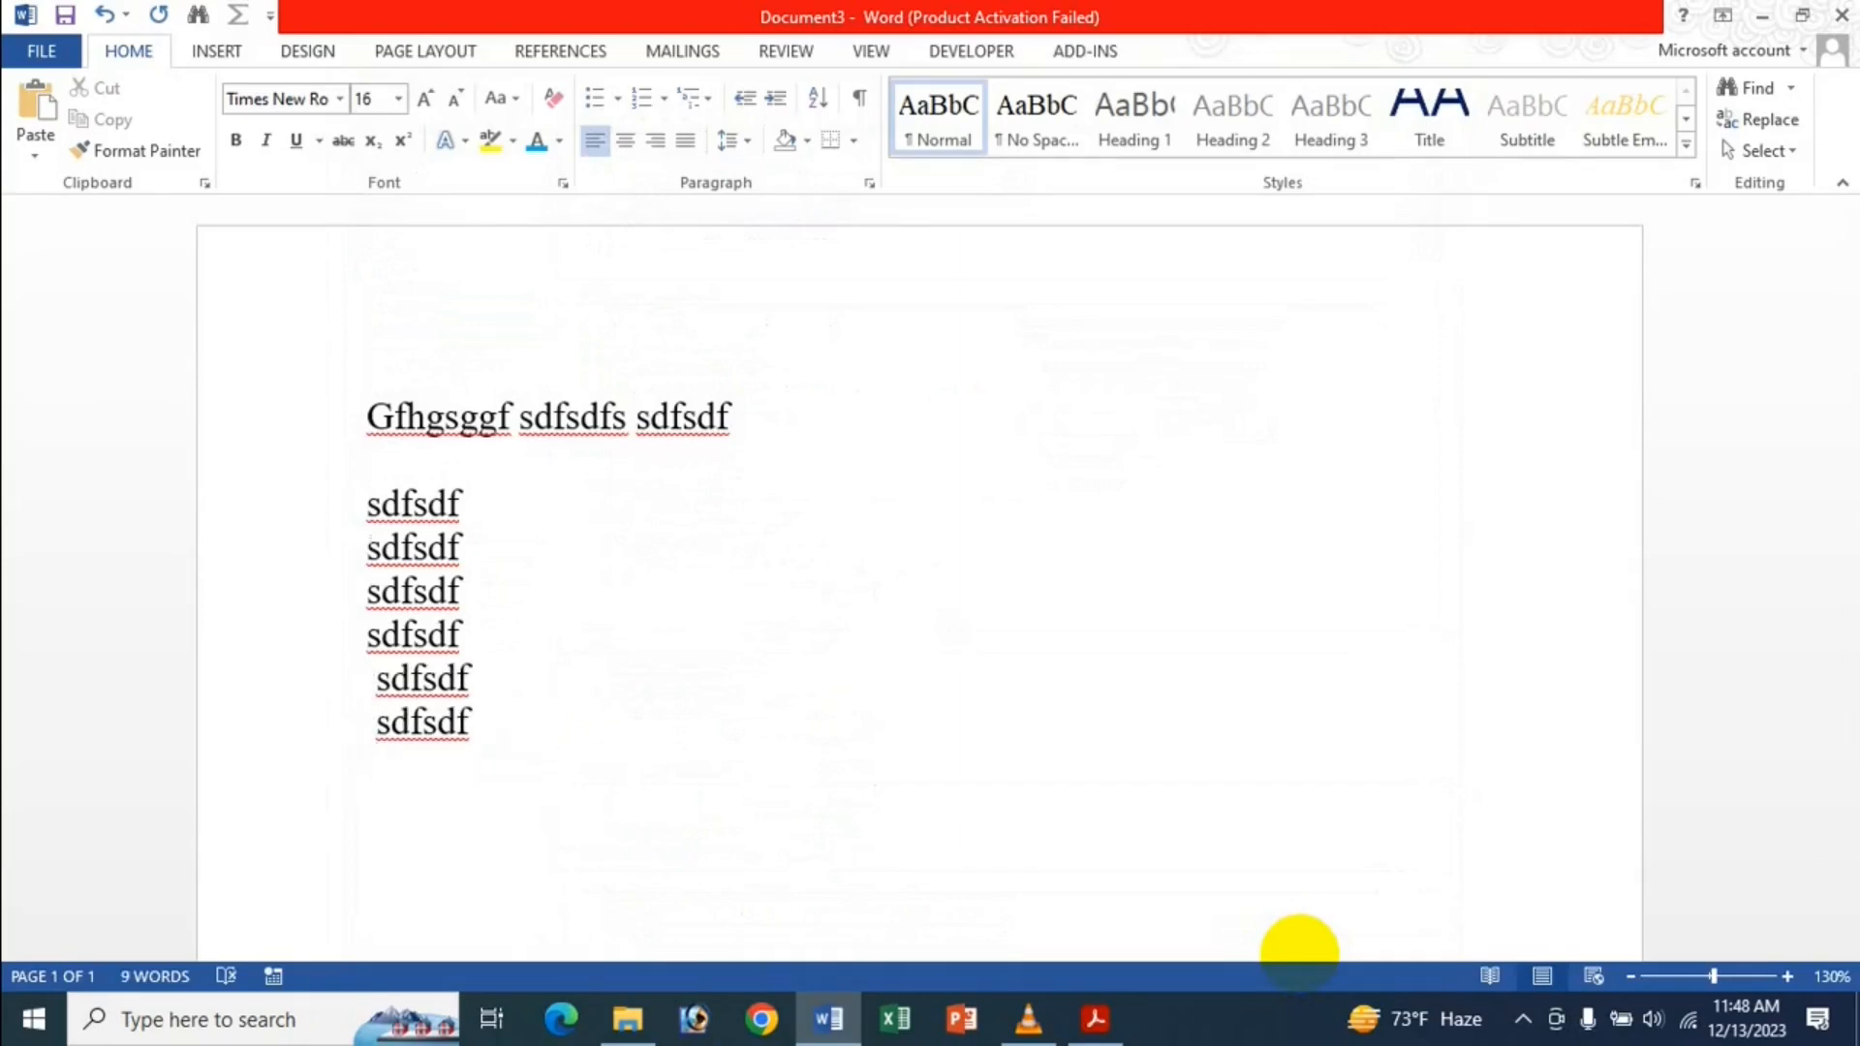
{"action": "left_click", "coordinate": [354, 498]}
{"action": "left_click_drag", "start_coordinate": [354, 498], "coordinate": [504, 768]}
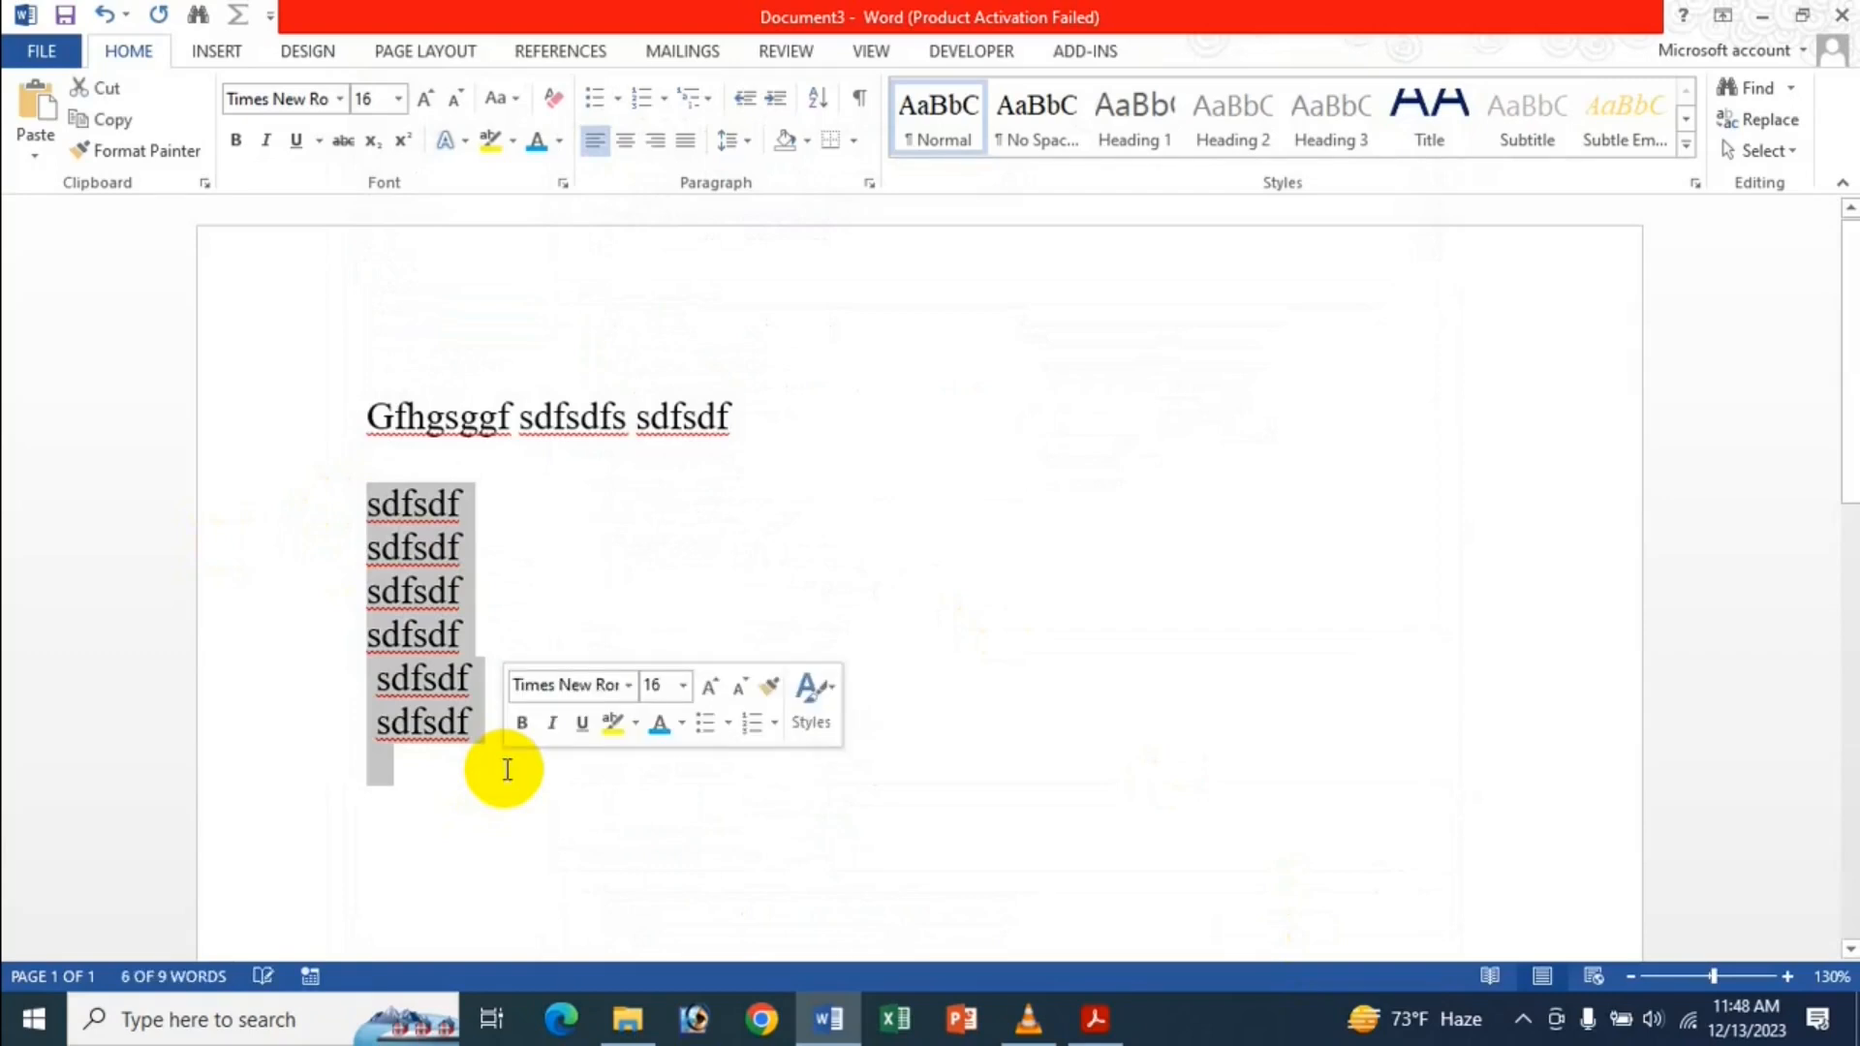
{"action": "key", "text": "Delete"}
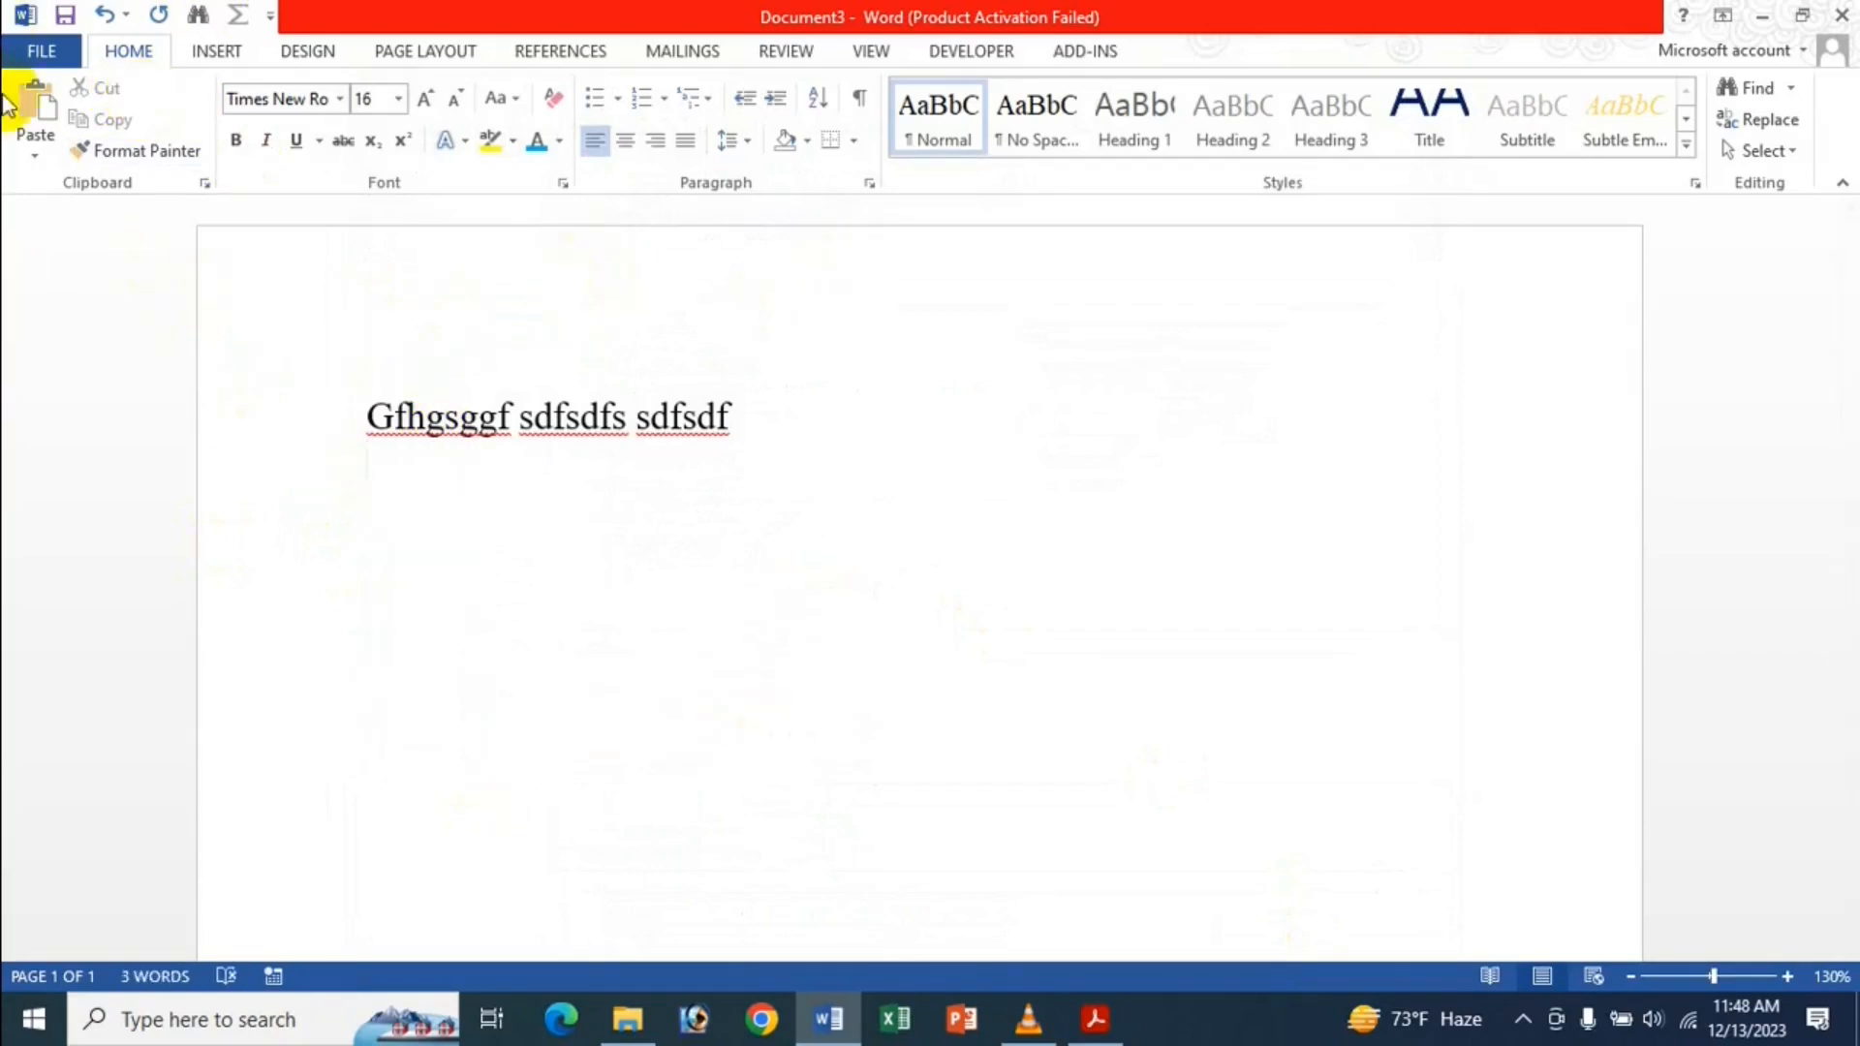
Uncheck 'Use the Insert key for paste' in Advanced options and apply the change.
{"action": "left_click", "coordinate": [45, 50]}
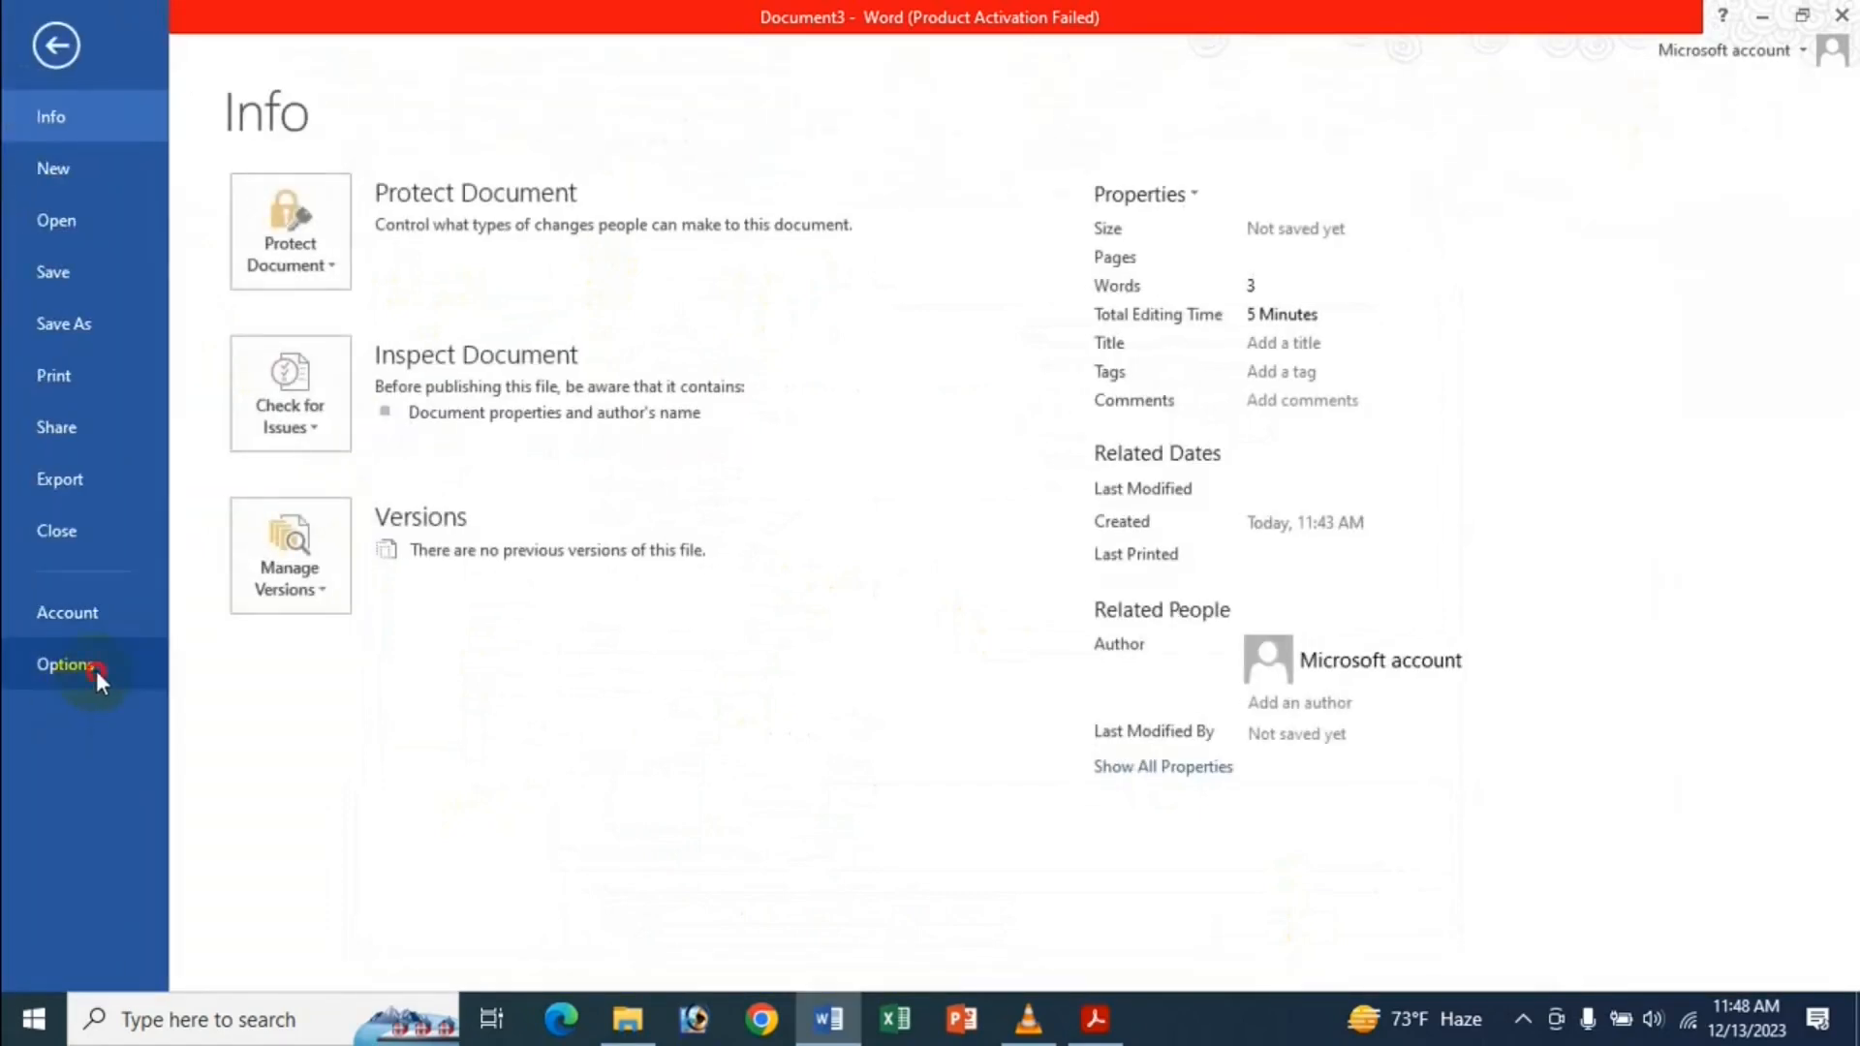
{"action": "left_click", "coordinate": [96, 670]}
{"action": "left_click", "coordinate": [407, 312]}
{"action": "scroll", "coordinate": [851, 568], "scroll_direction": "down", "scroll_amount": 5}
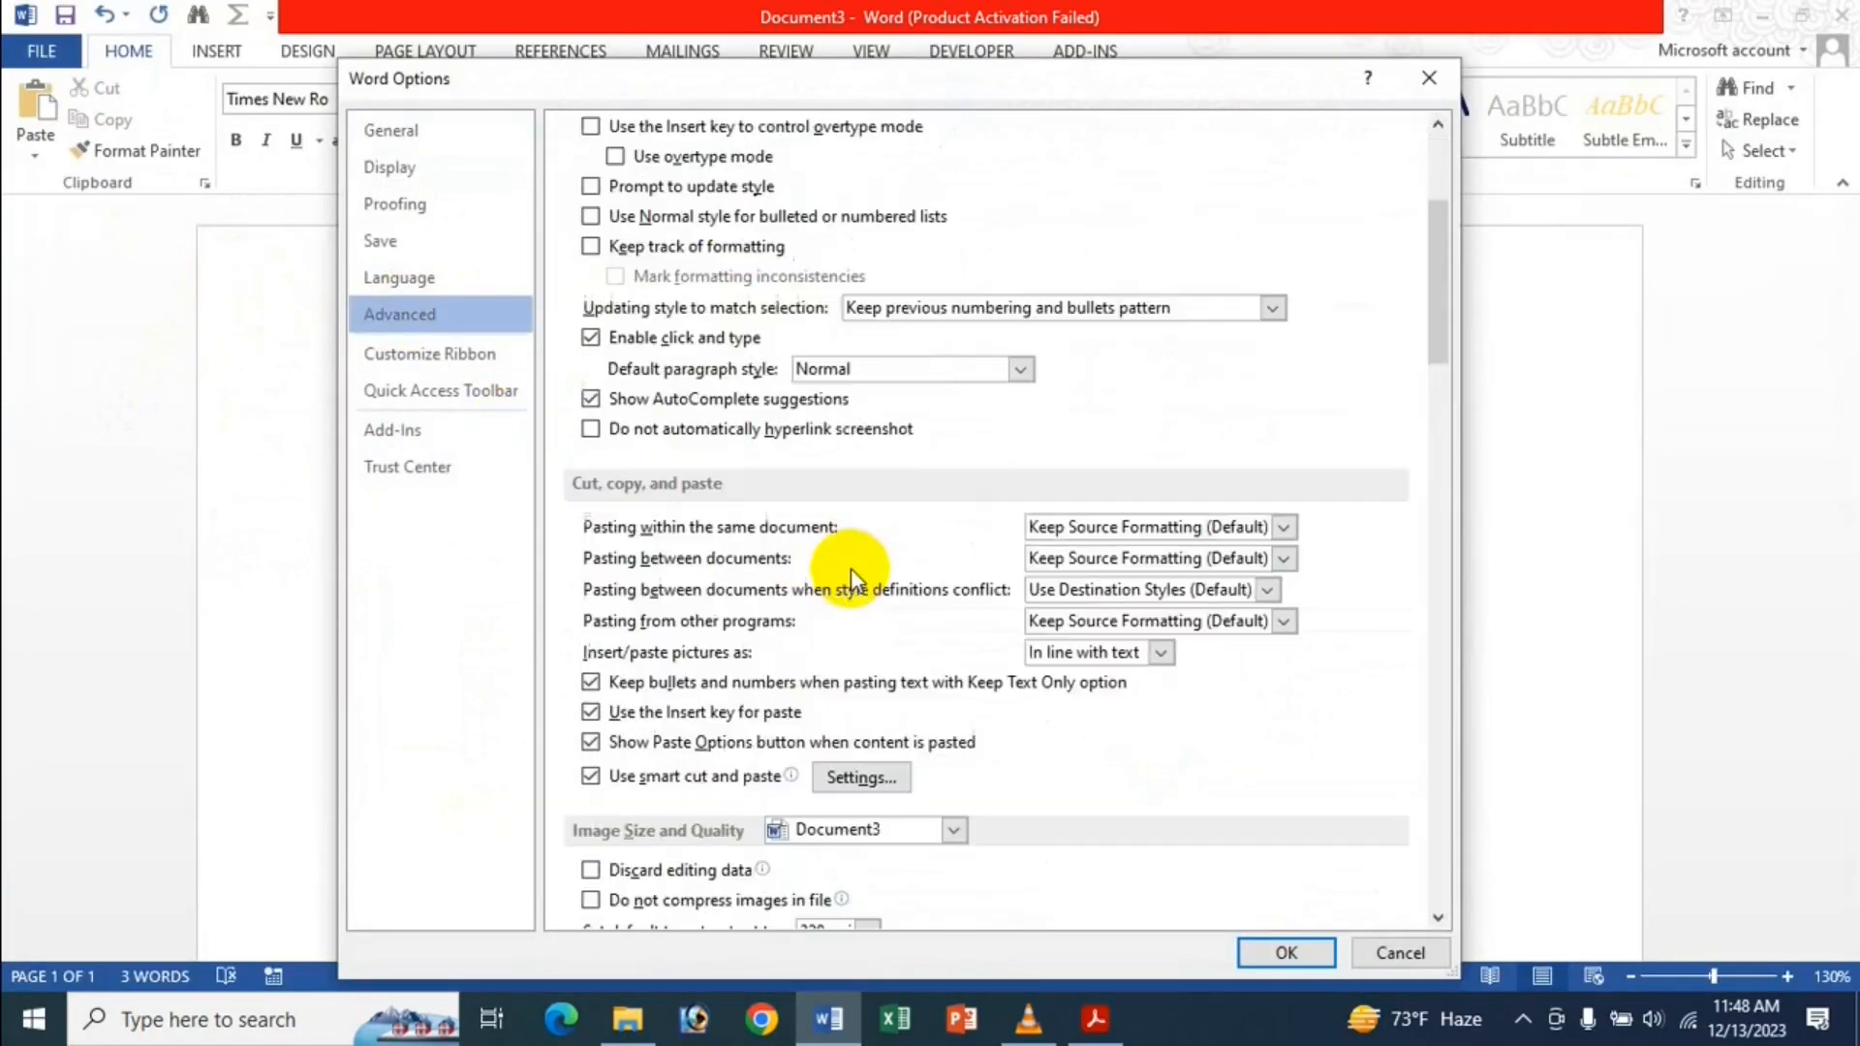
{"action": "left_click", "coordinate": [718, 719]}
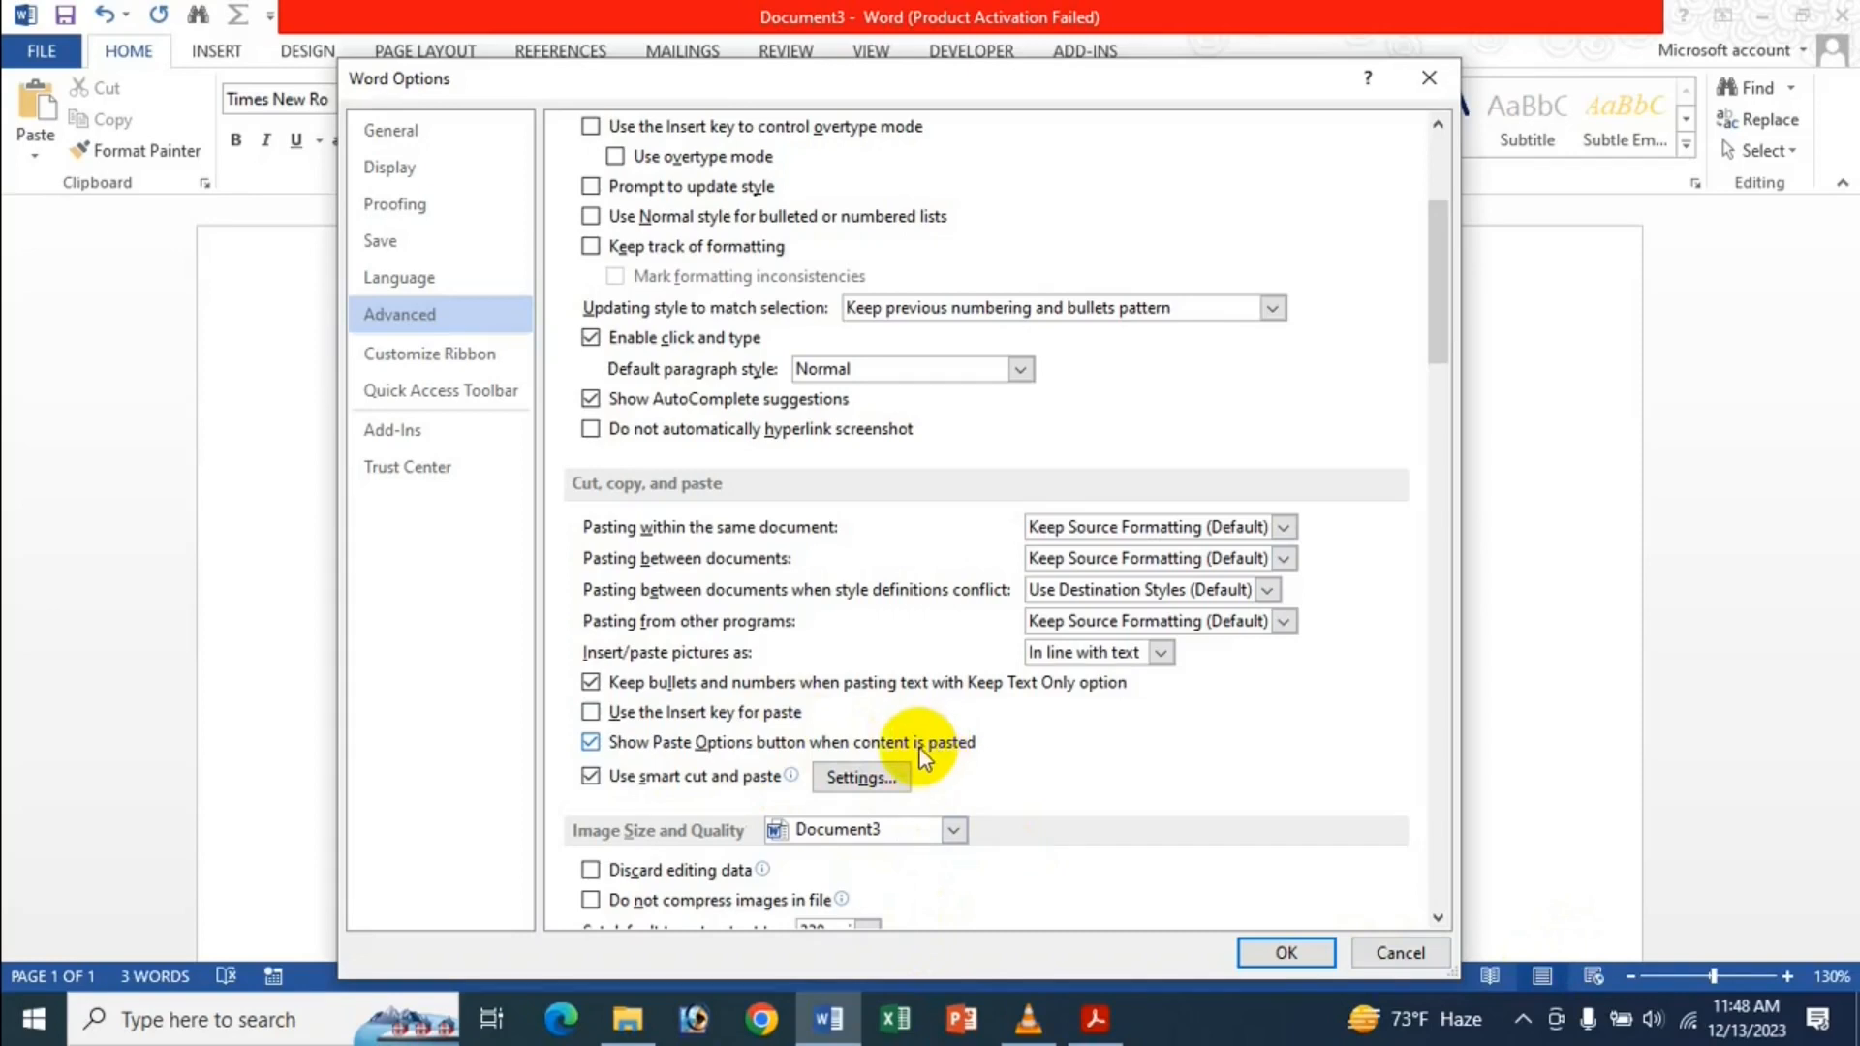
{"action": "left_click", "coordinate": [1265, 952]}
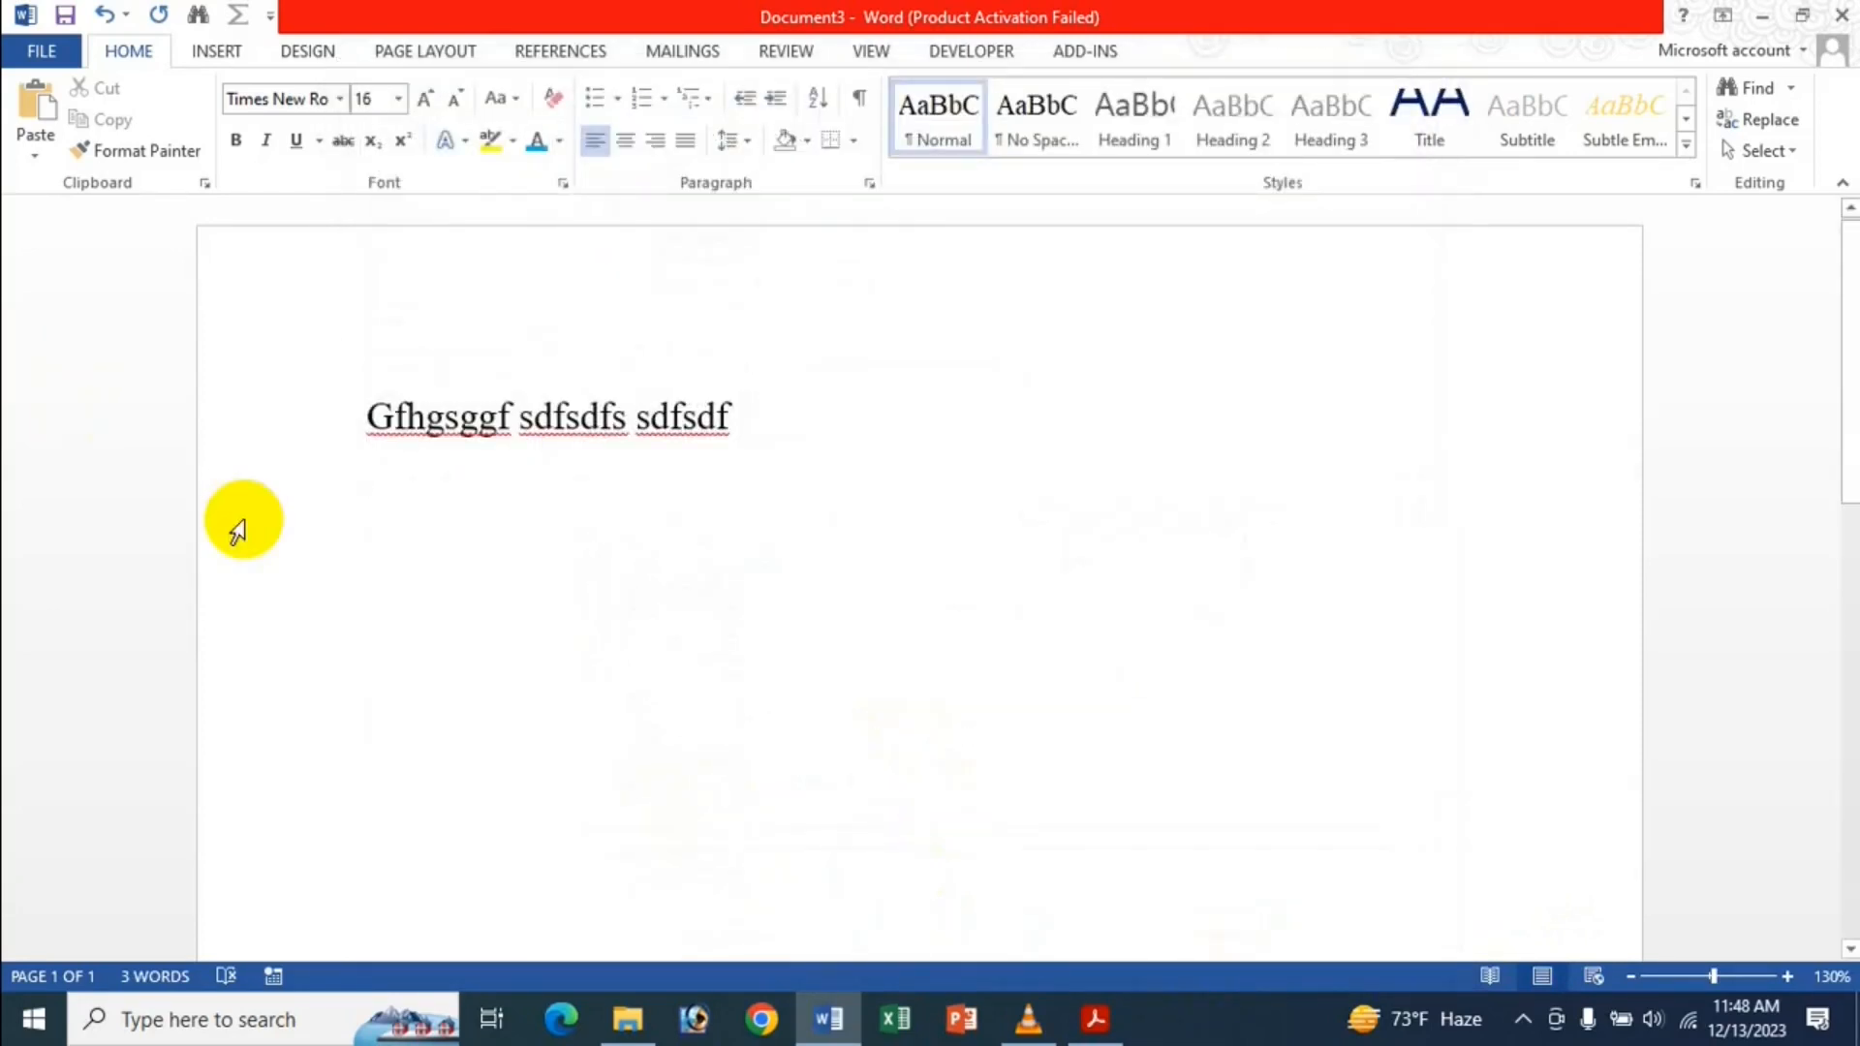
Paste sdfsdf on a new line, turn off 'Show Paste Options button when content is pasted', then paste sdfsdf again.
{"action": "key", "text": "Return"}
{"action": "type", "text": "sdfsdf"}
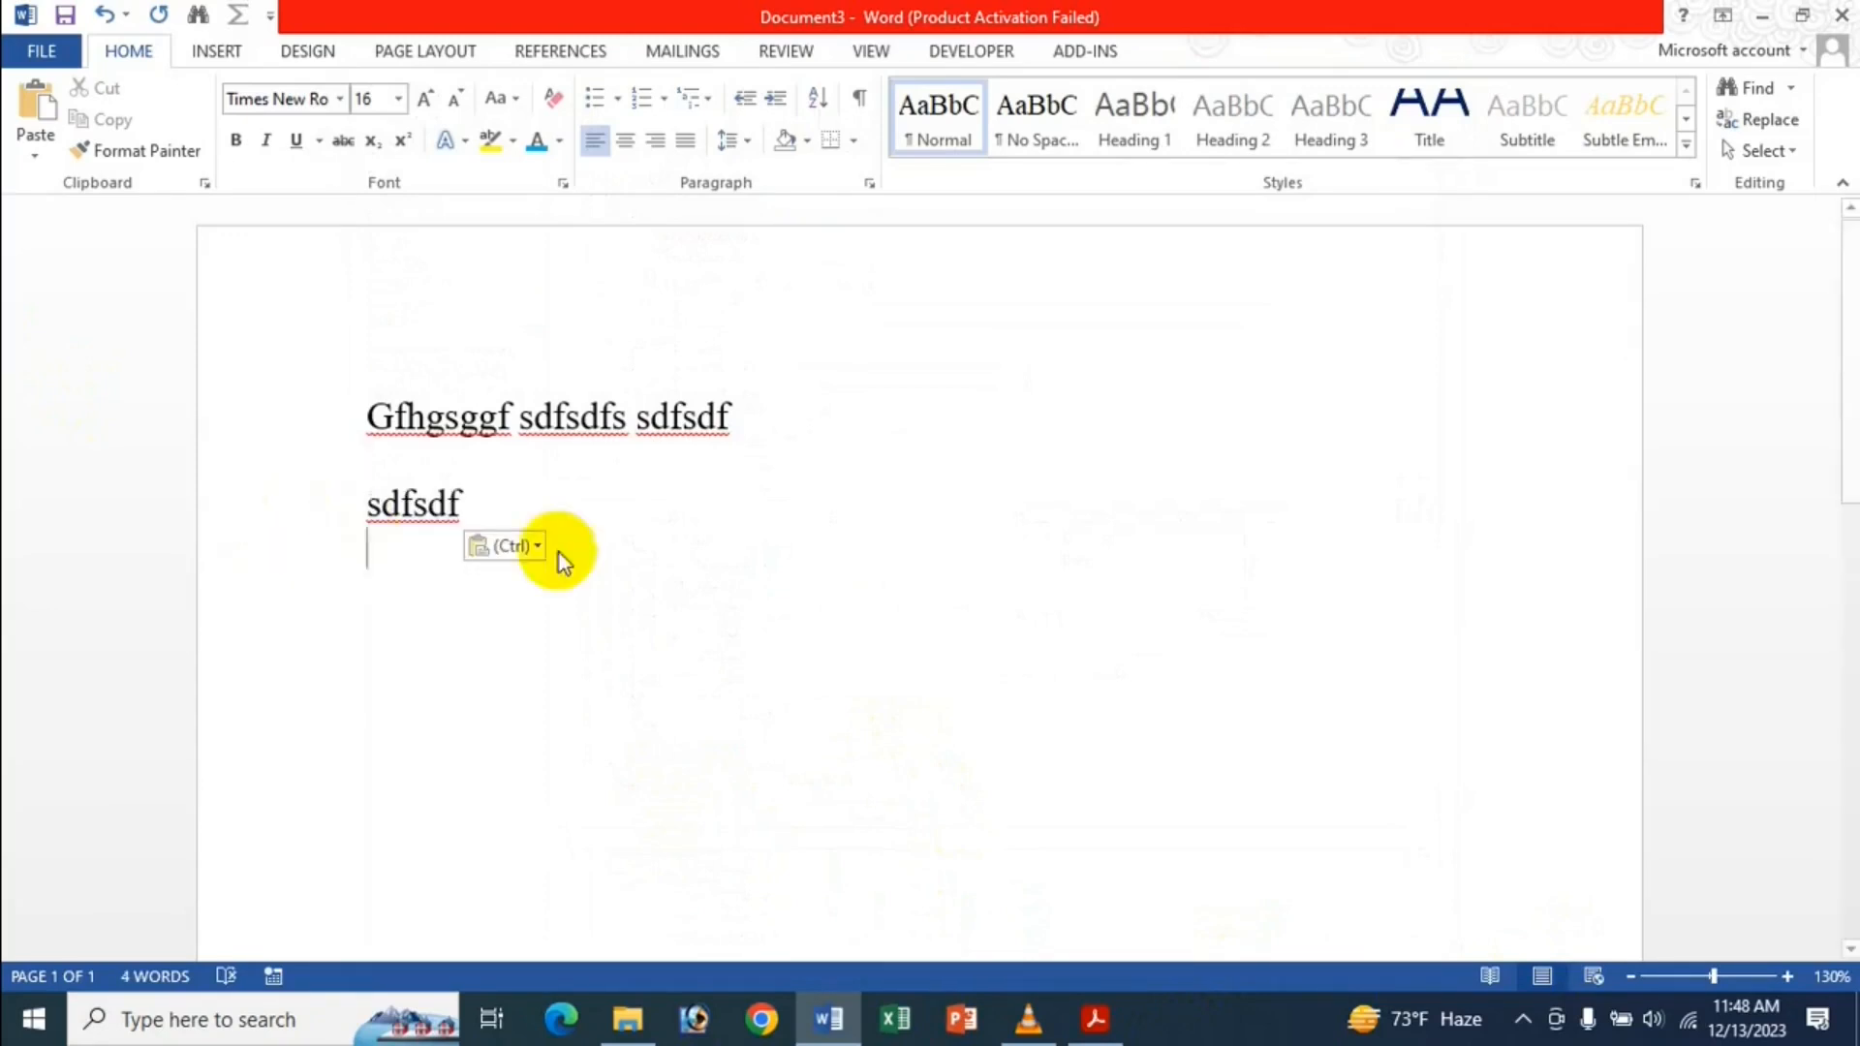
{"action": "left_click", "coordinate": [39, 51]}
{"action": "left_click", "coordinate": [66, 655]}
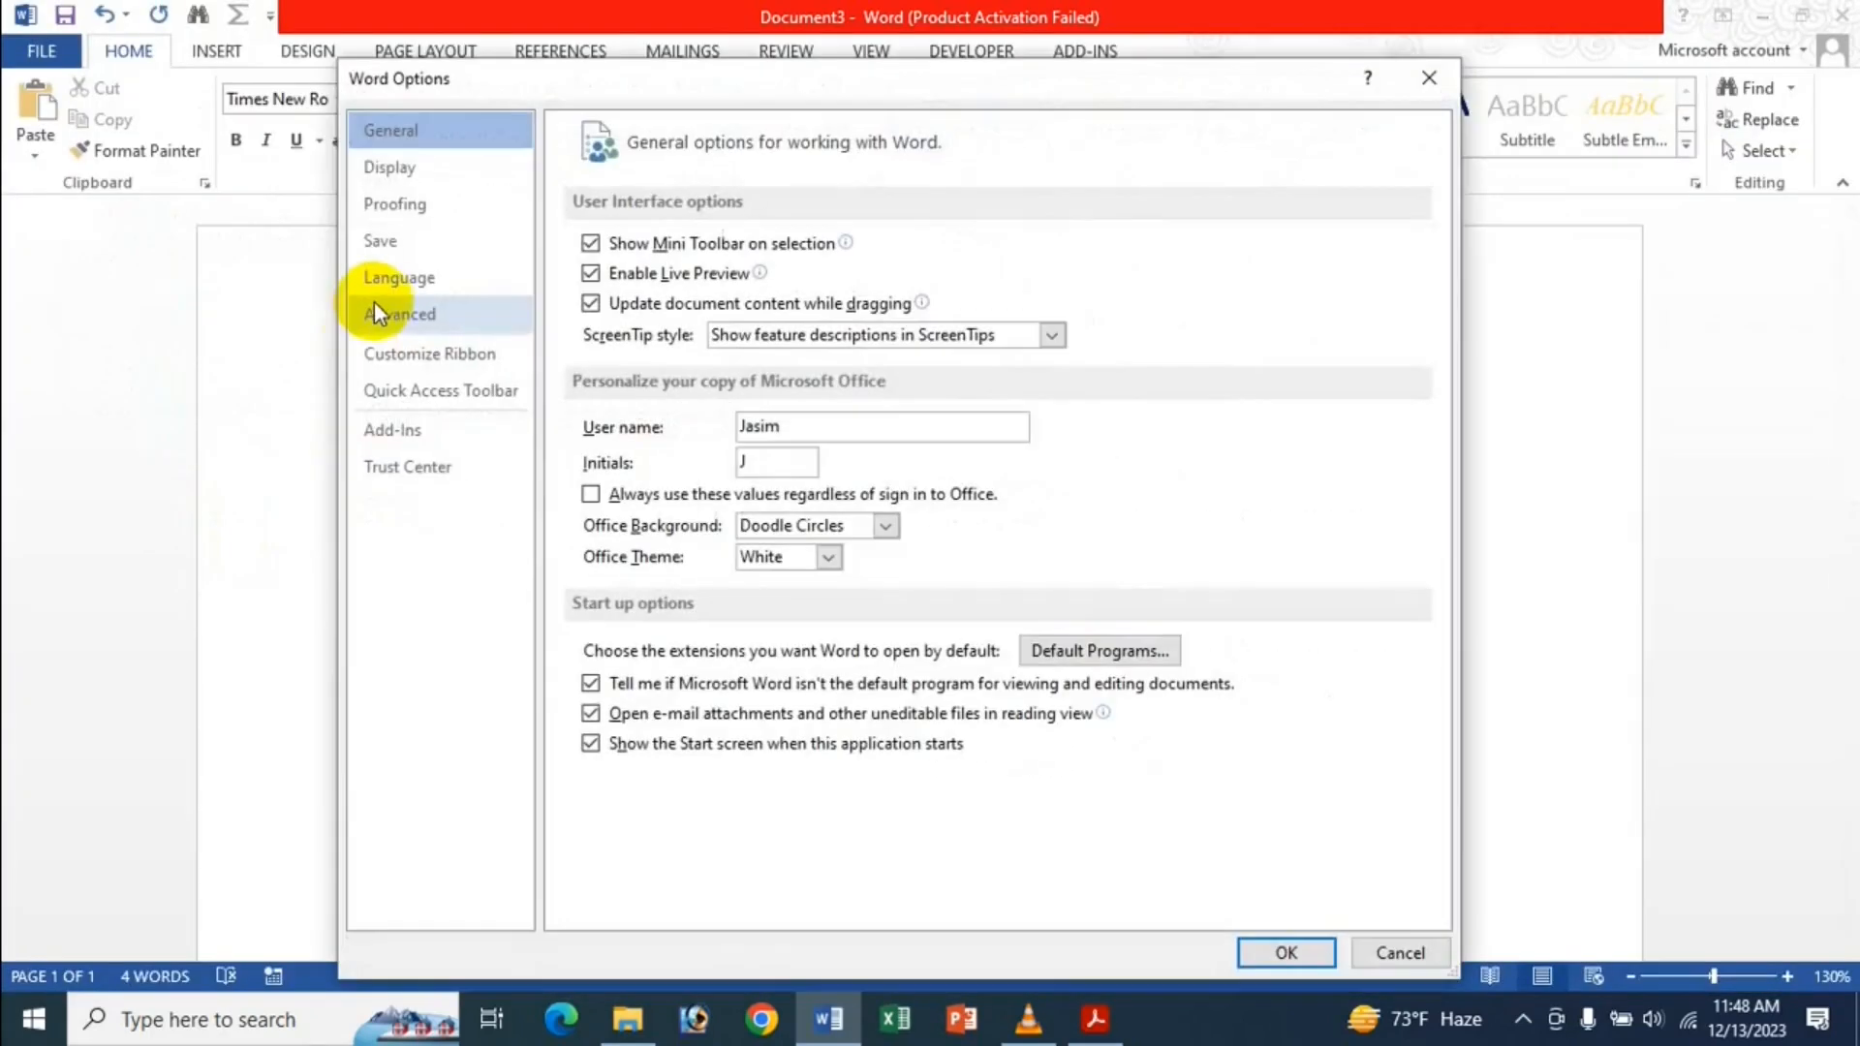
{"action": "left_click", "coordinate": [434, 328]}
{"action": "scroll", "coordinate": [1017, 739], "scroll_direction": "down", "scroll_amount": 10}
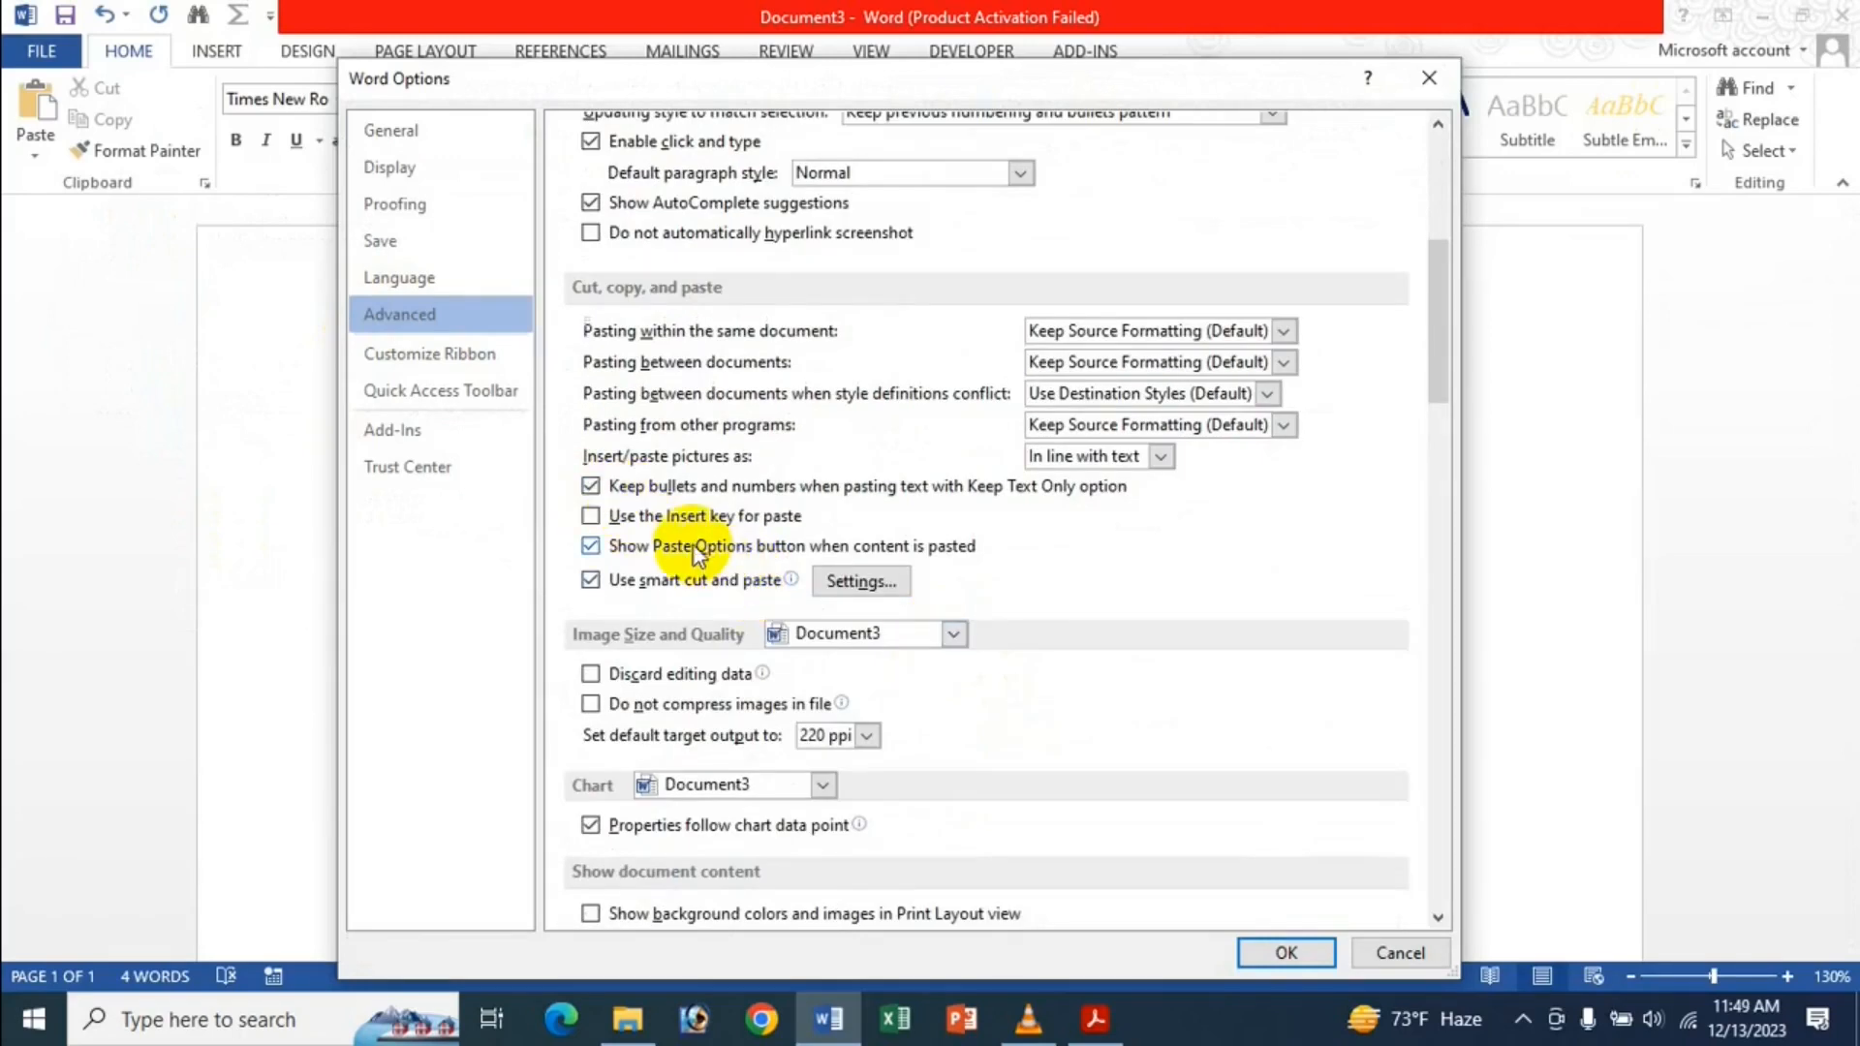
{"action": "left_click", "coordinate": [1289, 952]}
{"action": "type", "text": "sdfsdf"}
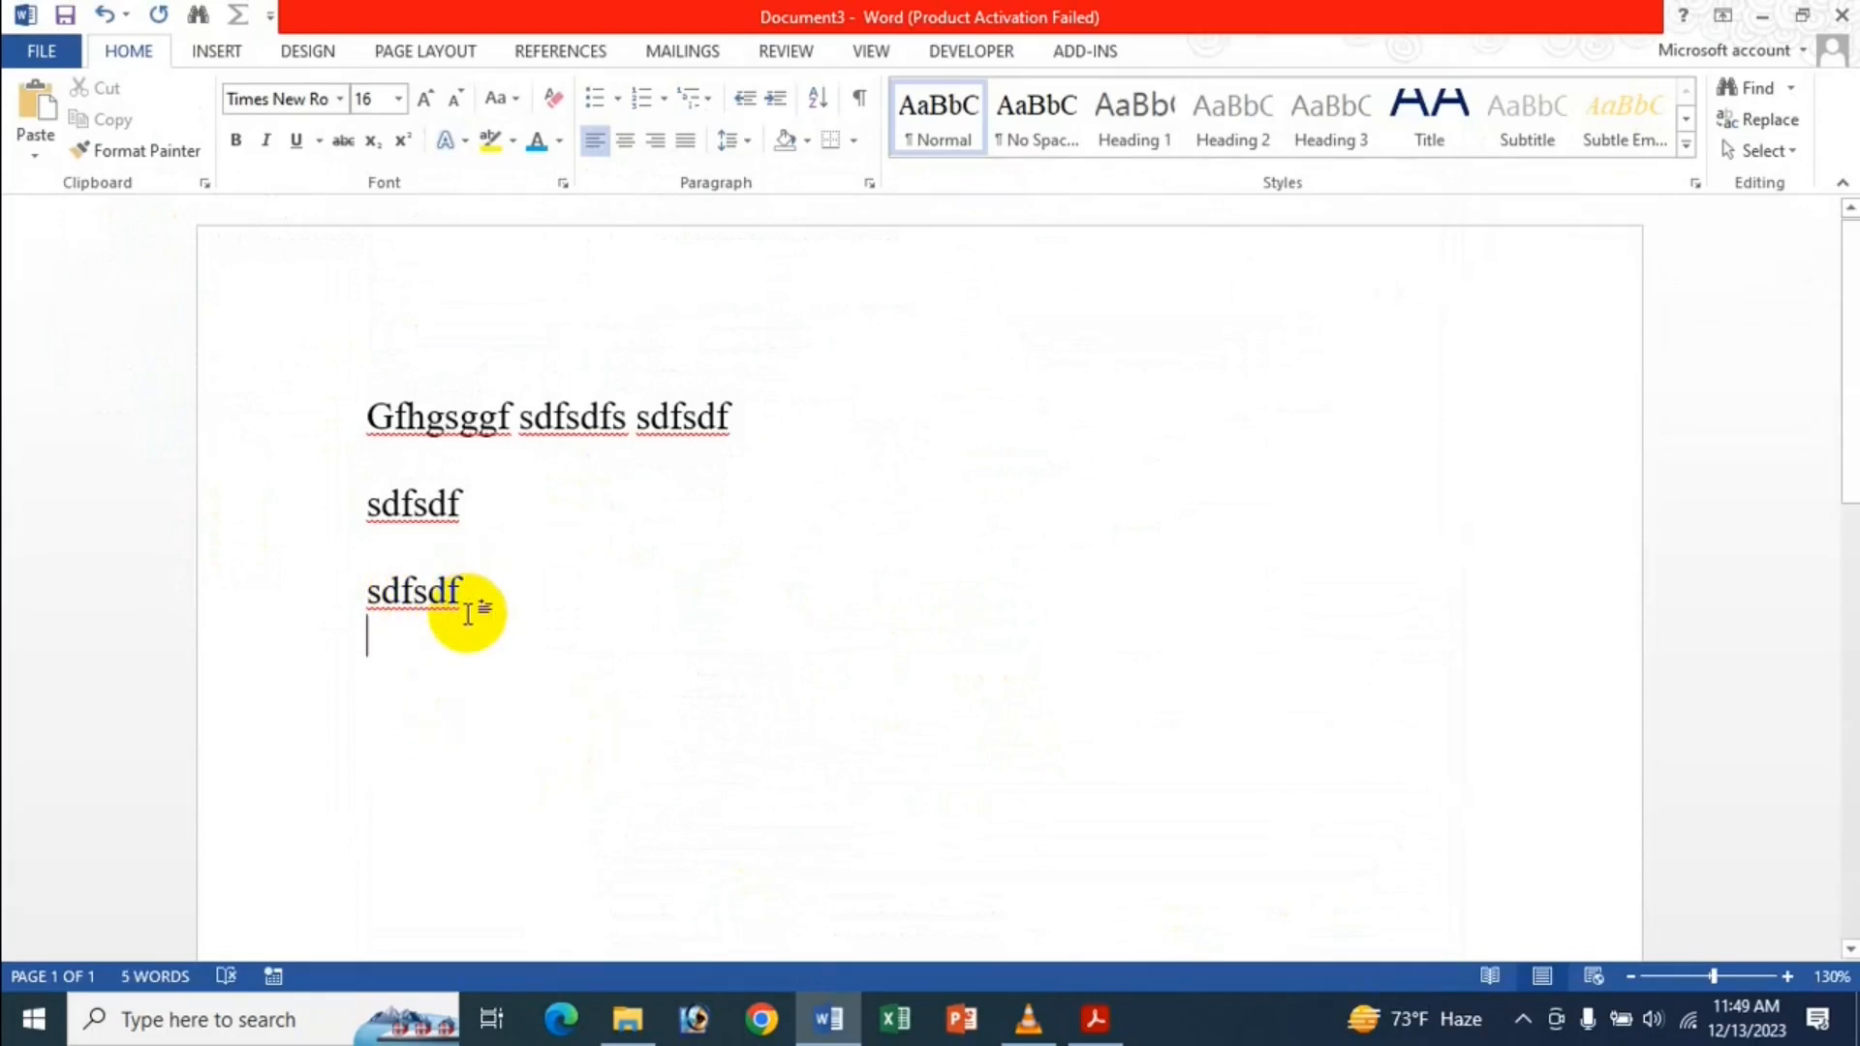
Re-enable 'Show Paste Options button when content is pasted' in Word's Advanced options.
{"action": "left_click", "coordinate": [56, 60]}
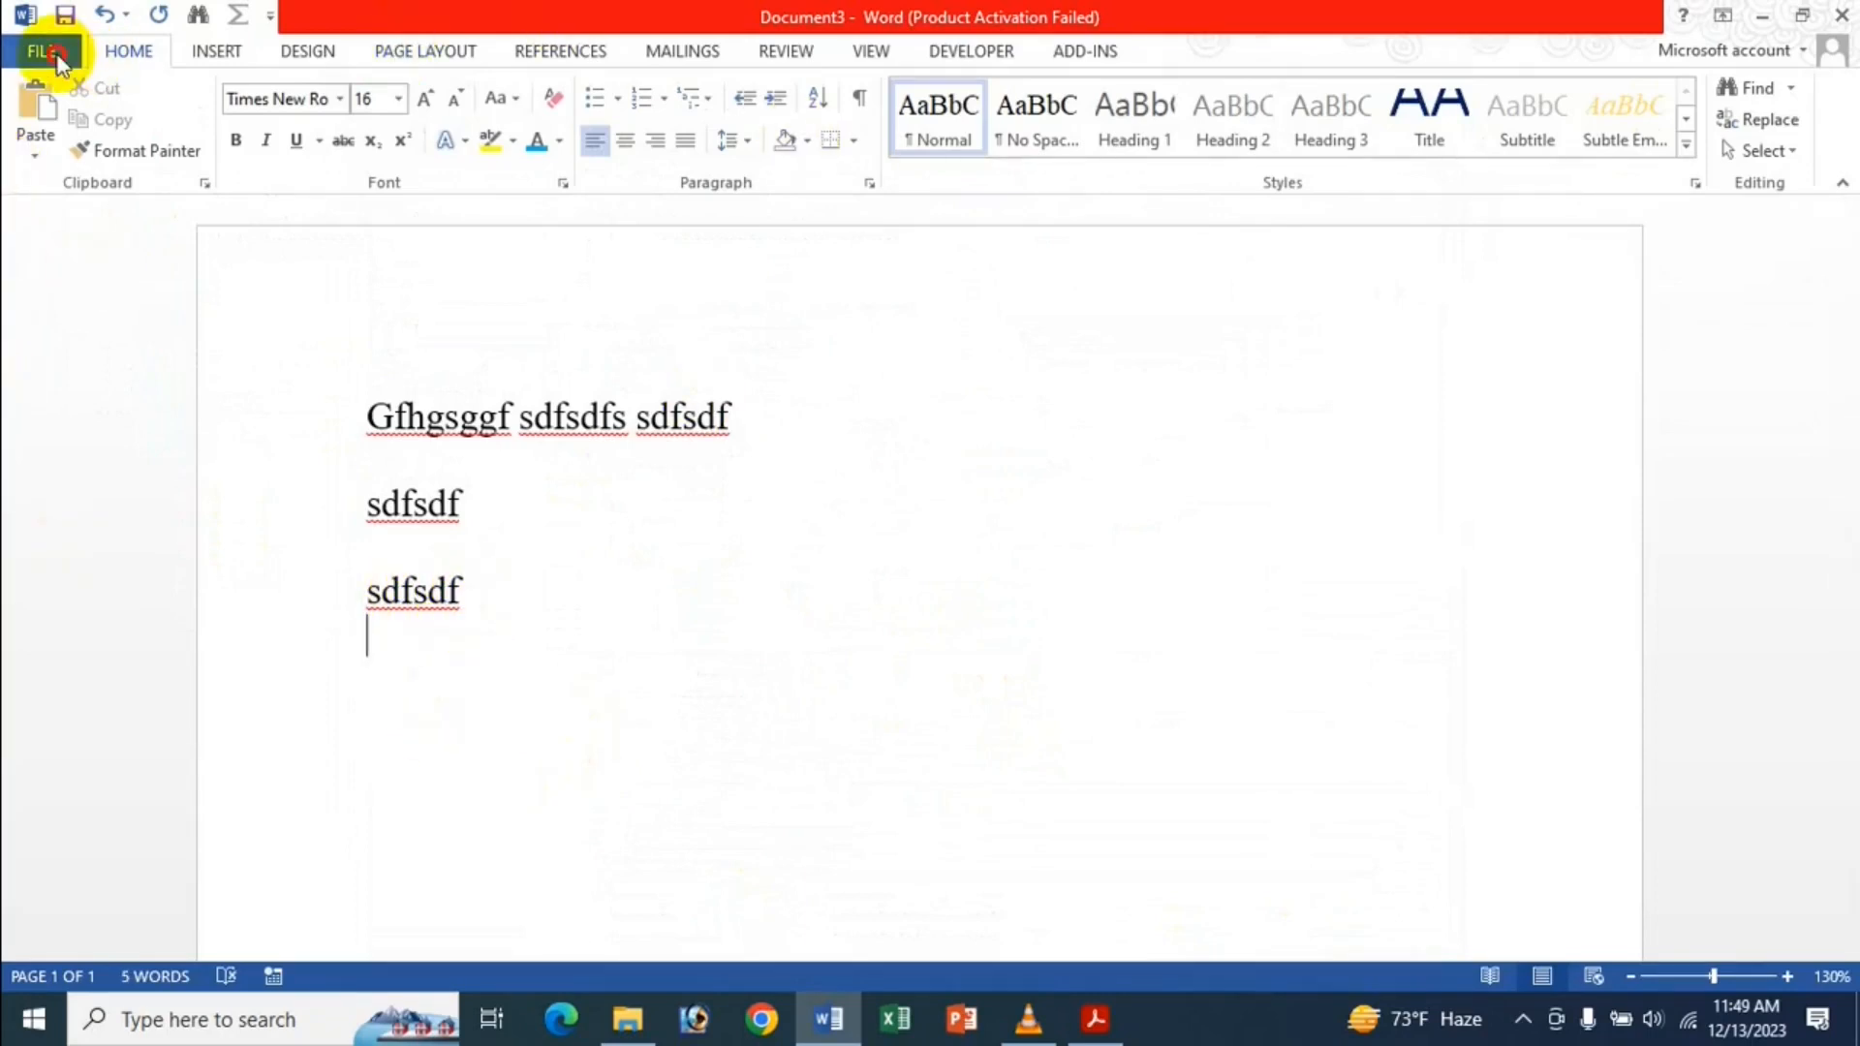
{"action": "left_click", "coordinate": [104, 644]}
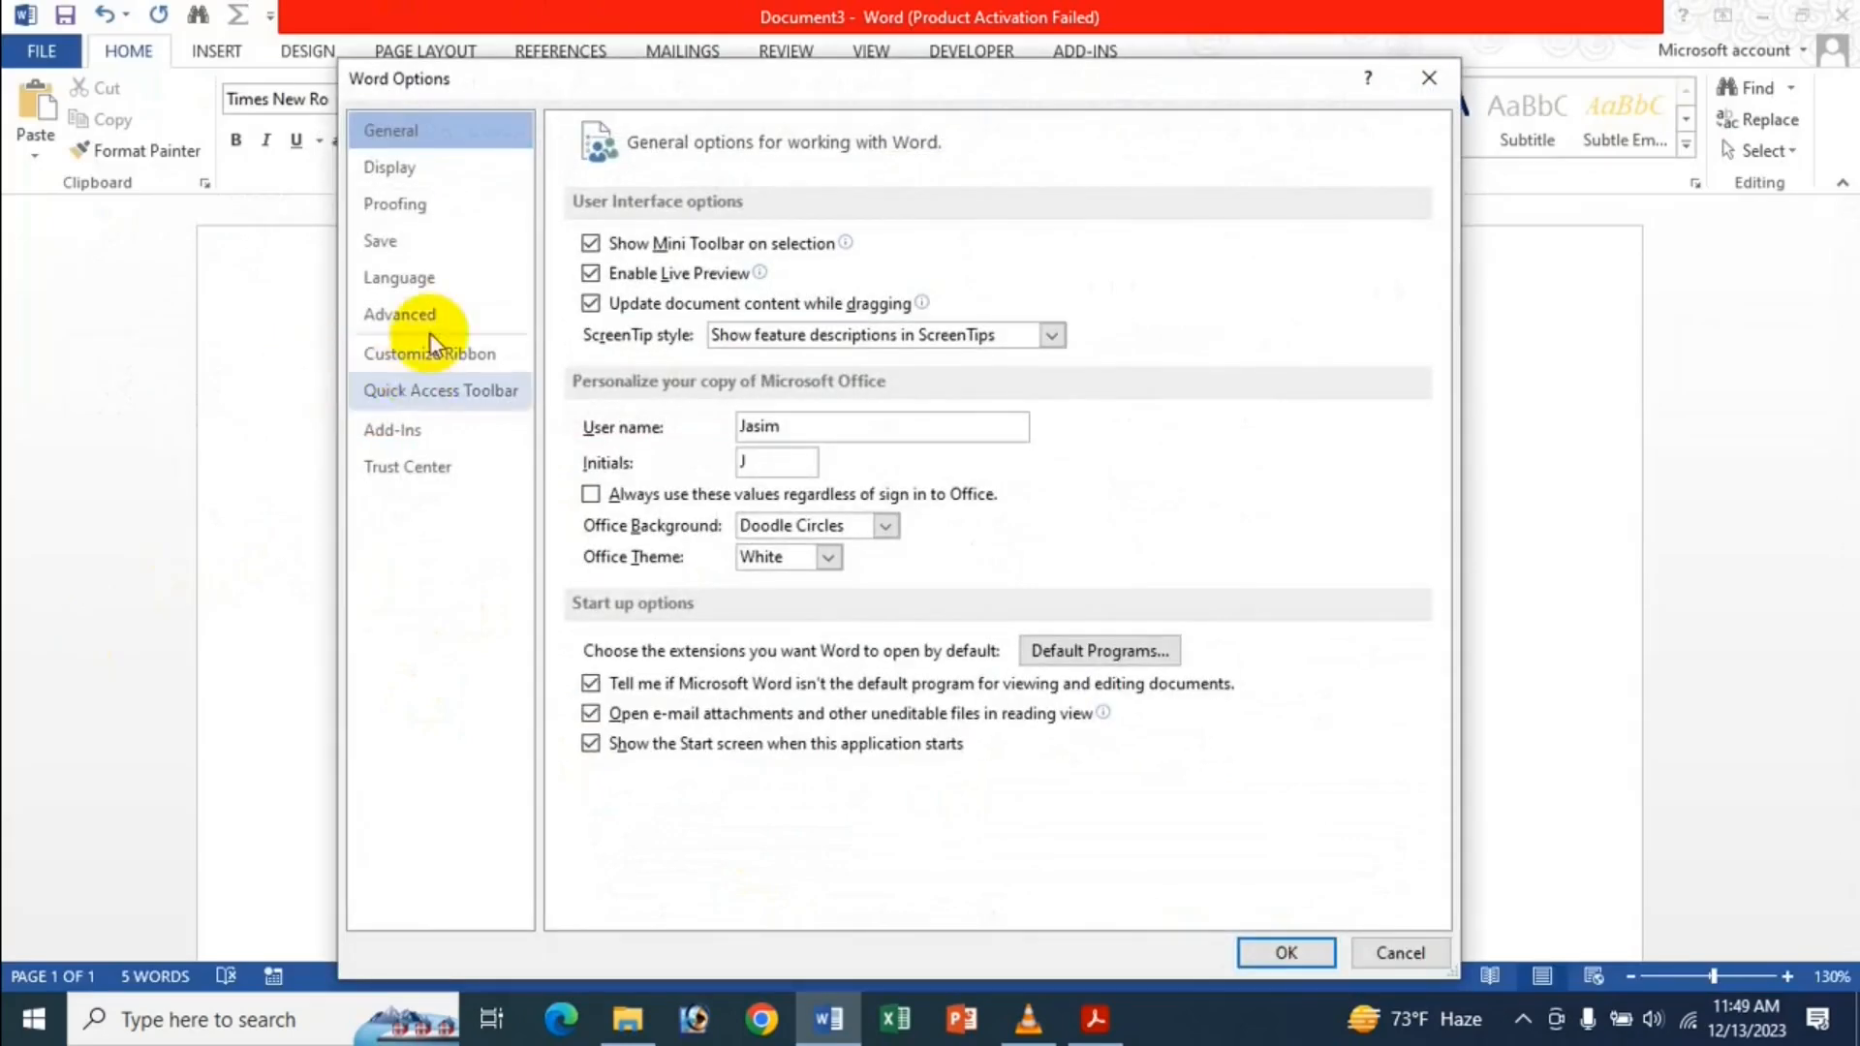
{"action": "left_click", "coordinate": [427, 312]}
{"action": "scroll", "coordinate": [1014, 900], "scroll_direction": "down", "scroll_amount": 5}
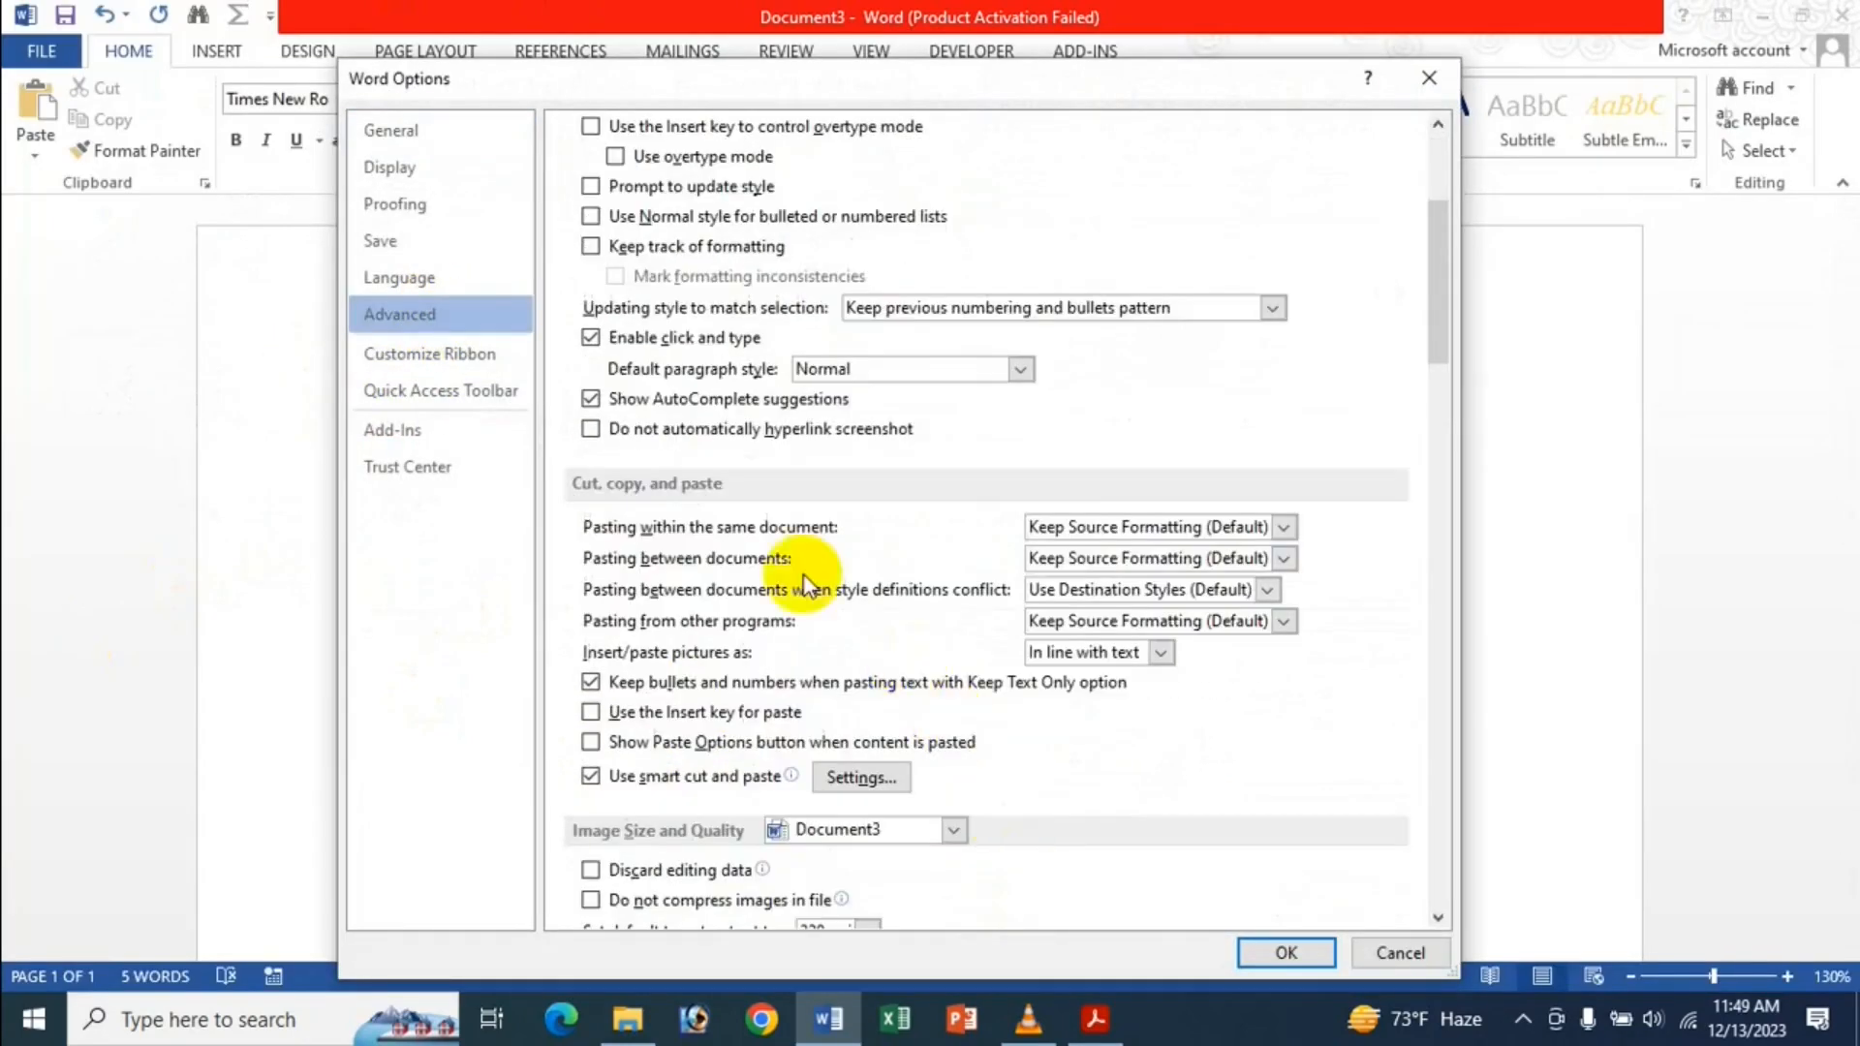
{"action": "left_click", "coordinate": [730, 742]}
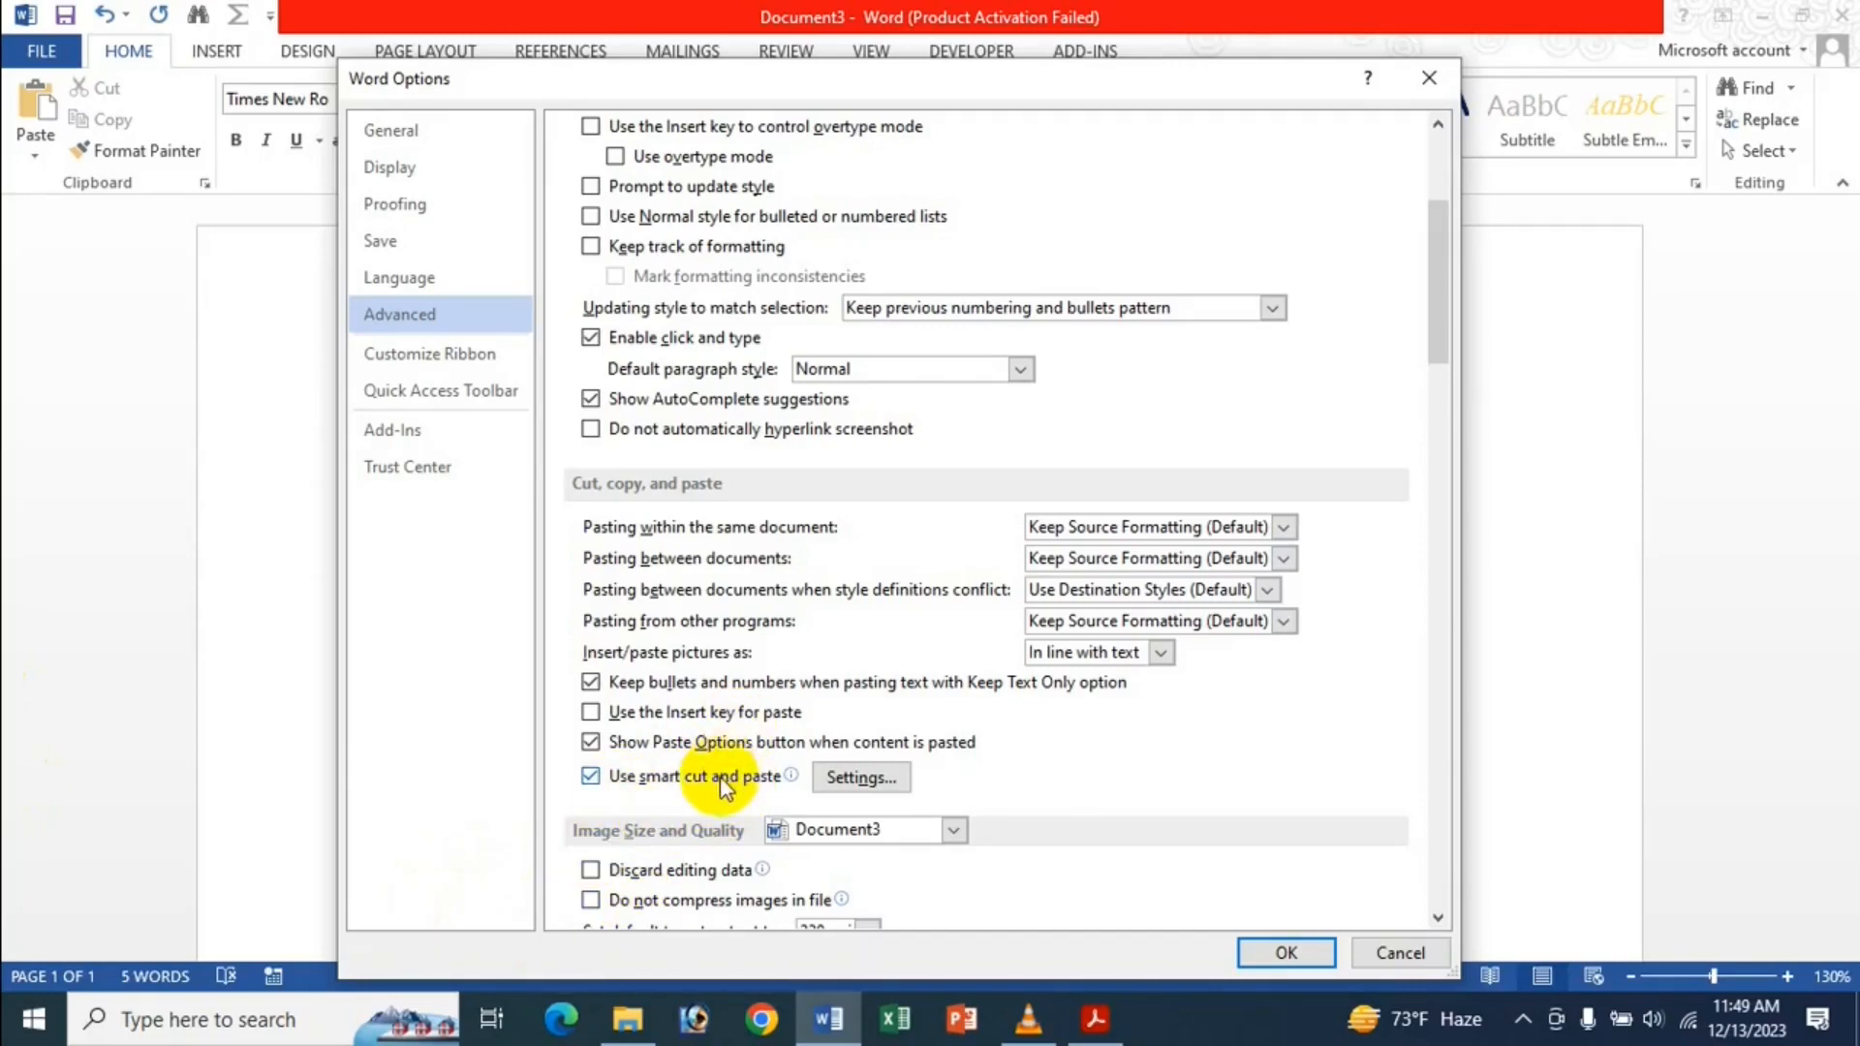
Review the smart cut and paste presets, keep Word 2002 - 2010 unchanged, and apply the options.
{"action": "left_click", "coordinate": [858, 783]}
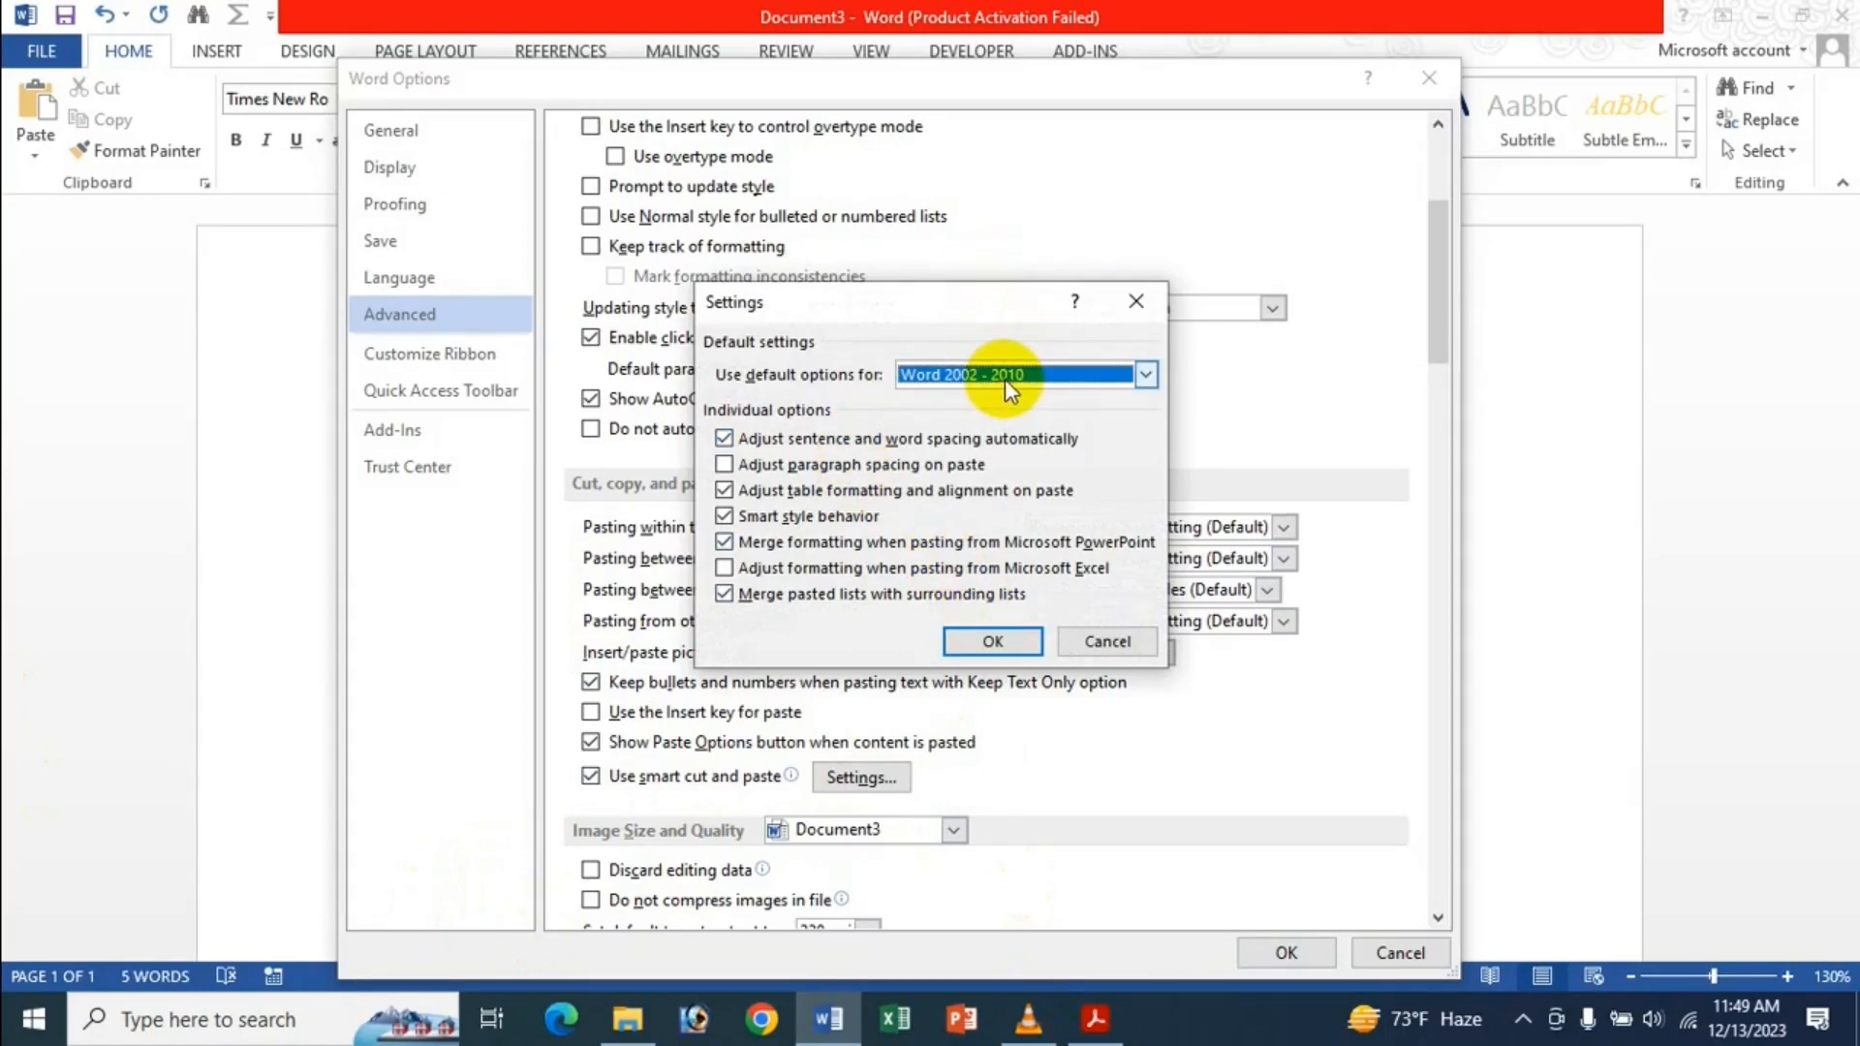
{"action": "left_click", "coordinate": [1146, 375]}
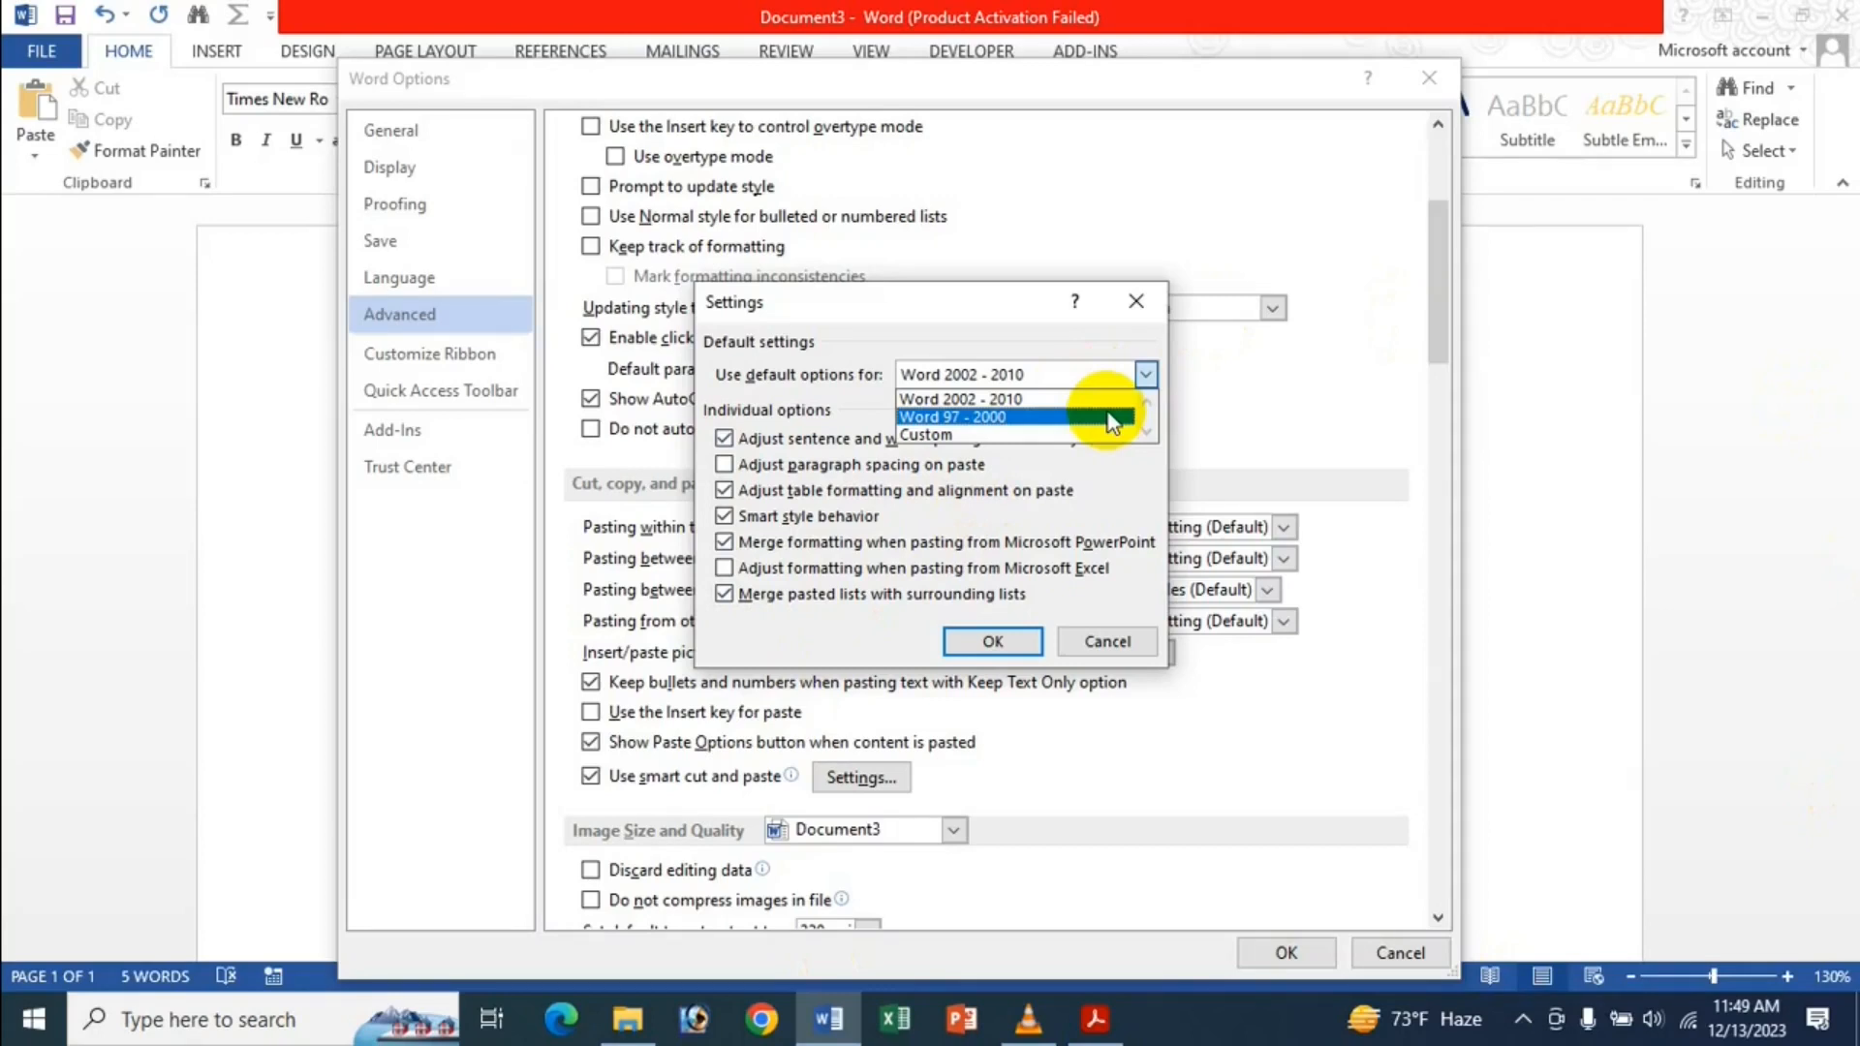
{"action": "left_click", "coordinate": [990, 300]}
{"action": "left_click", "coordinate": [1124, 640]}
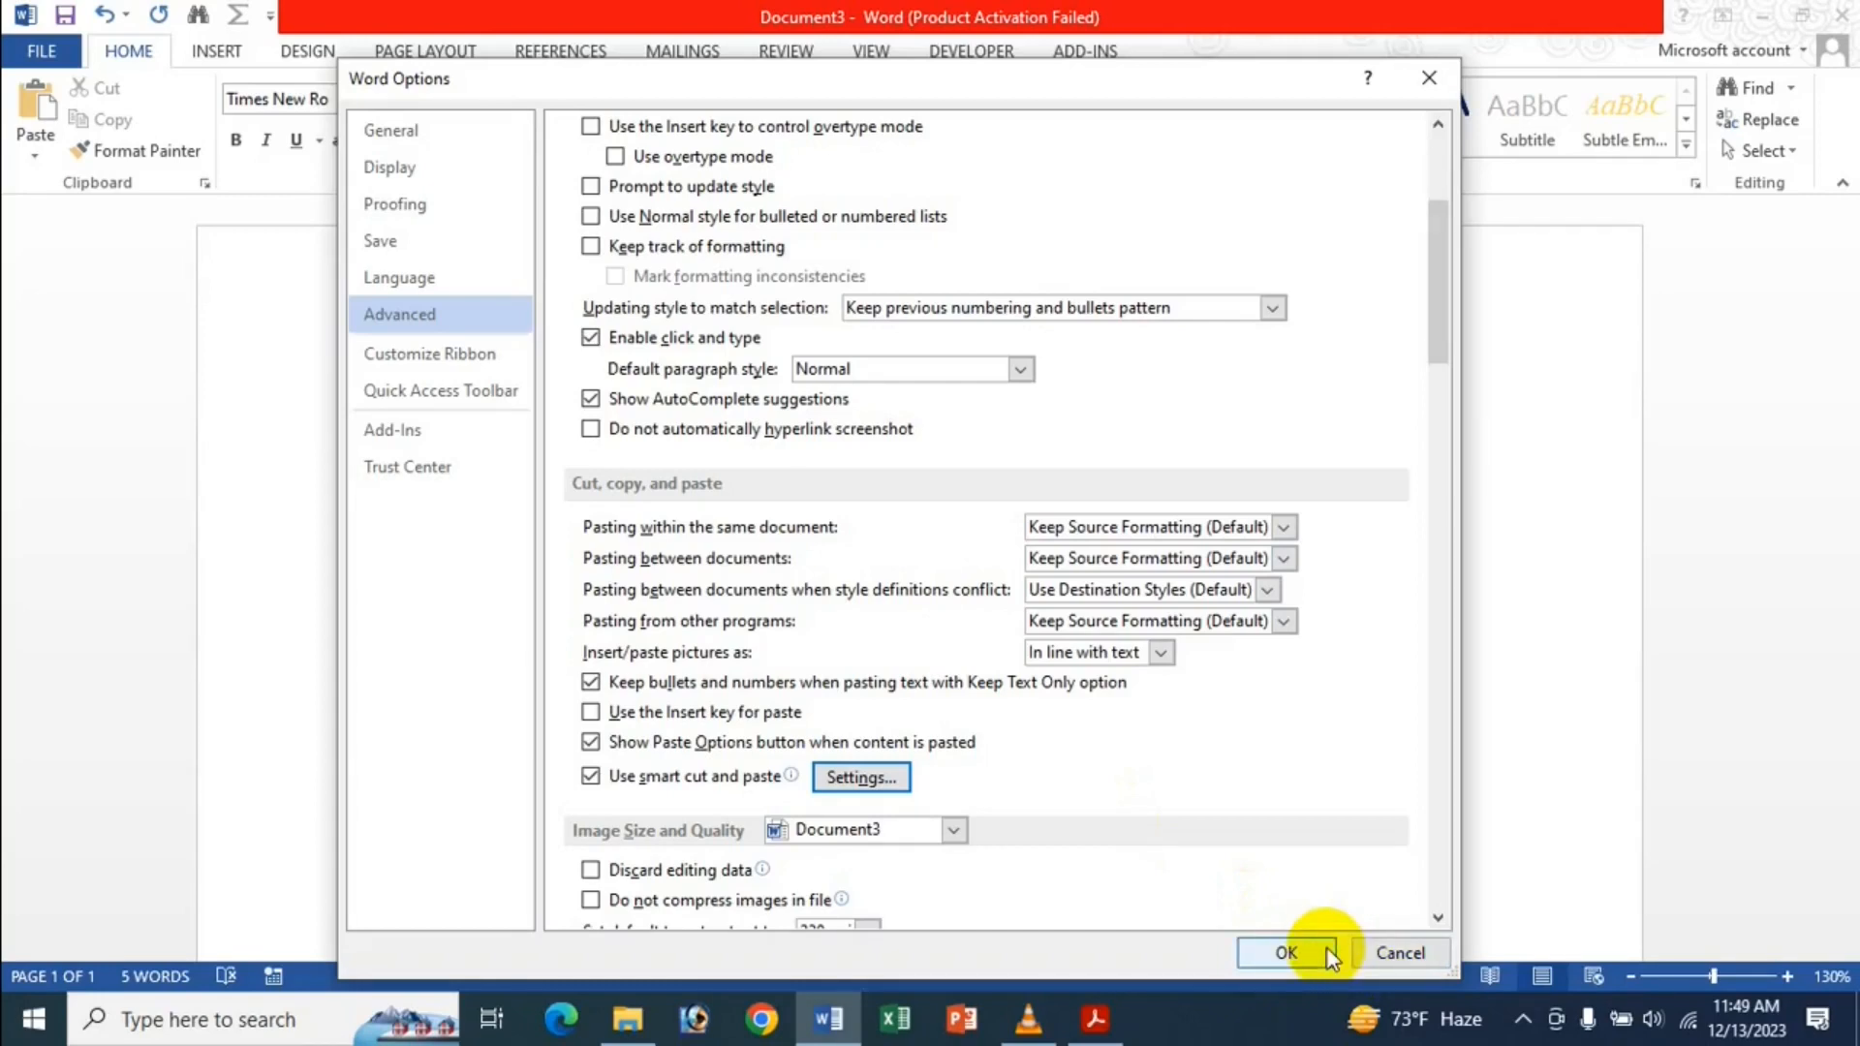
{"action": "left_click", "coordinate": [1286, 954]}
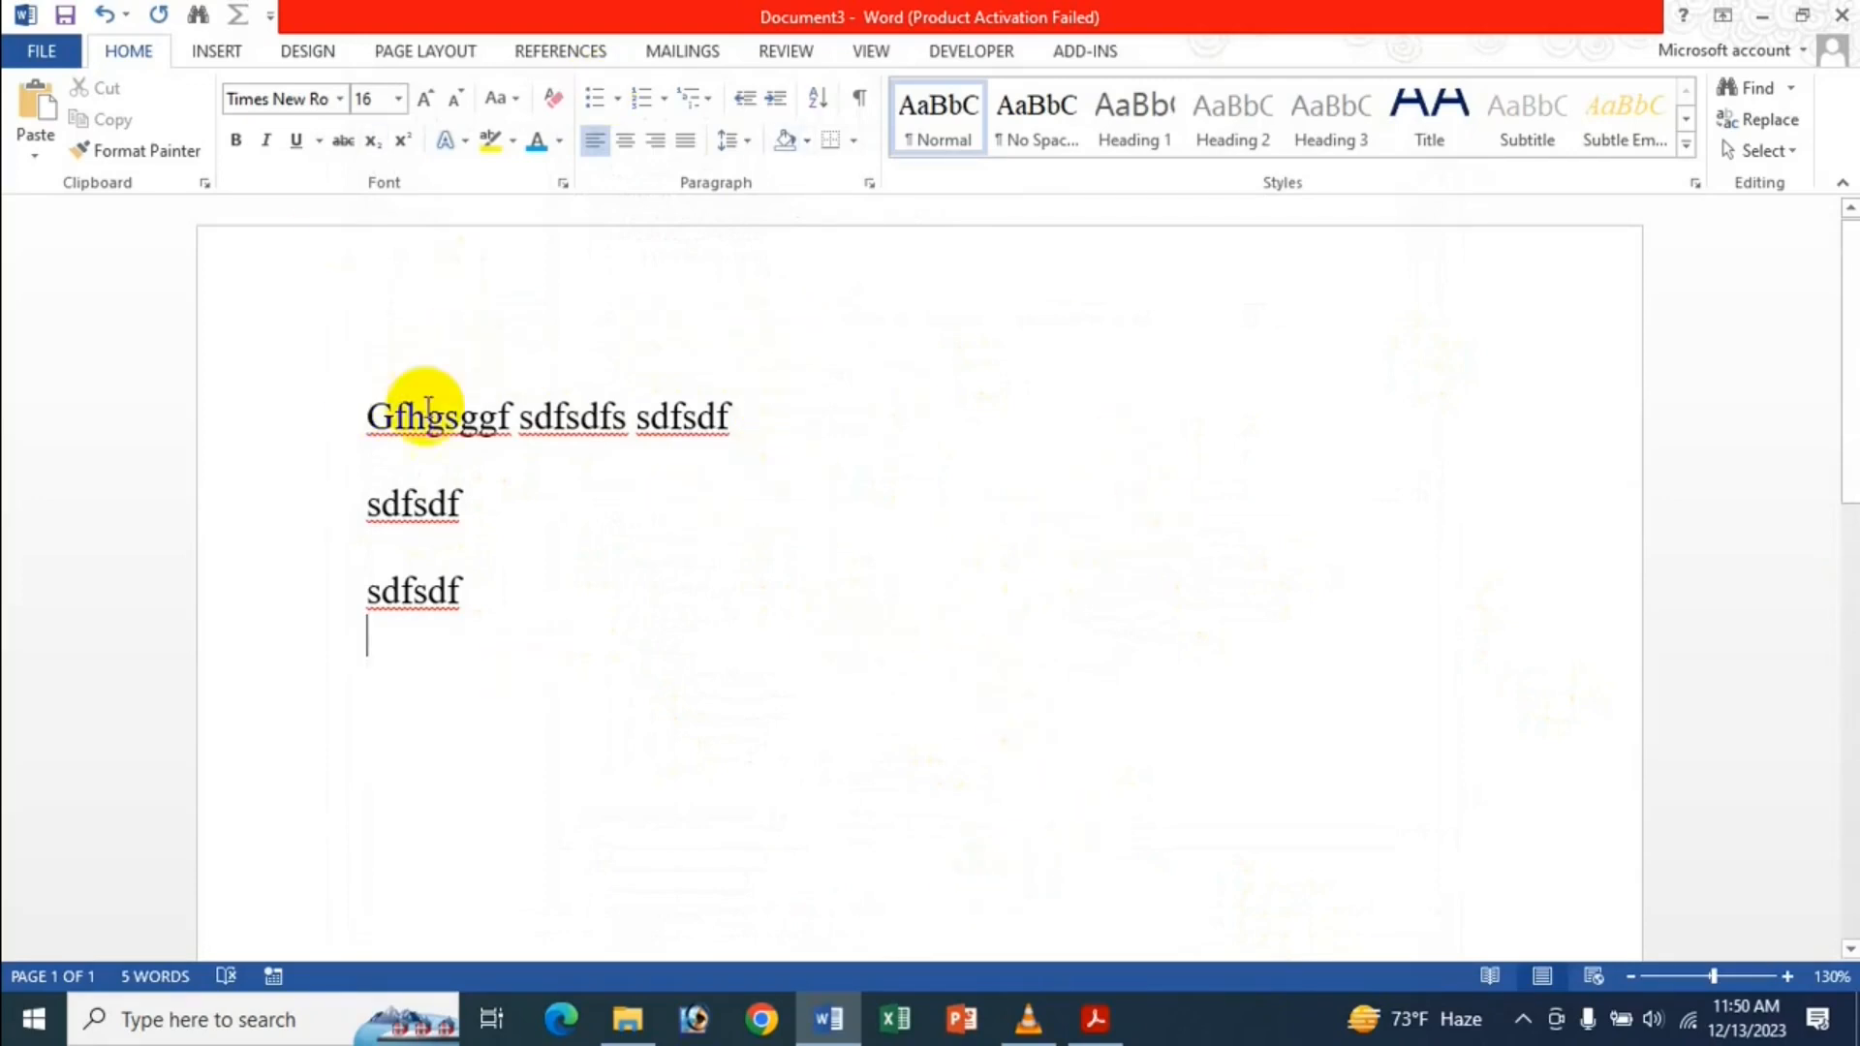
Switch from Word to the Acrobat PDF 'Use Advanced Options - Cut Copy And Paste In MS Word Bangla'.
{"action": "mouse_move", "coordinate": [1028, 1023]}
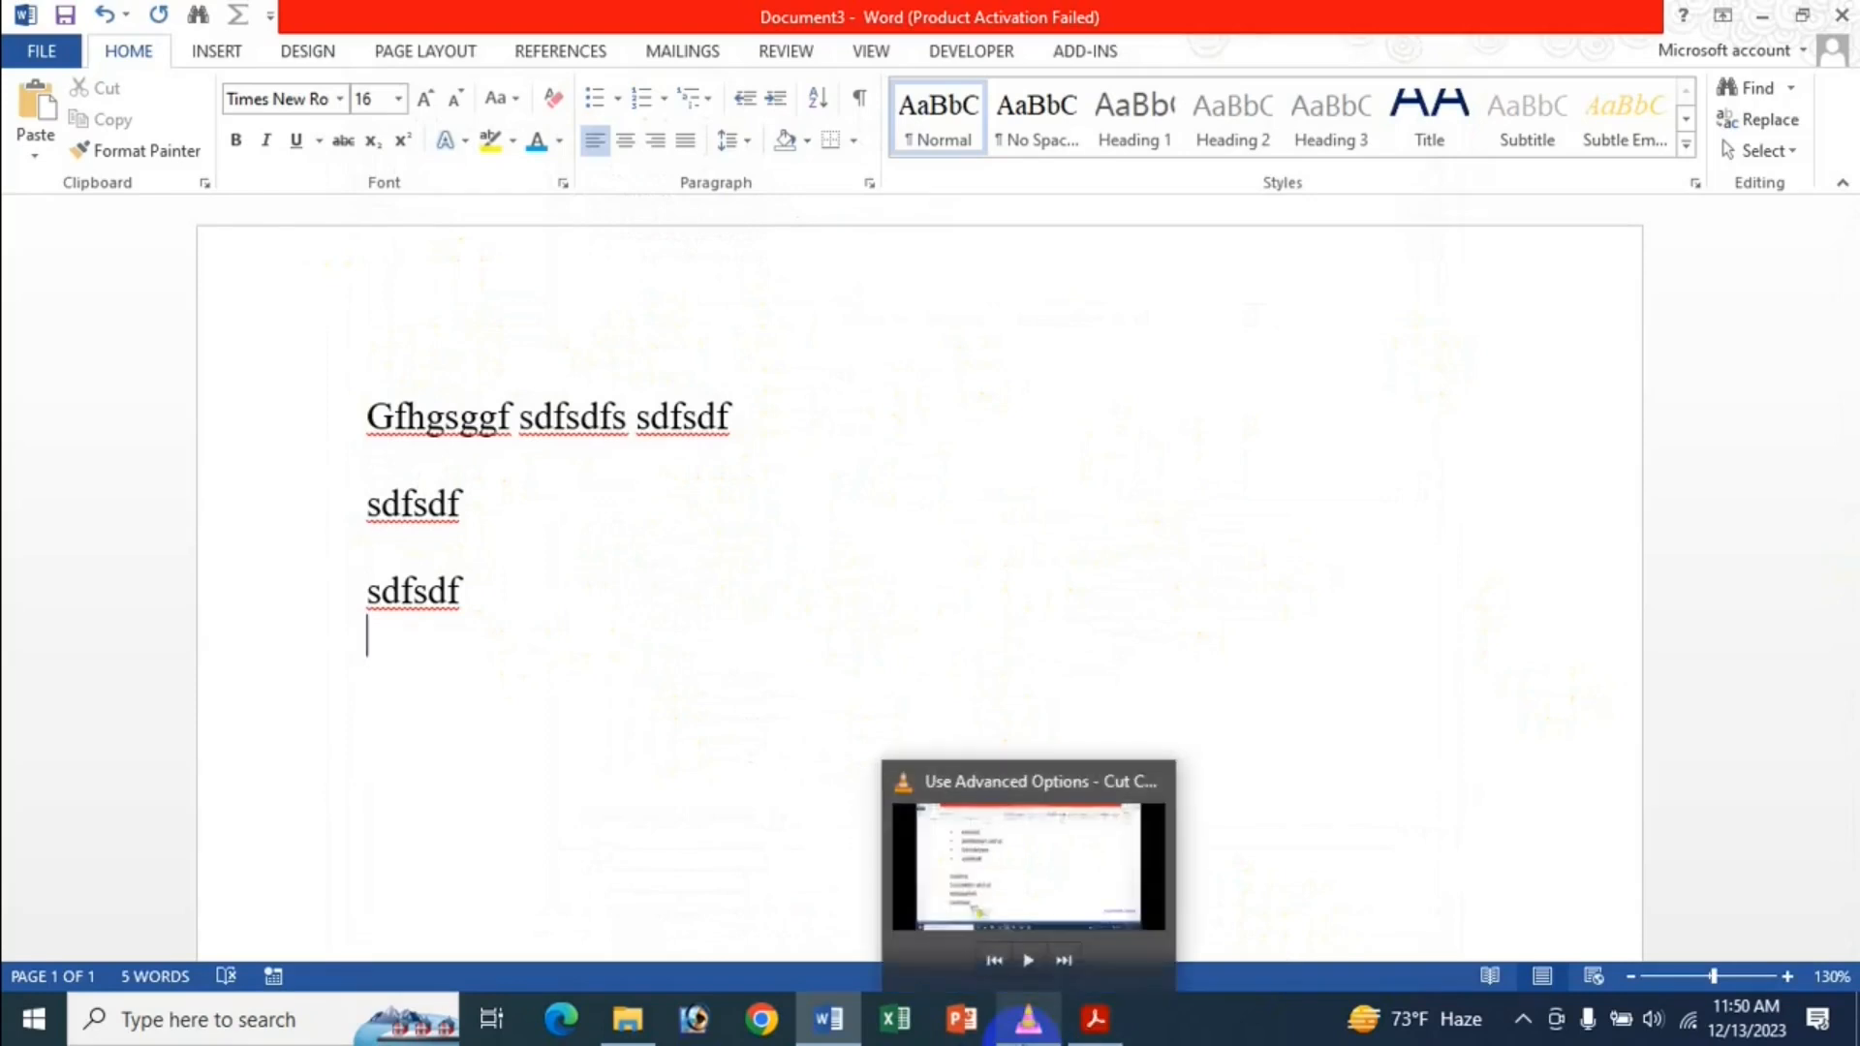
{"action": "mouse_move", "coordinate": [1114, 1029]}
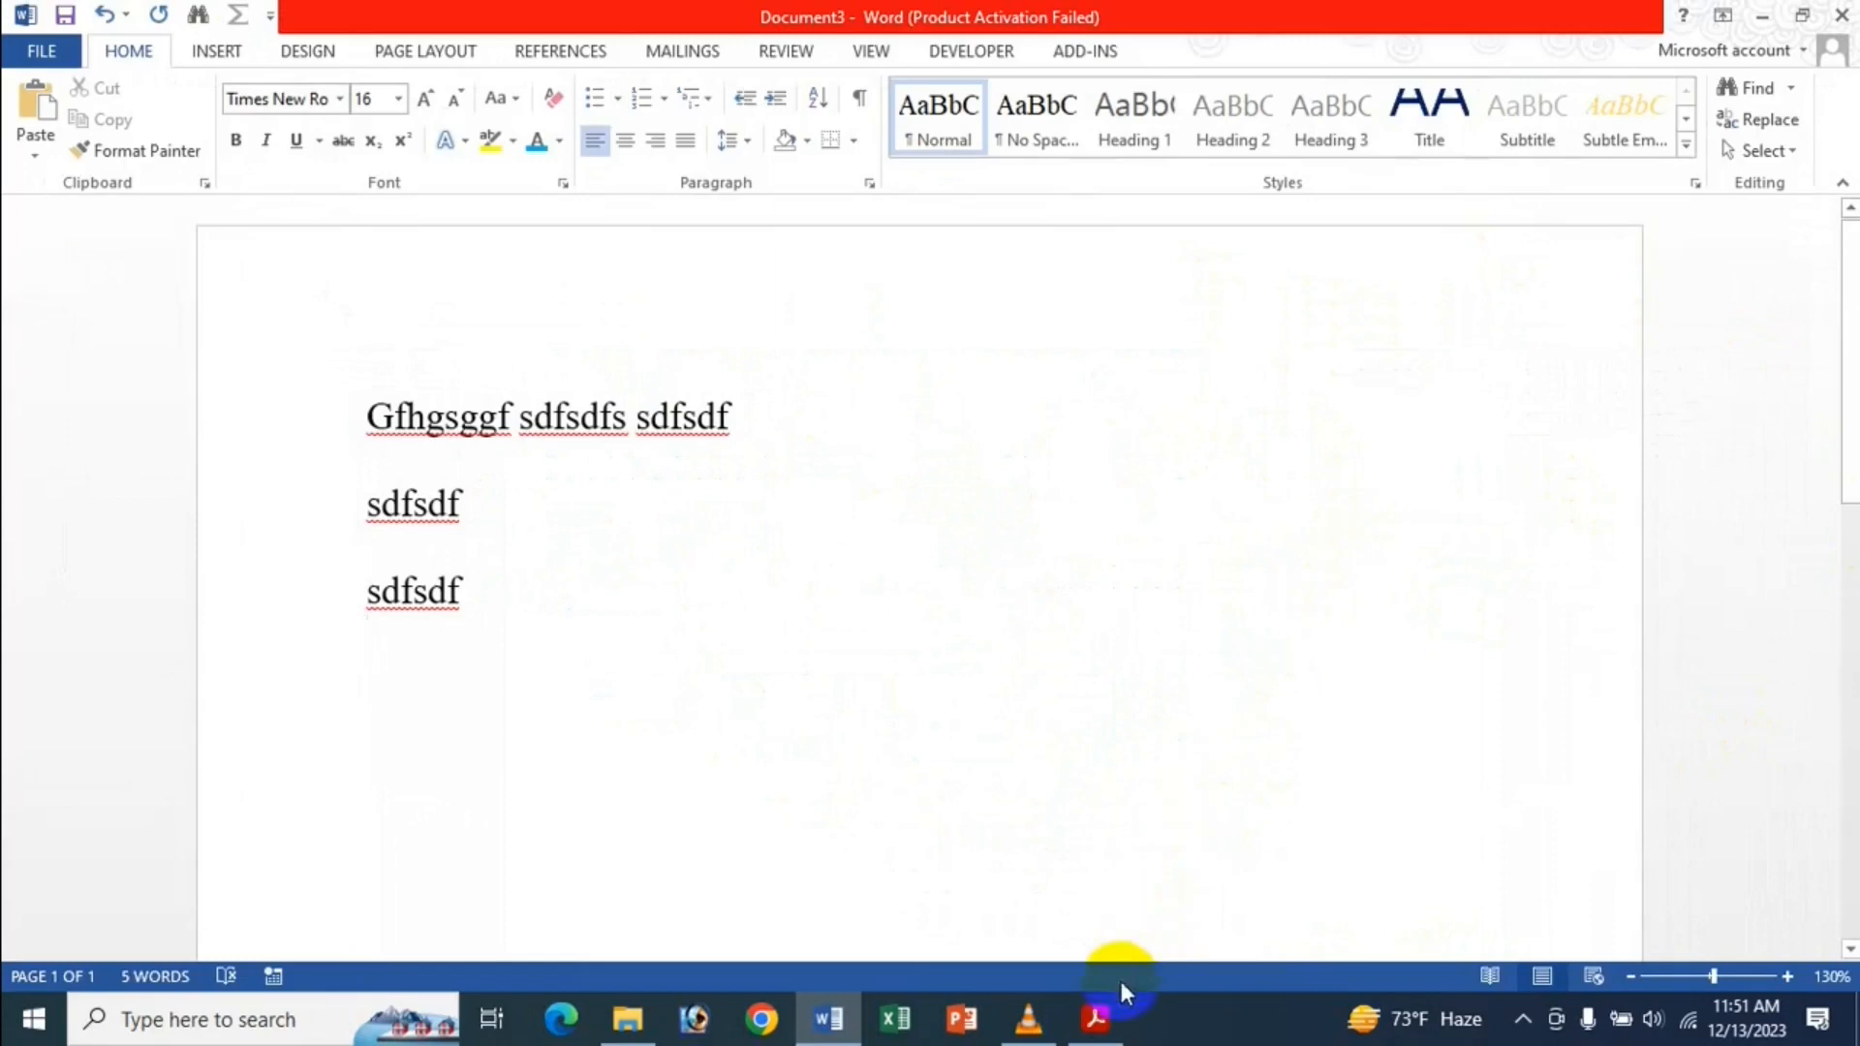
{"action": "left_click", "coordinate": [1096, 1018]}
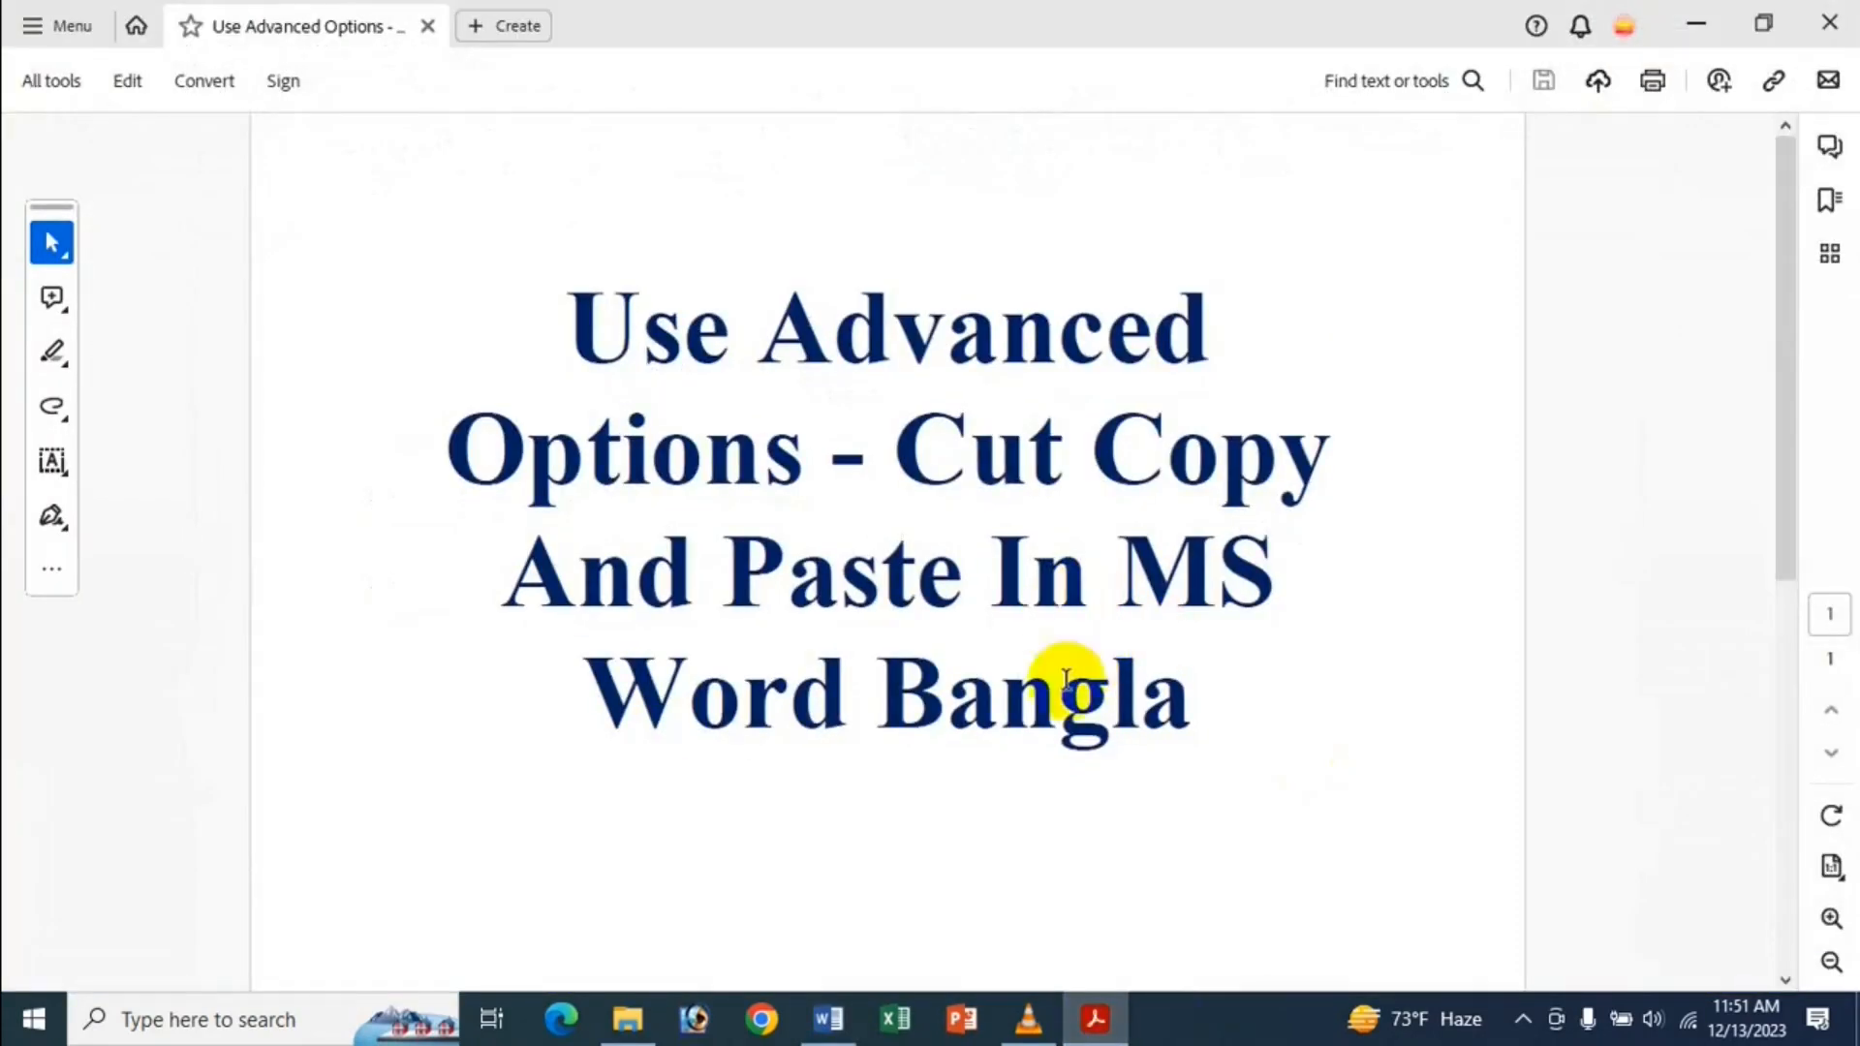
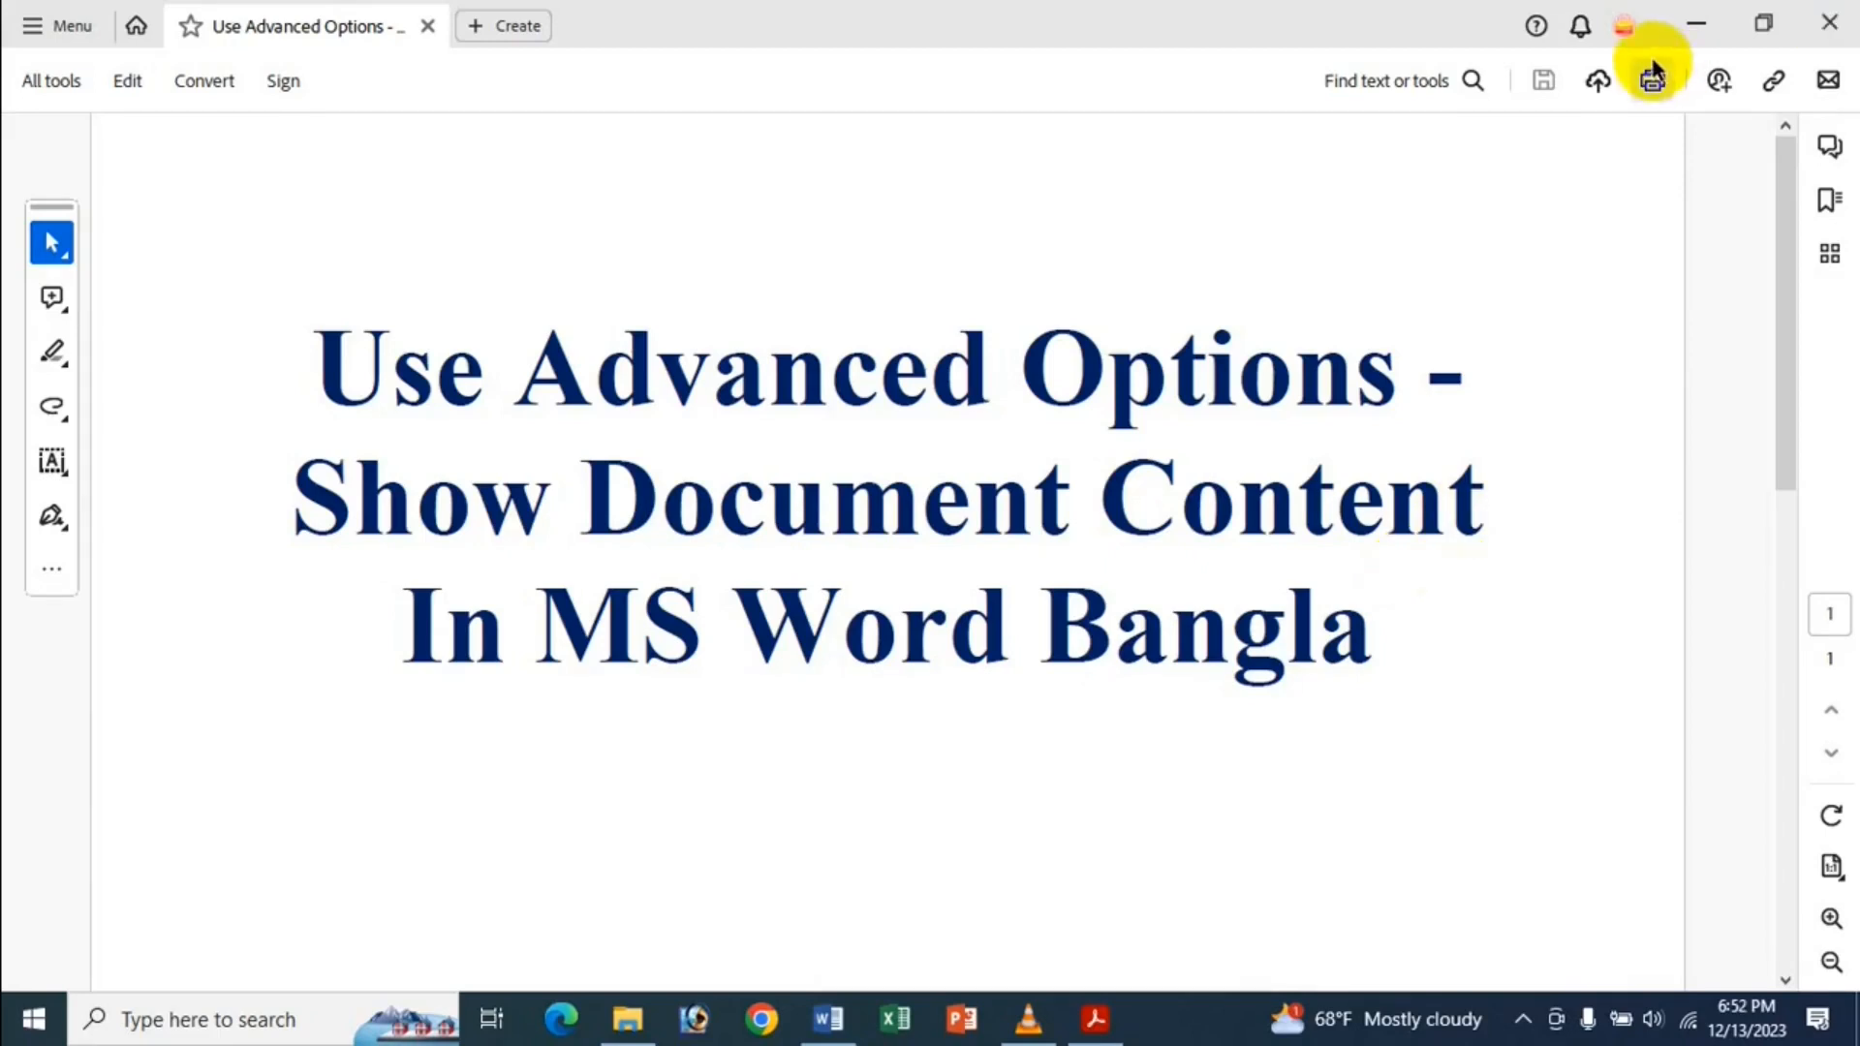
Minimize the Acrobat title PDF to bring the Dhaka Medical College Hospital Word document forward.
{"action": "left_click", "coordinate": [1695, 24]}
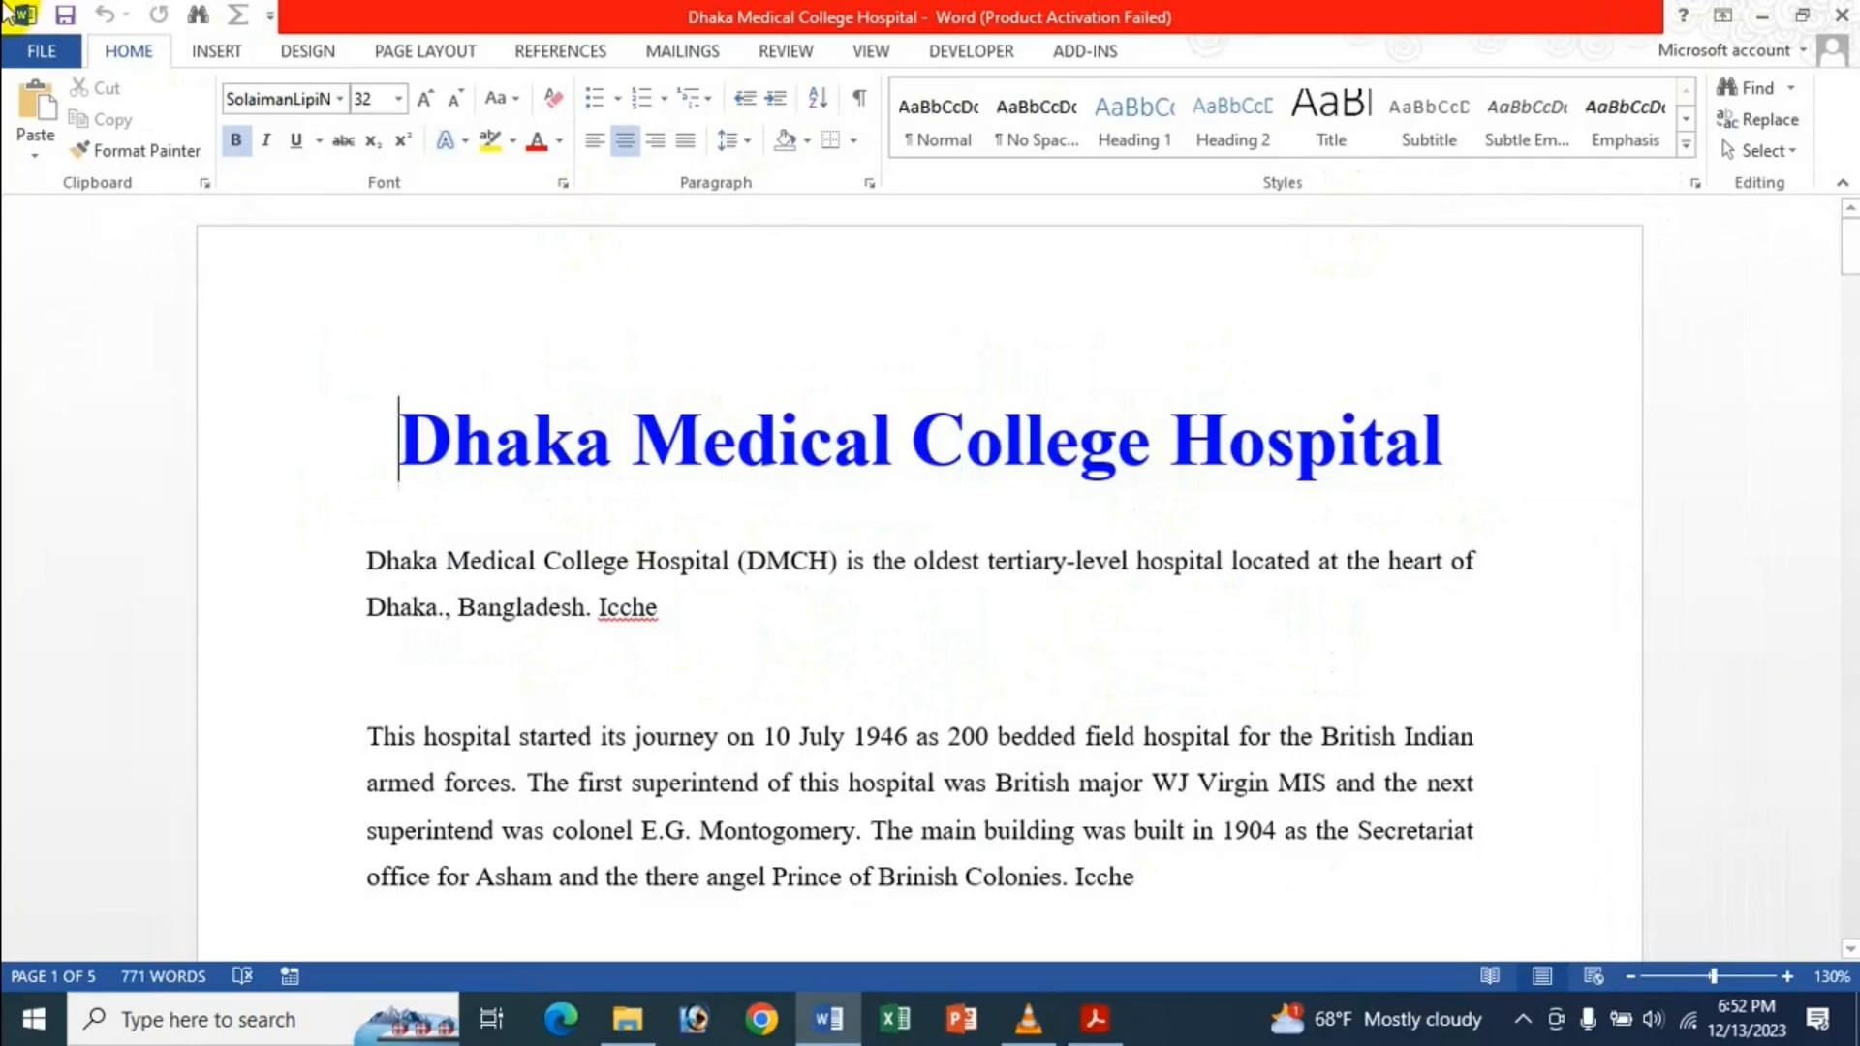
Open Word Options on the Advanced page and scroll to the Show document content settings.
{"action": "left_click", "coordinate": [6, 58]}
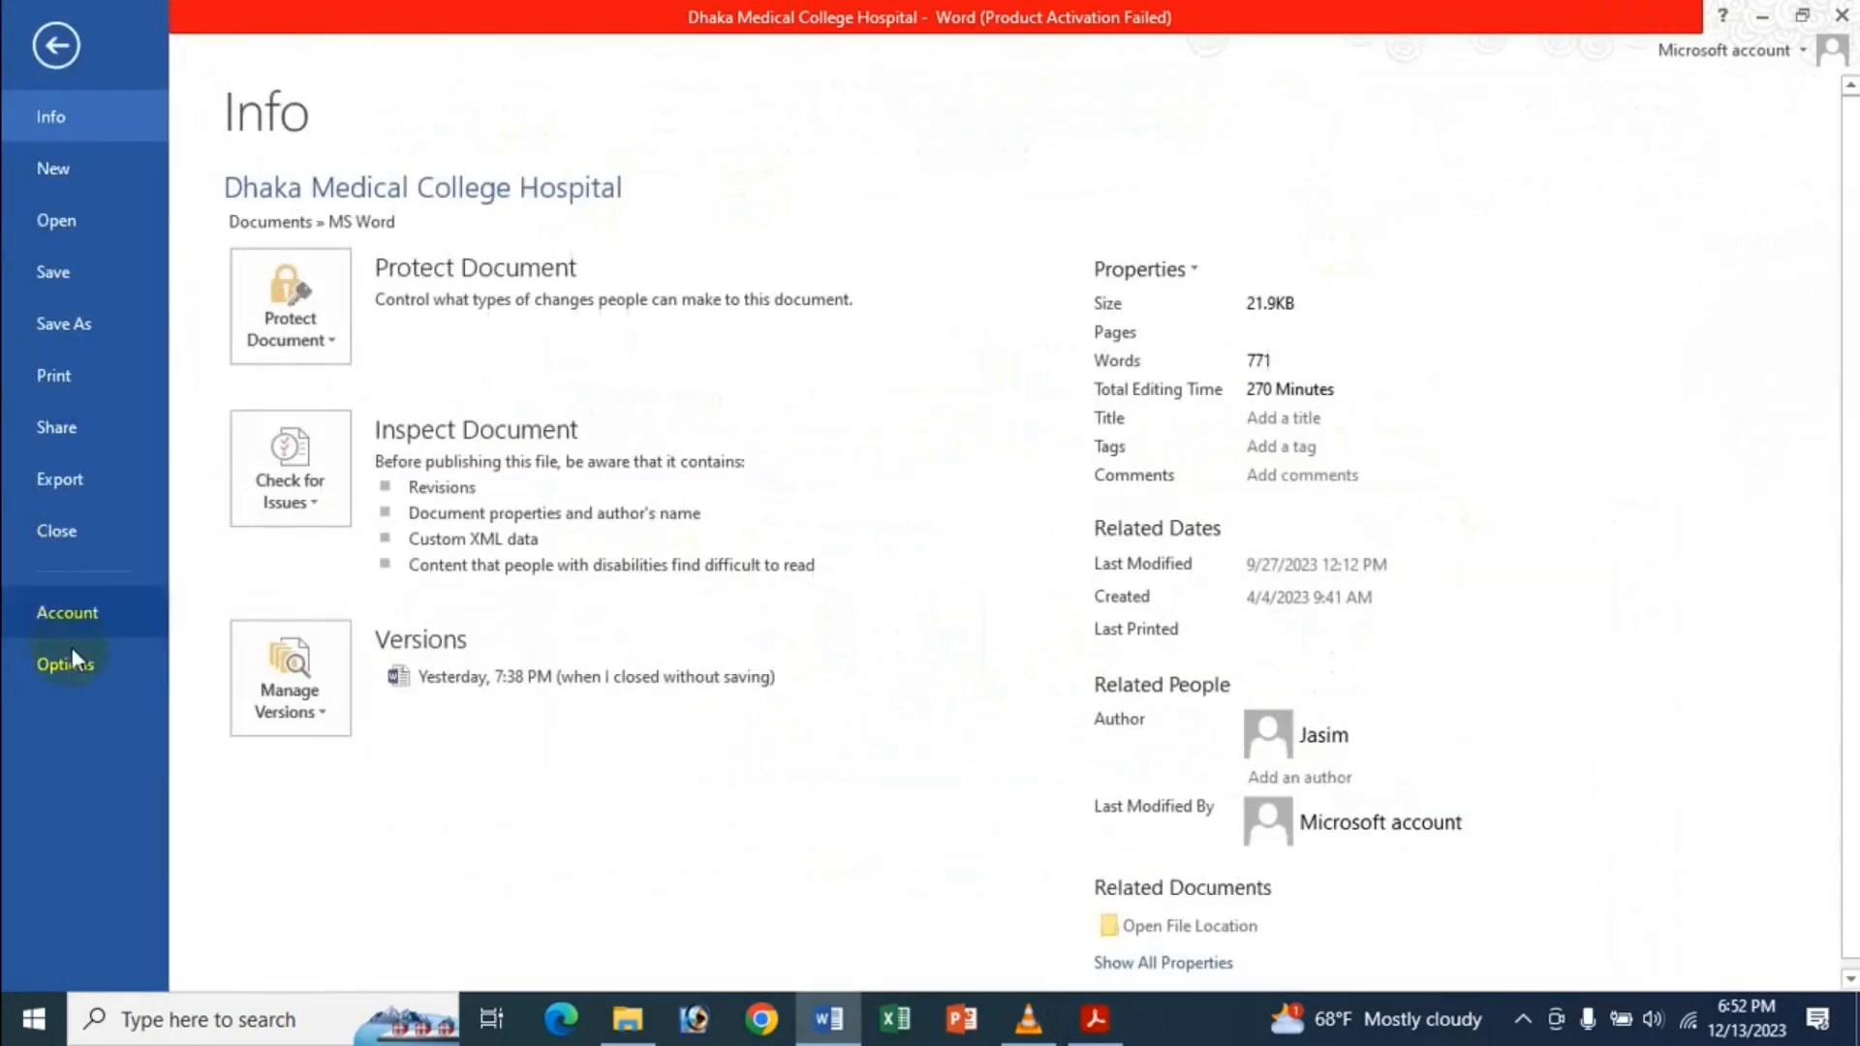
{"action": "left_click", "coordinate": [66, 653]}
{"action": "left_click", "coordinate": [388, 314]}
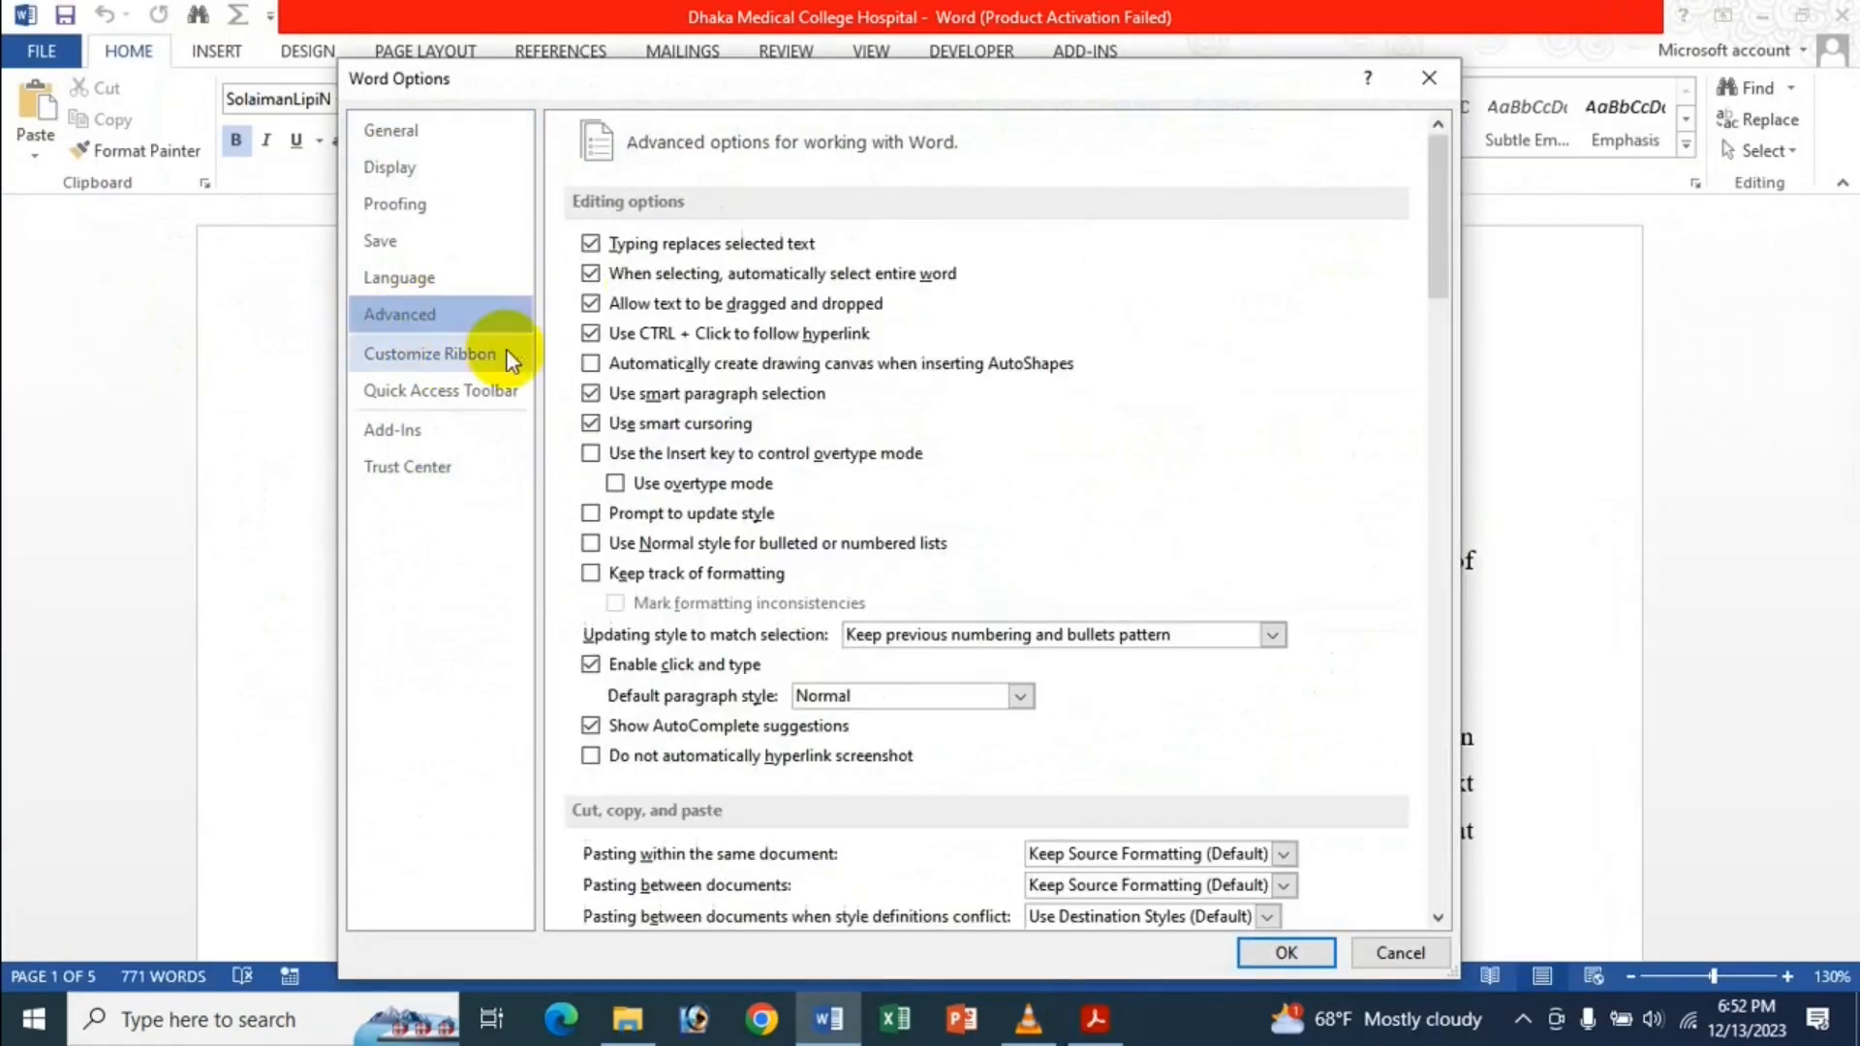
{"action": "scroll", "coordinate": [1002, 583], "scroll_direction": "down", "scroll_amount": 10}
{"action": "scroll", "coordinate": [920, 320], "scroll_direction": "down", "scroll_amount": 8}
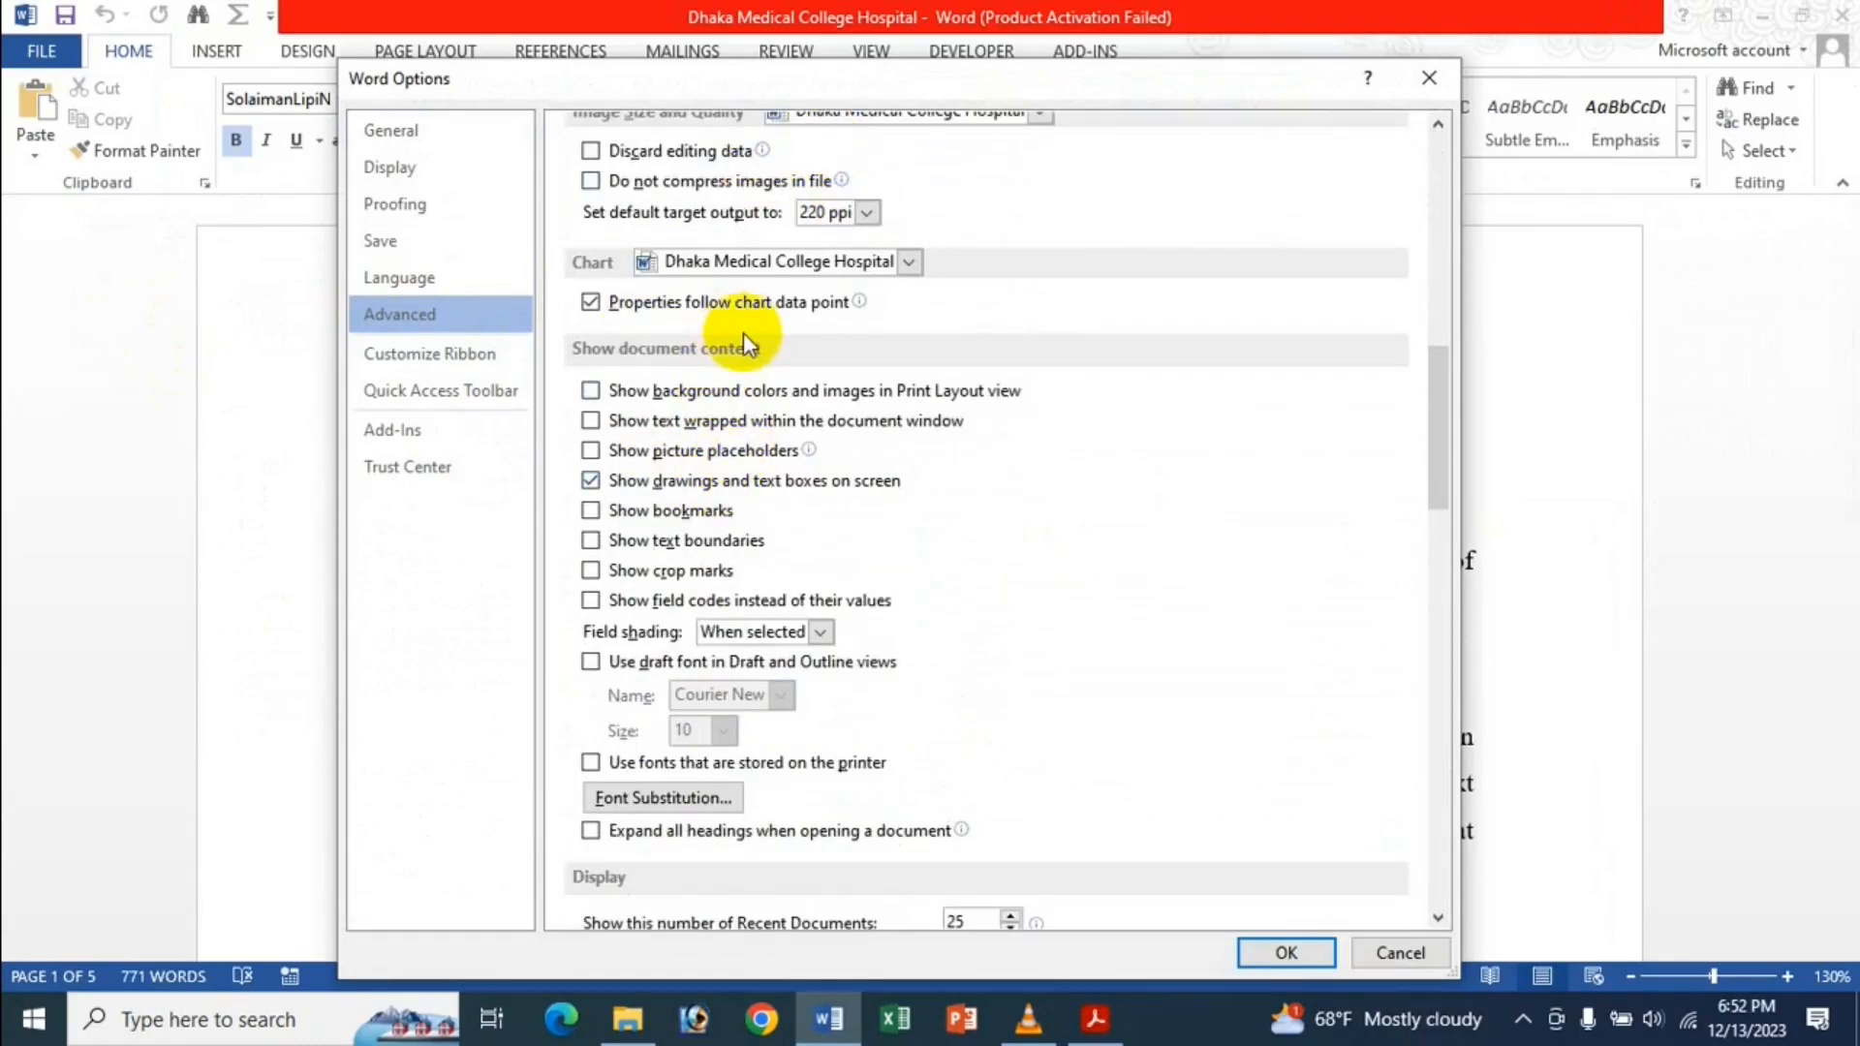
{"action": "scroll", "coordinate": [988, 513], "scroll_direction": "up", "scroll_amount": 5}
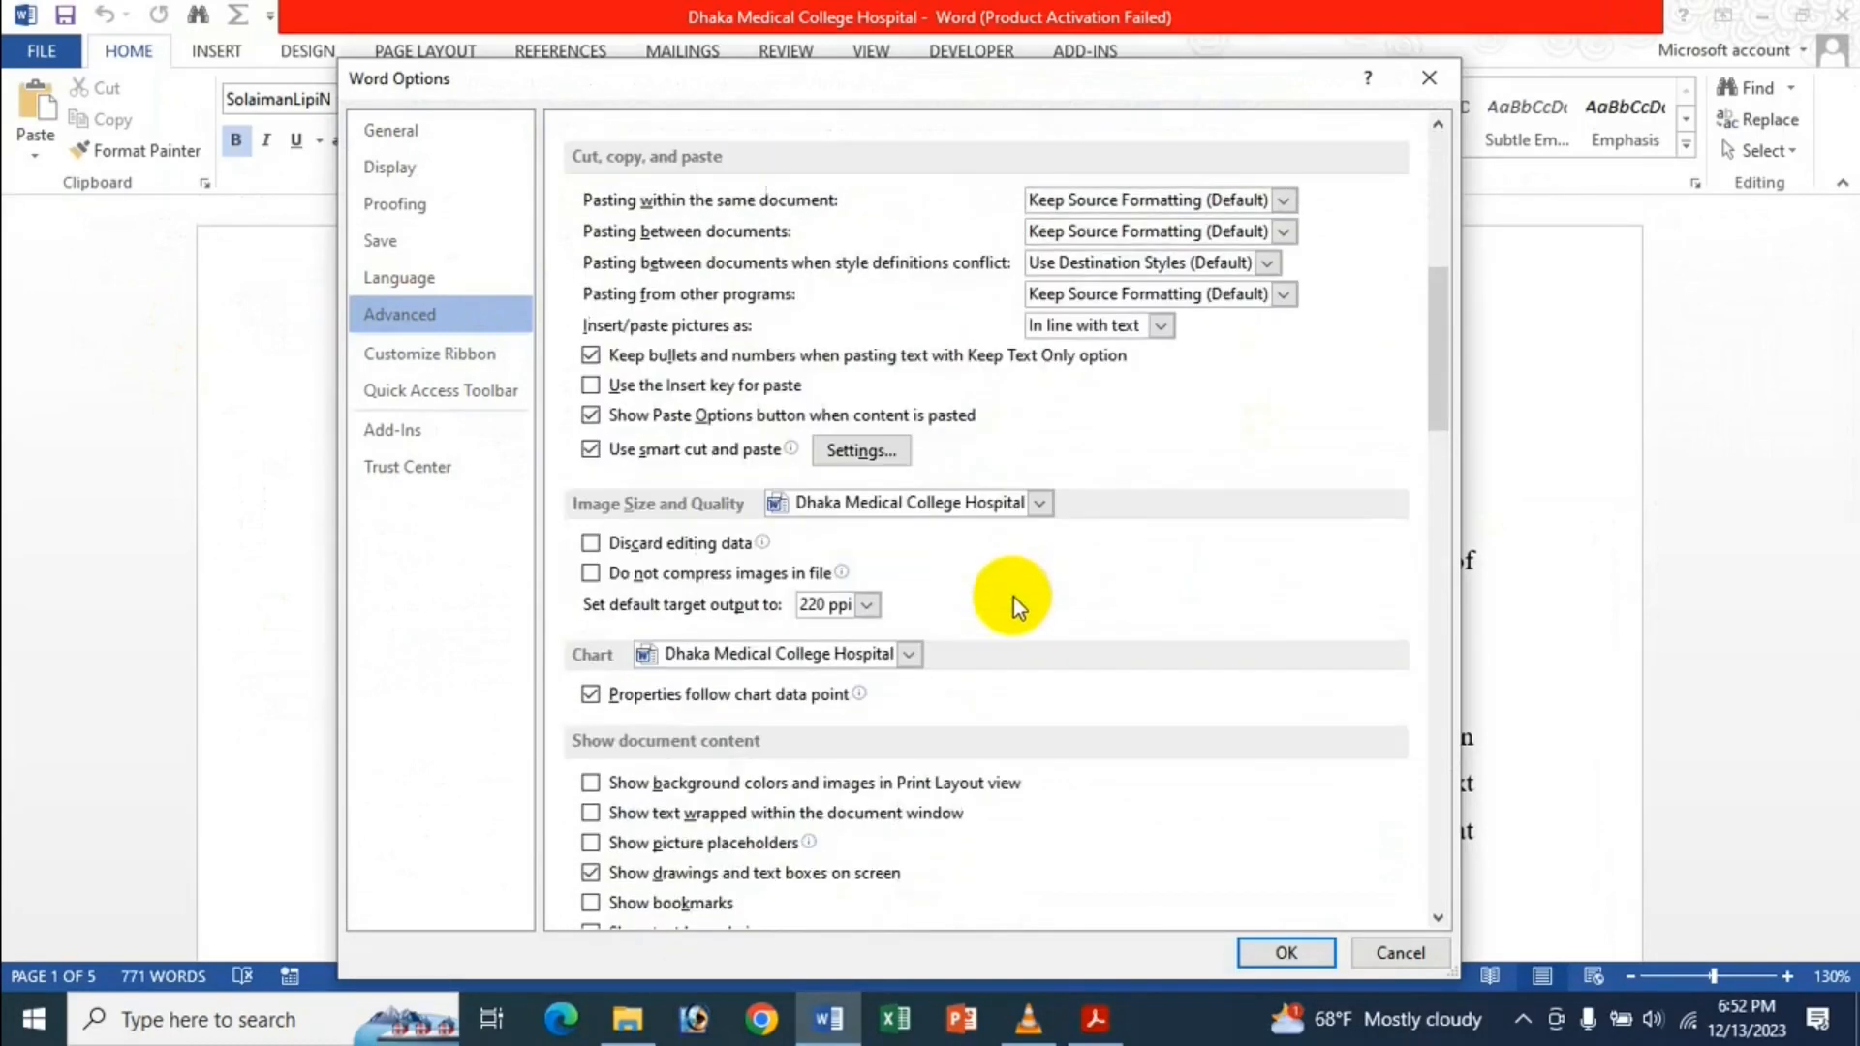
{"action": "scroll", "coordinate": [901, 407], "scroll_direction": "up", "scroll_amount": 5}
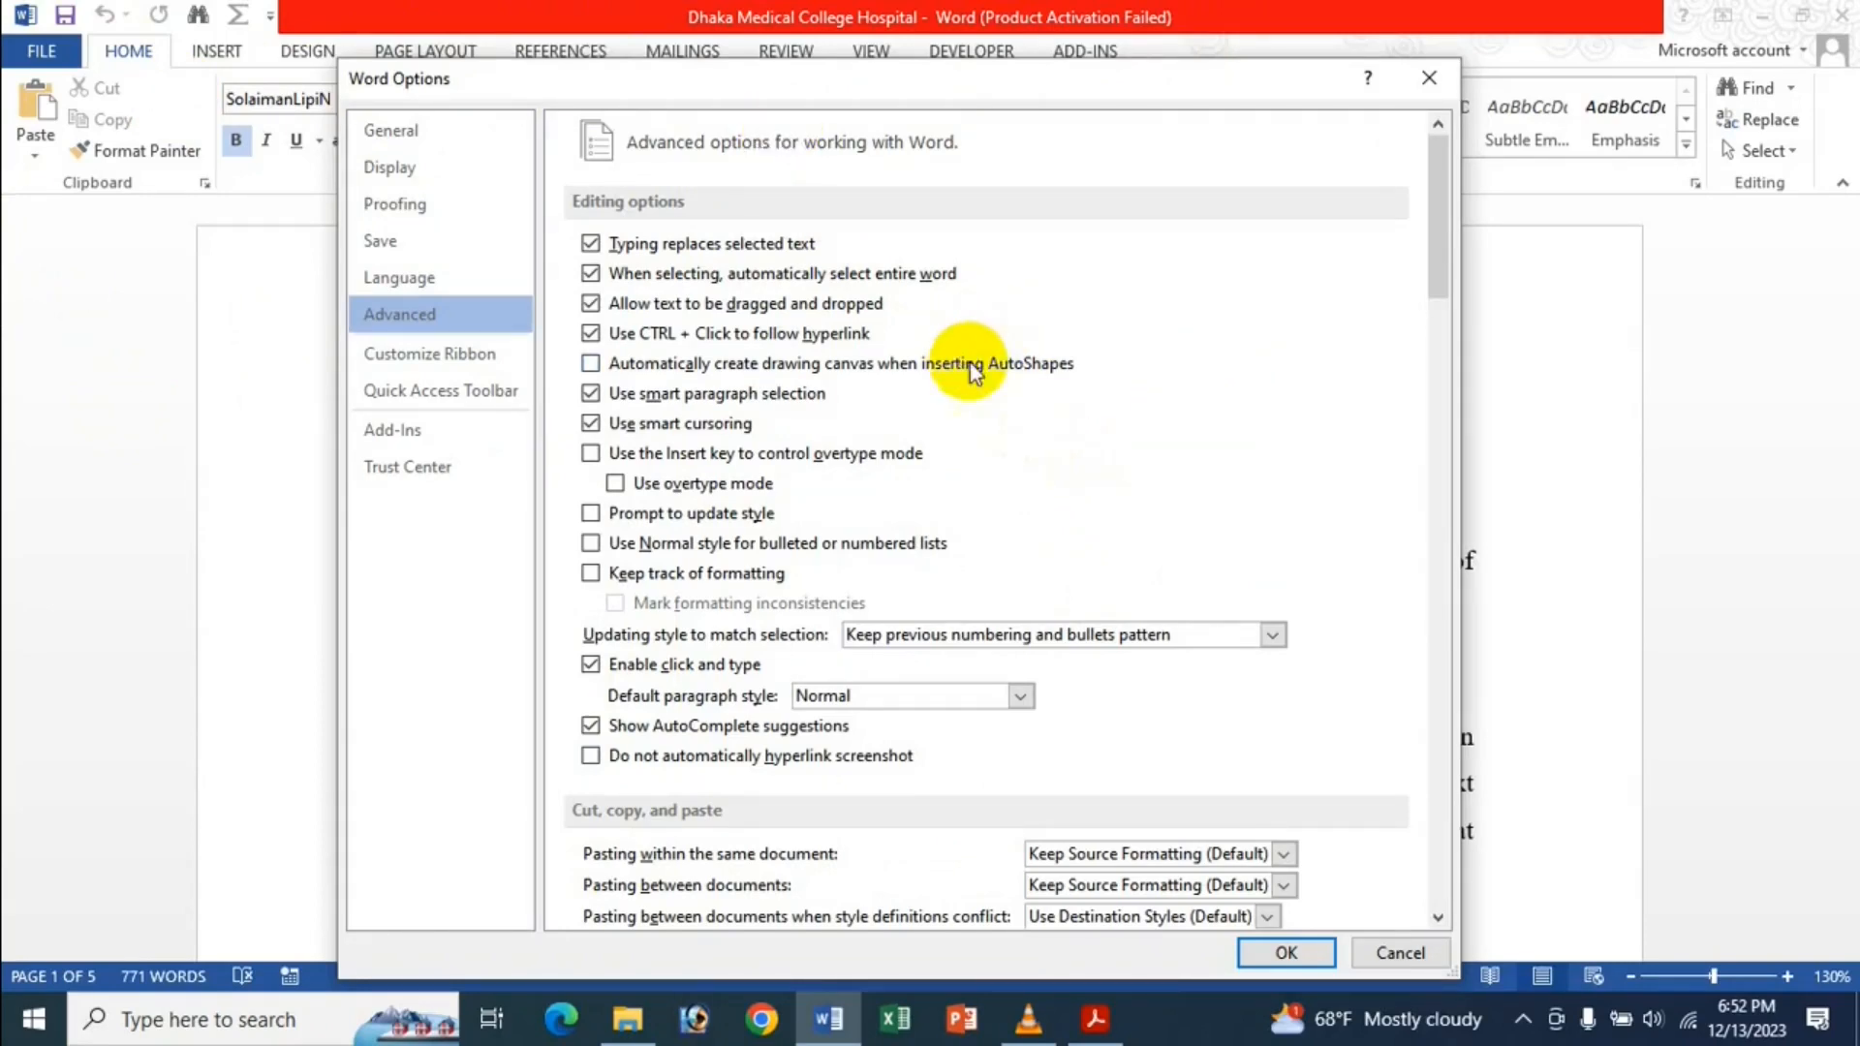
{"action": "scroll", "coordinate": [979, 261], "scroll_direction": "down", "scroll_amount": 4}
{"action": "scroll", "coordinate": [984, 272], "scroll_direction": "down", "scroll_amount": 5}
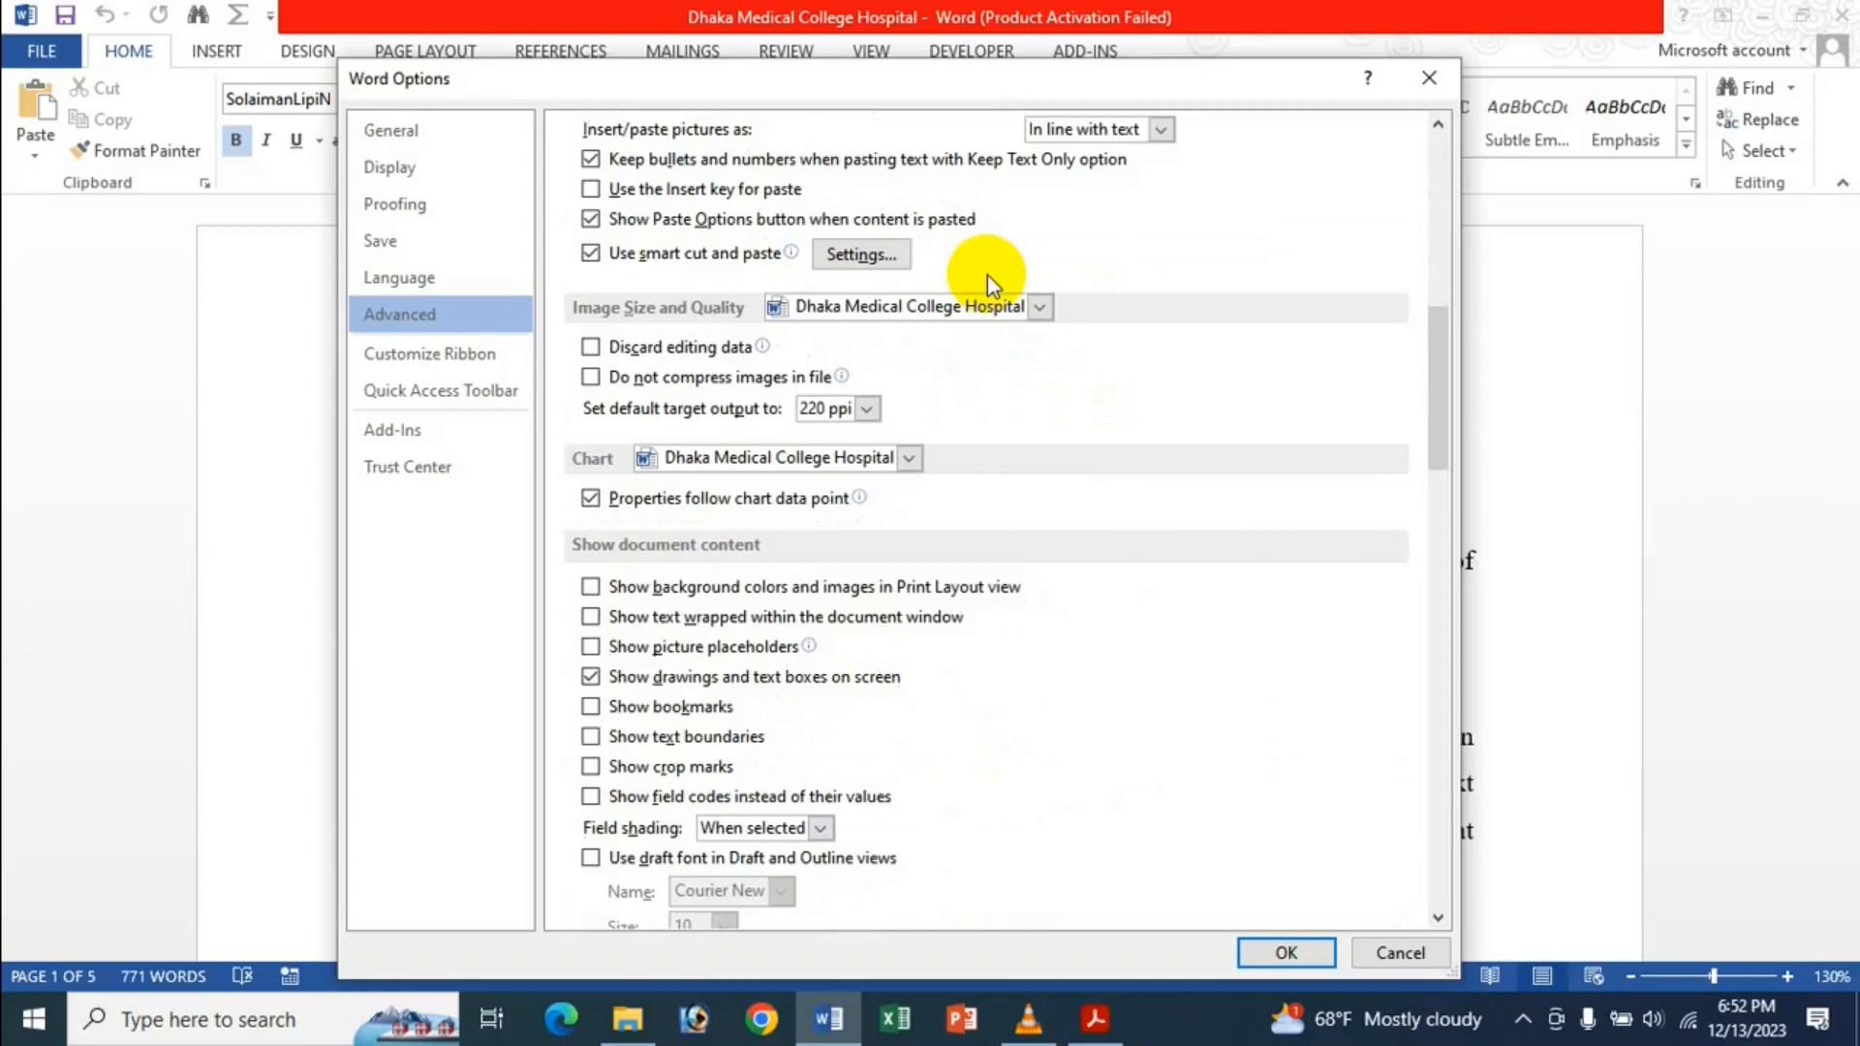
{"action": "scroll", "coordinate": [925, 586], "scroll_direction": "down", "scroll_amount": 3}
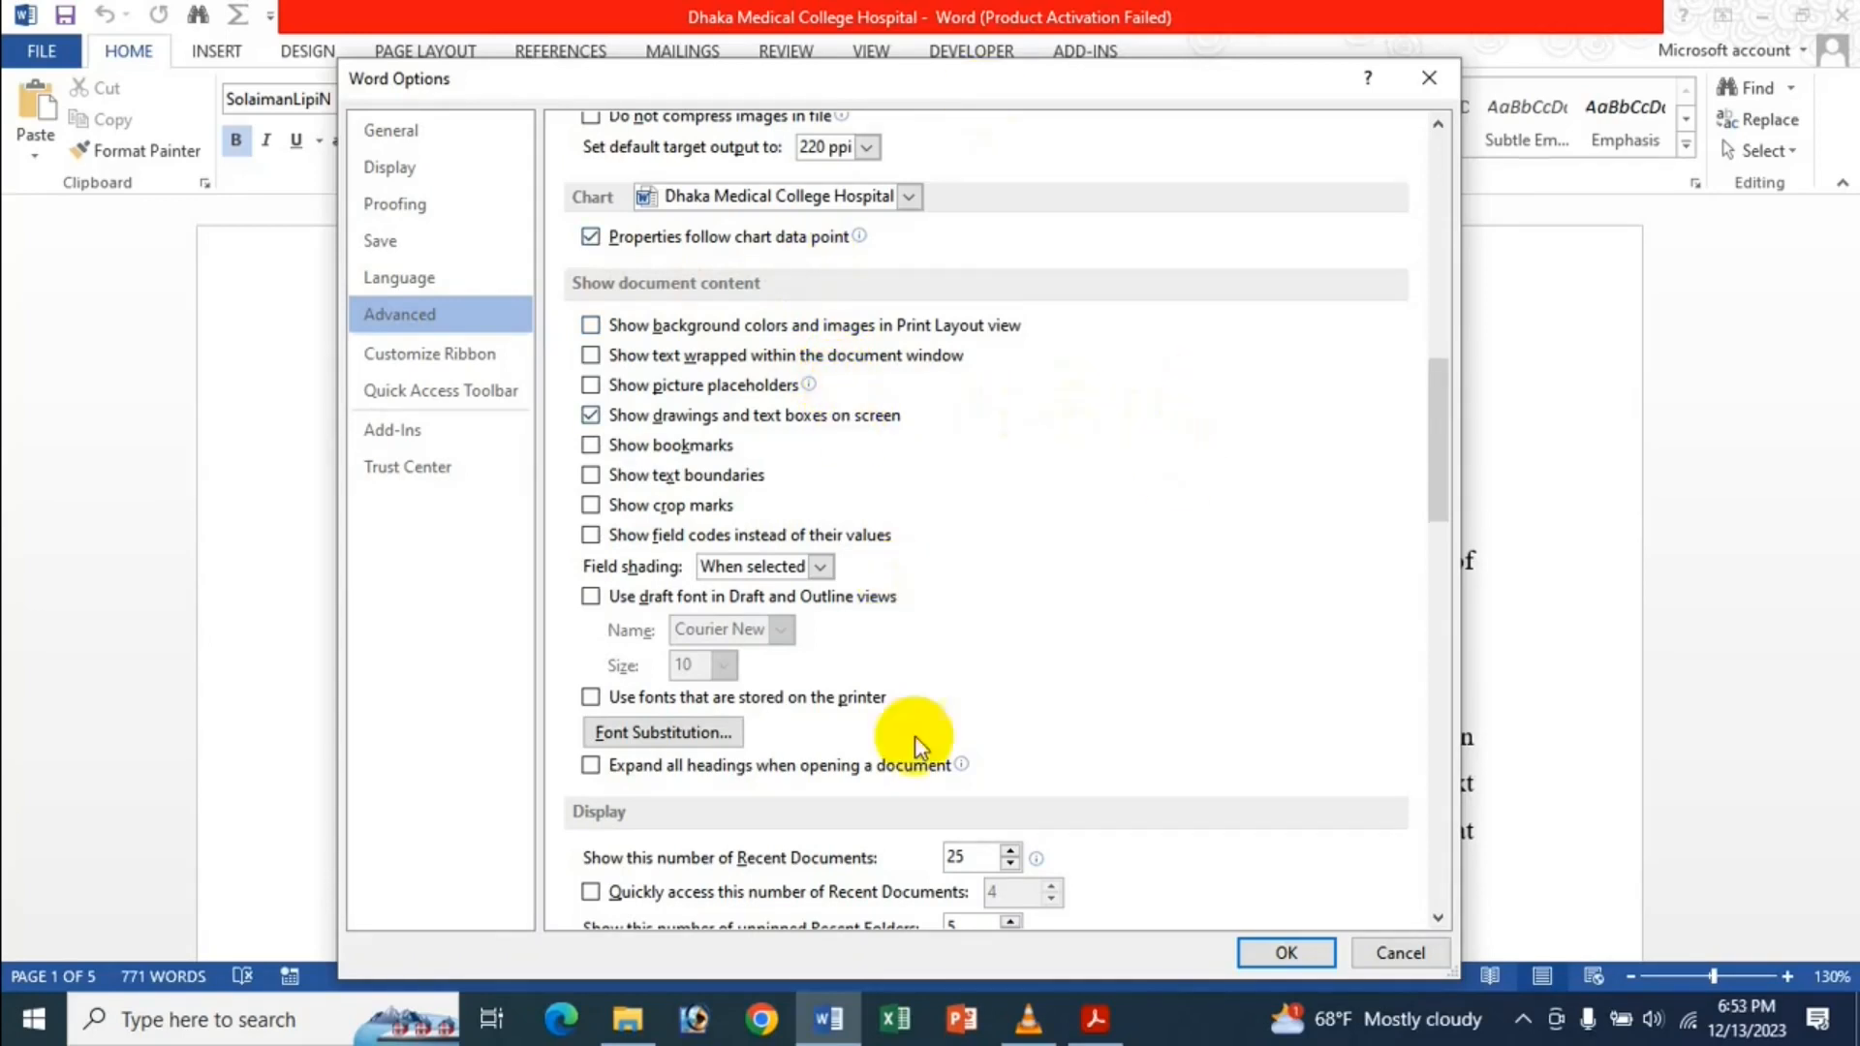
Close Options, apply a light blue page colour from Design > Page Color, then reopen Word Options.
{"action": "left_click", "coordinate": [1287, 953]}
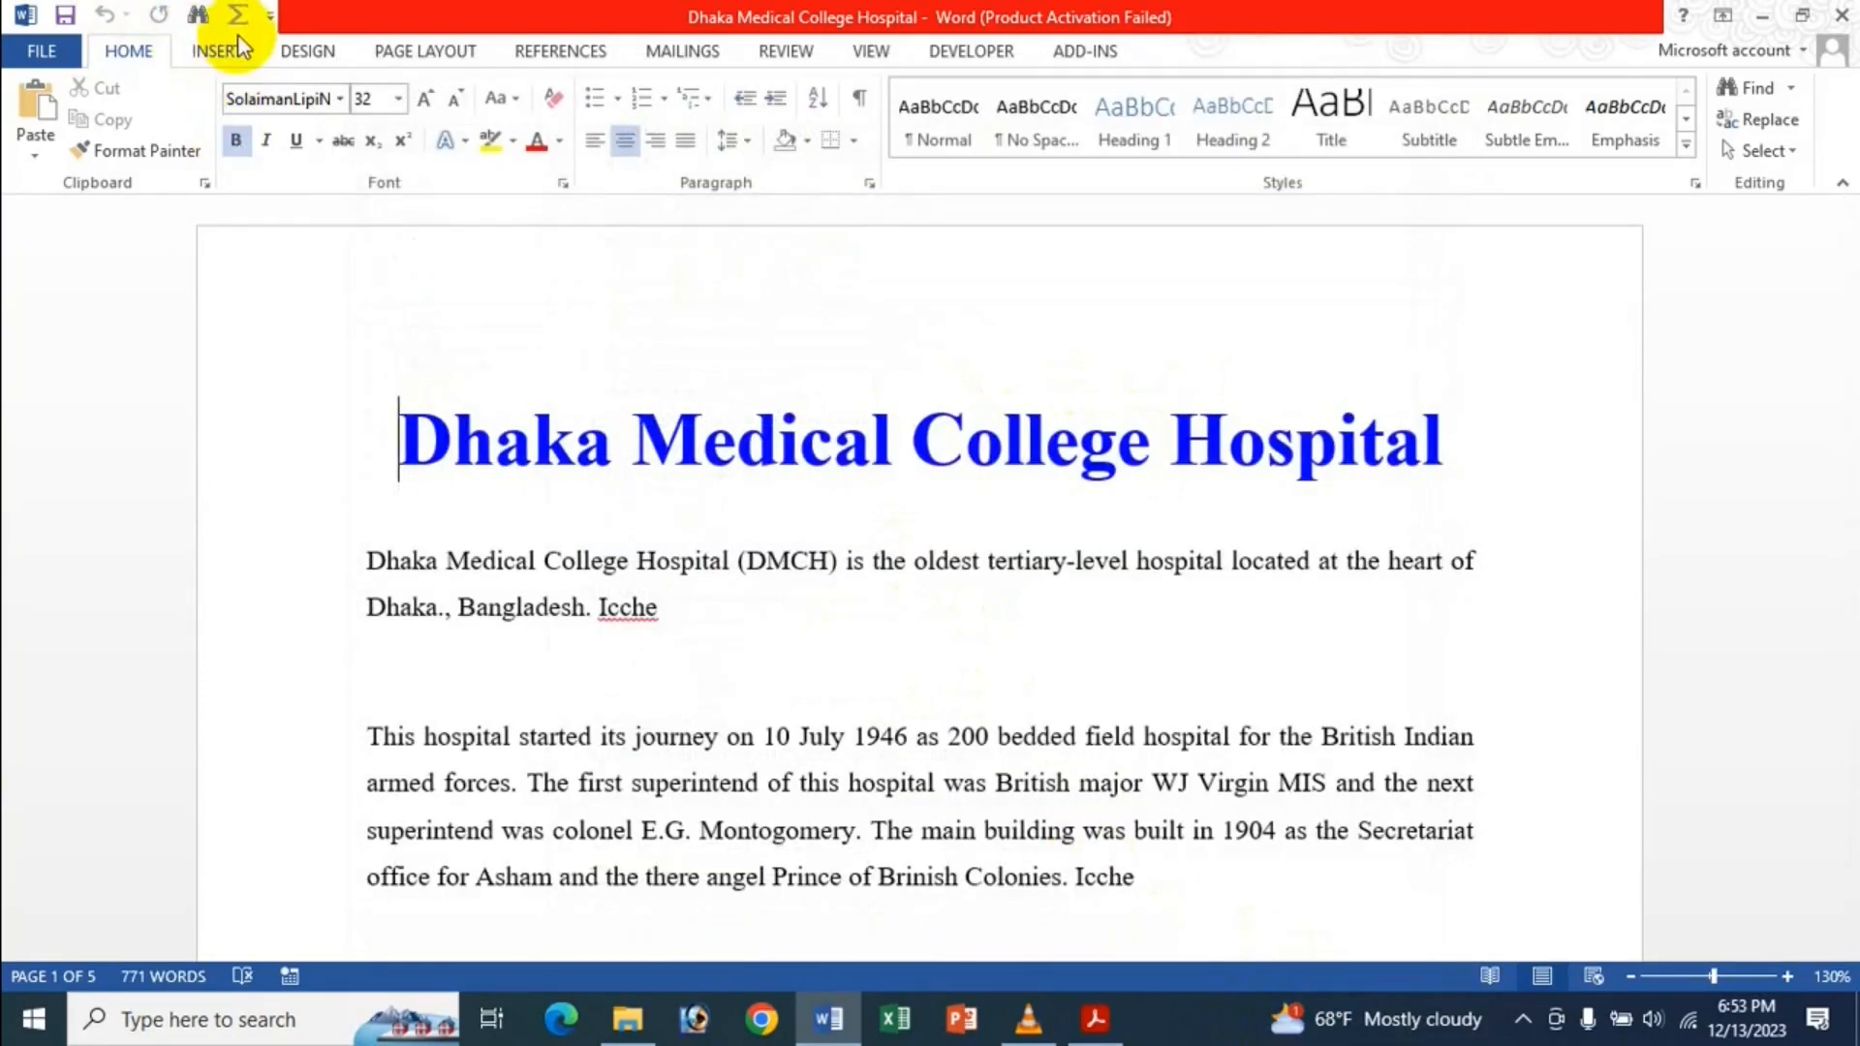
{"action": "left_click", "coordinate": [308, 49]}
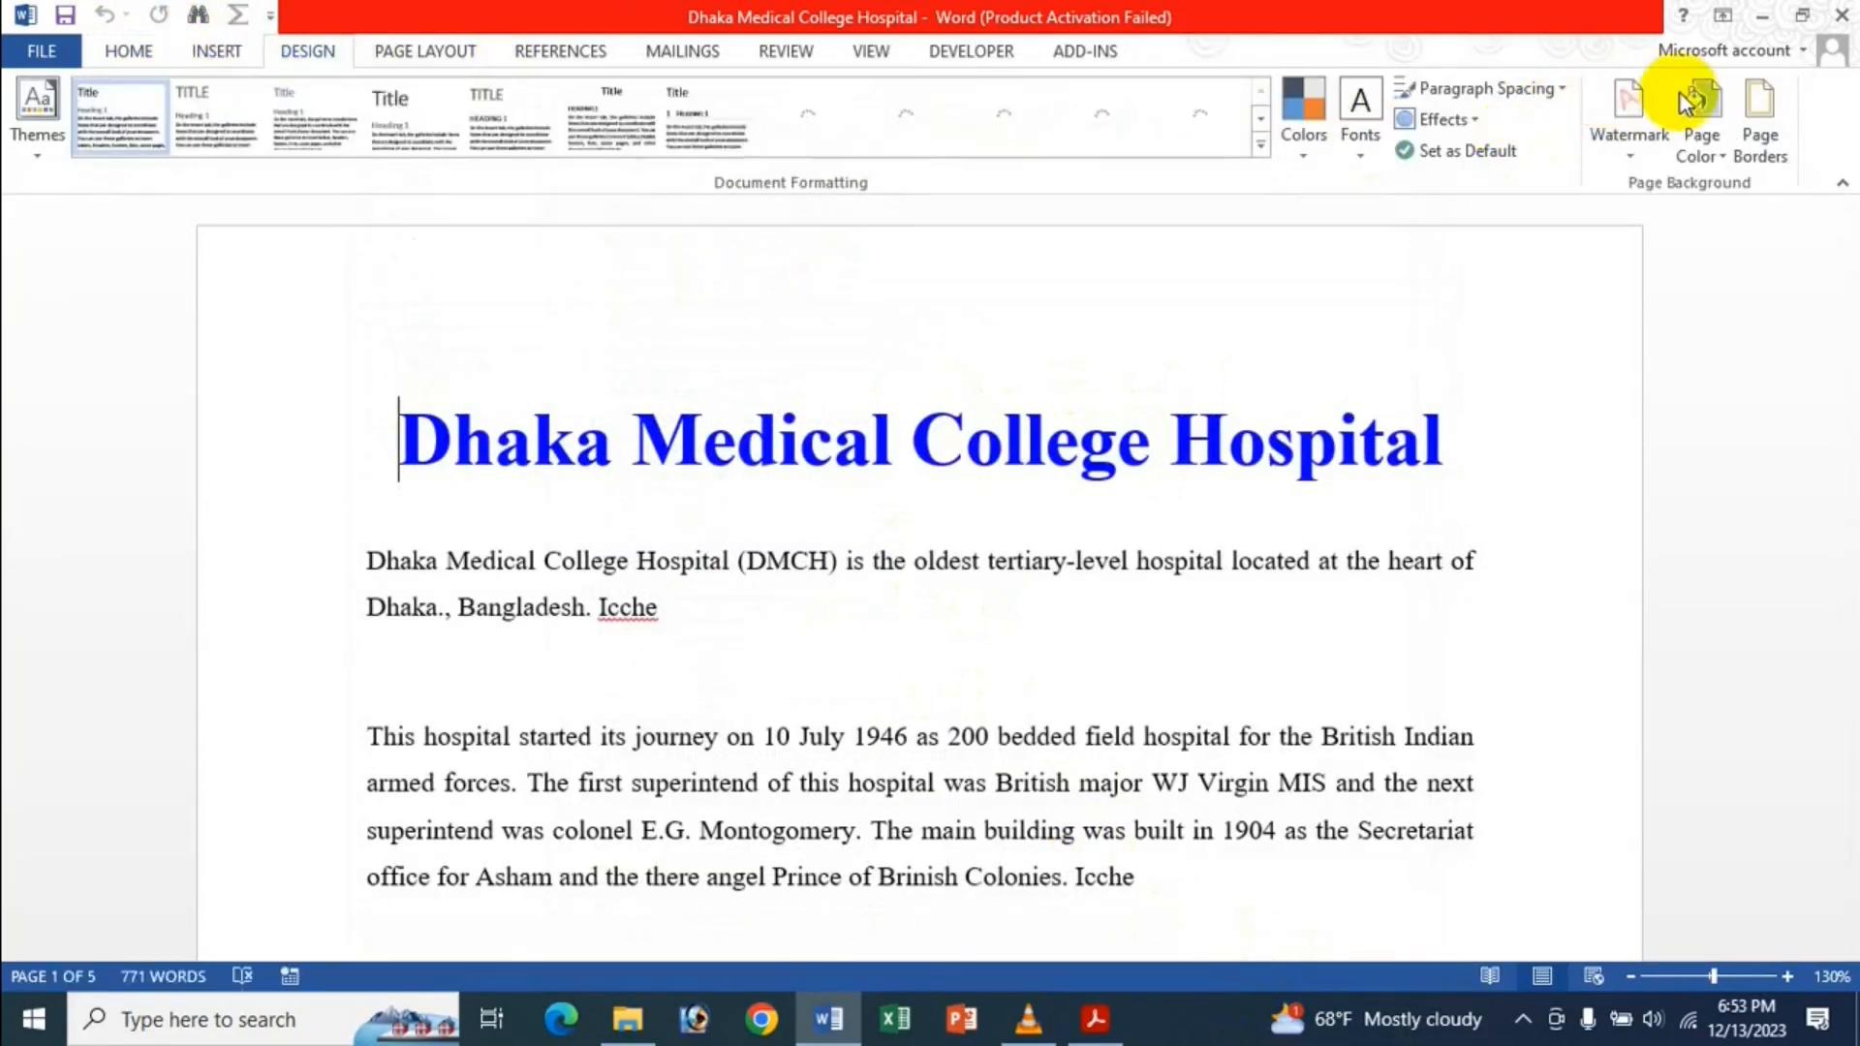
{"action": "left_click", "coordinate": [1711, 147]}
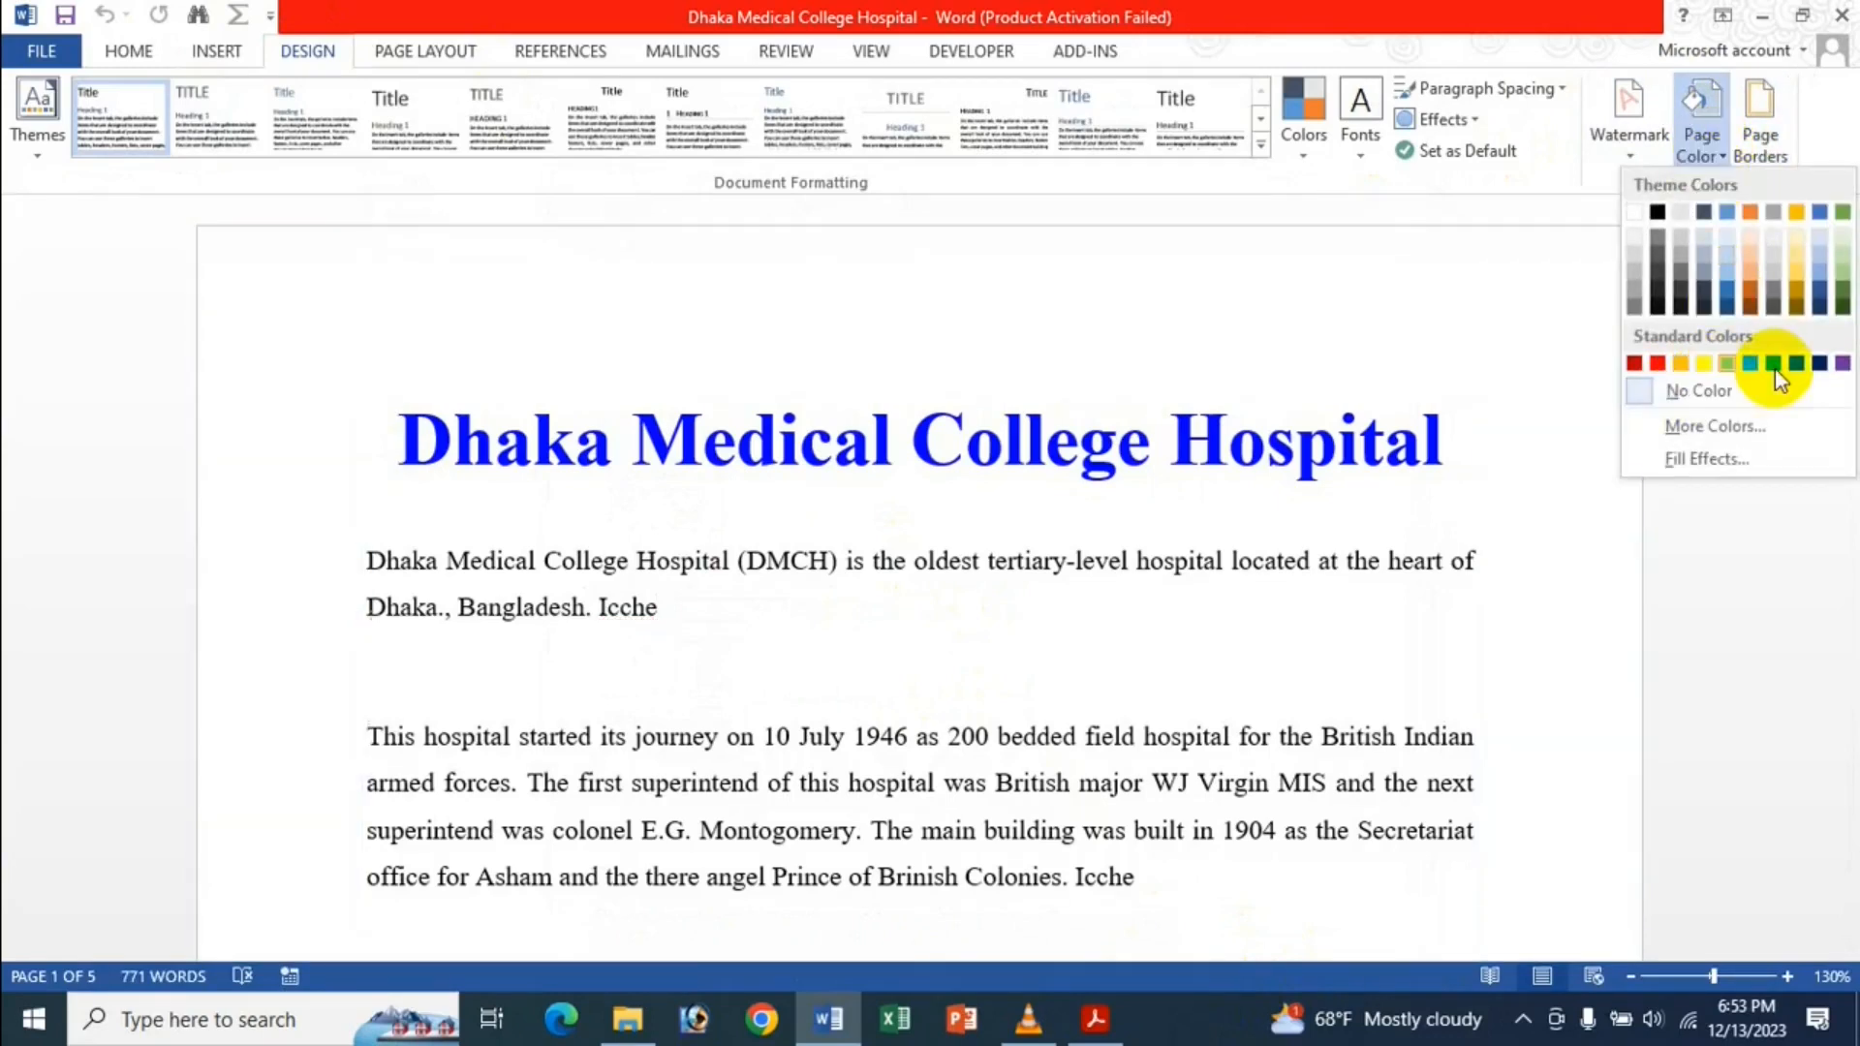
{"action": "left_click", "coordinate": [1777, 364]}
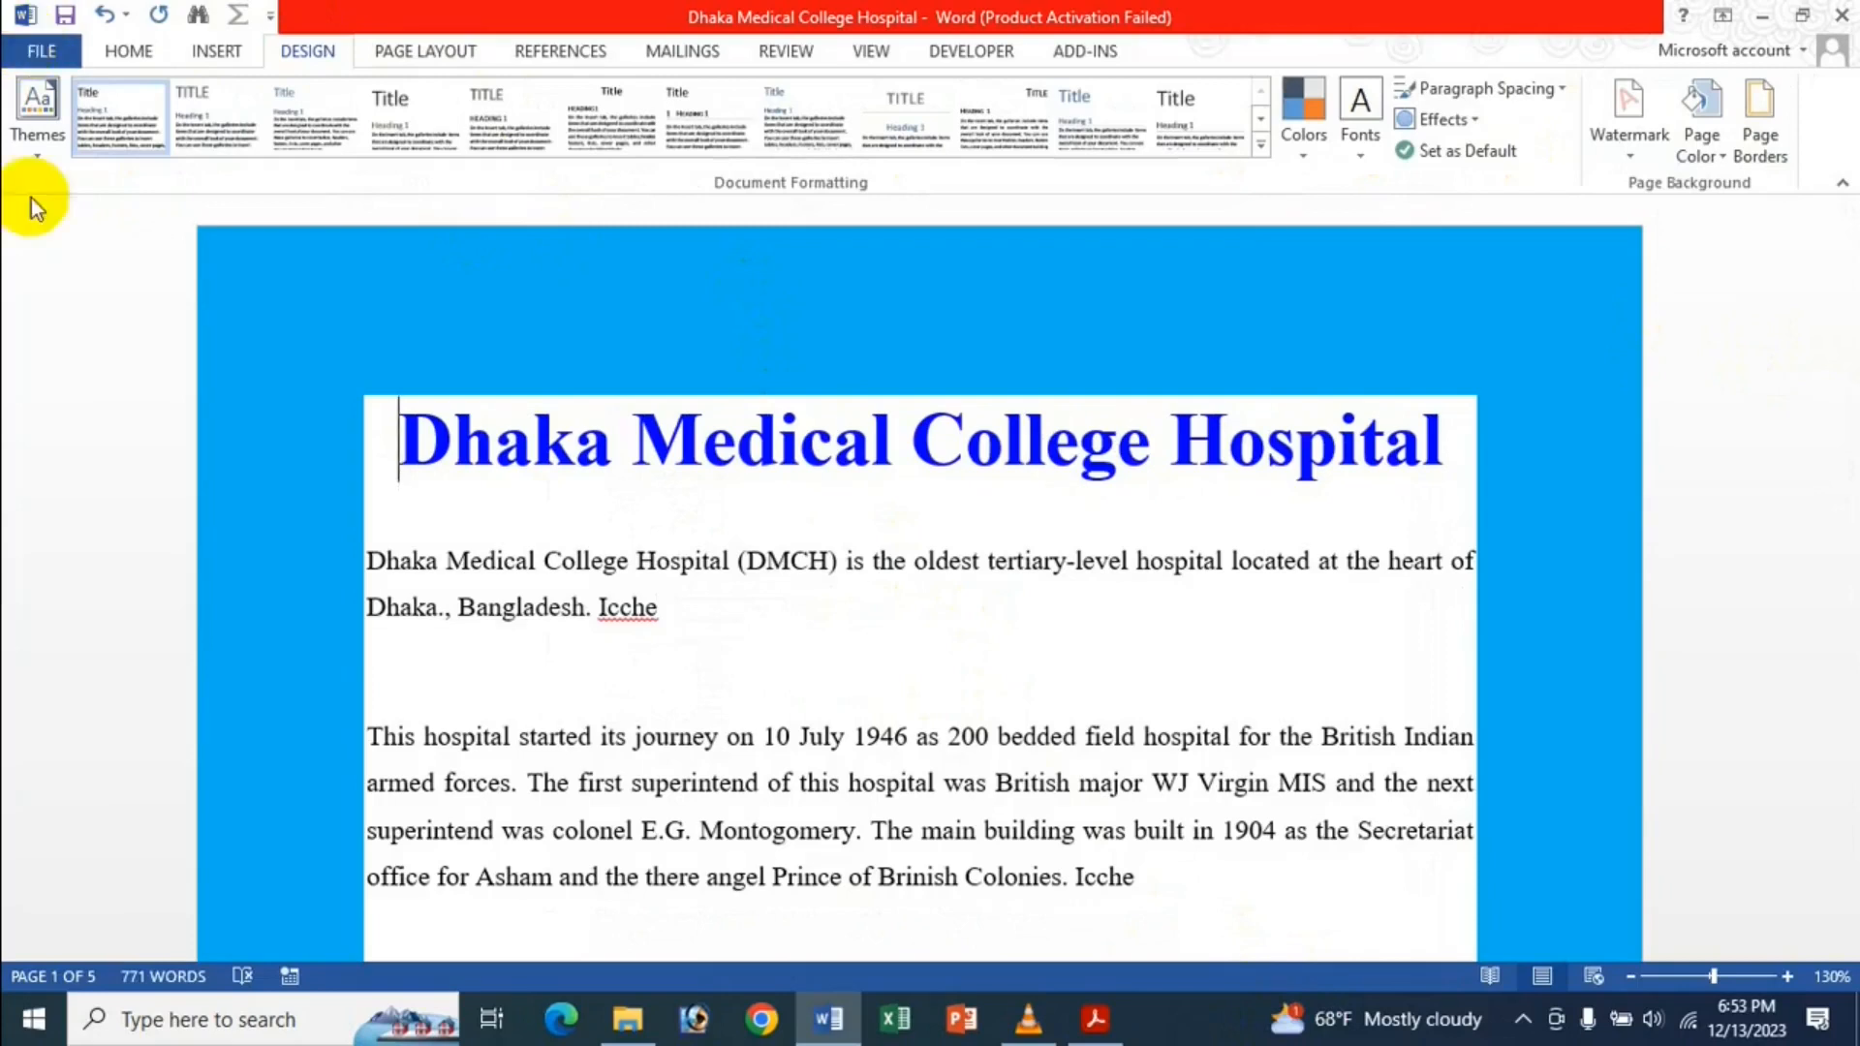
{"action": "left_click", "coordinate": [41, 50]}
{"action": "left_click", "coordinate": [70, 663]}
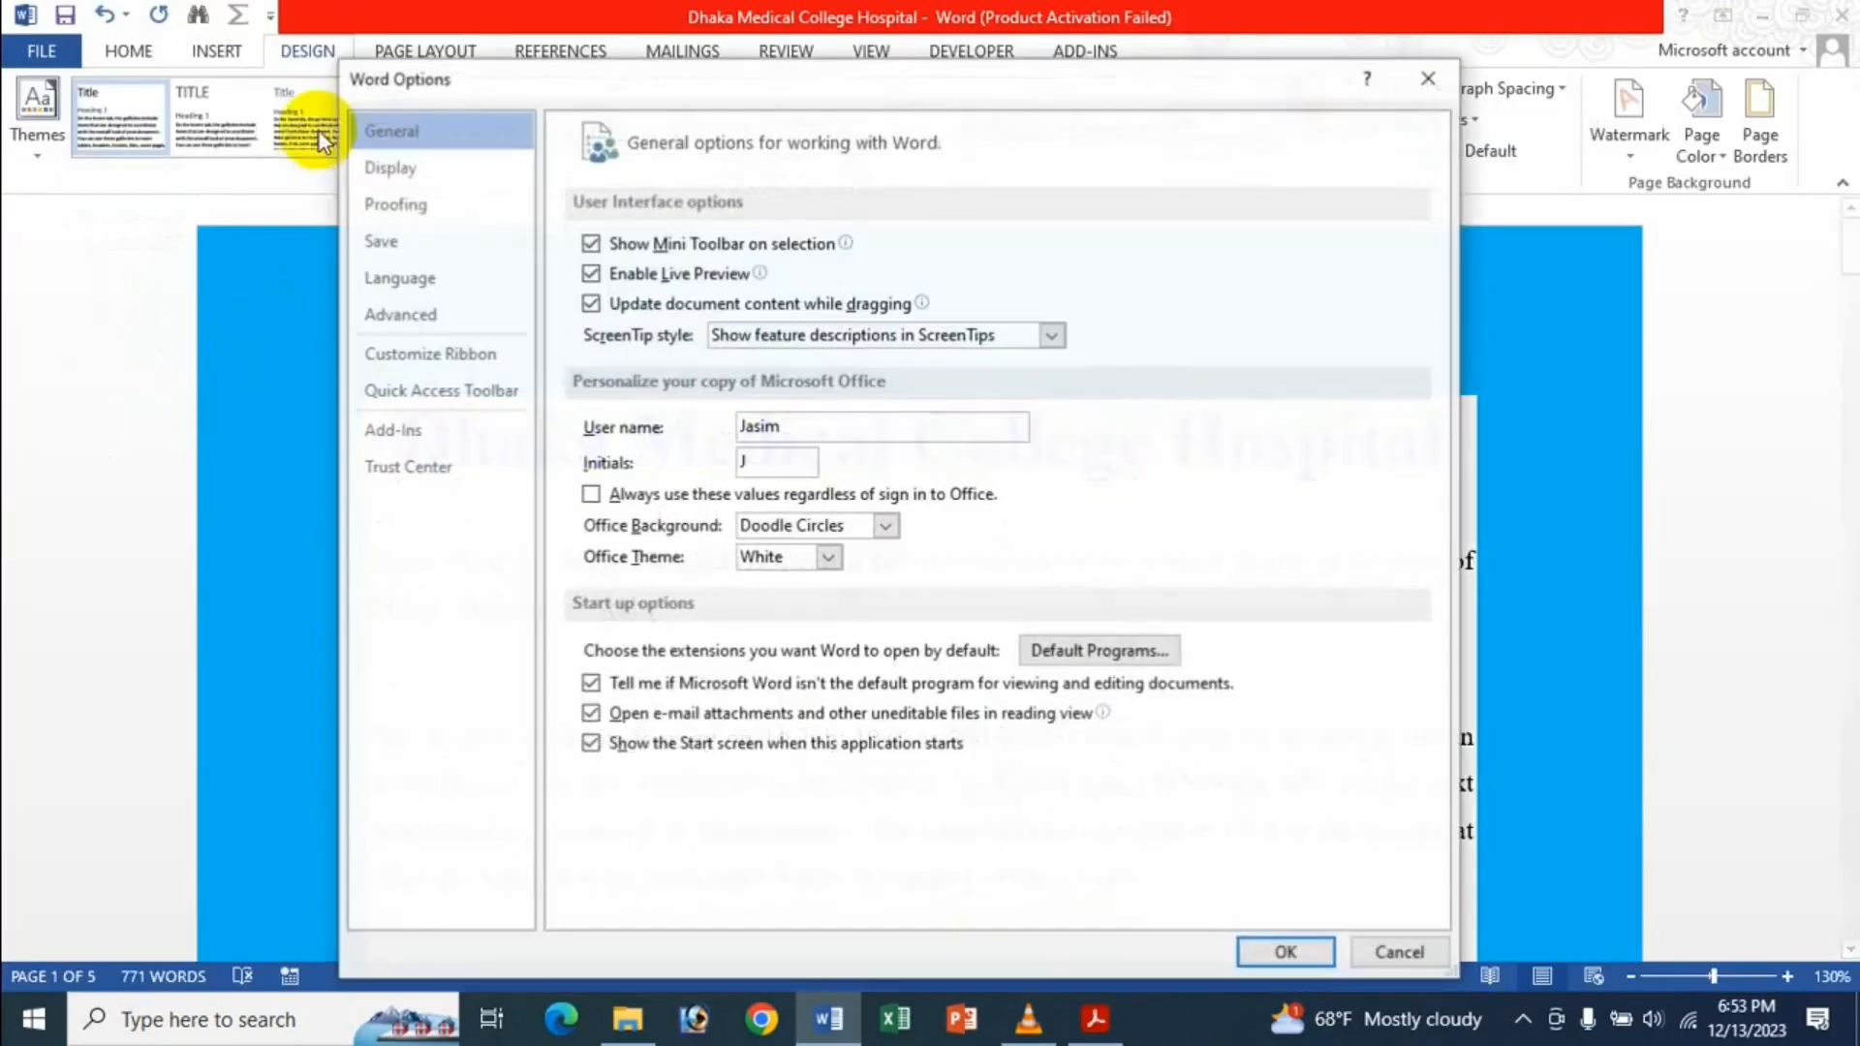
Uncheck 'Show background colors and images in Print Layout view' on the Advanced page and apply it.
{"action": "left_click", "coordinate": [438, 324]}
{"action": "scroll", "coordinate": [798, 502], "scroll_direction": "down", "scroll_amount": 10}
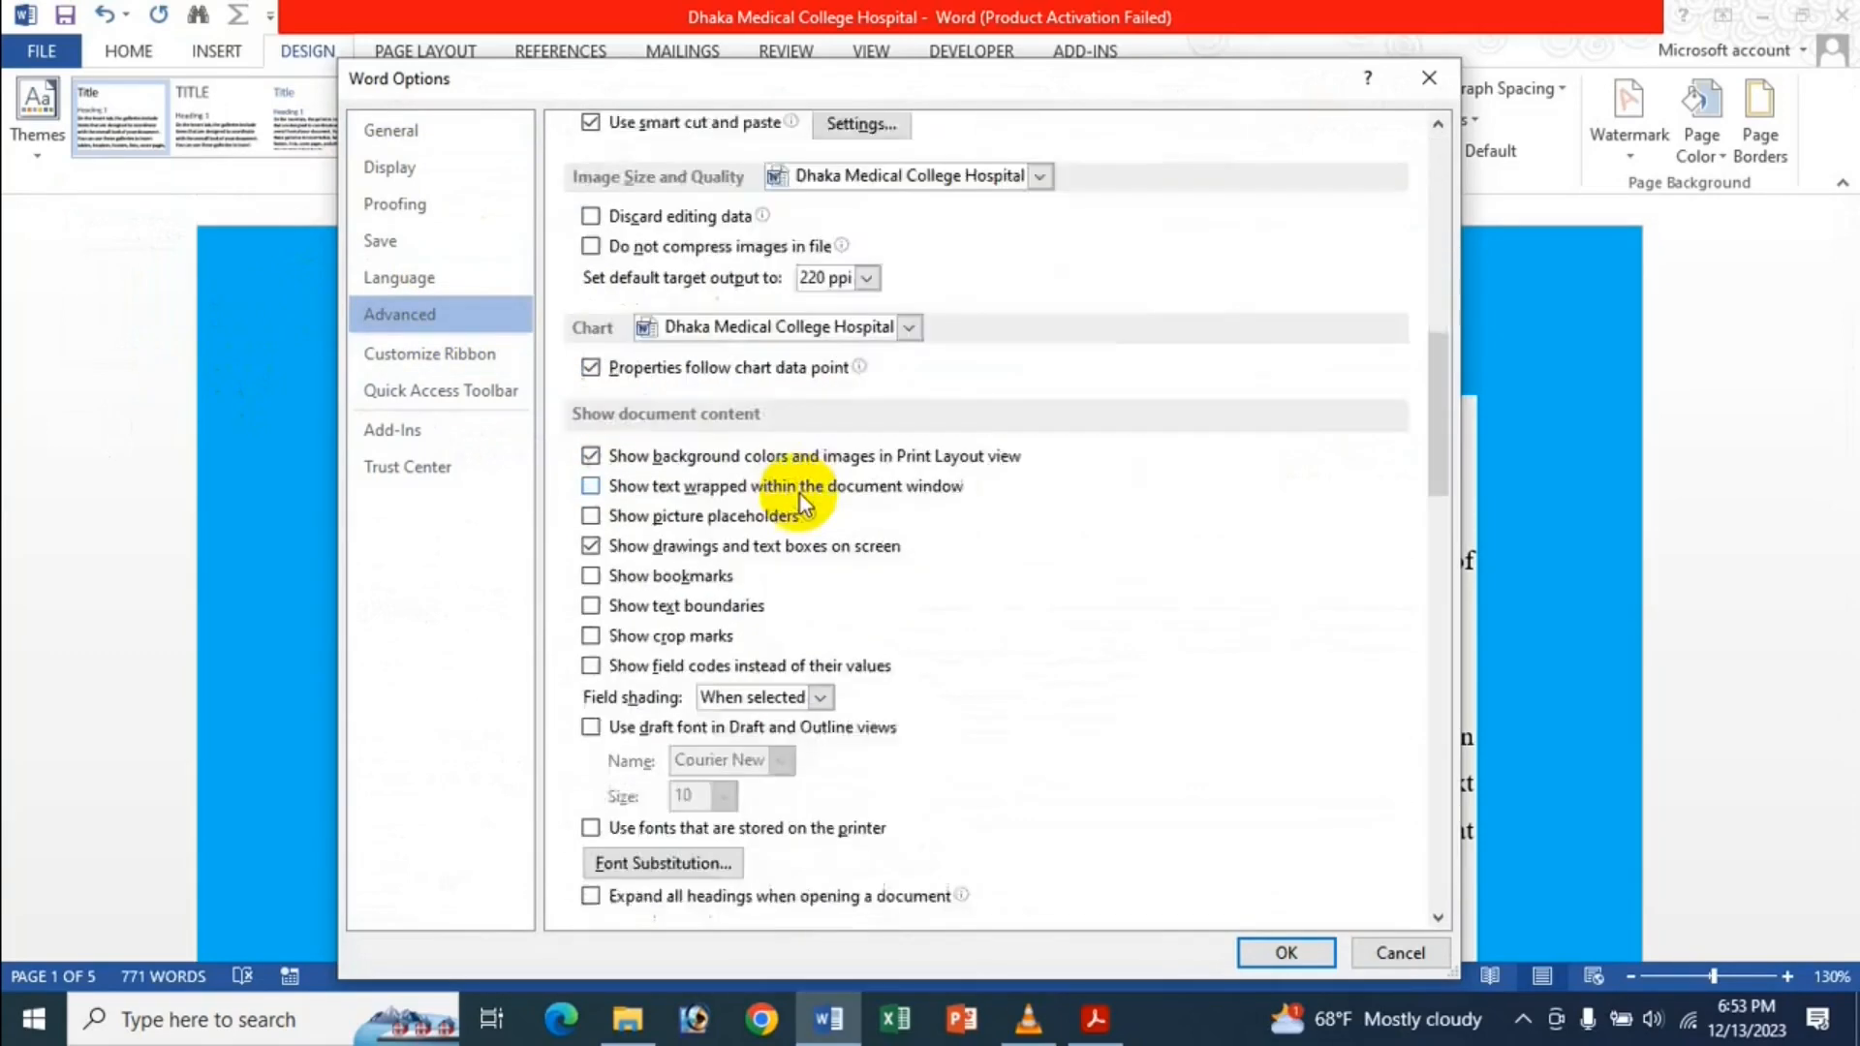
{"action": "scroll", "coordinate": [792, 496], "scroll_direction": "down", "scroll_amount": 1}
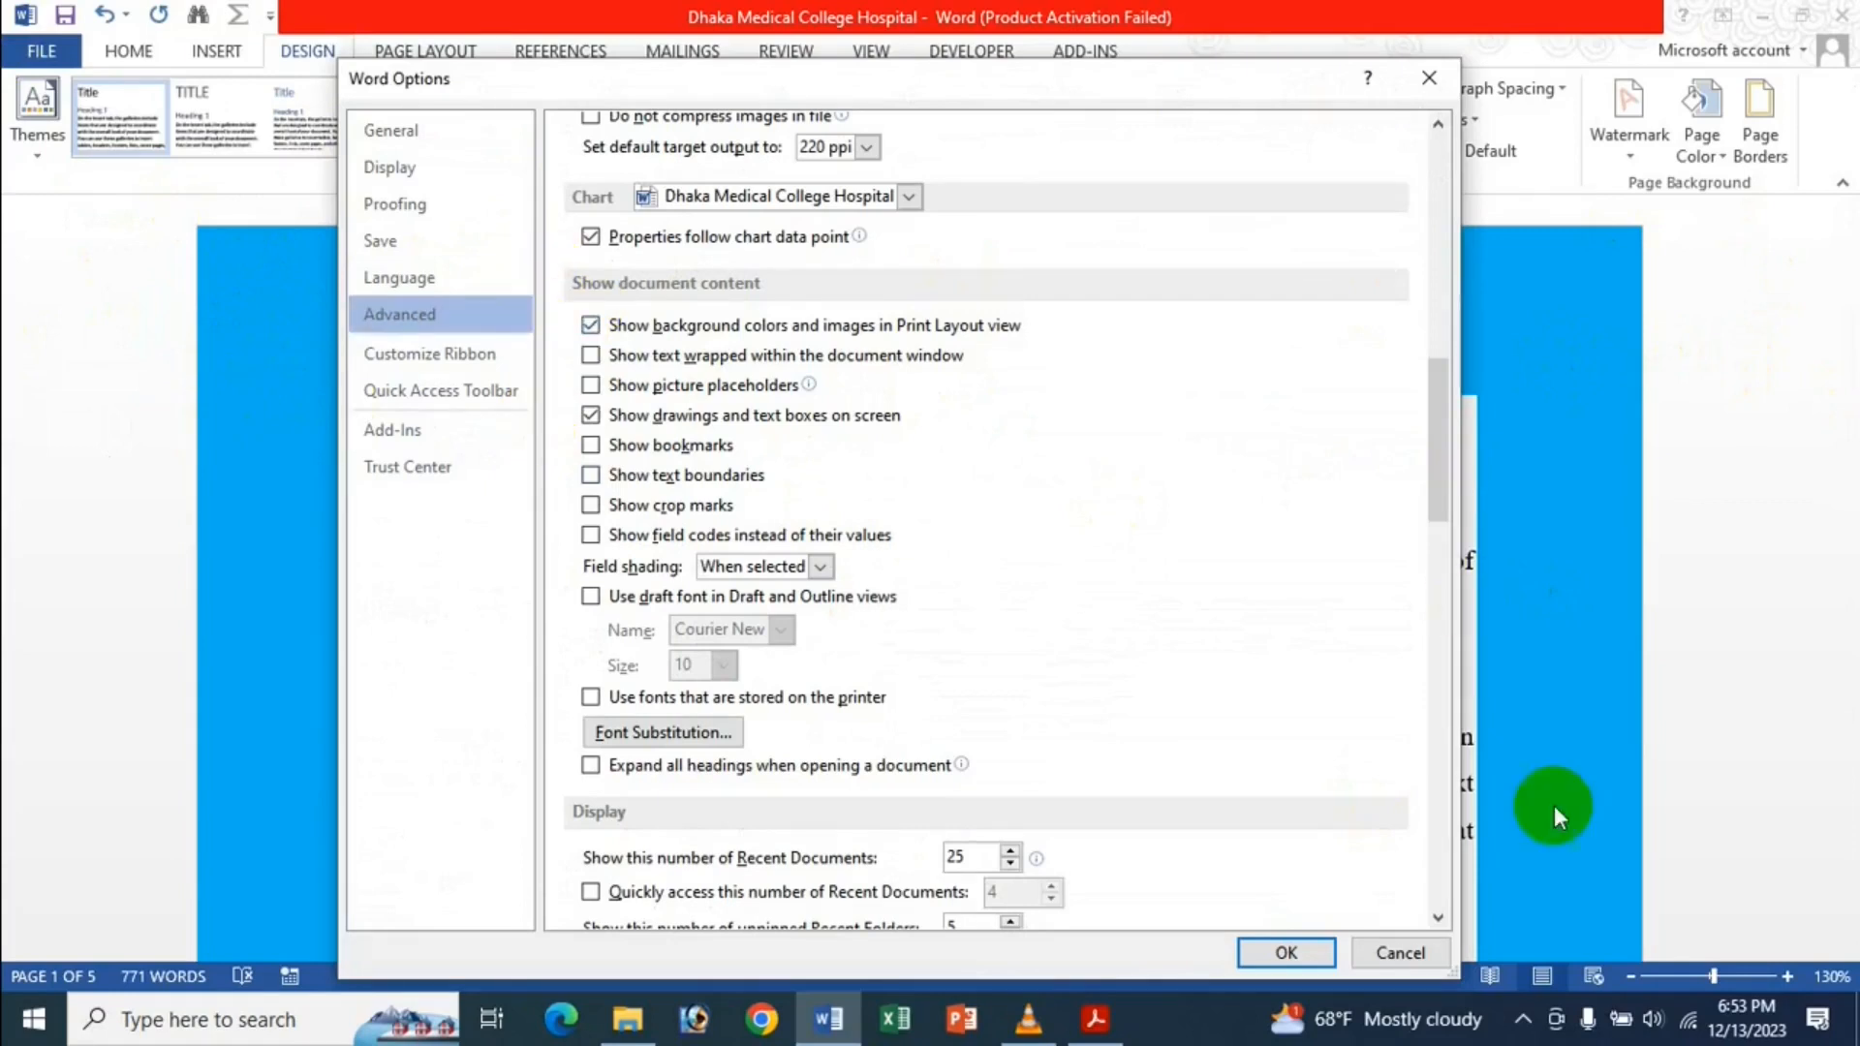
{"action": "left_click", "coordinate": [907, 330]}
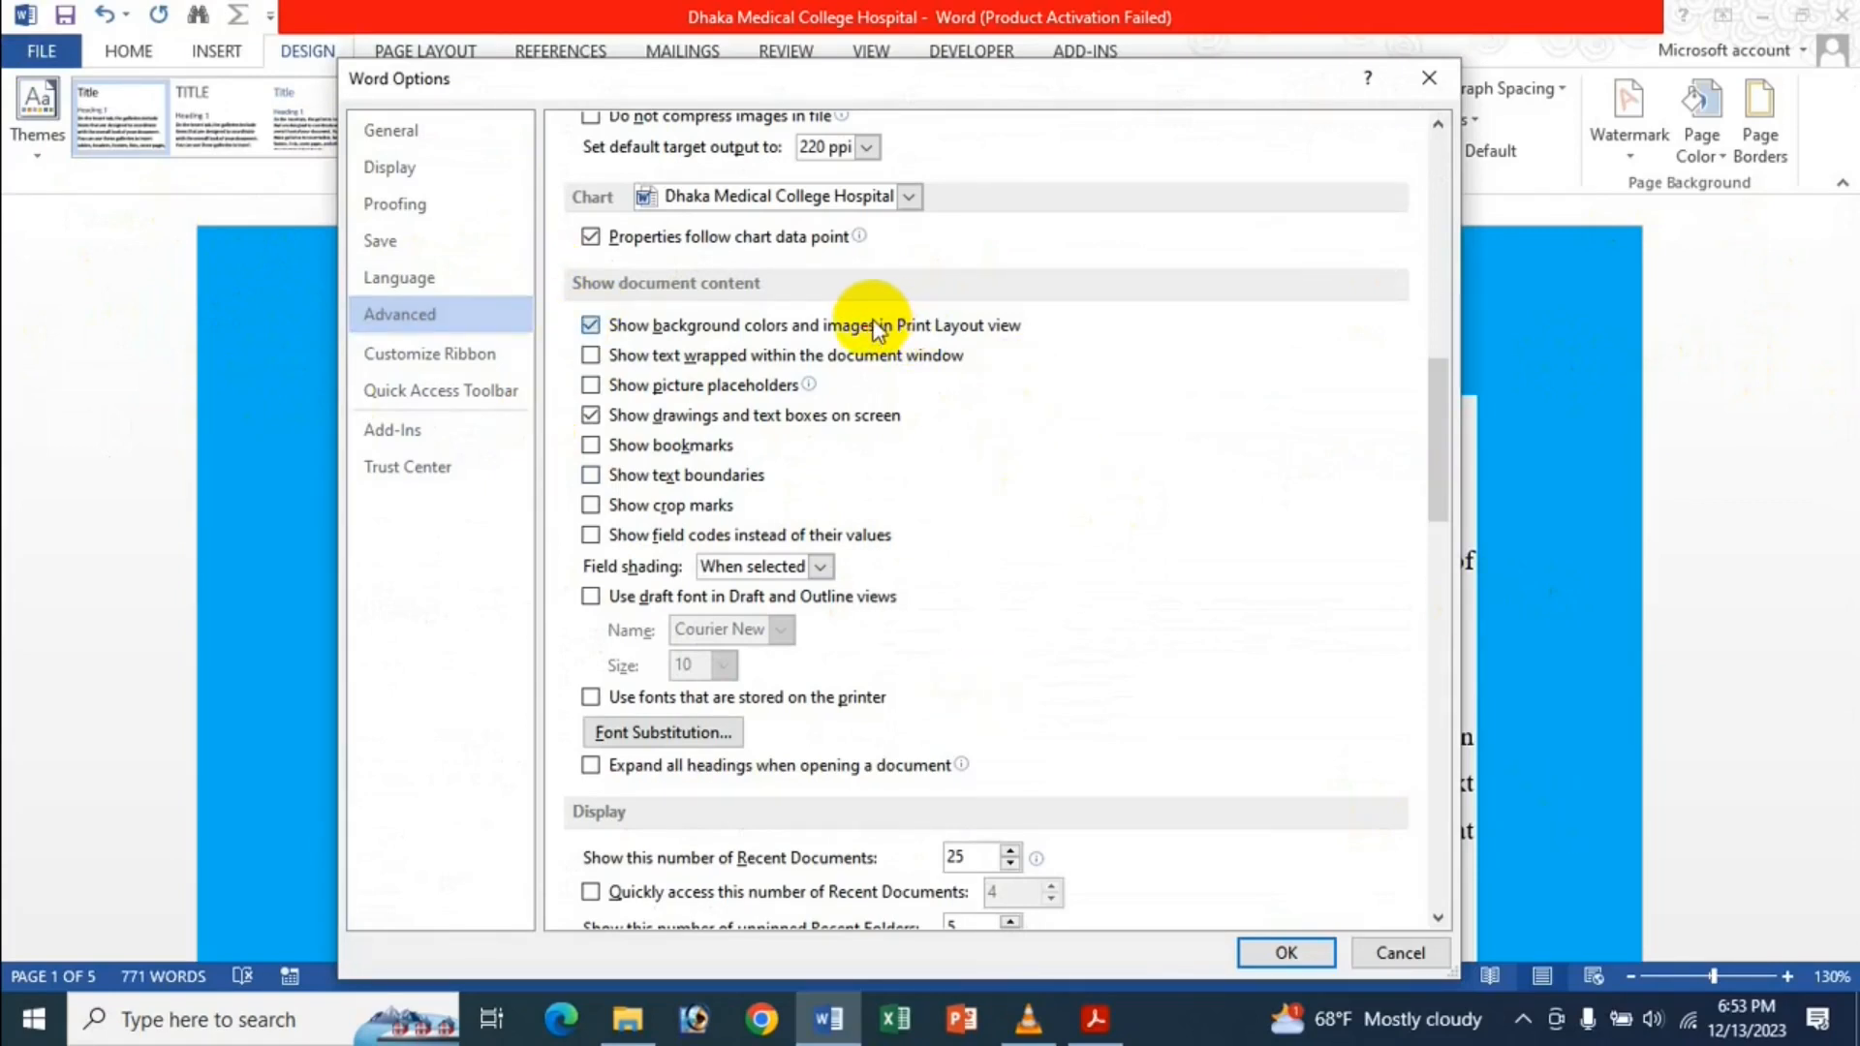
{"action": "left_click", "coordinate": [1274, 955]}
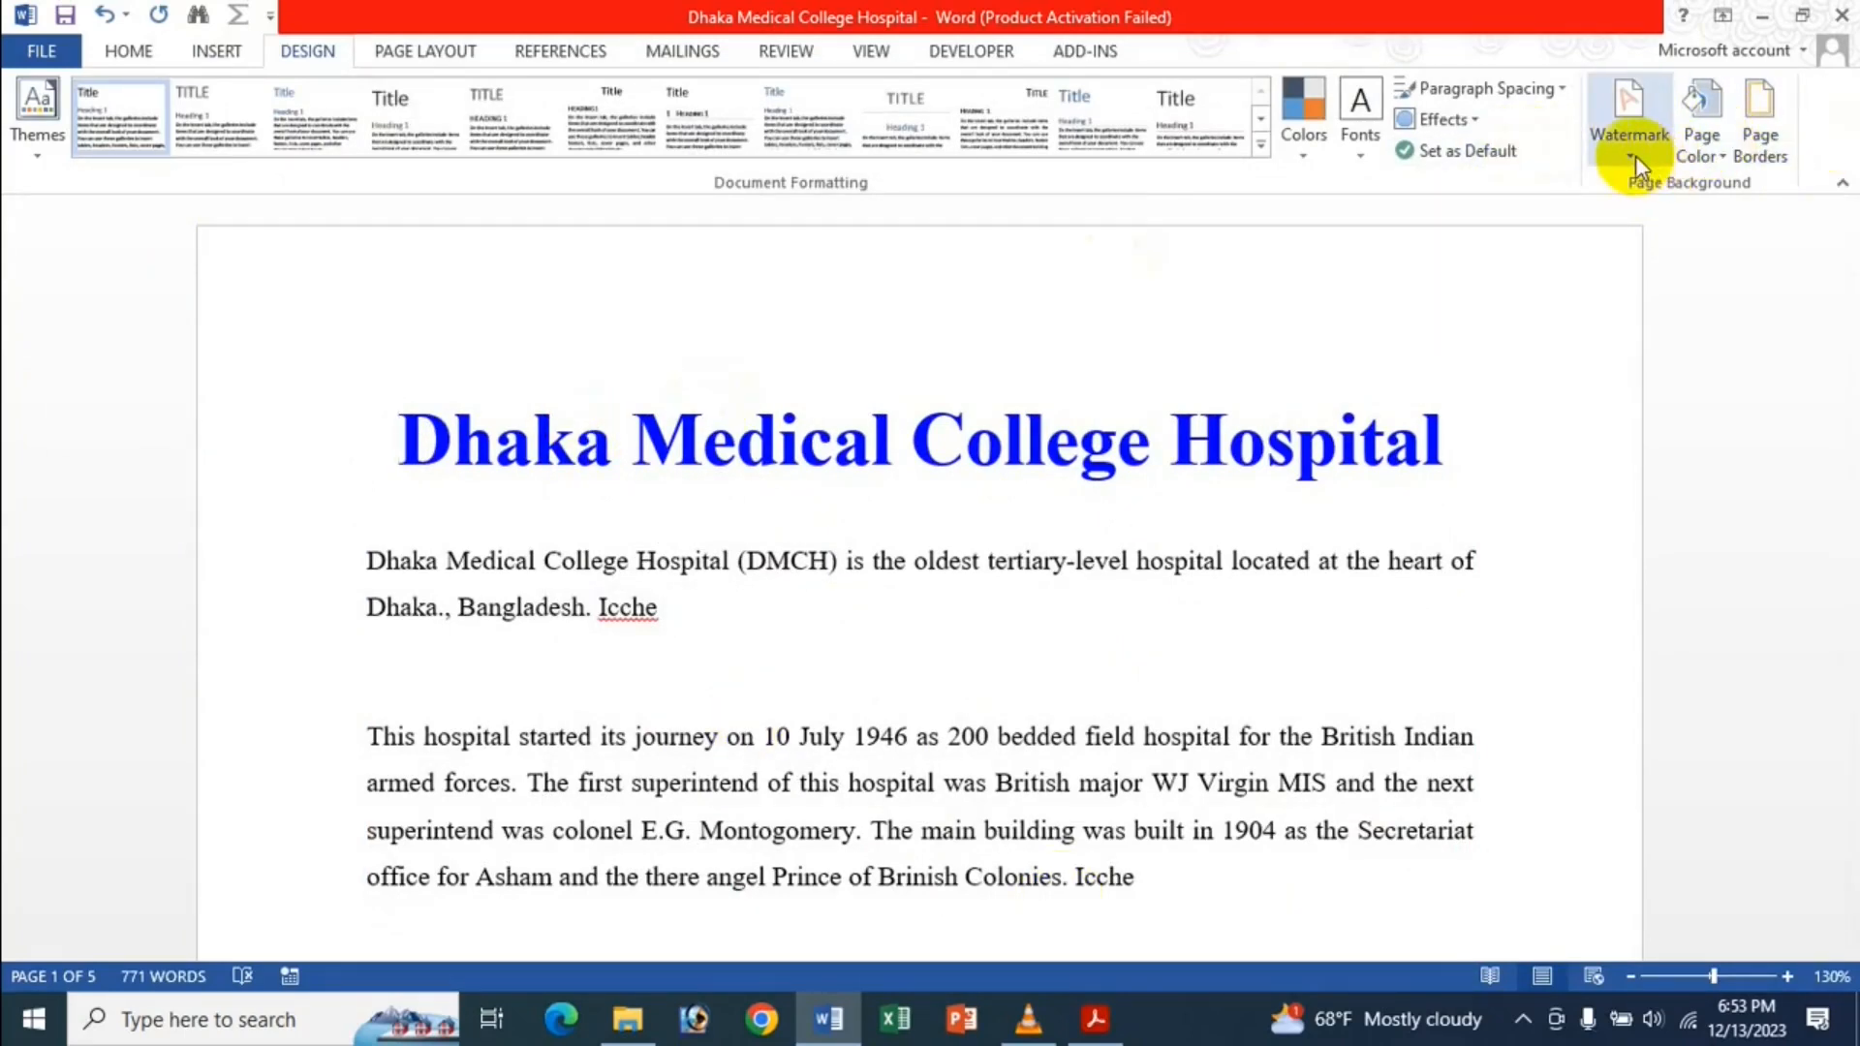
Go to Page Color > Fill Effects > Picture and choose a background picture from a file.
{"action": "left_click", "coordinate": [1728, 137]}
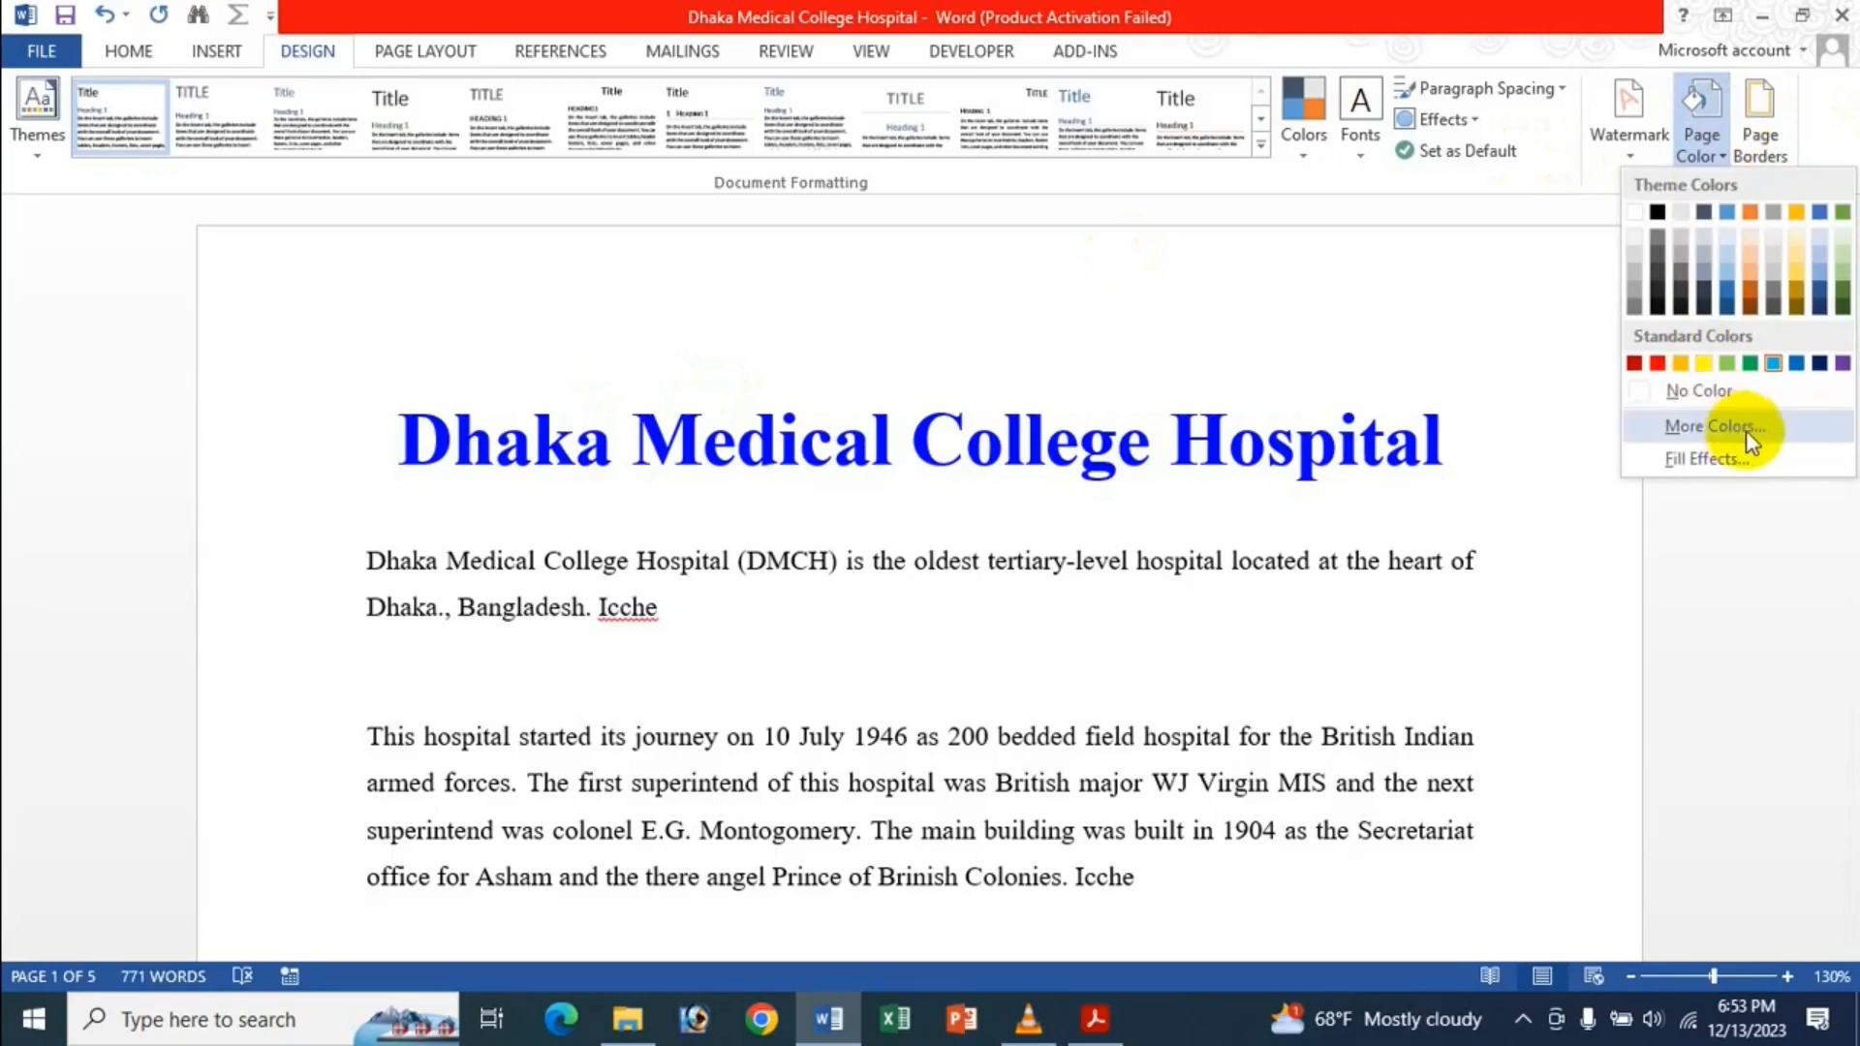
{"action": "left_click", "coordinate": [1707, 461]}
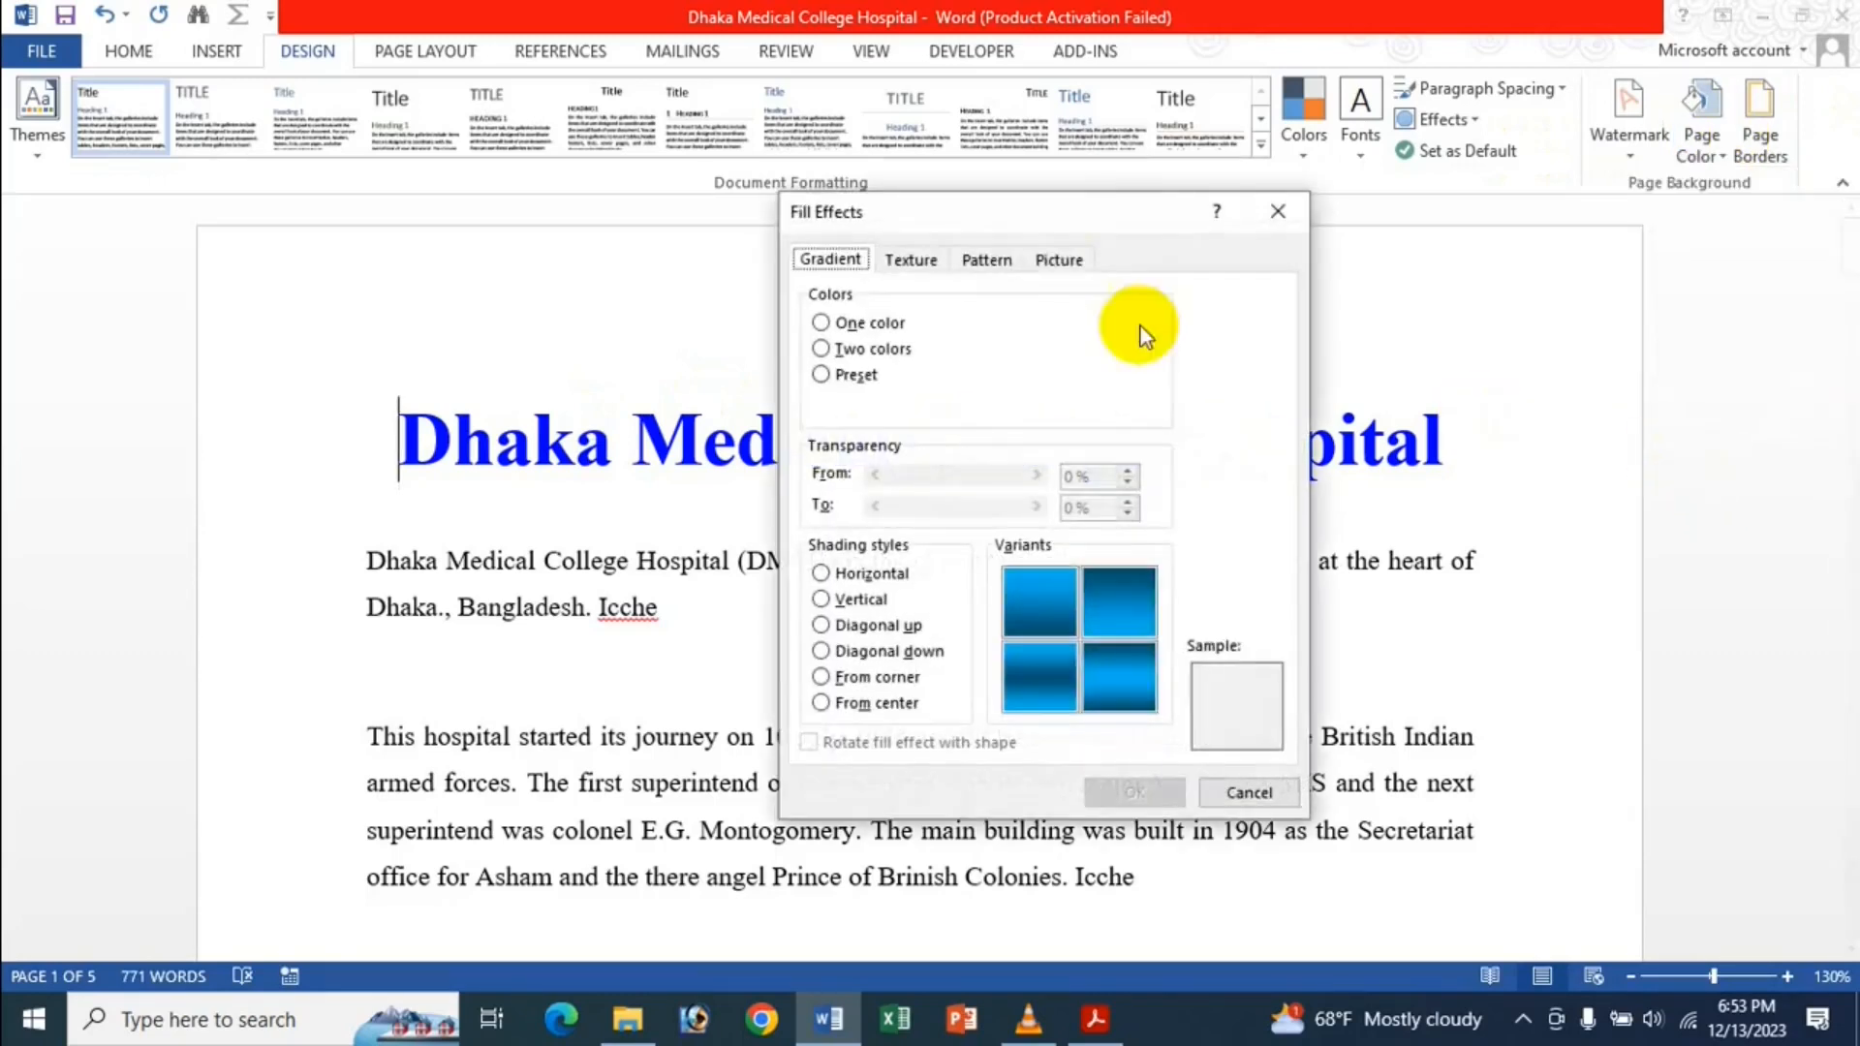
{"action": "left_click", "coordinate": [1060, 259]}
{"action": "left_click", "coordinate": [1114, 586]}
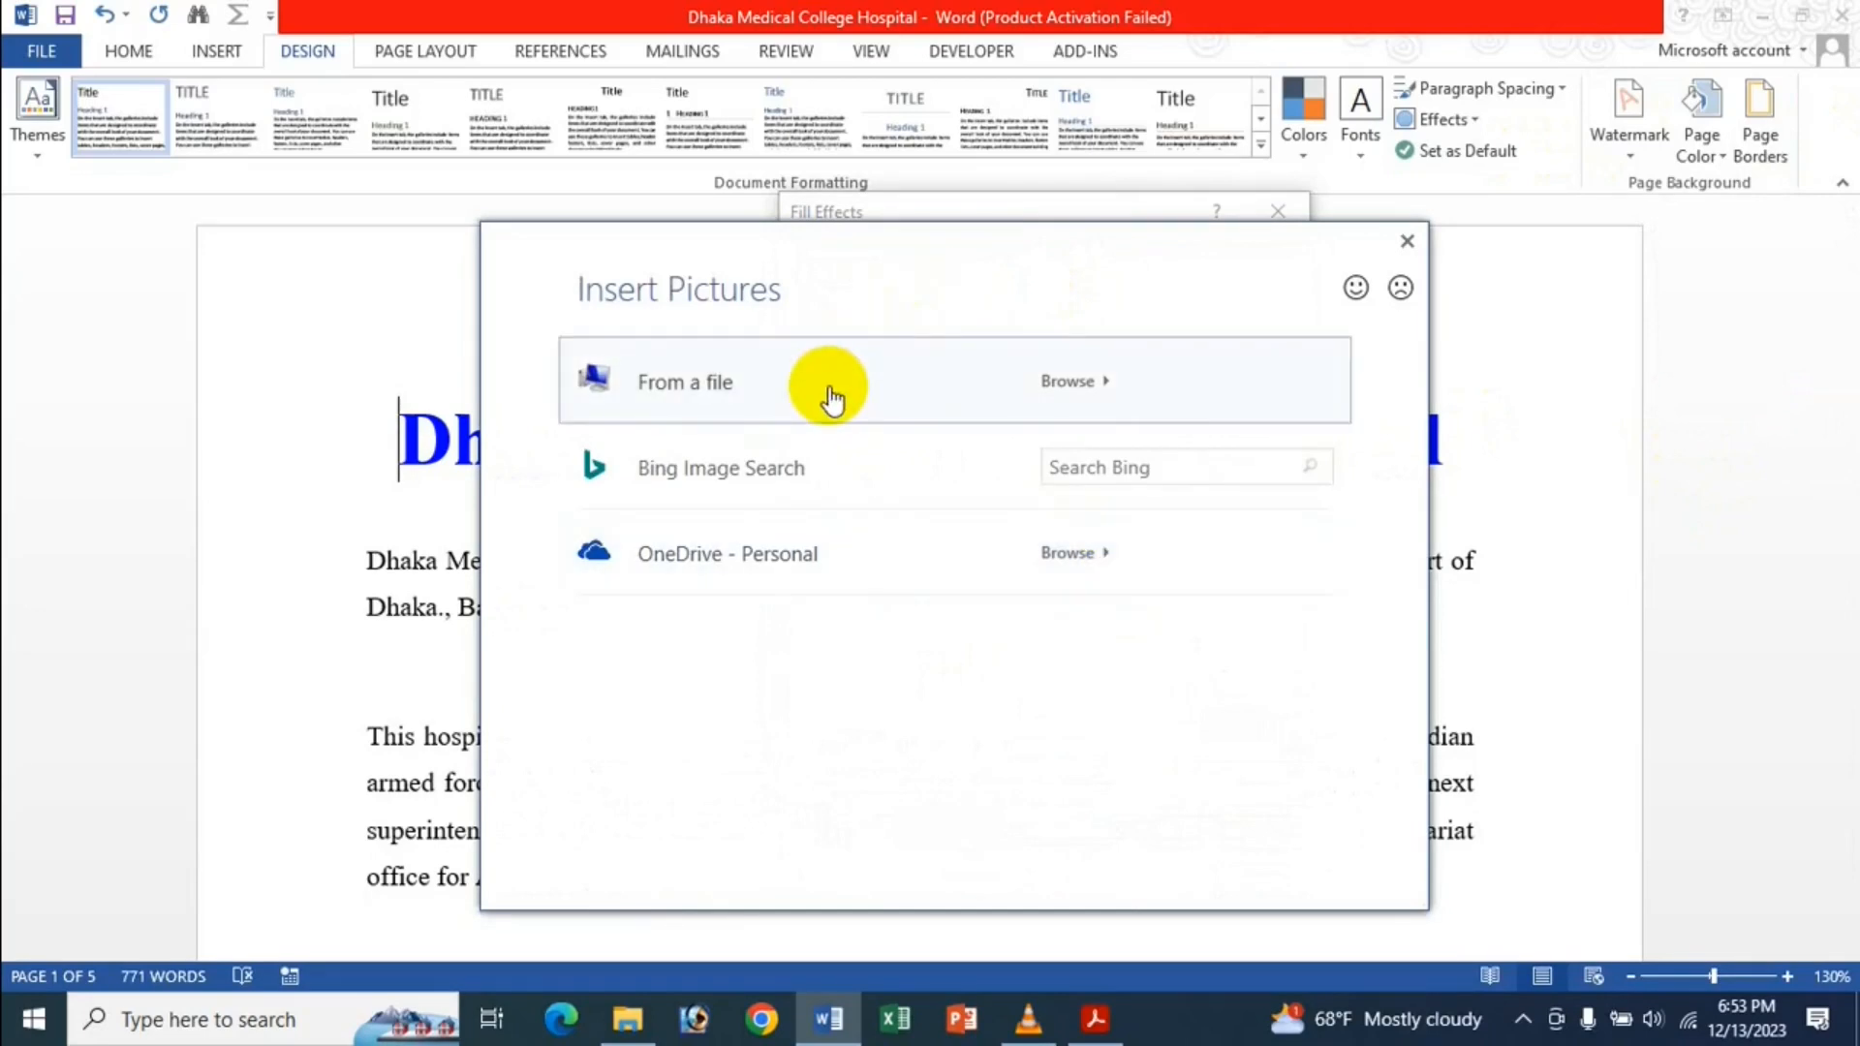
{"action": "left_click", "coordinate": [831, 397]}
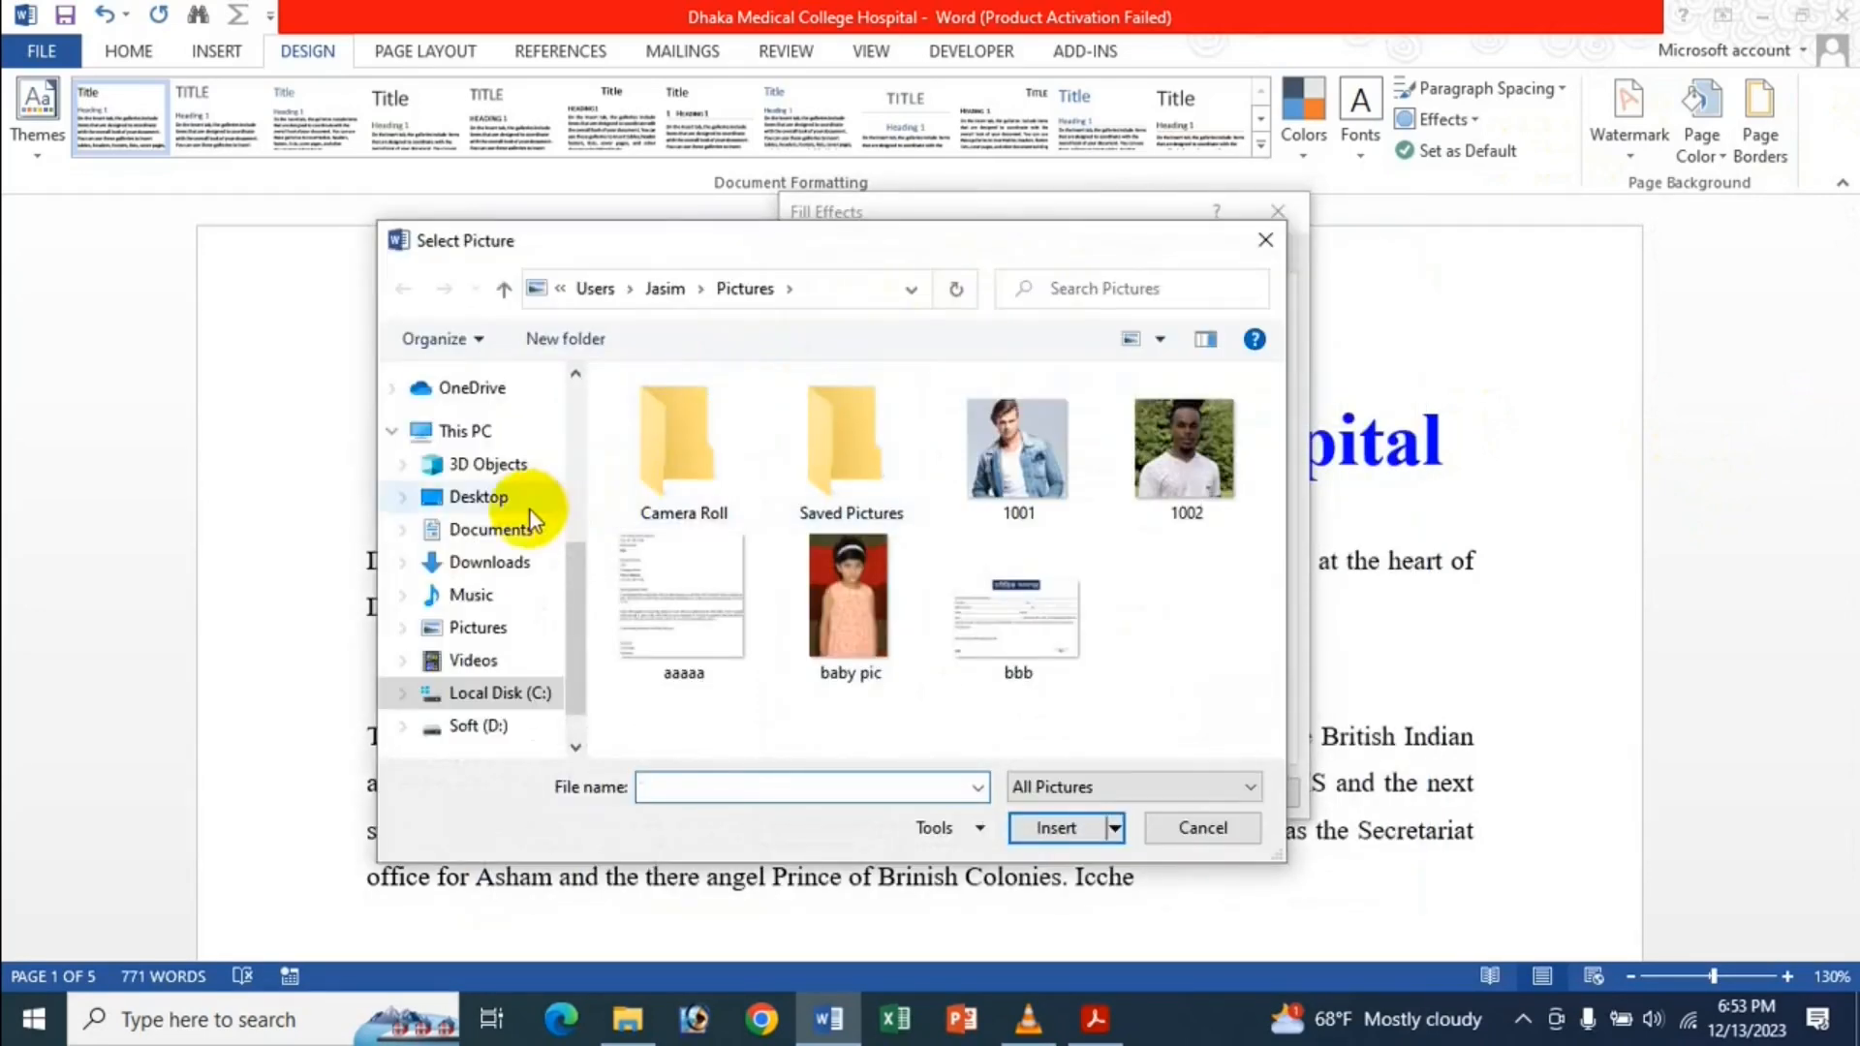
Pick Icche Kolija from Documents\Icche Dana and apply it as the page background.
{"action": "left_click", "coordinate": [515, 533]}
{"action": "scroll", "coordinate": [969, 514], "scroll_direction": "down", "scroll_amount": 3}
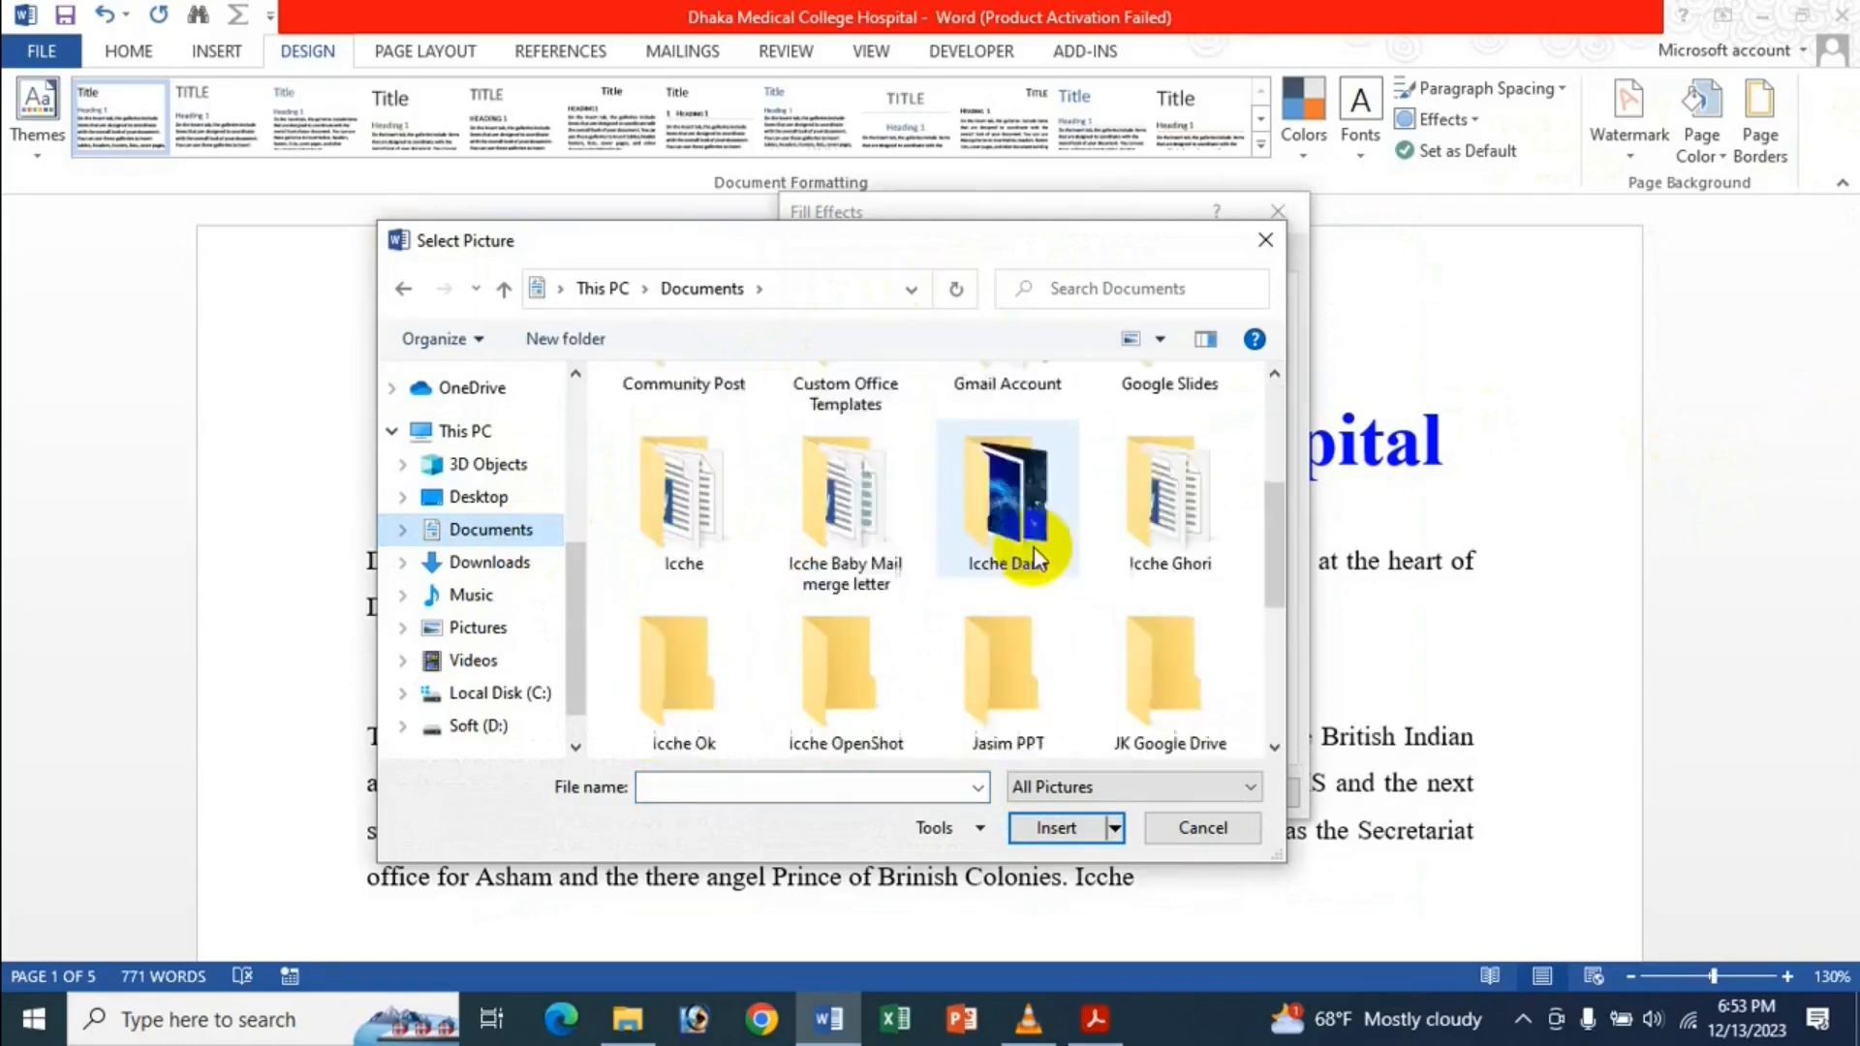
{"action": "double_click", "coordinate": [1033, 548]}
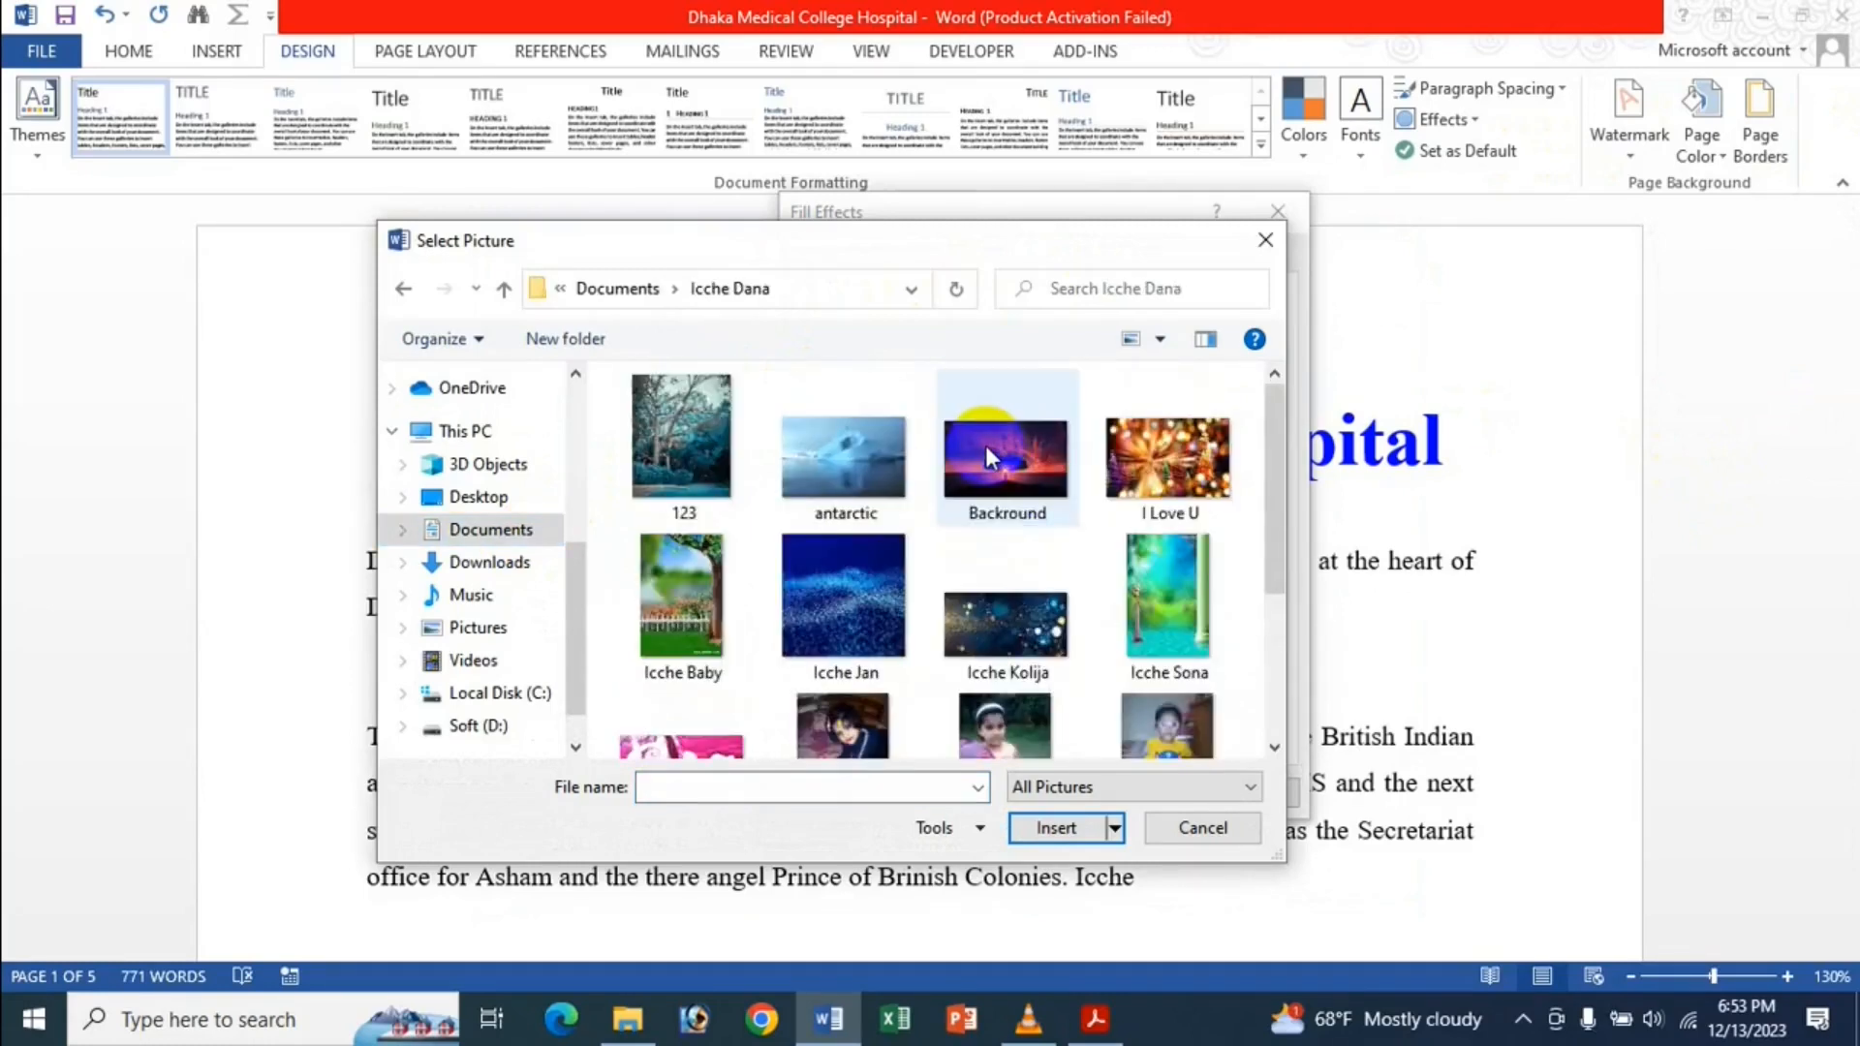
{"action": "scroll", "coordinate": [963, 456], "scroll_direction": "down", "scroll_amount": 2}
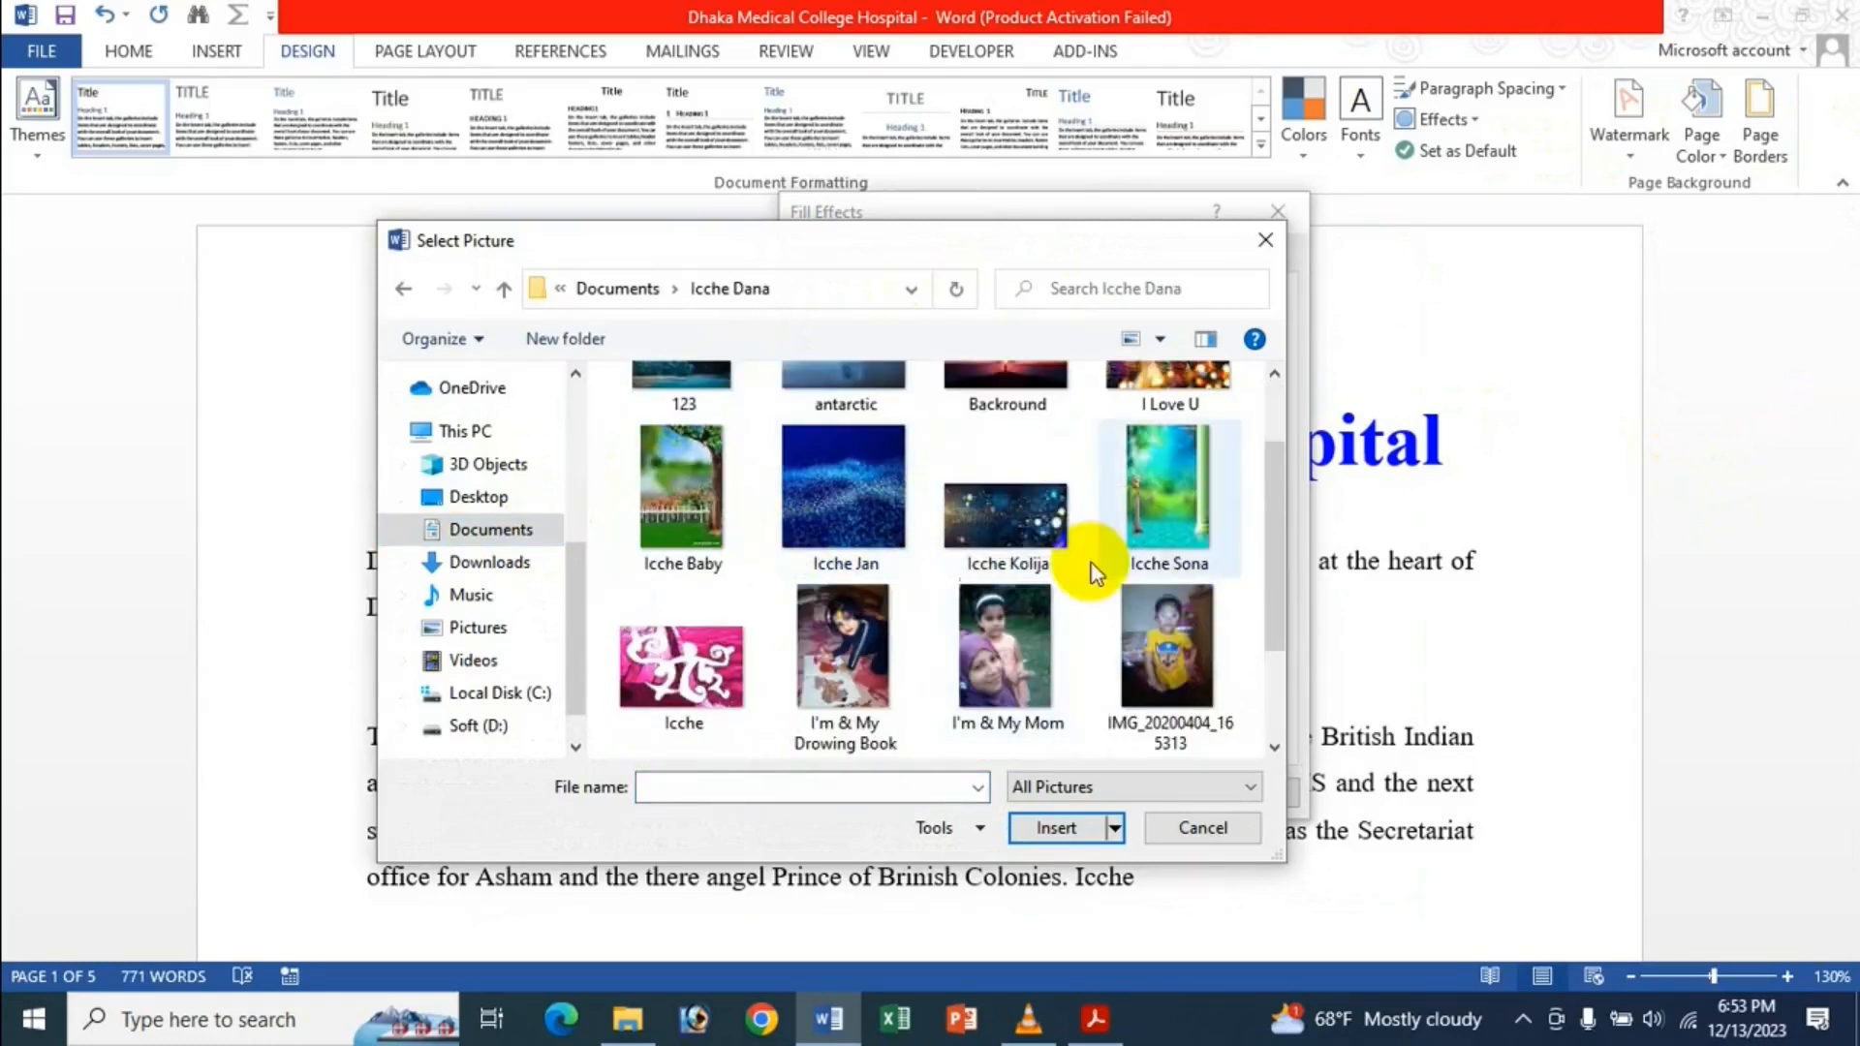
{"action": "double_click", "coordinate": [1018, 523]}
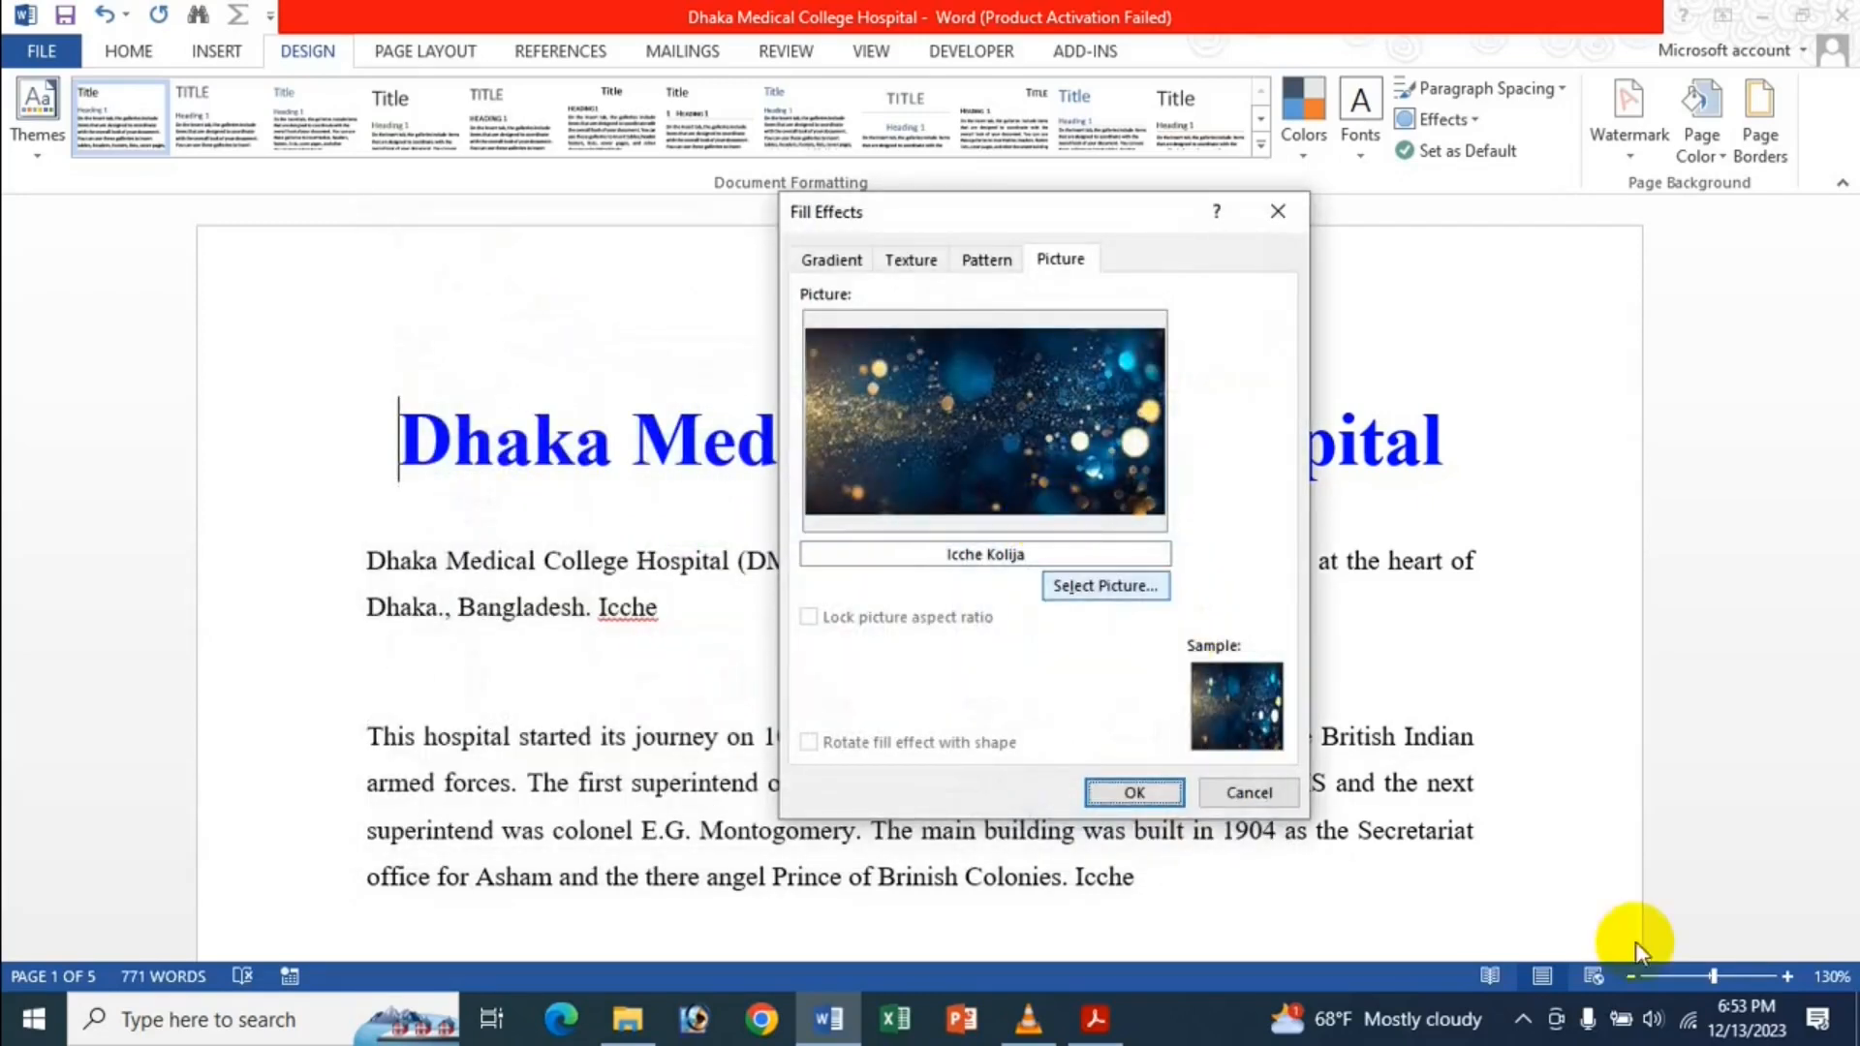
{"action": "left_click", "coordinate": [1160, 798]}
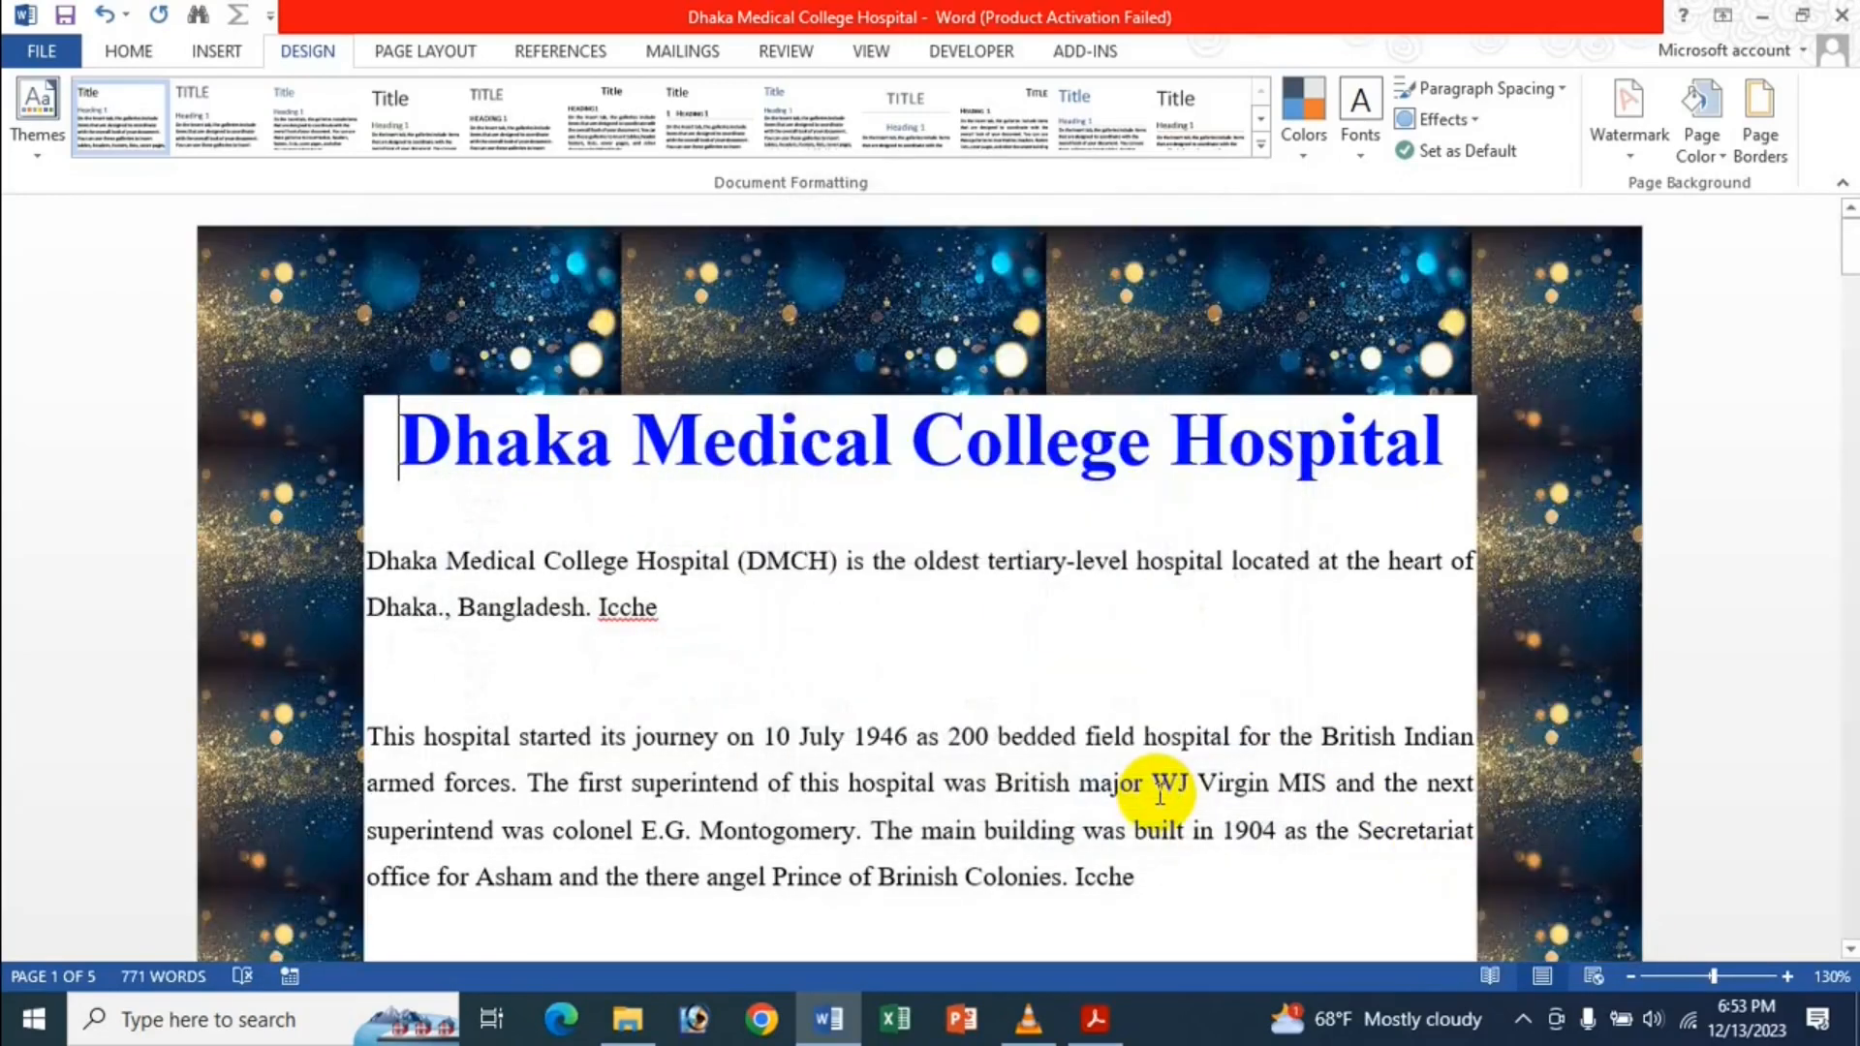
{"action": "scroll", "coordinate": [567, 441], "scroll_direction": "down", "scroll_amount": 2}
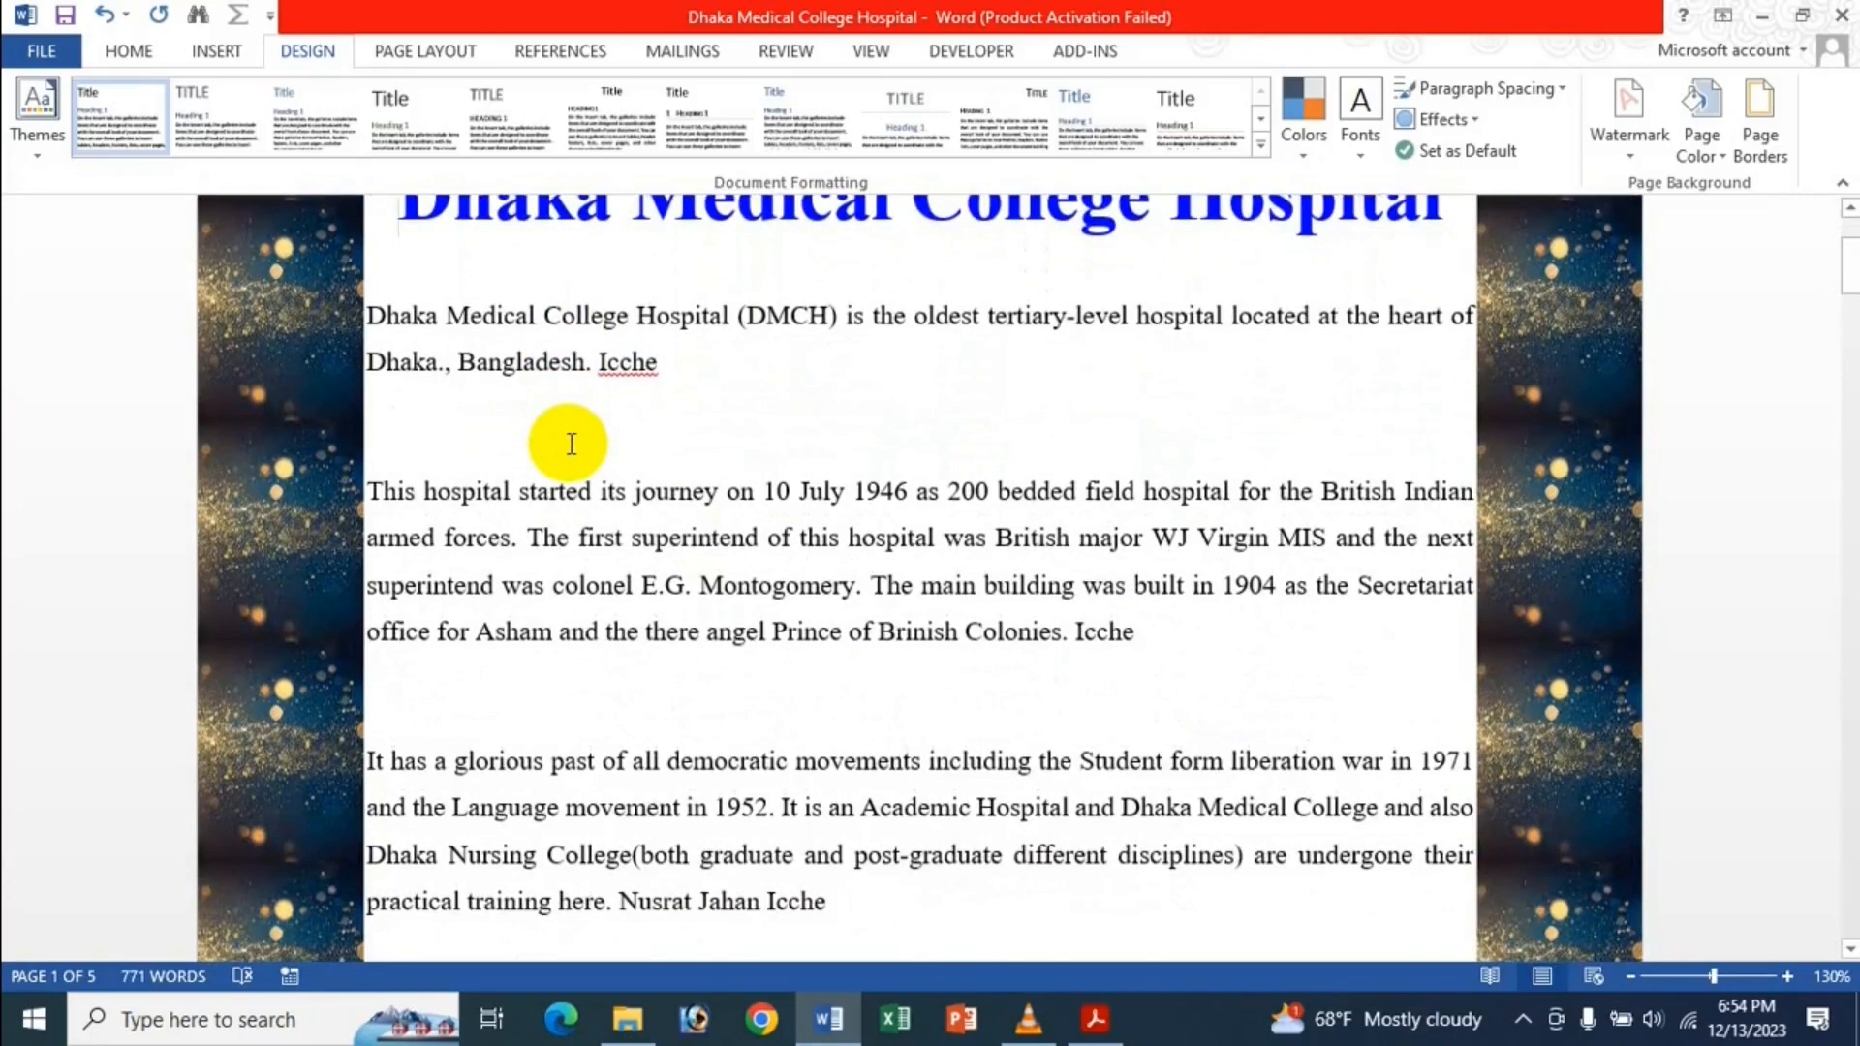
{"action": "scroll", "coordinate": [570, 450], "scroll_direction": "up", "scroll_amount": 2}
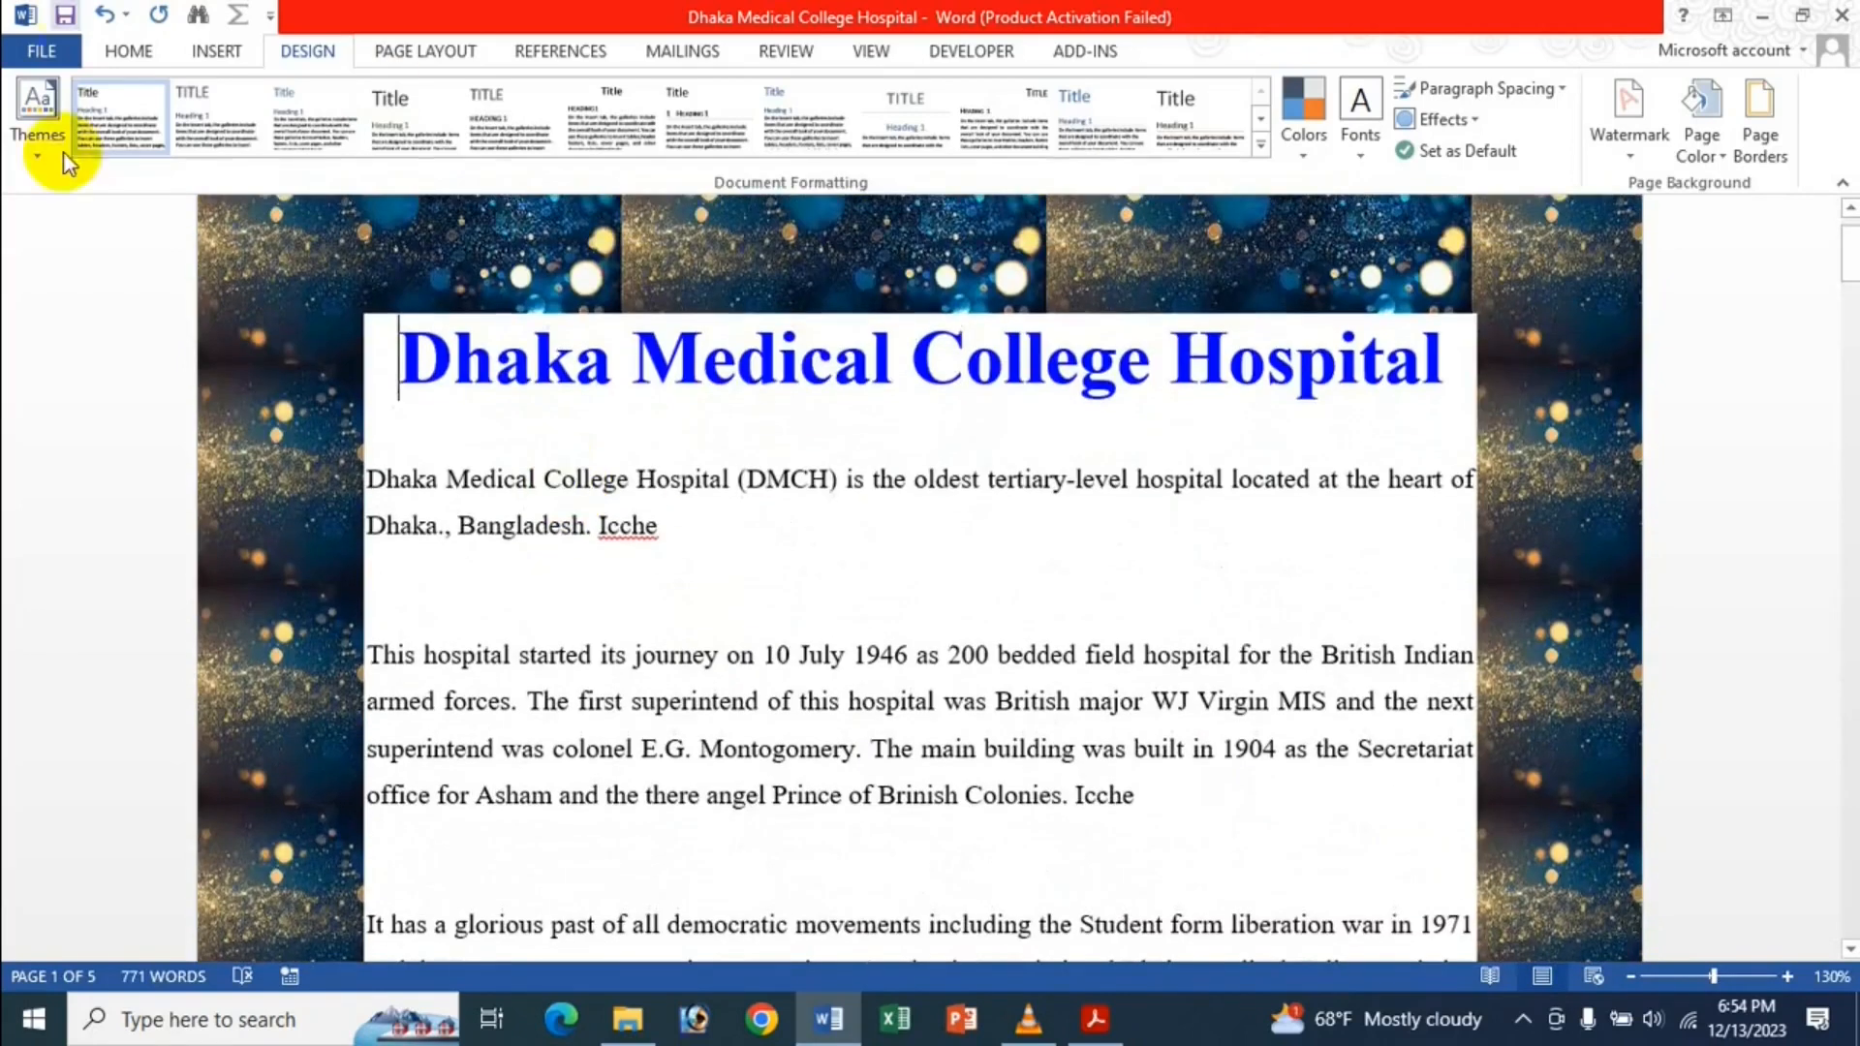
Uncheck 'Show background colors and images in Print Layout view' in Advanced options and apply.
{"action": "left_click", "coordinate": [41, 51]}
{"action": "left_click", "coordinate": [114, 673]}
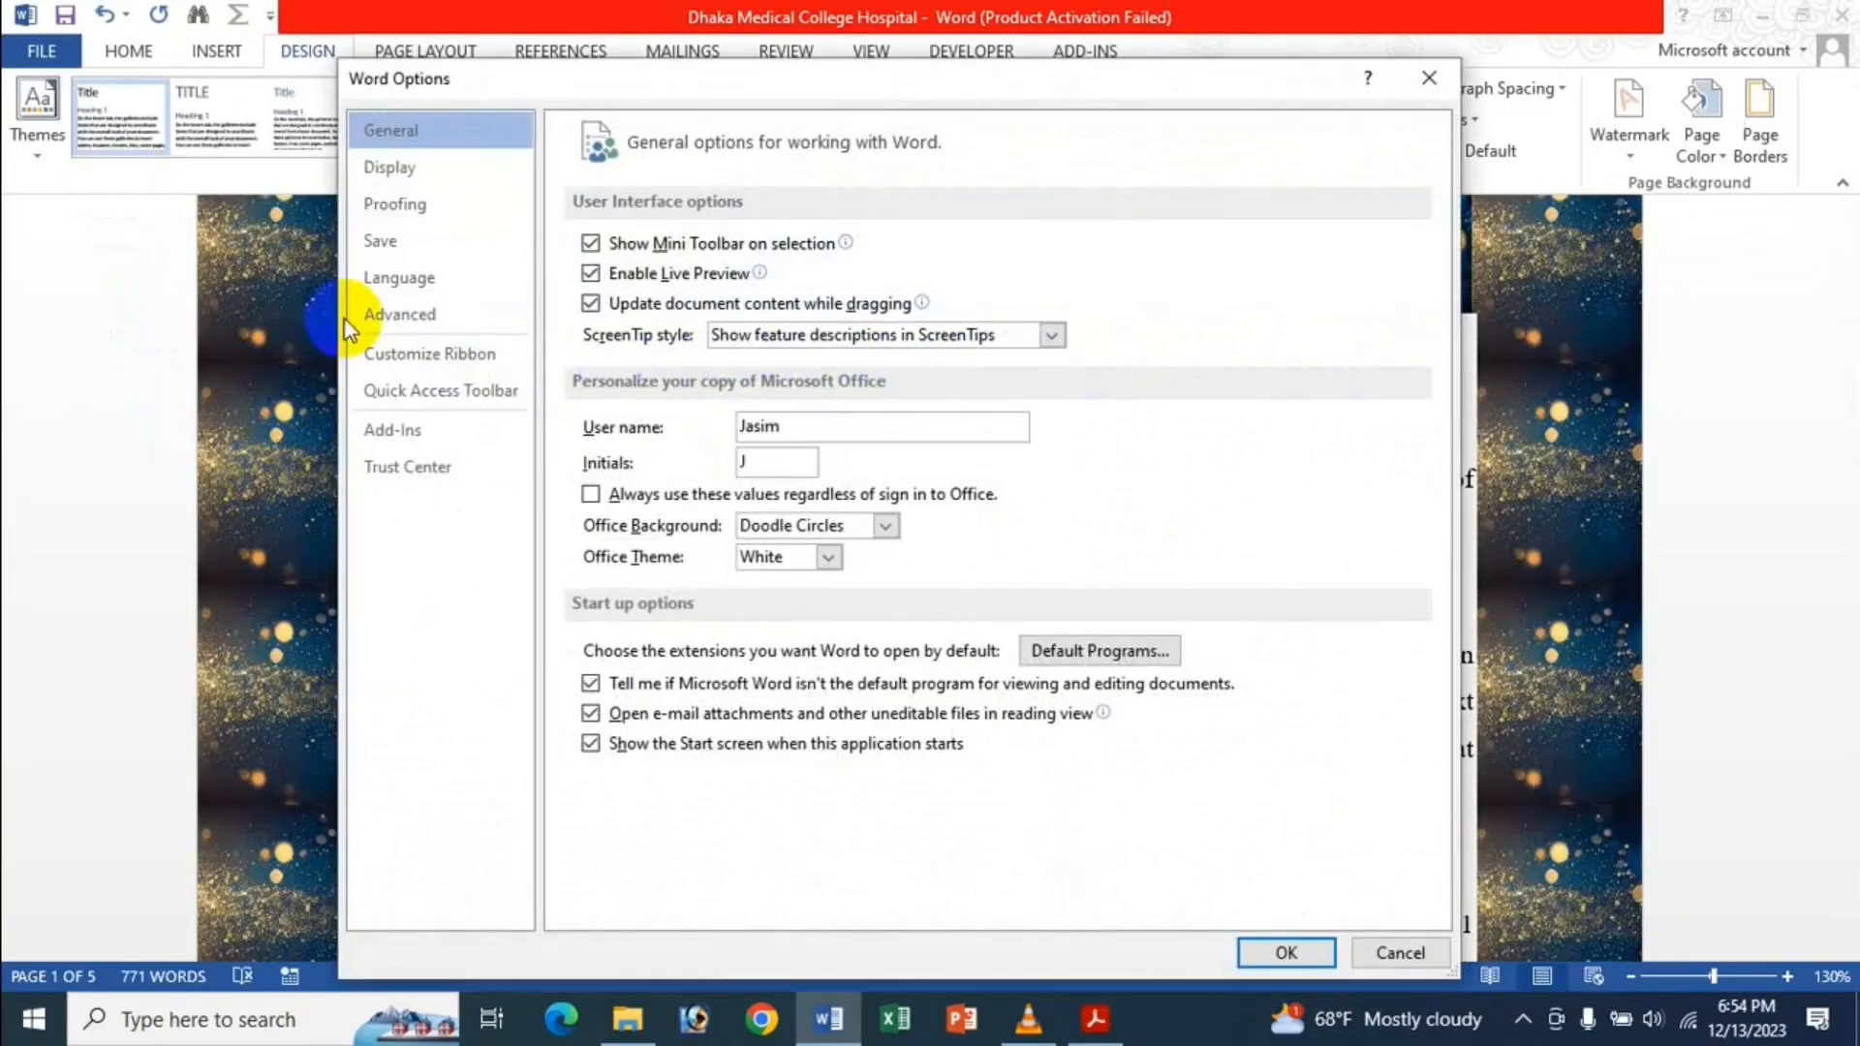
{"action": "left_click", "coordinate": [420, 310]}
{"action": "scroll", "coordinate": [934, 549], "scroll_direction": "down", "scroll_amount": 10}
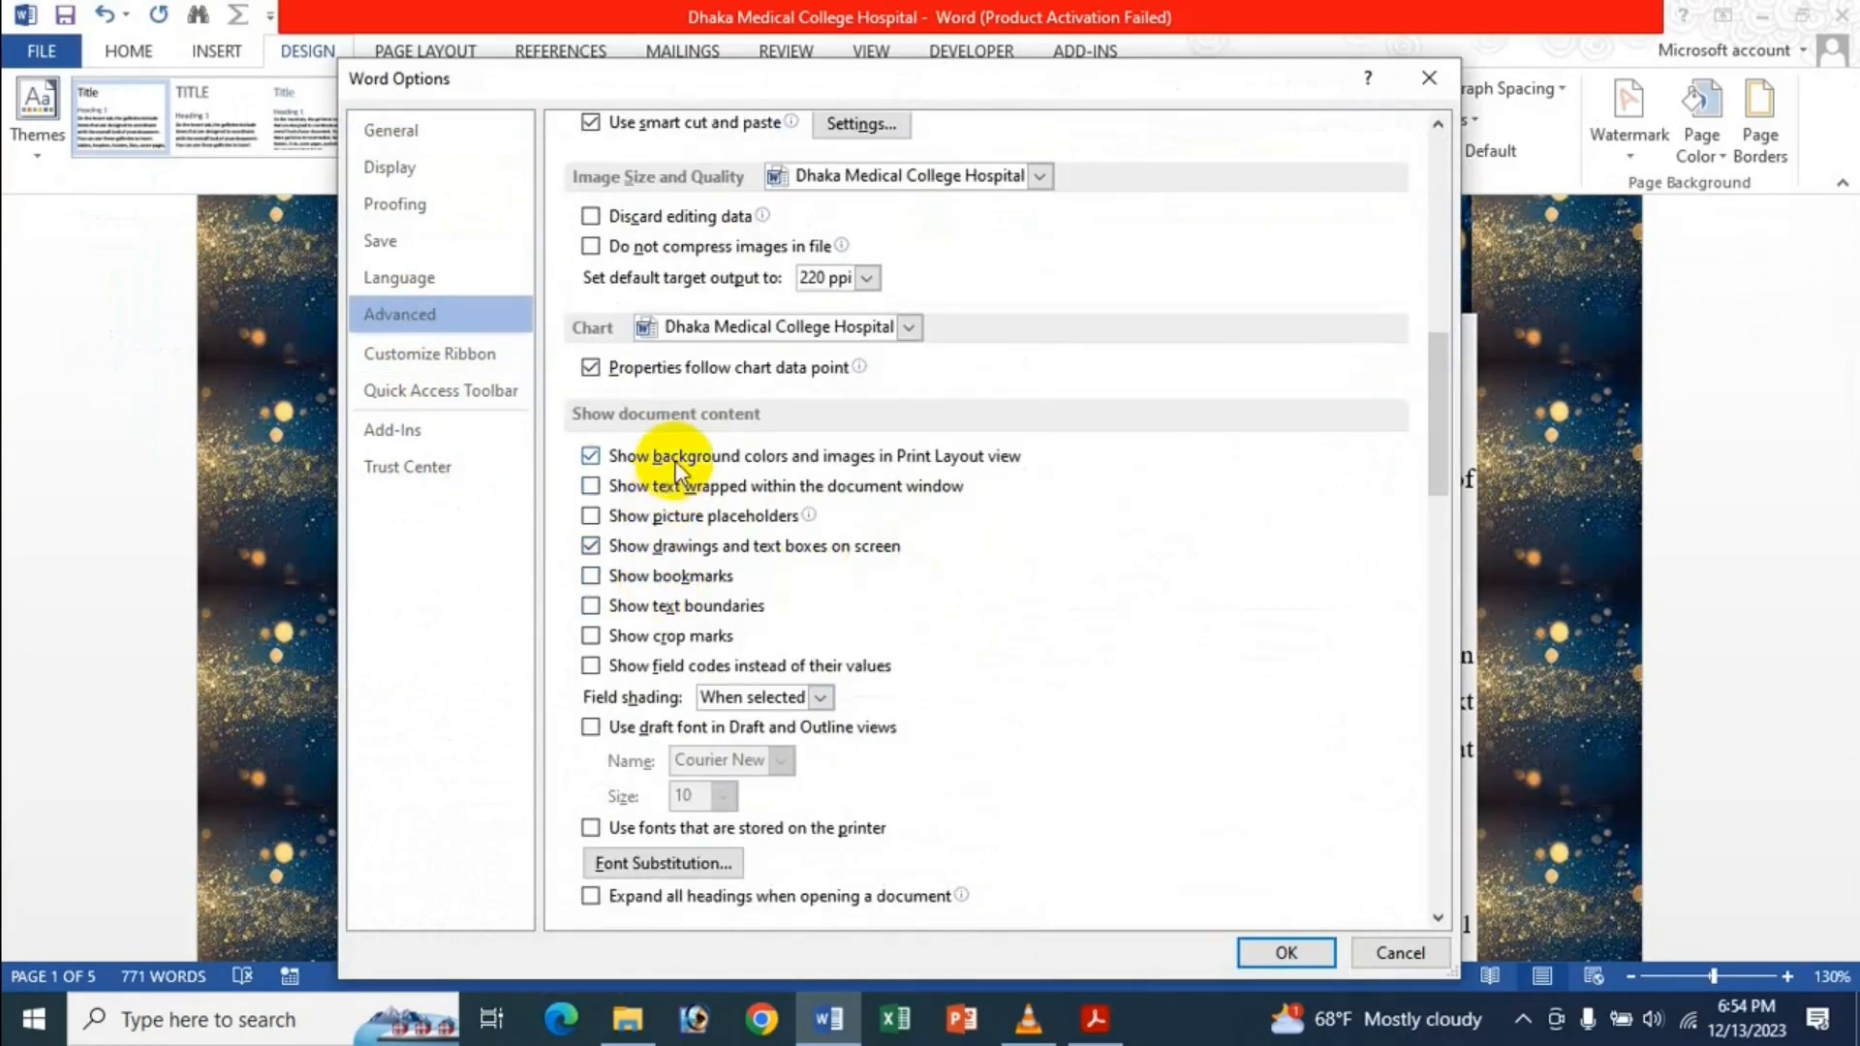
{"action": "left_click", "coordinate": [675, 456]}
{"action": "left_click", "coordinate": [1287, 952]}
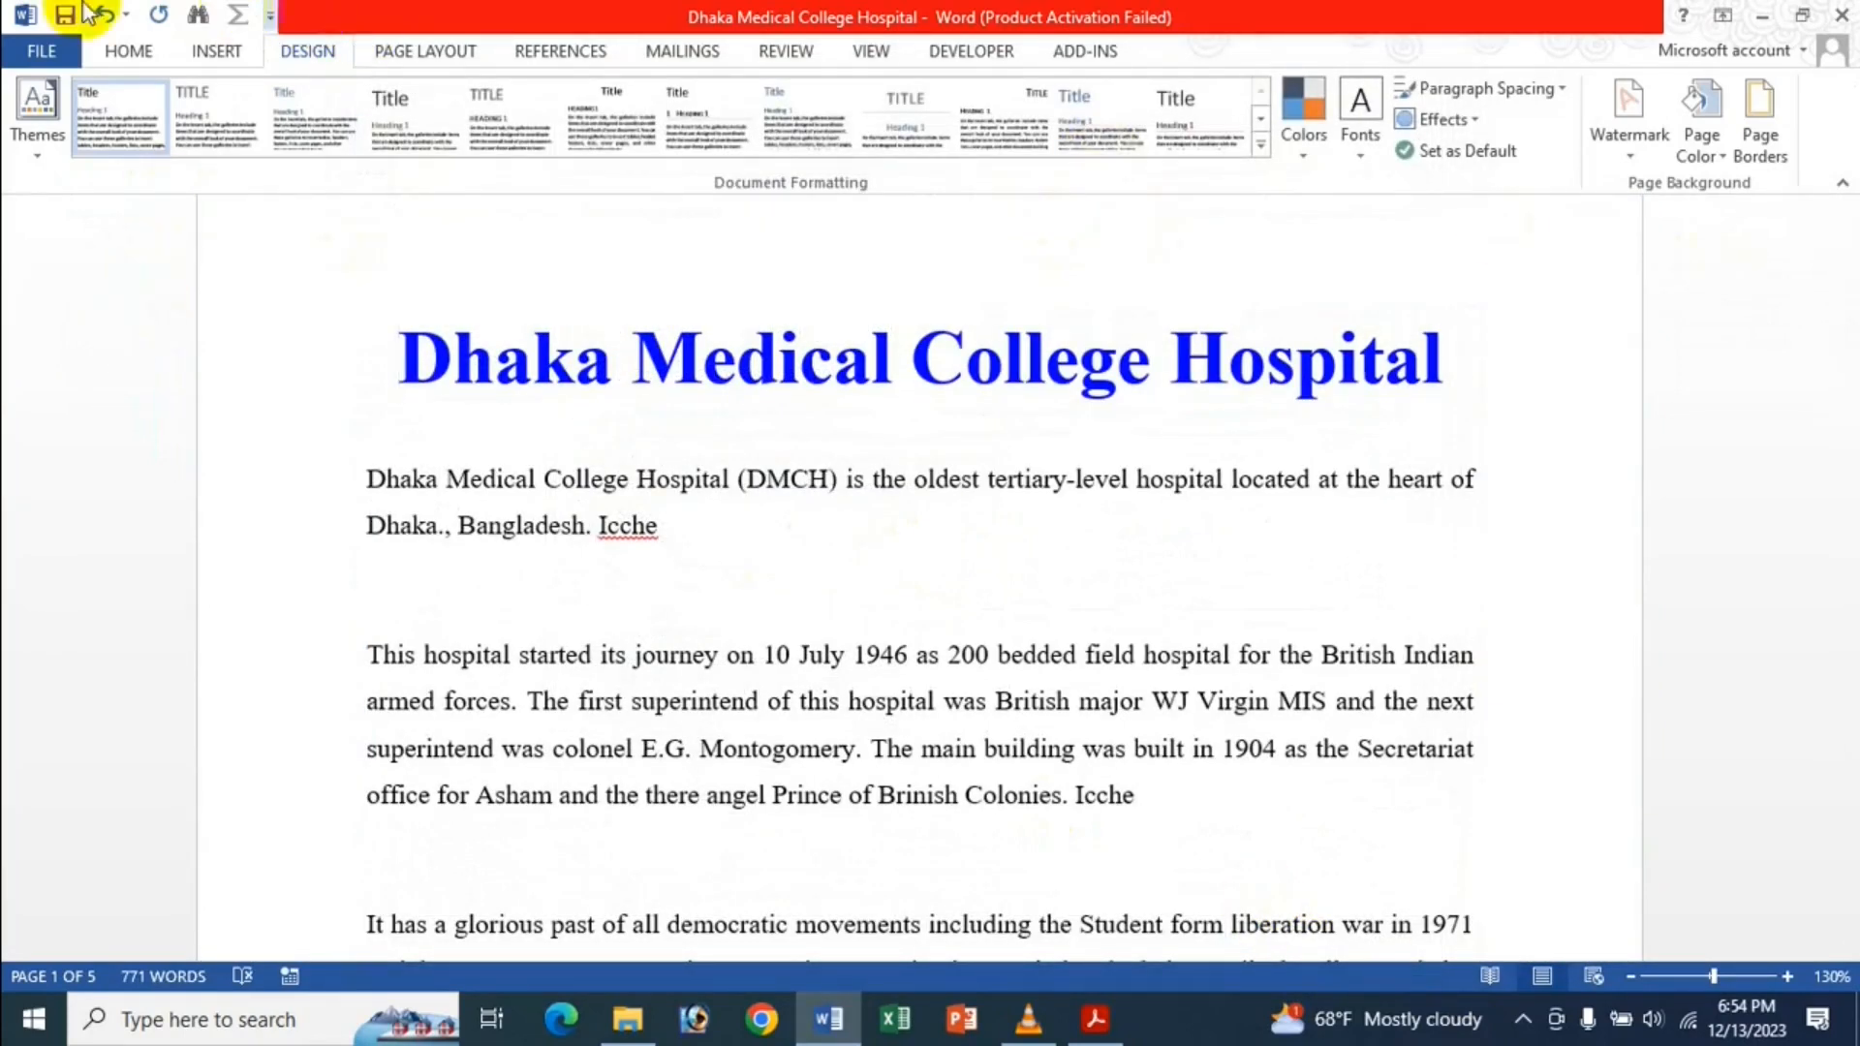
Reopen the Advanced options to confirm the background setting is off, then close them.
{"action": "left_click", "coordinate": [56, 55]}
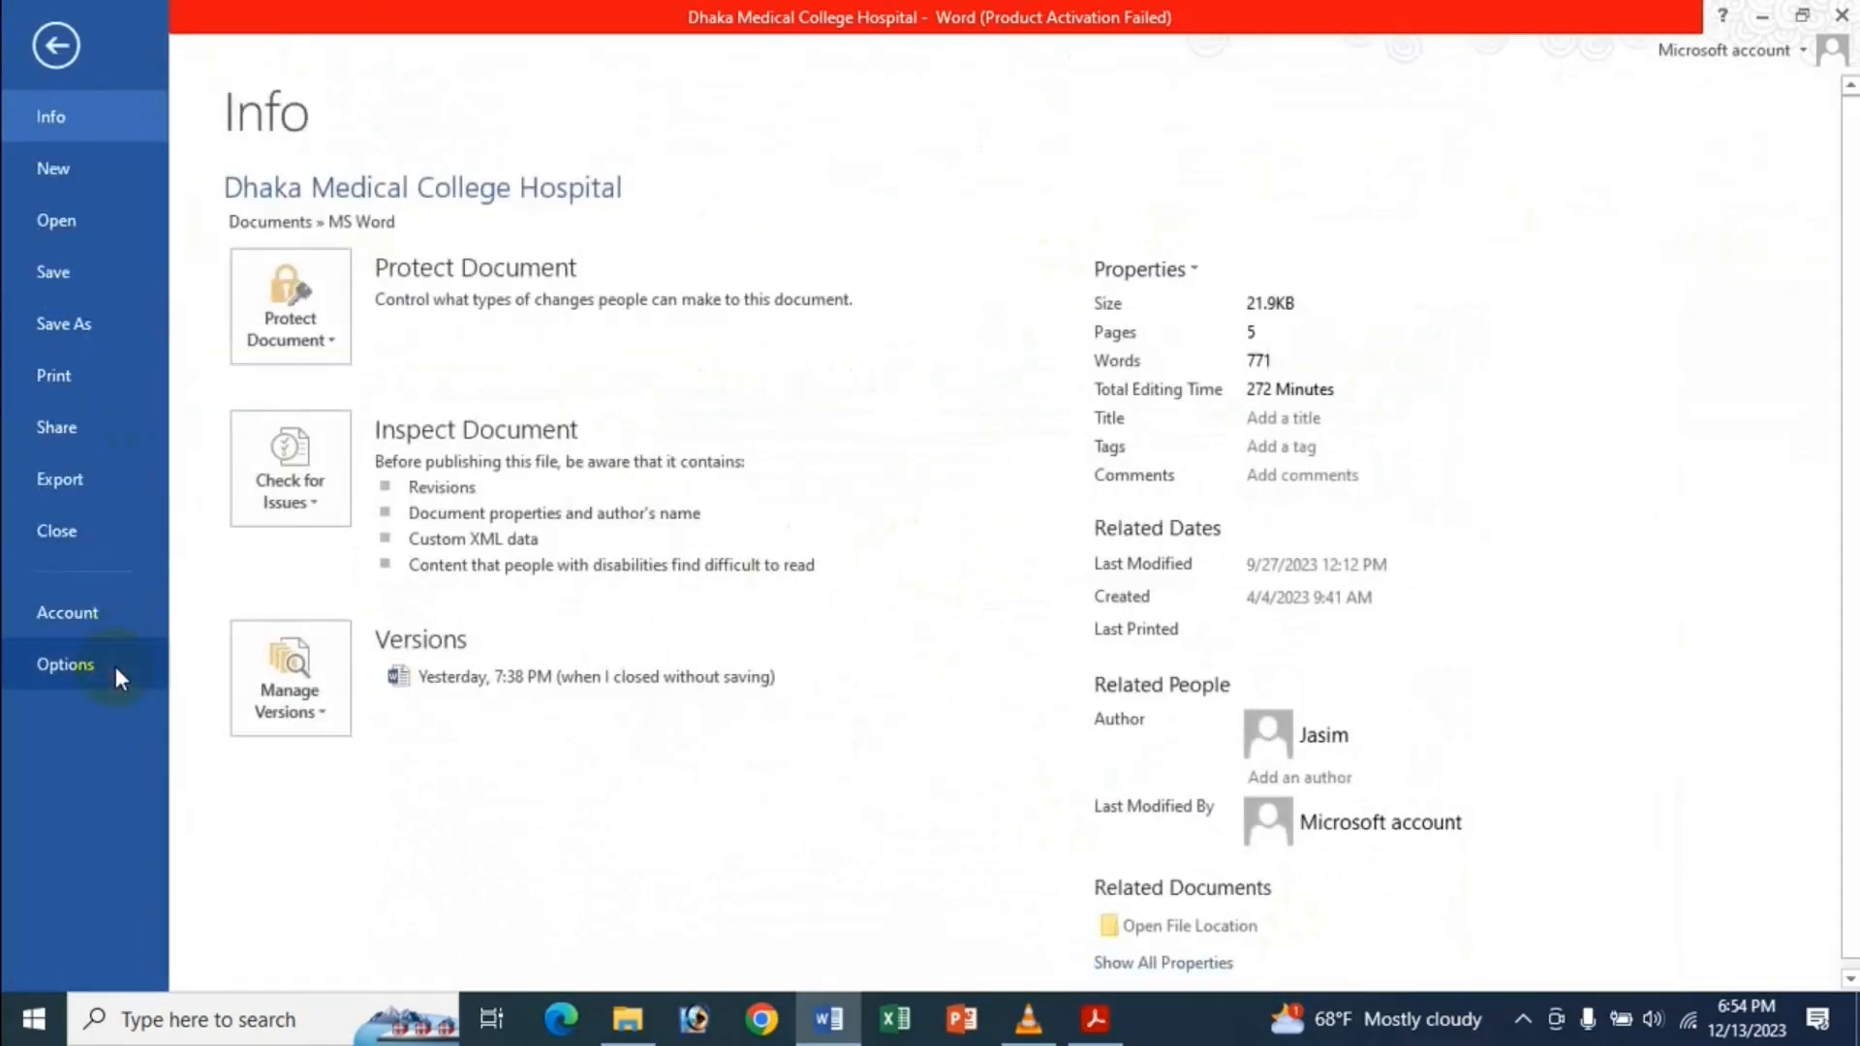
{"action": "left_click", "coordinate": [114, 666]}
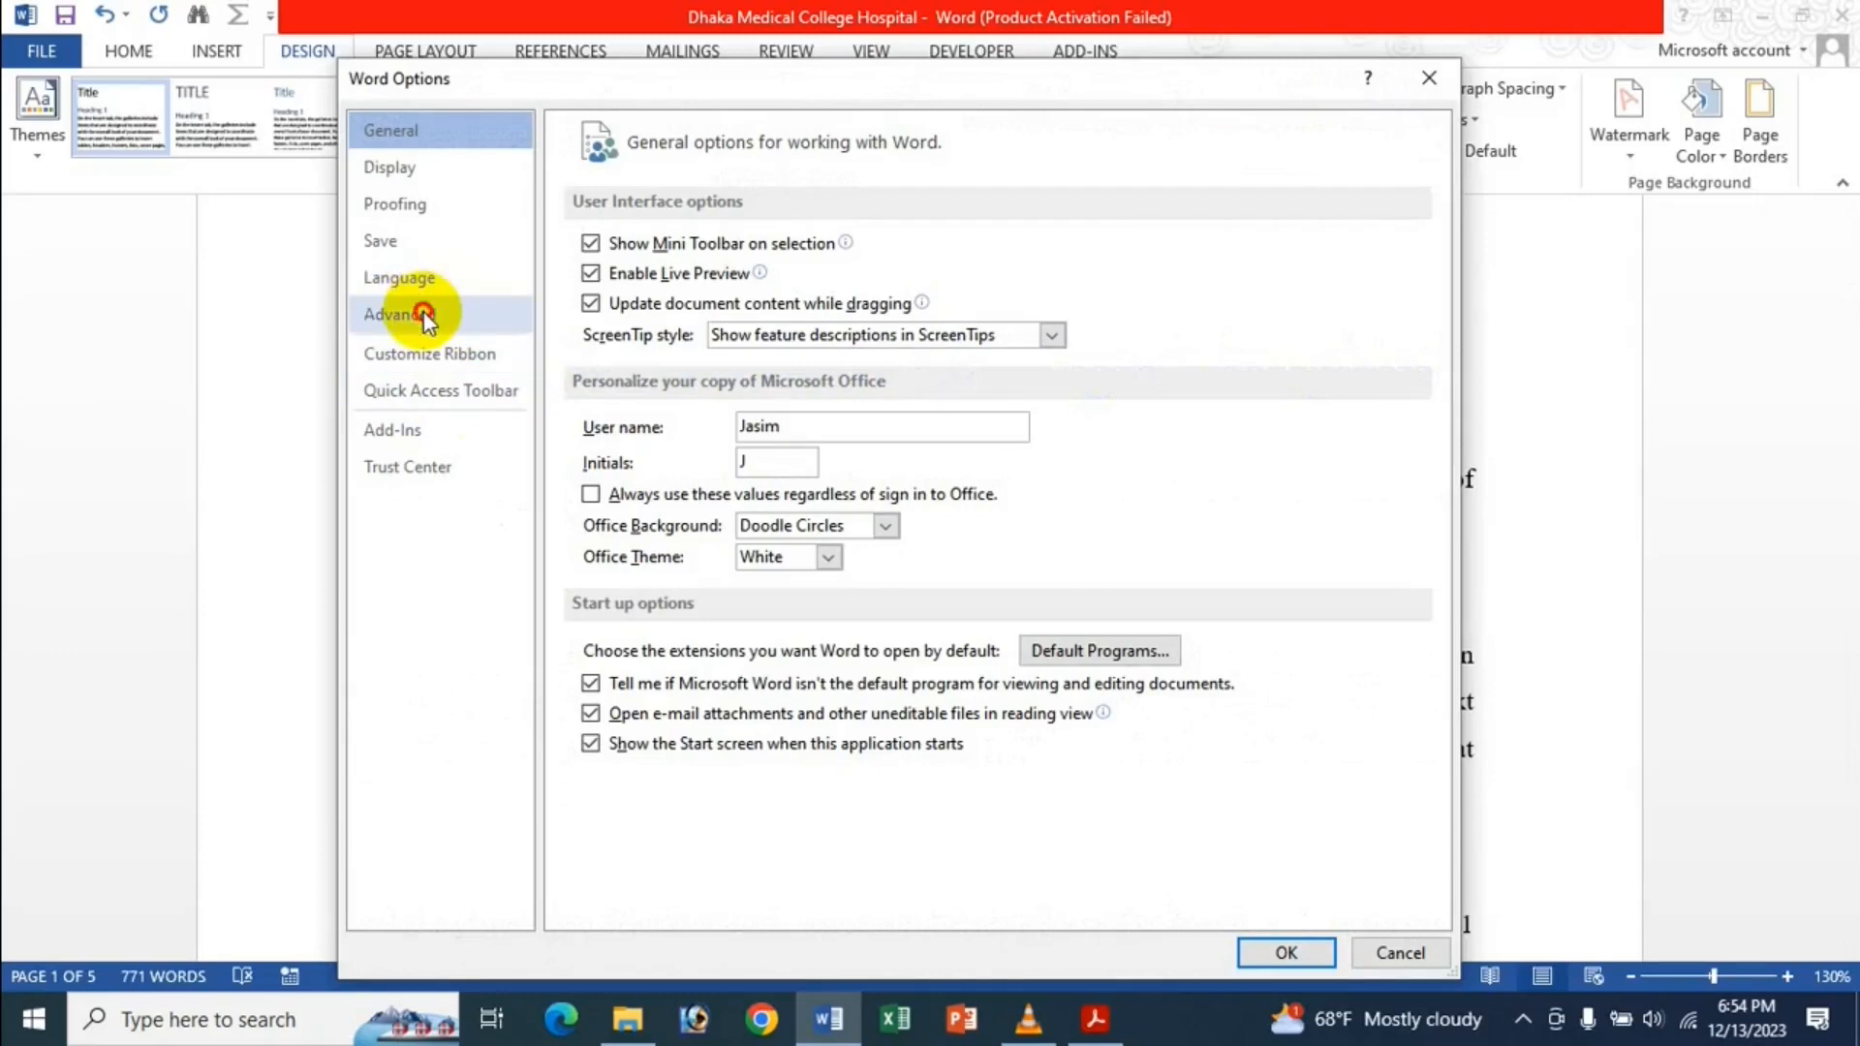
{"action": "left_click", "coordinate": [426, 314]}
{"action": "scroll", "coordinate": [897, 490], "scroll_direction": "down", "scroll_amount": 10}
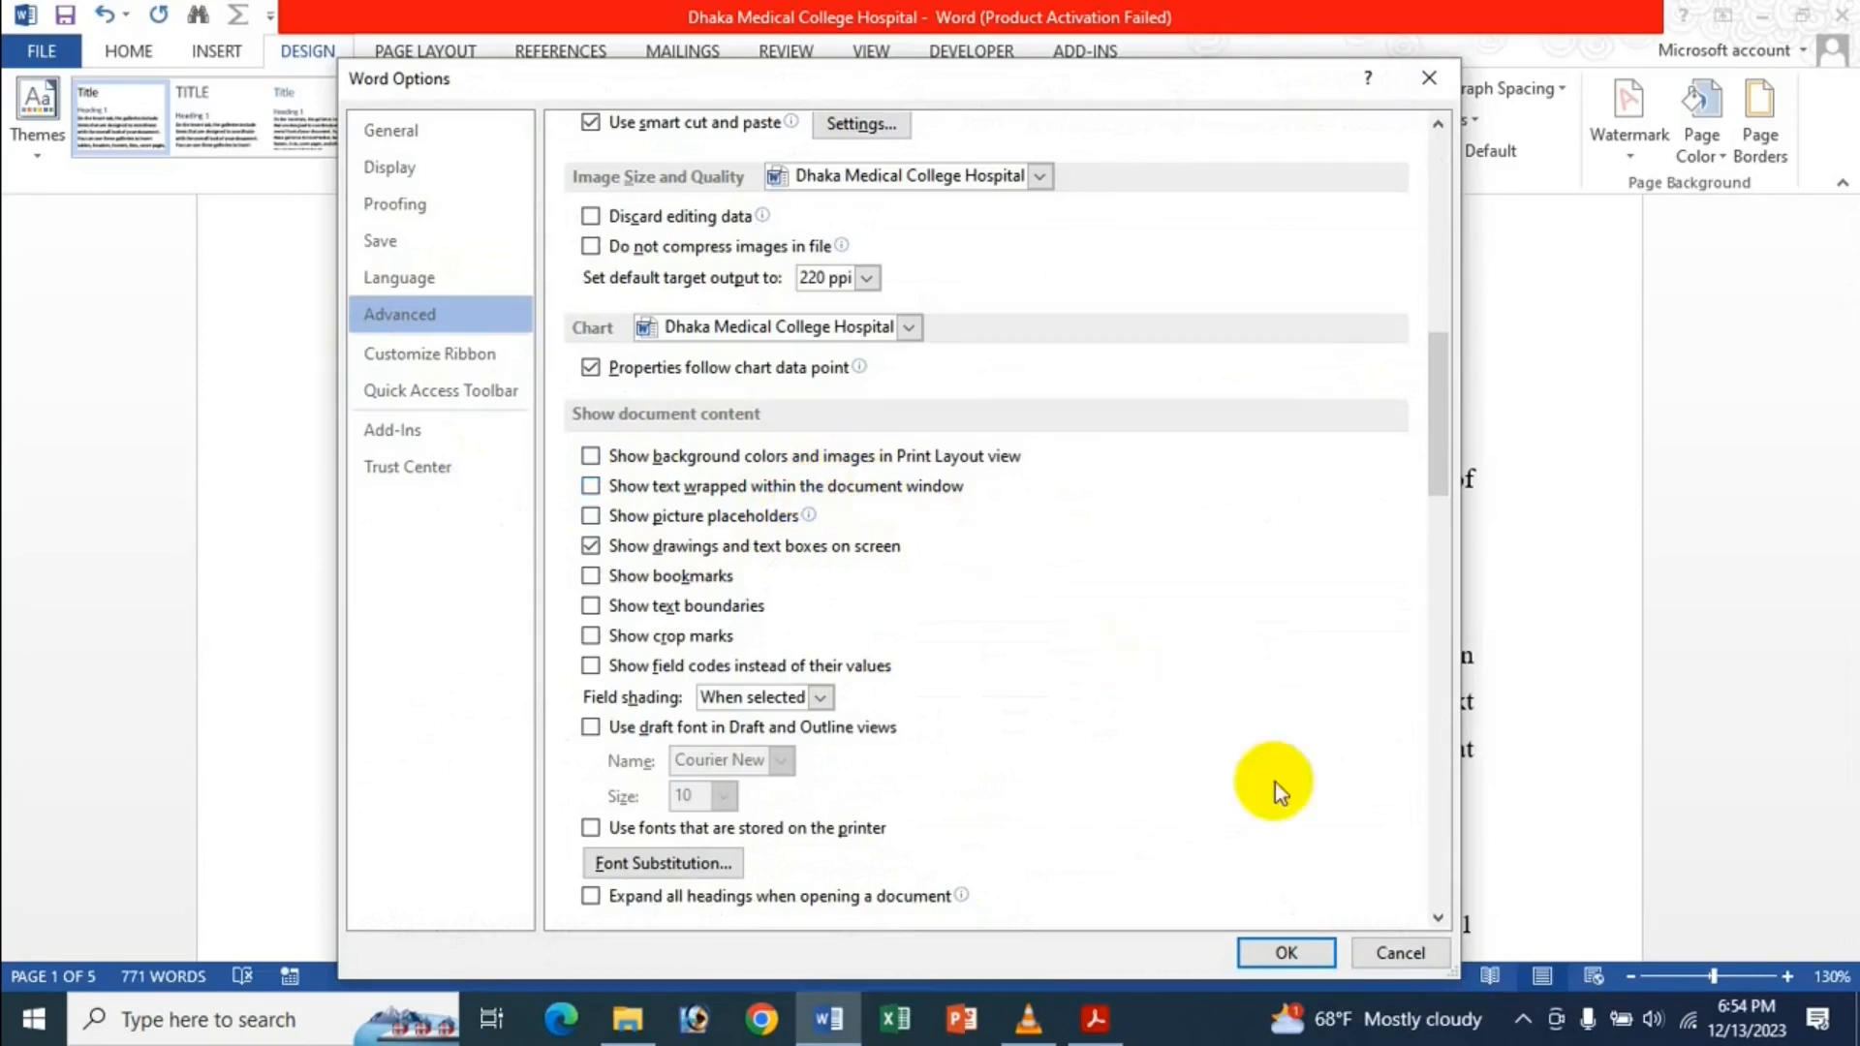
{"action": "left_click", "coordinate": [1289, 952]}
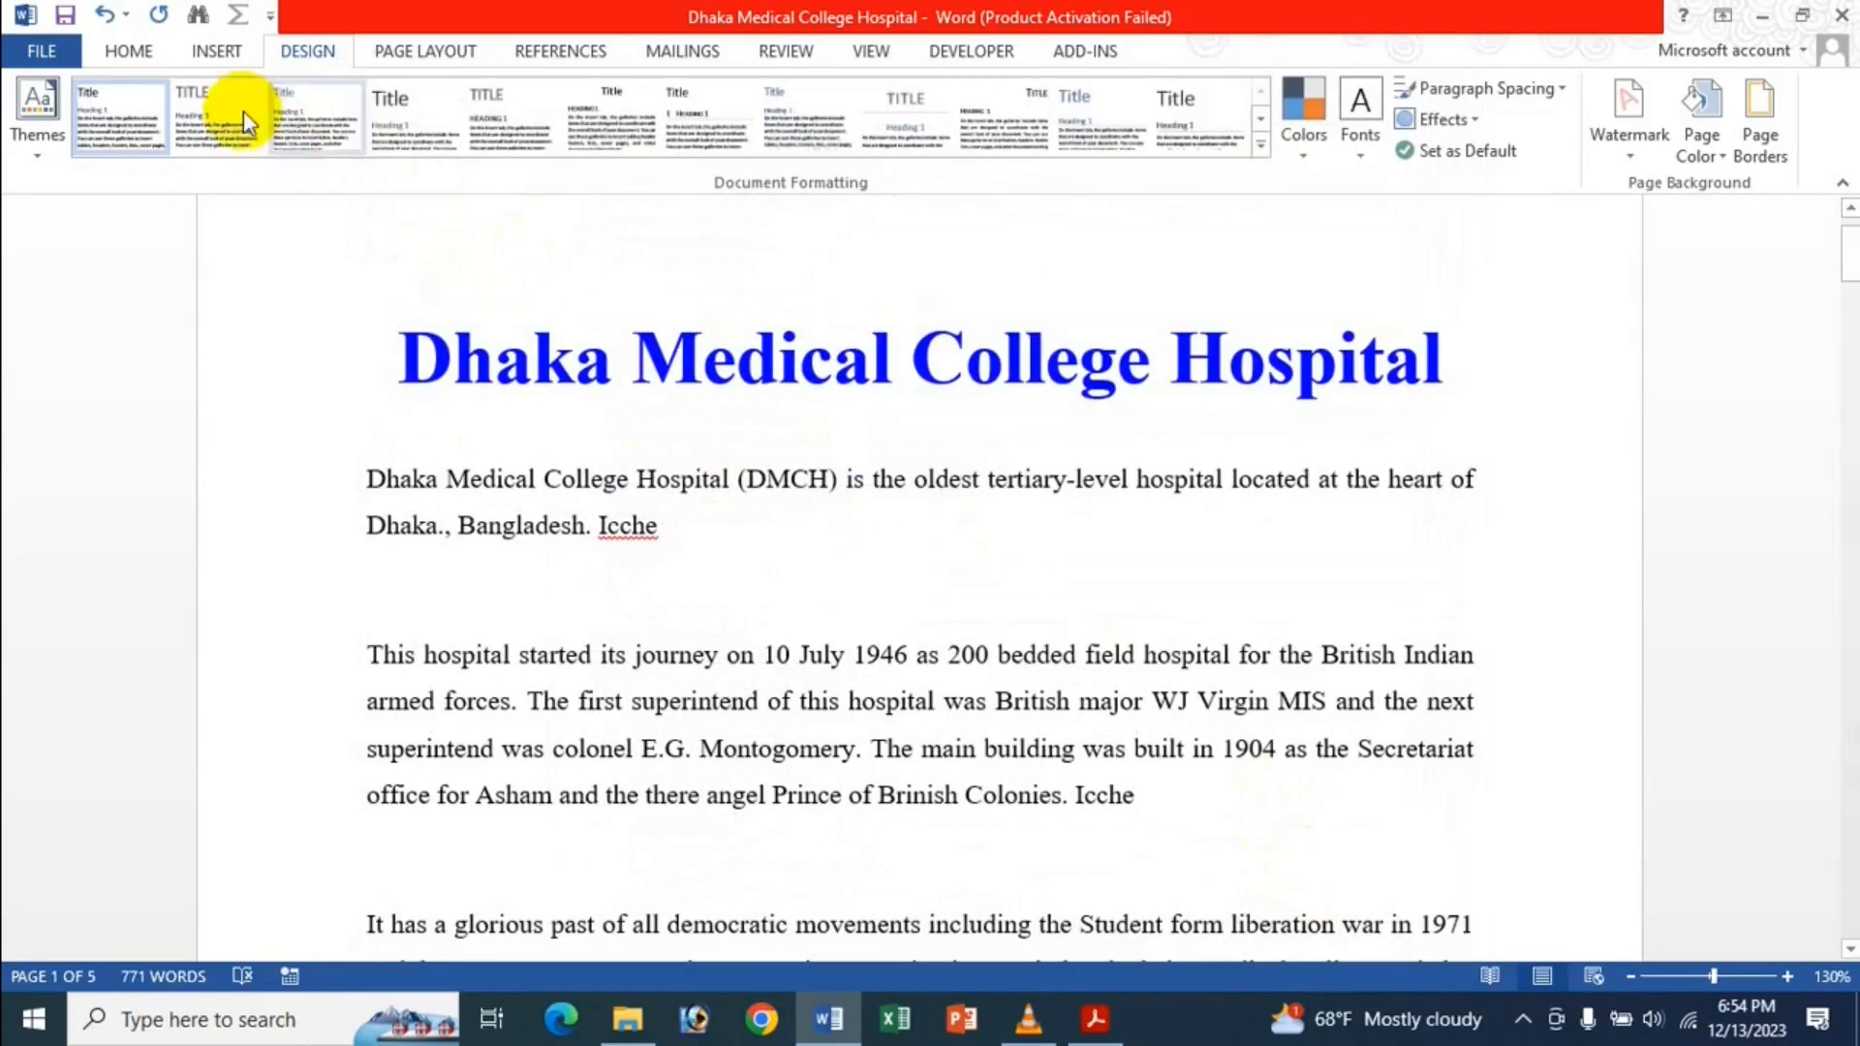
Switch the Dhaka Medical College Hospital document to Outline view from the View tab.
{"action": "left_click", "coordinate": [242, 50]}
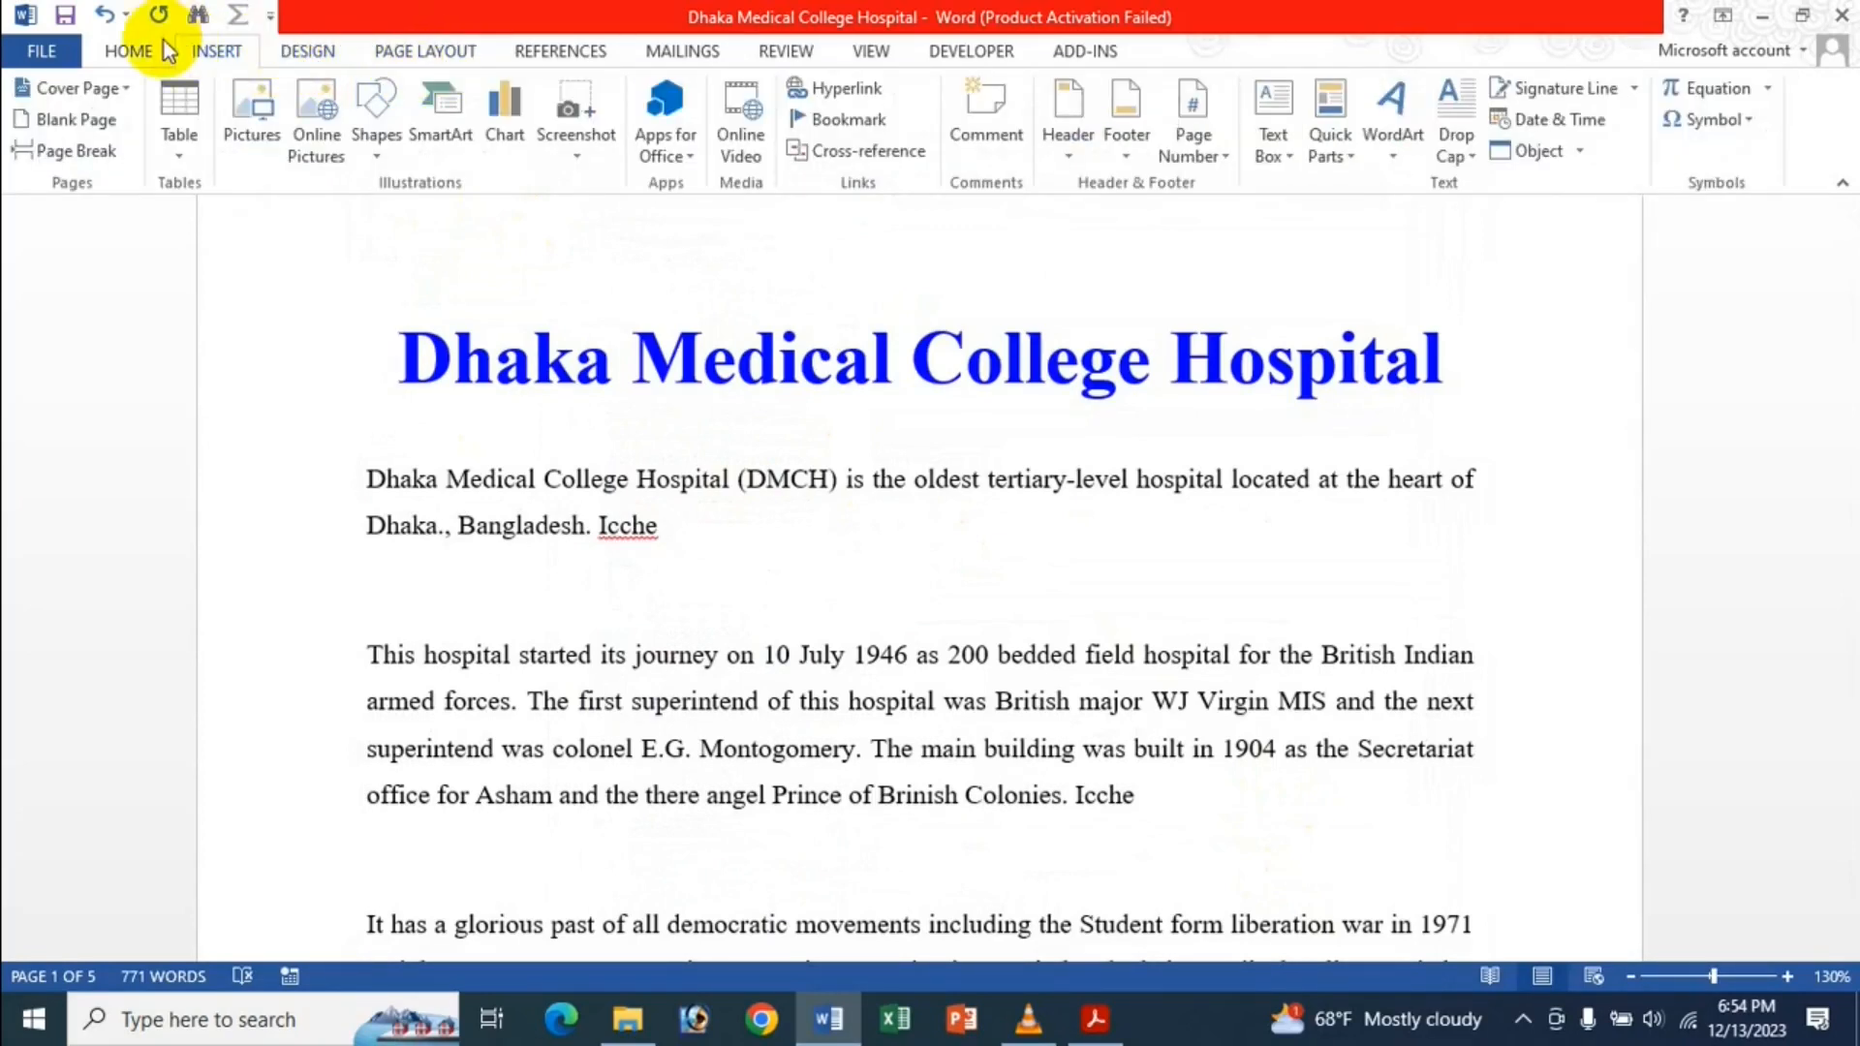
{"action": "left_click", "coordinate": [871, 50]}
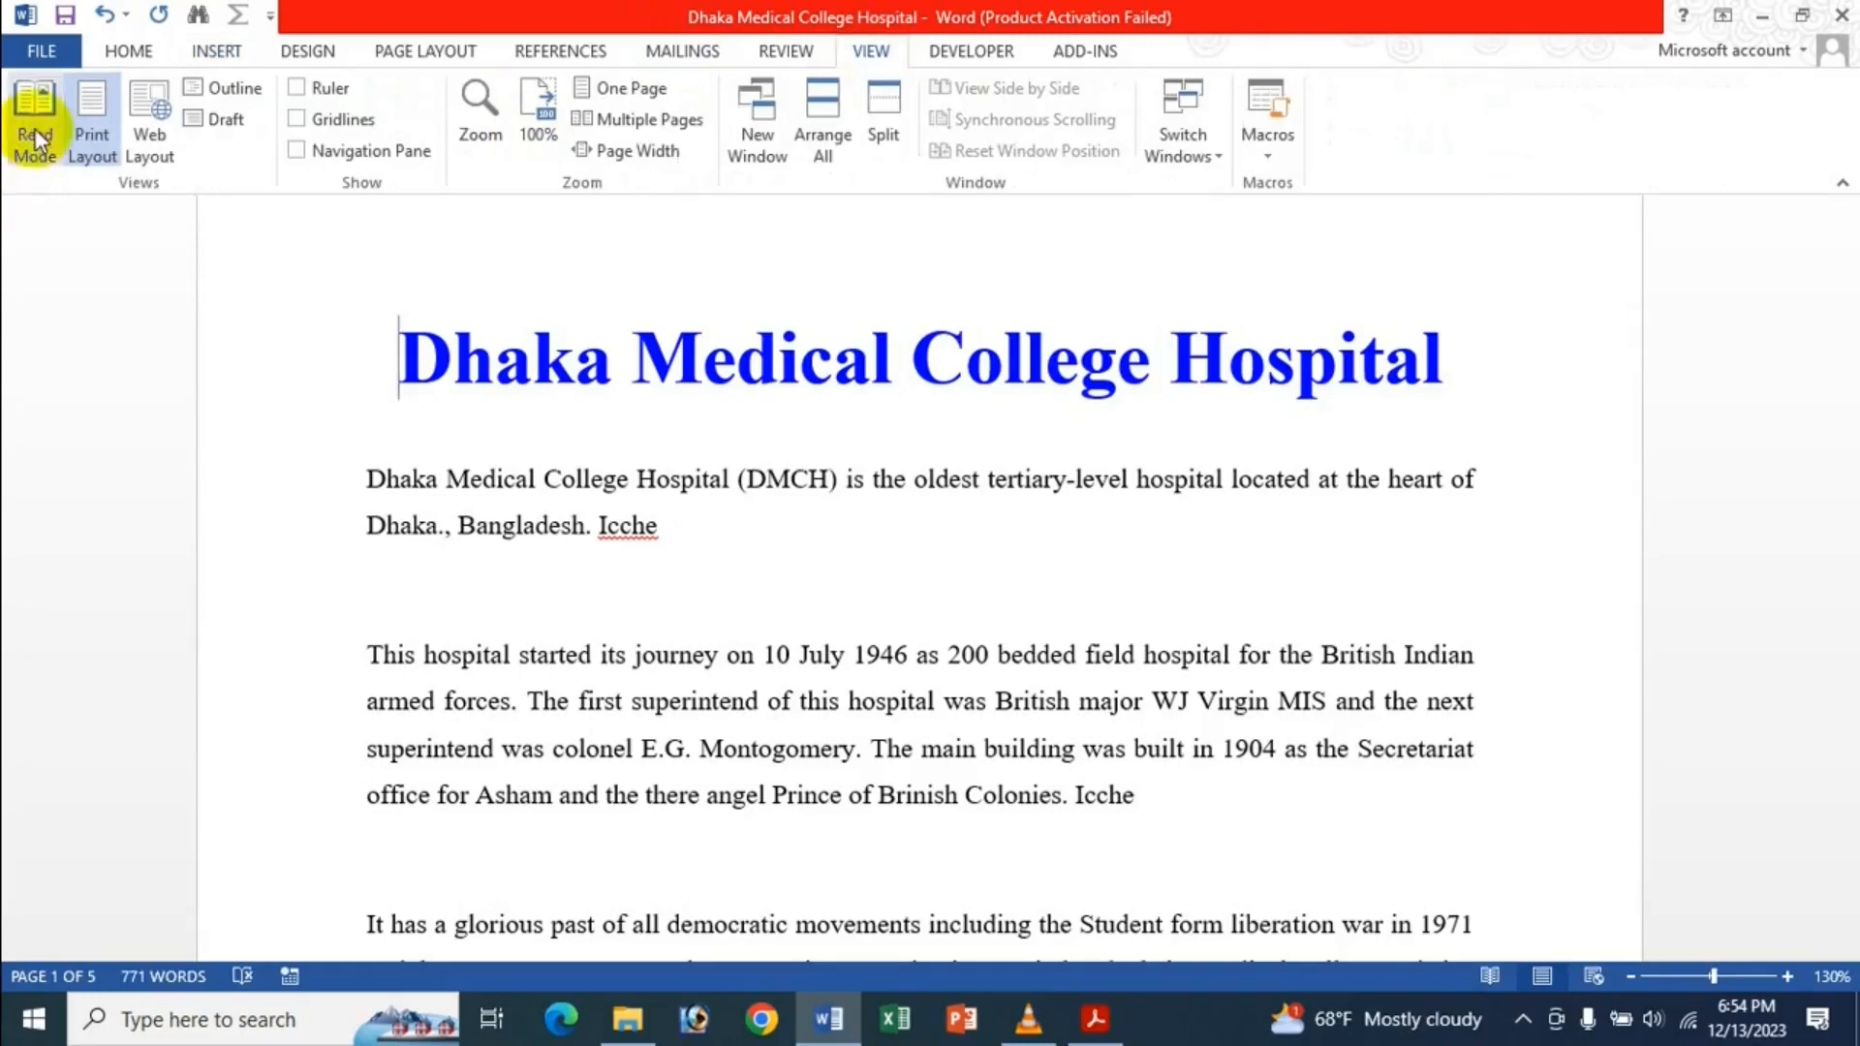
{"action": "left_click", "coordinate": [219, 95]}
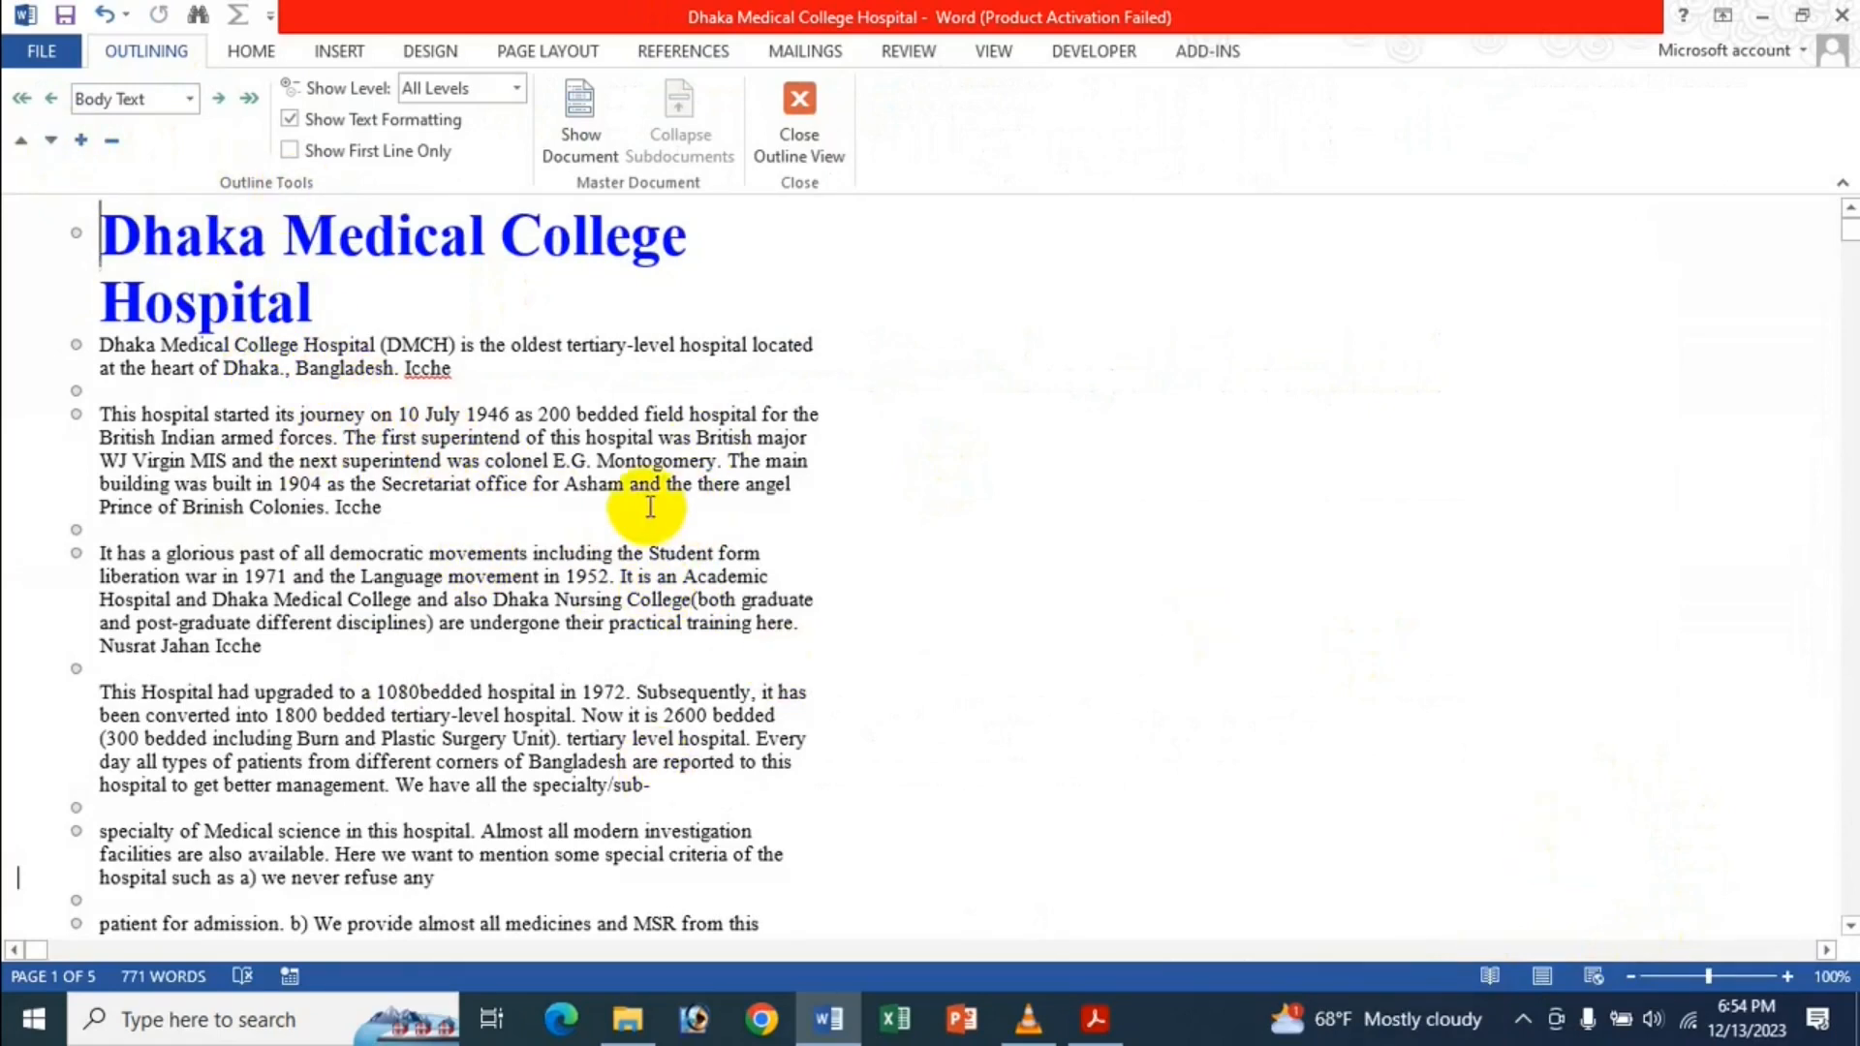
Turn on 'Show text wrapped within the document window' in Advanced options and apply it.
{"action": "left_click", "coordinate": [19, 62]}
{"action": "left_click", "coordinate": [113, 660]}
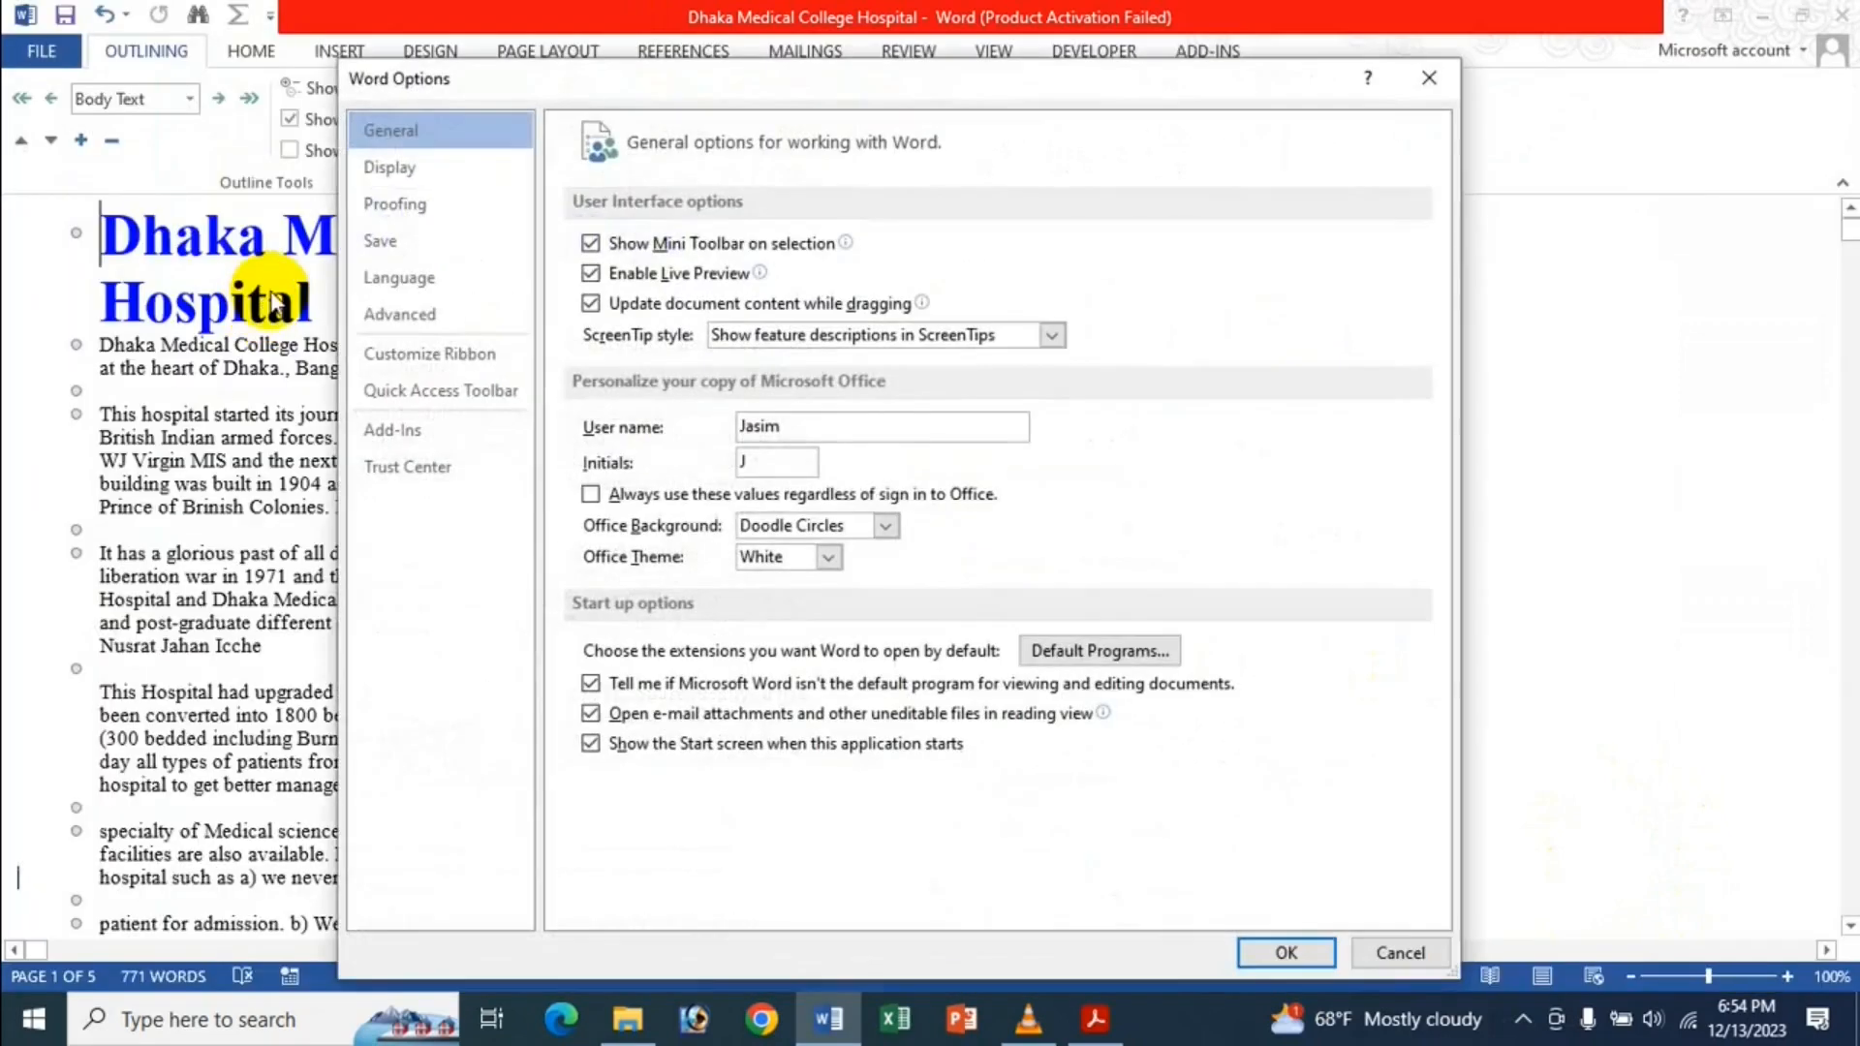
{"action": "left_click", "coordinate": [400, 314]}
{"action": "scroll", "coordinate": [800, 416], "scroll_direction": "down", "scroll_amount": 10}
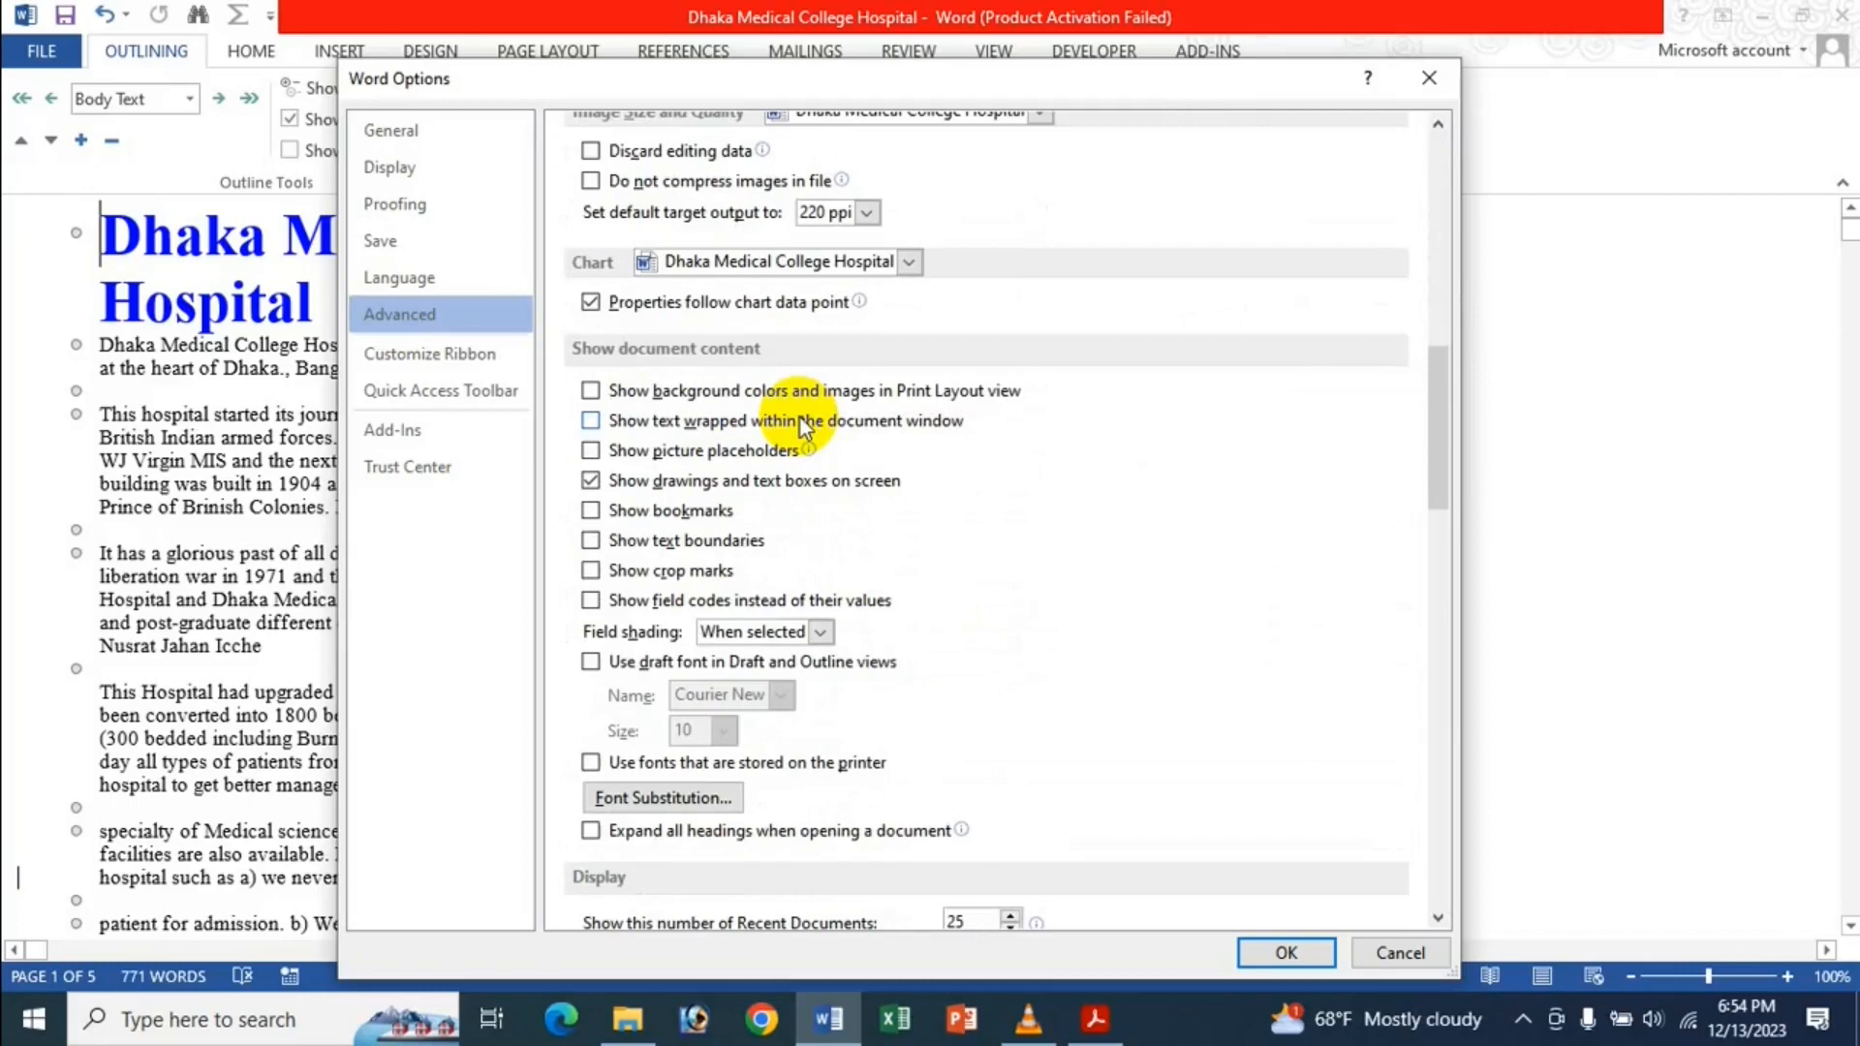
{"action": "scroll", "coordinate": [735, 510], "scroll_direction": "down", "scroll_amount": 1}
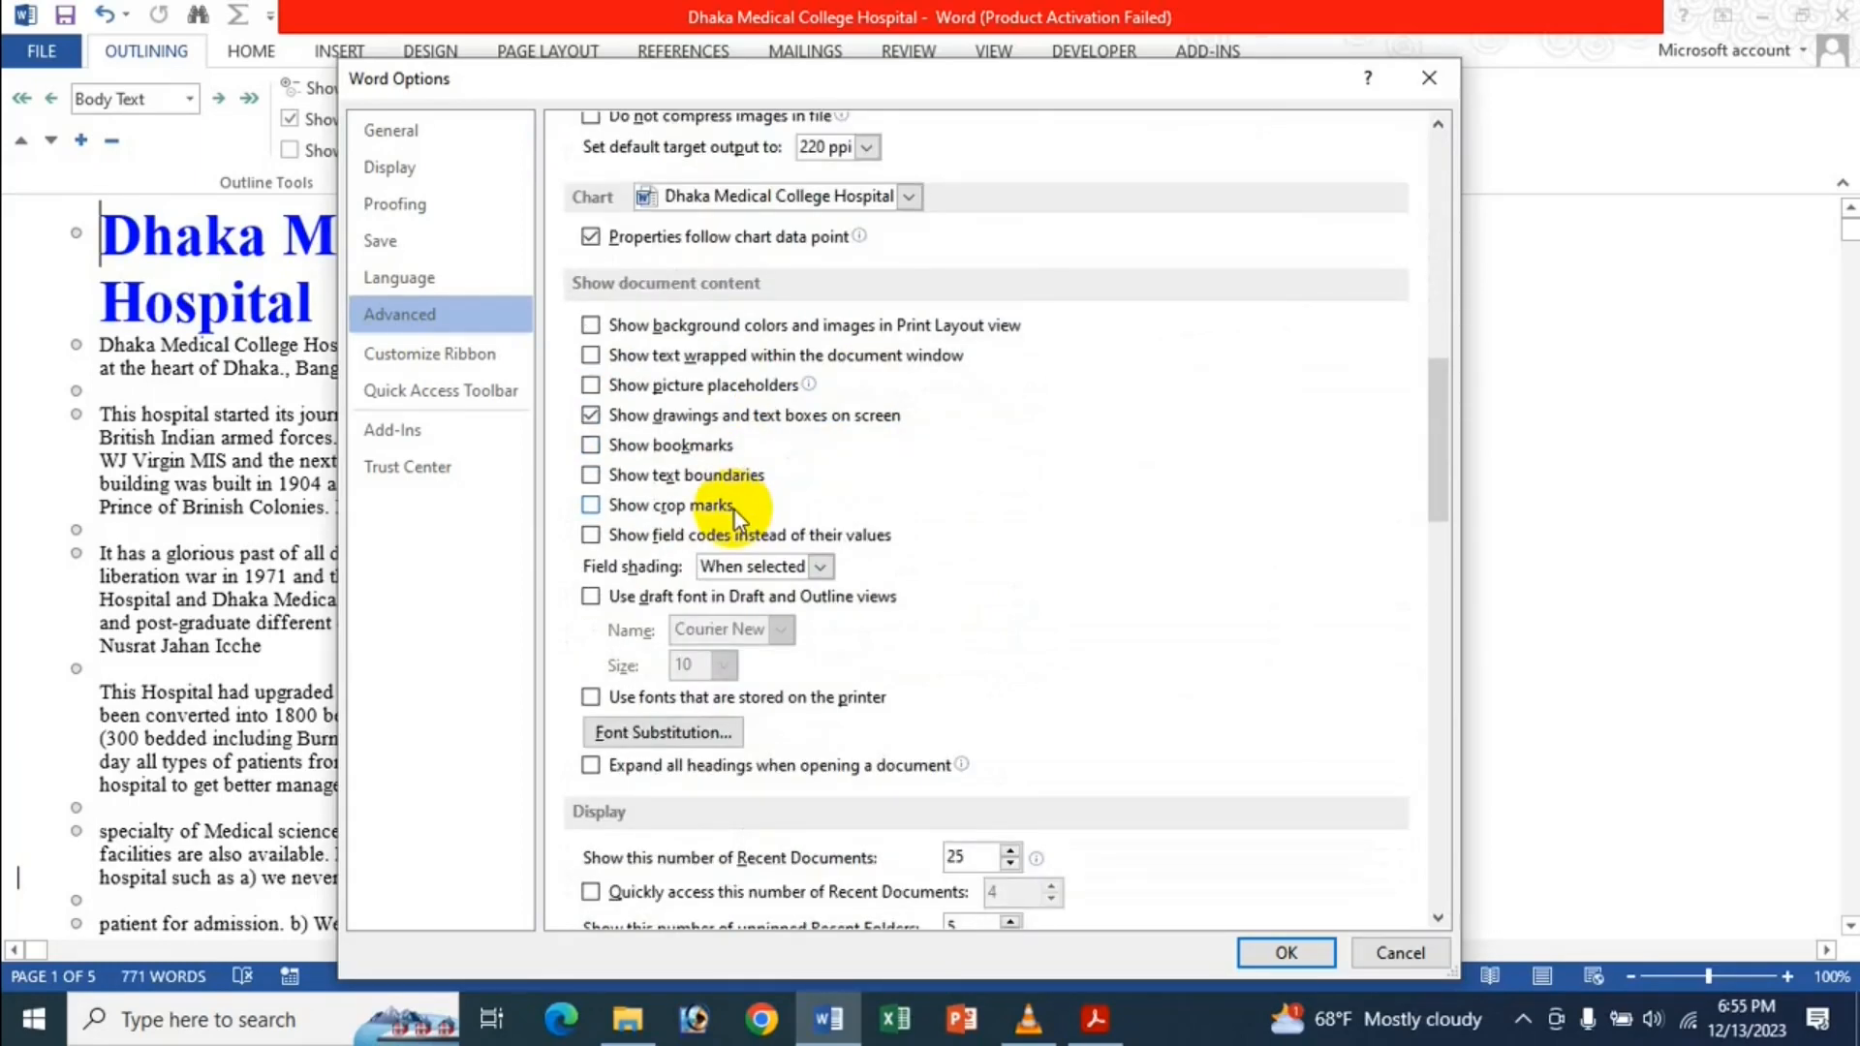
{"action": "left_click", "coordinate": [765, 356]}
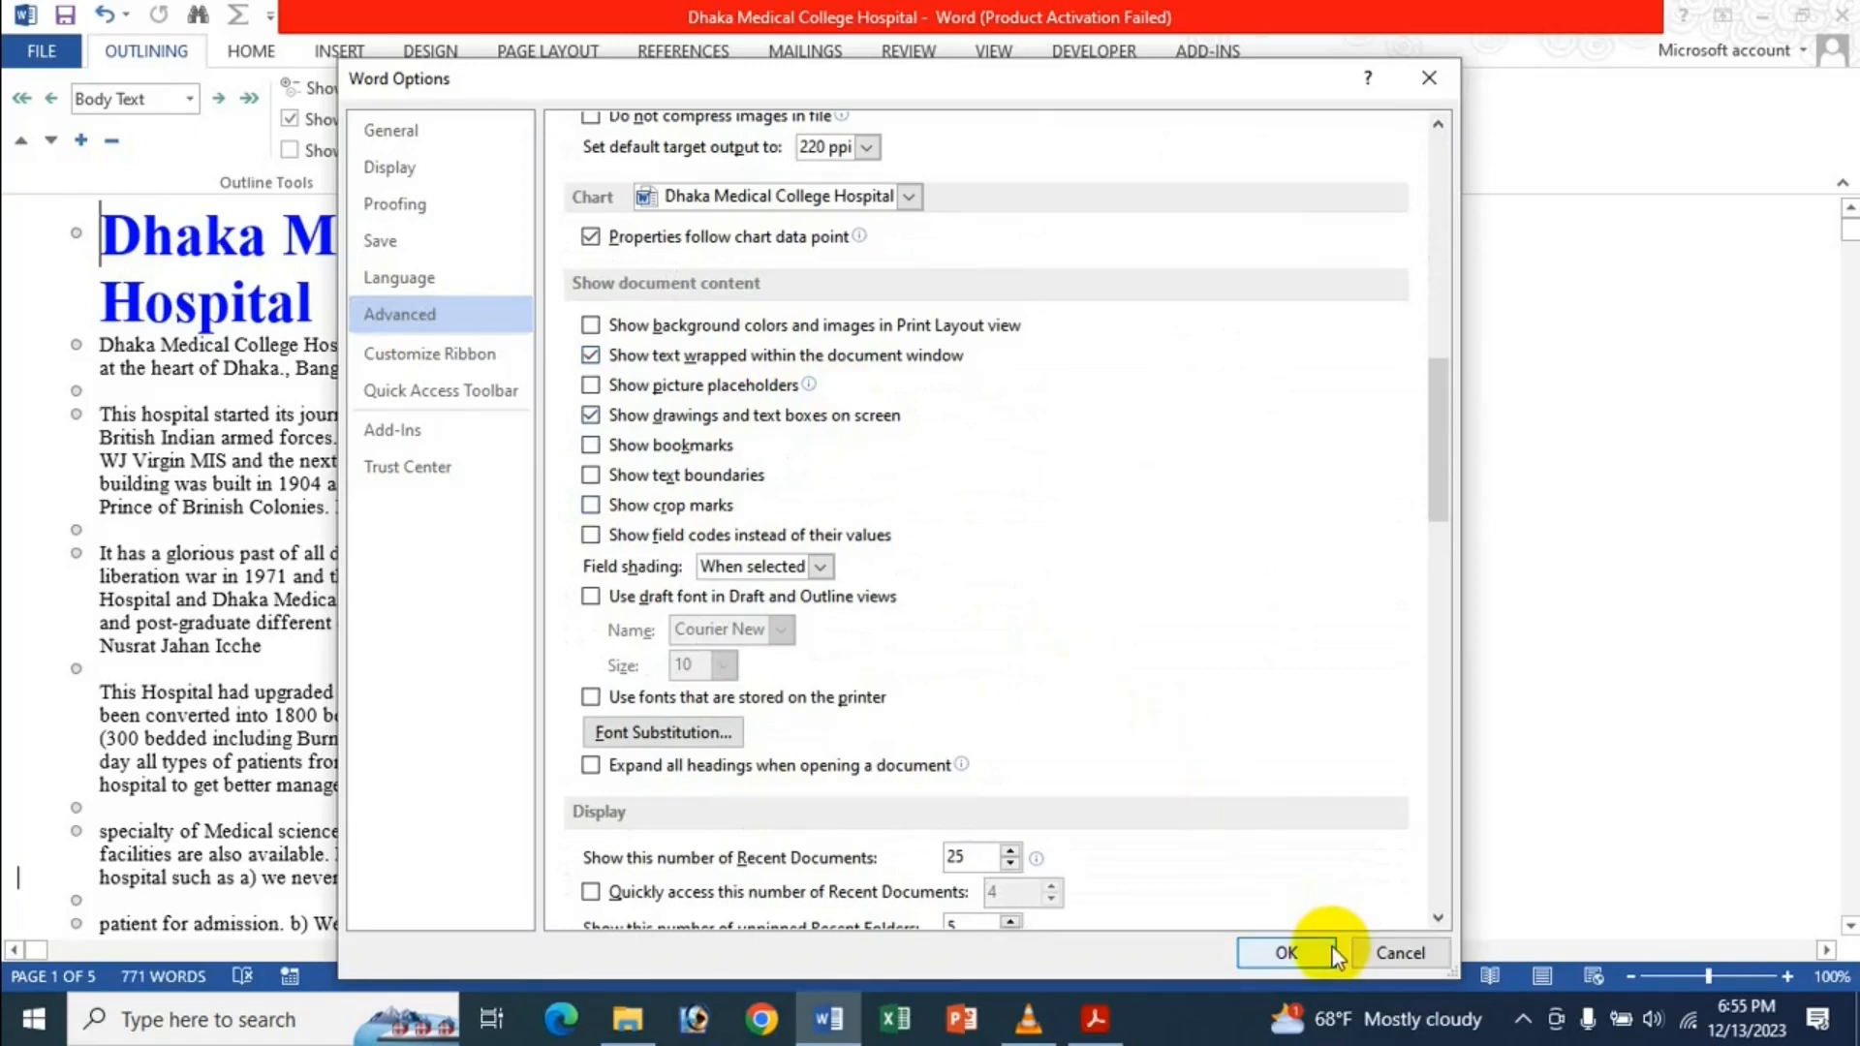
{"action": "left_click", "coordinate": [1285, 952]}
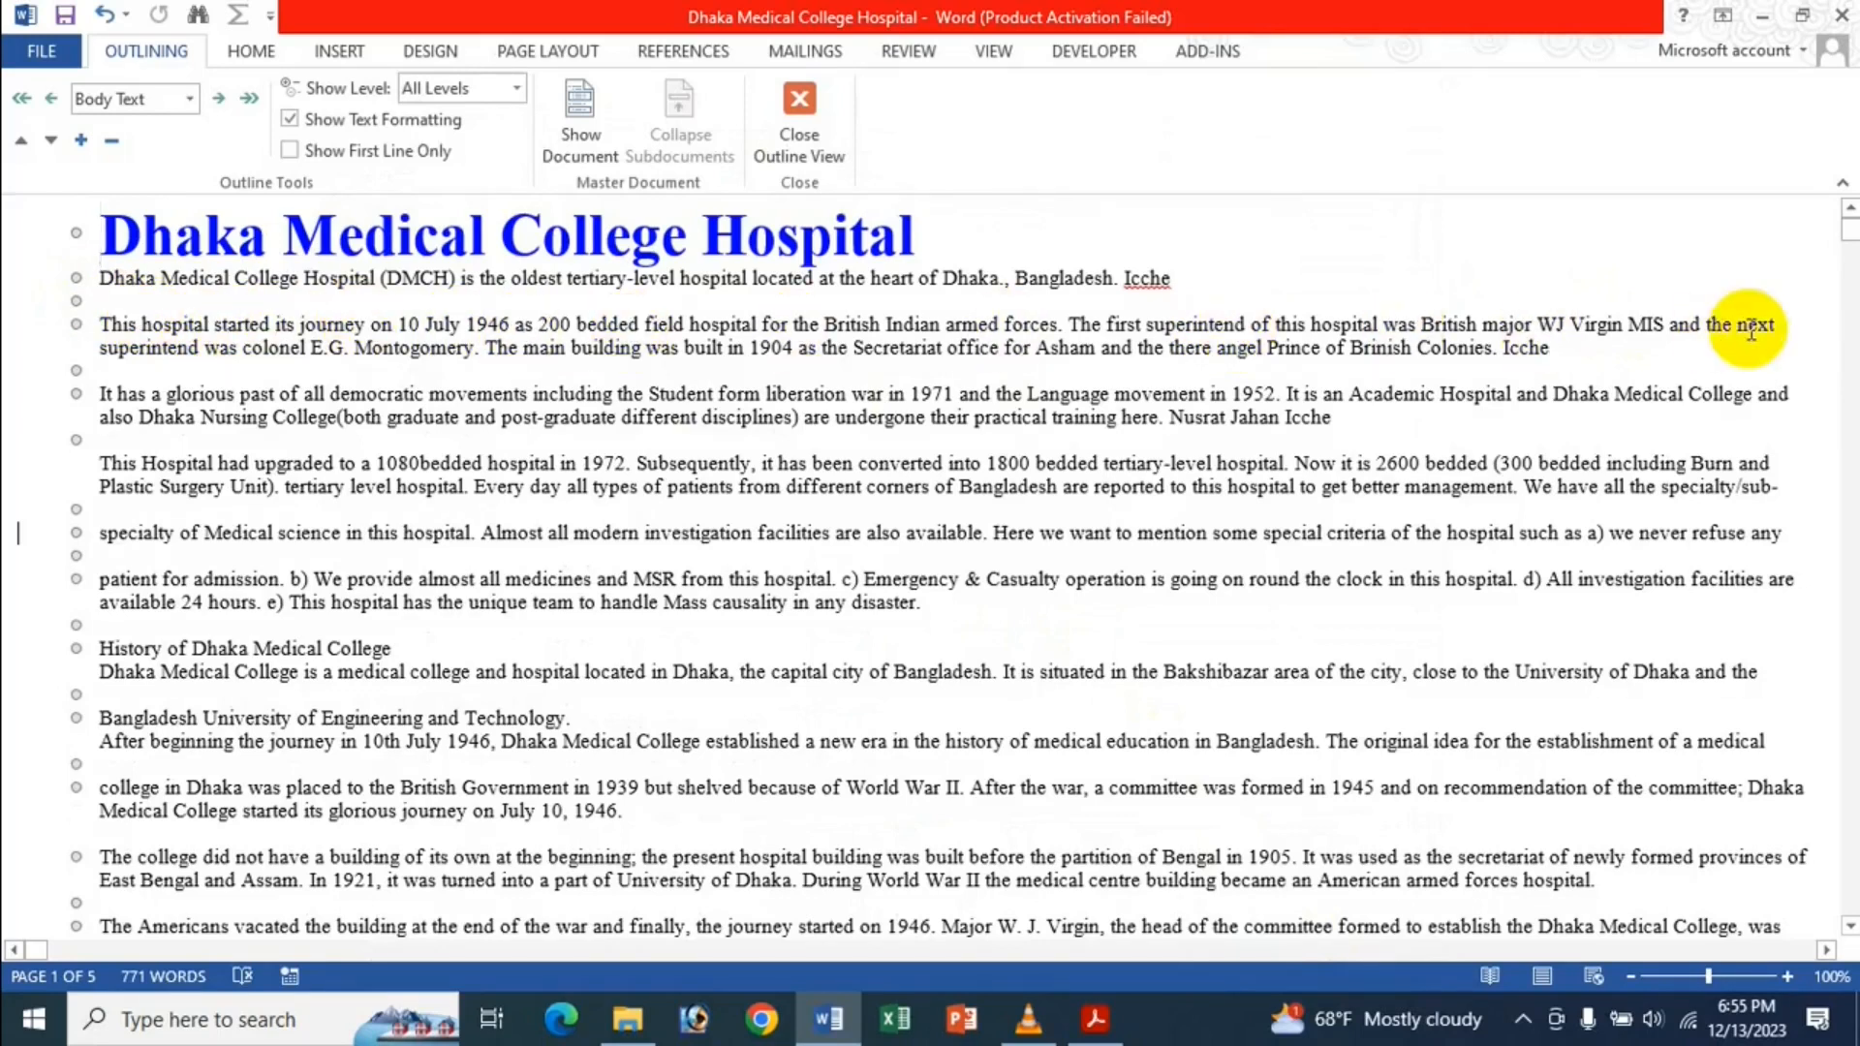
{"action": "left_click", "coordinate": [42, 73]}
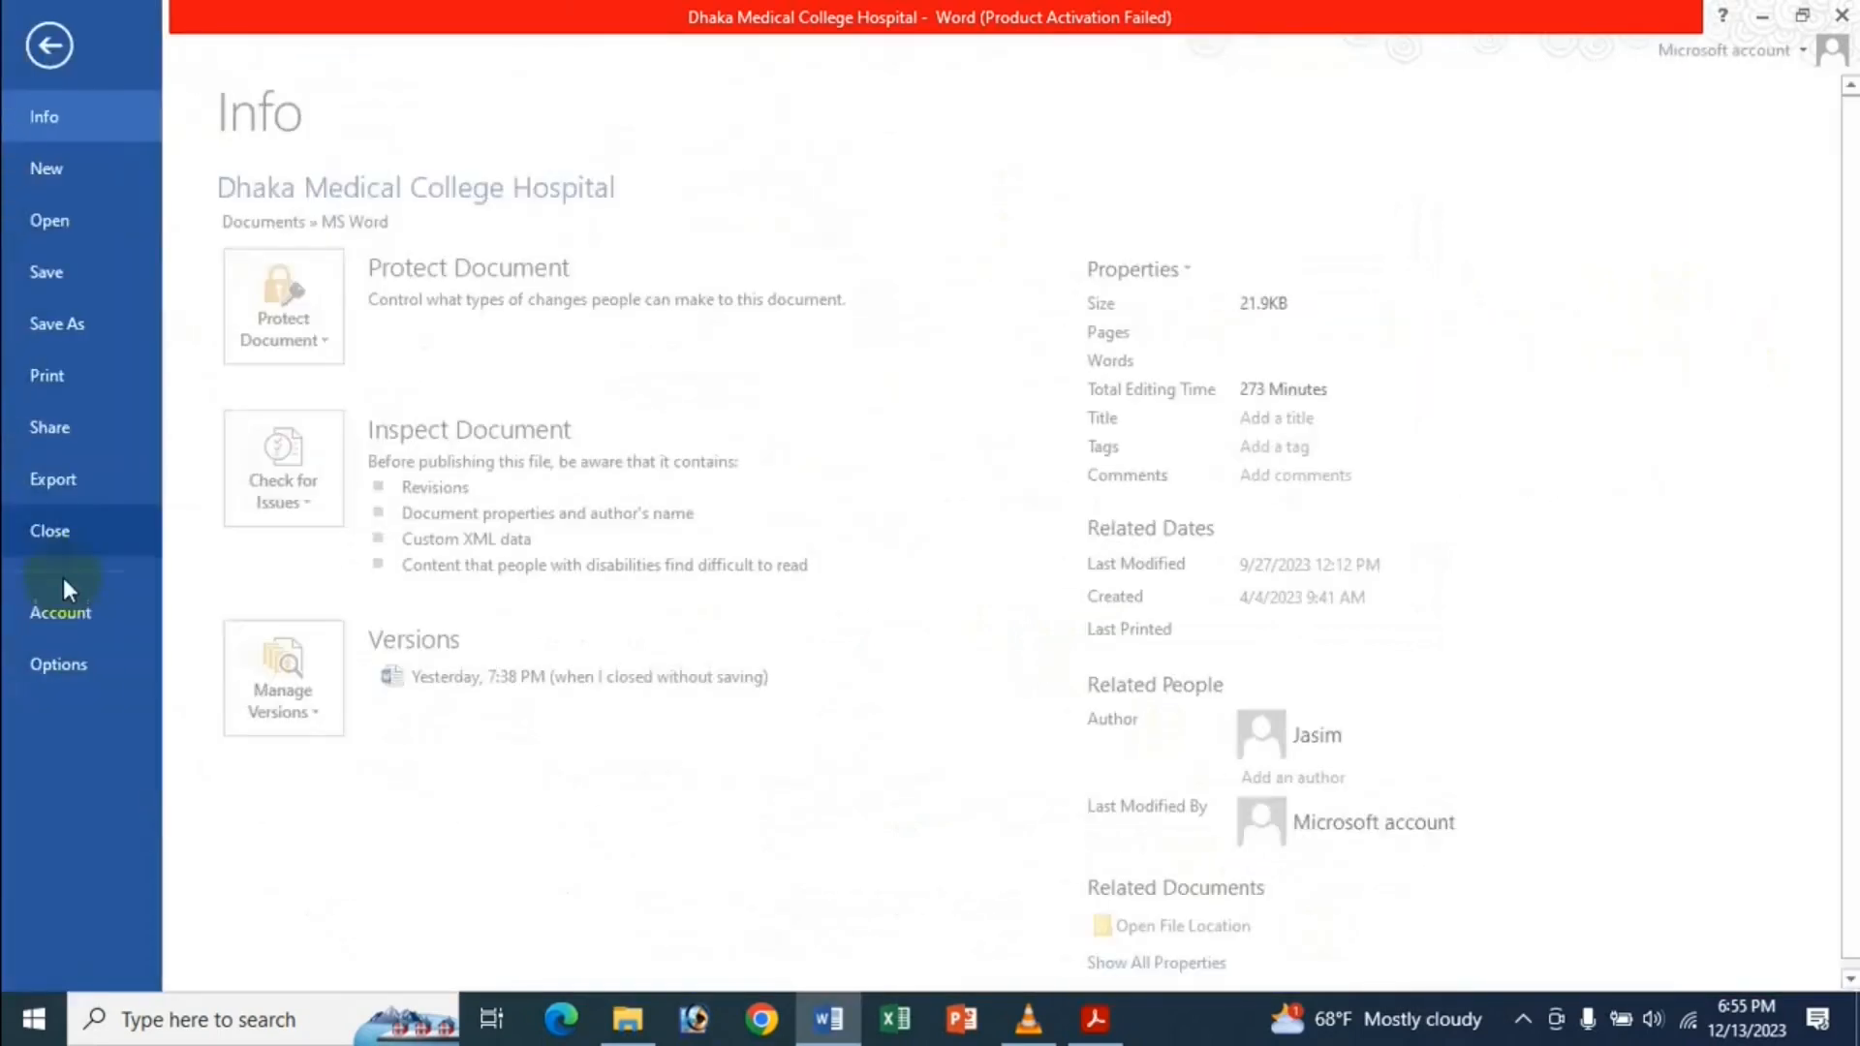
Close Outline View from the Outlining tab to return the document to Print Layout.
{"action": "left_click", "coordinate": [53, 45]}
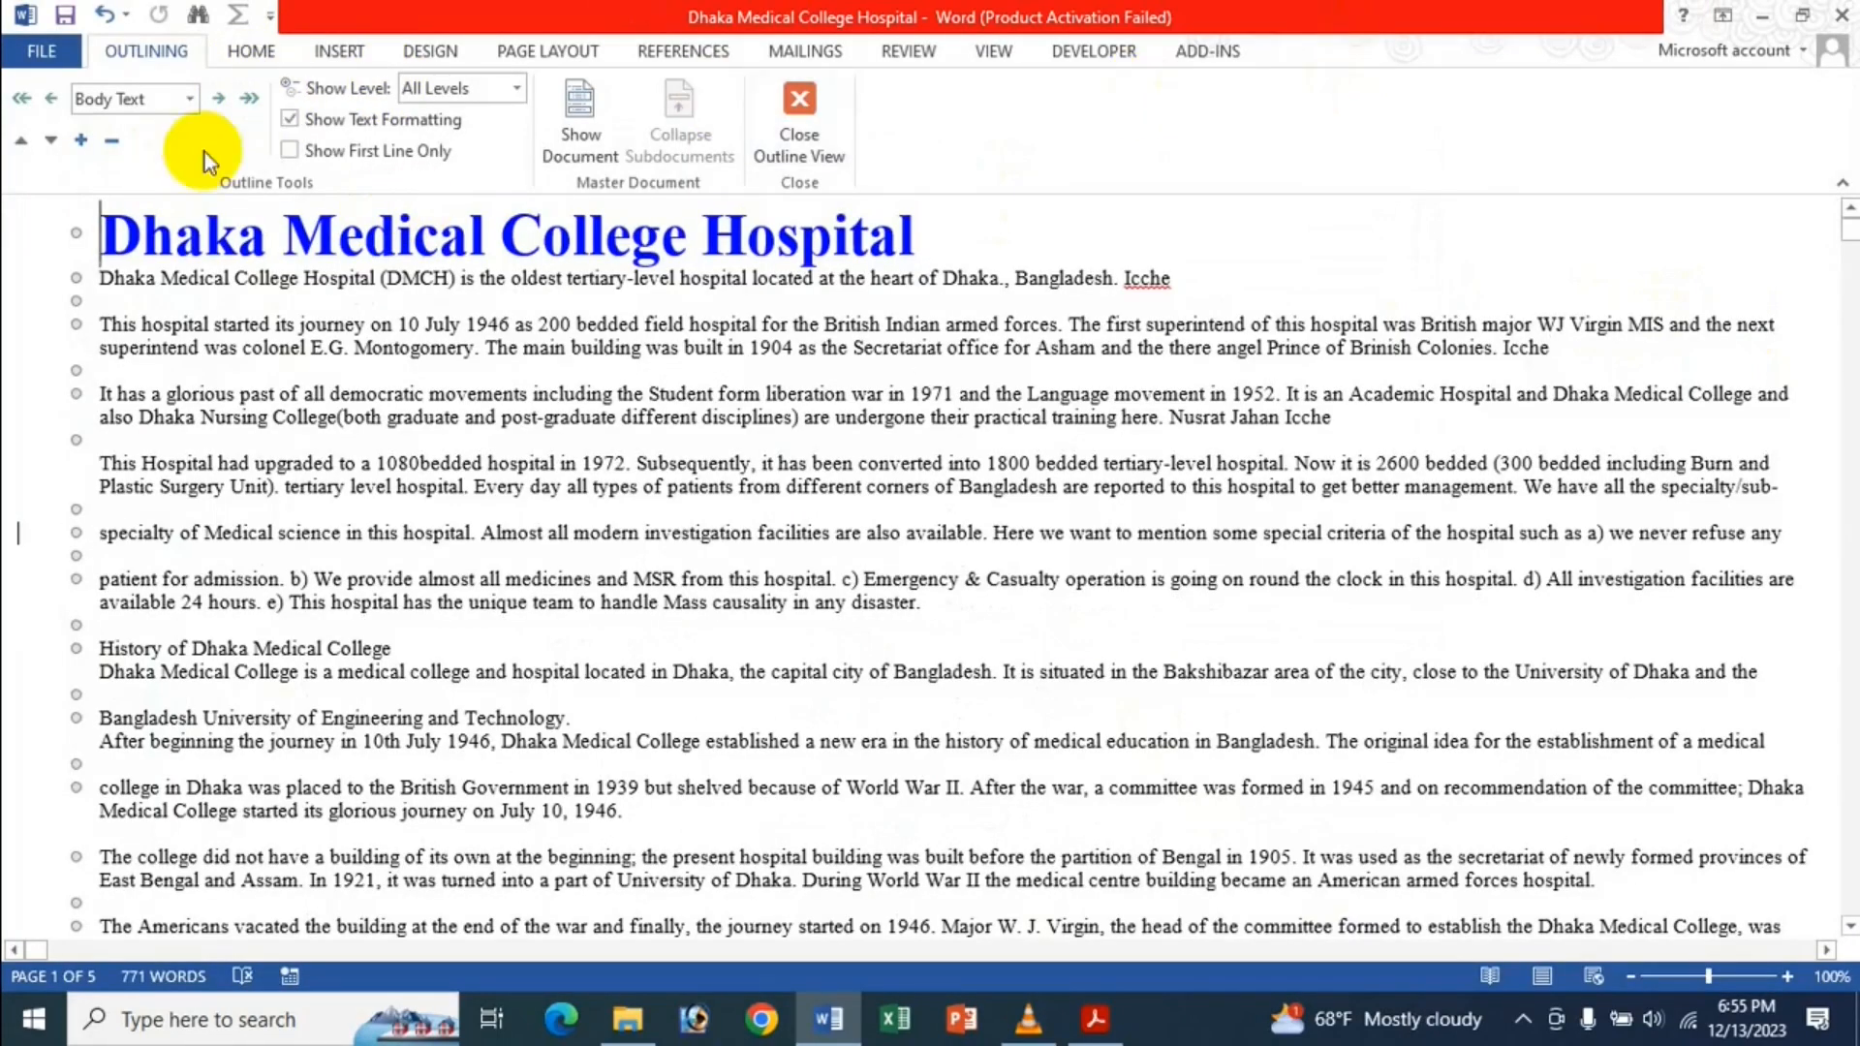
{"action": "left_click", "coordinate": [993, 53]}
{"action": "left_click", "coordinate": [171, 48]}
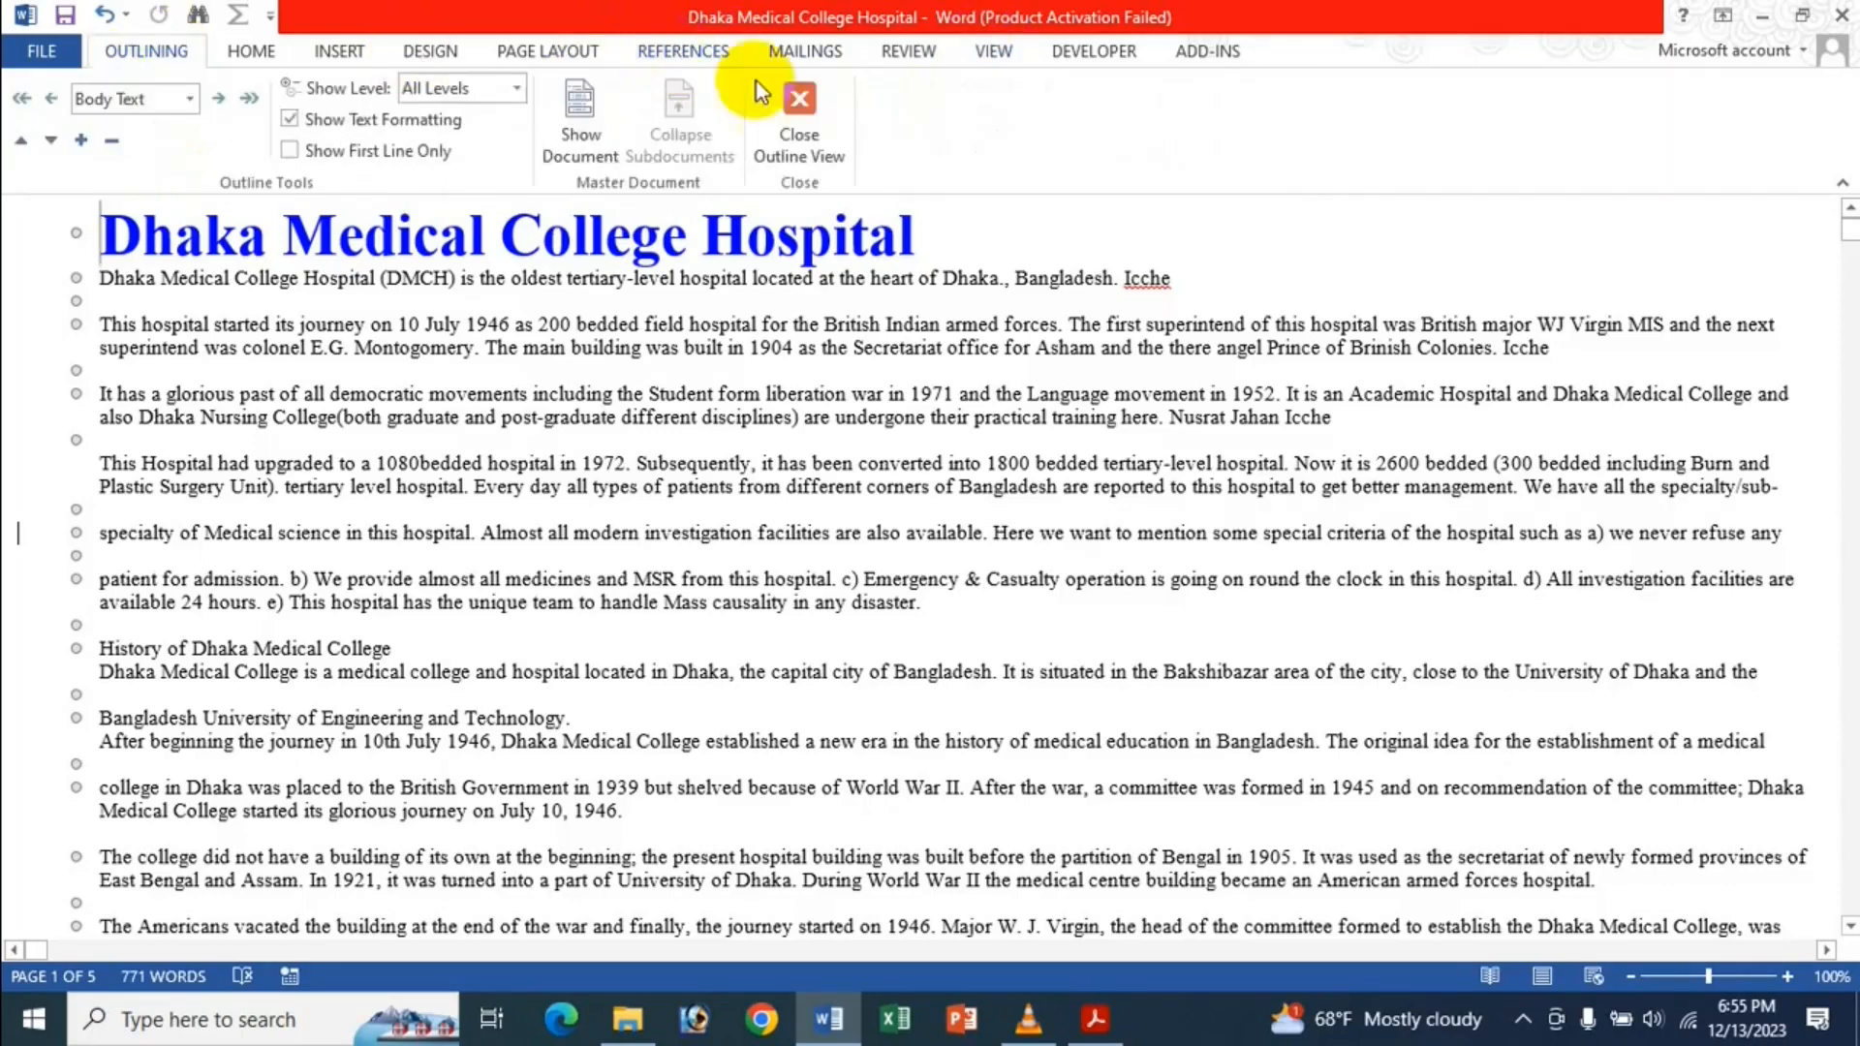
{"action": "left_click", "coordinate": [828, 155]}
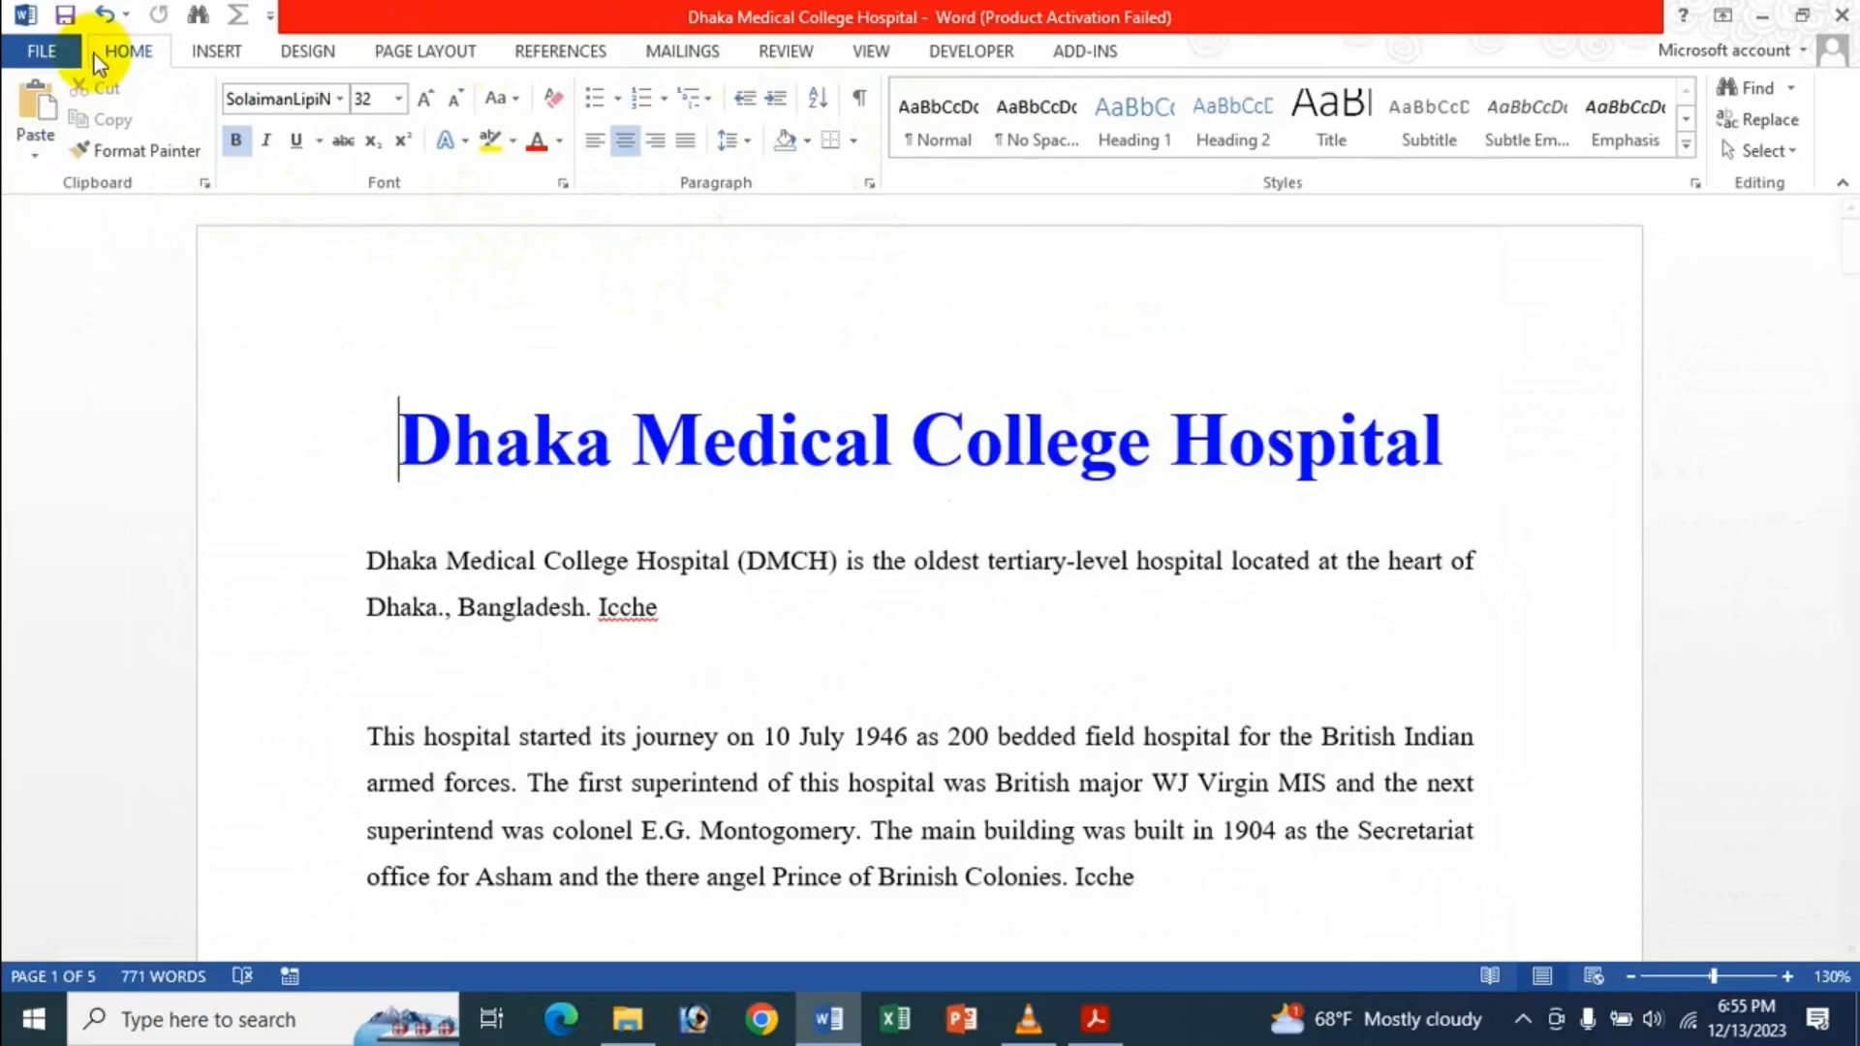
{"action": "left_click", "coordinate": [44, 53]}
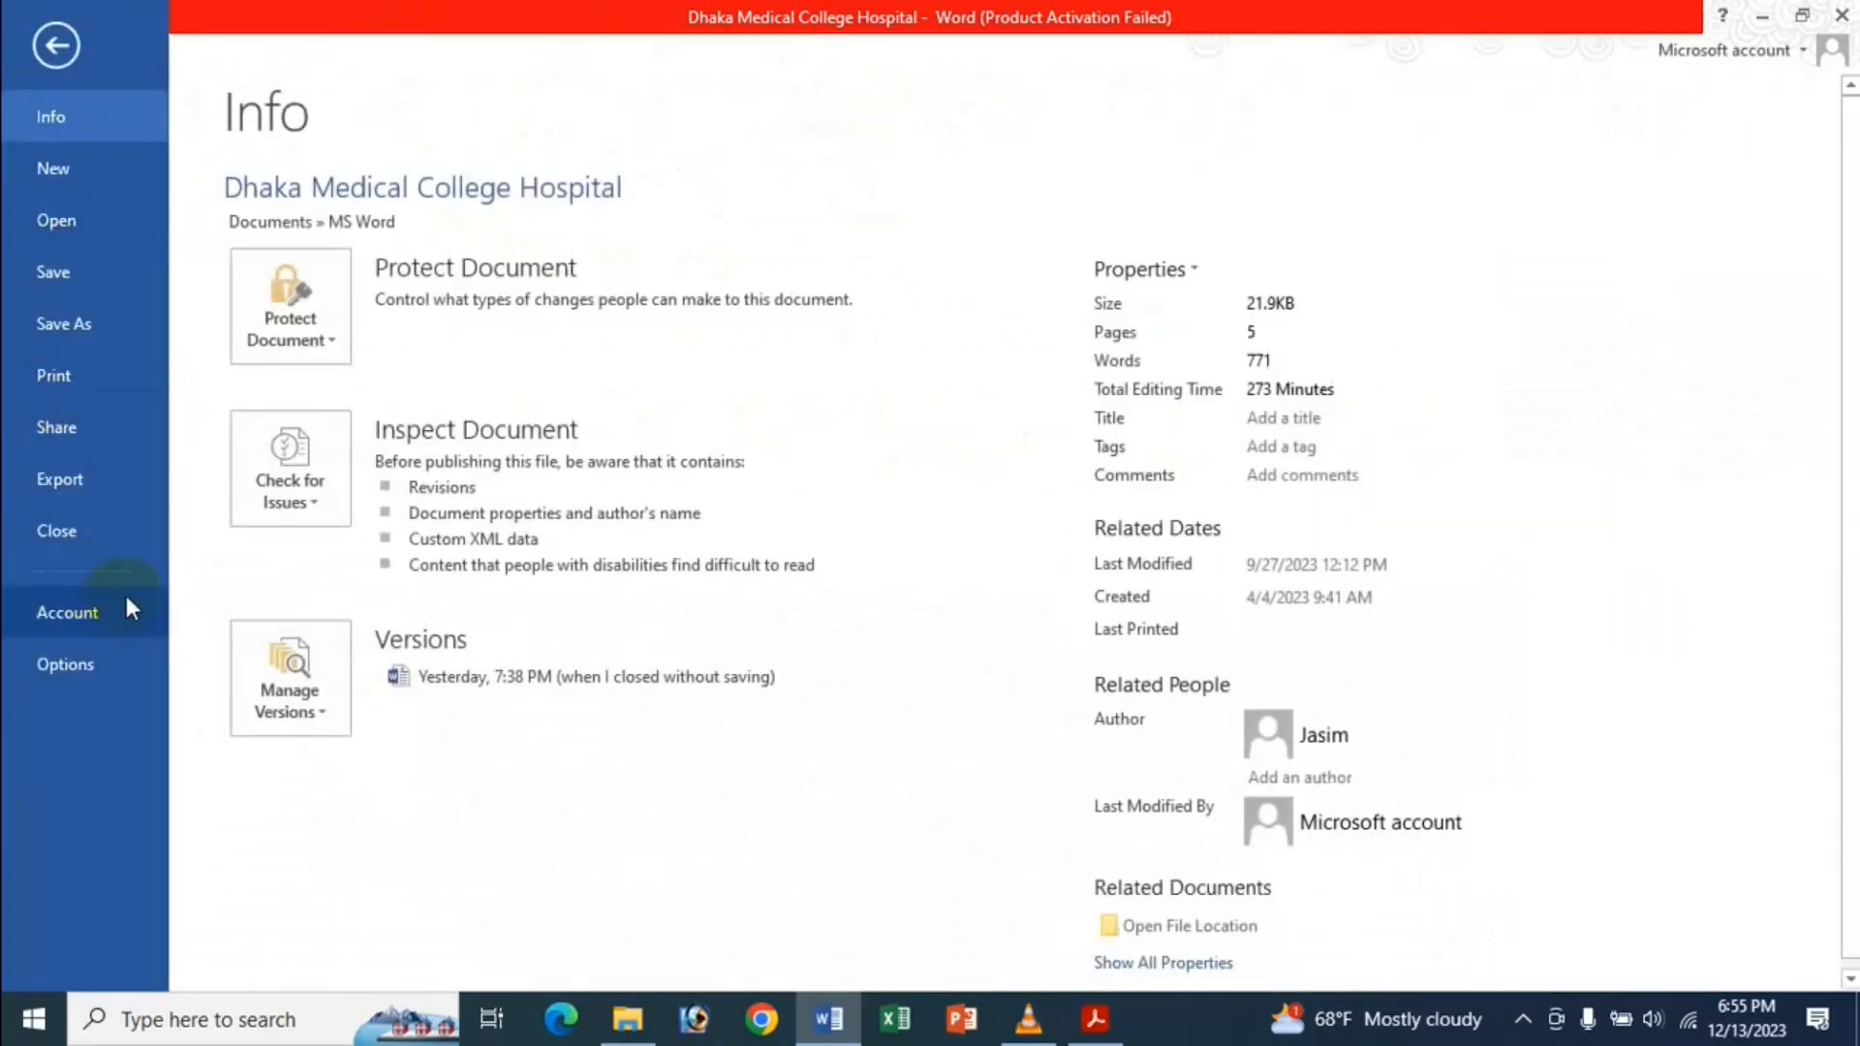
Uncheck 'Show text wrapped within the document window', then place the cursor below the first paragraph.
{"action": "left_click", "coordinate": [119, 672]}
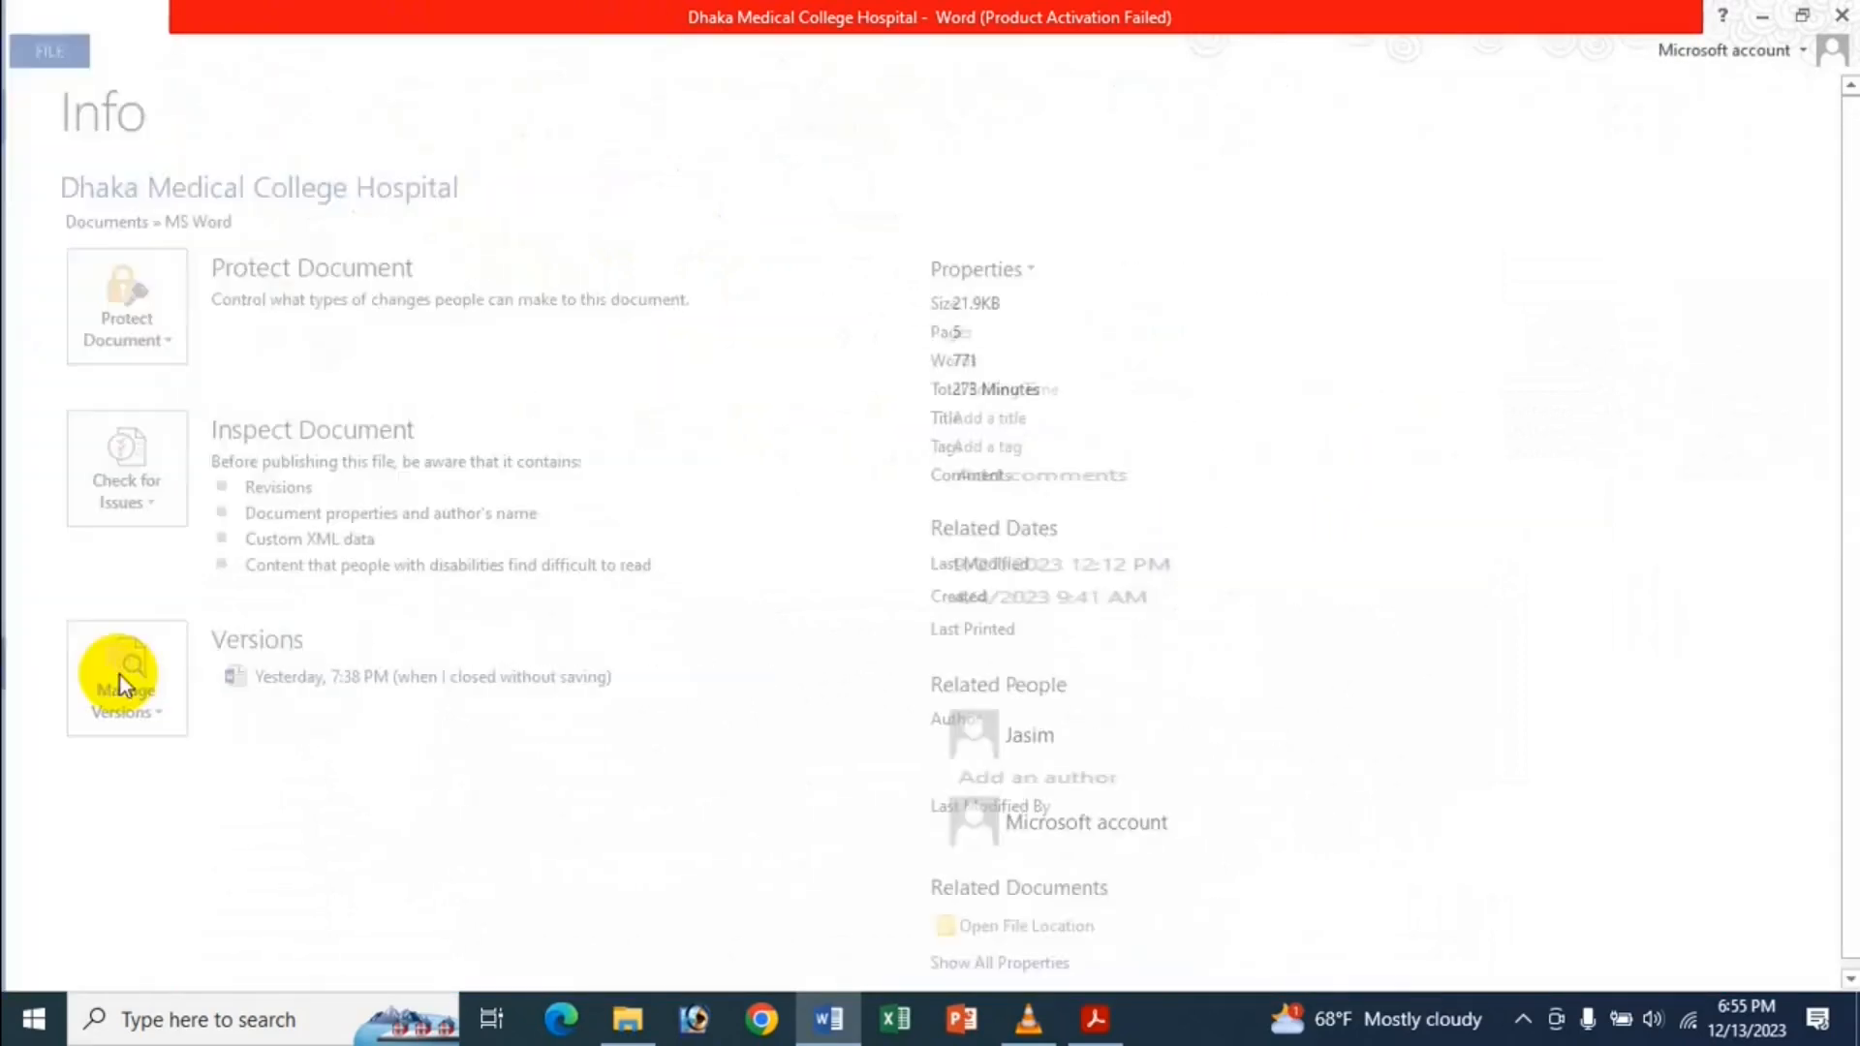
{"action": "left_click", "coordinate": [433, 316]}
{"action": "scroll", "coordinate": [730, 385], "scroll_direction": "down", "scroll_amount": 15}
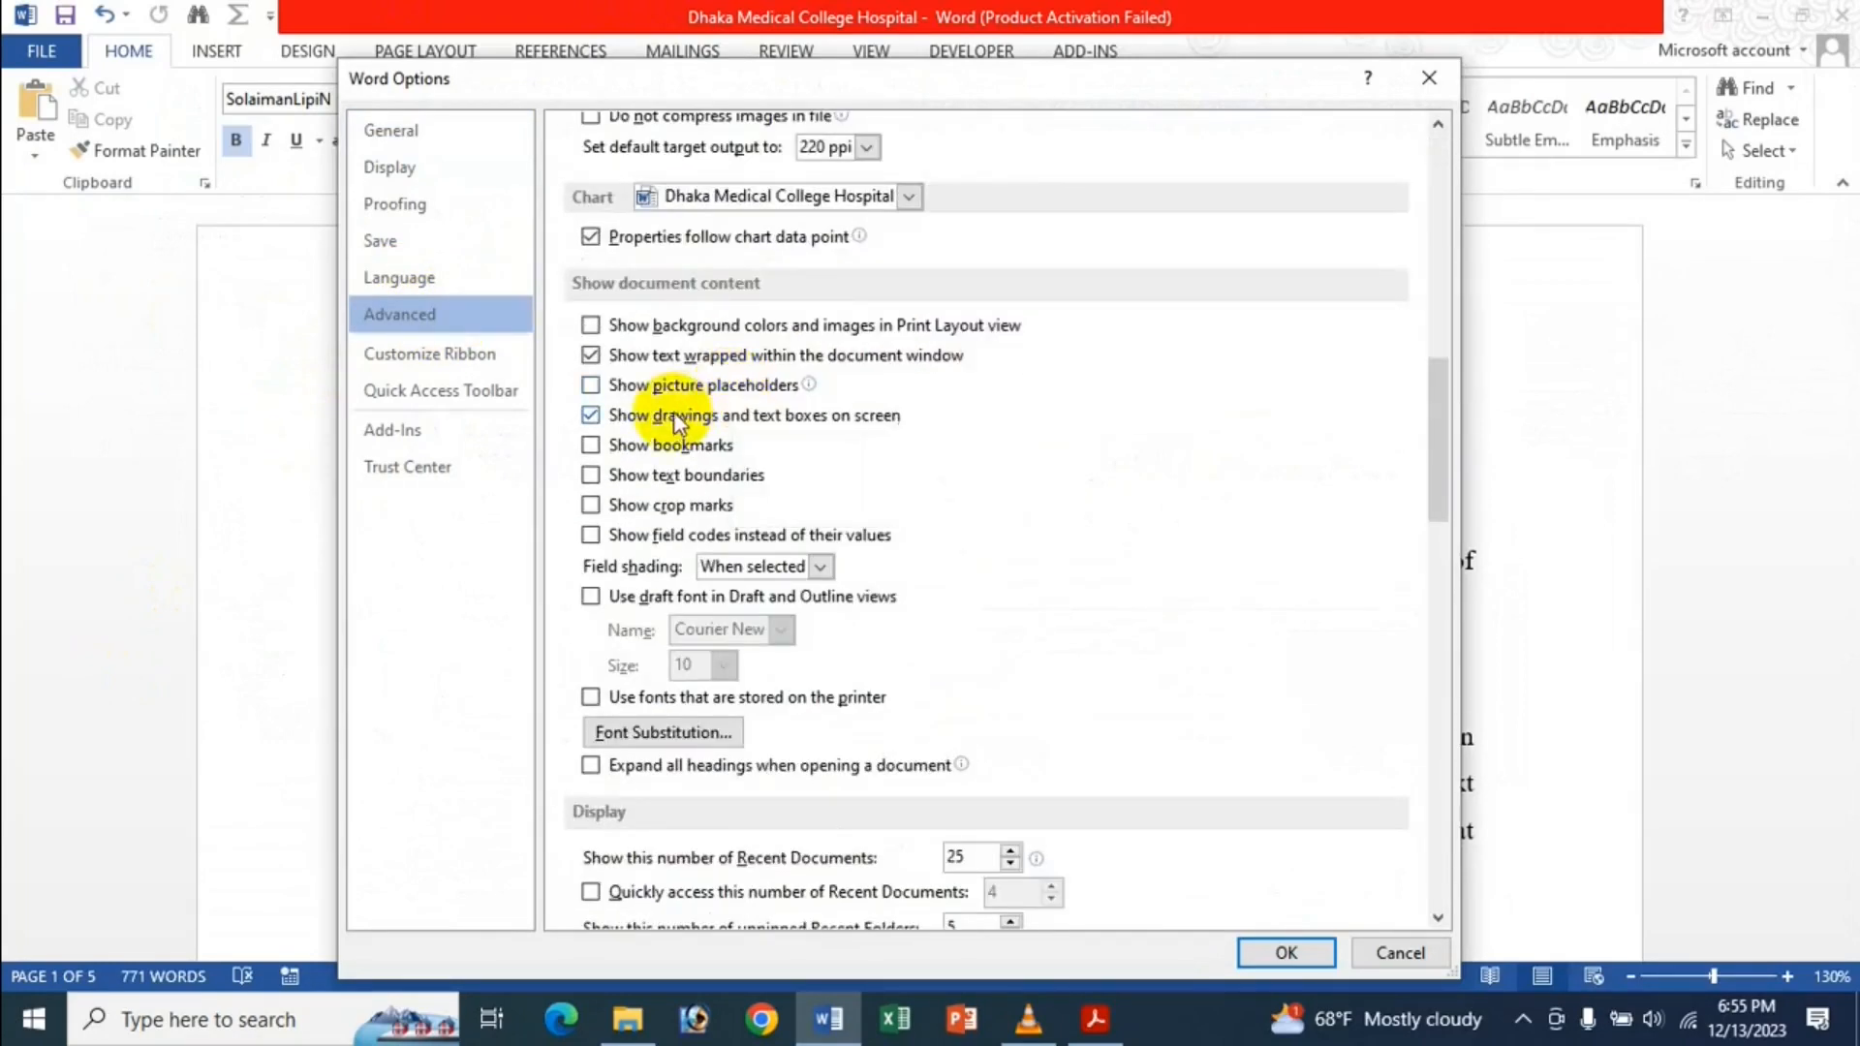
{"action": "left_click", "coordinate": [712, 366]}
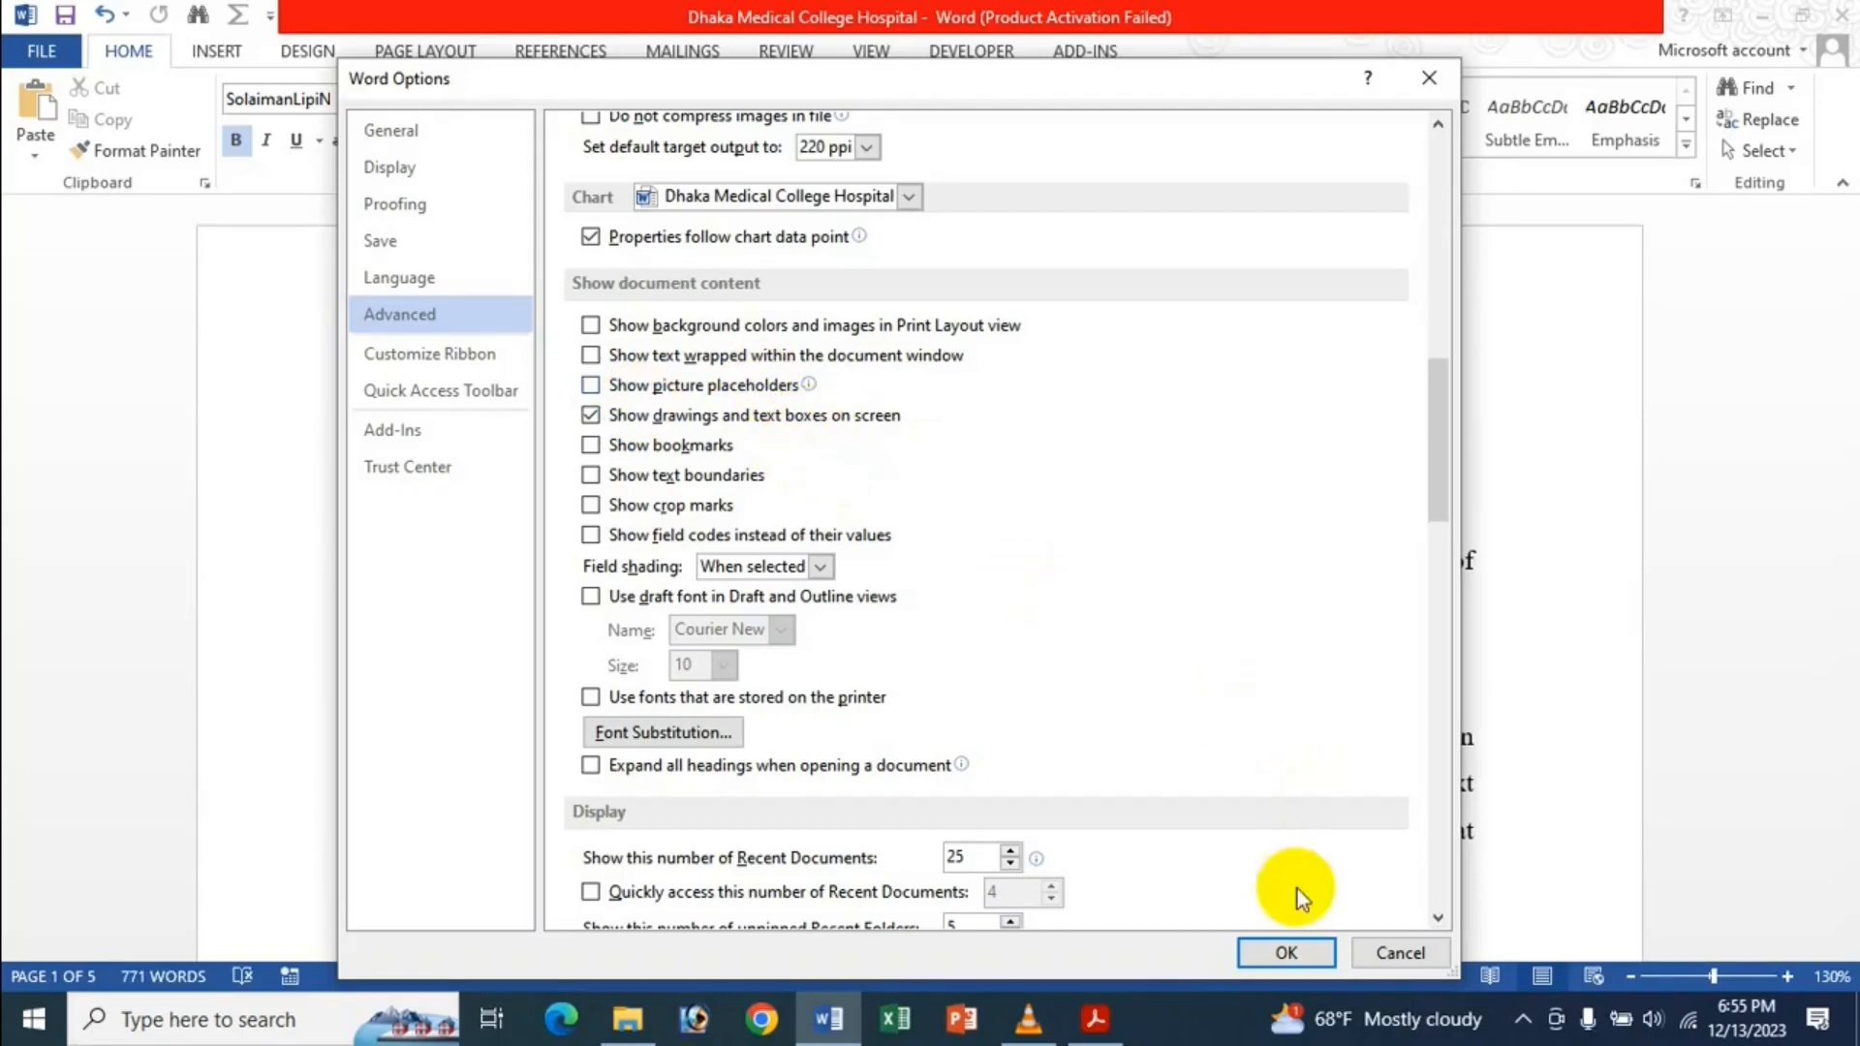
{"action": "left_click", "coordinate": [1317, 956]}
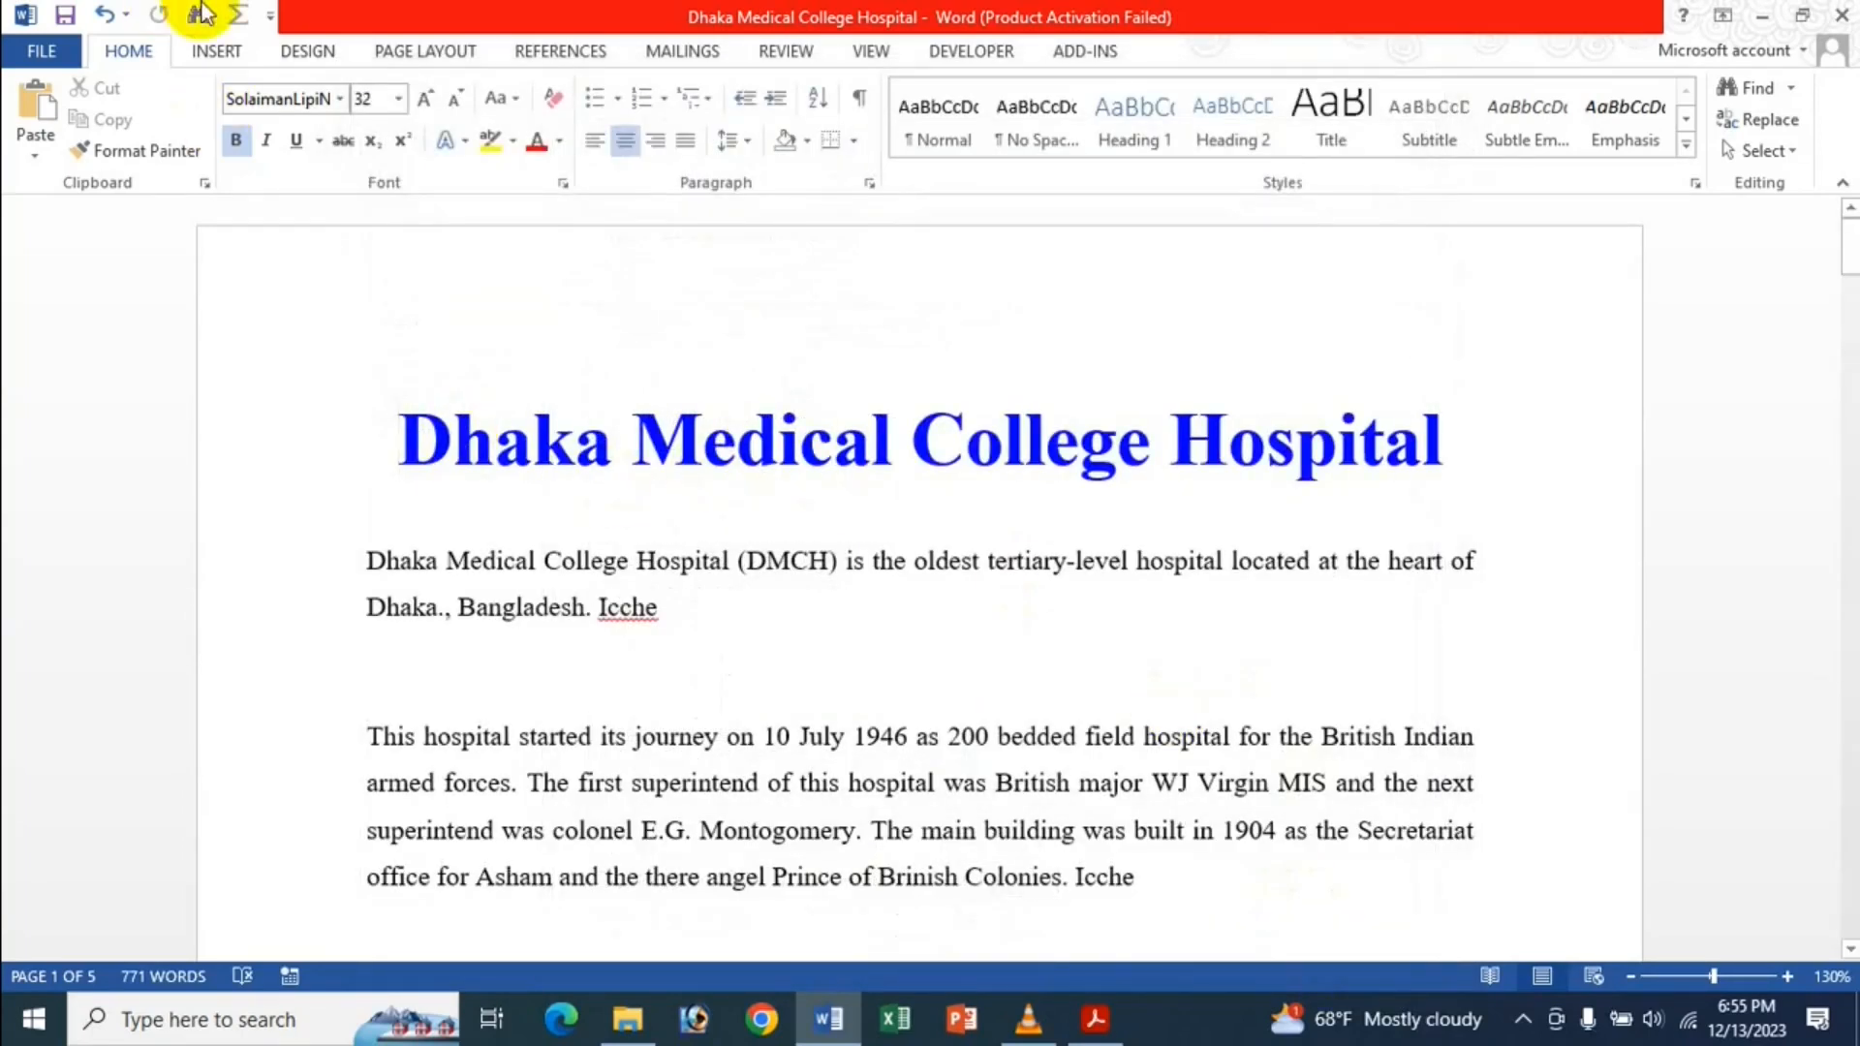
{"action": "left_click", "coordinate": [386, 668]}
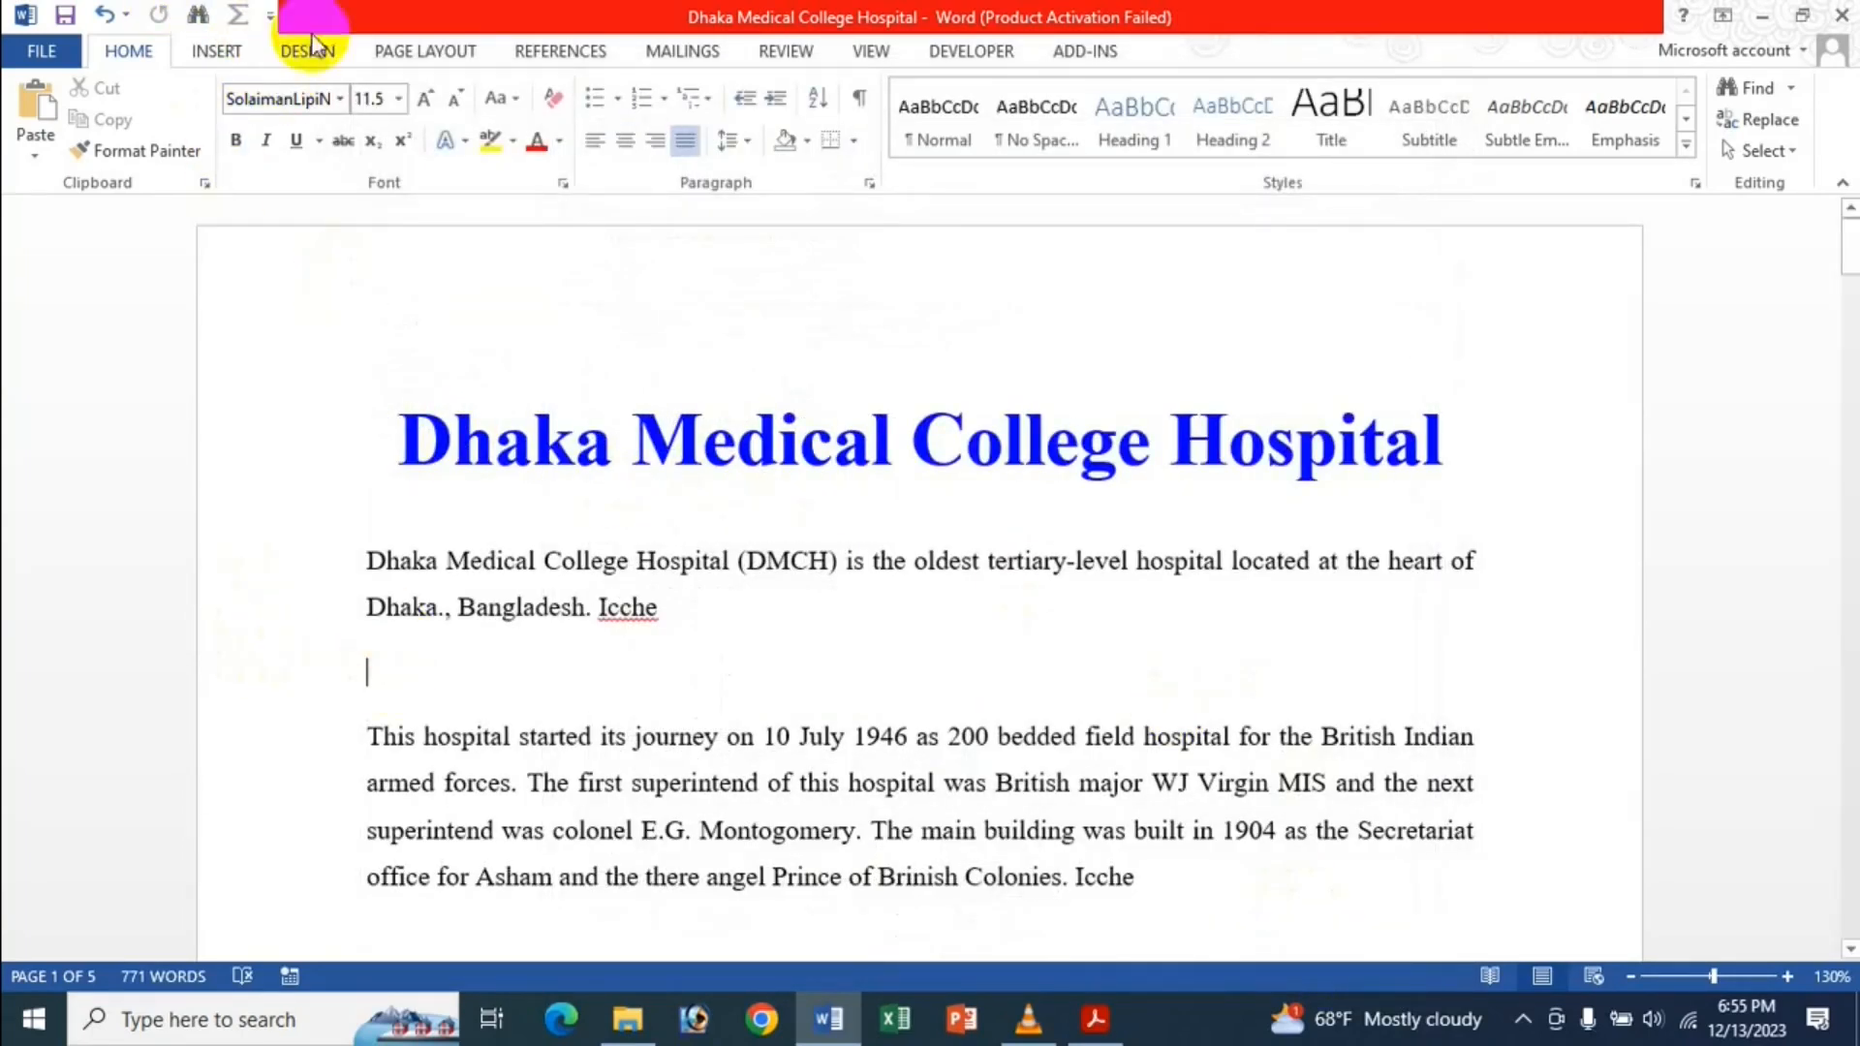
{"action": "left_click", "coordinate": [209, 52]}
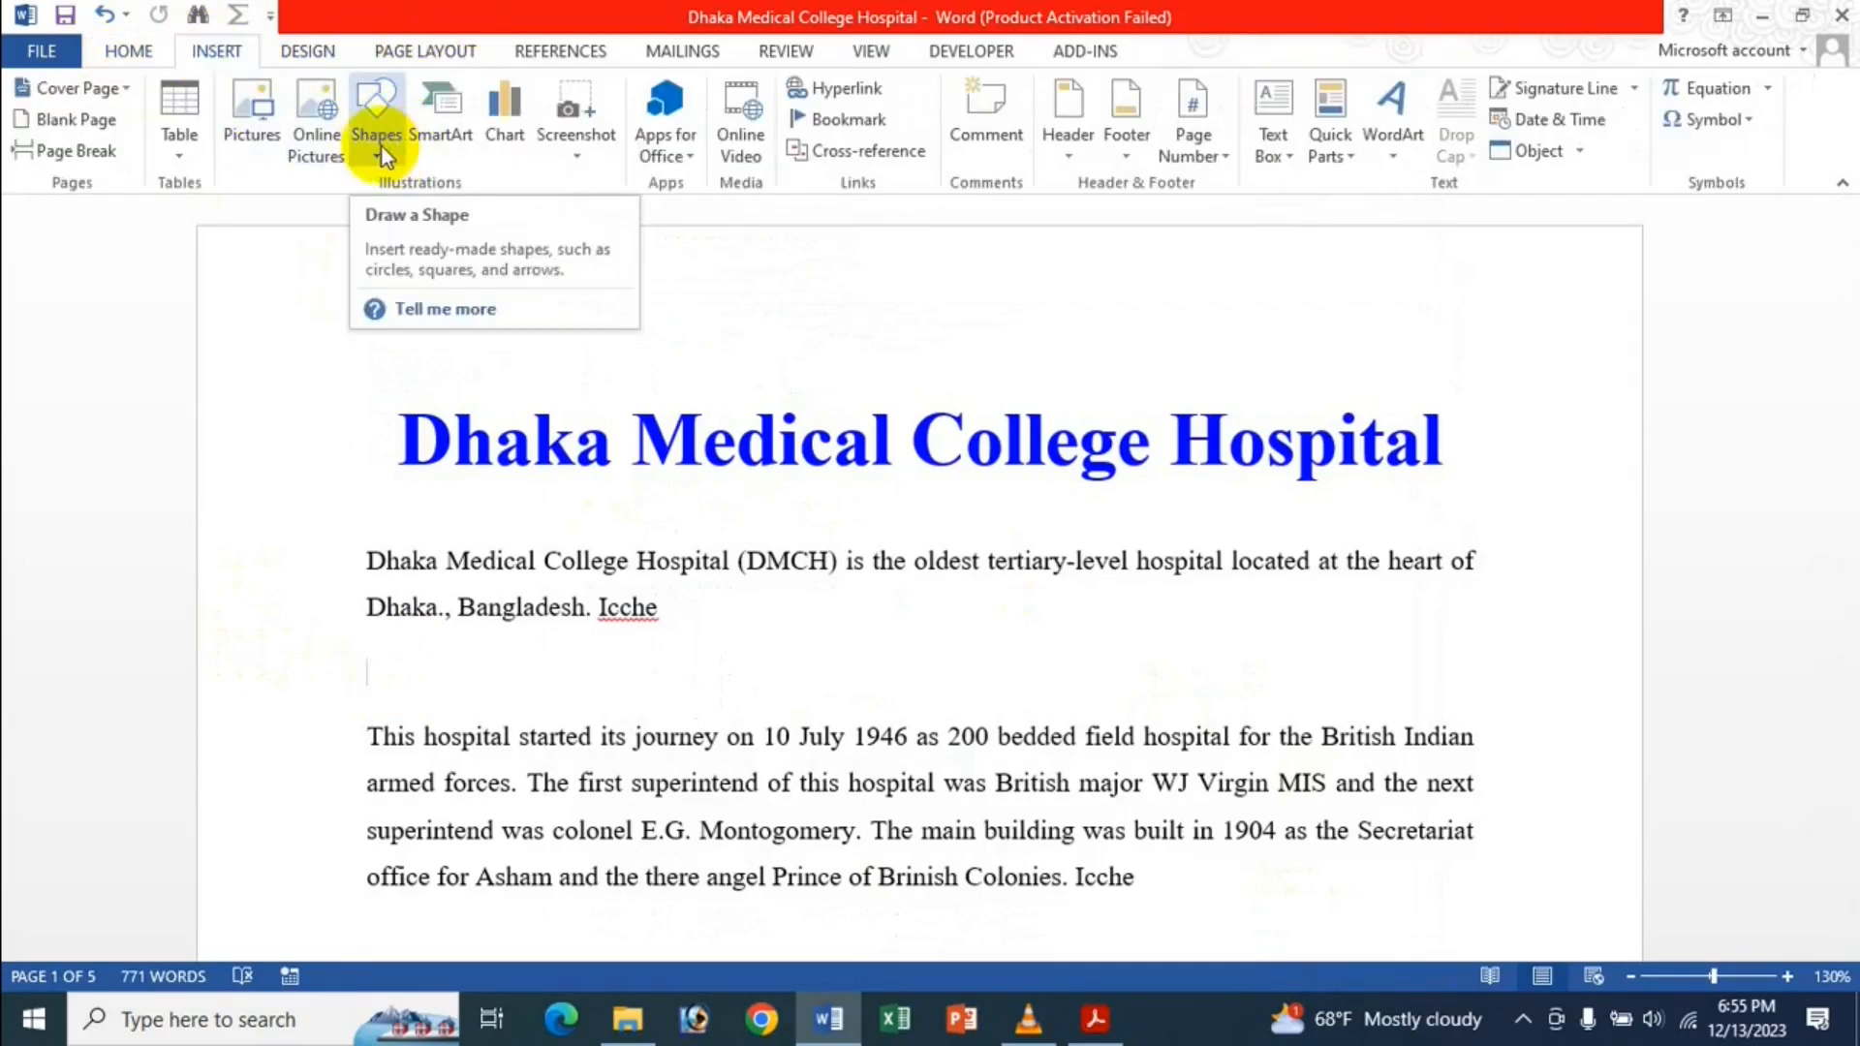
Insert the Icche Kolija image under the opening paragraph and resize it to 1.12" × 2.16".
{"action": "left_click", "coordinate": [260, 124]}
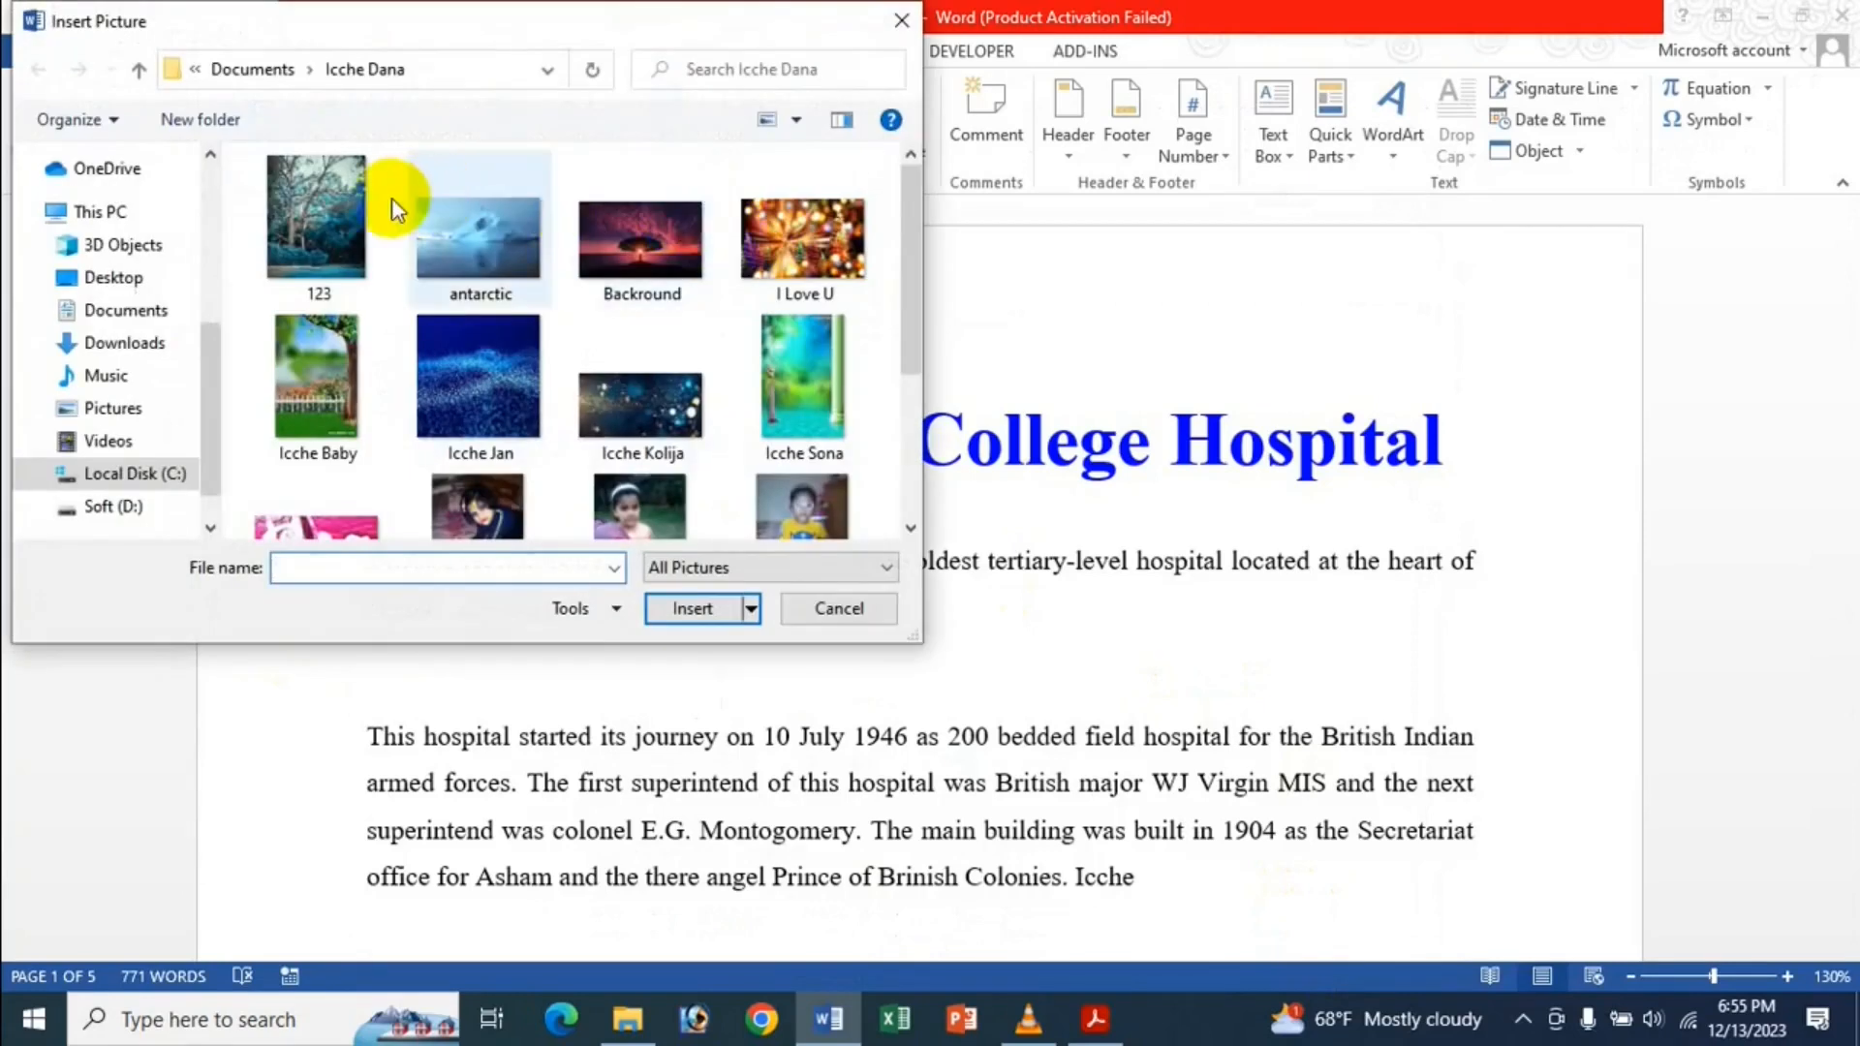
{"action": "scroll", "coordinate": [515, 258], "scroll_direction": "down", "scroll_amount": 1}
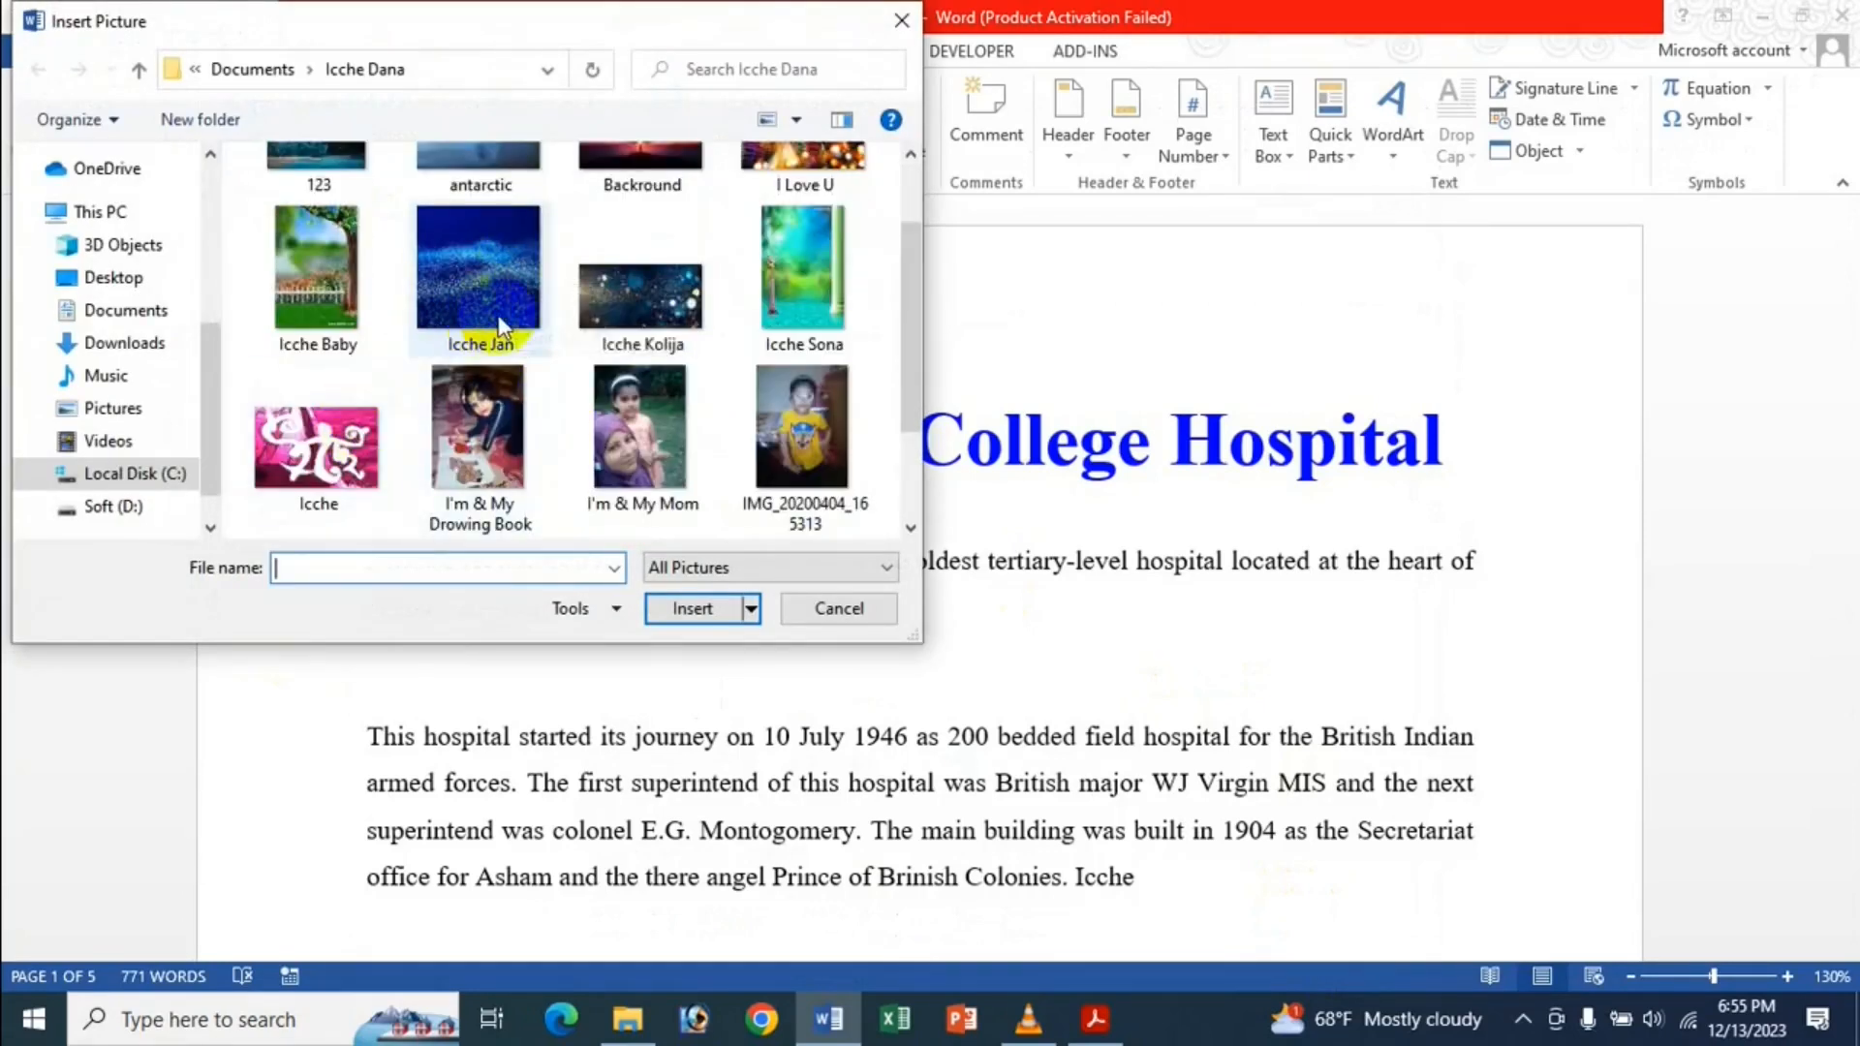
{"action": "double_click", "coordinate": [620, 294]}
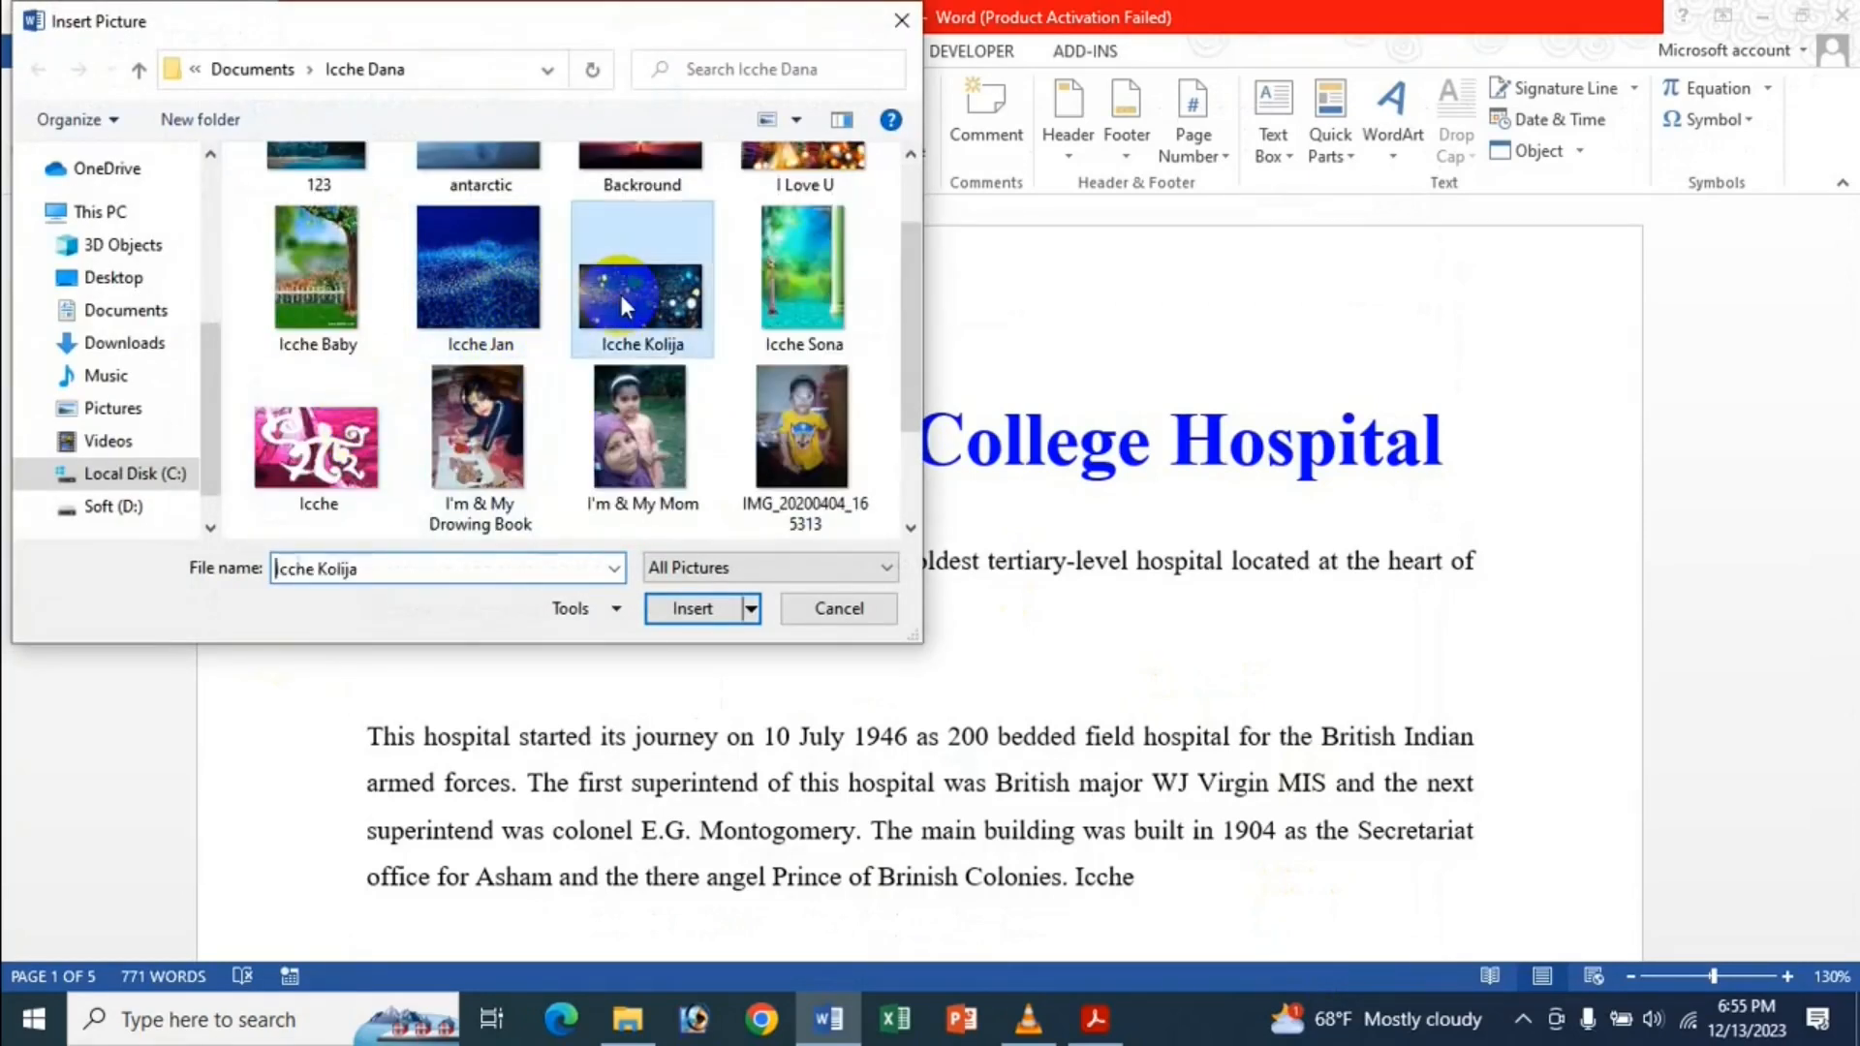
{"action": "scroll", "coordinate": [660, 318], "scroll_direction": "down", "scroll_amount": 5}
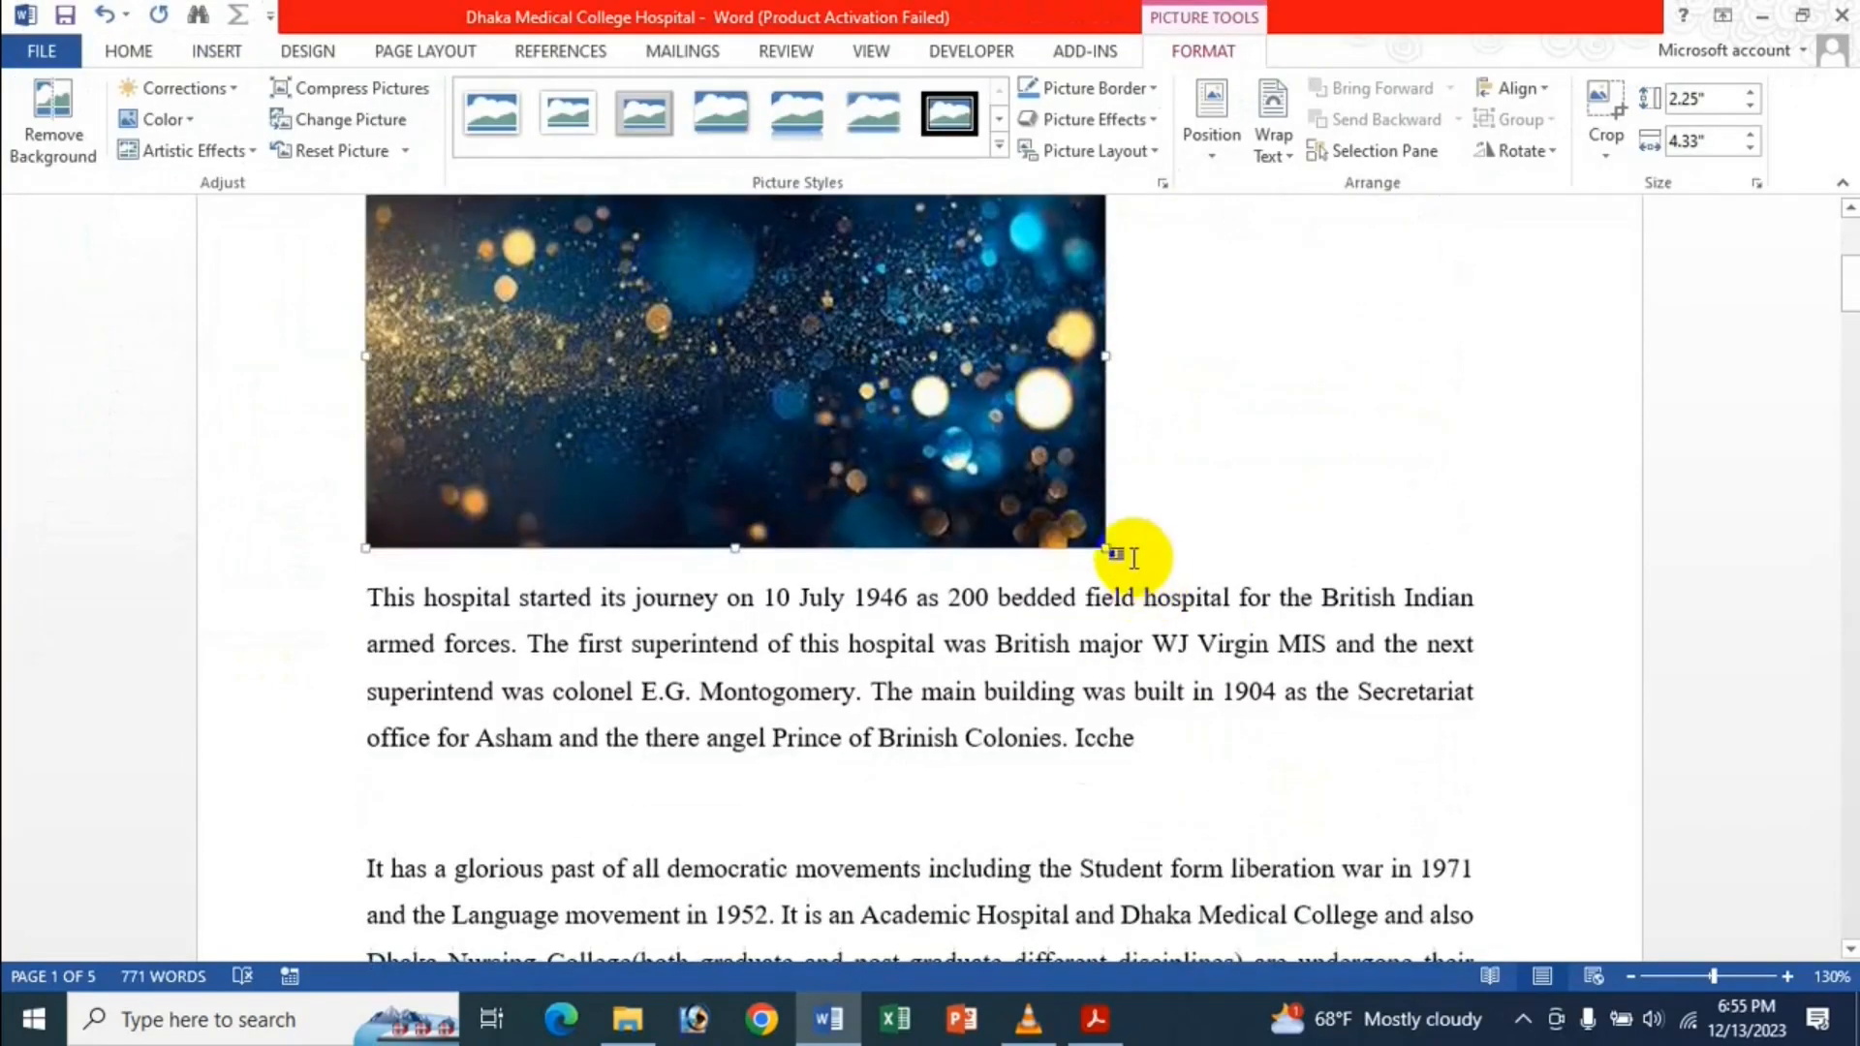
{"action": "left_click_drag", "start_coordinate": [1104, 549], "coordinate": [733, 355]}
{"action": "scroll", "coordinate": [632, 349], "scroll_direction": "up", "scroll_amount": 2}
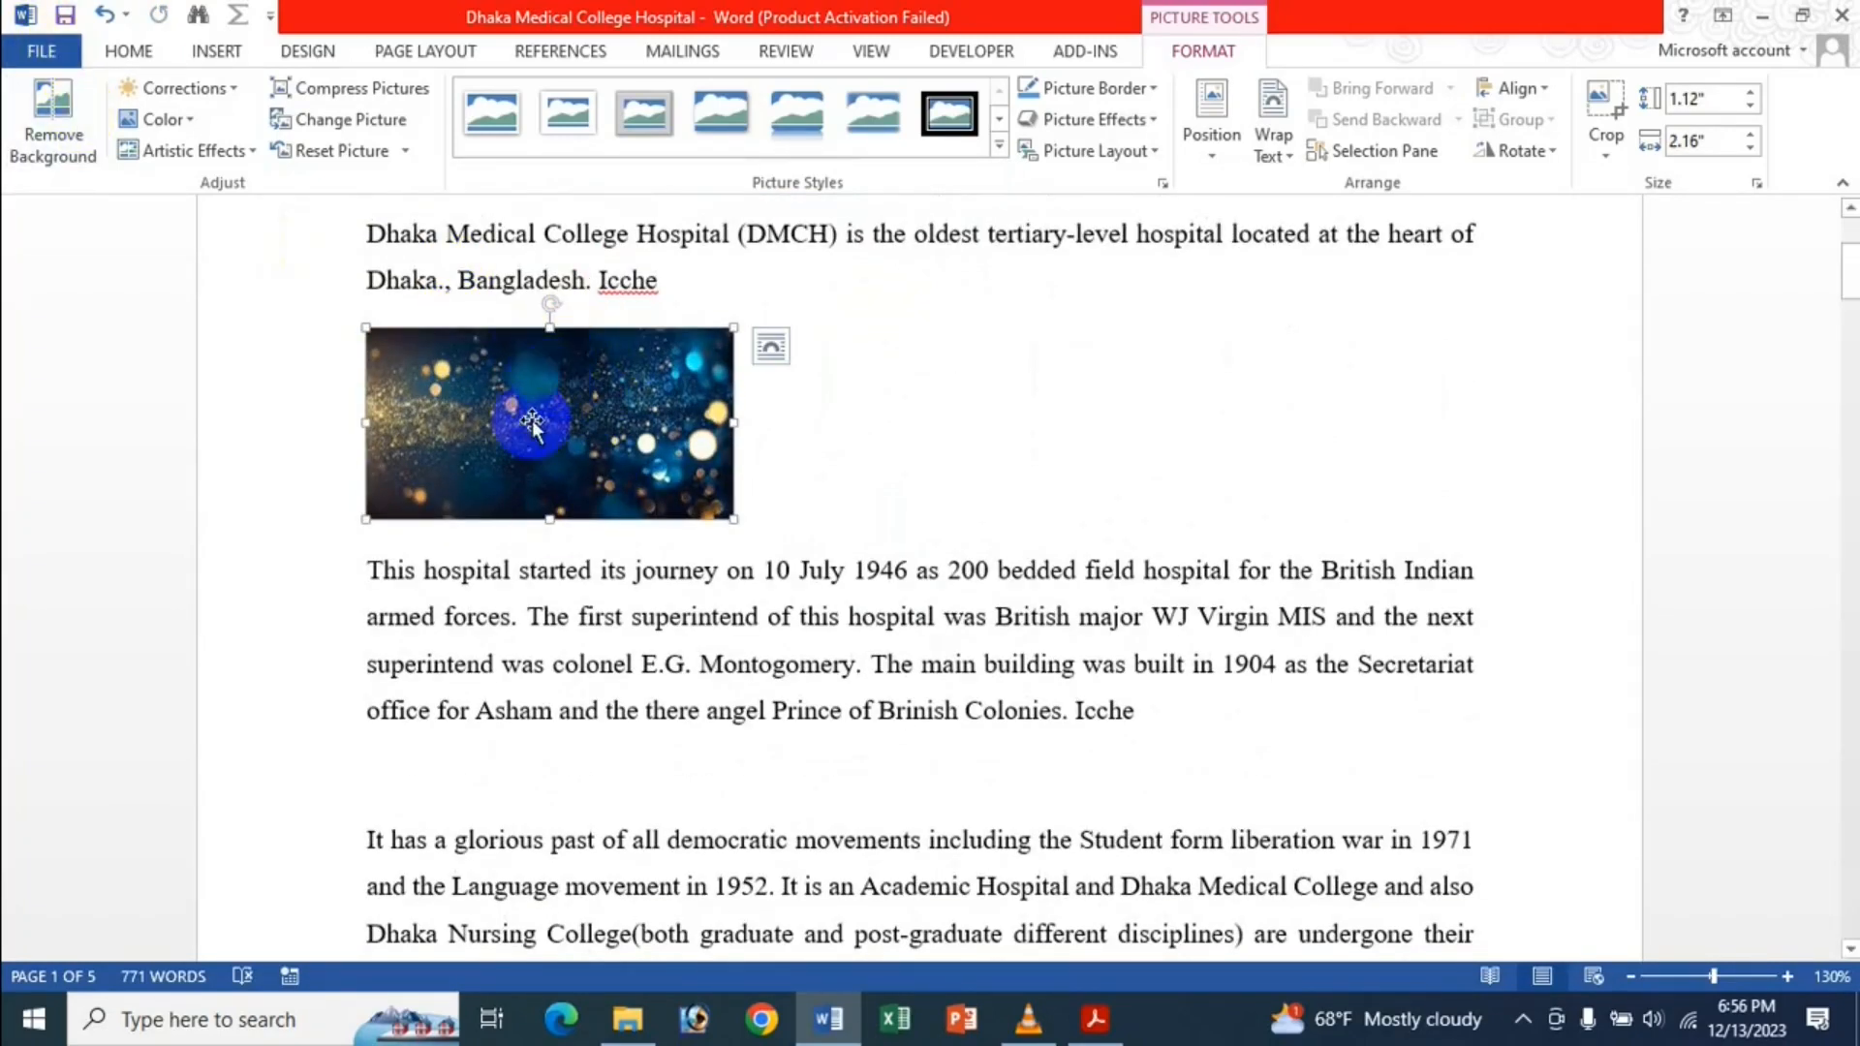
Turn on Show picture placeholders in Advanced options and enlarge the picture to 1.18" × 2.26".
{"action": "left_click", "coordinate": [36, 53]}
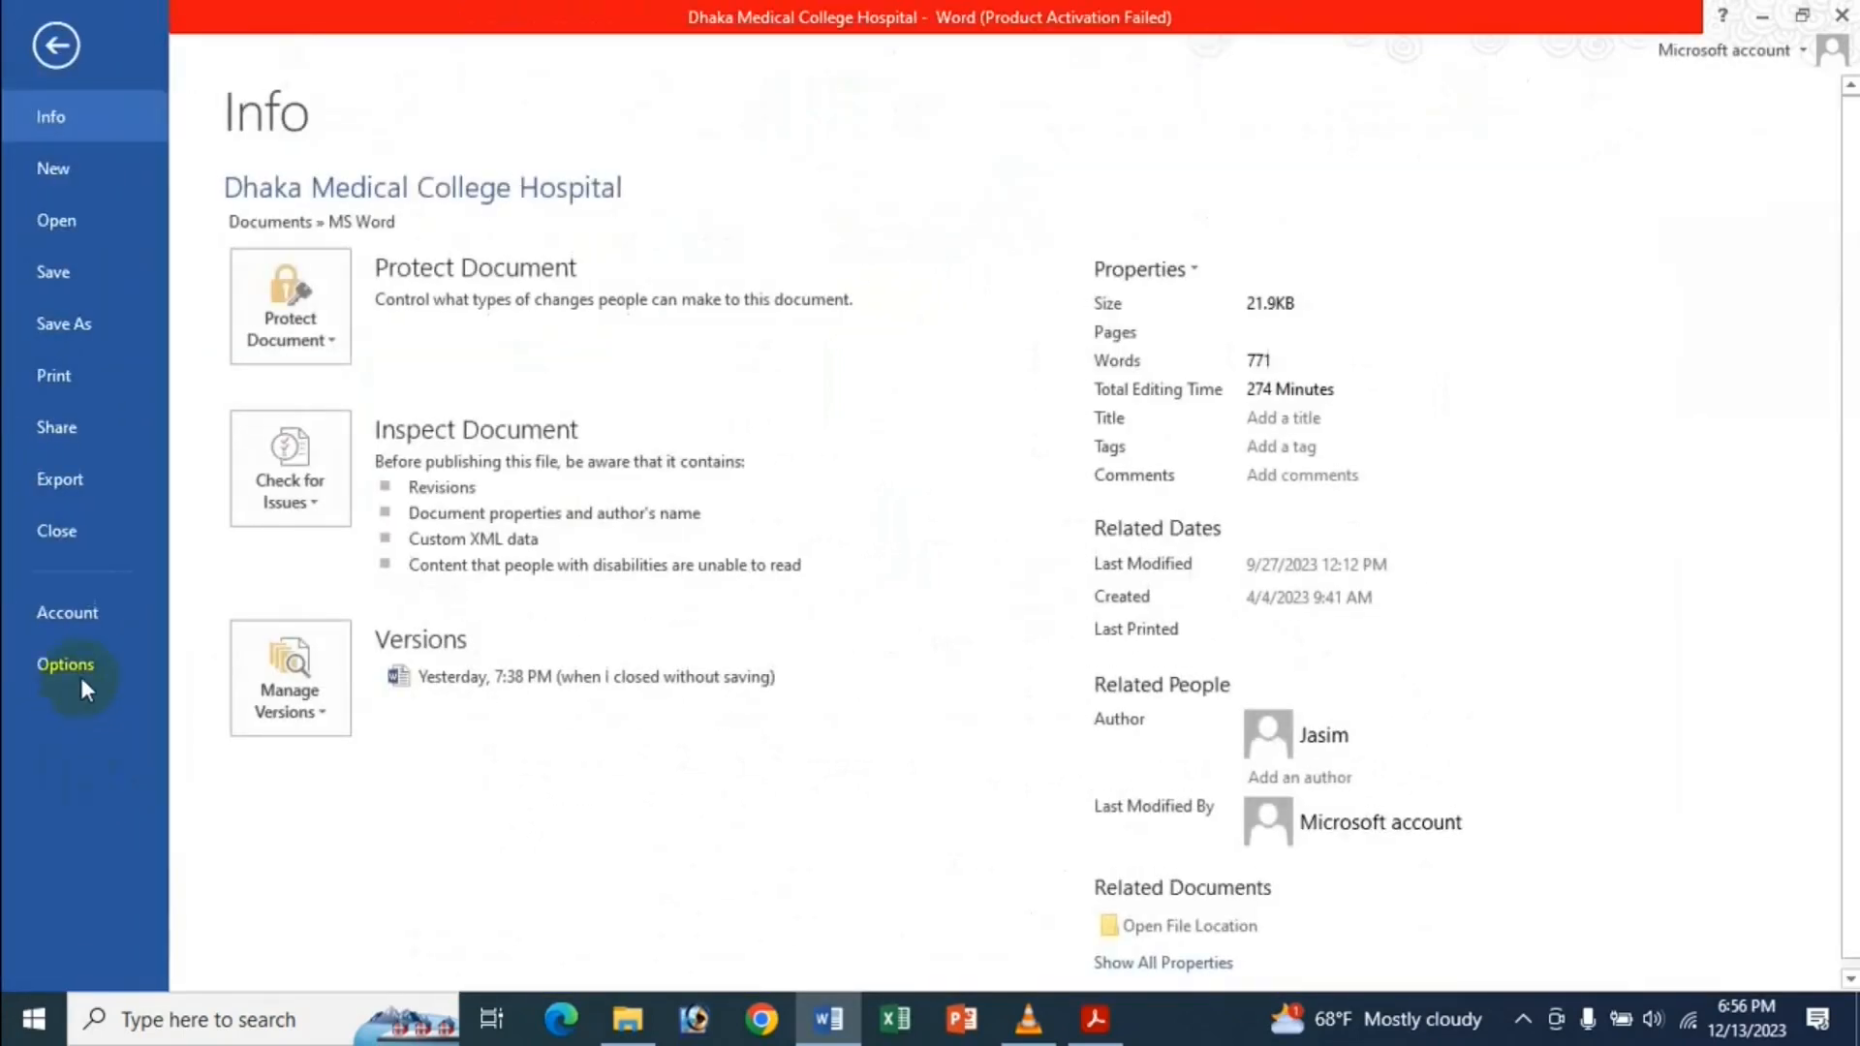
{"action": "left_click", "coordinate": [68, 669]}
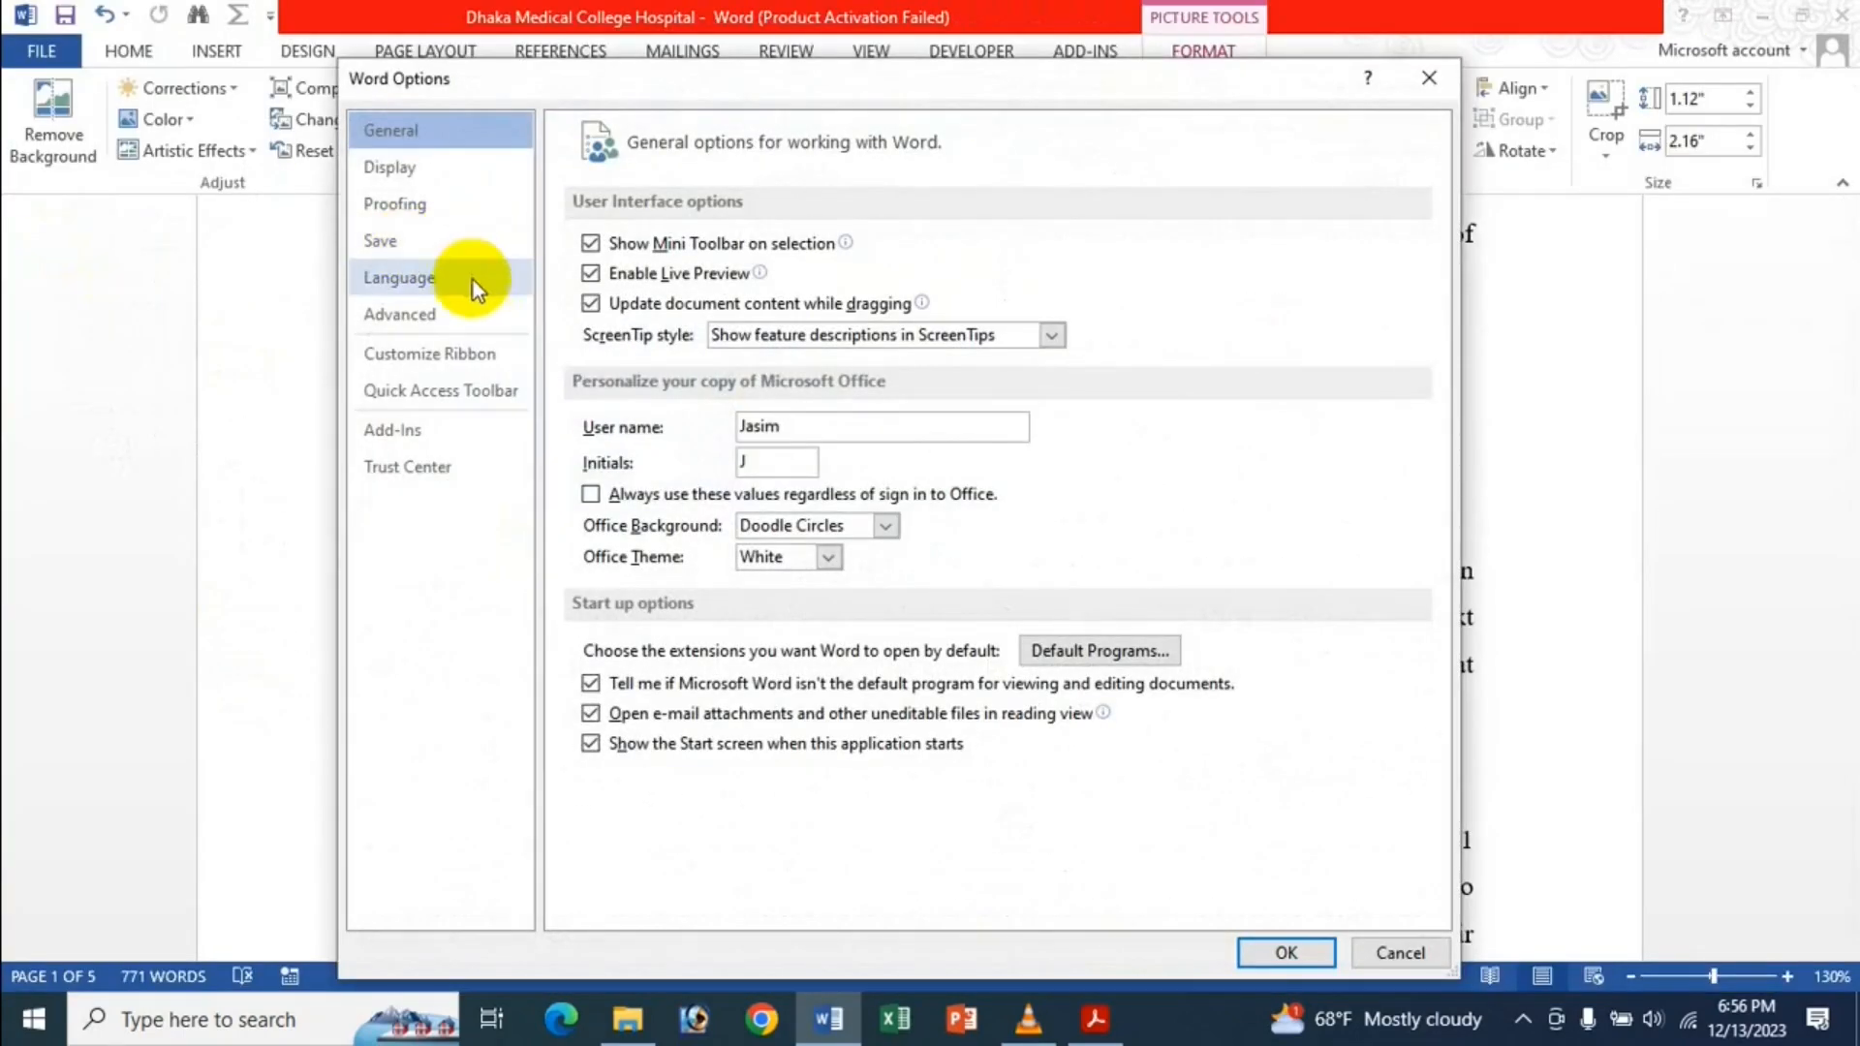
{"action": "left_click", "coordinate": [420, 315]}
{"action": "scroll", "coordinate": [719, 340], "scroll_direction": "down", "scroll_amount": 10}
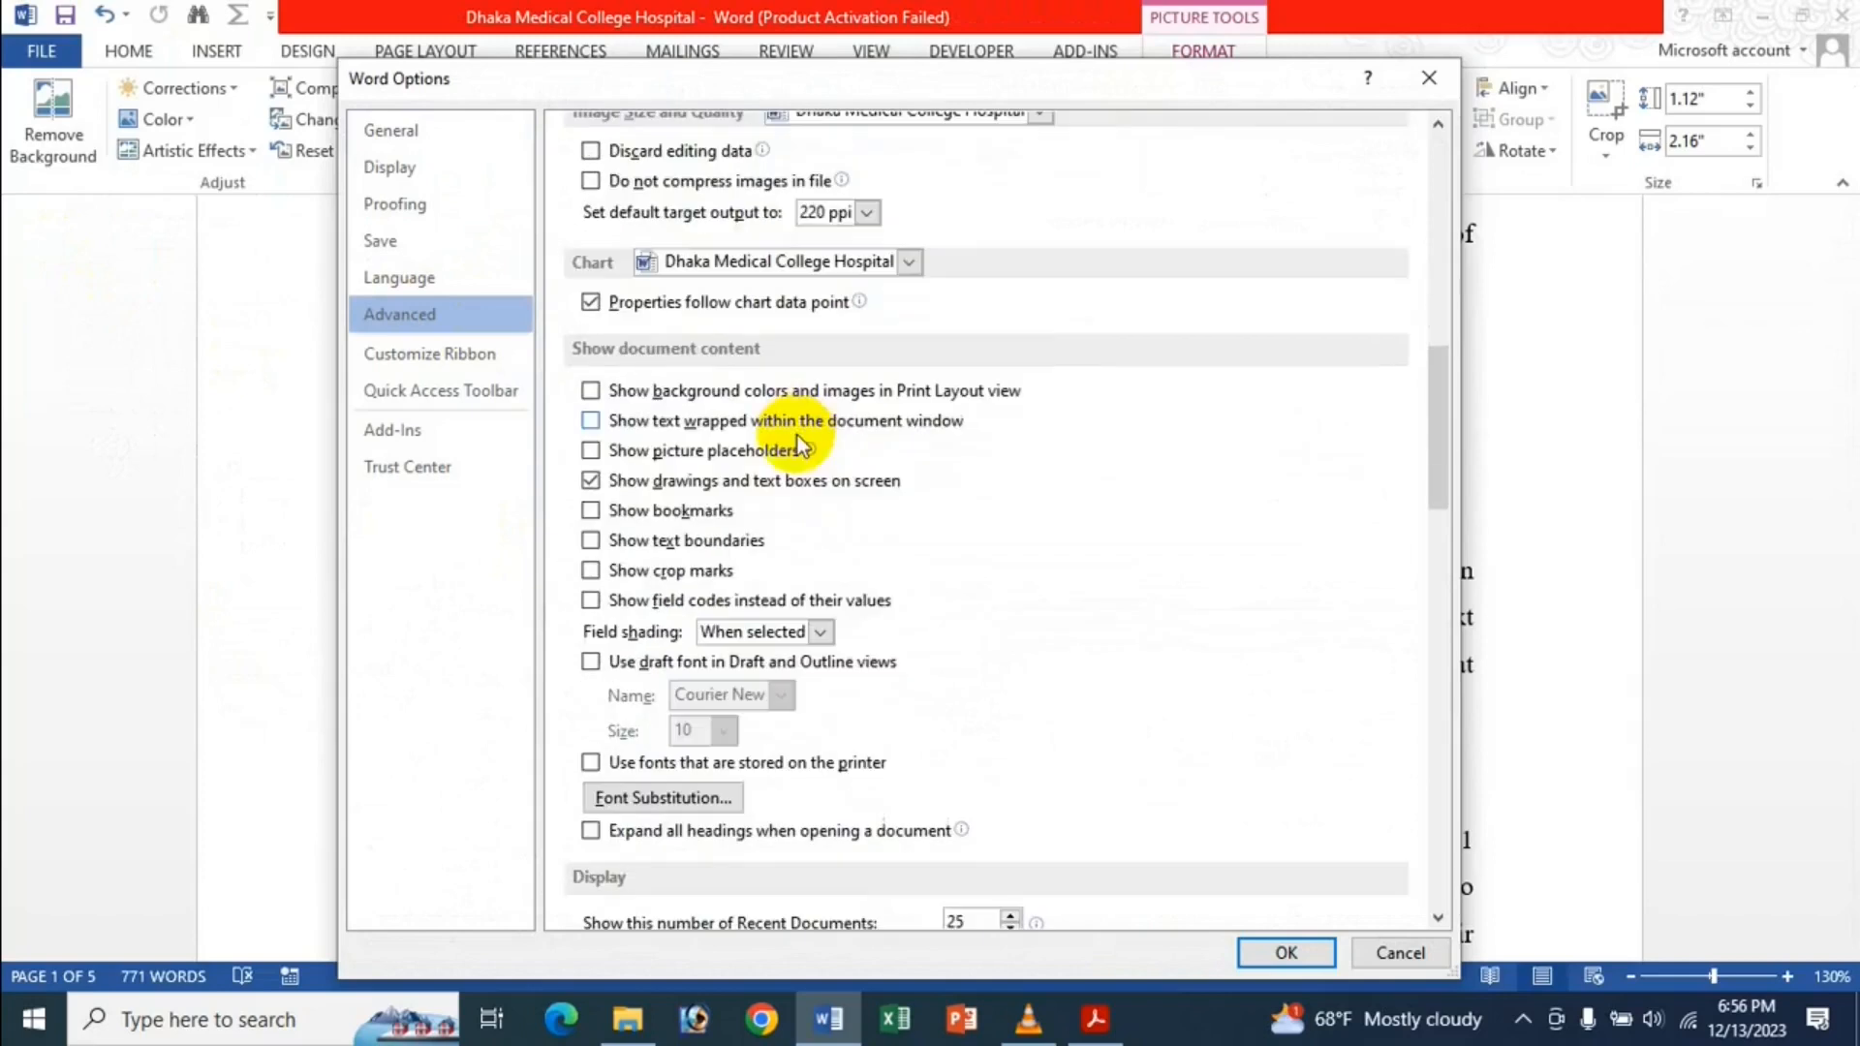
{"action": "left_click", "coordinate": [704, 452]}
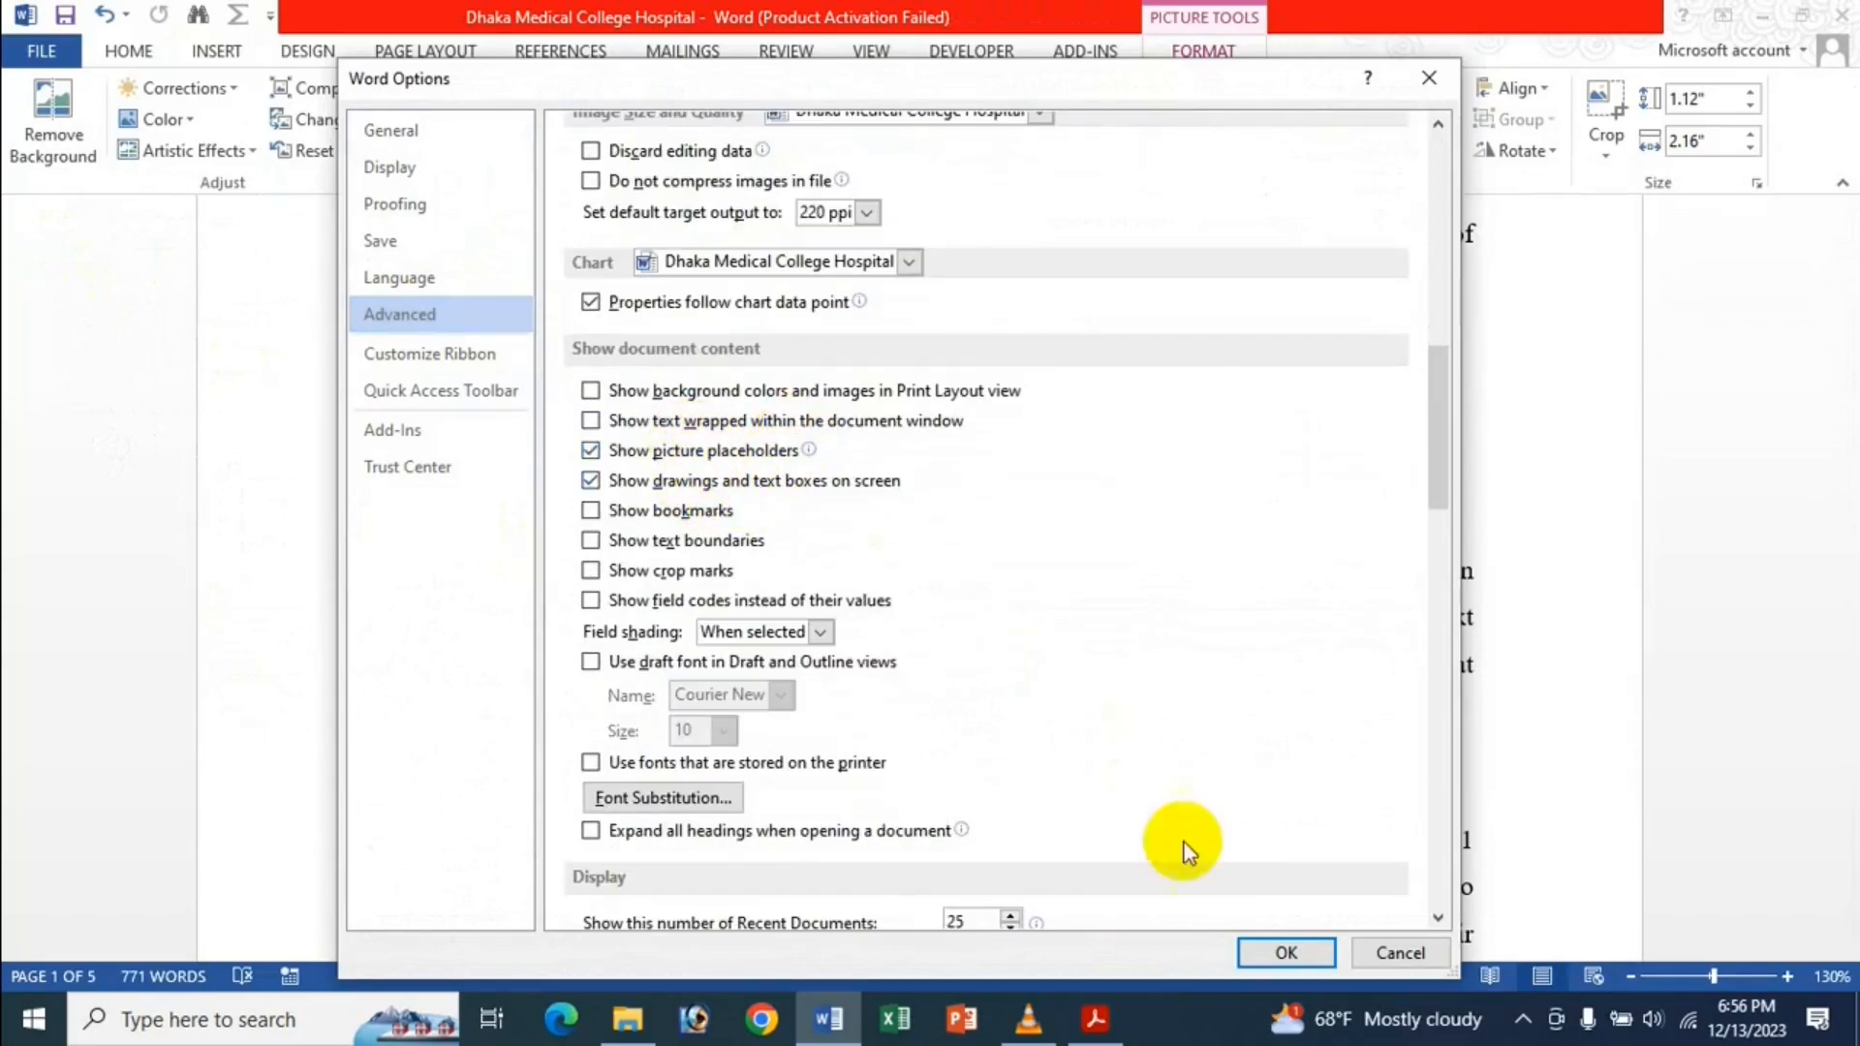
{"action": "left_click", "coordinate": [1287, 953]}
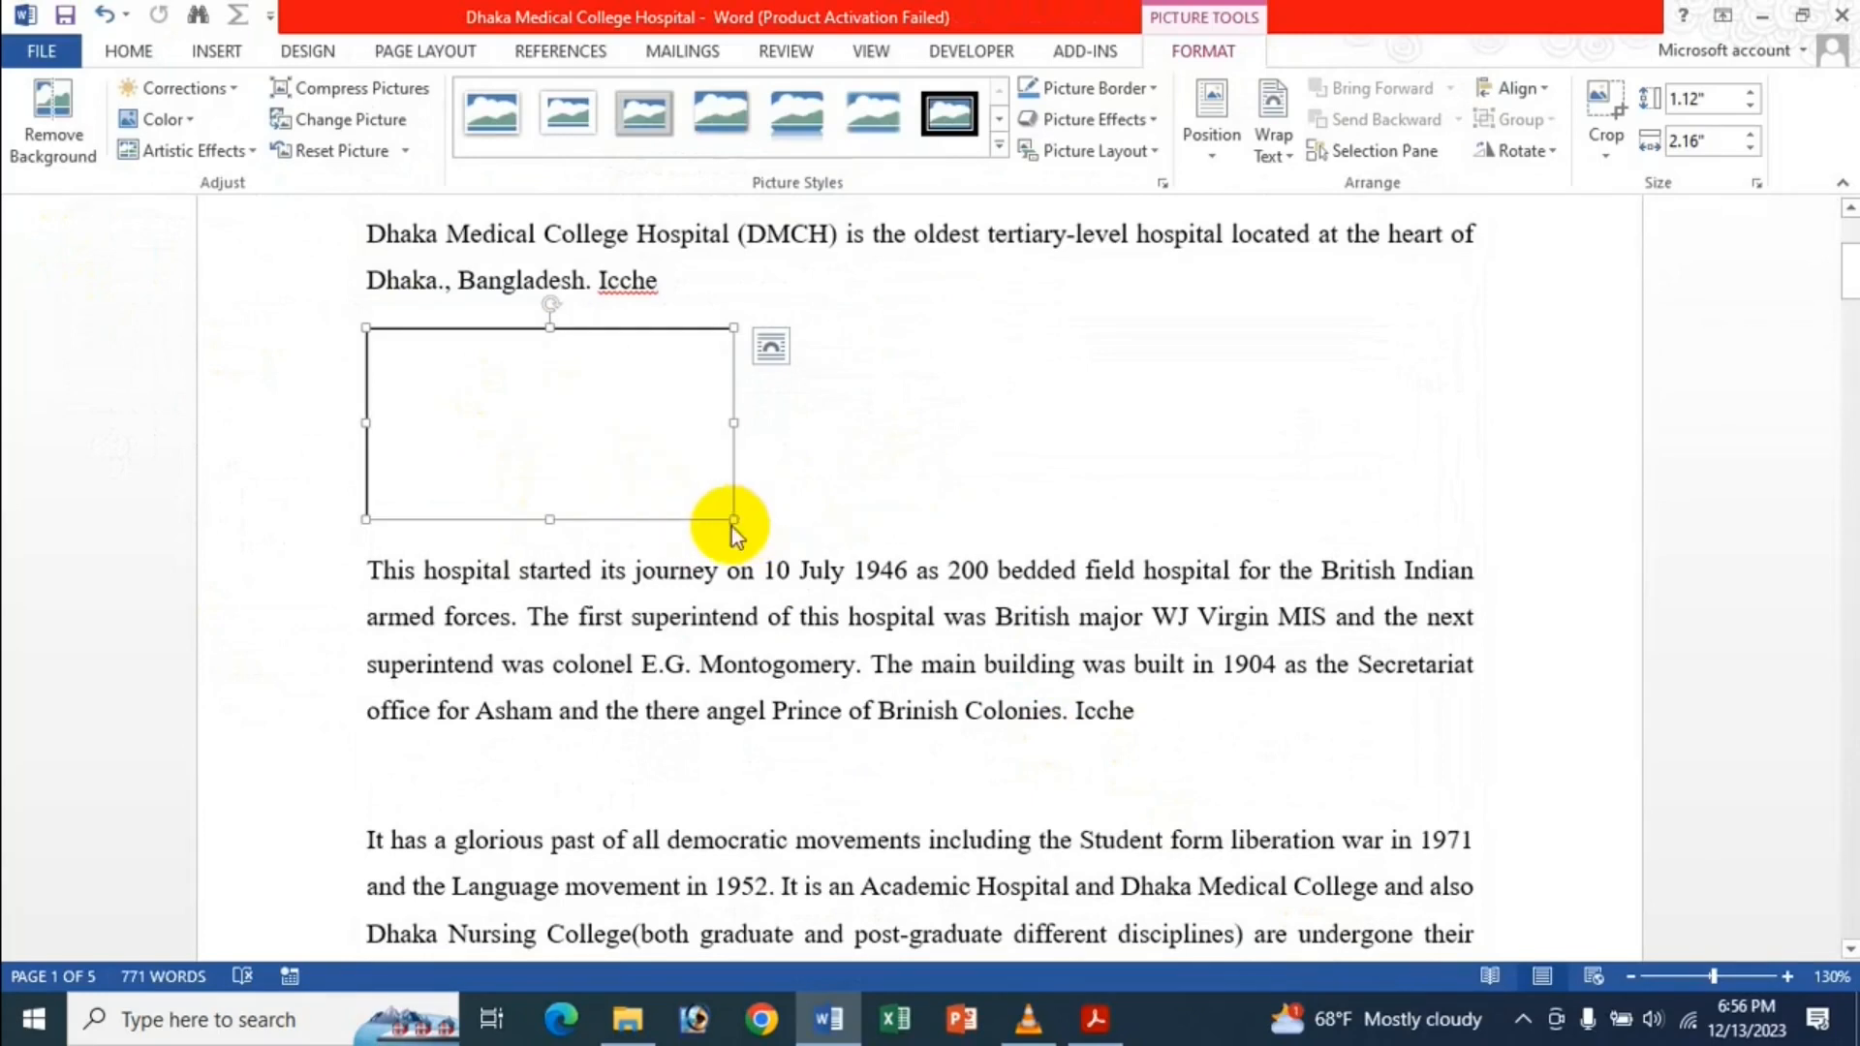
{"action": "mouse_move", "coordinate": [729, 515]}
{"action": "left_mouse_down"}
{"action": "mouse_move", "coordinate": [768, 527]}
{"action": "mouse_move", "coordinate": [674, 509]}
{"action": "mouse_move", "coordinate": [753, 528]}
{"action": "left_mouse_up"}
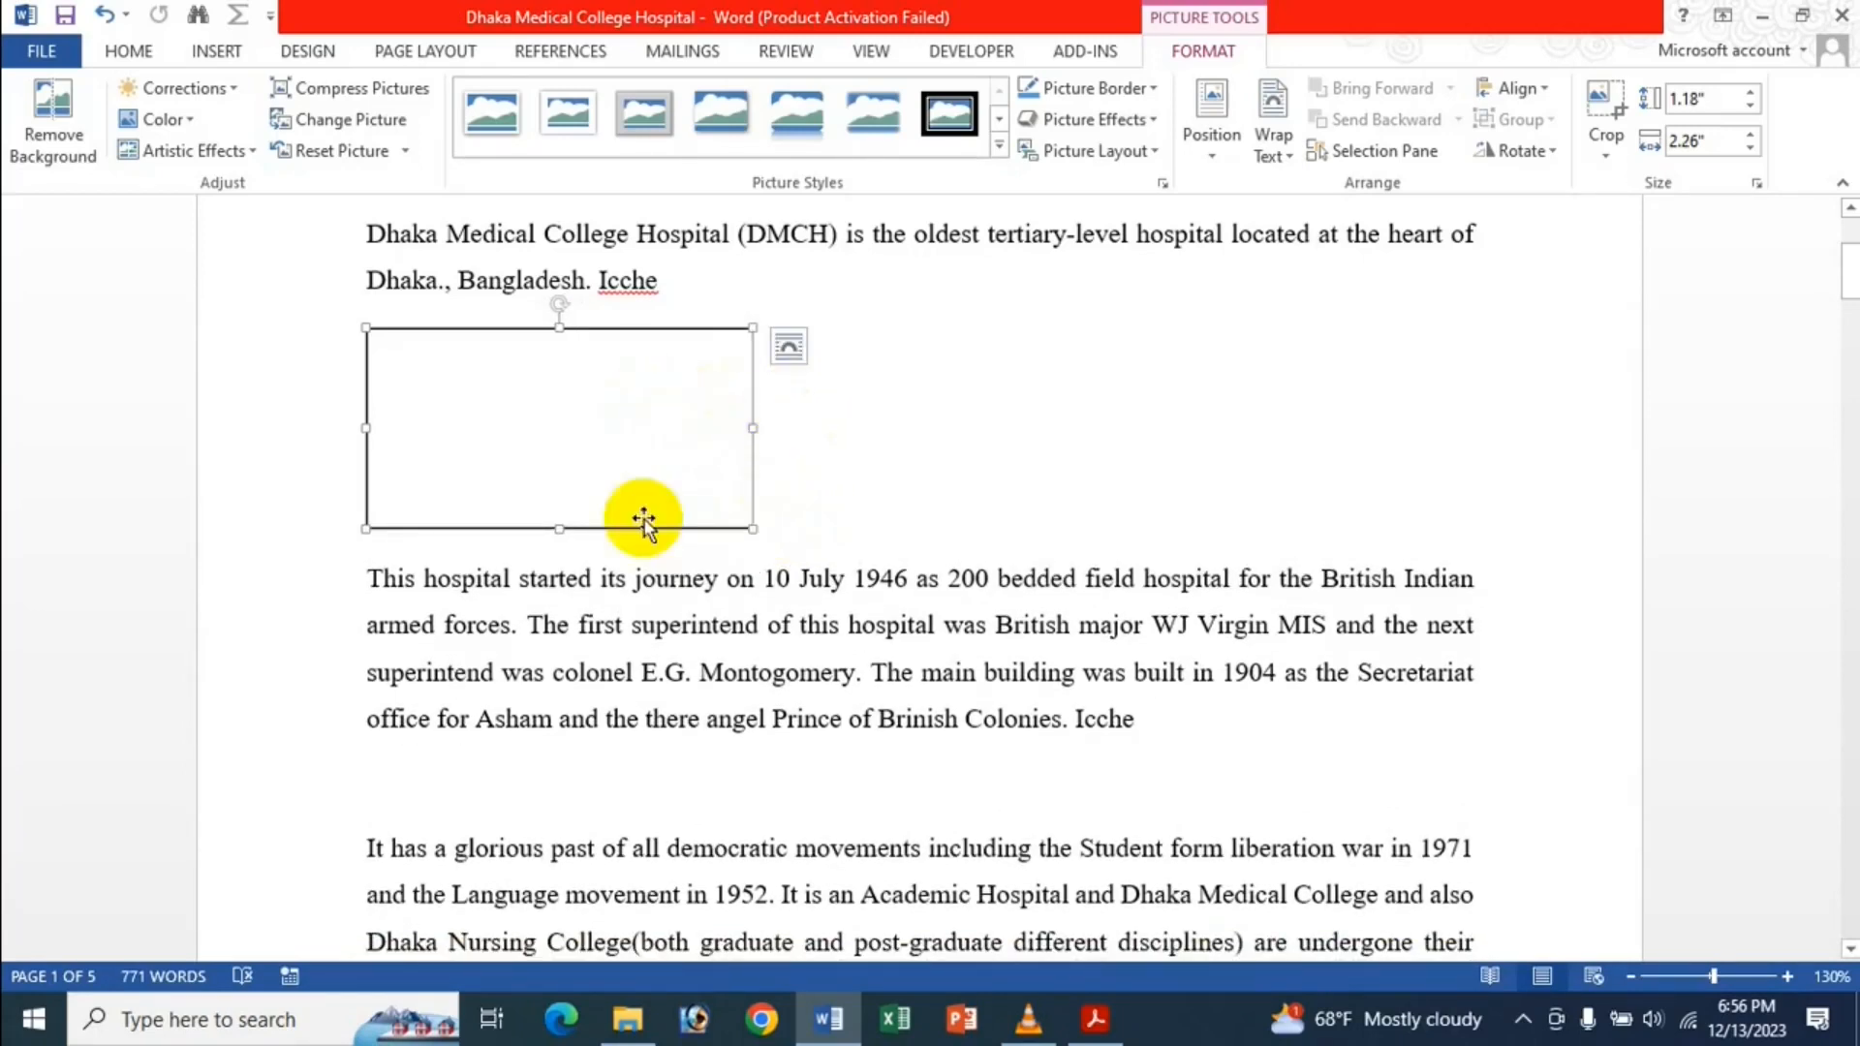
{"action": "left_click_drag", "start_coordinate": [766, 526], "coordinate": [752, 529]}
Switch picture placeholders back off in Advanced options and delete the picture.
{"action": "left_click", "coordinate": [40, 50]}
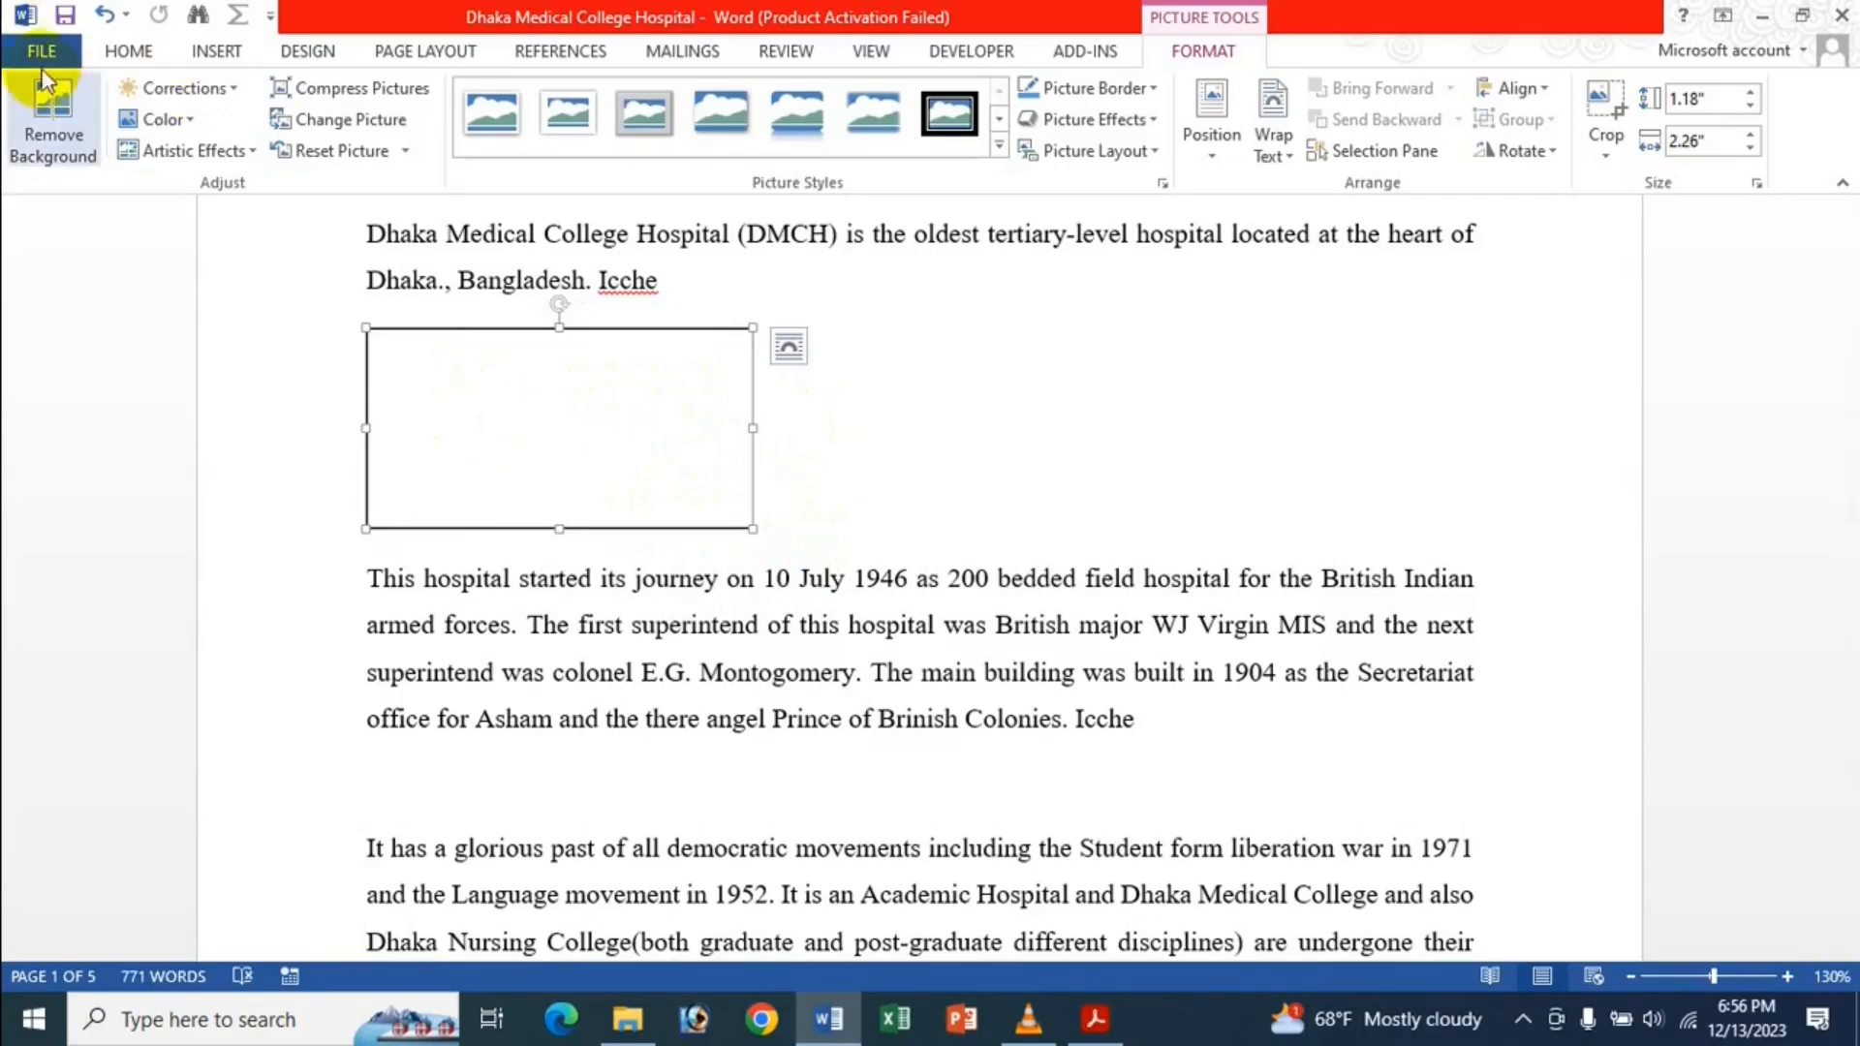
{"action": "left_click", "coordinate": [101, 666]}
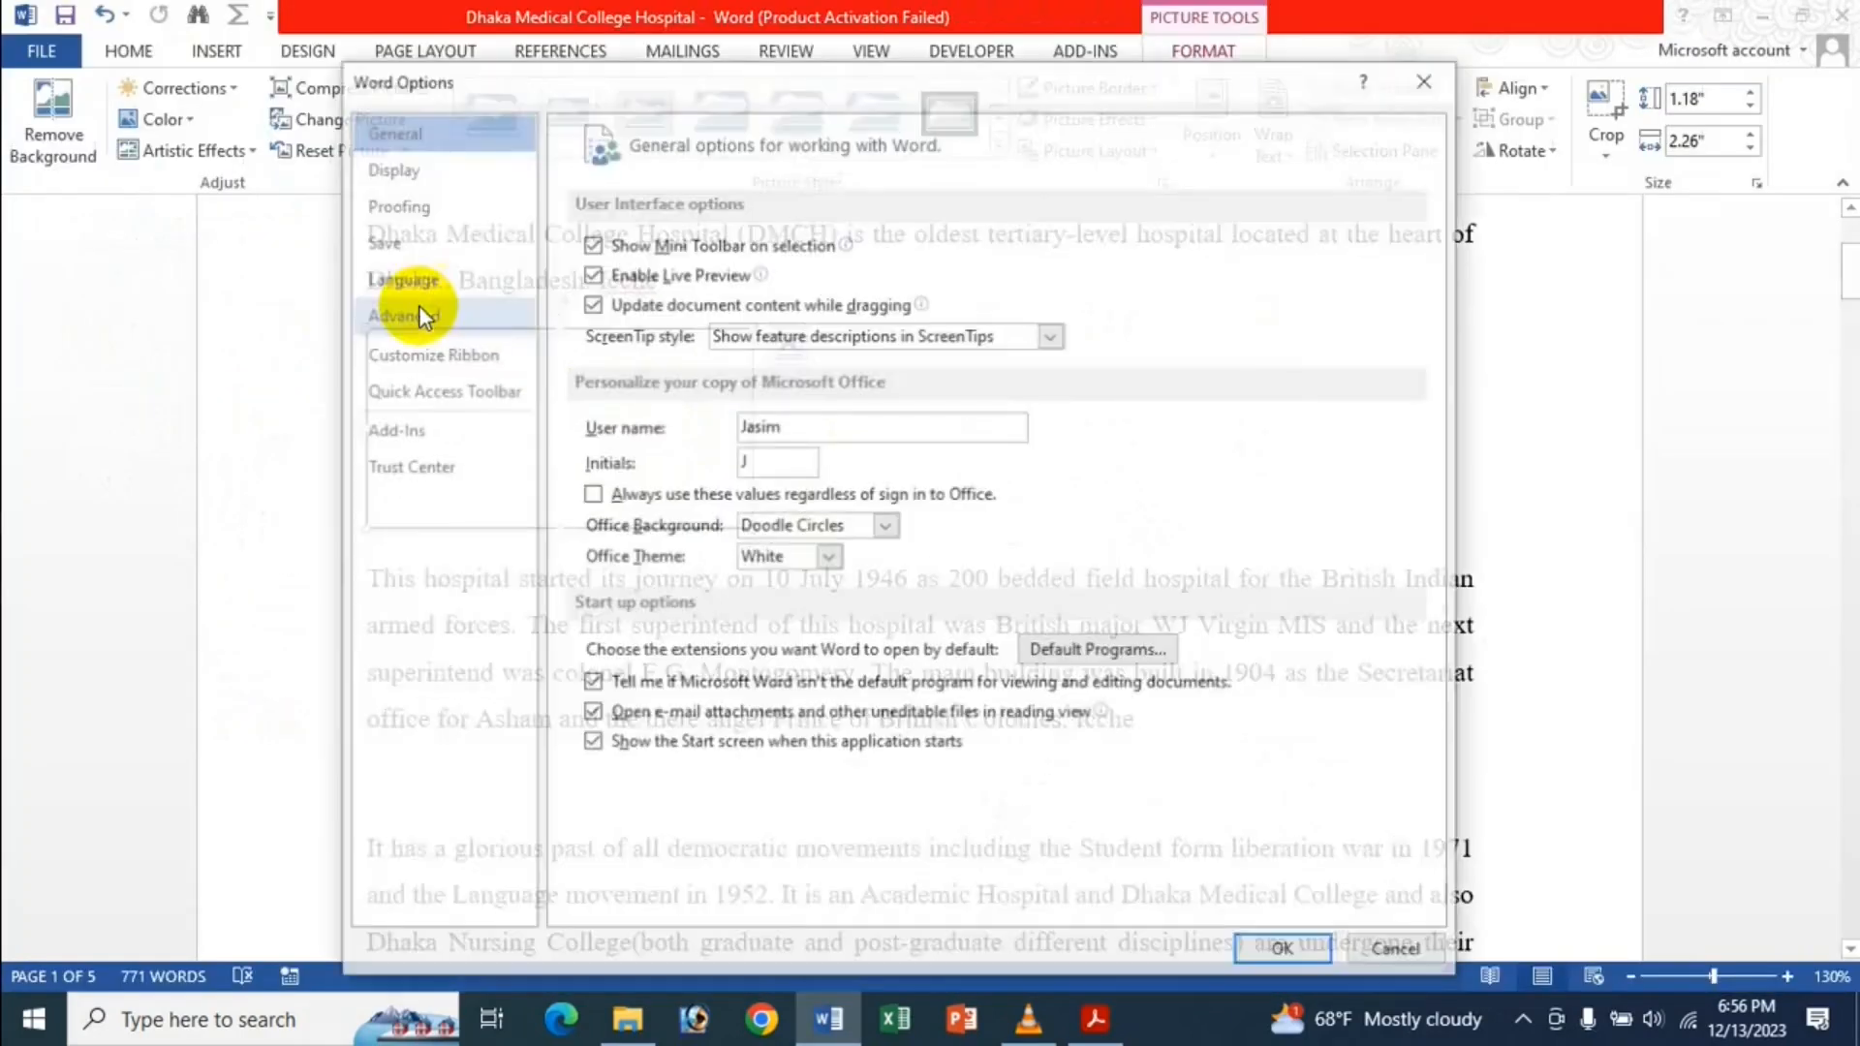
{"action": "left_click", "coordinate": [462, 310]}
{"action": "scroll", "coordinate": [618, 531], "scroll_direction": "down", "scroll_amount": 15}
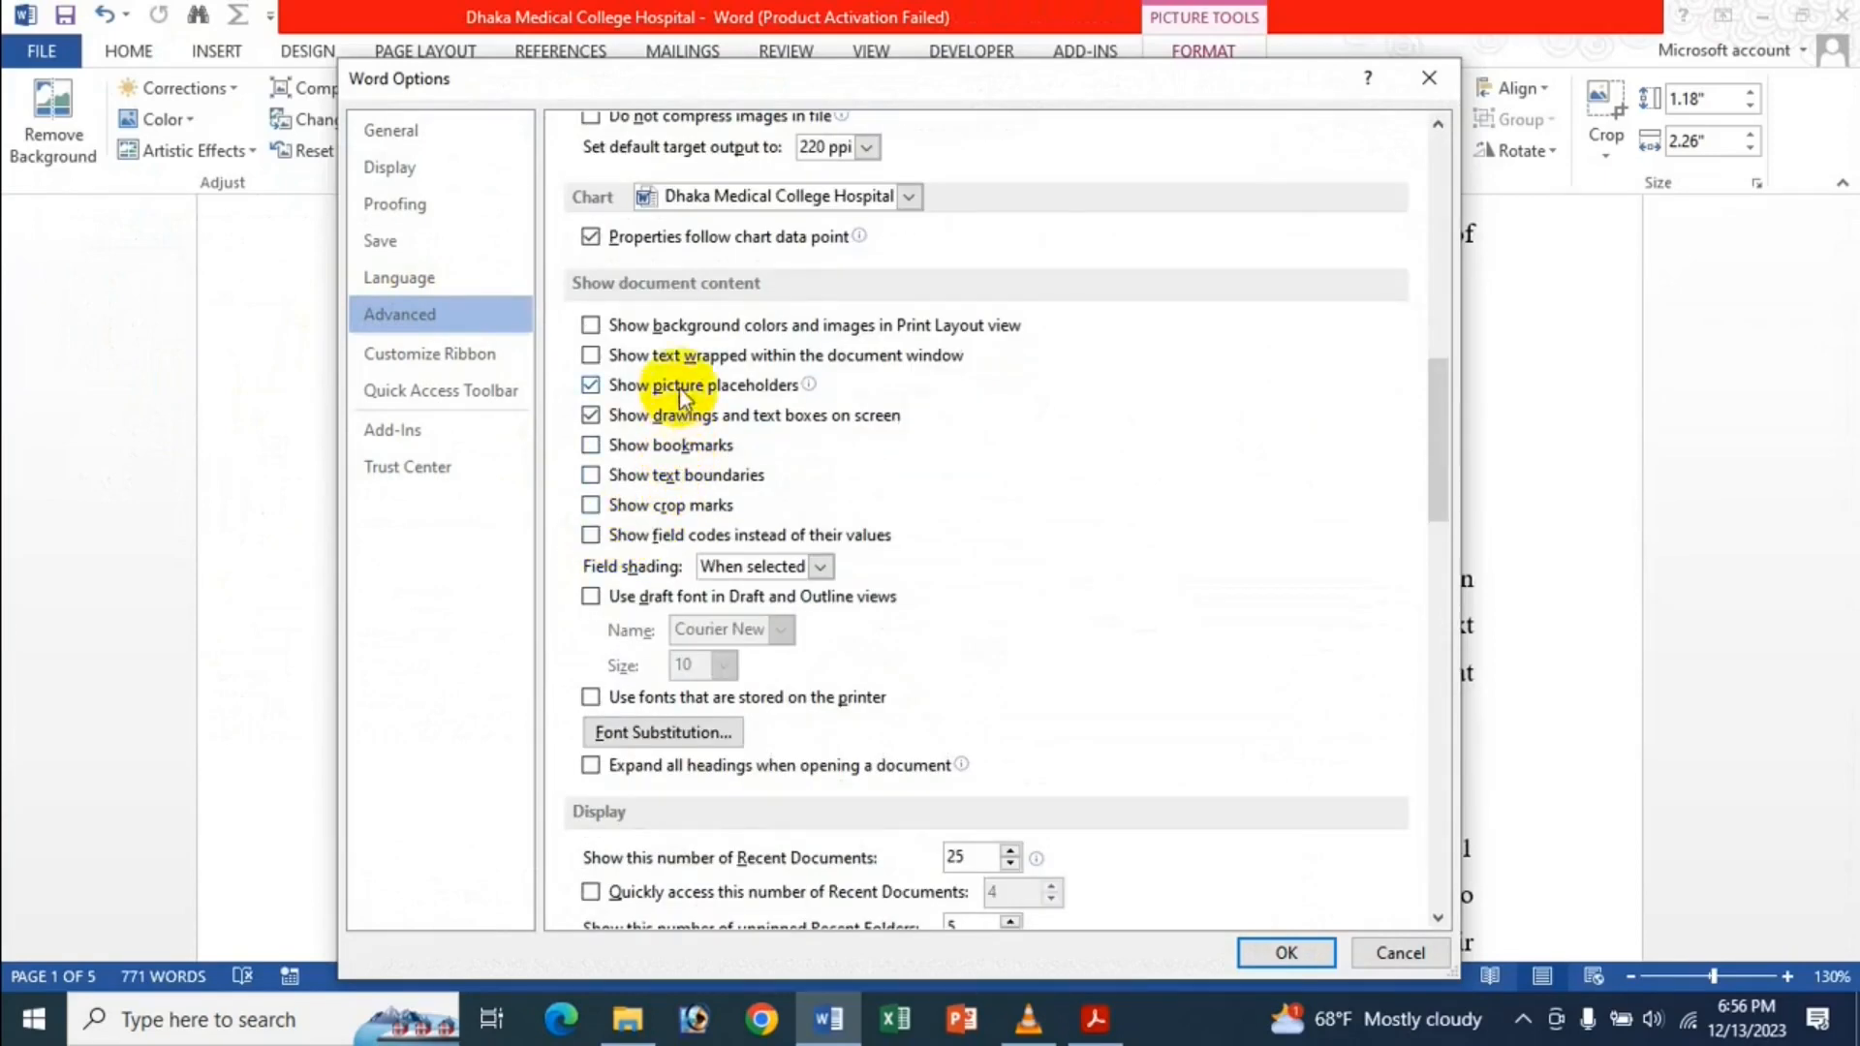
{"action": "left_click", "coordinate": [686, 392]}
{"action": "left_click", "coordinate": [1288, 952]}
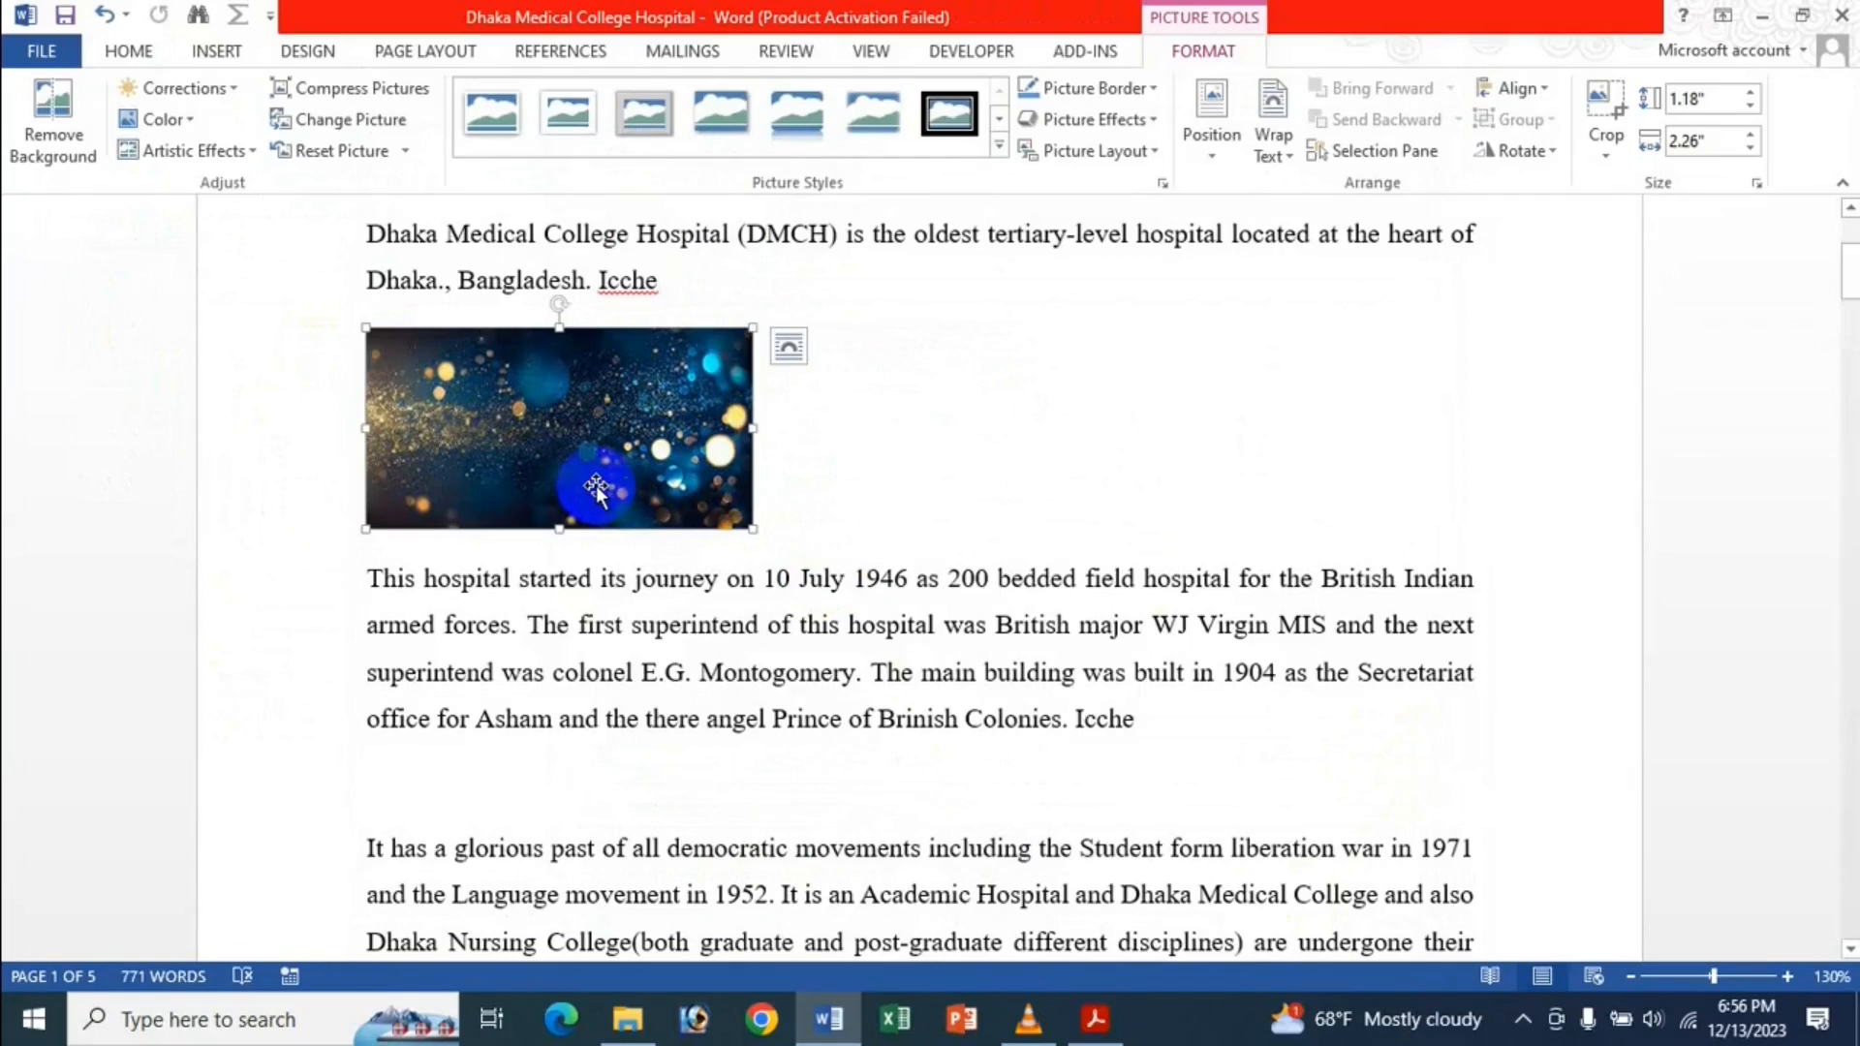
{"action": "key", "text": "Delete"}
Remove the blank lines left where the picture was deleted below the title.
{"action": "key", "text": "BackSpace"}
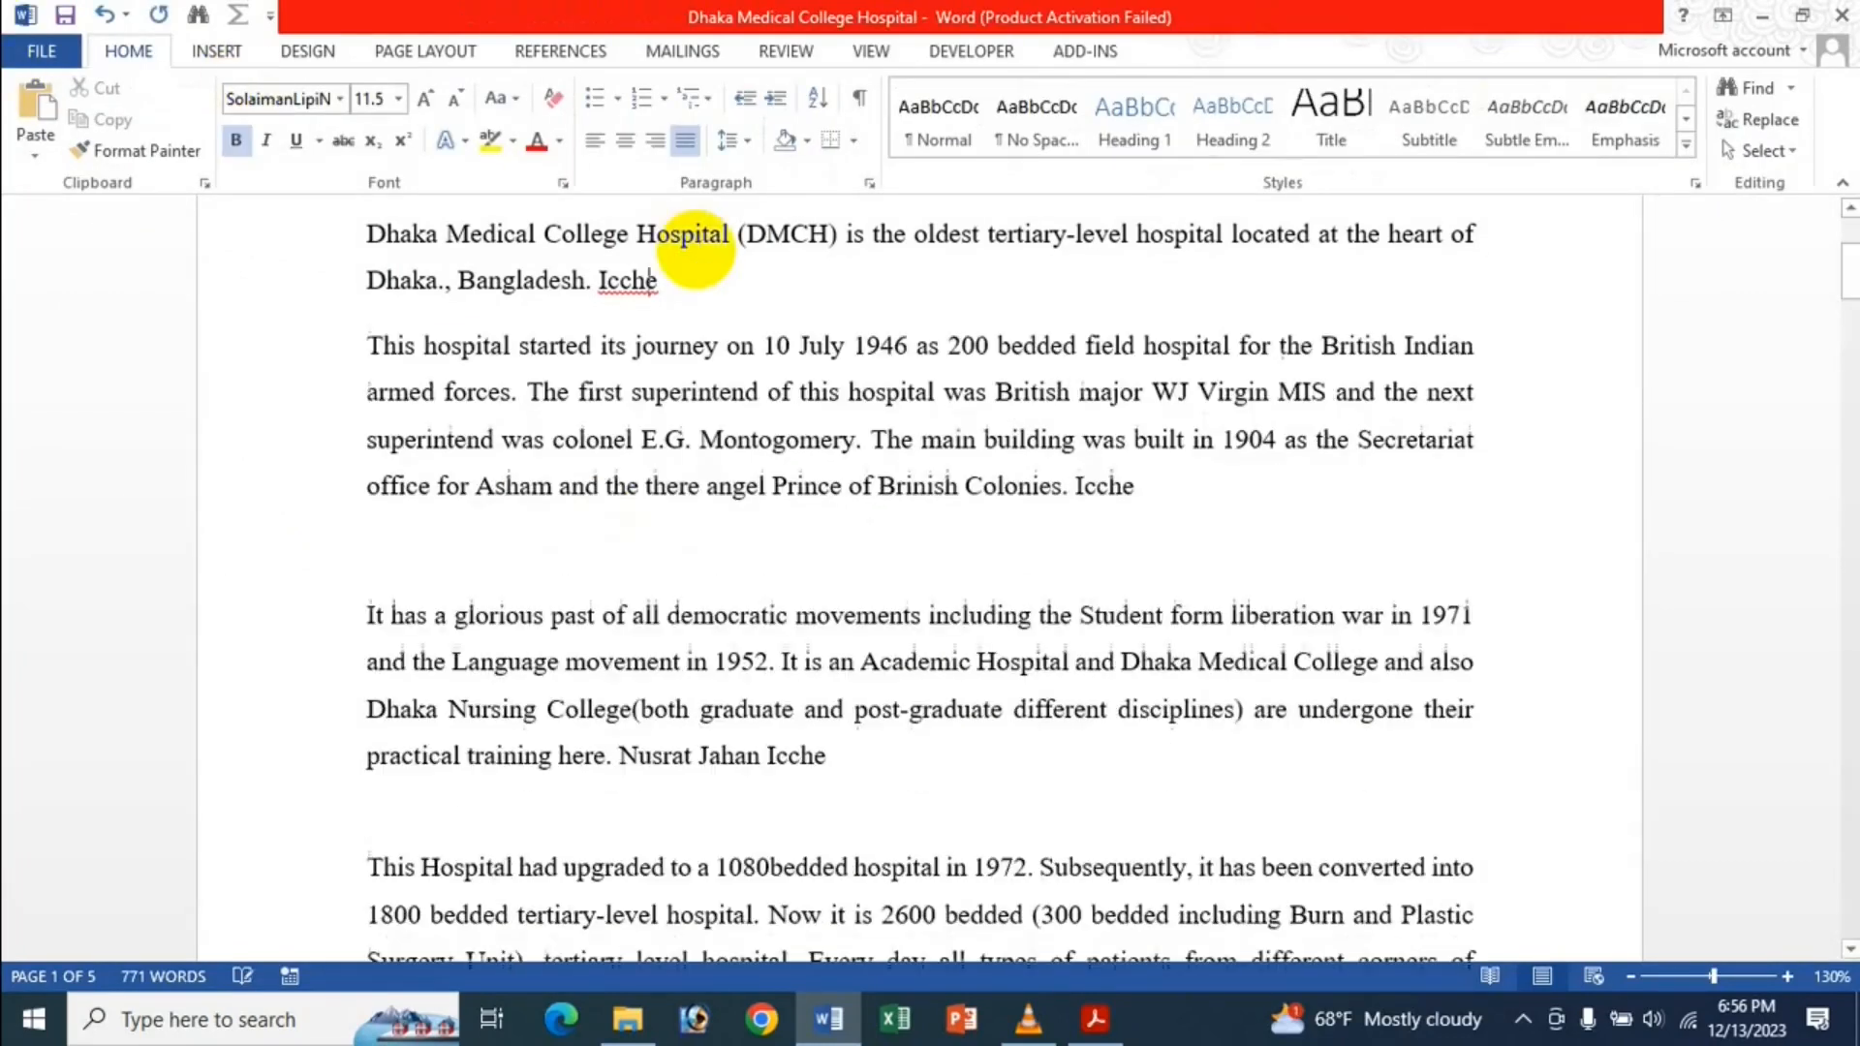
{"action": "key", "text": "Return"}
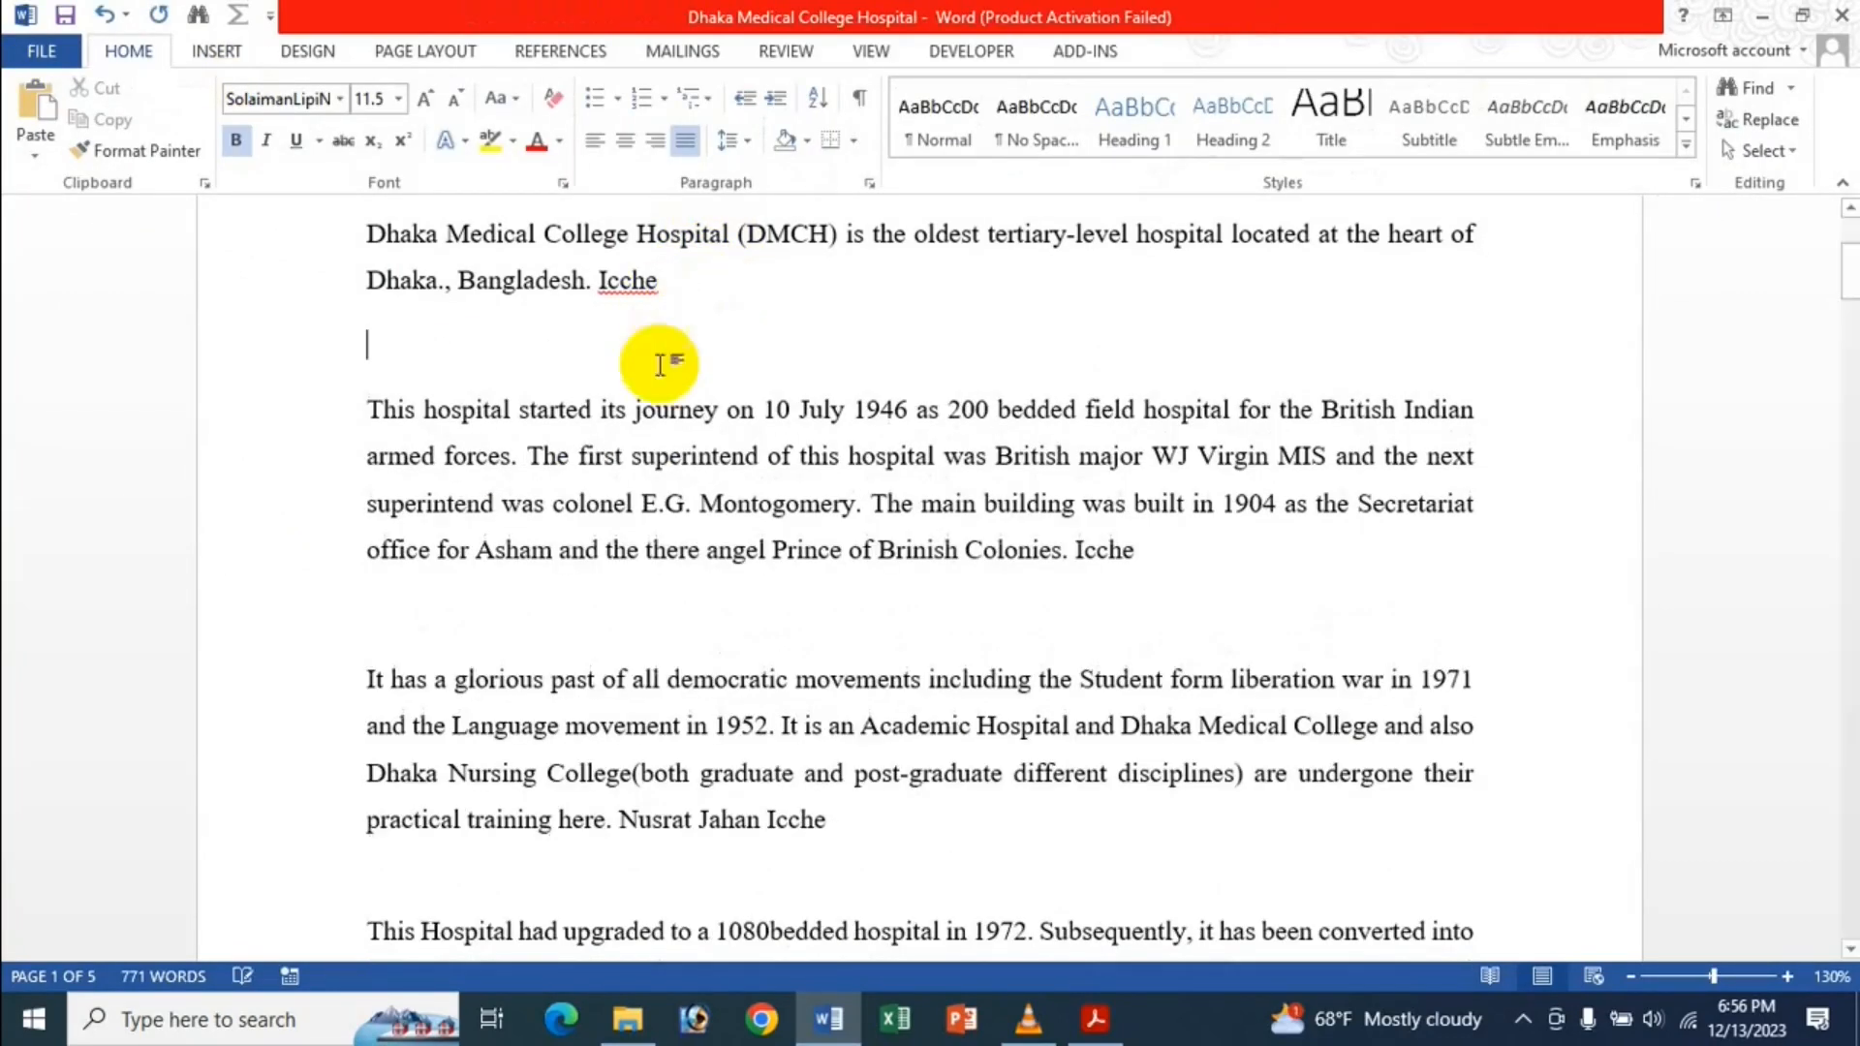
{"action": "scroll", "coordinate": [581, 368], "scroll_direction": "up", "scroll_amount": 3}
{"action": "left_click", "coordinate": [375, 461]}
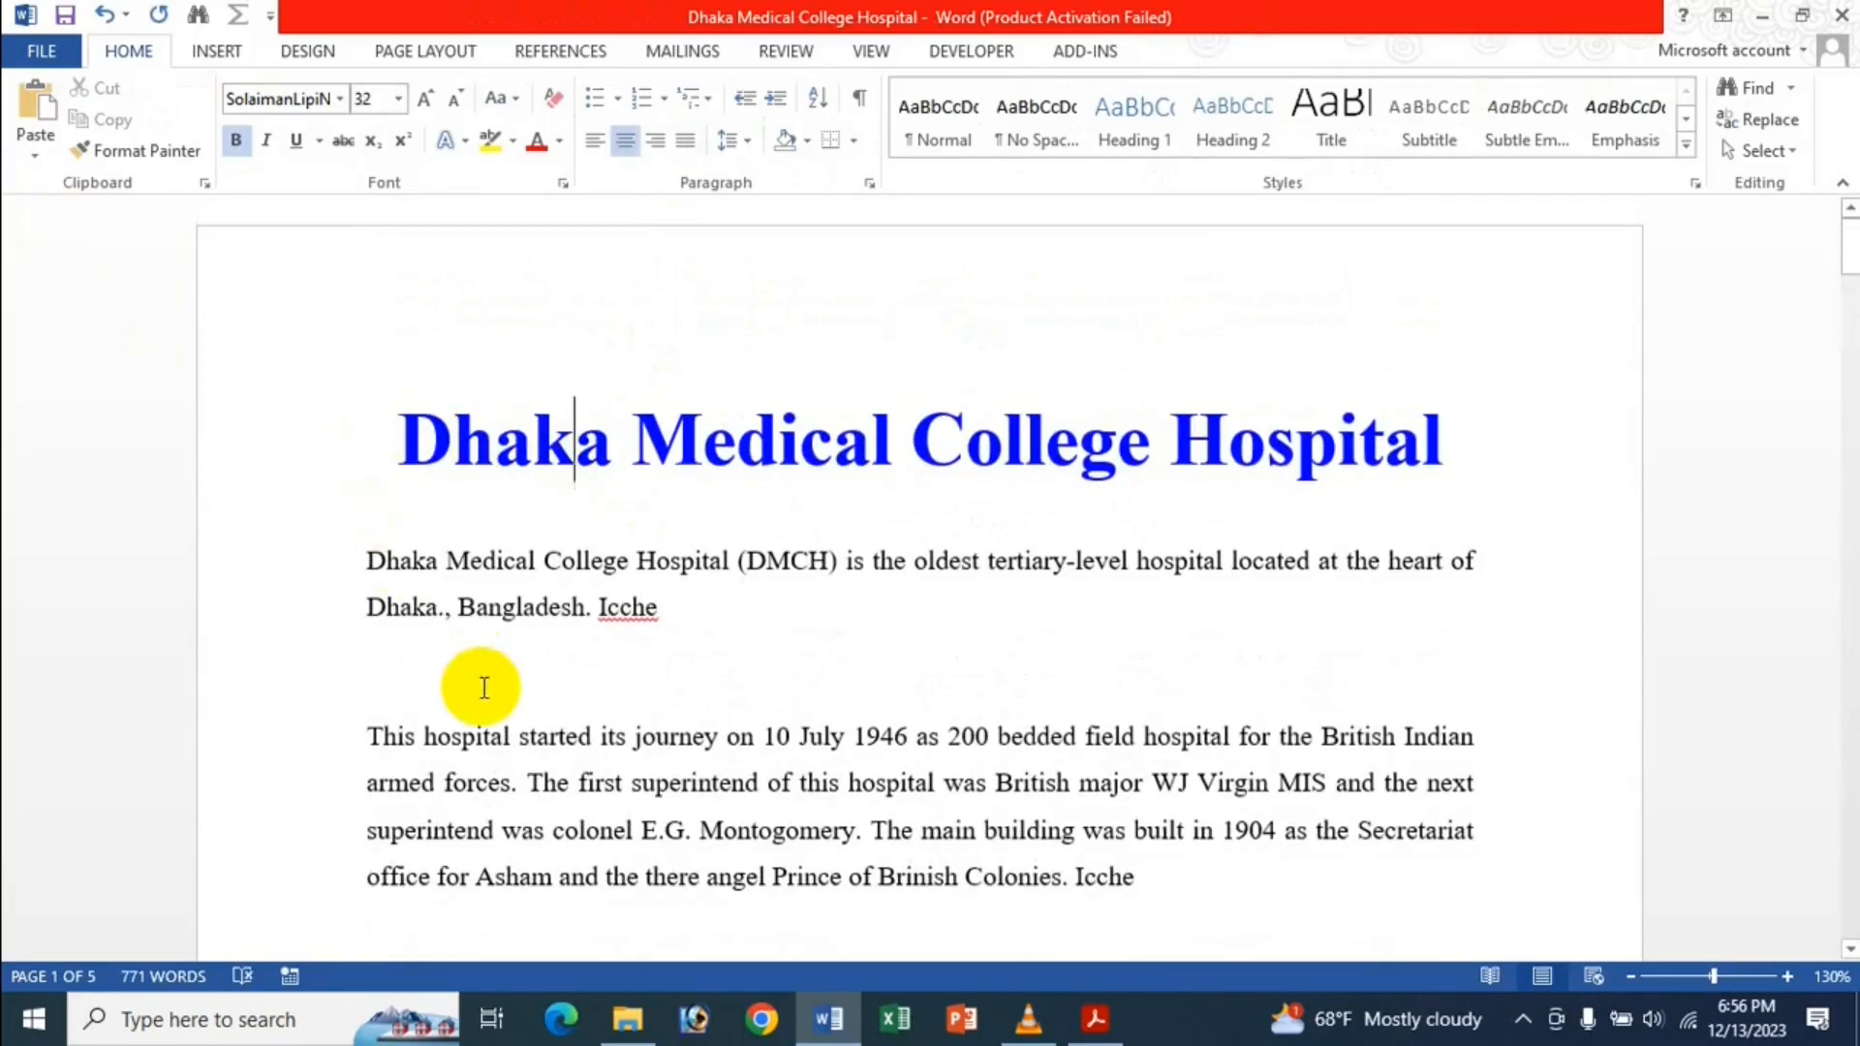
{"action": "key", "text": "BackSpace"}
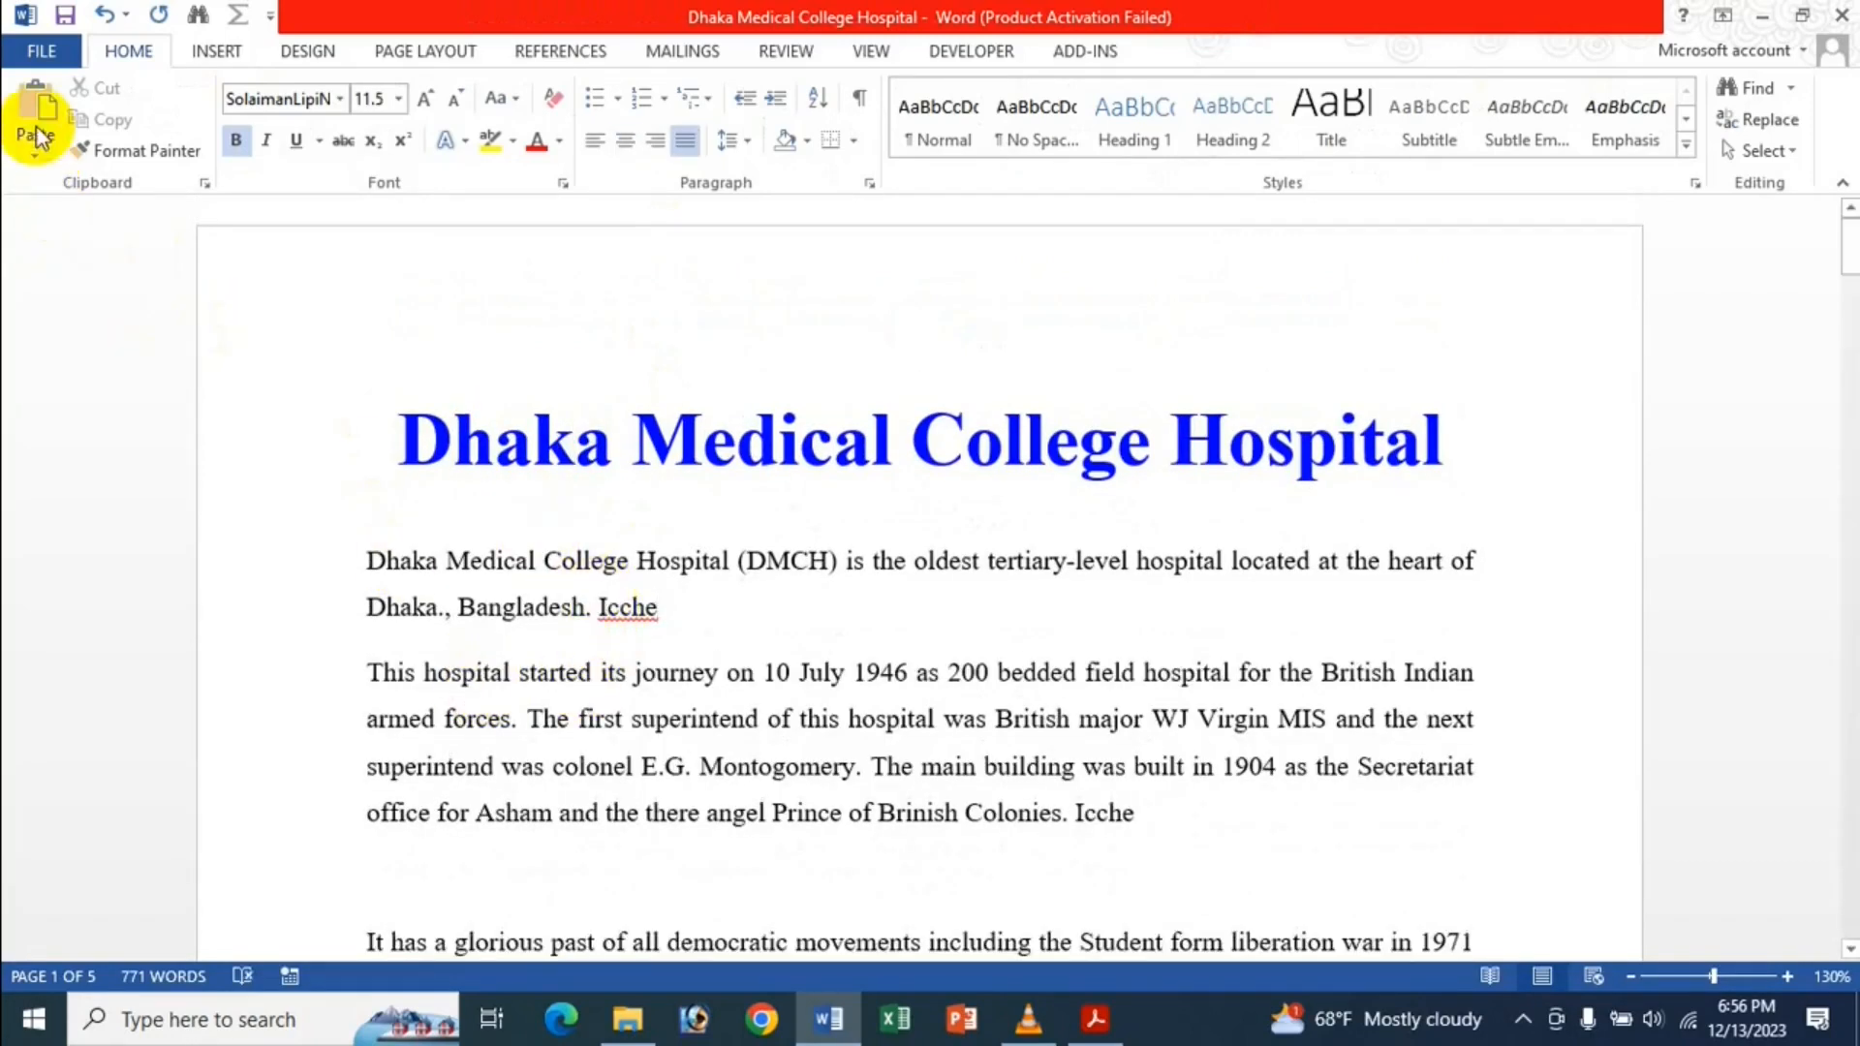
Review the Show document content settings under Advanced and close Word Options unchanged.
{"action": "left_click", "coordinate": [42, 51]}
{"action": "left_click", "coordinate": [90, 659]}
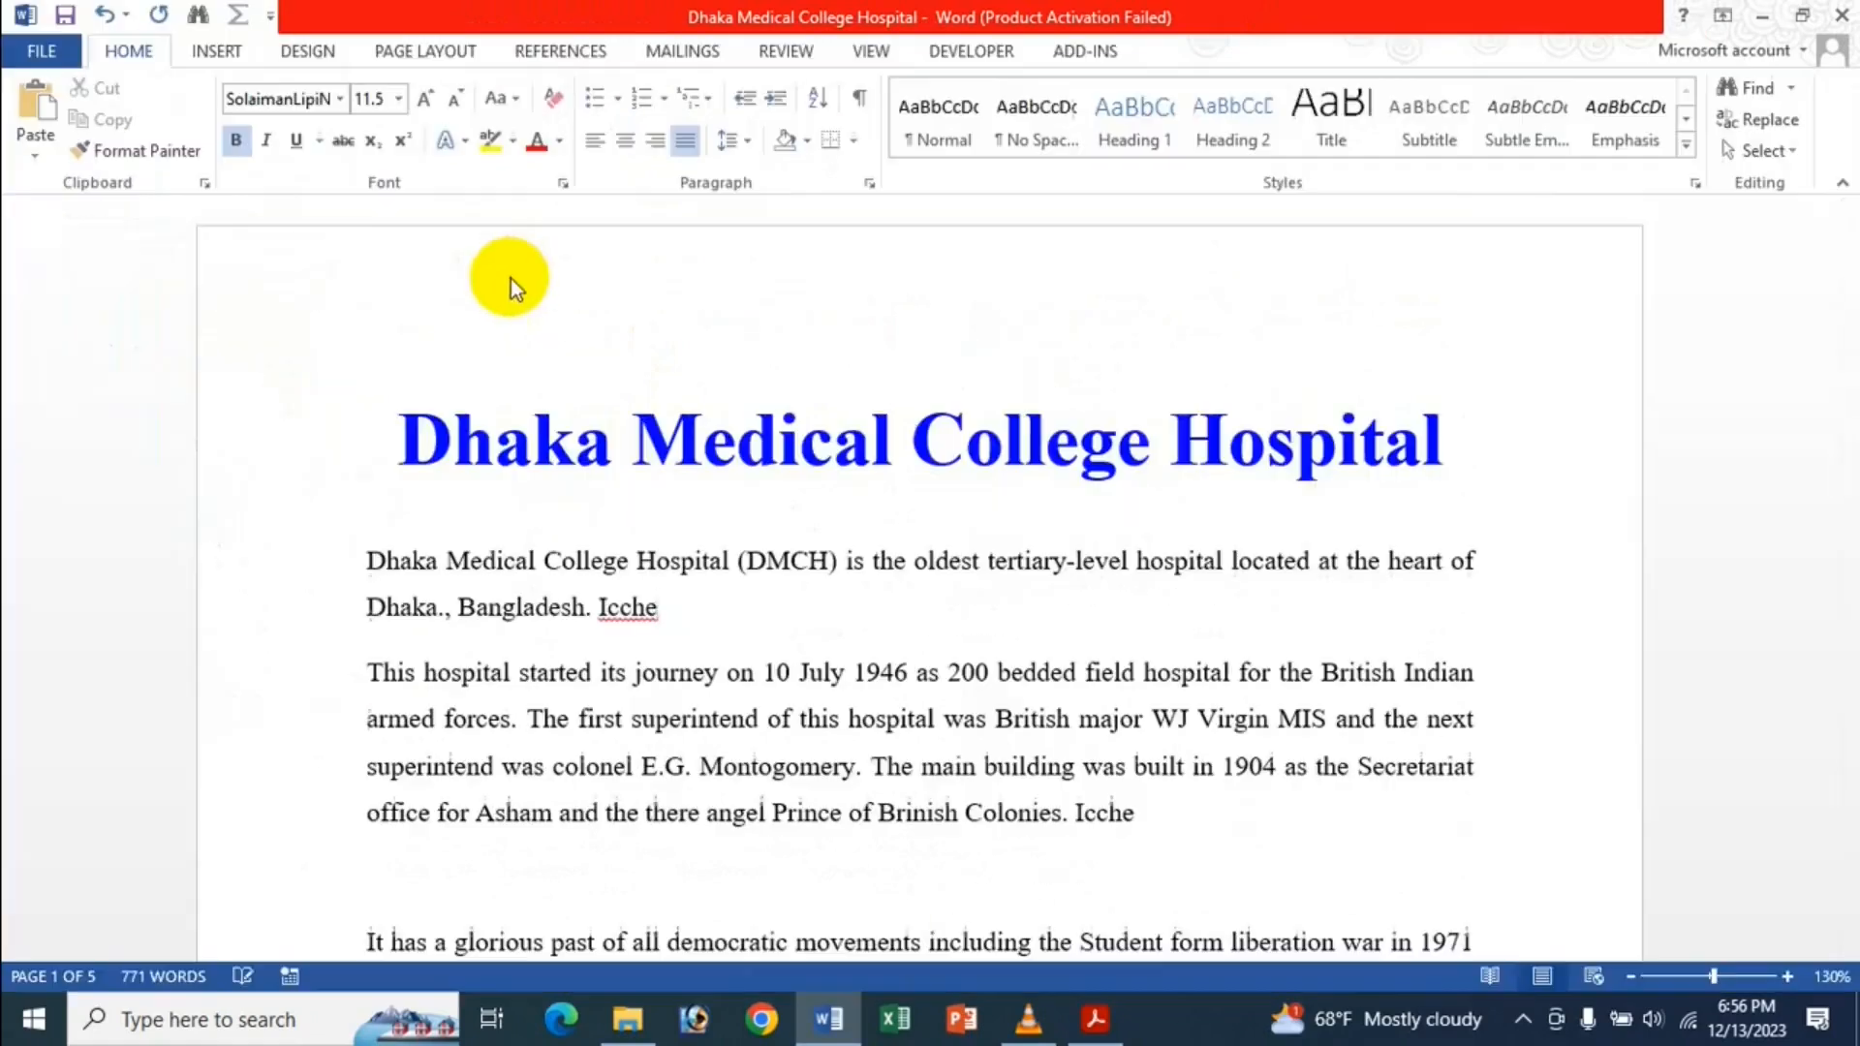
{"action": "left_click", "coordinate": [428, 320]}
{"action": "scroll", "coordinate": [810, 518], "scroll_direction": "down", "scroll_amount": 15}
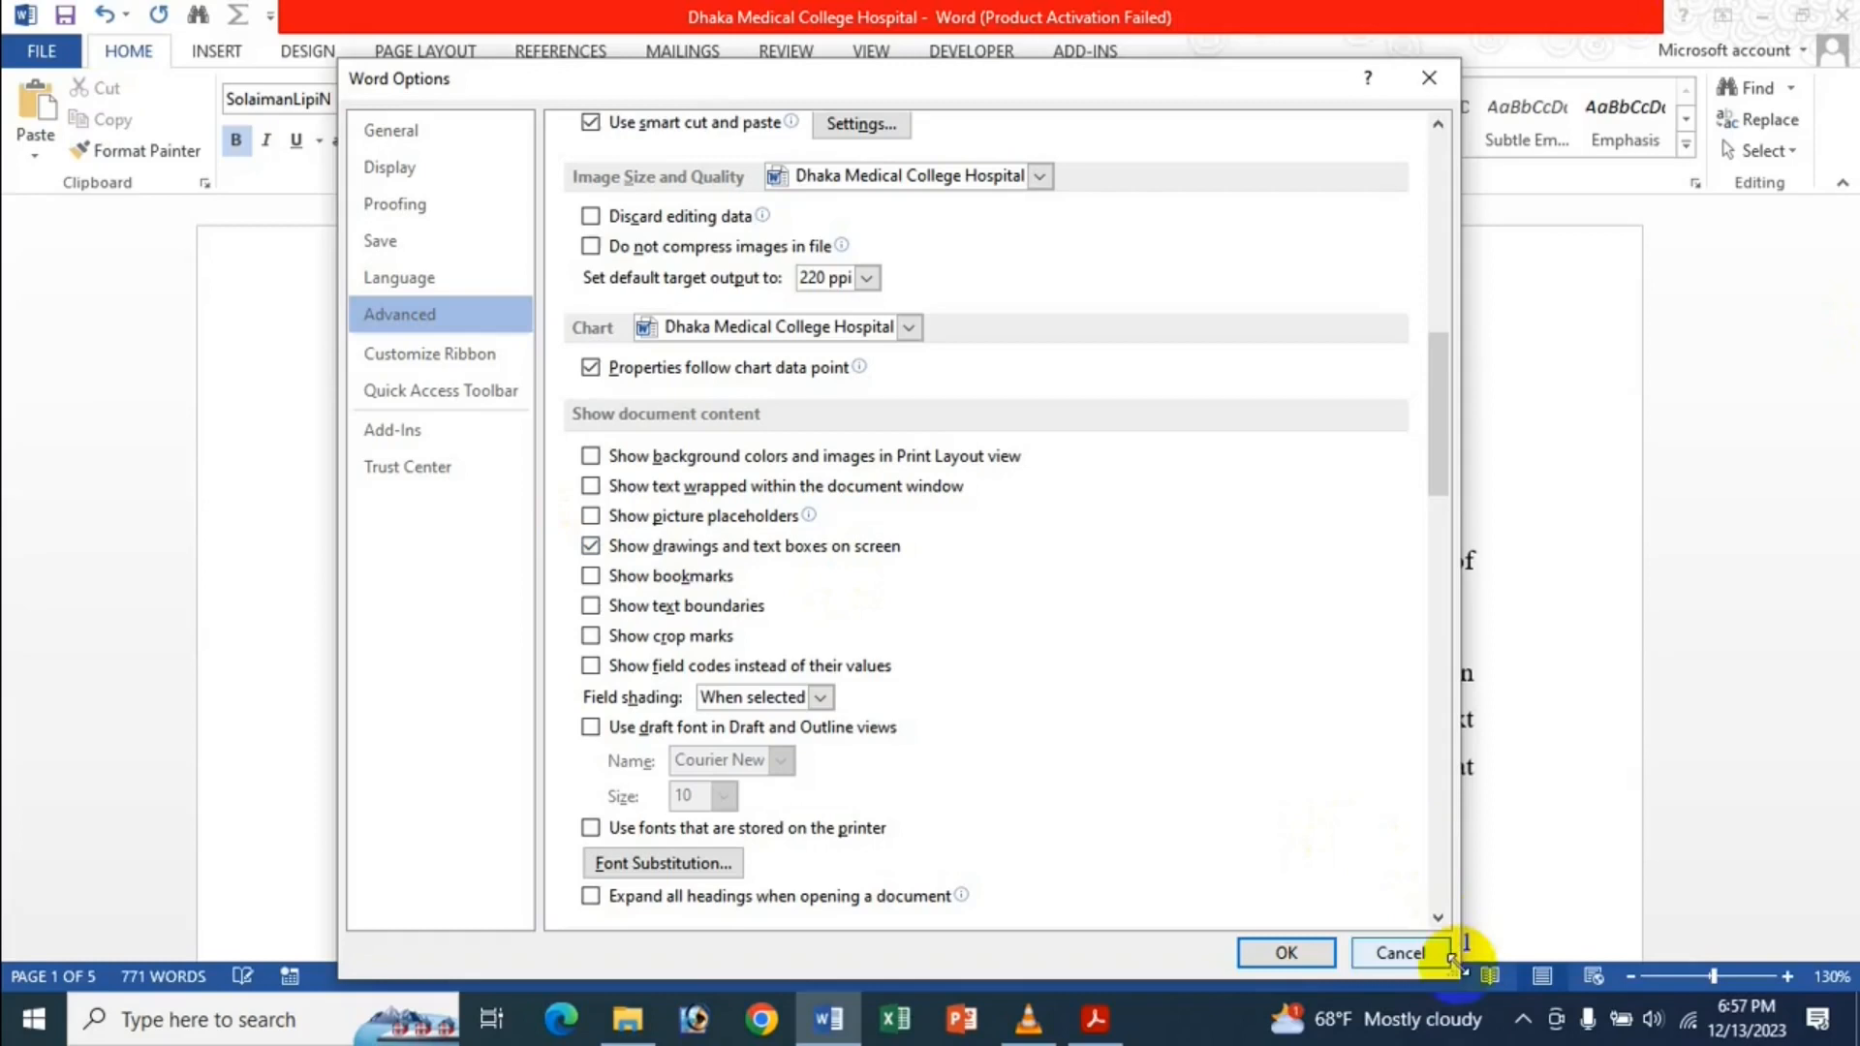
{"action": "left_click", "coordinate": [1269, 955]}
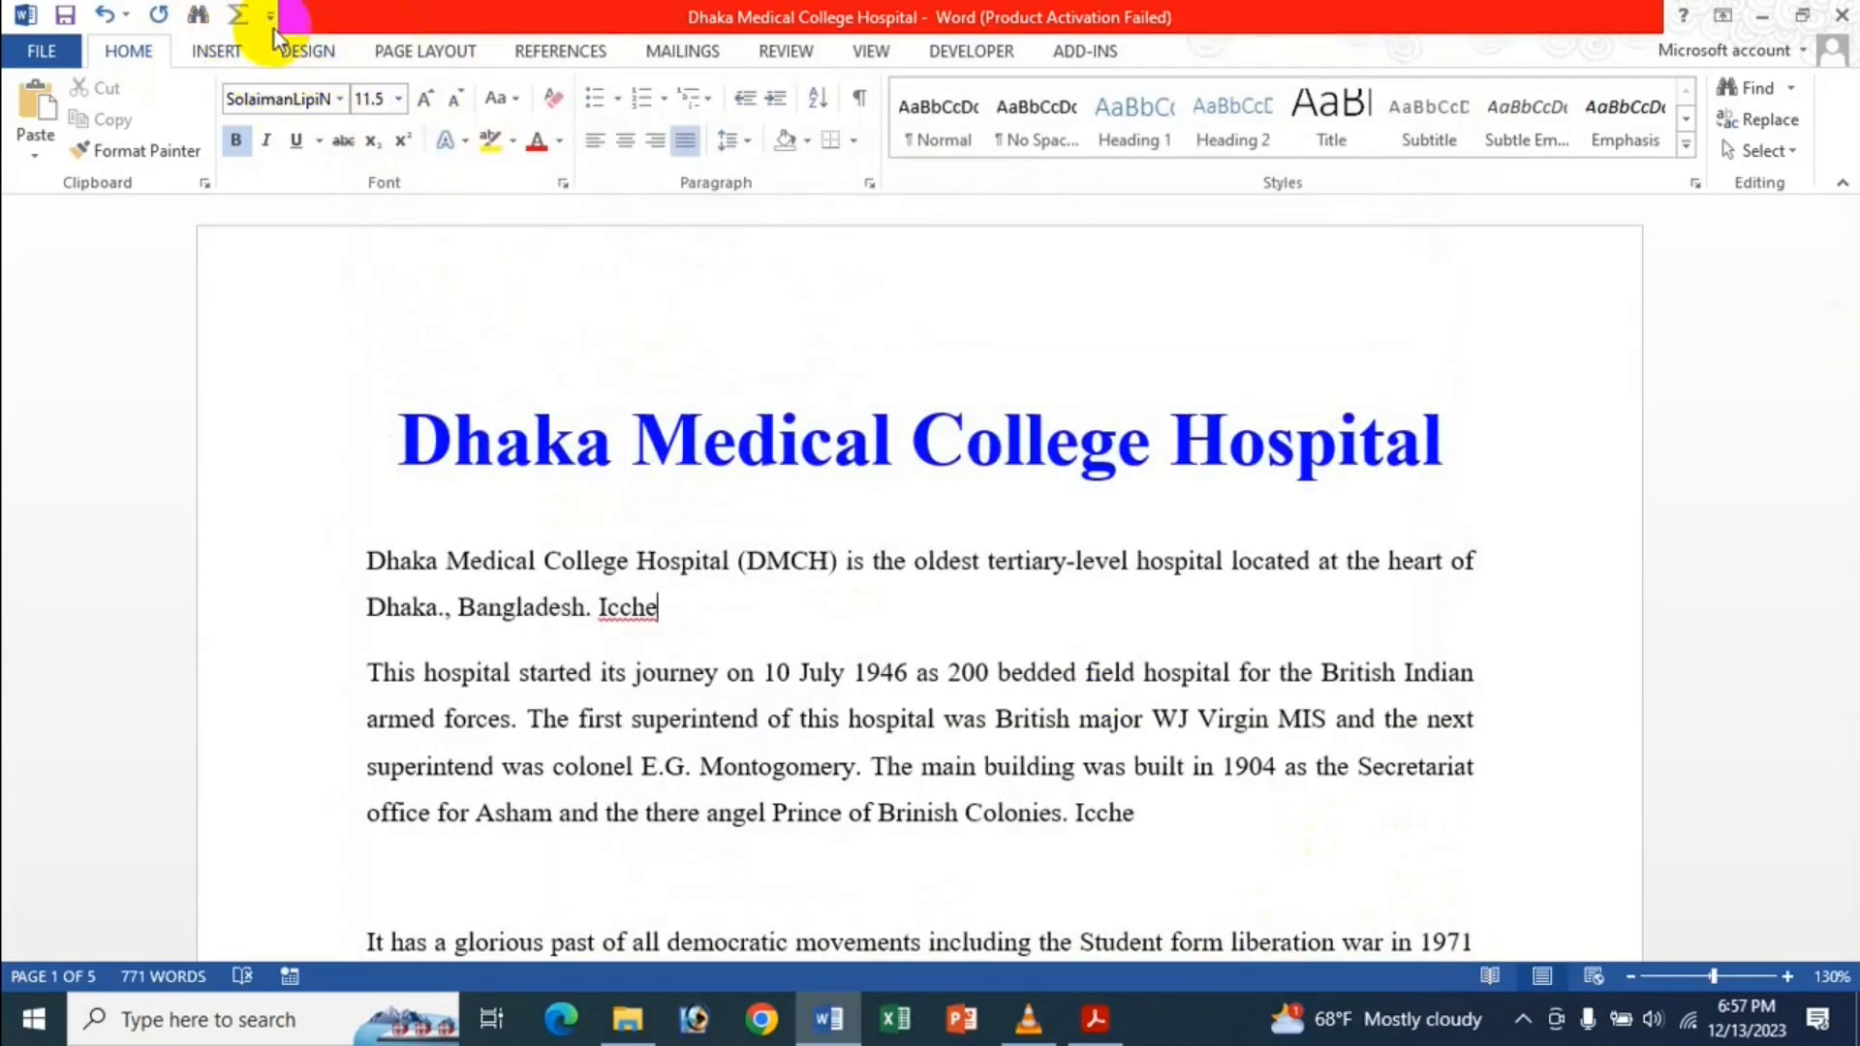
{"action": "left_click", "coordinate": [212, 60]}
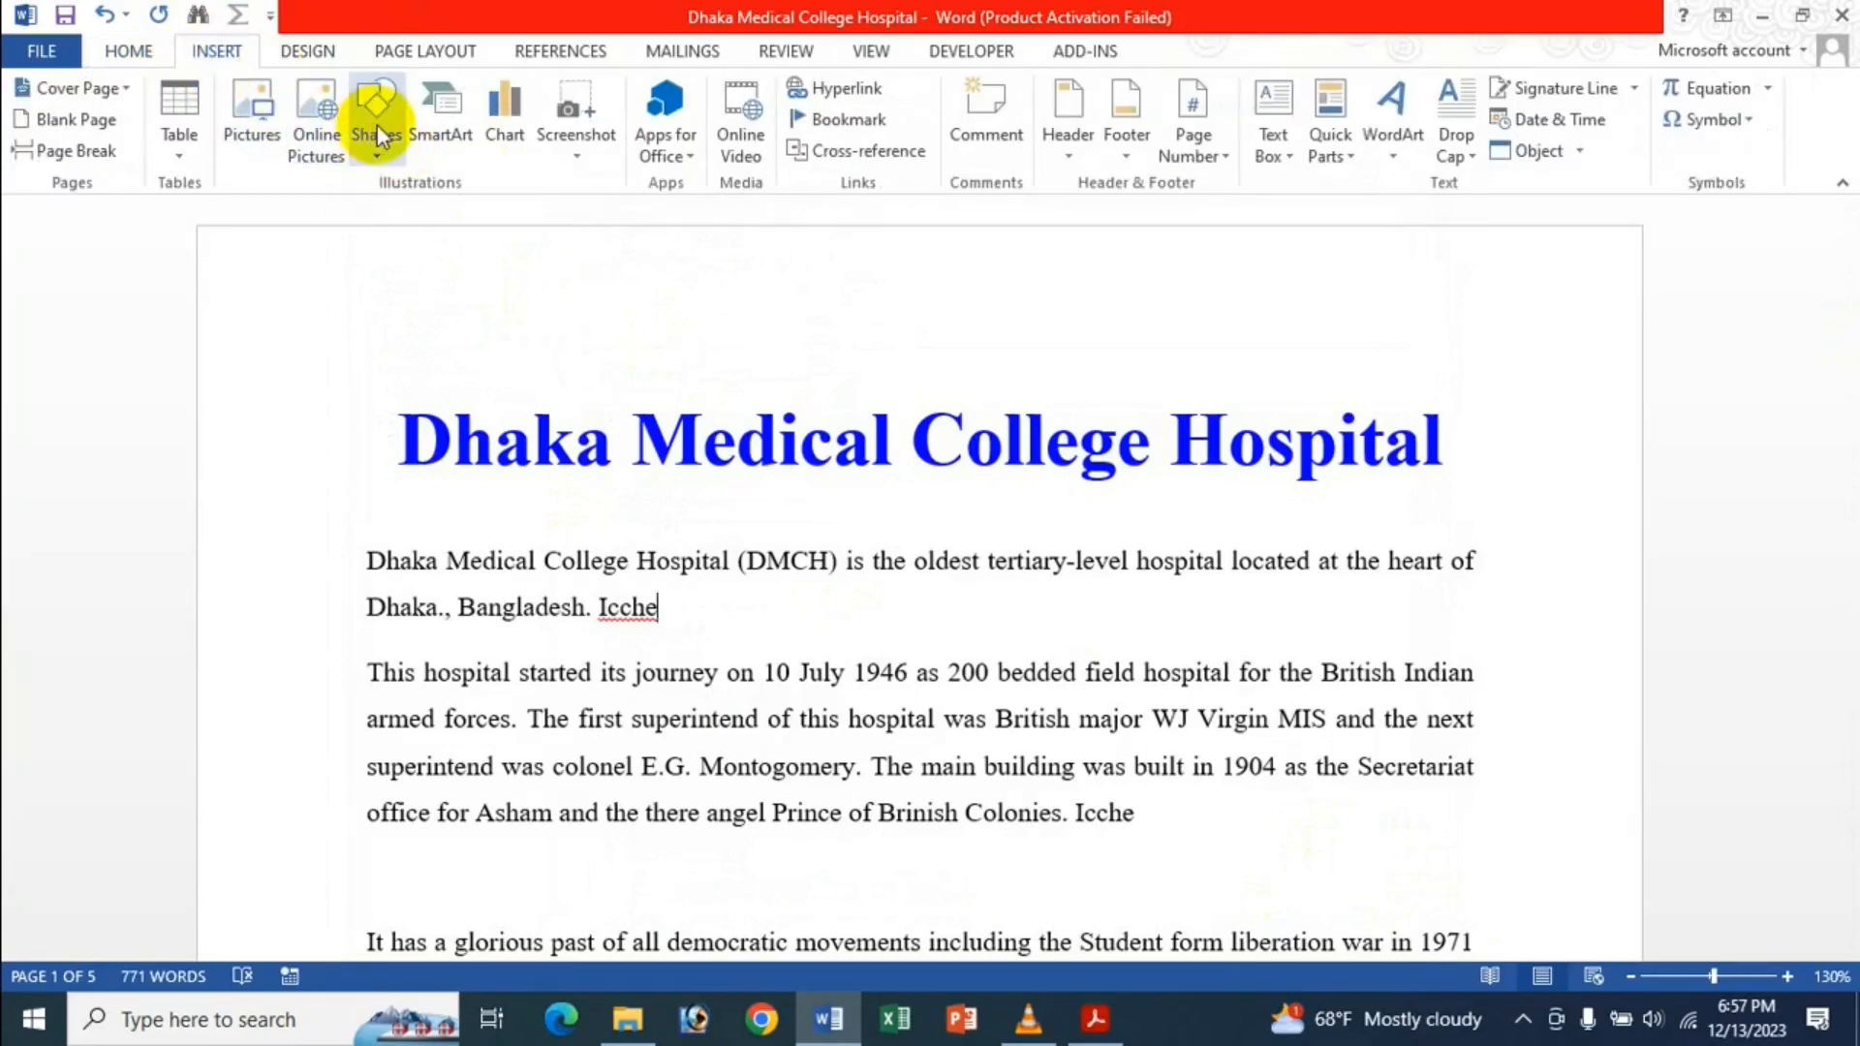
Draw a heart shape and position it just above the blue title.
{"action": "left_click", "coordinate": [376, 124]}
{"action": "left_click", "coordinate": [525, 478]}
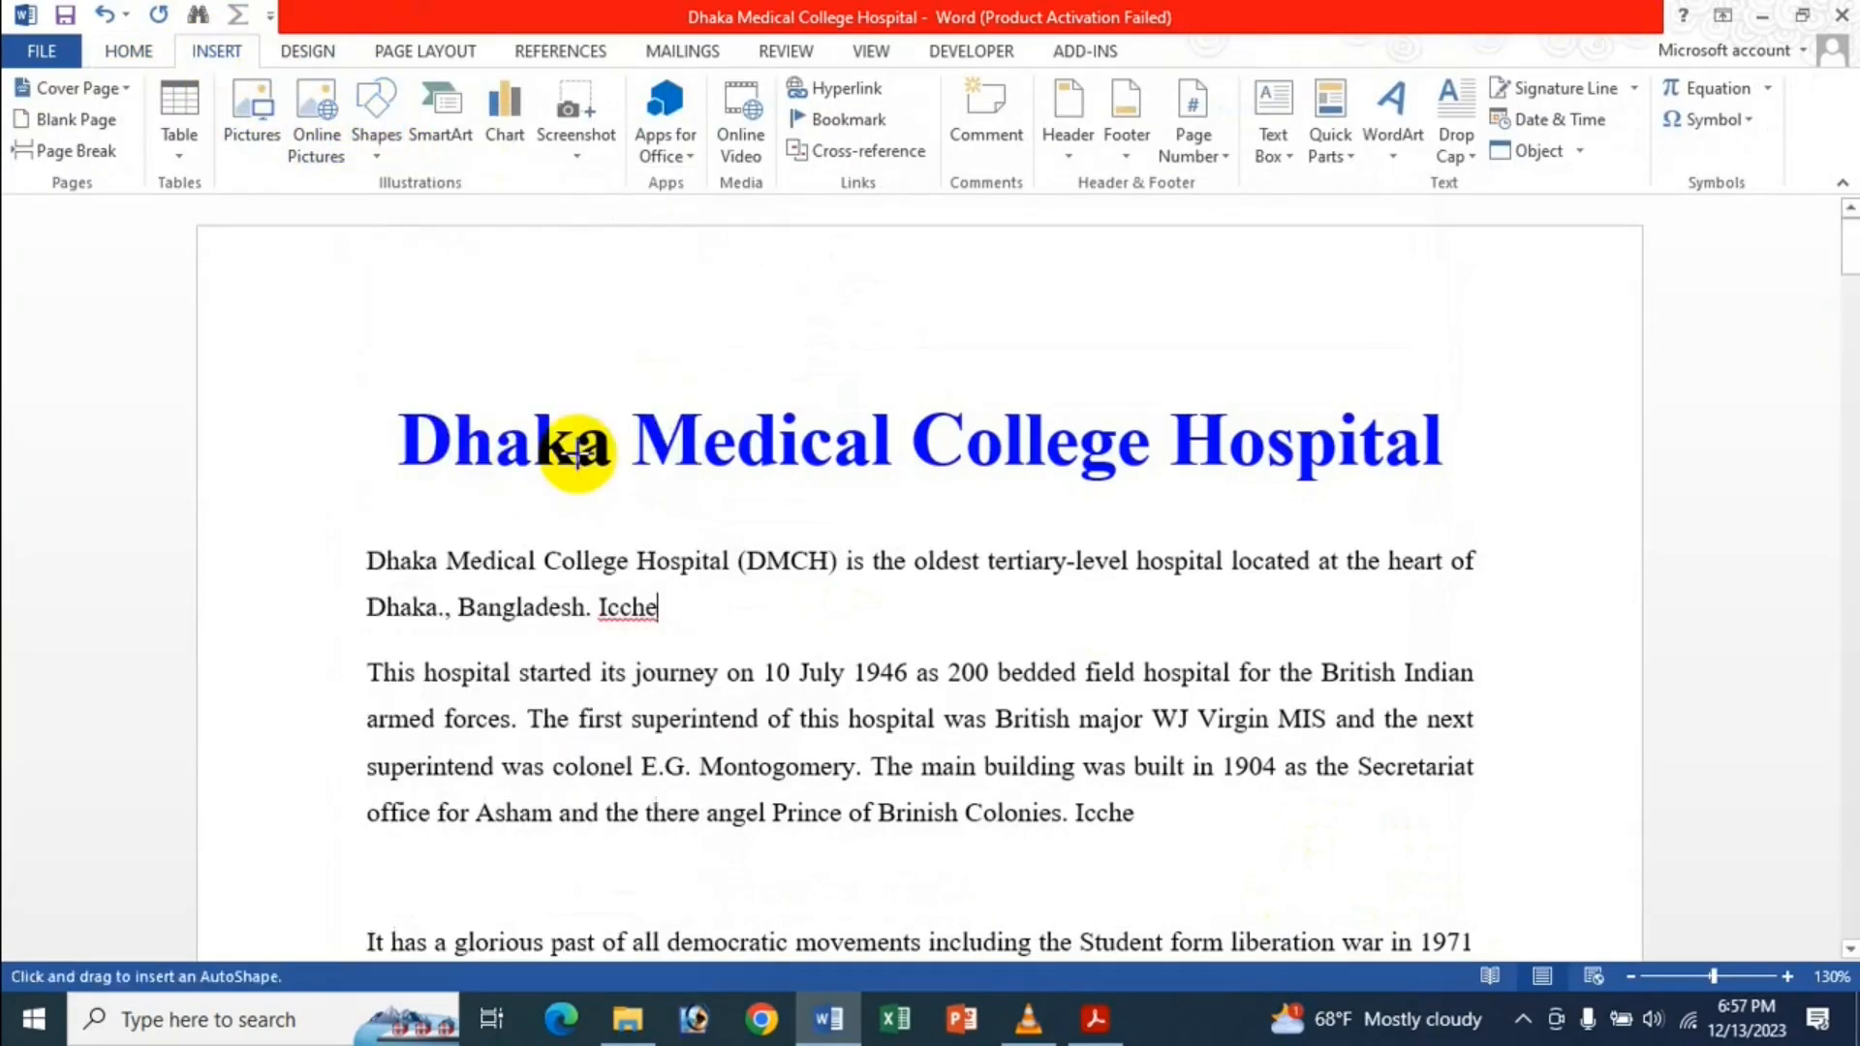
{"action": "scroll", "coordinate": [892, 528], "scroll_direction": "down", "scroll_amount": 3}
{"action": "scroll", "coordinate": [895, 524], "scroll_direction": "up", "scroll_amount": 2}
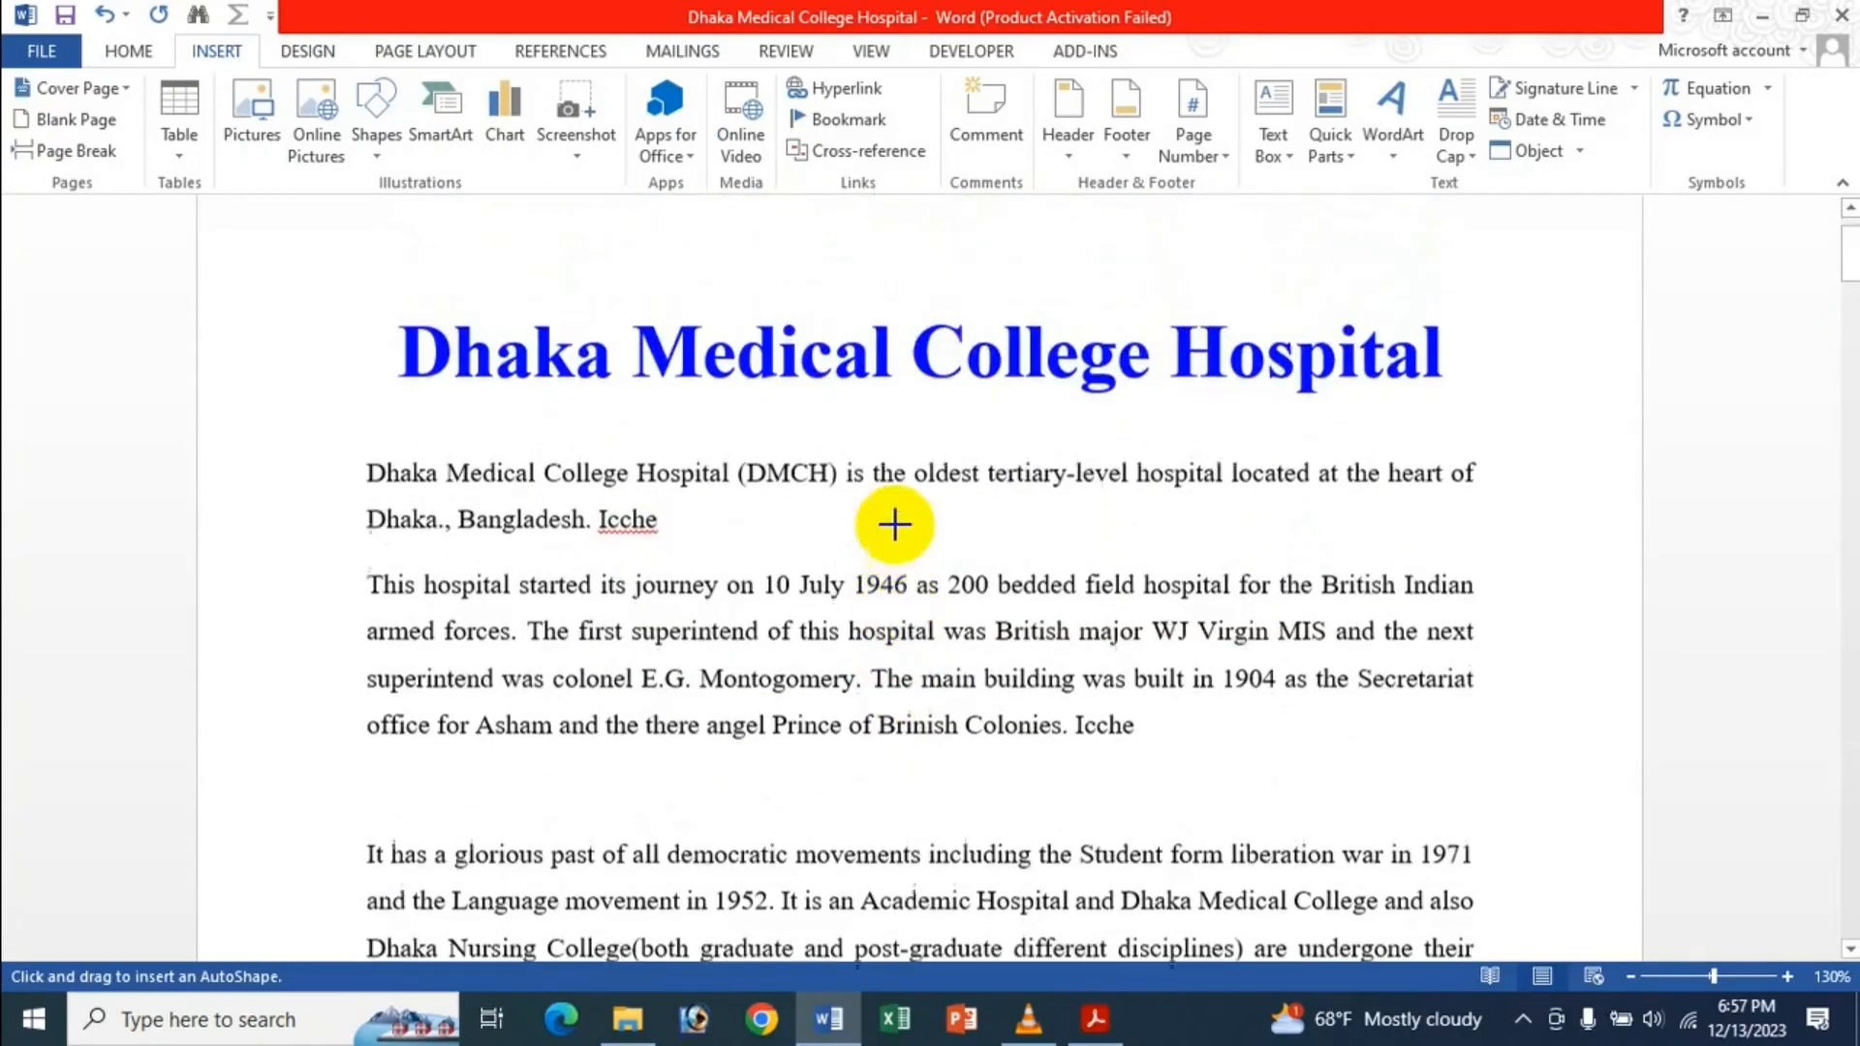
{"action": "scroll", "coordinate": [894, 524], "scroll_direction": "up", "scroll_amount": 1}
{"action": "mouse_move", "coordinate": [794, 288]}
{"action": "left_mouse_down"}
{"action": "mouse_move", "coordinate": [884, 416]}
{"action": "mouse_move", "coordinate": [1044, 433]}
{"action": "mouse_move", "coordinate": [1023, 475]}
{"action": "left_mouse_up"}
{"action": "mouse_move", "coordinate": [947, 416]}
{"action": "left_mouse_down"}
{"action": "mouse_move", "coordinate": [897, 349]}
{"action": "mouse_move", "coordinate": [882, 359]}
{"action": "left_mouse_up"}
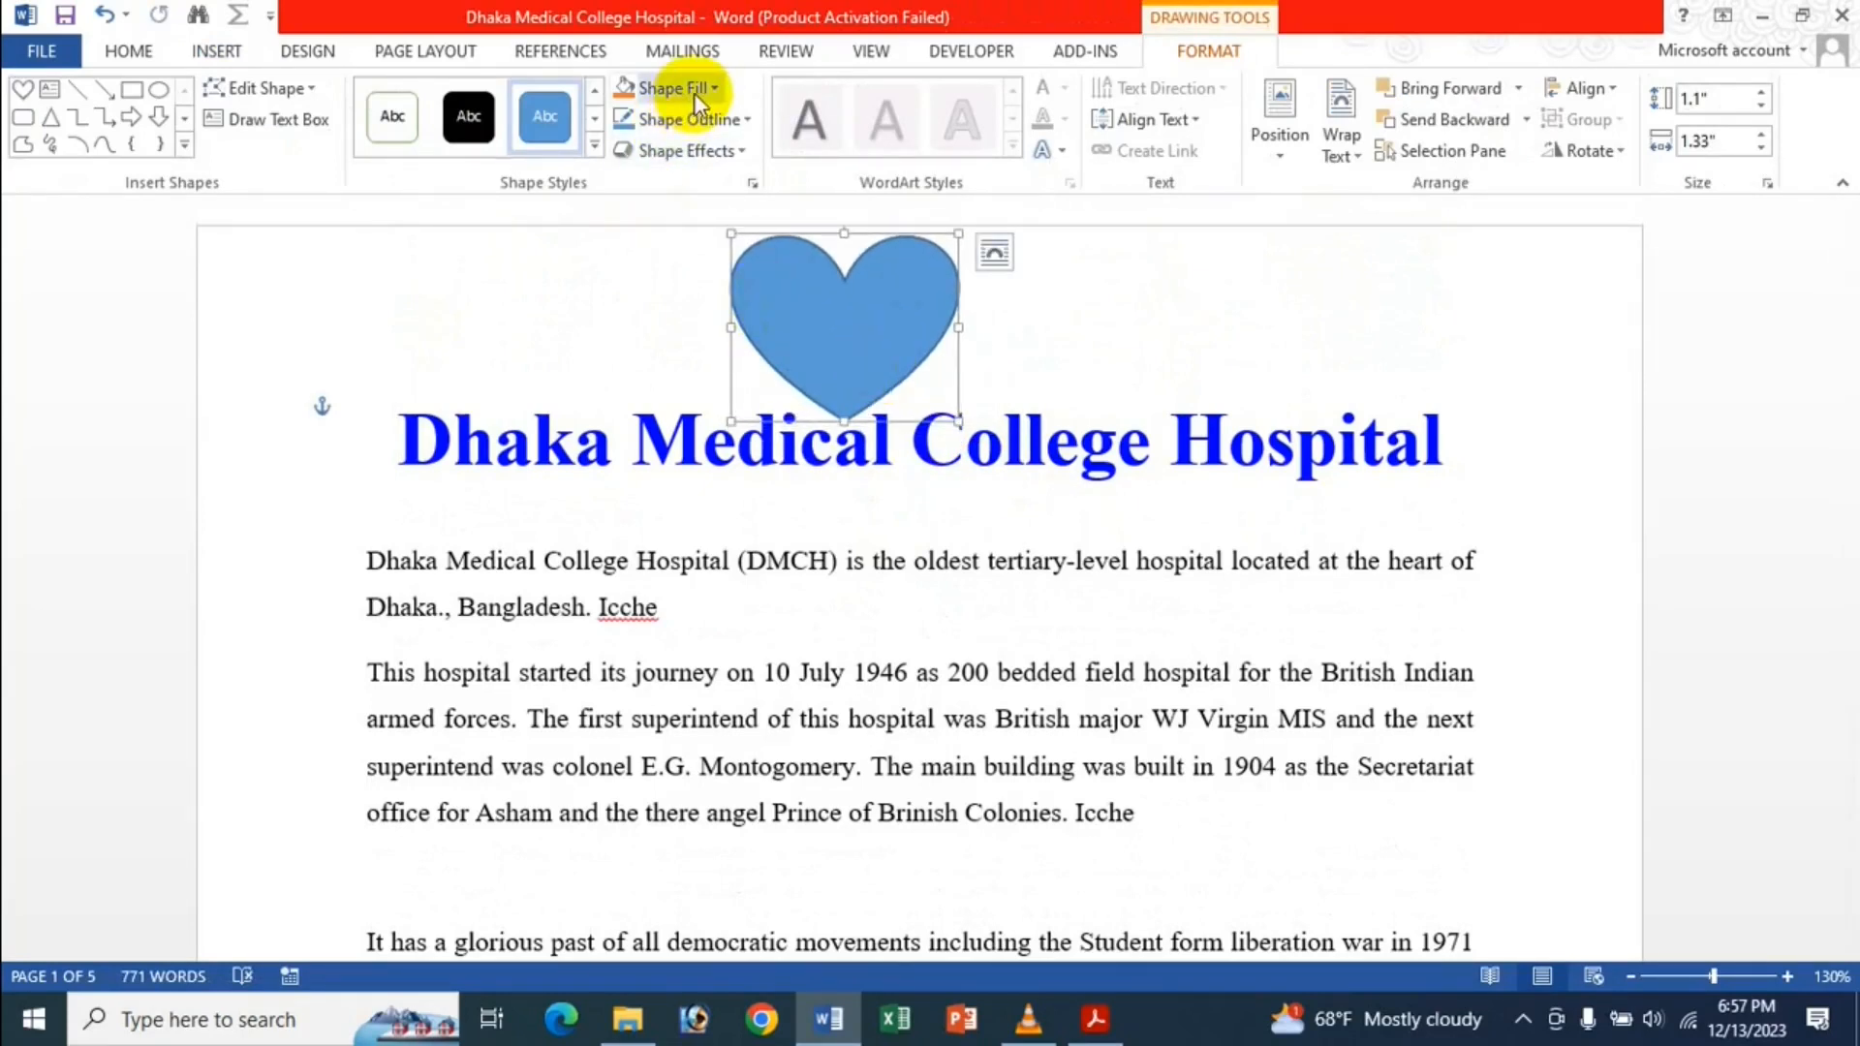
Fill the heart red and give it a dark red outline.
{"action": "left_click", "coordinate": [628, 95]}
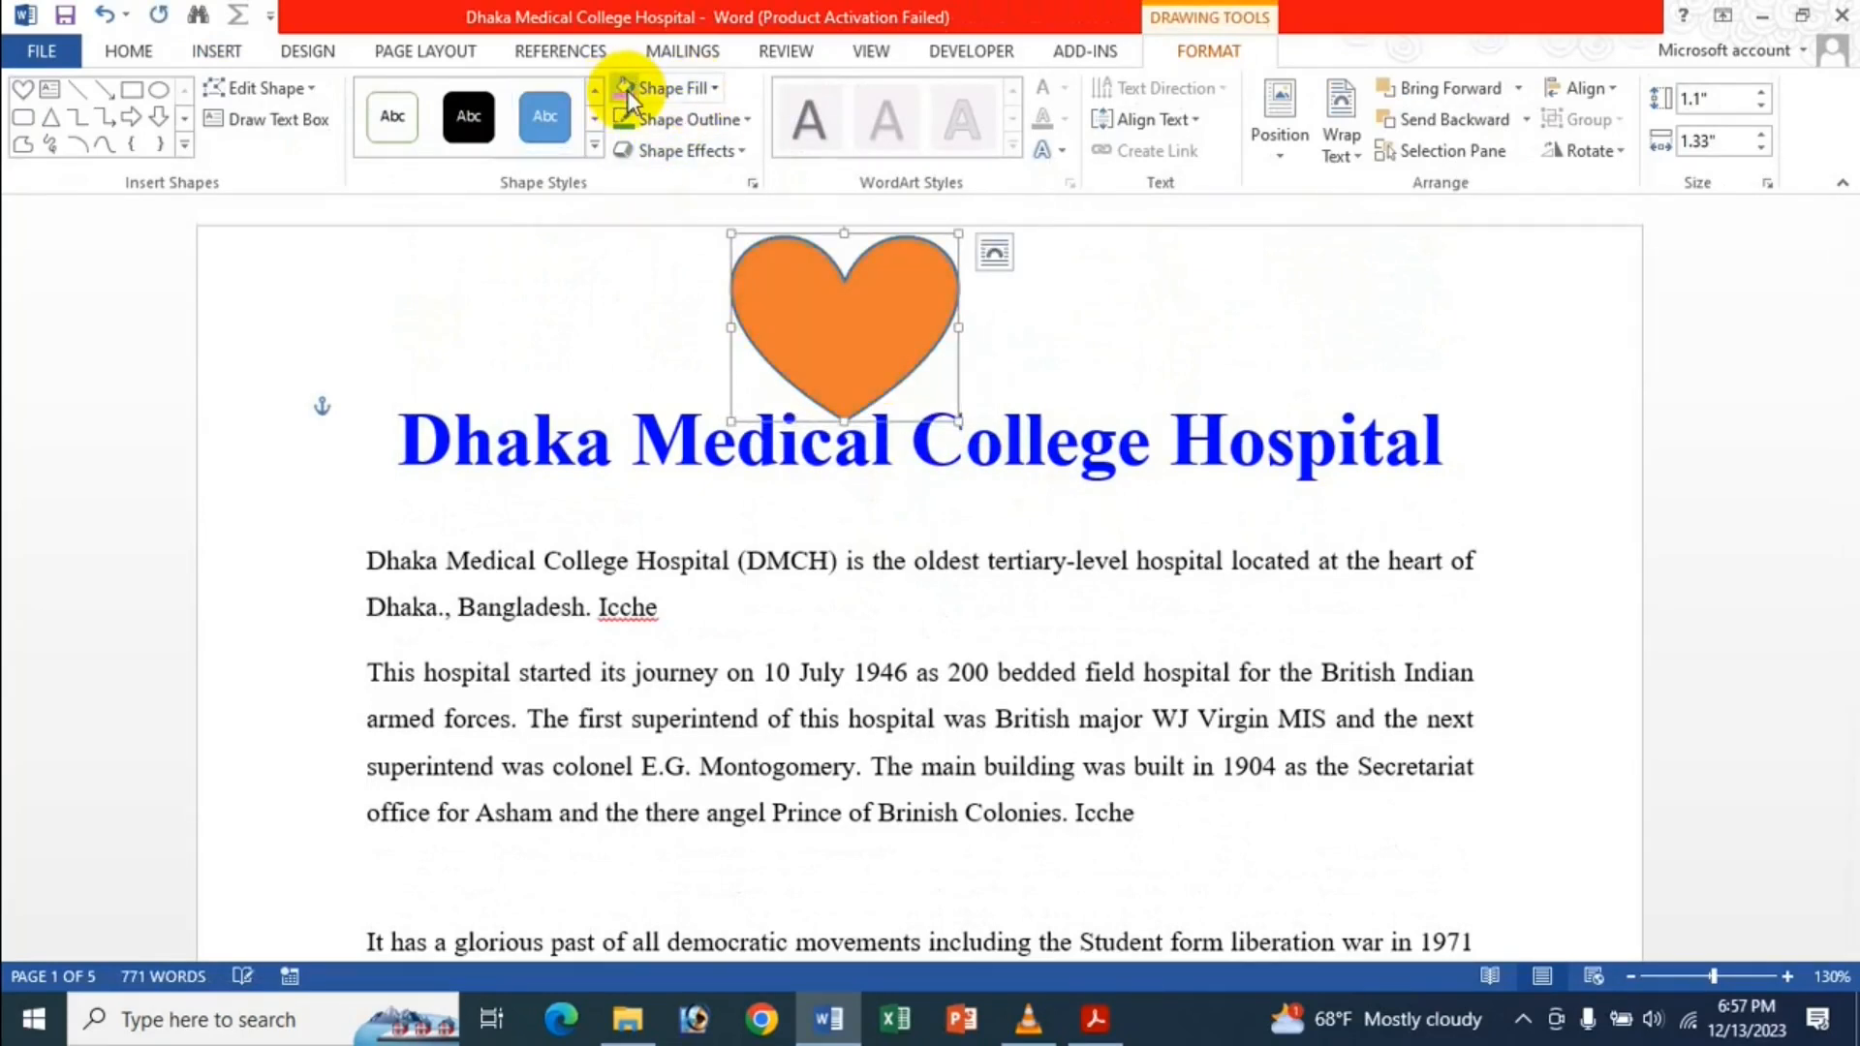
{"action": "left_click", "coordinate": [723, 87]}
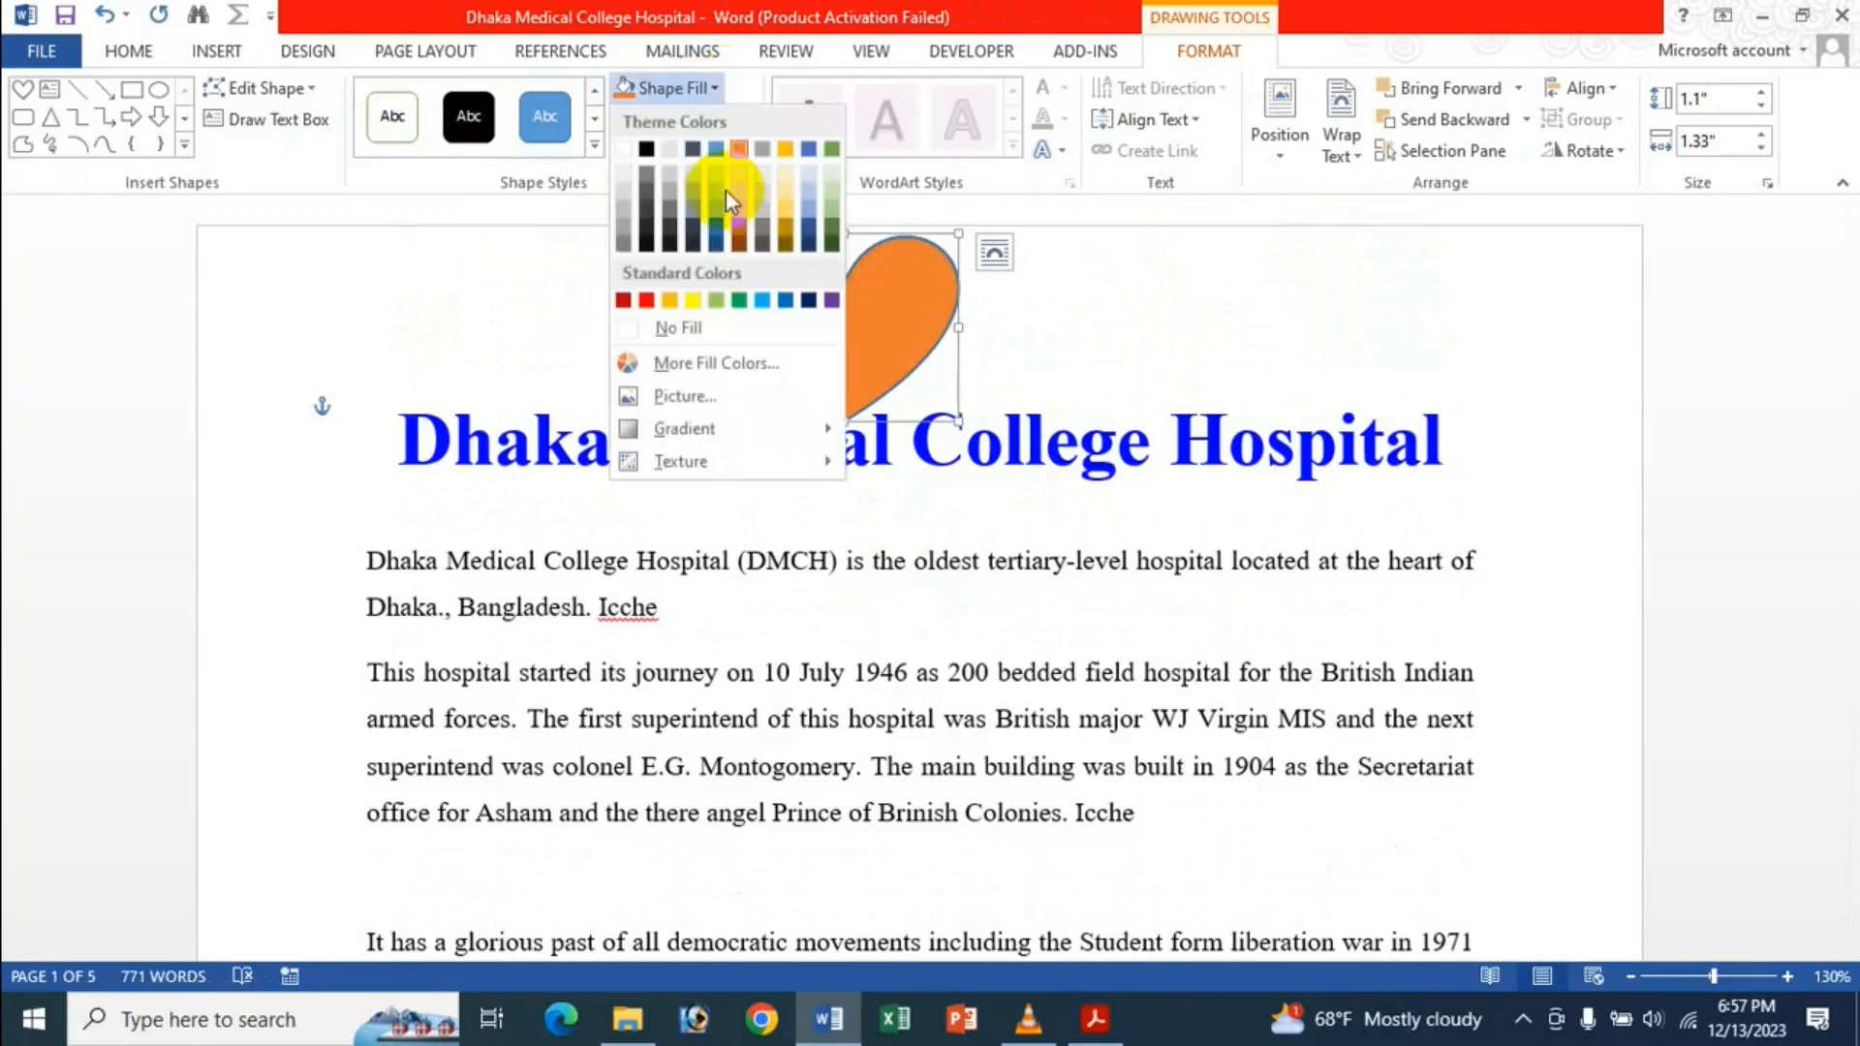
{"action": "left_click", "coordinate": [655, 302]}
{"action": "left_click", "coordinate": [749, 121]}
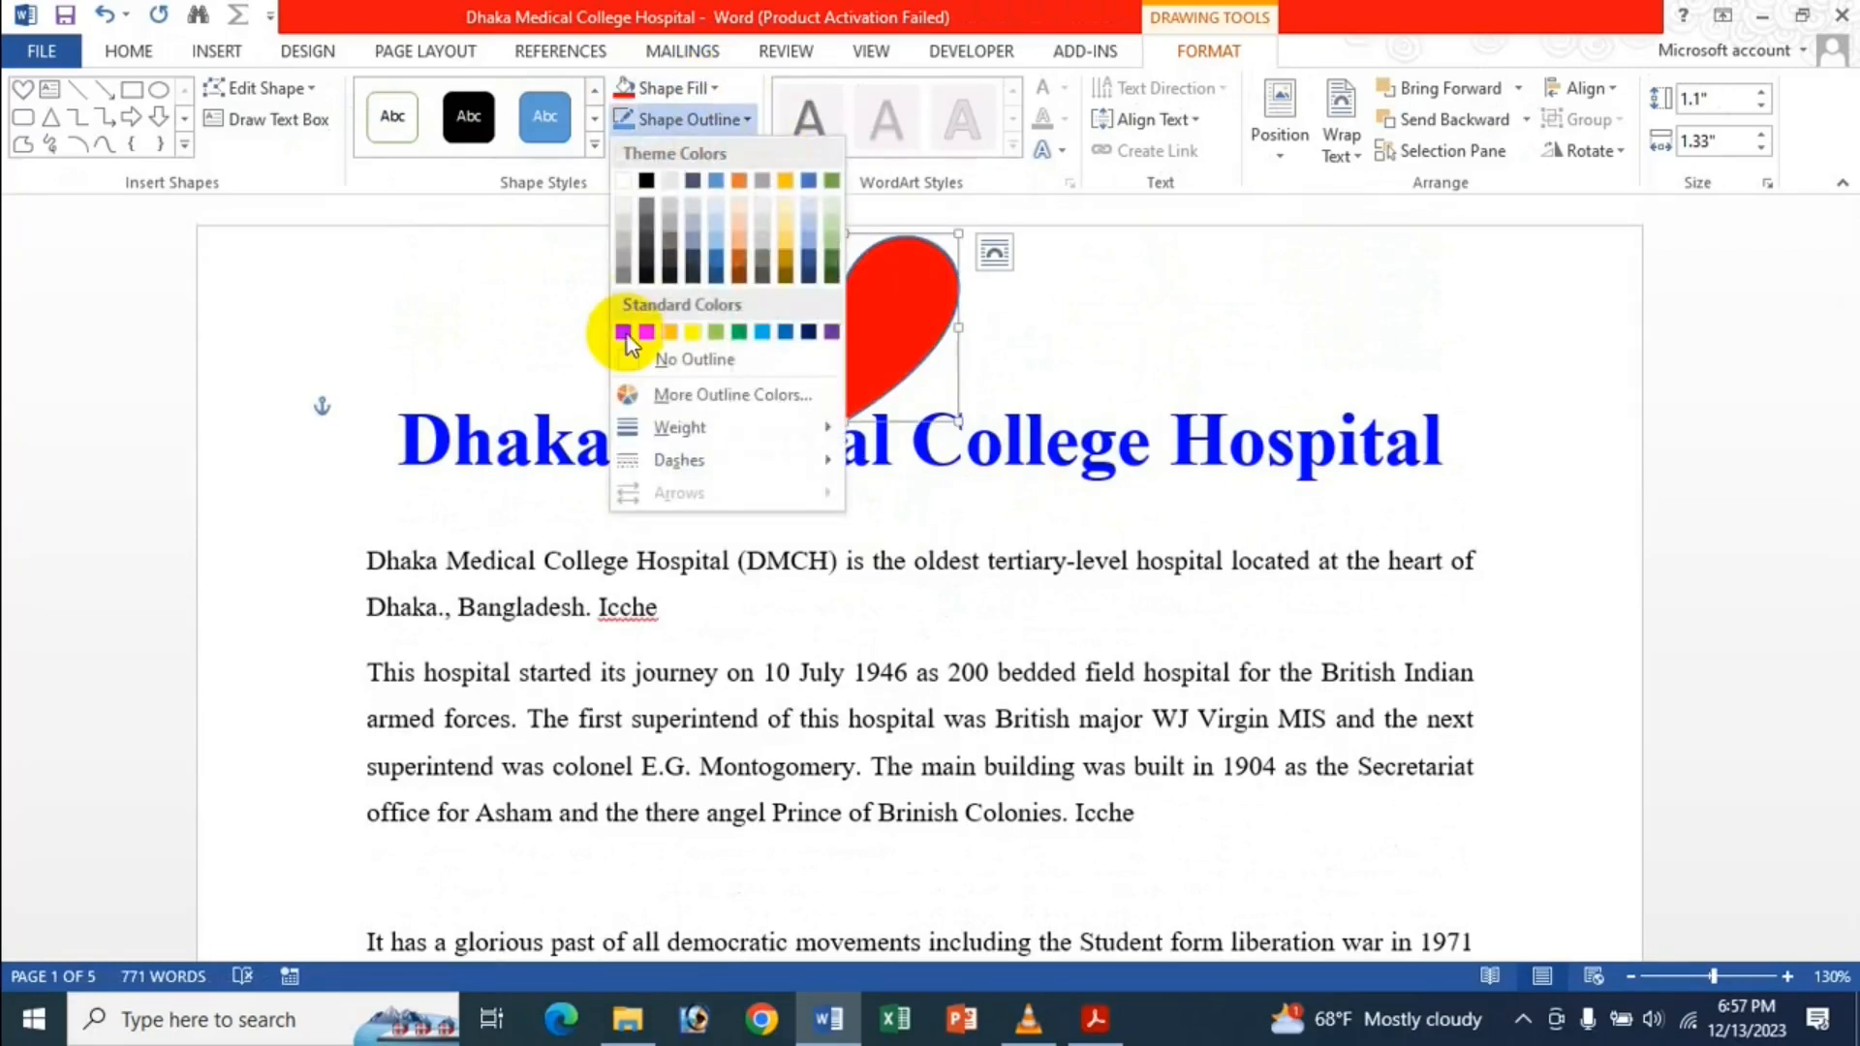
{"action": "left_click", "coordinate": [625, 333]}
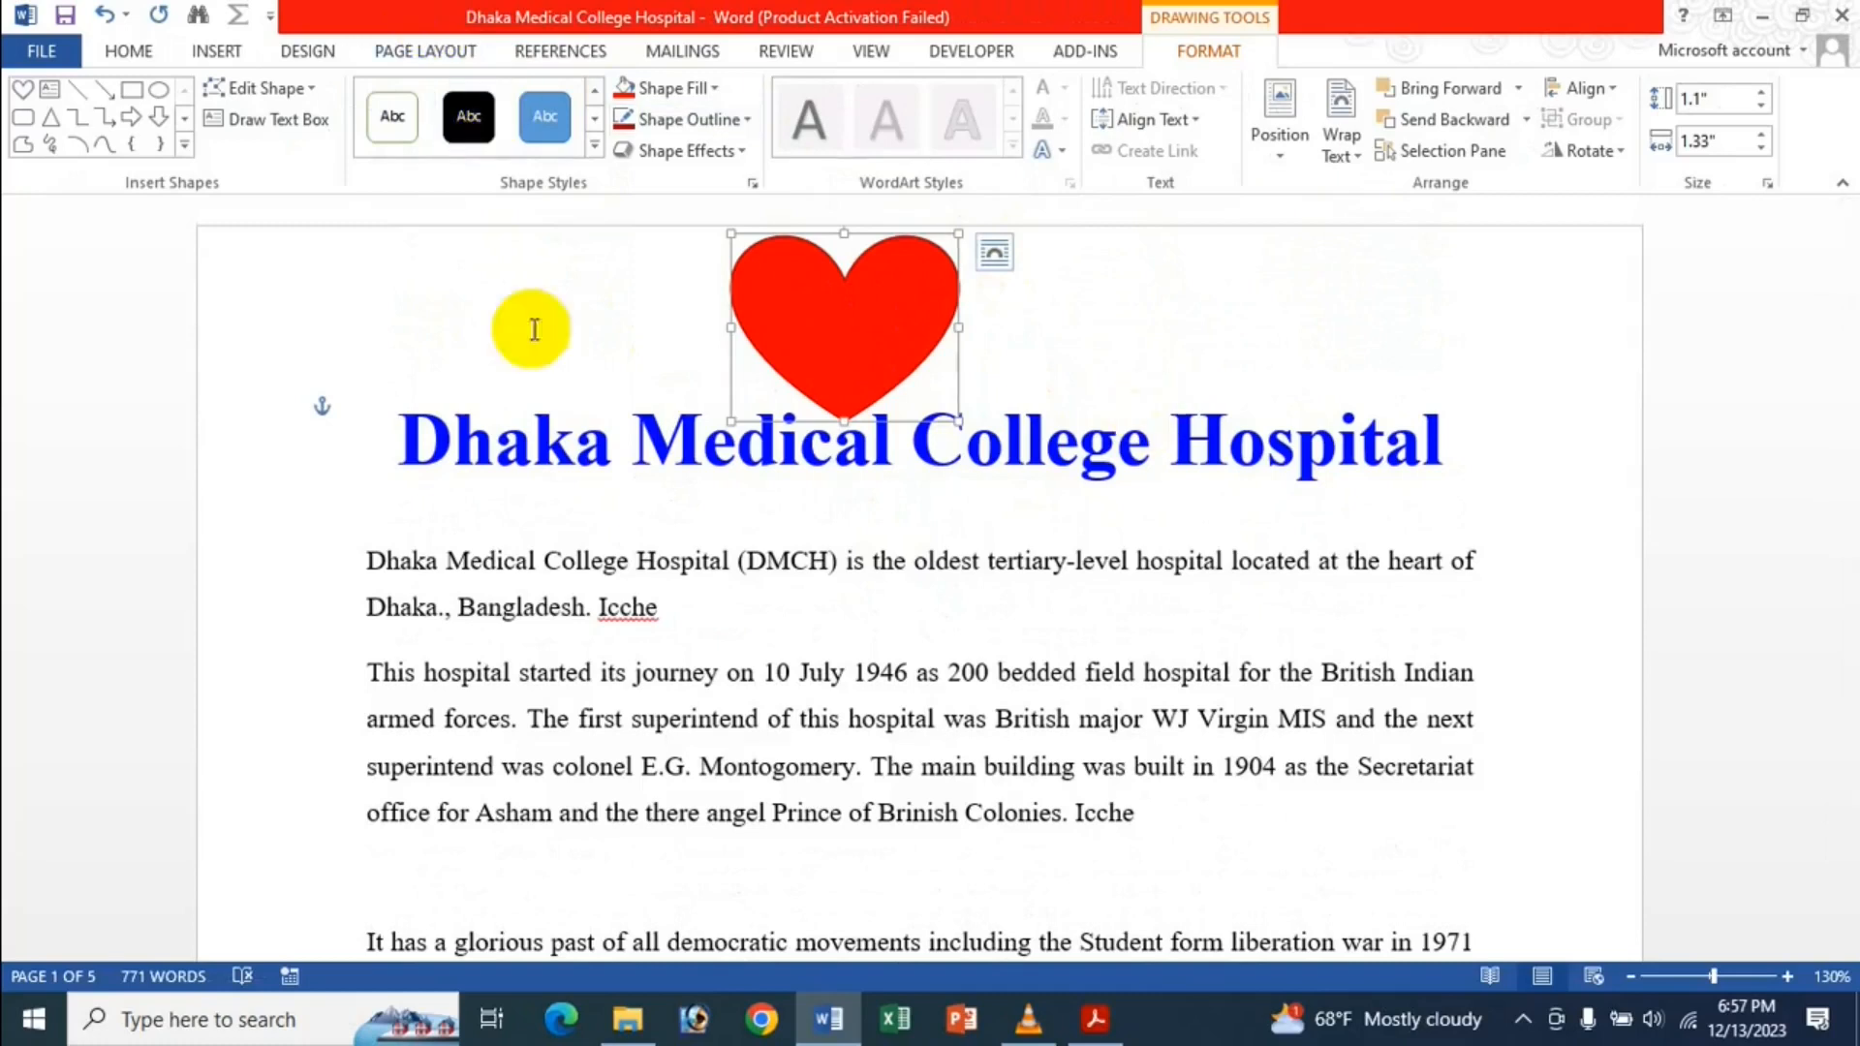
{"action": "left_click", "coordinate": [281, 133]}
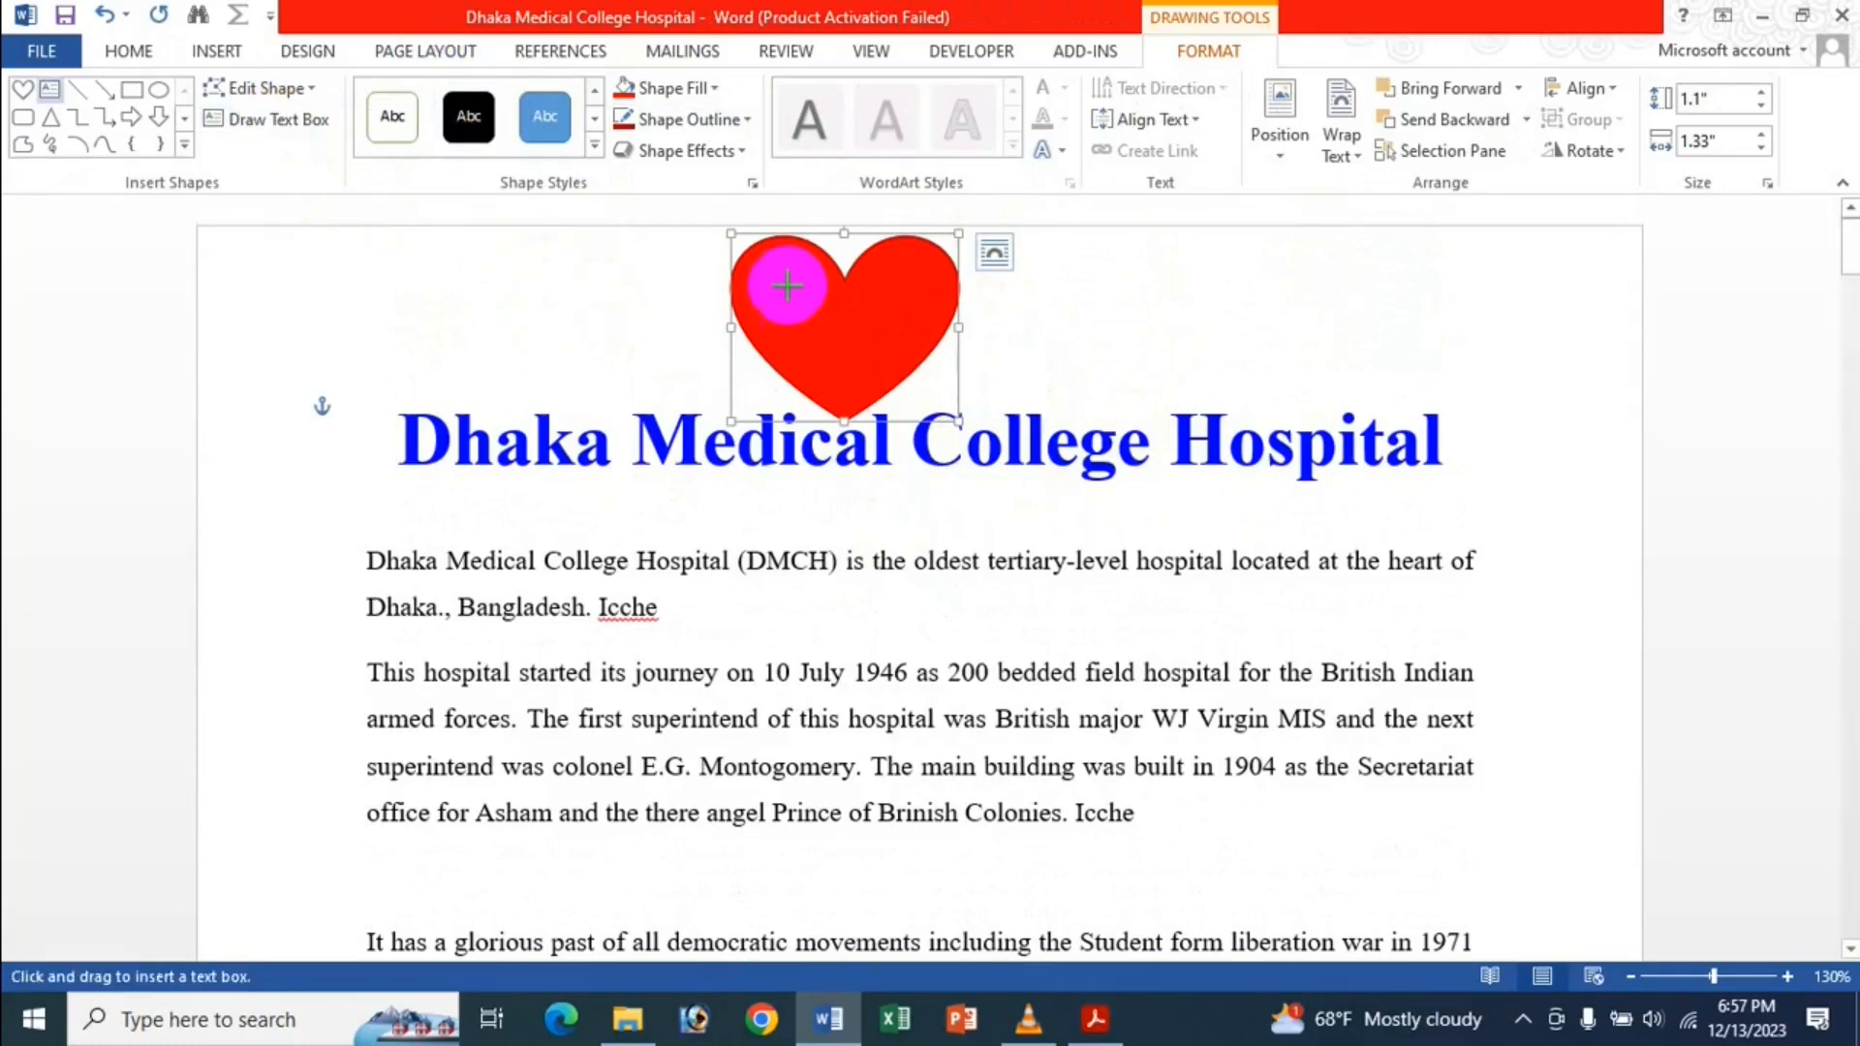
Draw a text box right of the heart and type a name and 'This A Good Girl'.
{"action": "mouse_move", "coordinate": [1193, 308]}
{"action": "left_mouse_down"}
{"action": "mouse_move", "coordinate": [1440, 403]}
{"action": "mouse_move", "coordinate": [1521, 405]}
{"action": "mouse_move", "coordinate": [1551, 521]}
{"action": "left_mouse_up"}
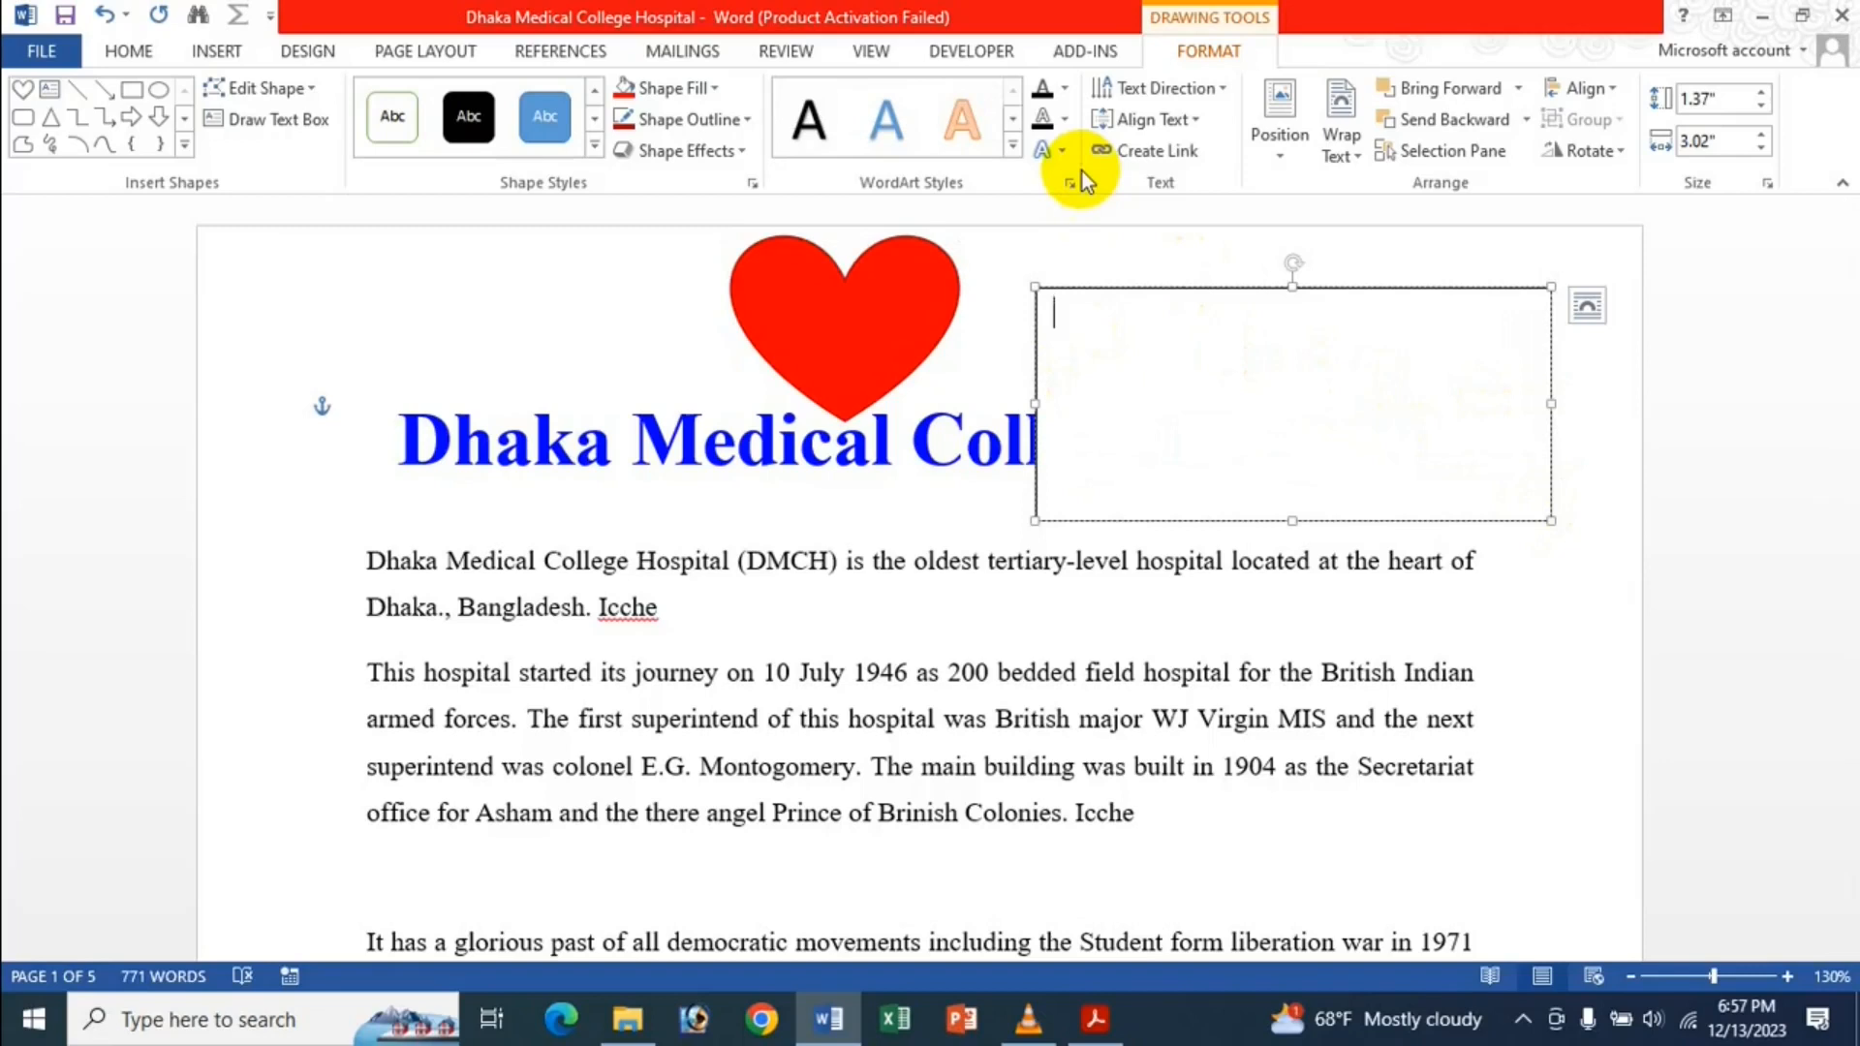
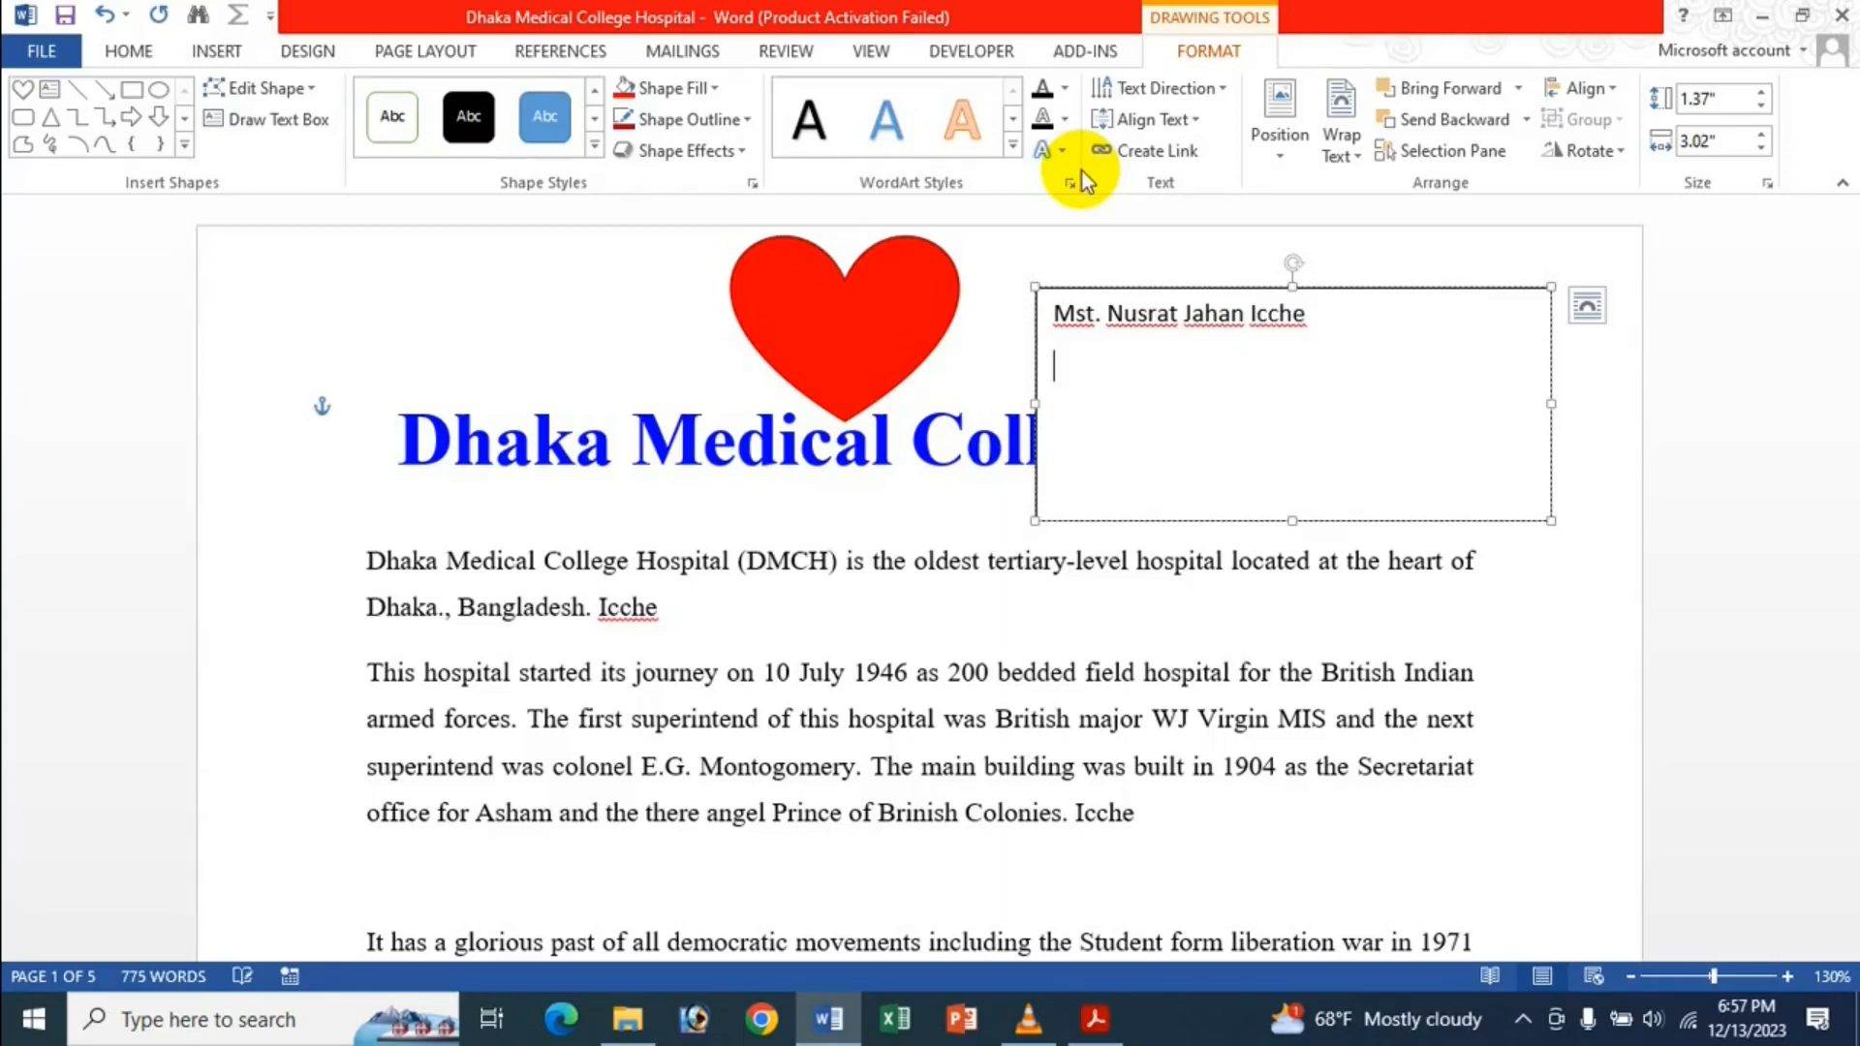
{"action": "type", "text": "This A Good Gir"}
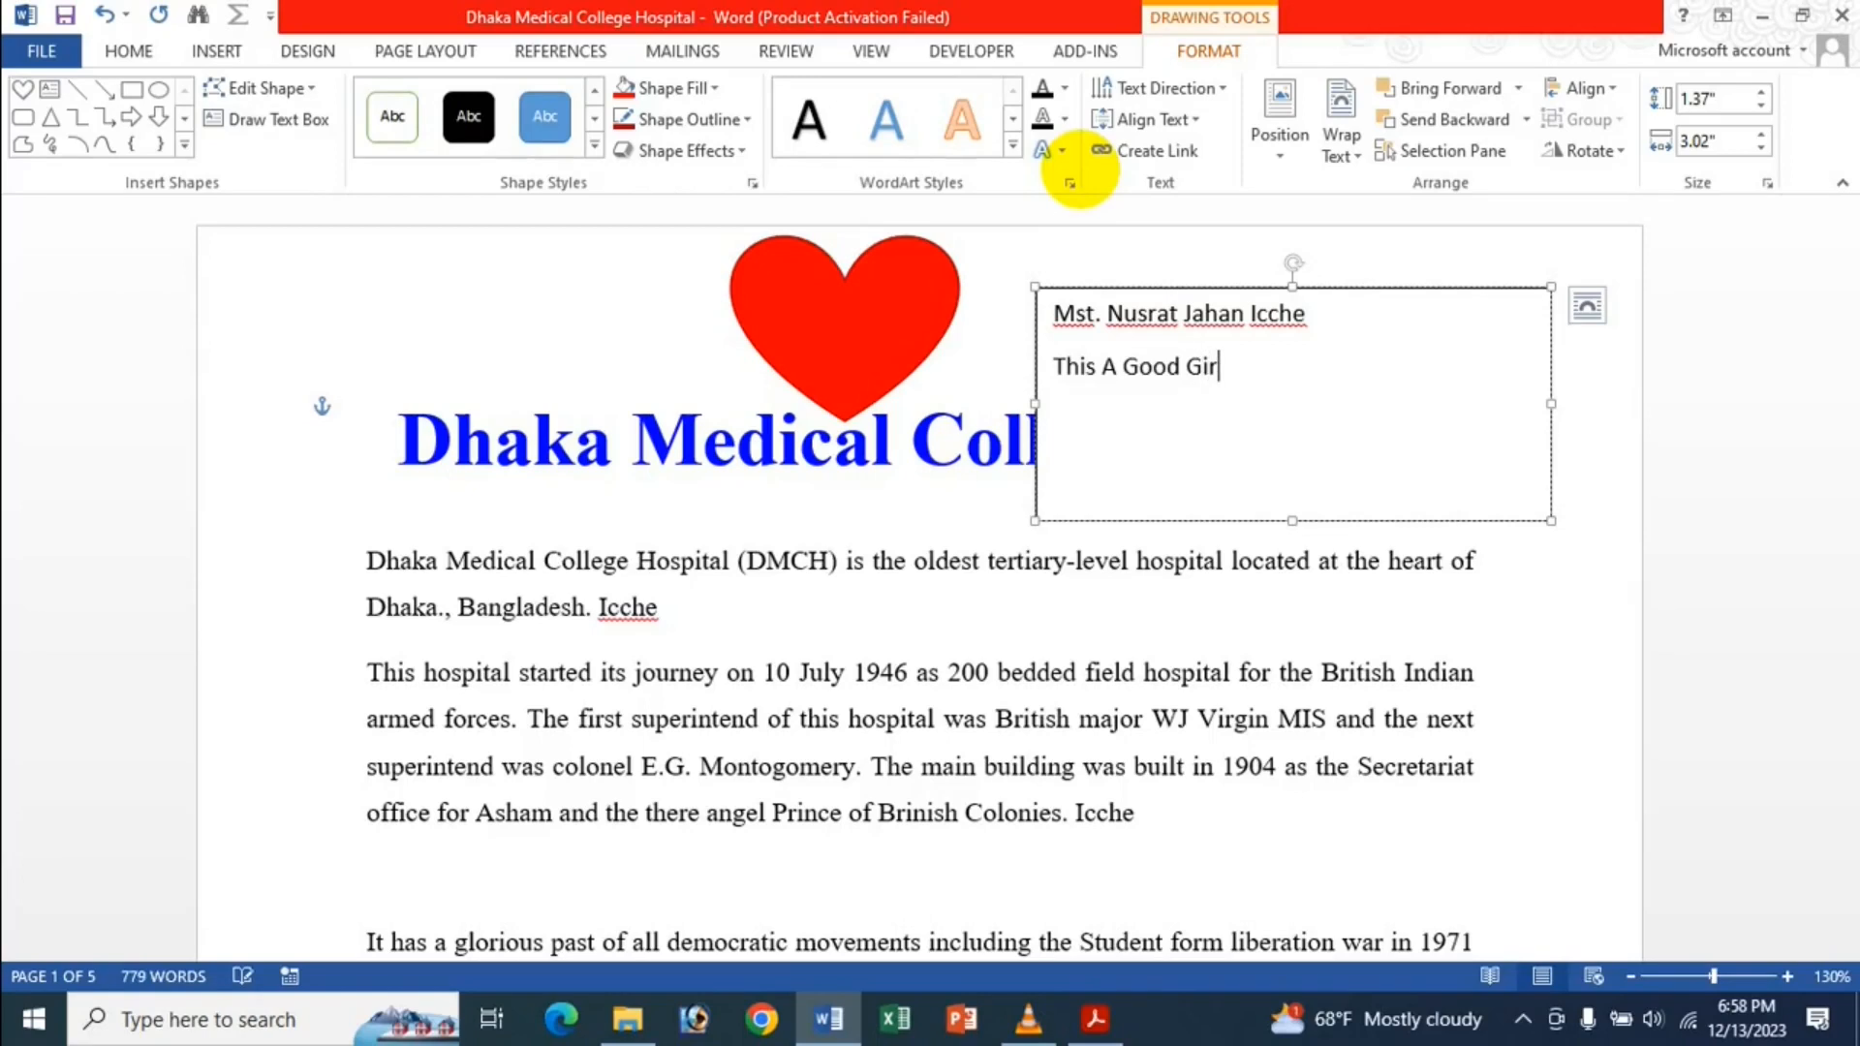
{"action": "type", "text": "l"}
{"action": "key", "text": "BackSpace"}
{"action": "key", "text": "Return"}
{"action": "type", "text": "C"}
{"action": "key", "text": "BackSpace"}
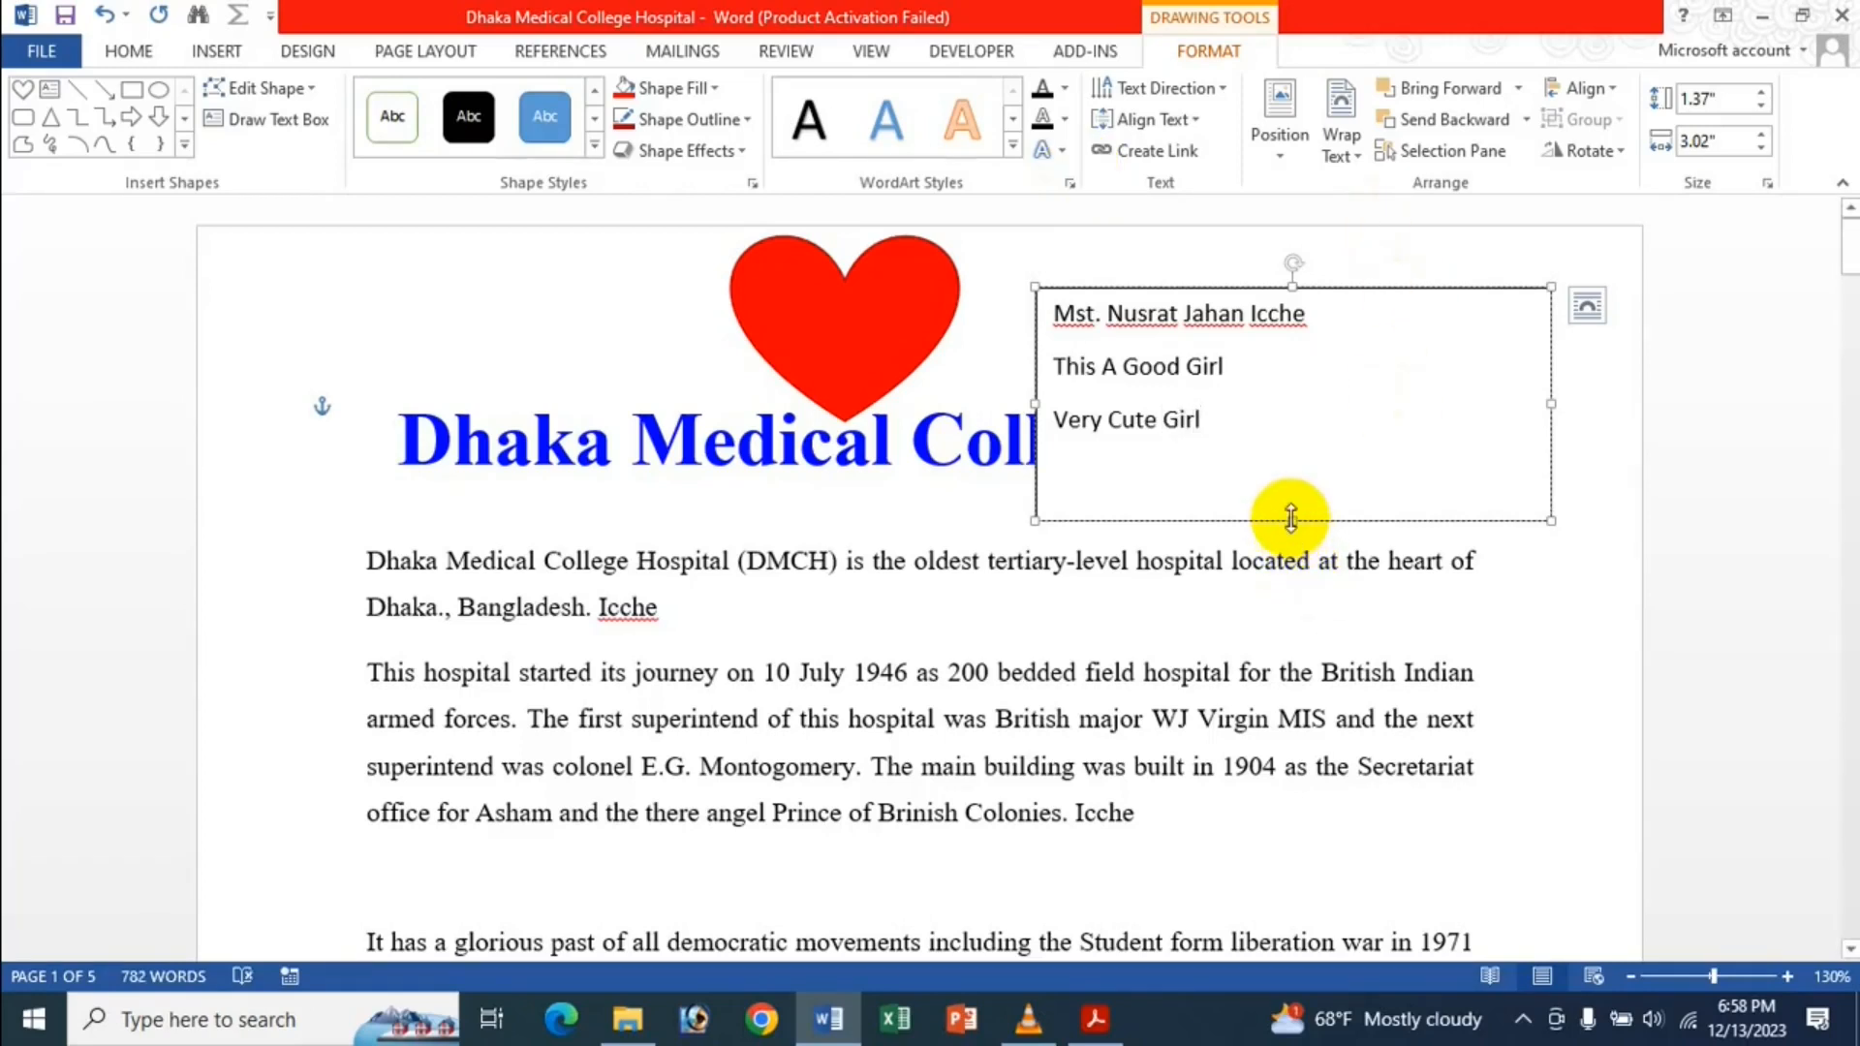
Shorten the text box to about 1.01" tall so it just fits its lines.
{"action": "left_click_drag", "start_coordinate": [1294, 520], "coordinate": [1304, 460]}
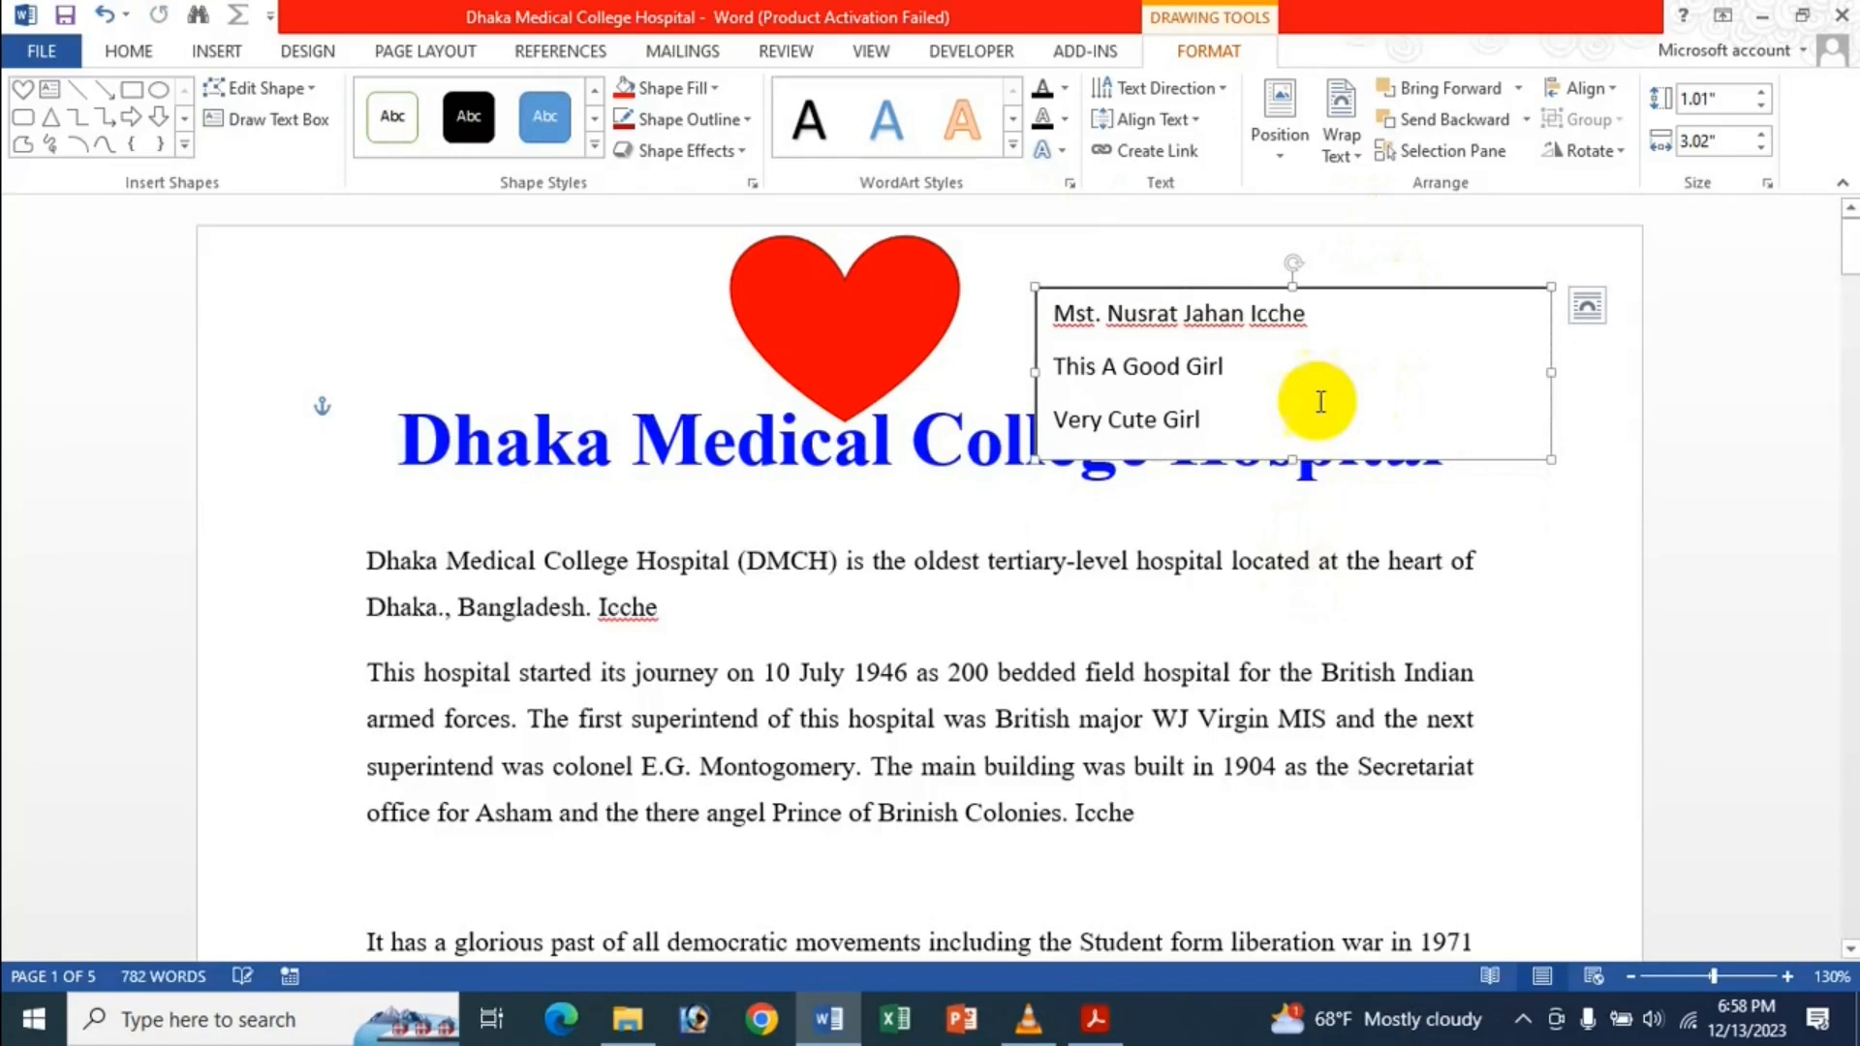
{"action": "triple_click", "coordinate": [1338, 361]}
{"action": "left_click", "coordinate": [1266, 376]}
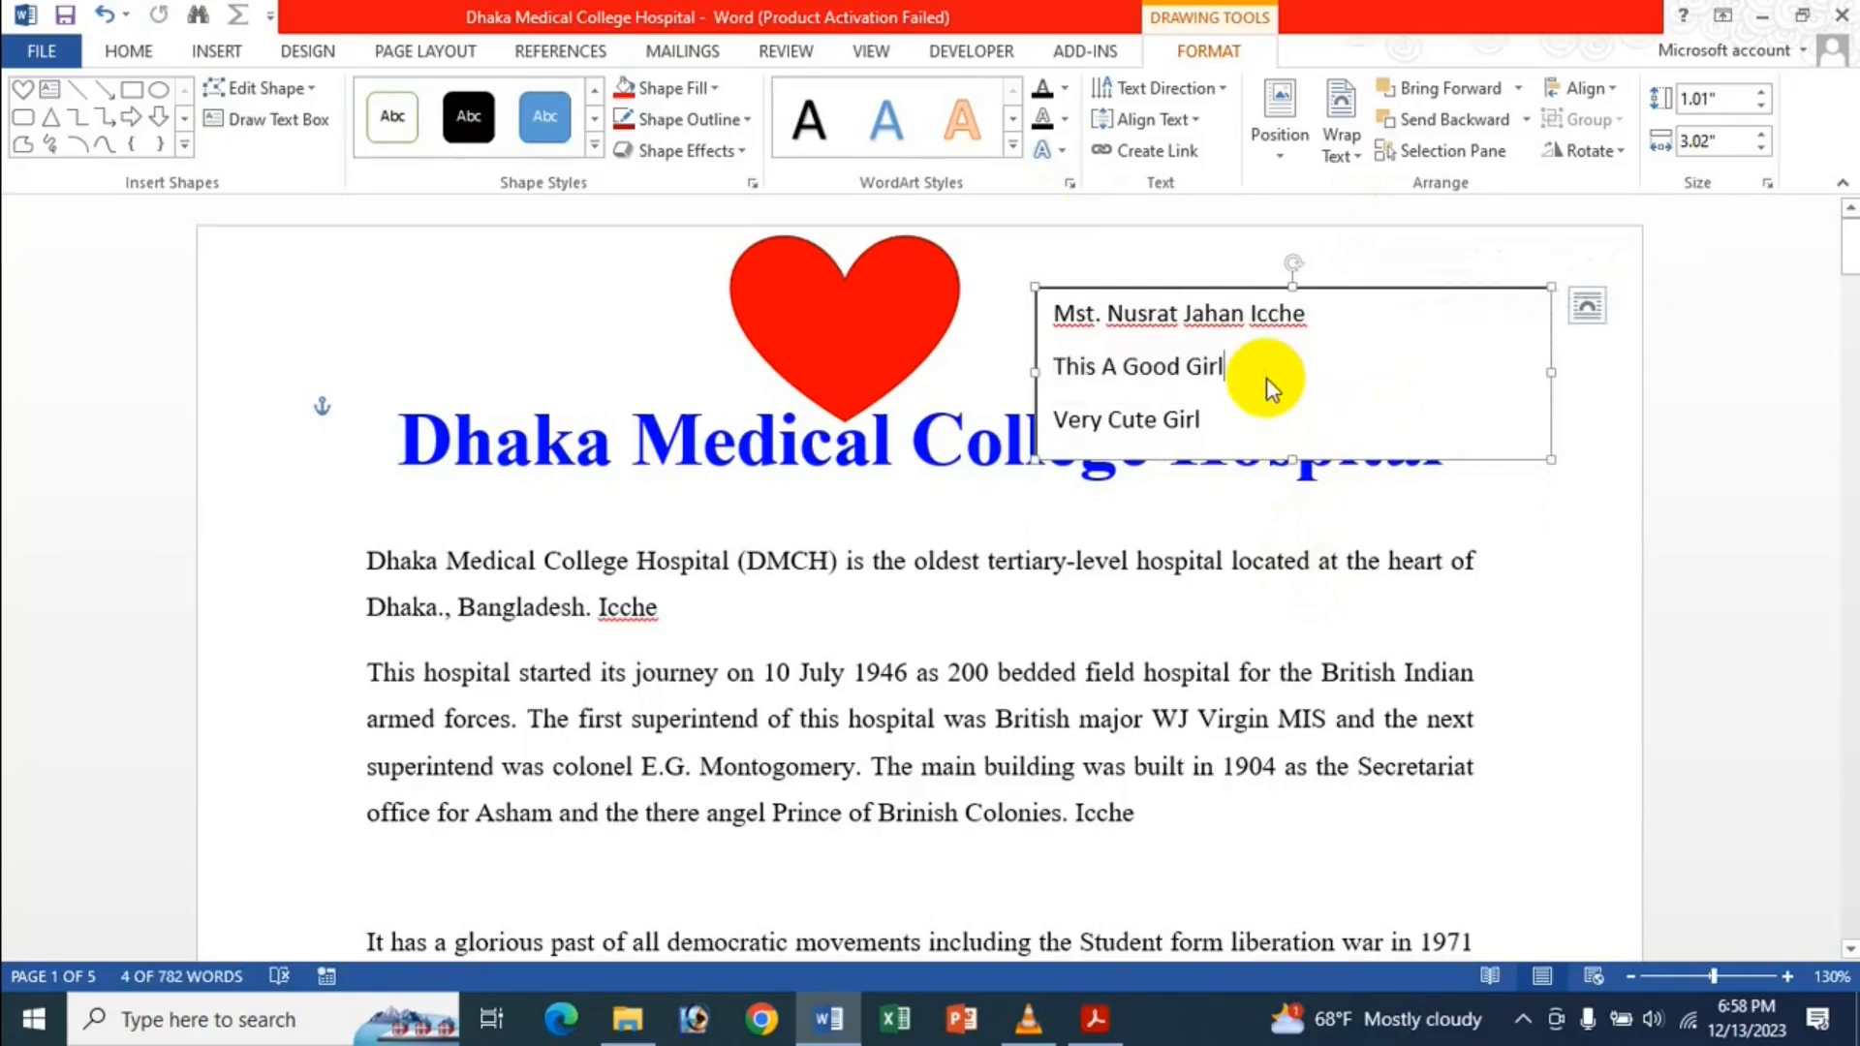
{"action": "left_click", "coordinate": [810, 294]}
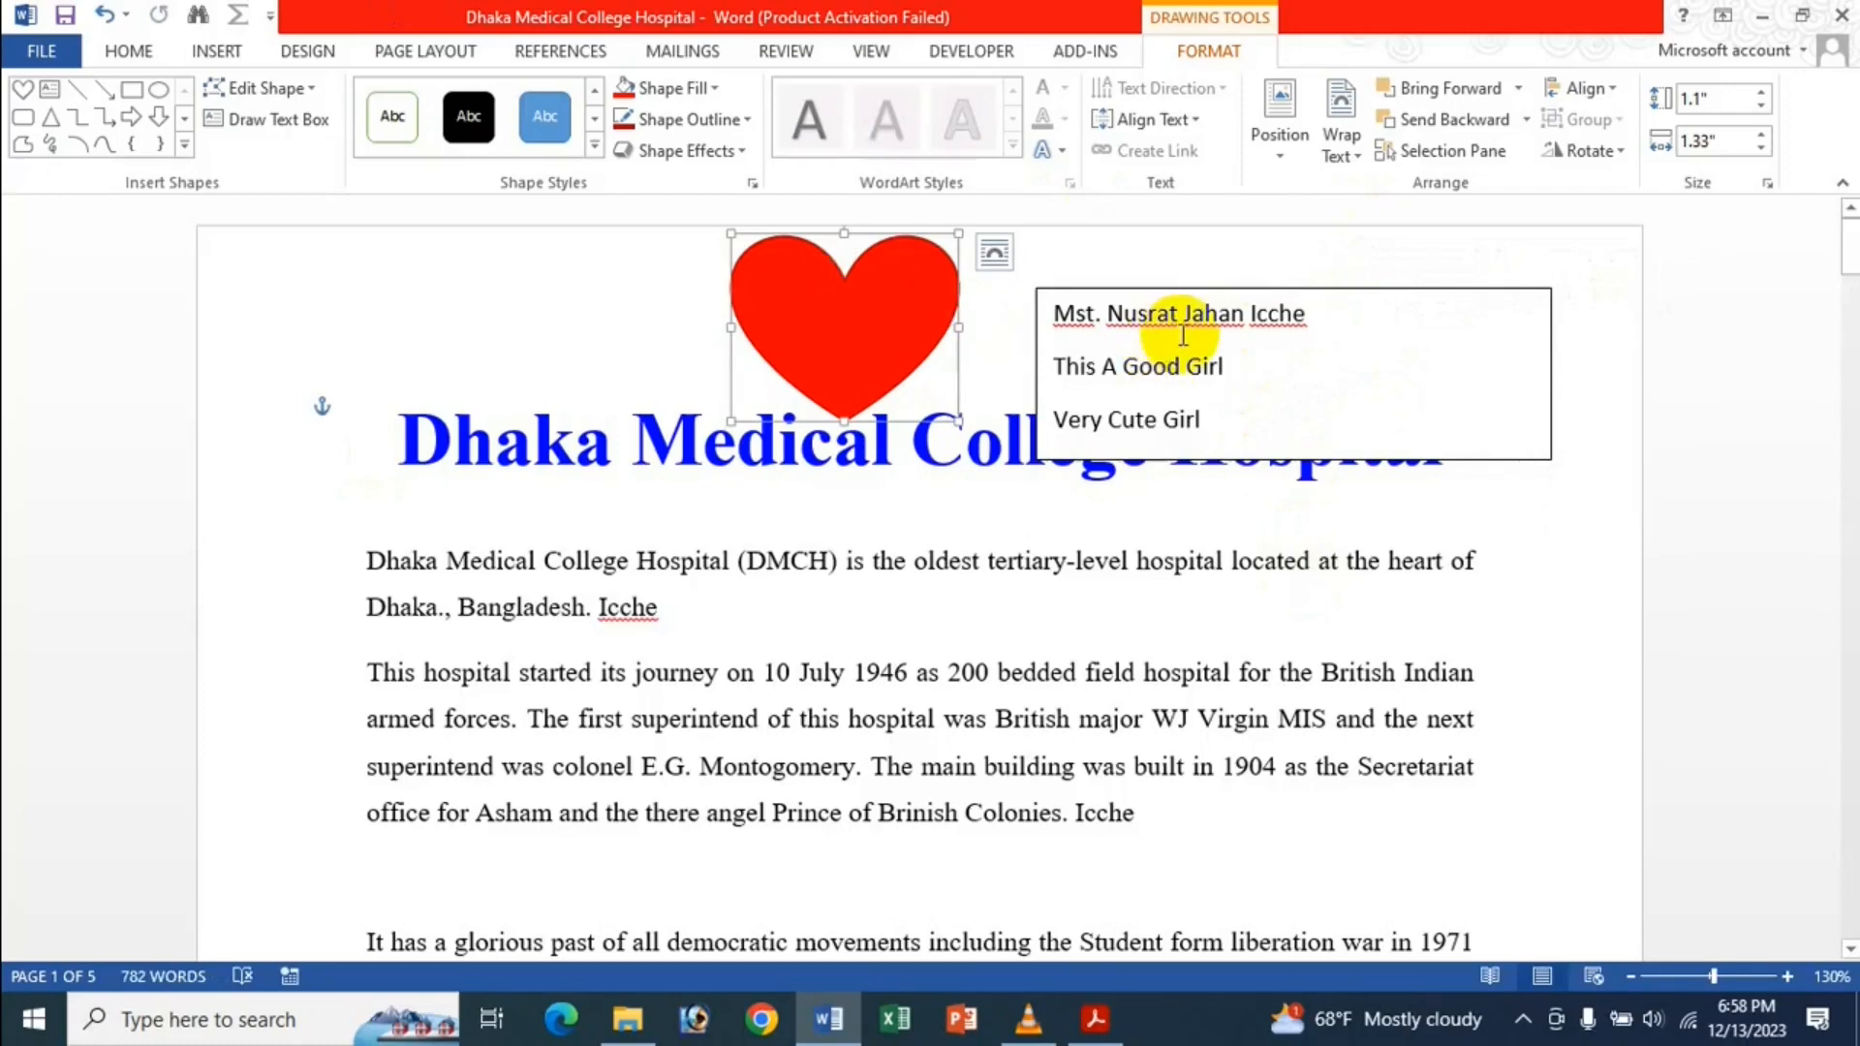
Uncheck 'Show drawings and text boxes on screen' in Advanced options to hide the heart and text box.
{"action": "left_click", "coordinate": [43, 58]}
{"action": "left_click", "coordinate": [47, 668]}
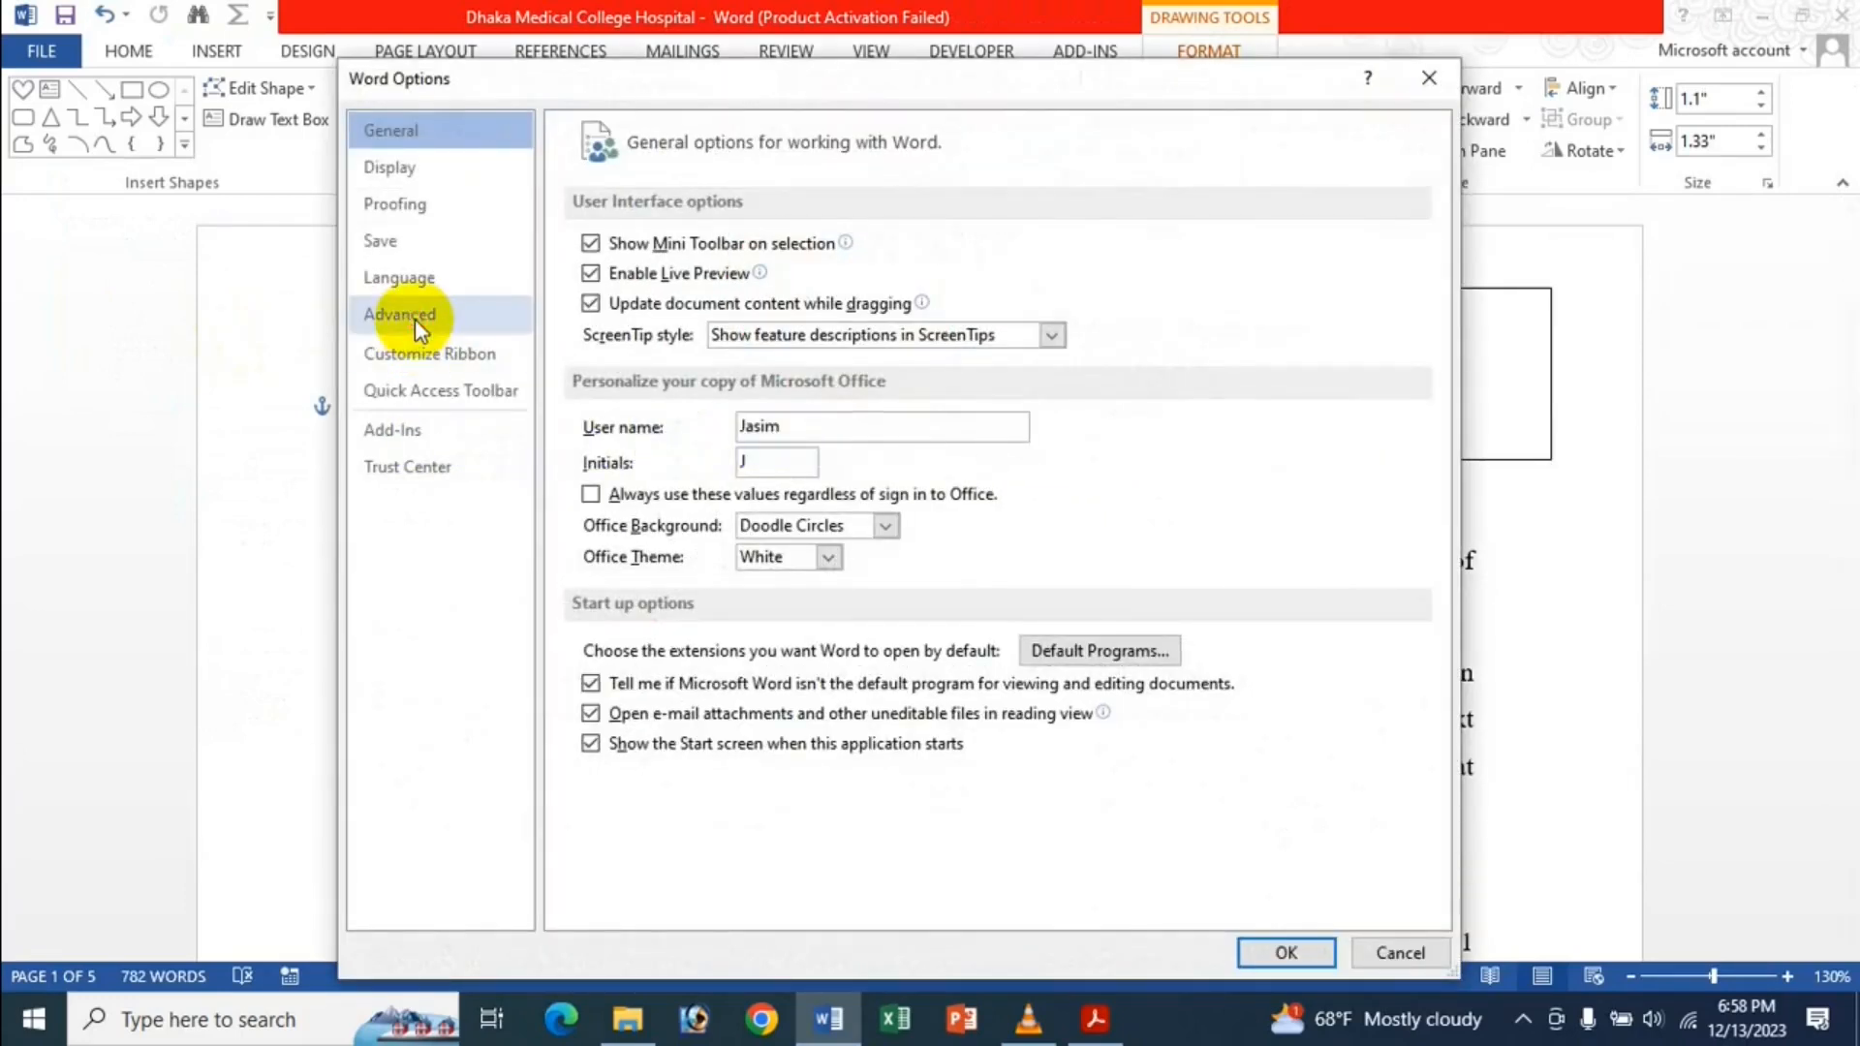
{"action": "left_click", "coordinate": [415, 318]}
{"action": "scroll", "coordinate": [814, 470], "scroll_direction": "down", "scroll_amount": 10}
{"action": "scroll", "coordinate": [812, 473], "scroll_direction": "down", "scroll_amount": 4}
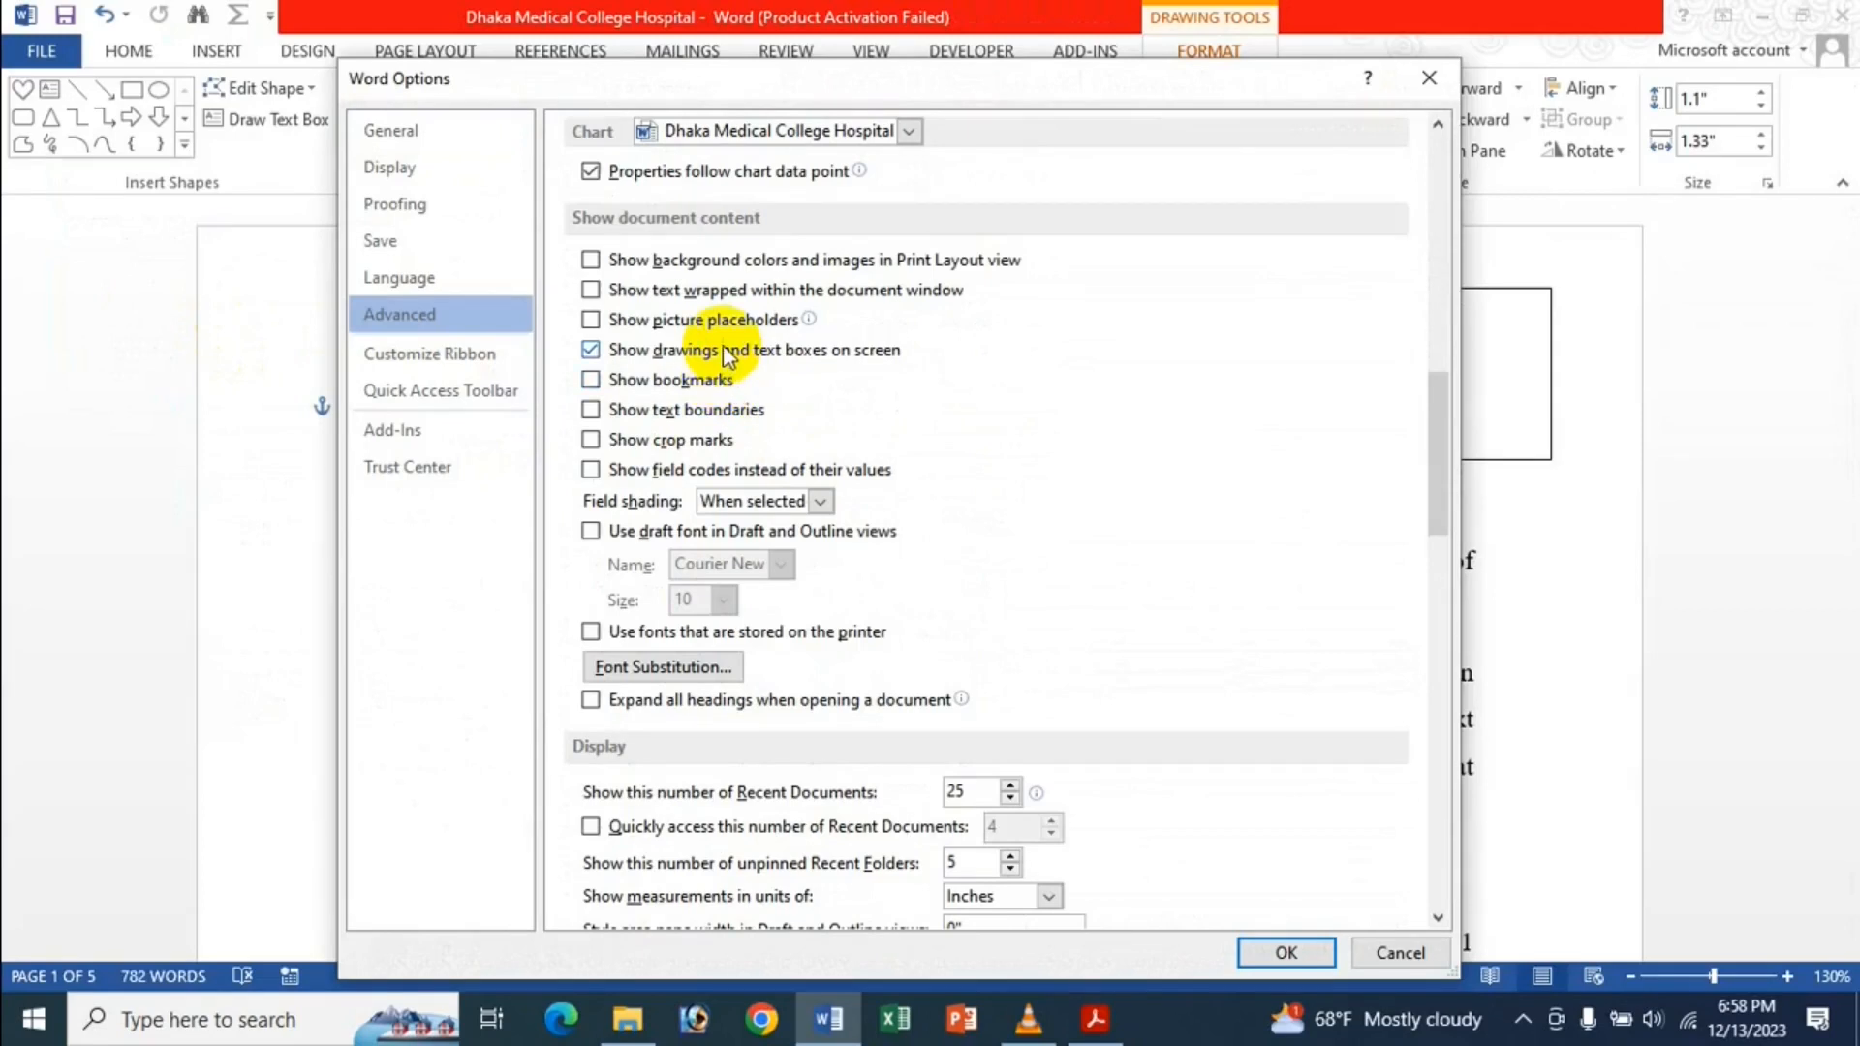
{"action": "left_click", "coordinate": [725, 350]}
{"action": "left_click", "coordinate": [1314, 957]}
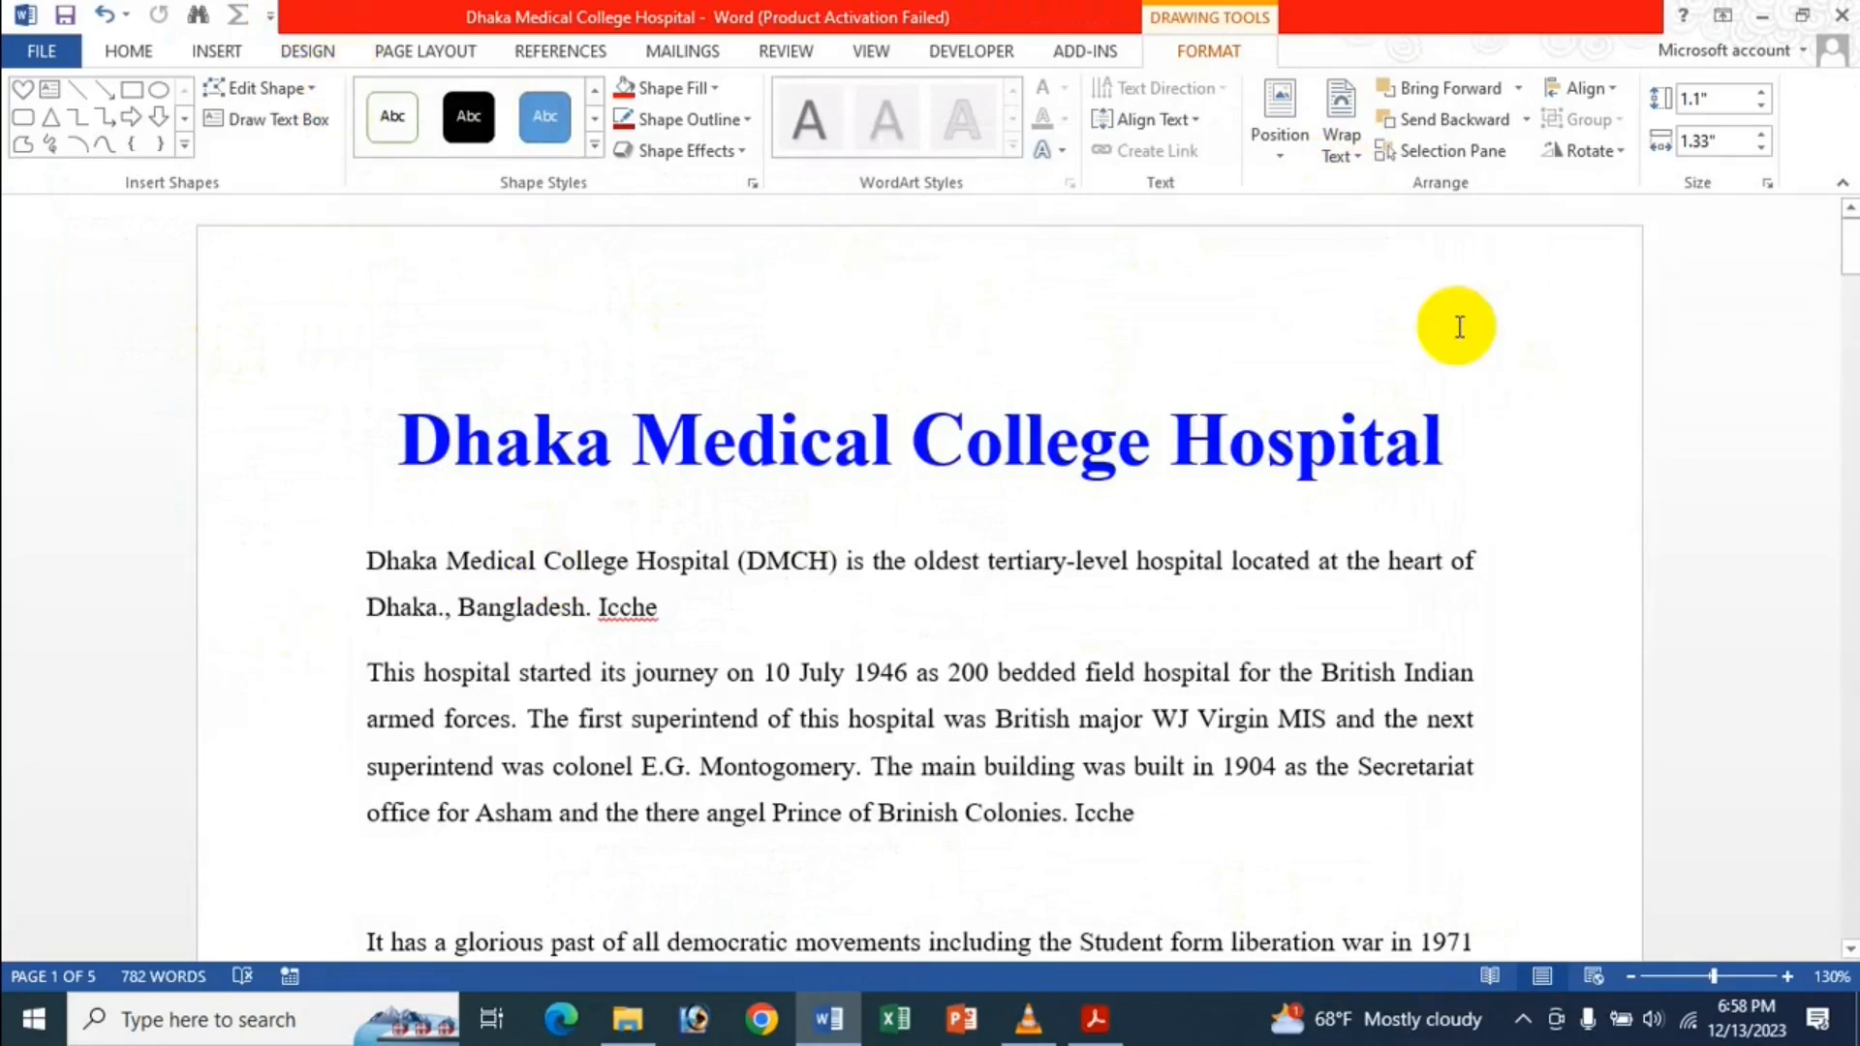
{"action": "left_click", "coordinate": [41, 51]}
Re-enable 'Show drawings and text boxes on screen' in Advanced options.
{"action": "left_click", "coordinate": [91, 661]}
{"action": "left_click", "coordinate": [405, 315]}
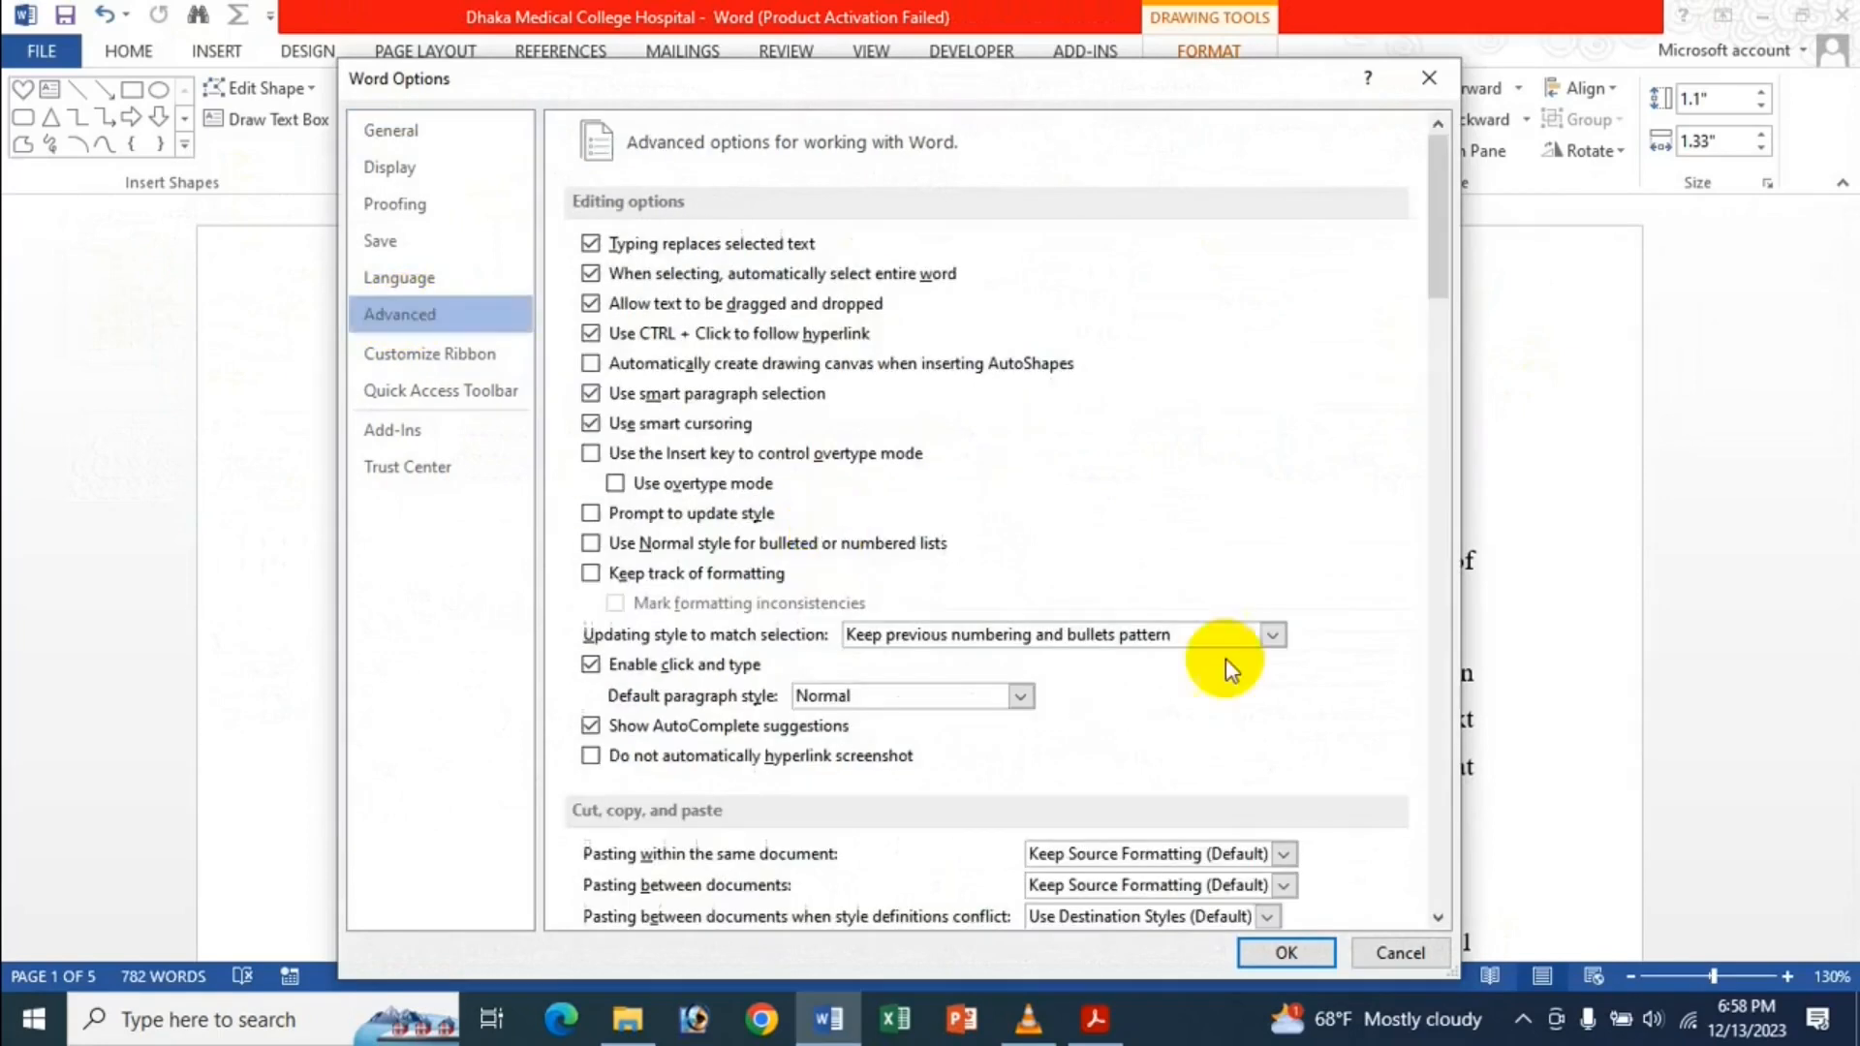
{"action": "scroll", "coordinate": [1163, 693], "scroll_direction": "down", "scroll_amount": 10}
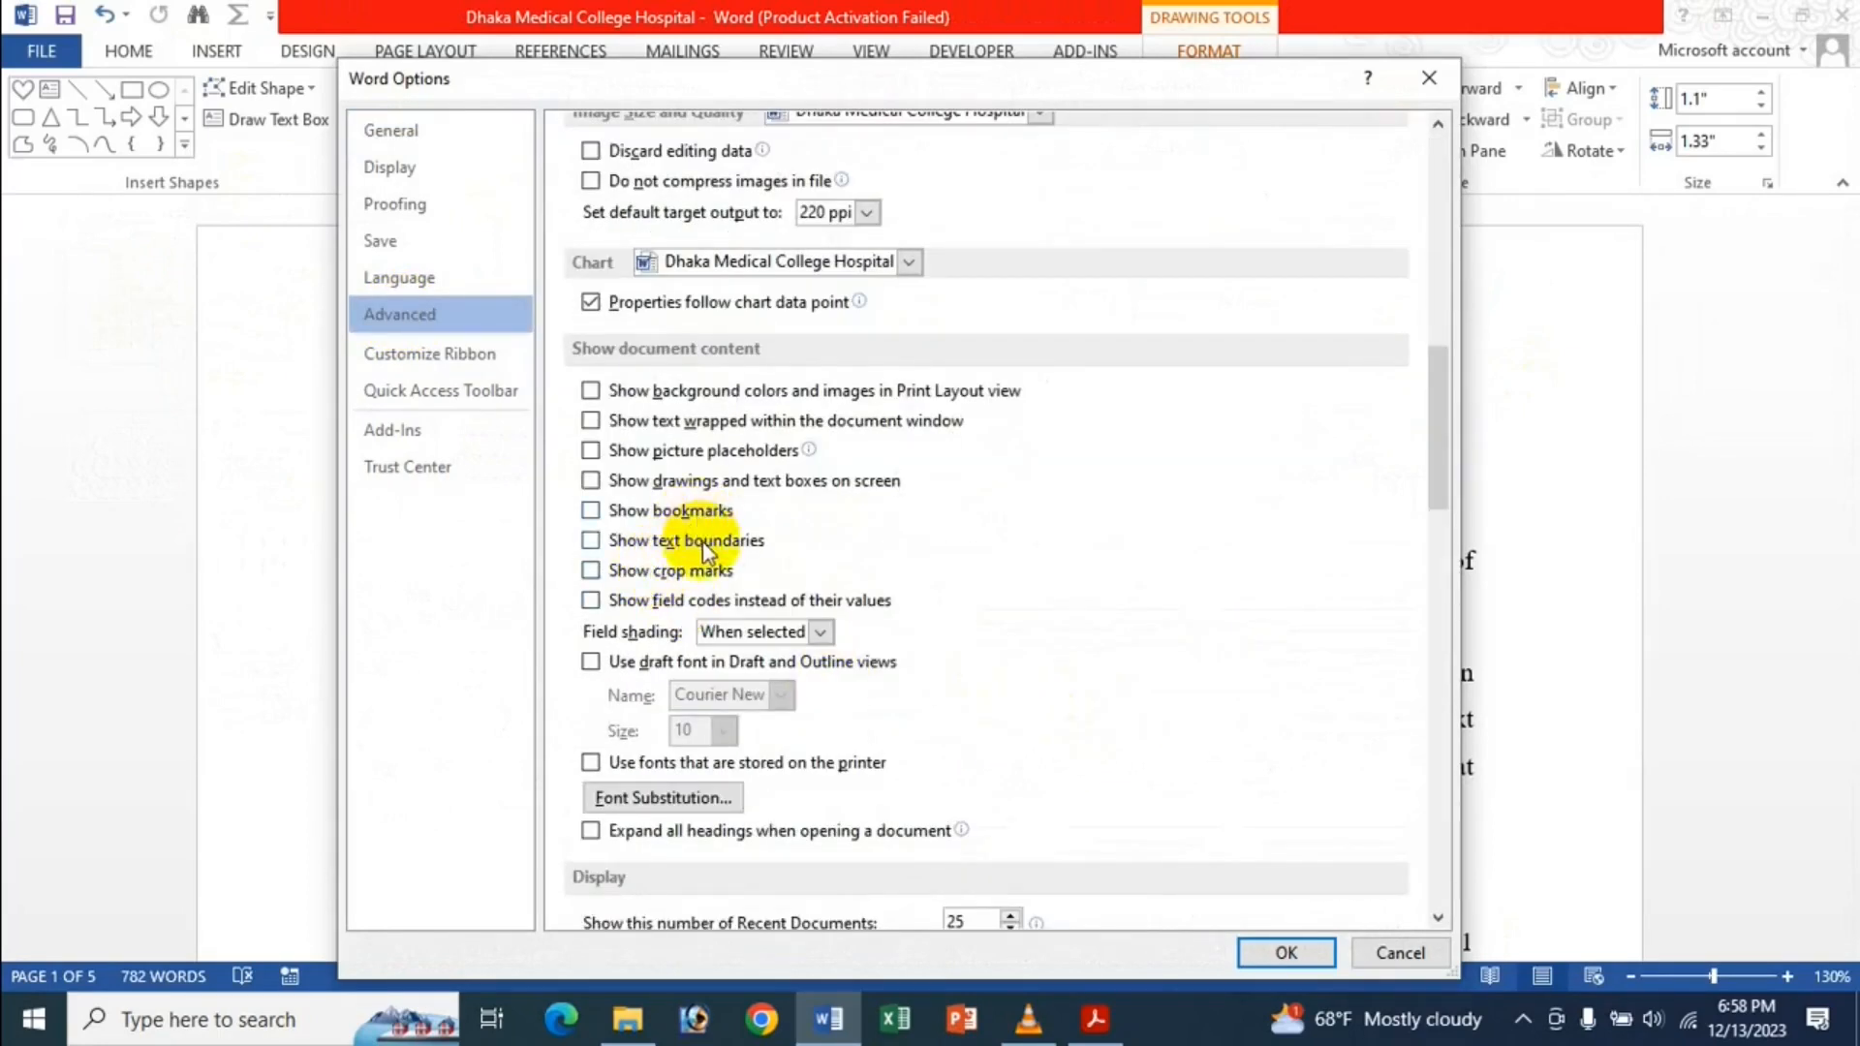
{"action": "left_click", "coordinate": [689, 481]}
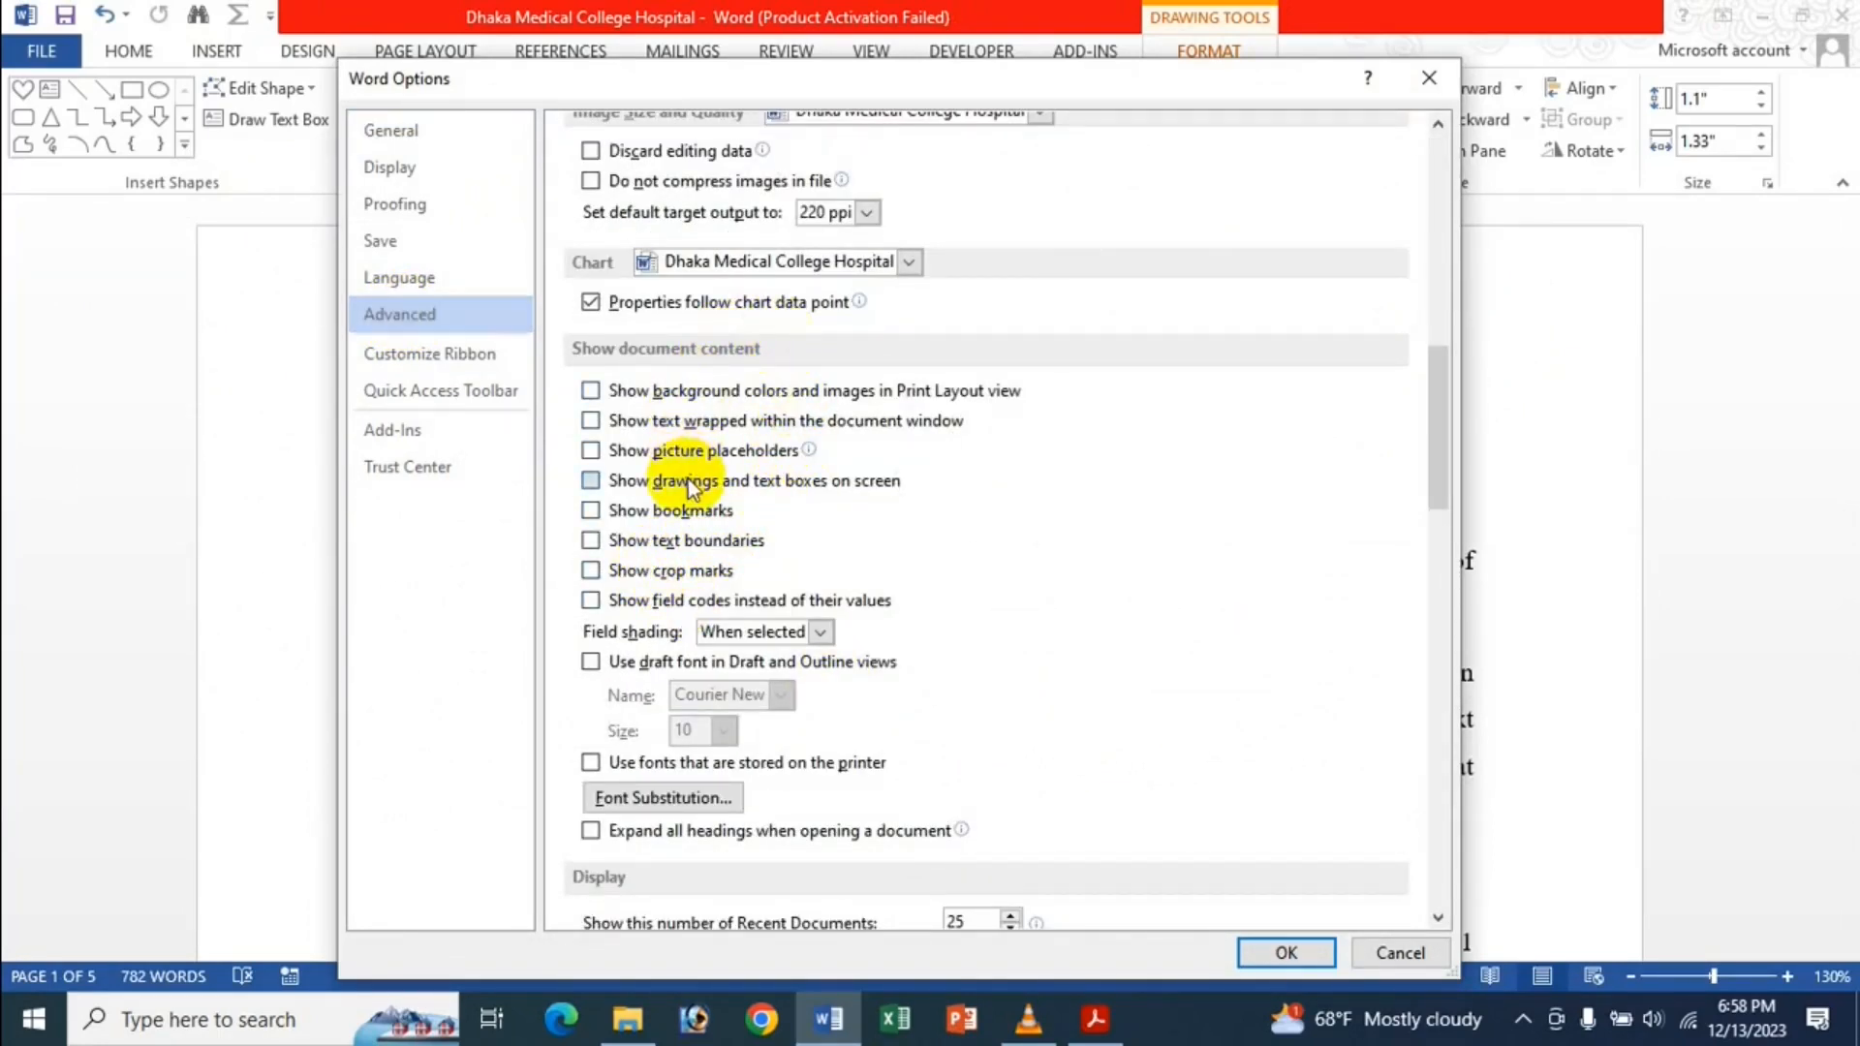
{"action": "left_click", "coordinate": [1288, 953]}
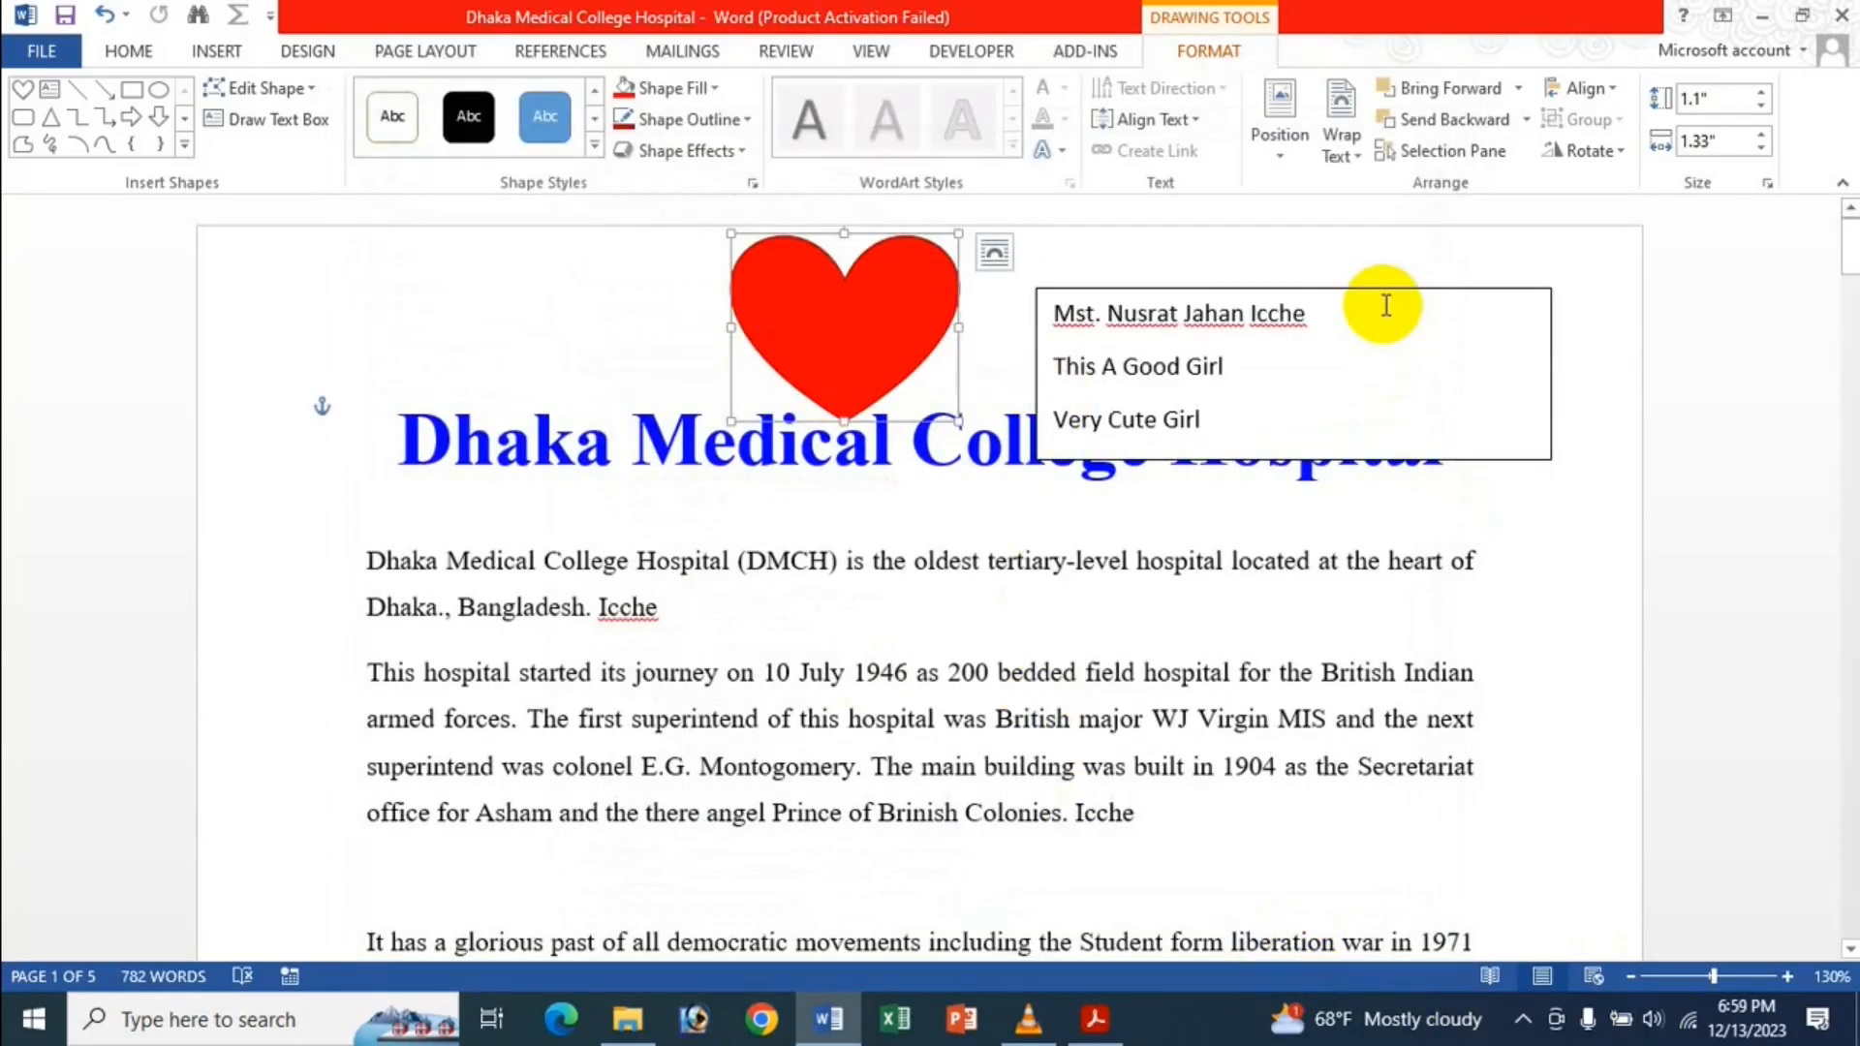
Delete the heart shape and the text box from the page.
{"action": "key", "text": "Delete"}
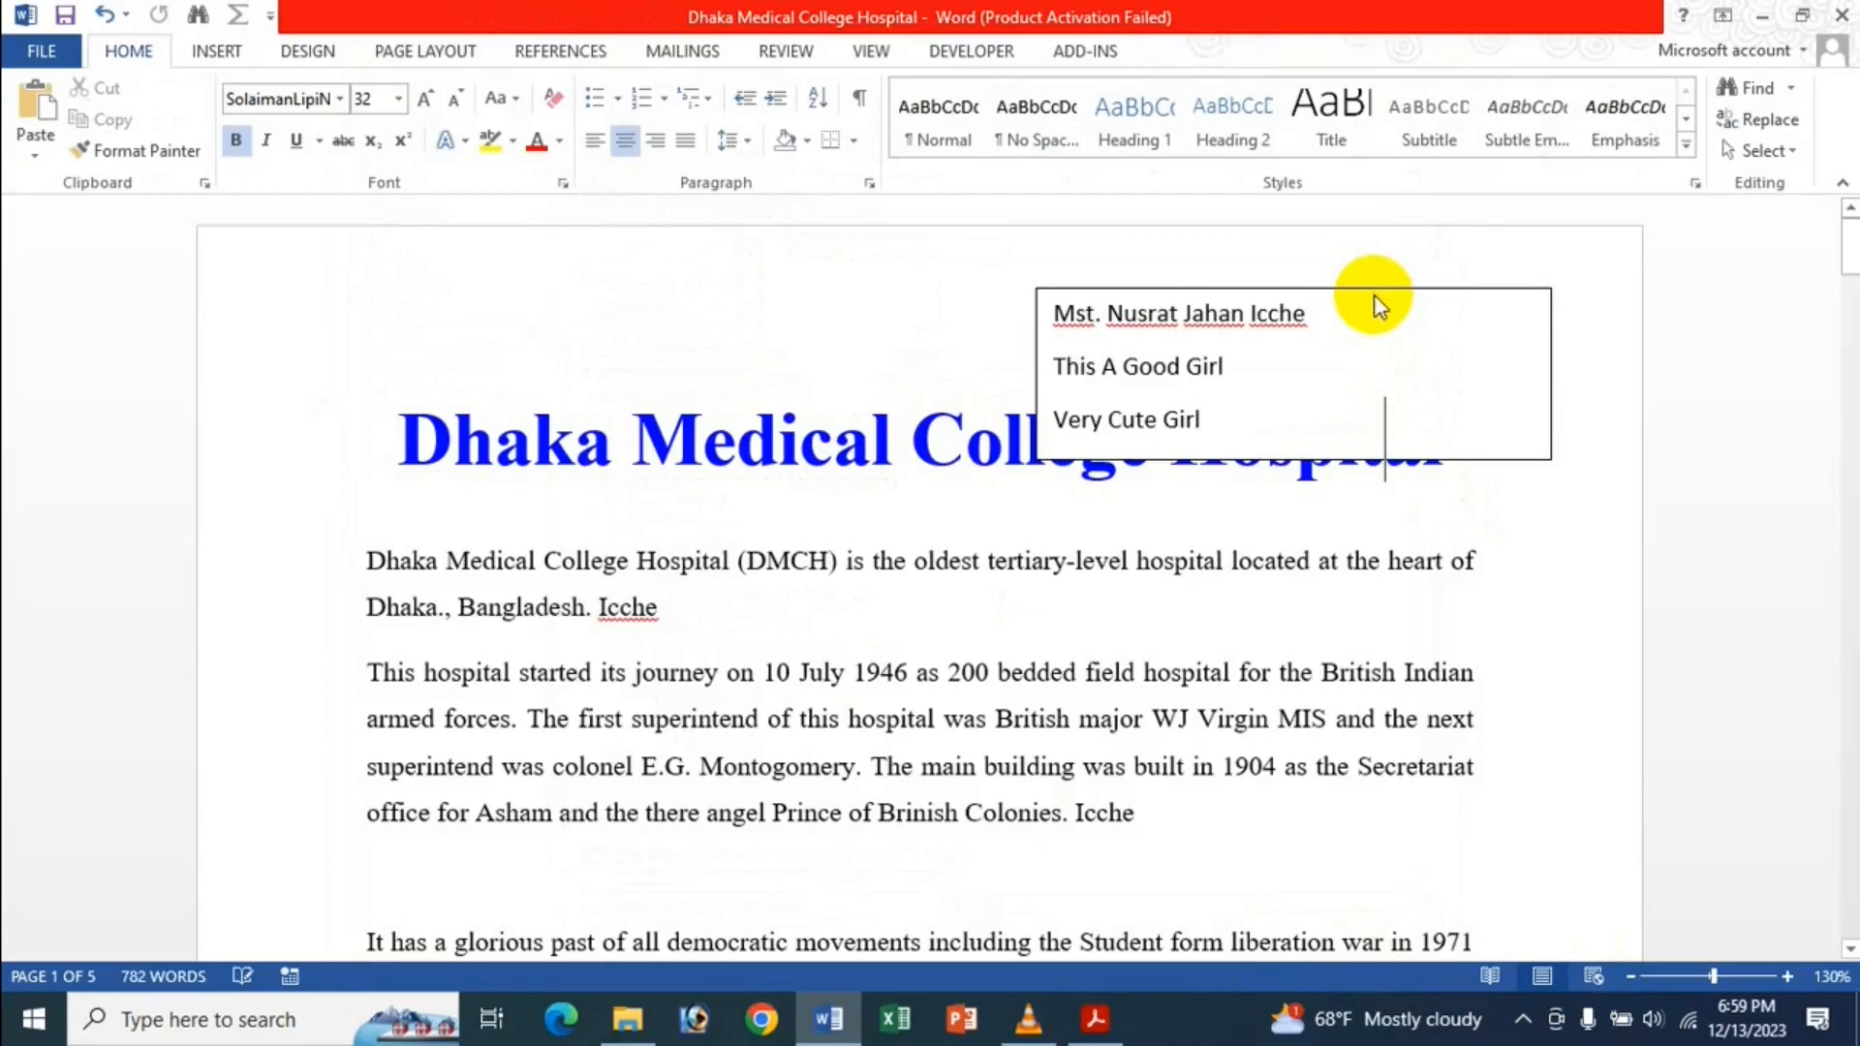
{"action": "left_click", "coordinate": [1376, 295]}
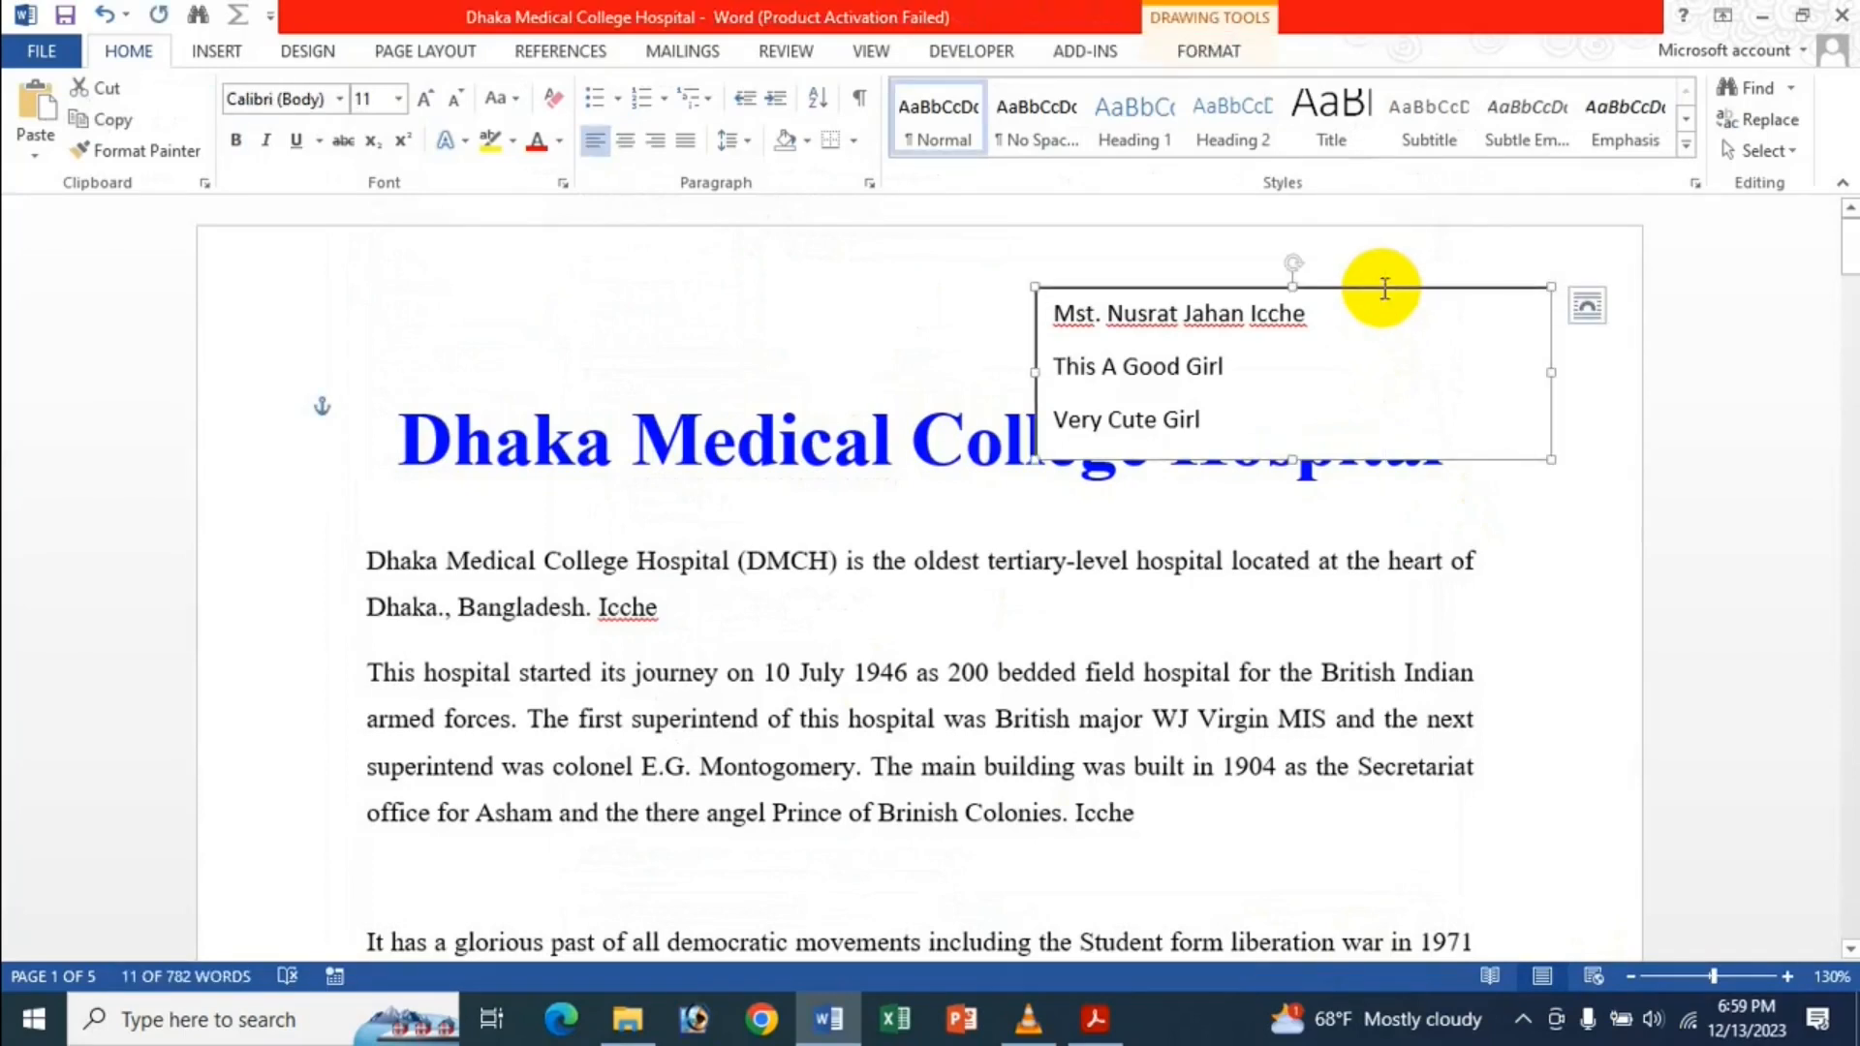
{"action": "key", "text": "Delete"}
{"action": "left_click", "coordinate": [42, 50]}
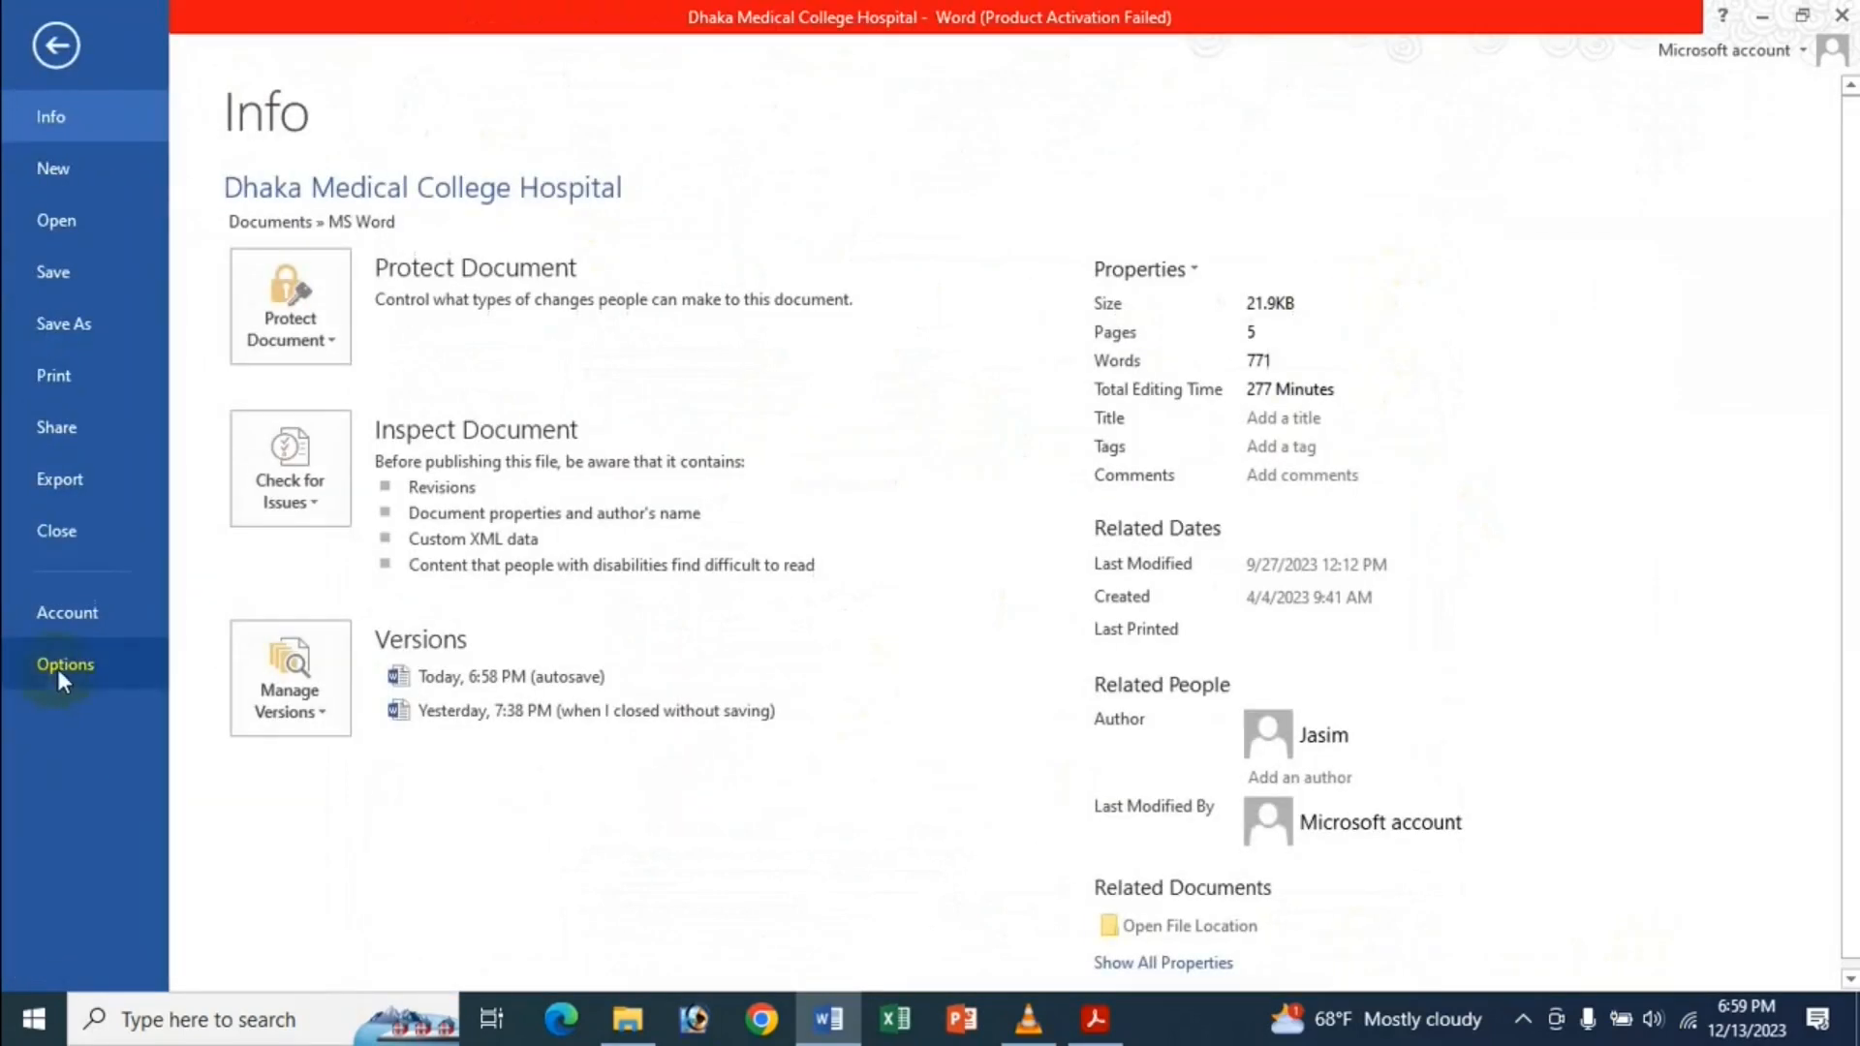
Look over the Show document content options under Advanced, close unchanged, and select 'Dhaka Medical'.
{"action": "left_click", "coordinate": [60, 667]}
{"action": "left_click", "coordinate": [426, 315]}
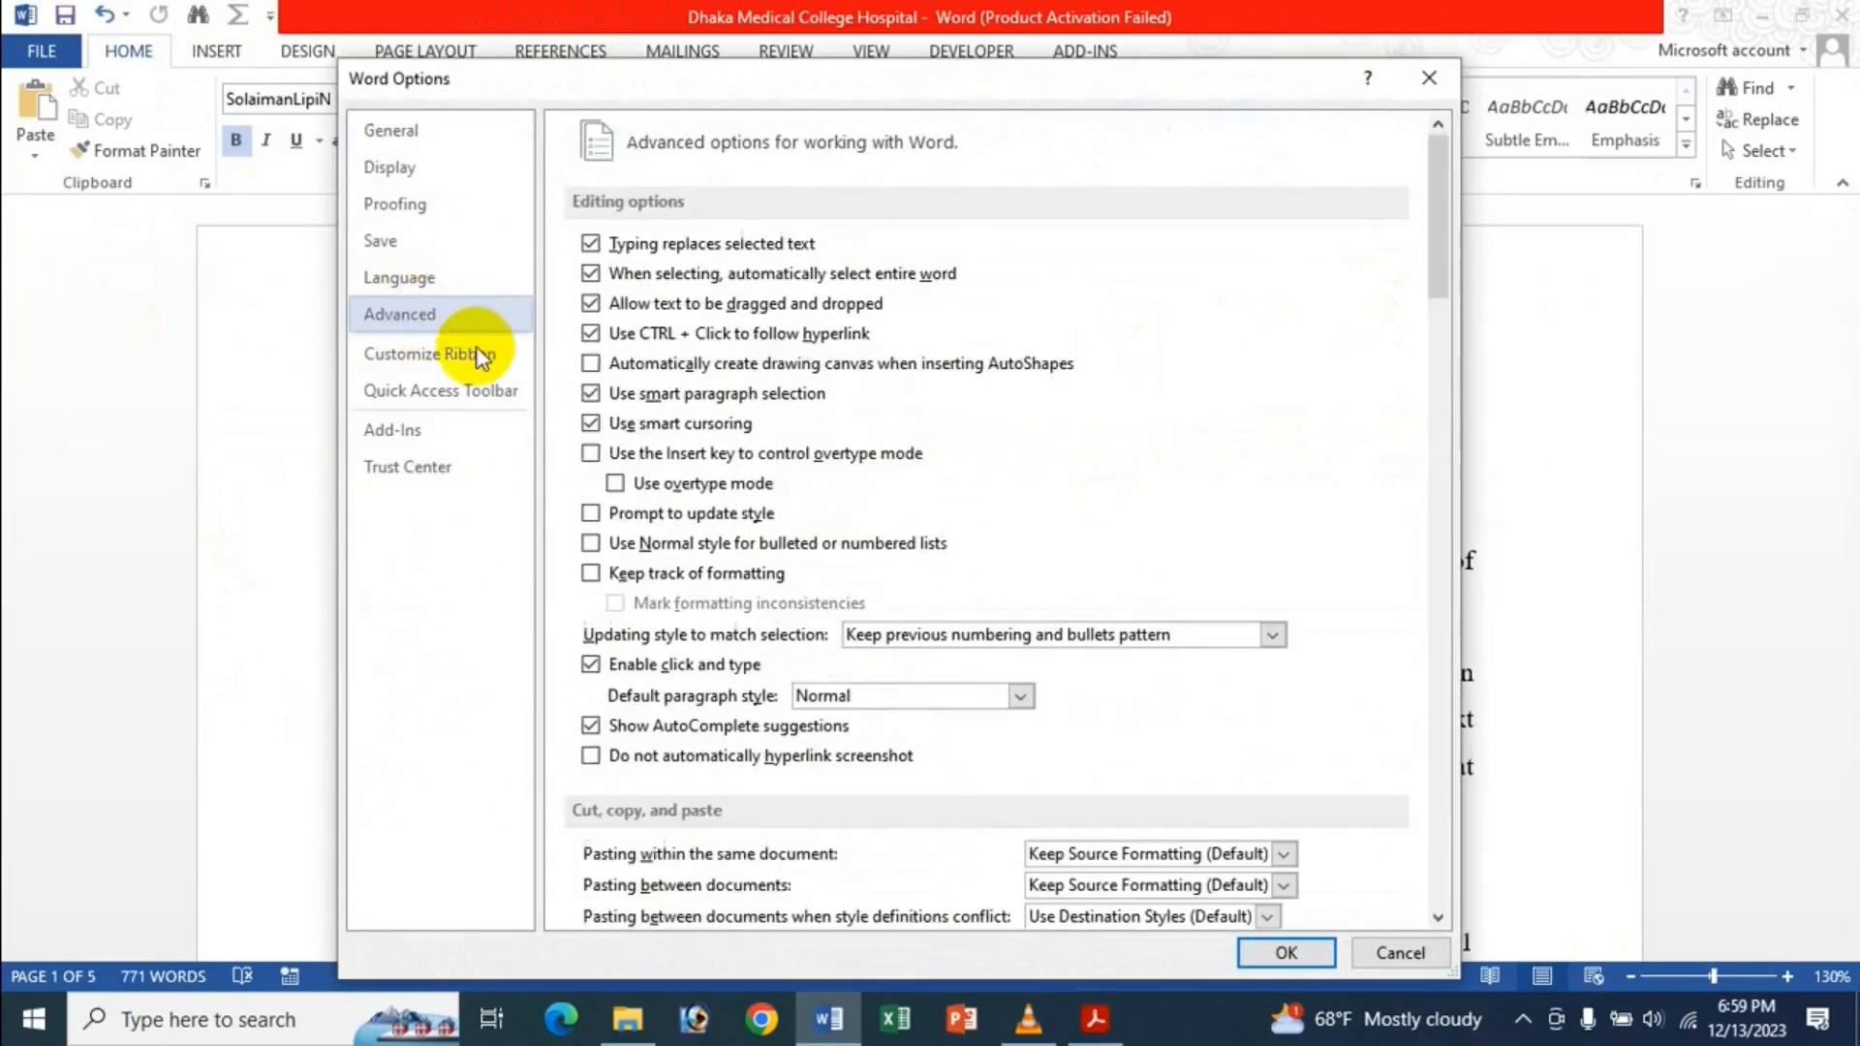
{"action": "scroll", "coordinate": [1061, 444], "scroll_direction": "down", "scroll_amount": 12}
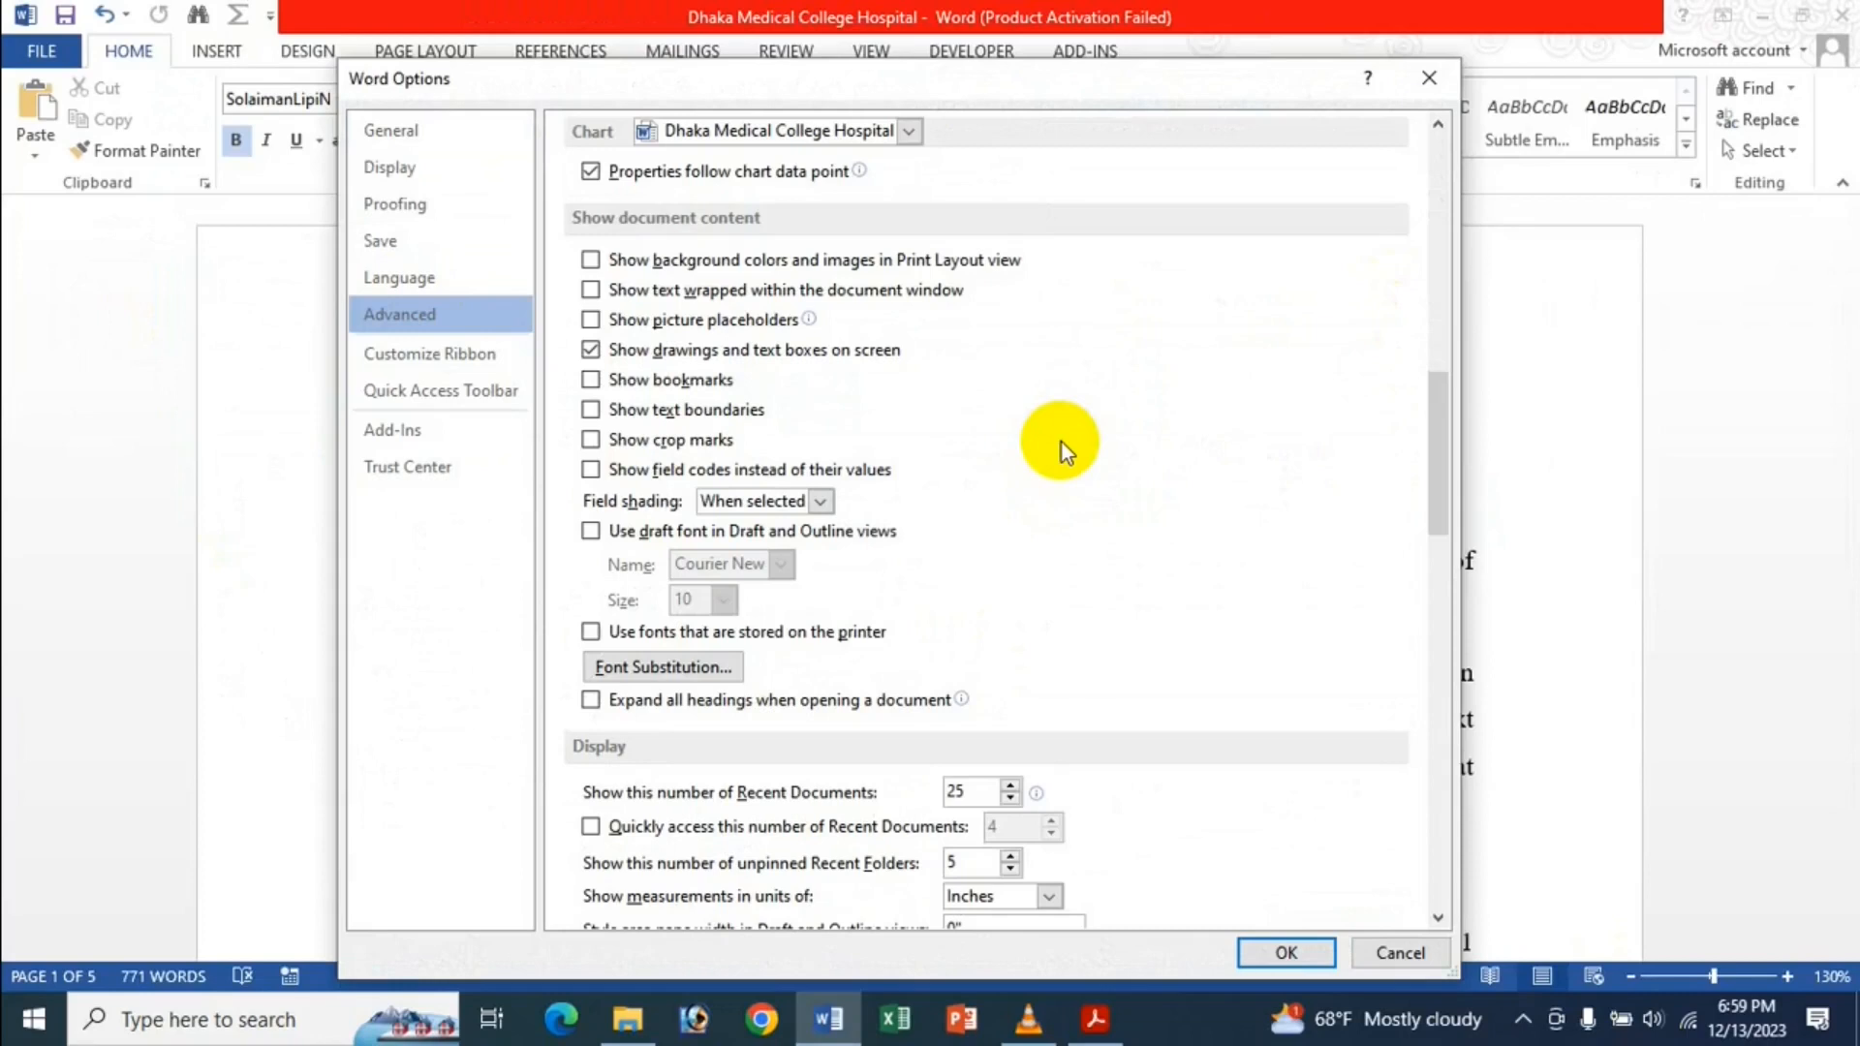
{"action": "left_click", "coordinate": [1286, 952]}
{"action": "left_click_drag", "start_coordinate": [371, 559], "coordinate": [533, 558]}
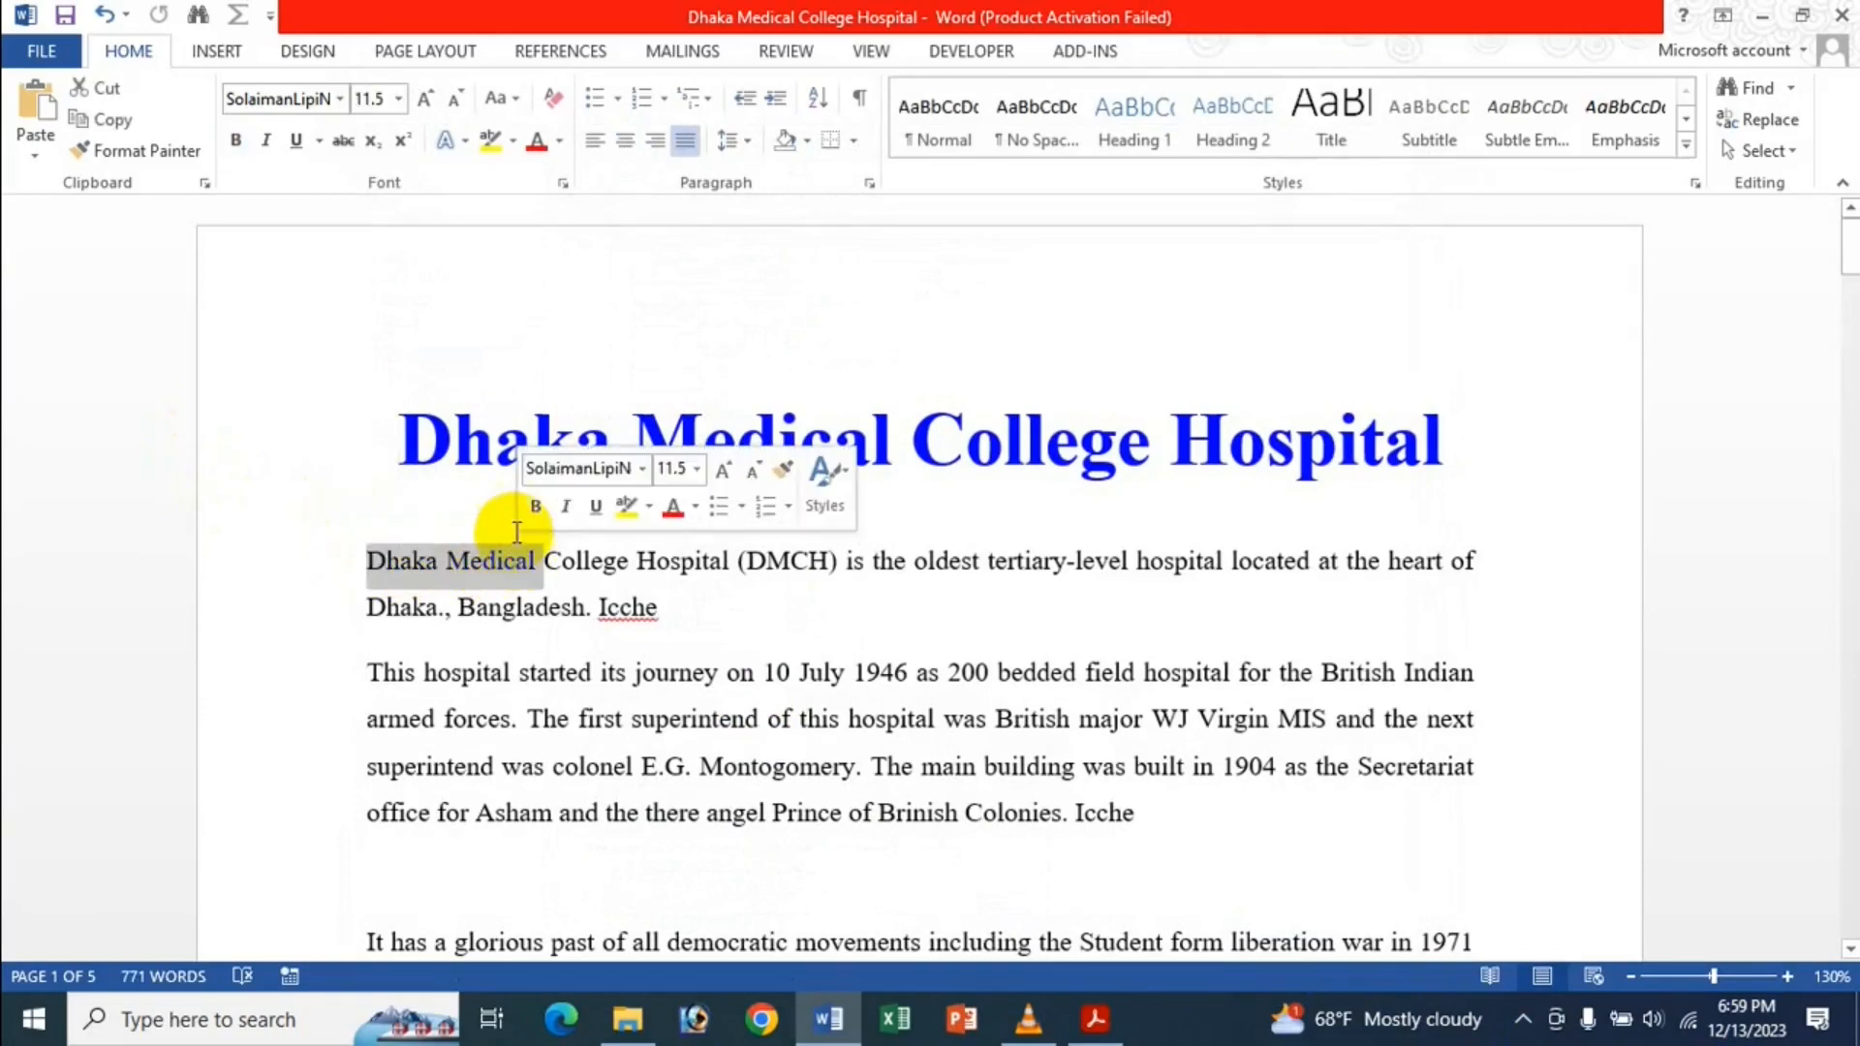
Select 'patient for admission' and add a bookmark named Icche to it.
{"action": "left_click", "coordinate": [414, 644]}
{"action": "scroll", "coordinate": [419, 642], "scroll_direction": "down", "scroll_amount": 9}
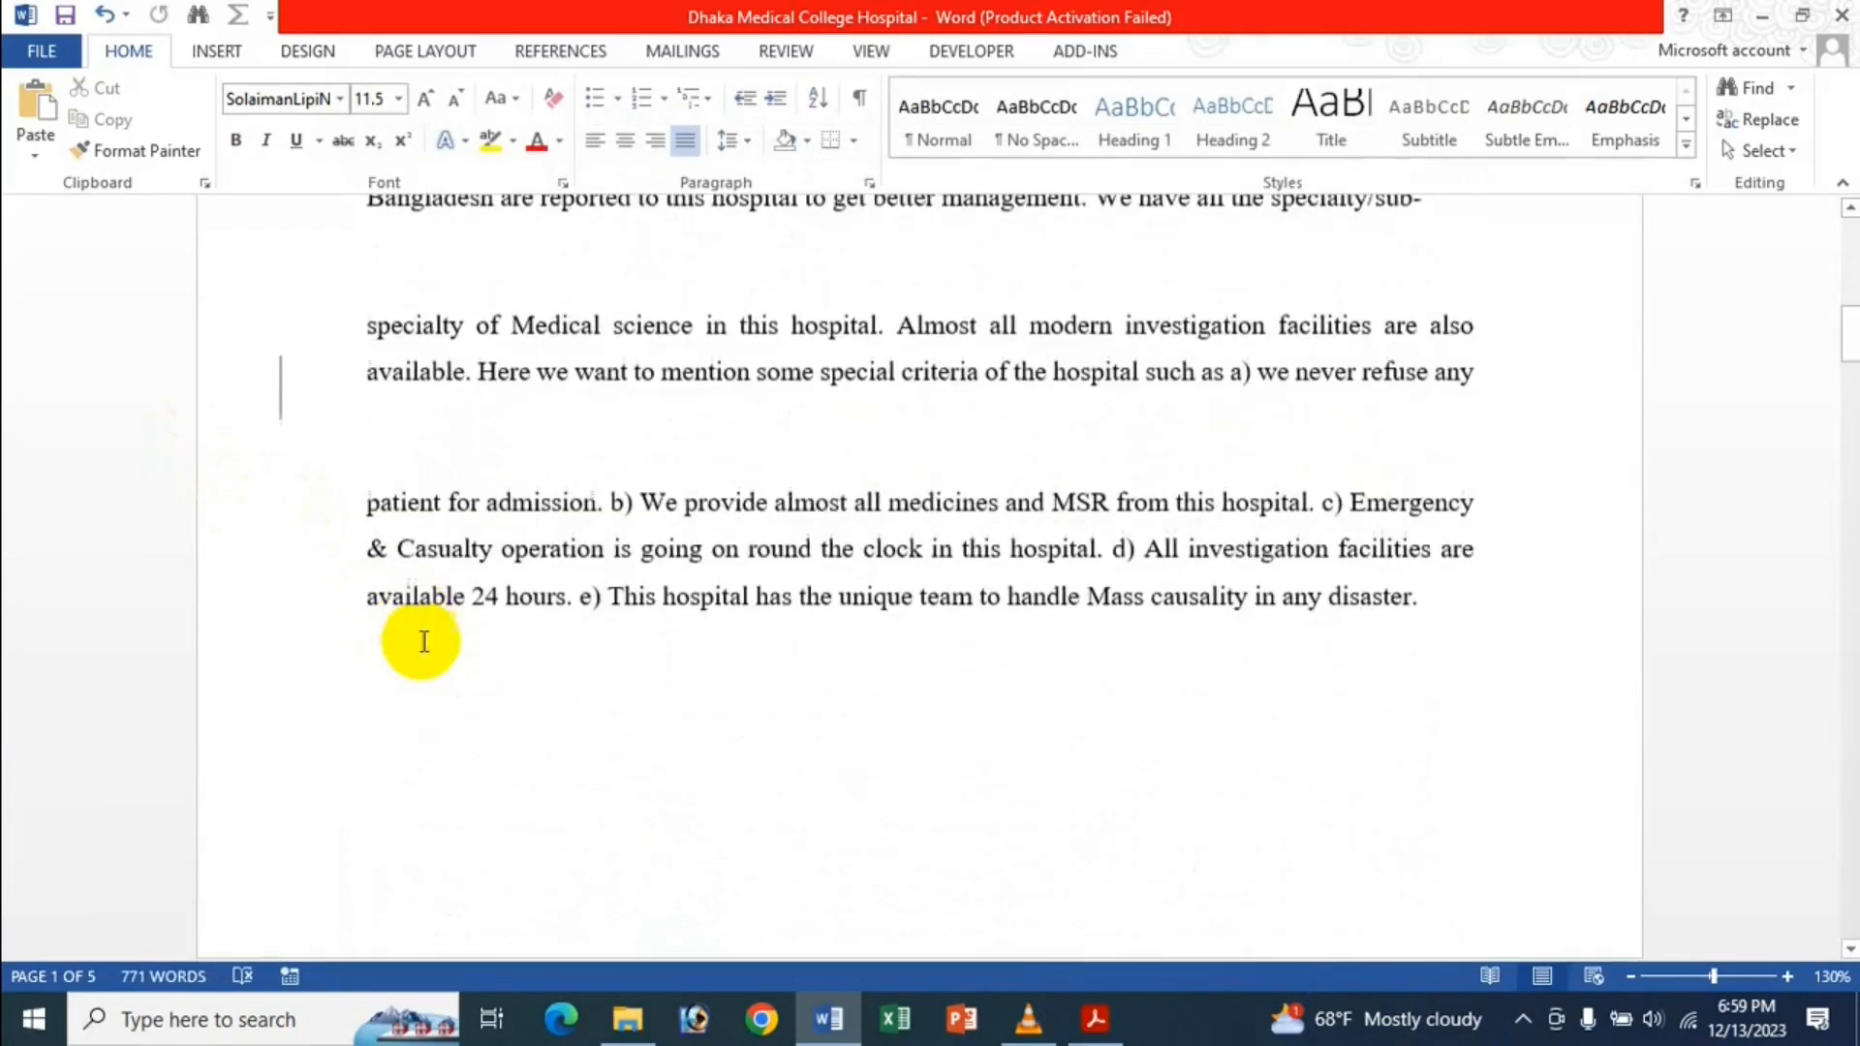
{"action": "scroll", "coordinate": [403, 569], "scroll_direction": "up", "scroll_amount": 5}
{"action": "scroll", "coordinate": [403, 569], "scroll_direction": "down", "scroll_amount": 5}
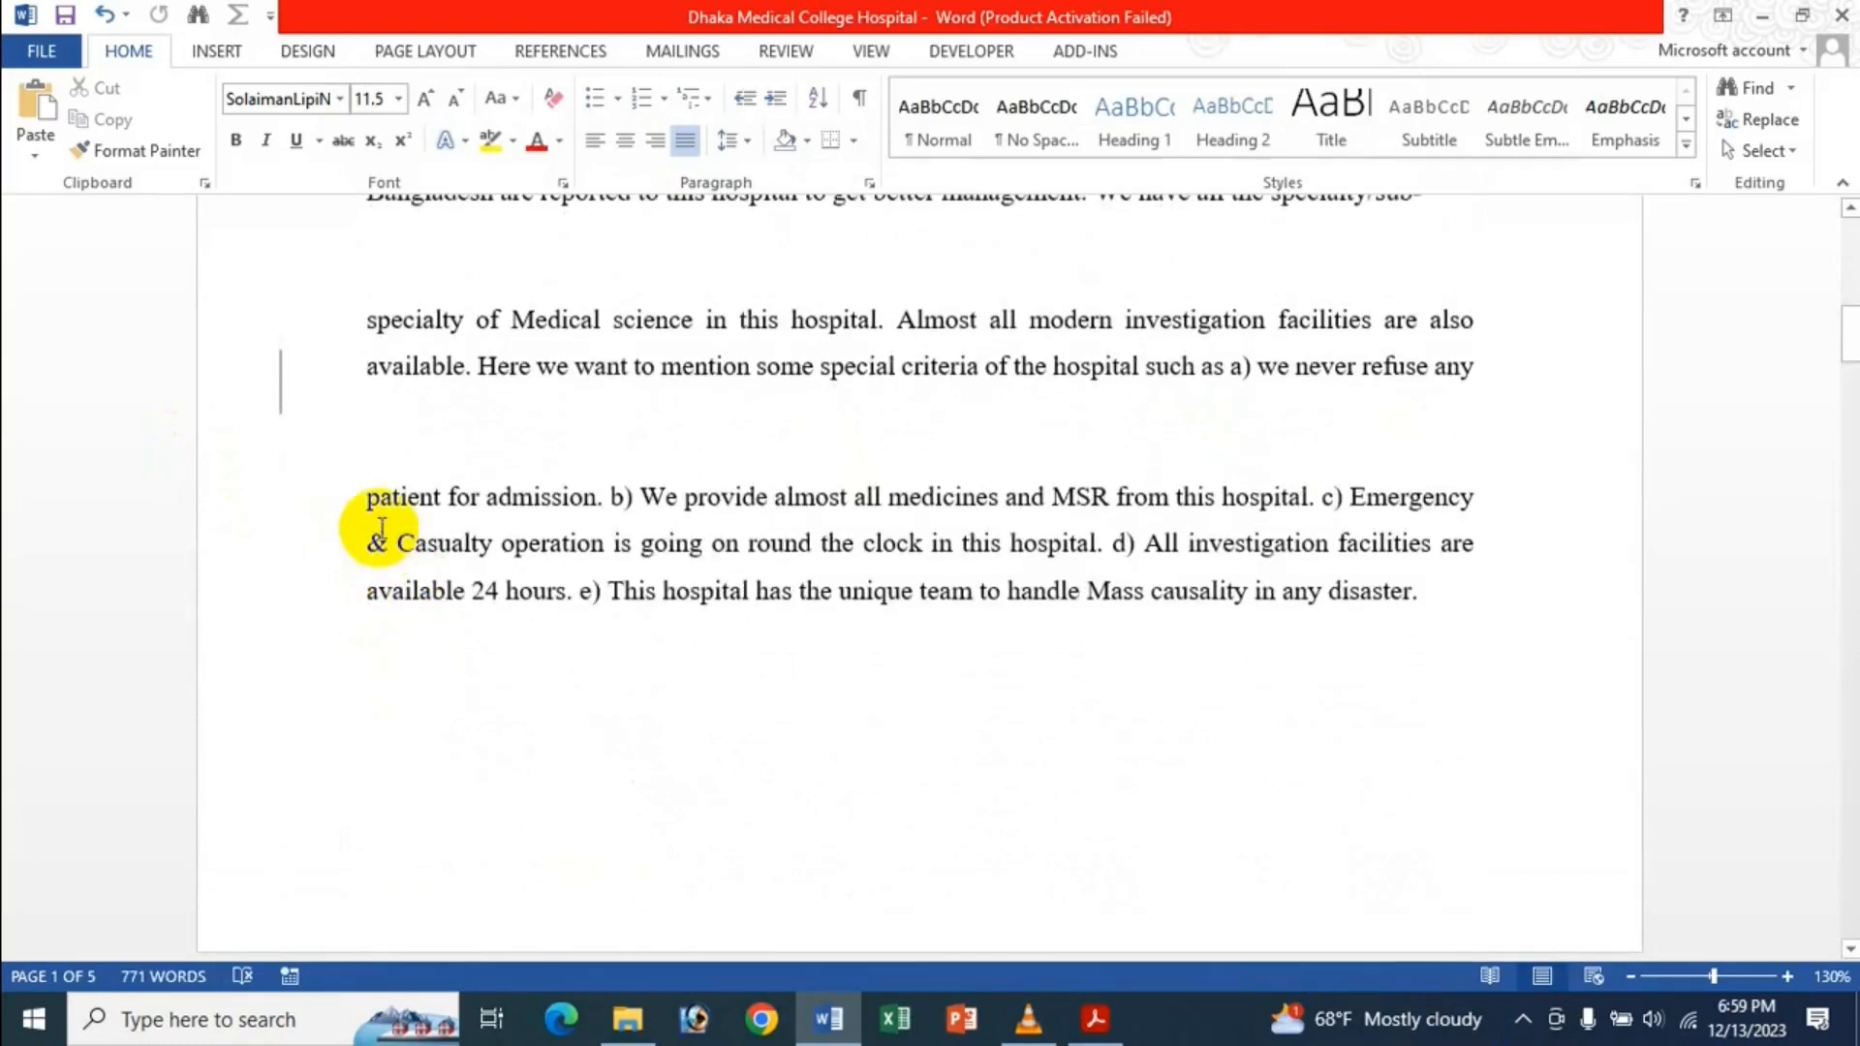
{"action": "left_click_drag", "start_coordinate": [366, 496], "coordinate": [534, 505]}
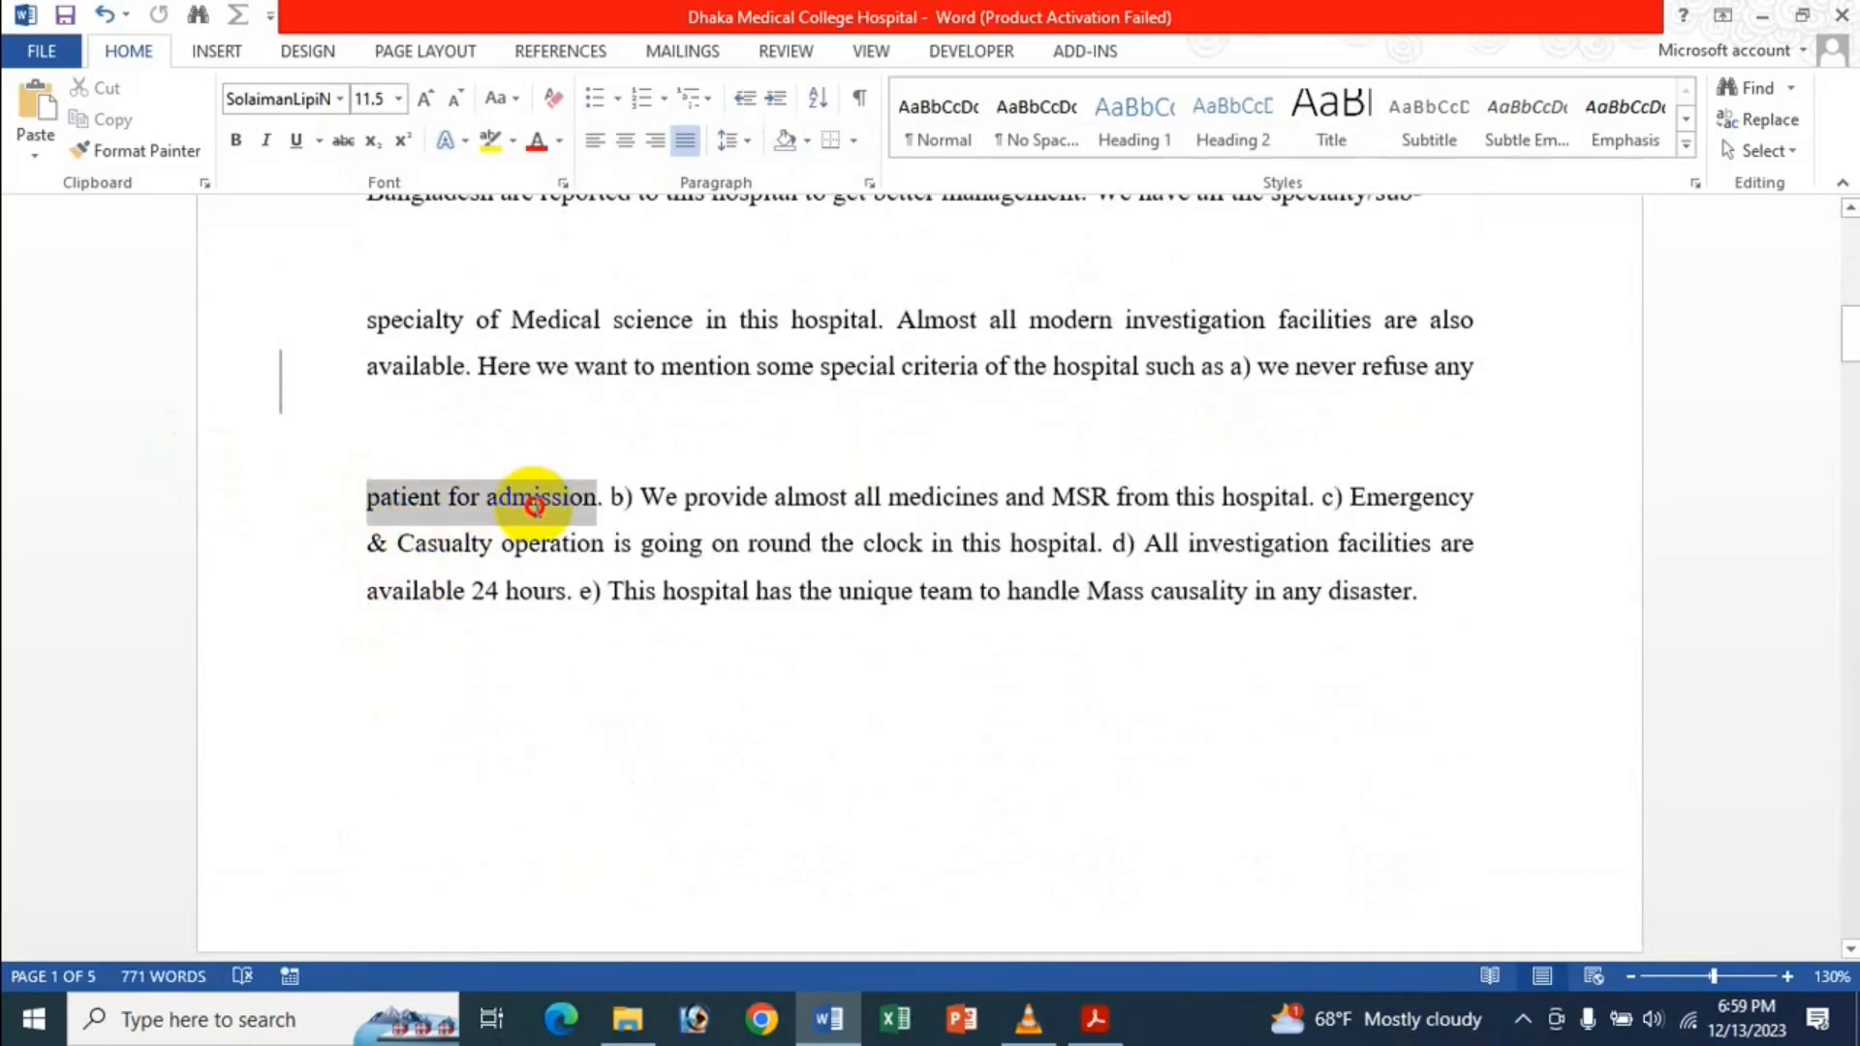
{"action": "scroll", "coordinate": [614, 739], "scroll_direction": "up", "scroll_amount": 6}
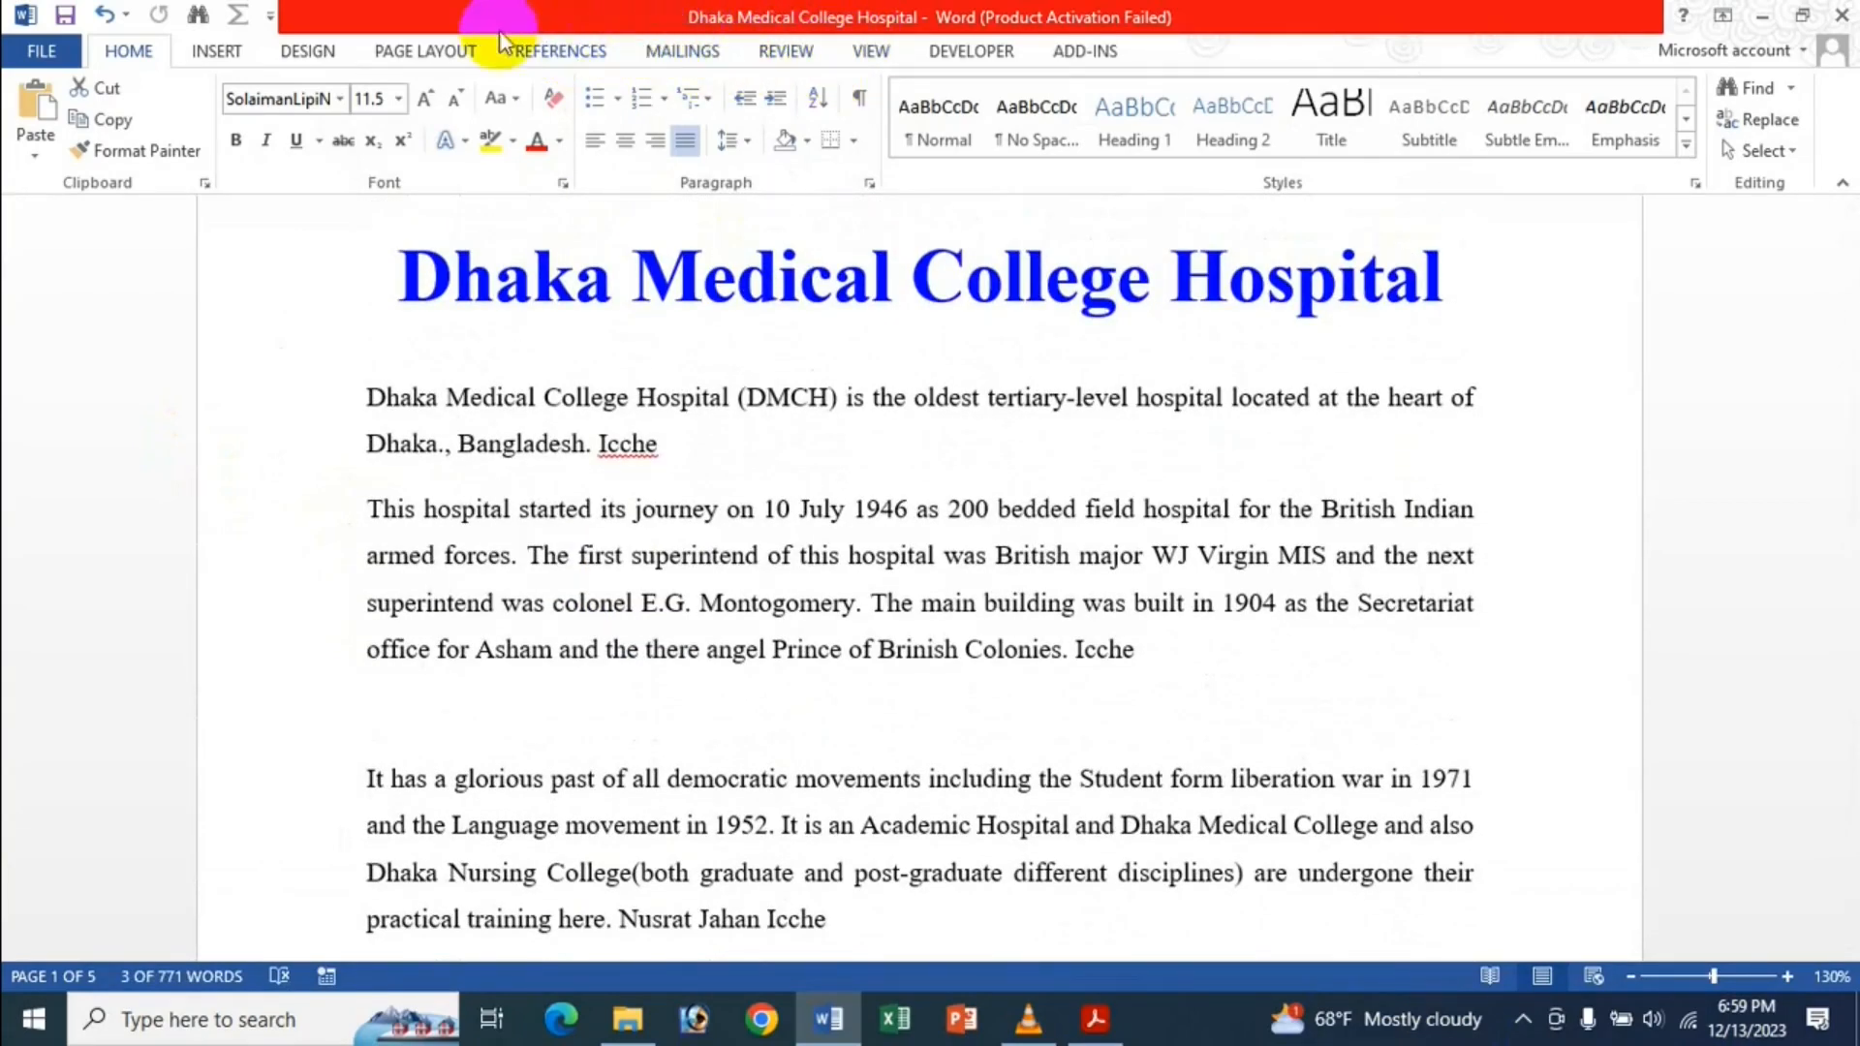
{"action": "left_click", "coordinate": [217, 53]}
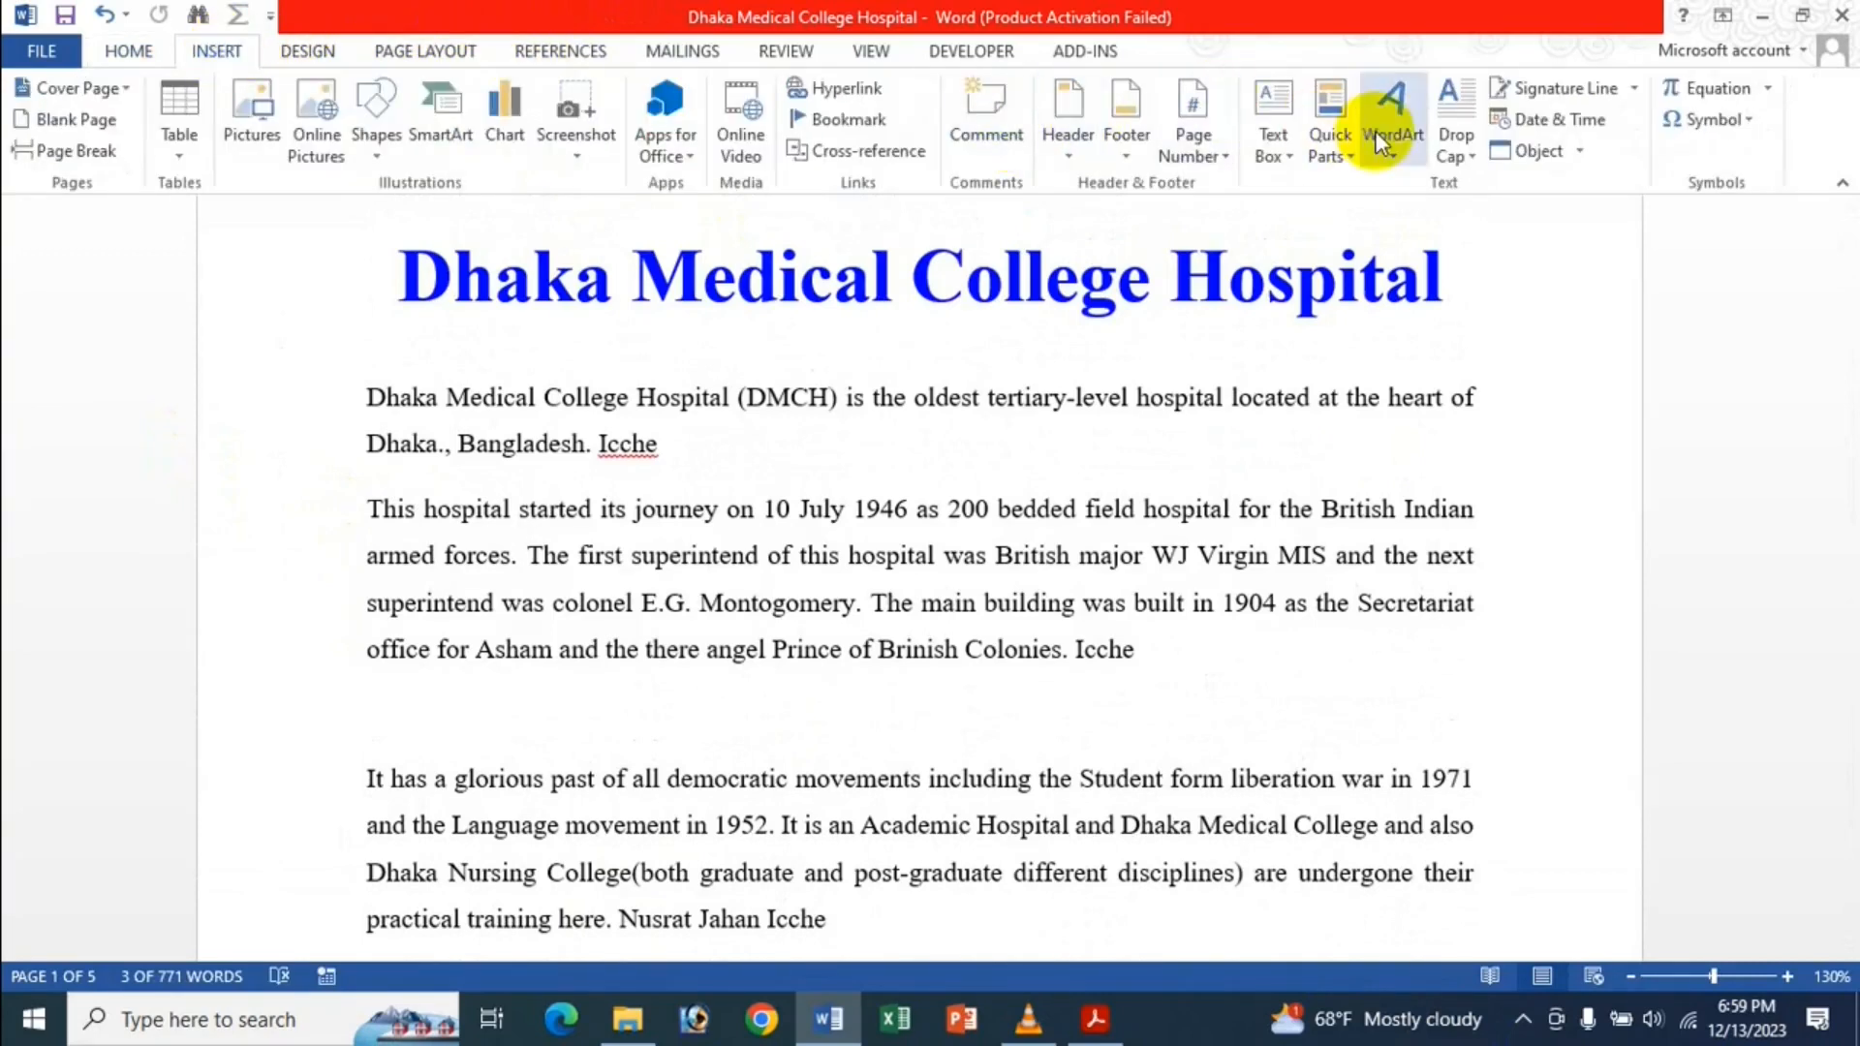
{"action": "left_click", "coordinate": [881, 122]}
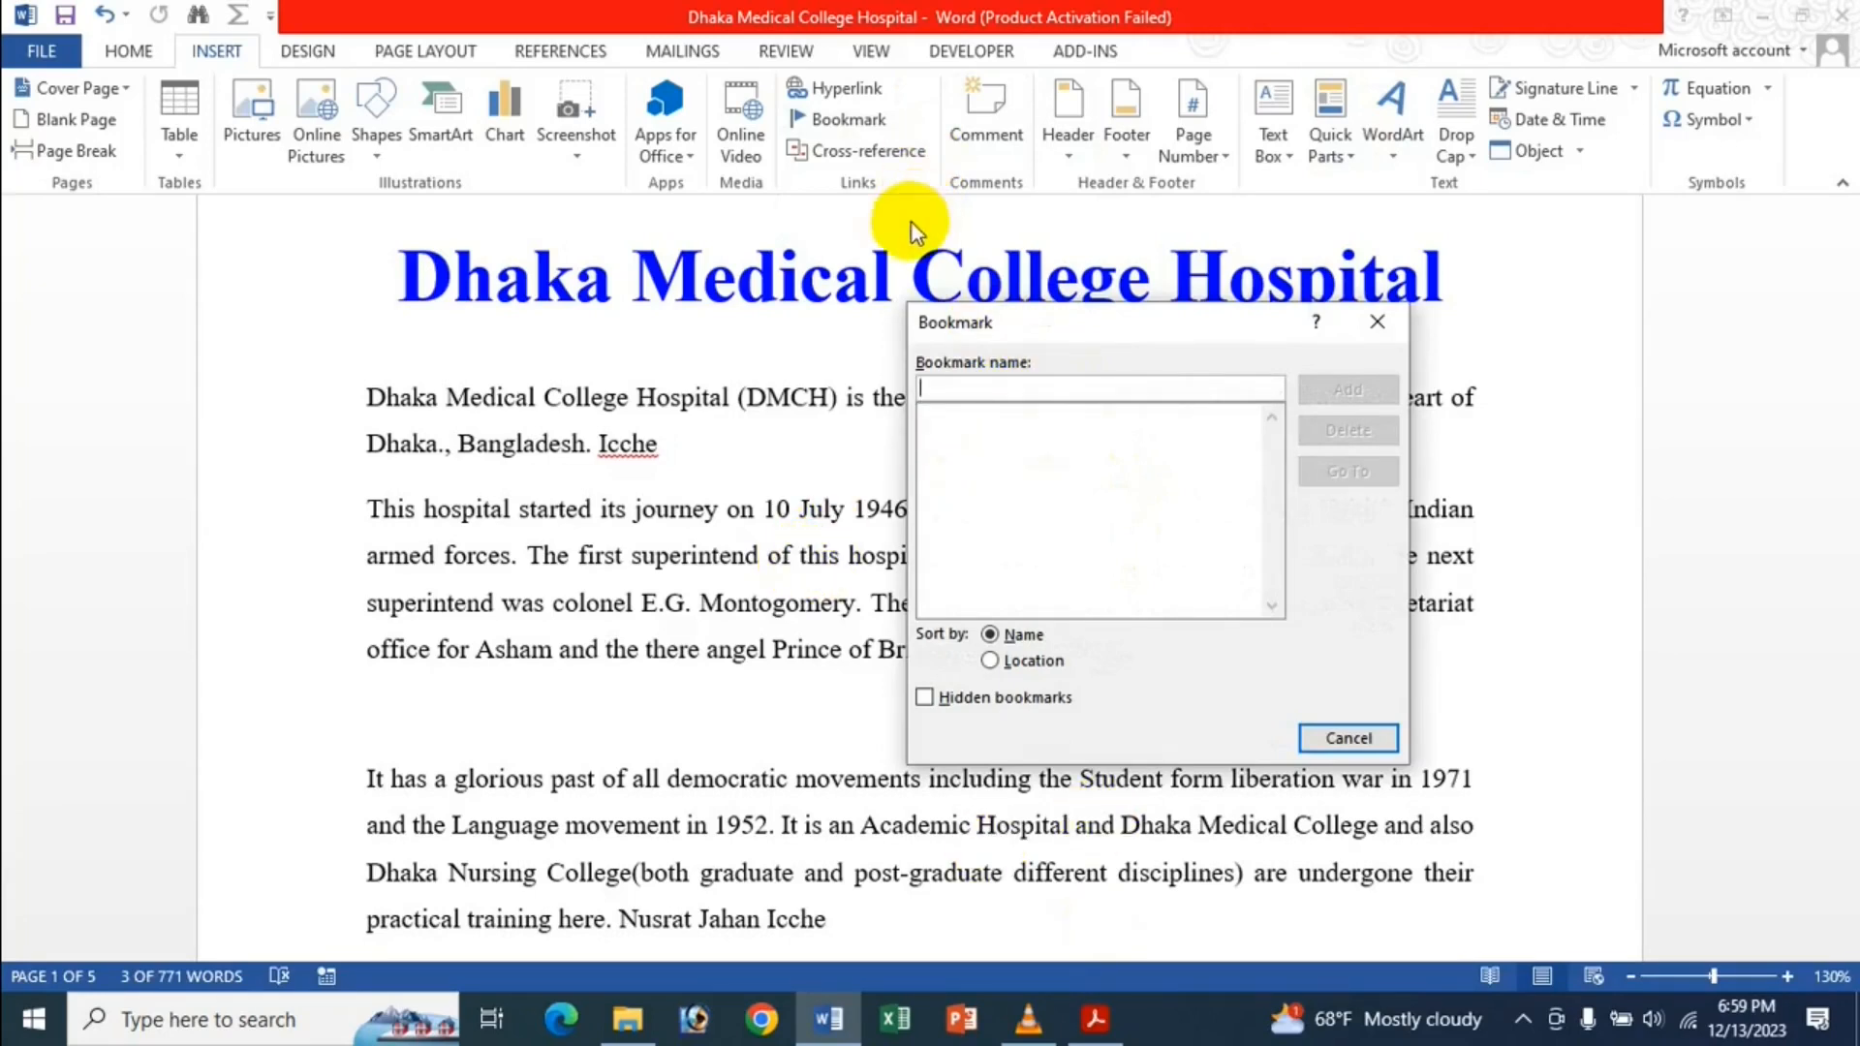
{"action": "type", "text": "I"}
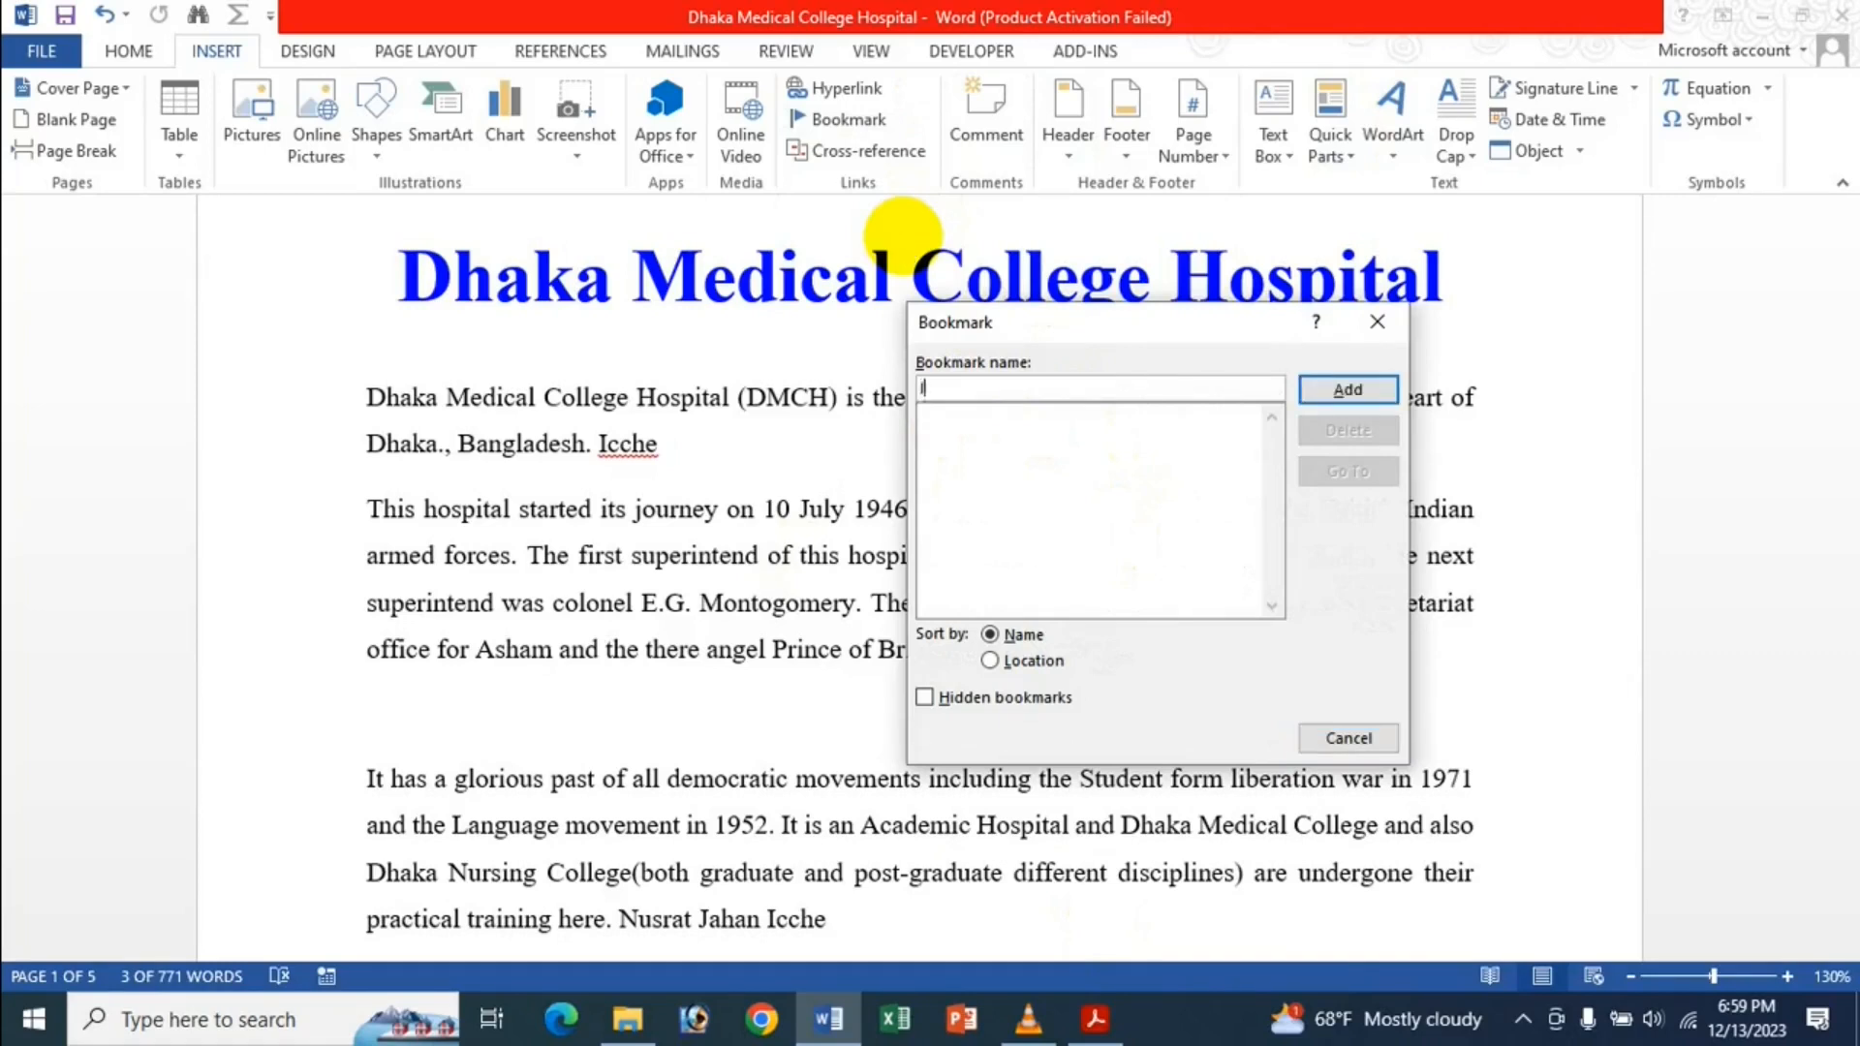
{"action": "type", "text": "cche"}
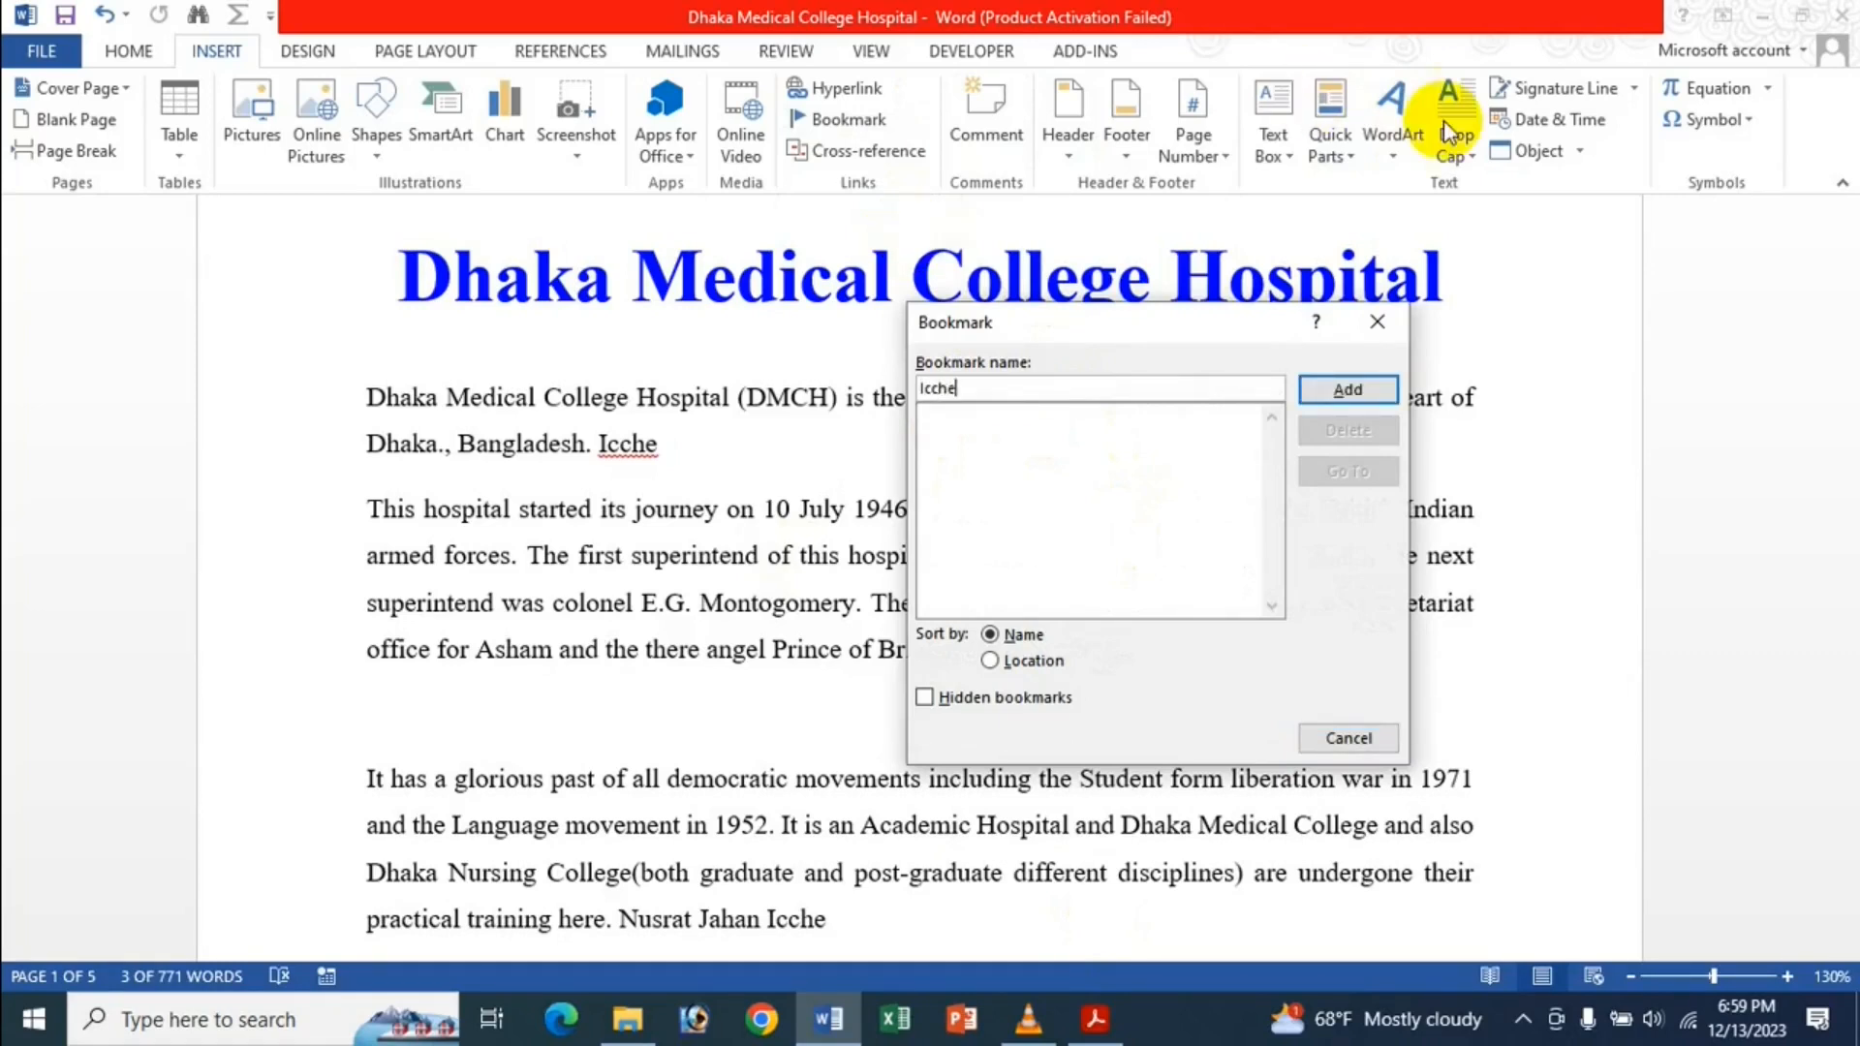
{"action": "left_click", "coordinate": [1362, 392]}
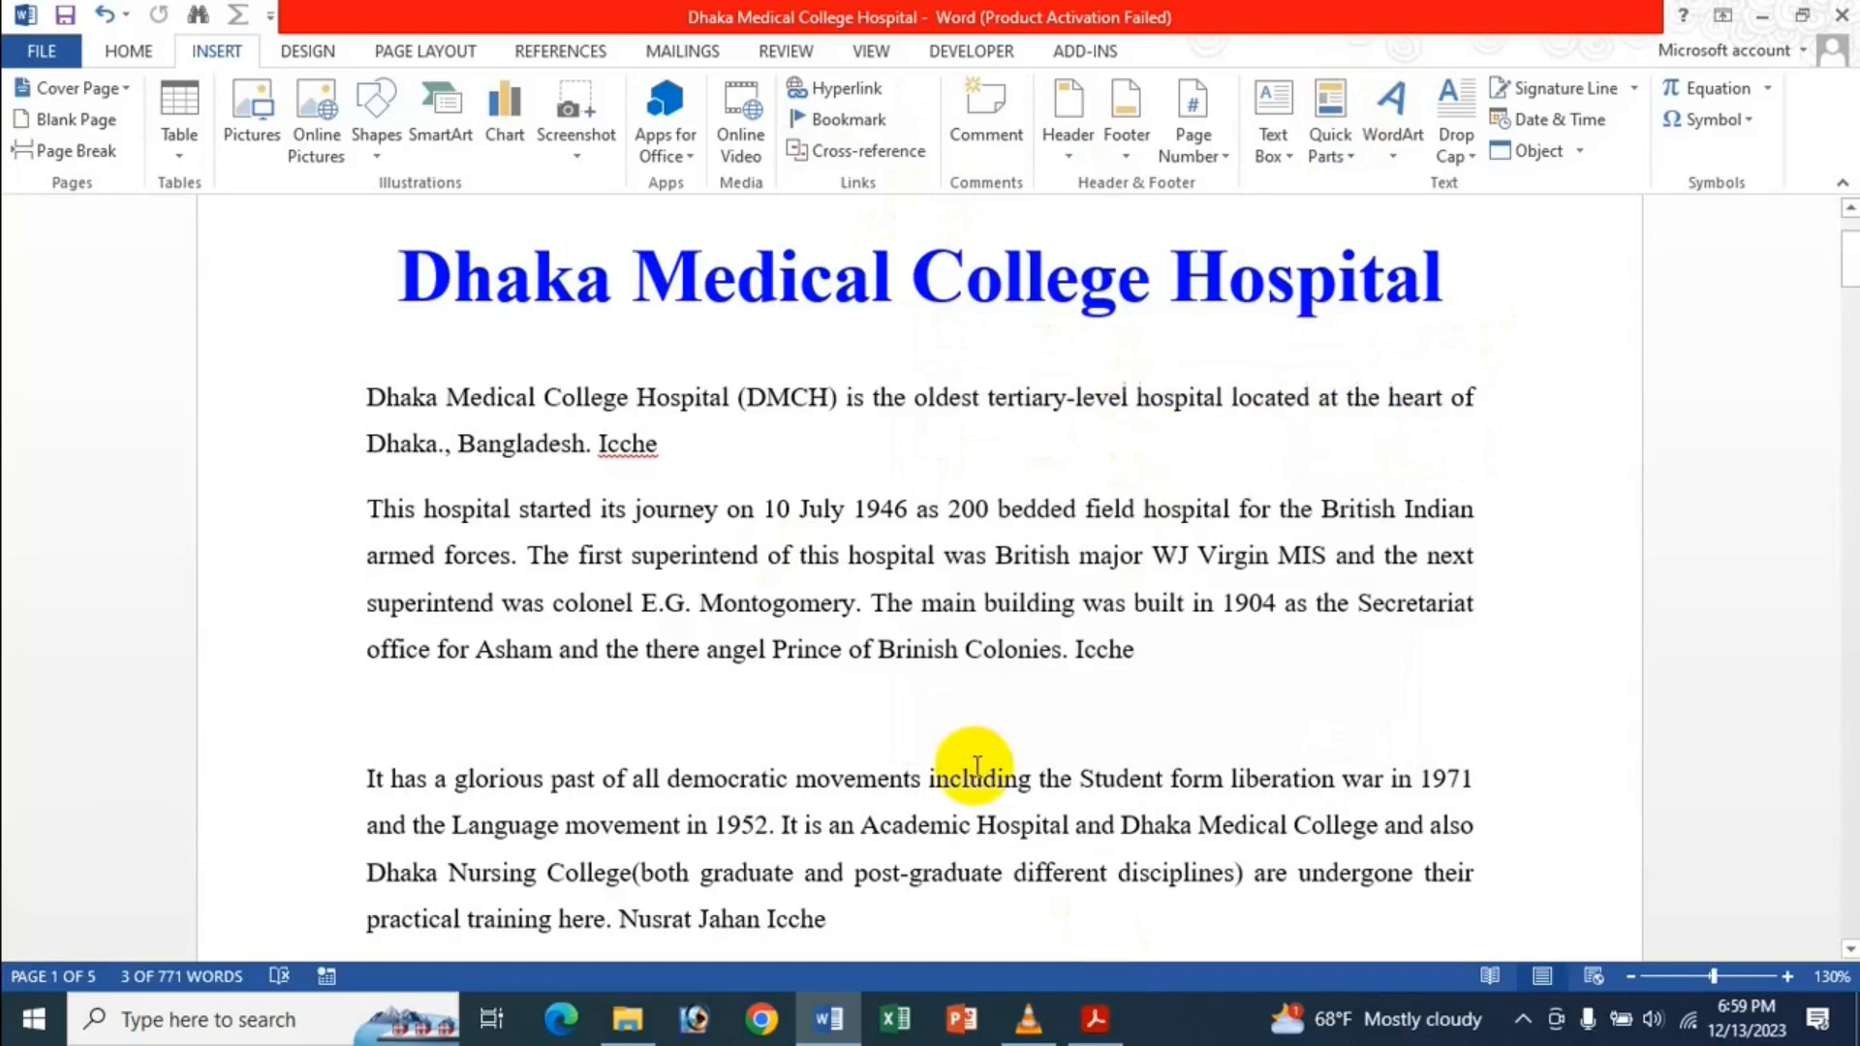
Go to the Icche bookmark at 'patient for admission', close the Bookmark dialog, then deselect.
{"action": "scroll", "coordinate": [886, 661], "scroll_direction": "down", "scroll_amount": 1}
{"action": "scroll", "coordinate": [853, 600], "scroll_direction": "down", "scroll_amount": 9}
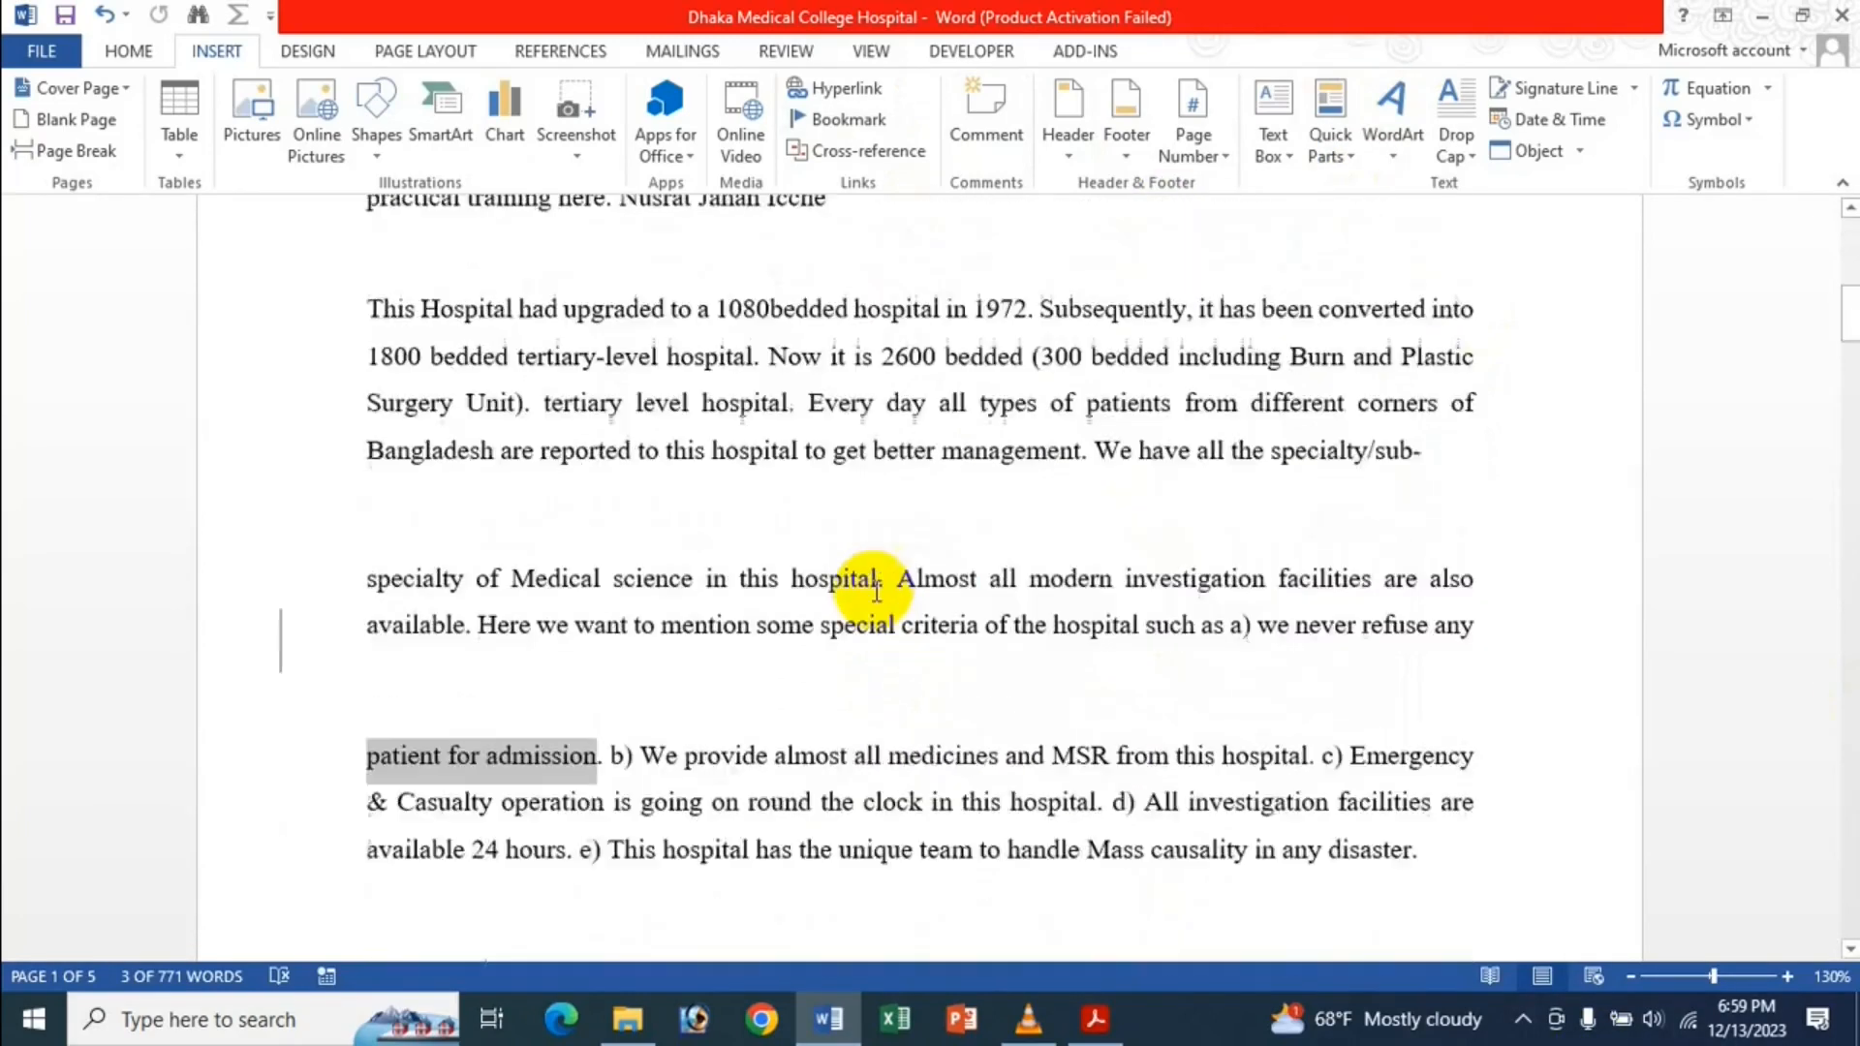
{"action": "scroll", "coordinate": [855, 581], "scroll_direction": "up", "scroll_amount": 7}
{"action": "scroll", "coordinate": [824, 383], "scroll_direction": "up", "scroll_amount": 3}
{"action": "left_click", "coordinate": [779, 388]}
{"action": "scroll", "coordinate": [591, 480], "scroll_direction": "down", "scroll_amount": 3}
{"action": "scroll", "coordinate": [584, 492], "scroll_direction": "up", "scroll_amount": 3}
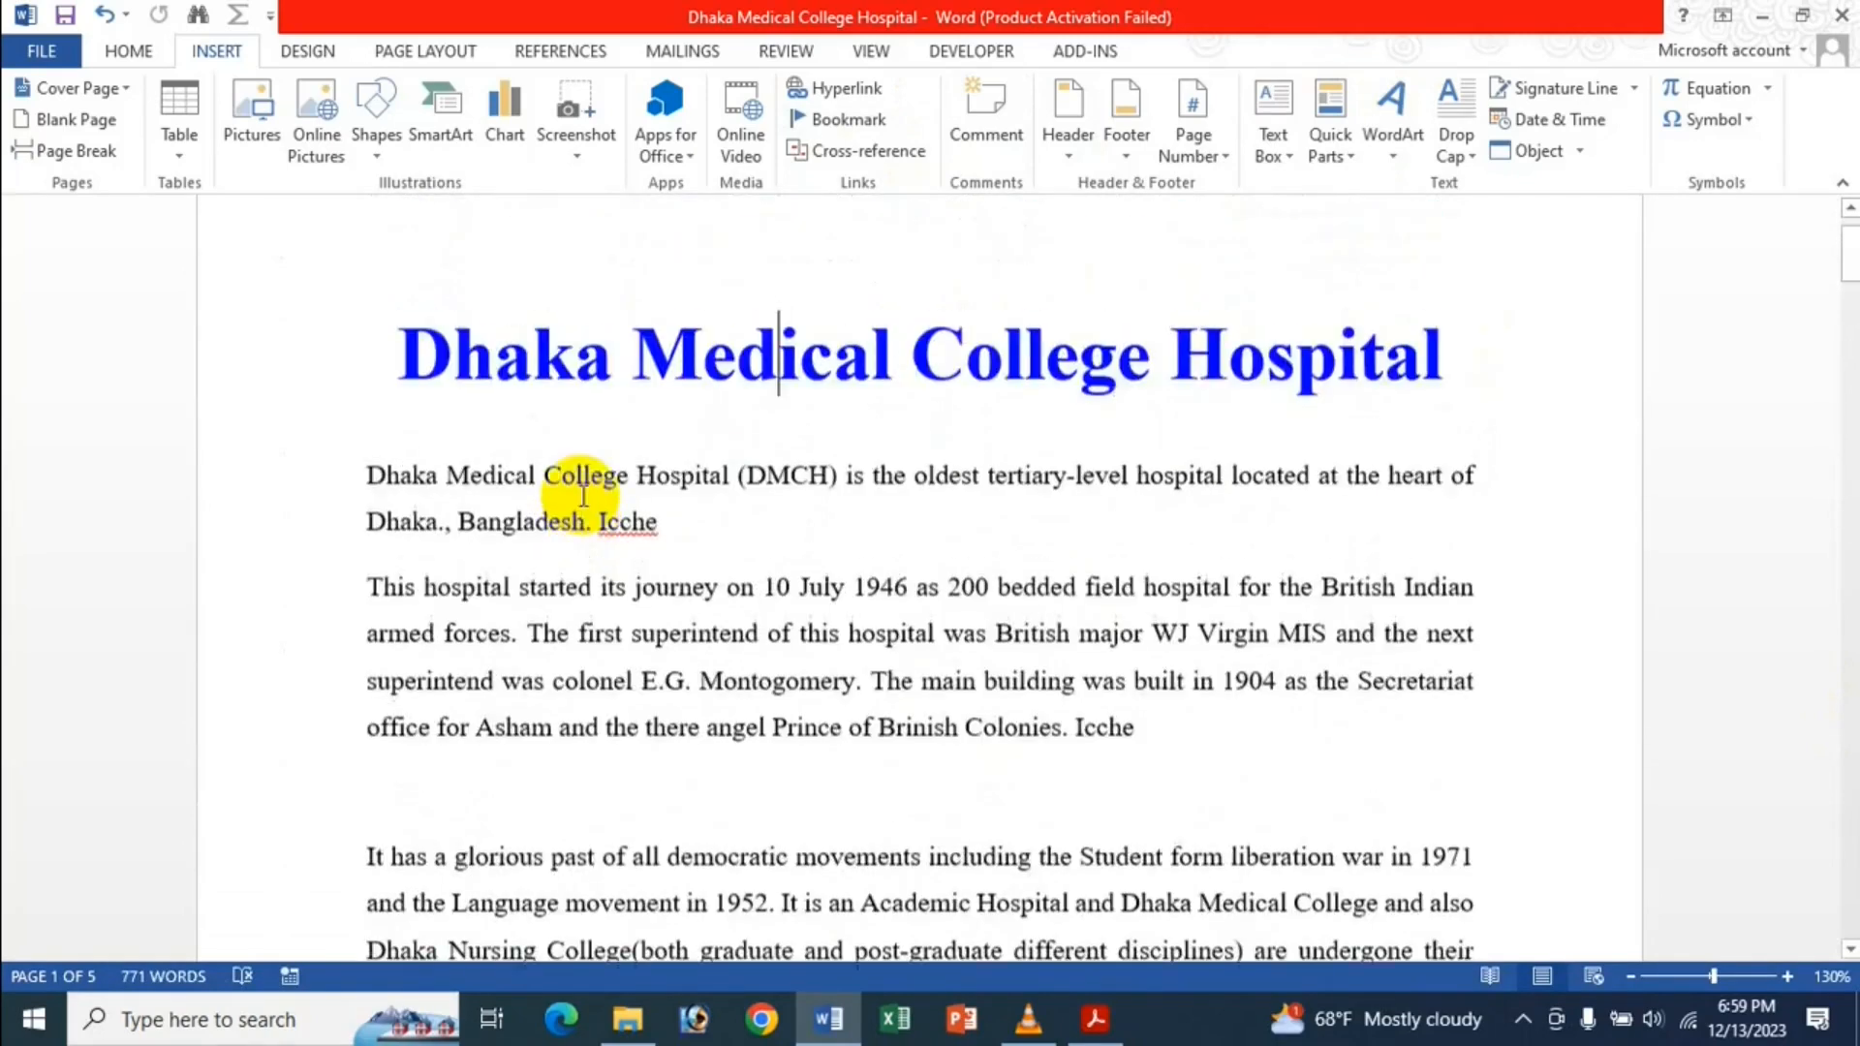
{"action": "scroll", "coordinate": [641, 509], "scroll_direction": "down", "scroll_amount": 3}
{"action": "scroll", "coordinate": [638, 516], "scroll_direction": "down", "scroll_amount": 4}
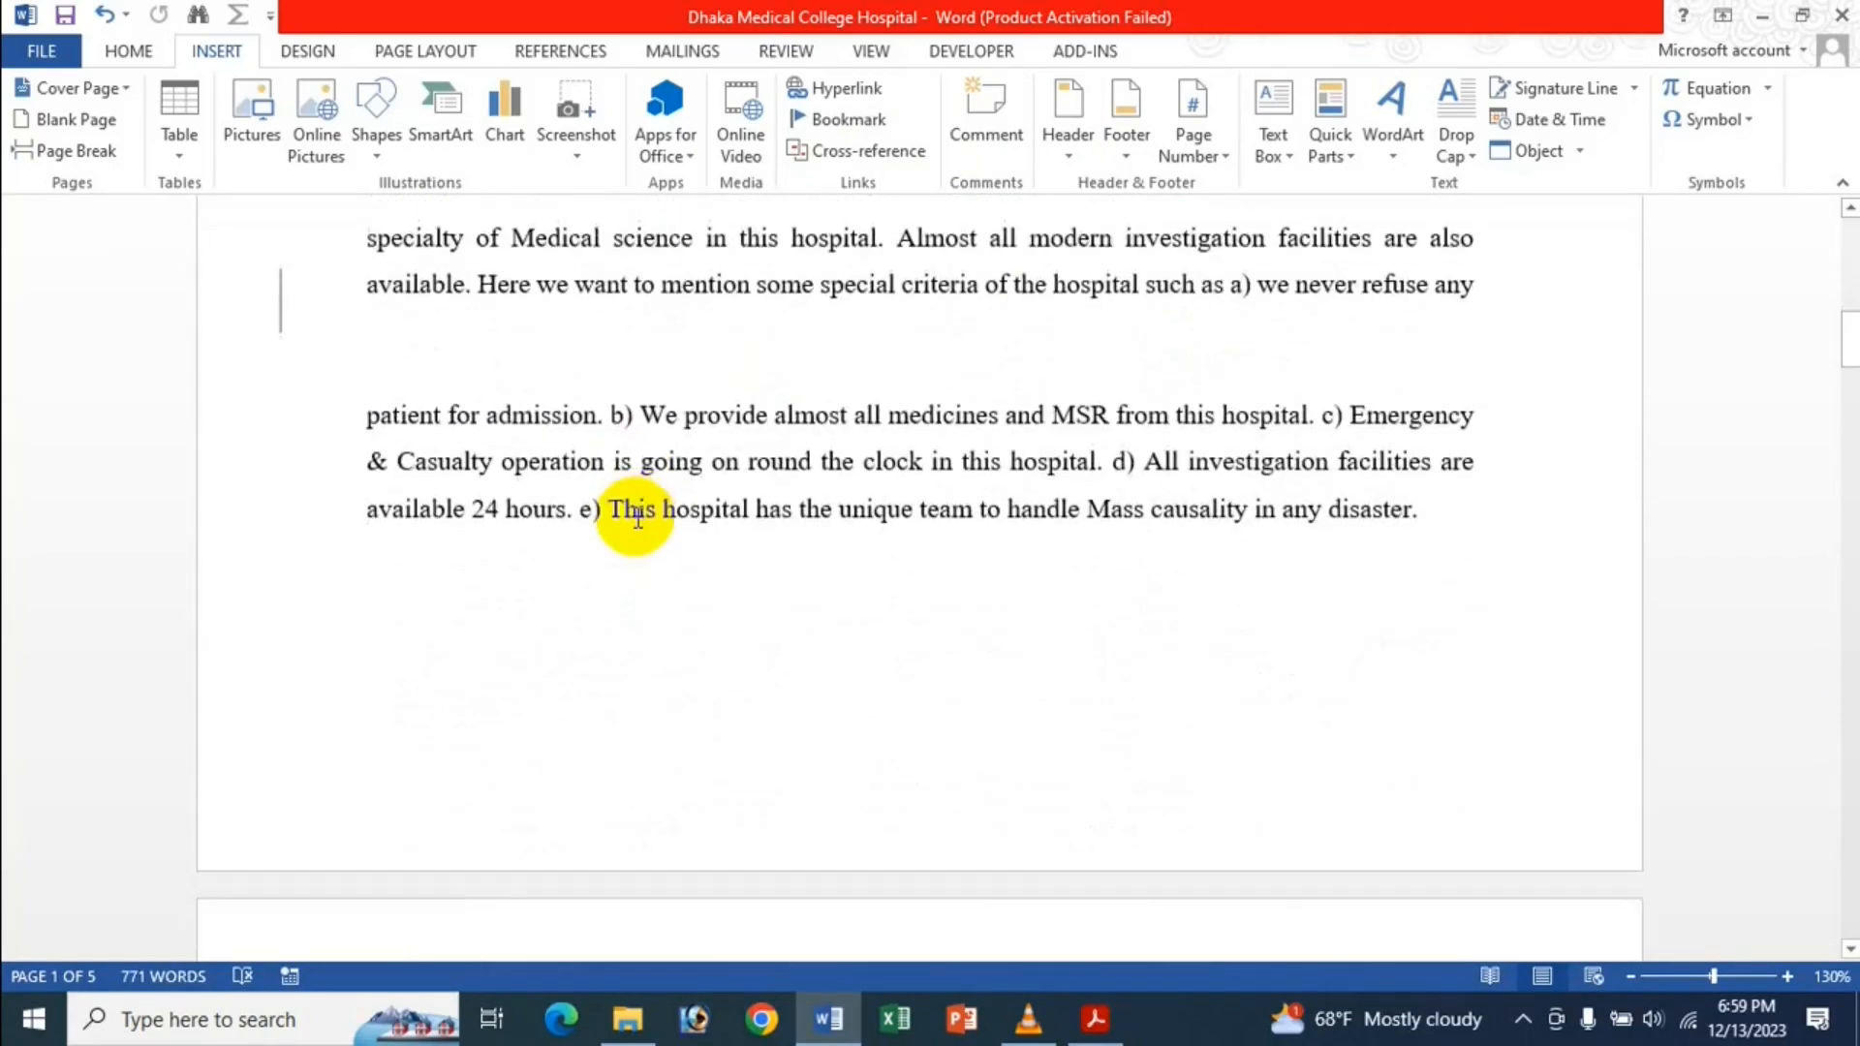
{"action": "scroll", "coordinate": [638, 516], "scroll_direction": "down", "scroll_amount": 1}
{"action": "scroll", "coordinate": [701, 698], "scroll_direction": "up", "scroll_amount": 10}
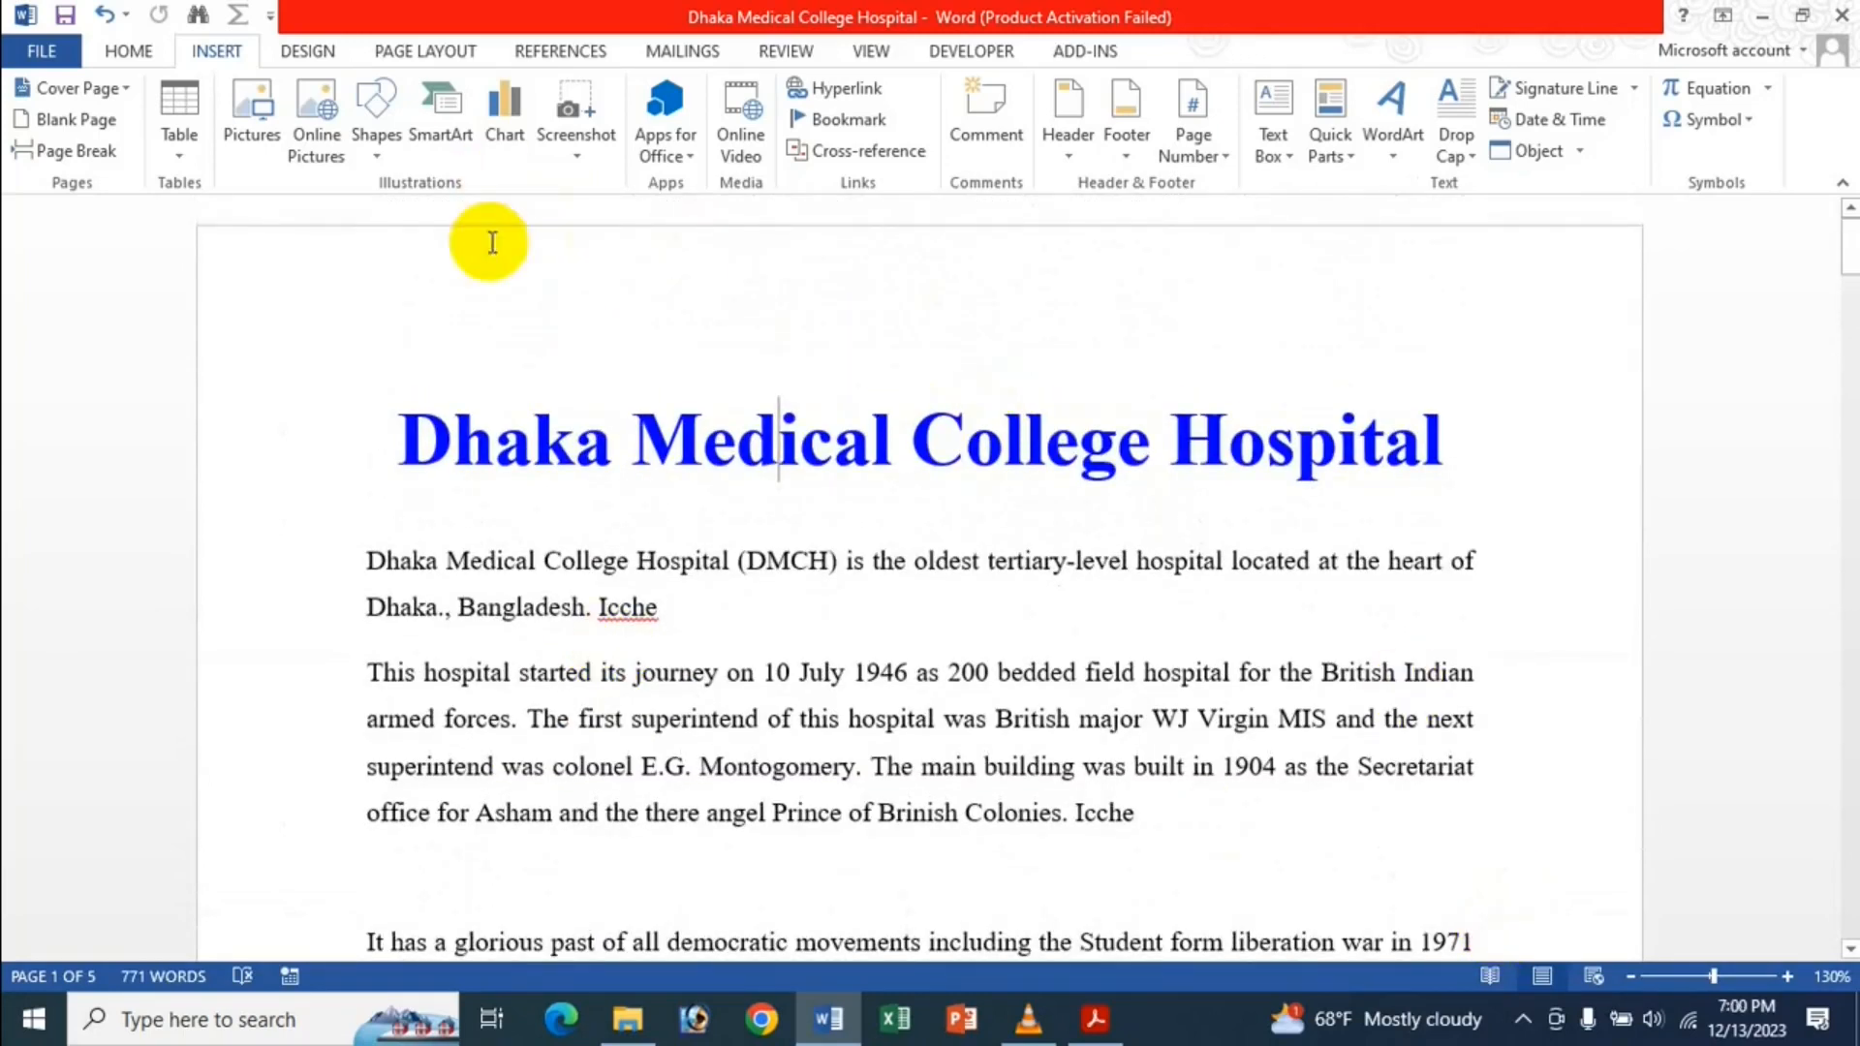
{"action": "left_click", "coordinate": [849, 118]}
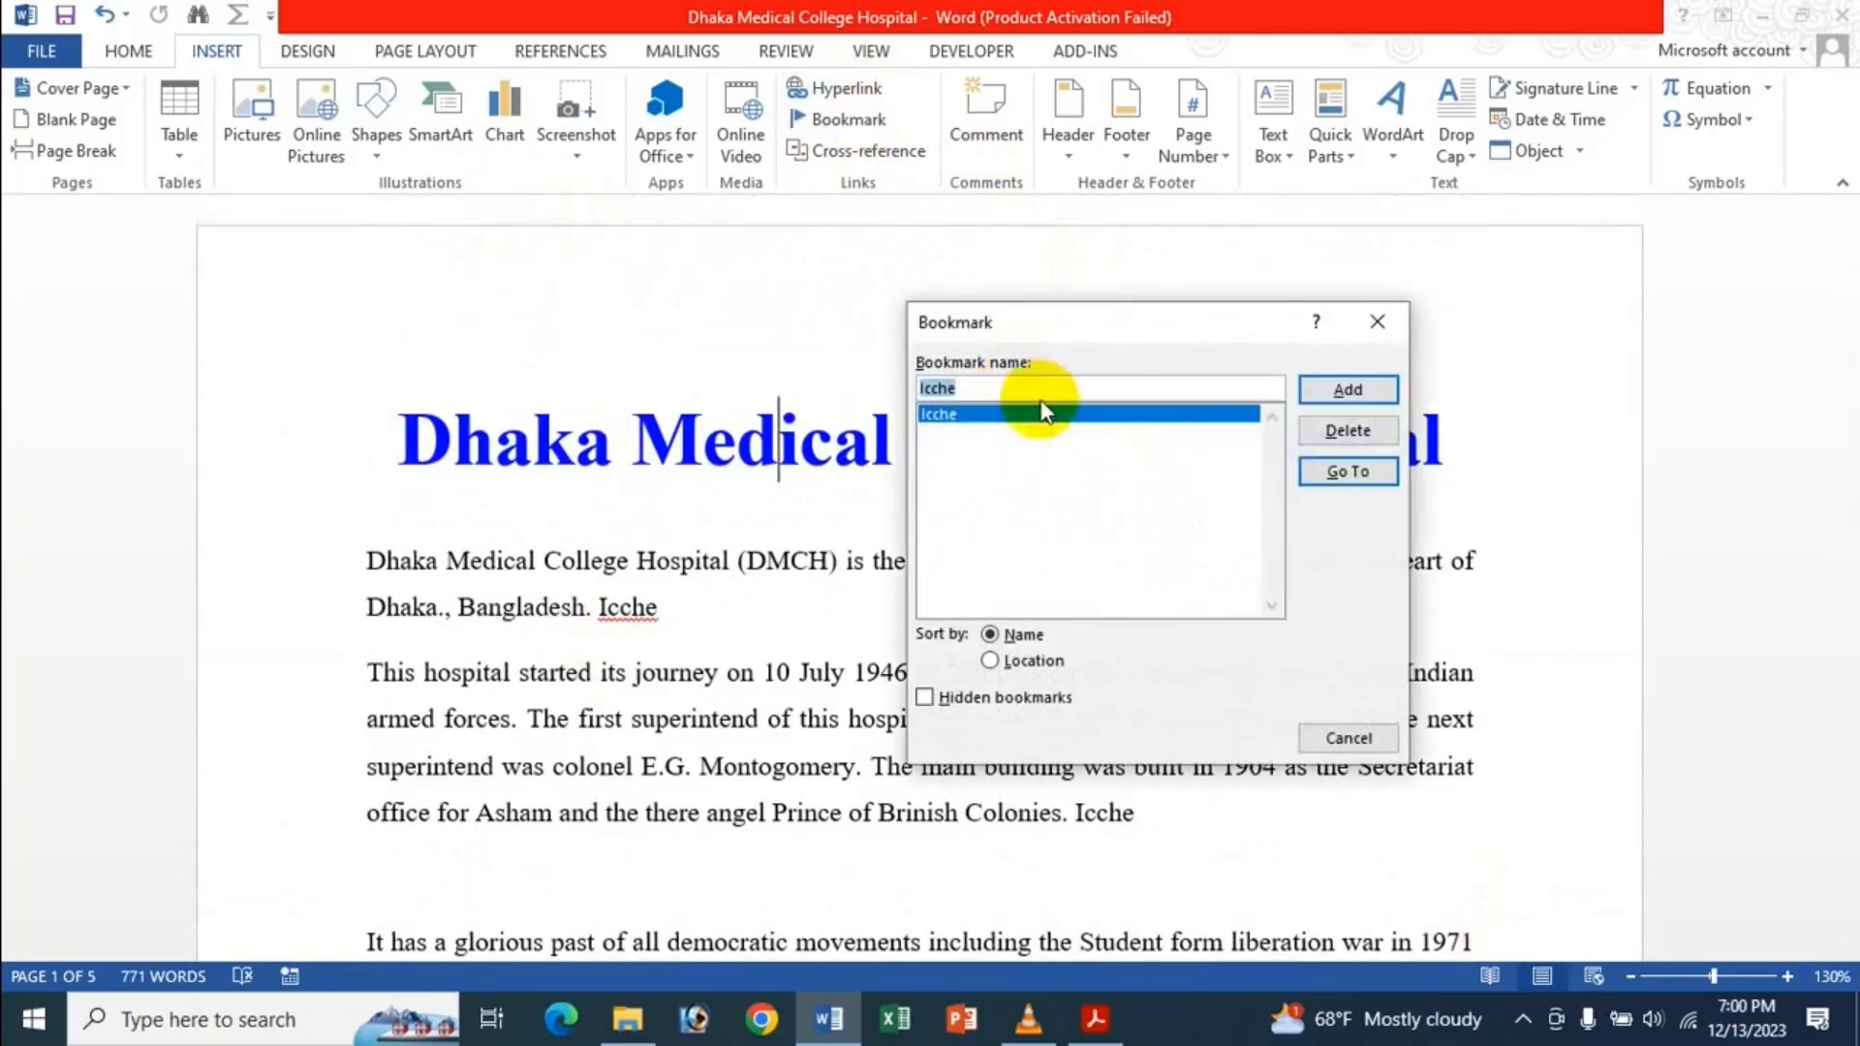
{"action": "left_click", "coordinate": [1328, 472]}
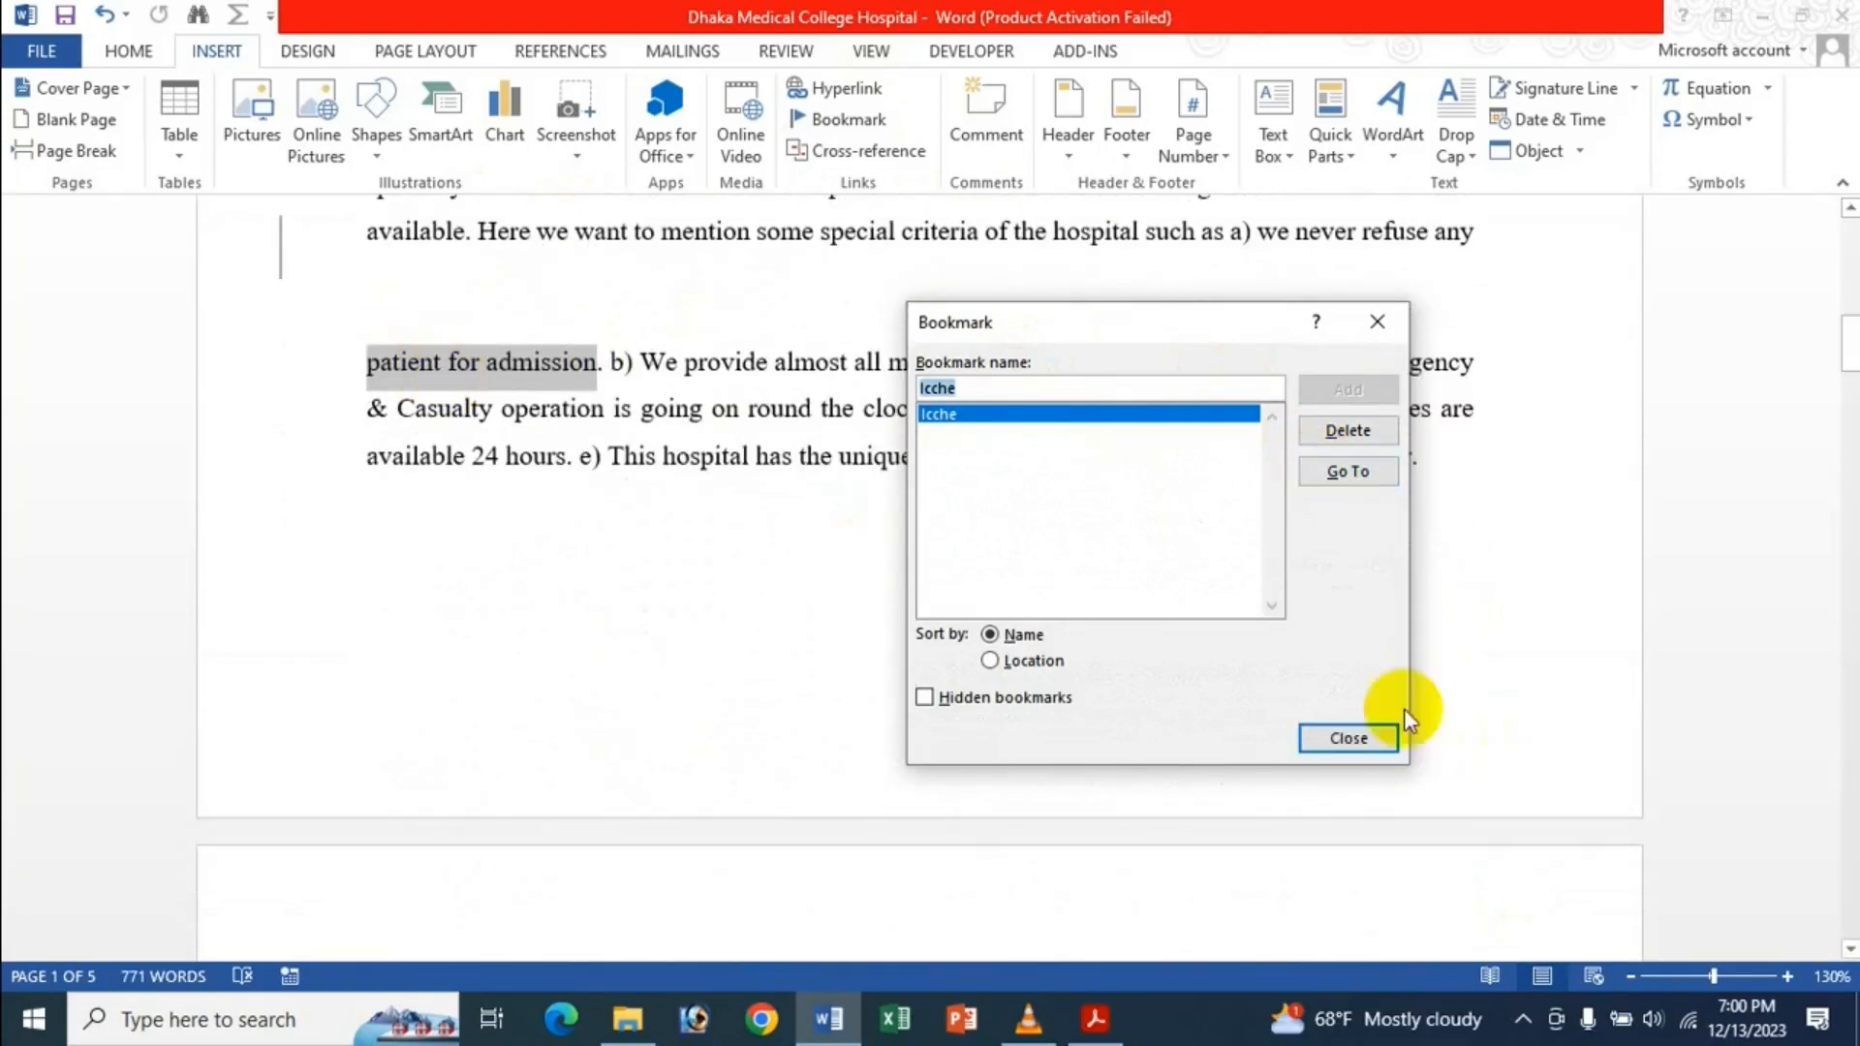
{"action": "left_click", "coordinate": [1352, 739]}
{"action": "left_click", "coordinate": [819, 408]}
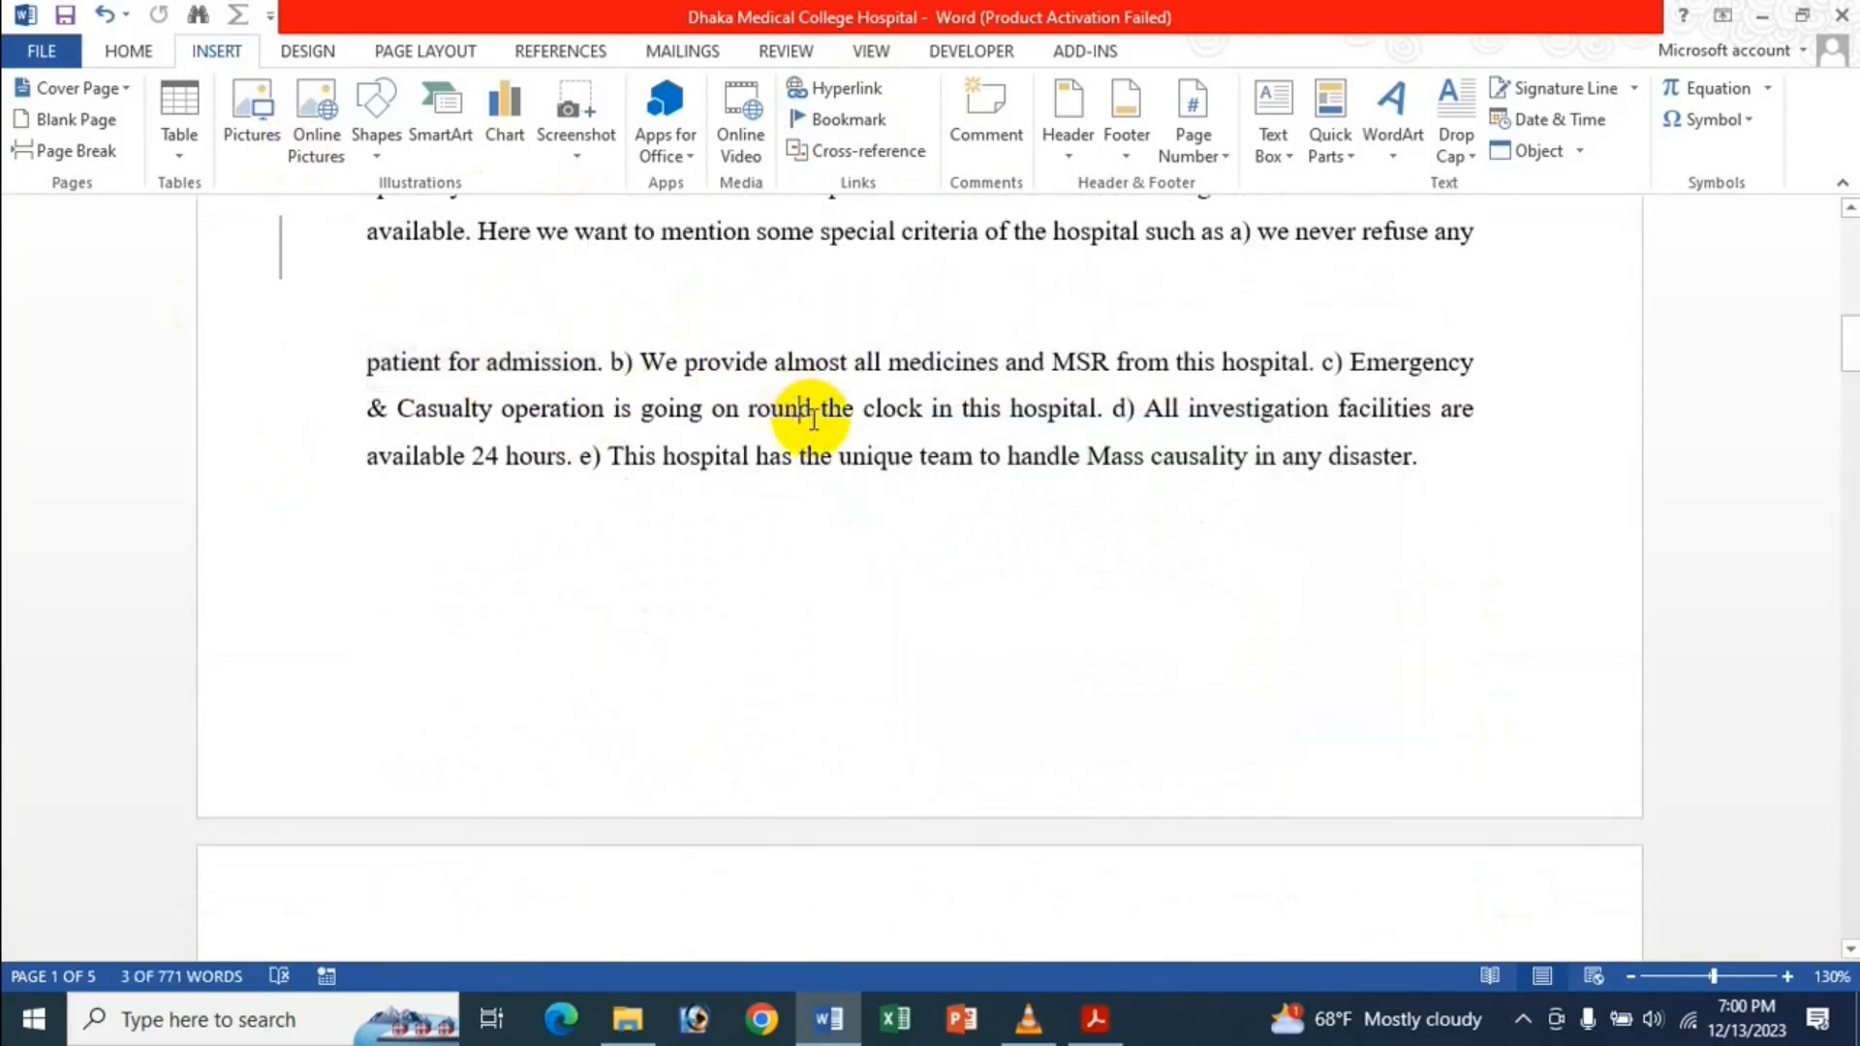
{"action": "scroll", "coordinate": [819, 408], "scroll_direction": "up", "scroll_amount": 5}
{"action": "left_click", "coordinate": [77, 60]}
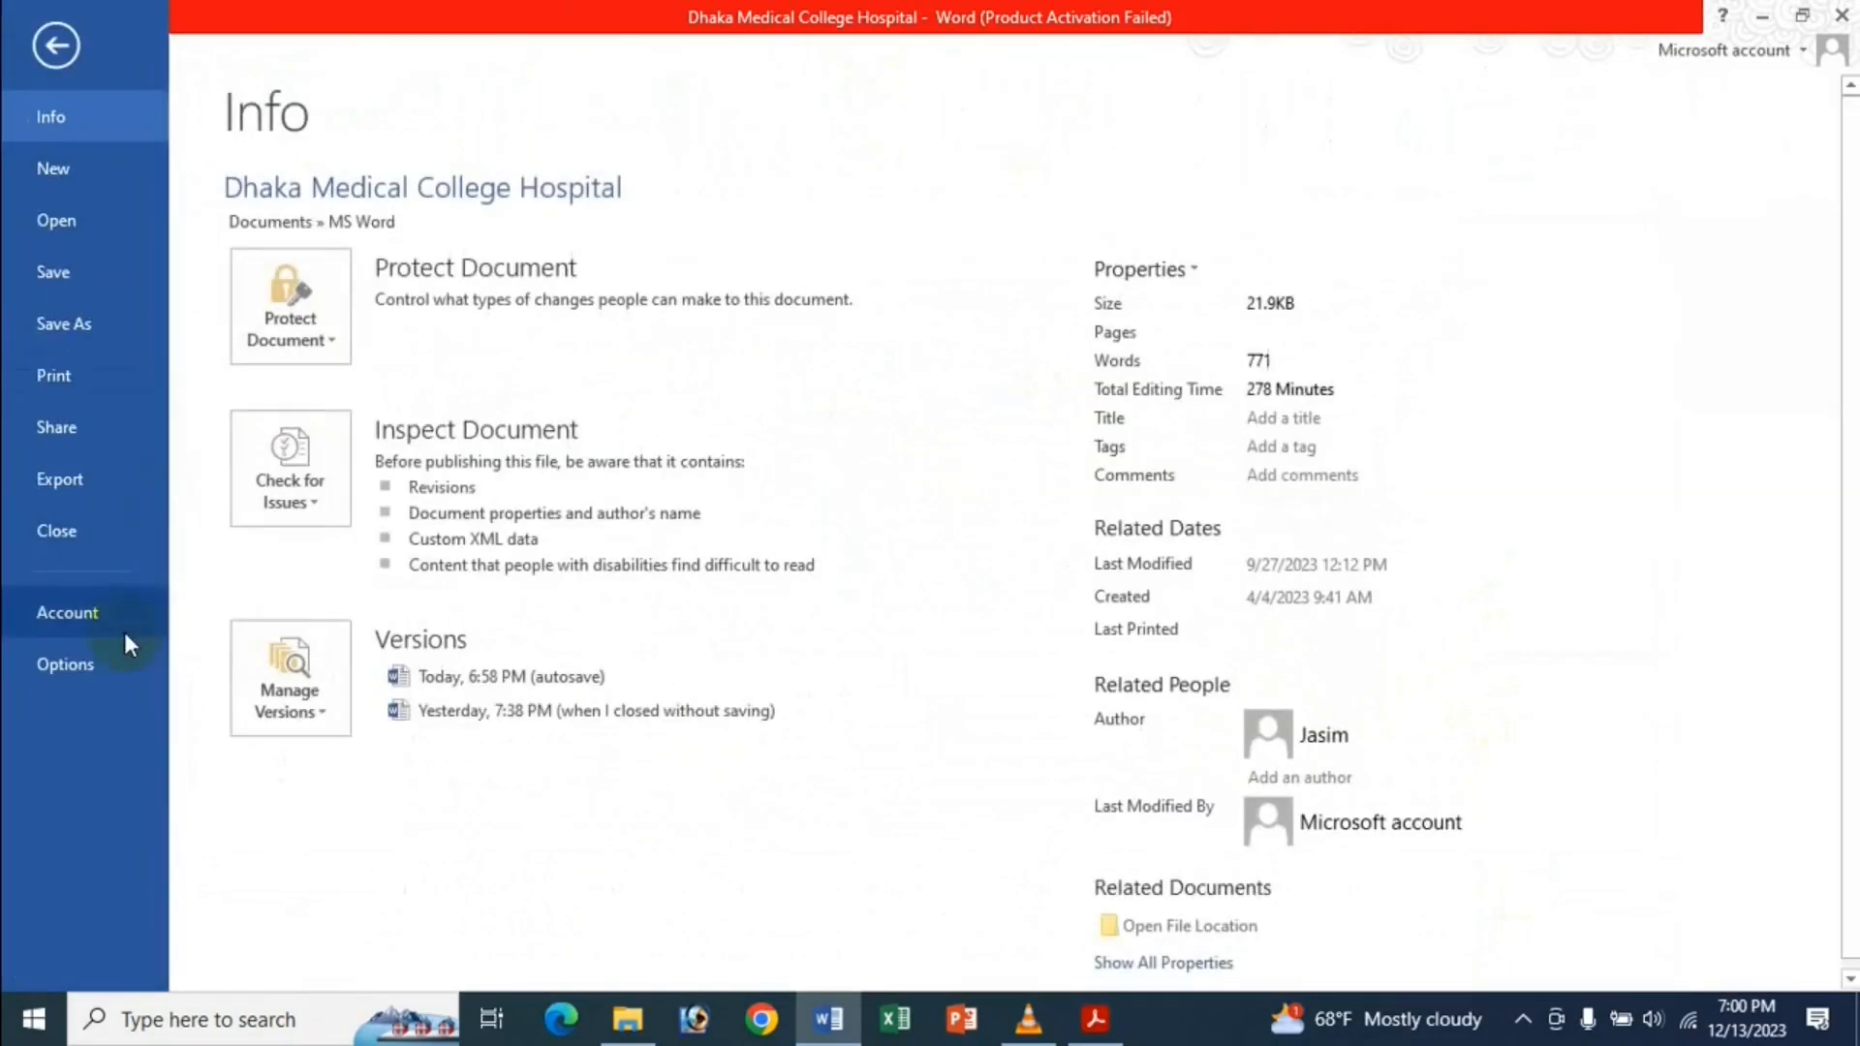
Turn on Show bookmarks in Word Options' Advanced settings.
{"action": "left_click", "coordinate": [91, 653]}
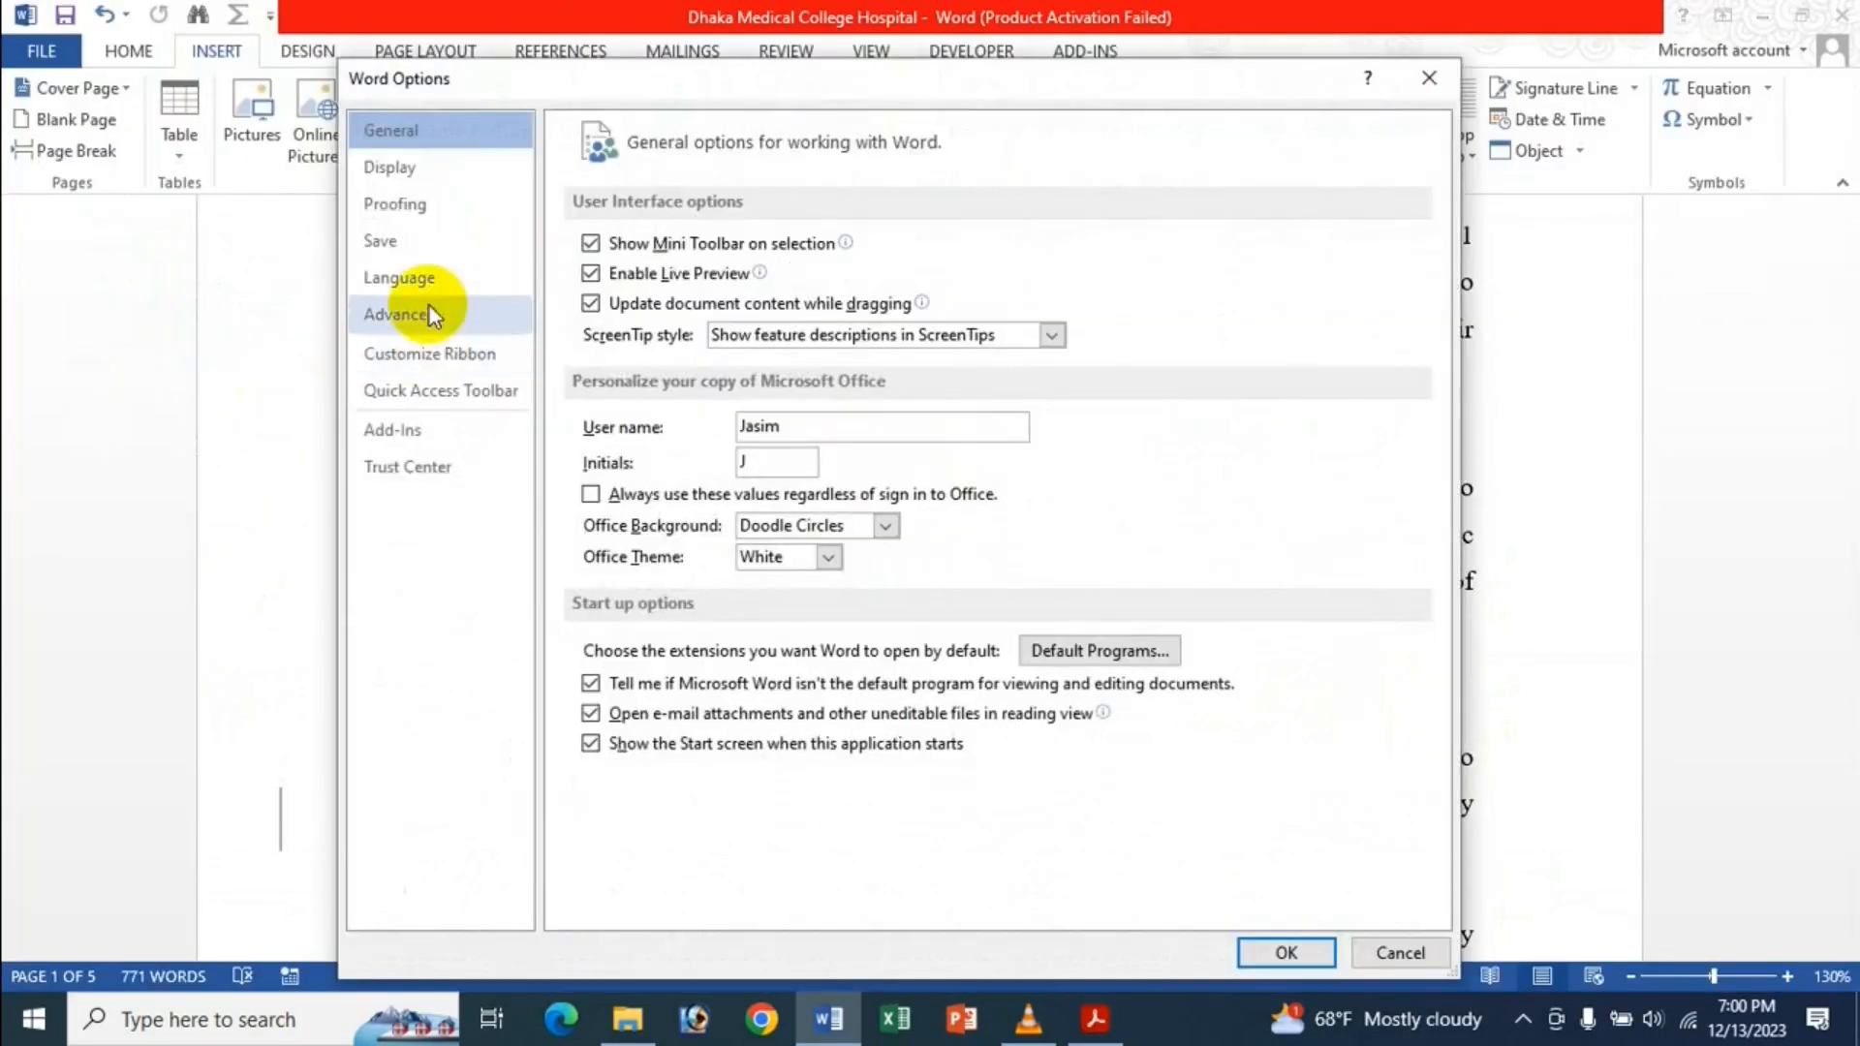
{"action": "left_click", "coordinate": [428, 312]}
{"action": "scroll", "coordinate": [901, 475], "scroll_direction": "down", "scroll_amount": 10}
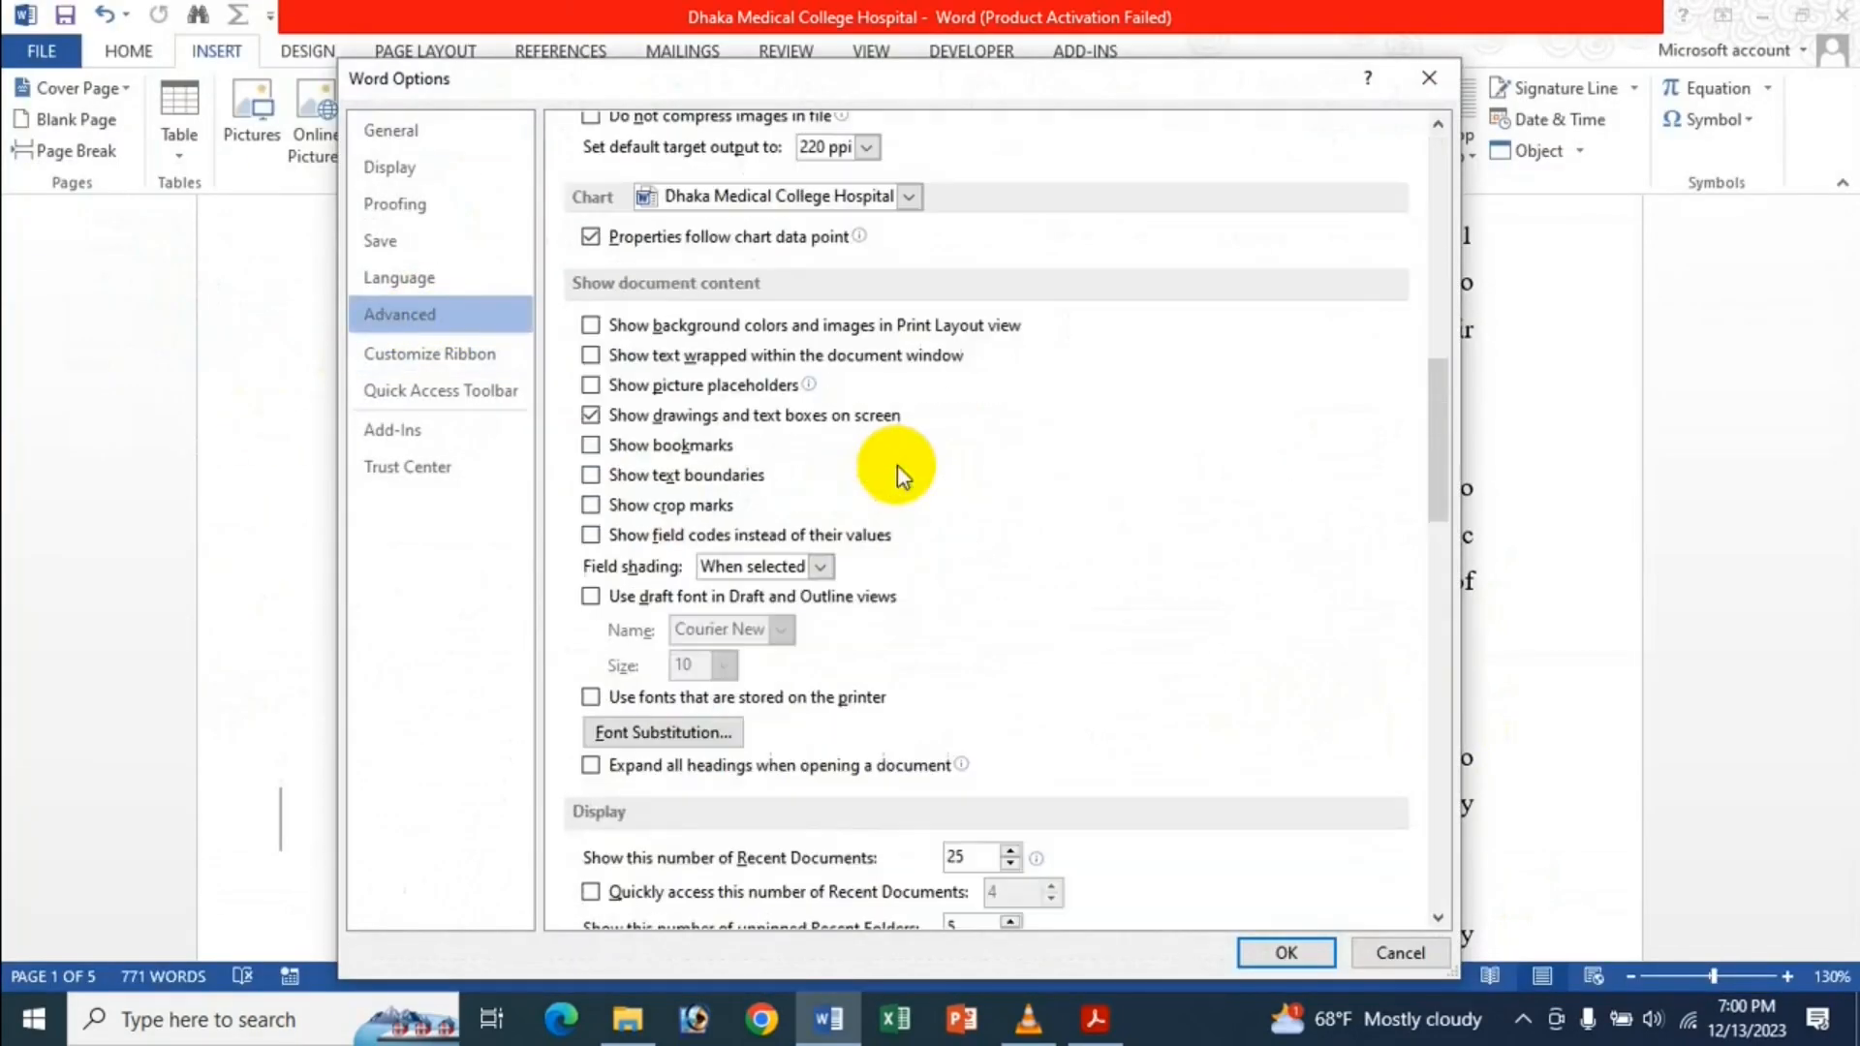
{"action": "left_click", "coordinate": [669, 446]}
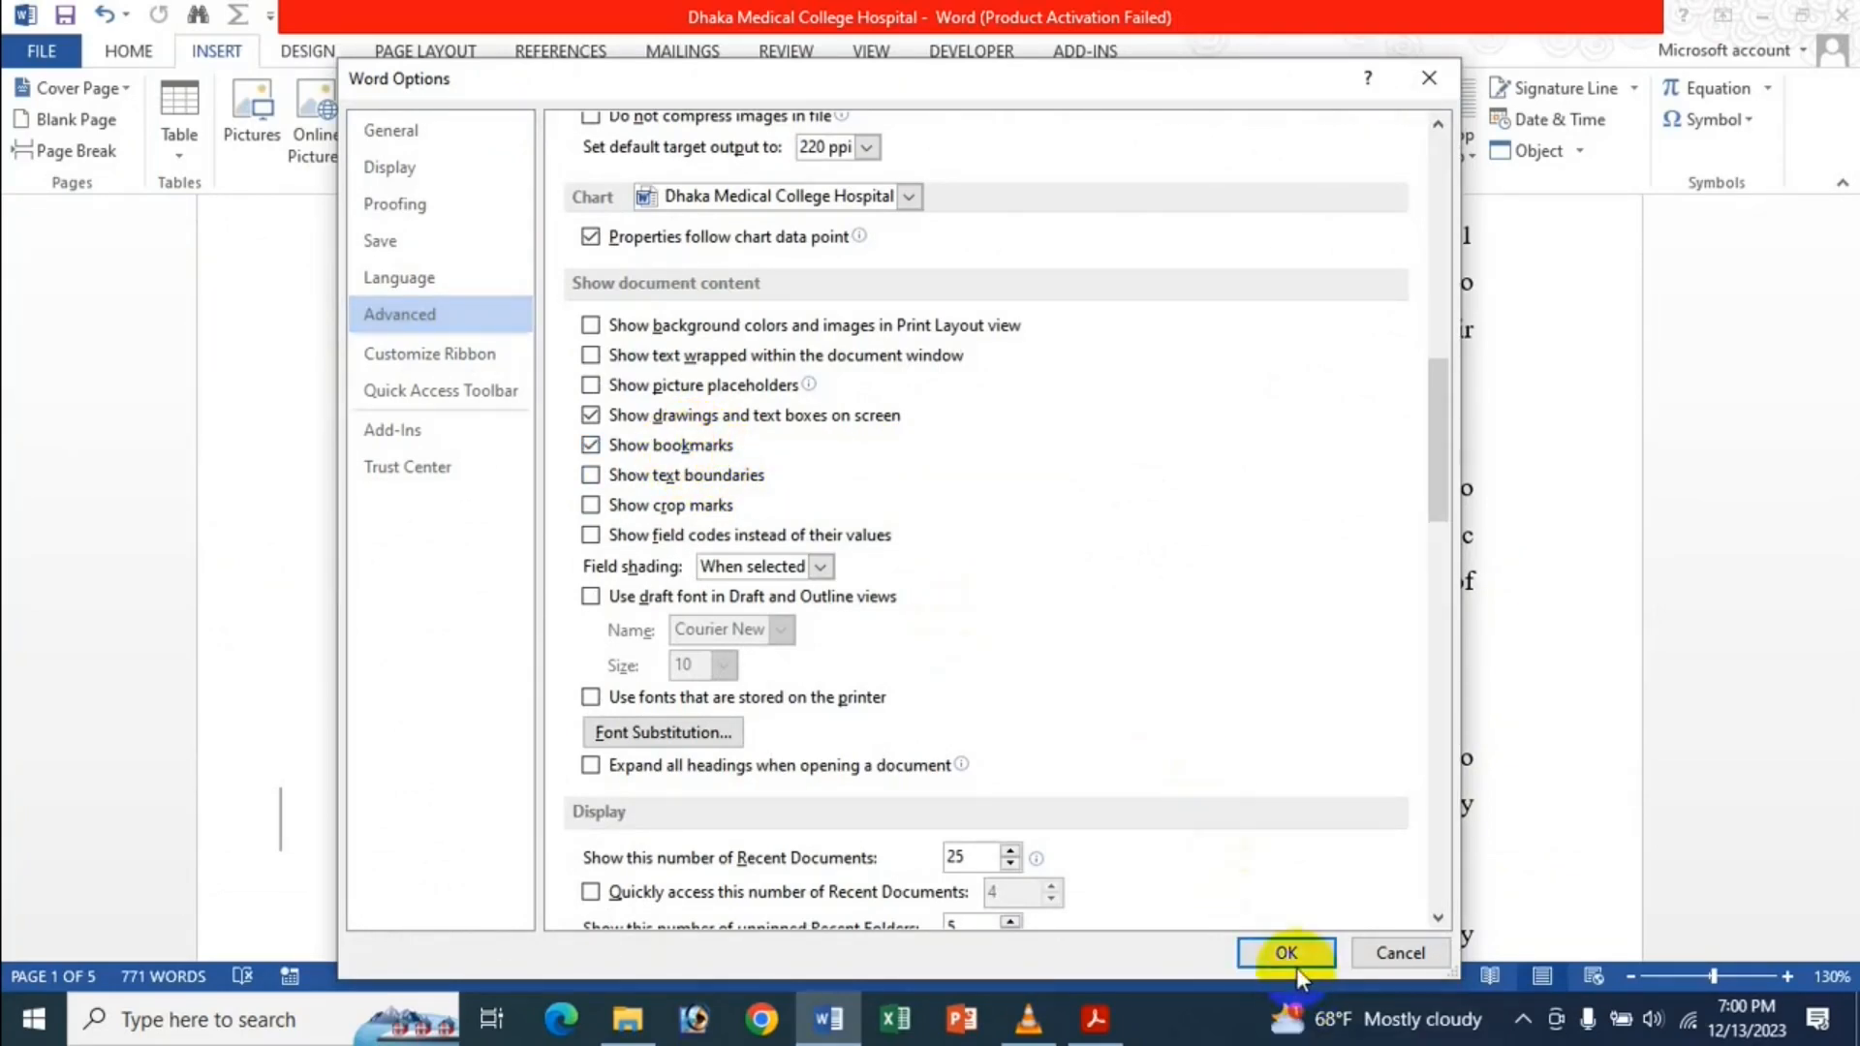
{"action": "left_click", "coordinate": [1285, 951]}
Undo the bookmark so the brackets around 'patient for admission' disappear.
{"action": "scroll", "coordinate": [959, 846], "scroll_direction": "down", "scroll_amount": 5}
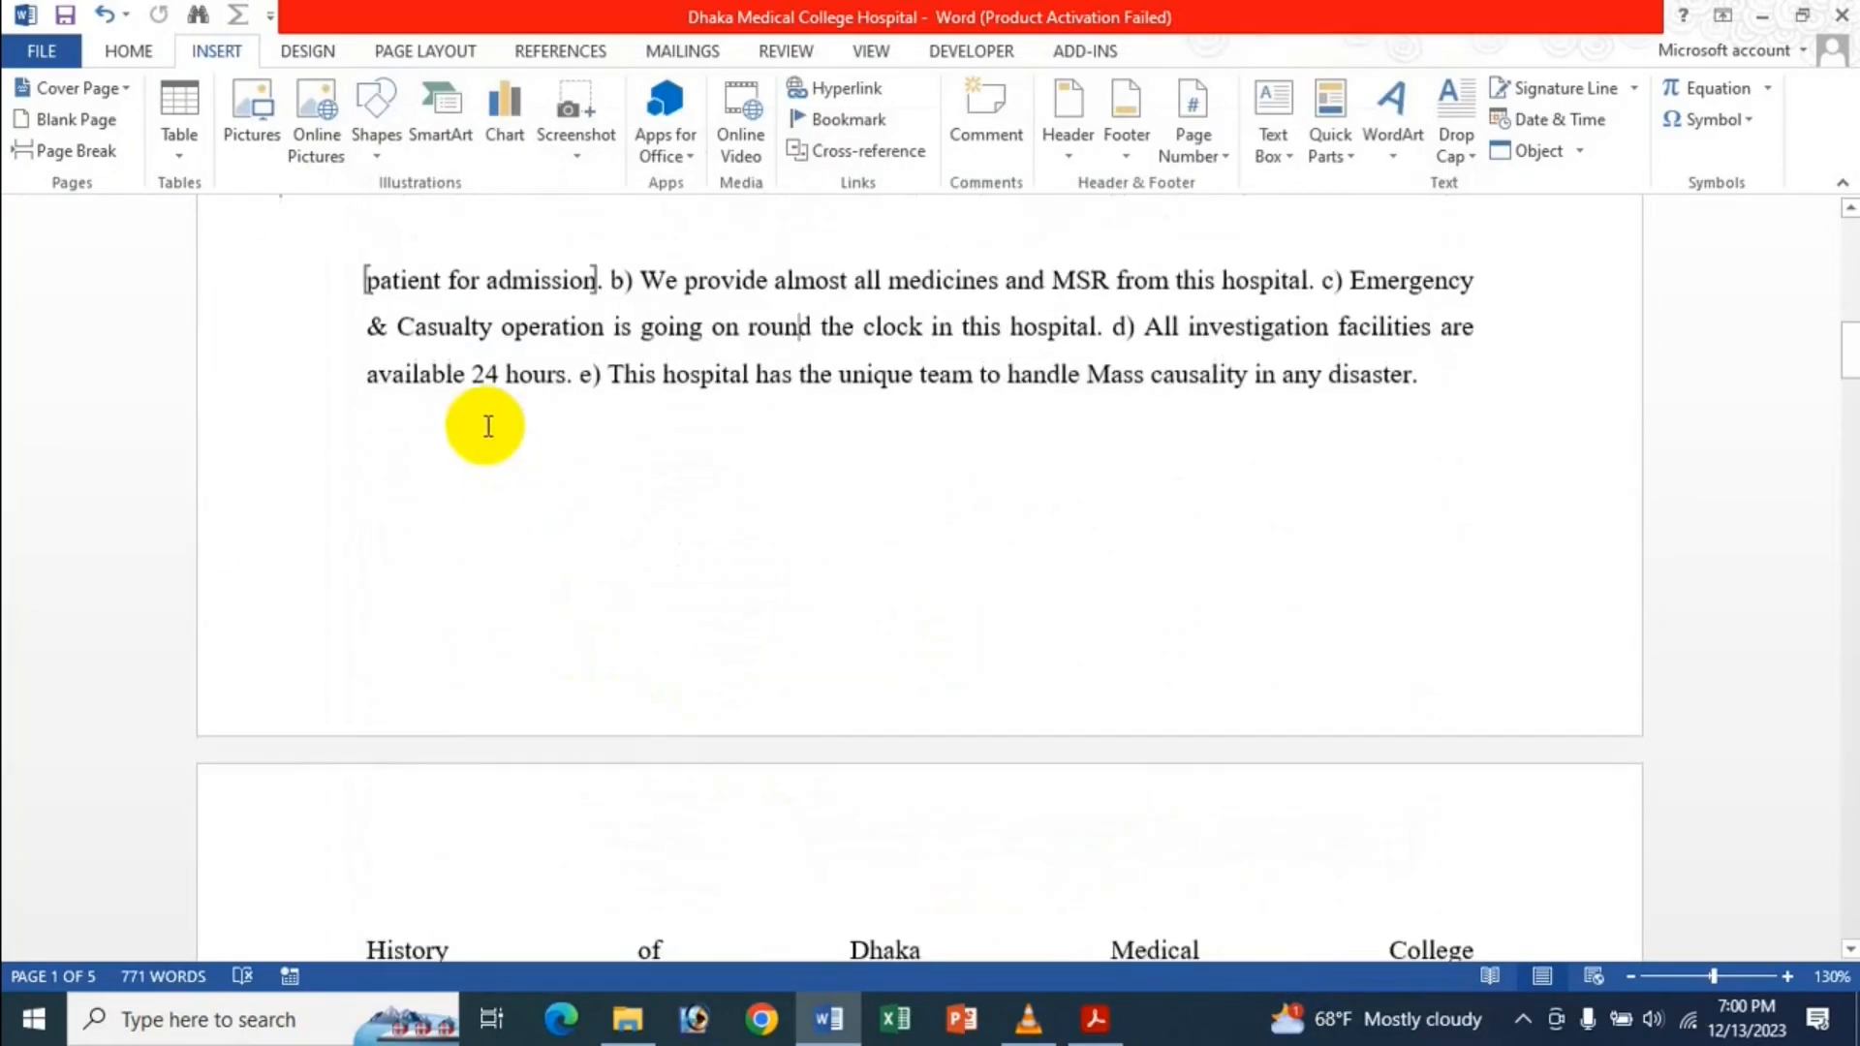
{"action": "scroll", "coordinate": [426, 398], "scroll_direction": "up", "scroll_amount": 1}
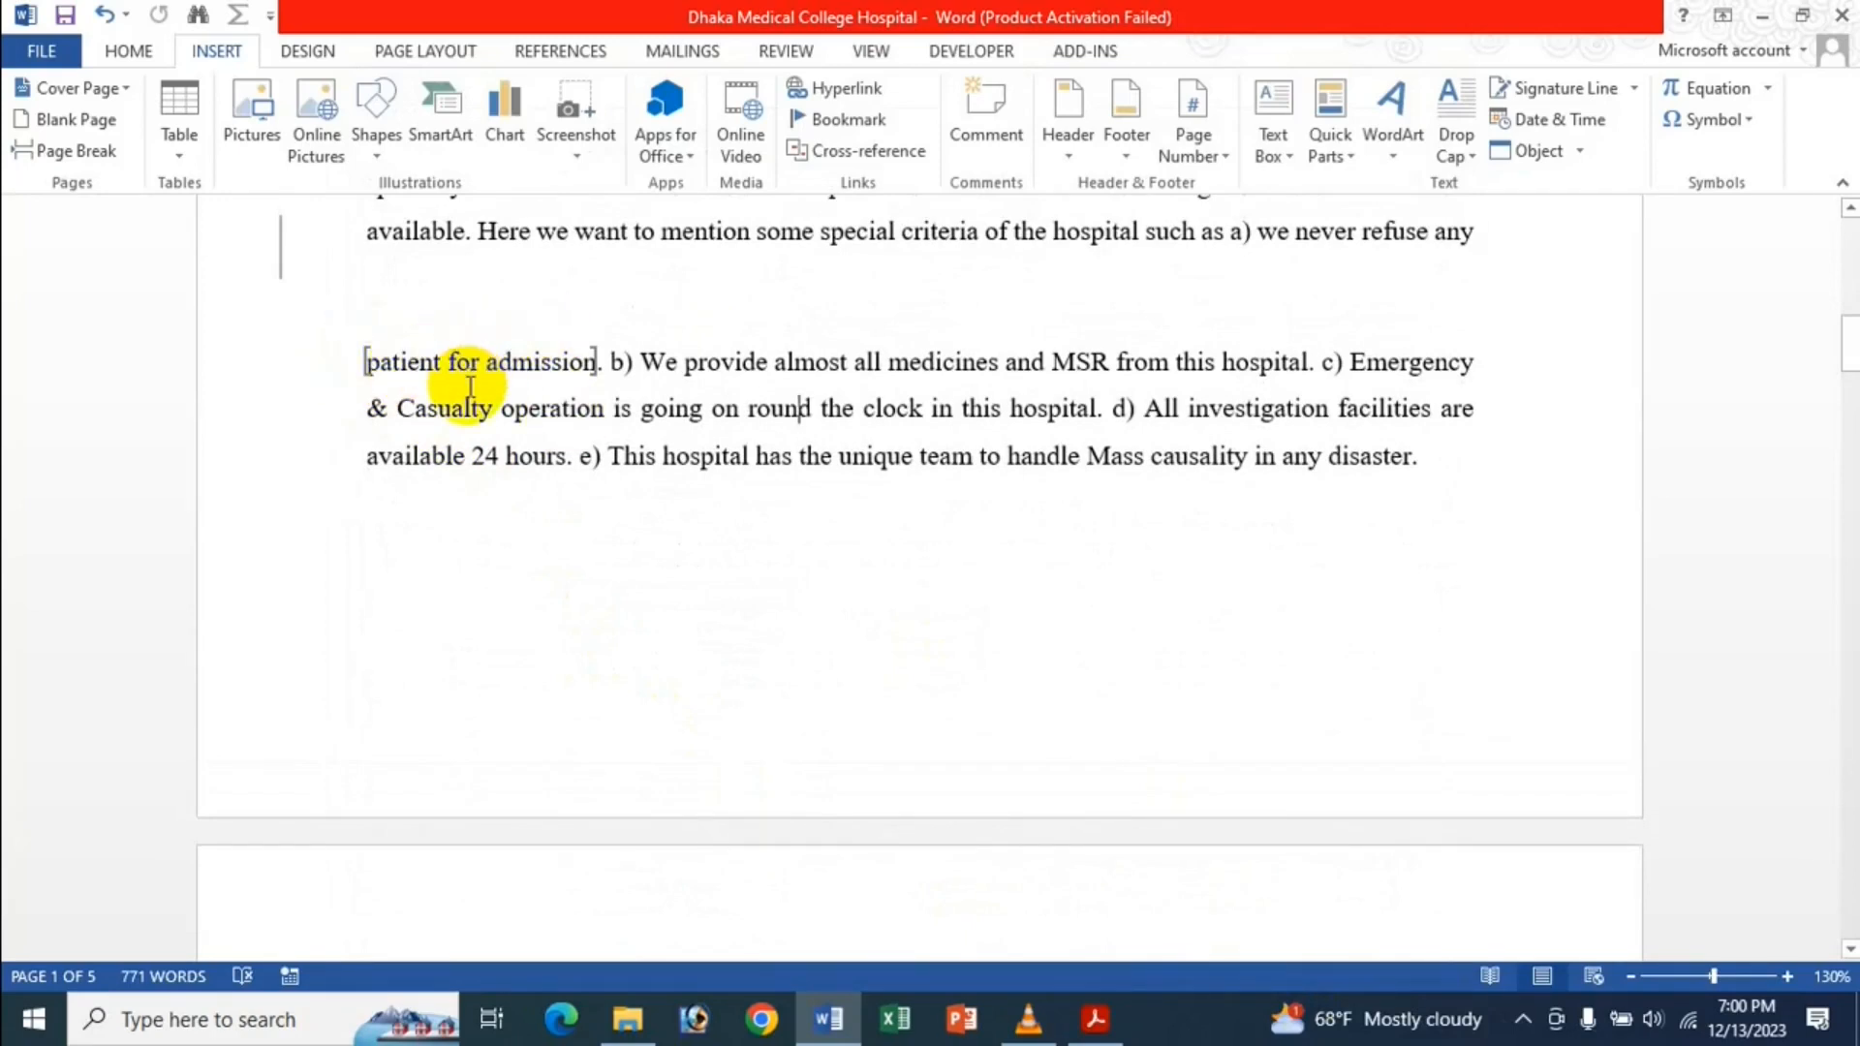
{"action": "scroll", "coordinate": [533, 441], "scroll_direction": "up", "scroll_amount": 8}
{"action": "scroll", "coordinate": [916, 184], "scroll_direction": "up", "scroll_amount": 1}
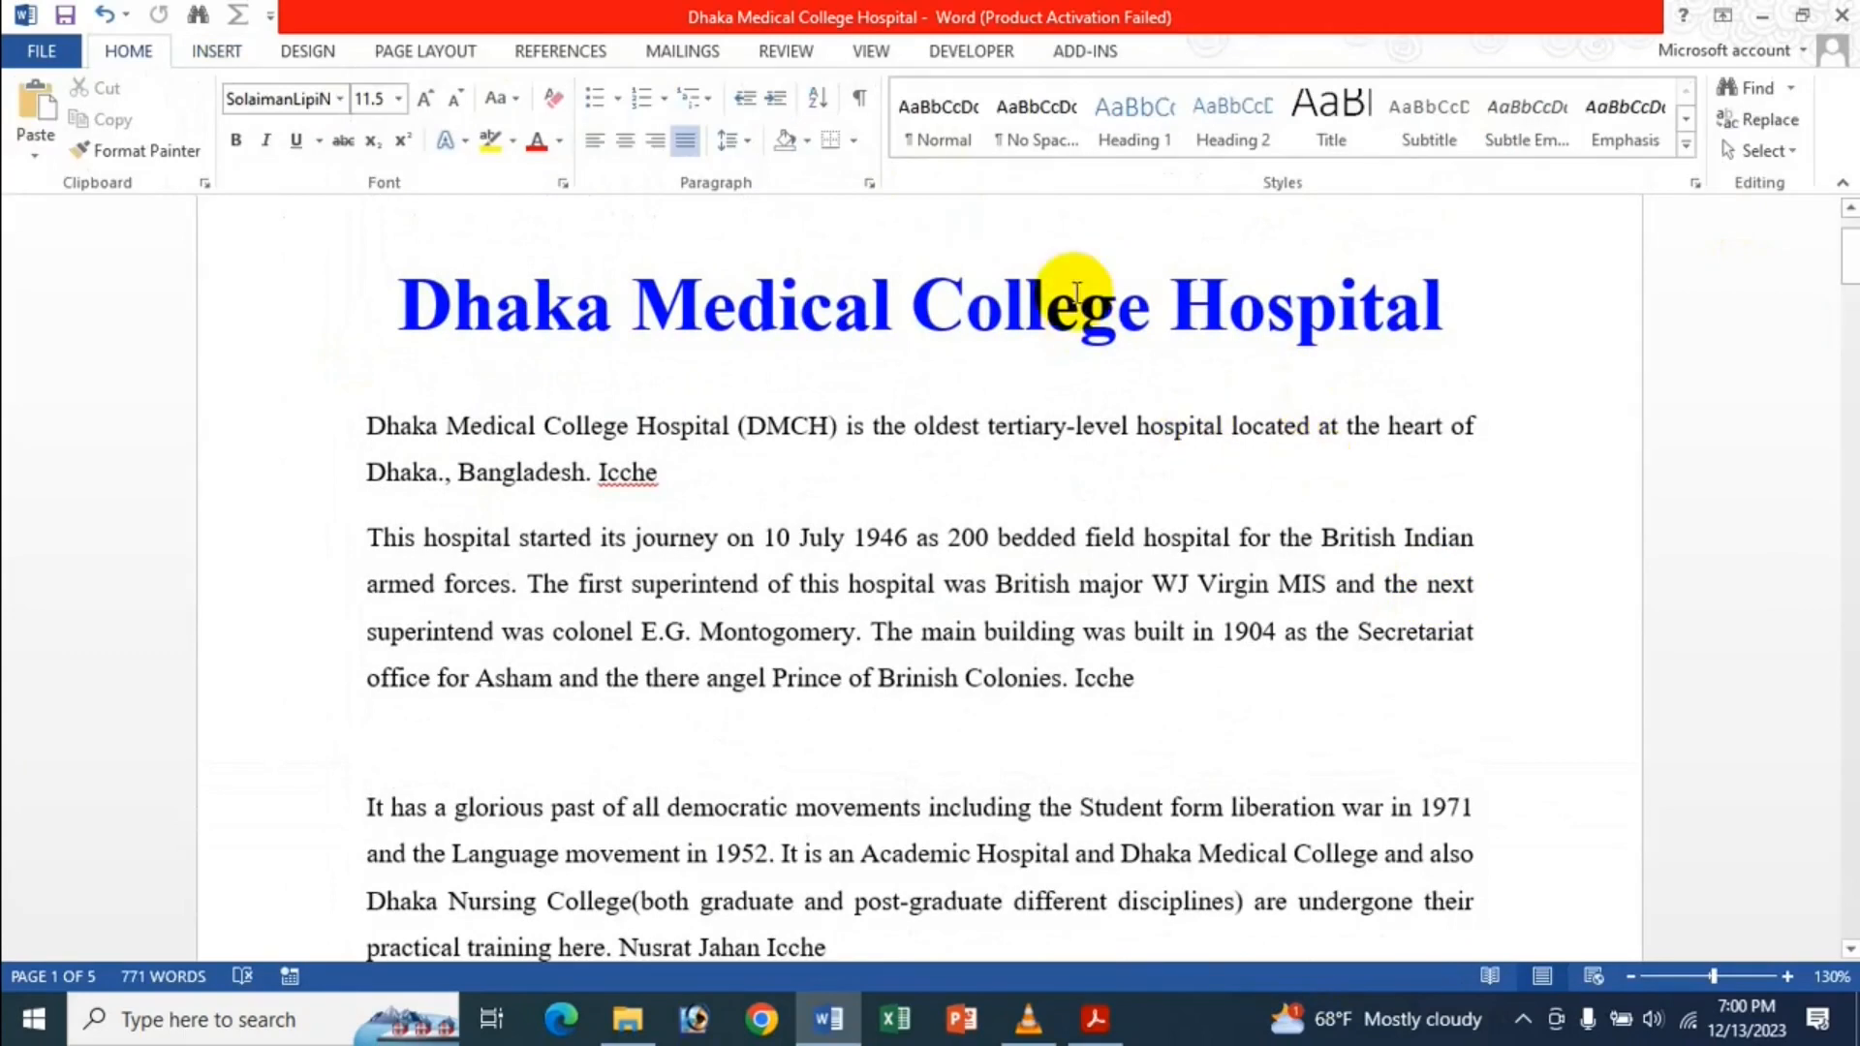
{"action": "scroll", "coordinate": [875, 128], "scroll_direction": "down", "scroll_amount": 1}
{"action": "scroll", "coordinate": [703, 392], "scroll_direction": "down", "scroll_amount": 3}
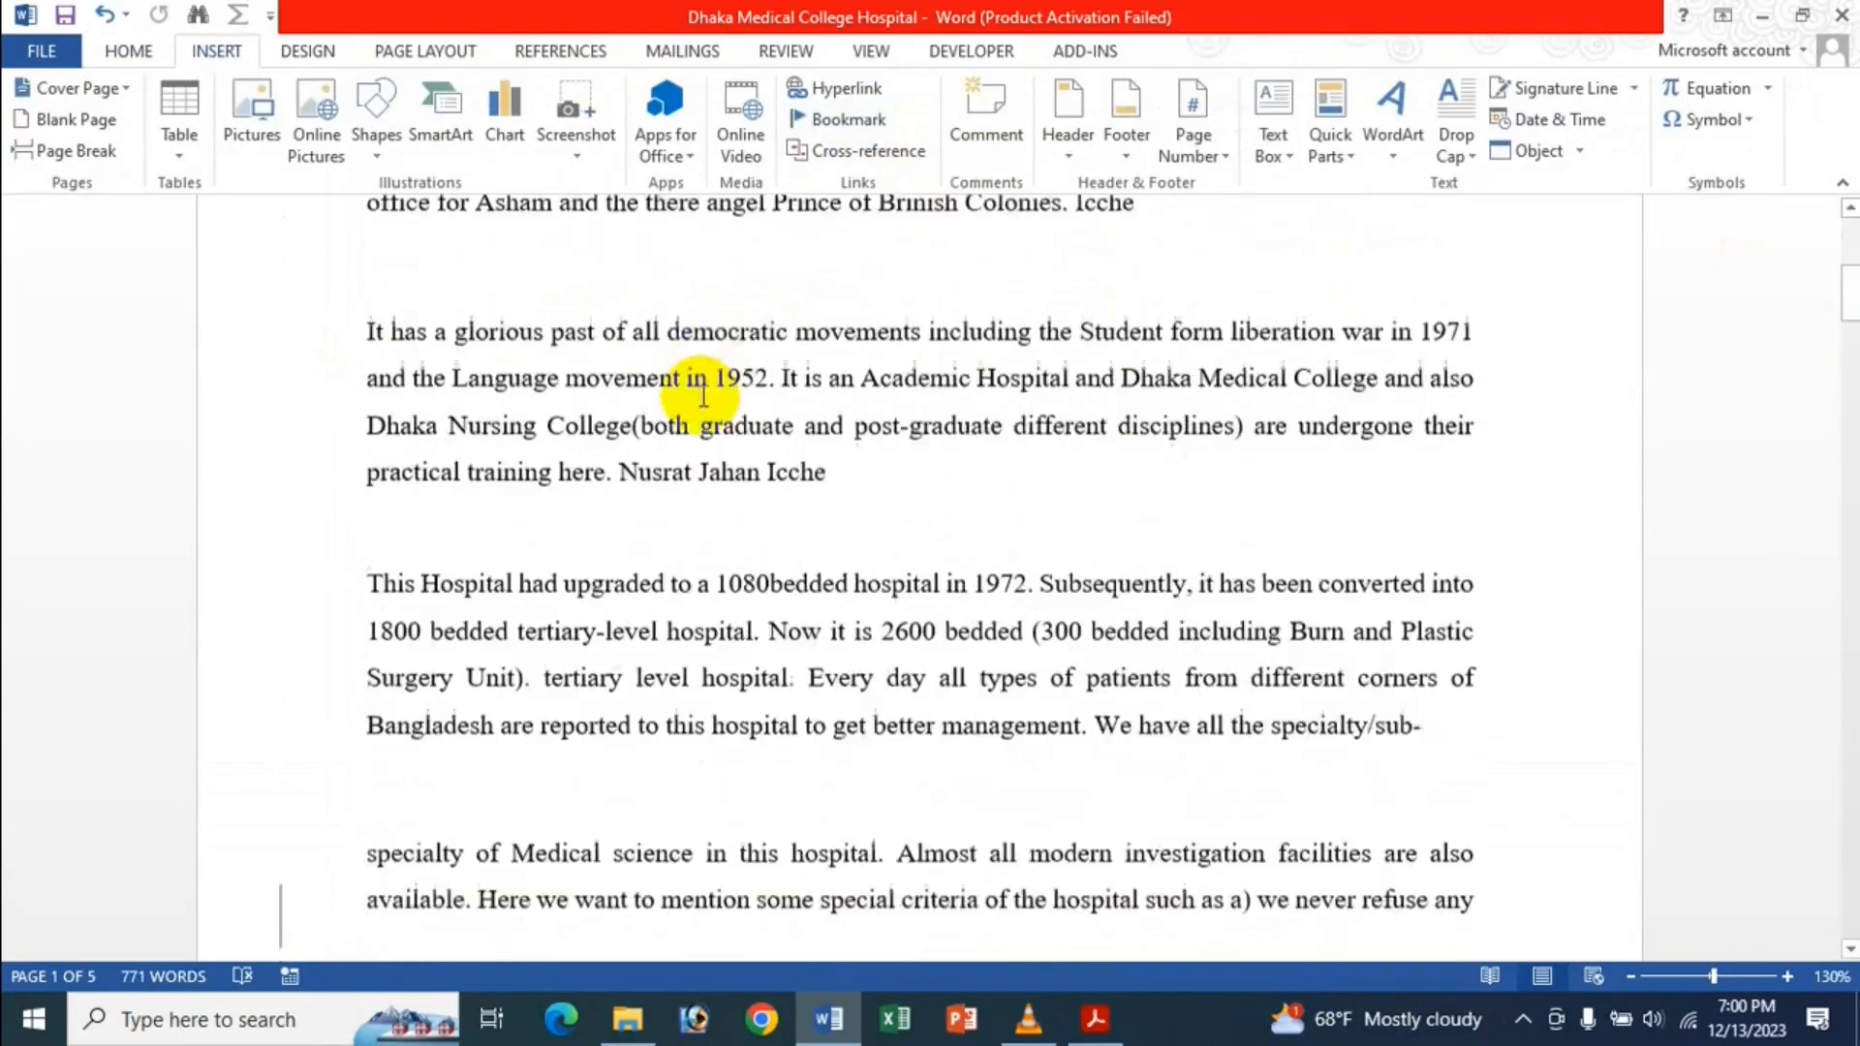
{"action": "scroll", "coordinate": [703, 392], "scroll_direction": "down", "scroll_amount": 4}
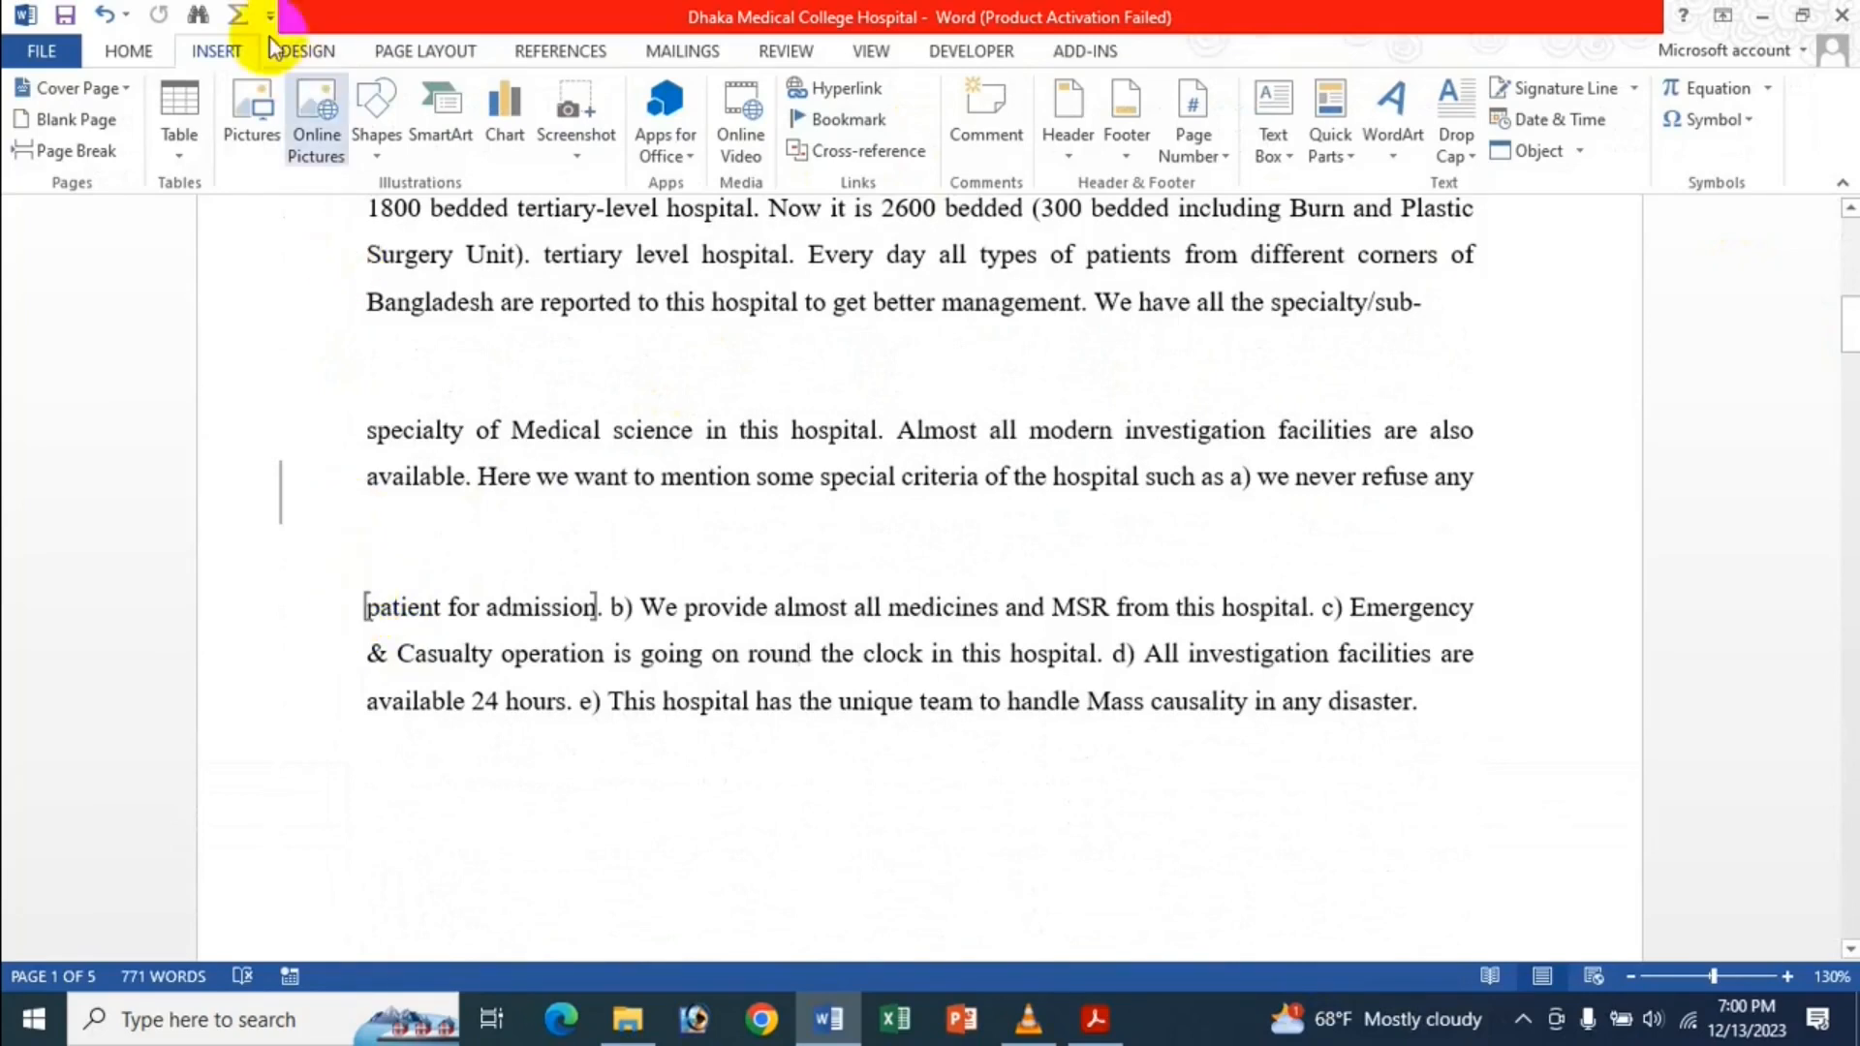
{"action": "key", "text": "ctrl+z"}
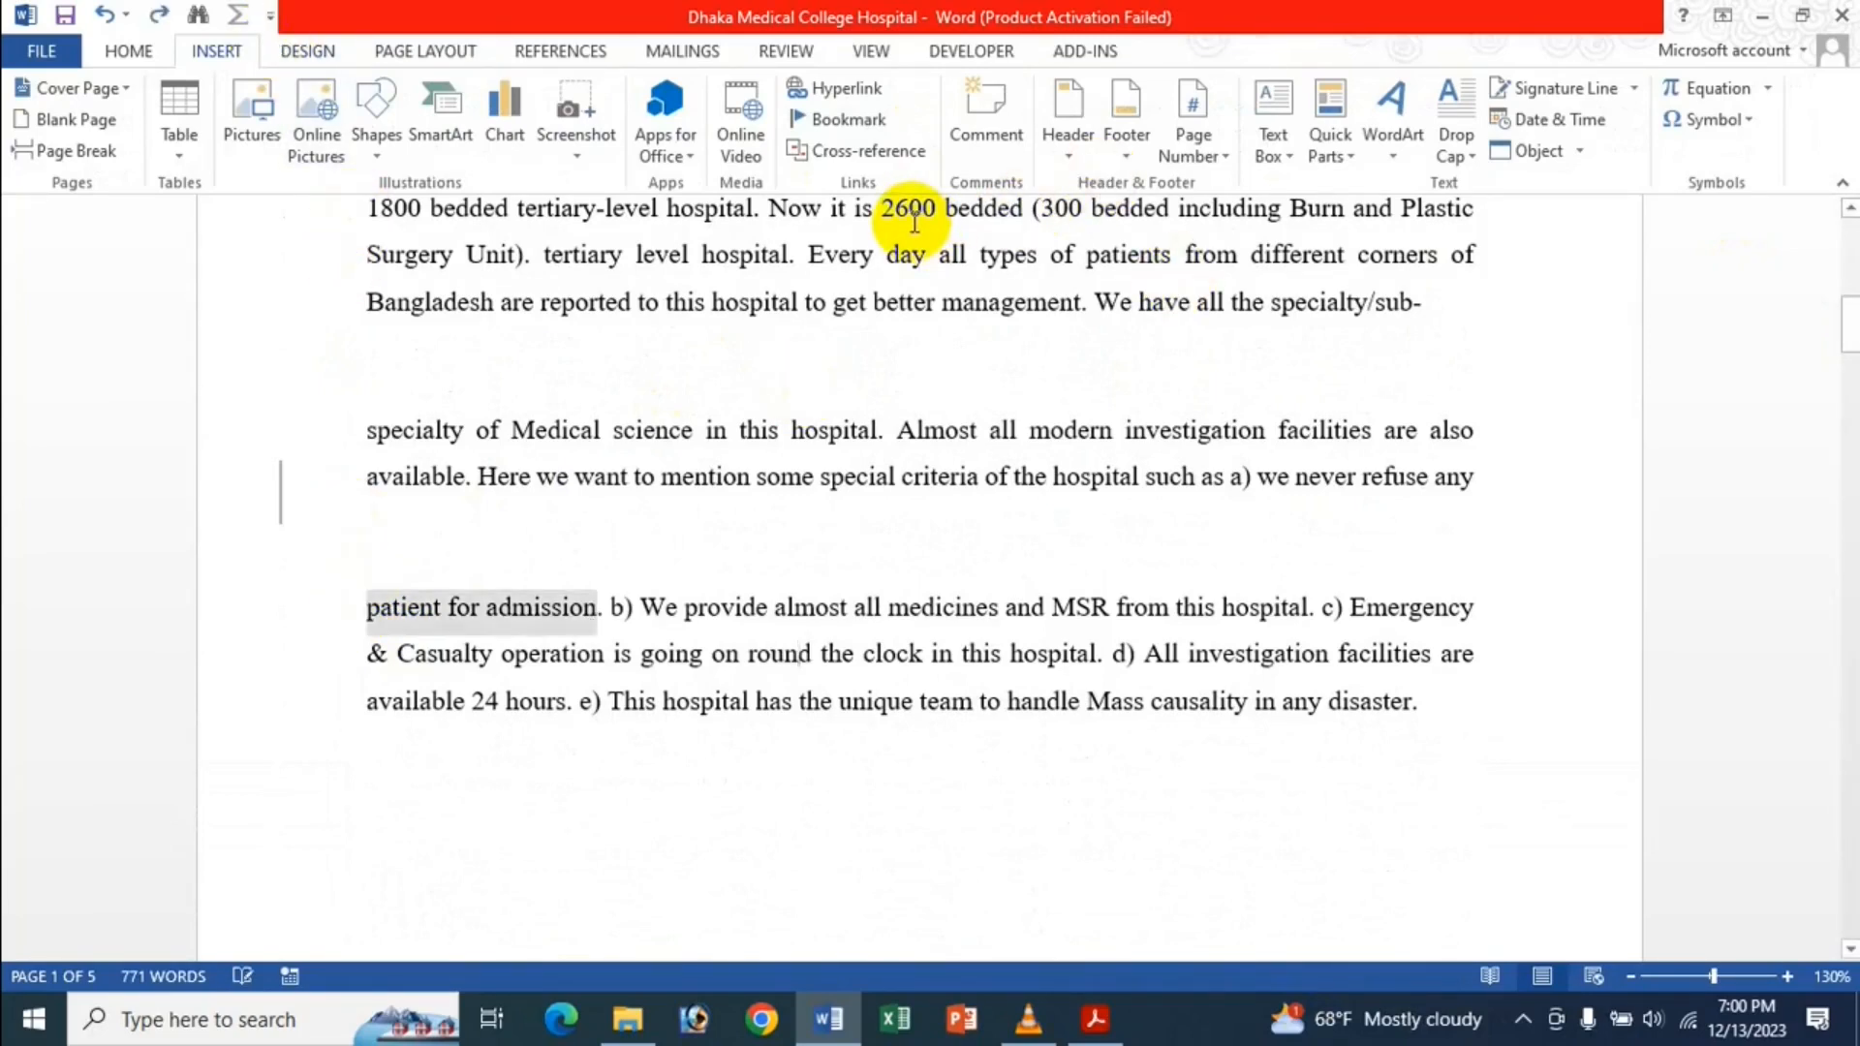
{"action": "left_click", "coordinate": [770, 444]}
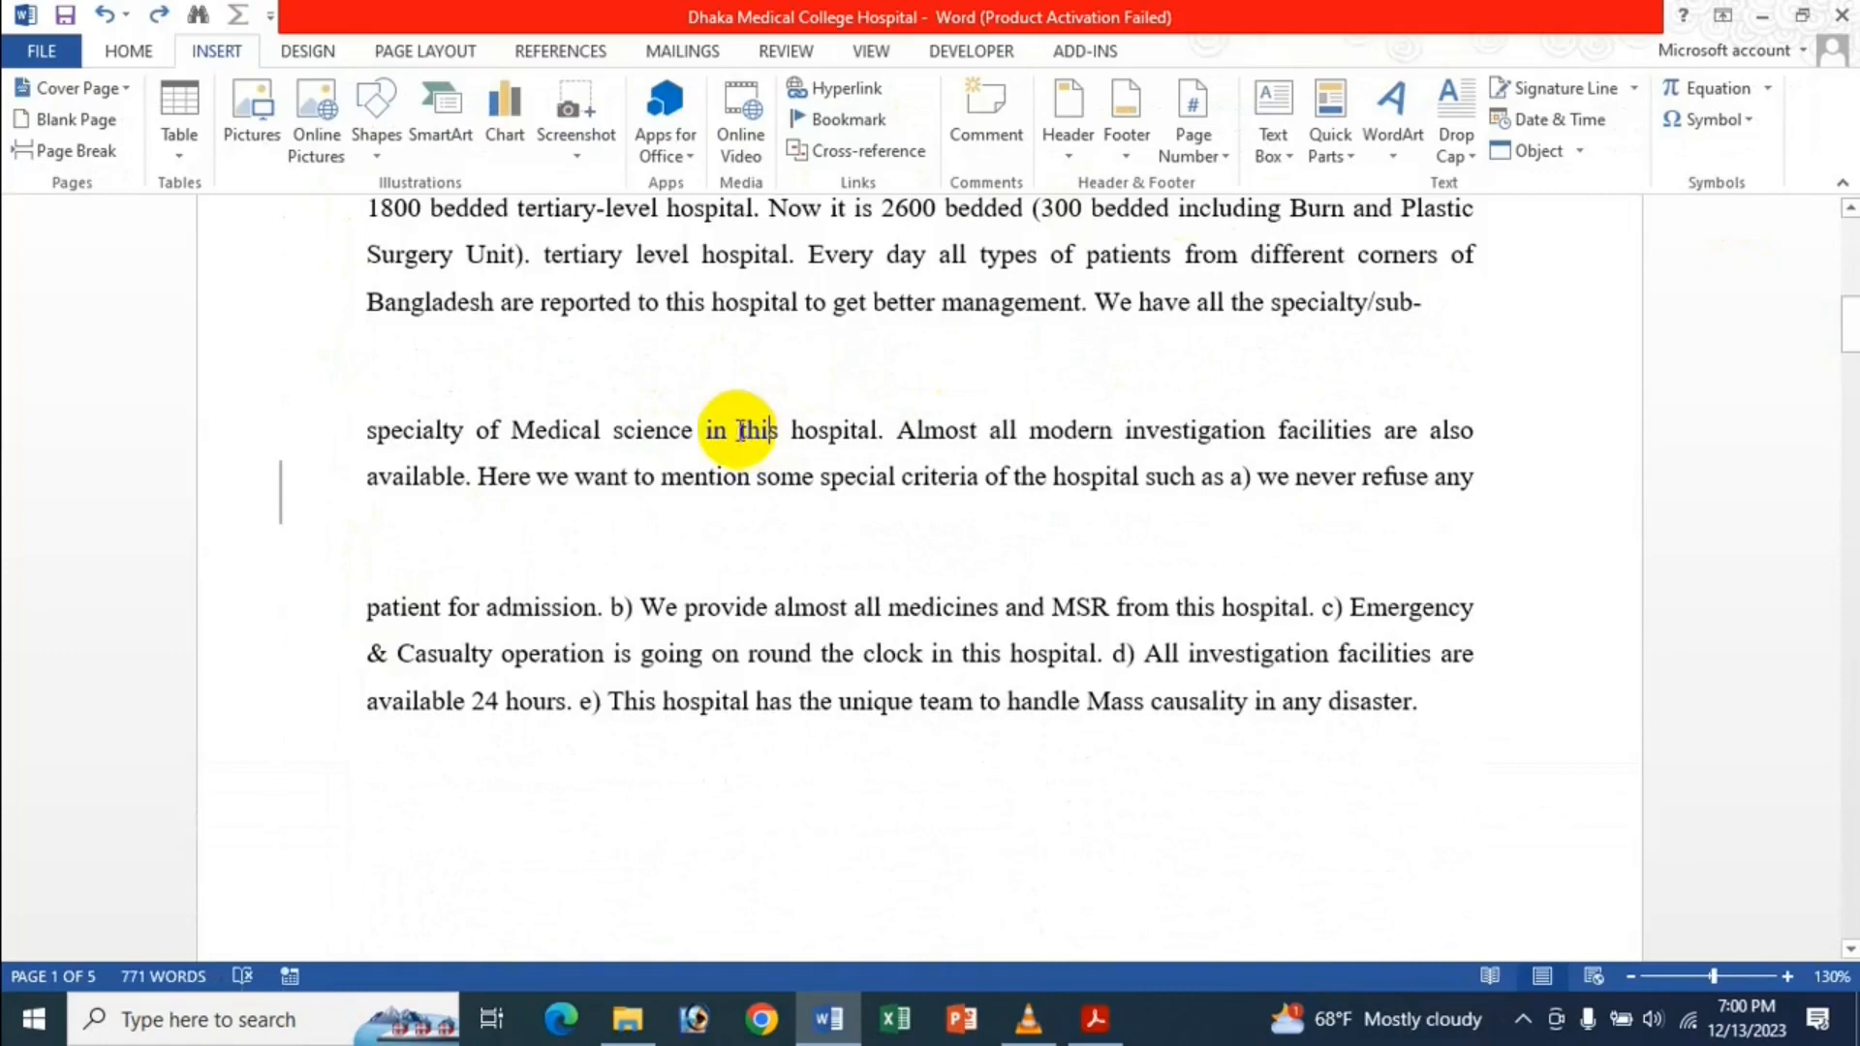
Undo and redo the text box deletion, leaving the page without the text box.
{"action": "left_click", "coordinate": [38, 53]}
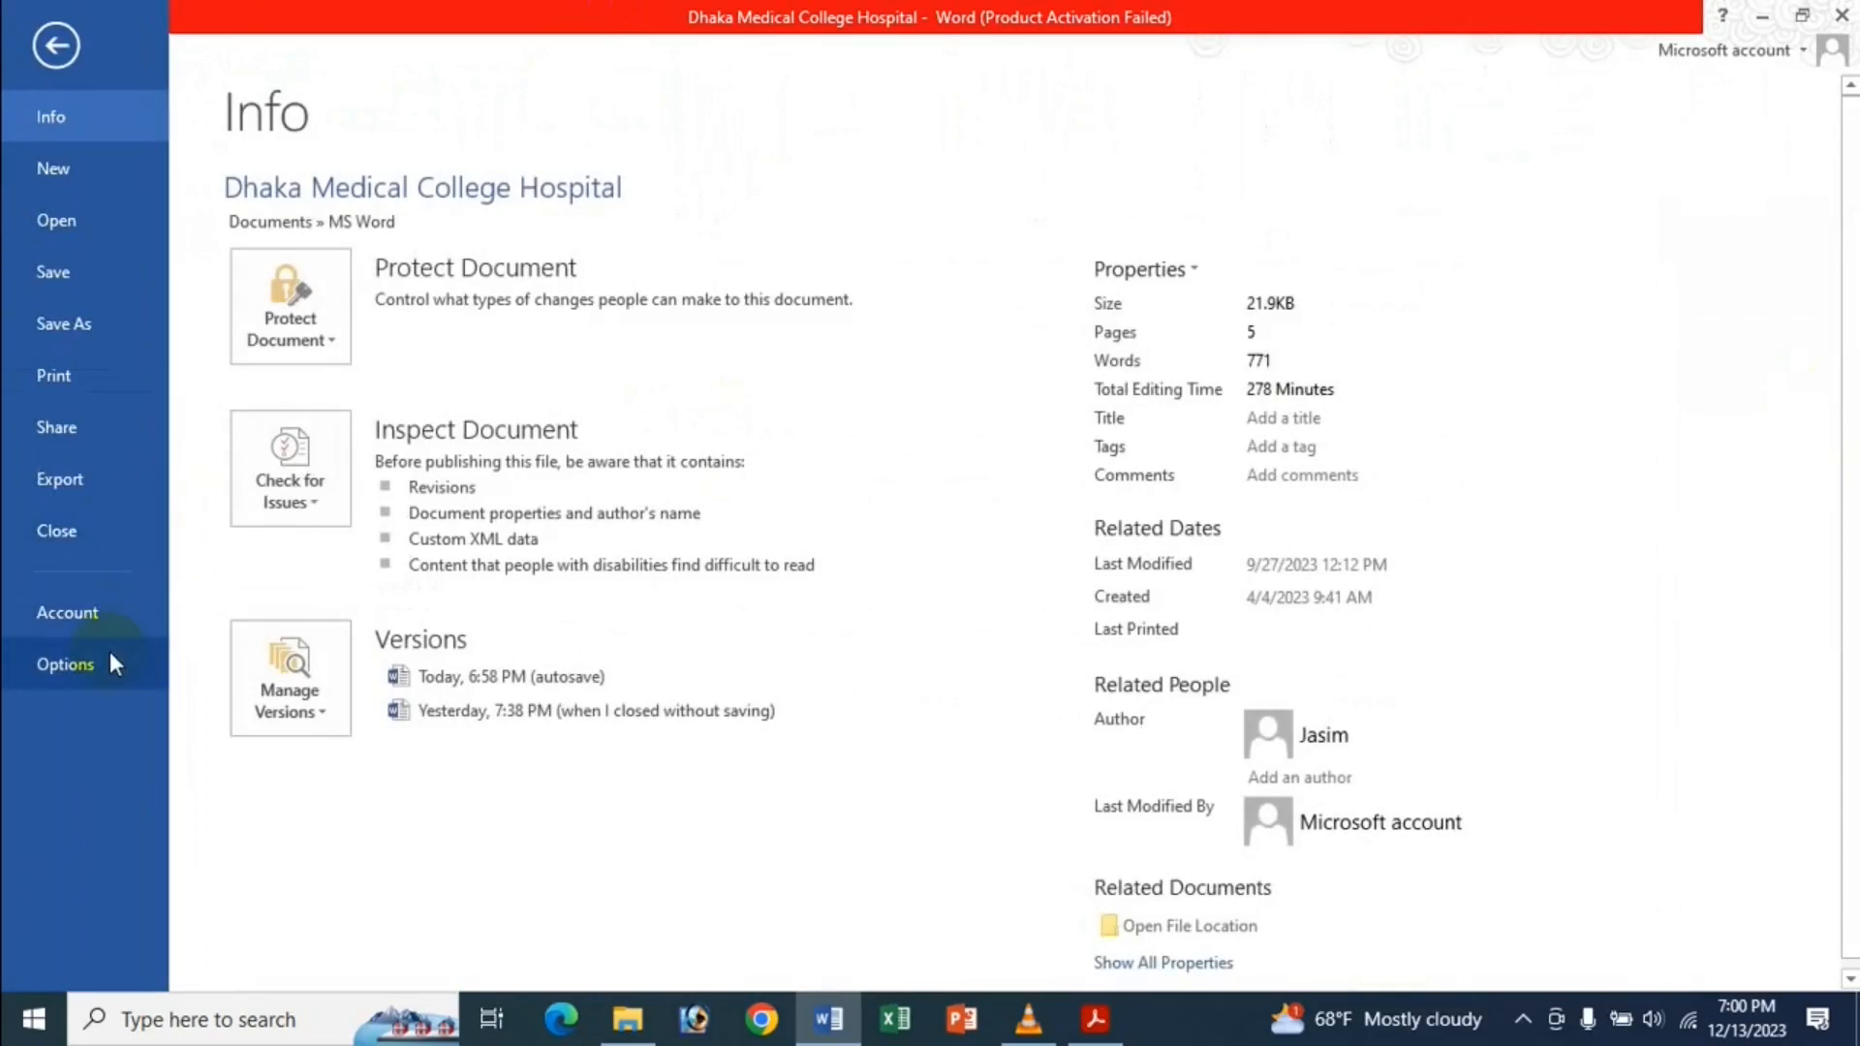
{"action": "left_click", "coordinate": [56, 43]}
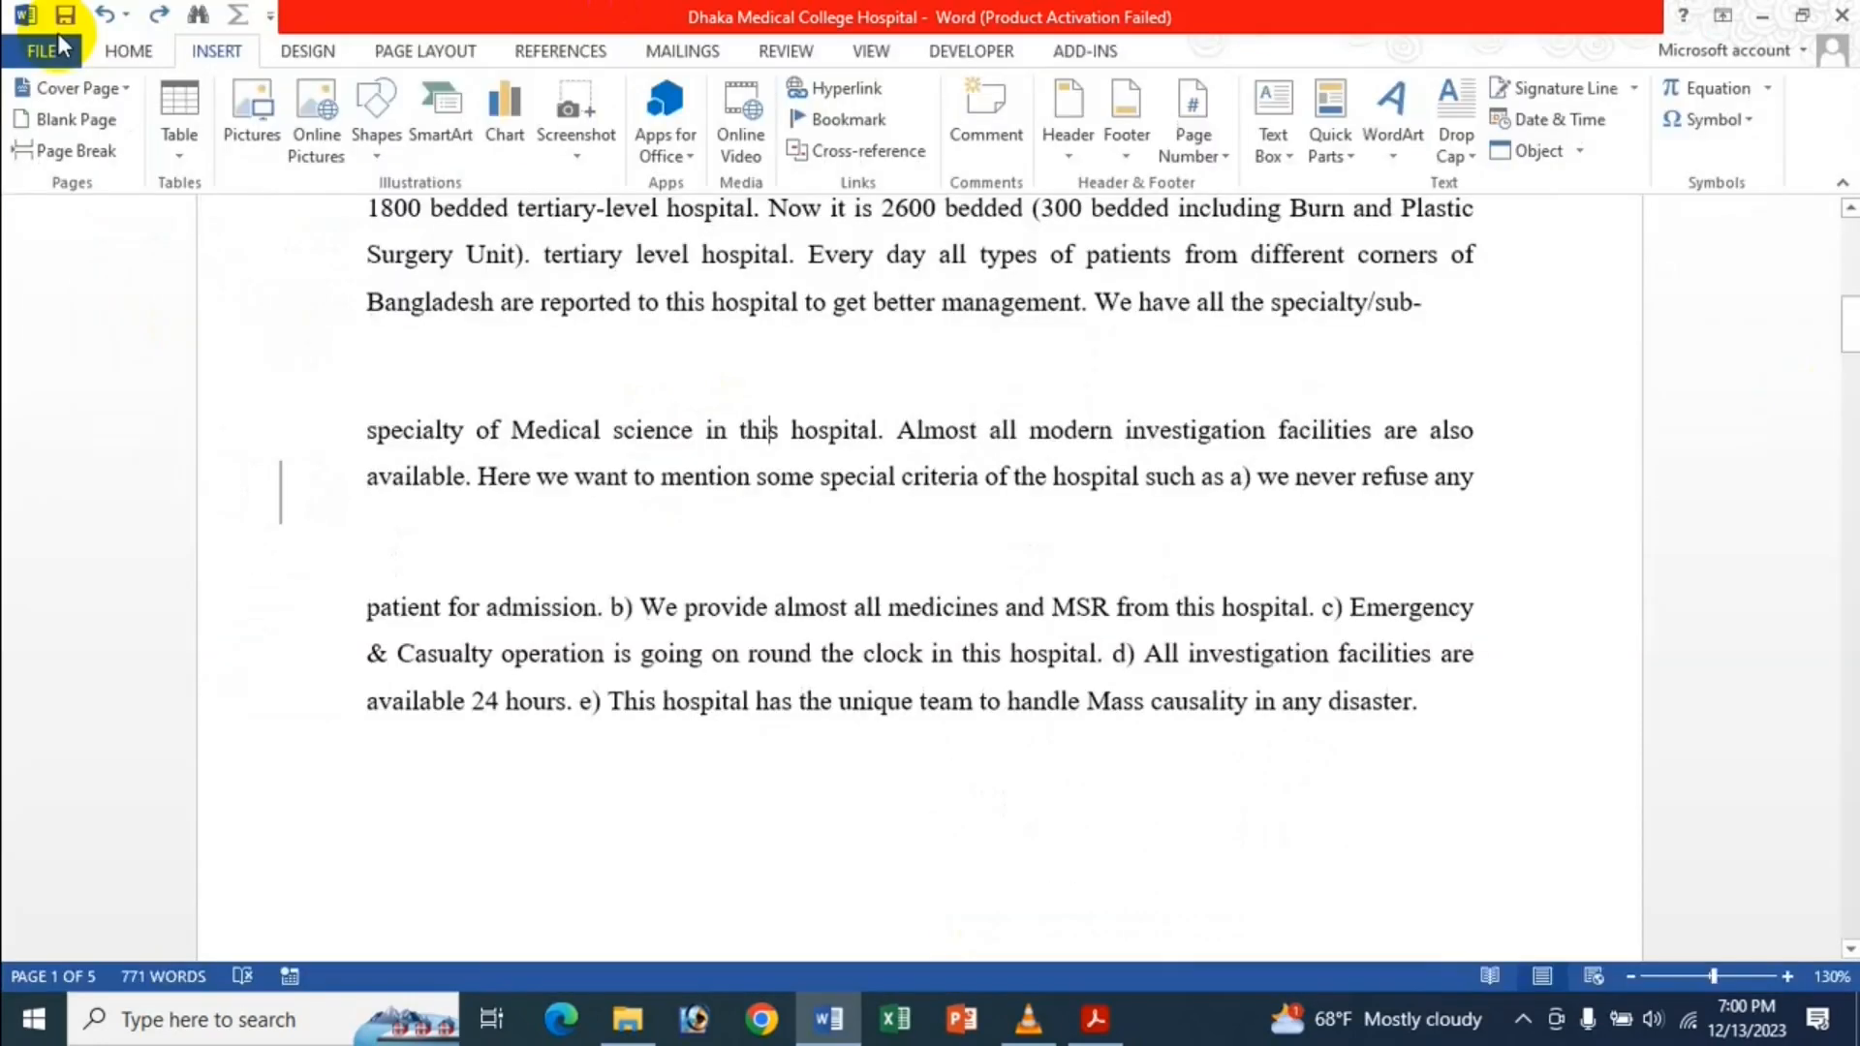
{"action": "key", "text": "ctrl+z"}
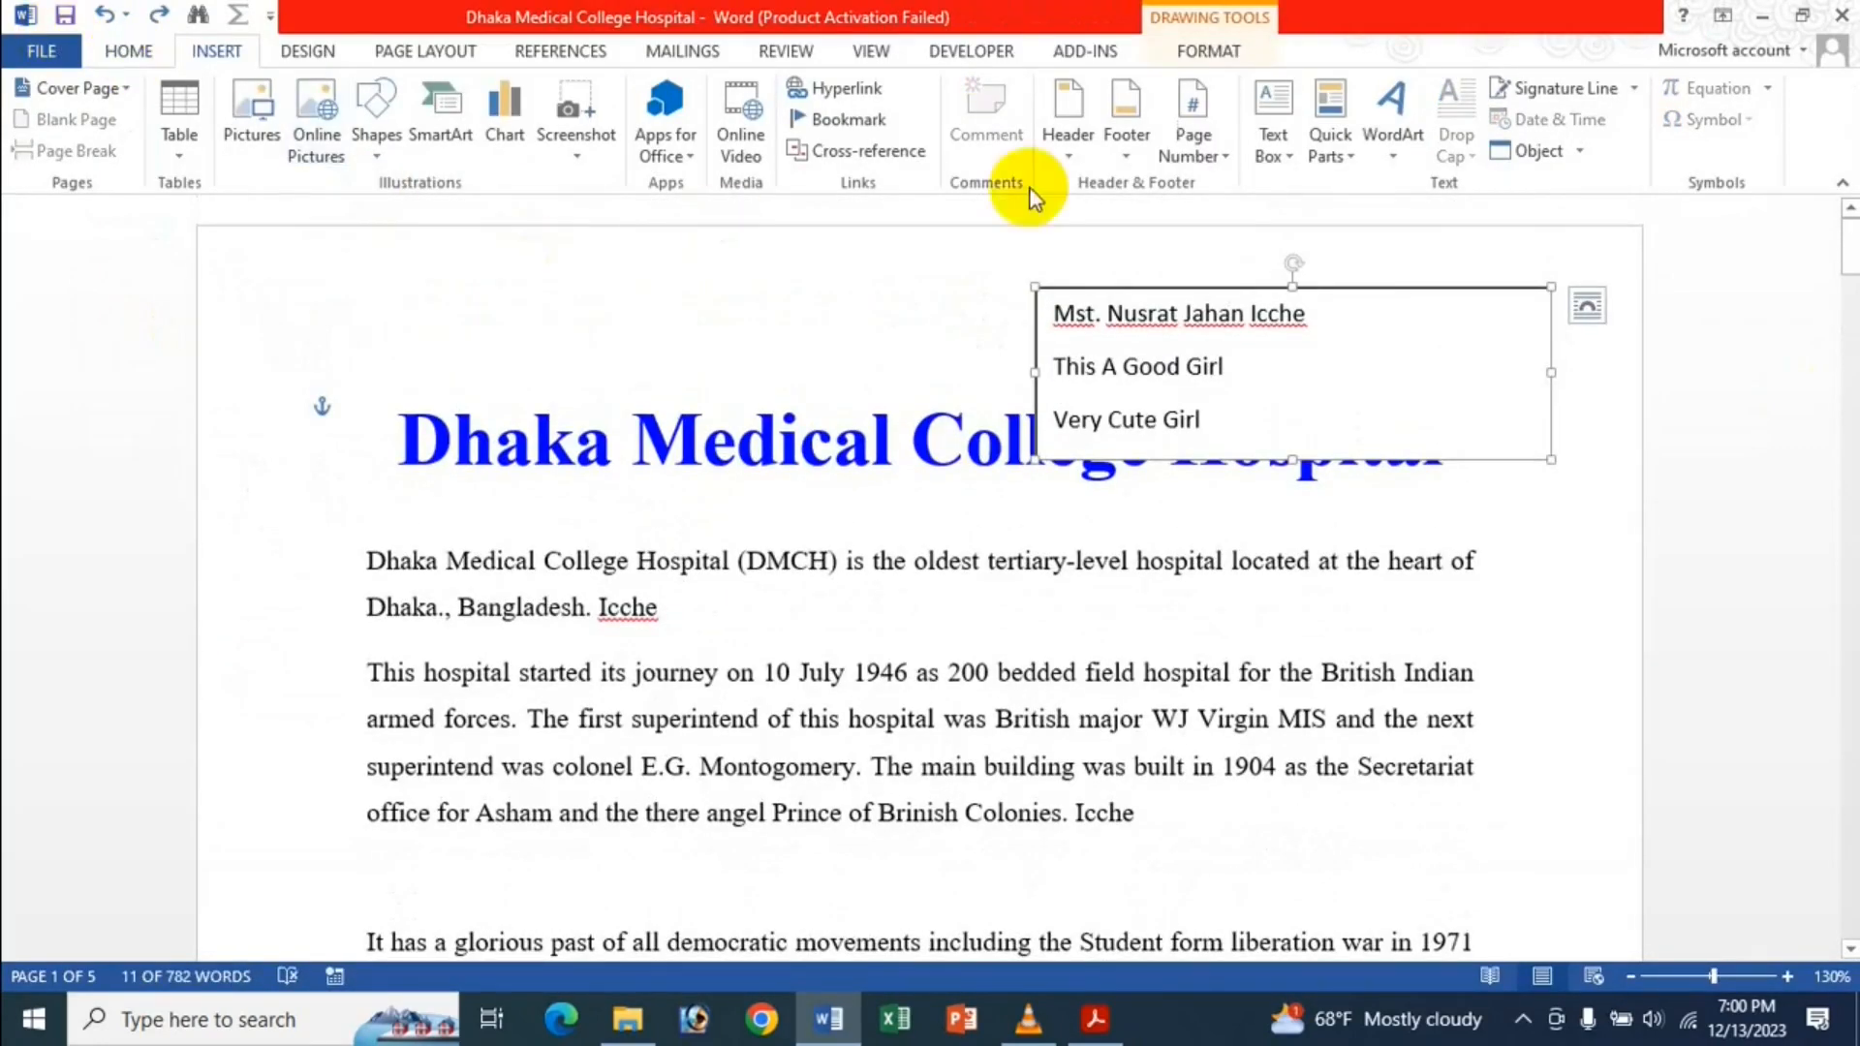
{"action": "key", "text": "ctrl+y"}
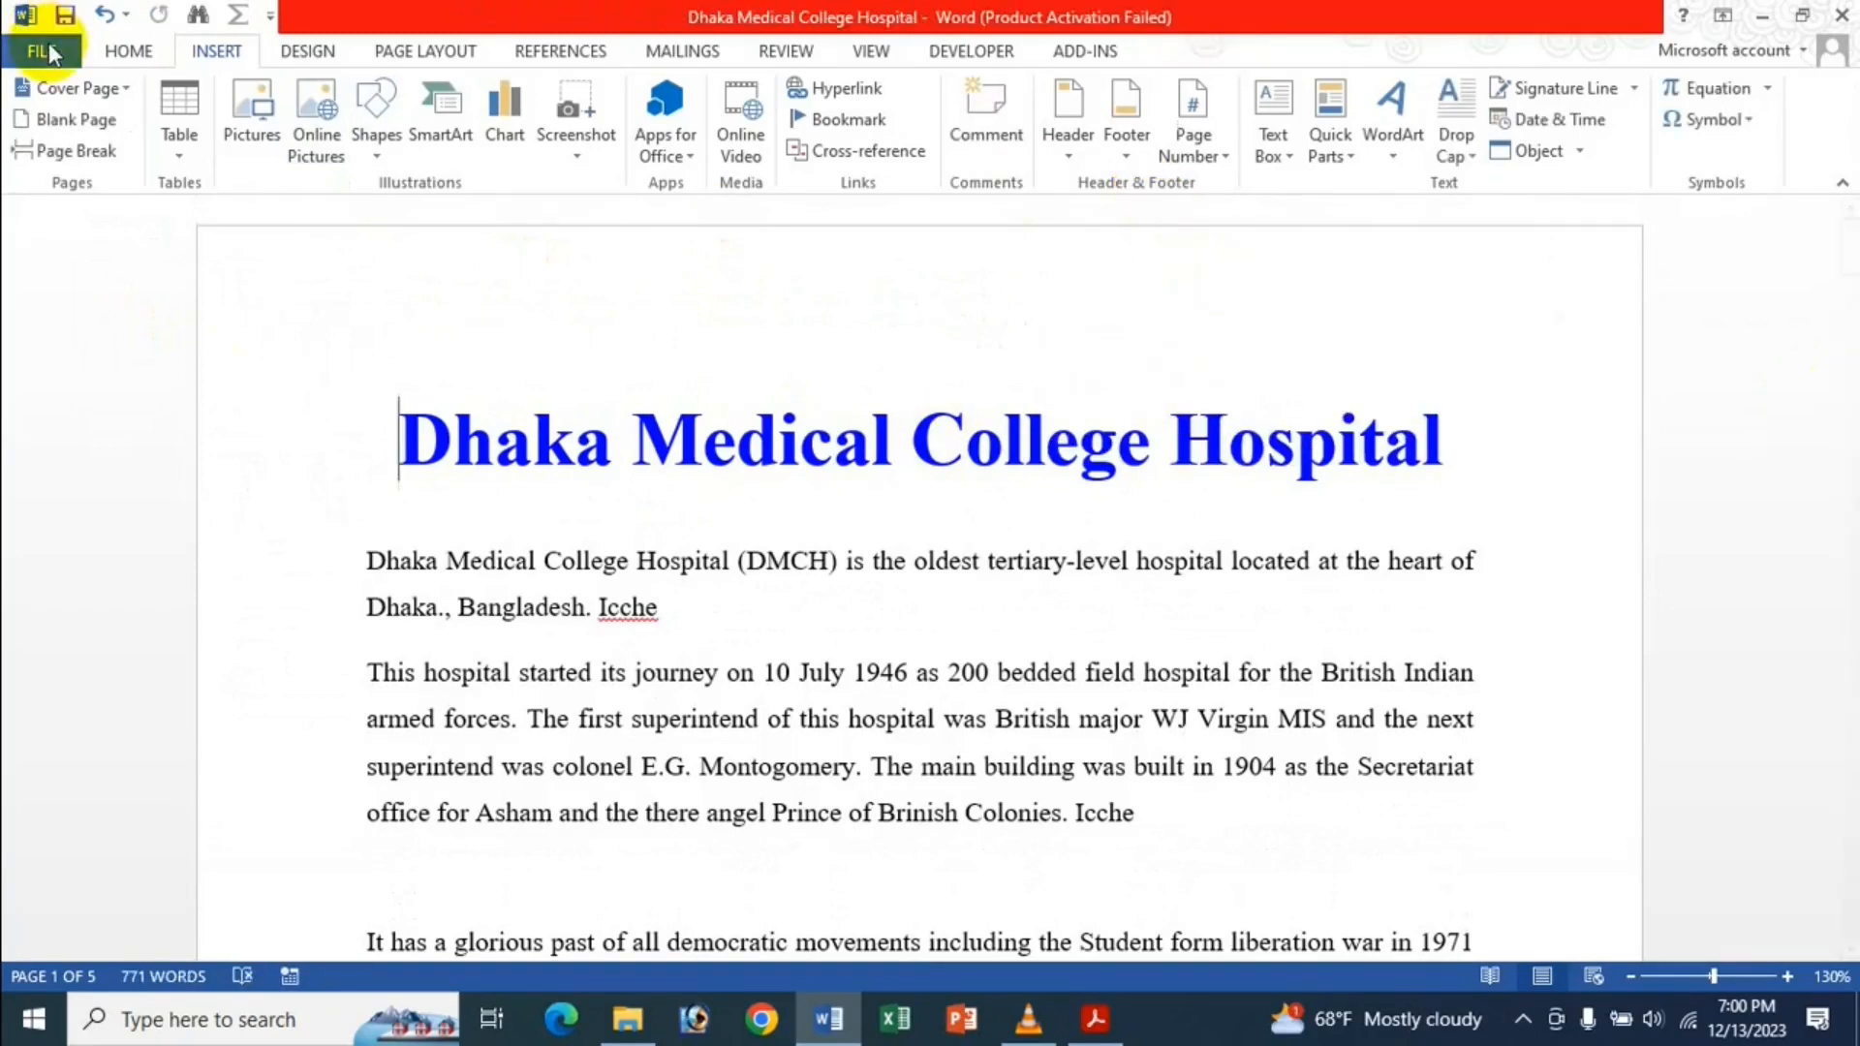
In Advanced options, untick Show bookmarks and tick Show text boundaries, then apply.
{"action": "left_click", "coordinate": [39, 51]}
{"action": "left_click", "coordinate": [130, 670]}
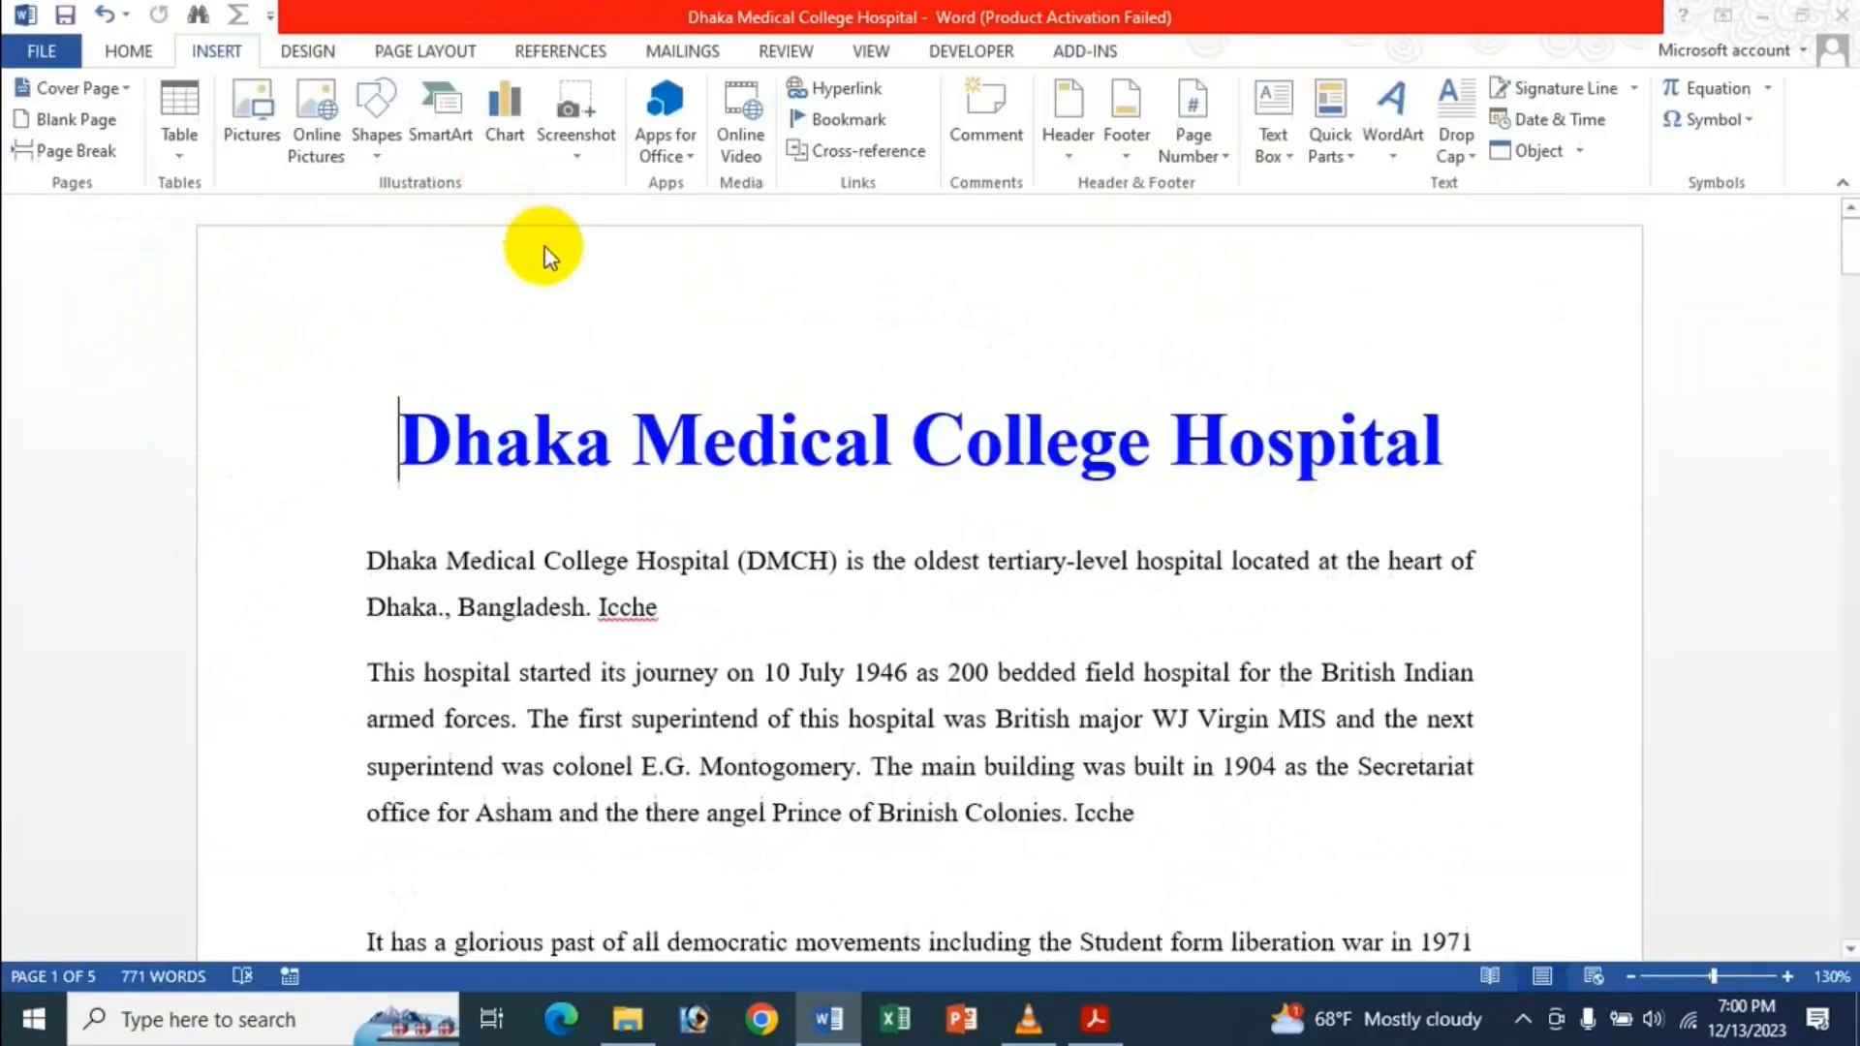
{"action": "left_click", "coordinate": [459, 329]}
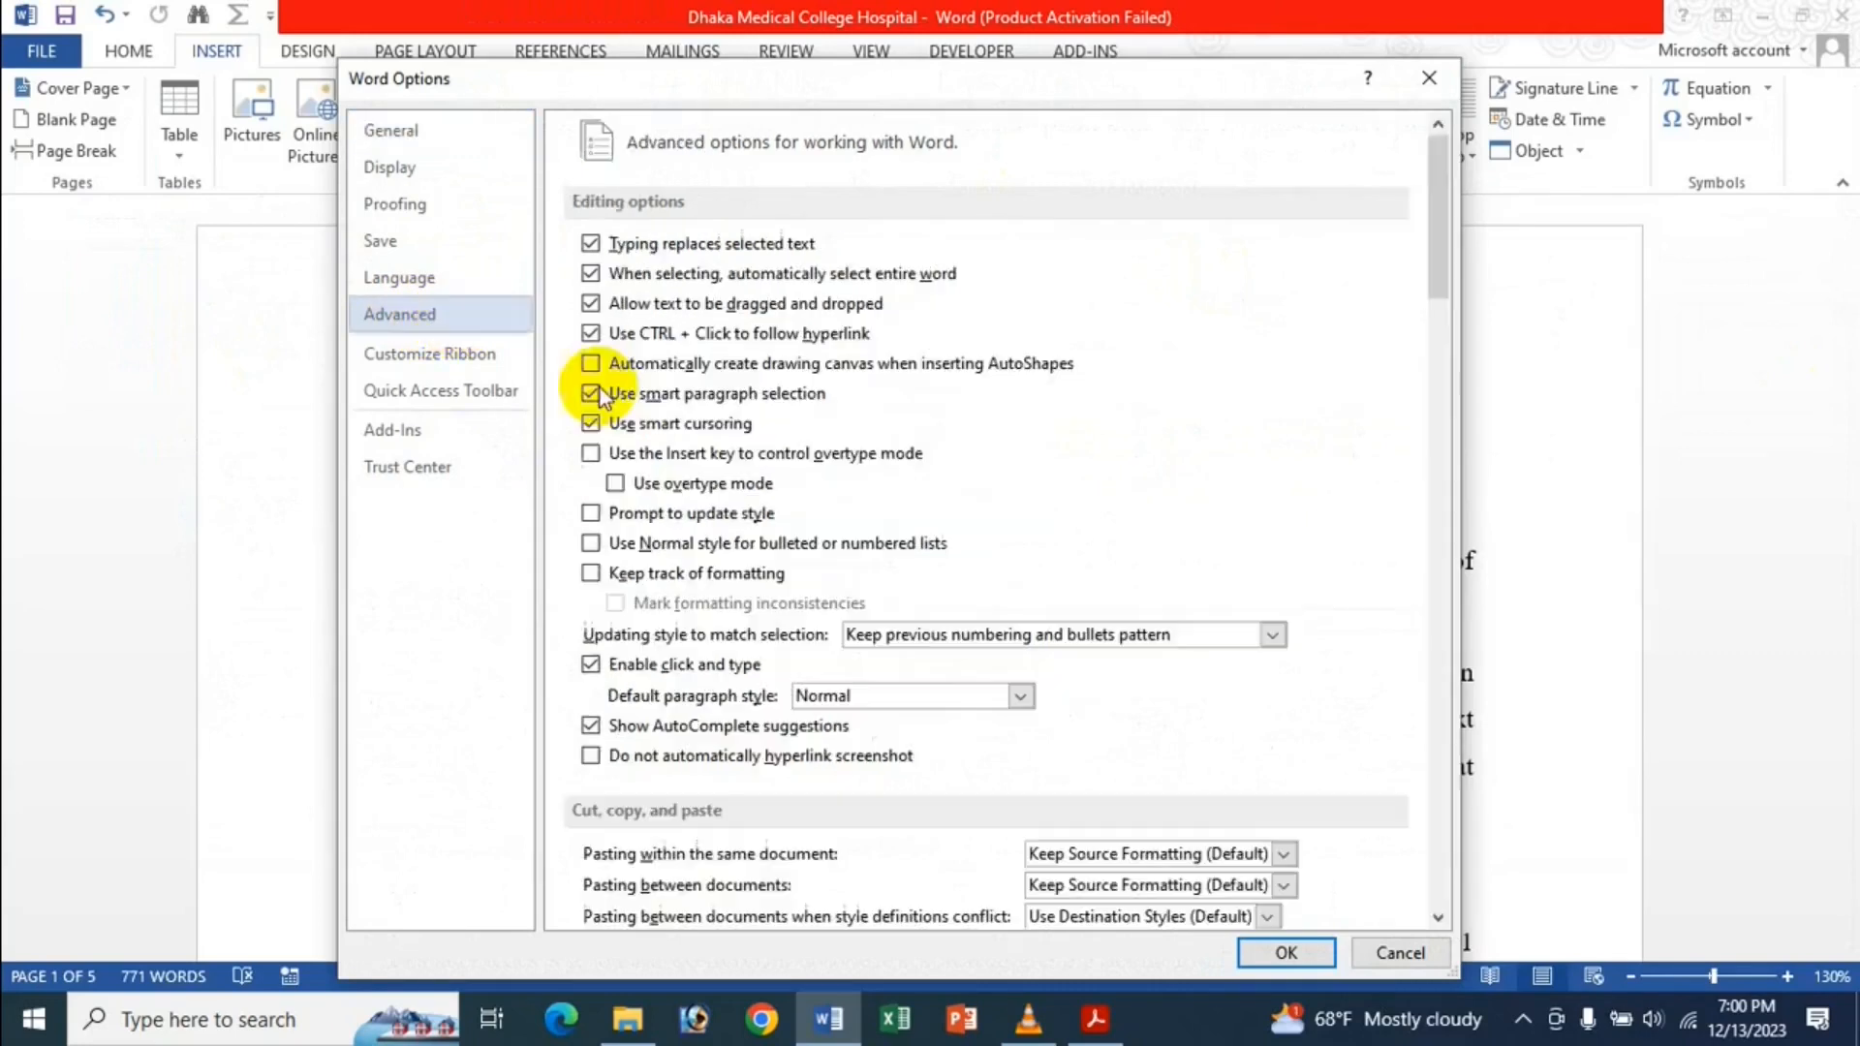
{"action": "scroll", "coordinate": [831, 392], "scroll_direction": "down", "scroll_amount": 10}
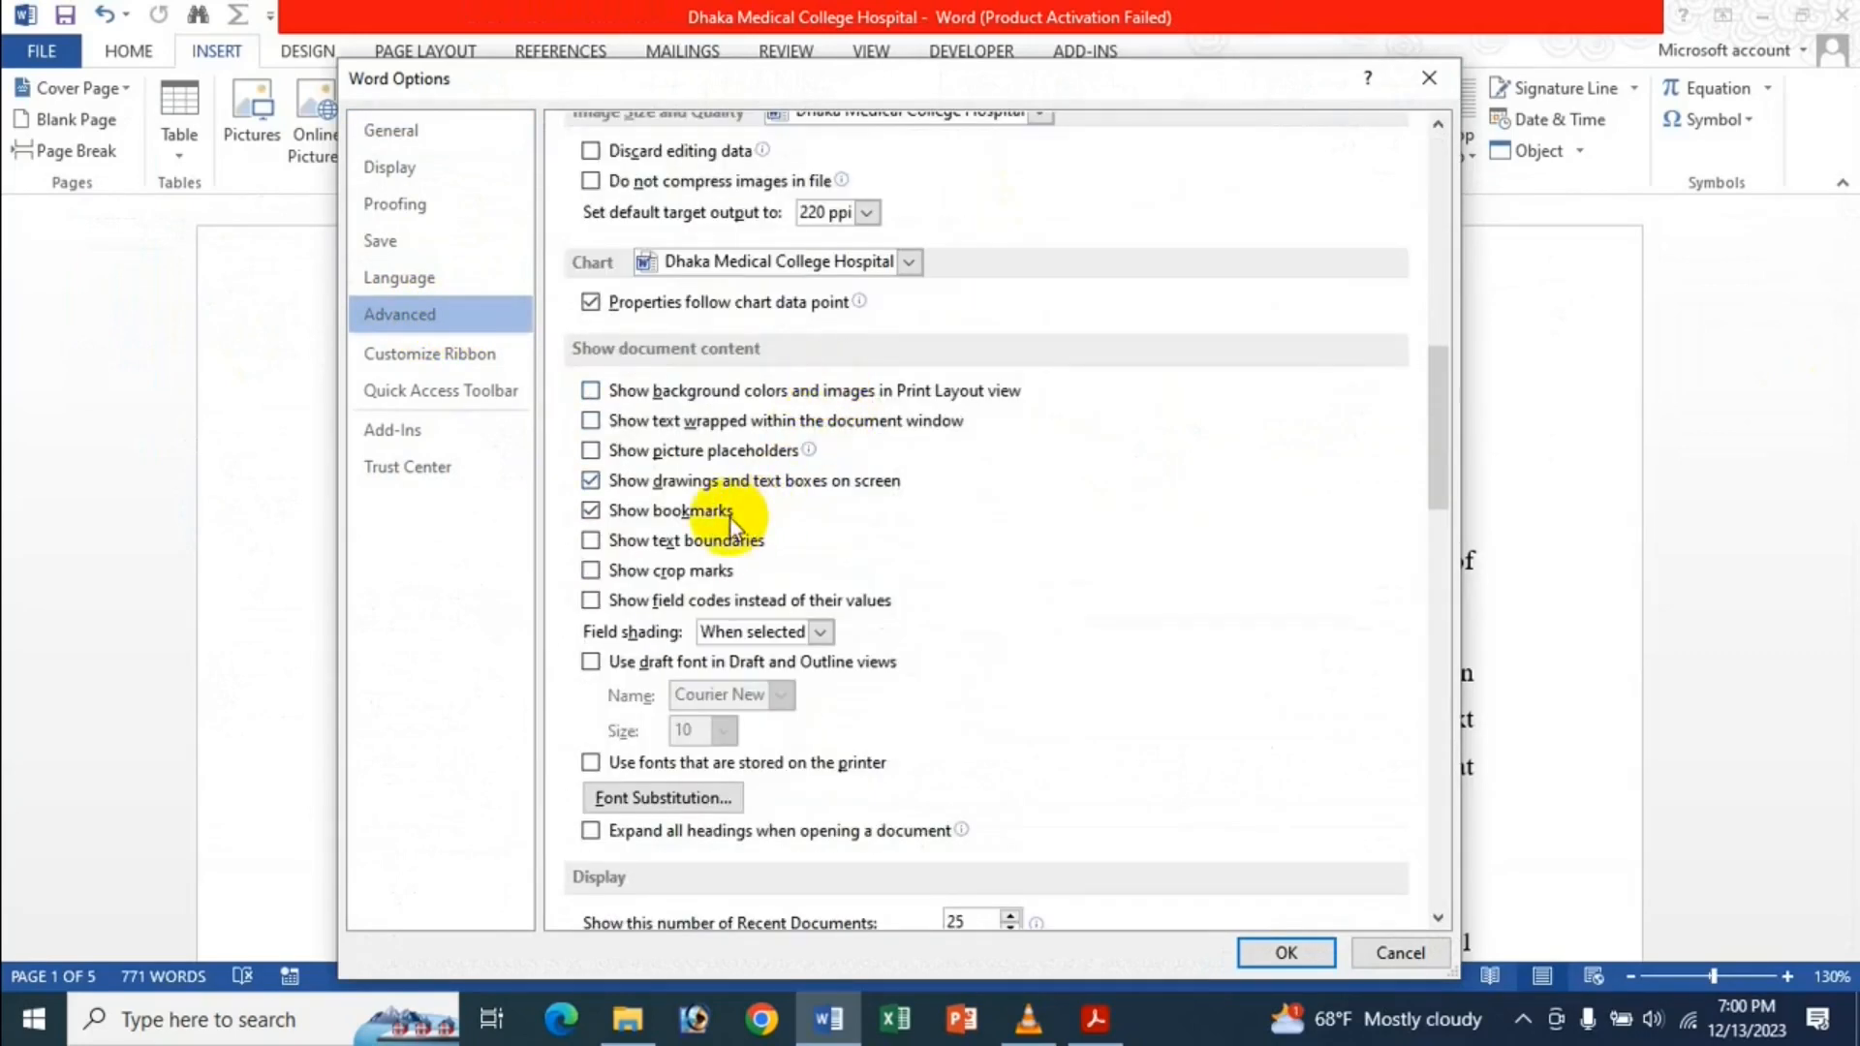
{"action": "left_click", "coordinate": [591, 511]}
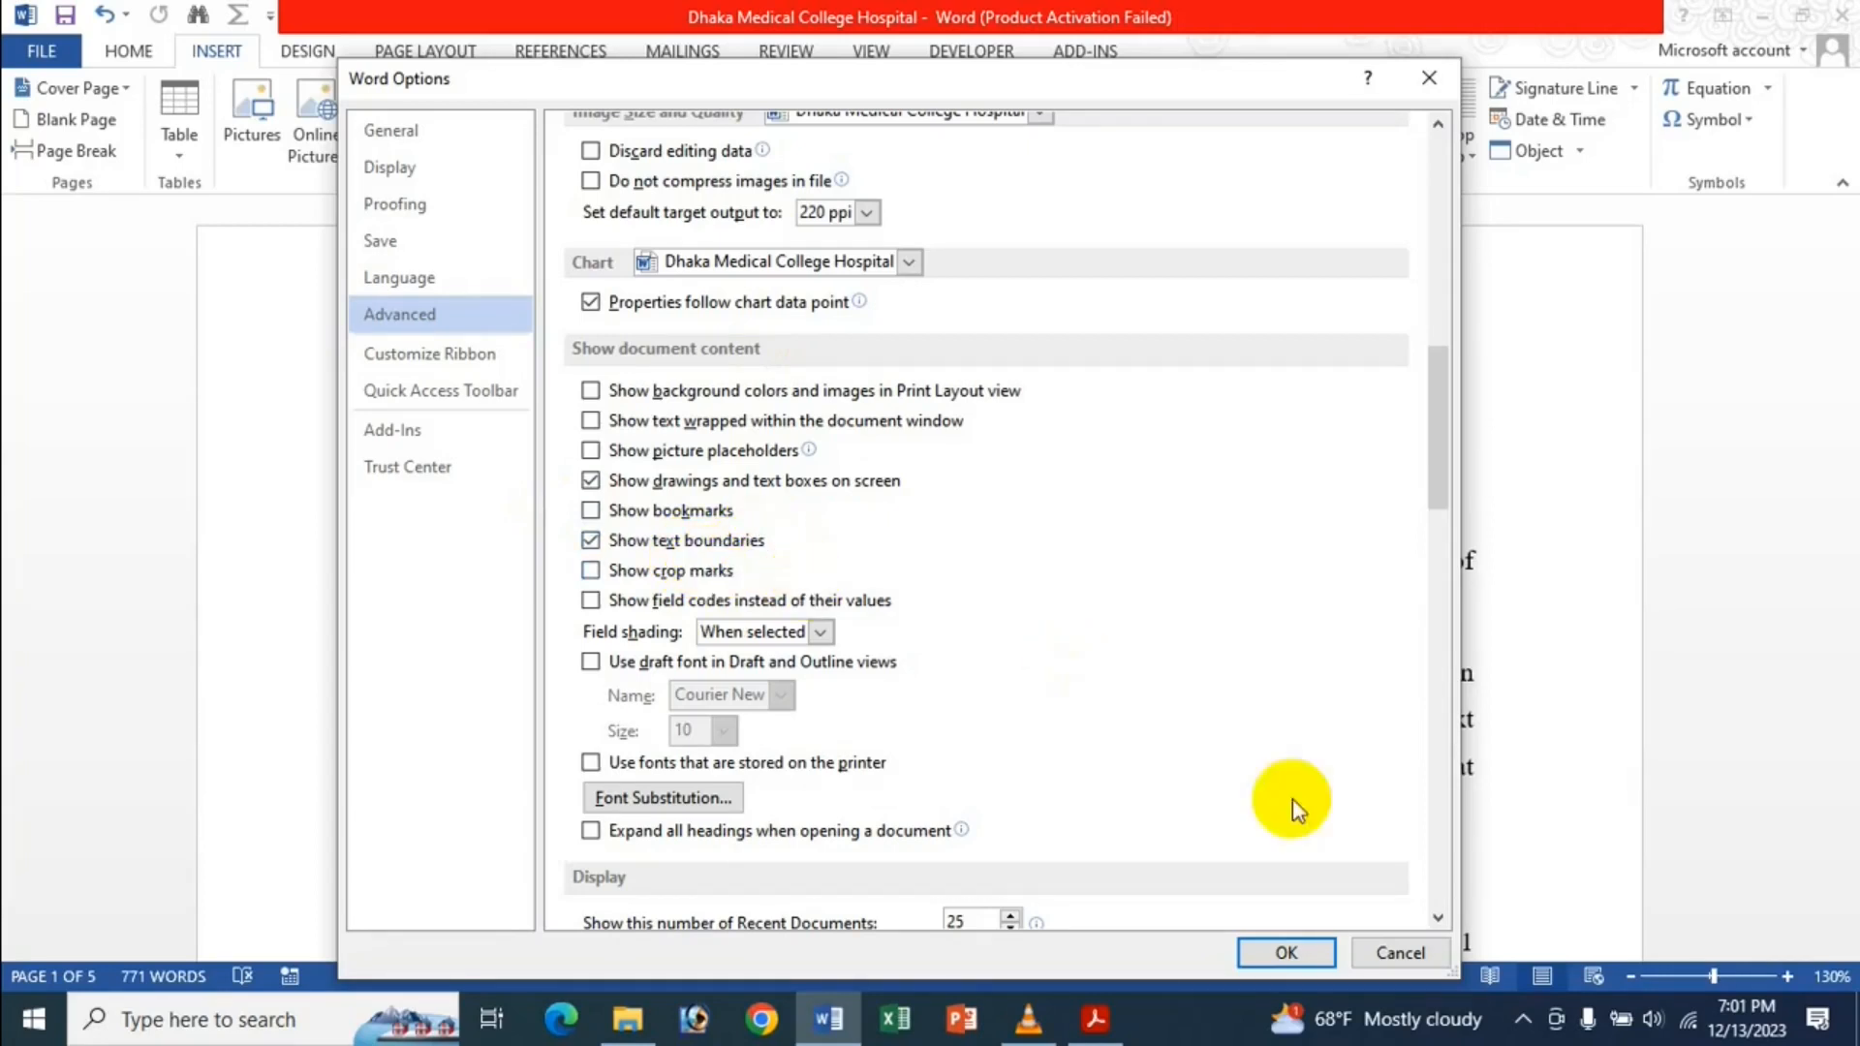
{"action": "left_click", "coordinate": [1287, 953]}
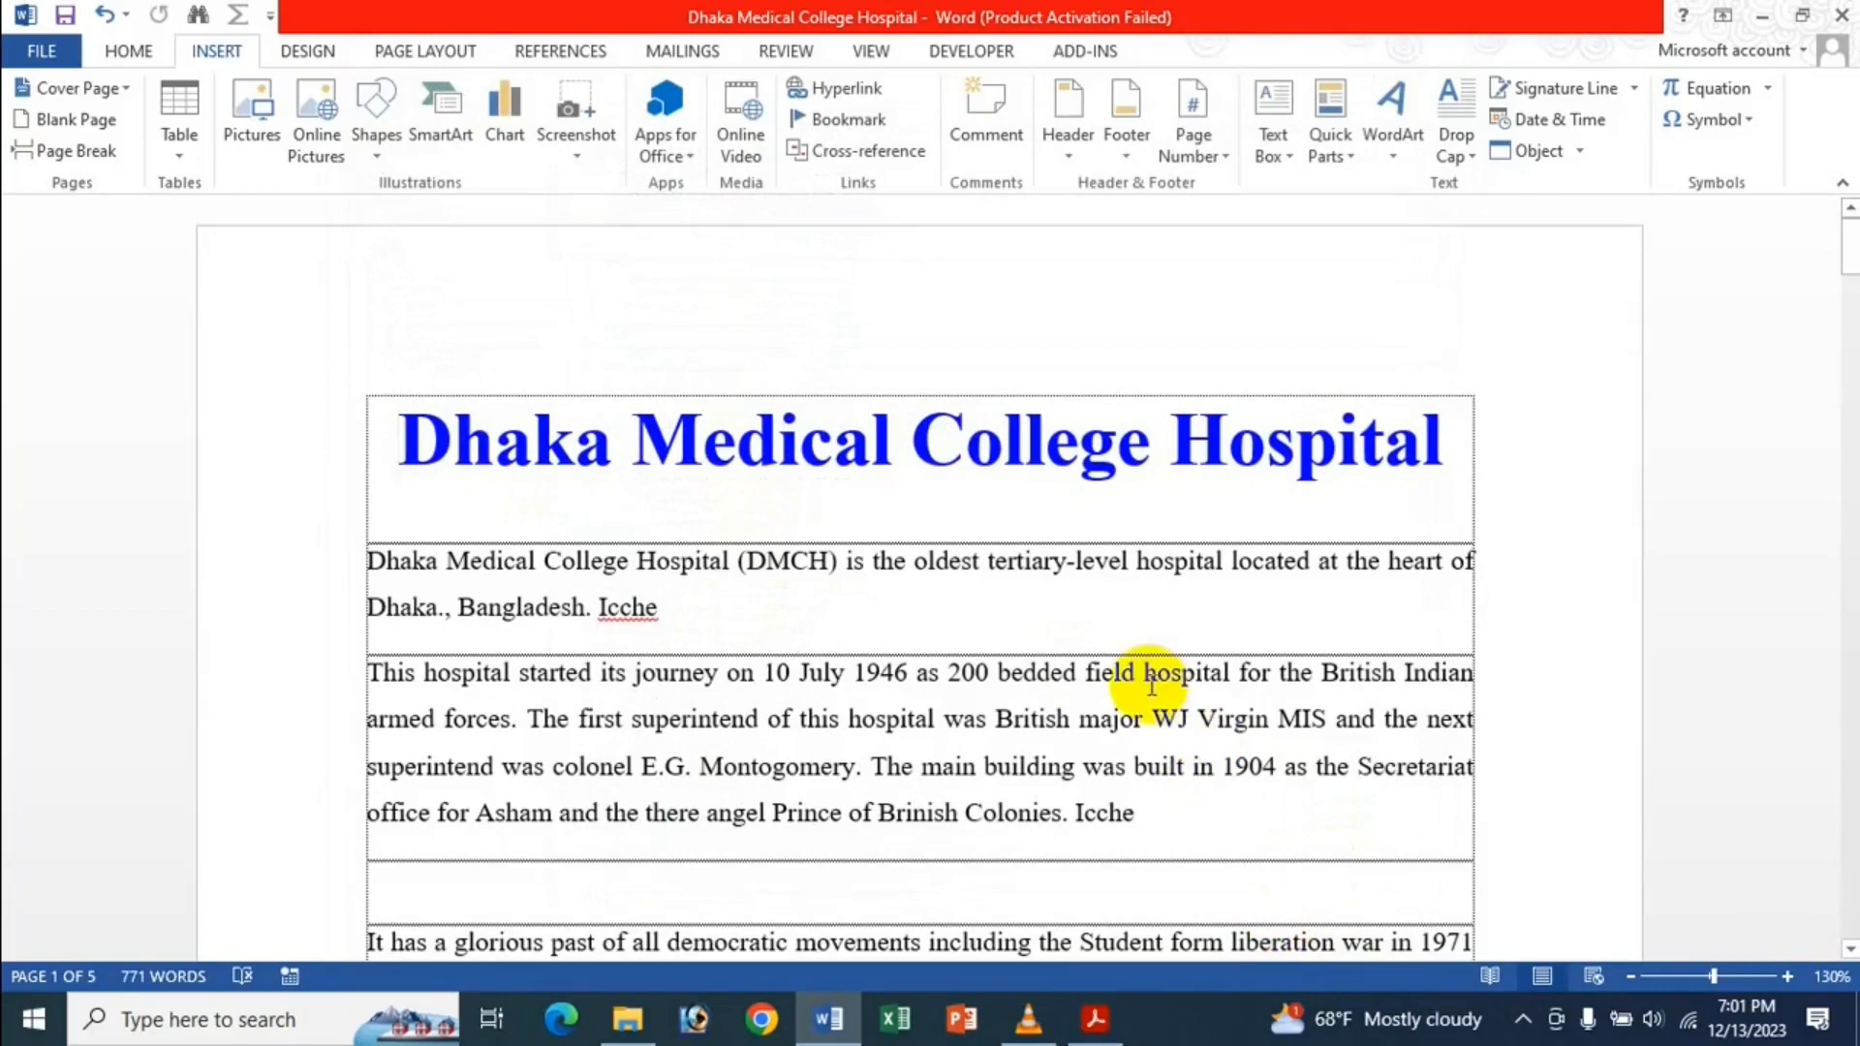
Create a new blank document with the lines 'G d d gd fg df gd fg df g' and 'D fg d fg dfg'.
{"action": "scroll", "coordinate": [891, 523], "scroll_direction": "down", "scroll_amount": 5}
{"action": "scroll", "coordinate": [861, 451], "scroll_direction": "up", "scroll_amount": 5}
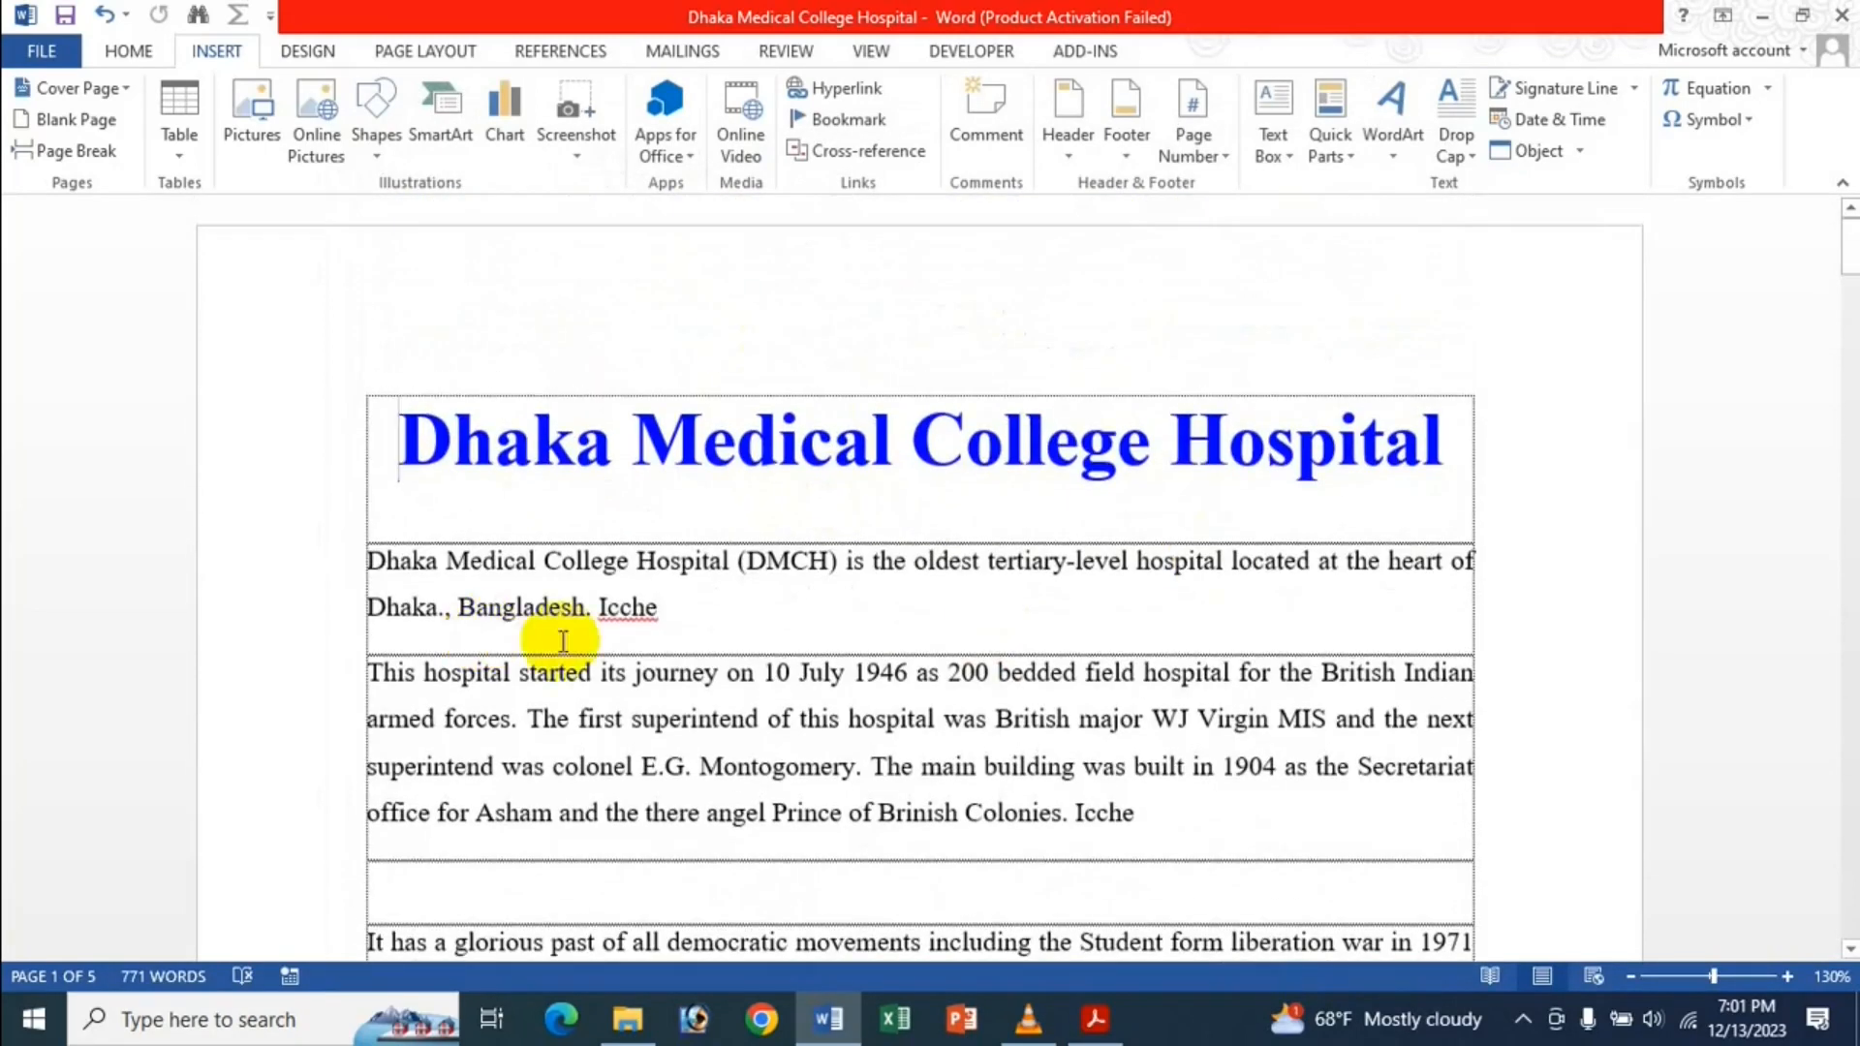
{"action": "key", "text": "ctrl+n"}
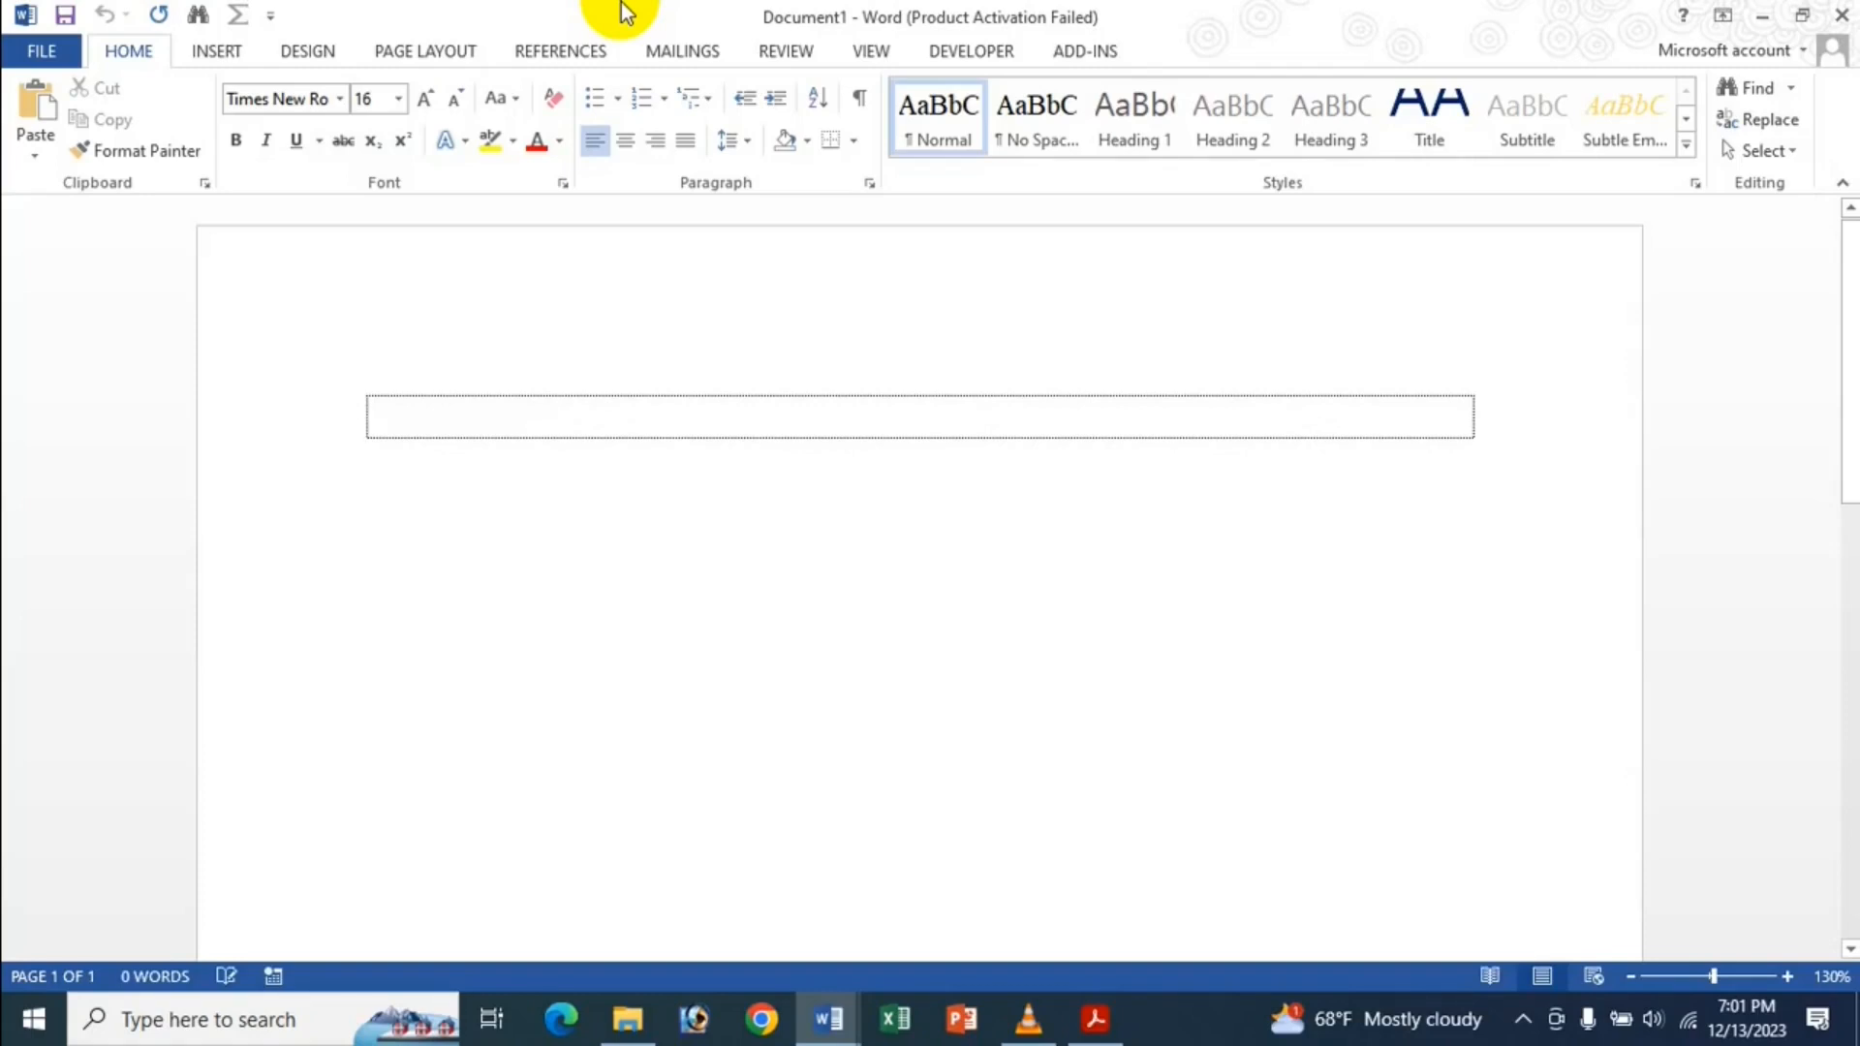
{"action": "type", "text": "G d d gd fg df gd f"}
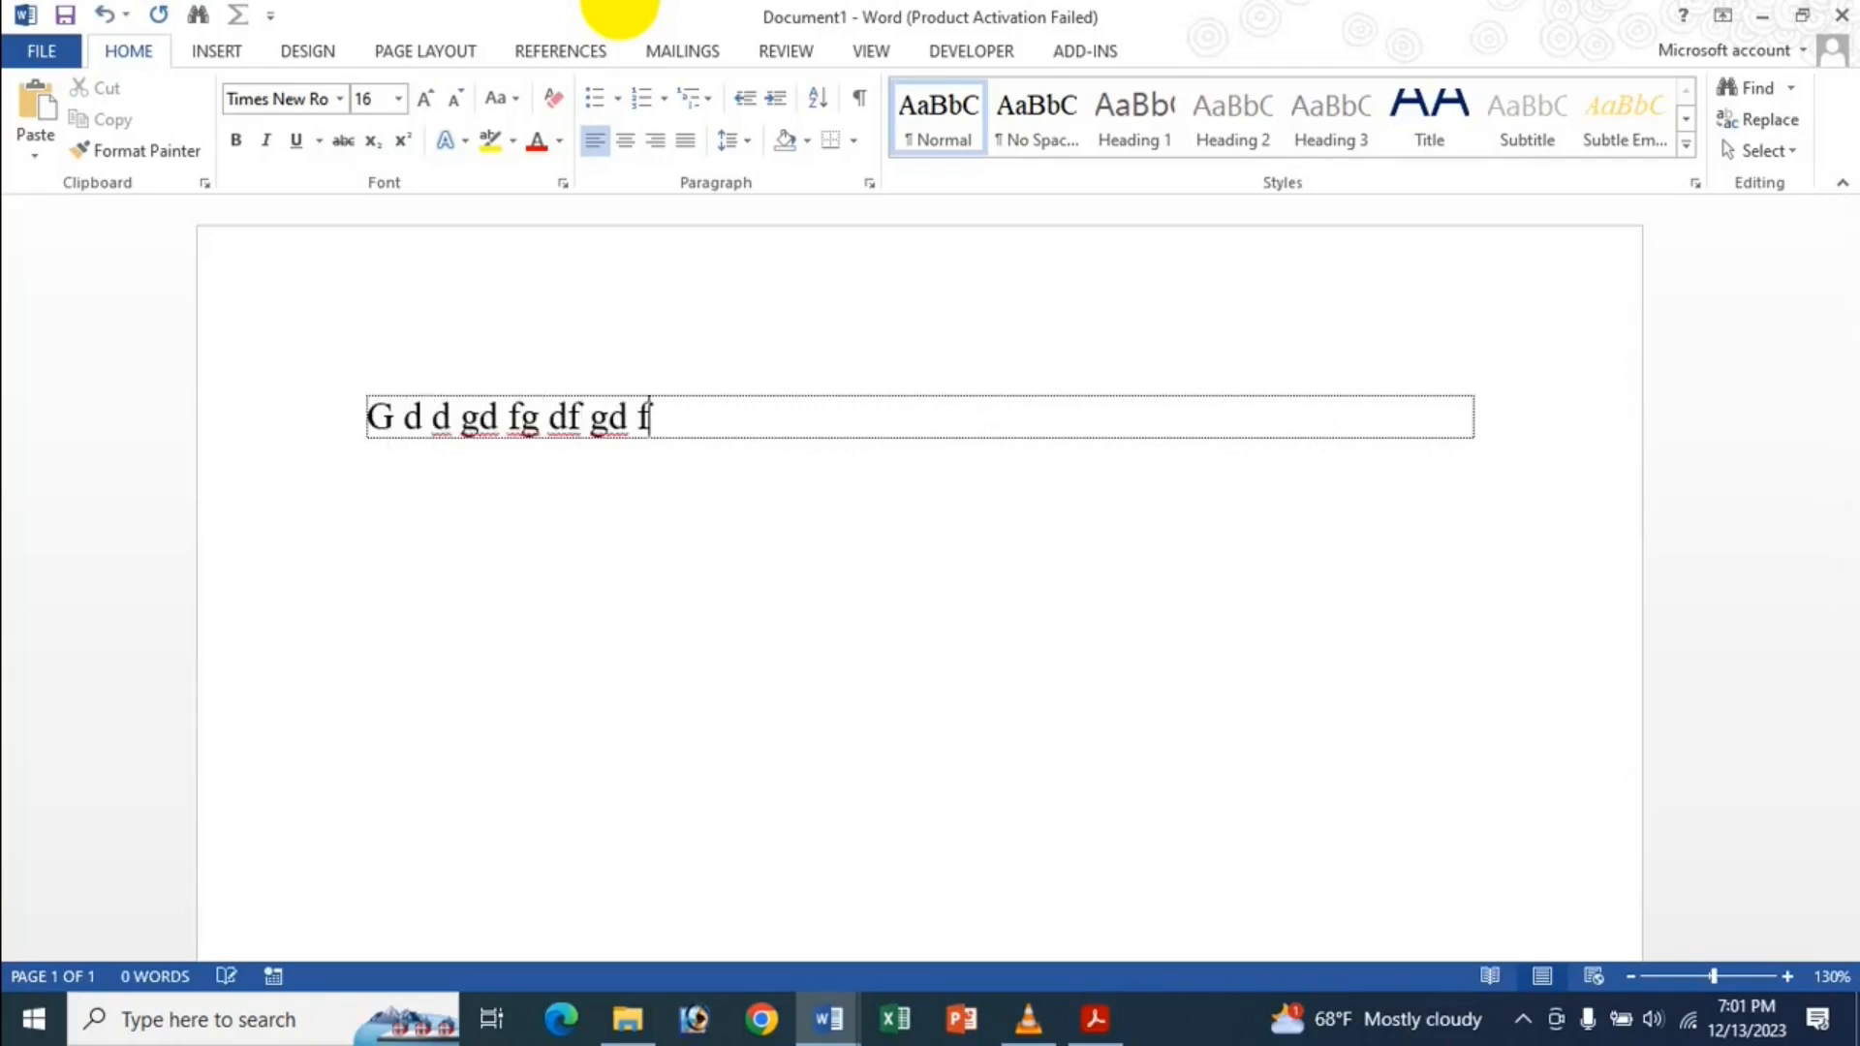
{"action": "type", "text": "g df g"}
{"action": "key", "text": "Return"}
{"action": "type", "text": "D fg d fg dfg"}
{"action": "key", "text": "Return"}
Add lines 'G df gd fg', 'Gdf g dg d fg', 'Df gd fg dg', then close the document.
{"action": "type", "text": "G df gd fg"}
{"action": "key", "text": "Return"}
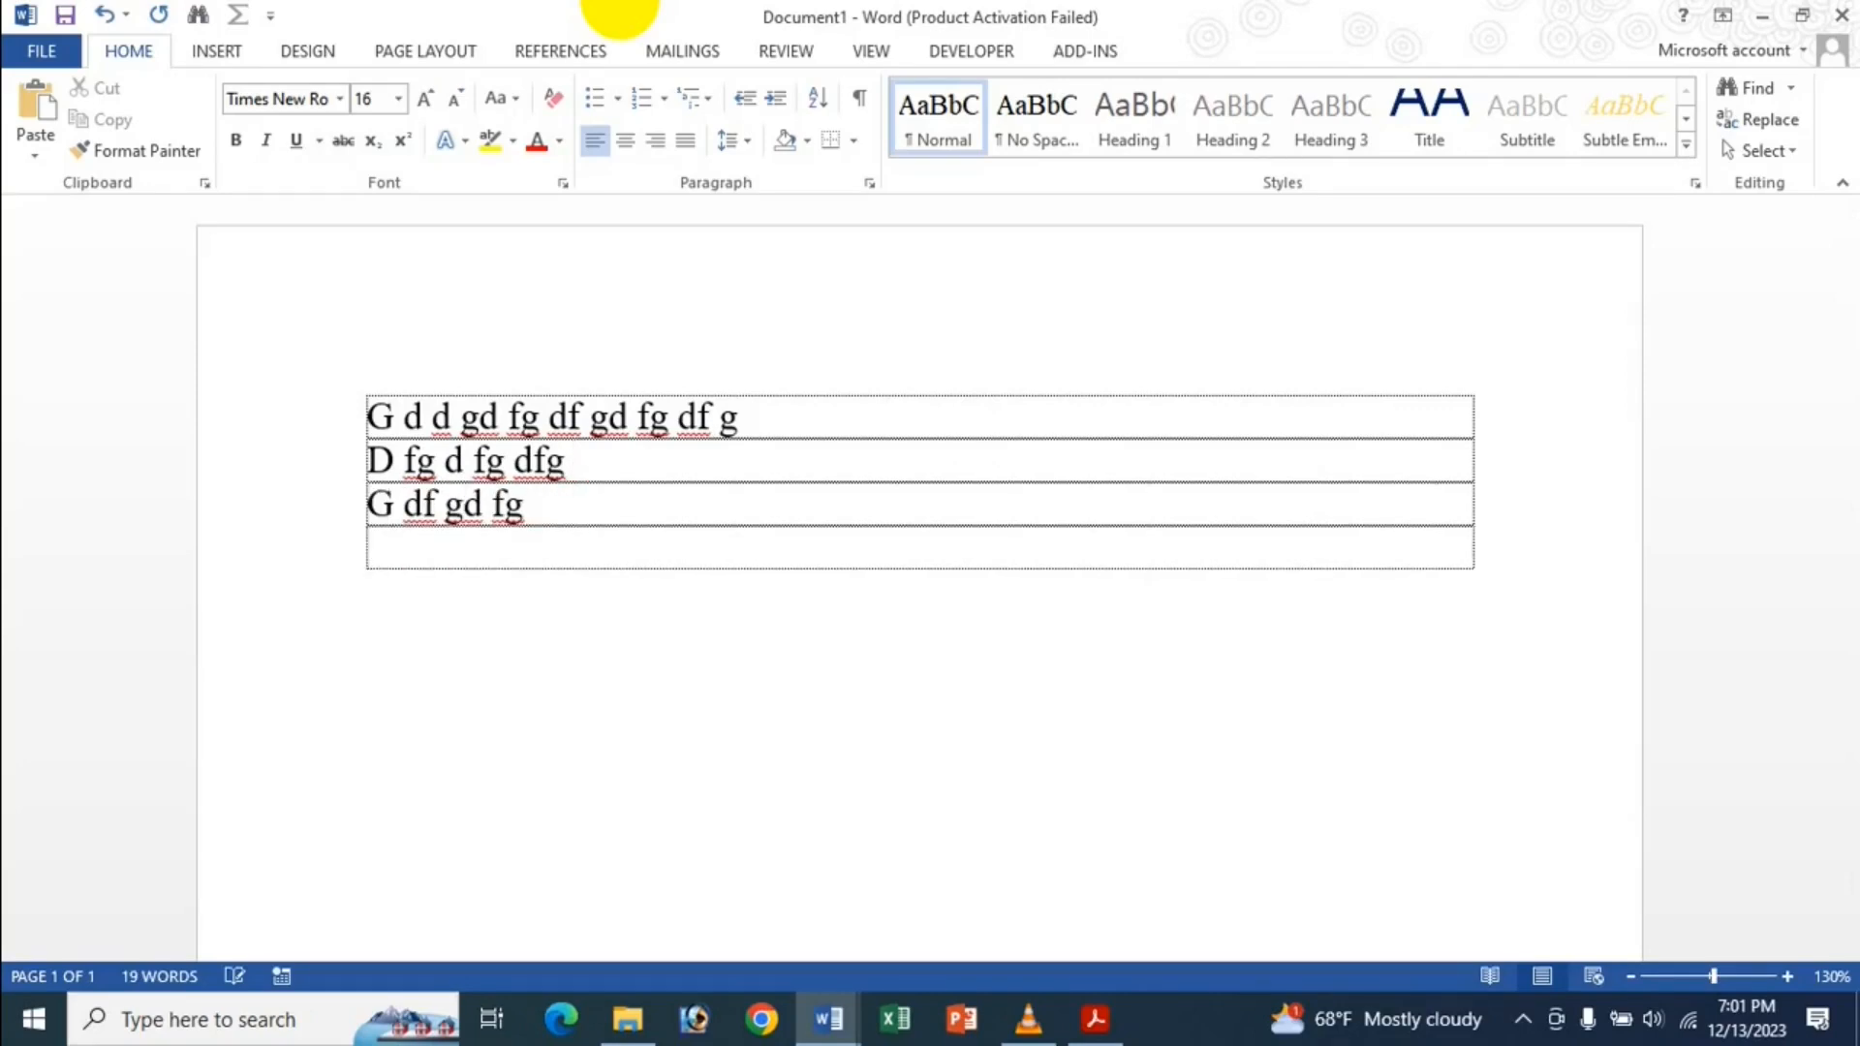
{"action": "type", "text": "Gdf g dg d fg"}
{"action": "key", "text": "Return"}
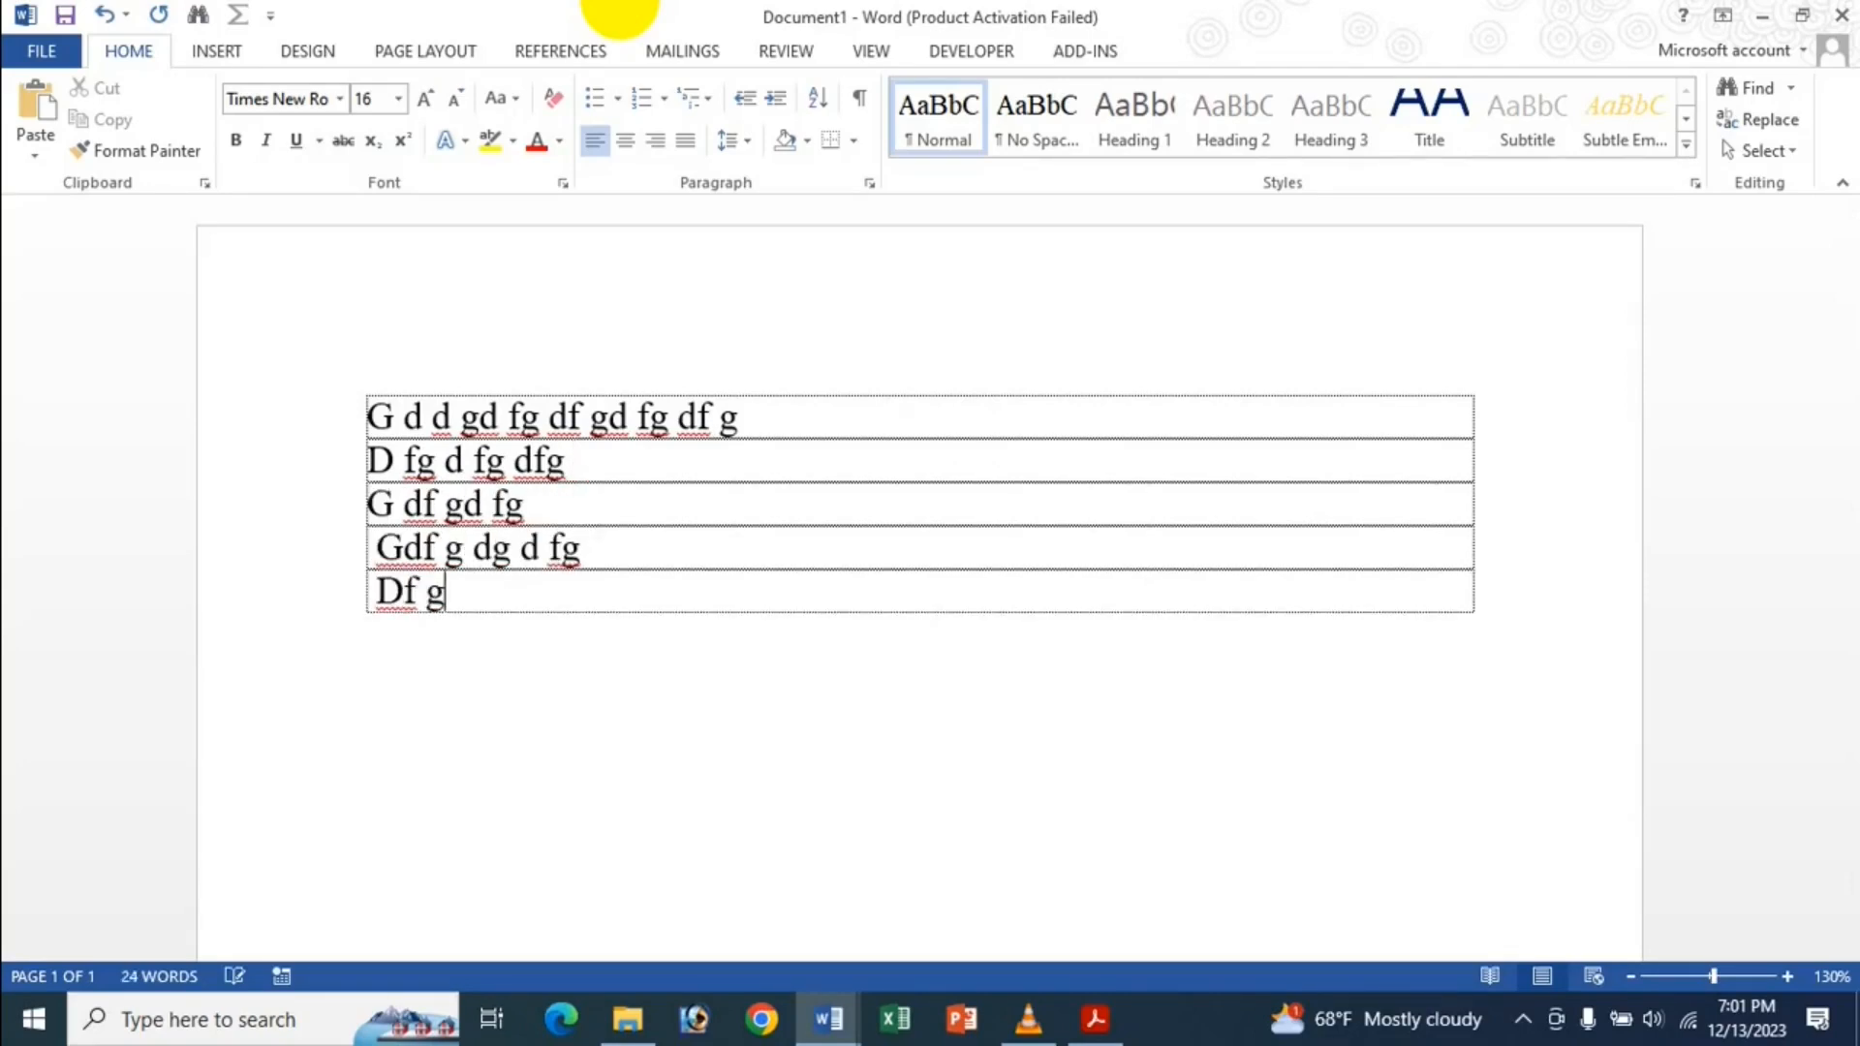
{"action": "type", "text": "Df gd fg dg"}
{"action": "key", "text": "Return"}
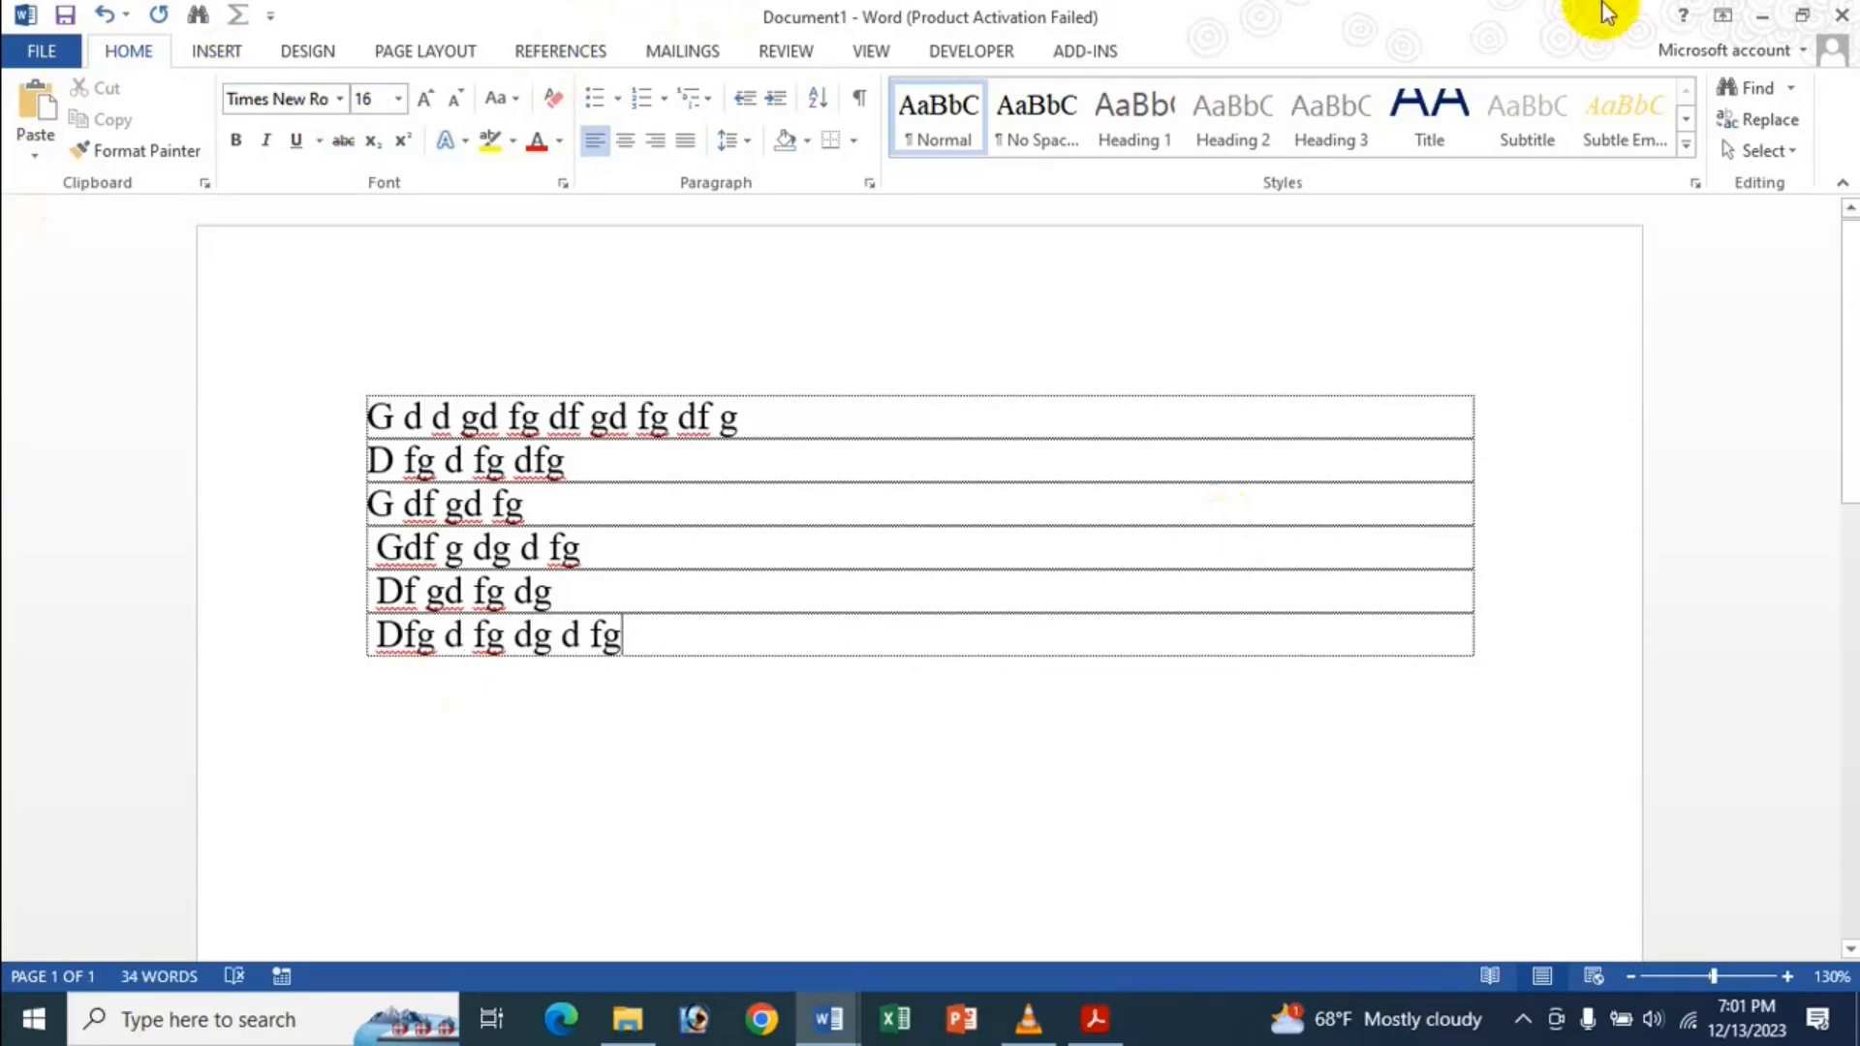
{"action": "left_click", "coordinate": [1841, 14]}
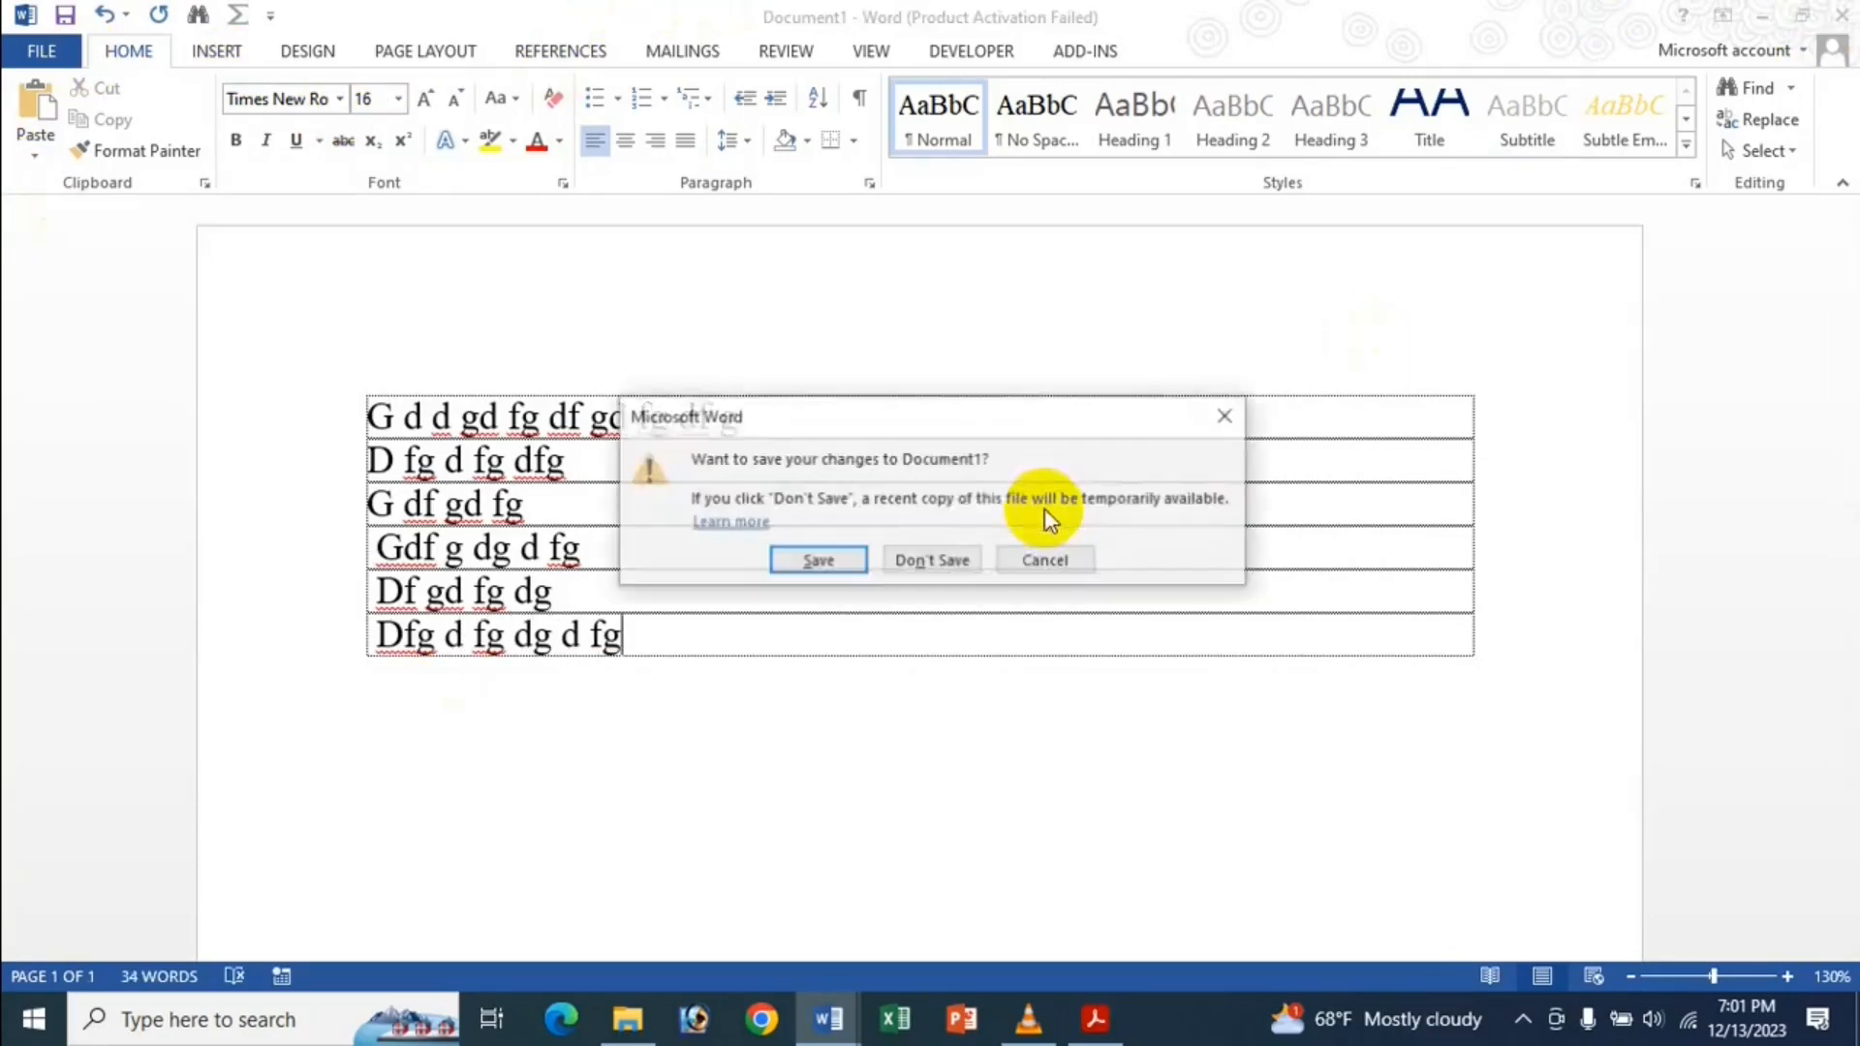
Discard the new document, then swap Show text boundaries for Show crop marks in Advanced options.
{"action": "left_click", "coordinate": [932, 562]}
{"action": "left_click", "coordinate": [41, 51]}
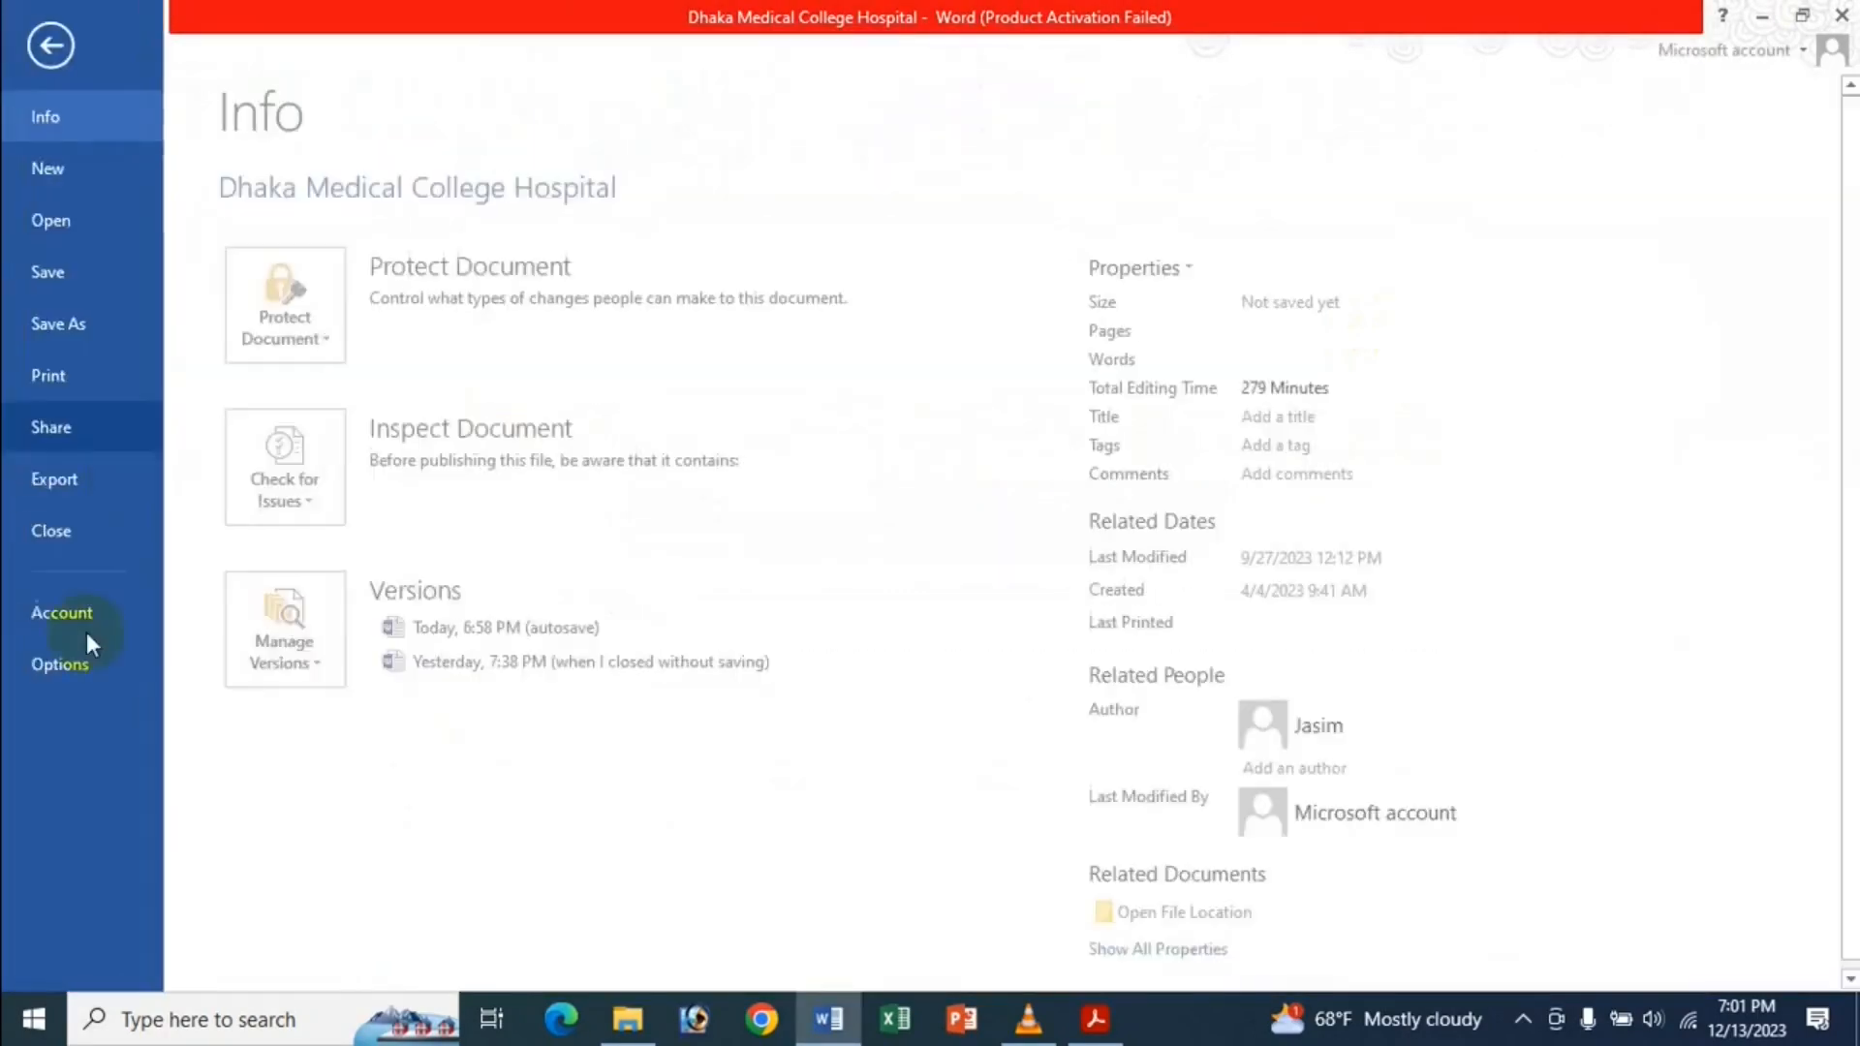
{"action": "left_click", "coordinate": [71, 664]}
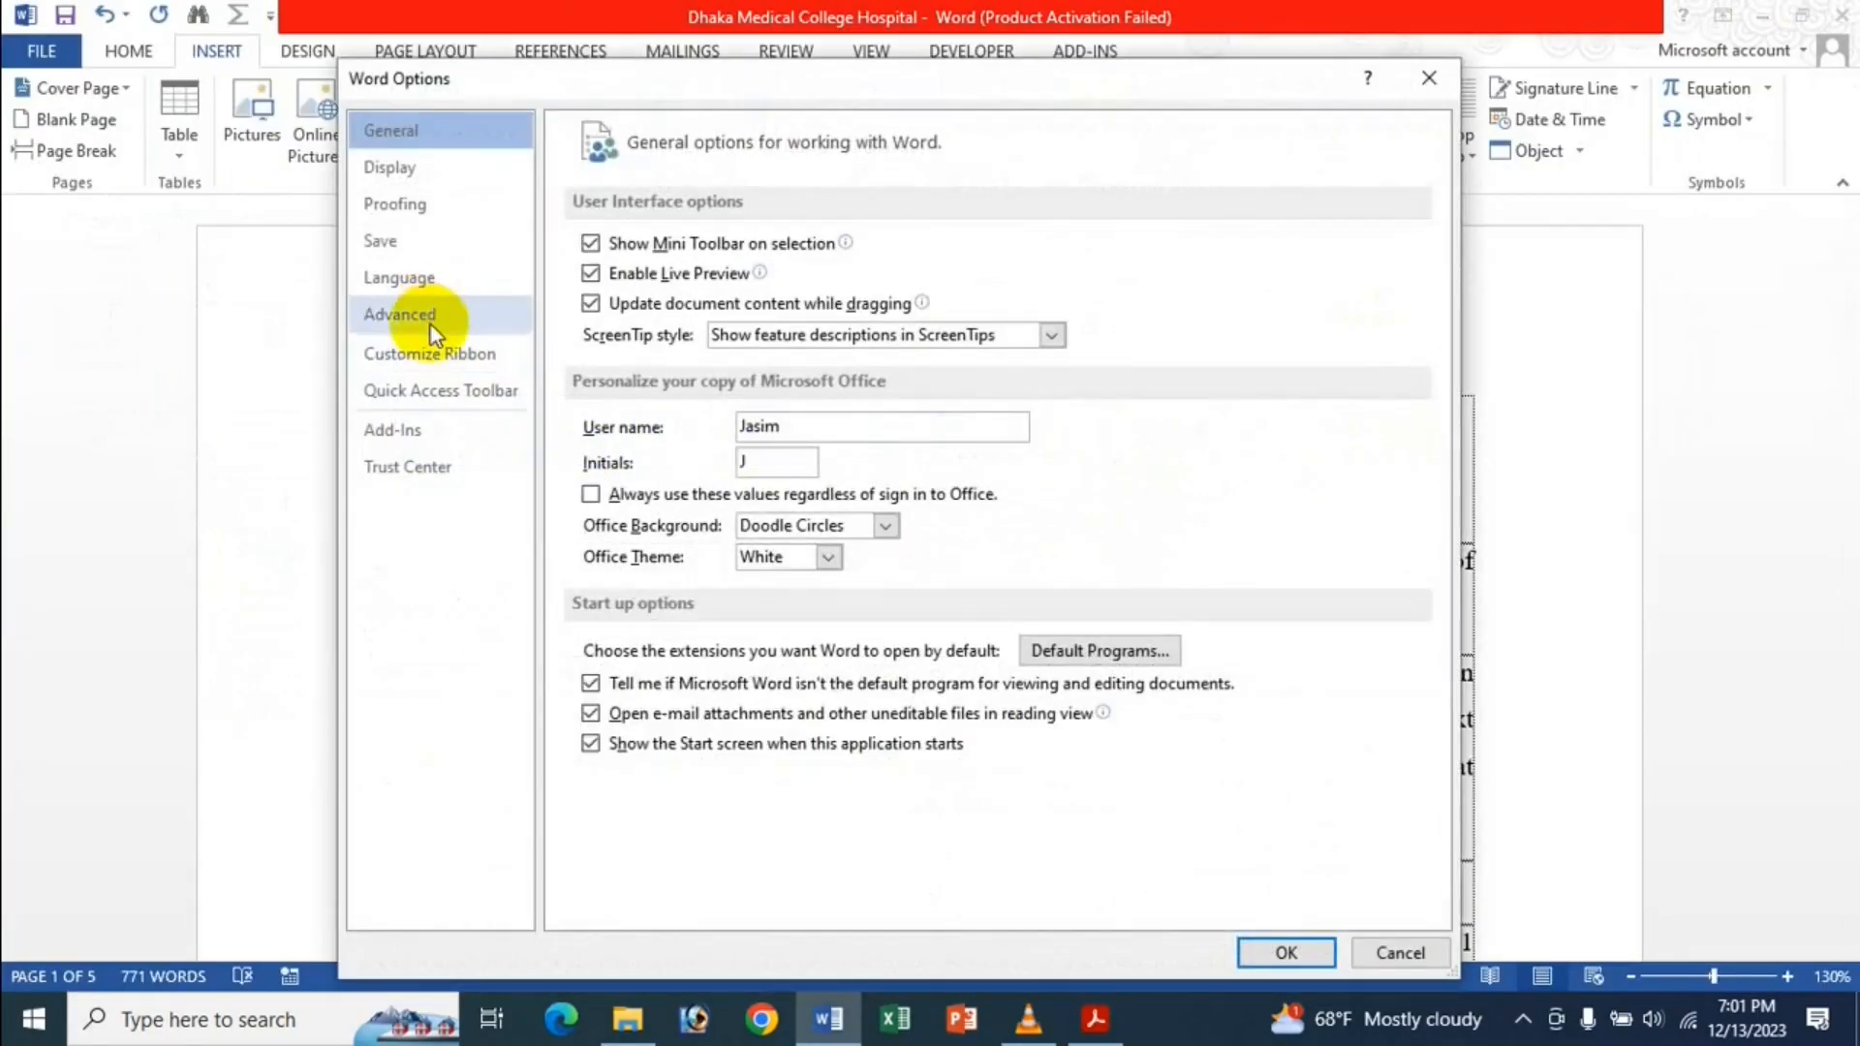
{"action": "left_click", "coordinate": [400, 314]}
{"action": "scroll", "coordinate": [802, 726], "scroll_direction": "down", "scroll_amount": 15}
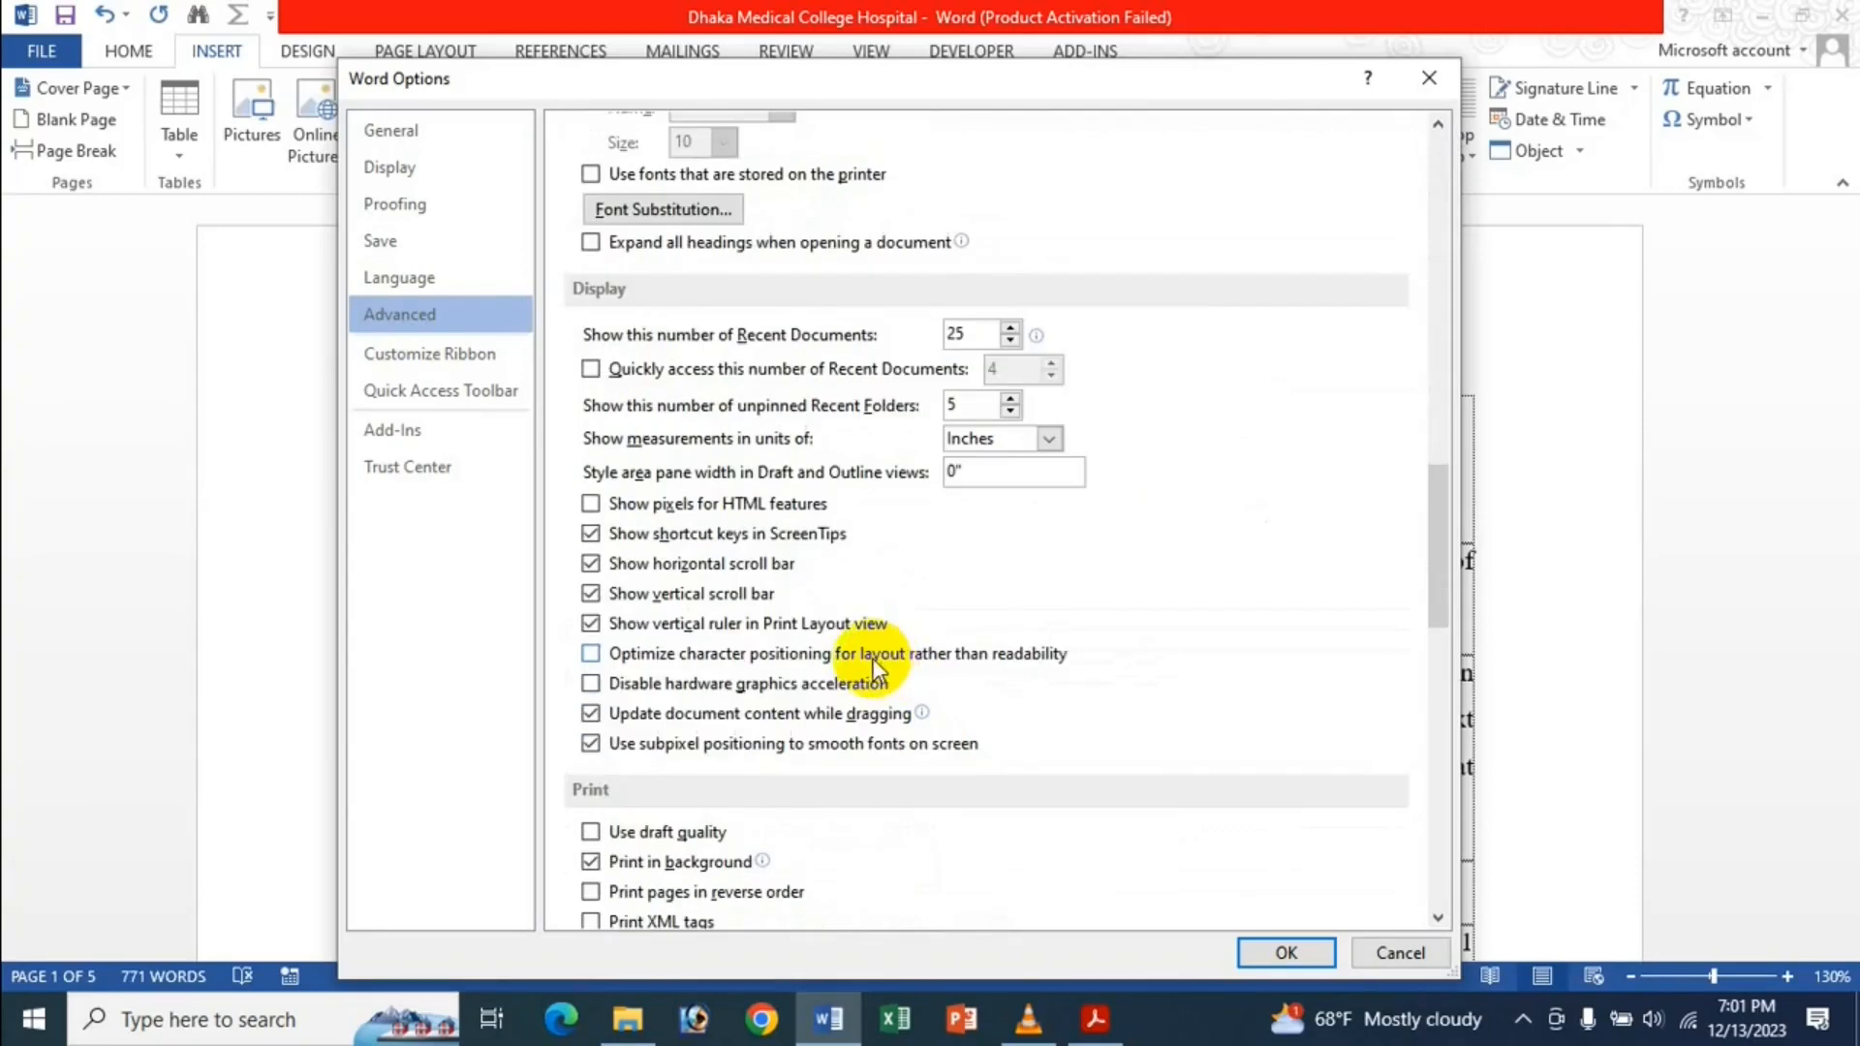
{"action": "scroll", "coordinate": [691, 611], "scroll_direction": "up", "scroll_amount": 5}
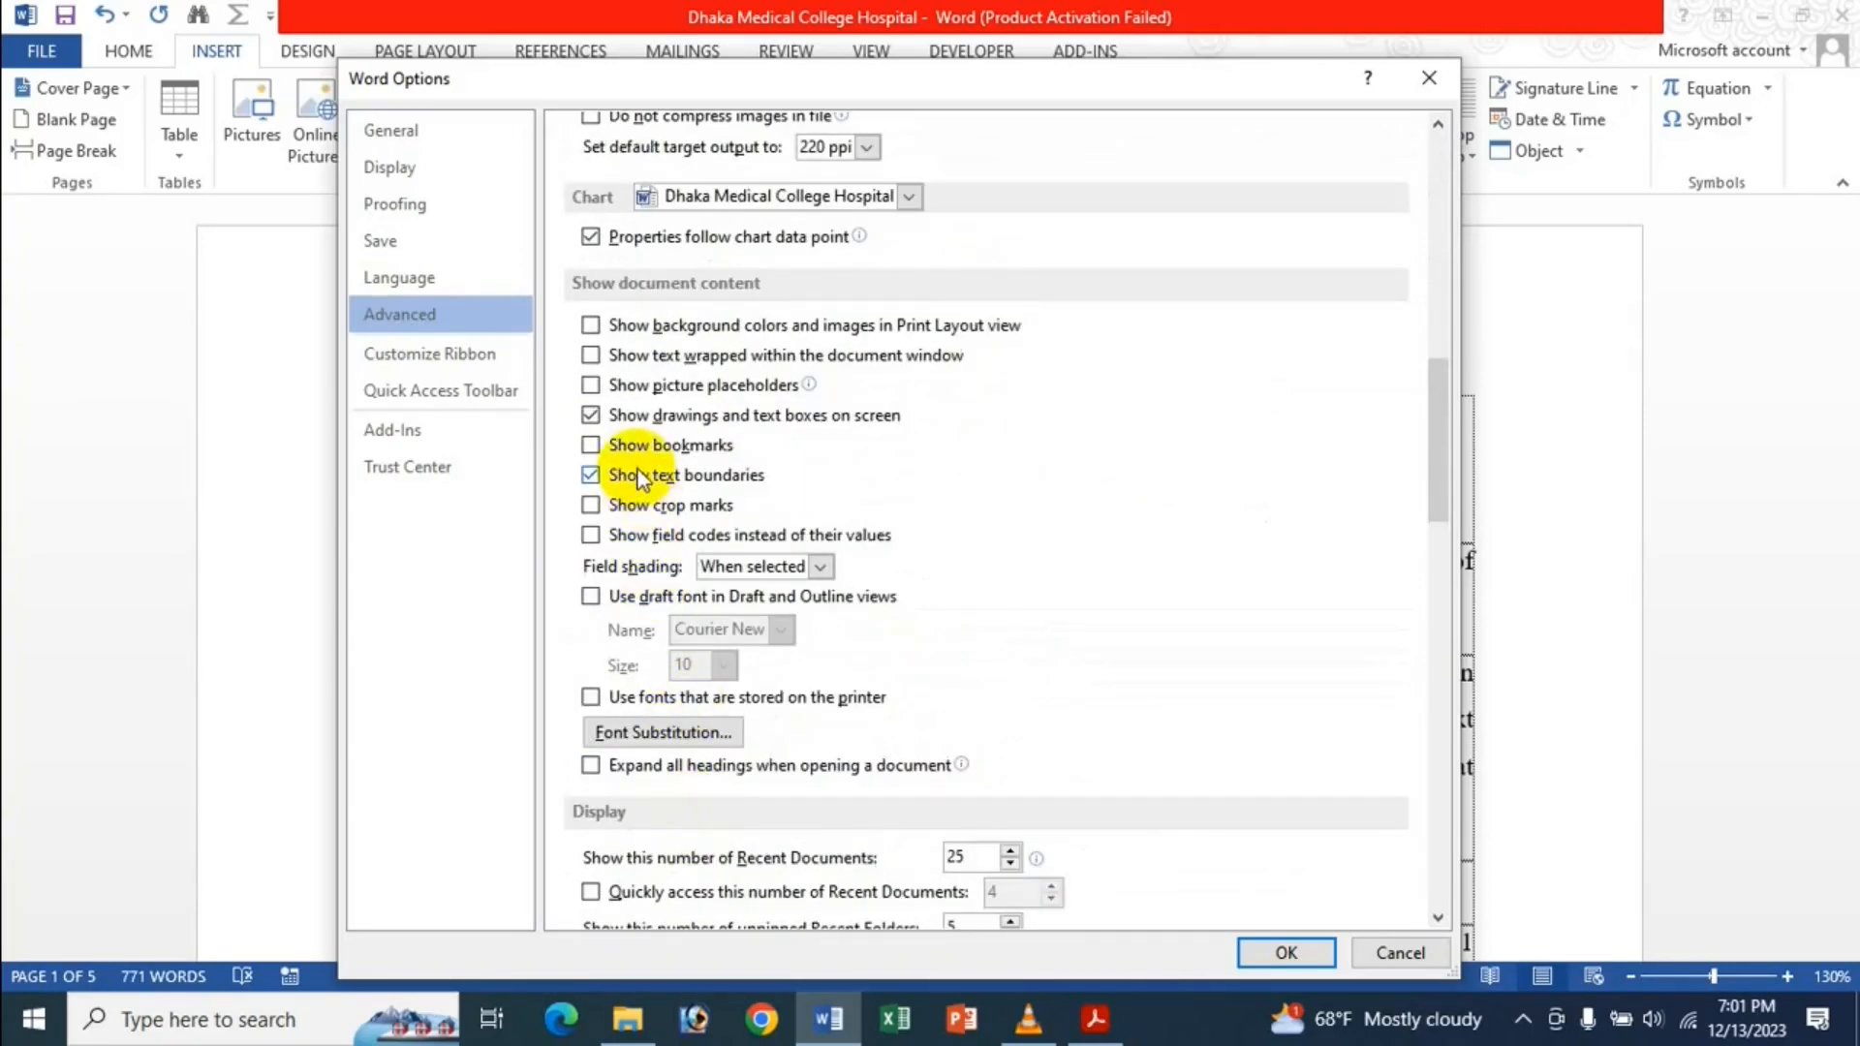
{"action": "left_click", "coordinate": [642, 478]}
{"action": "left_click", "coordinate": [642, 477]}
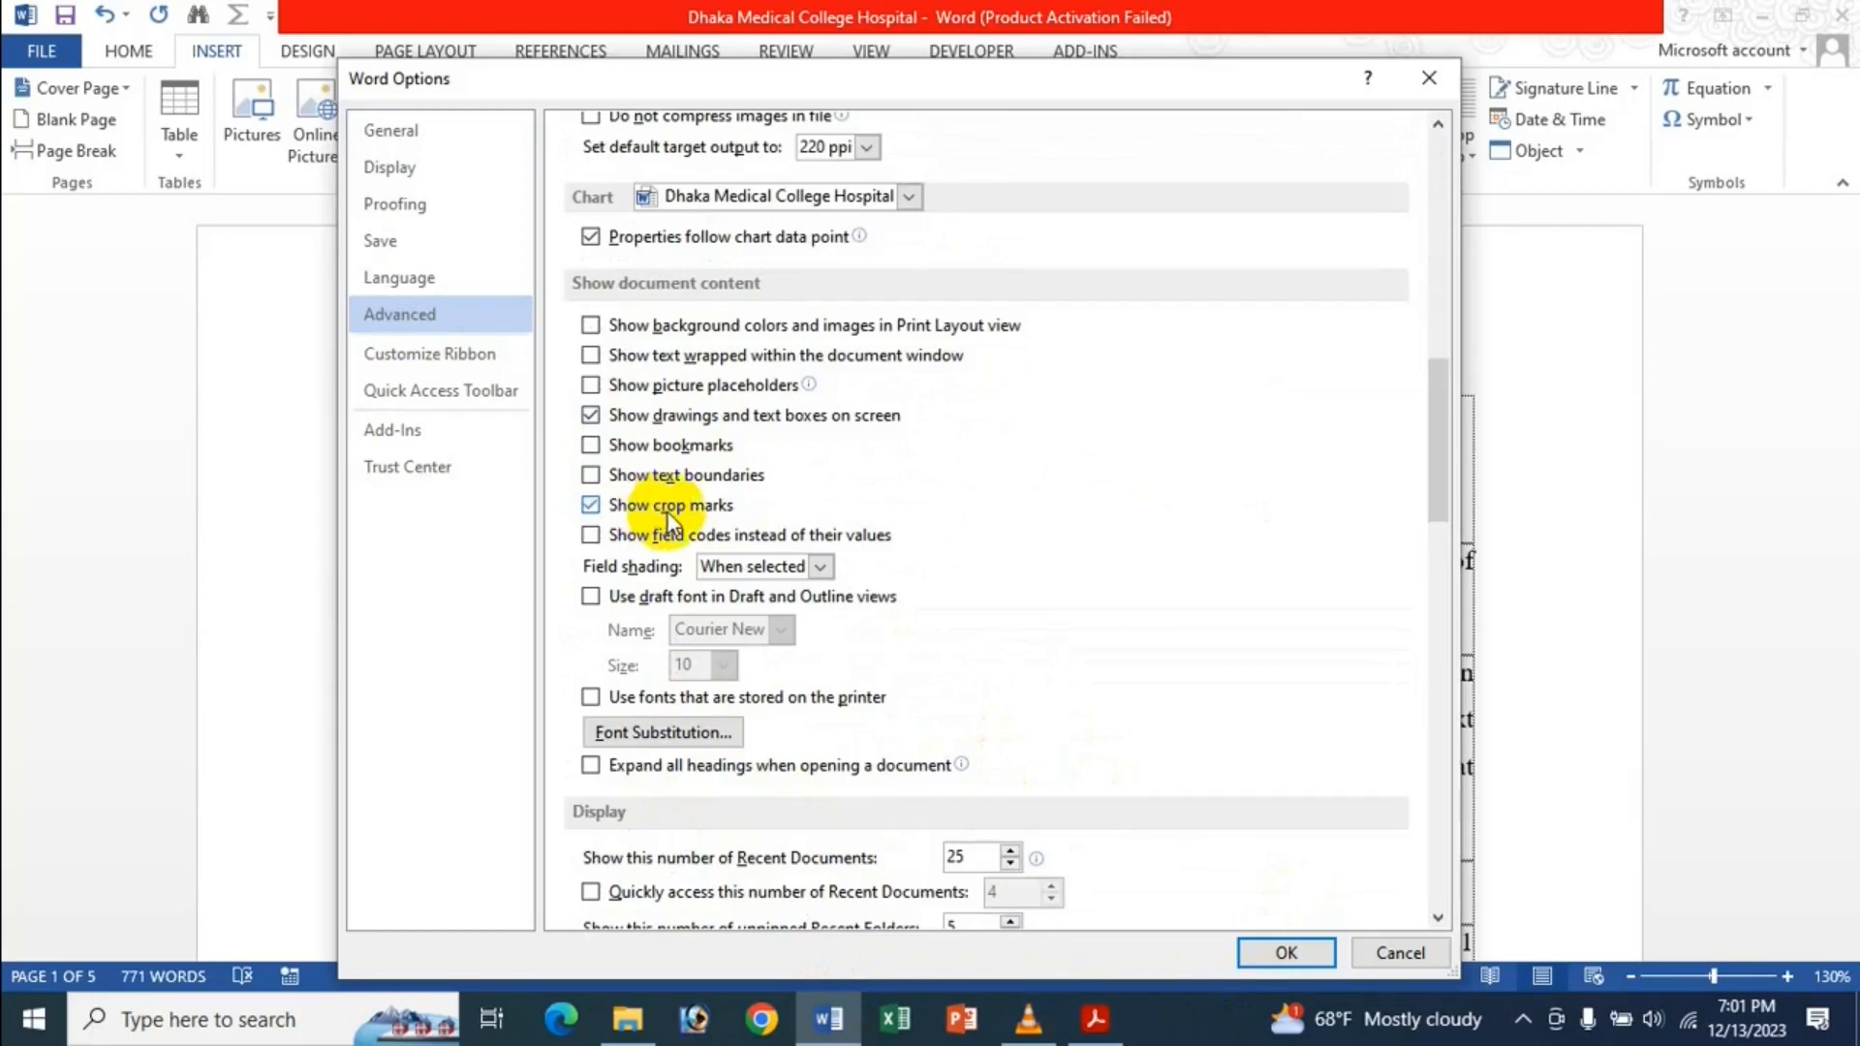
{"action": "left_click", "coordinate": [1322, 955]}
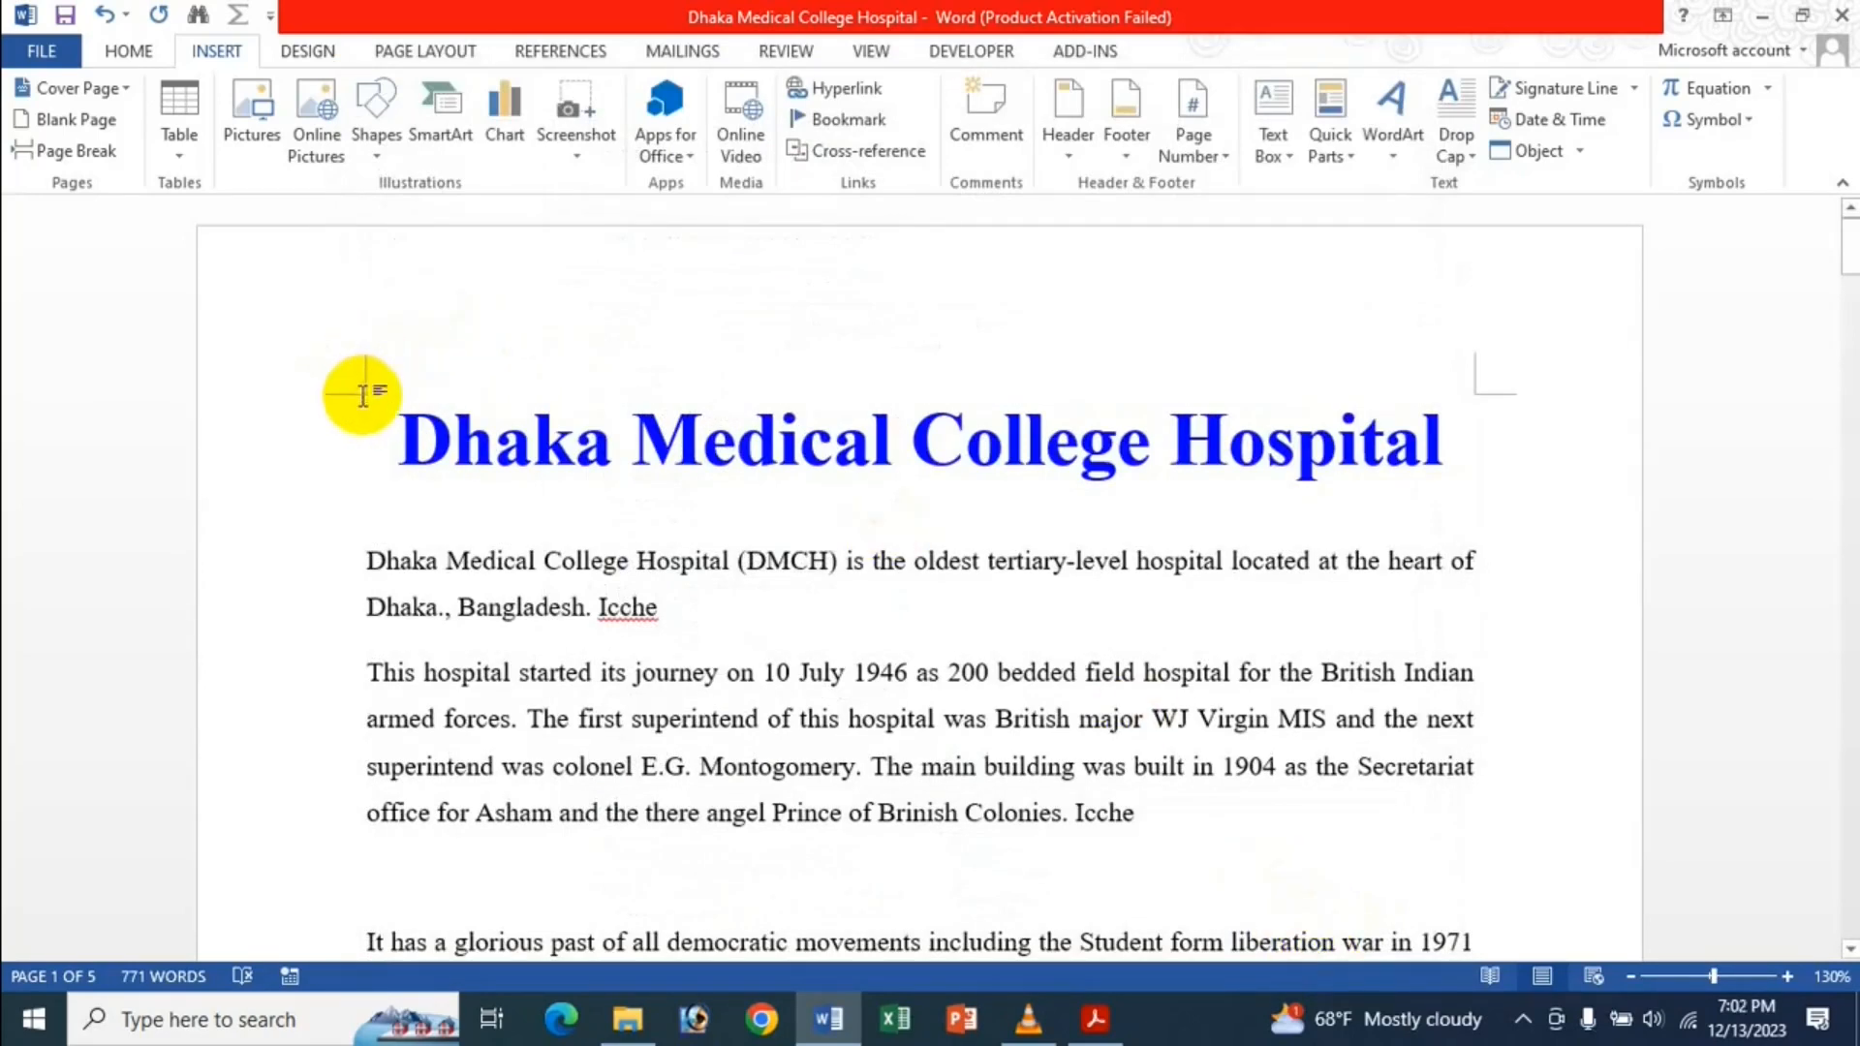
Scroll through the pages to check the crop marks at the corners.
{"action": "scroll", "coordinate": [1425, 449], "scroll_direction": "down", "scroll_amount": 10}
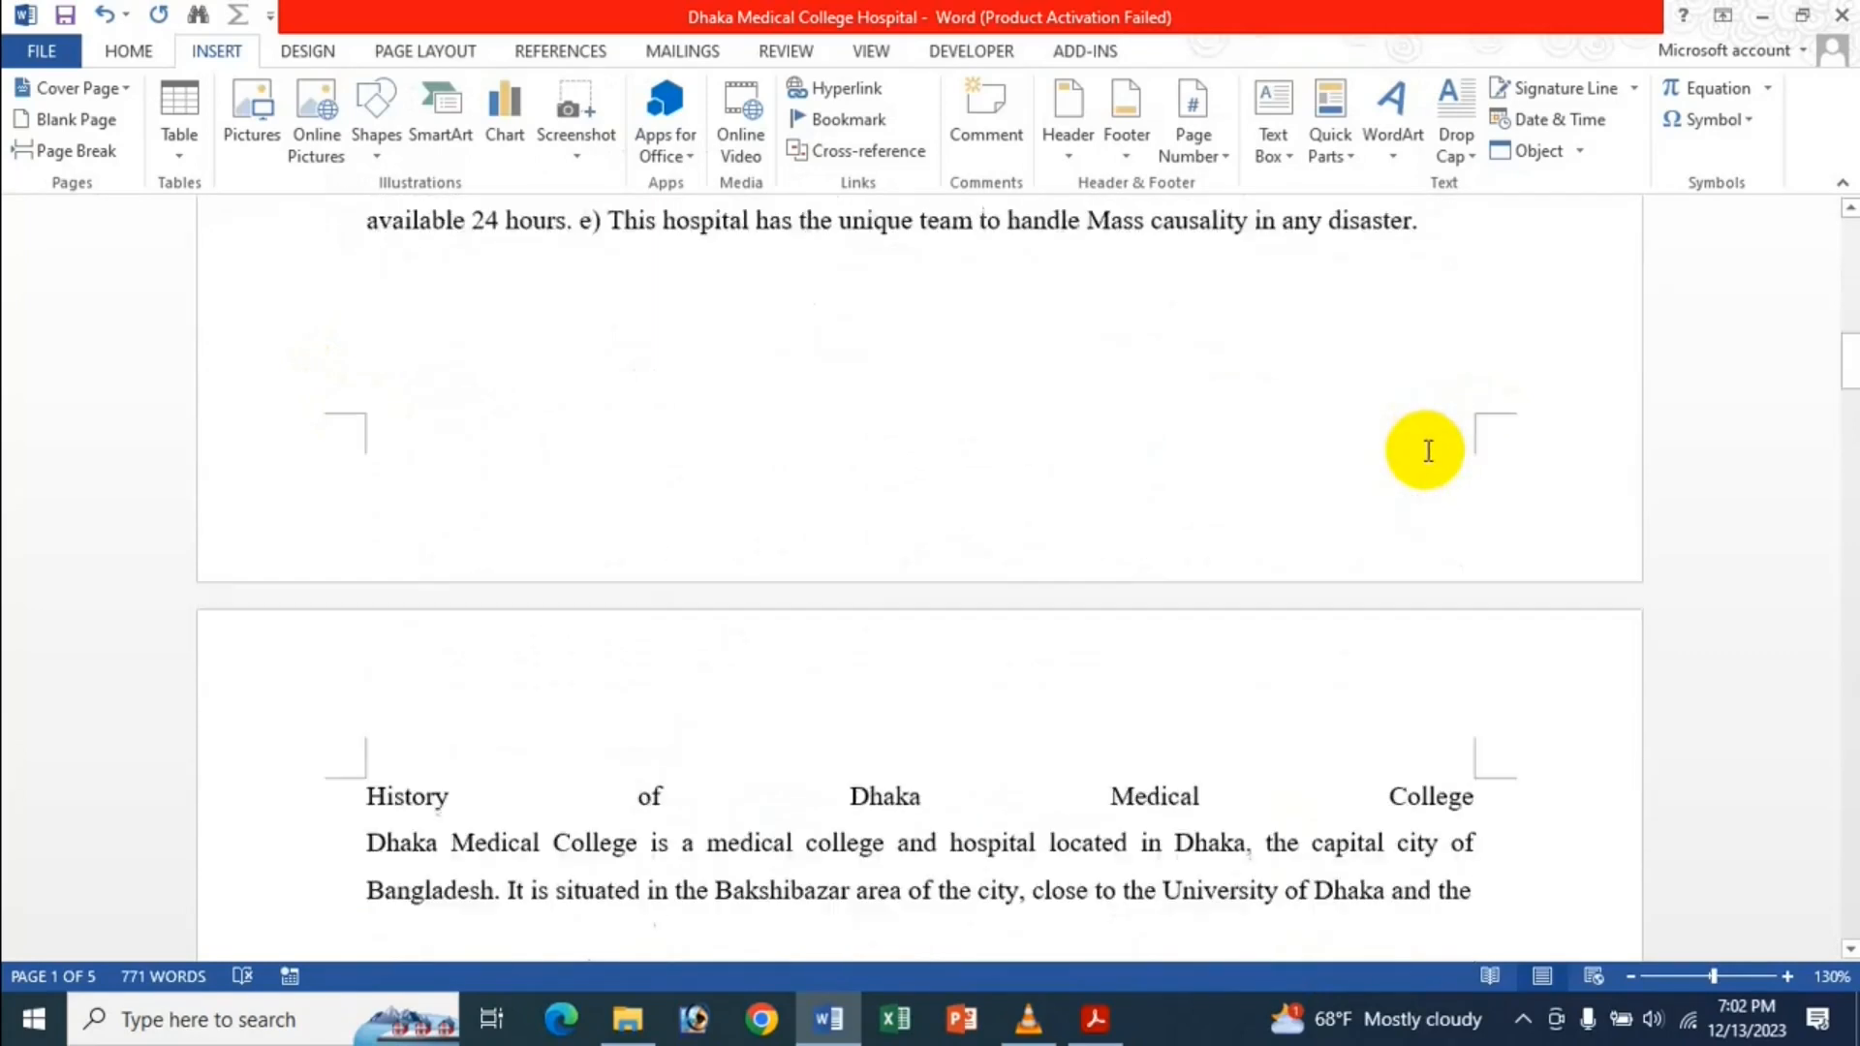
{"action": "scroll", "coordinate": [1424, 447], "scroll_direction": "up", "scroll_amount": 2}
{"action": "scroll", "coordinate": [1366, 561], "scroll_direction": "down", "scroll_amount": 6}
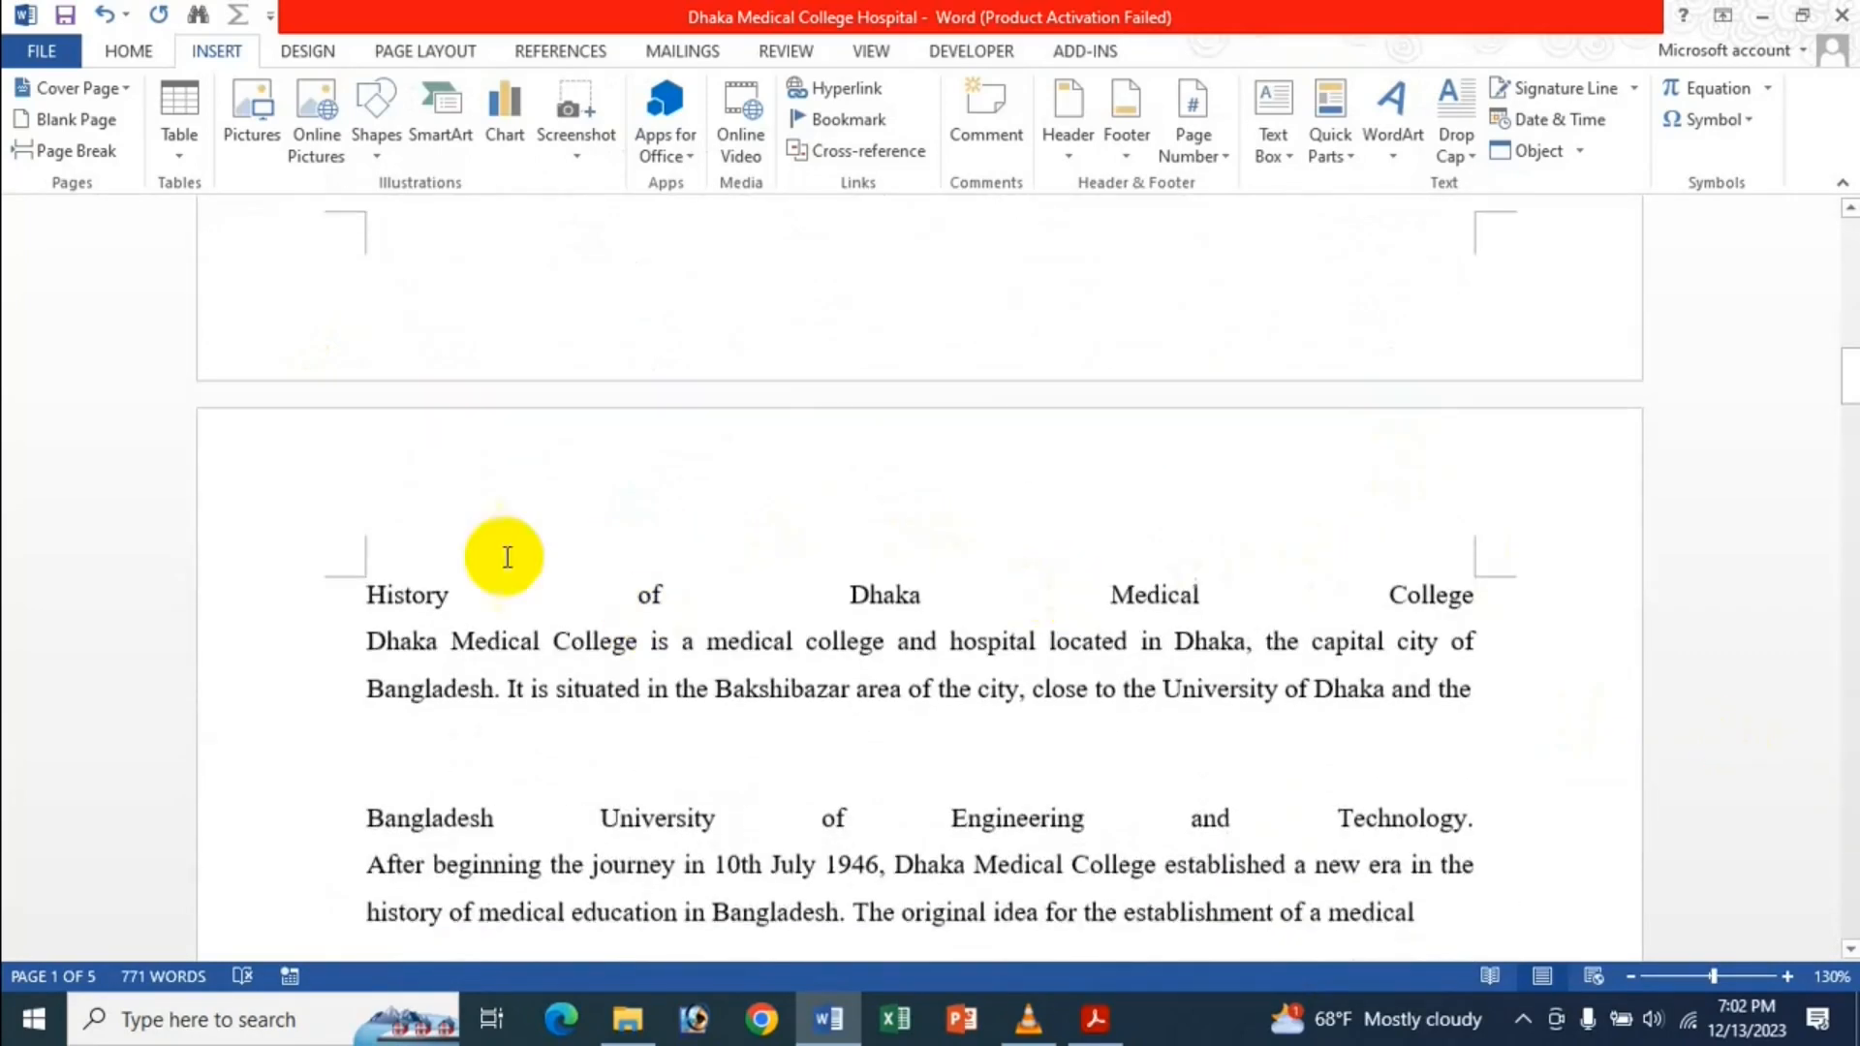
{"action": "scroll", "coordinate": [1463, 591], "scroll_direction": "up", "scroll_amount": 11}
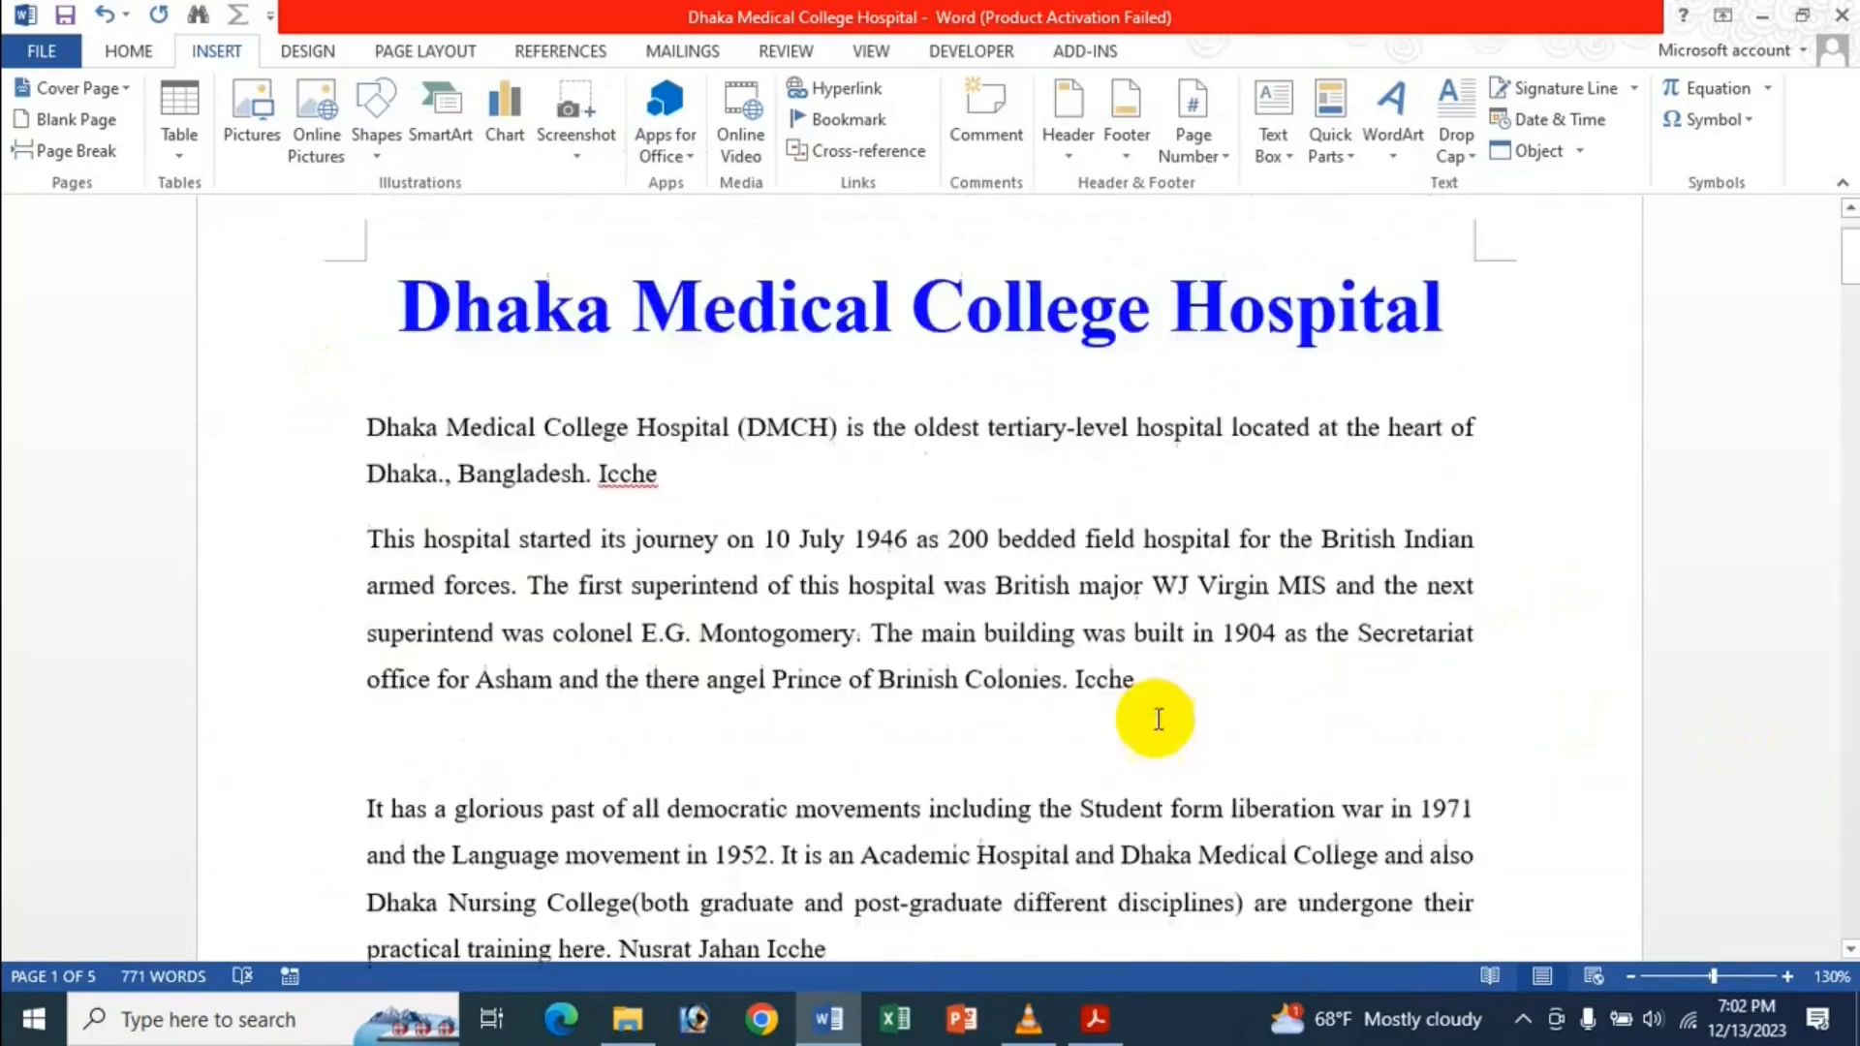
{"action": "scroll", "coordinate": [1158, 719], "scroll_direction": "up", "scroll_amount": 2}
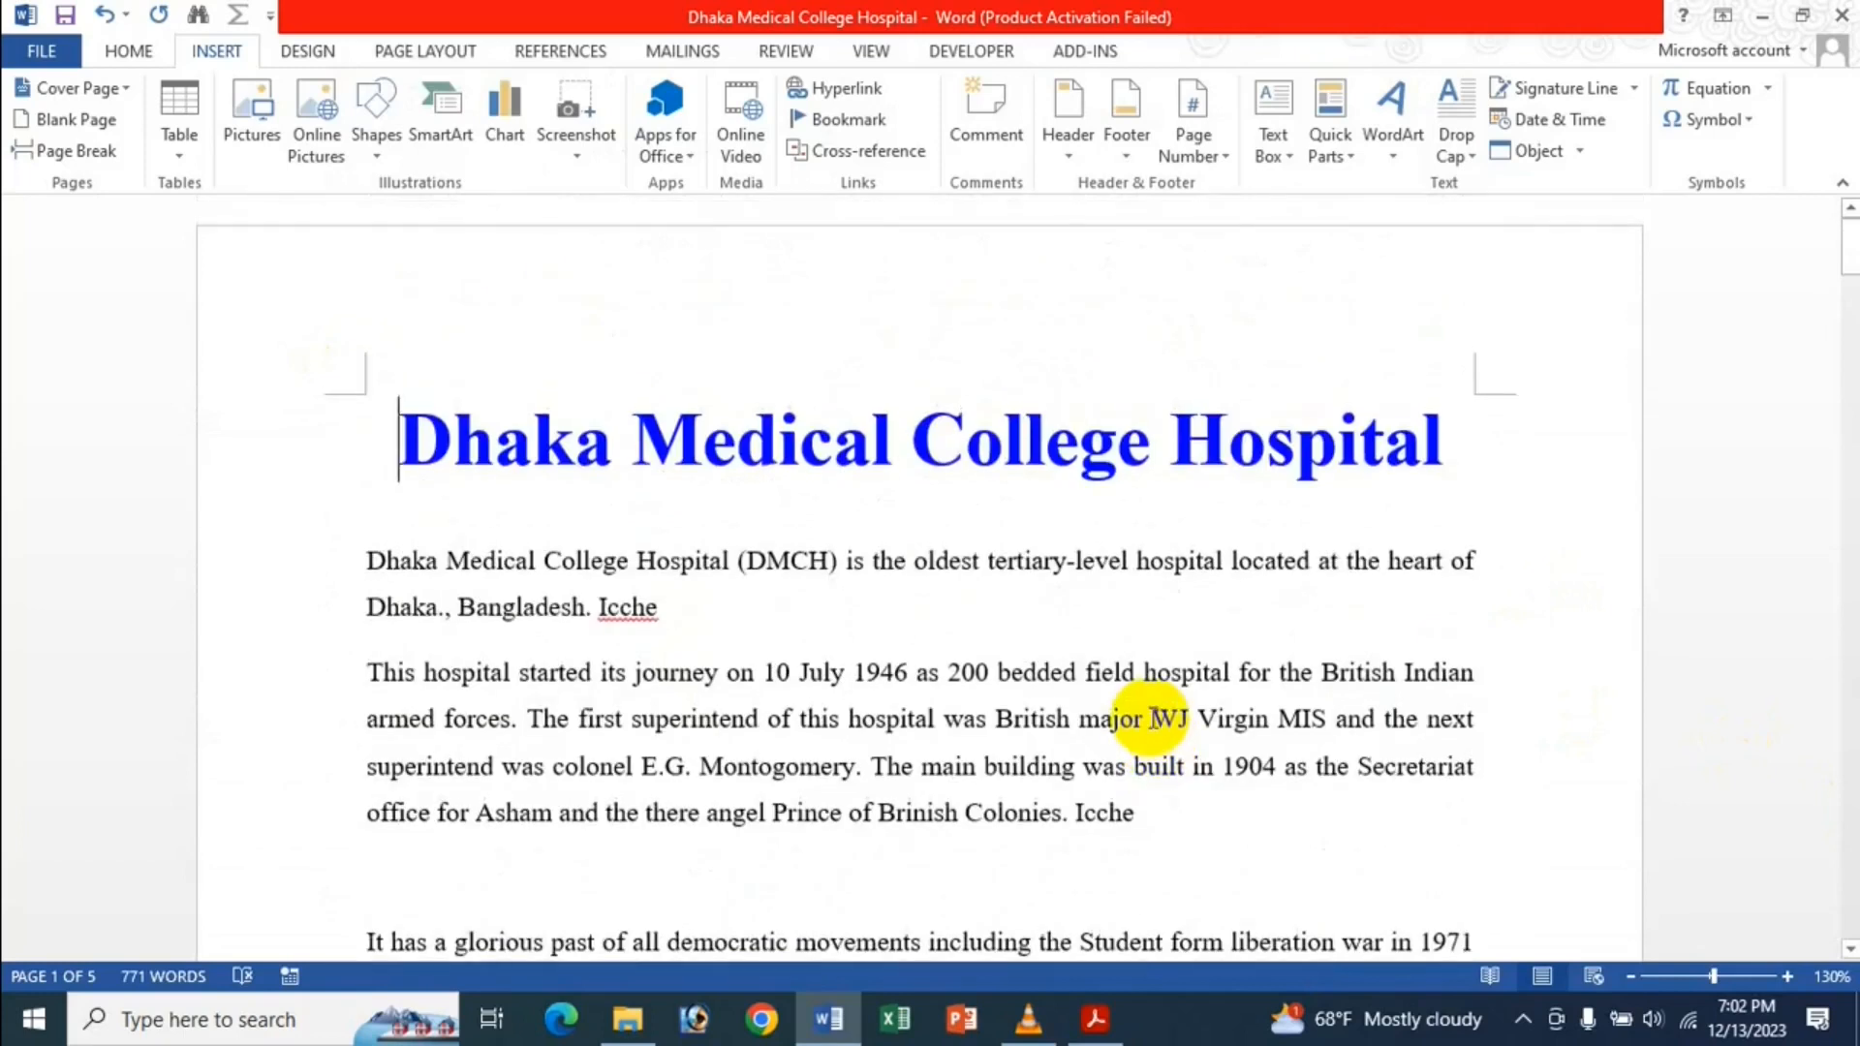
Untick Show crop marks in Word Options' Advanced settings and apply.
{"action": "left_click", "coordinate": [55, 56]}
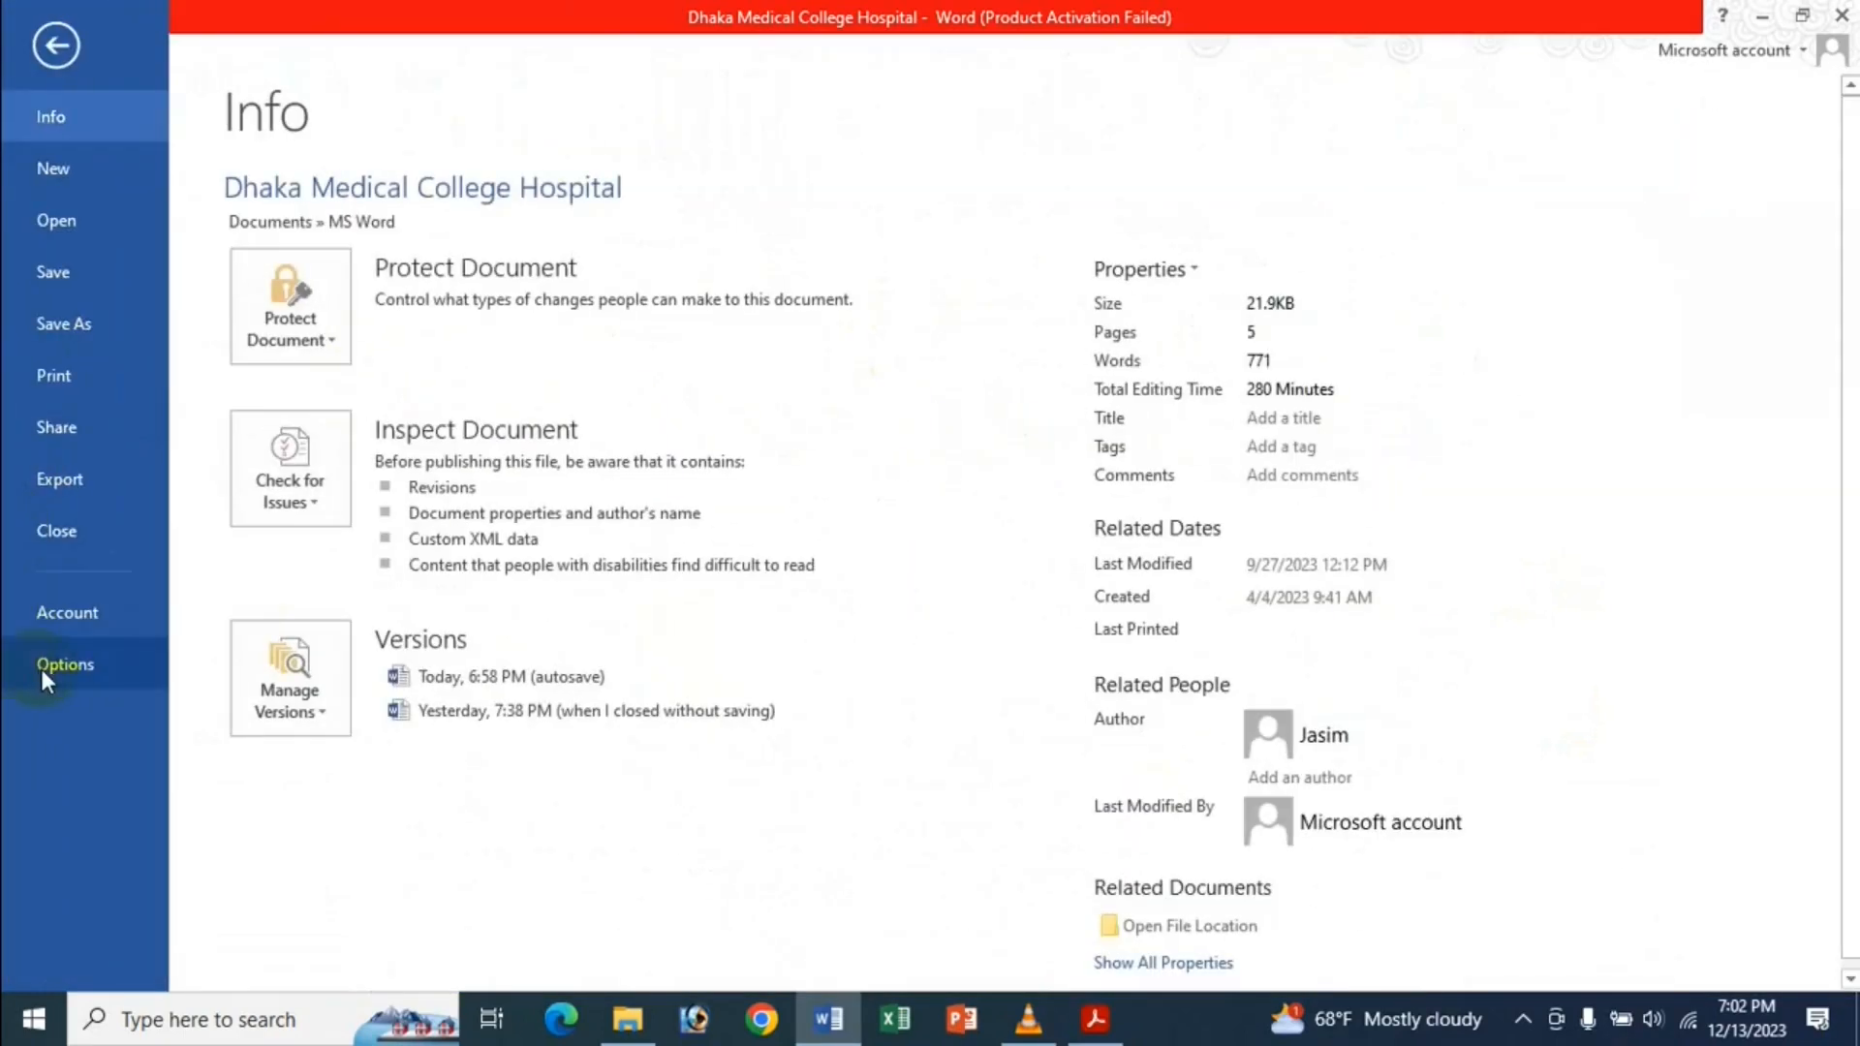
{"action": "left_click", "coordinate": [39, 664]}
{"action": "left_click", "coordinate": [457, 318]}
{"action": "scroll", "coordinate": [1101, 394], "scroll_direction": "down", "scroll_amount": 15}
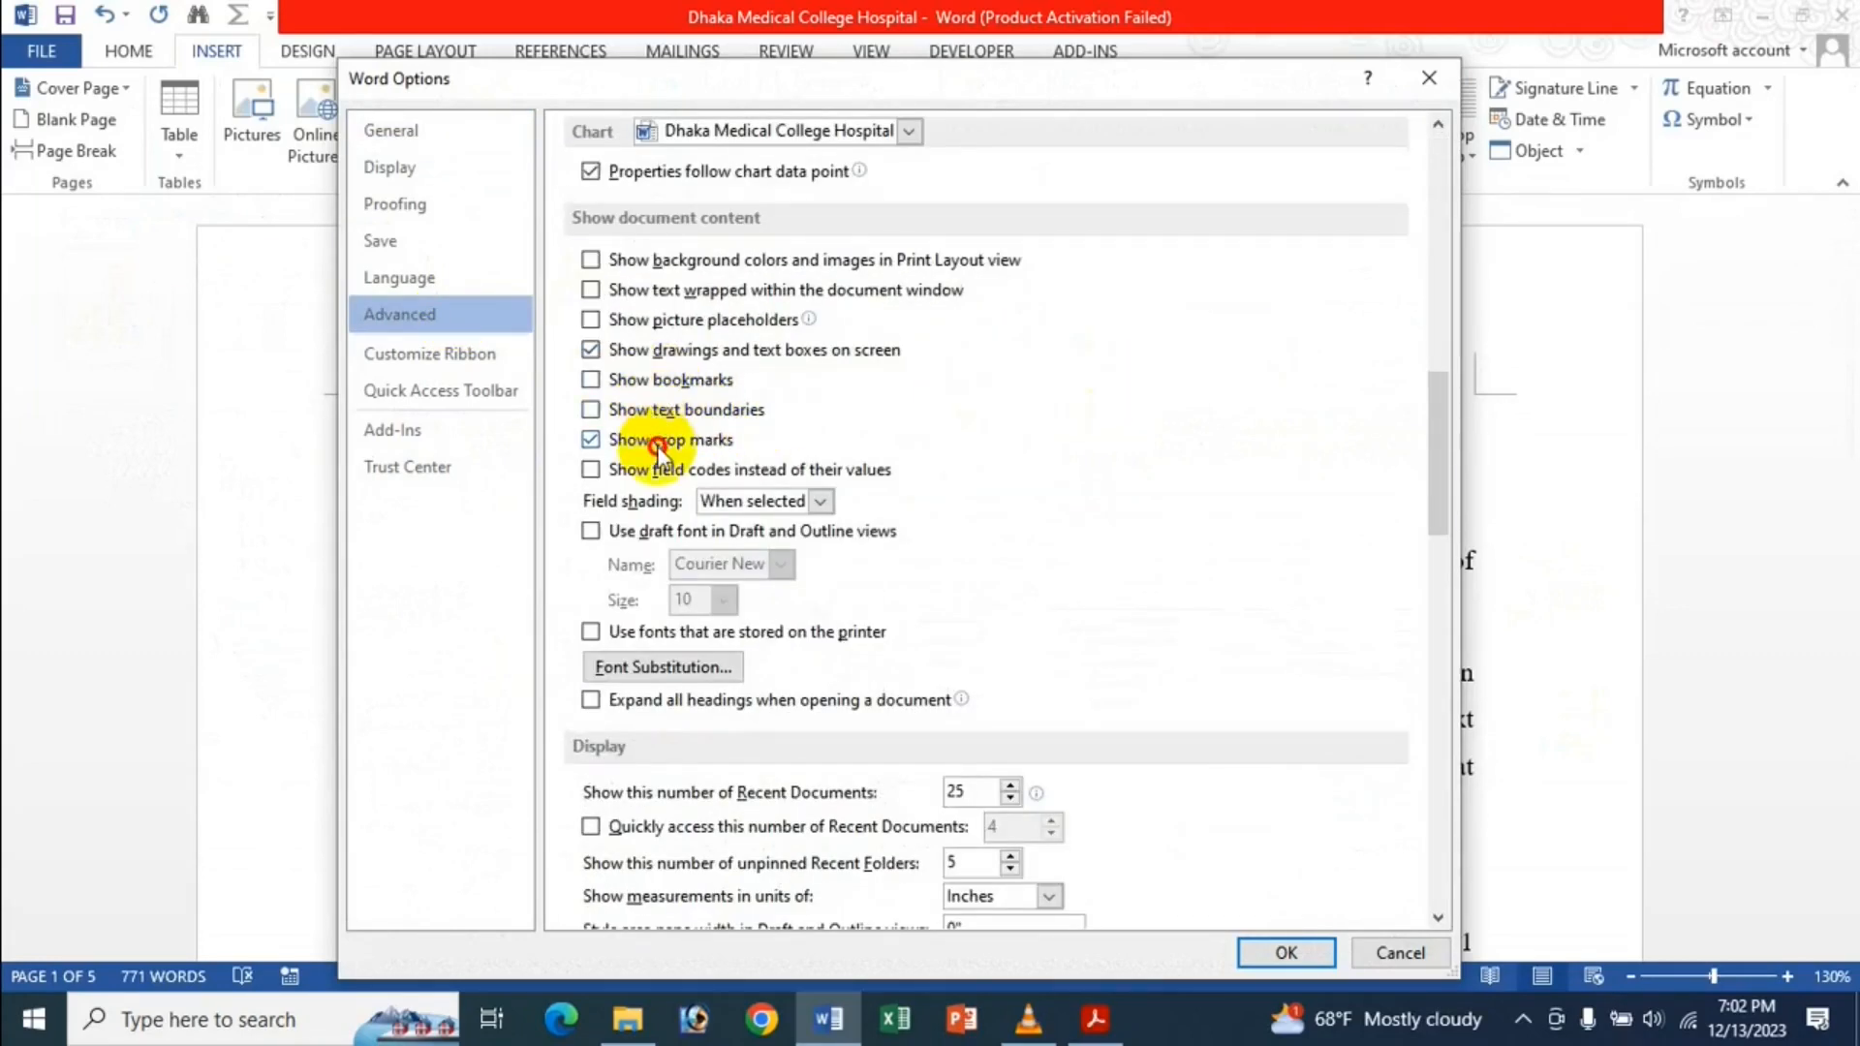
{"action": "left_click", "coordinate": [659, 448]}
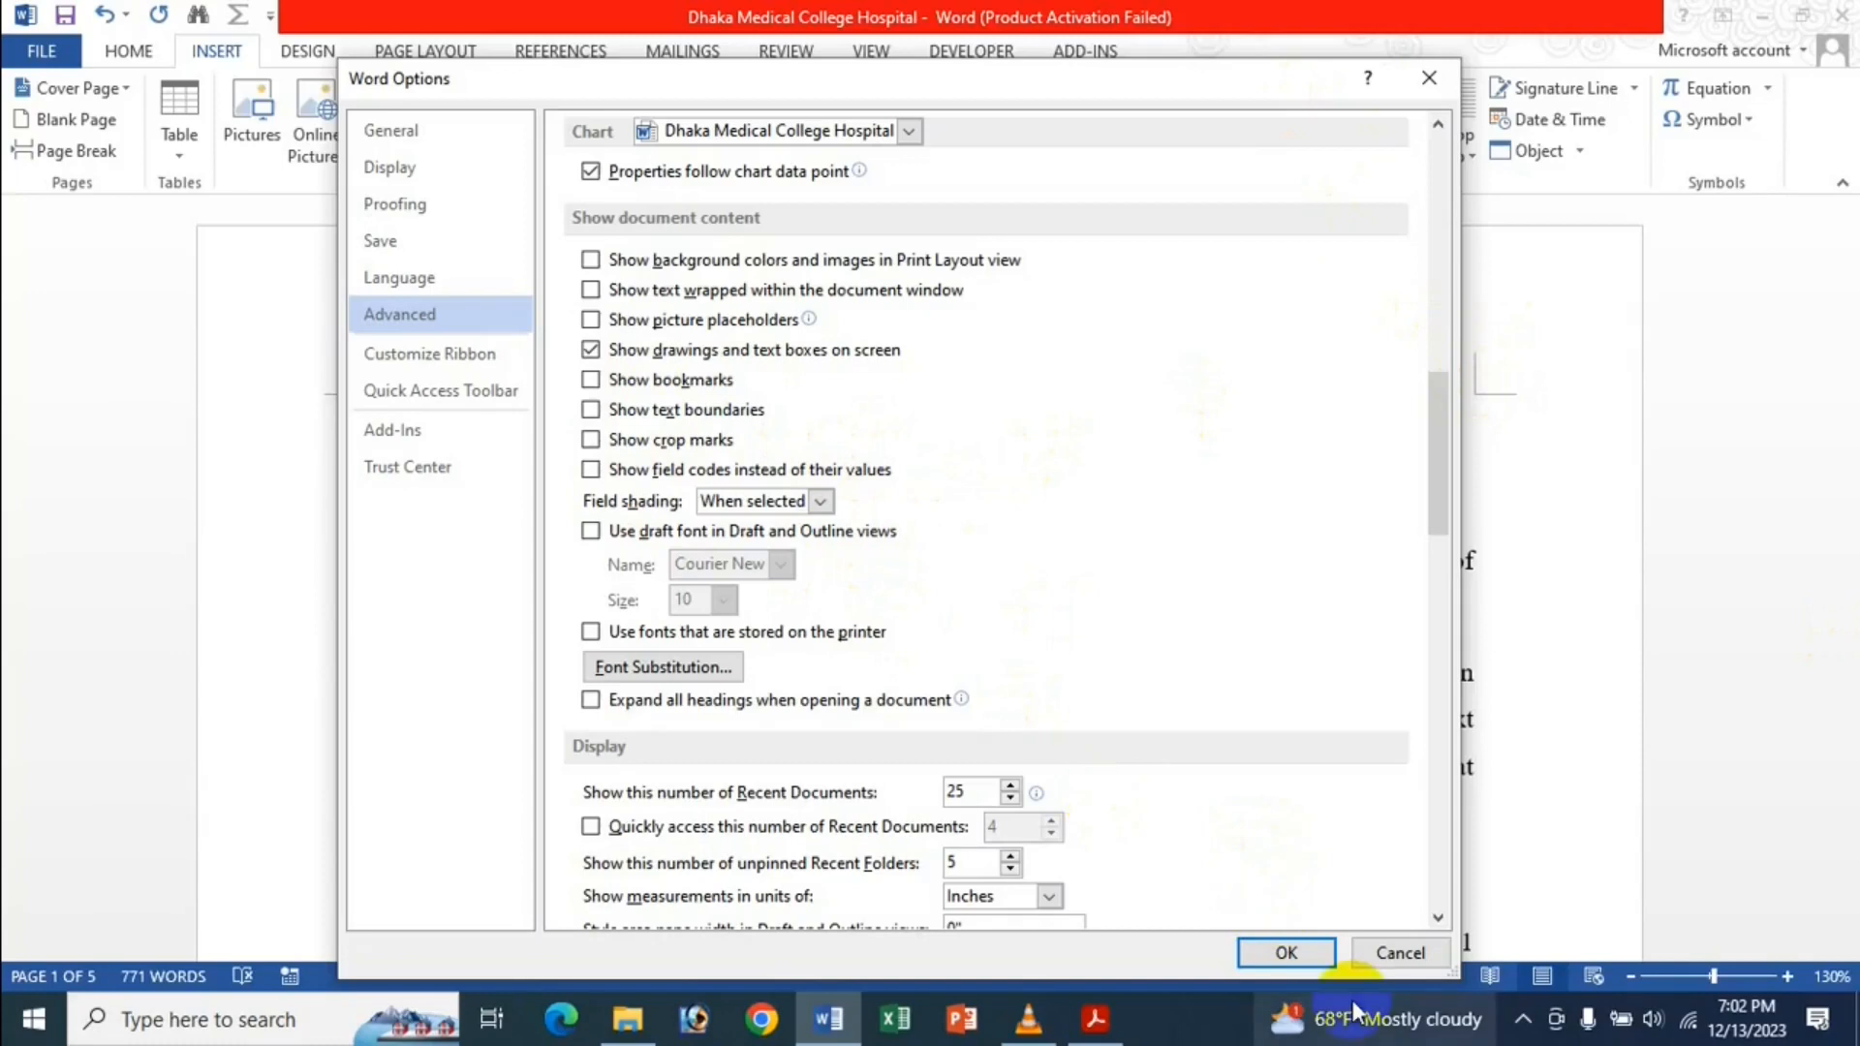
{"action": "left_click", "coordinate": [1289, 954]}
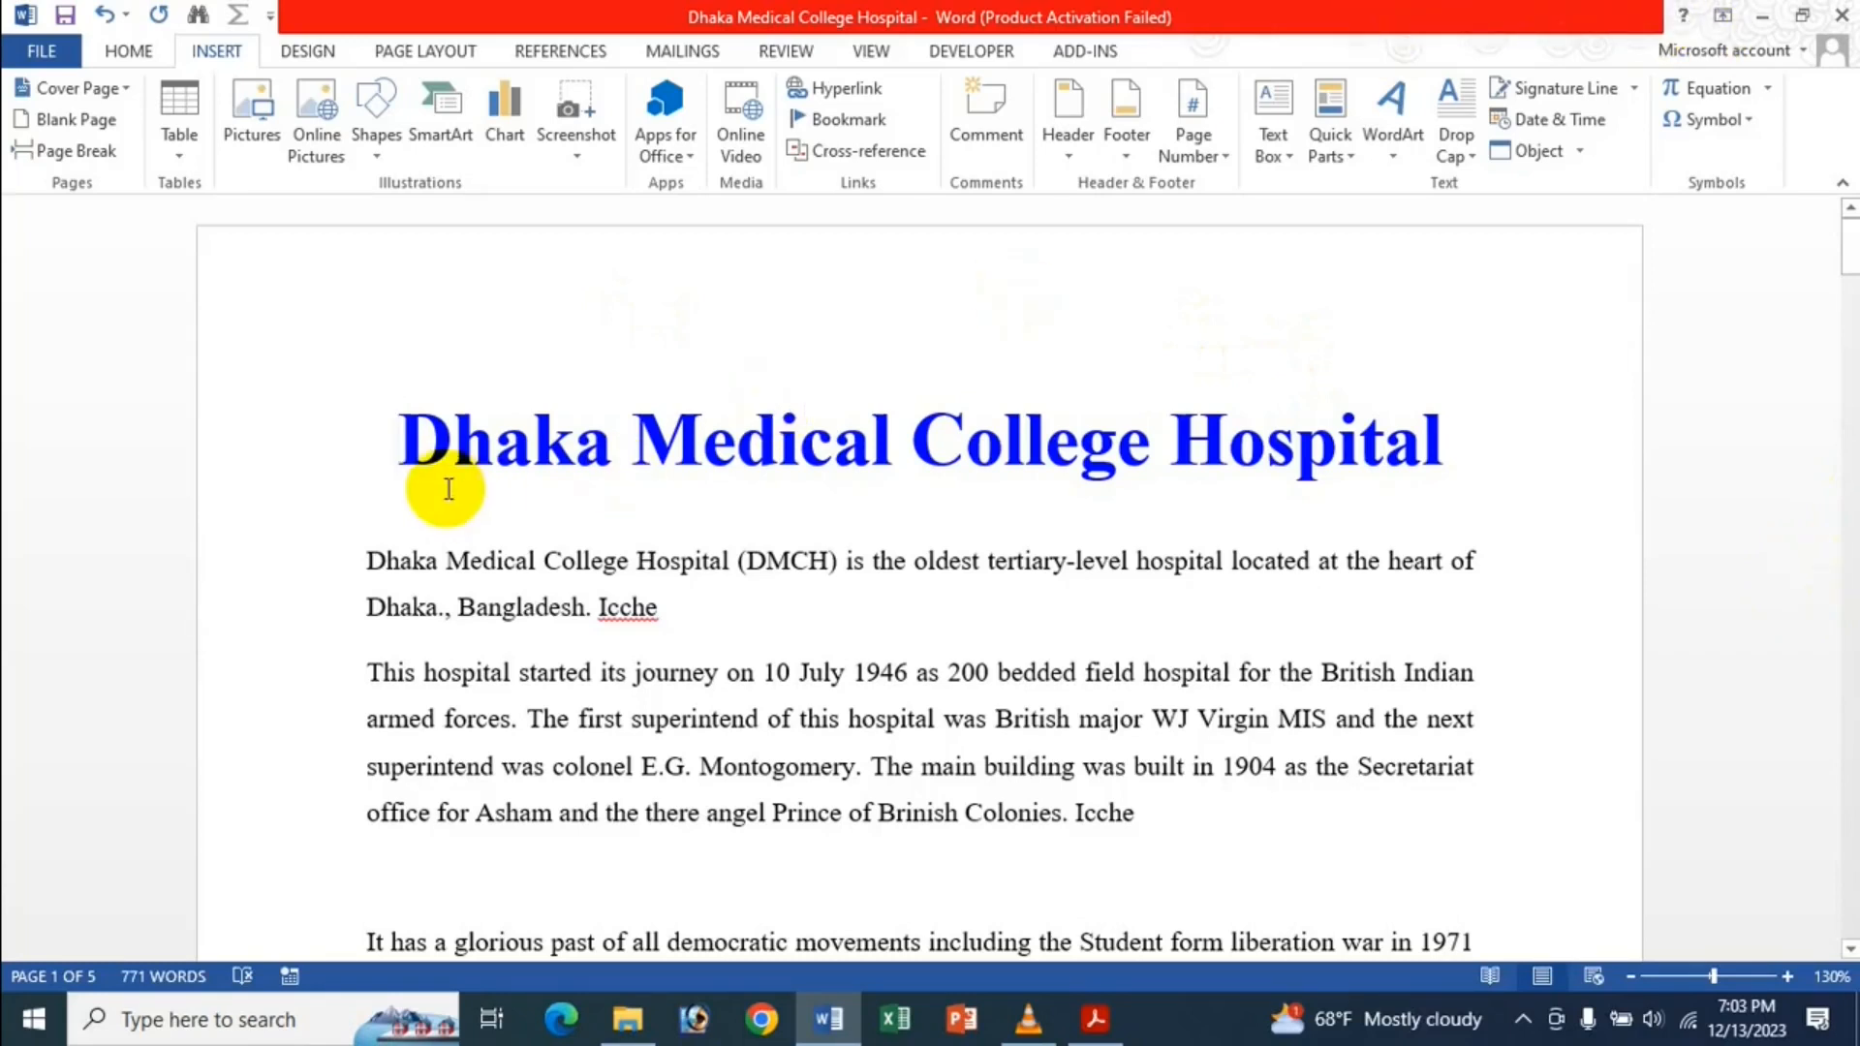
Link the 'Dhaka Medical College Hospital' title to Documents > Icche Dana > Icche Kolija.jpg.
{"action": "left_click_drag", "start_coordinate": [400, 446], "coordinate": [1498, 434]}
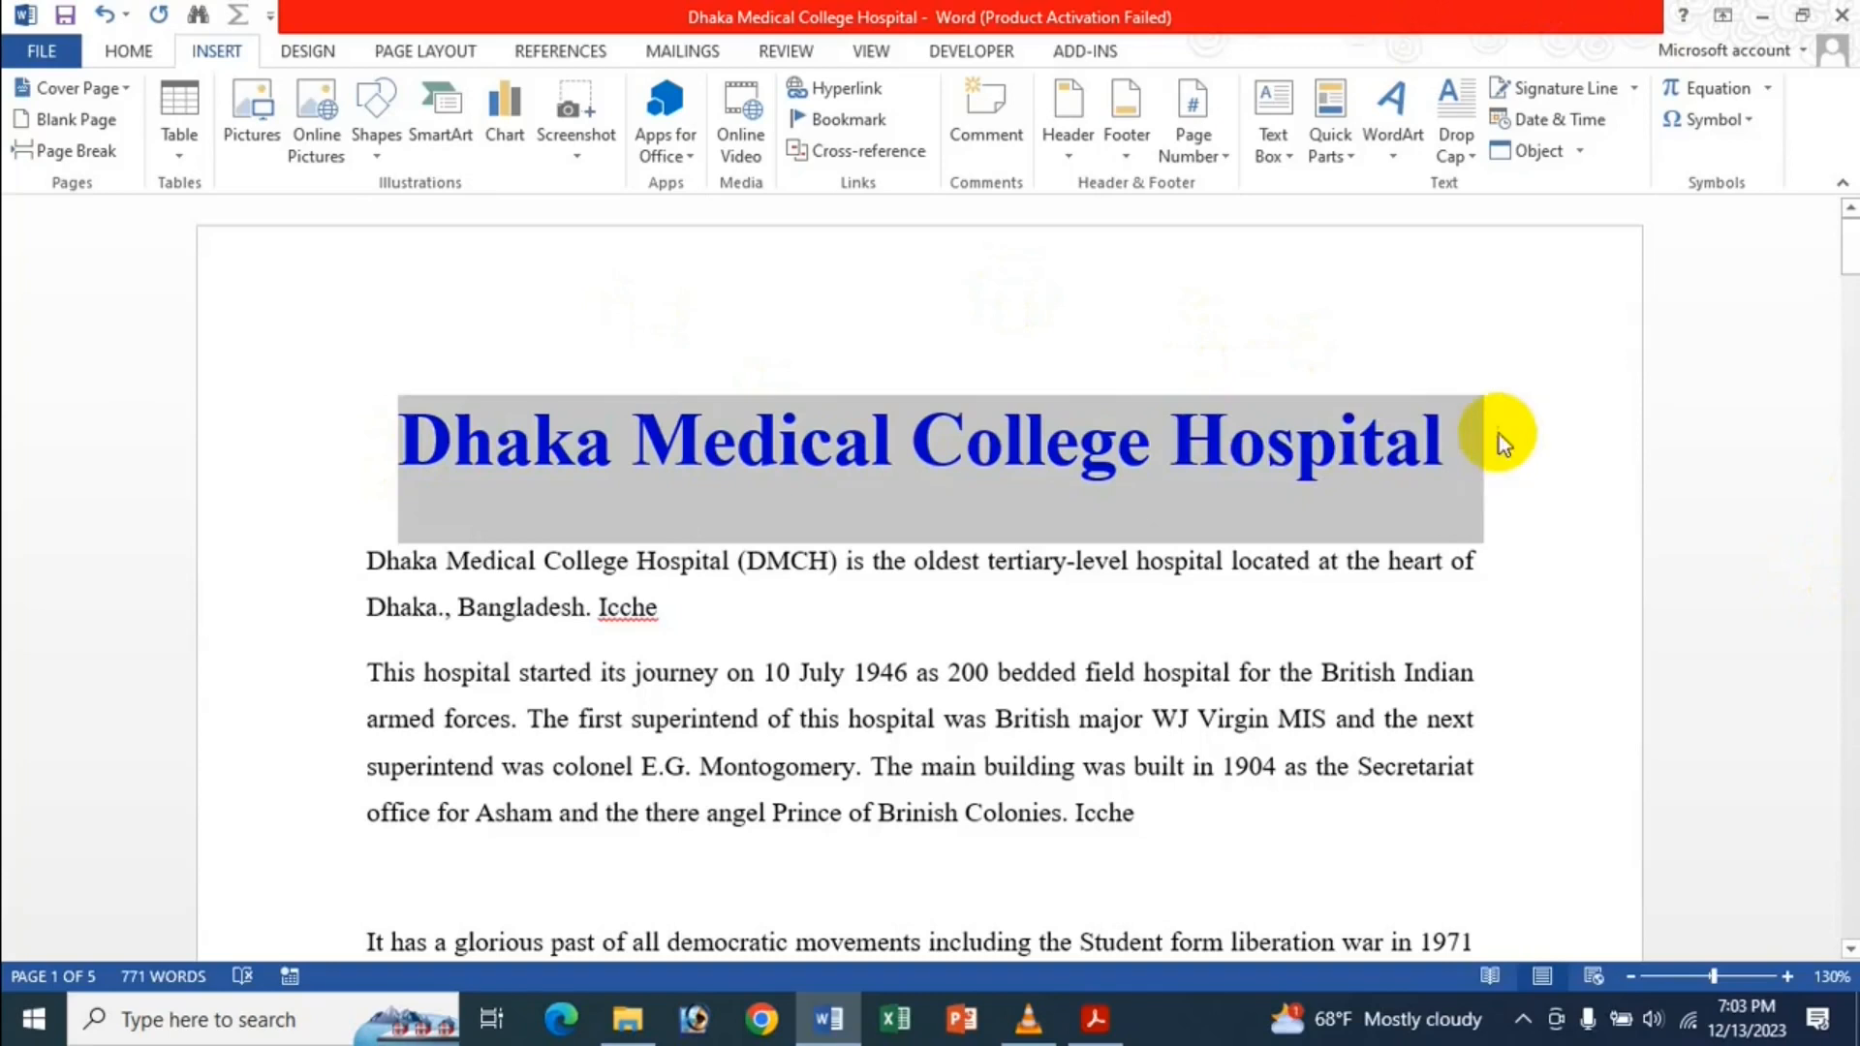
{"action": "left_click", "coordinate": [841, 89]}
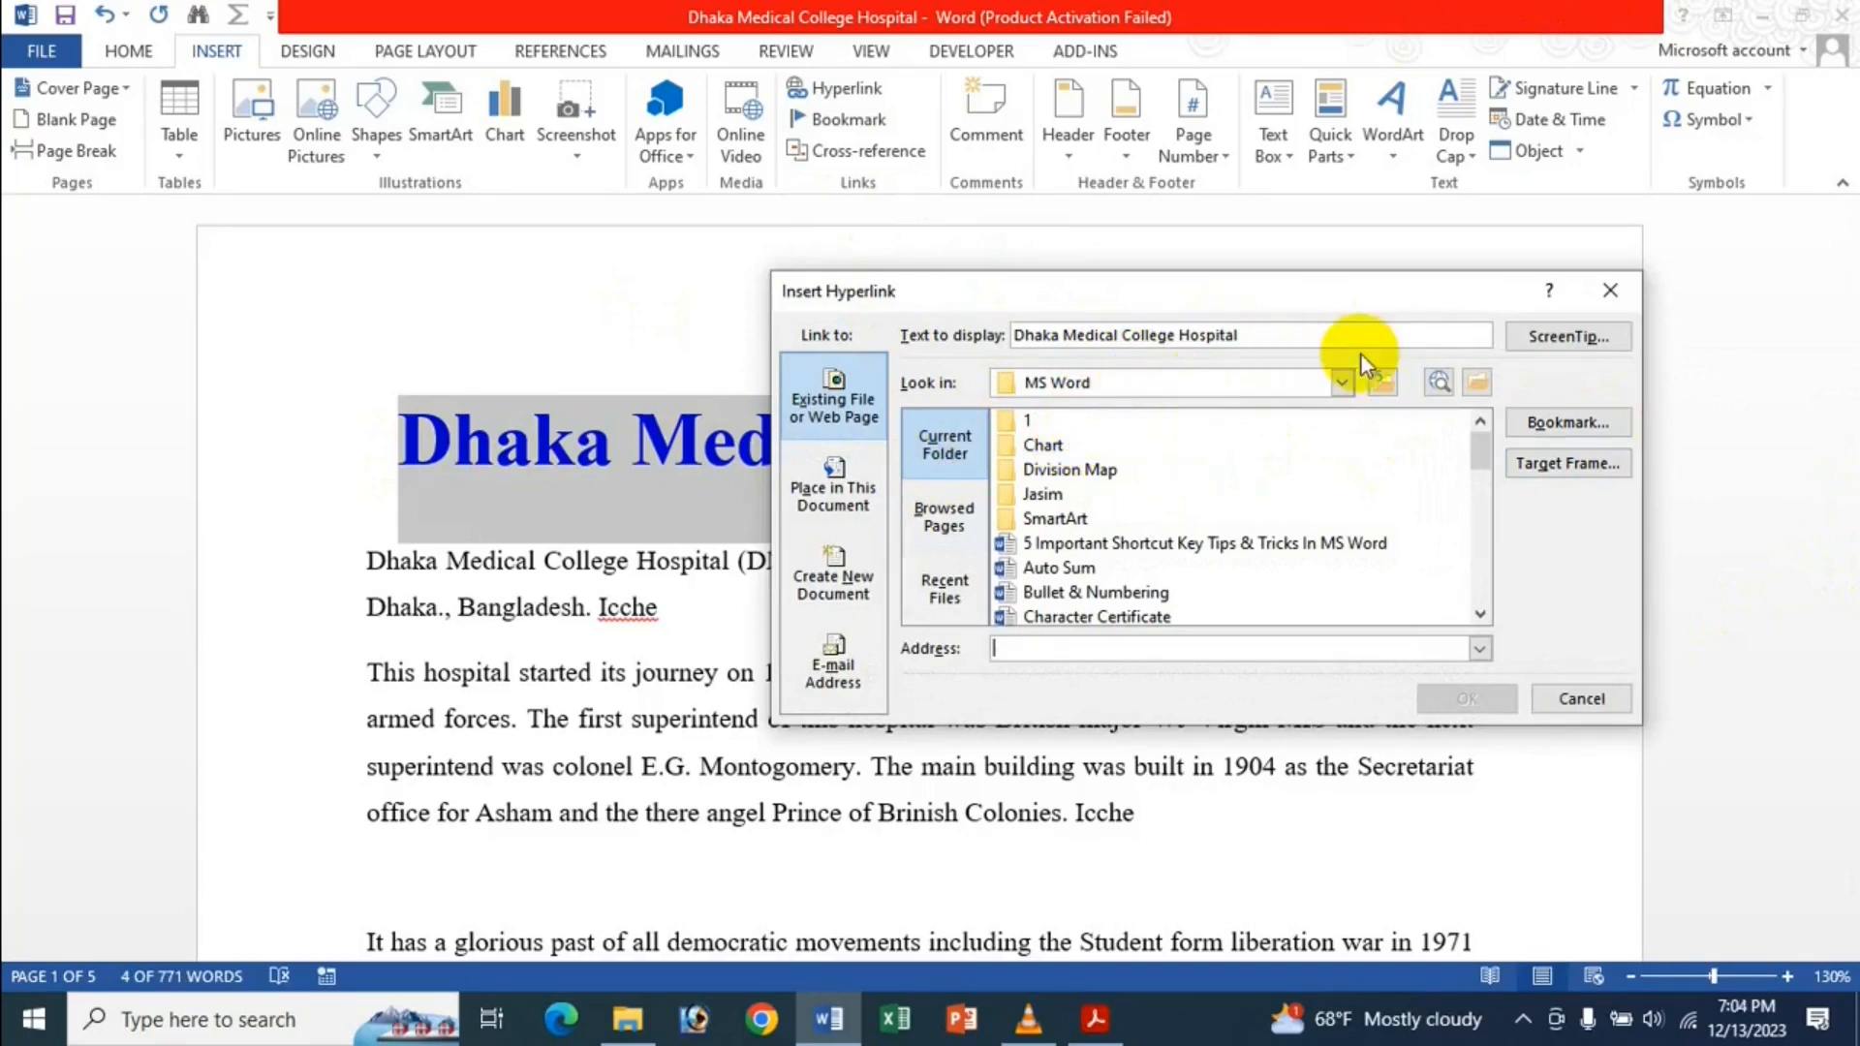
{"action": "left_click", "coordinate": [1343, 385]}
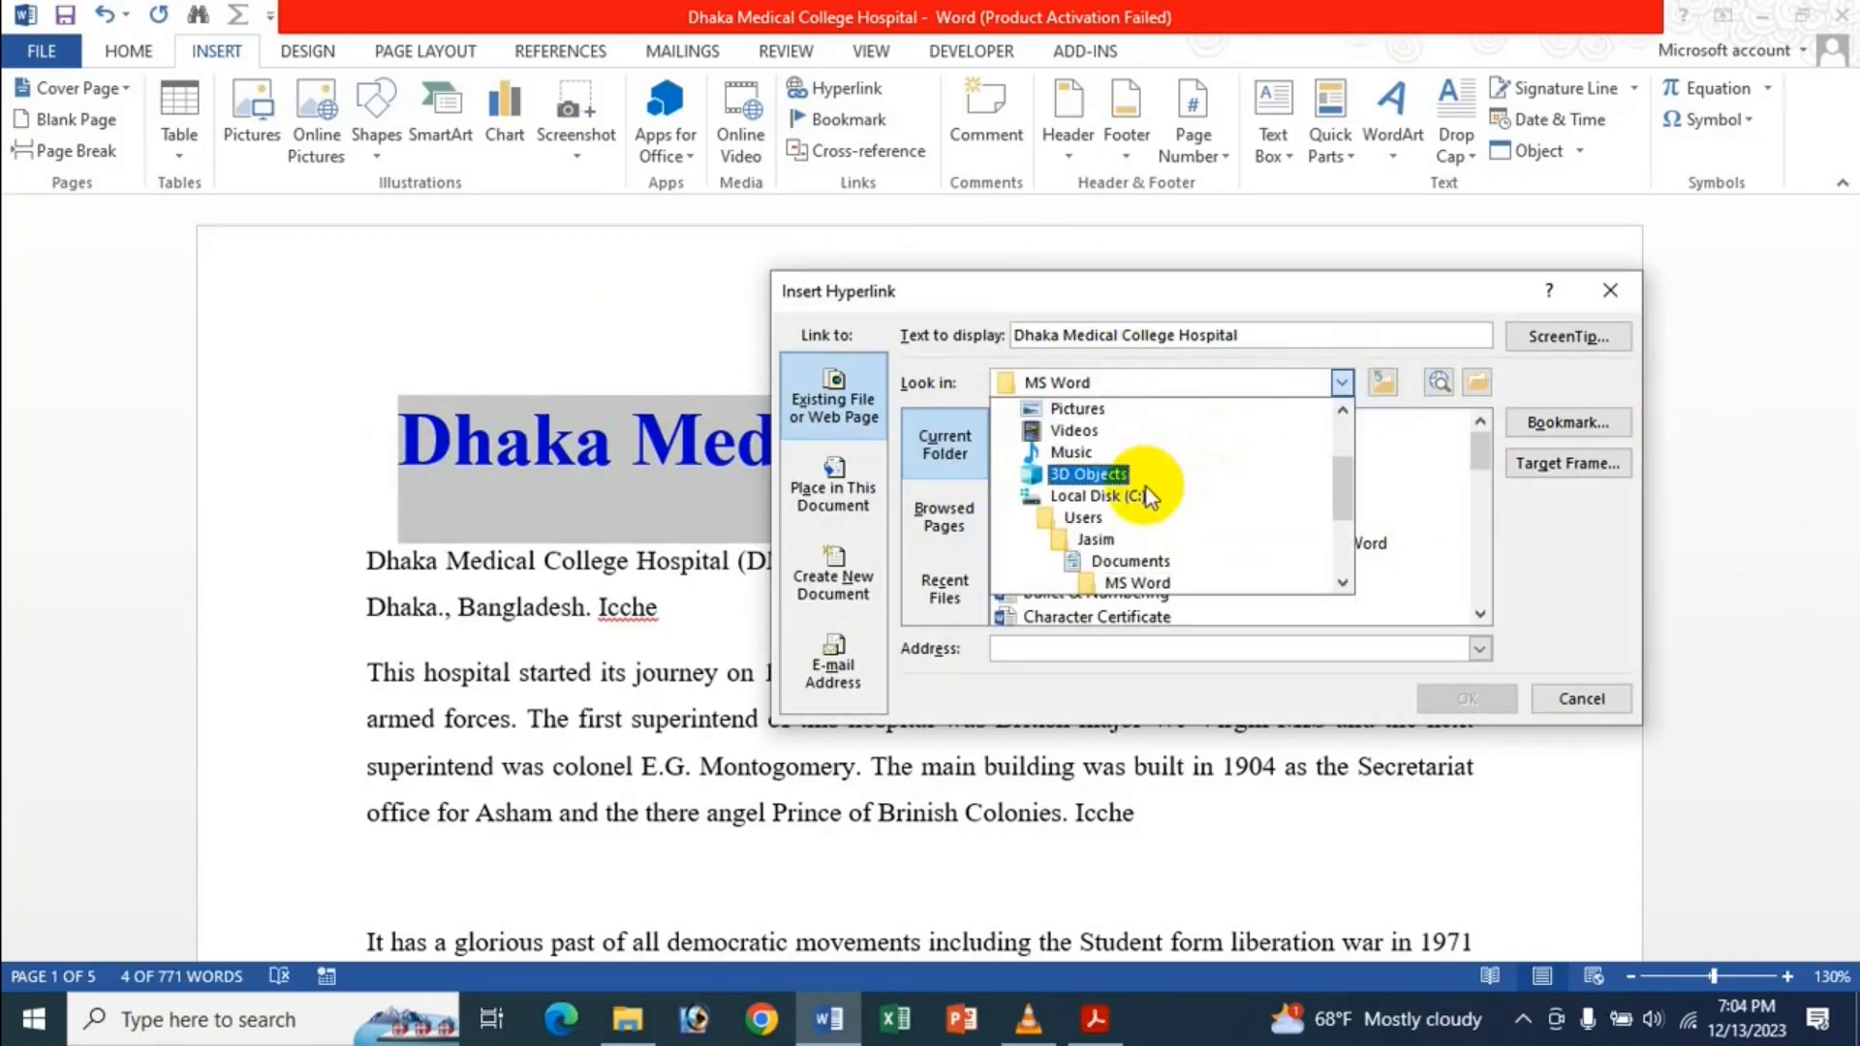
{"action": "left_click", "coordinate": [1124, 562]}
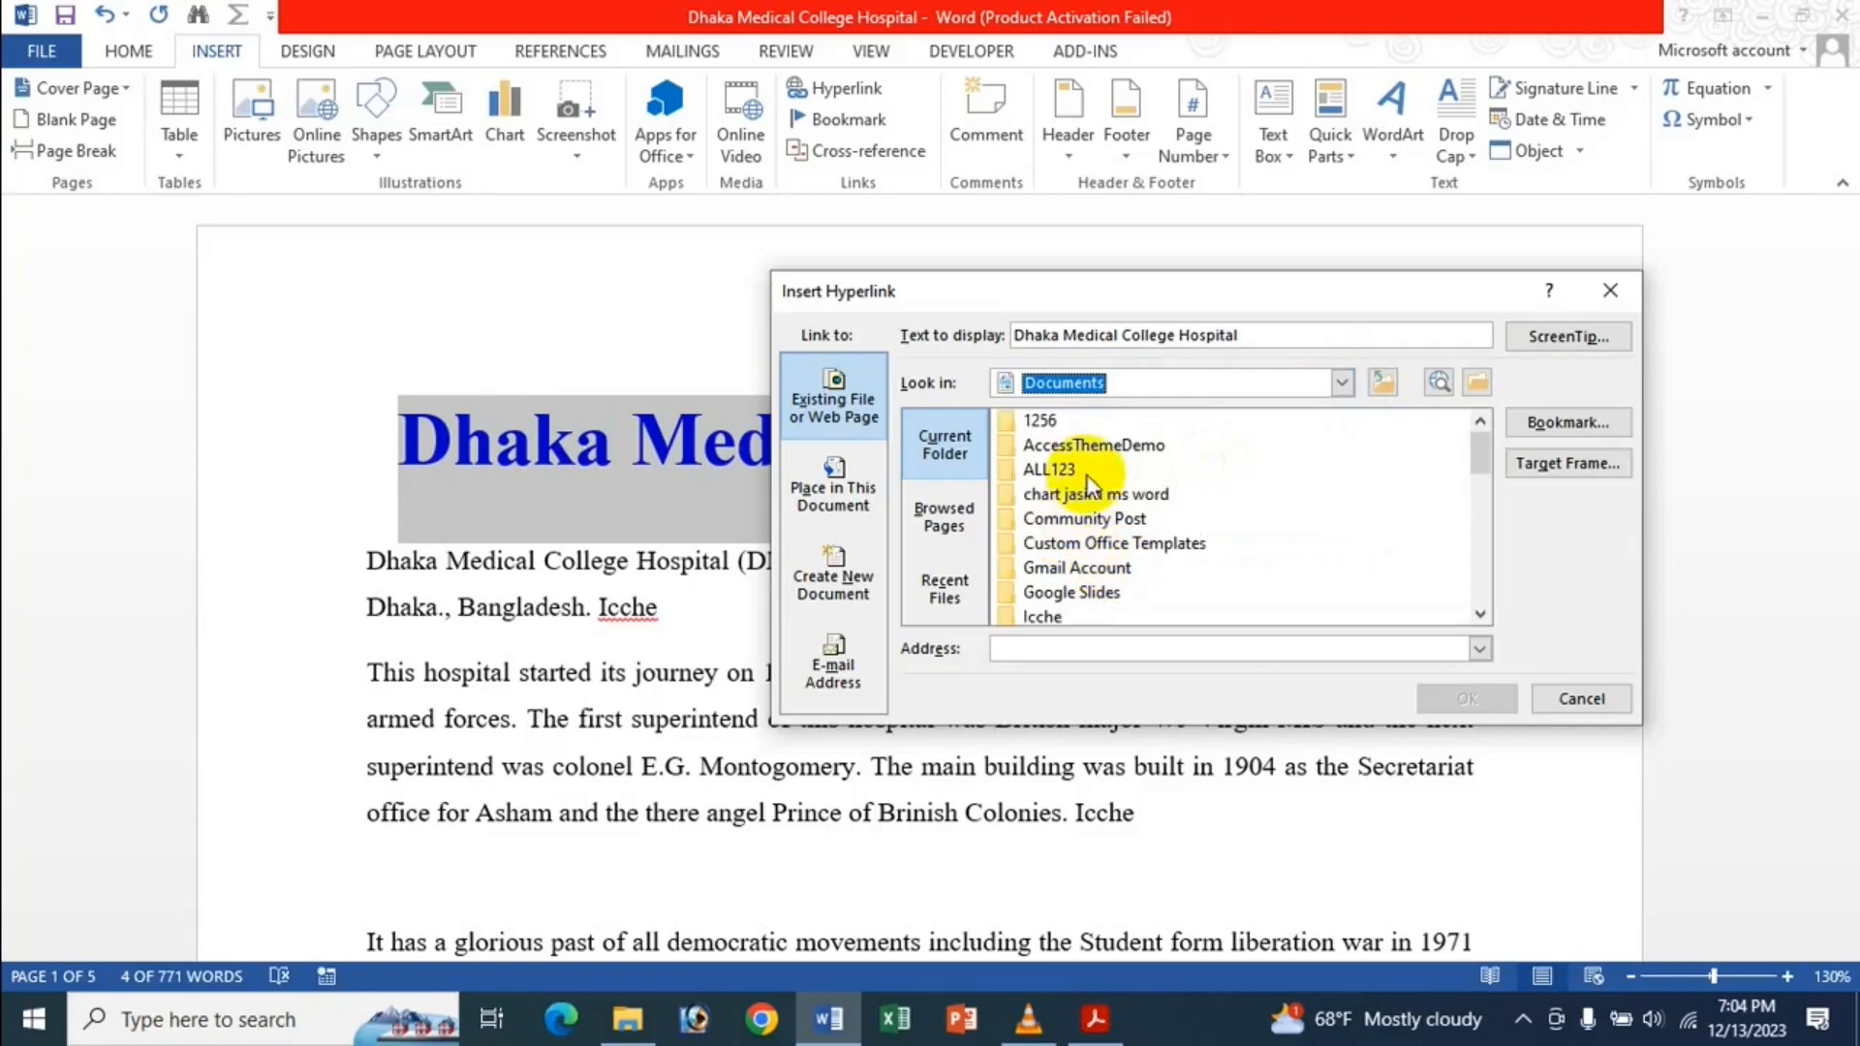
{"action": "scroll", "coordinate": [1096, 461], "scroll_direction": "down", "scroll_amount": 2}
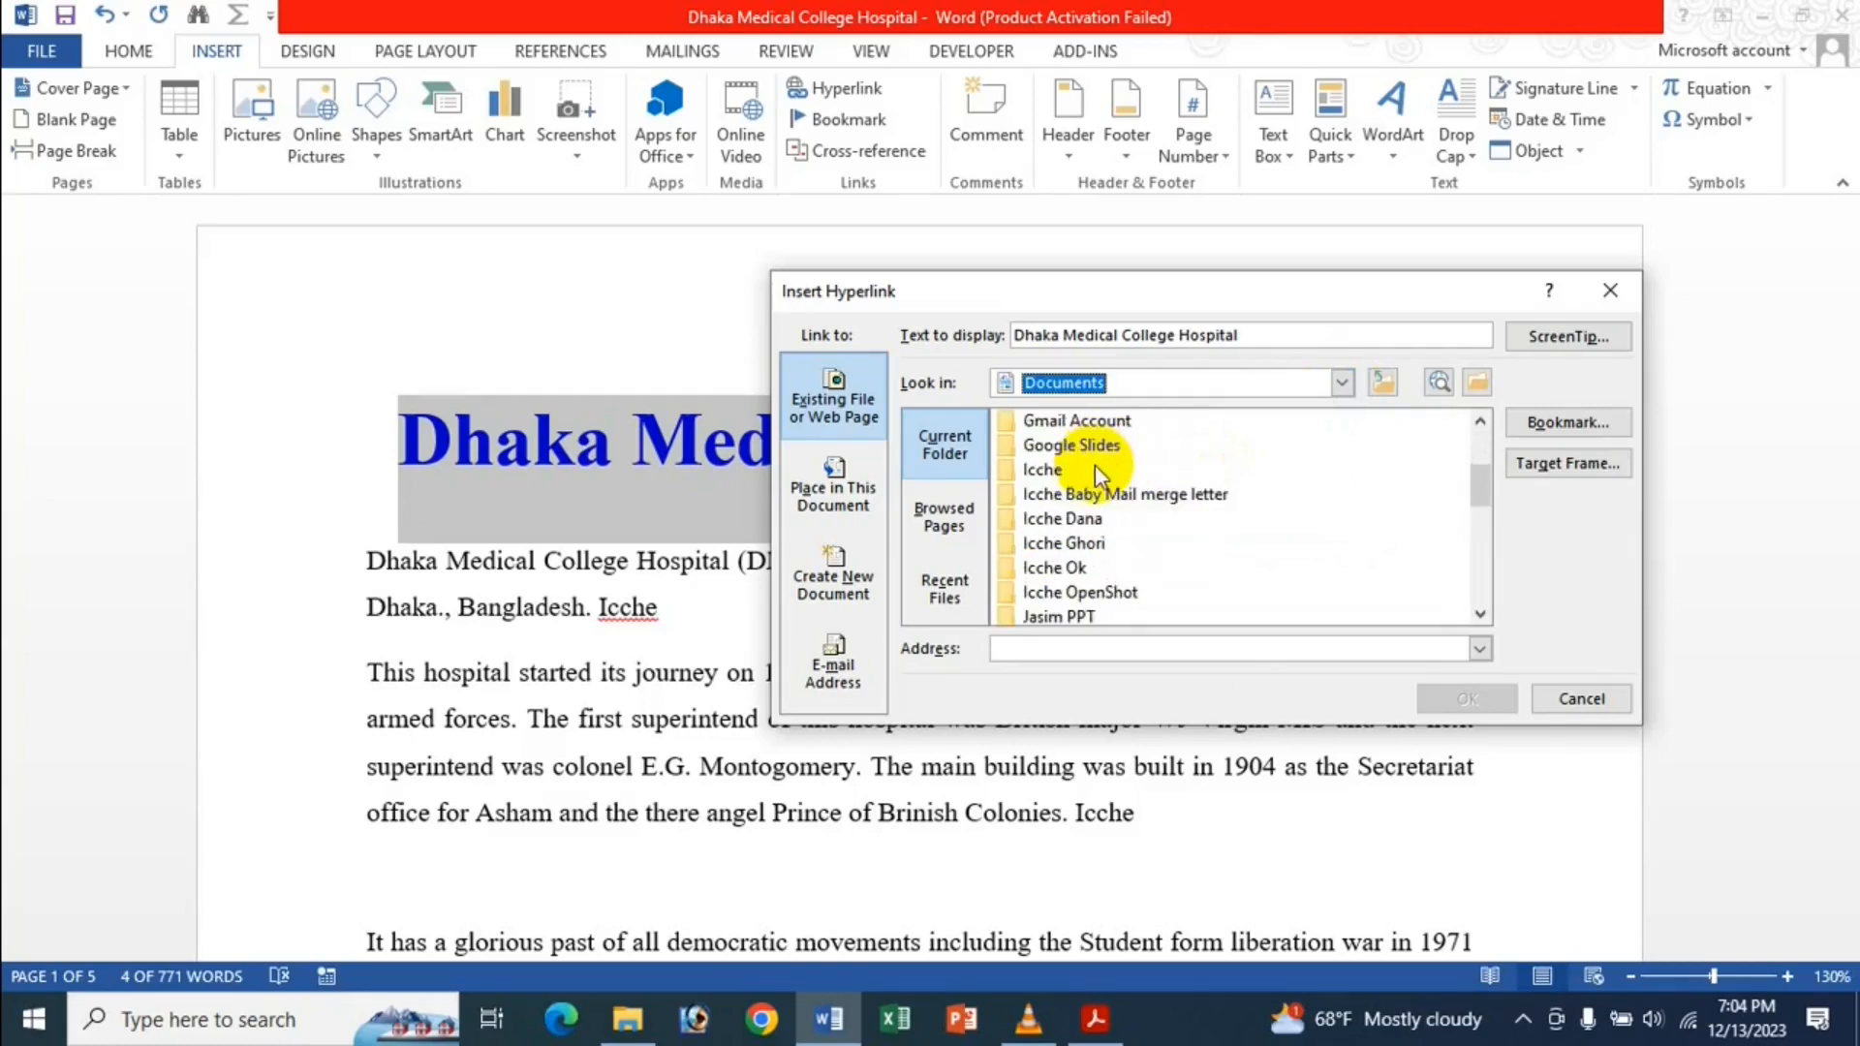
{"action": "double_click", "coordinate": [1089, 523]}
{"action": "scroll", "coordinate": [1161, 475], "scroll_direction": "down", "scroll_amount": 5}
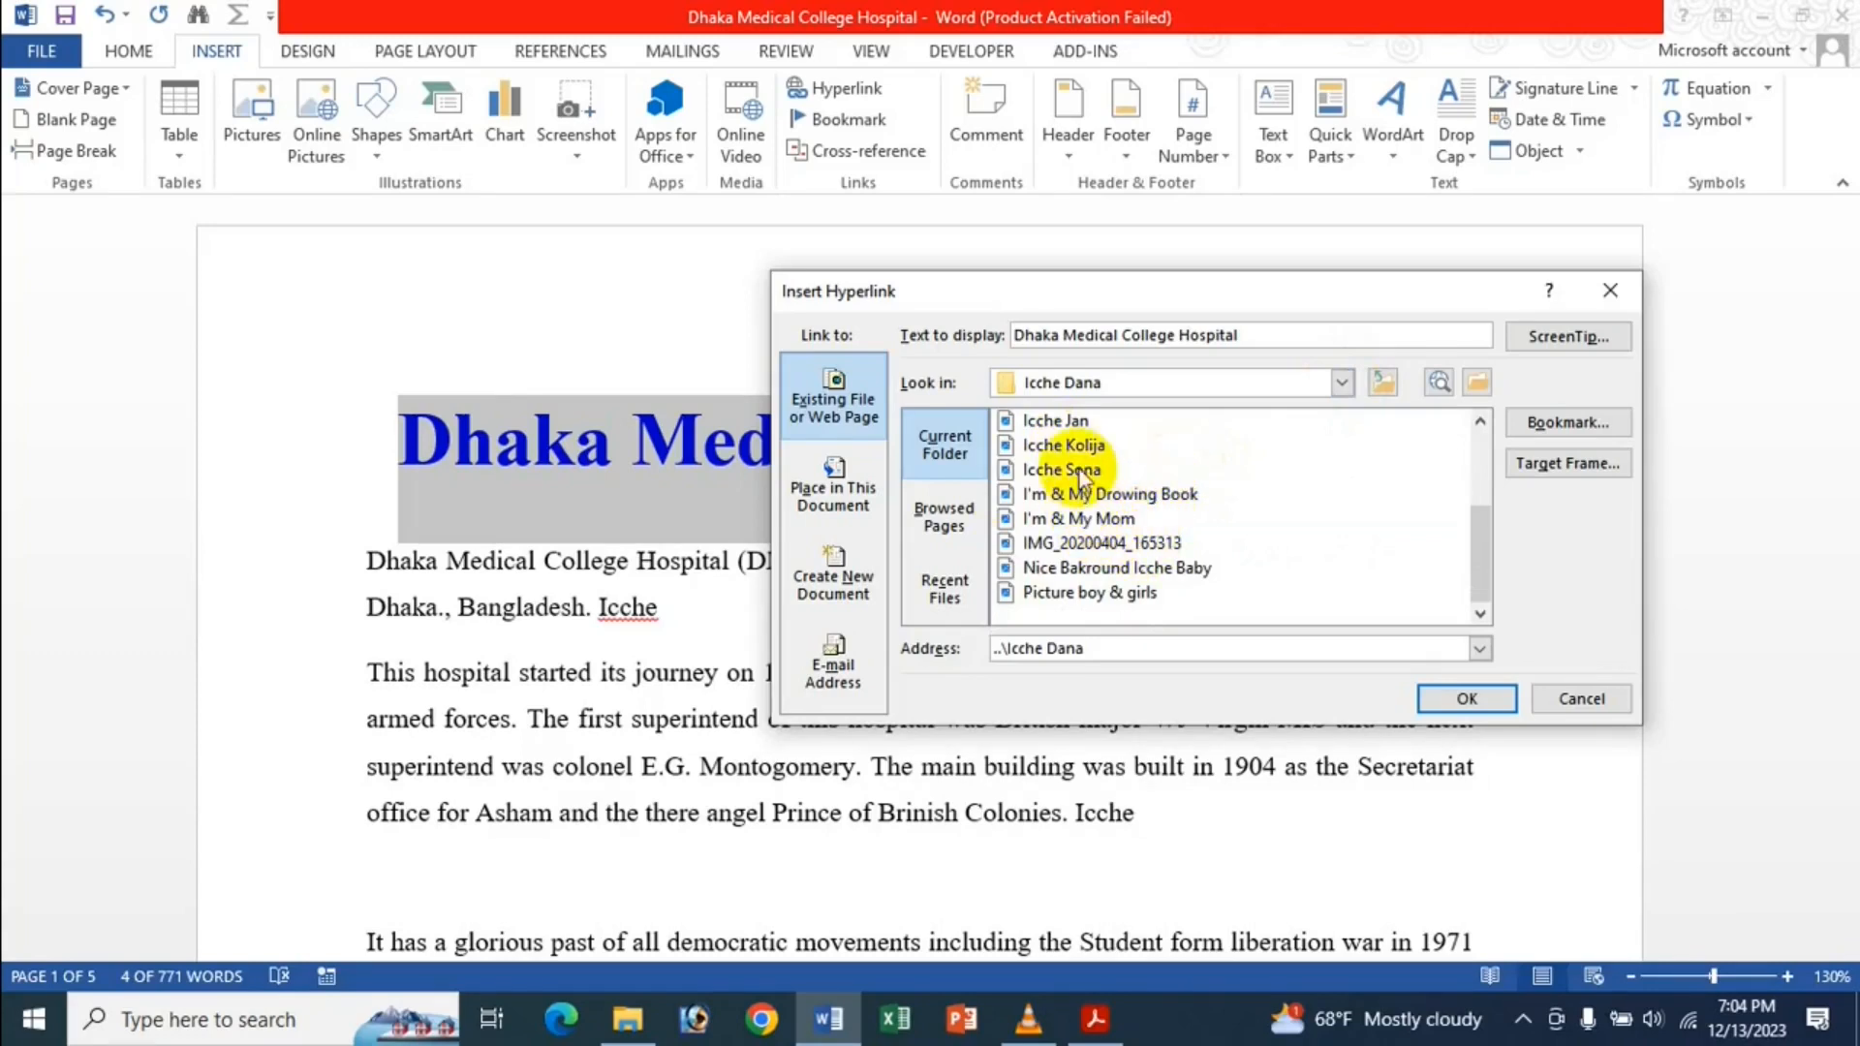
{"action": "left_click", "coordinate": [1078, 446]}
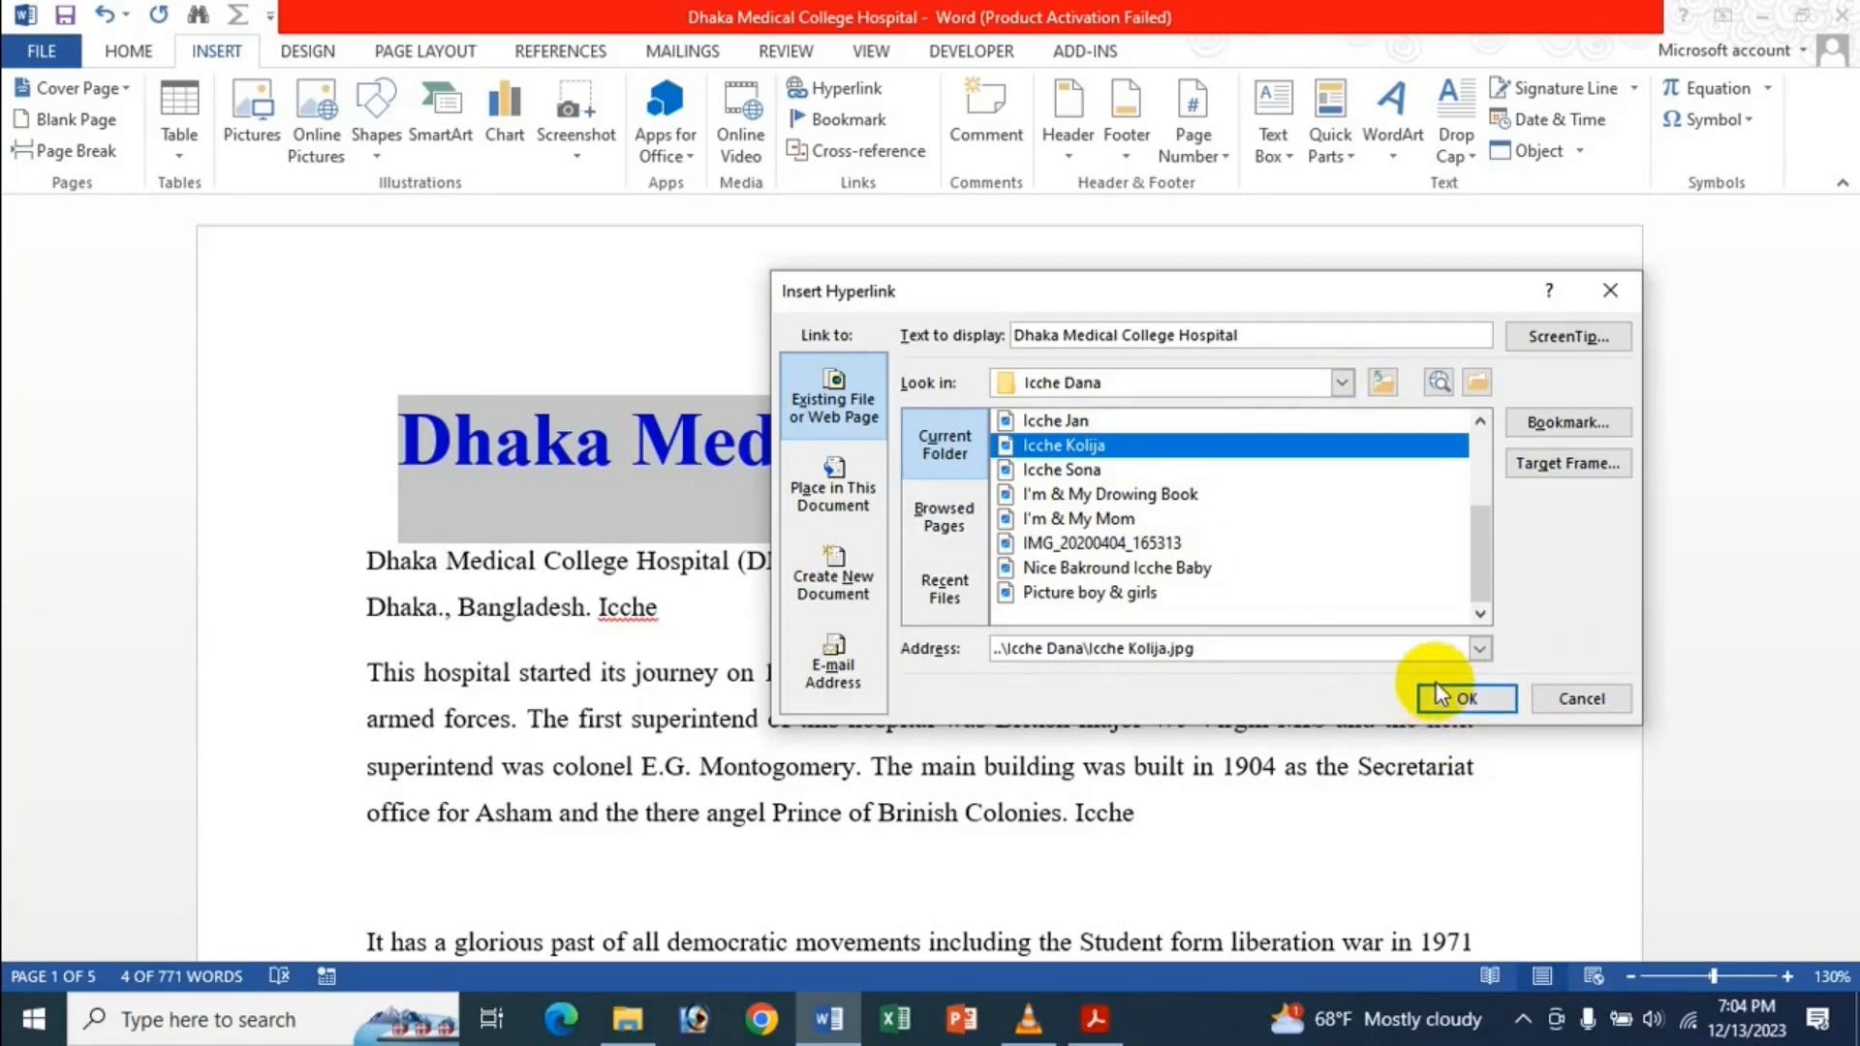
{"action": "left_click", "coordinate": [1466, 698]}
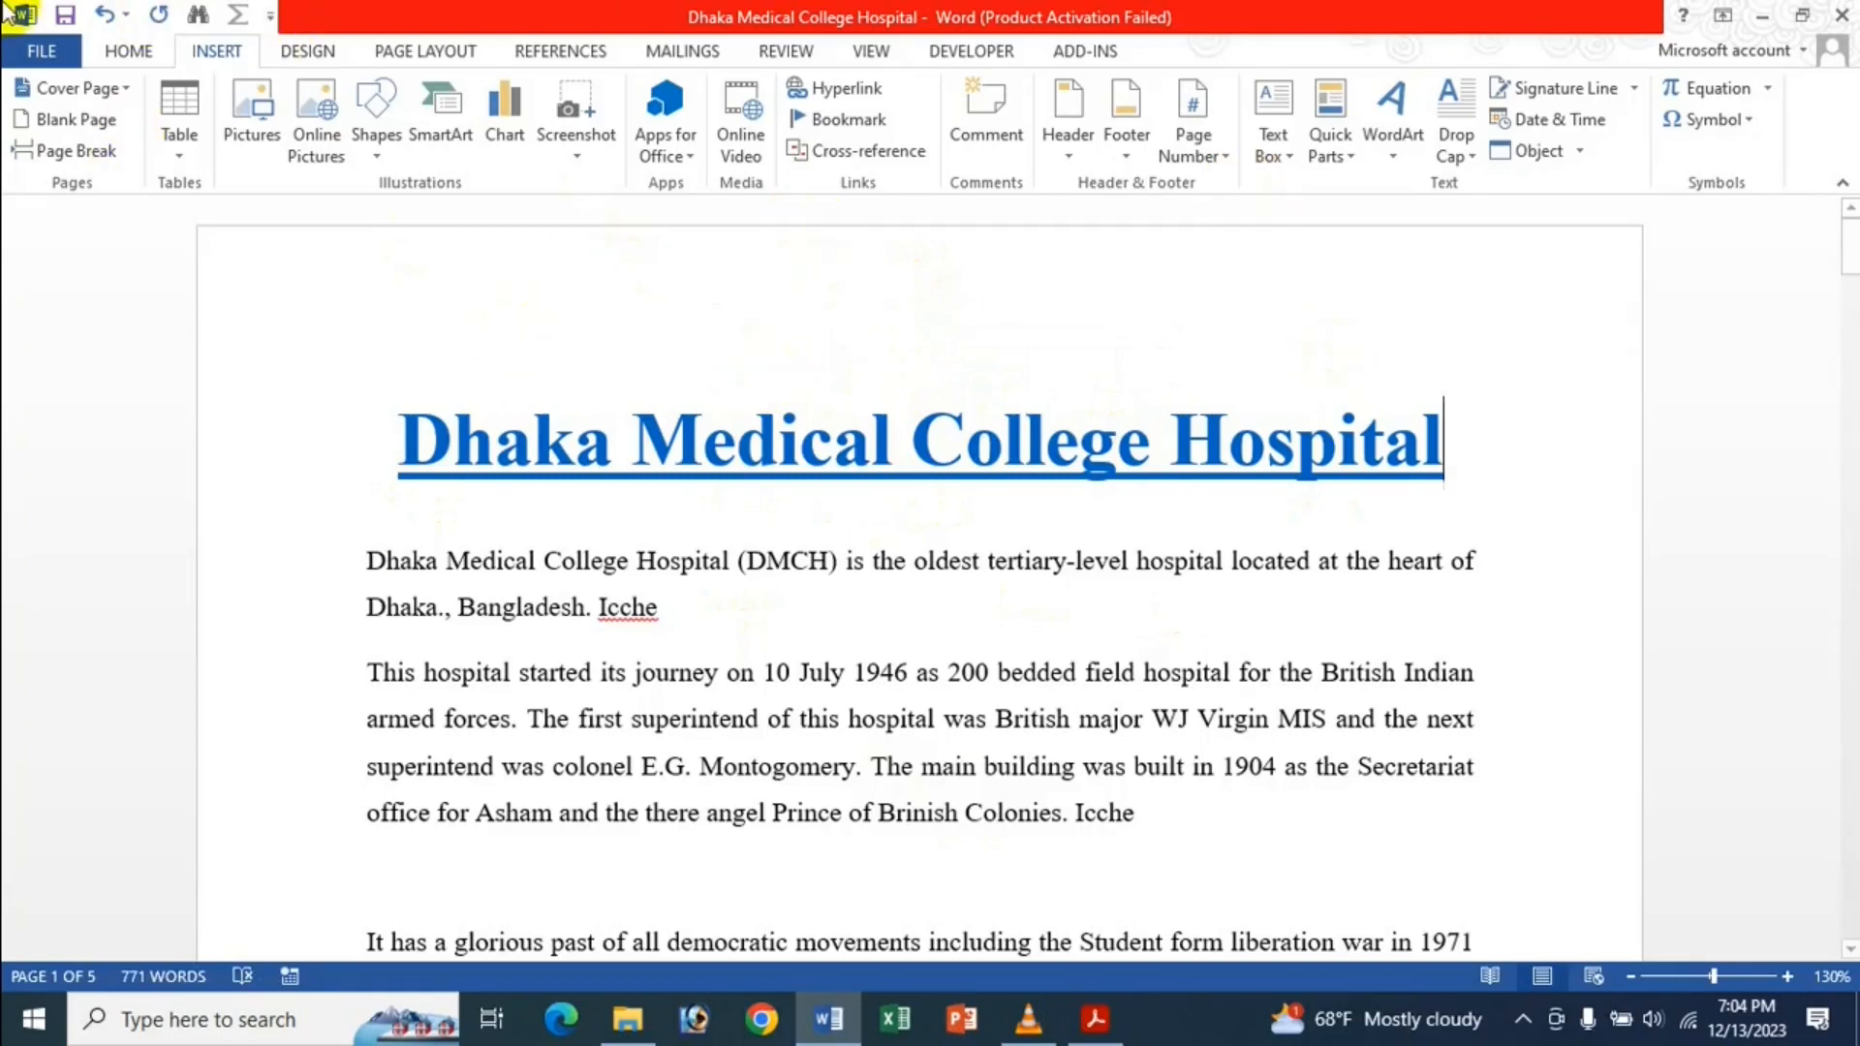
Turn on Show field codes to reveal the title's HYPERLINK code.
{"action": "left_click", "coordinate": [32, 56]}
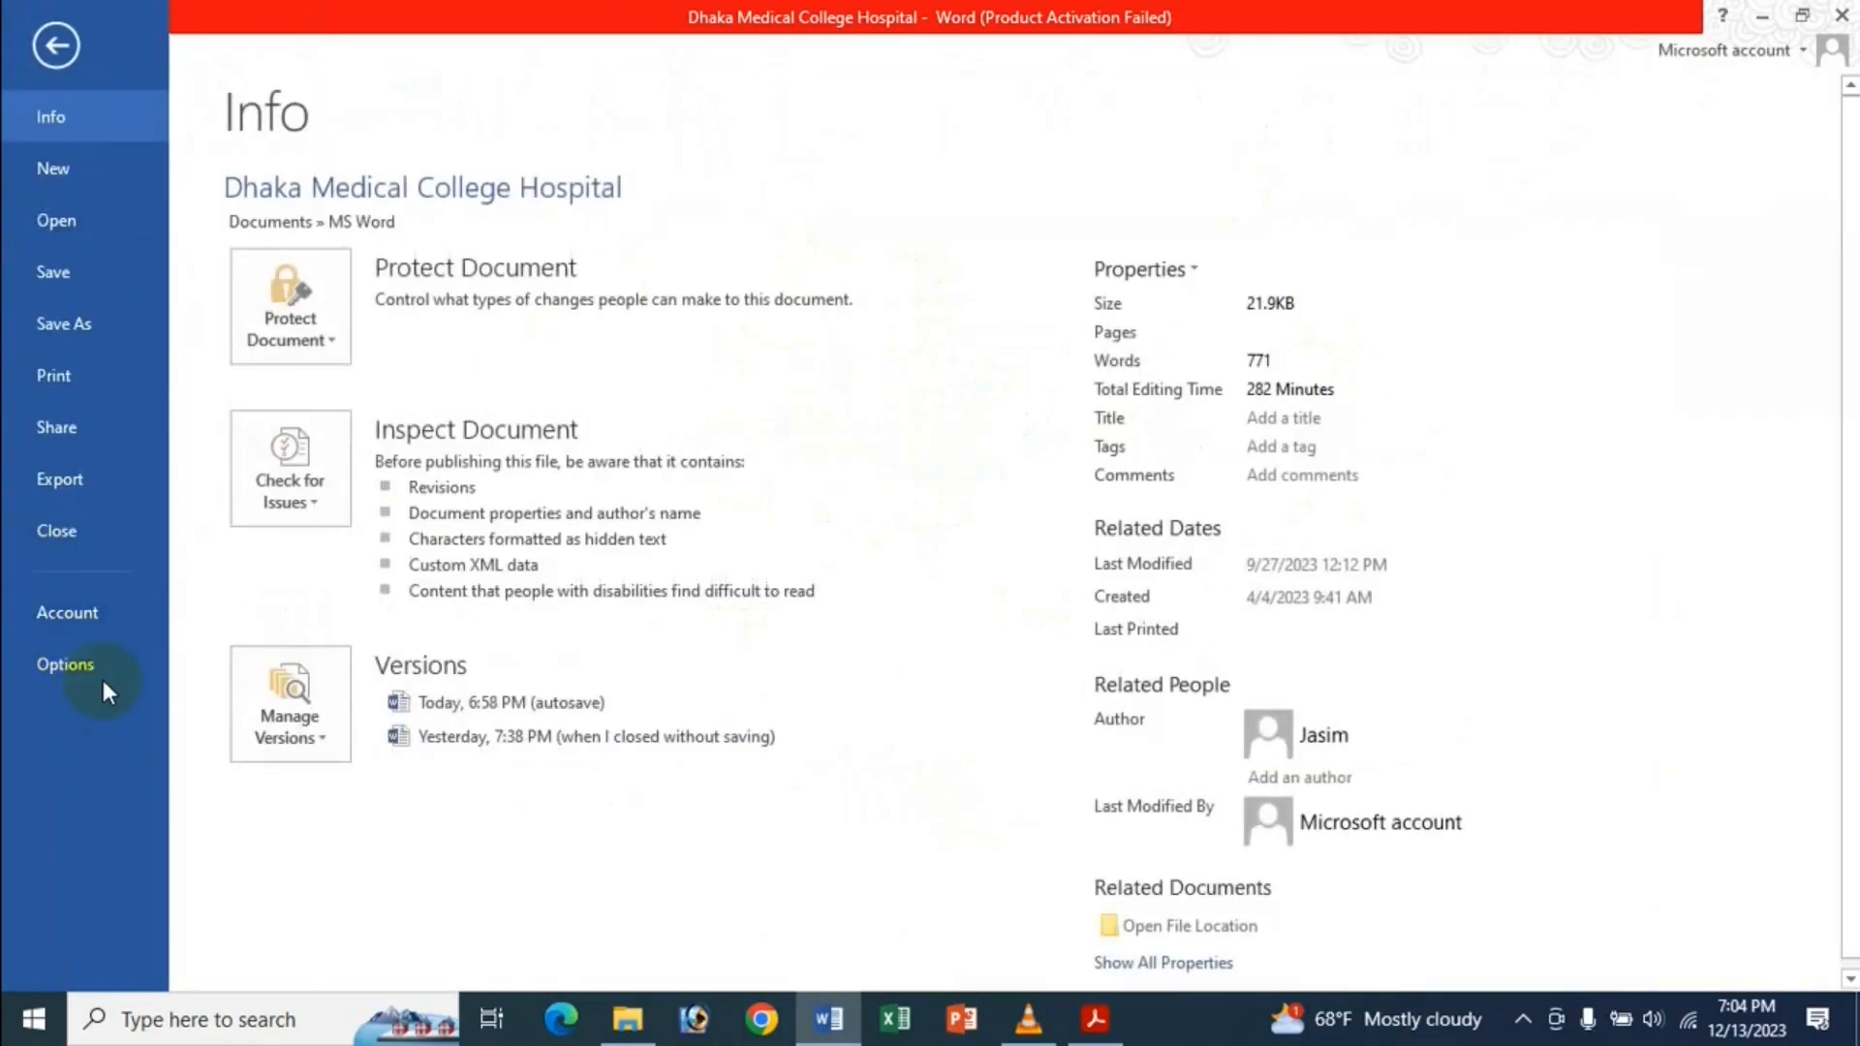
{"action": "left_click", "coordinate": [100, 678]}
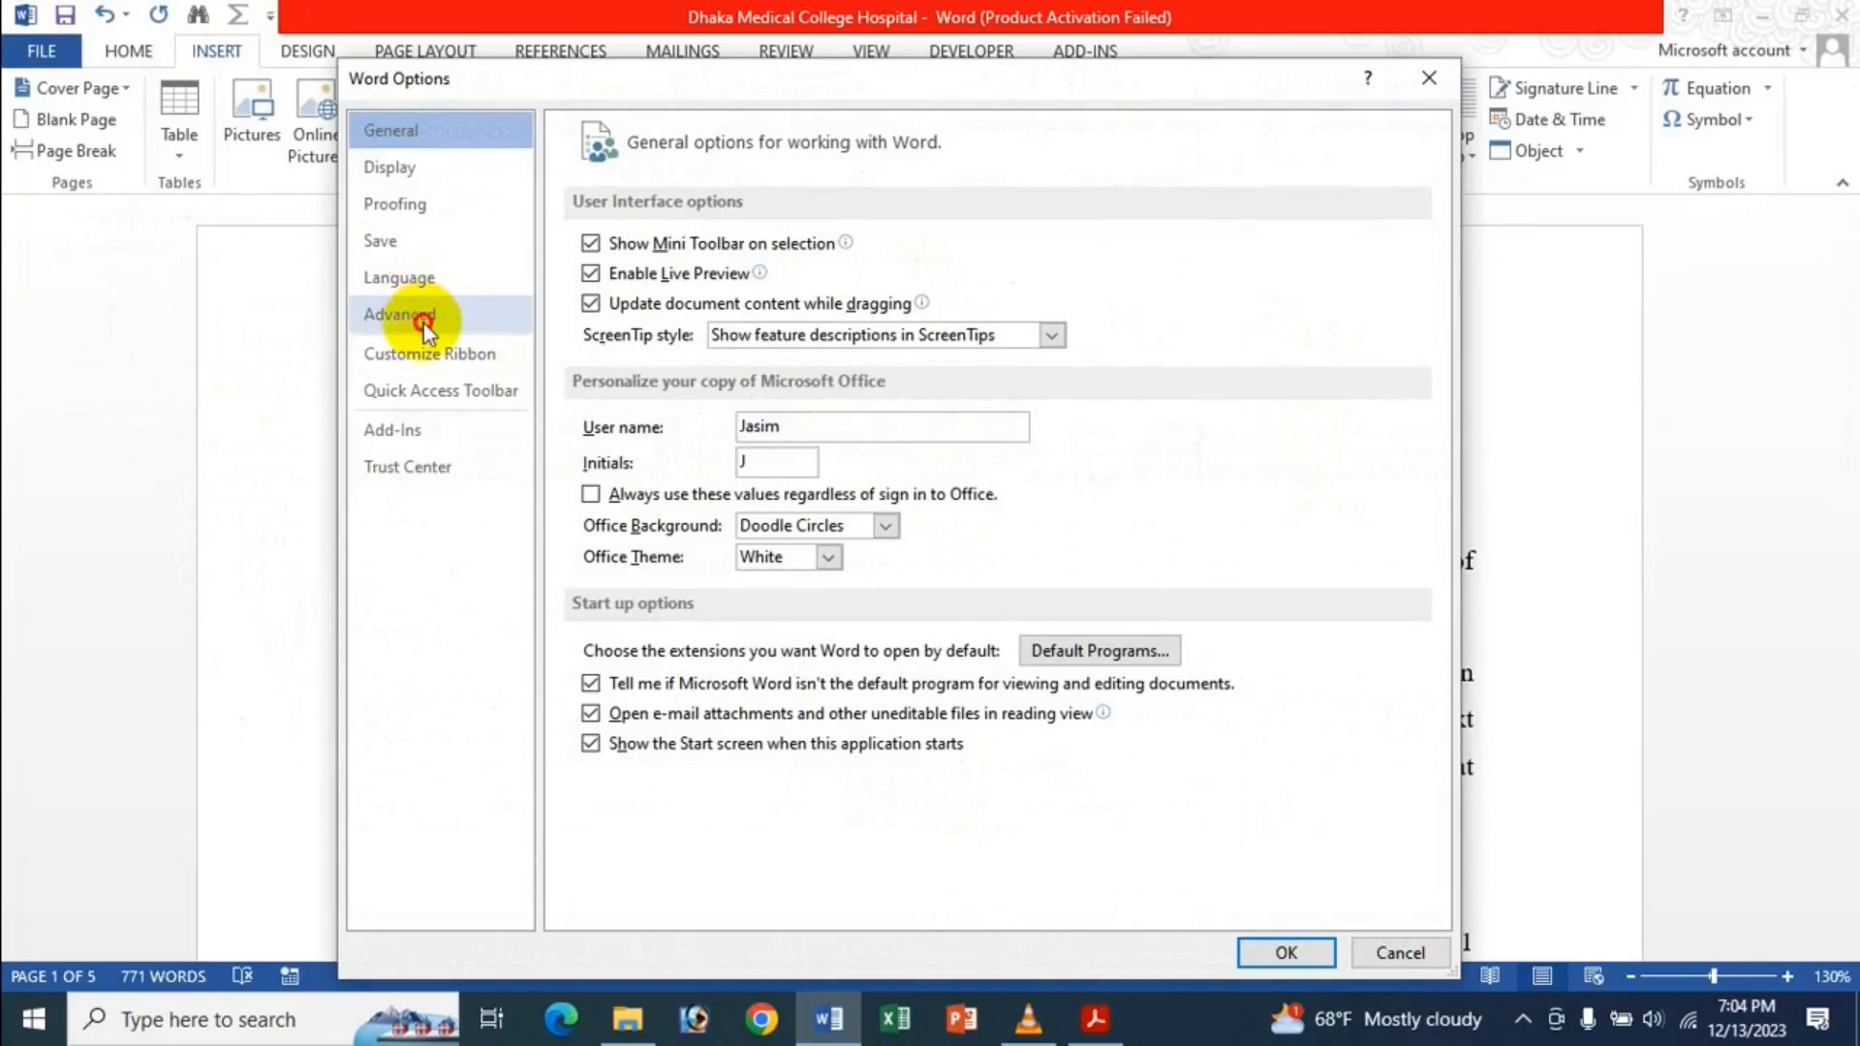
{"action": "left_click", "coordinate": [423, 324]}
{"action": "scroll", "coordinate": [1066, 659], "scroll_direction": "down", "scroll_amount": 10}
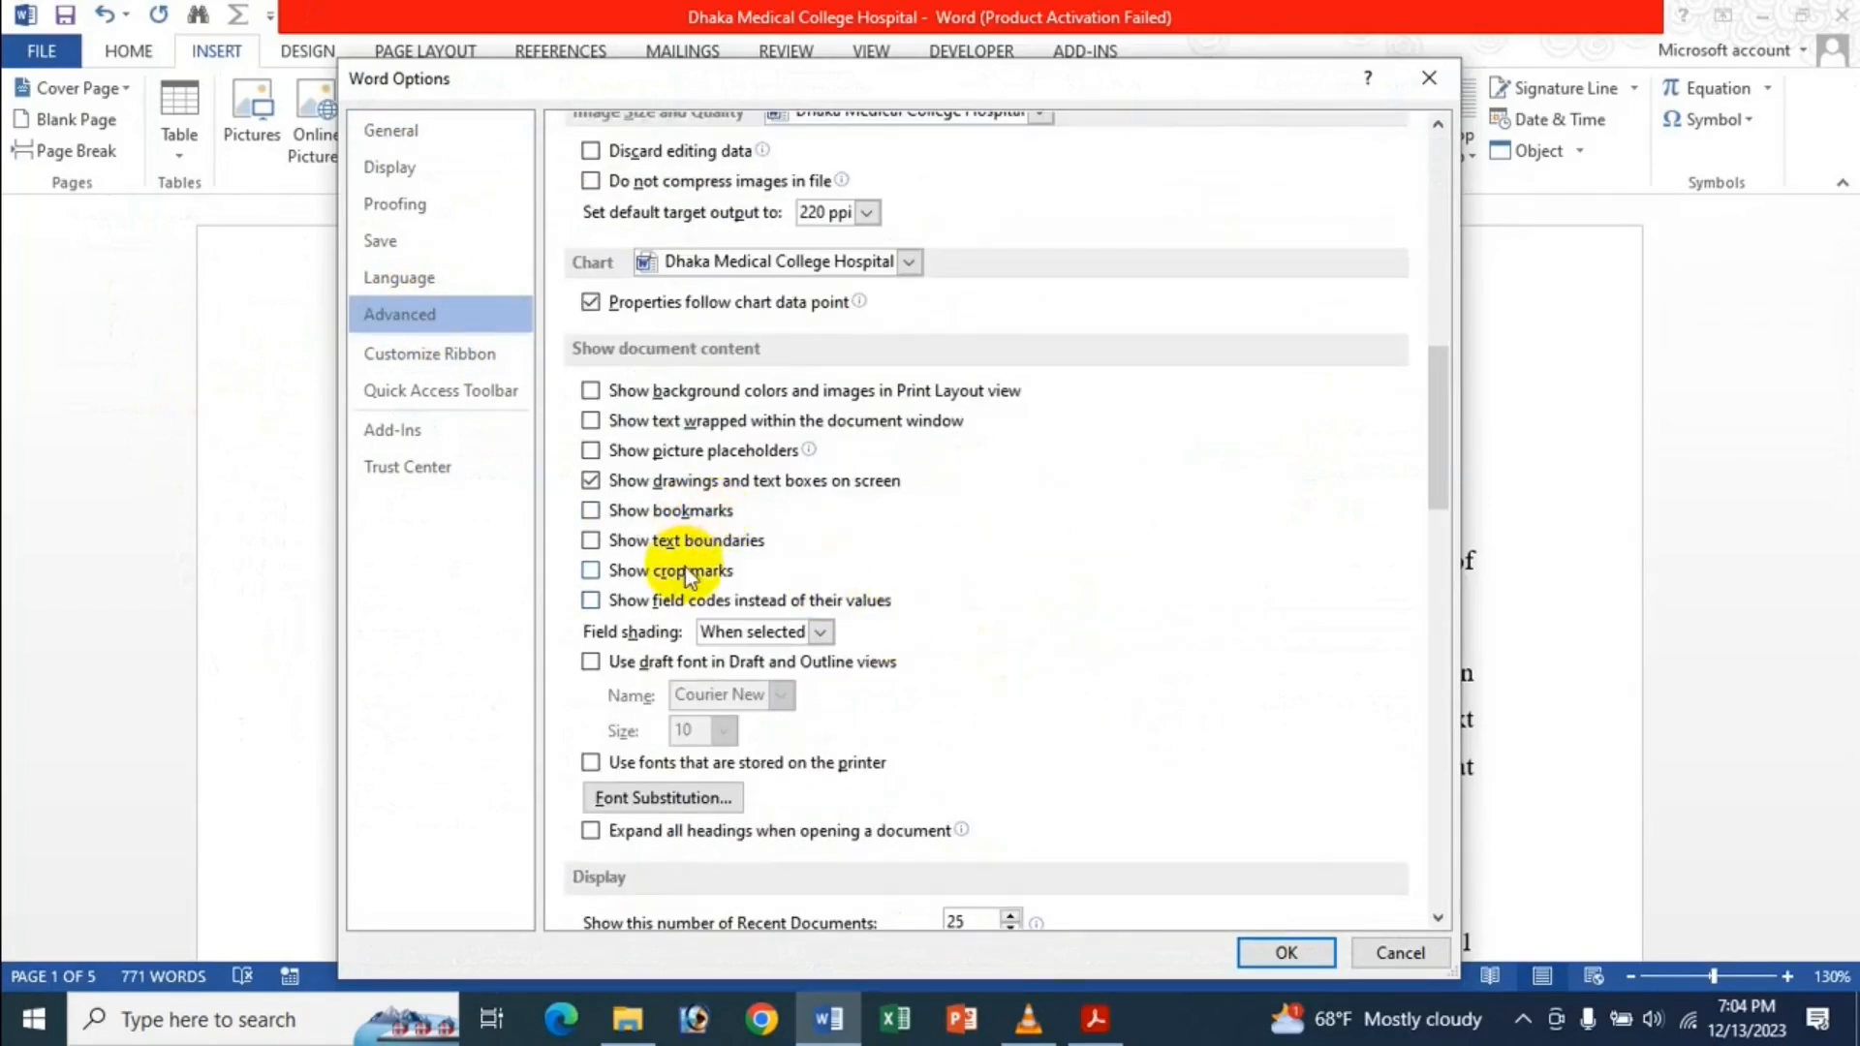
{"action": "left_click", "coordinate": [678, 600]}
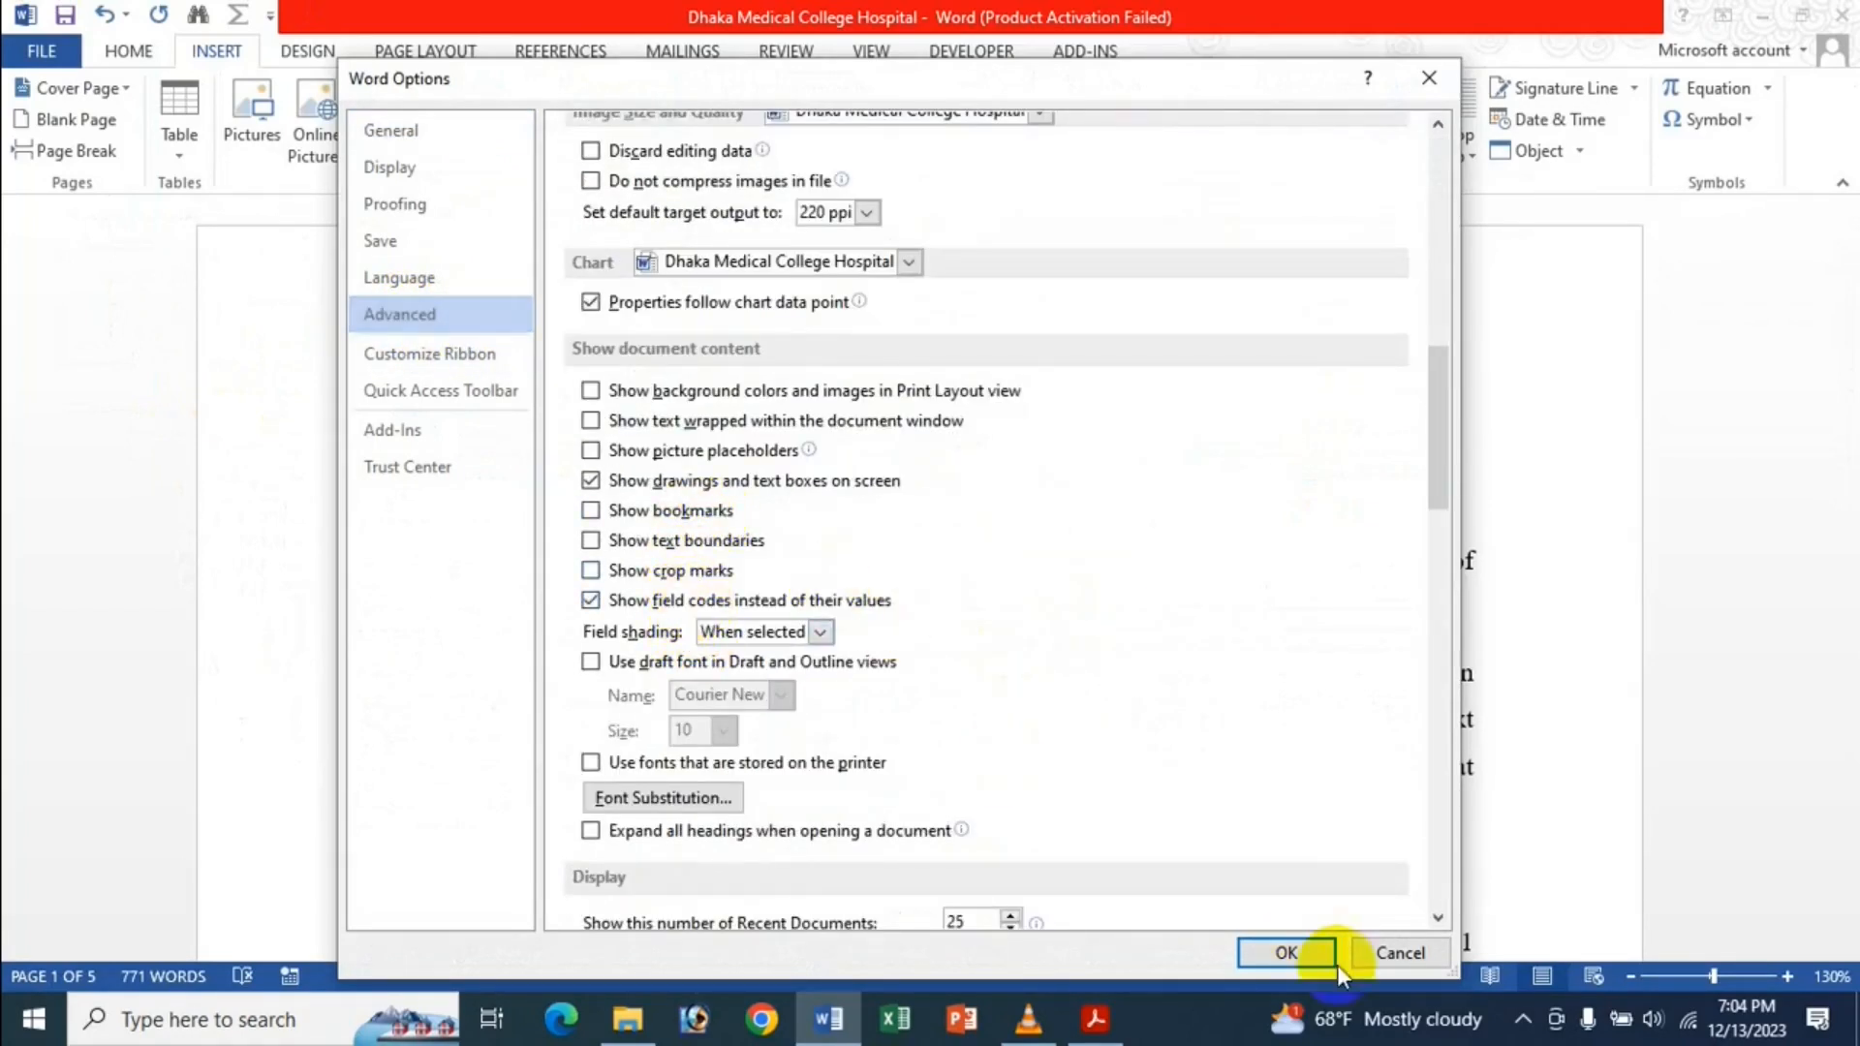
{"action": "left_click", "coordinate": [1308, 959]}
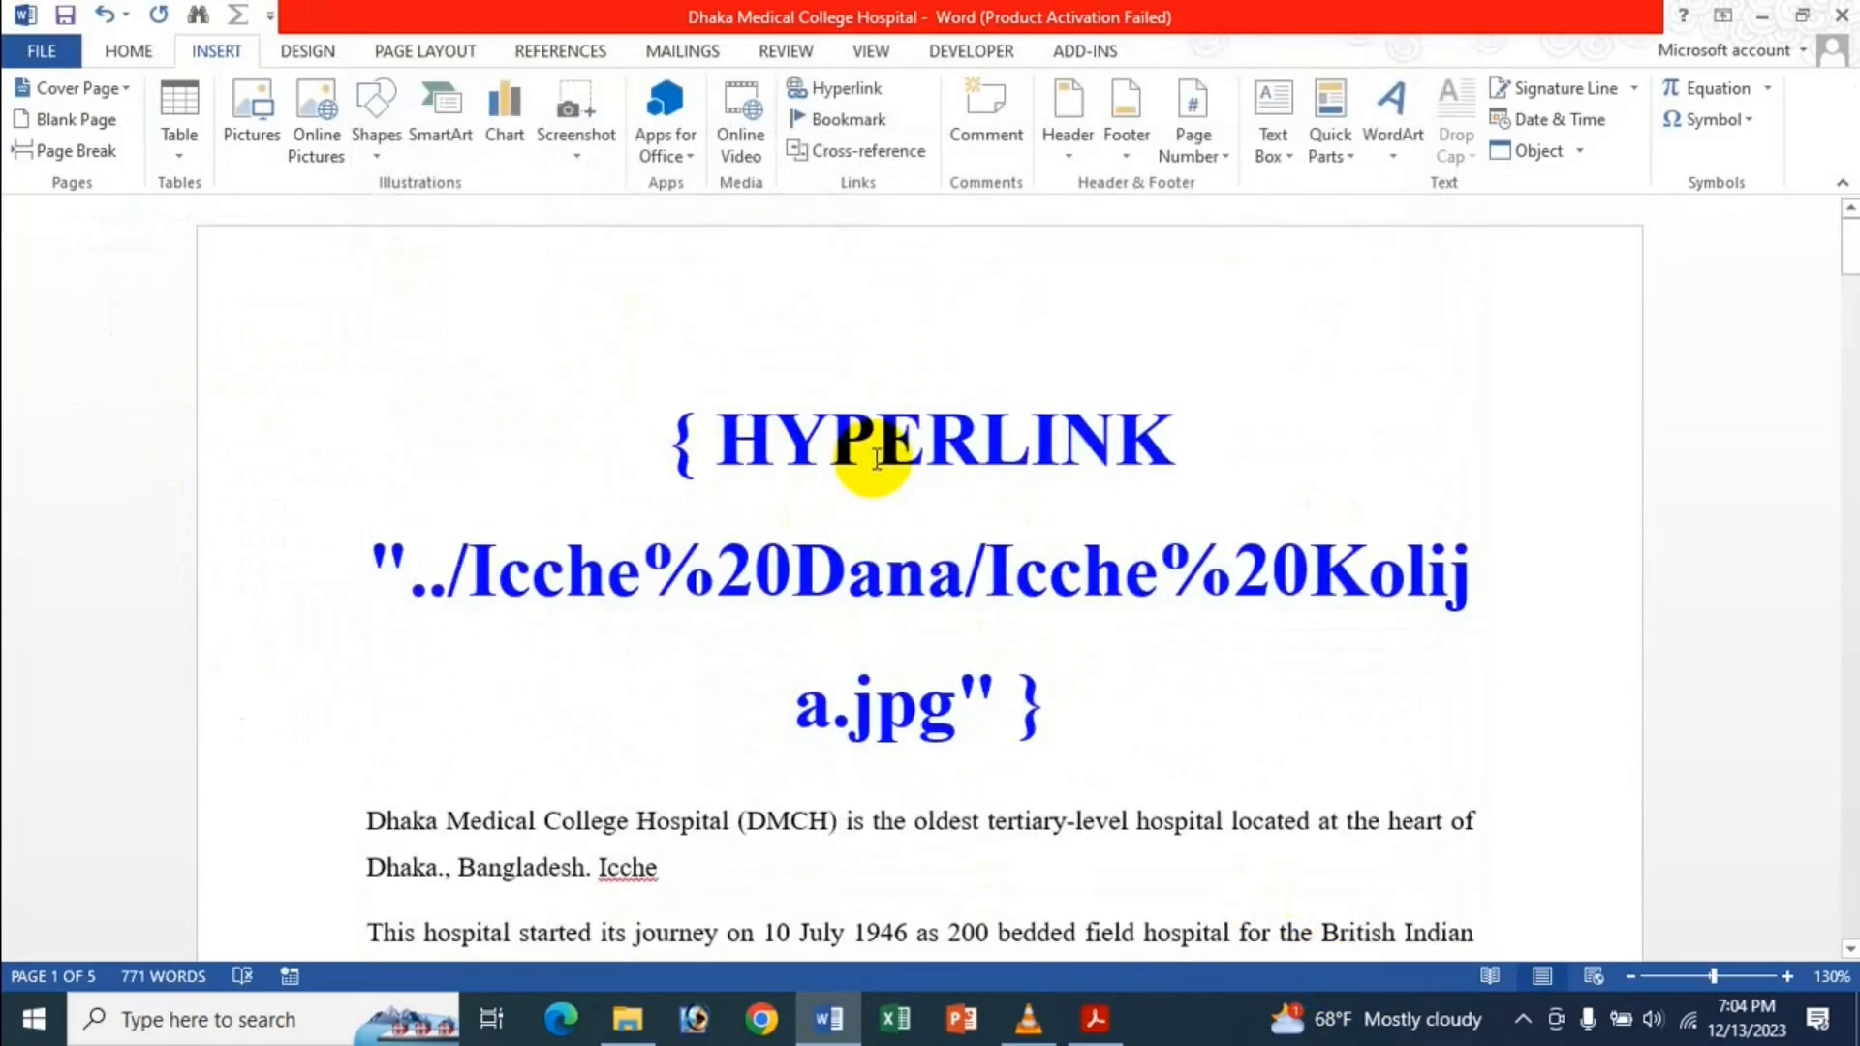
Turn field codes off again and undo the title's hyperlink.
{"action": "left_click", "coordinate": [39, 54]}
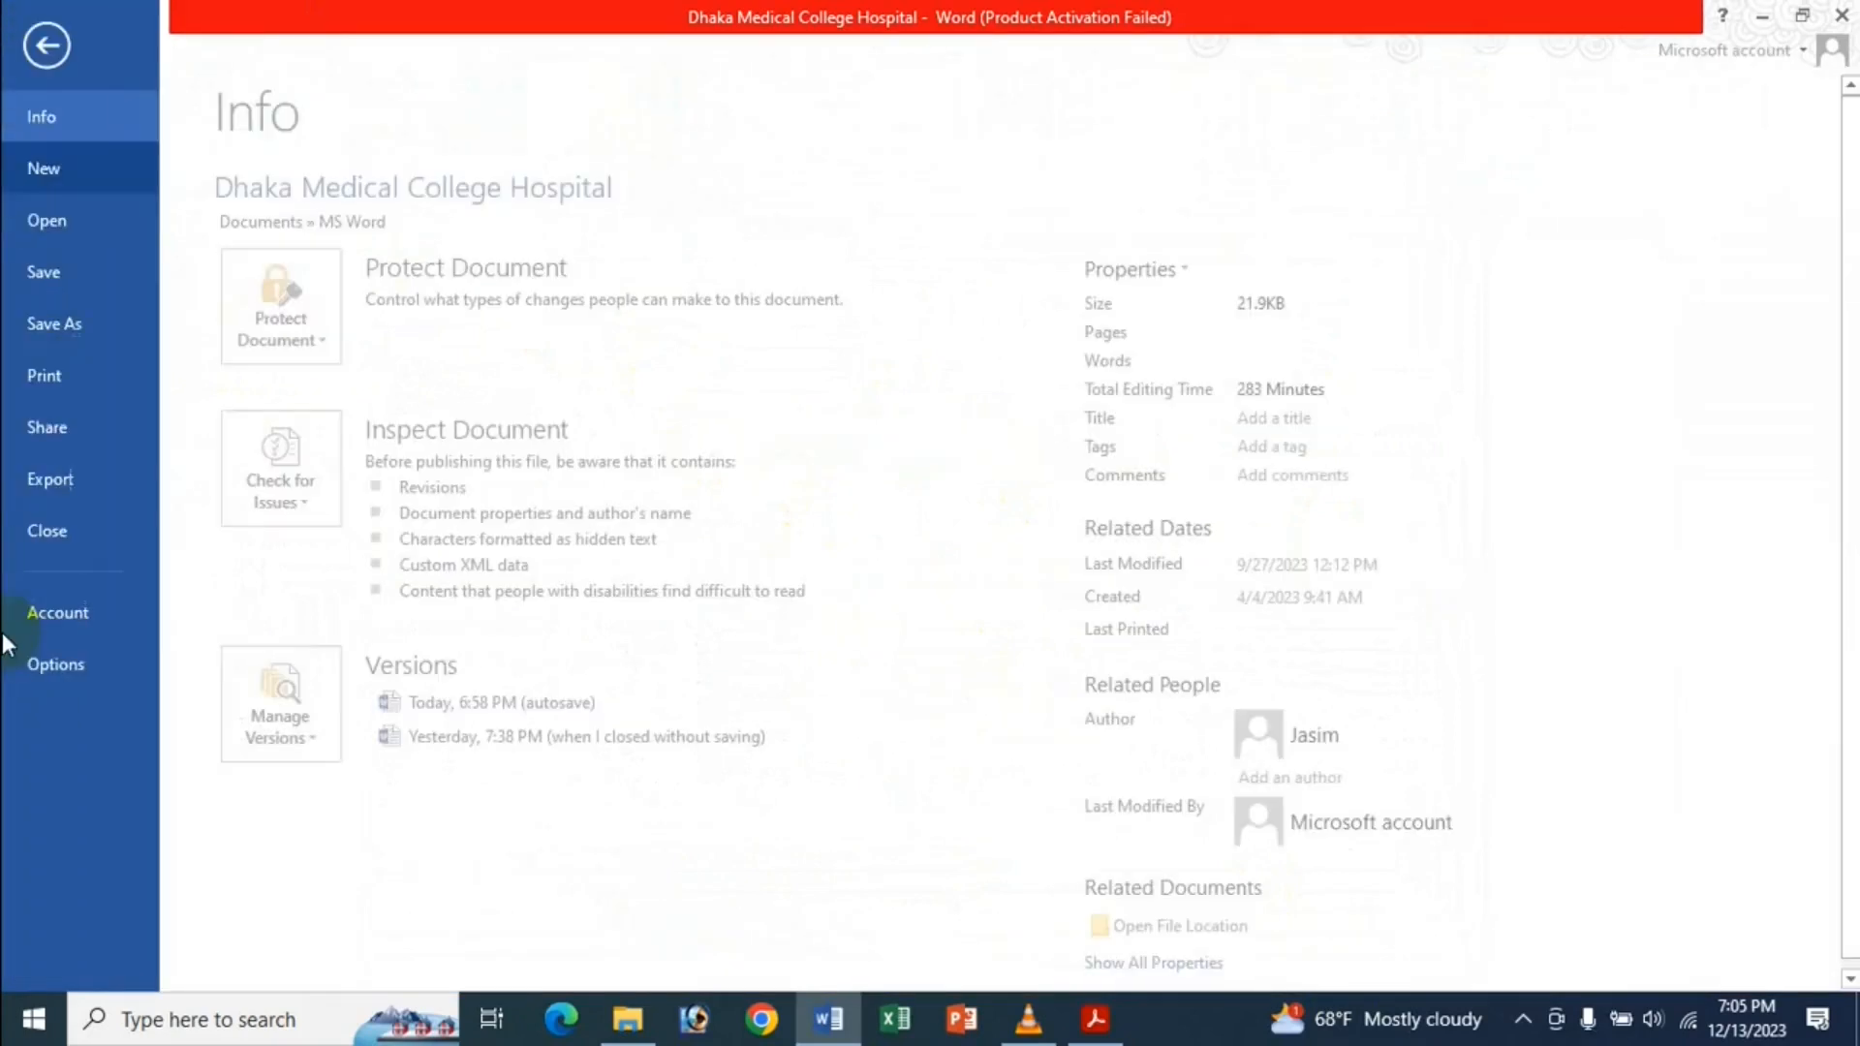
{"action": "left_click", "coordinate": [58, 666]}
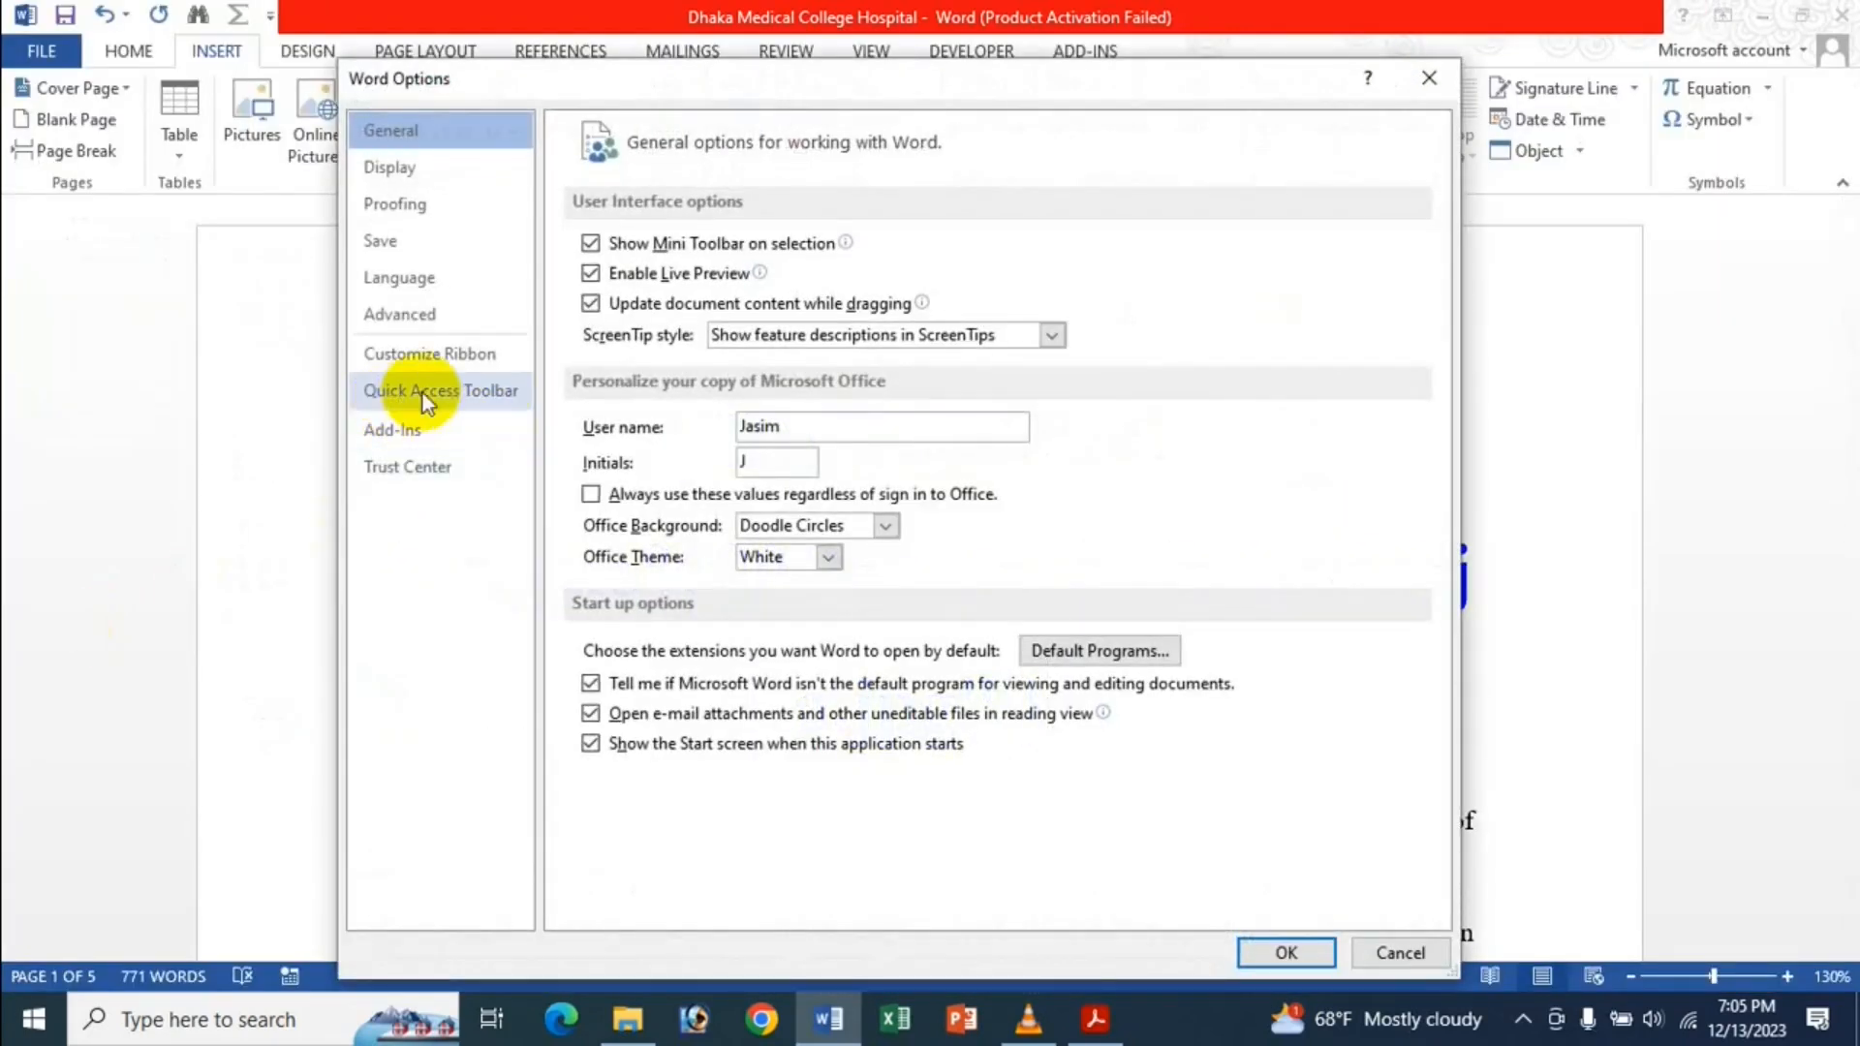
{"action": "left_click", "coordinate": [449, 326]}
{"action": "scroll", "coordinate": [973, 603], "scroll_direction": "down", "scroll_amount": 15}
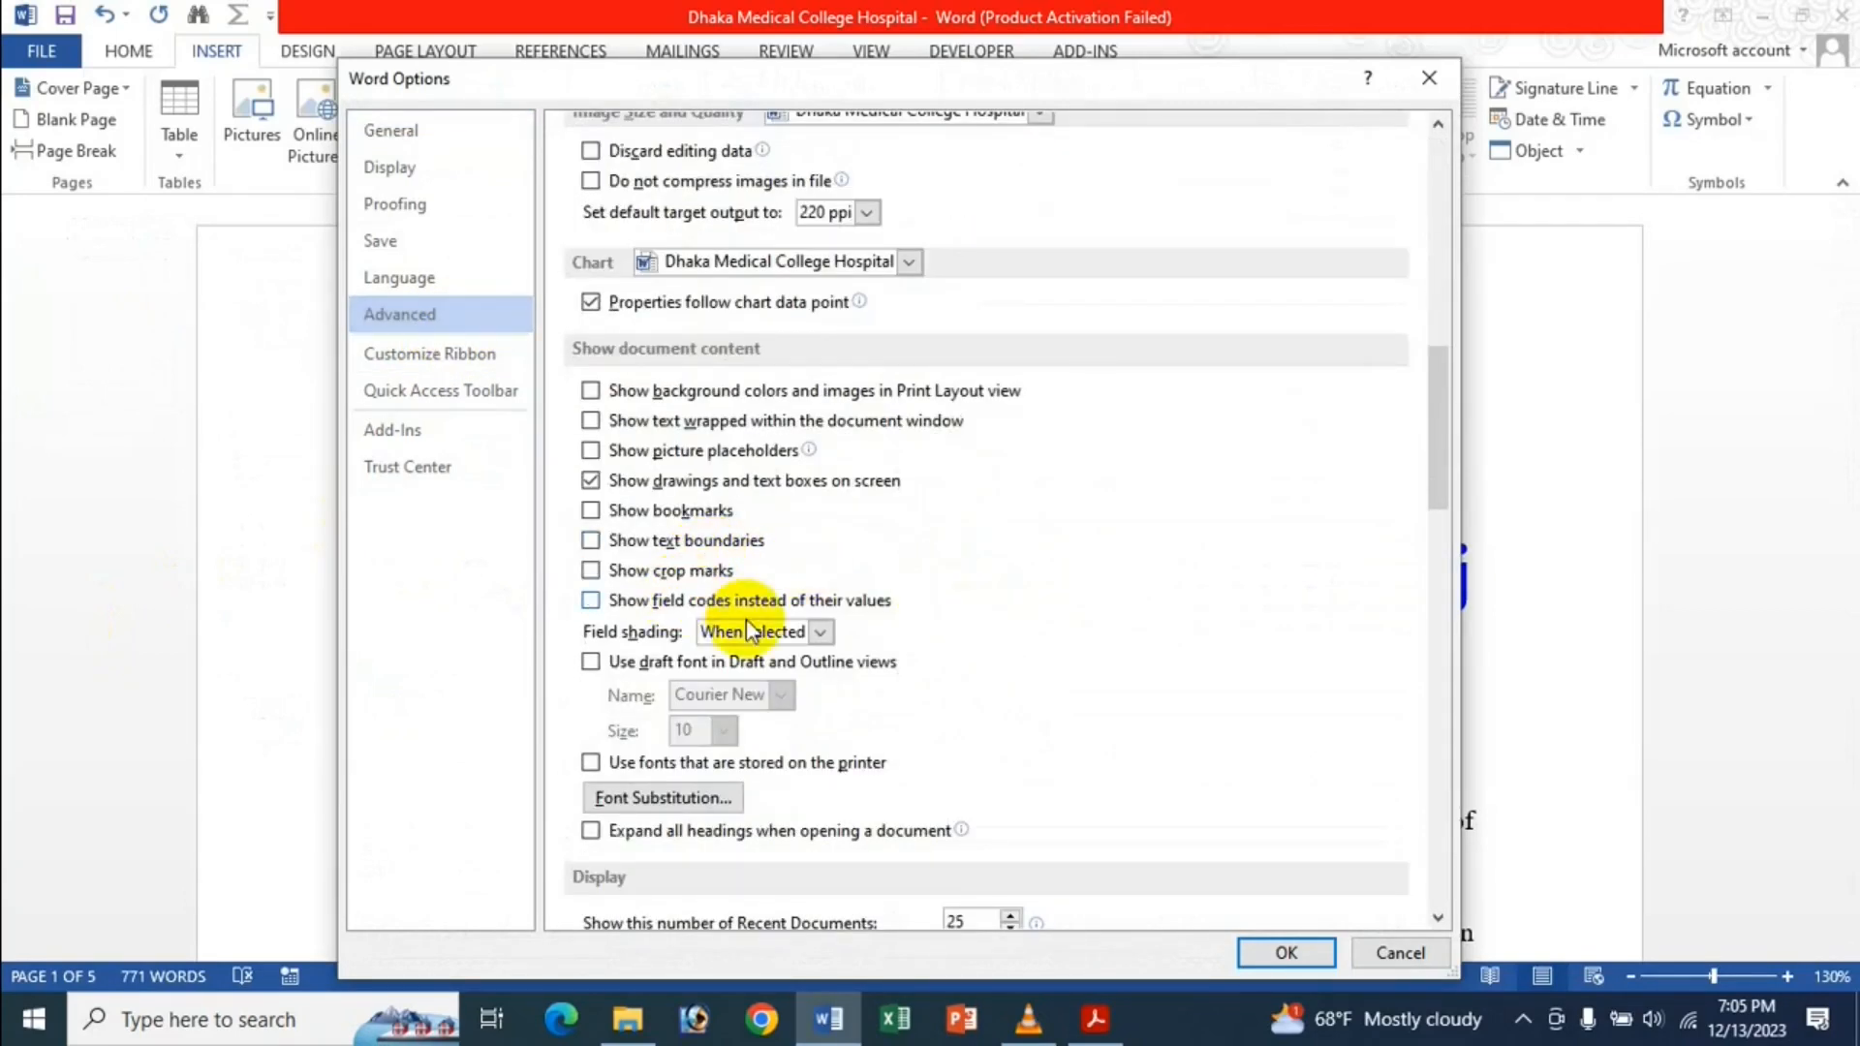
{"action": "left_click", "coordinate": [1287, 953]}
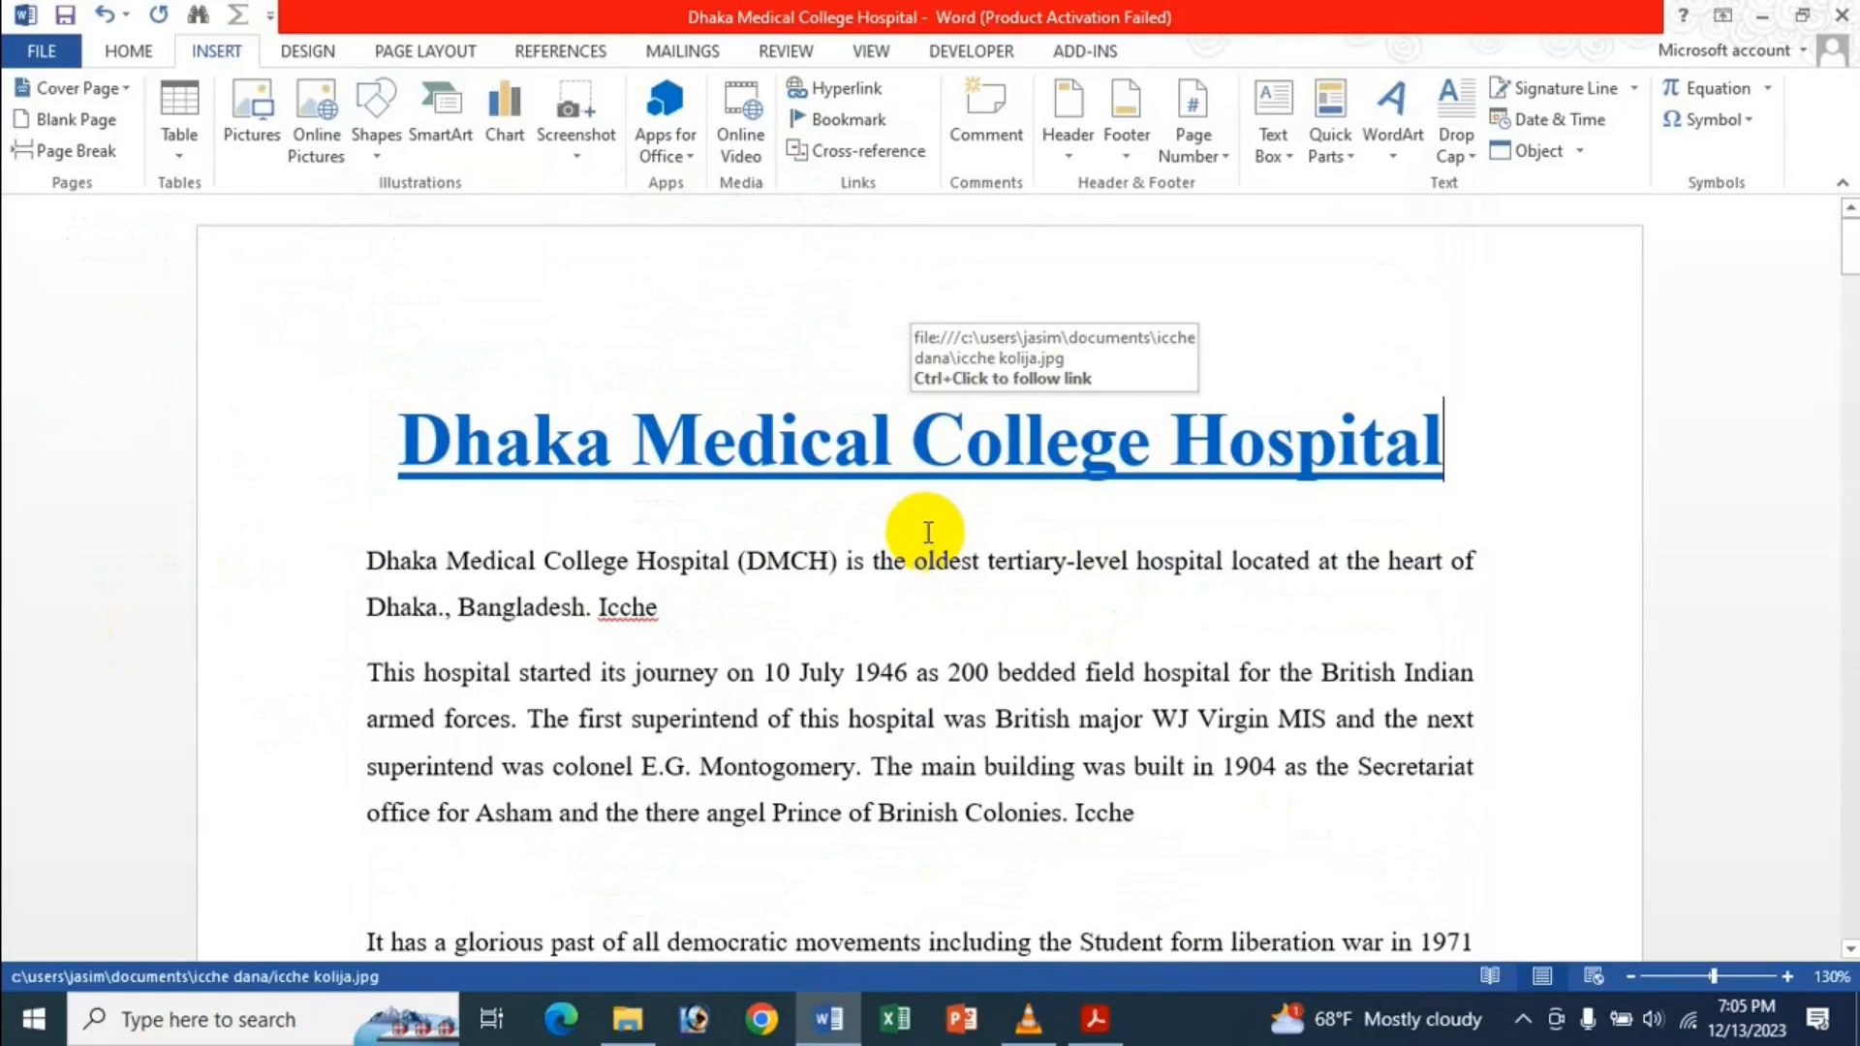
{"action": "key", "text": "ctrl+z"}
{"action": "left_click", "coordinate": [921, 524]}
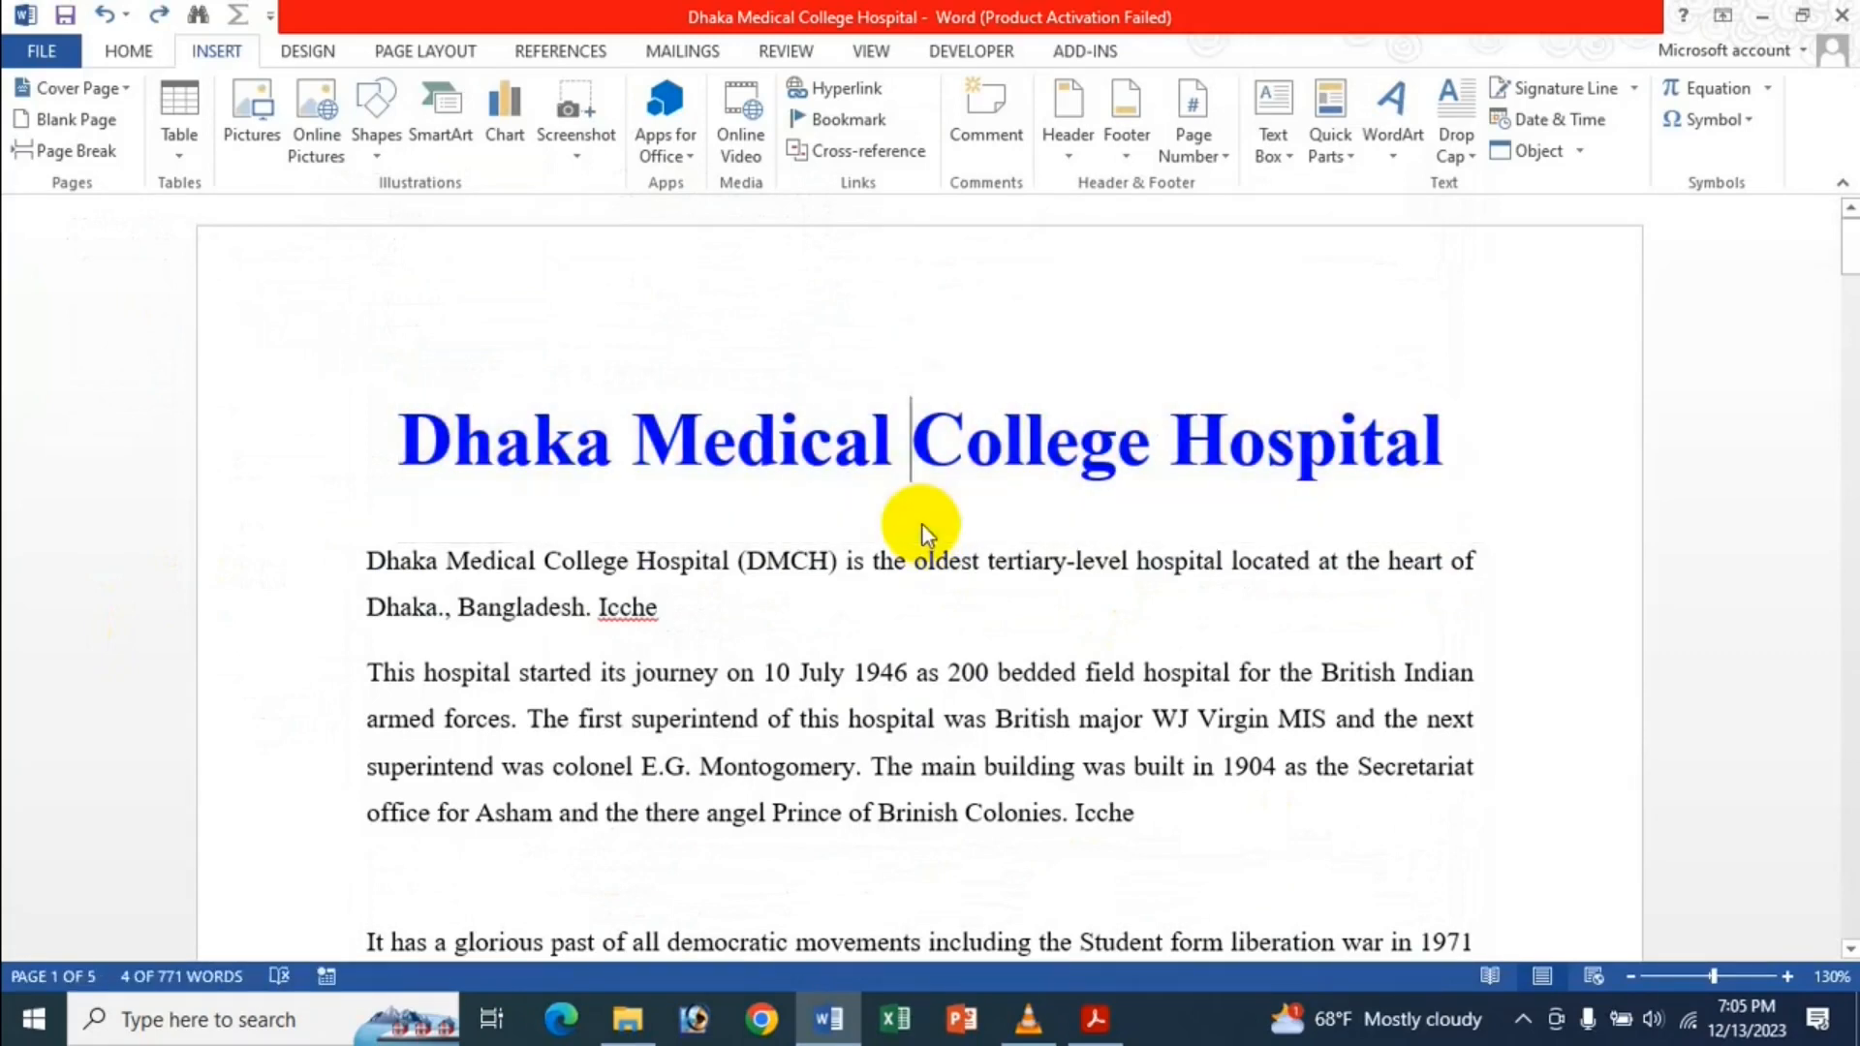
{"action": "left_click", "coordinate": [39, 58]}
{"action": "left_click", "coordinate": [55, 655]}
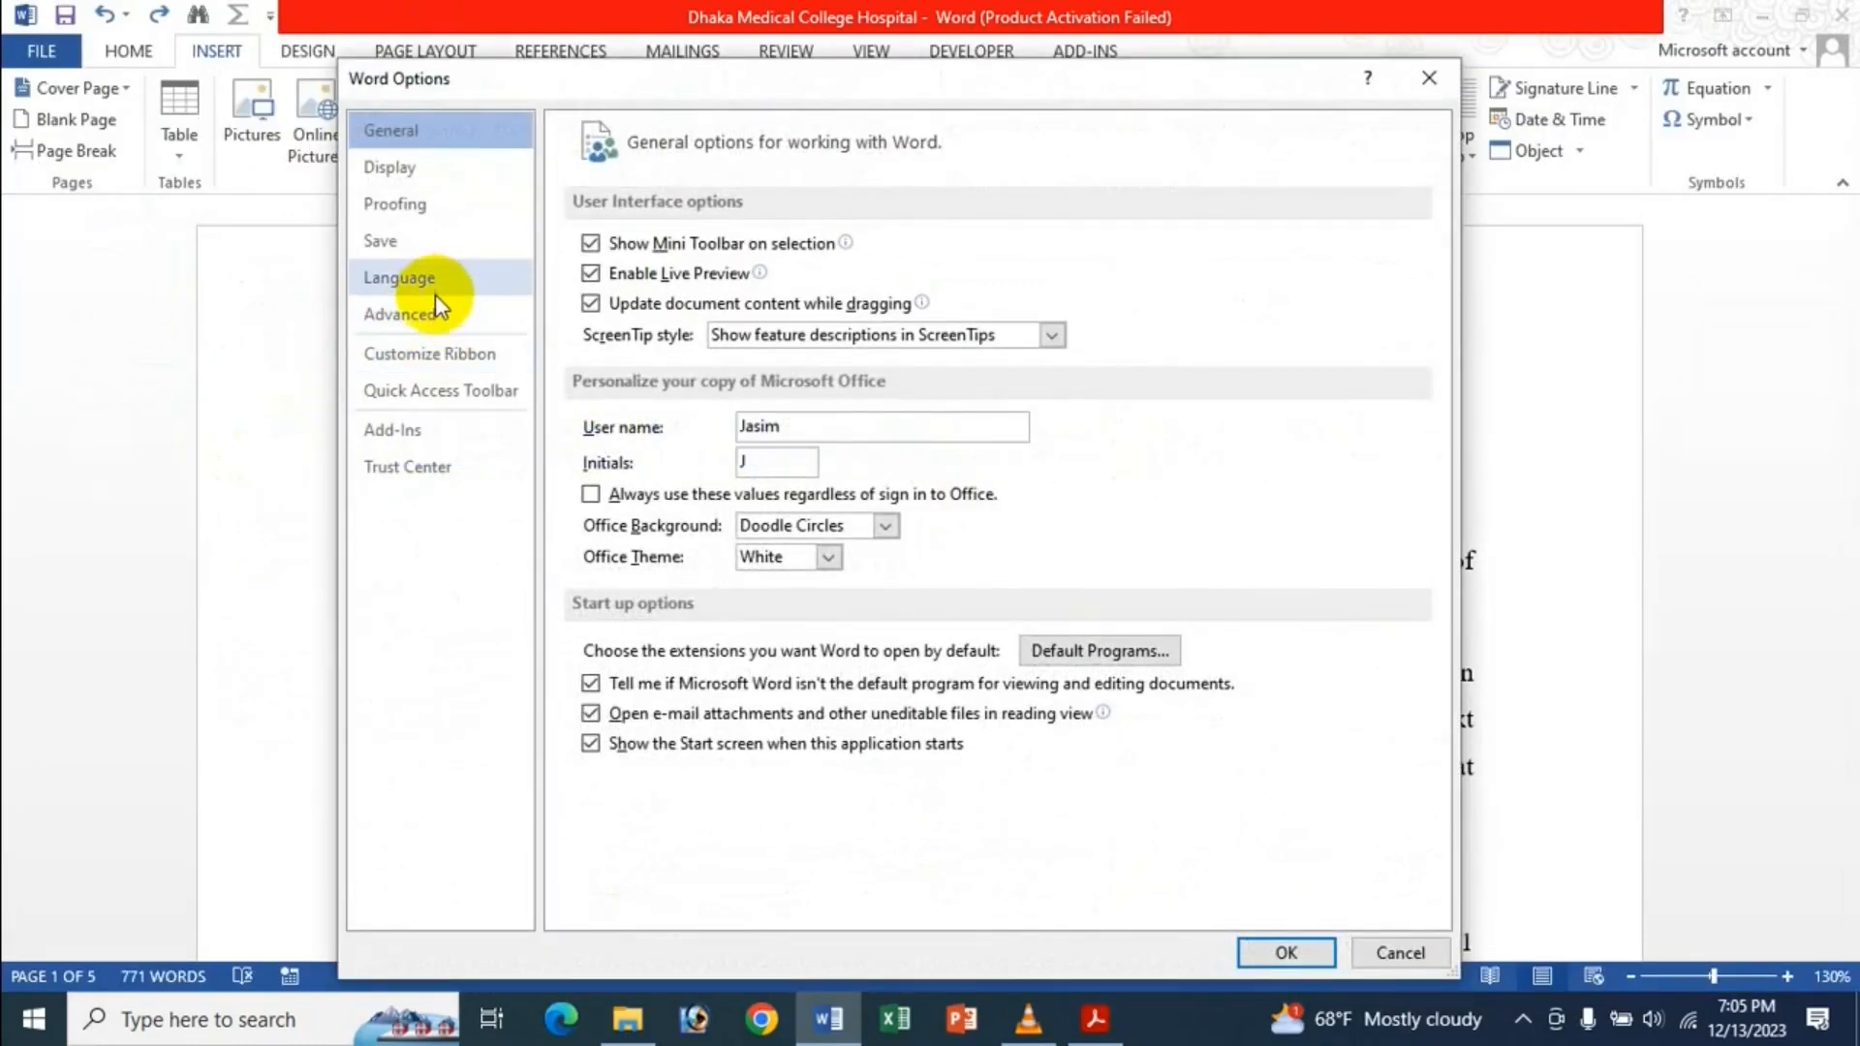
{"action": "left_click", "coordinate": [434, 304]}
{"action": "scroll", "coordinate": [776, 403], "scroll_direction": "down", "scroll_amount": 10}
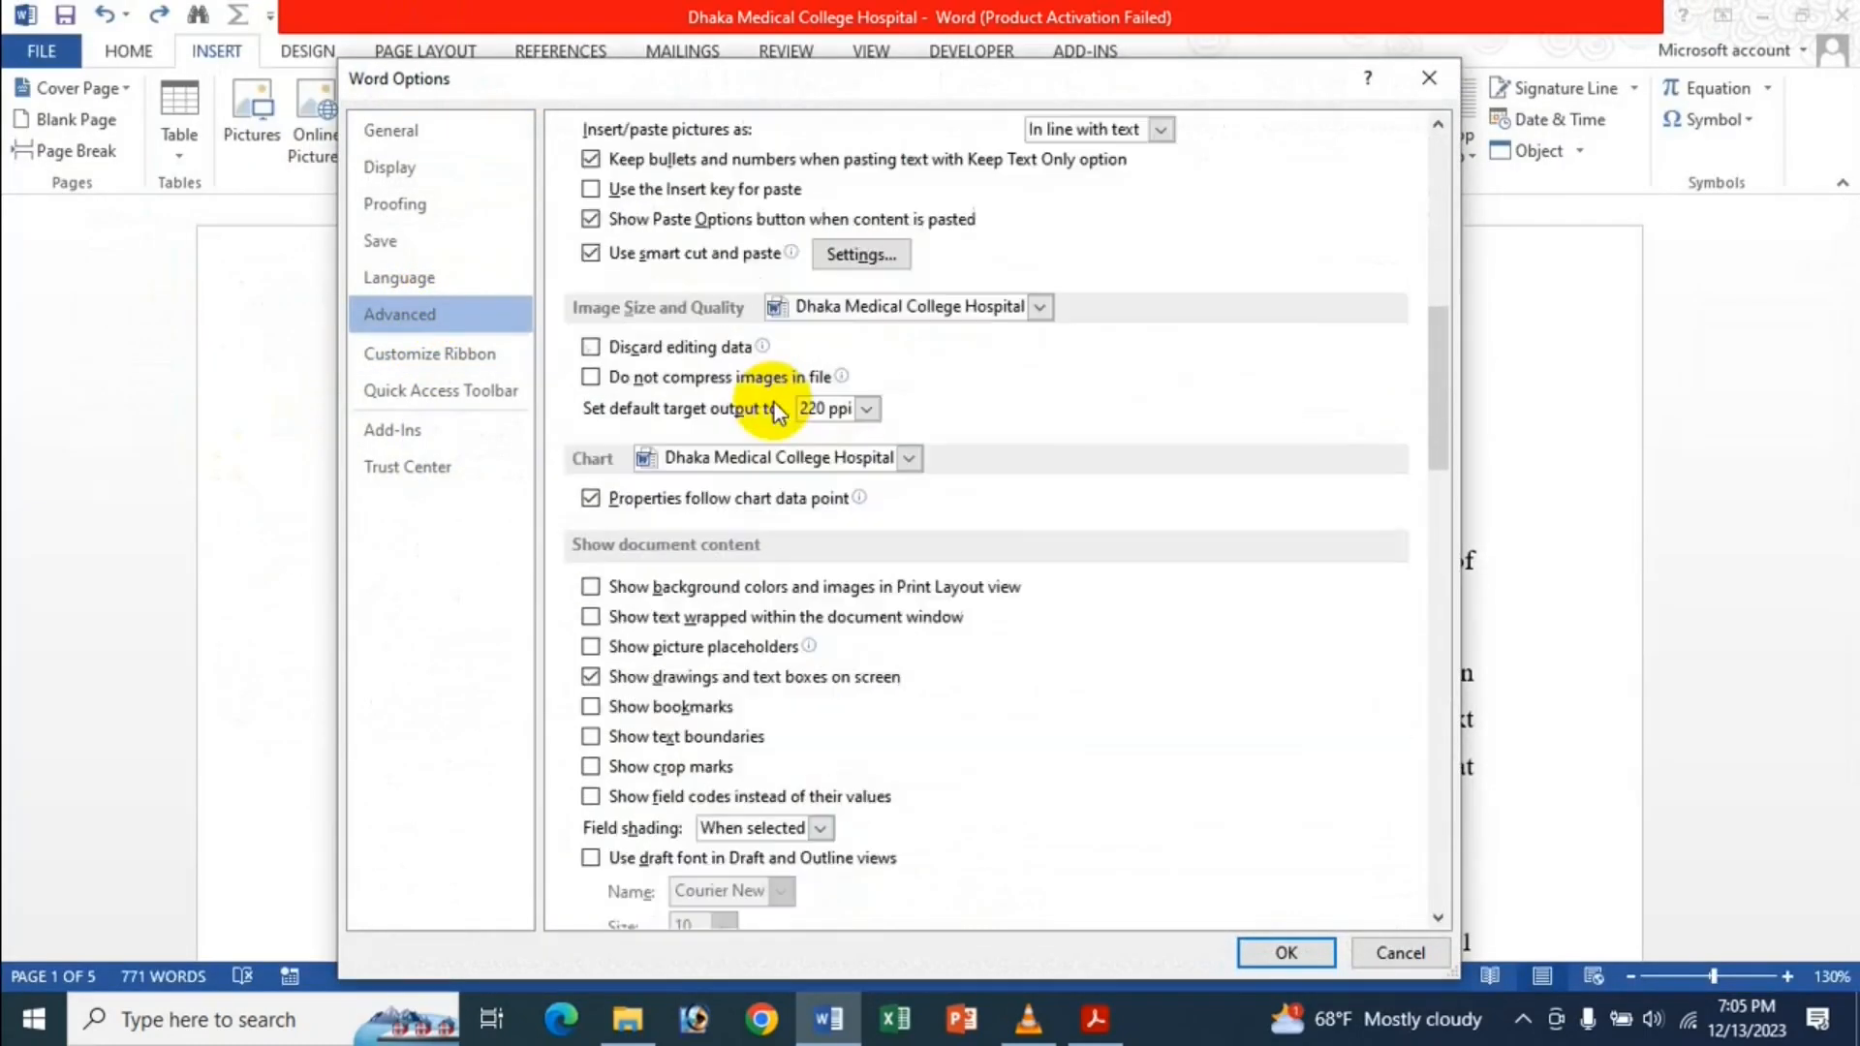
{"action": "scroll", "coordinate": [775, 411], "scroll_direction": "down", "scroll_amount": 2}
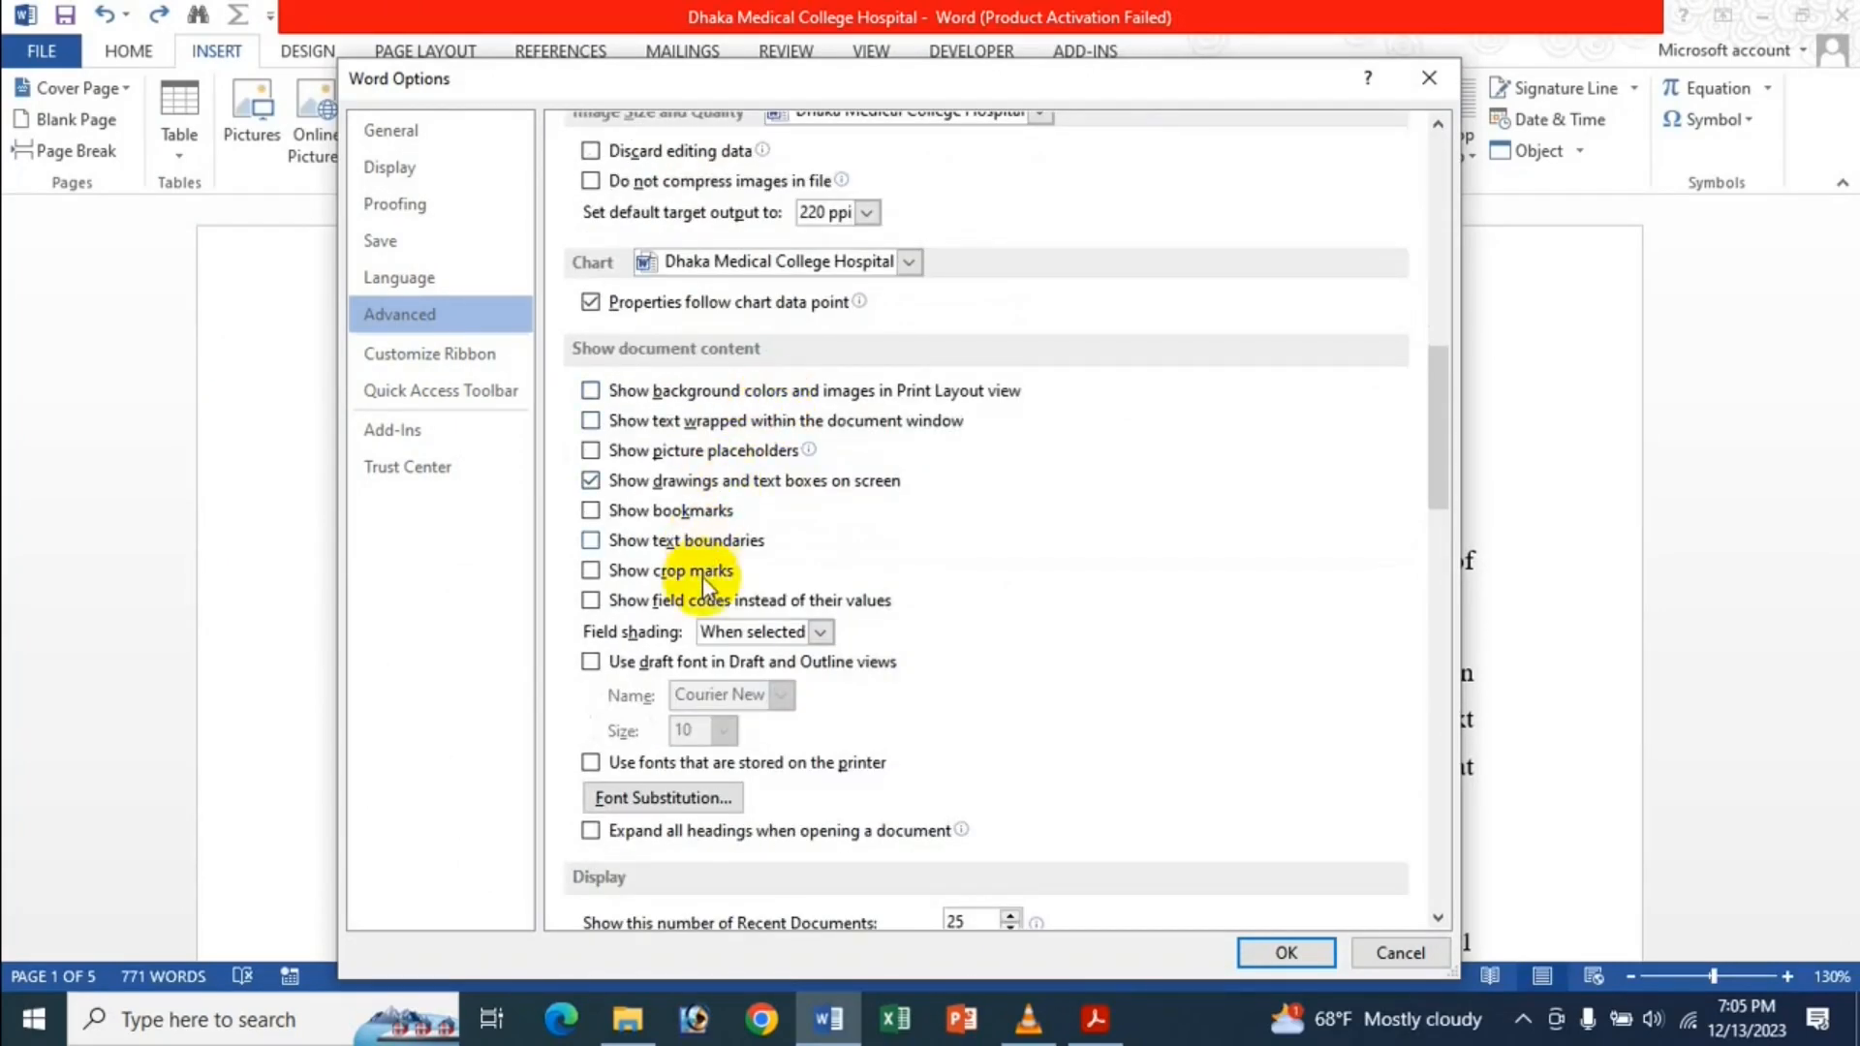
{"action": "left_click", "coordinate": [746, 632]}
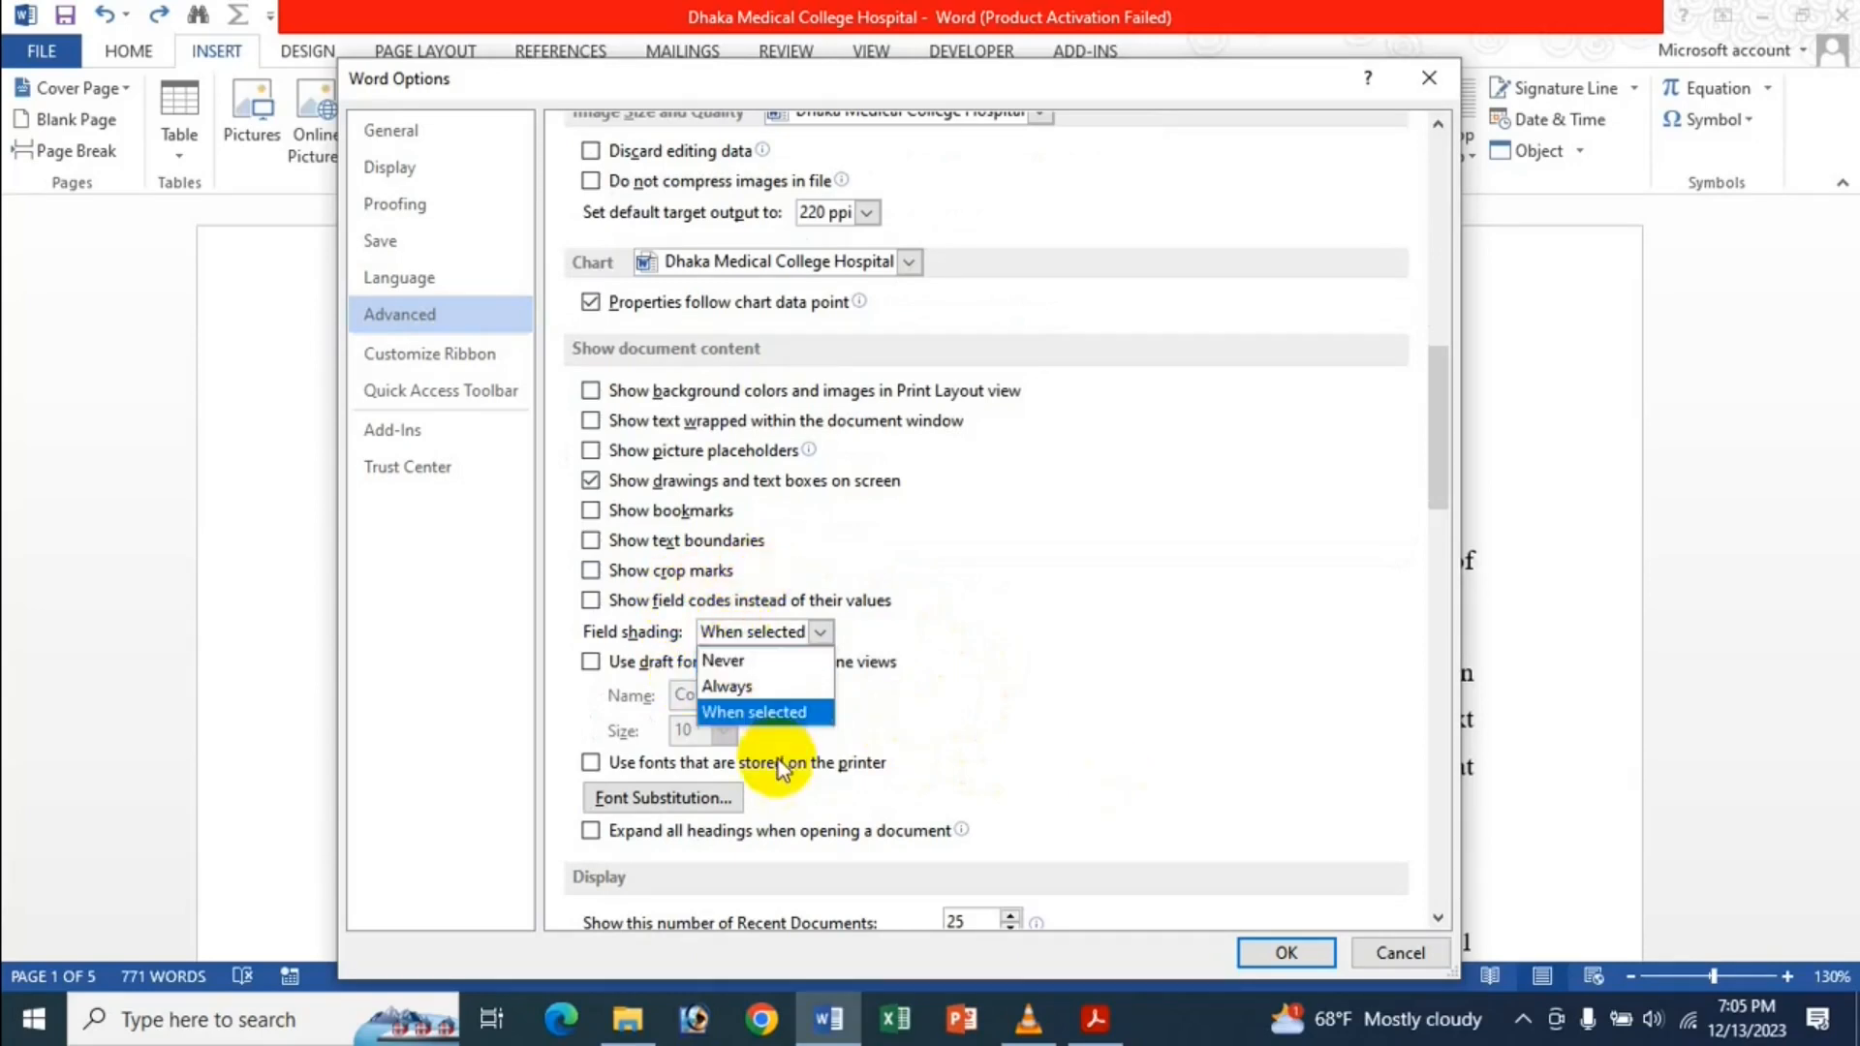
{"action": "left_click", "coordinate": [727, 711]}
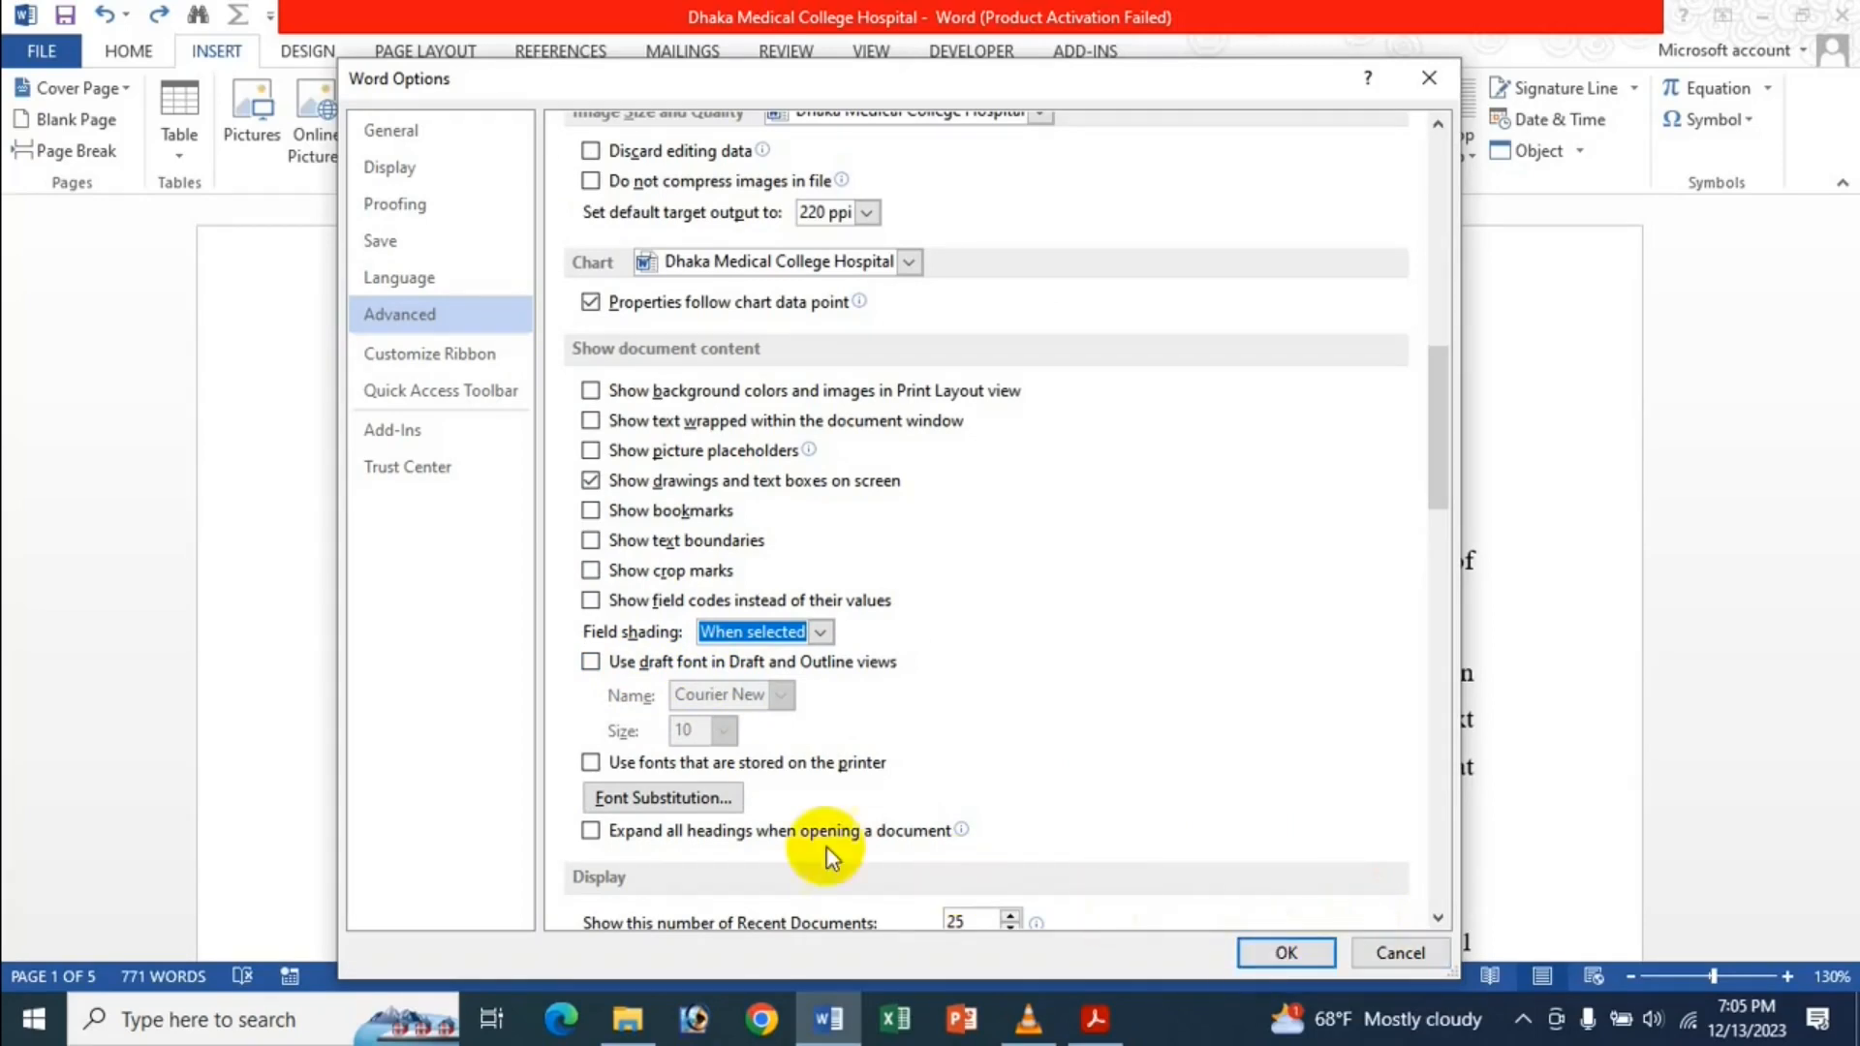
{"action": "left_click", "coordinate": [1294, 954]}
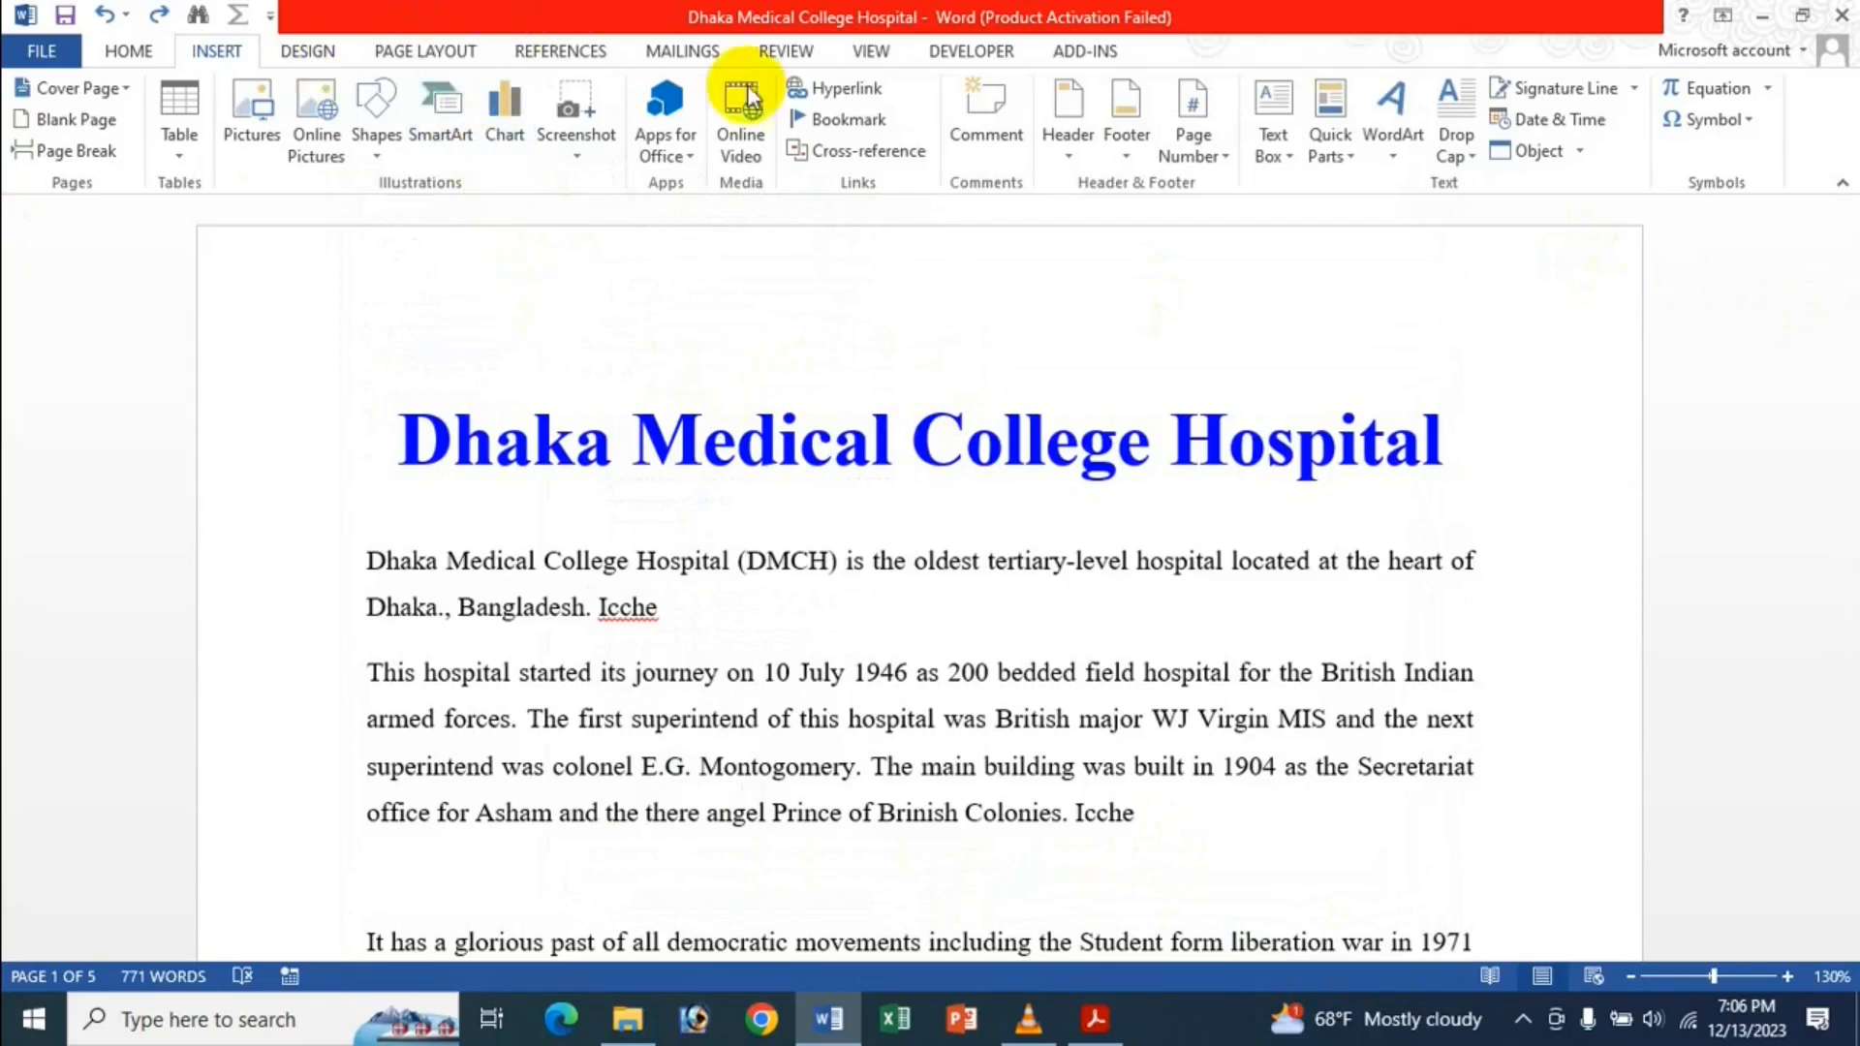
Switch the hospital document to Outline view.
{"action": "left_click", "coordinate": [792, 52]}
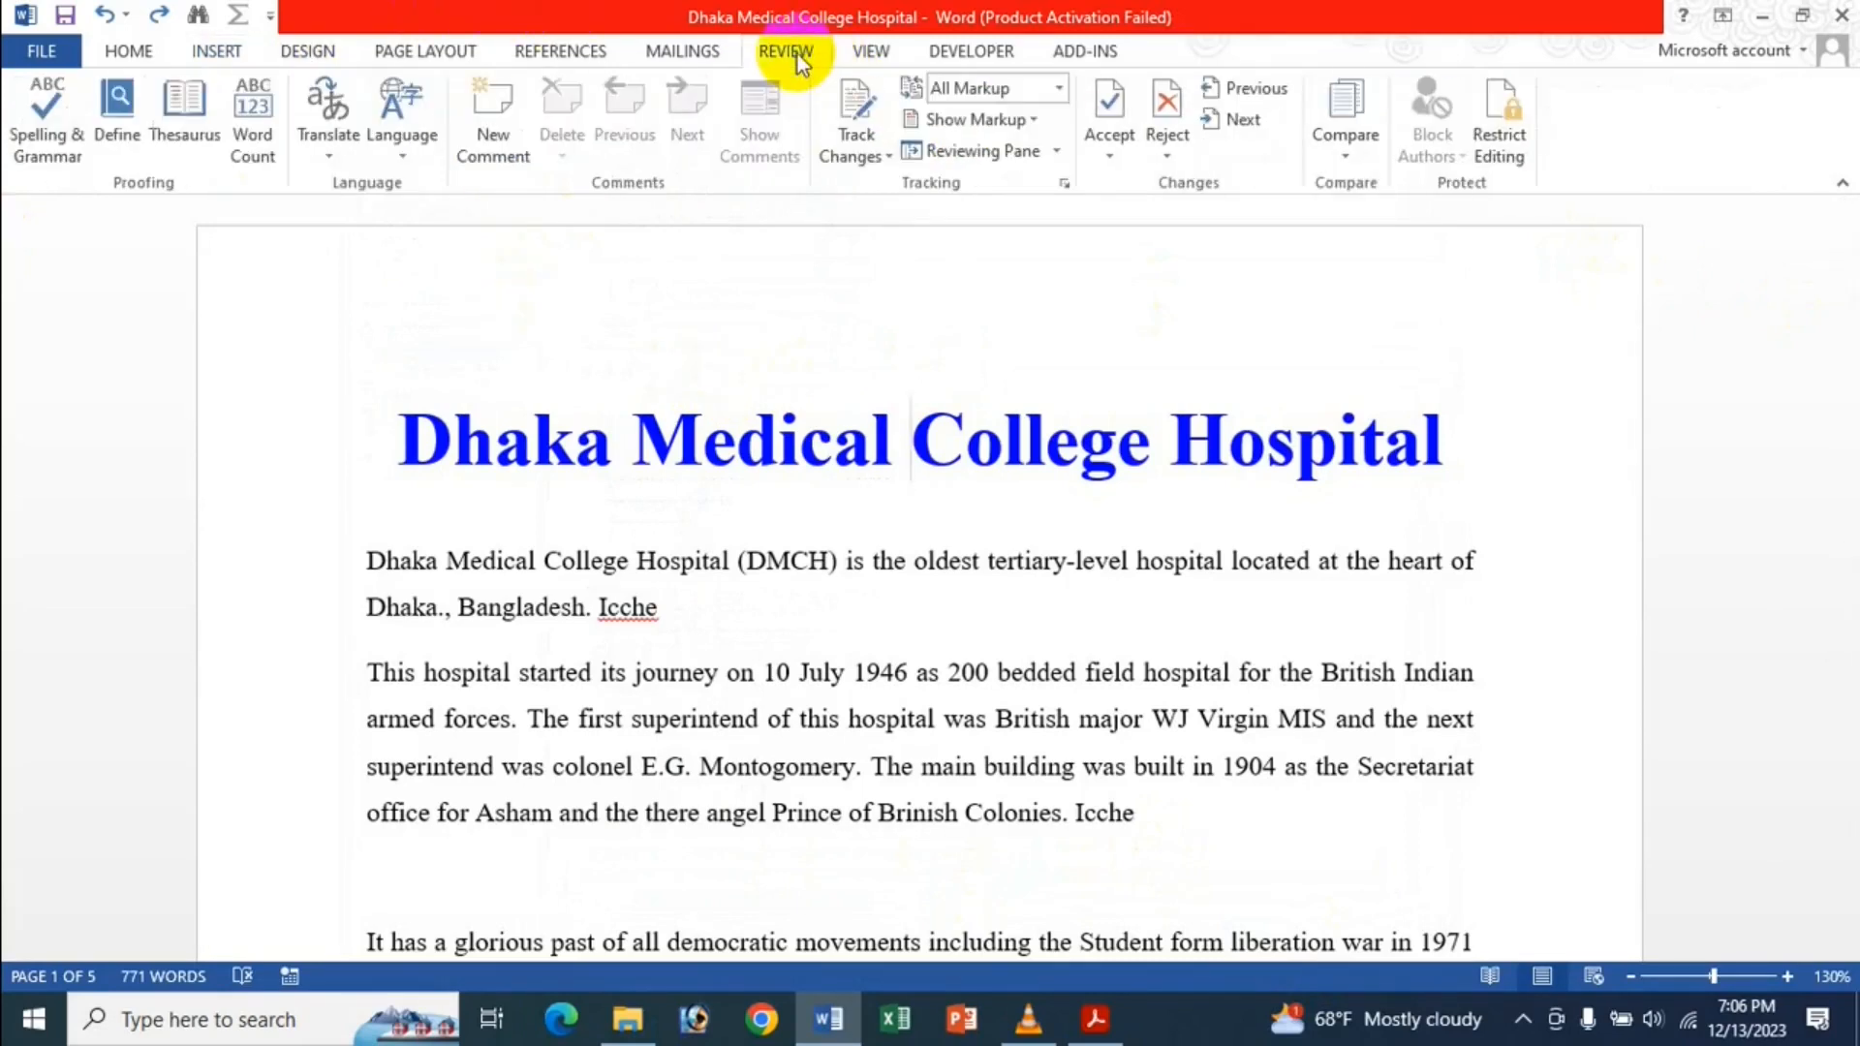
{"action": "left_click", "coordinate": [856, 56]}
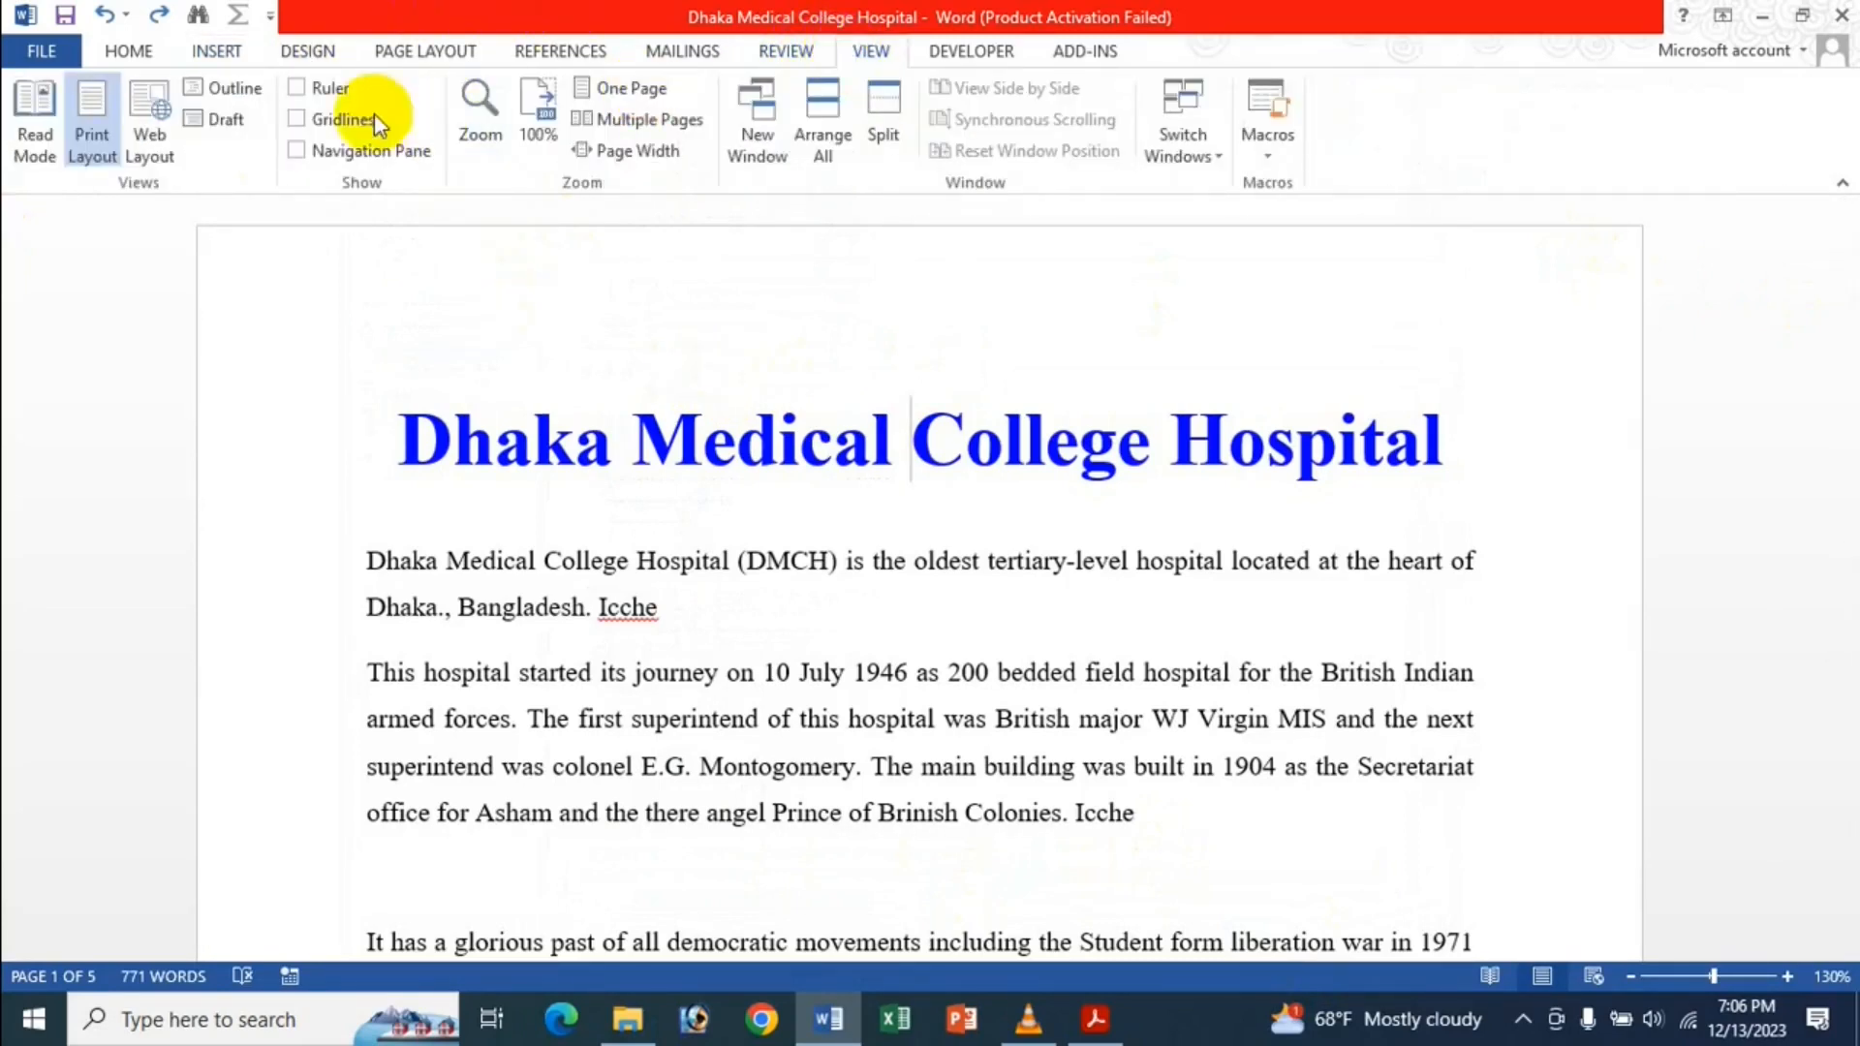
{"action": "left_click", "coordinate": [252, 86]}
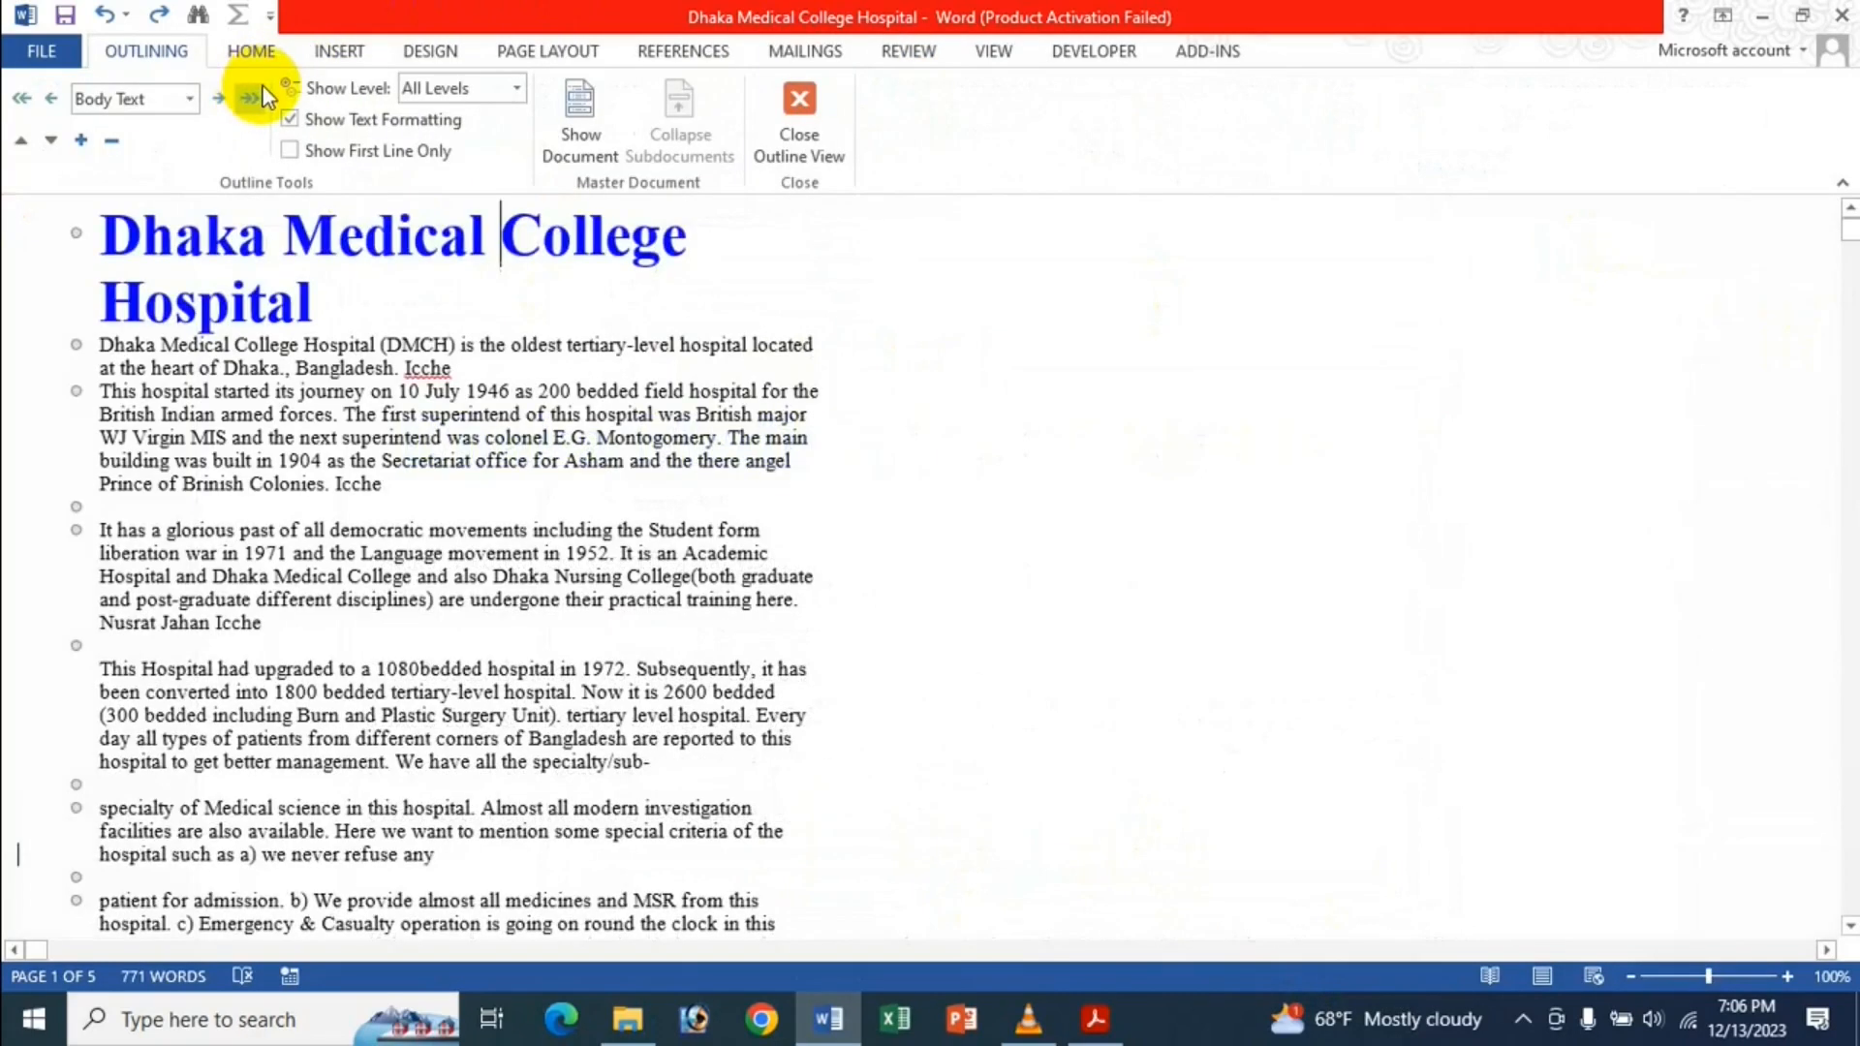
Open Word Options on the Advanced page, scrolled toward Show document content.
{"action": "left_click", "coordinate": [46, 52]}
{"action": "left_click", "coordinate": [78, 672]}
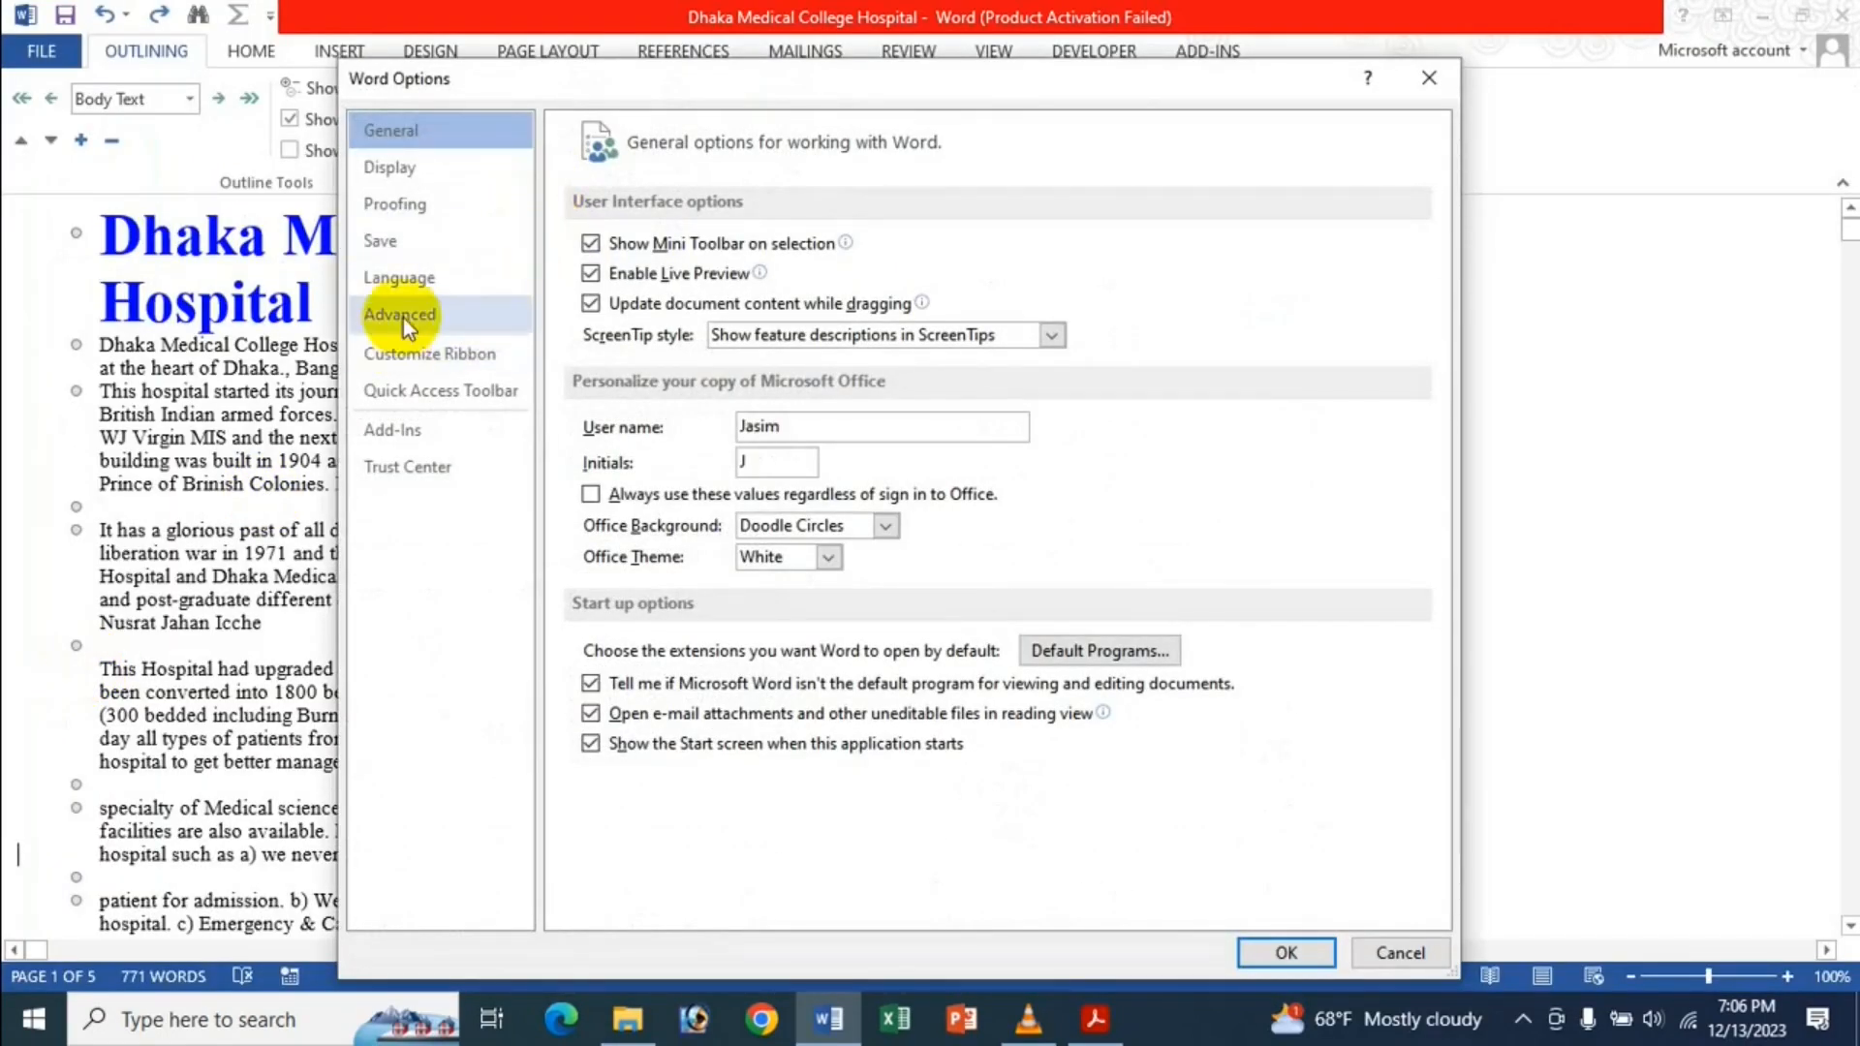
{"action": "left_click", "coordinate": [424, 312]}
{"action": "scroll", "coordinate": [892, 549], "scroll_direction": "down", "scroll_amount": 10}
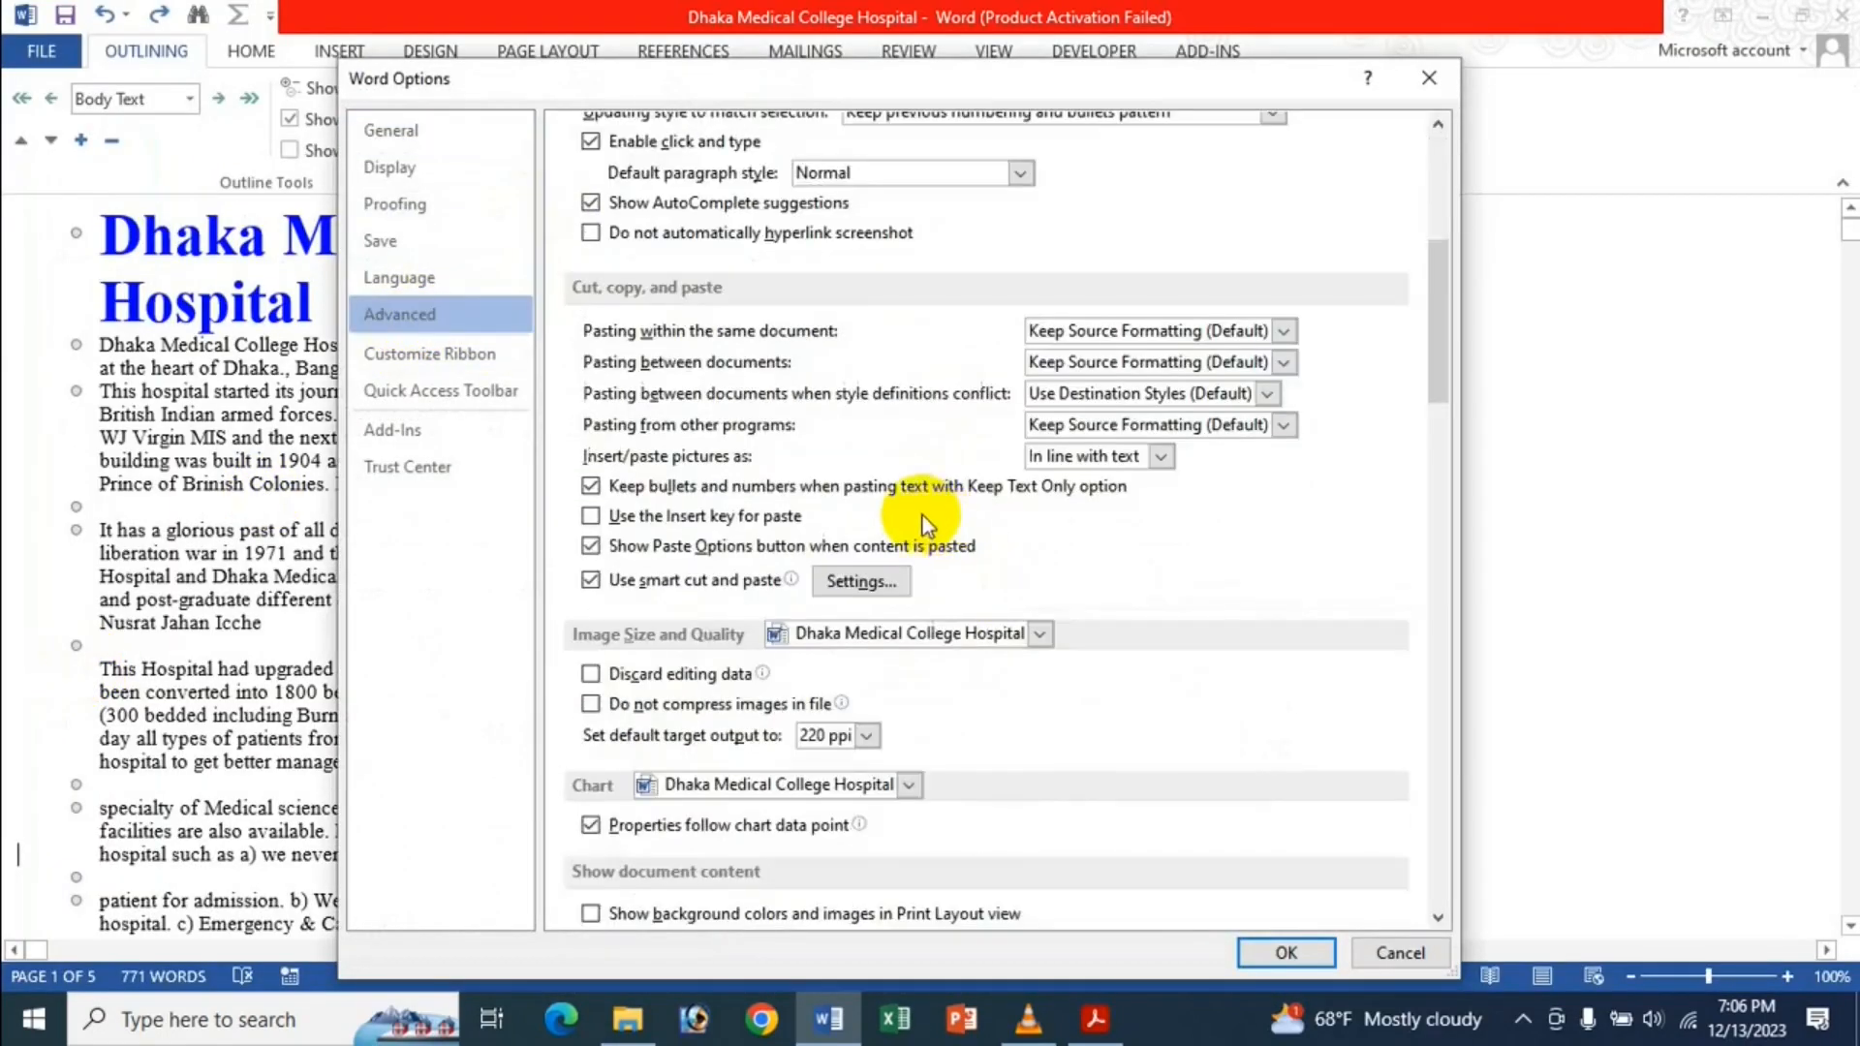
Enable the draft font for Draft and Outline views as KhooaiMJ, size 18.
{"action": "left_click", "coordinate": [592, 728]}
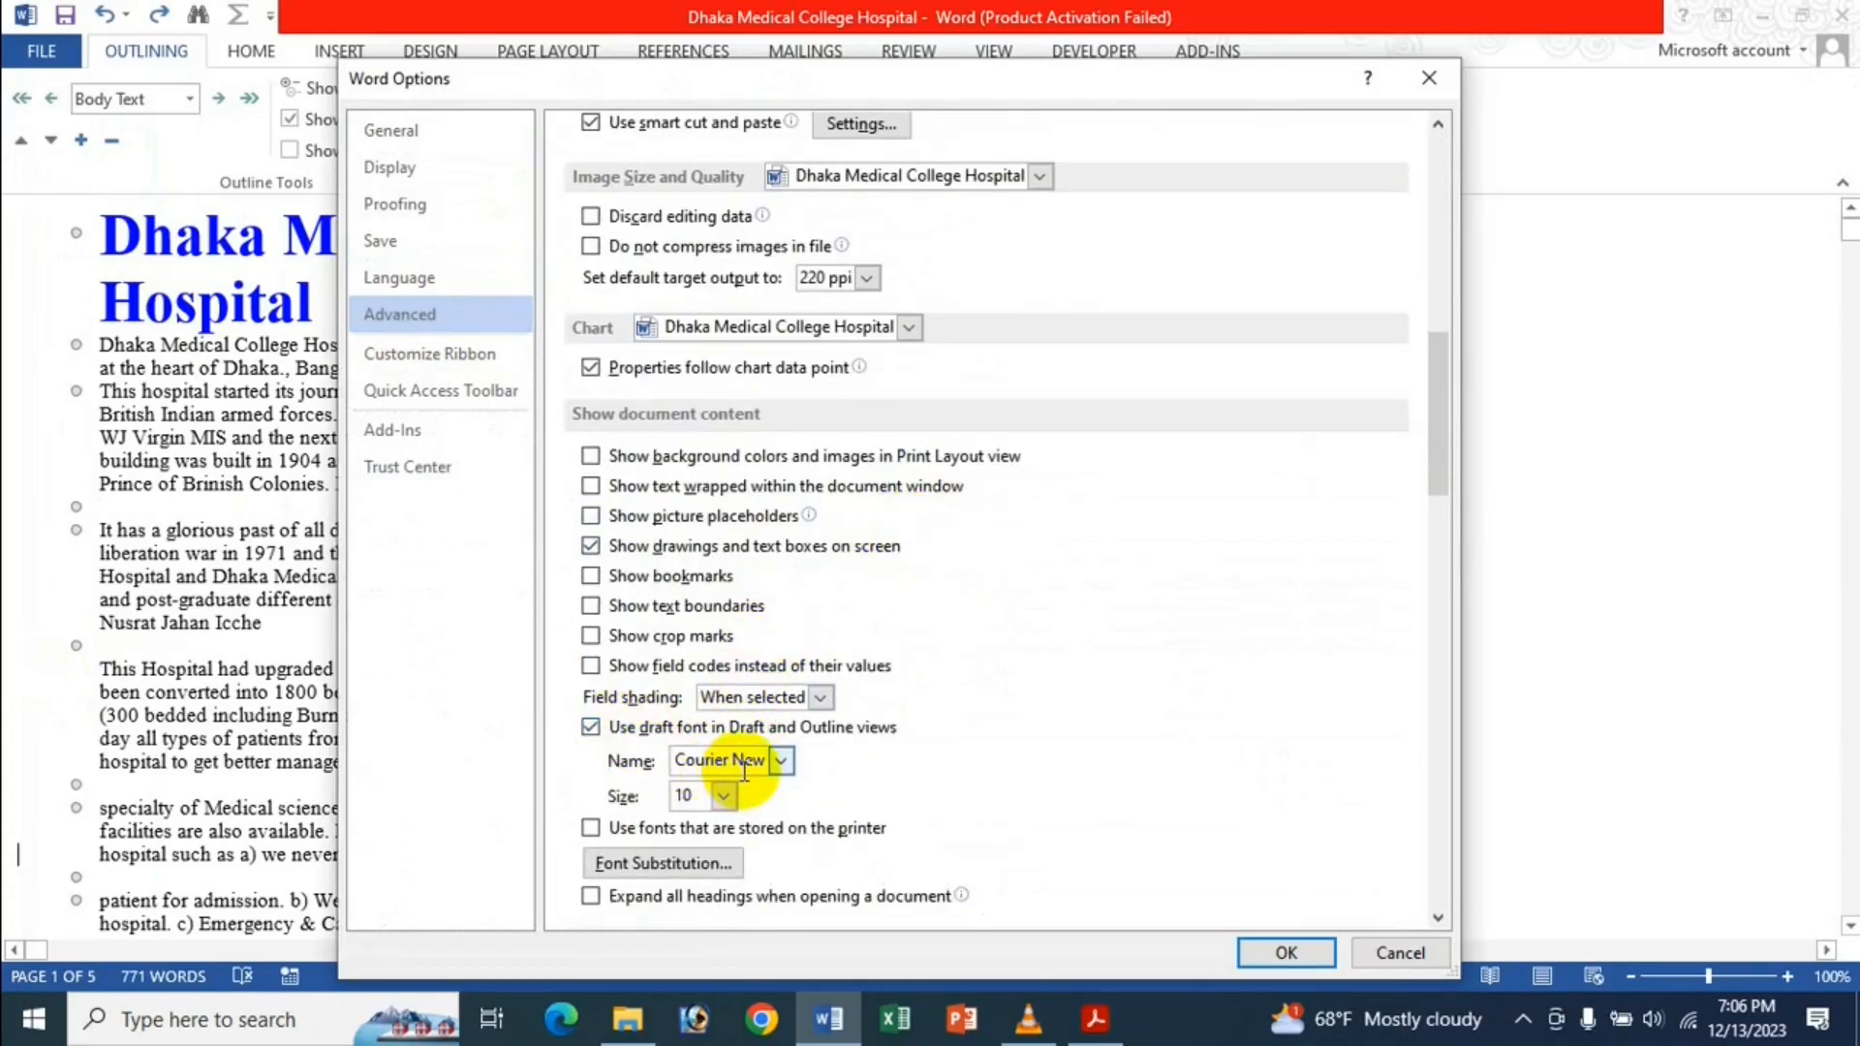
{"action": "left_click", "coordinate": [744, 766]}
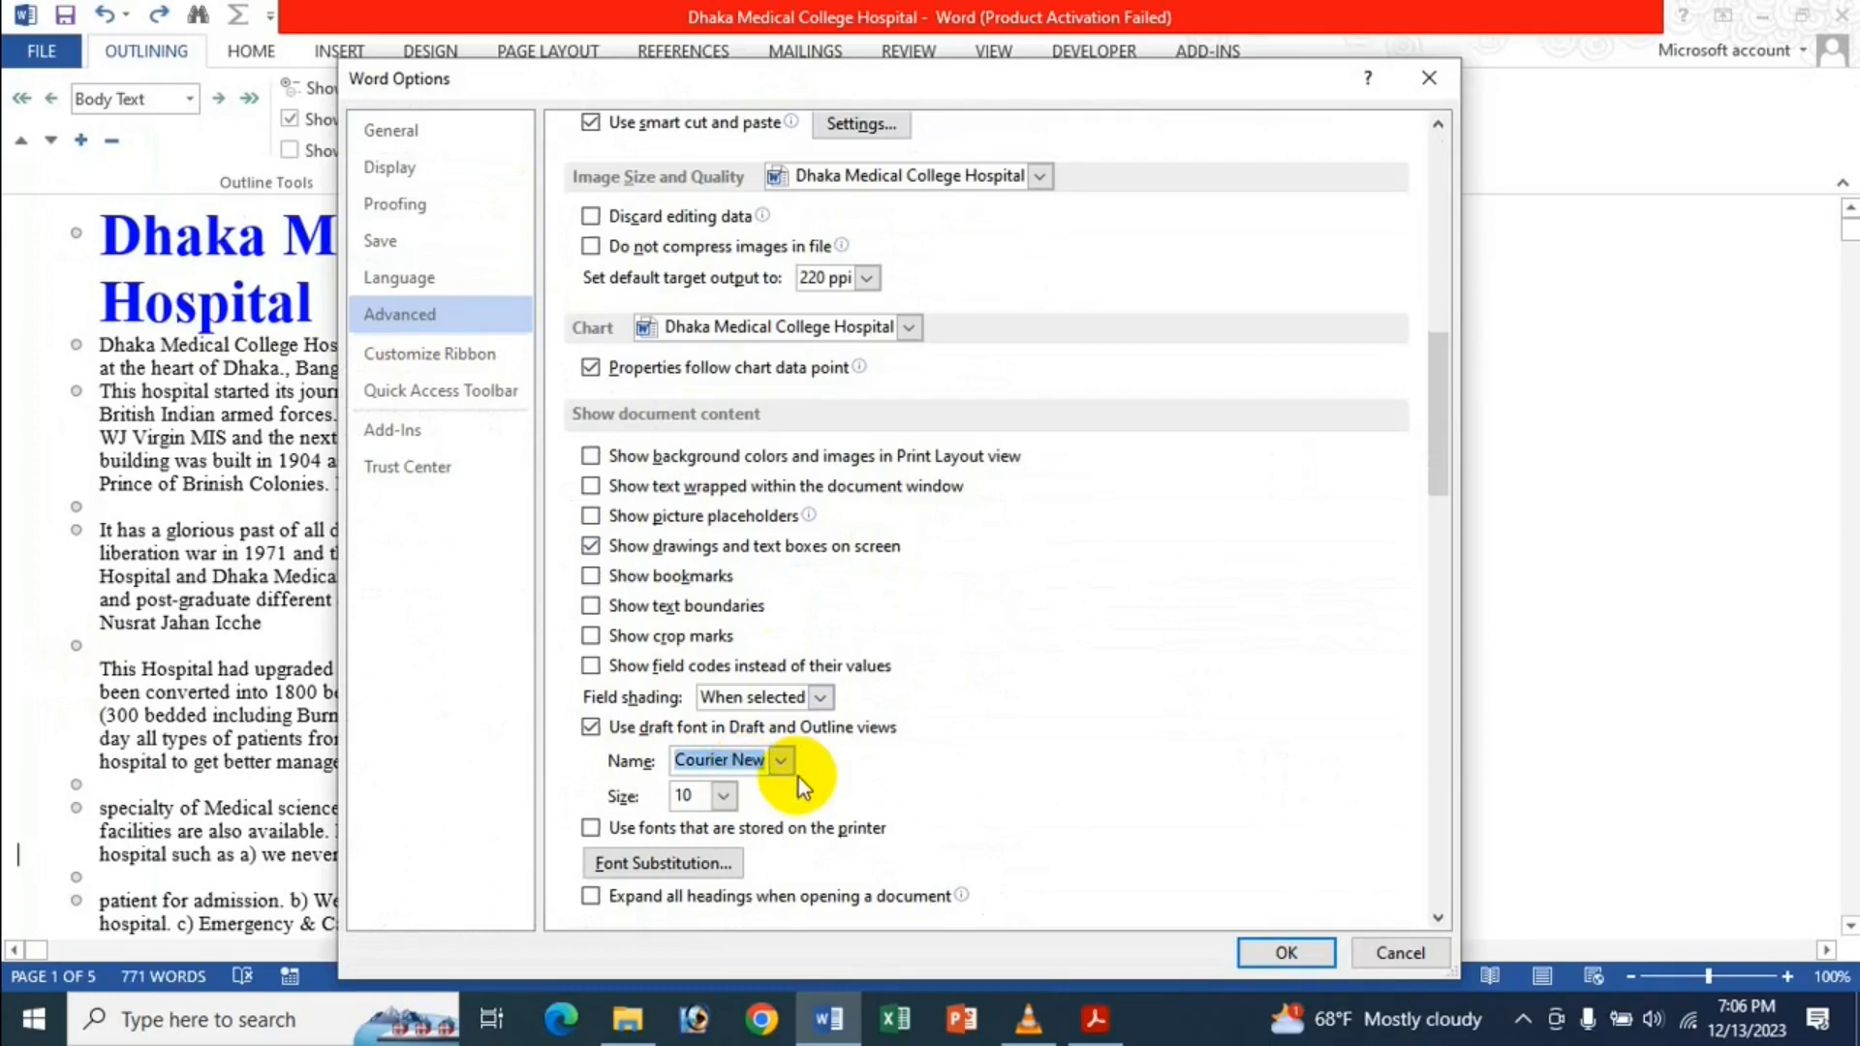
{"action": "left_click", "coordinate": [781, 761]}
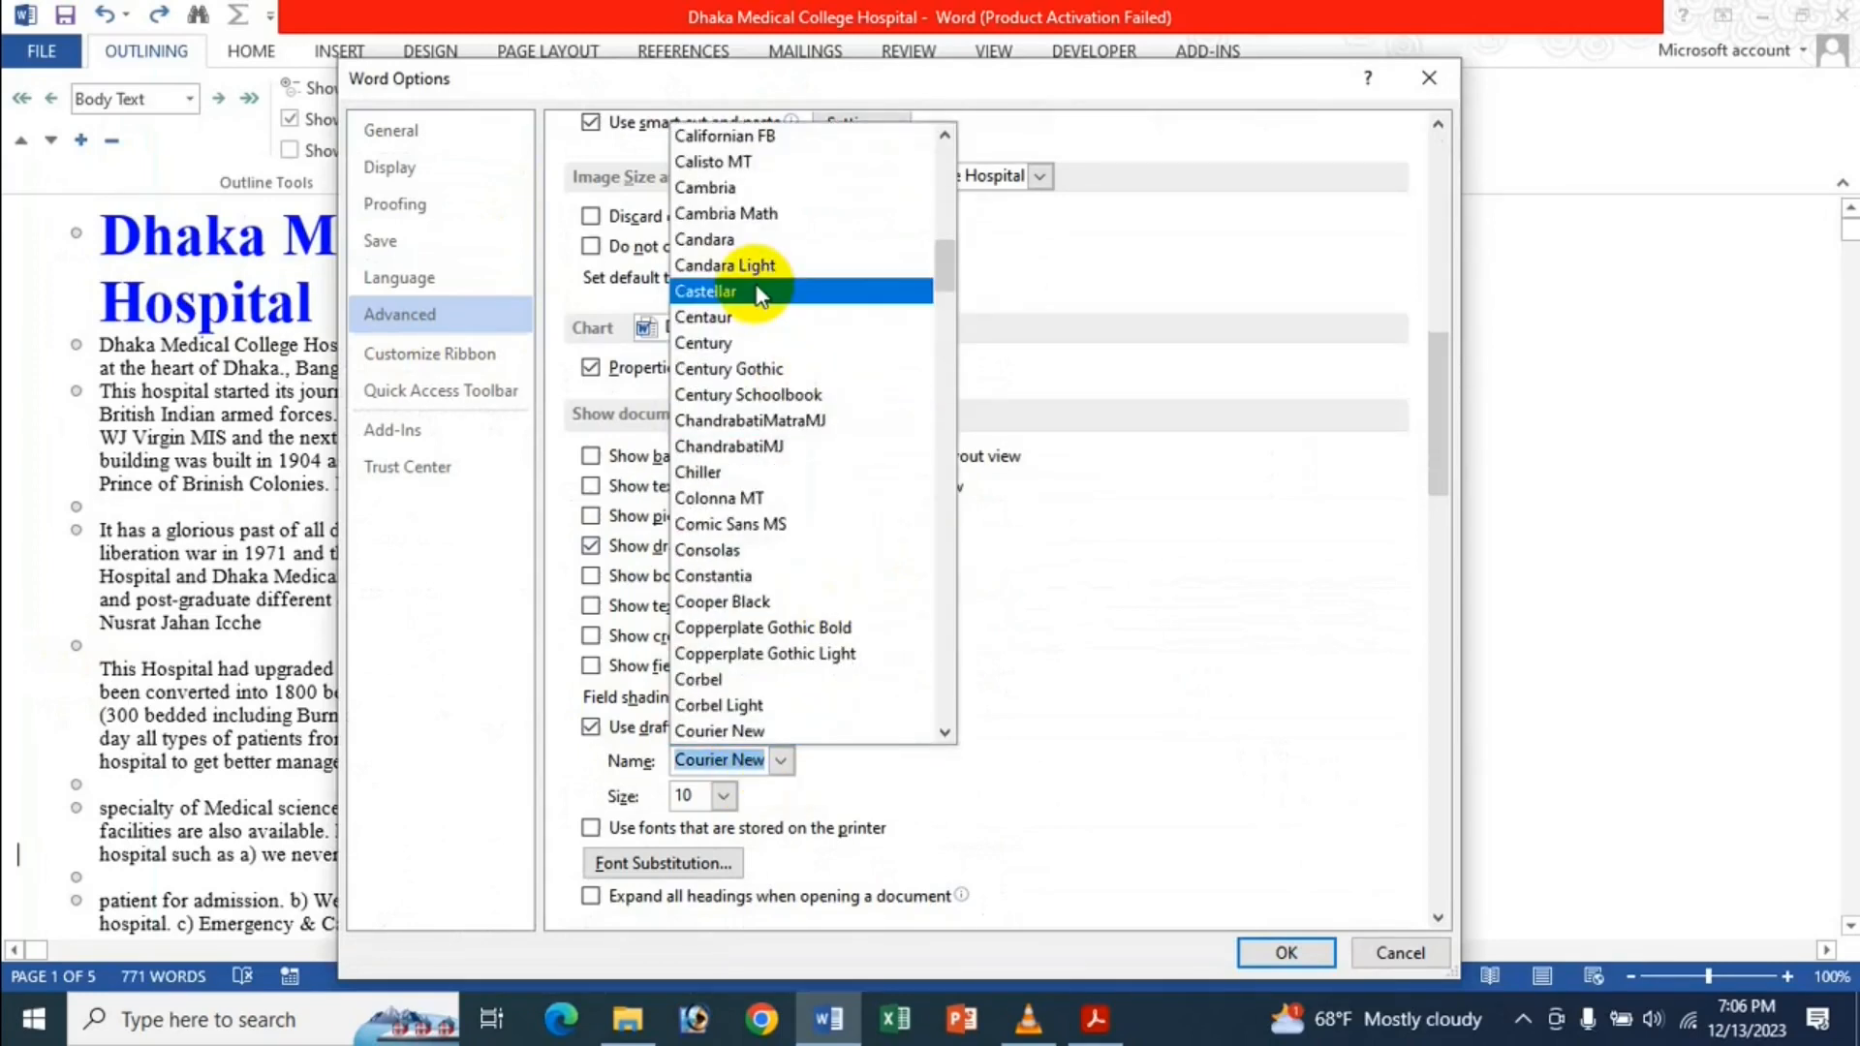
{"action": "scroll", "coordinate": [760, 295], "scroll_direction": "down", "scroll_amount": 7}
{"action": "scroll", "coordinate": [684, 578], "scroll_direction": "down", "scroll_amount": 6}
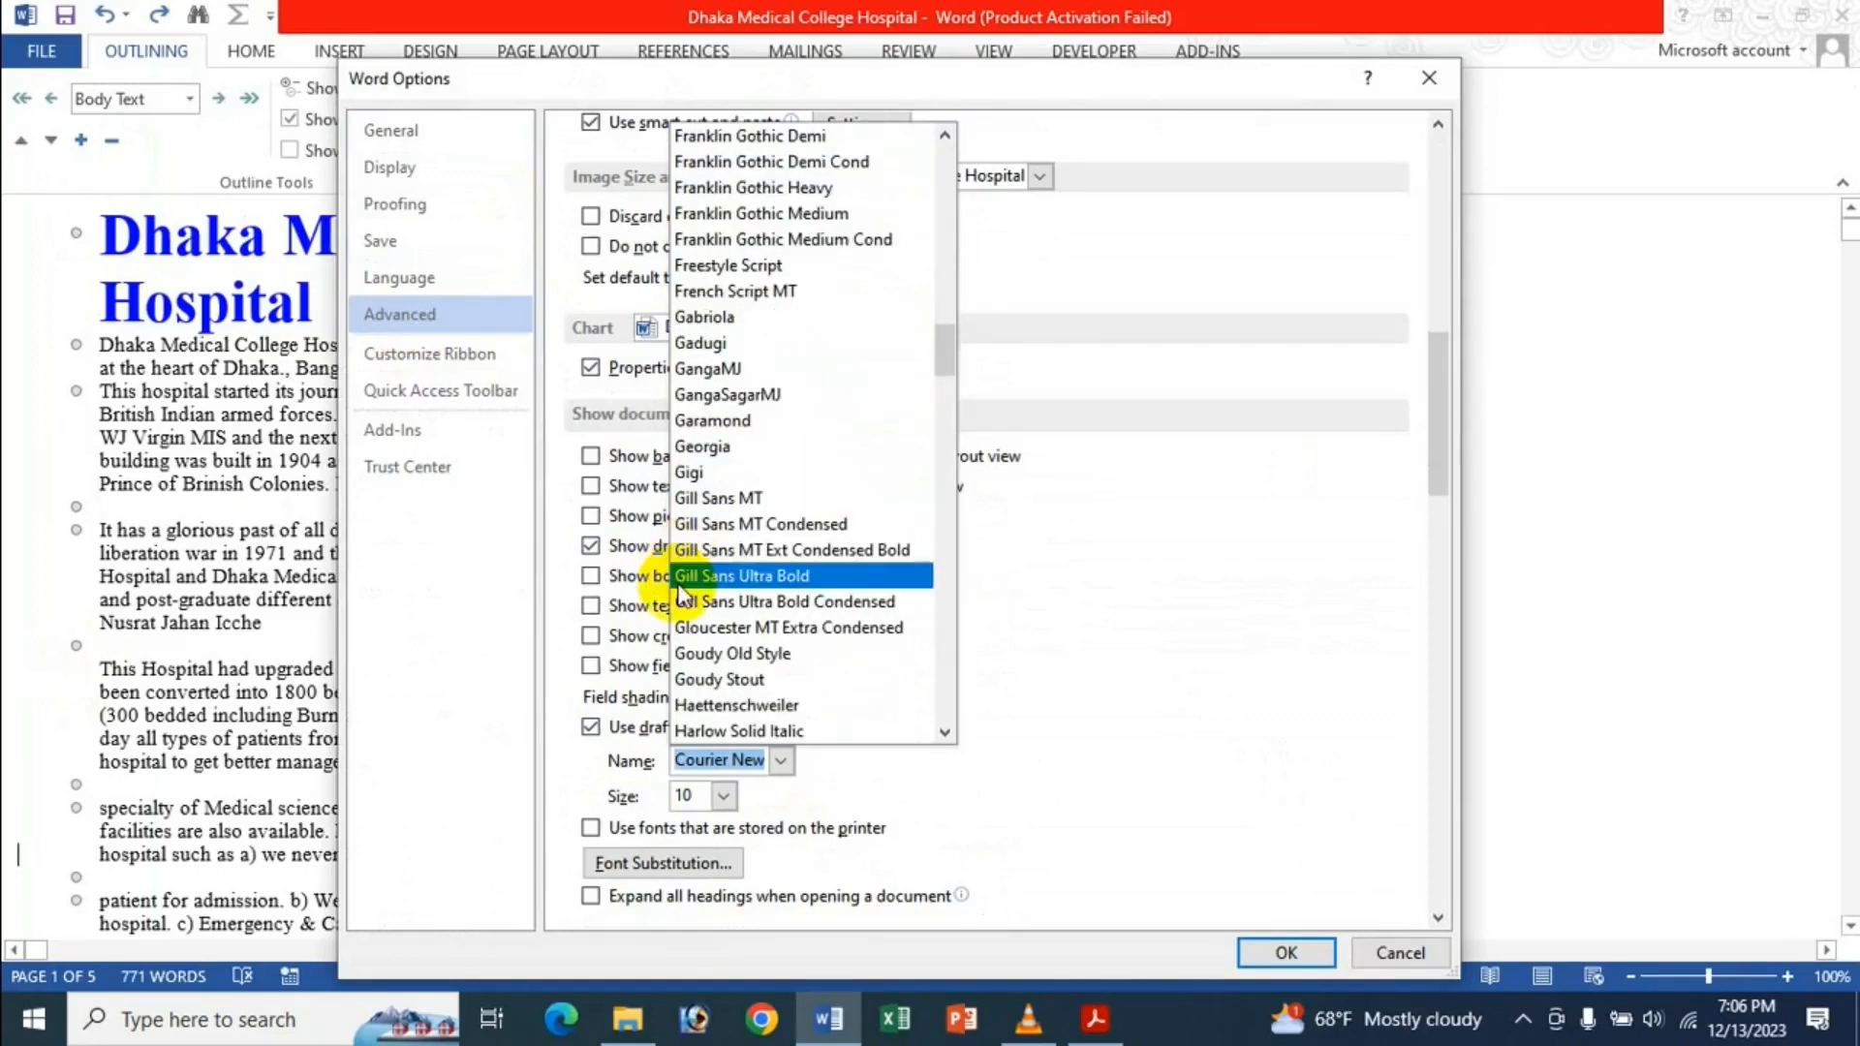
{"action": "scroll", "coordinate": [843, 455], "scroll_direction": "down", "scroll_amount": 3}
{"action": "scroll", "coordinate": [819, 523], "scroll_direction": "down", "scroll_amount": 1}
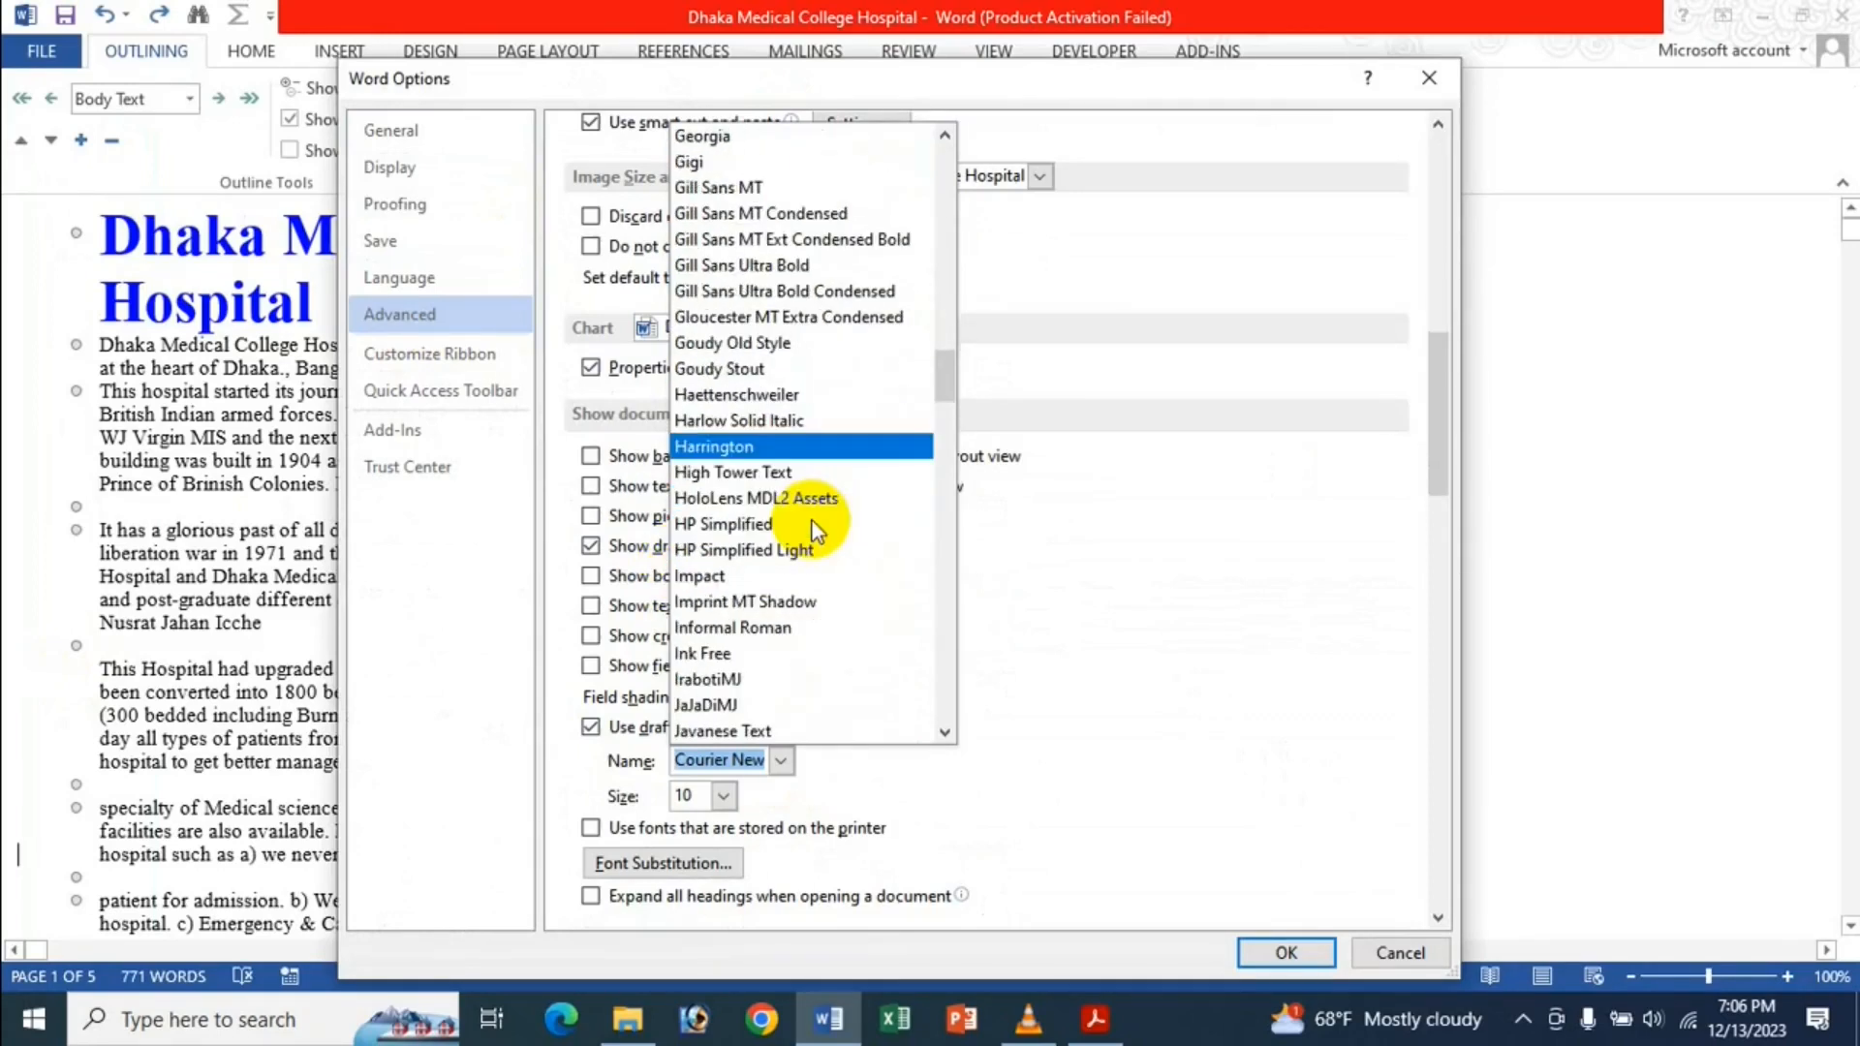
{"action": "scroll", "coordinate": [814, 540], "scroll_direction": "down", "scroll_amount": 1}
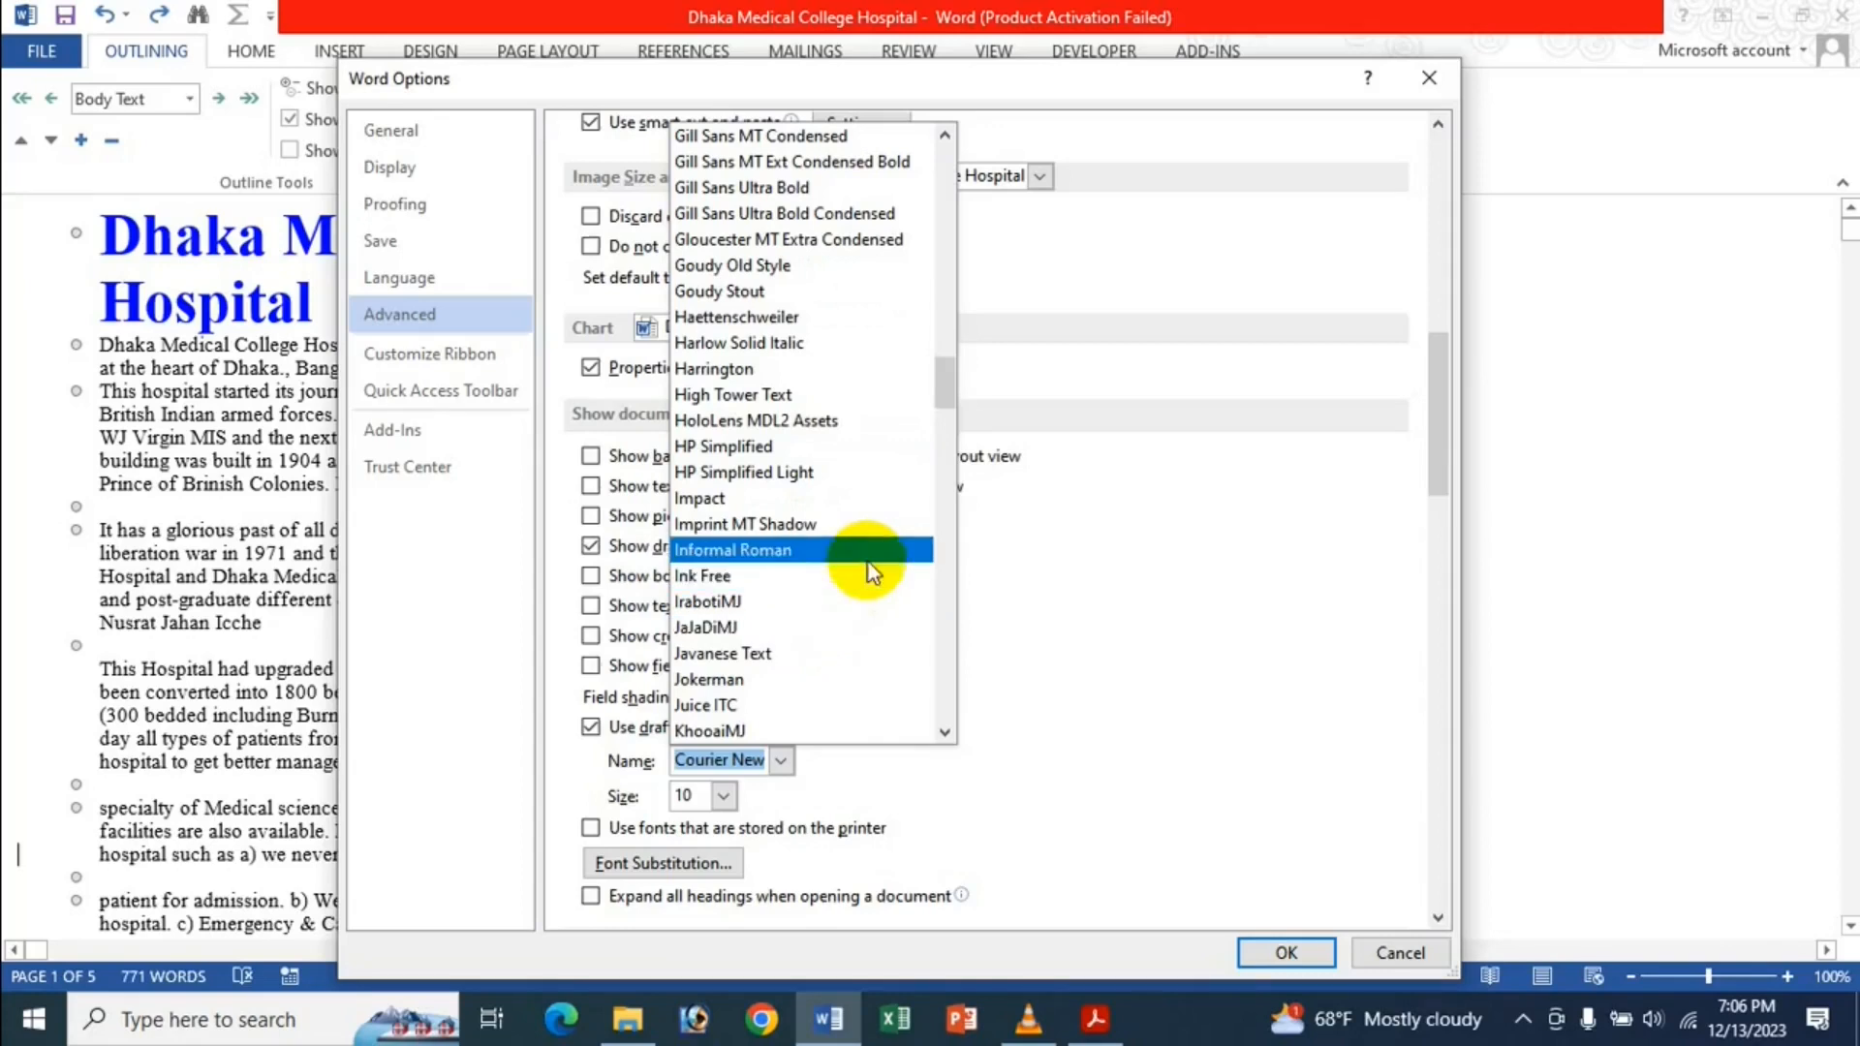
{"action": "scroll", "coordinate": [877, 604], "scroll_direction": "down", "scroll_amount": 2}
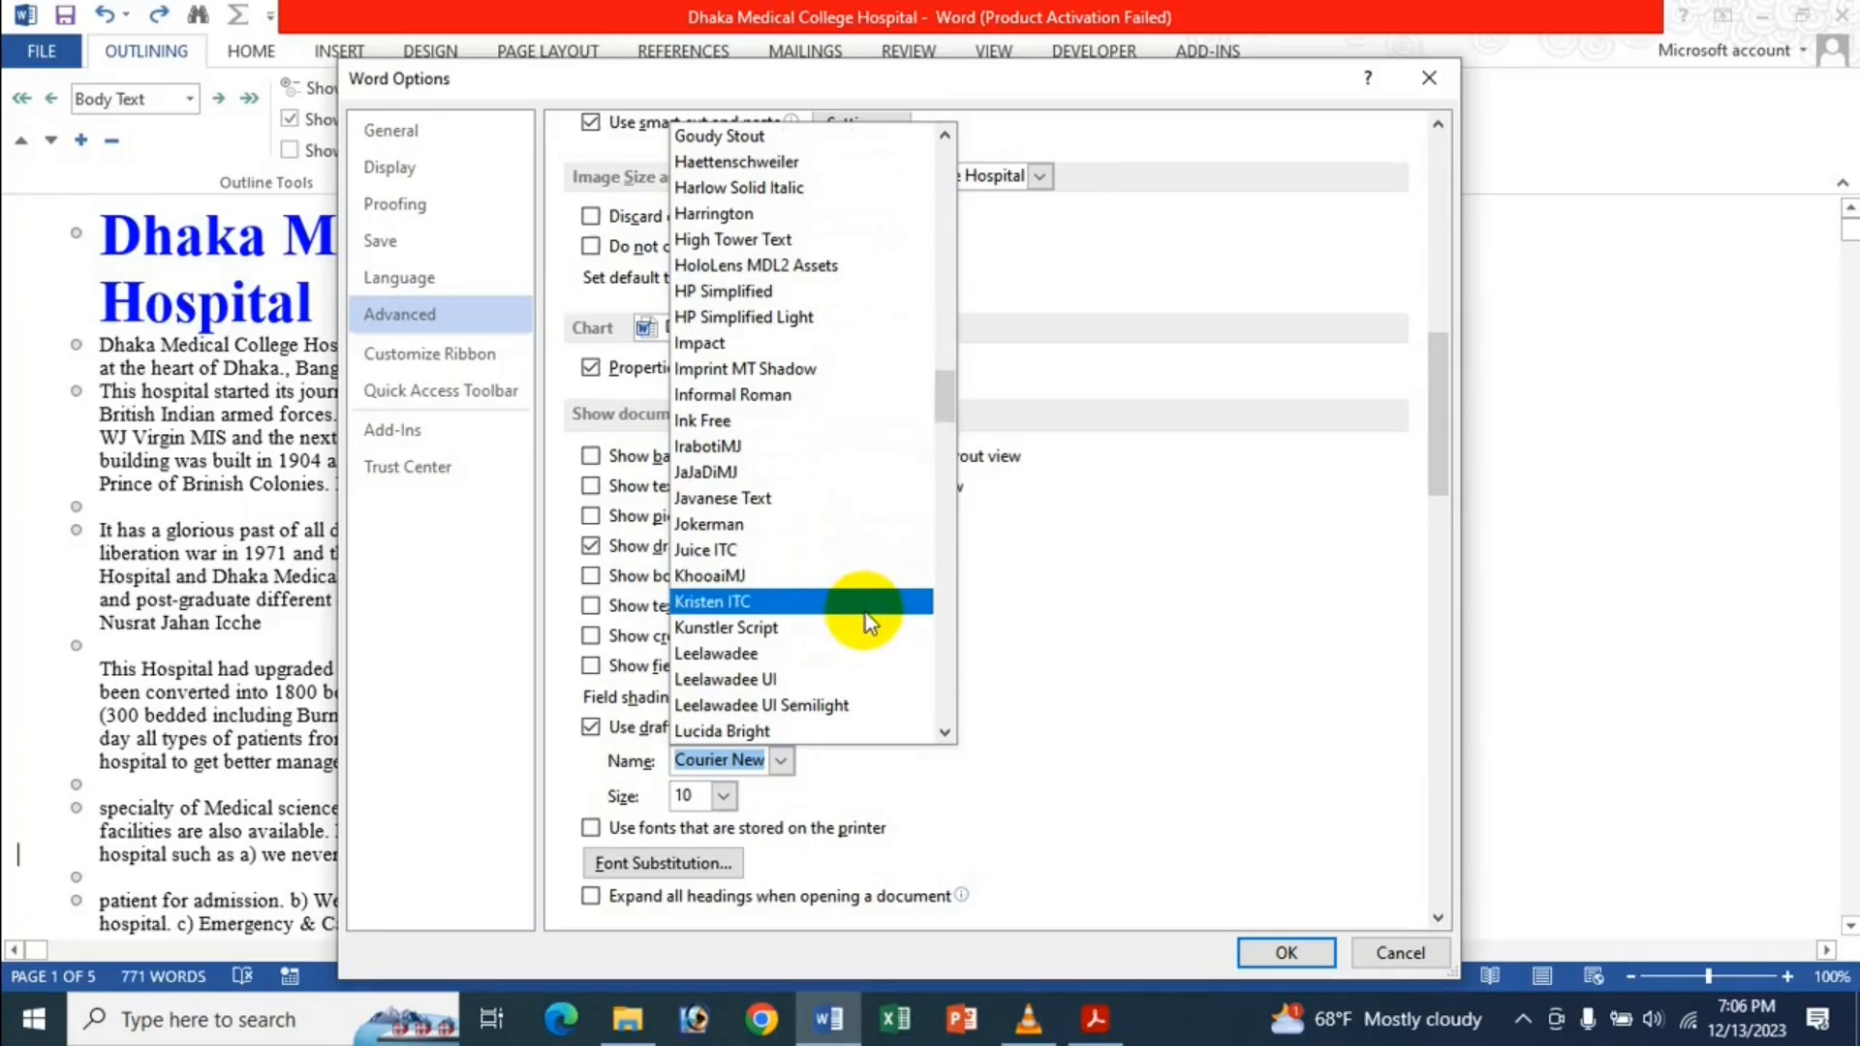
{"action": "scroll", "coordinate": [872, 630], "scroll_direction": "down", "scroll_amount": 1}
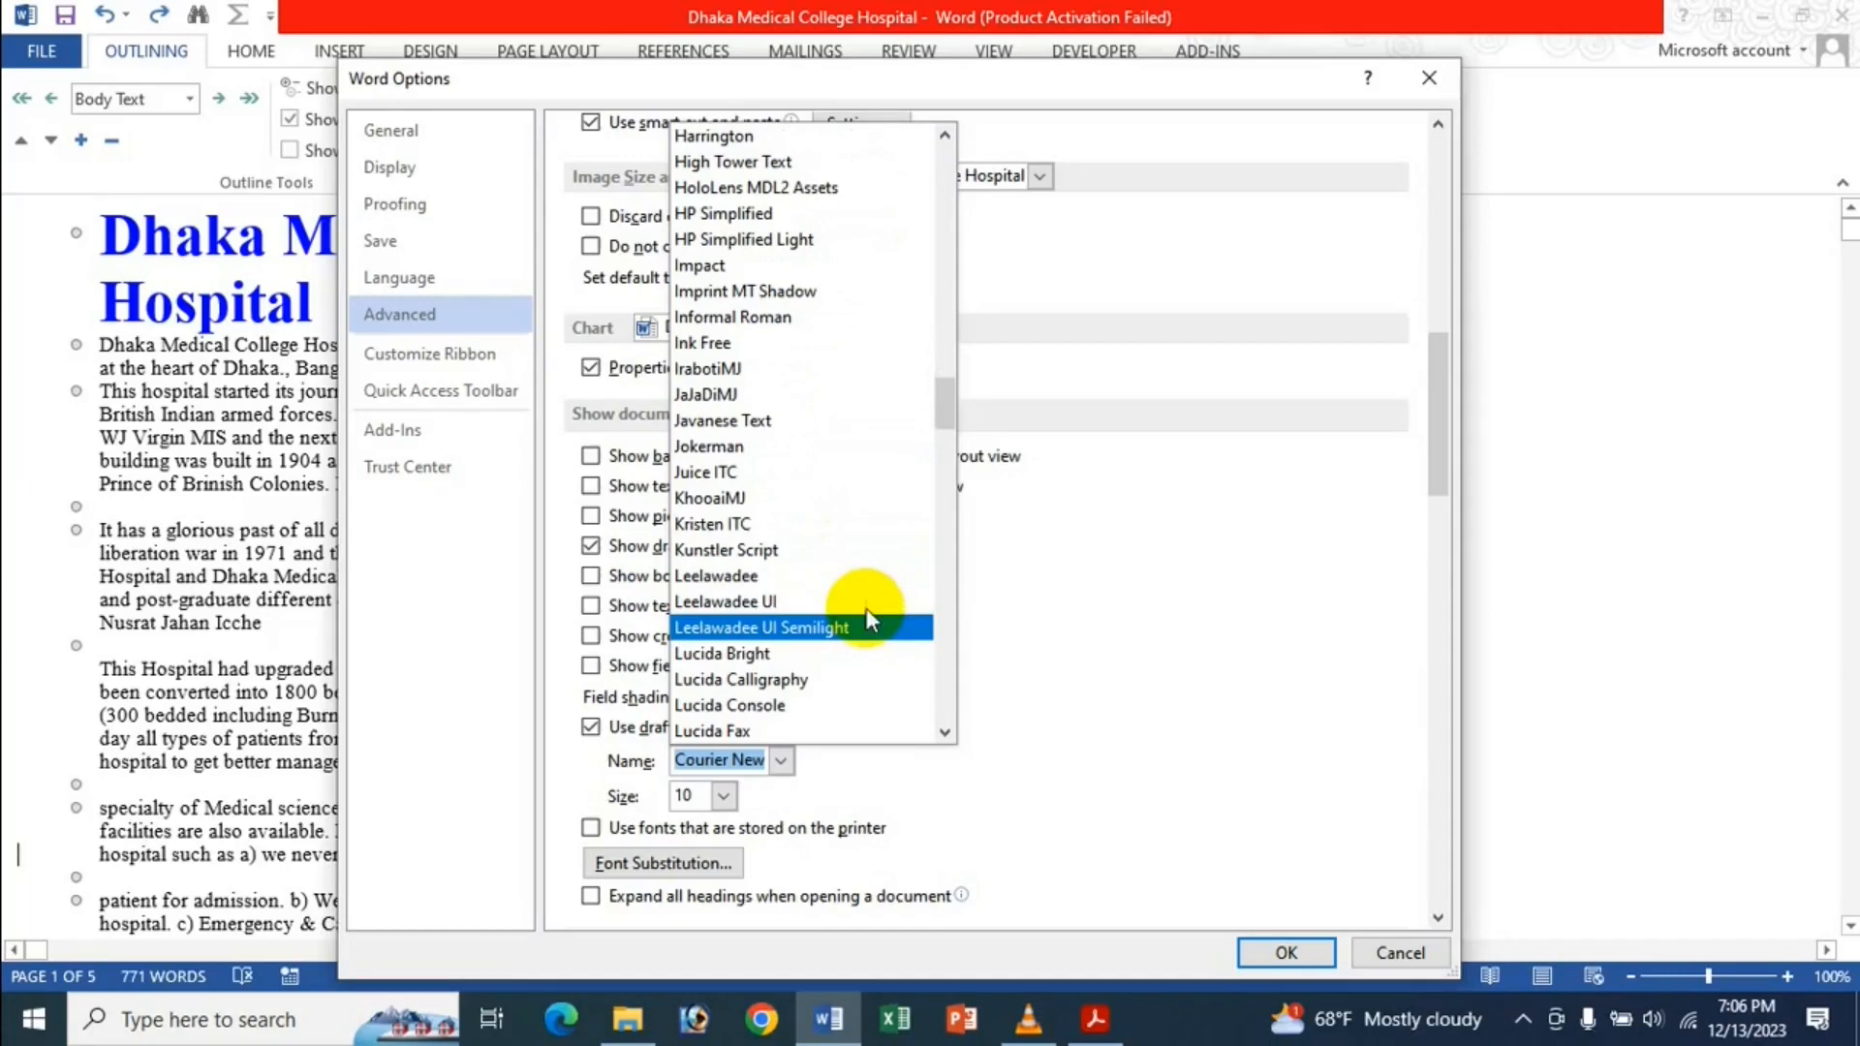
{"action": "left_click", "coordinate": [853, 499]}
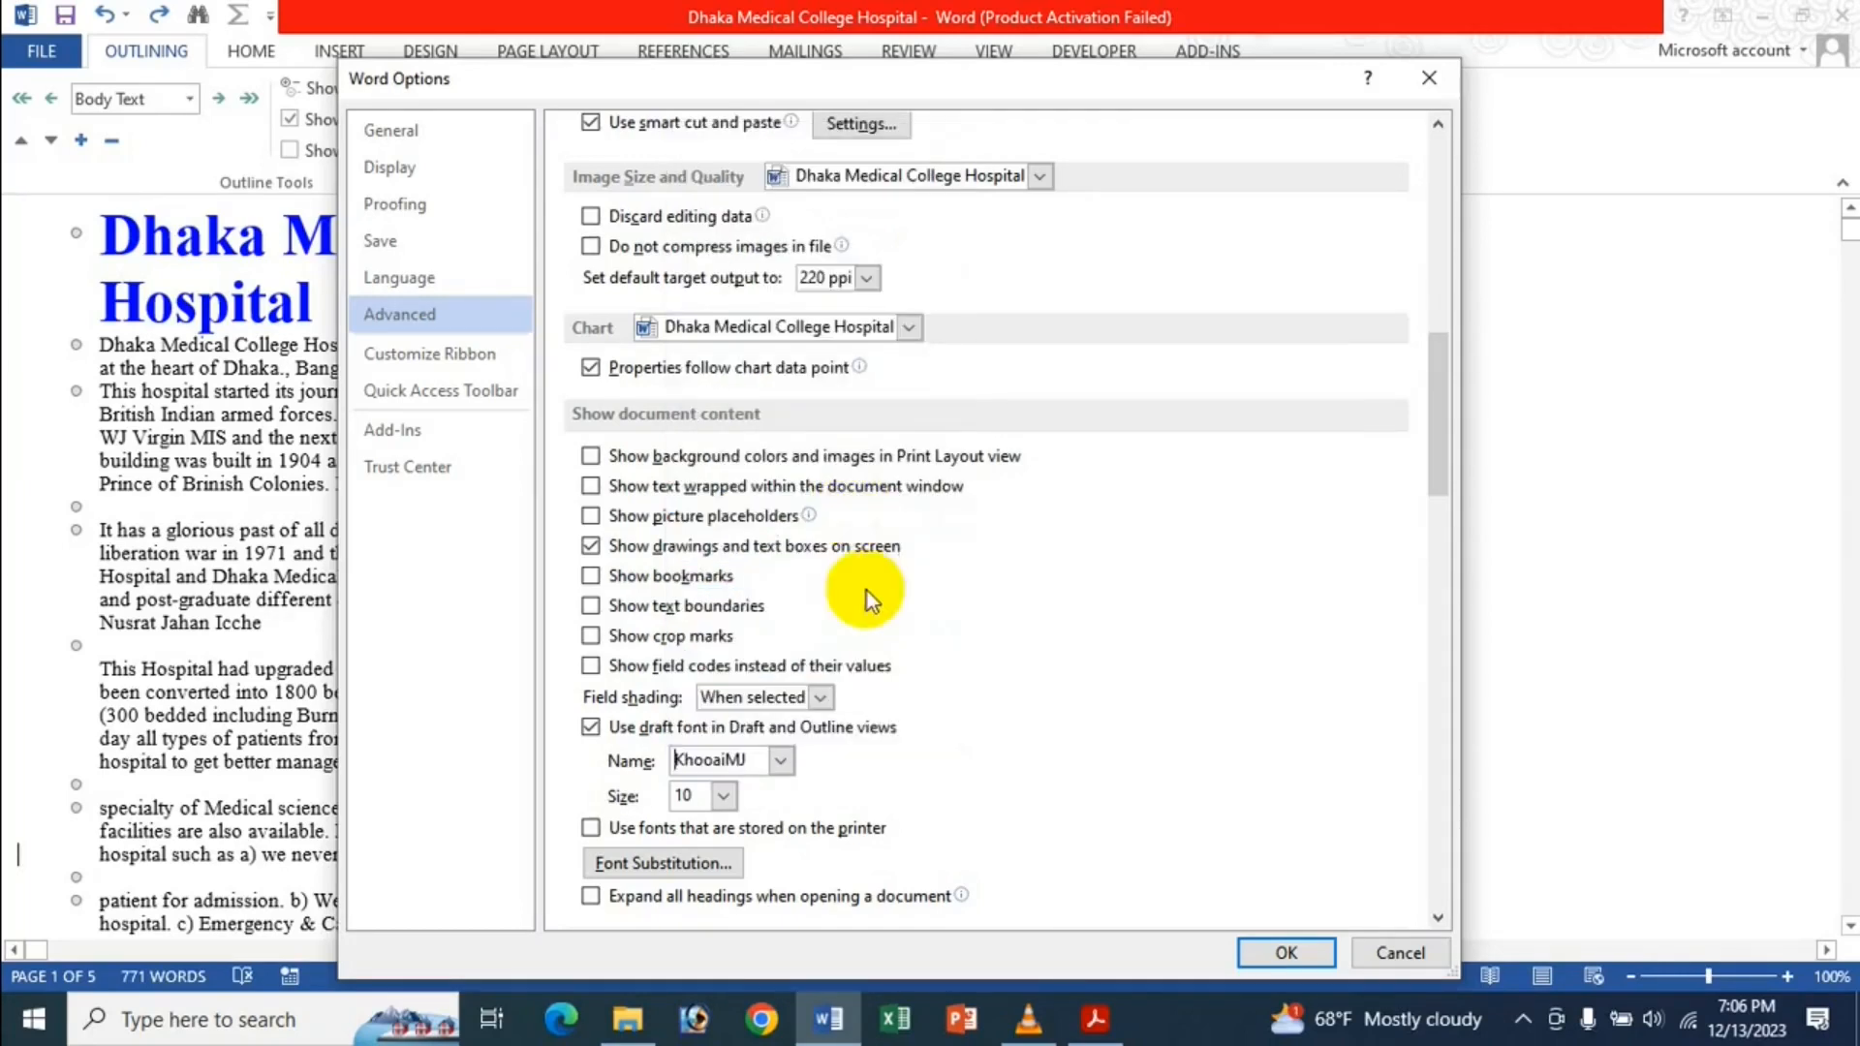
{"action": "left_click", "coordinate": [724, 799]}
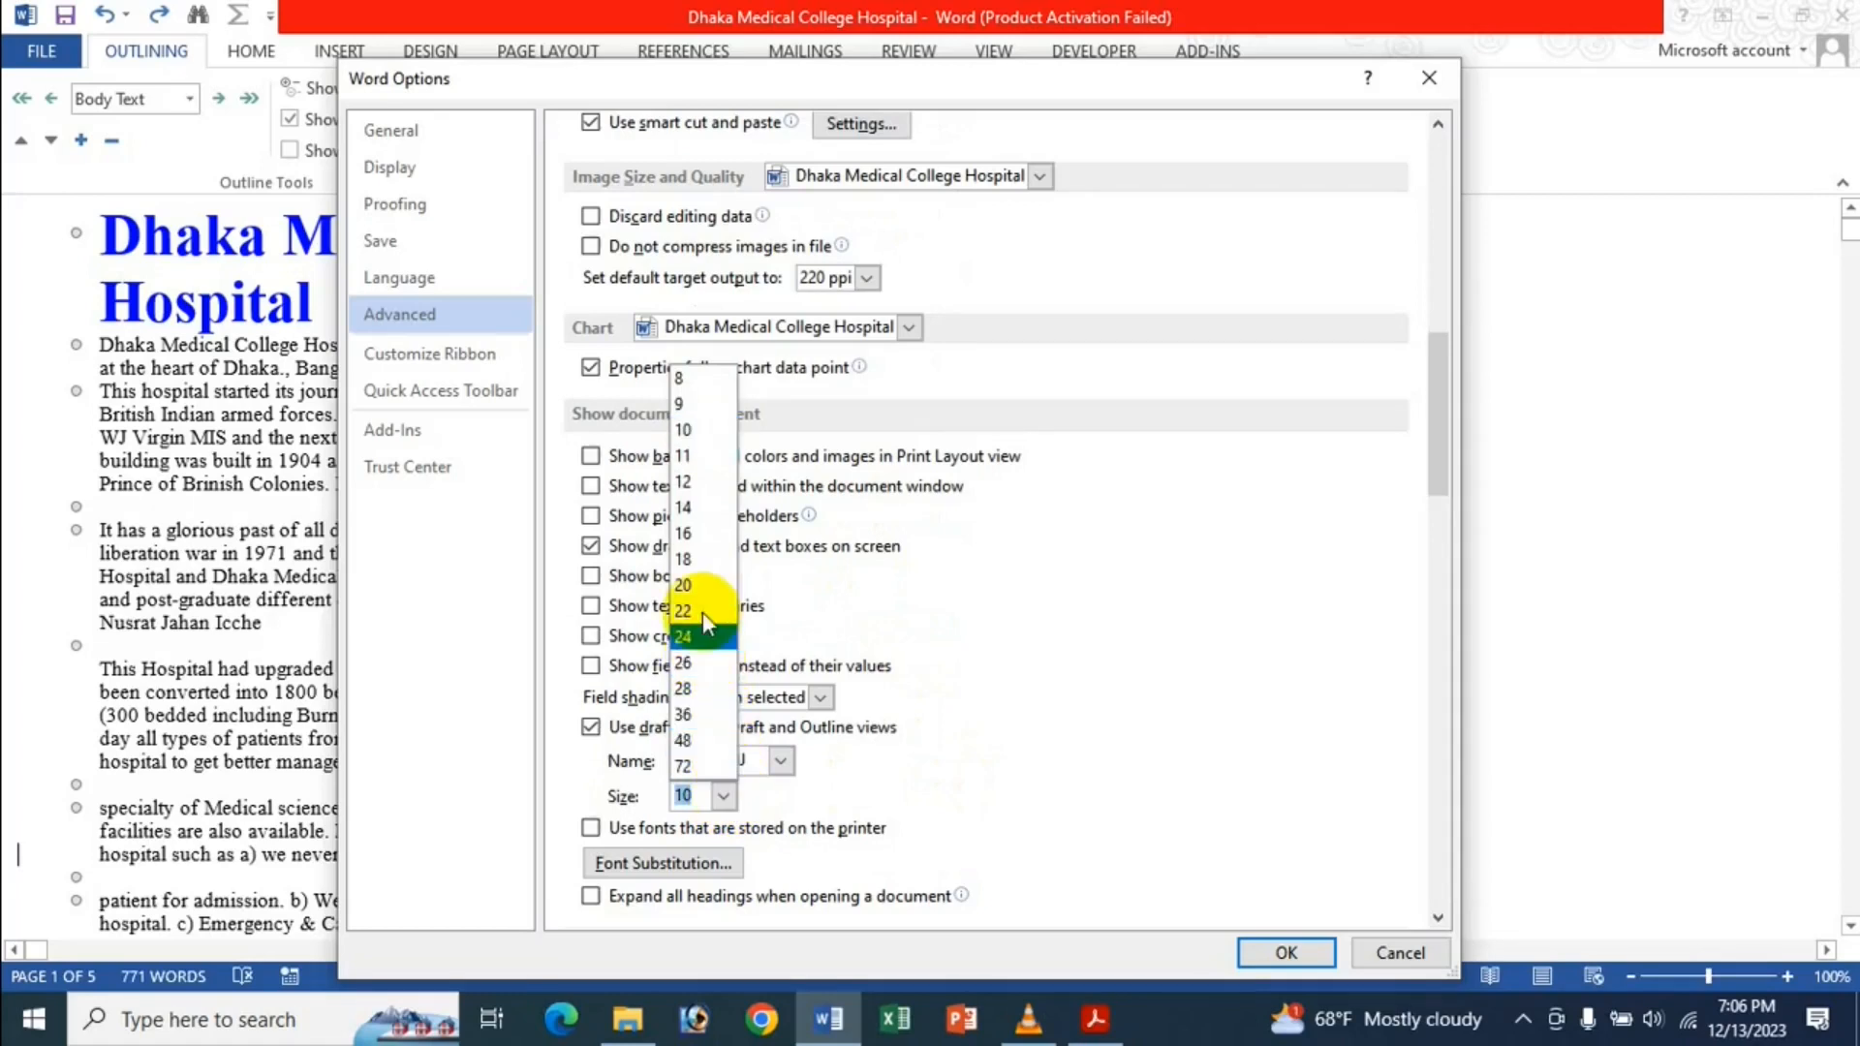
{"action": "left_click", "coordinate": [689, 562]}
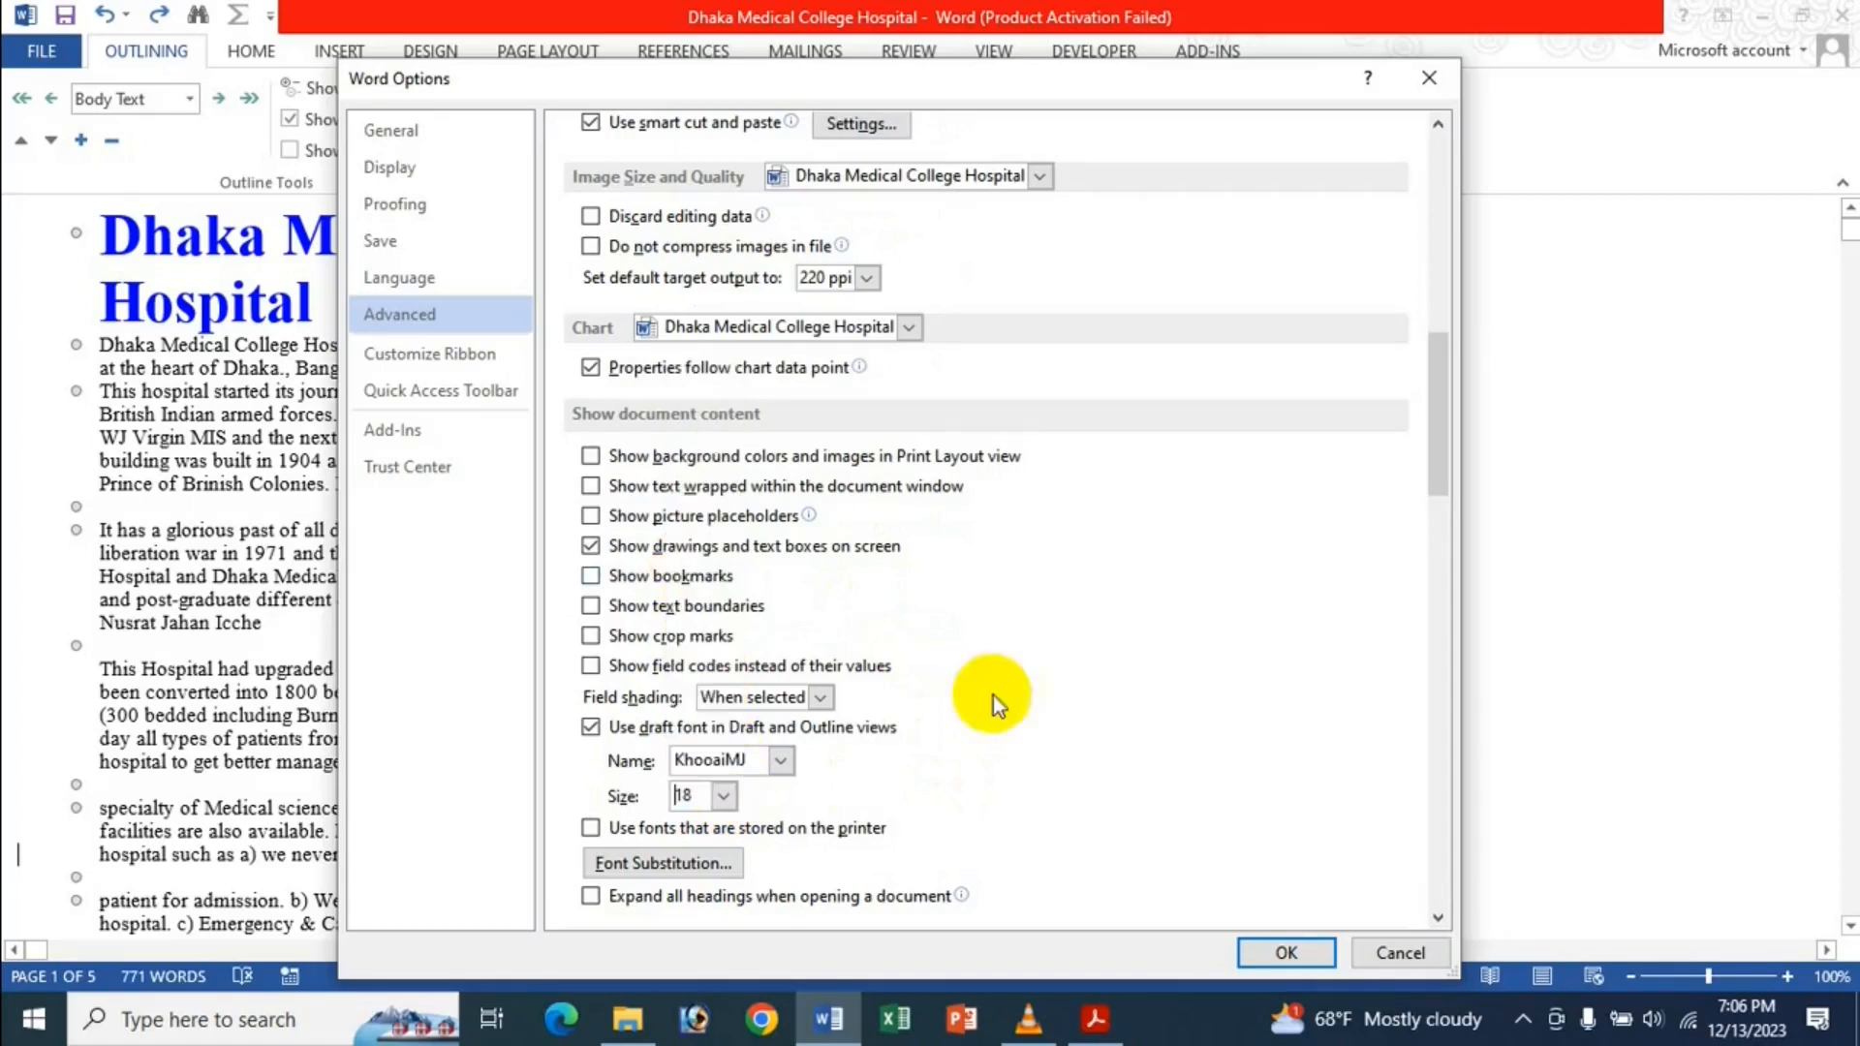
{"action": "left_click", "coordinate": [1263, 959]}
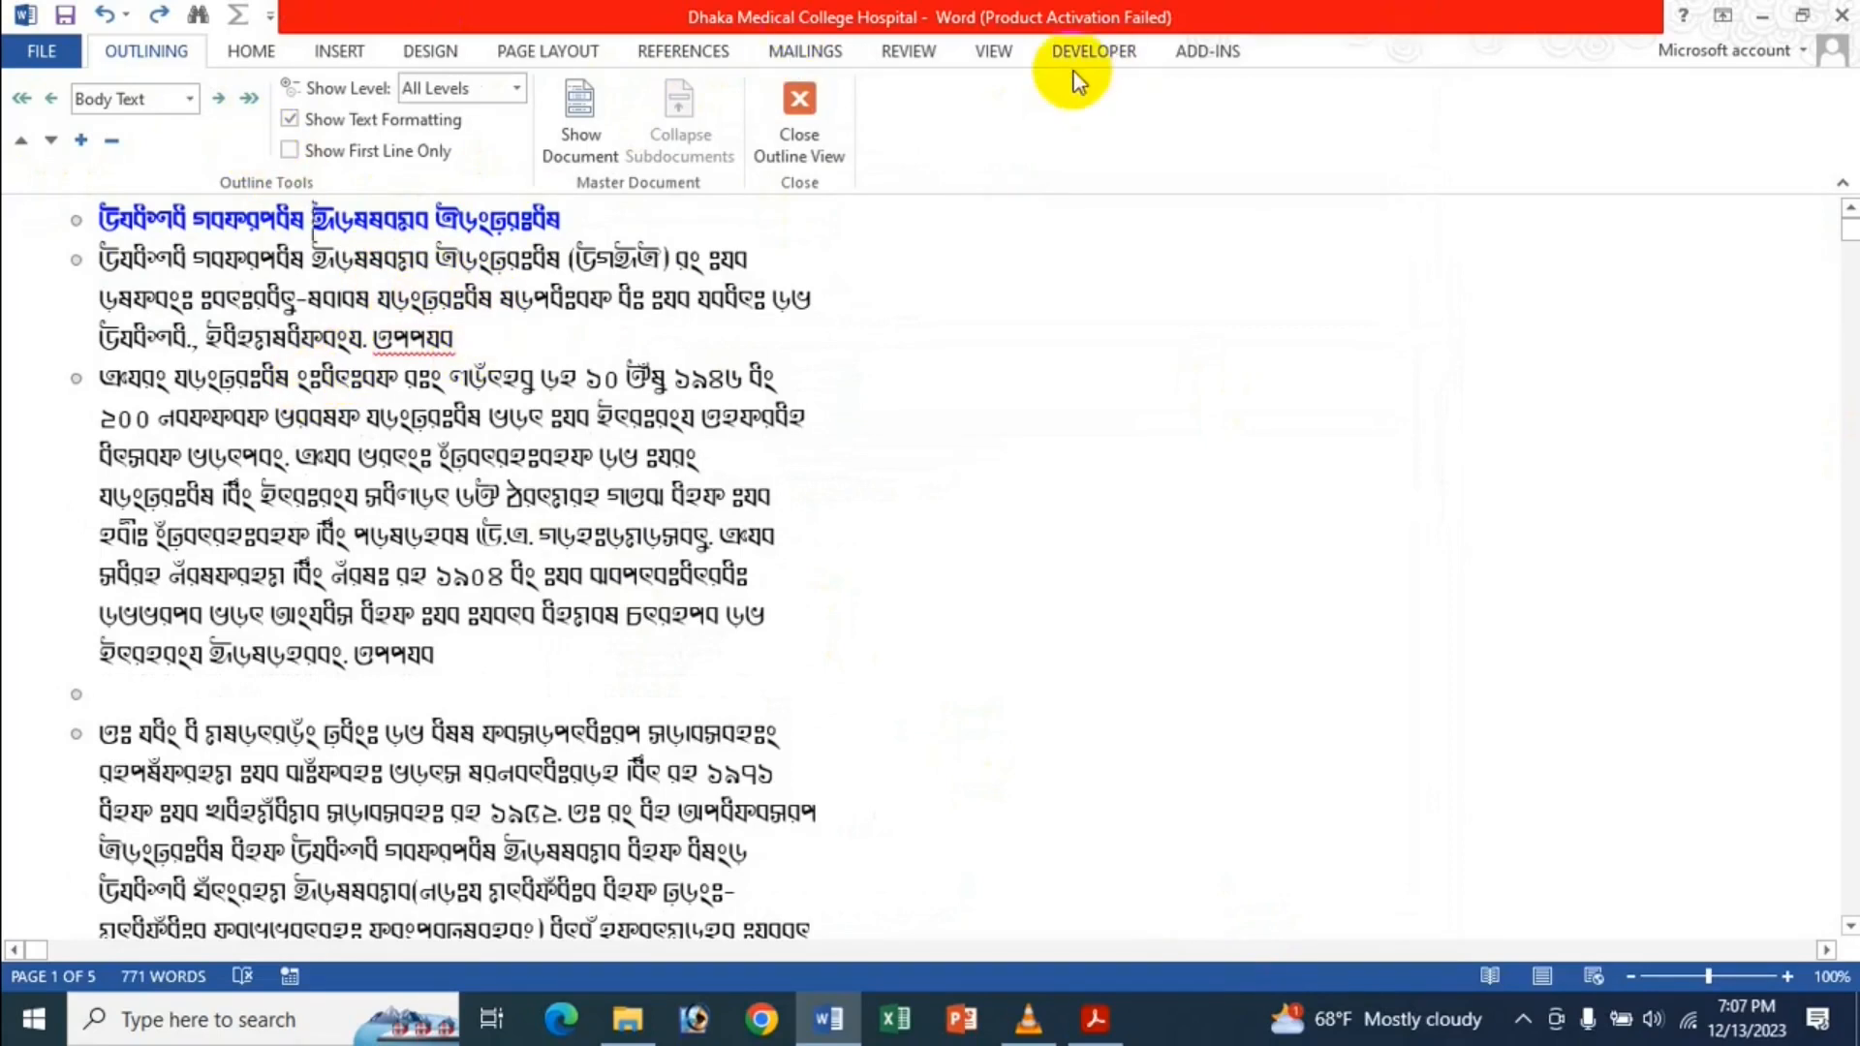
Switch the hospital document to Draft view, still in the KhooaiMJ draft font.
{"action": "left_click", "coordinate": [1005, 51]}
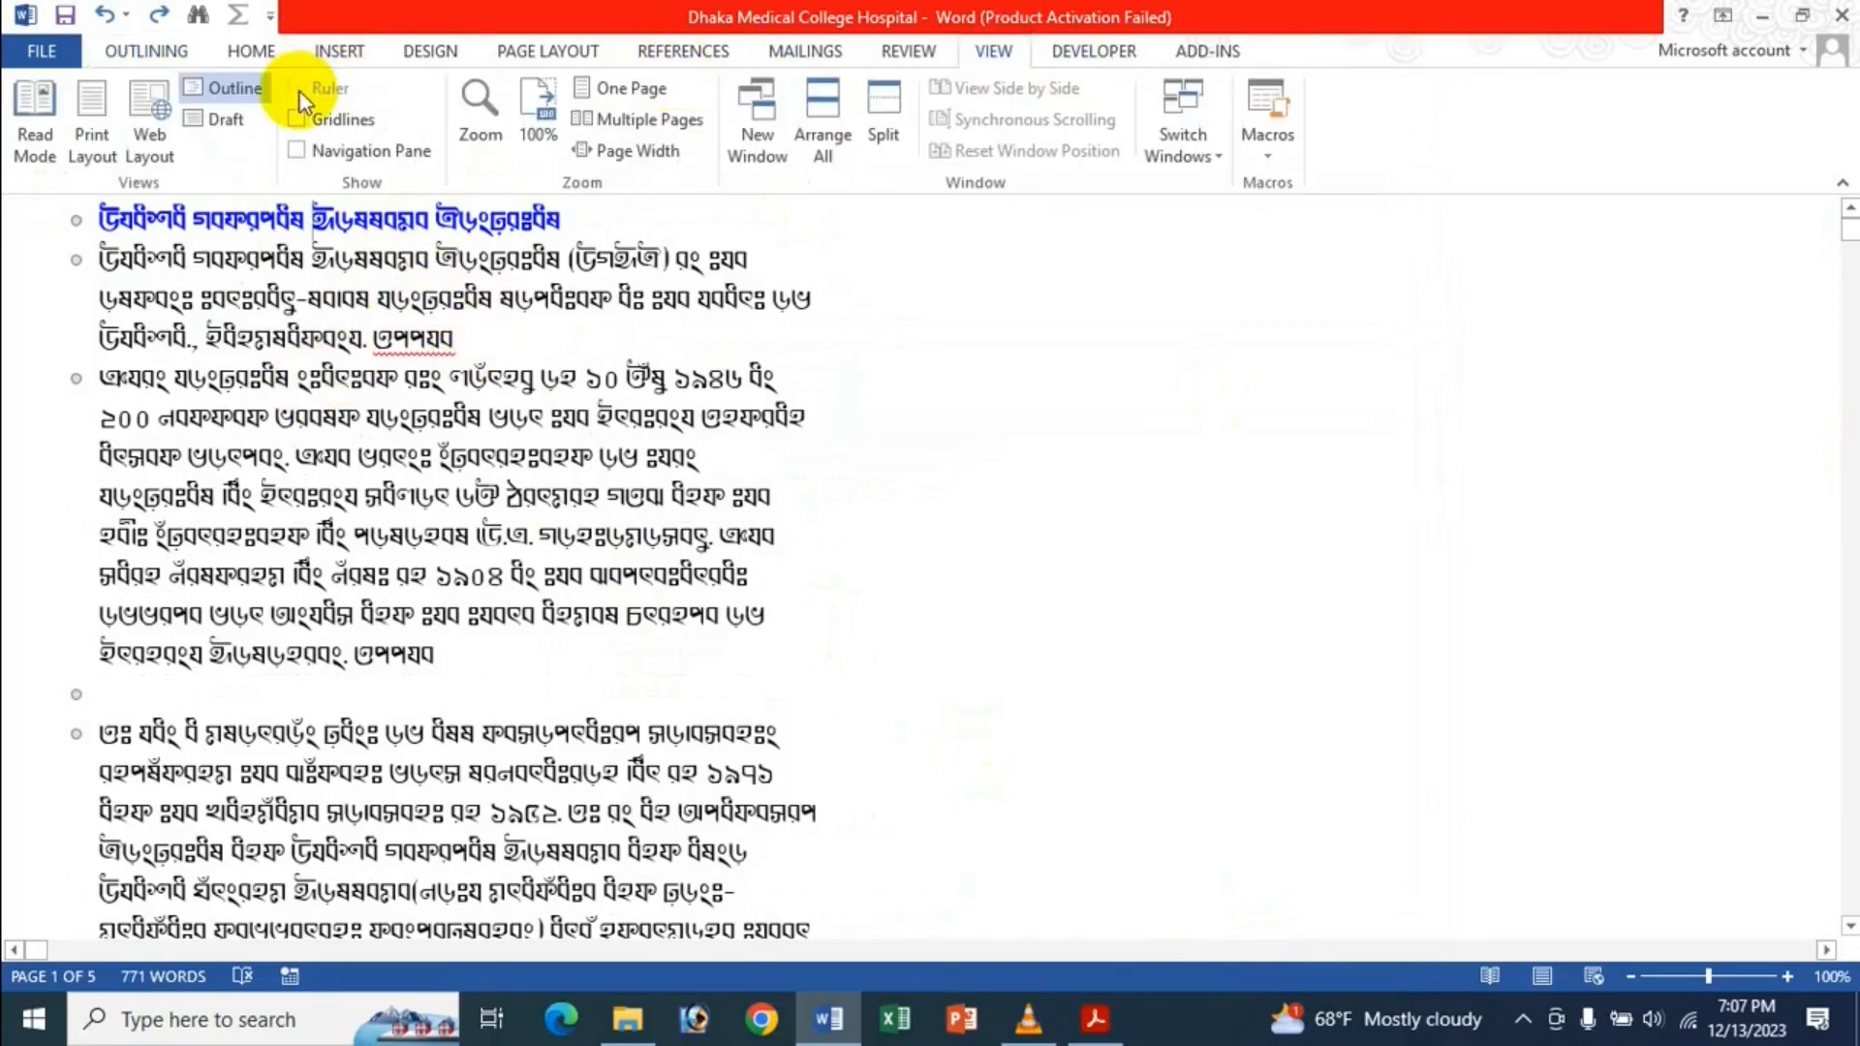
{"action": "left_click", "coordinate": [228, 120]}
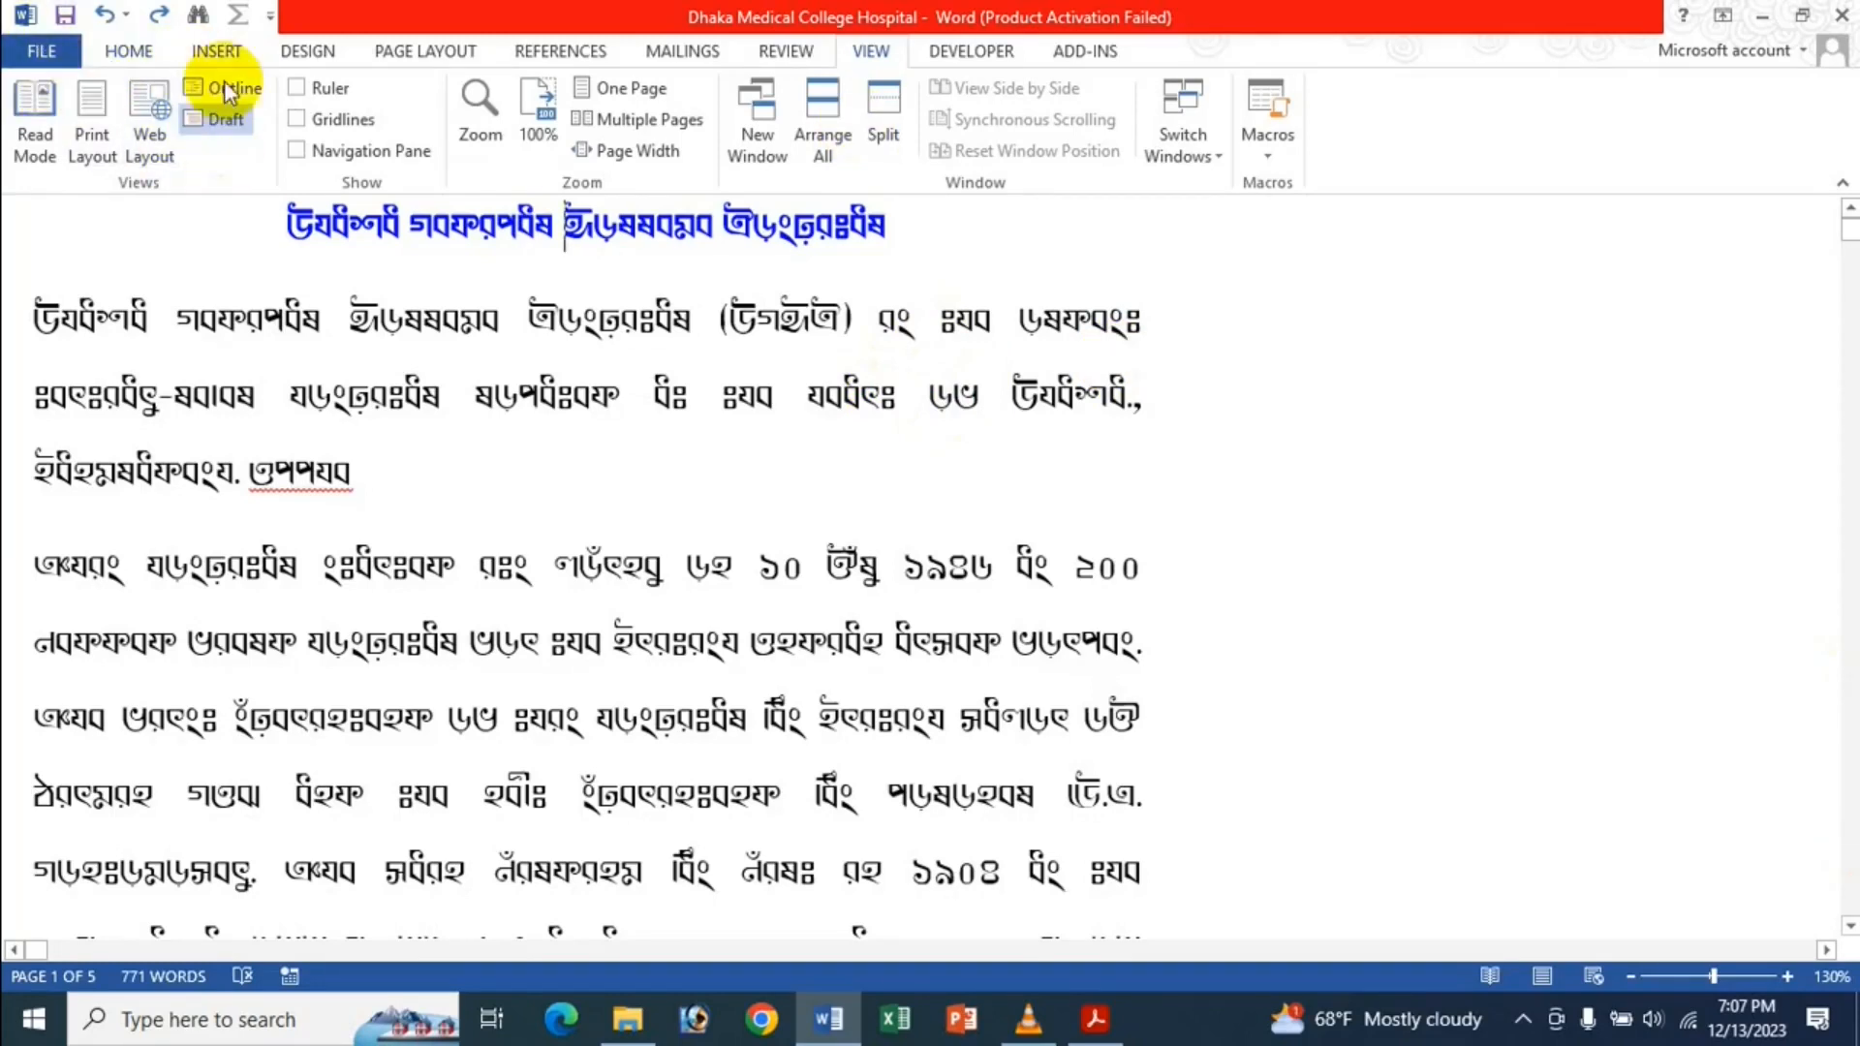
Preview Read Mode and Web Layout, return to Print Layout, and open the File Info page.
{"action": "left_click", "coordinate": [77, 119]}
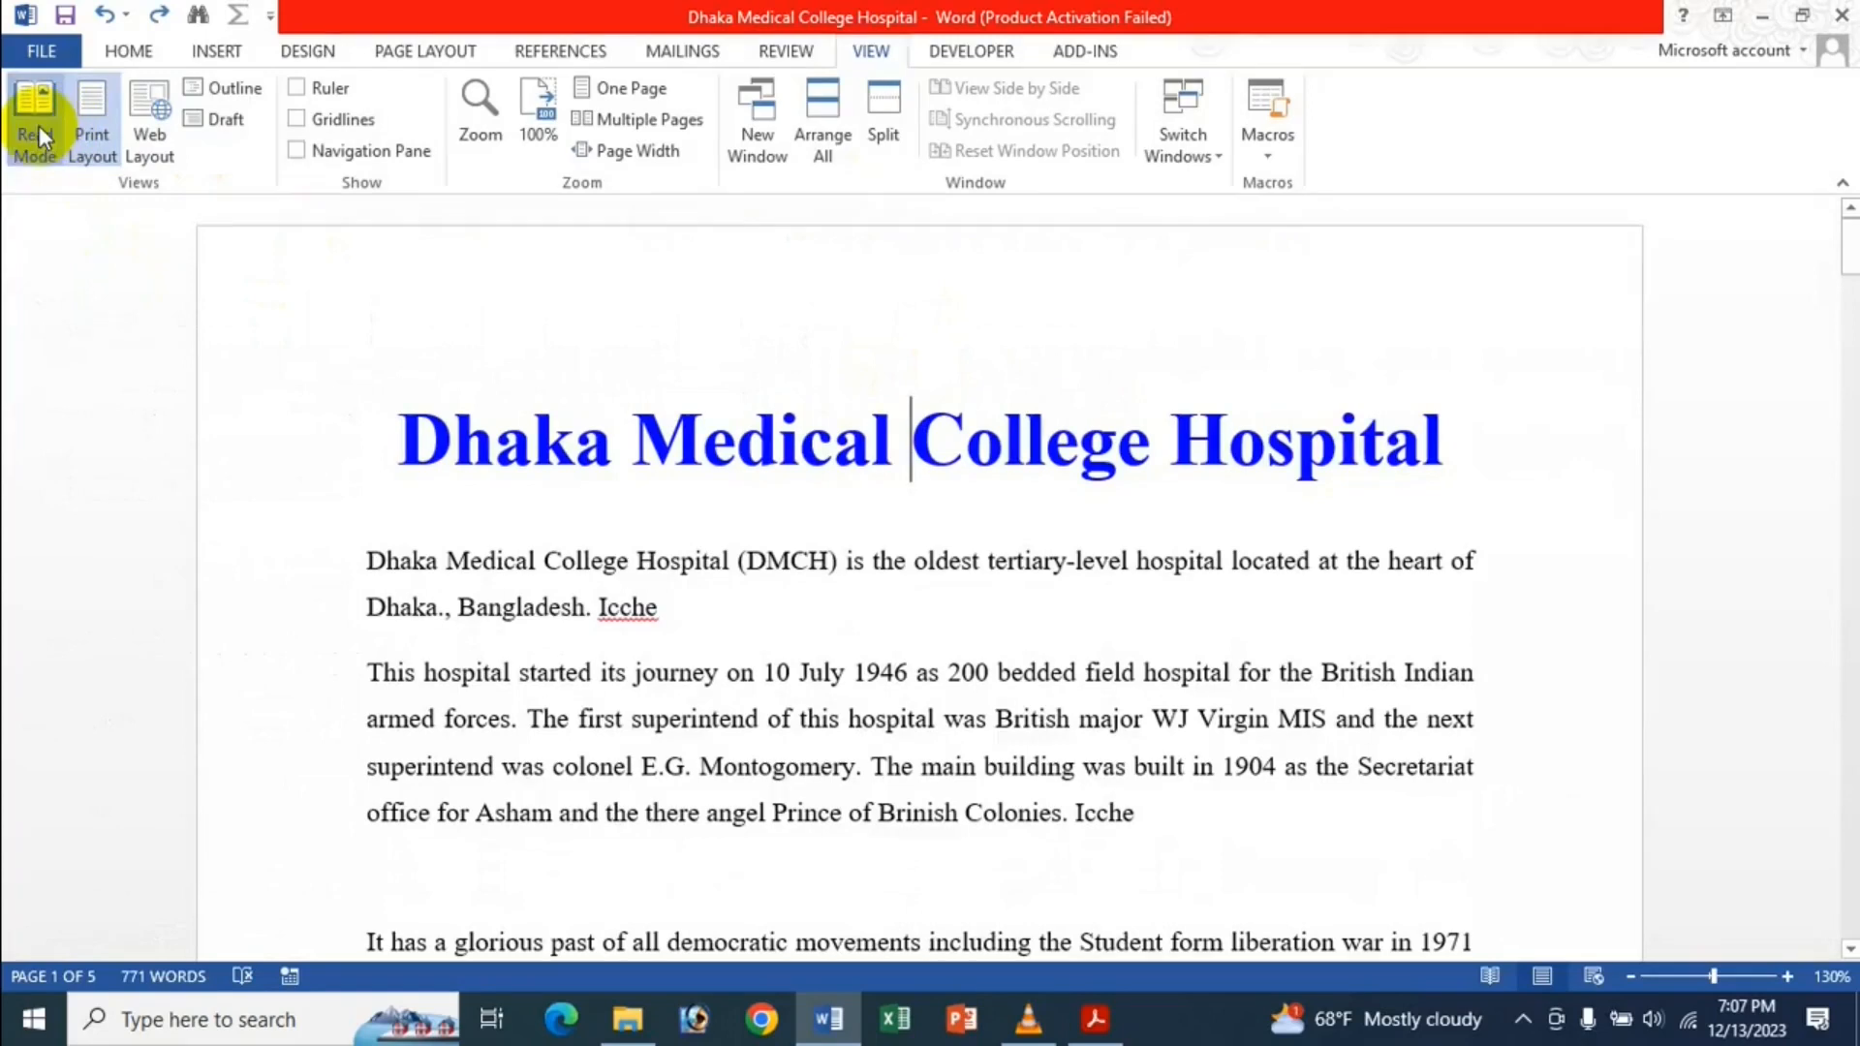
{"action": "left_click", "coordinate": [39, 125]}
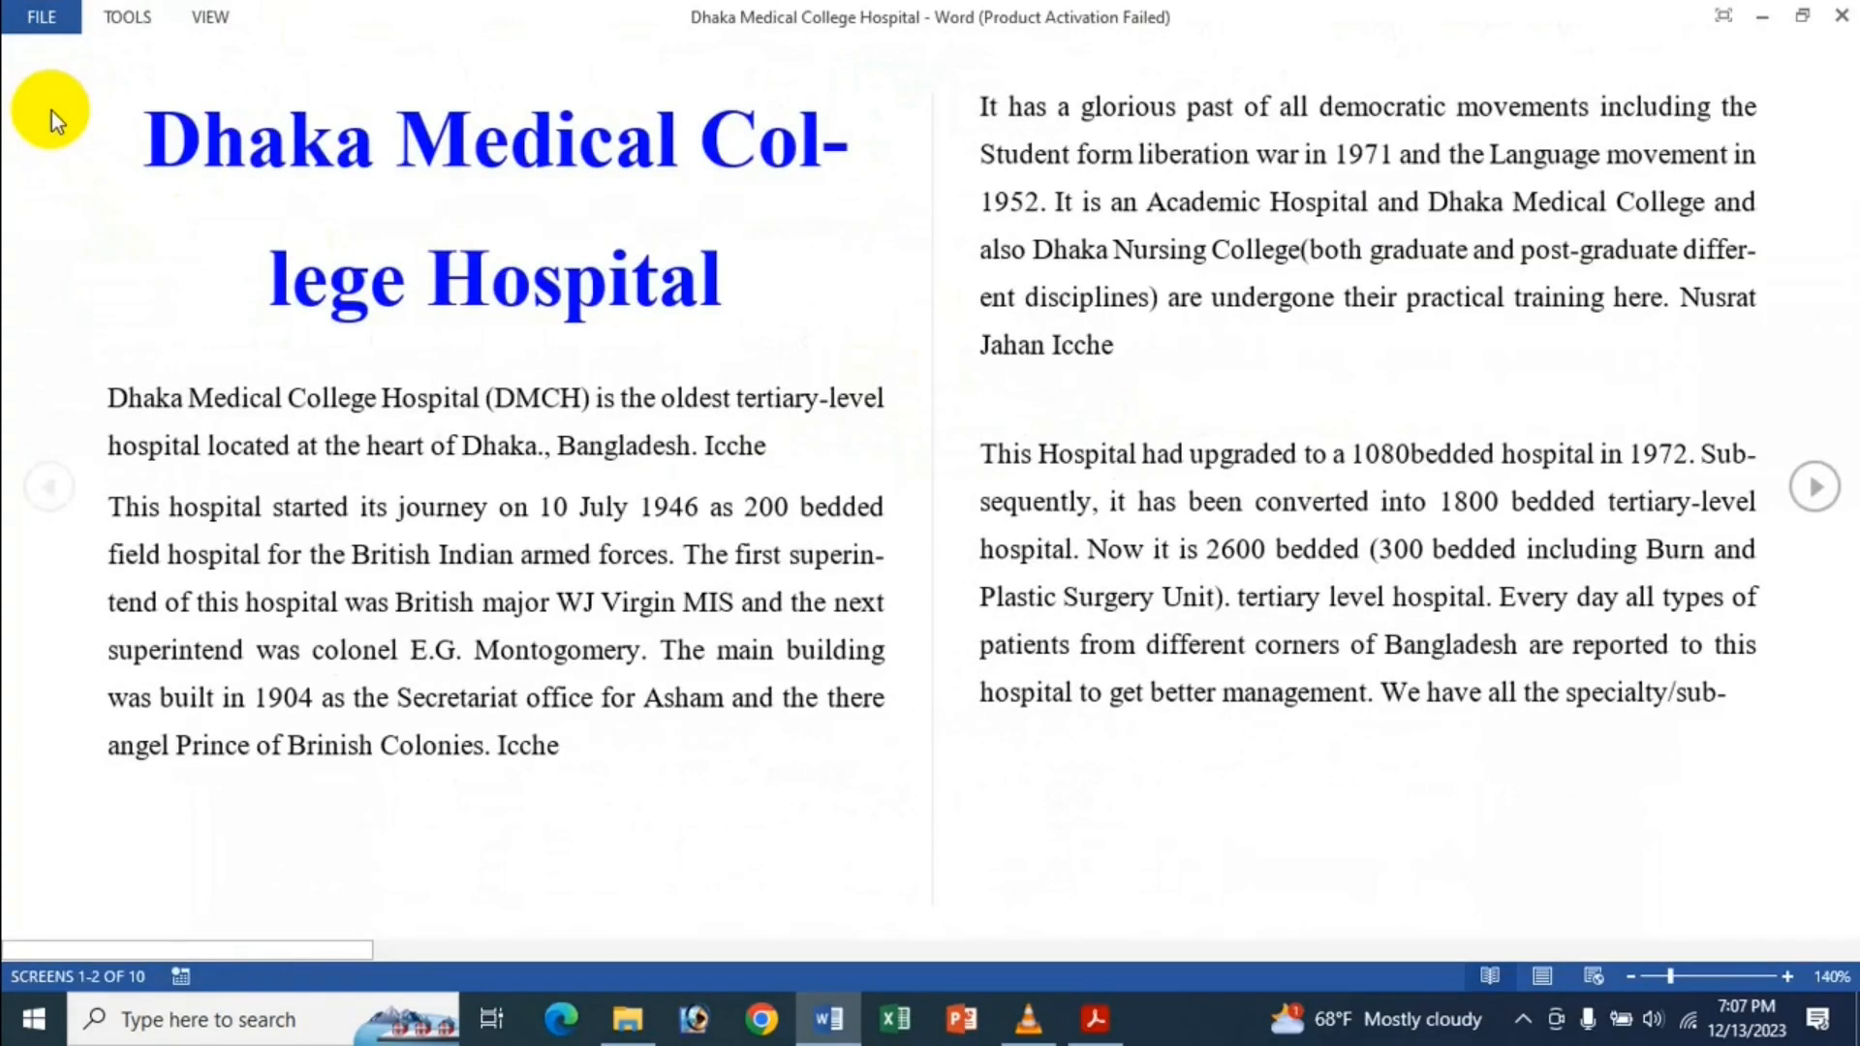
{"action": "key", "text": "Escape"}
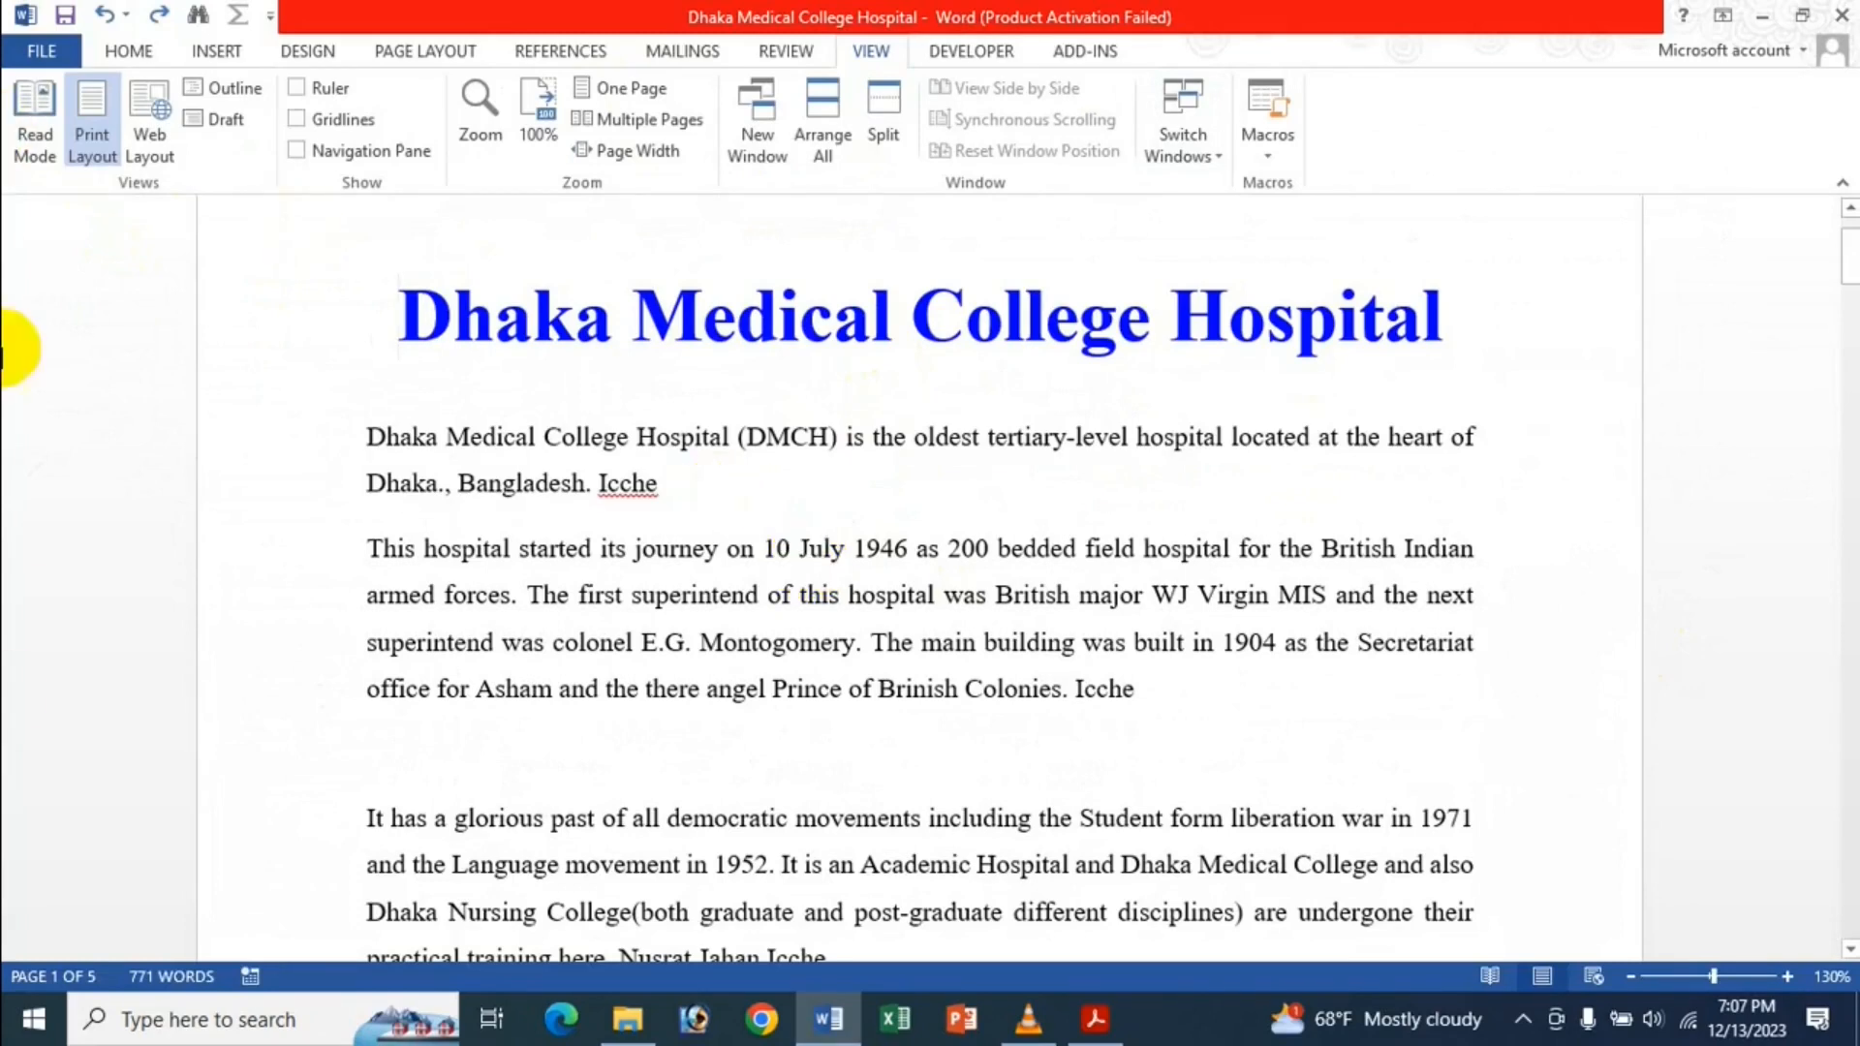
{"action": "left_click", "coordinate": [155, 151]}
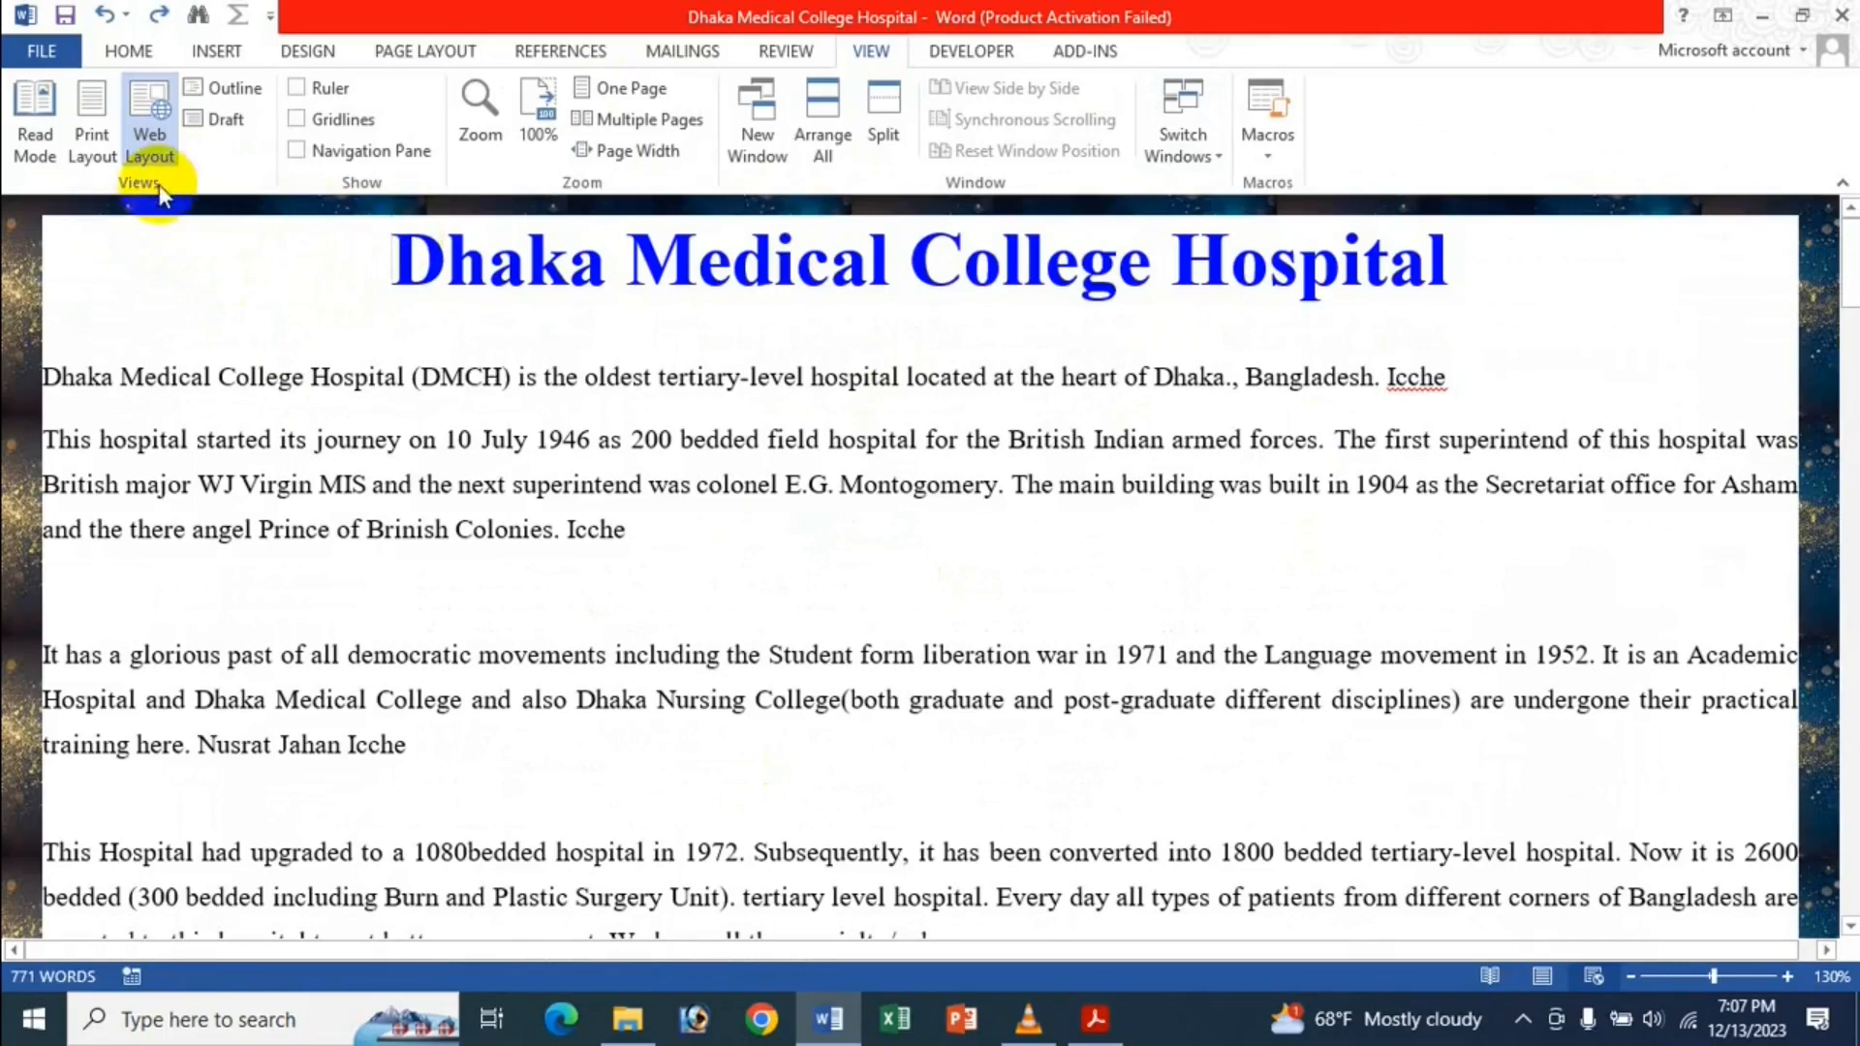
{"action": "left_click", "coordinate": [101, 147]}
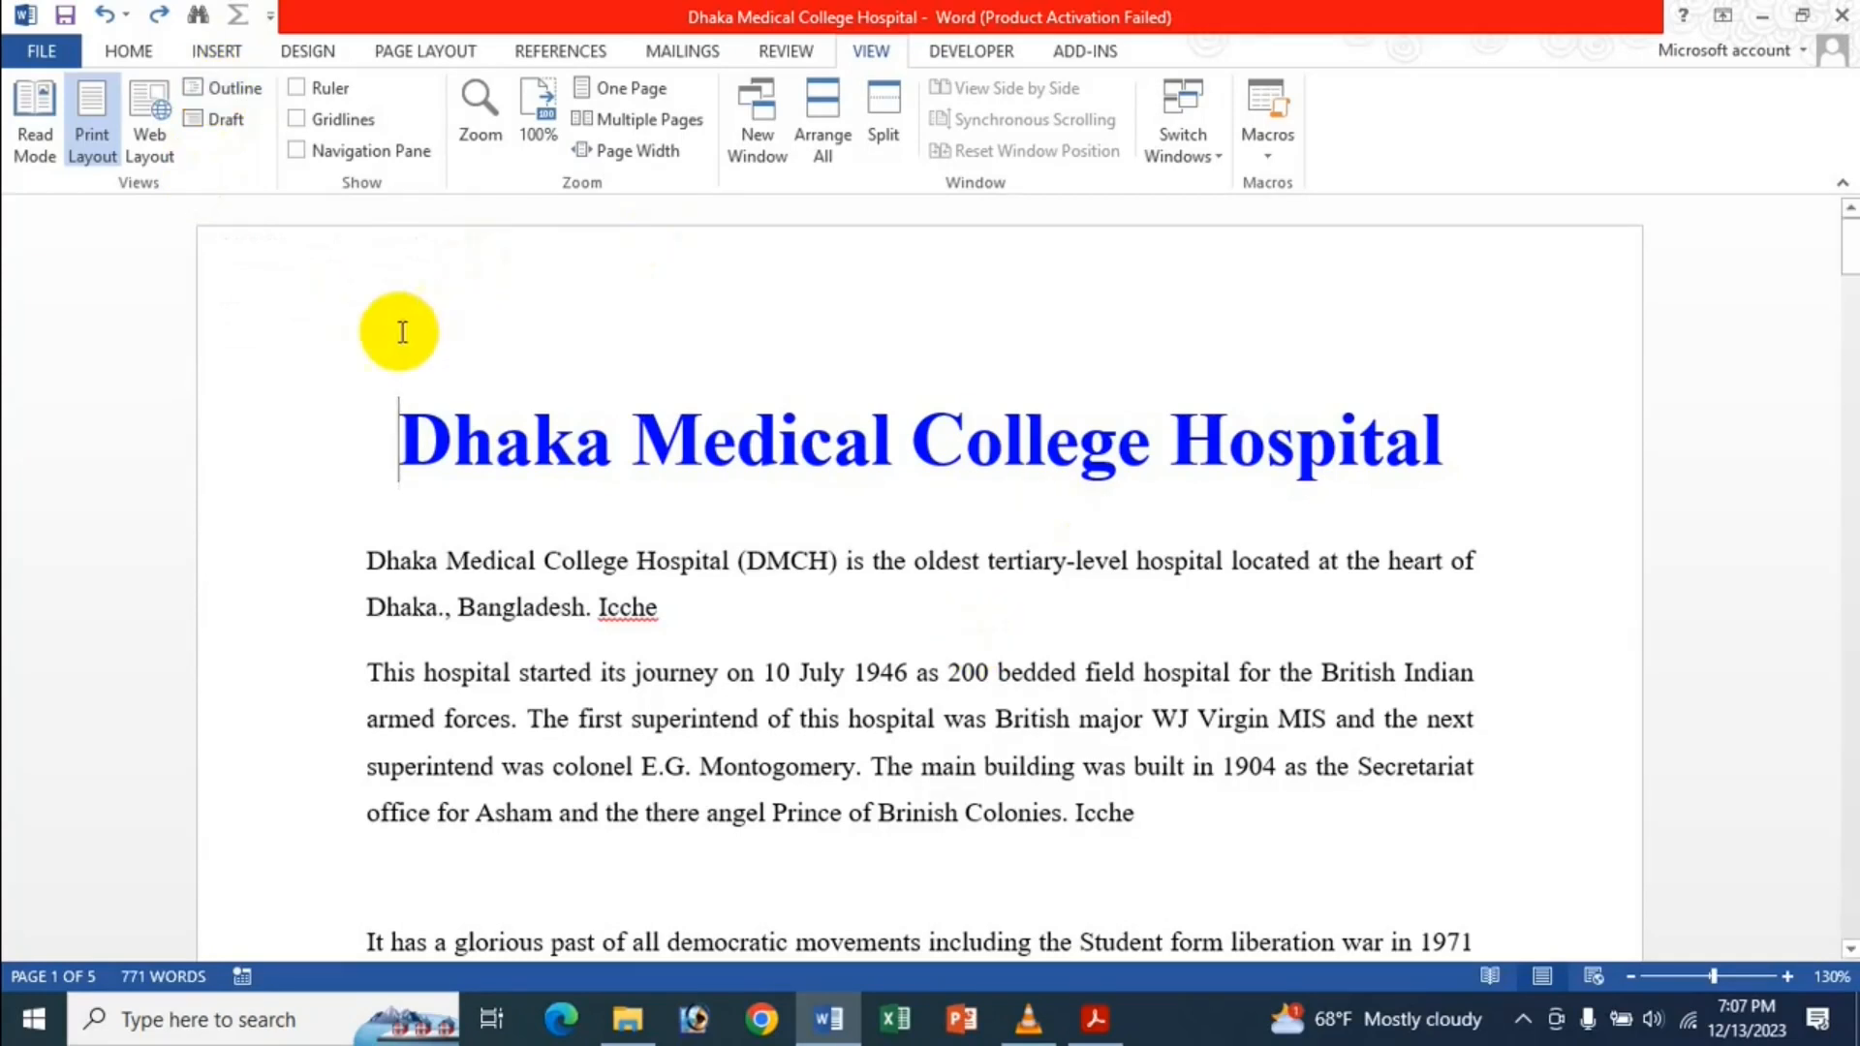
{"action": "left_click", "coordinate": [42, 51]}
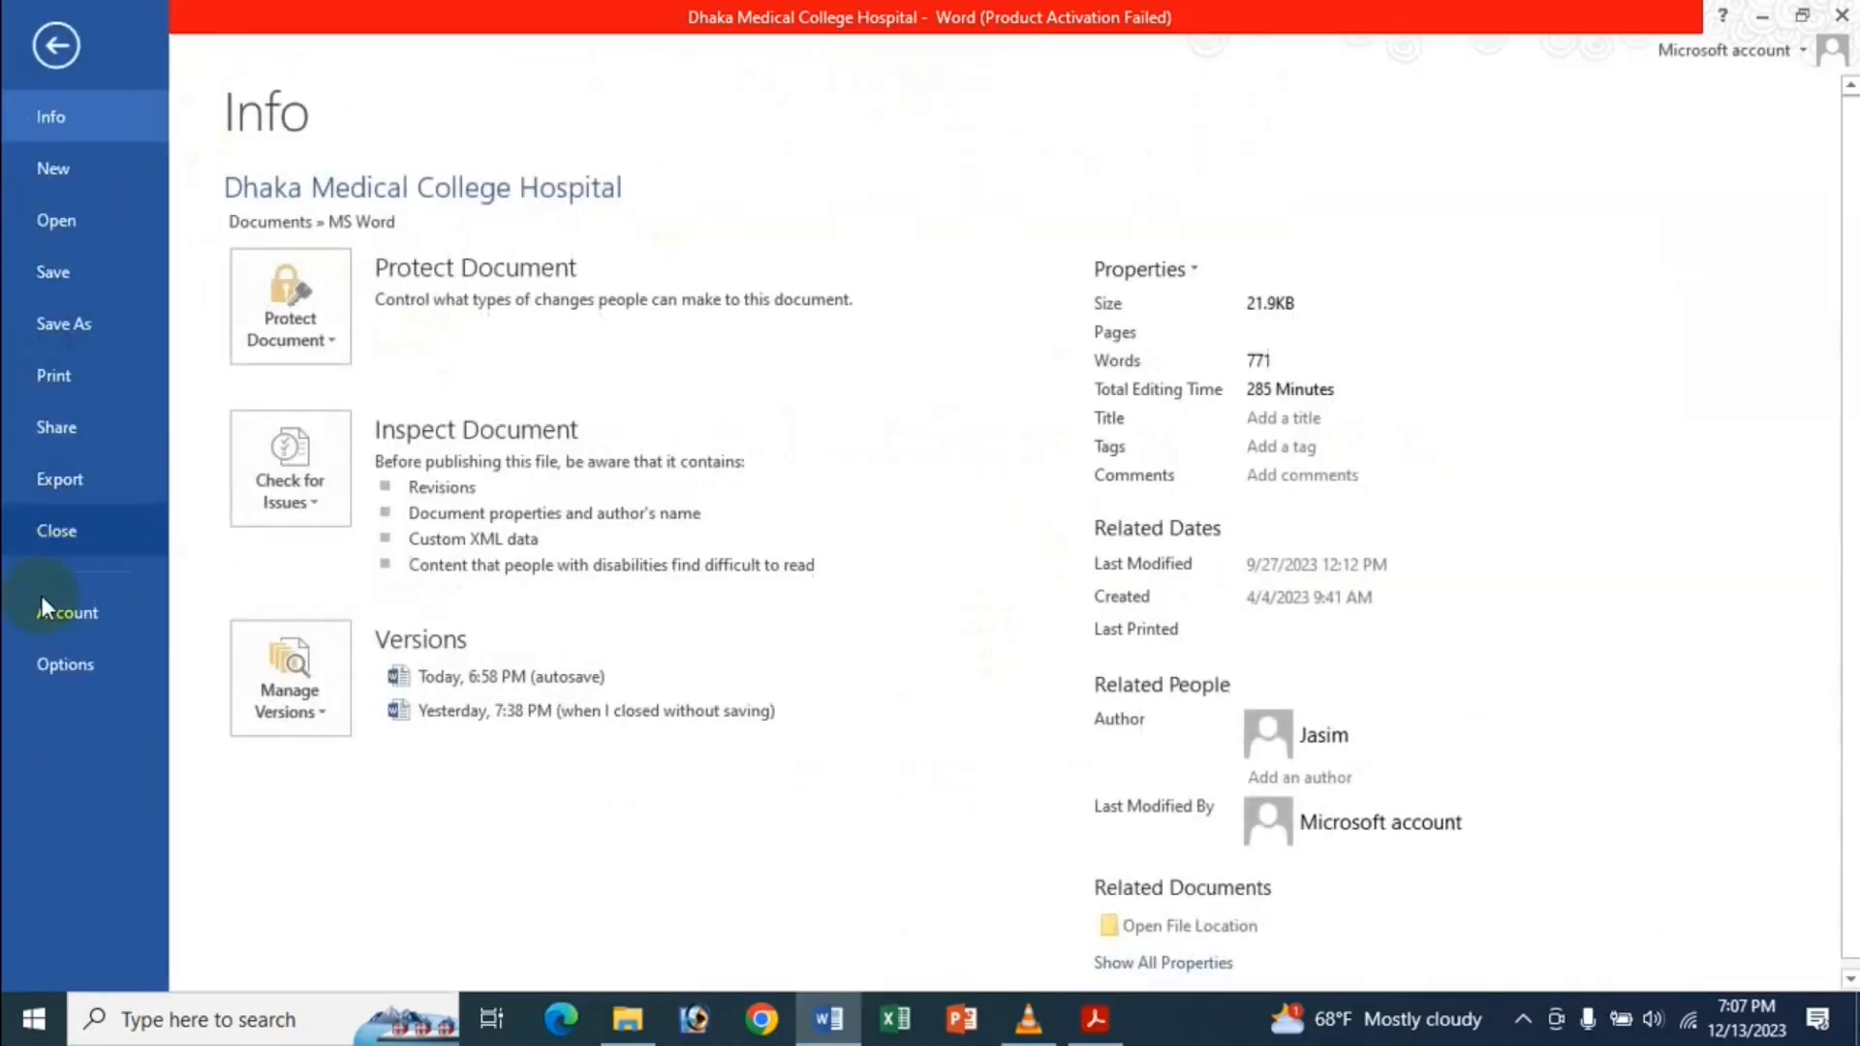
In Word Options > Advanced, uncheck 'Use draft font in Draft and Outline views' and apply.
{"action": "left_click", "coordinate": [62, 654]}
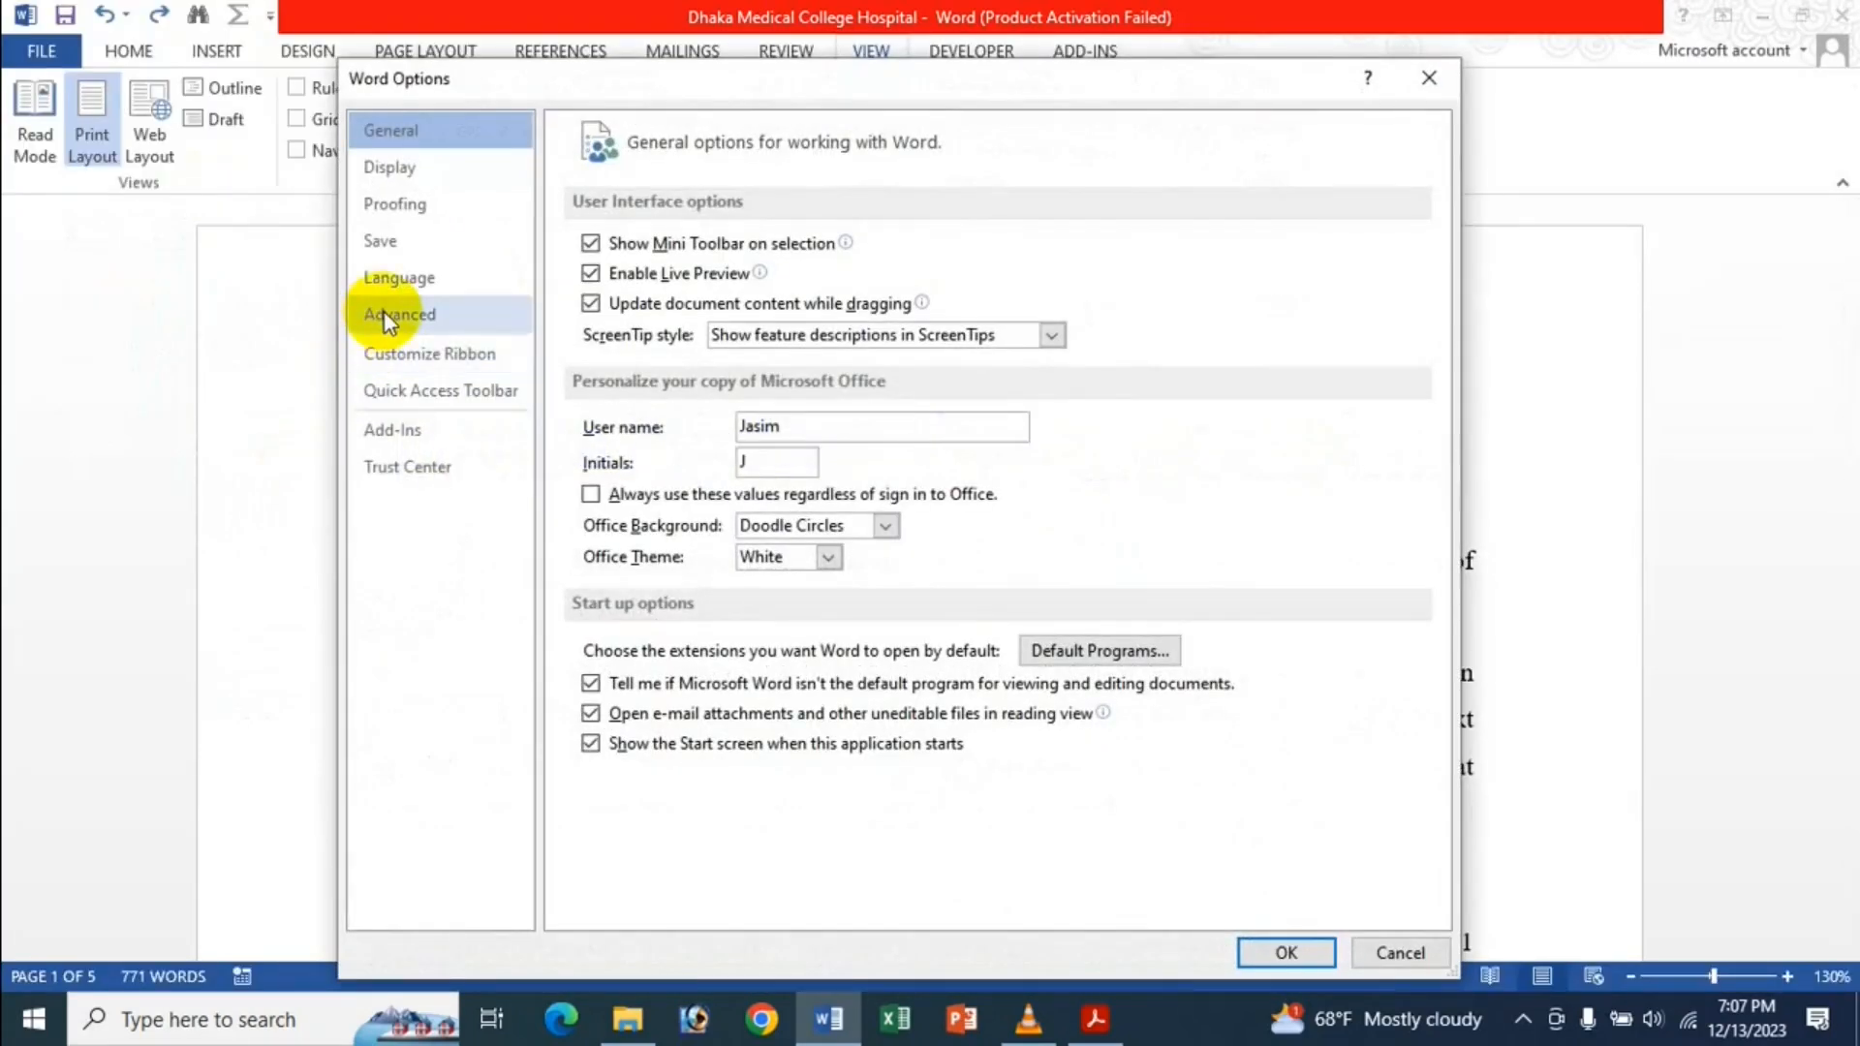
{"action": "left_click", "coordinate": [385, 312]}
{"action": "scroll", "coordinate": [800, 444], "scroll_direction": "down", "scroll_amount": 12}
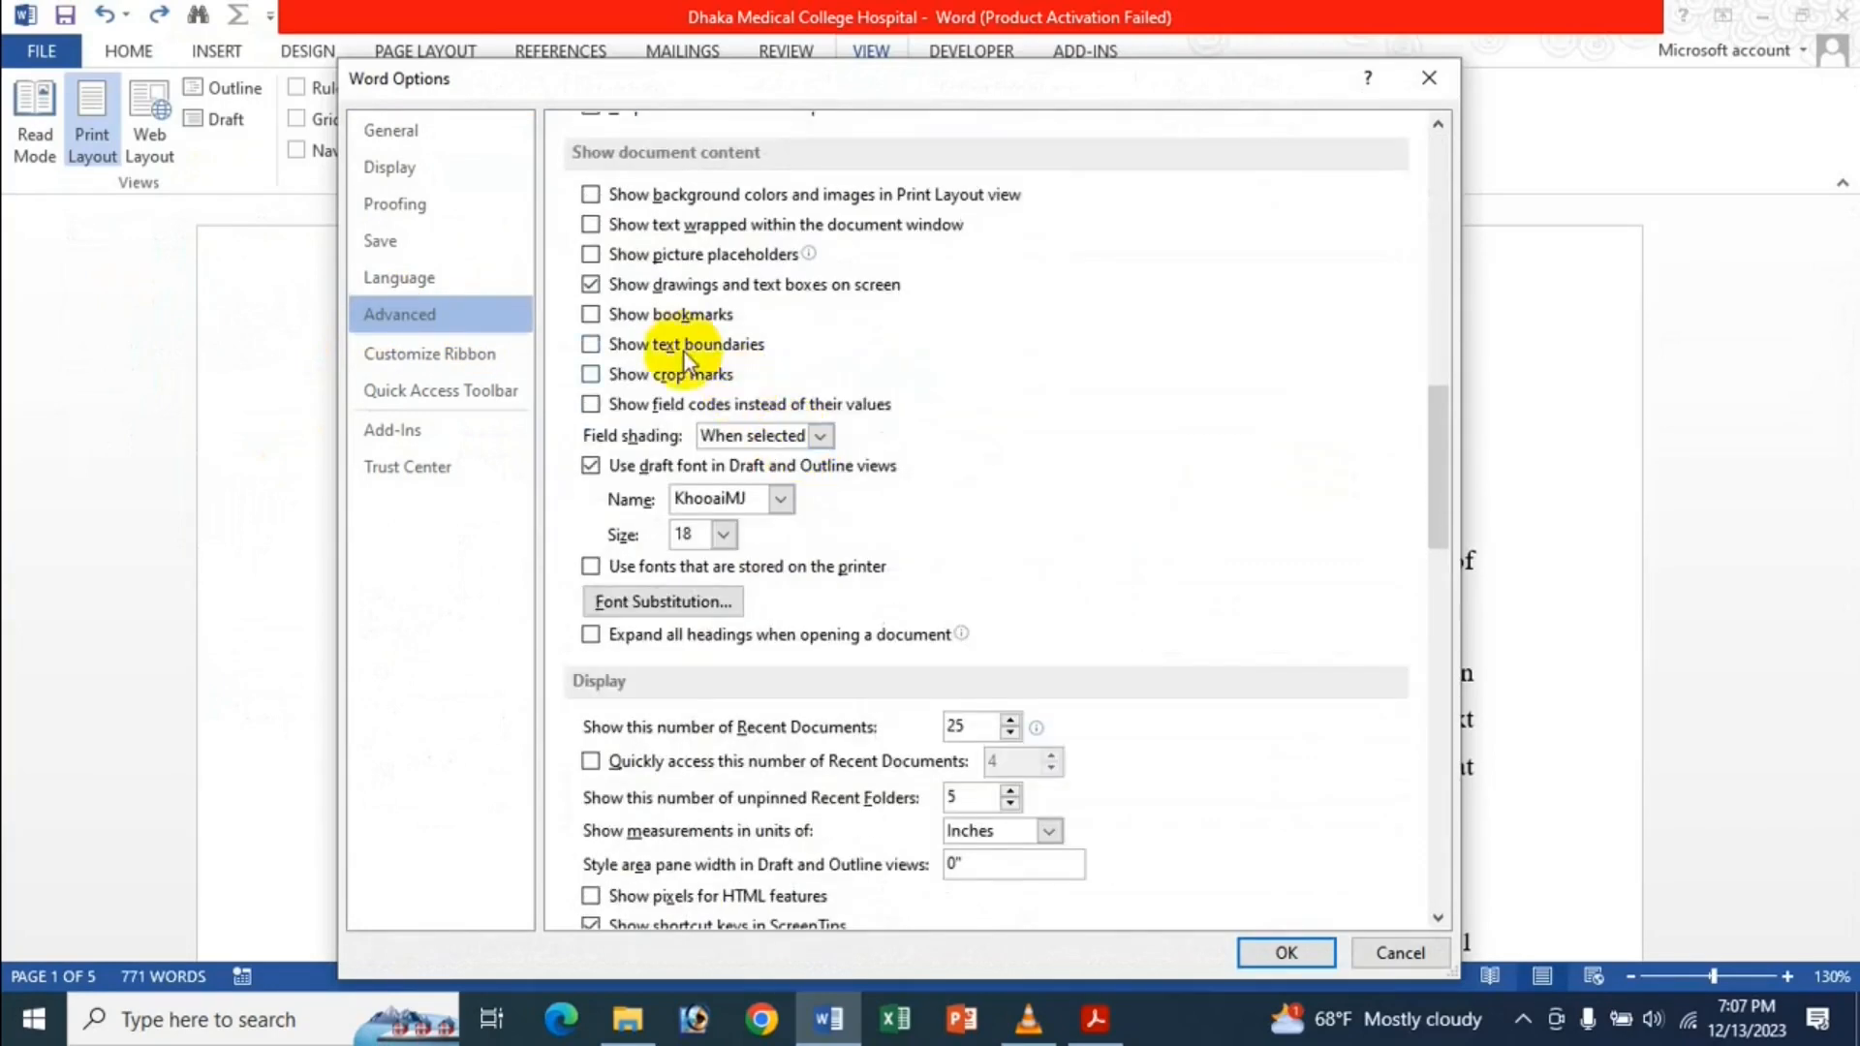
{"action": "left_click", "coordinate": [623, 468]}
{"action": "left_click", "coordinate": [1288, 953]}
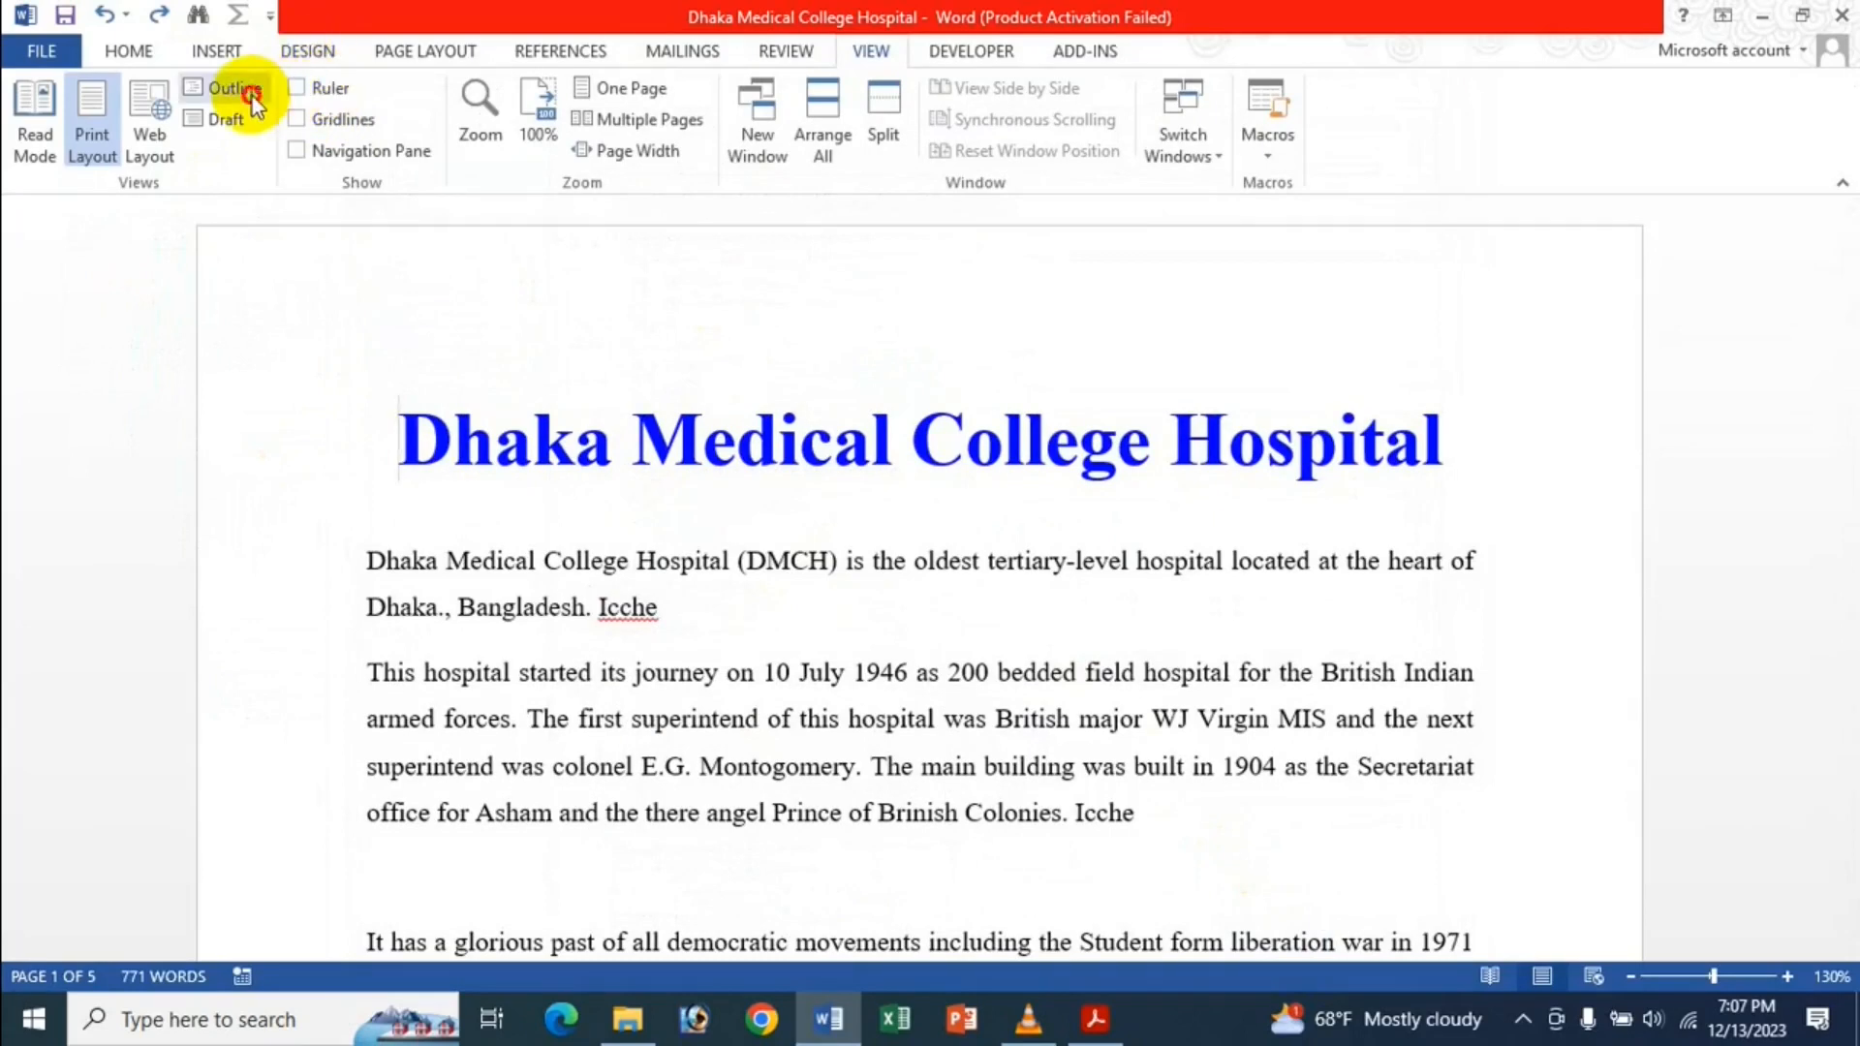
Preview Outline and Draft views in normal fonts, return to Print Layout, and reopen File Info.
{"action": "left_click", "coordinate": [250, 93]}
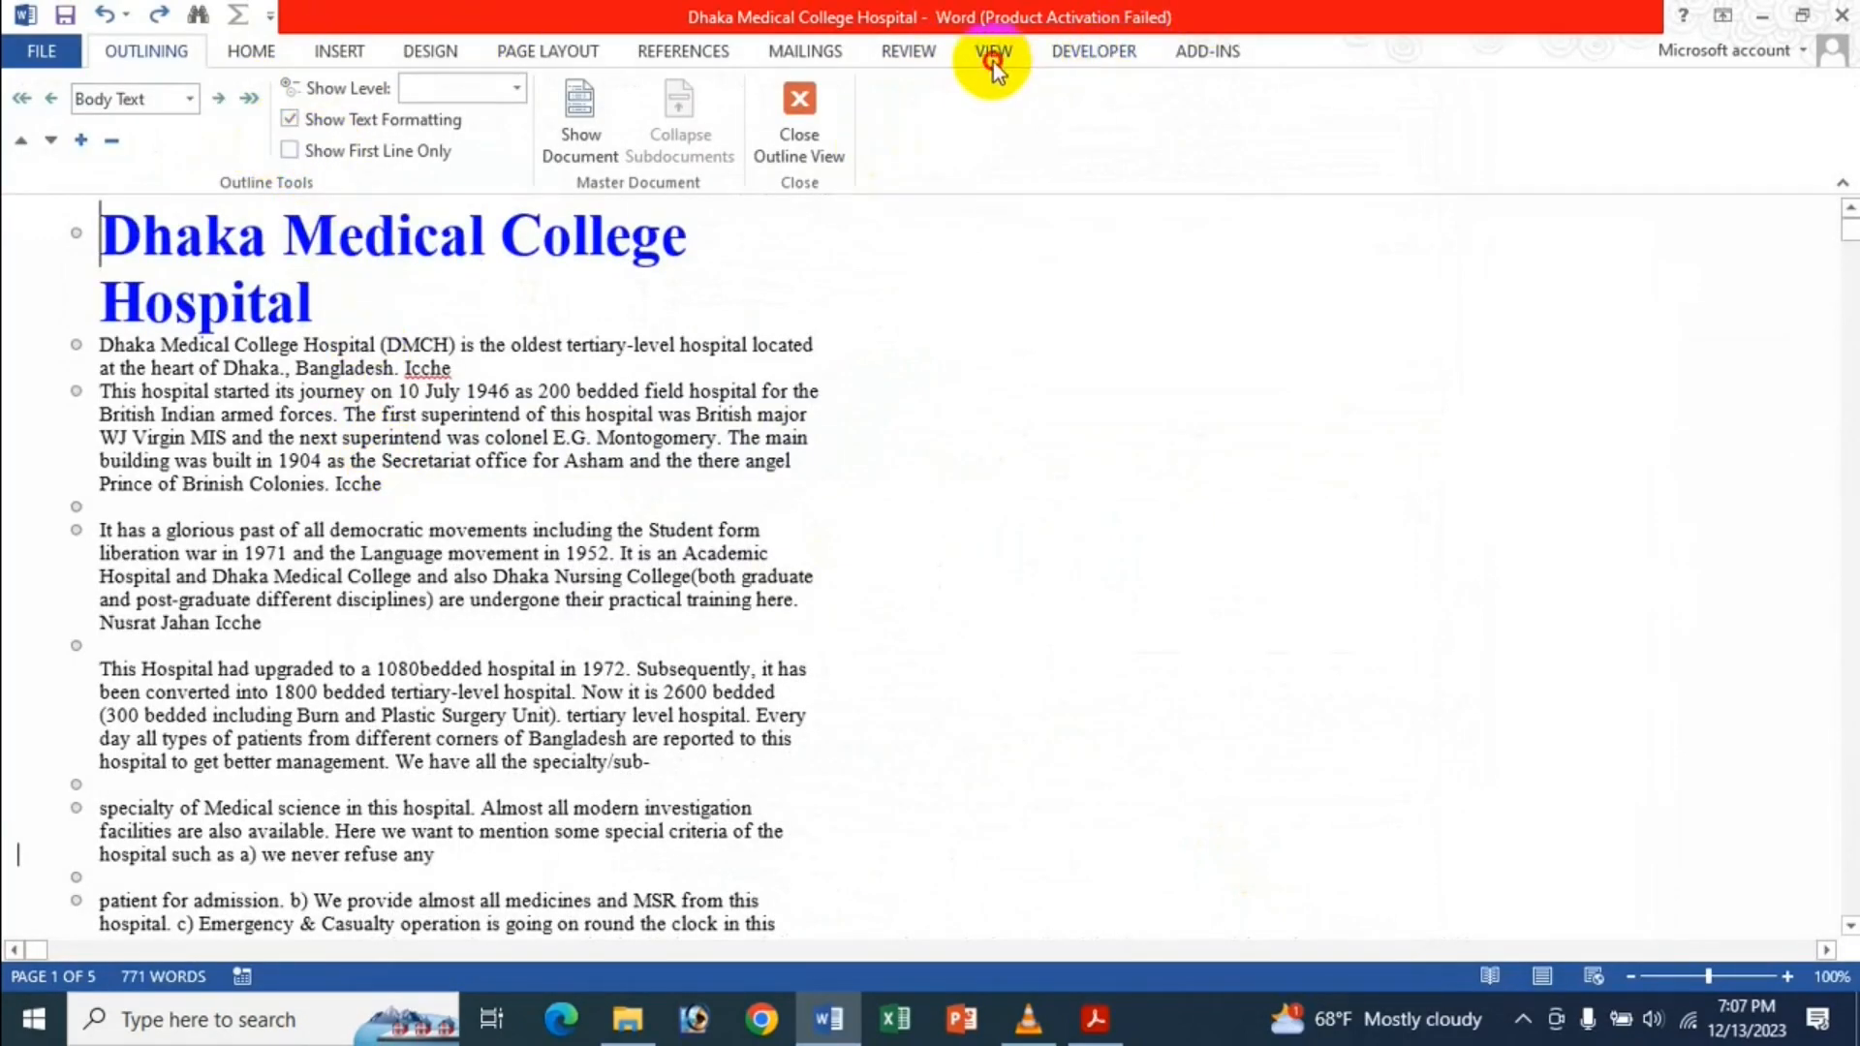
{"action": "left_click", "coordinate": [993, 59]}
{"action": "left_click", "coordinate": [244, 129]}
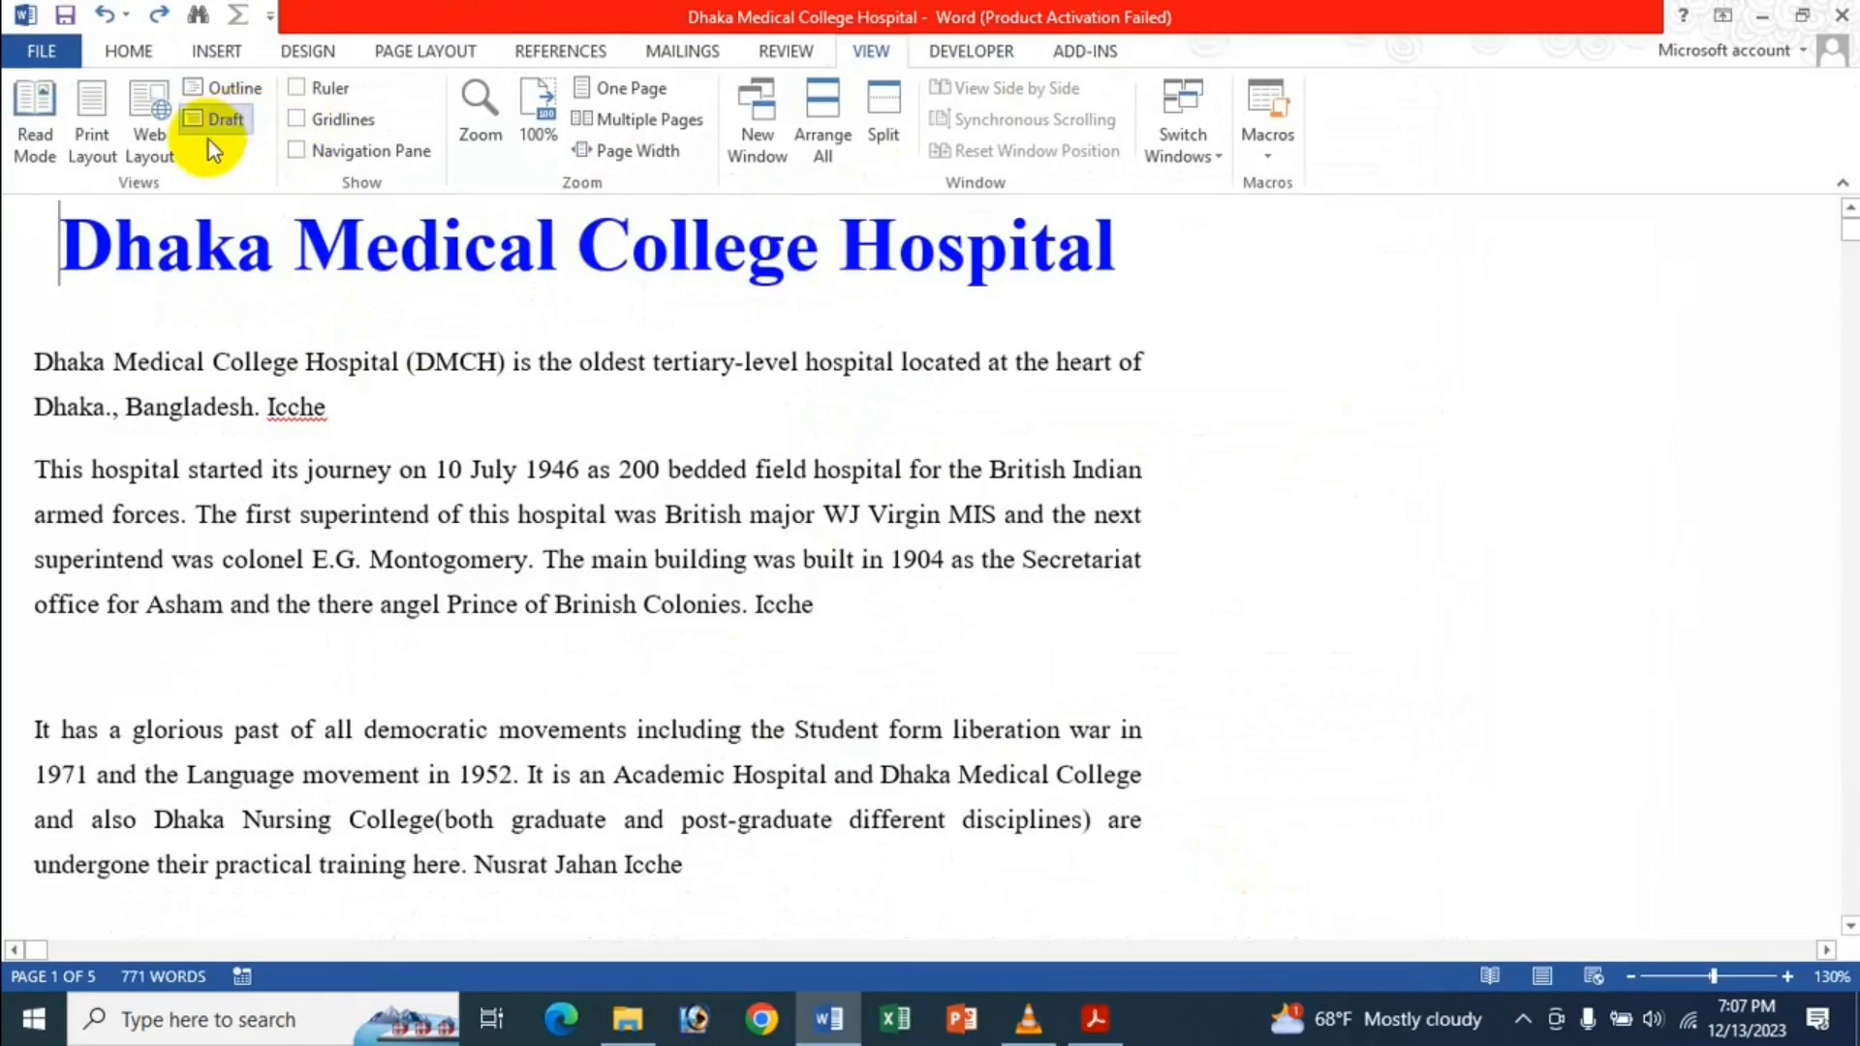
{"action": "left_click", "coordinate": [77, 143]}
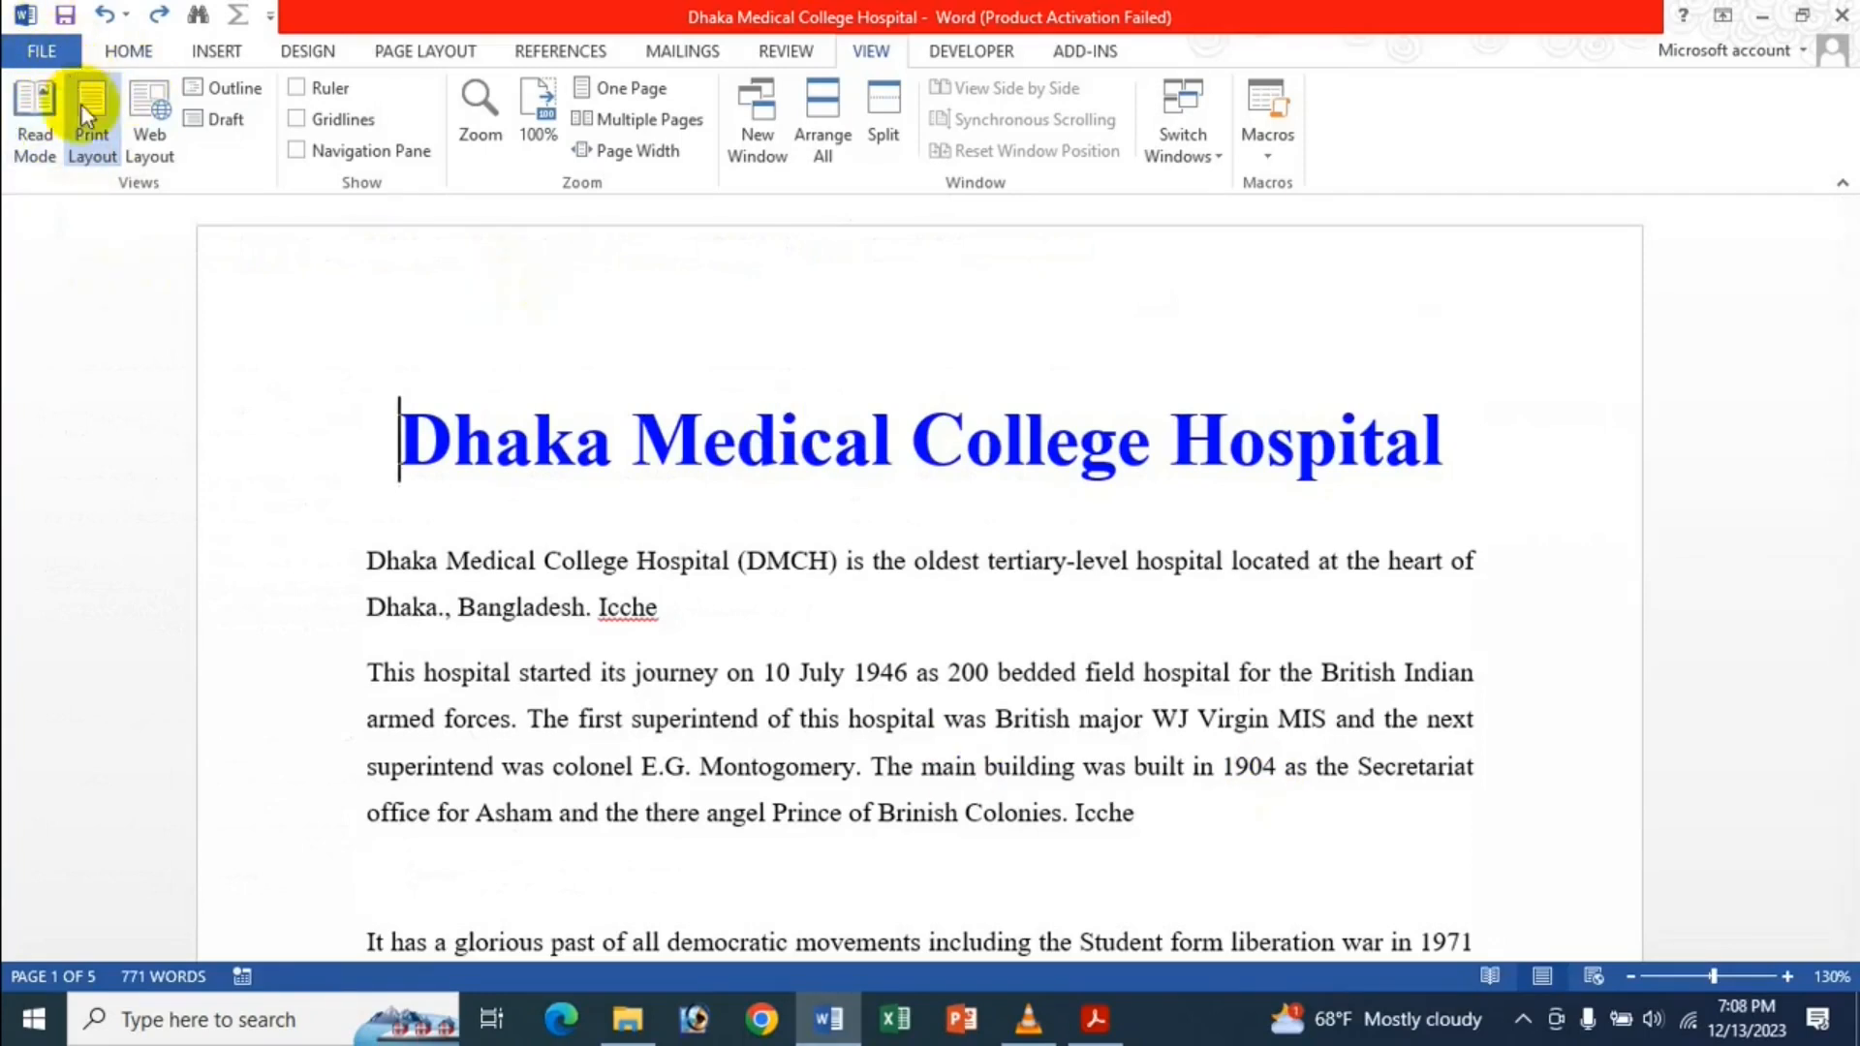
{"action": "left_click", "coordinate": [42, 51]}
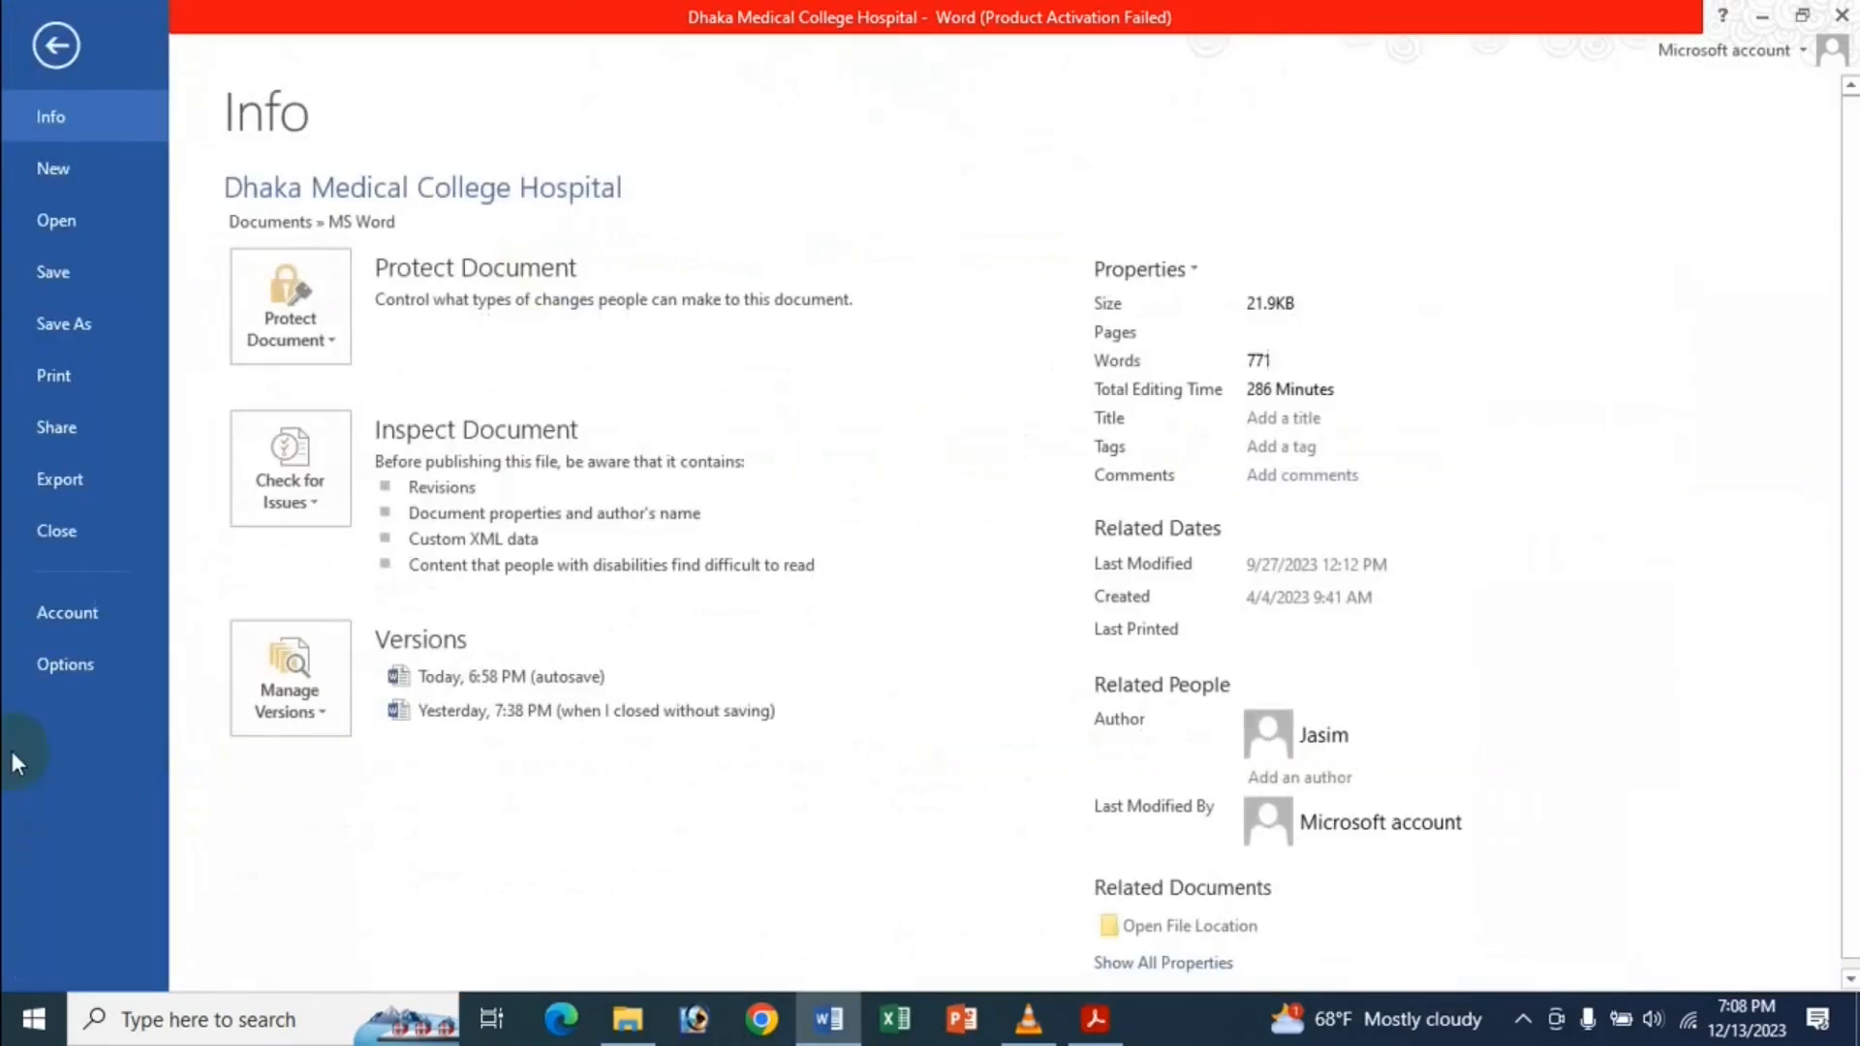
Review the Show document content options under Word Options > Advanced, then close without changes.
{"action": "key", "text": "Escape"}
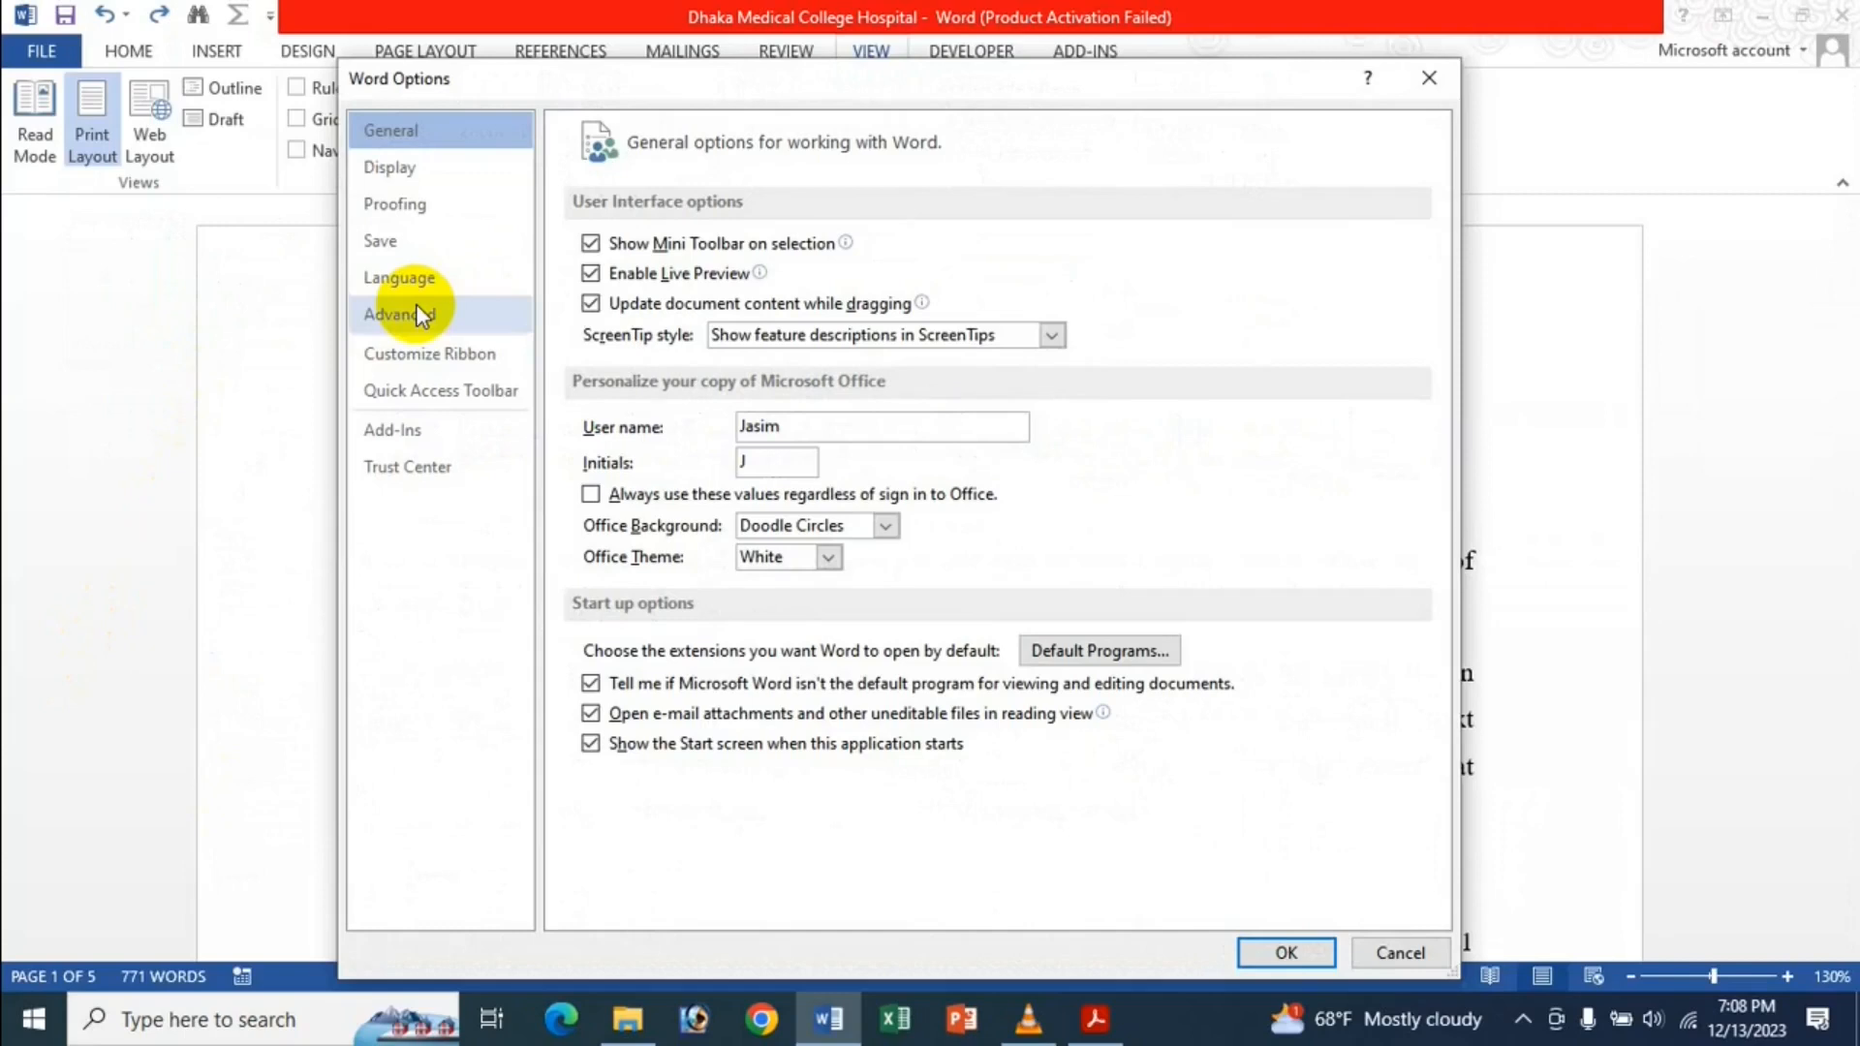
{"action": "left_click", "coordinate": [464, 324]}
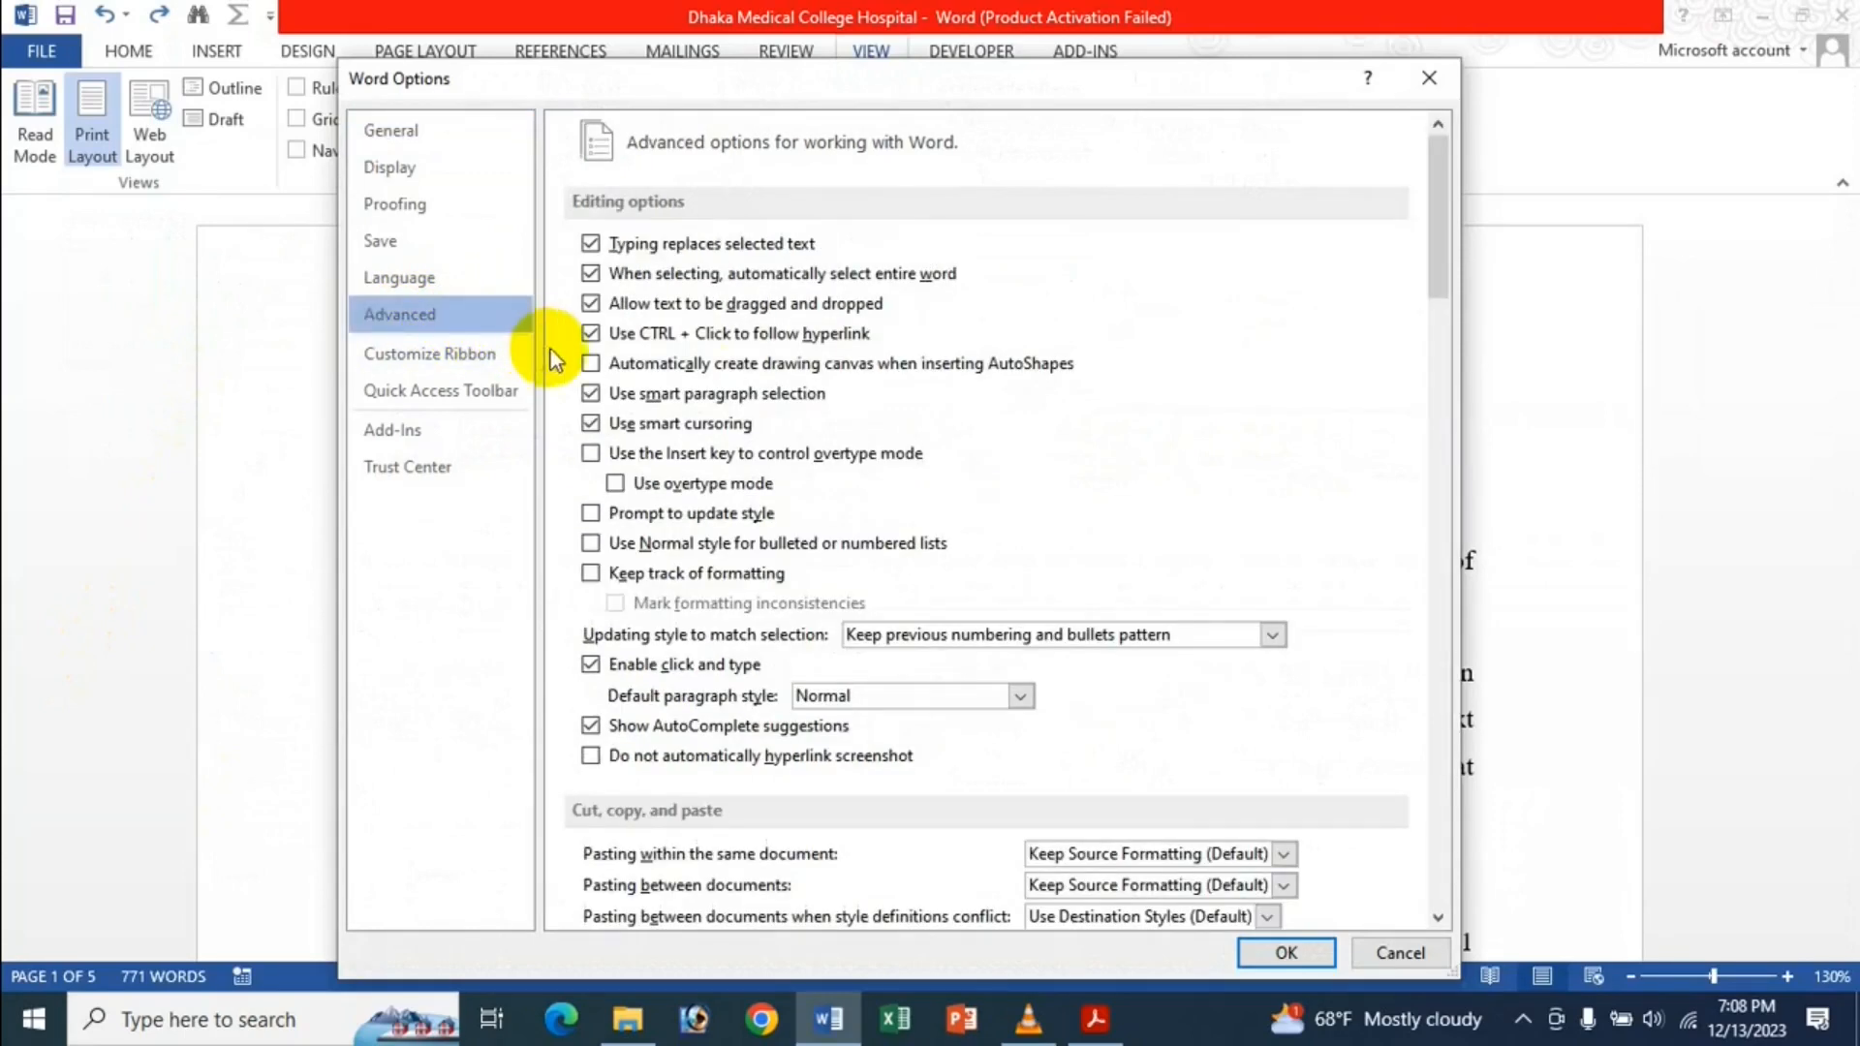
{"action": "scroll", "coordinate": [816, 423], "scroll_direction": "down", "scroll_amount": 15}
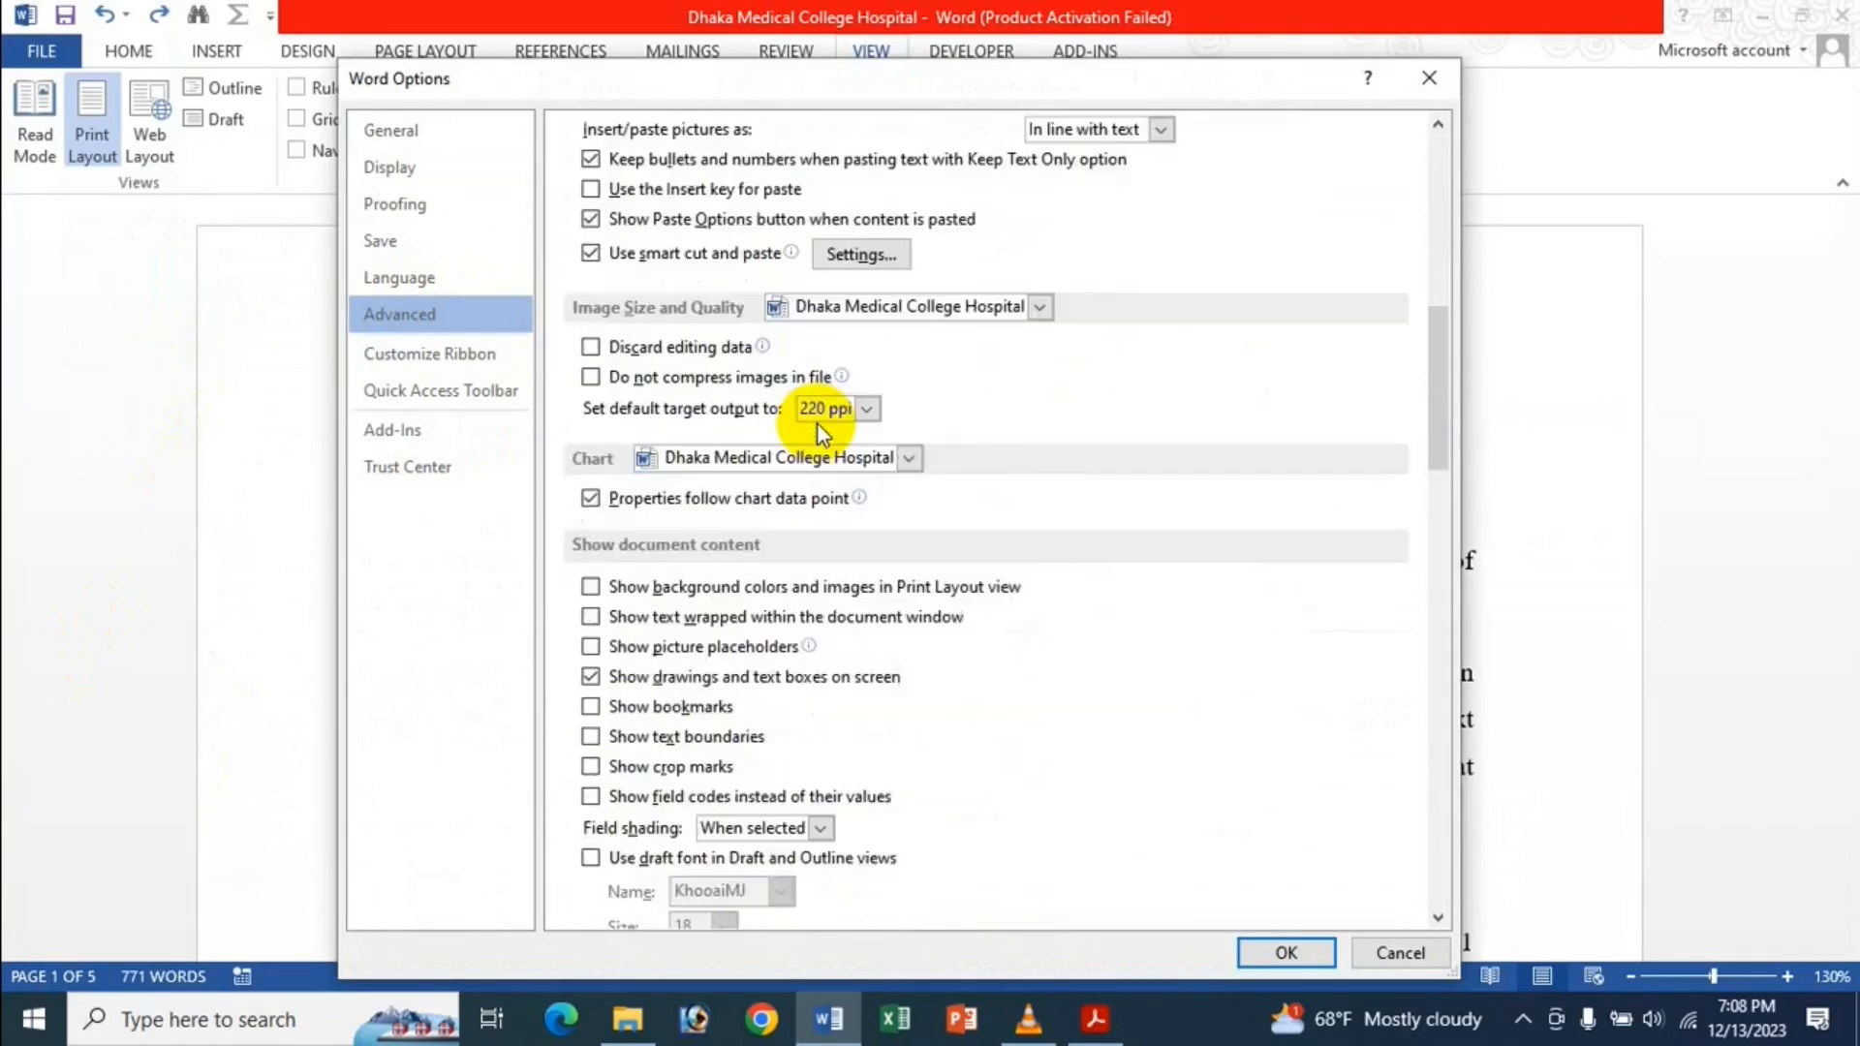
{"action": "scroll", "coordinate": [741, 518], "scroll_direction": "up", "scroll_amount": 2}
{"action": "scroll", "coordinate": [741, 518], "scroll_direction": "up", "scroll_amount": 2}
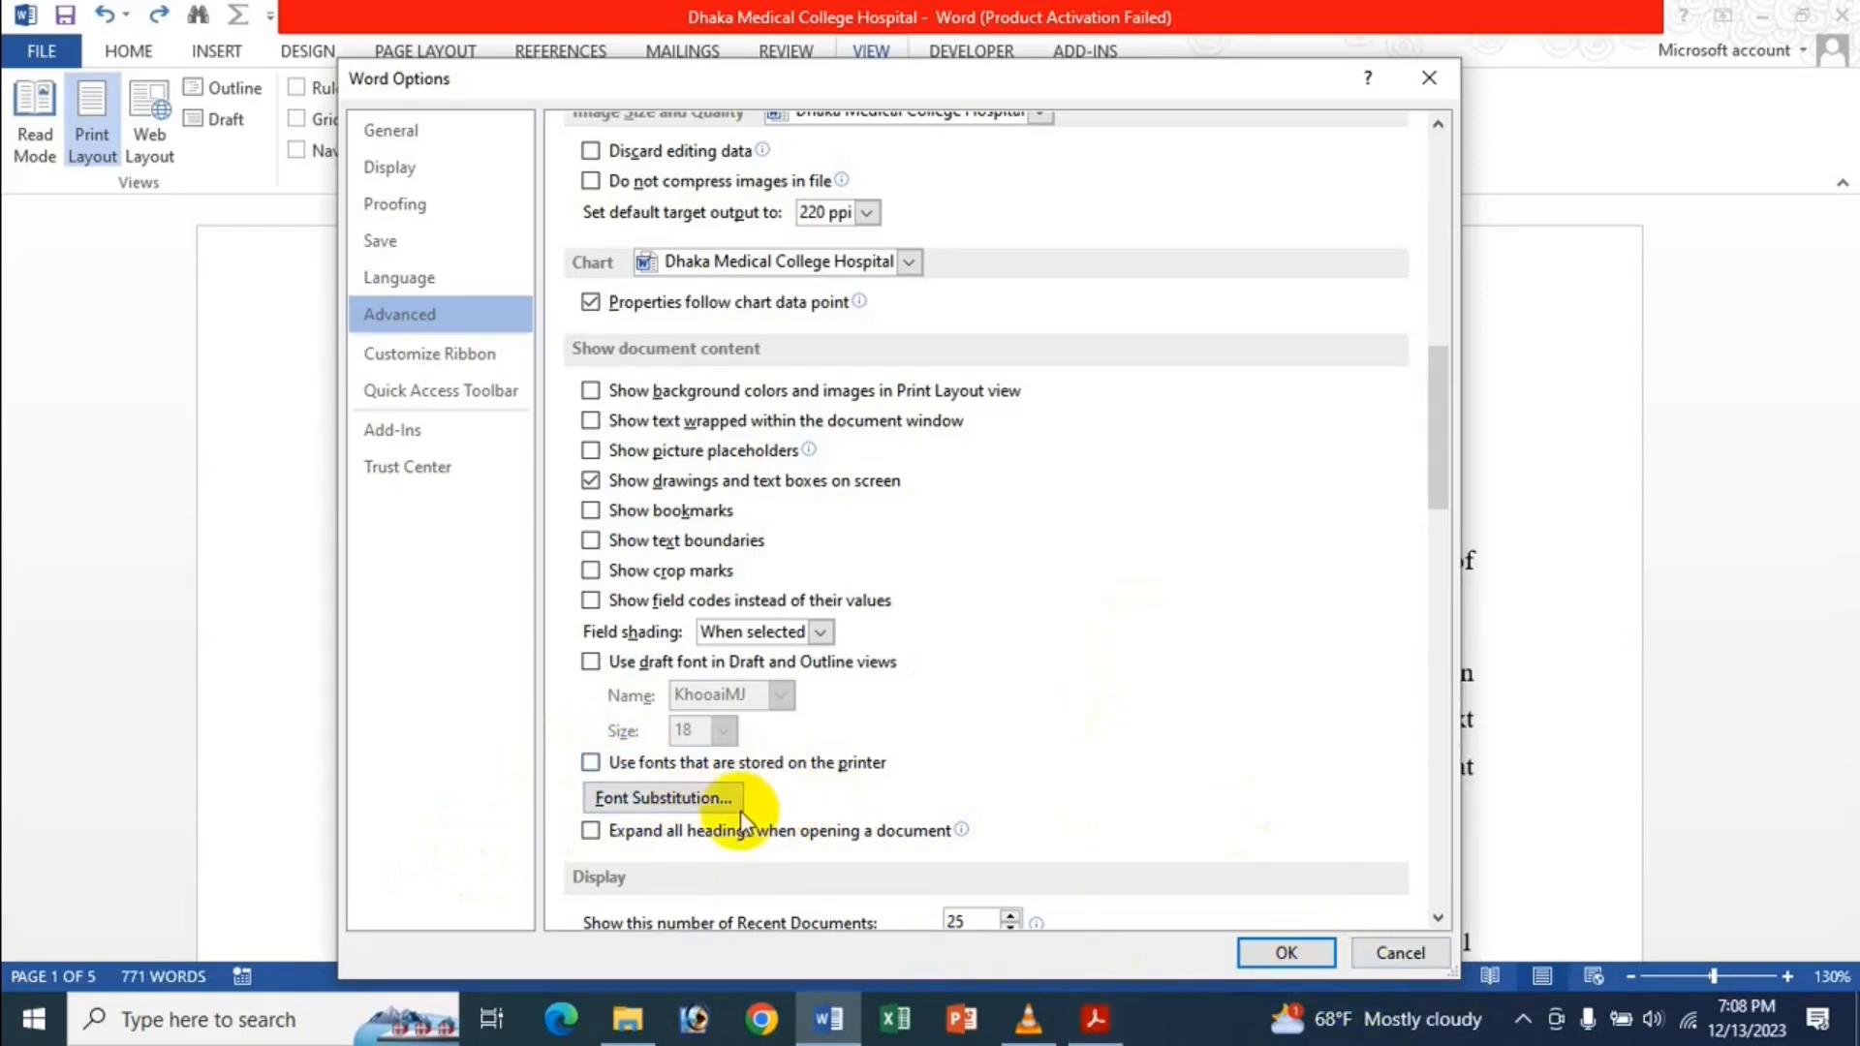
{"action": "left_click", "coordinate": [1288, 950]}
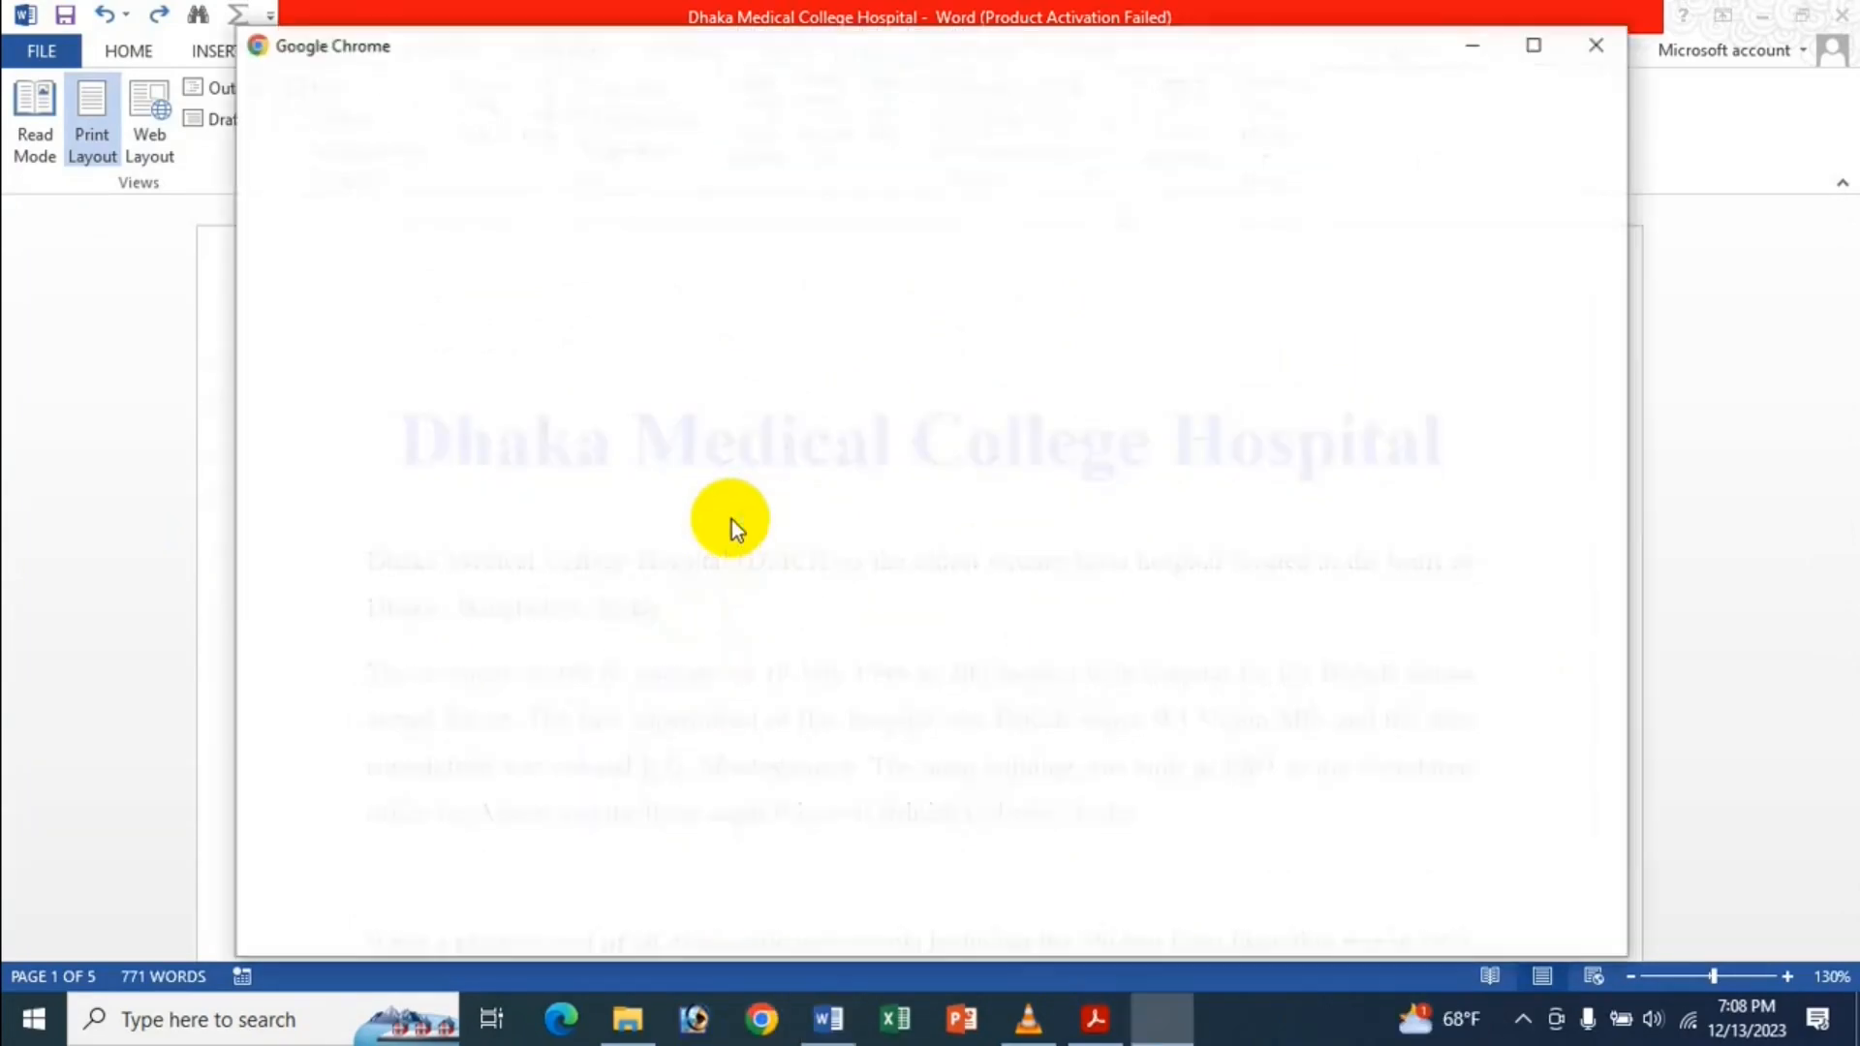
Google 'advanced options in ms word' in Chrome and open BetterSolutions' Advanced - Word Options page.
{"action": "left_click", "coordinate": [862, 505]}
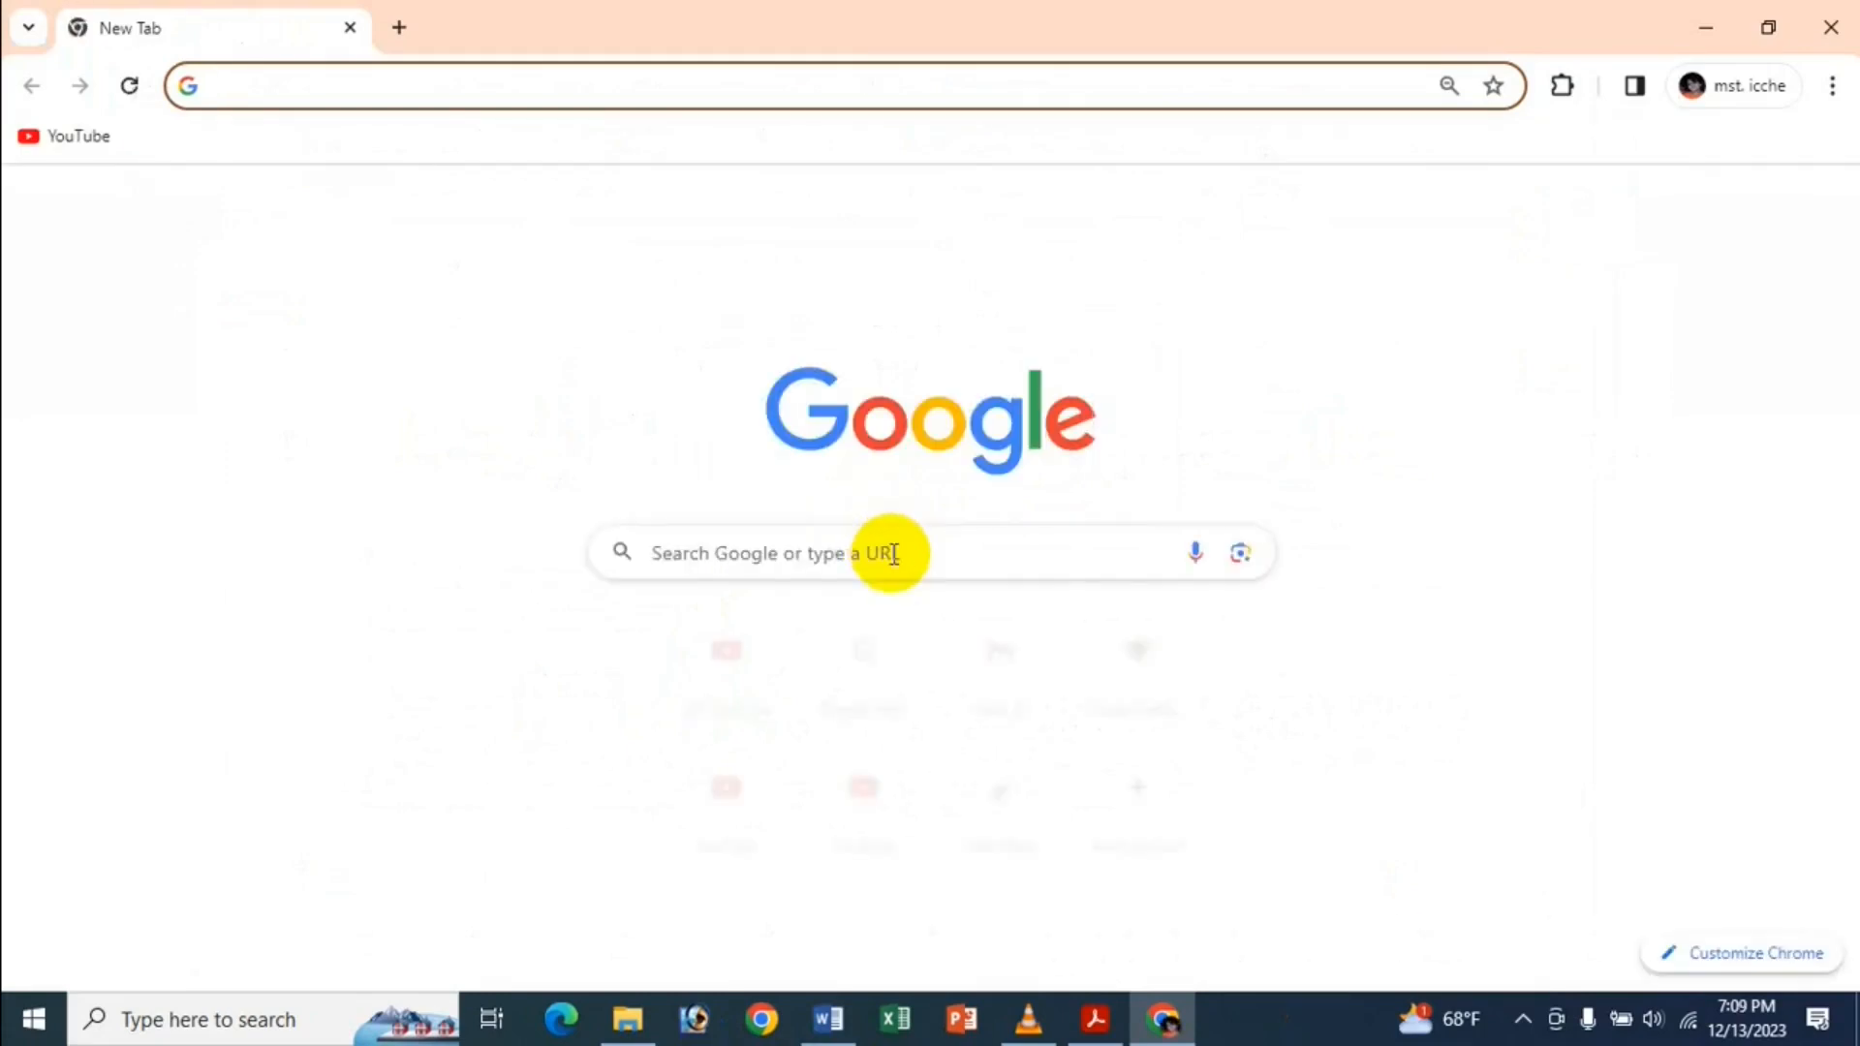
{"action": "left_click", "coordinate": [893, 553]}
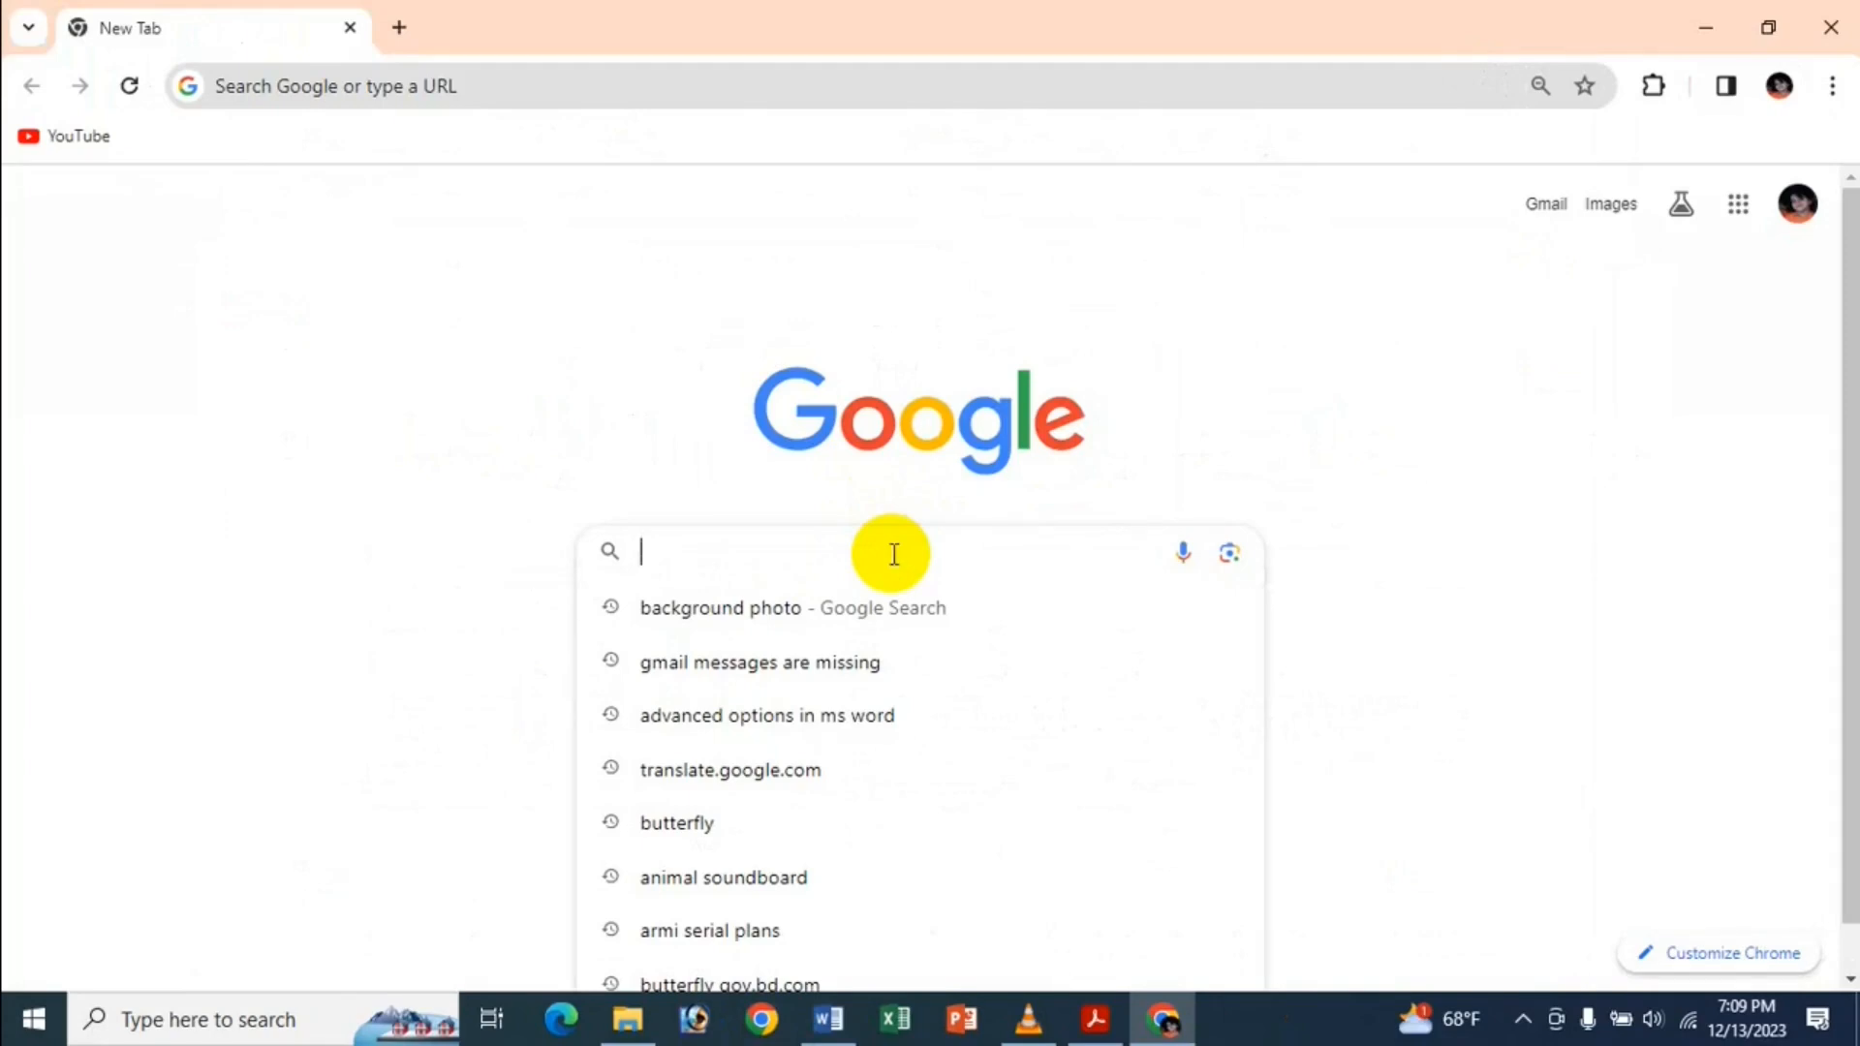
{"action": "type", "text": "Advanced options in ms word"}
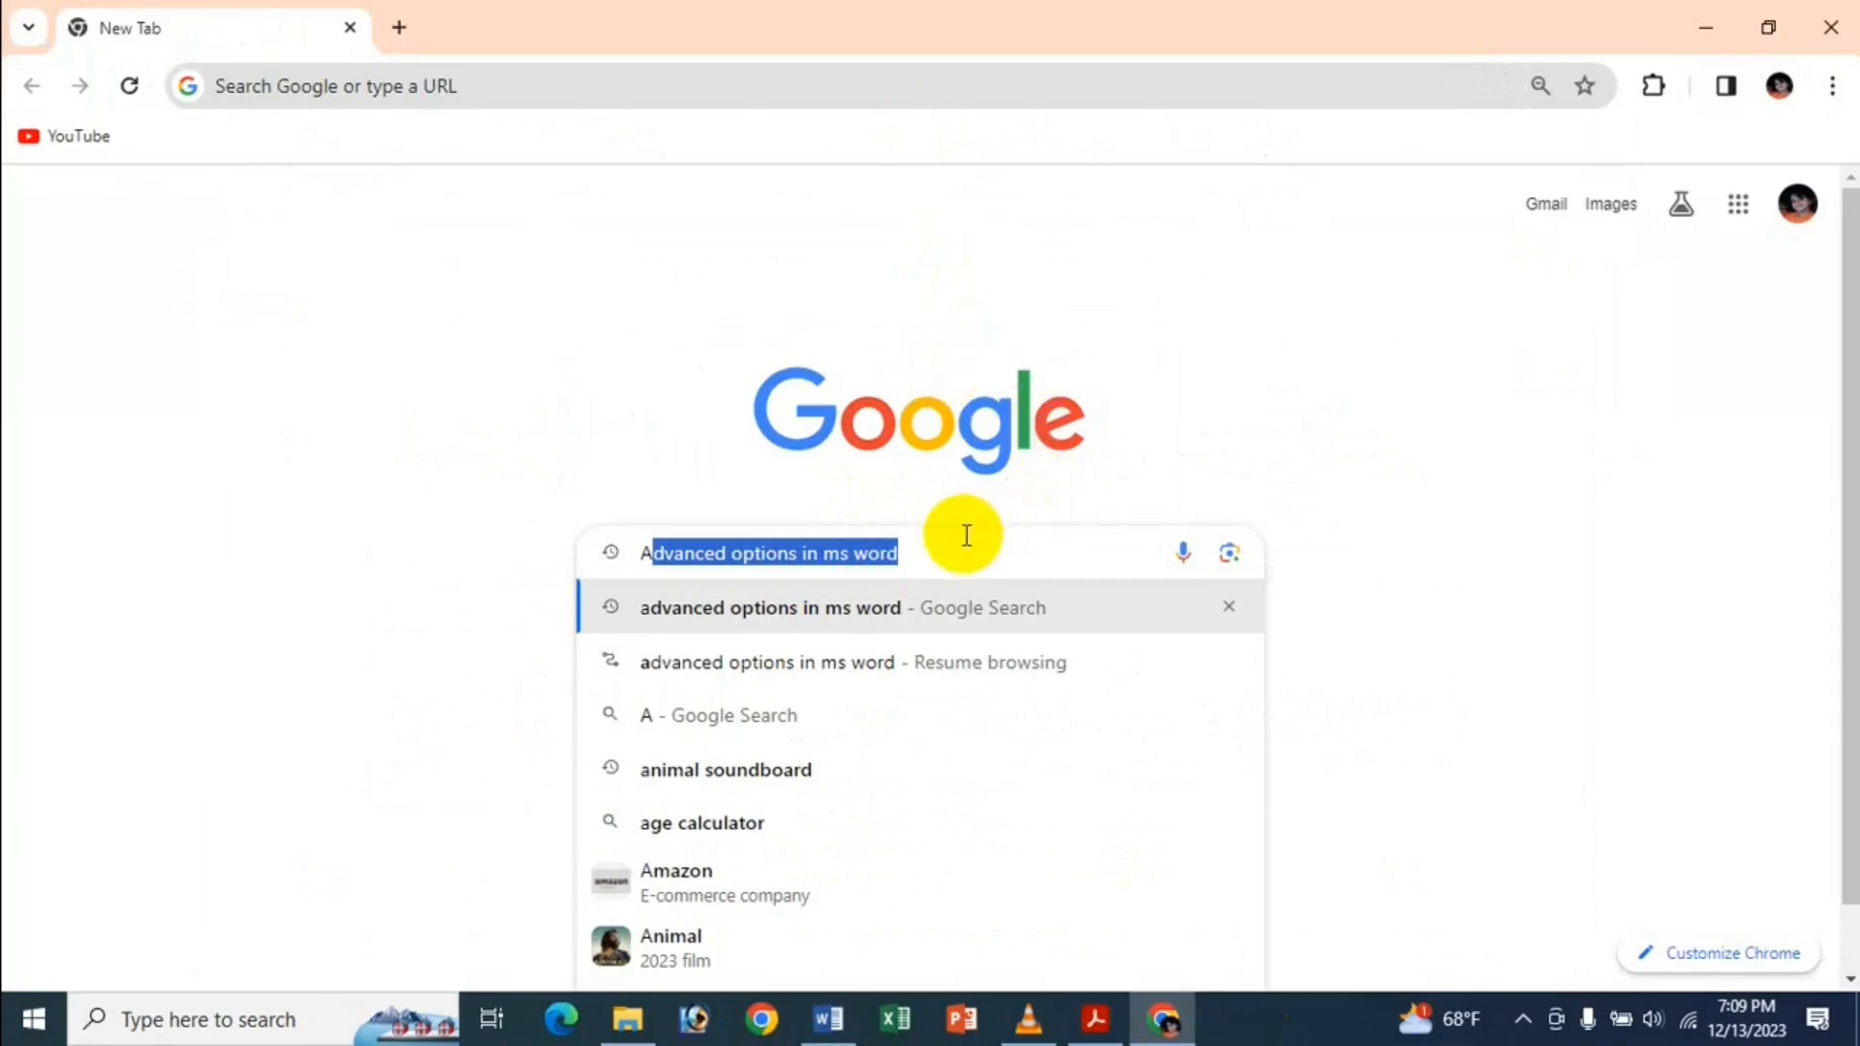
{"action": "left_click", "coordinate": [922, 549]}
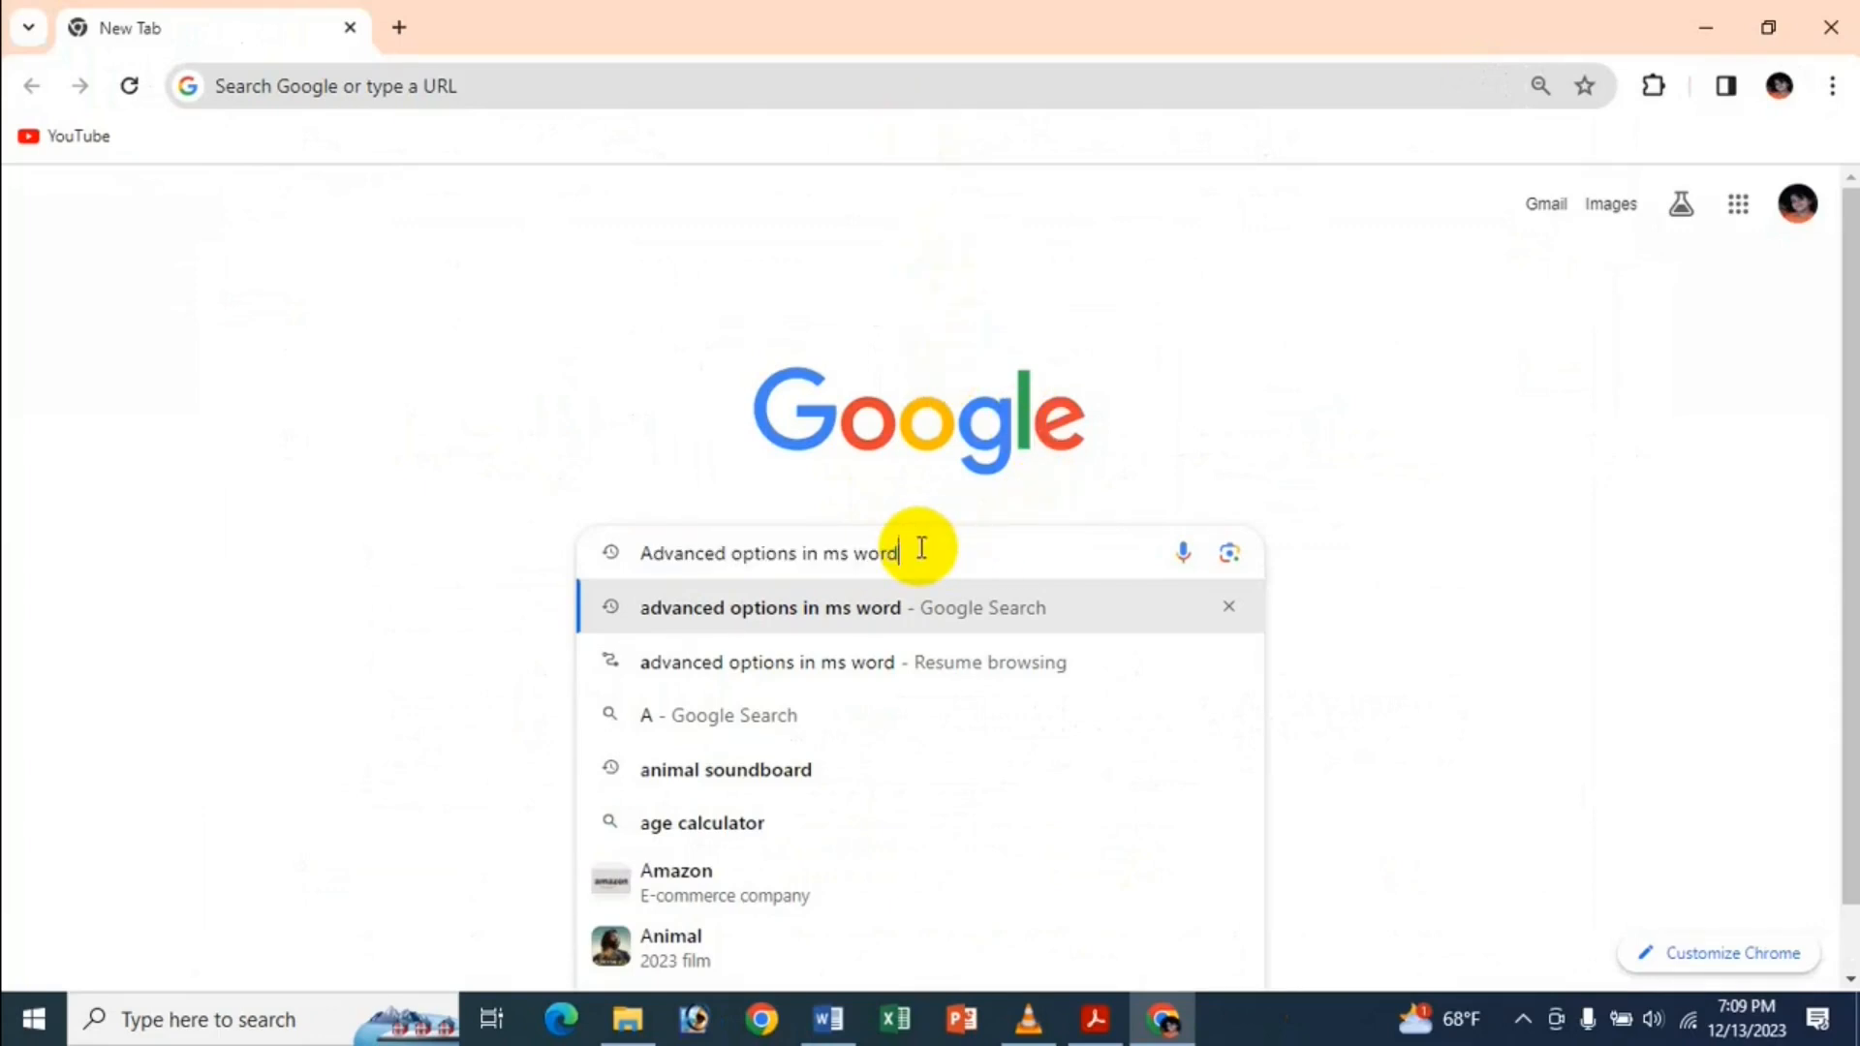
{"action": "key", "text": "Return"}
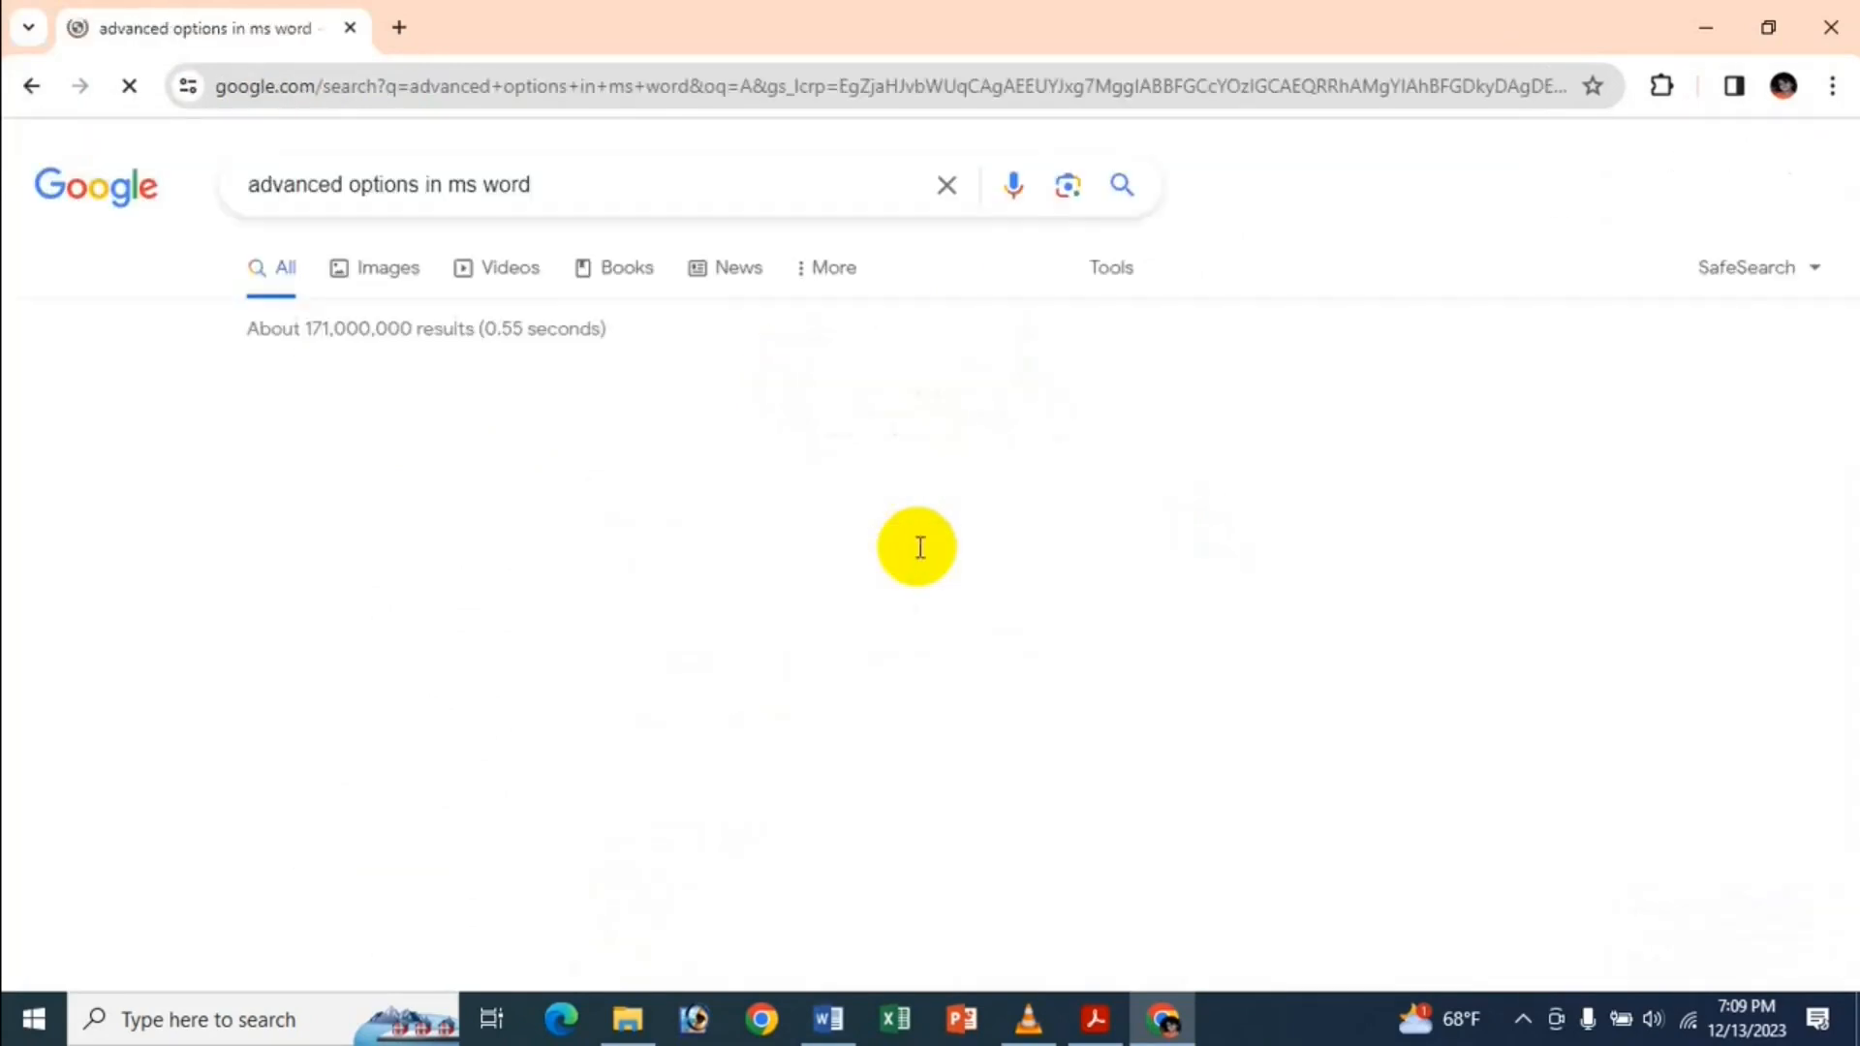
{"action": "scroll", "coordinate": [851, 560], "scroll_direction": "down", "scroll_amount": 10}
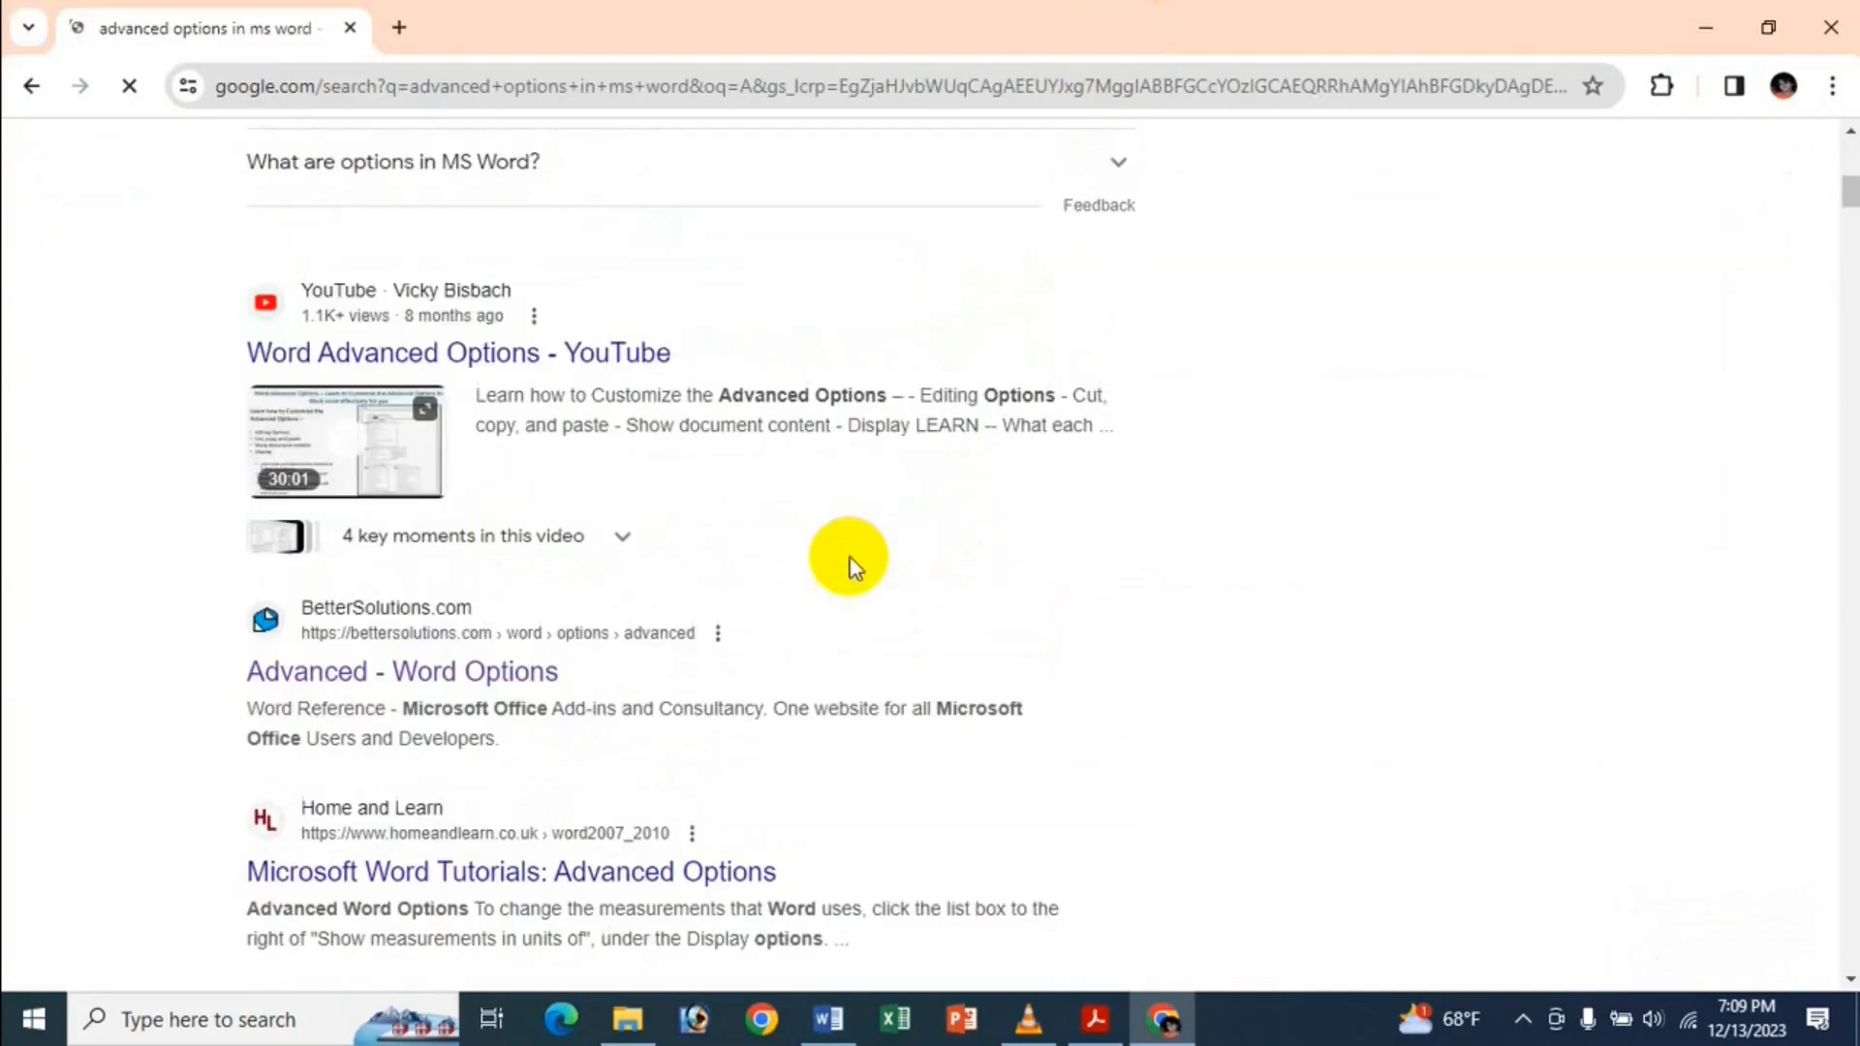
{"action": "left_click", "coordinate": [446, 682]}
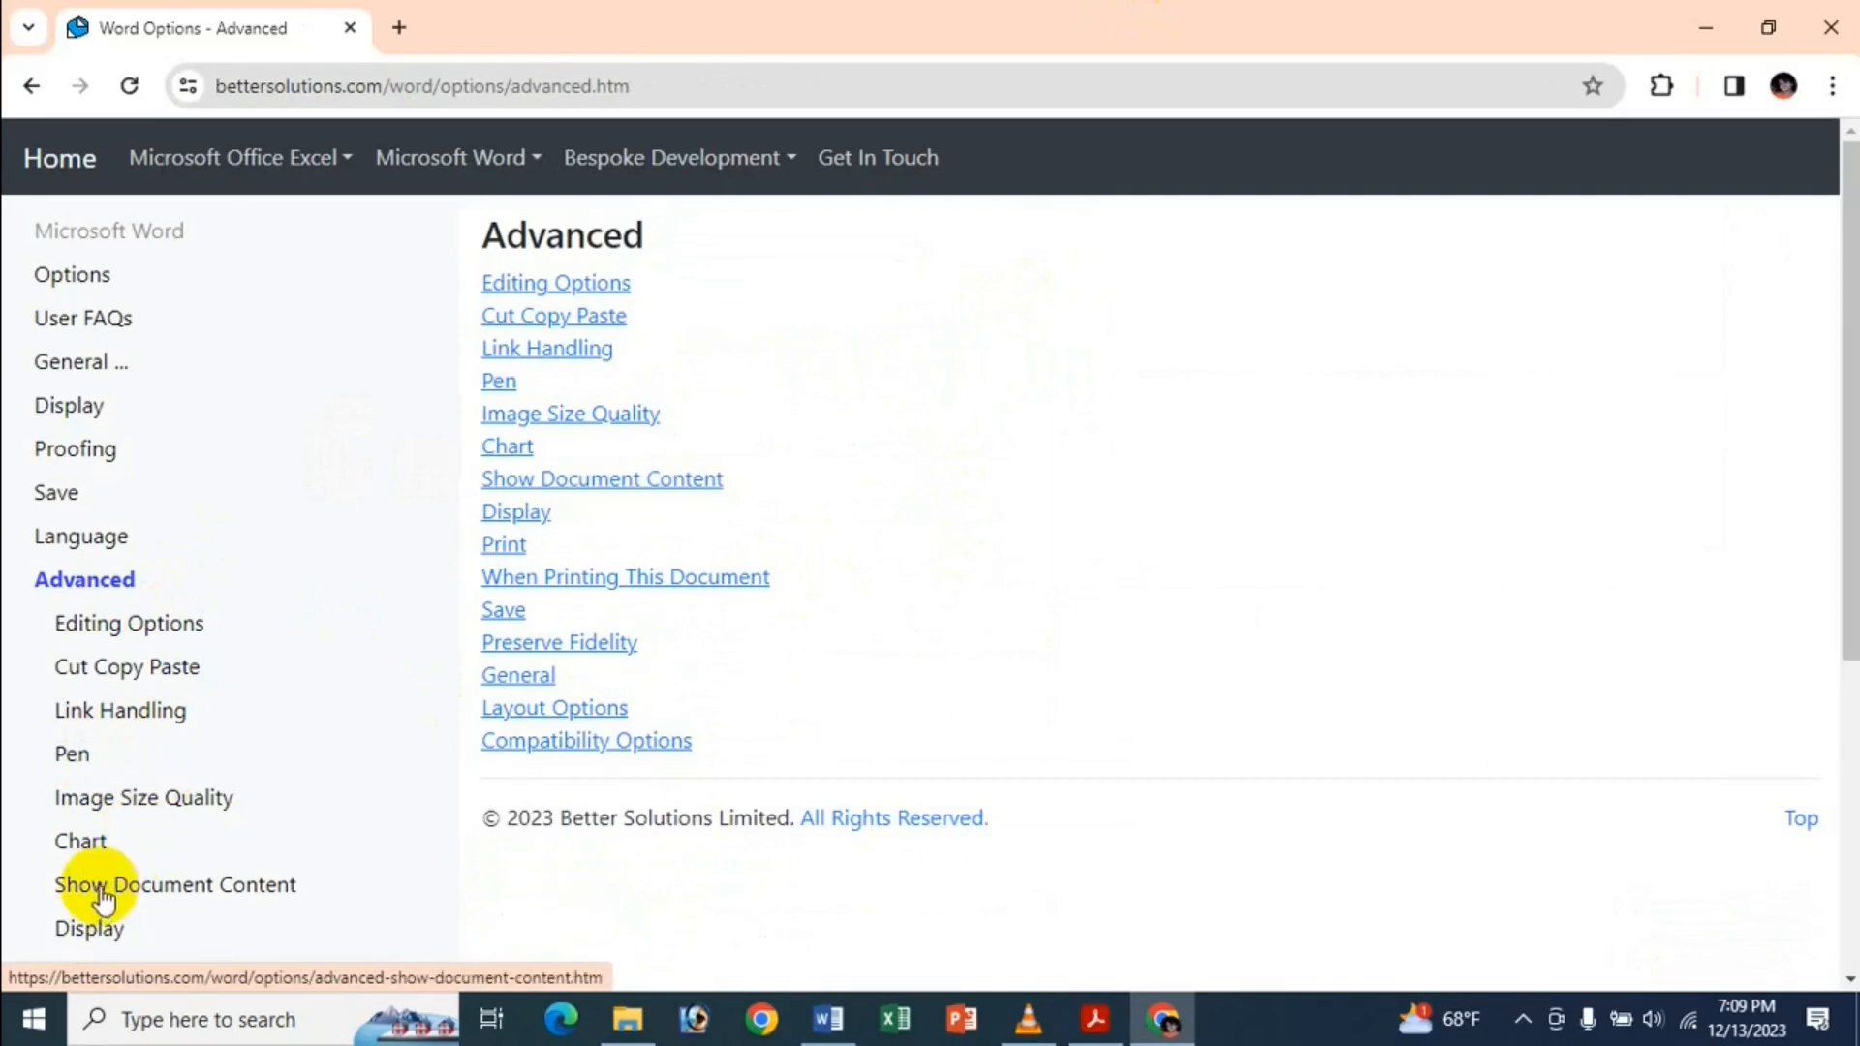
Read BetterSolutions' Show Document Content explanations, then close Chrome to return to Word.
{"action": "left_click", "coordinate": [143, 899]}
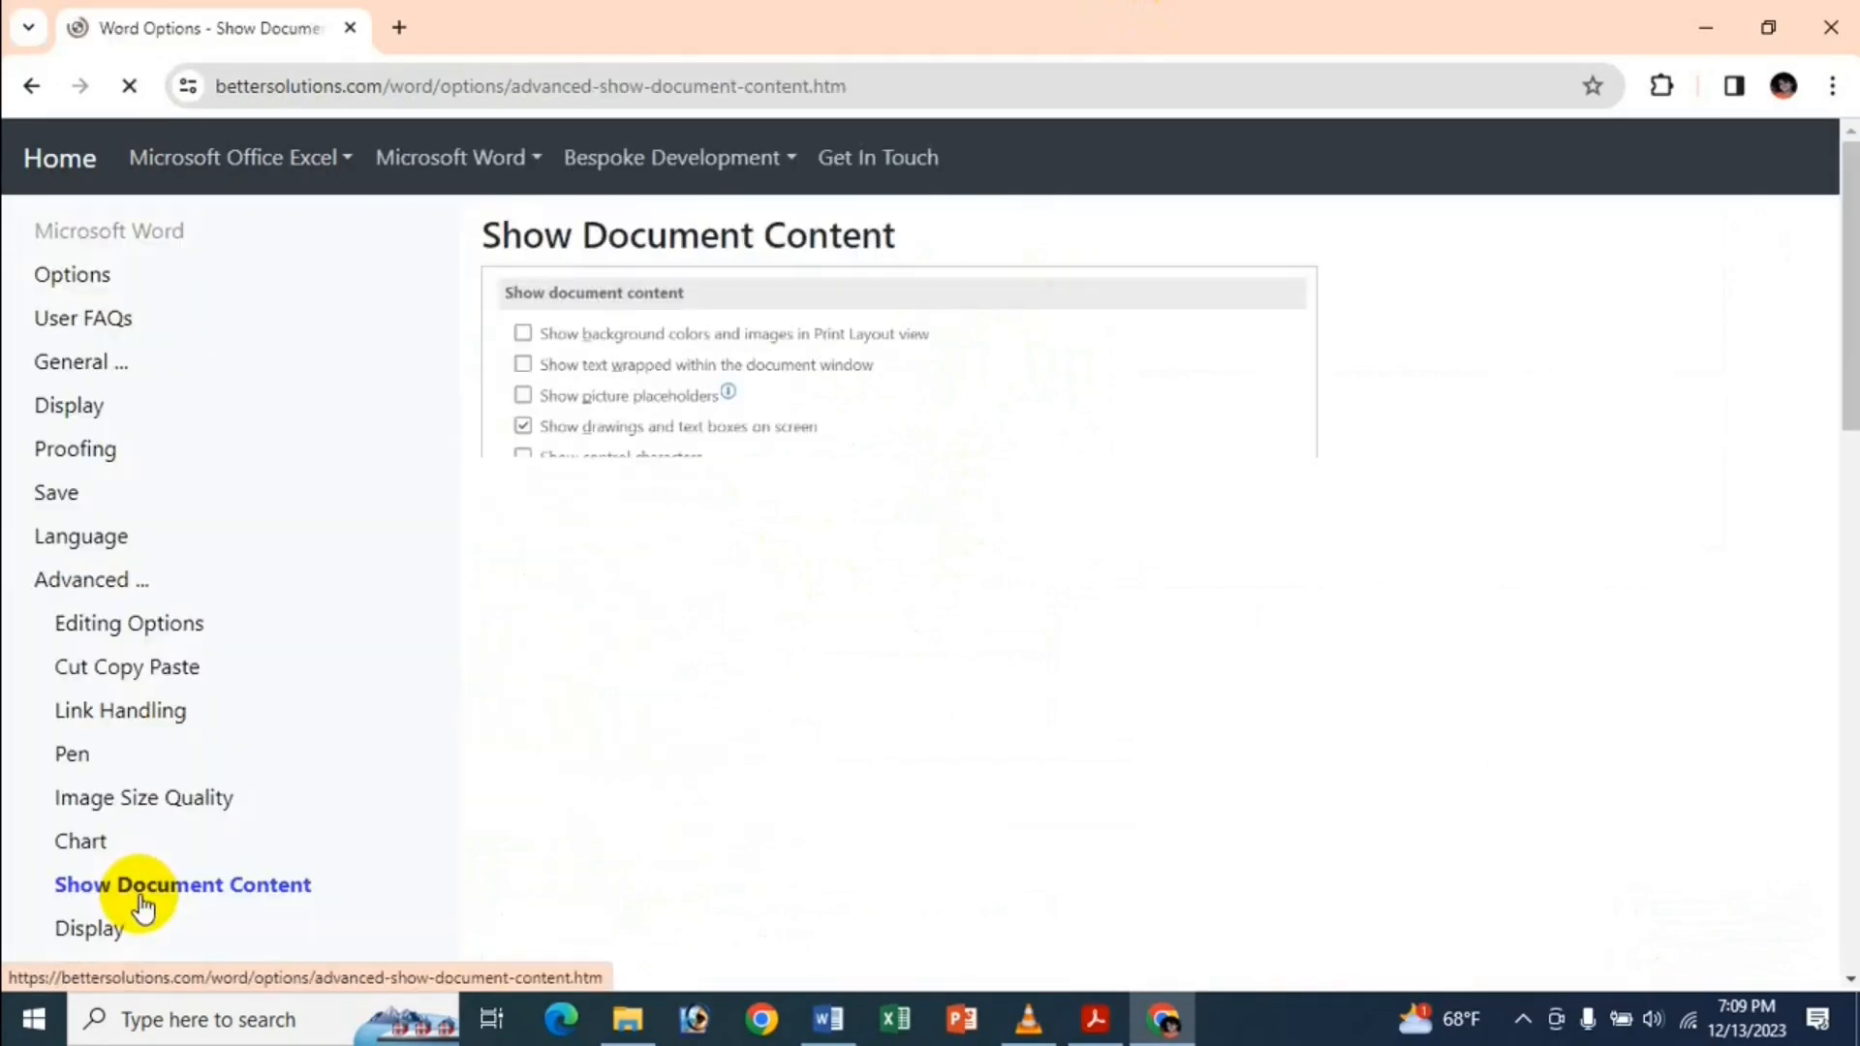
{"action": "scroll", "coordinate": [580, 600], "scroll_direction": "down", "scroll_amount": 15}
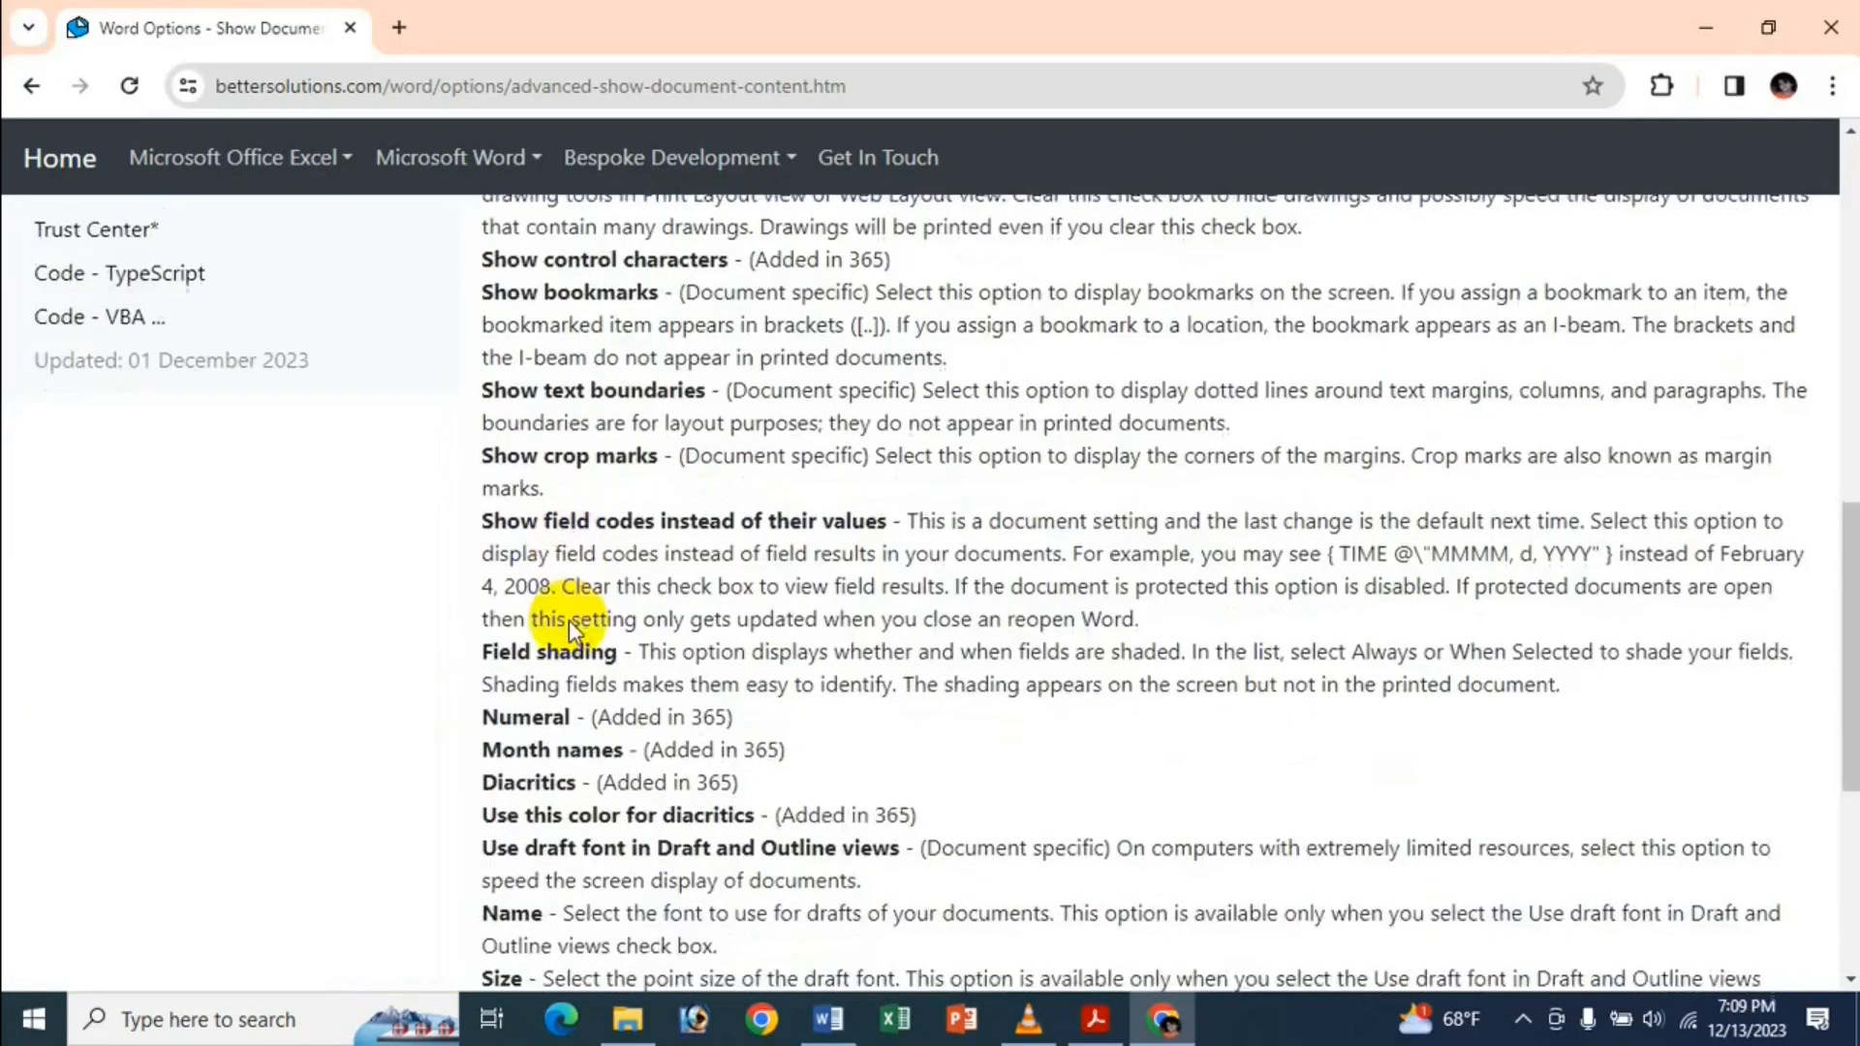
{"action": "scroll", "coordinate": [616, 651], "scroll_direction": "up", "scroll_amount": 5}
{"action": "scroll", "coordinate": [620, 649], "scroll_direction": "down", "scroll_amount": 8}
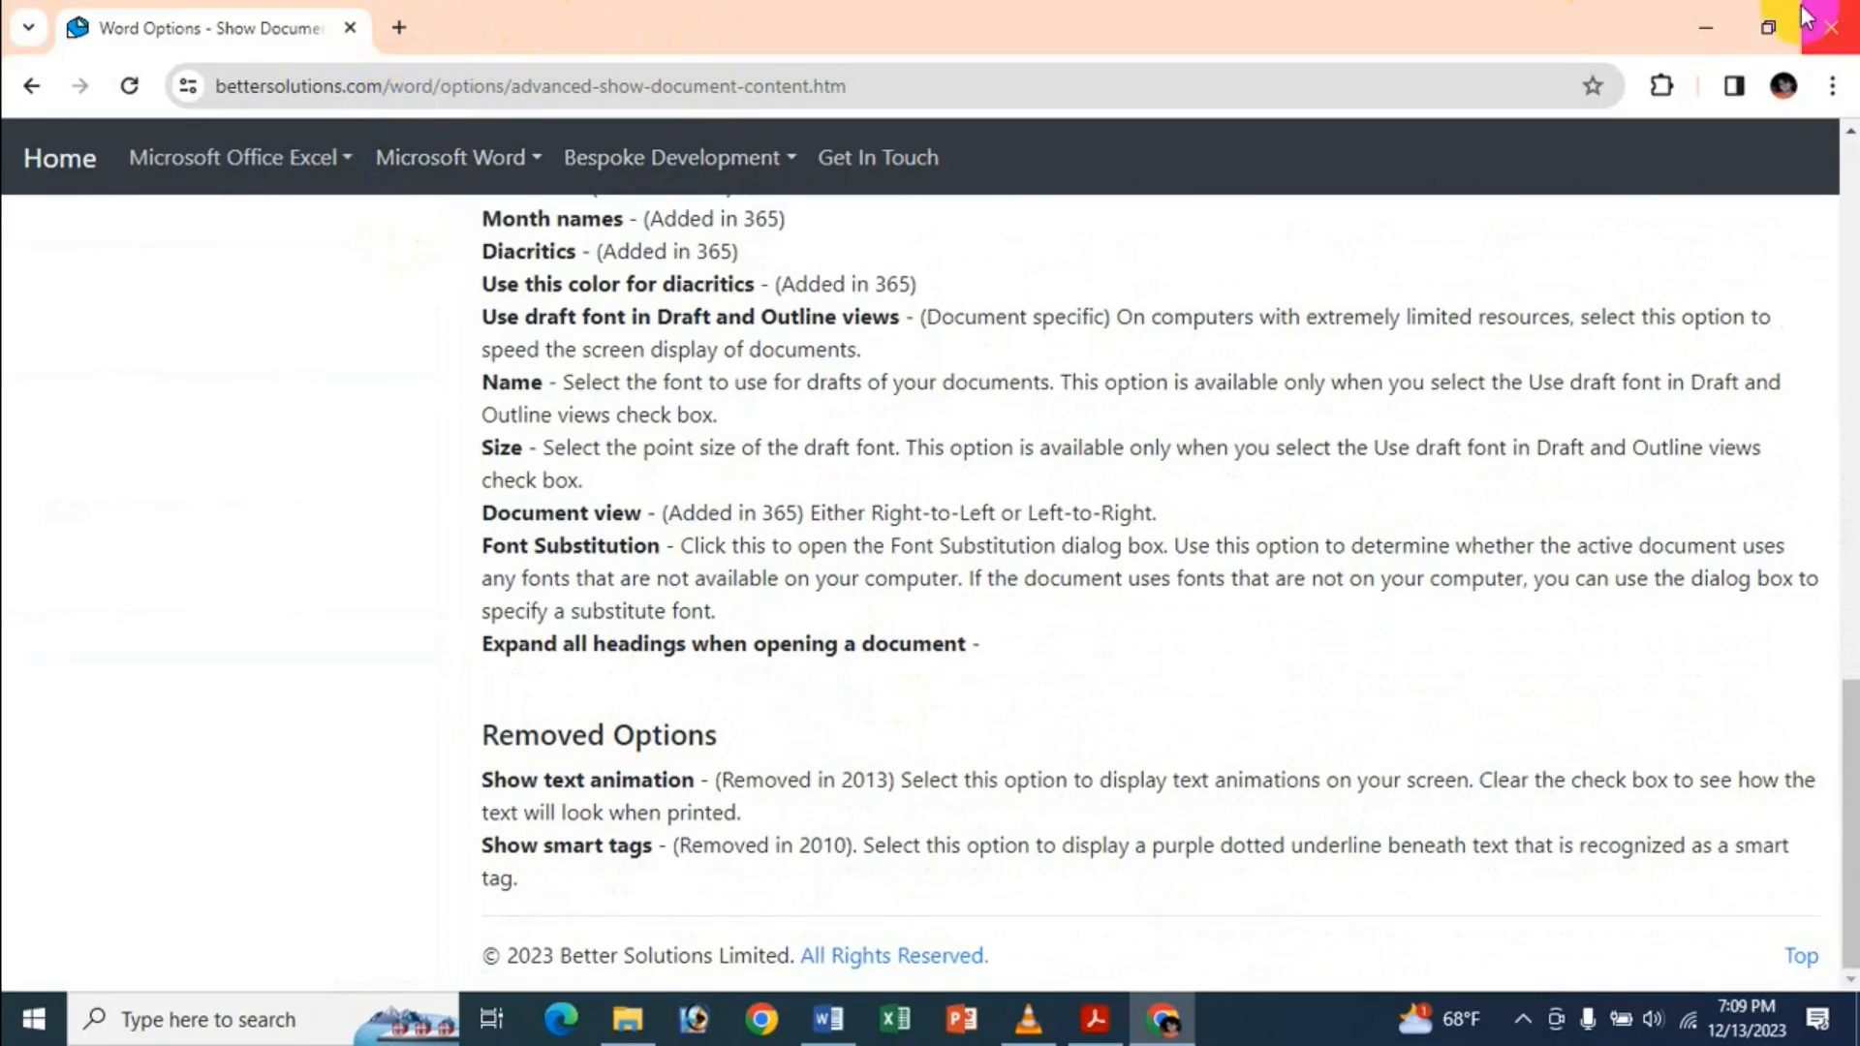
{"action": "left_click", "coordinate": [1827, 21]}
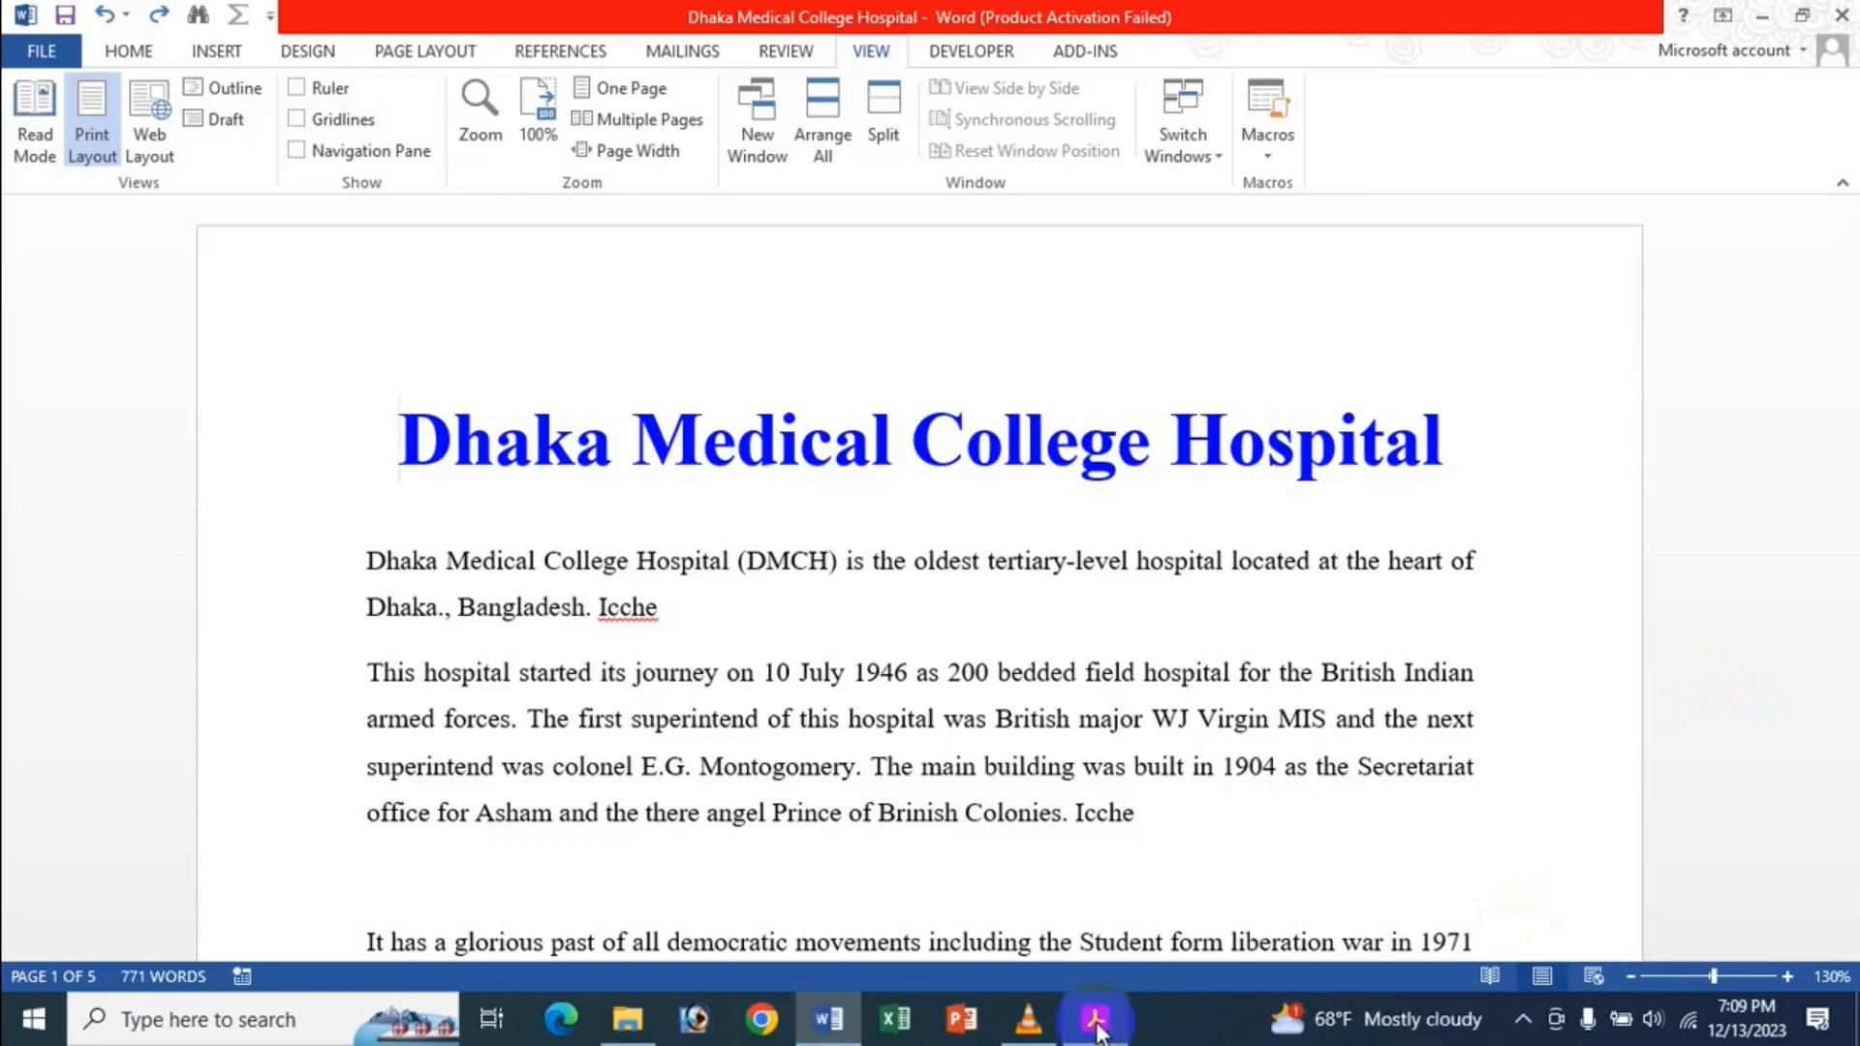
Bring the 'Use Advanced Options - Show Document Content In MS Word Bangla' PDF forward in Acrobat.
{"action": "mouse_move", "coordinate": [1097, 1025]}
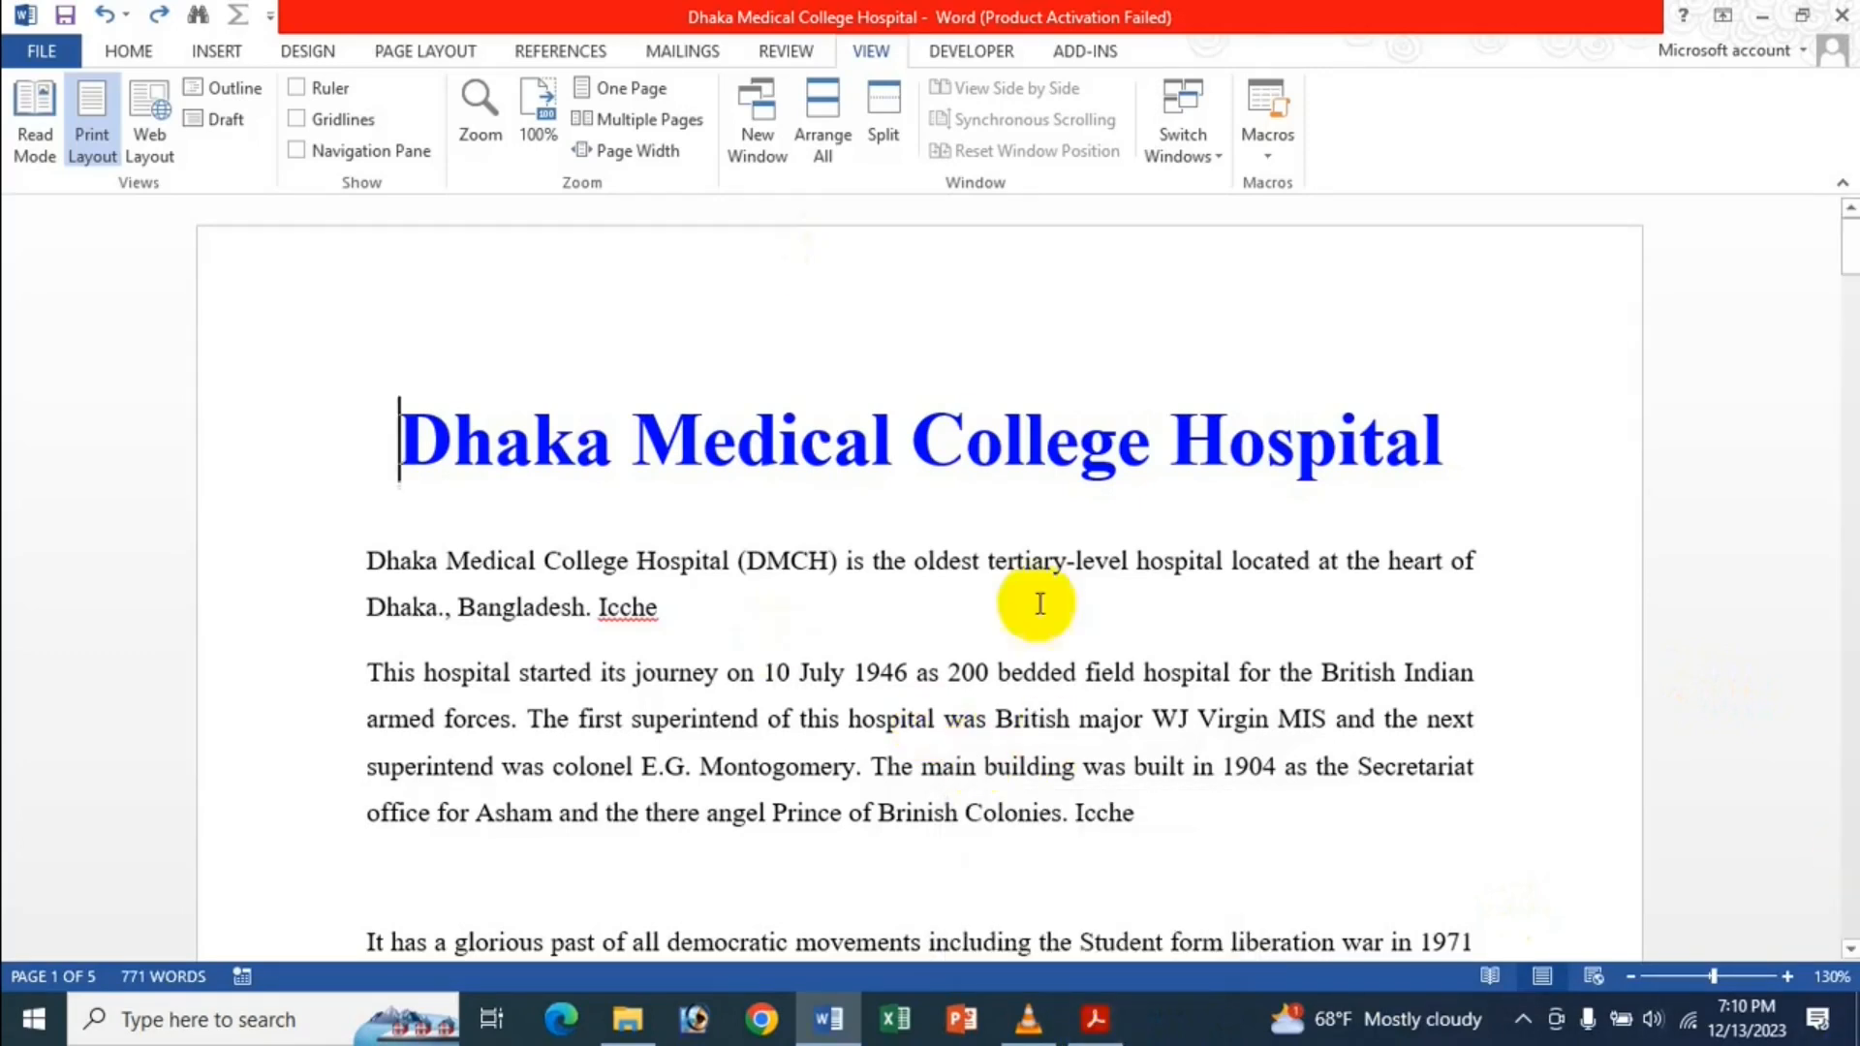
{"action": "left_click", "coordinate": [1095, 1019]}
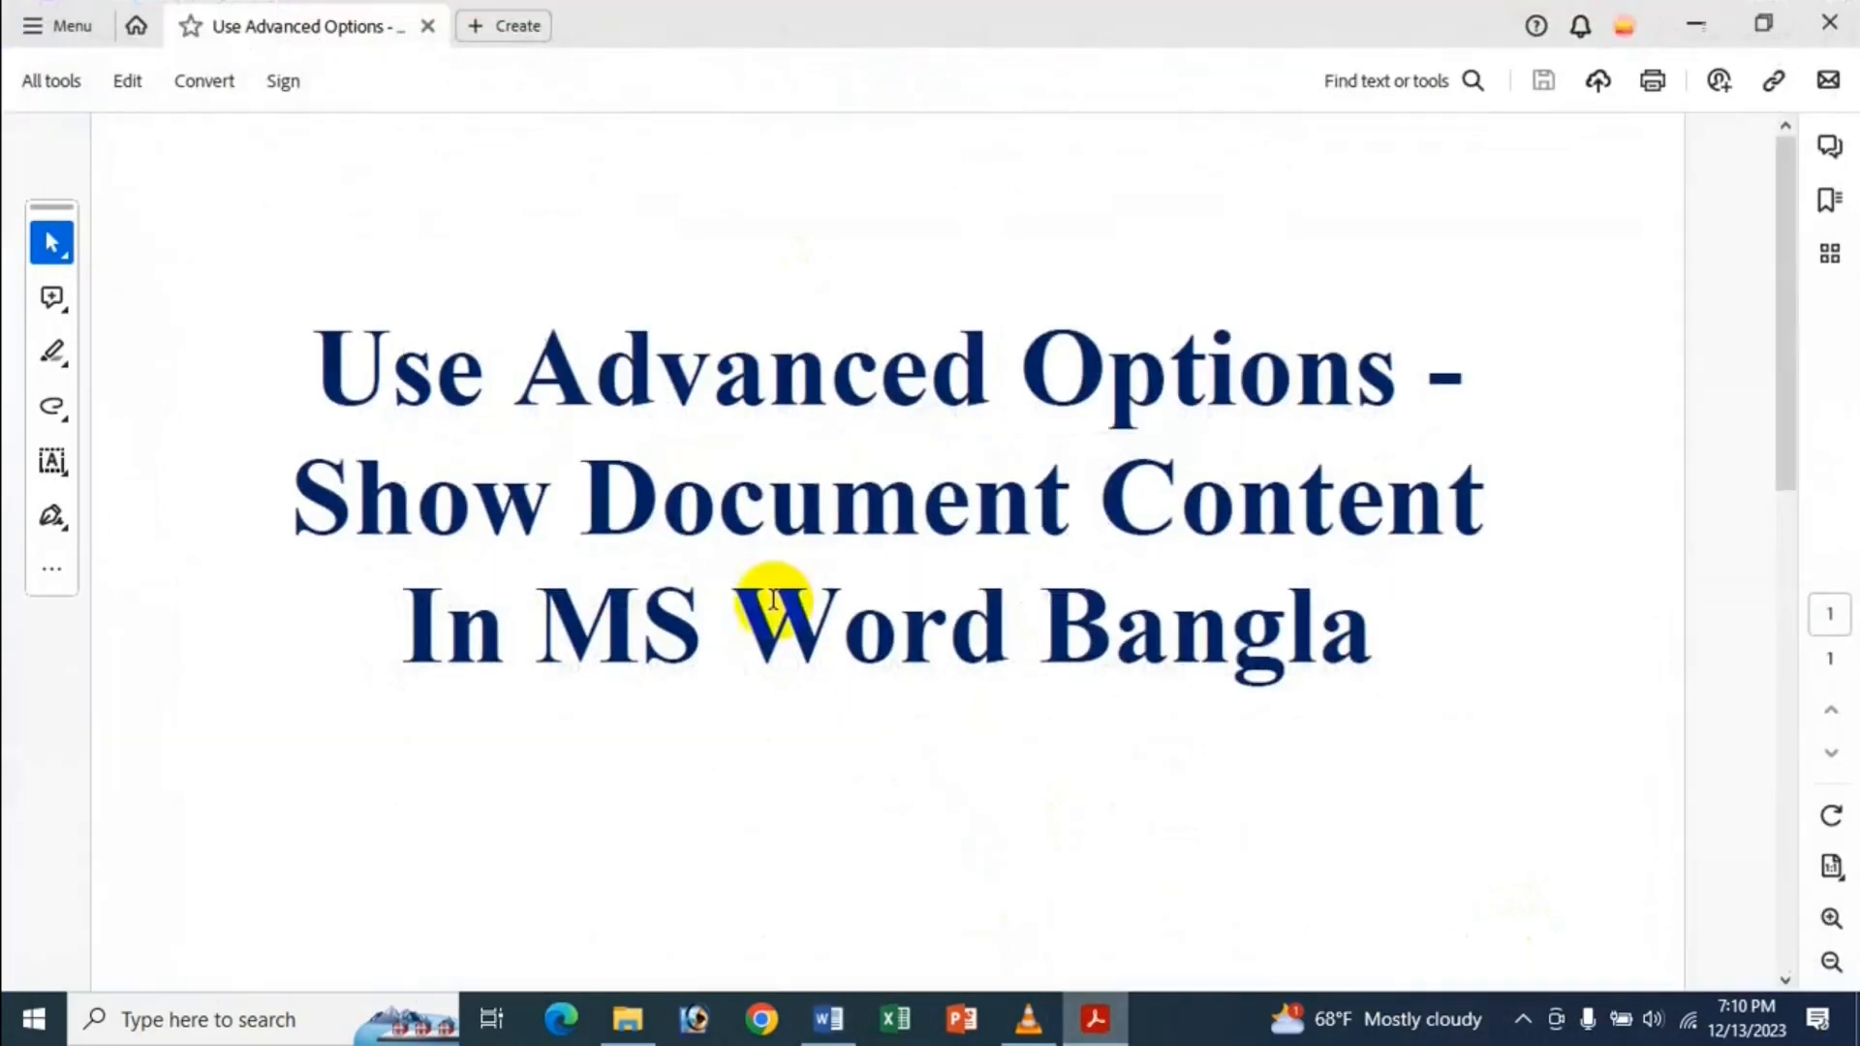
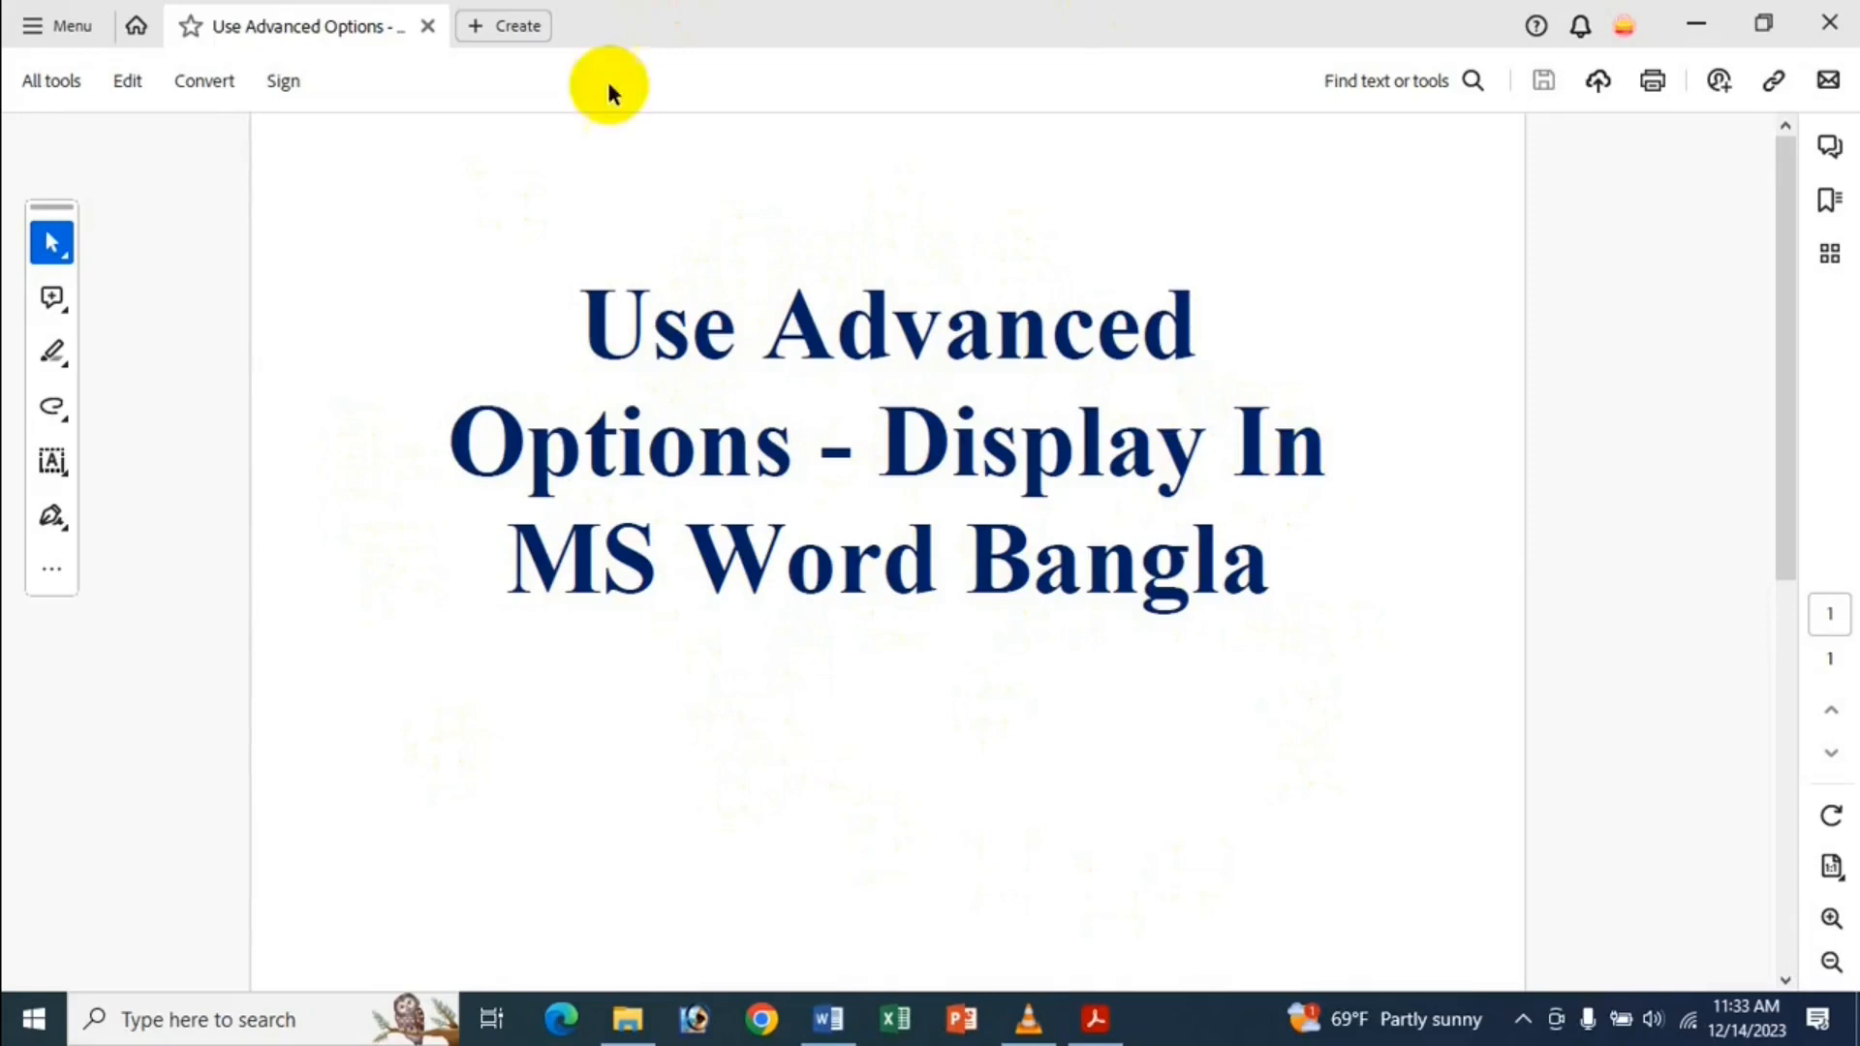
Minimize the Acrobat PDF window so the Dhaka Medical College Hospital Word document shows.
{"action": "left_click", "coordinate": [1697, 25]}
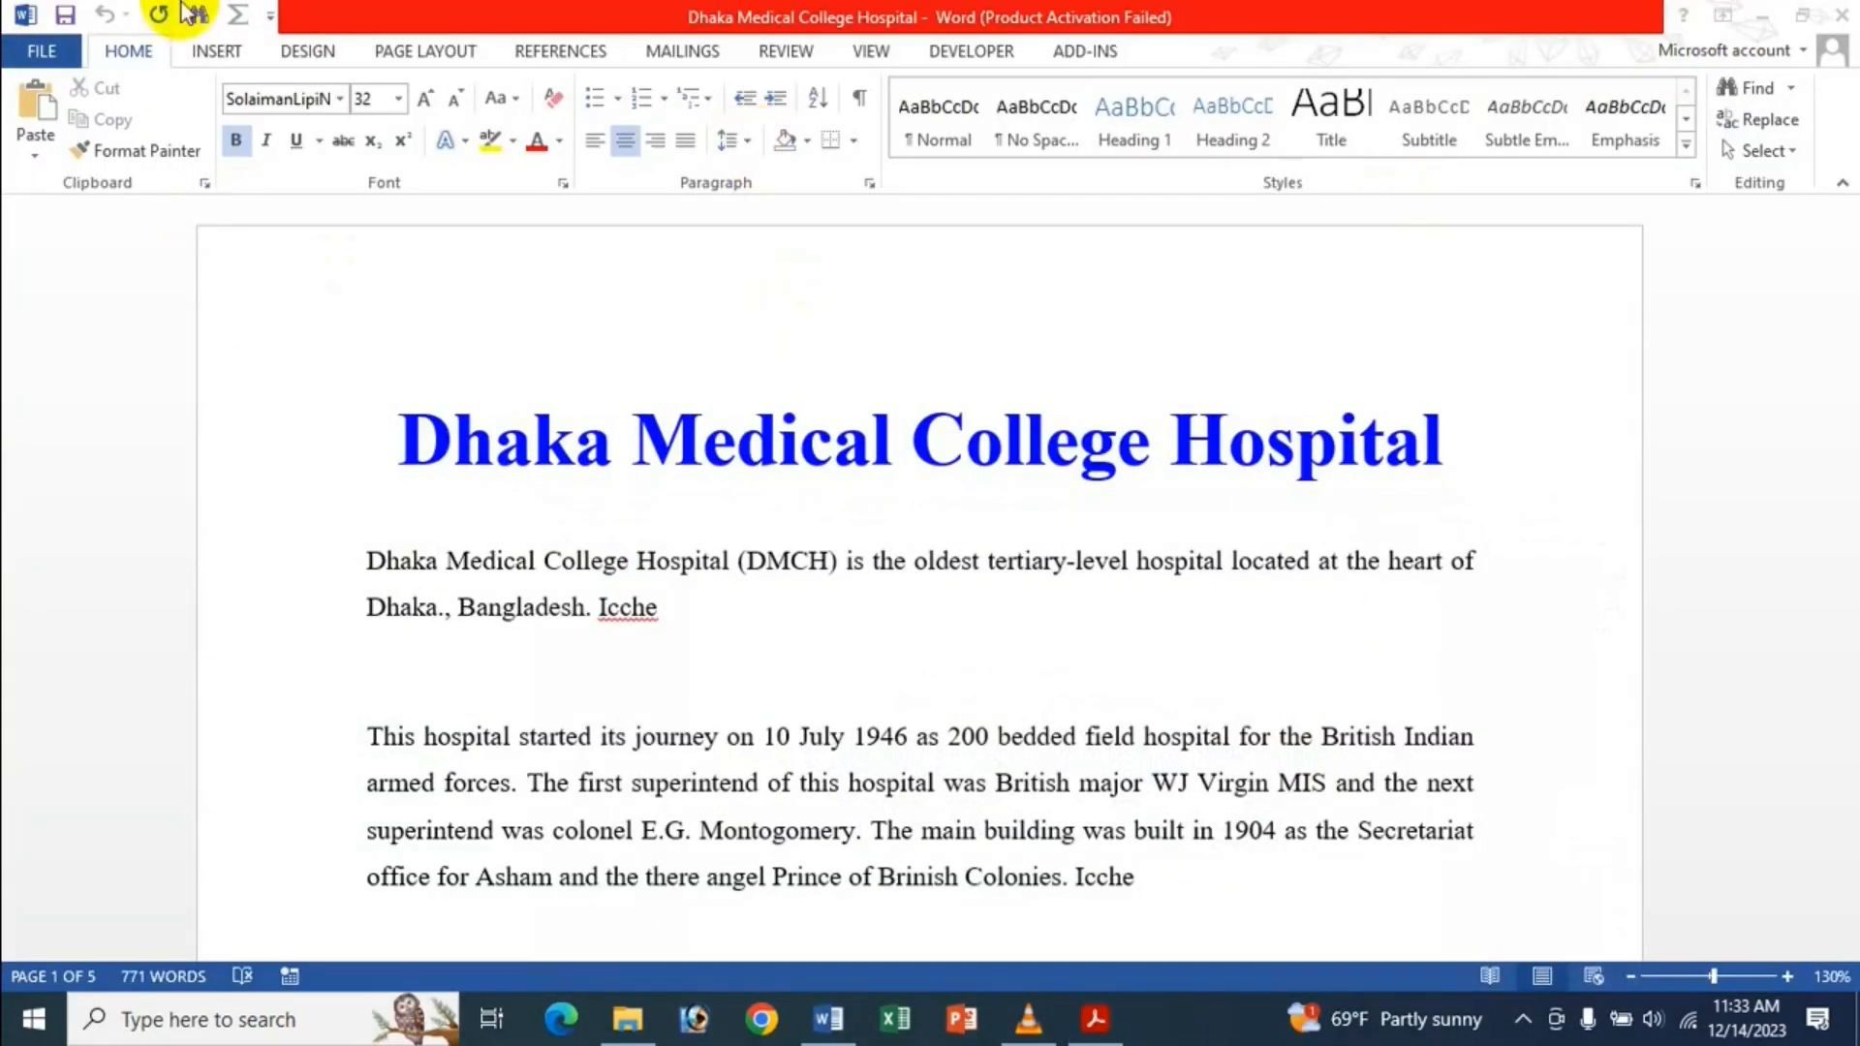
{"action": "left_click", "coordinate": [41, 50]}
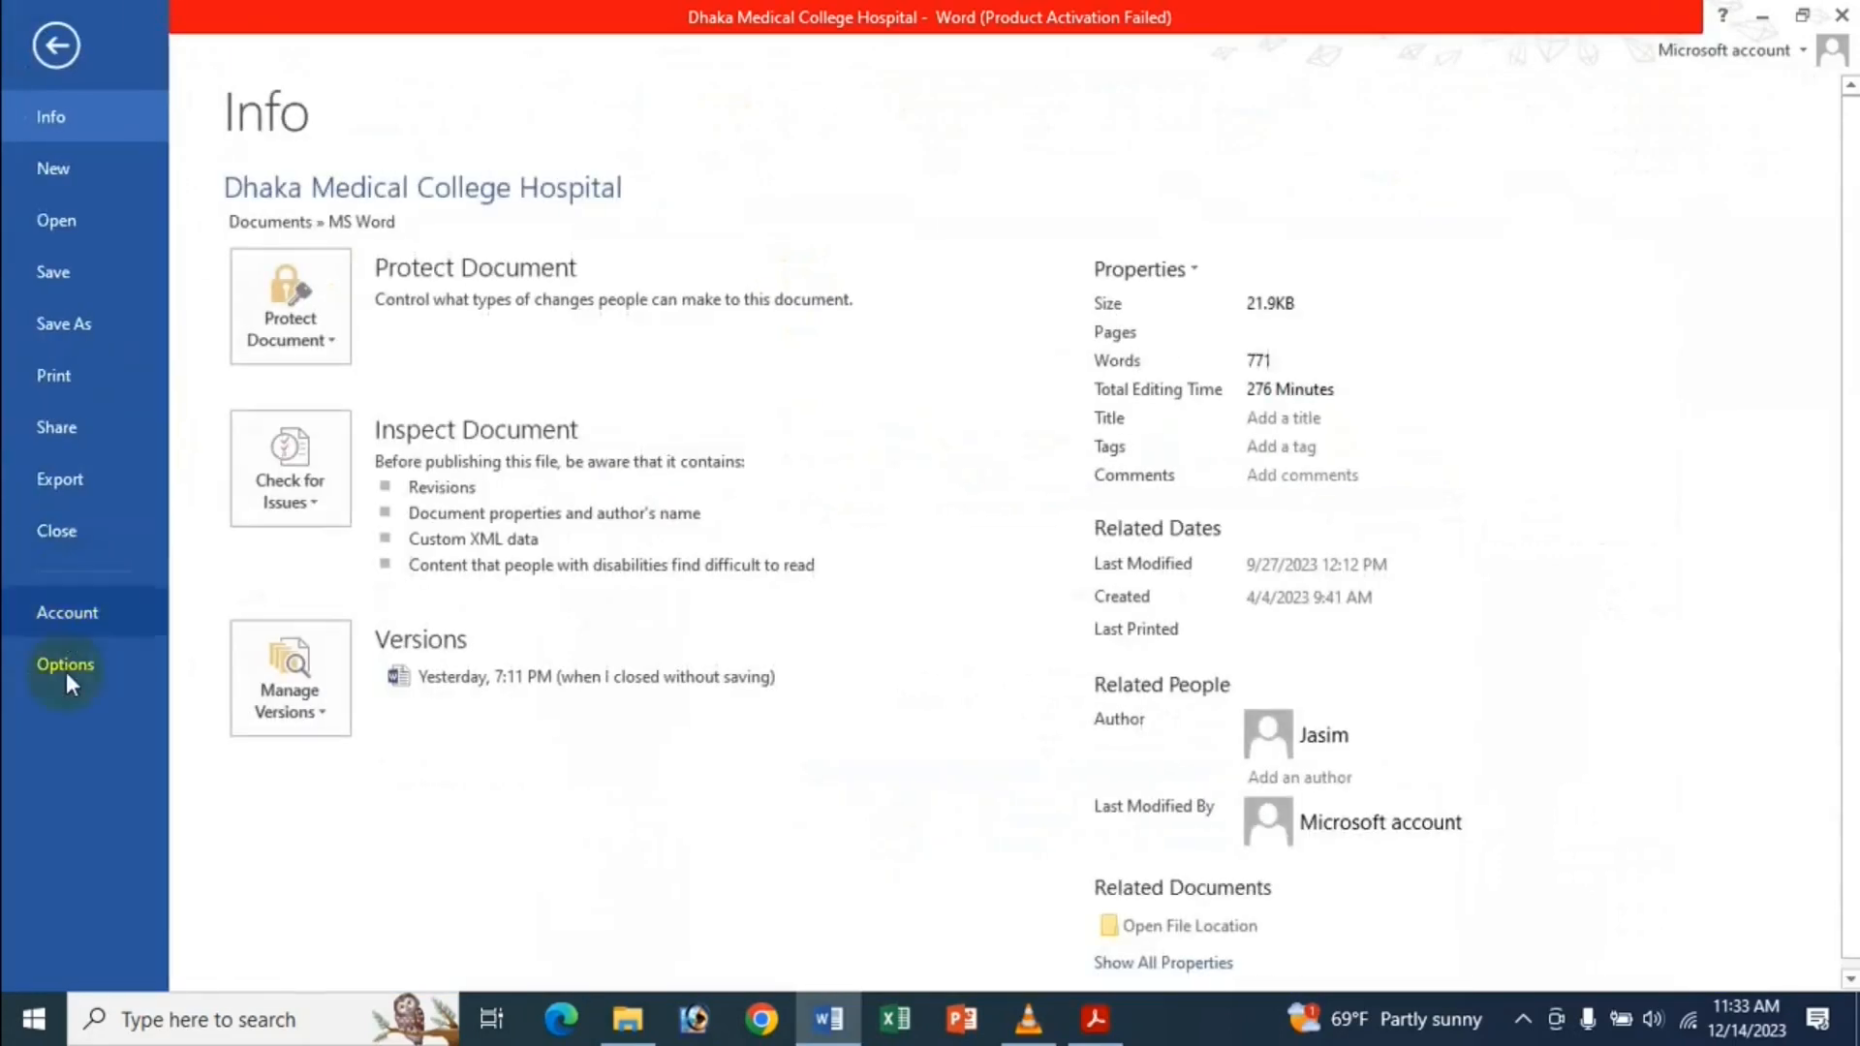
{"action": "left_click", "coordinate": [66, 671]}
{"action": "left_click", "coordinate": [461, 315]}
{"action": "scroll", "coordinate": [752, 371], "scroll_direction": "down", "scroll_amount": 15}
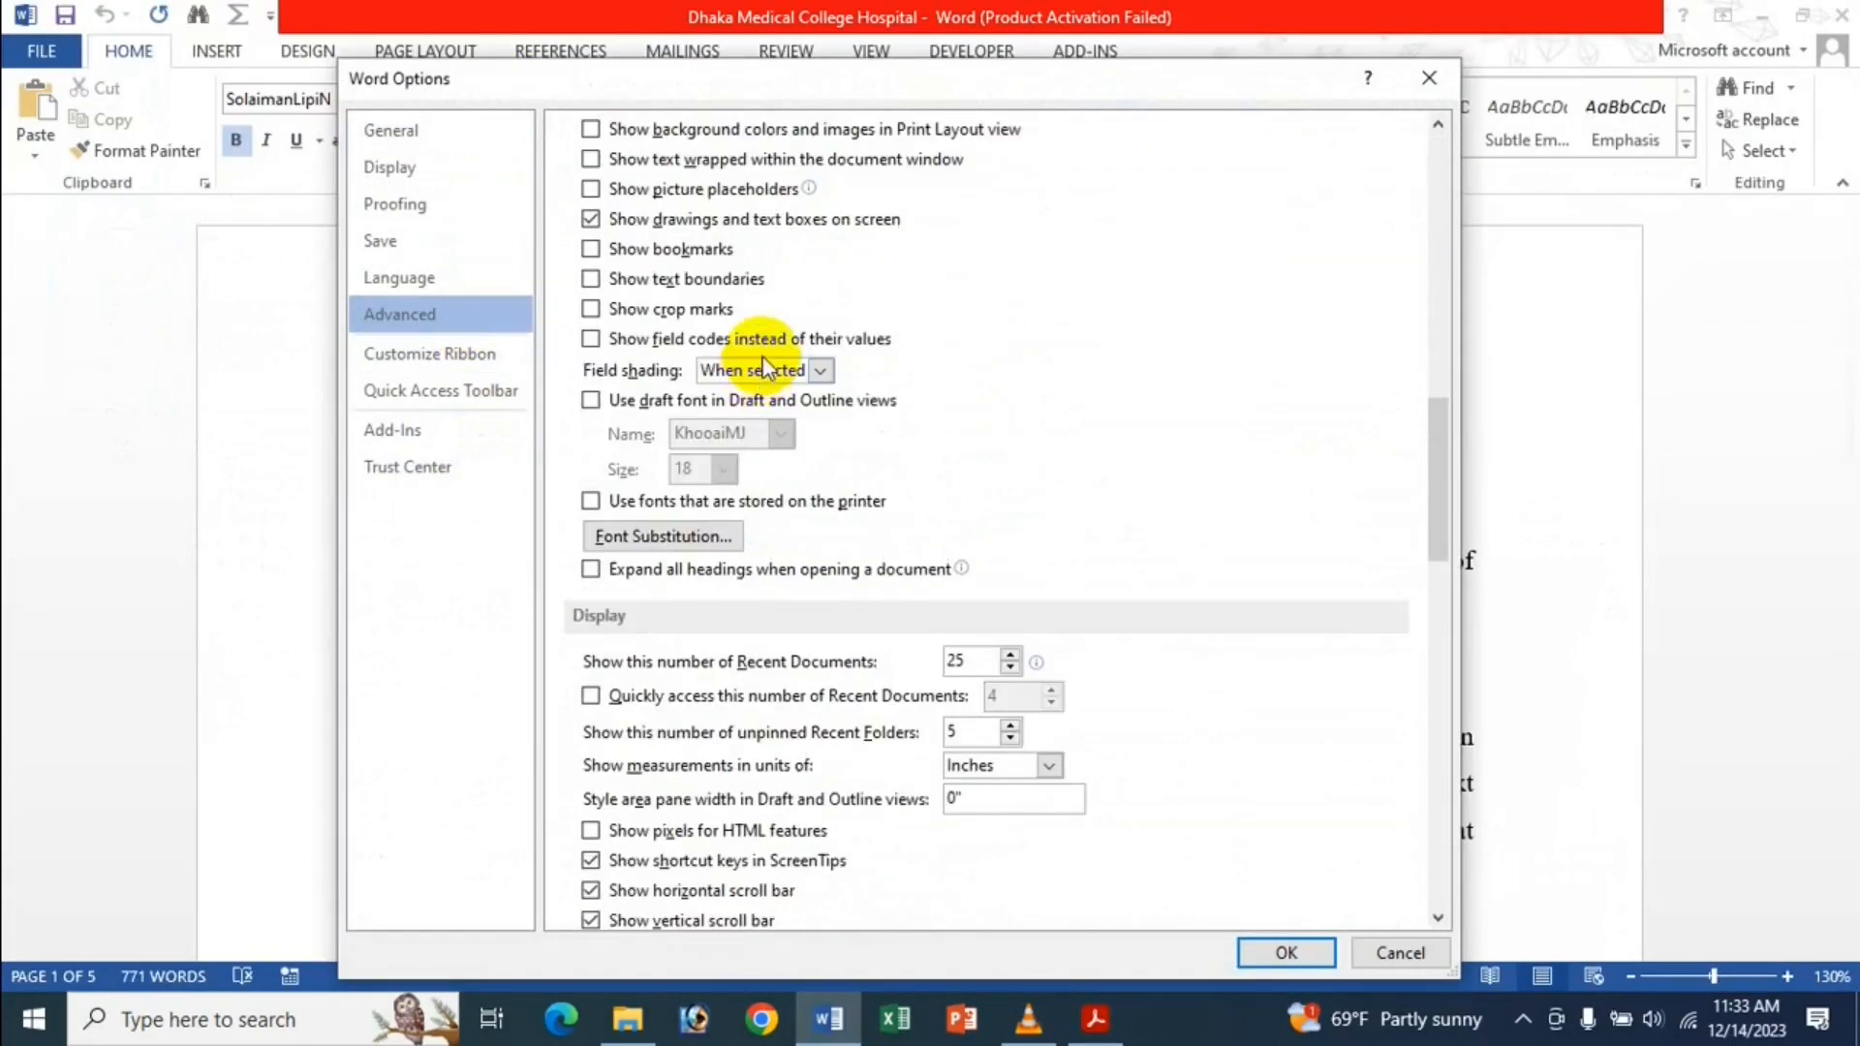
{"action": "scroll", "coordinate": [764, 368], "scroll_direction": "down", "scroll_amount": 3}
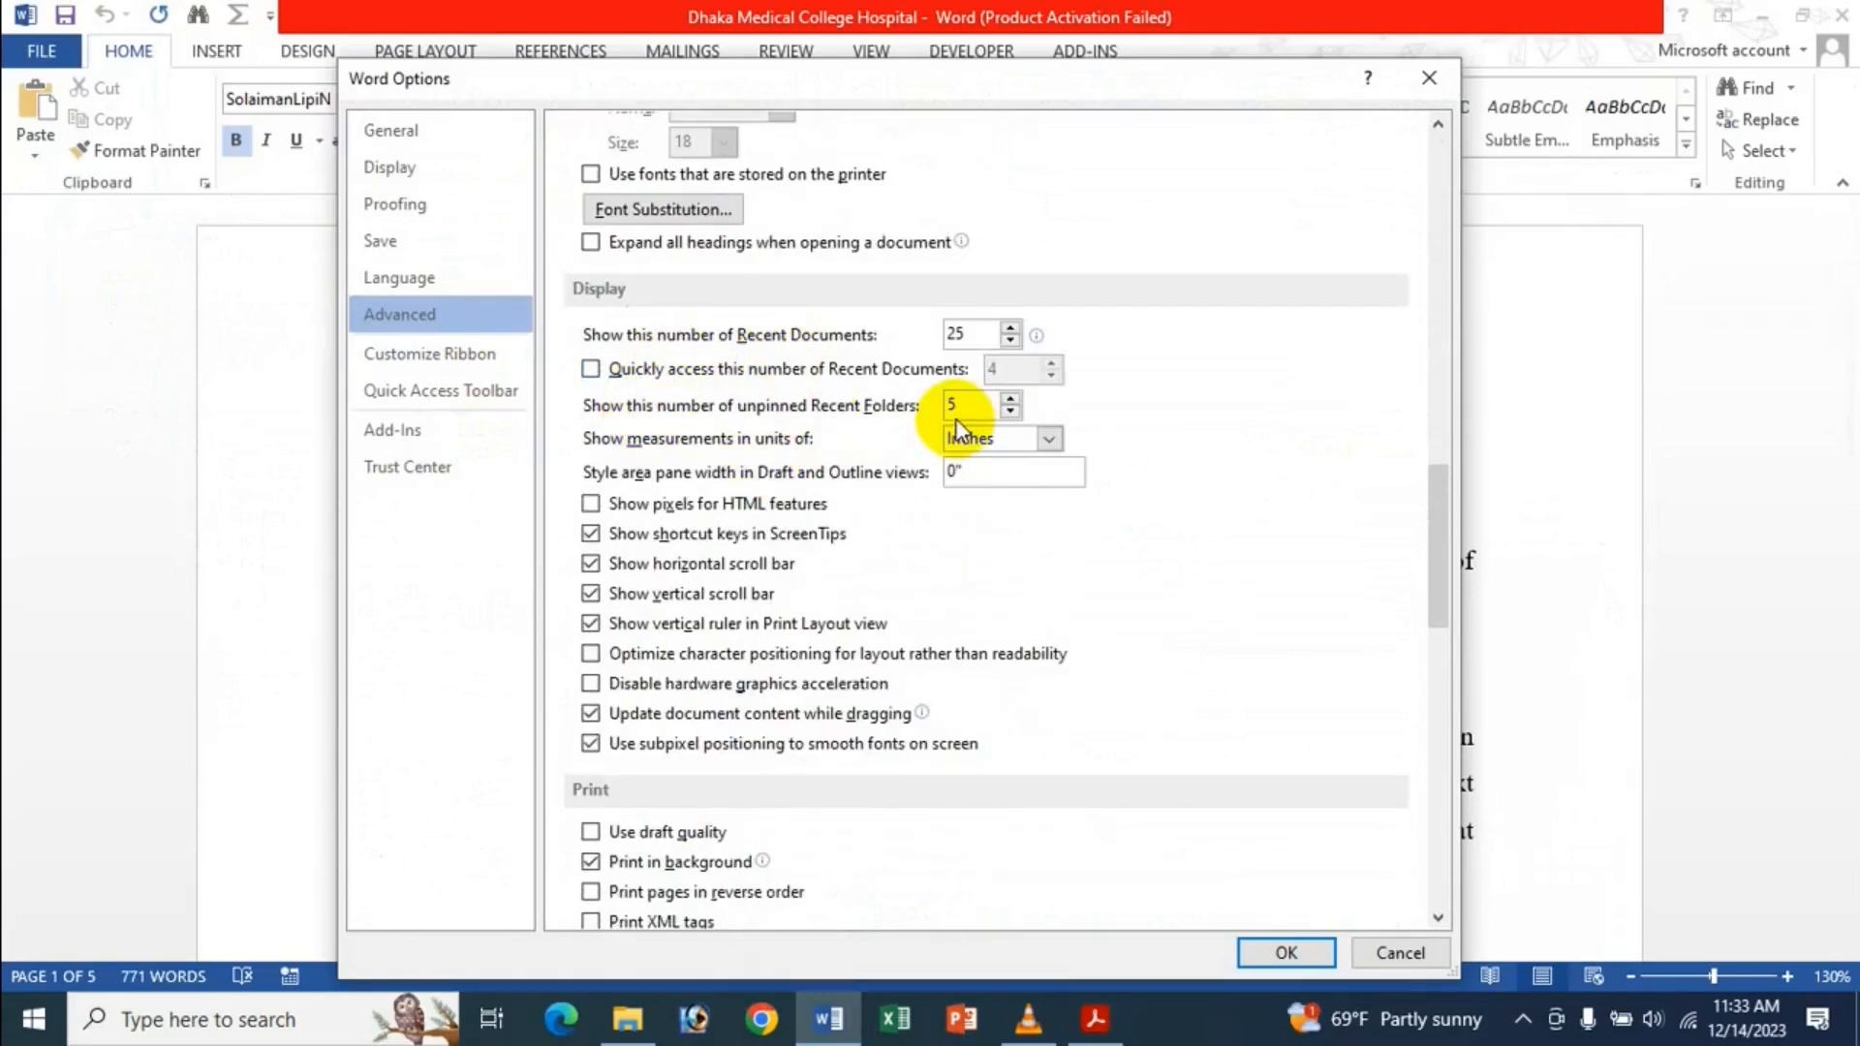
{"action": "scroll", "coordinate": [864, 569], "scroll_direction": "up", "scroll_amount": 5}
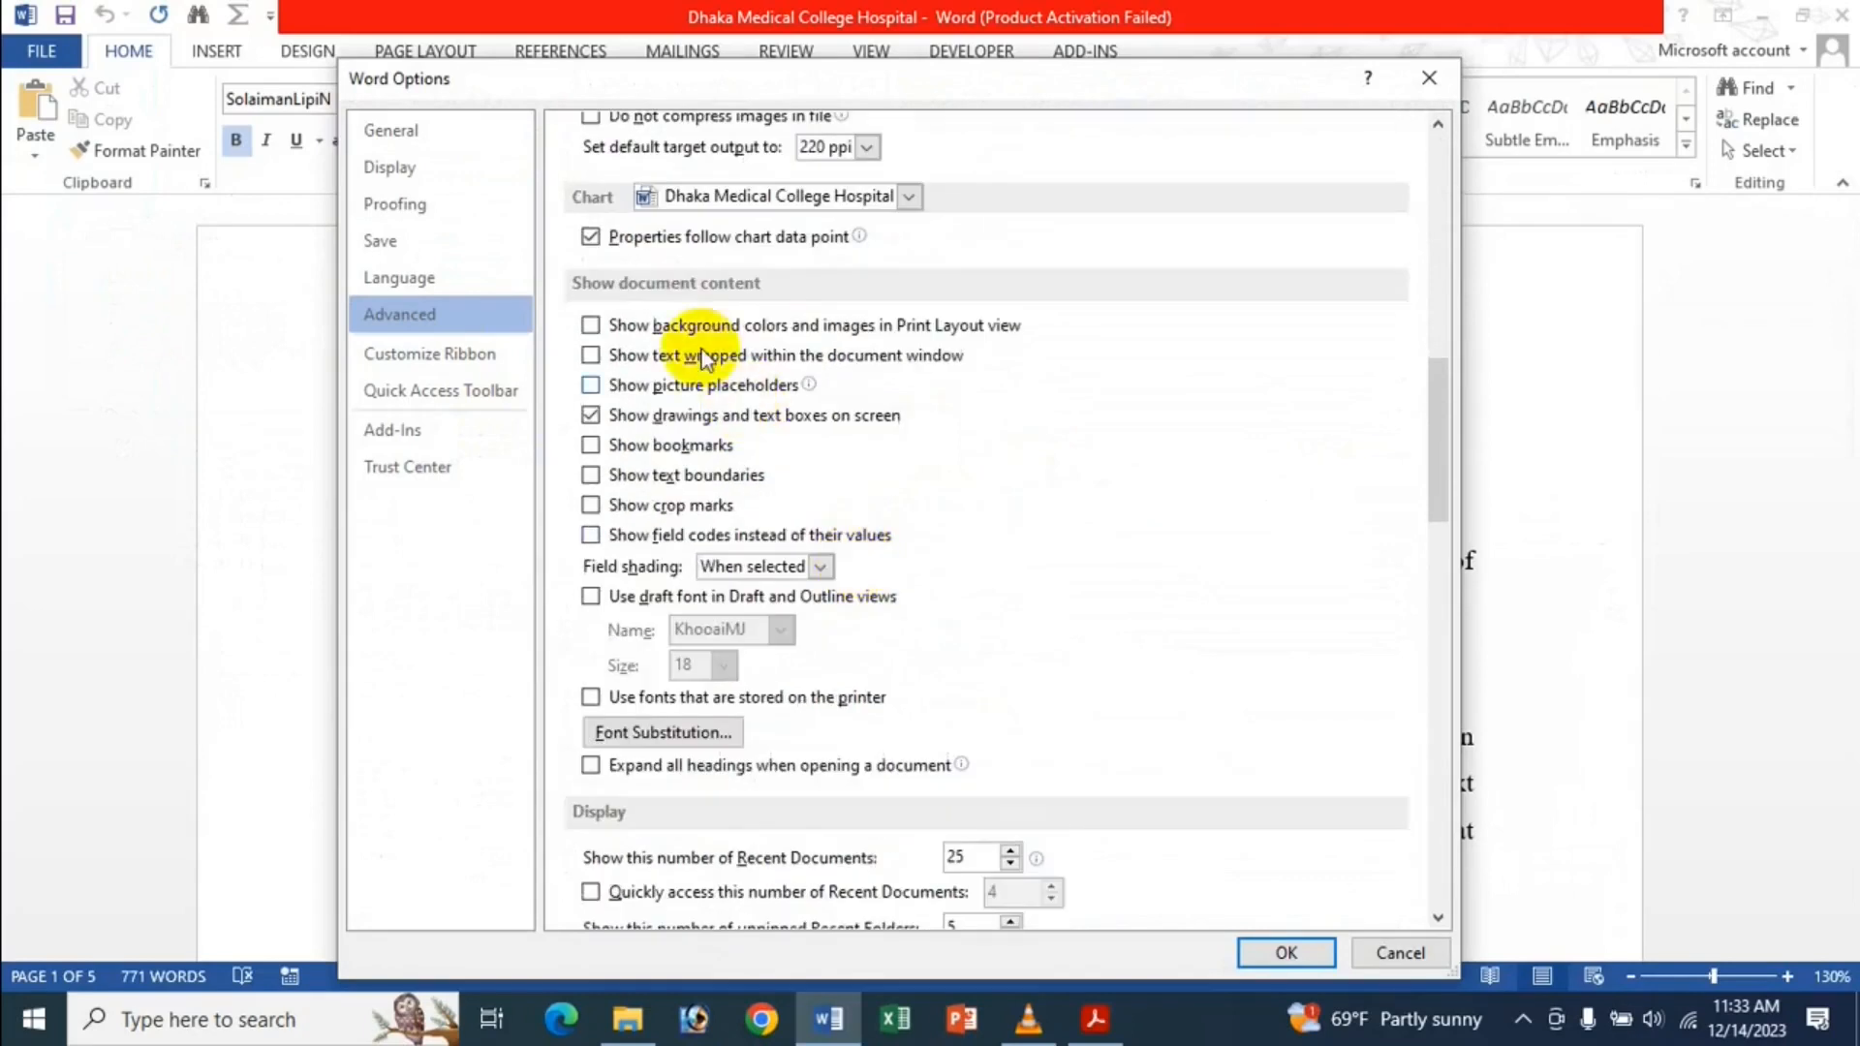
{"action": "scroll", "coordinate": [747, 531], "scroll_direction": "up", "scroll_amount": 7}
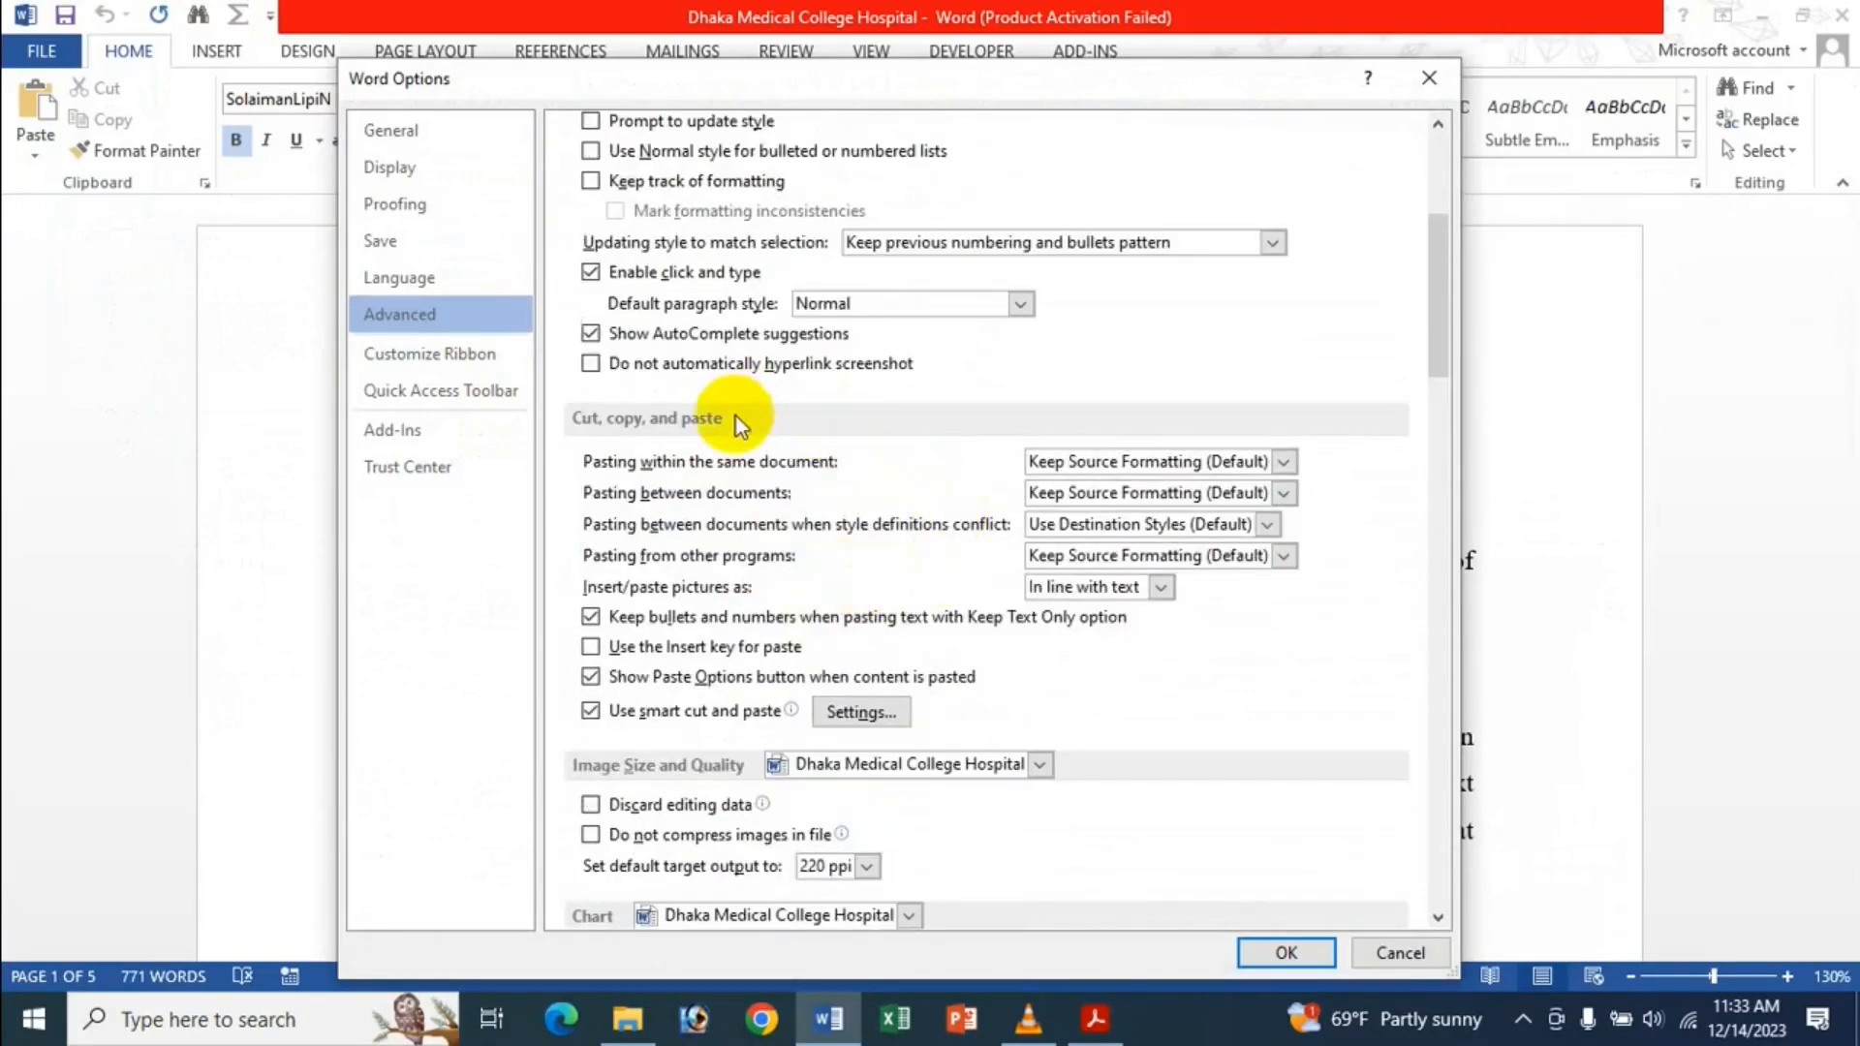
{"action": "scroll", "coordinate": [707, 504], "scroll_direction": "up", "scroll_amount": 4}
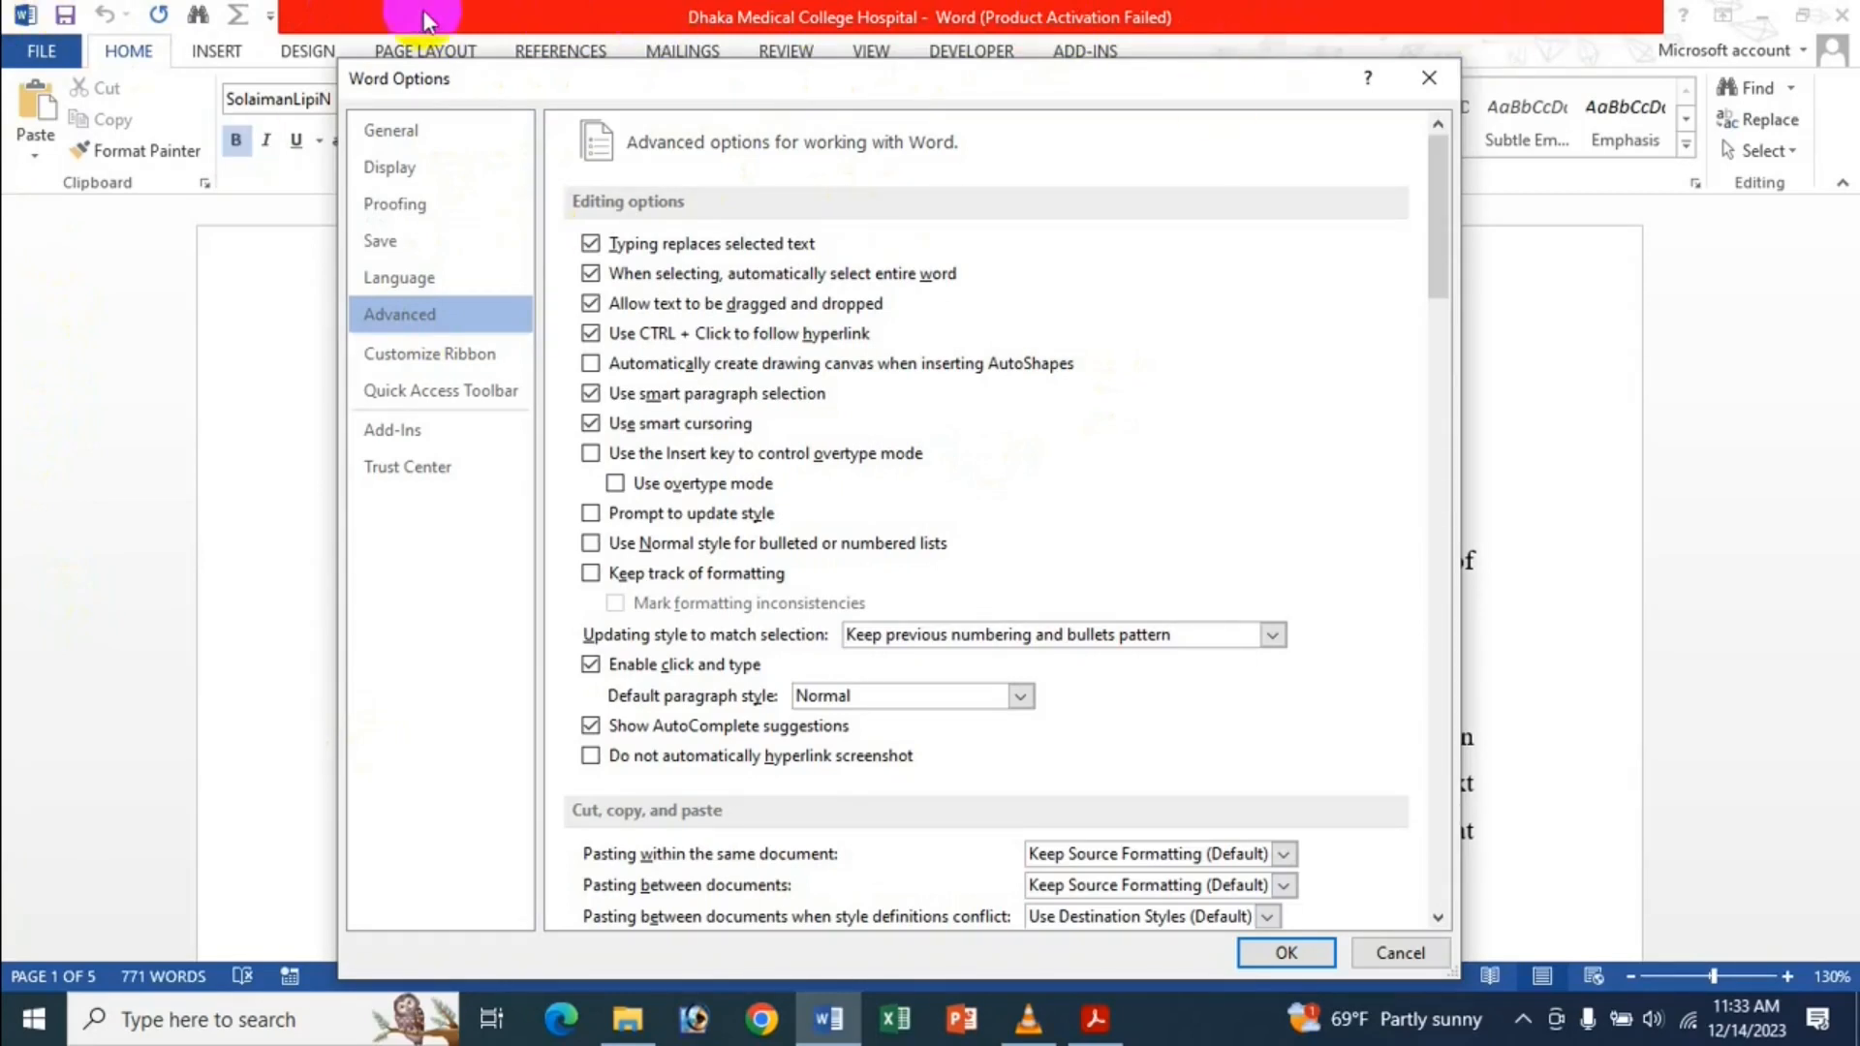
{"action": "scroll", "coordinate": [1162, 639], "scroll_direction": "down", "scroll_amount": 5}
{"action": "scroll", "coordinate": [1159, 625], "scroll_direction": "down", "scroll_amount": 4}
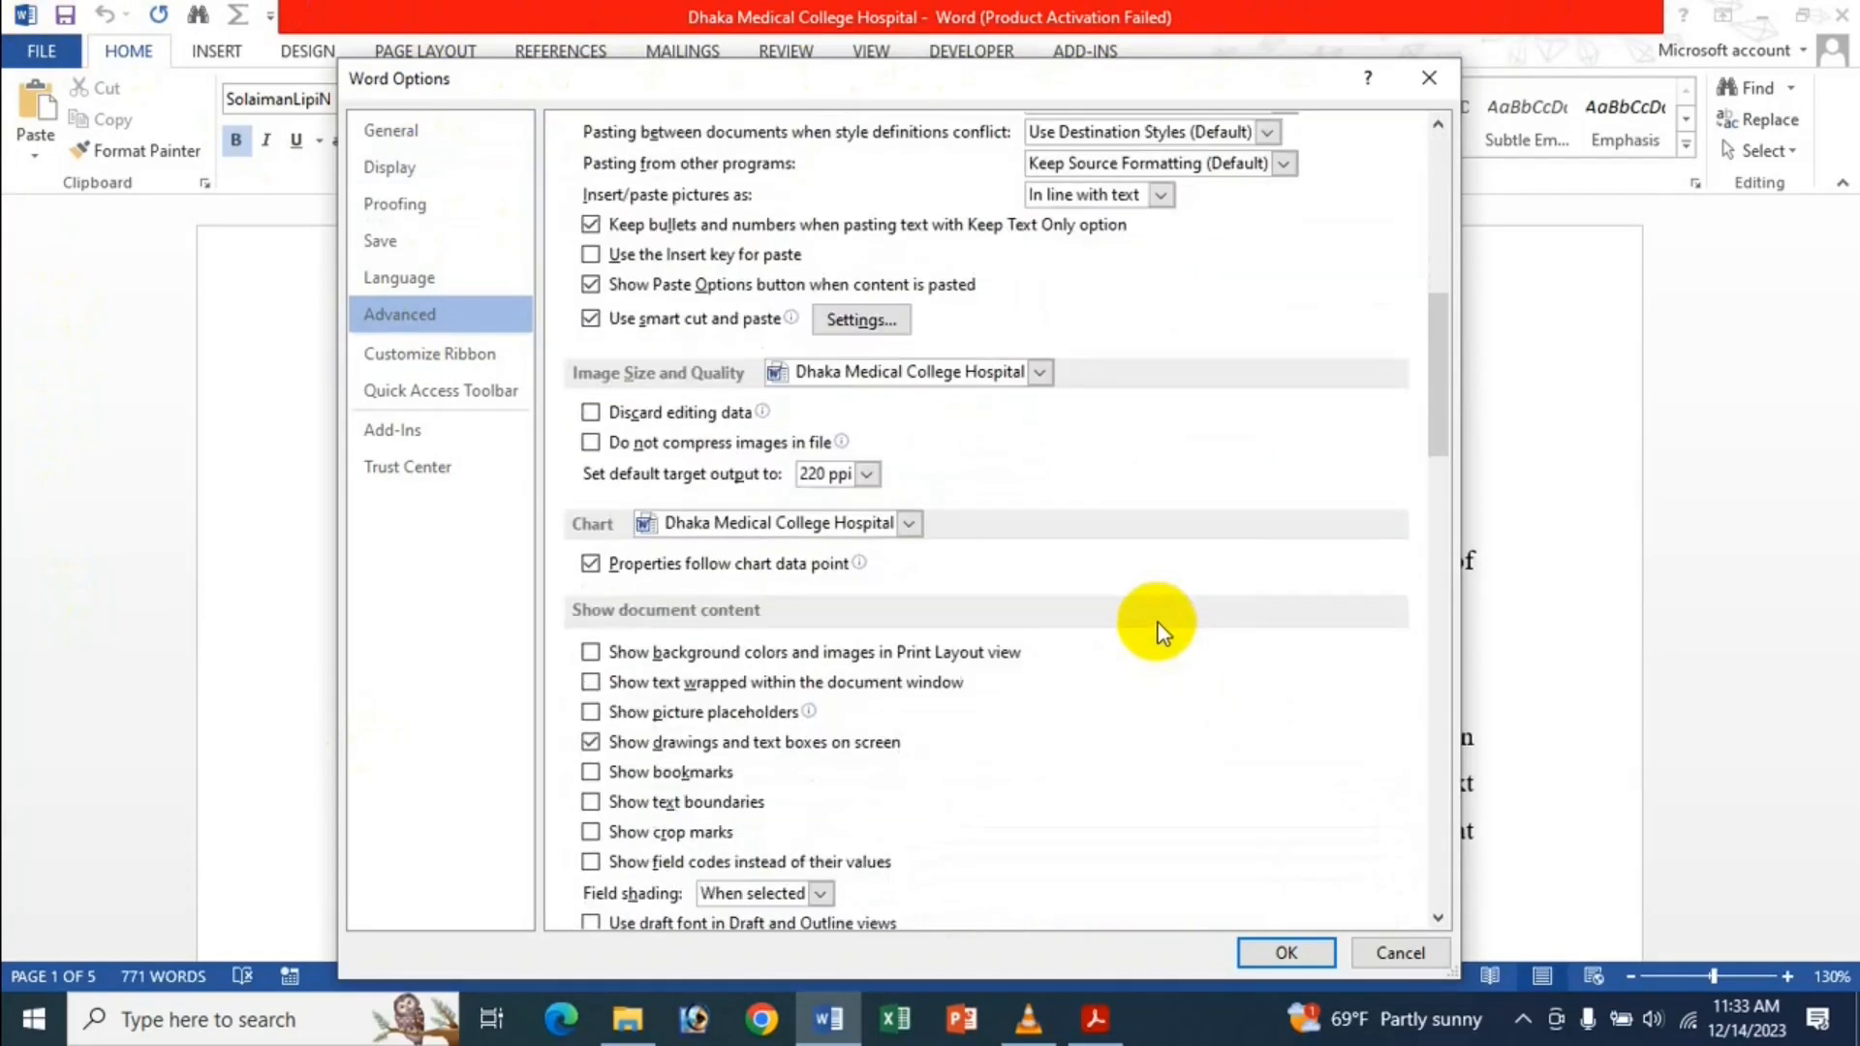
{"action": "scroll", "coordinate": [995, 481], "scroll_direction": "down", "scroll_amount": 6}
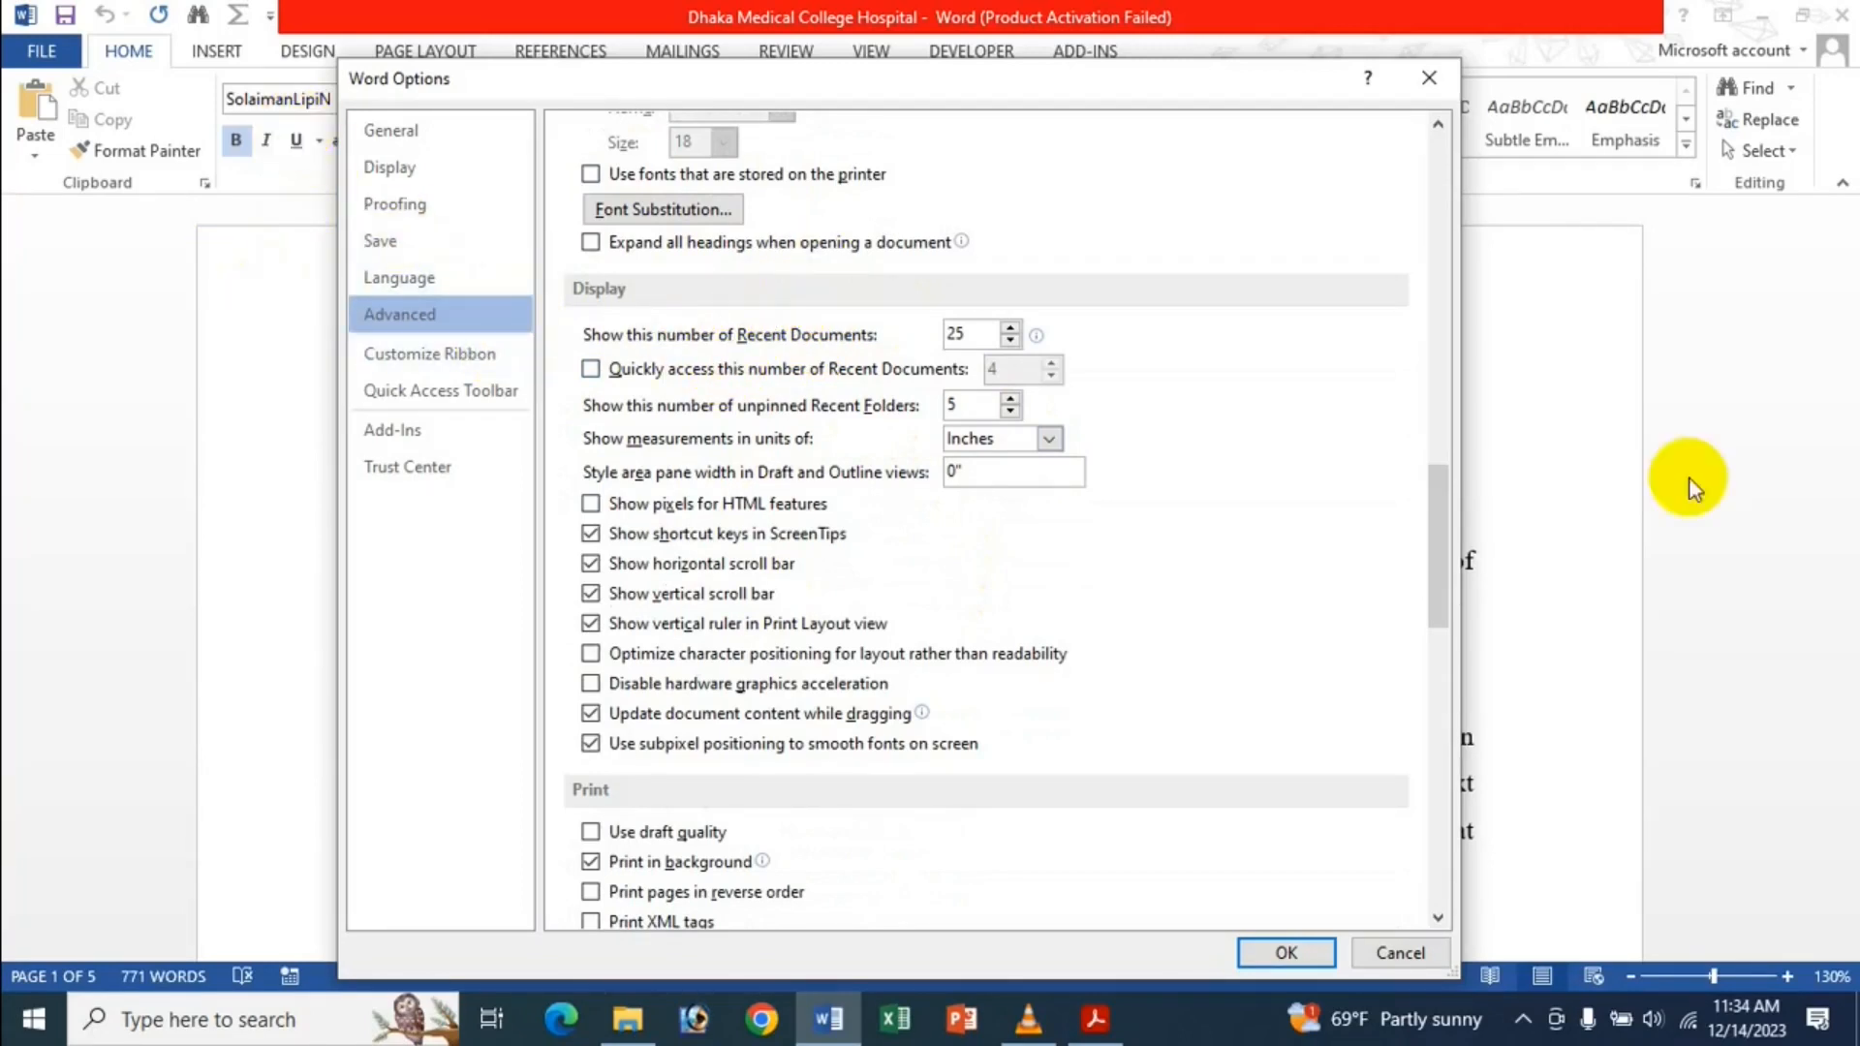
{"action": "left_click", "coordinate": [1284, 952]}
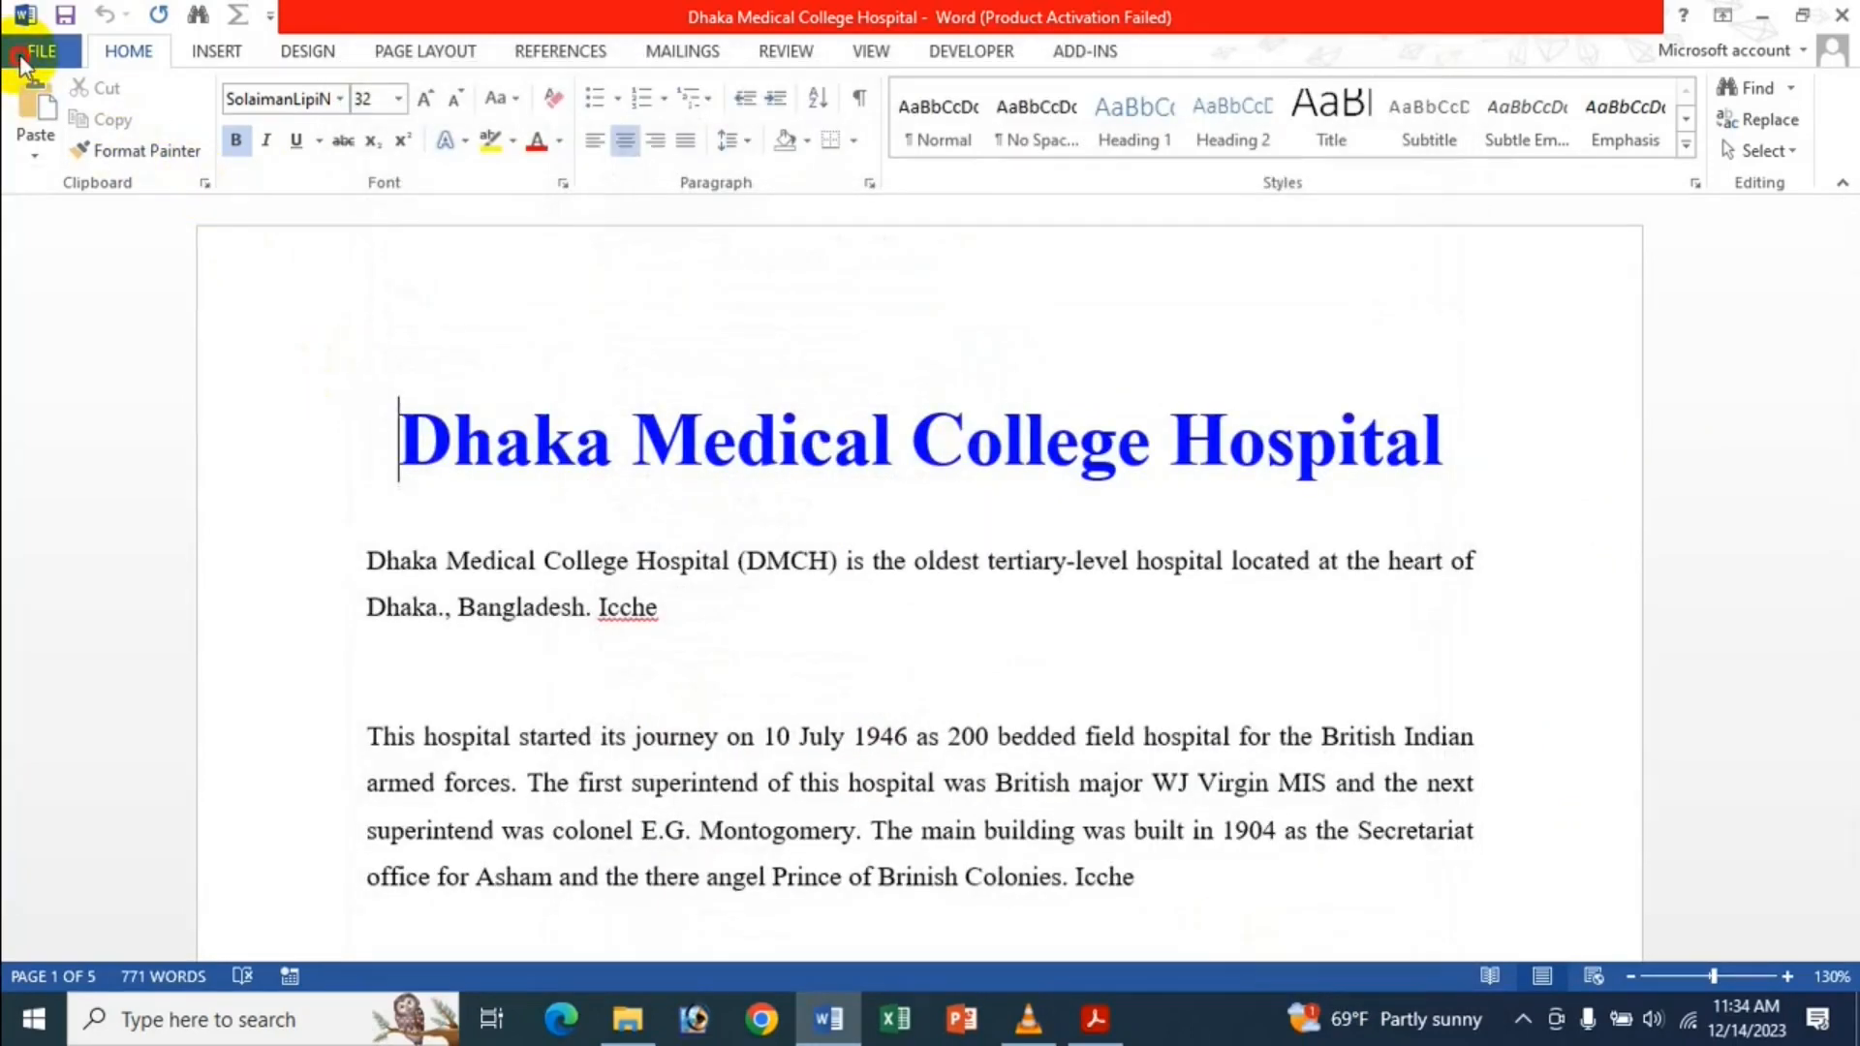
Review the current recent documents list on the File > Open page.
{"action": "left_click", "coordinate": [21, 60]}
{"action": "left_click", "coordinate": [103, 225]}
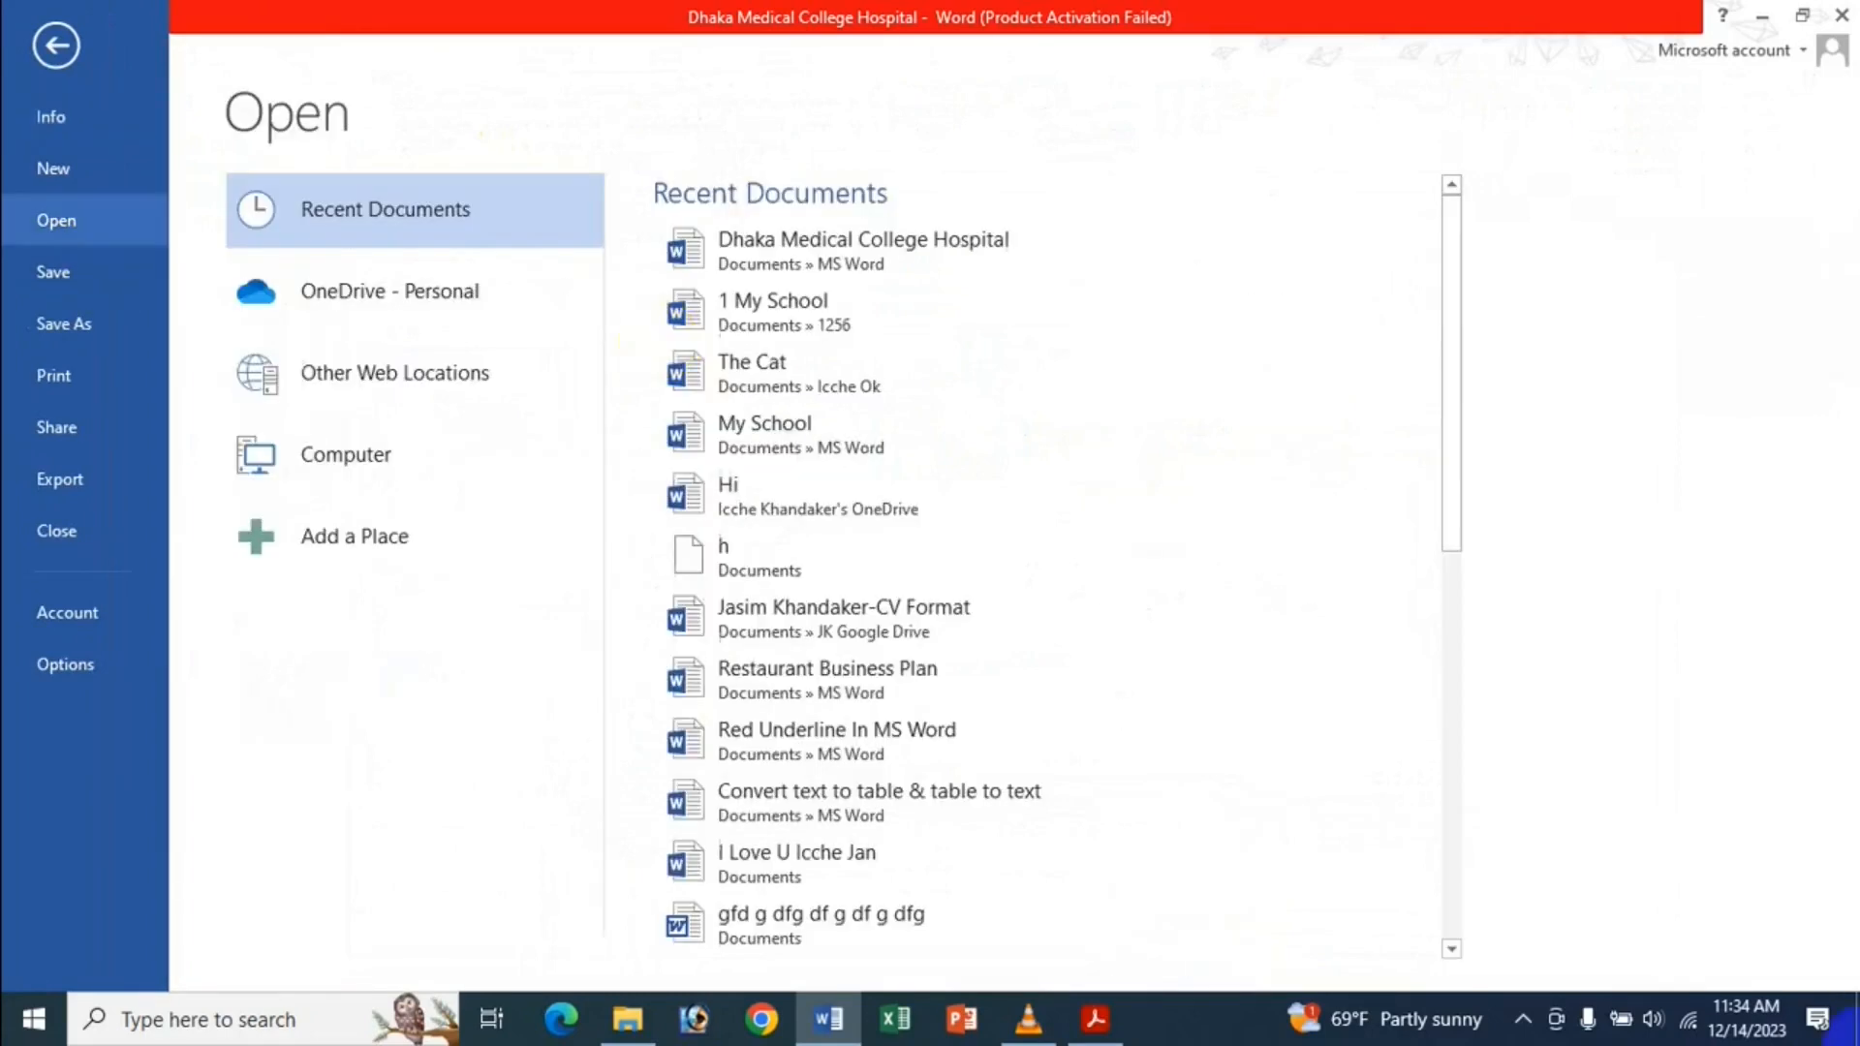
{"action": "scroll", "coordinate": [1108, 367], "scroll_direction": "down", "scroll_amount": 8}
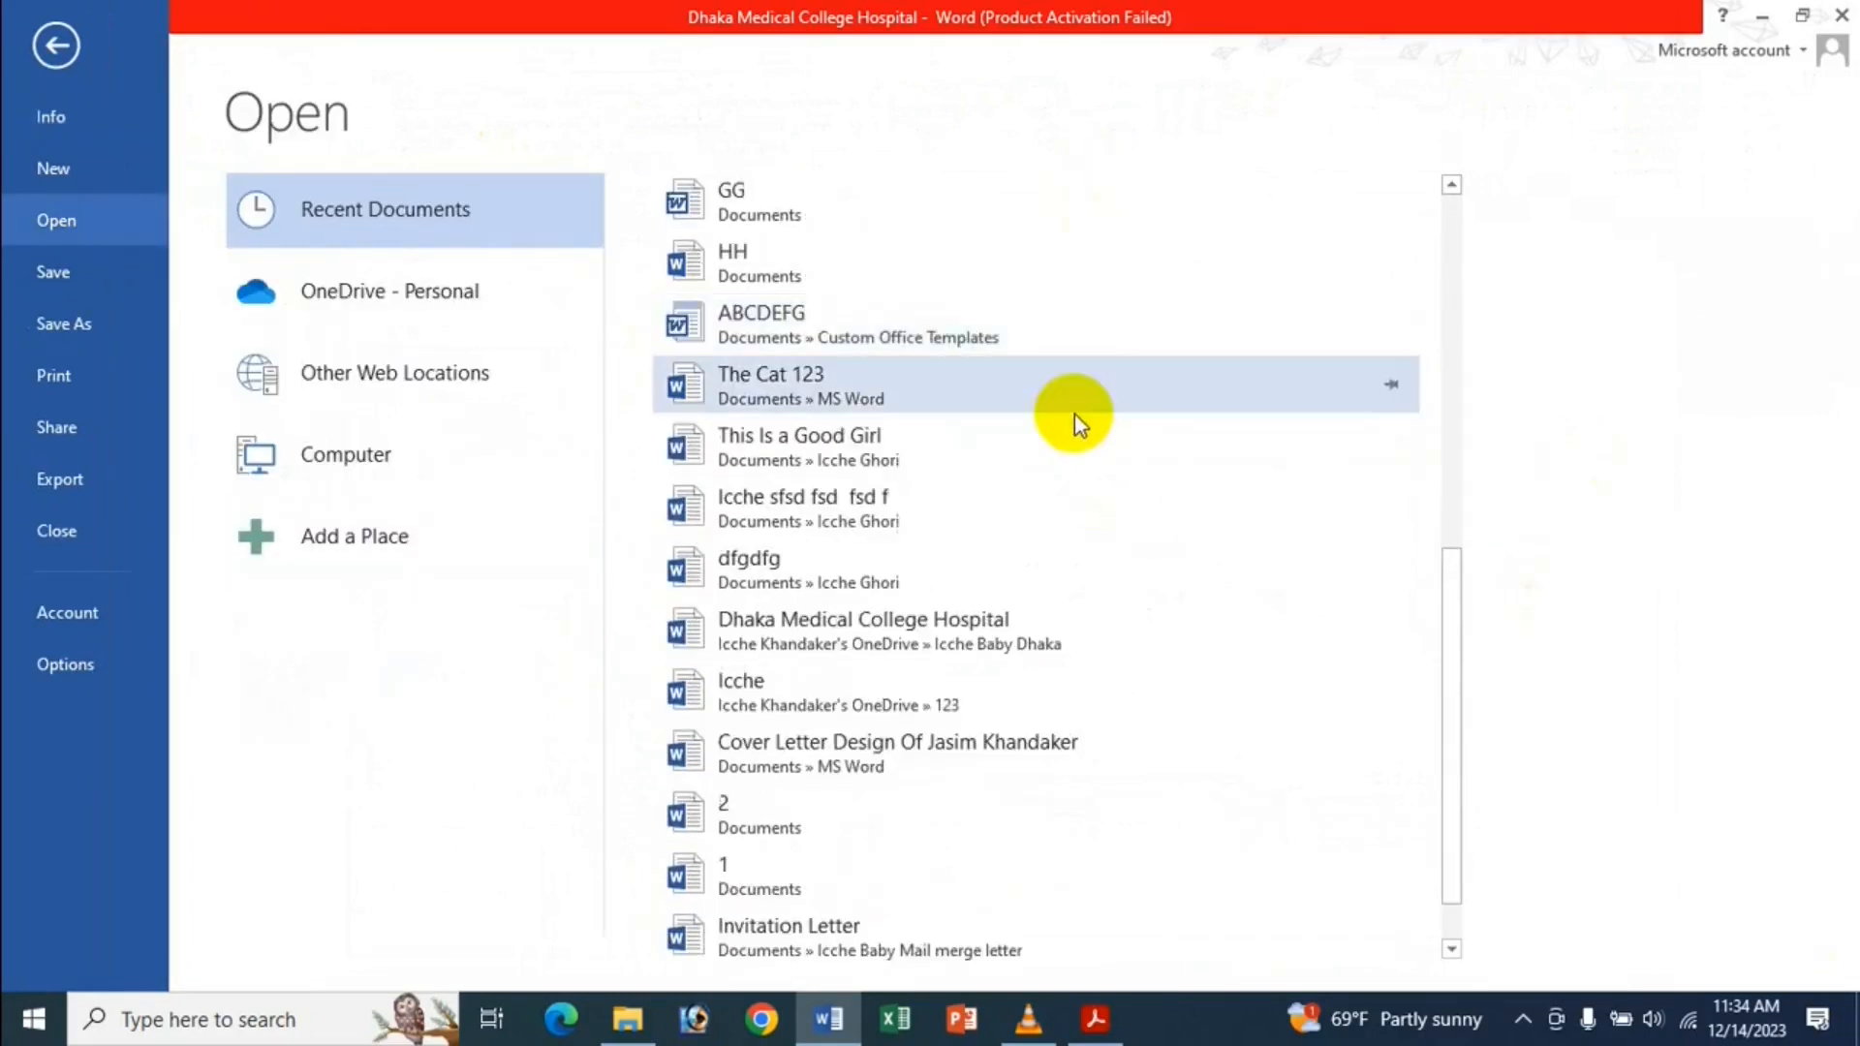
{"action": "scroll", "coordinate": [1073, 415], "scroll_direction": "down", "scroll_amount": 1}
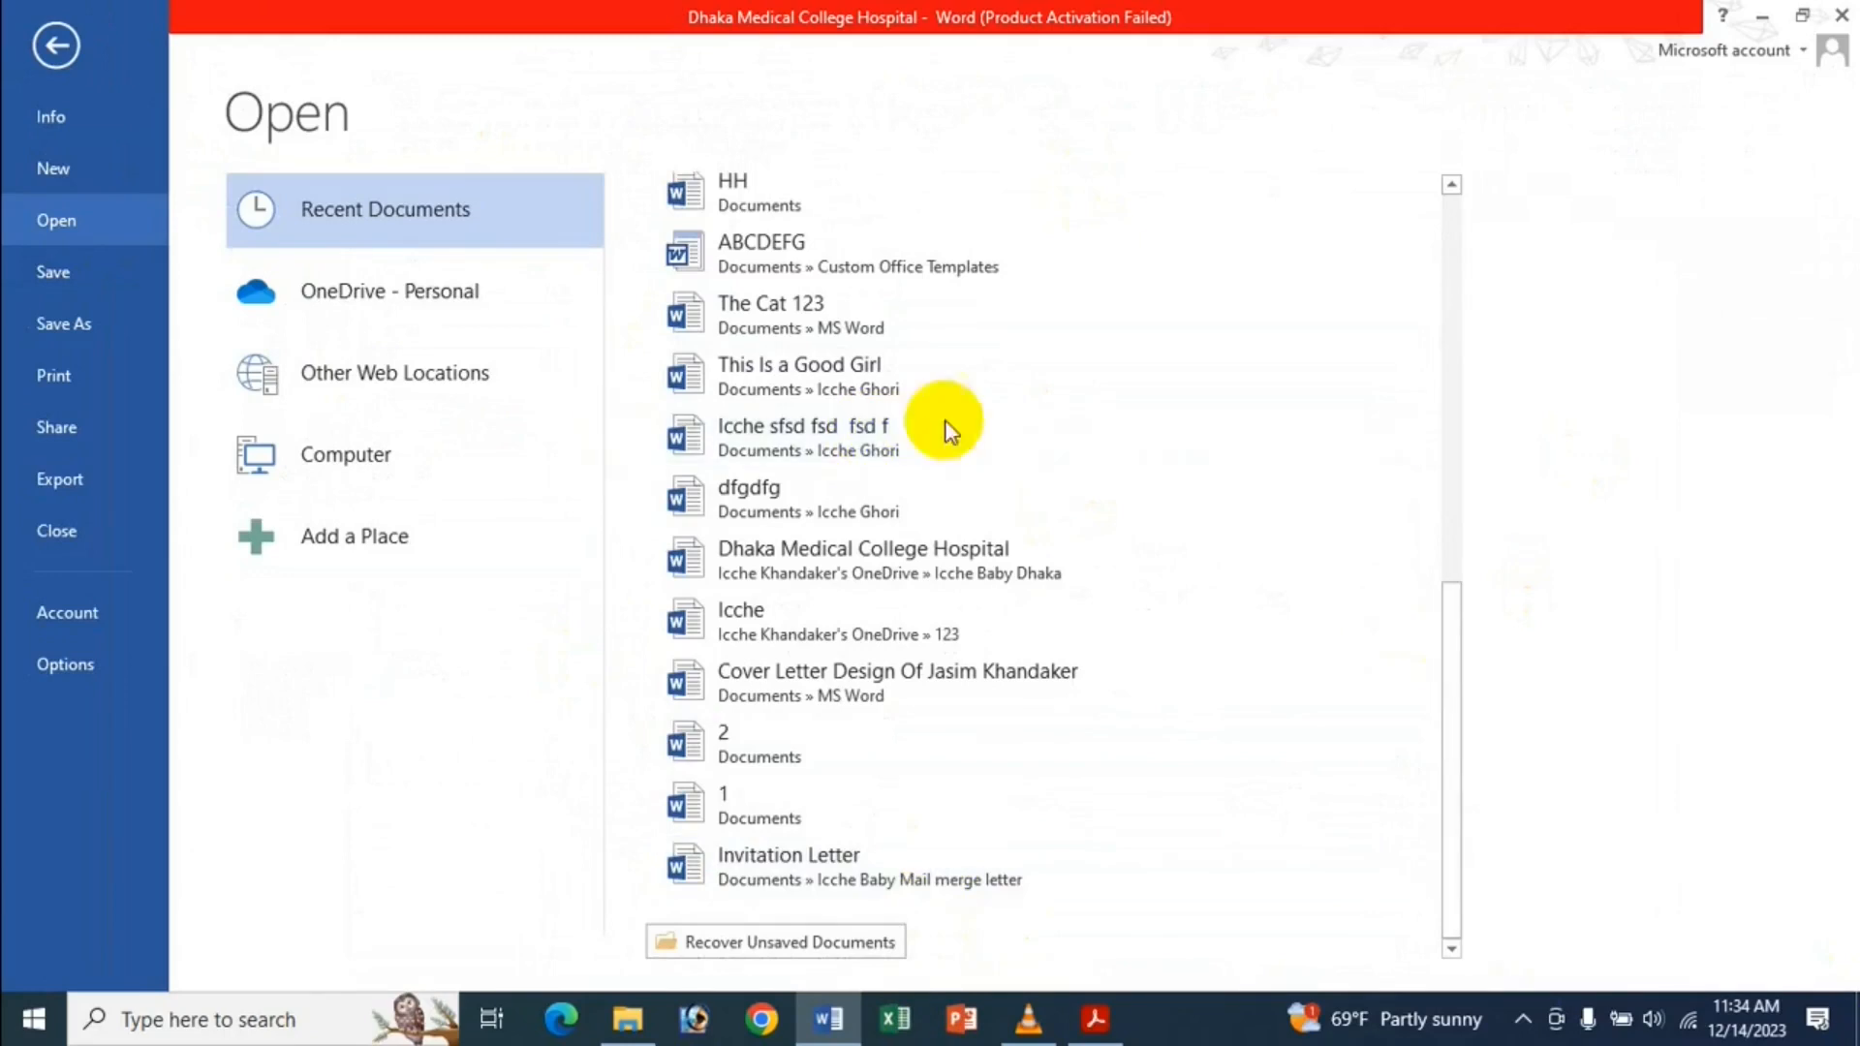
Set 'Show this number of Recent Documents' to 5 in Advanced options and apply.
{"action": "left_click", "coordinate": [97, 663]}
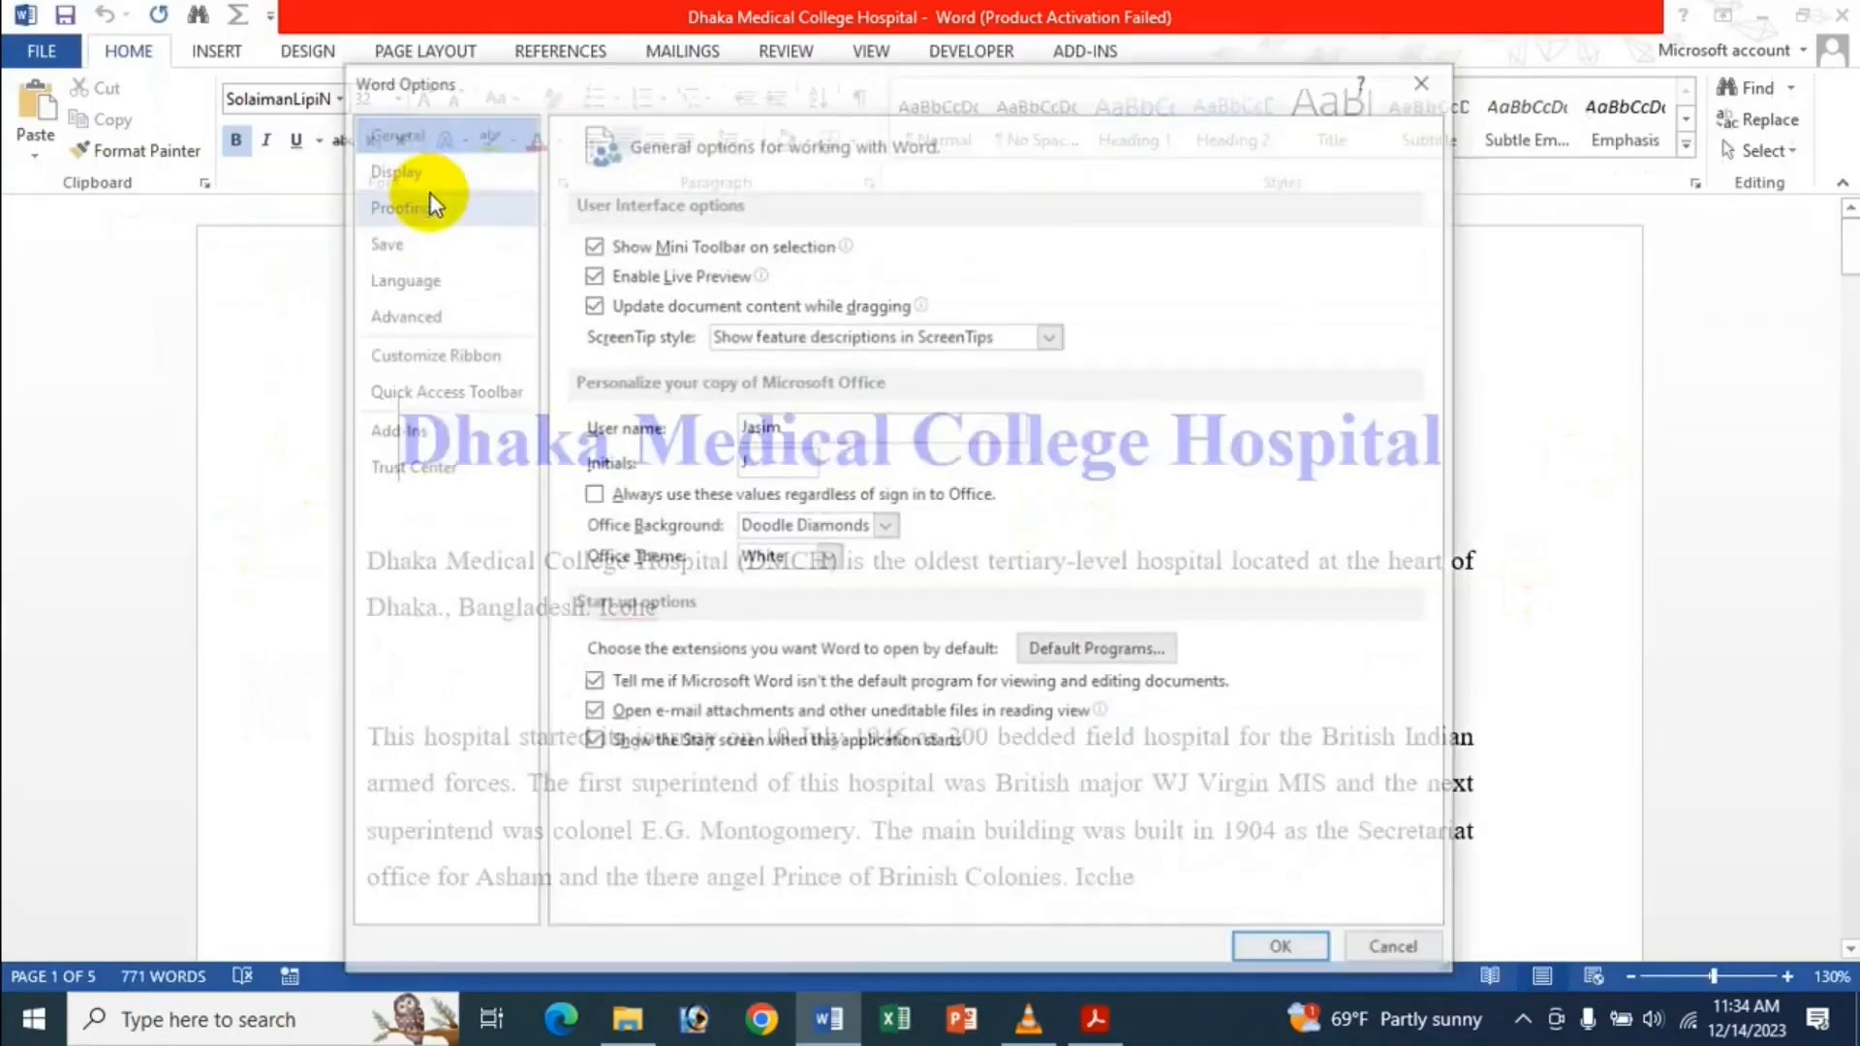
{"action": "left_click", "coordinate": [426, 314]}
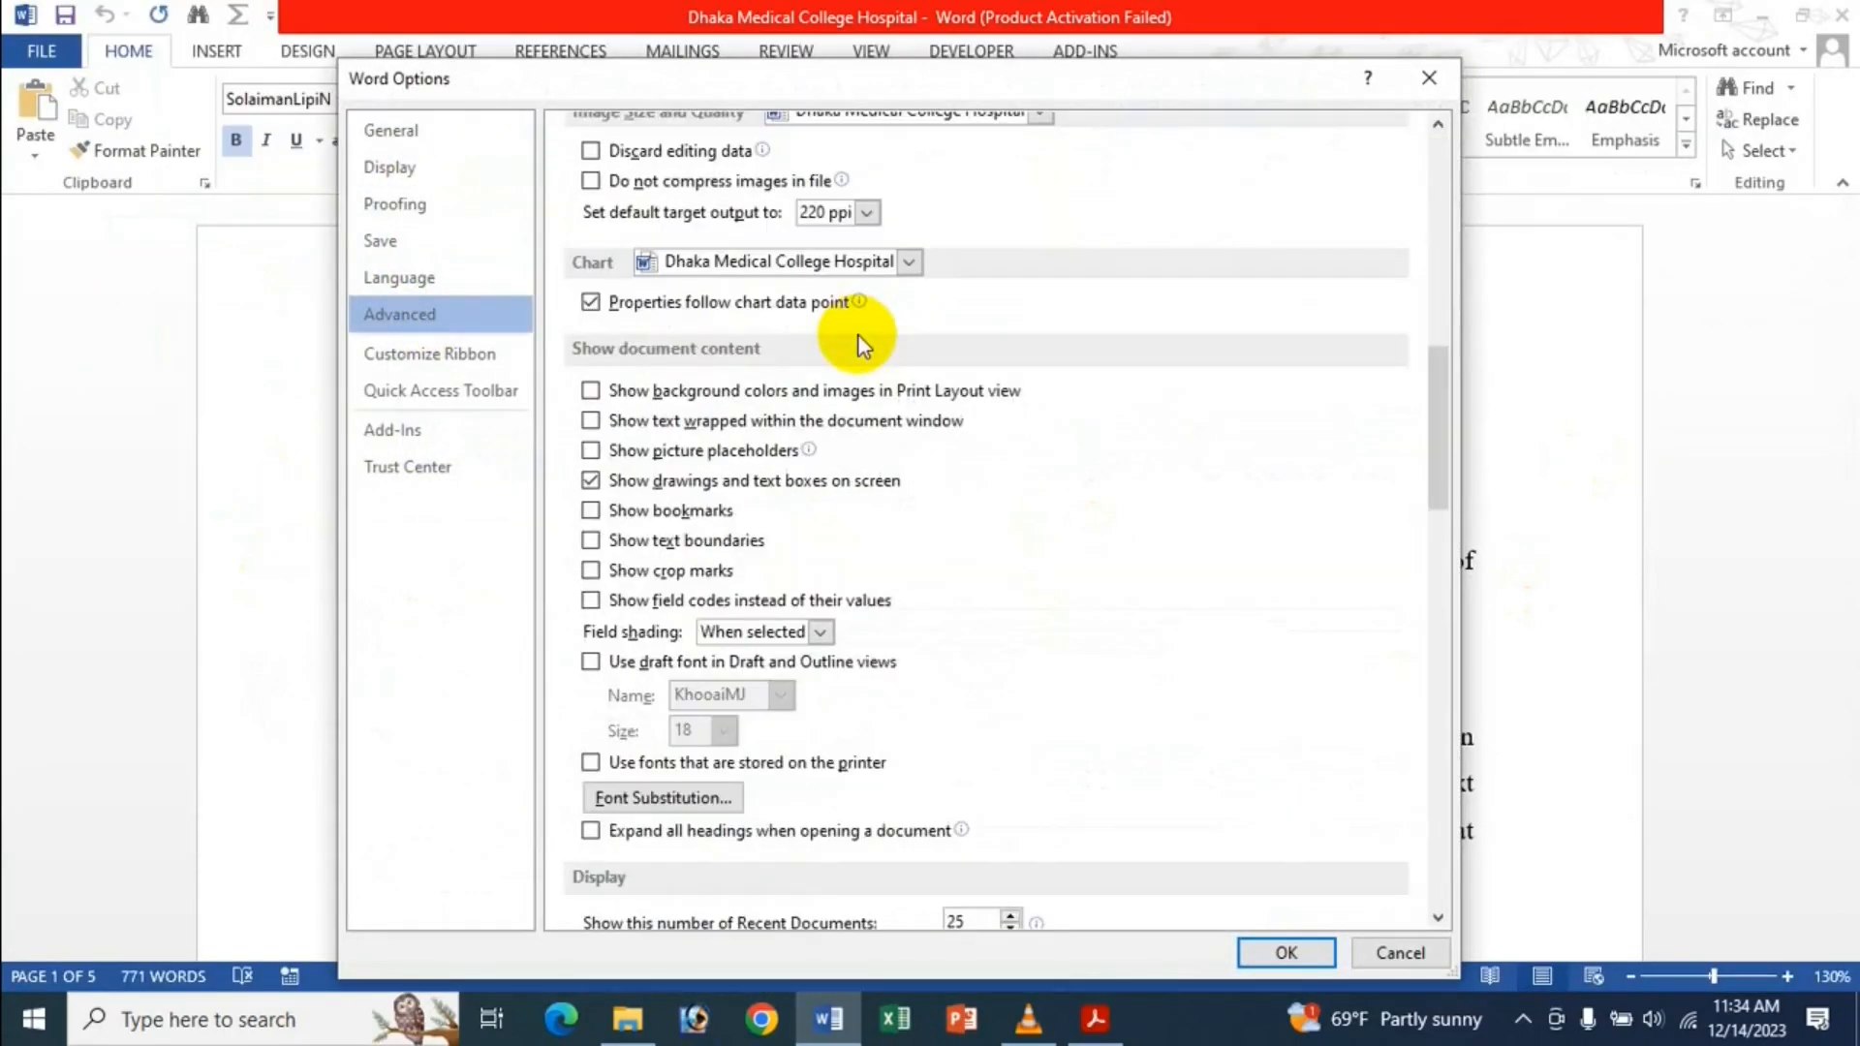
{"action": "scroll", "coordinate": [862, 345], "scroll_direction": "down", "scroll_amount": 7}
{"action": "scroll", "coordinate": [865, 341], "scroll_direction": "down", "scroll_amount": 1}
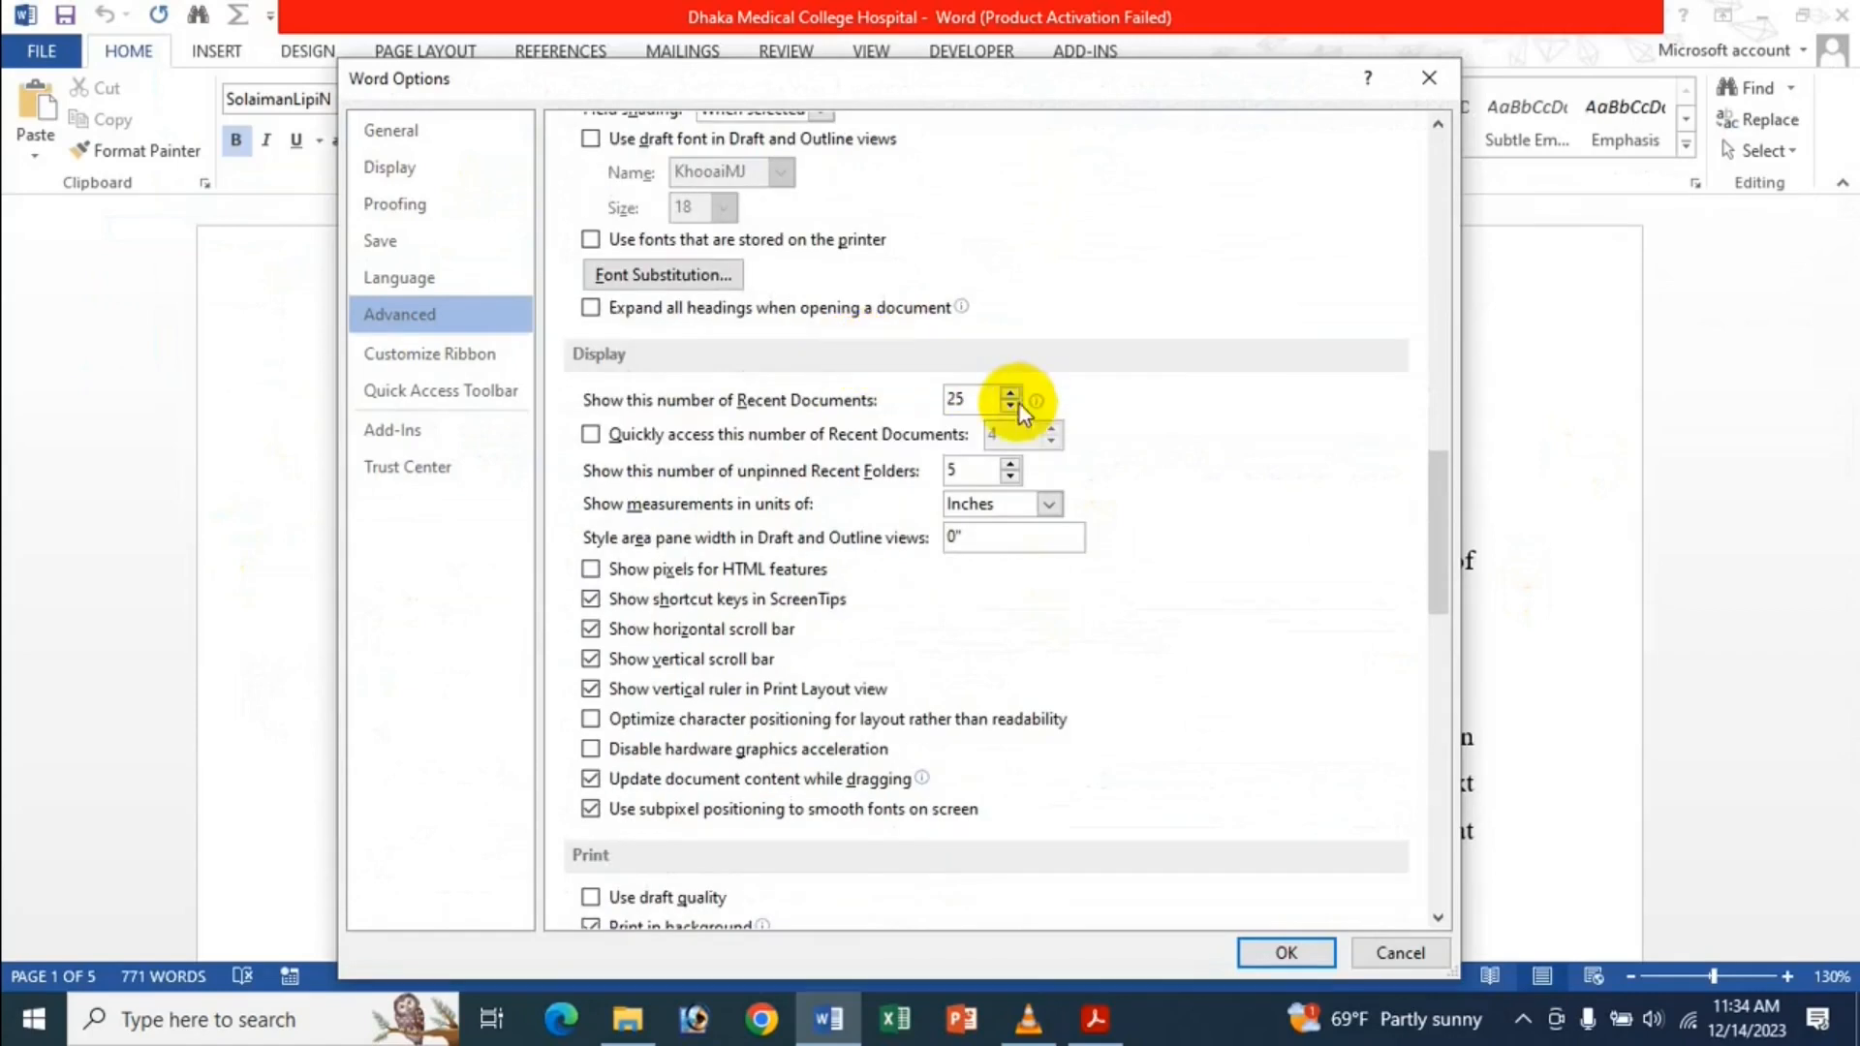
{"action": "left_click", "coordinate": [949, 398]}
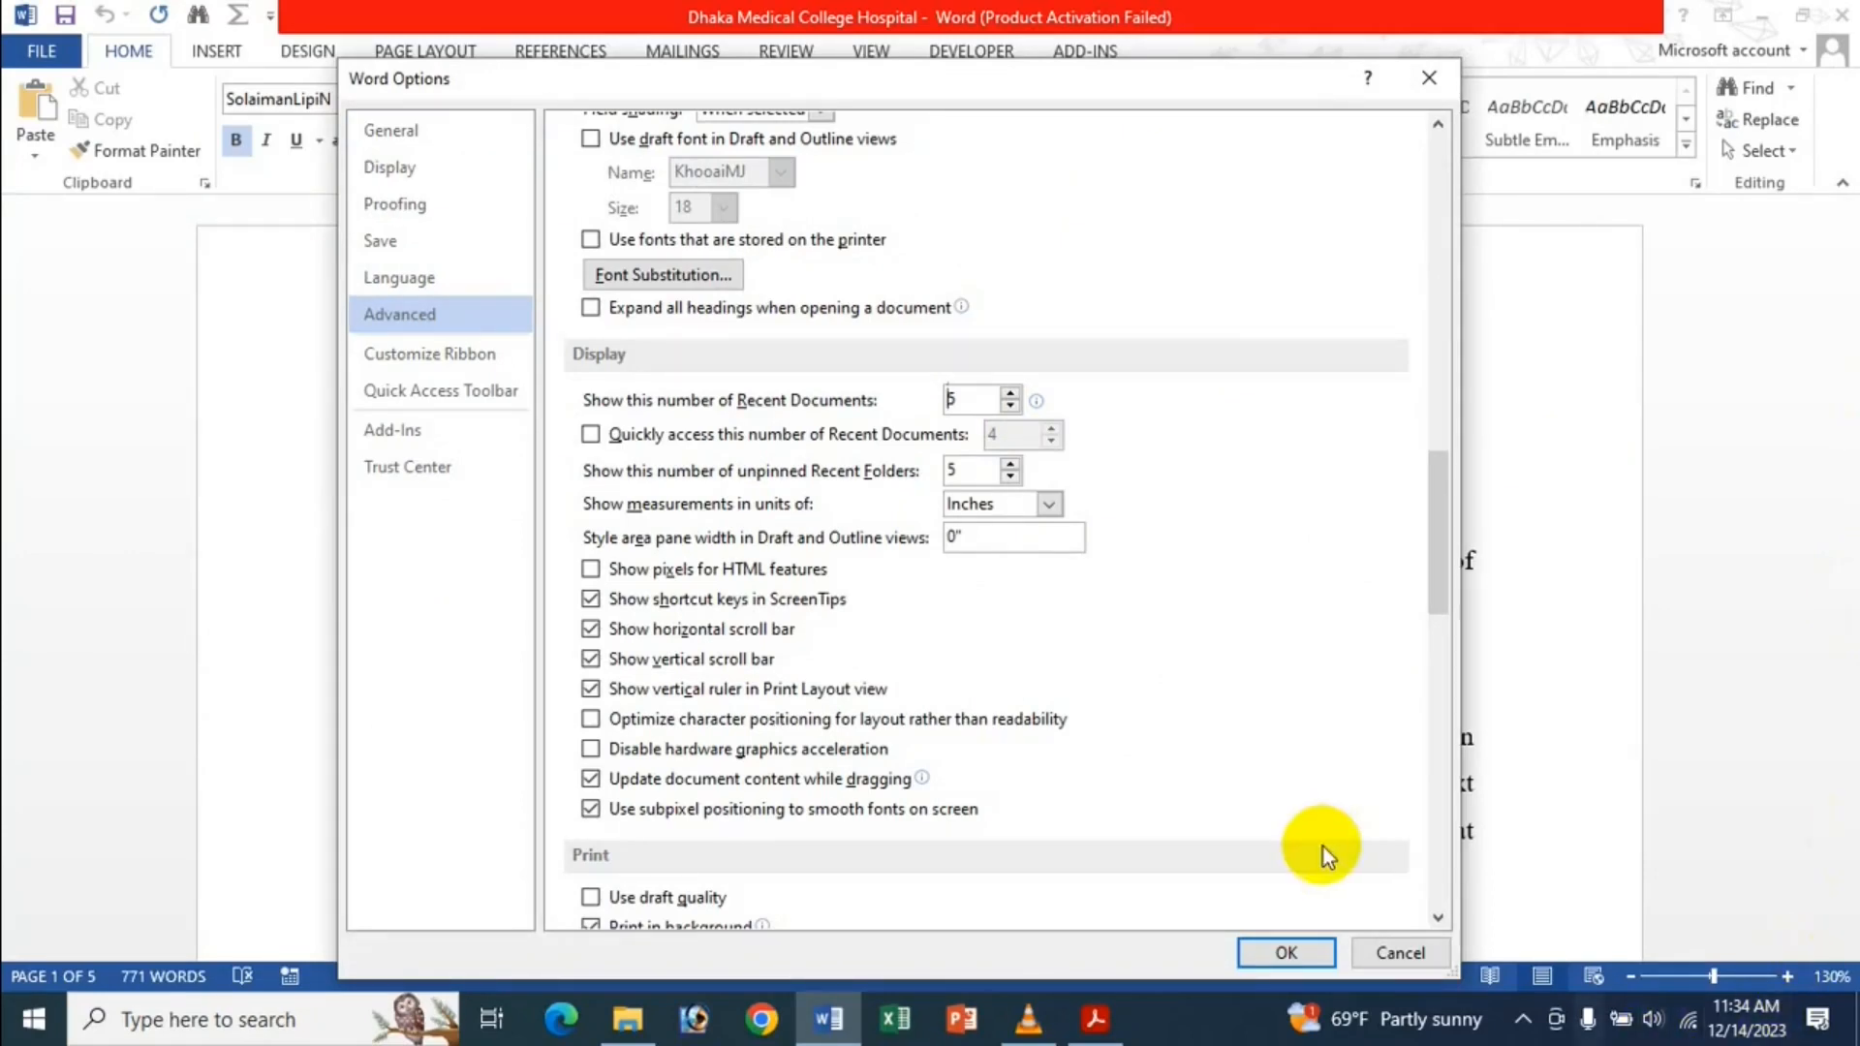
{"action": "left_click", "coordinate": [1286, 953]}
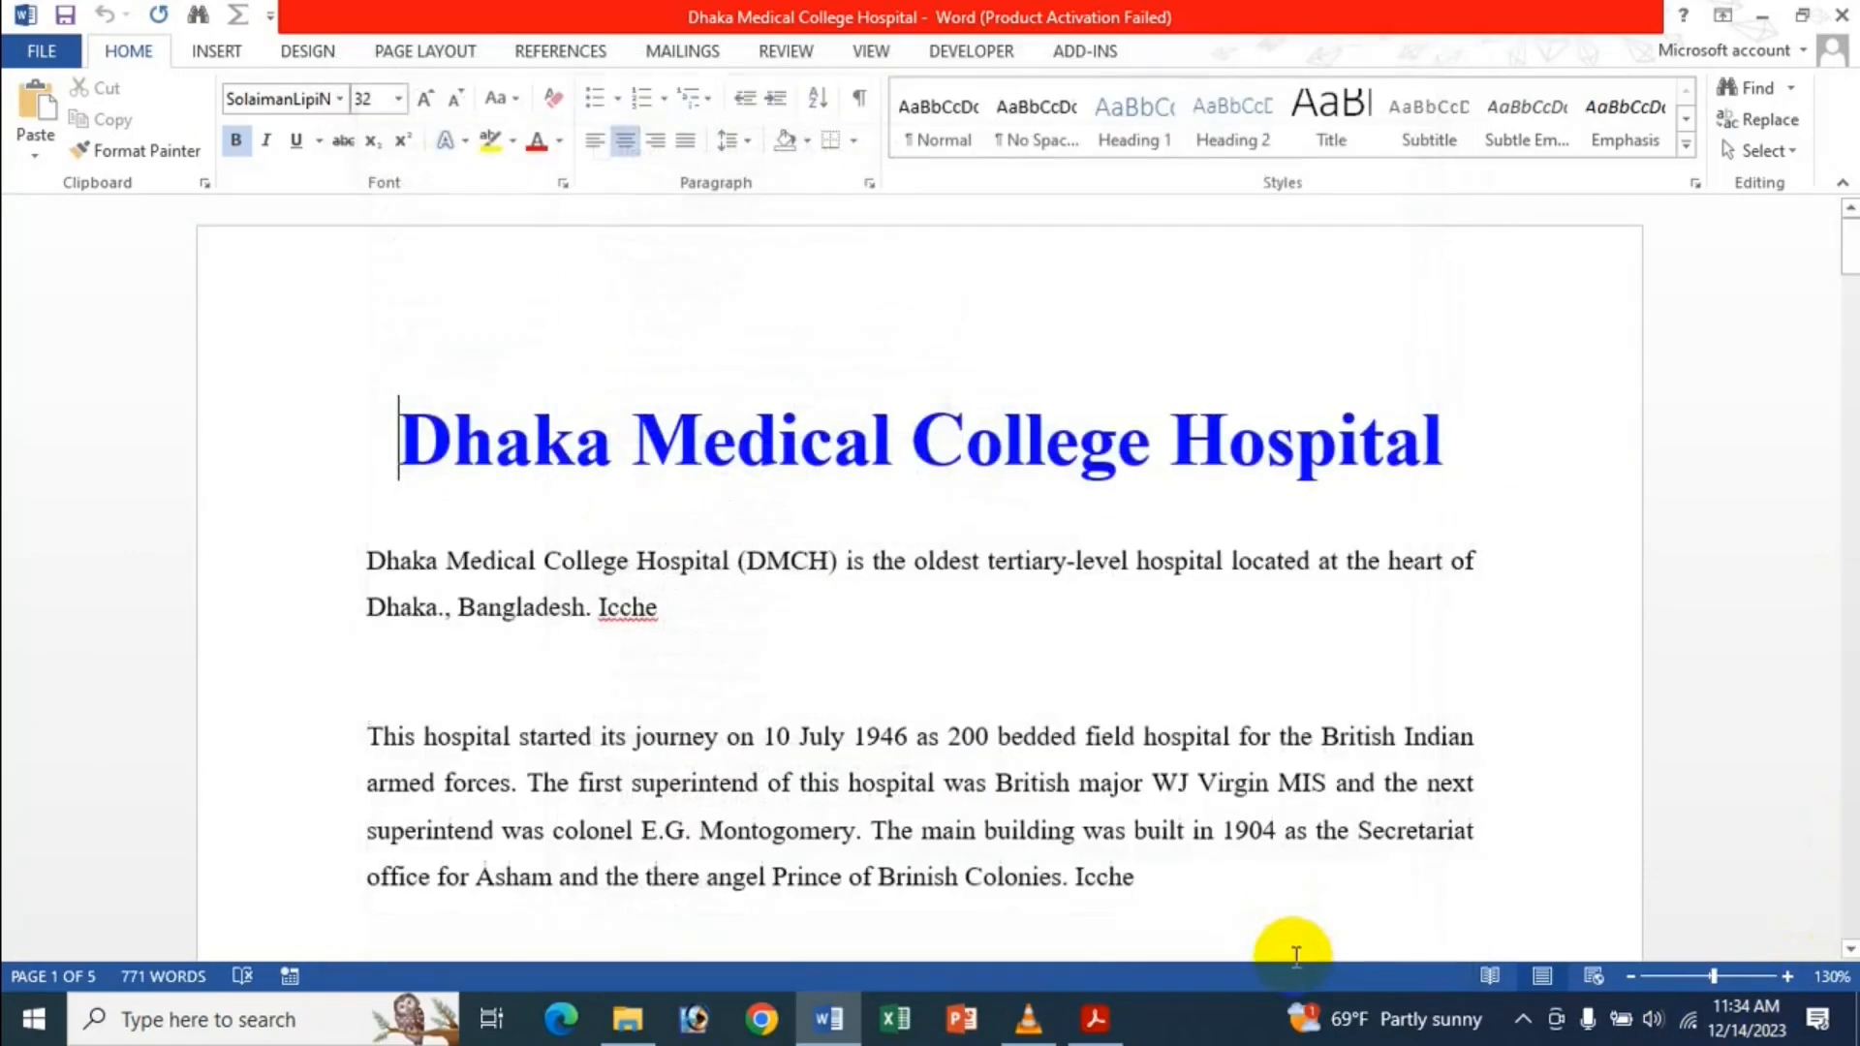
Confirm the Open list now shows five files, then return to Advanced options.
{"action": "left_click", "coordinate": [16, 51]}
{"action": "left_click", "coordinate": [79, 221]}
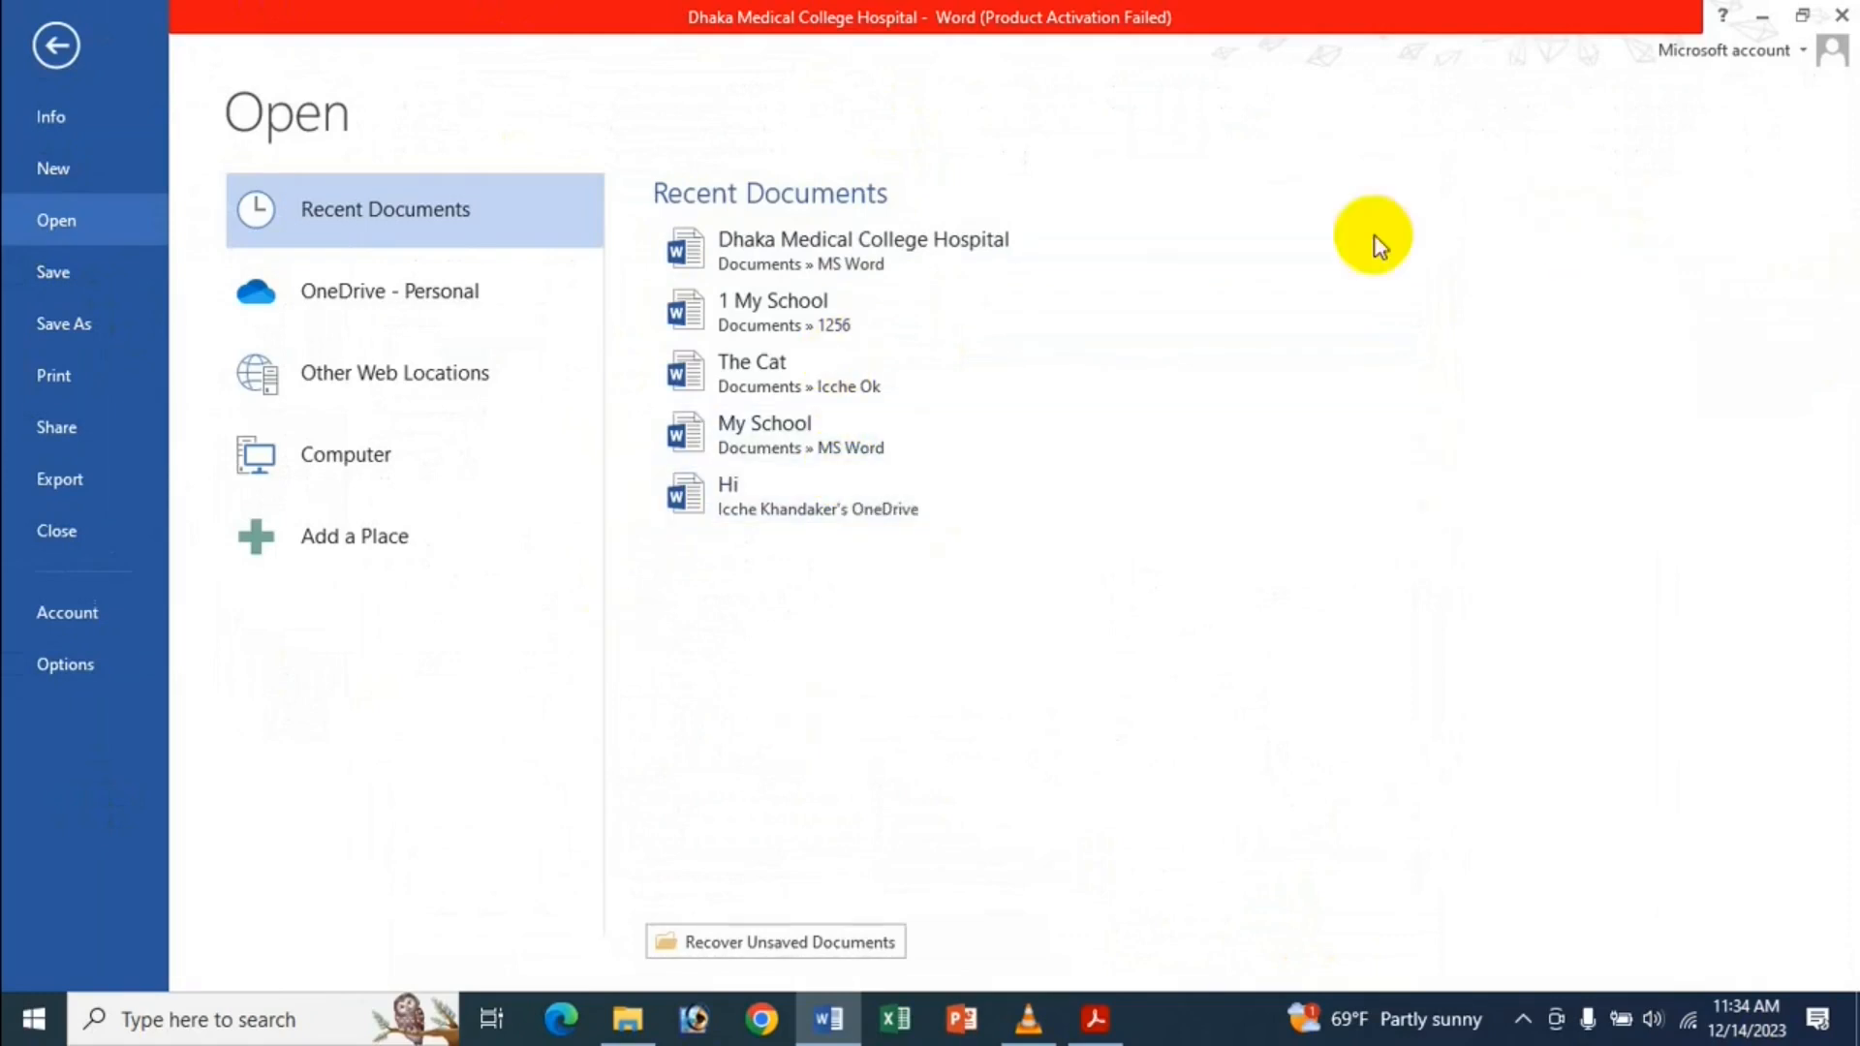
{"action": "left_click", "coordinate": [129, 671]}
{"action": "left_click", "coordinate": [407, 312]}
{"action": "scroll", "coordinate": [872, 455], "scroll_direction": "down", "scroll_amount": 5}
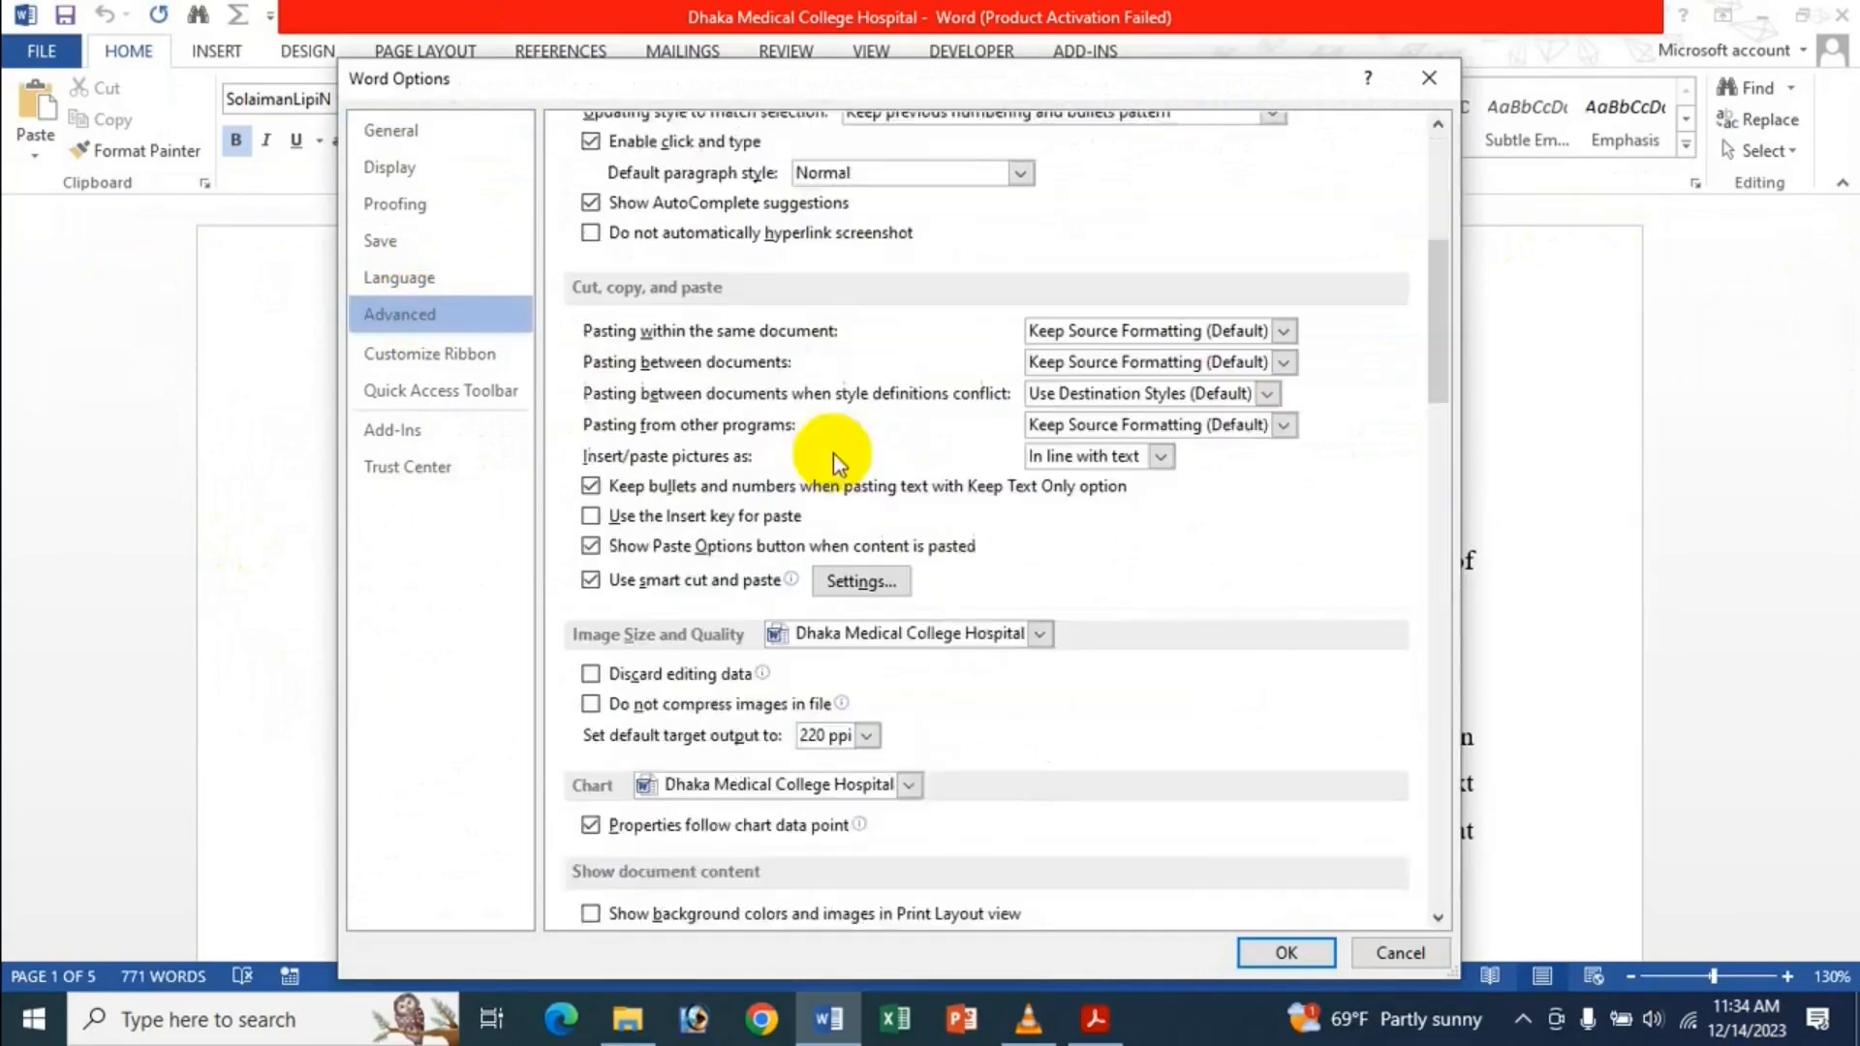
Set the Recent Documents count to 0 and confirm the recent list is empty.
{"action": "scroll", "coordinate": [921, 459], "scroll_direction": "down", "scroll_amount": 10}
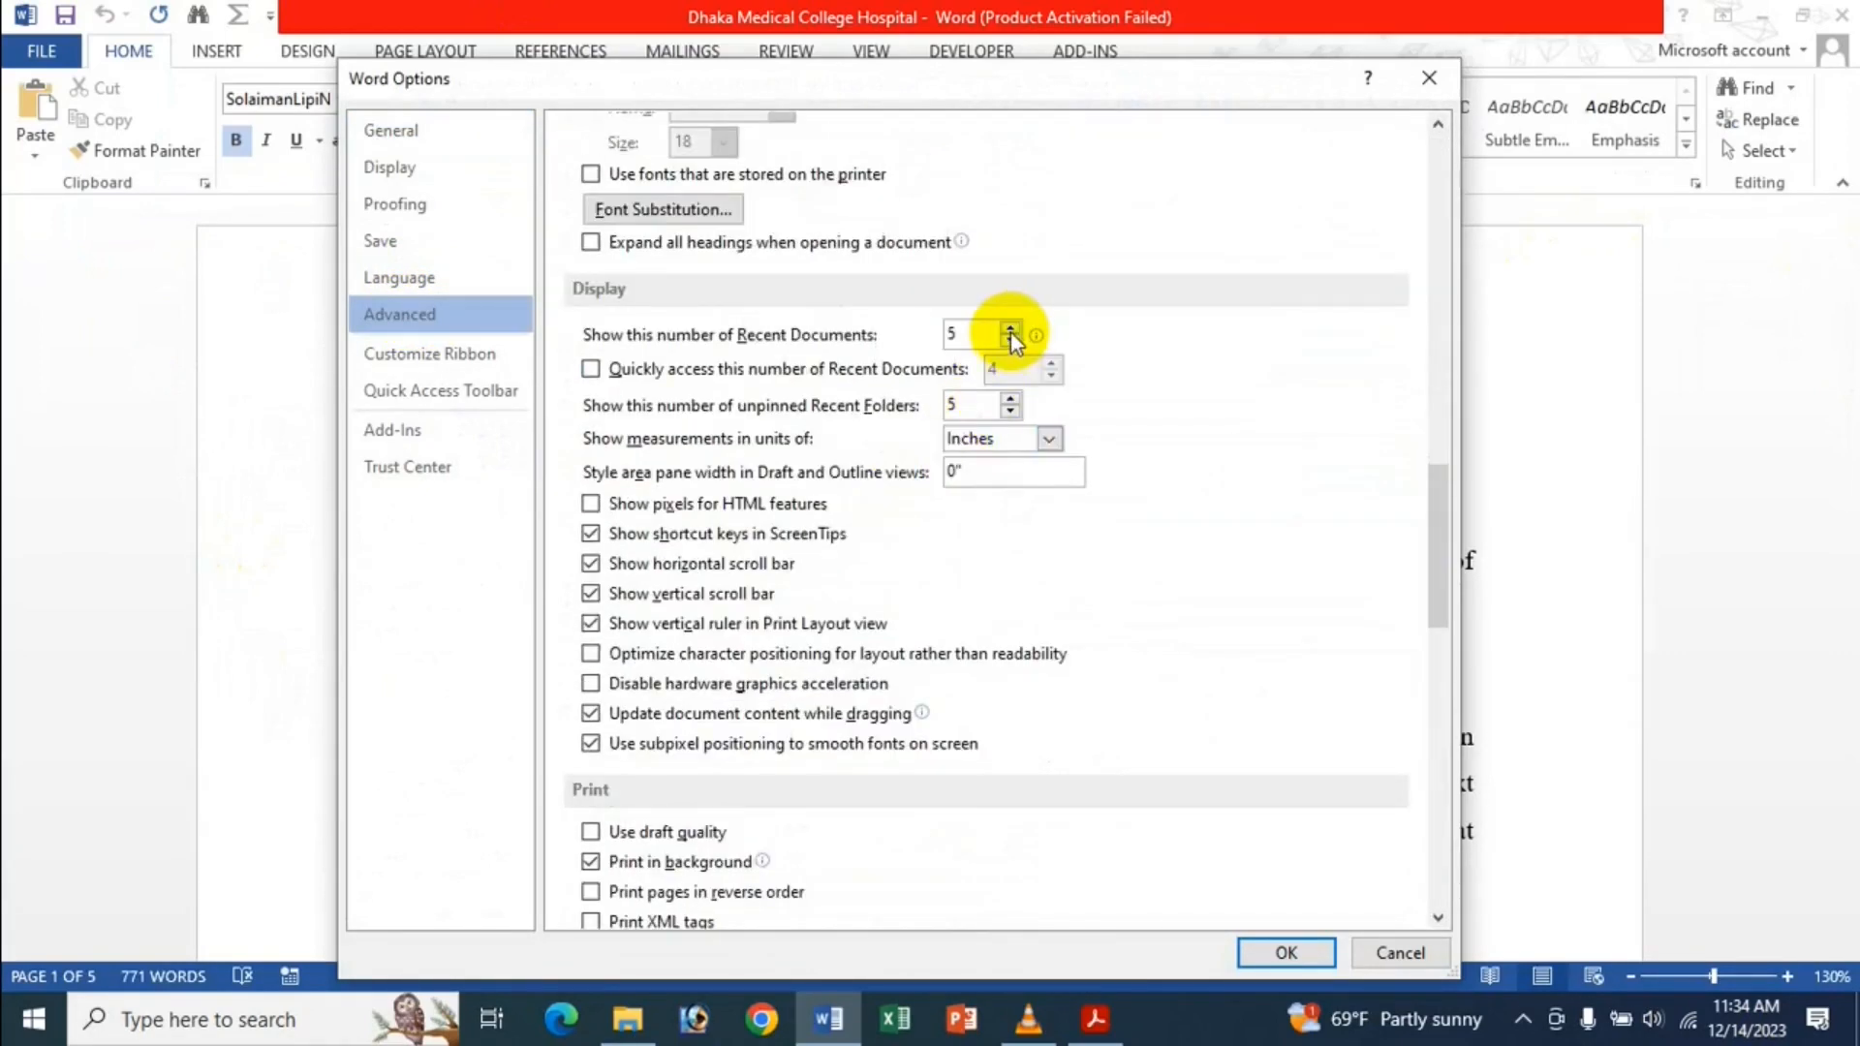
{"action": "left_click", "coordinate": [977, 342]}
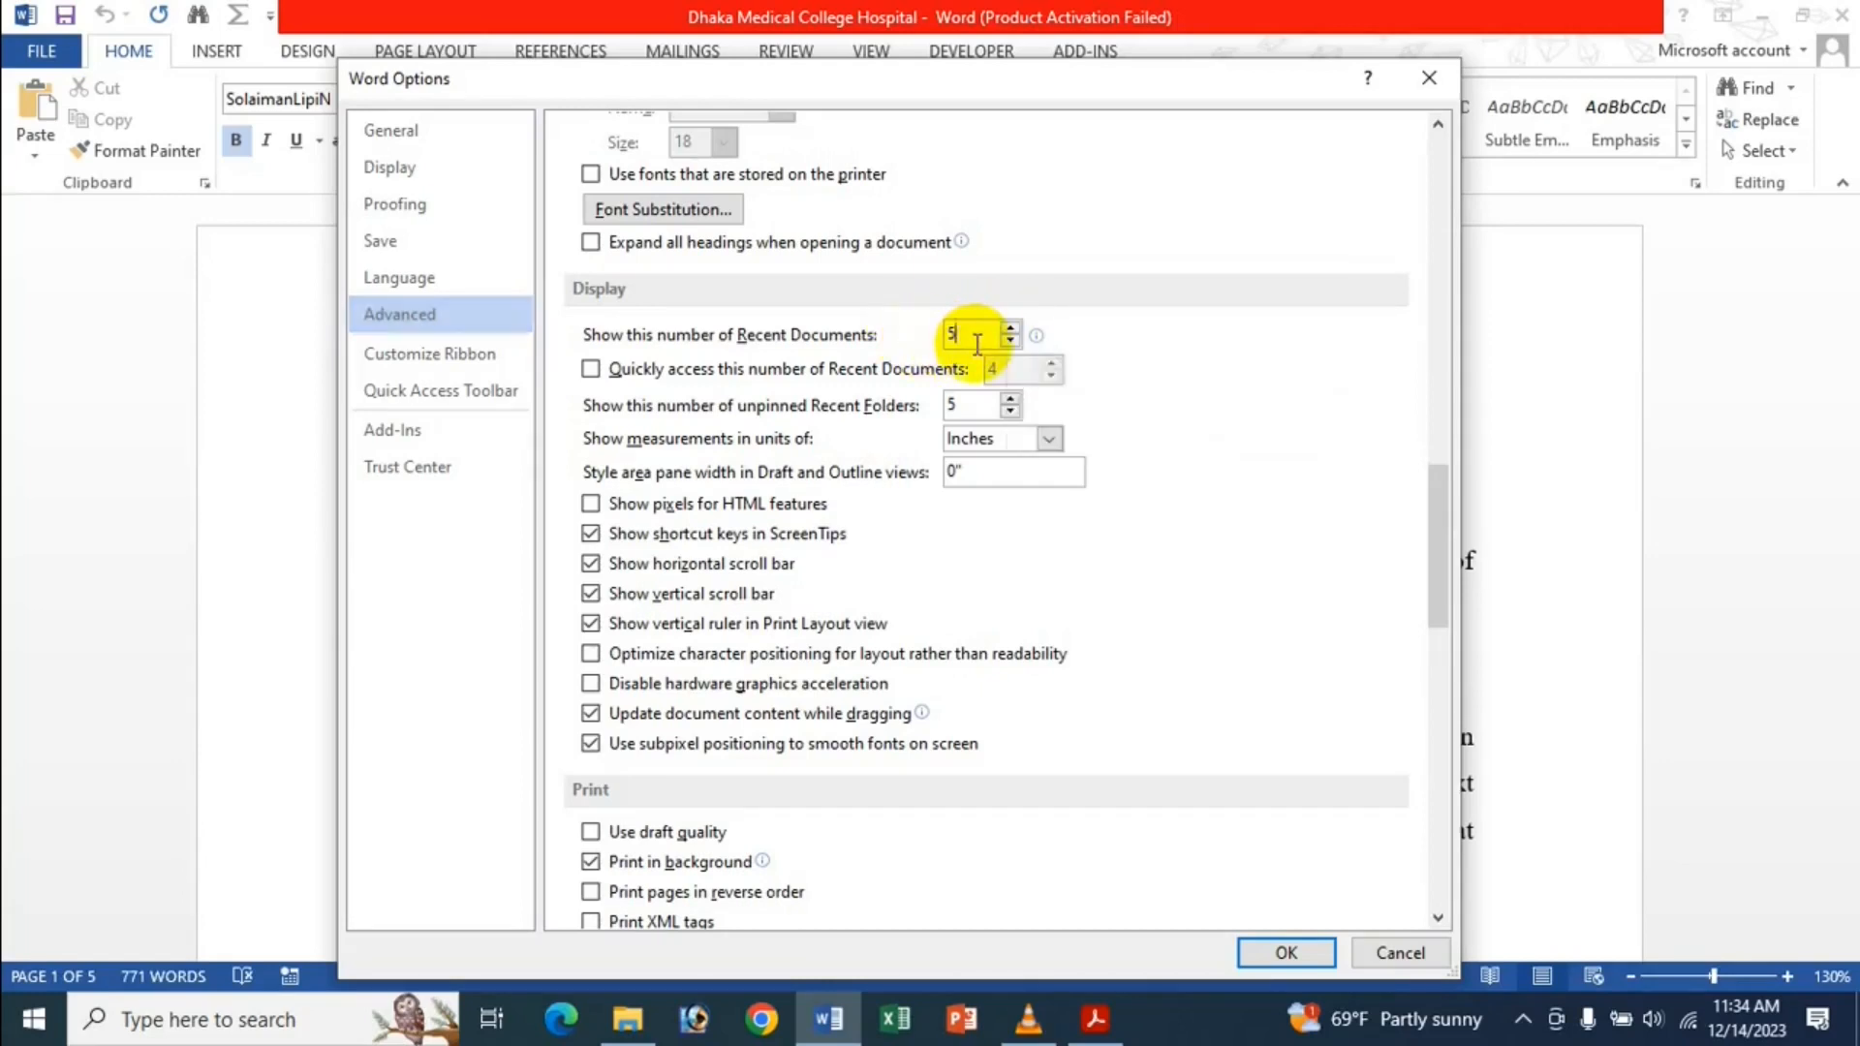
{"action": "type", "text": "5"}
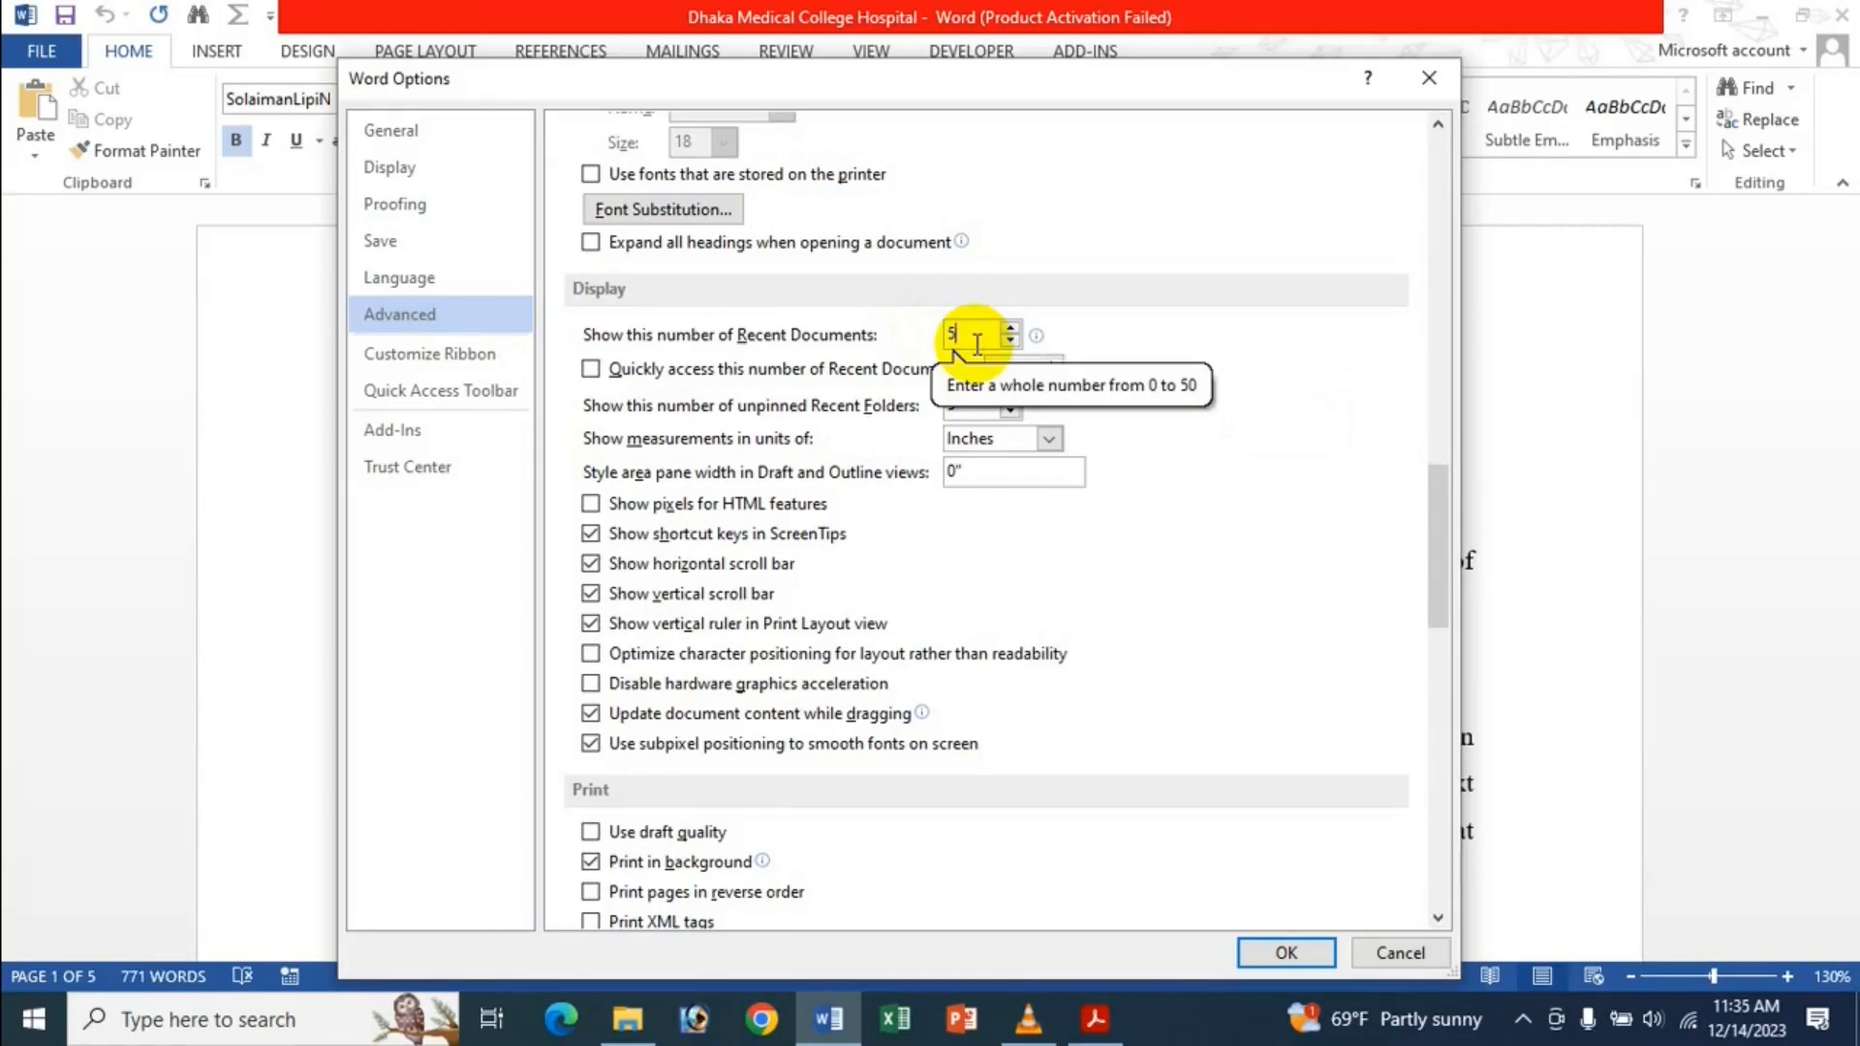
{"action": "key", "text": "BackSpace"}
{"action": "type", "text": "2"}
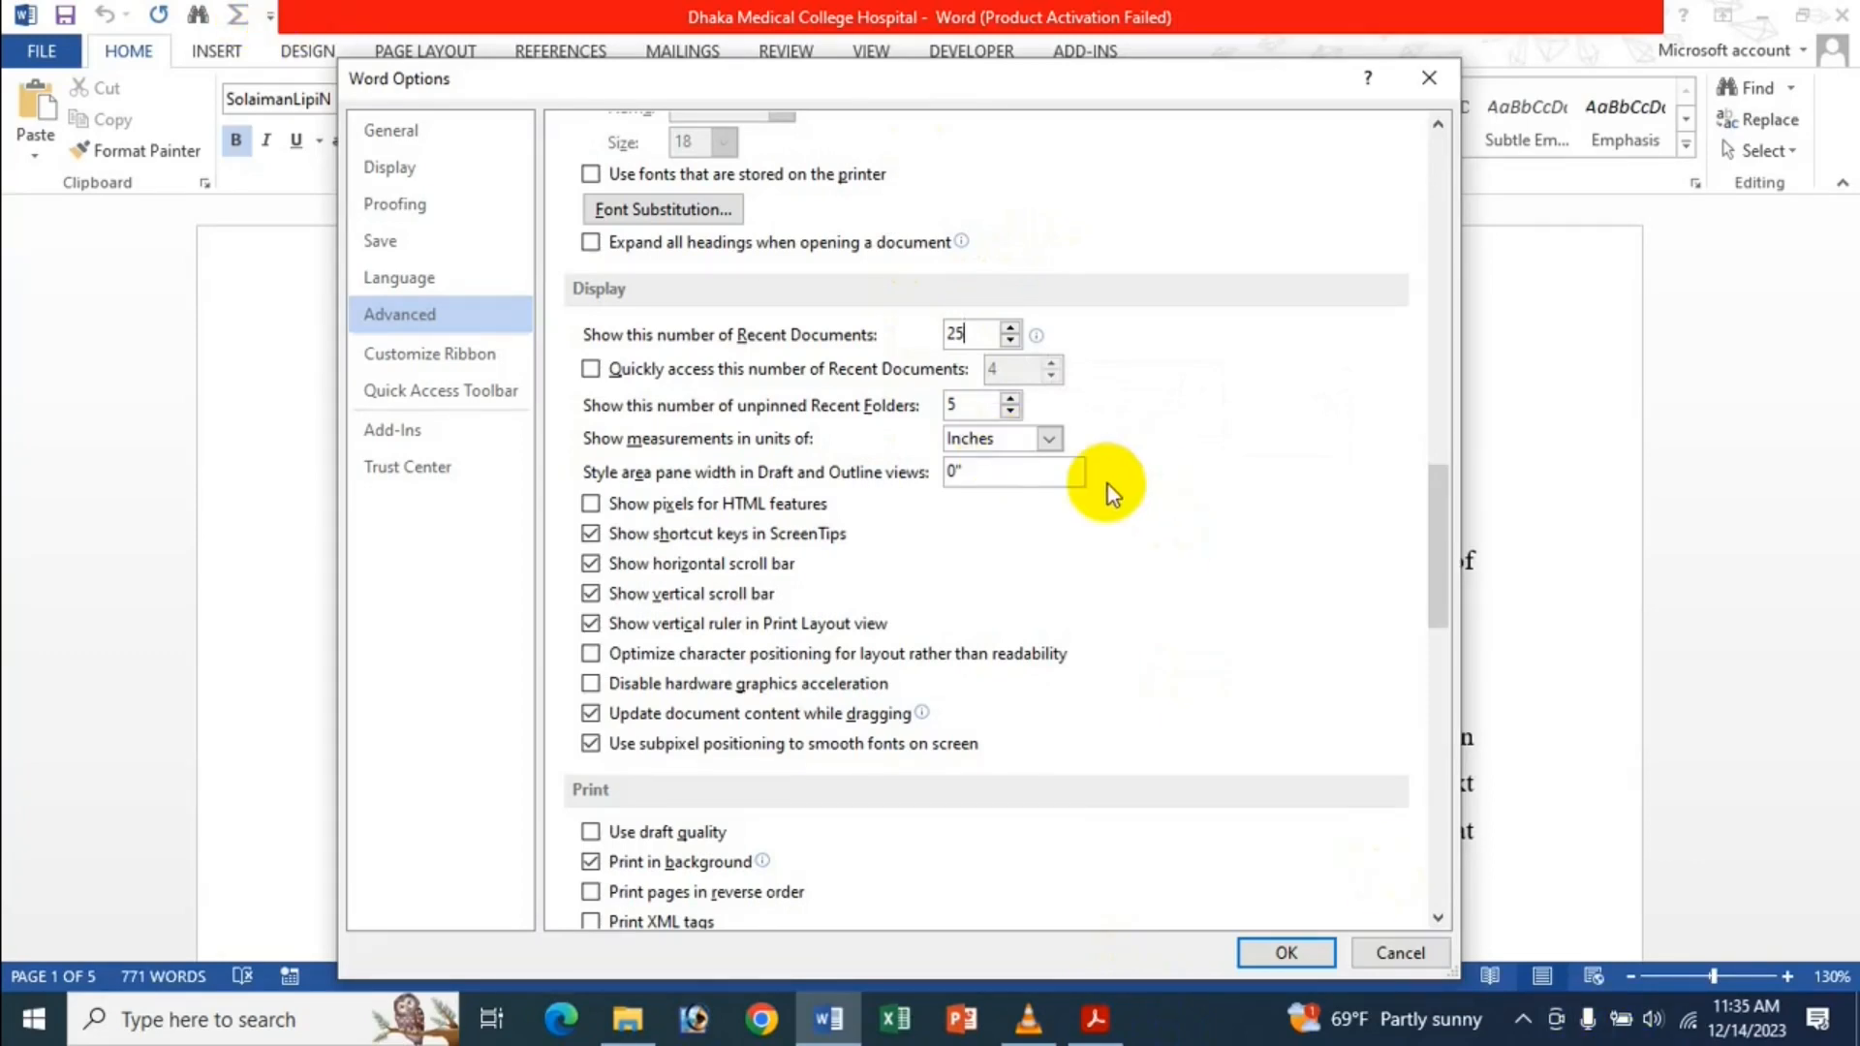
{"action": "type", "text": "0"}
{"action": "left_click", "coordinate": [1298, 953]}
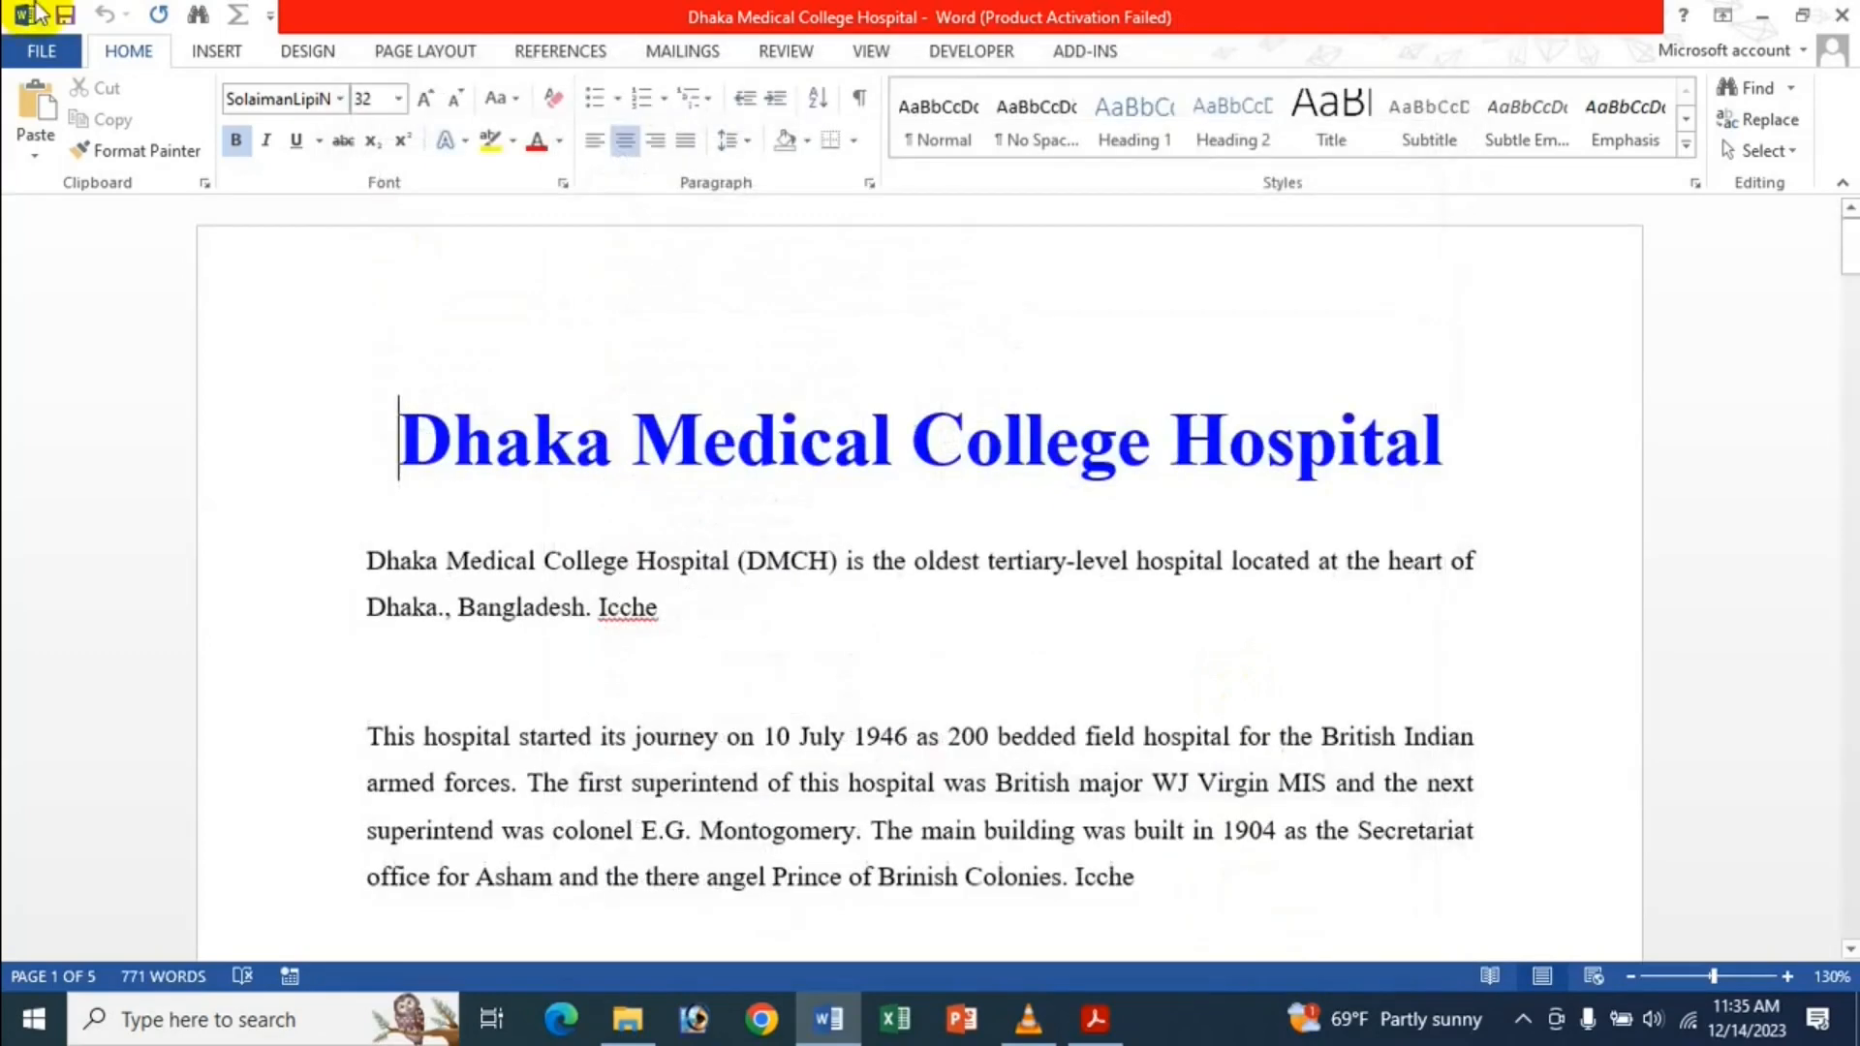
{"action": "left_click", "coordinate": [42, 50]}
{"action": "left_click", "coordinate": [54, 229]}
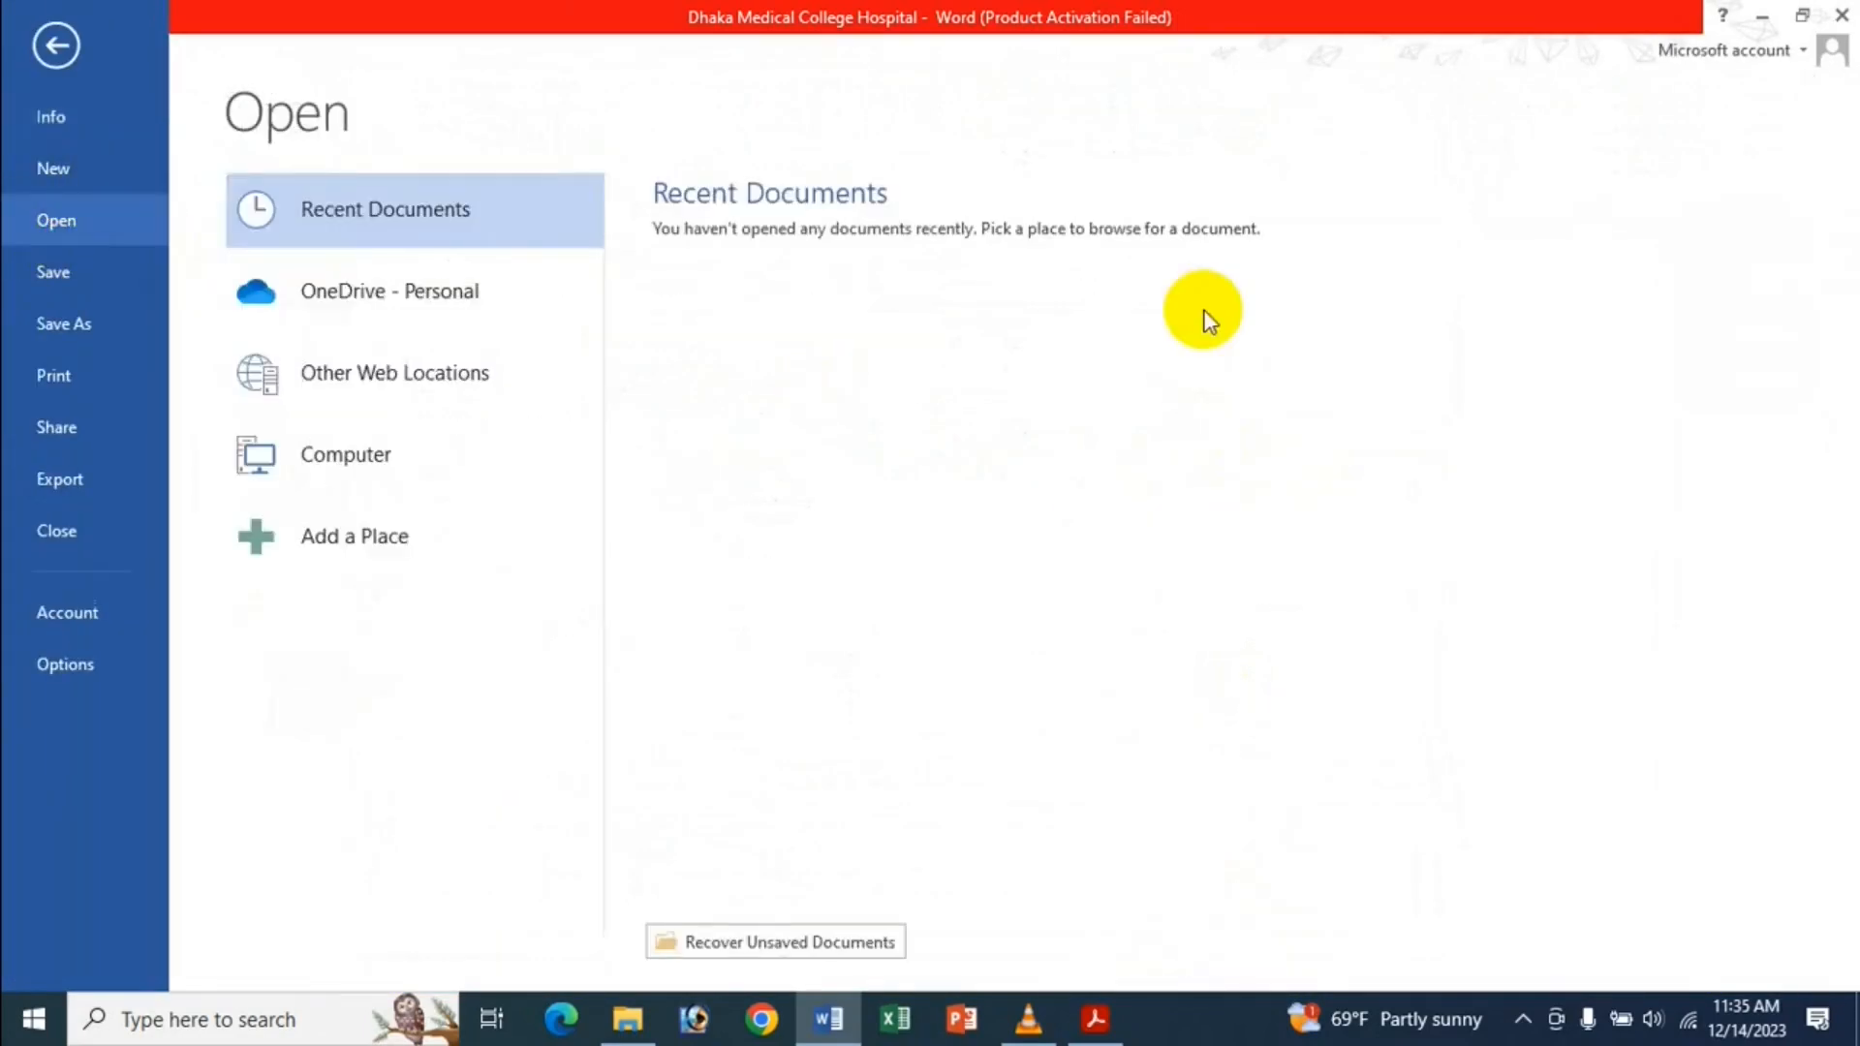
Restore the Recent Documents count to 25 in Advanced options.
{"action": "left_click", "coordinate": [101, 649]}
{"action": "left_click", "coordinate": [412, 314]}
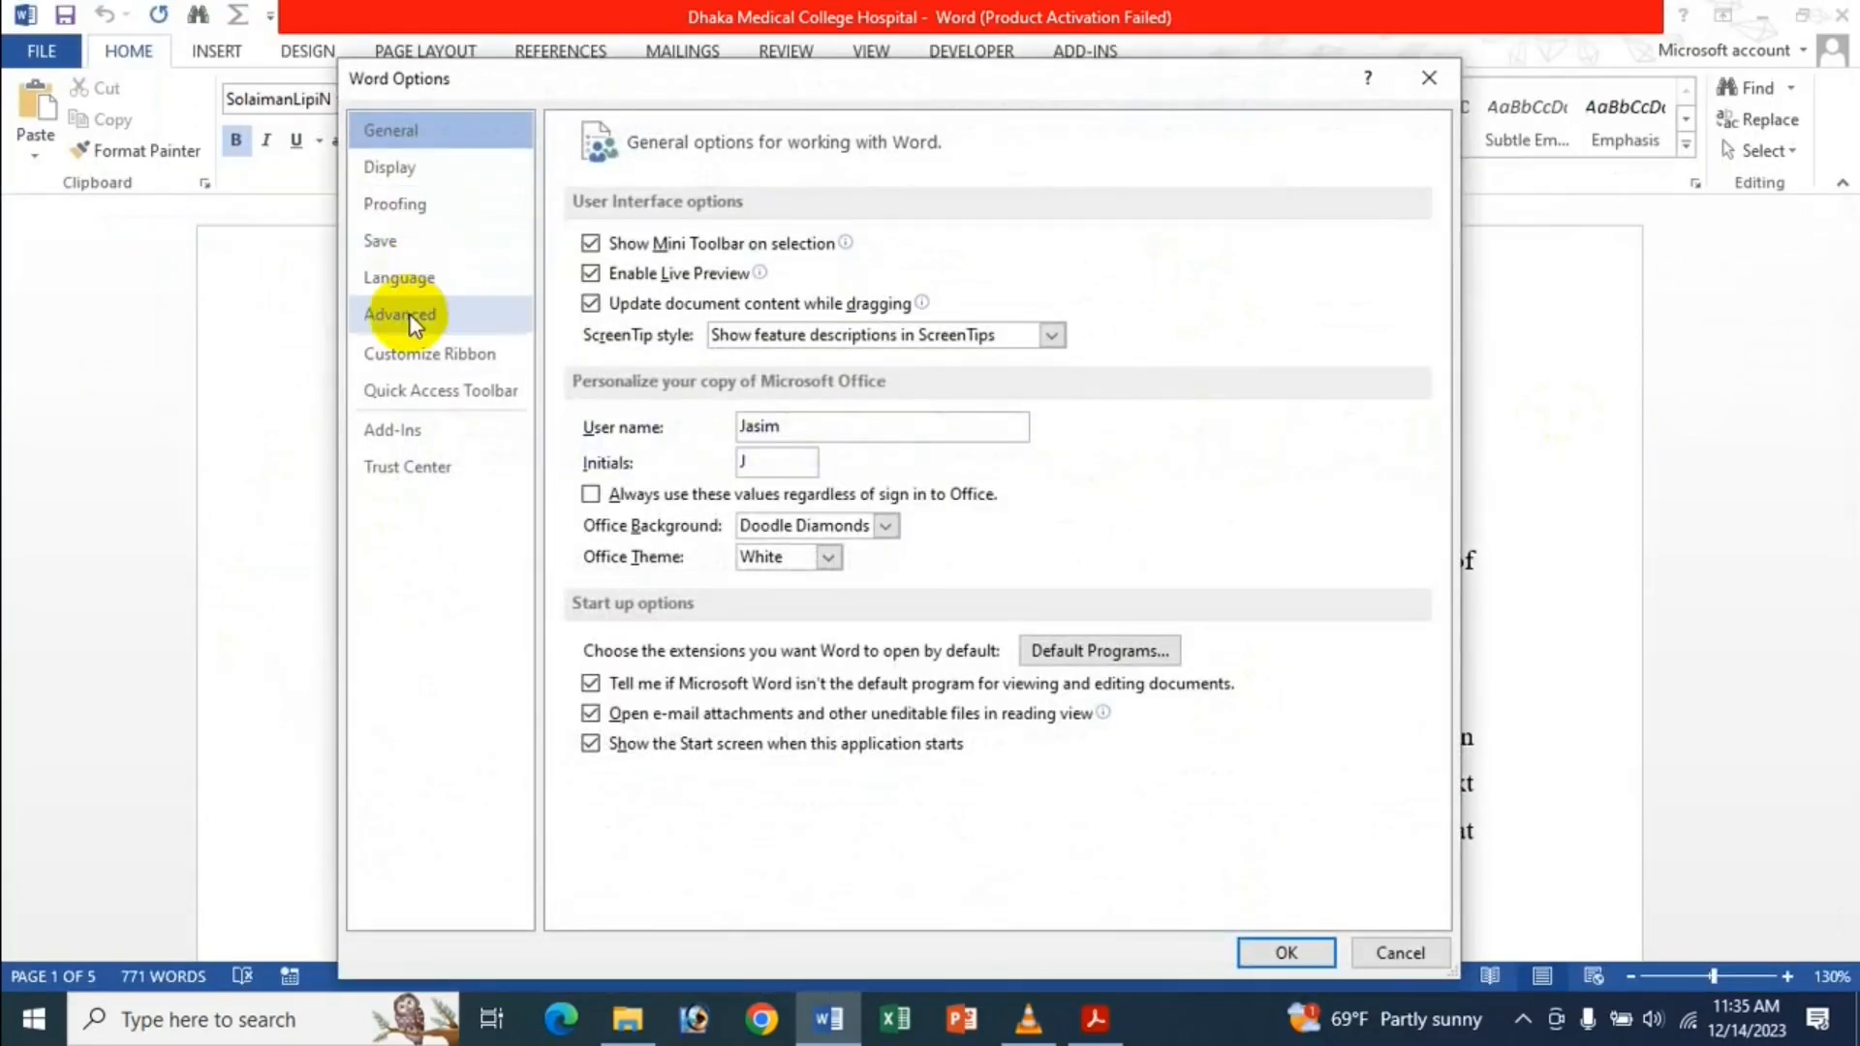
{"action": "scroll", "coordinate": [1027, 322], "scroll_direction": "down", "scroll_amount": 5}
{"action": "scroll", "coordinate": [1037, 324], "scroll_direction": "down", "scroll_amount": 5}
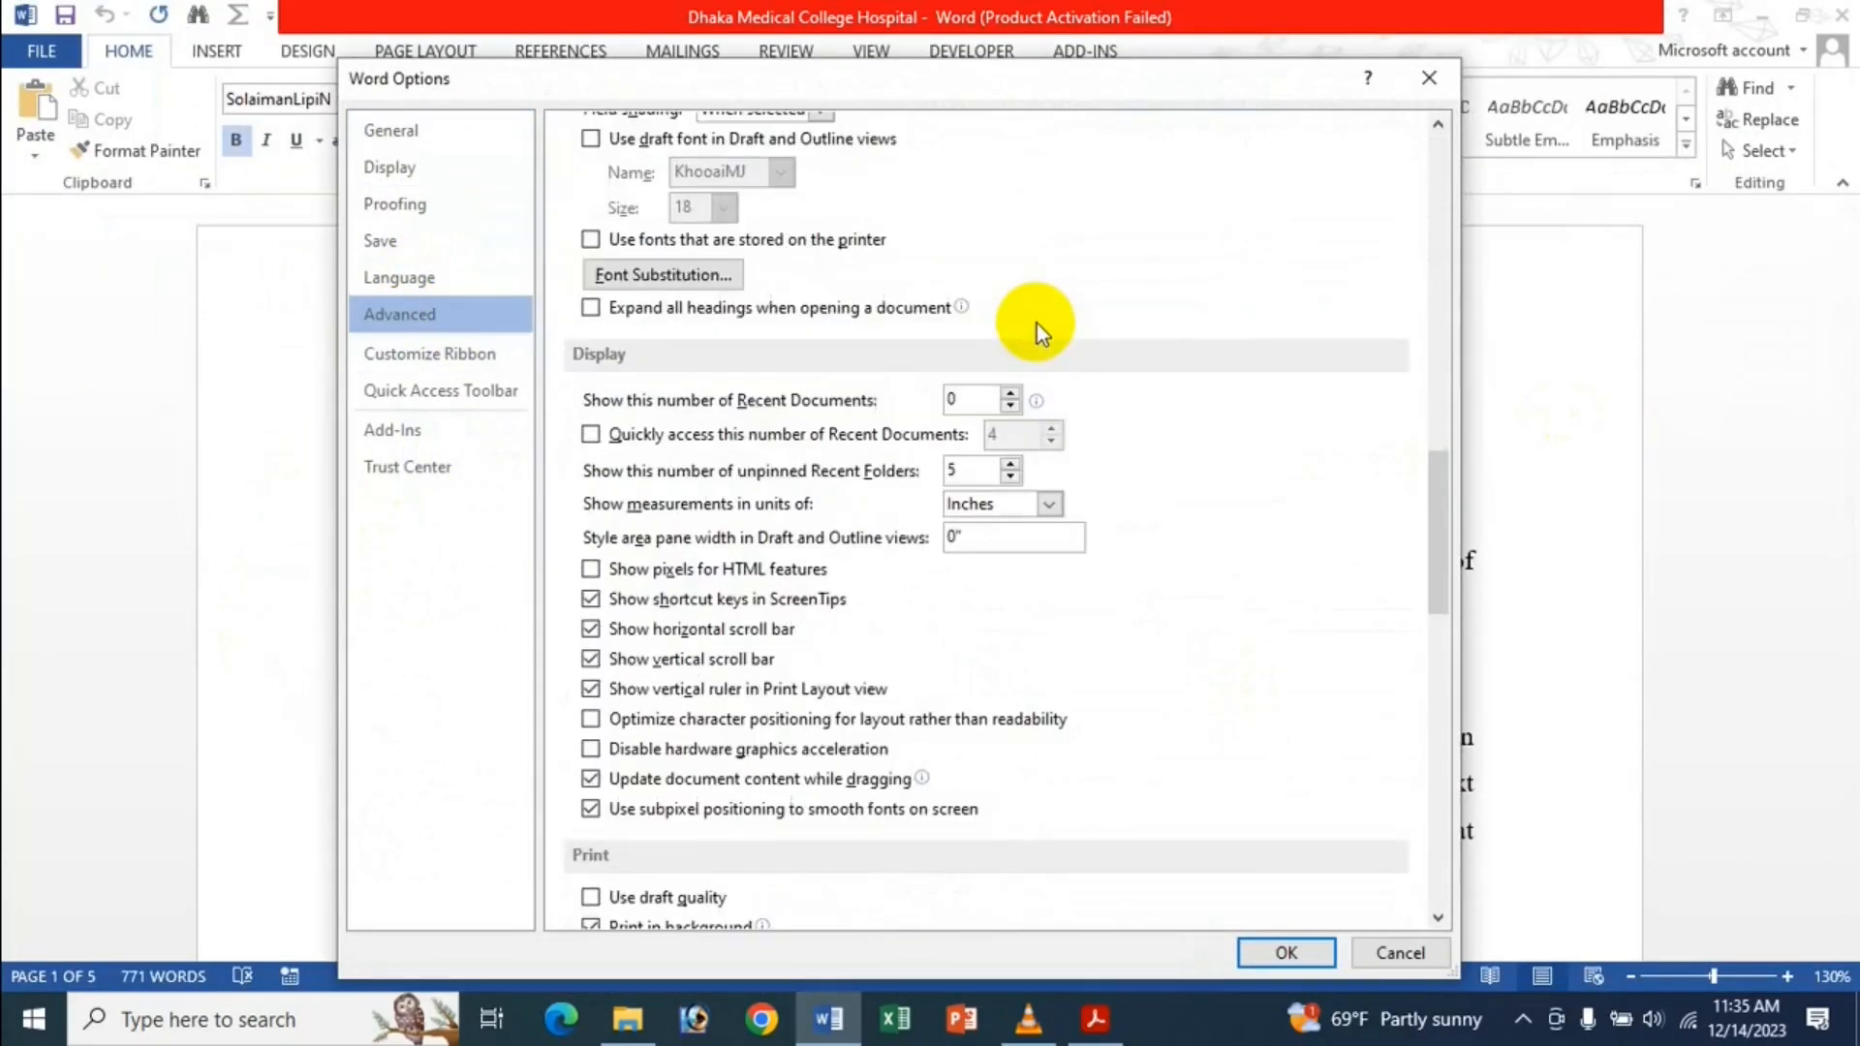
{"action": "left_click", "coordinate": [970, 402]}
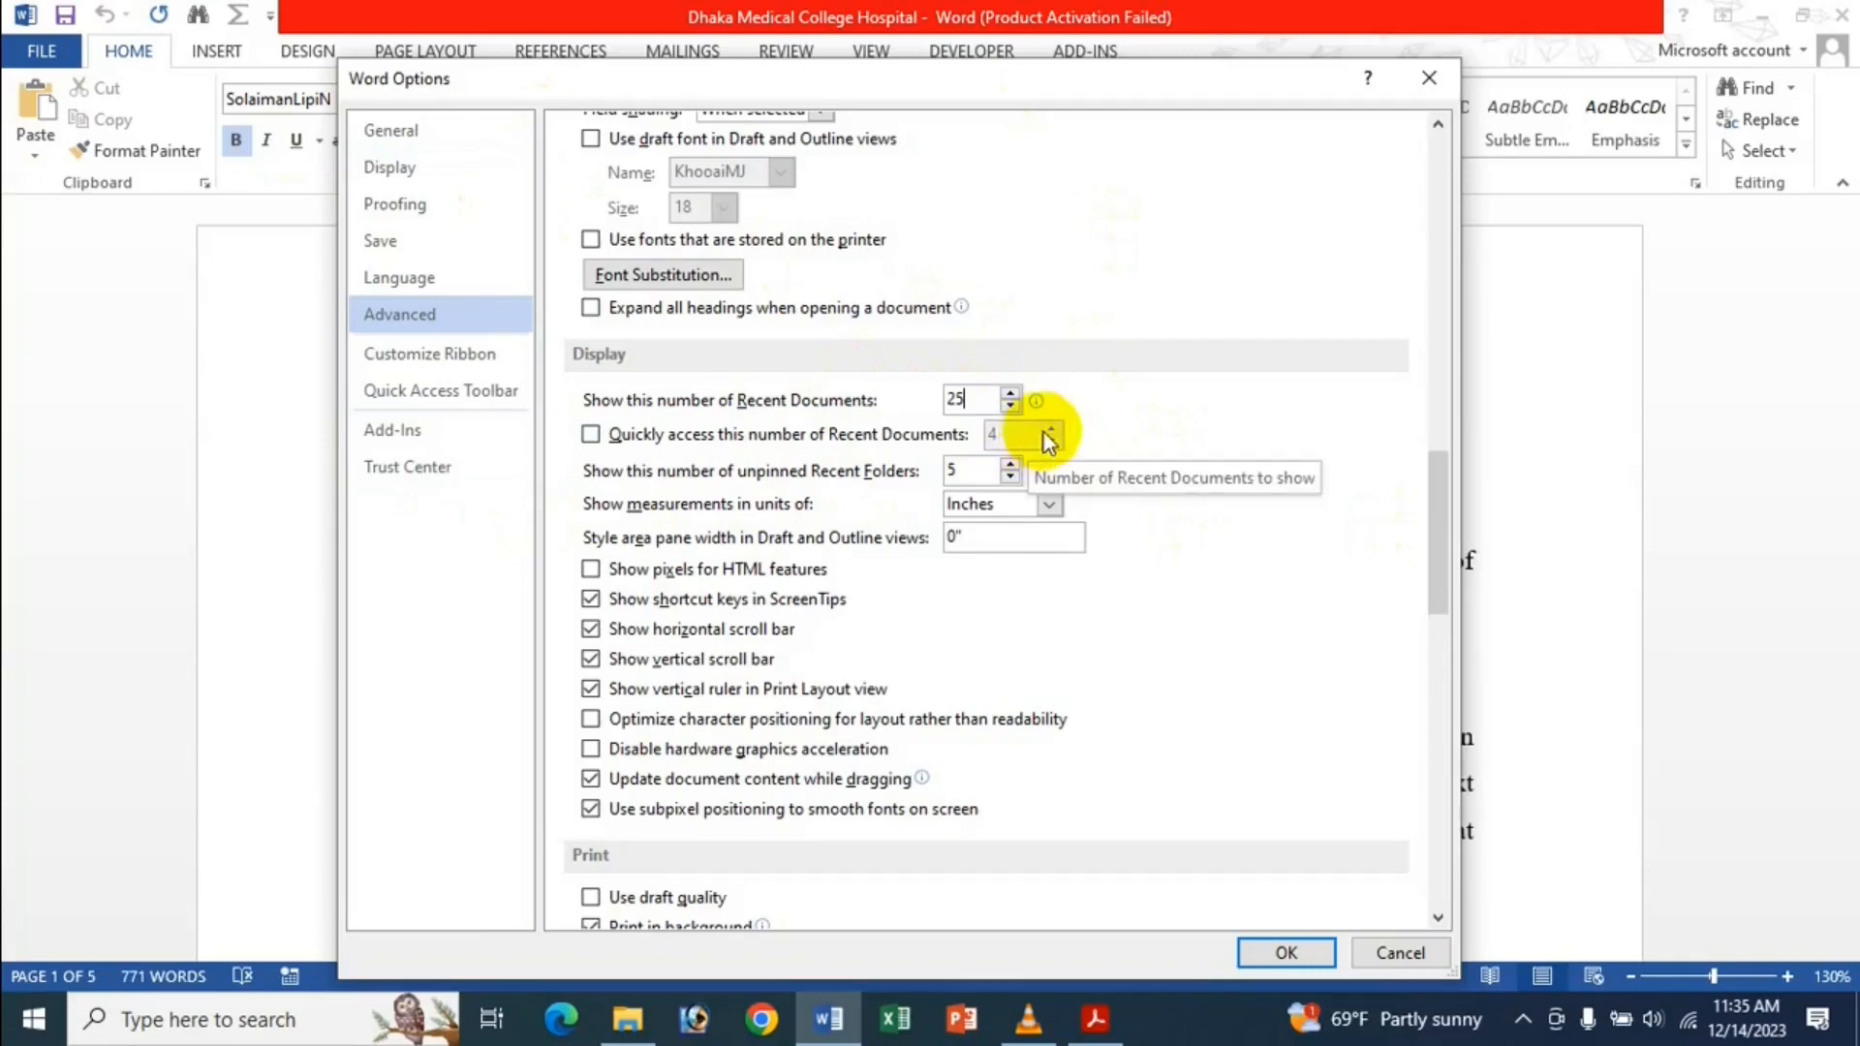
{"action": "left_click", "coordinate": [1281, 954]}
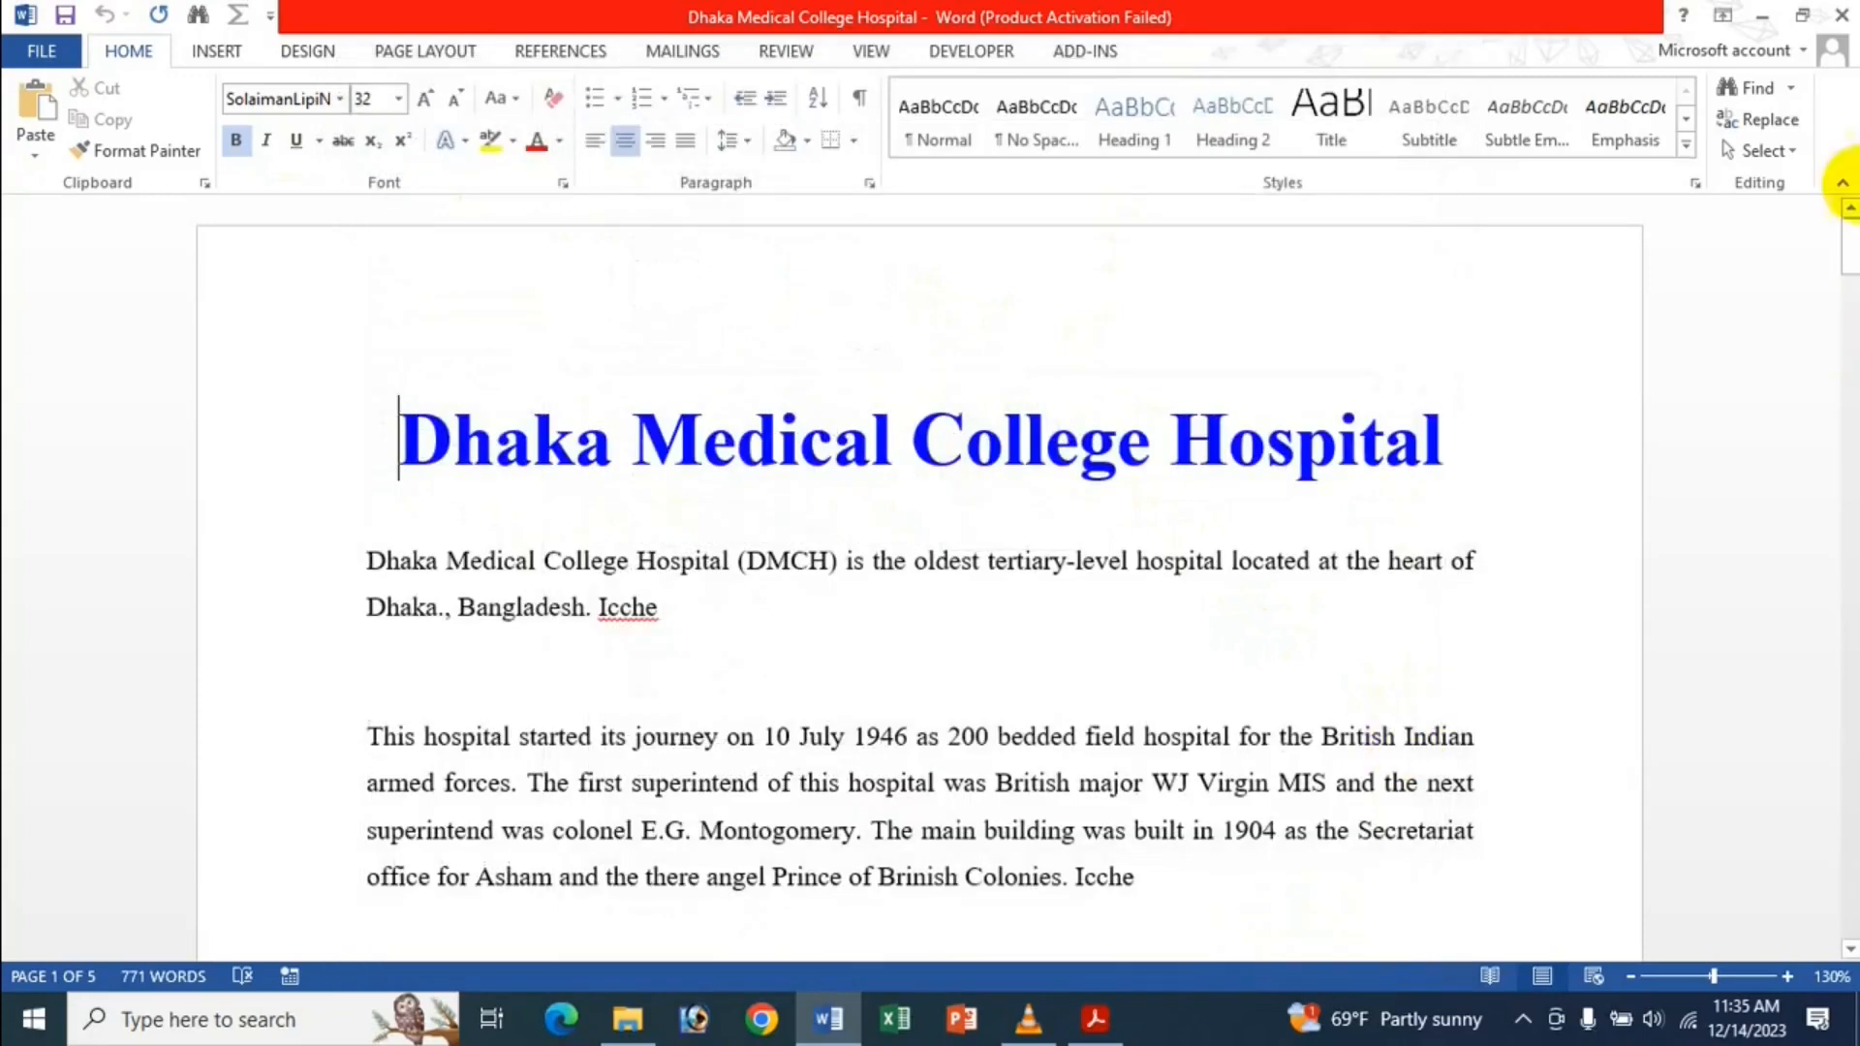
Turn on 'Quickly access this number of Recent Documents' and view the File menu list.
{"action": "left_click", "coordinate": [29, 60]}
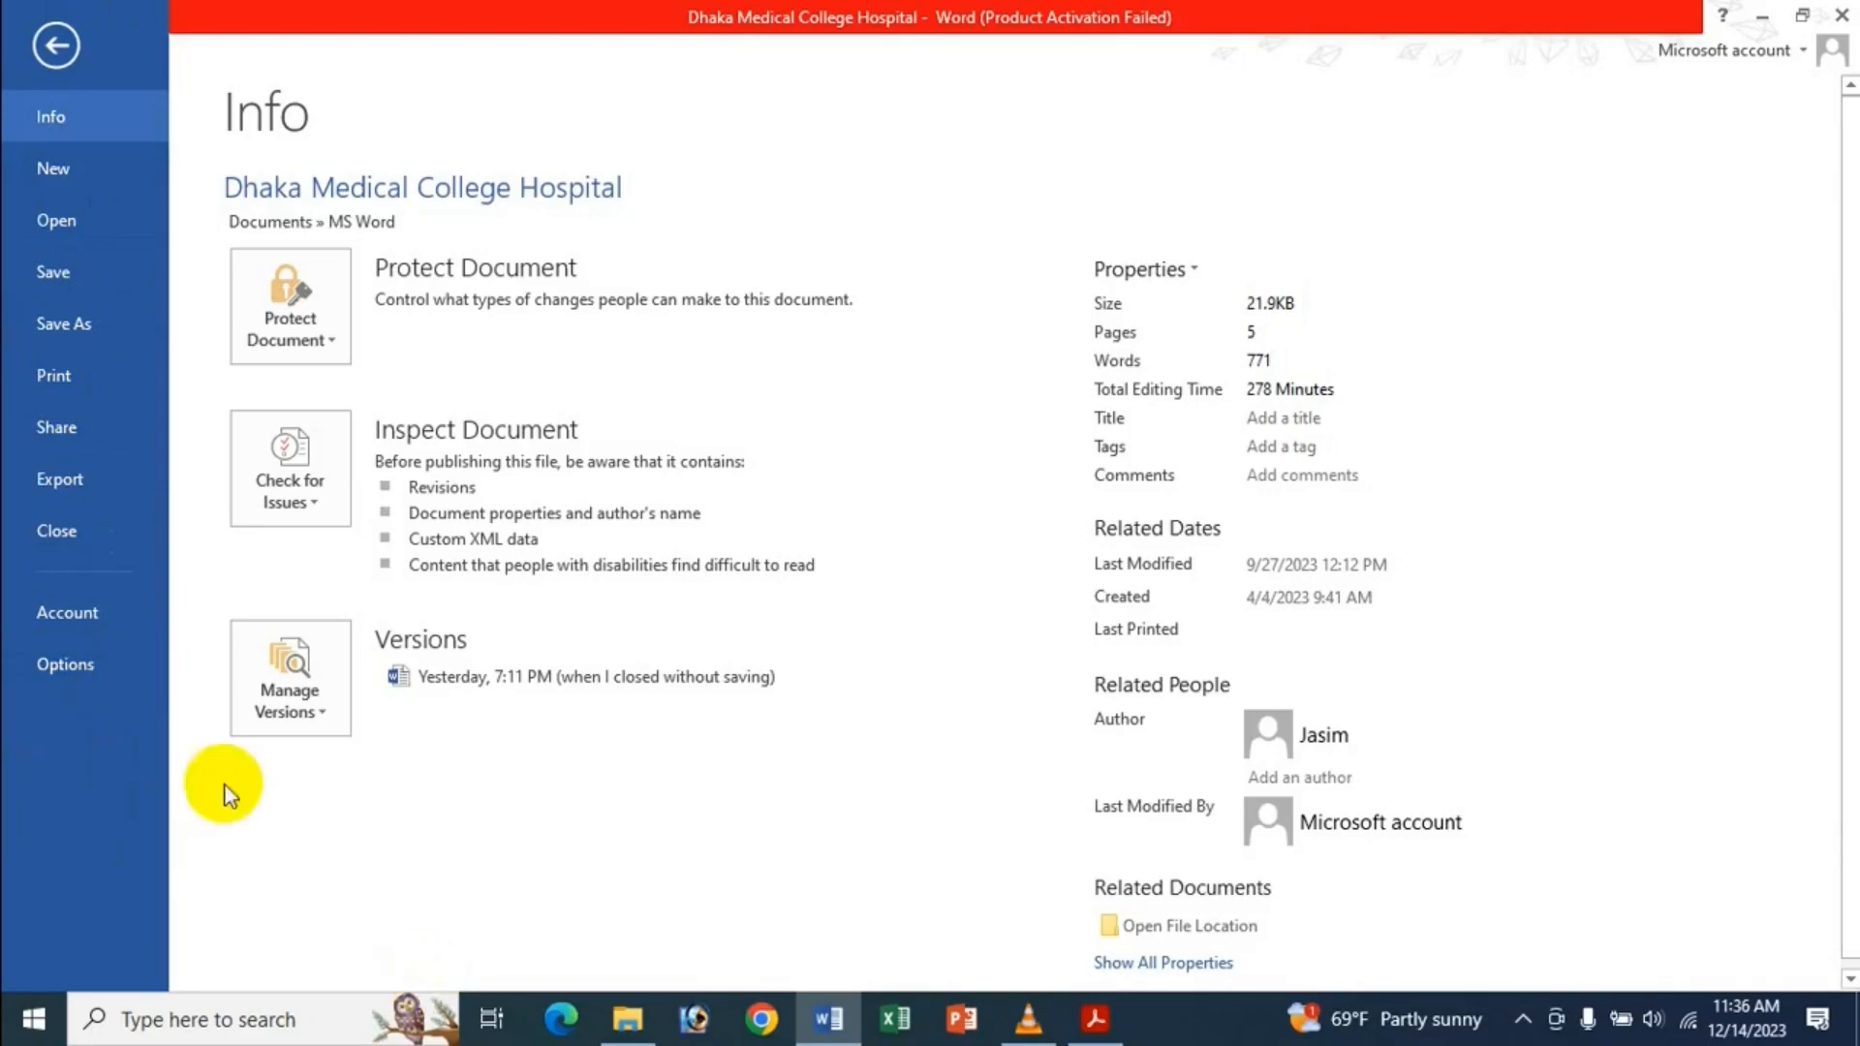
{"action": "left_click", "coordinate": [83, 668]}
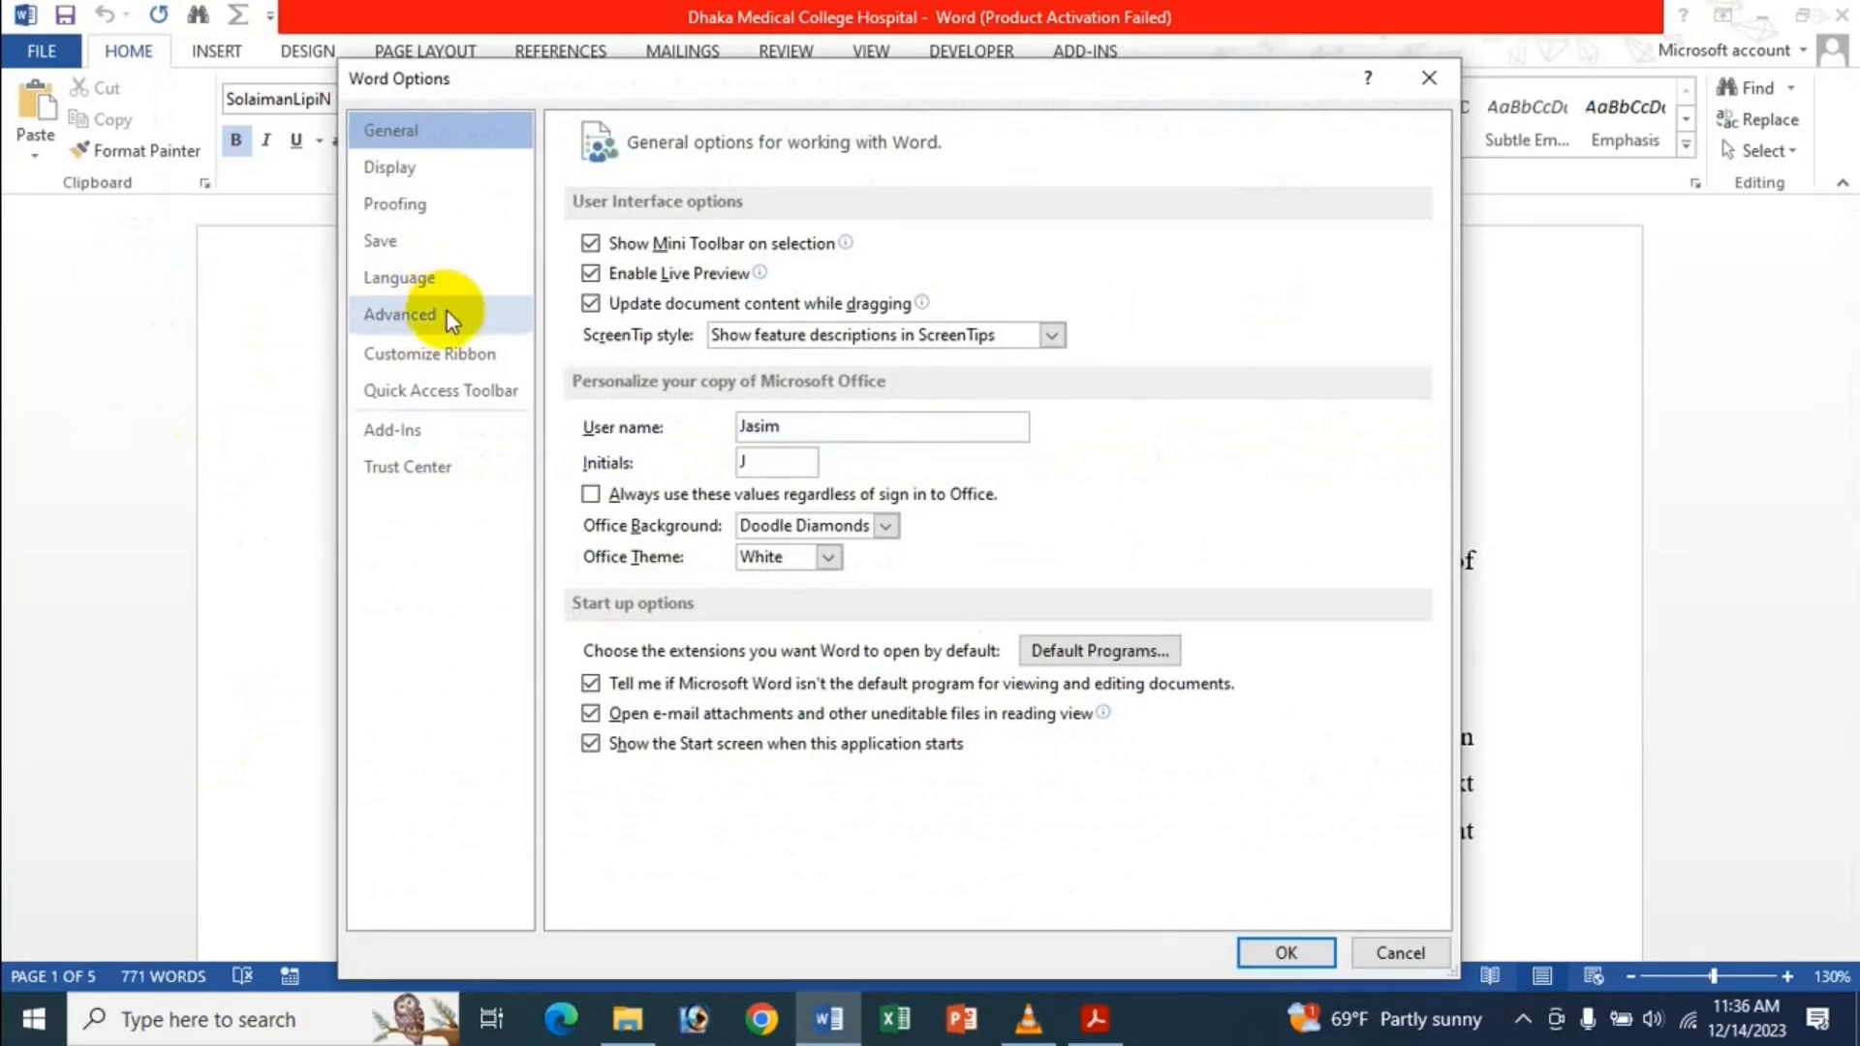
{"action": "left_click", "coordinate": [463, 306]}
{"action": "scroll", "coordinate": [1007, 415], "scroll_direction": "down", "scroll_amount": 20}
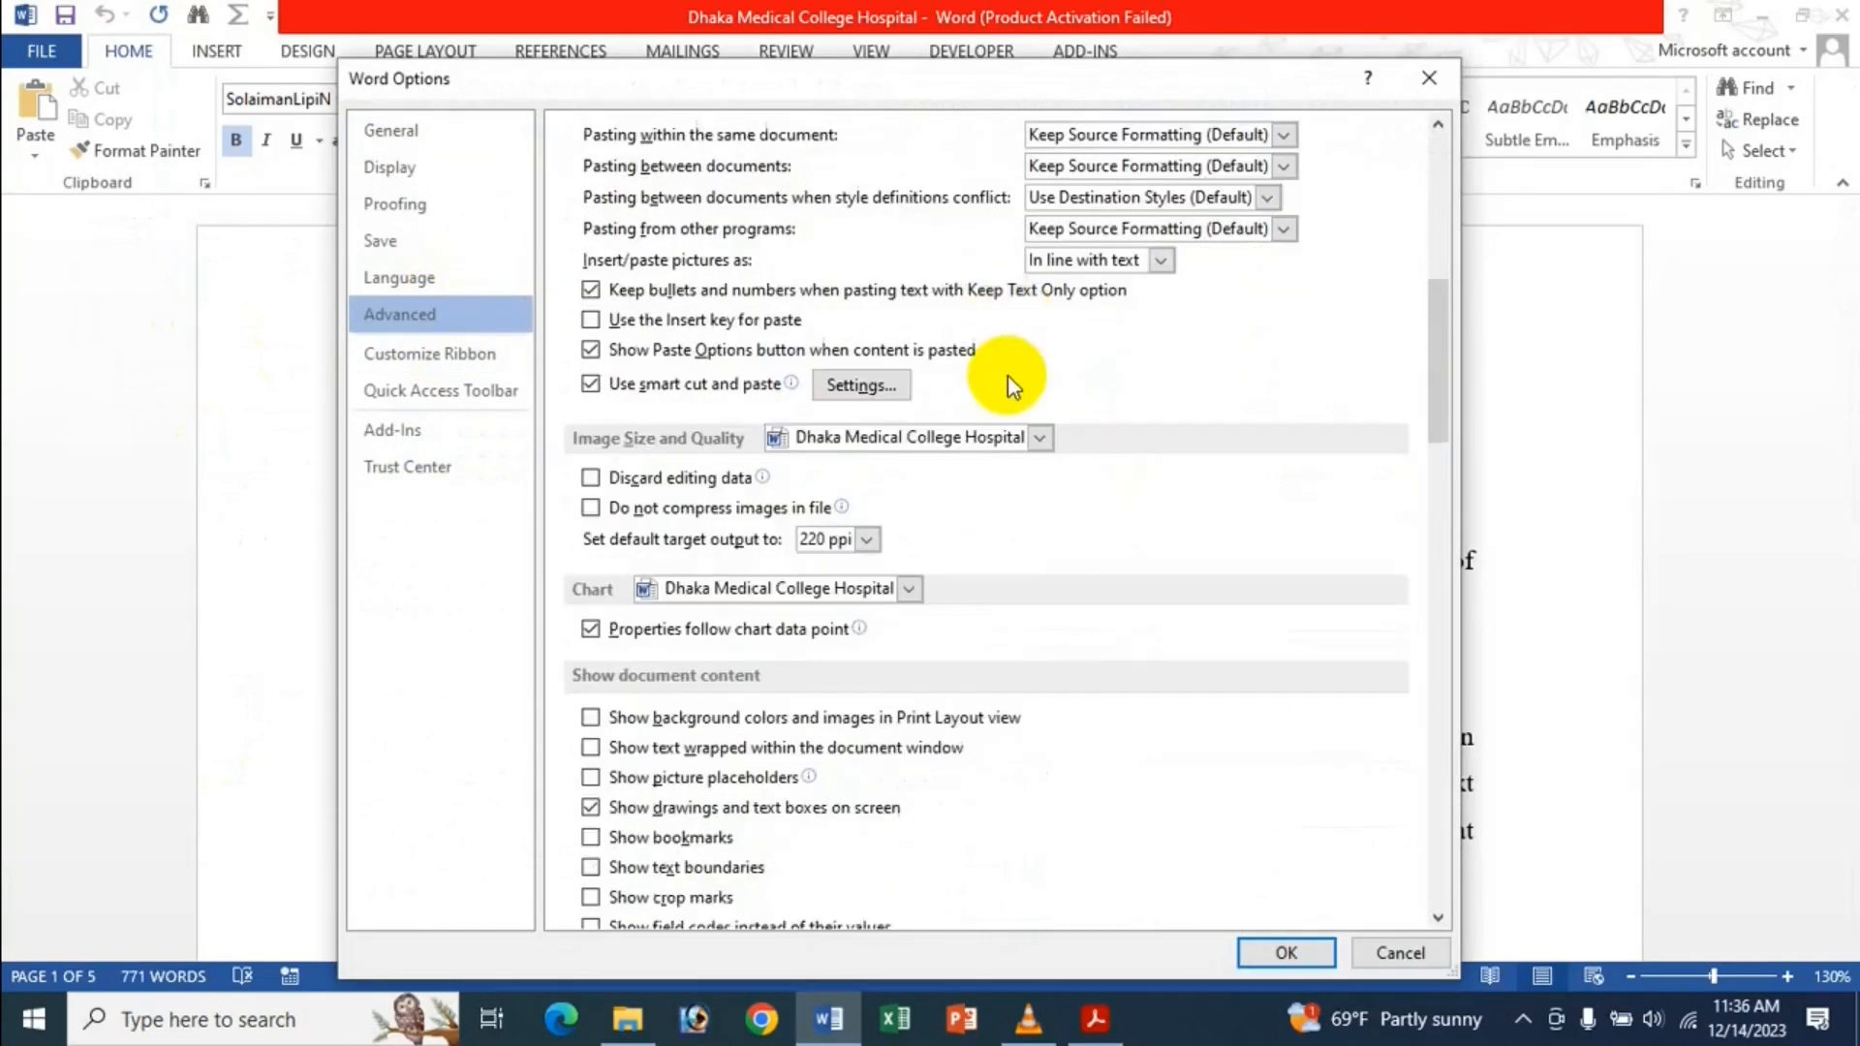
{"action": "scroll", "coordinate": [946, 291], "scroll_direction": "up", "scroll_amount": 1}
{"action": "left_click", "coordinate": [964, 303]}
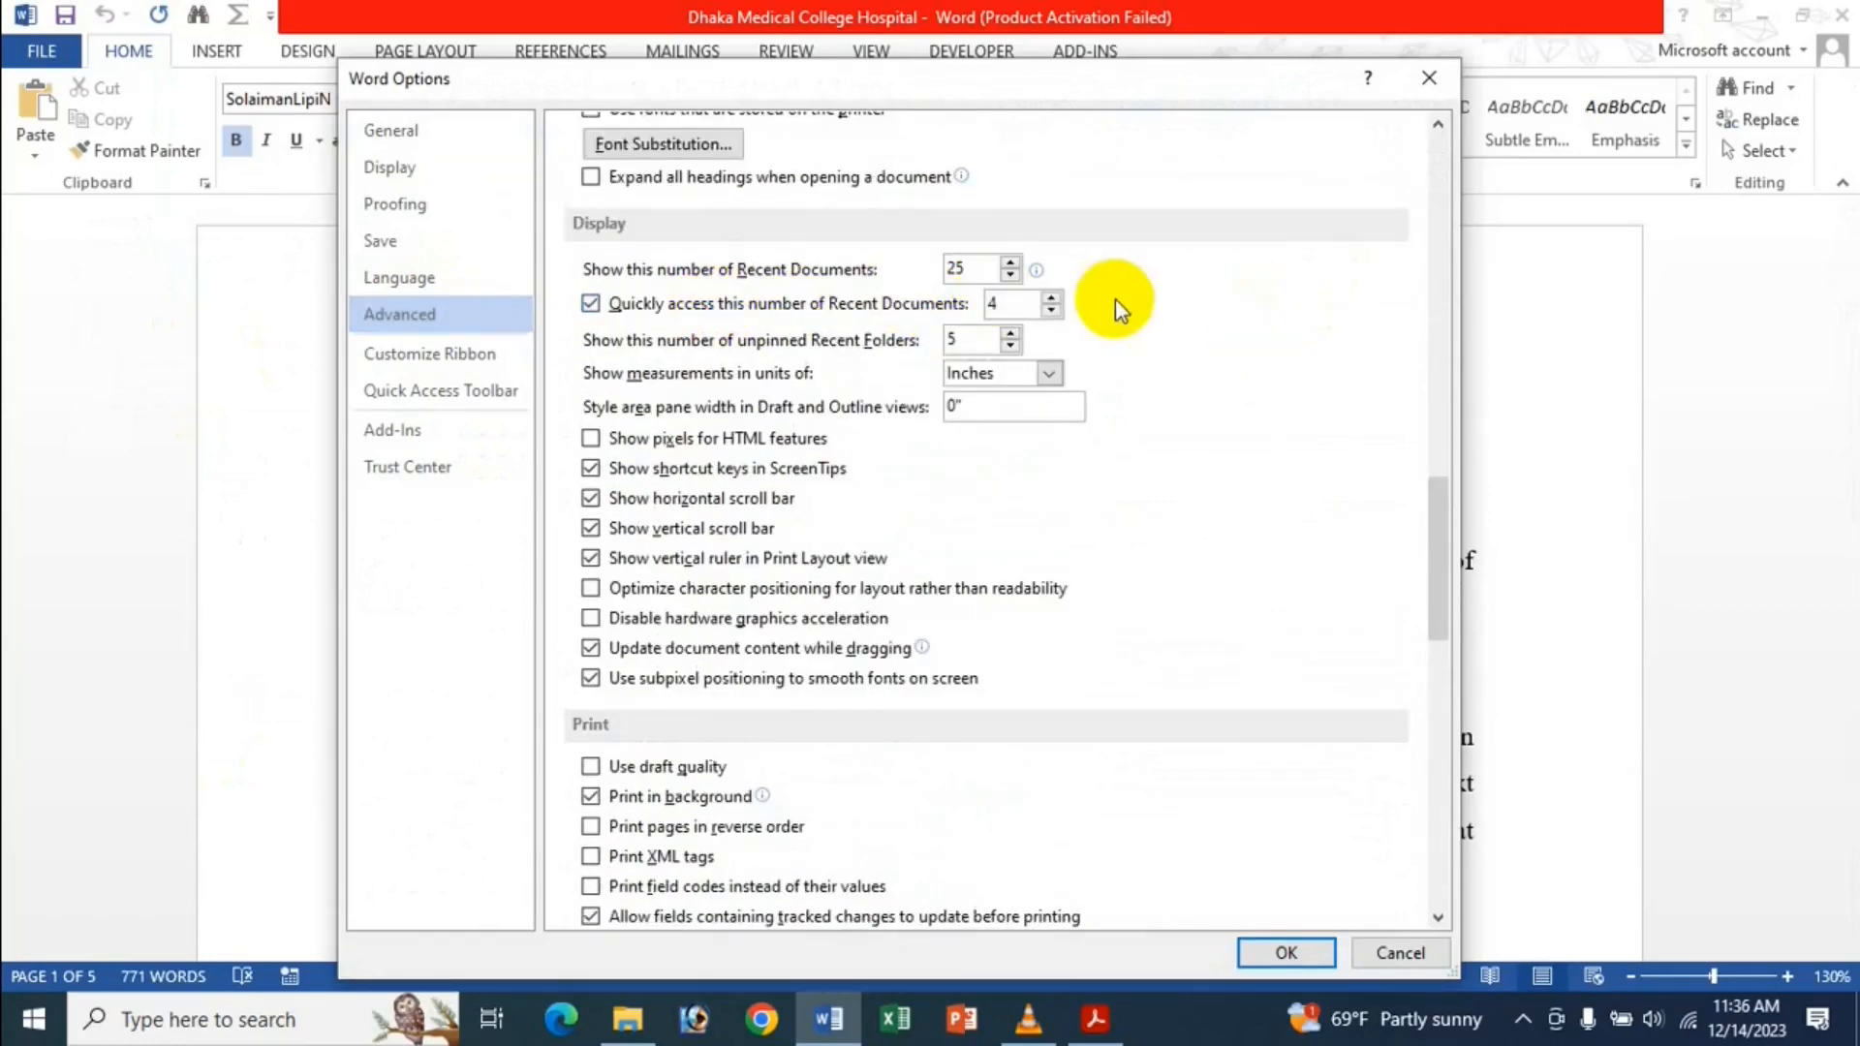
{"action": "left_click", "coordinate": [1287, 955]}
{"action": "left_click", "coordinate": [38, 52]}
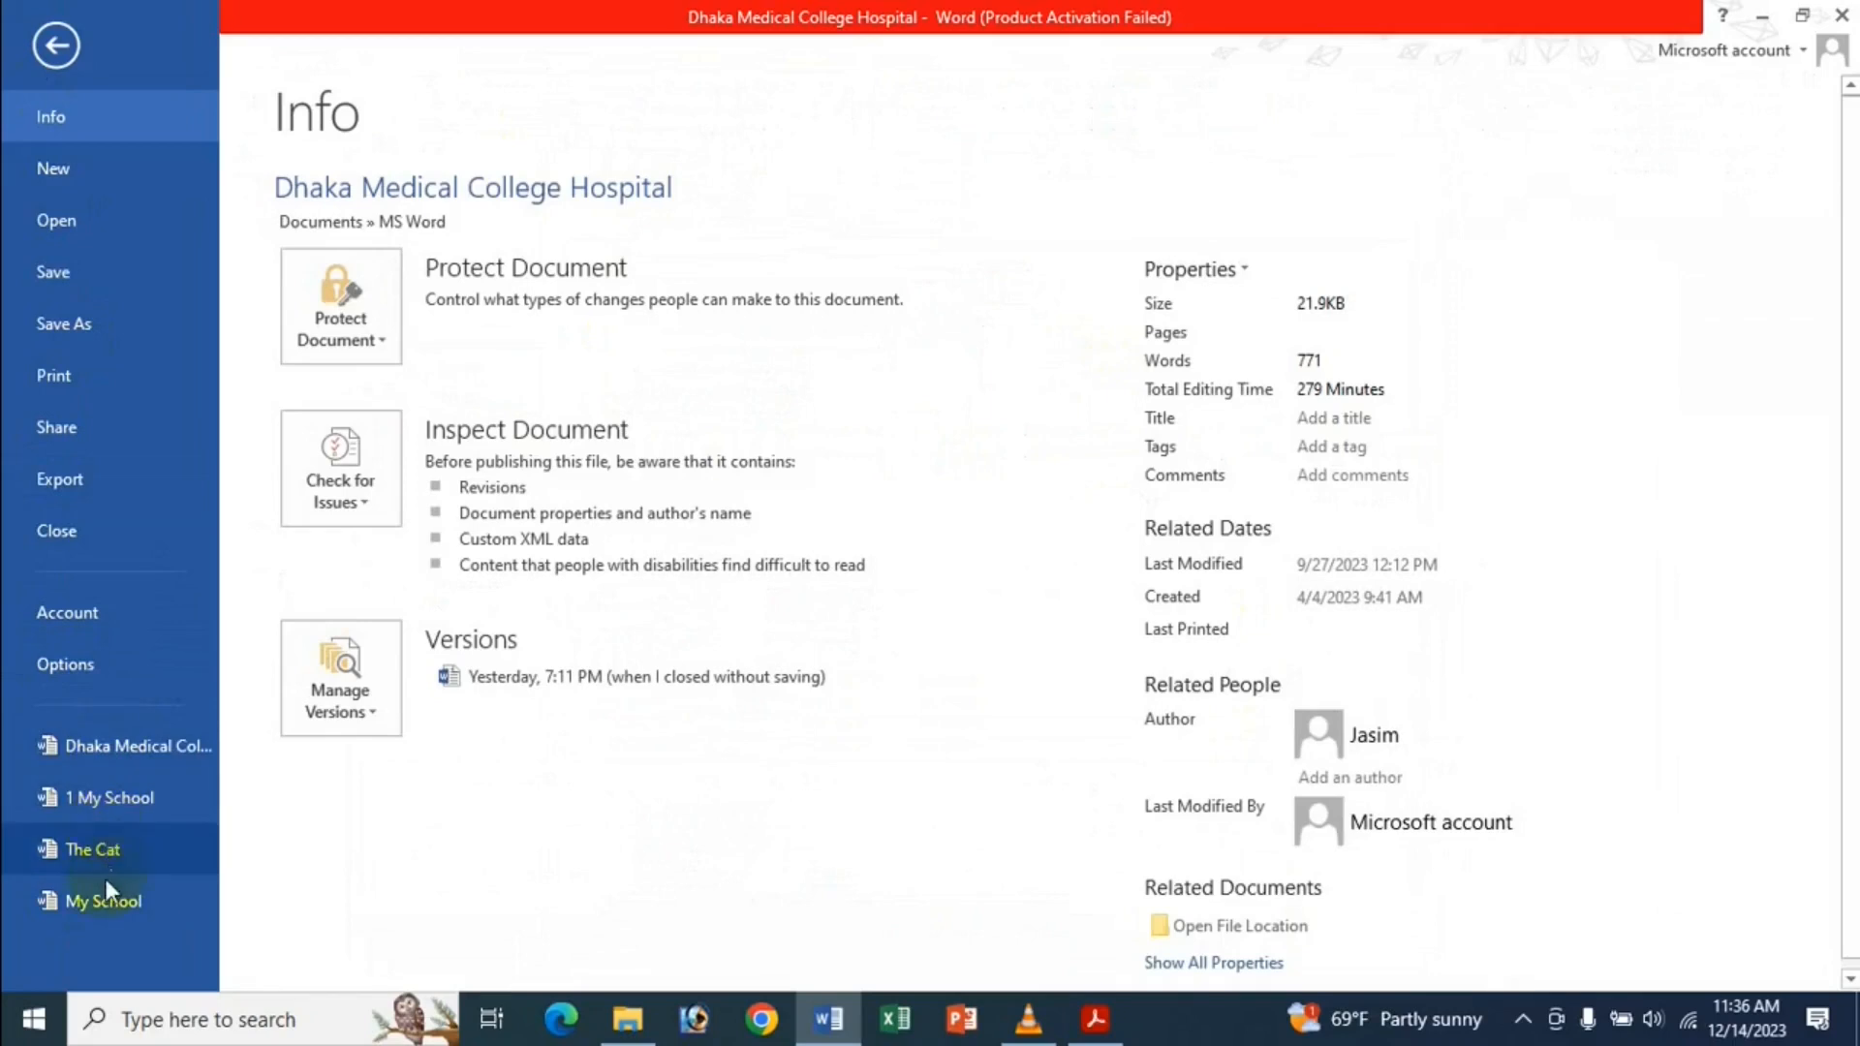
Raise the quick-access recent documents count to 6 and check the longer File menu list.
{"action": "left_click", "coordinate": [77, 655]}
{"action": "left_click", "coordinate": [426, 314]}
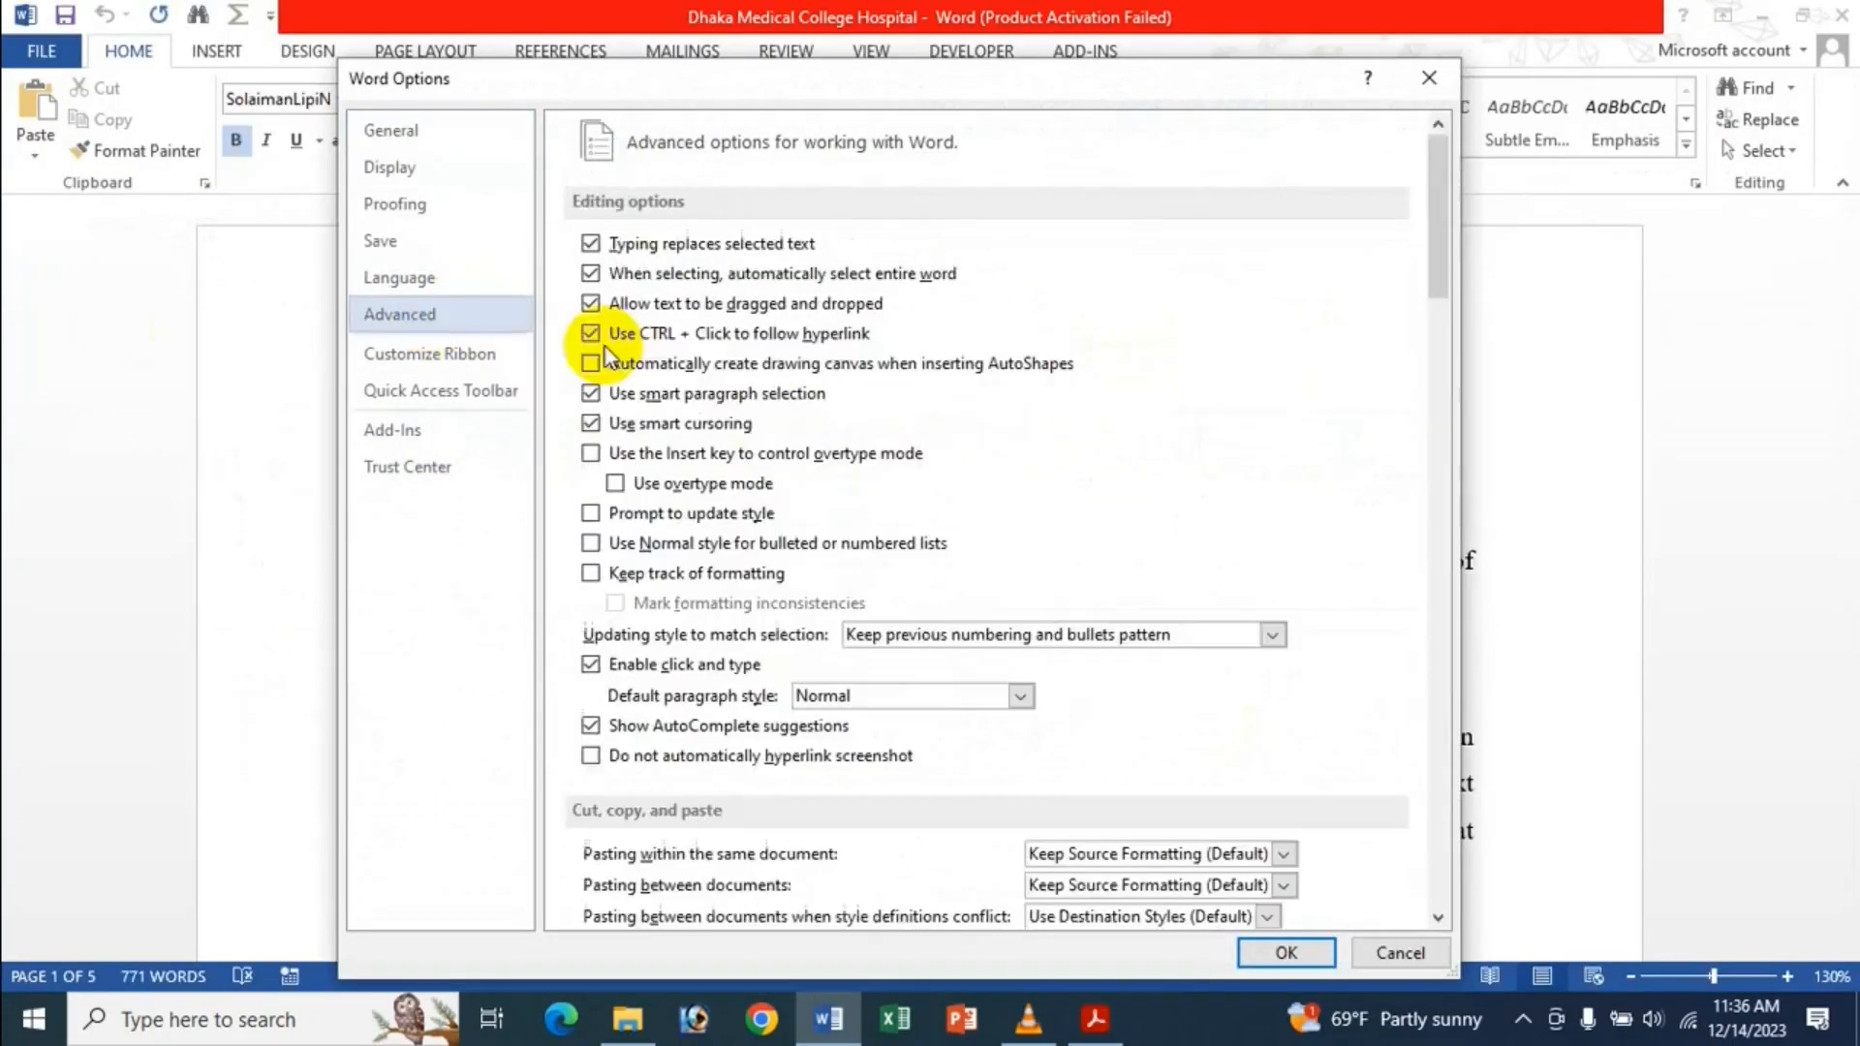
{"action": "scroll", "coordinate": [798, 427], "scroll_direction": "down", "scroll_amount": 15}
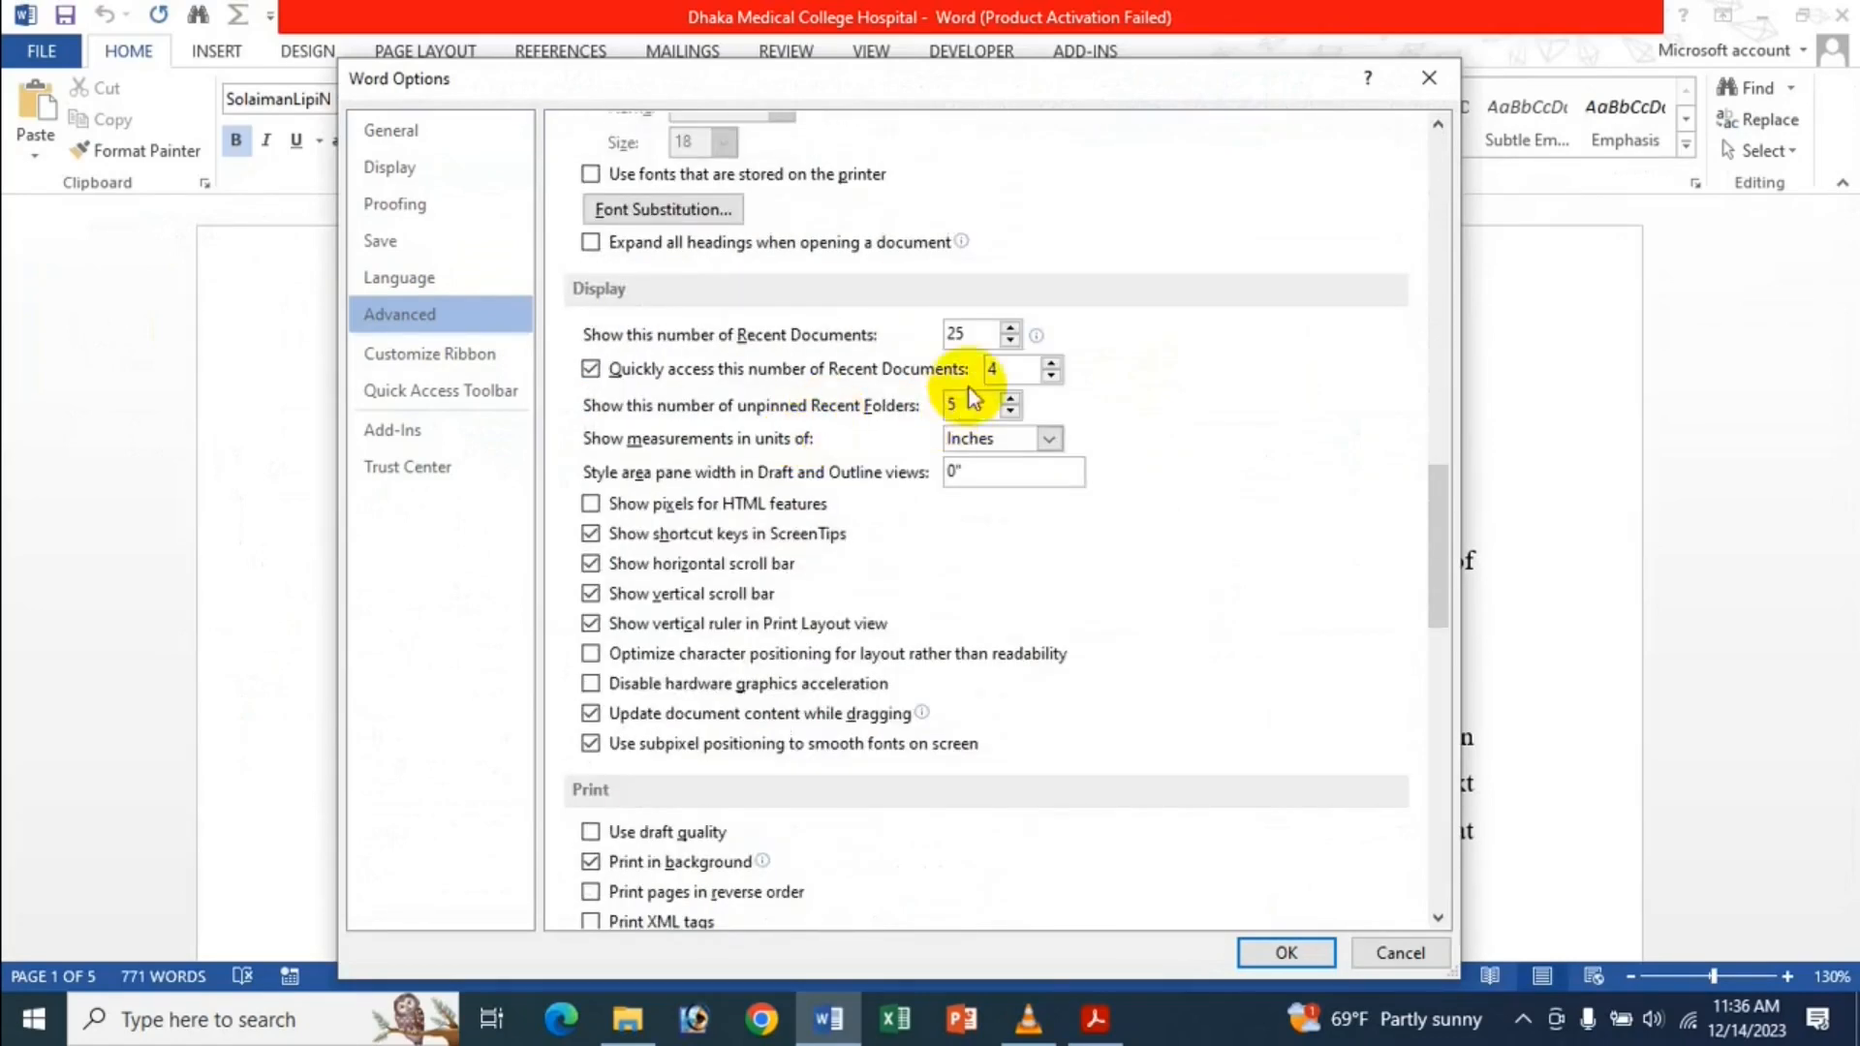
{"action": "left_click", "coordinate": [1005, 372]}
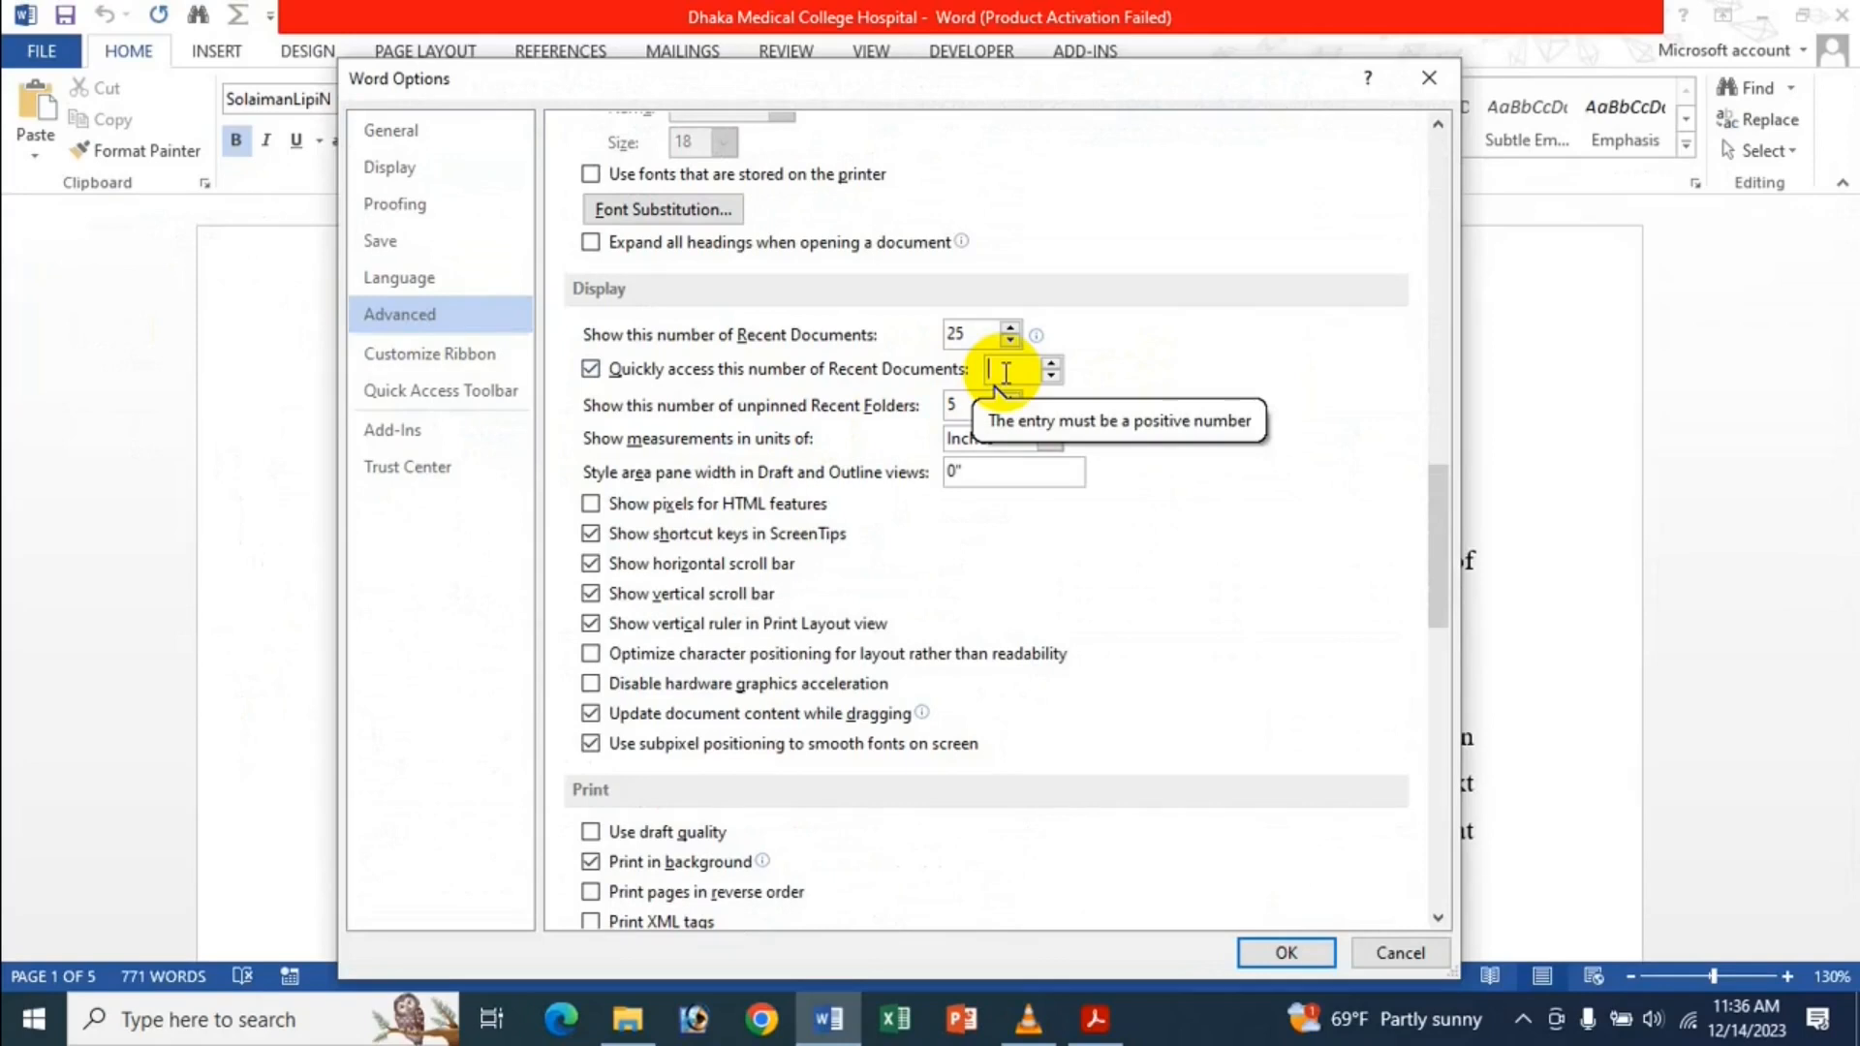
{"action": "type", "text": "5"}
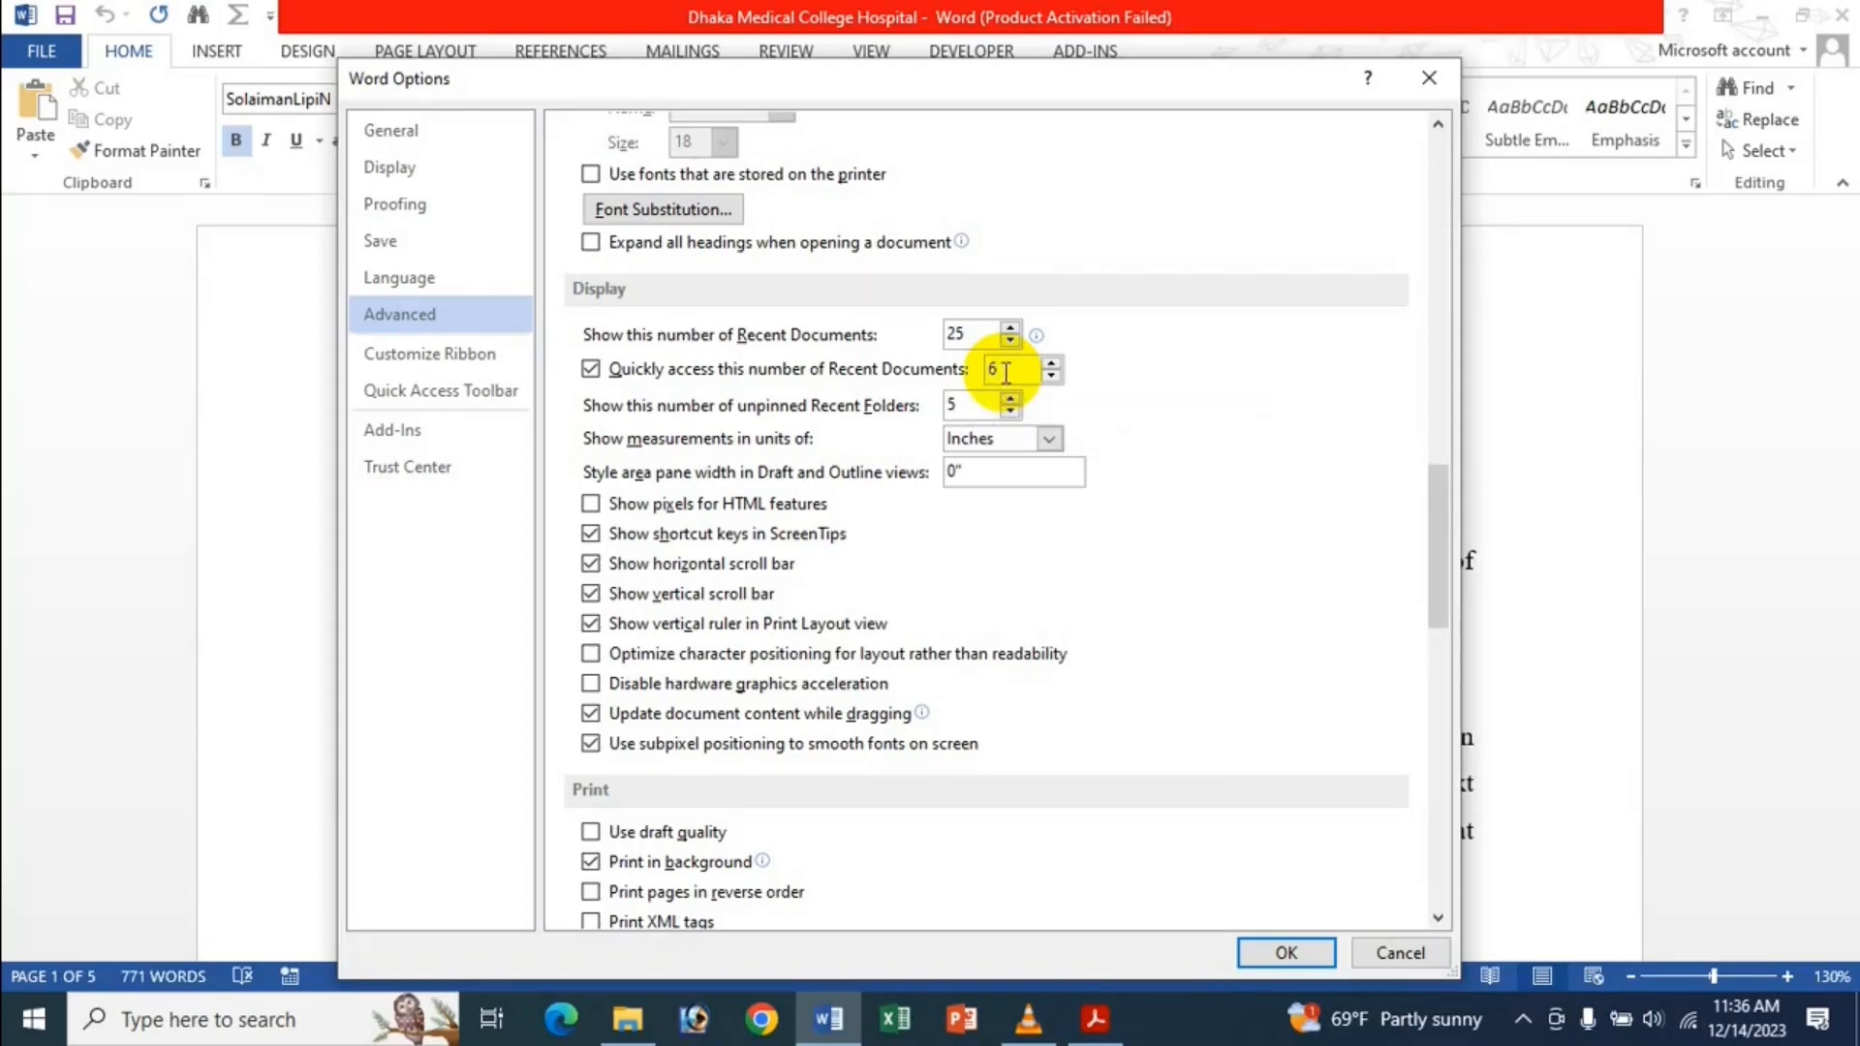
{"action": "key", "text": "Return"}
{"action": "left_click", "coordinate": [42, 47]}
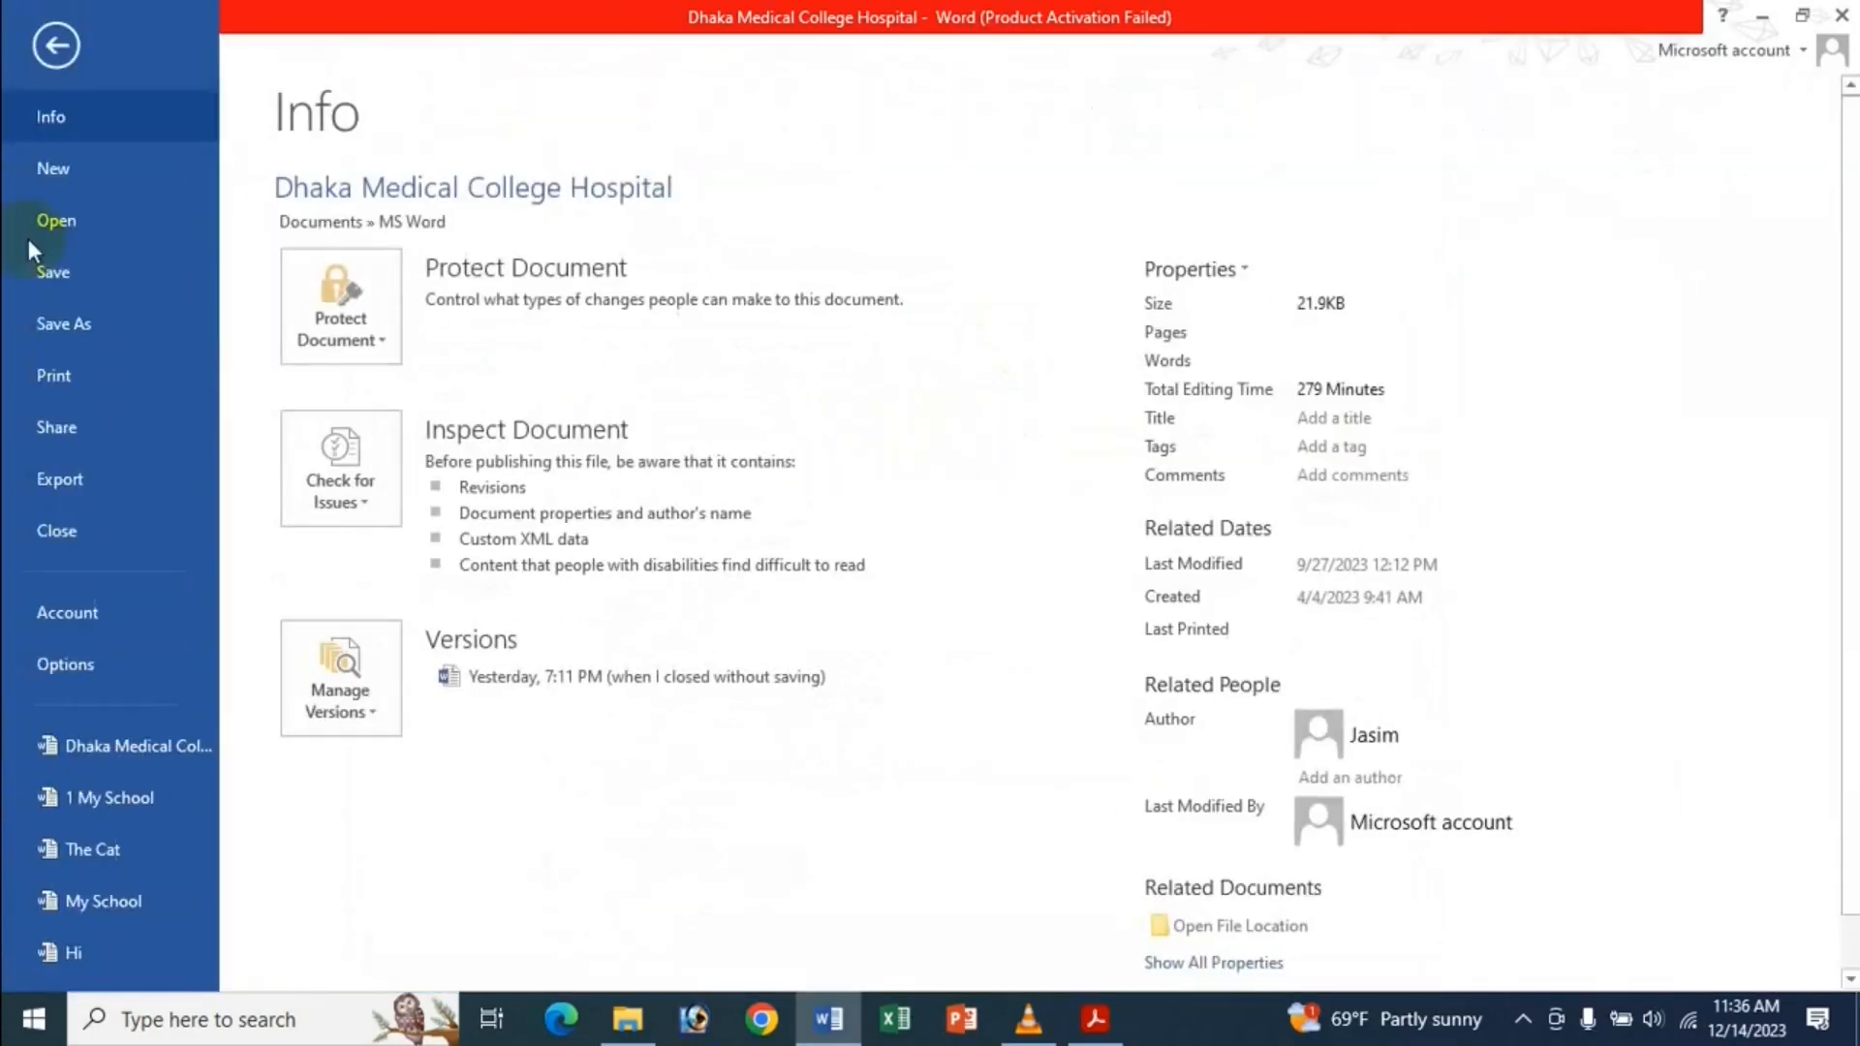
Set the quick-access recent documents count to 4, uncheck the option, and apply.
{"action": "scroll", "coordinate": [126, 785], "scroll_direction": "down", "scroll_amount": 1}
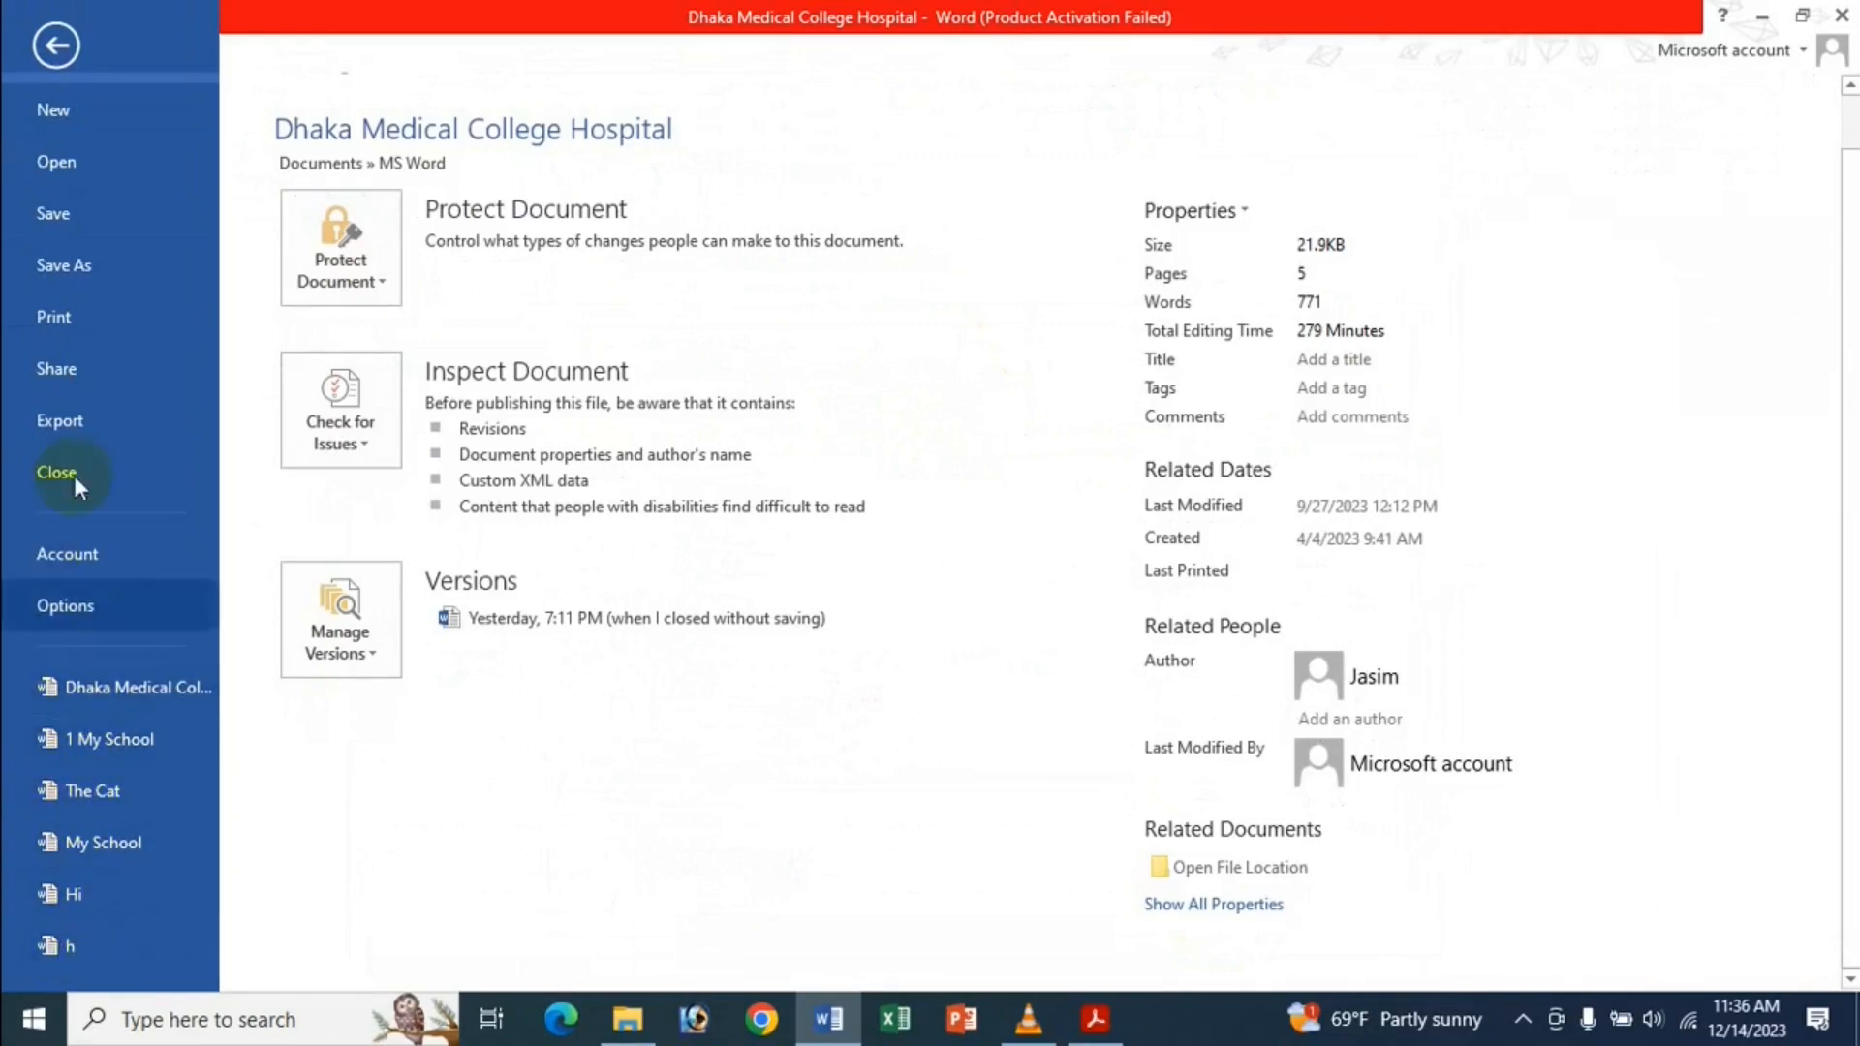
{"action": "left_click", "coordinate": [90, 614]}
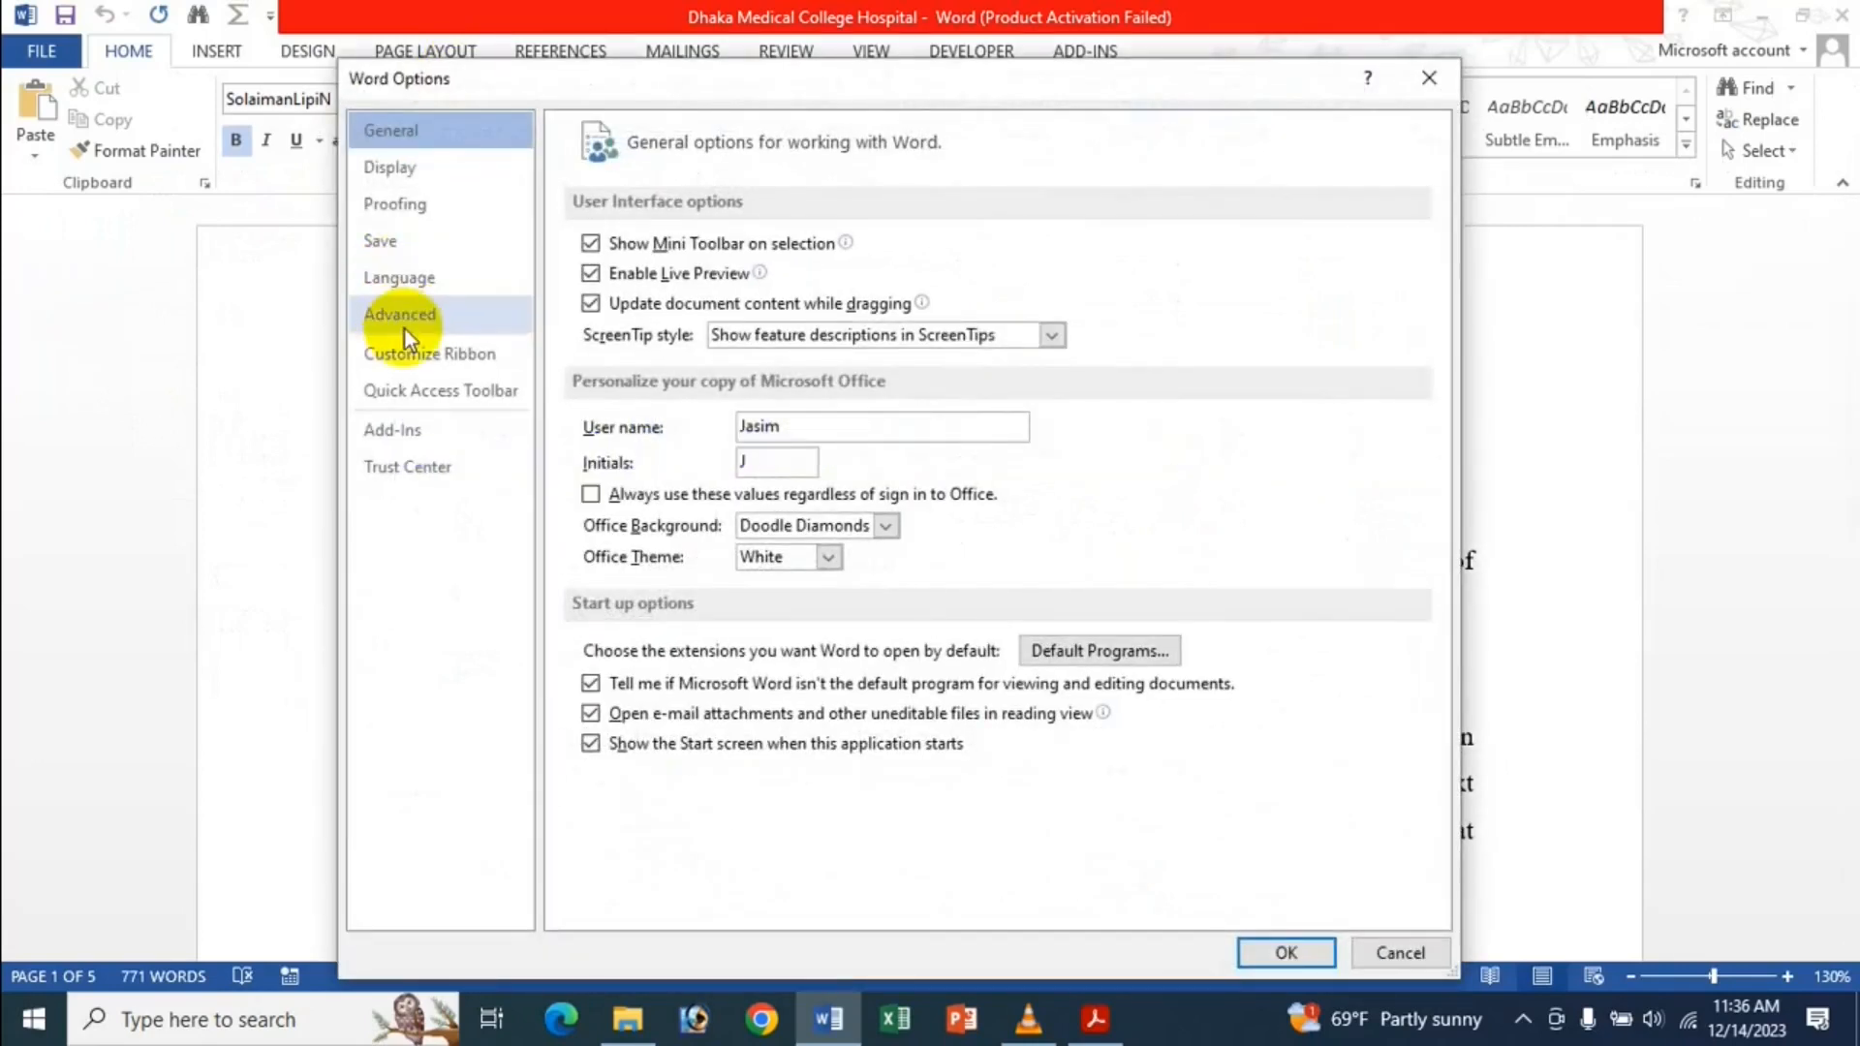
{"action": "left_click", "coordinate": [416, 323]}
{"action": "scroll", "coordinate": [669, 291], "scroll_direction": "down", "scroll_amount": 10}
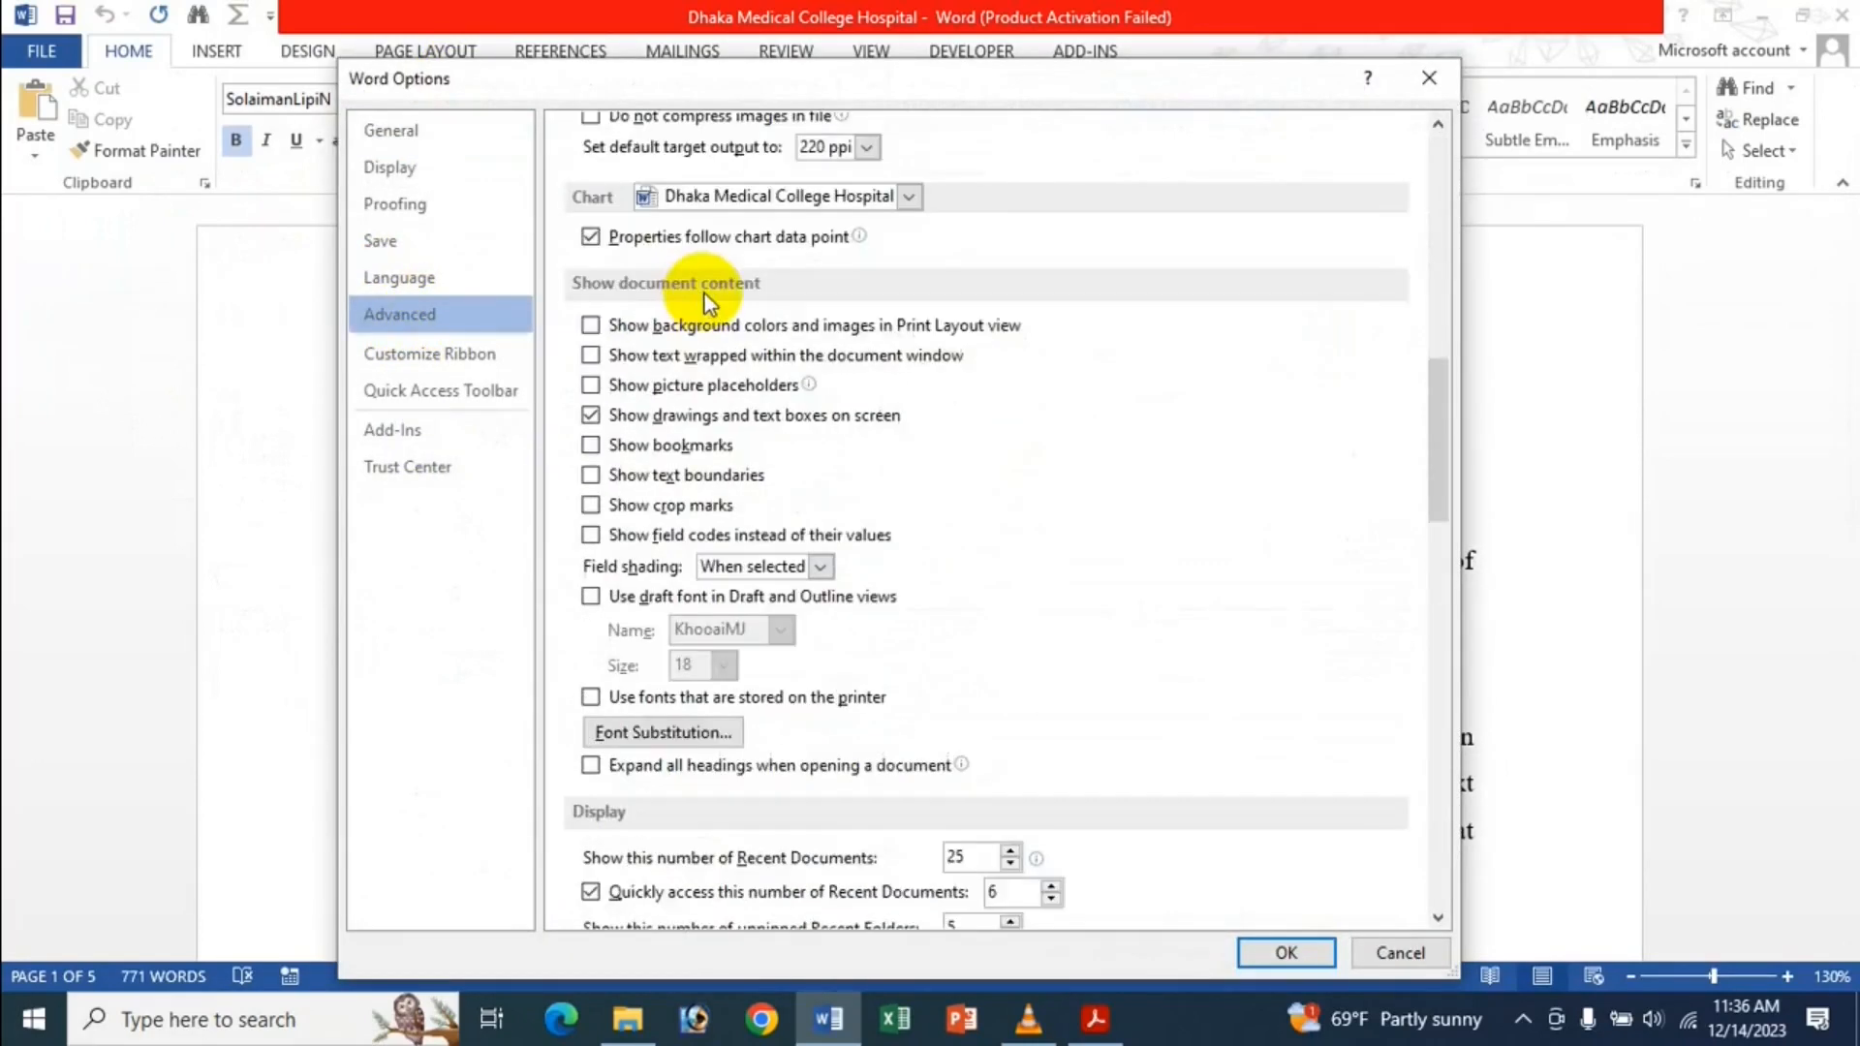
{"action": "scroll", "coordinate": [708, 295], "scroll_direction": "down", "scroll_amount": 4}
{"action": "scroll", "coordinate": [722, 295], "scroll_direction": "down", "scroll_amount": 1}
{"action": "left_click", "coordinate": [1010, 434]}
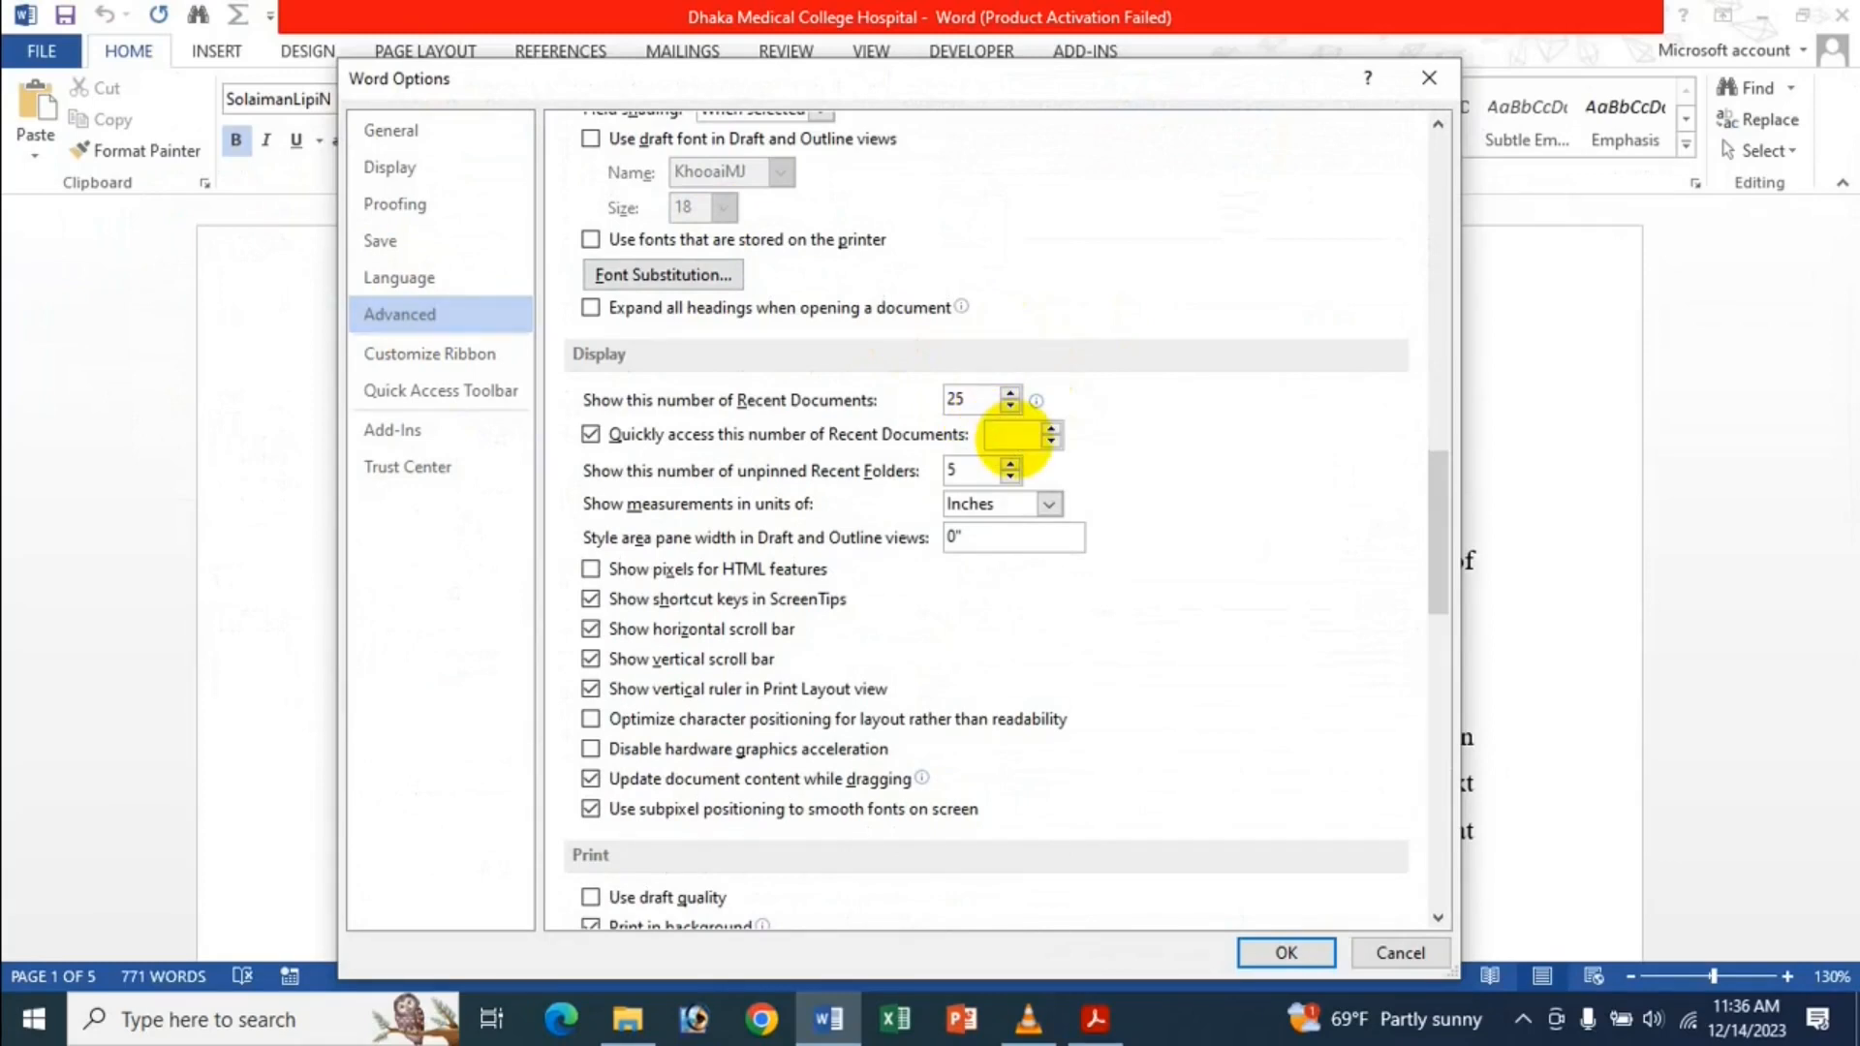
{"action": "type", "text": "4"}
{"action": "left_click", "coordinate": [711, 434]}
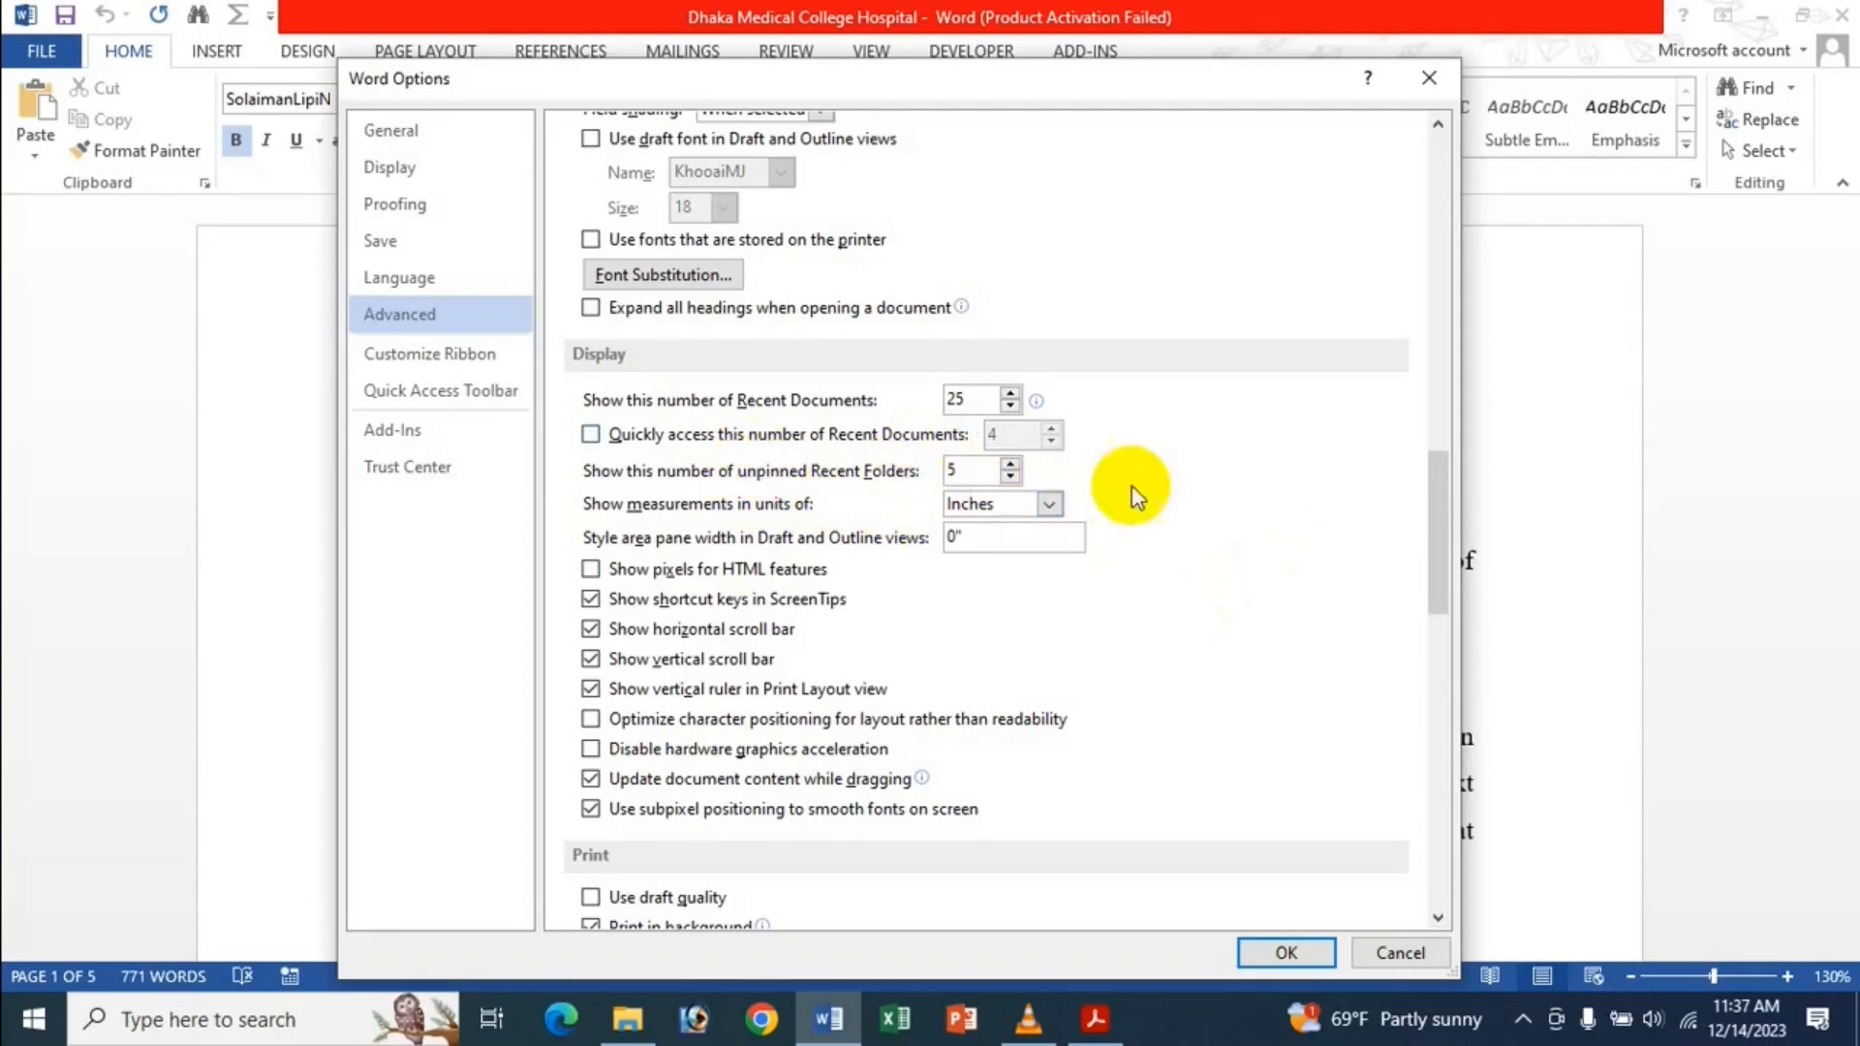
{"action": "left_click", "coordinate": [1249, 955]}
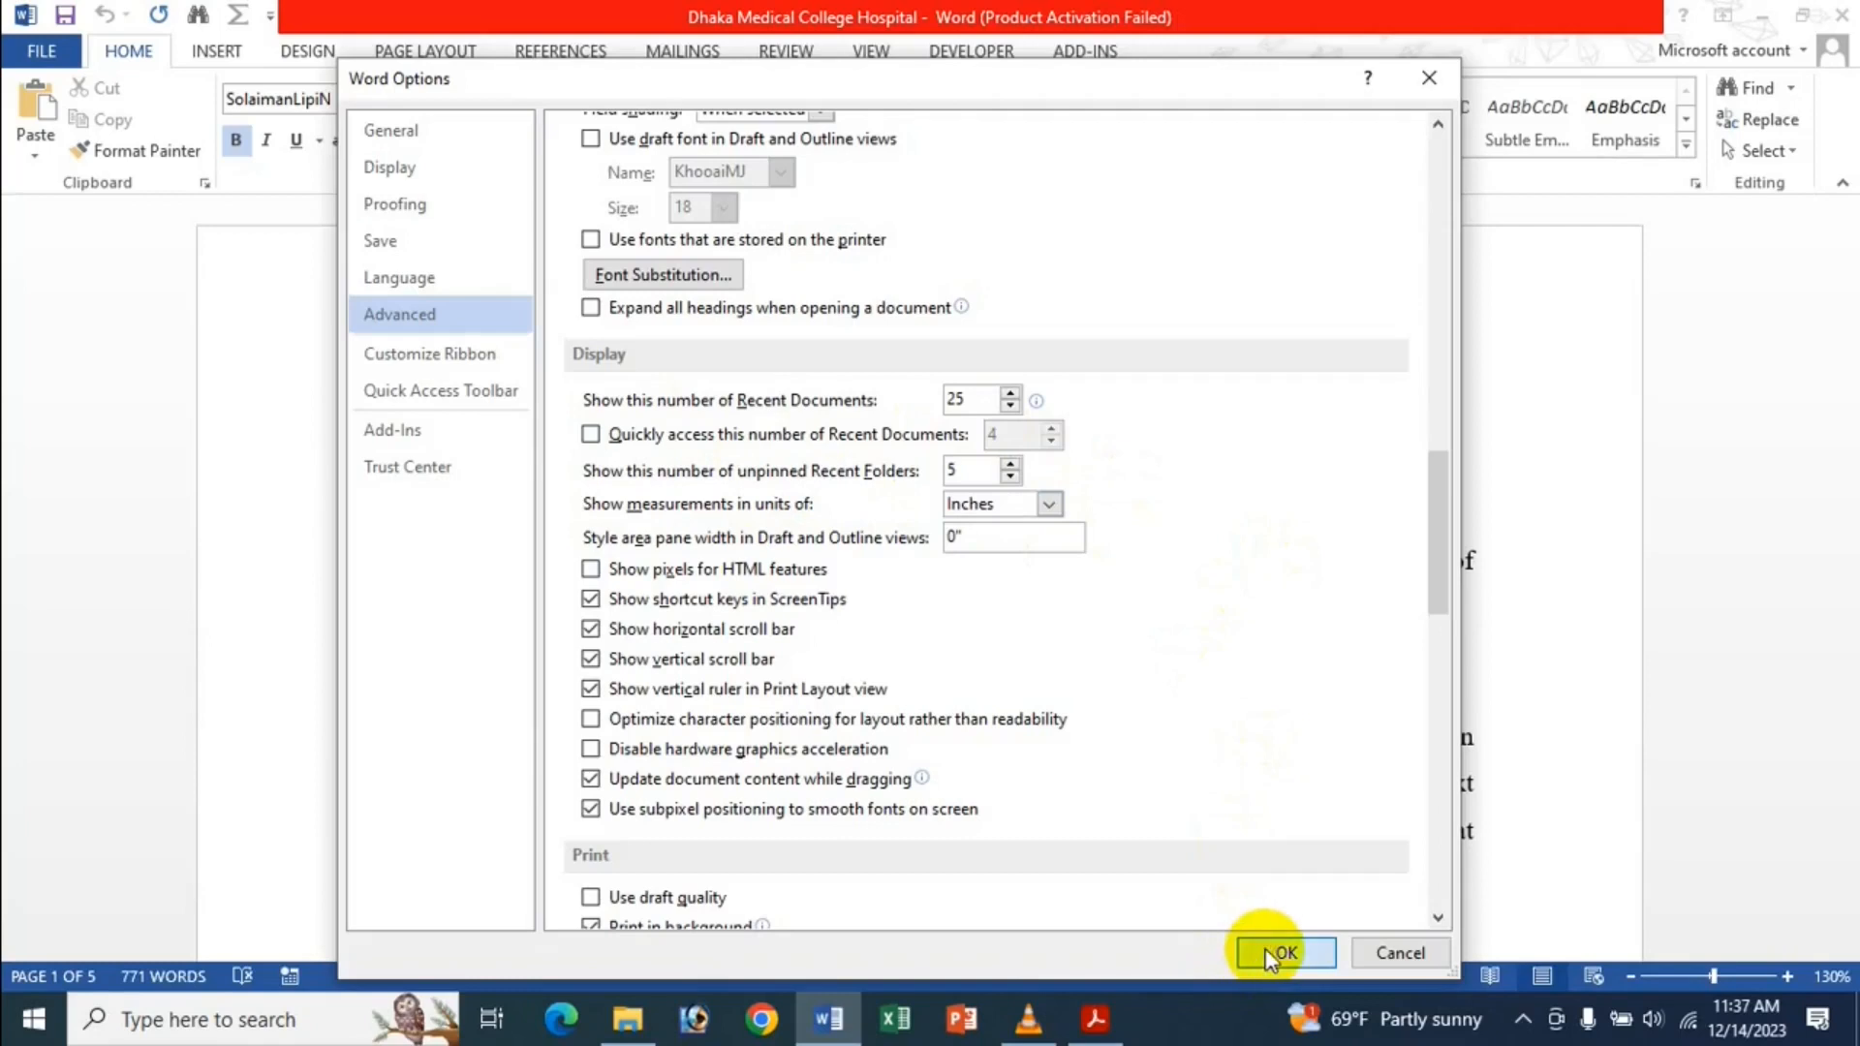
Review the recent folders listed under Save As > Computer.
{"action": "left_click", "coordinate": [12, 60]}
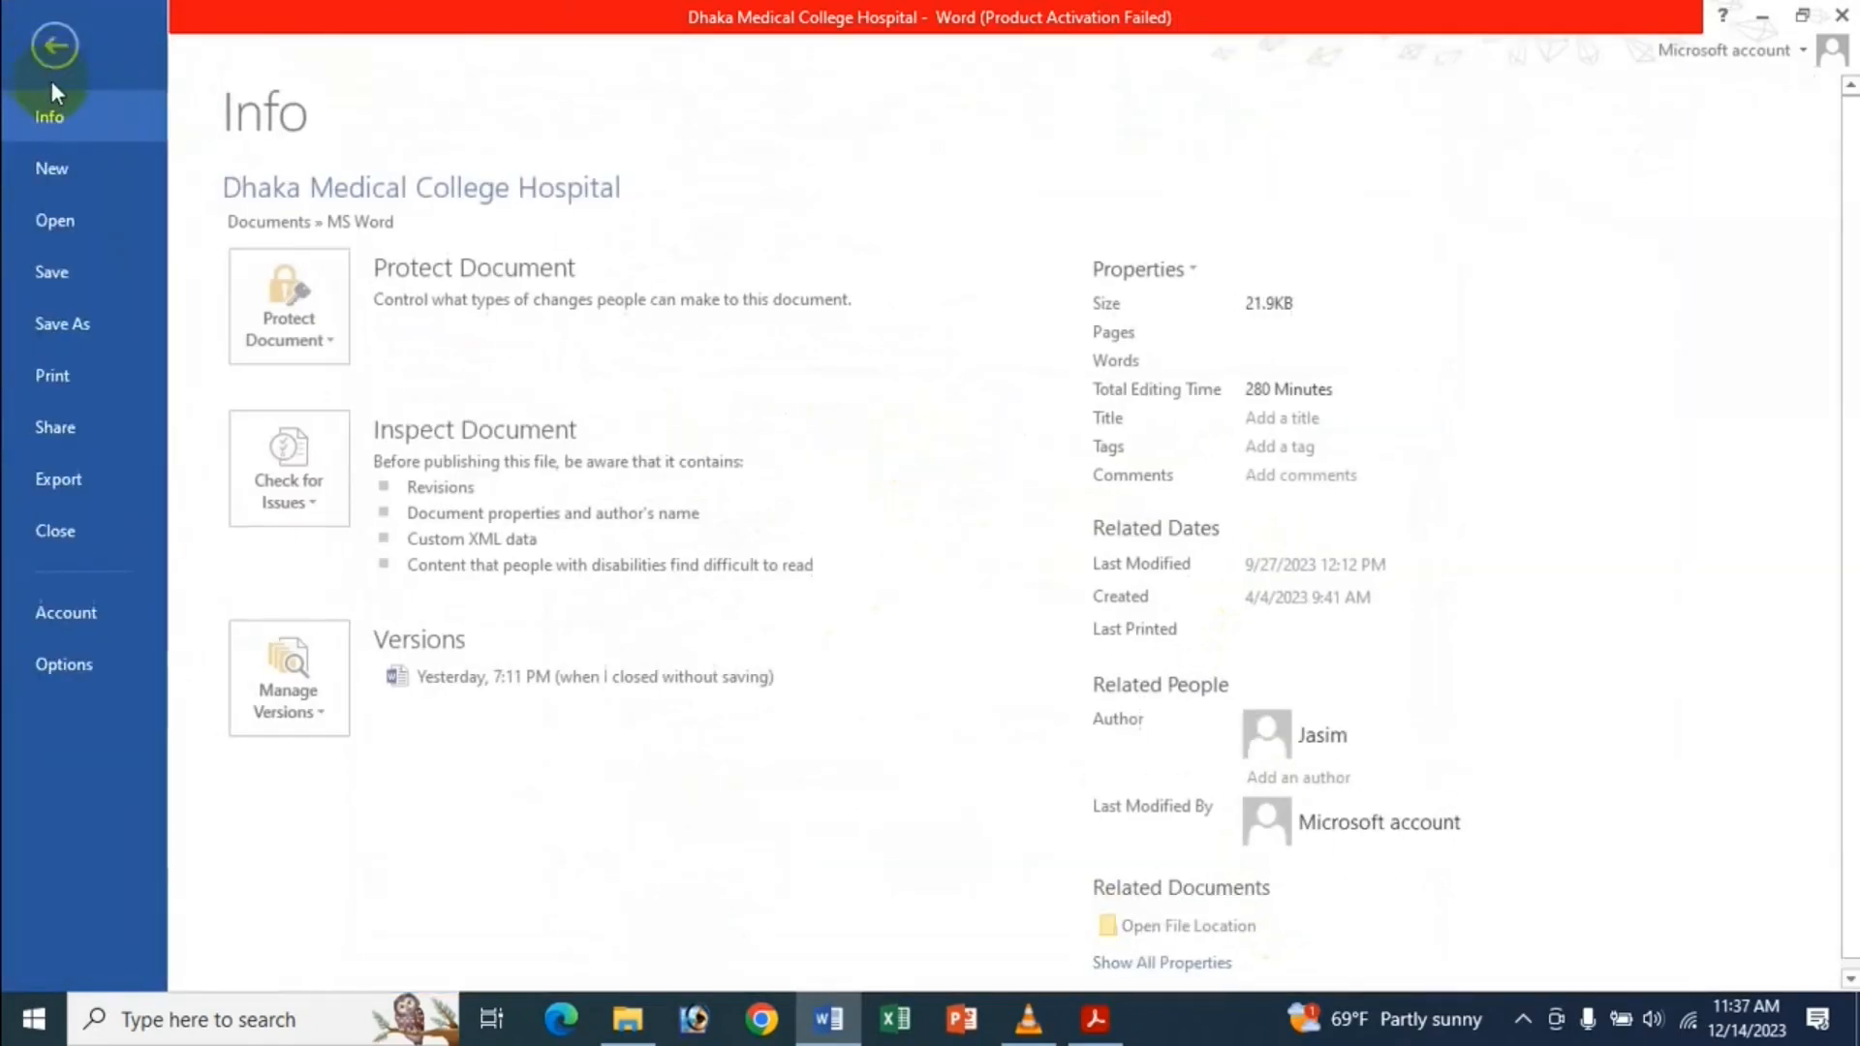
{"action": "key", "text": "Escape"}
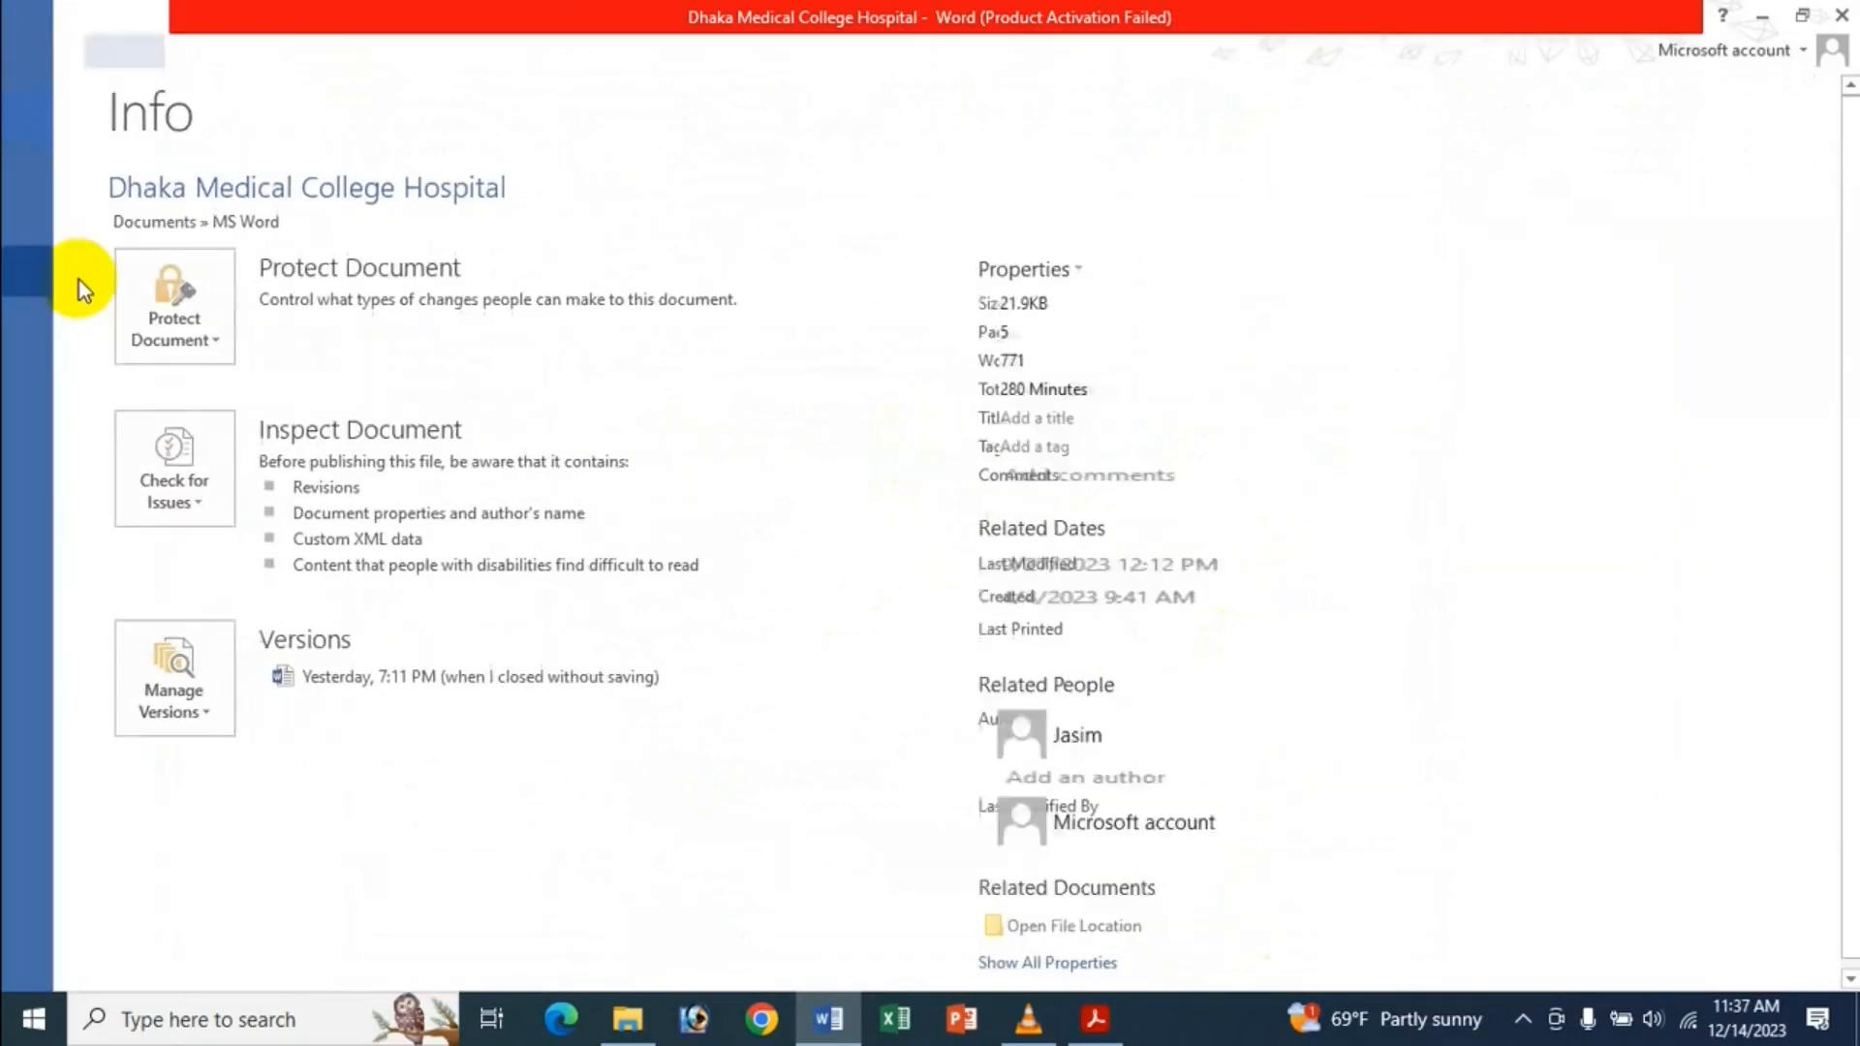
{"action": "left_click", "coordinate": [45, 83]}
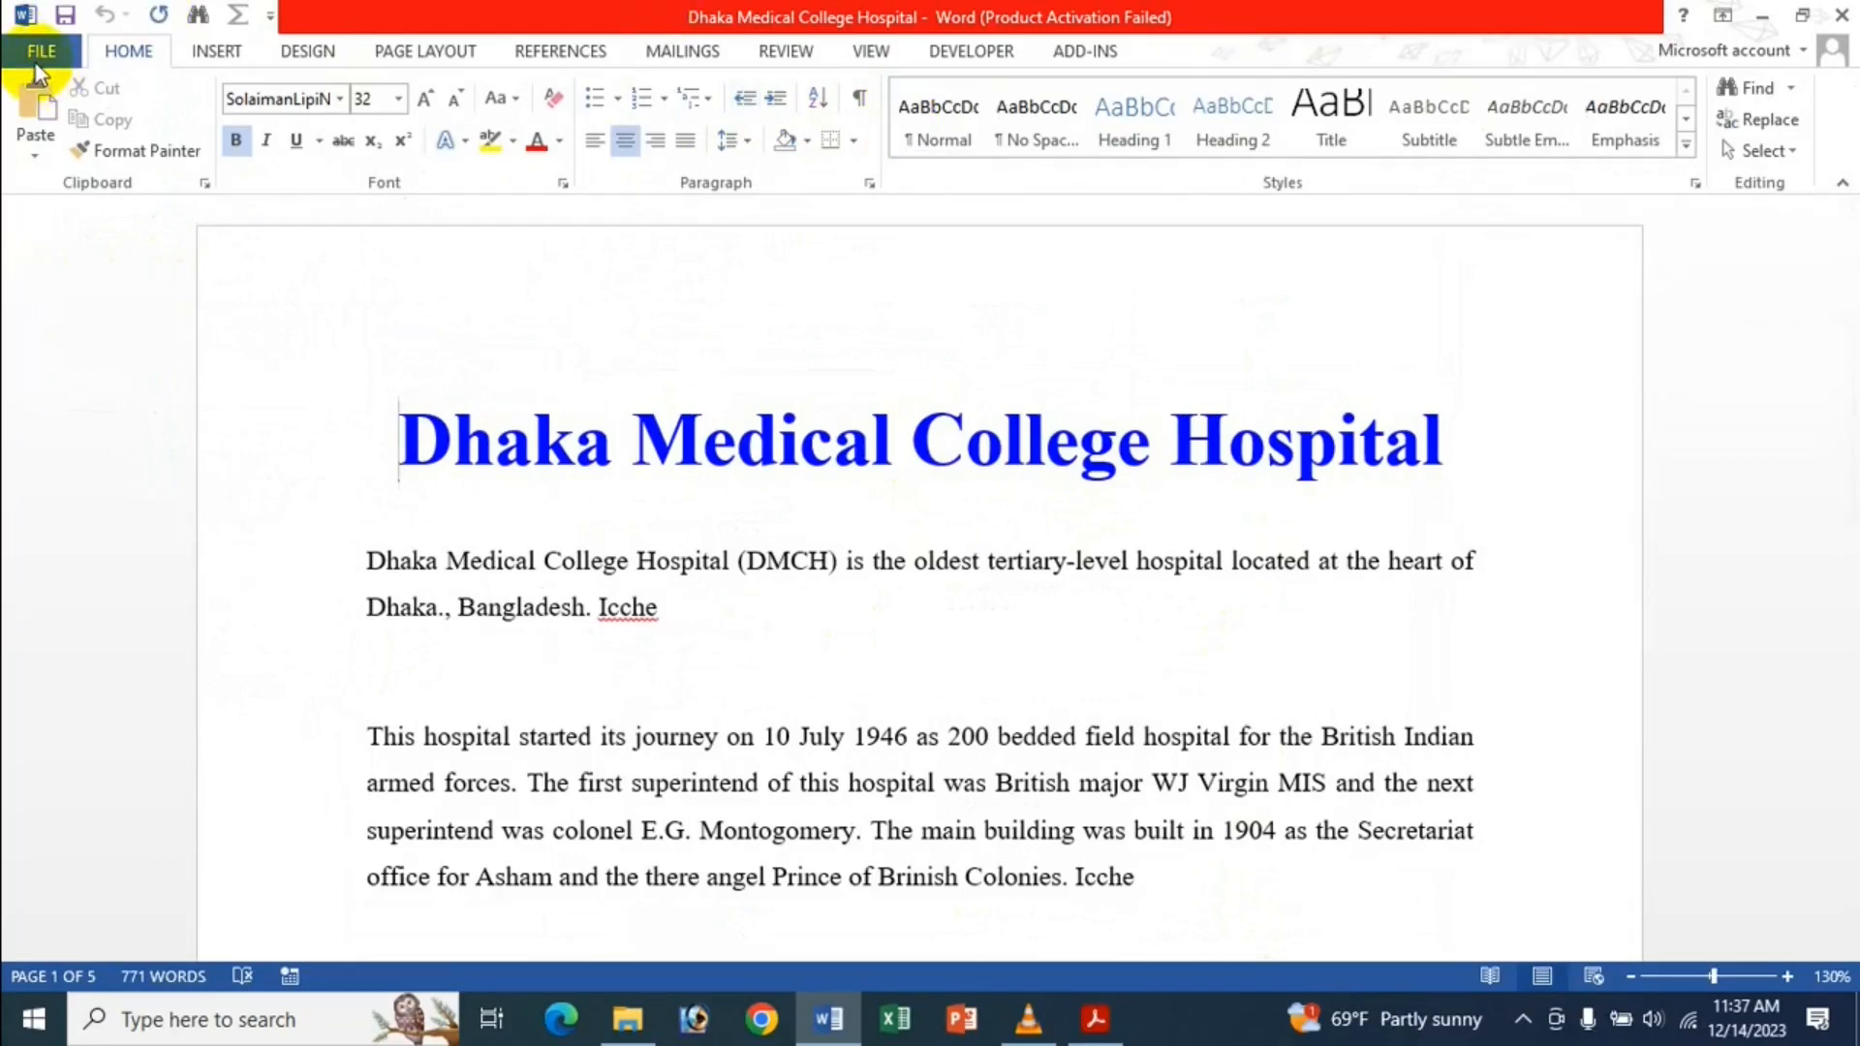
{"action": "left_click", "coordinate": [76, 319]}
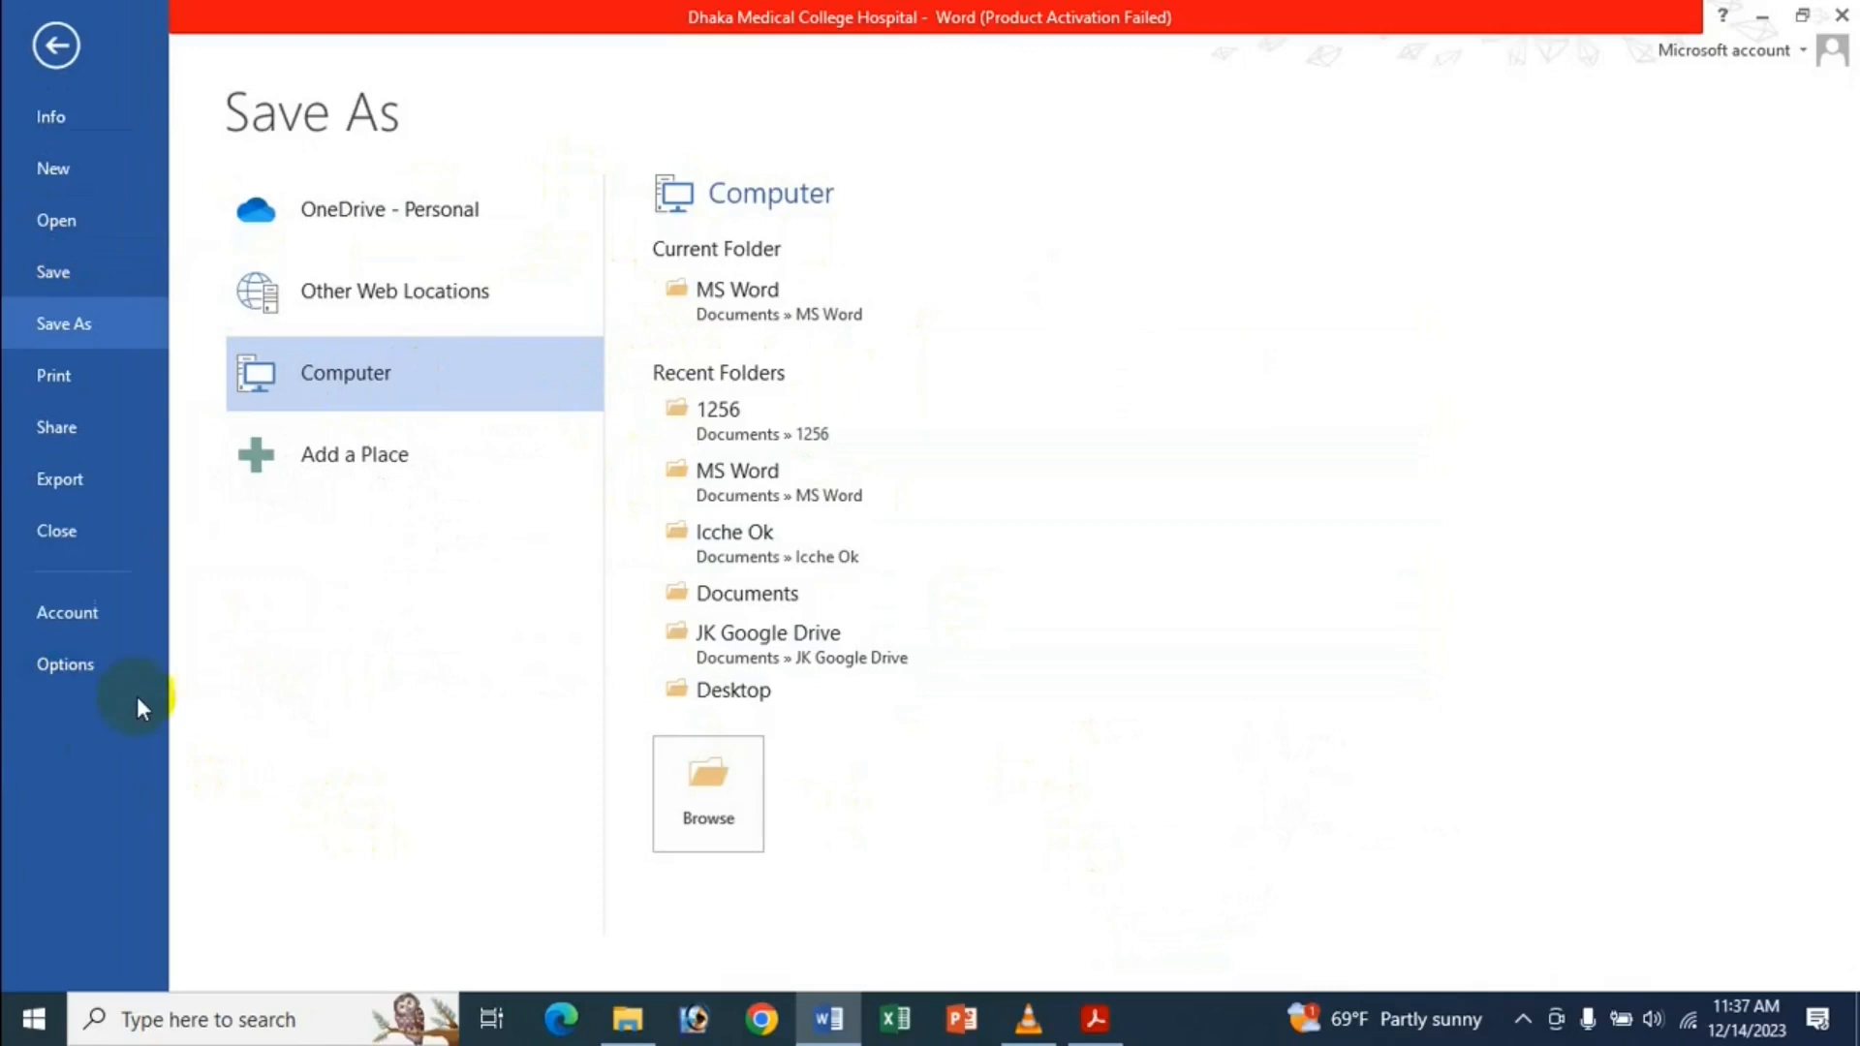
Set 'Show this number of unpinned Recent Folders' to 10 in Advanced options.
{"action": "left_click", "coordinate": [78, 668]}
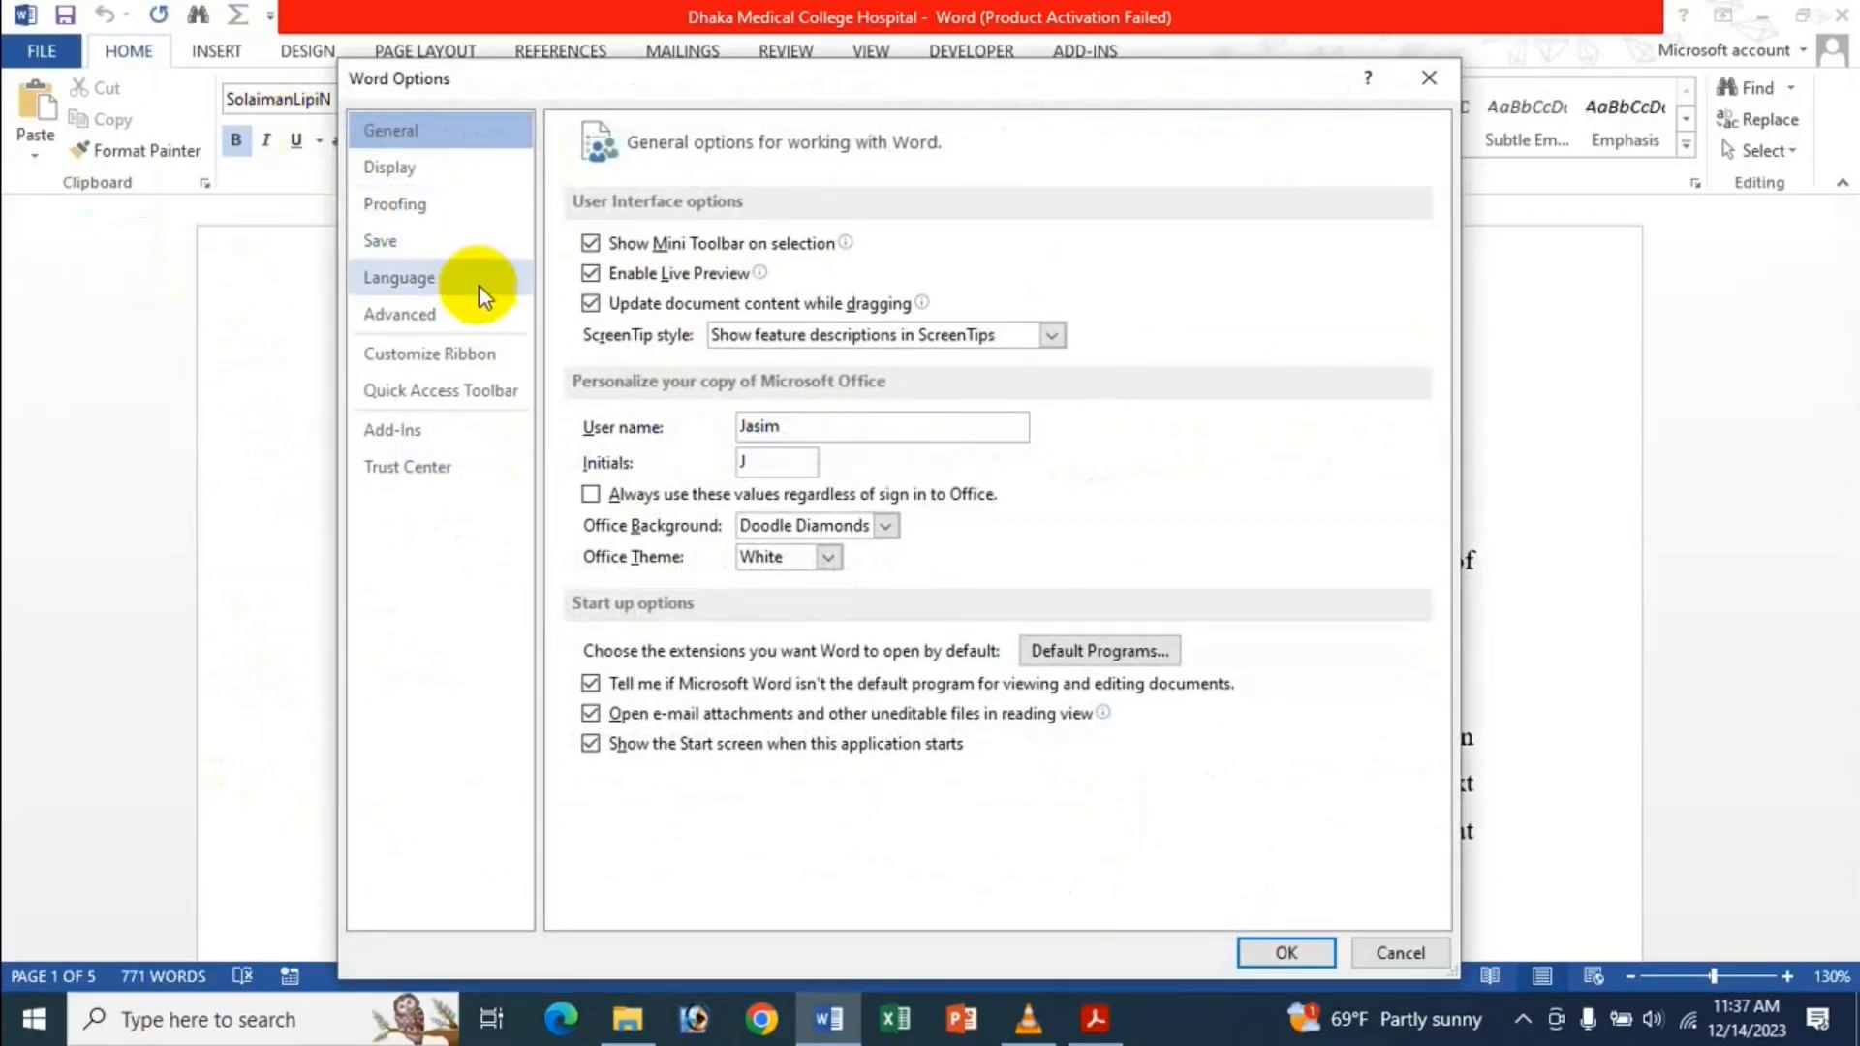
{"action": "left_click", "coordinate": [436, 334]}
{"action": "scroll", "coordinate": [852, 373], "scroll_direction": "down", "scroll_amount": 15}
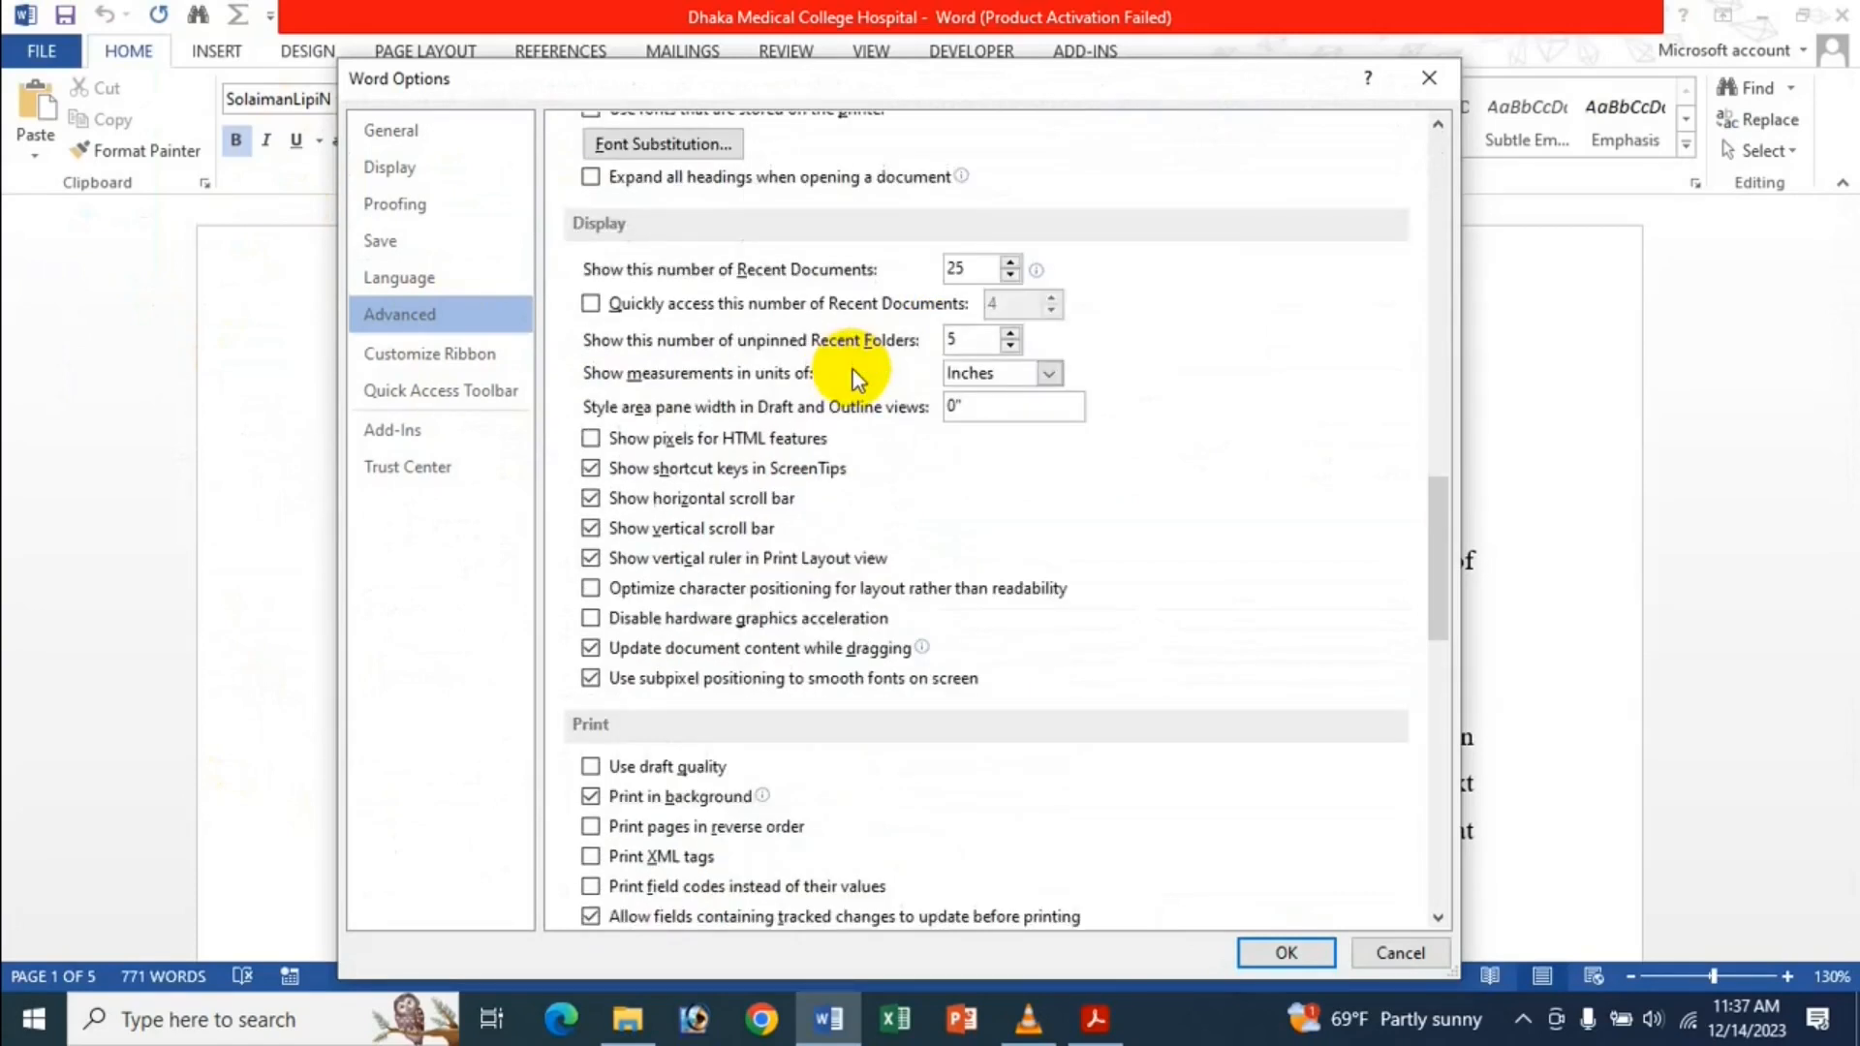
{"action": "left_click", "coordinate": [1009, 332]}
{"action": "type", "text": "10"}
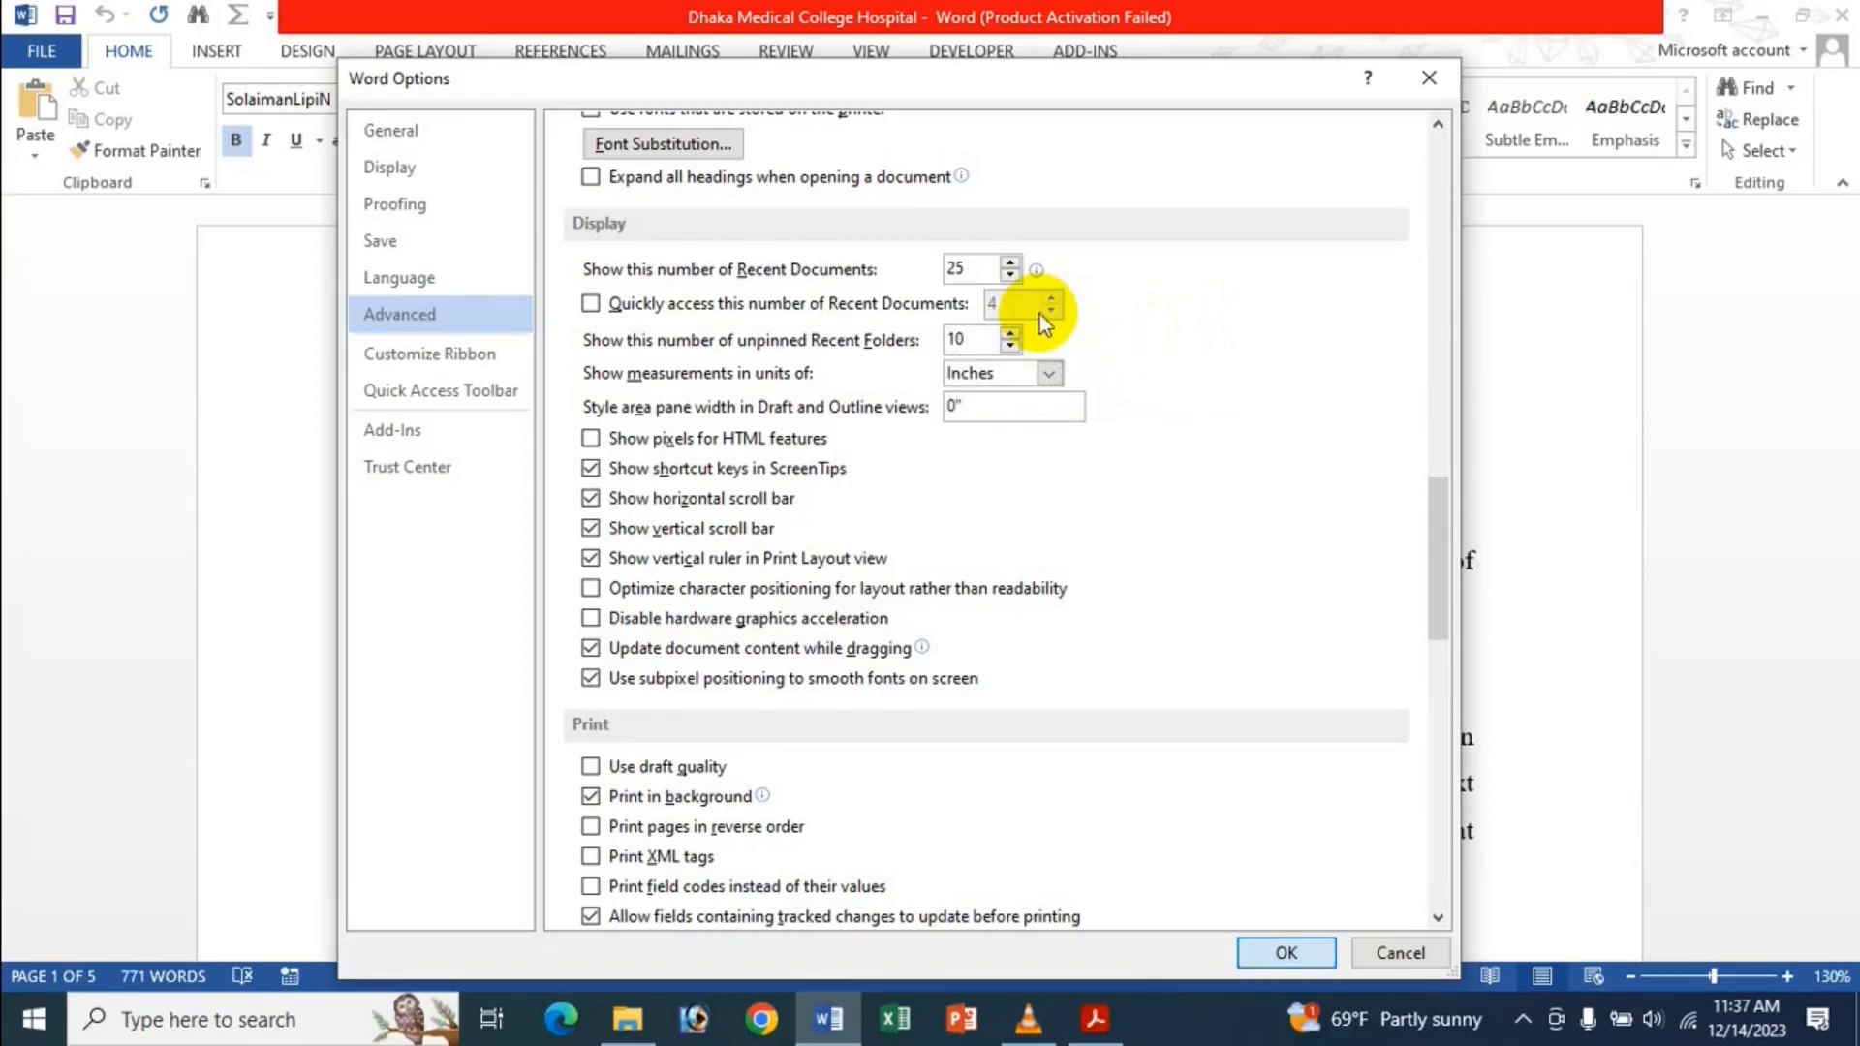
{"action": "key", "text": "Return"}
Check the longer recent folders list in Save As, then reopen Word Options.
{"action": "left_click", "coordinate": [41, 50]}
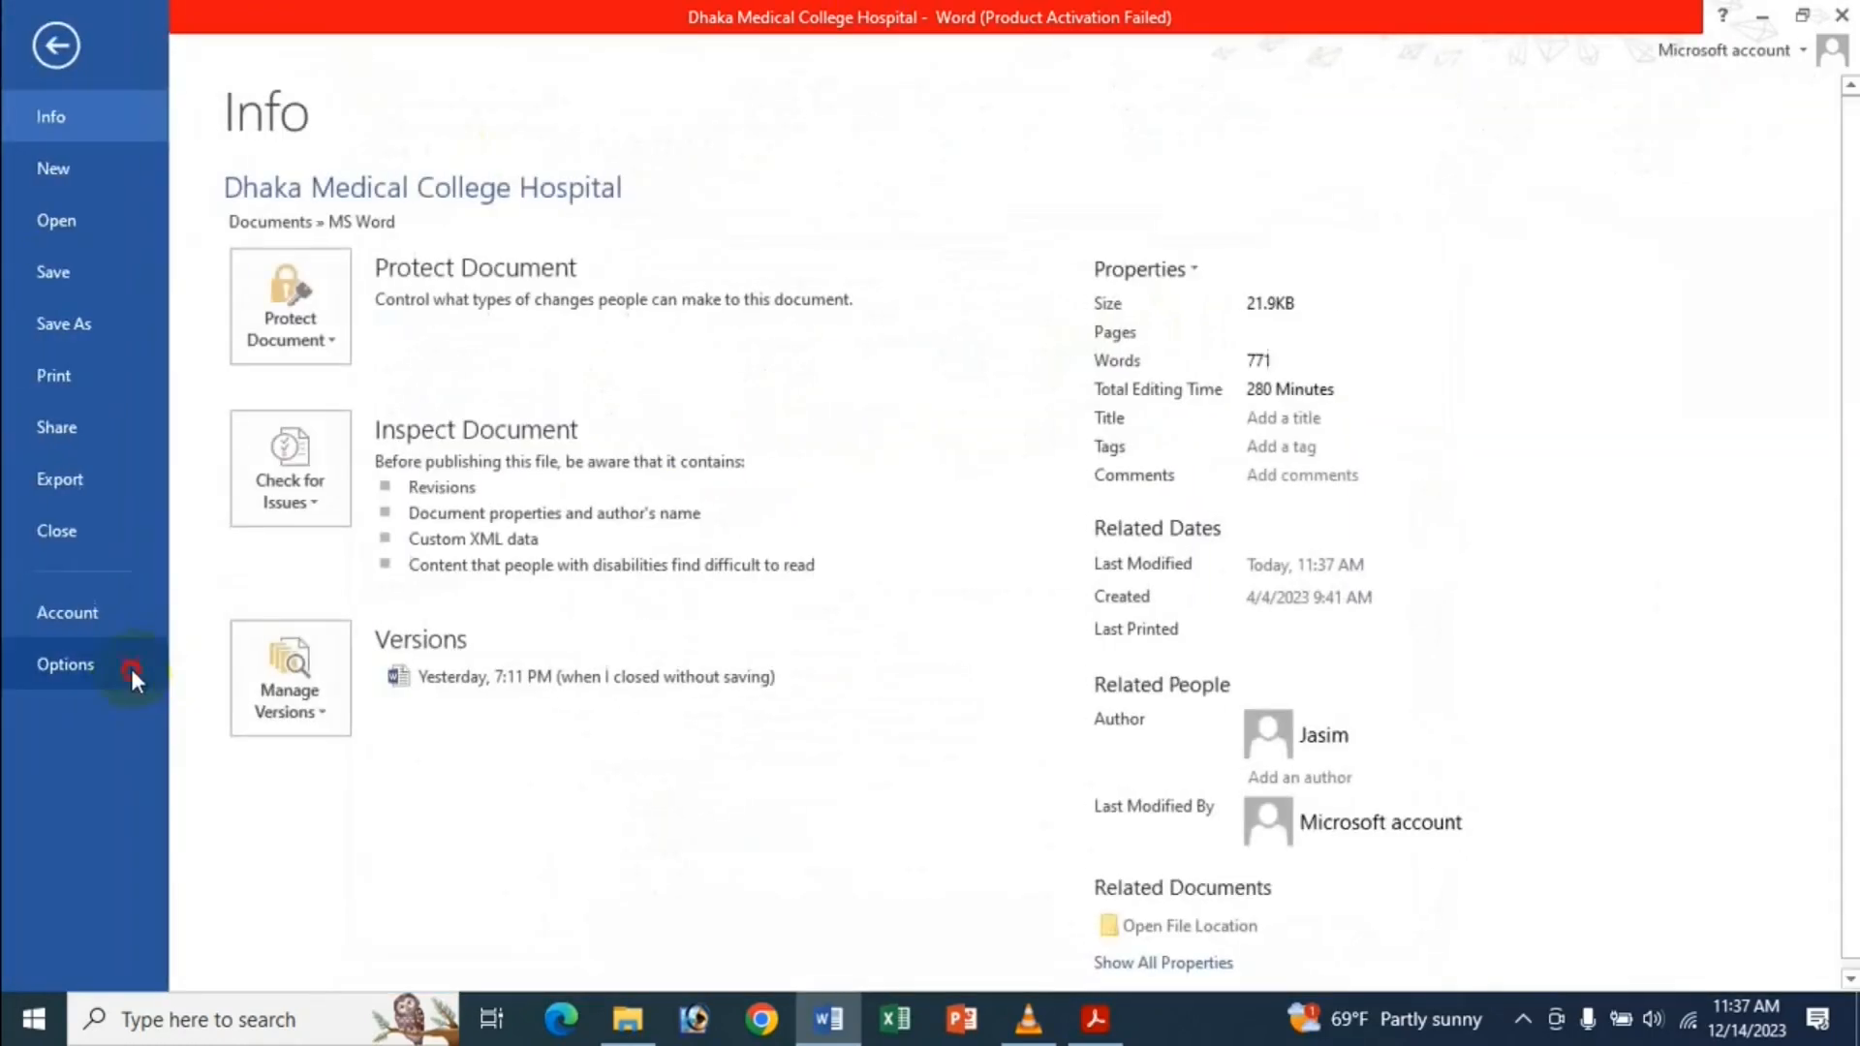
{"action": "left_click", "coordinate": [130, 665]}
{"action": "left_click", "coordinate": [1437, 90]}
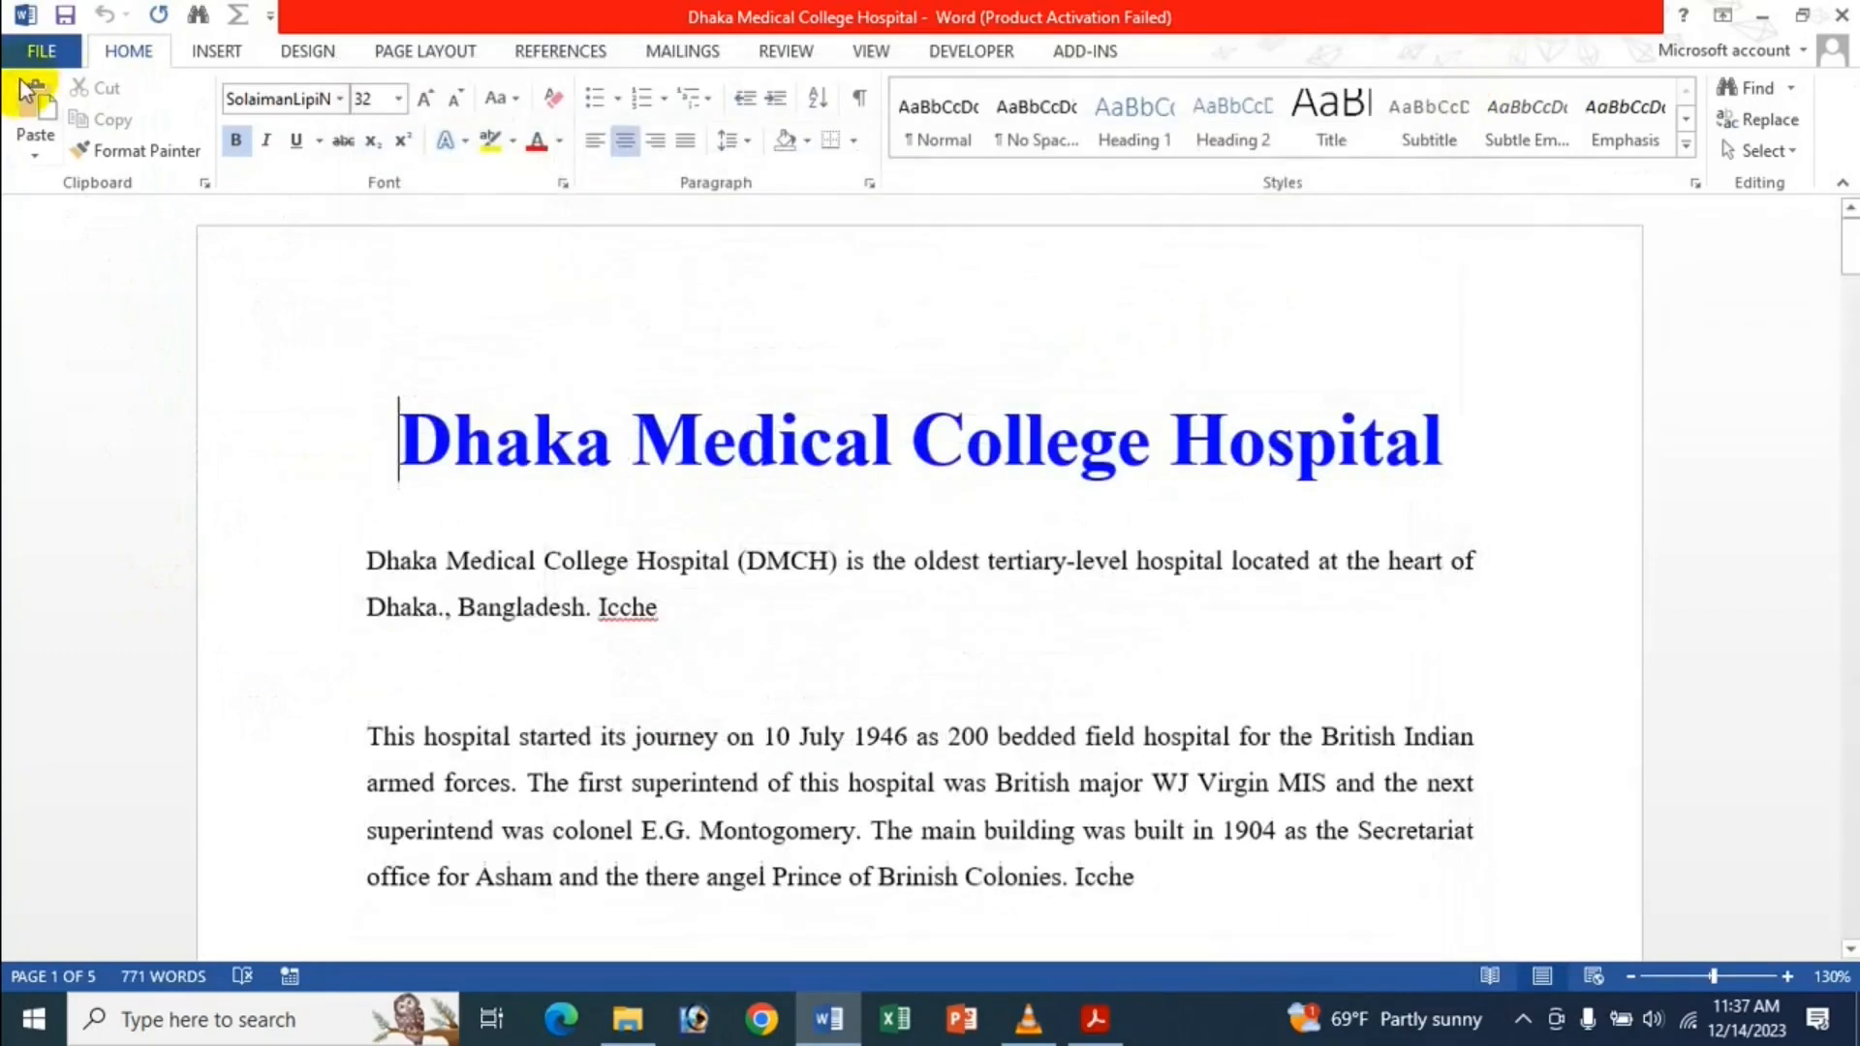
{"action": "left_click", "coordinate": [29, 46]}
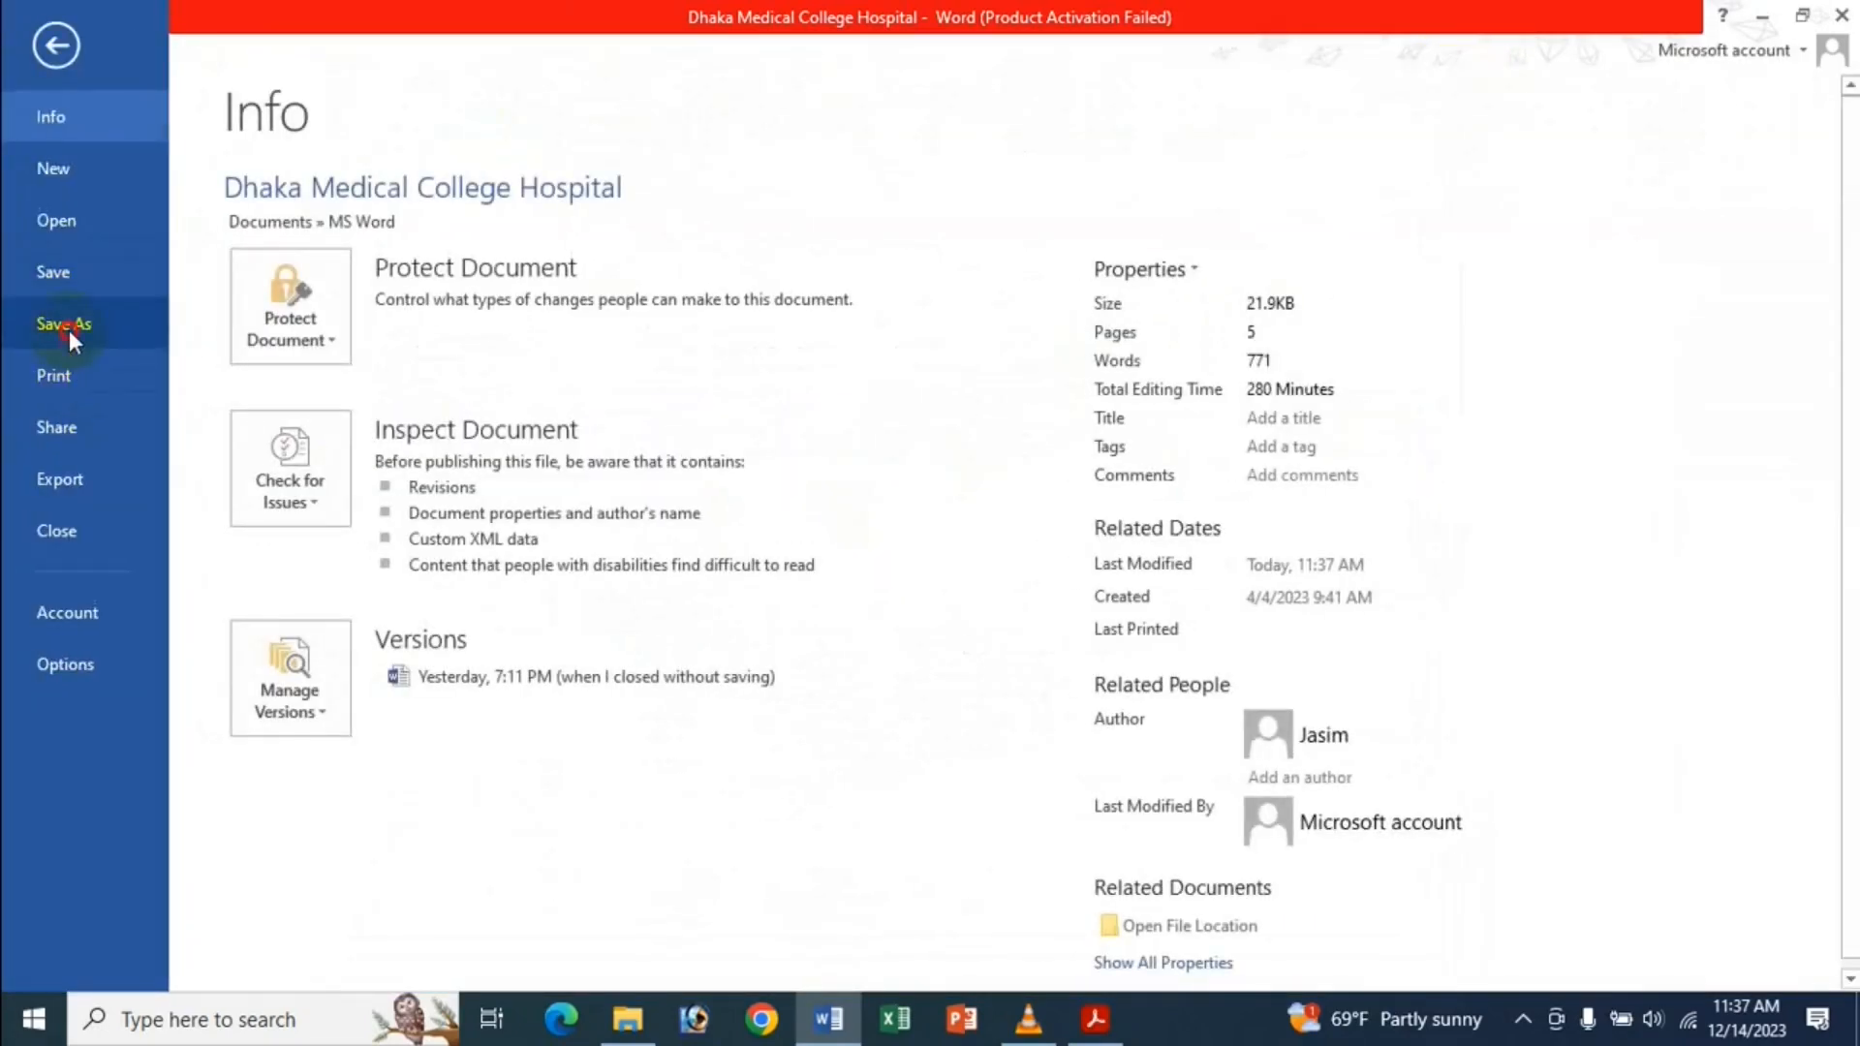
{"action": "left_click", "coordinate": [64, 325]}
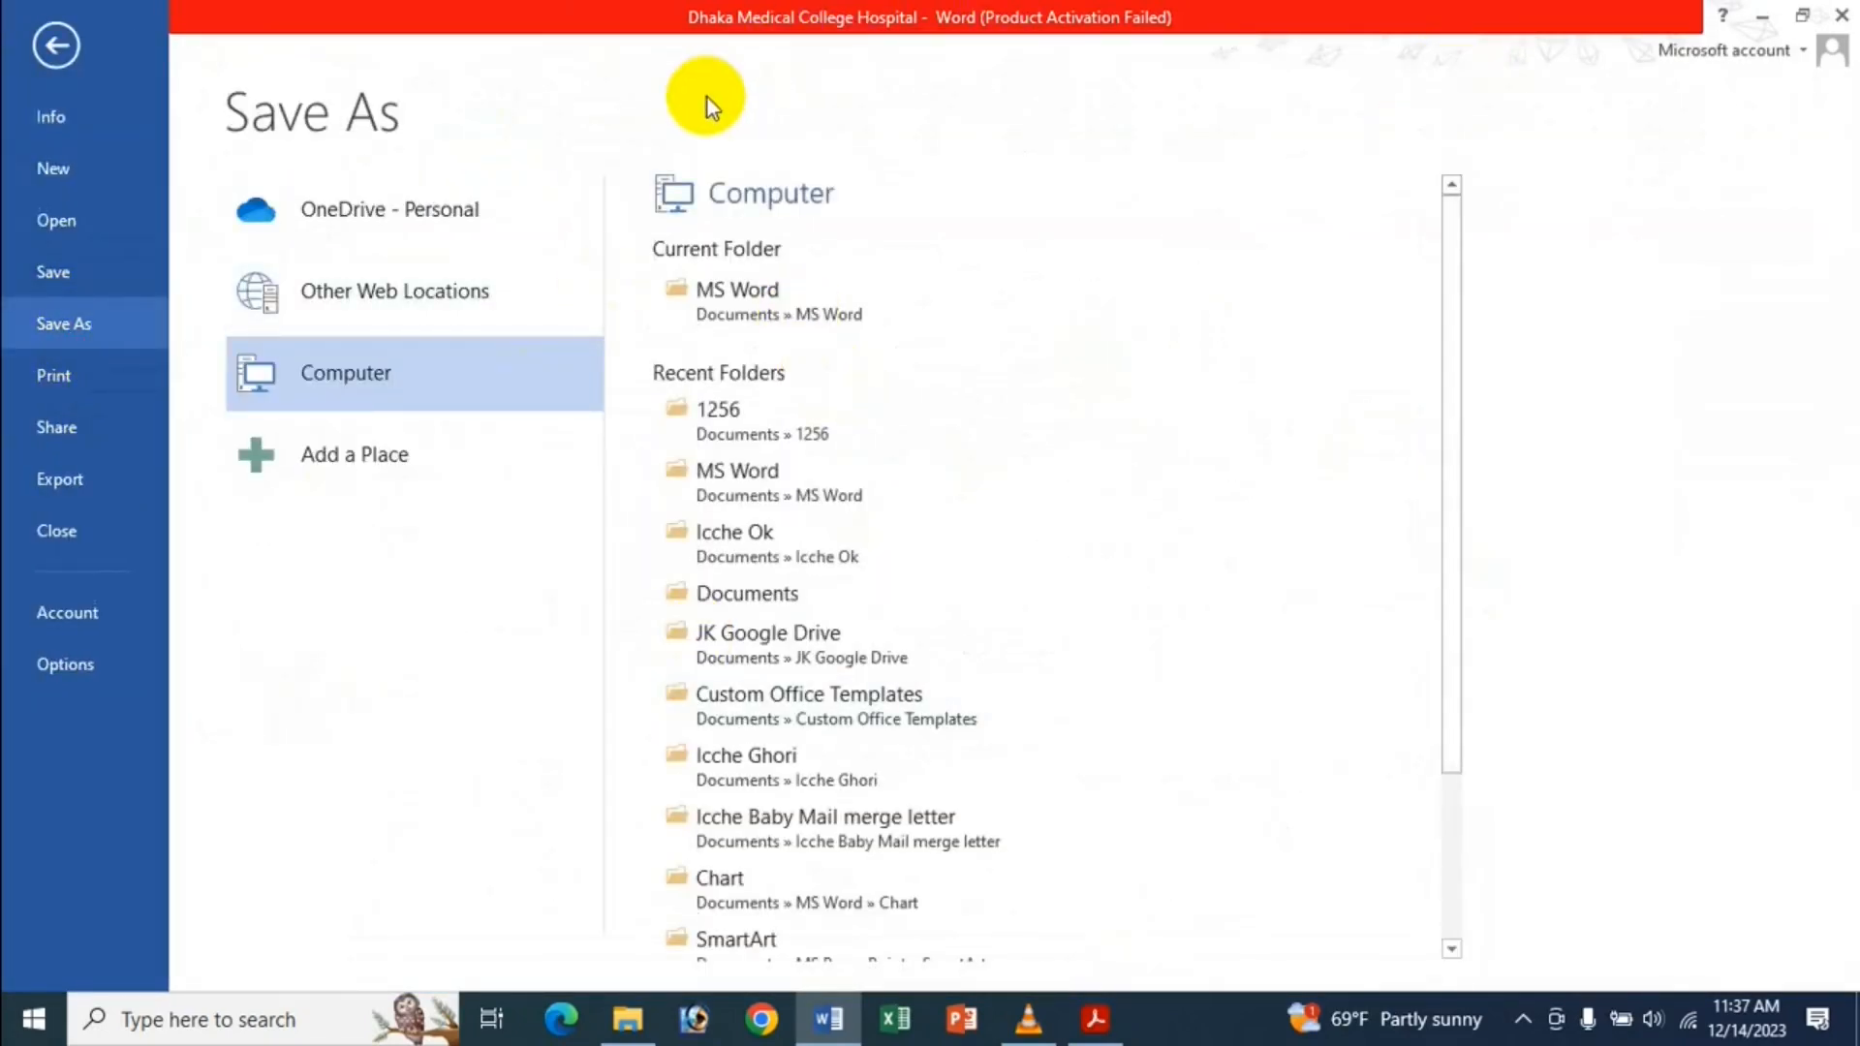
{"action": "scroll", "coordinate": [903, 329], "scroll_direction": "down", "scroll_amount": 3}
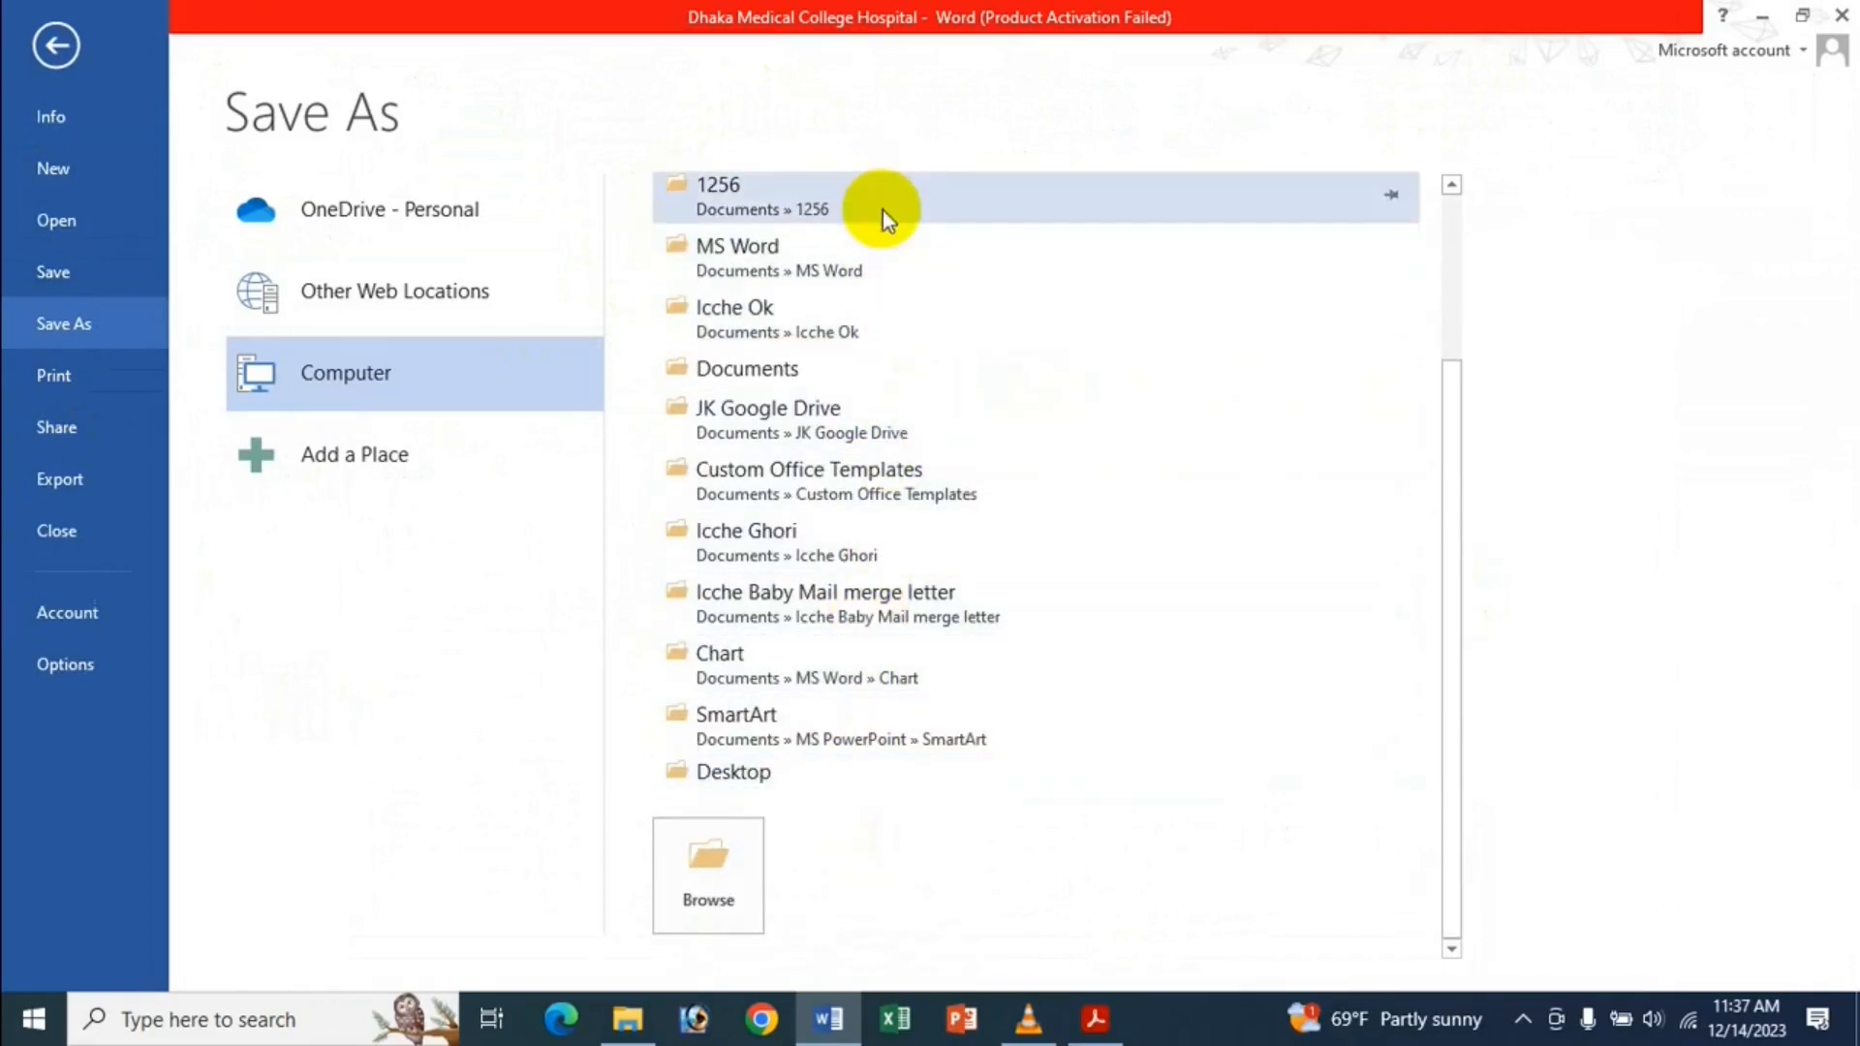
{"action": "scroll", "coordinate": [831, 736], "scroll_direction": "up", "scroll_amount": 3}
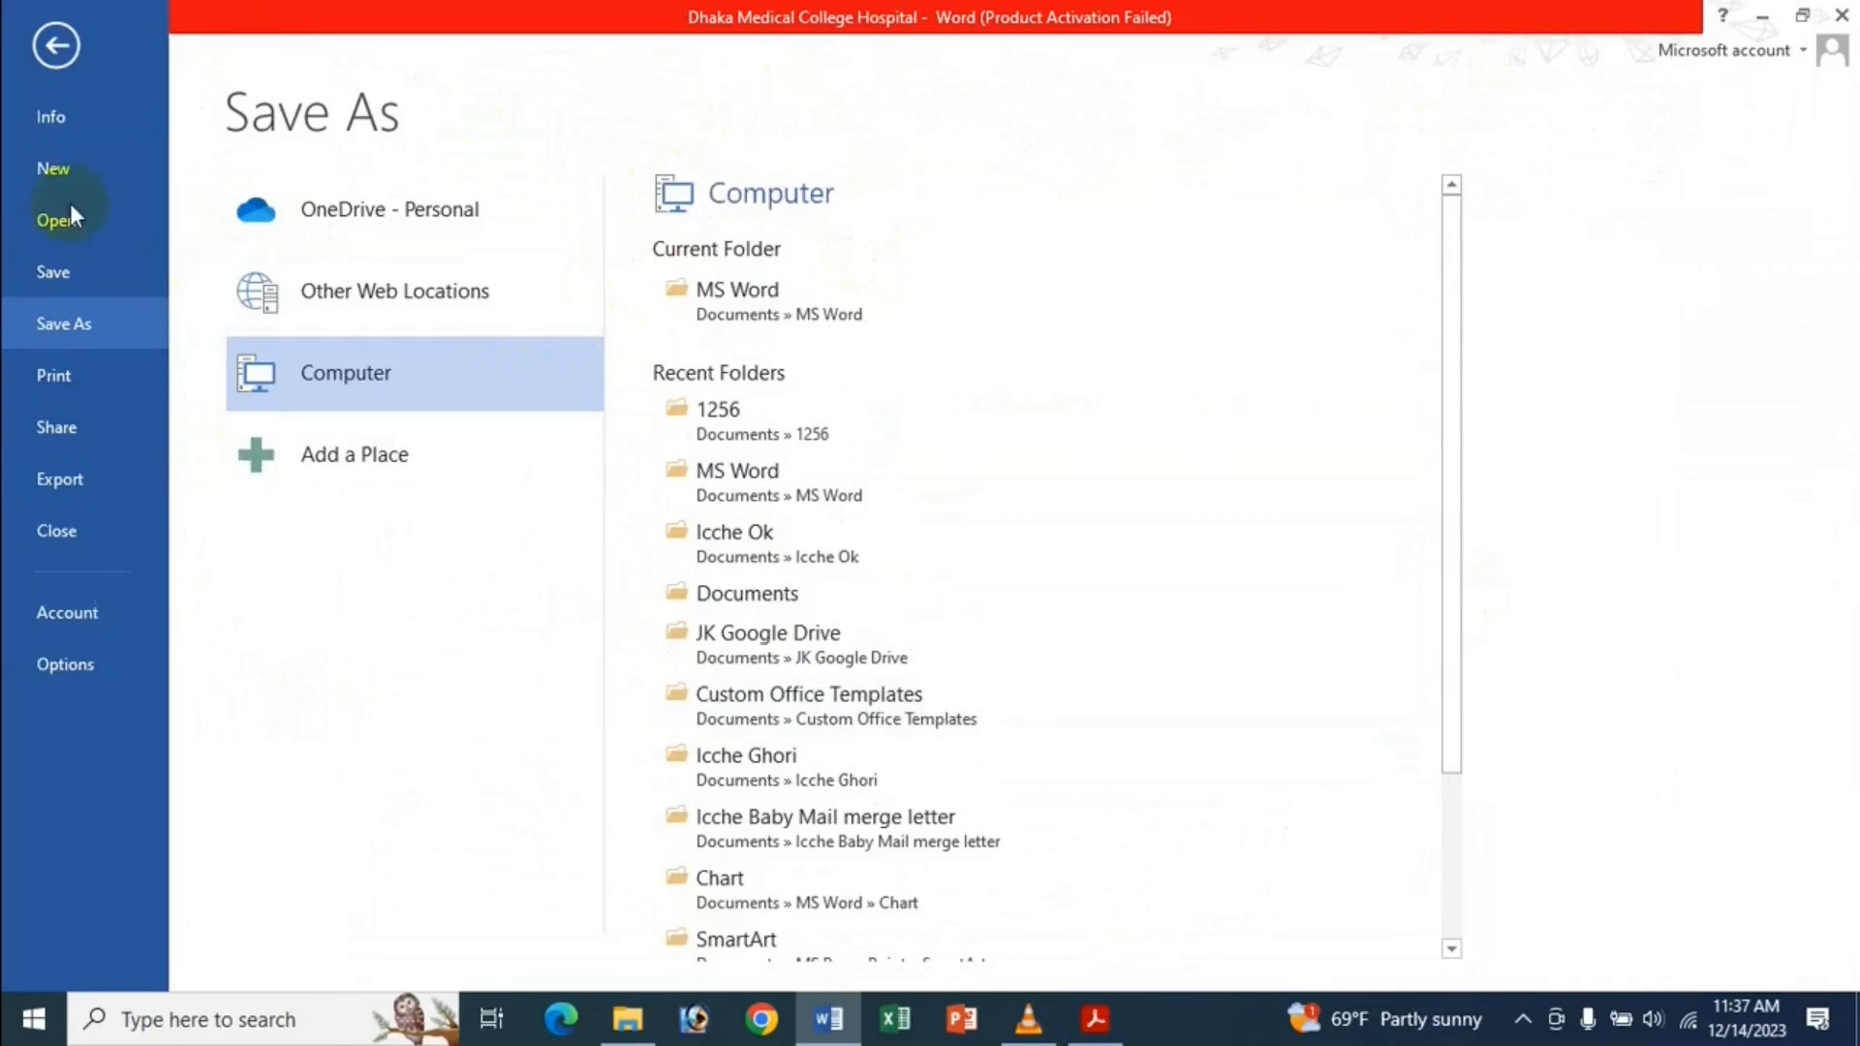
{"action": "left_click", "coordinate": [82, 659]}
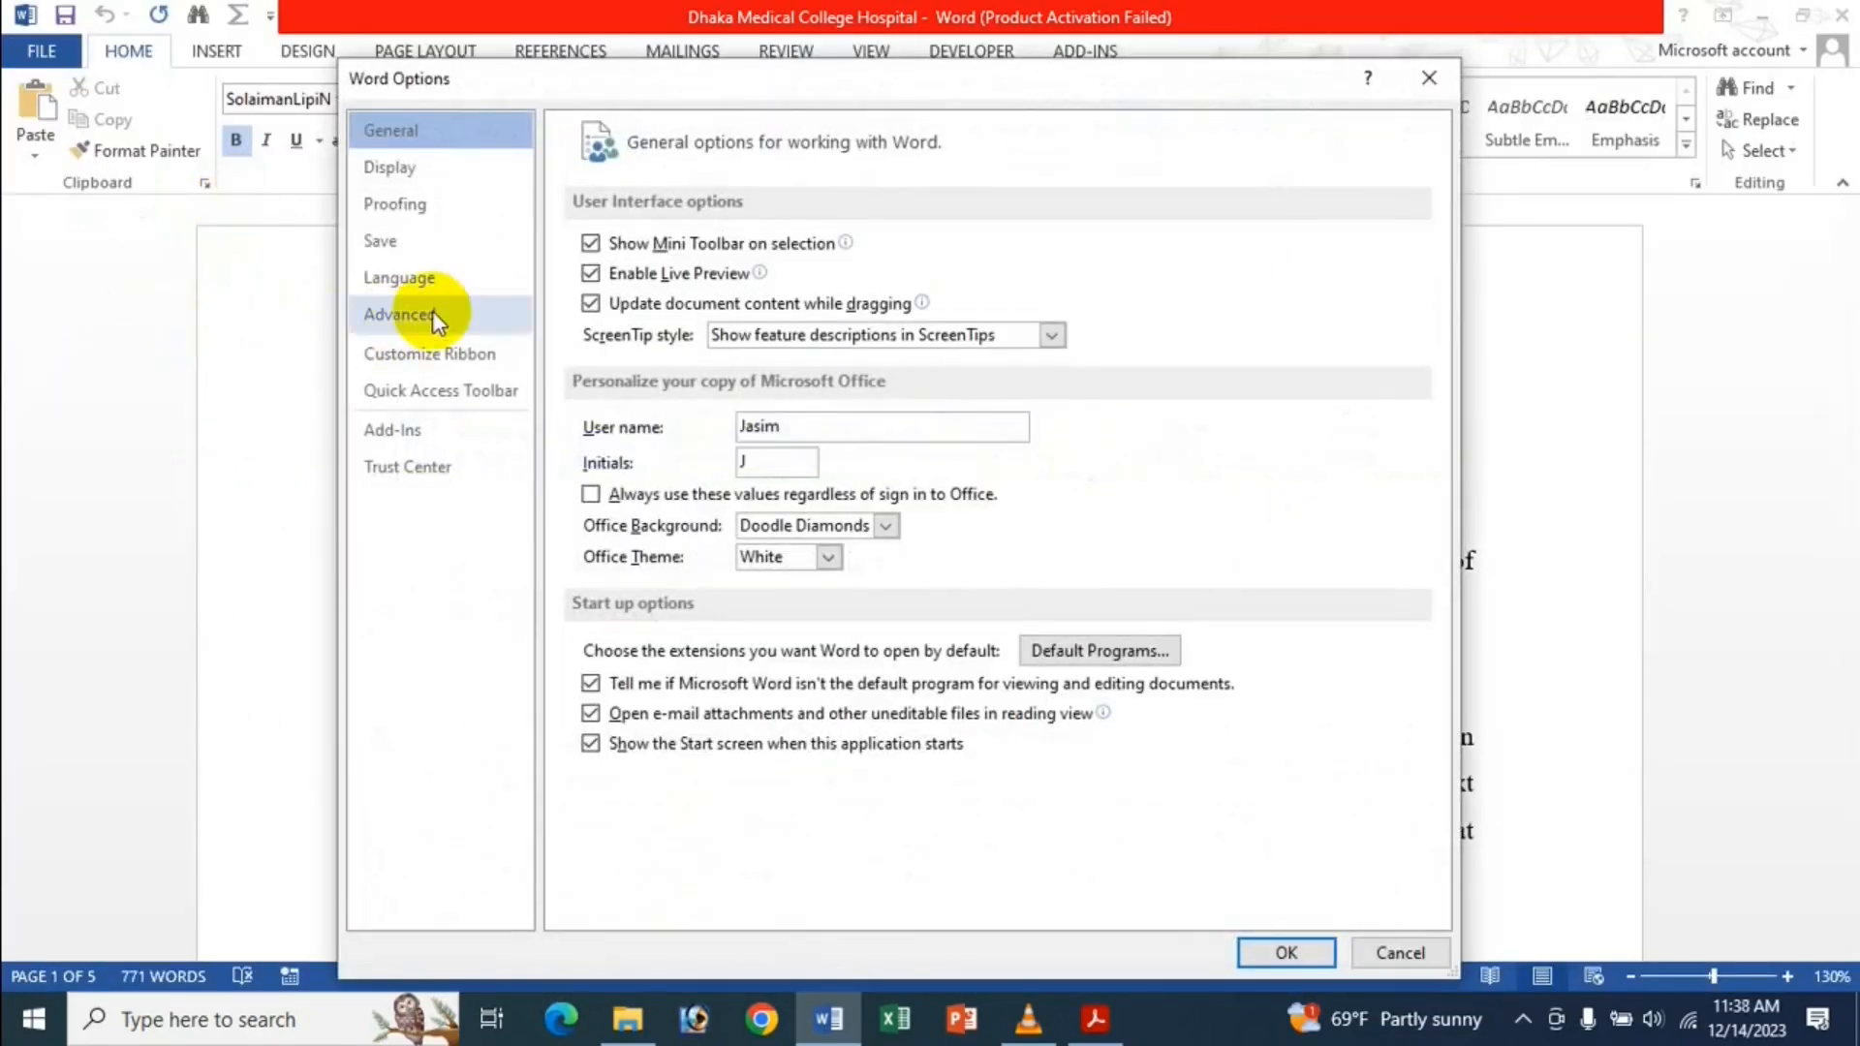
Change unpinned Recent Folders from 10 to 5 in Advanced Display settings and apply.
{"action": "left_click", "coordinate": [433, 316]}
{"action": "scroll", "coordinate": [730, 403], "scroll_direction": "down", "scroll_amount": 10}
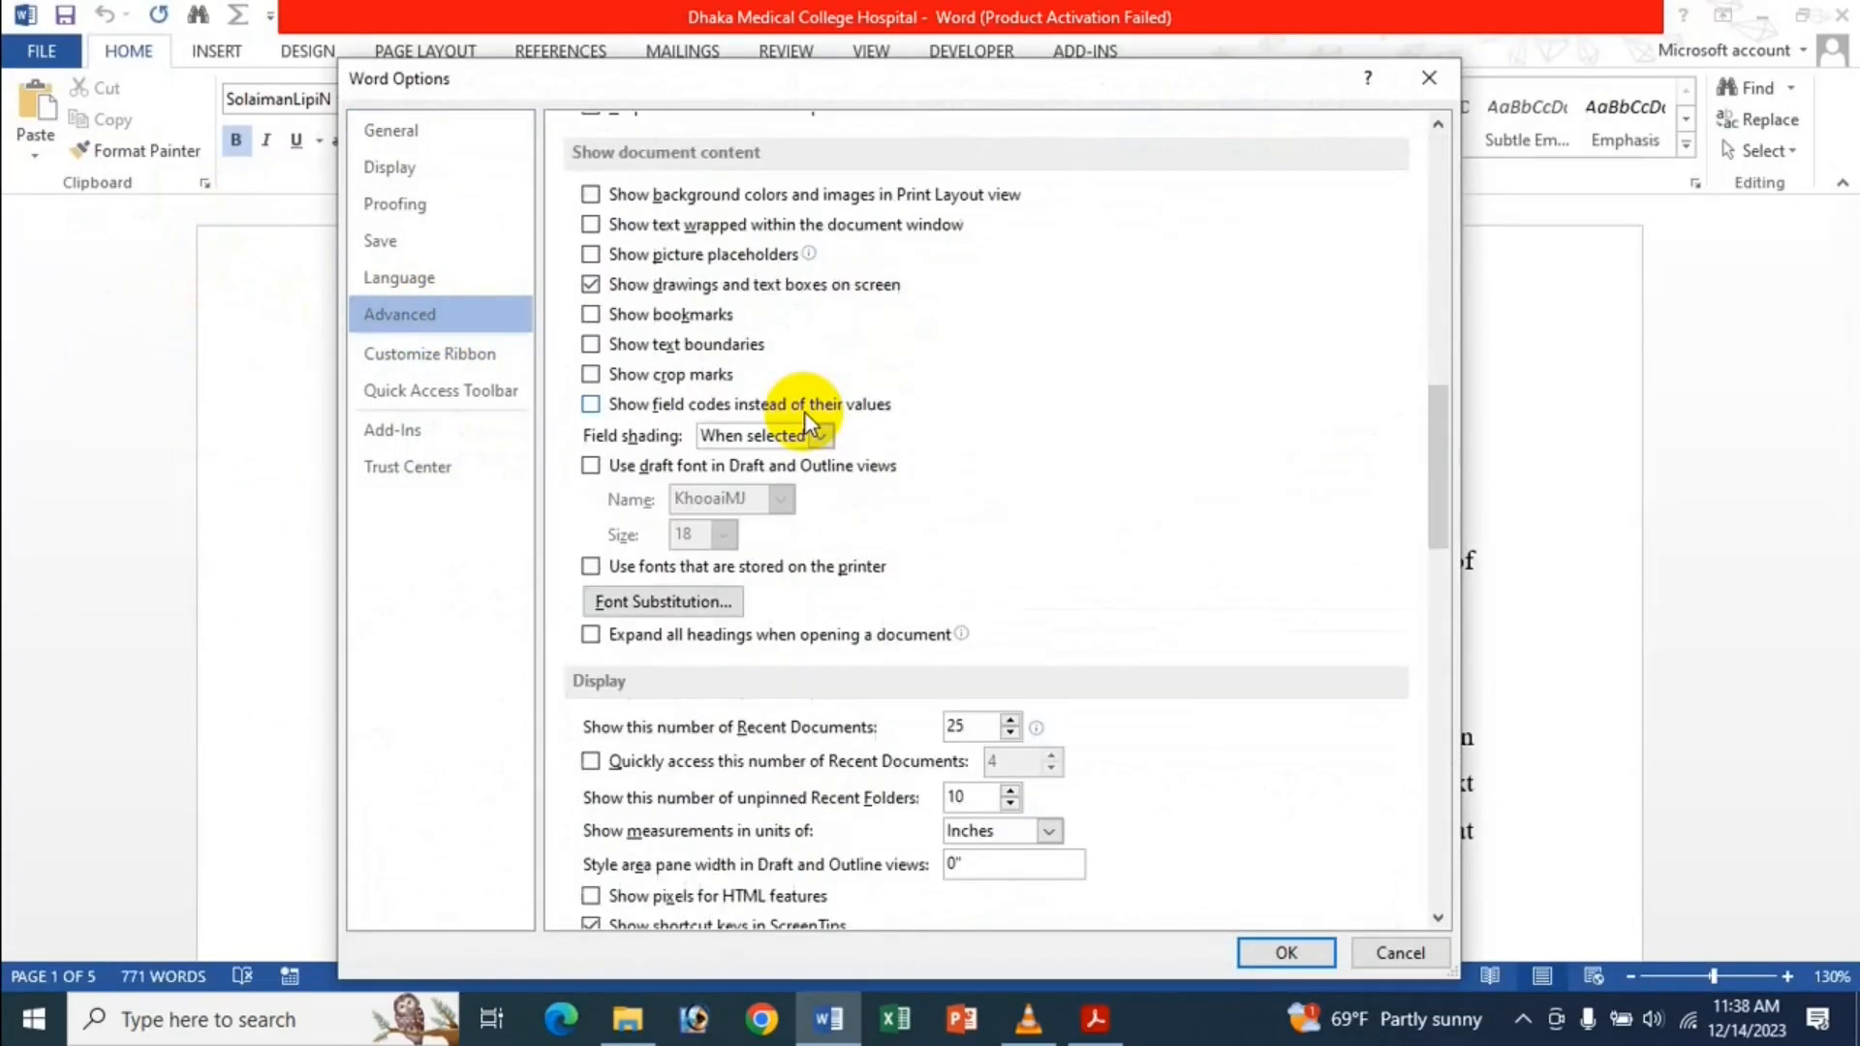
{"action": "scroll", "coordinate": [813, 433], "scroll_direction": "down", "scroll_amount": 3}
{"action": "scroll", "coordinate": [1026, 667], "scroll_direction": "down", "scroll_amount": 1}
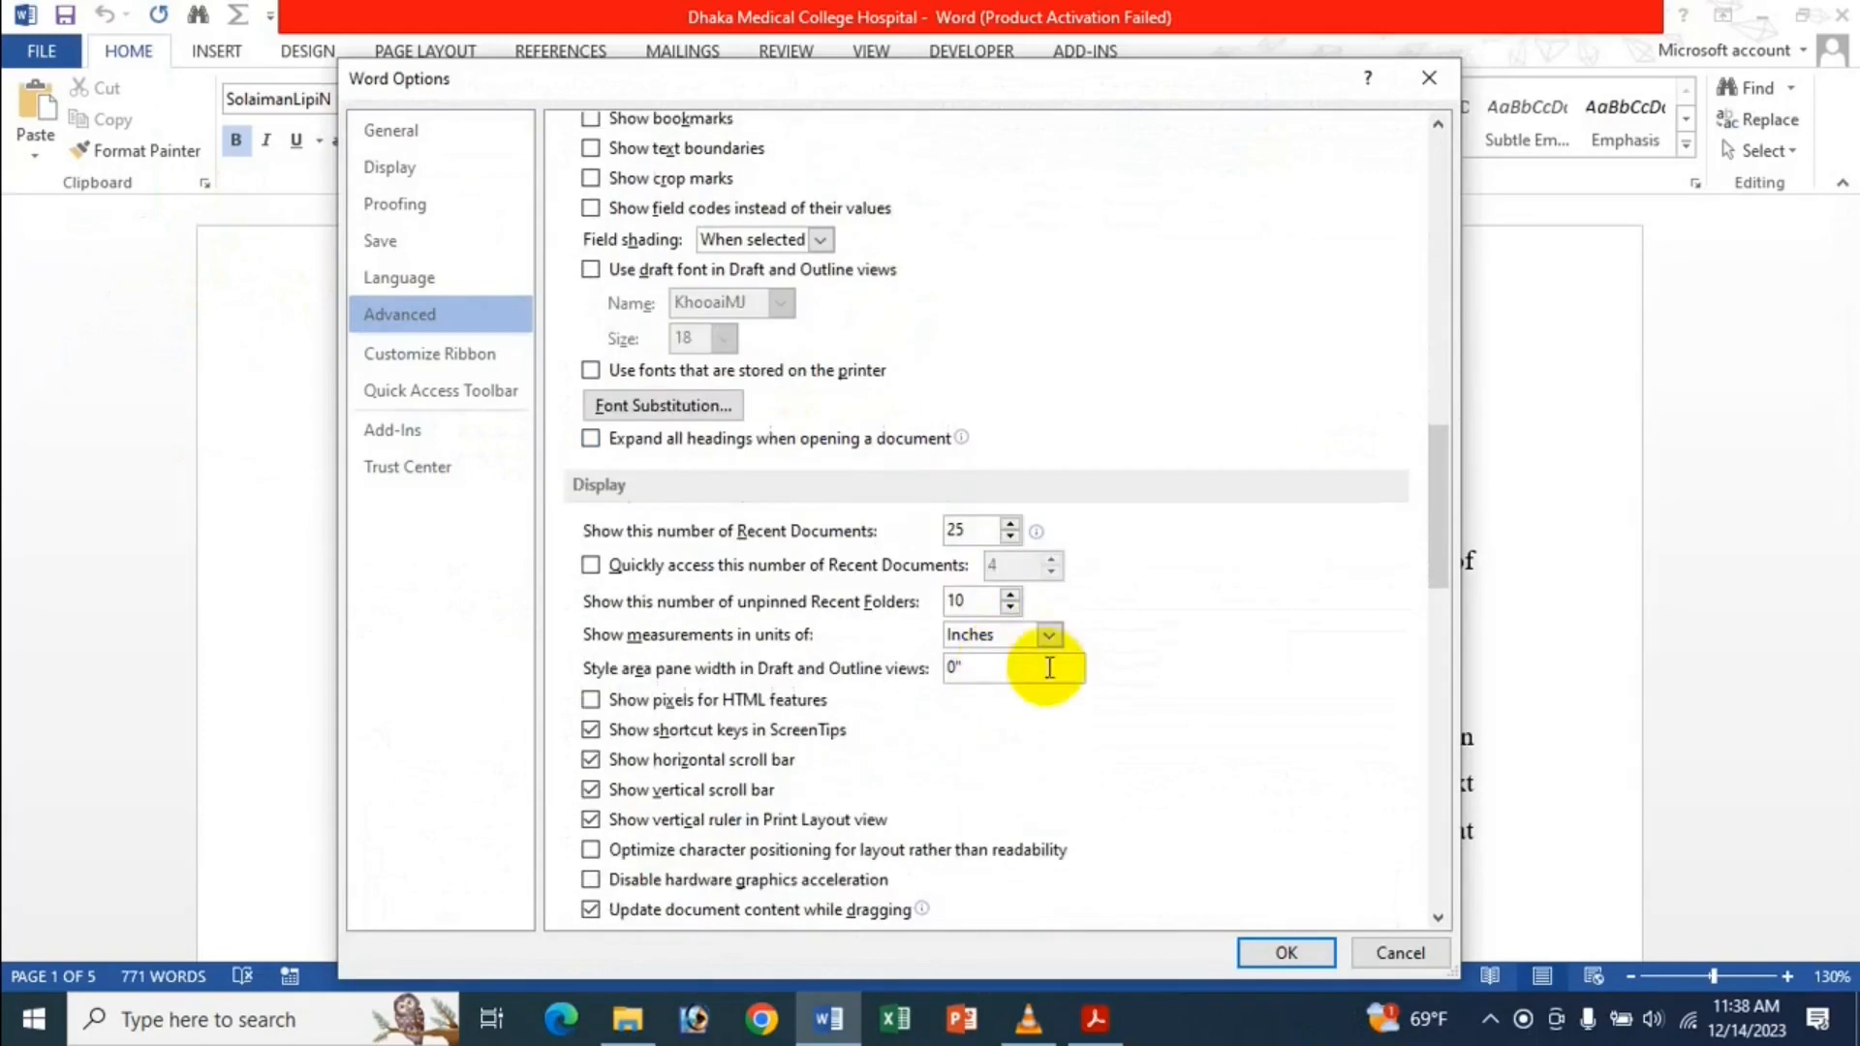
{"action": "left_click", "coordinate": [977, 604]}
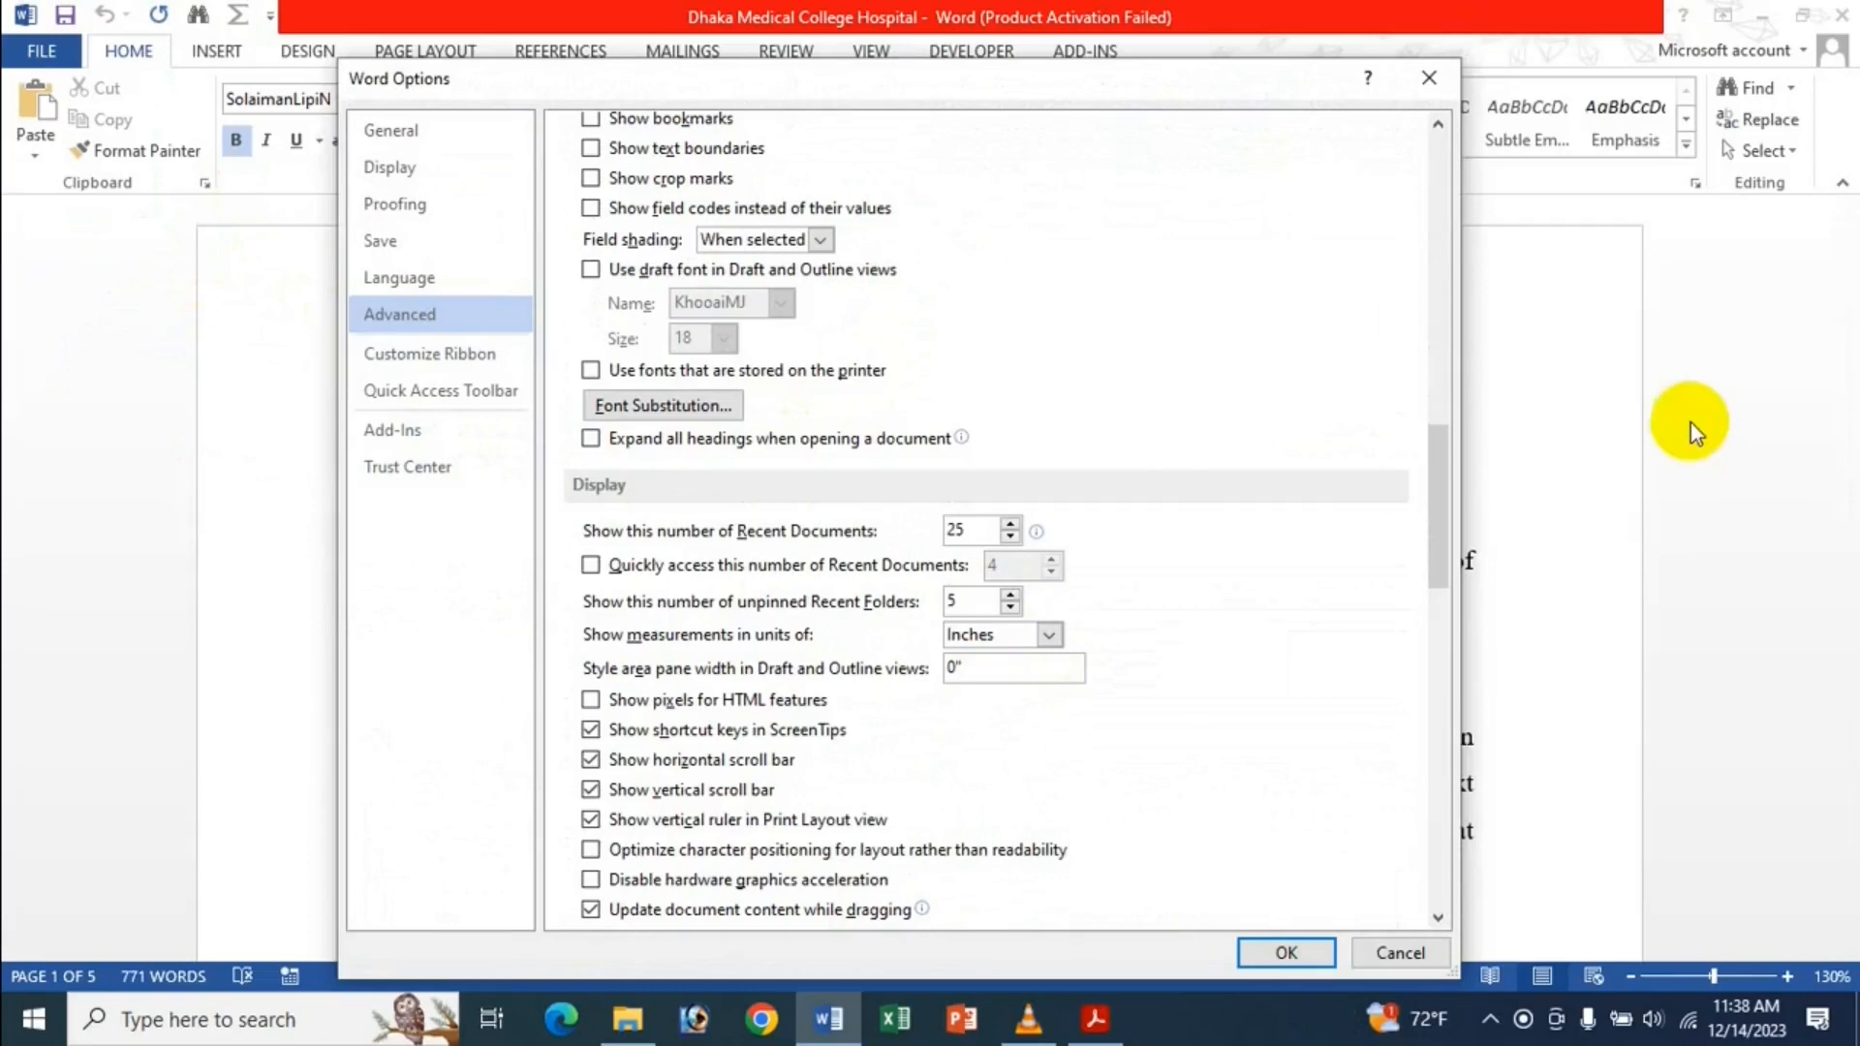
{"action": "scroll", "coordinate": [1062, 339], "scroll_direction": "down", "scroll_amount": 4}
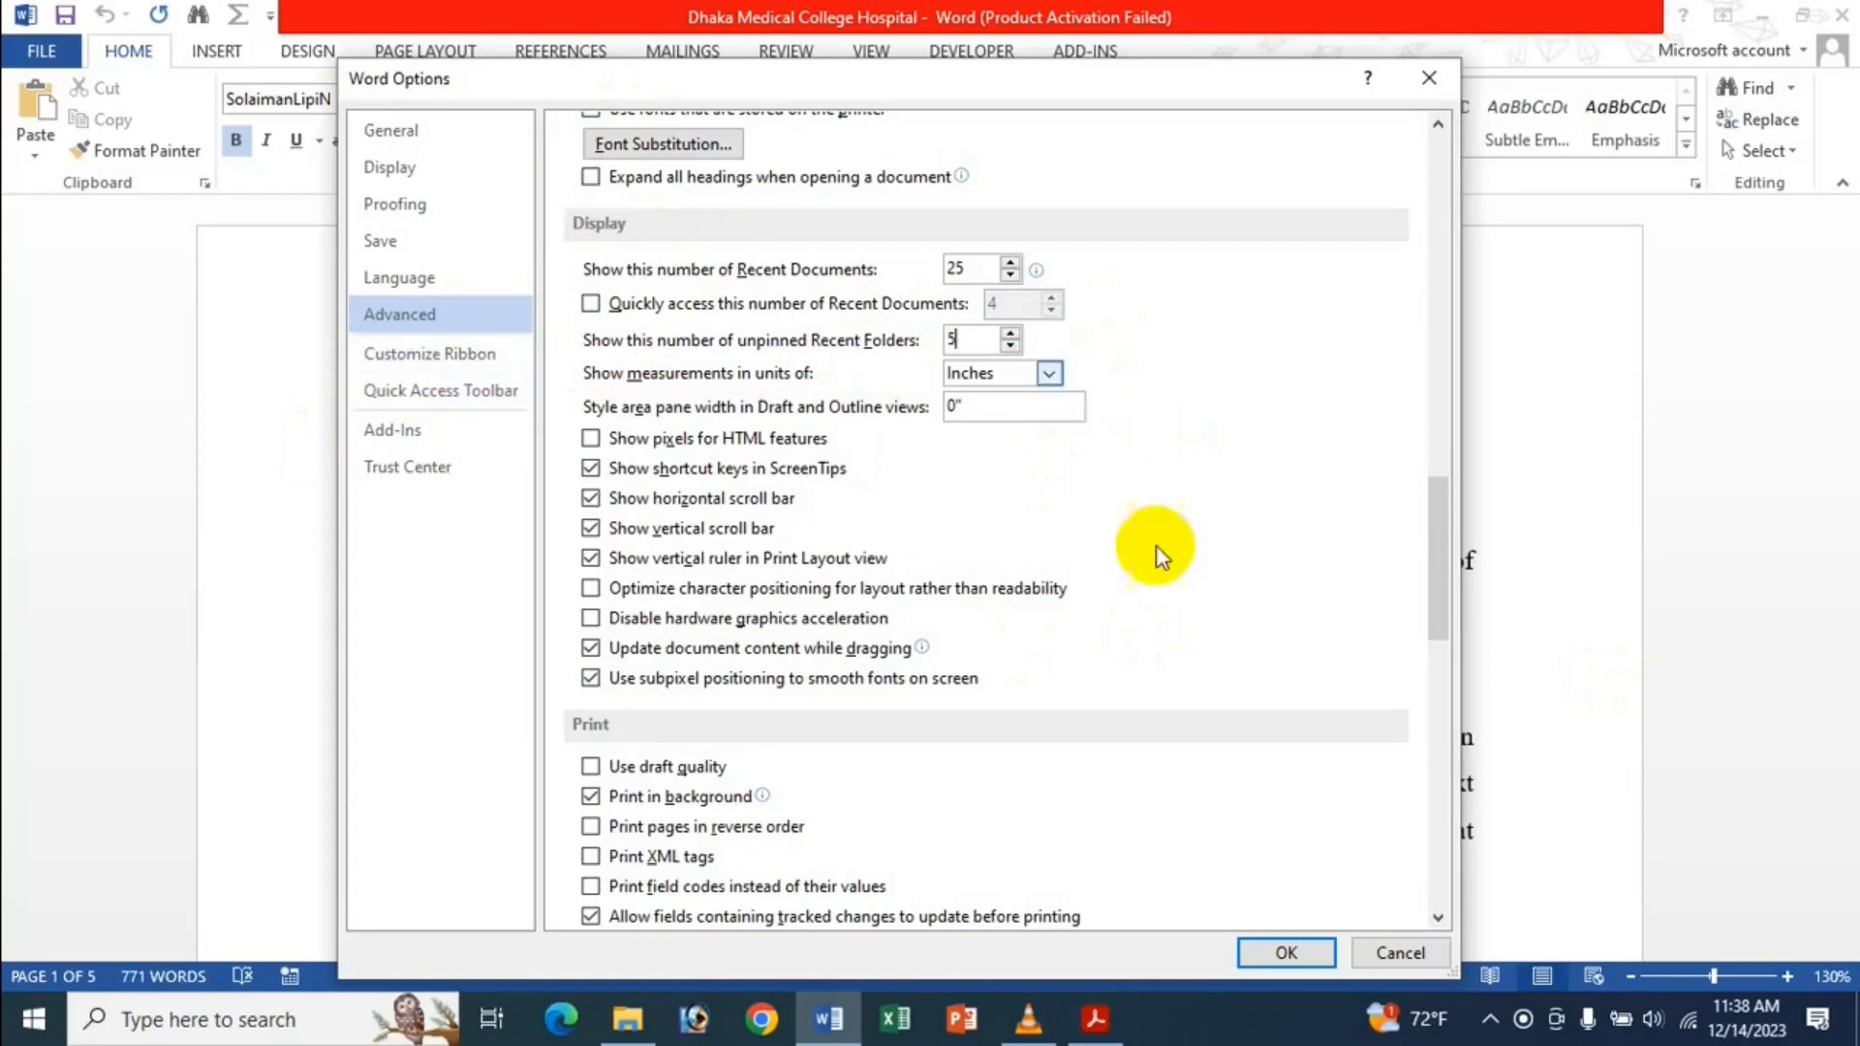
{"action": "left_click", "coordinate": [1289, 952]}
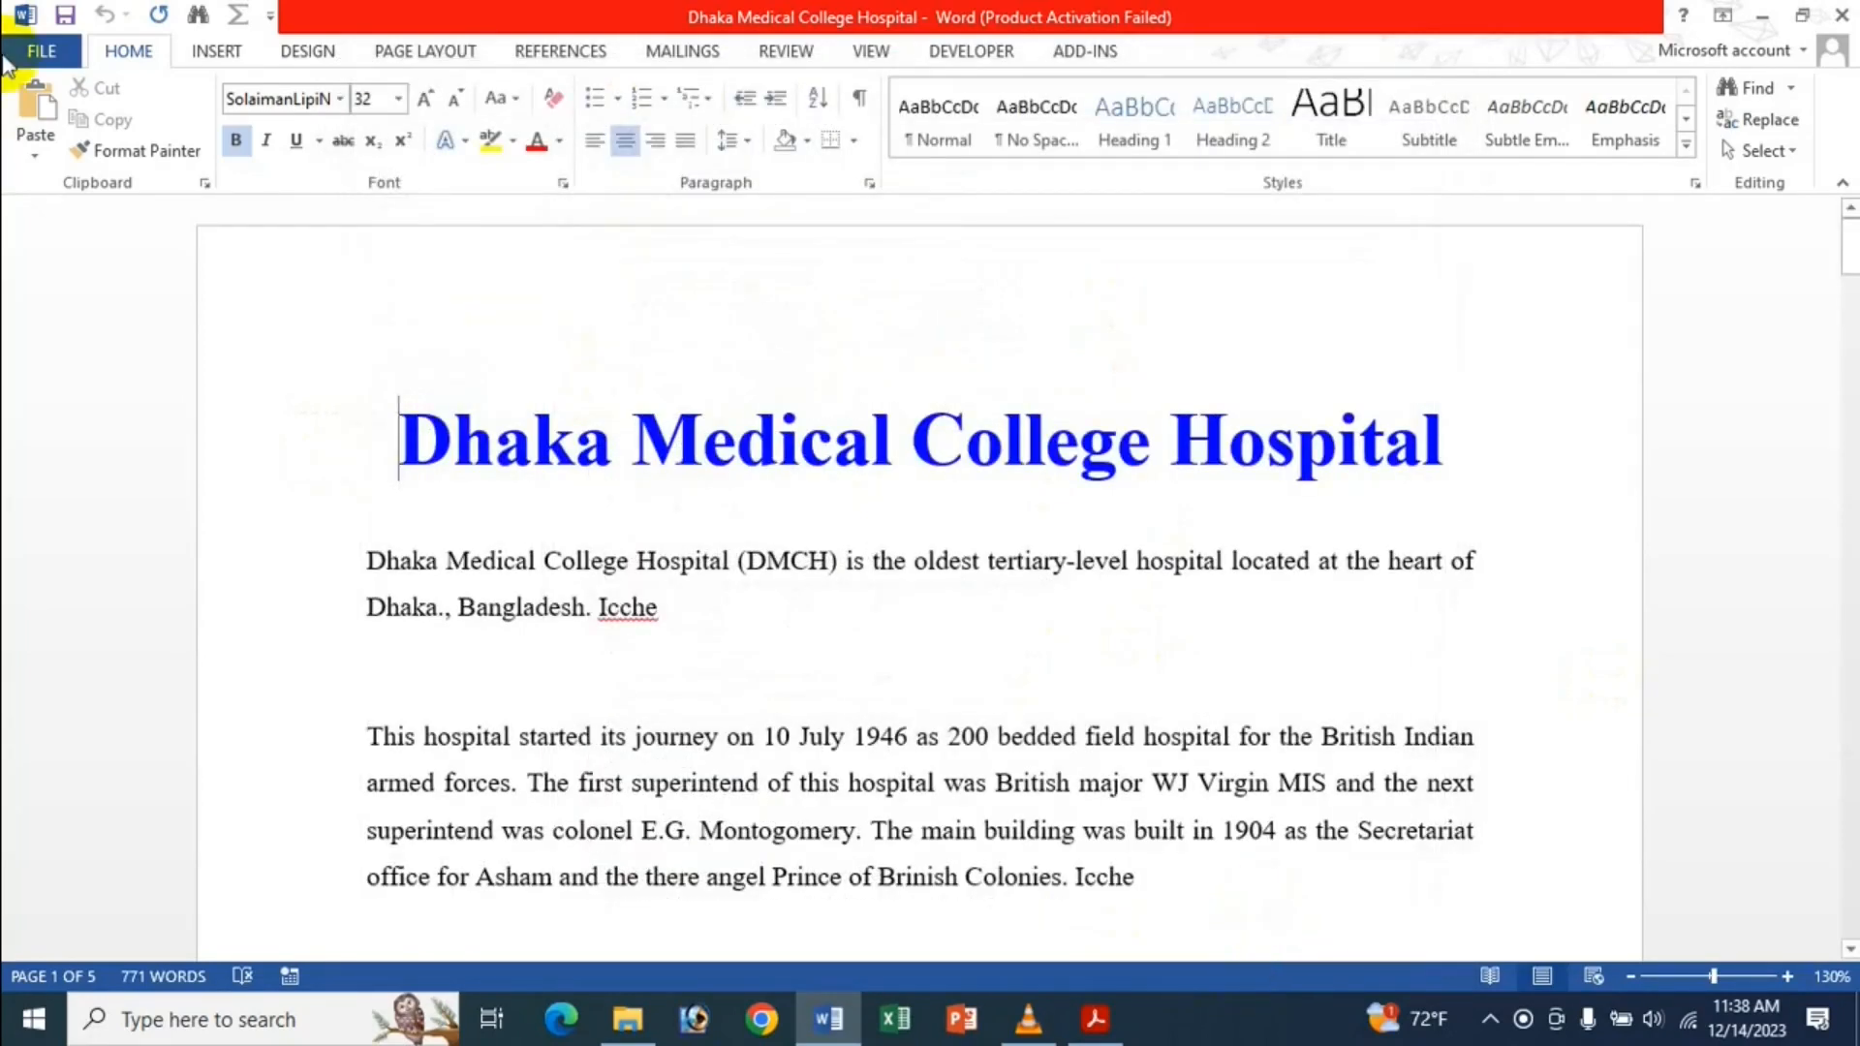
Browse the Margins, Orientation, Size galleries and Page Setup, all showing inch values.
{"action": "left_click", "coordinate": [401, 54]}
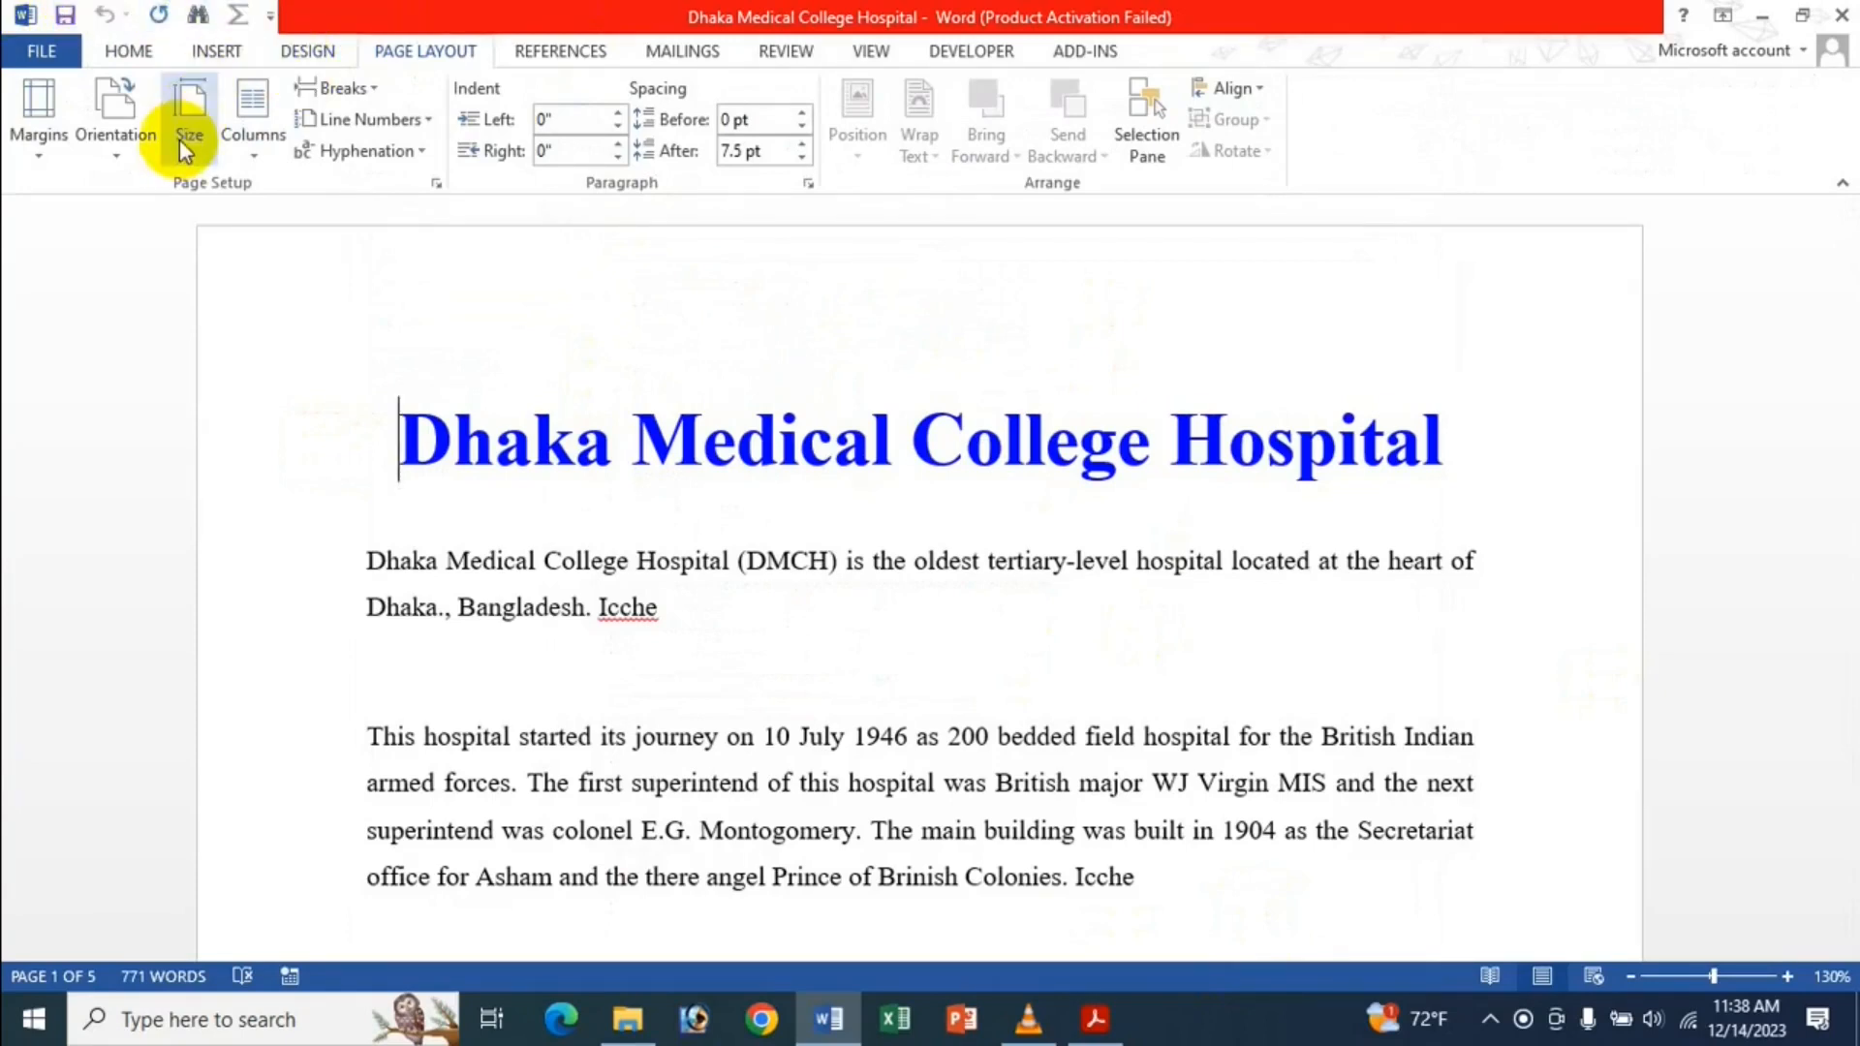
{"action": "left_click", "coordinate": [56, 135]}
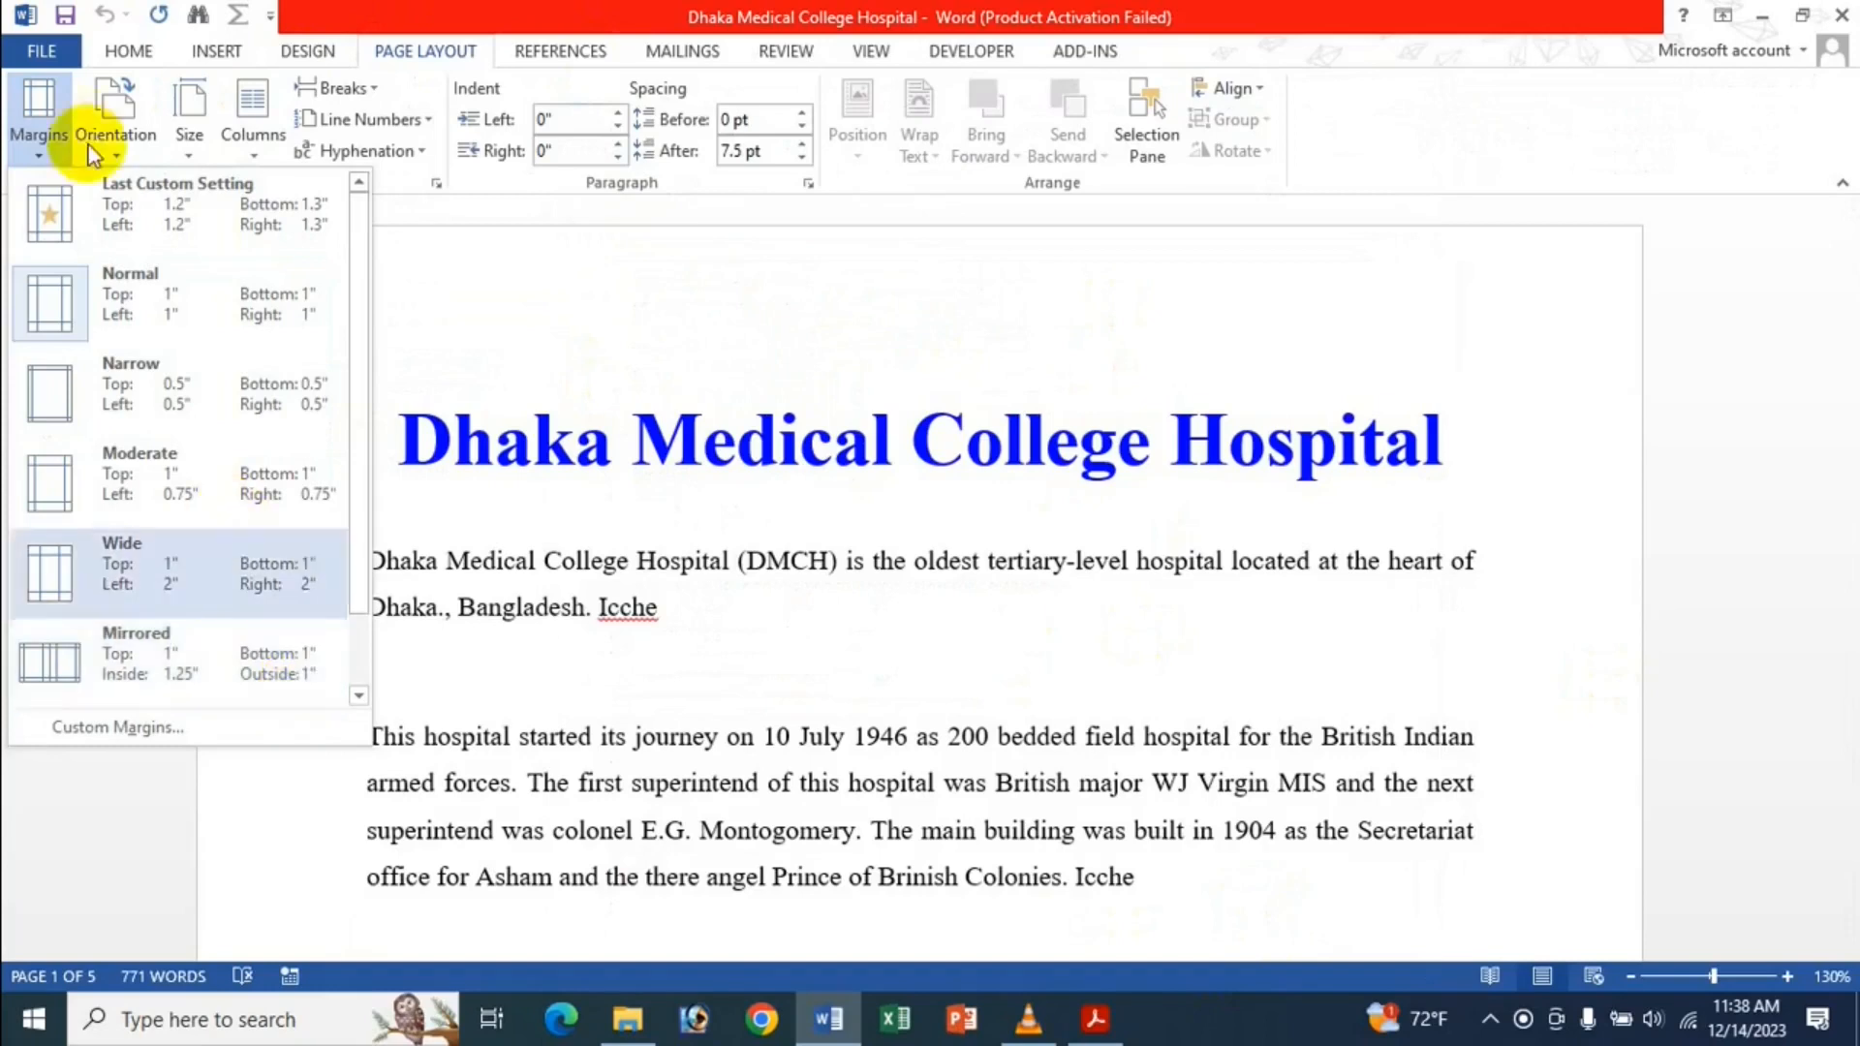
{"action": "left_click", "coordinate": [106, 153]}
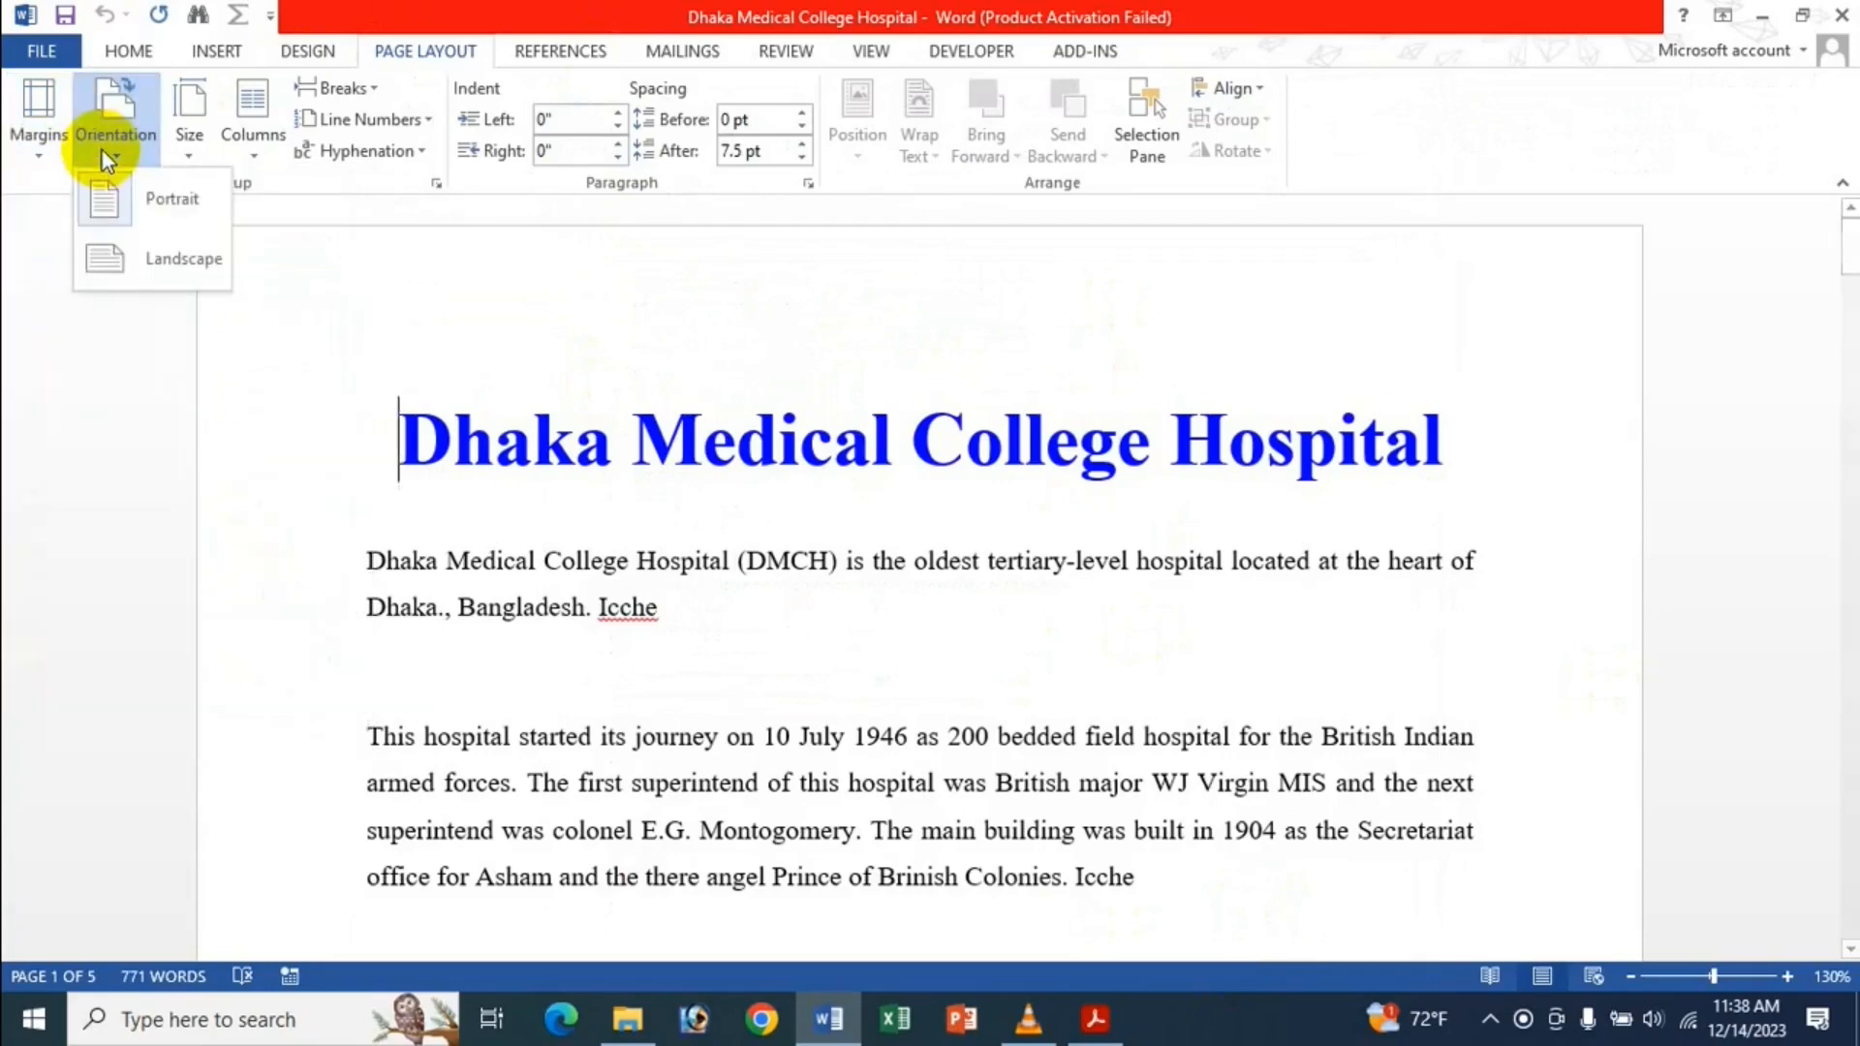
{"action": "left_click", "coordinate": [184, 151]}
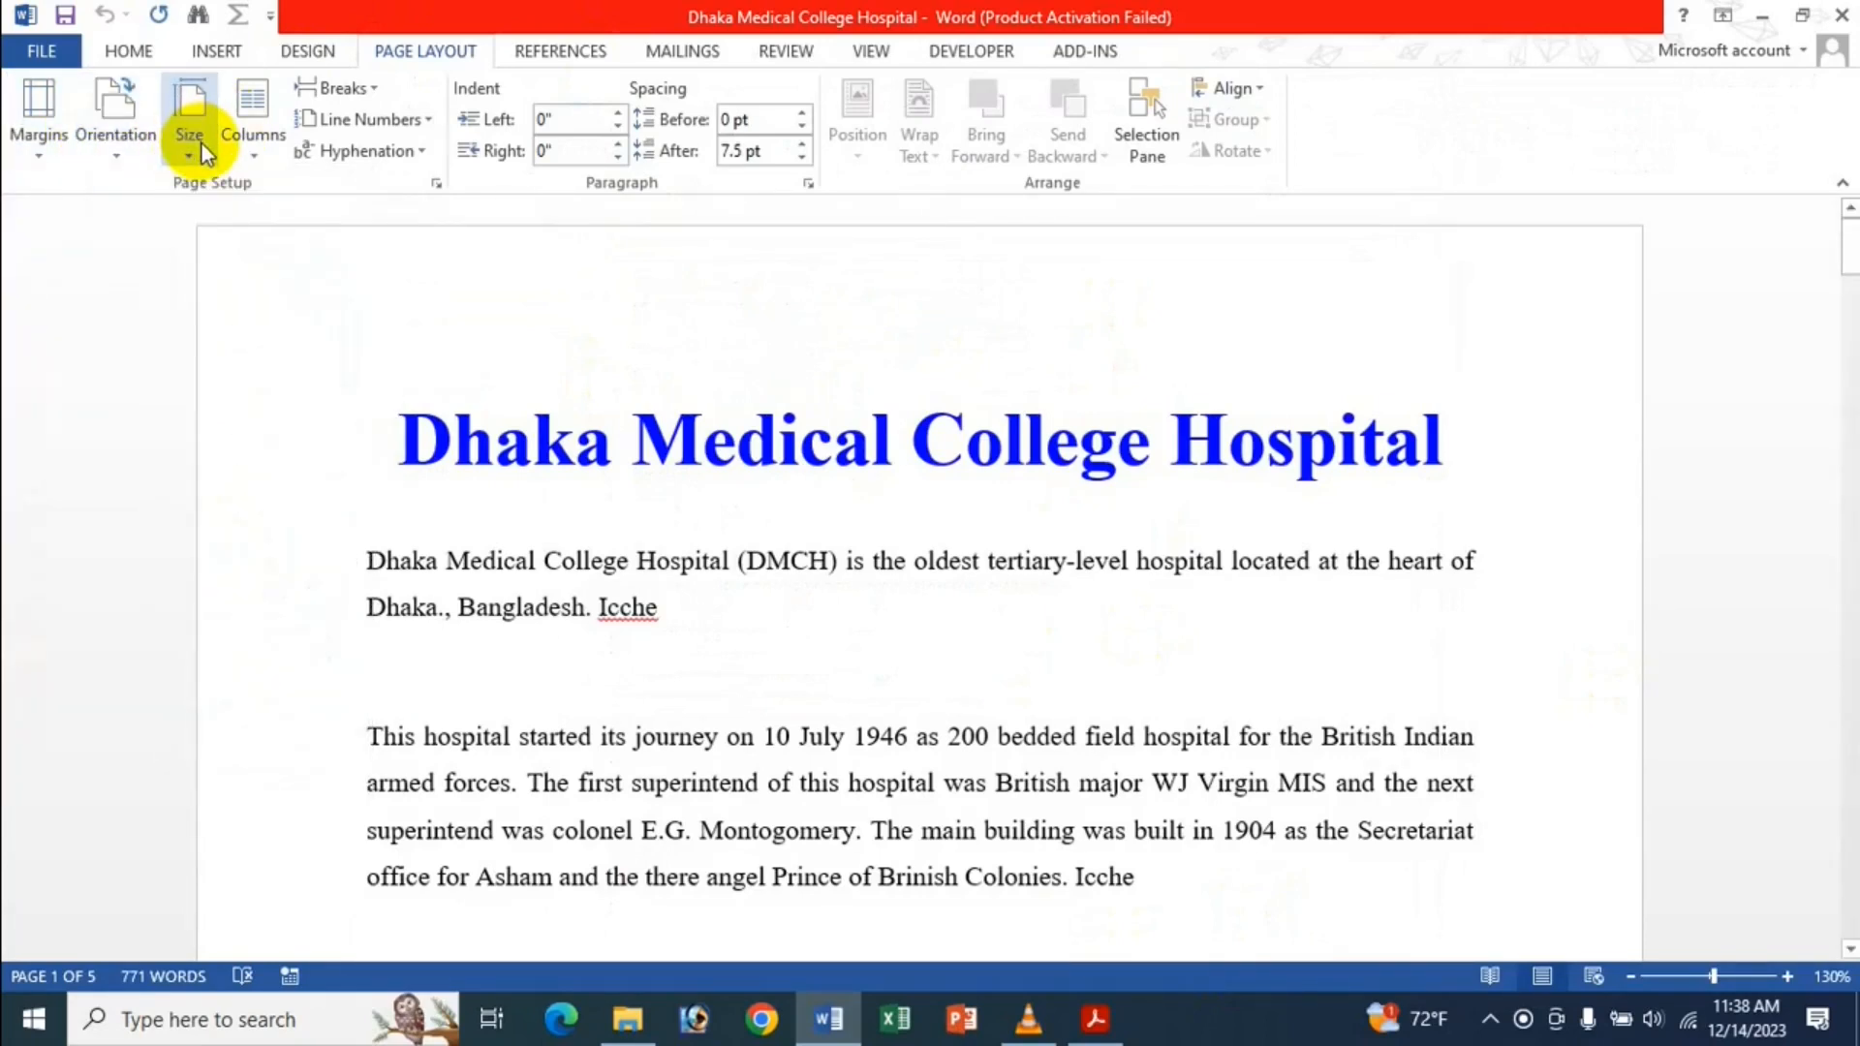
{"action": "left_click", "coordinate": [203, 150]}
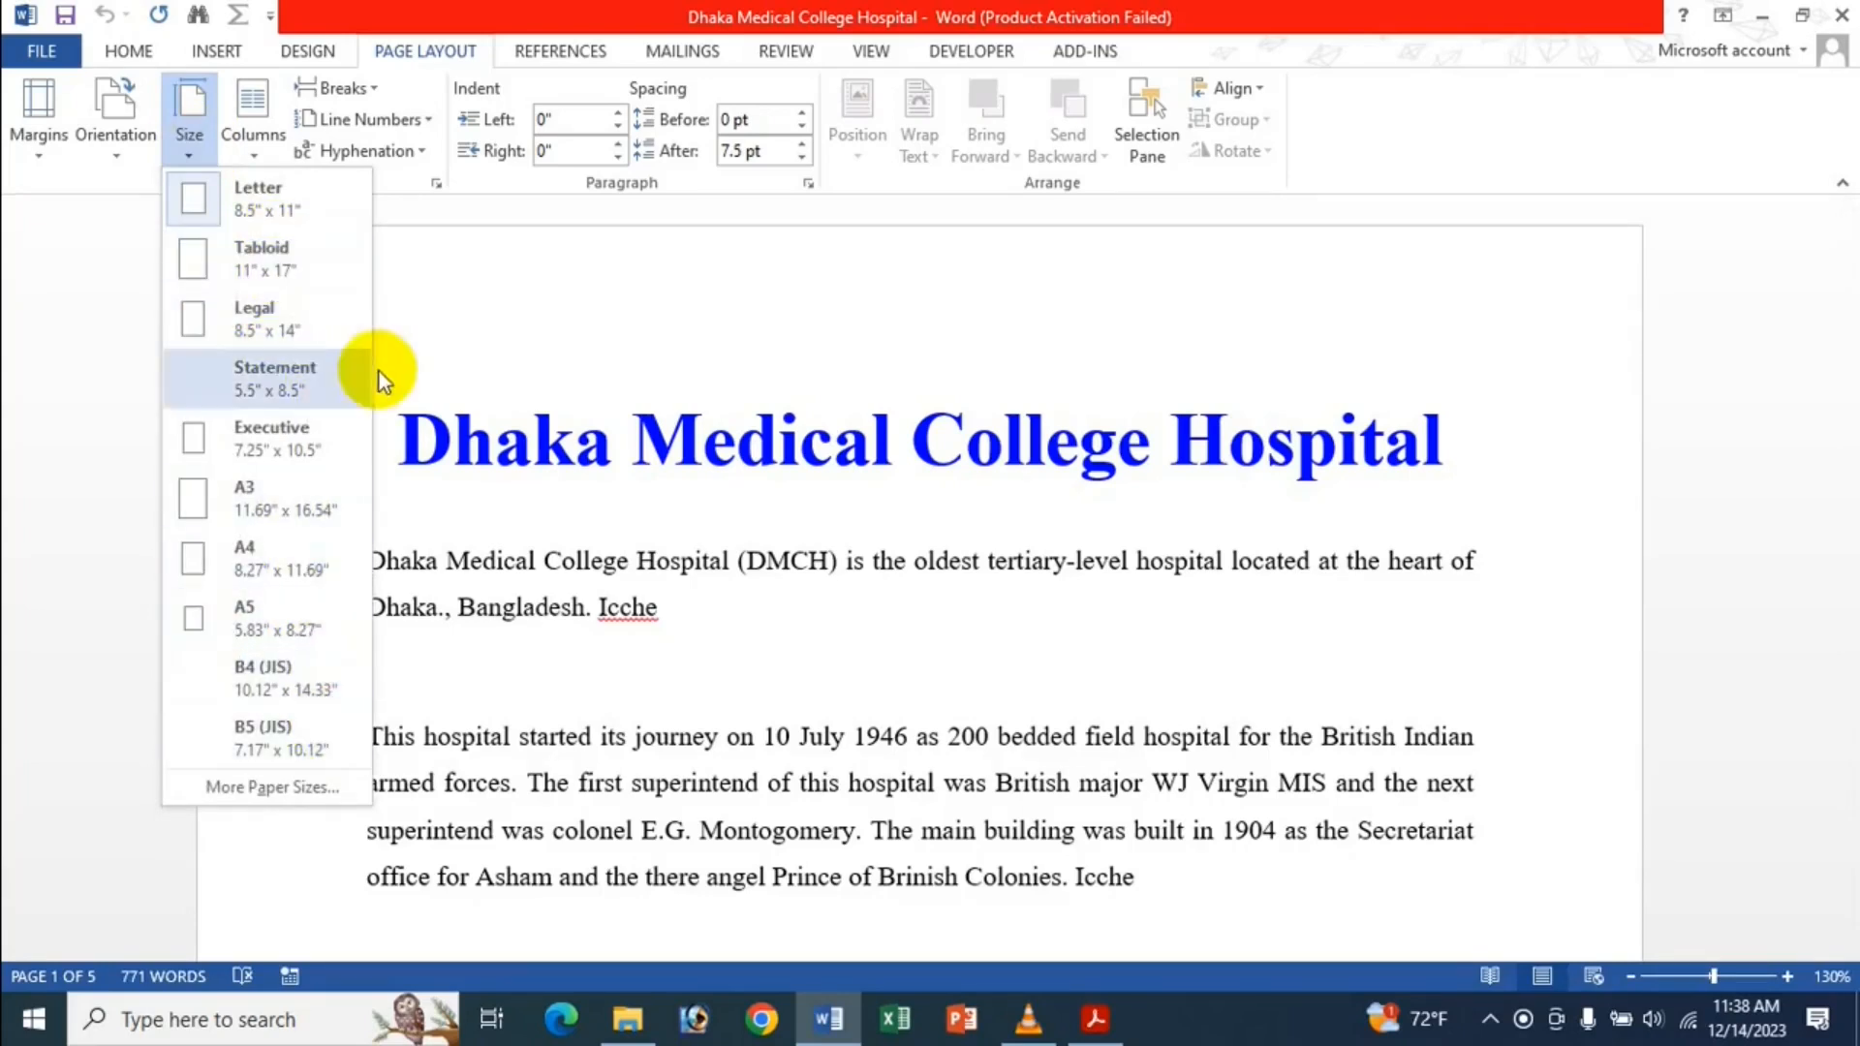
{"action": "left_click", "coordinate": [335, 178]}
{"action": "left_click", "coordinate": [436, 184]}
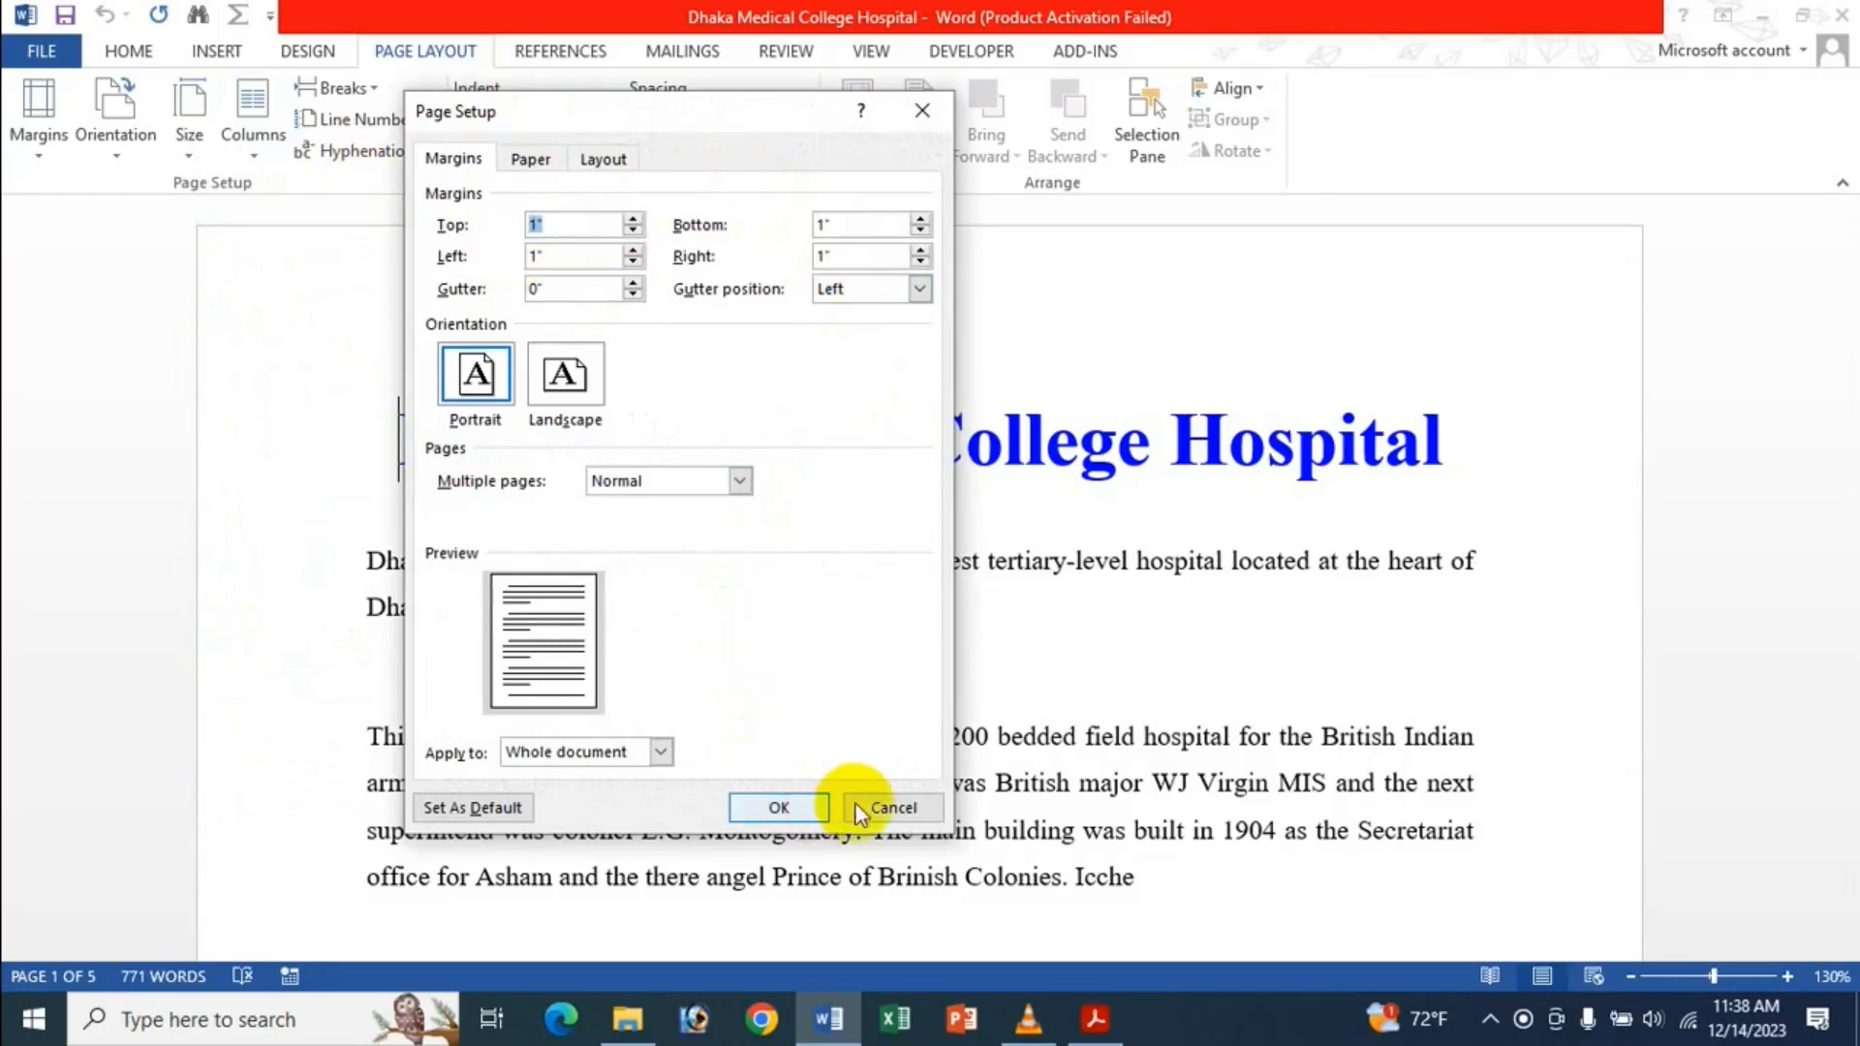
{"action": "left_click", "coordinate": [886, 808]}
{"action": "left_click", "coordinate": [50, 44]}
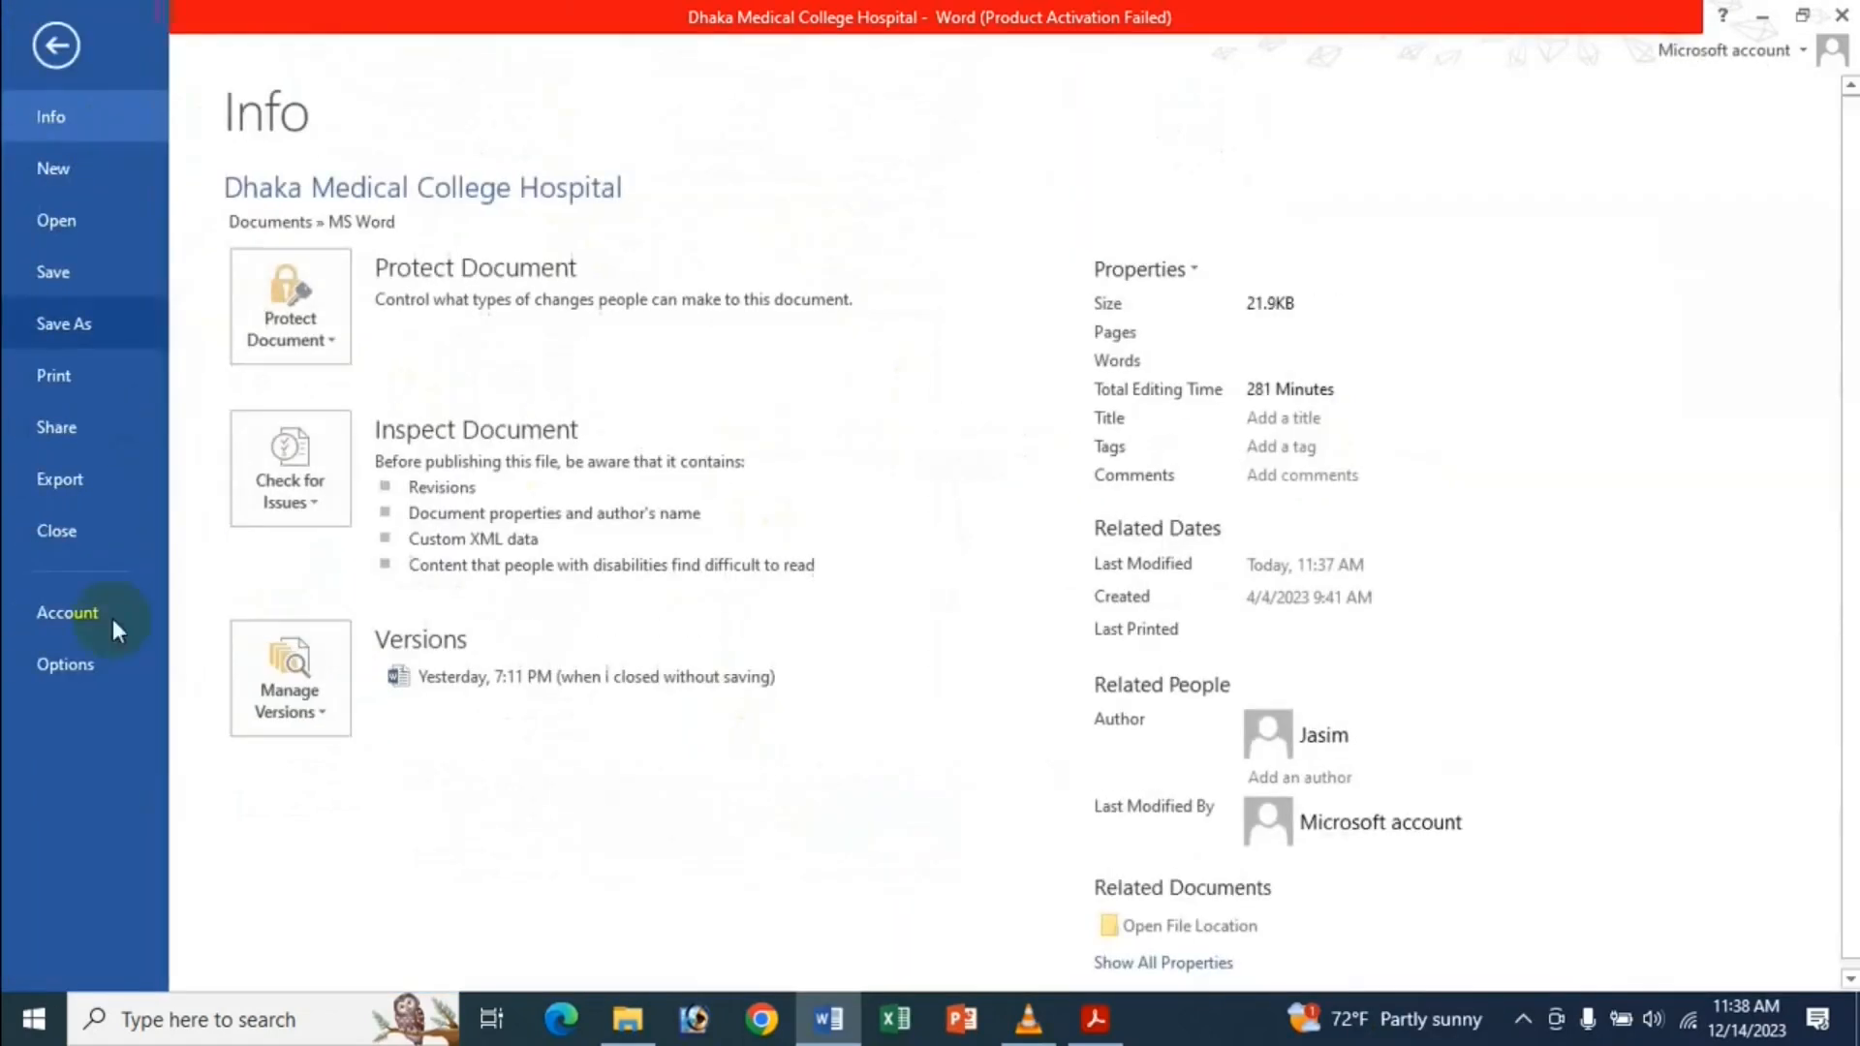
Set 'Show measurements in units of' to Centimeters in Advanced options.
{"action": "left_click", "coordinate": [101, 668]}
{"action": "left_click", "coordinate": [431, 316]}
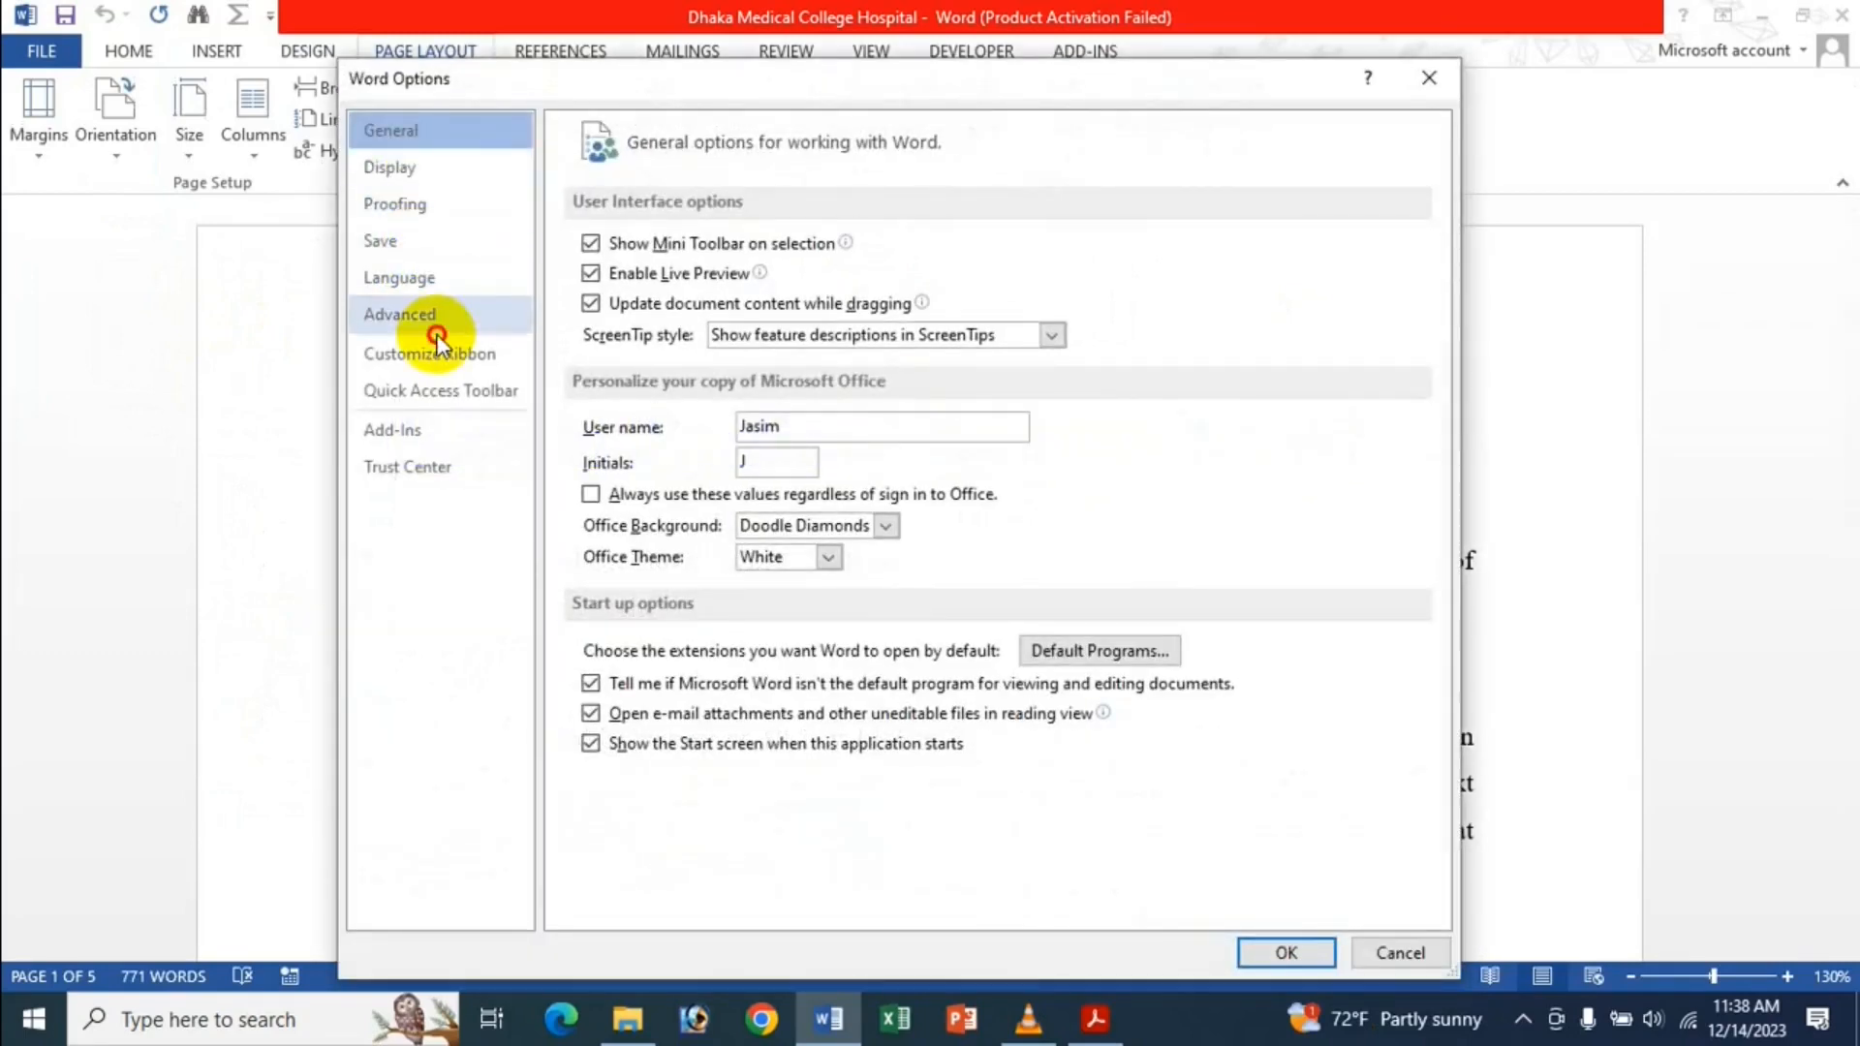
{"action": "scroll", "coordinate": [975, 304], "scroll_direction": "down", "scroll_amount": 10}
{"action": "scroll", "coordinate": [975, 304], "scroll_direction": "down", "scroll_amount": 5}
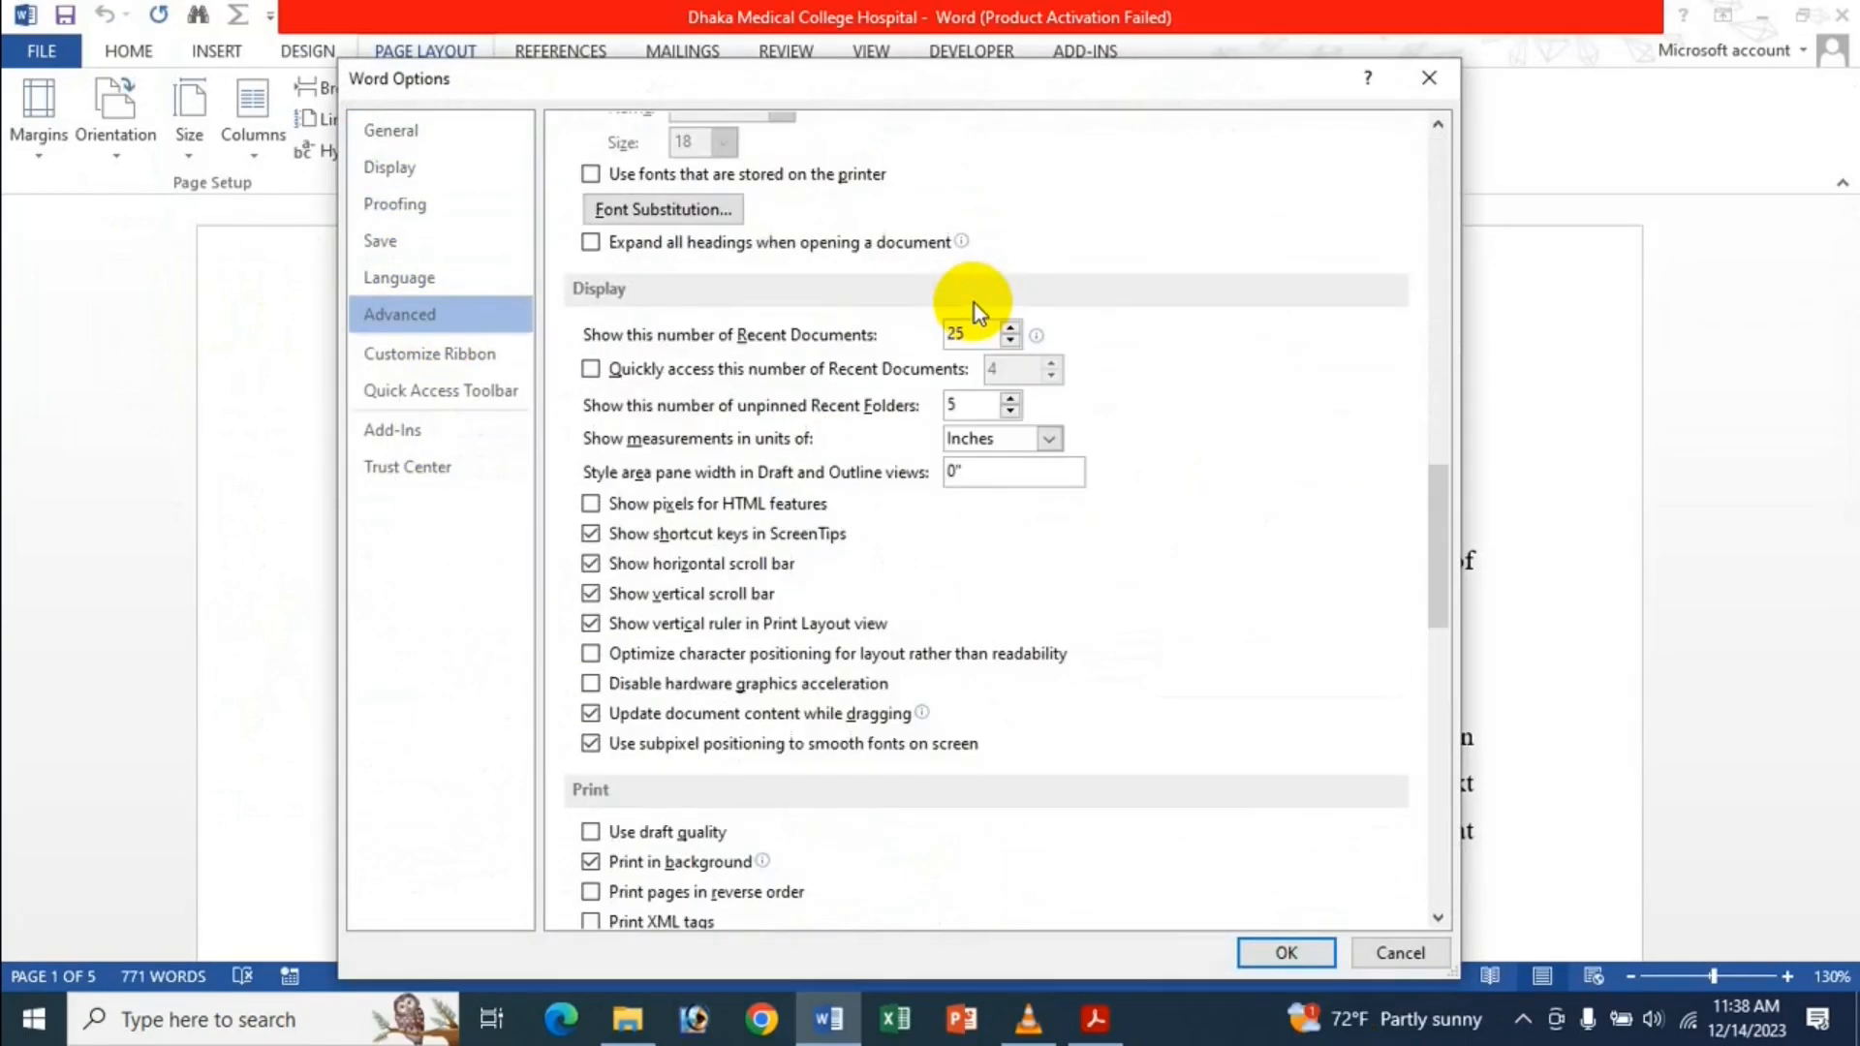
{"action": "left_click", "coordinate": [1008, 440]}
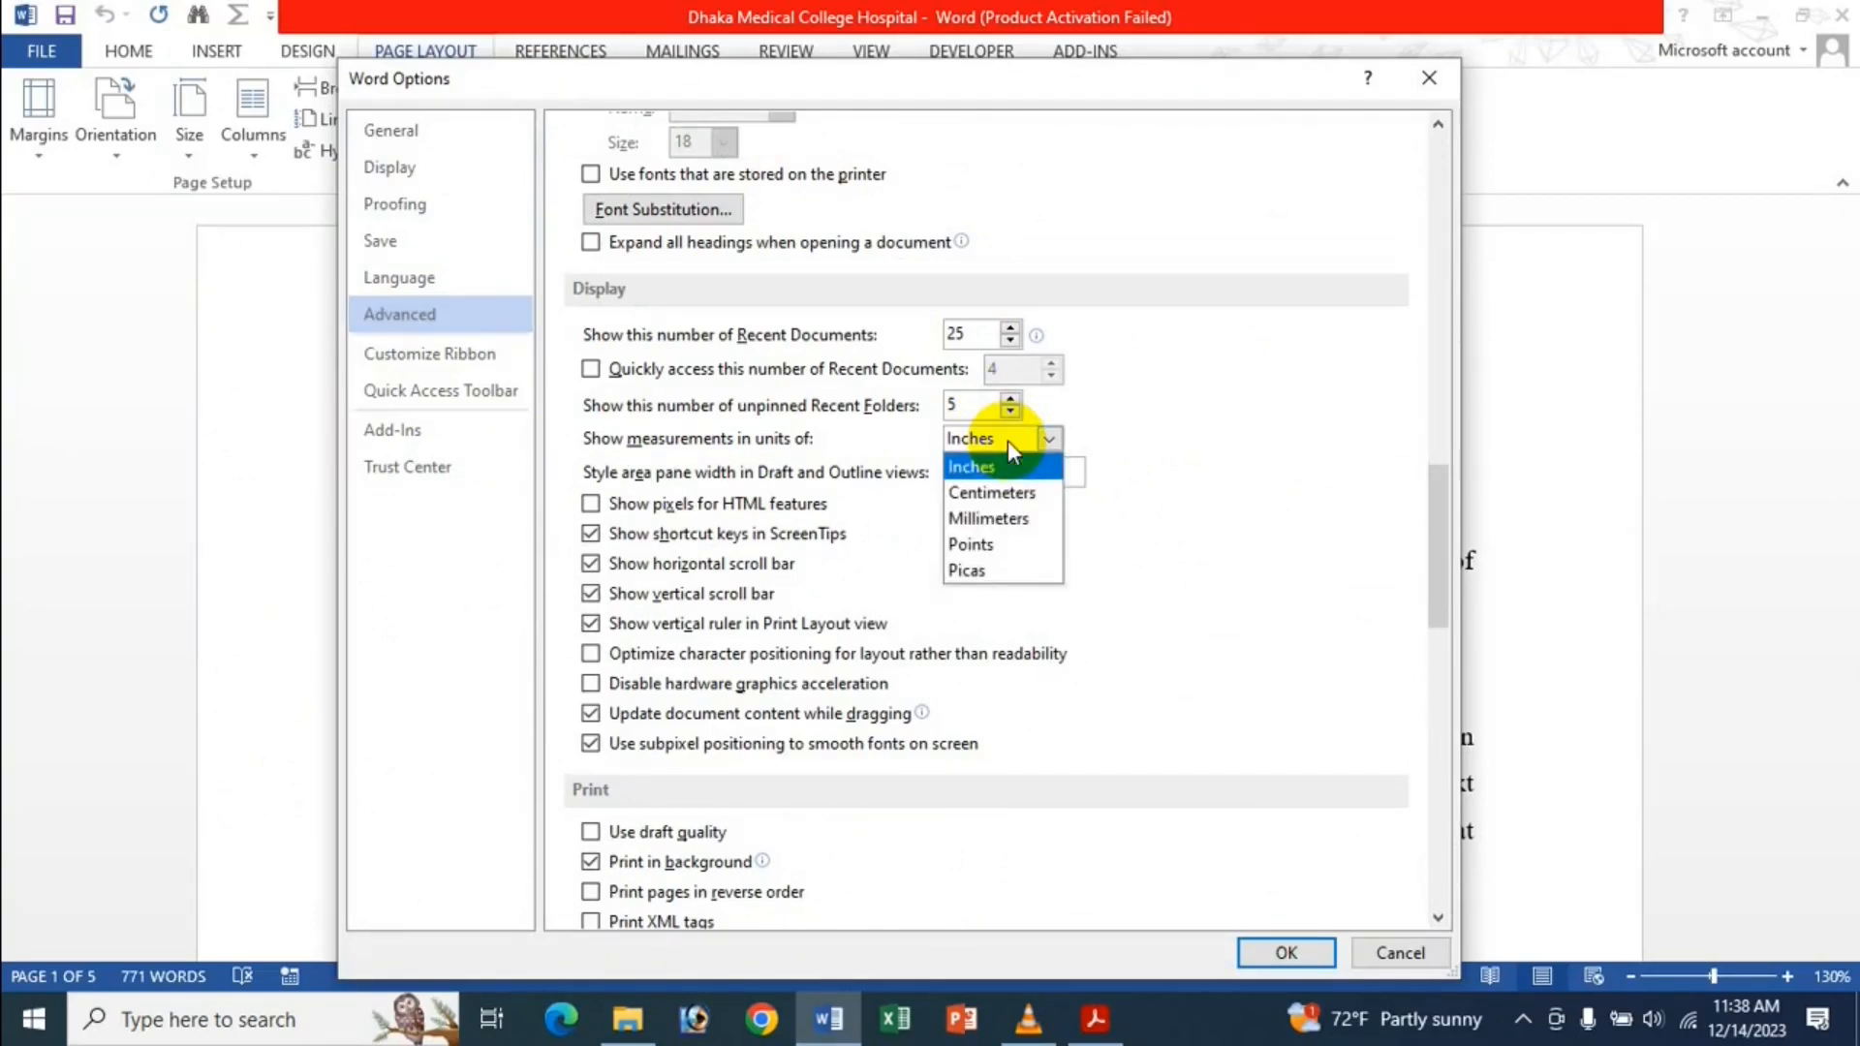
{"action": "left_click", "coordinate": [987, 502]}
{"action": "left_click", "coordinate": [1287, 952]}
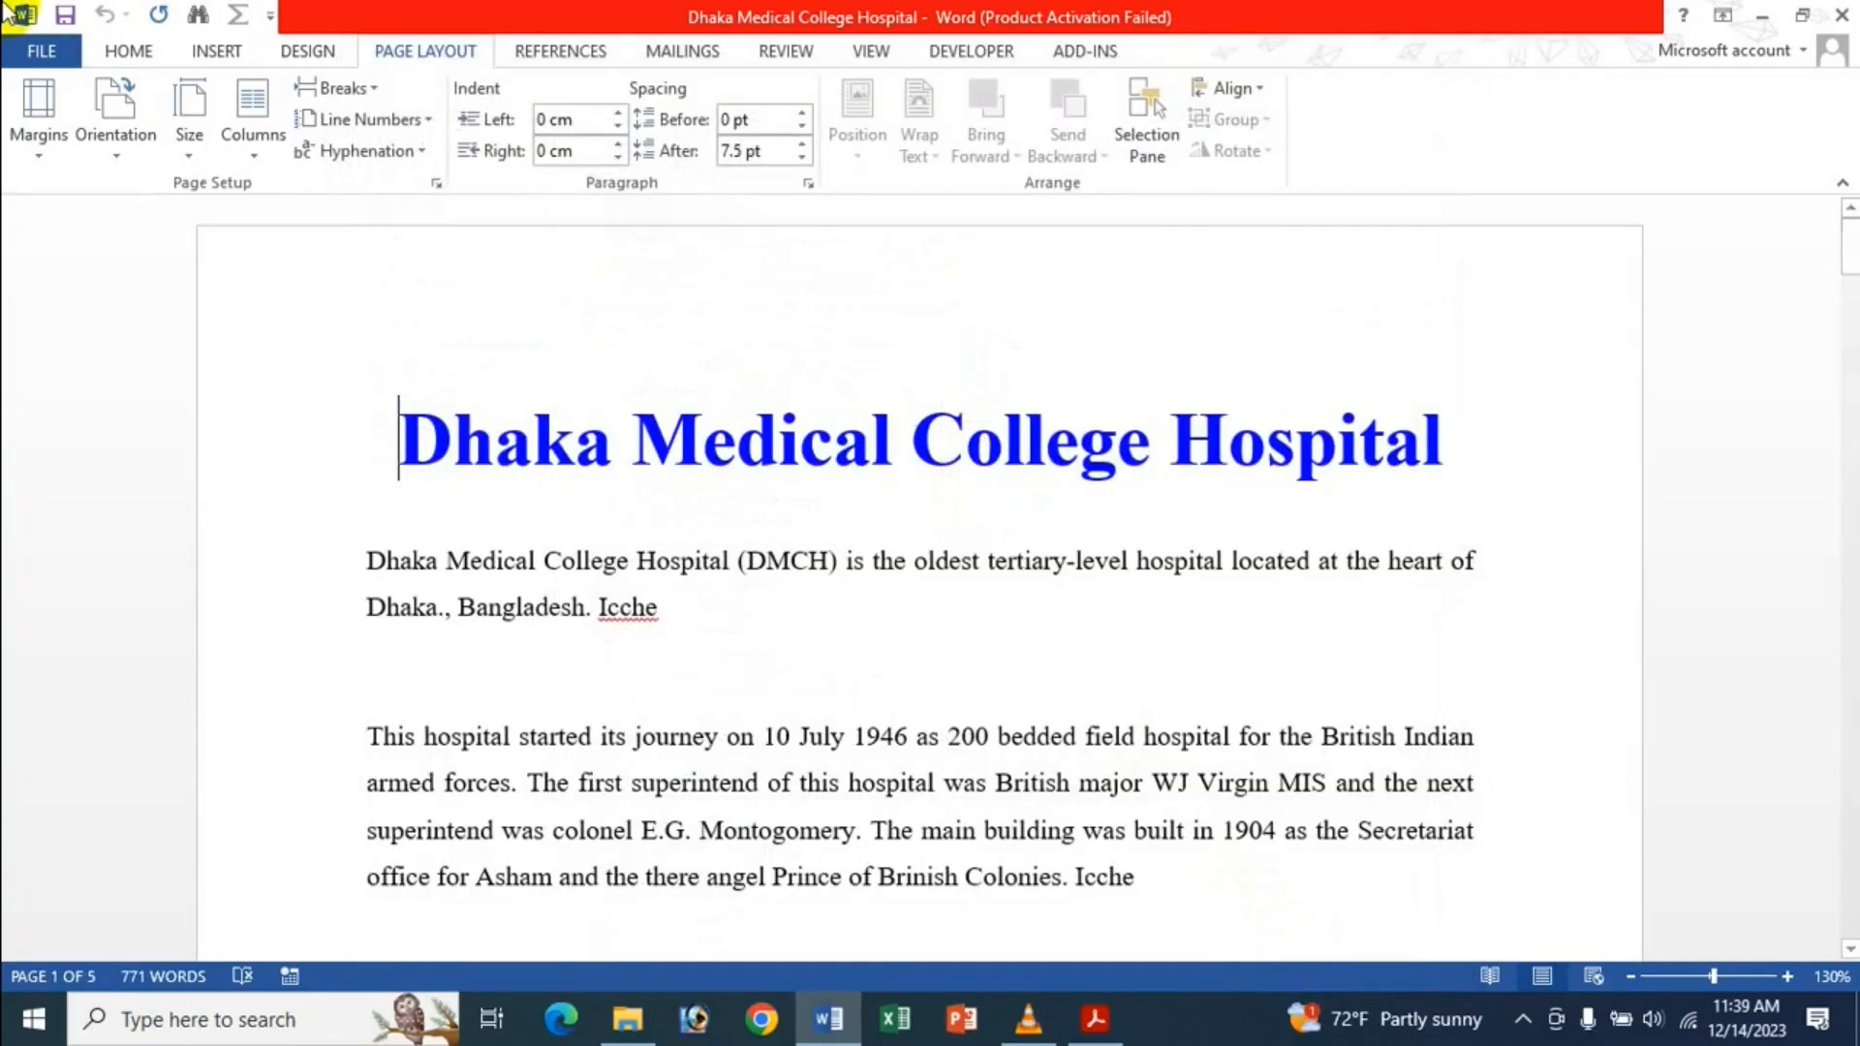
Check the margin presets, paper sizes and Page Setup now read in centimeters.
{"action": "left_click", "coordinate": [35, 145]}
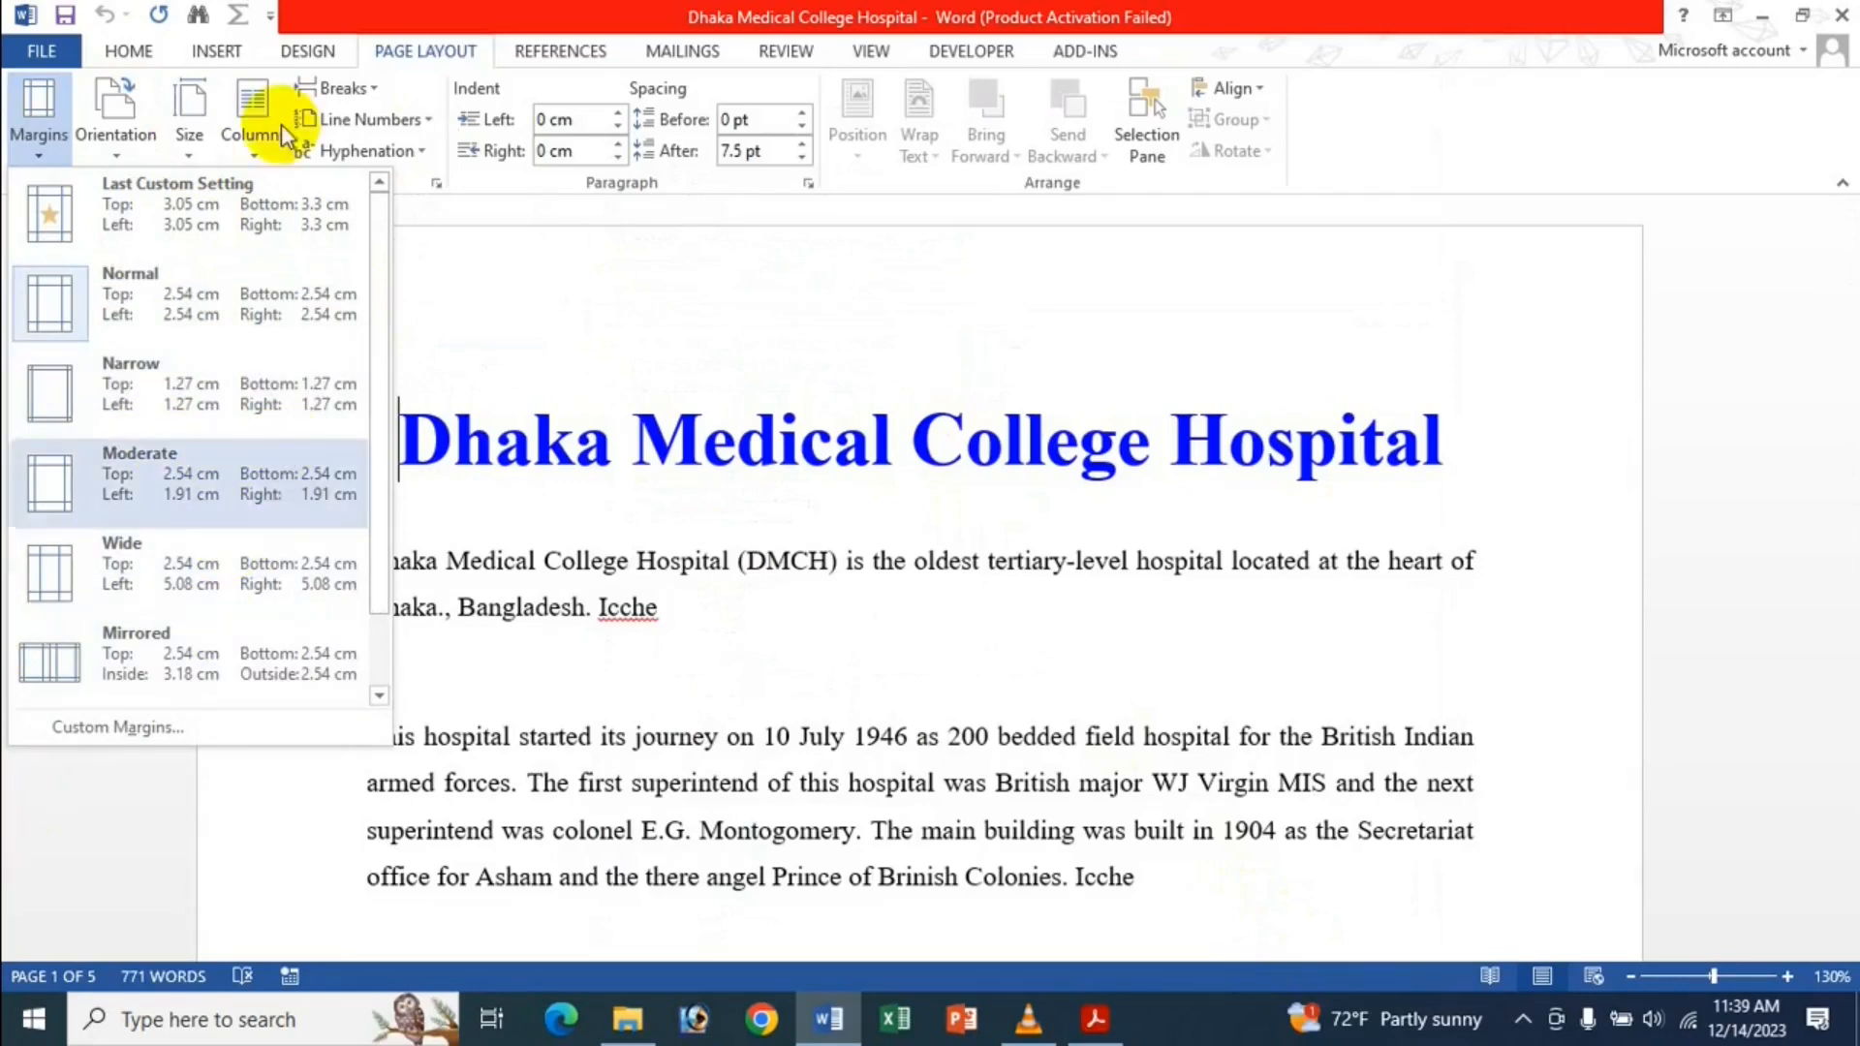
{"action": "left_click", "coordinate": [189, 128]}
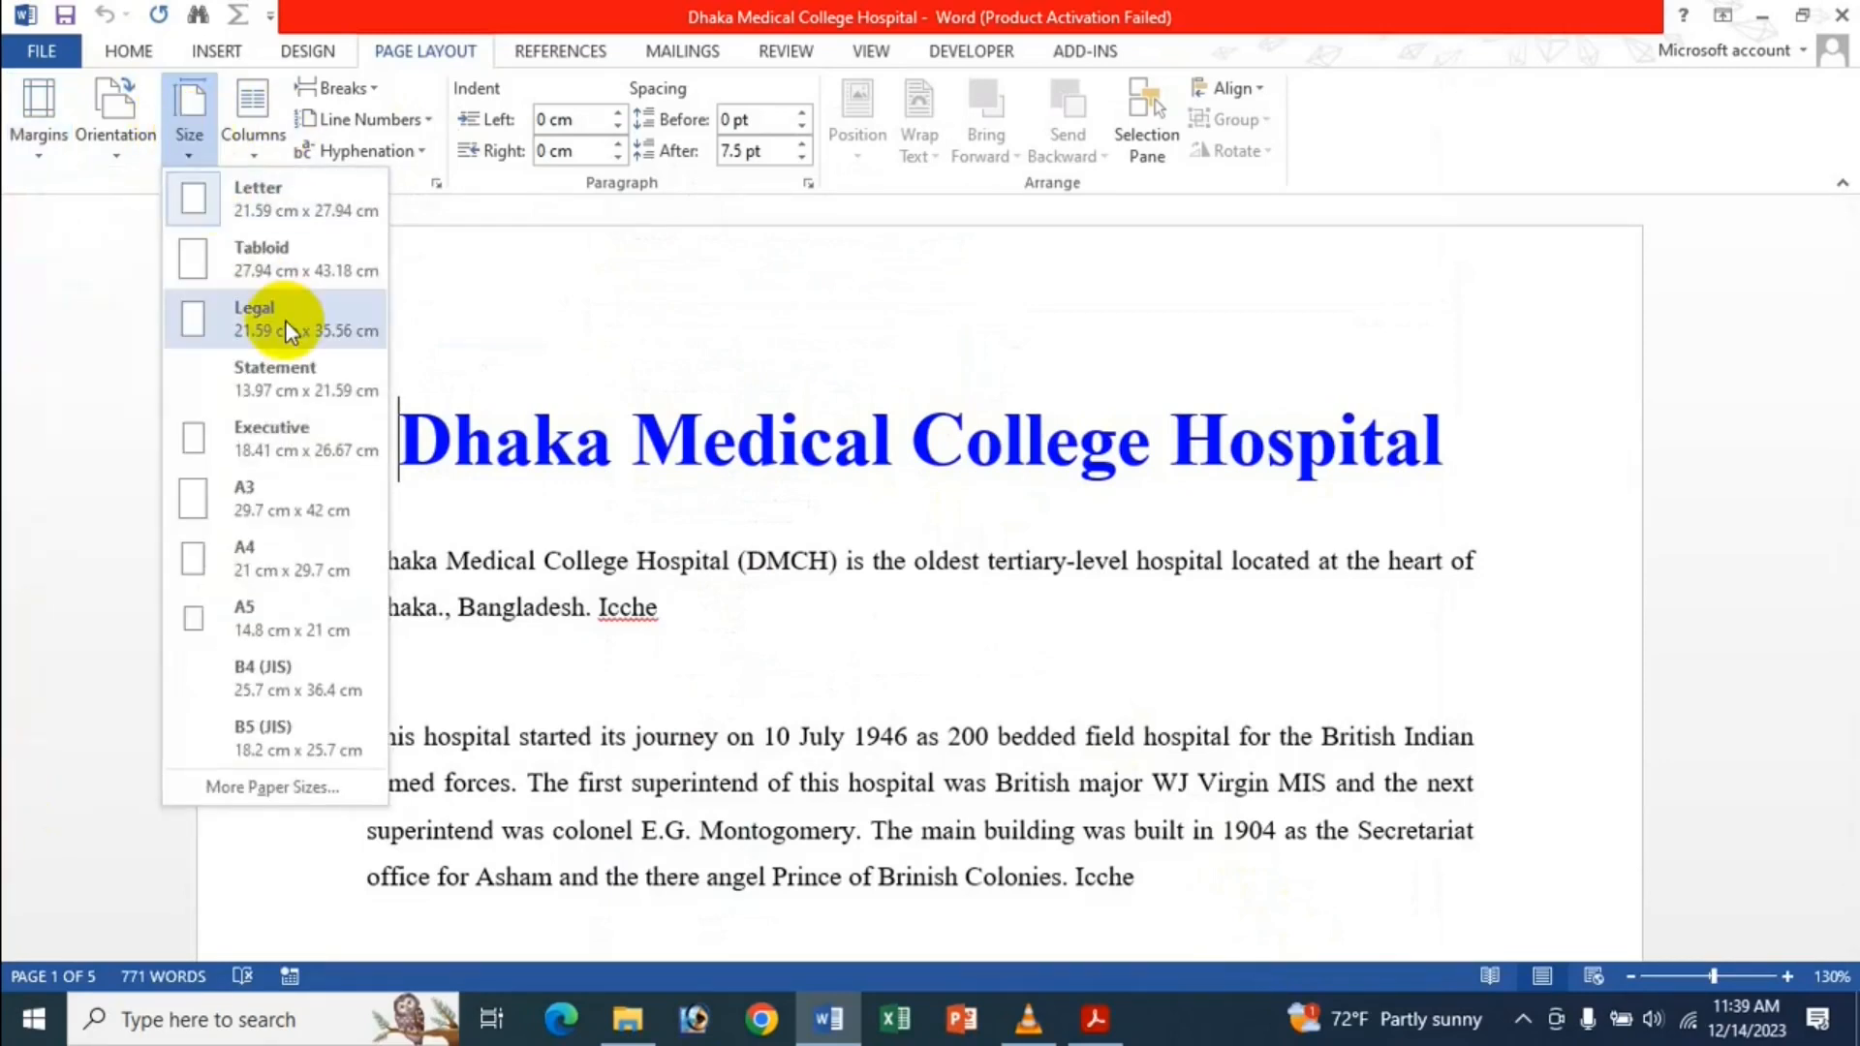
{"action": "left_click", "coordinate": [435, 182]}
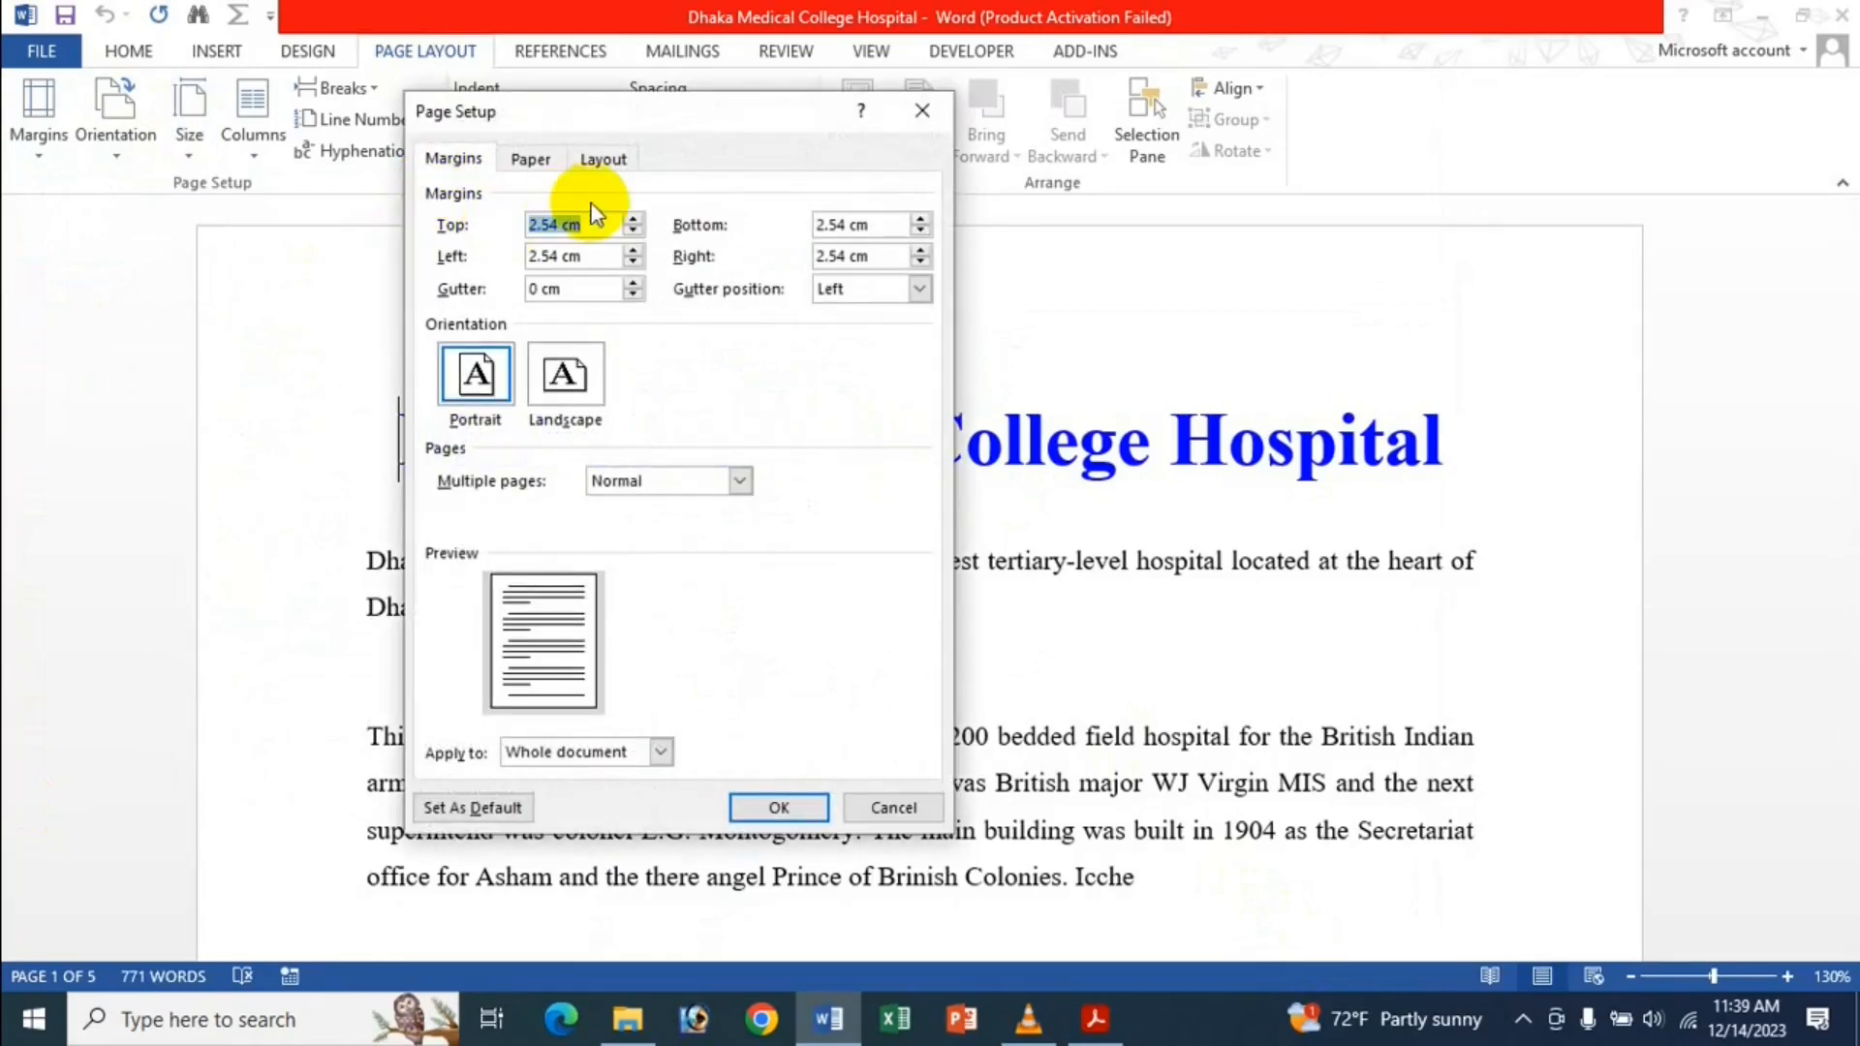
{"action": "left_click", "coordinate": [892, 808]}
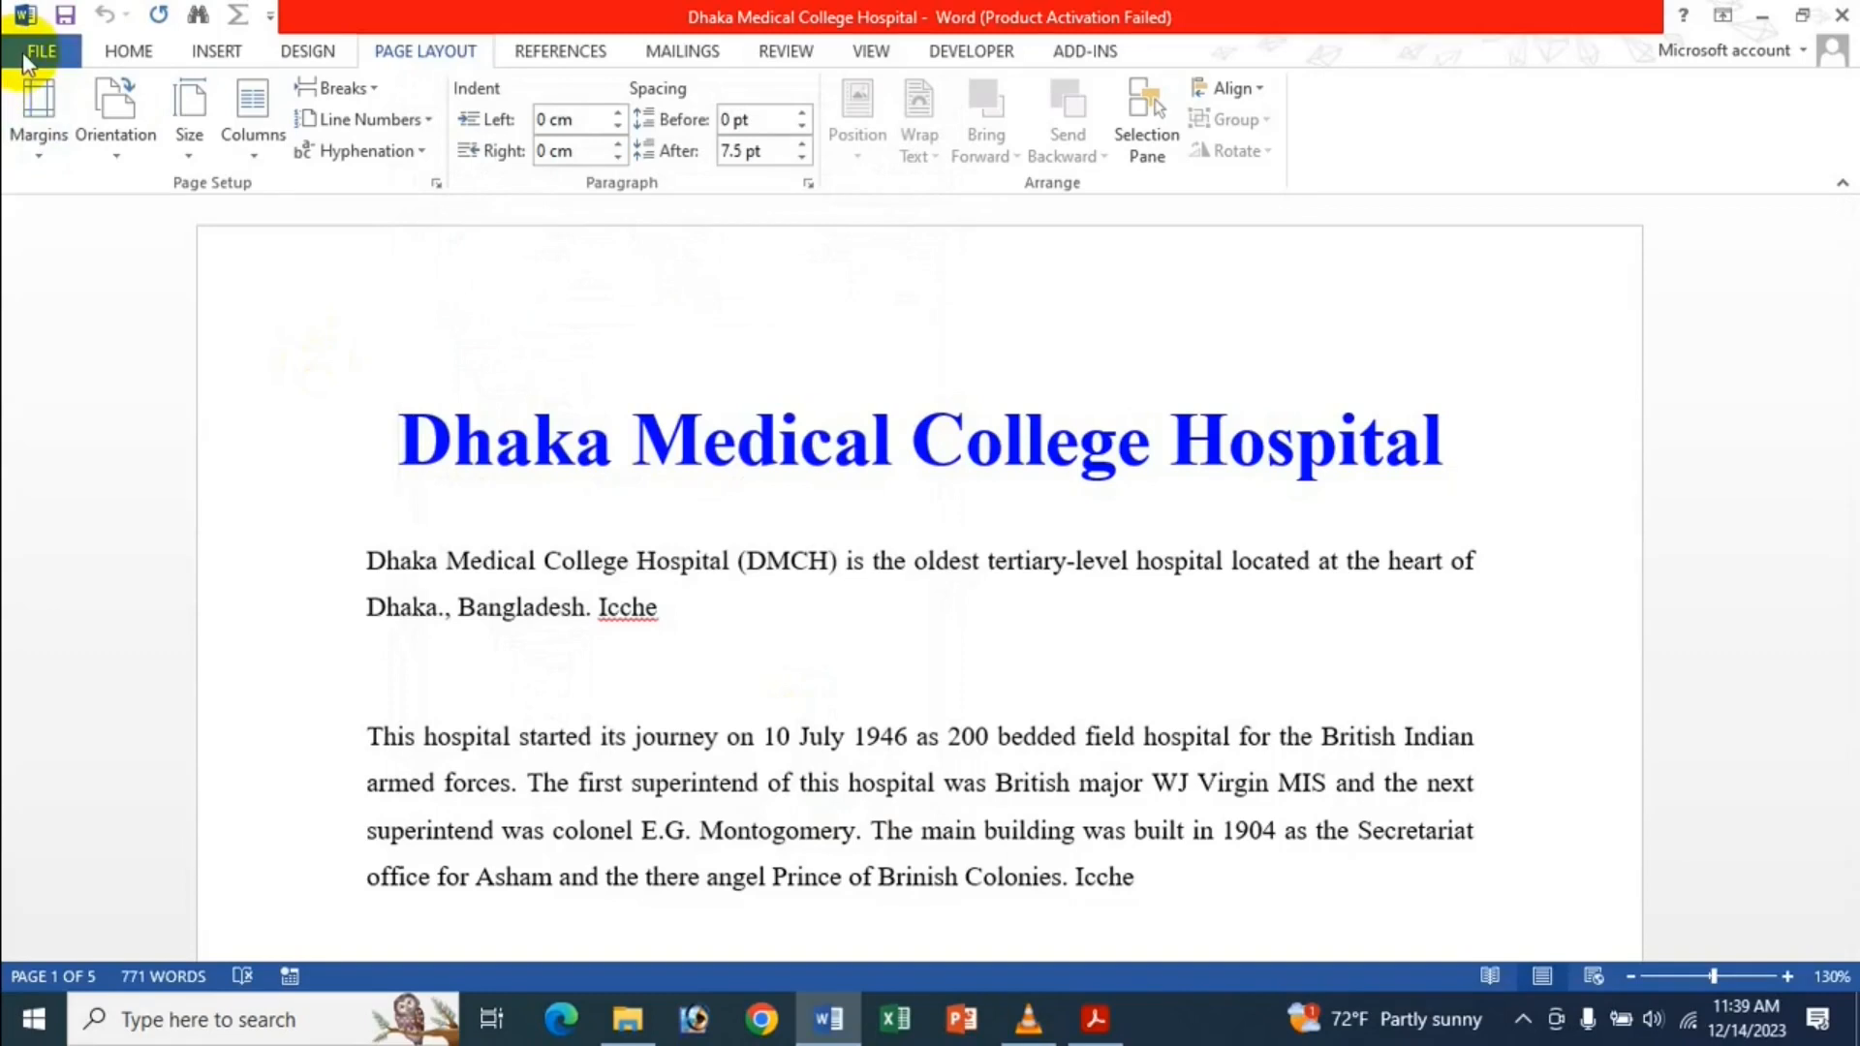
Switch 'Show measurements in units of' back to Inches in Advanced options.
{"action": "left_click", "coordinate": [21, 51]}
{"action": "left_click", "coordinate": [55, 660]}
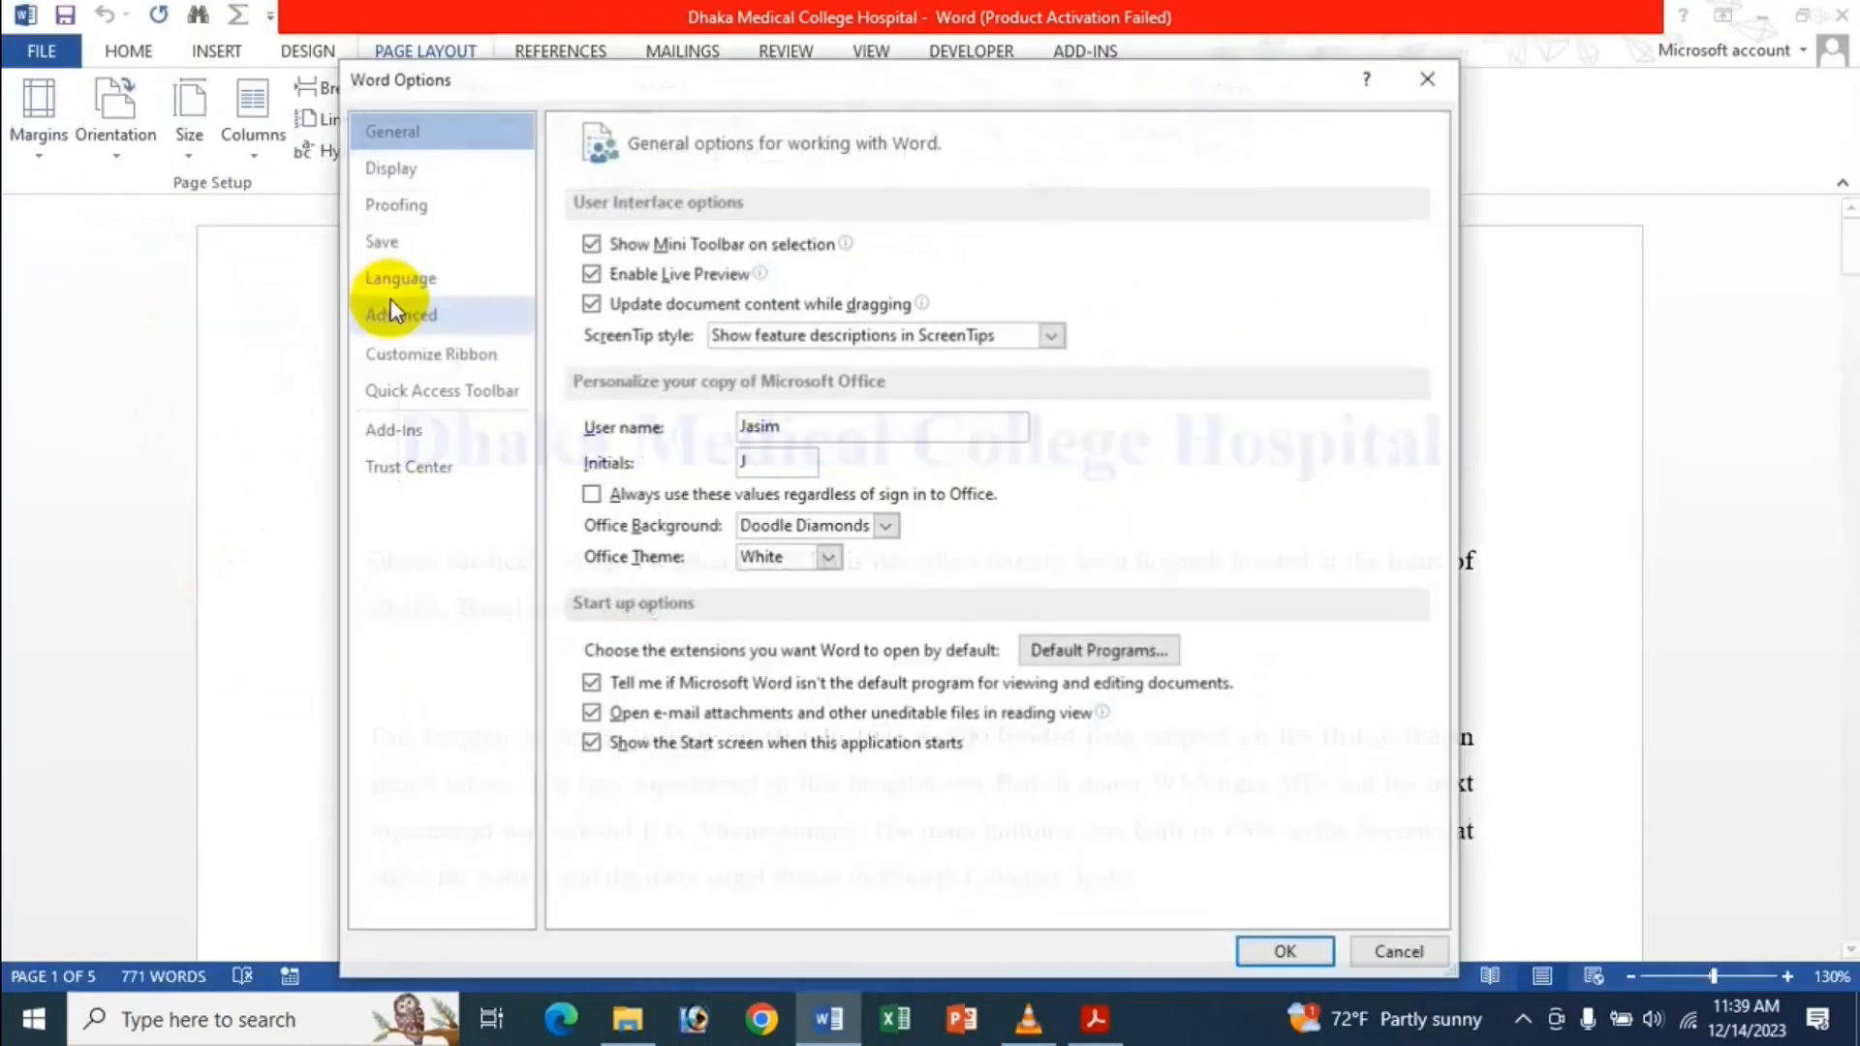
{"action": "left_click", "coordinate": [444, 310]}
{"action": "scroll", "coordinate": [938, 422], "scroll_direction": "down", "scroll_amount": 5}
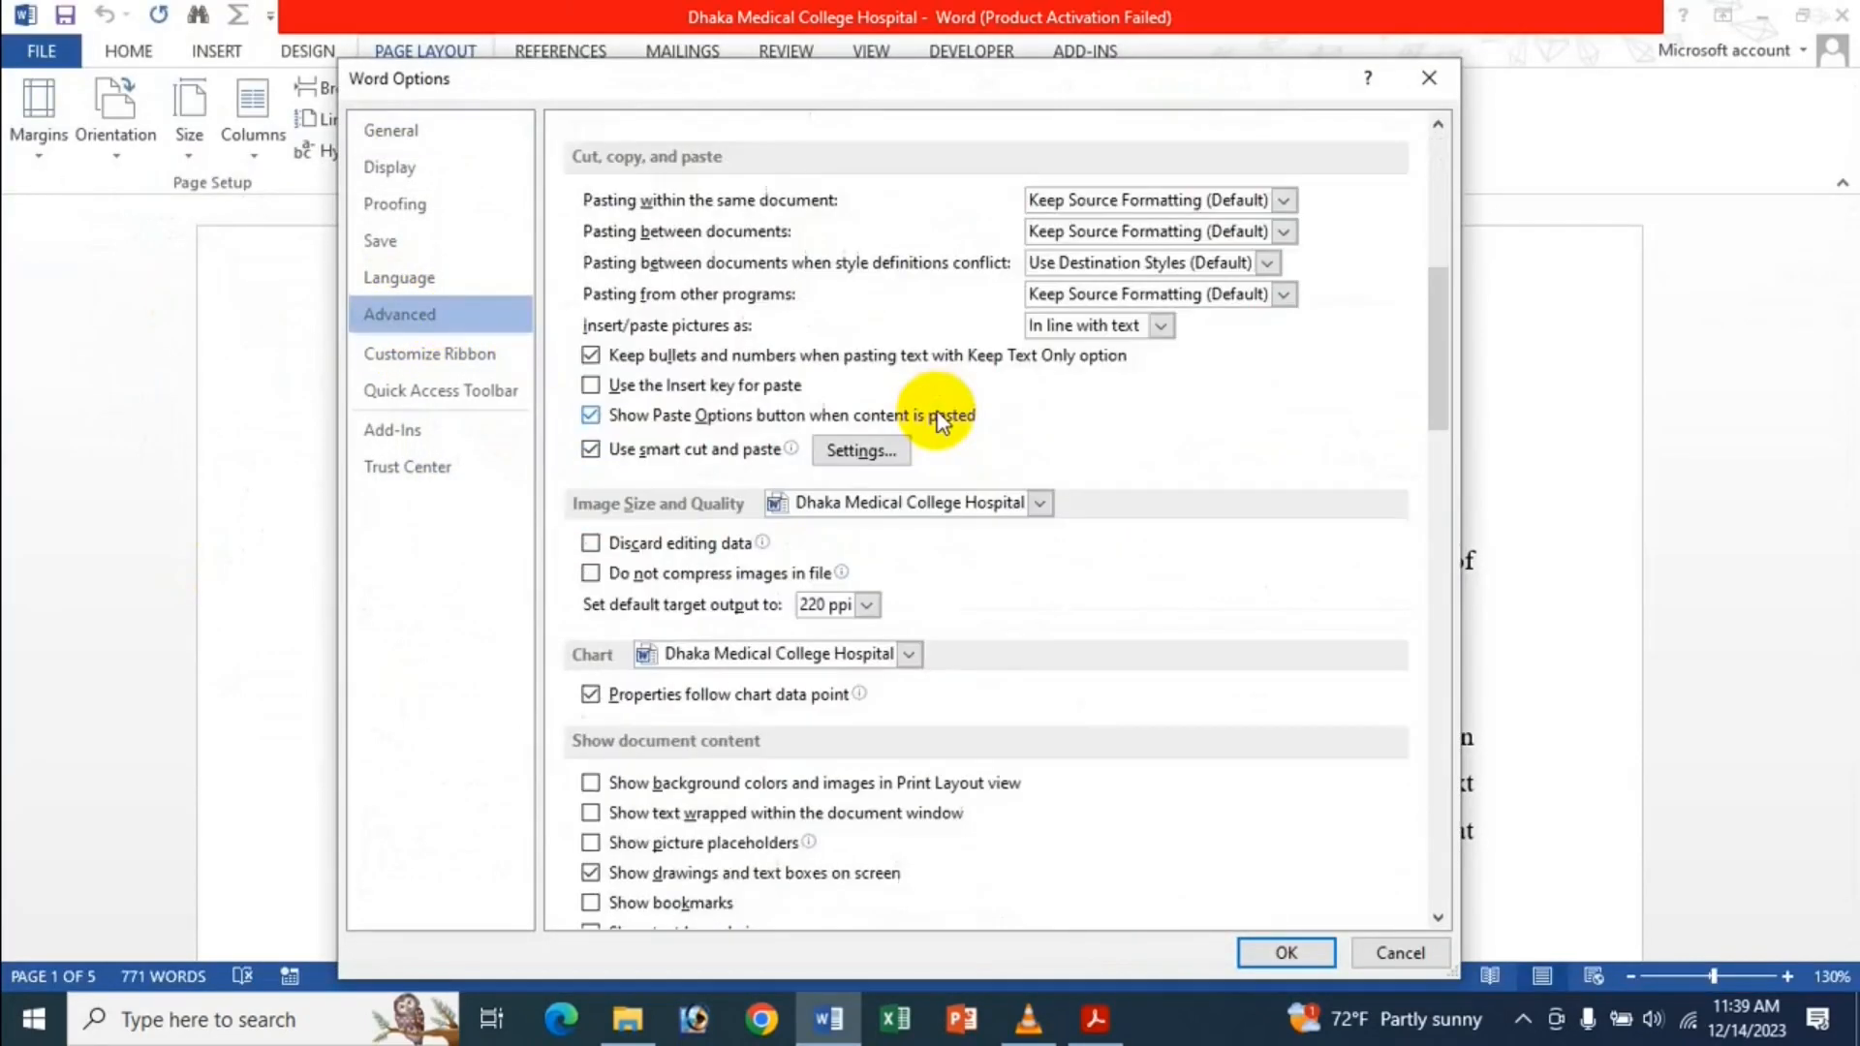
{"action": "scroll", "coordinate": [938, 422], "scroll_direction": "down", "scroll_amount": 10}
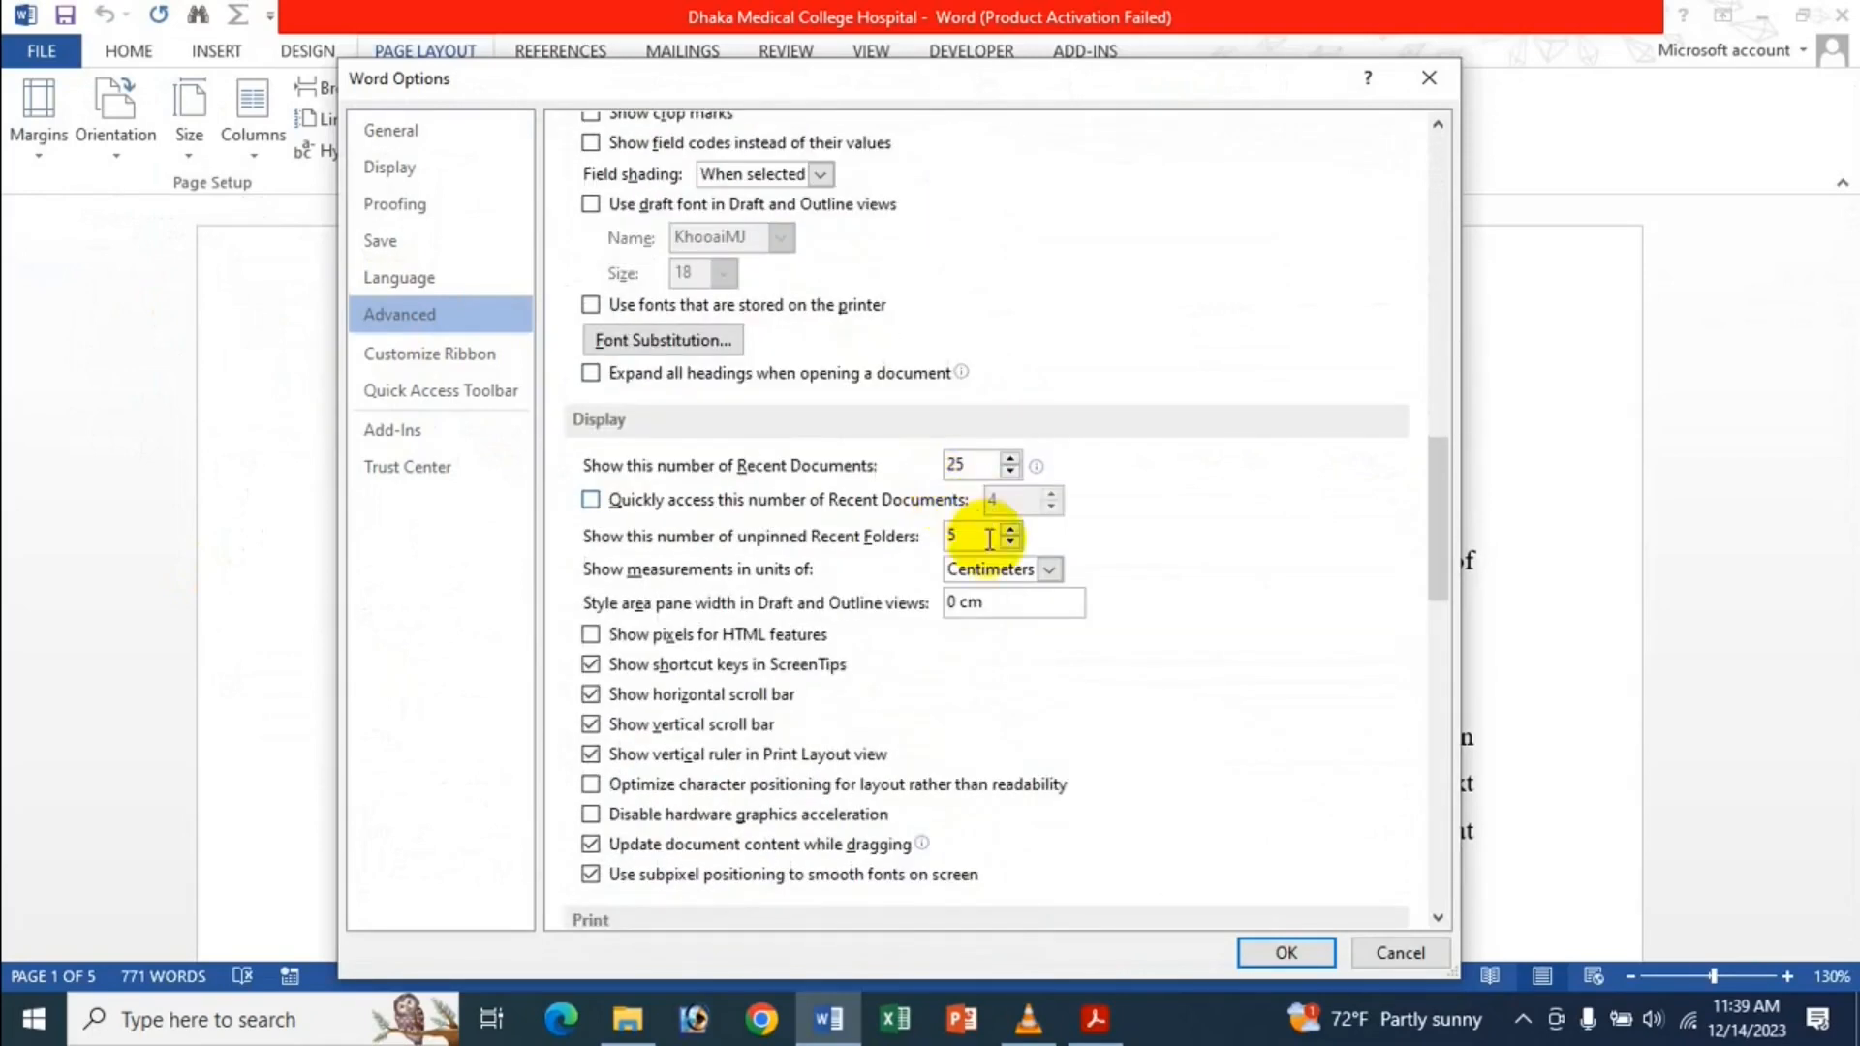
{"action": "left_click", "coordinate": [997, 571]}
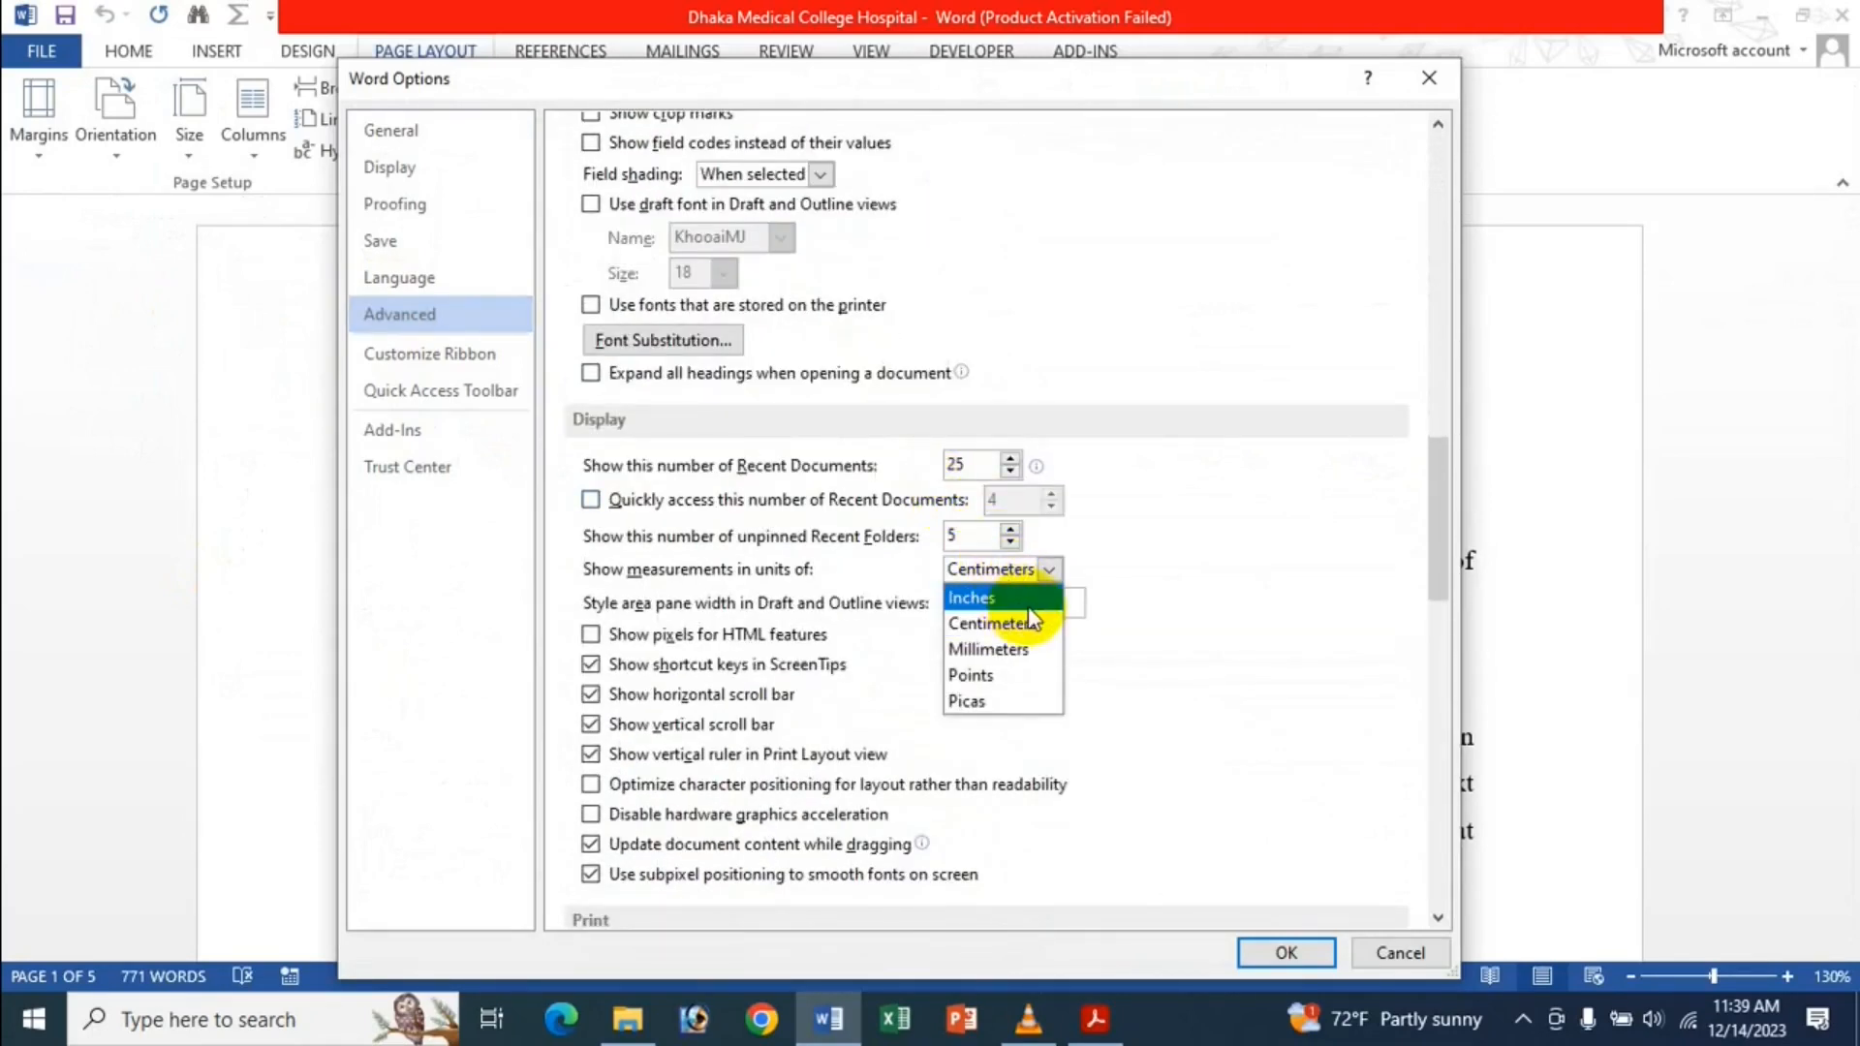
{"action": "left_click", "coordinate": [1017, 598]}
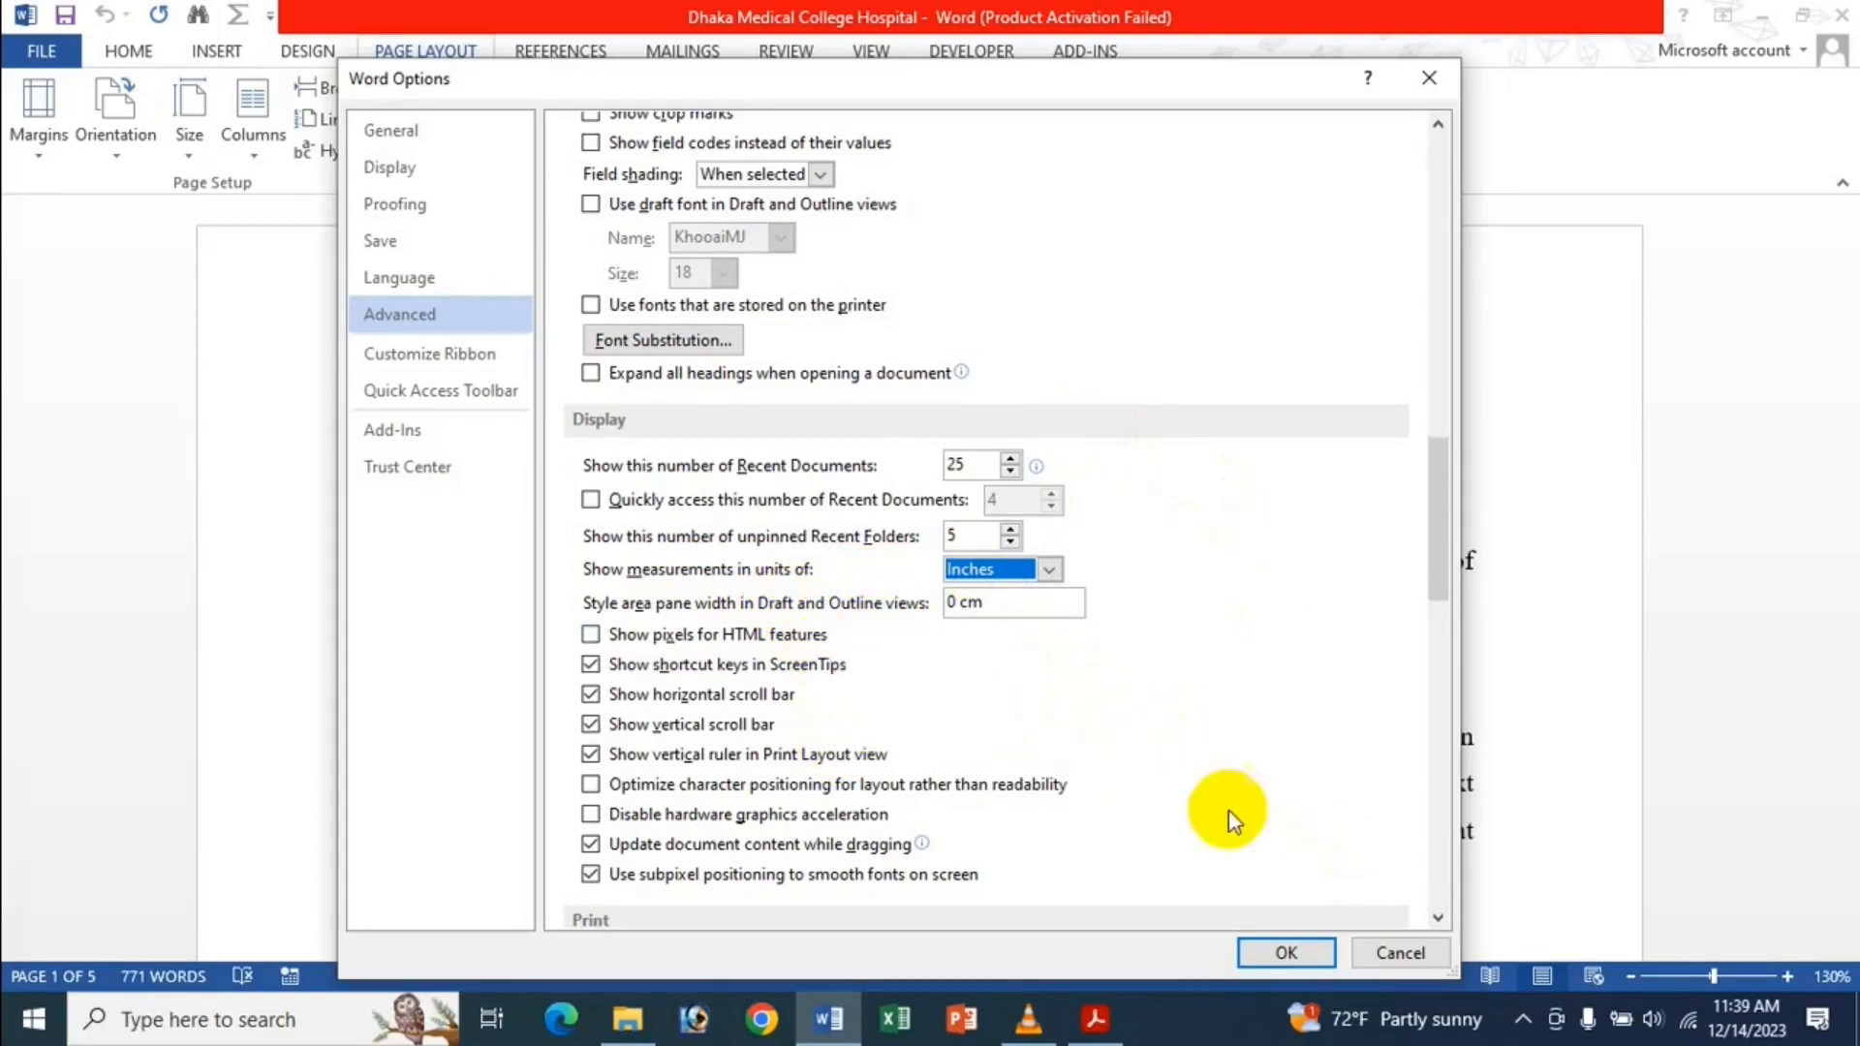
{"action": "left_click", "coordinate": [1294, 944]}
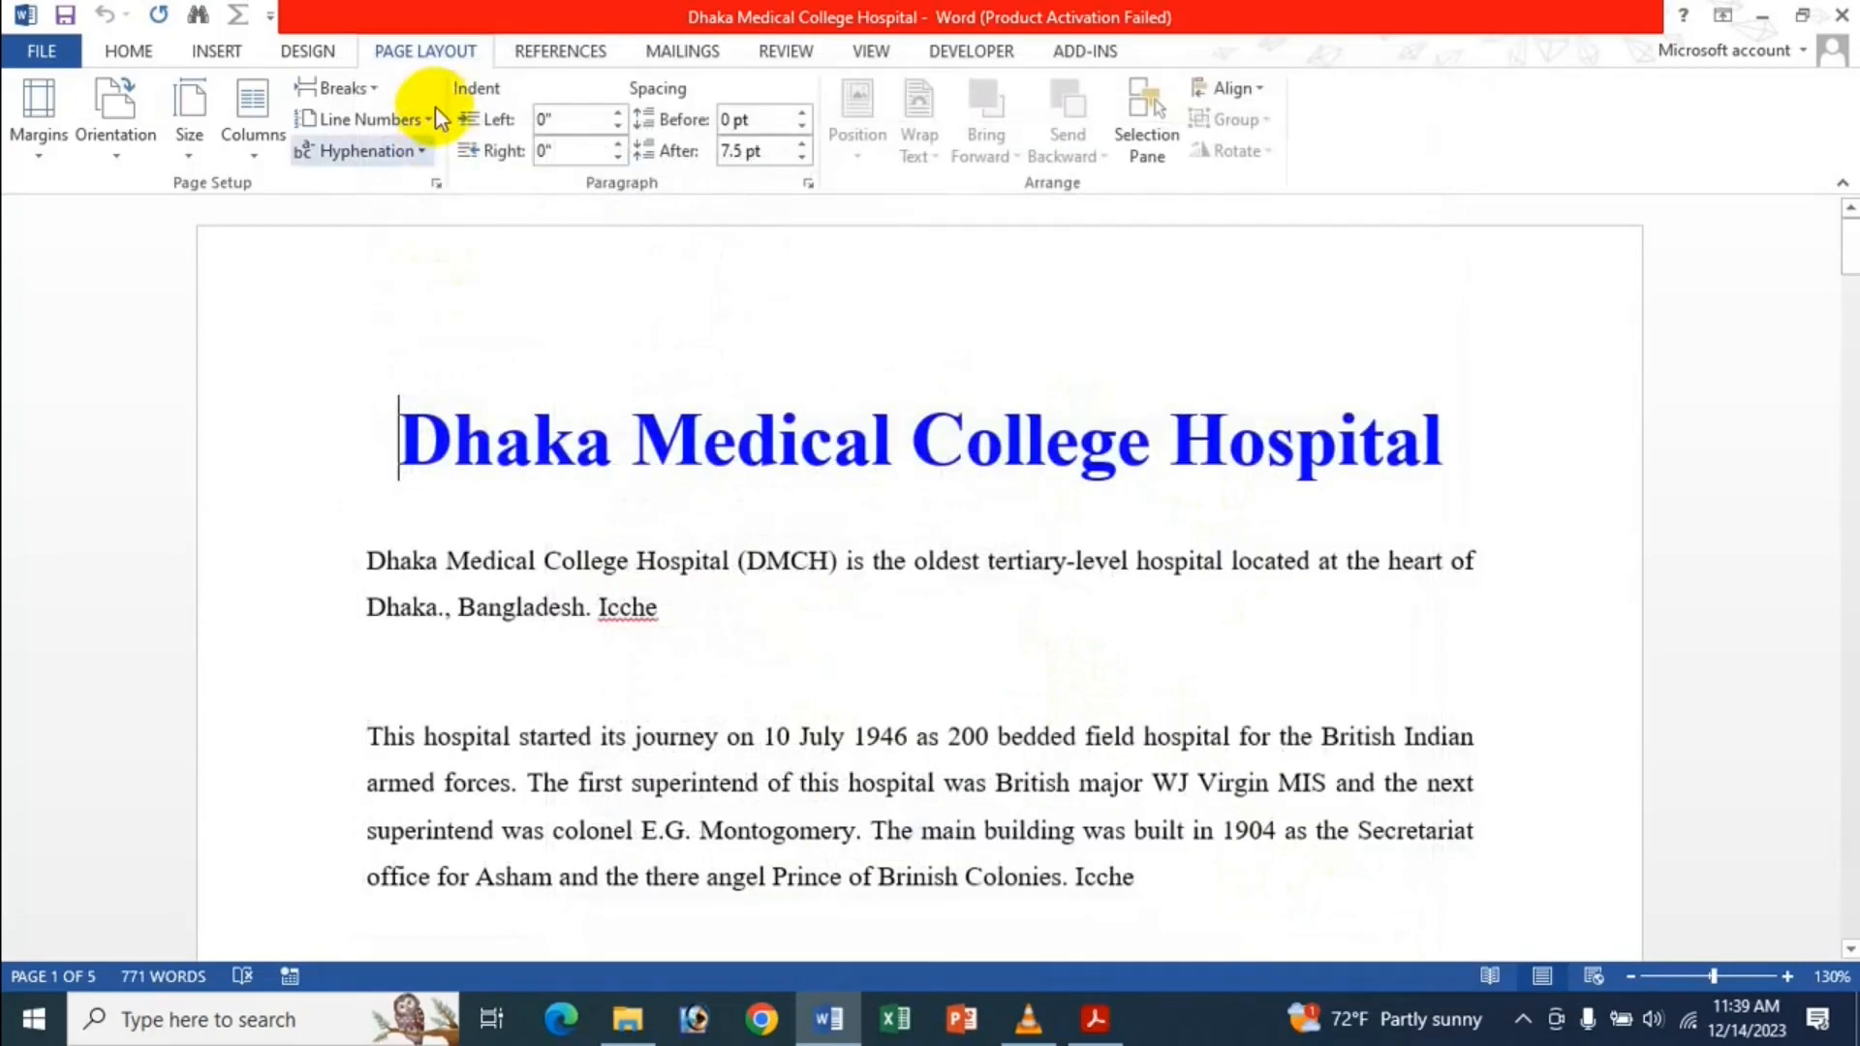
Switch the document to Outline view, try Draft view, return to Outline, then open the File Info page.
{"action": "left_click", "coordinate": [887, 59]}
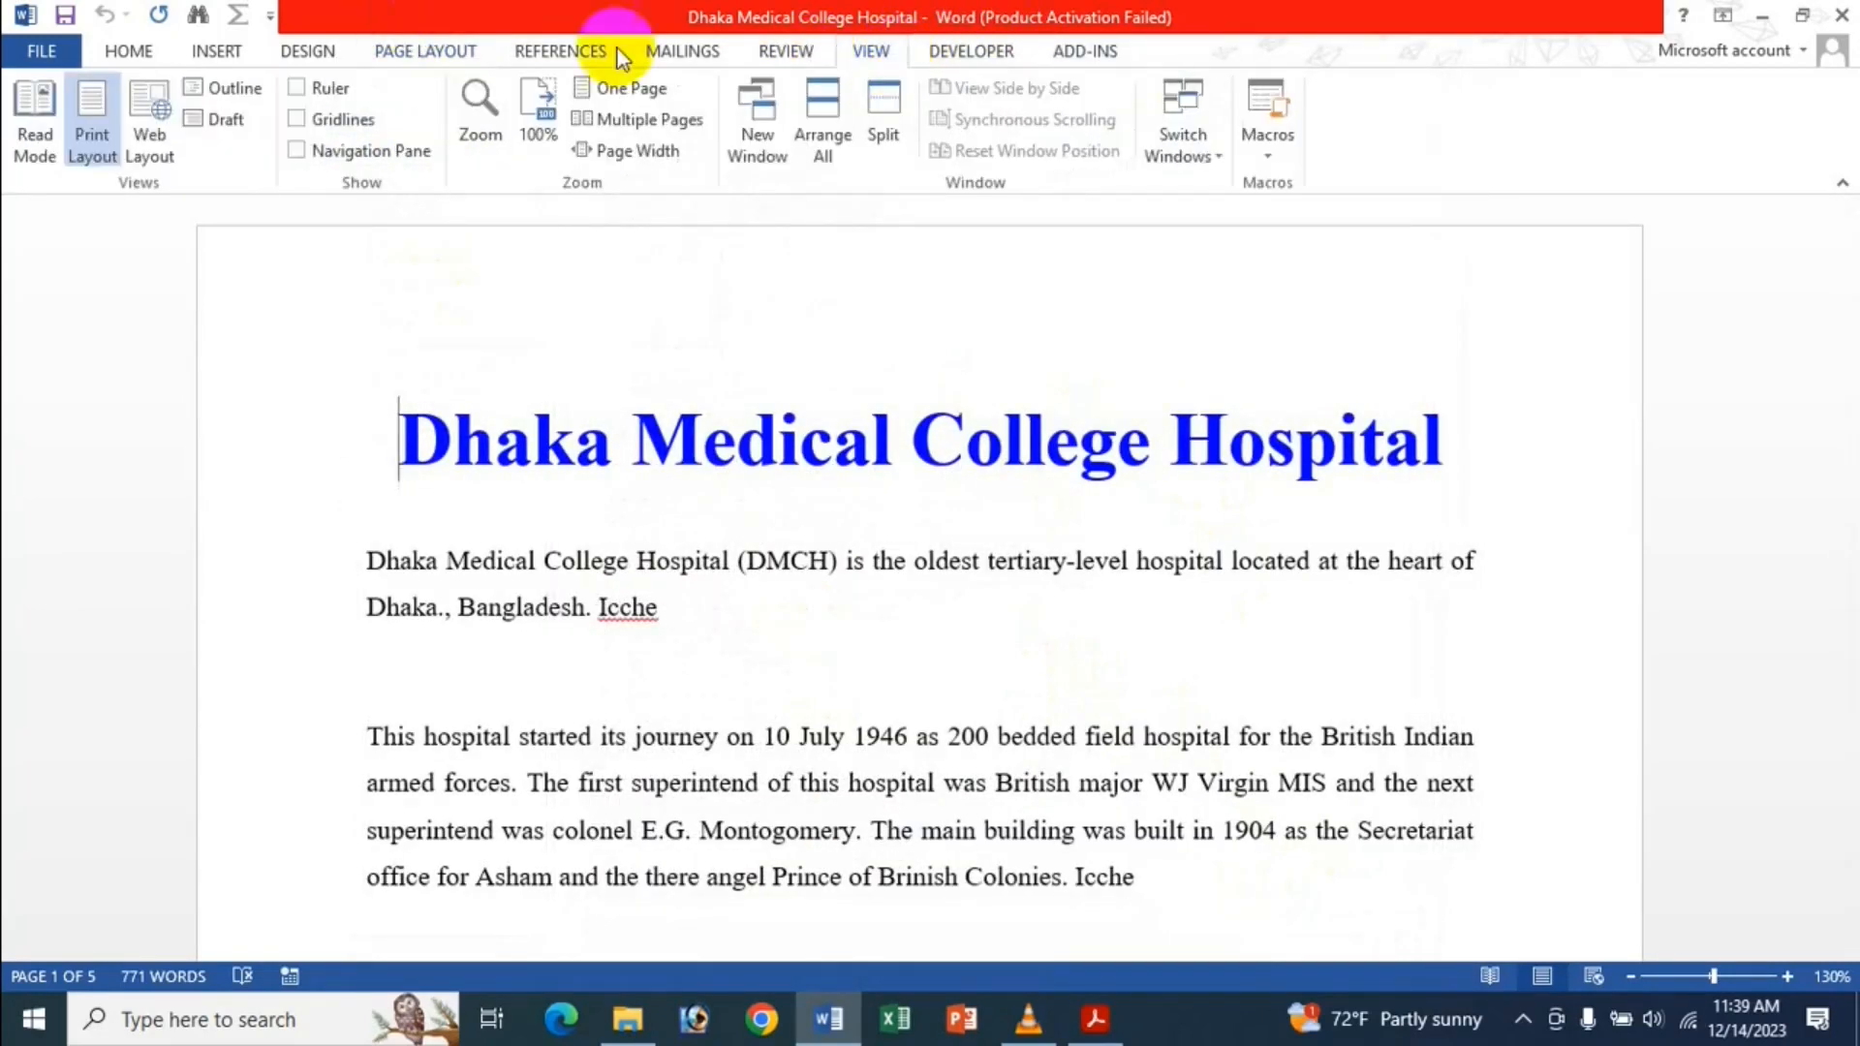
{"action": "left_click", "coordinate": [223, 93]}
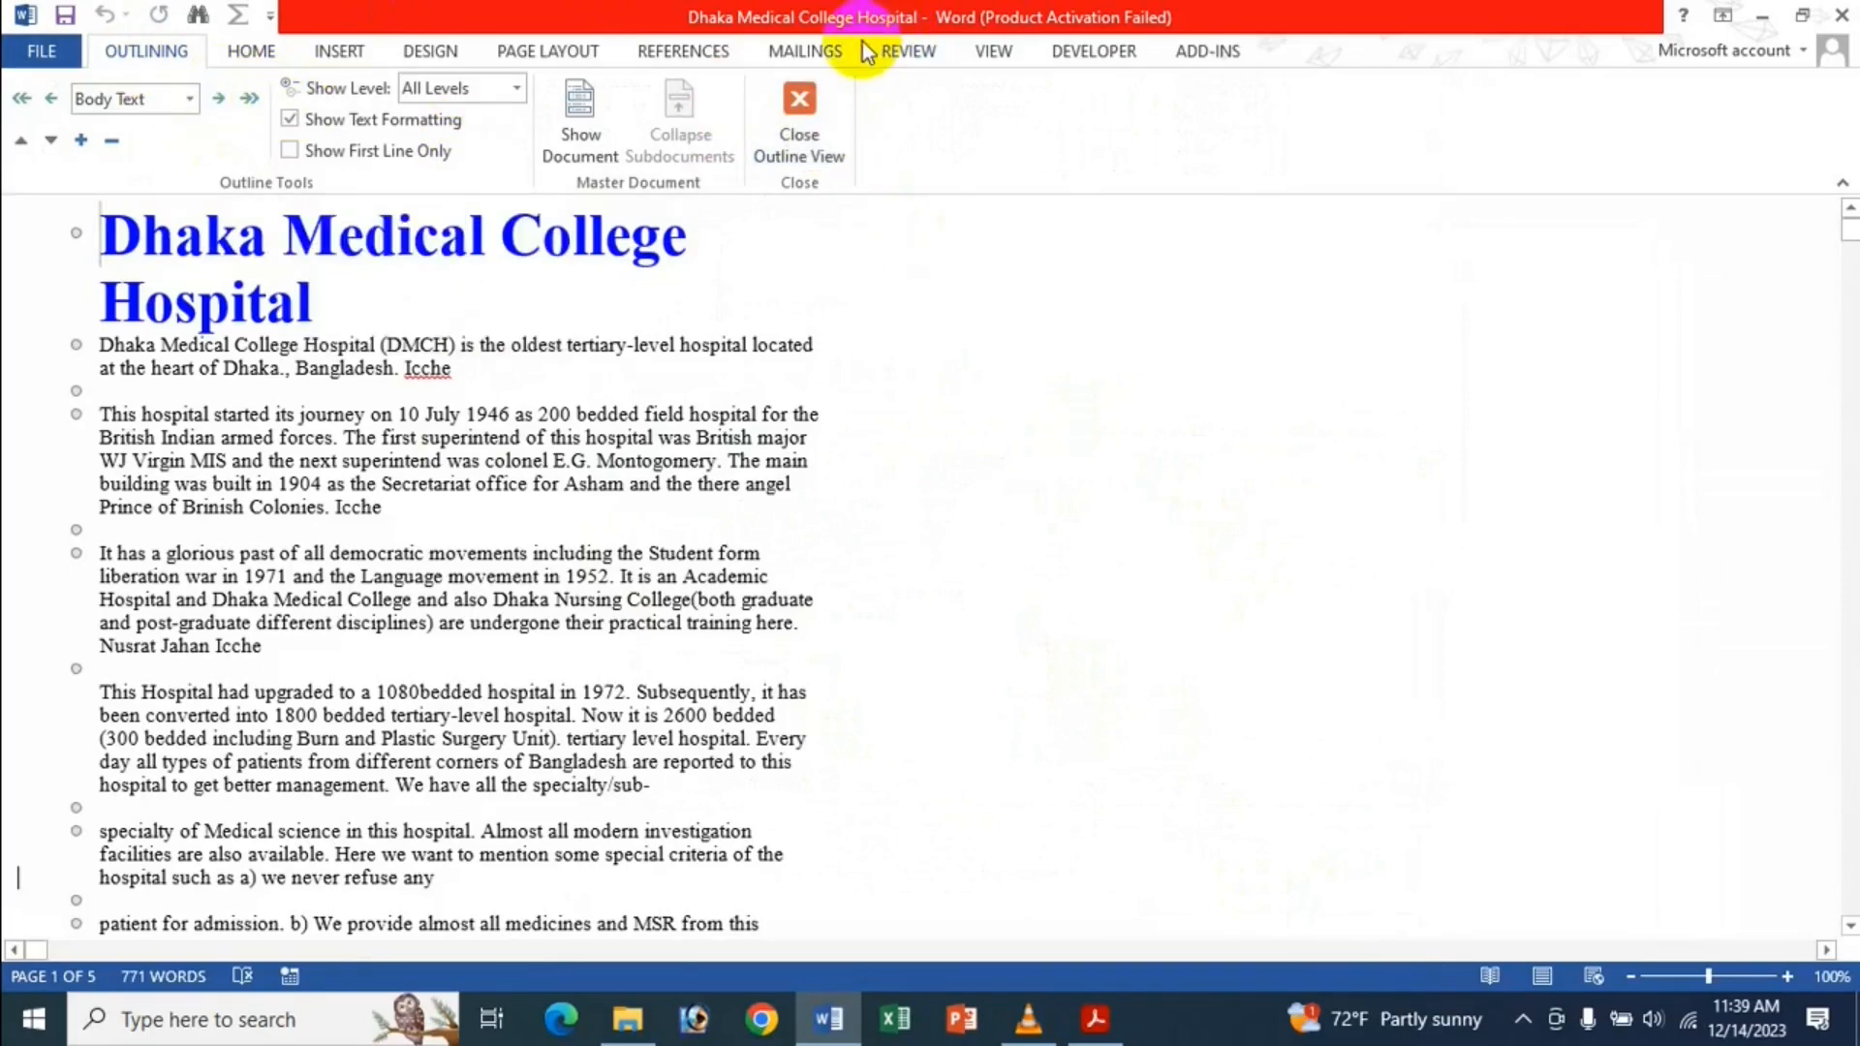
{"action": "left_click", "coordinate": [993, 50]}
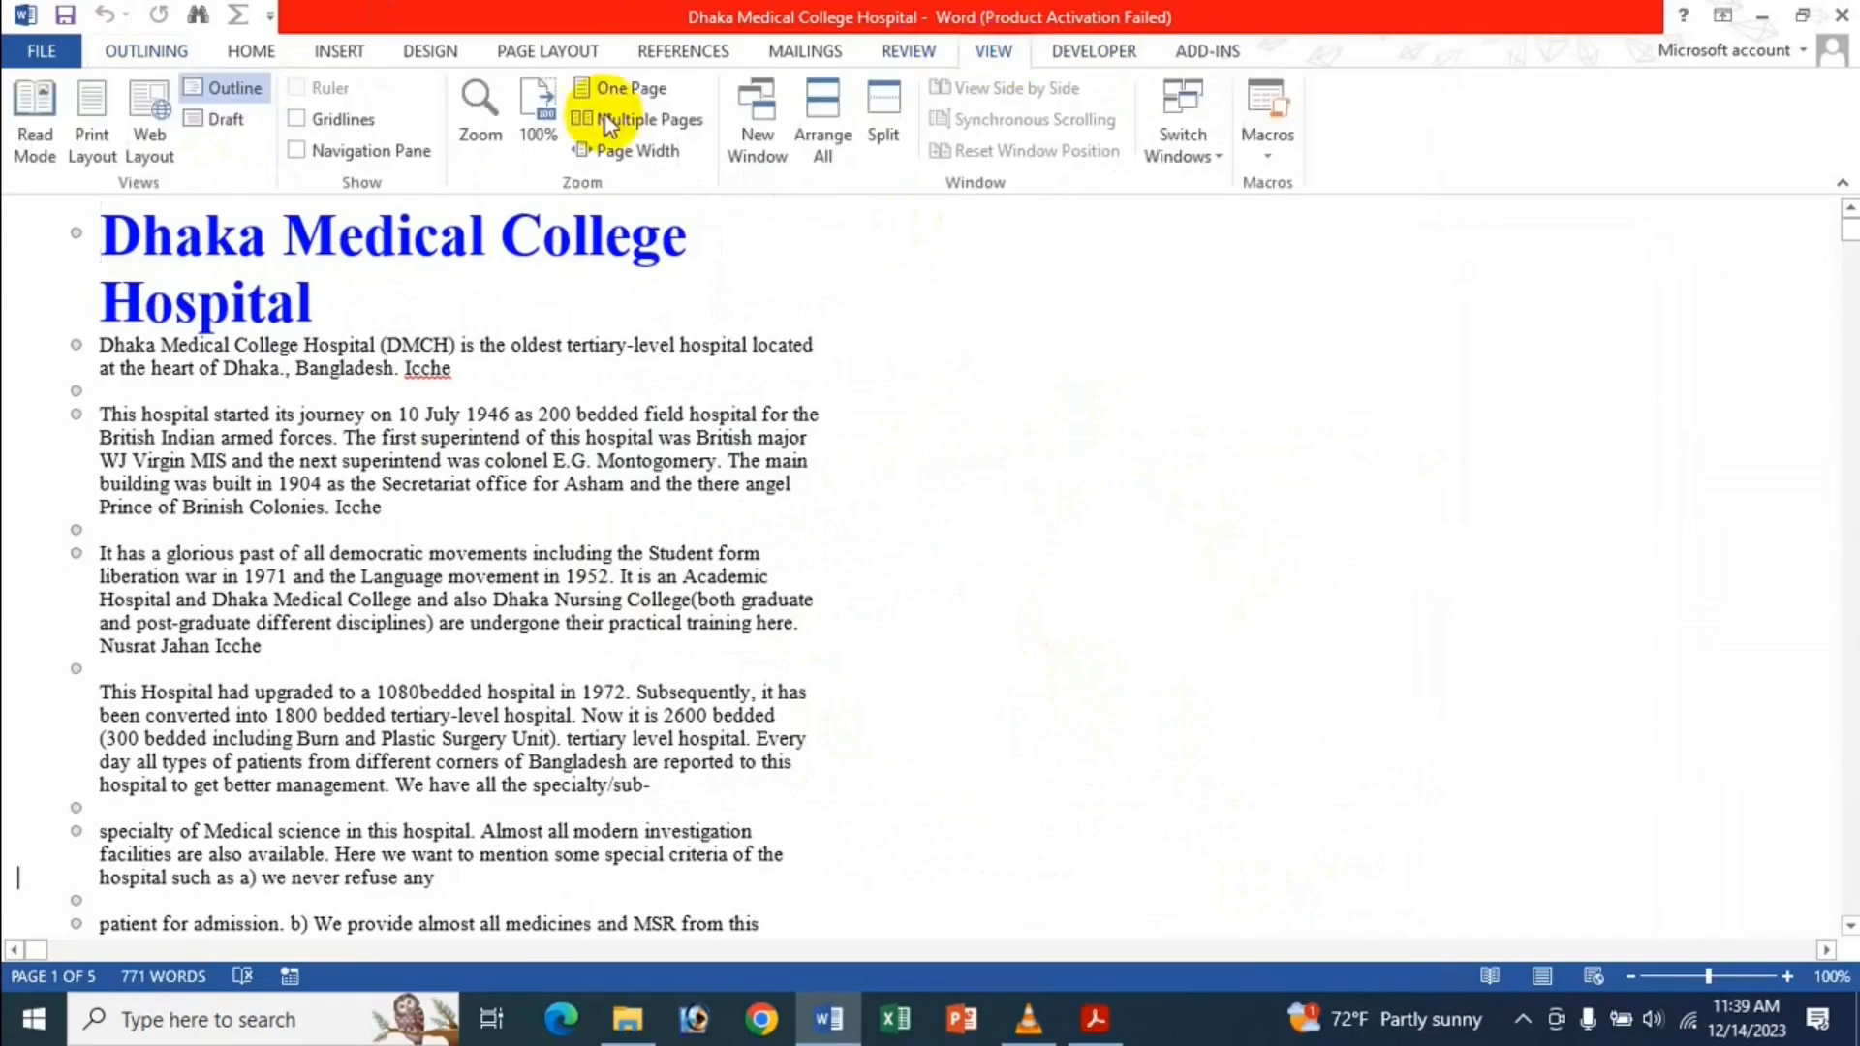
{"action": "left_click", "coordinate": [214, 111]}
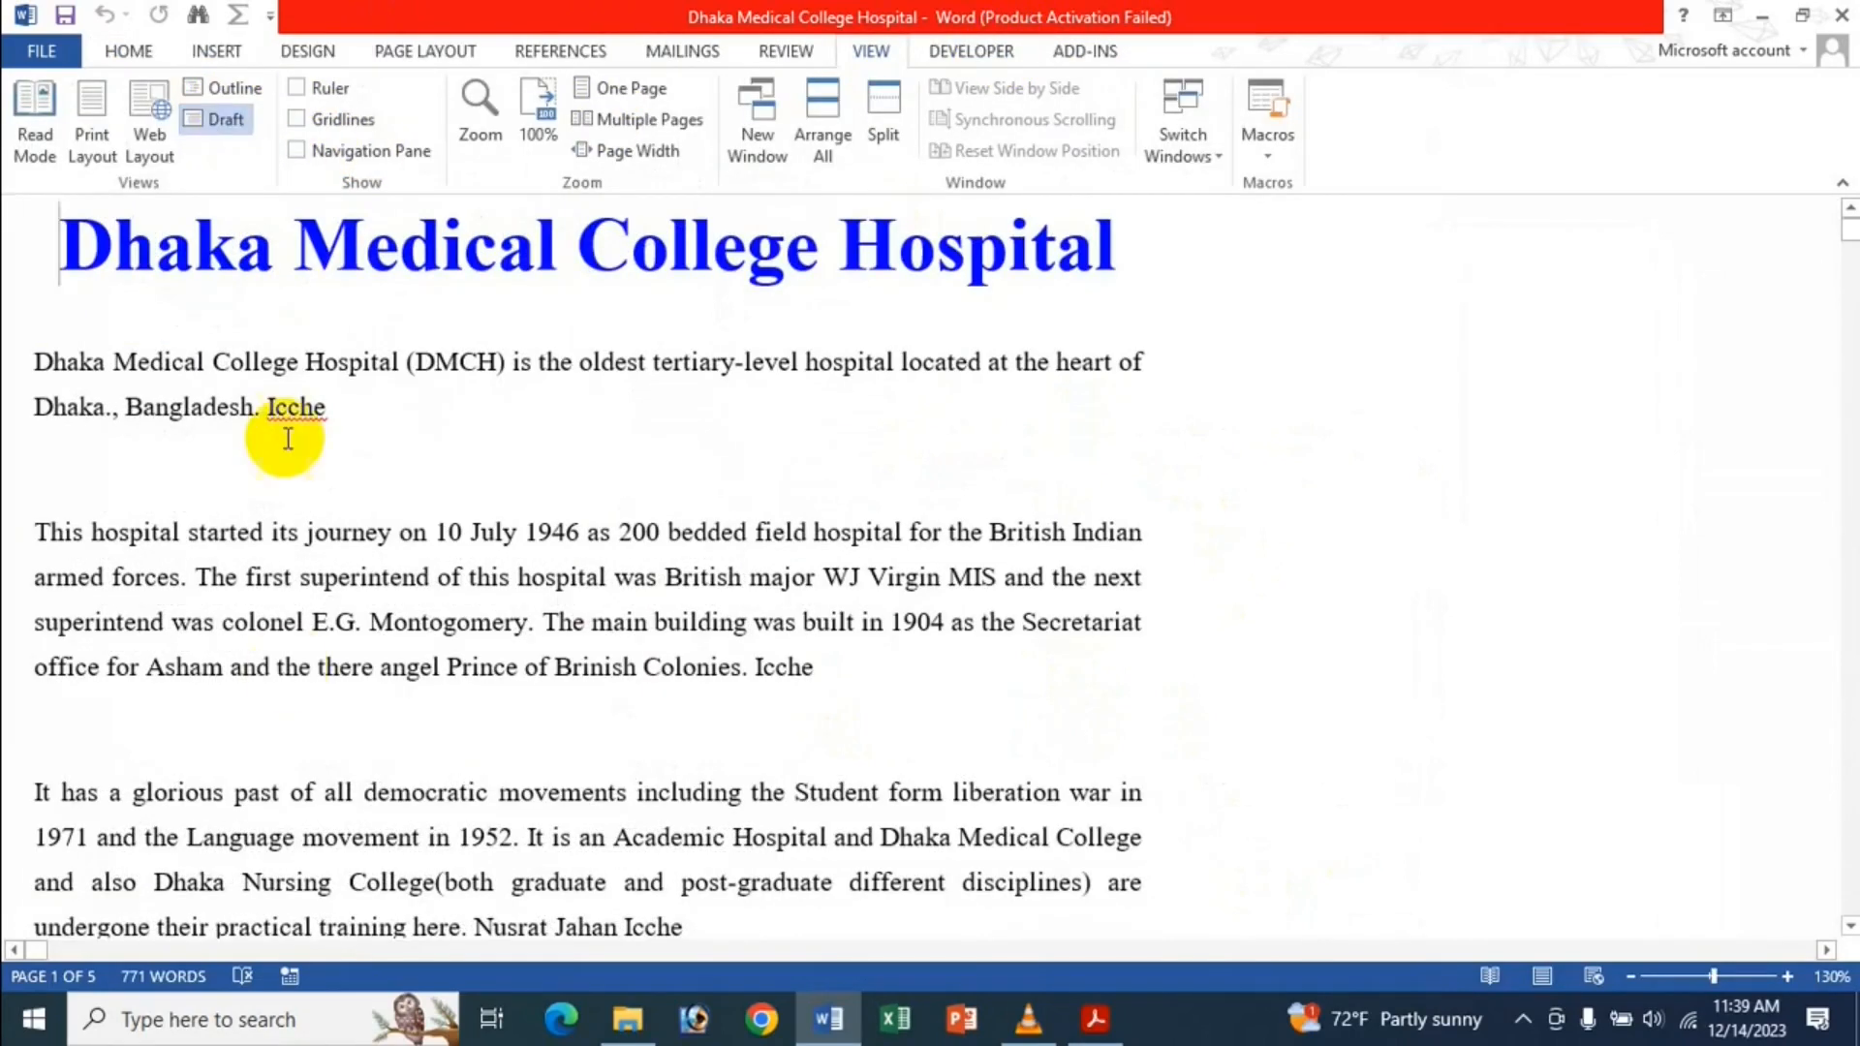
{"action": "left_click", "coordinate": [194, 87]}
{"action": "left_click", "coordinate": [22, 58]}
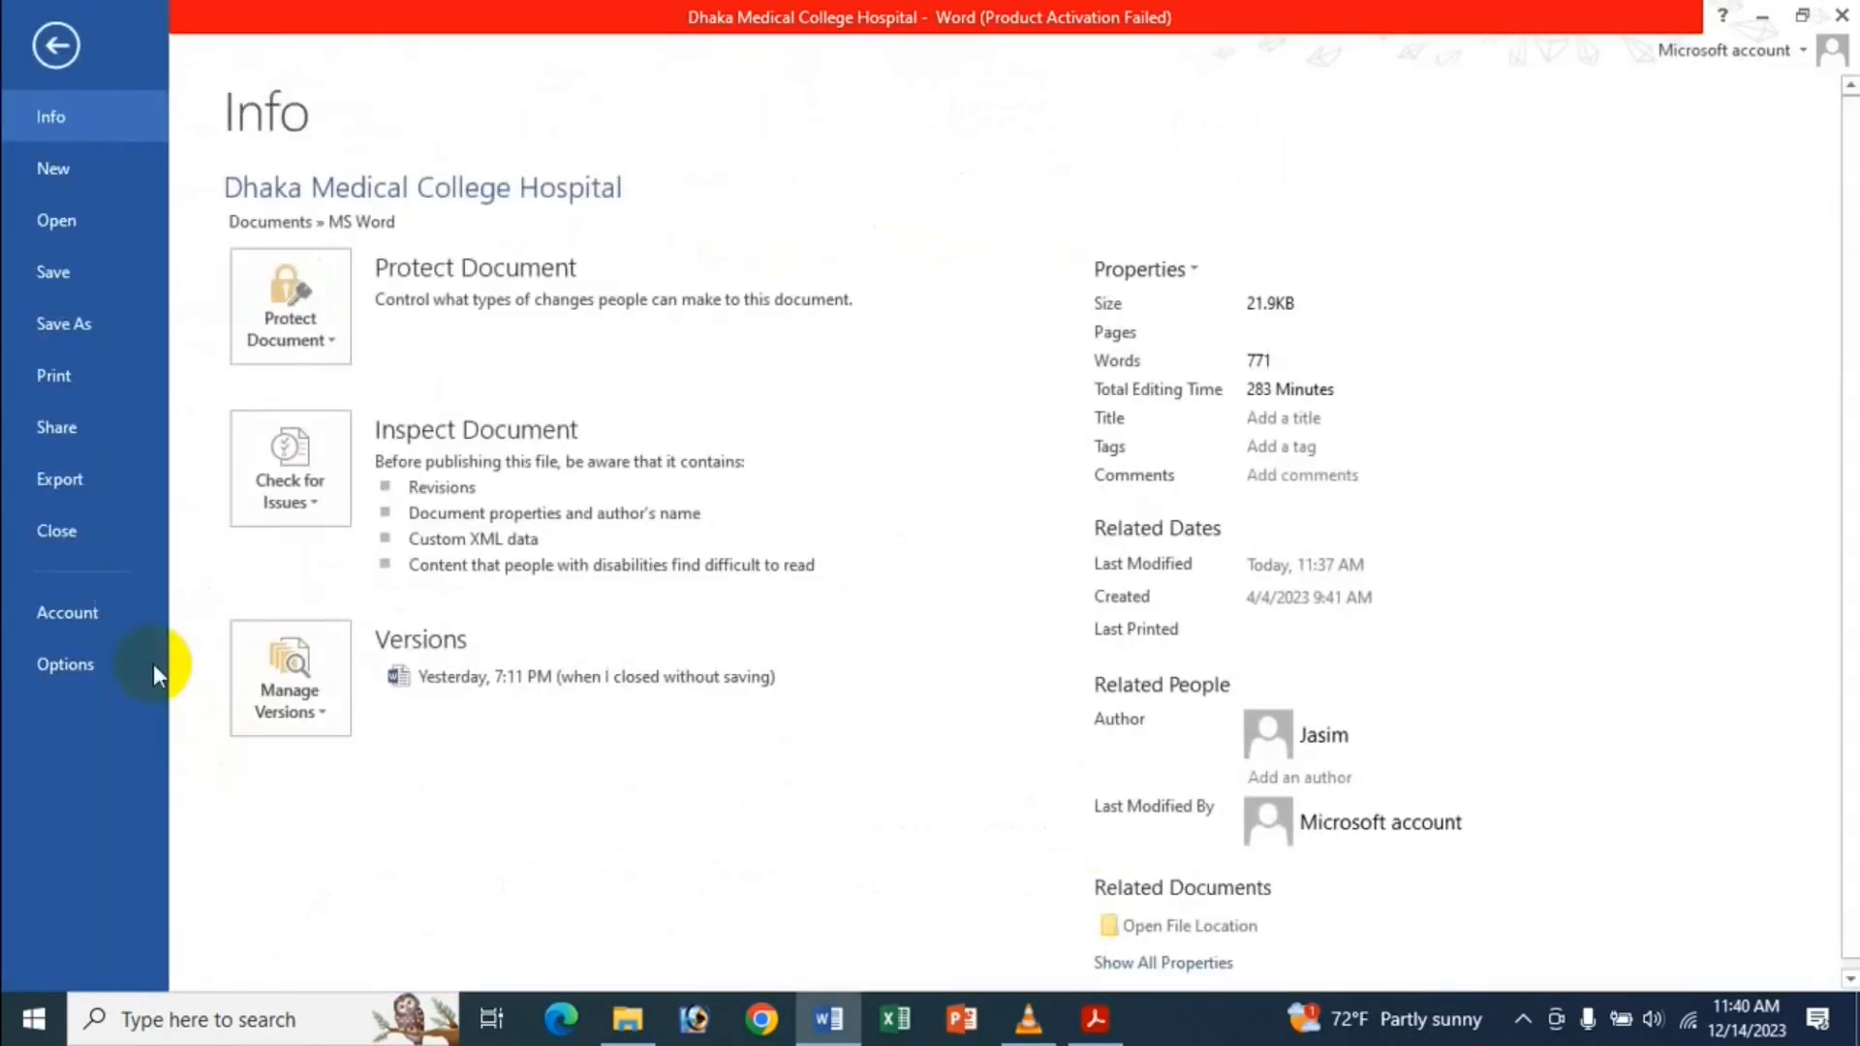
Open Word Options on the Advanced page and scroll down to the Display settings.
{"action": "left_click", "coordinate": [102, 661]}
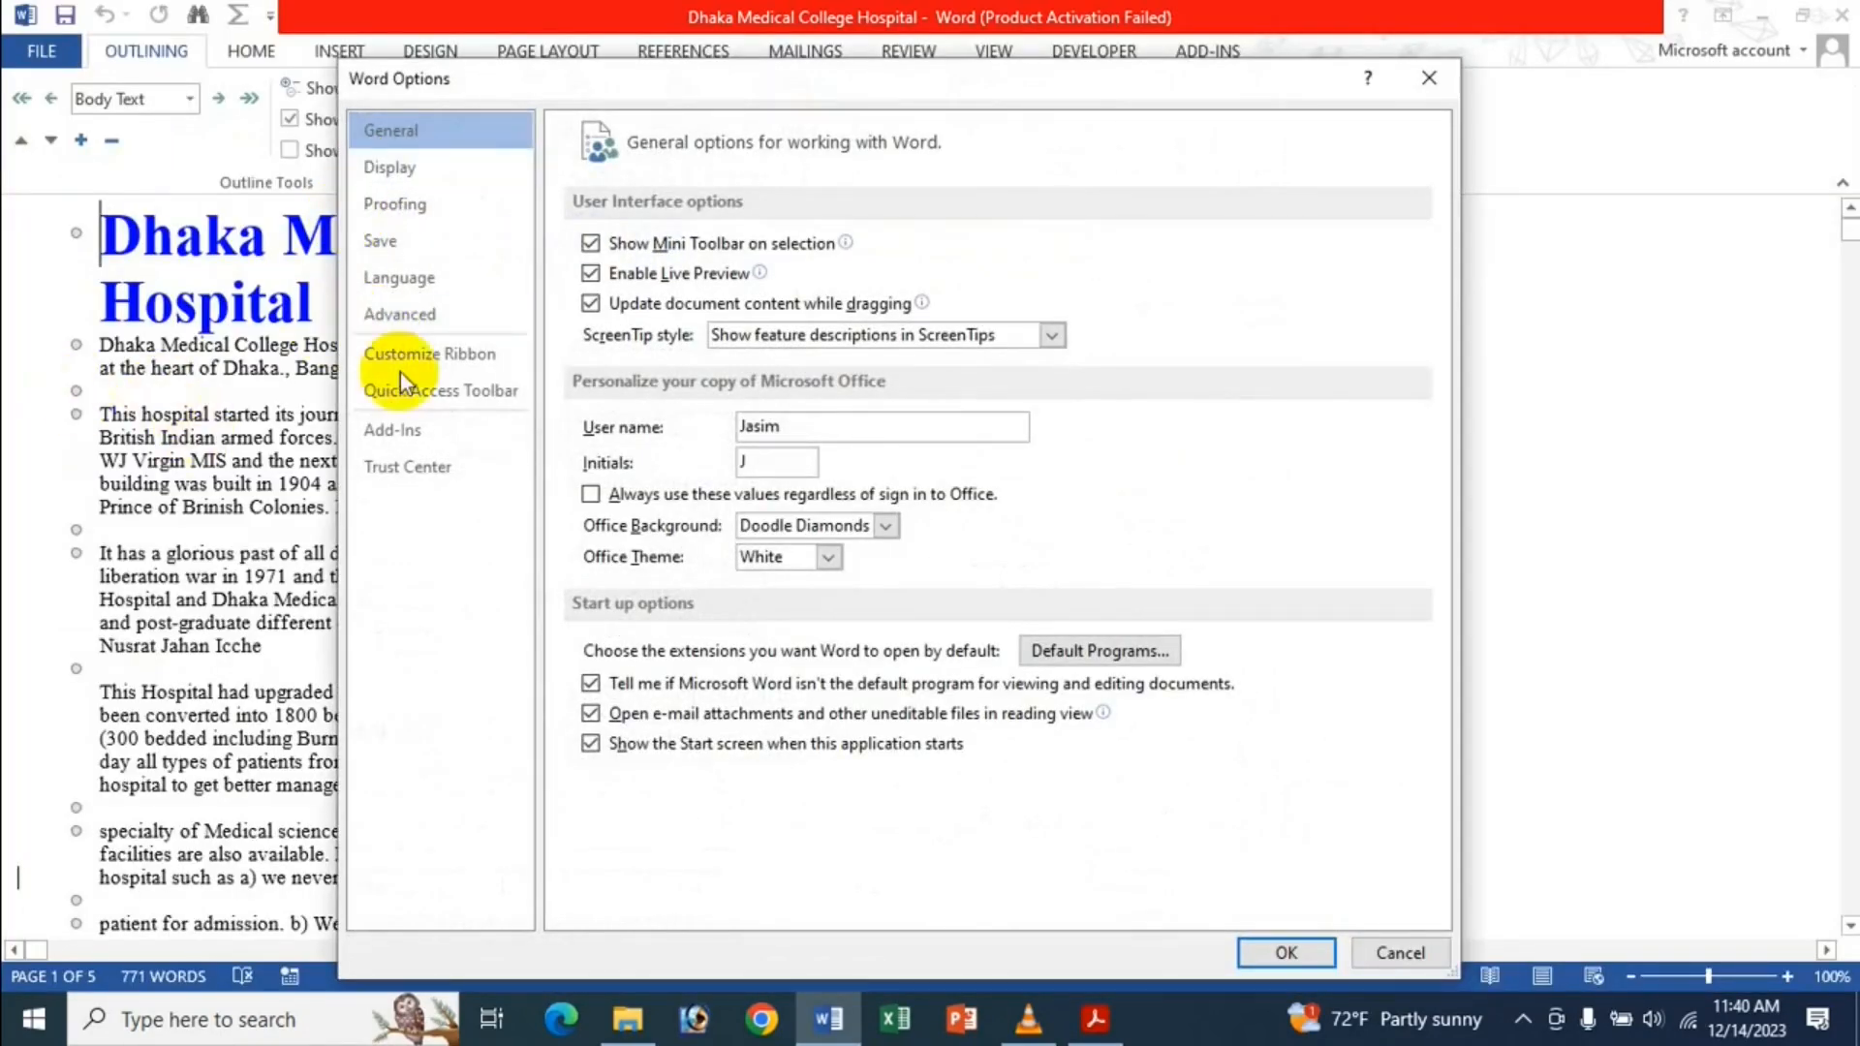
{"action": "left_click", "coordinate": [474, 317]}
{"action": "scroll", "coordinate": [956, 261], "scroll_direction": "down", "scroll_amount": 15}
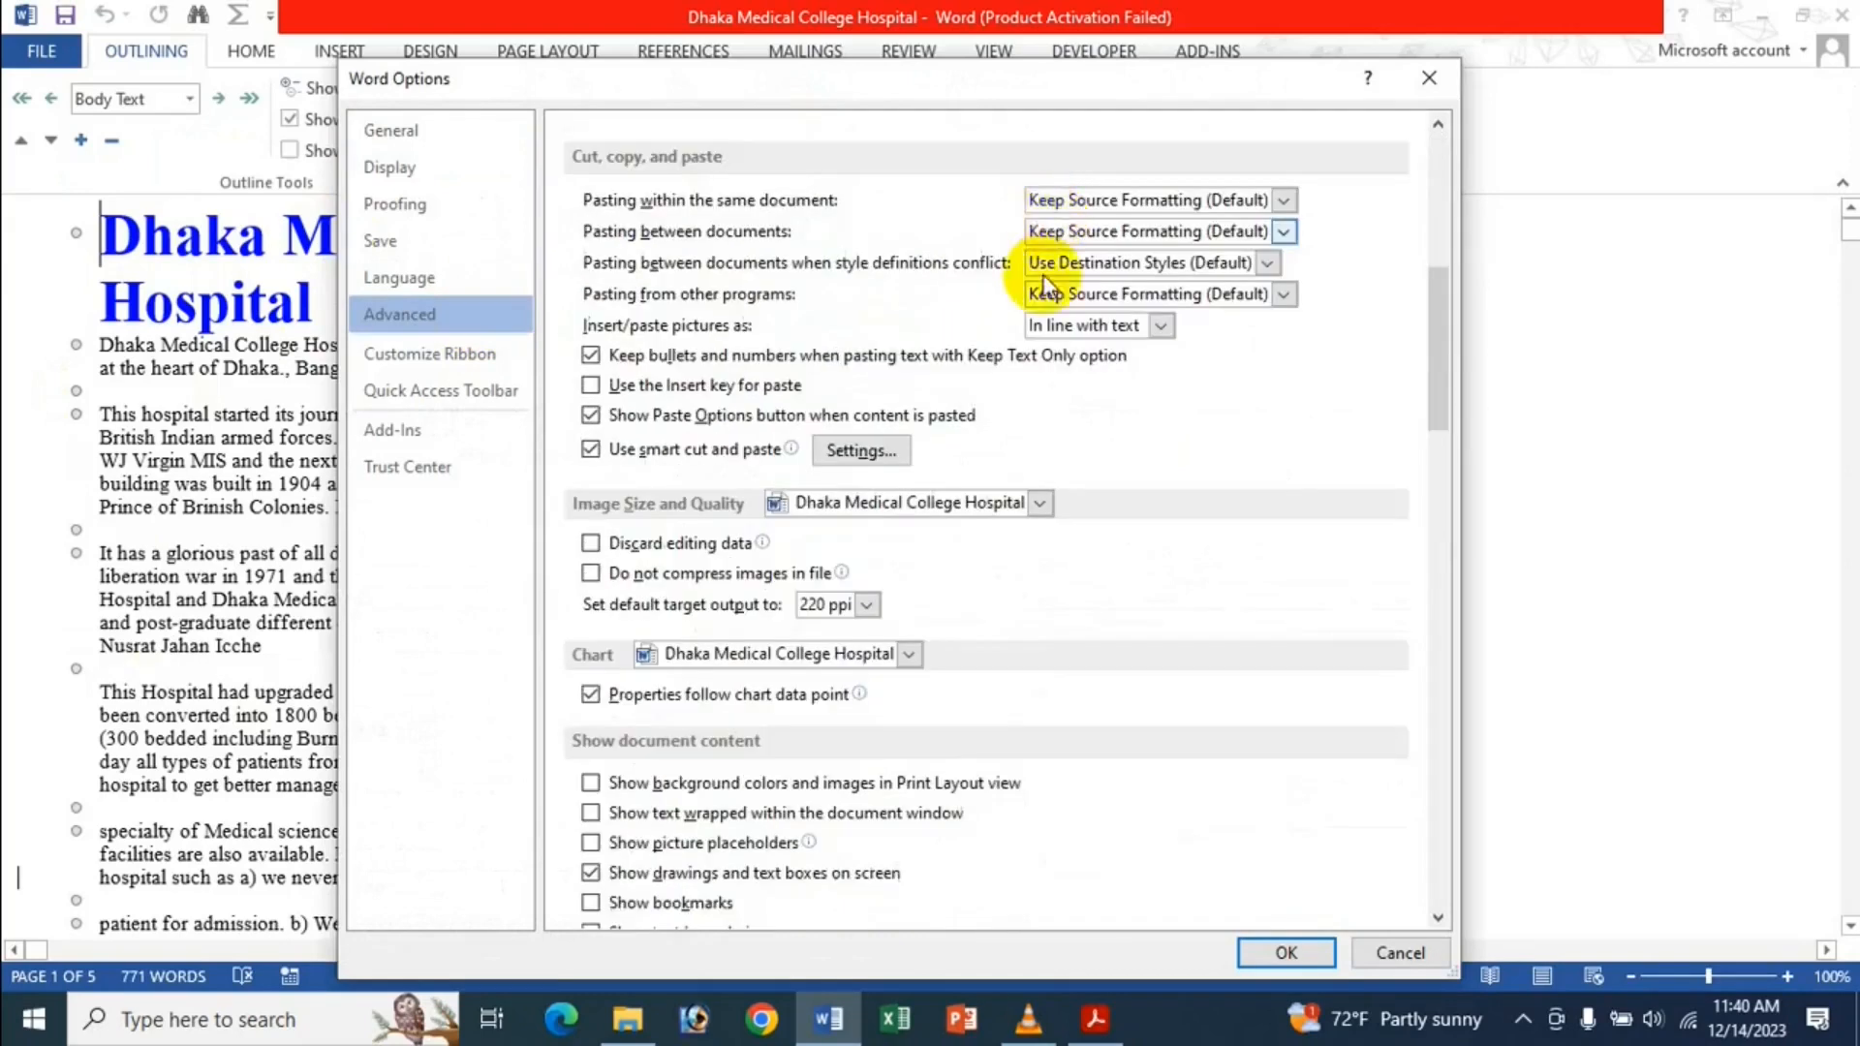
{"action": "scroll", "coordinate": [1062, 480], "scroll_direction": "down", "scroll_amount": 3}
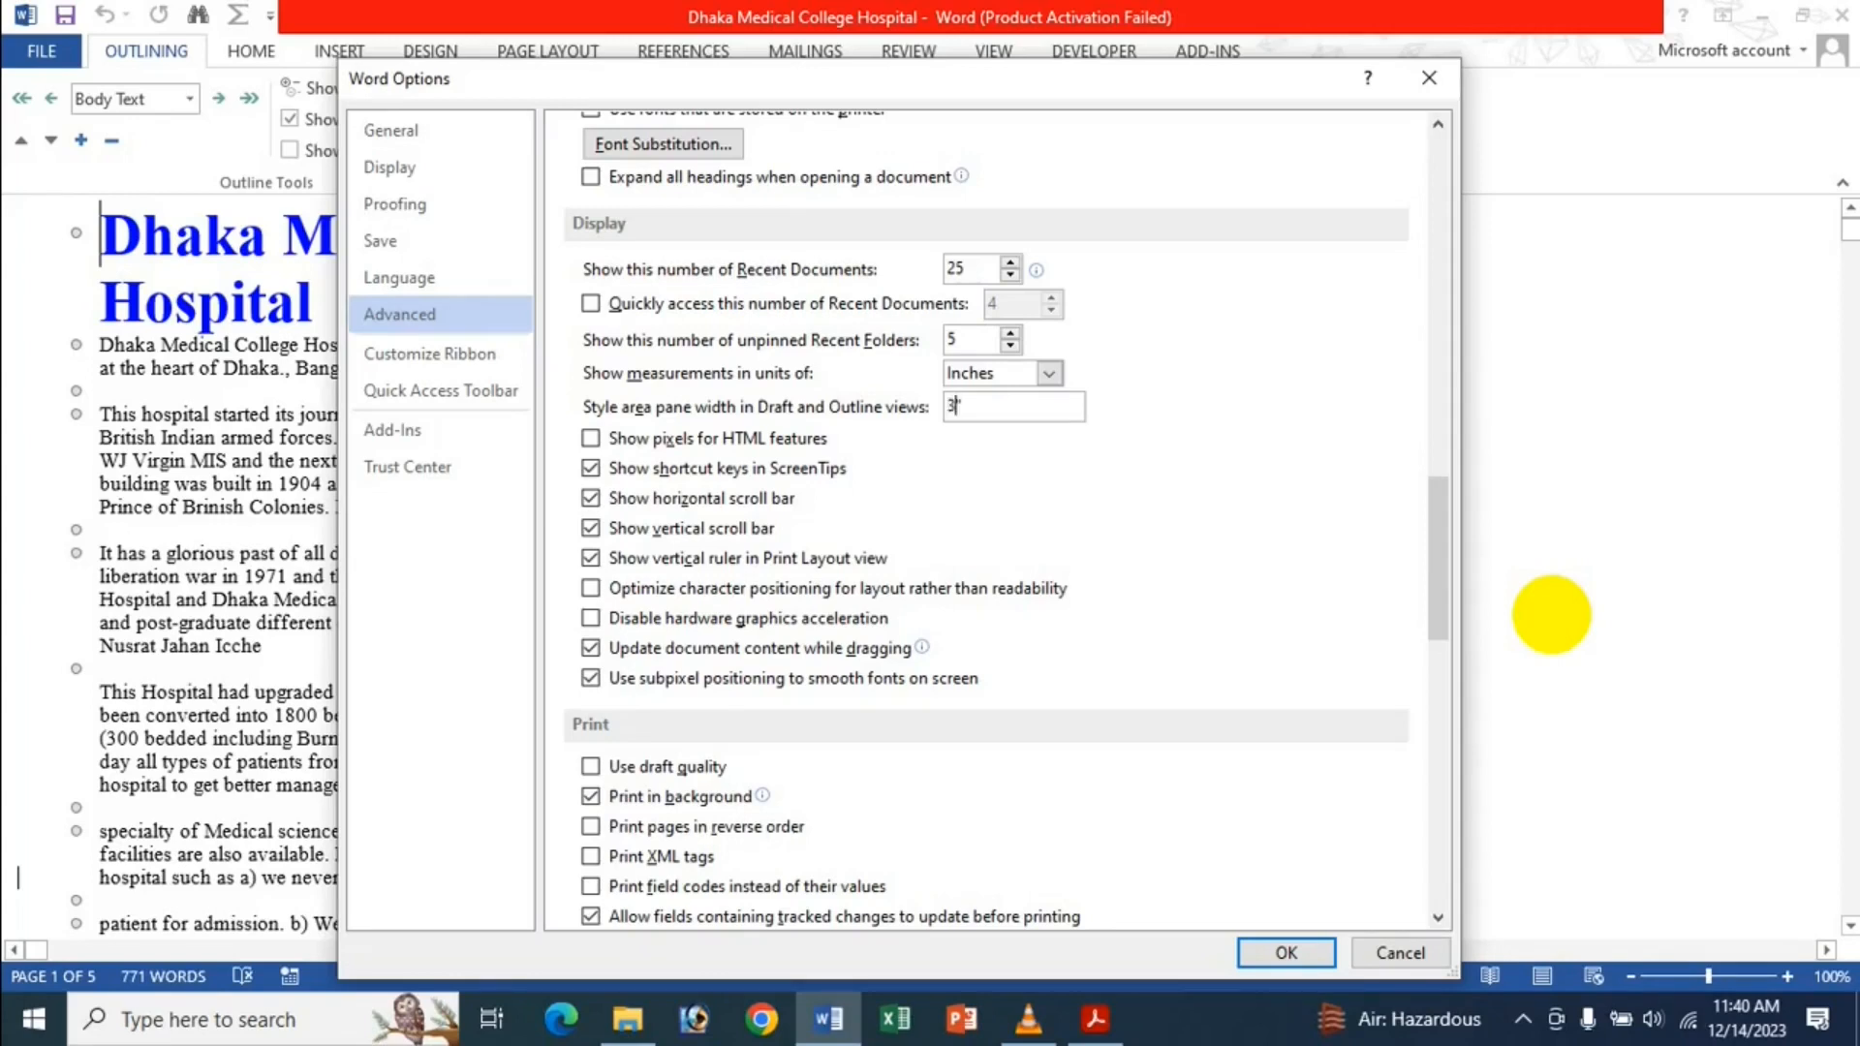
Apply a 3" style area pane width and check the style names in Draft view.
{"action": "key", "text": "Return"}
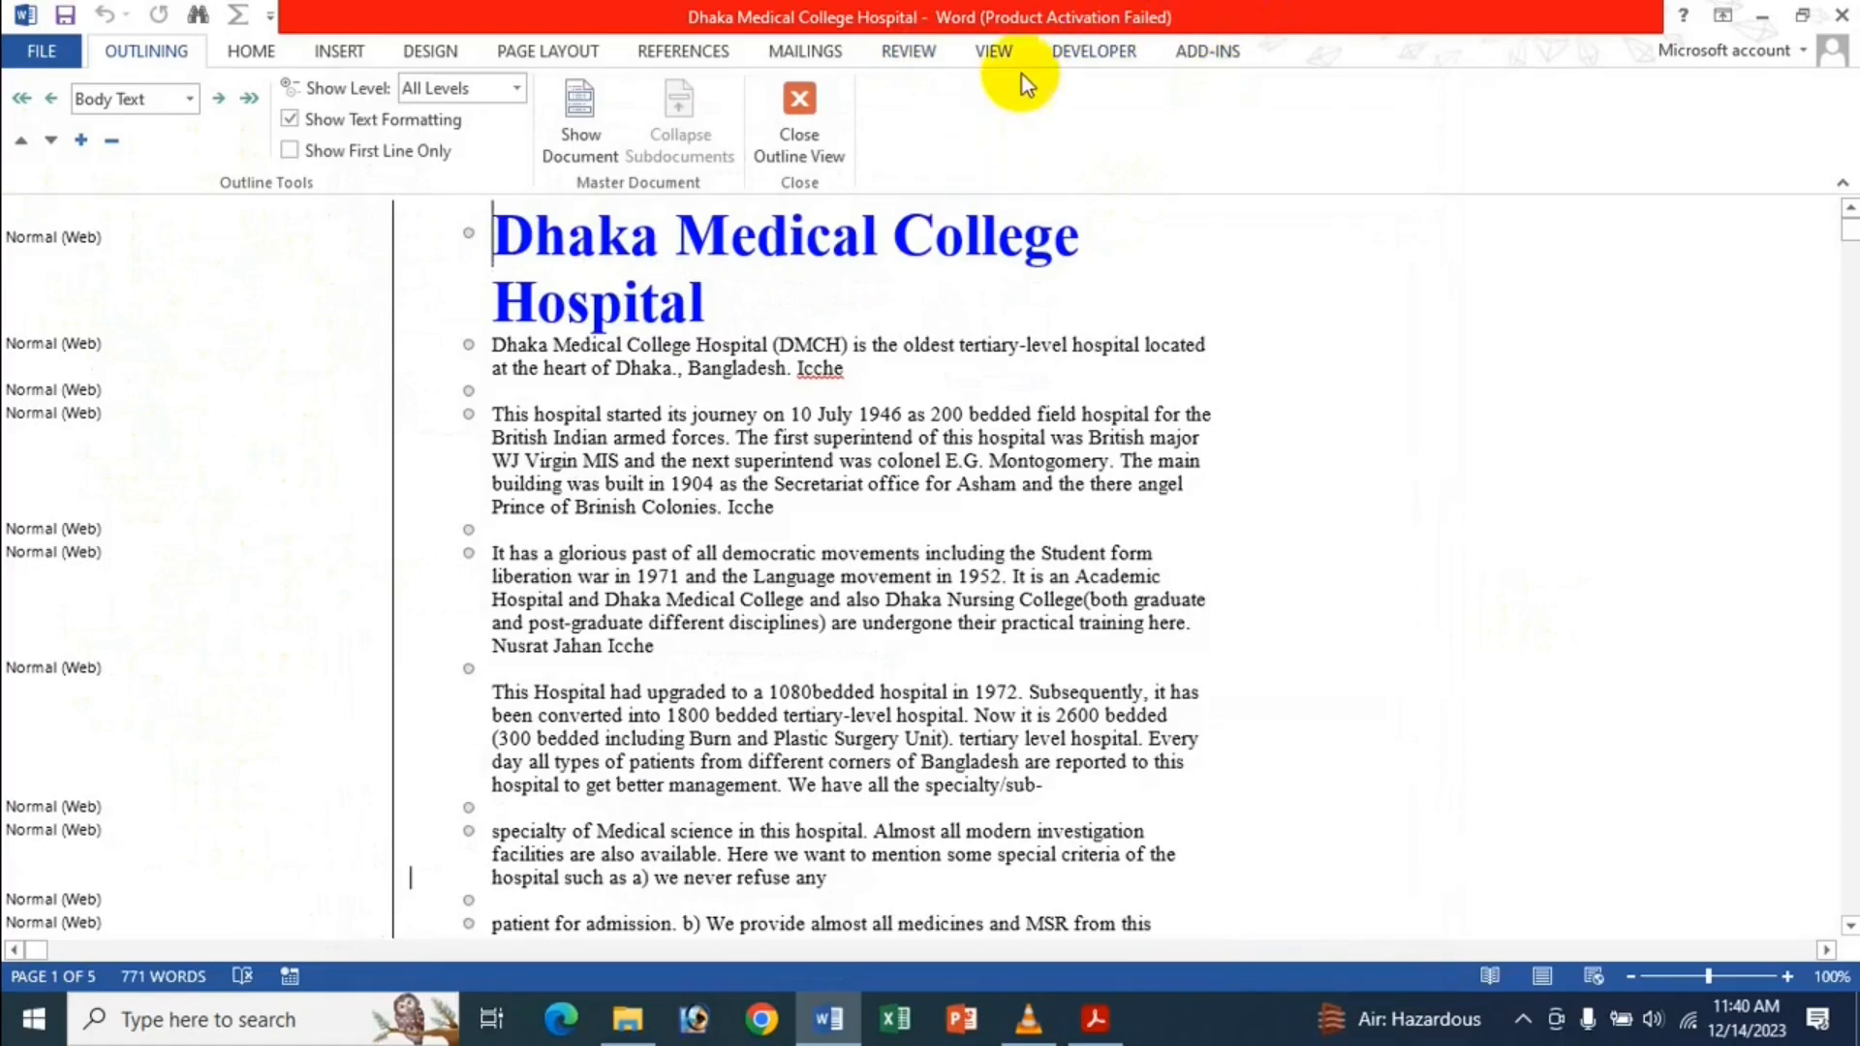
{"action": "left_click", "coordinate": [990, 51]}
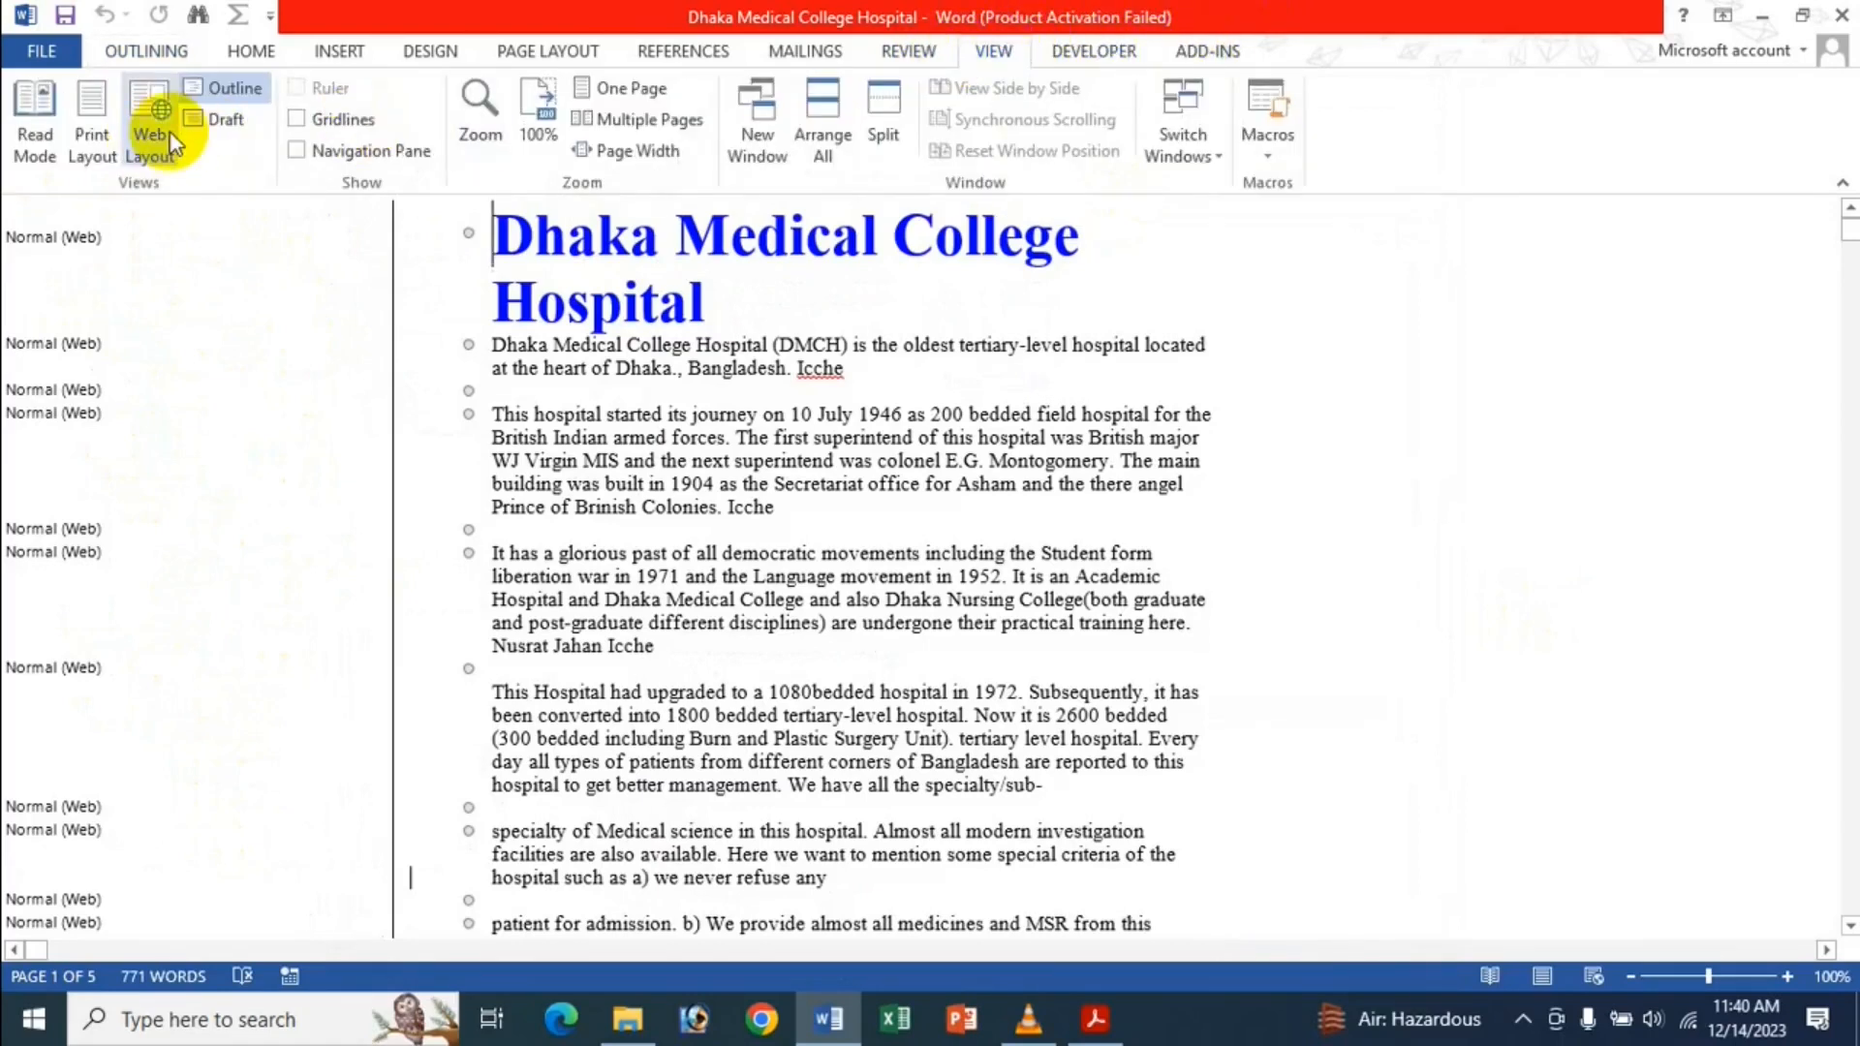
{"action": "left_click", "coordinate": [211, 124]}
{"action": "left_click", "coordinate": [673, 153]}
Return the document to Outline view and reopen Word Options.
{"action": "left_click", "coordinate": [227, 88]}
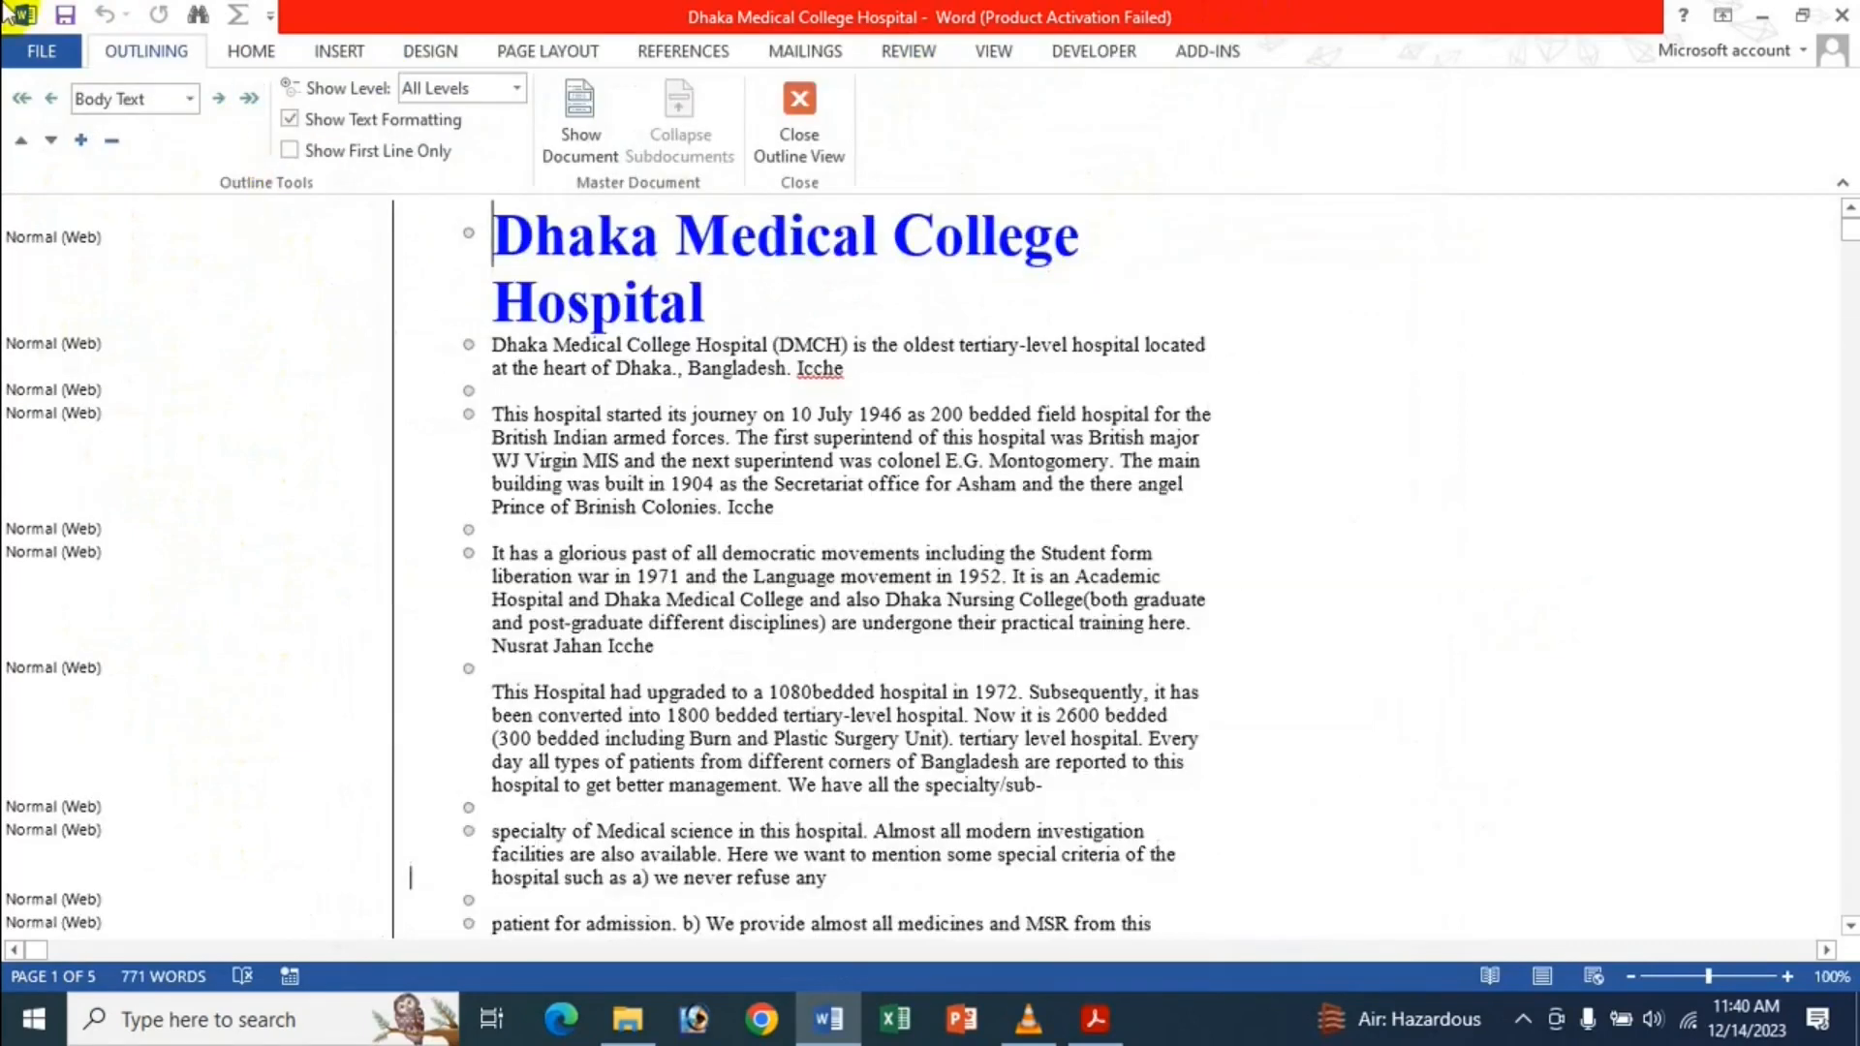
{"action": "left_click", "coordinate": [55, 55]}
{"action": "left_click", "coordinate": [124, 665]}
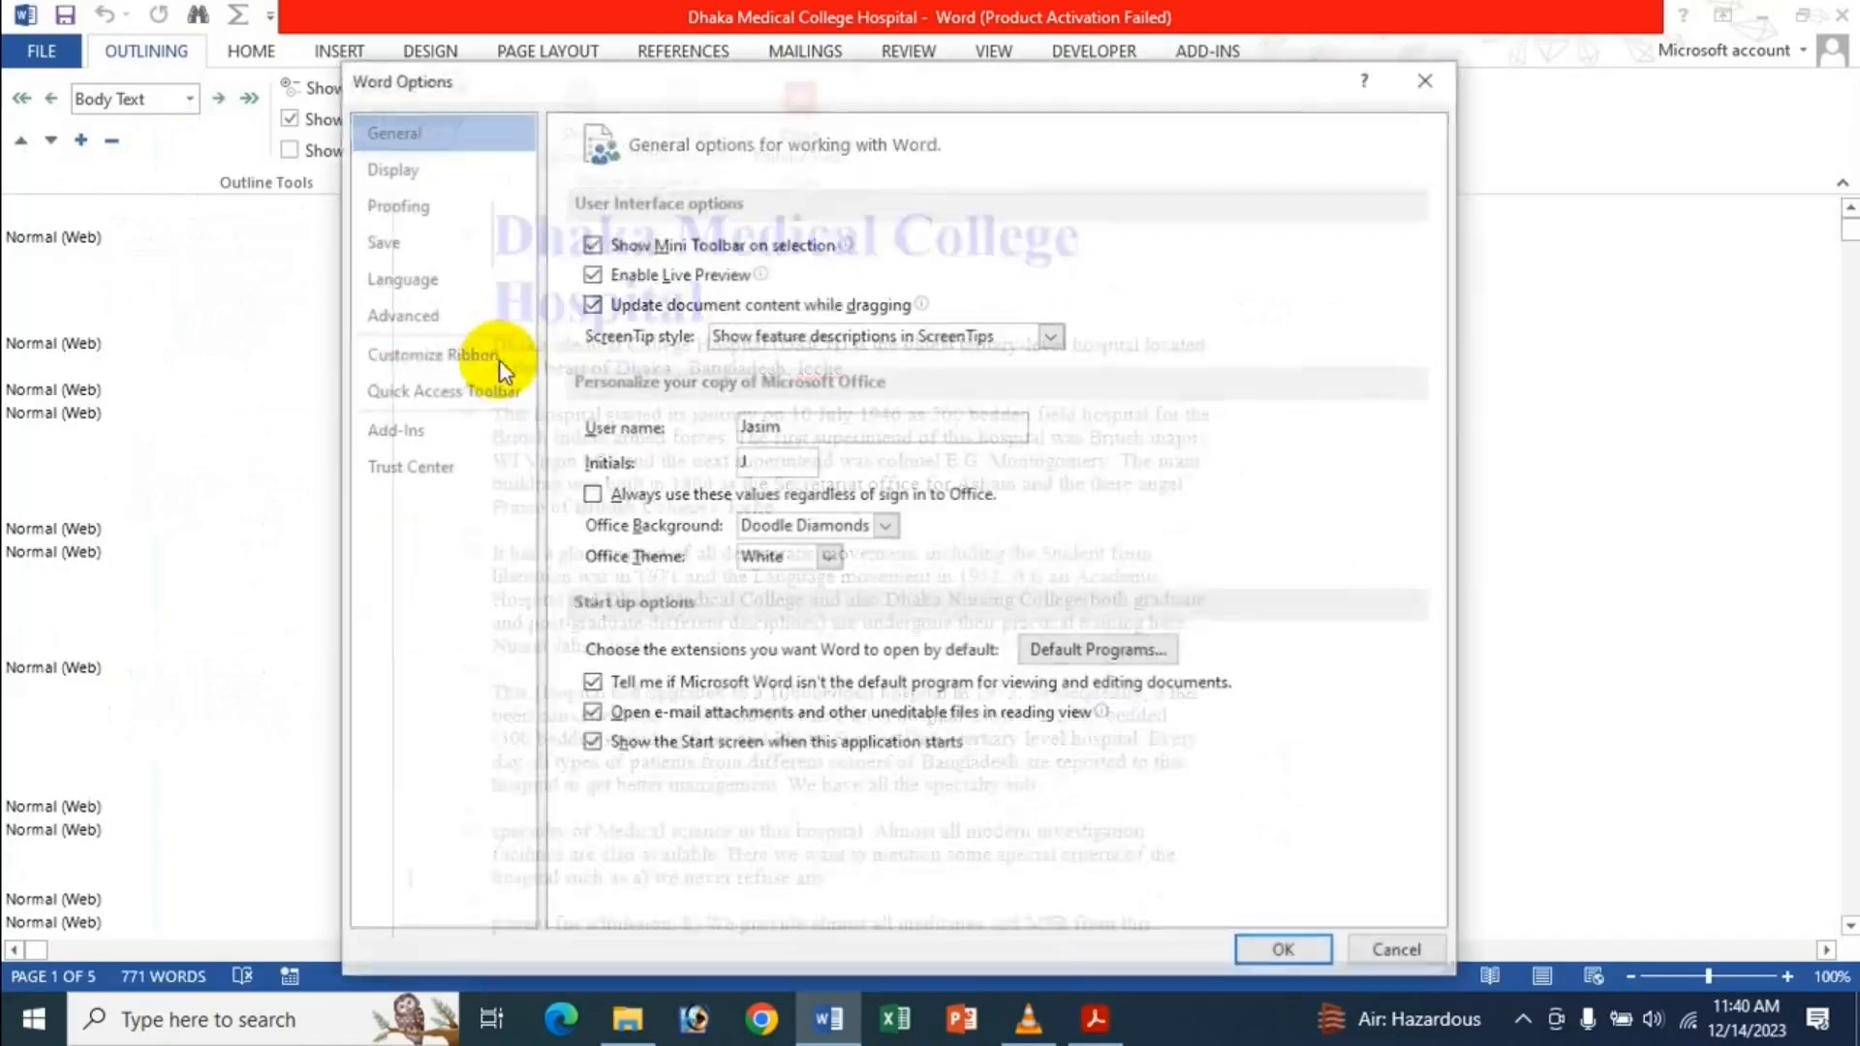
Set the Advanced style area pane width to 0" to hide style names.
{"action": "left_click", "coordinate": [444, 315]}
{"action": "scroll", "coordinate": [984, 585], "scroll_direction": "down", "scroll_amount": 15}
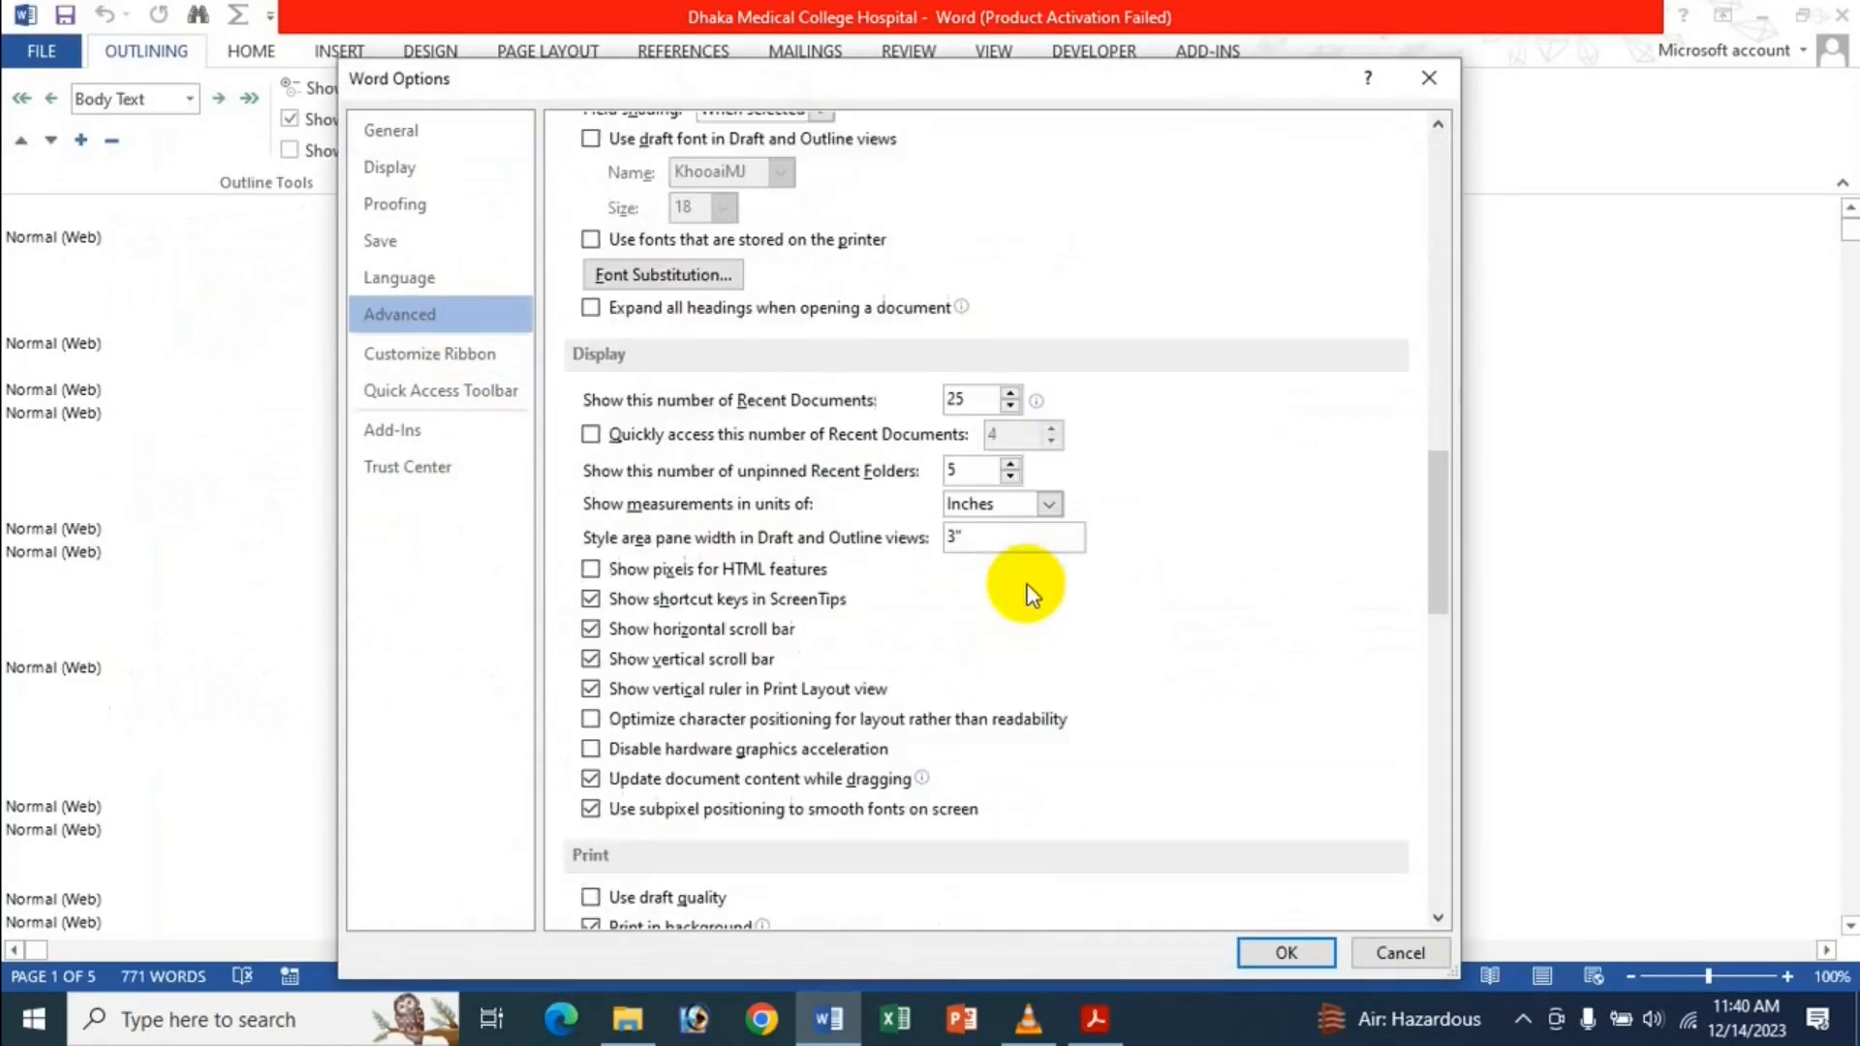
{"action": "left_click", "coordinate": [954, 535]}
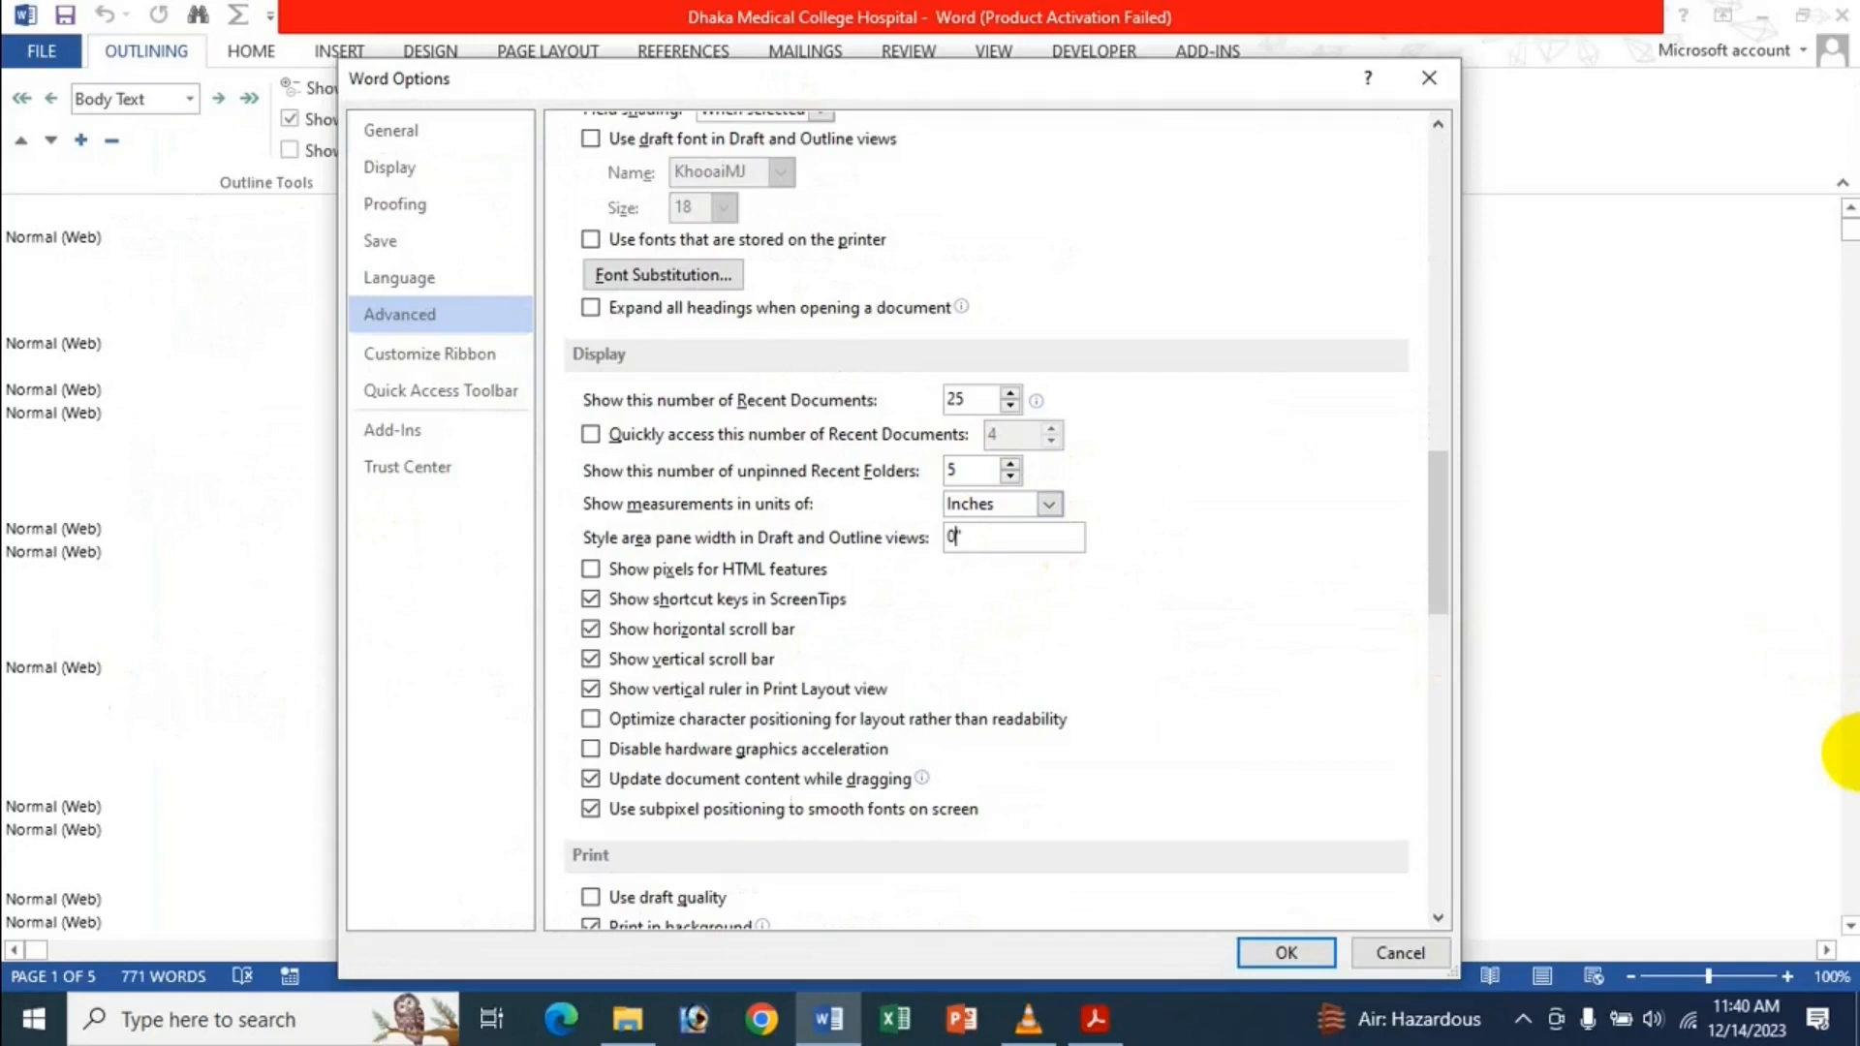
{"action": "key", "text": "Return"}
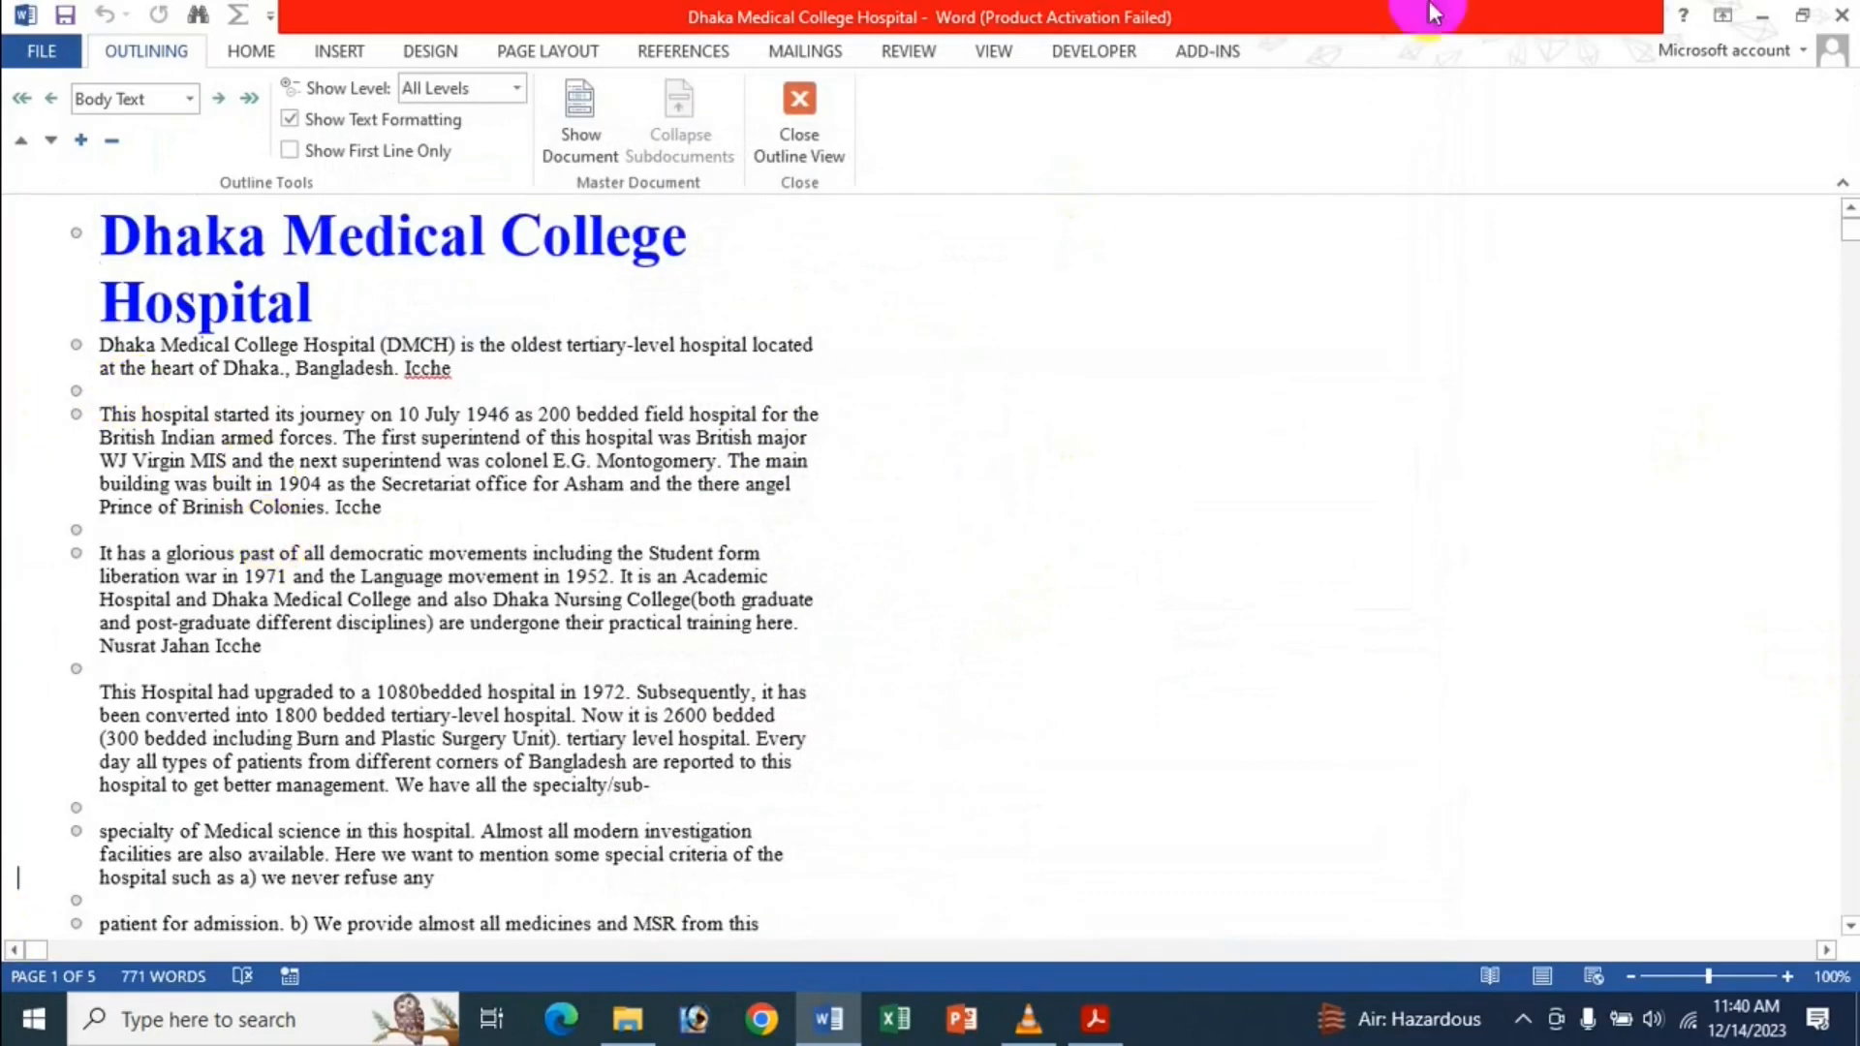
Try Draft view, switch to Print Layout view, then reopen Word Options.
{"action": "left_click", "coordinate": [993, 50]}
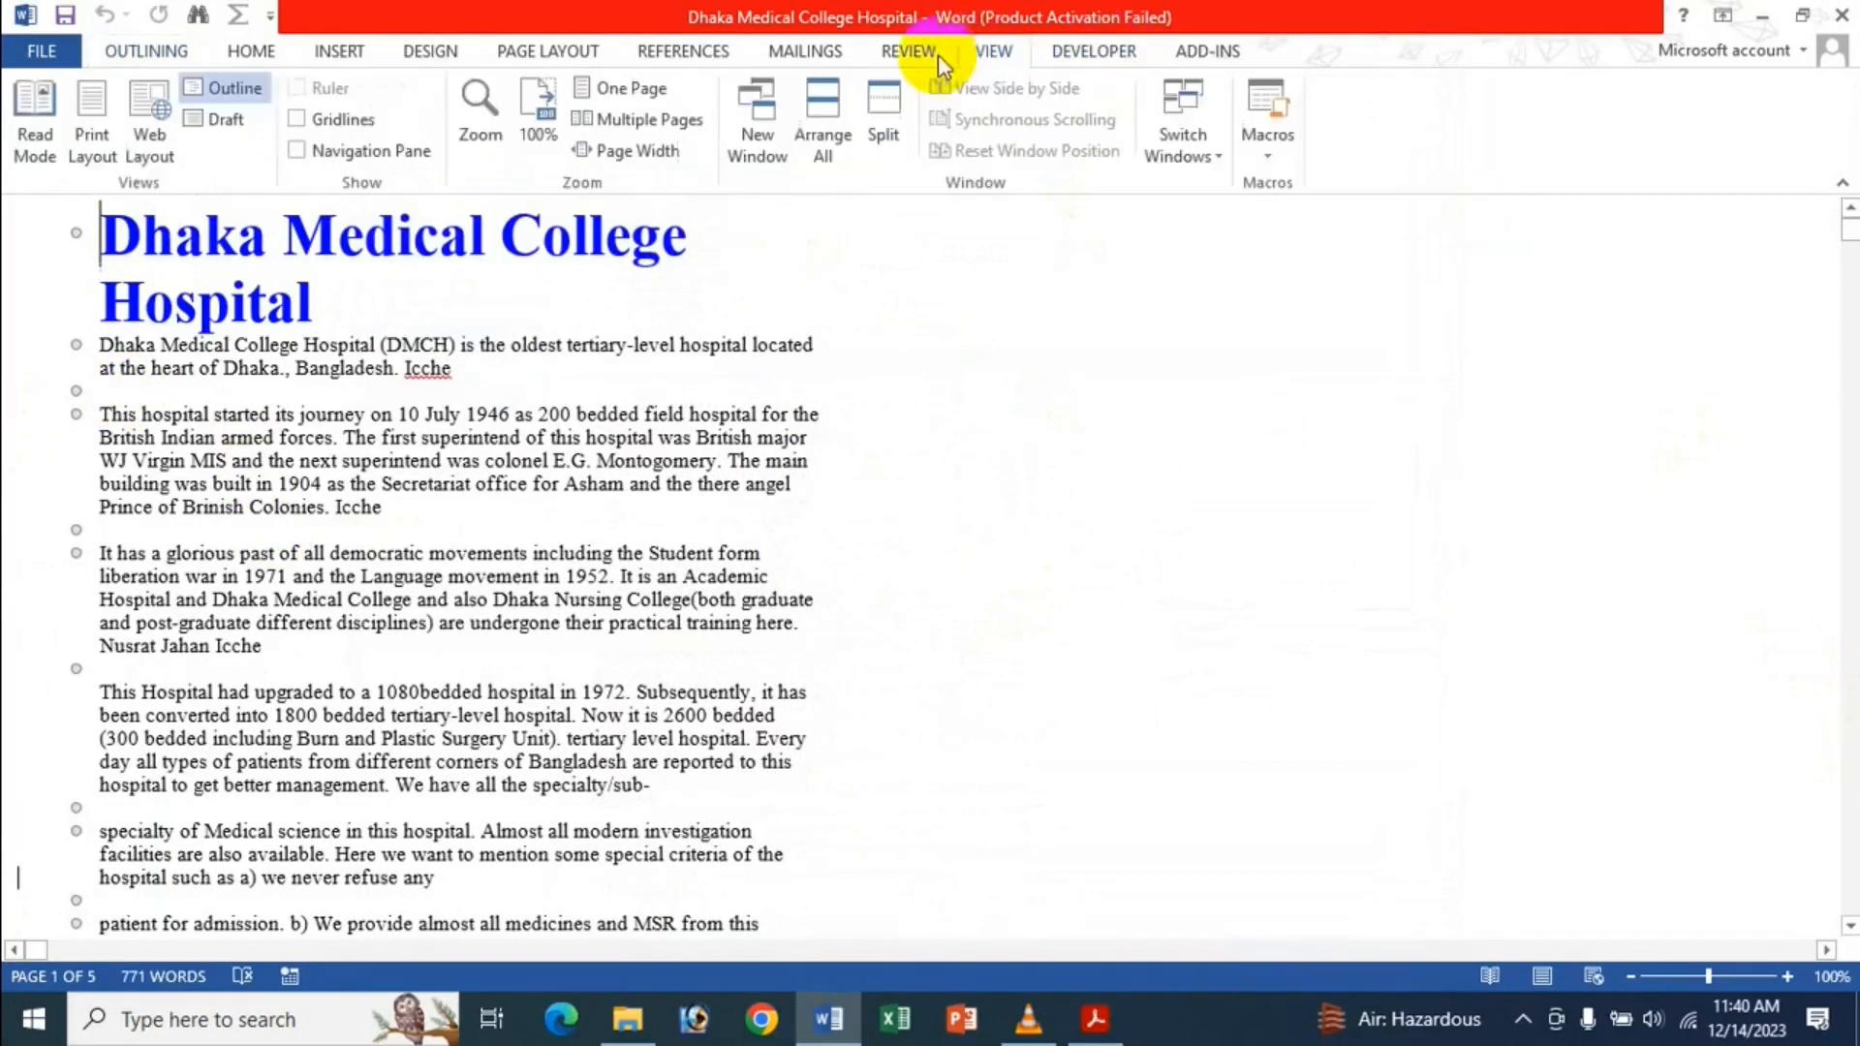
{"action": "left_click", "coordinate": [216, 119]}
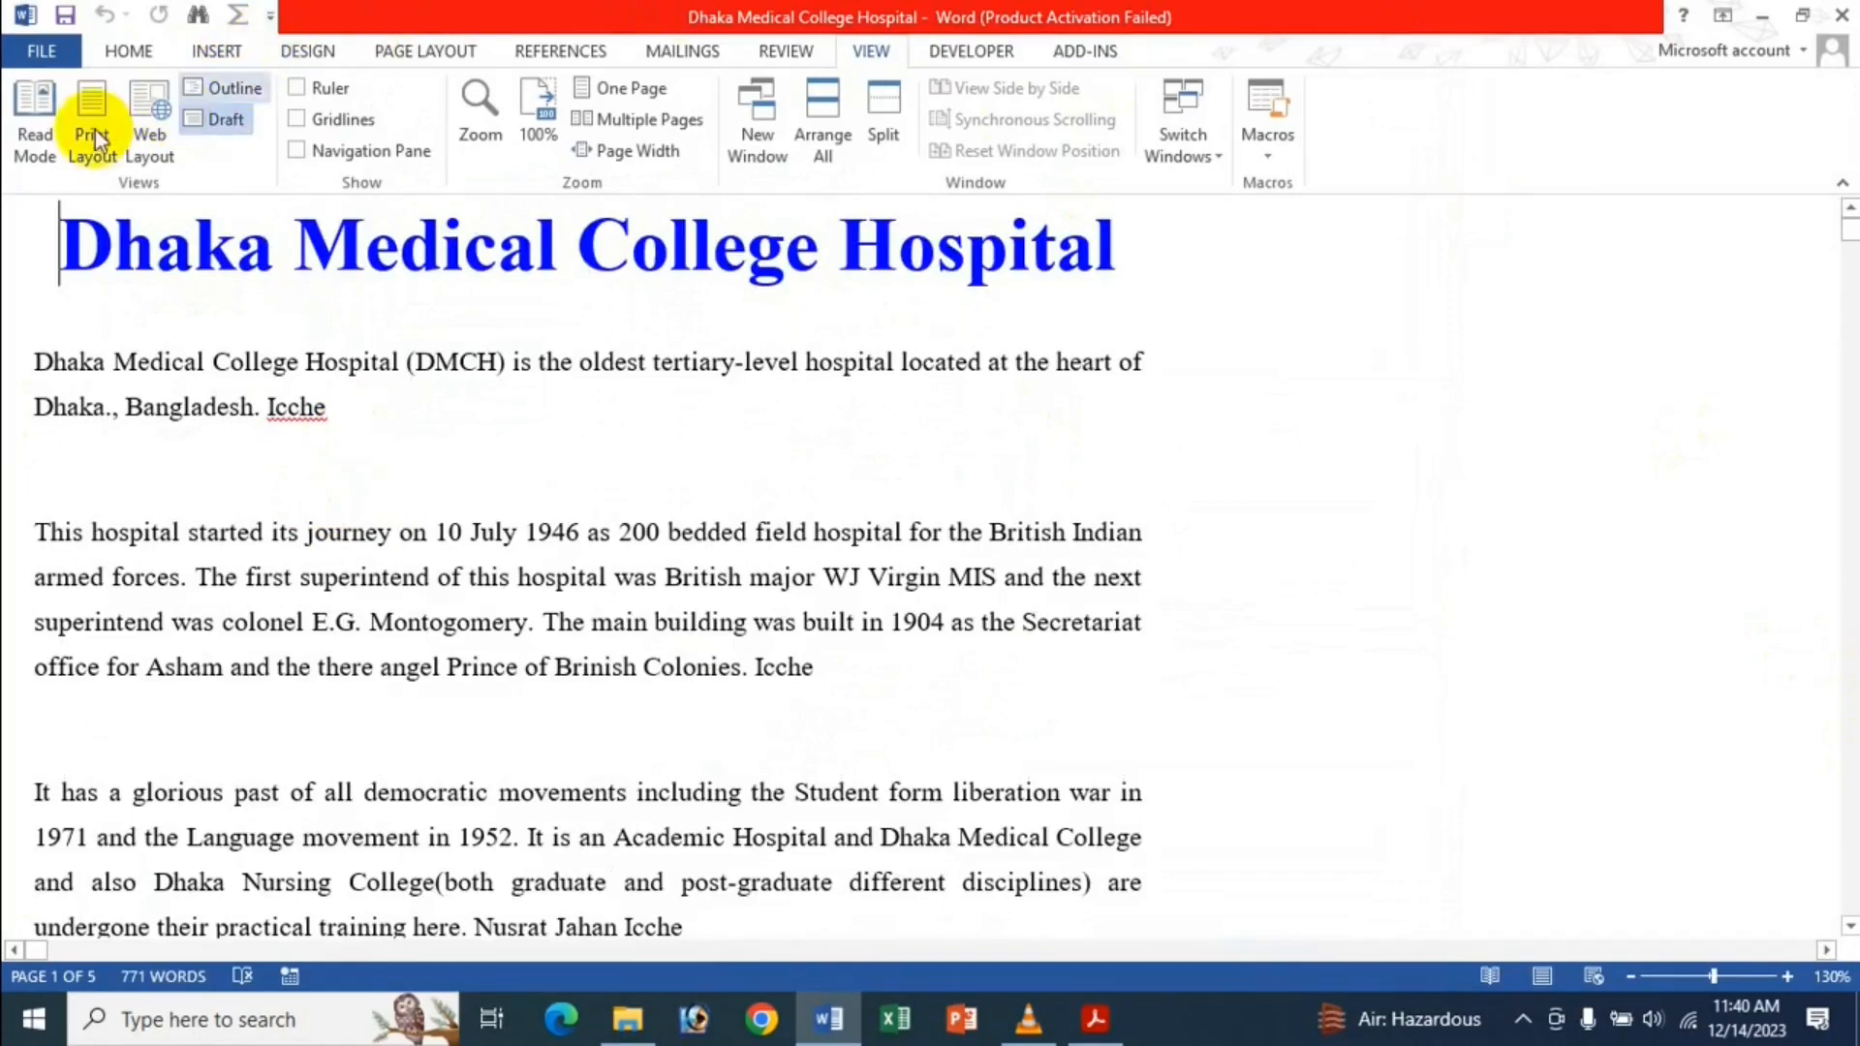
{"action": "left_click", "coordinate": [81, 136]}
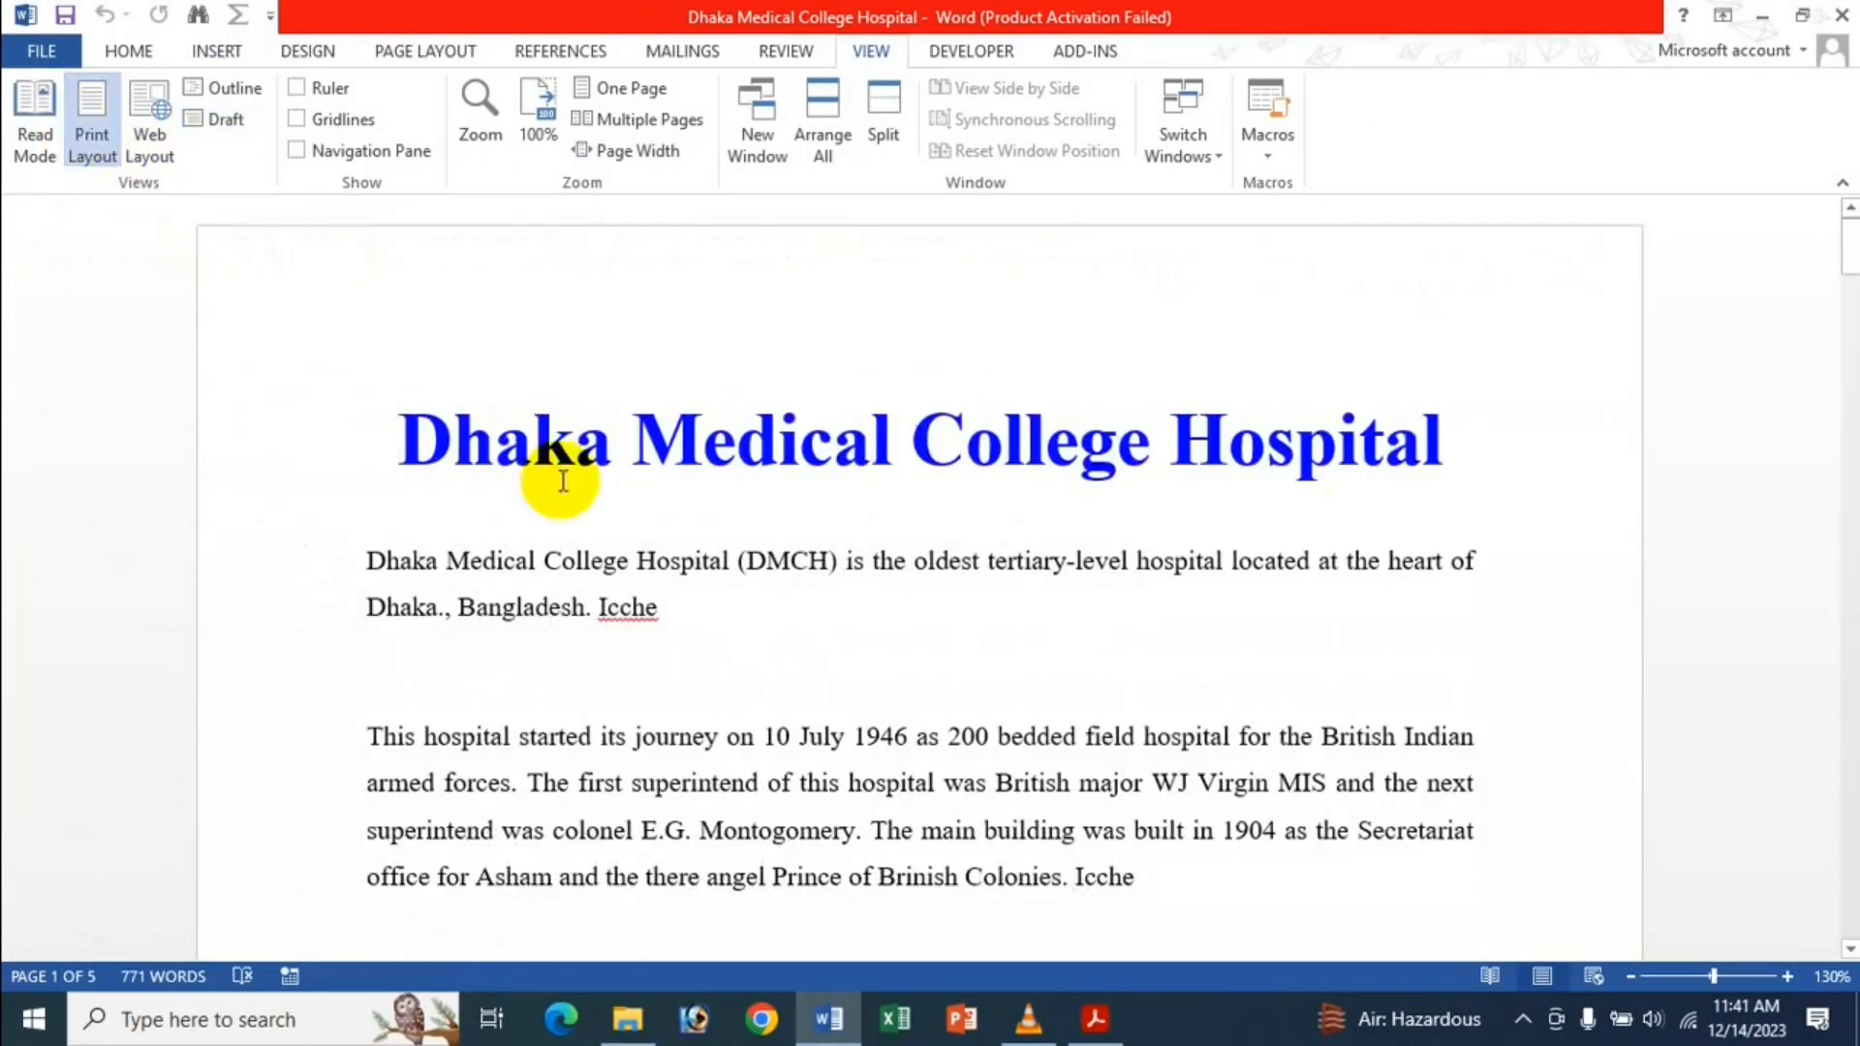
{"action": "left_click", "coordinate": [44, 51]}
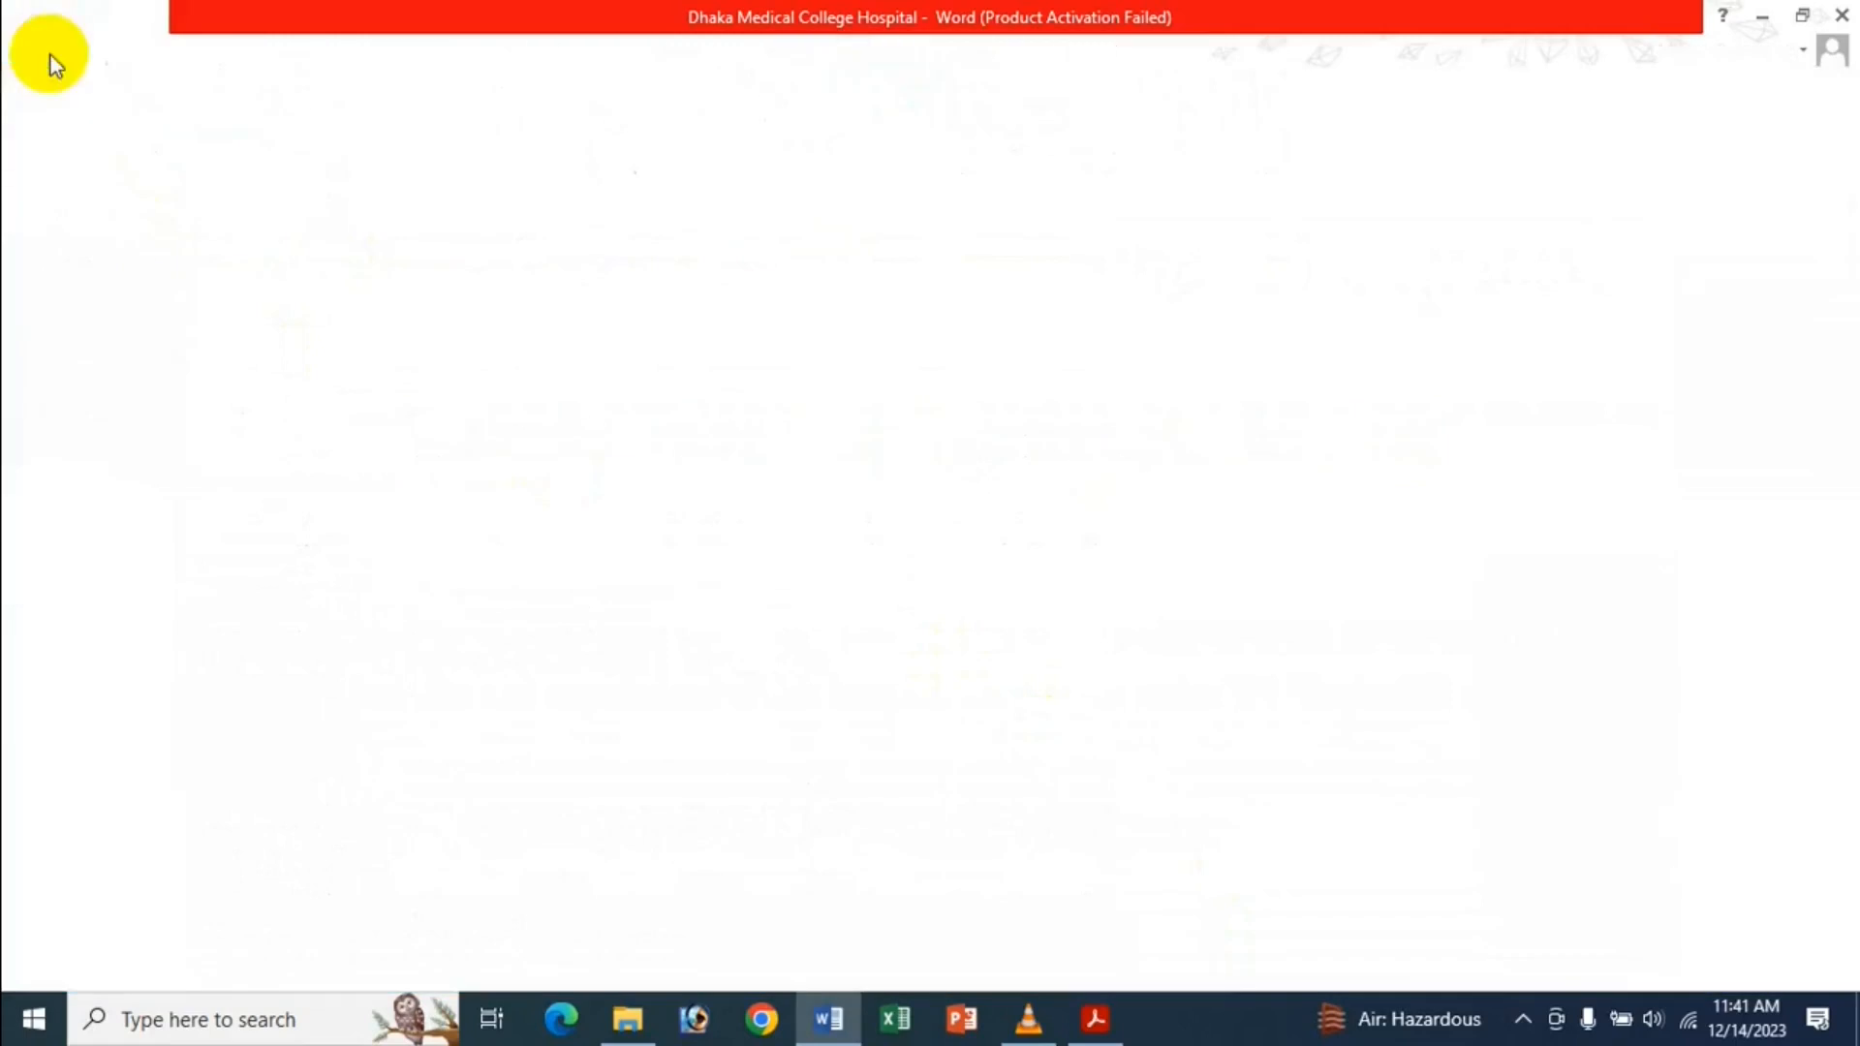
{"action": "left_click", "coordinate": [102, 671]}
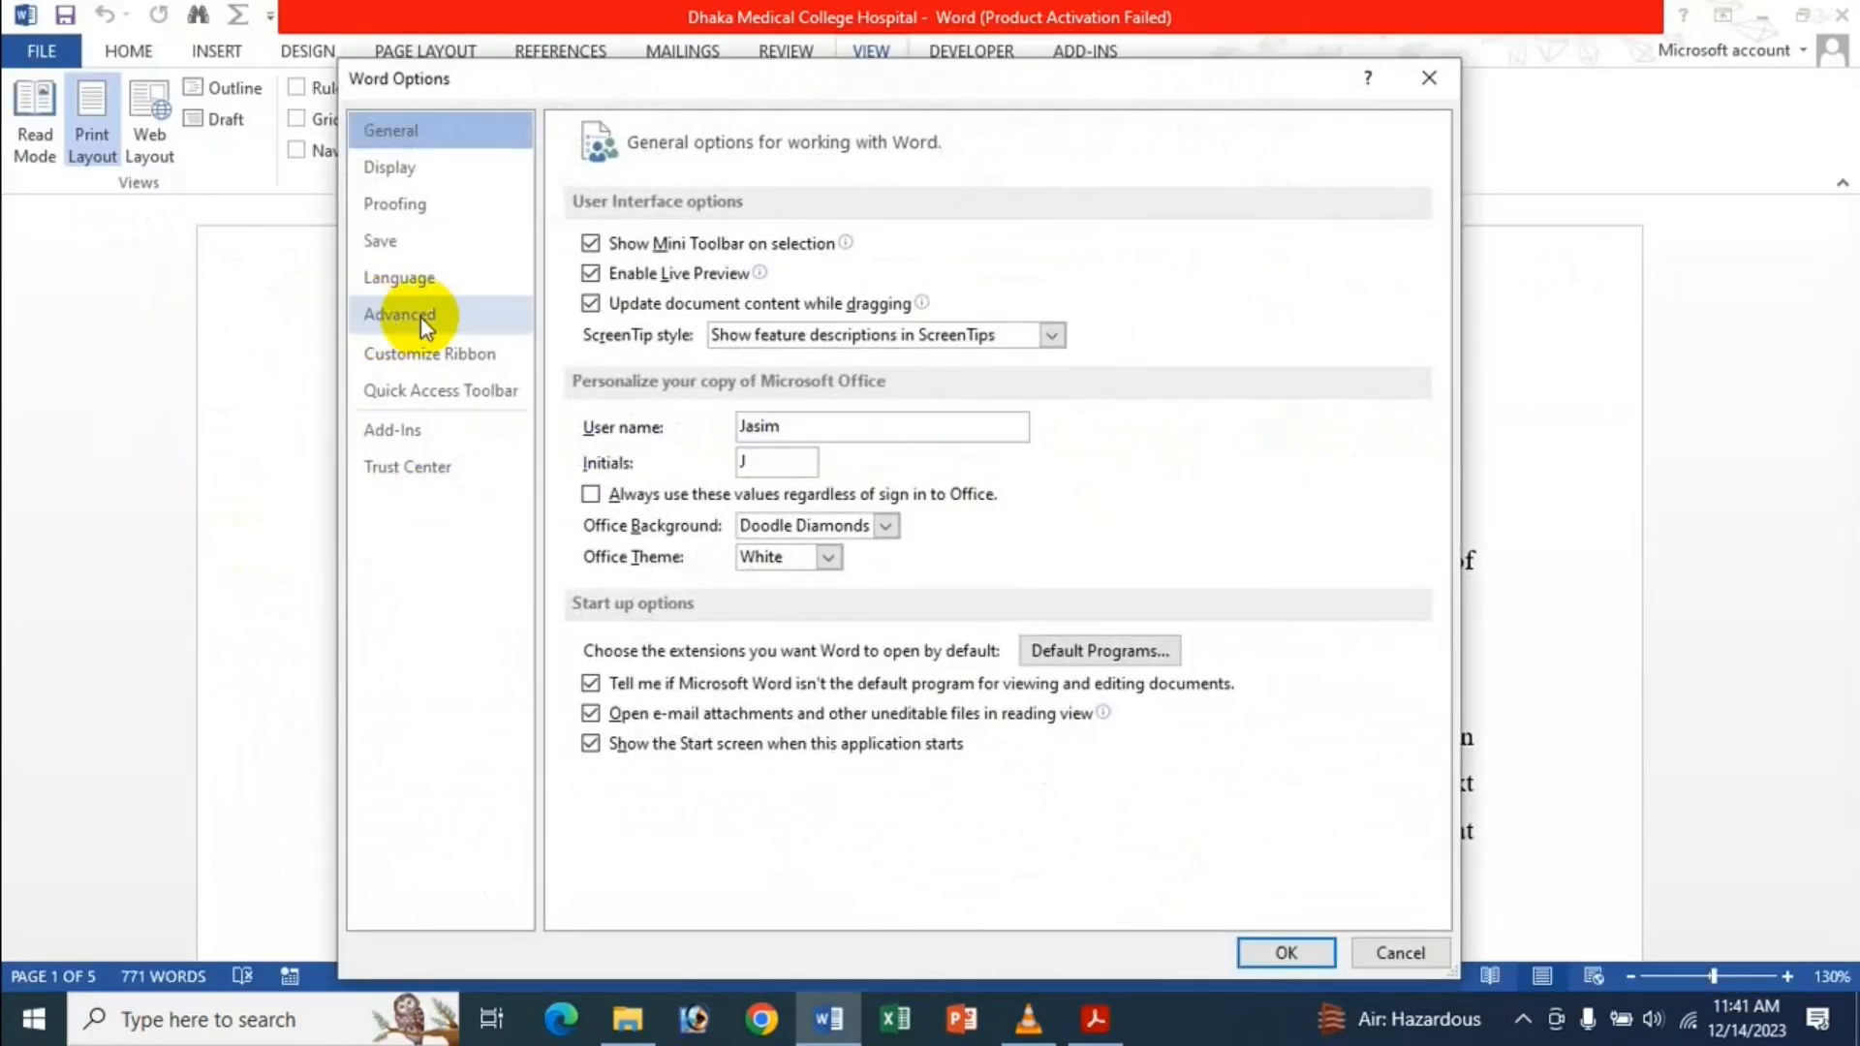
Scroll through the Advanced Display settings, then close Word Options with OK.
{"action": "left_click", "coordinate": [420, 316]}
{"action": "scroll", "coordinate": [833, 499], "scroll_direction": "down", "scroll_amount": 10}
{"action": "scroll", "coordinate": [867, 523], "scroll_direction": "down", "scroll_amount": 2}
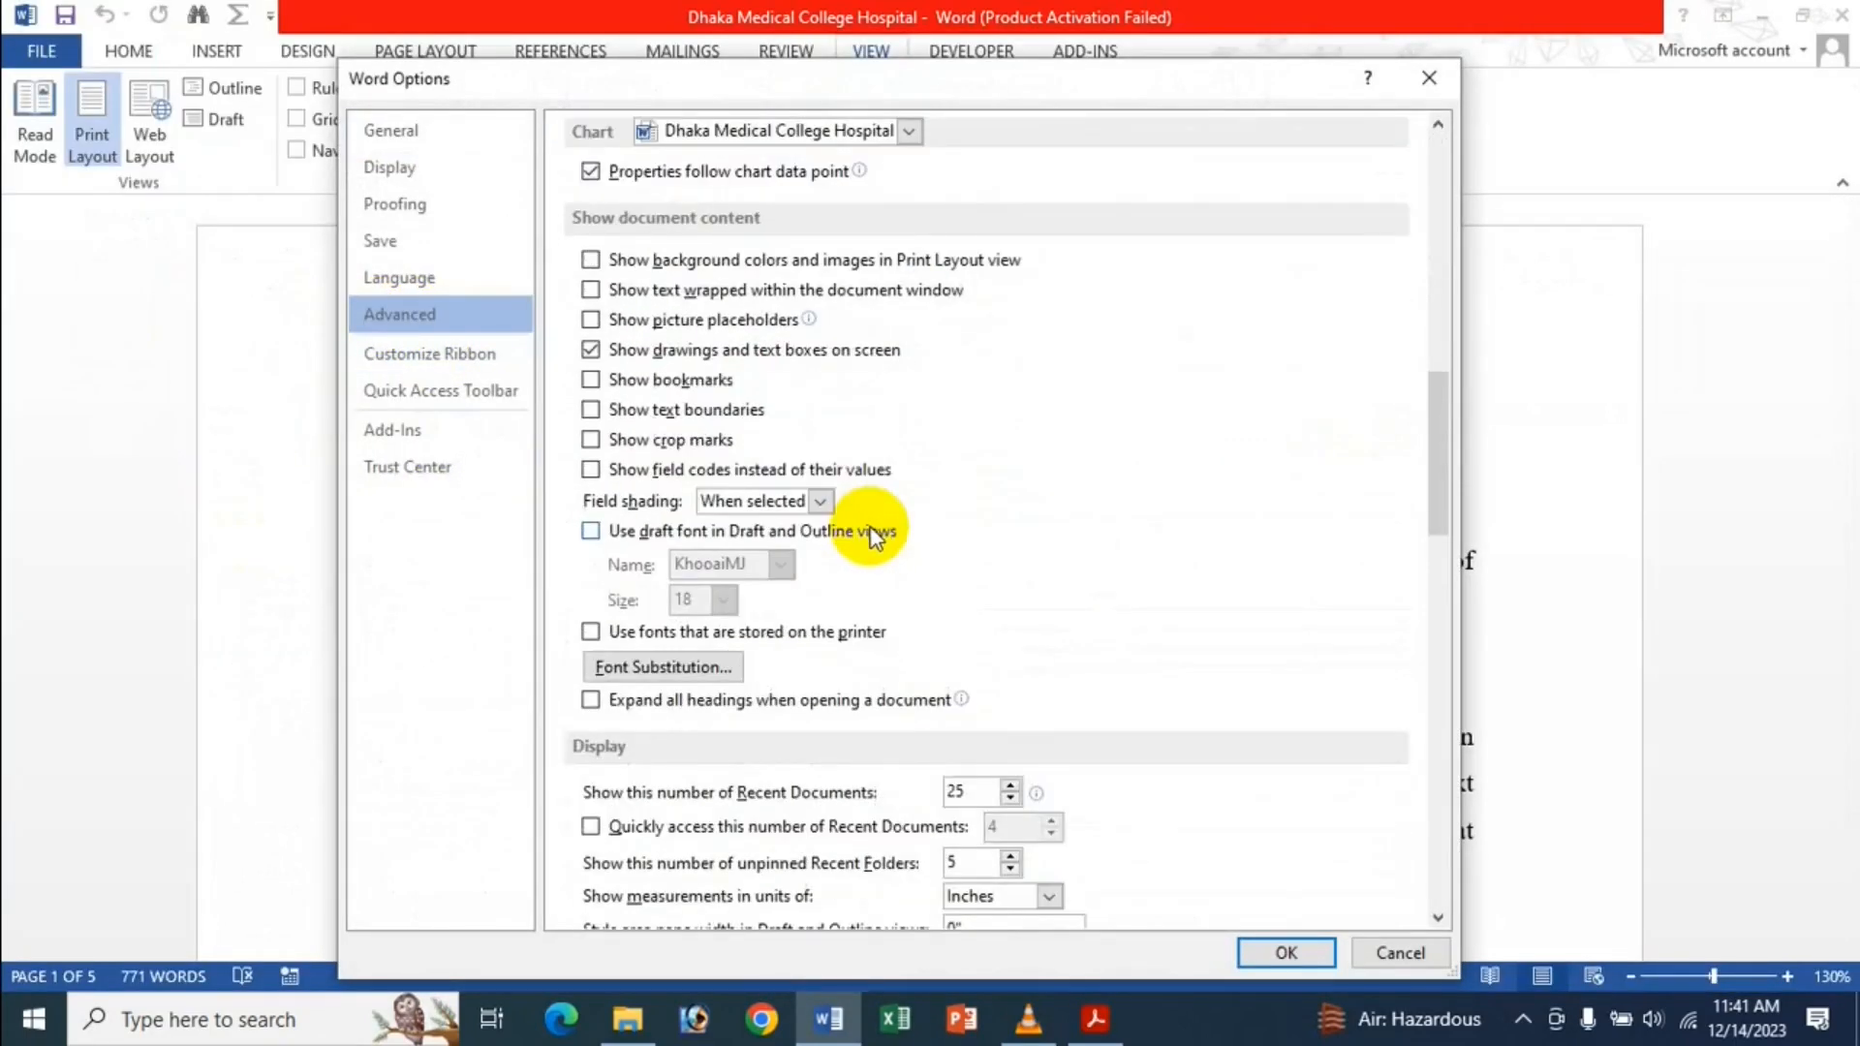
{"action": "scroll", "coordinate": [872, 509], "scroll_direction": "down", "scroll_amount": 6}
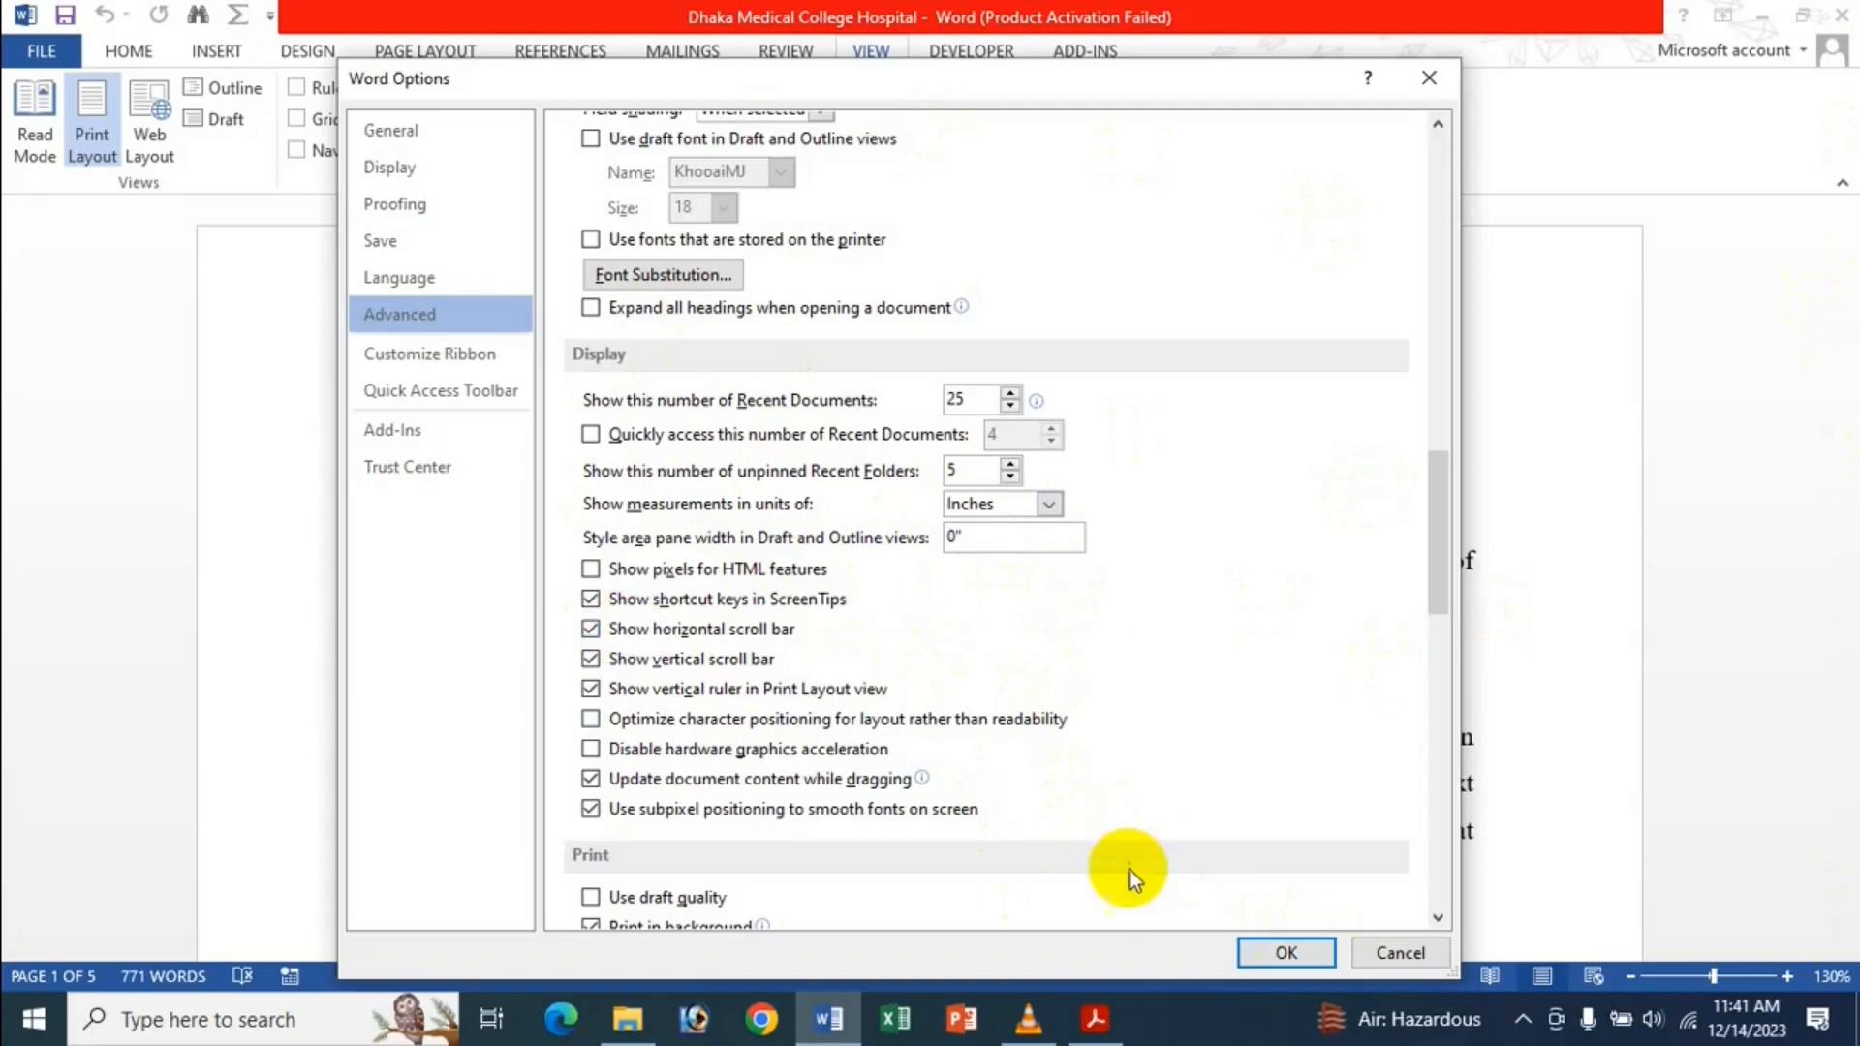
{"action": "left_click", "coordinate": [1279, 954]}
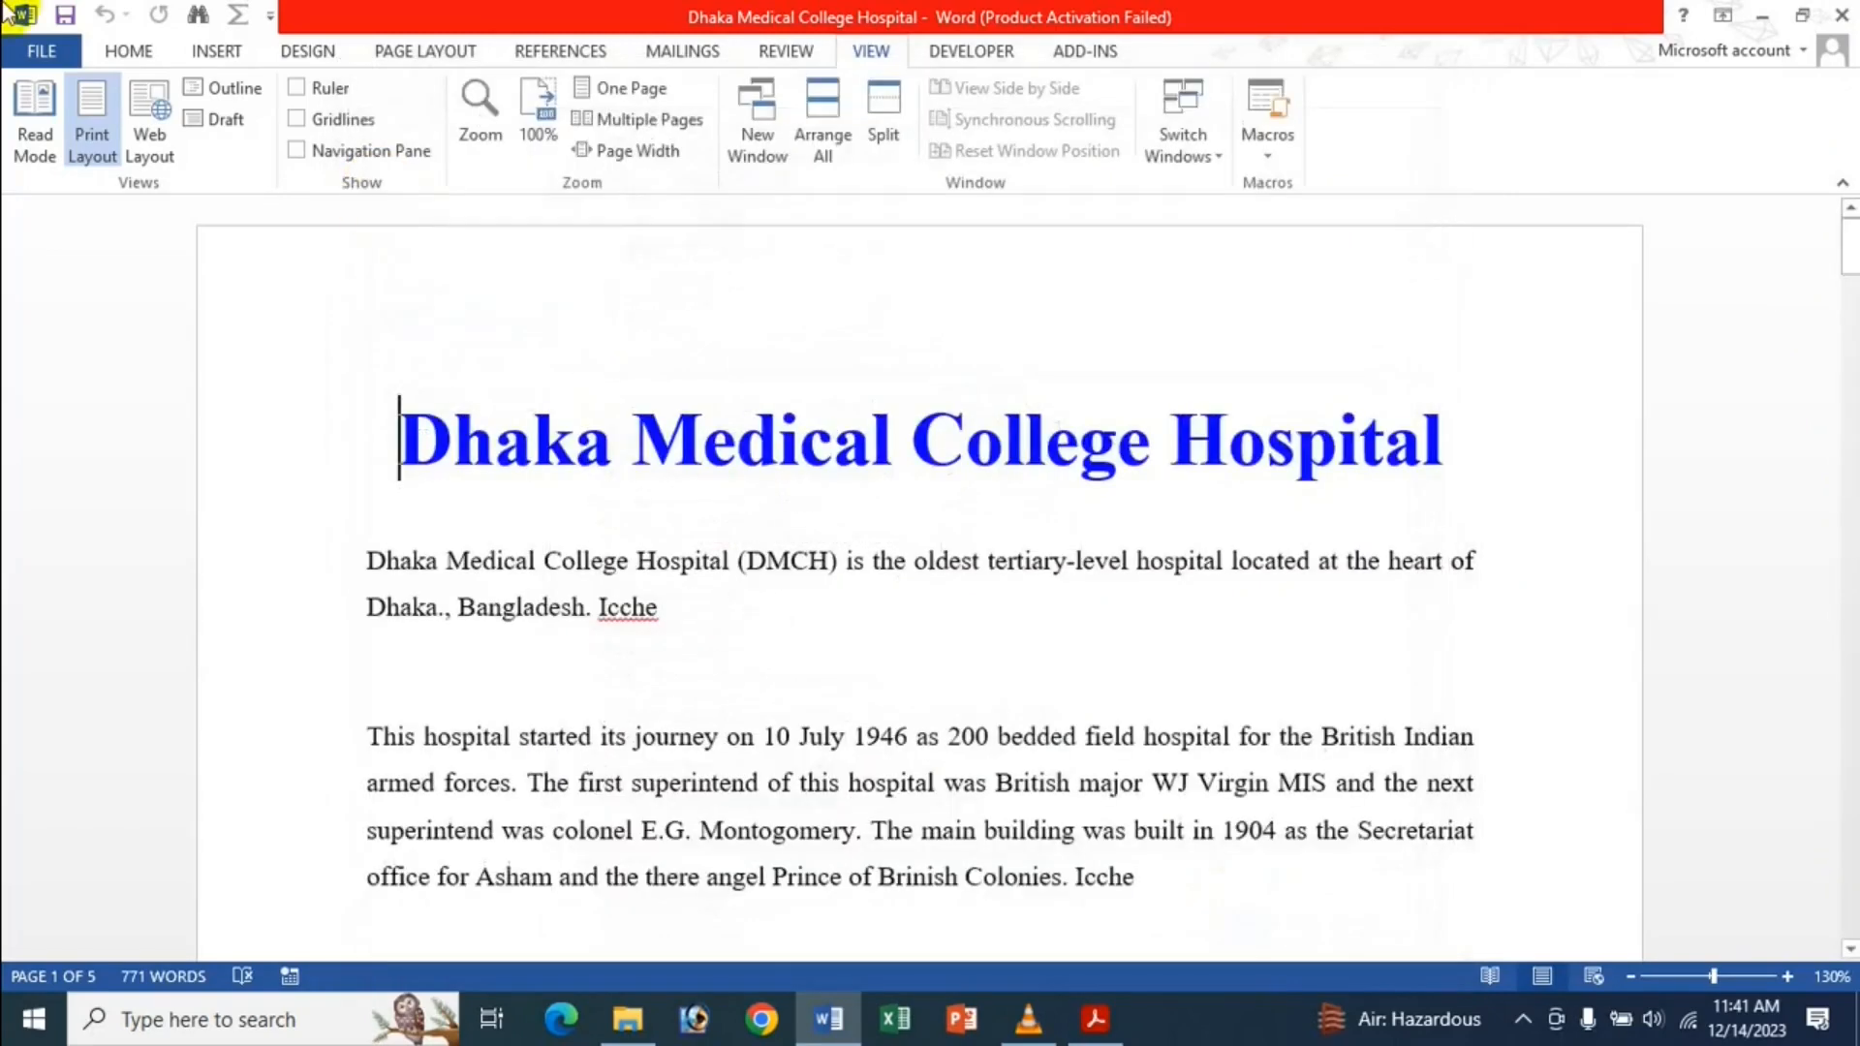
Show the Home tab commands, then open the Advanced page of Word Options.
{"action": "left_click", "coordinate": [129, 51]}
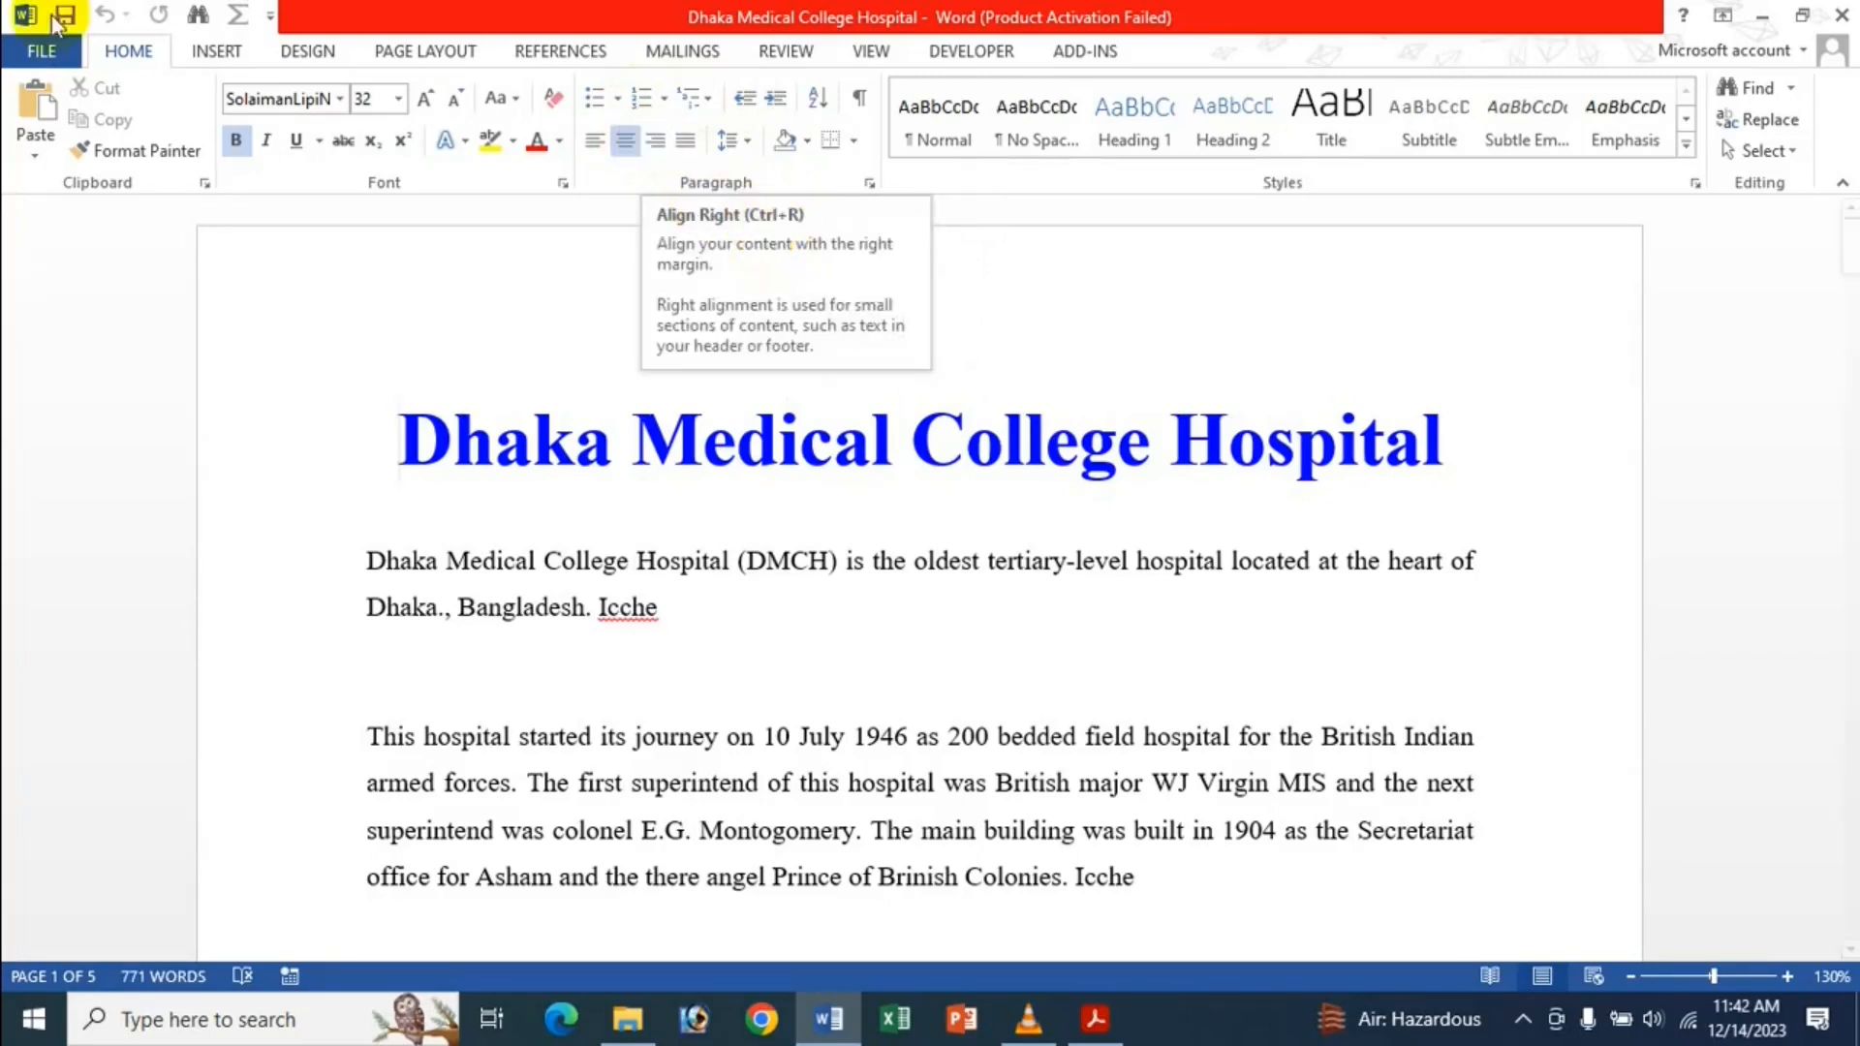
{"action": "left_click", "coordinate": [47, 55]}
{"action": "left_click", "coordinate": [110, 666]}
{"action": "left_click", "coordinate": [427, 312]}
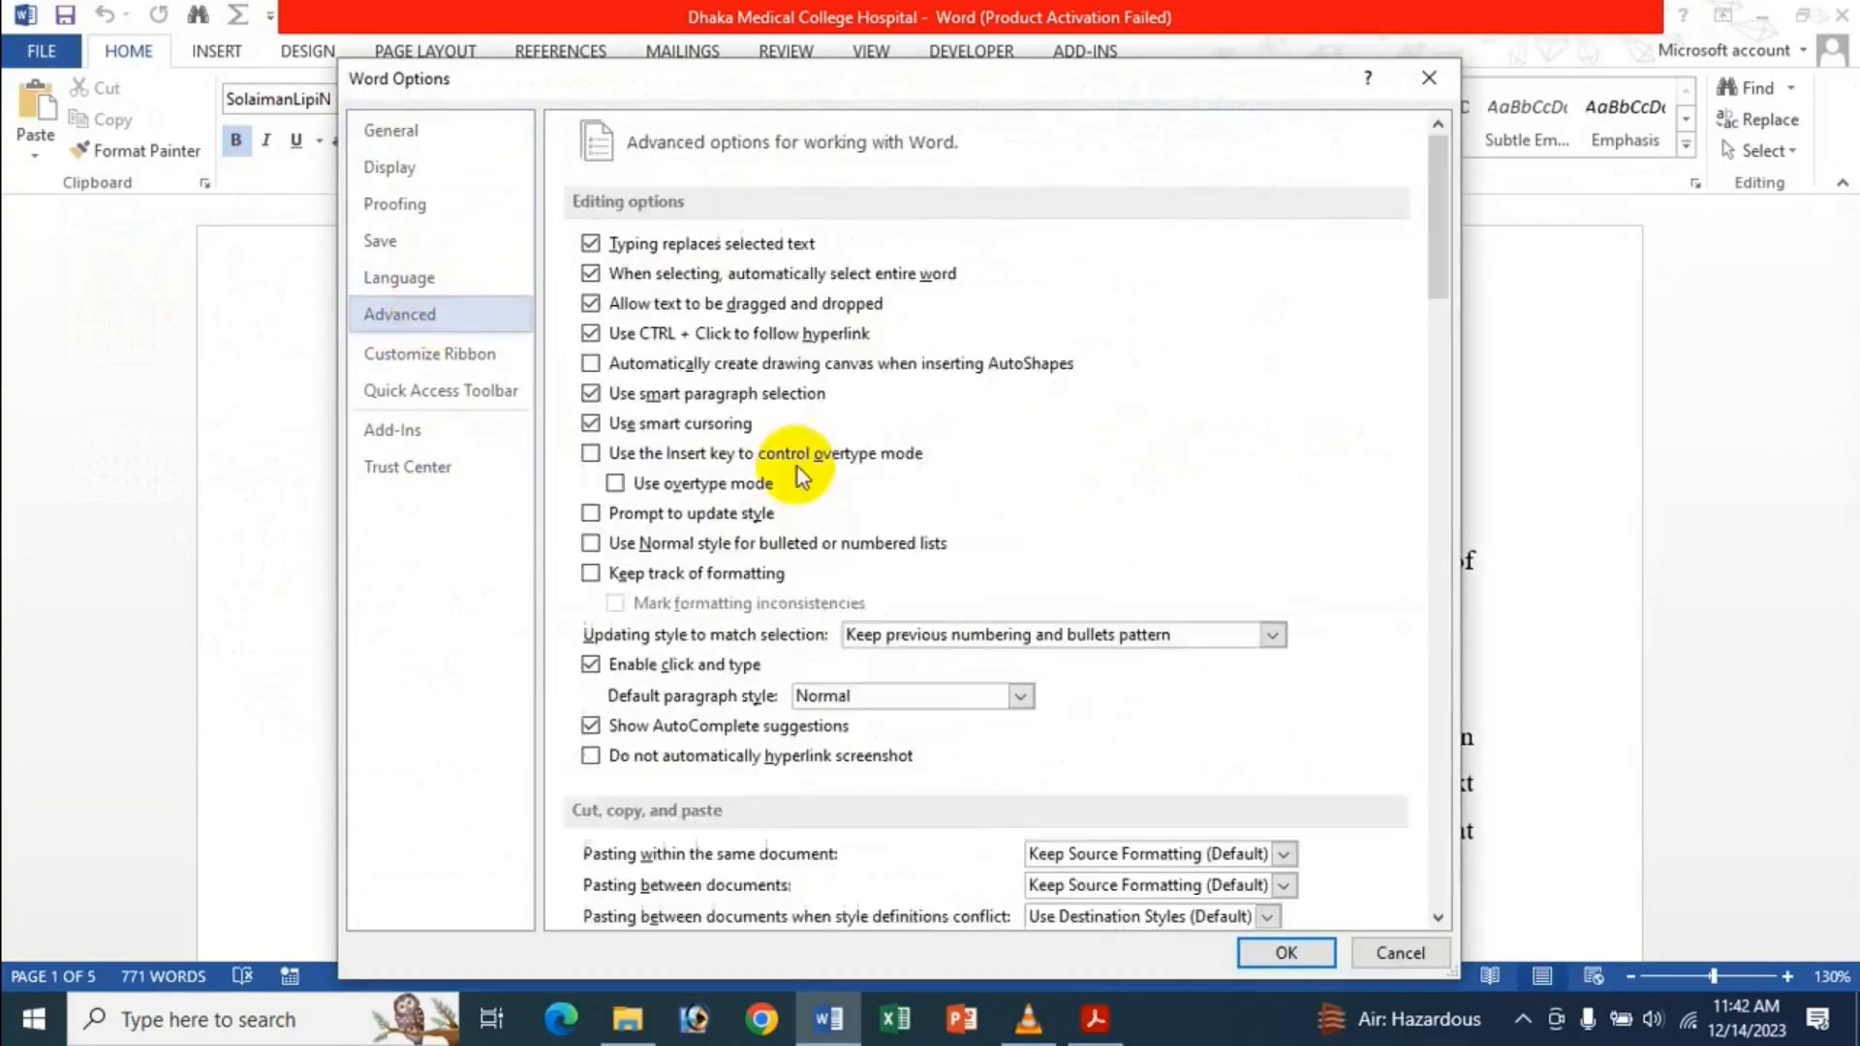
Uncheck Show shortcut keys in ScreenTips, confirm with OK, and reopen Word Options.
{"action": "scroll", "coordinate": [804, 504], "scroll_direction": "down", "scroll_amount": 15}
{"action": "scroll", "coordinate": [880, 548], "scroll_direction": "down", "scroll_amount": 3}
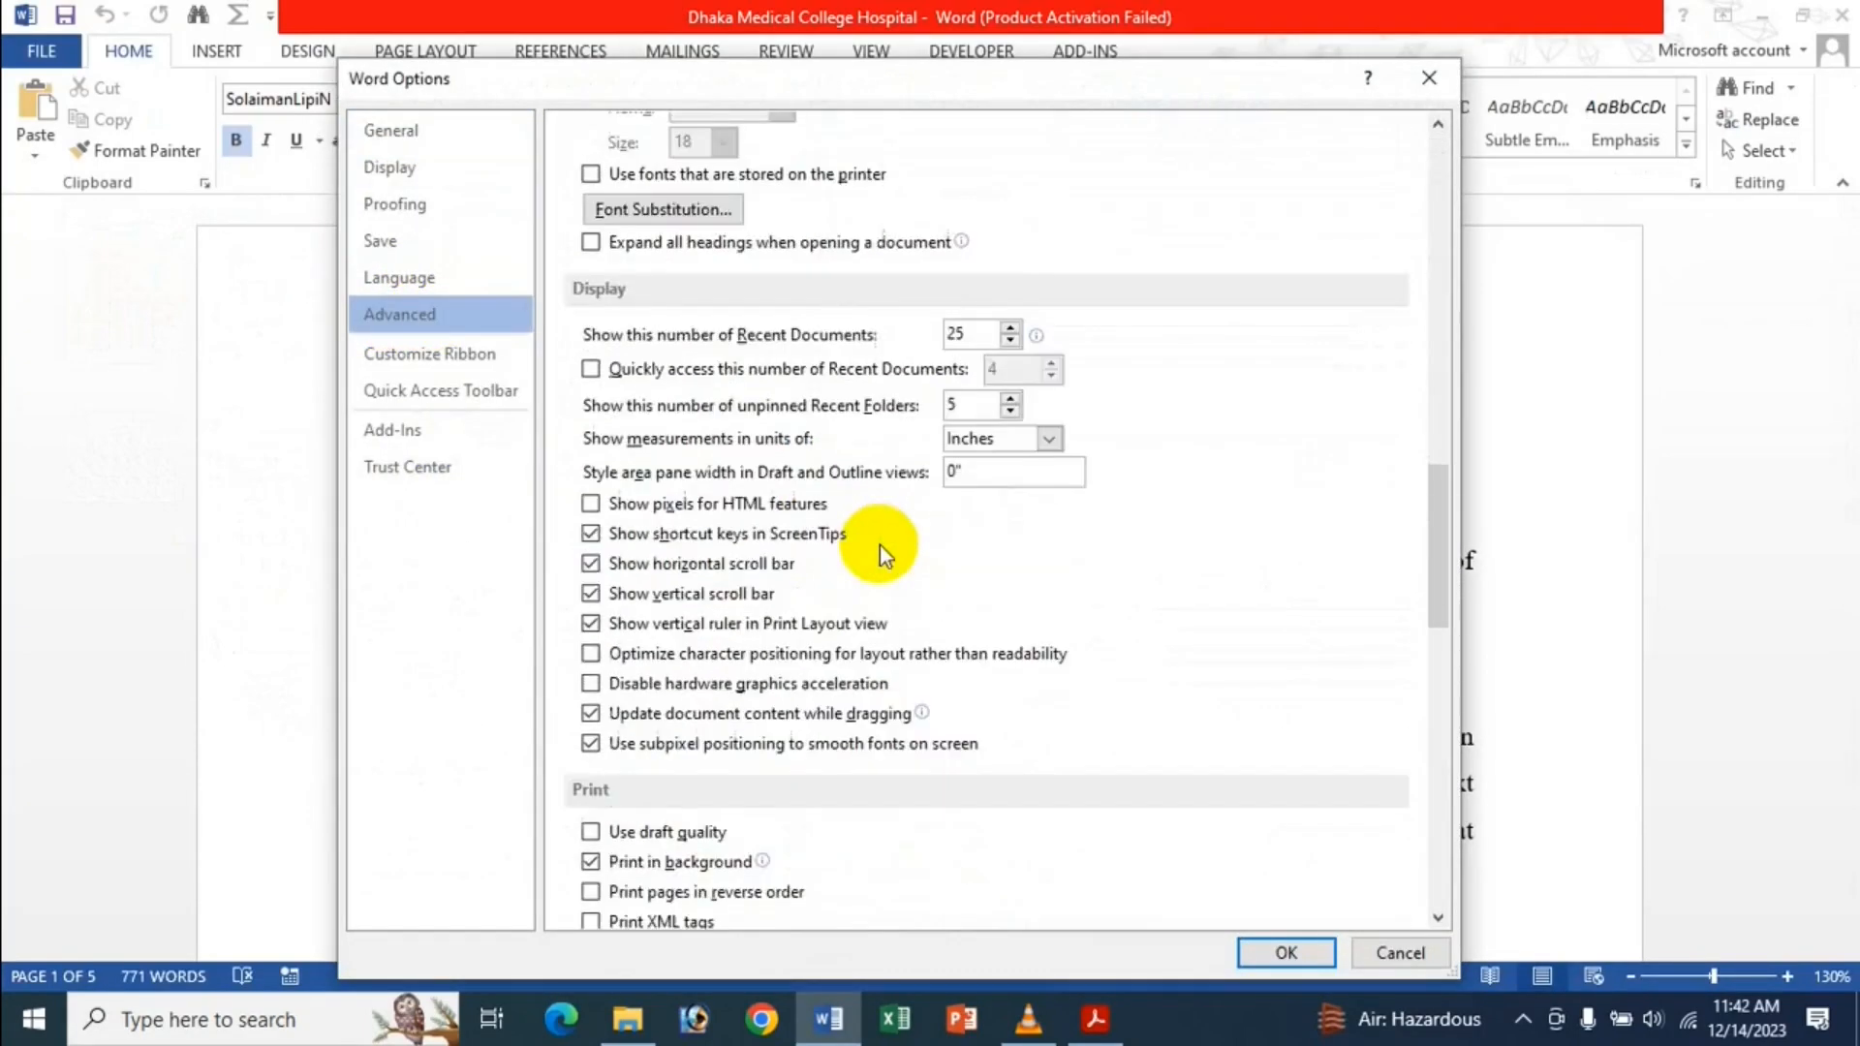
{"action": "left_click", "coordinate": [722, 534]}
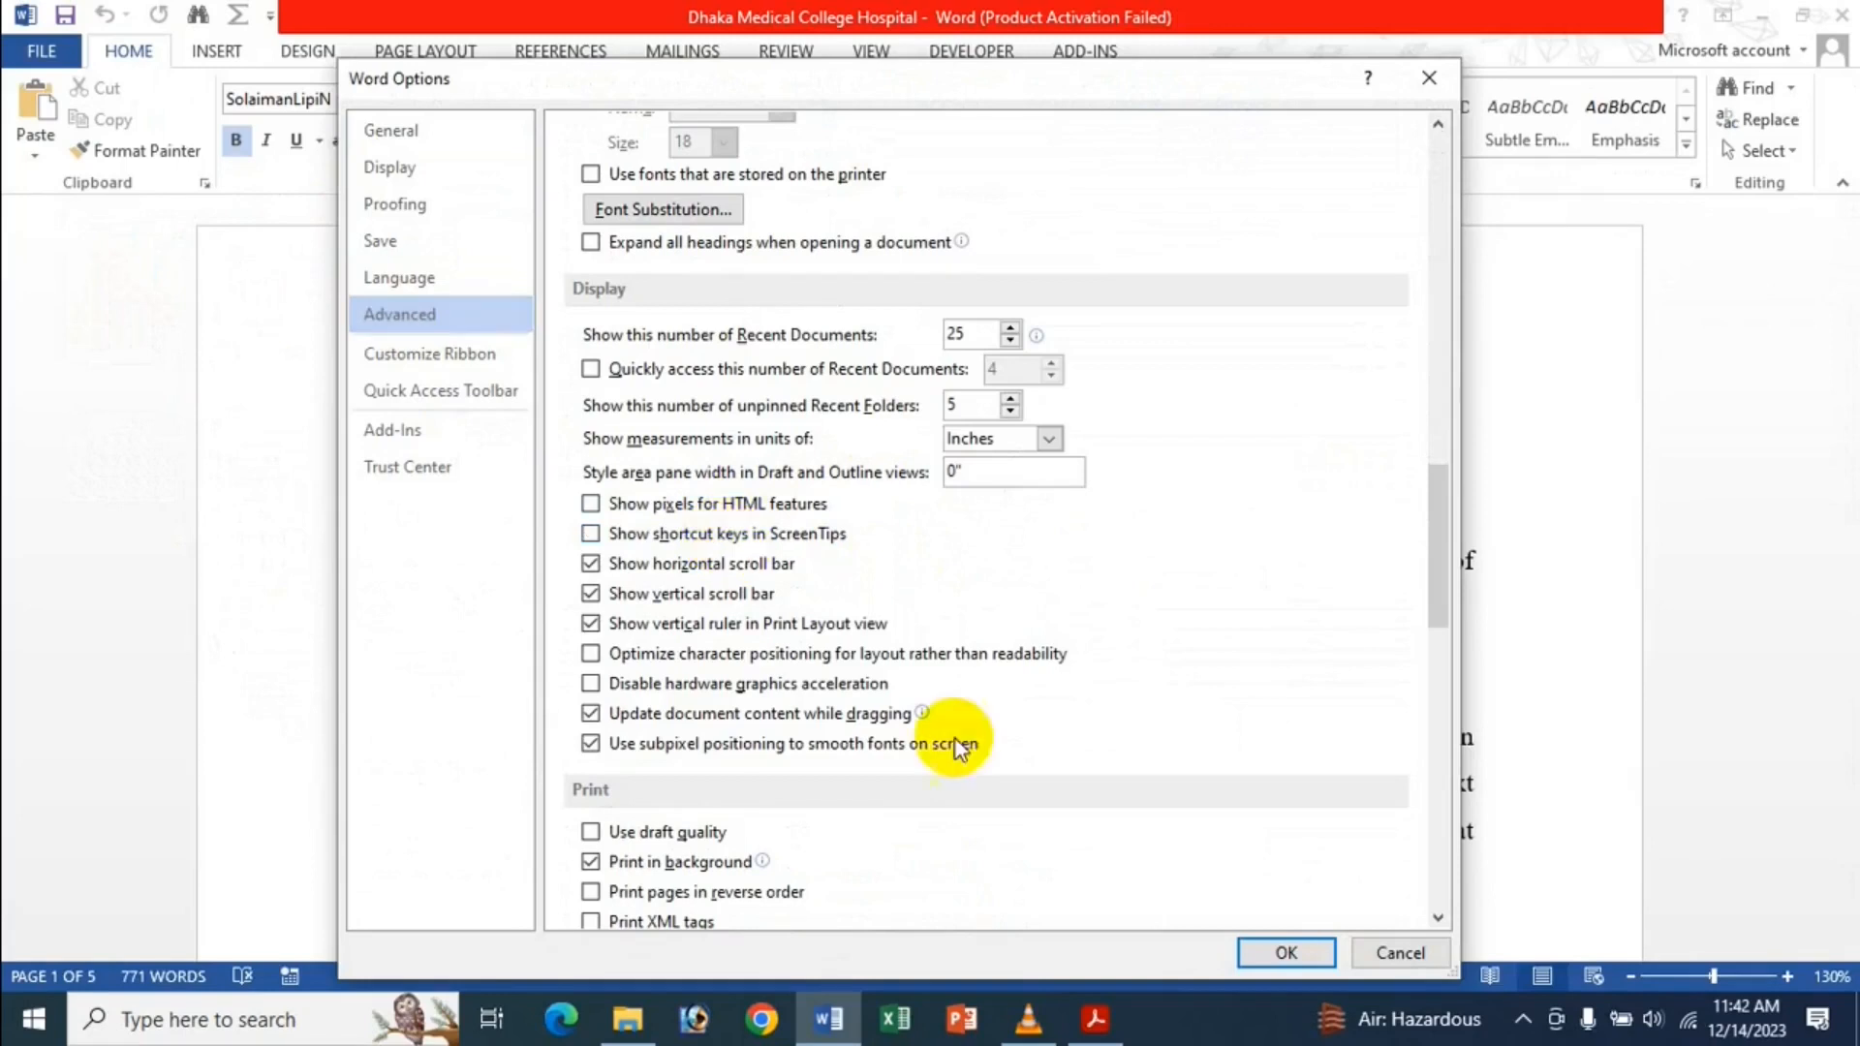
{"action": "left_click", "coordinate": [1284, 954]}
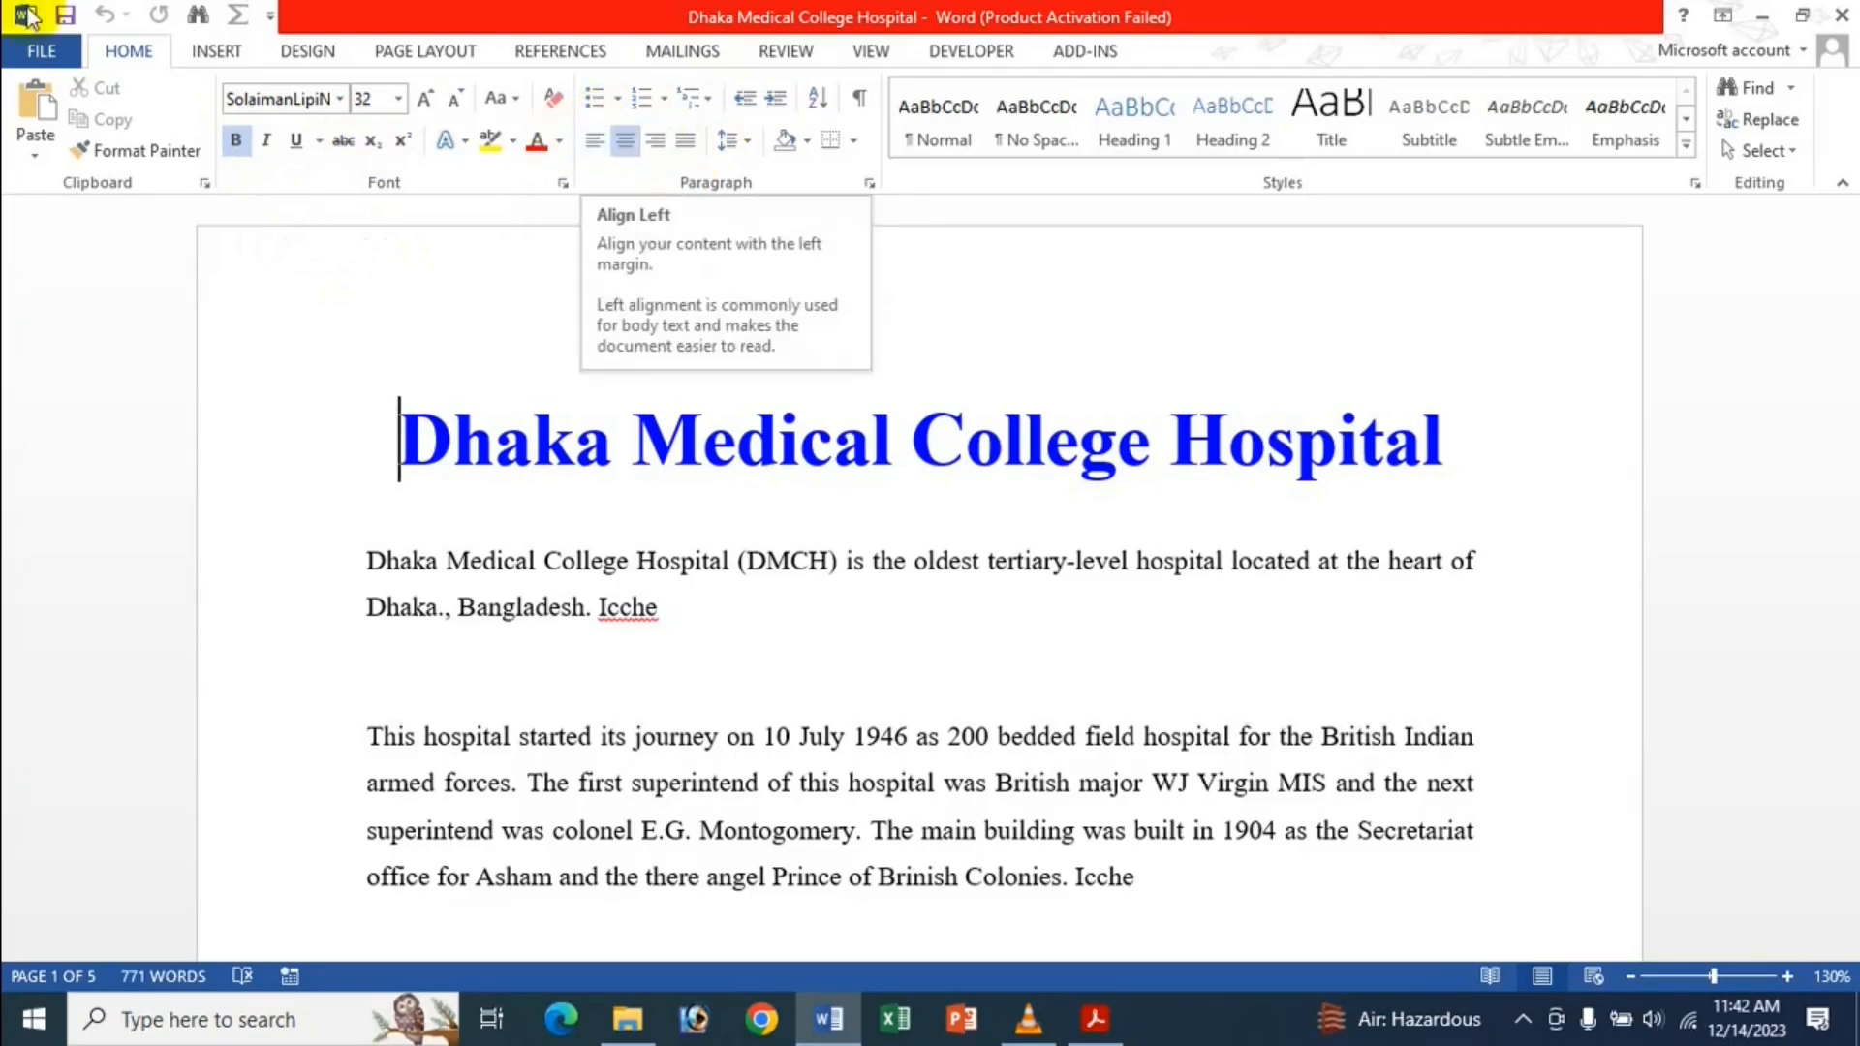
{"action": "left_click", "coordinate": [42, 50]}
{"action": "left_click", "coordinate": [60, 662]}
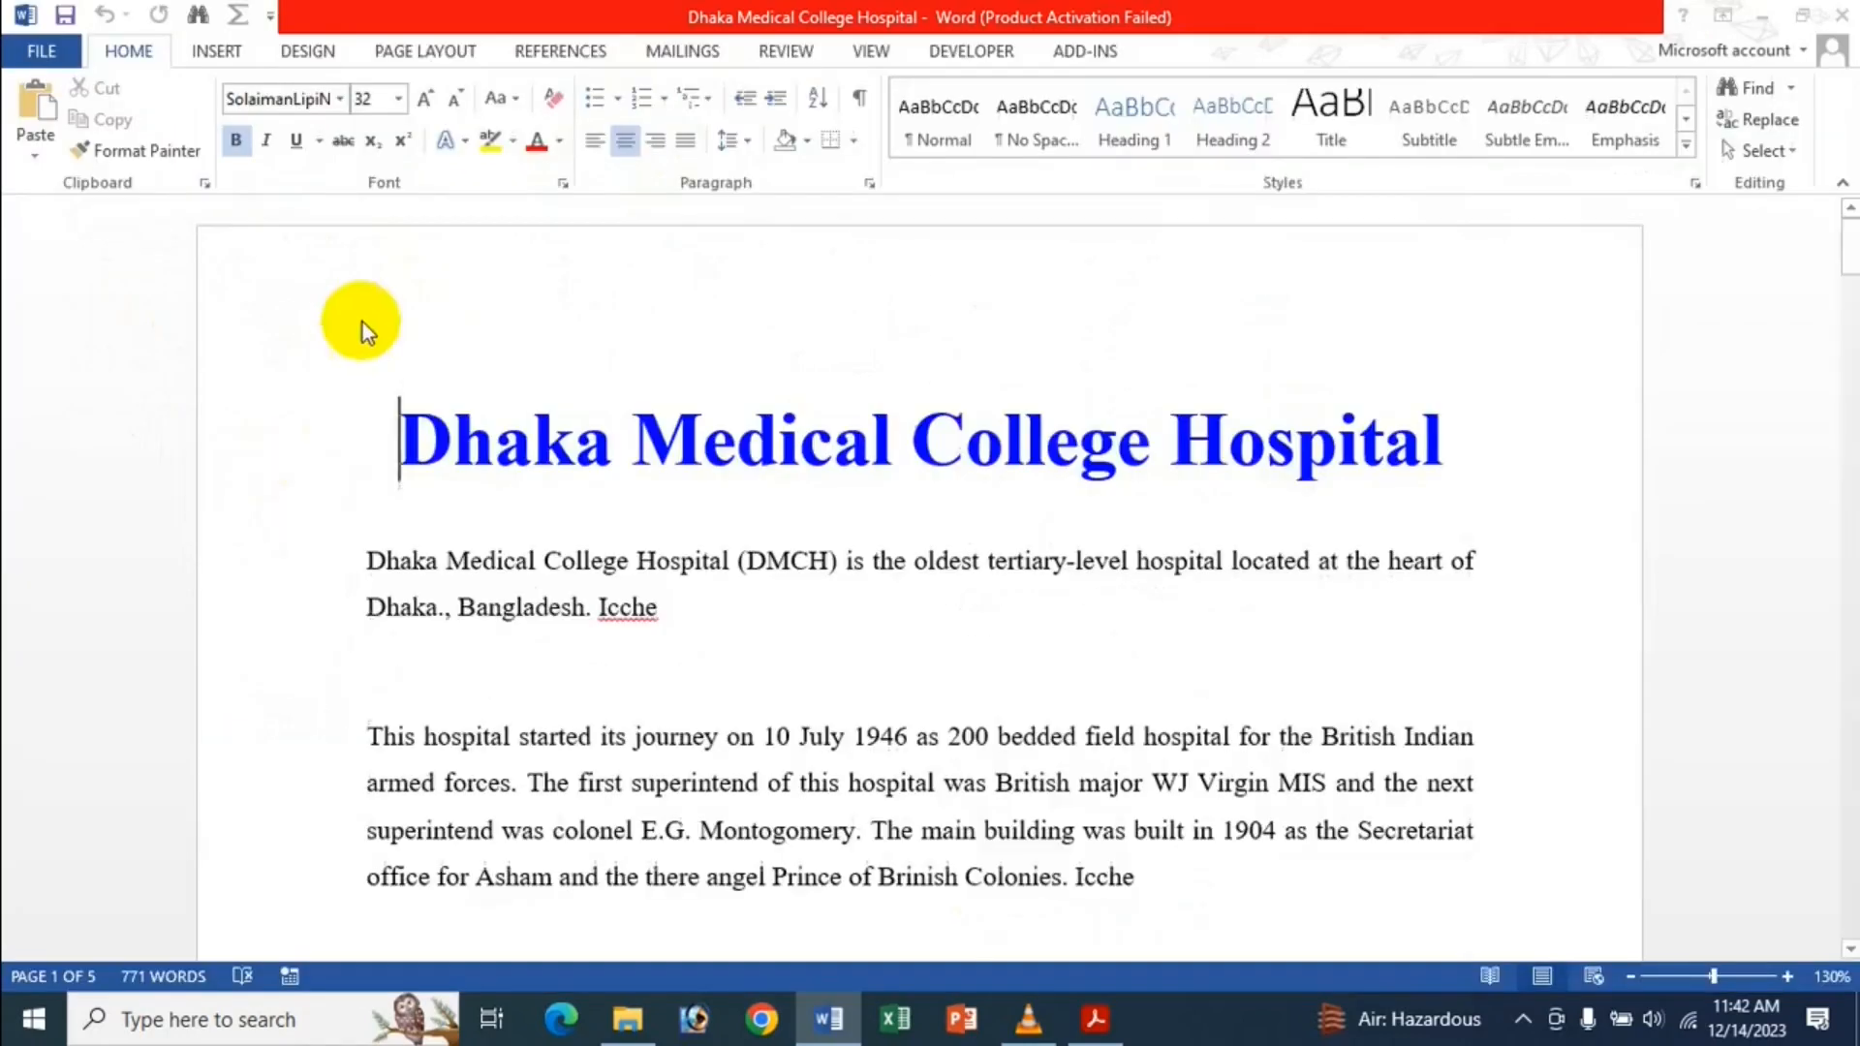
Recheck Show shortcut keys in ScreenTips under Advanced Display and confirm with OK.
{"action": "left_click", "coordinate": [379, 329]}
{"action": "scroll", "coordinate": [804, 461], "scroll_direction": "down", "scroll_amount": 5}
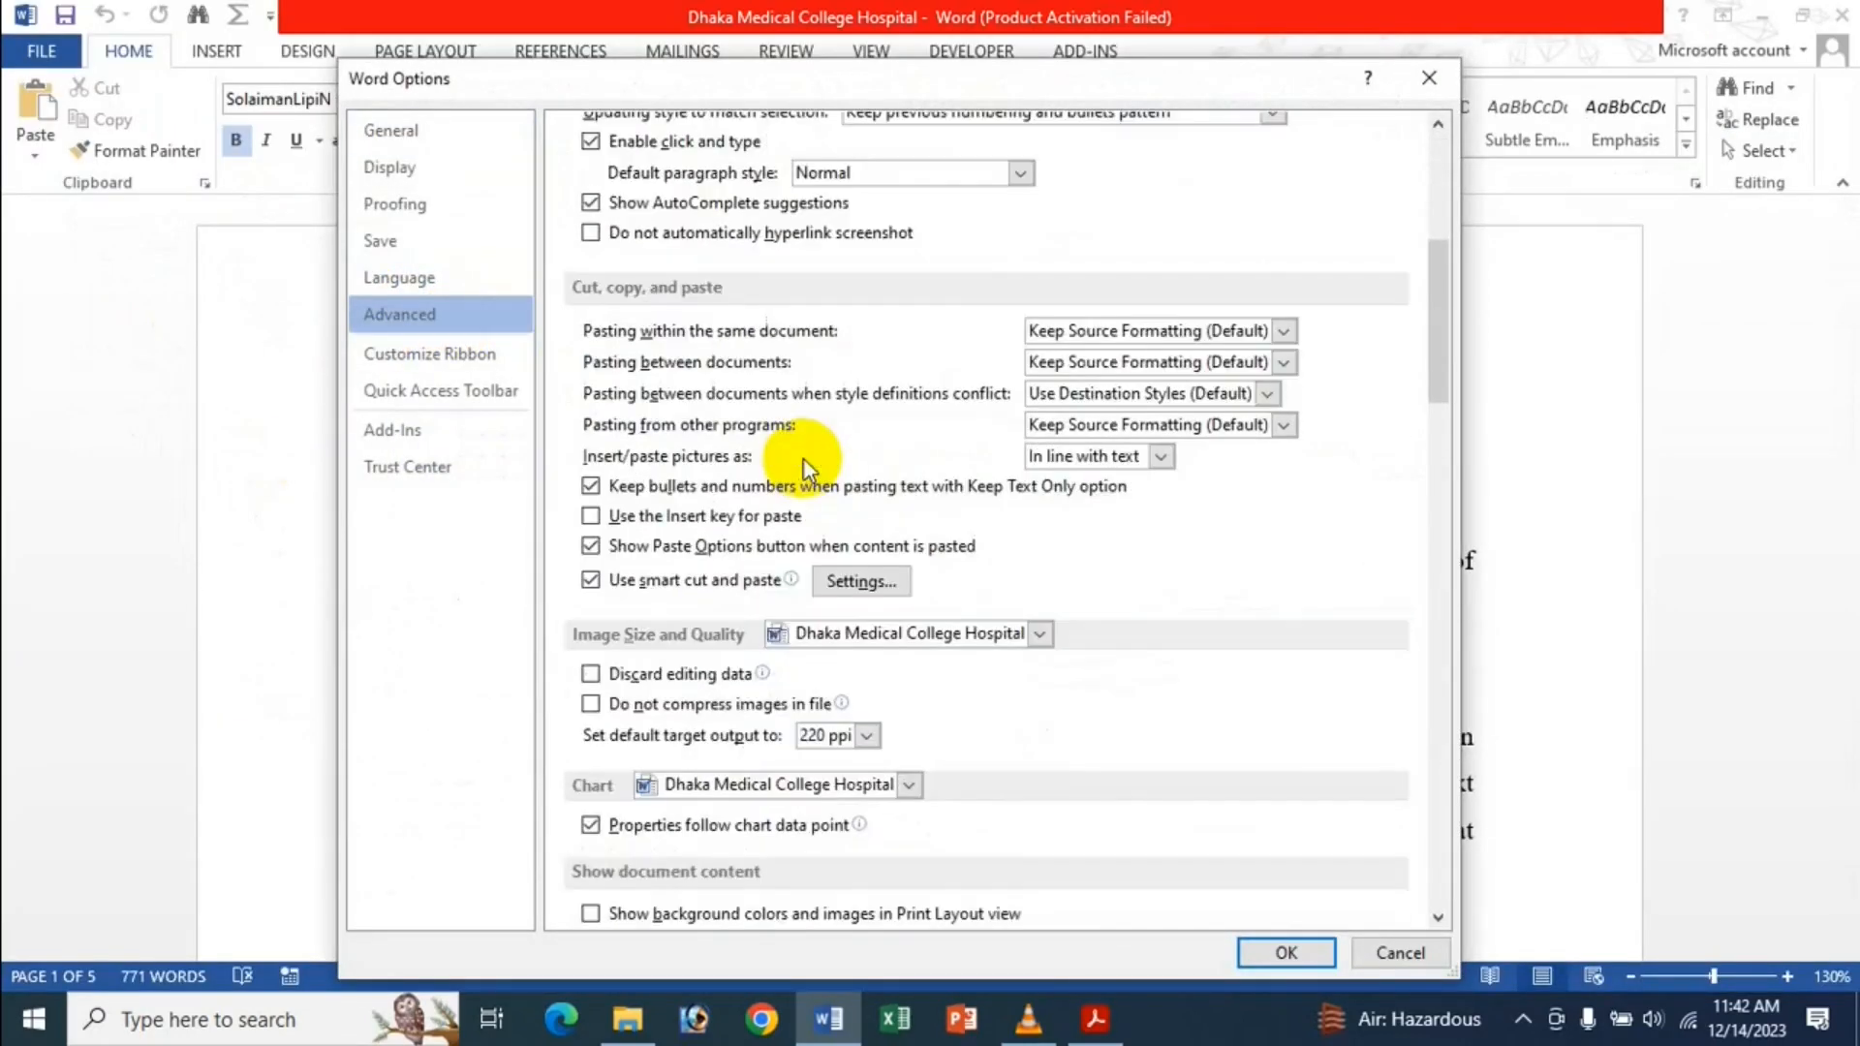
{"action": "scroll", "coordinate": [1056, 412], "scroll_direction": "down", "scroll_amount": 10}
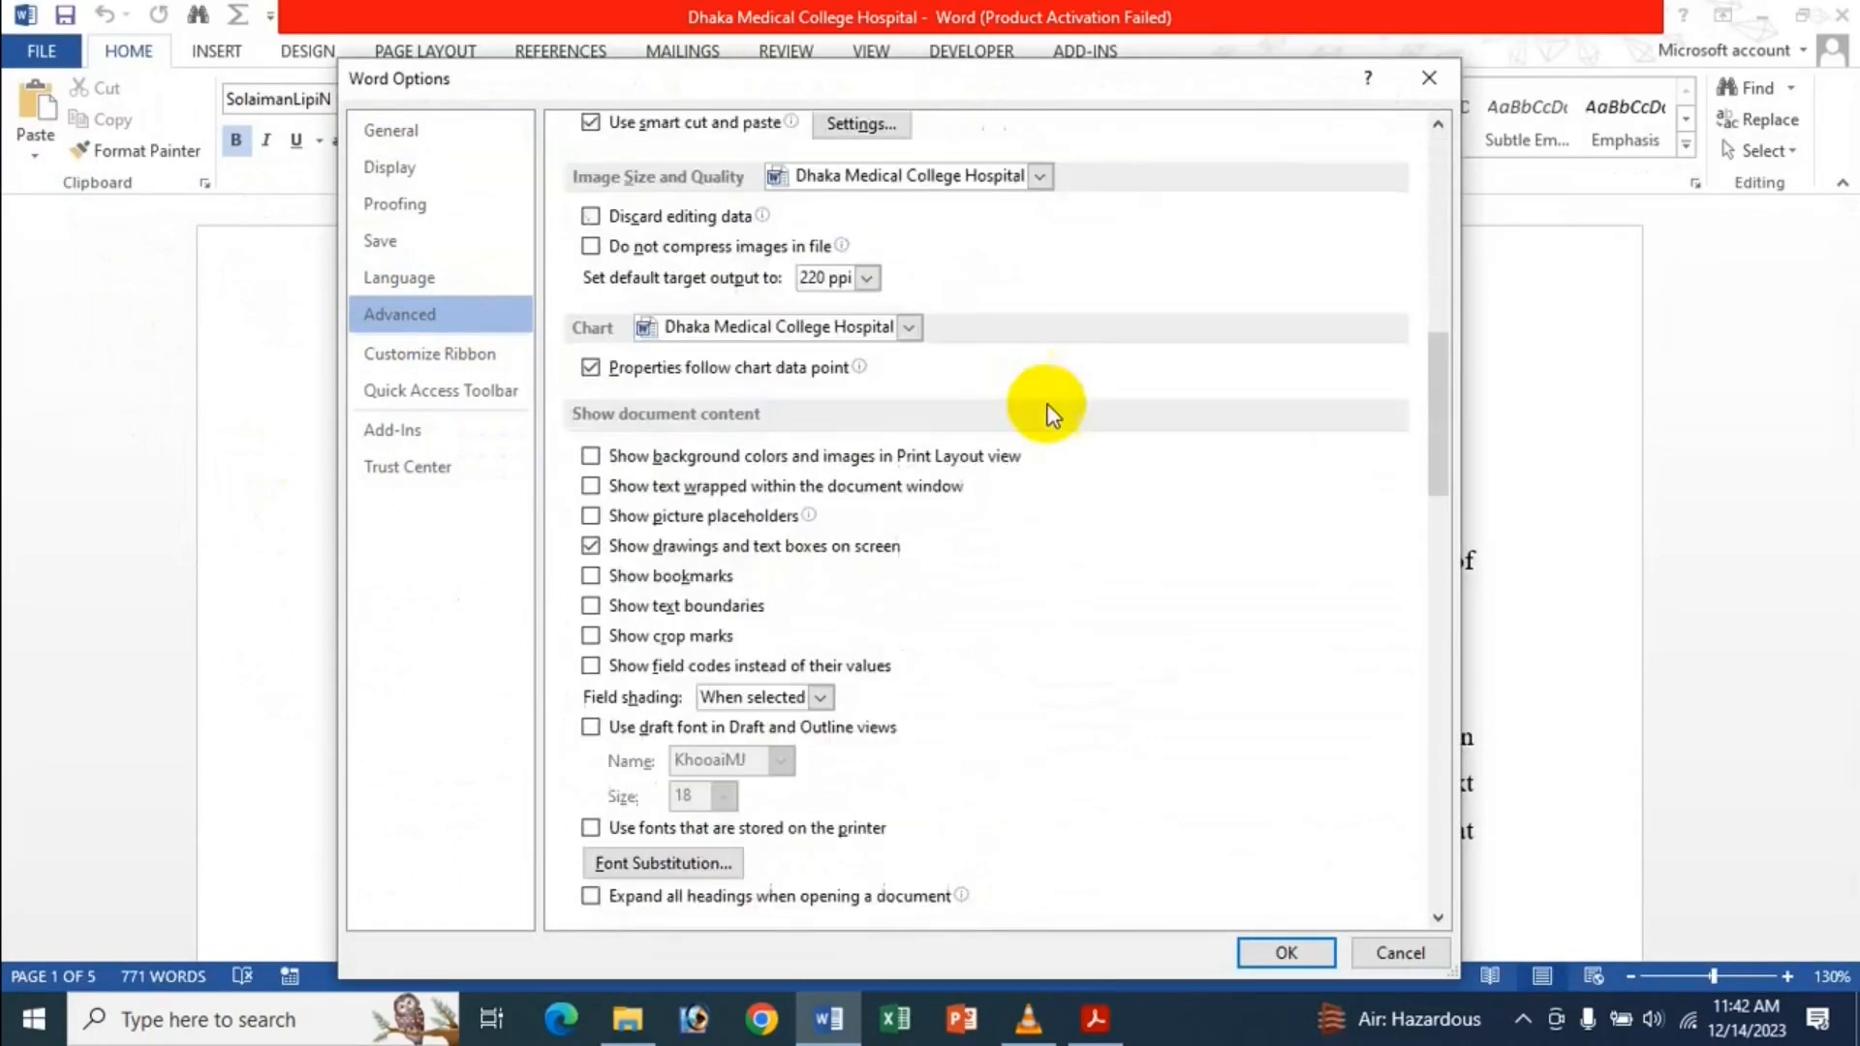
{"action": "scroll", "coordinate": [1060, 417], "scroll_direction": "down", "scroll_amount": 1}
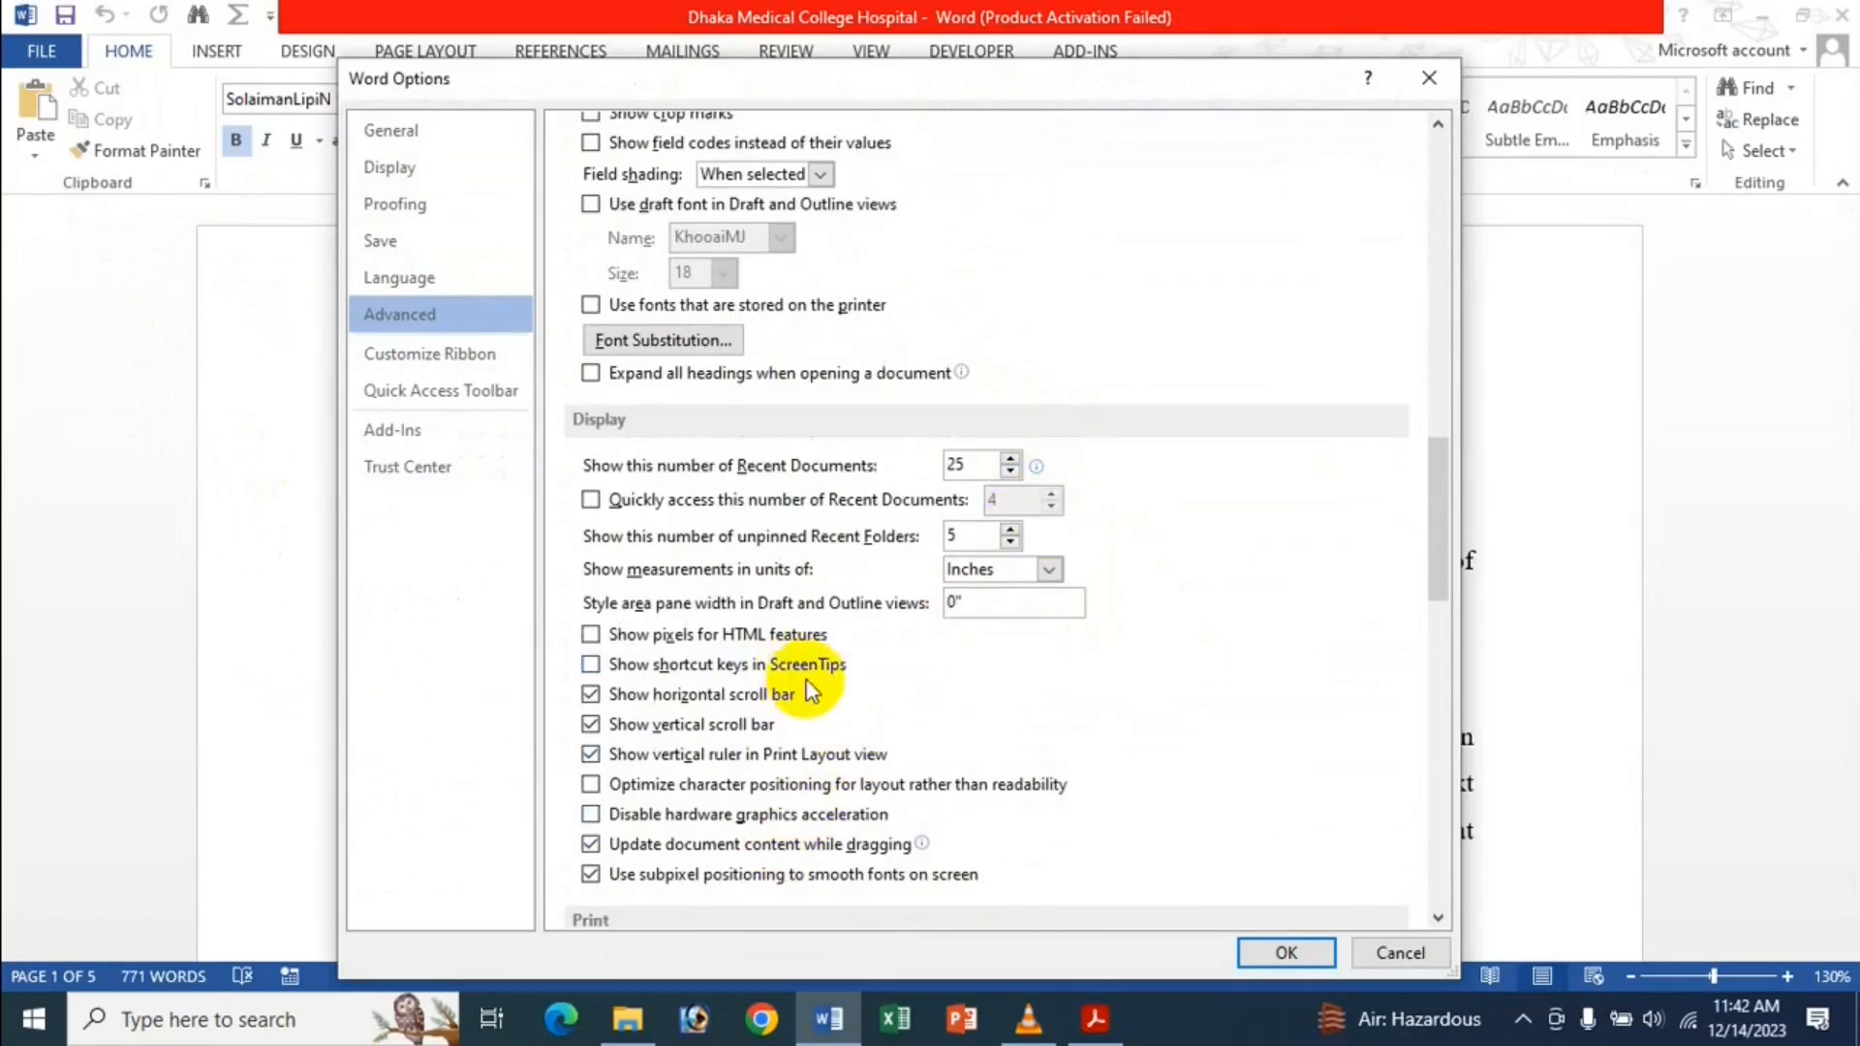
{"action": "left_click", "coordinate": [775, 665]}
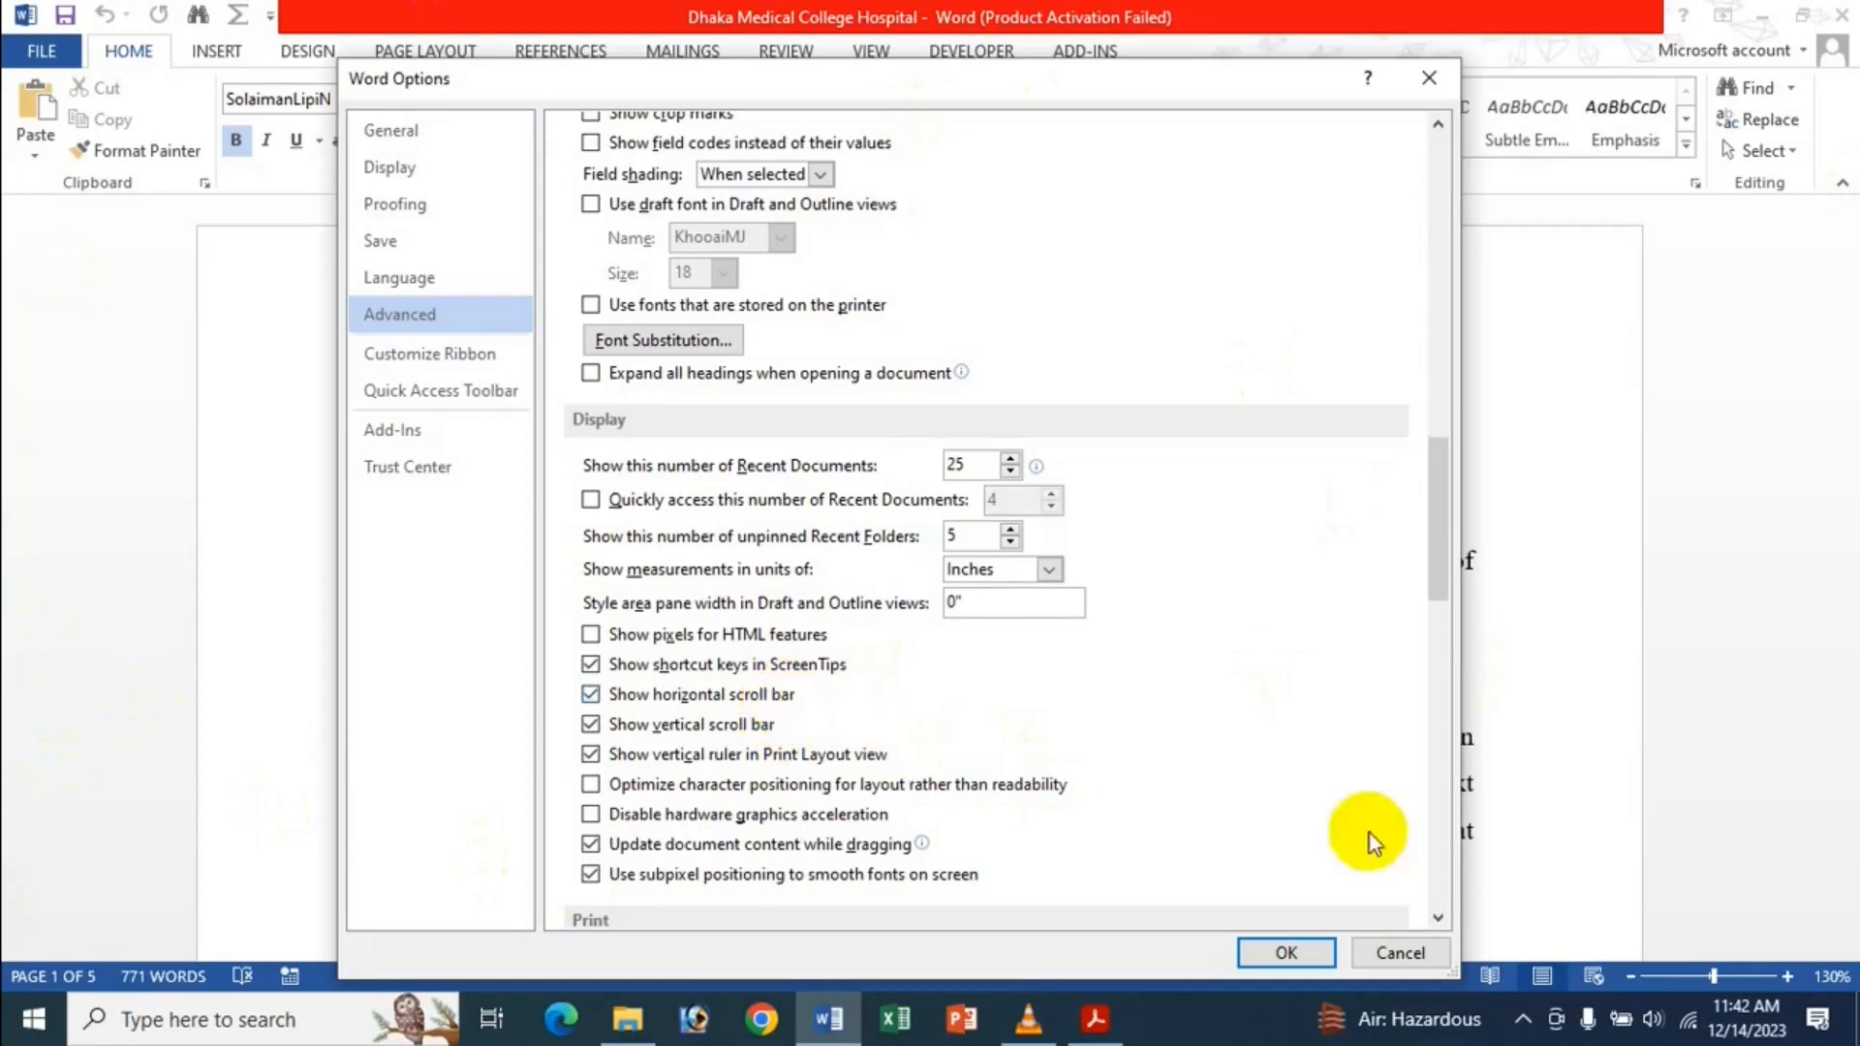
{"action": "left_click", "coordinate": [1297, 949]}
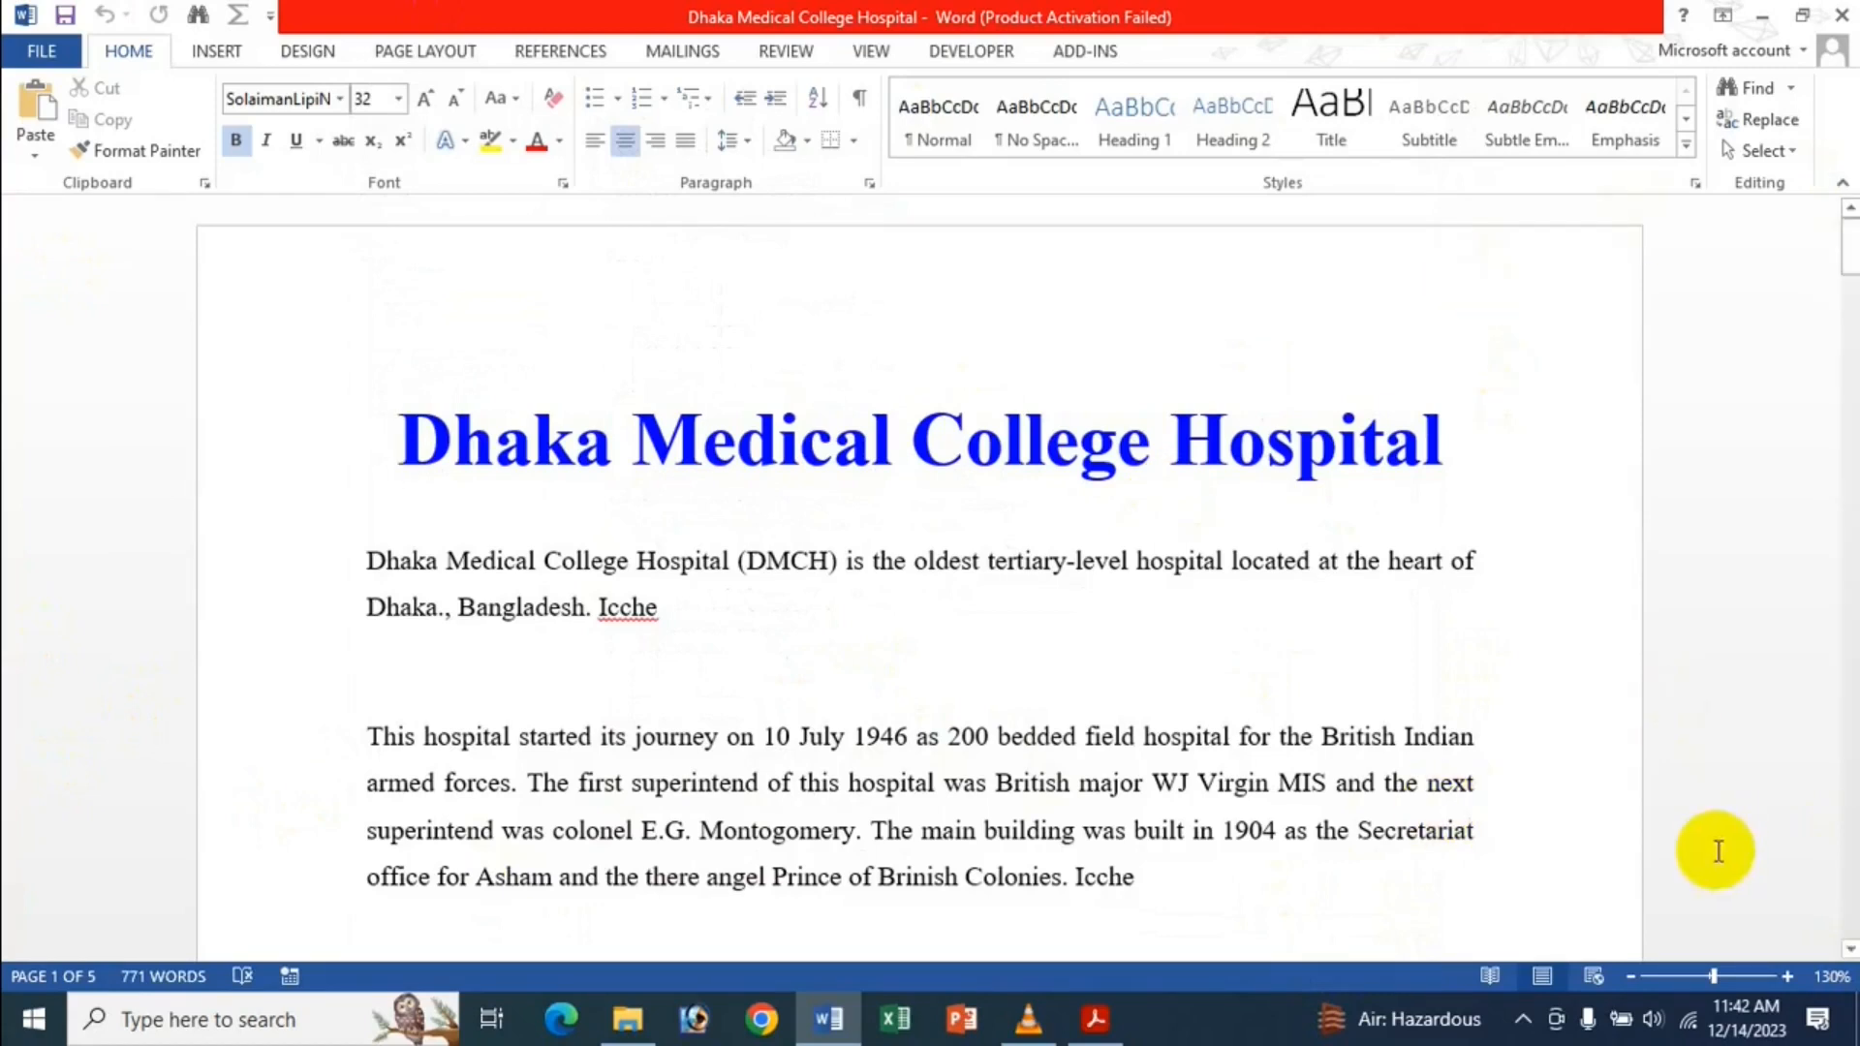
Zoom the document in step by step through 150% and 160% to 170%.
{"action": "left_click", "coordinate": [1787, 976]}
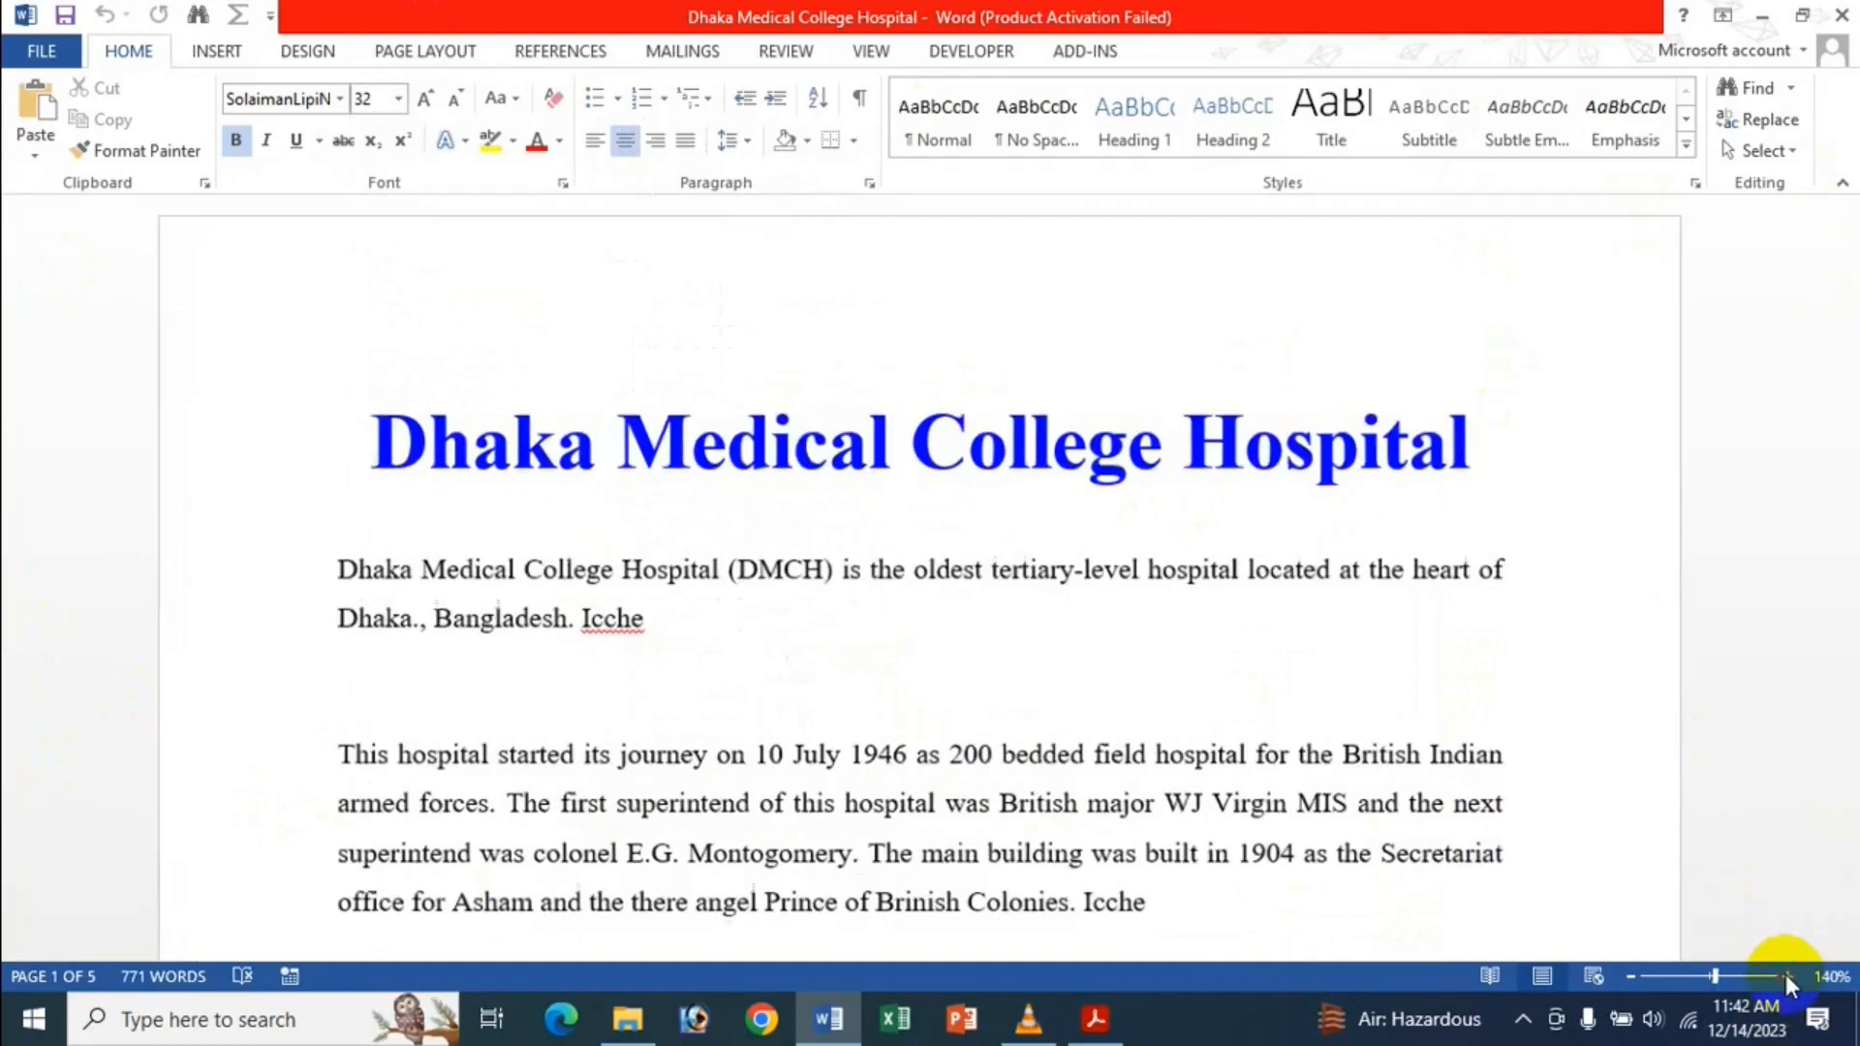
{"action": "left_click", "coordinate": [1788, 976]}
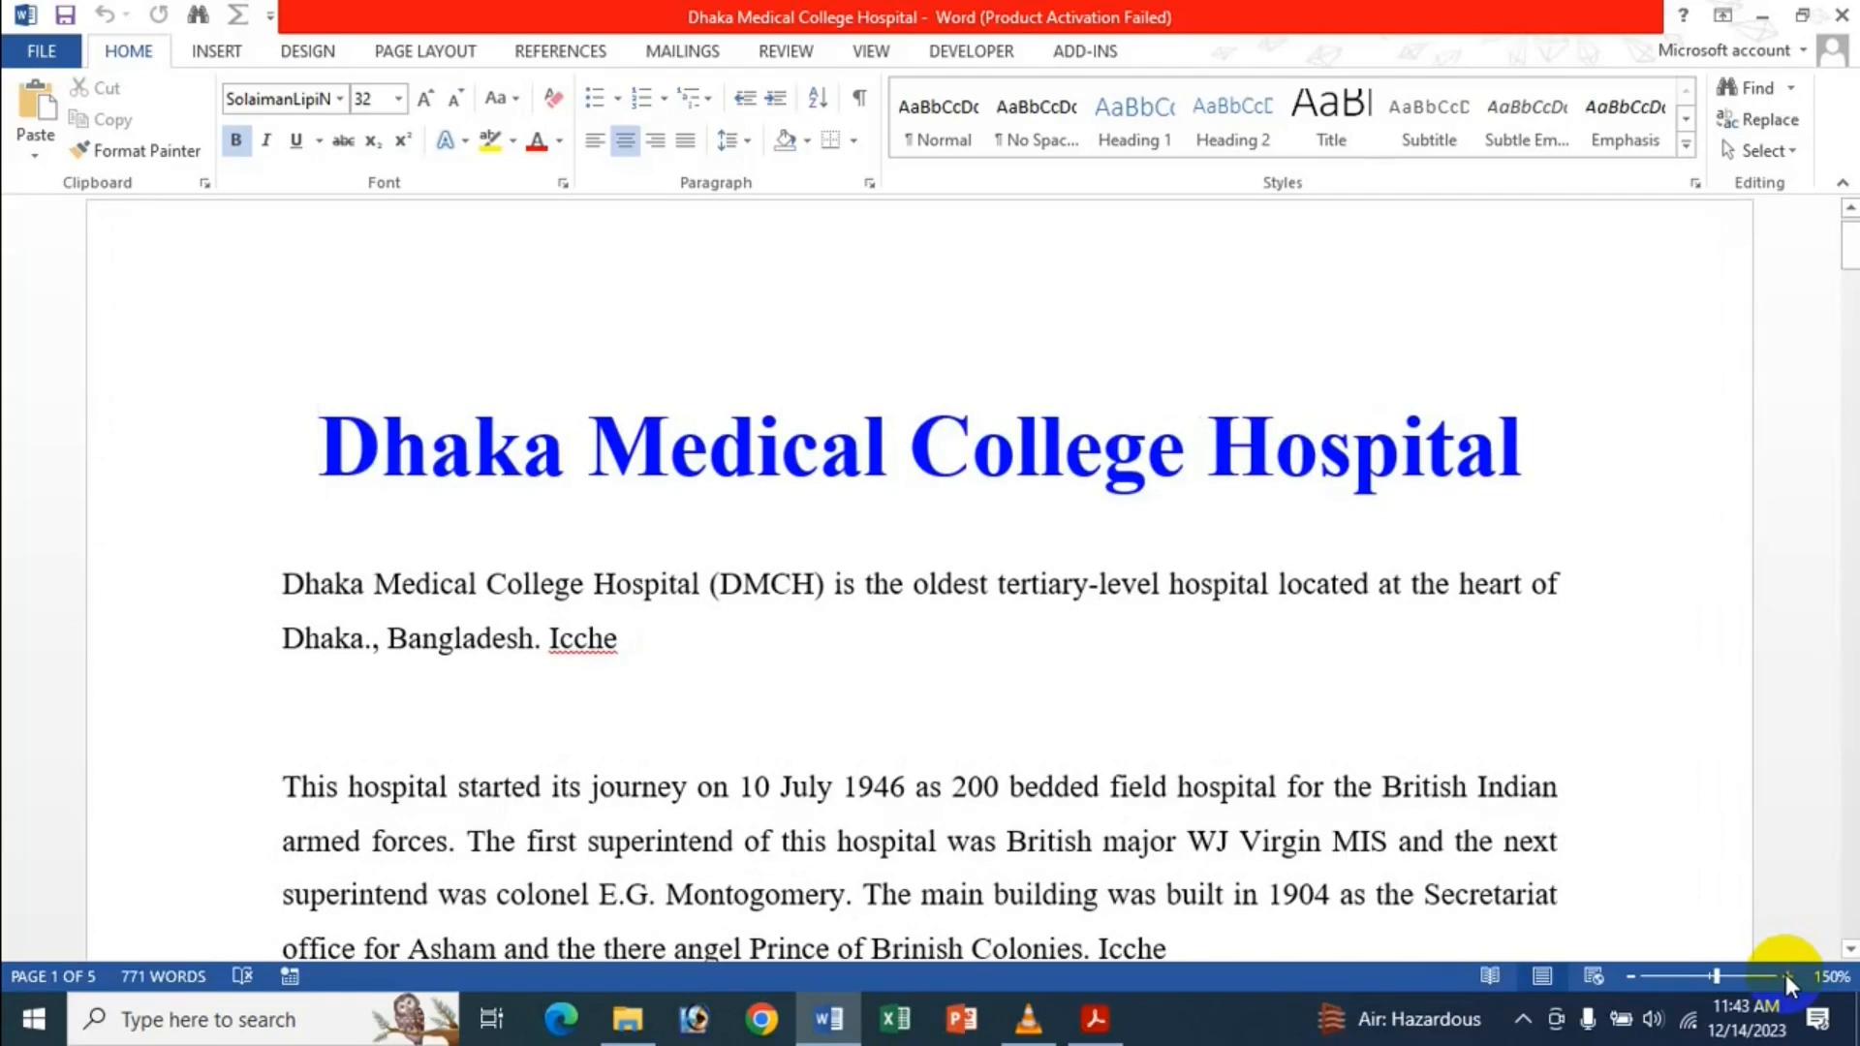
{"action": "left_click", "coordinate": [1787, 975]}
{"action": "left_click", "coordinate": [1147, 957]}
{"action": "left_click_drag", "start_coordinate": [1099, 951], "coordinate": [1217, 946]}
{"action": "left_click_drag", "start_coordinate": [1463, 946], "coordinate": [1516, 945]}
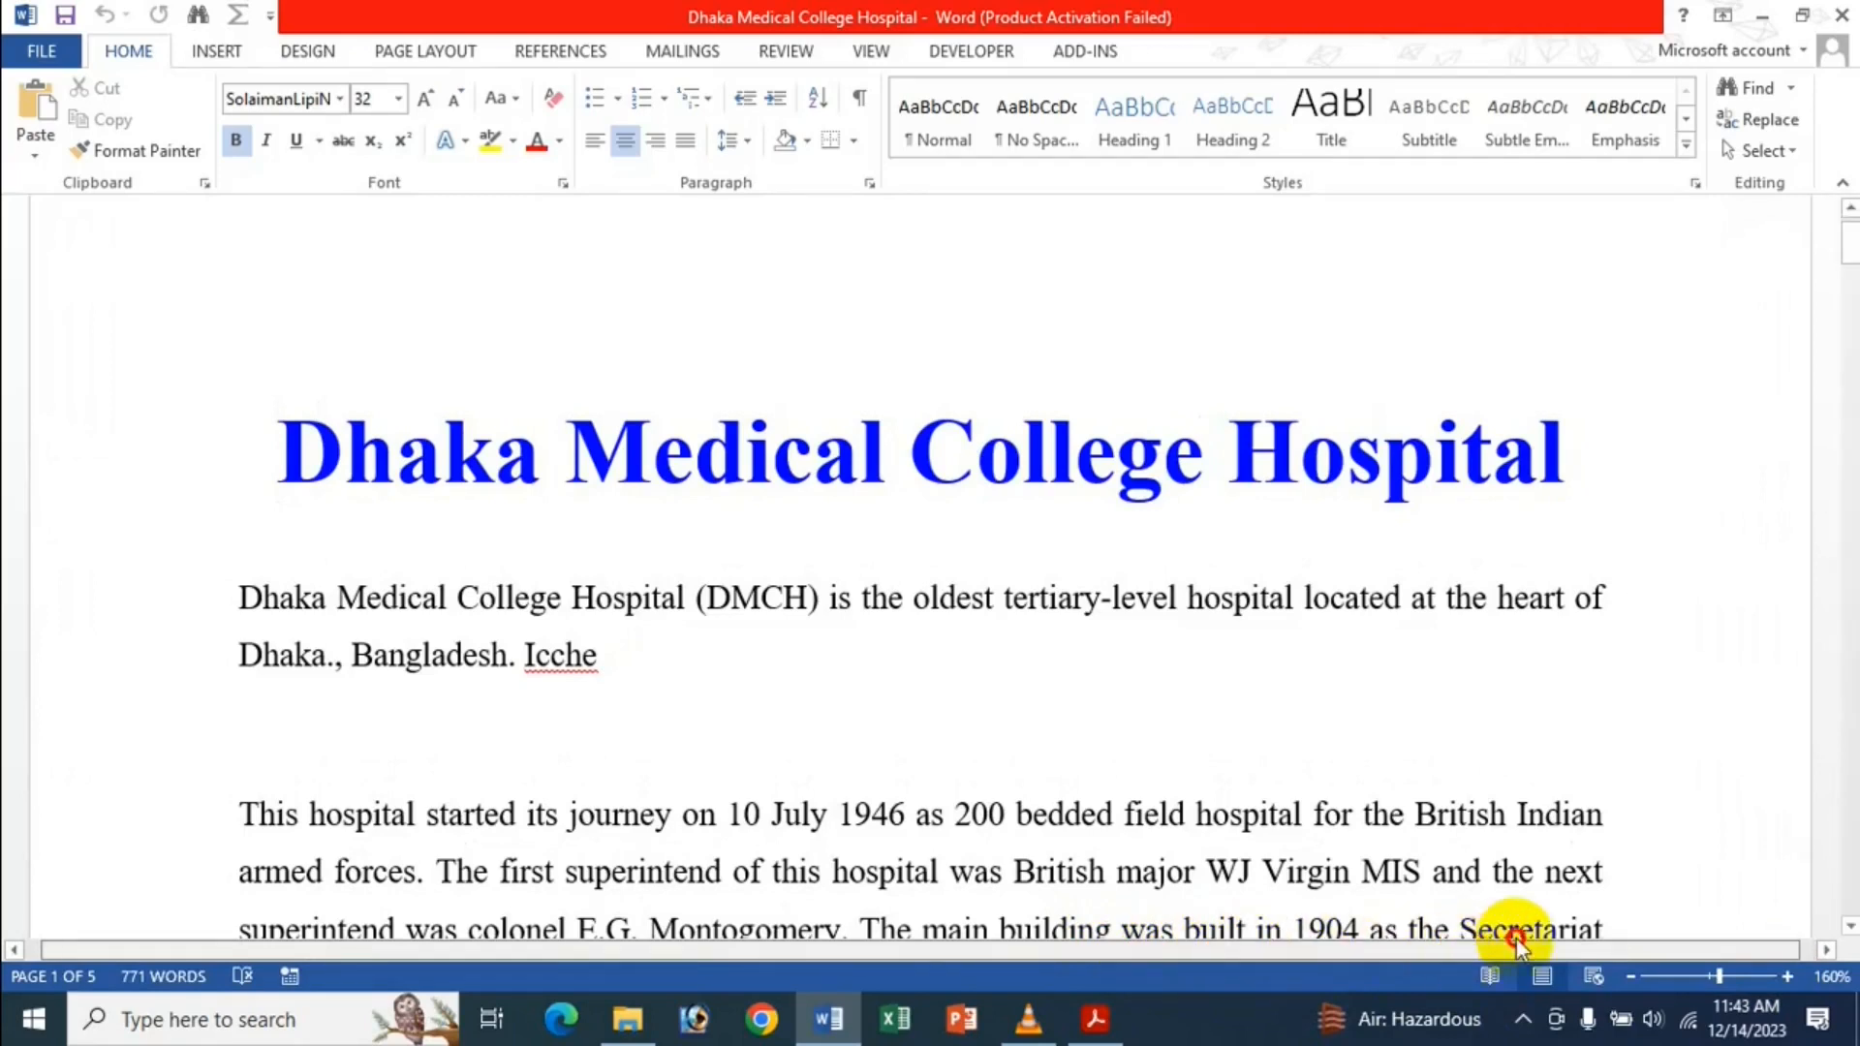
{"action": "scroll", "coordinate": [378, 765], "scroll_direction": "down", "scroll_amount": 1}
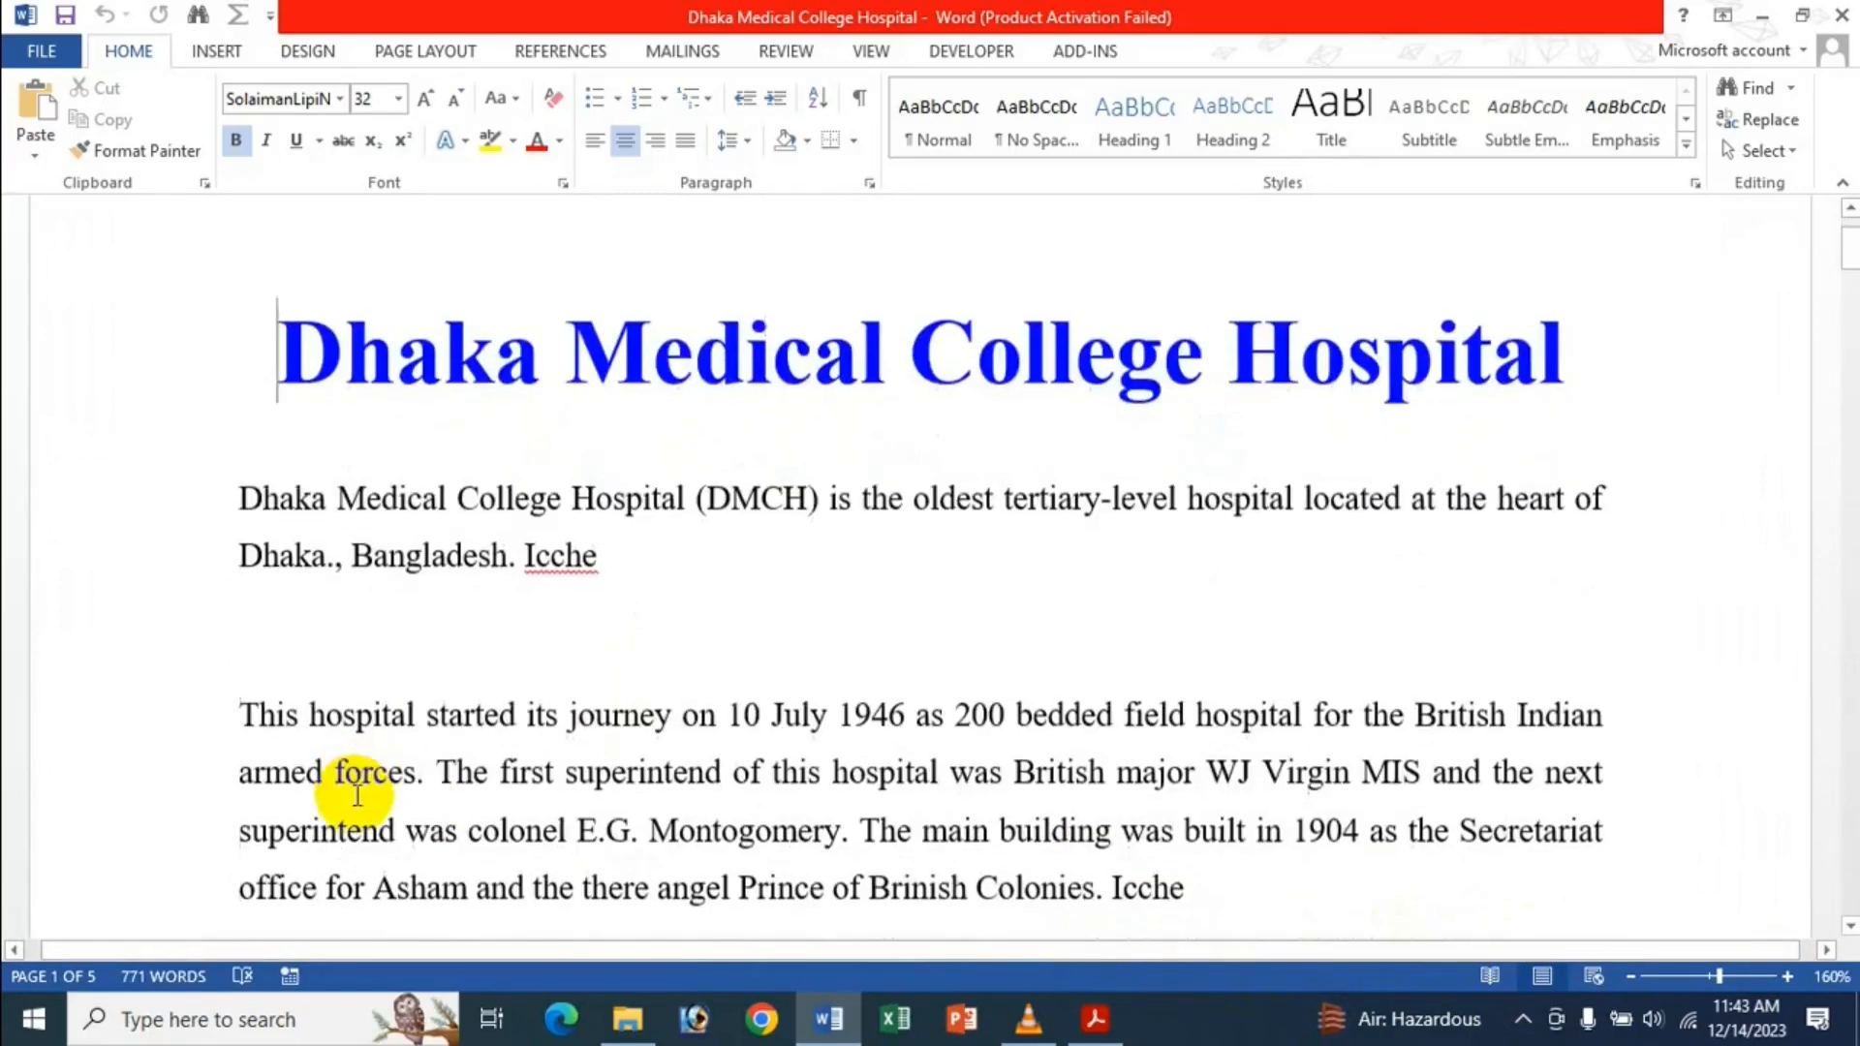
{"action": "left_click", "coordinate": [1787, 974]}
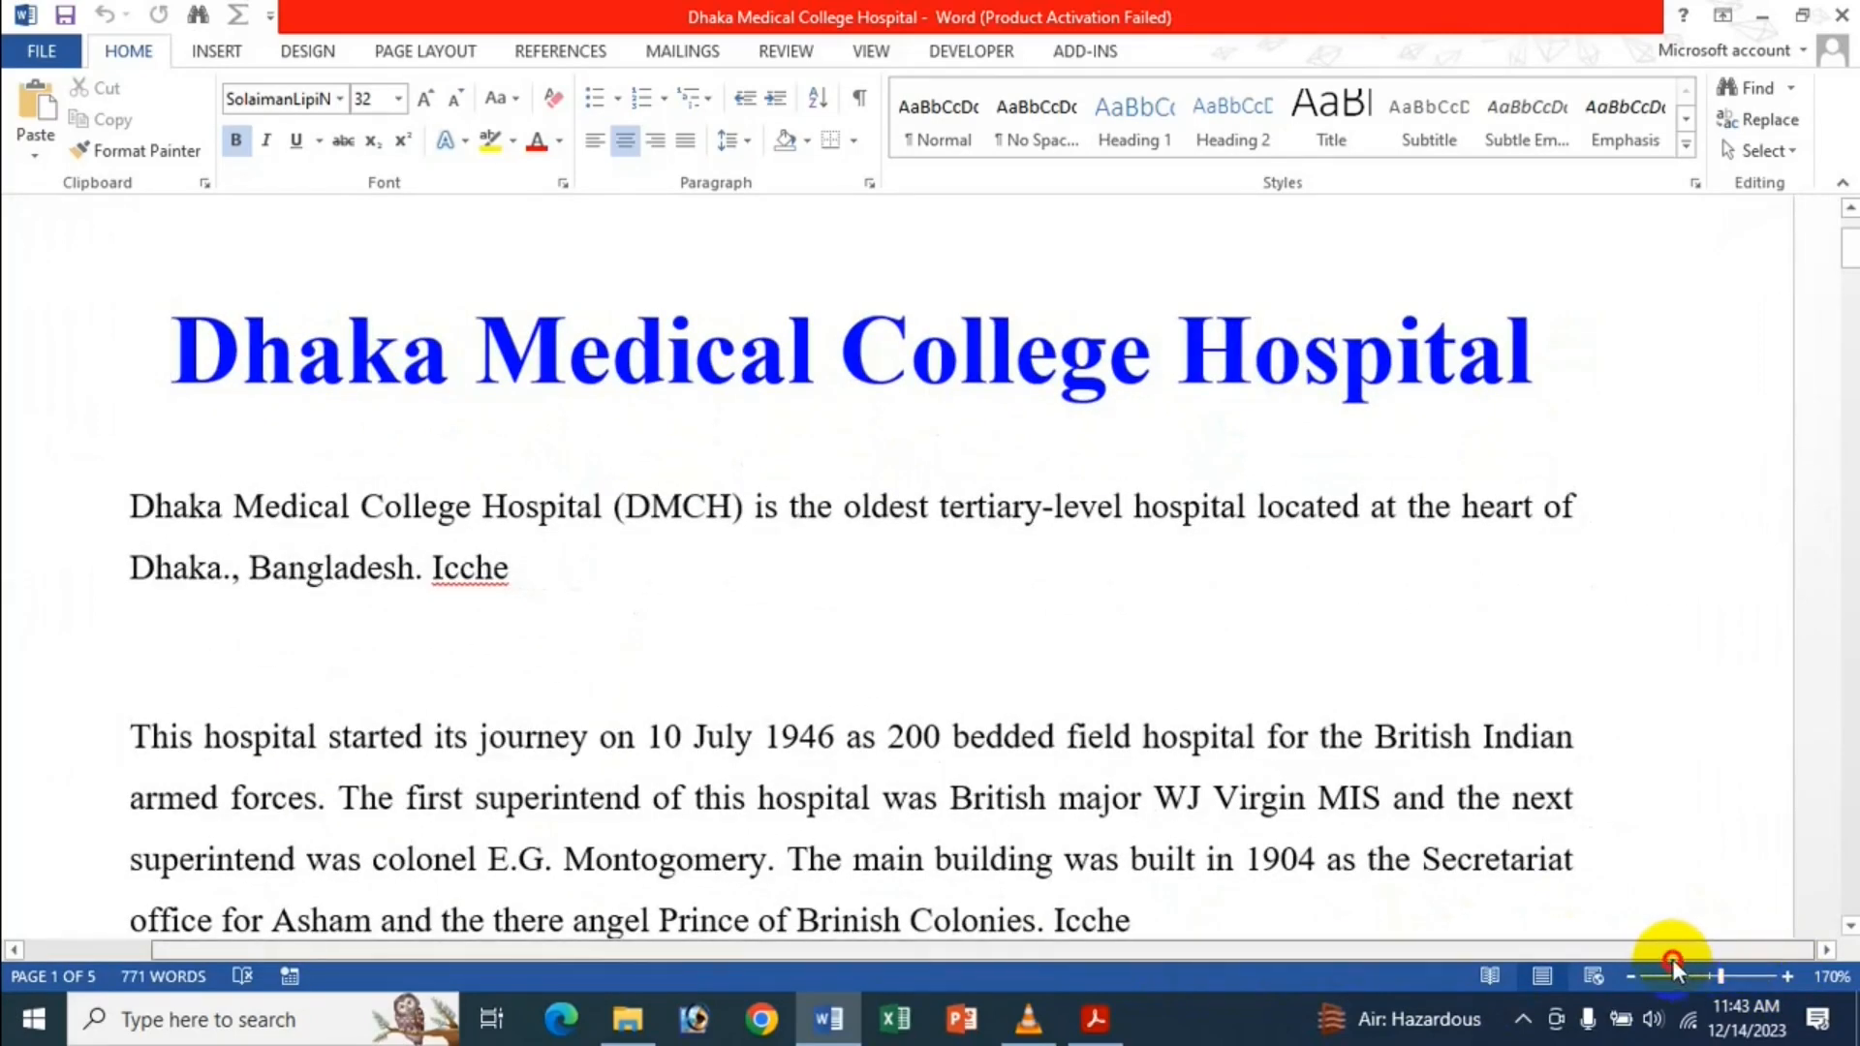
Scroll down the page and back up, then bring the page's left edge into view.
{"action": "left_click", "coordinate": [1590, 959]}
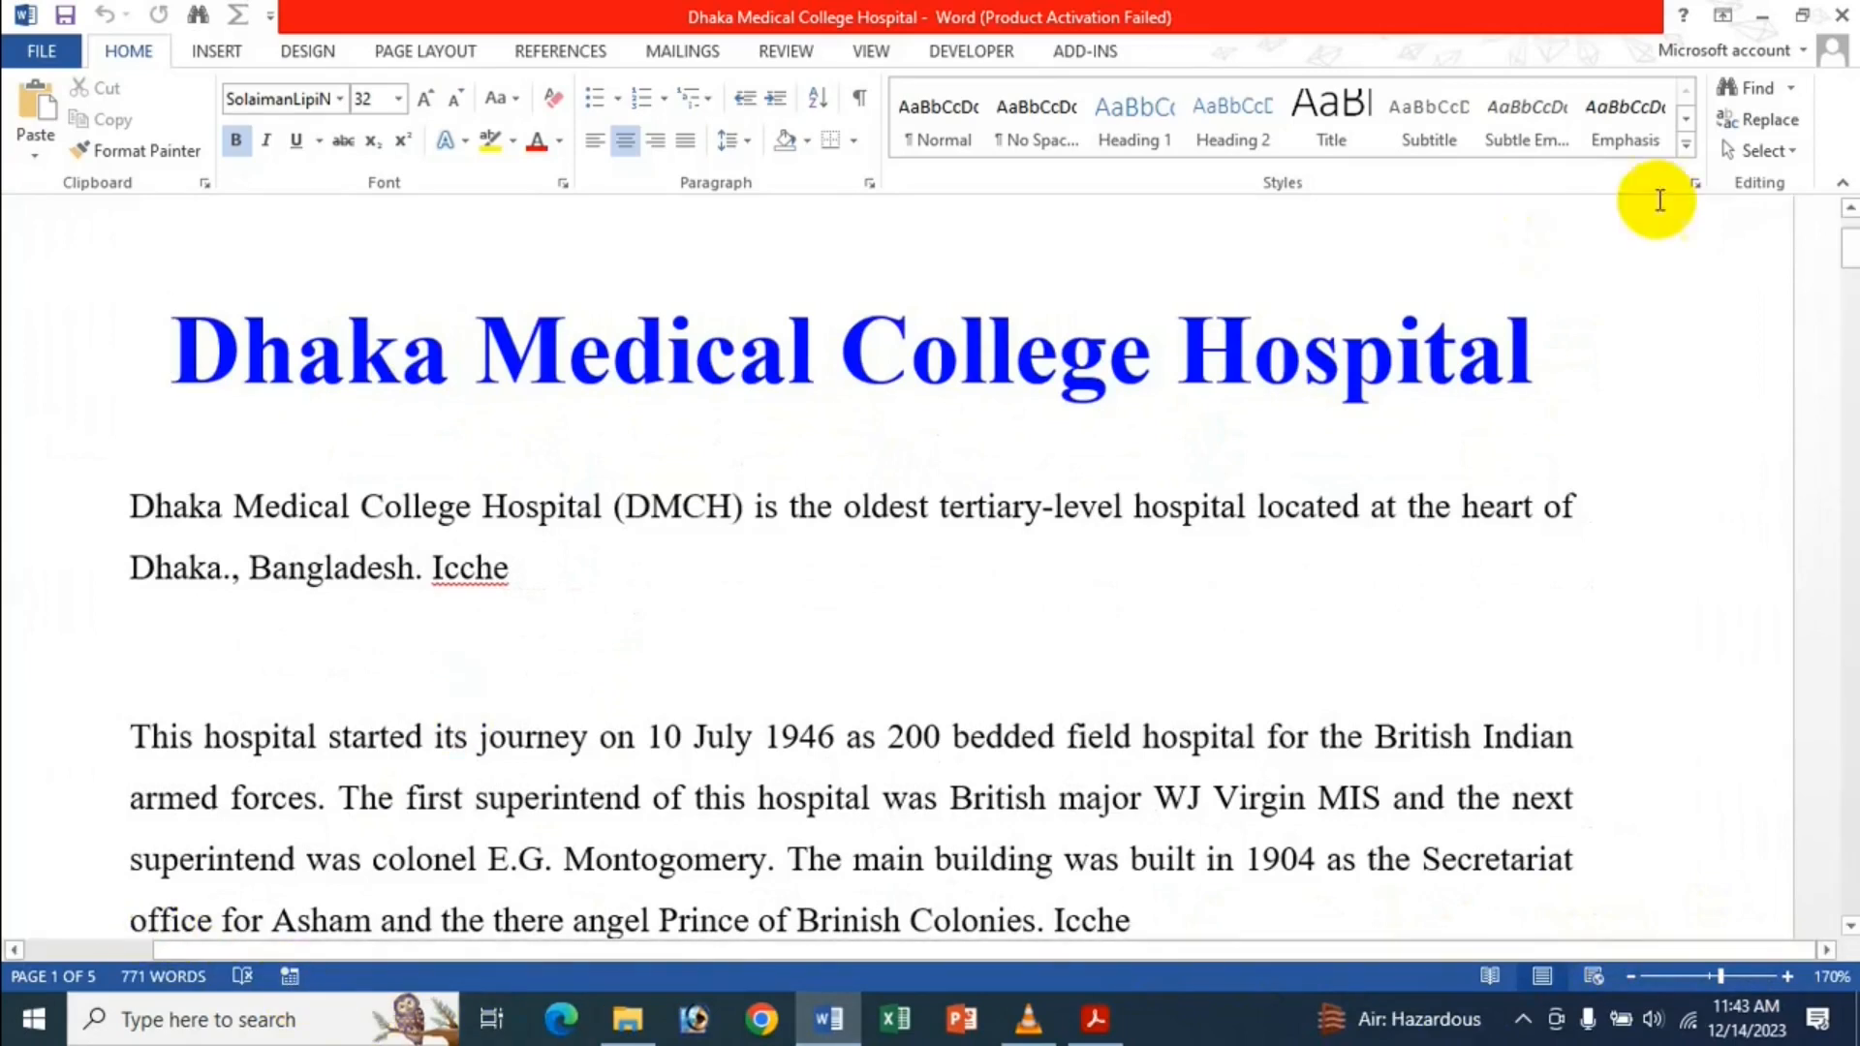
{"action": "mouse_move", "coordinate": [1851, 257]}
{"action": "left_mouse_down"}
{"action": "mouse_move", "coordinate": [1839, 294]}
{"action": "mouse_move", "coordinate": [1840, 231]}
{"action": "left_mouse_up"}
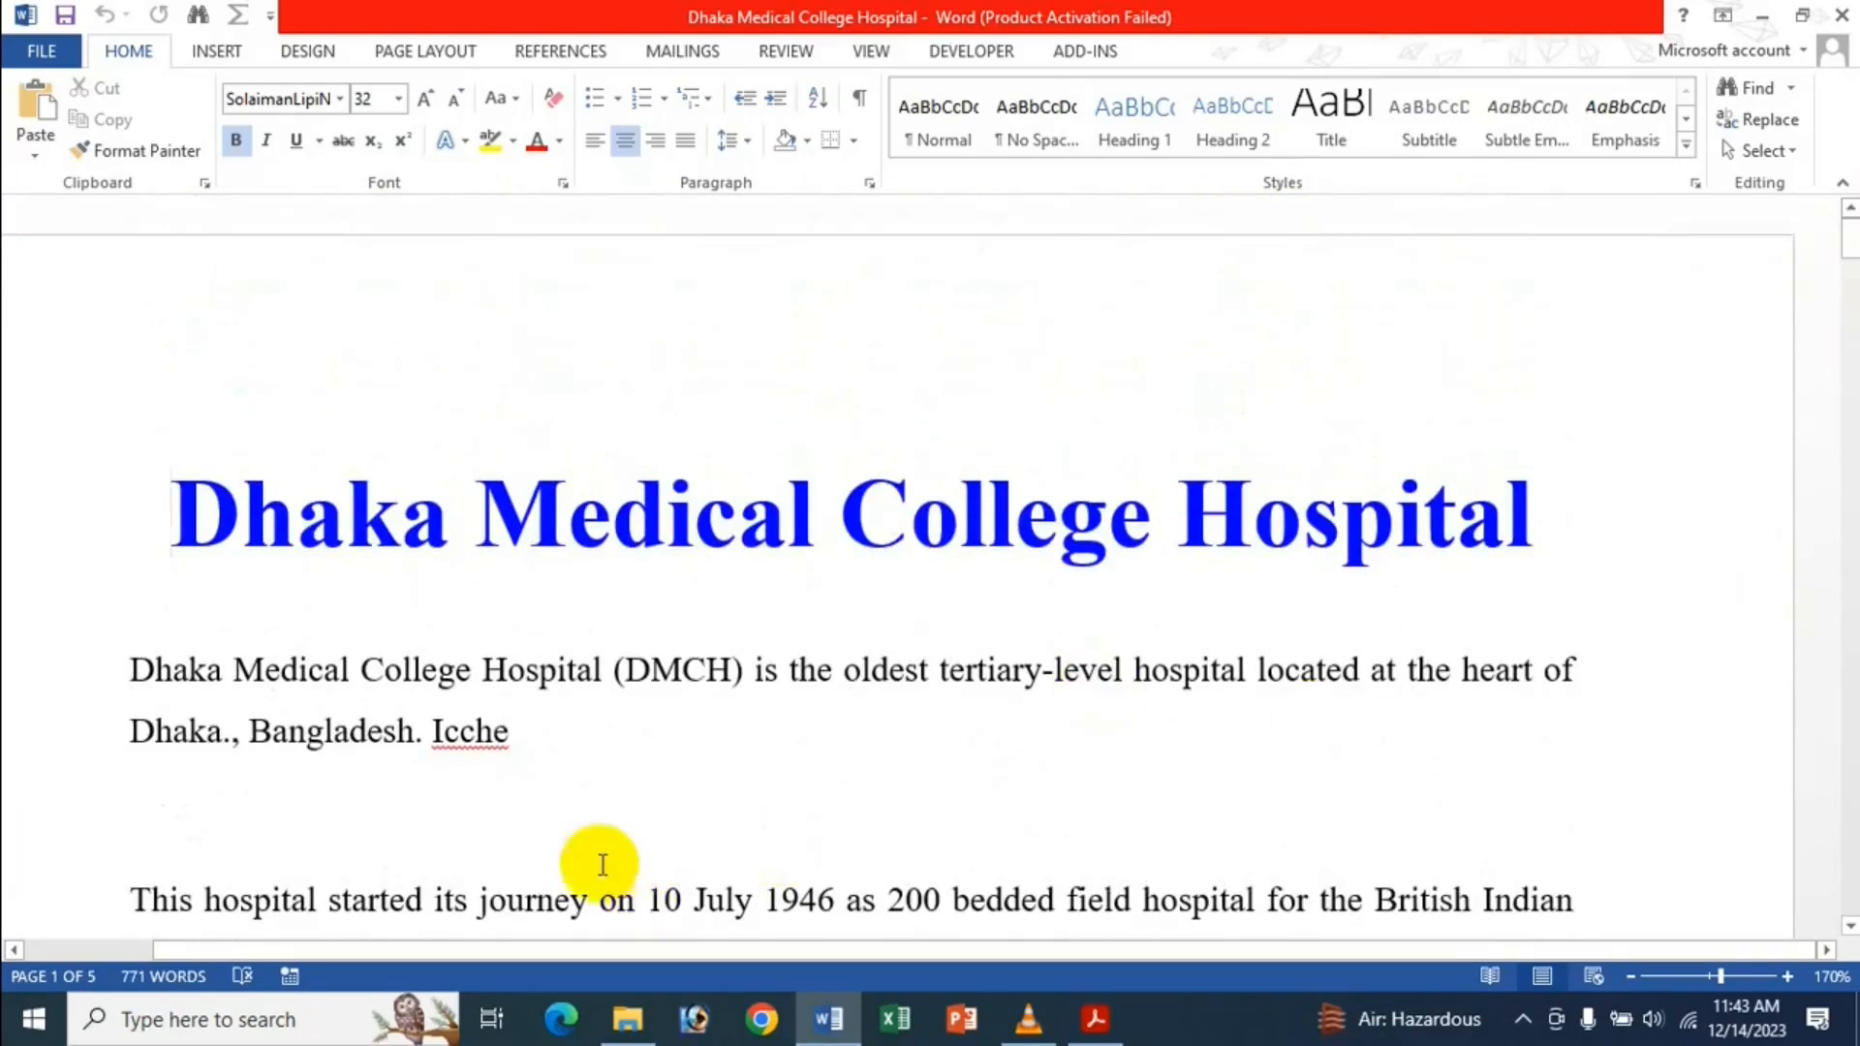
{"action": "left_click", "coordinate": [31, 950]}
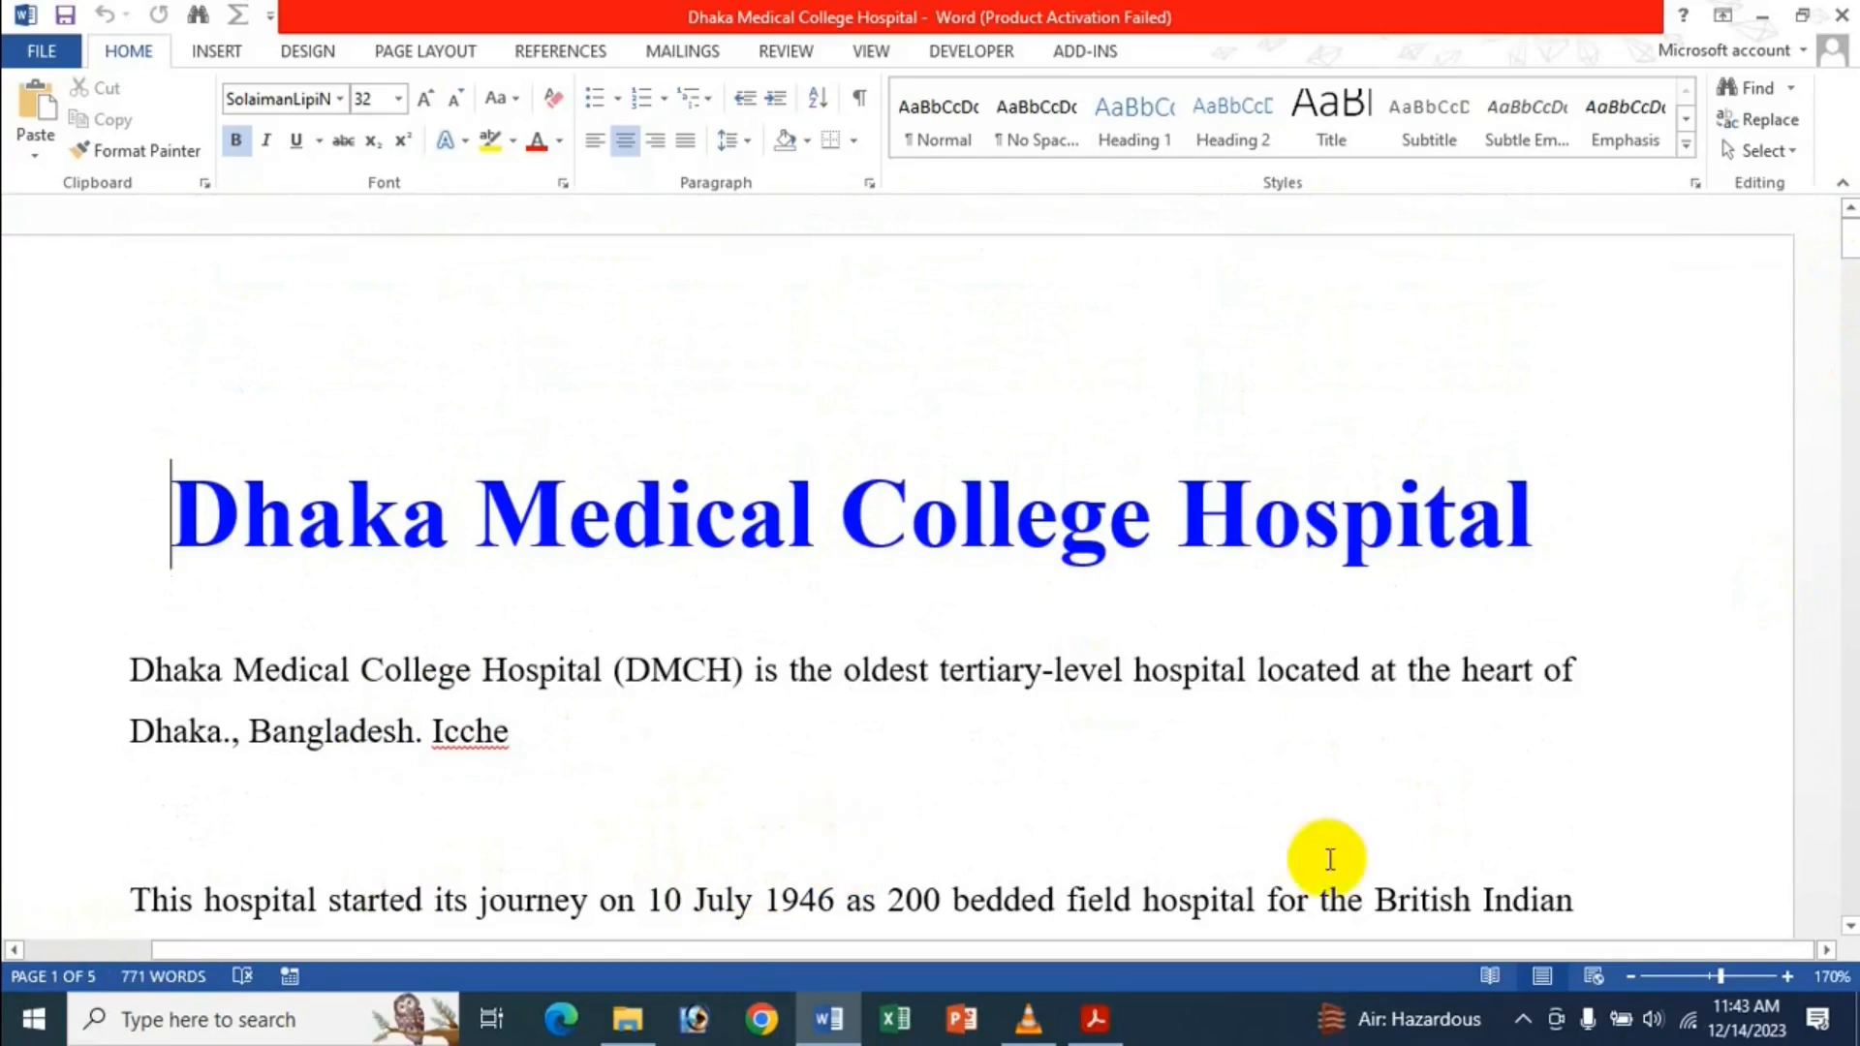
Turn off both the horizontal and vertical scroll bars in Advanced options and apply.
{"action": "left_click", "coordinate": [14, 59]}
{"action": "left_click", "coordinate": [132, 665]}
{"action": "left_click", "coordinate": [414, 312]}
{"action": "scroll", "coordinate": [969, 579], "scroll_direction": "down", "scroll_amount": 20}
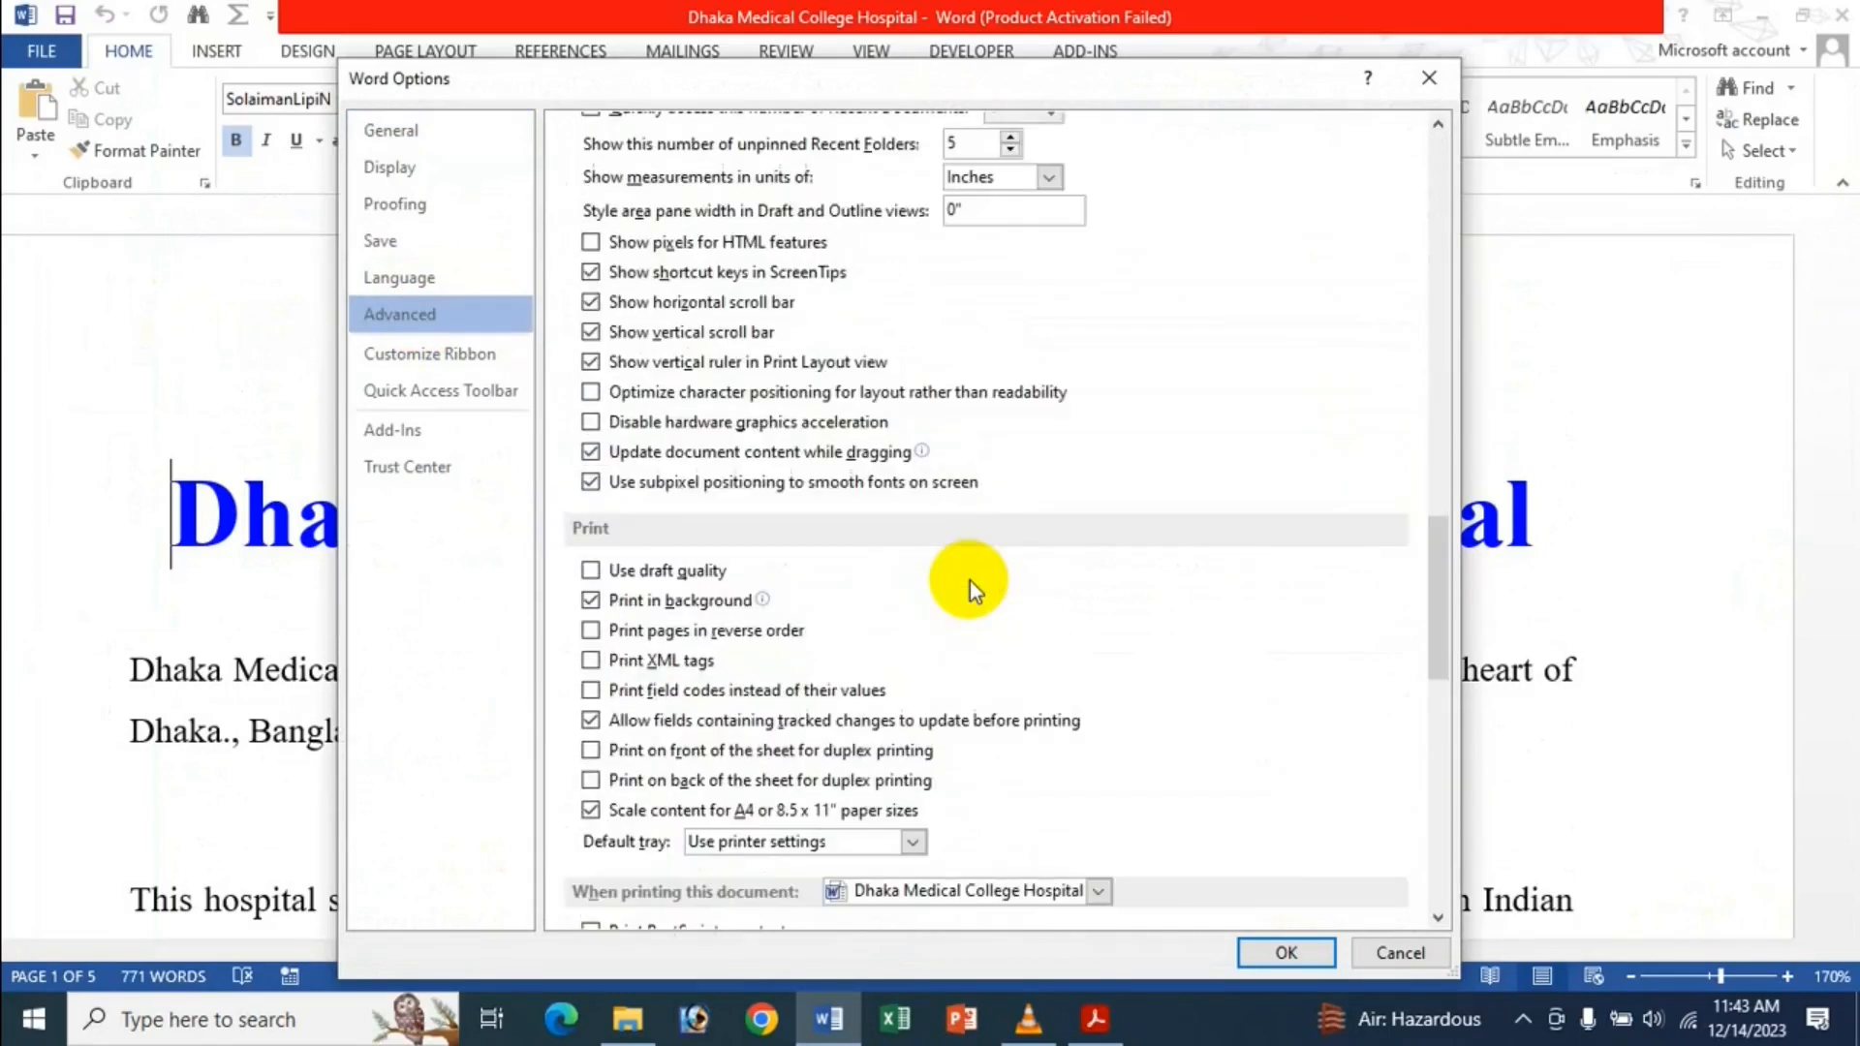
{"action": "scroll", "coordinate": [969, 580], "scroll_direction": "up", "scroll_amount": 4}
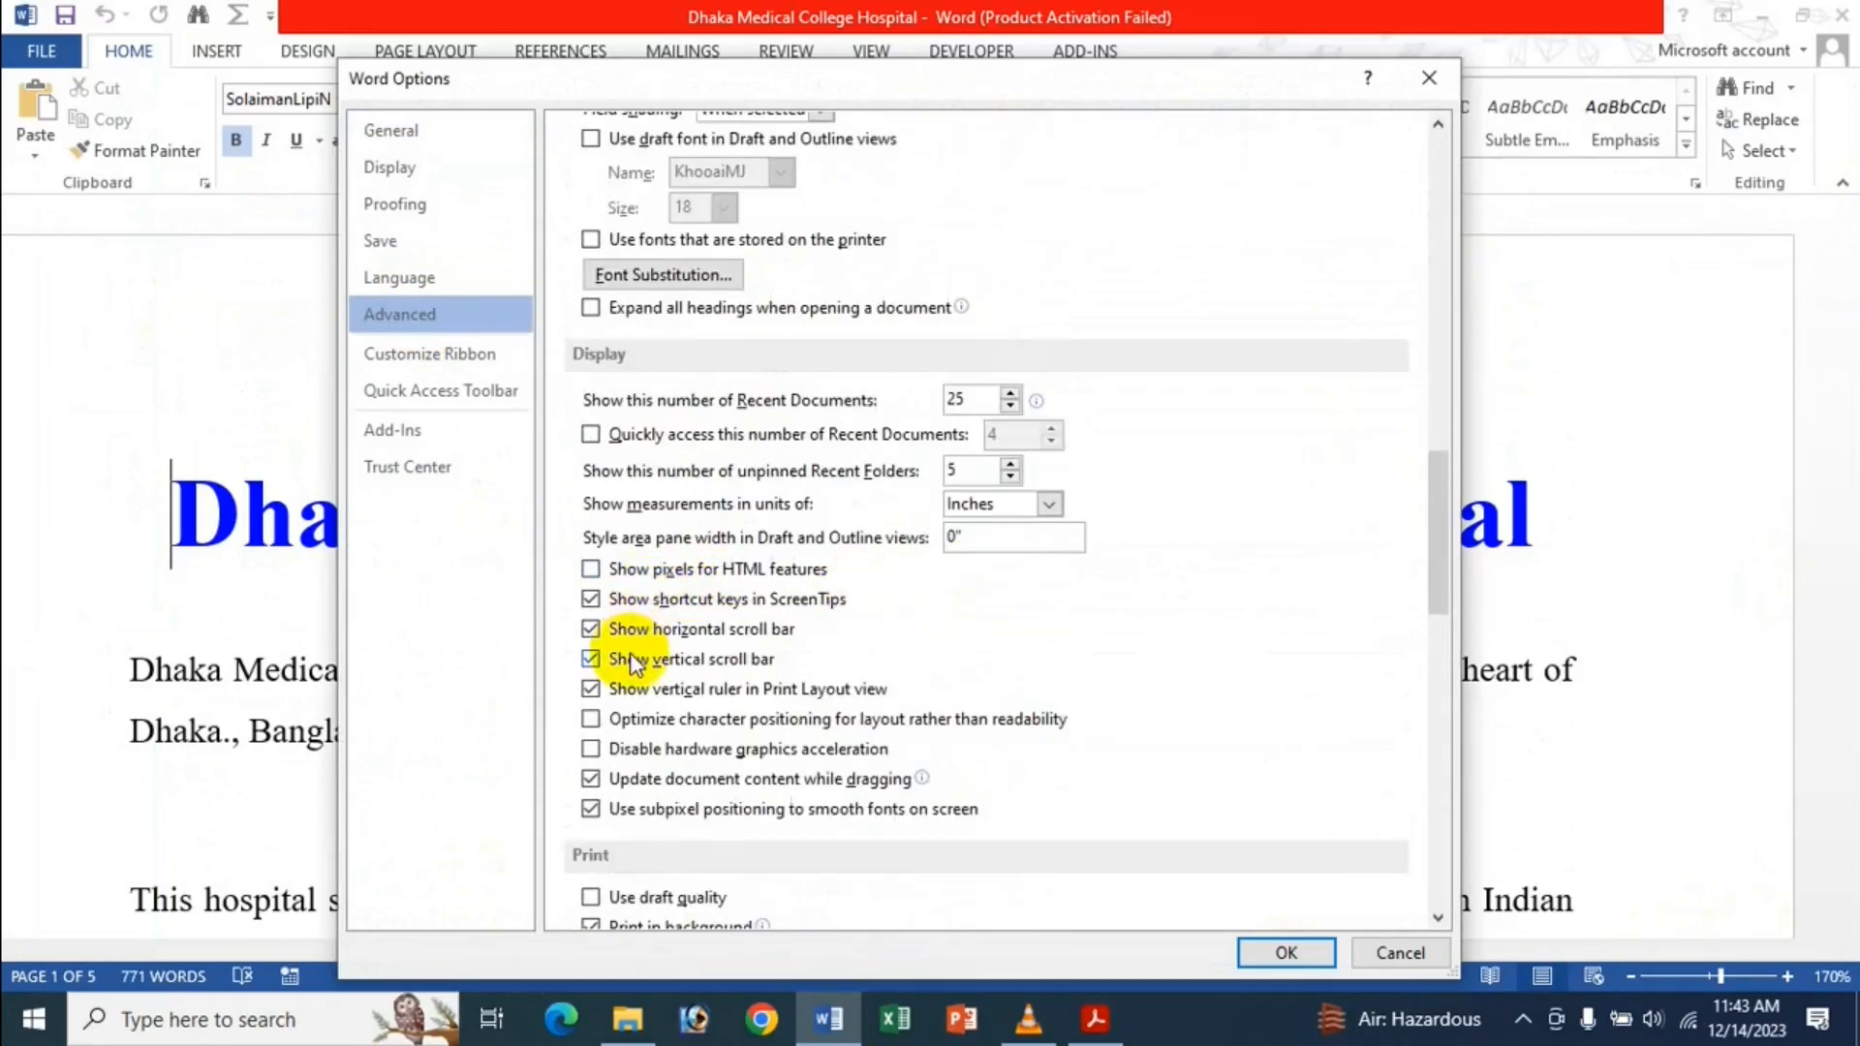
{"action": "left_click", "coordinate": [638, 631]}
{"action": "left_click", "coordinate": [624, 659]}
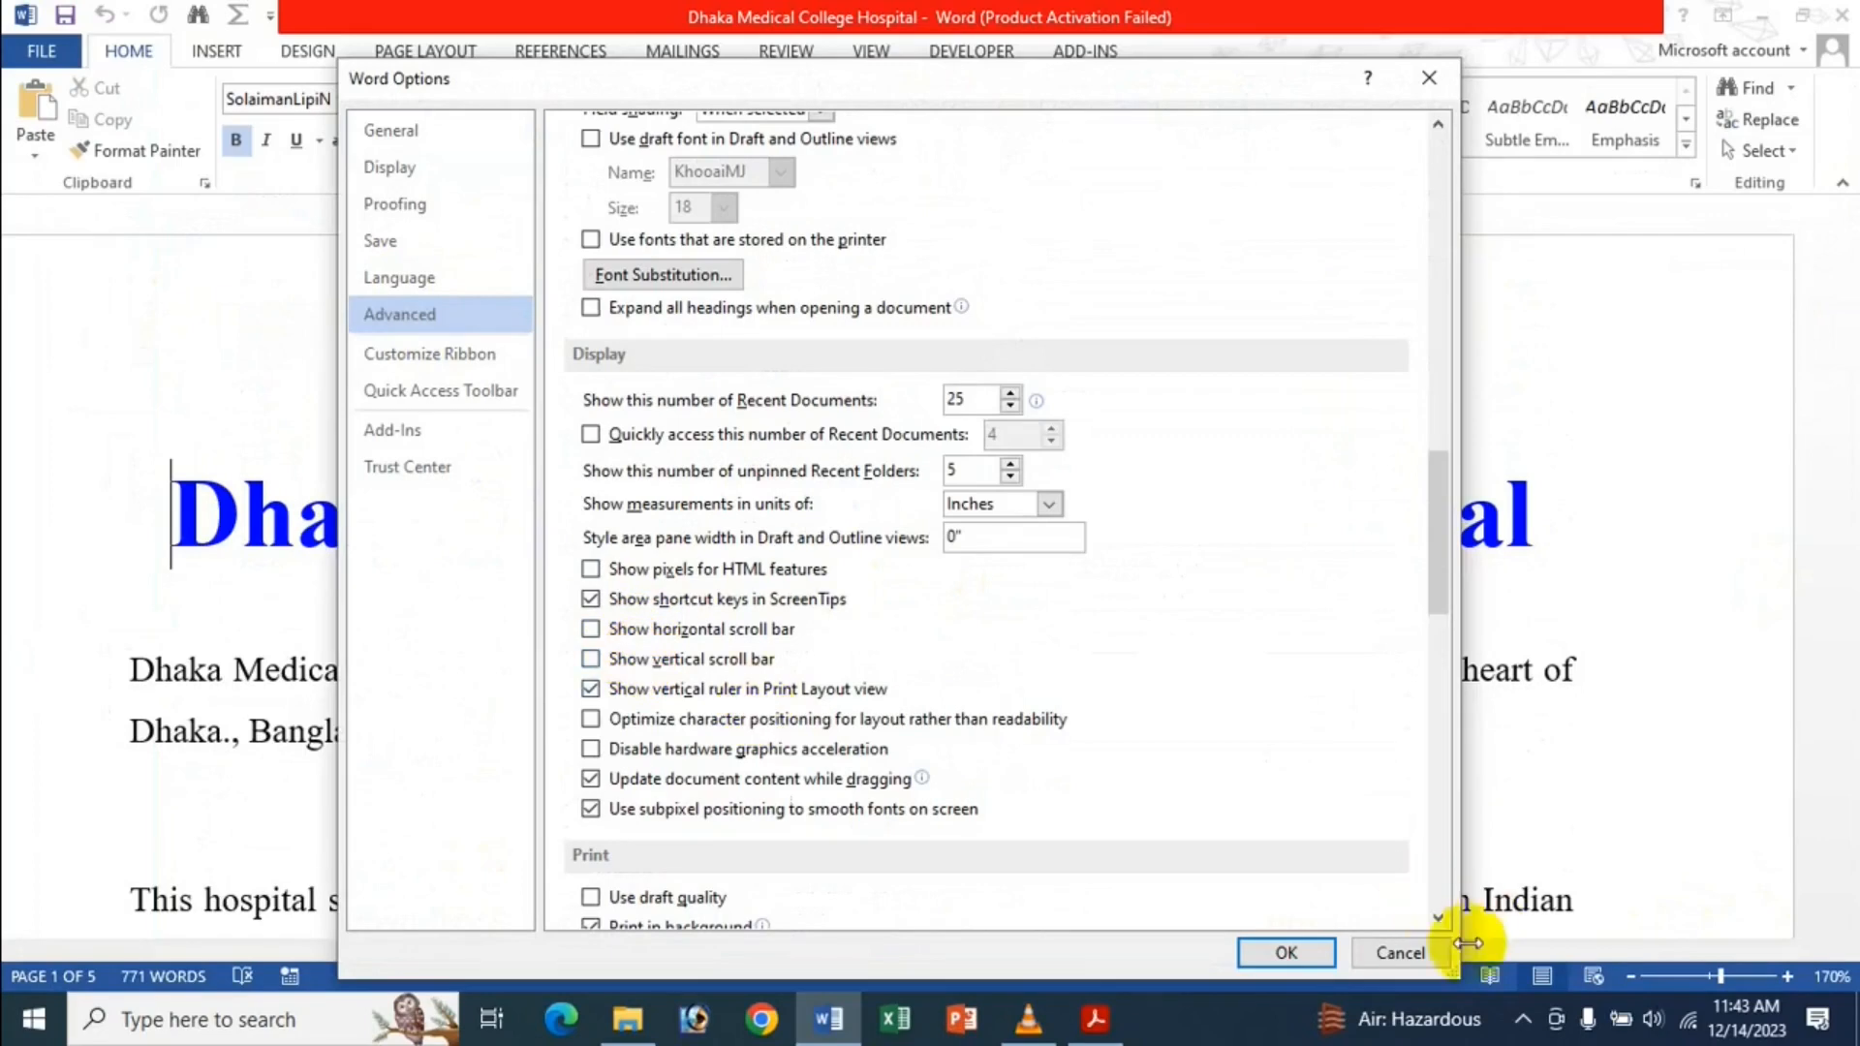
{"action": "left_click", "coordinate": [1288, 952]}
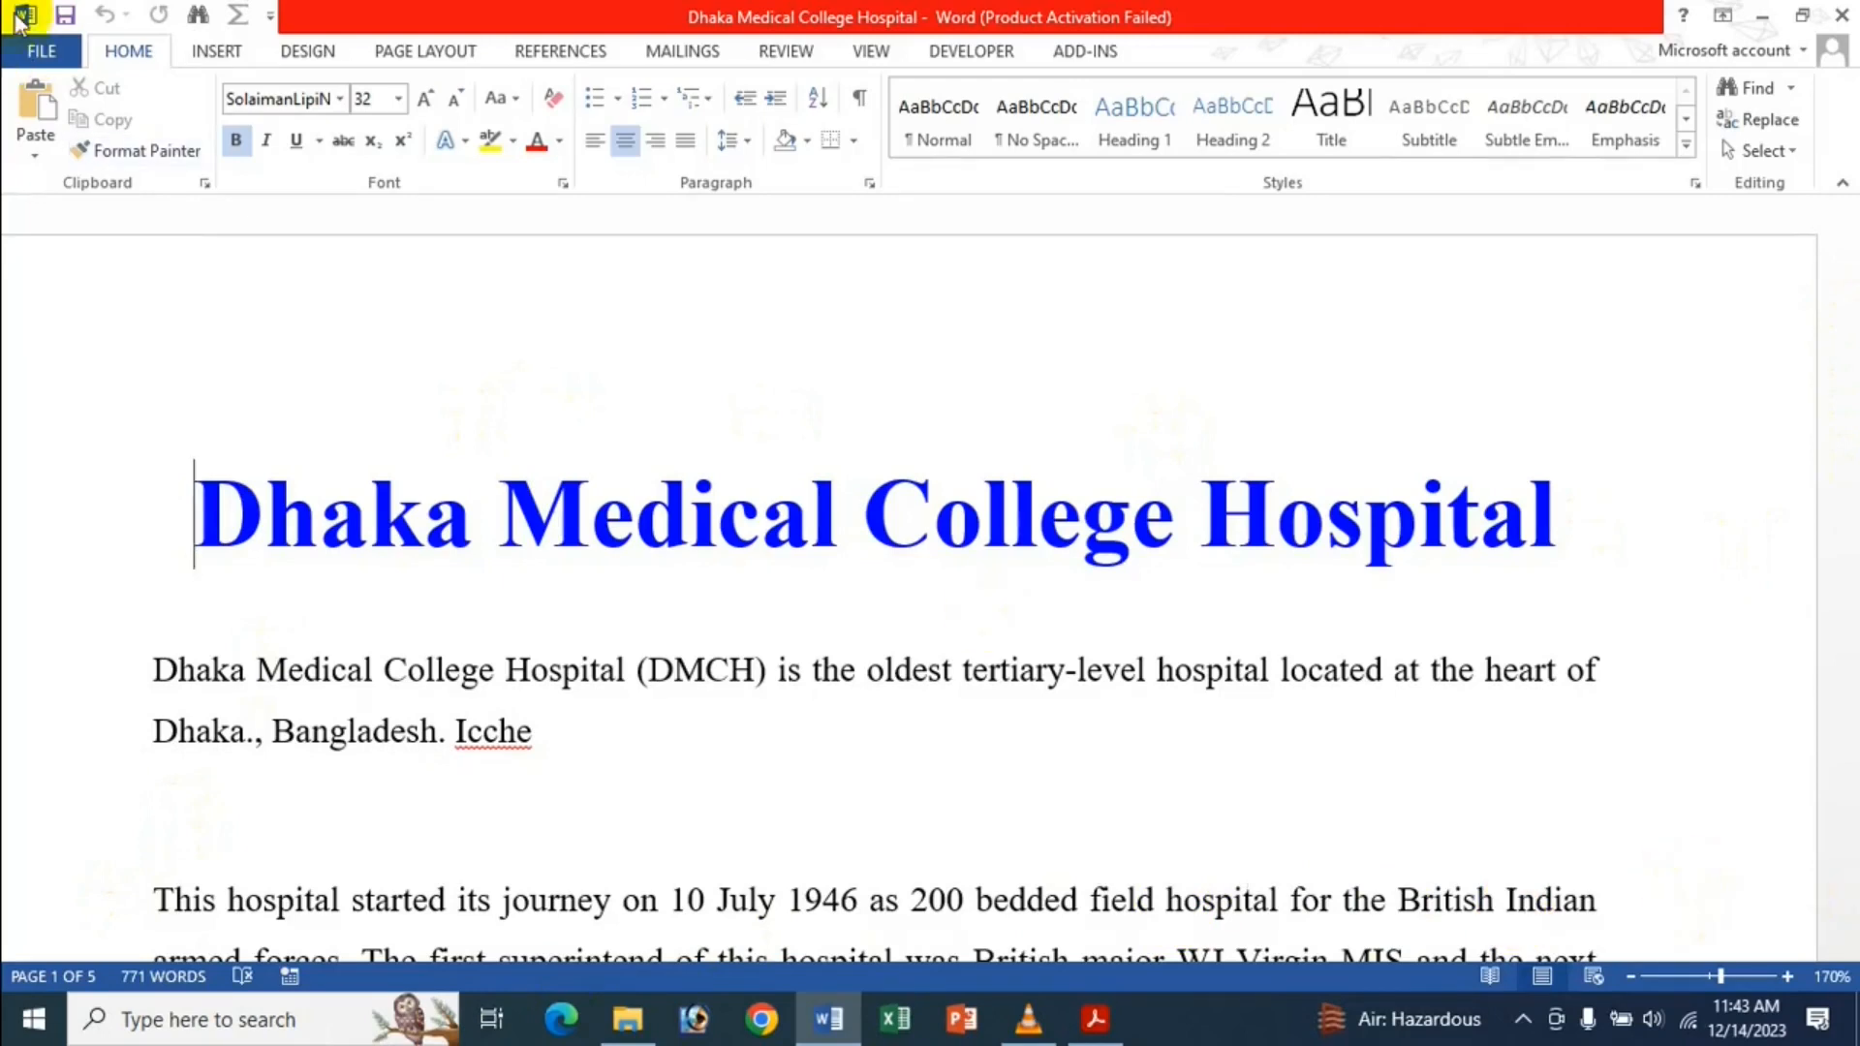
Turn the horizontal and vertical scroll bars back on in Advanced options and apply.
{"action": "left_click", "coordinate": [42, 53]}
{"action": "left_click", "coordinate": [78, 672]}
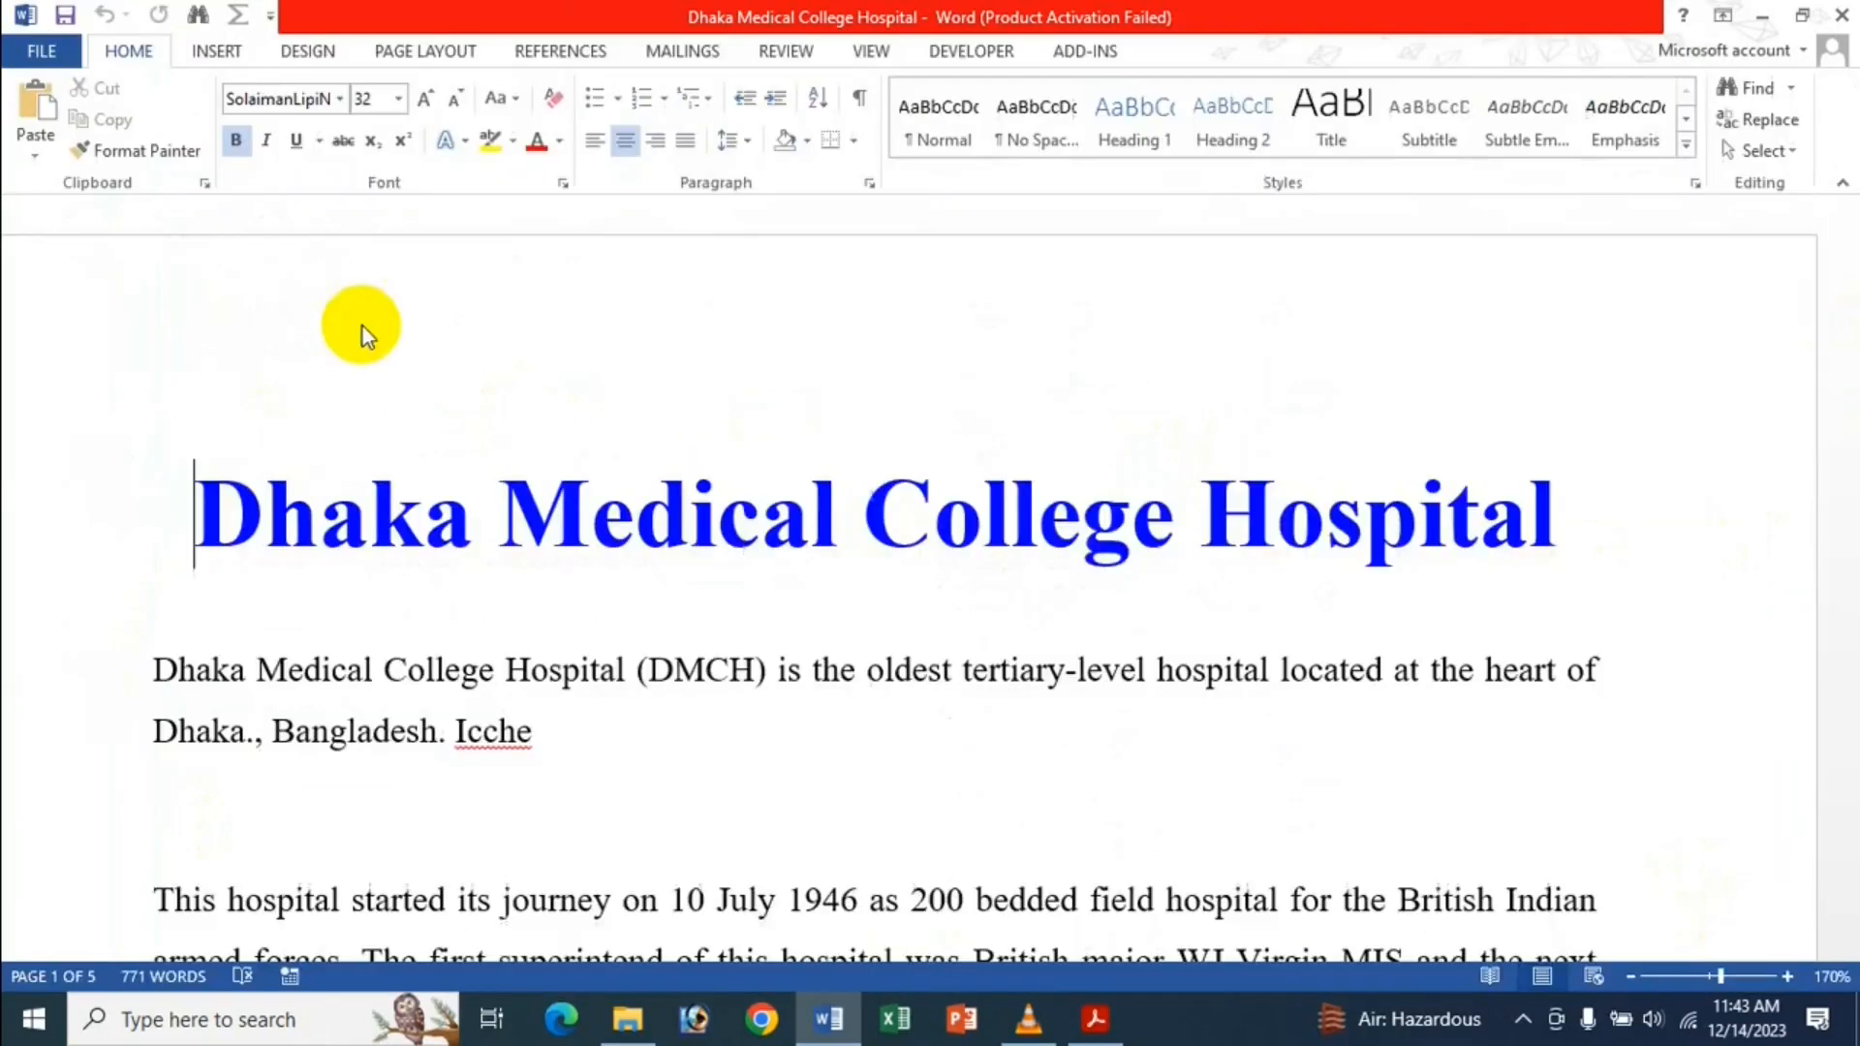
{"action": "left_click", "coordinate": [411, 312]}
{"action": "scroll", "coordinate": [956, 370], "scroll_direction": "down", "scroll_amount": 15}
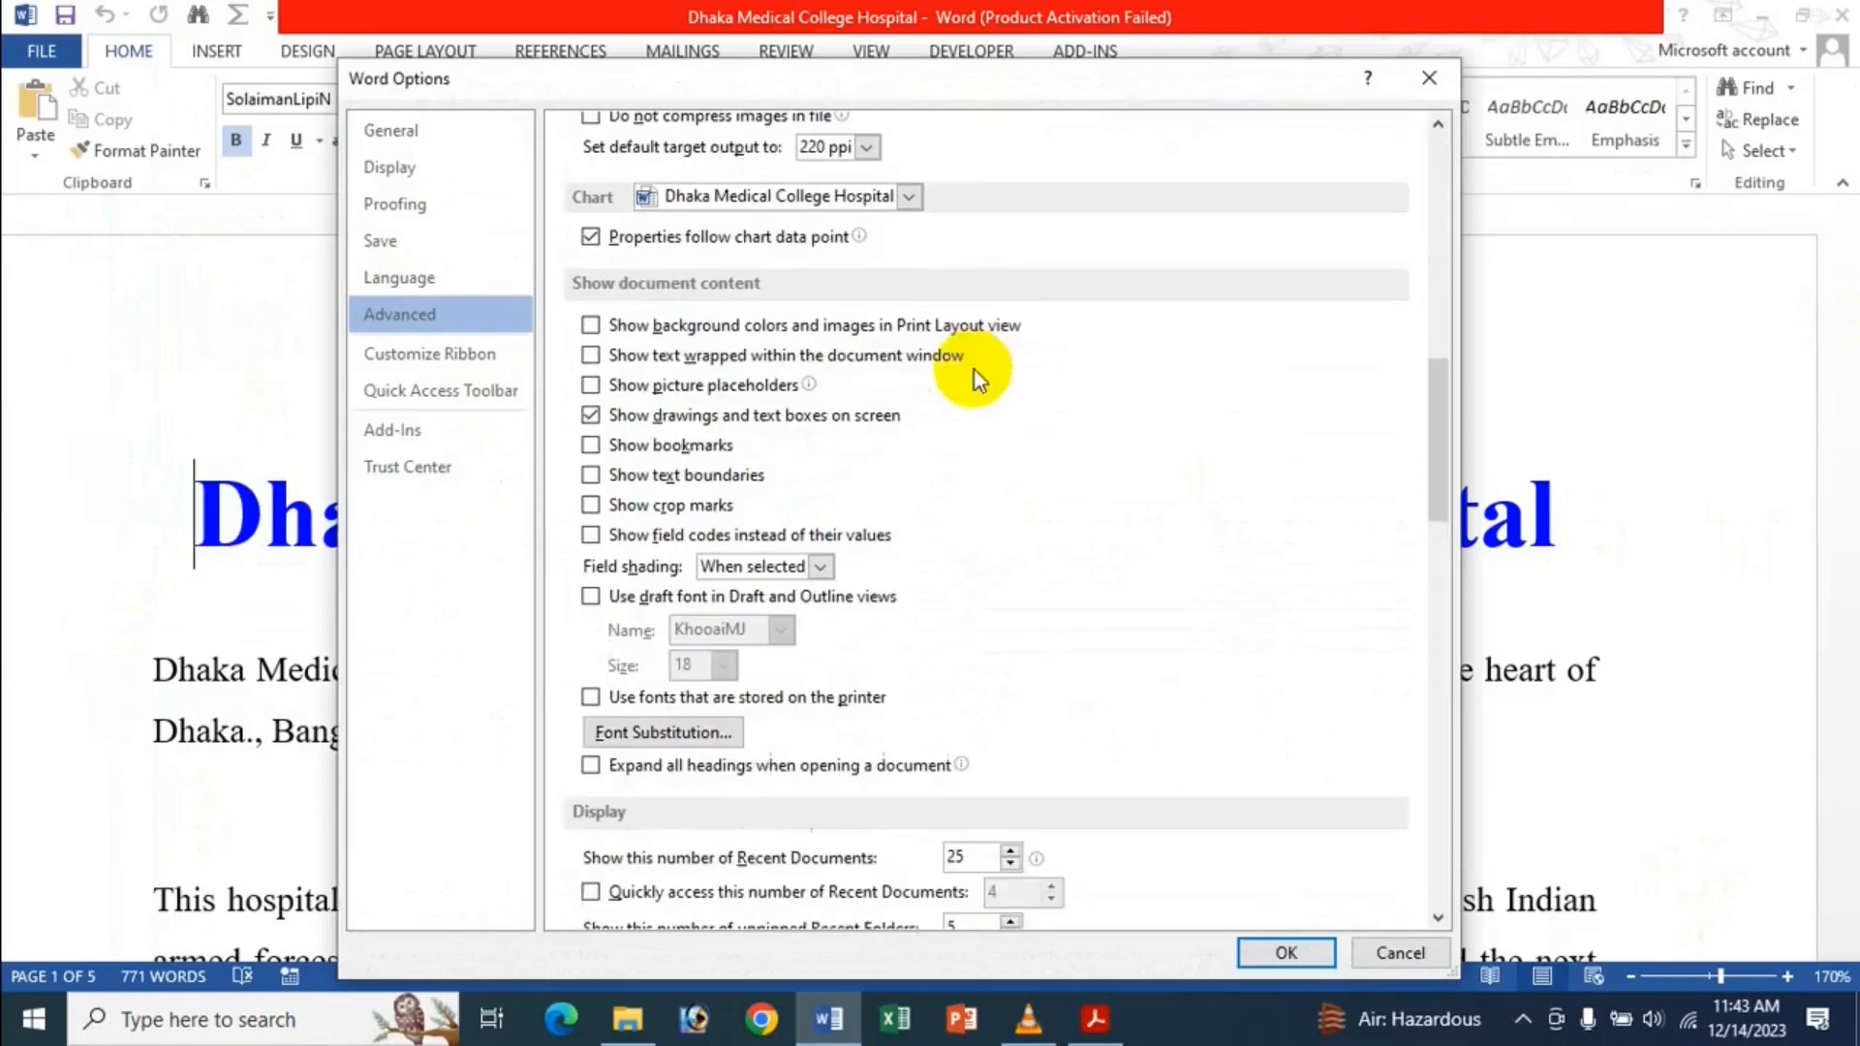
{"action": "scroll", "coordinate": [1066, 356], "scroll_direction": "down", "scroll_amount": 3}
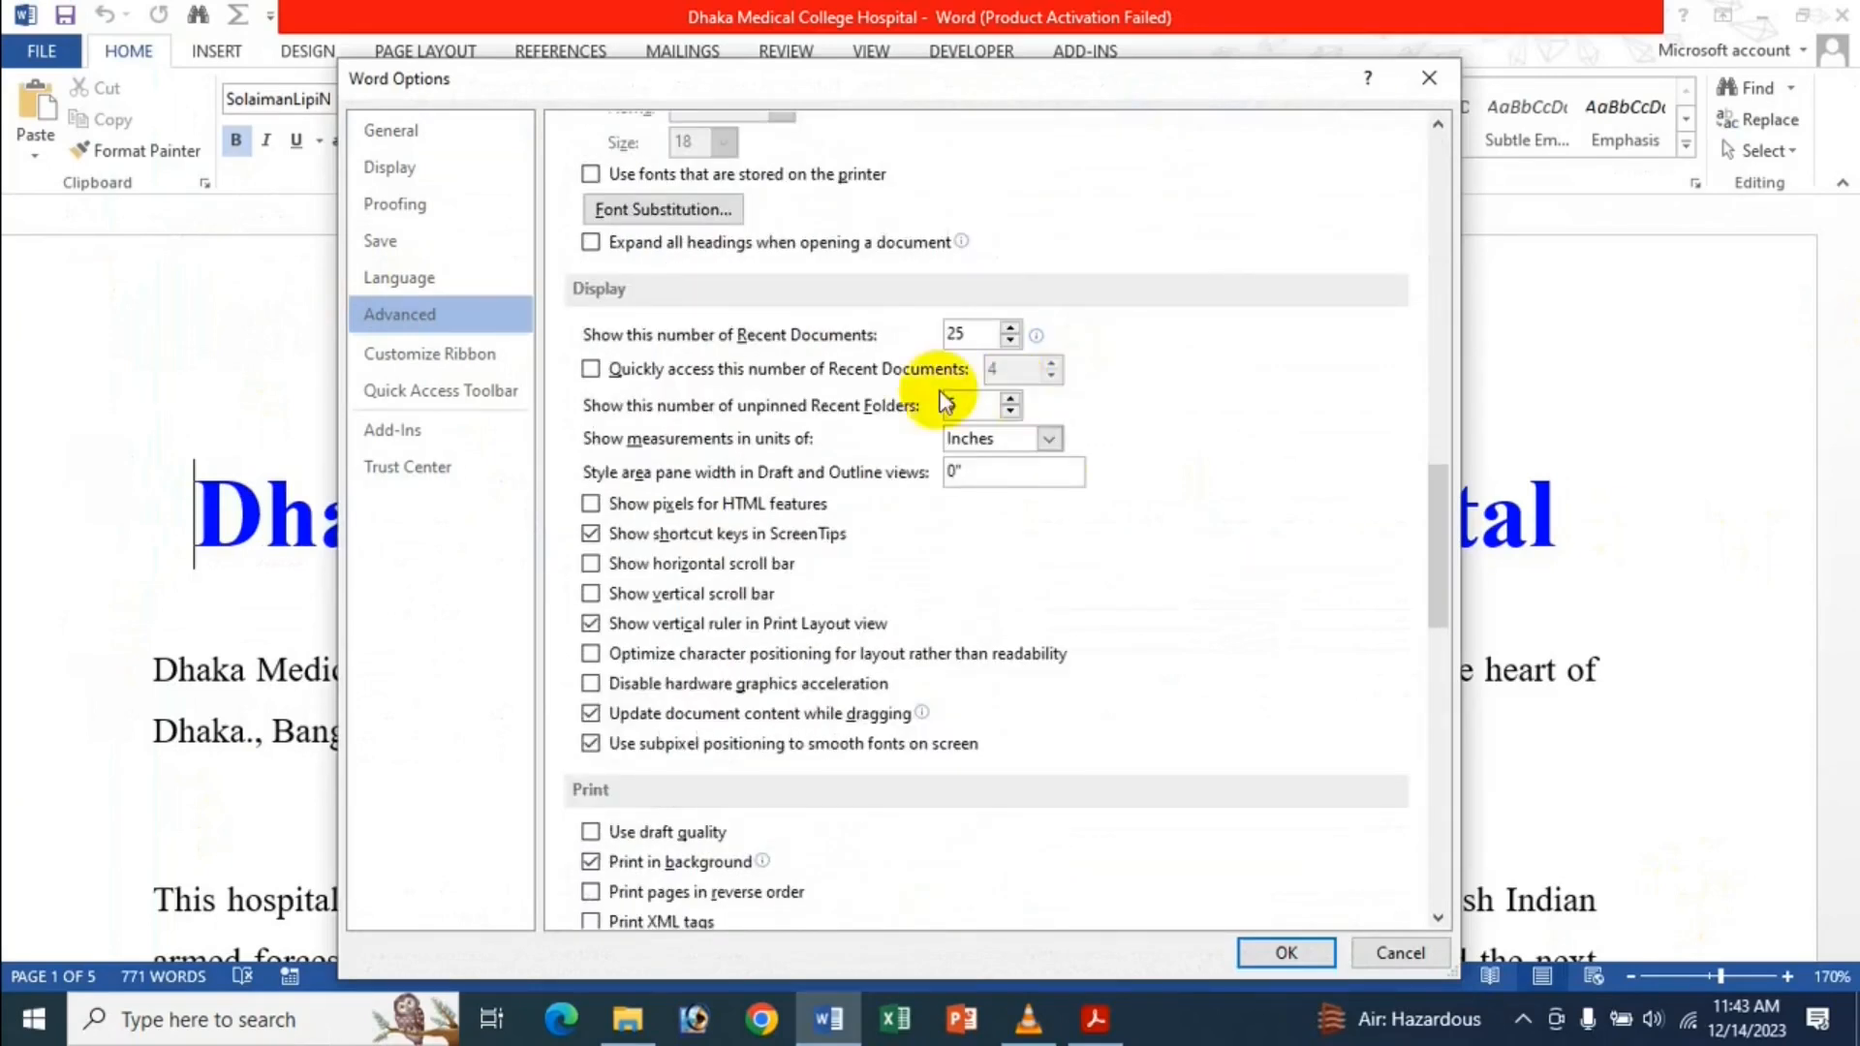
{"action": "left_click", "coordinate": [705, 566]}
{"action": "left_click", "coordinate": [683, 593]}
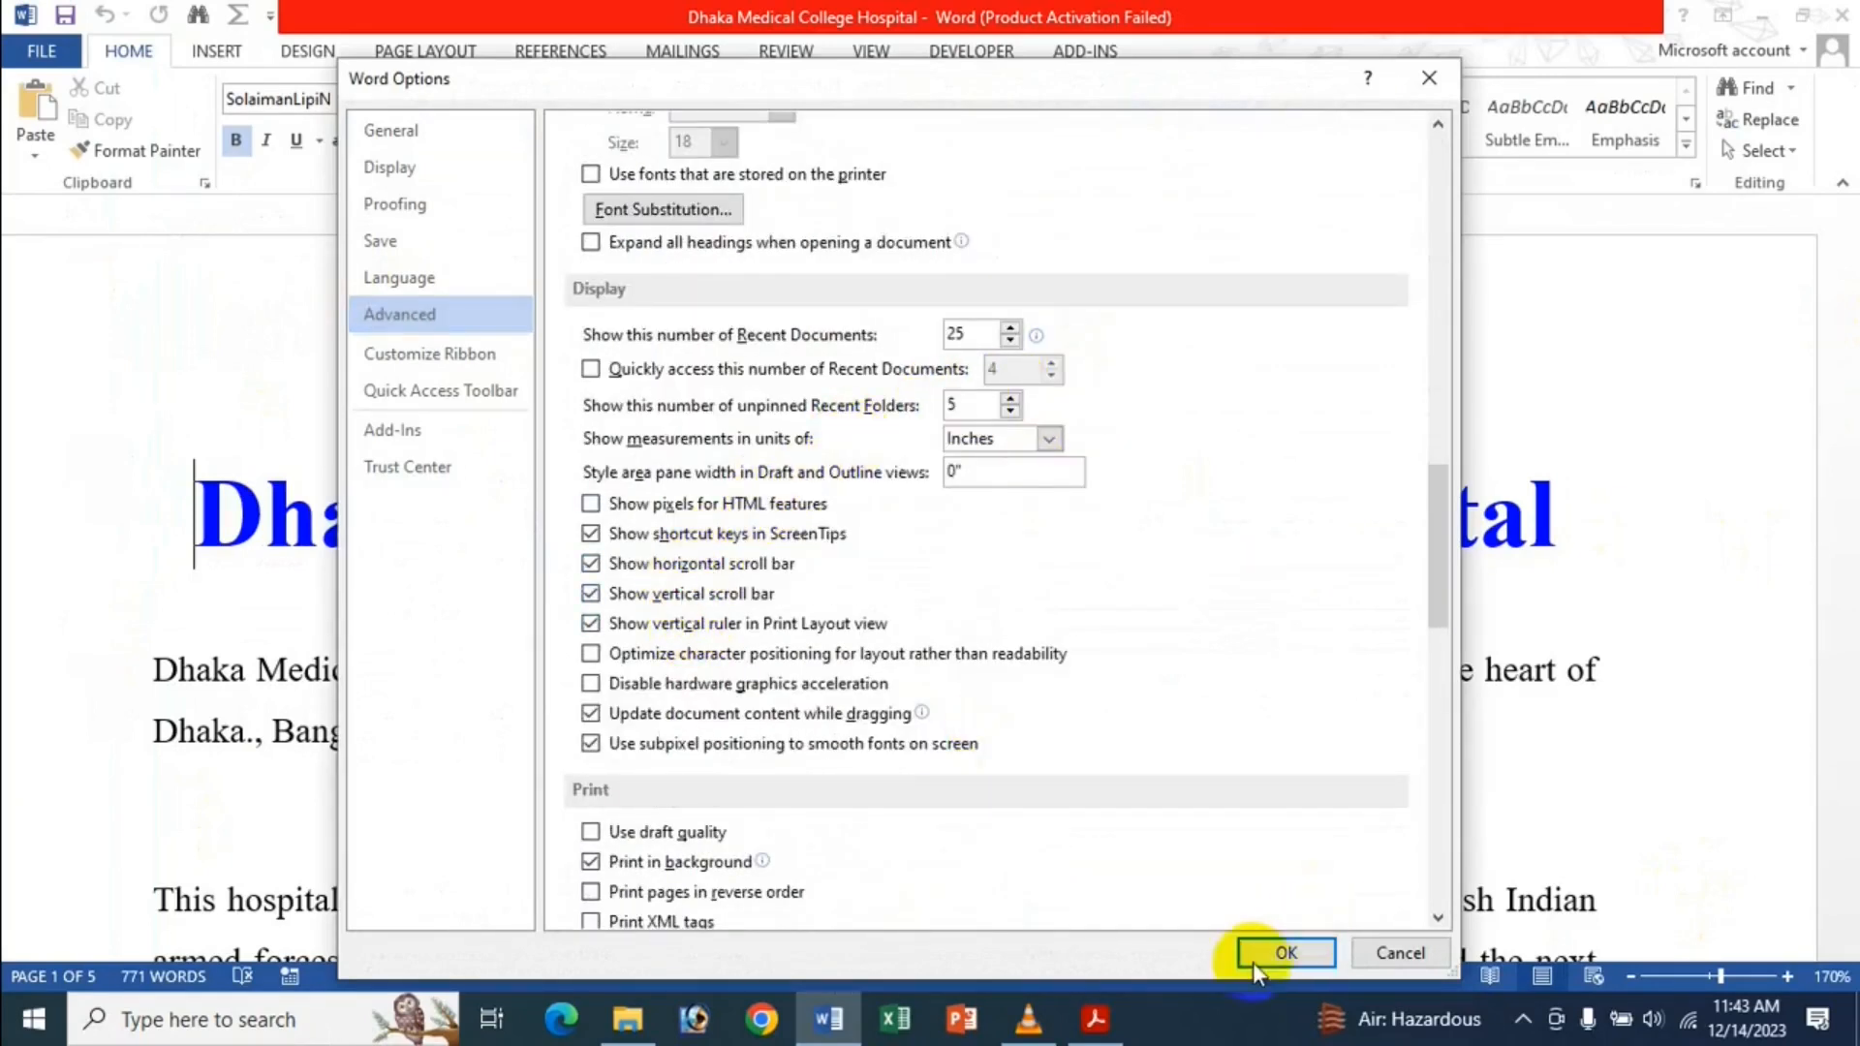
{"action": "left_click", "coordinate": [1269, 952]}
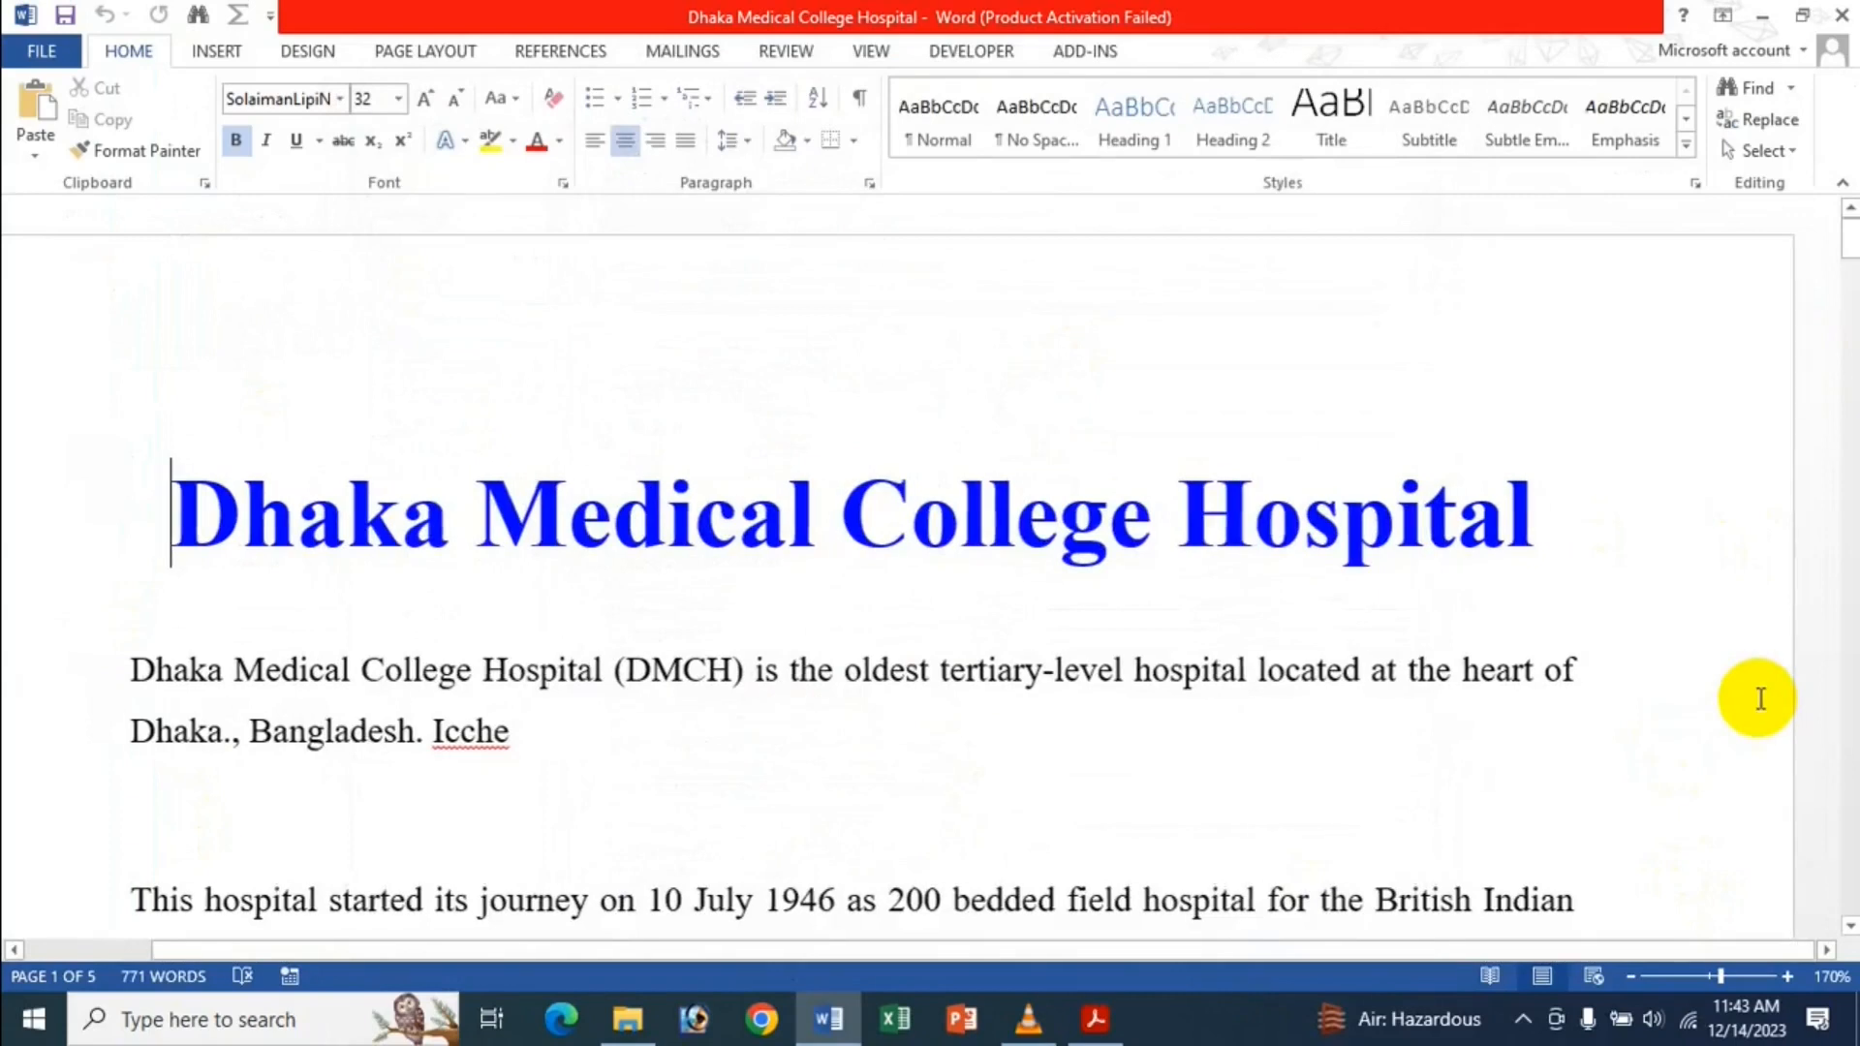
Zoom the document out to 130% and open the File Info page.
{"action": "left_click", "coordinate": [1629, 975]}
{"action": "left_click", "coordinate": [1628, 975]}
{"action": "left_click", "coordinate": [1629, 975]}
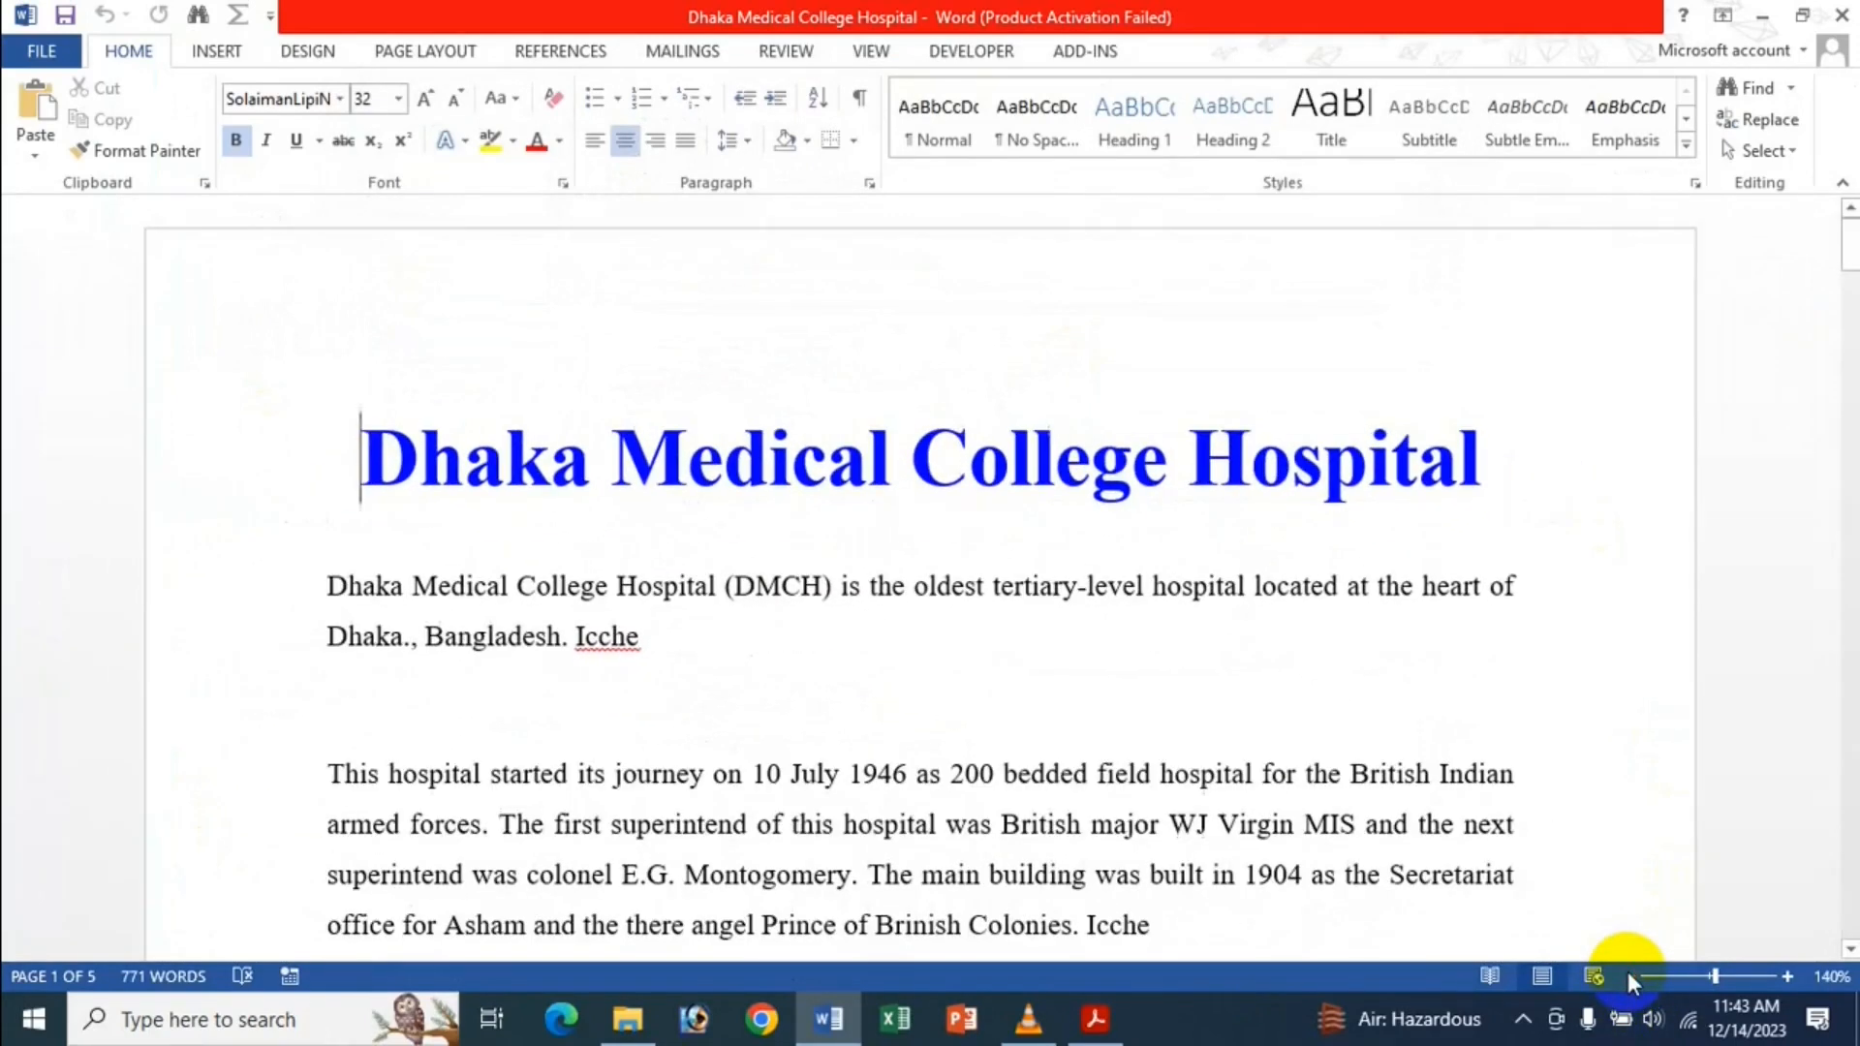
{"action": "left_click", "coordinate": [1628, 975]}
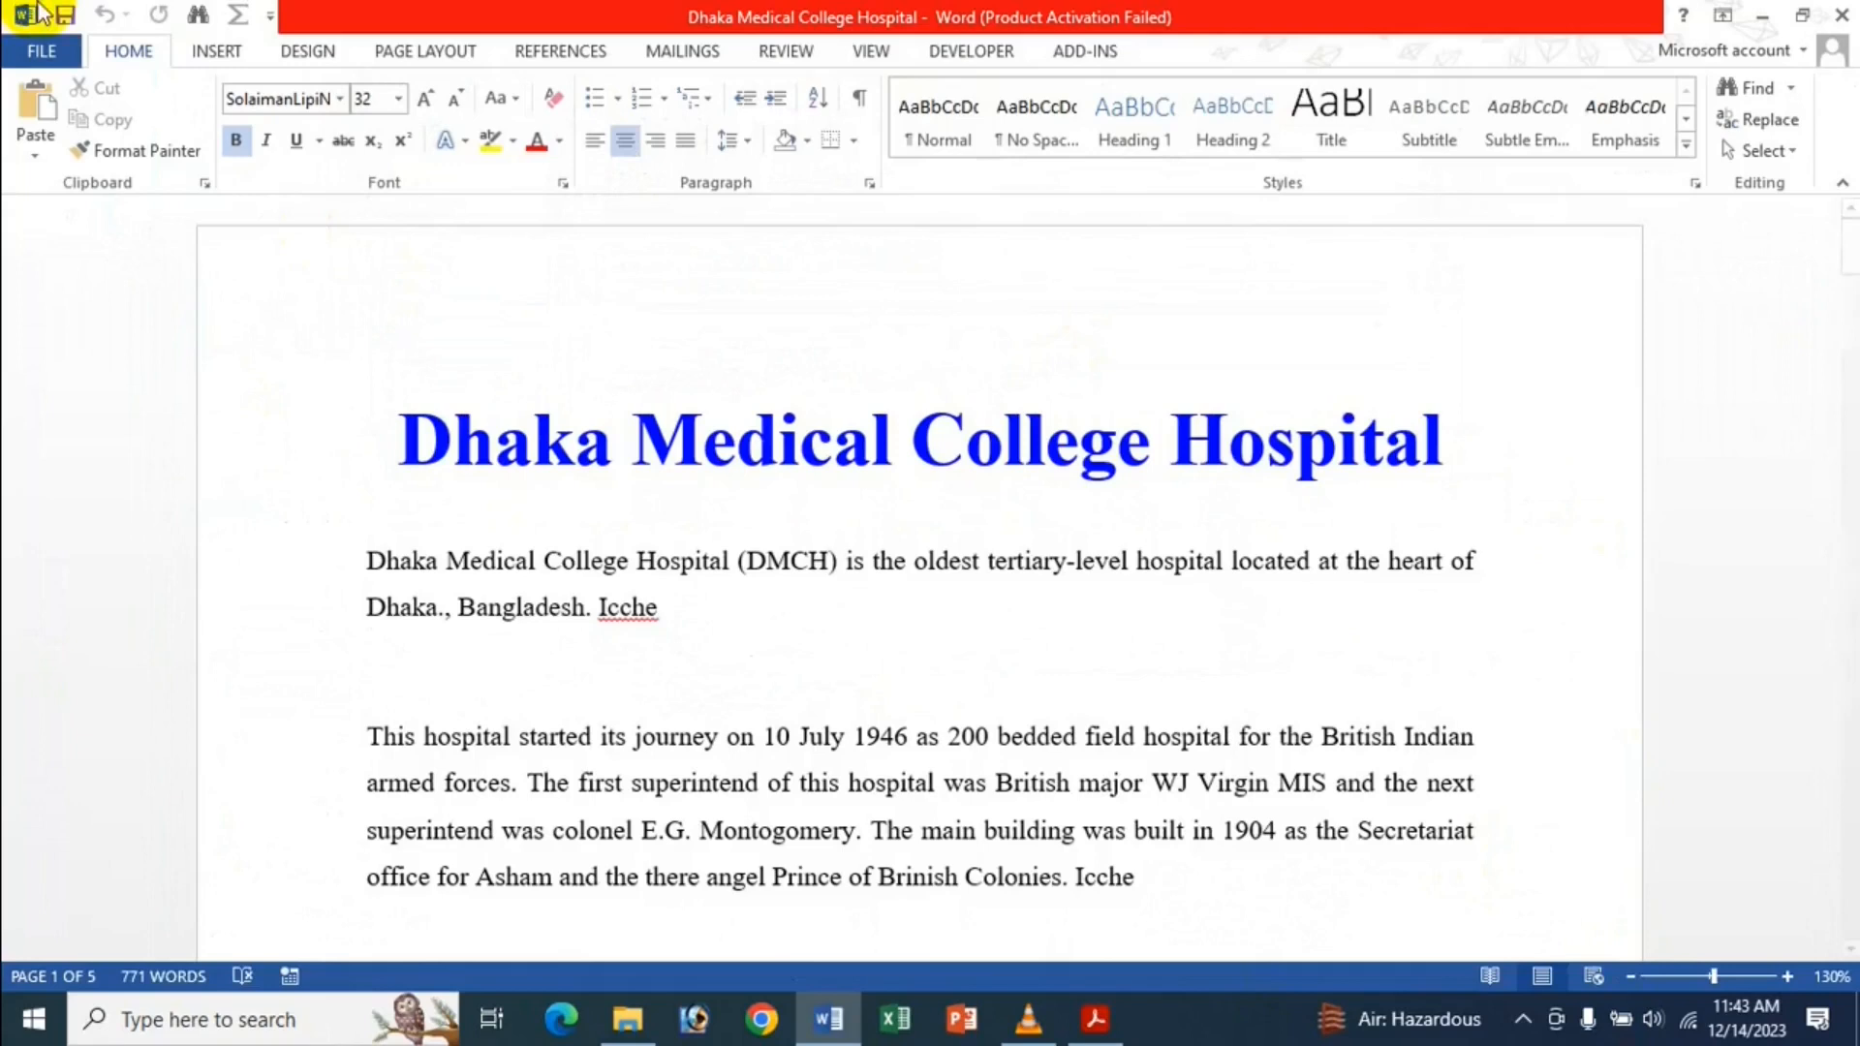
{"action": "left_click", "coordinate": [49, 47]}
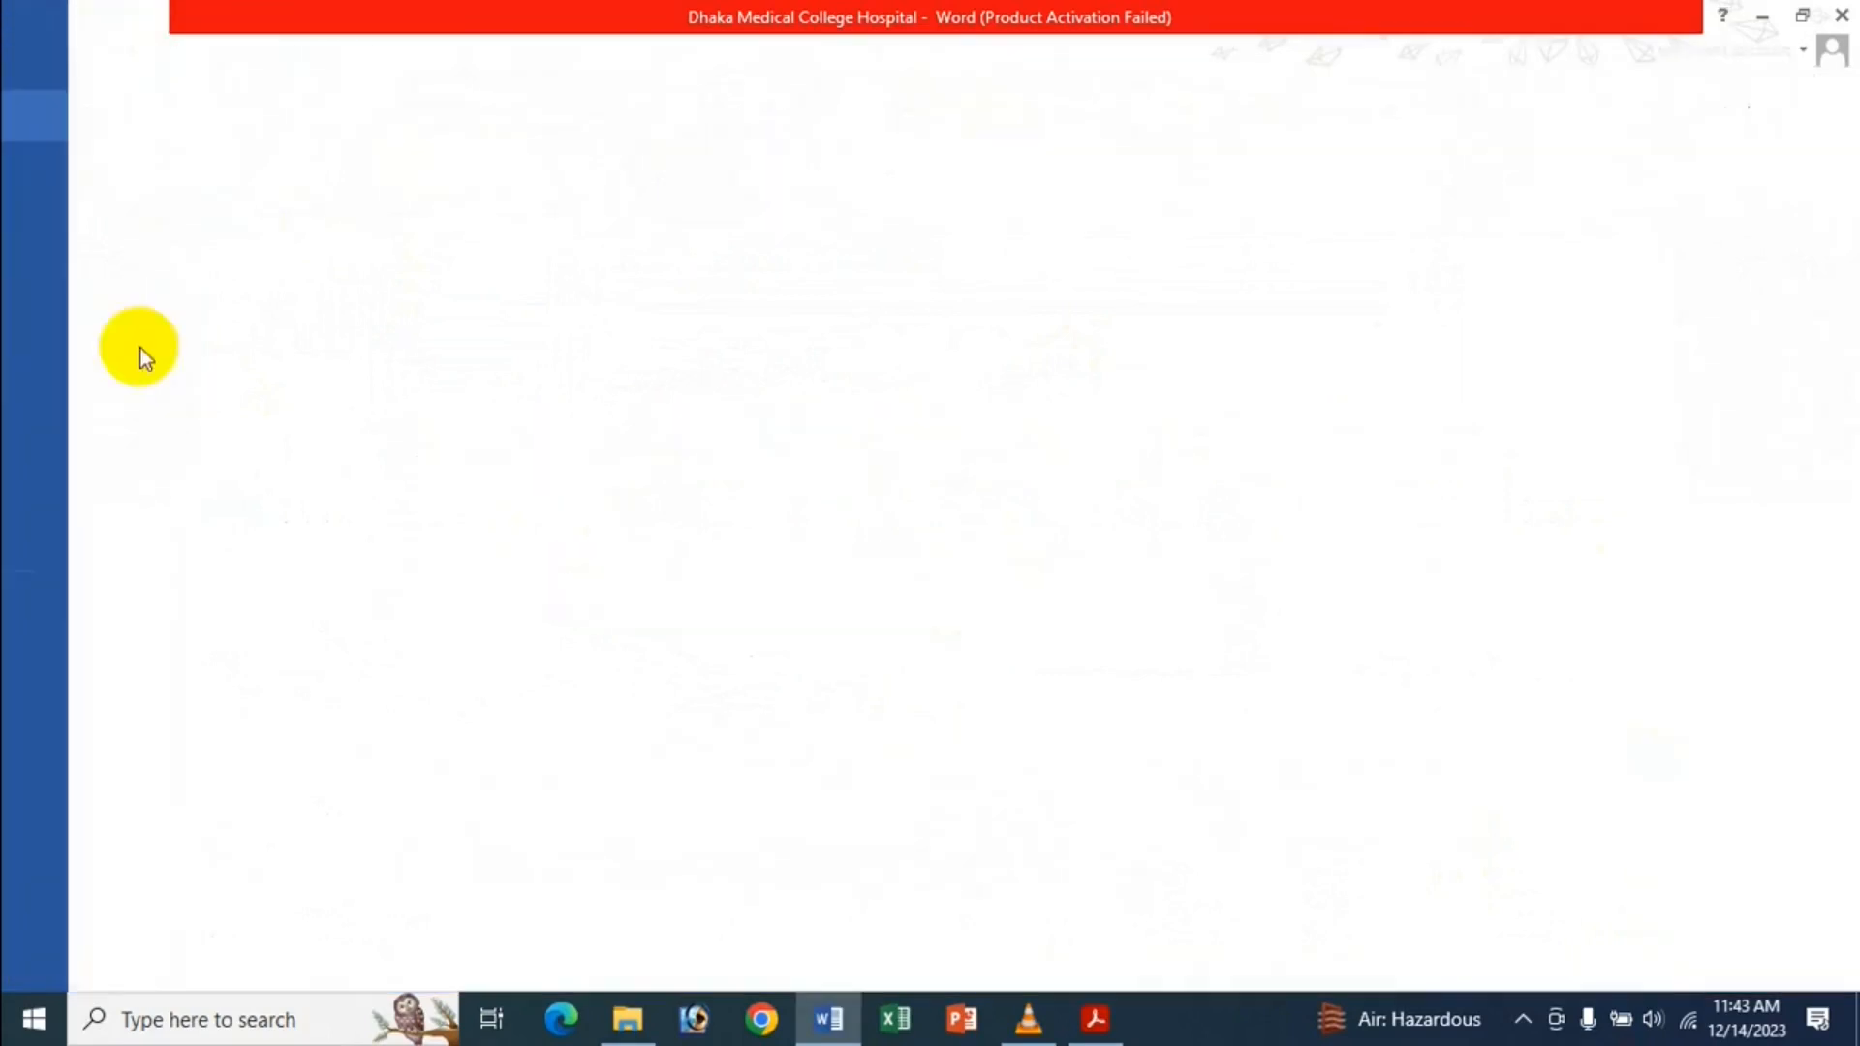
Open Word Options, scroll the Advanced Display section, and close with OK unchanged.
{"action": "left_click", "coordinate": [95, 662]}
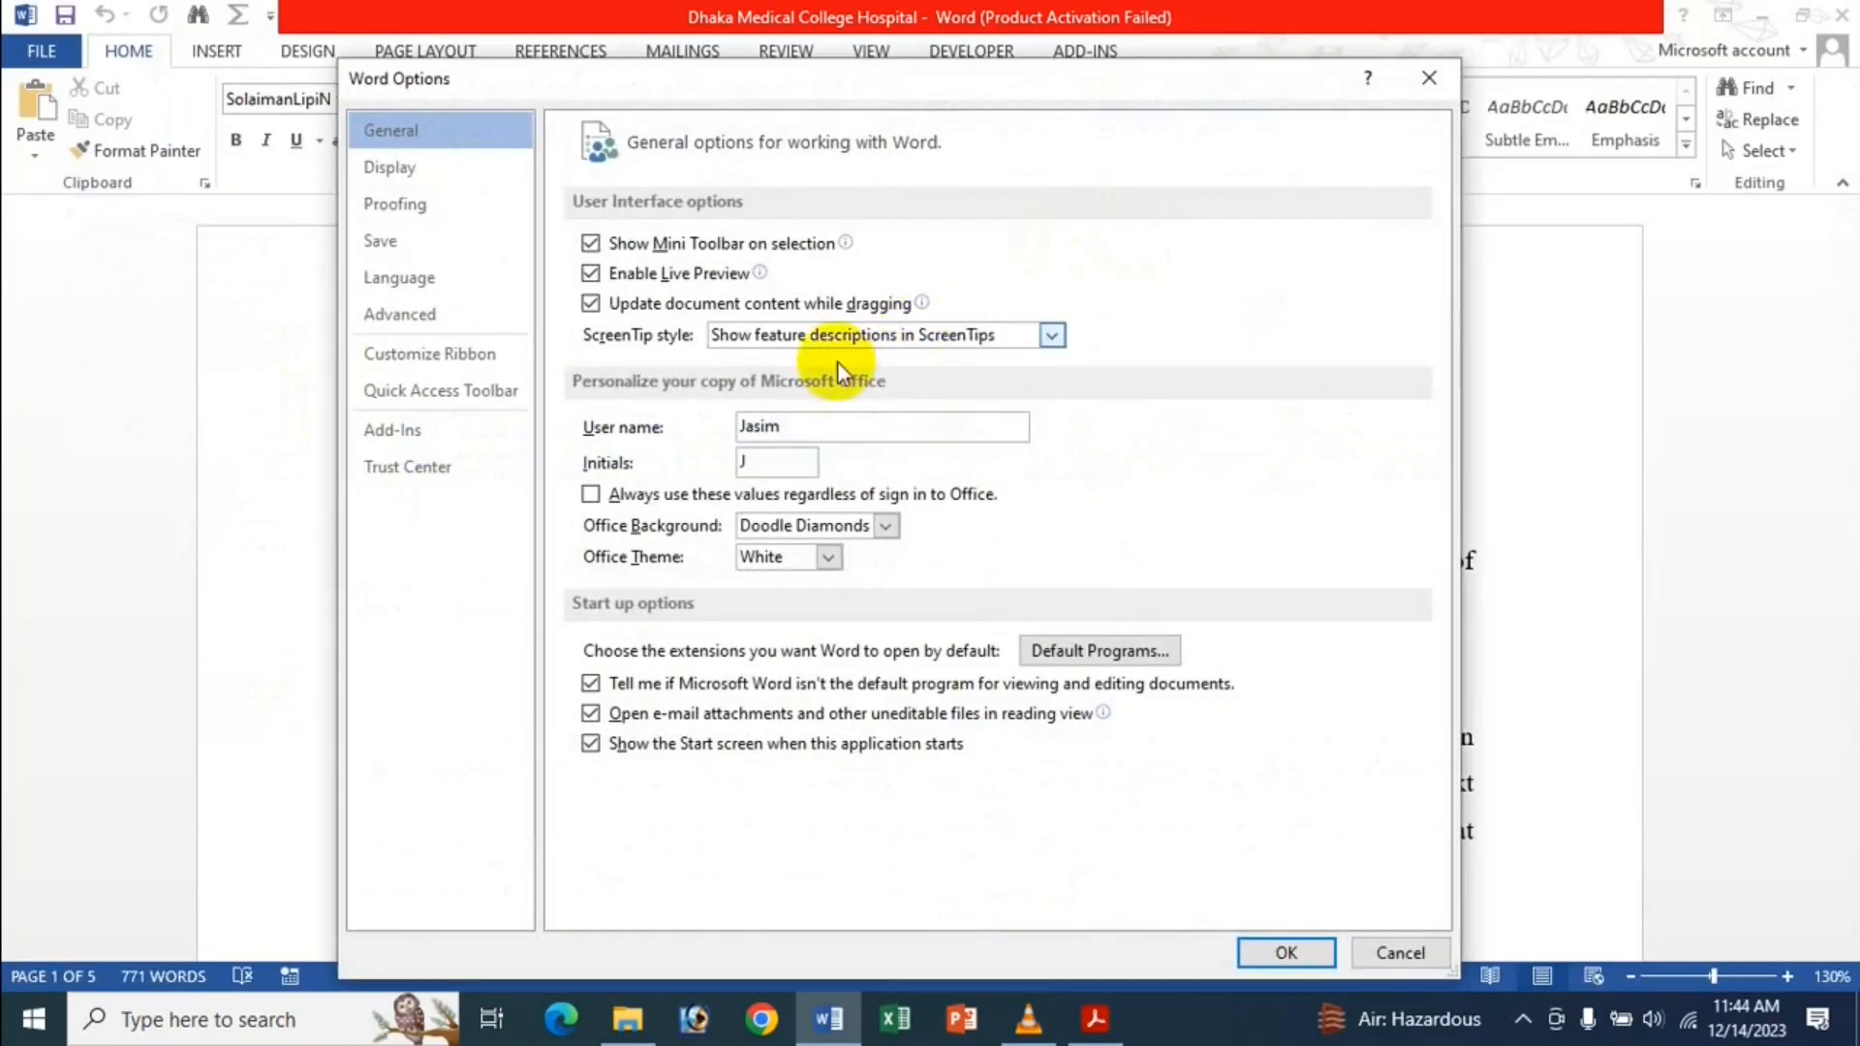
{"action": "left_click", "coordinate": [437, 322]}
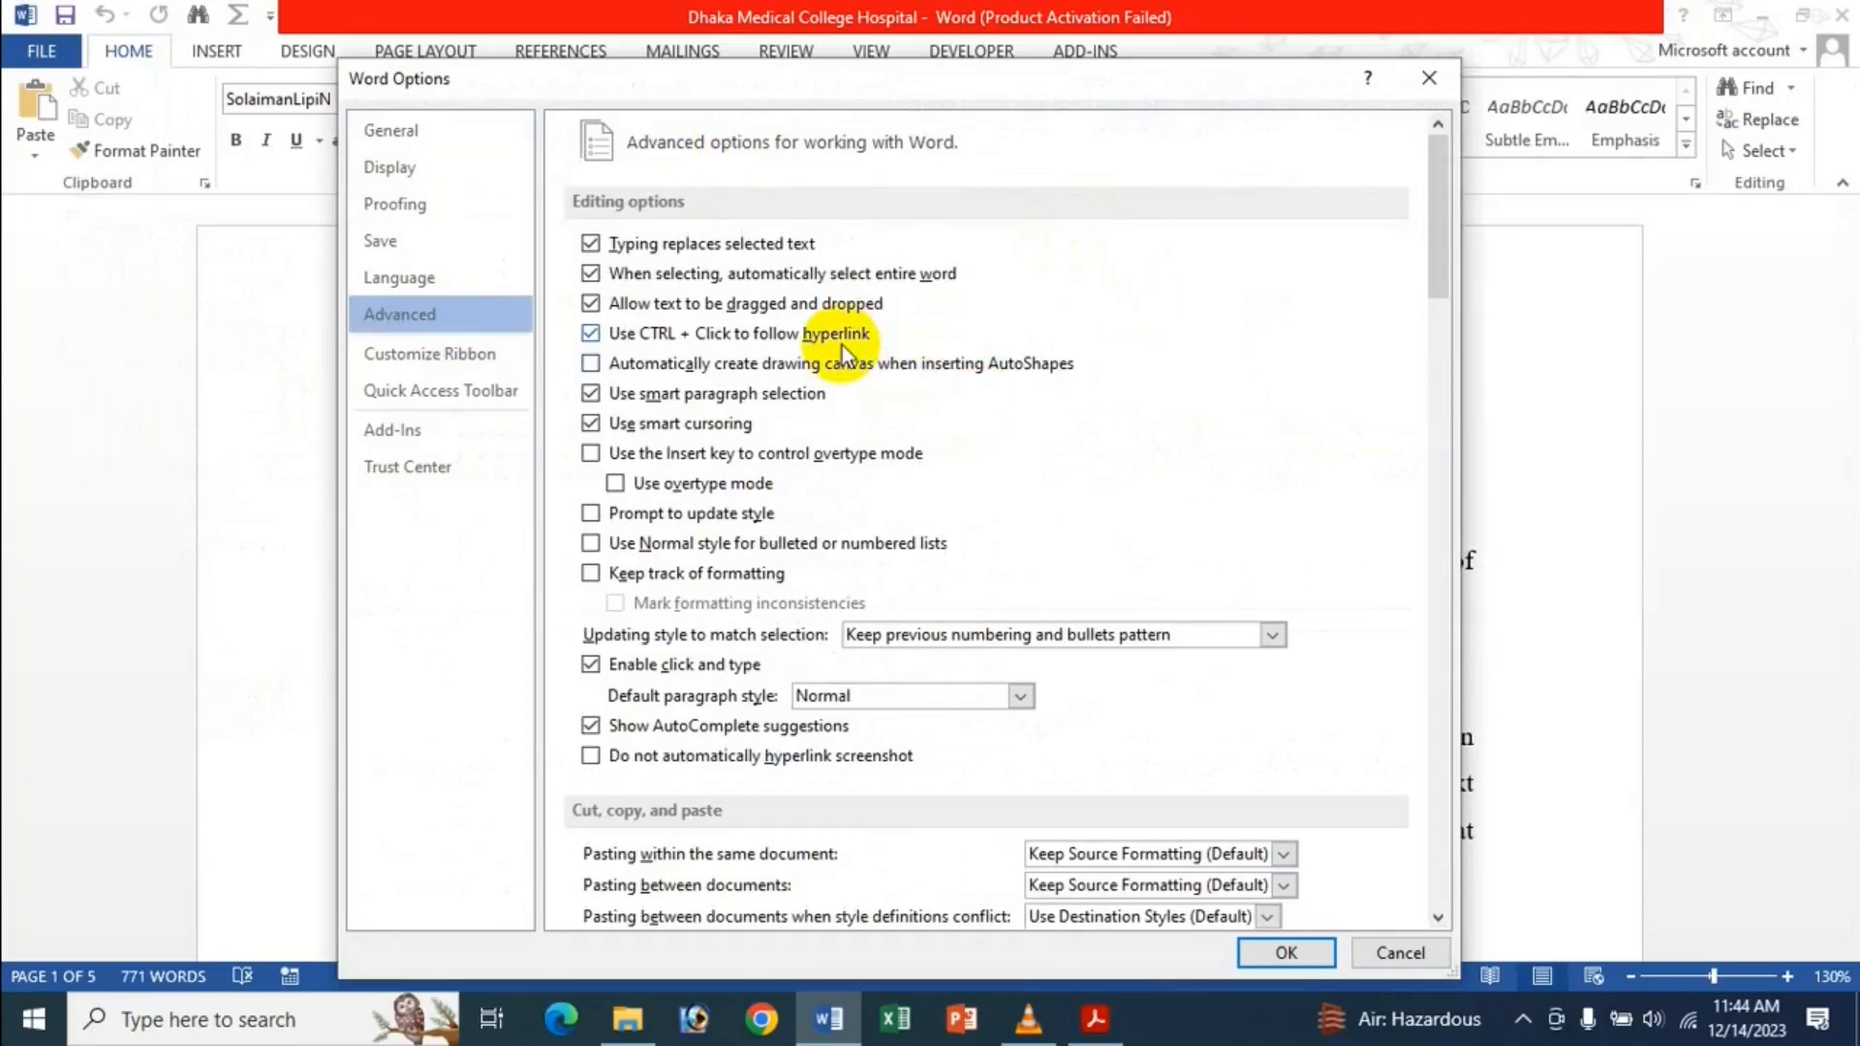
{"action": "scroll", "coordinate": [841, 345], "scroll_direction": "down", "scroll_amount": 6}
{"action": "scroll", "coordinate": [841, 341], "scroll_direction": "down", "scroll_amount": 15}
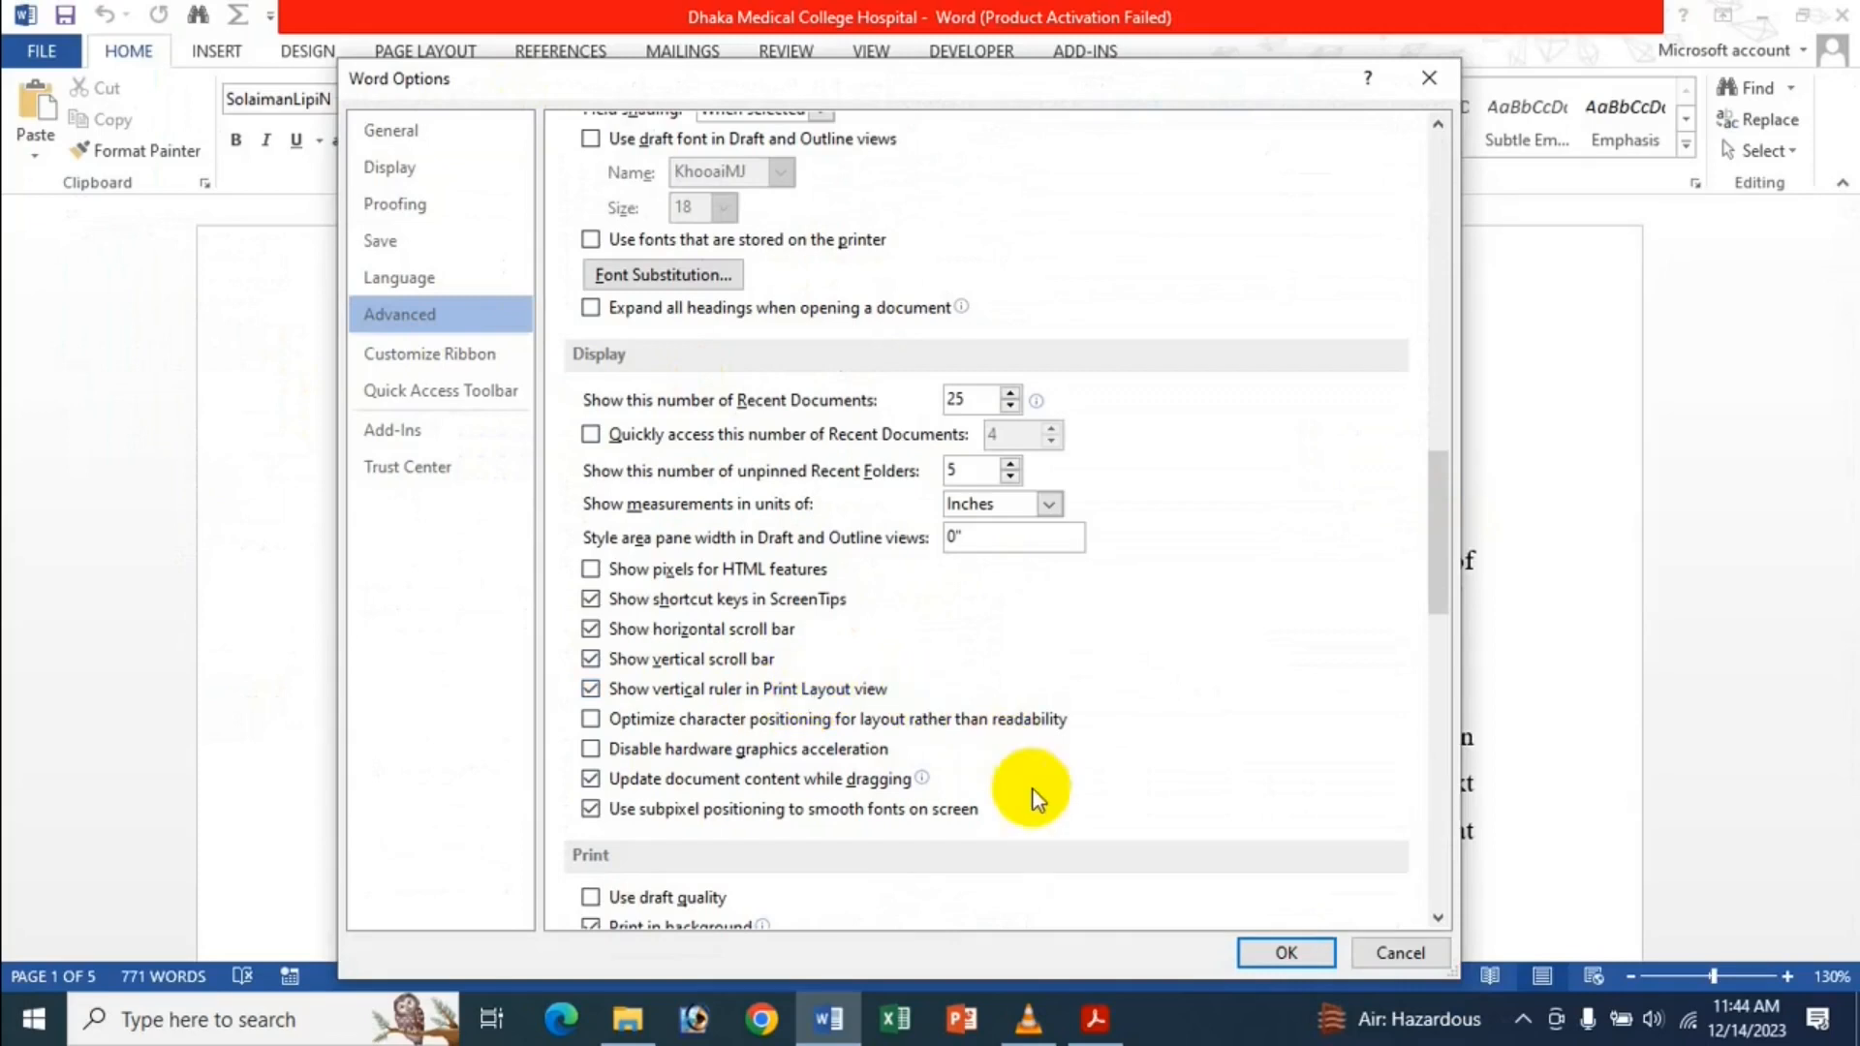
{"action": "left_click", "coordinate": [1284, 954]}
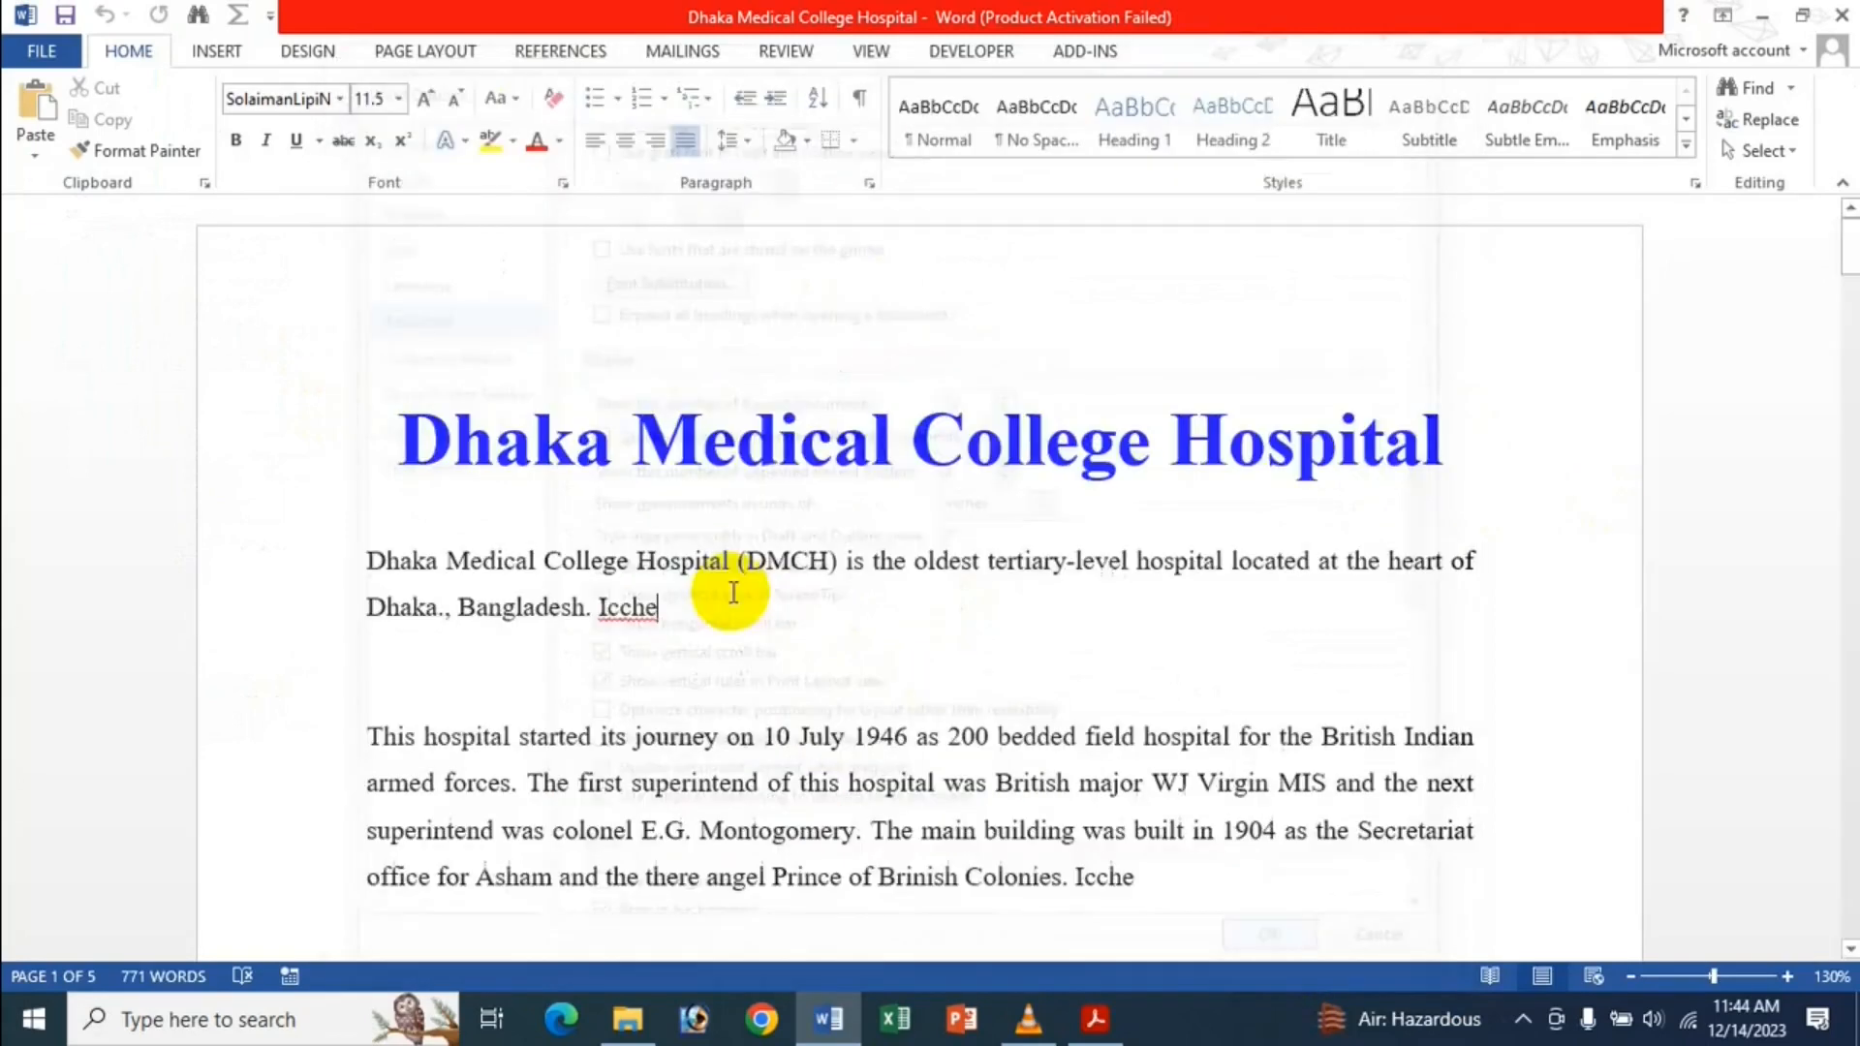
Show the rulers, then clear Show vertical ruler in Print Layout view under Advanced options.
{"action": "left_click", "coordinate": [868, 56]}
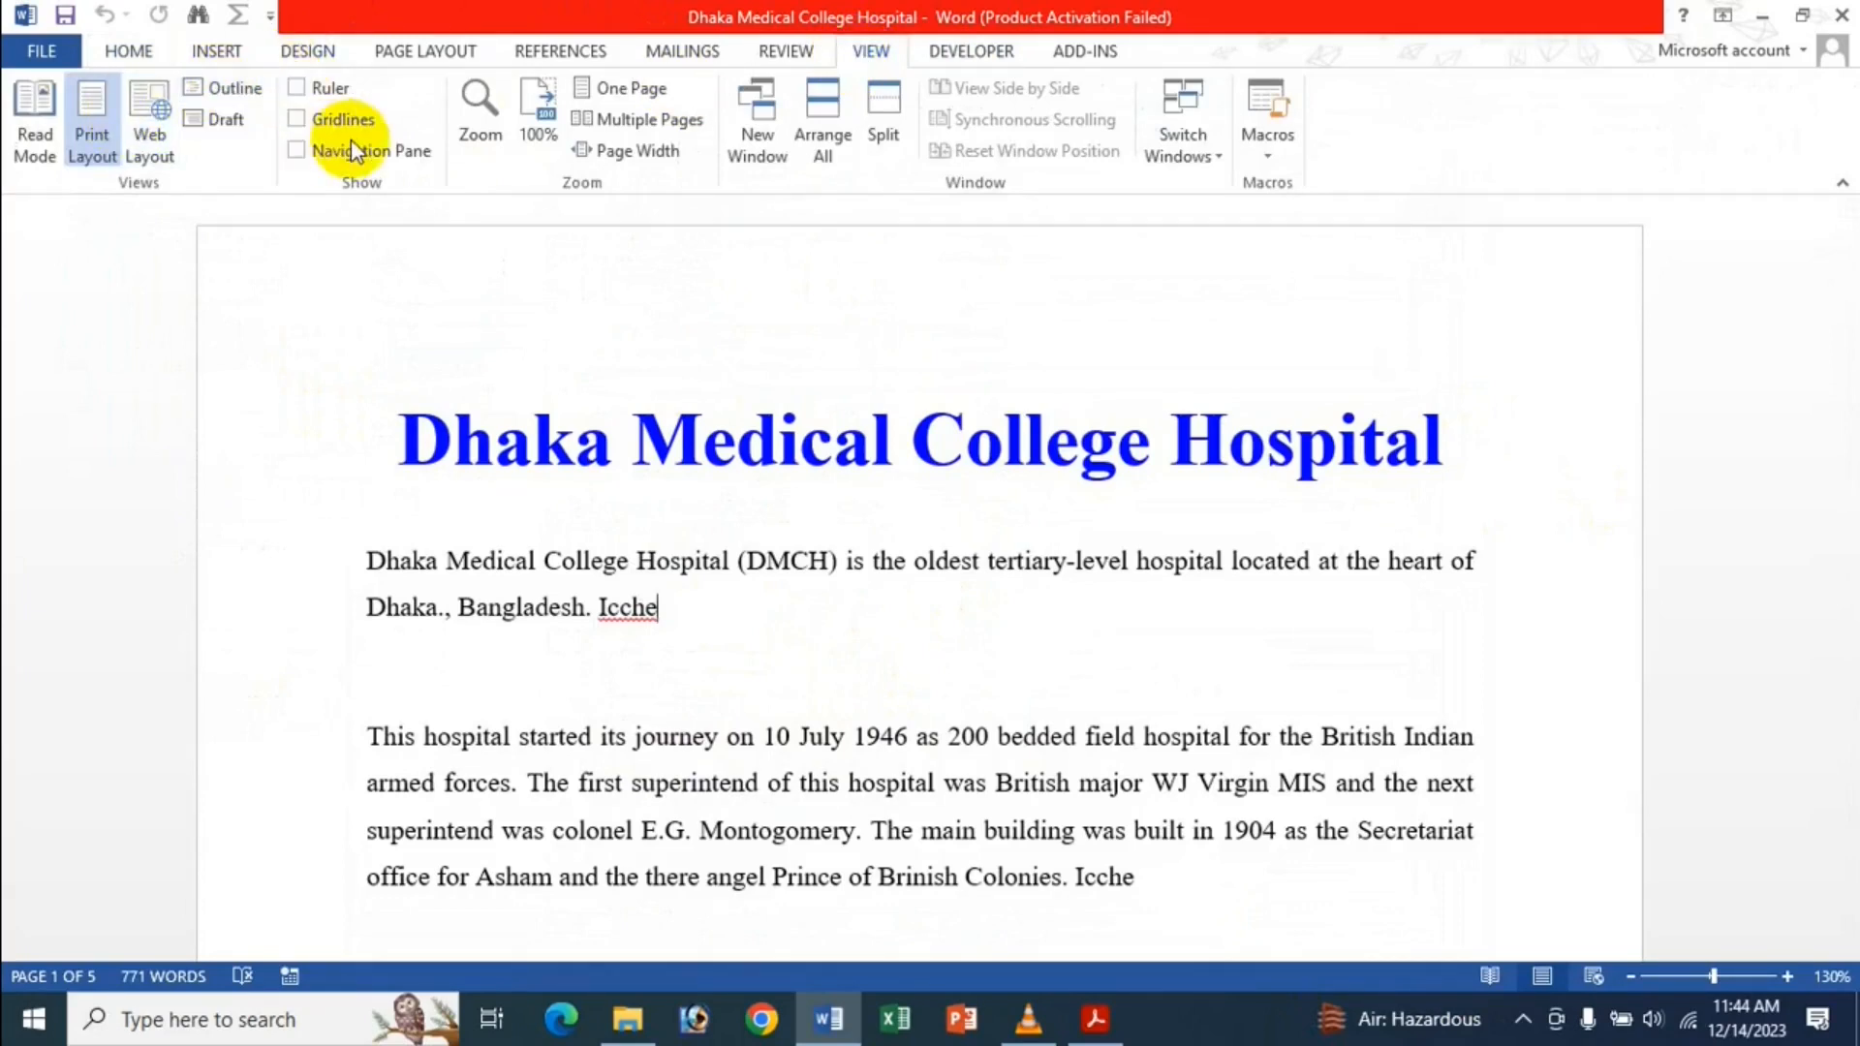
{"action": "left_click", "coordinate": [338, 95]}
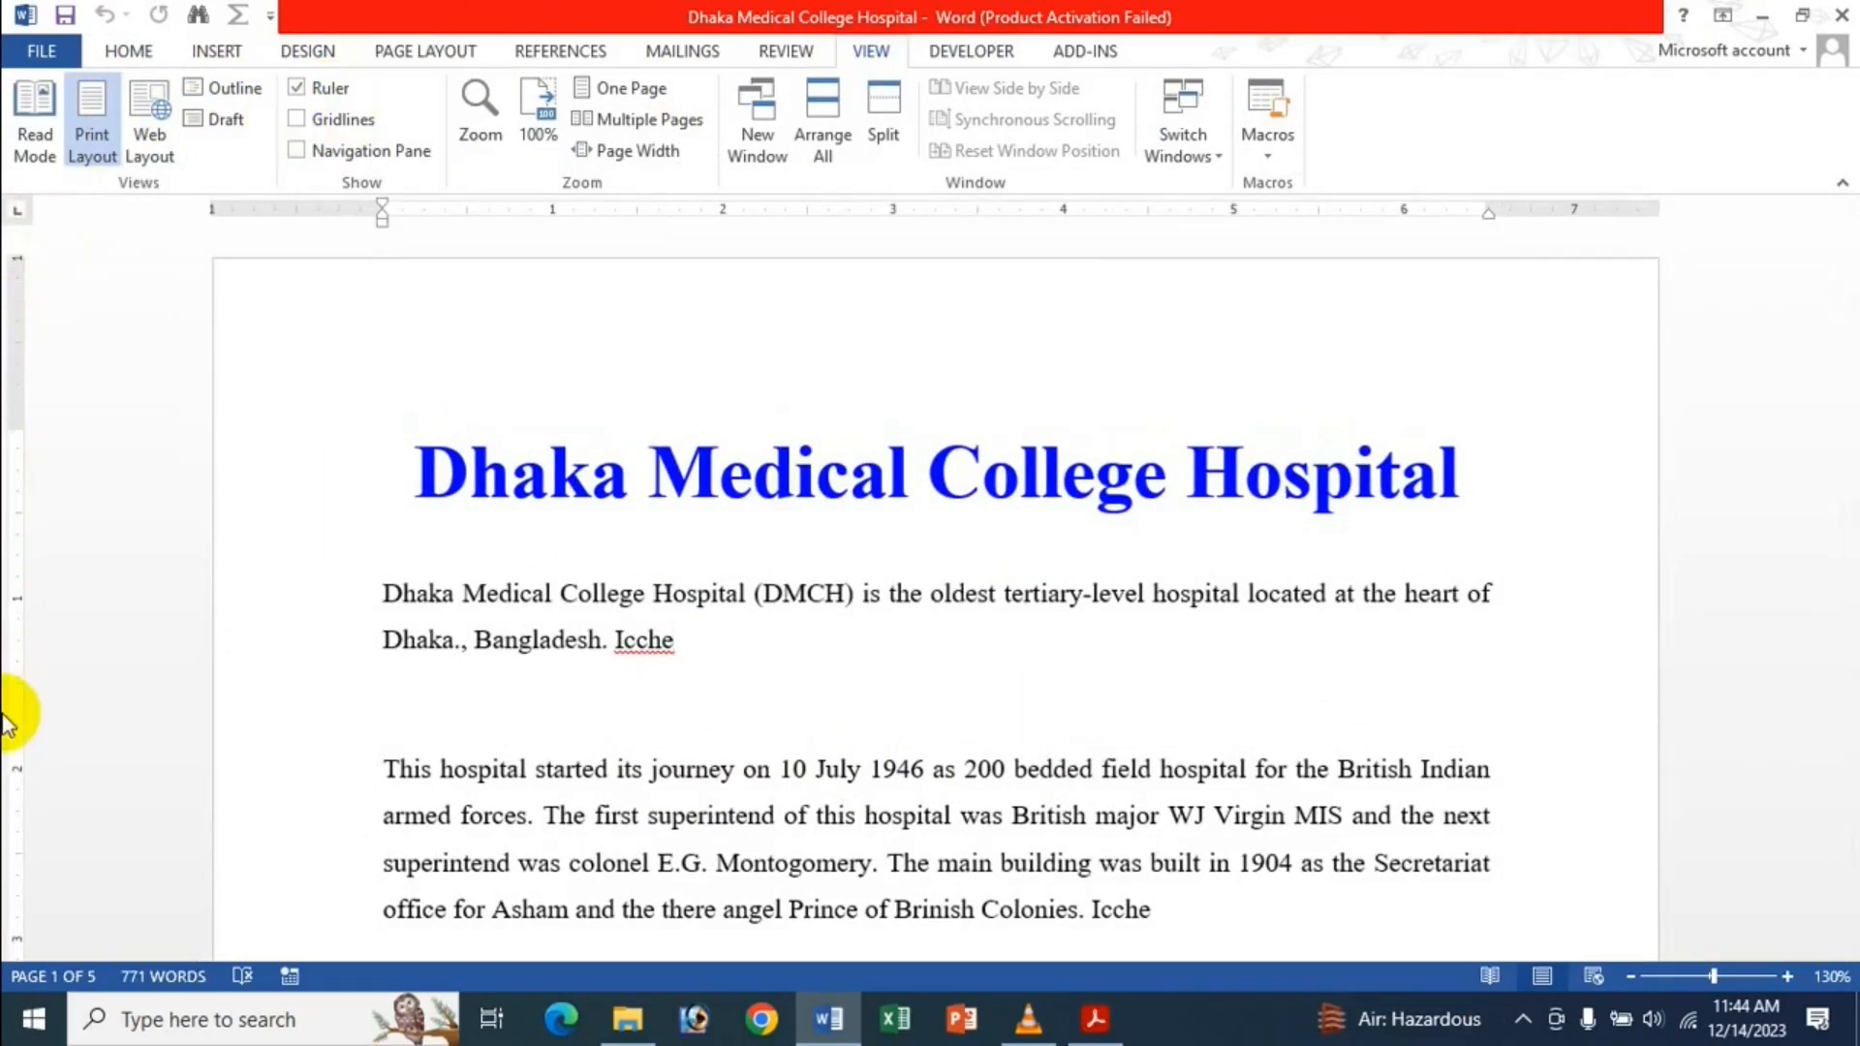
{"action": "left_click", "coordinate": [42, 51]}
{"action": "left_click", "coordinate": [75, 668]}
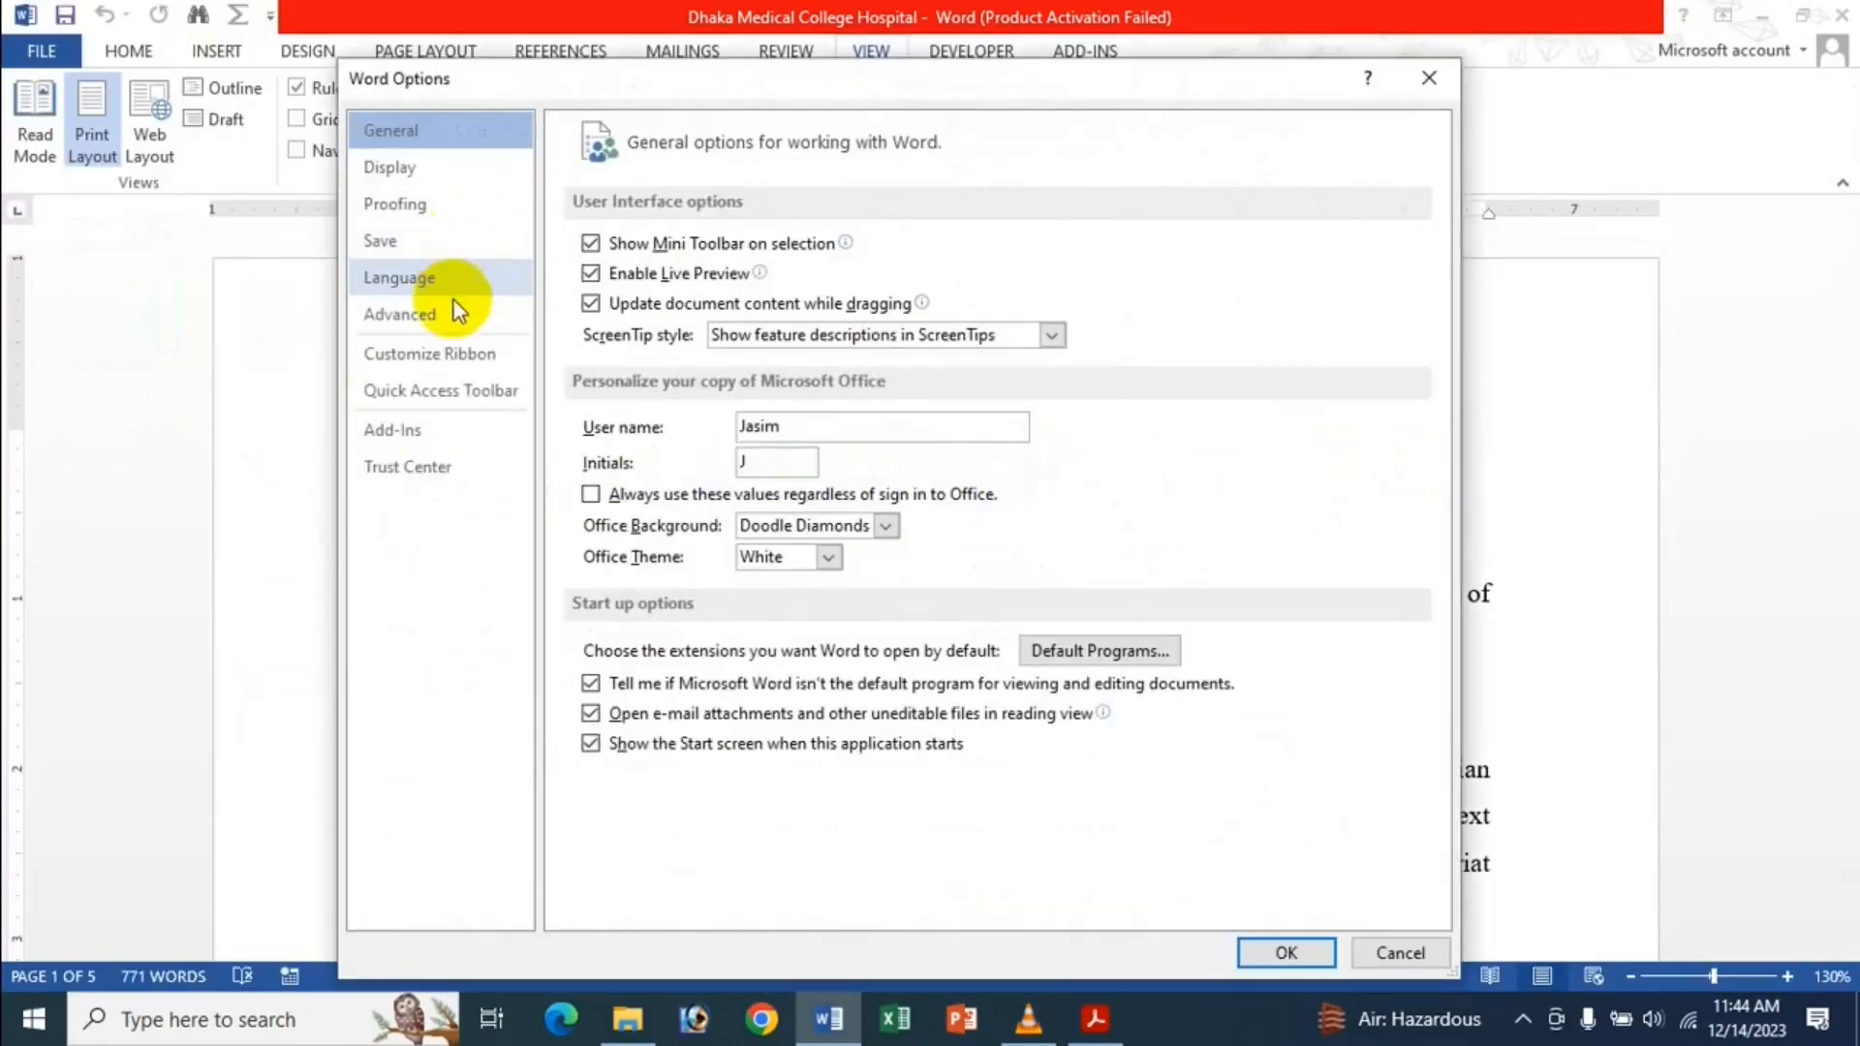
{"action": "left_click", "coordinate": [434, 312]}
{"action": "scroll", "coordinate": [998, 431], "scroll_direction": "down", "scroll_amount": 15}
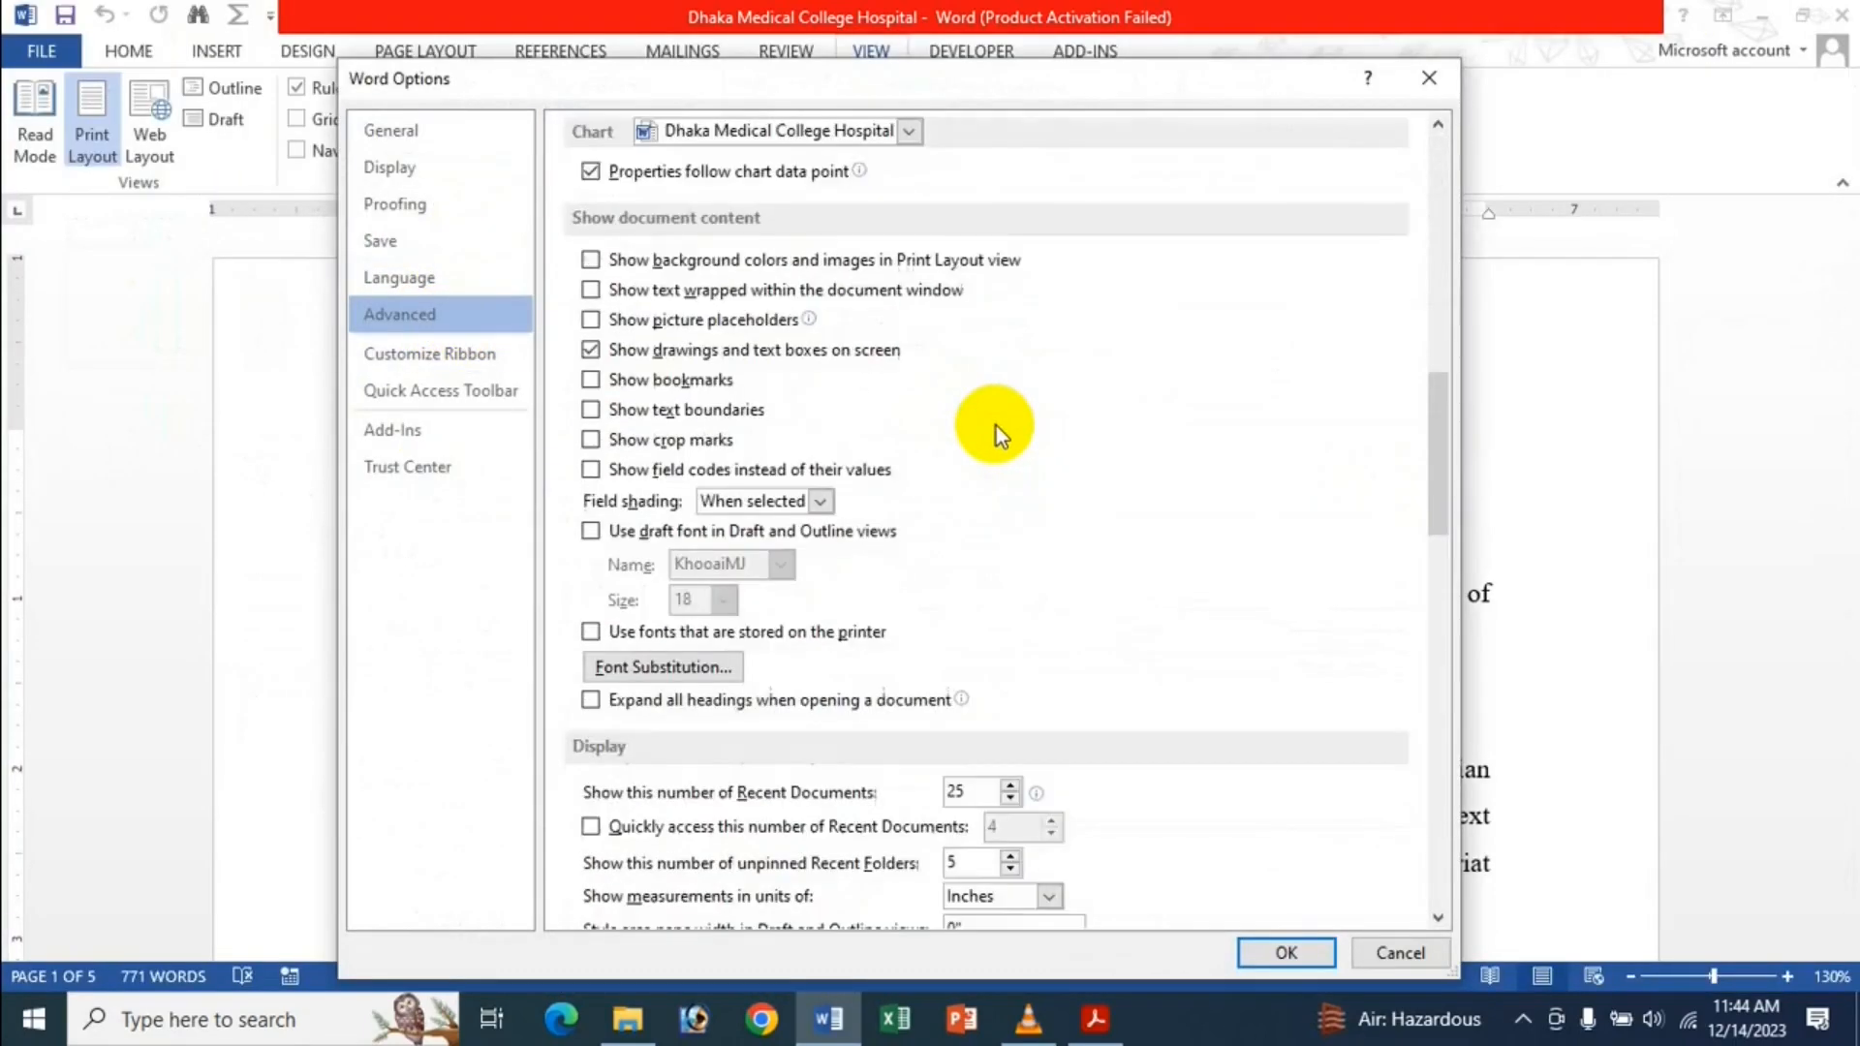
{"action": "scroll", "coordinate": [1002, 431], "scroll_direction": "down", "scroll_amount": 1}
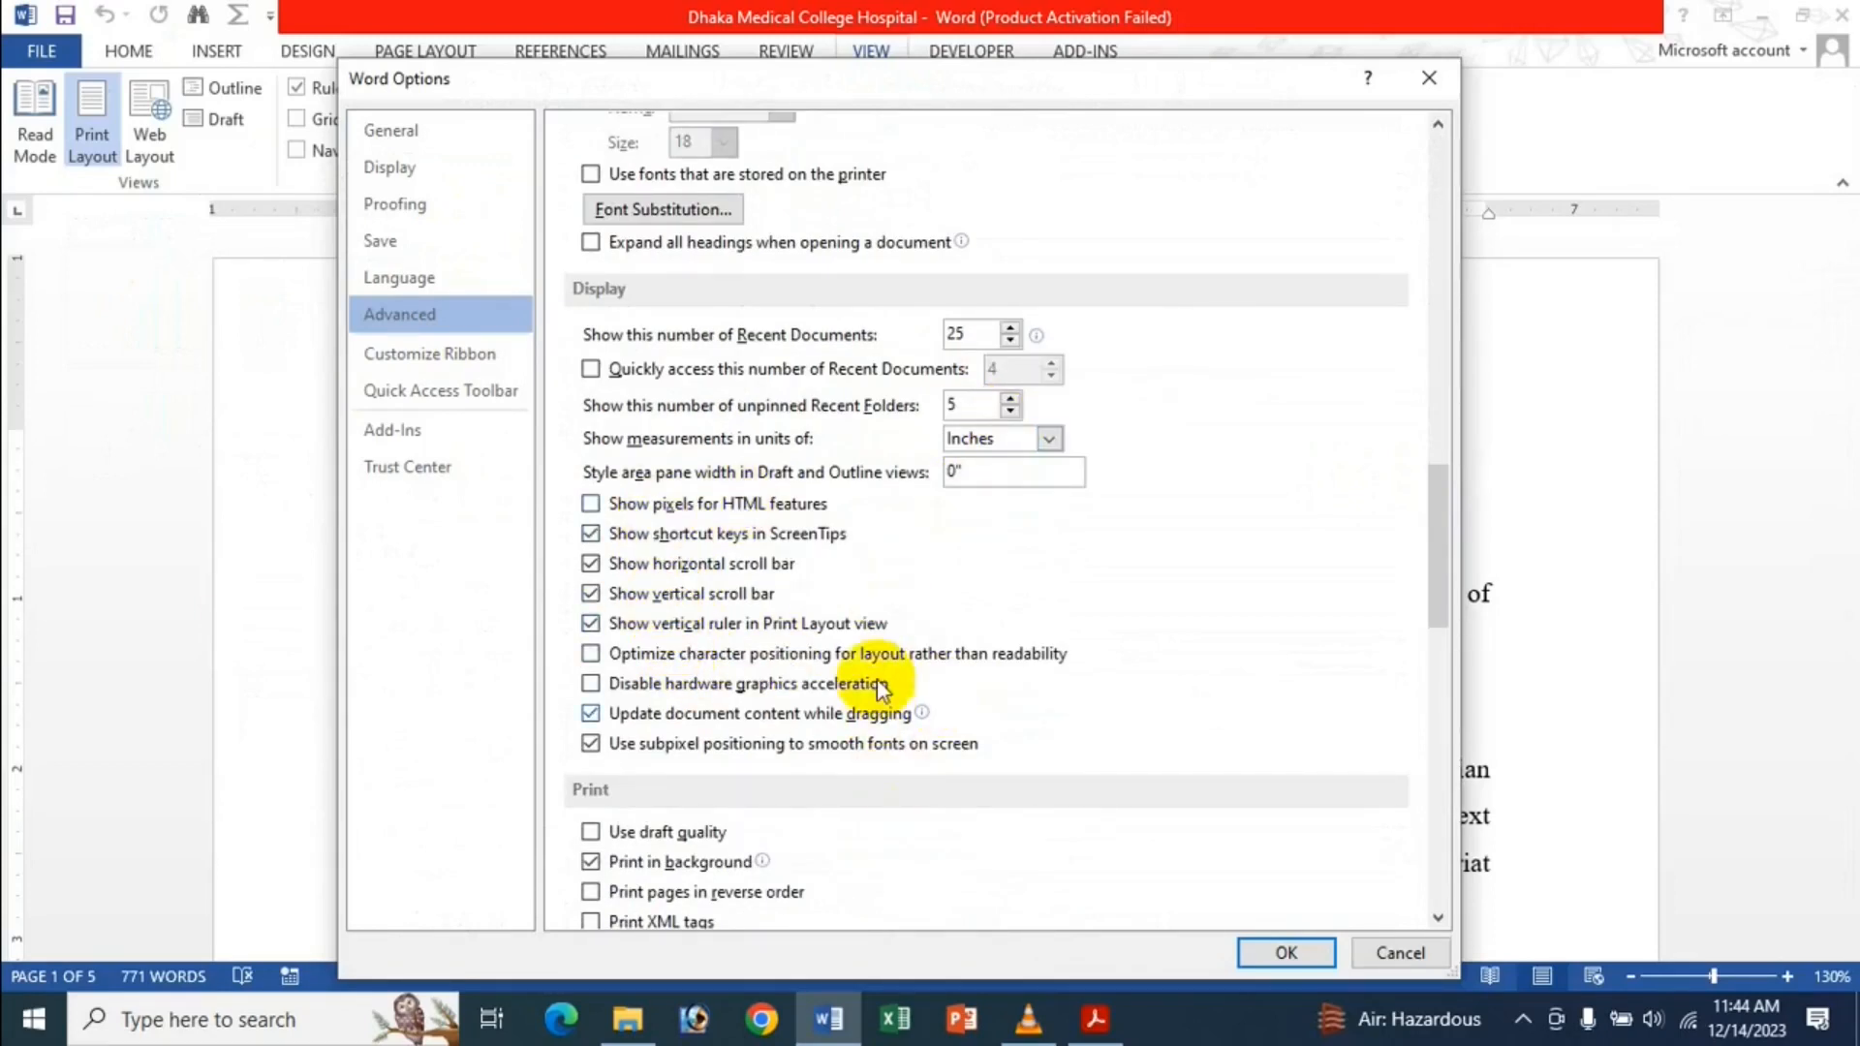
{"action": "left_click", "coordinate": [681, 634]}
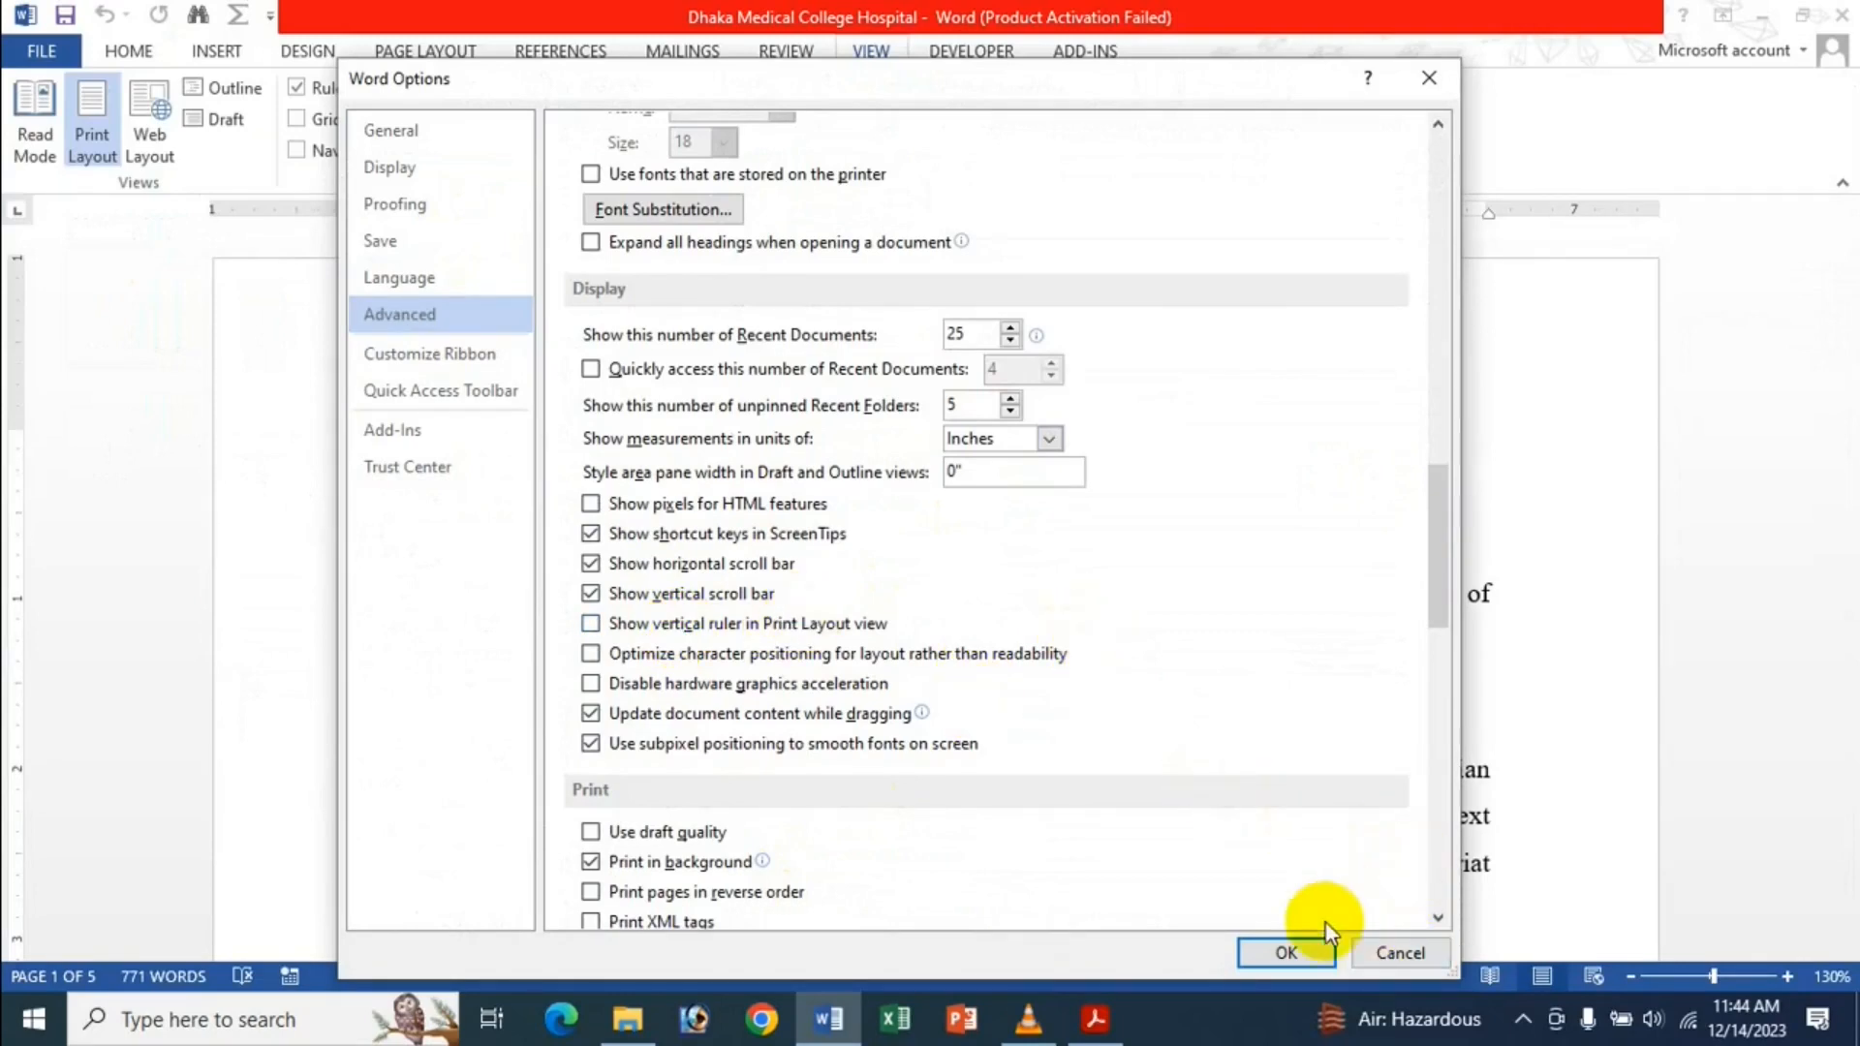
{"action": "left_click", "coordinate": [1310, 951]}
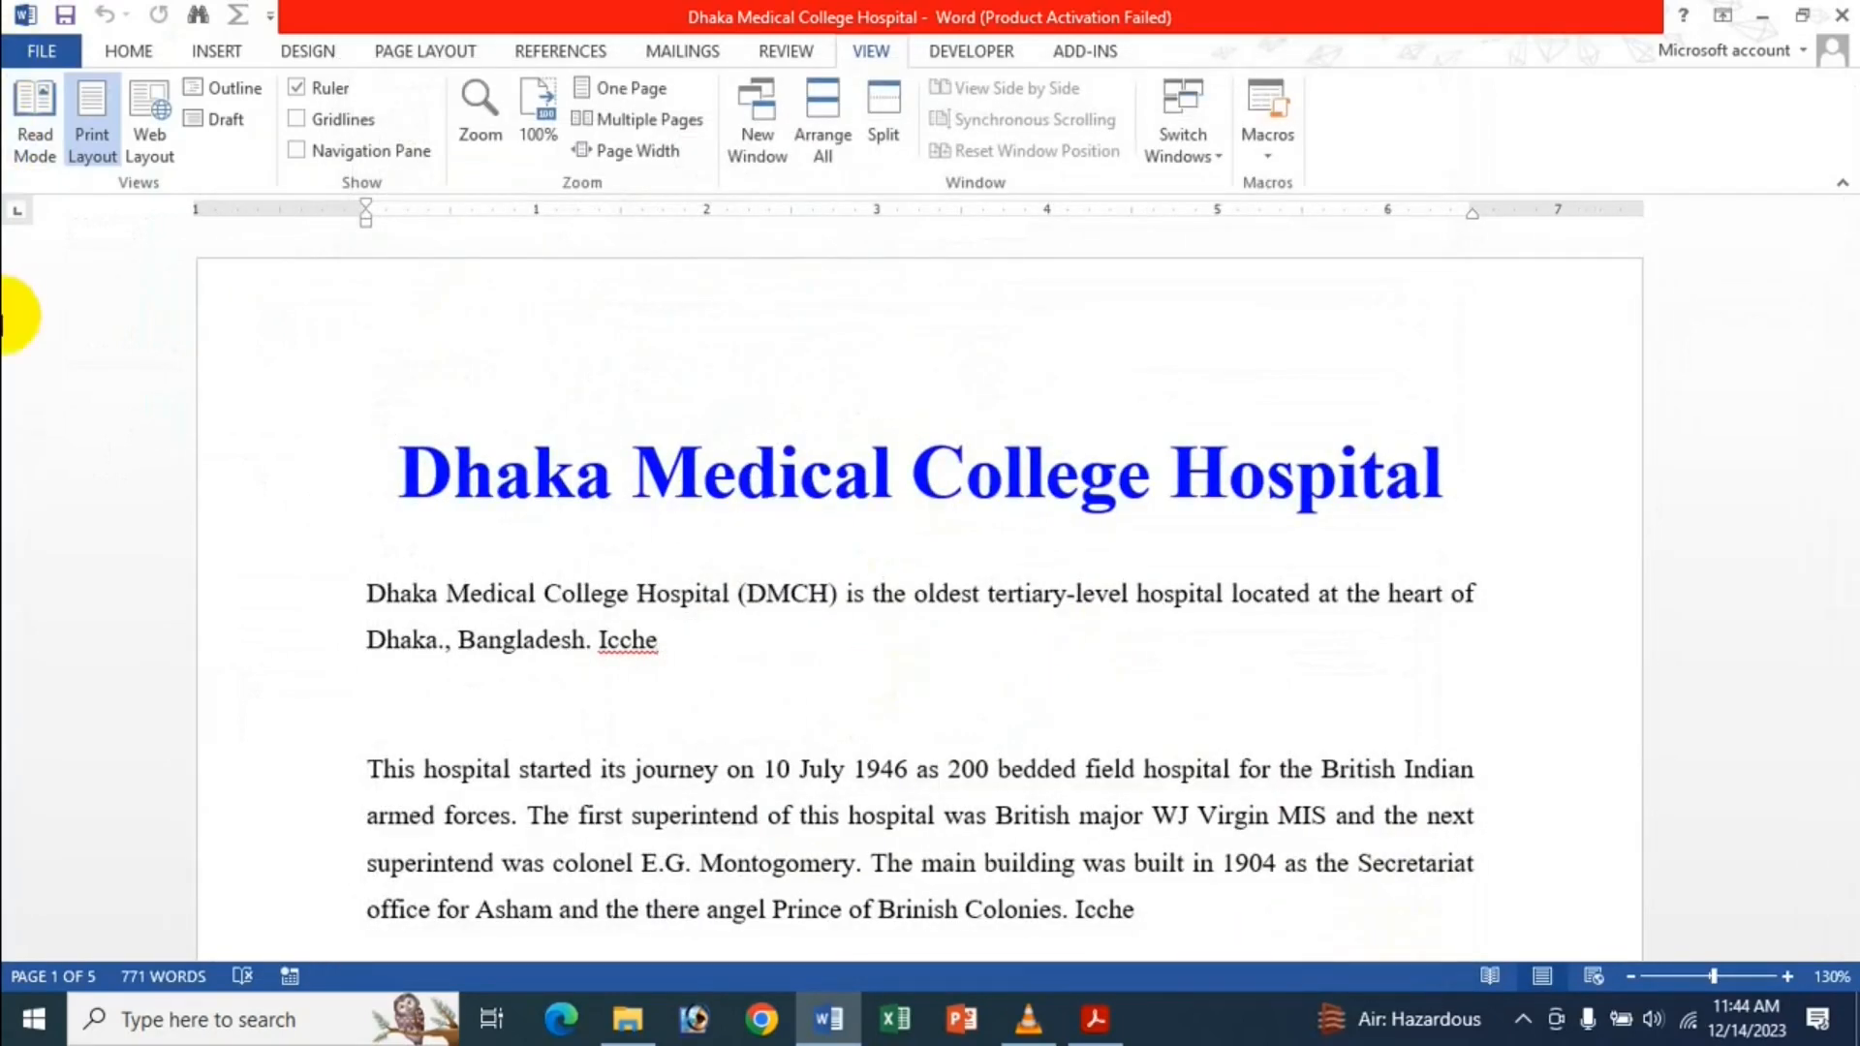
Re-enable Show vertical ruler in Print Layout view, apply it, then hide the rulers.
{"action": "left_click", "coordinate": [39, 51]}
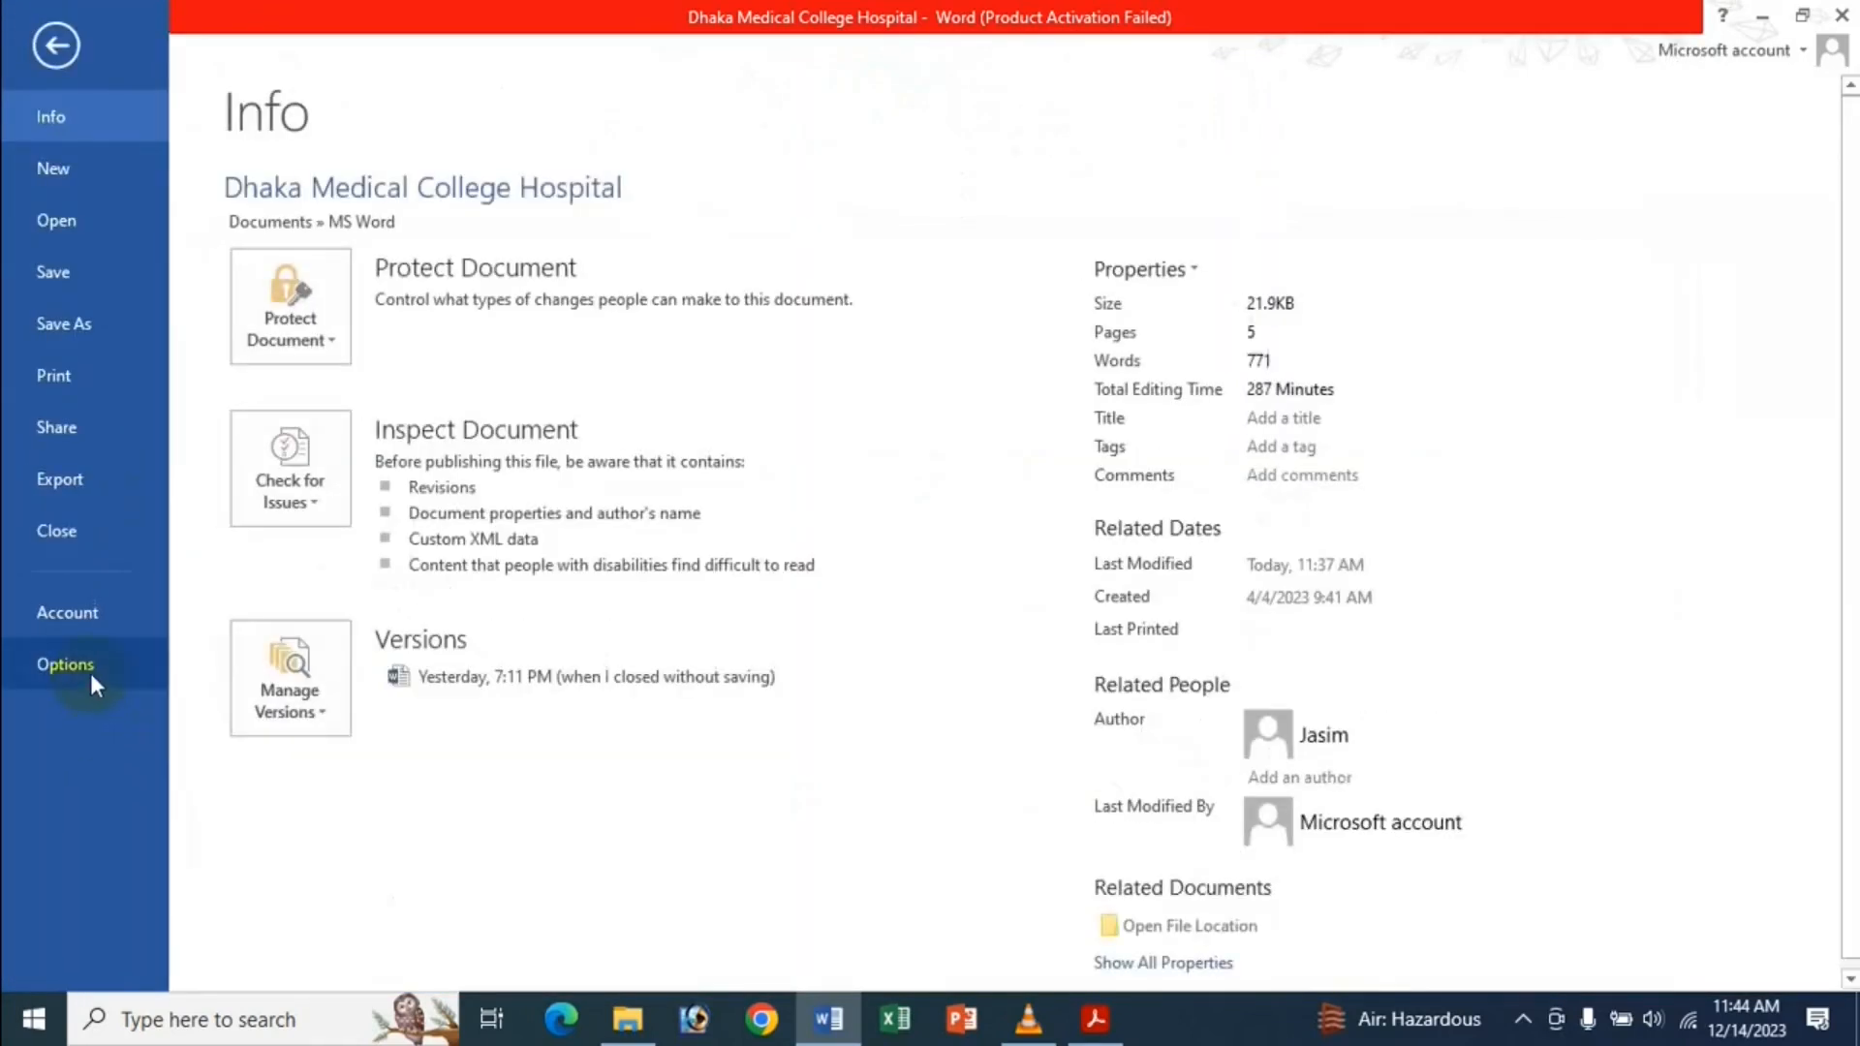
{"action": "left_click", "coordinate": [41, 665]}
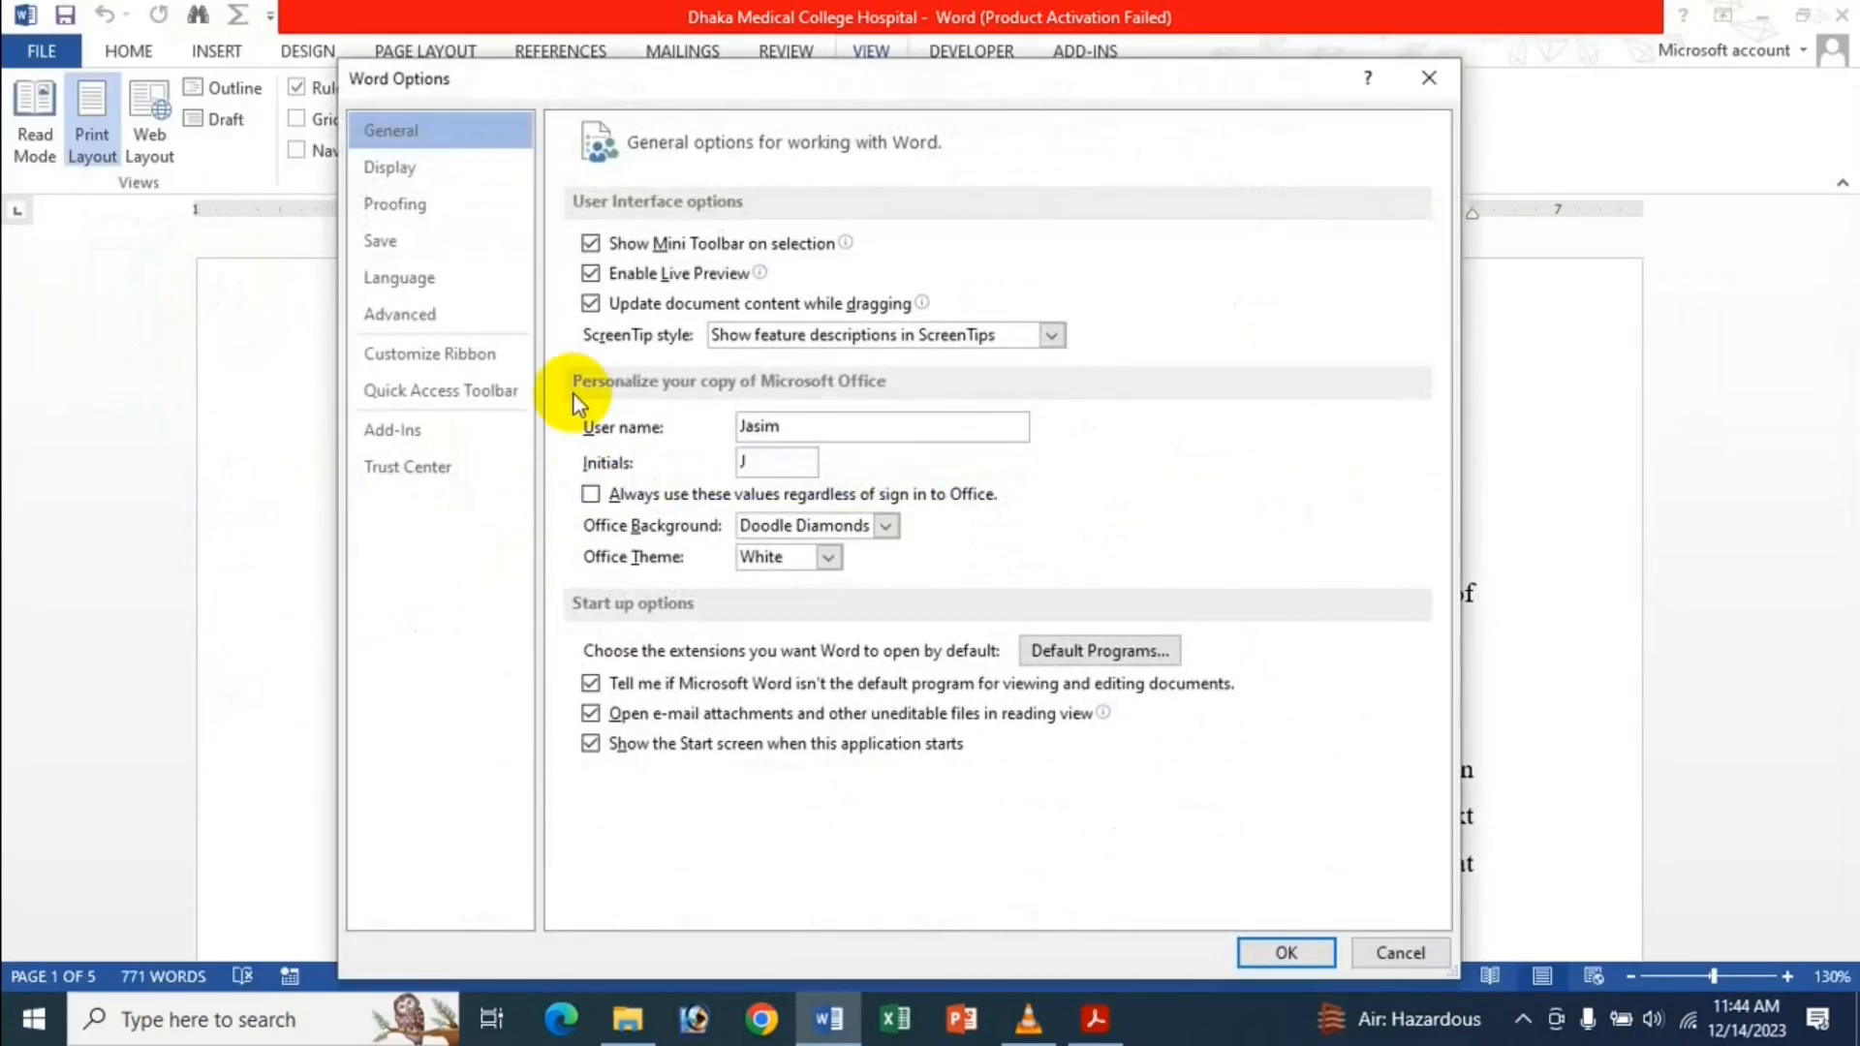
{"action": "left_click", "coordinate": [446, 322]}
{"action": "scroll", "coordinate": [897, 554], "scroll_direction": "down", "scroll_amount": 5}
{"action": "scroll", "coordinate": [872, 545], "scroll_direction": "down", "scroll_amount": 7}
{"action": "scroll", "coordinate": [846, 521], "scroll_direction": "up", "scroll_amount": 2}
{"action": "scroll", "coordinate": [847, 521], "scroll_direction": "down", "scroll_amount": 5}
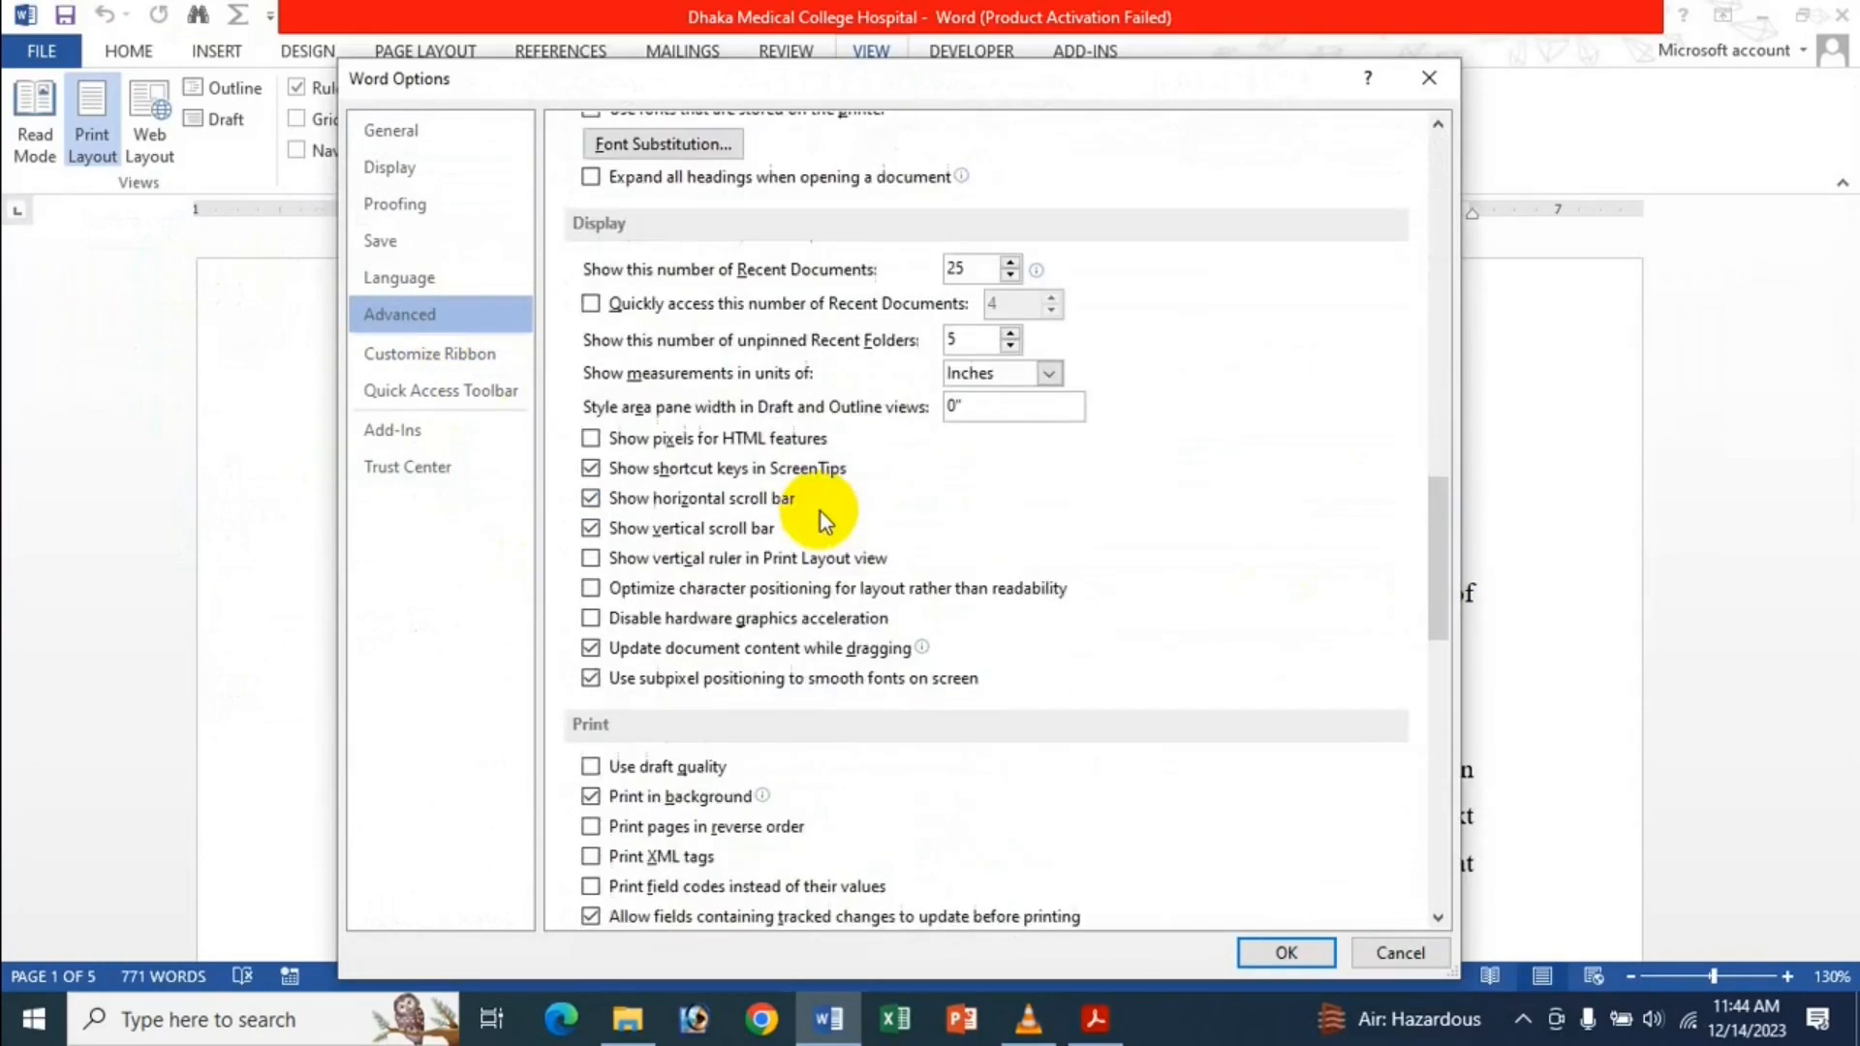
{"action": "left_click", "coordinate": [649, 560]}
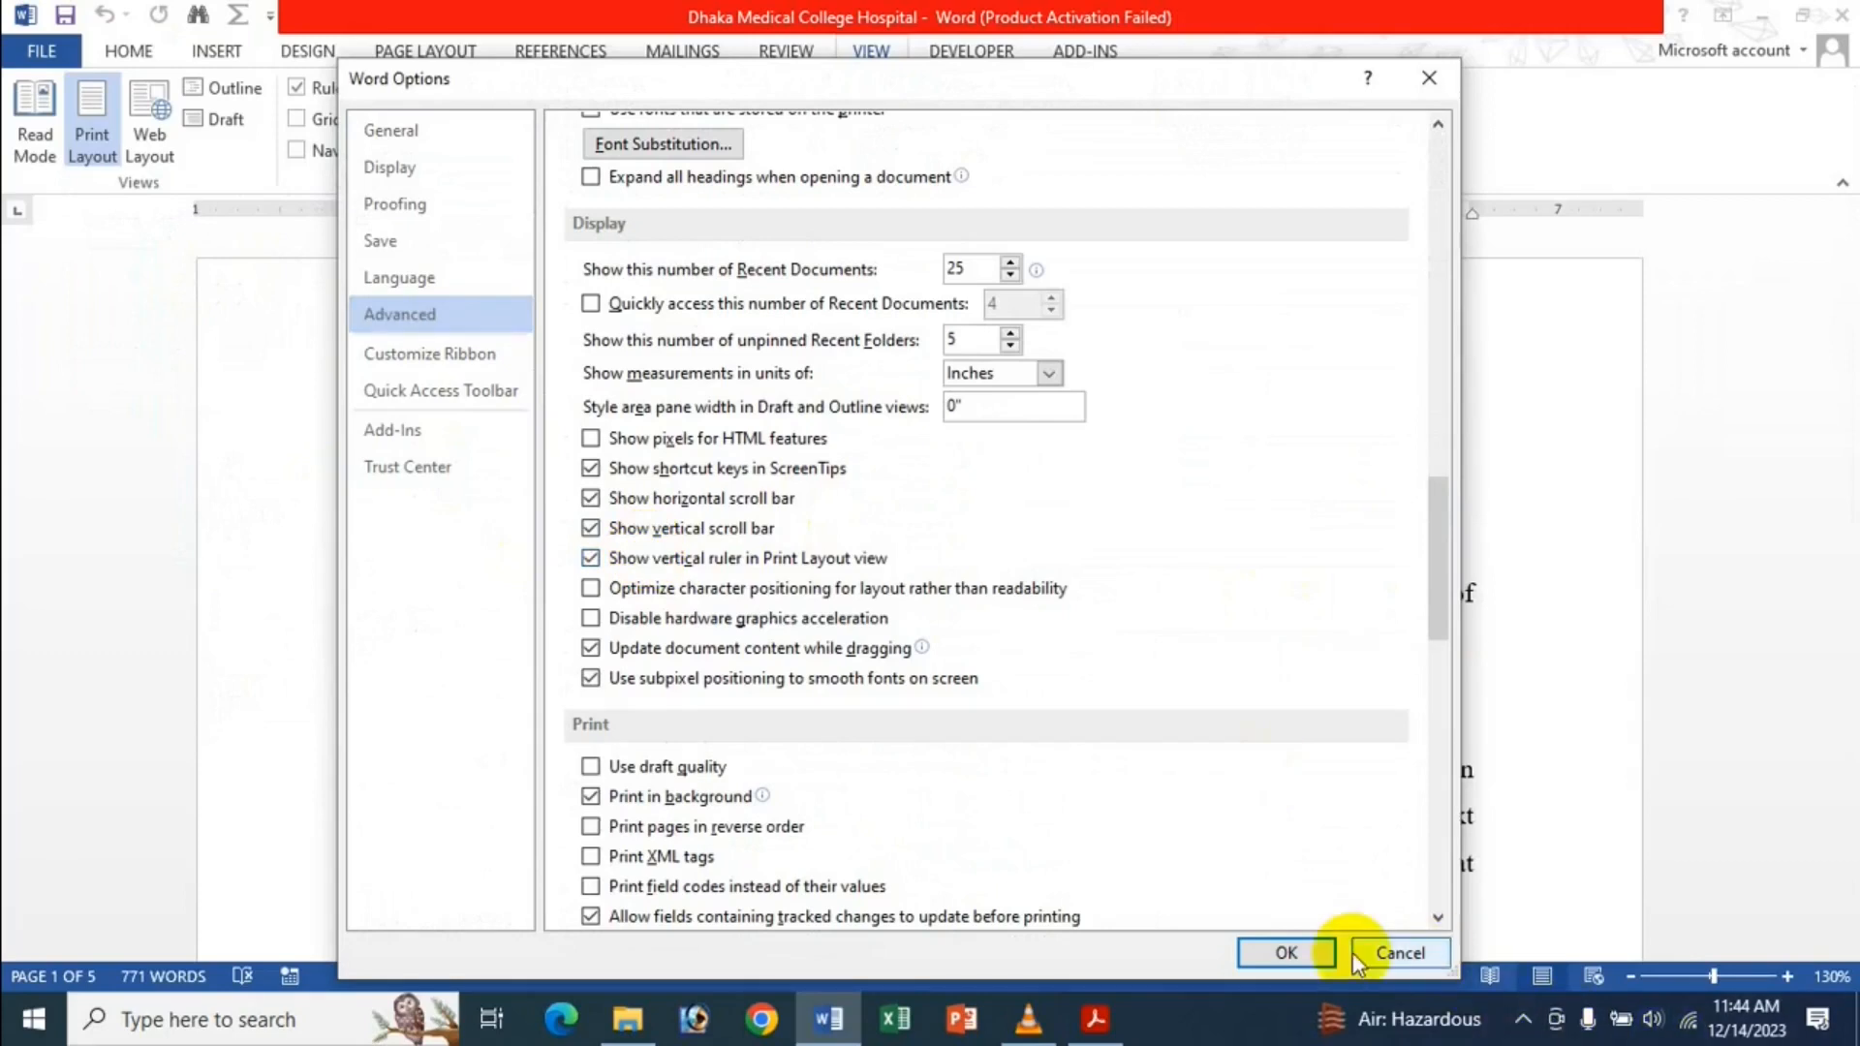
{"action": "left_click", "coordinate": [1294, 955]}
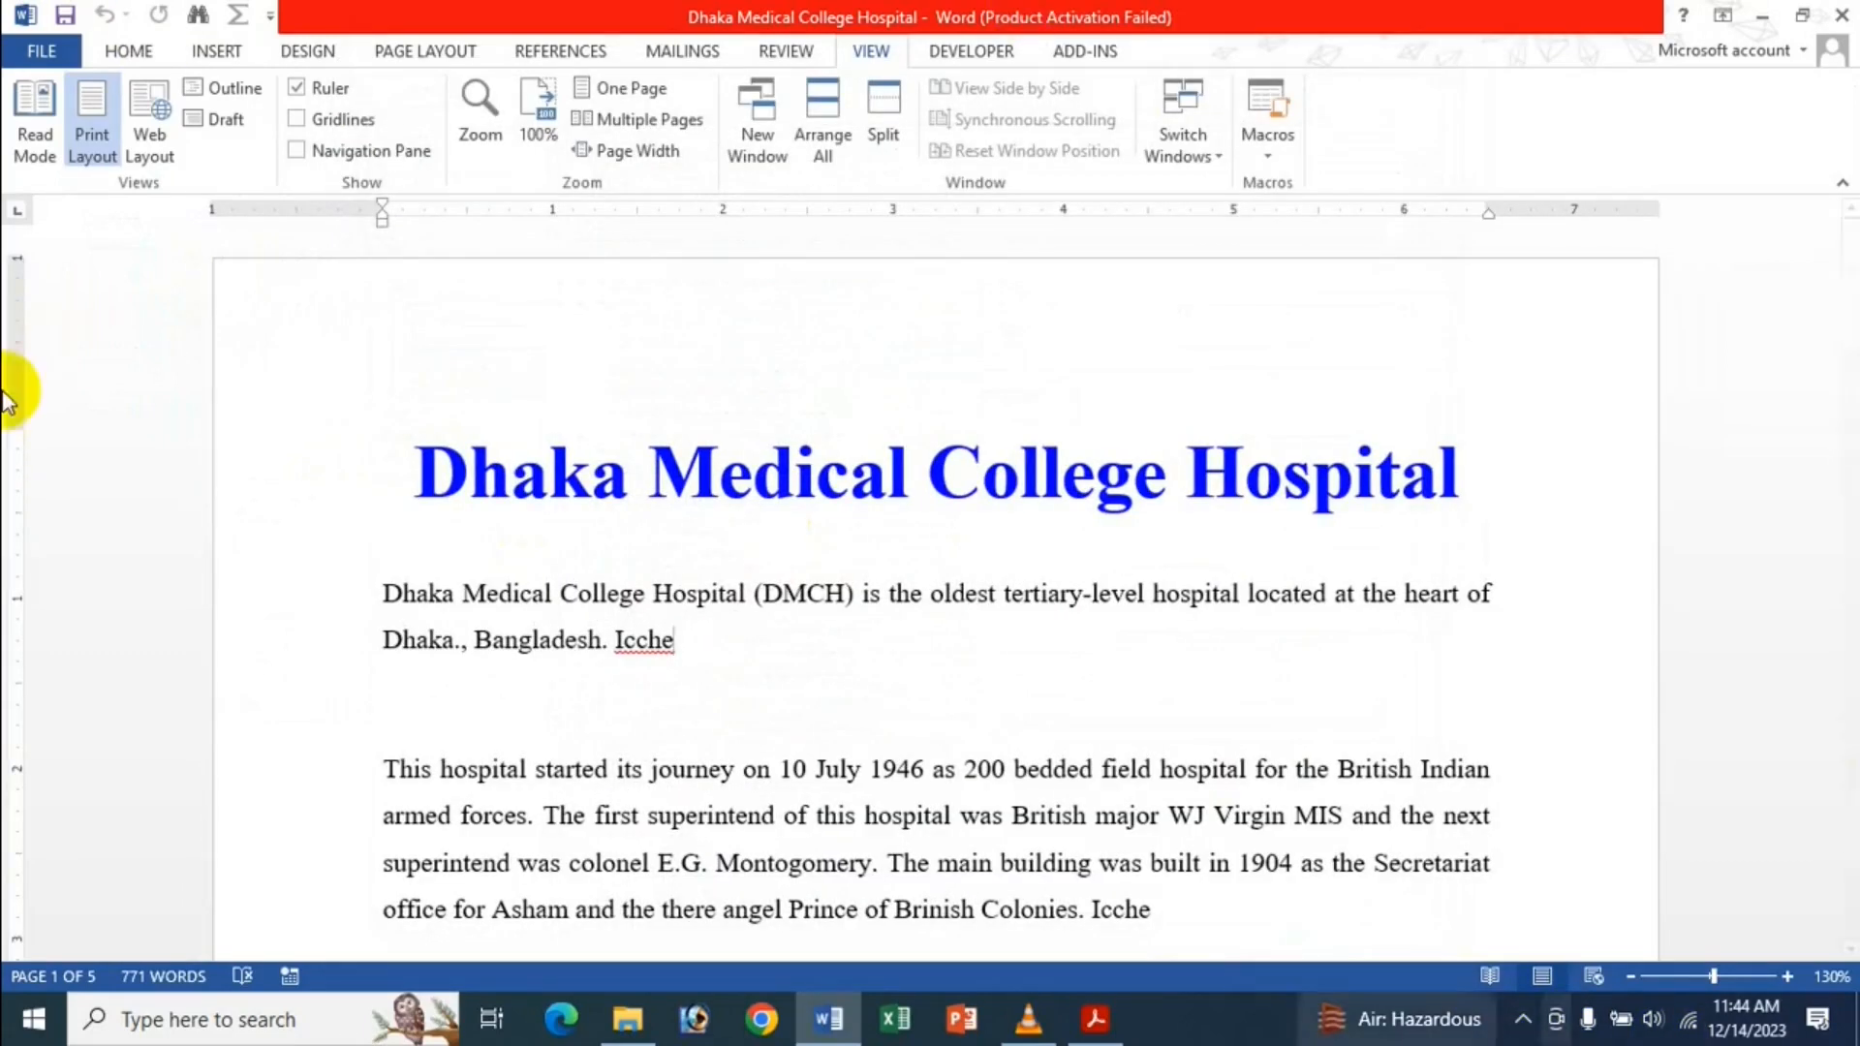
{"action": "left_click", "coordinate": [335, 88]}
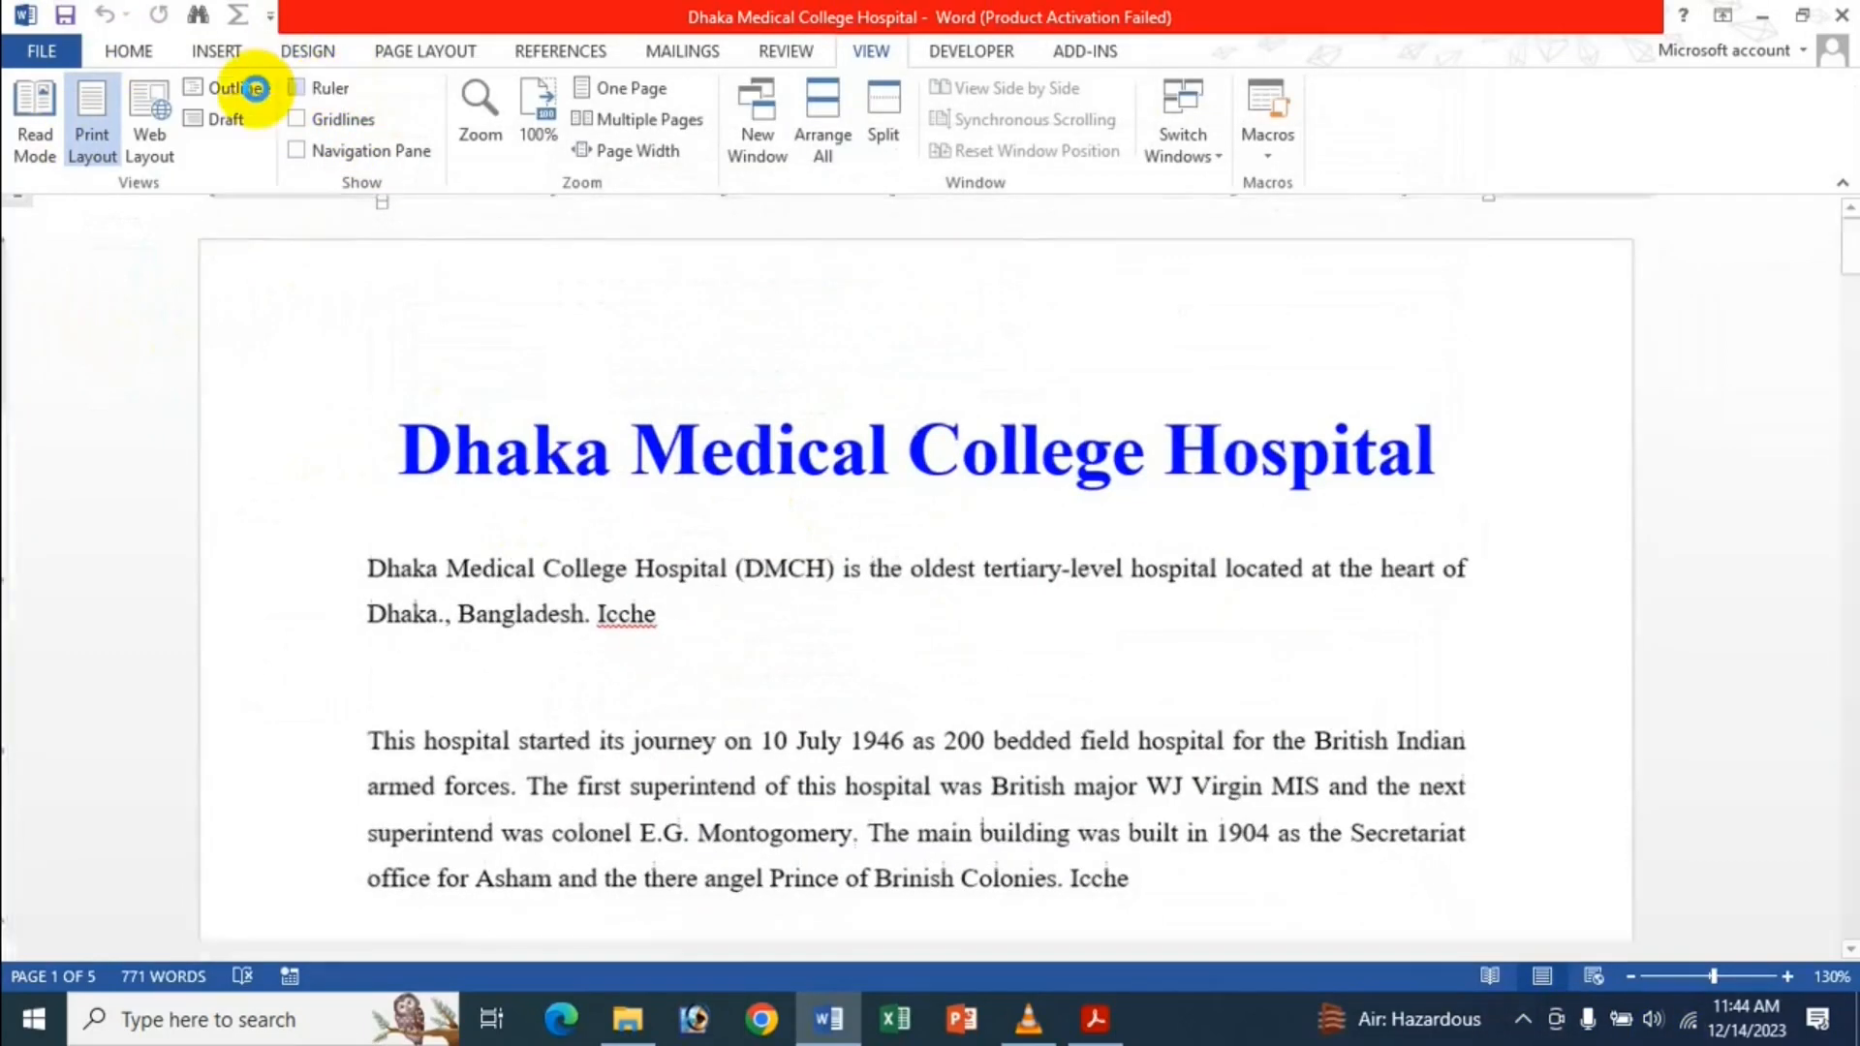
{"action": "left_click", "coordinate": [123, 50]}
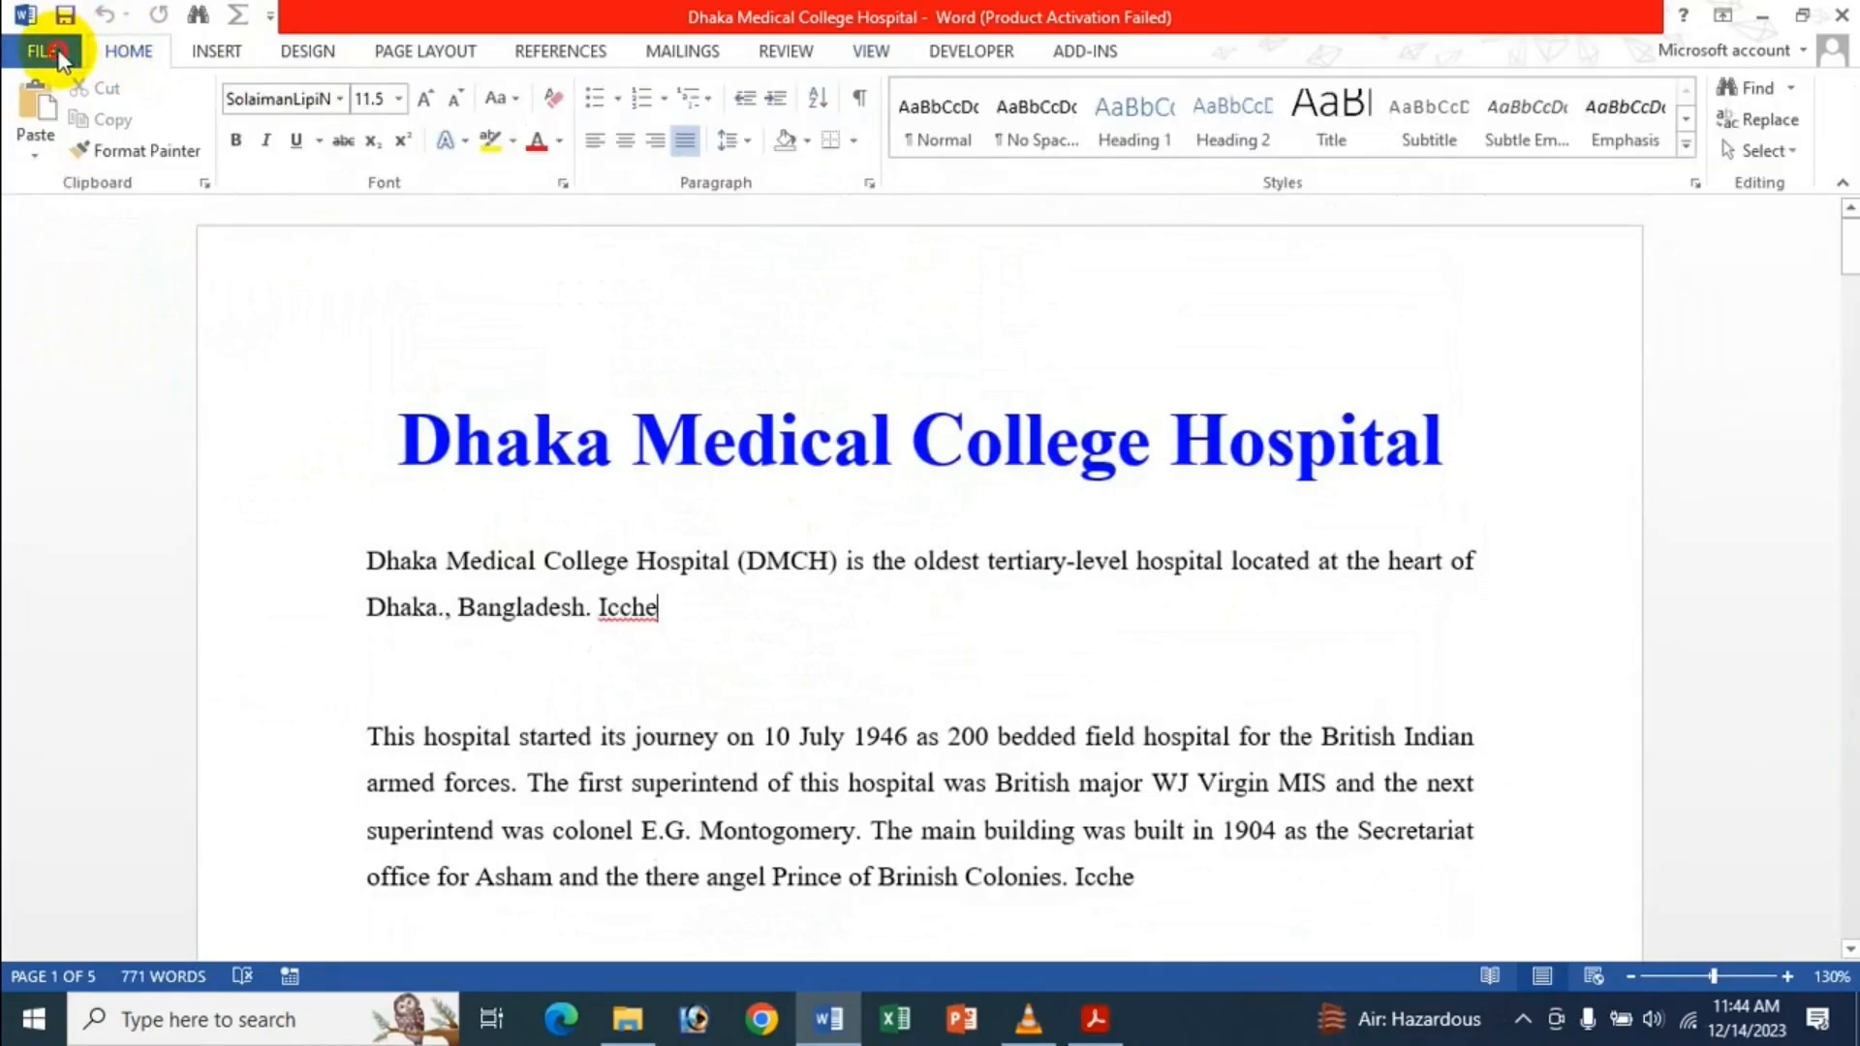
{"action": "left_click", "coordinate": [46, 52]}
{"action": "left_click", "coordinate": [58, 664]}
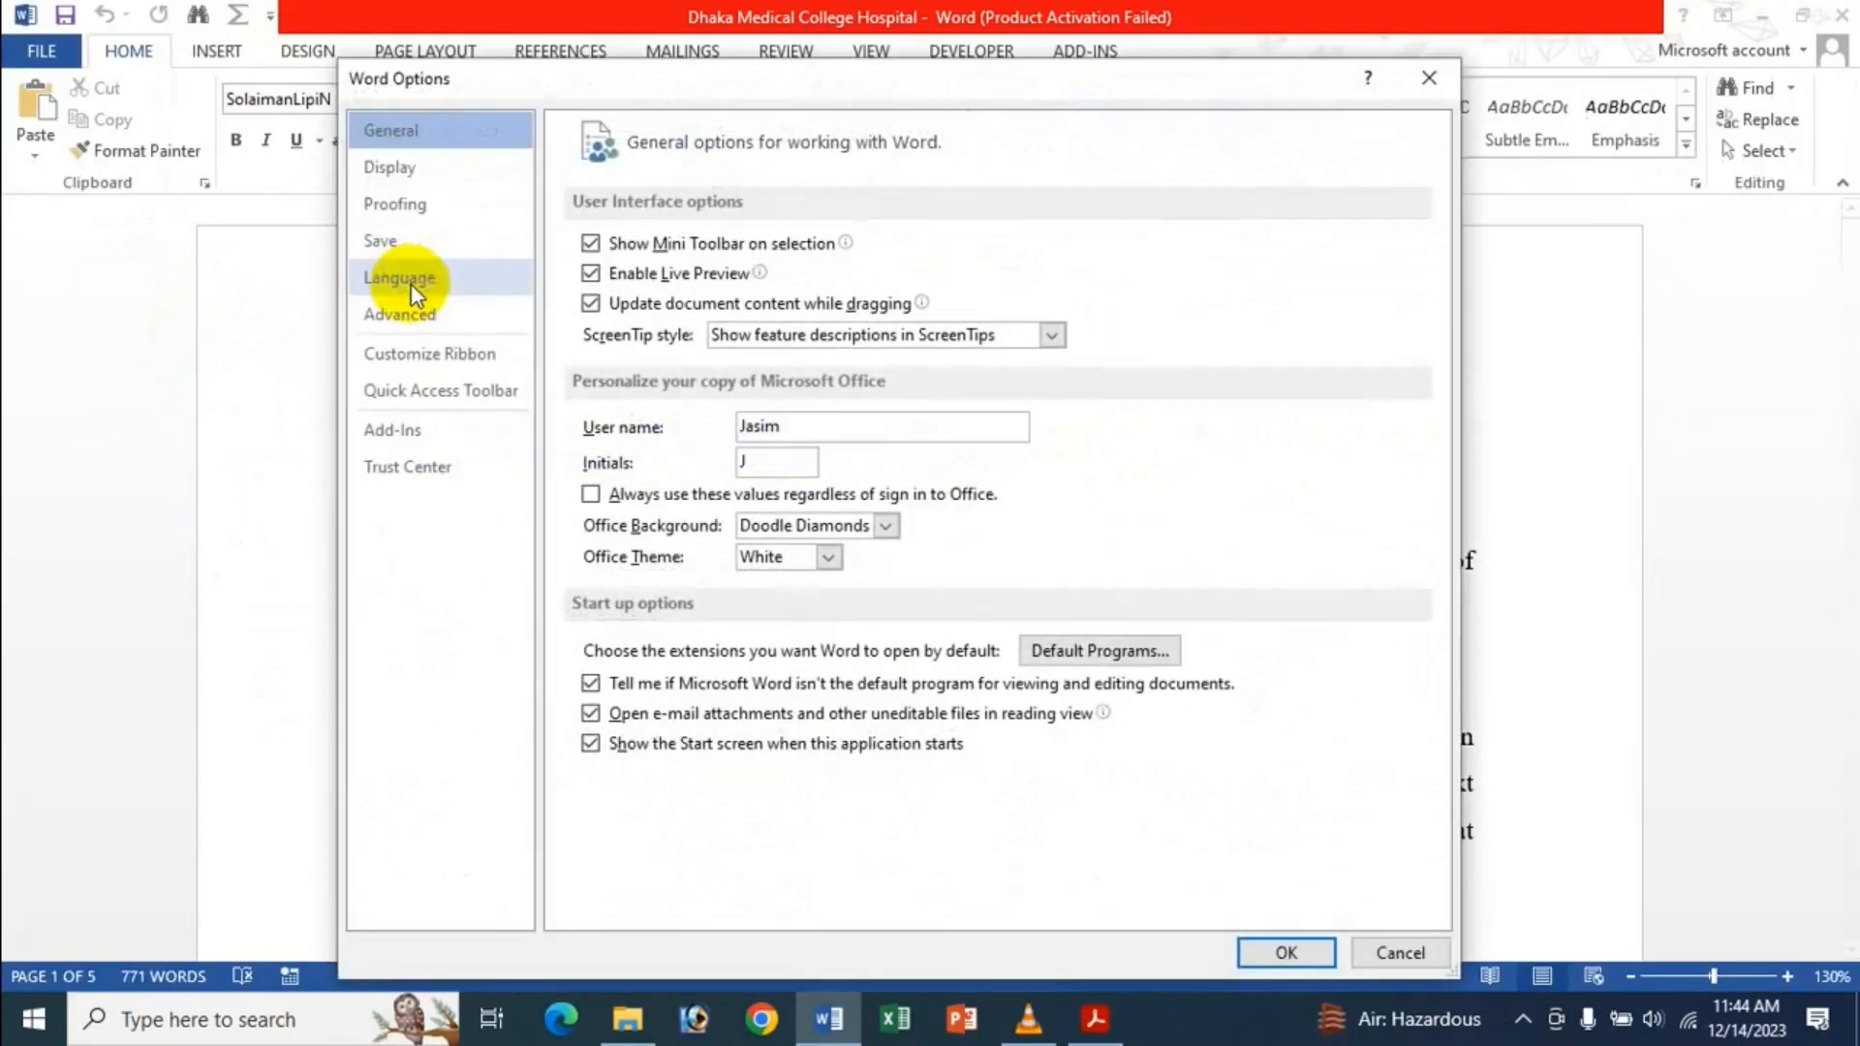
{"action": "left_click", "coordinate": [442, 312]}
{"action": "scroll", "coordinate": [799, 513], "scroll_direction": "down", "scroll_amount": 15}
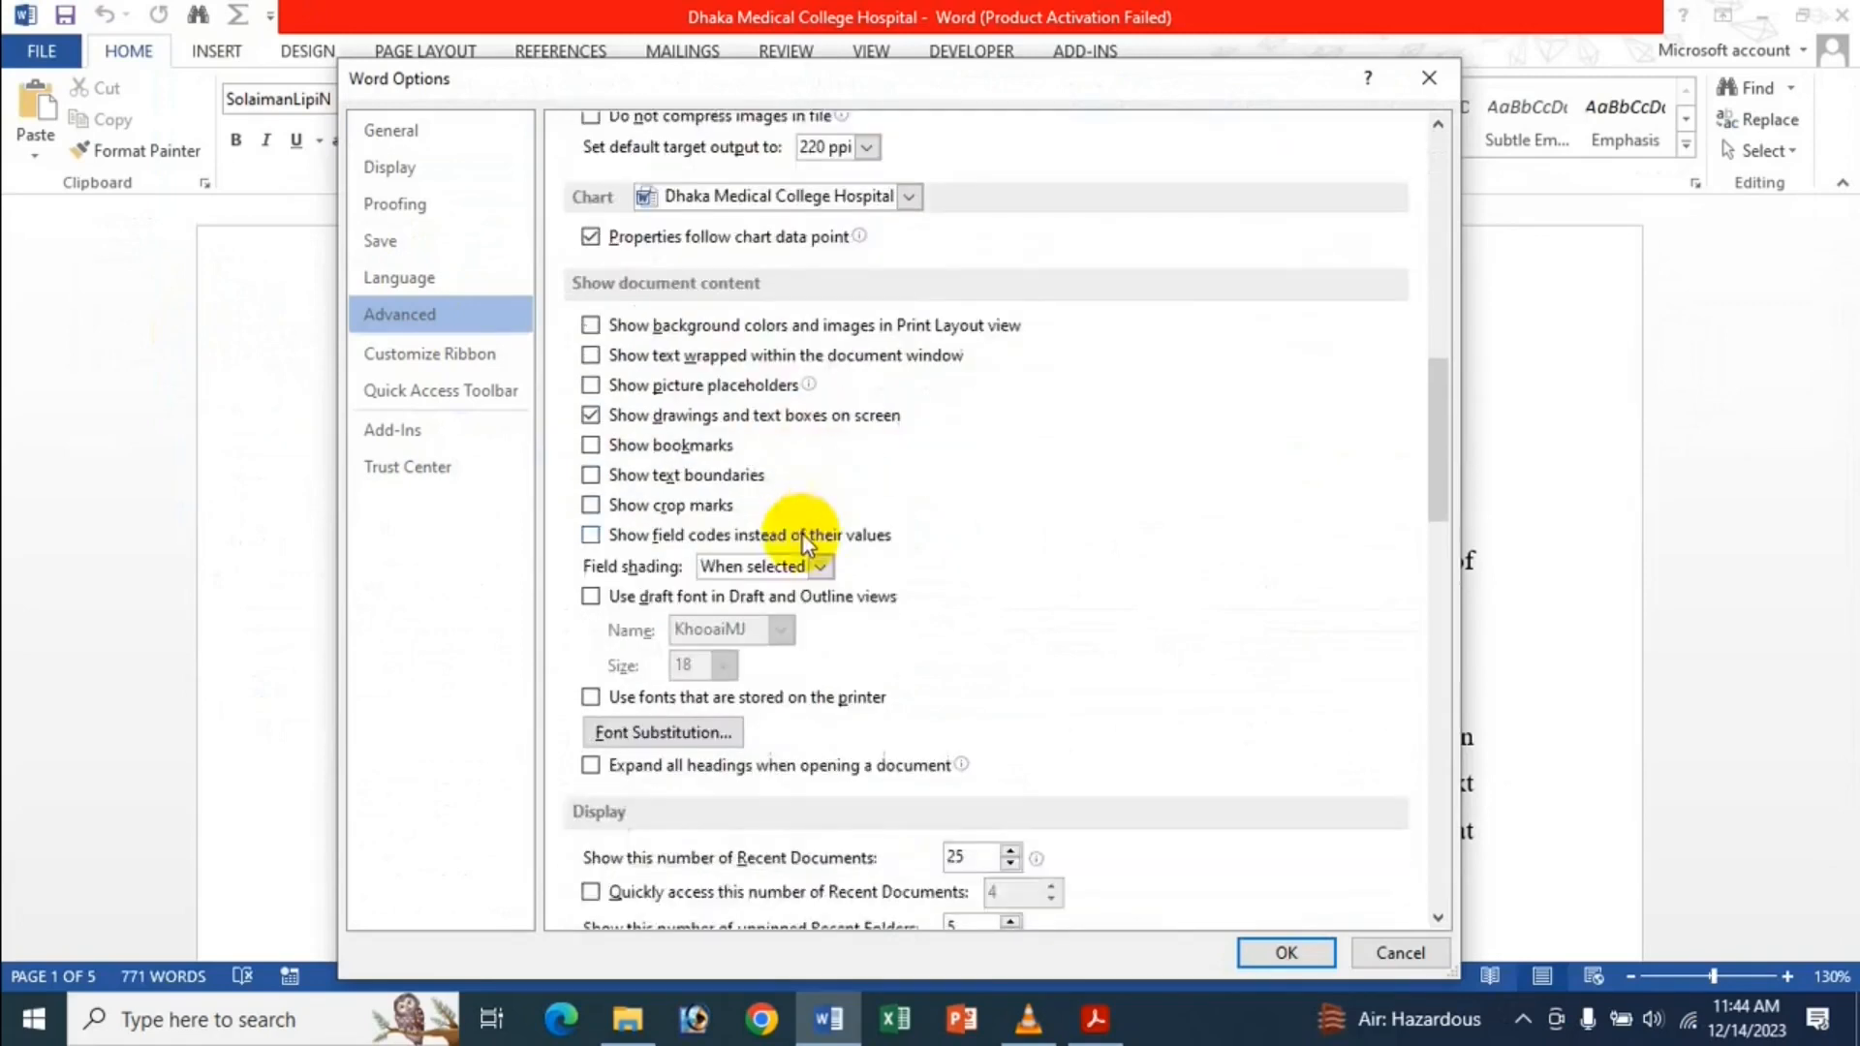
{"action": "scroll", "coordinate": [800, 538], "scroll_direction": "down", "scroll_amount": 3}
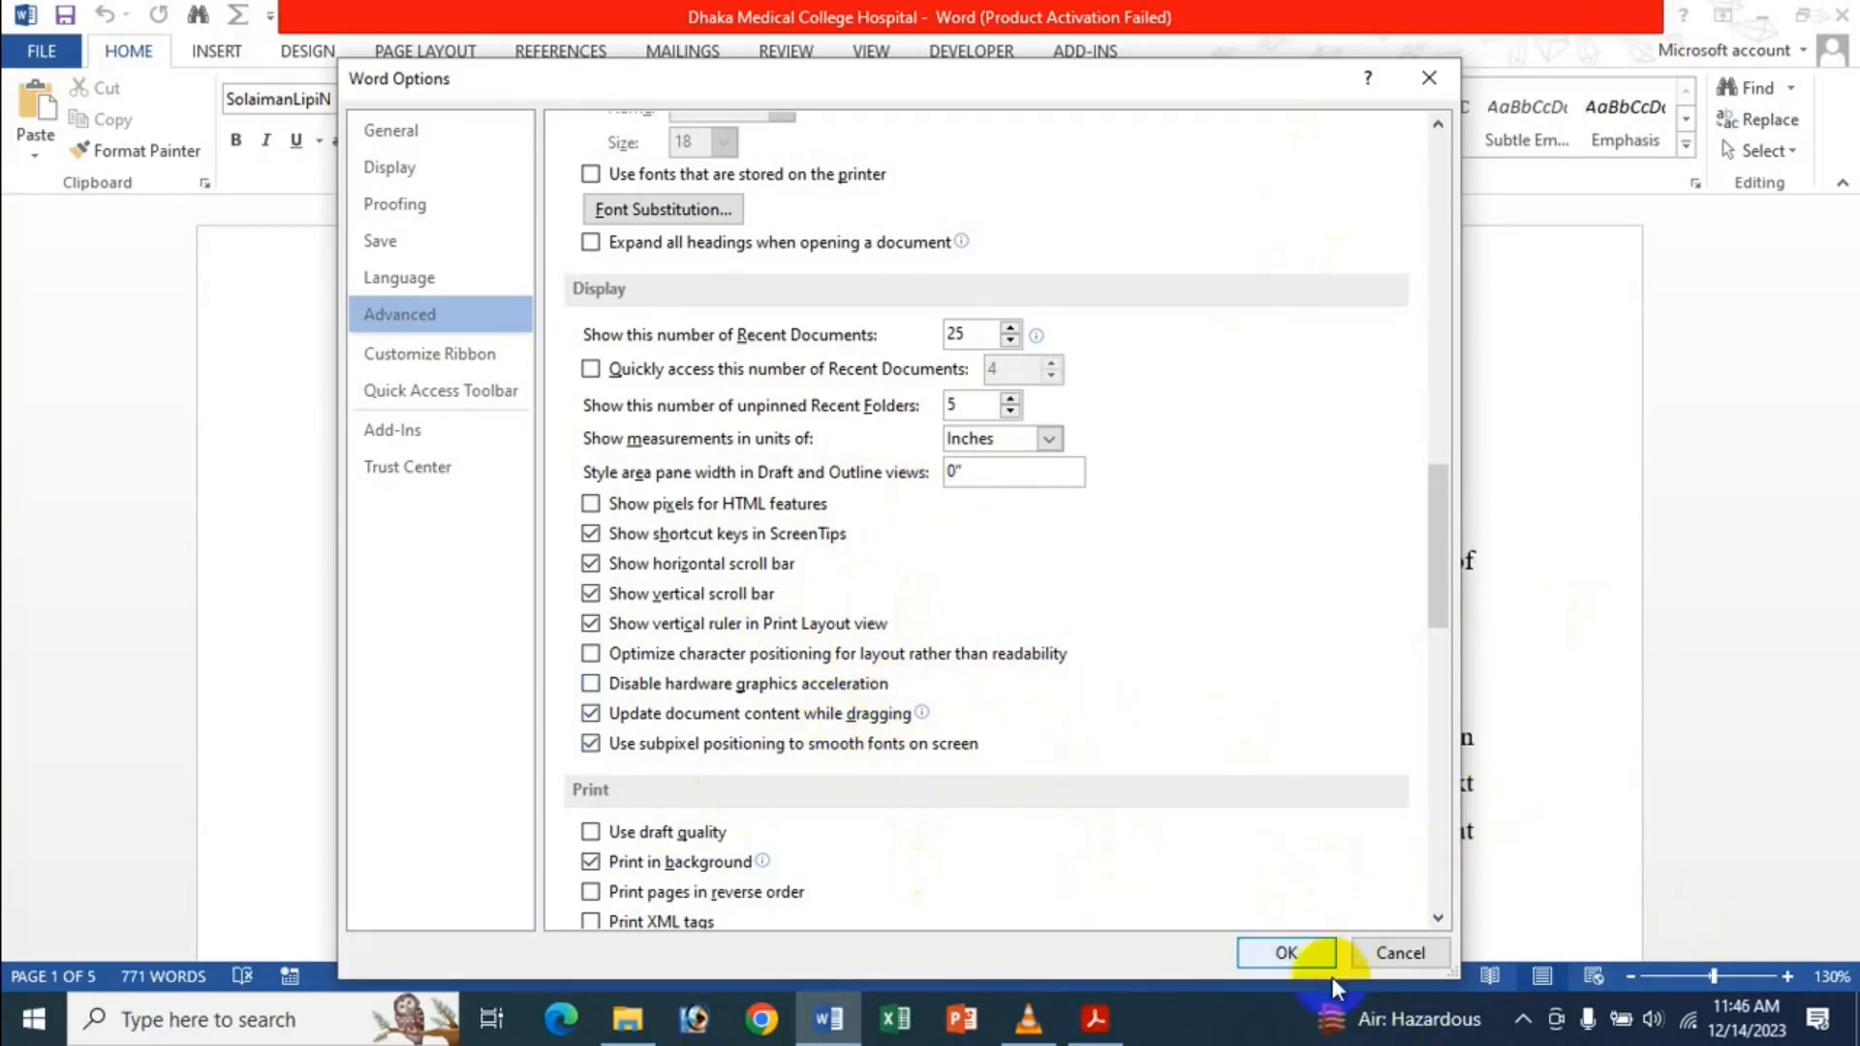
{"action": "left_click", "coordinate": [1303, 955]}
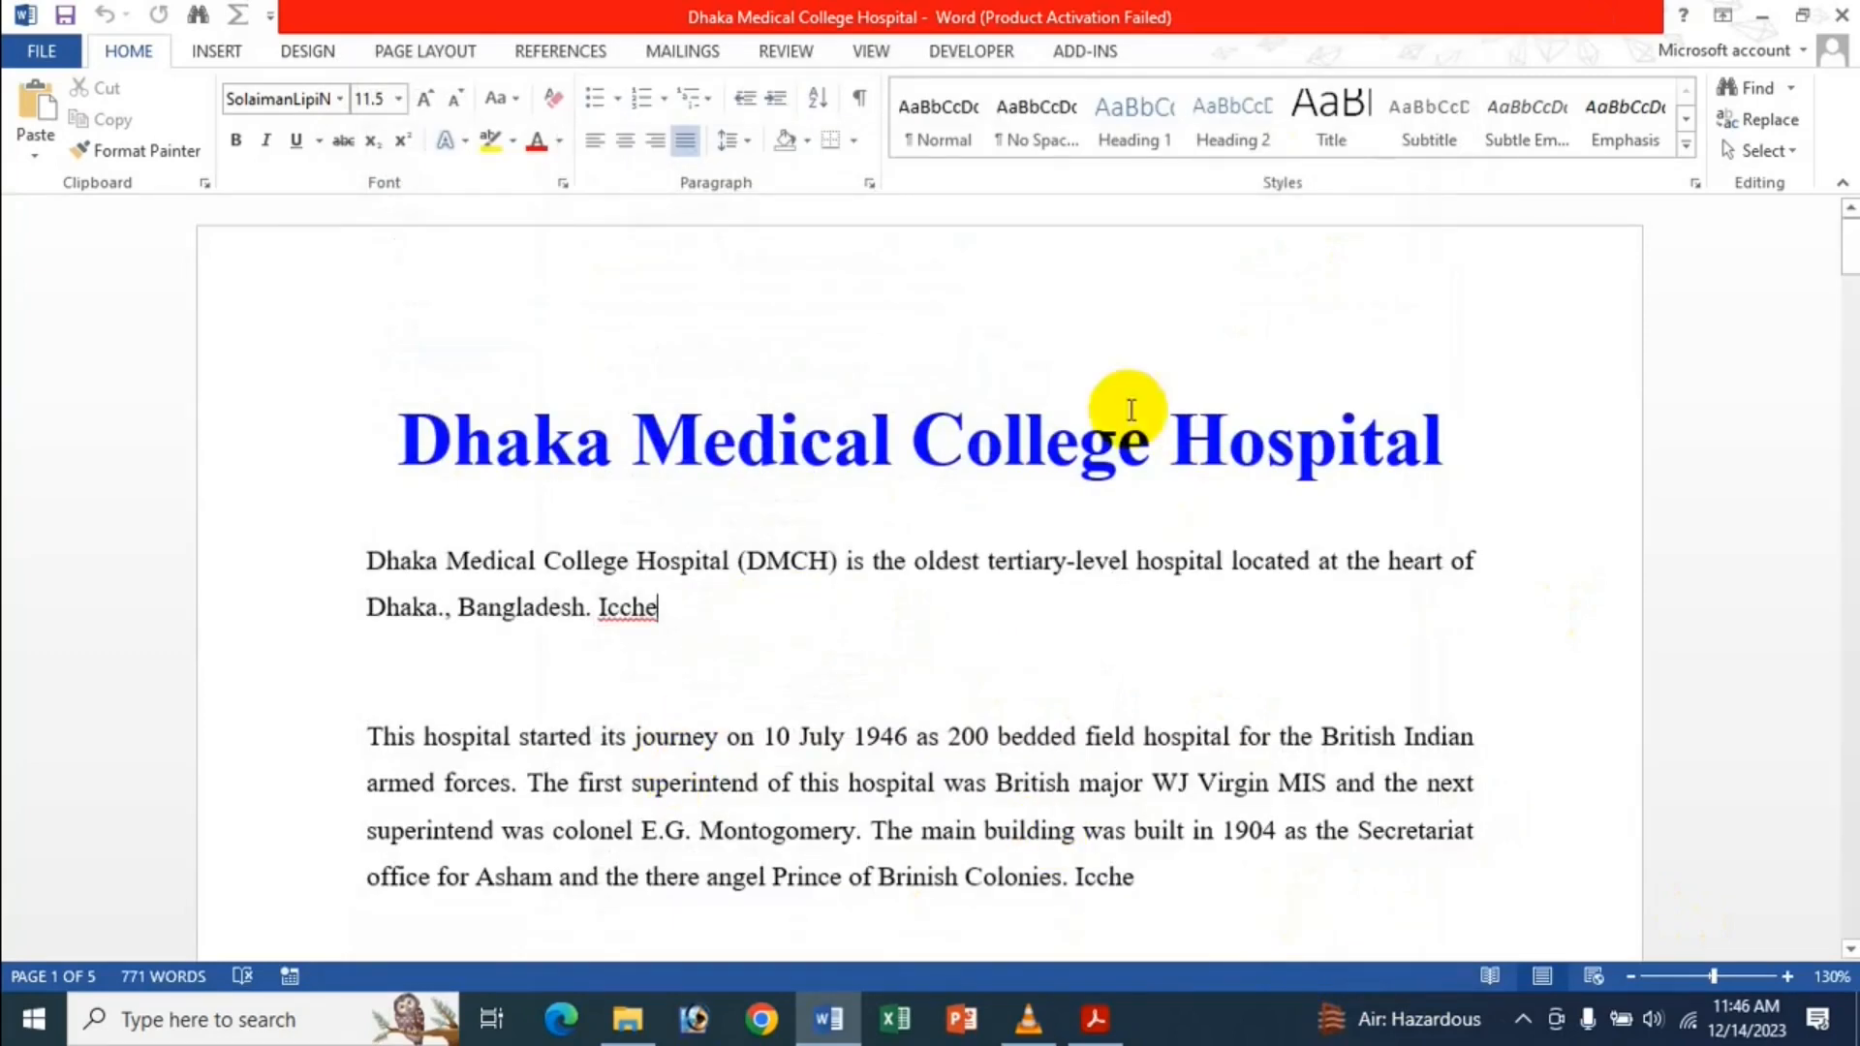
{"action": "left_click", "coordinate": [1087, 432]}
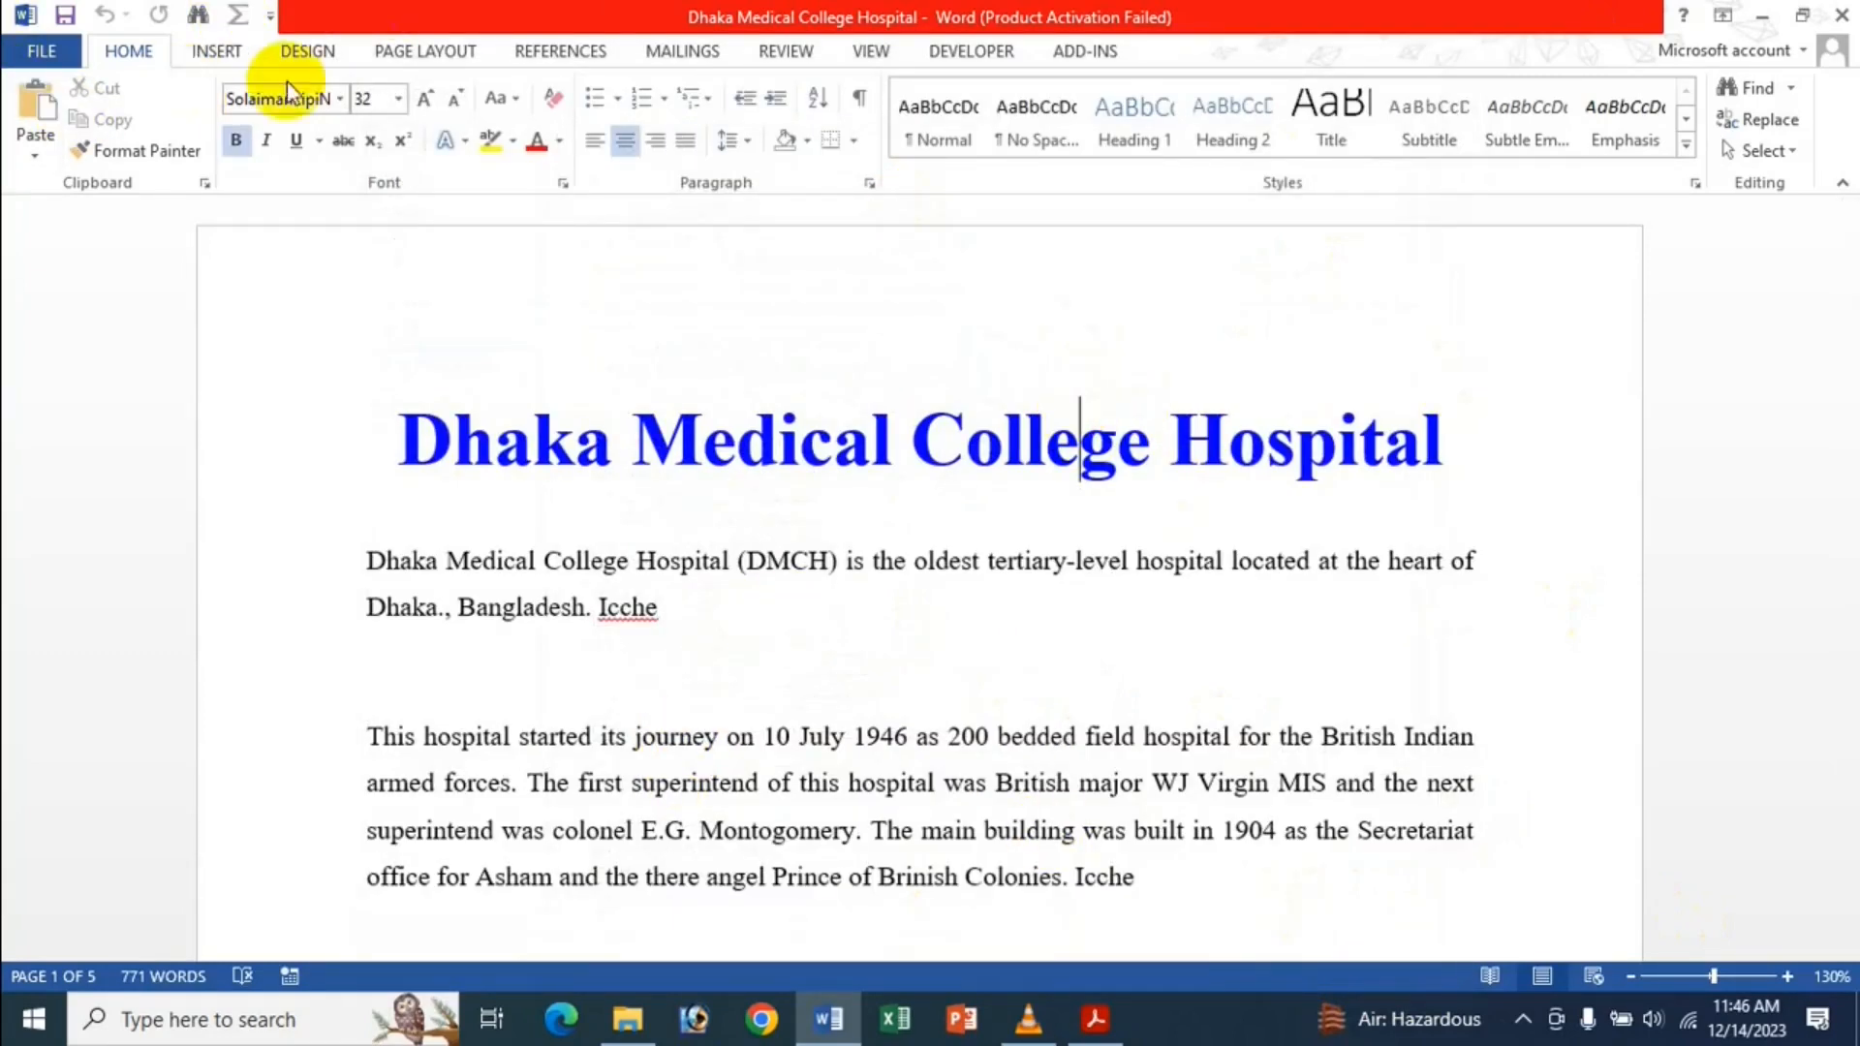
{"action": "scroll", "coordinate": [614, 432], "scroll_direction": "down", "scroll_amount": 4}
{"action": "left_click", "coordinate": [723, 443]}
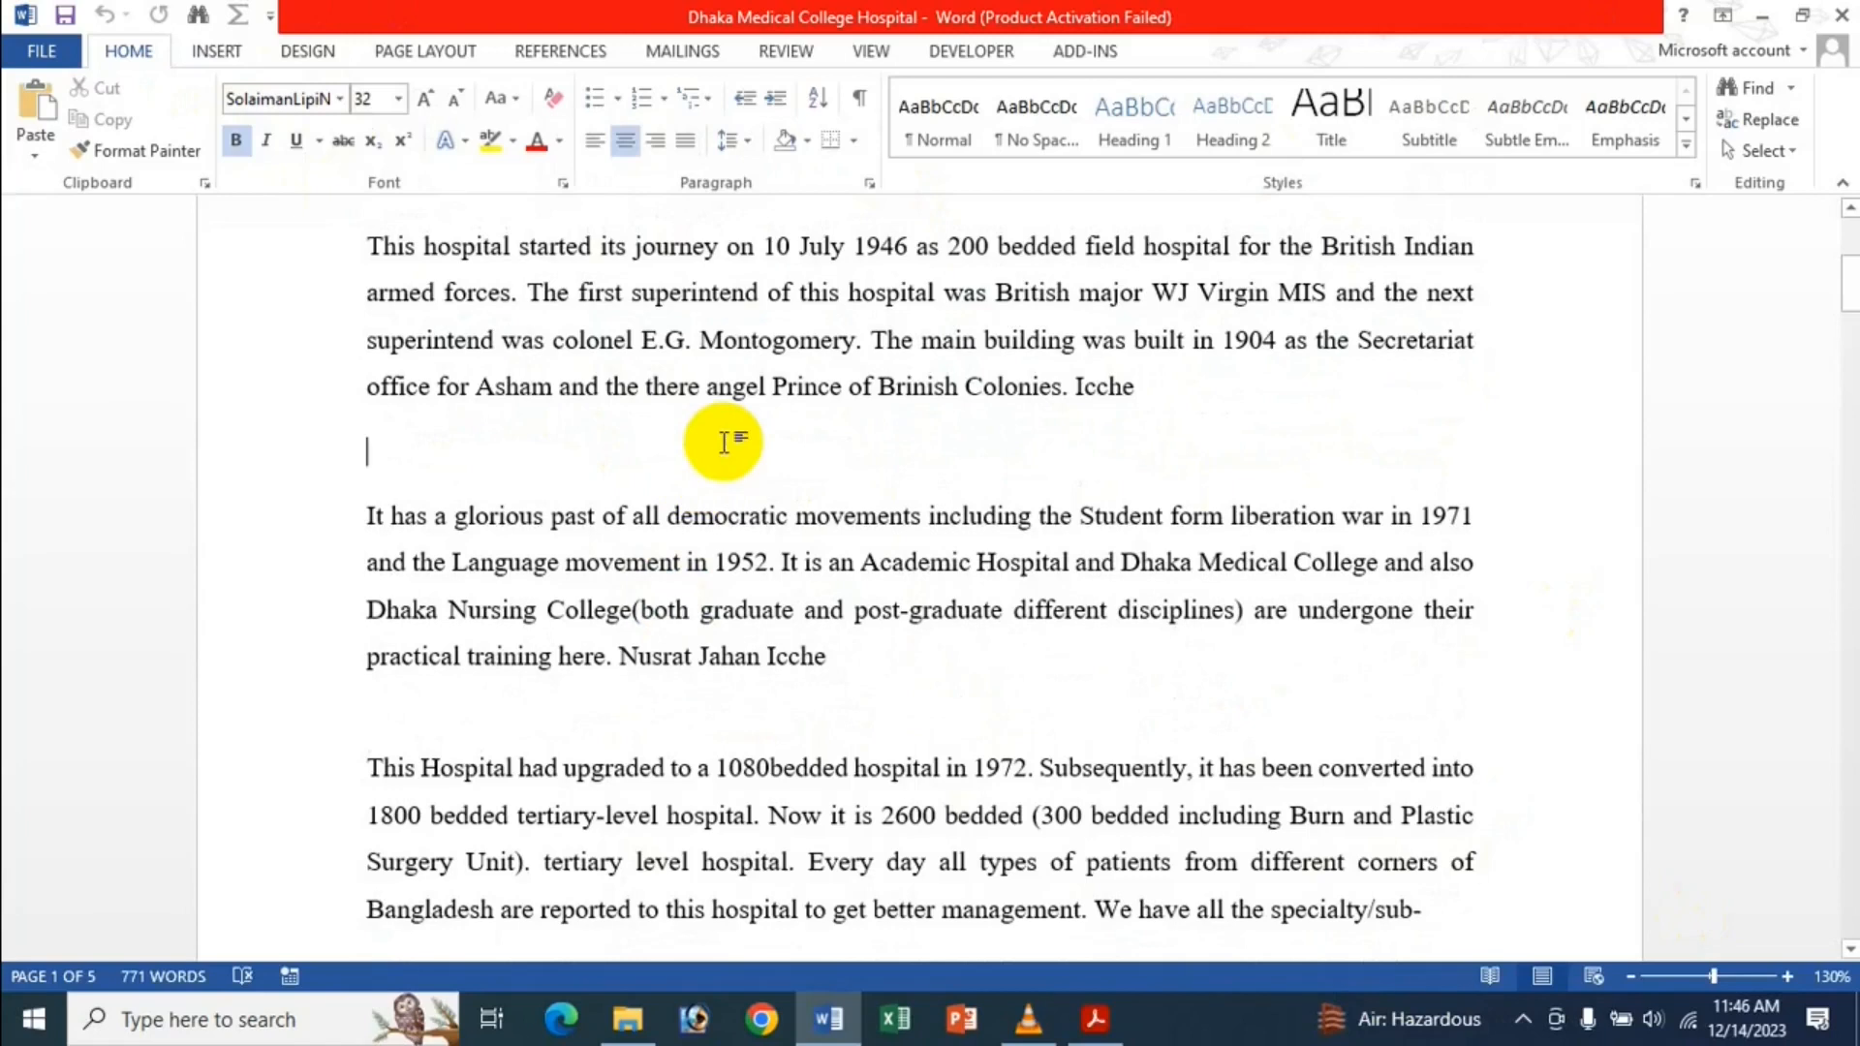
{"action": "left_click", "coordinate": [635, 145]}
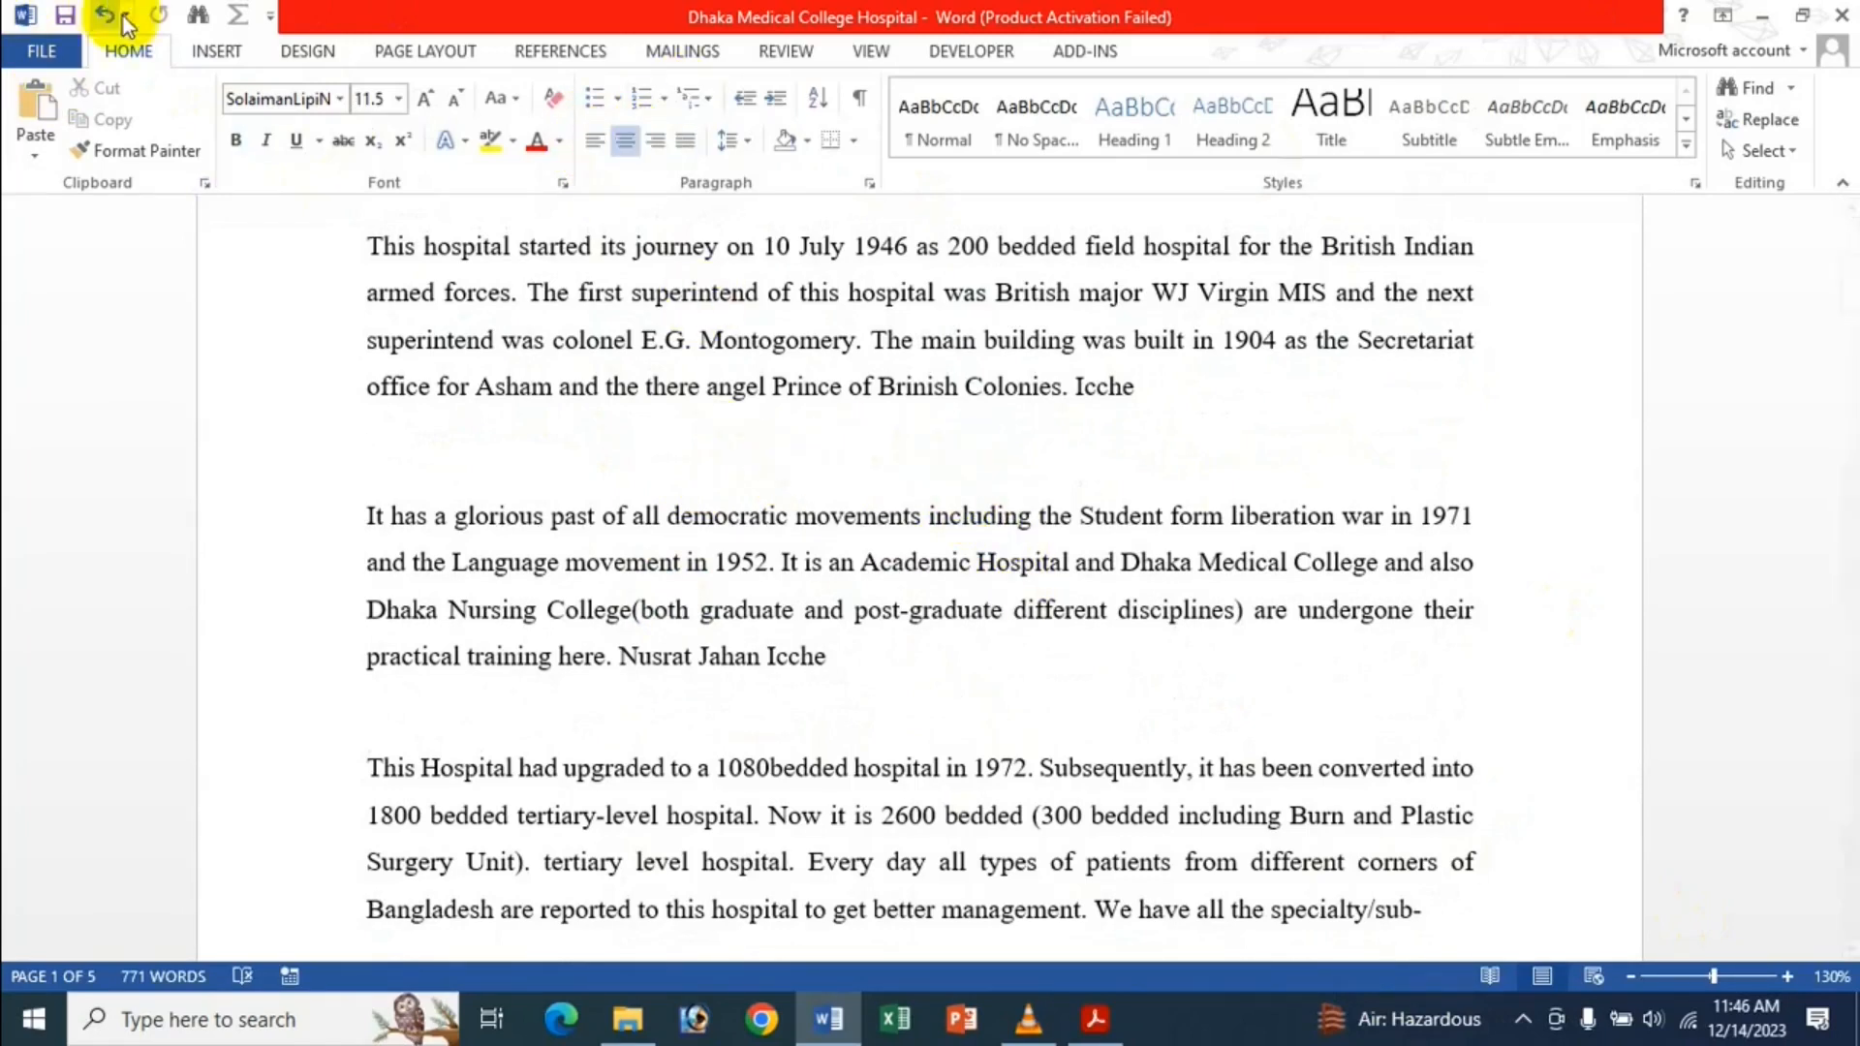
{"action": "left_click", "coordinate": [215, 51]}
{"action": "left_click", "coordinate": [230, 126]}
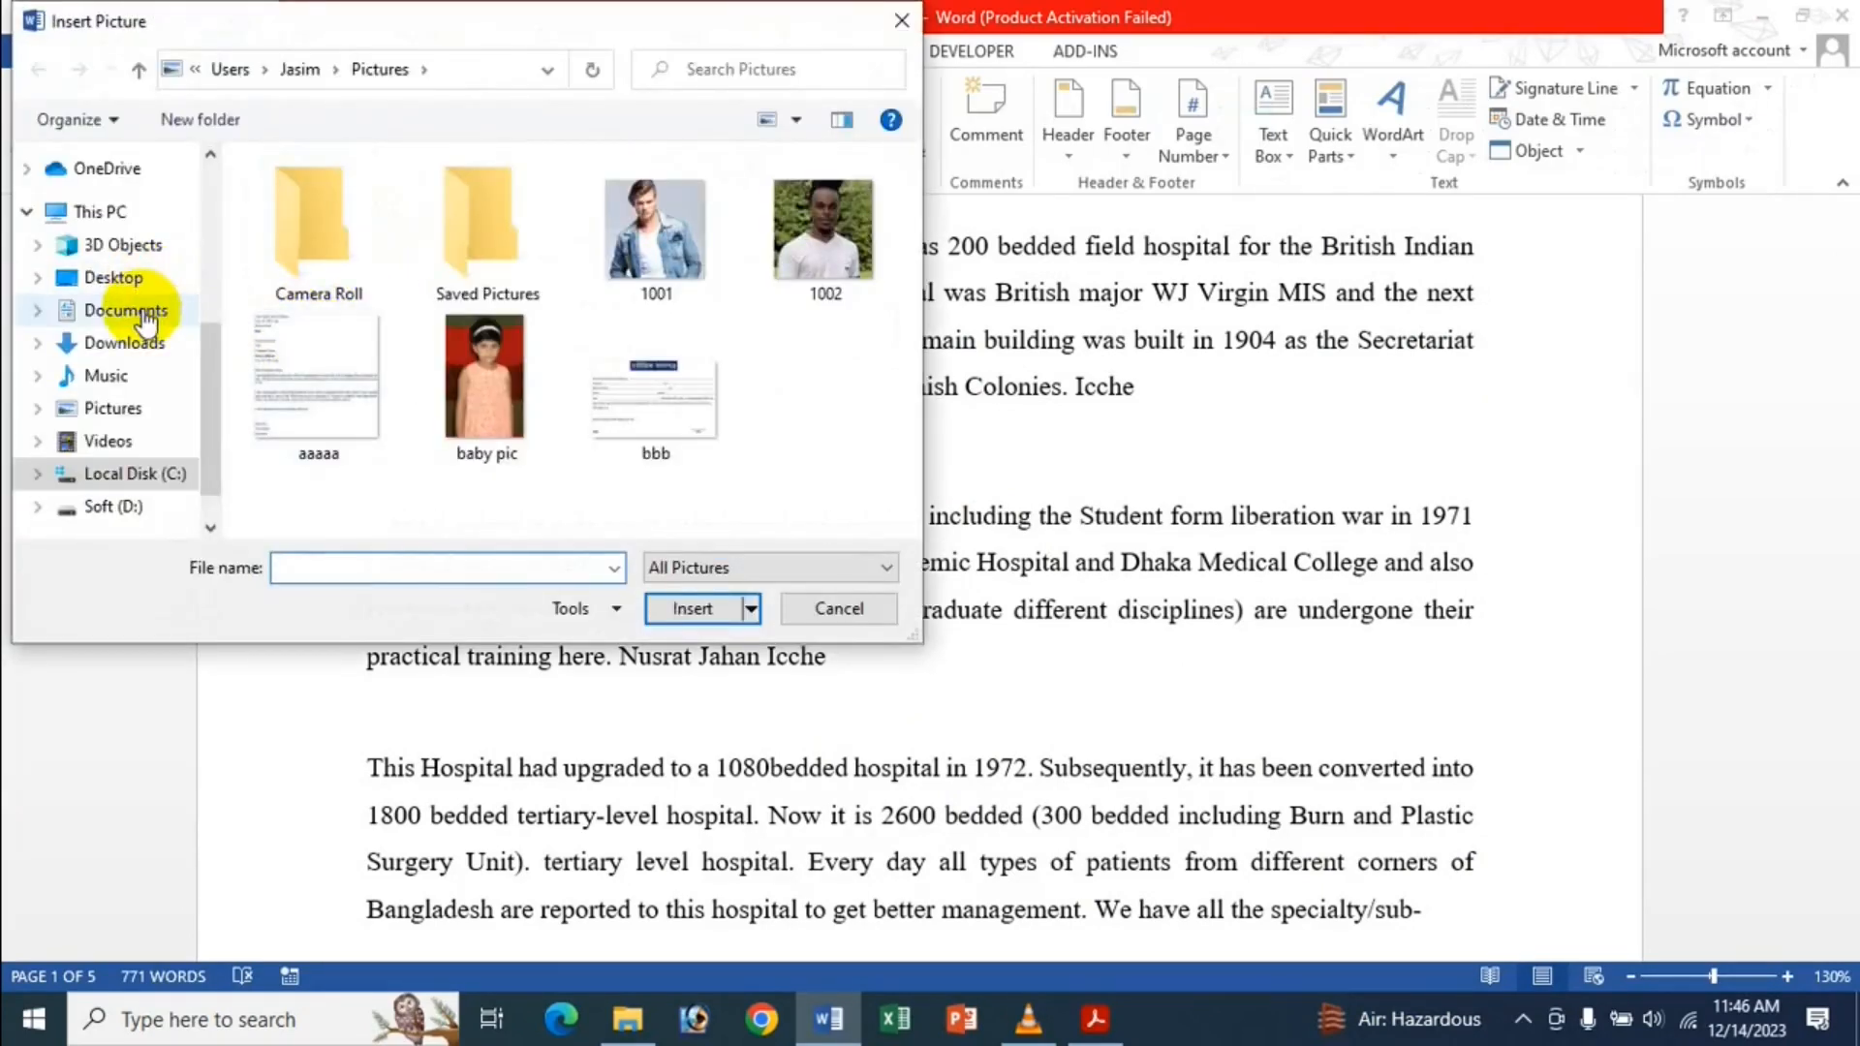
{"action": "left_click", "coordinate": [124, 308]}
{"action": "scroll", "coordinate": [781, 268], "scroll_direction": "down", "scroll_amount": 3}
{"action": "scroll", "coordinate": [781, 267], "scroll_direction": "up", "scroll_amount": 1}
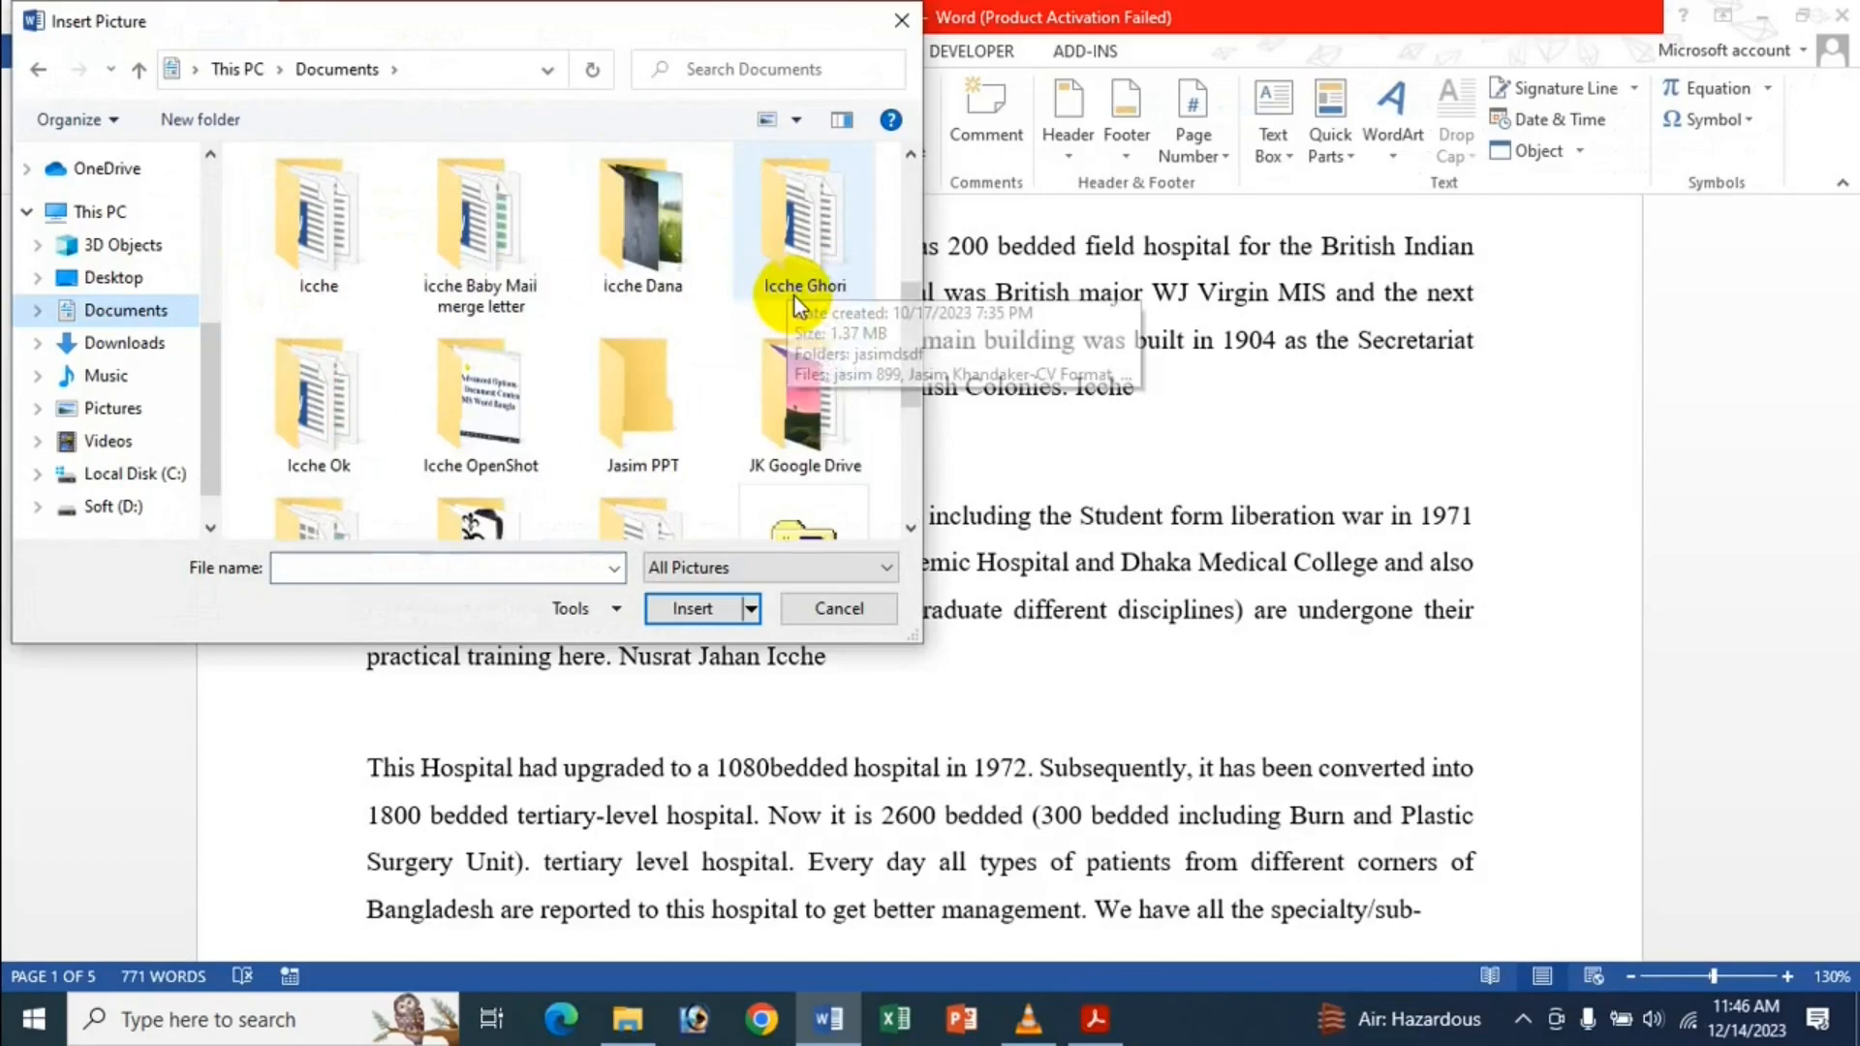
{"action": "double_click", "coordinate": [696, 247]}
{"action": "scroll", "coordinate": [700, 276], "scroll_direction": "down", "scroll_amount": 1}
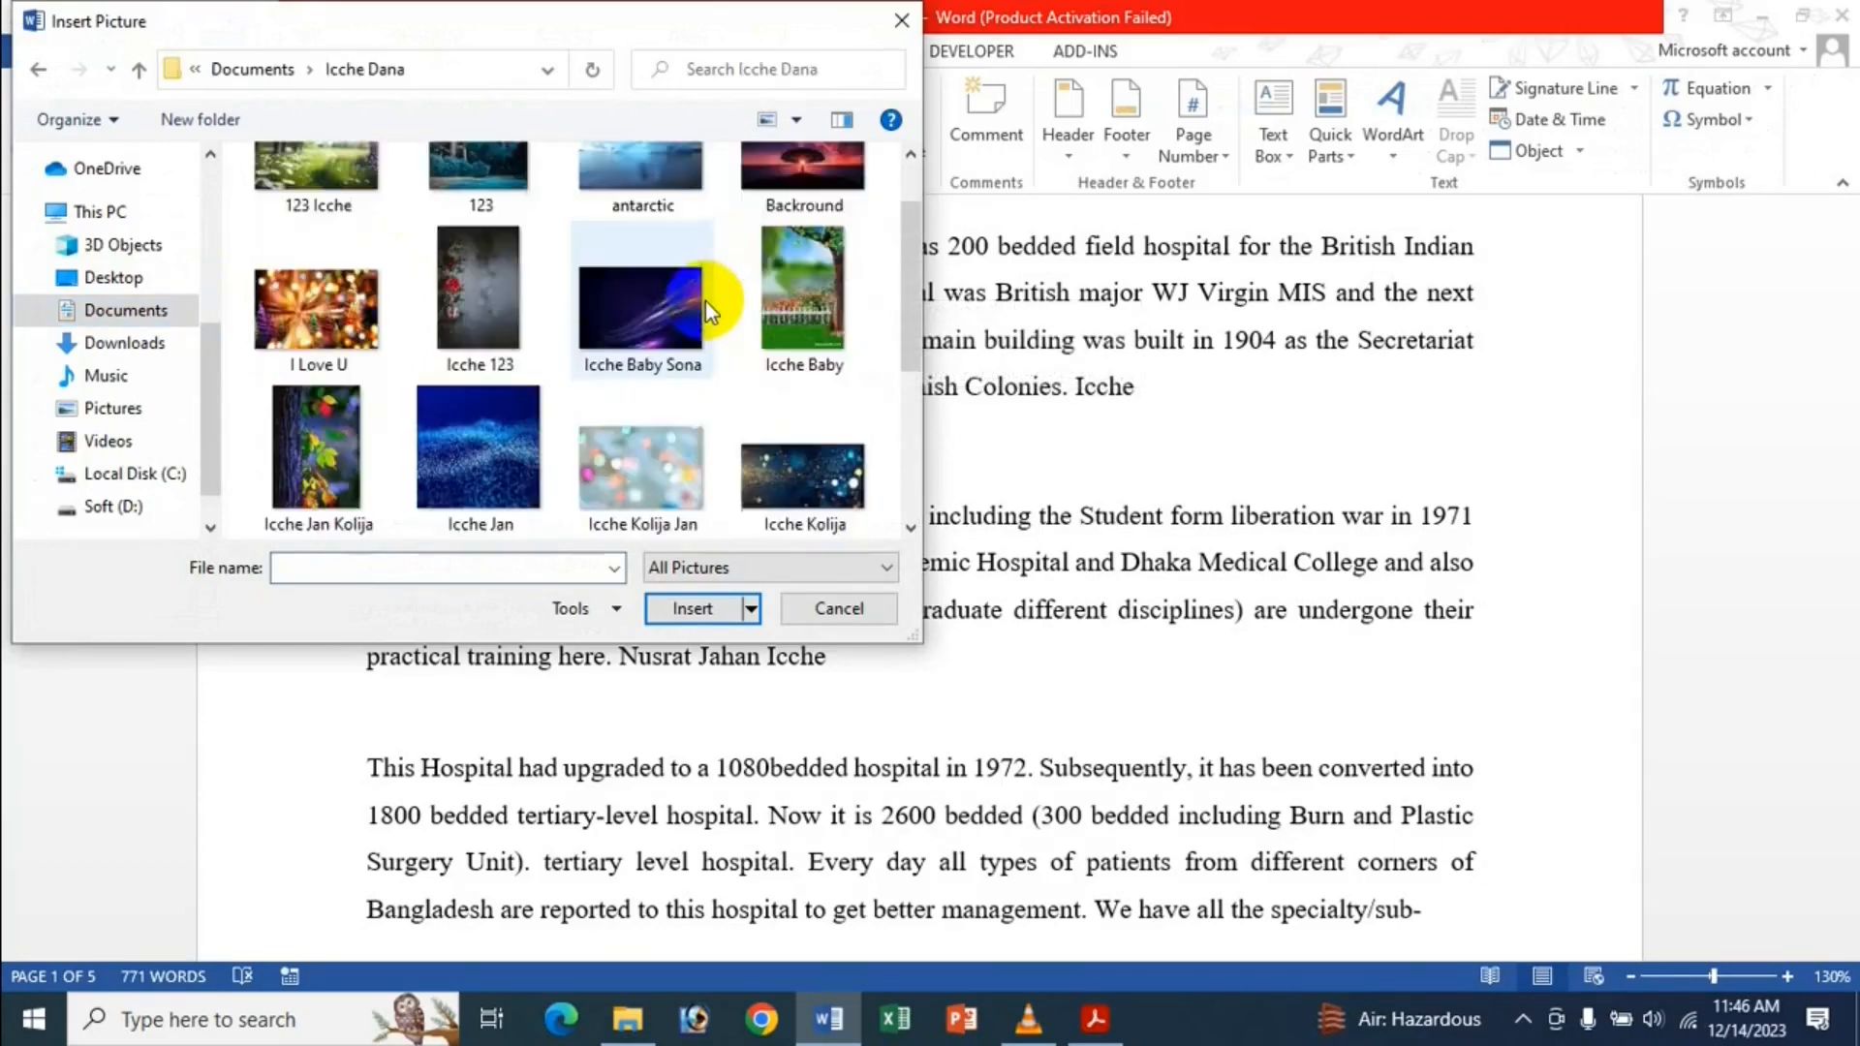
{"action": "scroll", "coordinate": [705, 276], "scroll_direction": "down", "scroll_amount": 2}
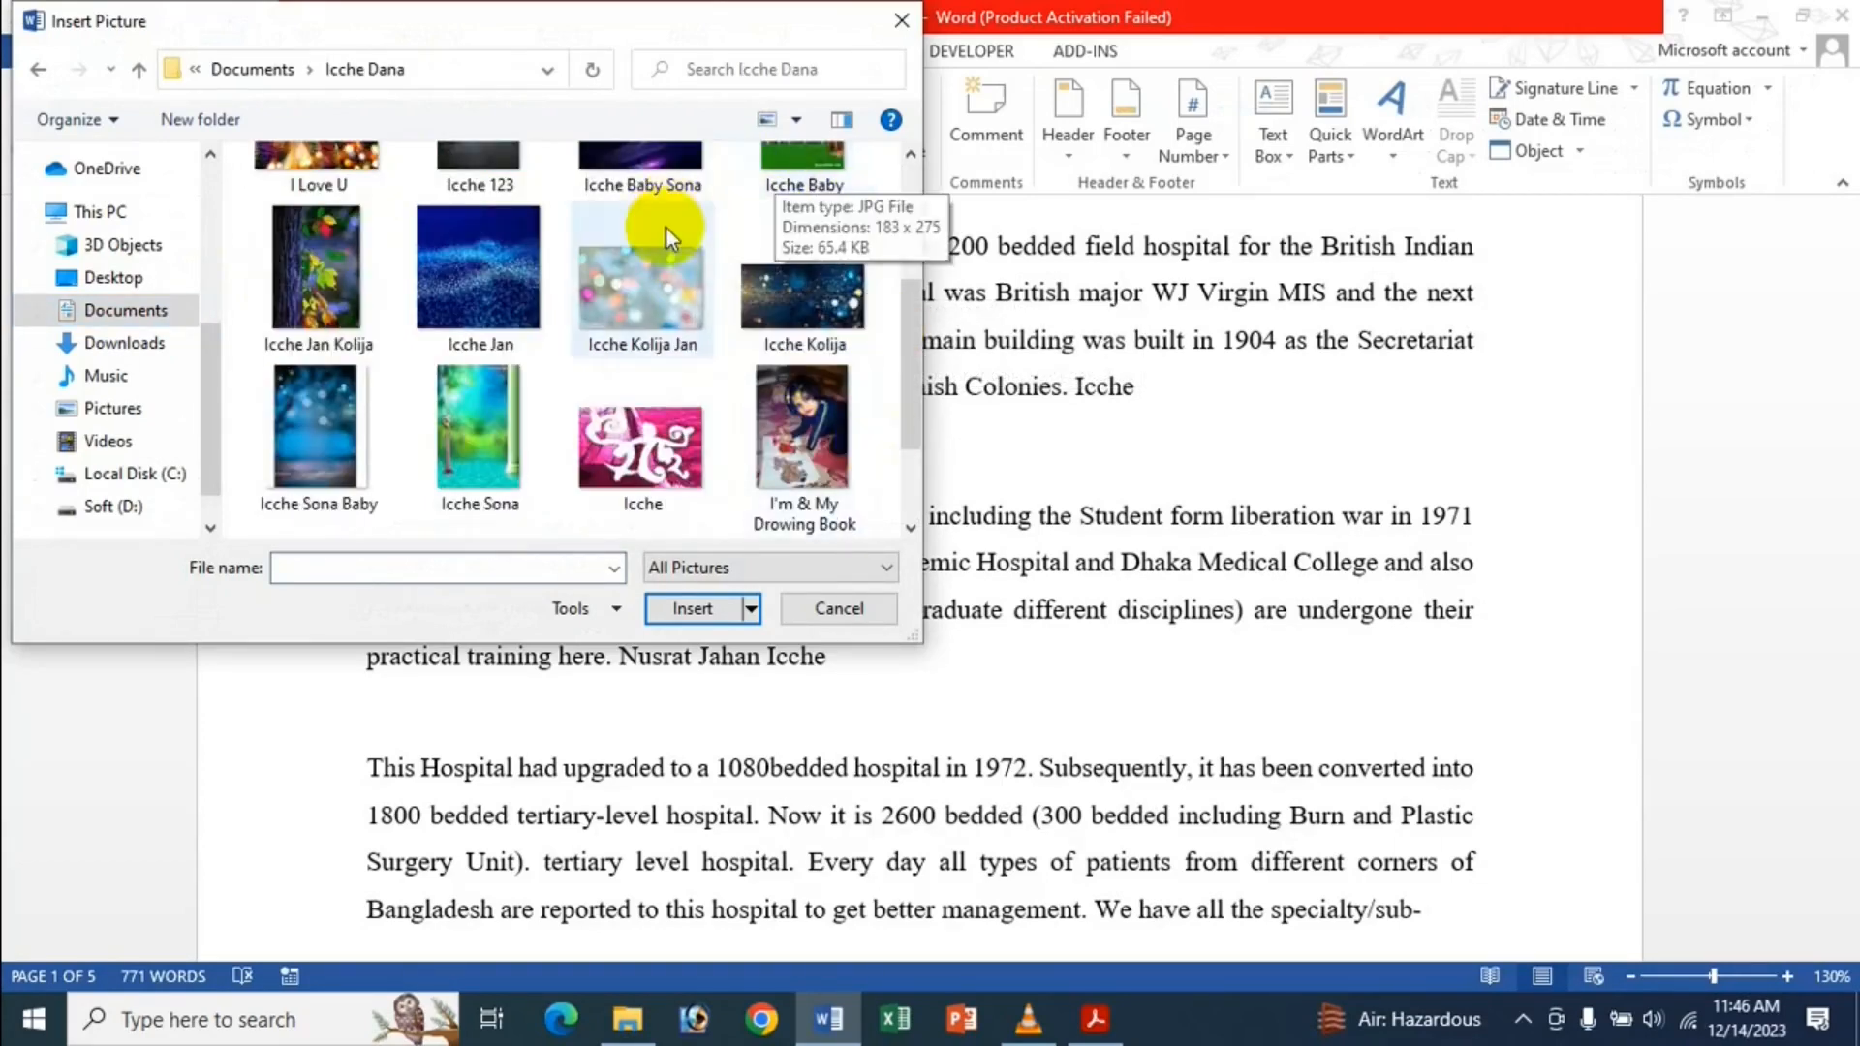
{"action": "scroll", "coordinate": [551, 395], "scroll_direction": "down", "scroll_amount": 1}
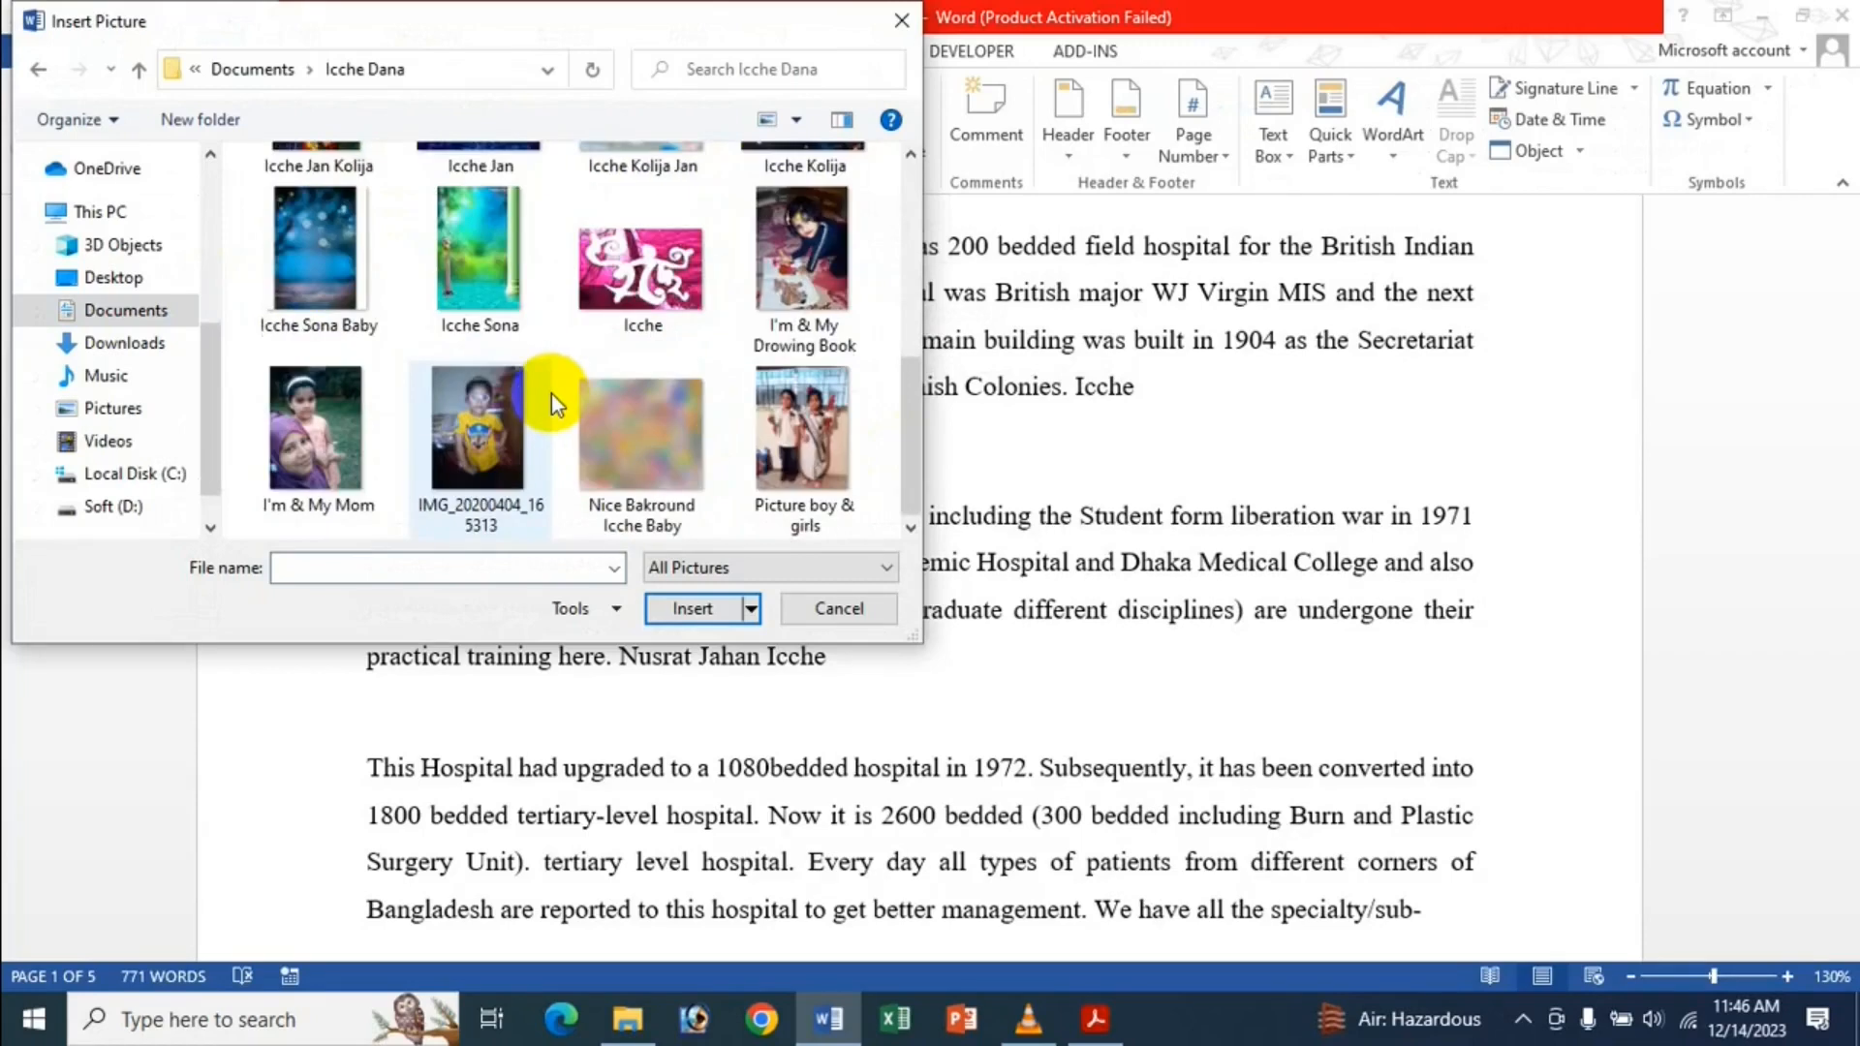
{"action": "scroll", "coordinate": [550, 393], "scroll_direction": "up", "scroll_amount": 5}
{"action": "double_click", "coordinate": [265, 230]}
{"action": "right_click", "coordinate": [759, 548]}
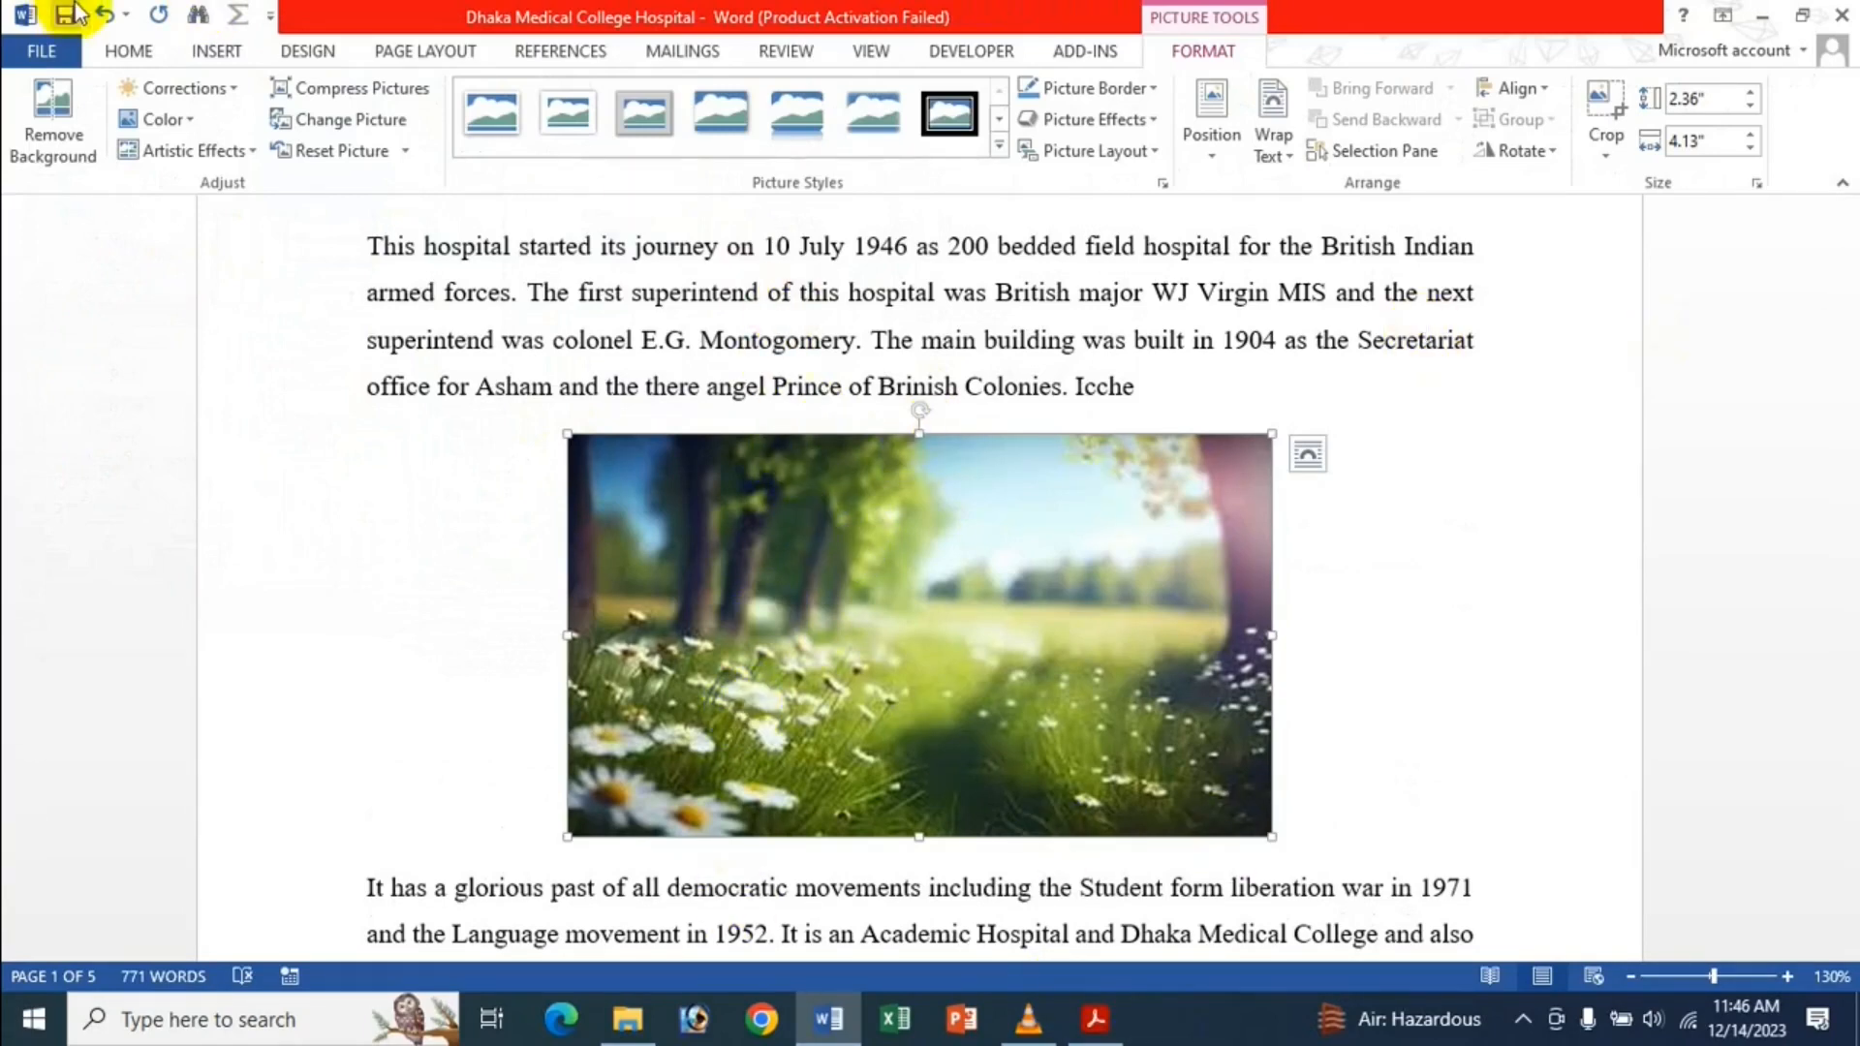
{"action": "left_click_drag", "start_coordinate": [1002, 635], "coordinate": [979, 606]}
{"action": "left_click_drag", "start_coordinate": [953, 630], "coordinate": [953, 632]}
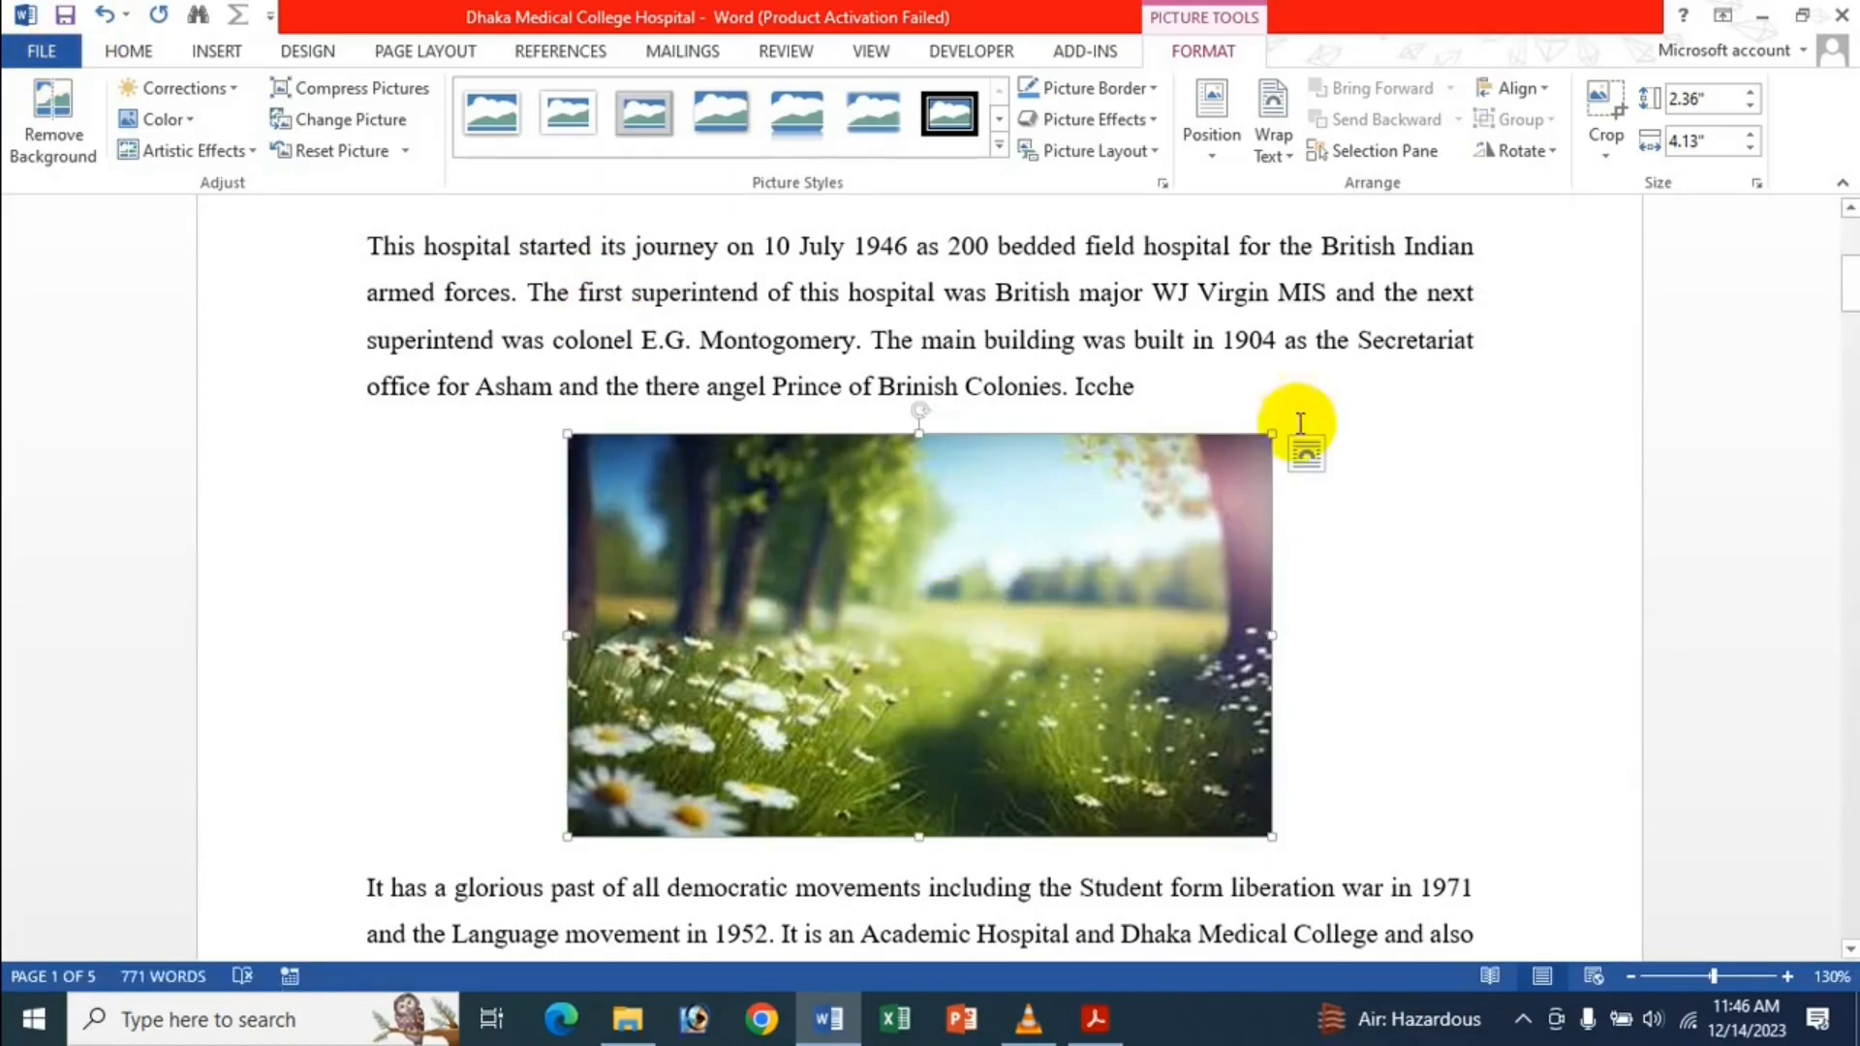
{"action": "left_click", "coordinate": [1308, 454]}
{"action": "left_click", "coordinate": [1388, 636]}
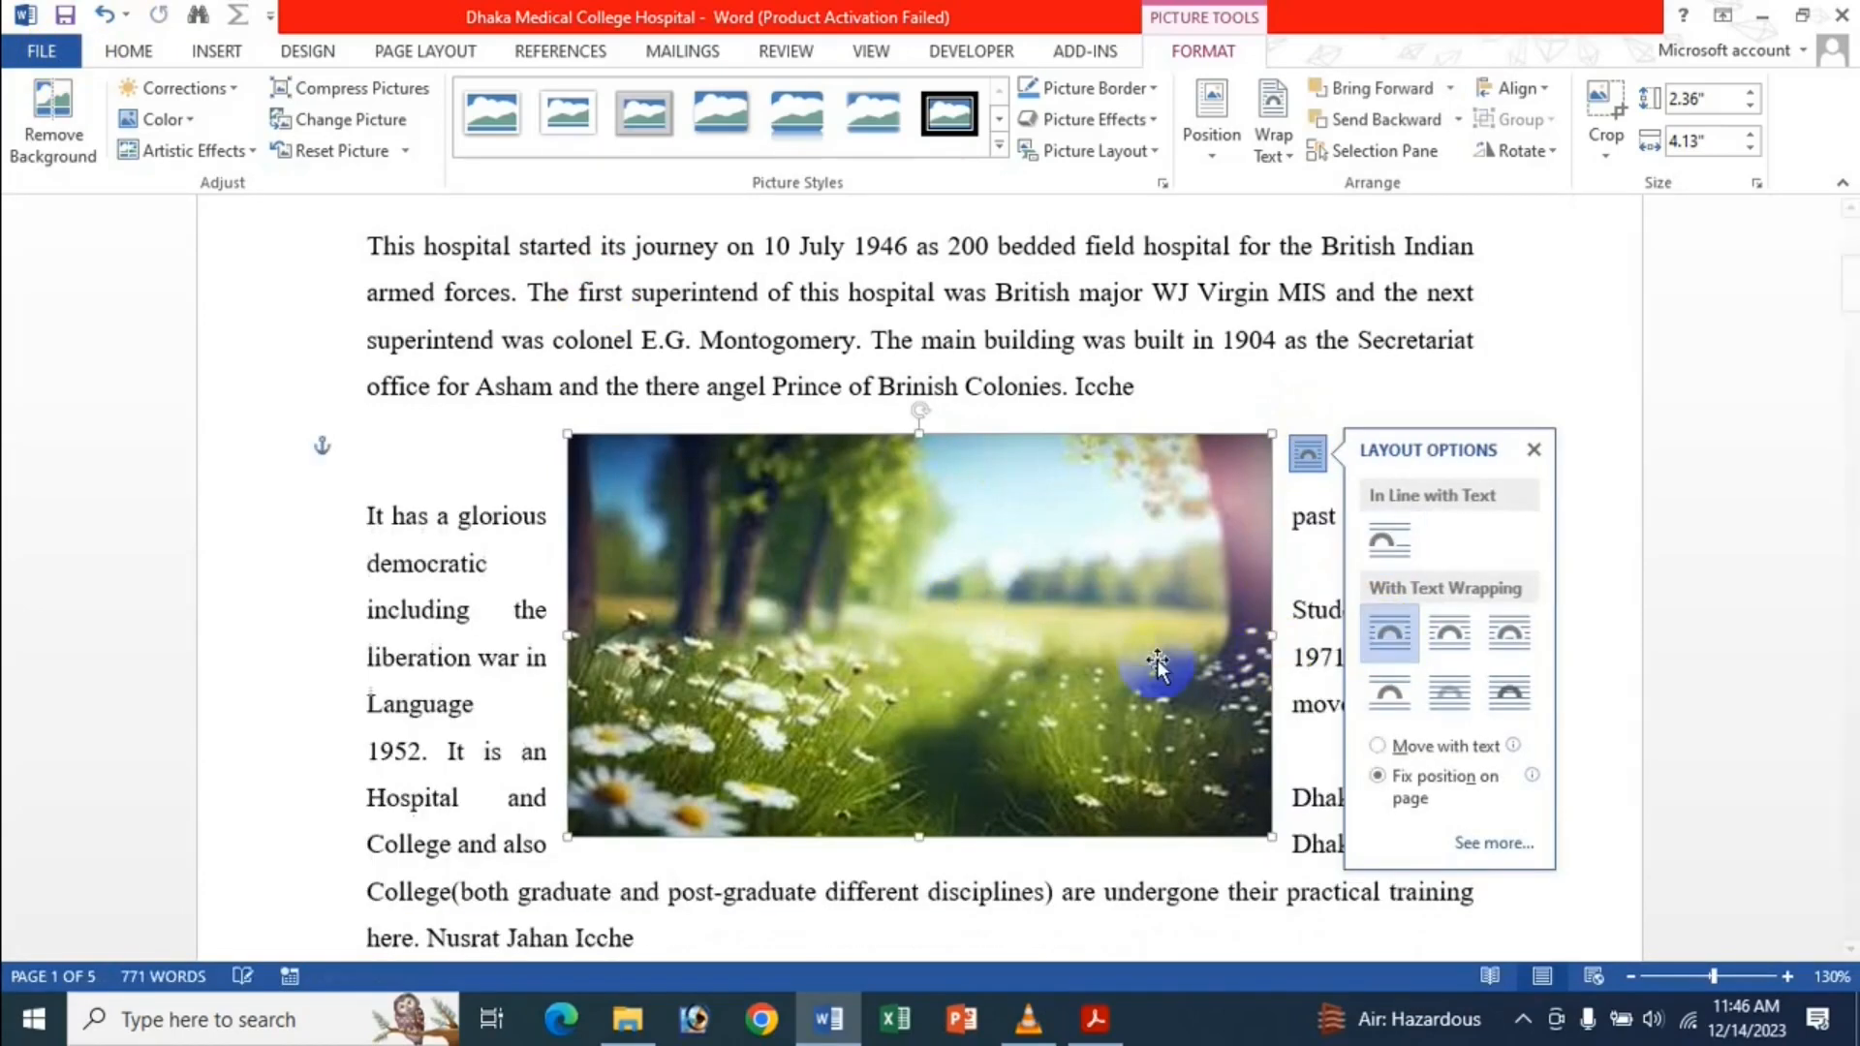
{"action": "left_click_drag", "start_coordinate": [995, 633], "coordinate": [1021, 743]}
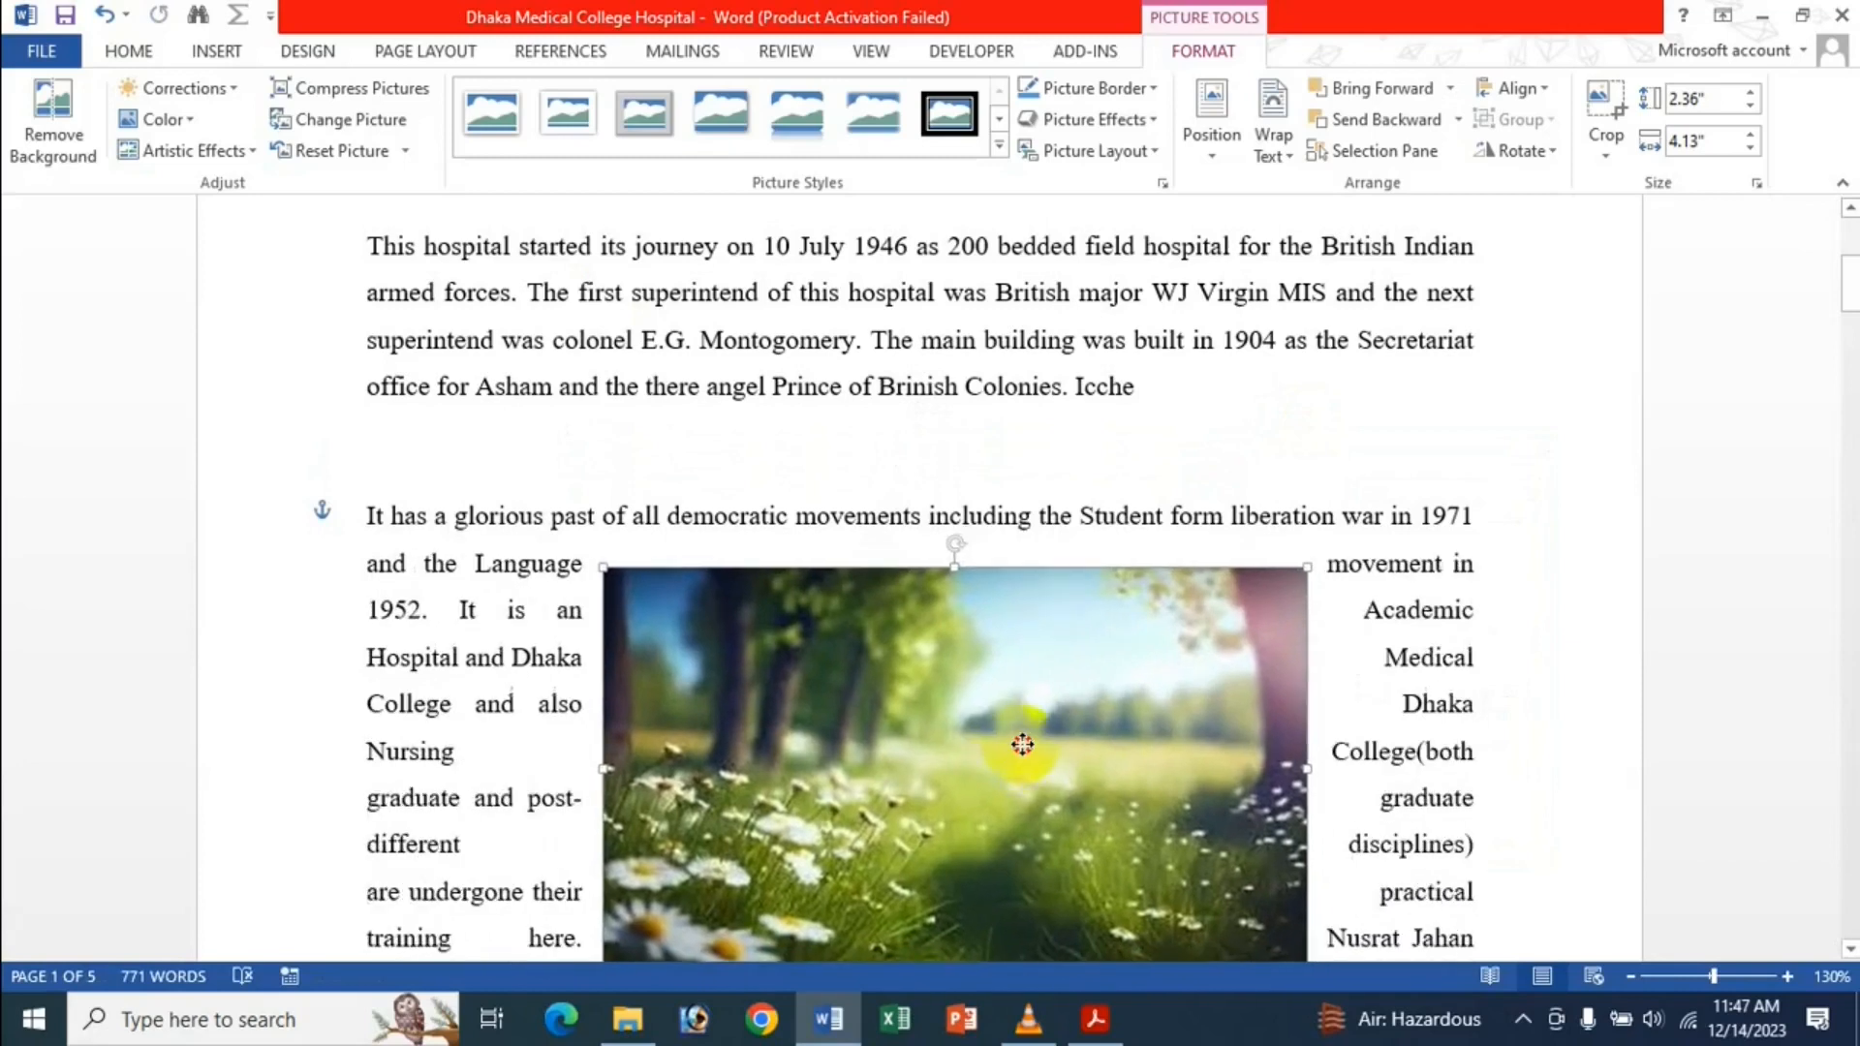
{"action": "left_click_drag", "start_coordinate": [872, 730], "coordinate": [918, 652]}
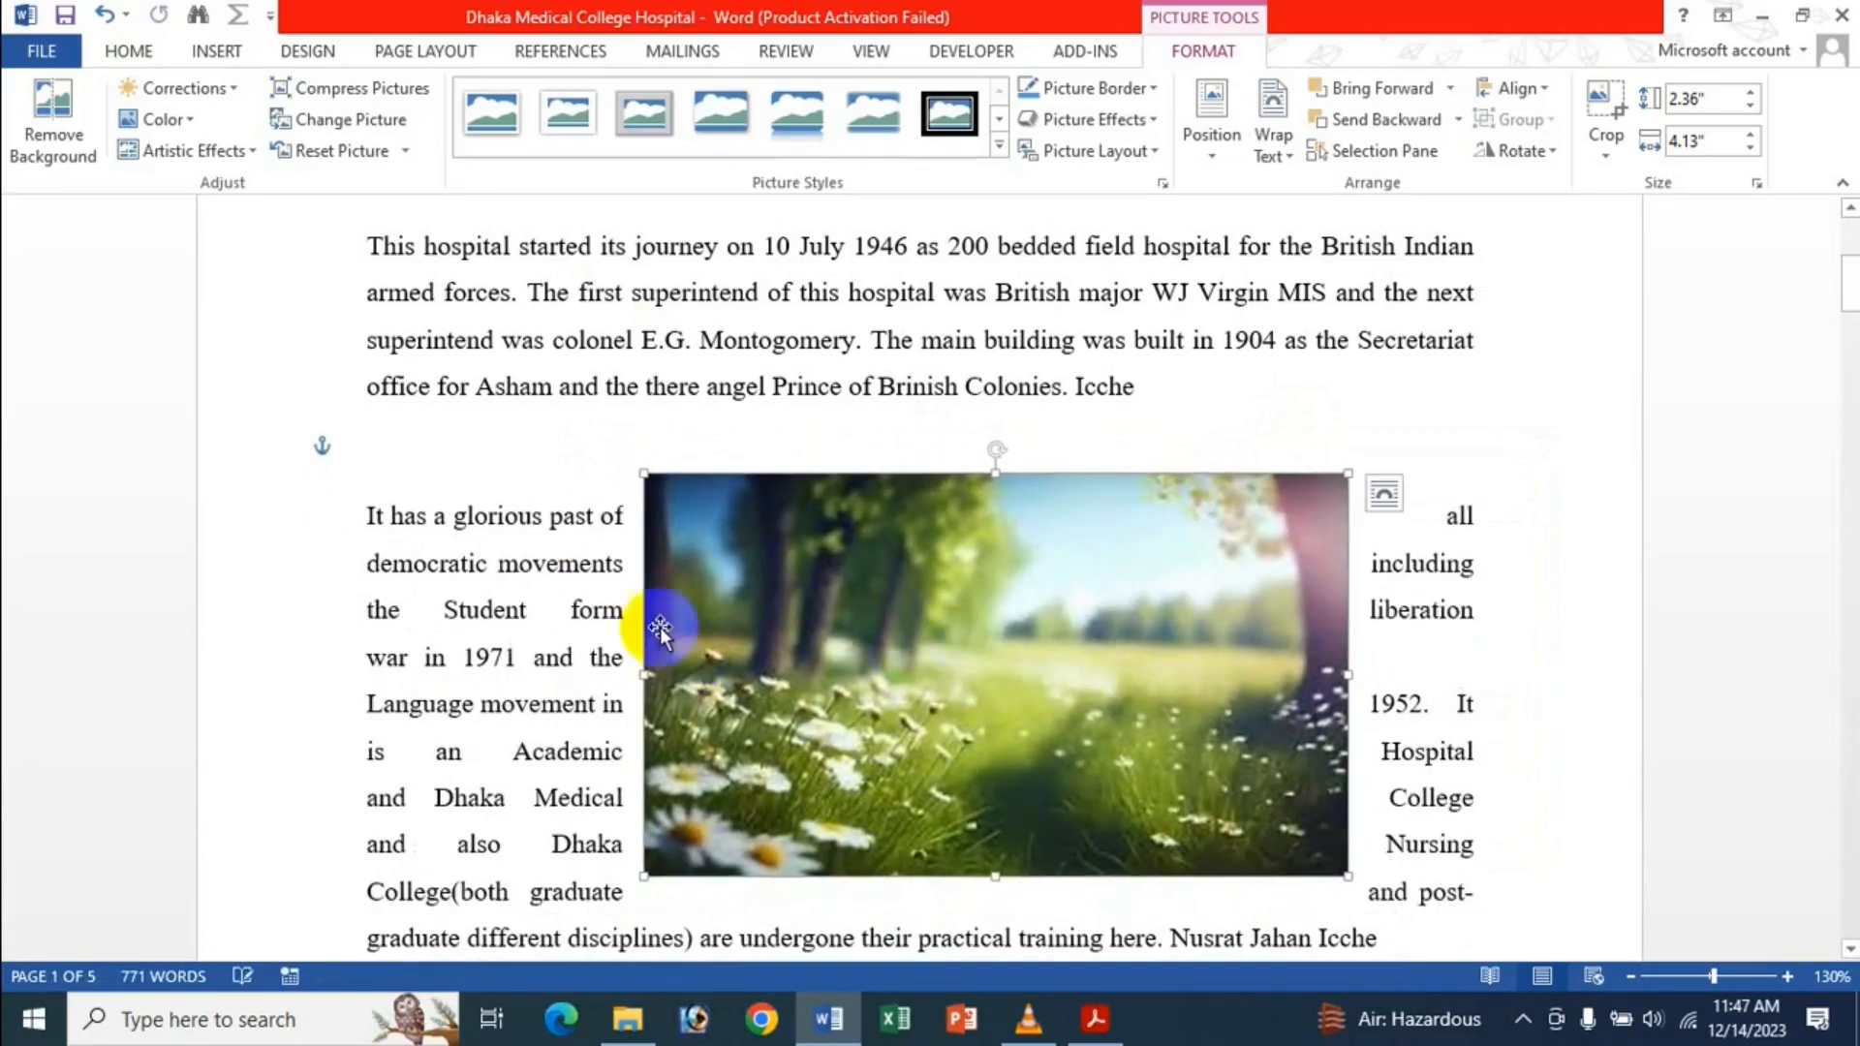
{"action": "left_click_drag", "start_coordinate": [1102, 540], "coordinate": [1034, 707]}
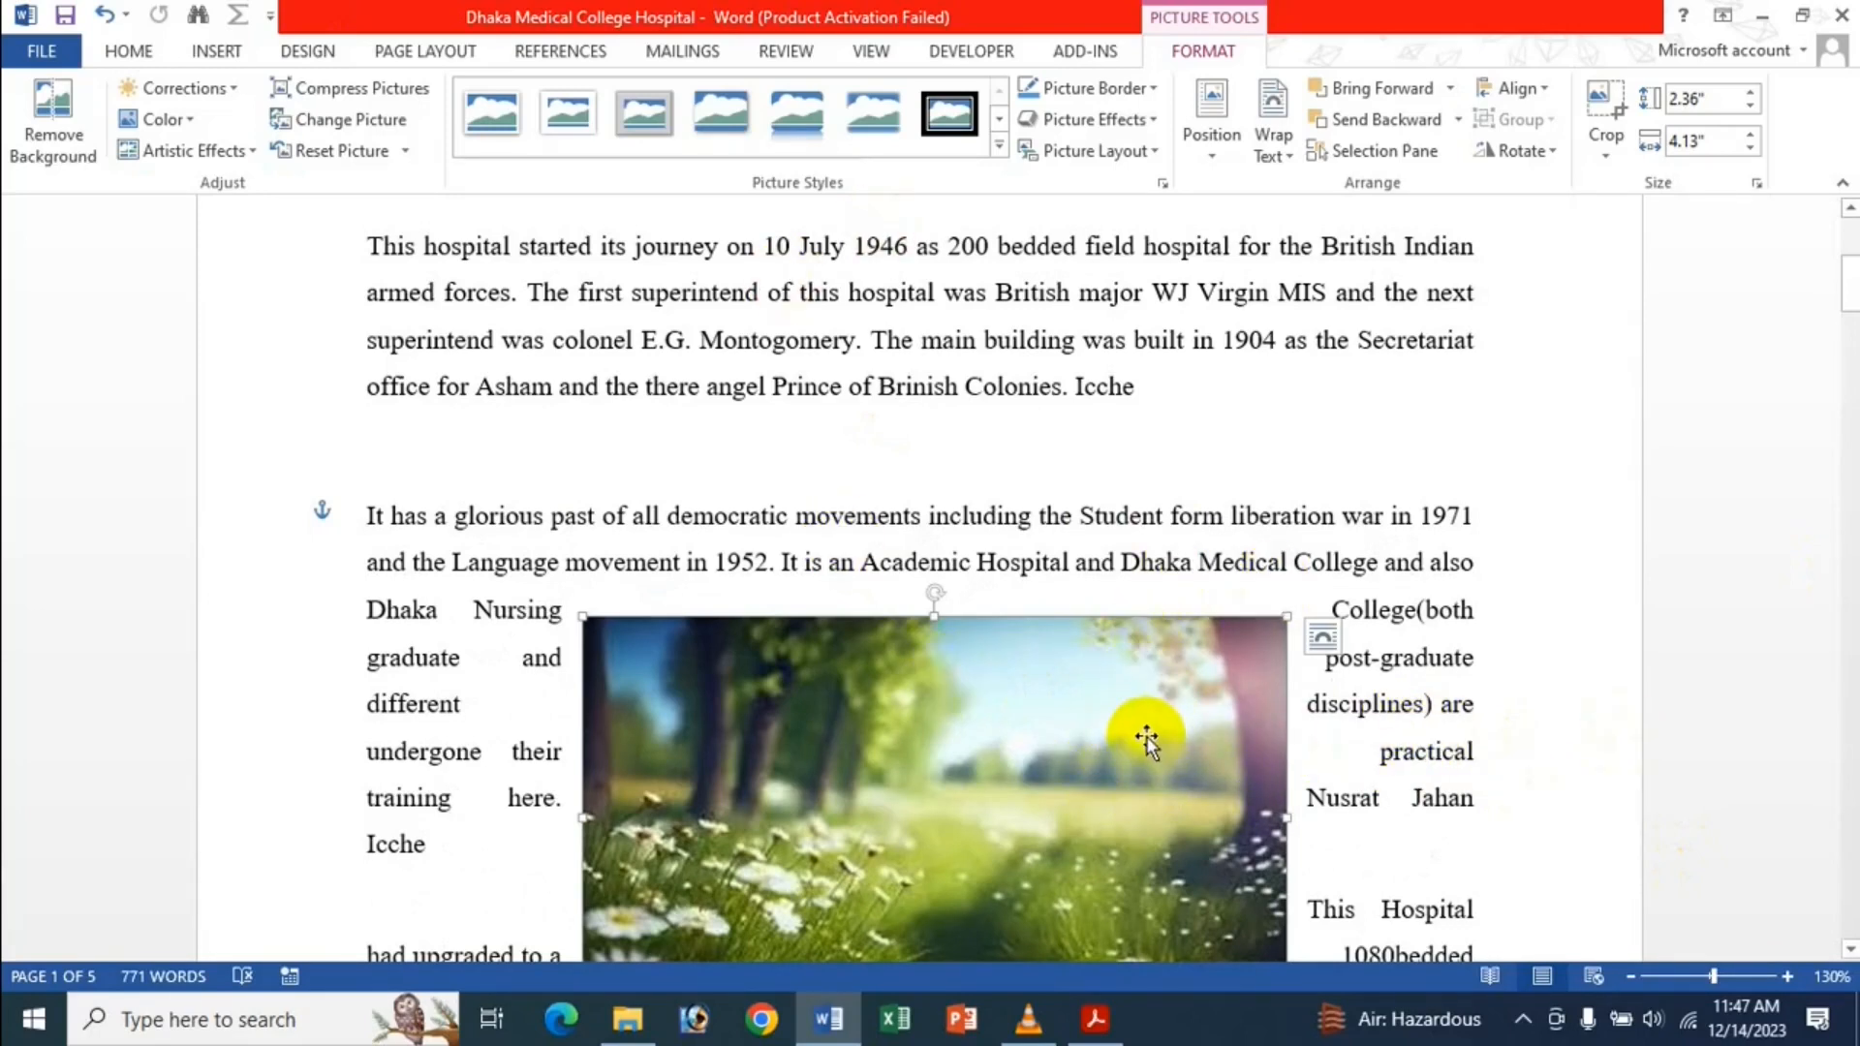
{"action": "key", "text": "Delete"}
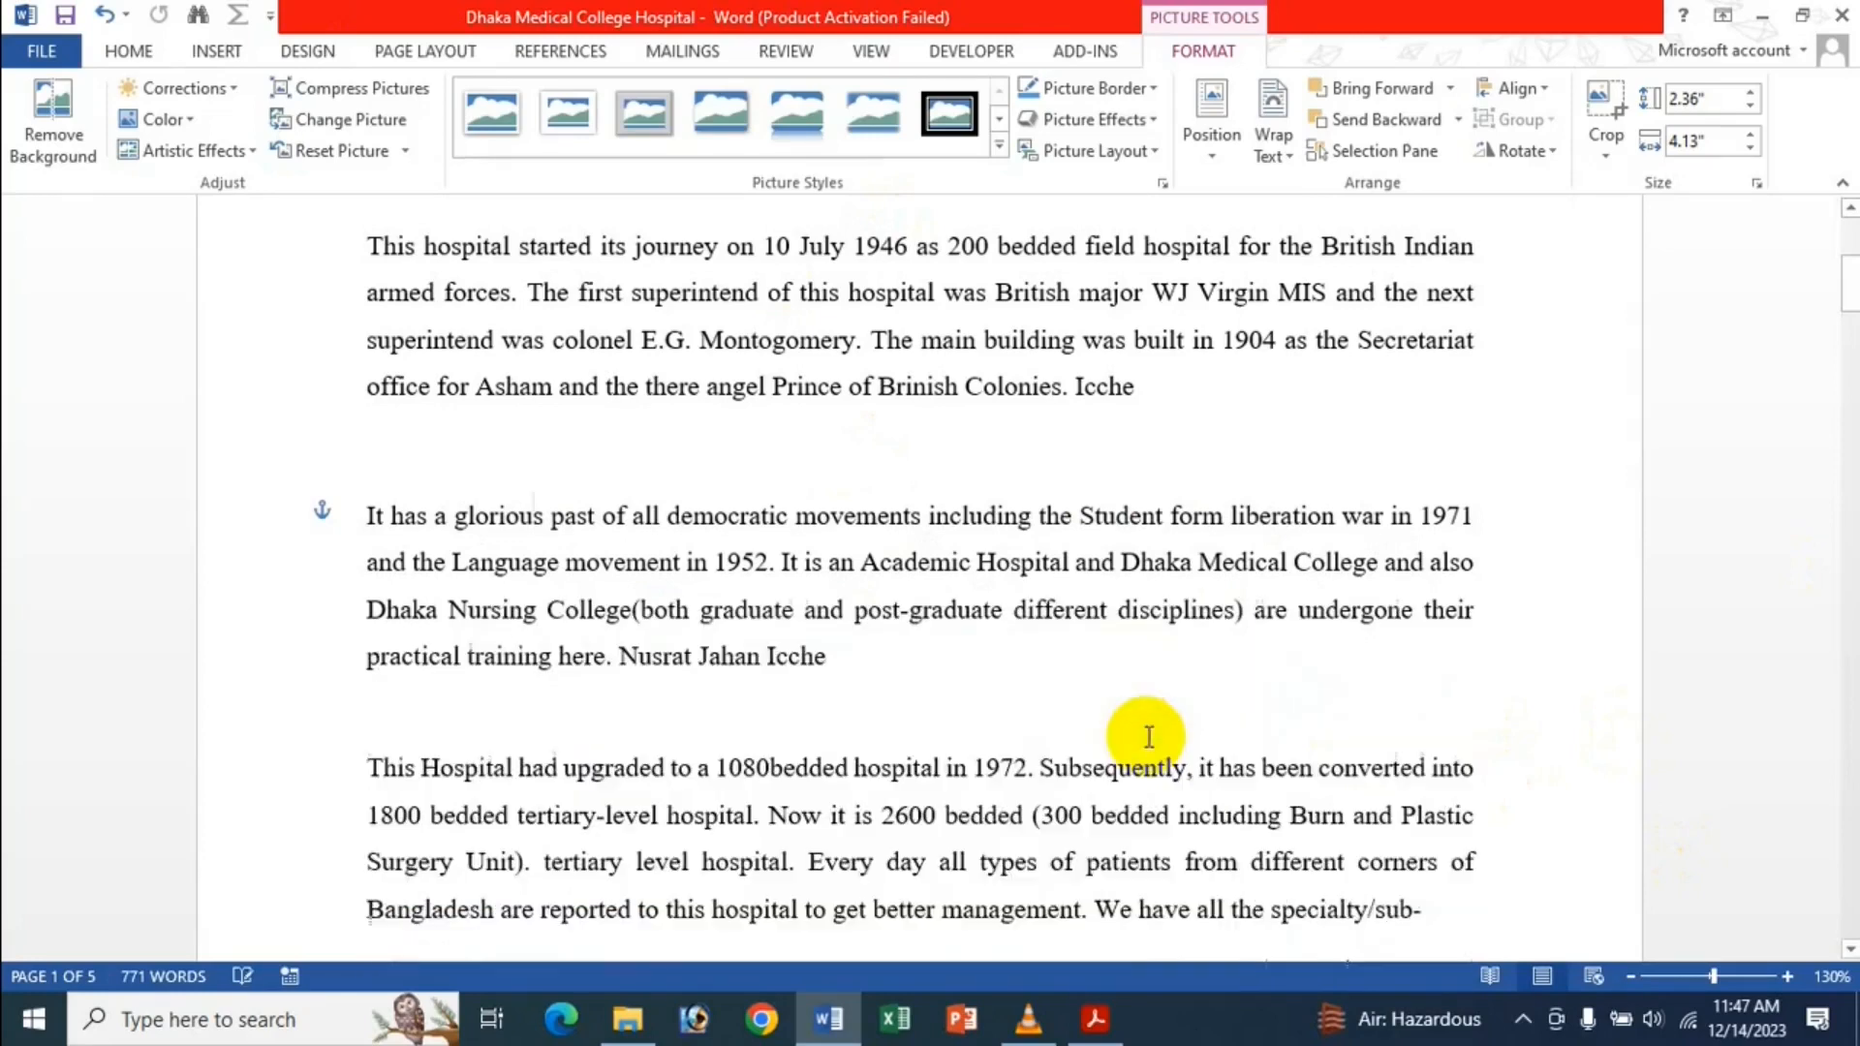
{"action": "scroll", "coordinate": [810, 601], "scroll_direction": "up", "scroll_amount": 5}
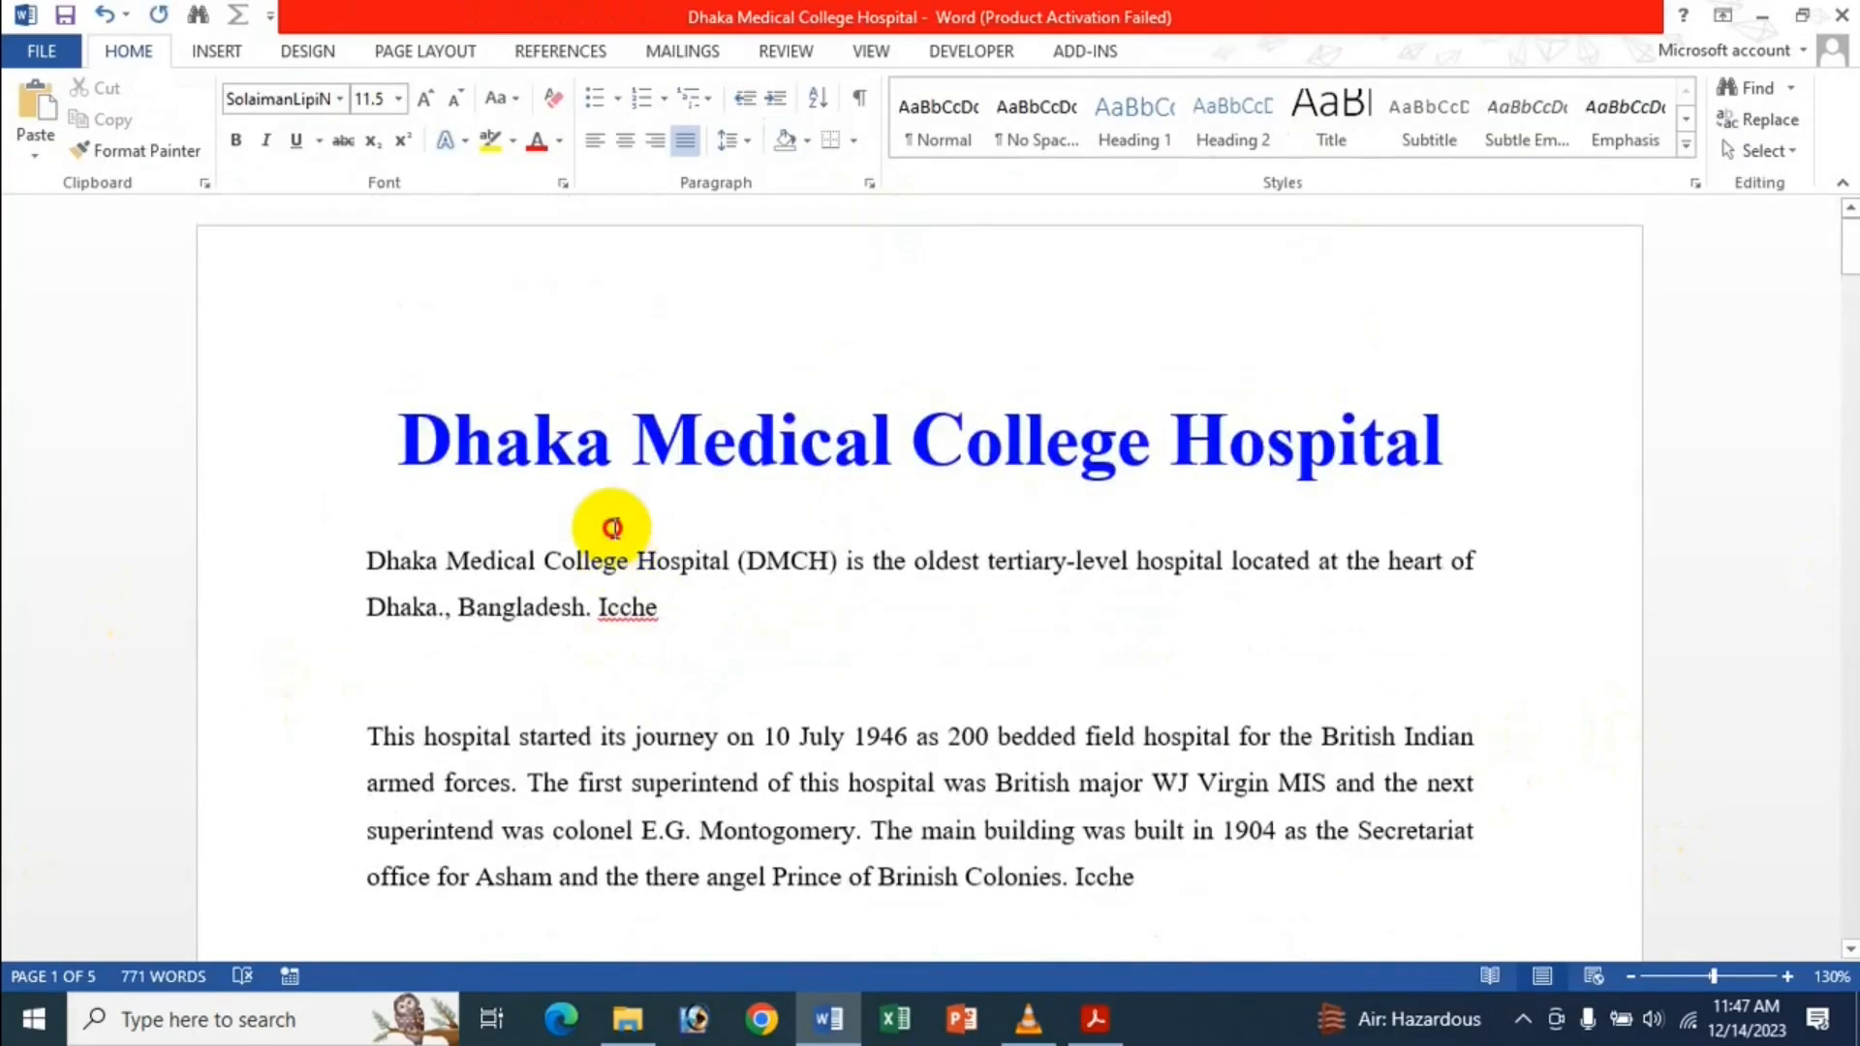
{"action": "left_click", "coordinate": [396, 437]}
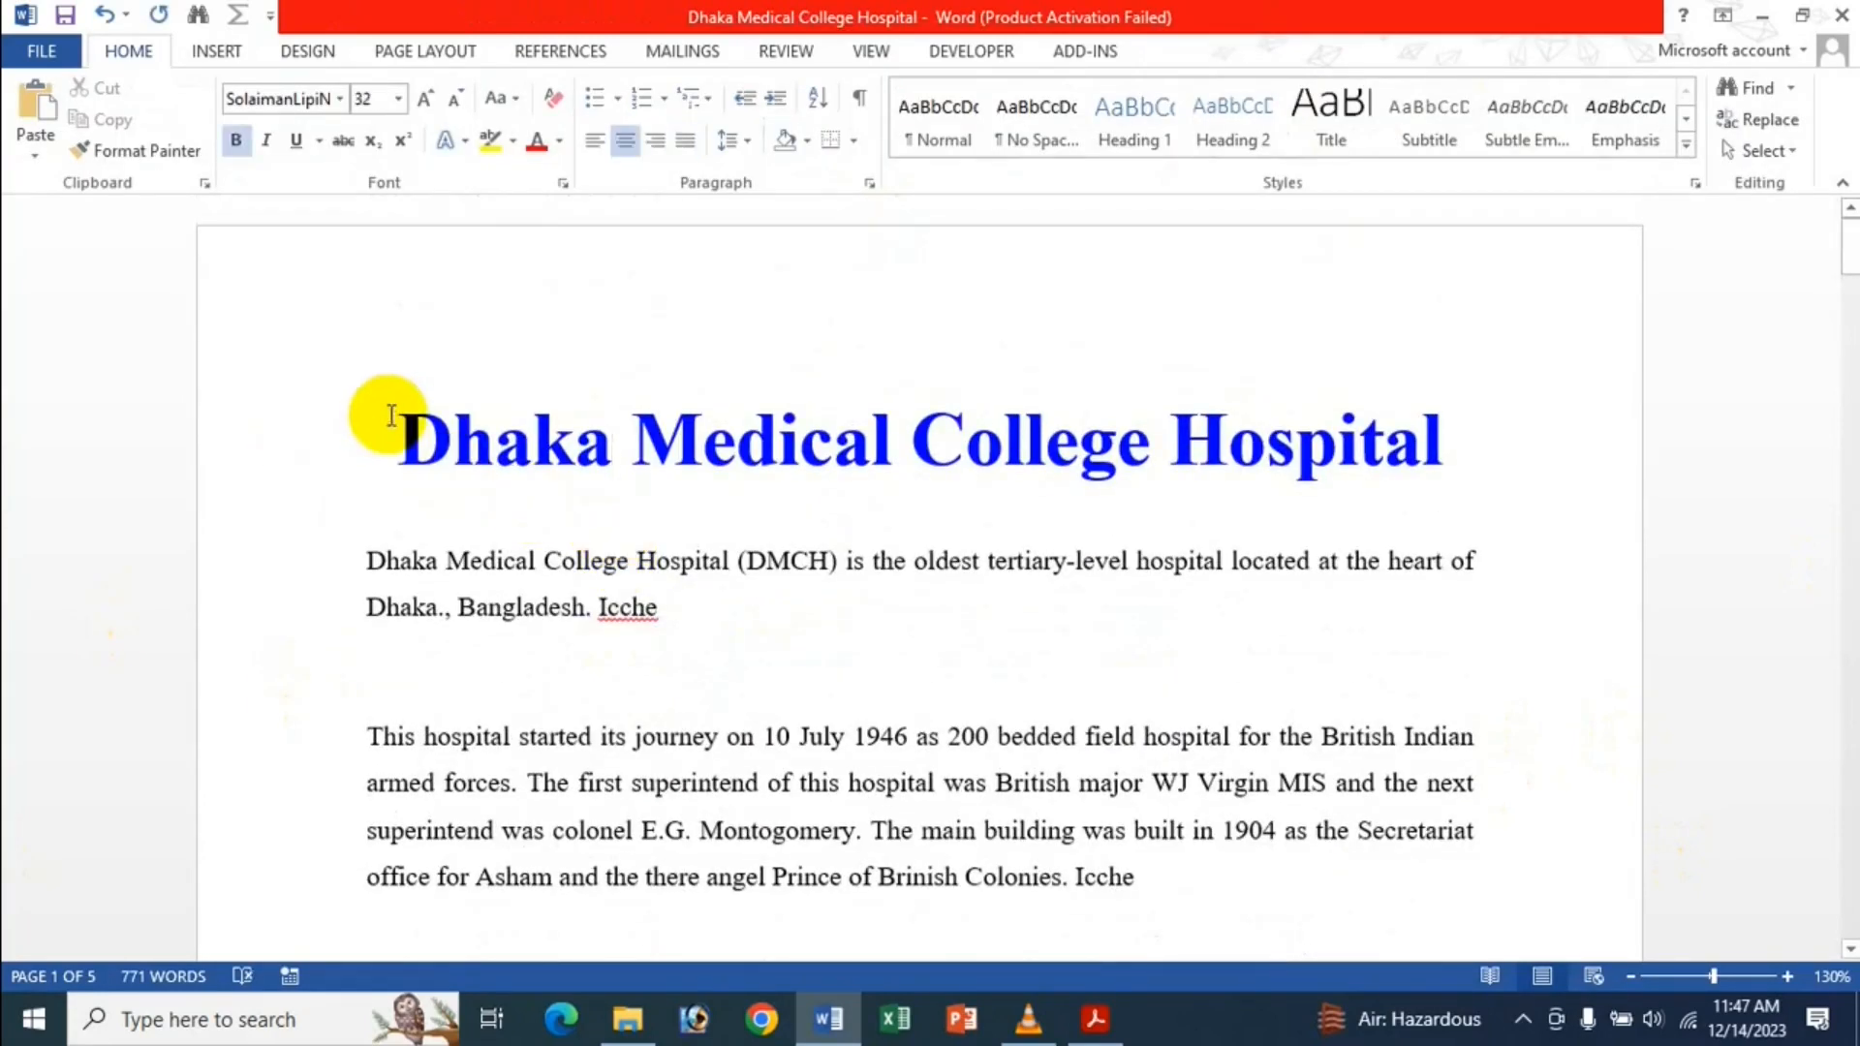
{"action": "left_click", "coordinate": [58, 64]}
{"action": "left_click", "coordinate": [43, 659]}
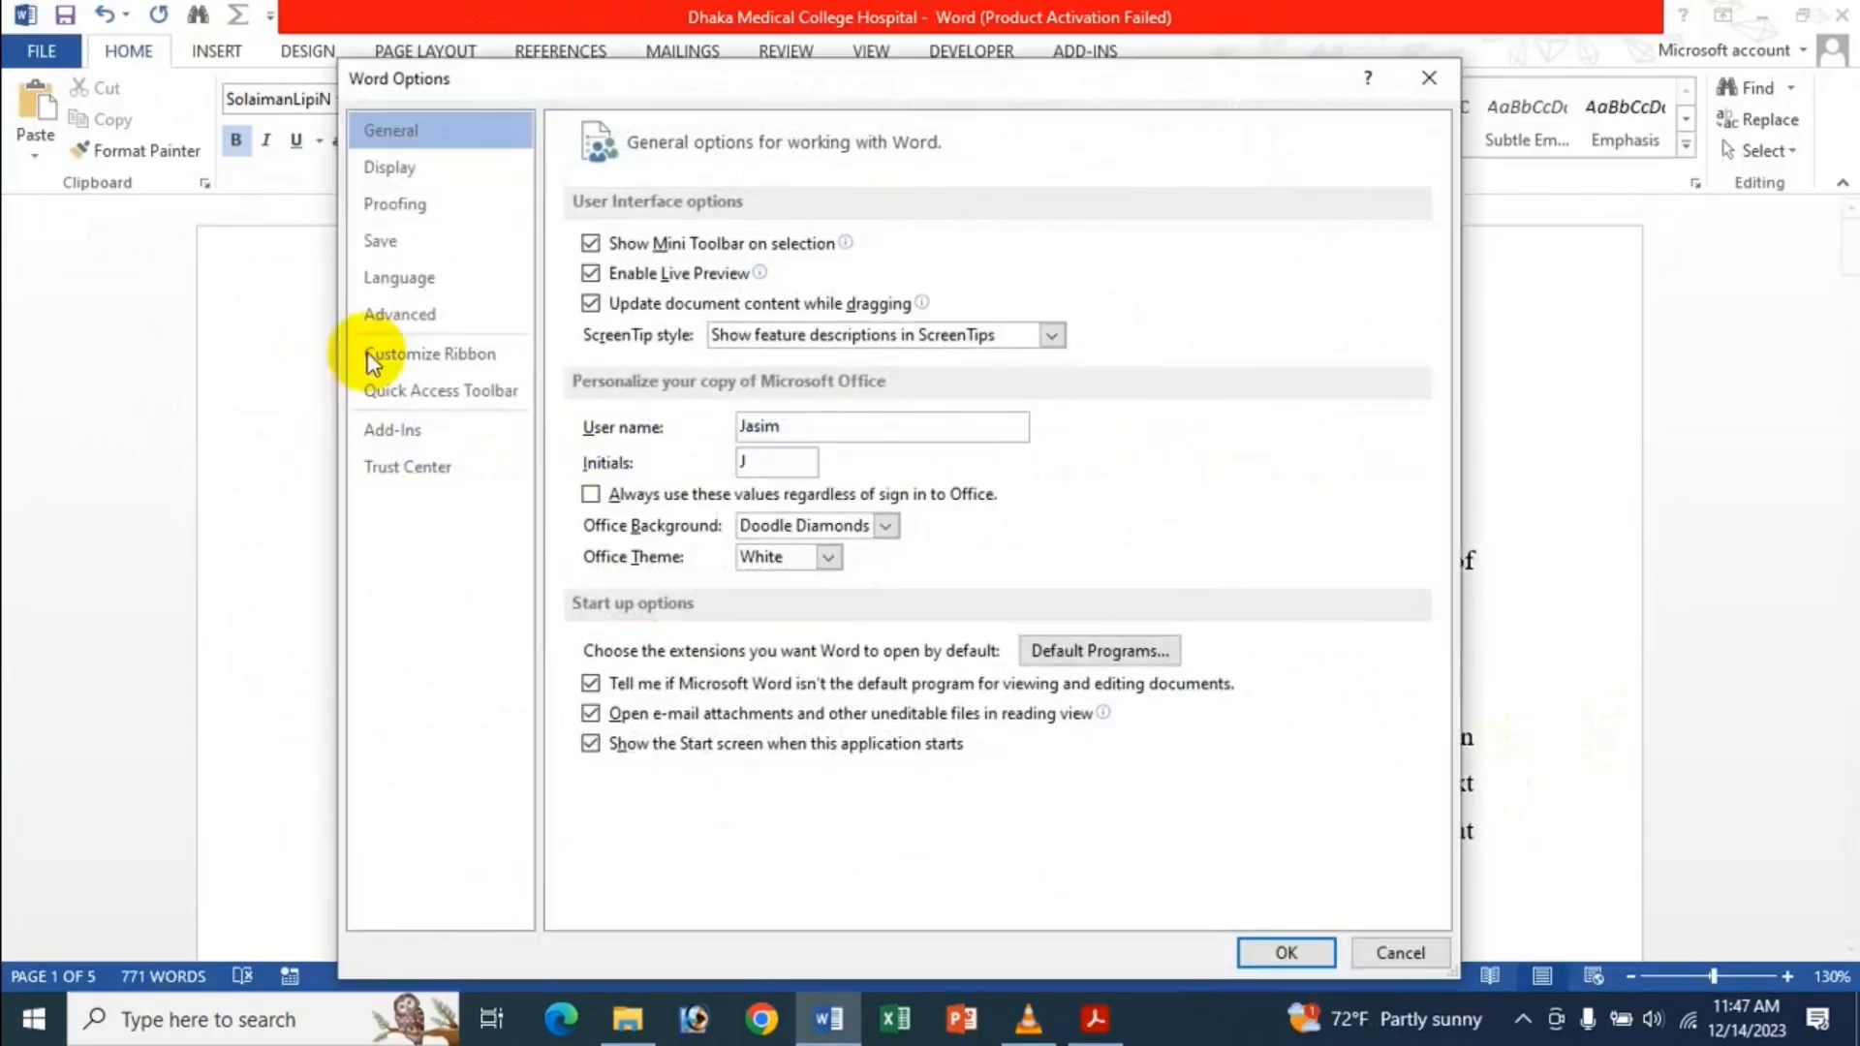
{"action": "left_click", "coordinate": [392, 315]}
{"action": "scroll", "coordinate": [872, 620], "scroll_direction": "down", "scroll_amount": 15}
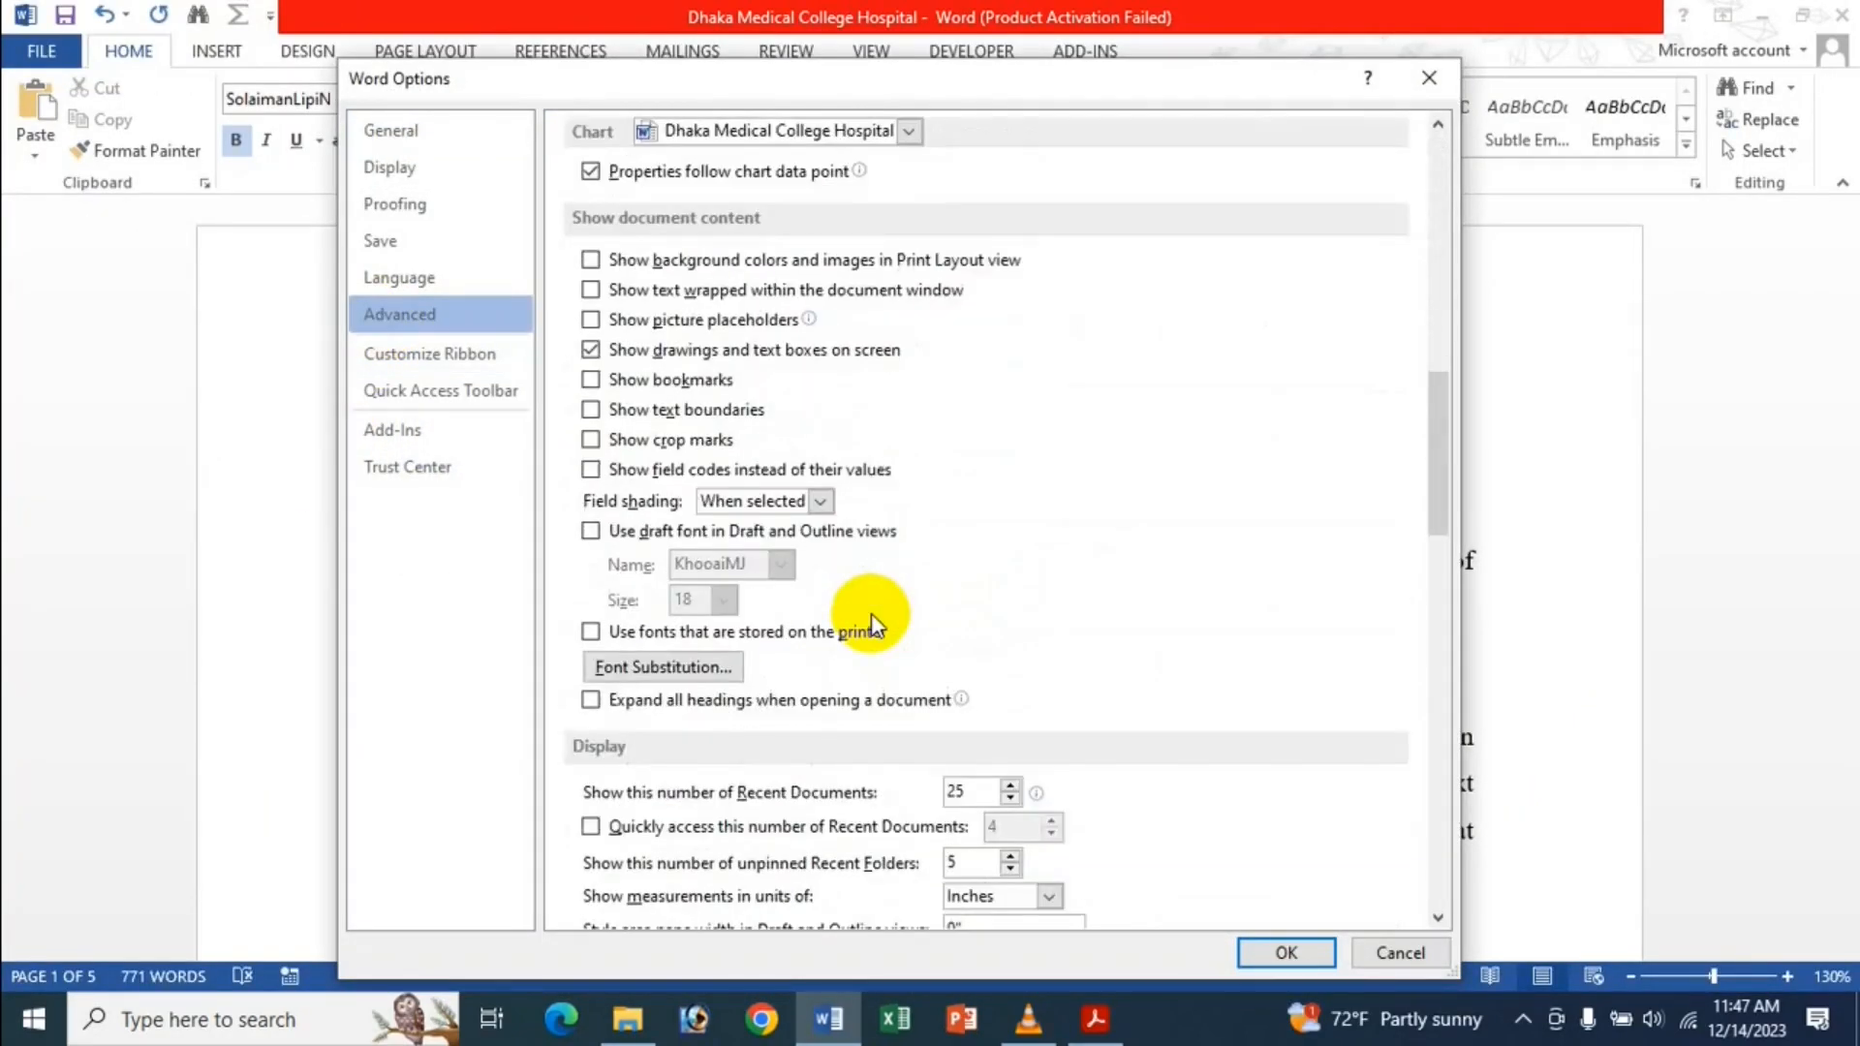
{"action": "scroll", "coordinate": [816, 618], "scroll_direction": "down", "scroll_amount": 5}
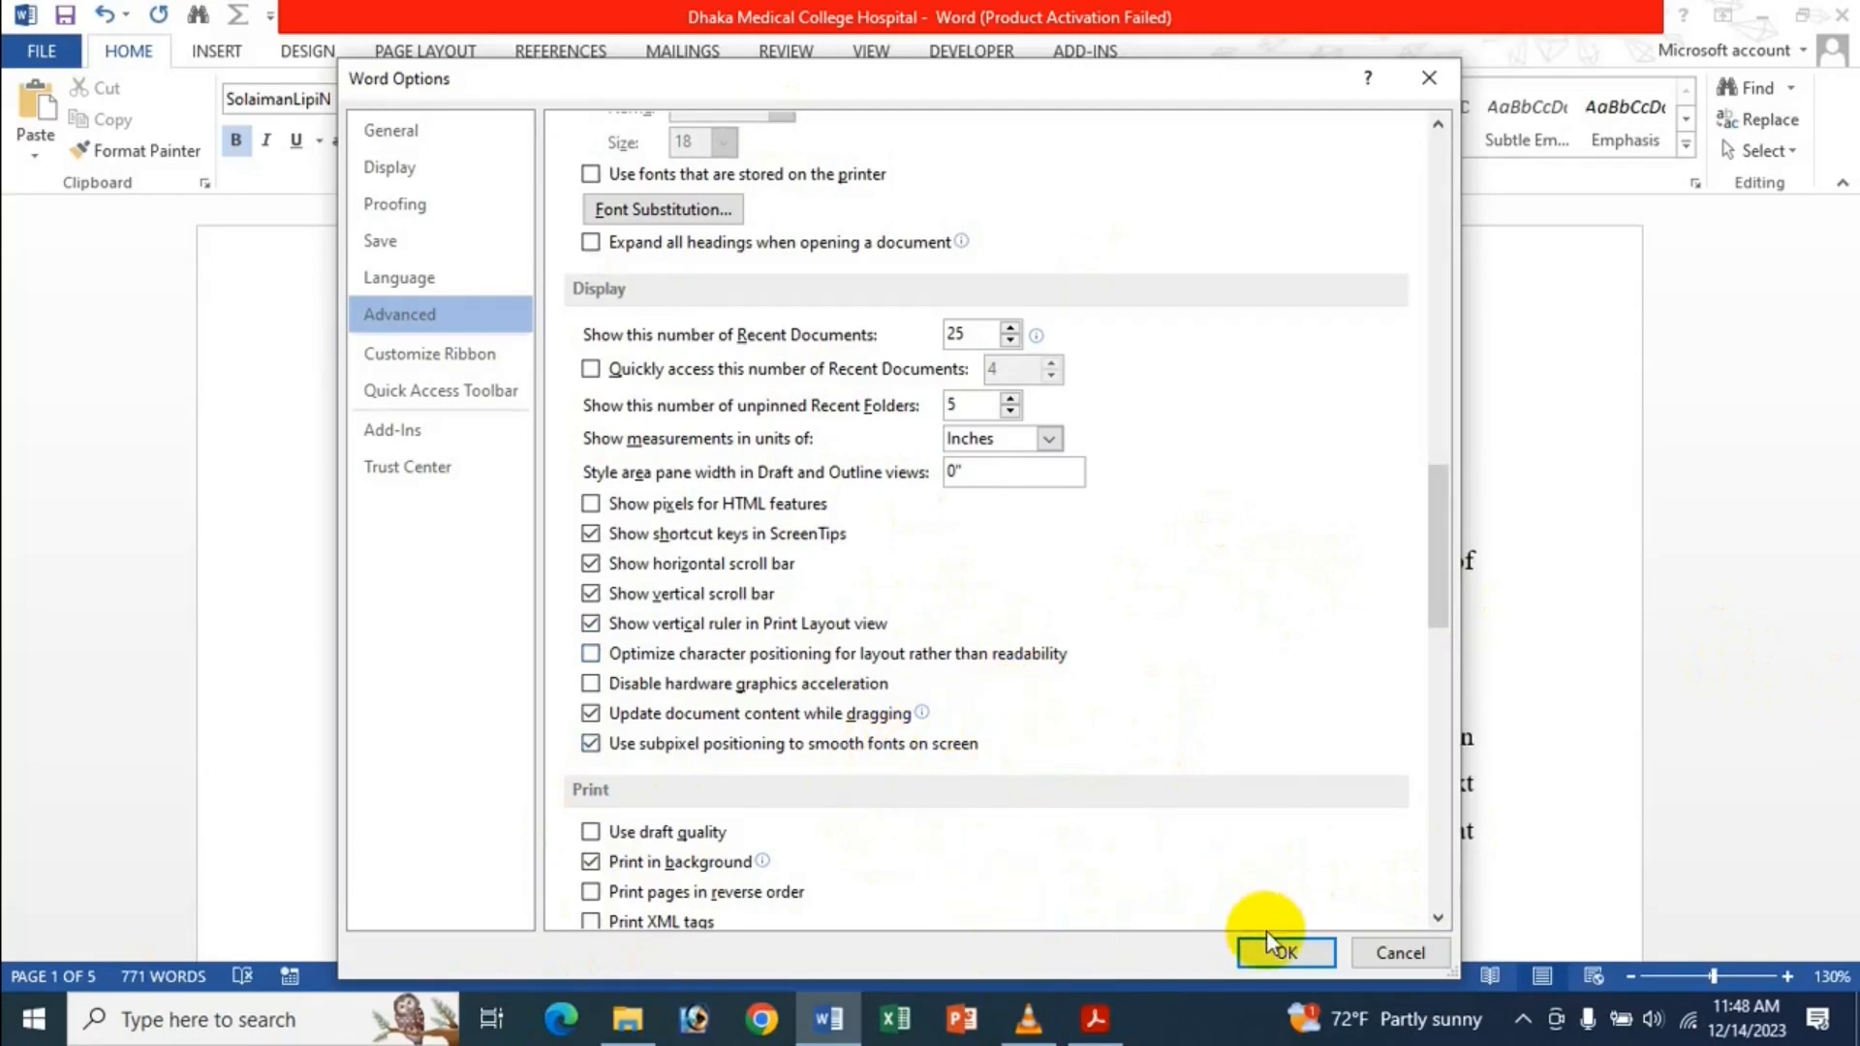
{"action": "left_click", "coordinate": [1287, 953]}
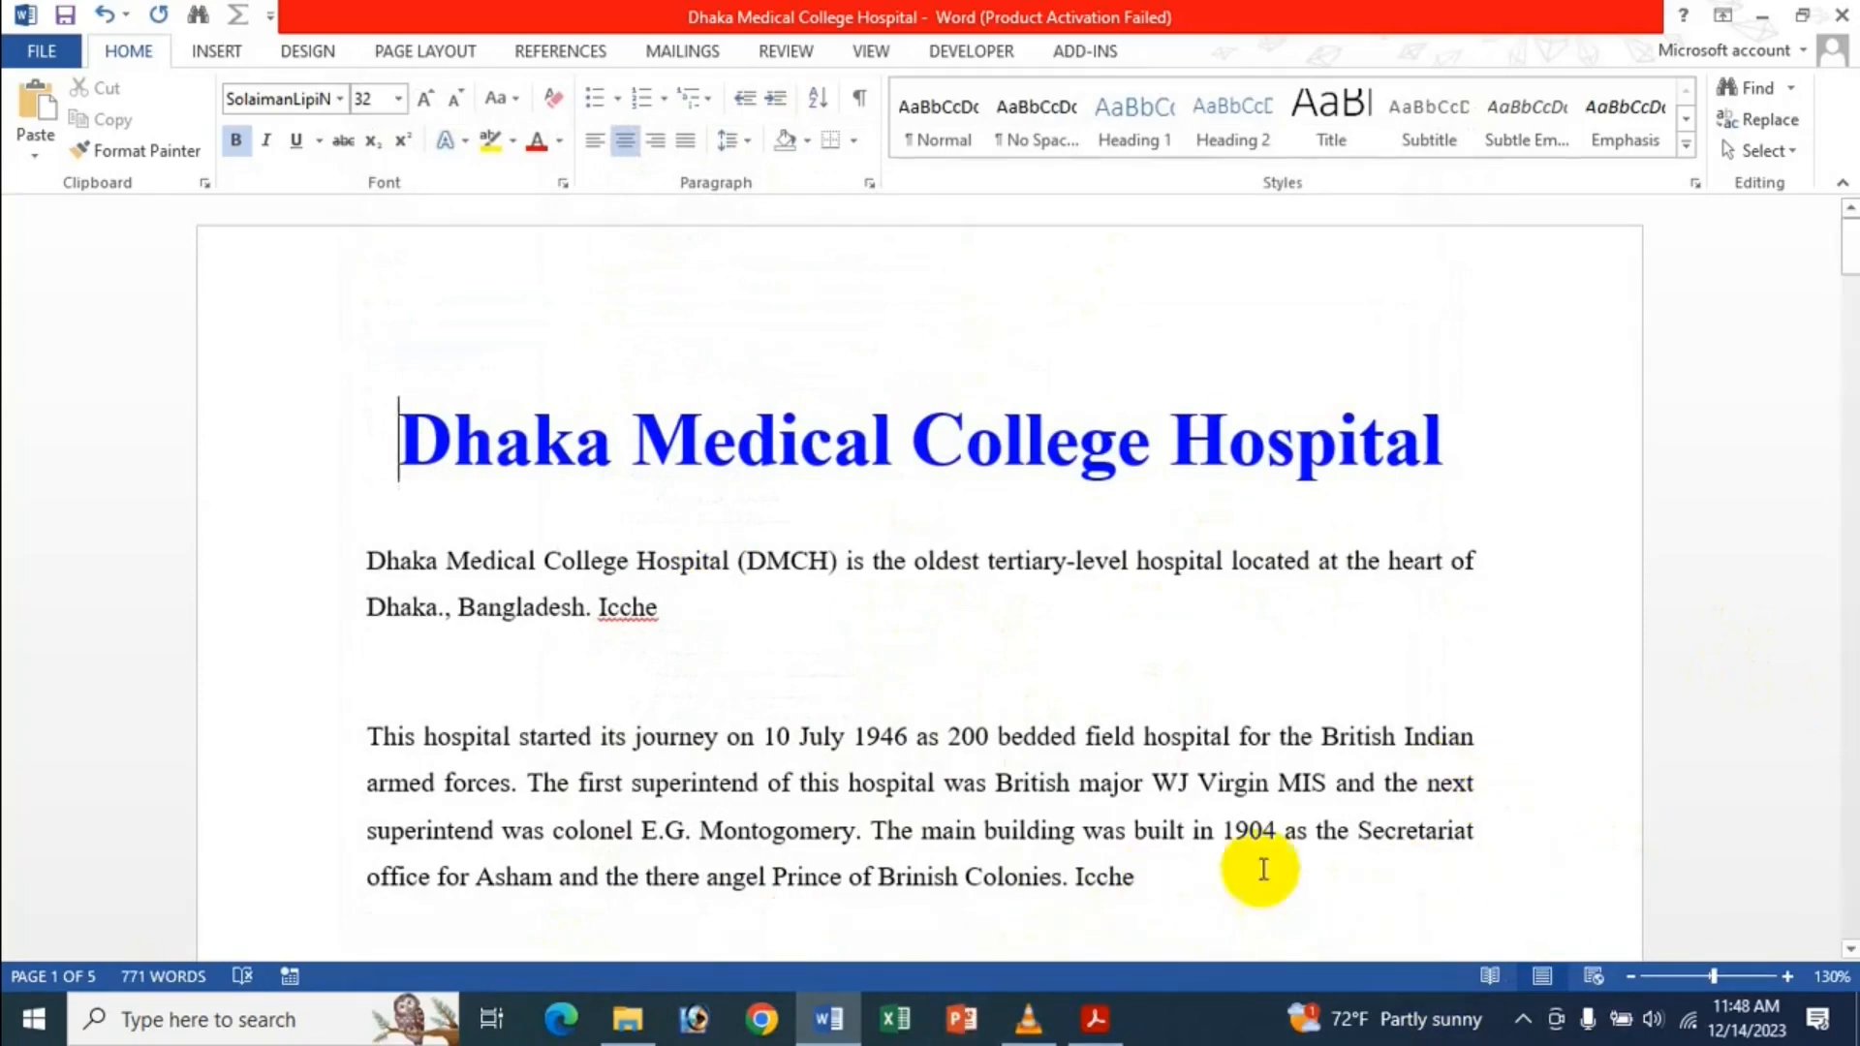
Bring the Acrobat PDF 'Use Advanced Options - Display In MS Word Bangla' to the front from the taskbar.
{"action": "mouse_move", "coordinate": [1102, 1040]}
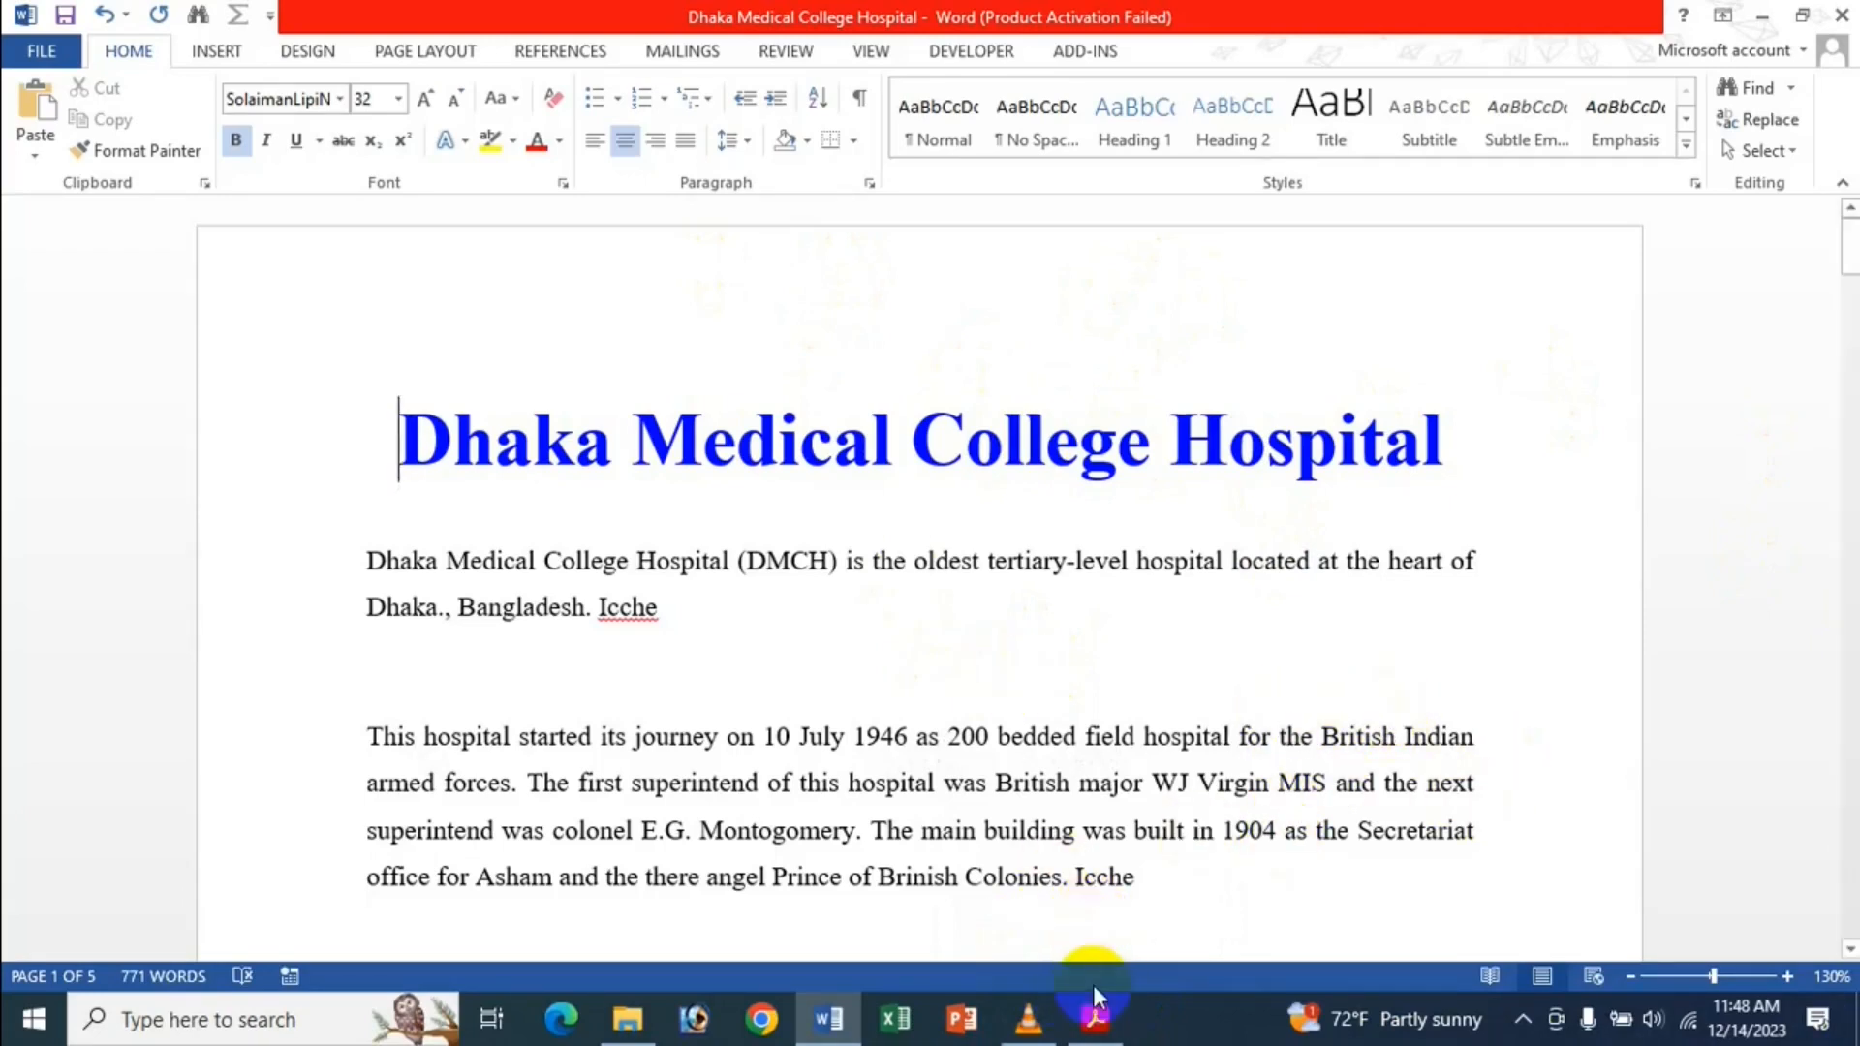
{"action": "left_click", "coordinate": [1095, 1017]}
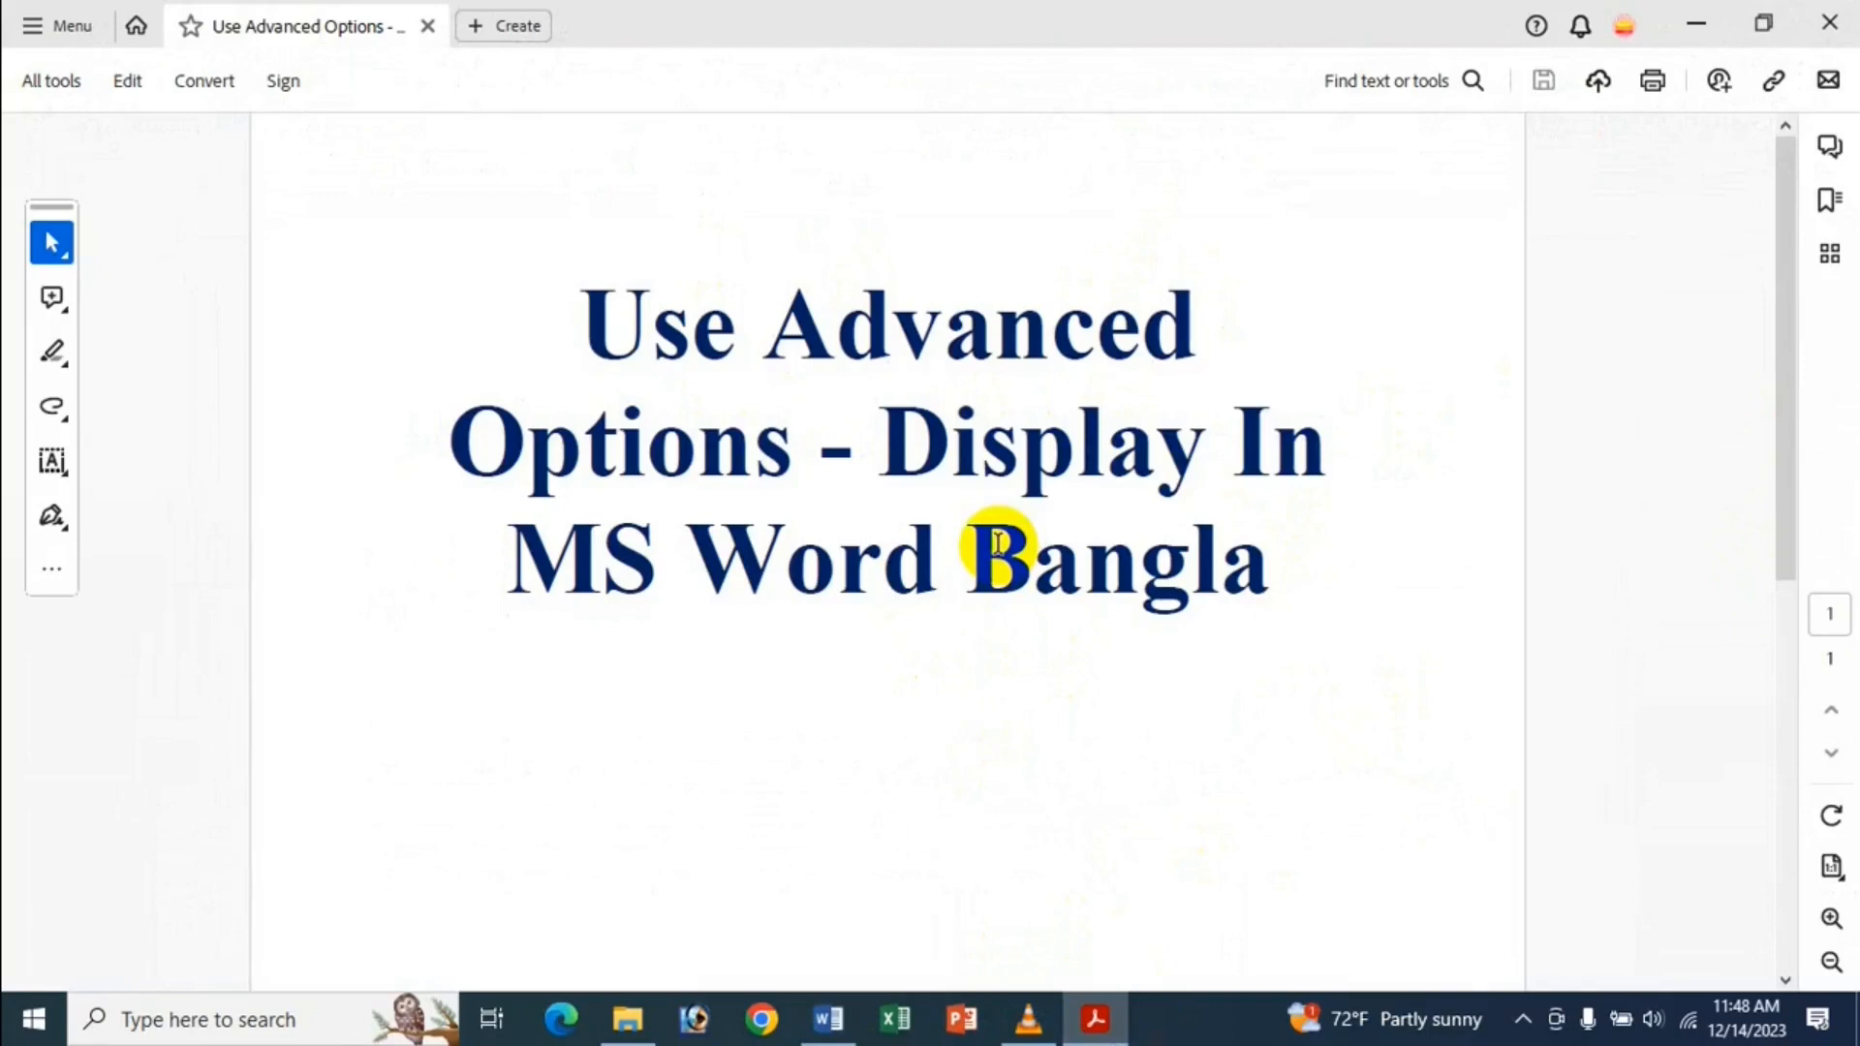